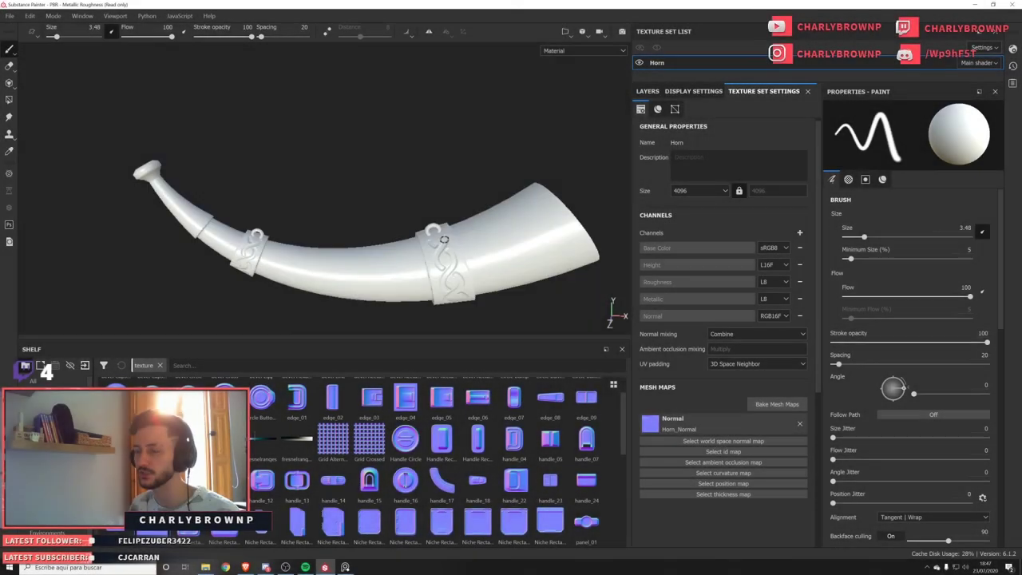
Show the horn's layer stack and bring up the PureRef reference board, kept on top of the painting window.
{"action": "left_click", "coordinate": [669, 93]}
{"action": "left_click", "coordinate": [648, 92]}
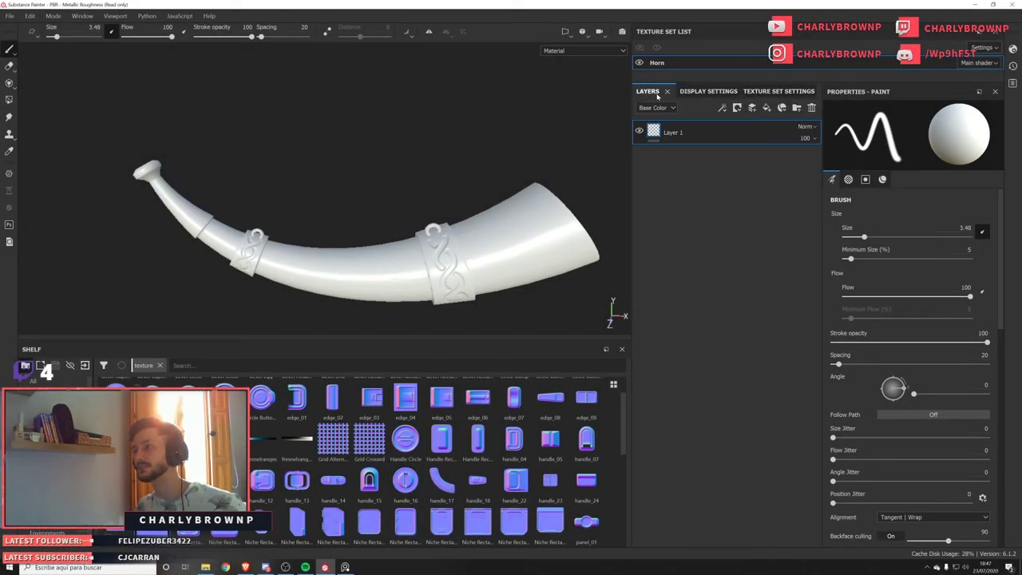
{"action": "left_click", "coordinate": [345, 567]}
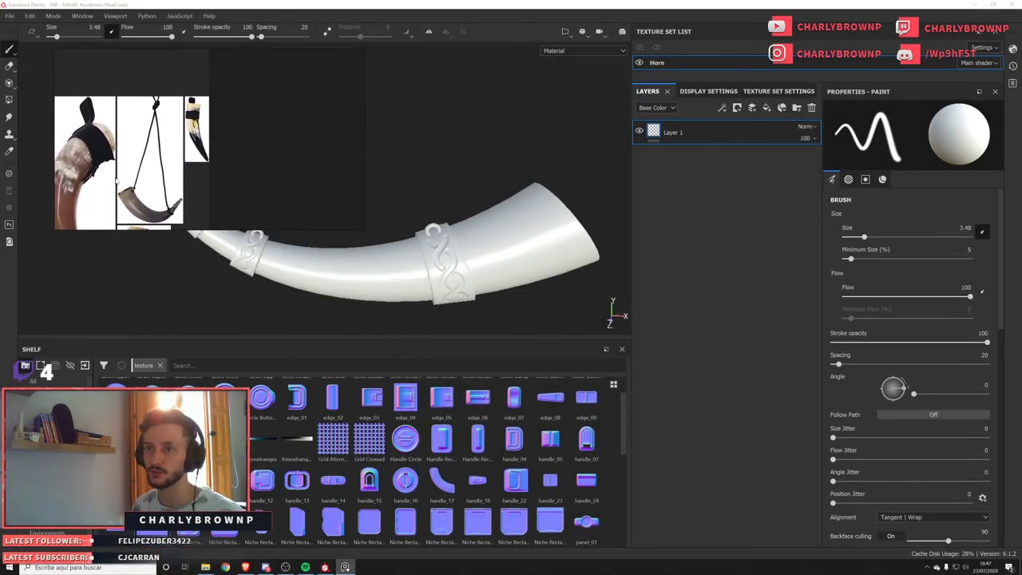
{"action": "key", "text": "ctrl+shift+a"}
{"action": "left_click_drag", "start_coordinate": [249, 237], "coordinate": [296, 243], "text": "alt"}
Examine the horn reference photos for surface colours, streaks, metal fittings and strap attachments.
{"action": "scroll", "coordinate": [104, 160], "scroll_direction": "down", "scroll_amount": 3}
{"action": "middle_click_drag", "start_coordinate": [92, 160], "coordinate": [140, 116]}
{"action": "scroll", "coordinate": [120, 124], "scroll_direction": "up", "scroll_amount": 4}
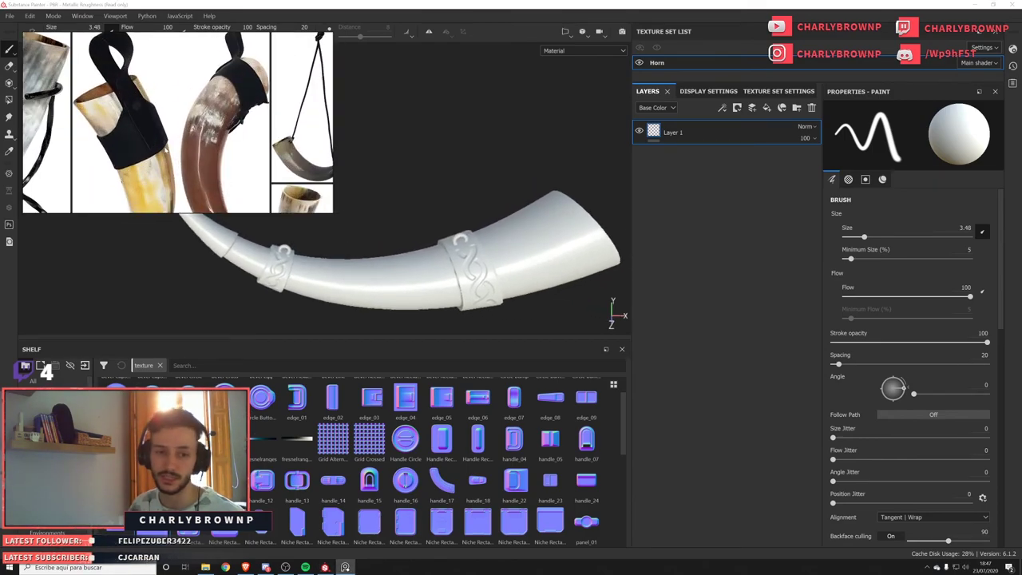
{"action": "scroll", "coordinate": [163, 148], "scroll_direction": "down", "scroll_amount": 3}
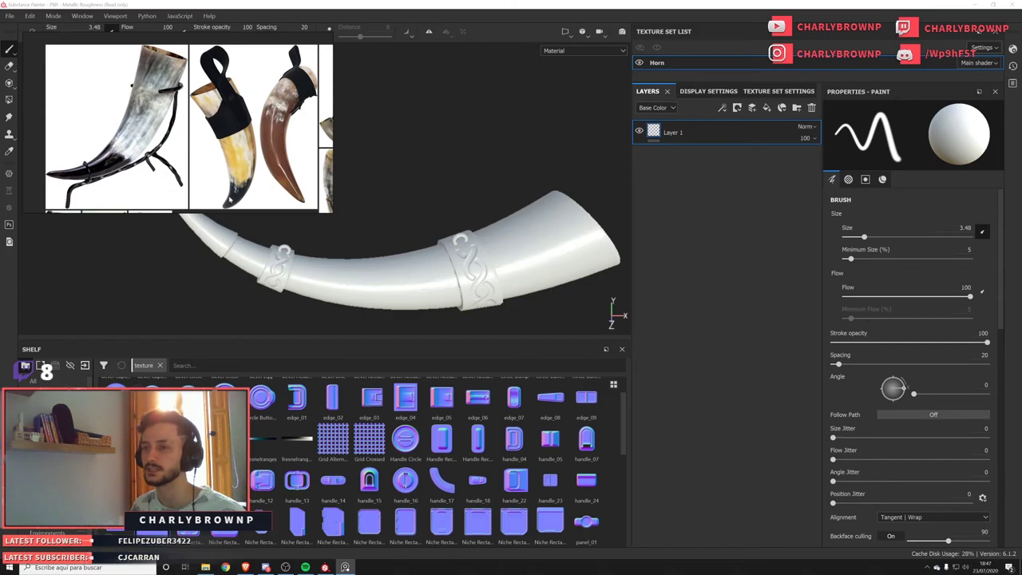
{"action": "scroll", "coordinate": [243, 149], "scroll_direction": "down", "scroll_amount": 2}
{"action": "scroll", "coordinate": [265, 182], "scroll_direction": "up", "scroll_amount": 3}
{"action": "scroll", "coordinate": [258, 200], "scroll_direction": "down", "scroll_amount": 3}
{"action": "scroll", "coordinate": [142, 201], "scroll_direction": "up", "scroll_amount": 3}
{"action": "middle_click_drag", "start_coordinate": [142, 201], "coordinate": [190, 159]}
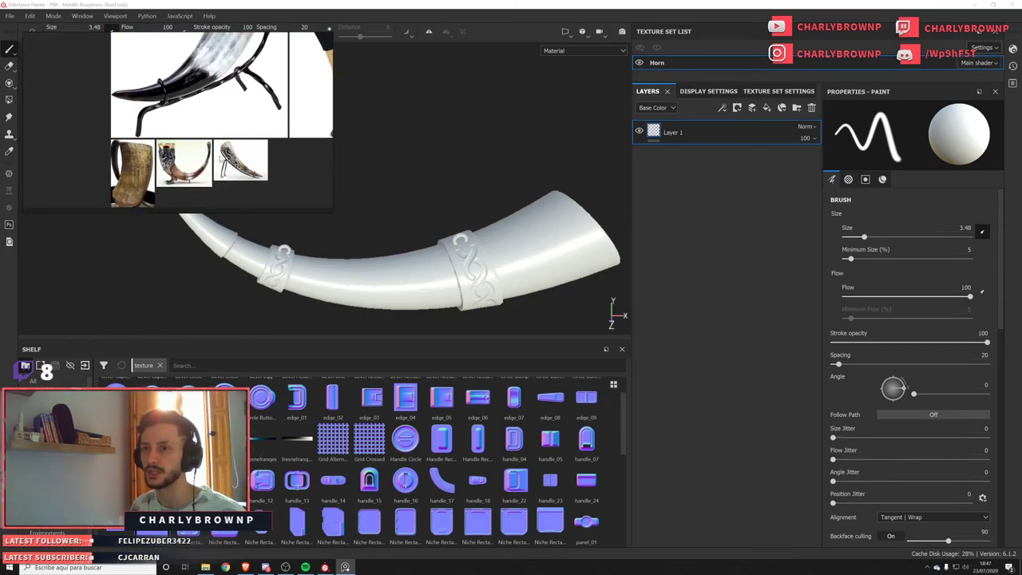
{"action": "scroll", "coordinate": [188, 159], "scroll_direction": "up", "scroll_amount": 4}
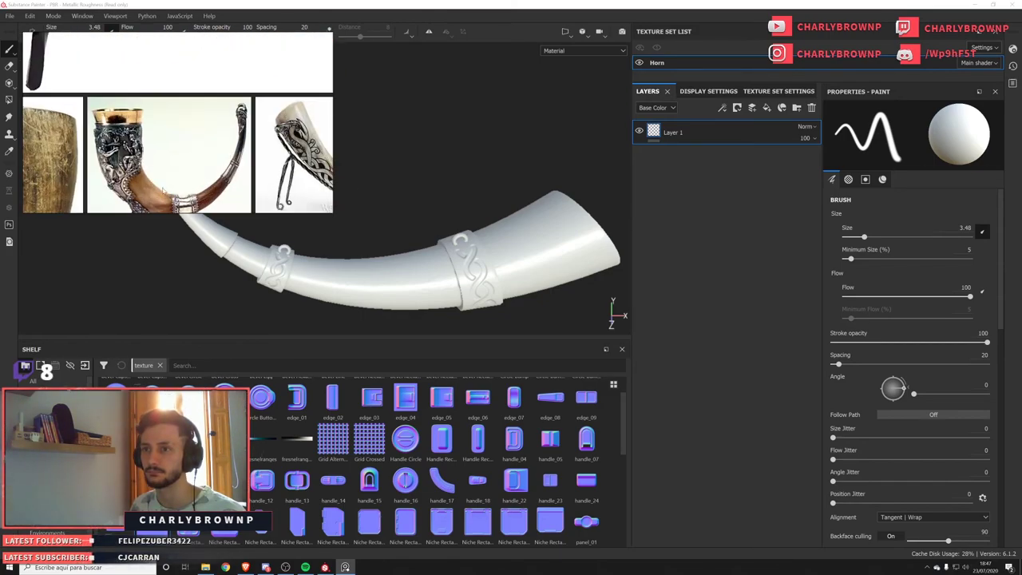
{"action": "scroll", "coordinate": [201, 155], "scroll_direction": "down", "scroll_amount": 2}
{"action": "scroll", "coordinate": [206, 177], "scroll_direction": "up", "scroll_amount": 3}
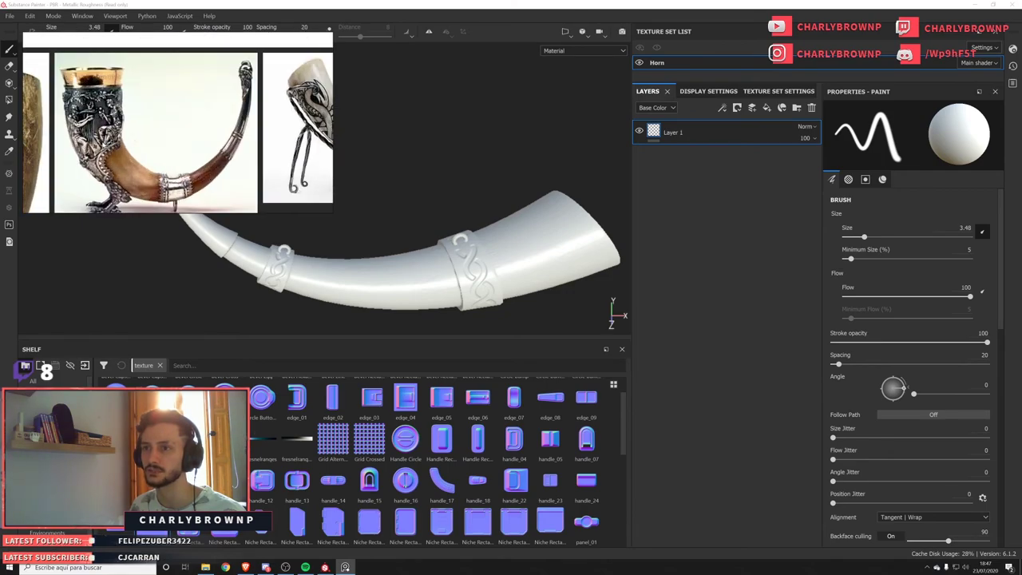
{"action": "scroll", "coordinate": [158, 166], "scroll_direction": "down", "scroll_amount": 5}
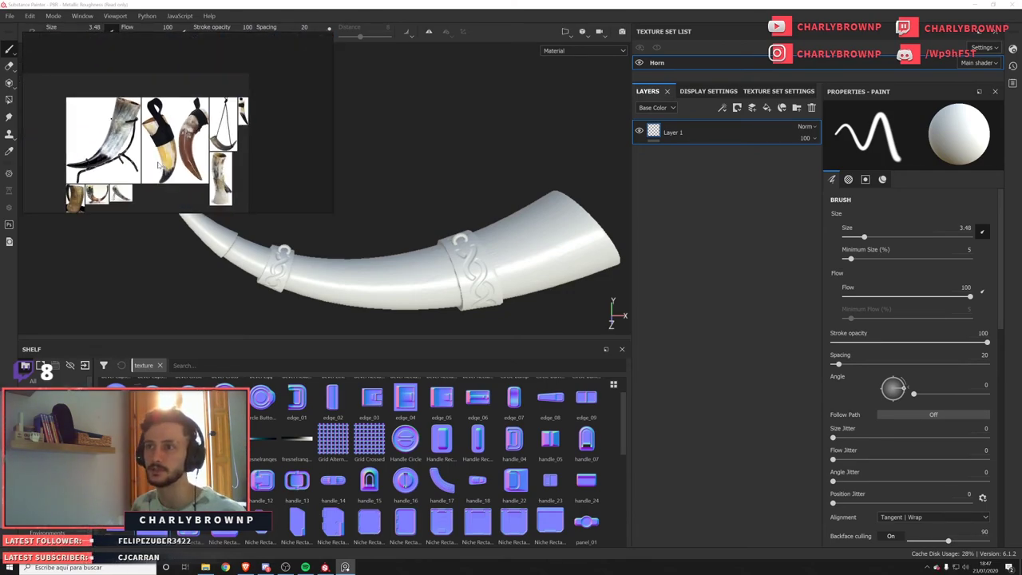
{"action": "scroll", "coordinate": [158, 165], "scroll_direction": "up", "scroll_amount": 2}
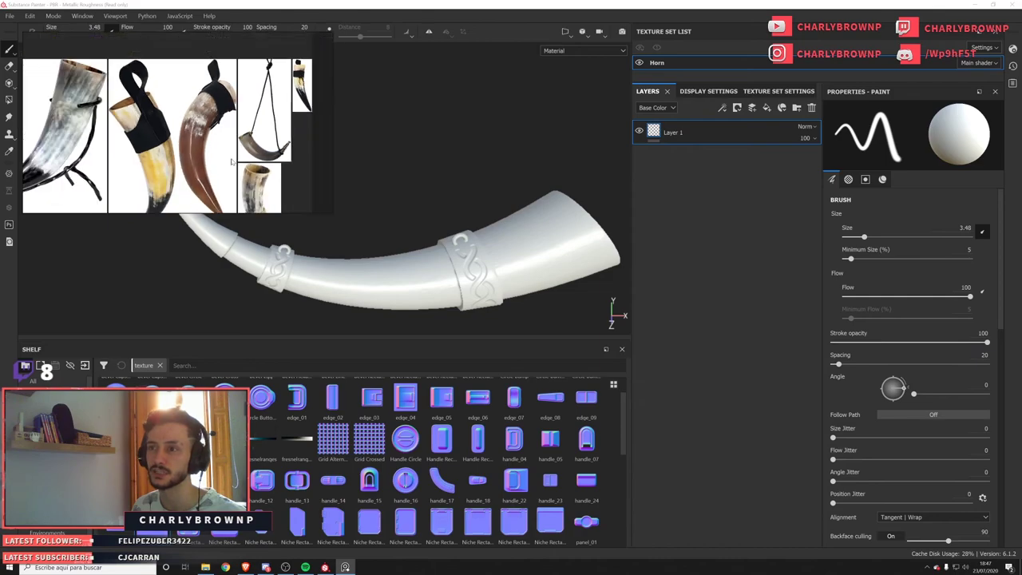
{"action": "scroll", "coordinate": [232, 162], "scroll_direction": "up", "scroll_amount": 4}
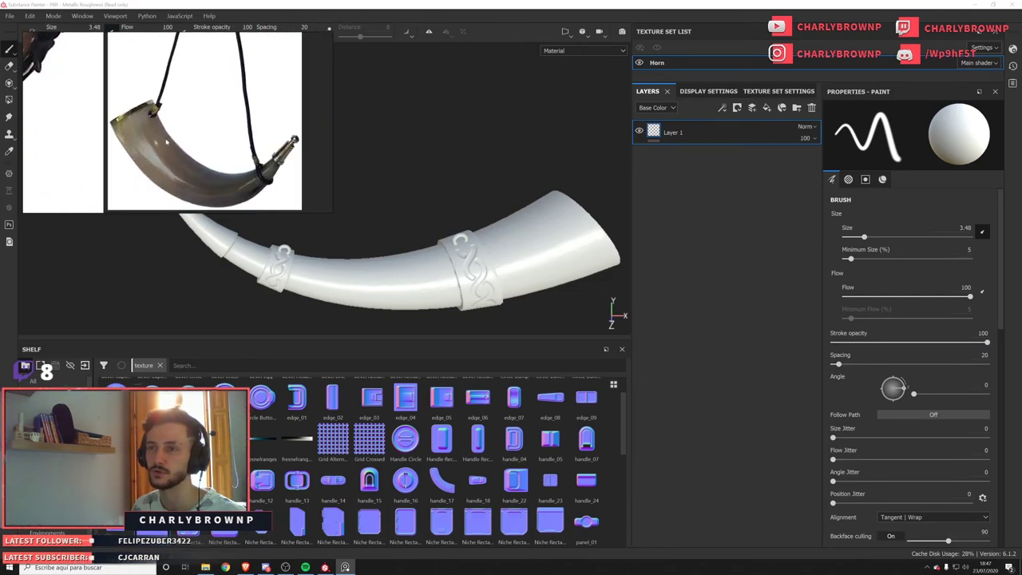
{"action": "scroll", "coordinate": [166, 142], "scroll_direction": "up", "scroll_amount": 1}
{"action": "scroll", "coordinate": [166, 144], "scroll_direction": "down", "scroll_amount": 4}
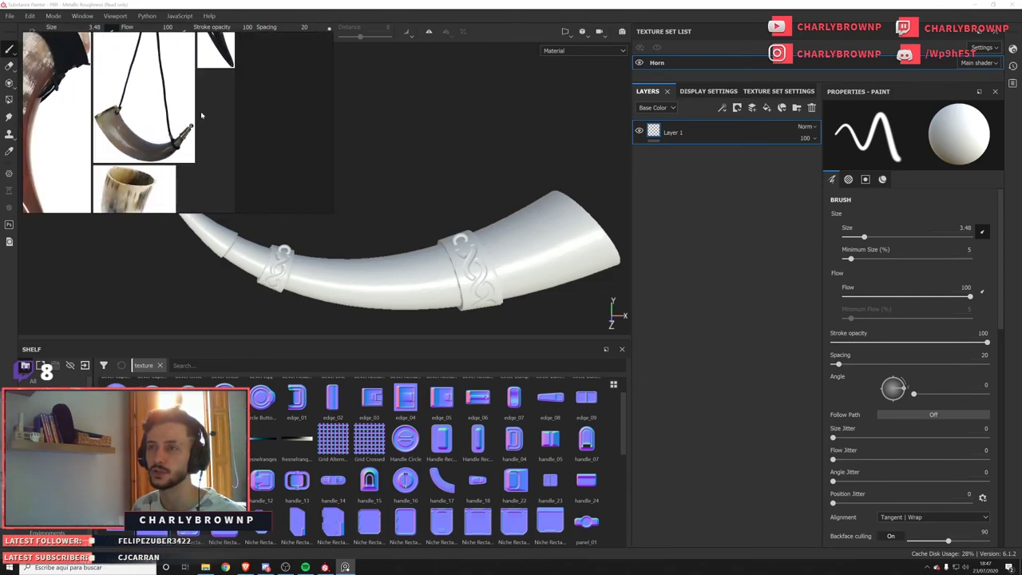
{"action": "scroll", "coordinate": [166, 145], "scroll_direction": "down", "scroll_amount": 3}
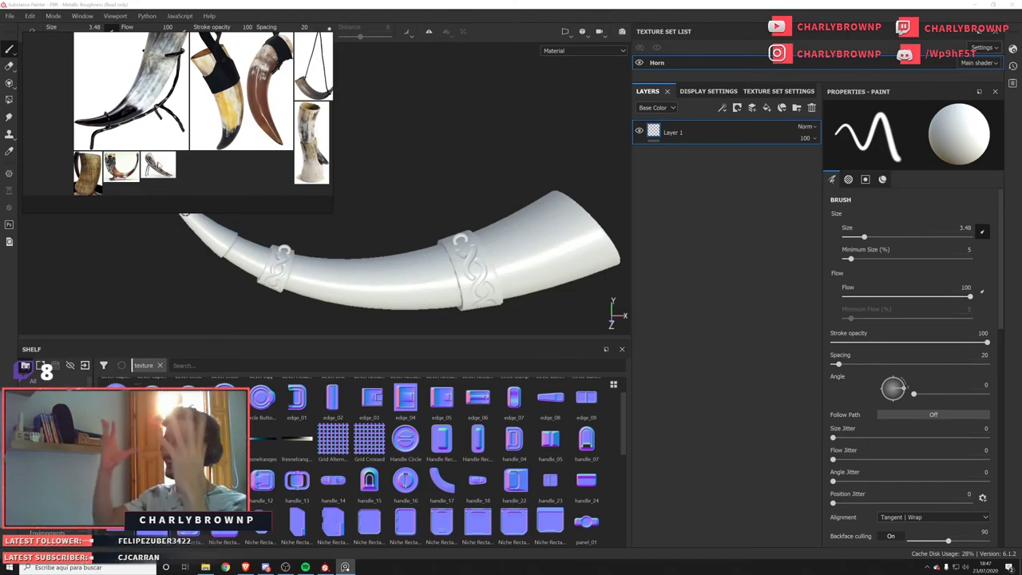
Frame the ornate silver-mounted horn reference and turn the 3D horn to face the same way.
{"action": "middle_click_drag", "start_coordinate": [147, 167], "coordinate": [171, 157]}
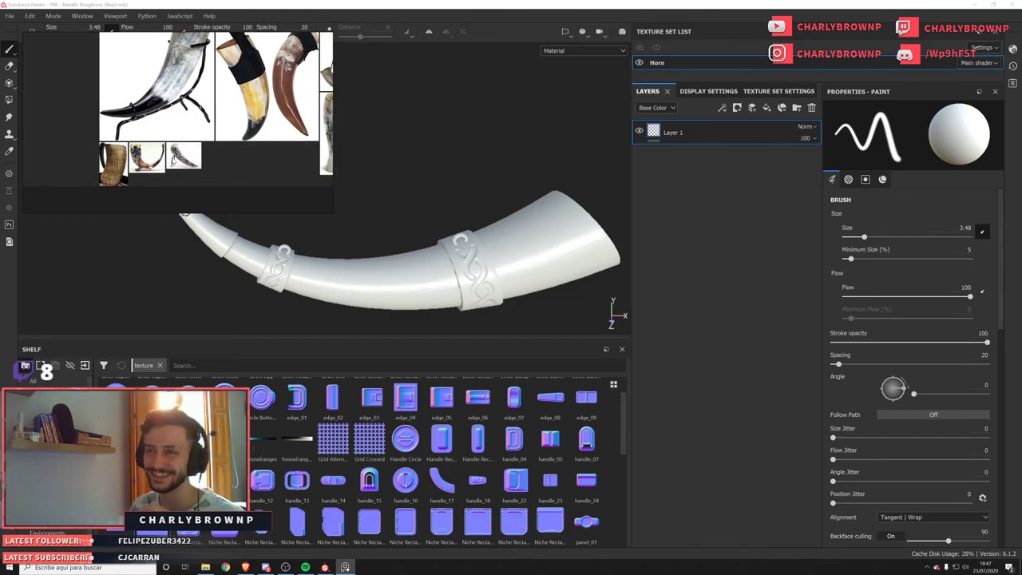
{"action": "scroll", "coordinate": [117, 167], "scroll_direction": "up", "scroll_amount": 4}
{"action": "scroll", "coordinate": [181, 164], "scroll_direction": "up", "scroll_amount": 4}
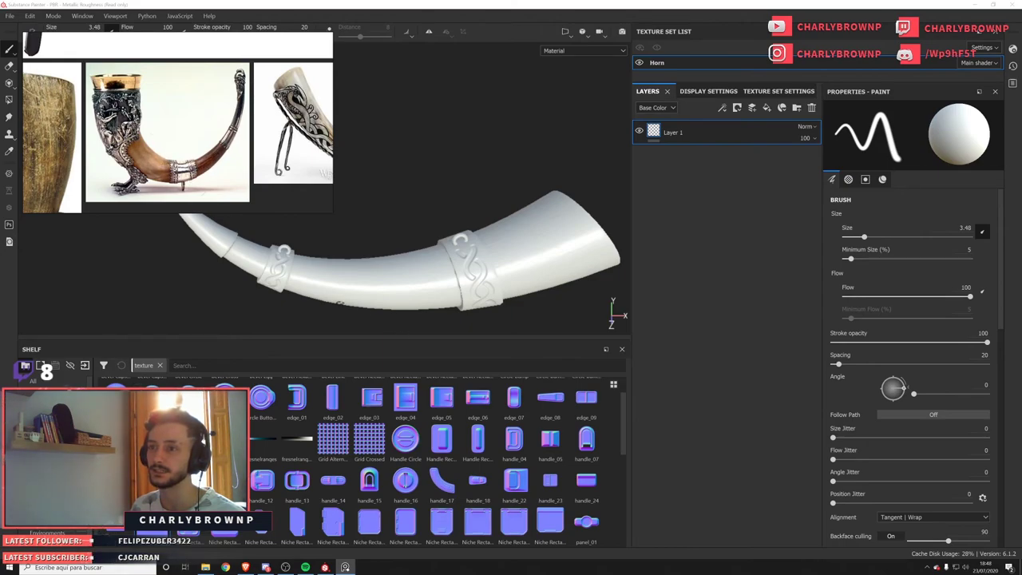
{"action": "mouse_move", "coordinate": [357, 292]}
{"action": "left_mouse_down", "text": "alt"}
{"action": "mouse_move", "coordinate": [375, 280]}
{"action": "mouse_move", "coordinate": [311, 264]}
{"action": "mouse_move", "coordinate": [434, 270]}
{"action": "mouse_move", "coordinate": [344, 272]}
{"action": "mouse_move", "coordinate": [304, 247]}
{"action": "mouse_move", "coordinate": [369, 288]}
{"action": "left_mouse_up", "text": "alt"}
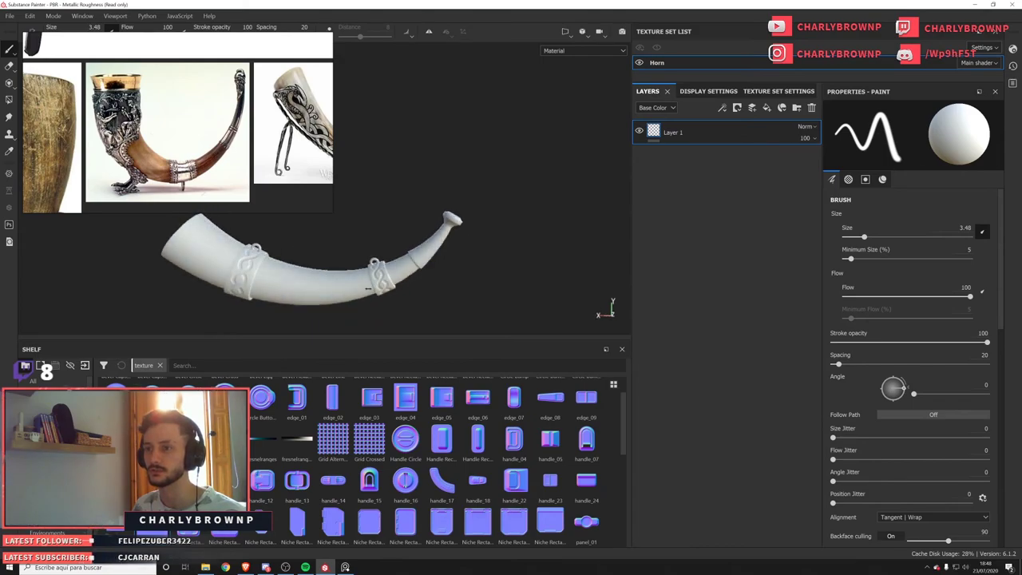
{"action": "middle_click_drag", "start_coordinate": [369, 288], "coordinate": [395, 280], "text": "alt"}
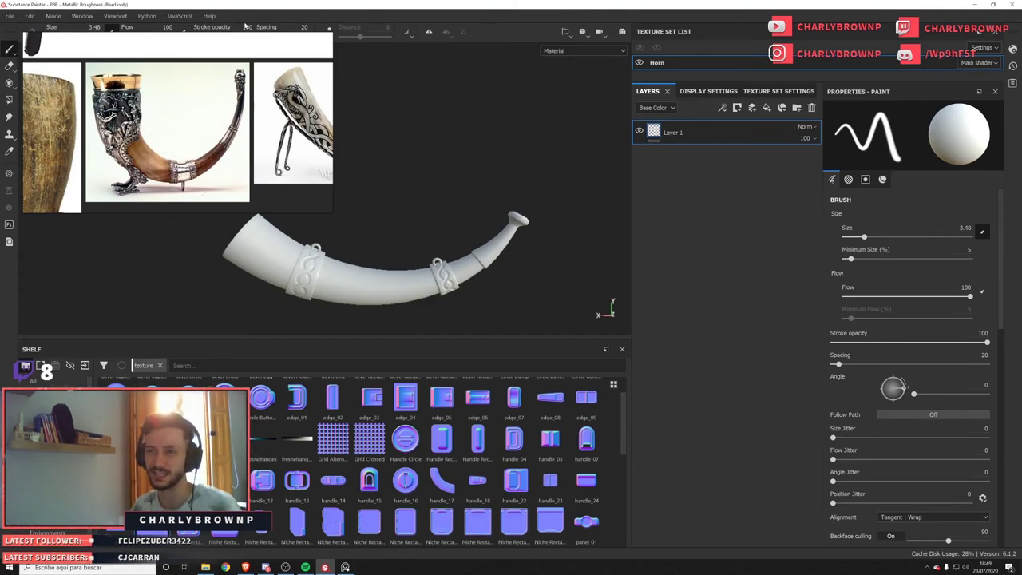
Enlarge the reference board slightly and study the ornate silver-mounted horn photo beside the 3D horn.
{"action": "left_click_drag", "start_coordinate": [331, 214], "coordinate": [336, 231]}
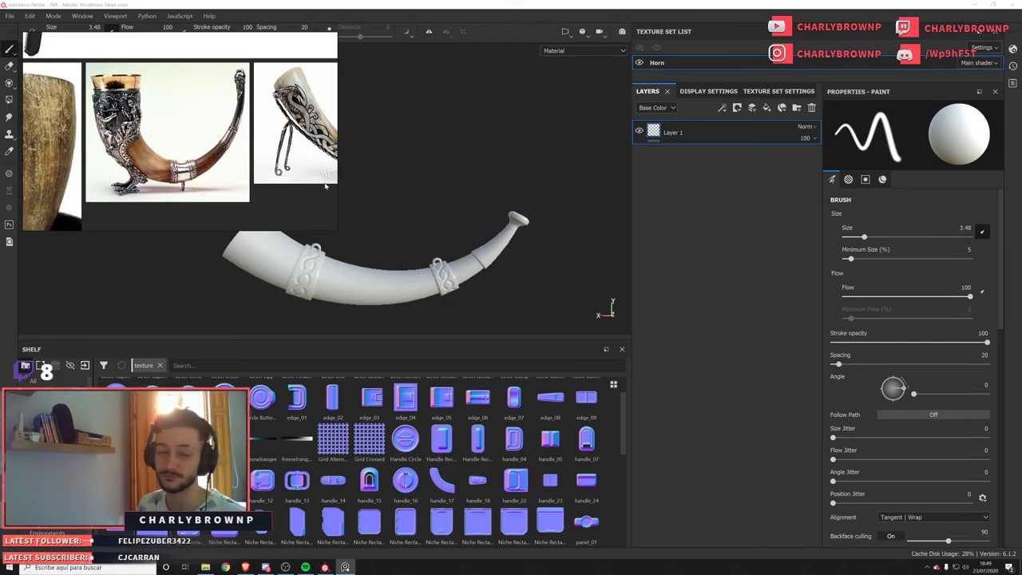
{"action": "scroll", "coordinate": [275, 160], "scroll_direction": "down", "scroll_amount": 2}
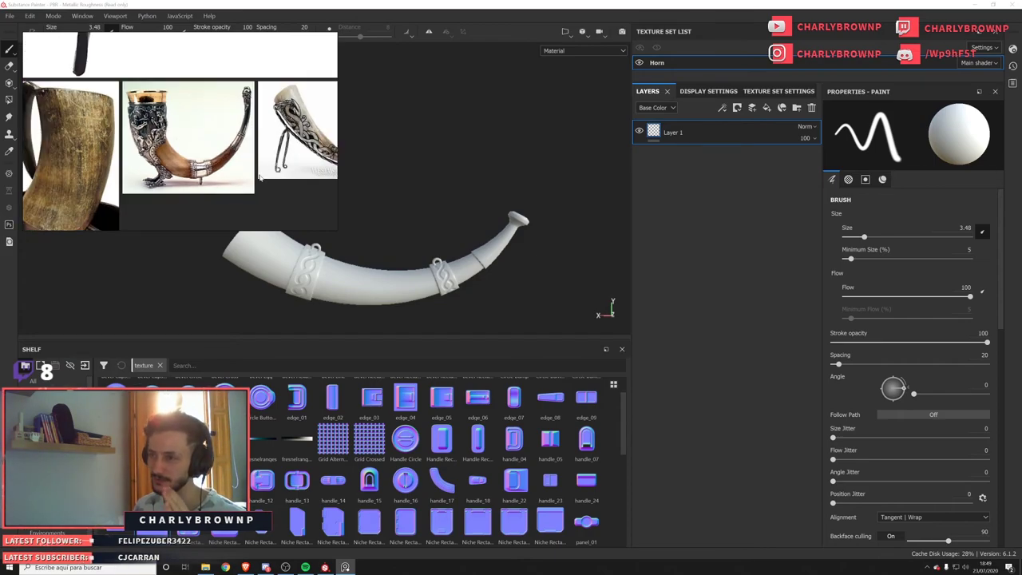
{"action": "scroll", "coordinate": [208, 179], "scroll_direction": "up", "scroll_amount": 2}
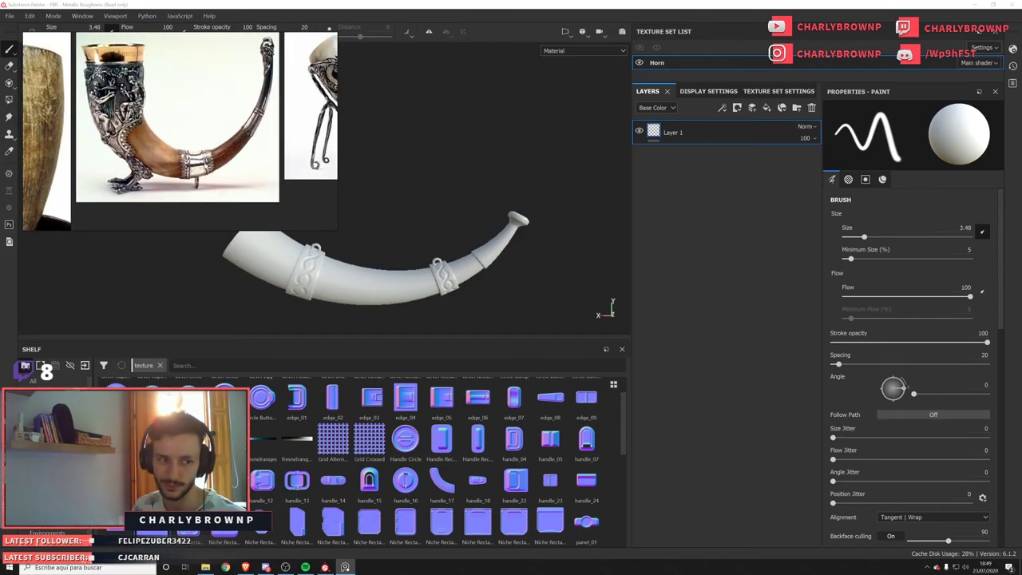
{"action": "scroll", "coordinate": [207, 167], "scroll_direction": "down", "scroll_amount": 2}
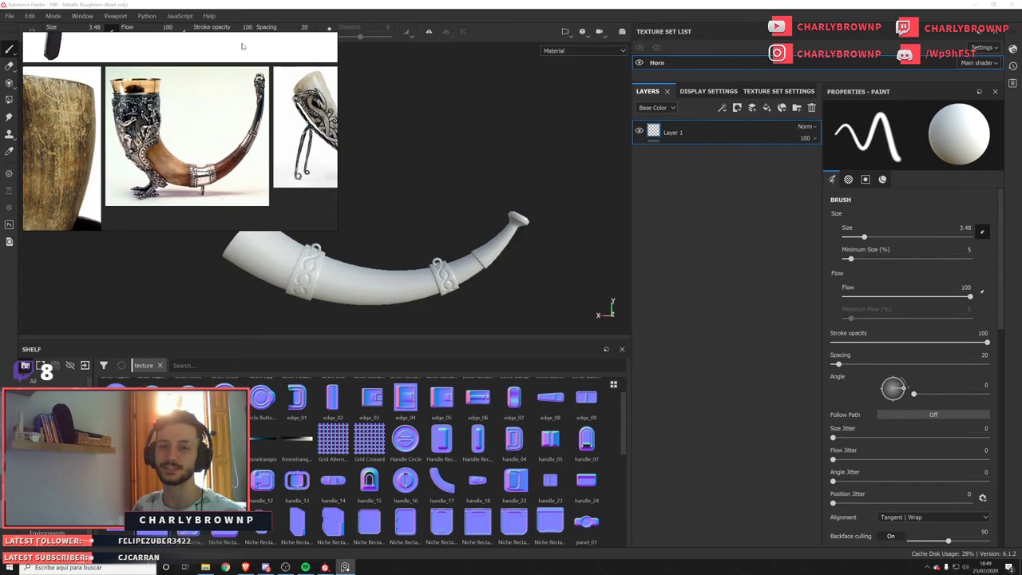
{"action": "scroll", "coordinate": [150, 128], "scroll_direction": "down", "scroll_amount": 2}
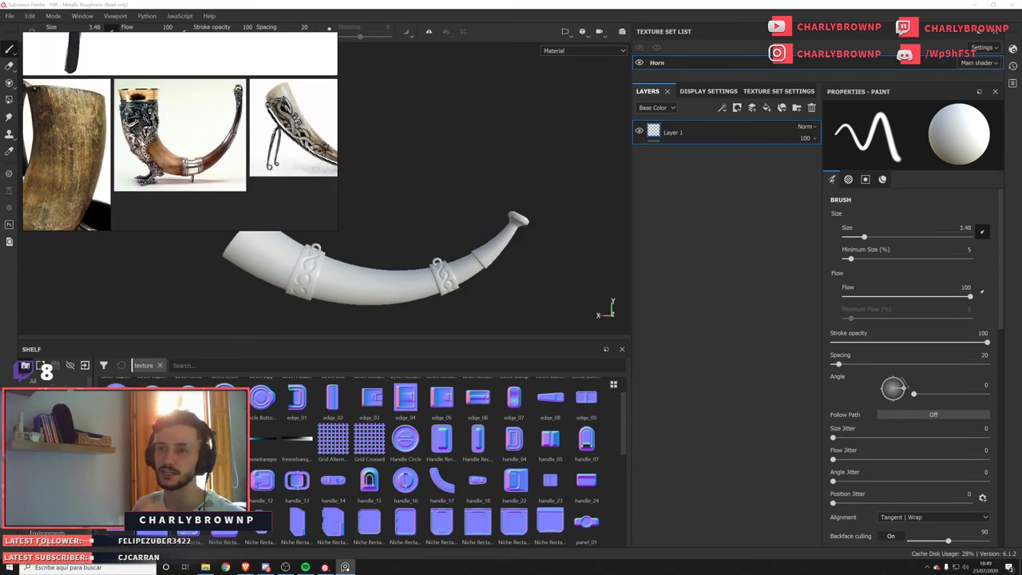
{"action": "scroll", "coordinate": [142, 143], "scroll_direction": "up", "scroll_amount": 2}
{"action": "scroll", "coordinate": [144, 147], "scroll_direction": "down", "scroll_amount": 1}
{"action": "mouse_move", "coordinate": [151, 159]}
{"action": "middle_mouse_down"}
{"action": "mouse_move", "coordinate": [170, 162]}
{"action": "mouse_move", "coordinate": [153, 162]}
{"action": "middle_mouse_up"}
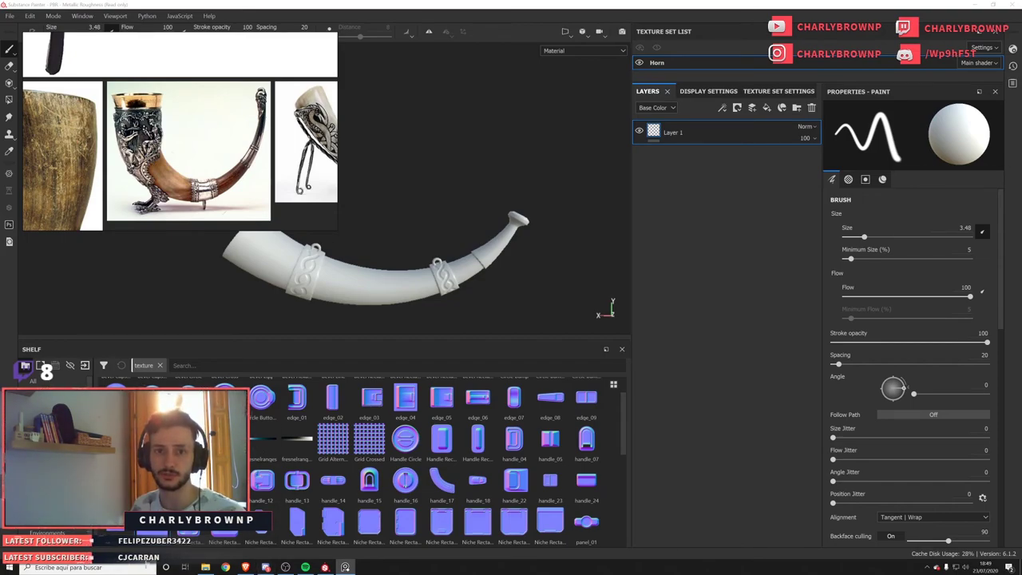
{"action": "key", "text": "alt+Tab"}
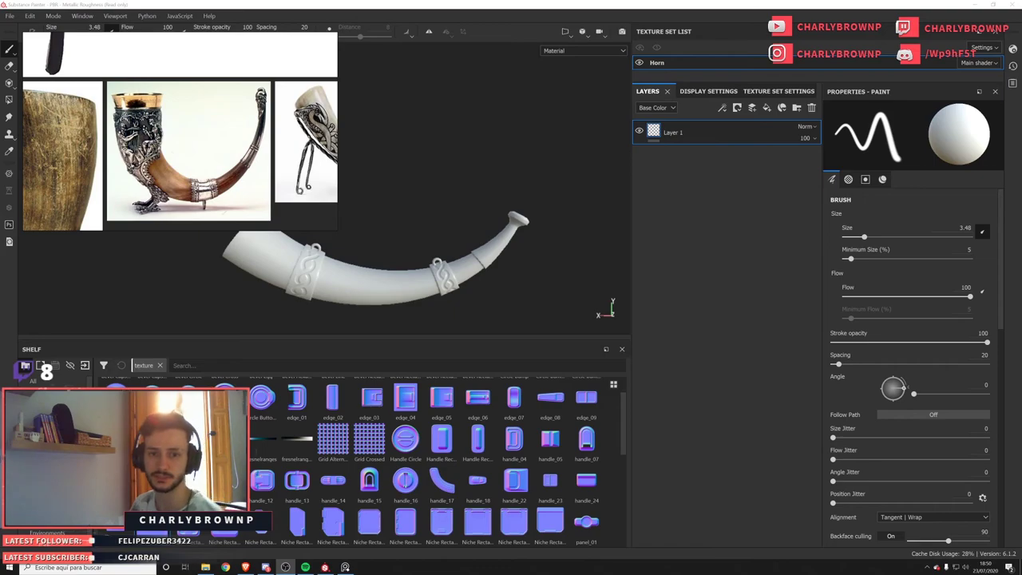
{"action": "scroll", "coordinate": [496, 285], "scroll_direction": "up", "scroll_amount": 1}
{"action": "left_click", "coordinate": [510, 298]}
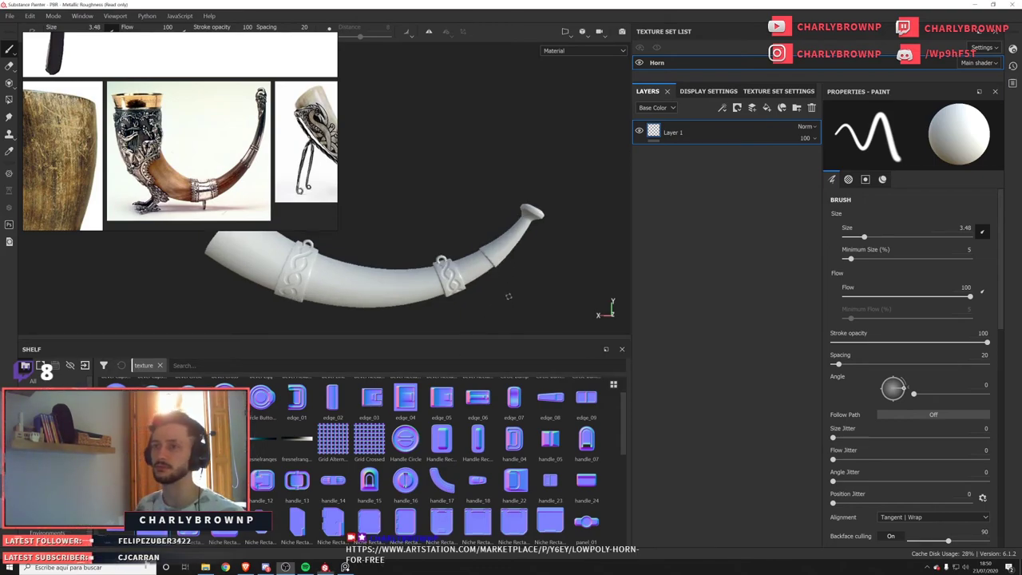
Enlarge the 3D viewport by shrinking the shelf and side panels, and fit the reference board above the horn.
{"action": "left_click_drag", "start_coordinate": [335, 230], "coordinate": [323, 209]}
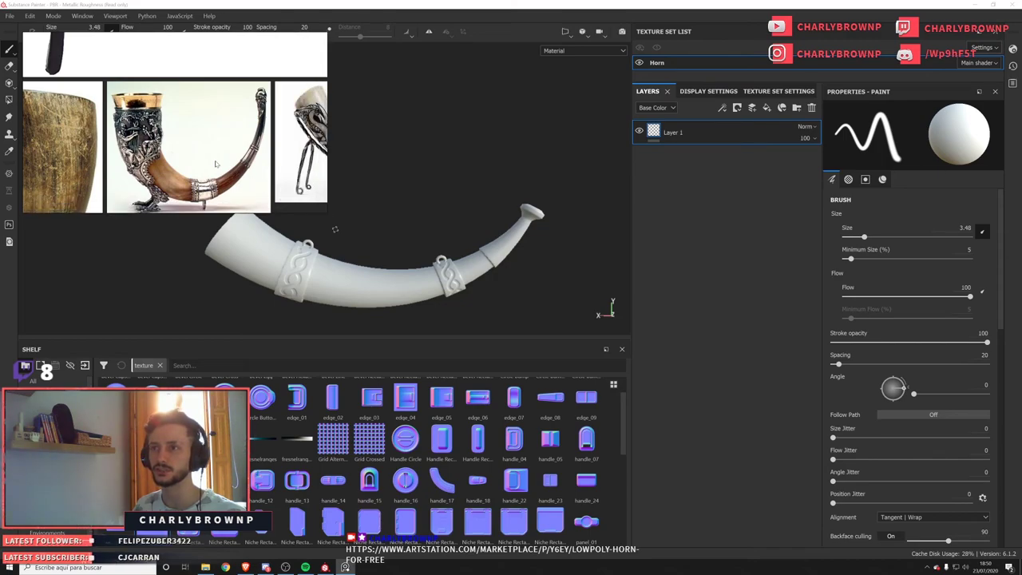
{"action": "left_click_drag", "start_coordinate": [200, 160], "coordinate": [182, 107]}
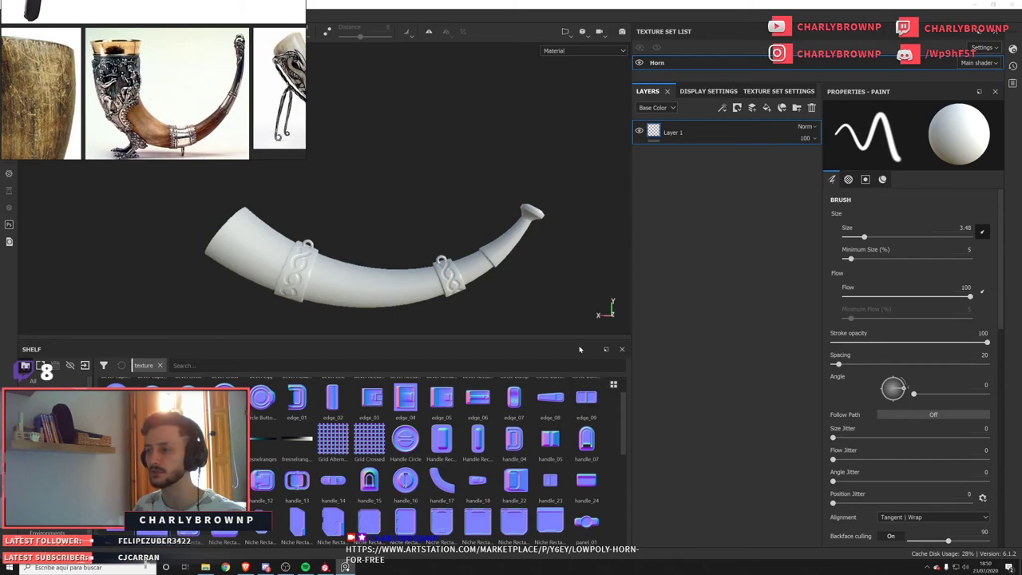
{"action": "left_click_drag", "start_coordinate": [581, 340], "coordinate": [586, 425]}
{"action": "left_click_drag", "start_coordinate": [631, 380], "coordinate": [762, 397]}
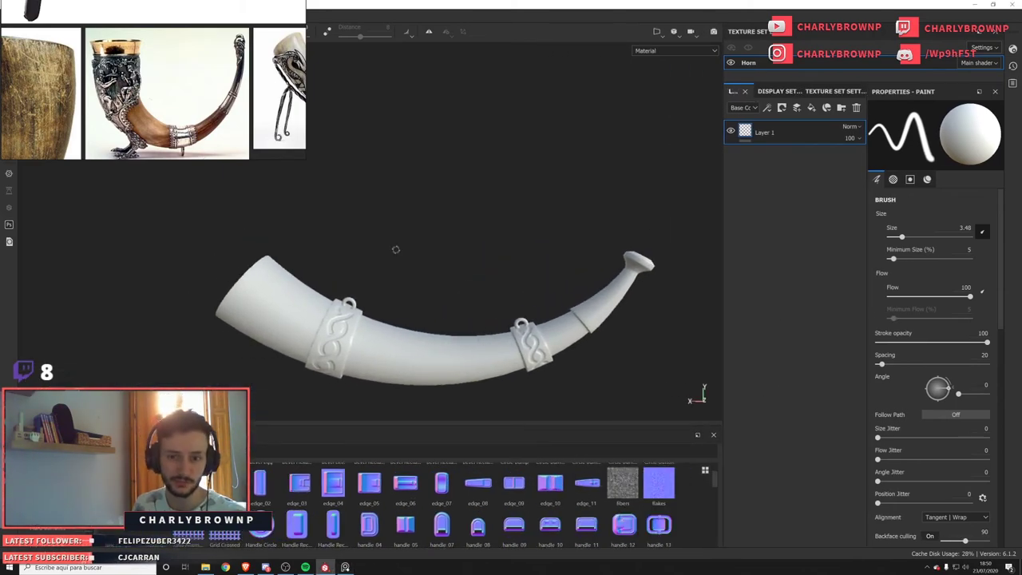
{"action": "mouse_move", "coordinate": [186, 46]}
{"action": "left_mouse_down"}
{"action": "mouse_move", "coordinate": [295, 268]}
{"action": "mouse_move", "coordinate": [356, 210]}
{"action": "mouse_move", "coordinate": [266, 139]}
{"action": "mouse_move", "coordinate": [194, 105]}
{"action": "left_mouse_up"}
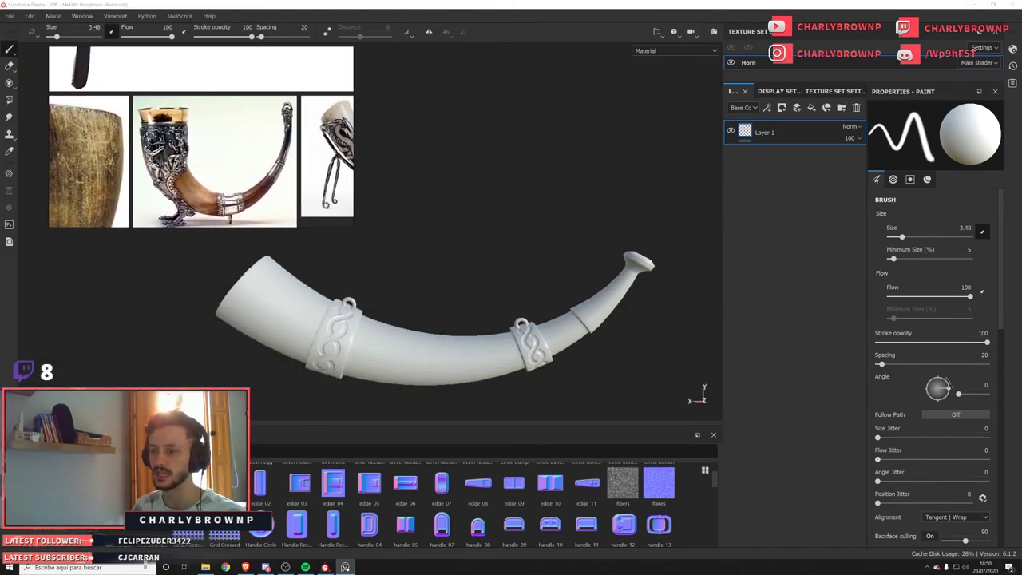
{"action": "mouse_move", "coordinate": [404, 434]}
{"action": "left_mouse_down"}
{"action": "mouse_move", "coordinate": [406, 482]}
{"action": "mouse_move", "coordinate": [407, 447]}
{"action": "left_mouse_up"}
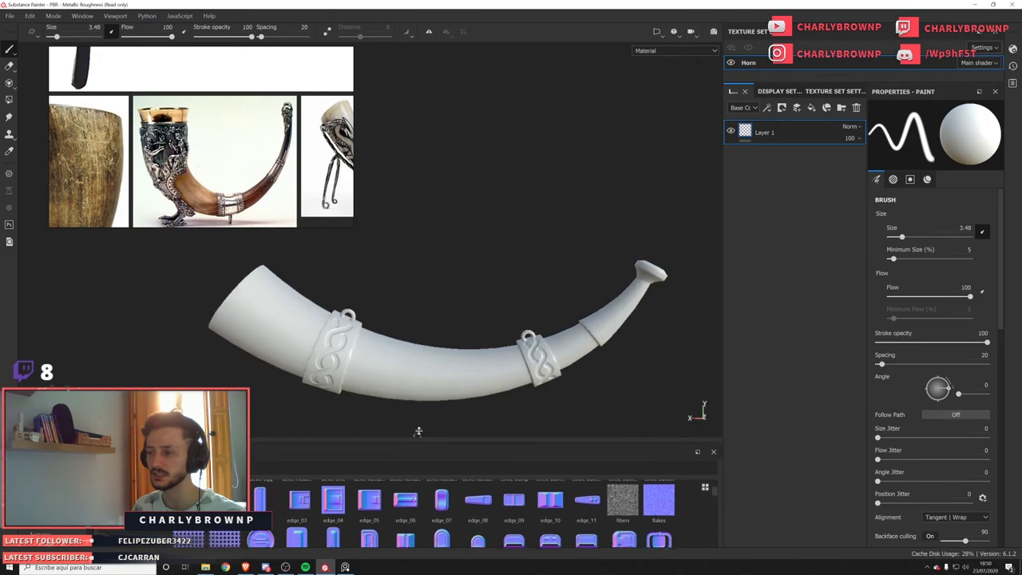
Check the display settings and the Horn texture set settings, and return to the layer stack.
{"action": "left_click", "coordinate": [779, 91]}
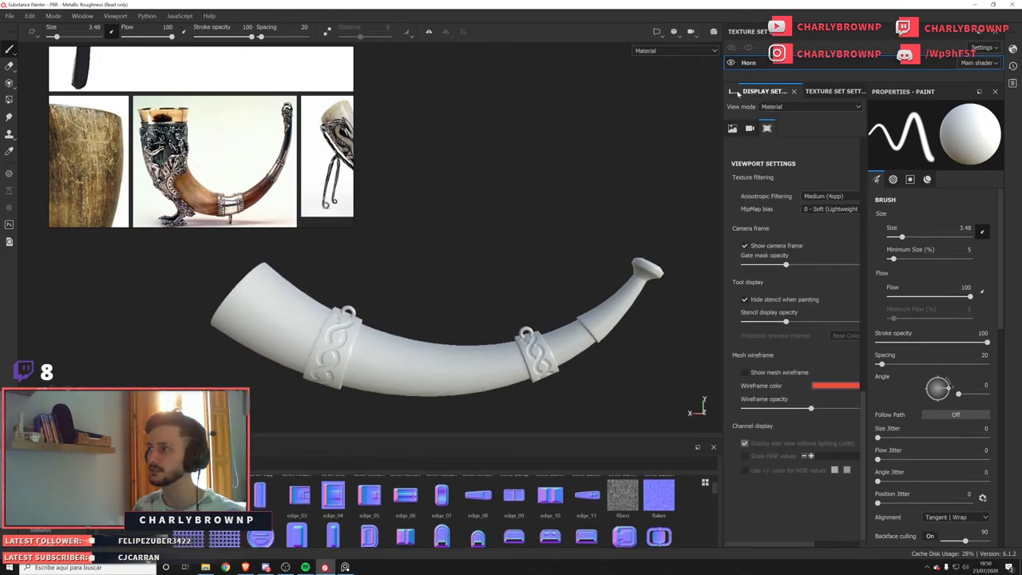
{"action": "left_click", "coordinate": [733, 91]}
{"action": "left_click", "coordinate": [835, 91]}
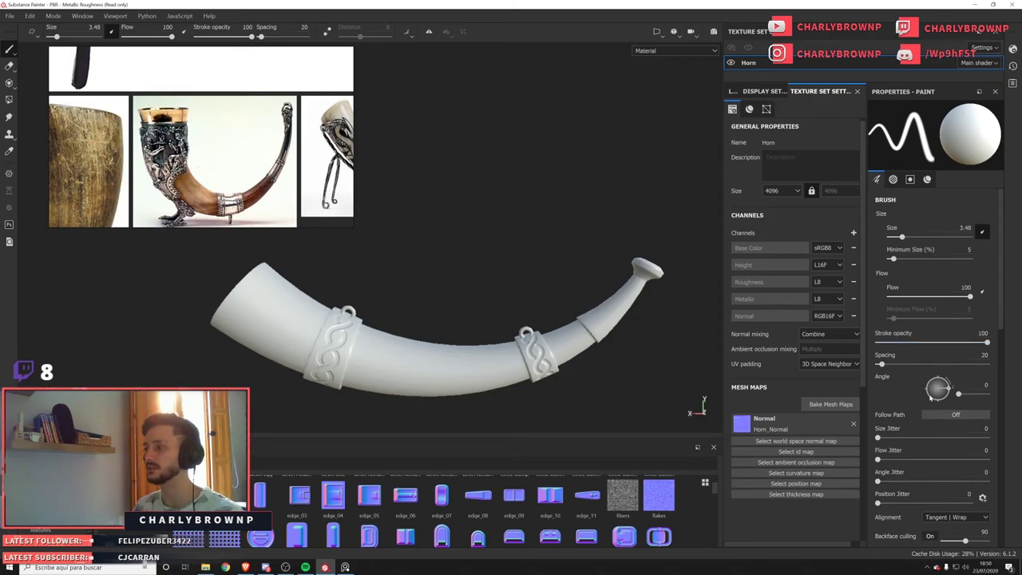
{"action": "left_click", "coordinate": [732, 91]}
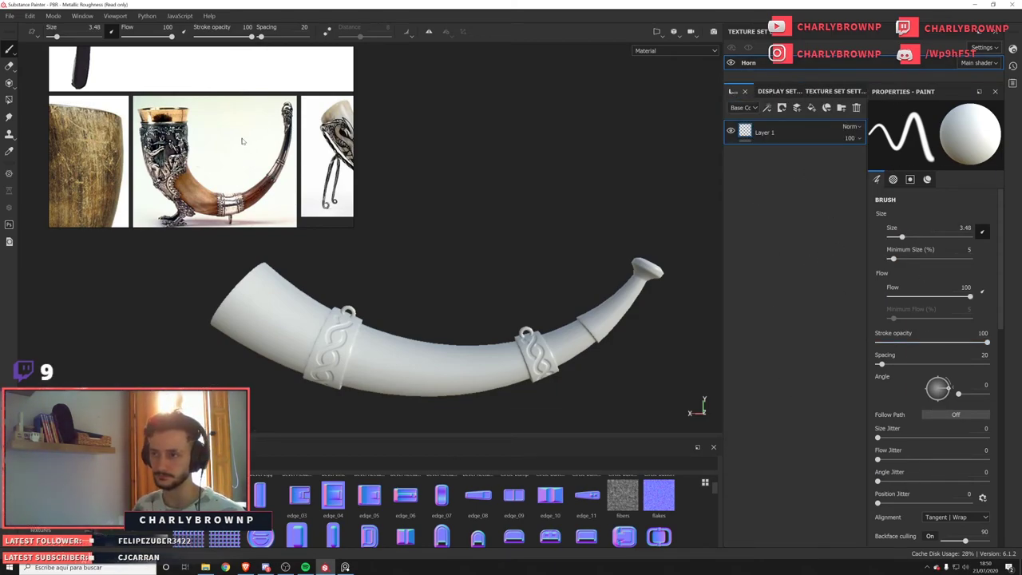
Add a fill layer above Layer 1 and bring more of the reference photos into view.
{"action": "left_click_drag", "start_coordinate": [491, 254], "coordinate": [484, 319], "text": "alt"}
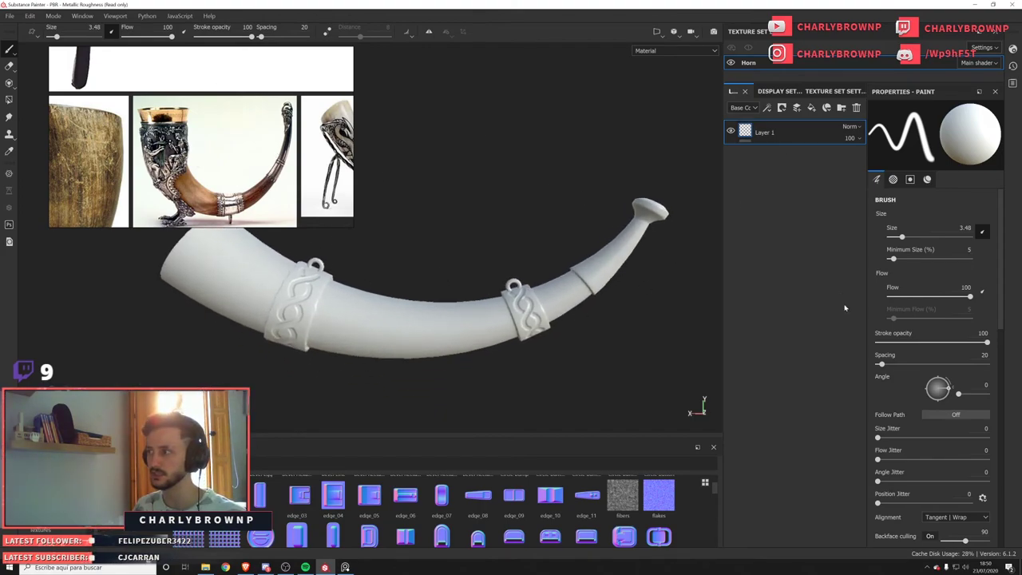
{"action": "left_click_drag", "start_coordinate": [300, 332], "coordinate": [334, 323], "text": "alt"}
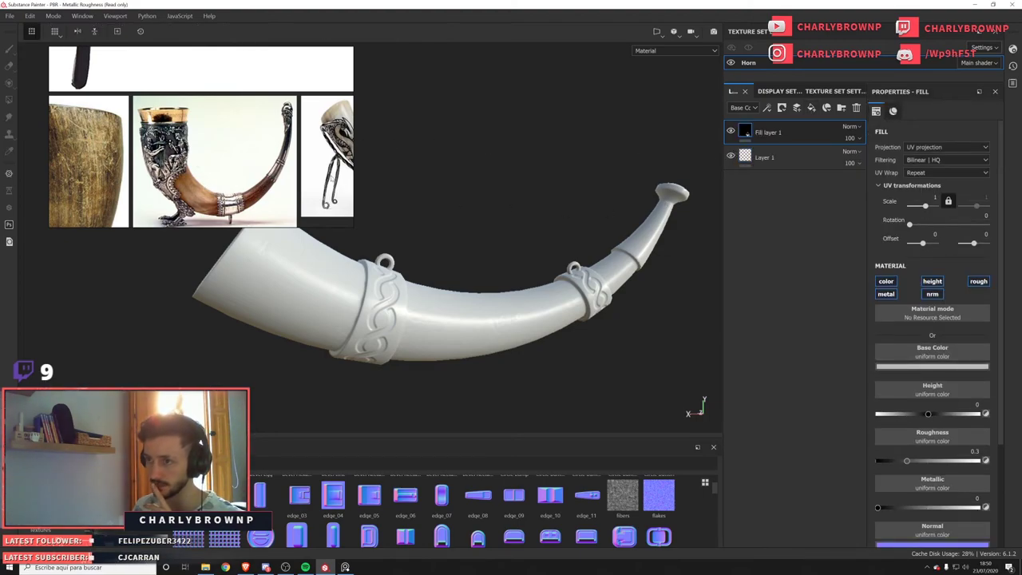
{"action": "scroll", "coordinate": [232, 174], "scroll_direction": "down", "scroll_amount": 3}
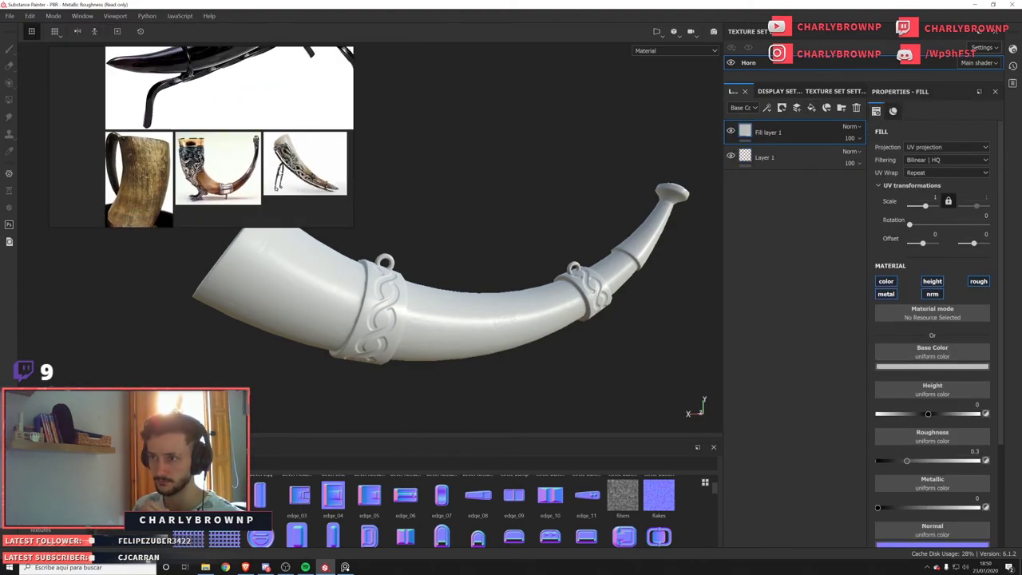
Examine the mounted horn photos up close and move the reference board clear of the 3D horn.
{"action": "scroll", "coordinate": [291, 156], "scroll_direction": "up", "scroll_amount": 7}
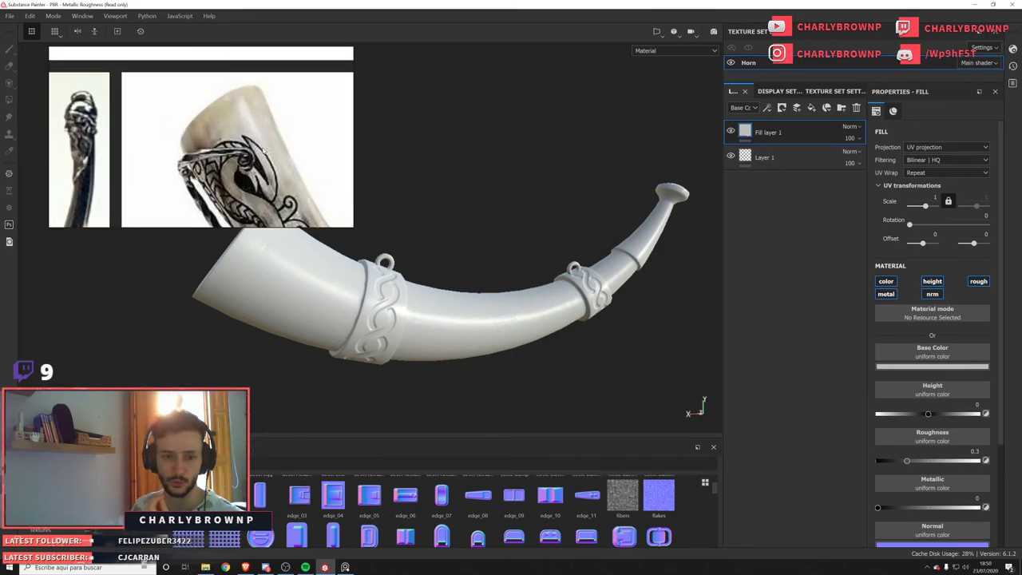
{"action": "scroll", "coordinate": [264, 150], "scroll_direction": "down", "scroll_amount": 3}
{"action": "scroll", "coordinate": [162, 170], "scroll_direction": "down", "scroll_amount": 3}
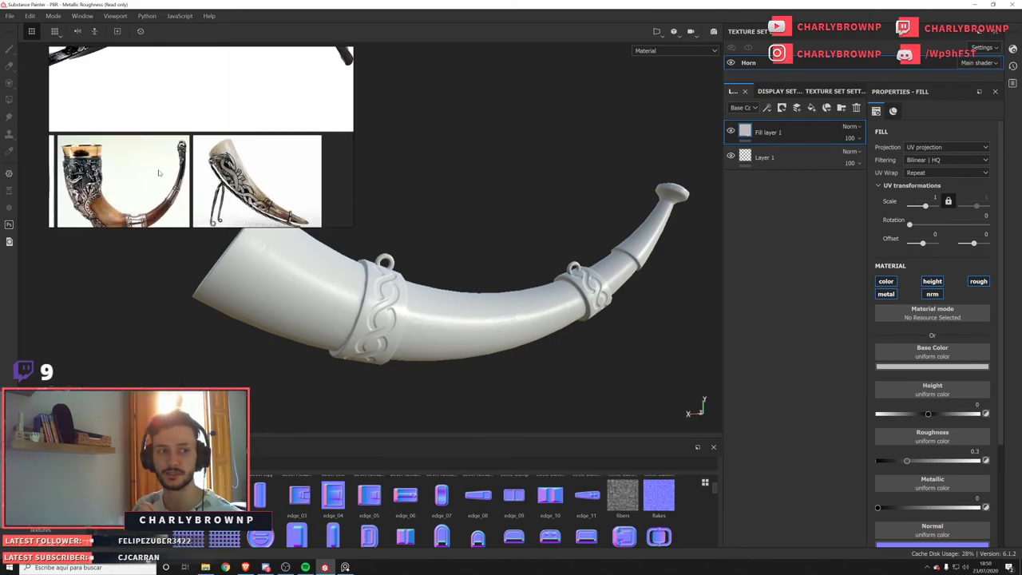
{"action": "scroll", "coordinate": [192, 168], "scroll_direction": "up", "scroll_amount": 4}
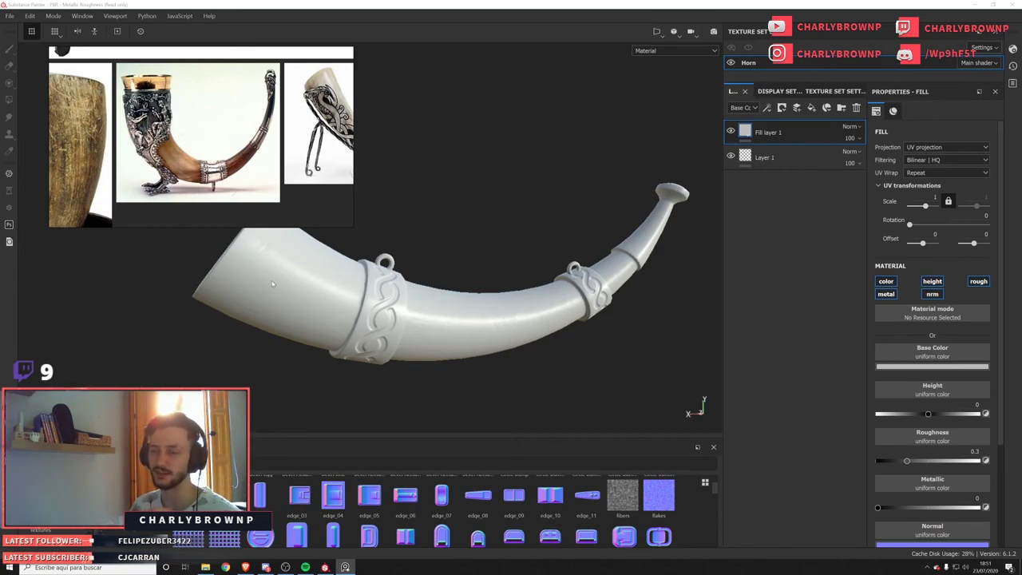
{"action": "right_click_drag", "start_coordinate": [337, 210], "coordinate": [309, 170]}
Turn the fill layer into polished metal with metallic 1, roughness about 0.255 and a lighter grey base color.
{"action": "left_click_drag", "start_coordinate": [417, 377], "coordinate": [409, 342], "text": "alt"}
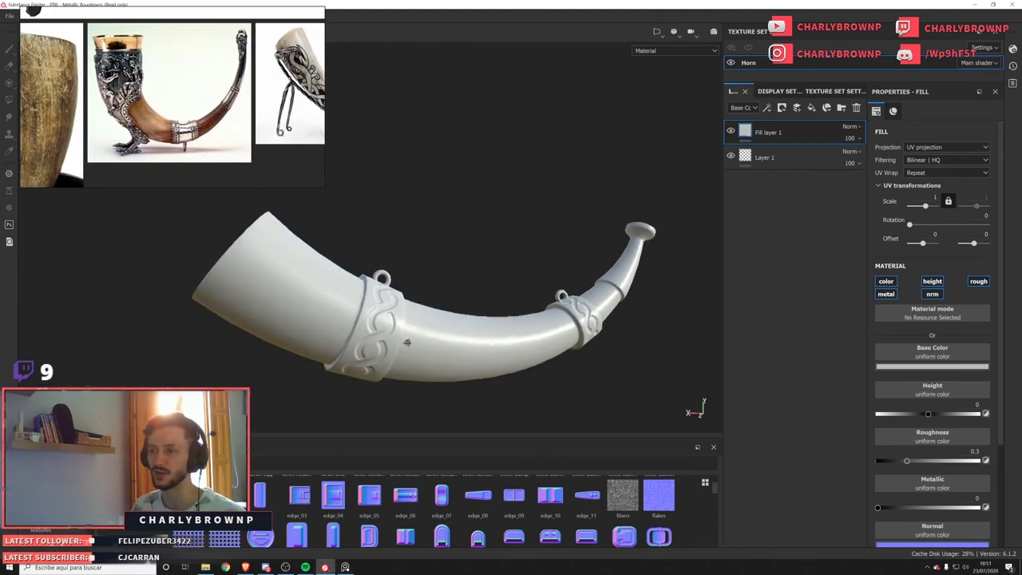
{"action": "middle_click_drag", "start_coordinate": [408, 342], "coordinate": [375, 286], "text": "alt"}
{"action": "right_click_drag", "start_coordinate": [375, 286], "coordinate": [456, 301], "text": "alt"}
{"action": "middle_click_drag", "start_coordinate": [456, 301], "coordinate": [459, 360], "text": "alt"}
{"action": "left_click_drag", "start_coordinate": [458, 360], "coordinate": [439, 363], "text": "alt"}
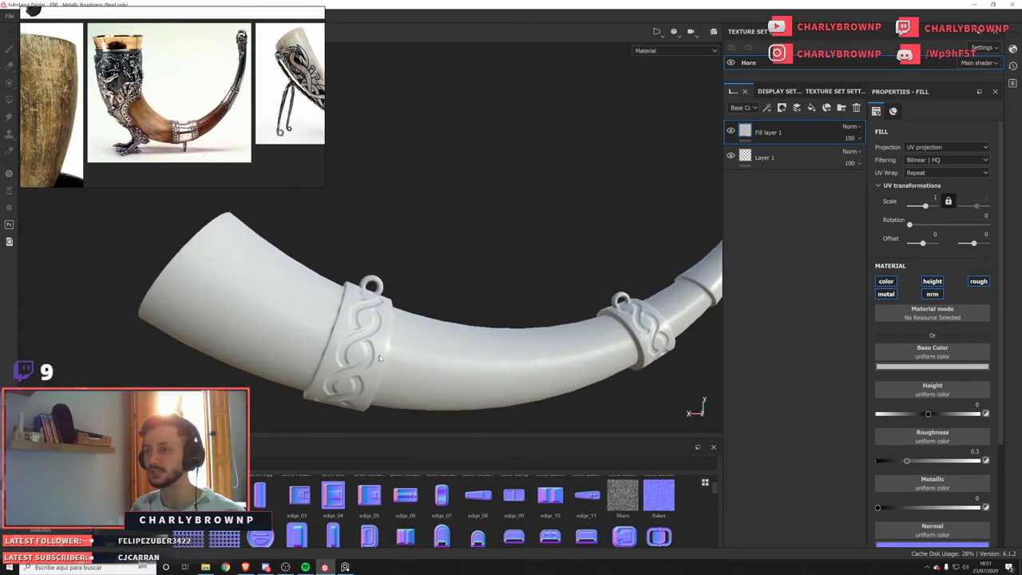
{"action": "middle_click_drag", "start_coordinate": [440, 364], "coordinate": [420, 344], "text": "alt"}
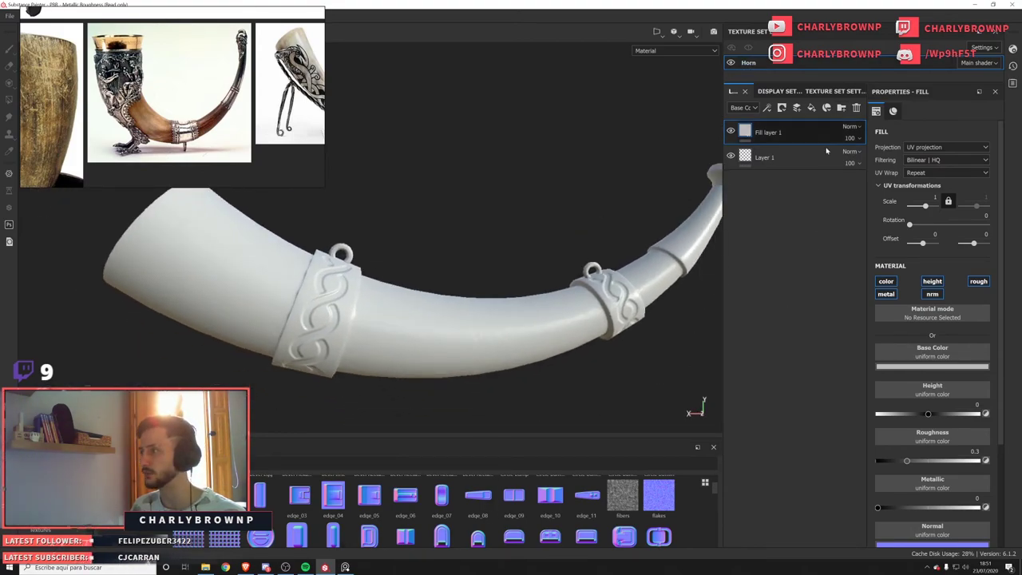
{"action": "left_click_drag", "start_coordinate": [926, 508], "coordinate": [982, 508]}
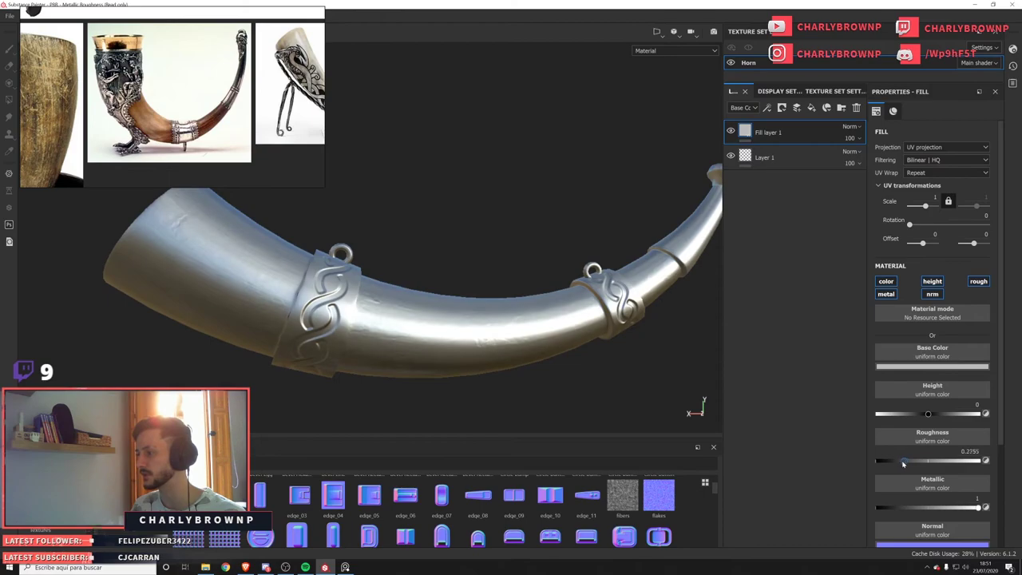
{"action": "left_click", "coordinate": [933, 367]}
{"action": "left_click", "coordinate": [877, 405]}
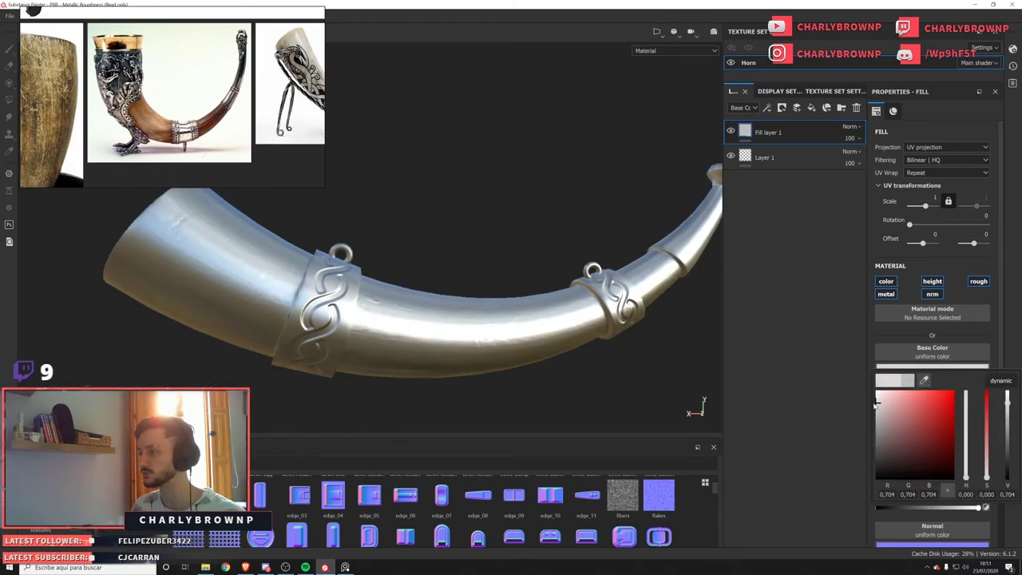
{"action": "scroll", "coordinate": [536, 385], "scroll_direction": "down", "scroll_amount": 1}
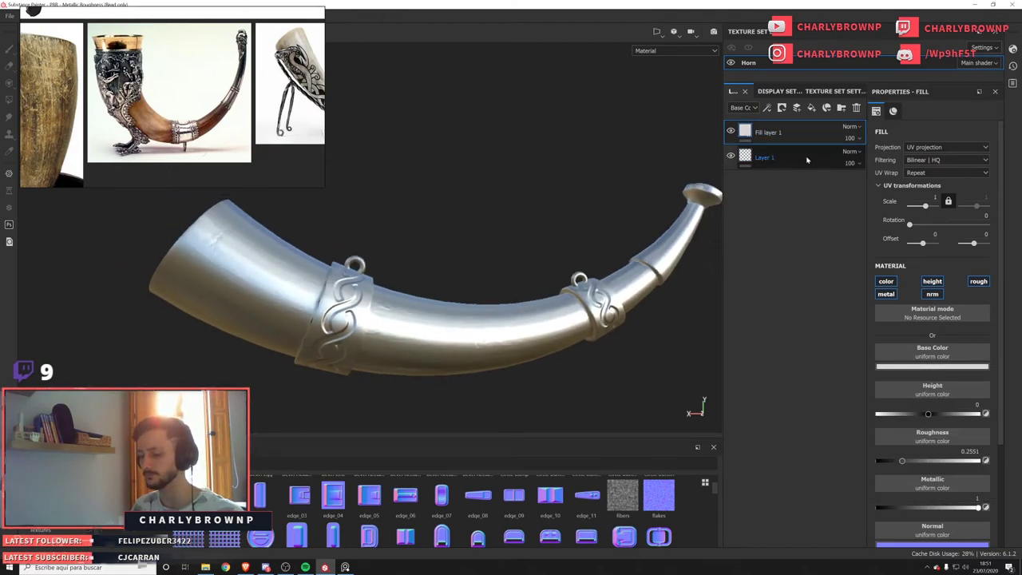
Group the metallic fill layer into a folder named Metal.
{"action": "key", "text": "ctrl+g"}
{"action": "double_click", "coordinate": [776, 135]}
{"action": "type", "text": "Meta"}
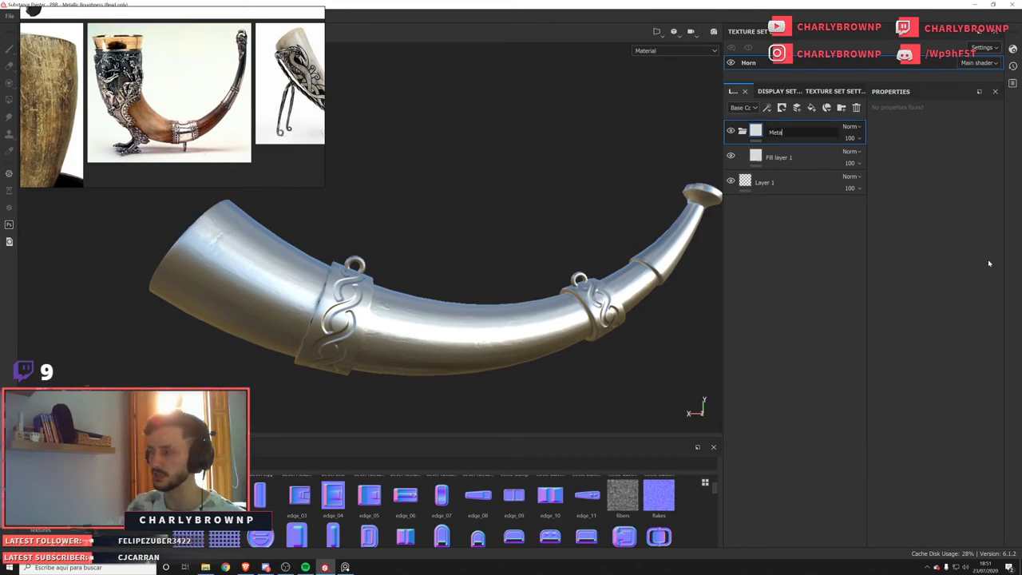
{"action": "type", "text": "l"}
{"action": "key", "text": "Return"}
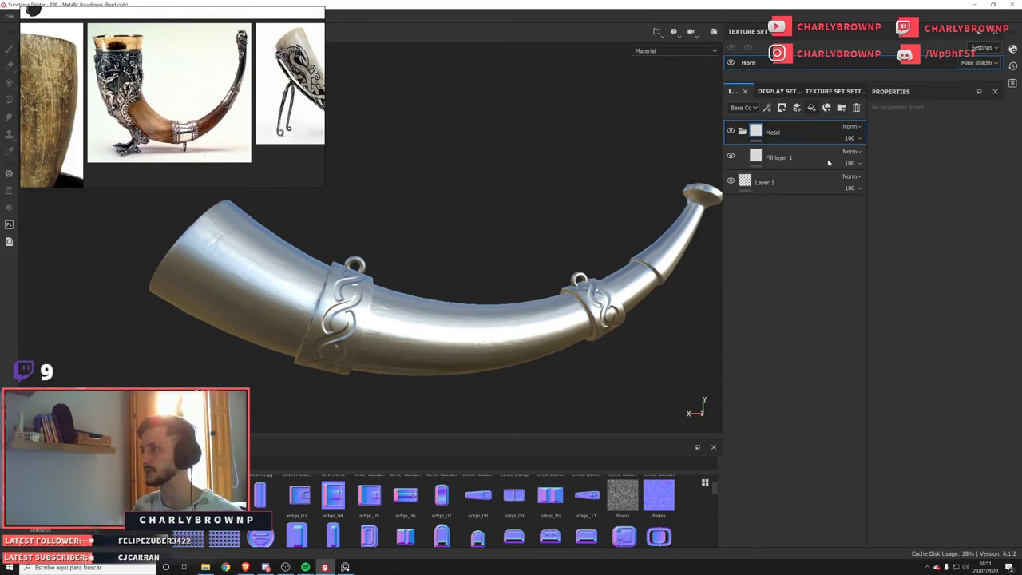
Add a second fill layer above the Metal folder and place it in a folder named Hueso.
{"action": "left_click", "coordinate": [812, 107]}
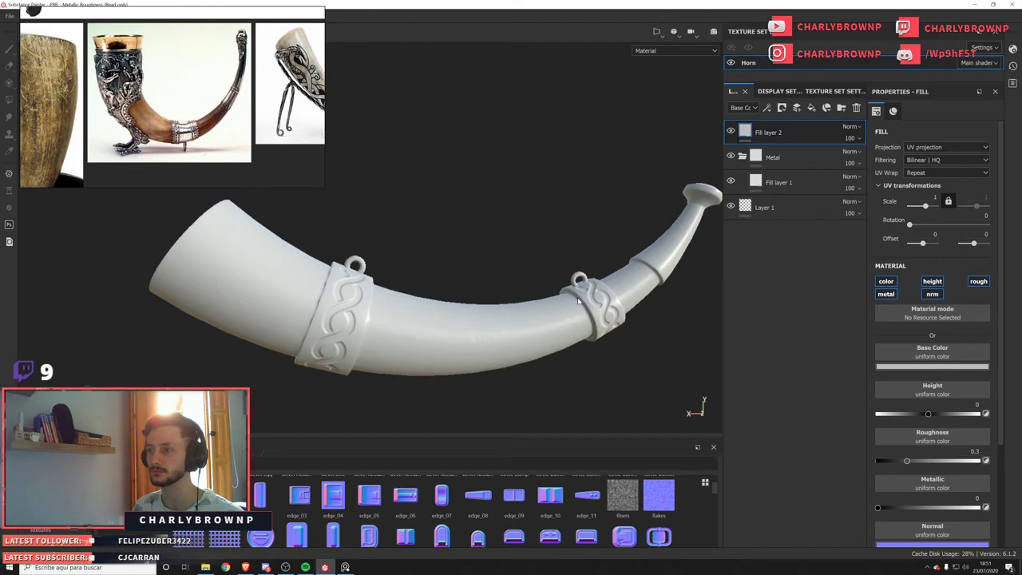
{"action": "scroll", "coordinate": [578, 299], "scroll_direction": "up", "scroll_amount": 3}
{"action": "scroll", "coordinate": [578, 299], "scroll_direction": "down", "scroll_amount": 6}
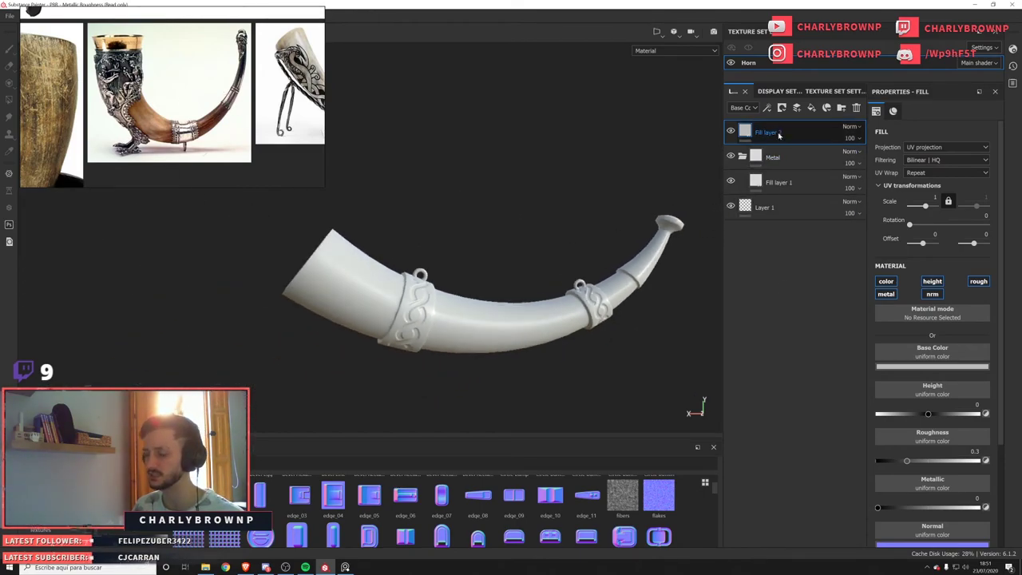
{"action": "left_click", "coordinate": [841, 107]}
{"action": "scroll", "coordinate": [137, 104], "scroll_direction": "down", "scroll_amount": 3}
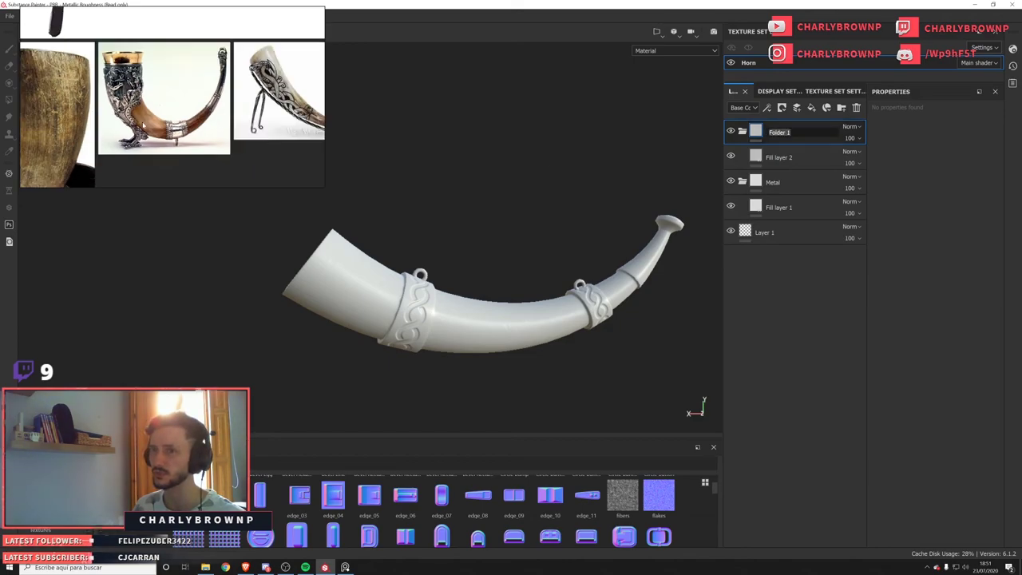
{"action": "scroll", "coordinate": [218, 80], "scroll_direction": "up", "scroll_amount": 6}
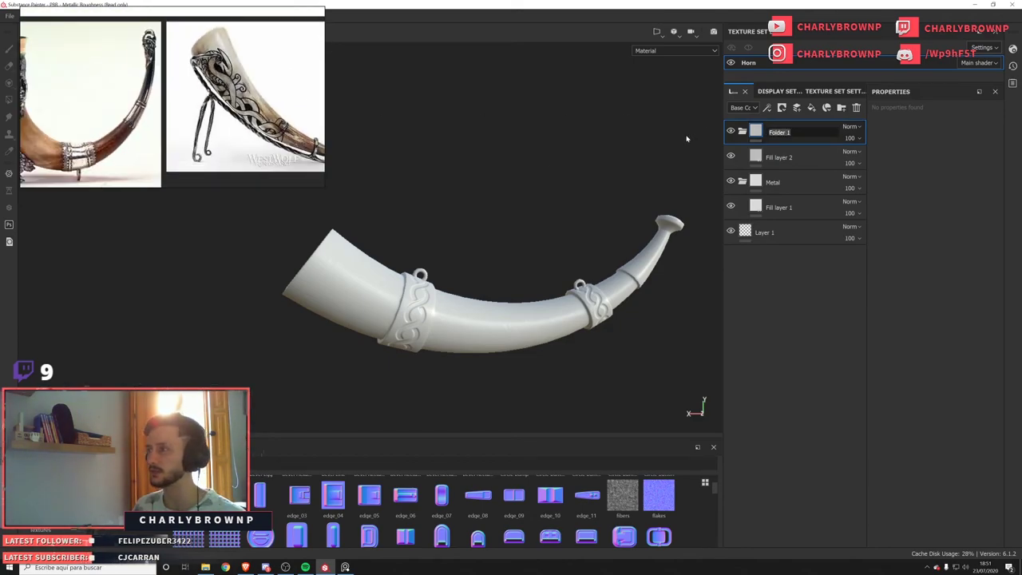
{"action": "type", "text": "Hueso"}
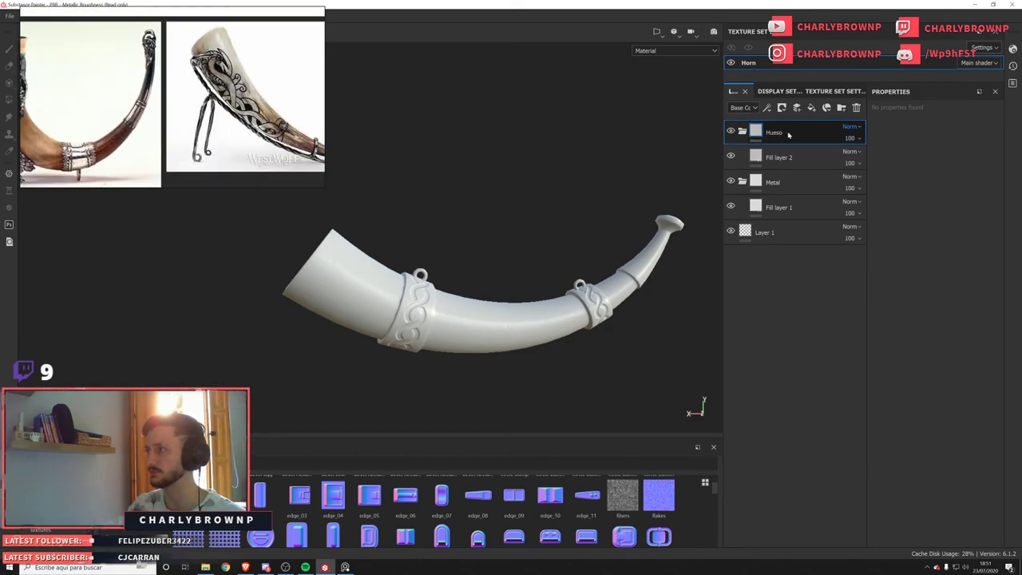
{"action": "key", "text": "Return"}
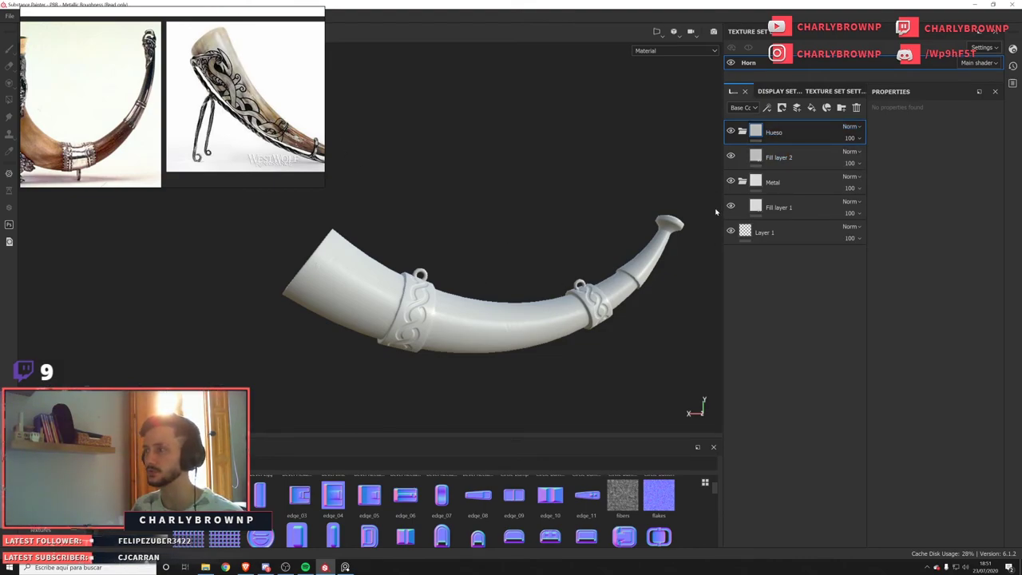
Rename the fill layer in the Metal folder Metal Base and the one in the Hueso folder Hueso Base.
{"action": "double_click", "coordinate": [775, 208]}
{"action": "type", "text": "Metal Bas"}
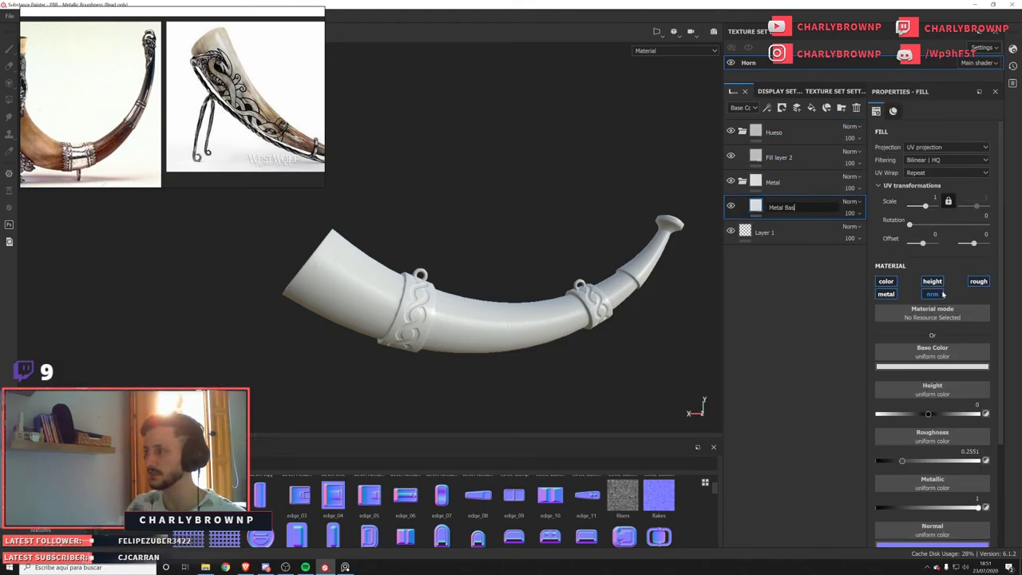
{"action": "type", "text": "e"}
{"action": "key", "text": "Return"}
{"action": "double_click", "coordinate": [782, 157]}
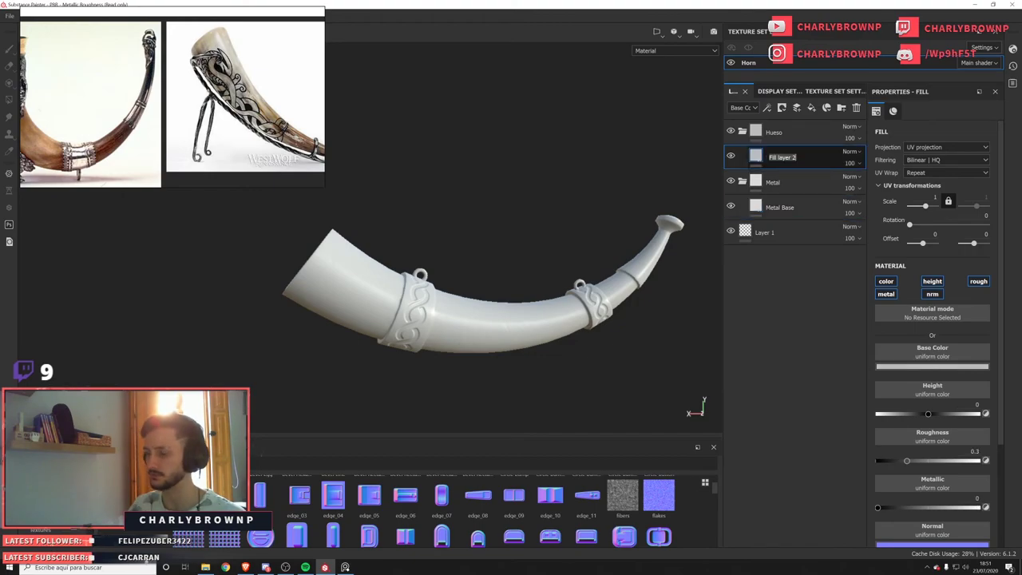
{"action": "type", "text": "Hueso Base"}
{"action": "key", "text": "Return"}
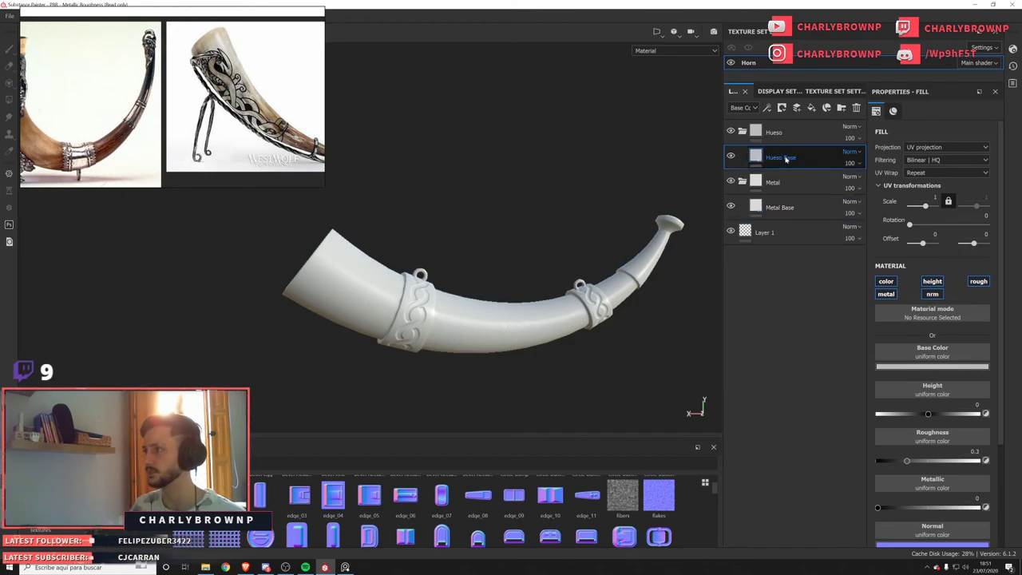
Give the Hueso folder a black mask with a paint effect on it.
{"action": "left_click", "coordinate": [774, 132]}
{"action": "left_click", "coordinate": [782, 107]}
{"action": "left_click", "coordinate": [806, 134]}
{"action": "left_click", "coordinate": [767, 107]}
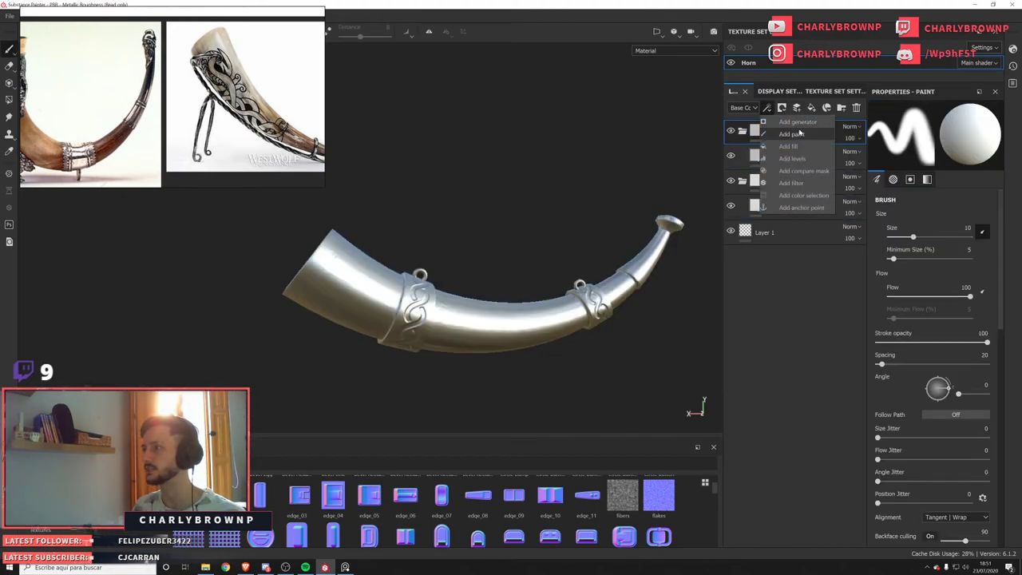
{"action": "left_click", "coordinate": [805, 134]}
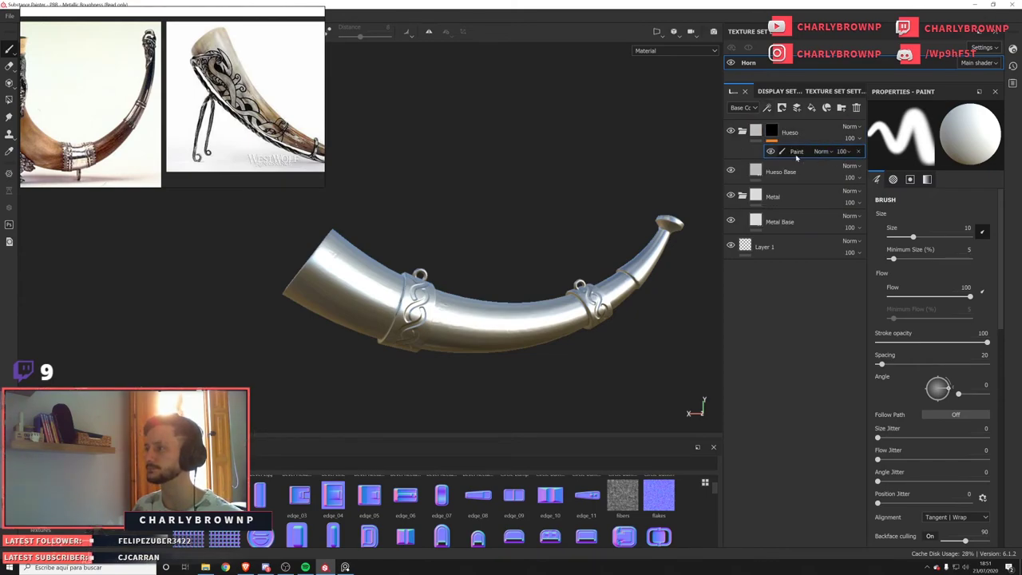
Inspect the horn's polygons from several sides and set Polygon Fill to UV chunk mode for the Hueso mask's paint effect.
{"action": "key", "text": "4"}
{"action": "mouse_move", "coordinate": [507, 290]}
{"action": "left_mouse_down", "text": "alt"}
{"action": "mouse_move", "coordinate": [359, 275]}
{"action": "mouse_move", "coordinate": [715, 230]}
{"action": "left_mouse_up", "text": "alt"}
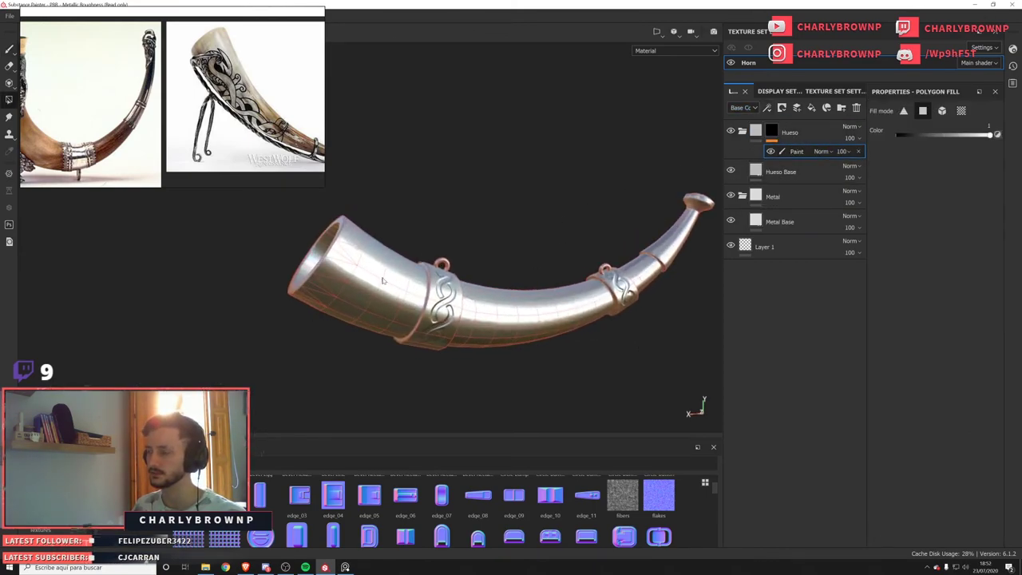
{"action": "left_click_drag", "start_coordinate": [388, 275], "coordinate": [392, 281], "text": "alt"}
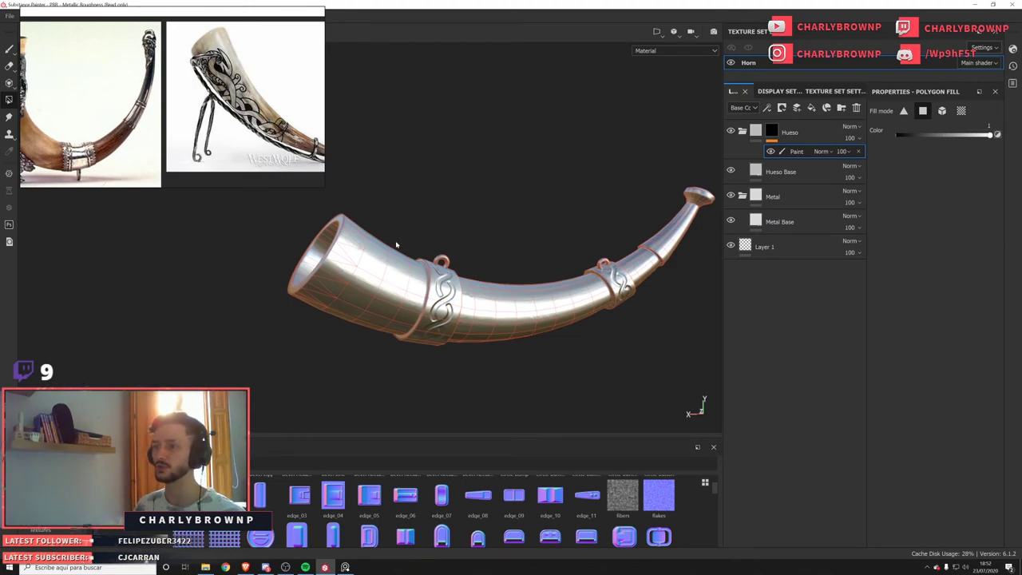
{"action": "left_click_drag", "start_coordinate": [356, 273], "coordinate": [327, 306], "text": "alt"}
{"action": "left_click_drag", "start_coordinate": [420, 274], "coordinate": [474, 311], "text": "alt"}
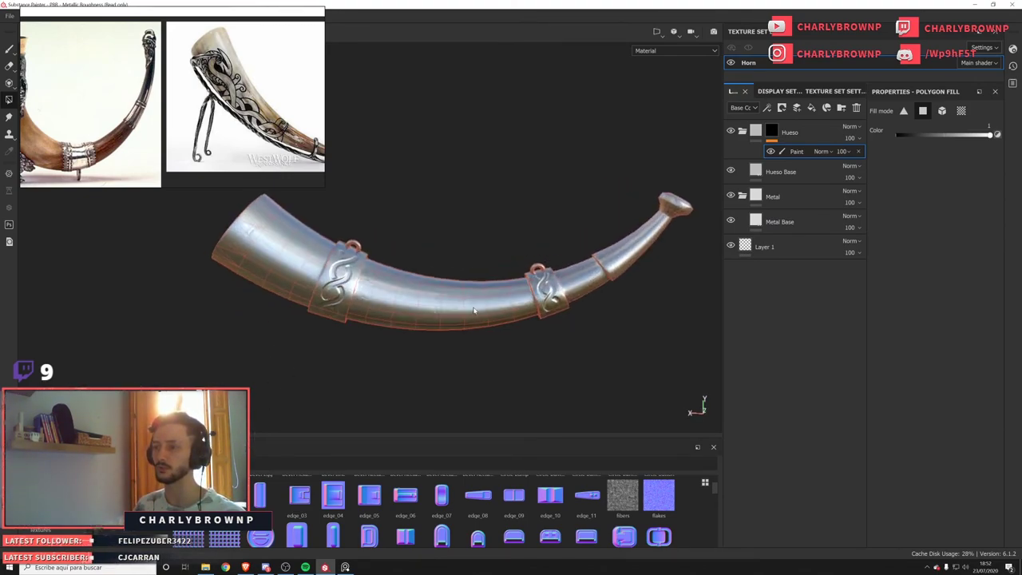
{"action": "left_click_drag", "start_coordinate": [597, 286], "coordinate": [282, 335], "text": "alt"}
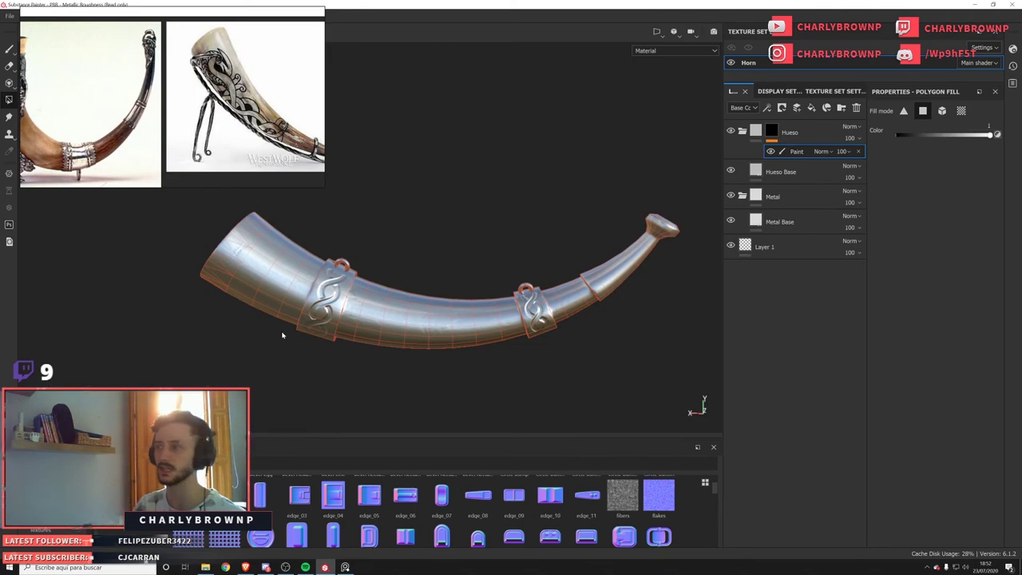
{"action": "left_click", "coordinate": [797, 198]}
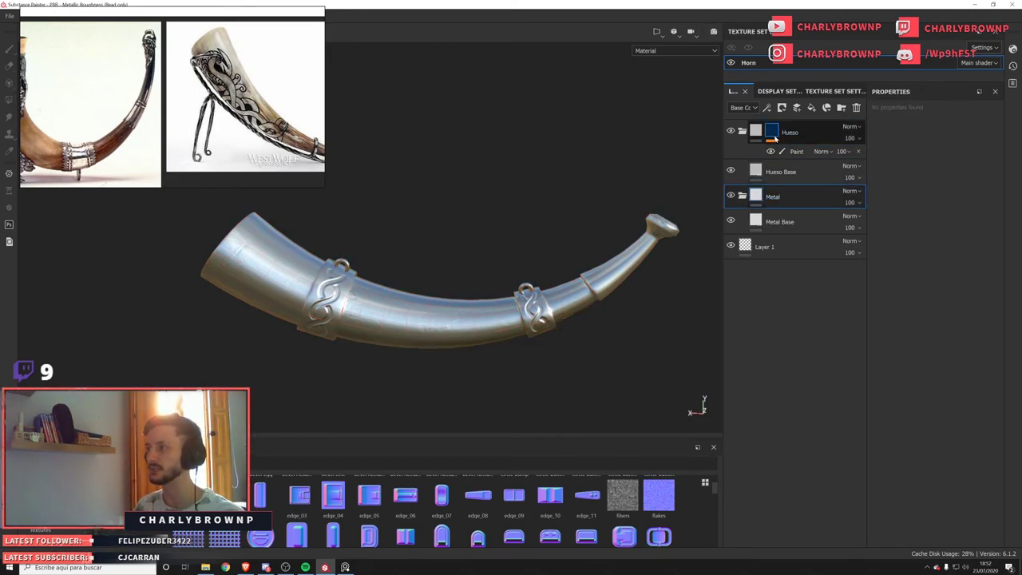
{"action": "left_click", "coordinate": [772, 135]}
{"action": "left_click", "coordinate": [792, 152]}
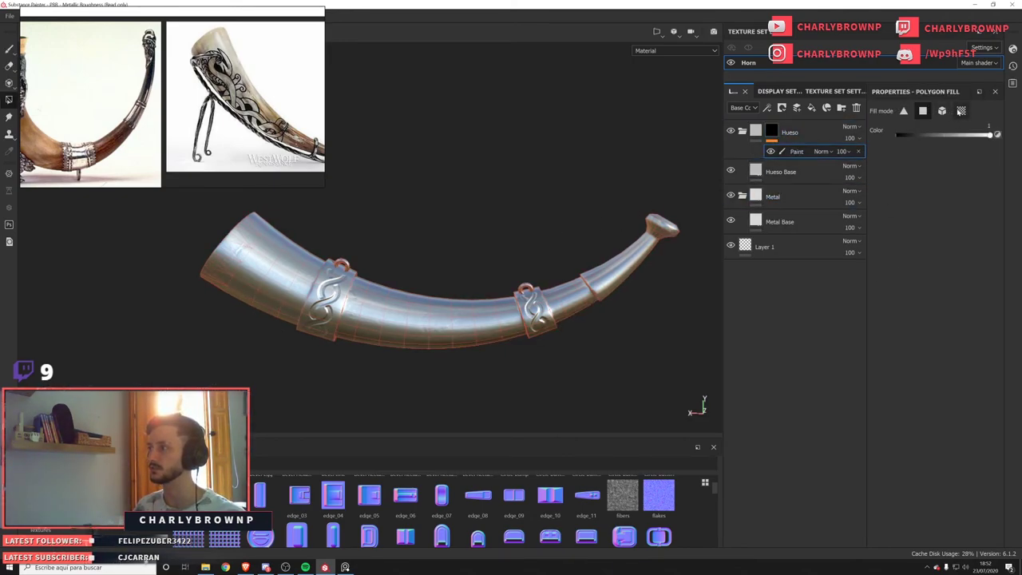
{"action": "left_click", "coordinate": [962, 111]}
{"action": "key", "text": "x"}
{"action": "key", "text": "x"}
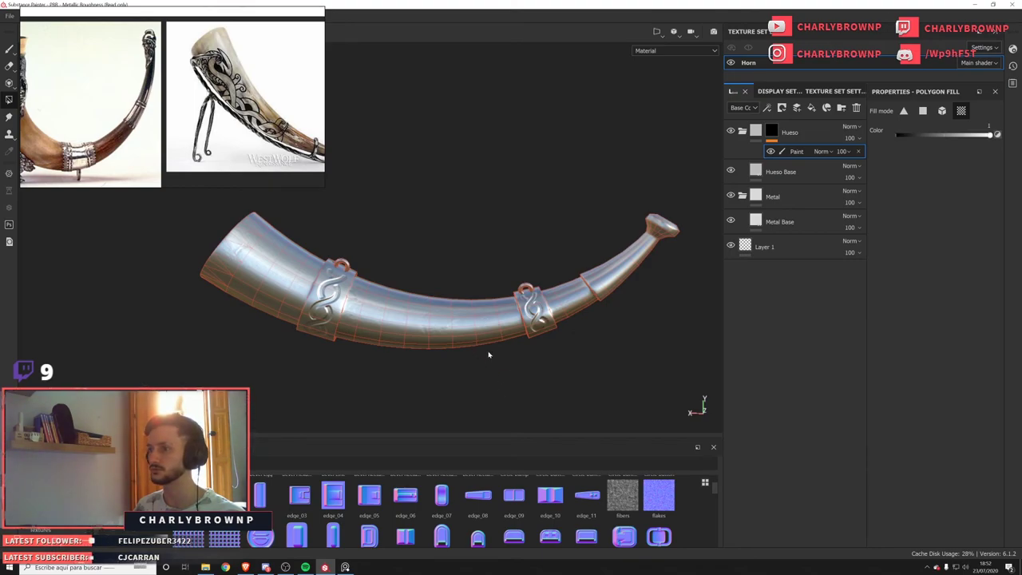
Fill the horn's outer body, mouth interior and rim white in the Hueso mask, using UV chunk and mesh fill modes.
{"action": "left_click", "coordinate": [483, 330]}
{"action": "left_click", "coordinate": [581, 300]}
{"action": "left_click_drag", "start_coordinate": [491, 308], "coordinate": [321, 294], "text": "alt"}
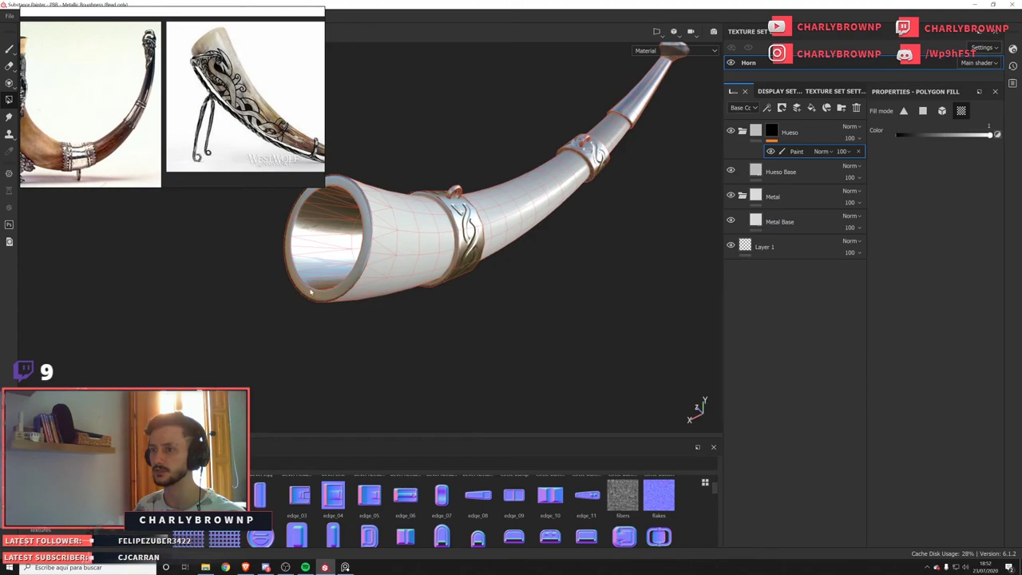
{"action": "left_click", "coordinate": [312, 293]}
{"action": "left_click", "coordinate": [943, 111]}
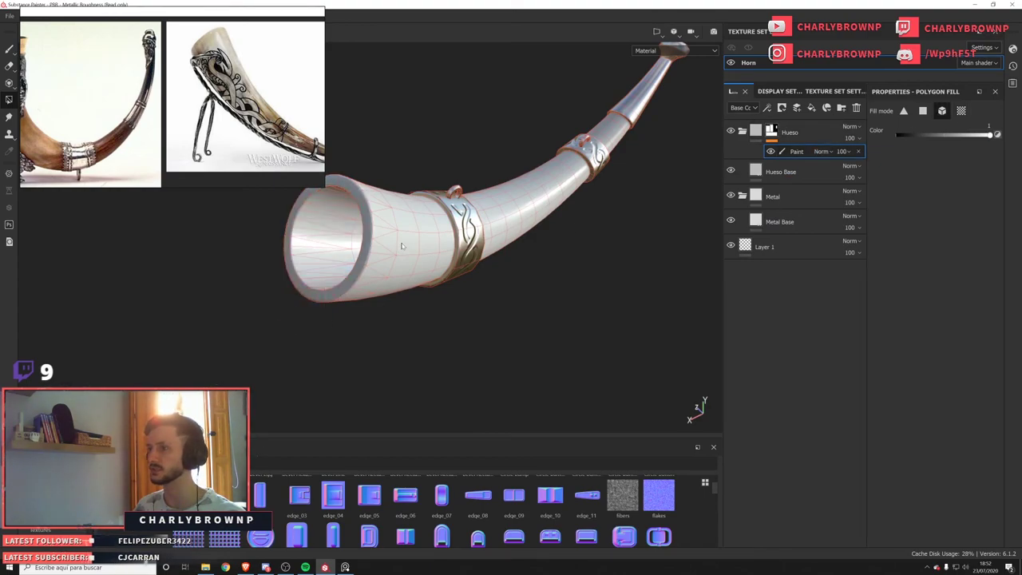
{"action": "left_click", "coordinate": [390, 253]}
{"action": "mouse_move", "coordinate": [493, 268]}
{"action": "left_mouse_down", "text": "alt"}
{"action": "mouse_move", "coordinate": [563, 208]}
{"action": "mouse_move", "coordinate": [577, 171]}
{"action": "mouse_move", "coordinate": [641, 165]}
{"action": "mouse_move", "coordinate": [643, 155]}
{"action": "mouse_move", "coordinate": [477, 296]}
{"action": "mouse_move", "coordinate": [565, 330]}
{"action": "mouse_move", "coordinate": [527, 292]}
{"action": "mouse_move", "coordinate": [365, 308]}
{"action": "mouse_move", "coordinate": [388, 329]}
{"action": "mouse_move", "coordinate": [501, 294]}
{"action": "left_mouse_up", "text": "alt"}
{"action": "key", "text": "1"}
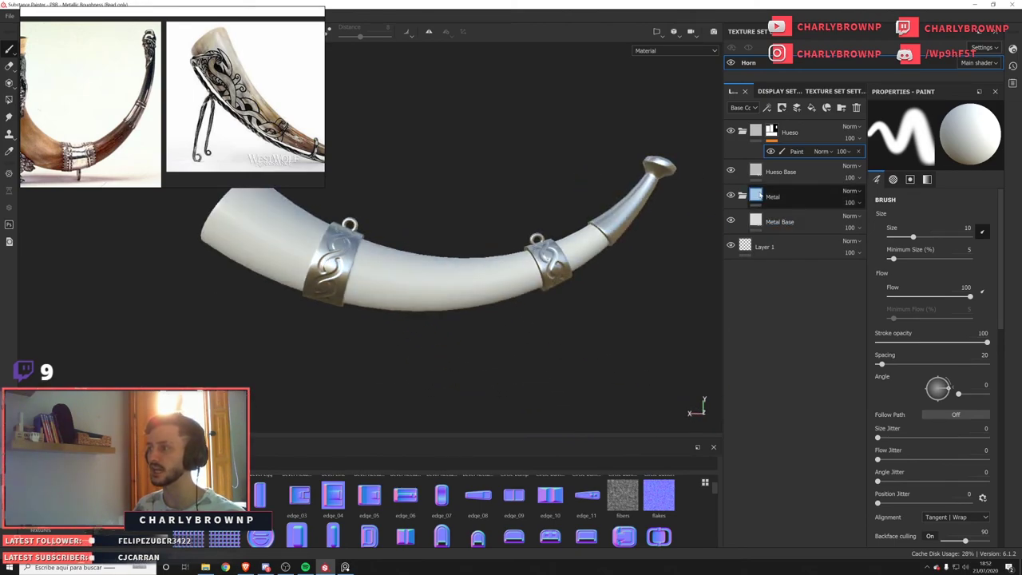
Give the Metal folder a black mask with a paint effect and set Polygon Fill to UV chunk mode for it.
{"action": "left_click", "coordinate": [773, 197]}
{"action": "left_click", "coordinate": [782, 107]}
{"action": "left_click", "coordinate": [802, 137]}
{"action": "left_click", "coordinate": [768, 108]}
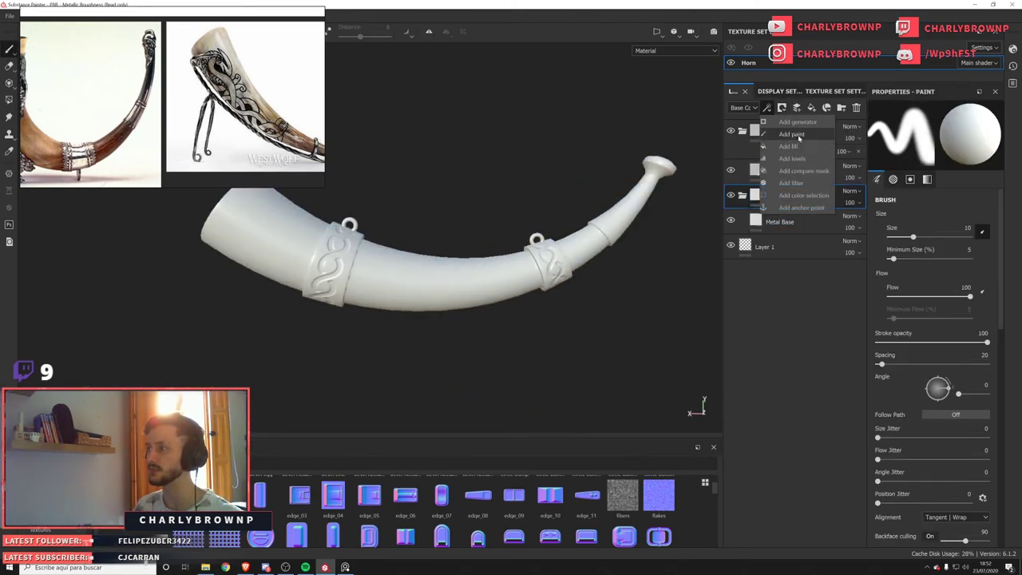
{"action": "left_click", "coordinate": [798, 135]}
{"action": "key", "text": "4"}
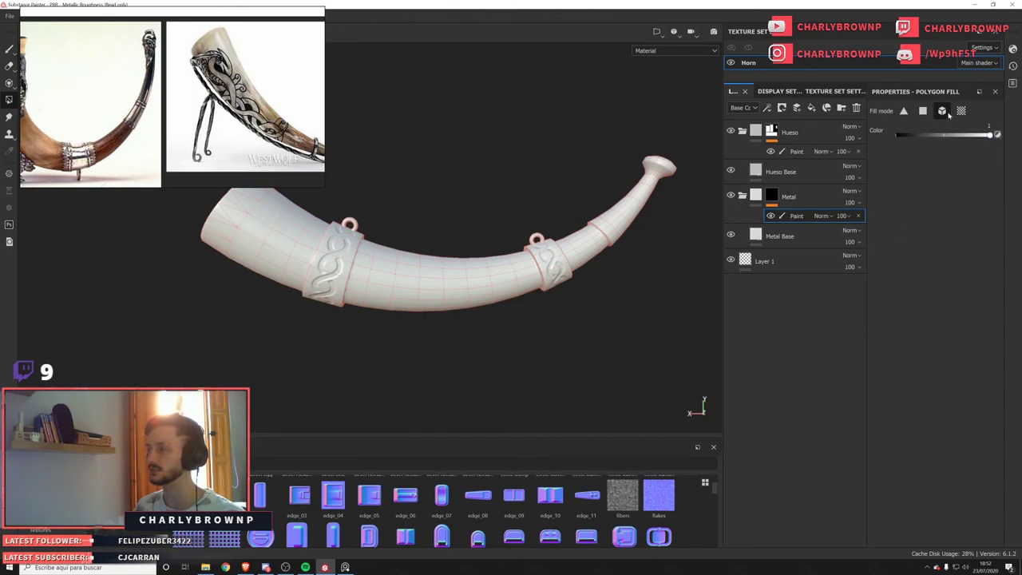
{"action": "left_click", "coordinate": [960, 110]}
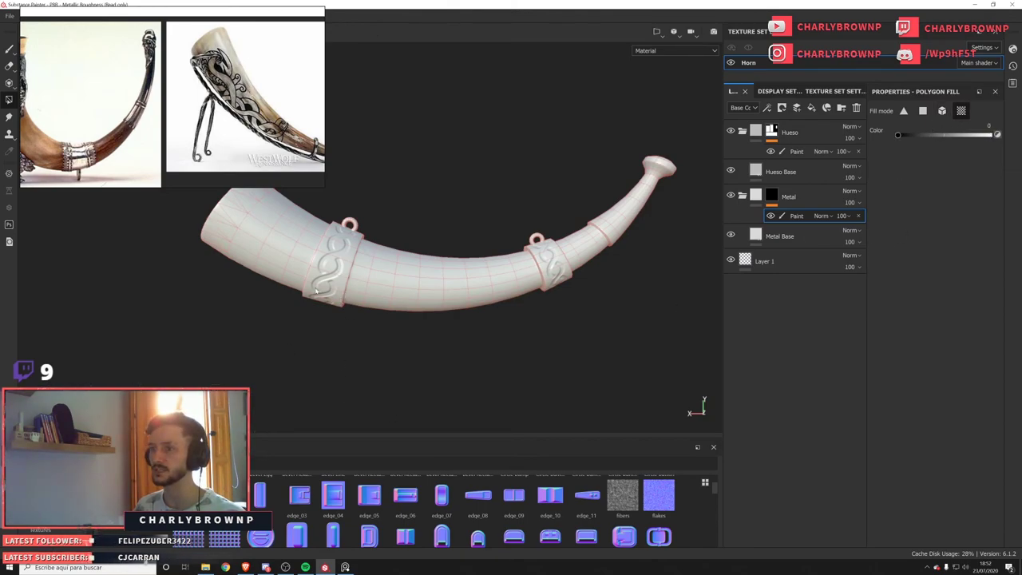
Fill the wide engraved band near the horn's mouth, with its edges and ring, white in the Metal mask.
{"action": "right_click_drag", "start_coordinate": [317, 292], "coordinate": [376, 372], "text": "alt"}
{"action": "key", "text": "x"}
{"action": "left_click", "coordinate": [336, 273]}
{"action": "left_click_drag", "start_coordinate": [339, 275], "coordinate": [461, 335], "text": "alt"}
{"action": "right_click_drag", "start_coordinate": [460, 335], "coordinate": [474, 315], "text": "alt"}
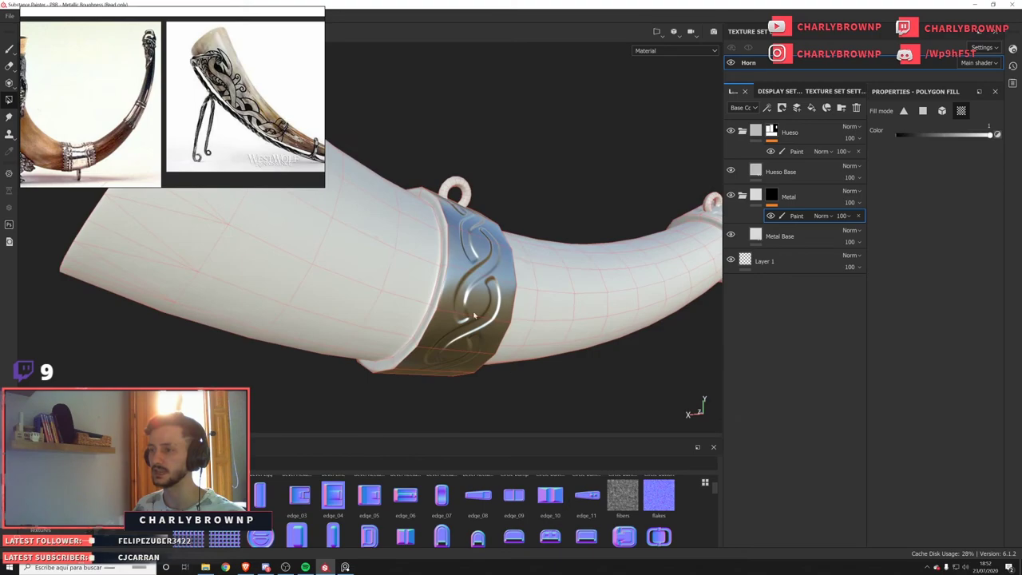
{"action": "left_click_drag", "start_coordinate": [444, 276], "coordinate": [571, 321], "text": "alt"}
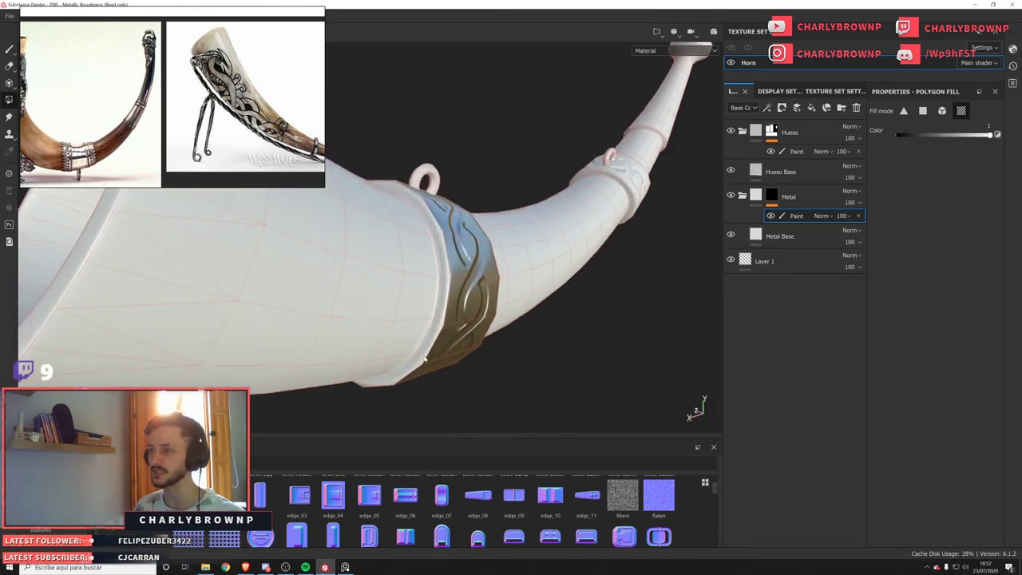
{"action": "left_click_drag", "start_coordinate": [424, 359], "coordinate": [427, 221], "text": "alt"}
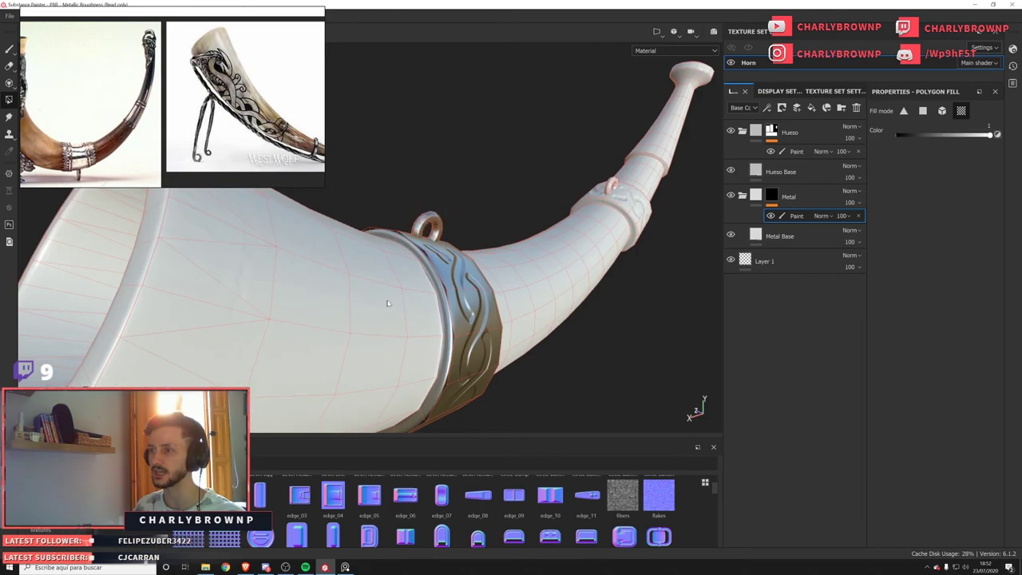
Fill the narrow engraved band with its ring and the flared mouthpiece at the thin end white in the Metal mask.
{"action": "left_click_drag", "start_coordinate": [388, 303], "coordinate": [432, 386], "text": "alt"}
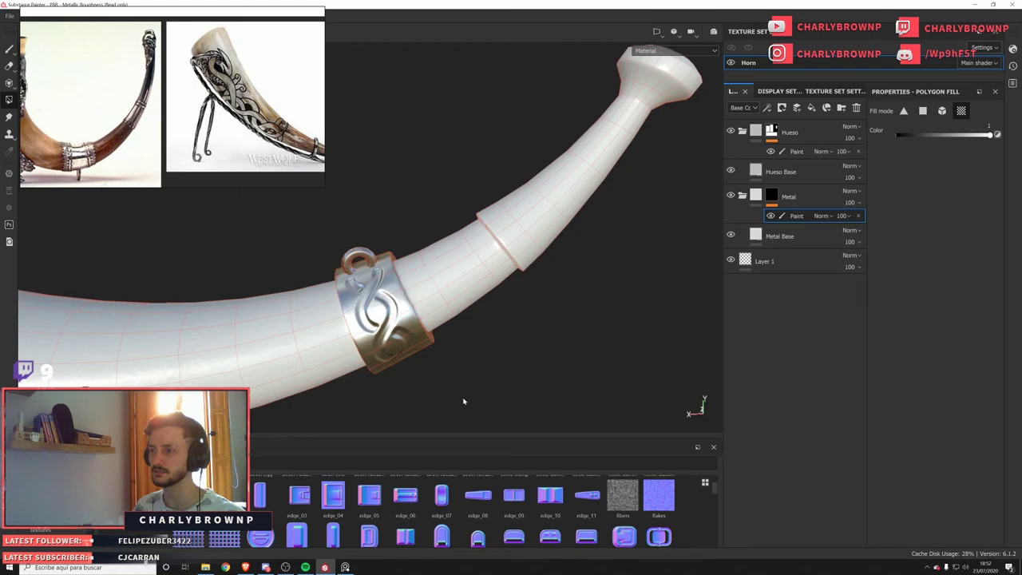
{"action": "left_click_drag", "start_coordinate": [247, 357], "coordinate": [222, 235]}
{"action": "left_click_drag", "start_coordinate": [519, 306], "coordinate": [429, 175]}
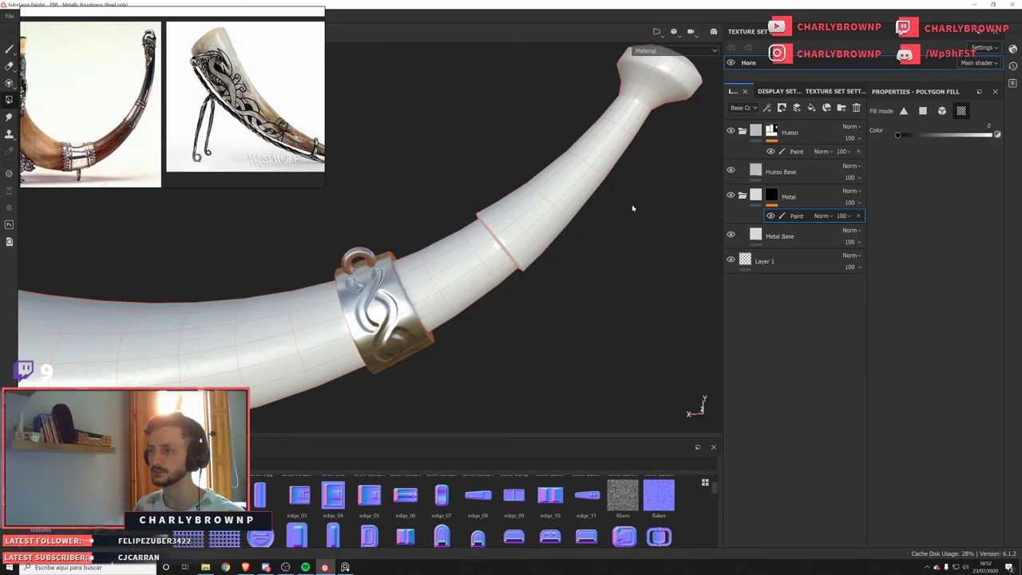
{"action": "left_click_drag", "start_coordinate": [619, 286], "coordinate": [328, 376], "text": "alt"}
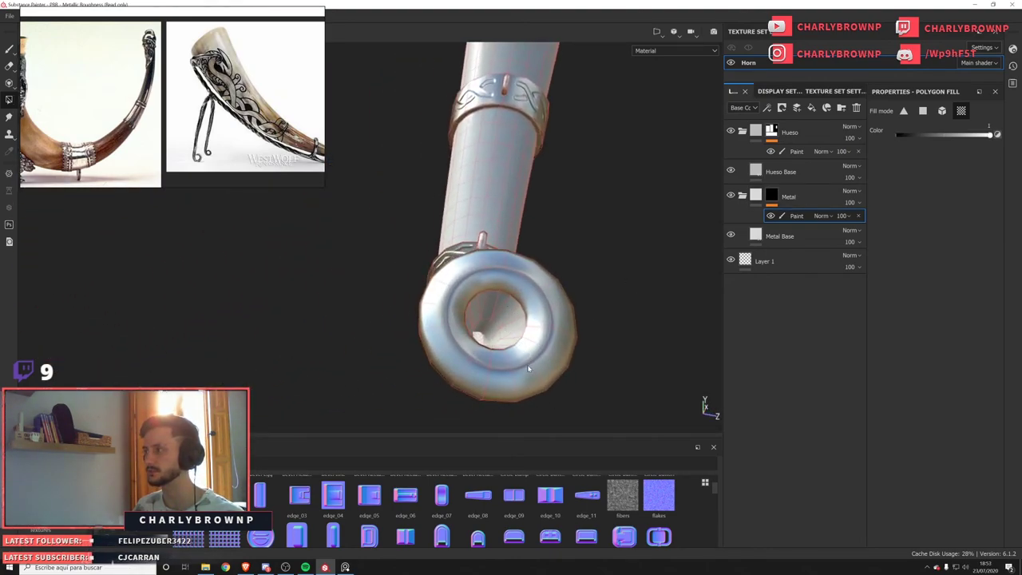
{"action": "left_click_drag", "start_coordinate": [528, 368], "coordinate": [502, 351], "text": "alt"}
Compare the Metal and Hueso masks, and fill the inside of the horn's mouth black in the Metal mask's paint effect.
{"action": "left_click", "coordinate": [772, 196], "text": "alt"}
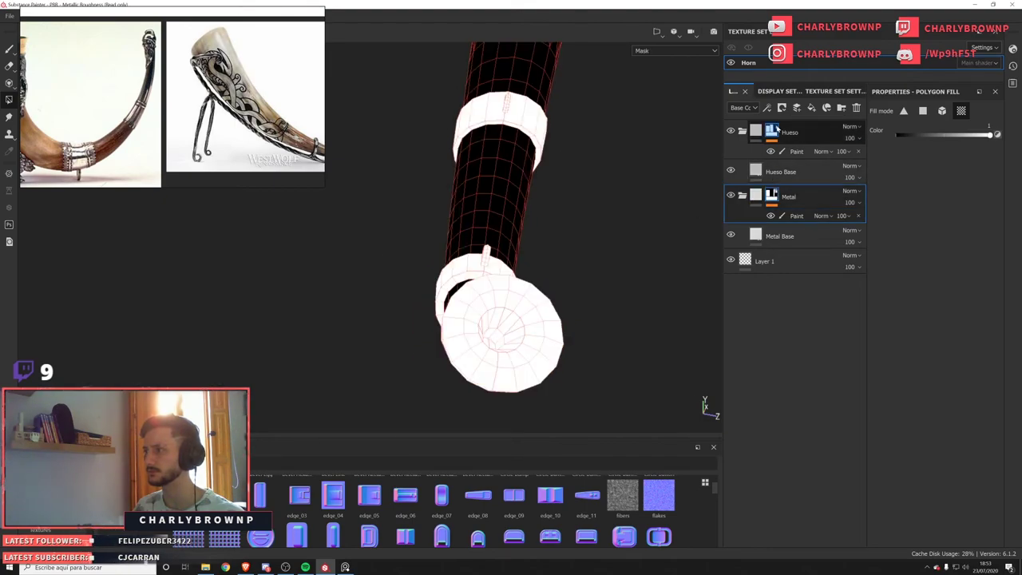
{"action": "left_click", "coordinate": [773, 131], "text": "alt"}
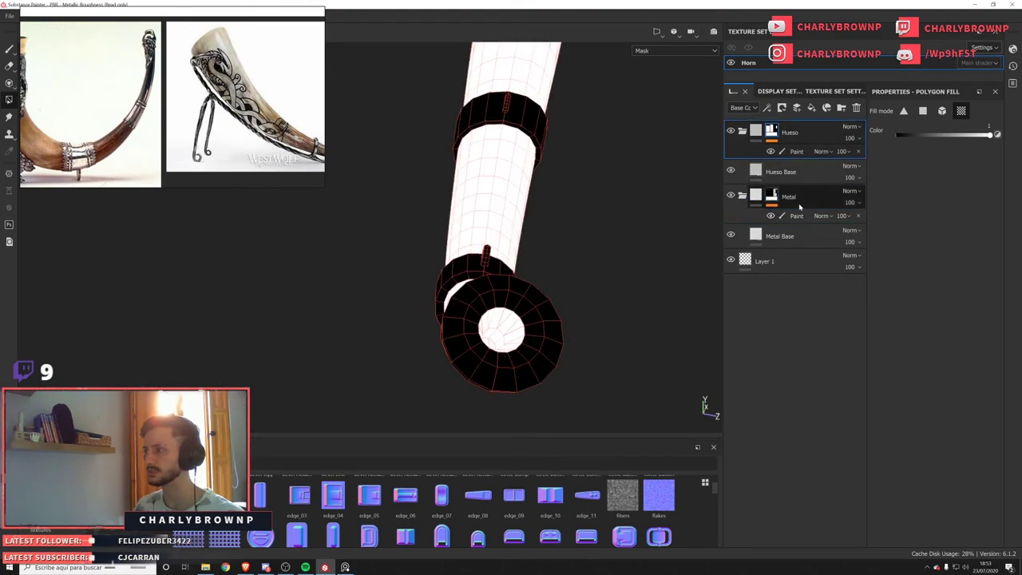
{"action": "left_click", "coordinate": [773, 194], "text": "alt"}
{"action": "key", "text": "x"}
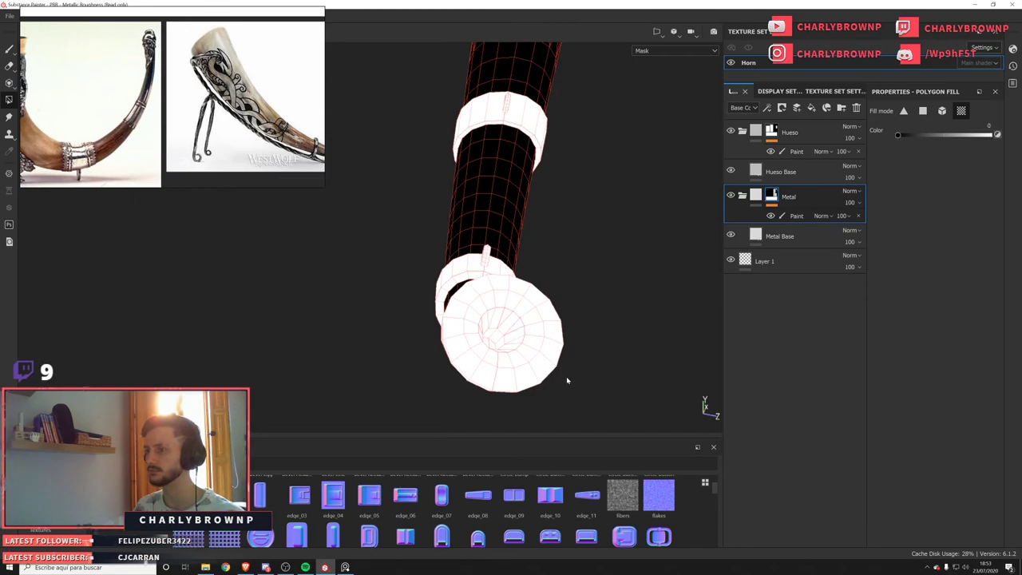
{"action": "left_click_drag", "start_coordinate": [519, 332], "coordinate": [513, 284], "text": "alt"}
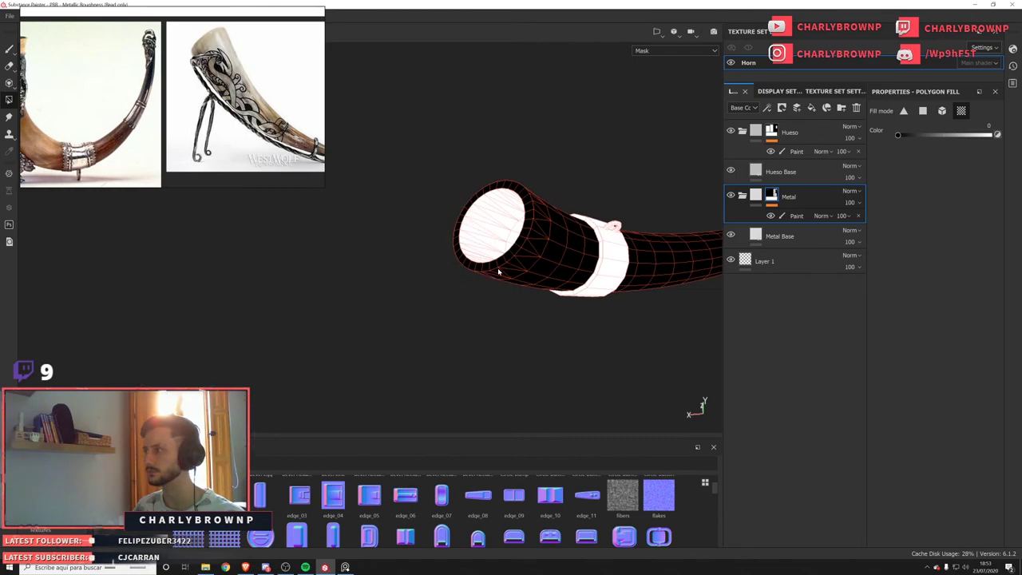
{"action": "left_click", "coordinate": [790, 217]}
{"action": "left_click_drag", "start_coordinate": [455, 195], "coordinate": [470, 239]}
{"action": "middle_click_drag", "start_coordinate": [584, 273], "coordinate": [578, 273], "text": "alt"}
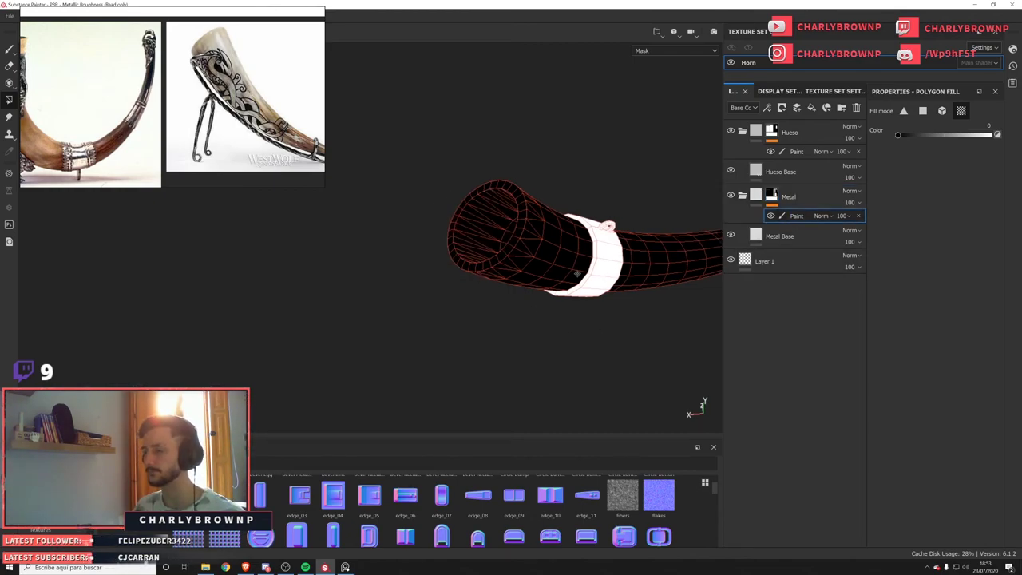
Inspect the Metal and Hueso masks without the wireframe, and check the whole horn in Material view.
{"action": "mouse_move", "coordinate": [577, 273]}
{"action": "left_mouse_down", "text": "alt"}
{"action": "mouse_move", "coordinate": [422, 287]}
{"action": "mouse_move", "coordinate": [482, 292]}
{"action": "mouse_move", "coordinate": [447, 264]}
{"action": "mouse_move", "coordinate": [349, 230]}
{"action": "mouse_move", "coordinate": [232, 240]}
{"action": "mouse_move", "coordinate": [212, 252]}
{"action": "left_mouse_up", "text": "alt"}
{"action": "middle_click_drag", "start_coordinate": [211, 252], "coordinate": [627, 279], "text": "alt"}
{"action": "key", "text": "1"}
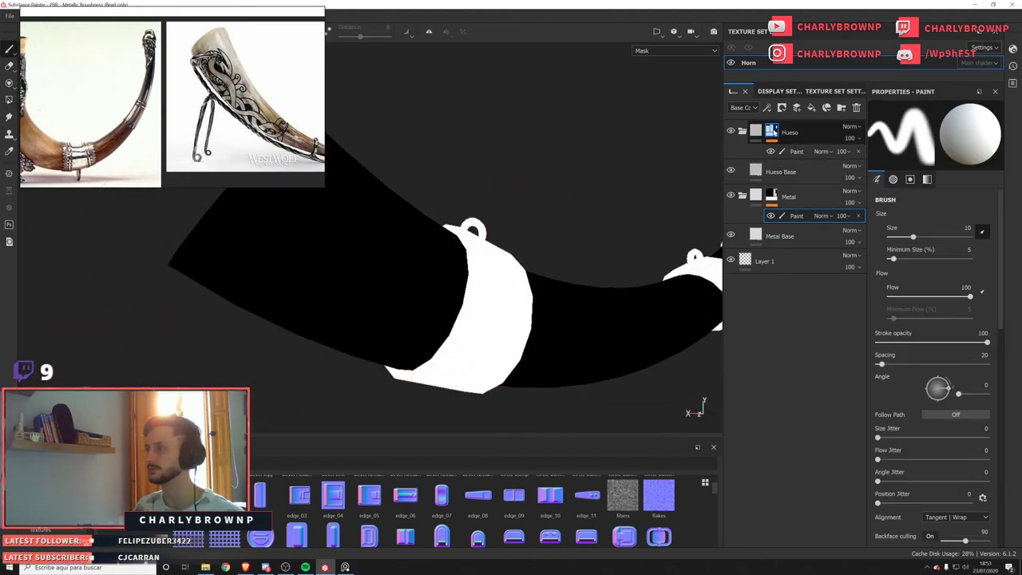
{"action": "left_click", "coordinate": [773, 132]}
{"action": "left_click_drag", "start_coordinate": [539, 306], "coordinate": [561, 324], "text": "alt"}
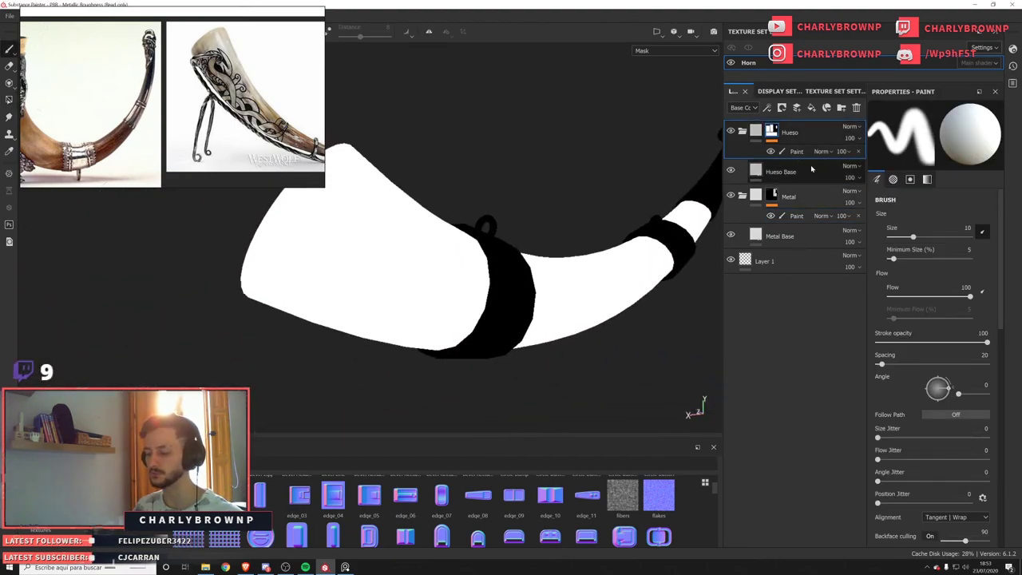
{"action": "key", "text": "m"}
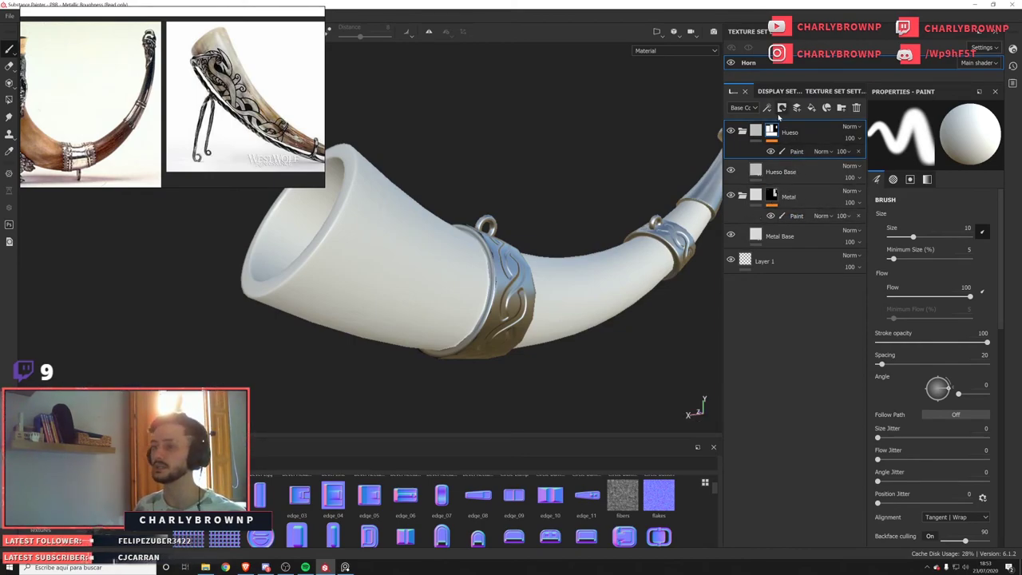
{"action": "left_click_drag", "start_coordinate": [469, 317], "coordinate": [449, 322], "text": "alt"}
{"action": "right_click_drag", "start_coordinate": [450, 322], "coordinate": [340, 283], "text": "alt"}
{"action": "left_click_drag", "start_coordinate": [340, 283], "coordinate": [426, 304], "text": "alt"}
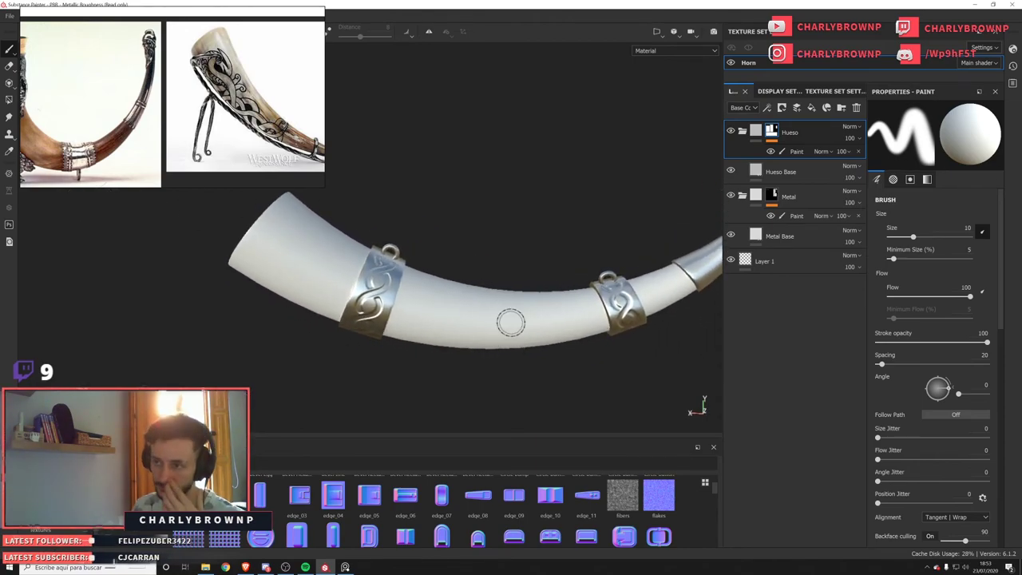
Set the Hueso Base layer's base color to a dark reddish brown sampled from the horn reference photo.
{"action": "left_click", "coordinate": [793, 177]}
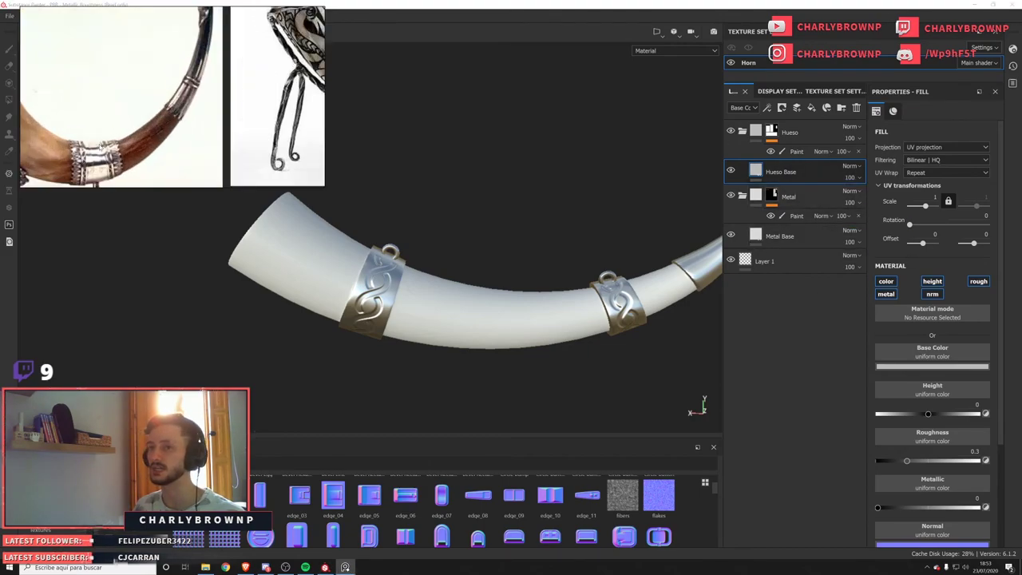
{"action": "left_click", "coordinate": [932, 366]}
{"action": "left_click_drag", "start_coordinate": [925, 374], "coordinate": [244, 120]}
{"action": "left_click", "coordinate": [534, 309]}
{"action": "left_click_drag", "start_coordinate": [534, 308], "coordinate": [205, 102], "text": "alt"}
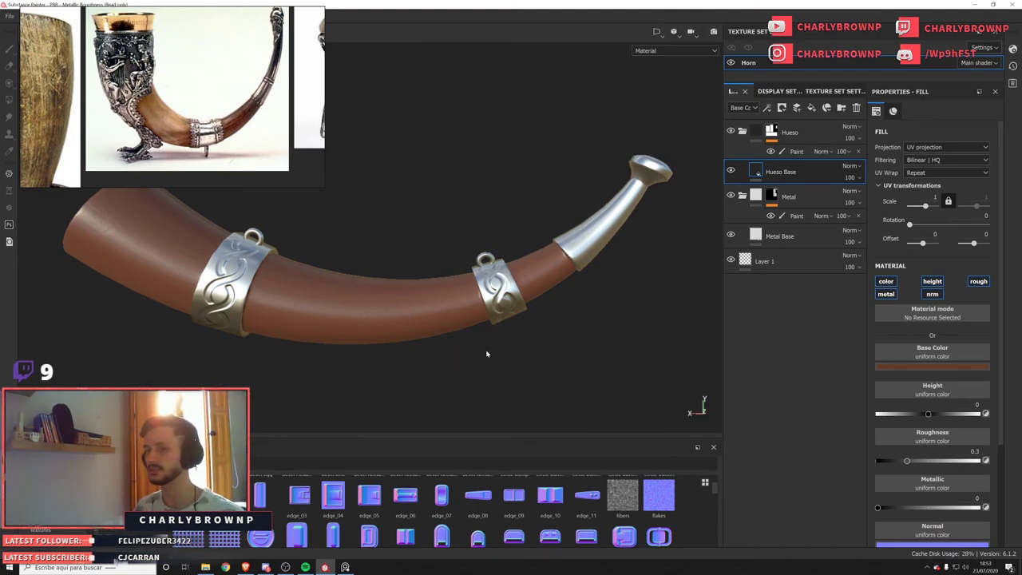
{"action": "left_click_drag", "start_coordinate": [486, 354], "coordinate": [440, 297], "text": "alt"}
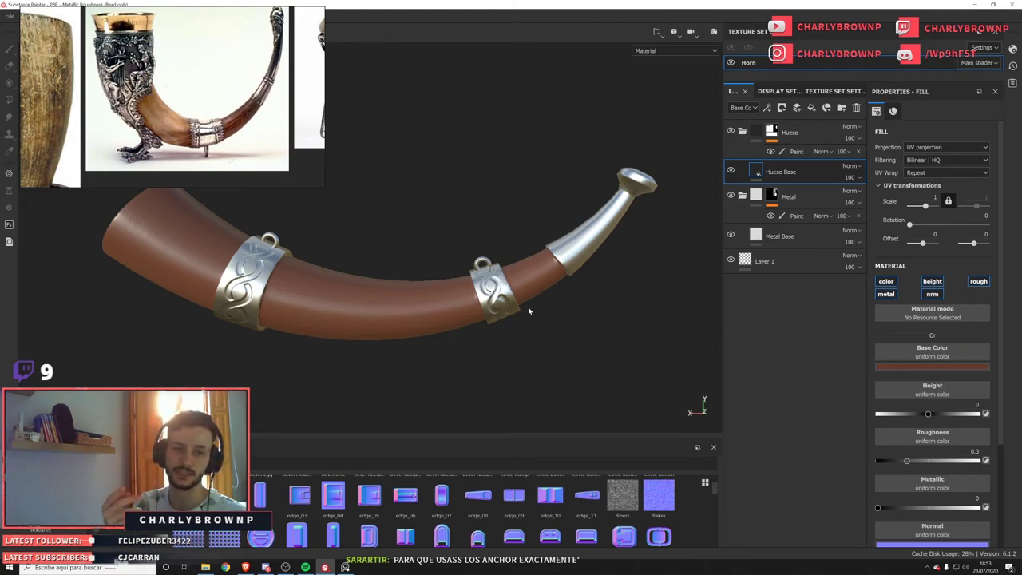
Add an anchor point to the Metal folder's mask, above its paint effect.
{"action": "left_click", "coordinate": [810, 236]}
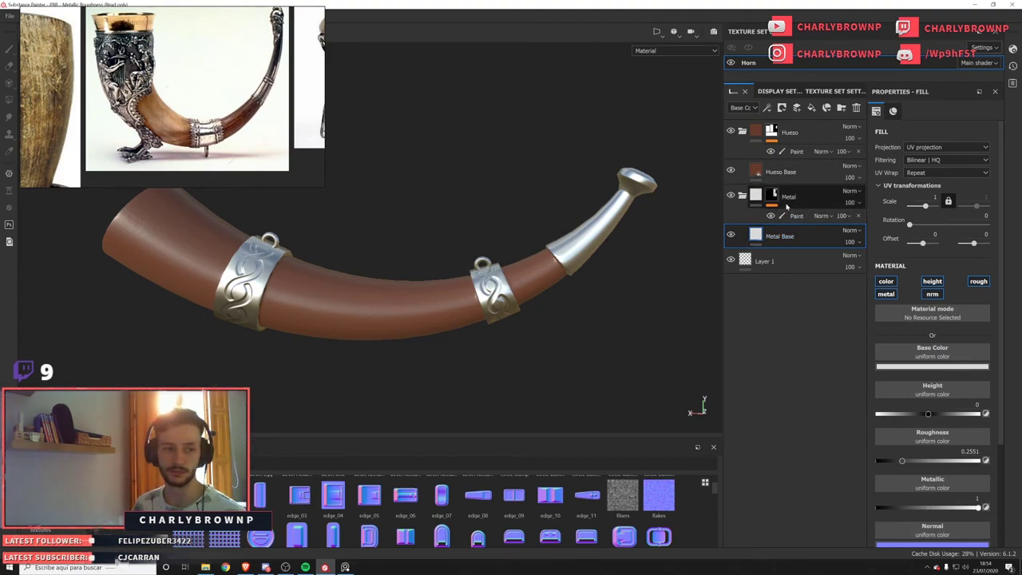
{"action": "left_click", "coordinate": [787, 205]}
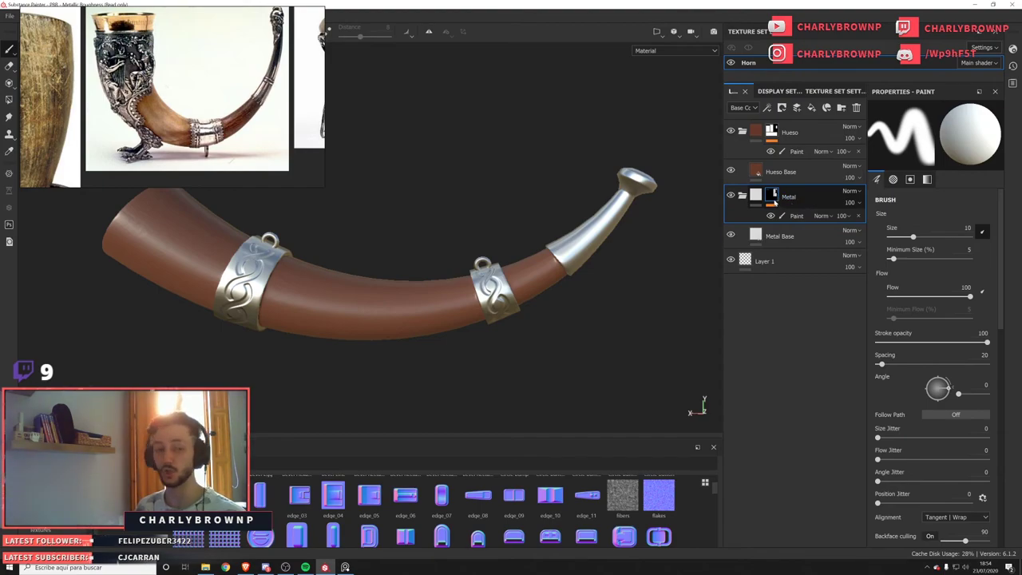
{"action": "mouse_move", "coordinate": [774, 127]}
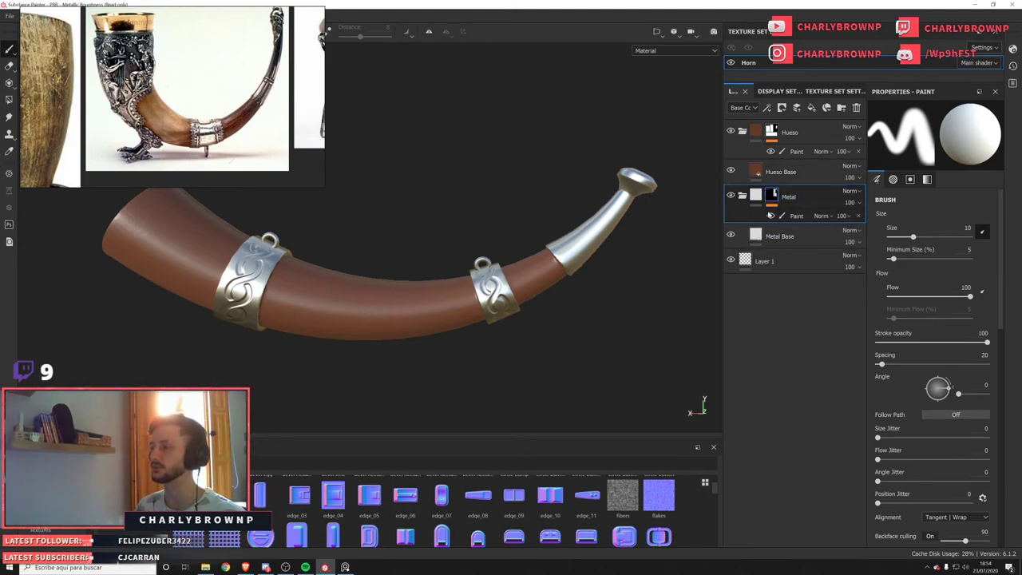
{"action": "left_click", "coordinate": [767, 108]}
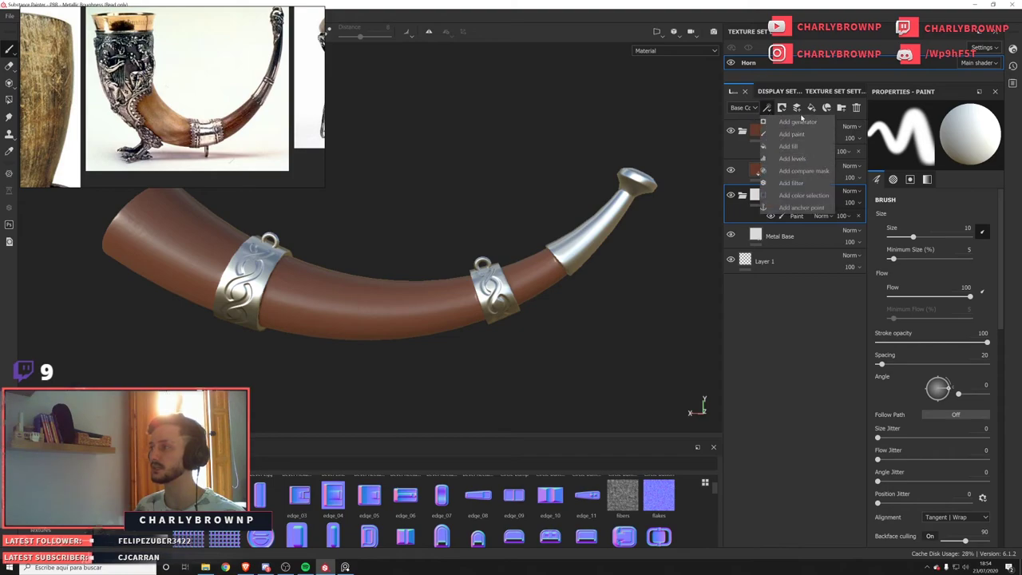
{"action": "left_click", "coordinate": [803, 208]}
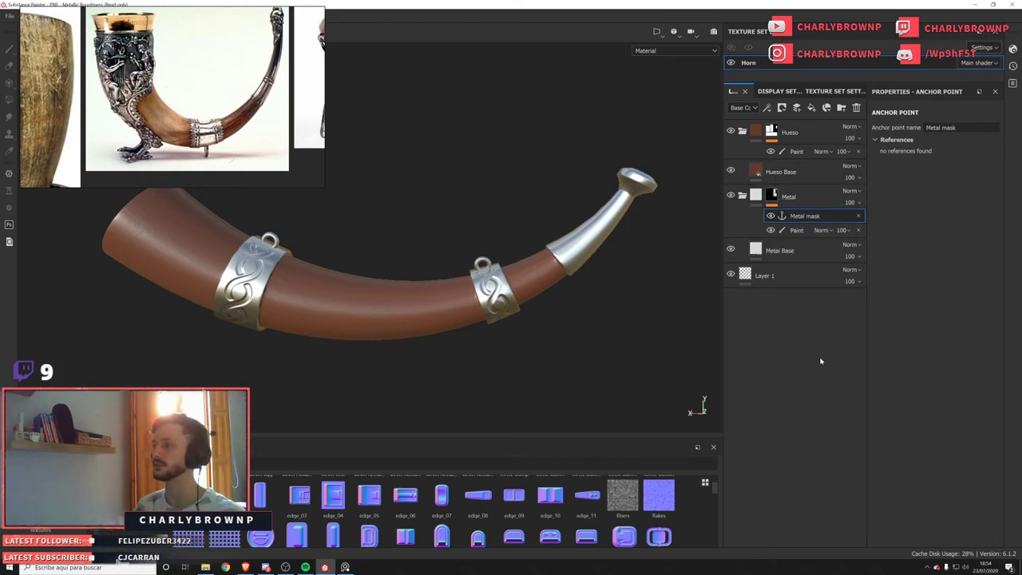
Replace the Hueso mask's paint effect with a fill that references the Metal mask anchor point.
{"action": "left_click", "coordinate": [803, 151]}
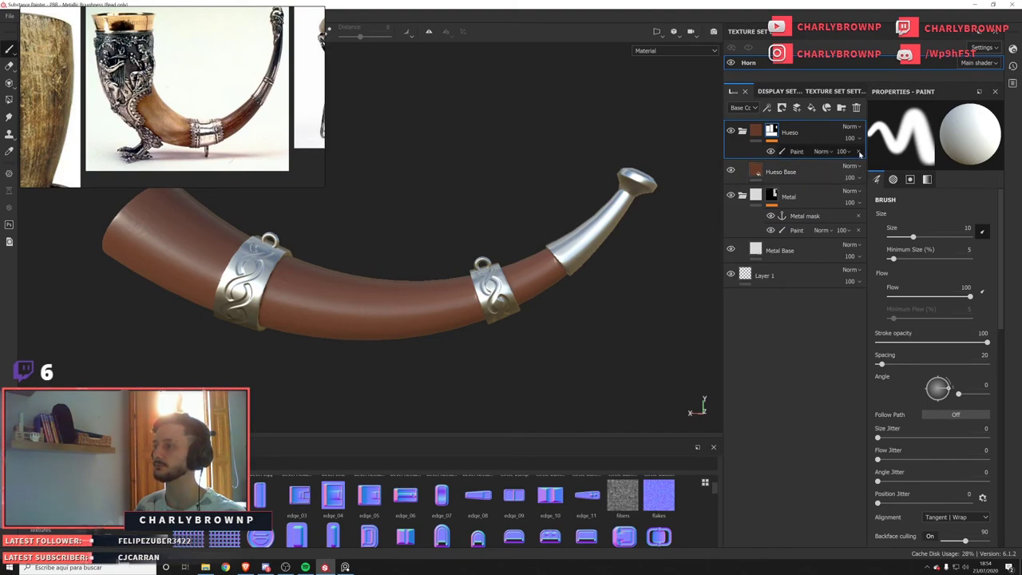
{"action": "left_click", "coordinate": [859, 152]}
{"action": "left_click", "coordinate": [769, 108]}
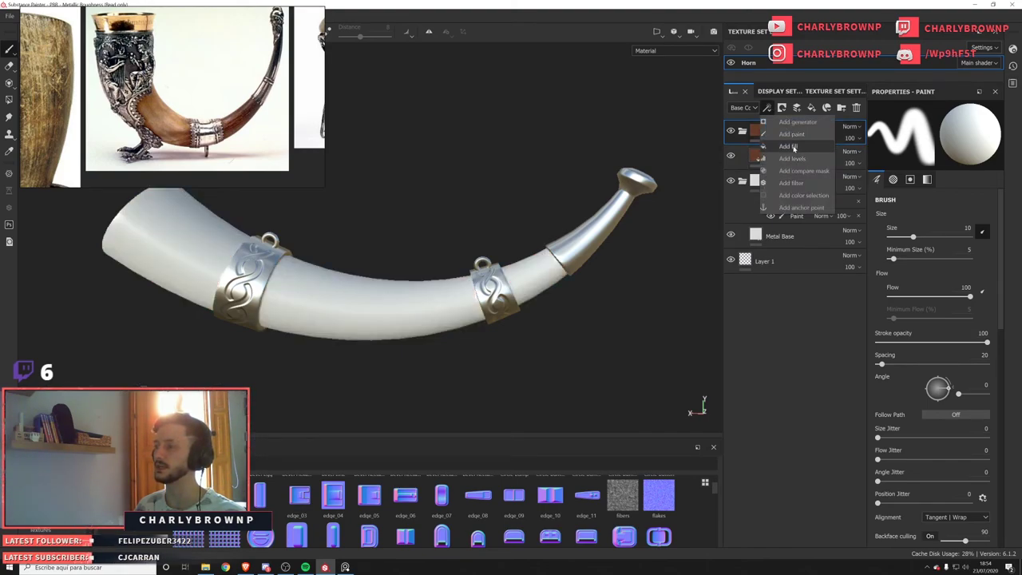
{"action": "left_click", "coordinate": [789, 146]}
{"action": "left_click", "coordinate": [932, 289]}
{"action": "left_click", "coordinate": [956, 300]}
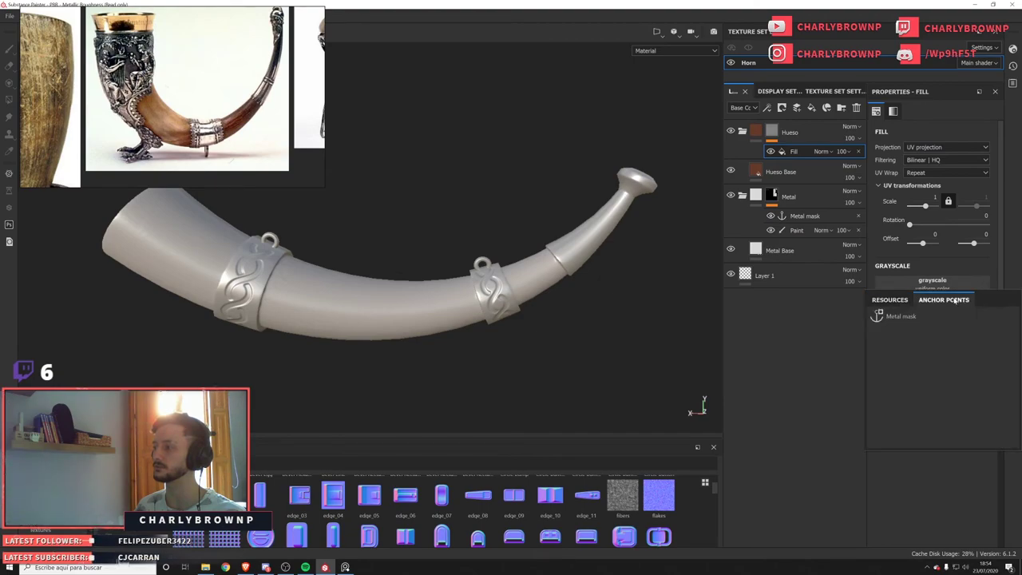
{"action": "left_click", "coordinate": [903, 318]}
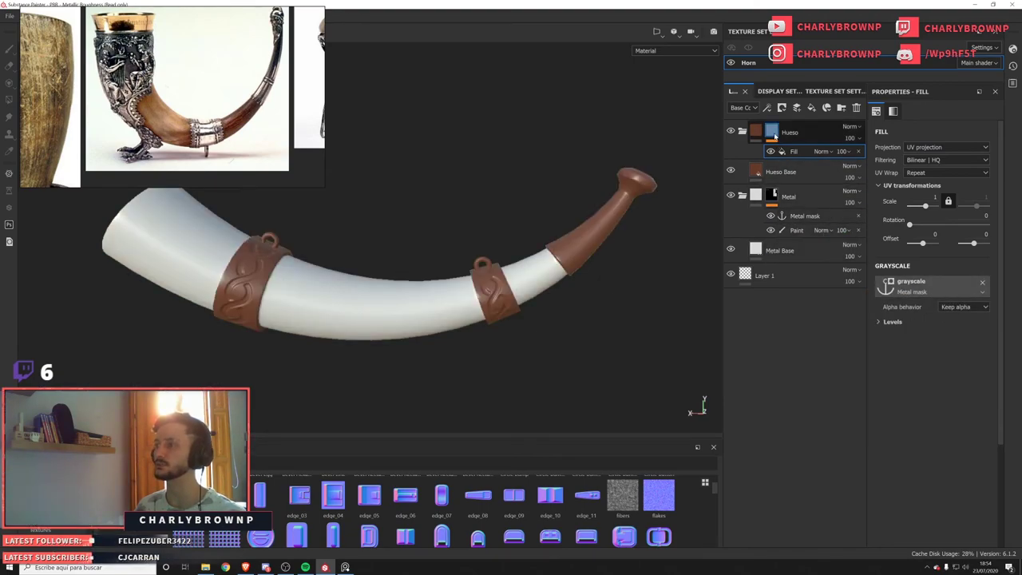
Add an inverted Levels effect above the fill in the Hueso mask, and return to Material view.
{"action": "left_click", "coordinate": [771, 132], "text": "alt"}
{"action": "left_click", "coordinate": [772, 201], "text": "alt"}
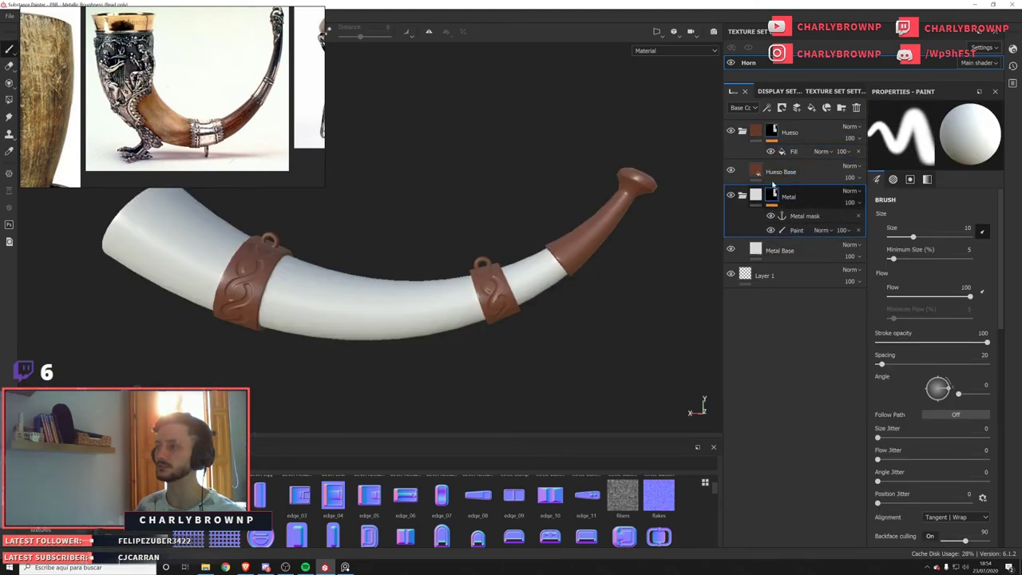
{"action": "left_click", "coordinate": [773, 201], "text": "alt"}
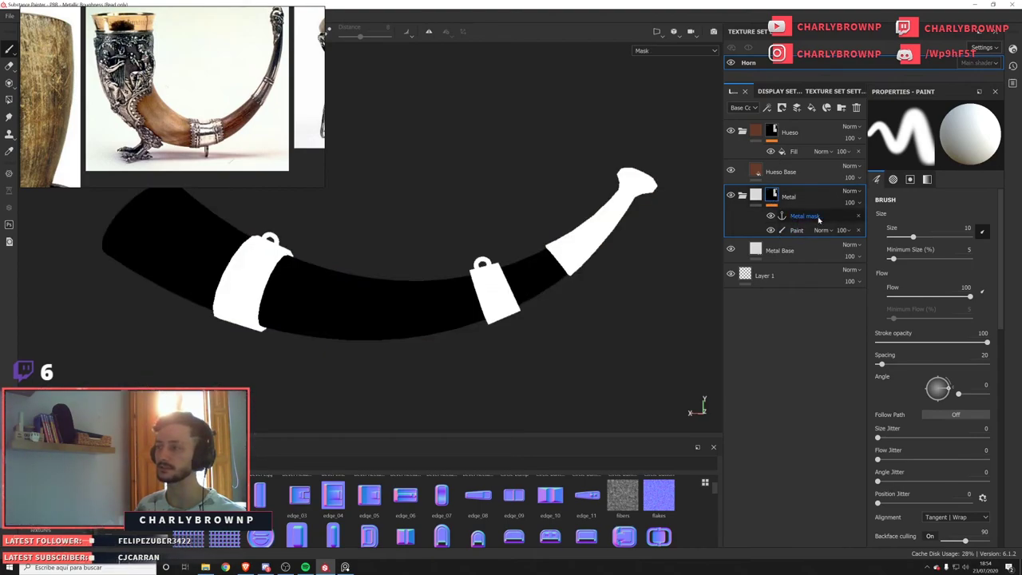
{"action": "left_click", "coordinate": [798, 152]}
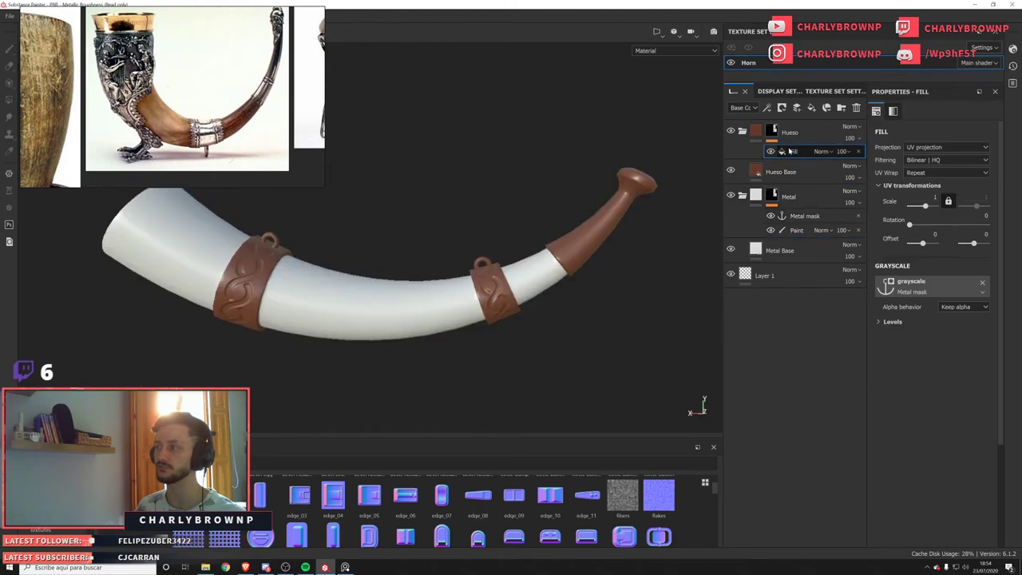
{"action": "left_click", "coordinate": [774, 132], "text": "alt"}
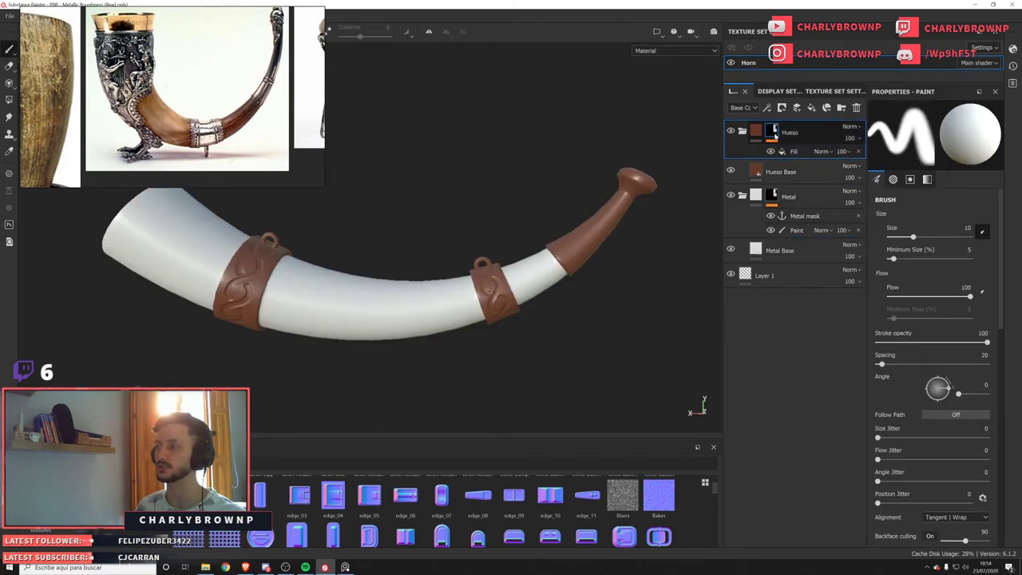
{"action": "right_click", "coordinate": [774, 132]}
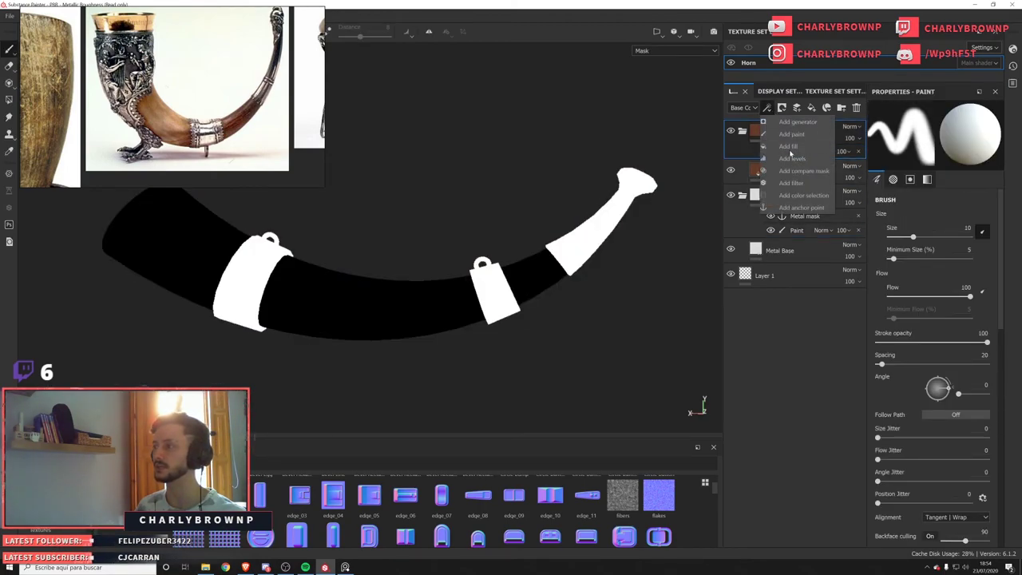
{"action": "left_click", "coordinate": [799, 159]}
{"action": "left_click", "coordinate": [957, 197]}
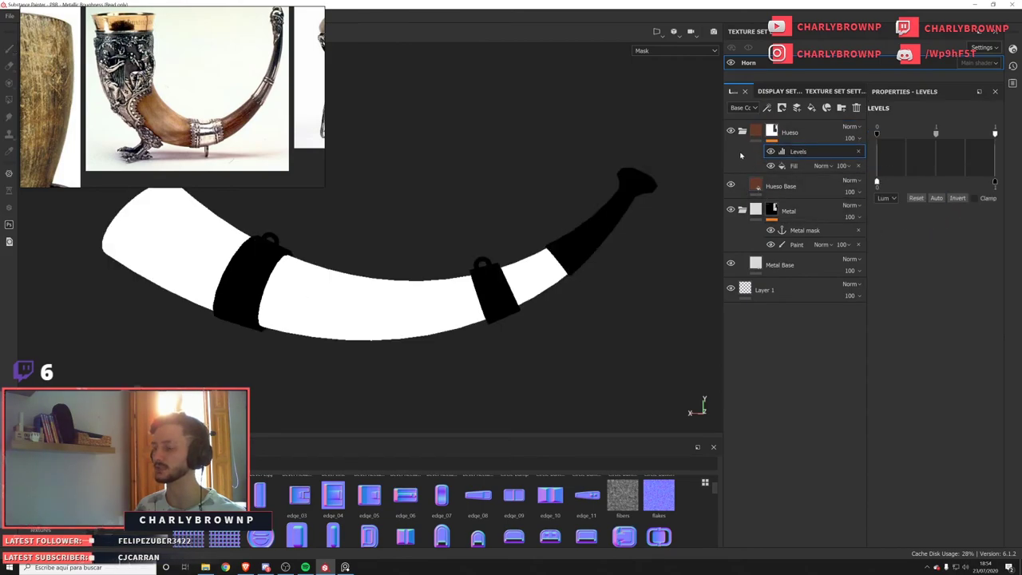
{"action": "key", "text": "m"}
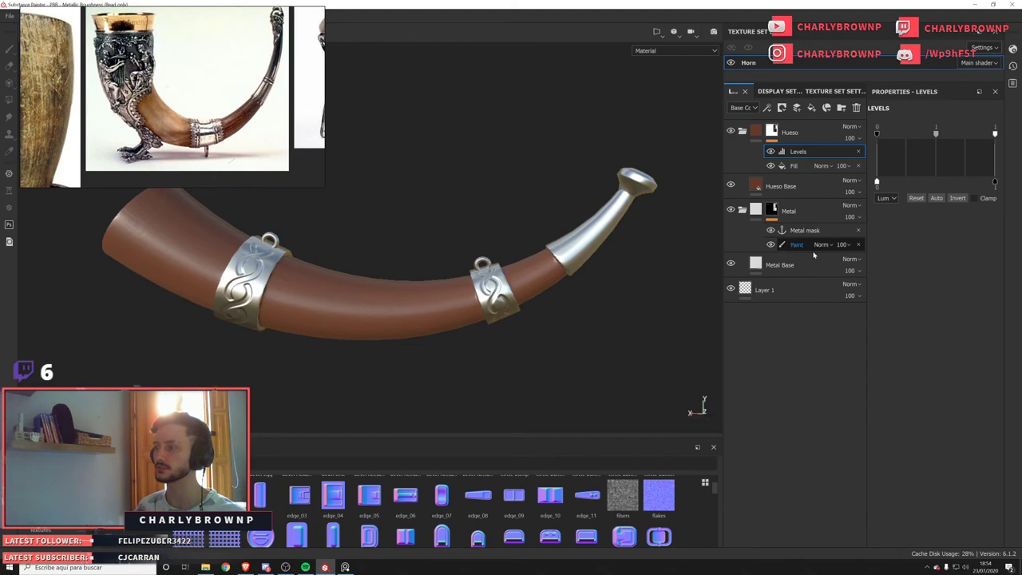
Paint white strokes on the horn body between the two bands in the Metal mask's paint effect, using brush size 4.77.
{"action": "left_click", "coordinate": [782, 246]}
{"action": "scroll", "coordinate": [391, 321], "scroll_direction": "up", "scroll_amount": 2}
{"action": "right_click_drag", "start_coordinate": [434, 312], "coordinate": [430, 311], "text": "ctrl"}
{"action": "mouse_move", "coordinate": [393, 306]}
{"action": "left_mouse_down"}
{"action": "mouse_move", "coordinate": [474, 297]}
{"action": "mouse_move", "coordinate": [379, 307]}
{"action": "mouse_move", "coordinate": [450, 299]}
{"action": "left_mouse_up"}
{"action": "left_click_drag", "start_coordinate": [450, 299], "coordinate": [463, 305], "text": "alt"}
{"action": "left_click_drag", "start_coordinate": [443, 298], "coordinate": [322, 292]}
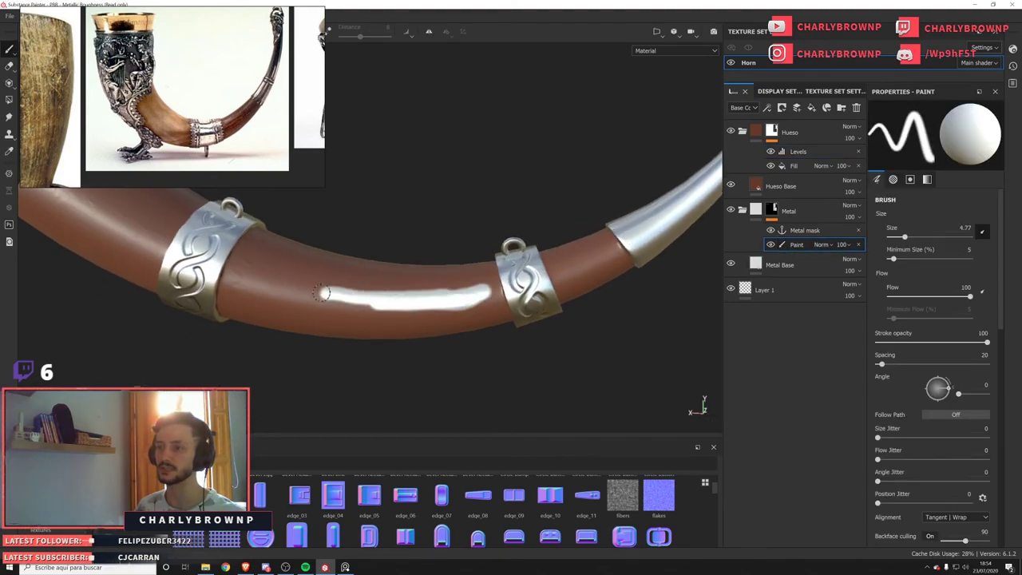
Display the Hueso mask on its own, and undo the strokes painted between the horn's two bands.
{"action": "left_click", "coordinate": [771, 130], "text": "alt"}
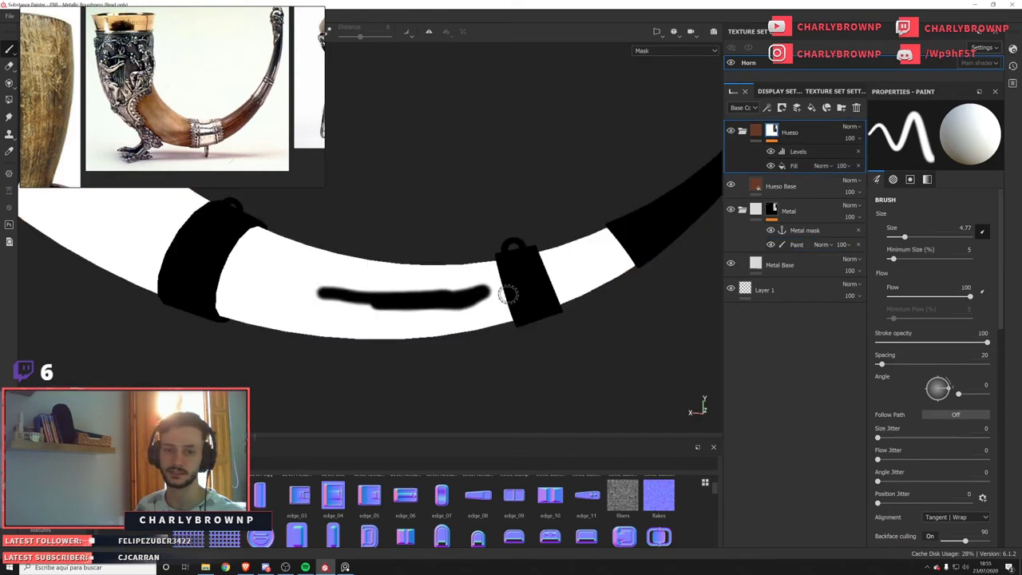
{"action": "key", "text": "ctrl+z"}
{"action": "key", "text": "ctrl+z"}
{"action": "scroll", "coordinate": [457, 310], "scroll_direction": "down", "scroll_amount": 4}
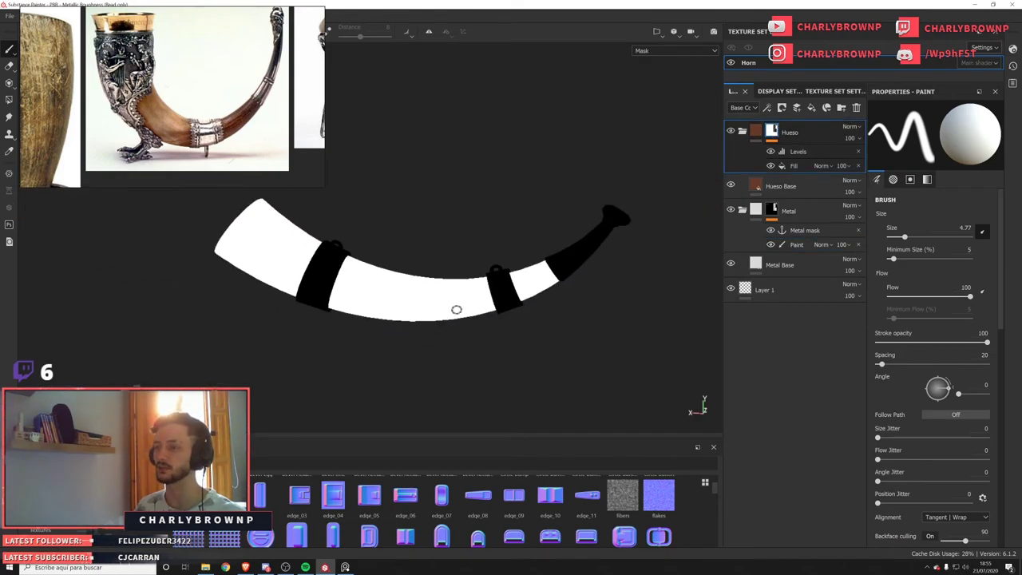
{"action": "left_click_drag", "start_coordinate": [457, 310], "coordinate": [519, 299], "text": "alt"}
Return to Material view with the Metal folder's mask selected, and inspect the horn and the mask's thumbnail preview.
{"action": "left_click", "coordinate": [771, 210]}
{"action": "key", "text": "m"}
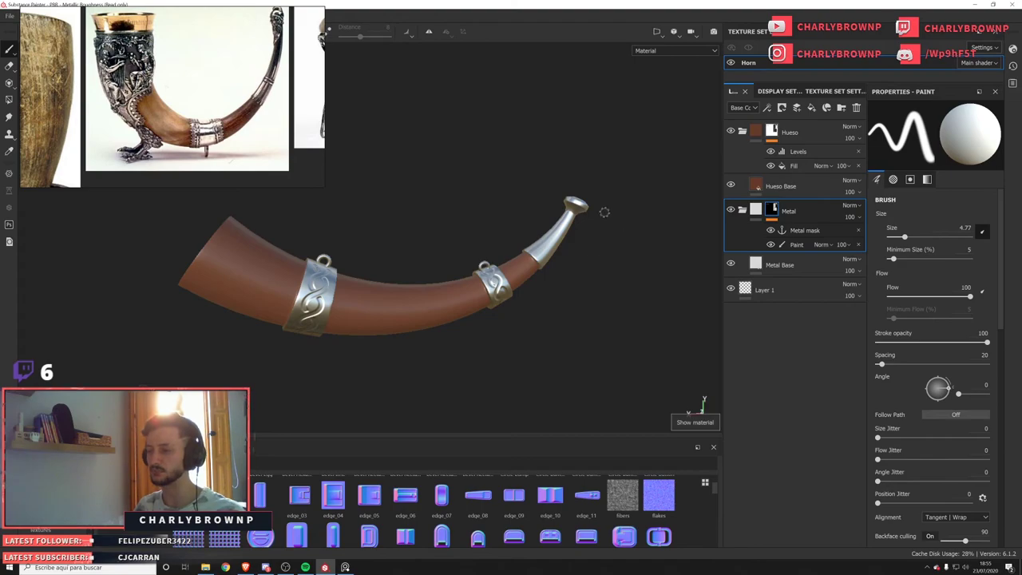
{"action": "left_click_drag", "start_coordinate": [375, 249], "coordinate": [366, 272], "text": "alt"}
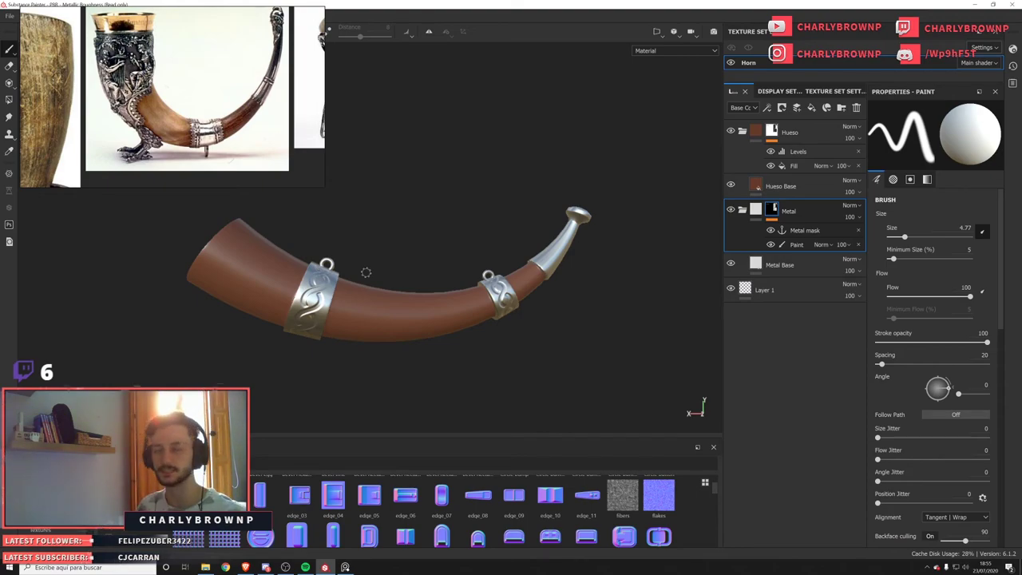
{"action": "left_click_drag", "start_coordinate": [365, 251], "coordinate": [398, 260], "text": "alt"}
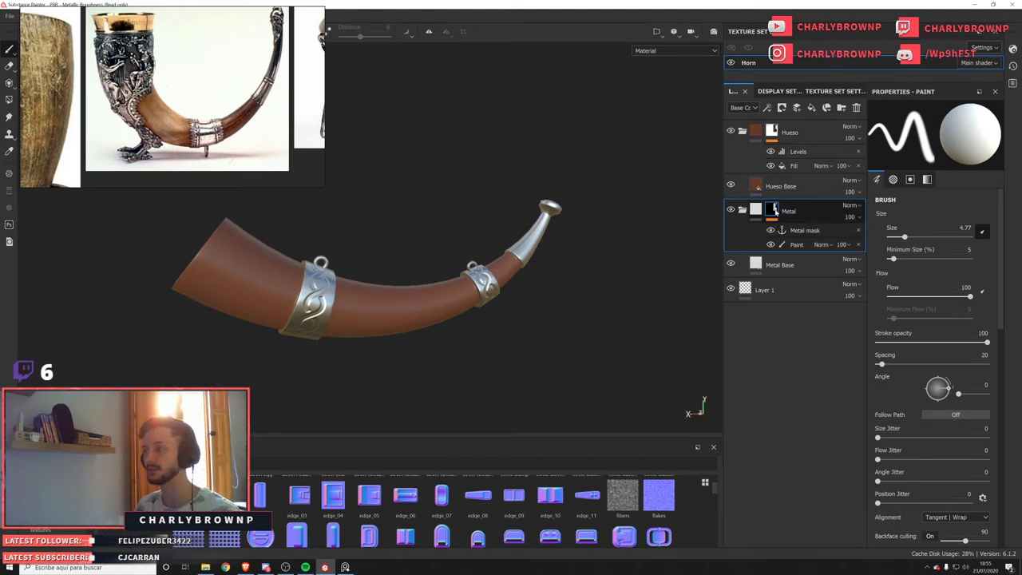
{"action": "left_click", "coordinate": [774, 209]}
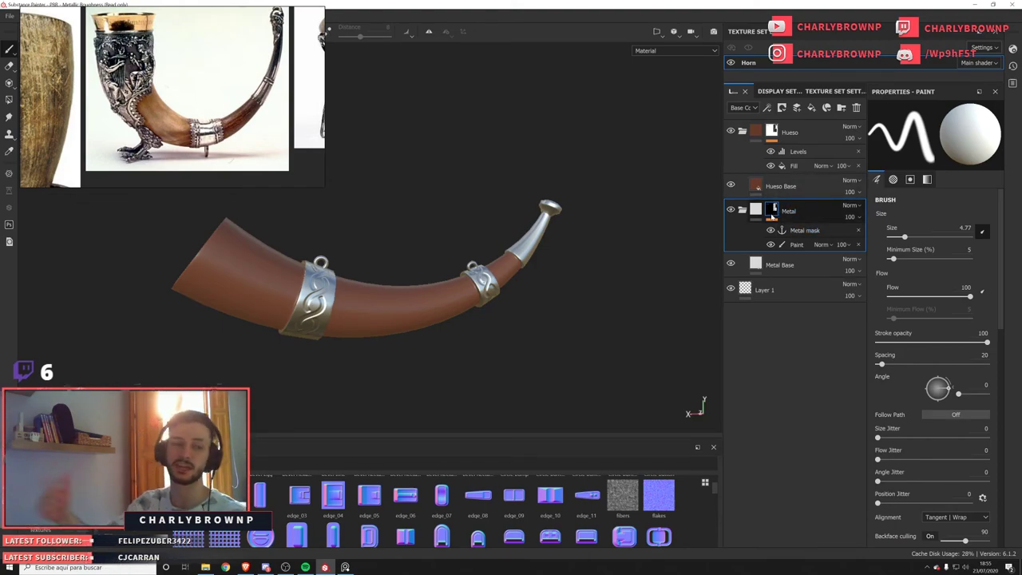
{"action": "mouse_move", "coordinate": [773, 216]}
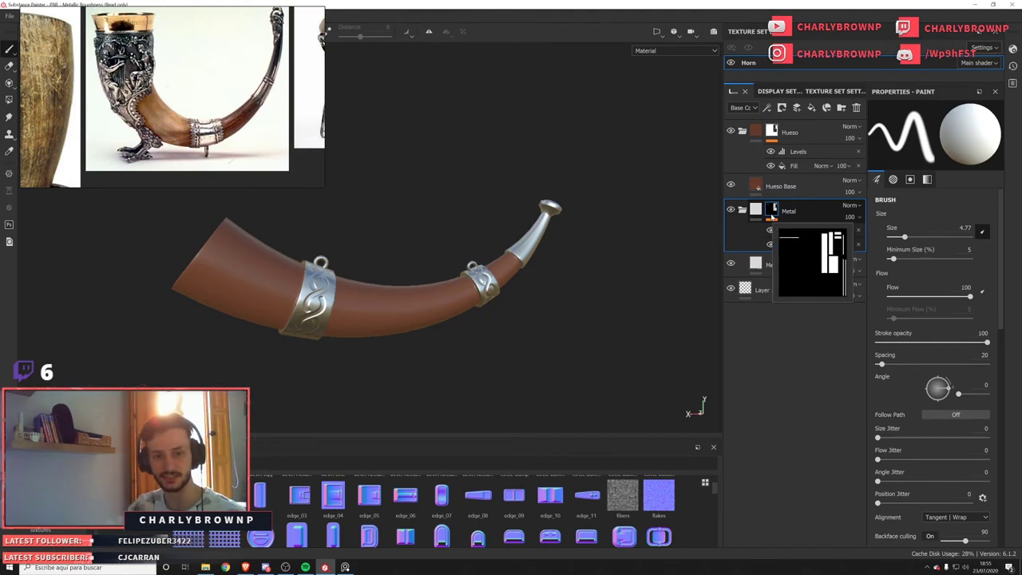
{"action": "scroll", "coordinate": [382, 289], "scroll_direction": "up", "scroll_amount": 3}
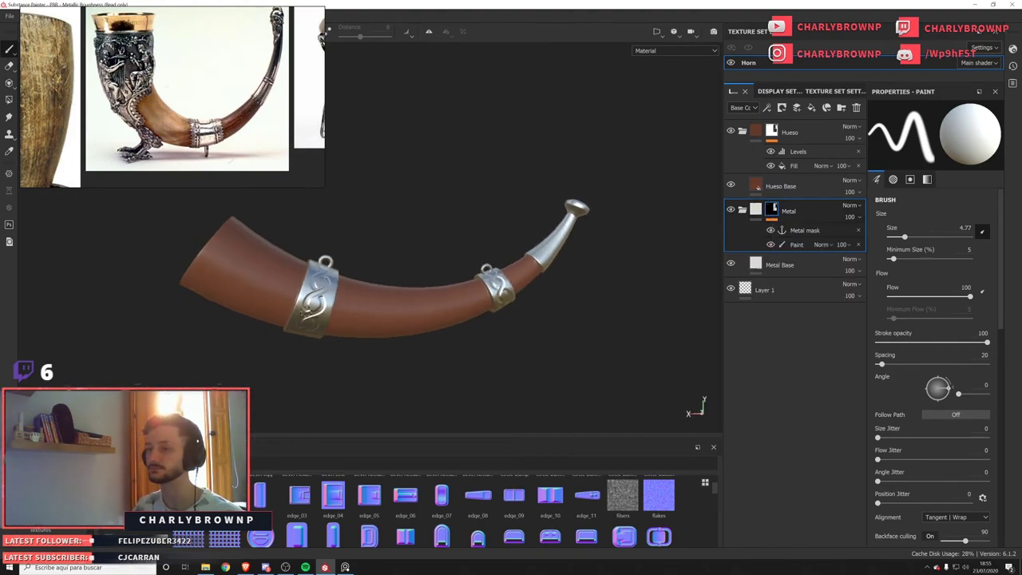
{"action": "left_click", "coordinate": [779, 186]}
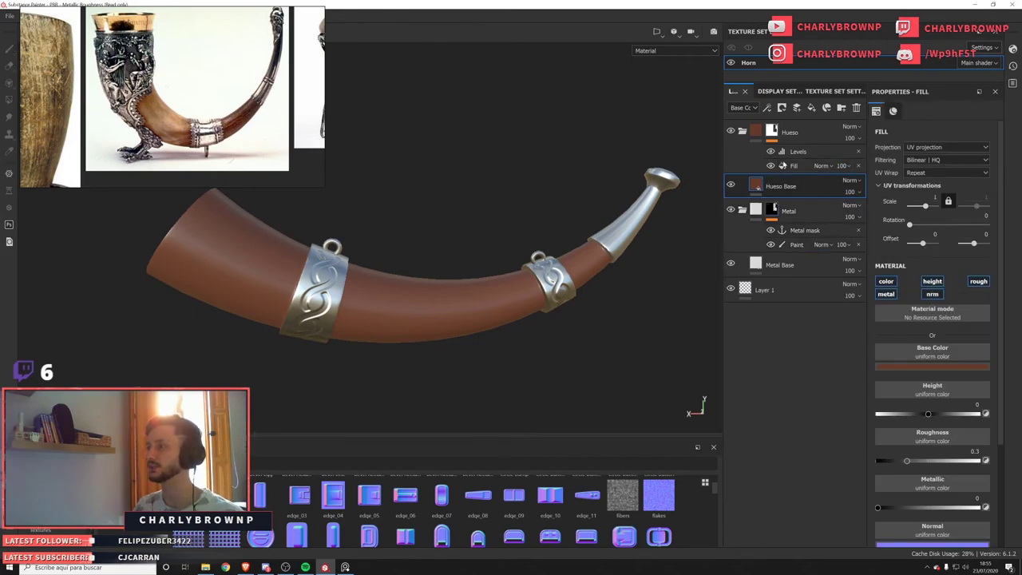
{"action": "left_click", "coordinate": [812, 108]}
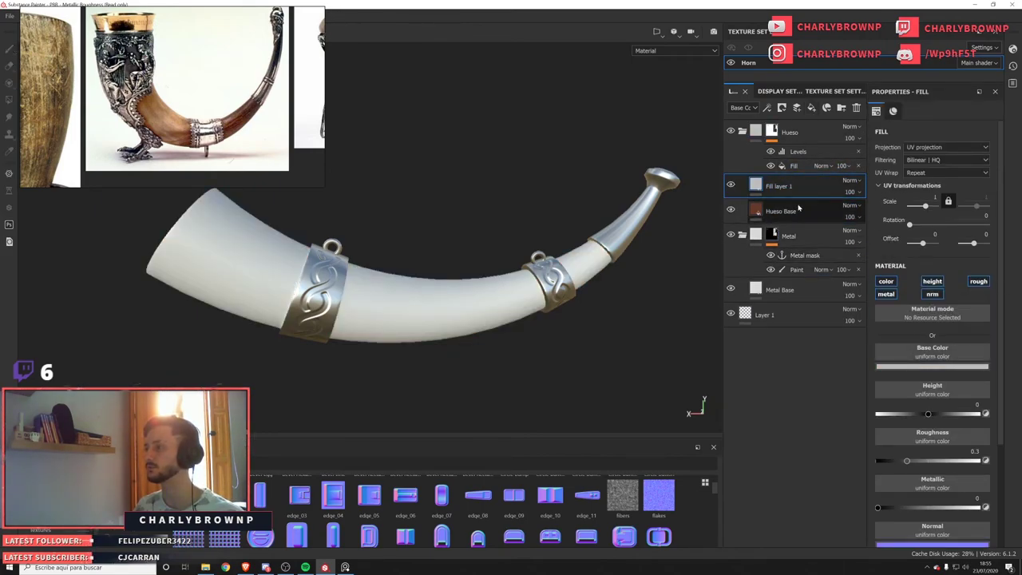
{"action": "left_click", "coordinate": [856, 109]}
Change the viewport's environment map to Tomoco Studio, and rotate the environment lighting around the horn.
{"action": "left_click_drag", "start_coordinate": [445, 290], "coordinate": [437, 291], "text": "alt"}
{"action": "left_click", "coordinate": [771, 91]}
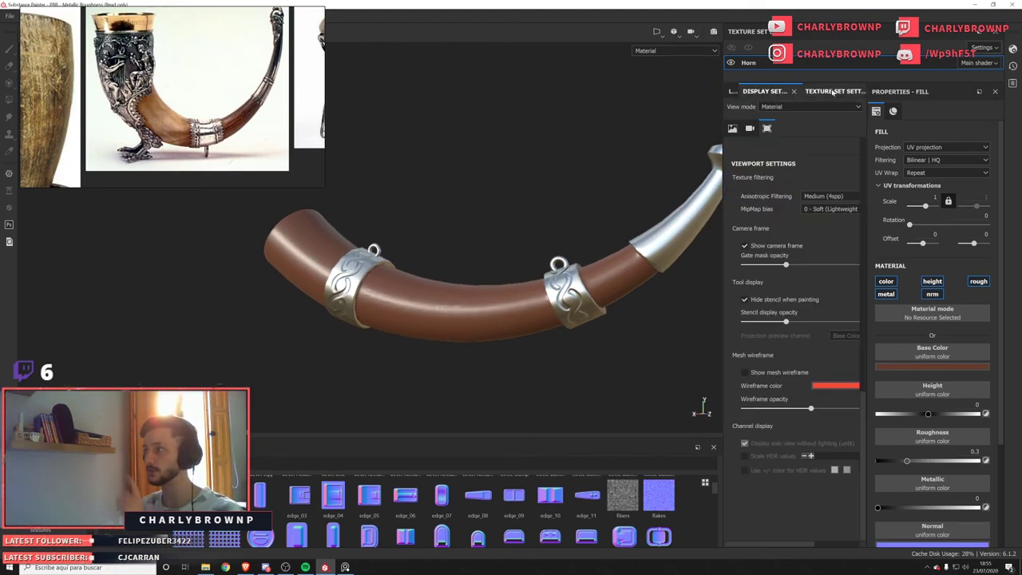
{"action": "left_click", "coordinate": [833, 92]}
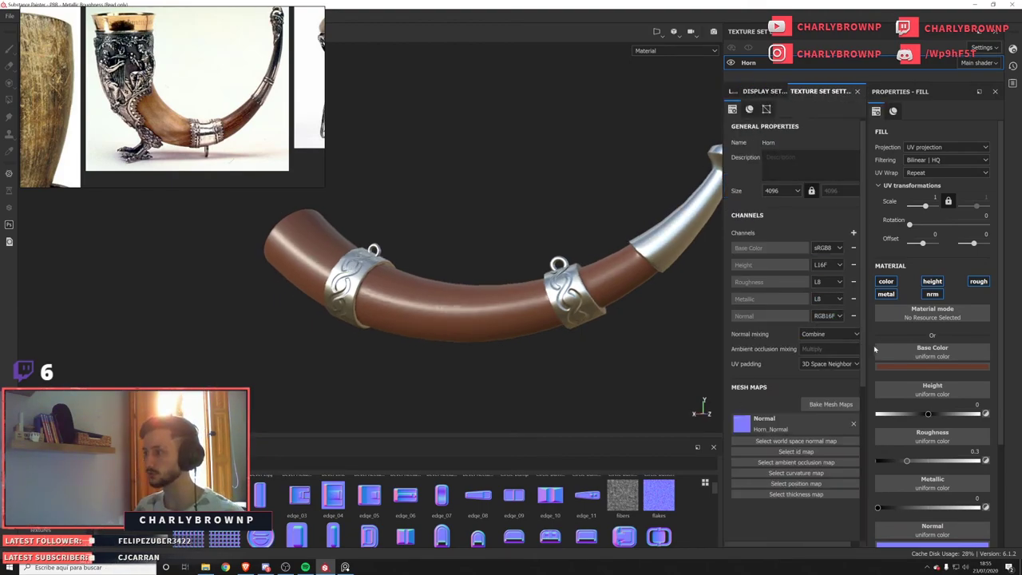
{"action": "left_click", "coordinate": [765, 91]}
{"action": "scroll", "coordinate": [793, 141], "scroll_direction": "up", "scroll_amount": 15}
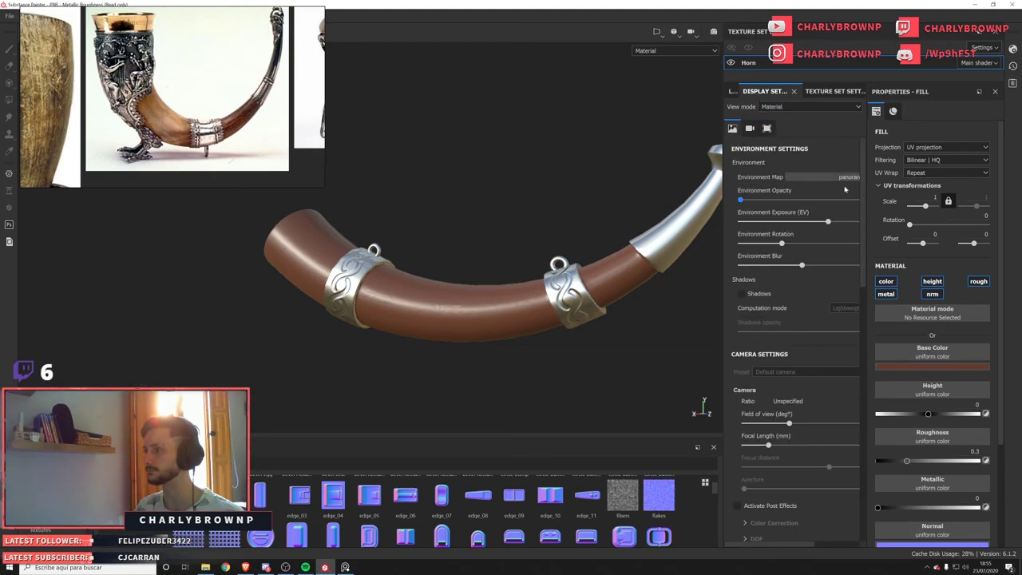
{"action": "left_click", "coordinate": [850, 177]}
{"action": "scroll", "coordinate": [941, 285], "scroll_direction": "down", "scroll_amount": 2}
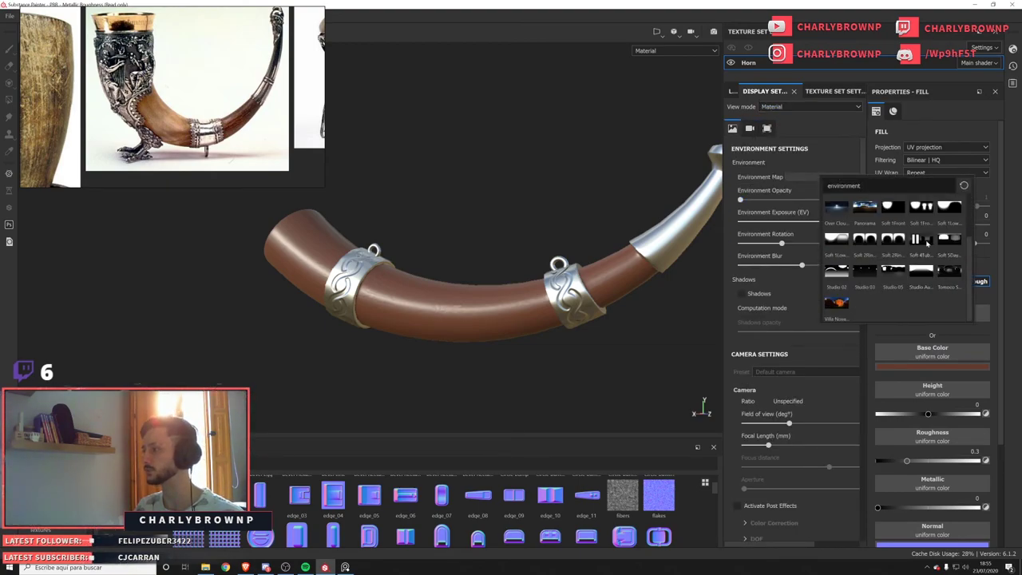
{"action": "left_click", "coordinate": [951, 273]}
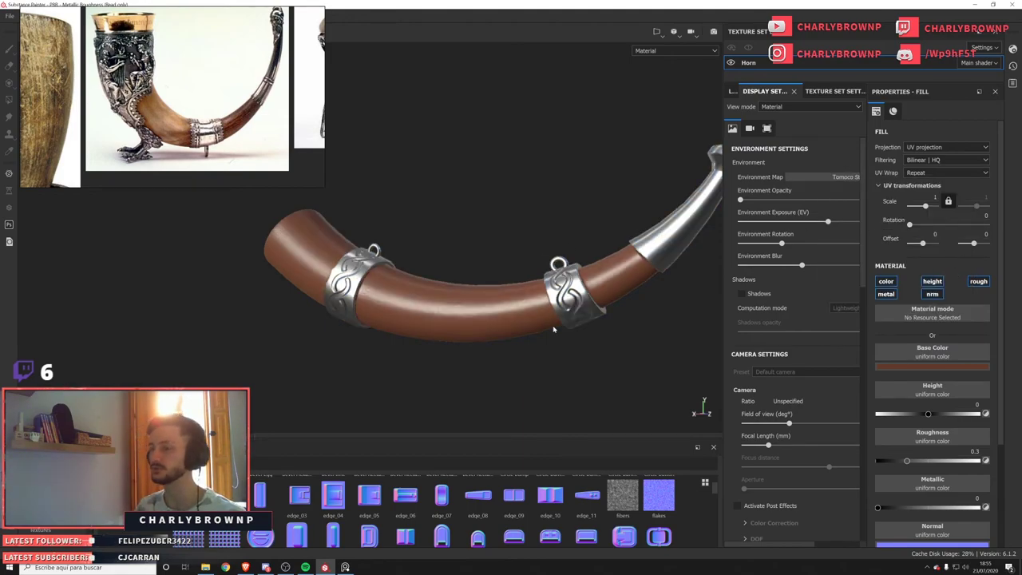
{"action": "left_click_drag", "start_coordinate": [408, 310], "coordinate": [475, 302], "text": "alt"}
{"action": "right_click_drag", "start_coordinate": [476, 302], "coordinate": [571, 304], "text": "shift"}
Try the Cave Entry environment map on the horn, and switch back to Tomoco Studio.
{"action": "left_click", "coordinate": [821, 179]}
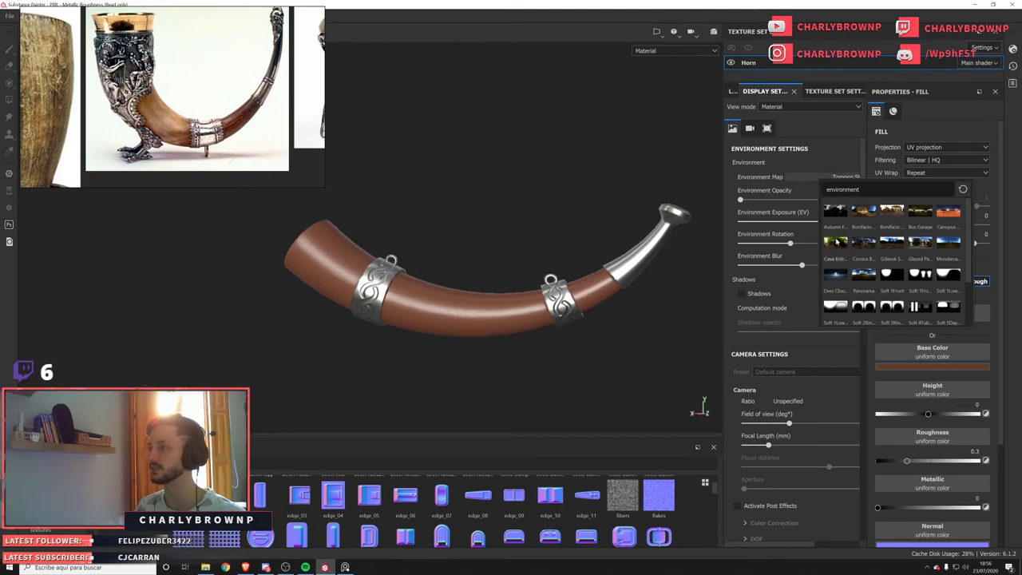
{"action": "left_click", "coordinate": [836, 241]}
{"action": "left_click", "coordinate": [830, 176]}
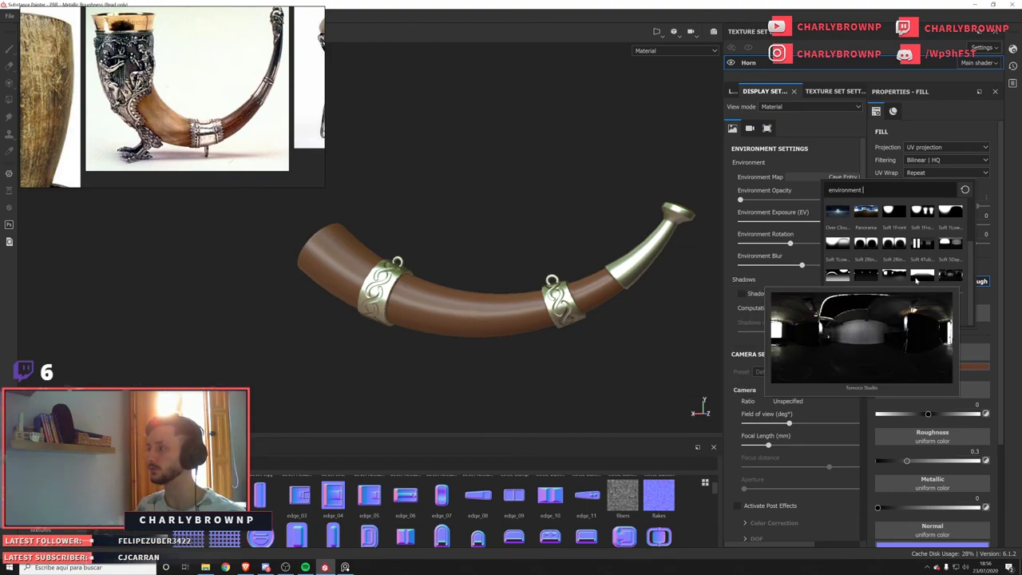
{"action": "left_click", "coordinate": [949, 278]}
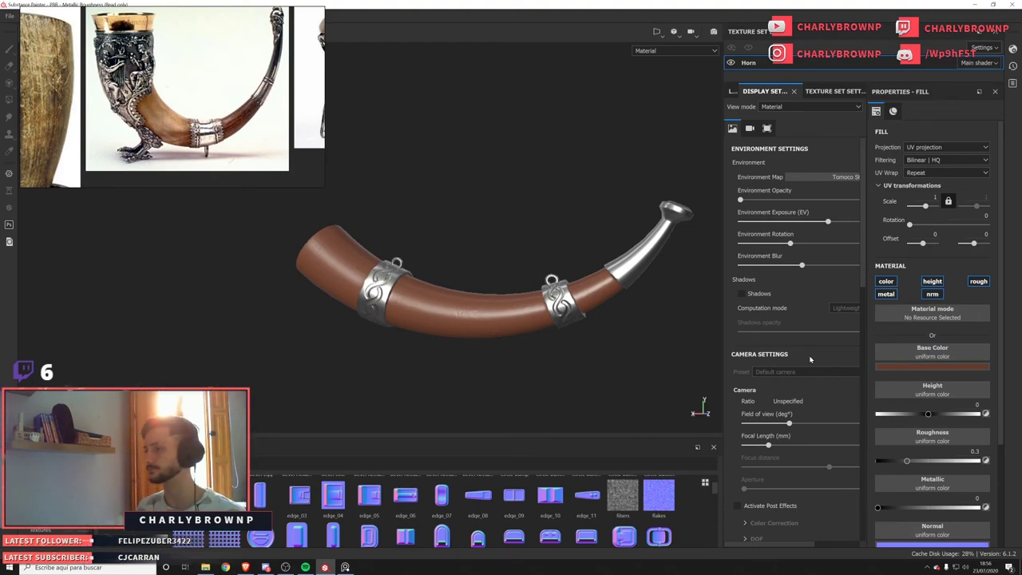
Widen the display settings area and activate the camera's post effects.
{"action": "left_click_drag", "start_coordinate": [727, 352], "coordinate": [663, 352]}
{"action": "scroll", "coordinate": [728, 399], "scroll_direction": "down", "scroll_amount": 2}
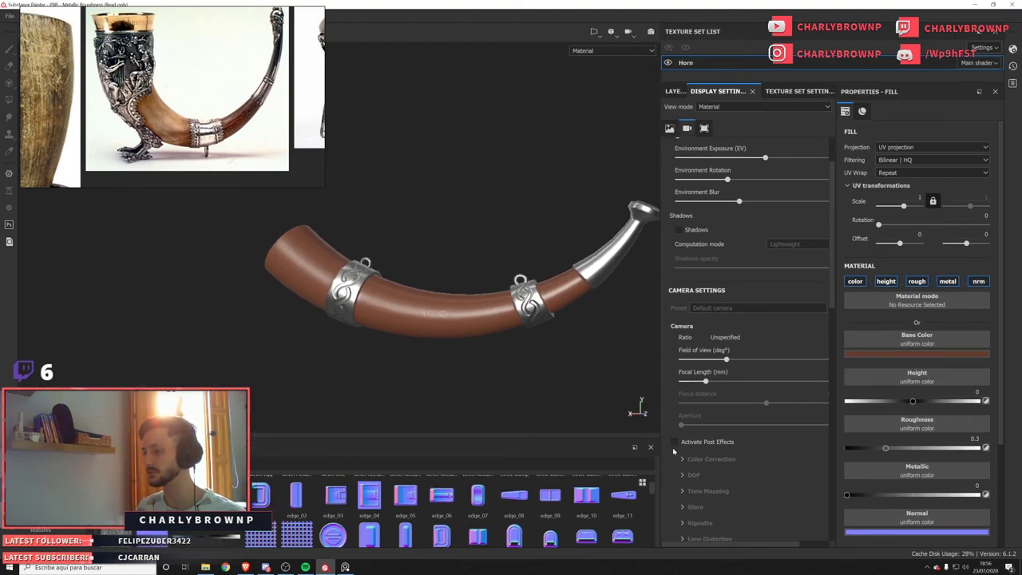
{"action": "left_click", "coordinate": [728, 444]}
{"action": "scroll", "coordinate": [723, 431], "scroll_direction": "down", "scroll_amount": 5}
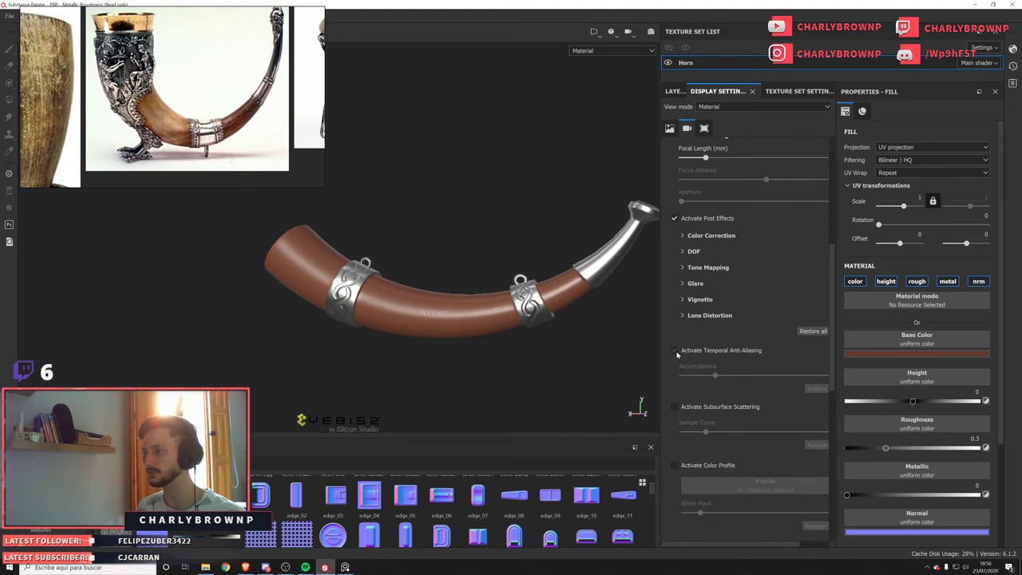
Try temporal anti-aliasing on a closer view of the horn, and turn it and the post effects off.
{"action": "middle_click_drag", "start_coordinate": [629, 383], "coordinate": [566, 394], "text": "alt"}
{"action": "right_click_drag", "start_coordinate": [566, 394], "coordinate": [600, 390], "text": "alt"}
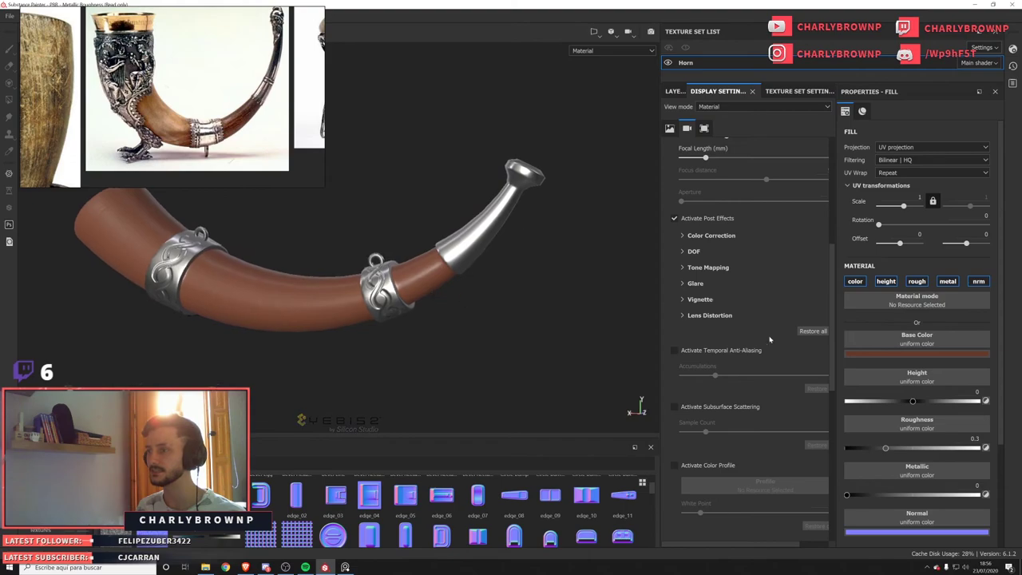
{"action": "left_click", "coordinate": [675, 352]}
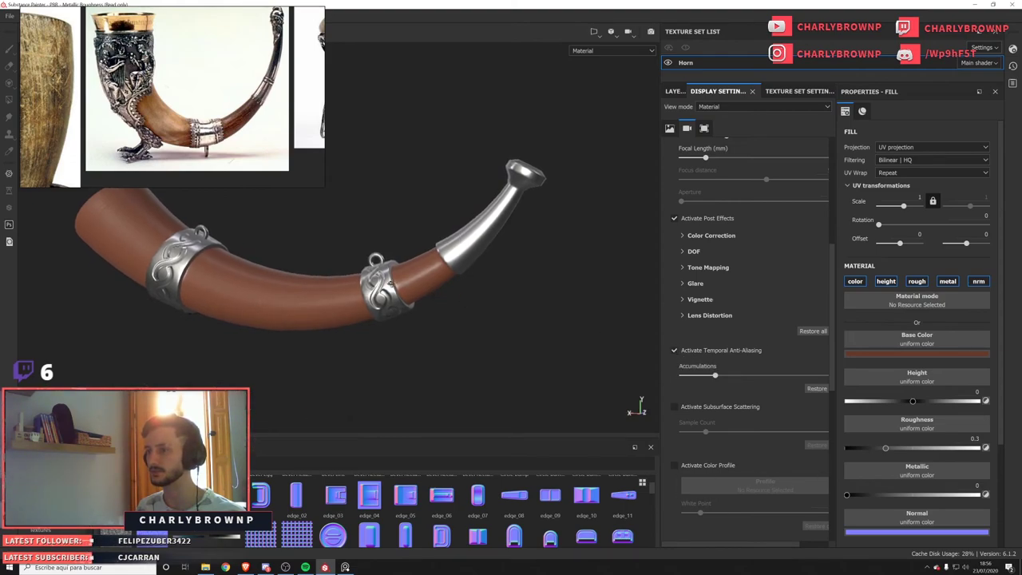
{"action": "left_click", "coordinate": [675, 351]}
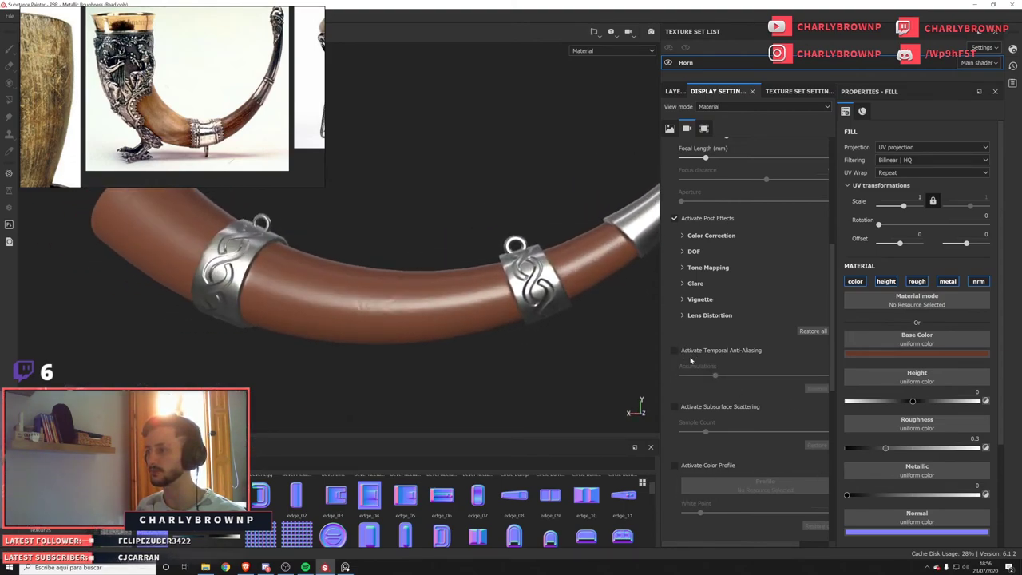
{"action": "left_click", "coordinate": [675, 219]}
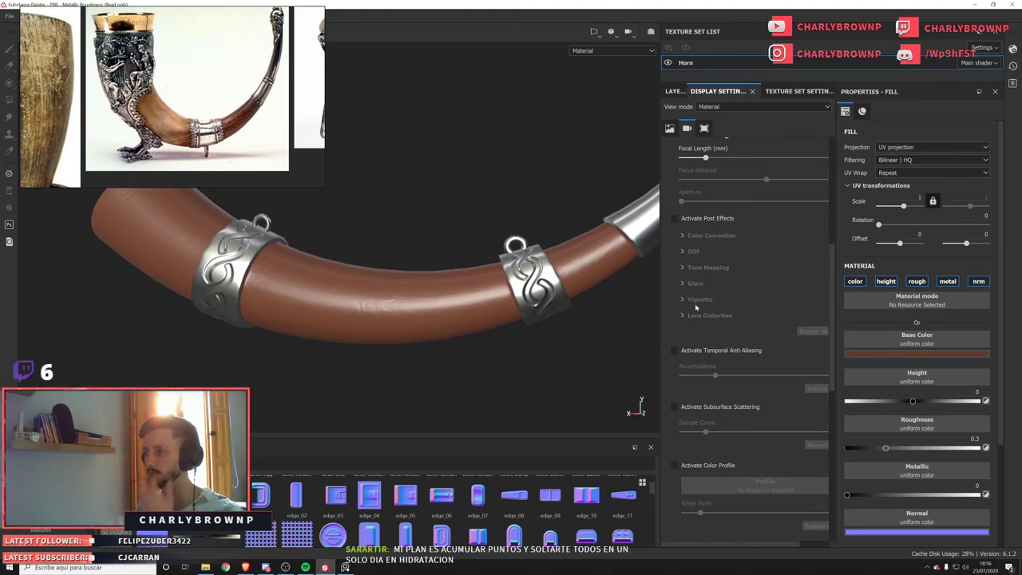
Reactivate the post effects, and set the Tone Mapping function to Sensitometric.
{"action": "scroll", "coordinate": [715, 407], "scroll_direction": "down", "scroll_amount": 4}
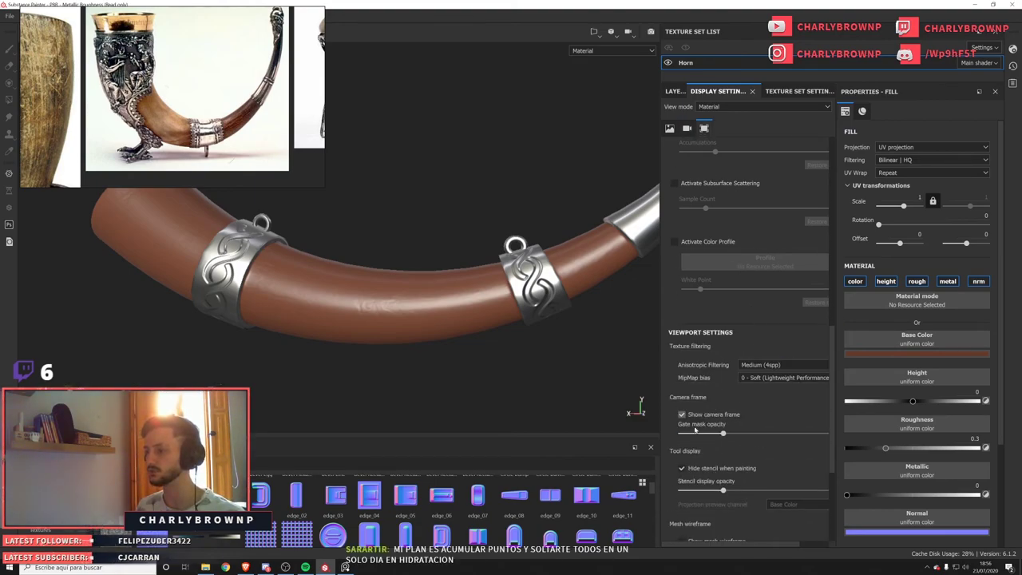
{"action": "scroll", "coordinate": [734, 471], "scroll_direction": "up", "scroll_amount": 9}
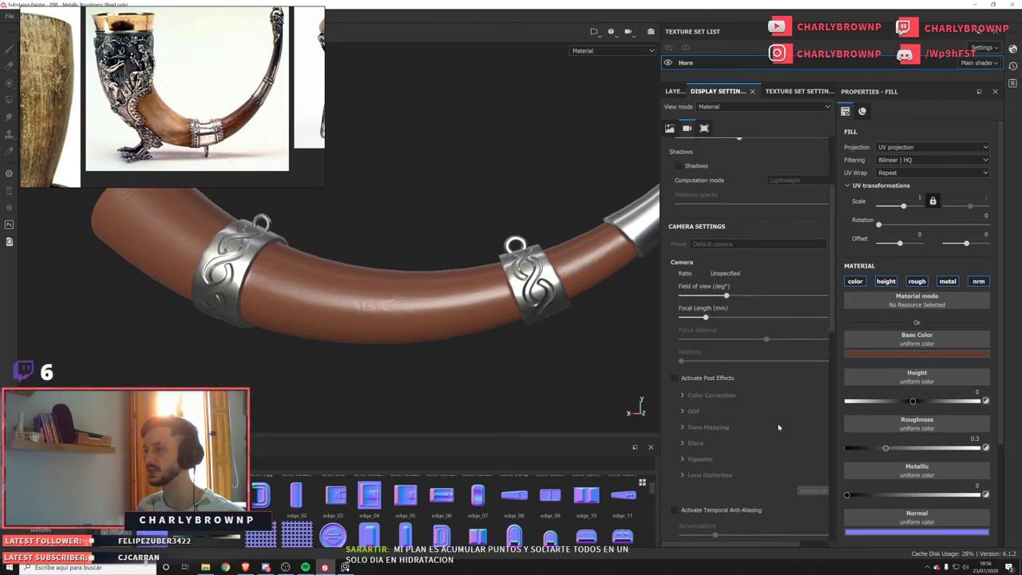
{"action": "left_click", "coordinate": [674, 379]}
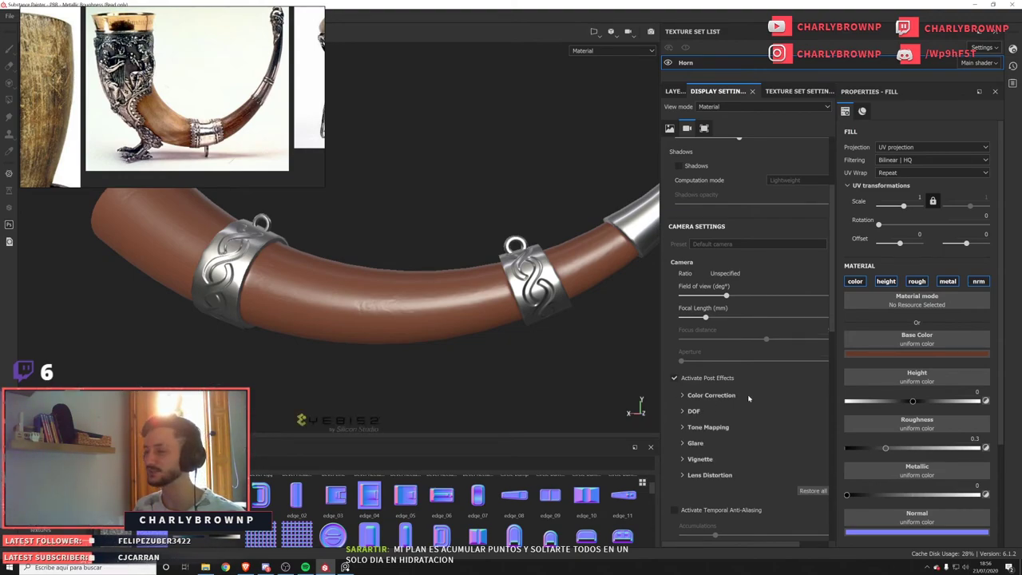
{"action": "left_click", "coordinate": [683, 395]}
{"action": "scroll", "coordinate": [684, 343], "scroll_direction": "down", "scroll_amount": 1}
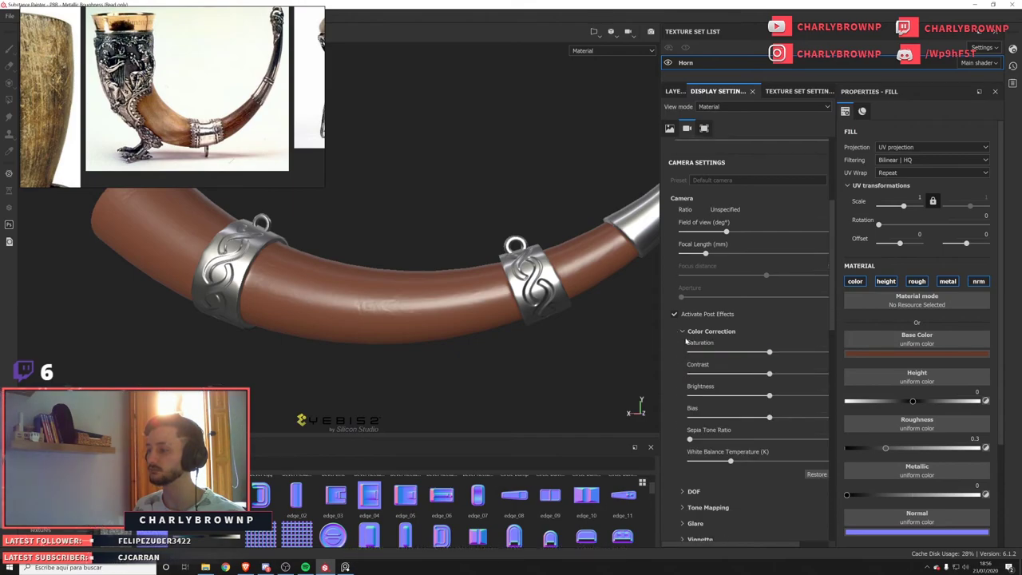
{"action": "left_click", "coordinate": [684, 331]}
{"action": "left_click", "coordinate": [683, 364]}
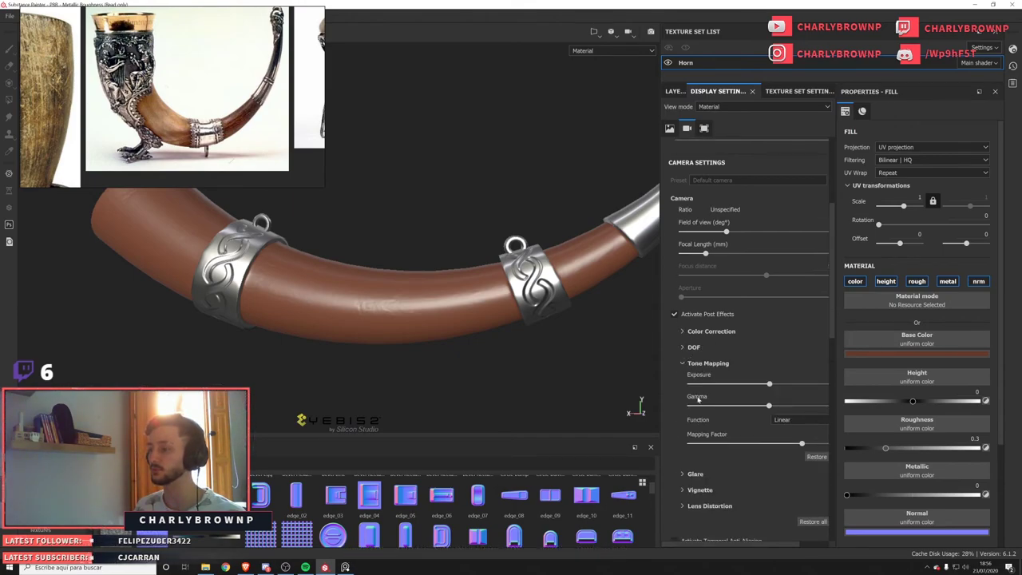
{"action": "left_click", "coordinate": [754, 421]}
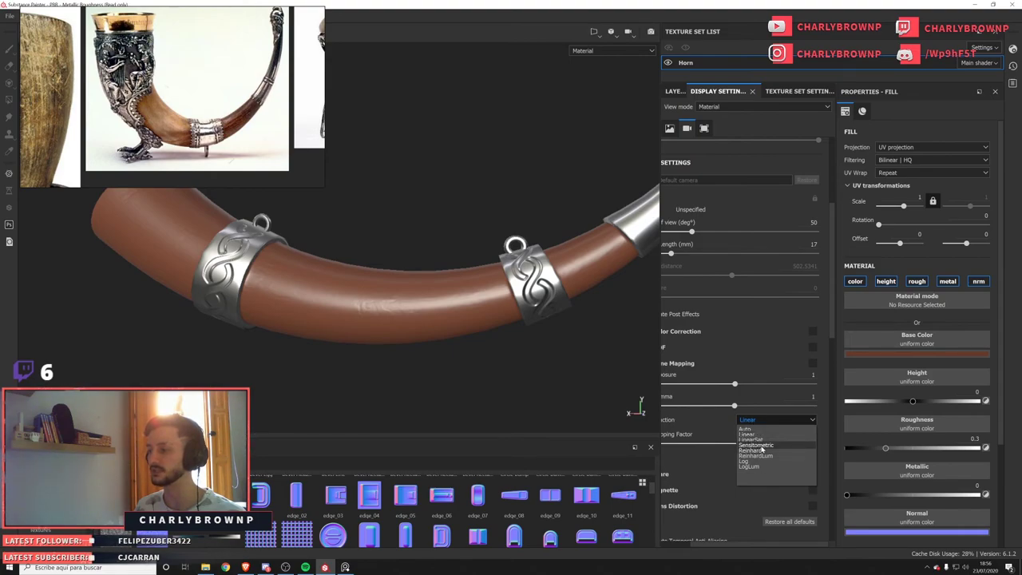
{"action": "left_click", "coordinate": [755, 445]}
{"action": "right_click_drag", "start_coordinate": [493, 367], "coordinate": [471, 307], "text": "alt"}
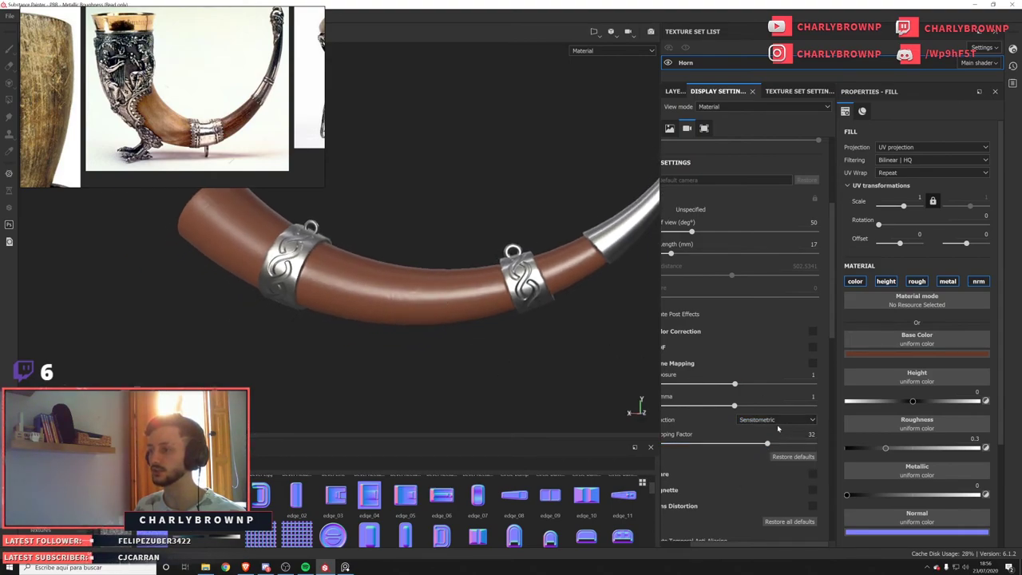
Enable Tone Mapping and change its function to Linear.
{"action": "left_click", "coordinate": [813, 364]}
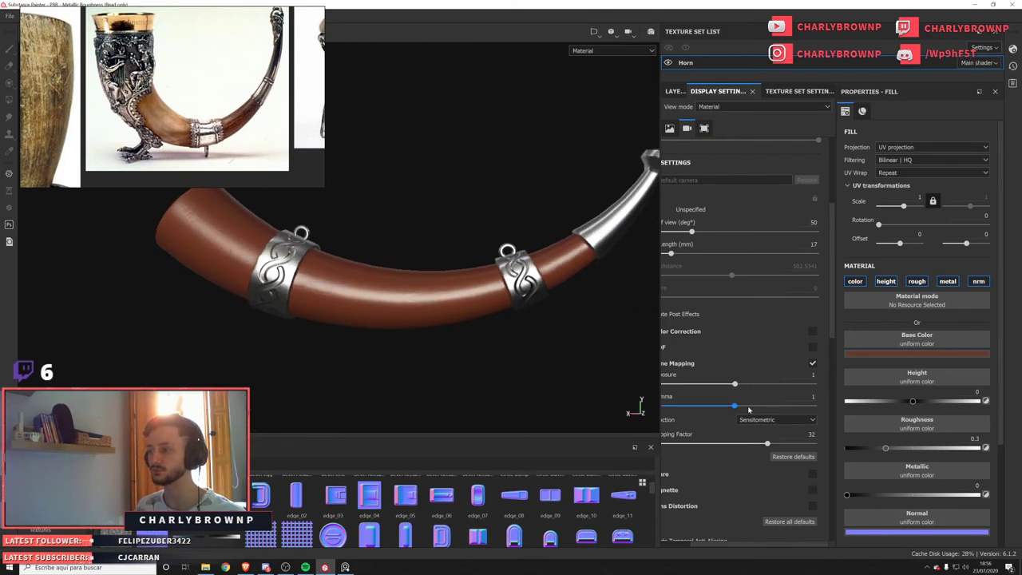
{"action": "left_click", "coordinate": [754, 421]}
{"action": "left_click", "coordinate": [747, 434]}
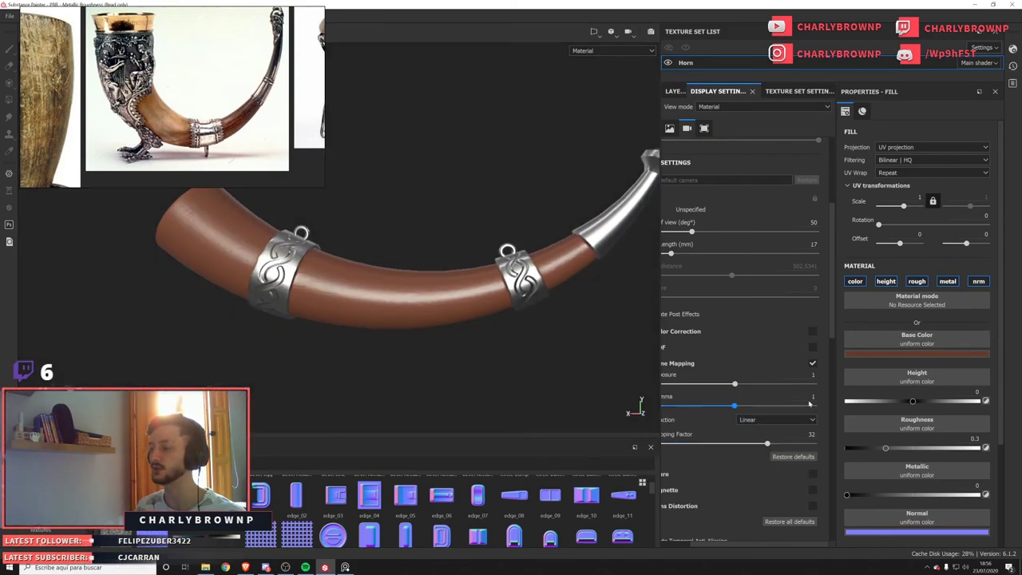
Collapse the Tone Mapping settings and deactivate the camera's post effects.
{"action": "left_click_drag", "start_coordinate": [755, 545], "coordinate": [715, 545]}
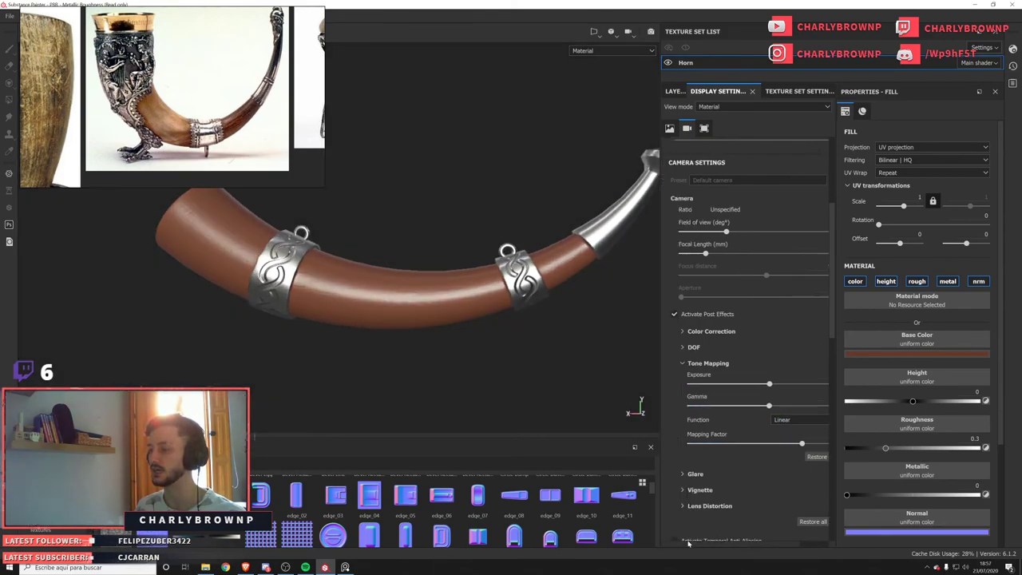
{"action": "left_click", "coordinate": [683, 364]}
{"action": "left_click", "coordinate": [674, 314]}
{"action": "scroll", "coordinate": [829, 339], "scroll_direction": "up", "scroll_amount": 2}
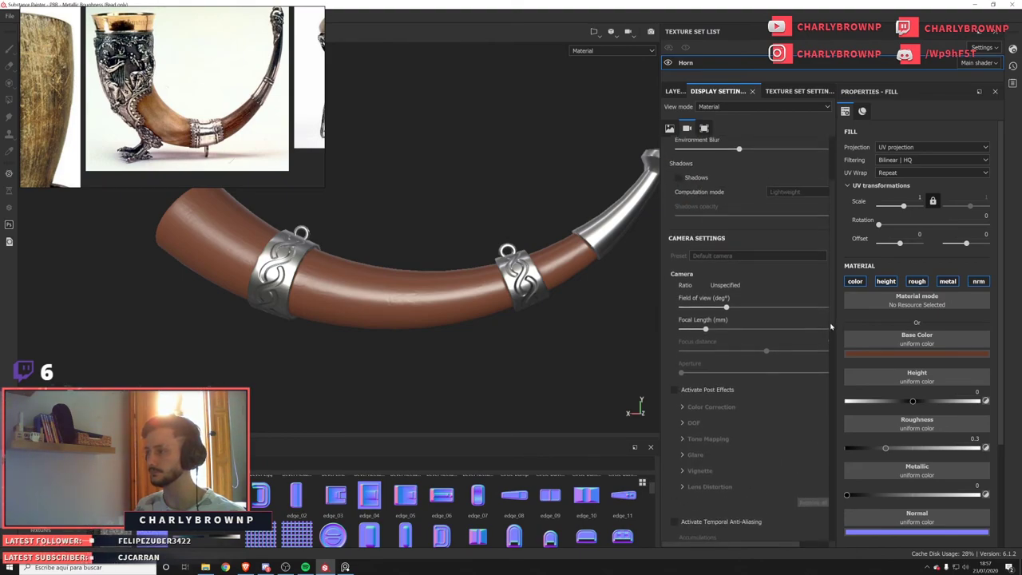
{"action": "scroll", "coordinate": [831, 325], "scroll_direction": "up", "scroll_amount": 1}
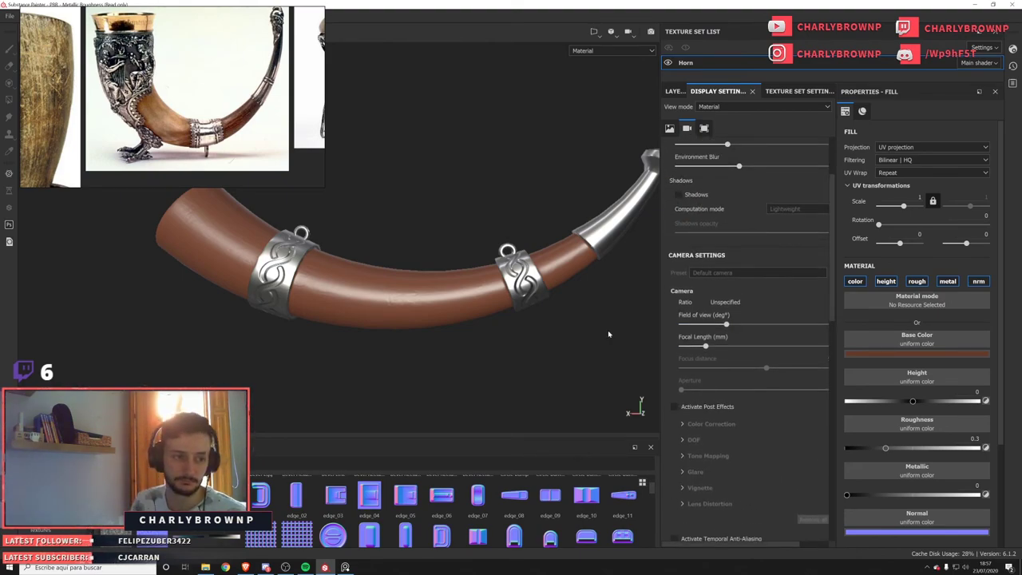
{"action": "scroll", "coordinate": [707, 391], "scroll_direction": "up", "scroll_amount": 2}
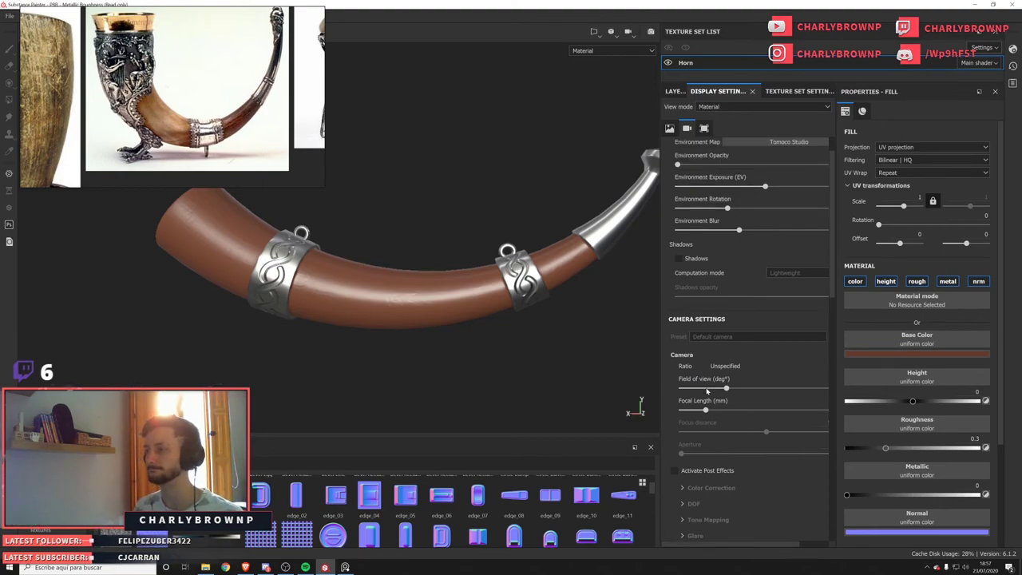
{"action": "scroll", "coordinate": [493, 300], "scroll_direction": "down", "scroll_amount": 2}
{"action": "left_click_drag", "start_coordinate": [493, 300], "coordinate": [467, 336], "text": "alt"}
{"action": "middle_click_drag", "start_coordinate": [467, 335], "coordinate": [441, 310], "text": "alt"}
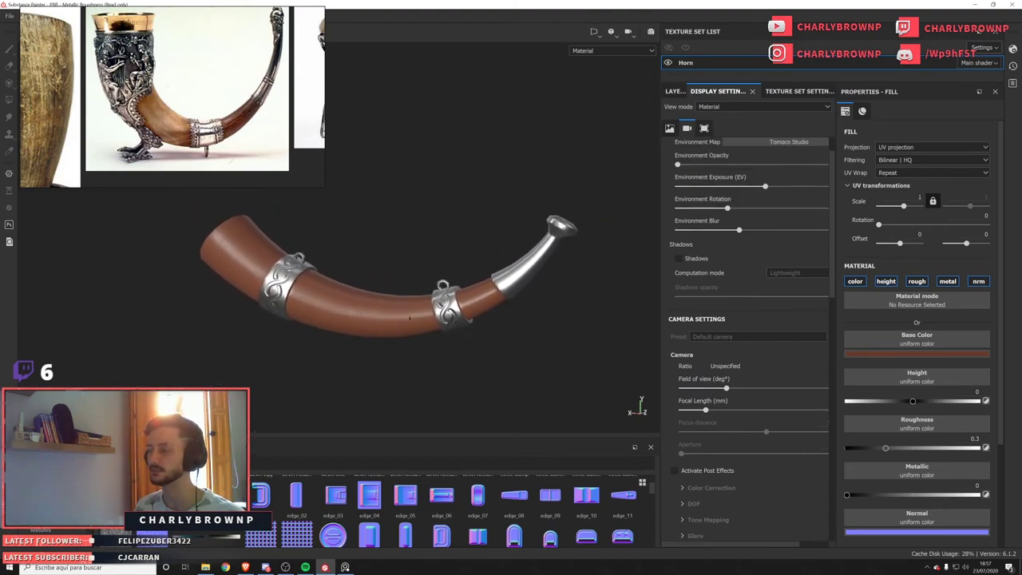
{"action": "scroll", "coordinate": [441, 310], "scroll_direction": "up", "scroll_amount": 1}
{"action": "scroll", "coordinate": [707, 412], "scroll_direction": "down", "scroll_amount": 3}
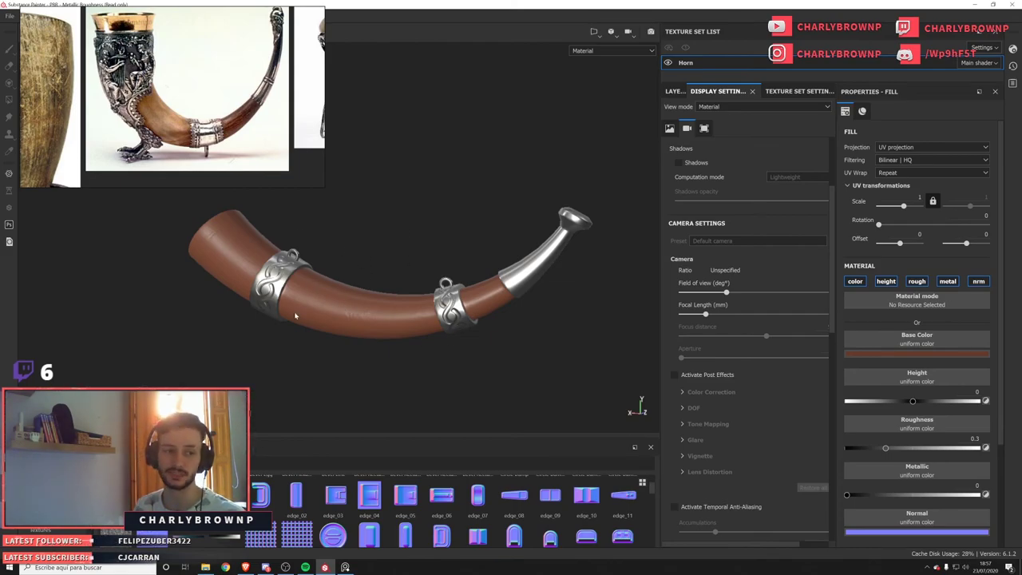
Switch to the web browser showing The PBR Guide - Part 1 and place its window over the horn's viewport.
{"action": "left_click", "coordinate": [248, 569]}
{"action": "left_click_drag", "start_coordinate": [399, 5], "coordinate": [1021, 96]}
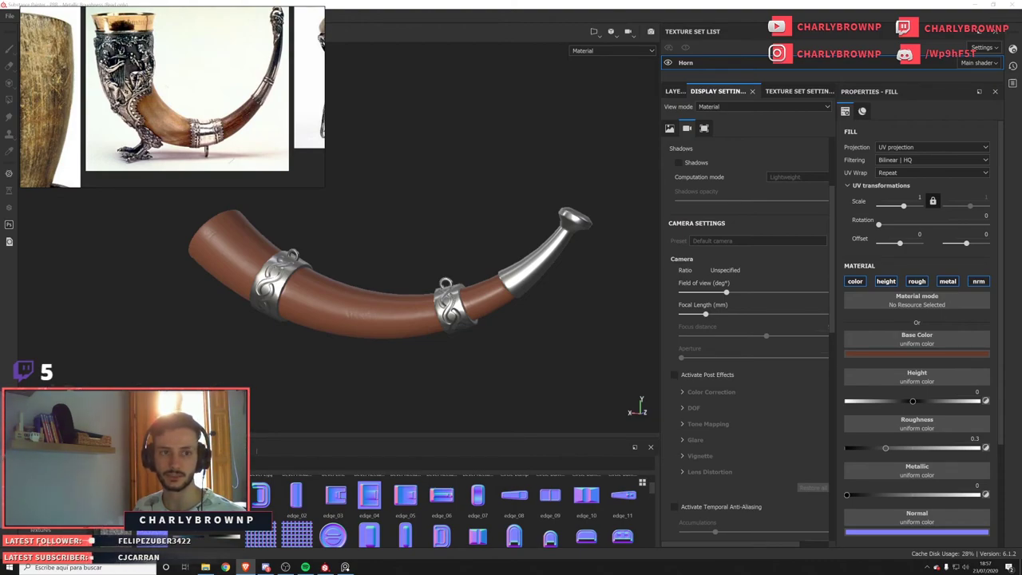
{"action": "left_click_drag", "start_coordinate": [587, 574], "coordinate": [591, 203]}
{"action": "key", "text": "alt+Tab"}
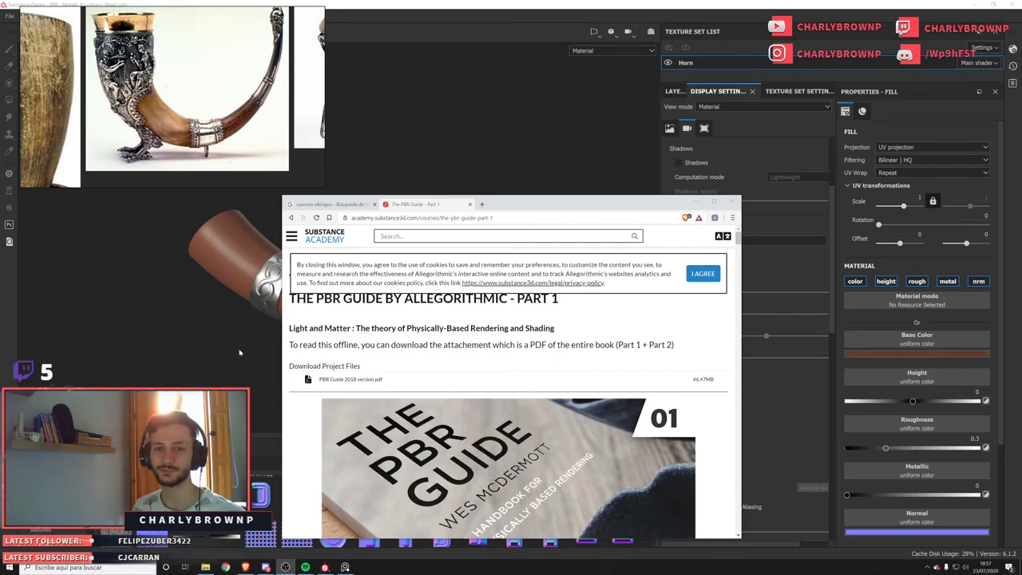
{"action": "left_click_drag", "start_coordinate": [545, 203], "coordinate": [543, 83]}
Skim the PBR guide's light ray, reflection and microfacet sections, and accept the site's cookie notice.
{"action": "scroll", "coordinate": [539, 328], "scroll_direction": "down", "scroll_amount": 8}
{"action": "scroll", "coordinate": [526, 317], "scroll_direction": "down", "scroll_amount": 20}
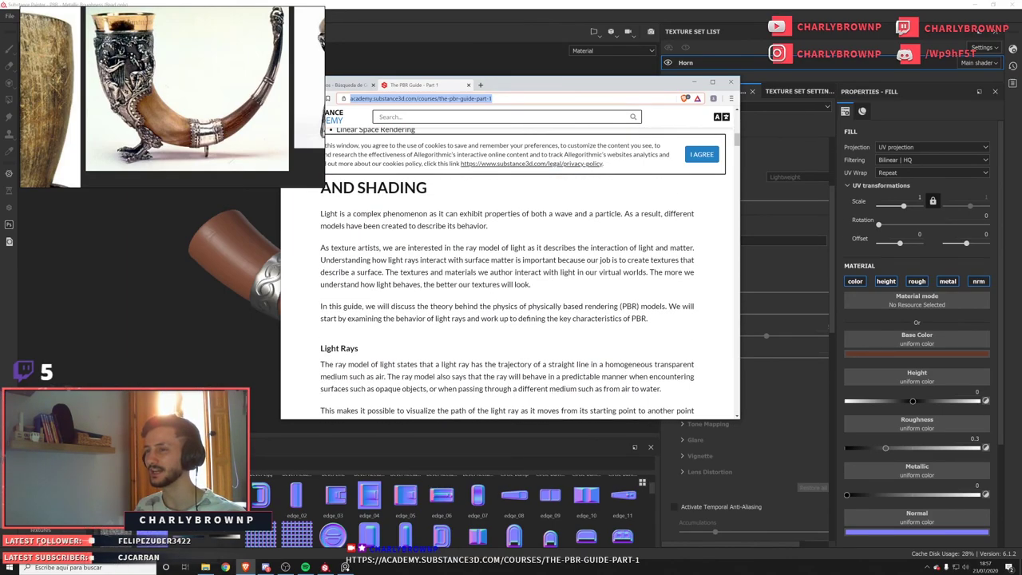
{"action": "scroll", "coordinate": [525, 317], "scroll_direction": "down", "scroll_amount": 6}
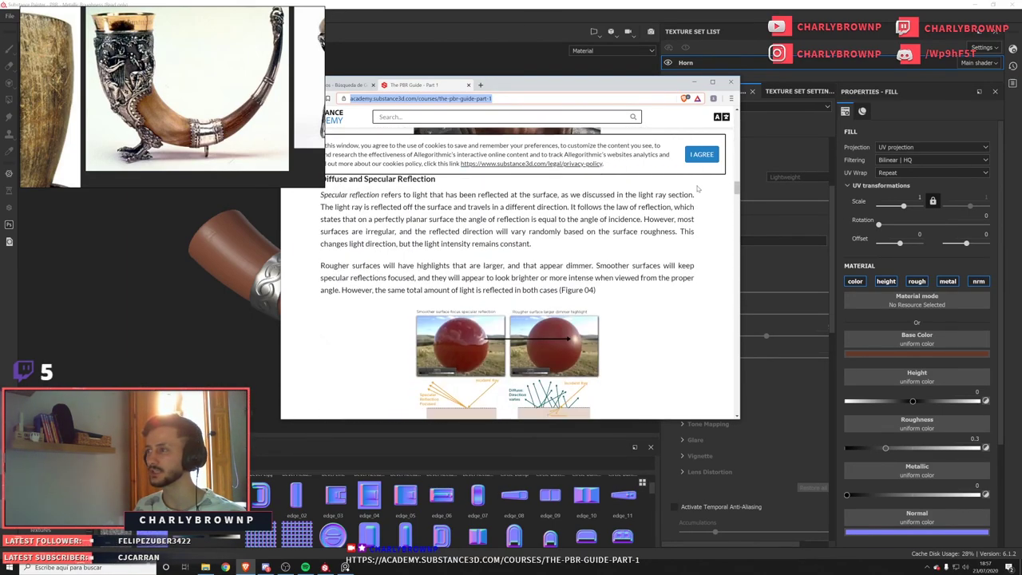
{"action": "left_click", "coordinate": [701, 155]}
{"action": "scroll", "coordinate": [709, 176], "scroll_direction": "down", "scroll_amount": 6}
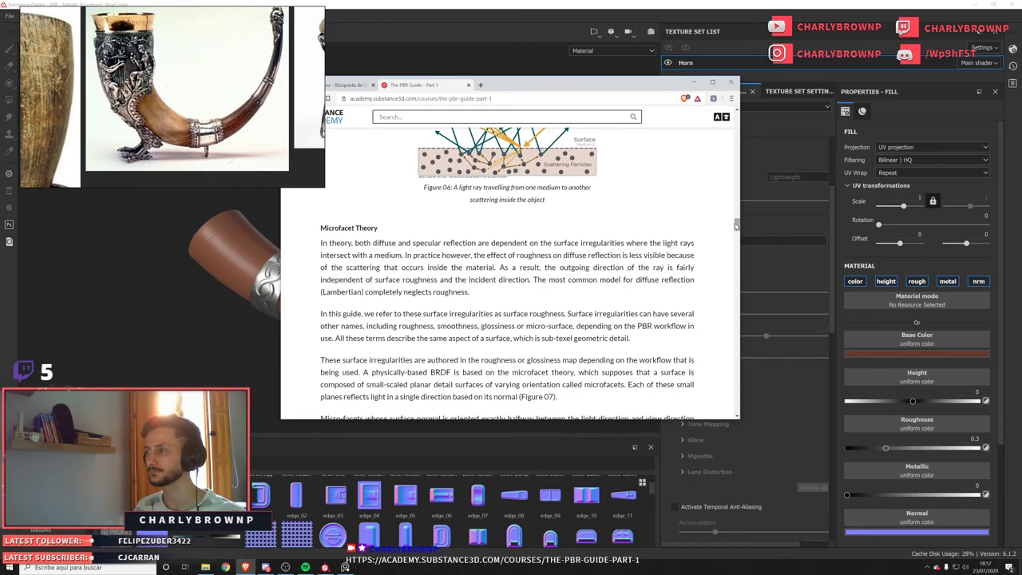
Examine the PBR guide's metal, non-metal and linear space sections, and close the guide to return to Substance Painter.
{"action": "left_click_drag", "start_coordinate": [737, 226], "coordinate": [737, 313]}
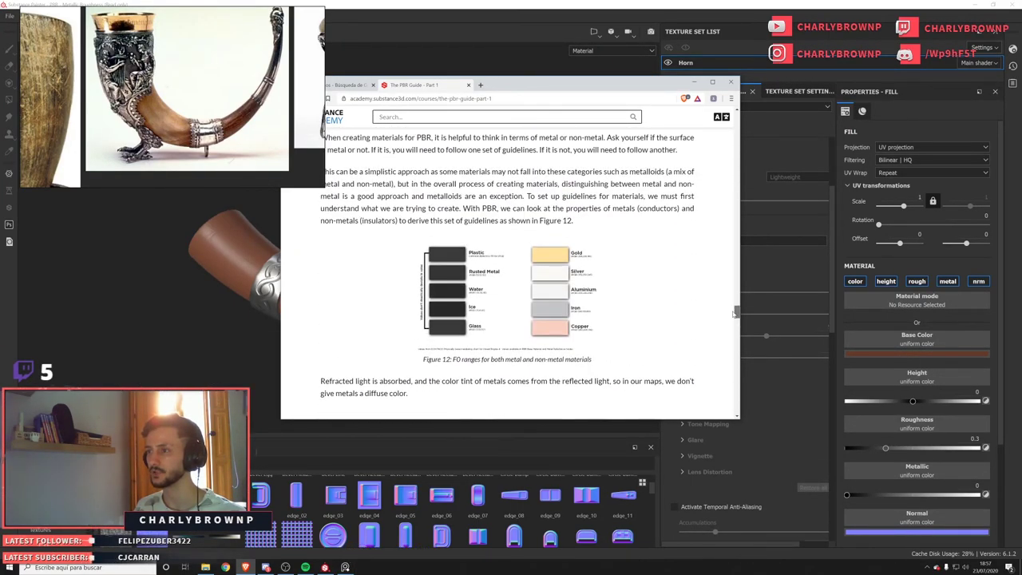
{"action": "scroll", "coordinate": [588, 312], "scroll_direction": "down", "scroll_amount": 12}
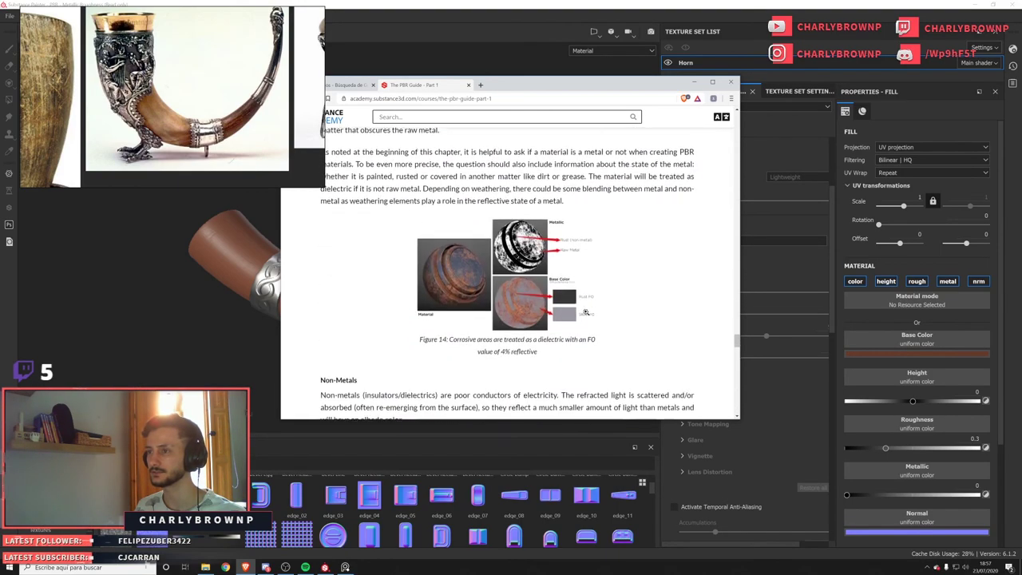
{"action": "scroll", "coordinate": [586, 316], "scroll_direction": "up", "scroll_amount": 8}
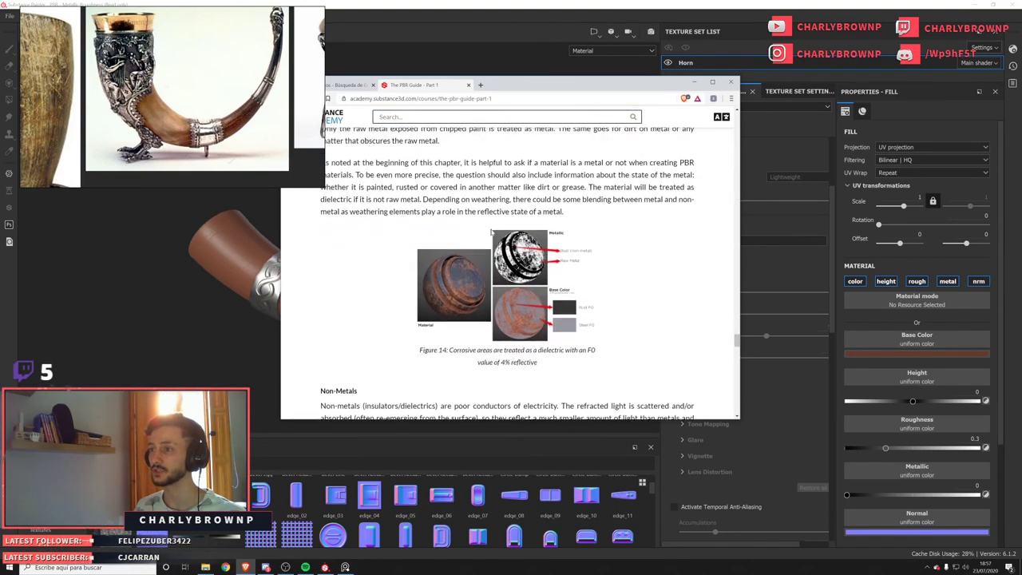
{"action": "scroll", "coordinate": [585, 315], "scroll_direction": "down", "scroll_amount": 9}
{"action": "scroll", "coordinate": [509, 272], "scroll_direction": "down", "scroll_amount": 10}
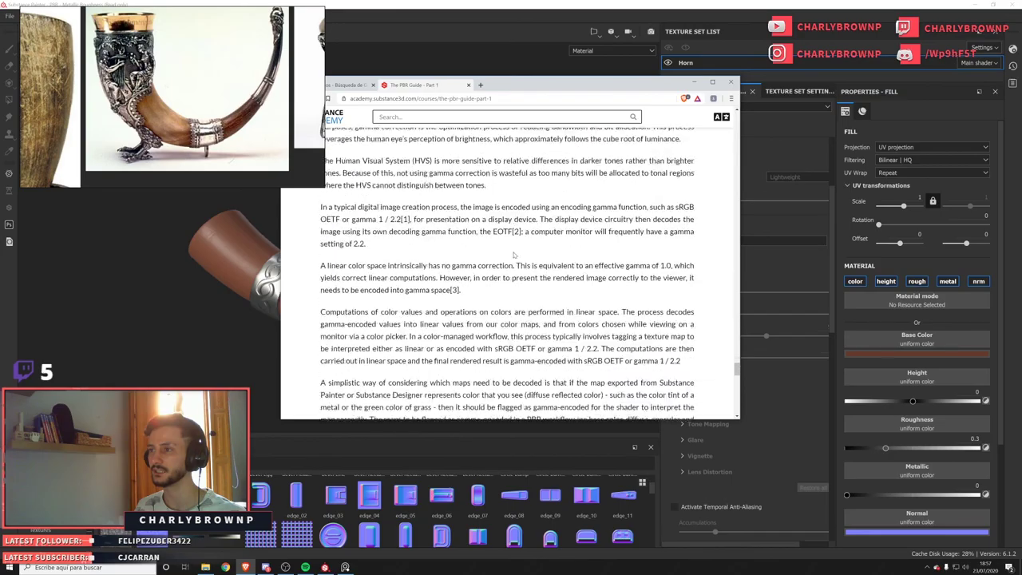
{"action": "scroll", "coordinate": [614, 202], "scroll_direction": "down", "scroll_amount": 5}
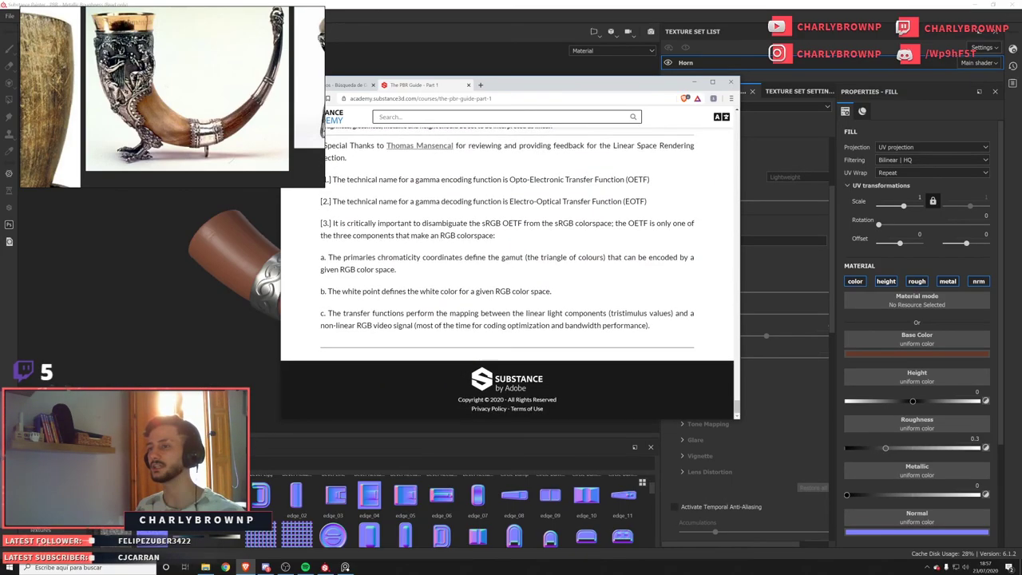
{"action": "scroll", "coordinate": [615, 202], "scroll_direction": "up", "scroll_amount": 12}
{"action": "scroll", "coordinate": [613, 202], "scroll_direction": "up", "scroll_amount": 20}
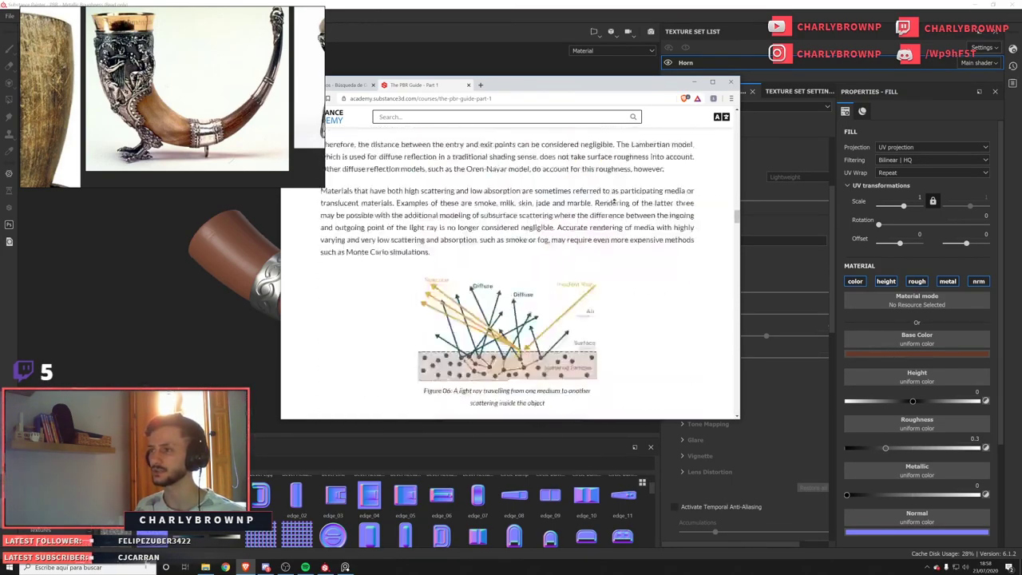
{"action": "scroll", "coordinate": [562, 257], "scroll_direction": "up", "scroll_amount": 2}
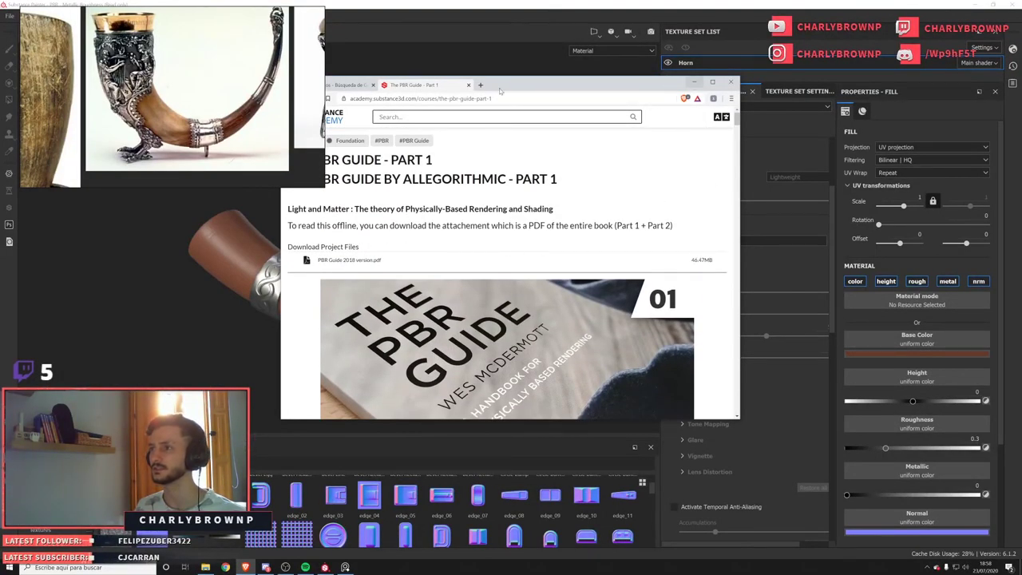
{"action": "middle_click", "coordinate": [431, 86]}
{"action": "left_click_drag", "start_coordinate": [432, 86], "coordinate": [0, 320]}
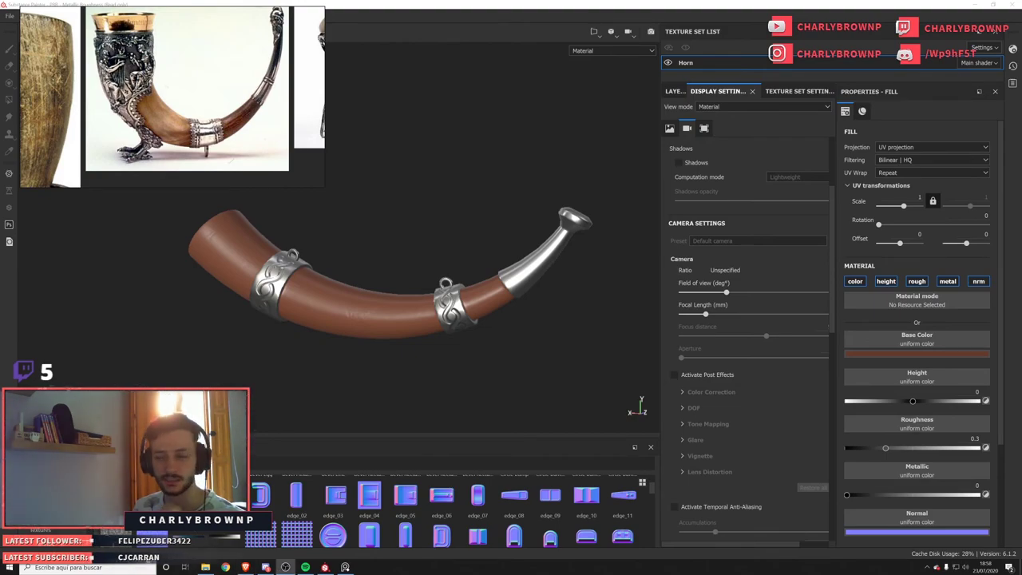
Enlarge the shelf and add the PBR Validate (Metallic Roughness) filter at the top of the layer stack.
{"action": "left_click_drag", "start_coordinate": [455, 435], "coordinate": [456, 387]}
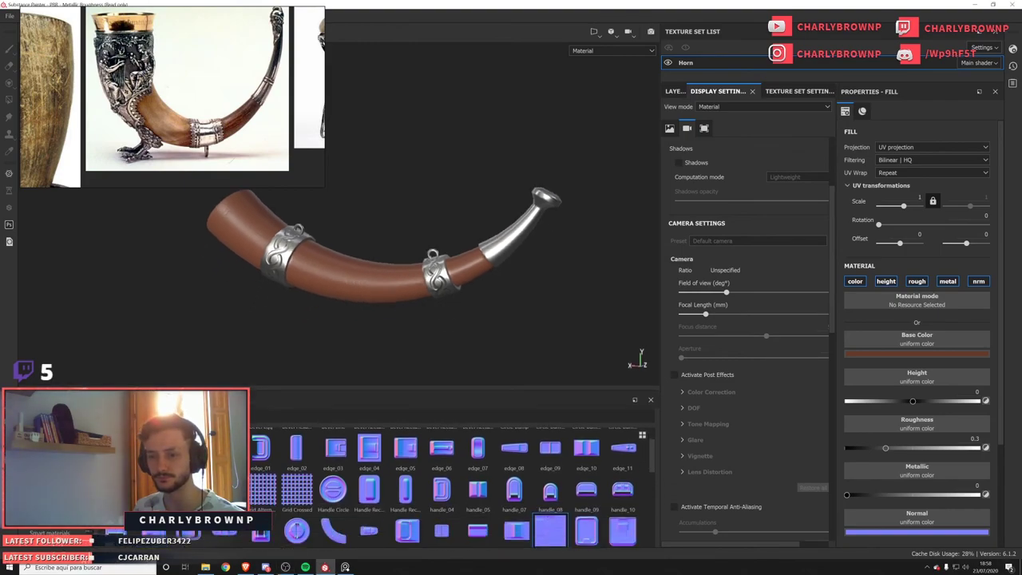
{"action": "scroll", "coordinate": [356, 514], "scroll_direction": "down", "scroll_amount": 6}
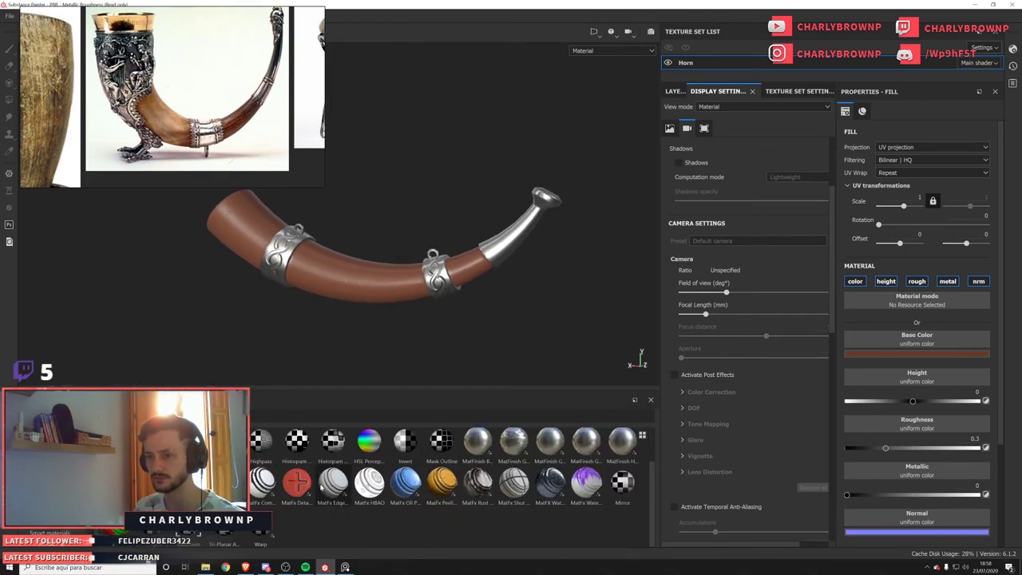
{"action": "left_click_drag", "start_coordinate": [120, 530], "coordinate": [667, 94]}
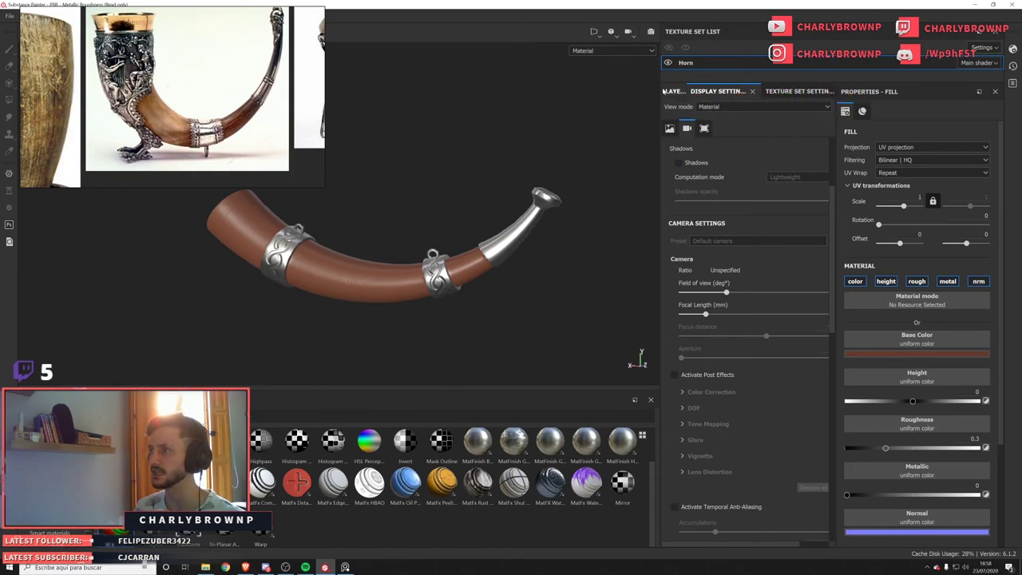
{"action": "left_click", "coordinate": [673, 88]}
{"action": "left_click_drag", "start_coordinate": [120, 530], "coordinate": [767, 124]}
{"action": "left_click_drag", "start_coordinate": [543, 215], "coordinate": [480, 211], "text": "alt"}
{"action": "scroll", "coordinate": [480, 211], "scroll_direction": "up", "scroll_amount": 4}
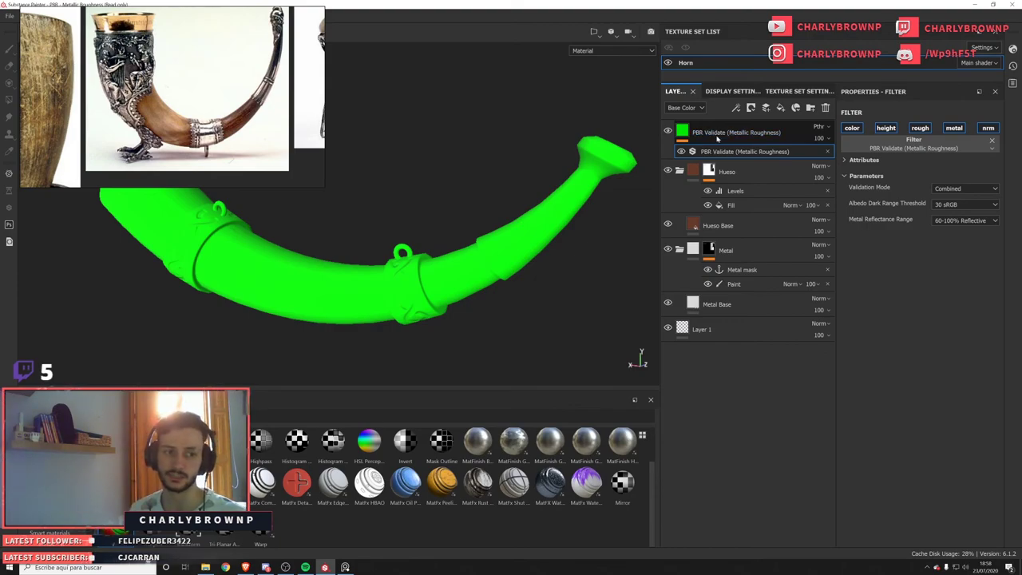
Try a near-black base color with R, G and B at 0.011 on the Hueso Base layer to test the validation.
{"action": "left_click", "coordinate": [743, 226]}
{"action": "left_click", "coordinate": [886, 356]}
{"action": "left_click_drag", "start_coordinate": [892, 440], "coordinate": [862, 458]}
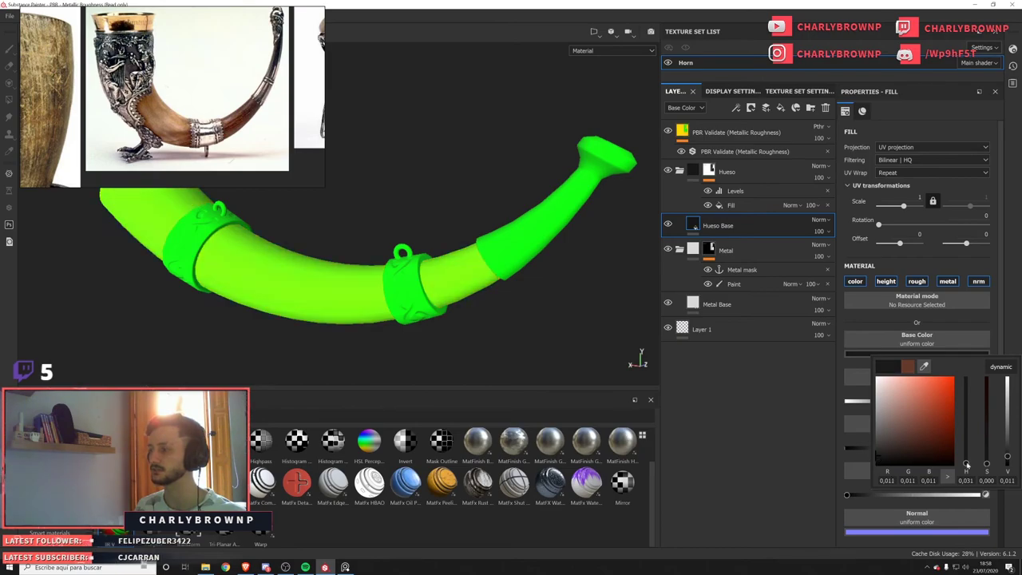
{"action": "left_click", "coordinate": [949, 479]}
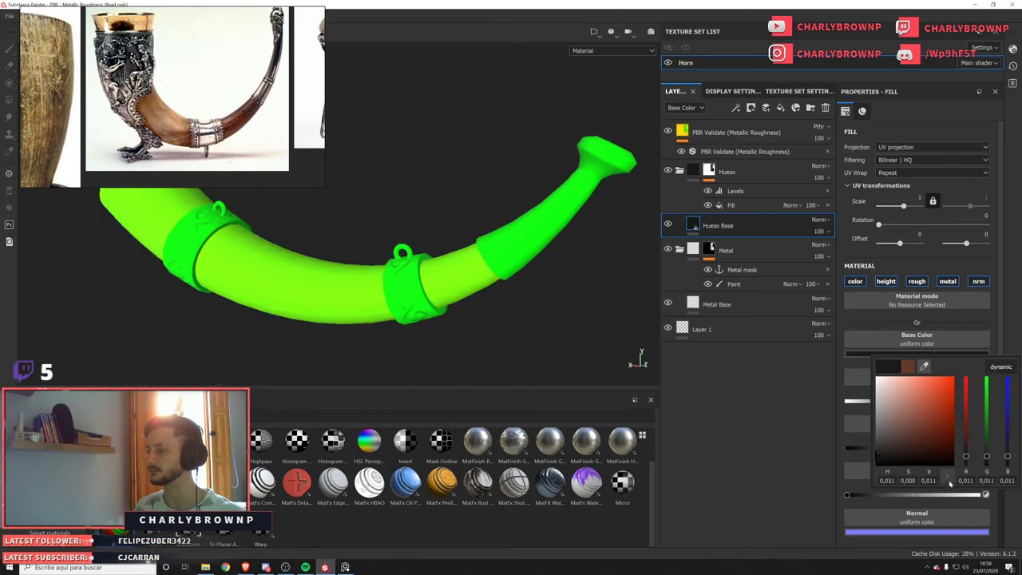
{"action": "left_click", "coordinate": [950, 482]}
{"action": "left_click", "coordinate": [949, 482]}
{"action": "left_click", "coordinate": [950, 481]}
{"action": "left_click_drag", "start_coordinate": [407, 254], "coordinate": [506, 285], "text": "alt"}
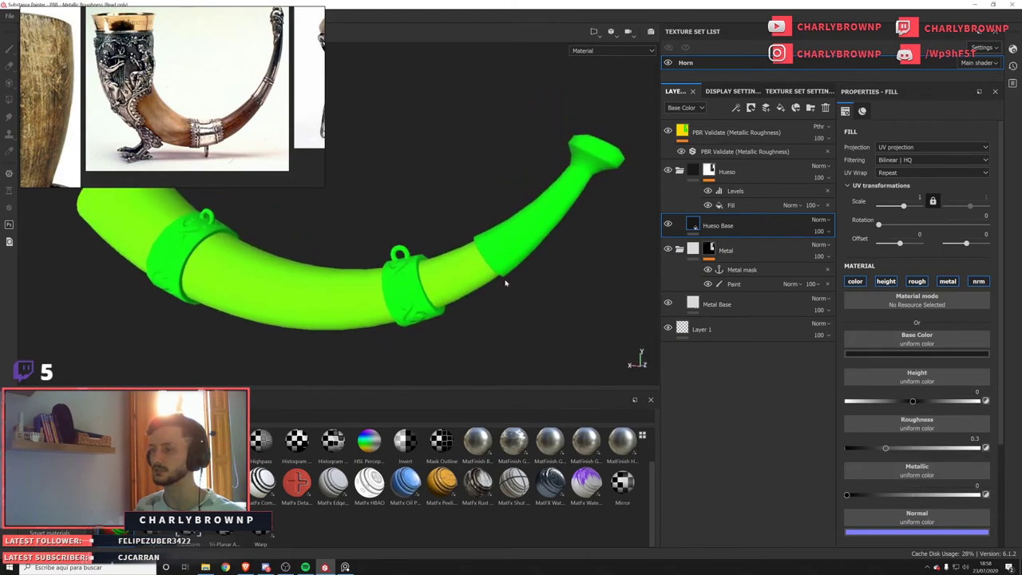
Try a near-white Hueso Base color with R, G and B at 0.737 against the PBR validation.
{"action": "left_click", "coordinate": [877, 354]}
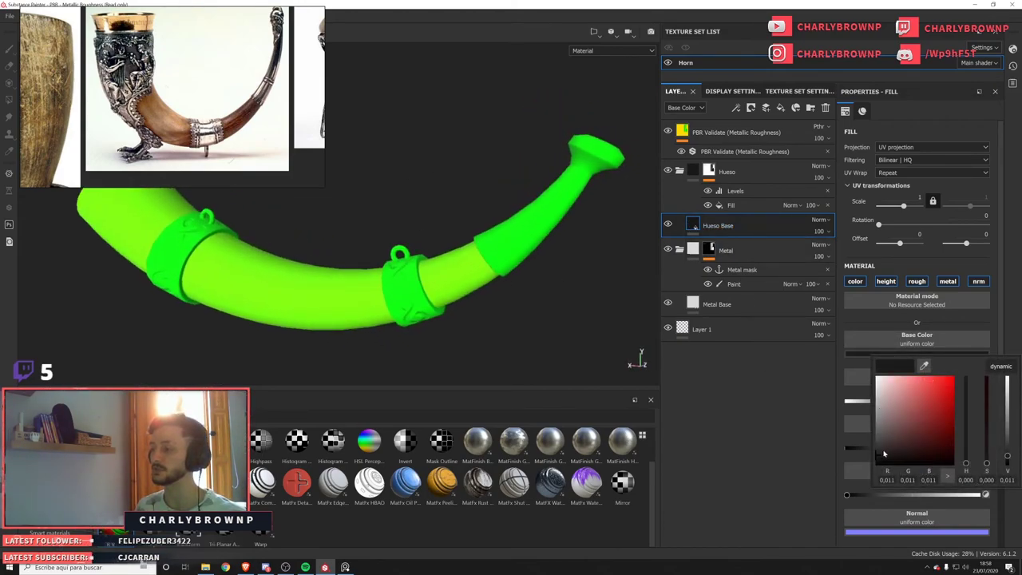
{"action": "left_click_drag", "start_coordinate": [884, 454], "coordinate": [869, 389]}
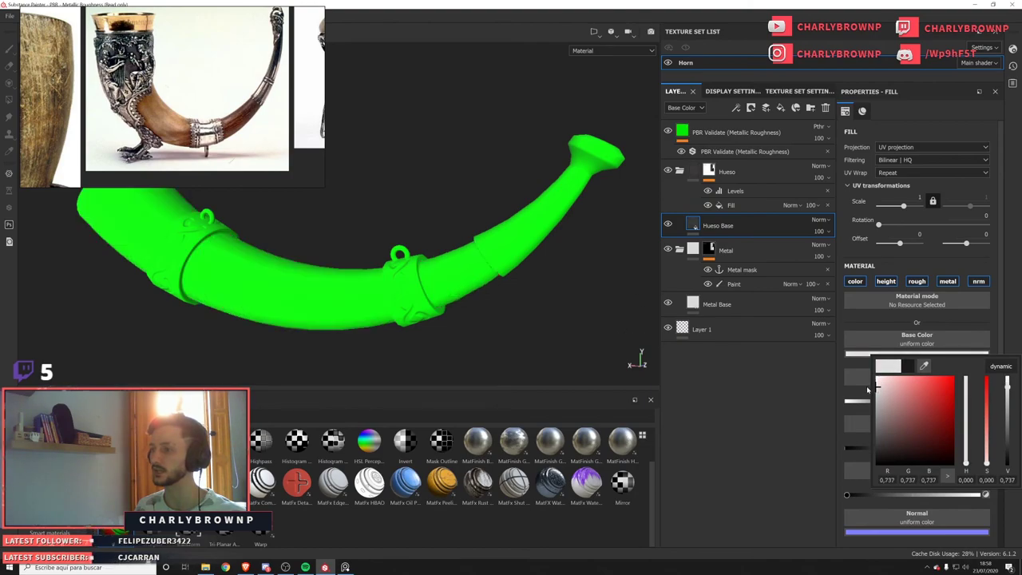
{"action": "left_click", "coordinate": [551, 309]}
{"action": "key", "text": "m"}
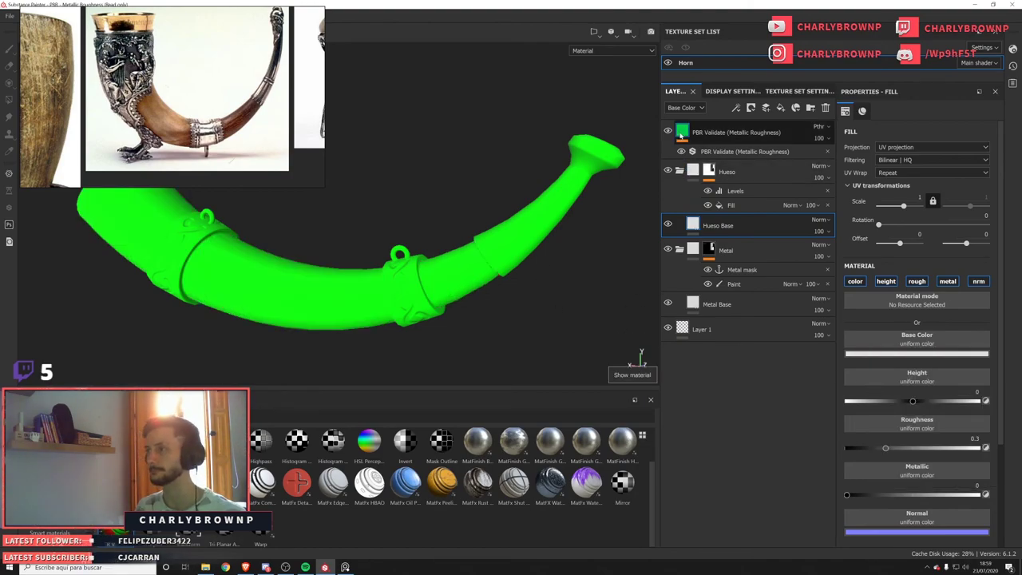
Hide the PBR Validate layer and sample a brown from the reference horn photo as the Hueso Base color.
{"action": "left_click", "coordinate": [669, 131]}
{"action": "mouse_move", "coordinate": [503, 260]}
{"action": "left_mouse_down", "text": "alt"}
{"action": "mouse_move", "coordinate": [476, 265]}
{"action": "mouse_move", "coordinate": [531, 275]}
{"action": "mouse_move", "coordinate": [511, 260]}
{"action": "left_mouse_up", "text": "alt"}
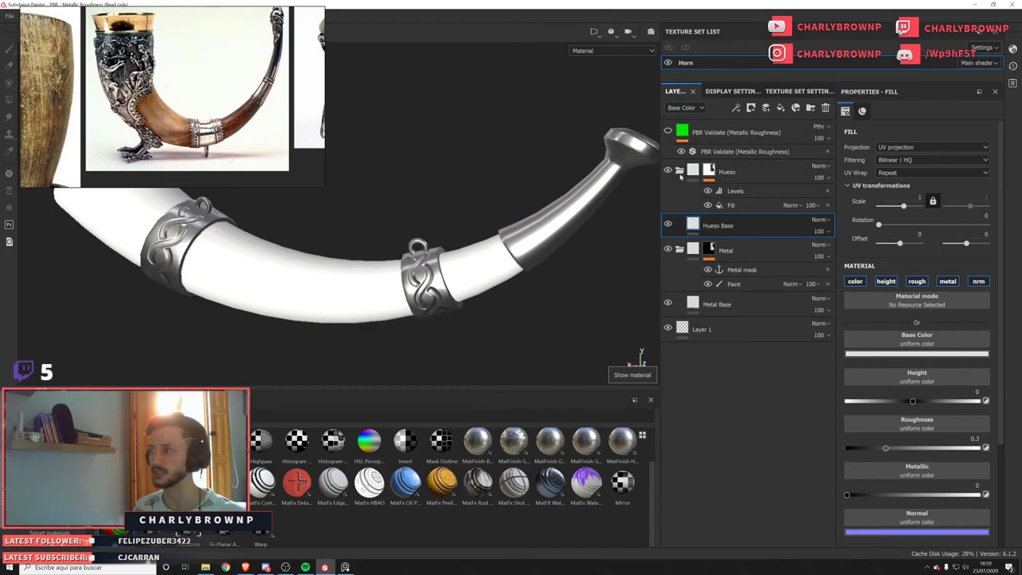
{"action": "left_click", "coordinate": [918, 354]}
{"action": "left_click", "coordinate": [898, 439]}
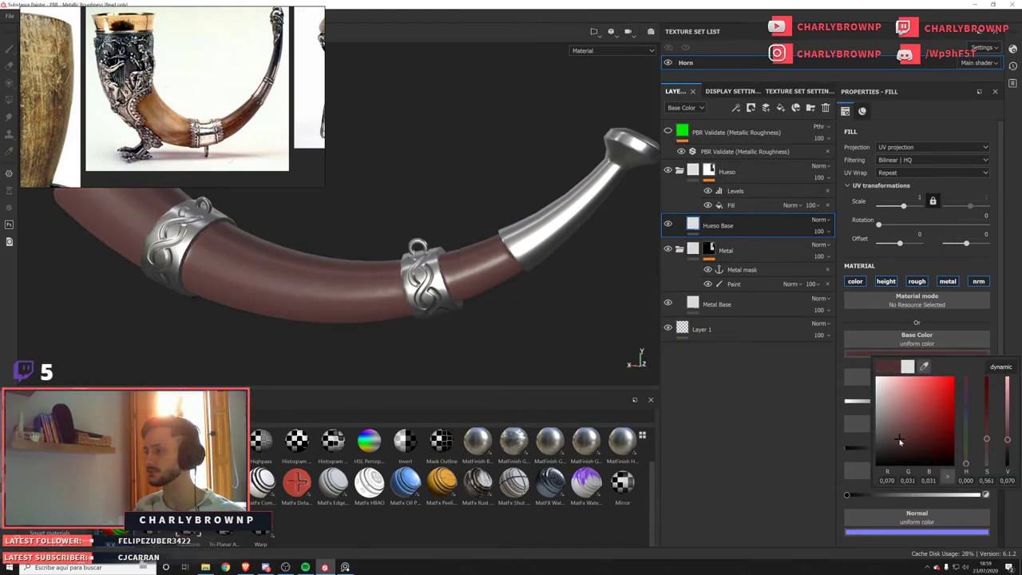
{"action": "left_click_drag", "start_coordinate": [924, 367], "coordinate": [236, 117]}
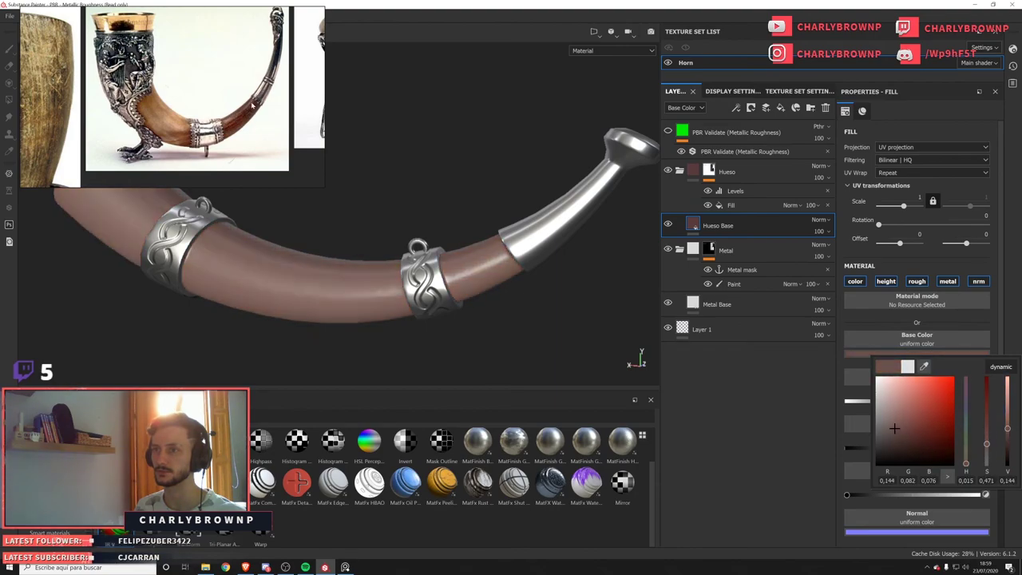
{"action": "right_click_drag", "start_coordinate": [520, 260], "coordinate": [453, 242], "text": "alt"}
{"action": "left_click_drag", "start_coordinate": [452, 242], "coordinate": [495, 248], "text": "alt"}
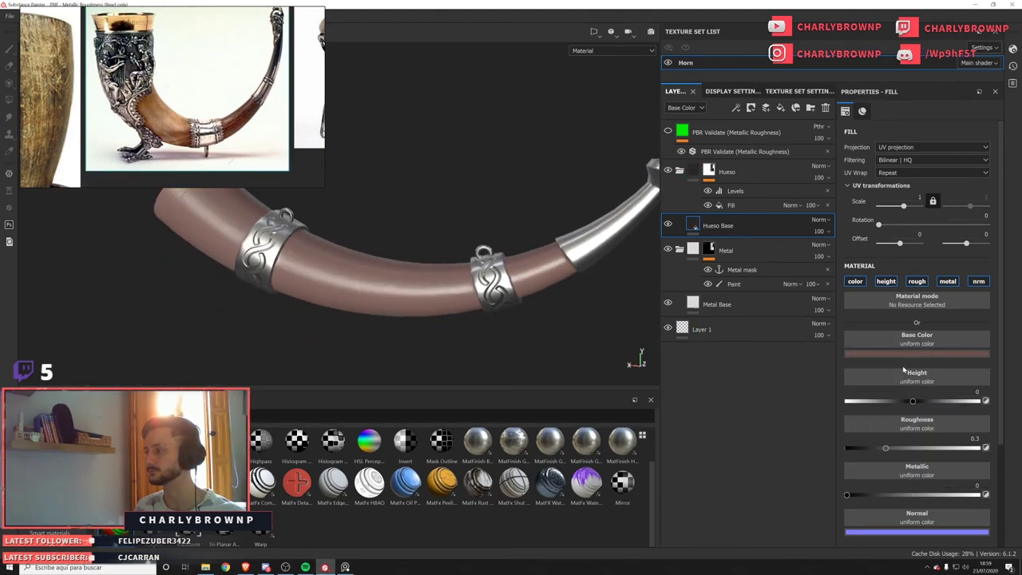
Darken the Hueso Base color to a deep brown with value 0.027 and saturation 0.703.
{"action": "left_click", "coordinate": [917, 354]}
{"action": "left_click", "coordinate": [893, 441]}
{"action": "left_click", "coordinate": [889, 449]}
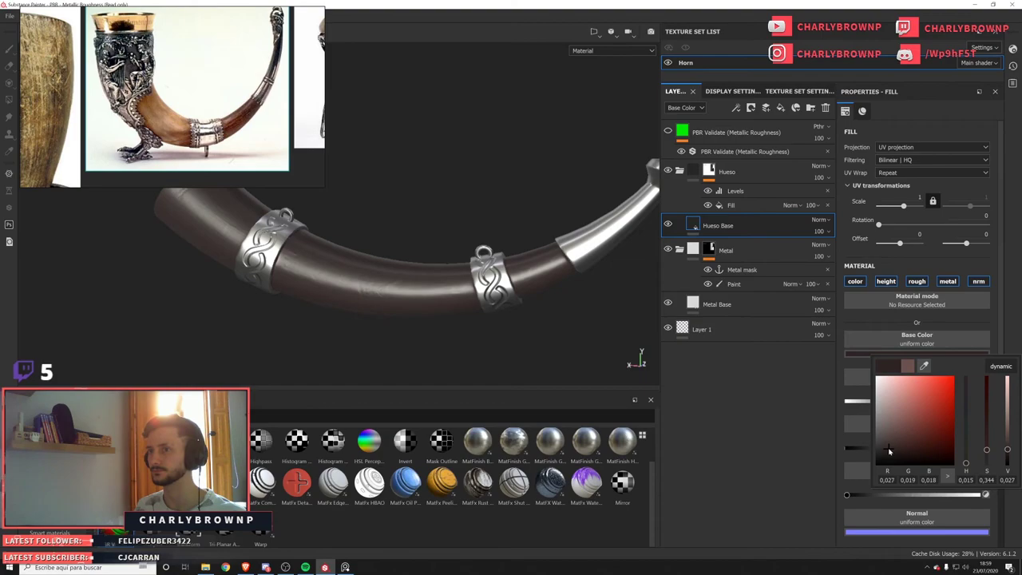
{"action": "left_click_drag", "start_coordinate": [990, 452], "coordinate": [987, 428]}
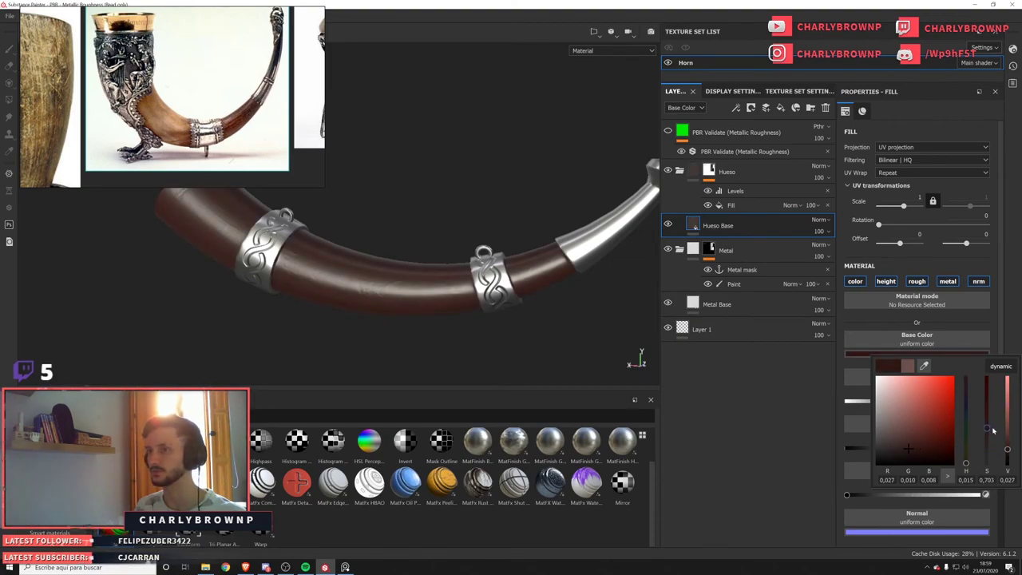
{"action": "left_click", "coordinate": [769, 448]}
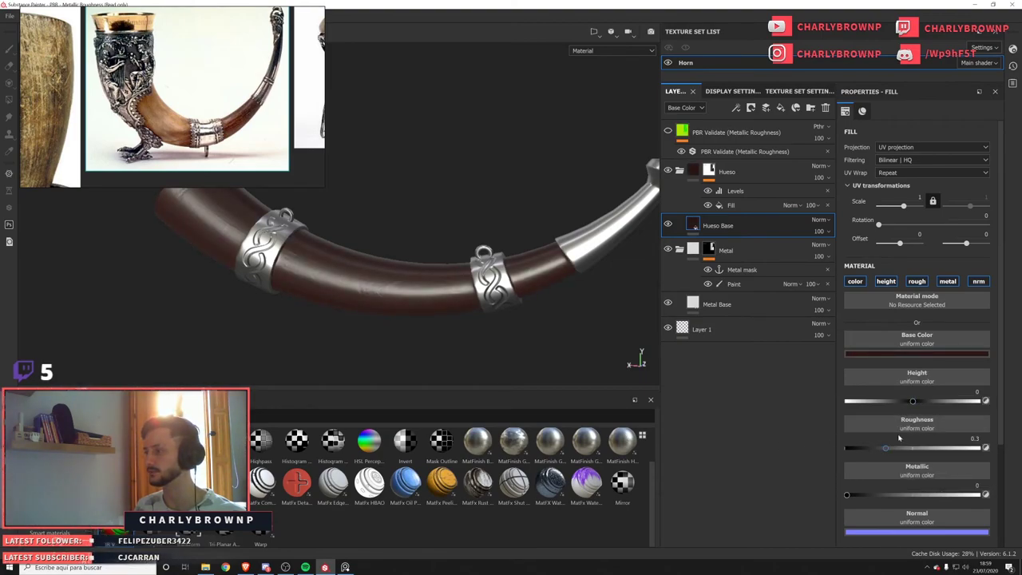
Set the Hueso Base layer's roughness to about 0.59 and check the horn's finish.
{"action": "left_click_drag", "start_coordinate": [893, 448], "coordinate": [925, 458]}
{"action": "scroll", "coordinate": [511, 296], "scroll_direction": "down", "scroll_amount": 1}
{"action": "middle_click_drag", "start_coordinate": [488, 295], "coordinate": [587, 316], "text": "alt"}
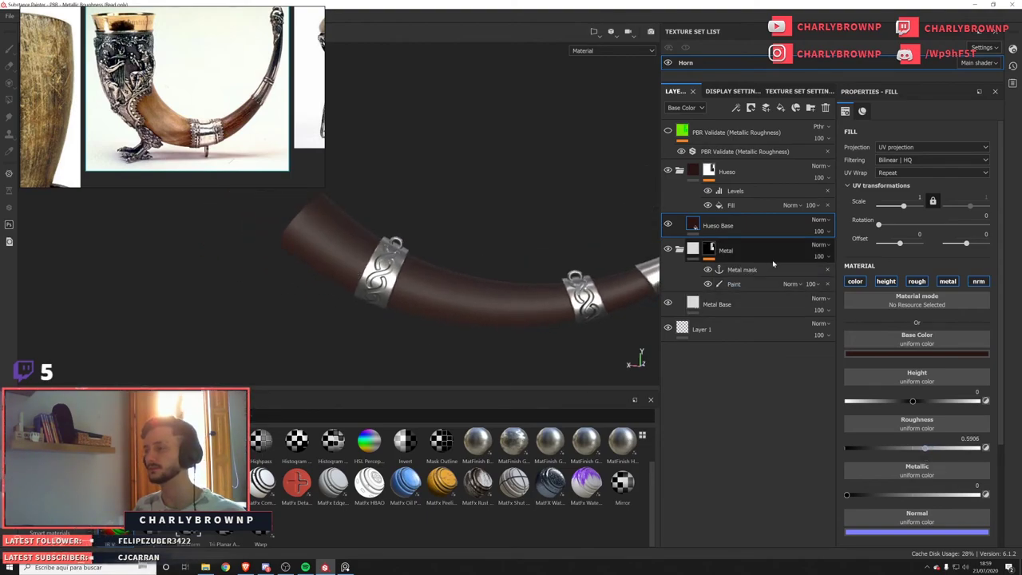
Duplicate the Hueso Base layer and add a new fill layer above the copy.
{"action": "key", "text": "ctrl+d"}
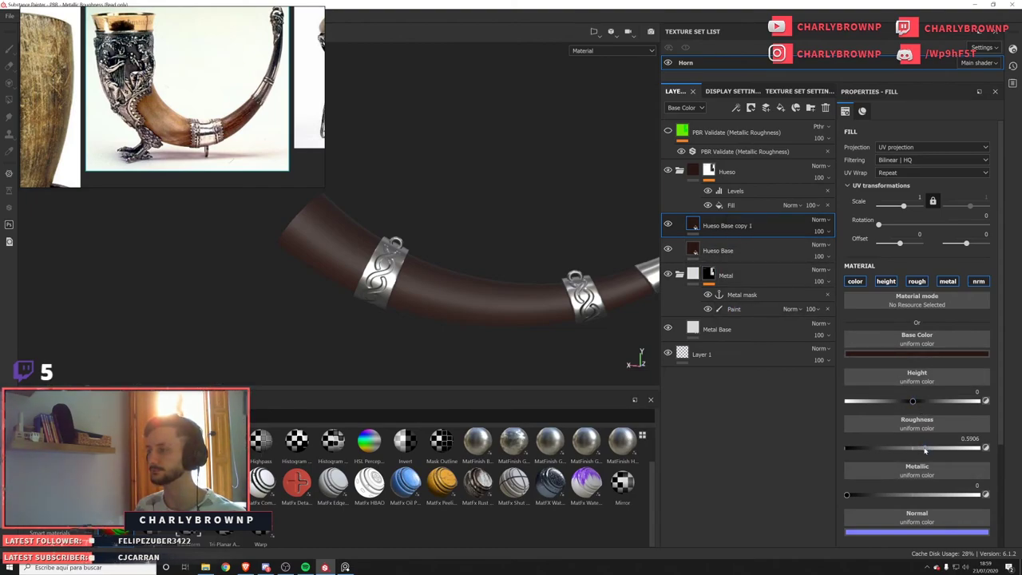
{"action": "key", "text": "F1"}
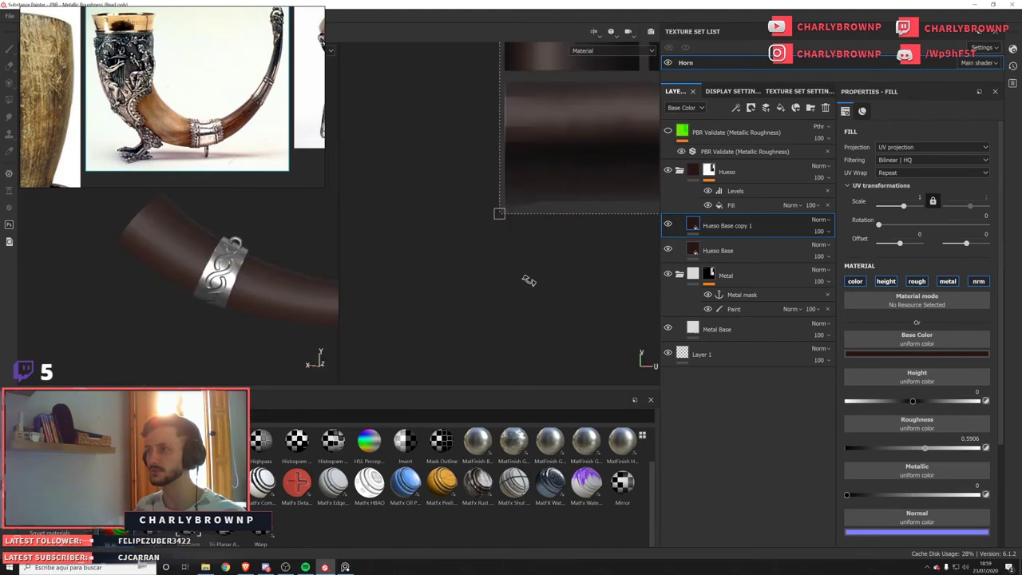
{"action": "right_click_drag", "start_coordinate": [527, 281], "coordinate": [440, 230], "text": "alt"}
{"action": "middle_click_drag", "start_coordinate": [576, 223], "coordinate": [494, 279], "text": "alt"}
{"action": "key", "text": "F3"}
{"action": "key", "text": "F2"}
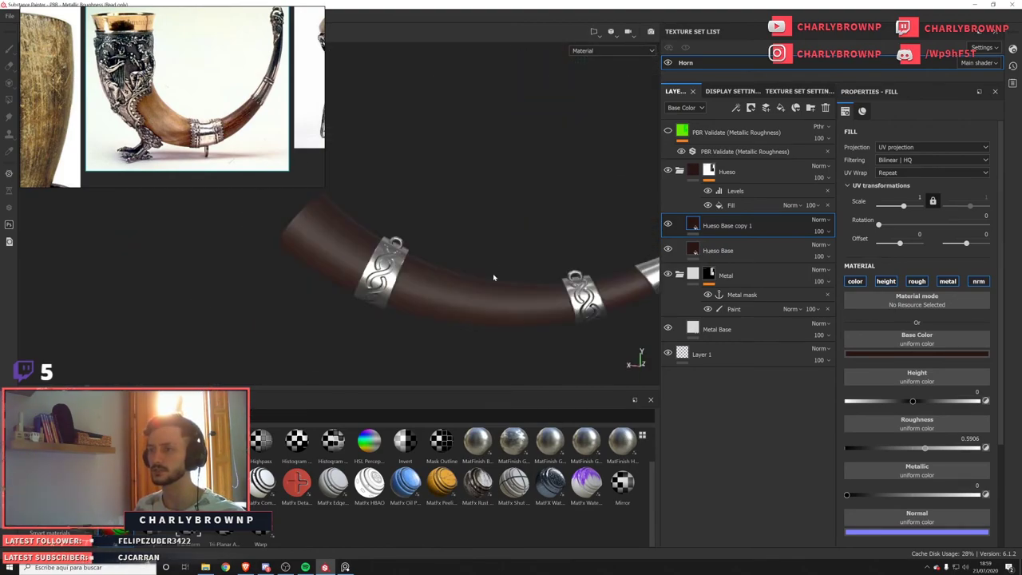
{"action": "left_click_drag", "start_coordinate": [492, 275], "coordinate": [497, 308], "text": "alt"}
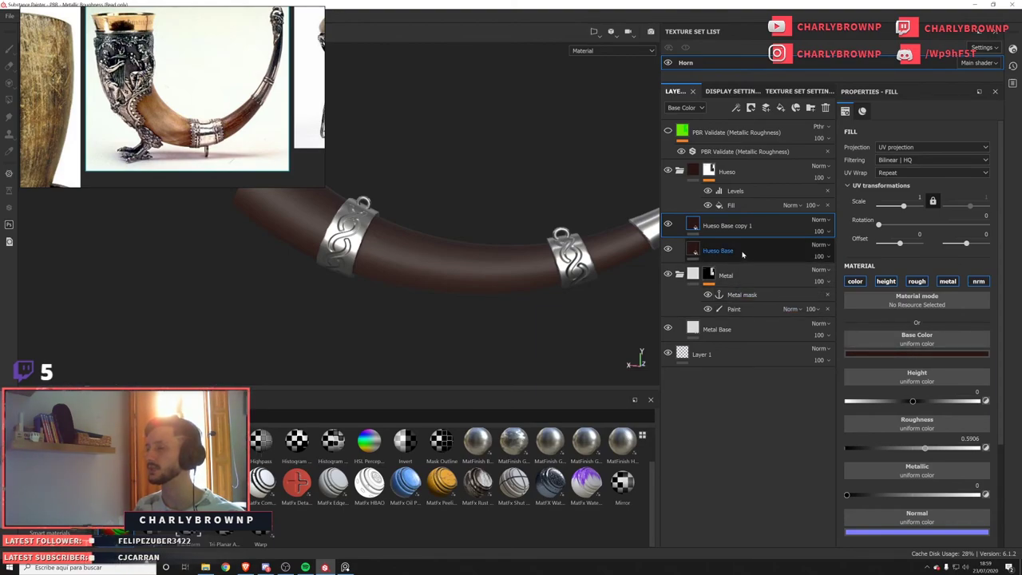
{"action": "left_click", "coordinate": [781, 108]}
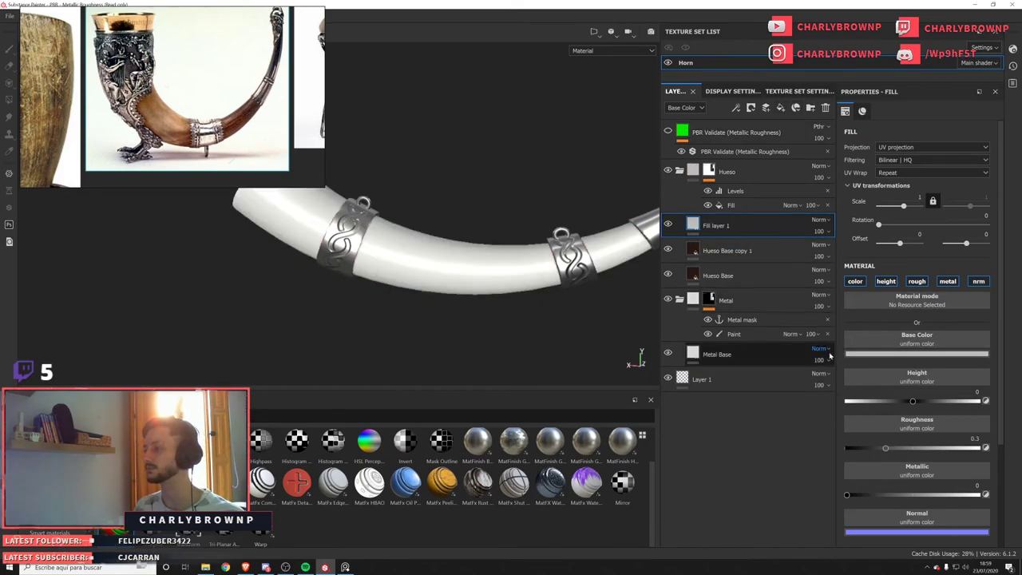
{"action": "left_click", "coordinate": [736, 107]}
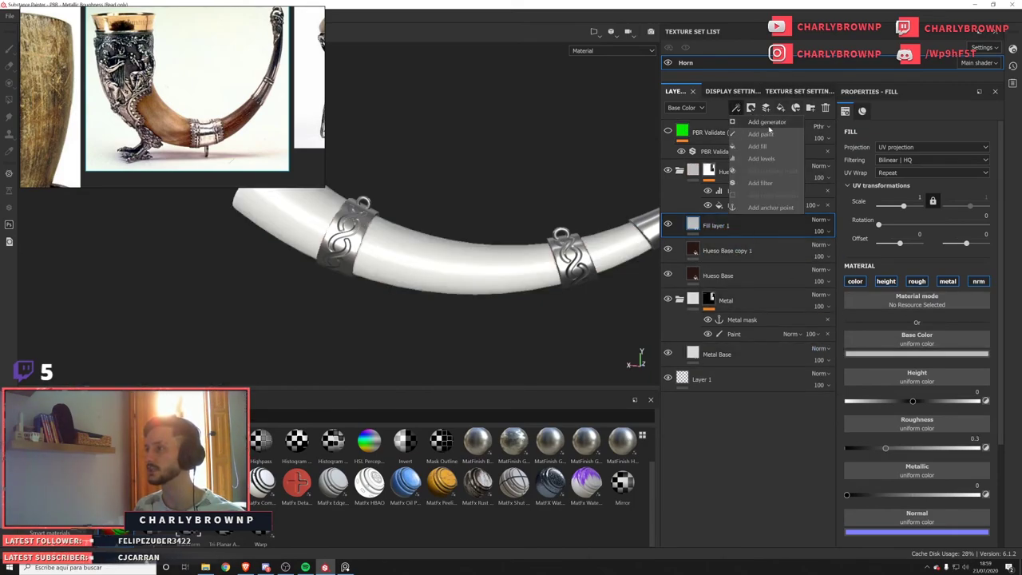
Bake the Horn mesh maps at an output size of 2048, leaving out the Normal and ID maps.
{"action": "left_click", "coordinate": [795, 91]}
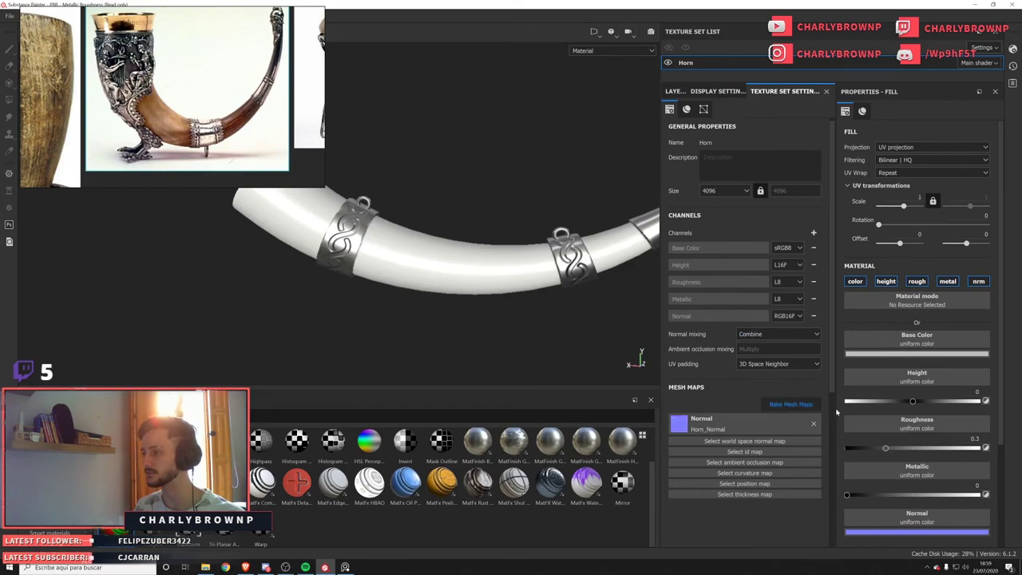
{"action": "left_click", "coordinate": [791, 404]}
{"action": "left_click", "coordinate": [358, 168]}
{"action": "left_click", "coordinate": [359, 183]}
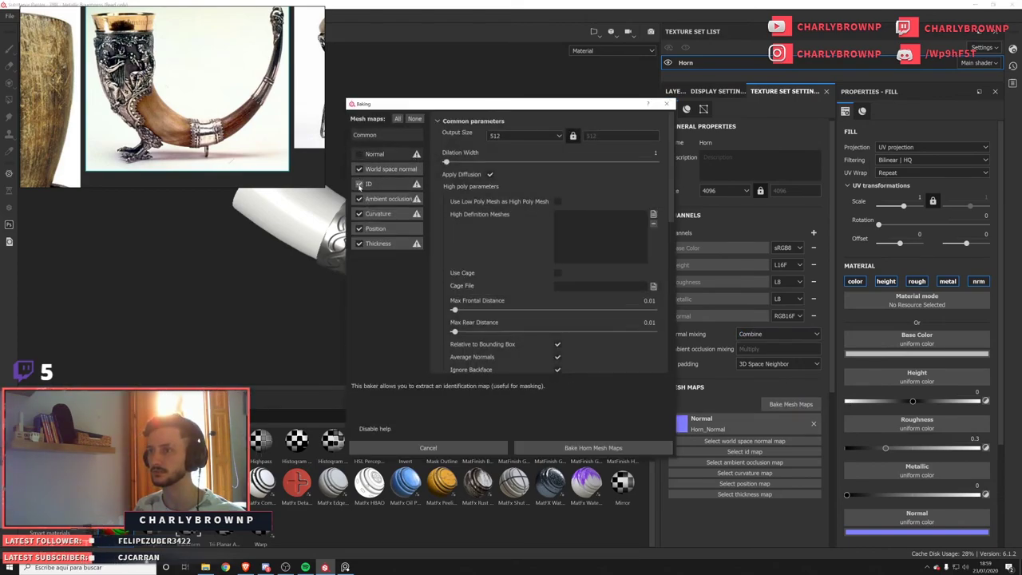
{"action": "left_click", "coordinate": [508, 137]}
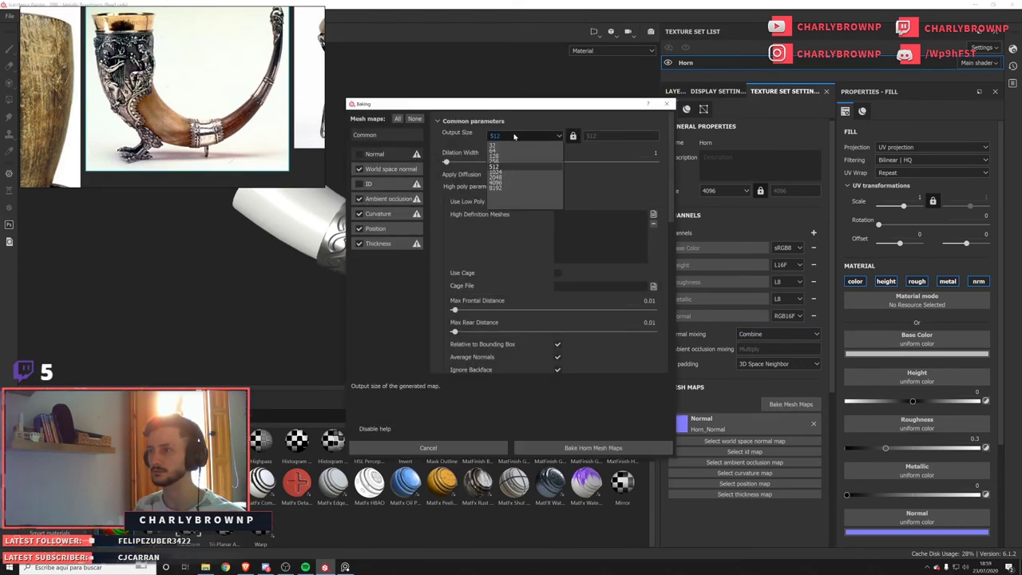
{"action": "left_click", "coordinate": [508, 182]}
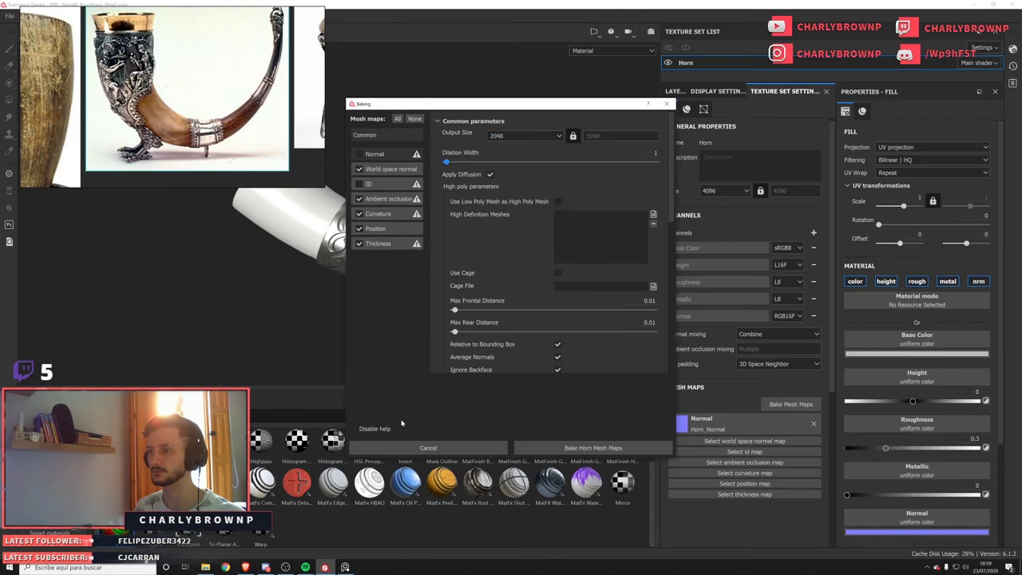
{"action": "left_click", "coordinate": [592, 448]}
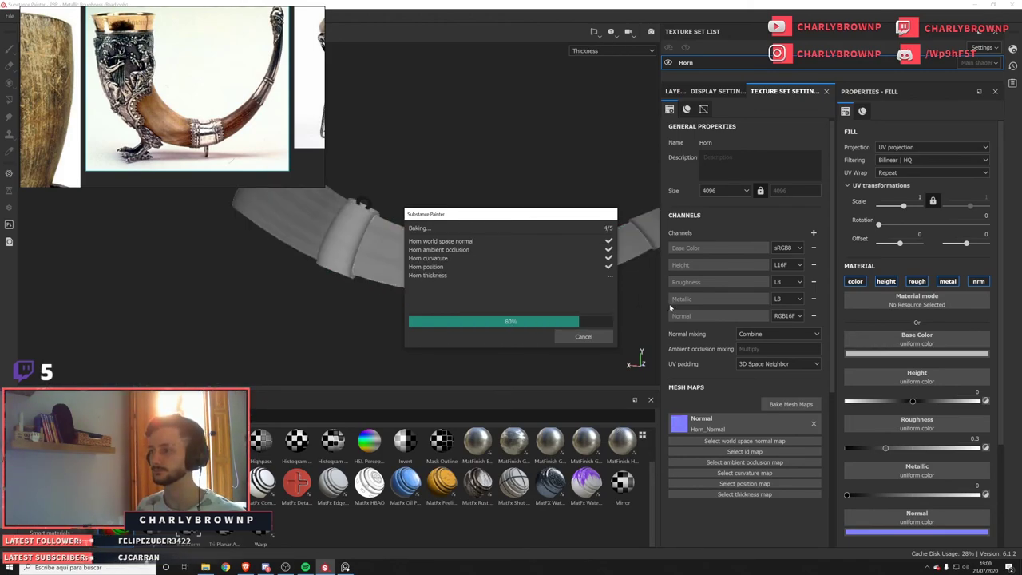
{"action": "left_click", "coordinate": [584, 336]}
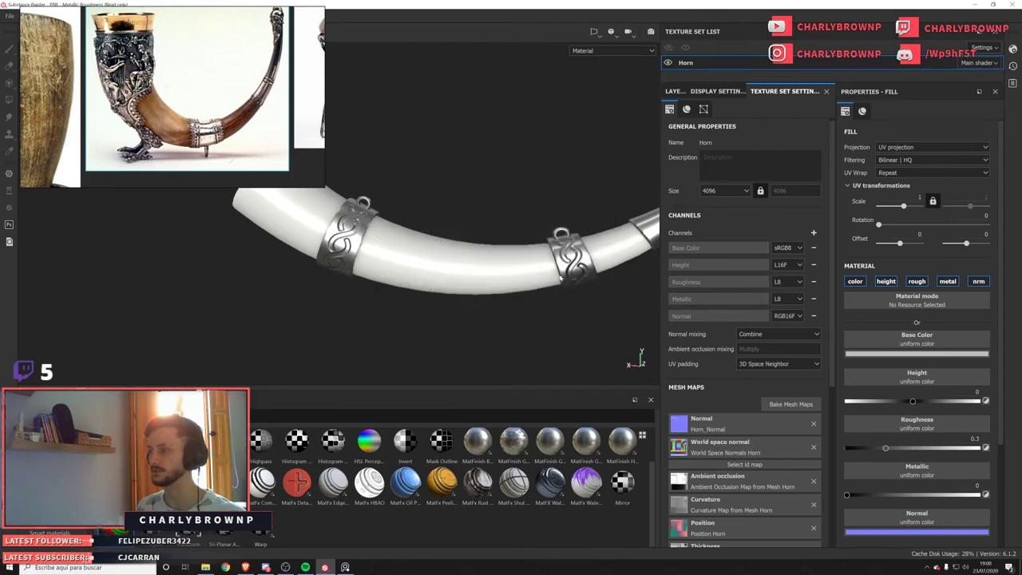
Add a Position generator to Fill layer 1 and check its shading along the horn.
{"action": "left_click", "coordinate": [717, 91]}
{"action": "left_click", "coordinate": [675, 91]}
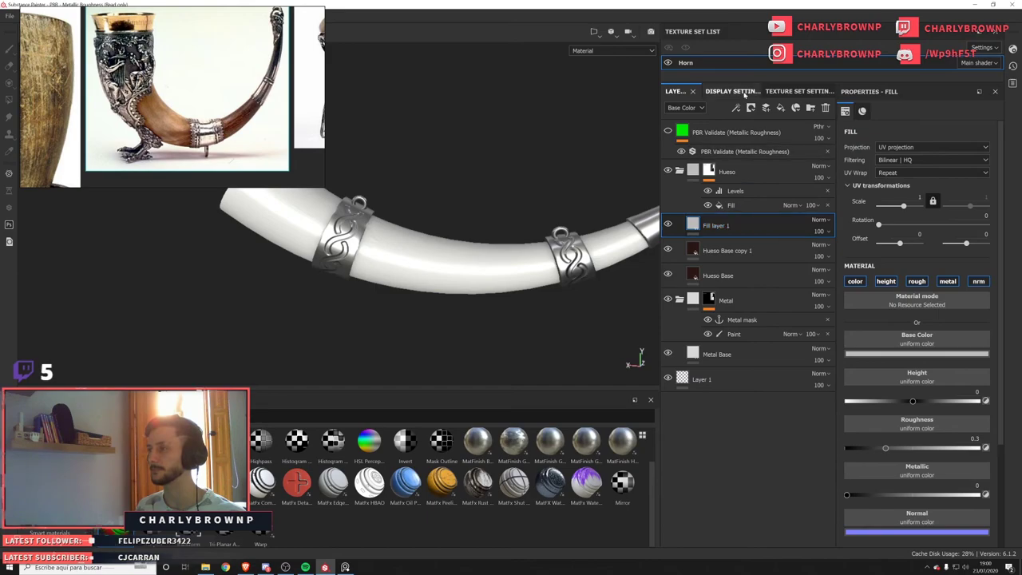
{"action": "left_click", "coordinate": [738, 108]}
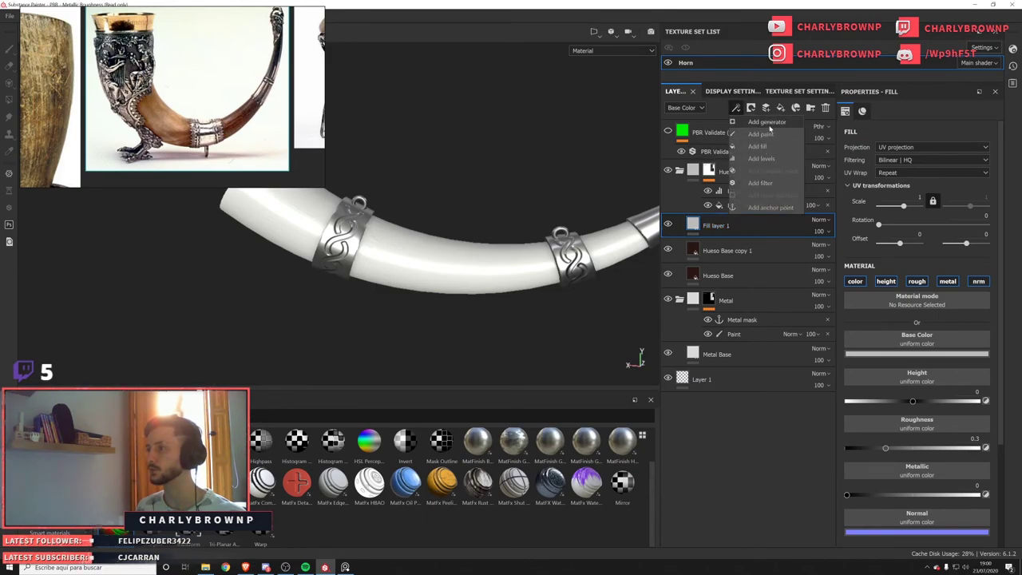
{"action": "left_click", "coordinate": [765, 122]}
{"action": "left_click", "coordinate": [891, 145]}
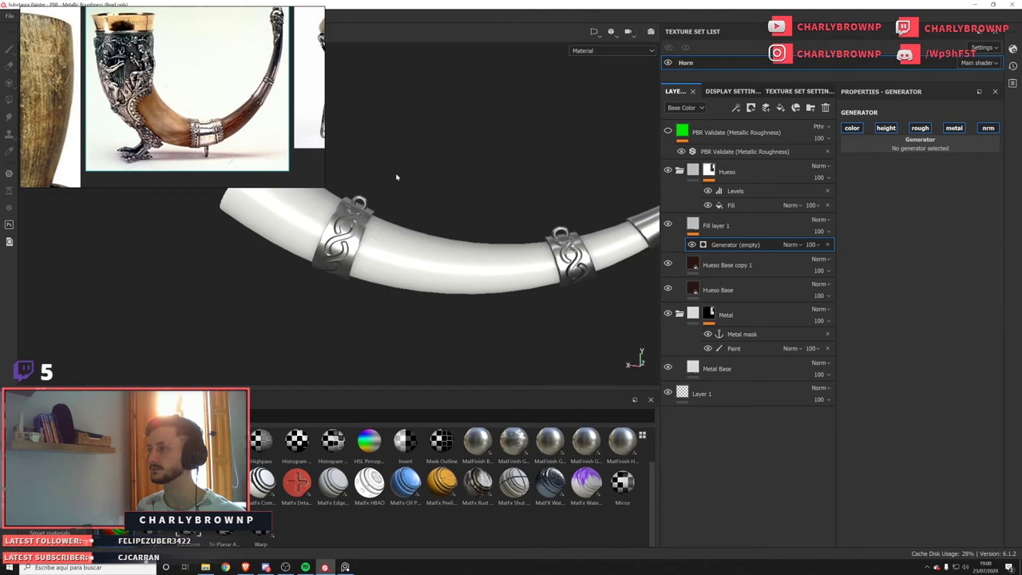
{"action": "left_click", "coordinate": [968, 238]}
{"action": "left_click", "coordinate": [717, 225]}
{"action": "scroll", "coordinate": [492, 286], "scroll_direction": "down", "scroll_amount": 3}
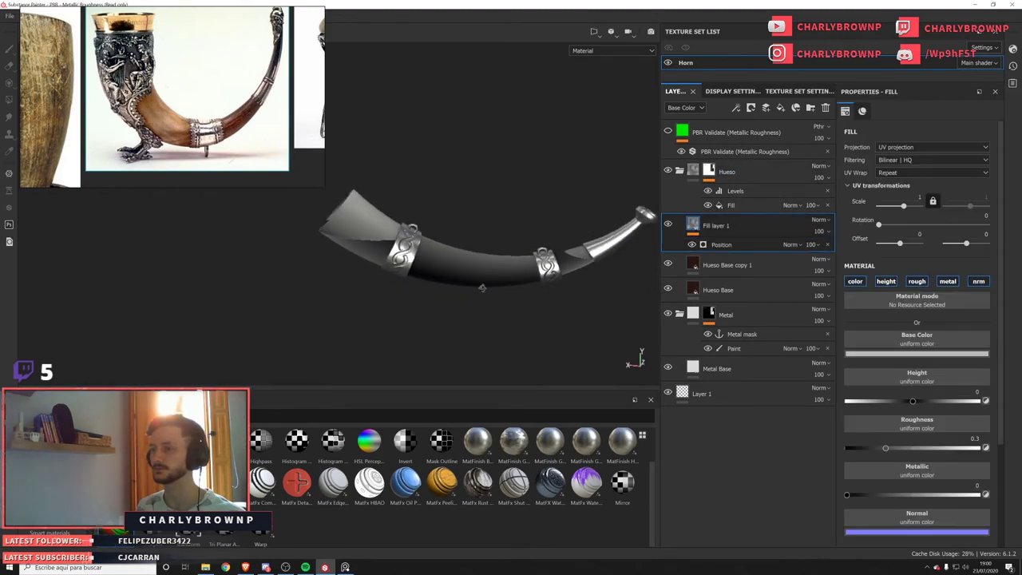
{"action": "left_click_drag", "start_coordinate": [481, 287], "coordinate": [552, 291], "text": "alt"}
{"action": "left_click_drag", "start_coordinate": [511, 251], "coordinate": [598, 258], "text": "alt"}
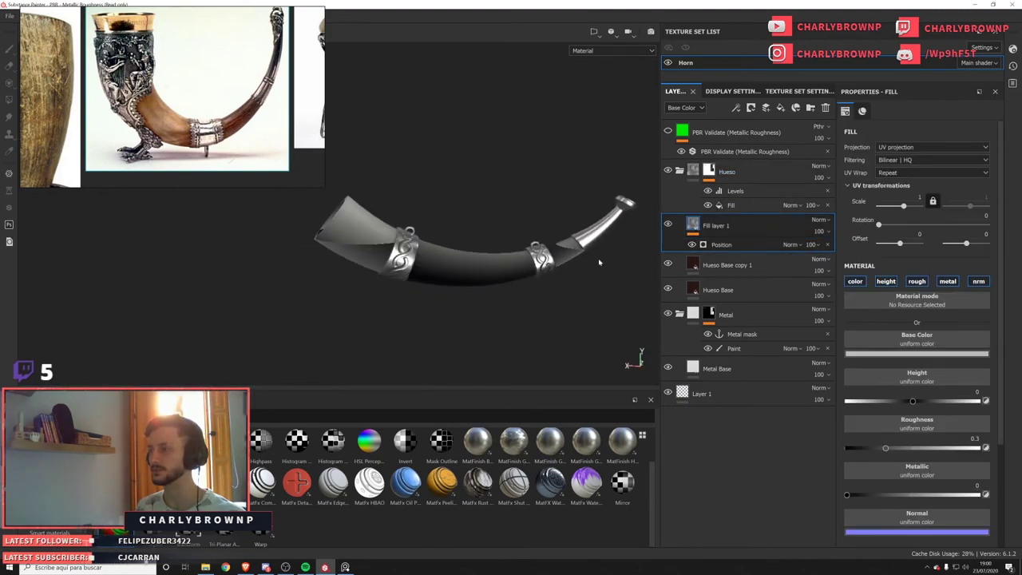
Set the Position generator's gradient to Right to Left 1 and Top To Bottom 0.
{"action": "left_click", "coordinate": [721, 244]}
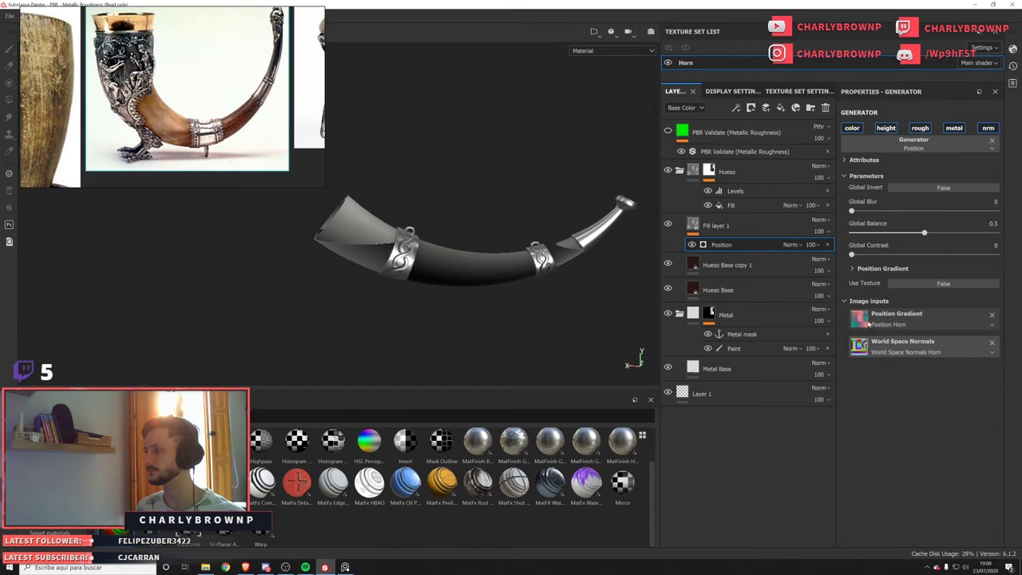
{"action": "left_click", "coordinate": [853, 269]}
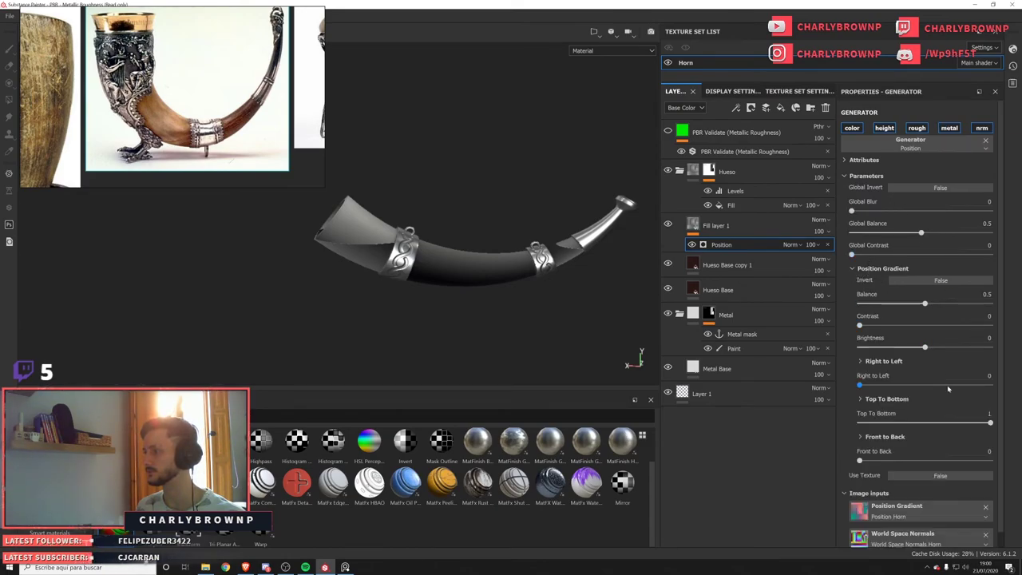
{"action": "scroll", "coordinate": [911, 376], "scroll_direction": "down", "scroll_amount": 1}
{"action": "left_click_drag", "start_coordinate": [871, 369], "coordinate": [992, 370]}
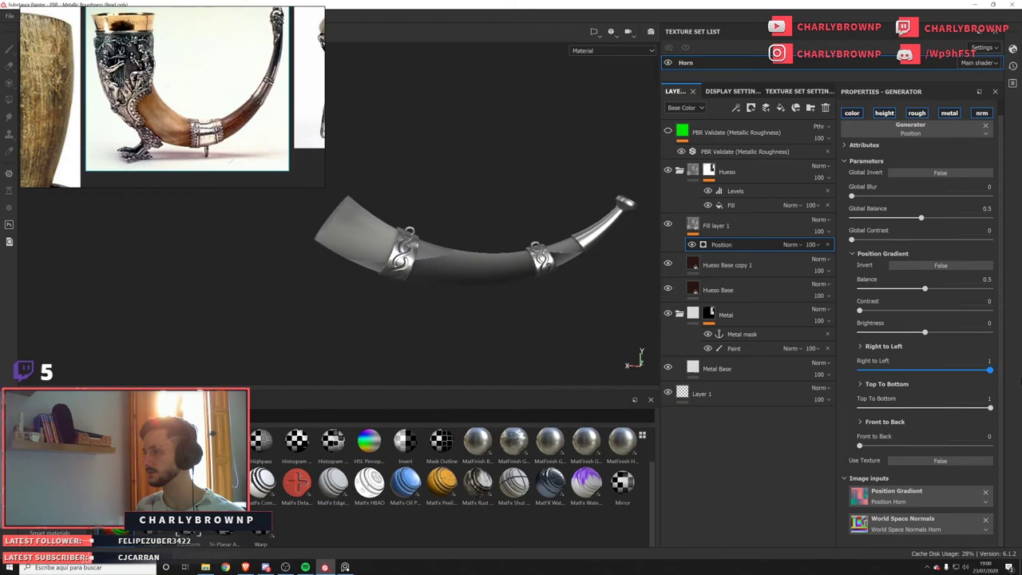
{"action": "left_click_drag", "start_coordinate": [991, 408], "coordinate": [804, 409]}
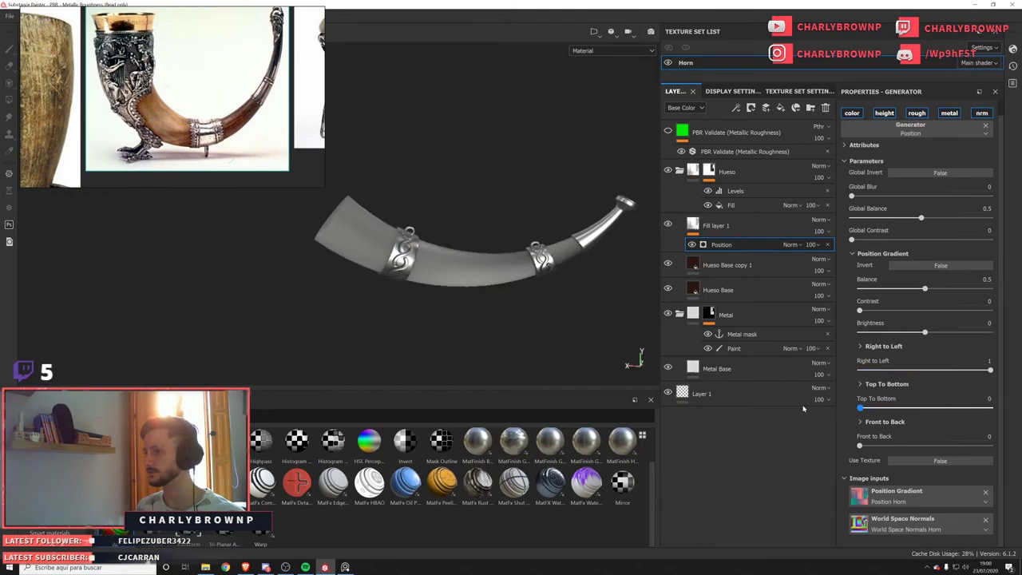
{"action": "mouse_move", "coordinate": [479, 340]}
{"action": "left_mouse_down", "text": "alt"}
{"action": "mouse_move", "coordinate": [507, 238]}
{"action": "mouse_move", "coordinate": [520, 237]}
{"action": "left_mouse_up", "text": "alt"}
Check the gradient in the Base Color channel, return to the material view, and hide Hueso Base and its copy.
{"action": "left_click", "coordinate": [697, 226]}
{"action": "key", "text": "c"}
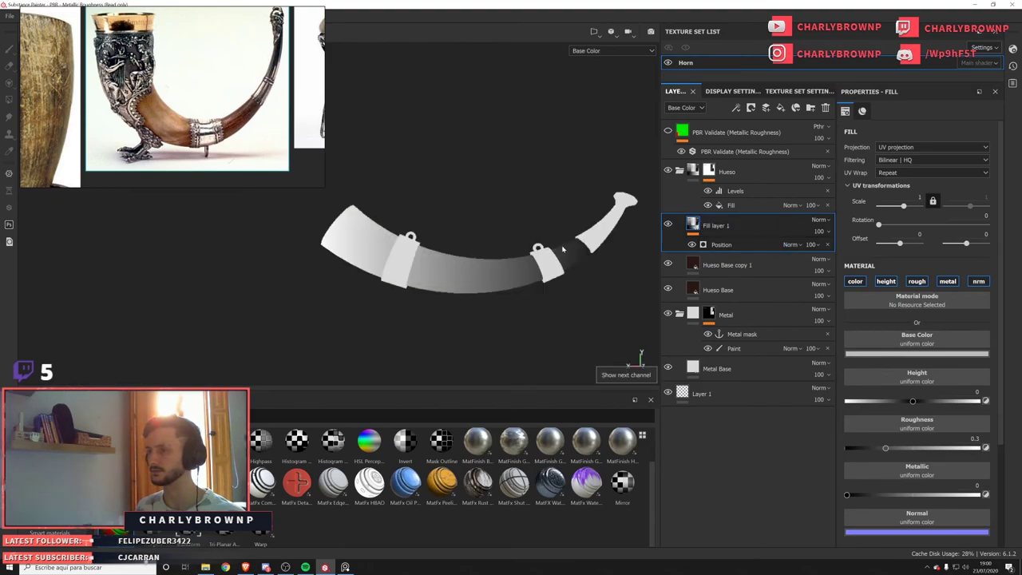
{"action": "key", "text": "c"}
{"action": "key", "text": "c"}
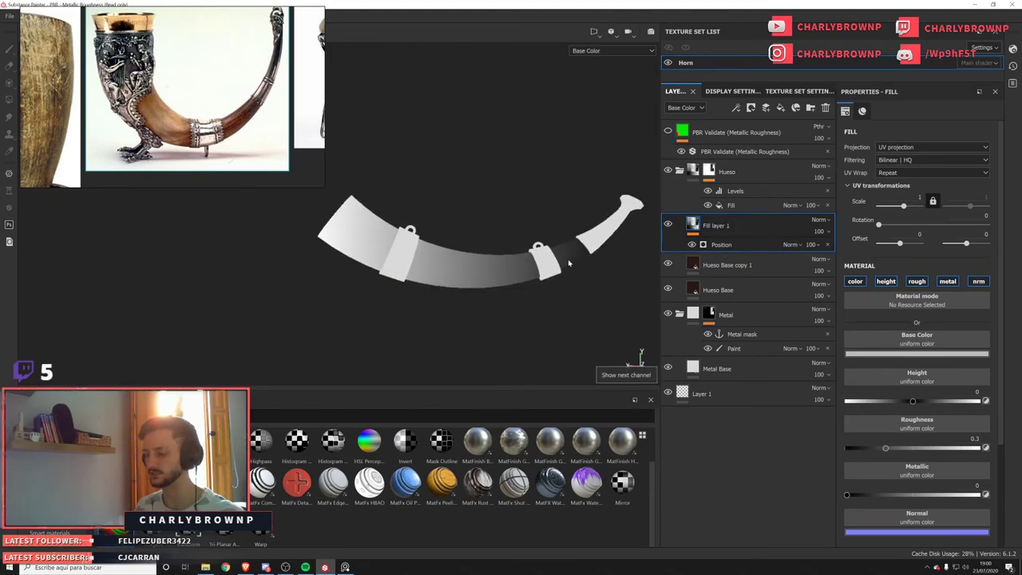
{"action": "key", "text": "m"}
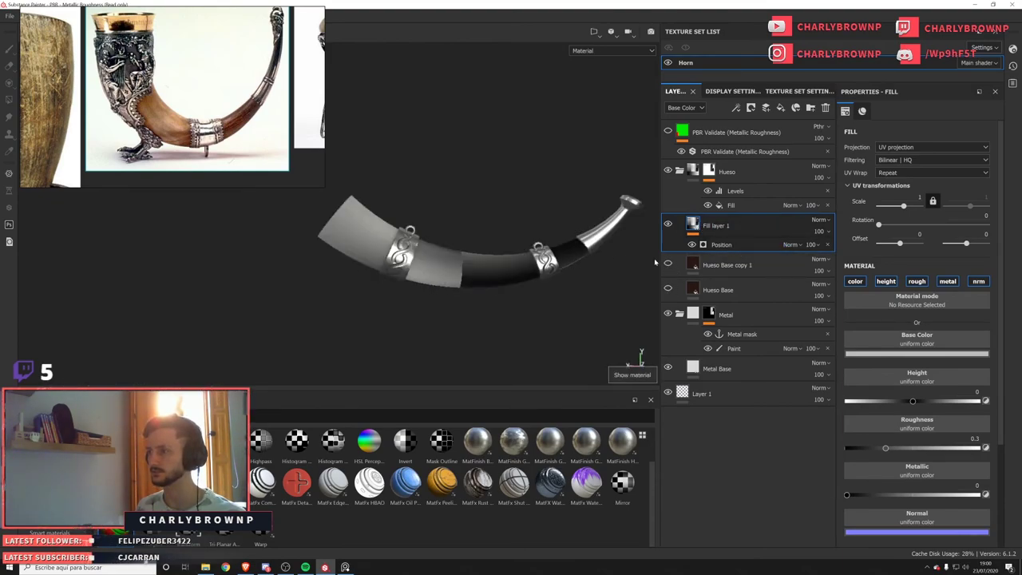
{"action": "left_click_drag", "start_coordinate": [631, 287], "coordinate": [612, 330], "text": "alt"}
{"action": "scroll", "coordinate": [559, 307], "scroll_direction": "up", "scroll_amount": 3}
{"action": "left_click_drag", "start_coordinate": [512, 279], "coordinate": [433, 243], "text": "alt"}
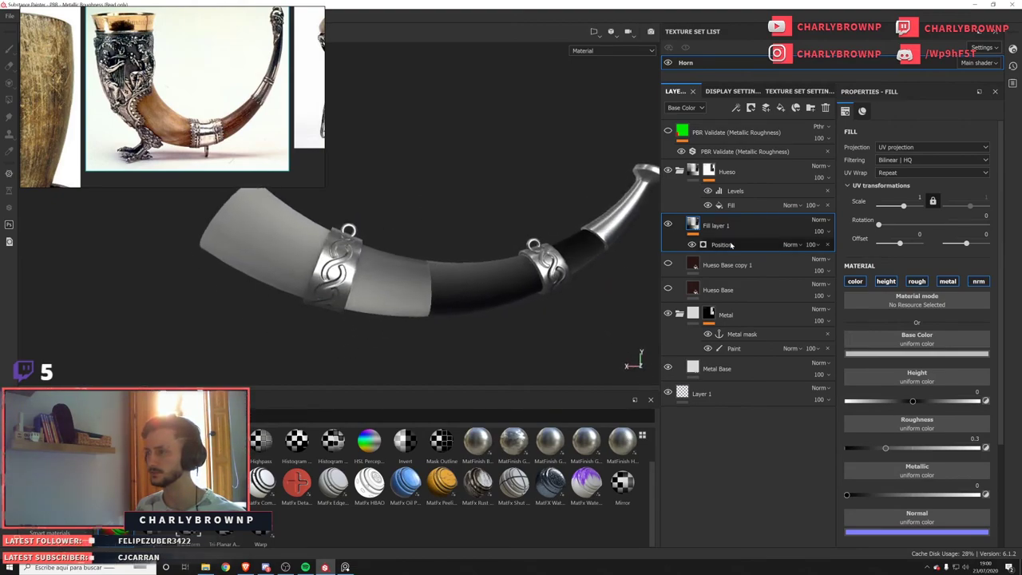
Switch off Fill layer 1's height, roughness, metallic and normal channels and keep only color active in its Position generator.
{"action": "left_click", "coordinate": [861, 284]}
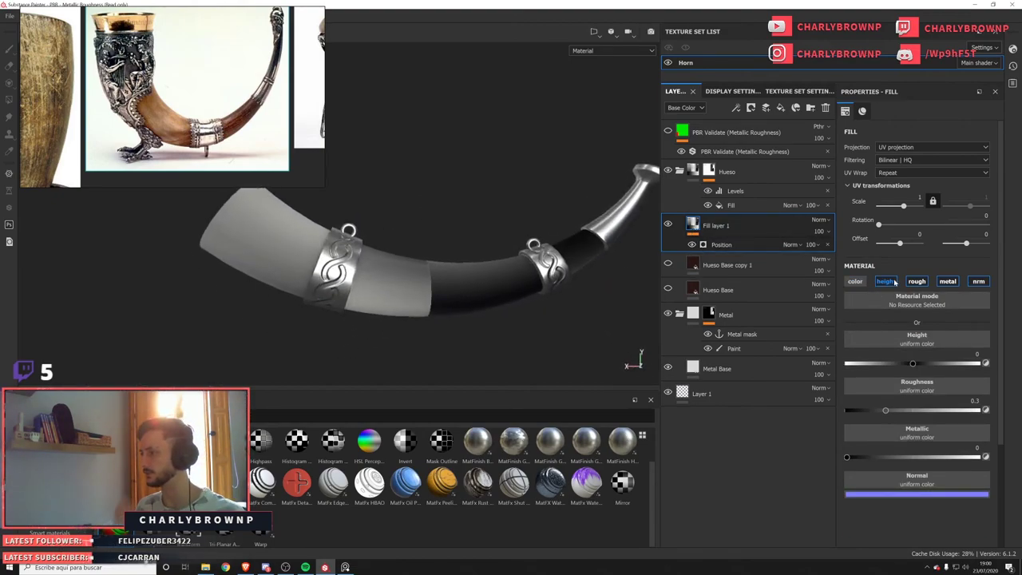
{"action": "left_click", "coordinate": [919, 283]}
{"action": "left_click", "coordinate": [952, 283]}
{"action": "left_click", "coordinate": [978, 283]}
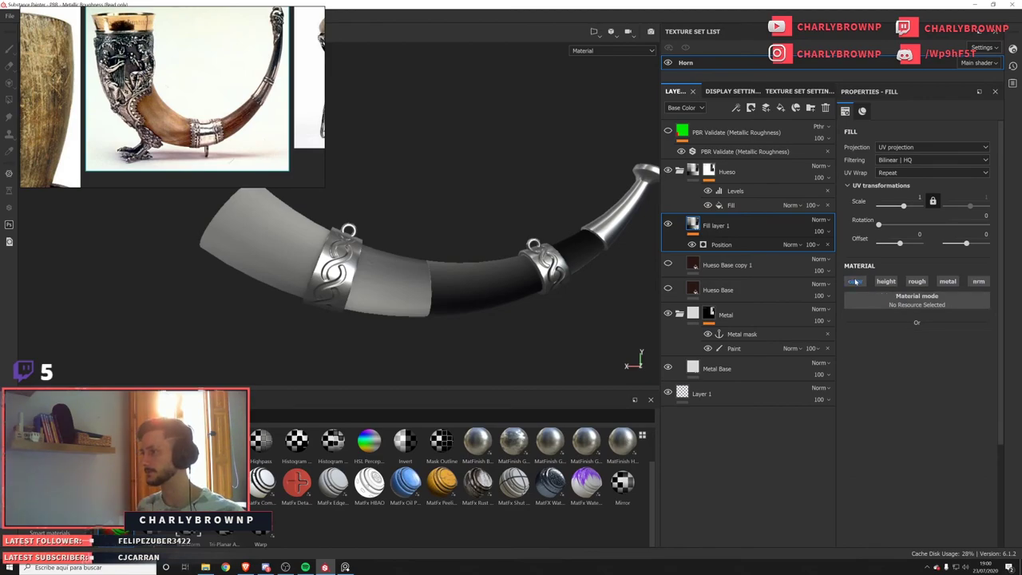
{"action": "left_click", "coordinate": [726, 244]}
{"action": "scroll", "coordinate": [913, 167], "scroll_direction": "up", "scroll_amount": 1}
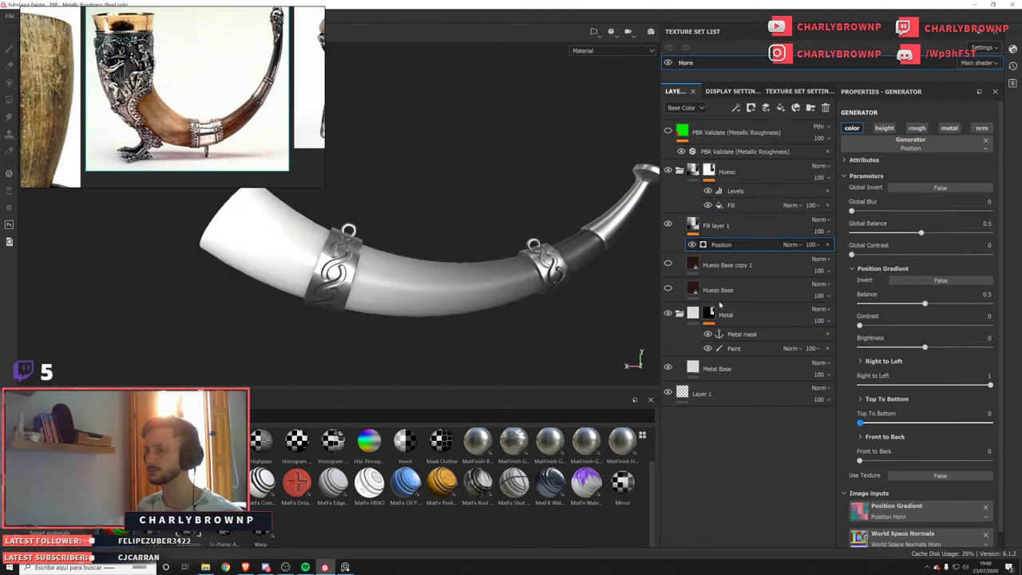
{"action": "scroll", "coordinate": [443, 274], "scroll_direction": "down", "scroll_amount": 3}
{"action": "left_click_drag", "start_coordinate": [442, 274], "coordinate": [417, 281], "text": "alt"}
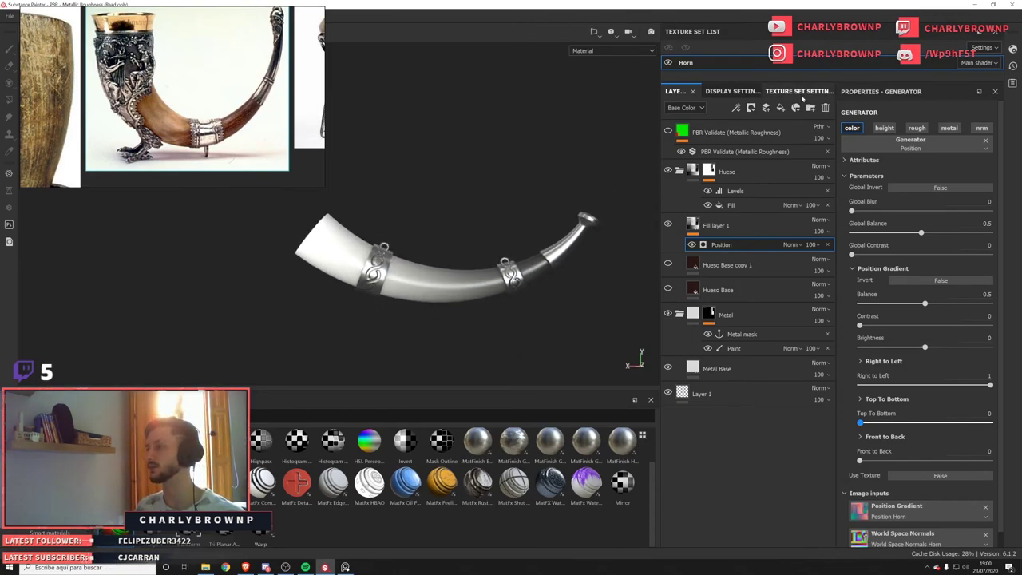
Add a Gradient filter to Fill layer 1 above the Position generator.
{"action": "left_click", "coordinate": [735, 107]}
{"action": "left_click", "coordinate": [766, 185]}
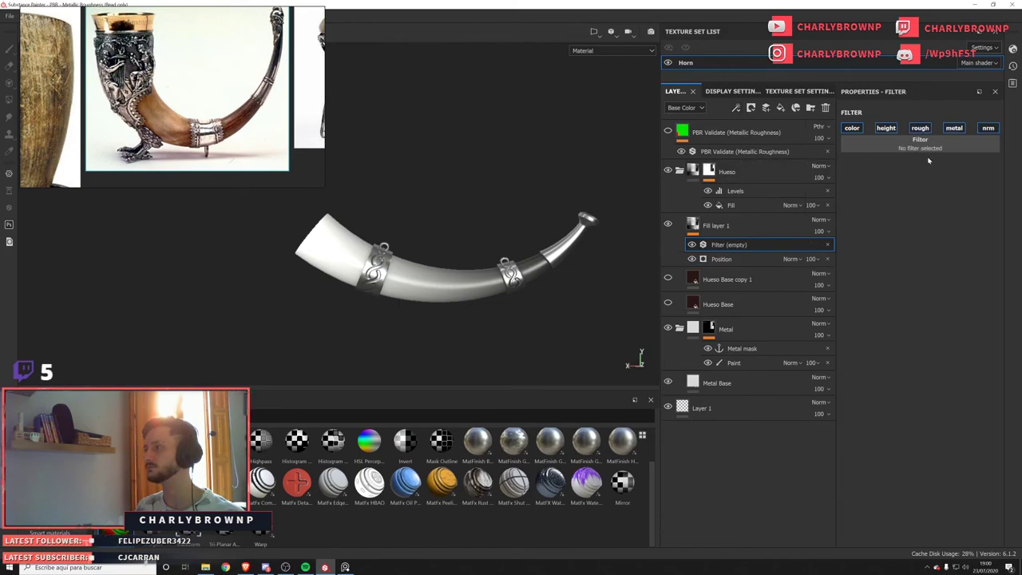
{"action": "left_click", "coordinate": [903, 148]}
{"action": "type", "text": "gra"}
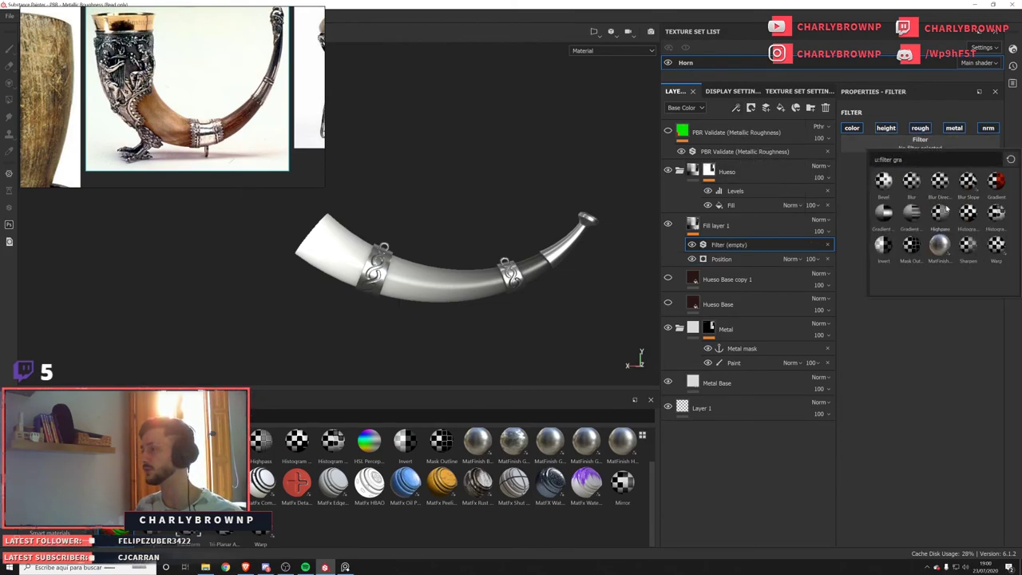
{"action": "left_click", "coordinate": [996, 182]}
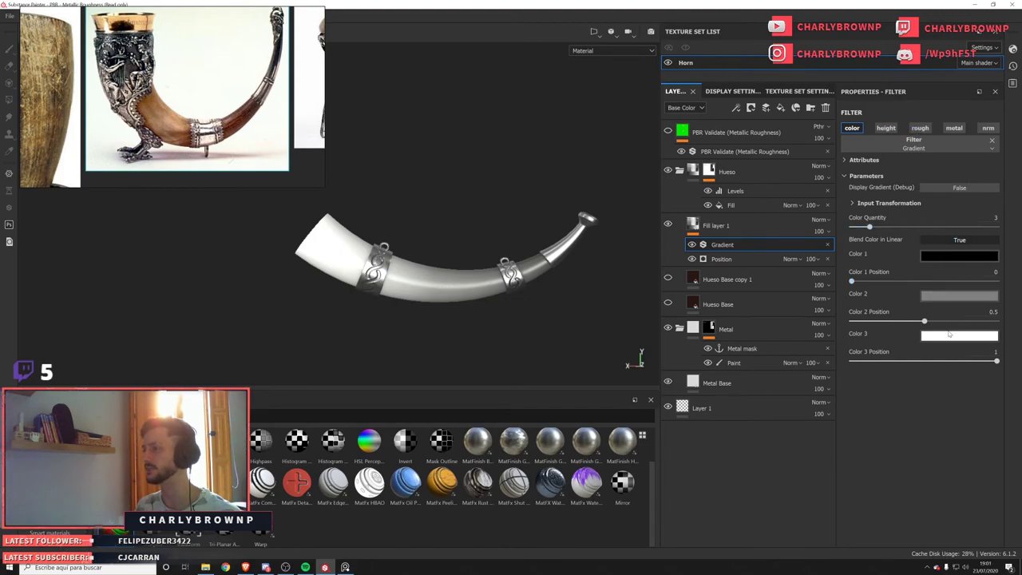
Sample a dark brown for the Gradient filter's Color 1 and a mid brown for Color 2 from the horn reference photo.
{"action": "left_click", "coordinate": [937, 256]}
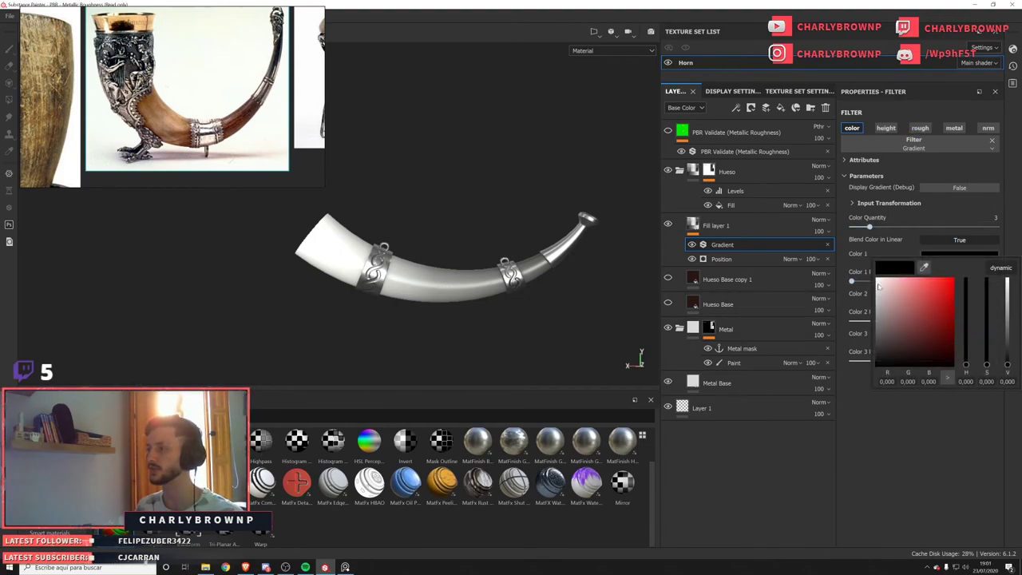
{"action": "left_click", "coordinate": [924, 267]}
{"action": "left_click", "coordinate": [235, 125]}
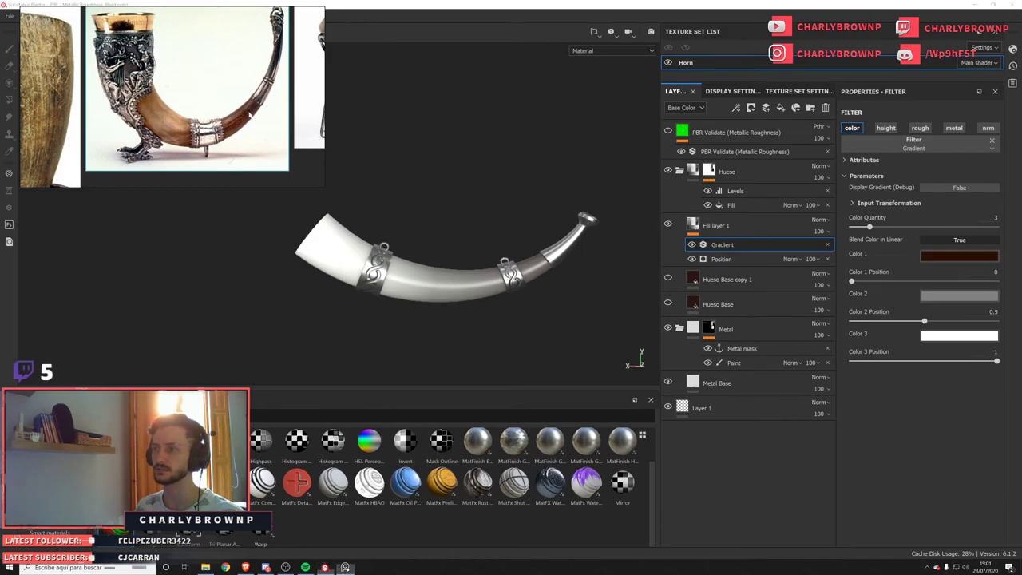
{"action": "left_click", "coordinate": [943, 298]}
{"action": "left_click", "coordinate": [925, 308]}
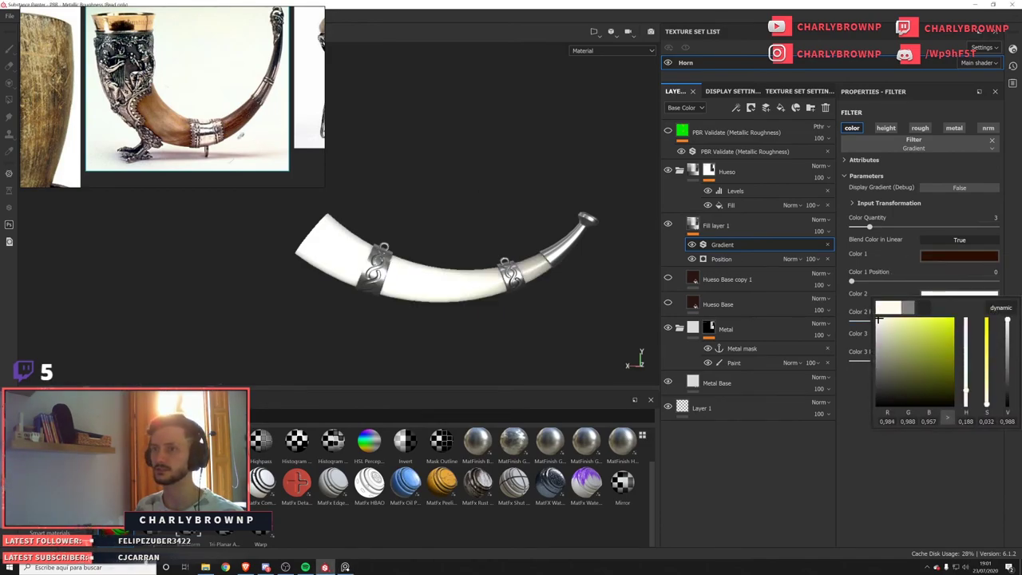
{"action": "left_click", "coordinate": [166, 120]}
Sample a light cream tone from the top of the horn reference photo for the Gradient filter's Color 3.
{"action": "left_click", "coordinate": [946, 337]}
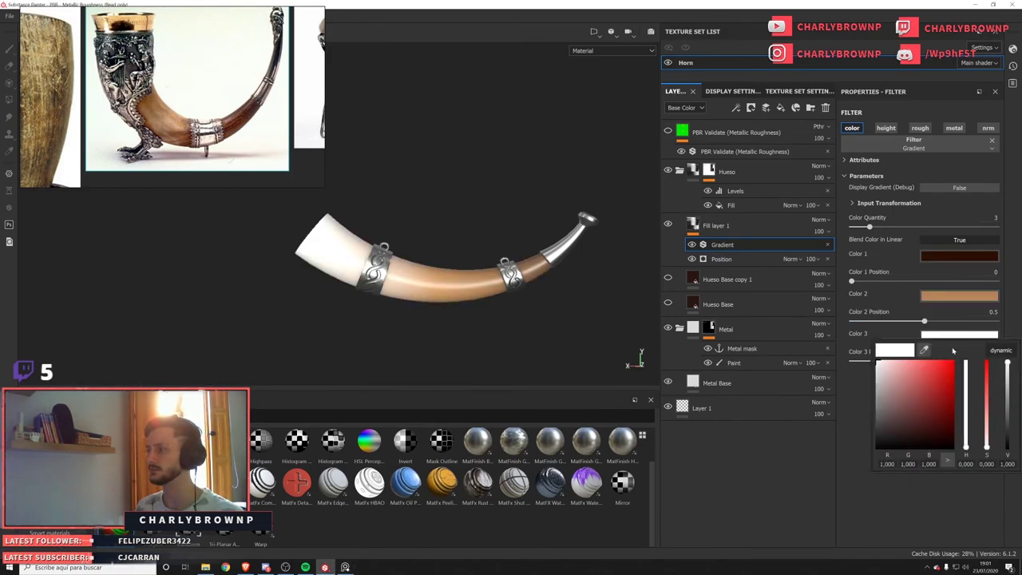
{"action": "left_click", "coordinate": [925, 350]}
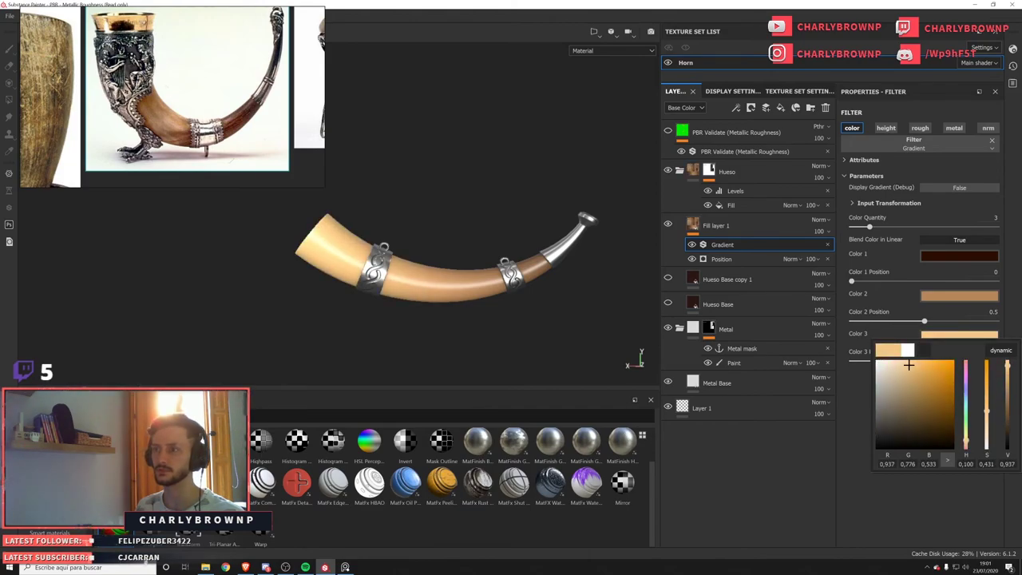
{"action": "left_click", "coordinate": [140, 32]}
{"action": "left_click", "coordinate": [959, 334]}
Set the Gradient filter's Color 1 Position to 0.11 and Color 2 Position to 0.61.
{"action": "left_click_drag", "start_coordinate": [924, 321], "coordinate": [960, 325]}
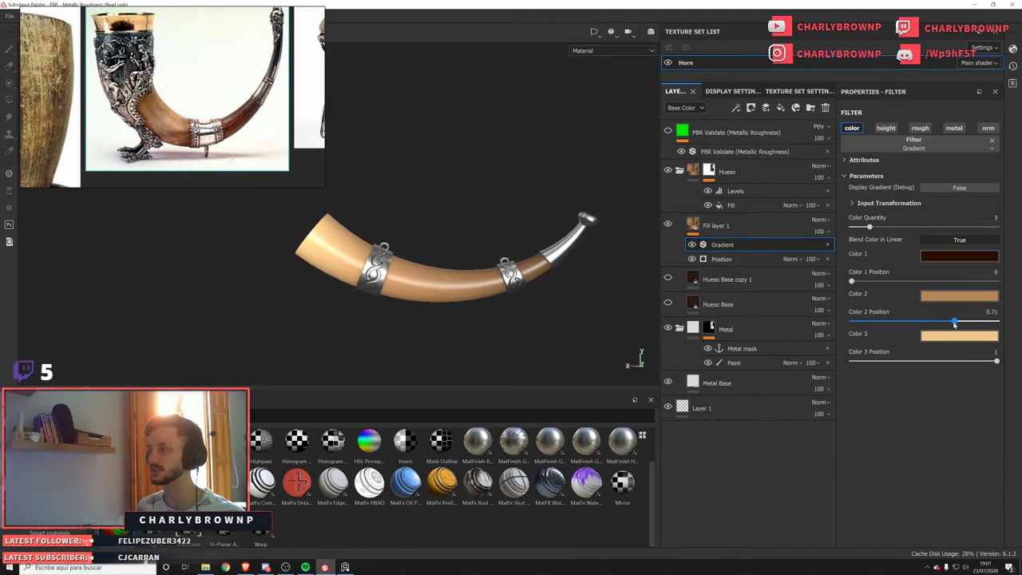
{"action": "mouse_move", "coordinate": [852, 281]}
{"action": "left_mouse_down"}
{"action": "mouse_move", "coordinate": [906, 290]}
{"action": "mouse_move", "coordinate": [867, 292]}
{"action": "left_mouse_up"}
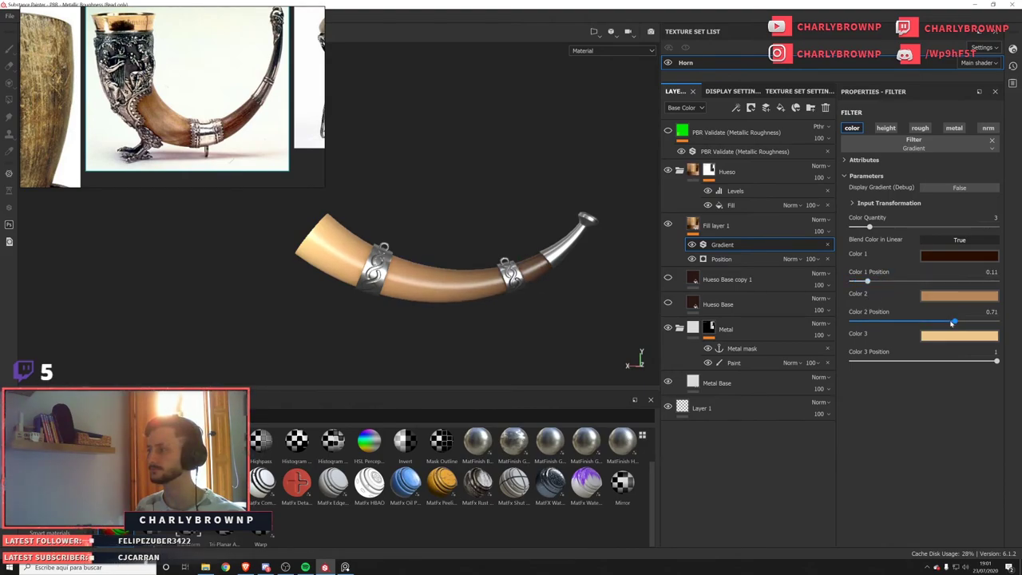
{"action": "mouse_move", "coordinate": [954, 321]}
{"action": "left_mouse_down"}
{"action": "mouse_move", "coordinate": [987, 320]}
{"action": "mouse_move", "coordinate": [941, 321]}
{"action": "left_mouse_up"}
{"action": "scroll", "coordinate": [421, 272], "scroll_direction": "down", "scroll_amount": 3}
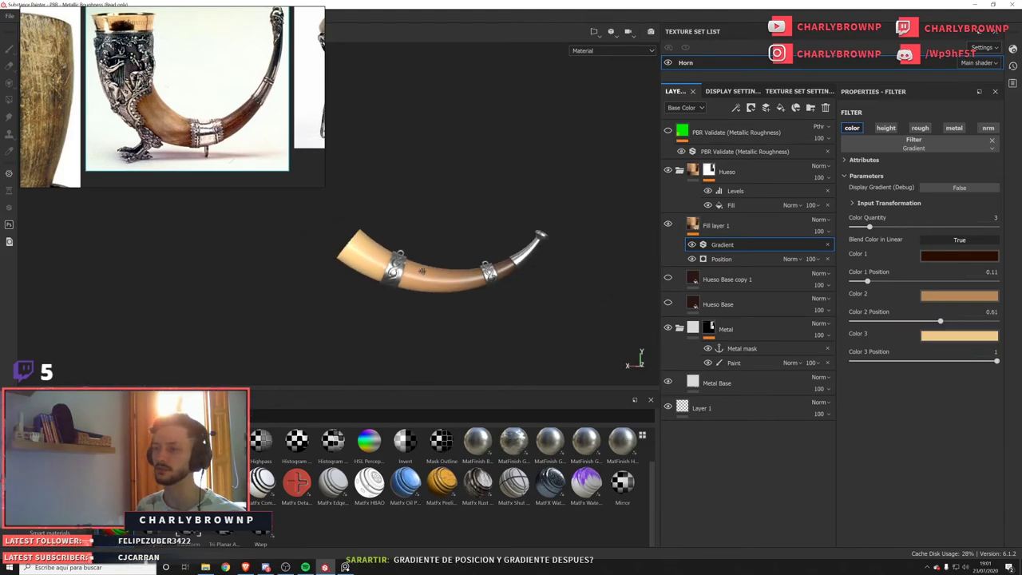
{"action": "left_click_drag", "start_coordinate": [422, 271], "coordinate": [384, 258], "text": "alt"}
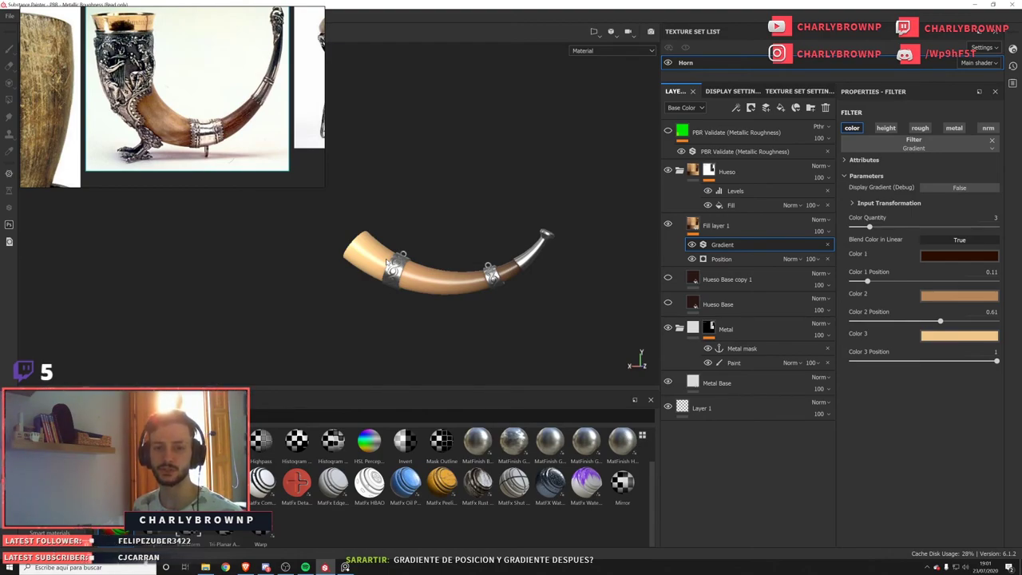
Review the Position generator's settings, examine the color transition around the horn, and return to the Gradient filter's settings.
{"action": "left_click", "coordinate": [727, 259]}
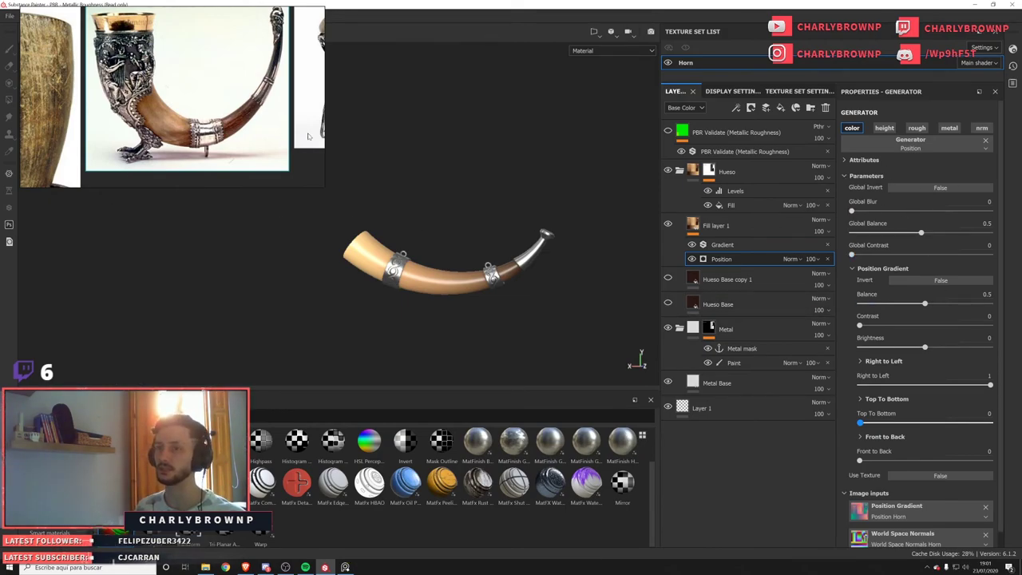
{"action": "left_click_drag", "start_coordinate": [414, 225], "coordinate": [434, 257], "text": "alt"}
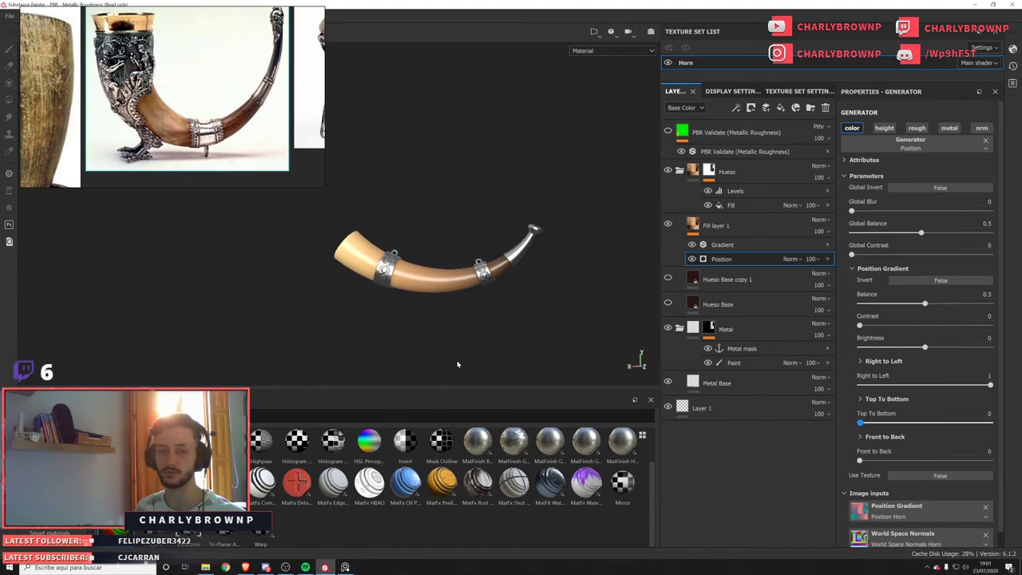
{"action": "left_click_drag", "start_coordinate": [604, 304], "coordinate": [776, 319], "text": "alt"}
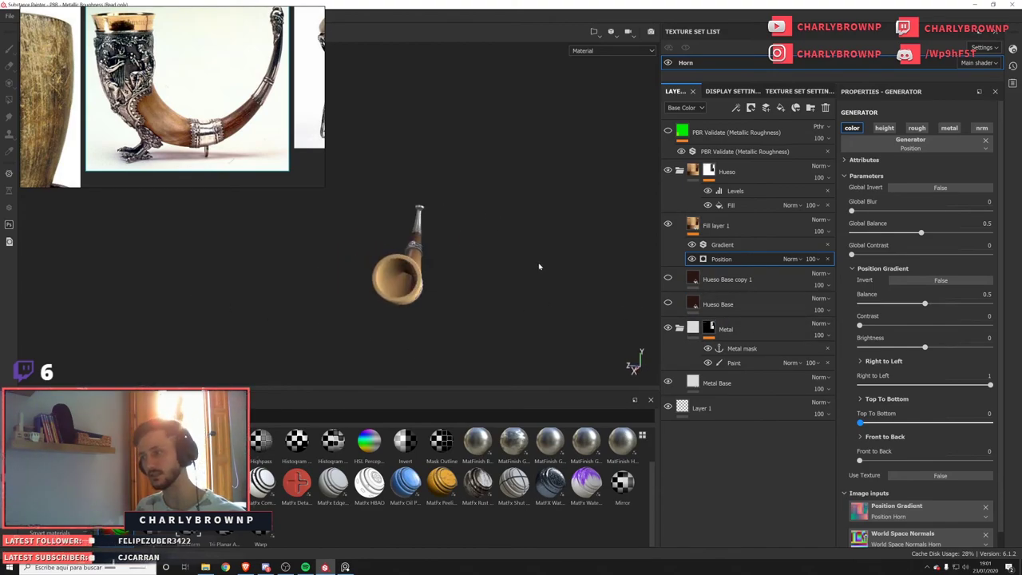
{"action": "left_click_drag", "start_coordinate": [417, 294], "coordinate": [566, 303], "text": "alt"}
{"action": "left_click", "coordinate": [738, 247]}
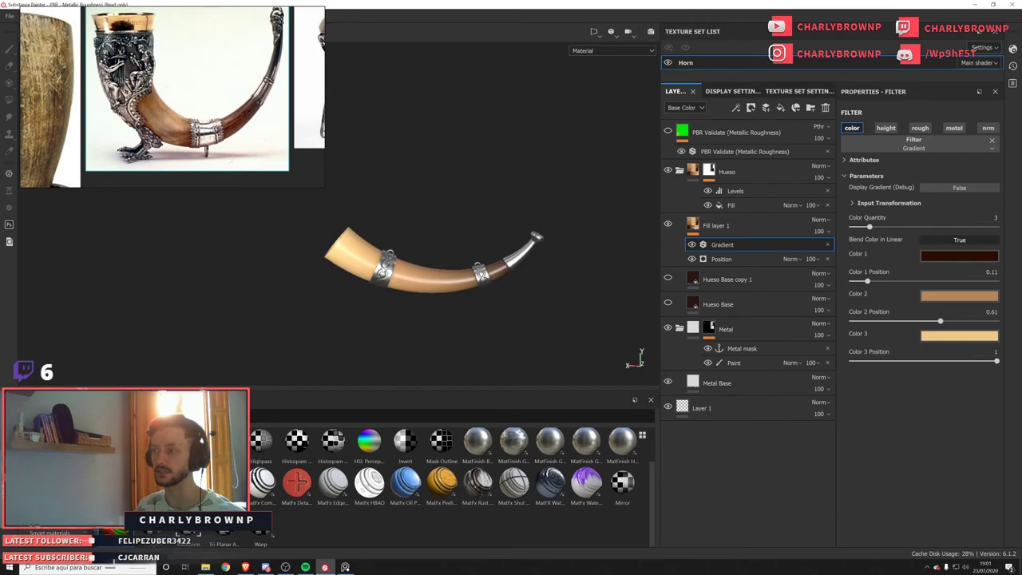
Capture a screenshot of the horn and layer stack and sketch red graph axes with a rising diagonal line on it.
{"action": "scroll", "coordinate": [470, 197], "scroll_direction": "up", "scroll_amount": 5}
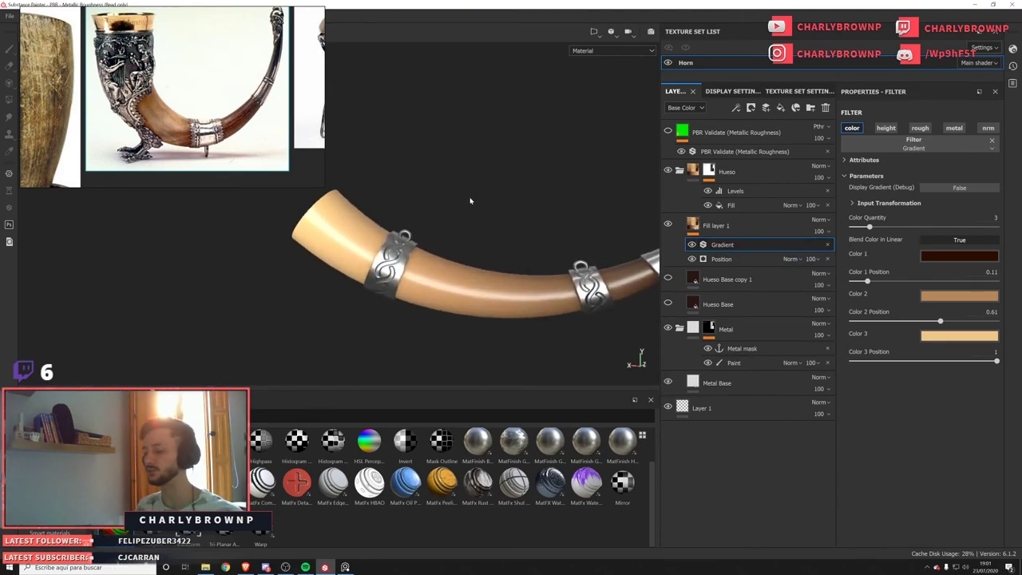
{"action": "key", "text": "Print"}
{"action": "left_click_drag", "start_coordinate": [353, 110], "coordinate": [881, 369]}
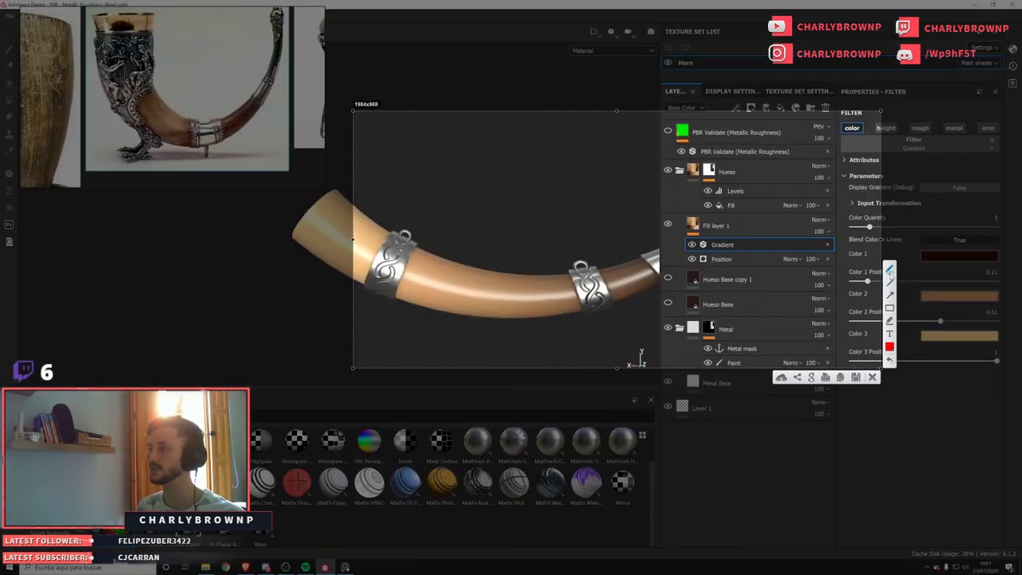
{"action": "mouse_move", "coordinate": [487, 134]}
{"action": "left_mouse_down"}
{"action": "mouse_move", "coordinate": [494, 227]}
{"action": "mouse_move", "coordinate": [564, 210]}
{"action": "mouse_move", "coordinate": [892, 216]}
{"action": "left_mouse_up"}
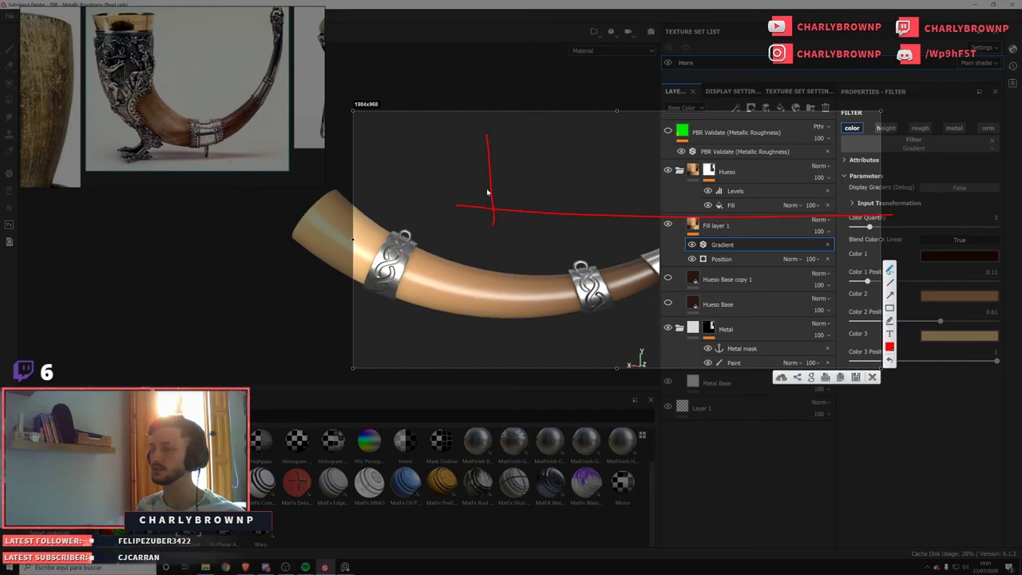
{"action": "left_click_drag", "start_coordinate": [505, 212], "coordinate": [575, 155]}
{"action": "mouse_move", "coordinate": [652, 163]}
{"action": "left_mouse_down"}
{"action": "mouse_move", "coordinate": [699, 210]}
{"action": "mouse_move", "coordinate": [719, 214]}
{"action": "left_mouse_up"}
{"action": "key", "text": "ctrl+z"}
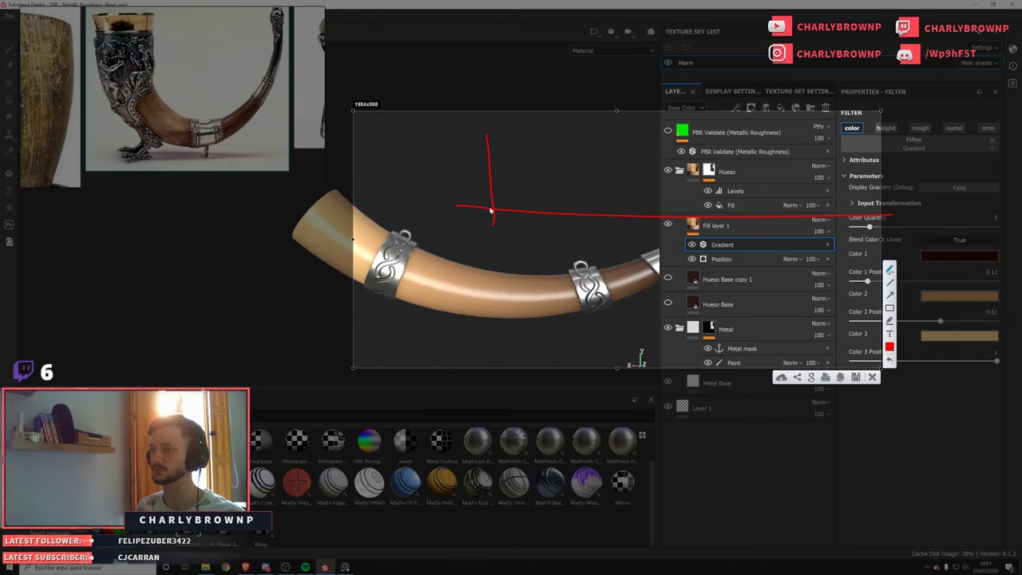
{"action": "left_click_drag", "start_coordinate": [490, 211], "coordinate": [666, 134]}
{"action": "key", "text": "ctrl+z"}
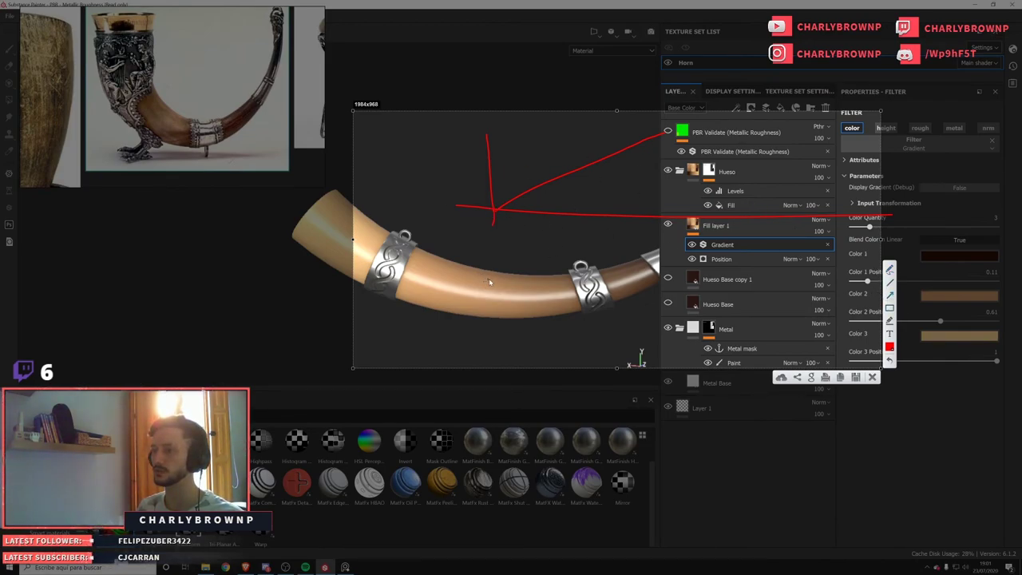
Draw red arrows linking points on the horn to the graph and the three gradient color swatches, and discard the annotated screenshot.
{"action": "left_click_drag", "start_coordinate": [490, 280], "coordinate": [493, 216]}
{"action": "left_click_drag", "start_coordinate": [578, 283], "coordinate": [577, 223]}
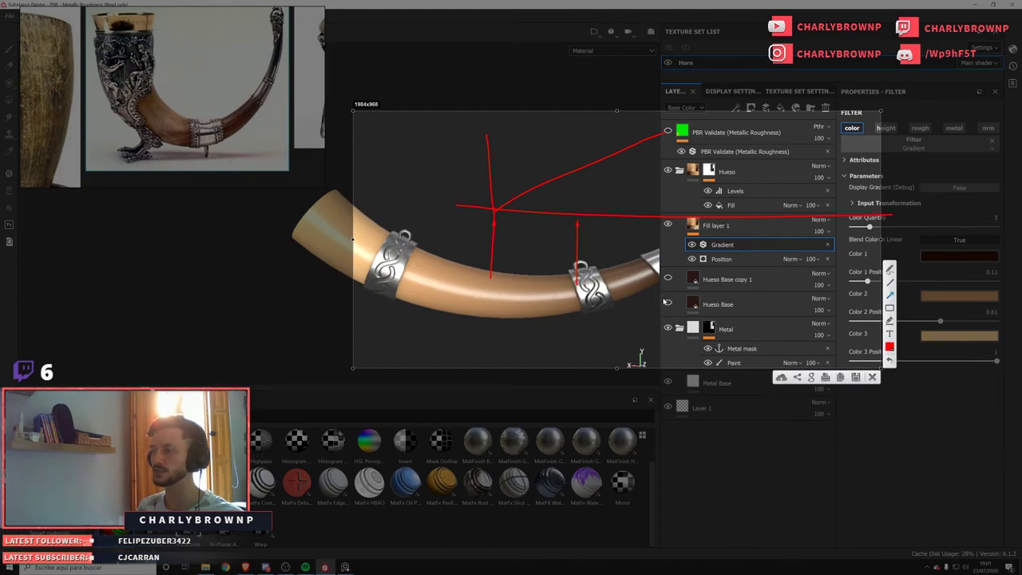
{"action": "left_click_drag", "start_coordinate": [665, 302], "coordinate": [666, 222]}
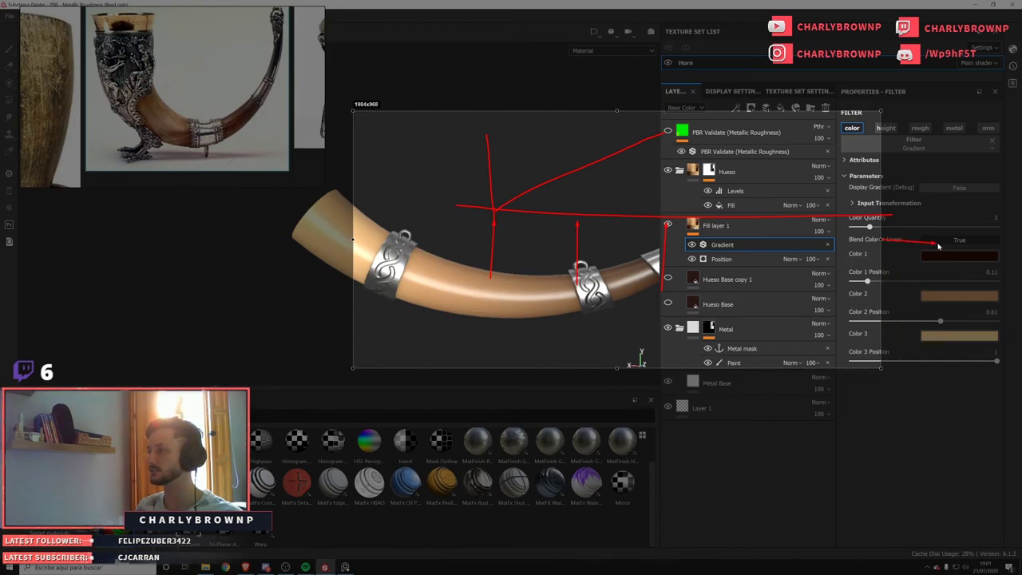
{"action": "left_click_drag", "start_coordinate": [497, 258], "coordinate": [923, 258]}
{"action": "left_click_drag", "start_coordinate": [577, 244], "coordinate": [927, 293]}
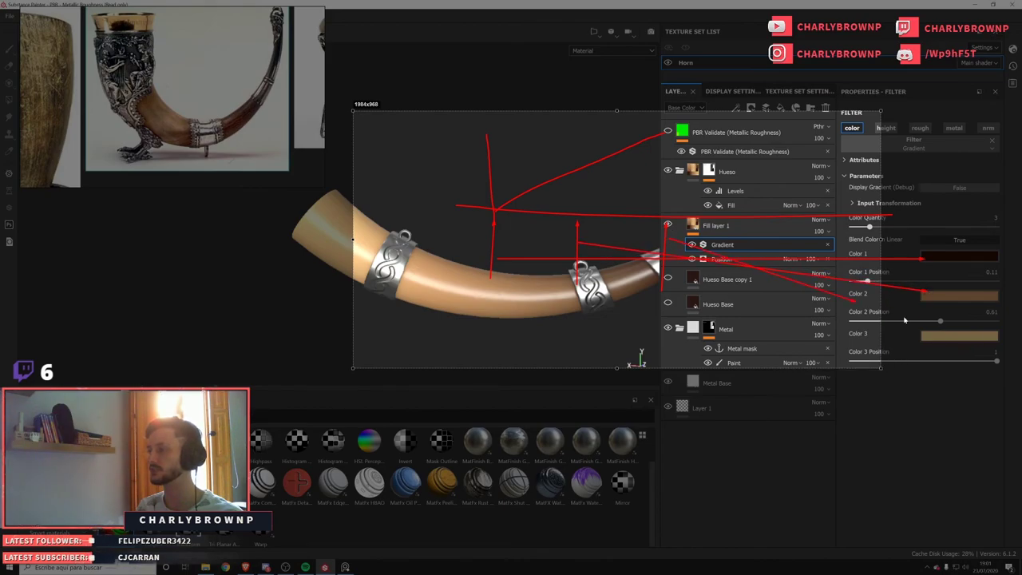
{"action": "left_click_drag", "start_coordinate": [667, 231], "coordinate": [931, 336]}
{"action": "left_click", "coordinate": [873, 377]}
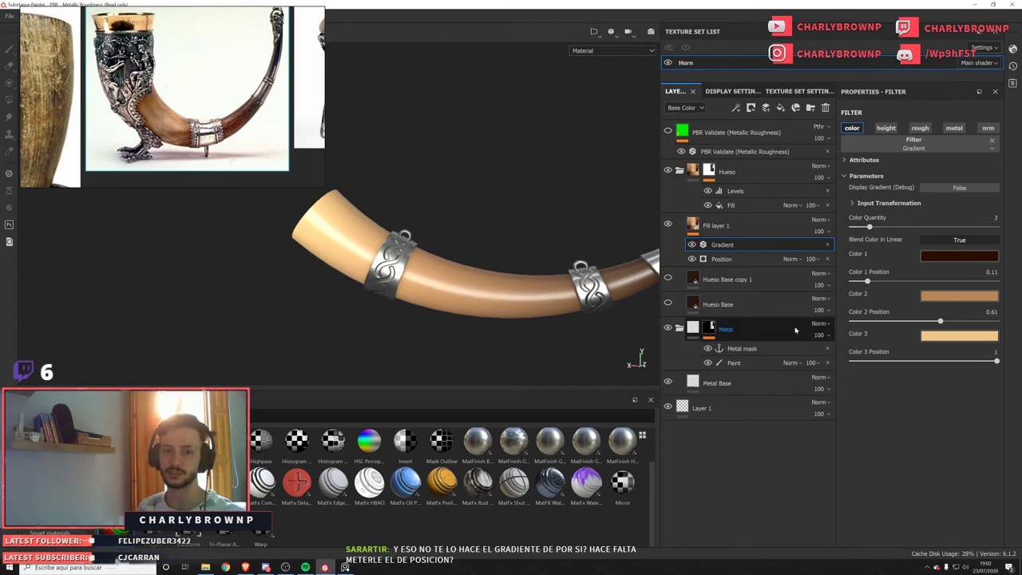
Examine the gradient on the UV layout and up close along the horn in the 3D view.
{"action": "key", "text": "F1"}
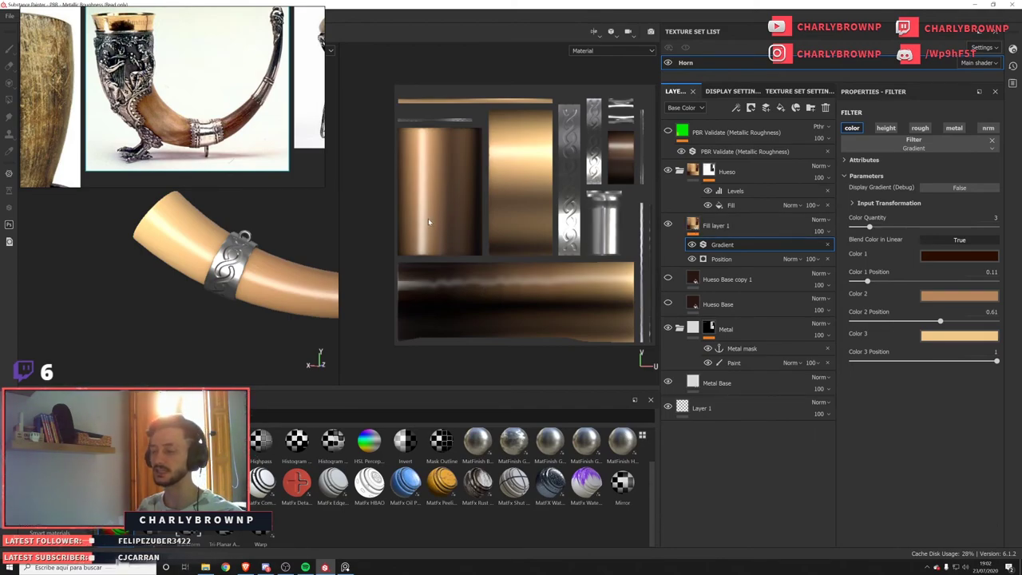
{"action": "key", "text": "F2"}
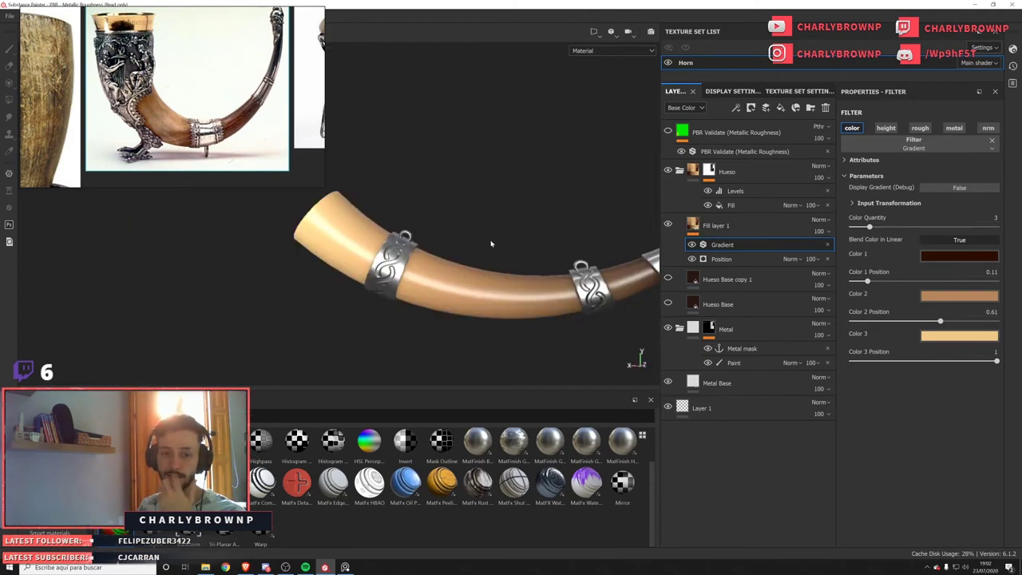
{"action": "left_click_drag", "start_coordinate": [365, 253], "coordinate": [437, 282], "text": "alt"}
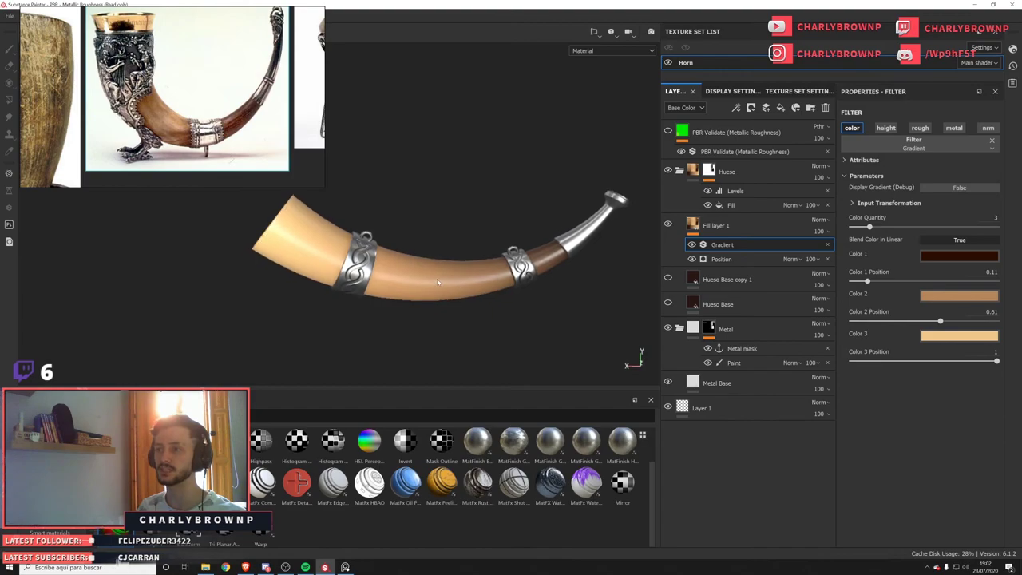
{"action": "right_click_drag", "start_coordinate": [438, 281], "coordinate": [861, 420], "text": "alt"}
{"action": "middle_click_drag", "start_coordinate": [324, 198], "coordinate": [455, 232], "text": "alt"}
{"action": "right_click_drag", "start_coordinate": [470, 328], "coordinate": [538, 387], "text": "alt"}
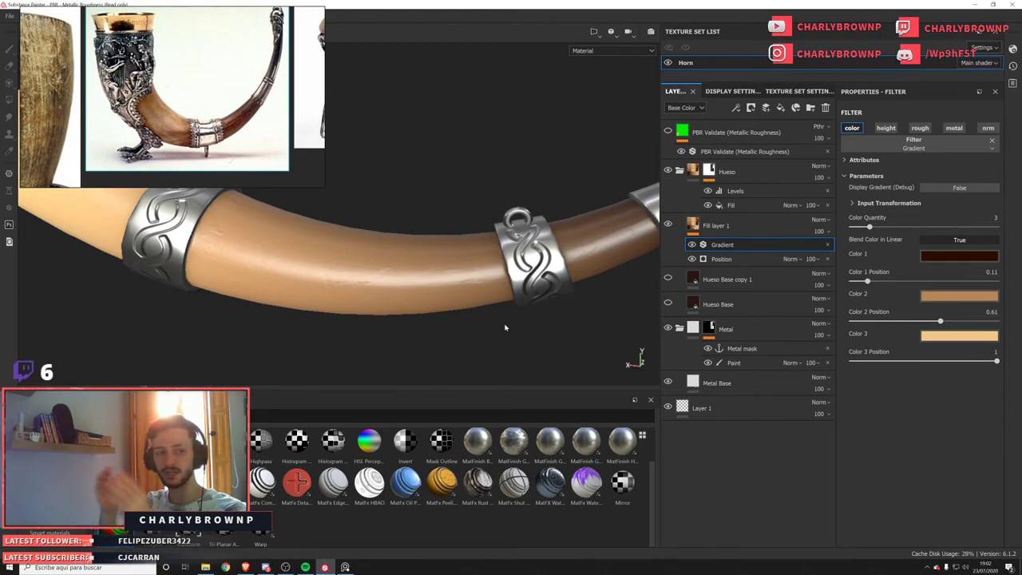
{"action": "right_click_drag", "start_coordinate": [474, 312], "coordinate": [313, 249], "text": "alt"}
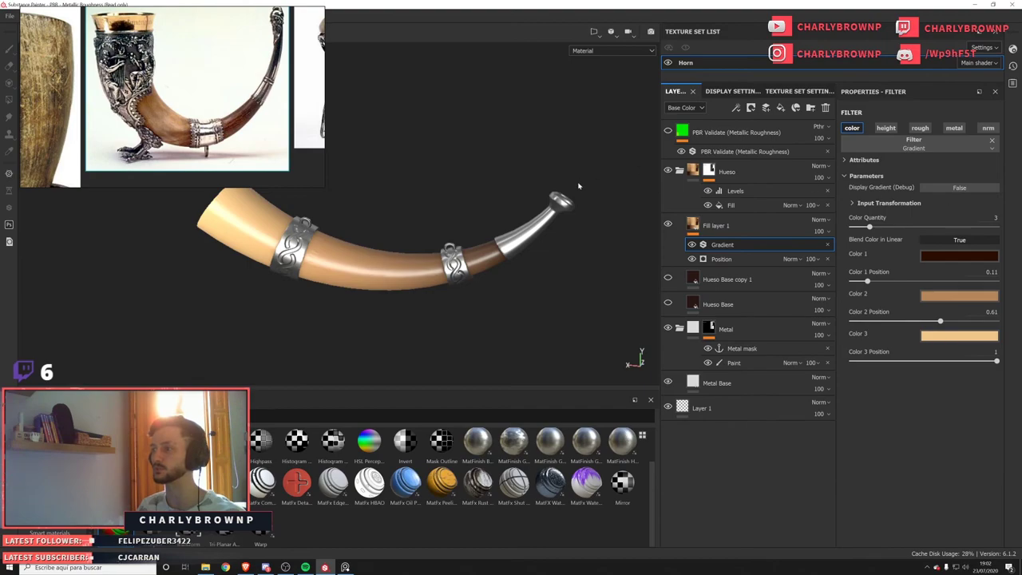
Add a Fill effect above the Gradient filter in Fill layer 1 with only its color channel active.
{"action": "left_click", "coordinate": [721, 259]}
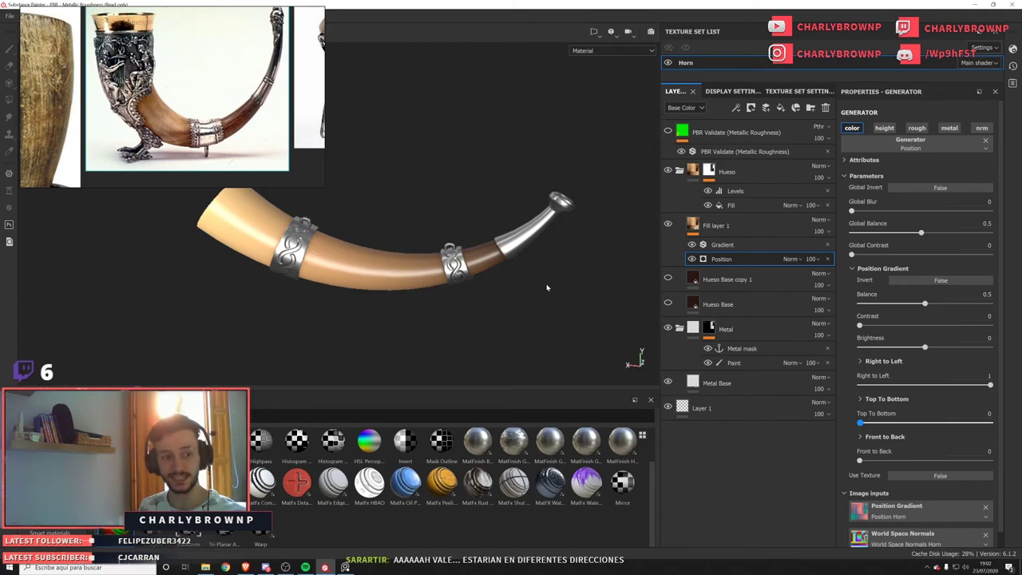
{"action": "left_click", "coordinate": [728, 246]}
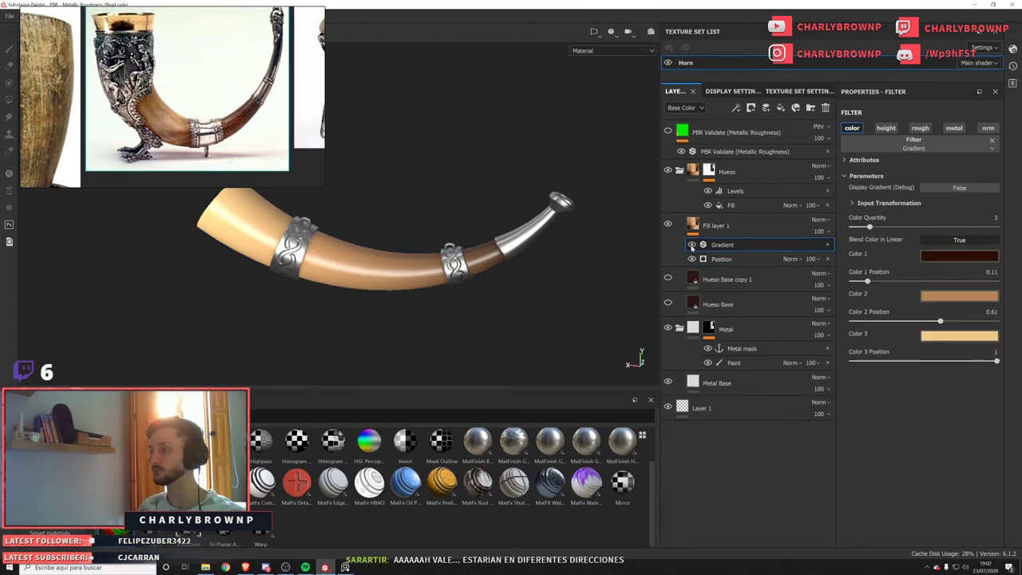
{"action": "left_click", "coordinate": [736, 107]}
{"action": "left_click", "coordinate": [758, 147]}
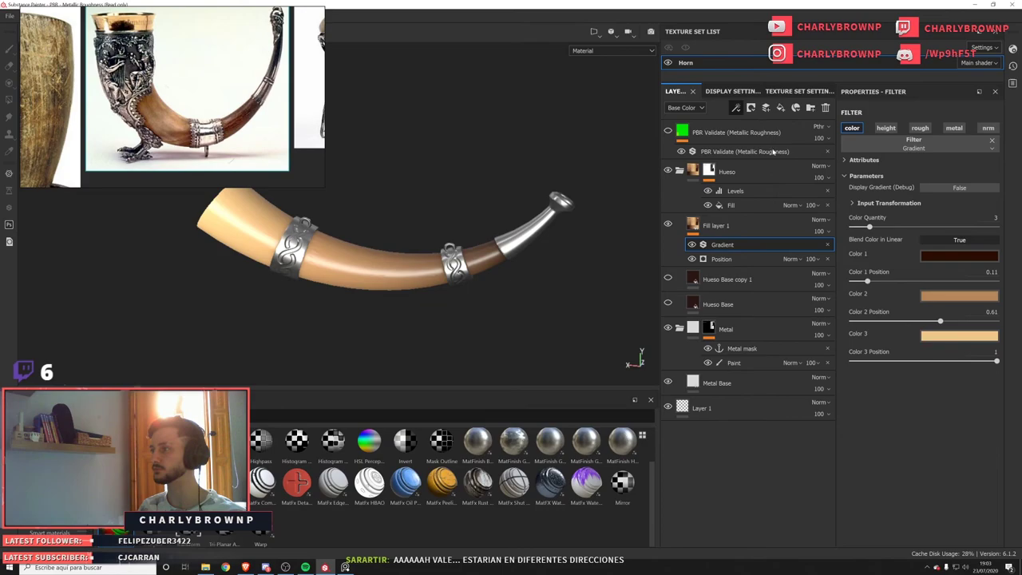
{"action": "left_click", "coordinate": [888, 282]}
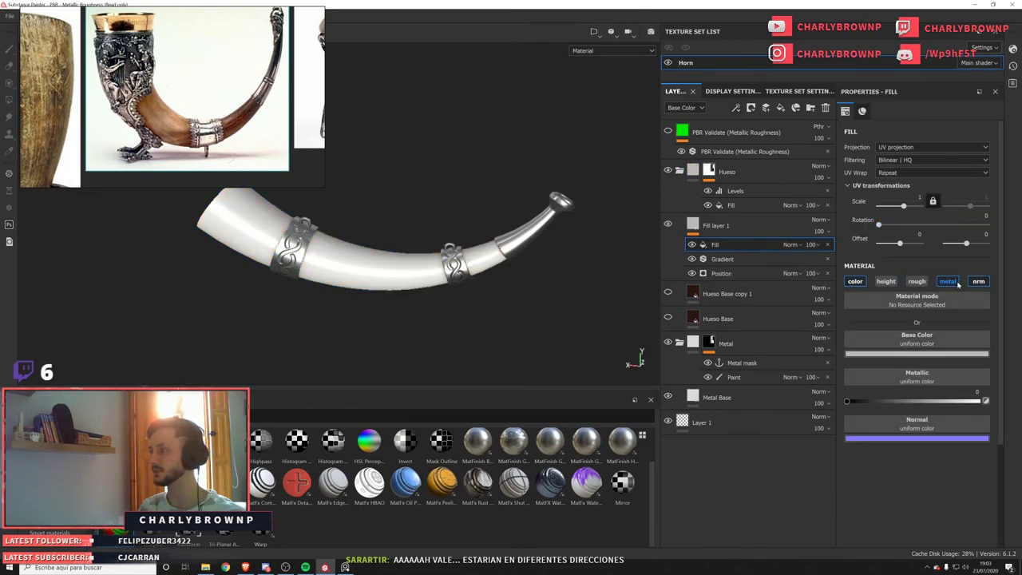
Assign the Gradient Linear 1 texture to the Fill effect's Base Color and check it on the horn and its UV layout.
{"action": "left_click", "coordinate": [932, 344]}
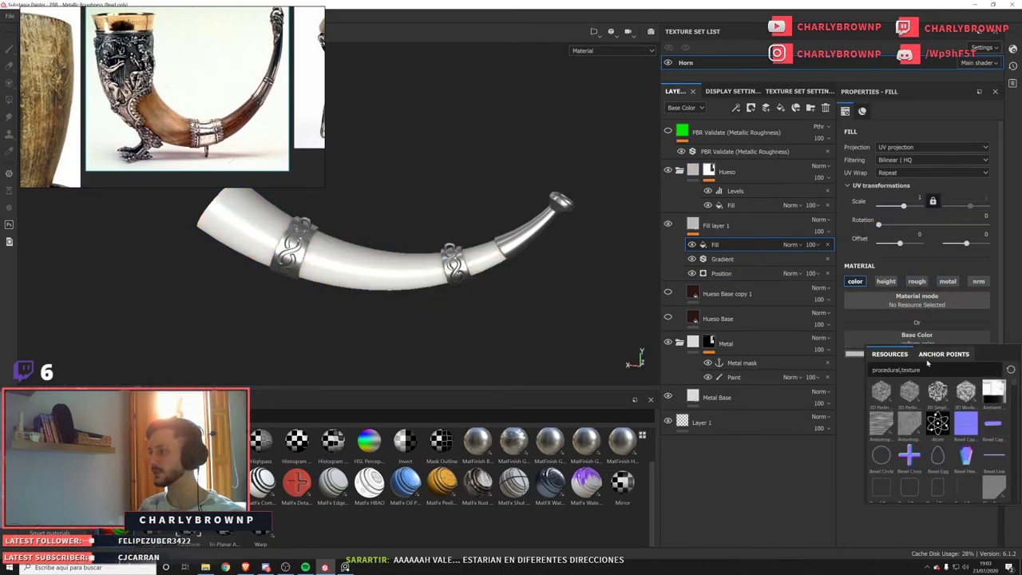
{"action": "type", "text": "grad"}
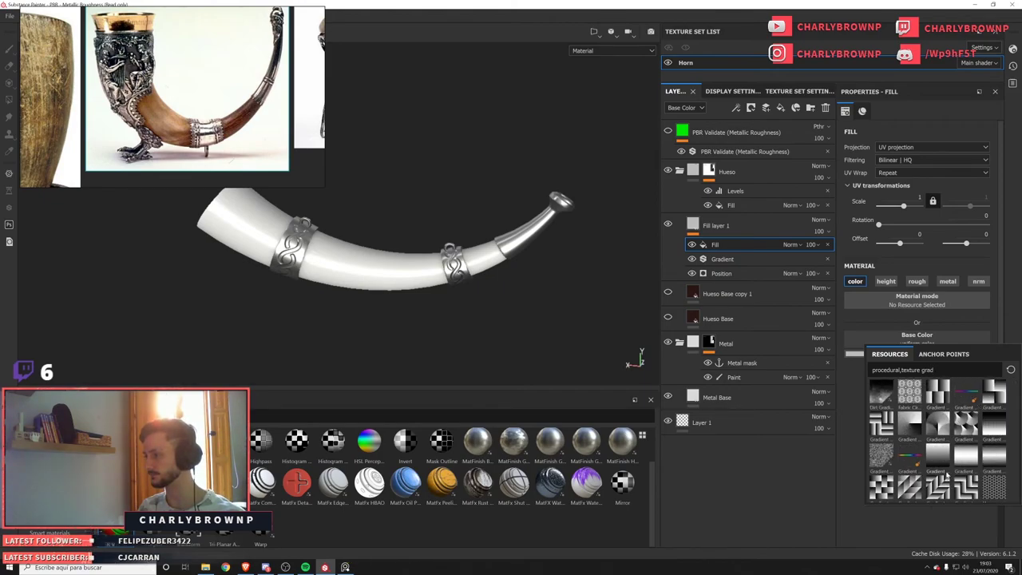
{"action": "left_click", "coordinate": [947, 473]}
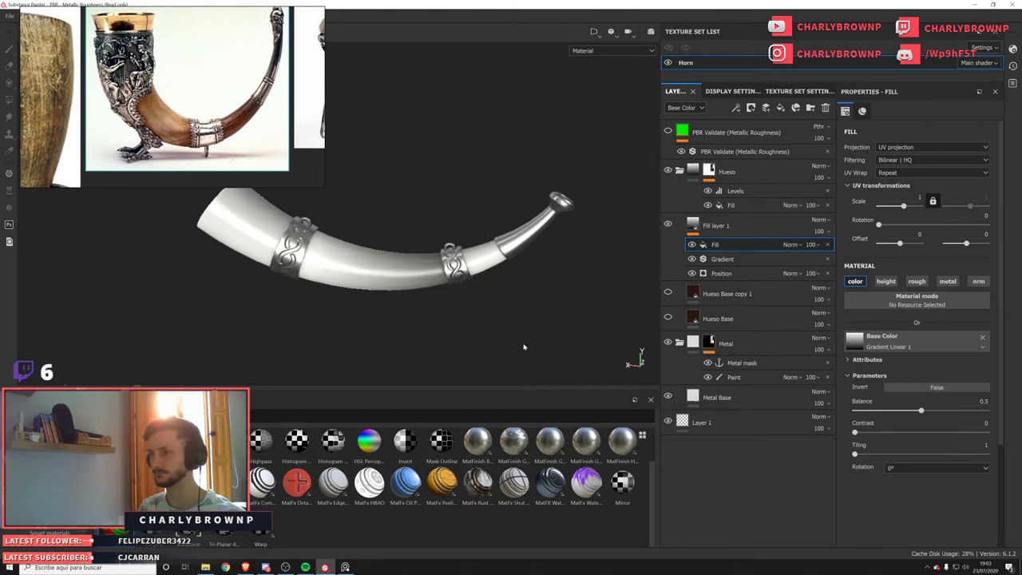
{"action": "scroll", "coordinate": [500, 300], "scroll_direction": "up", "scroll_amount": 5}
{"action": "left_click_drag", "start_coordinate": [500, 299], "coordinate": [179, 305], "text": "alt"}
{"action": "key", "text": "F1"}
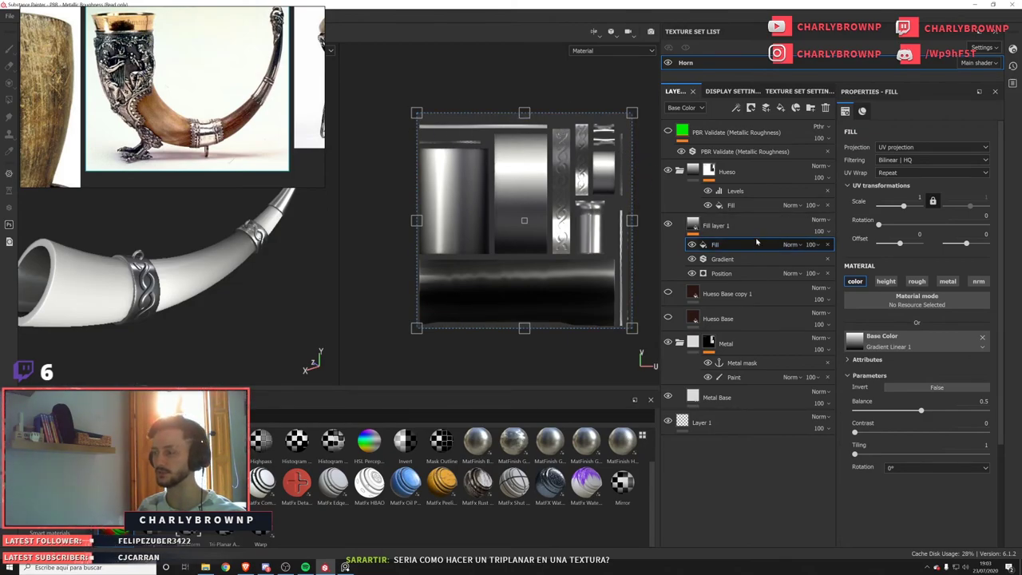
Remove the Fill effect above the Gradient filter in Fill layer 1 and check the horn's base color.
{"action": "left_click", "coordinate": [828, 245]}
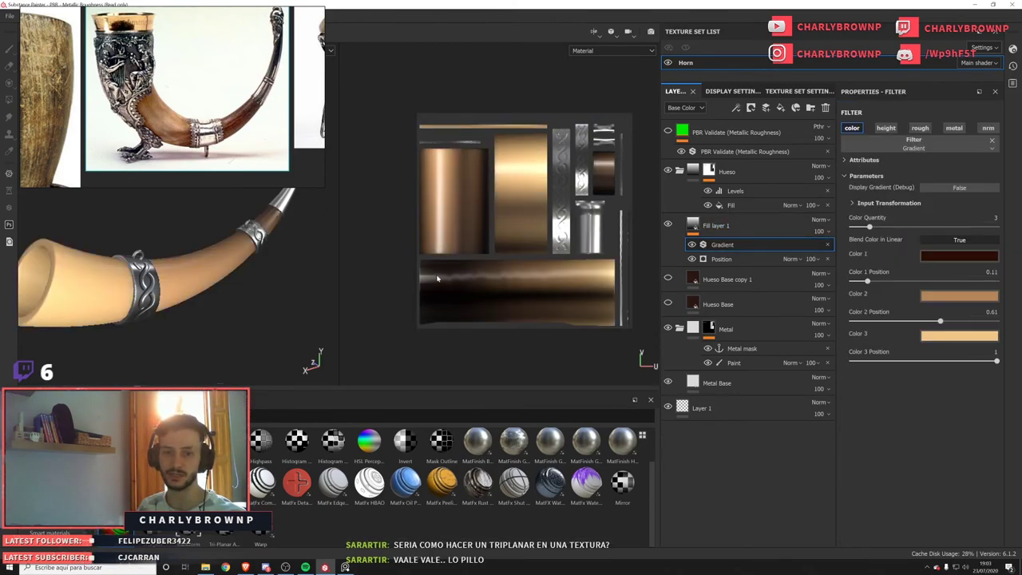
{"action": "key", "text": "c"}
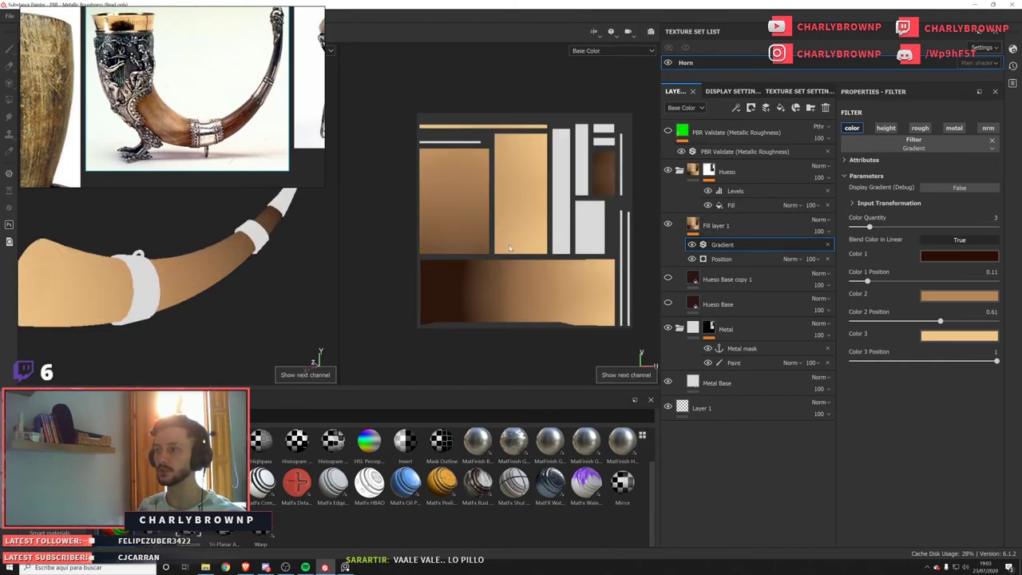
{"action": "left_click_drag", "start_coordinate": [187, 251], "coordinate": [282, 283], "text": "alt"}
{"action": "key", "text": "m"}
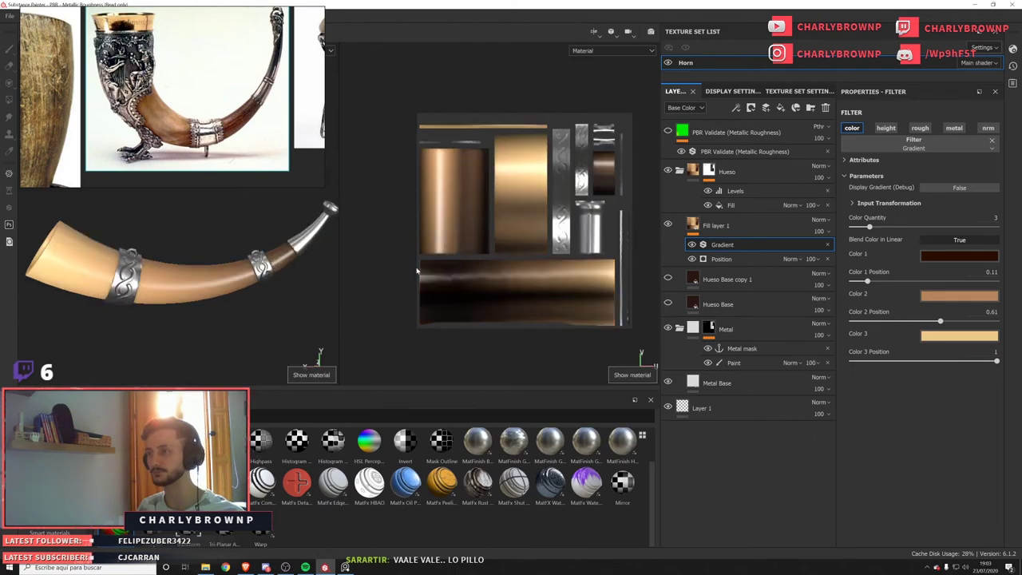
Examine the bone color gradient along the whole horn in the 3D-only view, comparing it with the reference photo.
{"action": "key", "text": "F2"}
{"action": "right_click_drag", "start_coordinate": [417, 324], "coordinate": [548, 311], "text": "alt"}
{"action": "left_click_drag", "start_coordinate": [548, 311], "coordinate": [442, 265], "text": "alt"}
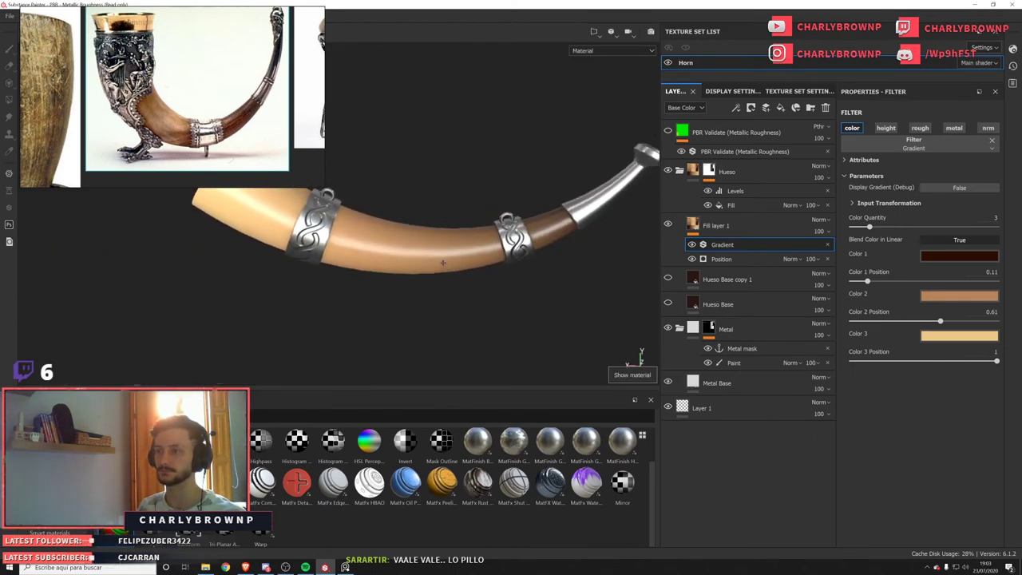
{"action": "middle_click_drag", "start_coordinate": [443, 264], "coordinate": [362, 270], "text": "alt"}
{"action": "left_click_drag", "start_coordinate": [362, 269], "coordinate": [461, 317], "text": "alt"}
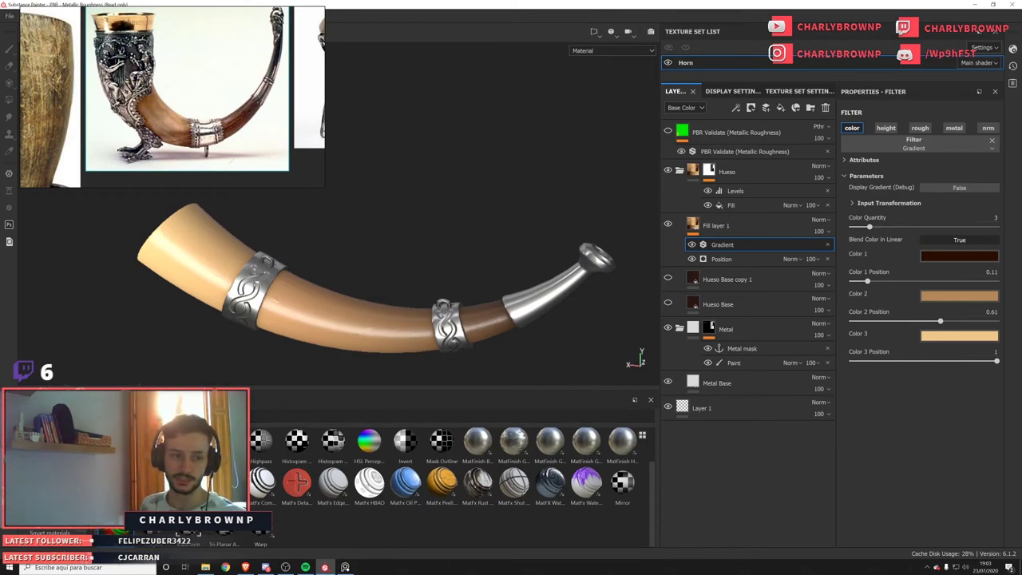
{"action": "mouse_move", "coordinate": [227, 442]}
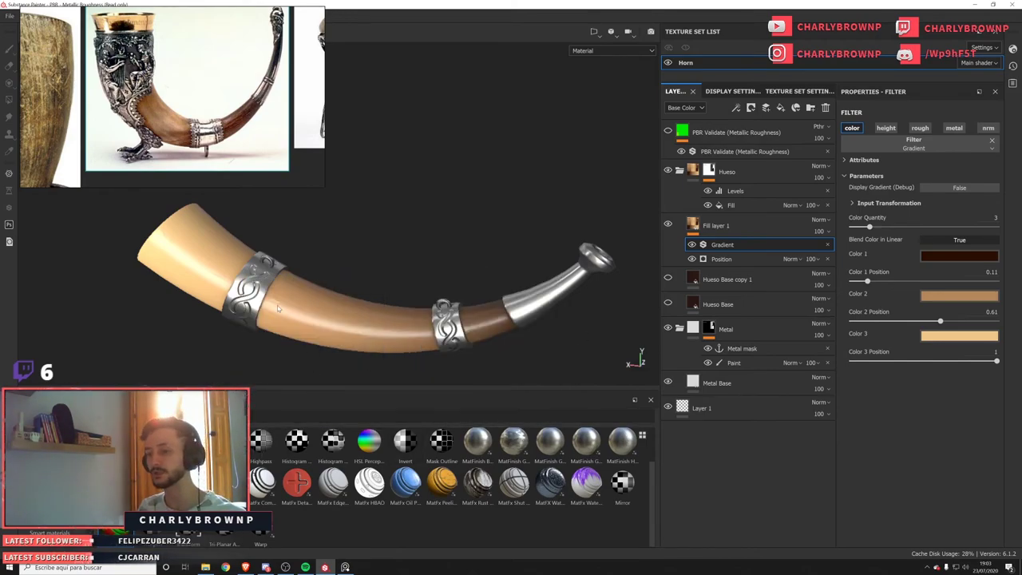
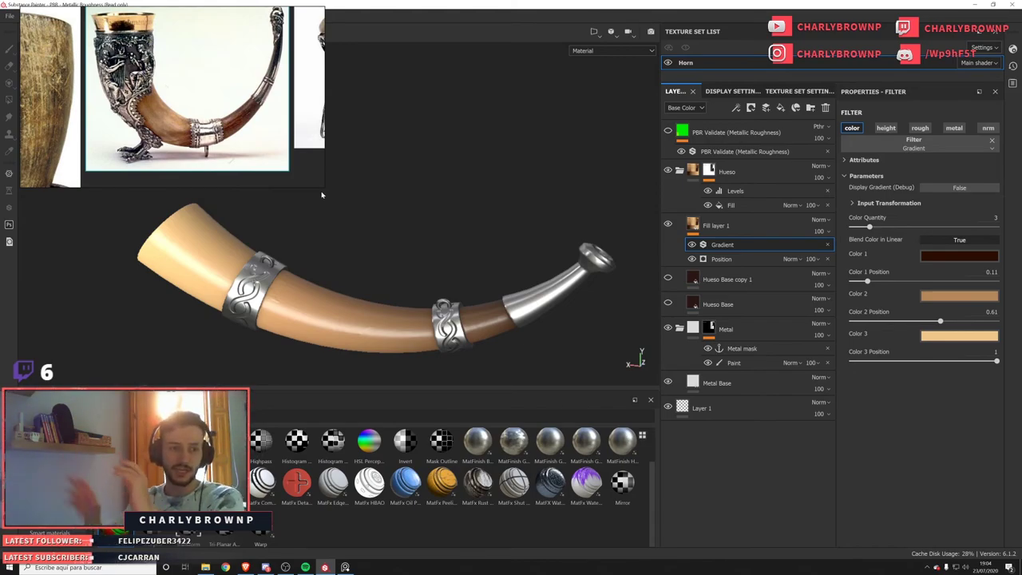
{"action": "left_click_drag", "start_coordinate": [277, 303], "coordinate": [265, 267], "text": "alt"}
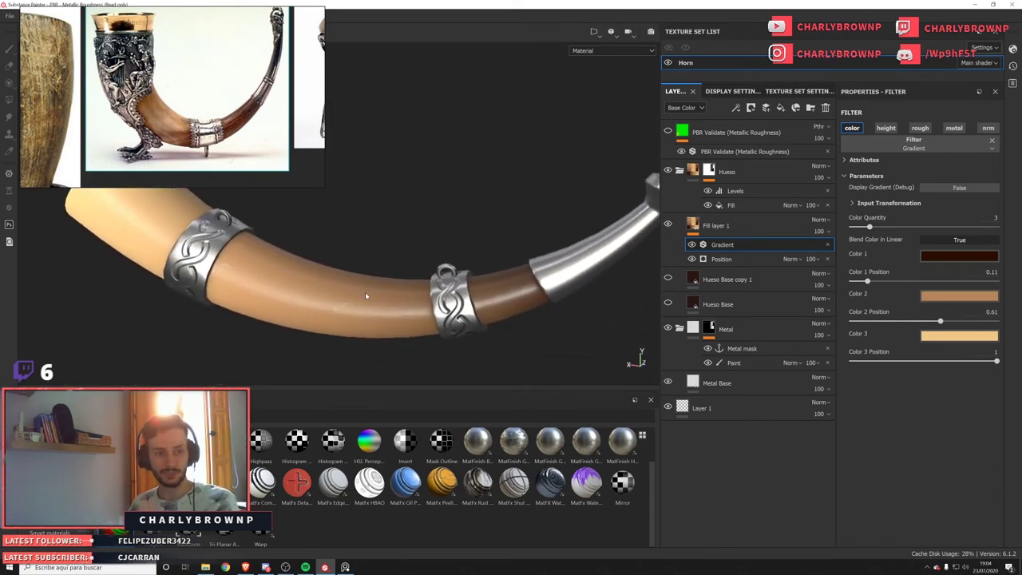
{"action": "scroll", "coordinate": [433, 285], "scroll_direction": "down", "scroll_amount": 2}
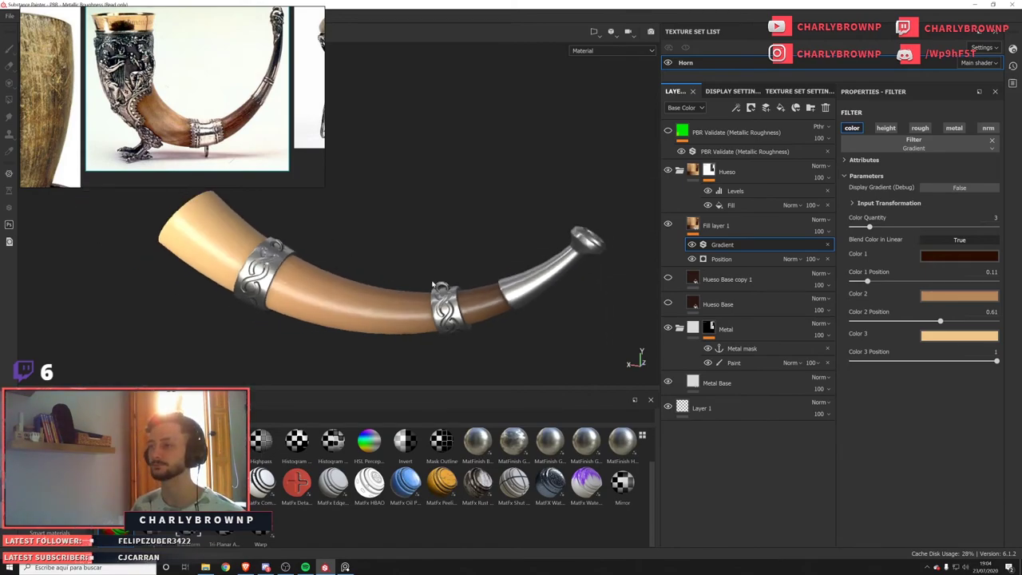
Enlarge the 3D viewport by shrinking the shelf and the layer stack, and recenter the horn in it.
{"action": "left_click_drag", "start_coordinate": [608, 389], "coordinate": [609, 424]}
{"action": "left_click_drag", "start_coordinate": [661, 384], "coordinate": [715, 383]}
{"action": "middle_click_drag", "start_coordinate": [410, 334], "coordinate": [469, 338], "text": "alt"}
{"action": "left_click_drag", "start_coordinate": [470, 338], "coordinate": [496, 334], "text": "alt"}
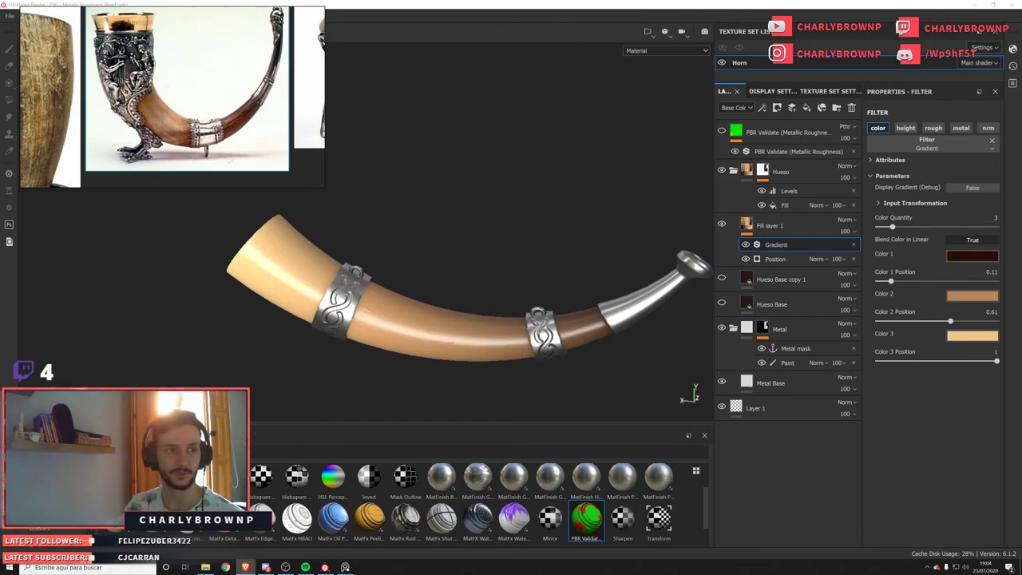
Bring the web browser over the workspace and look through the Google results for "pbr metal values".
{"action": "left_click_drag", "start_coordinate": [0, 231], "coordinate": [652, 94]}
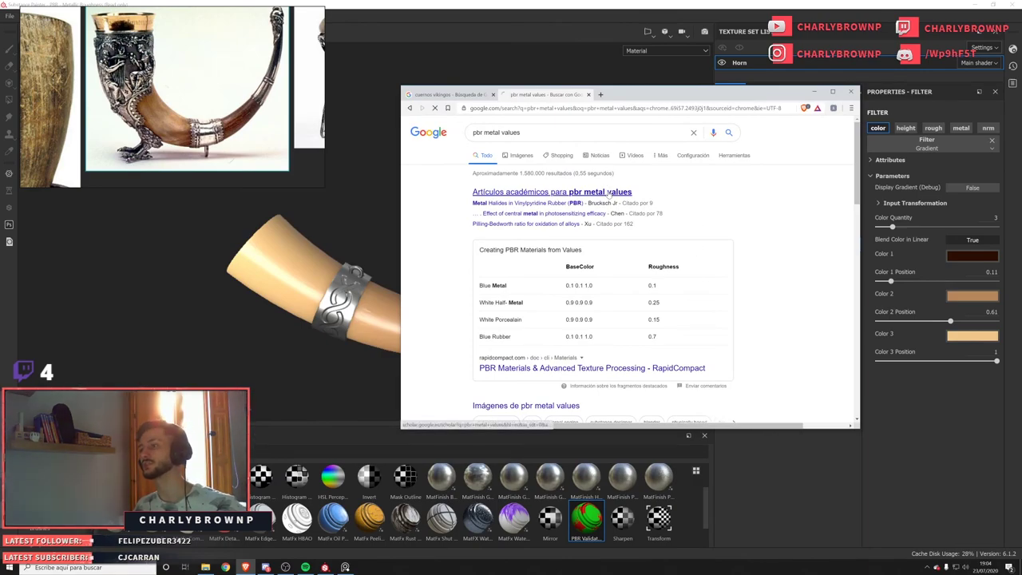
{"action": "left_click", "coordinate": [575, 191]}
{"action": "key", "text": "alt+Left"}
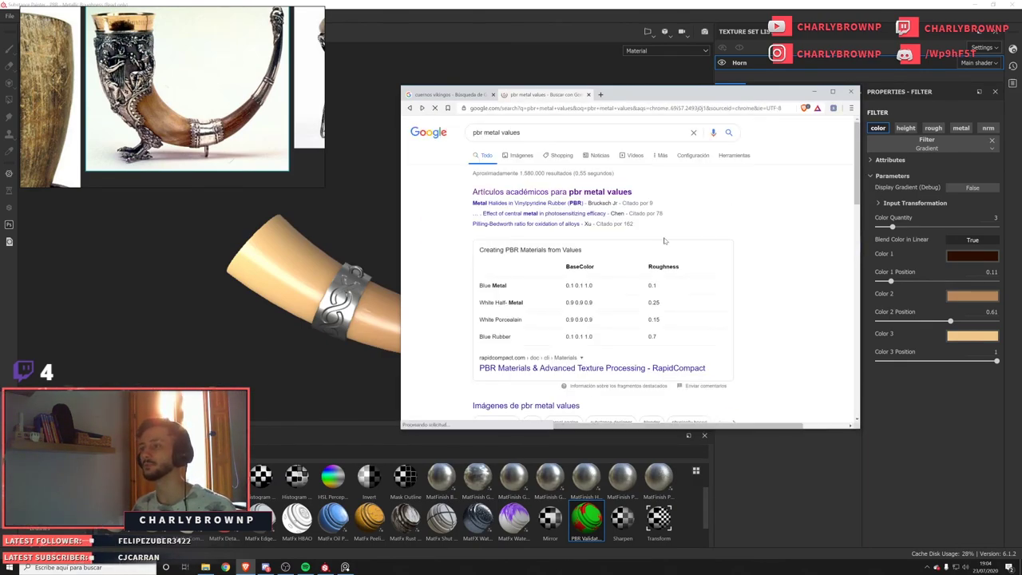
{"action": "scroll", "coordinate": [661, 241], "scroll_direction": "down", "scroll_amount": 3}
{"action": "scroll", "coordinate": [573, 320], "scroll_direction": "up", "scroll_amount": 3}
{"action": "scroll", "coordinate": [547, 149], "scroll_direction": "down", "scroll_amount": 2}
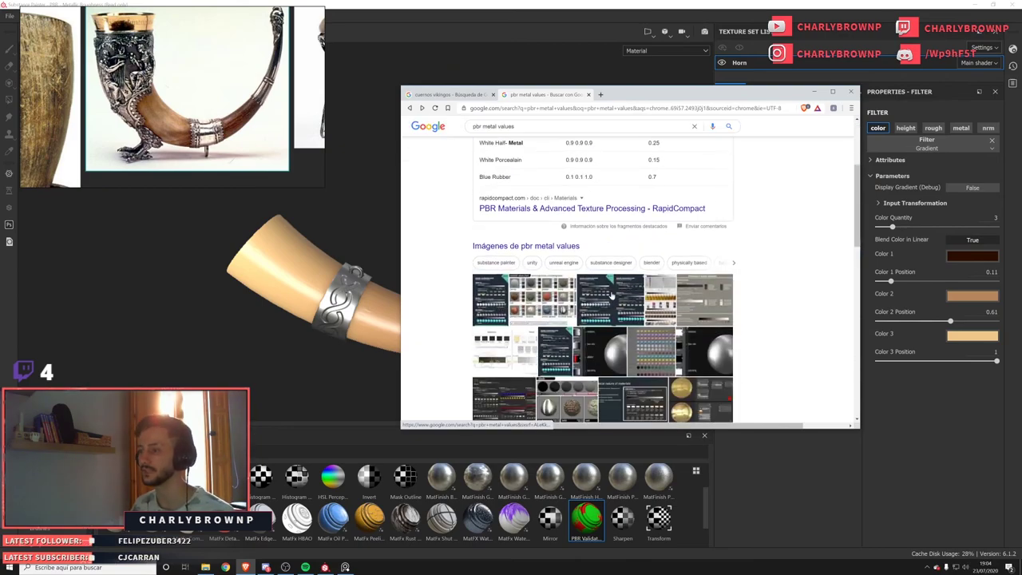
Search Google for "pbr metal values unreal" and open Unreal Engine's Physically Based Materials documentation.
{"action": "left_click", "coordinate": [546, 127]}
{"action": "type", "text": "unreal"}
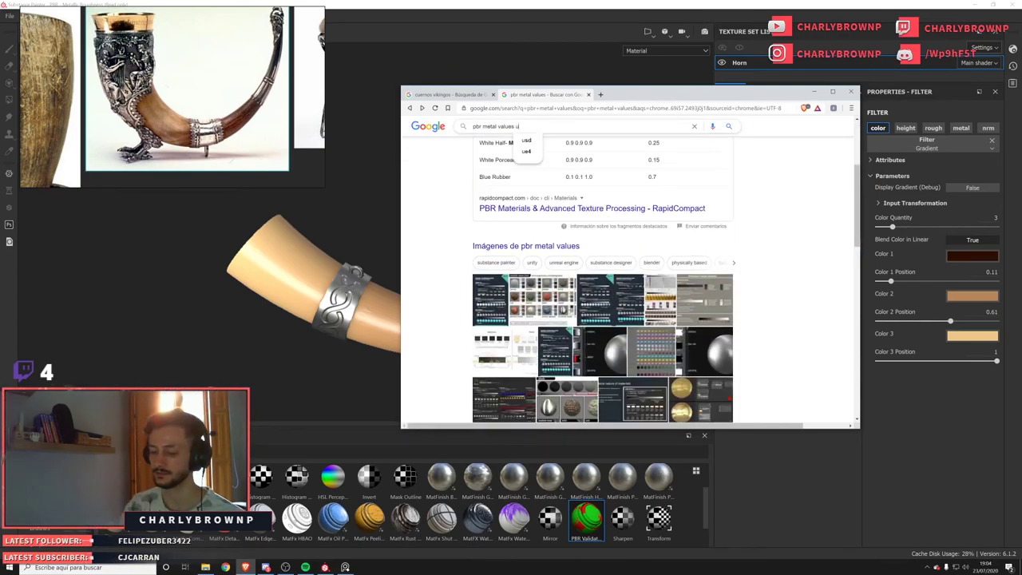
{"action": "key", "text": "Return"}
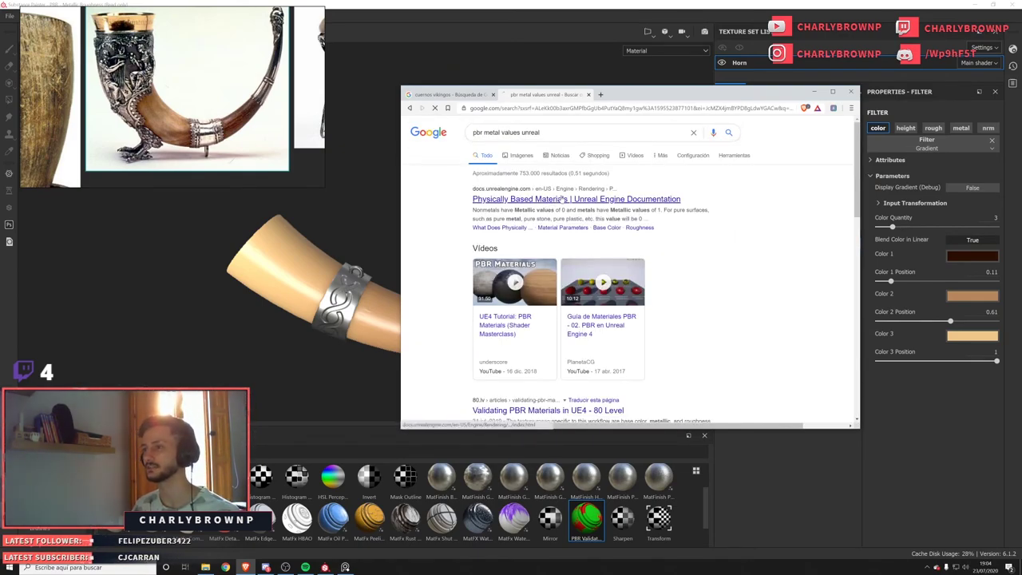
{"action": "left_click", "coordinate": [564, 199]}
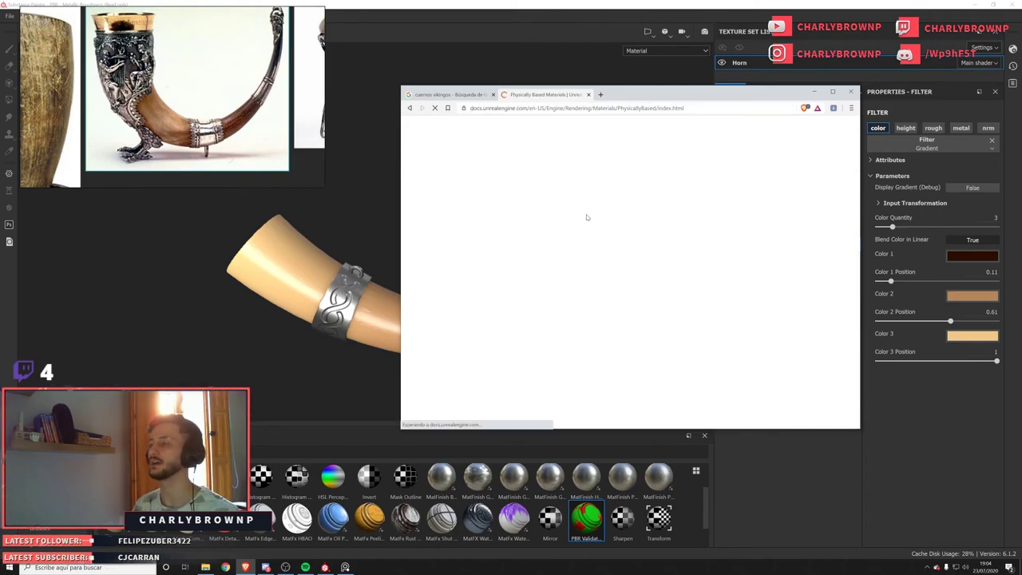
Look through the Physically Based Materials page for its table of measured BaseColors for metals, and move the browser out of the way.
{"action": "scroll", "coordinate": [655, 220], "scroll_direction": "down", "scroll_amount": 15}
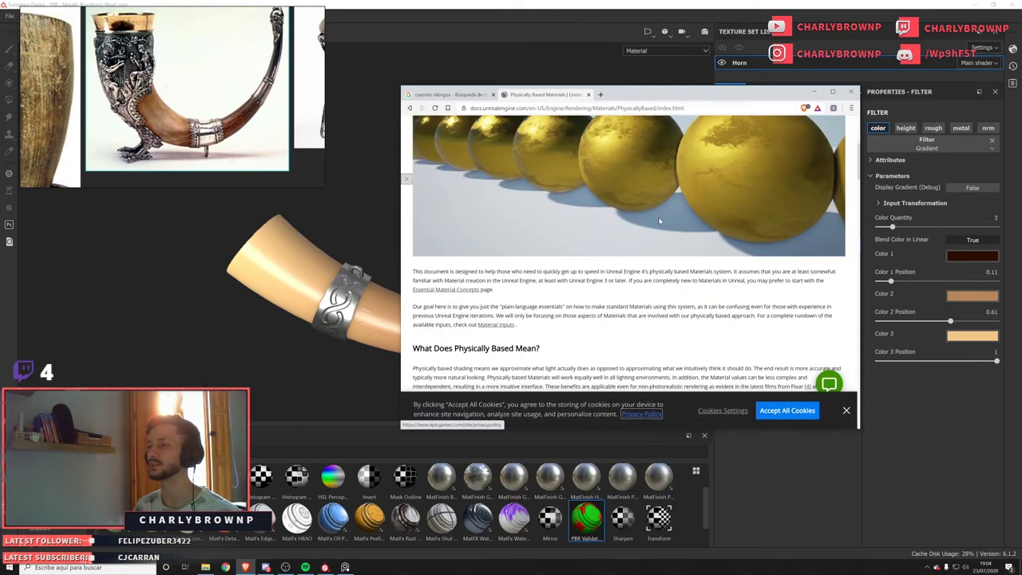
{"action": "scroll", "coordinate": [652, 220], "scroll_direction": "down", "scroll_amount": 4}
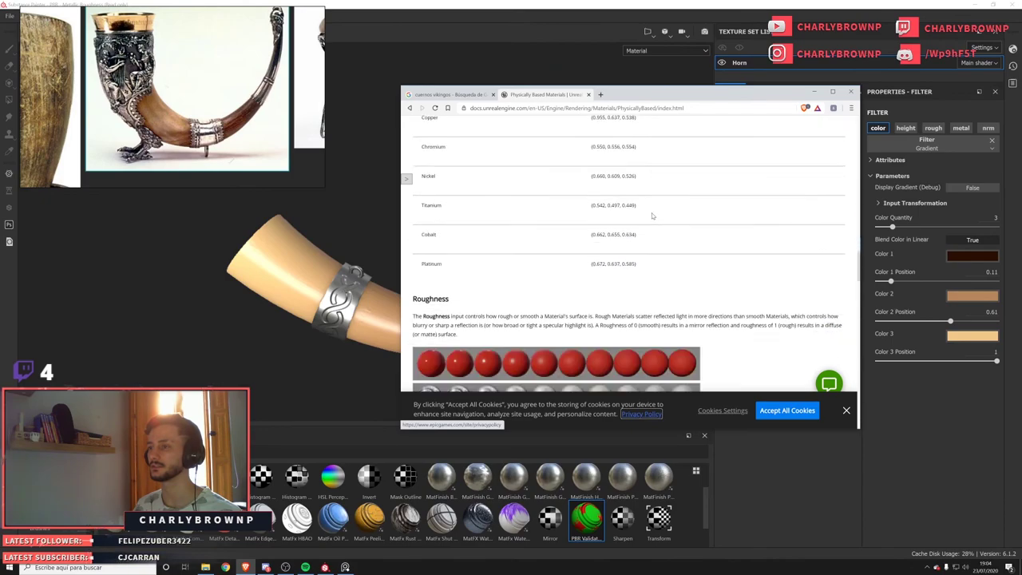
{"action": "scroll", "coordinate": [639, 218], "scroll_direction": "up", "scroll_amount": 2}
{"action": "scroll", "coordinate": [635, 216], "scroll_direction": "down", "scroll_amount": 3}
{"action": "scroll", "coordinate": [635, 215], "scroll_direction": "down", "scroll_amount": 10}
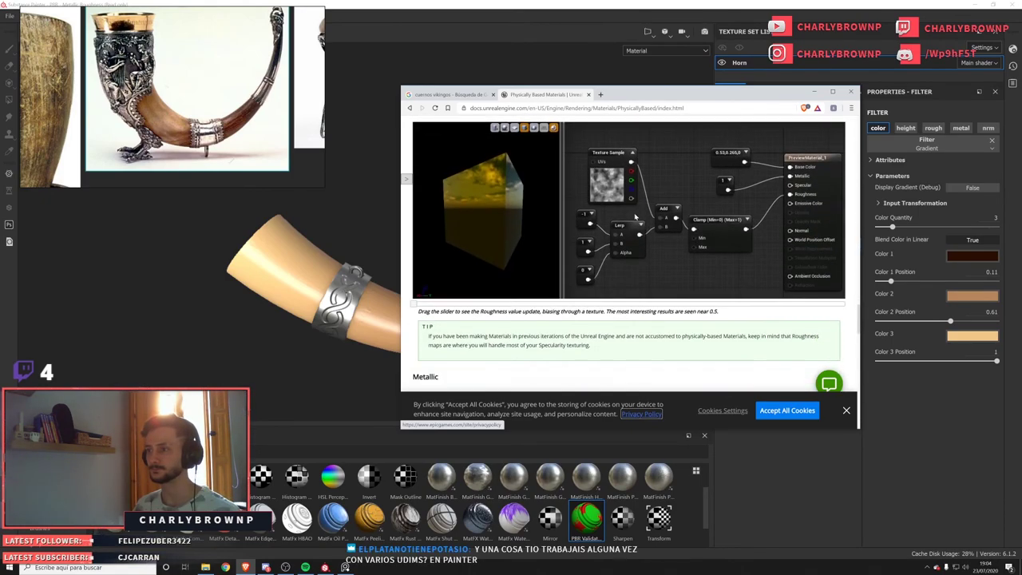
{"action": "scroll", "coordinate": [631, 214], "scroll_direction": "down", "scroll_amount": 8}
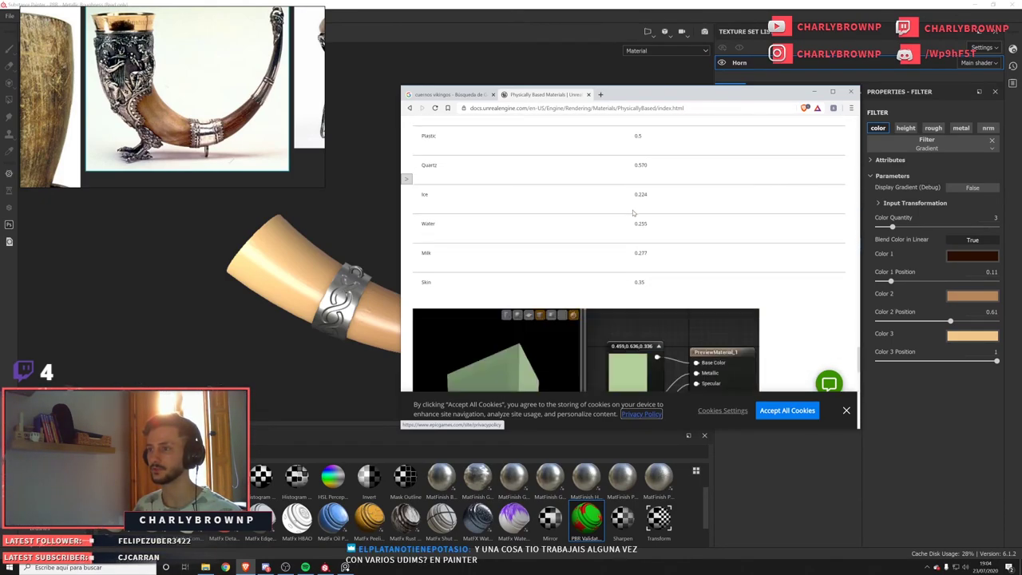
{"action": "scroll", "coordinate": [631, 216], "scroll_direction": "down", "scroll_amount": 5}
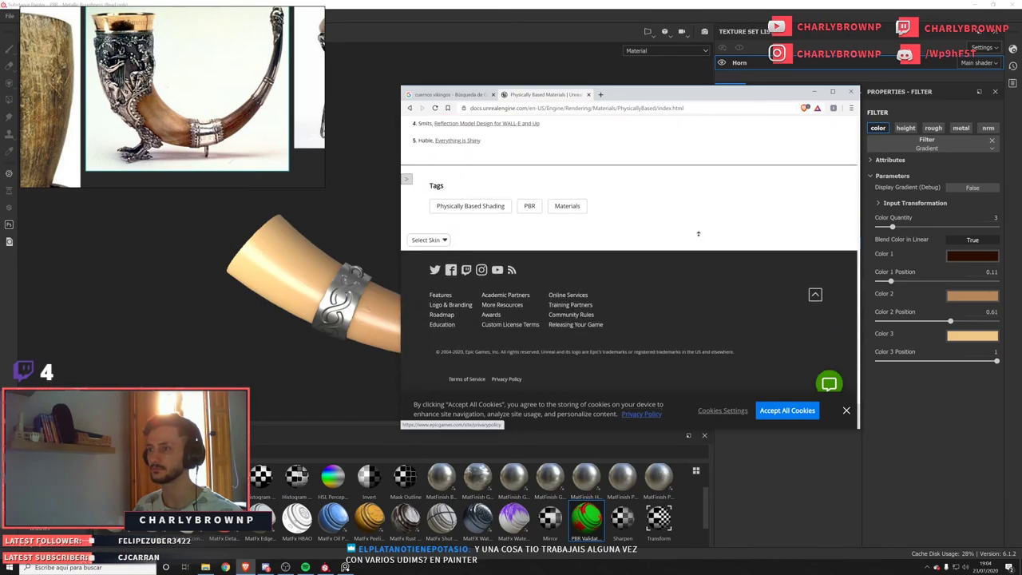
{"action": "scroll", "coordinate": [623, 219], "scroll_direction": "up", "scroll_amount": 12}
{"action": "scroll", "coordinate": [618, 223], "scroll_direction": "up", "scroll_amount": 8}
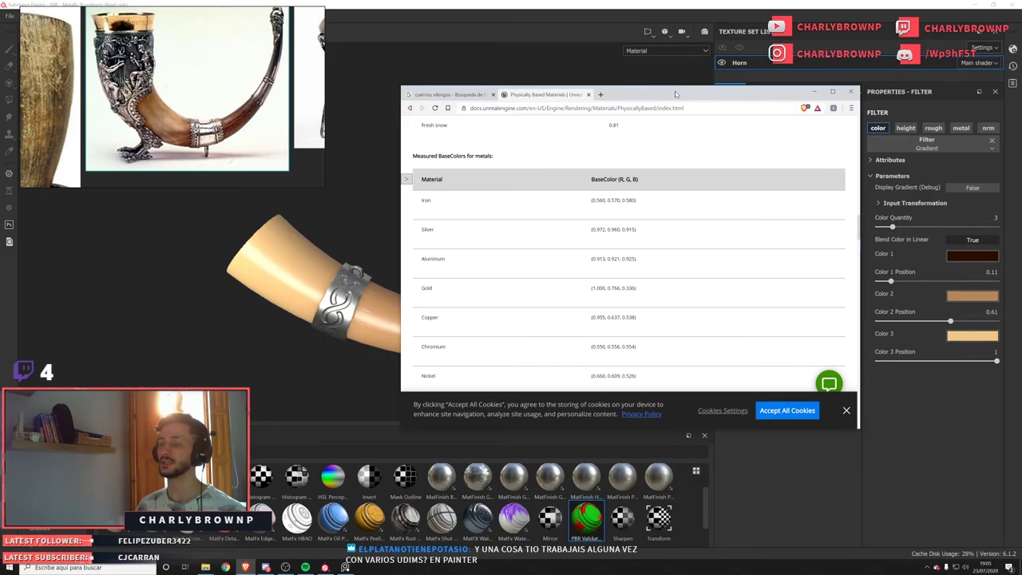
{"action": "mouse_move", "coordinate": [674, 91]}
{"action": "left_mouse_down"}
{"action": "mouse_move", "coordinate": [659, 142]}
{"action": "mouse_move", "coordinate": [707, 166]}
{"action": "mouse_move", "coordinate": [751, 213]}
{"action": "mouse_move", "coordinate": [0, 219]}
{"action": "left_mouse_up"}
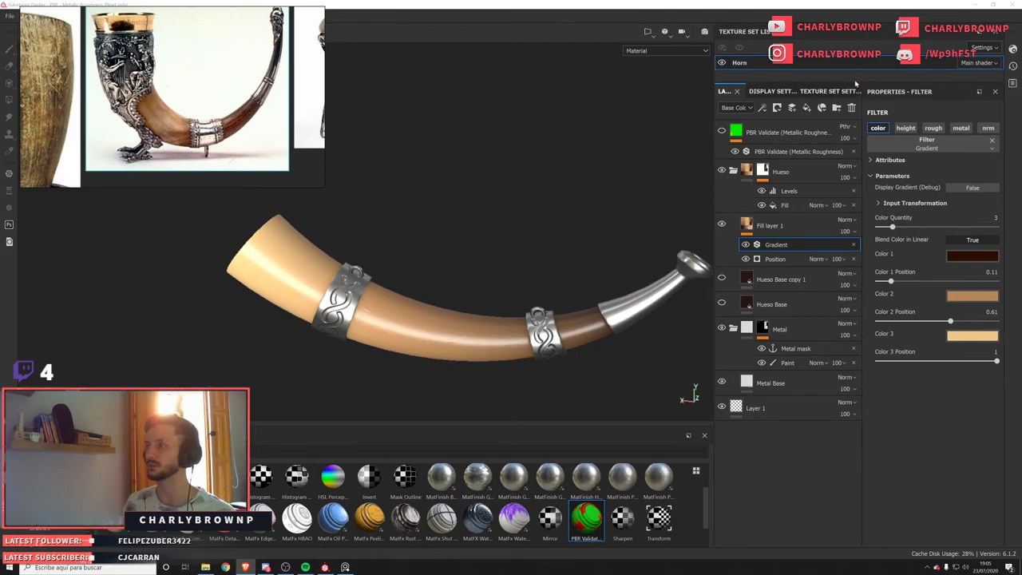
Make the texture set list taller and examine the bone gradient on the horn and its UV layout.
{"action": "left_click_drag", "start_coordinate": [858, 82], "coordinate": [857, 117]}
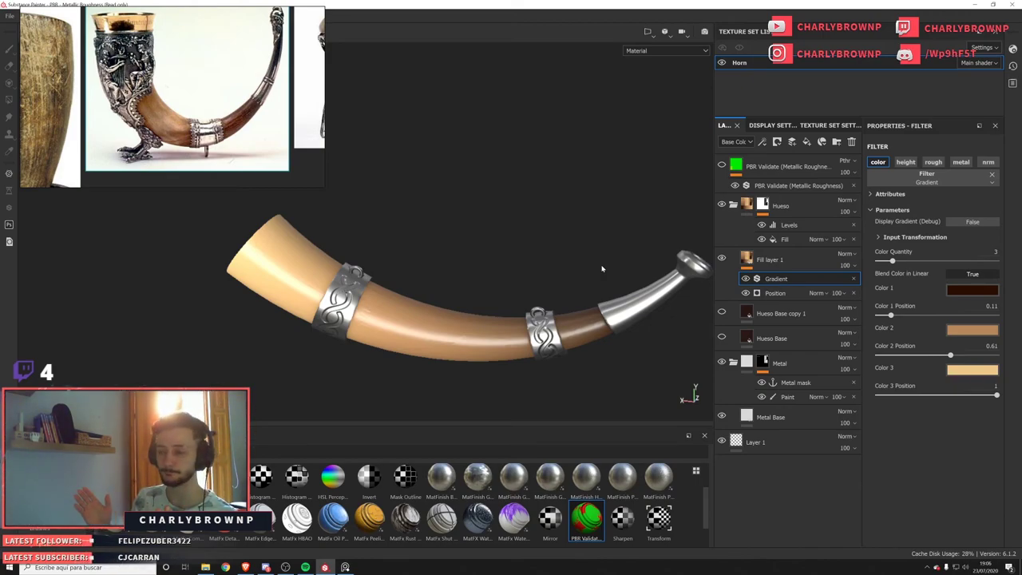
{"action": "left_click_drag", "start_coordinate": [576, 275], "coordinate": [283, 243], "text": "alt"}
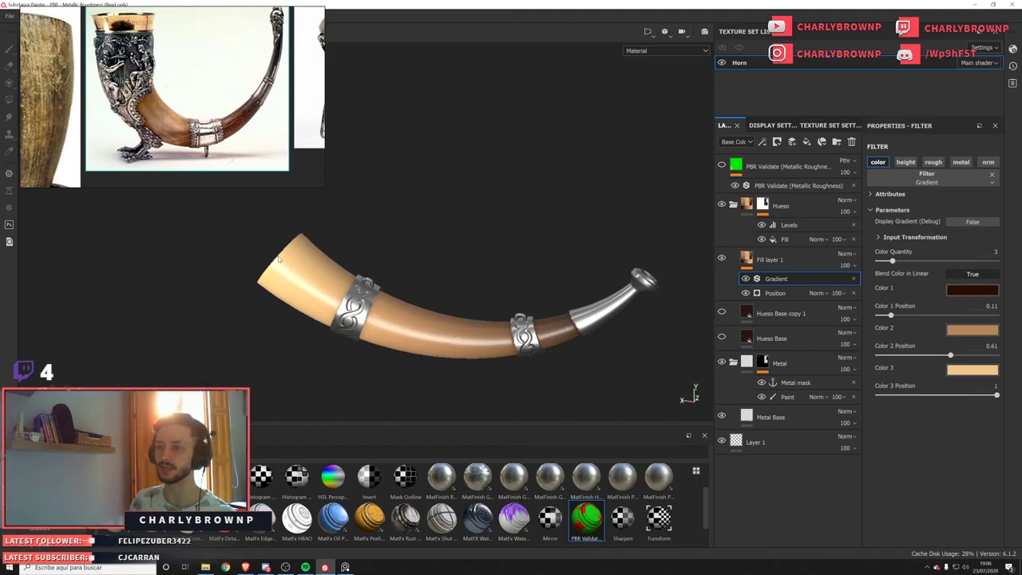
{"action": "key", "text": "F3"}
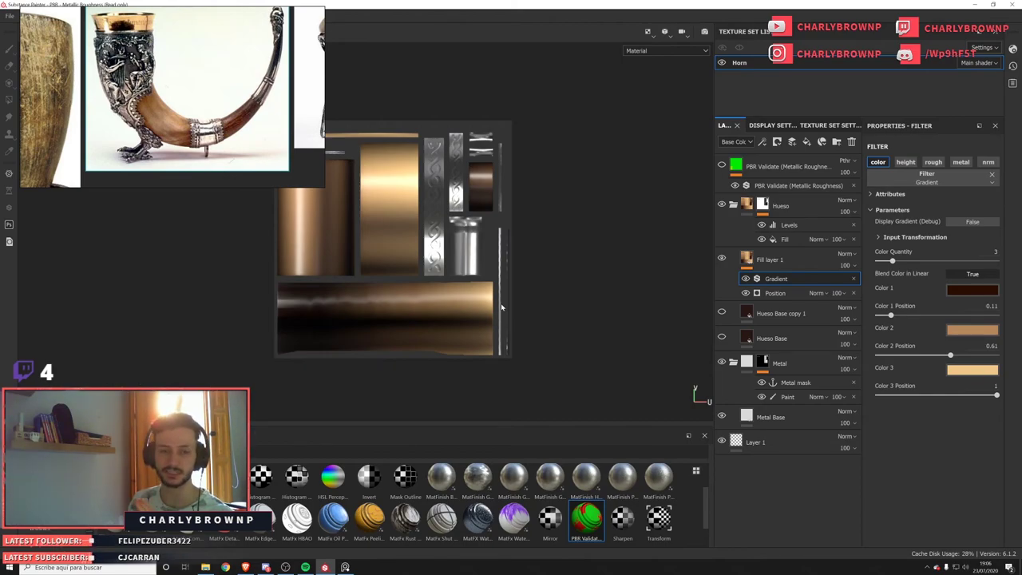
{"action": "key", "text": "F2"}
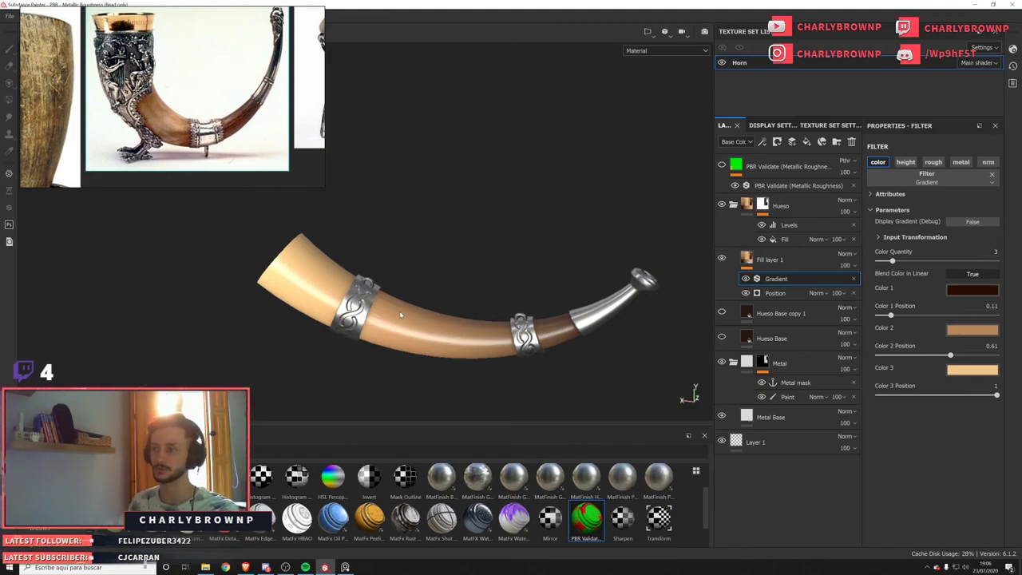
{"action": "left_click_drag", "start_coordinate": [399, 311], "coordinate": [422, 300], "text": "alt"}
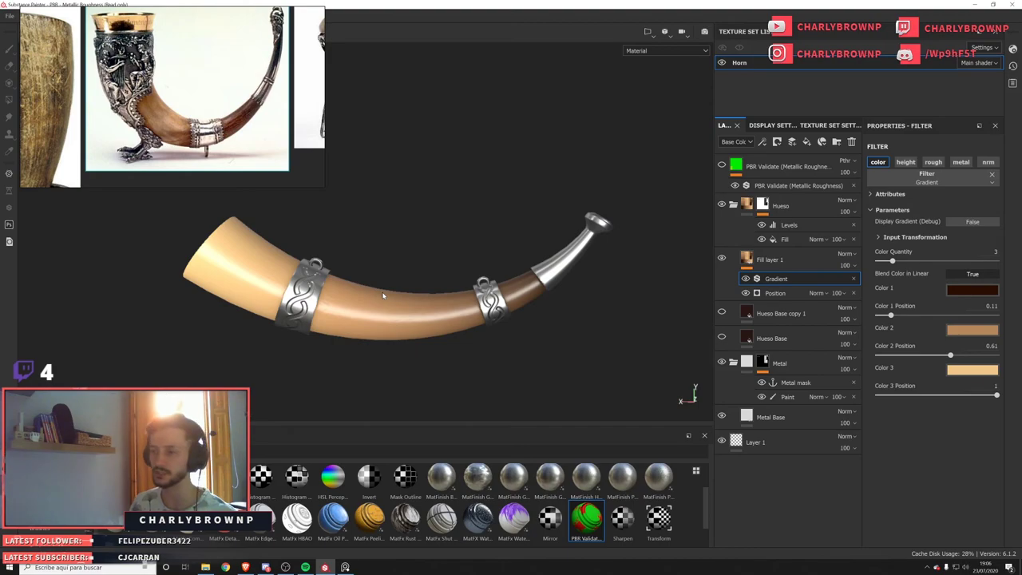
{"action": "mouse_move", "coordinate": [361, 254]}
{"action": "left_mouse_down", "text": "alt"}
{"action": "mouse_move", "coordinate": [435, 264]}
{"action": "mouse_move", "coordinate": [358, 261]}
{"action": "left_mouse_up", "text": "alt"}
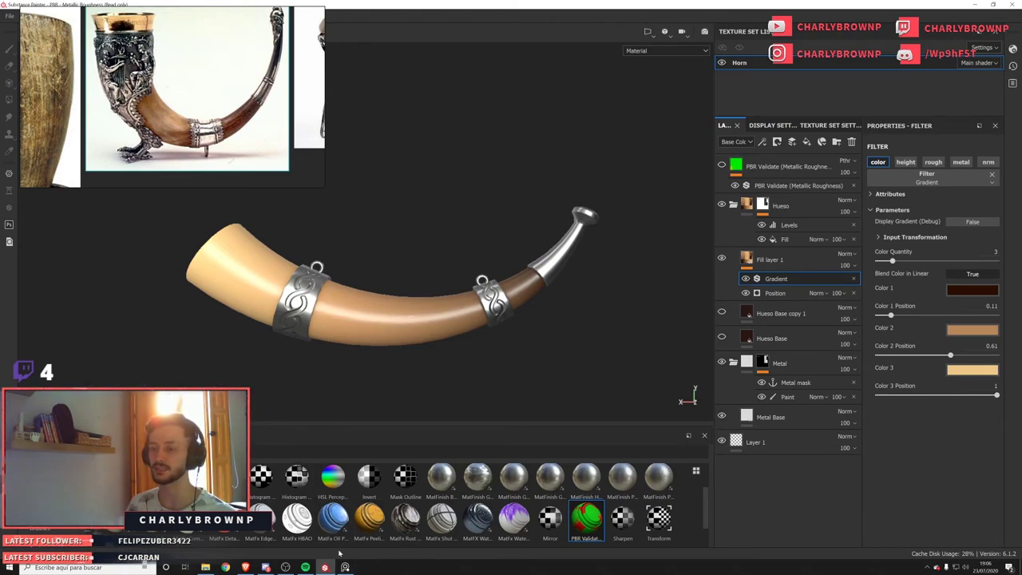
Switch back to the web browser and review the table of measured metal BaseColors in the Unreal documentation.
{"action": "key", "text": "alt+Tab"}
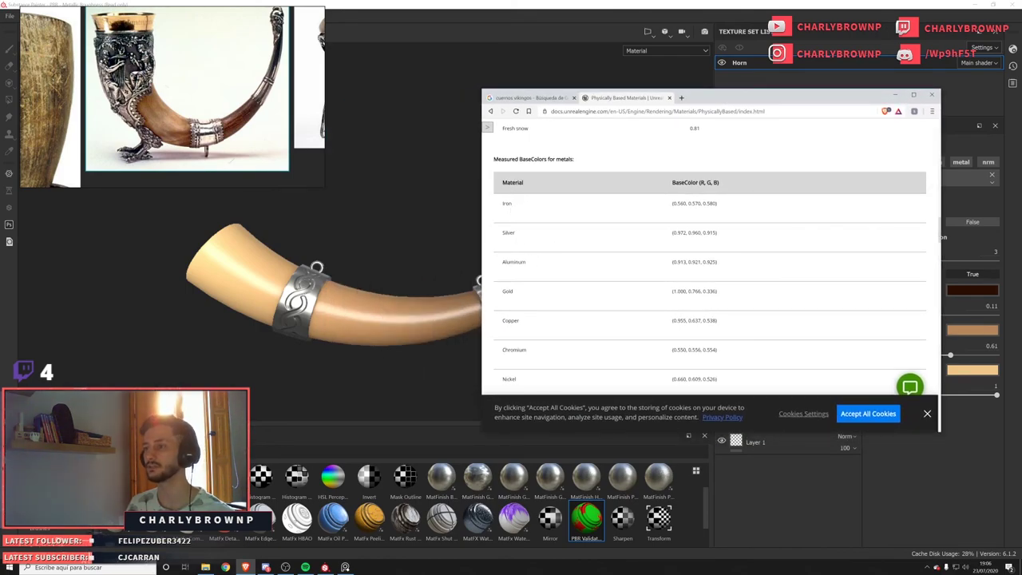
{"action": "scroll", "coordinate": [559, 287], "scroll_direction": "down", "scroll_amount": 2}
{"action": "scroll", "coordinate": [538, 341], "scroll_direction": "down", "scroll_amount": 1}
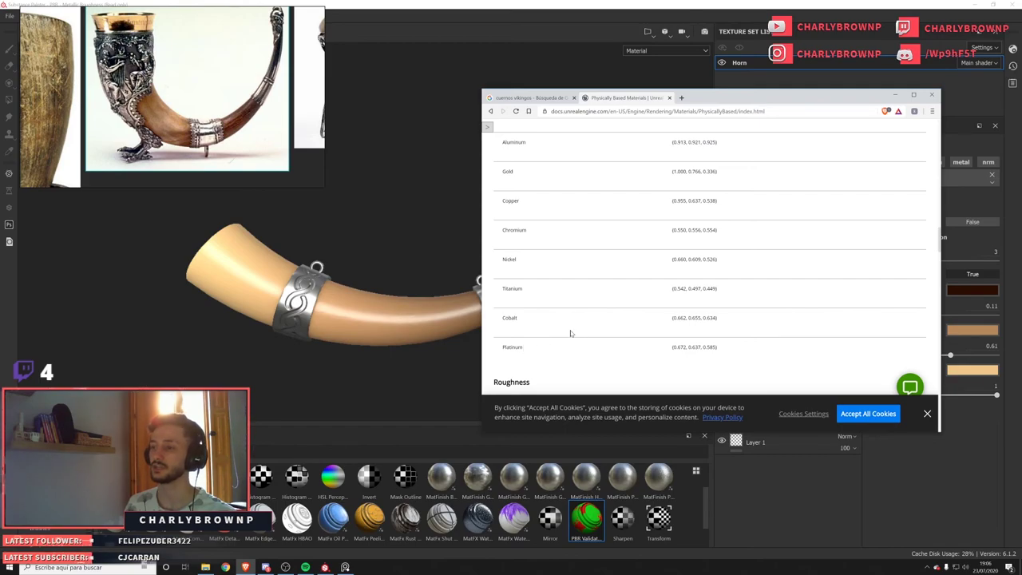
{"action": "left_click", "coordinate": [681, 97]}
{"action": "left_click", "coordinate": [639, 97]}
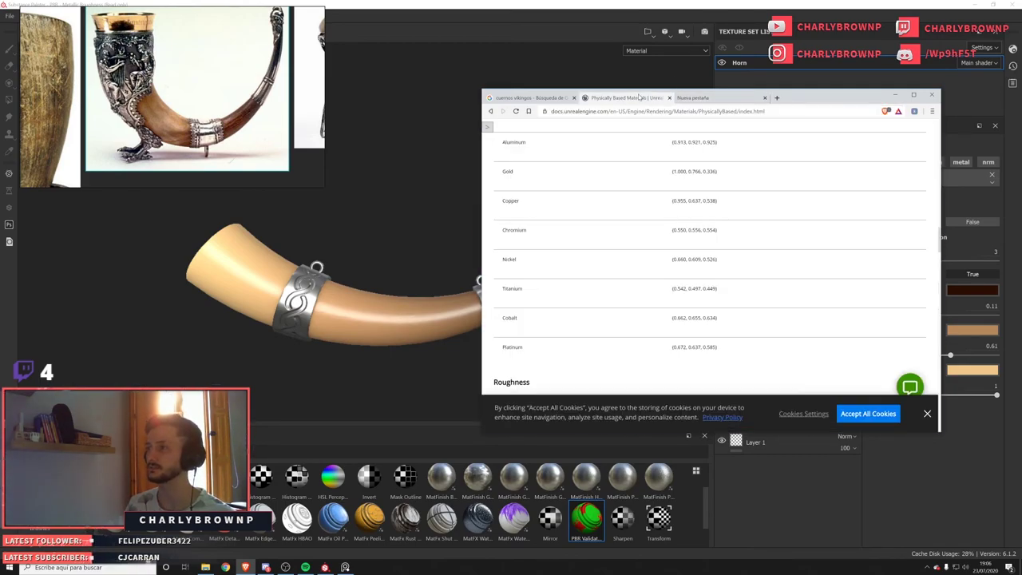
Search Google for "pbr metal values unreal swatch" and check the first documentation result before returning to the results.
{"action": "key", "text": "alt+Left"}
{"action": "left_click", "coordinate": [678, 135]}
{"action": "type", "text": "sa"}
{"action": "key", "text": "BackSpace"}
{"action": "type", "text": "watch"}
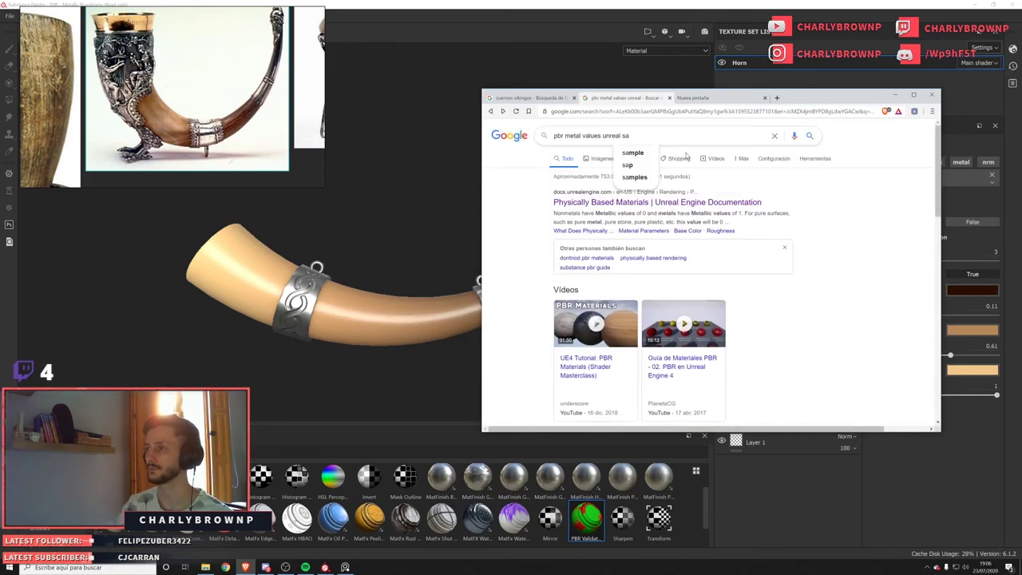
{"action": "key", "text": "Return"}
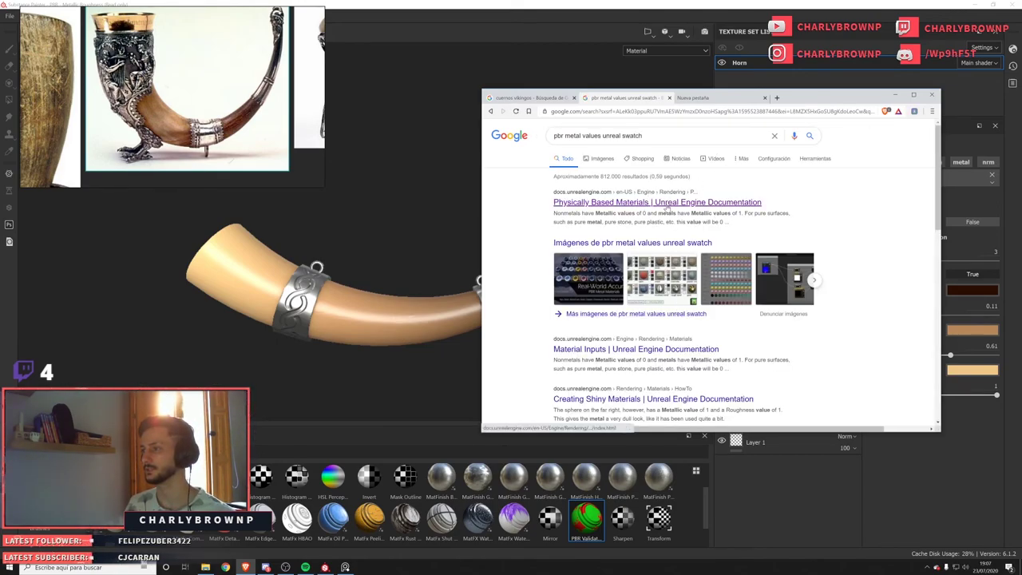
{"action": "left_click", "coordinate": [689, 205]}
{"action": "key", "text": "alt+Left"}
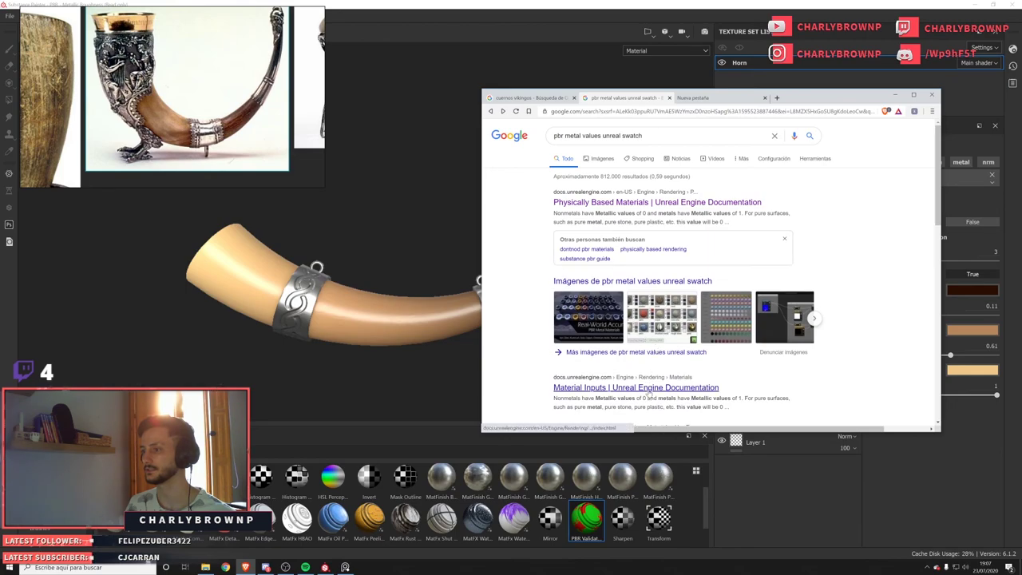
Look through the Material Inputs documentation page and the image results for metal base color references.
{"action": "left_click", "coordinate": [650, 387]}
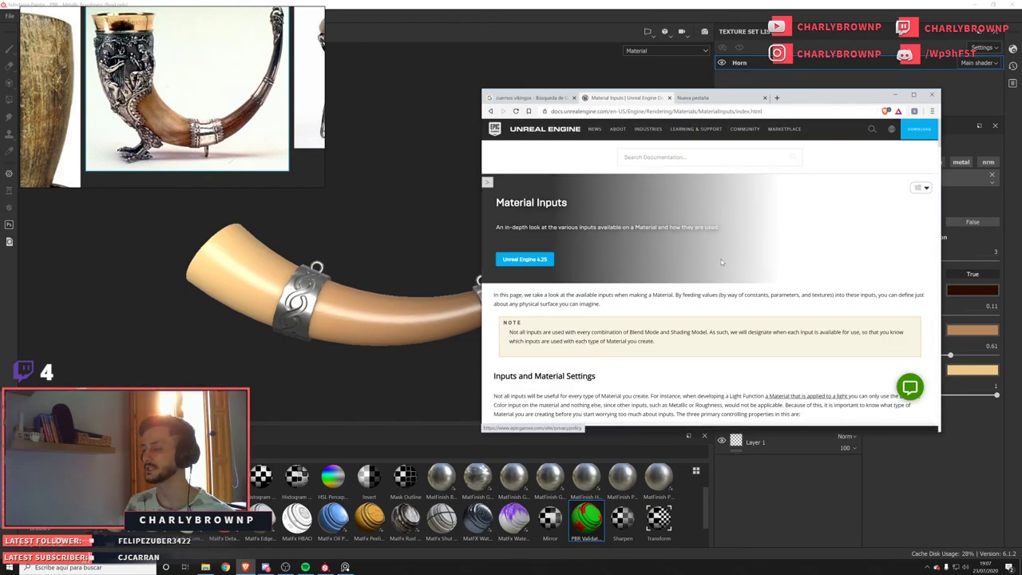
{"action": "scroll", "coordinate": [721, 262], "scroll_direction": "down", "scroll_amount": 10}
{"action": "scroll", "coordinate": [719, 254], "scroll_direction": "down", "scroll_amount": 10}
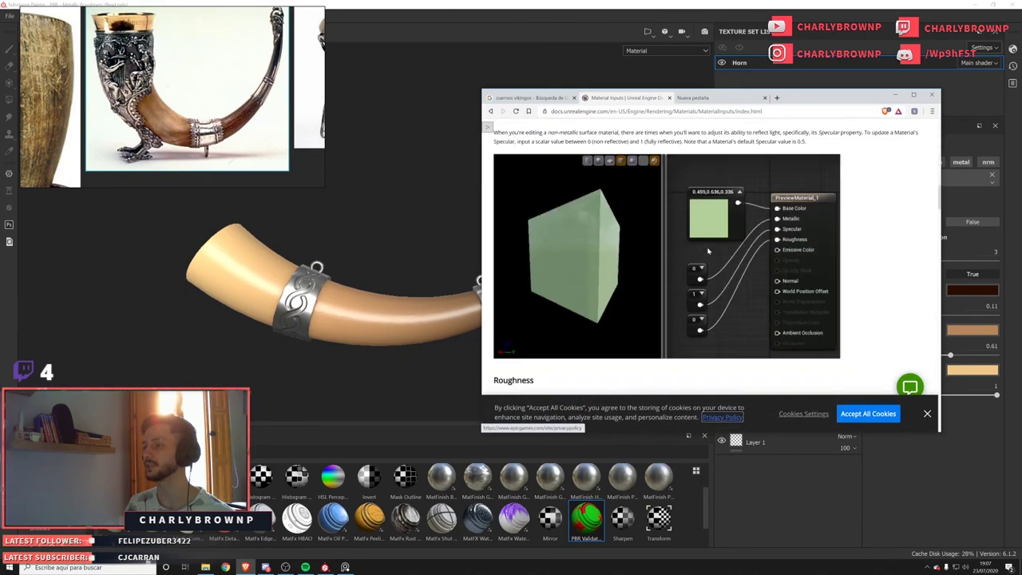
{"action": "scroll", "coordinate": [691, 241], "scroll_direction": "down", "scroll_amount": 10}
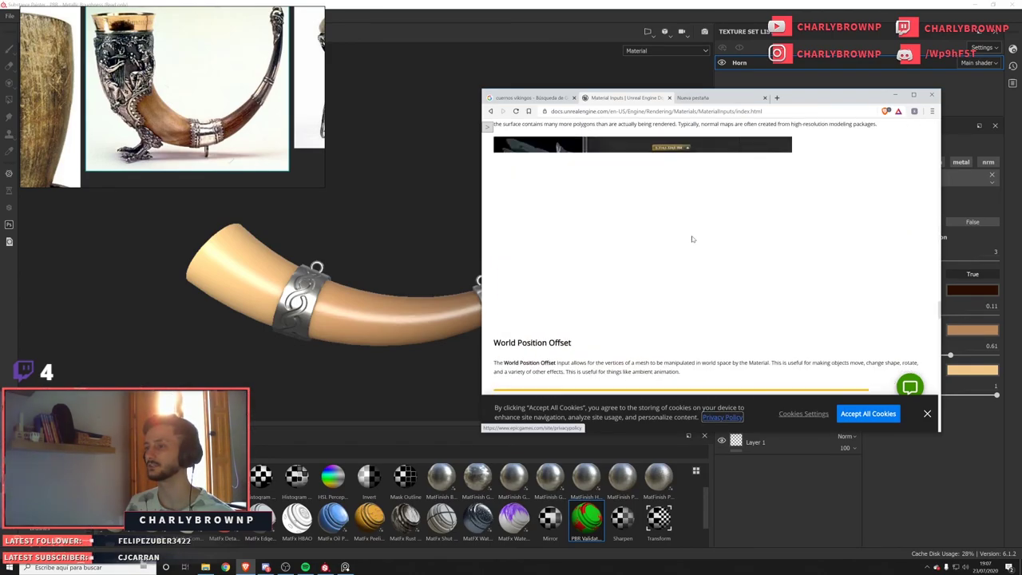
{"action": "scroll", "coordinate": [675, 225], "scroll_direction": "down", "scroll_amount": 10}
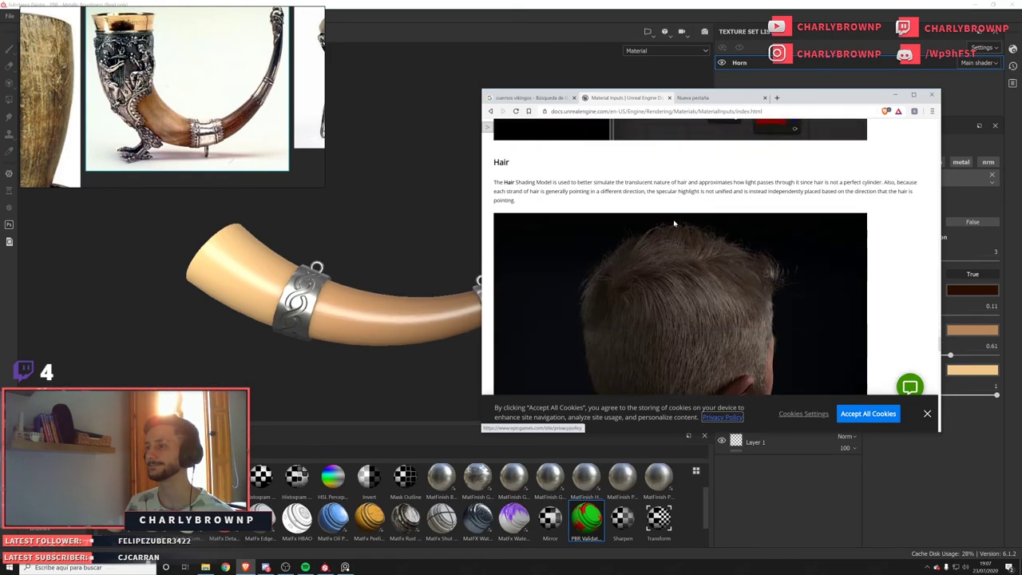
{"action": "key", "text": "alt+Left"}
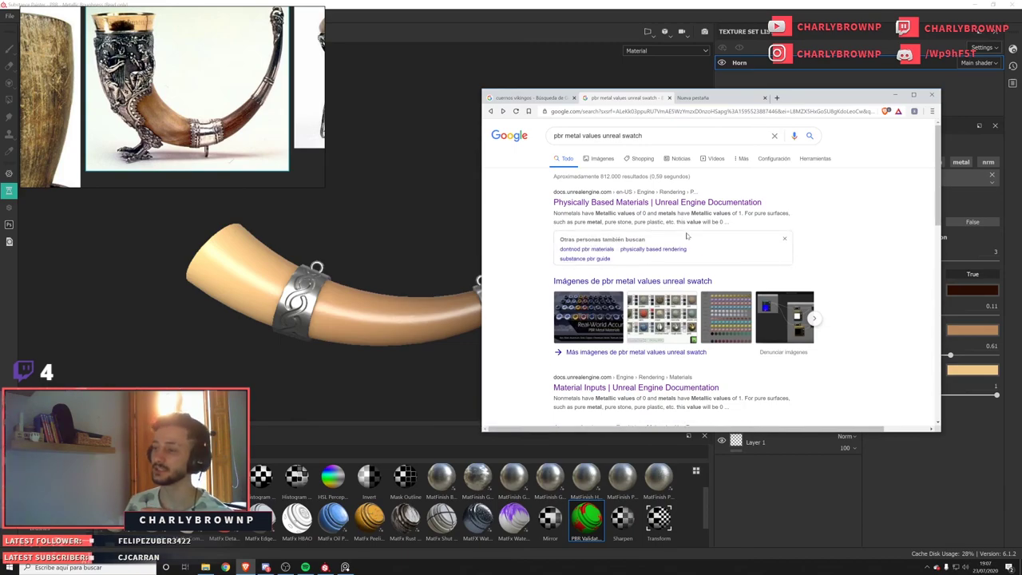
{"action": "left_click", "coordinate": [716, 324]}
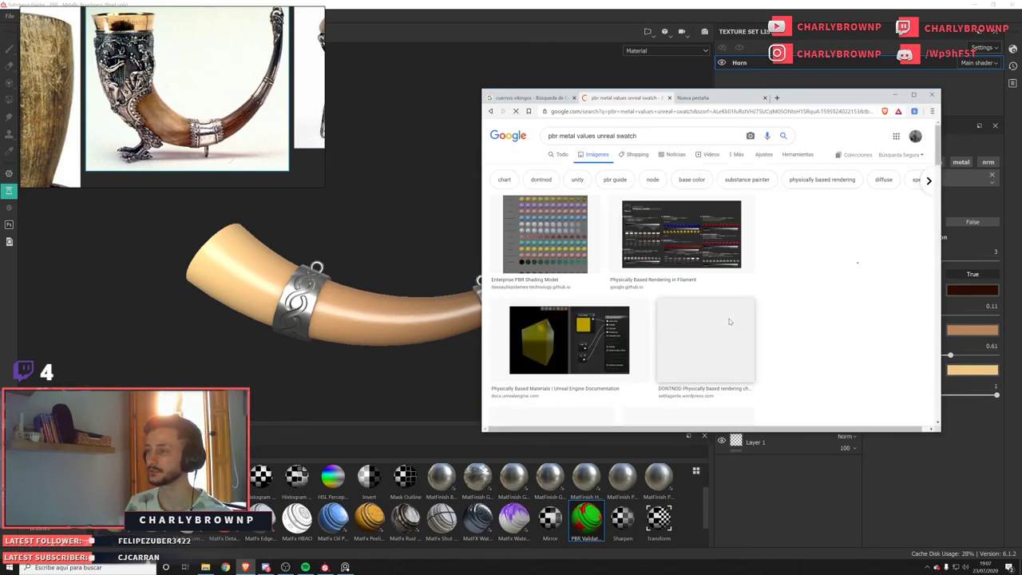
{"action": "key", "text": "alt+Left"}
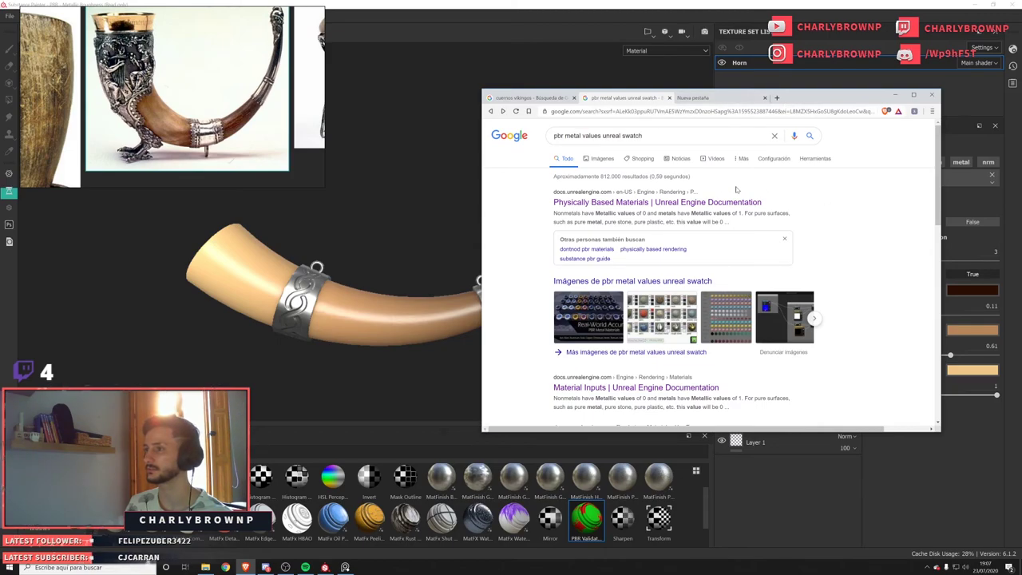
Review the measured BaseColors for metals in the Physically Based Materials page, and move the browser out of the way.
{"action": "left_click", "coordinate": [703, 202]}
{"action": "scroll", "coordinate": [656, 288], "scroll_direction": "down", "scroll_amount": 15}
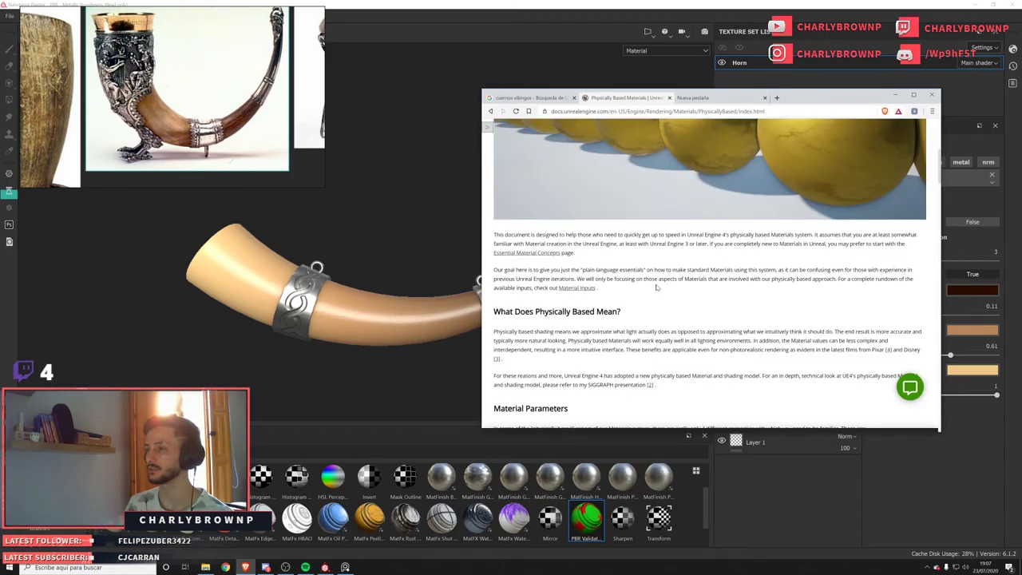
{"action": "scroll", "coordinate": [657, 285], "scroll_direction": "up", "scroll_amount": 2}
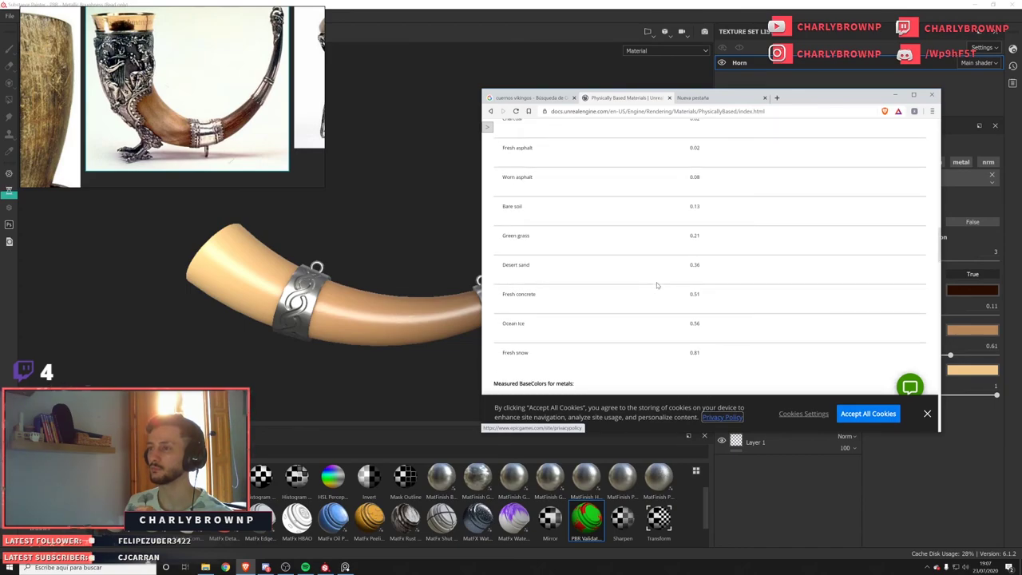
{"action": "scroll", "coordinate": [657, 284], "scroll_direction": "down", "scroll_amount": 5}
{"action": "scroll", "coordinate": [587, 273], "scroll_direction": "up", "scroll_amount": 2}
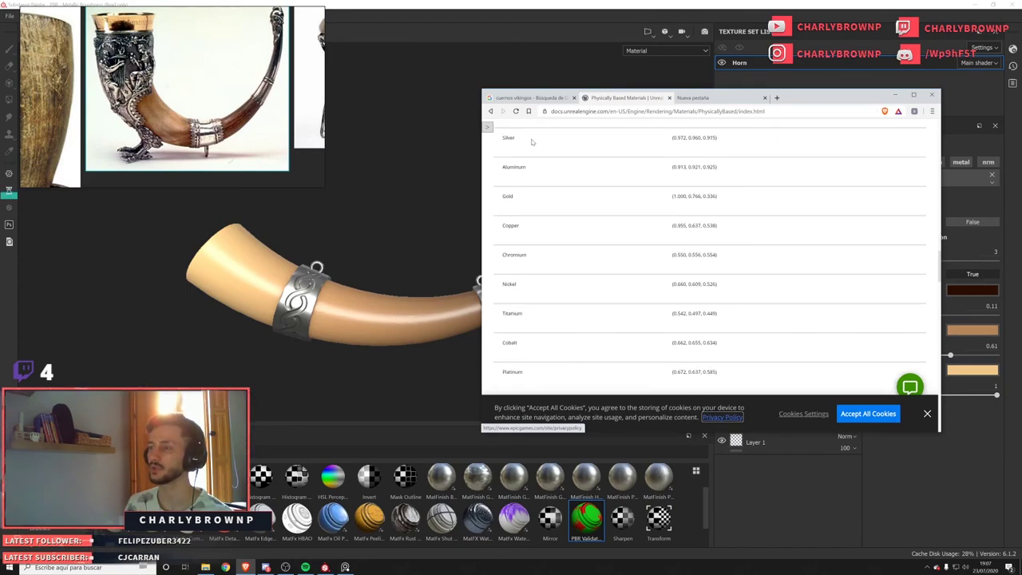
{"action": "mouse_move", "coordinate": [815, 103]}
{"action": "left_mouse_down"}
{"action": "mouse_move", "coordinate": [797, 159]}
{"action": "mouse_move", "coordinate": [670, 208]}
{"action": "mouse_move", "coordinate": [0, 352]}
{"action": "left_mouse_up"}
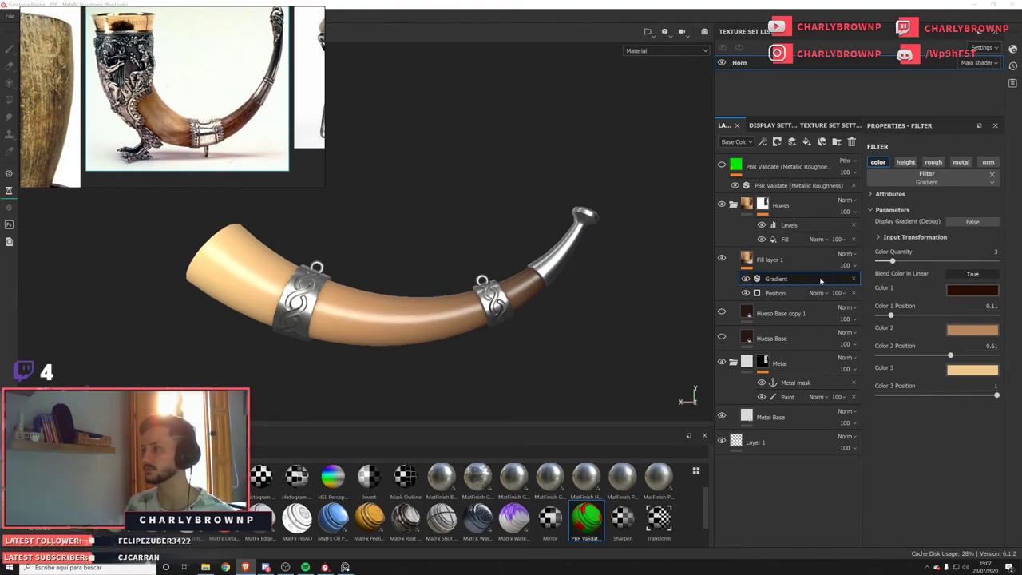
Save the project and replace the Metal Base layer with the Aluminium Pure material, filtering the shelf by "pure".
{"action": "key", "text": "ctrl+s"}
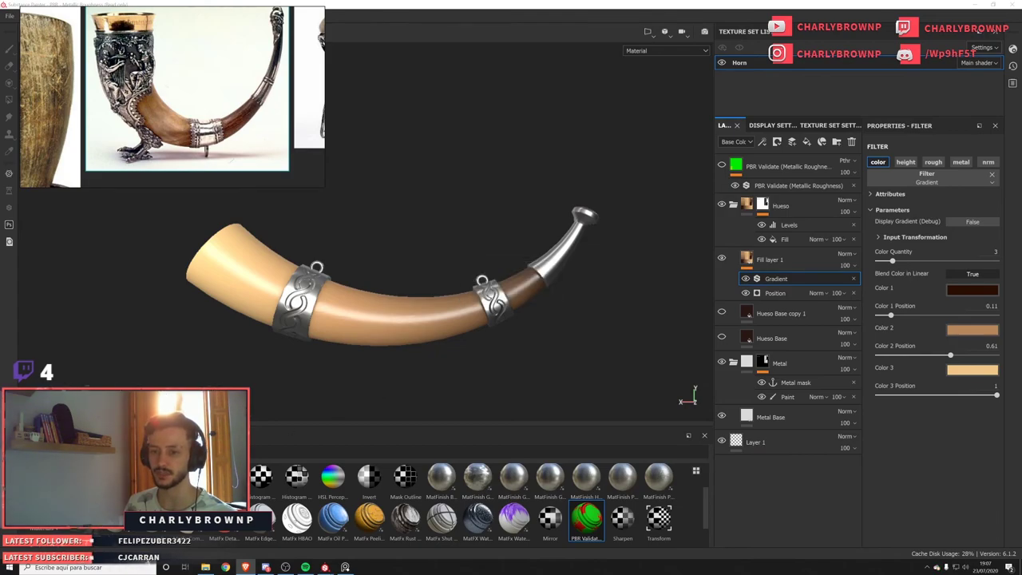
{"action": "left_click", "coordinate": [53, 529]}
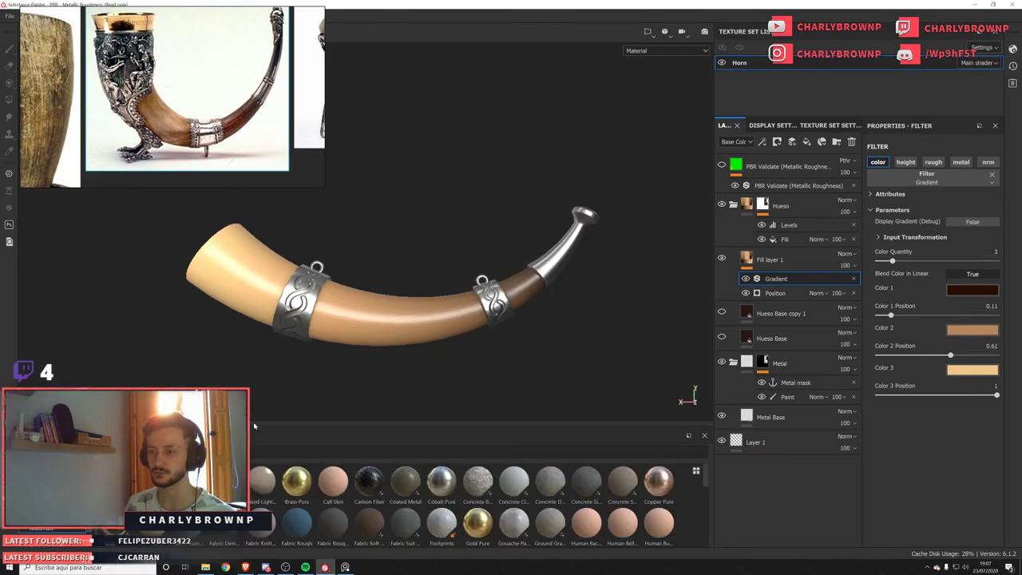
{"action": "type", "text": "pure"}
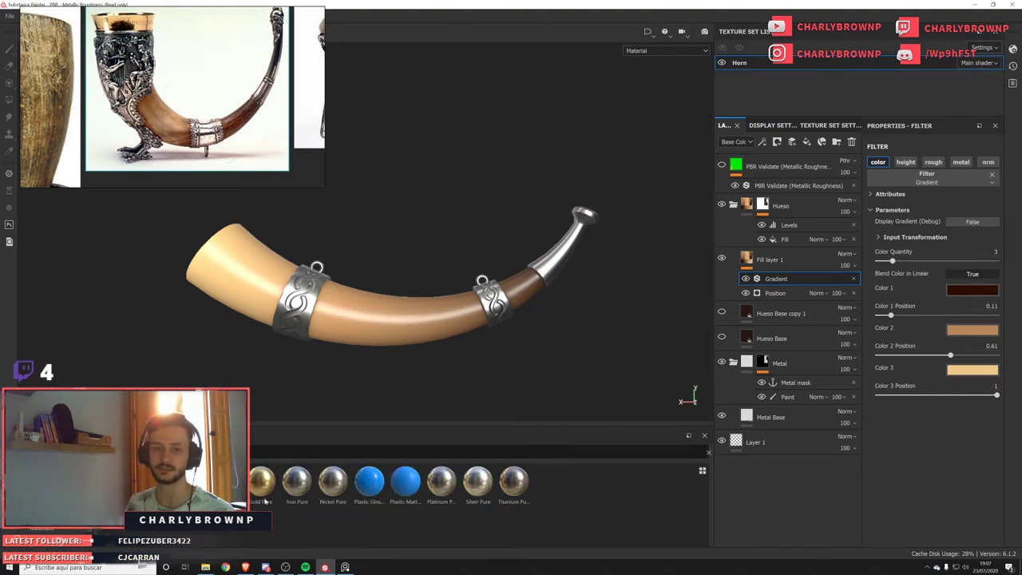
{"action": "left_click_drag", "start_coordinate": [116, 481], "coordinate": [787, 431]}
{"action": "key", "text": "Delete"}
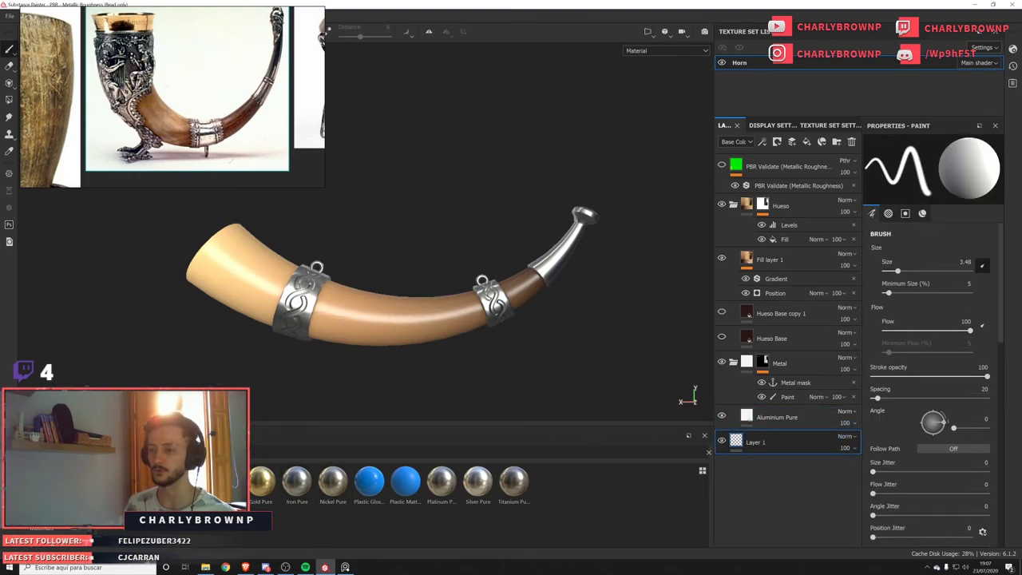
Try the Cobalt Pure, Nickel Pure and Iron Pure materials above the Aluminium Pure layer, removing each one.
{"action": "left_click_drag", "start_coordinate": [663, 457], "coordinate": [772, 417]}
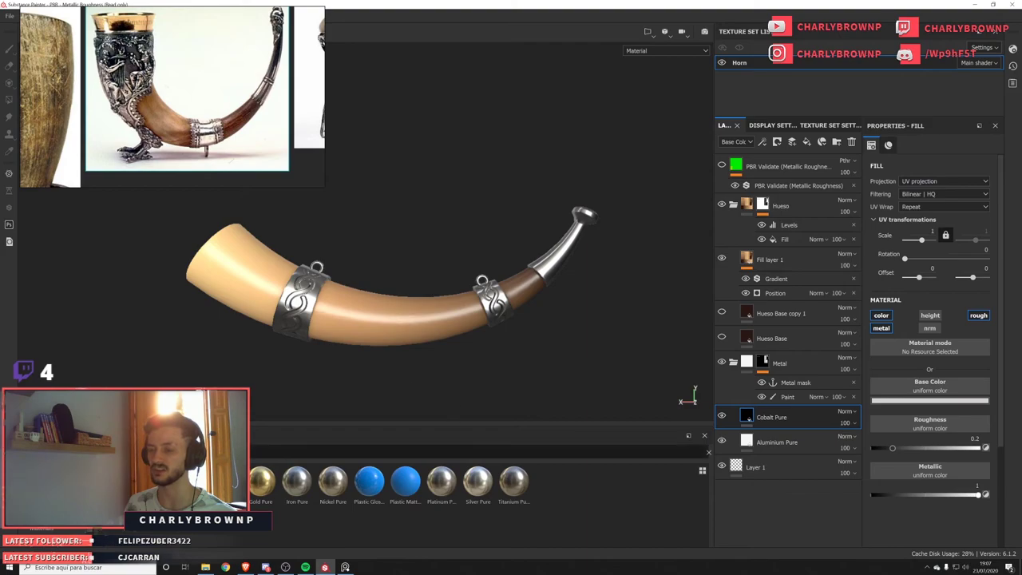
{"action": "key", "text": "Delete"}
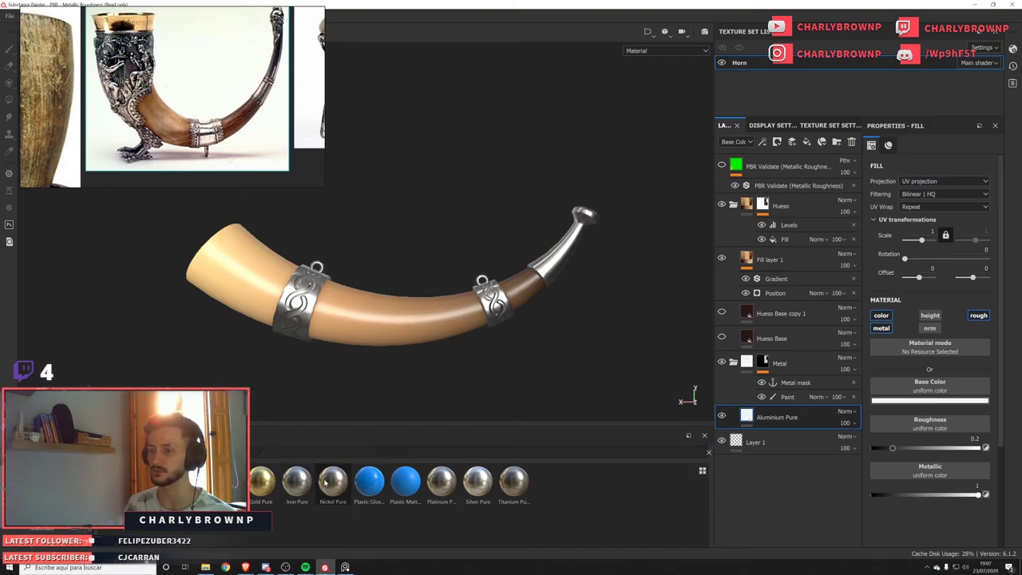
{"action": "left_click_drag", "start_coordinate": [325, 483], "coordinate": [751, 407]}
{"action": "key", "text": "Delete"}
{"action": "left_click_drag", "start_coordinate": [299, 482], "coordinate": [805, 404]}
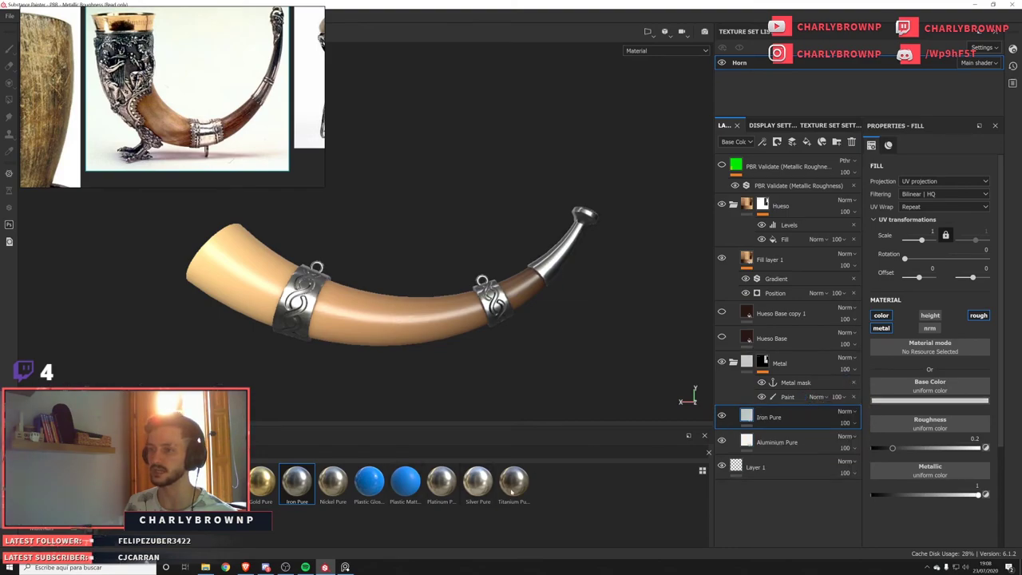
{"action": "key", "text": "Delete"}
Add the Silver Pure material below the Metal folder and delete the Aluminium Pure layer.
{"action": "left_click_drag", "start_coordinate": [478, 482], "coordinate": [774, 407]}
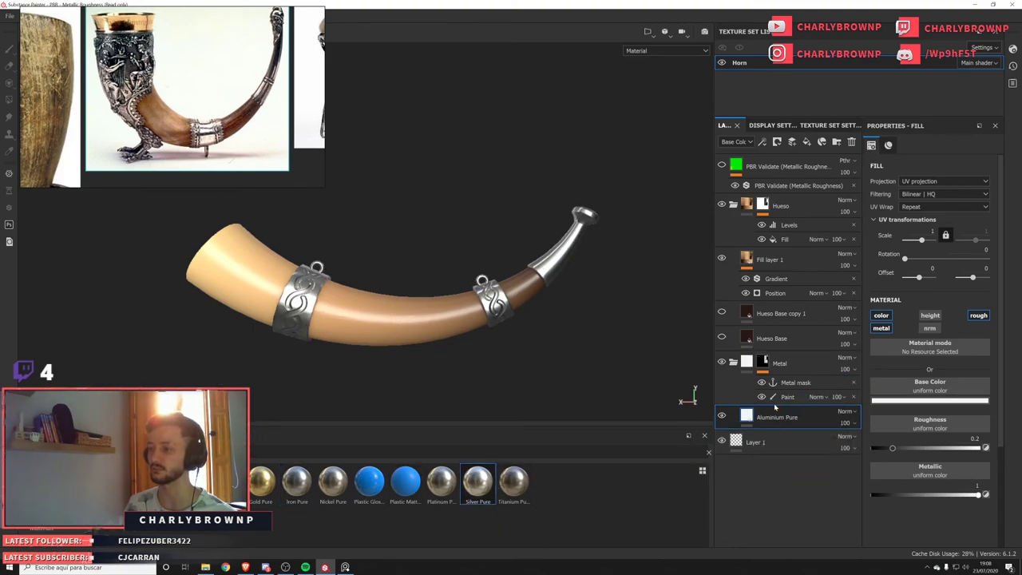
{"action": "left_click_drag", "start_coordinate": [479, 482], "coordinate": [791, 416]}
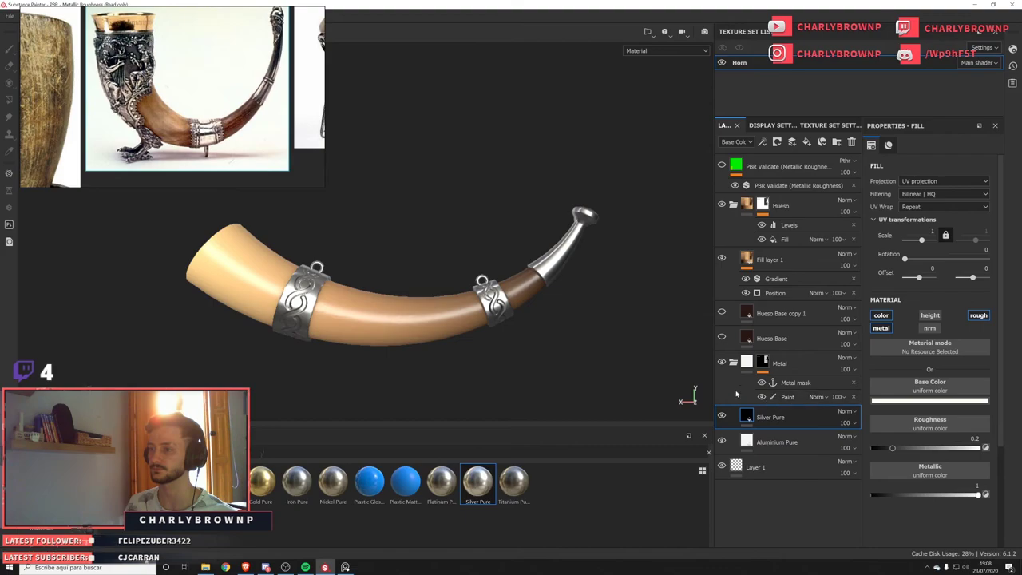
{"action": "mouse_move", "coordinate": [410, 322]}
{"action": "left_mouse_down", "text": "alt"}
{"action": "mouse_move", "coordinate": [420, 323]}
{"action": "mouse_move", "coordinate": [347, 311]}
{"action": "mouse_move", "coordinate": [405, 311]}
{"action": "left_mouse_up", "text": "alt"}
{"action": "left_click", "coordinate": [790, 443]}
{"action": "left_click", "coordinate": [853, 143]}
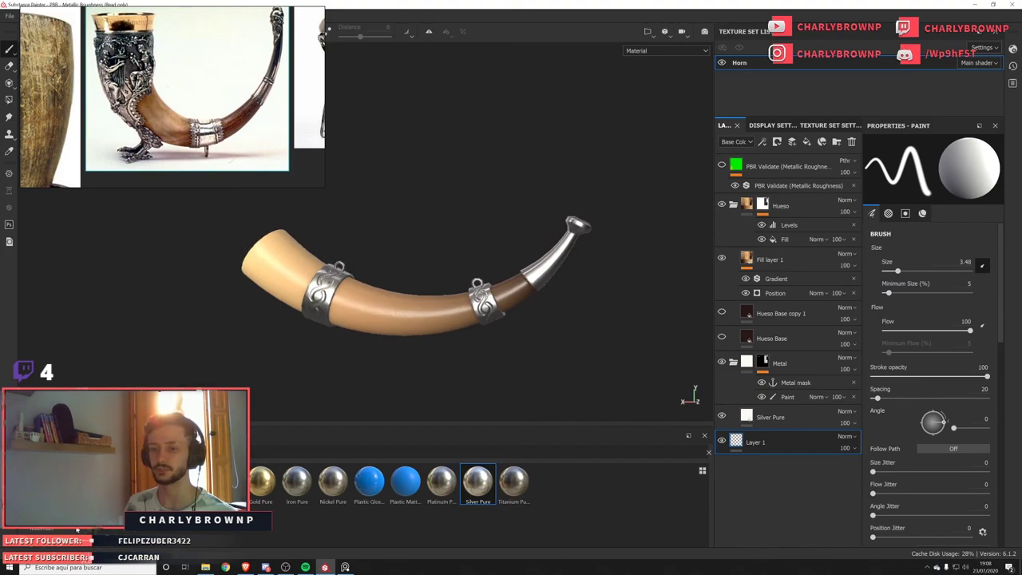
Browse the full set of shelf materials and examine the horn with its silver fittings from several angles.
{"action": "left_click", "coordinate": [50, 531]}
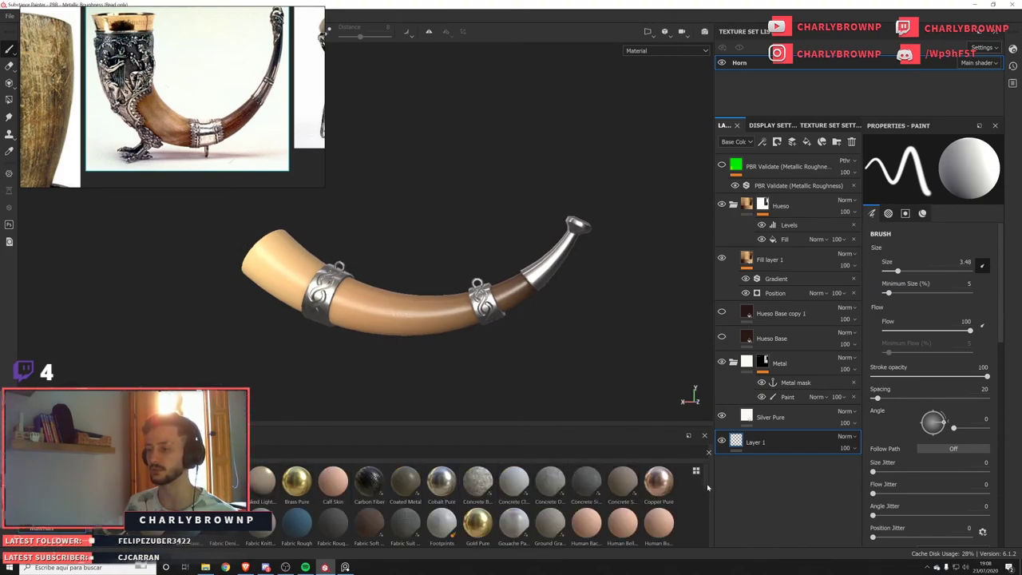
{"action": "scroll", "coordinate": [505, 500], "scroll_direction": "down", "scroll_amount": 2}
{"action": "scroll", "coordinate": [519, 499], "scroll_direction": "down", "scroll_amount": 3}
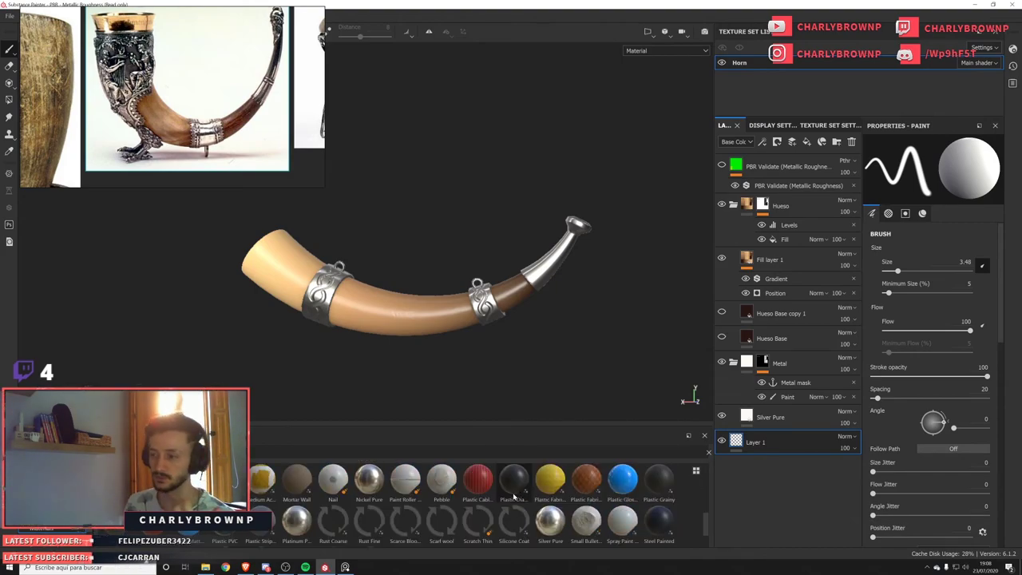
{"action": "scroll", "coordinate": [559, 508], "scroll_direction": "down", "scroll_amount": 3}
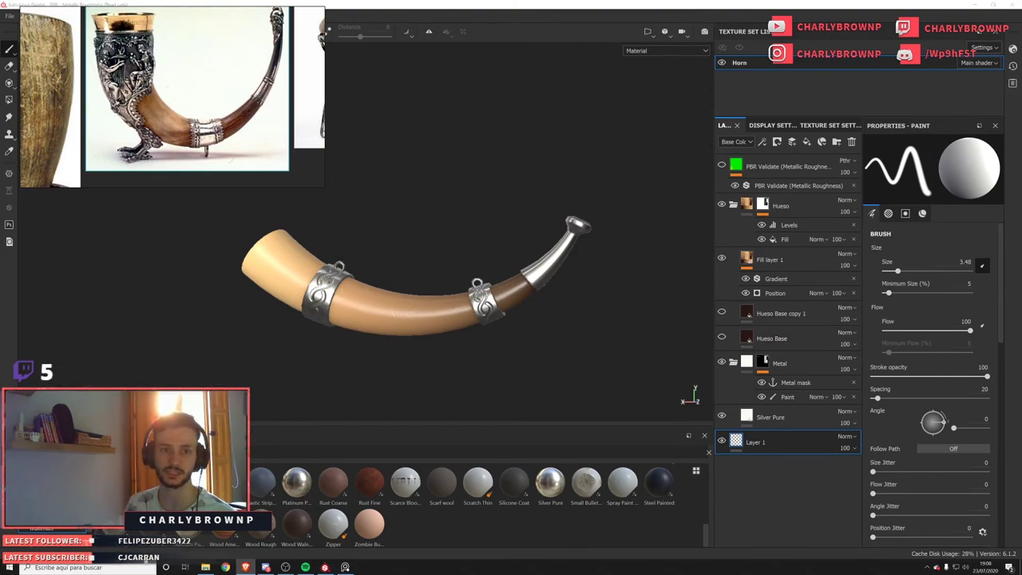
{"action": "left_click", "coordinate": [261, 260]}
{"action": "left_click_drag", "start_coordinate": [406, 318], "coordinate": [371, 321], "text": "alt"}
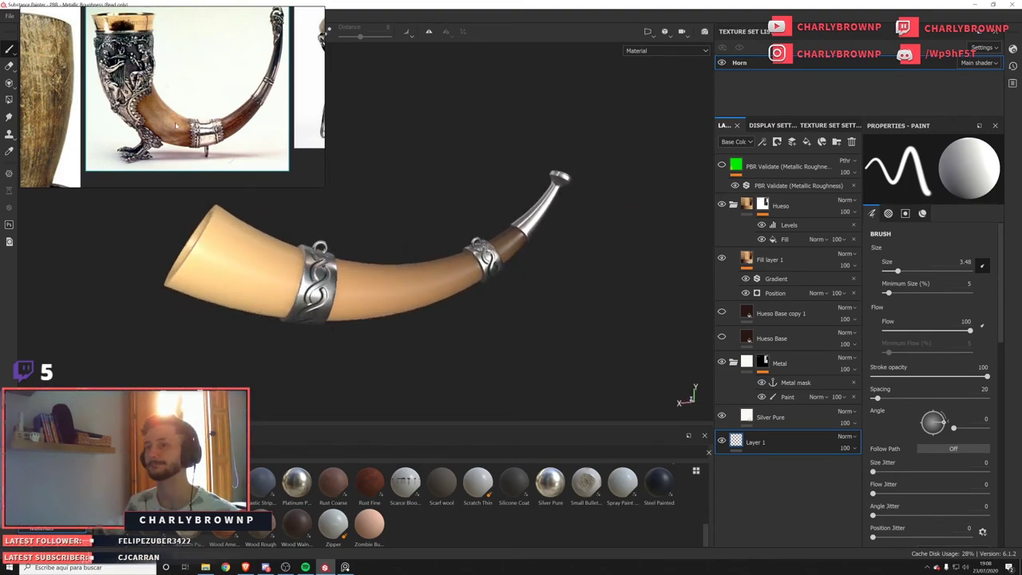
{"action": "left_click_drag", "start_coordinate": [341, 281], "coordinate": [312, 302], "text": "alt"}
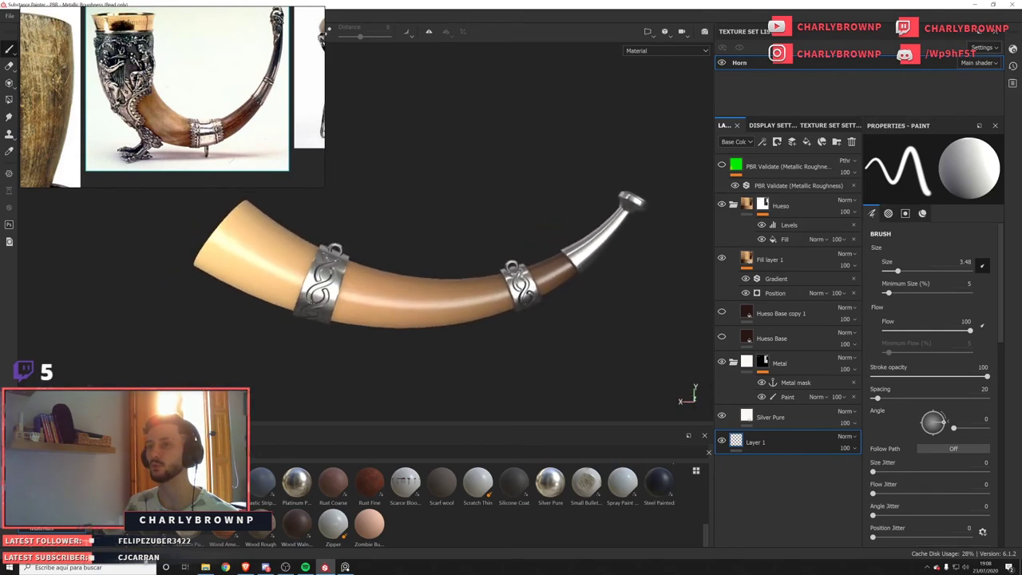
{"action": "middle_click_drag", "start_coordinate": [311, 302], "coordinate": [334, 332], "text": "alt"}
{"action": "scroll", "coordinate": [334, 332], "scroll_direction": "down", "scroll_amount": 2}
{"action": "left_click_drag", "start_coordinate": [360, 318], "coordinate": [374, 320], "text": "alt"}
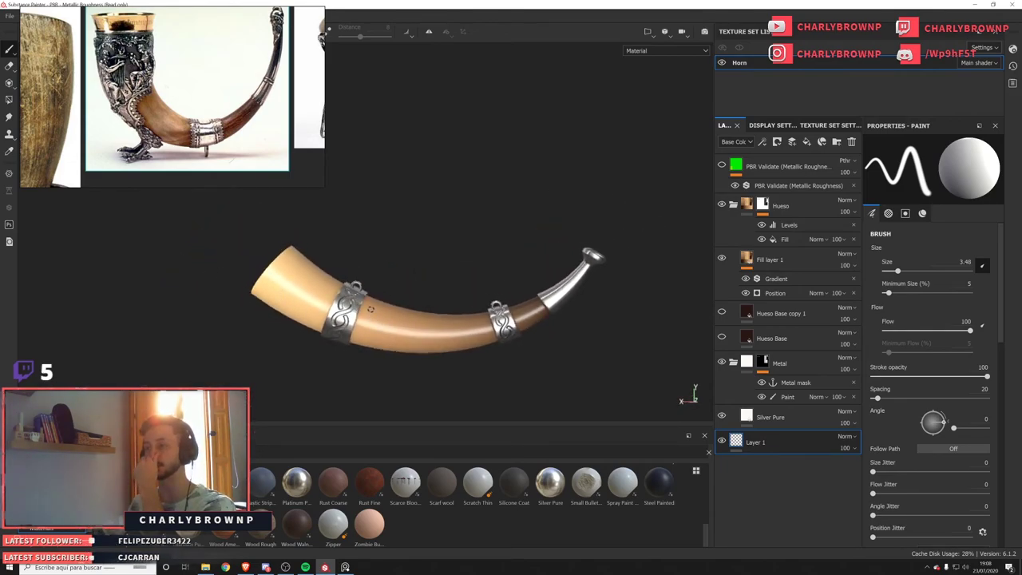
Delete the hidden Hueso Base and Hueso Base copy 1 layers, and rename Fill layer 1 as Hueso.
{"action": "left_click", "coordinate": [804, 316]}
{"action": "left_click", "coordinate": [805, 342], "text": "shift"}
{"action": "left_click", "coordinate": [852, 143]}
{"action": "double_click", "coordinate": [773, 260]}
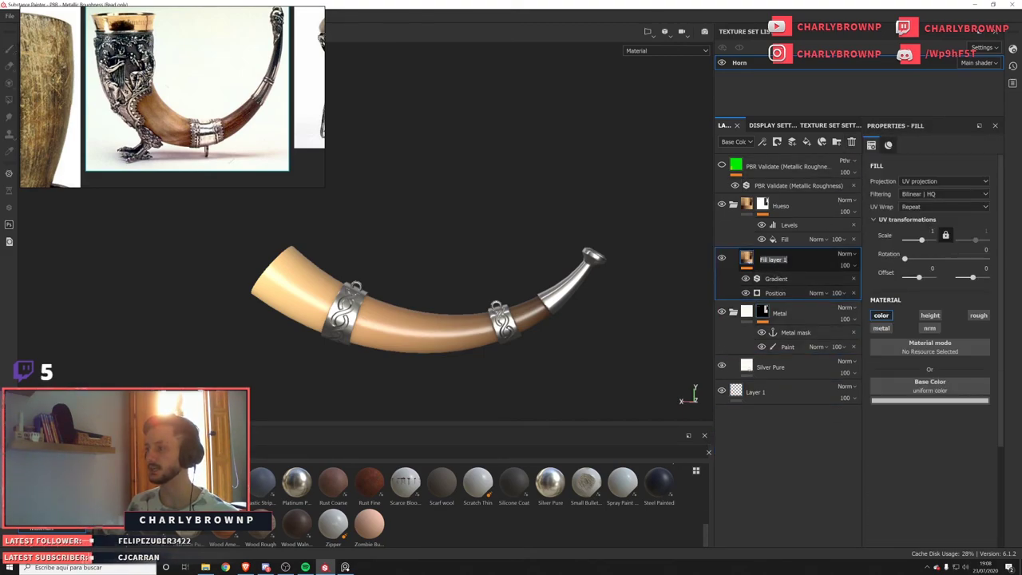
{"action": "type", "text": "Hueso"}
{"action": "key", "text": "Return"}
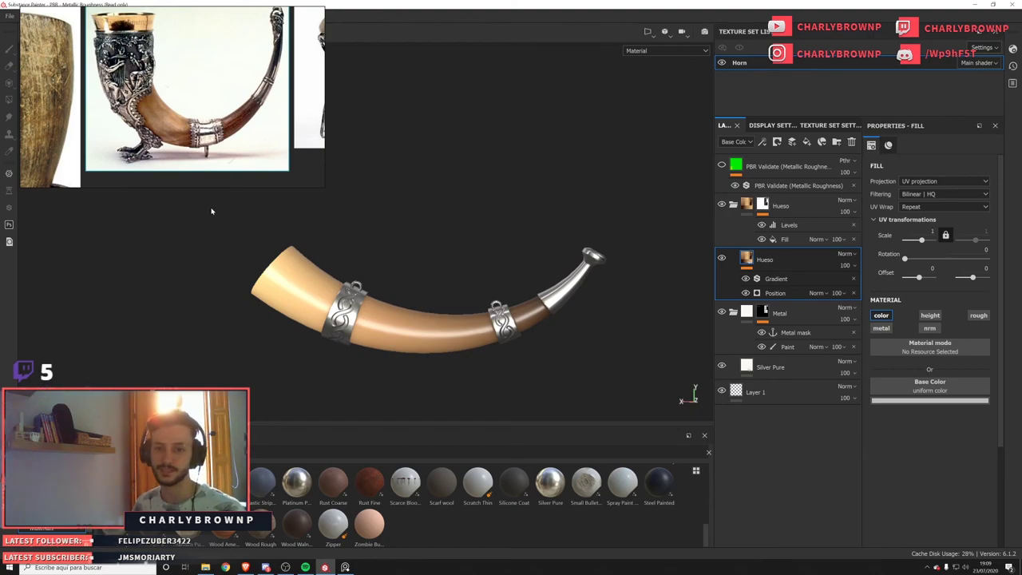
Examine the horn closely and compare its bone coloring with the drinking horn reference photos.
{"action": "left_click_drag", "start_coordinate": [435, 341], "coordinate": [424, 334], "text": "alt"}
{"action": "right_click_drag", "start_coordinate": [424, 335], "coordinate": [261, 297], "text": "alt"}
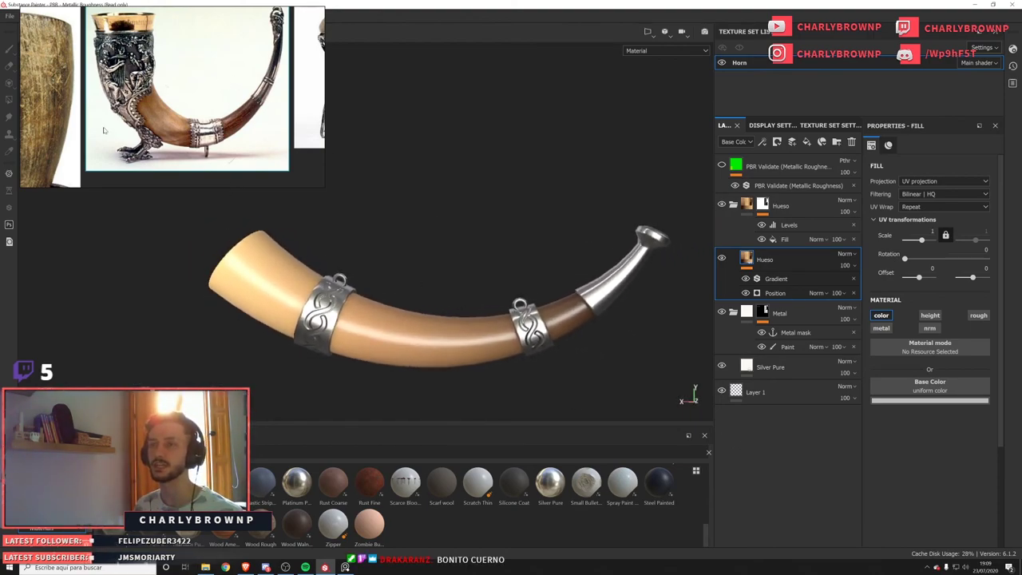
{"action": "scroll", "coordinate": [189, 131], "scroll_direction": "down", "scroll_amount": 2}
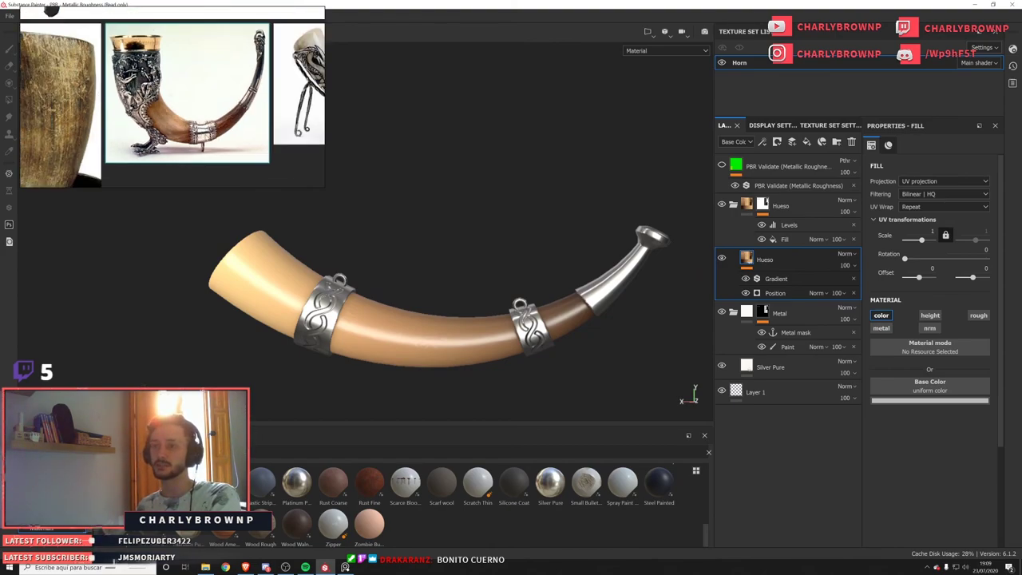
{"action": "scroll", "coordinate": [201, 138], "scroll_direction": "up", "scroll_amount": 3}
{"action": "scroll", "coordinate": [142, 144], "scroll_direction": "down", "scroll_amount": 2}
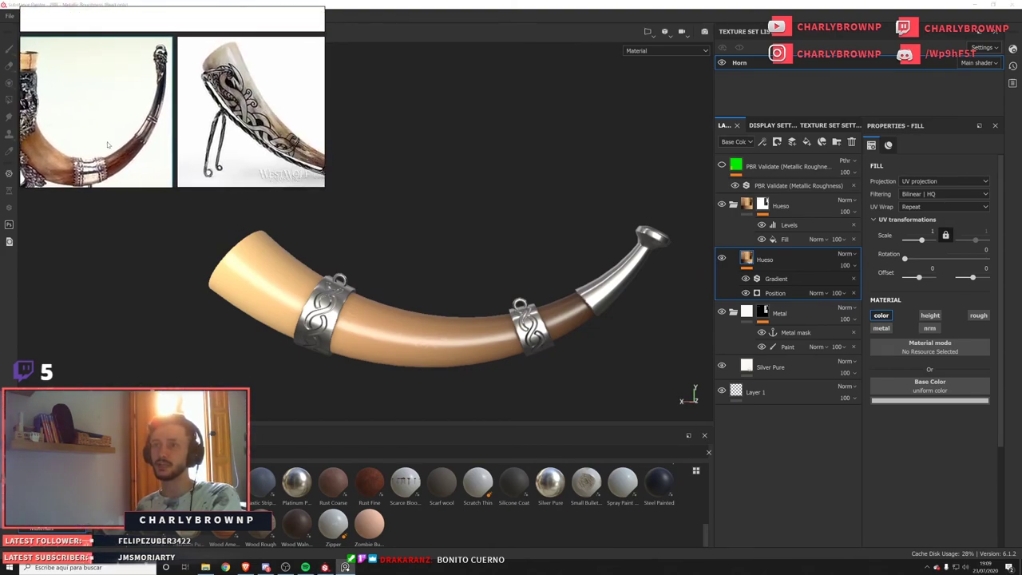
{"action": "middle_click_drag", "start_coordinate": [118, 118], "coordinate": [198, 122]}
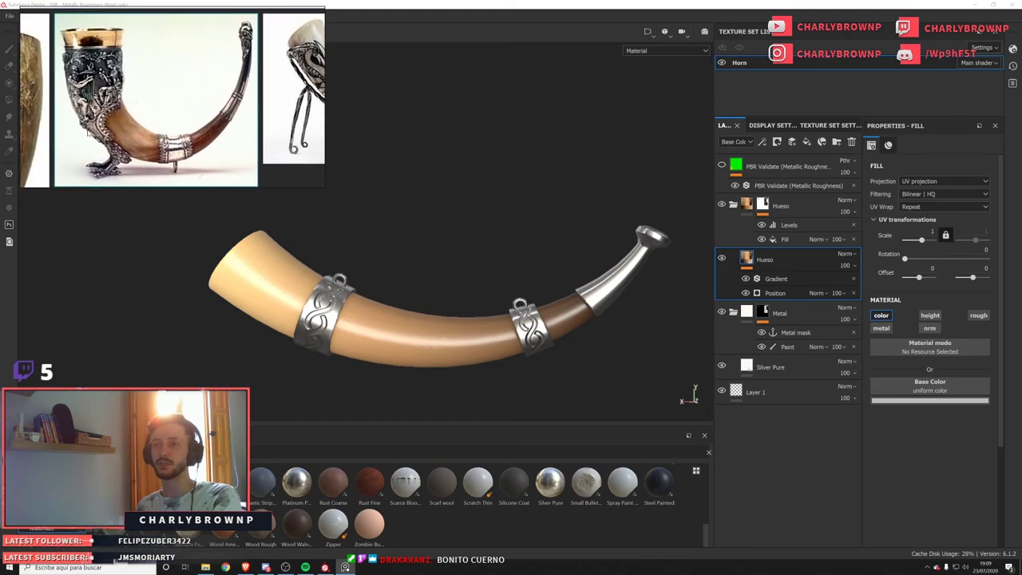
{"action": "scroll", "coordinate": [198, 122], "scroll_direction": "down", "scroll_amount": 8}
{"action": "scroll", "coordinate": [200, 88], "scroll_direction": "up", "scroll_amount": 5}
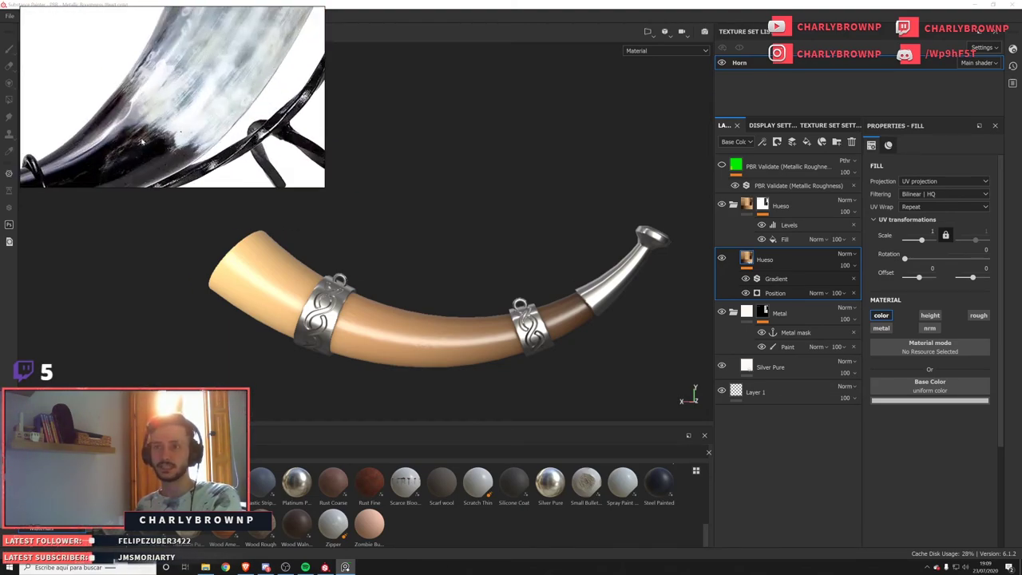
{"action": "scroll", "coordinate": [183, 118], "scroll_direction": "down", "scroll_amount": 5}
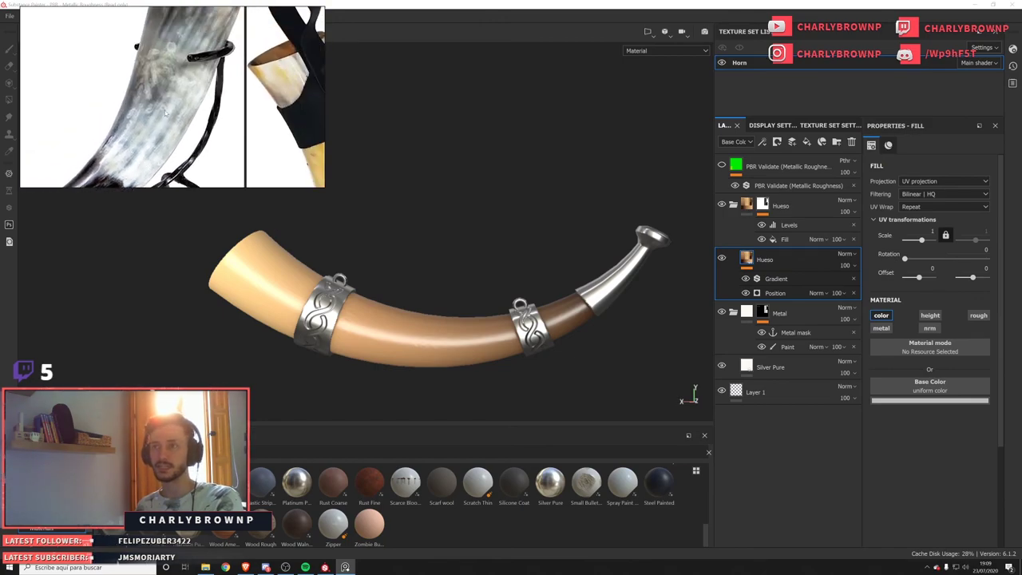
Examine the pale and dark color transitions in the drinking horn reference photos.
{"action": "scroll", "coordinate": [181, 116], "scroll_direction": "up", "scroll_amount": 5}
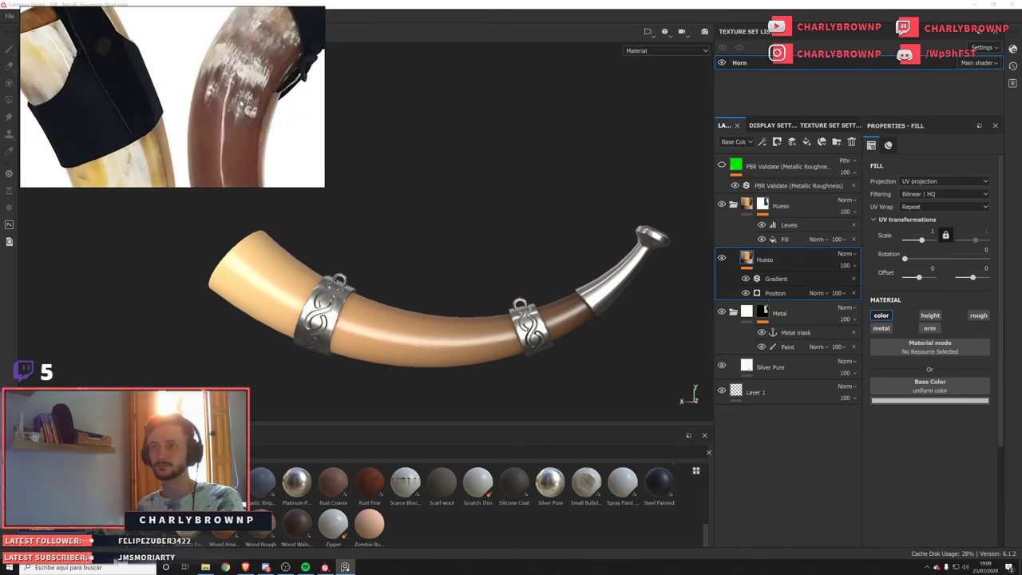
{"action": "scroll", "coordinate": [183, 112], "scroll_direction": "down", "scroll_amount": 4}
{"action": "middle_click_drag", "start_coordinate": [151, 120], "coordinate": [243, 77]}
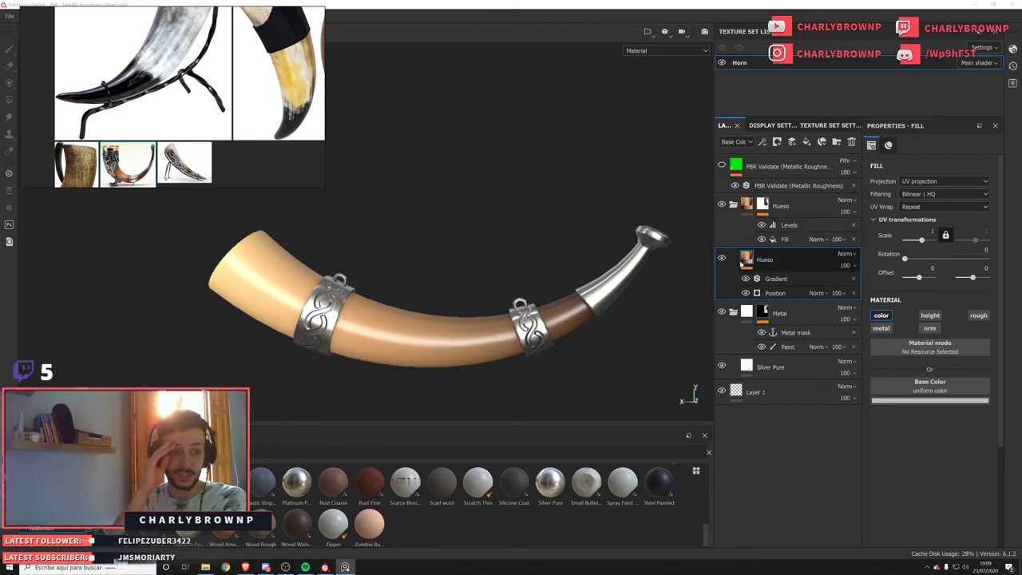
Try a Warp filter above the Gradient on the Hueso fill layer, then remove it.
{"action": "double_click", "coordinate": [764, 261]}
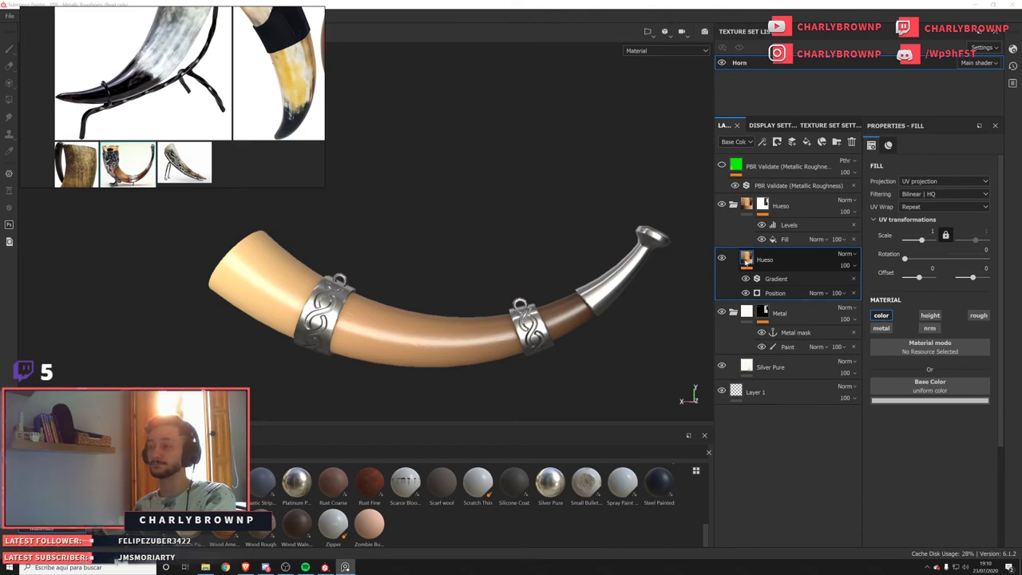
{"action": "left_click", "coordinate": [762, 141]}
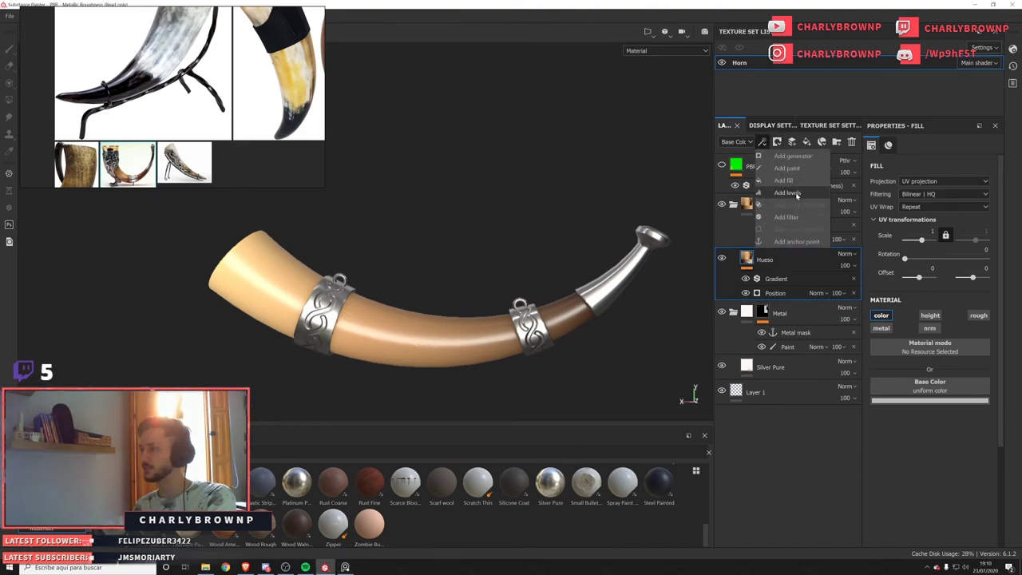
{"action": "left_click", "coordinate": [801, 217]}
{"action": "left_click", "coordinate": [925, 183]}
{"action": "type", "text": "w"}
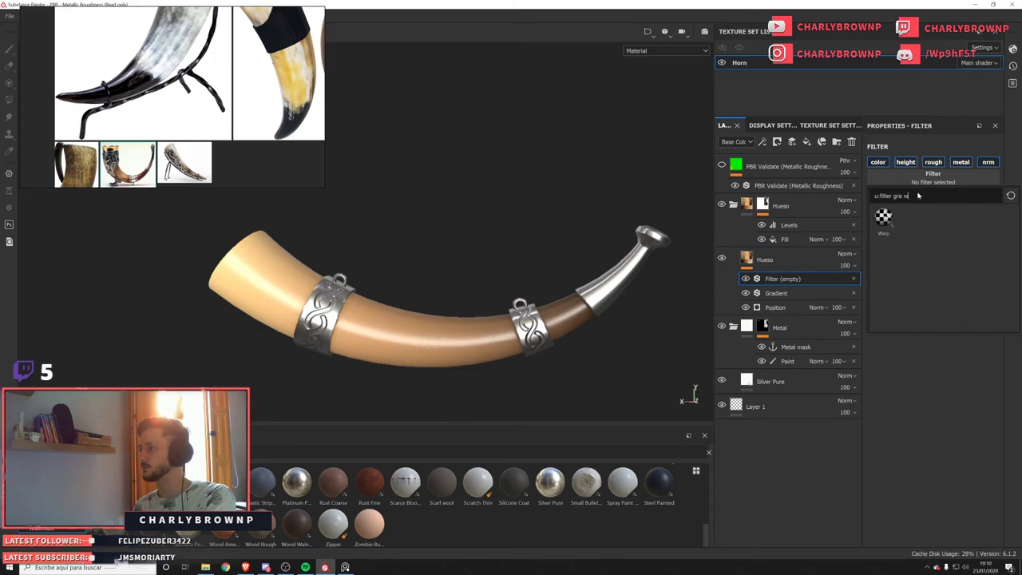
{"action": "type", "text": "a"}
{"action": "key", "text": "BackSpace"}
{"action": "key", "text": "BackSpace"}
{"action": "key", "text": "BackSpace"}
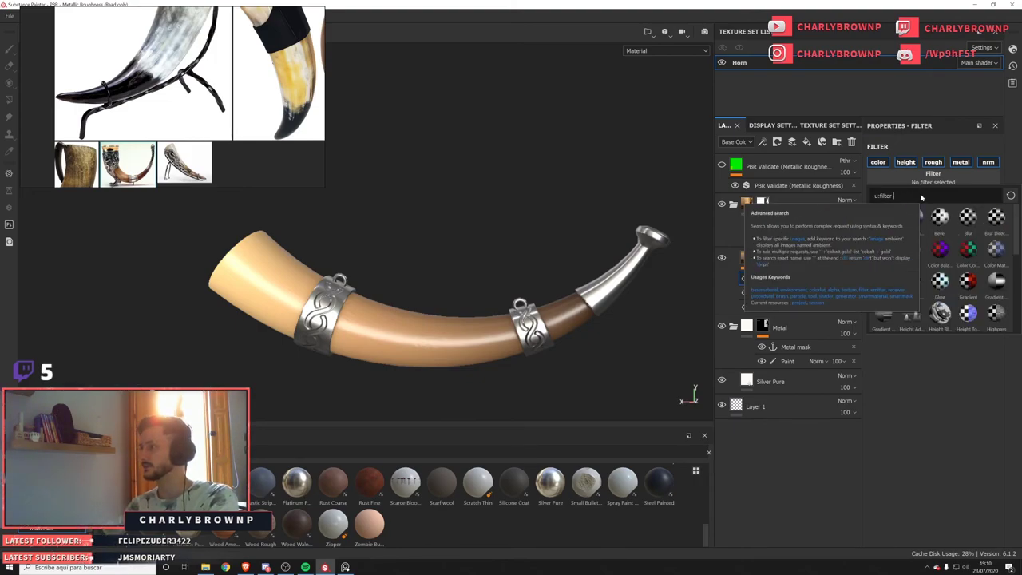
{"action": "type", "text": "war"}
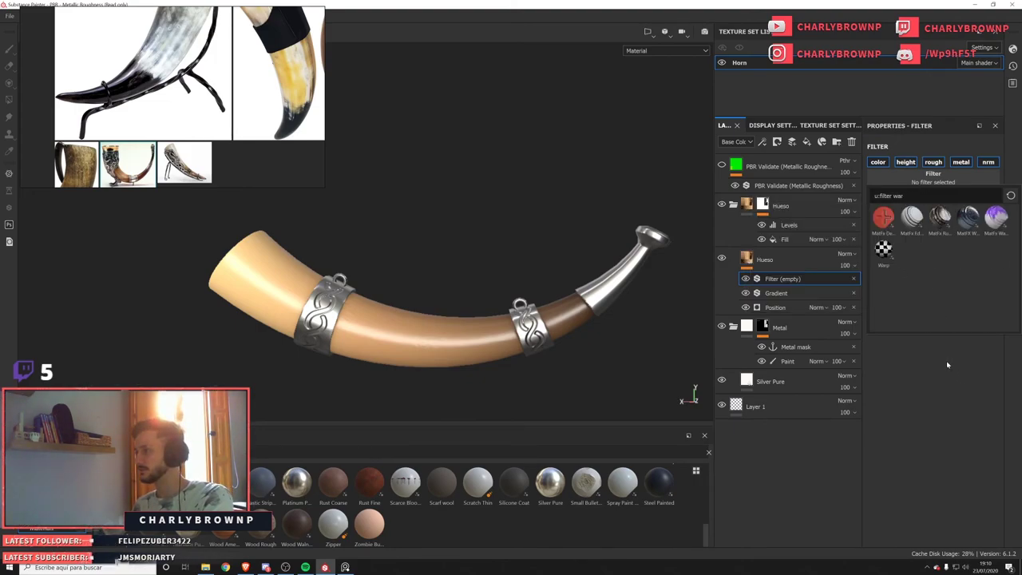
{"action": "left_click", "coordinate": [883, 250]}
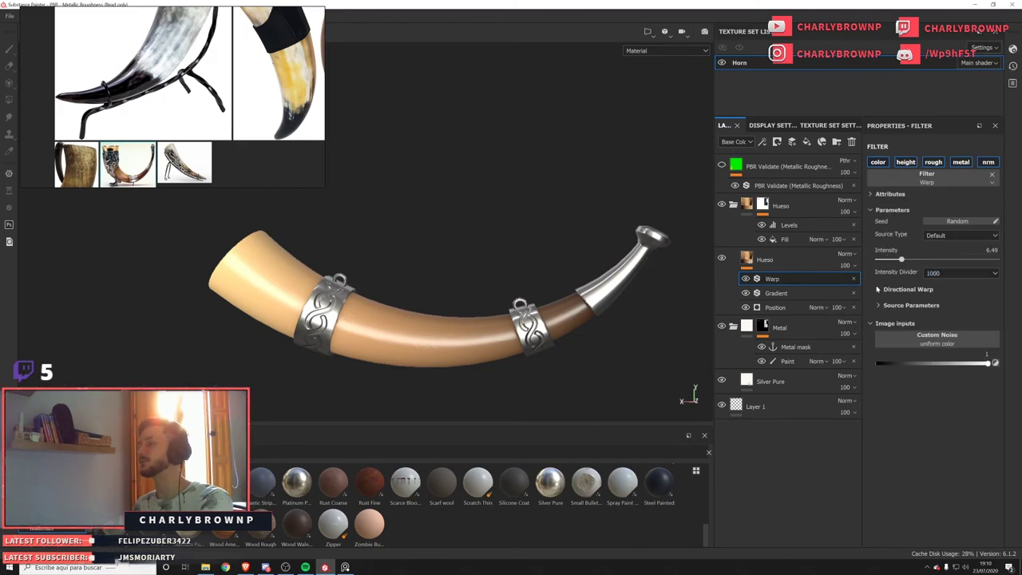
{"action": "left_click", "coordinate": [854, 279]}
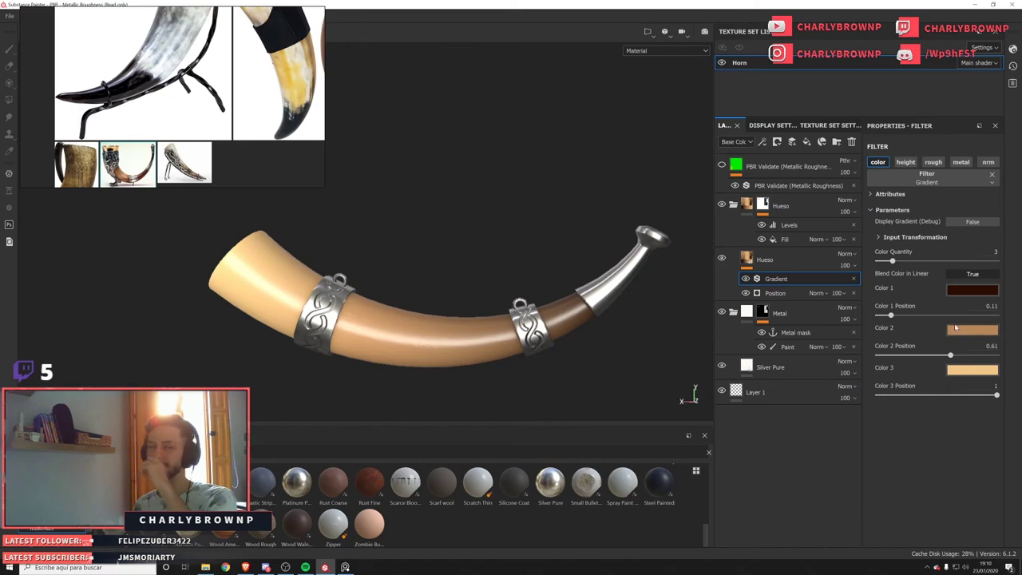
Add two fill layers above the Hueso gradient layer, keeping the first hidden, and enlarge the shelf area.
{"action": "left_click", "coordinate": [767, 260]}
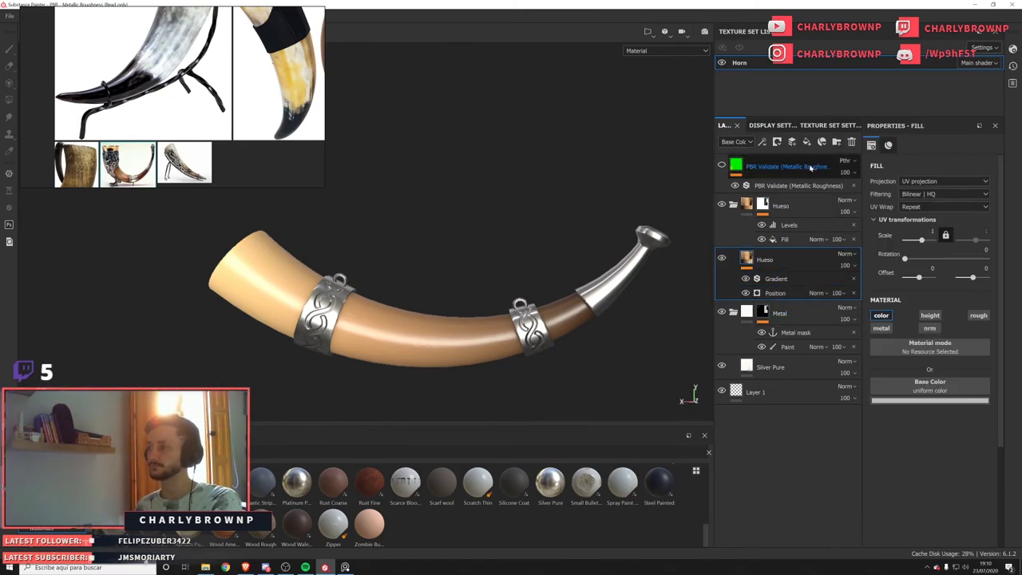
{"action": "left_click", "coordinate": [807, 142]}
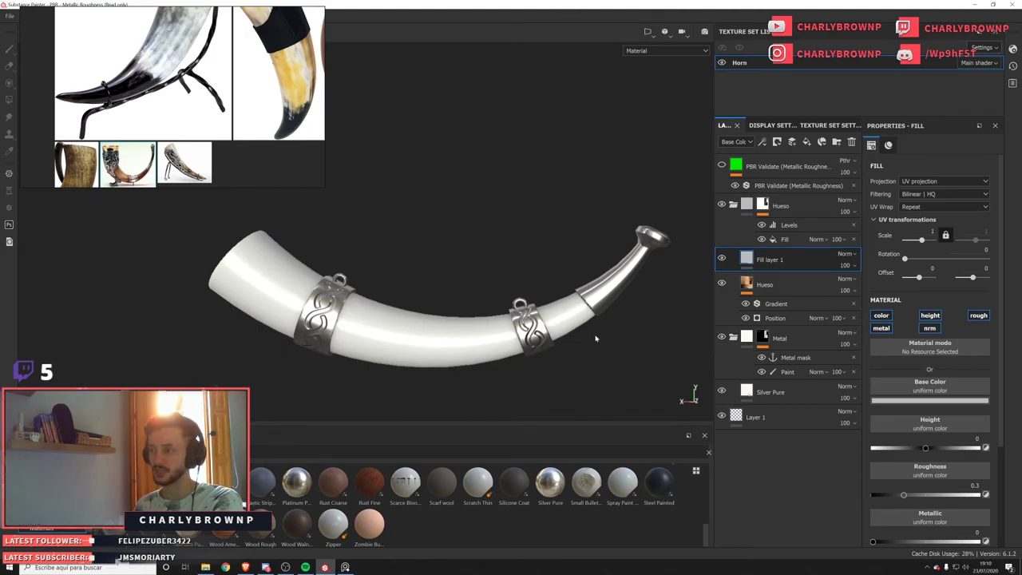
{"action": "left_click_drag", "start_coordinate": [236, 430], "coordinate": [236, 357]}
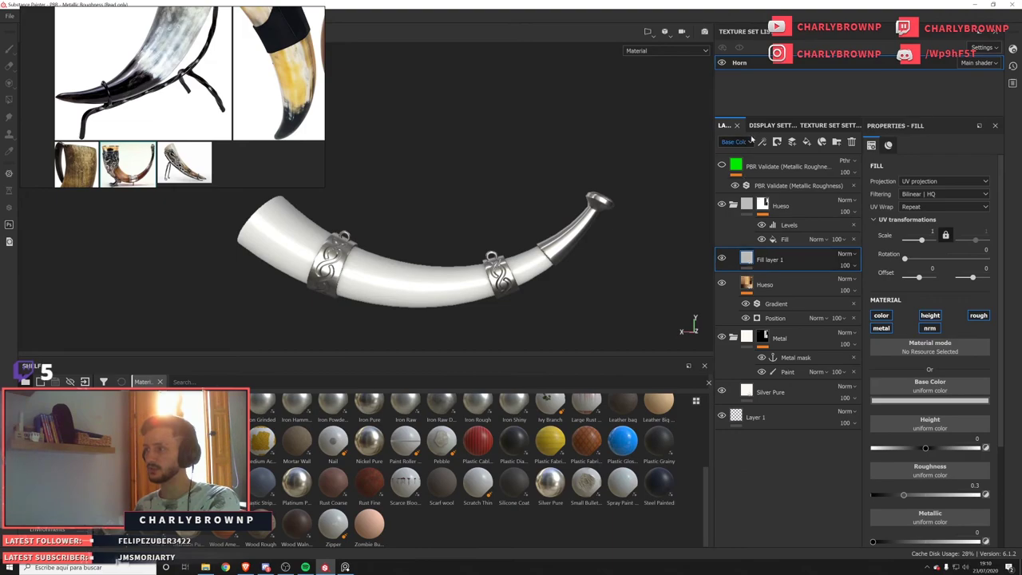
{"action": "left_click", "coordinate": [722, 258]}
{"action": "left_click_drag", "start_coordinate": [448, 255], "coordinate": [457, 255], "text": "alt"}
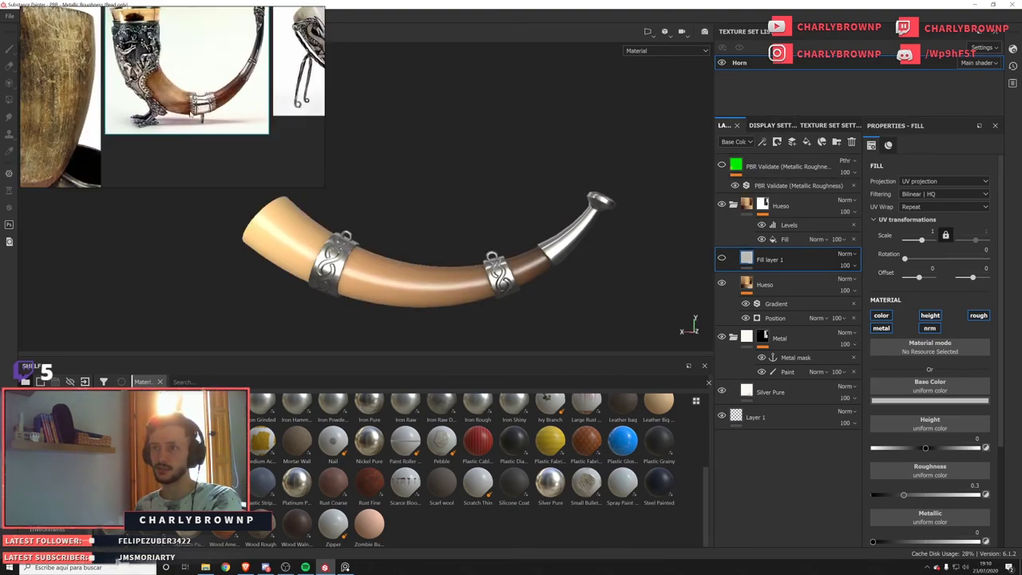
{"action": "left_click", "coordinate": [767, 287]}
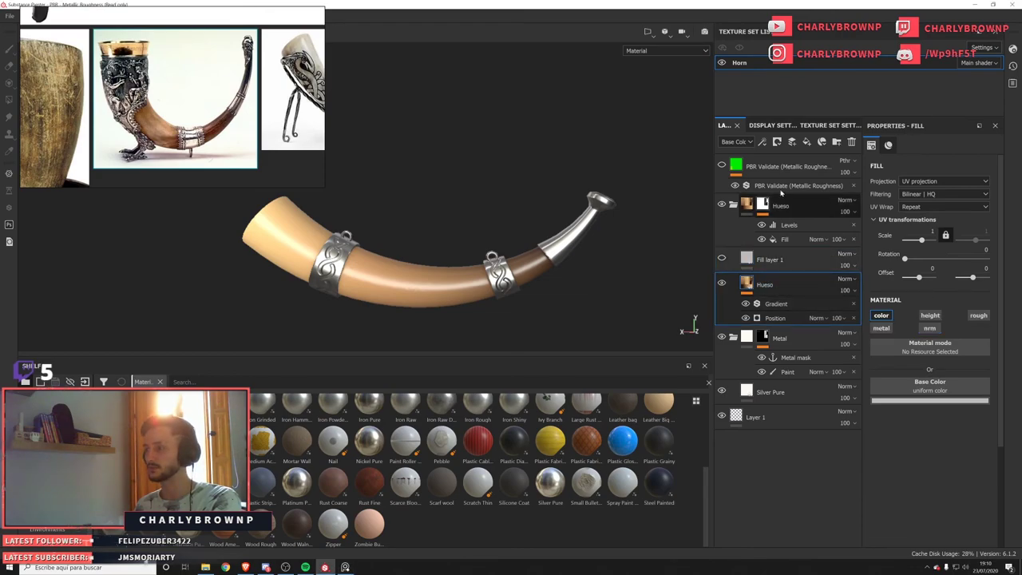
{"action": "left_click", "coordinate": [809, 141]}
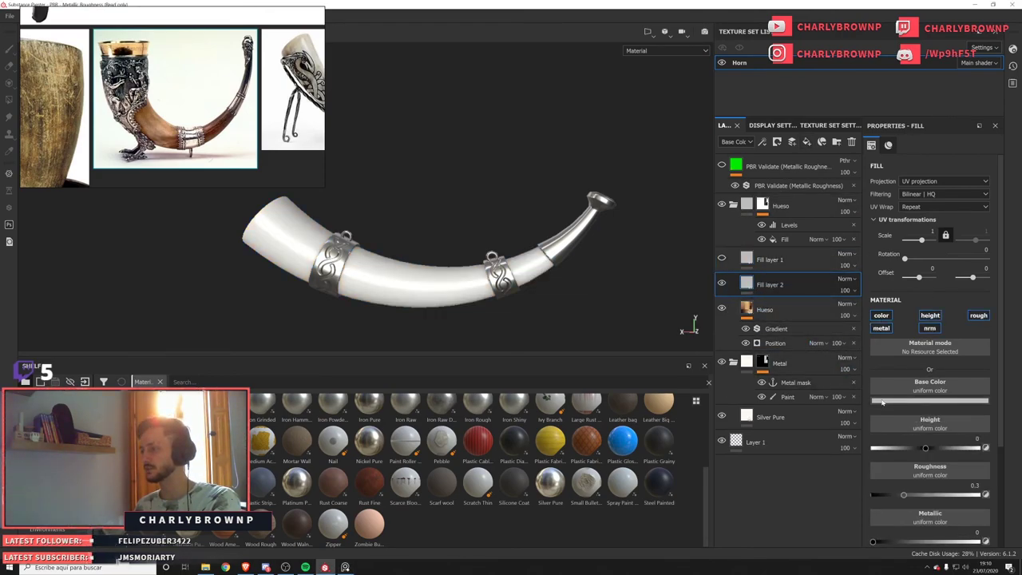
Hide Fill layer 2 and show the horn's Base Color channel in a split 3D and 2D view.
{"action": "left_click", "coordinate": [766, 344]}
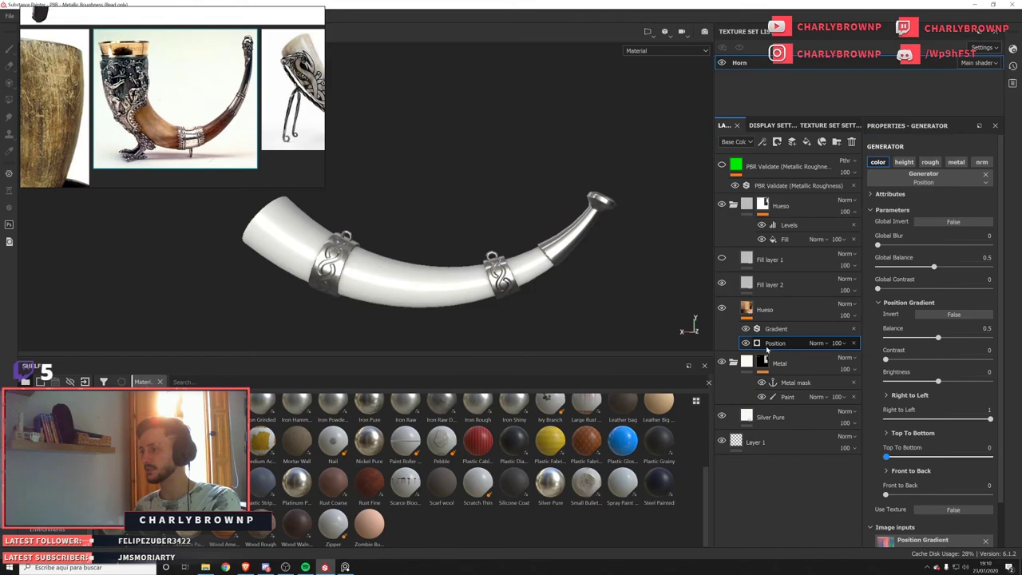
{"action": "left_click", "coordinate": [746, 289]}
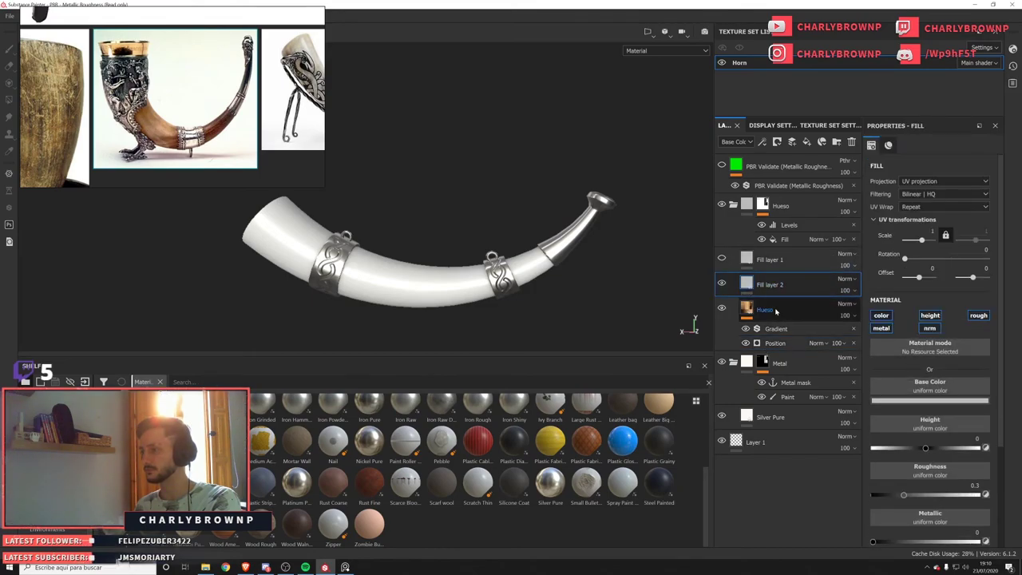
{"action": "left_click", "coordinate": [723, 284]}
{"action": "key", "text": "F1"}
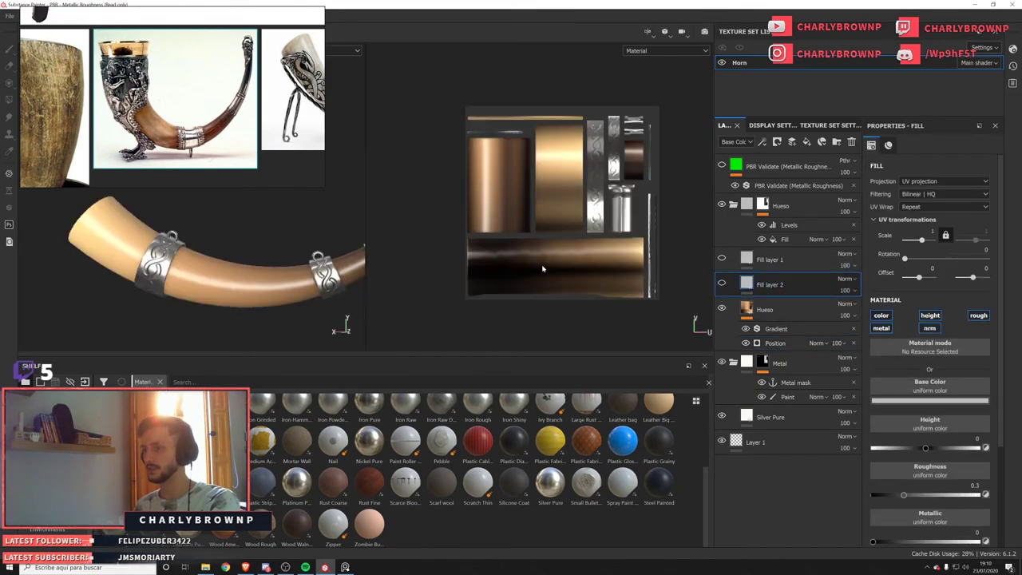
{"action": "key", "text": "c"}
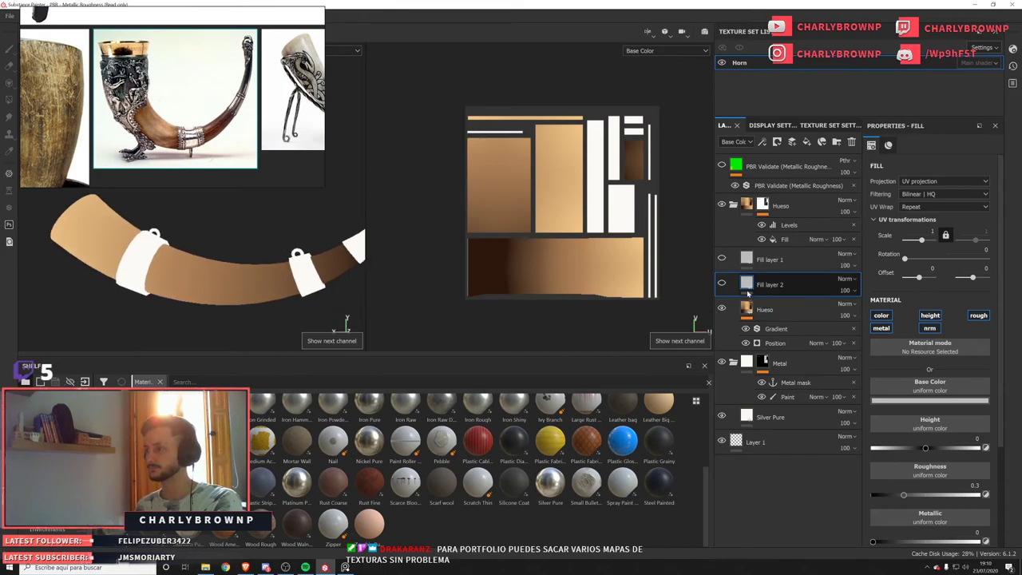
Set Fill layer 2's base color to the dark brown sampled from the dark end of the horn's gradient.
{"action": "left_click", "coordinate": [722, 283]}
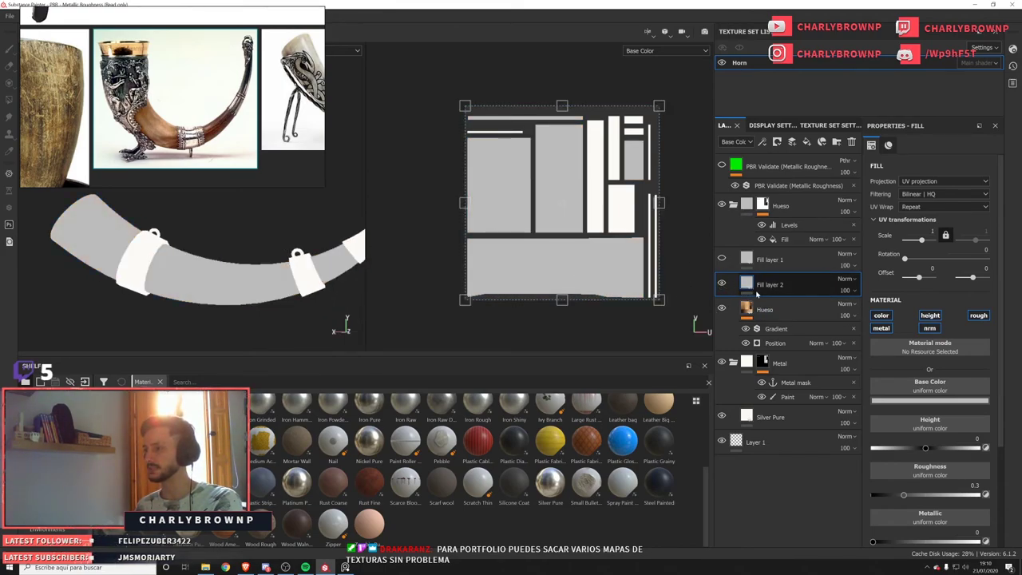
{"action": "left_click", "coordinate": [723, 284]}
{"action": "left_click", "coordinate": [930, 399]}
{"action": "left_click", "coordinate": [925, 412]}
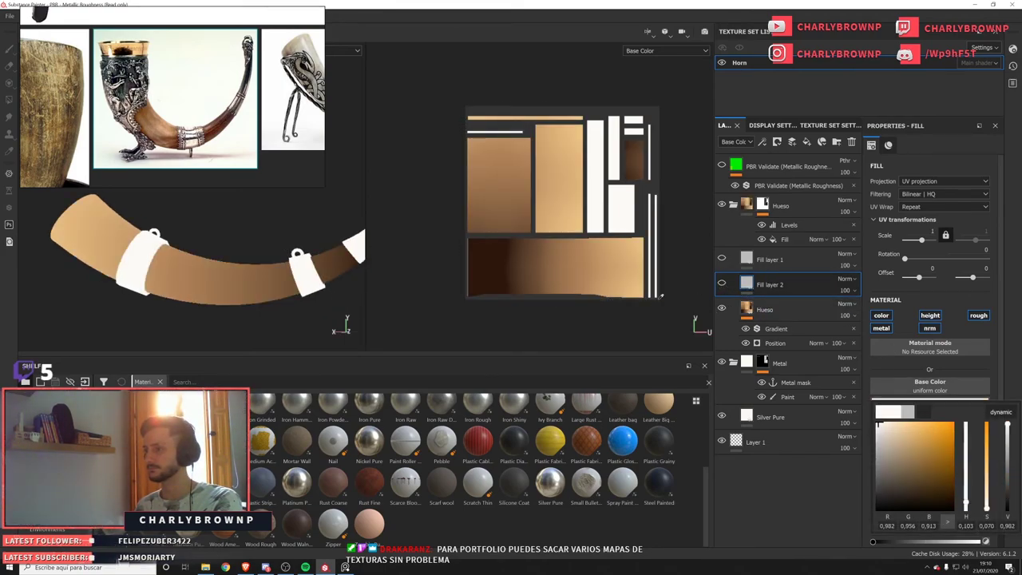
{"action": "left_click", "coordinate": [489, 259]}
{"action": "left_click", "coordinate": [722, 283]}
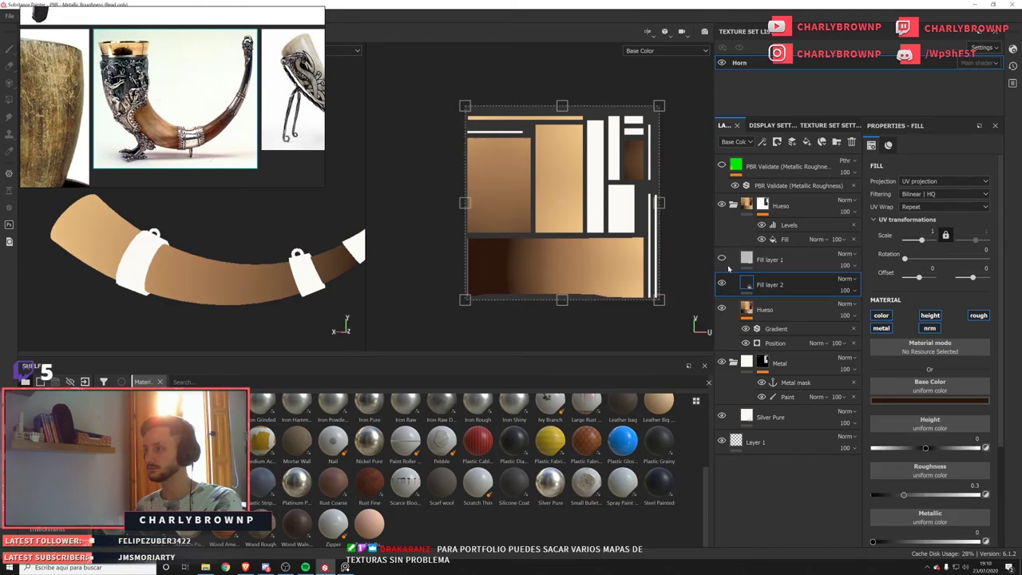
Hide both fill layers and set Fill layer 1's base color to the light tan sampled from the gradient's pale end.
{"action": "left_click", "coordinate": [722, 258]}
{"action": "left_click", "coordinate": [769, 266]}
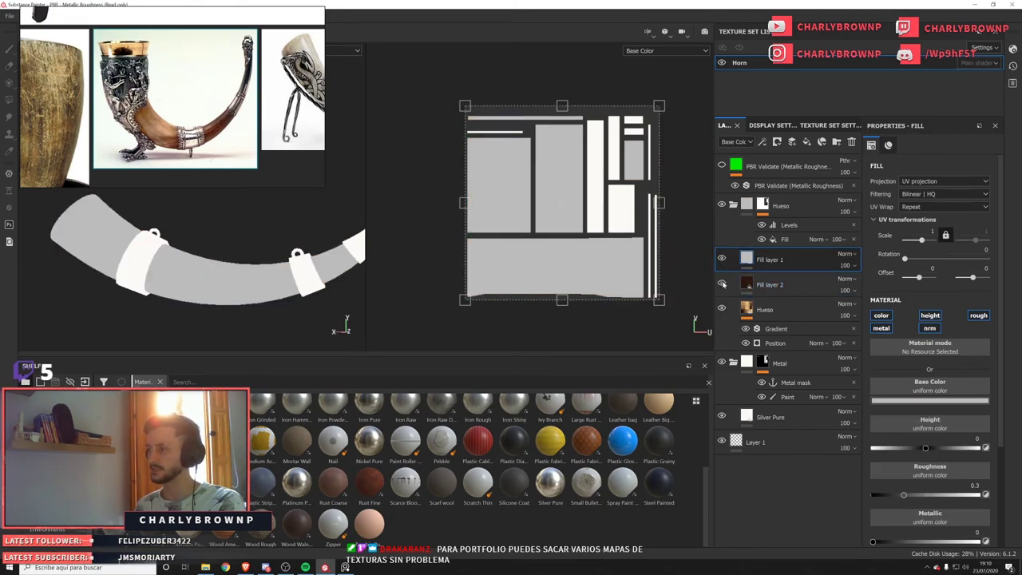
{"action": "left_click", "coordinate": [722, 258]}
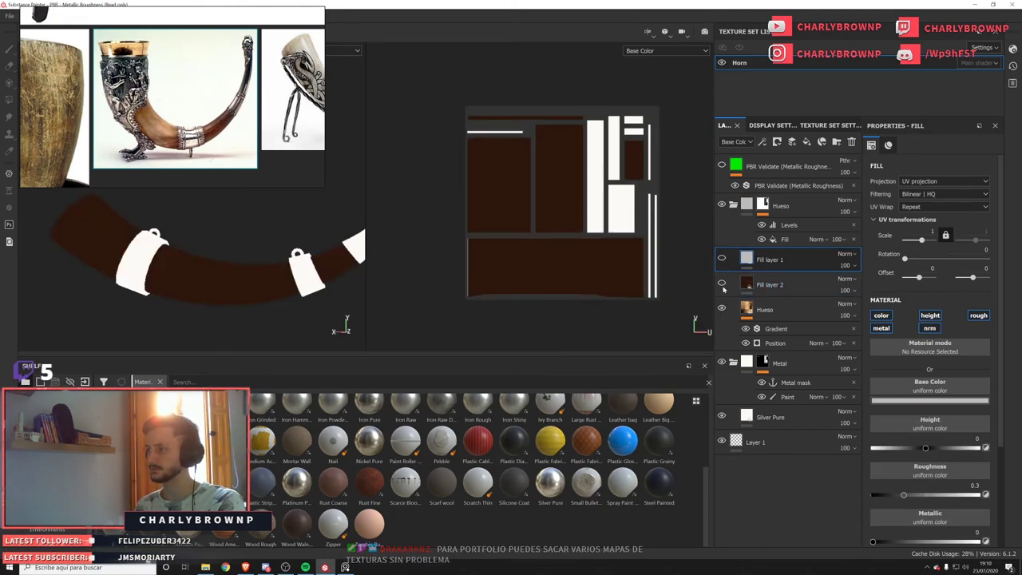
{"action": "left_click", "coordinate": [910, 403]}
{"action": "left_click", "coordinate": [925, 408]}
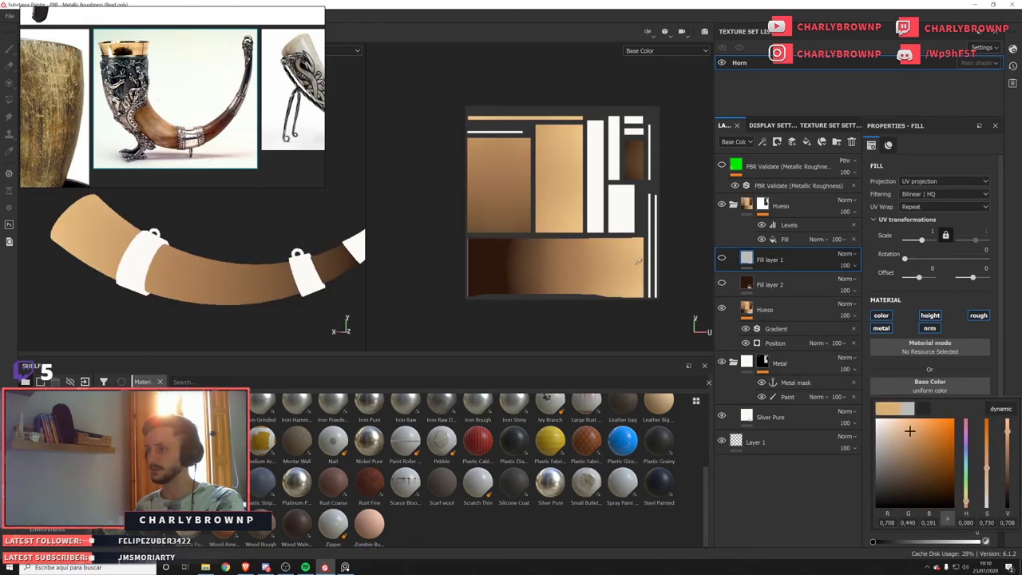
{"action": "left_click", "coordinate": [762, 260]}
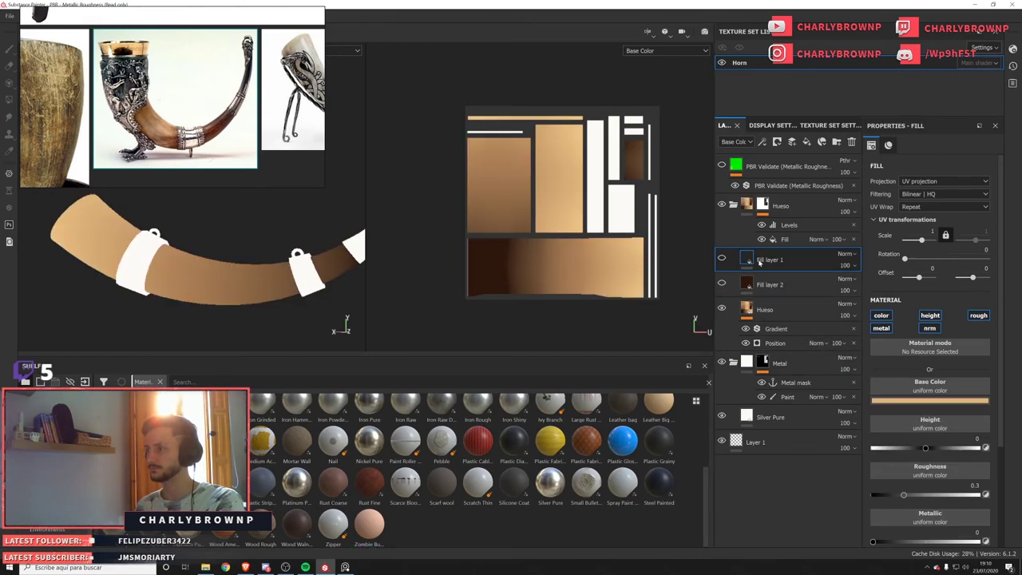
Delete the Hueso gradient fill layer, show both solid-color fill layers, and return the viewports to the Material display.
{"action": "left_click", "coordinate": [722, 309]}
{"action": "left_click", "coordinate": [796, 313]}
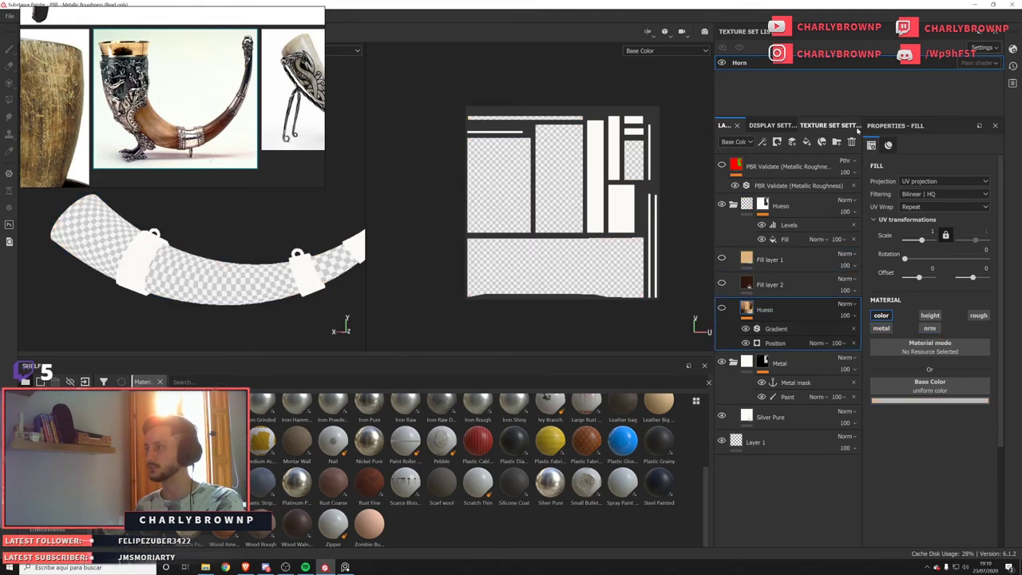
{"action": "left_click", "coordinate": [852, 142]}
{"action": "left_click", "coordinate": [722, 283]}
{"action": "left_click", "coordinate": [722, 259]}
{"action": "left_click", "coordinate": [722, 260]}
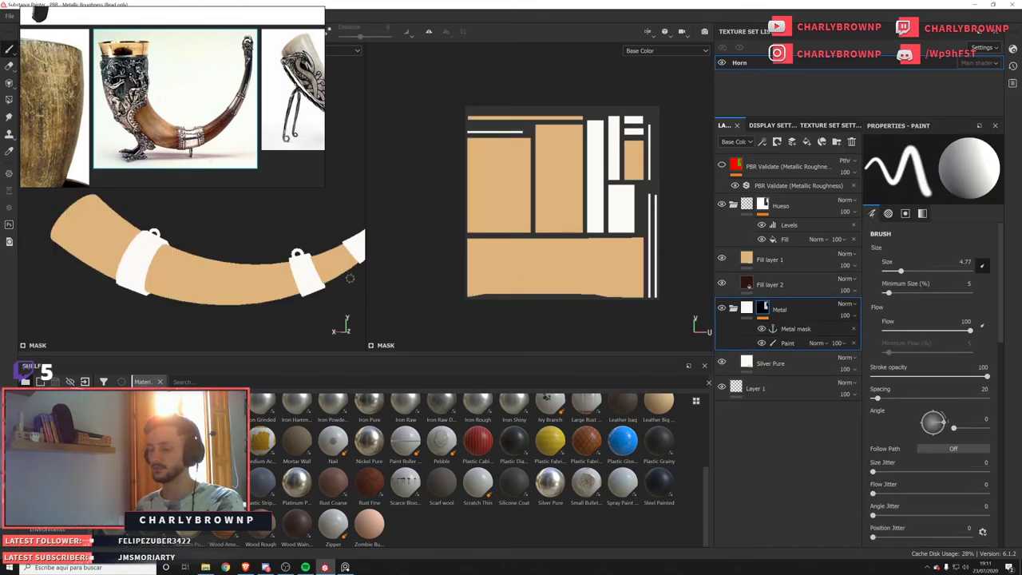
{"action": "key", "text": "m"}
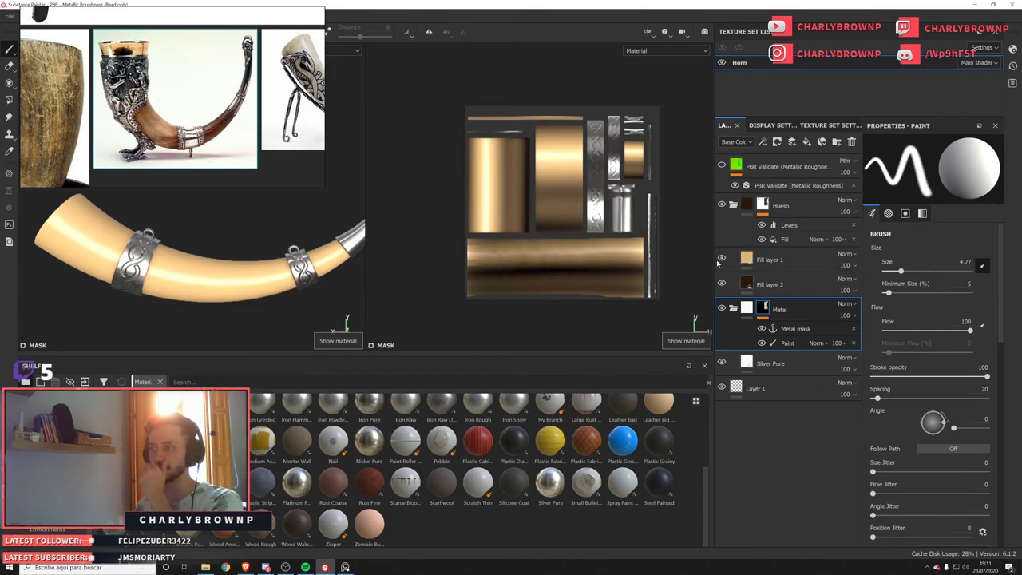
Add a black mask with a fill effect to Fill layer 1 and display the grunge textures in the shelf.
{"action": "left_click", "coordinate": [771, 259]}
{"action": "left_click", "coordinate": [762, 141]}
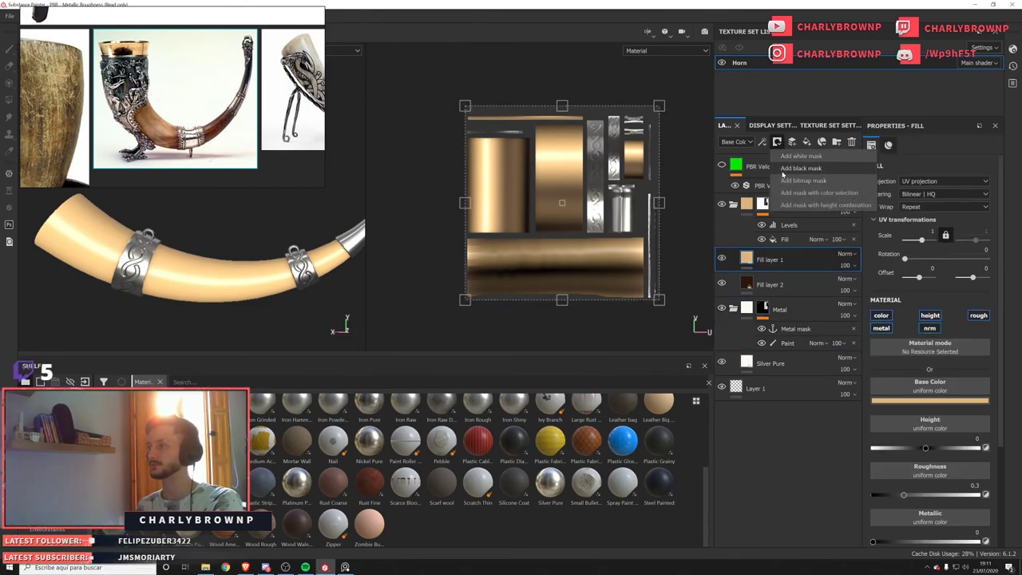
{"action": "left_click", "coordinate": [798, 161]}
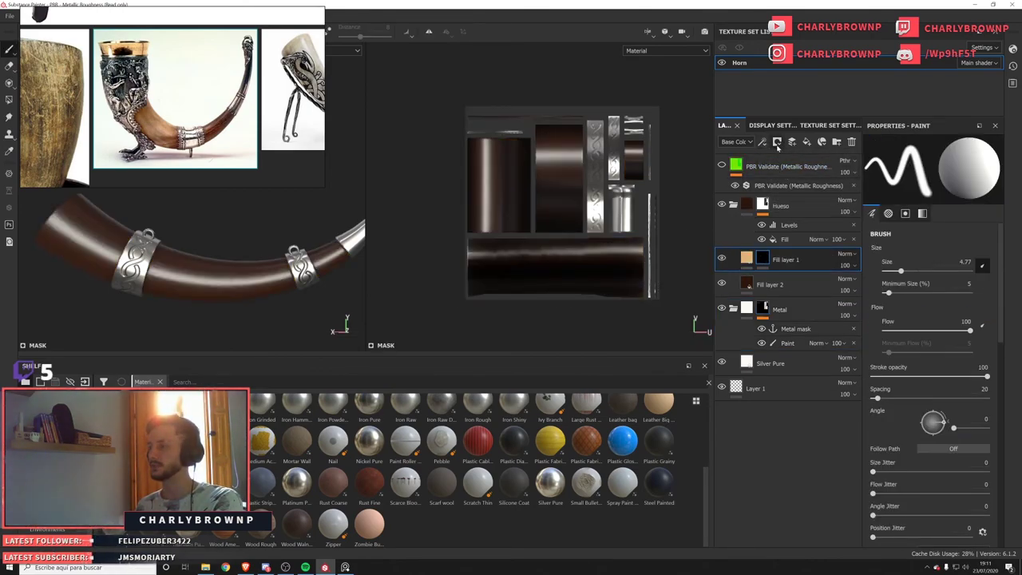
{"action": "left_click", "coordinate": [777, 144]}
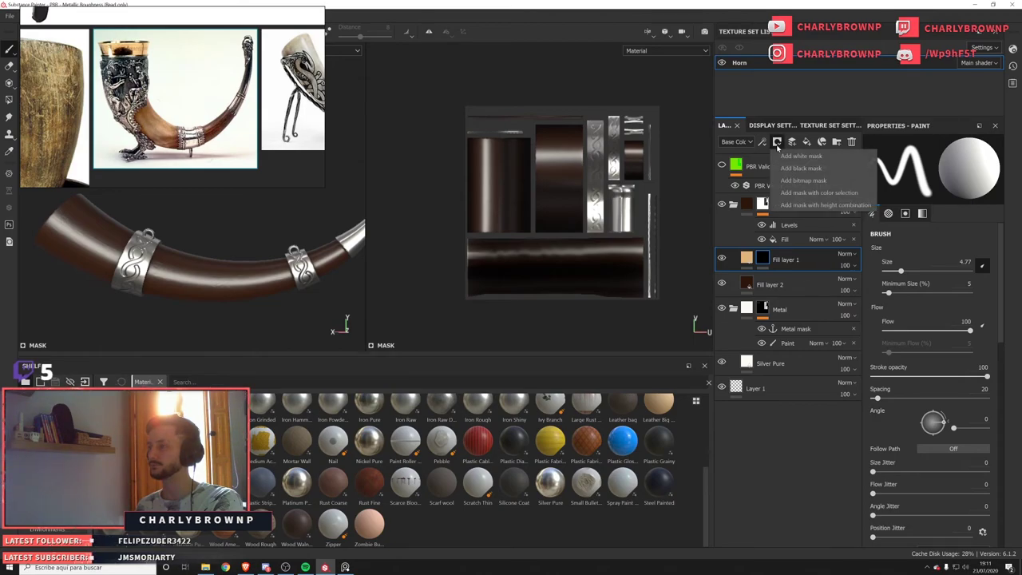
{"action": "left_click", "coordinate": [762, 142]}
{"action": "left_click", "coordinate": [762, 142]}
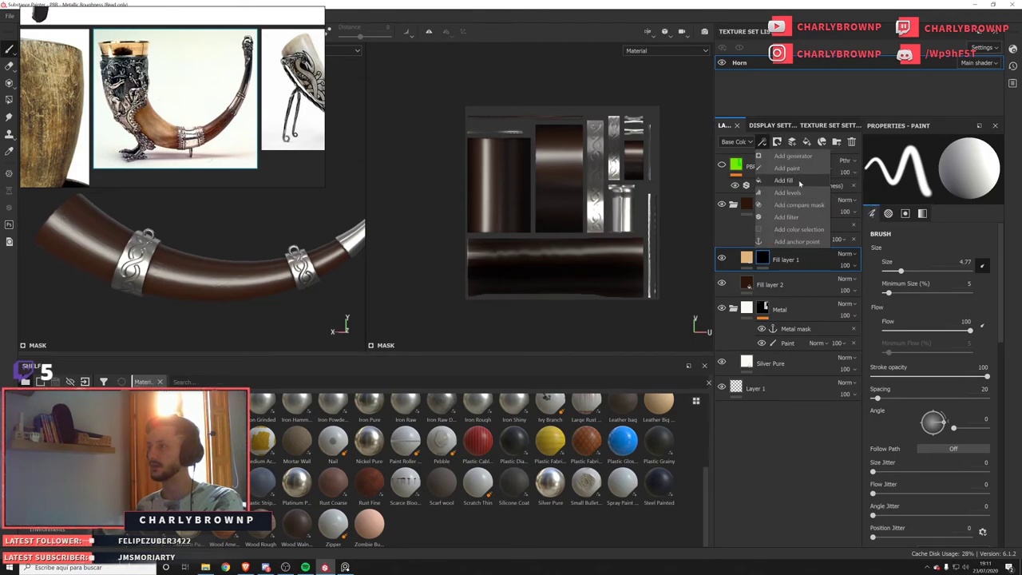
{"action": "left_click", "coordinate": [785, 181]}
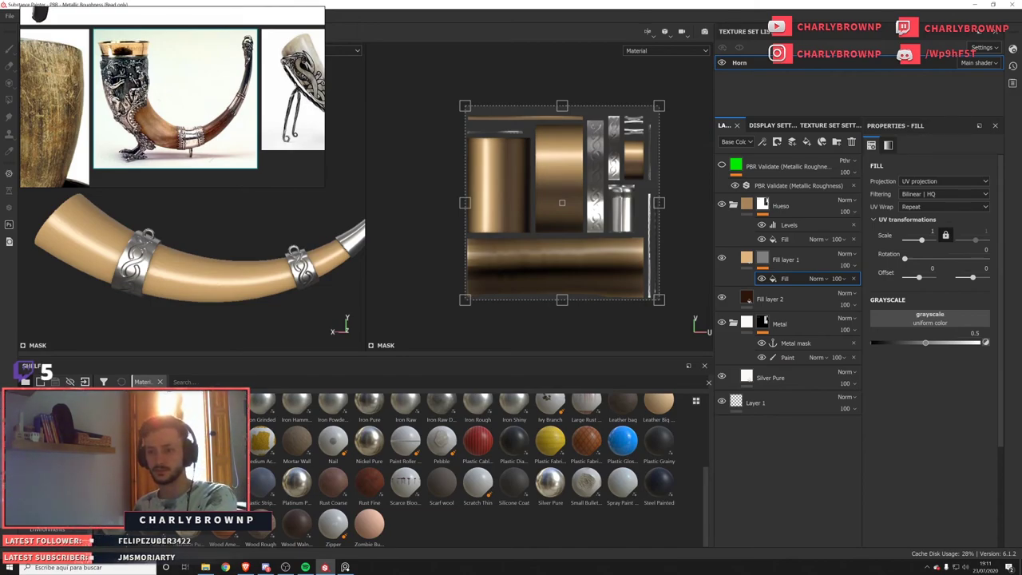
{"action": "left_click", "coordinate": [44, 427]}
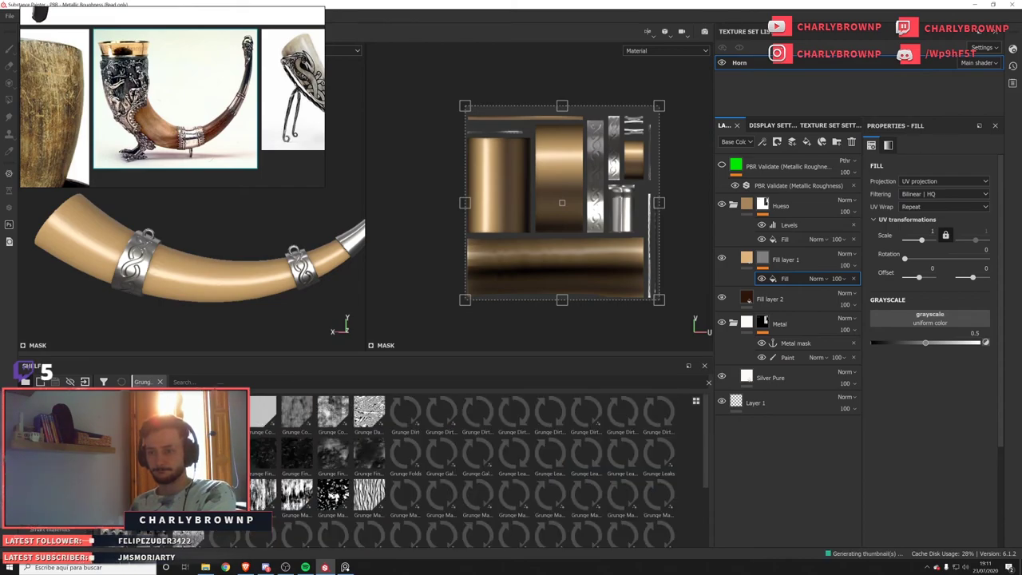
Assign the Grunge Brushed texture to the fill effect in Fill layer 1's mask and show only the 3D view.
{"action": "scroll", "coordinate": [193, 110], "scroll_direction": "up", "scroll_amount": 4}
{"action": "scroll", "coordinate": [191, 148], "scroll_direction": "down", "scroll_amount": 5}
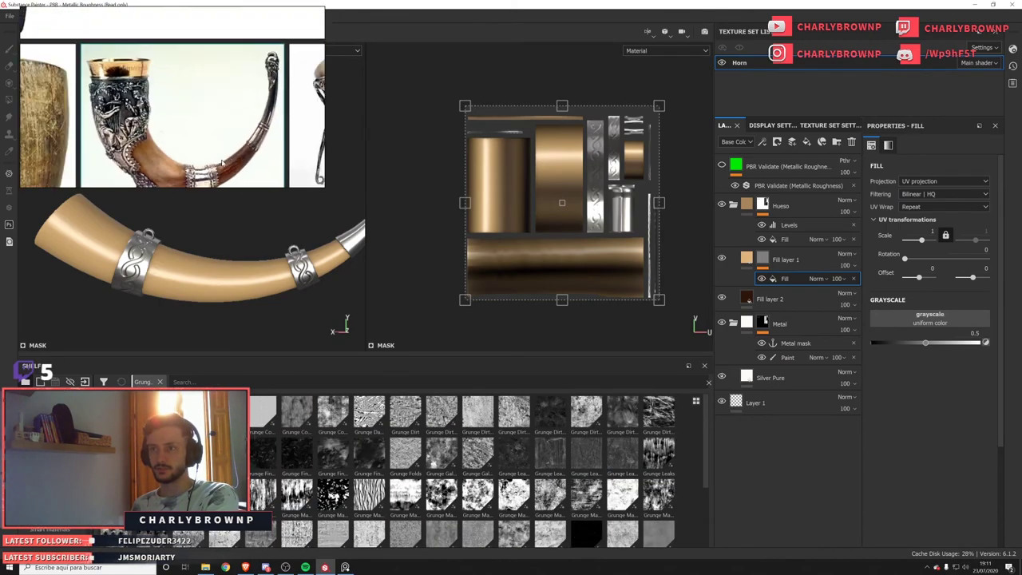
{"action": "middle_click_drag", "start_coordinate": [213, 107], "coordinate": [191, 184]}
{"action": "scroll", "coordinate": [225, 96], "scroll_direction": "down", "scroll_amount": 1}
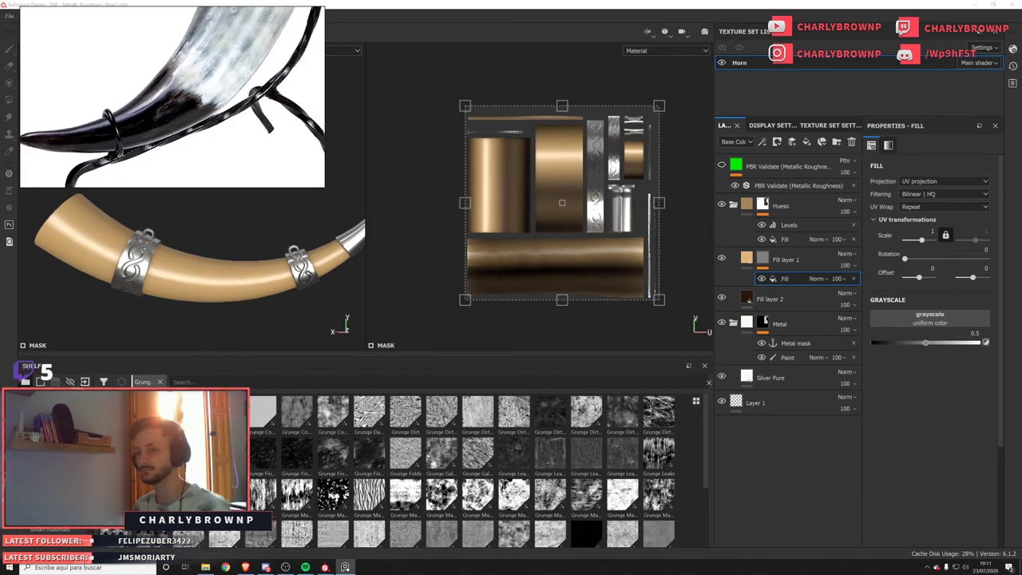
{"action": "mouse_move", "coordinate": [153, 411]}
{"action": "left_mouse_down"}
{"action": "mouse_move", "coordinate": [955, 300]}
{"action": "mouse_move", "coordinate": [892, 319]}
{"action": "left_mouse_up"}
{"action": "key", "text": "F2"}
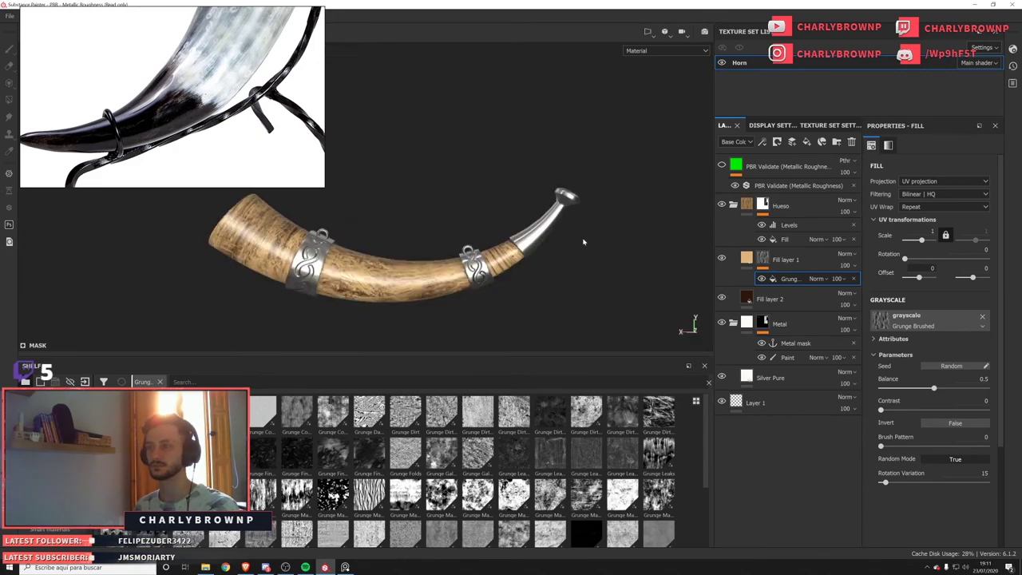
Switch the mask fill to tri-planar projection and rotate the projection so the grunge streaks run along the horn.
{"action": "left_click", "coordinate": [939, 182]}
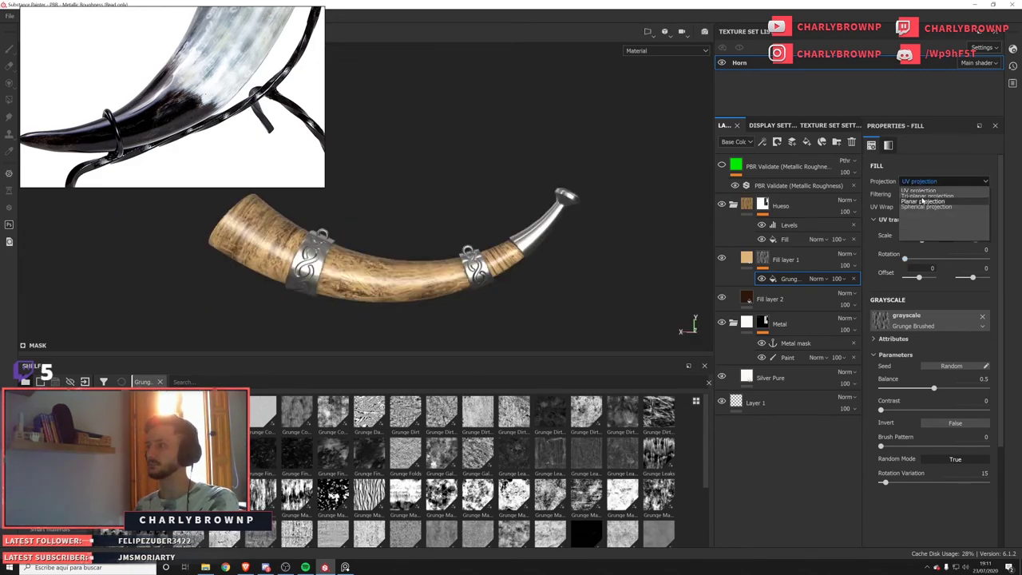
{"action": "left_click", "coordinate": [927, 195]}
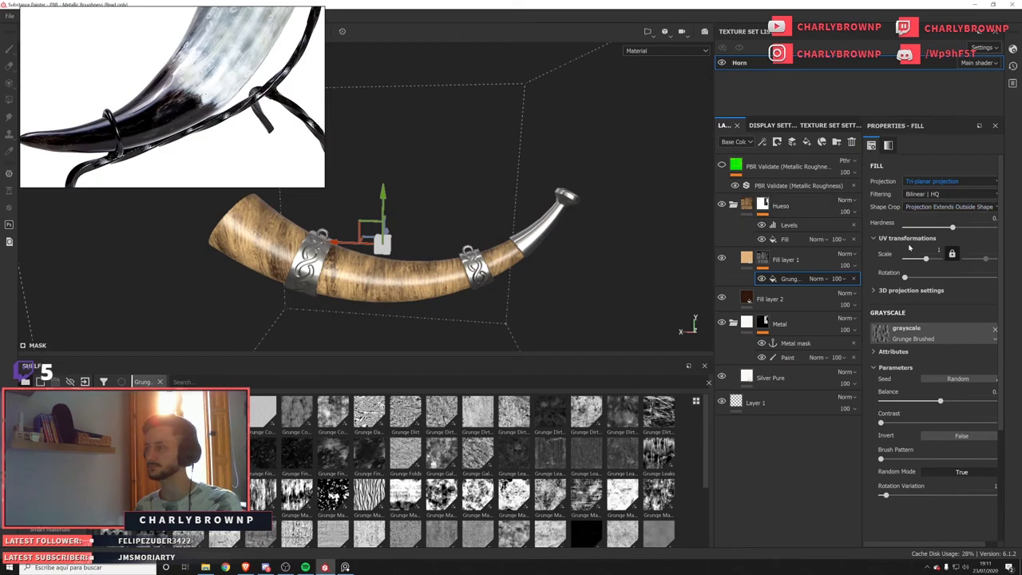
{"action": "key", "text": "e"}
{"action": "left_click_drag", "start_coordinate": [438, 215], "coordinate": [468, 327]}
{"action": "left_click_drag", "start_coordinate": [519, 285], "coordinate": [421, 265], "text": "alt"}
{"action": "scroll", "coordinate": [201, 96], "scroll_direction": "down", "scroll_amount": 5}
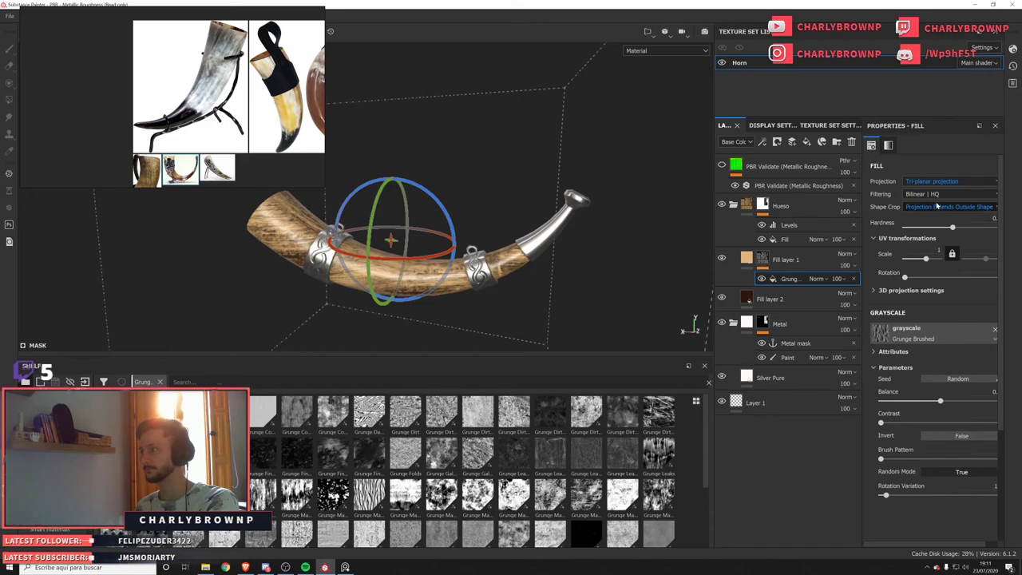
Set the mask fill's shape crop to Projection Cropped to Shape and its projection to Planar projection.
{"action": "left_click", "coordinate": [937, 206]}
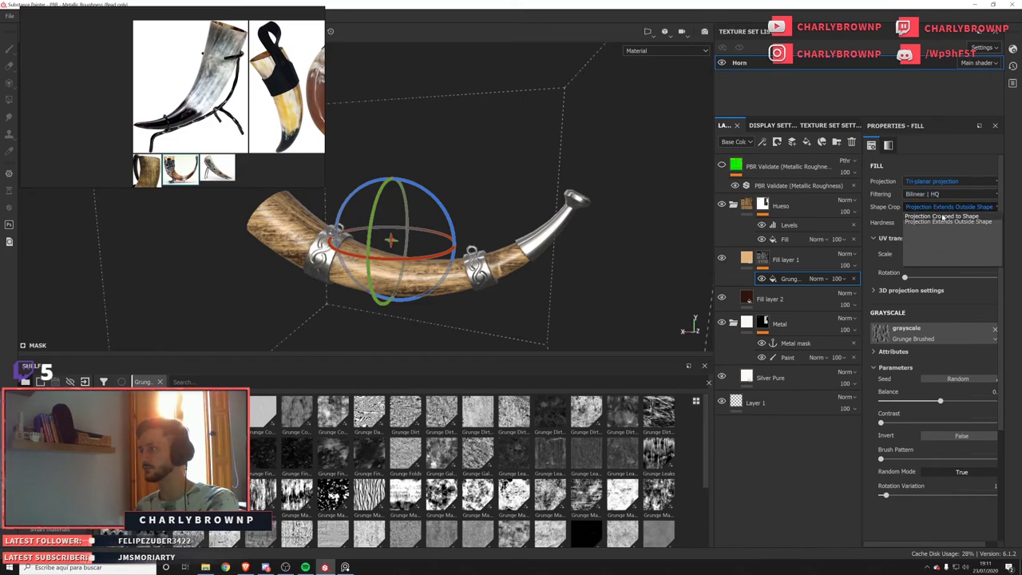
{"action": "left_click", "coordinate": [936, 216]}
{"action": "left_click", "coordinate": [936, 207]}
{"action": "left_click", "coordinate": [931, 181]}
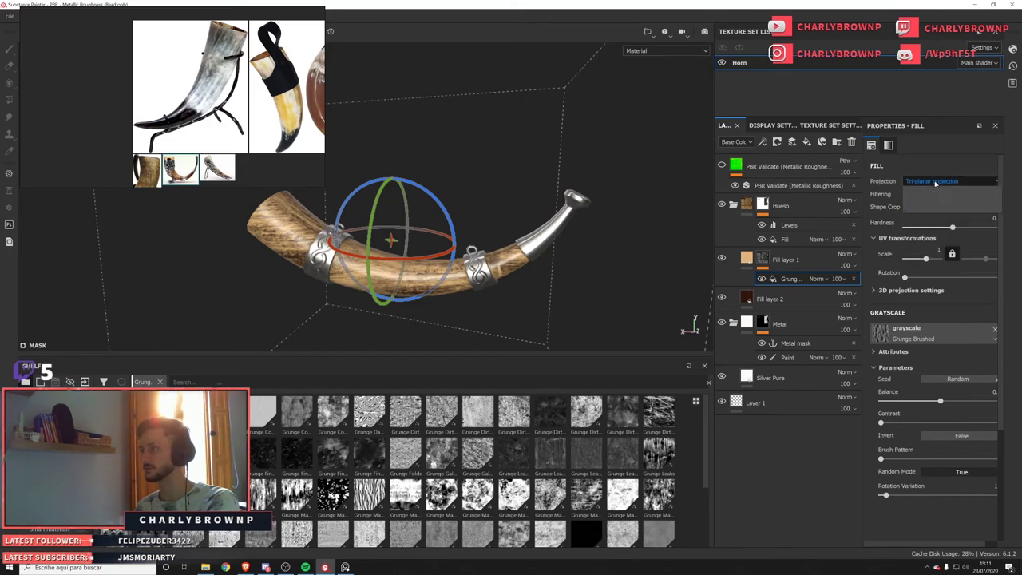
{"action": "left_click", "coordinate": [931, 202]}
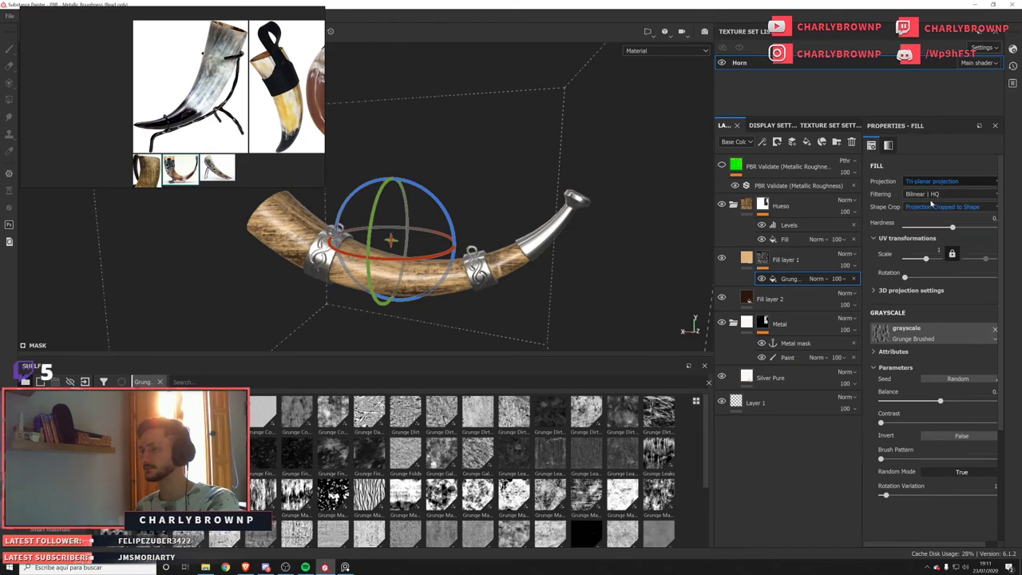
{"action": "left_click_drag", "start_coordinate": [502, 307], "coordinate": [556, 260], "text": "alt"}
{"action": "left_click", "coordinate": [787, 260]}
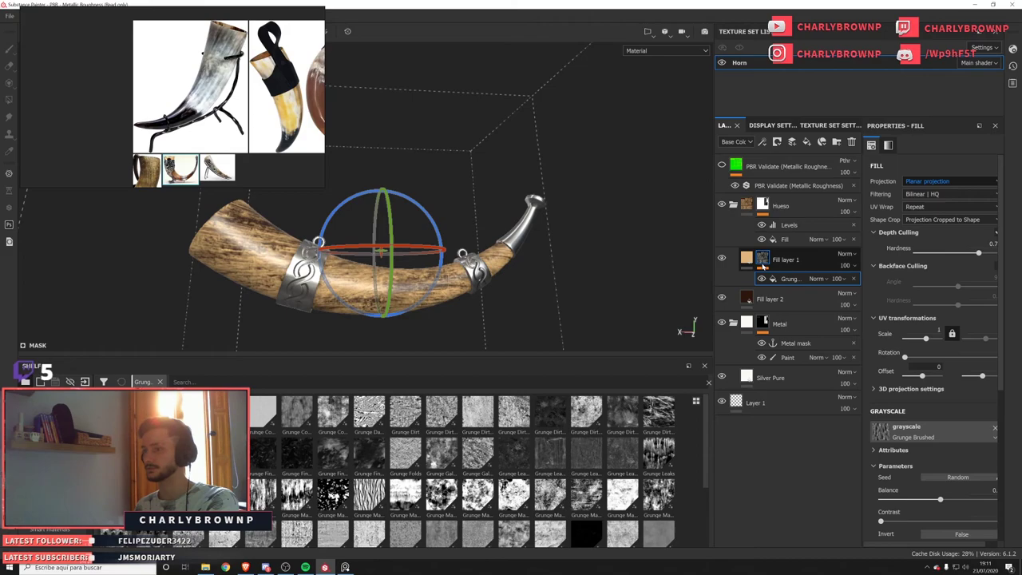
{"action": "left_click_drag", "start_coordinate": [430, 279], "coordinate": [526, 256], "text": "alt"}
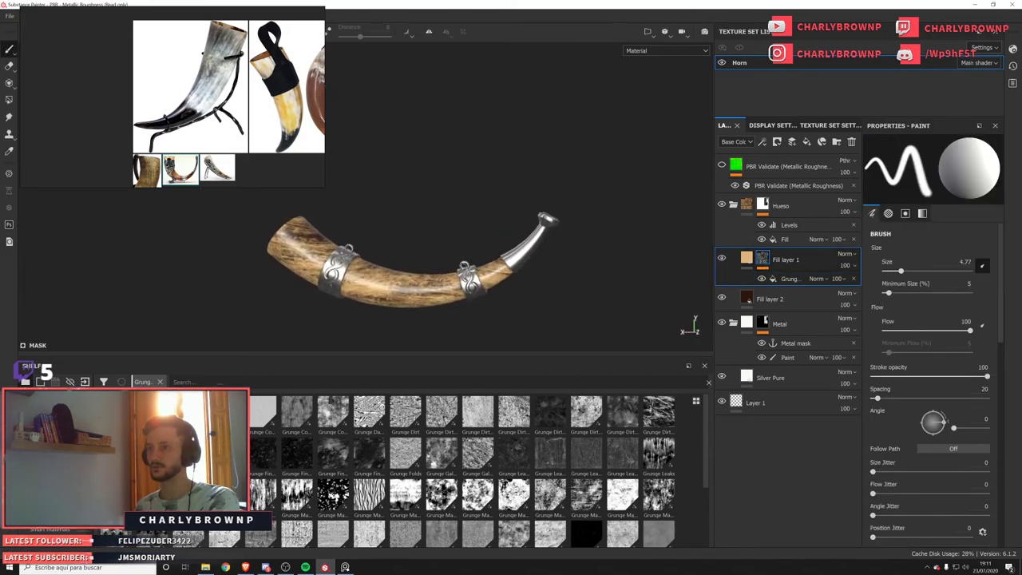
{"action": "scroll", "coordinate": [525, 256], "scroll_direction": "up", "scroll_amount": 1}
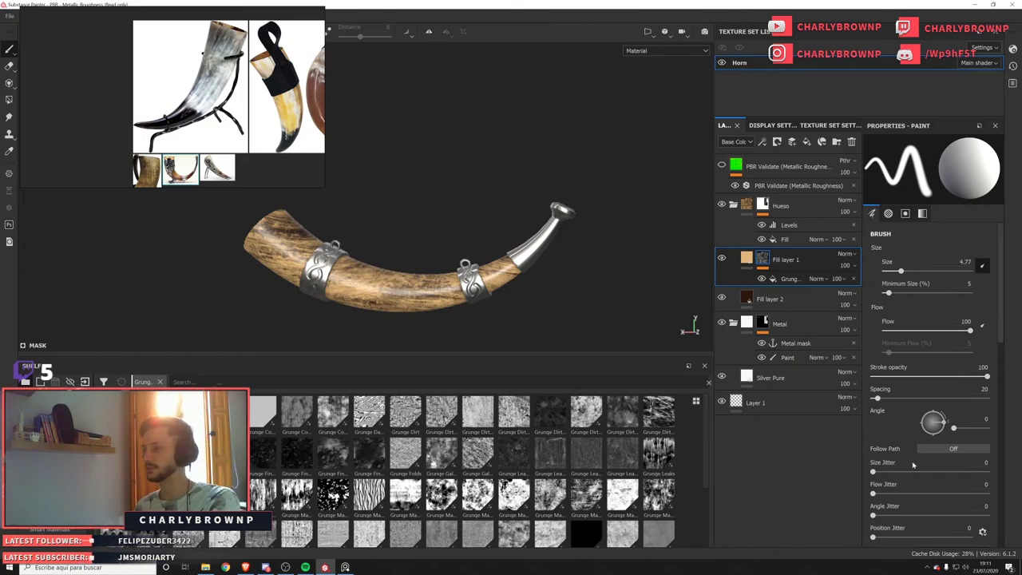
Replace the mask fill's grunge texture with Grunge Map 011.
{"action": "left_click", "coordinate": [759, 279]}
{"action": "mouse_move", "coordinate": [903, 429]}
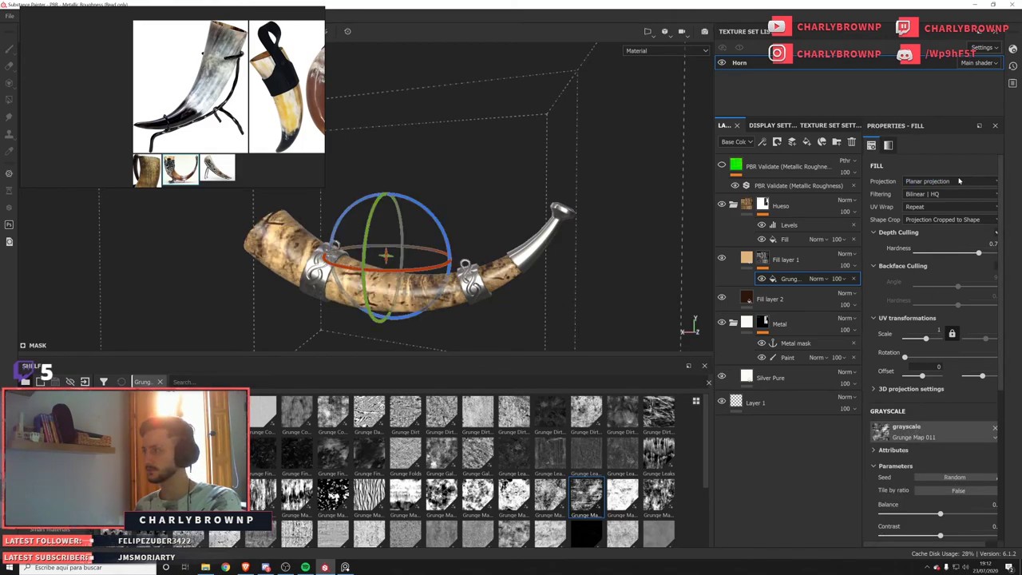
{"action": "left_click_drag", "start_coordinate": [927, 339], "coordinate": [928, 340]}
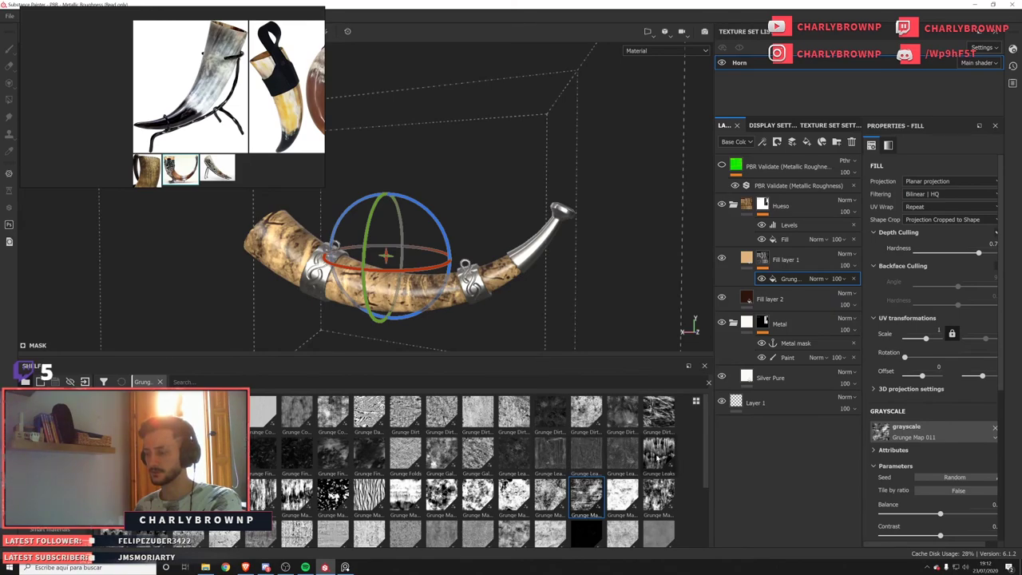
Try Grunge Leaks as the mask fill's texture with a UV scale of 3.91, comparing it with the reference horn.
{"action": "left_click_drag", "start_coordinate": [659, 453], "coordinate": [933, 432]}
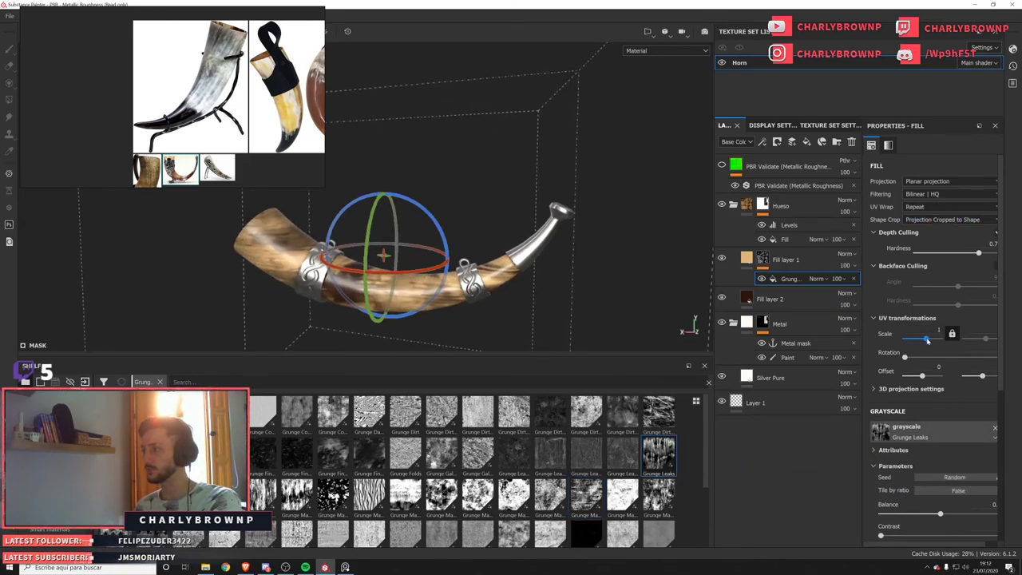
{"action": "left_click_drag", "start_coordinate": [931, 340], "coordinate": [928, 340]}
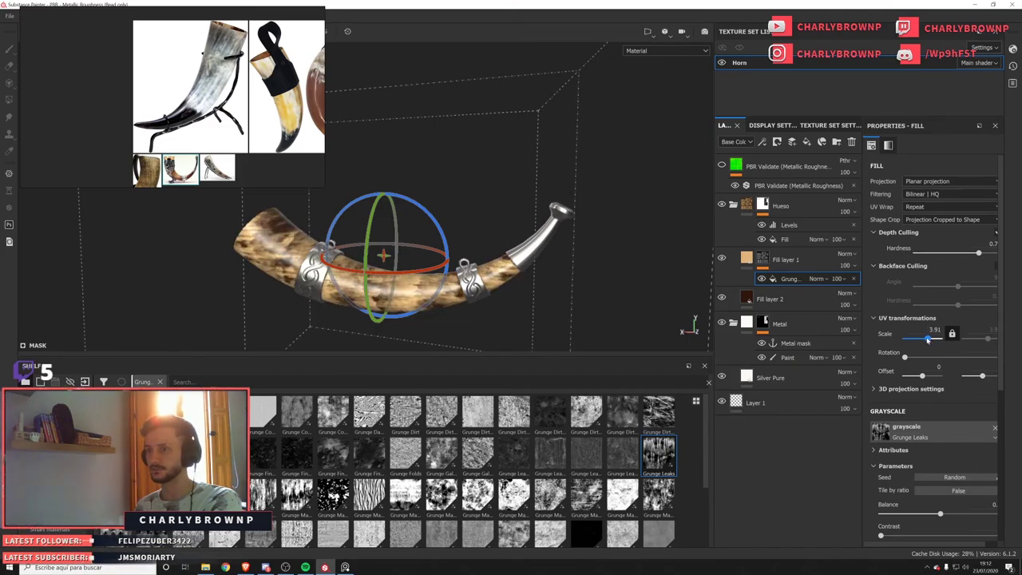
{"action": "left_click_drag", "start_coordinate": [501, 270], "coordinate": [481, 238], "text": "alt"}
{"action": "scroll", "coordinate": [145, 87], "scroll_direction": "up", "scroll_amount": 2}
{"action": "middle_click_drag", "start_coordinate": [145, 87], "coordinate": [194, 113]}
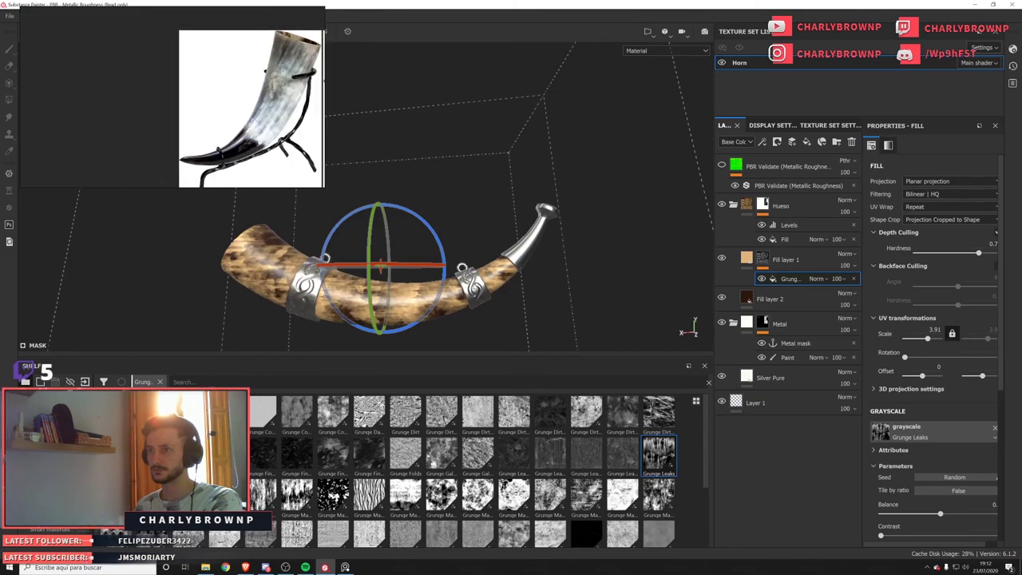
{"action": "middle_click_drag", "start_coordinate": [511, 352], "coordinate": [511, 298], "text": "alt"}
{"action": "right_click_drag", "start_coordinate": [512, 297], "coordinate": [596, 331], "text": "alt"}
{"action": "left_click_drag", "start_coordinate": [596, 330], "coordinate": [519, 292], "text": "alt"}
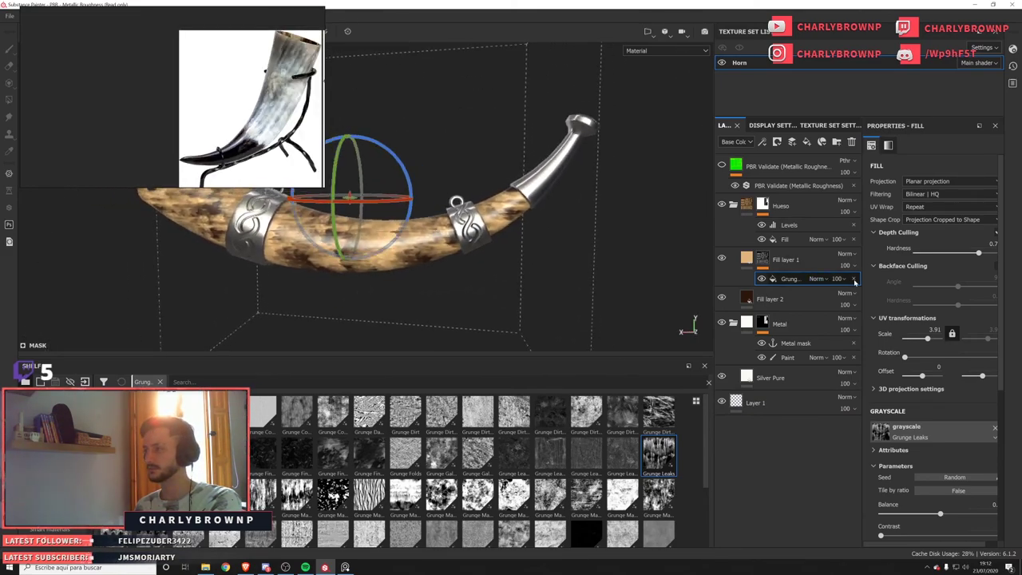
Delete the grunge fill from Fill layer 1's mask and add a paint effect to that mask.
{"action": "left_click", "coordinate": [854, 279]}
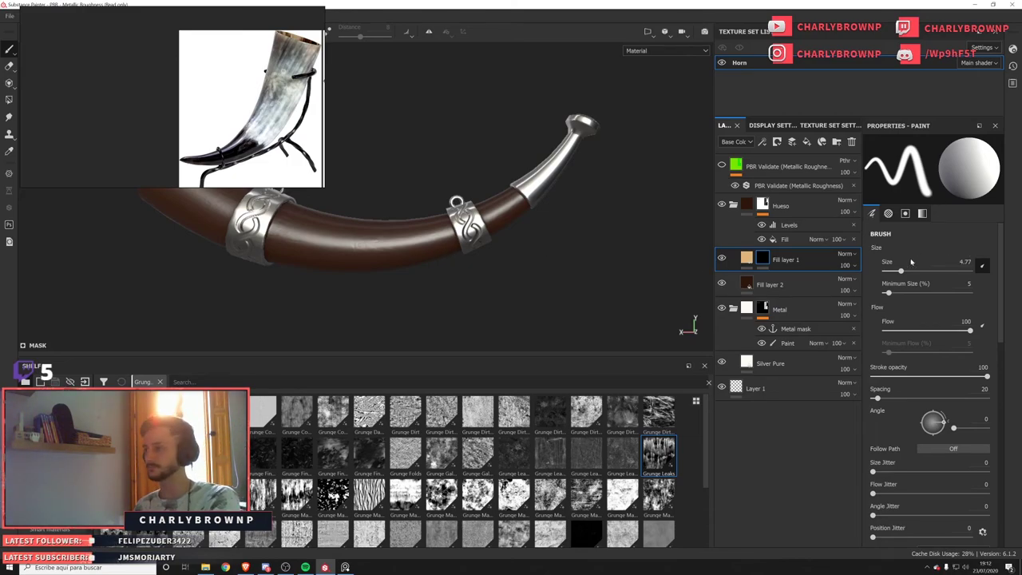
{"action": "left_click_drag", "start_coordinate": [400, 270], "coordinate": [285, 195], "text": "alt"}
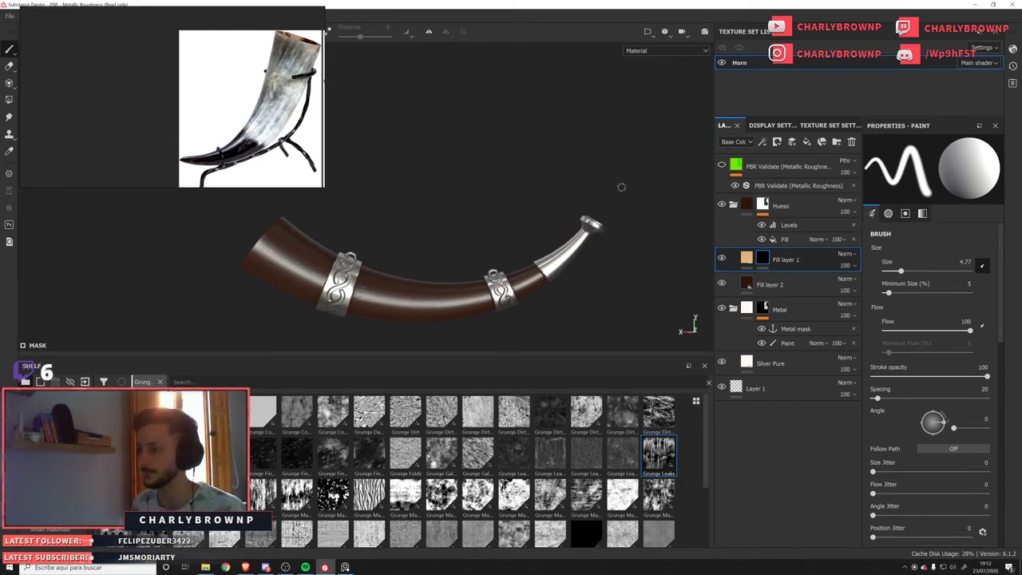
{"action": "left_click_drag", "start_coordinate": [579, 356], "coordinate": [472, 392]}
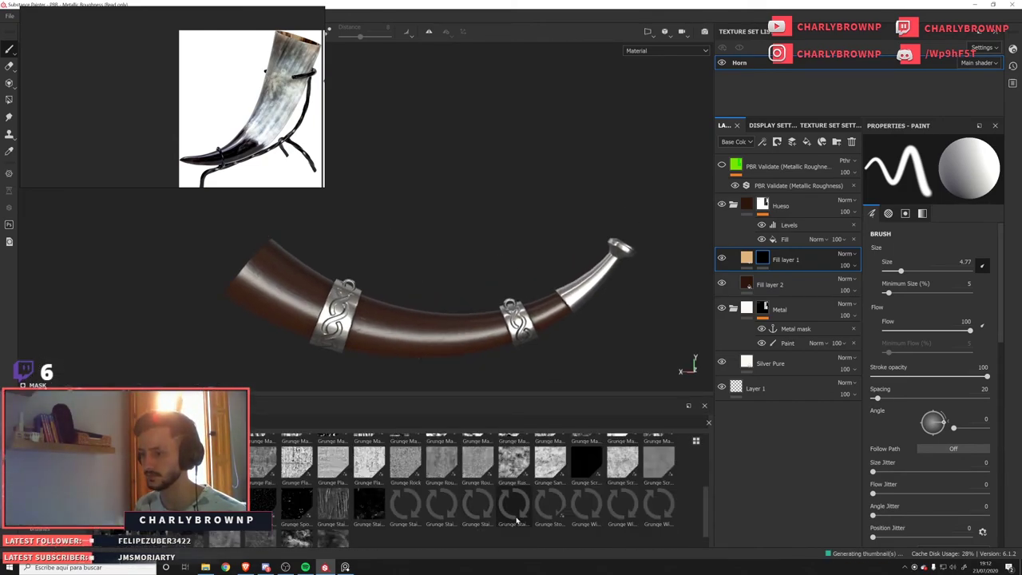
{"action": "mouse_move", "coordinate": [467, 343]}
{"action": "left_mouse_down", "text": "alt"}
{"action": "mouse_move", "coordinate": [472, 308]}
{"action": "mouse_move", "coordinate": [455, 332]}
{"action": "left_mouse_up", "text": "alt"}
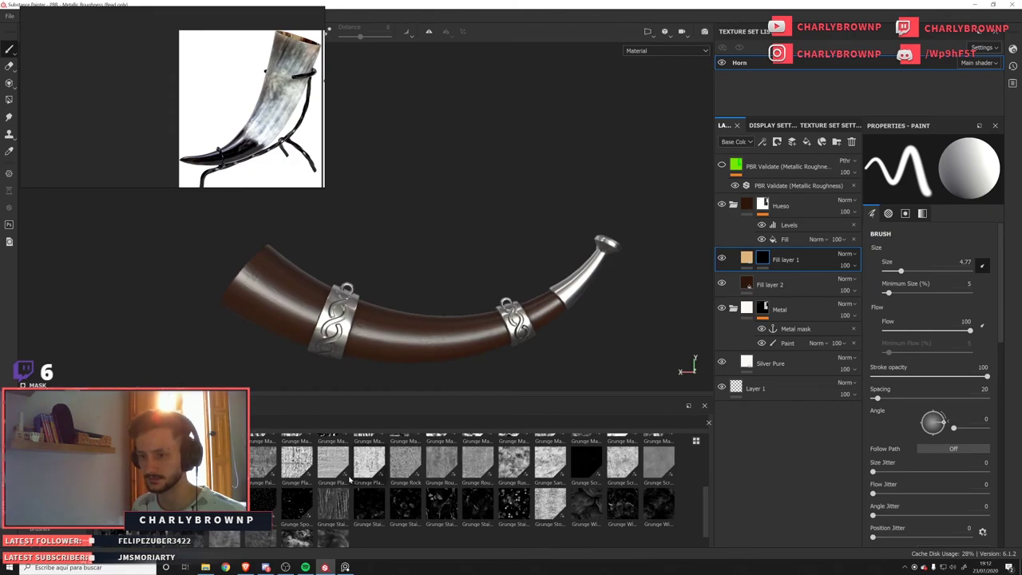
{"action": "left_click_drag", "start_coordinate": [369, 503], "coordinate": [543, 462]}
{"action": "left_click", "coordinate": [763, 142]}
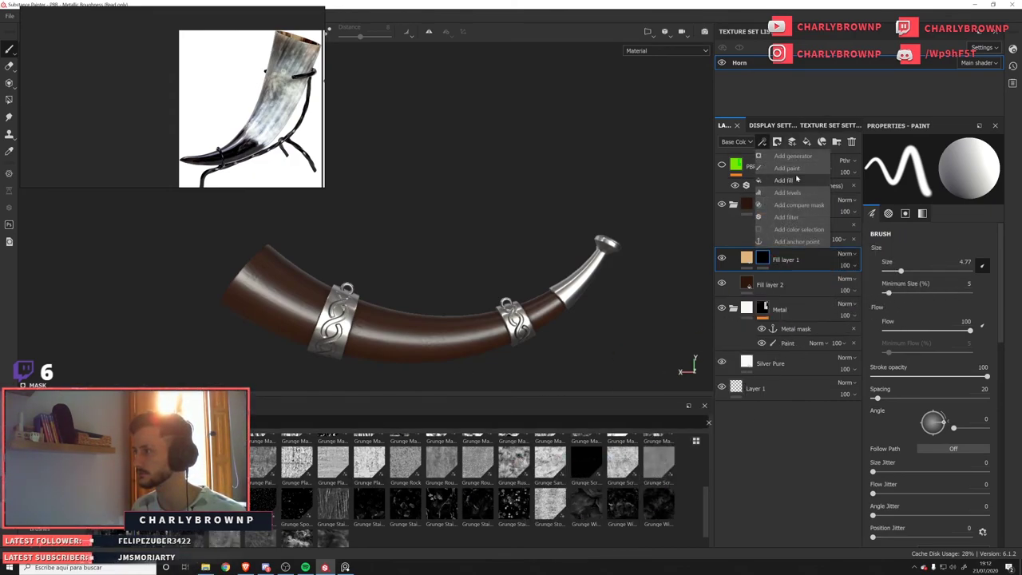
{"action": "left_click", "coordinate": [786, 169]}
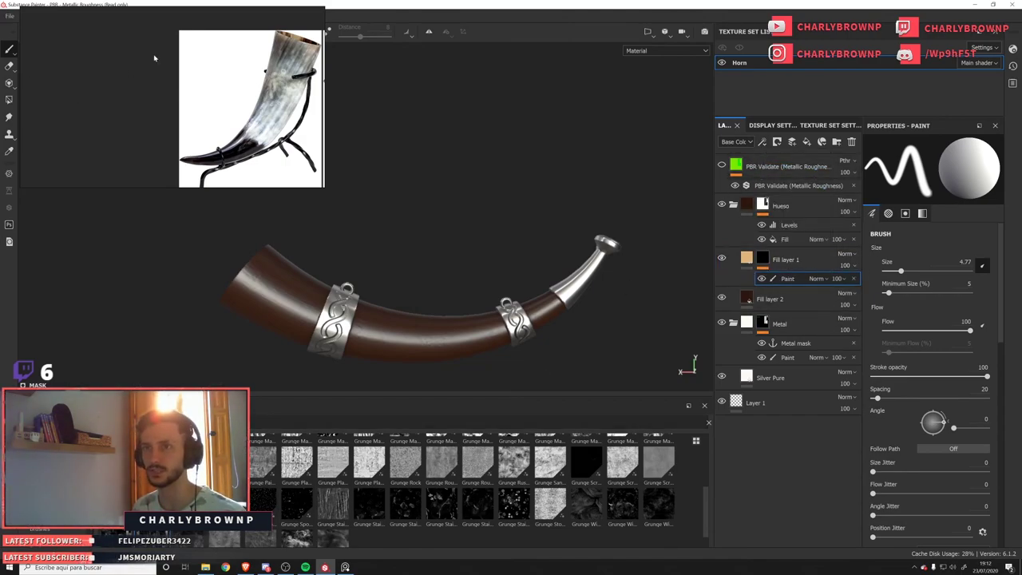
Activate the Projection tool and assign Grunge Wipe Directional Heavy as its grayscale texture.
{"action": "right_click_drag", "start_coordinate": [155, 58], "coordinate": [5, 420]}
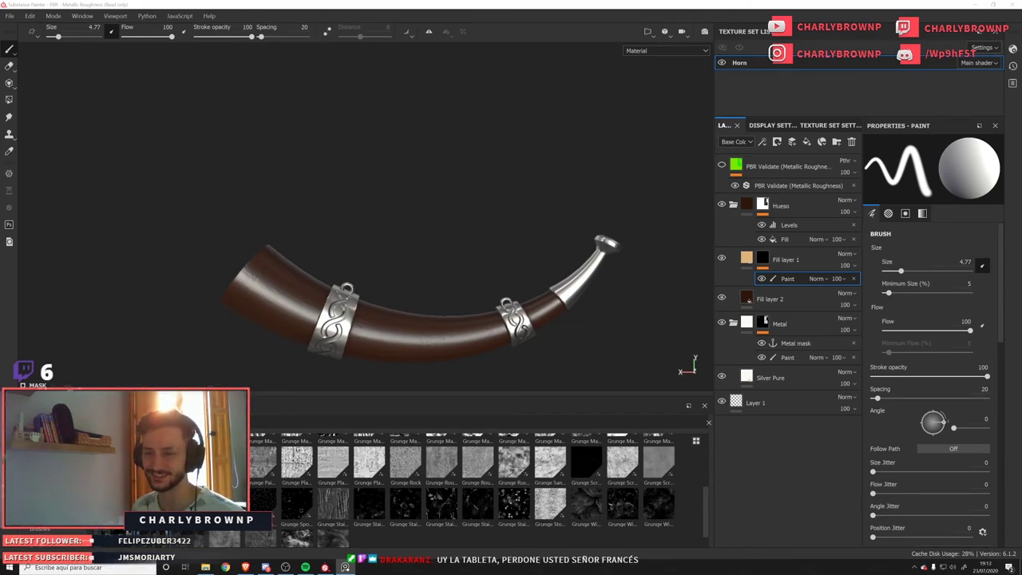
{"action": "left_click", "coordinate": [9, 83]}
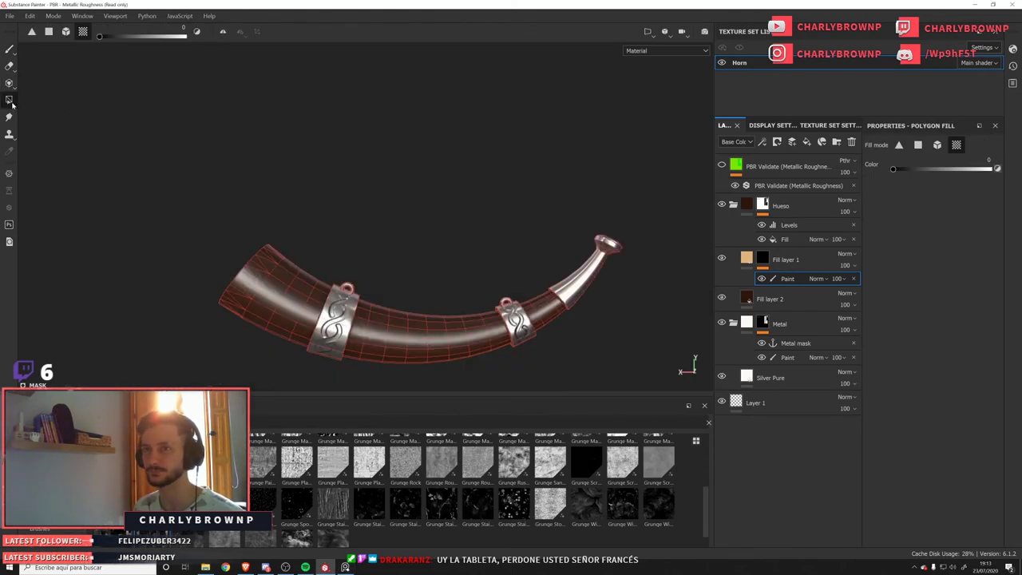
{"action": "scroll", "coordinate": [930, 360], "scroll_direction": "down", "scroll_amount": 5}
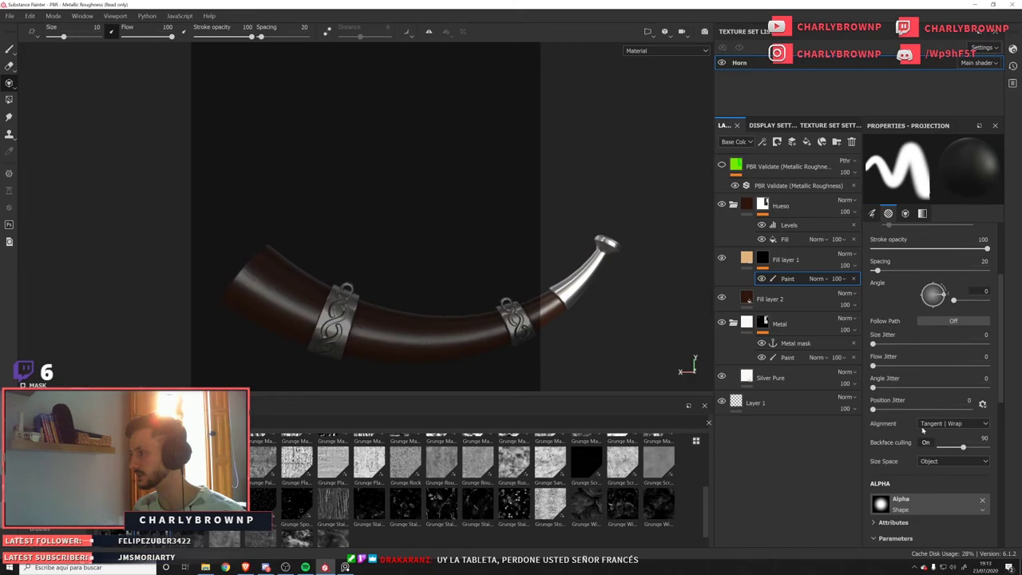
{"action": "left_click_drag", "start_coordinate": [659, 503], "coordinate": [930, 447]}
Rotate and scale down the projected grunge stencil so it covers the horn's midsection between the two silver bands.
{"action": "key", "text": "s"}
{"action": "left_click_drag", "start_coordinate": [462, 274], "coordinate": [434, 129]}
{"action": "right_click_drag", "start_coordinate": [317, 322], "coordinate": [367, 218]}
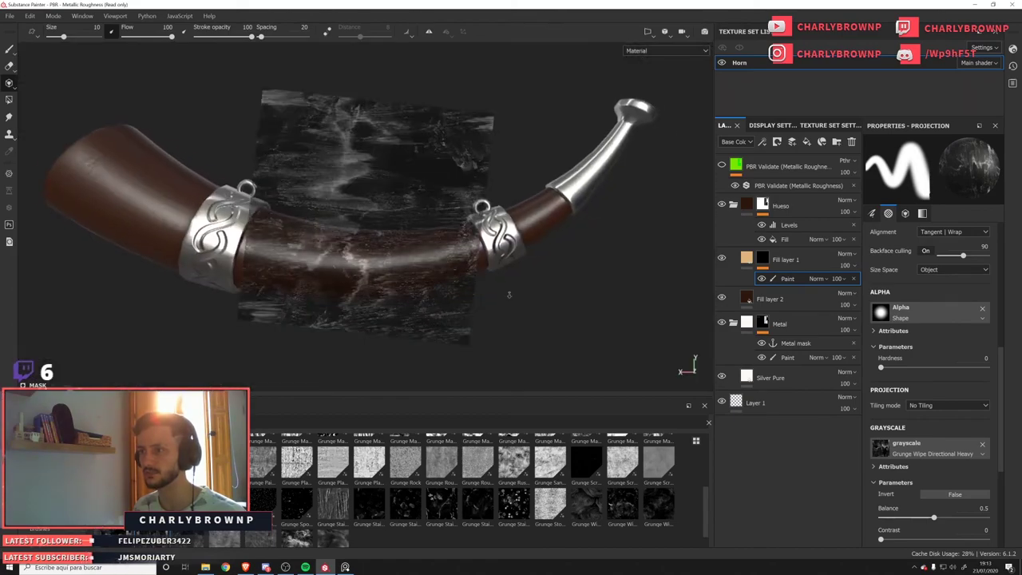
Try a grunge projection stroke across the brown middle section of the horn.
{"action": "left_click_drag", "start_coordinate": [509, 293], "coordinate": [421, 261], "text": "alt"}
{"action": "mouse_move", "coordinate": [393, 227]}
{"action": "left_mouse_down"}
{"action": "mouse_move", "coordinate": [303, 212]}
{"action": "mouse_move", "coordinate": [391, 280]}
{"action": "mouse_move", "coordinate": [473, 277]}
{"action": "mouse_move", "coordinate": [494, 292]}
{"action": "left_mouse_up"}
{"action": "key", "text": "ctrl+z"}
{"action": "key", "text": "s"}
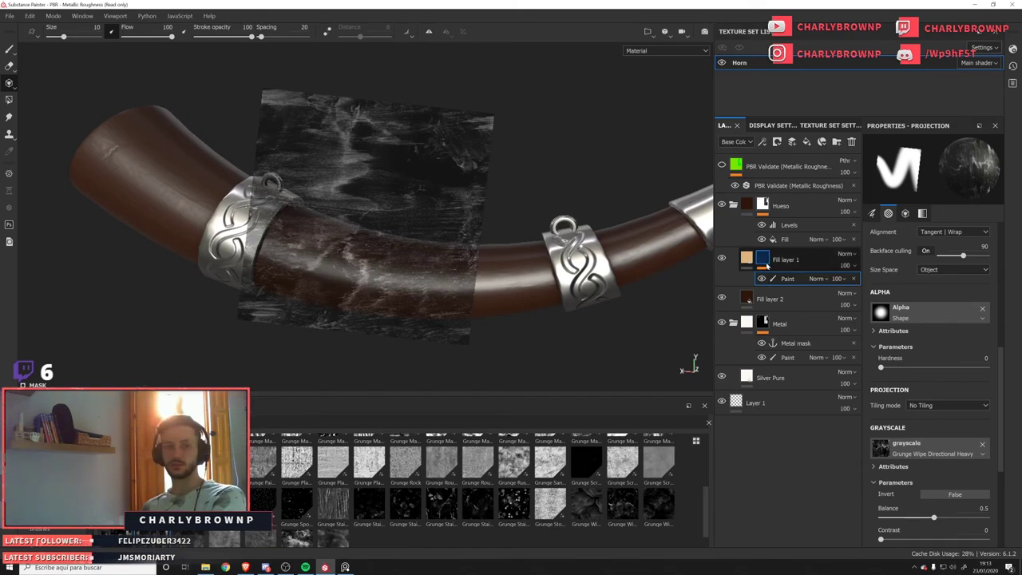
Remove the Paint effect from the mask of Fill layer 1.
{"action": "mouse_move", "coordinate": [767, 263]}
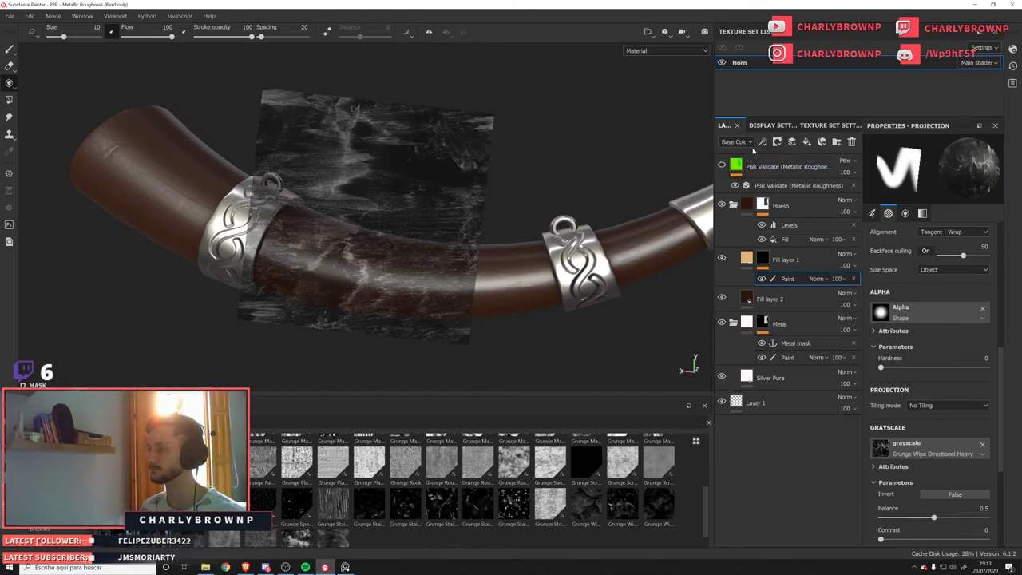
{"action": "double_click", "coordinate": [795, 259]}
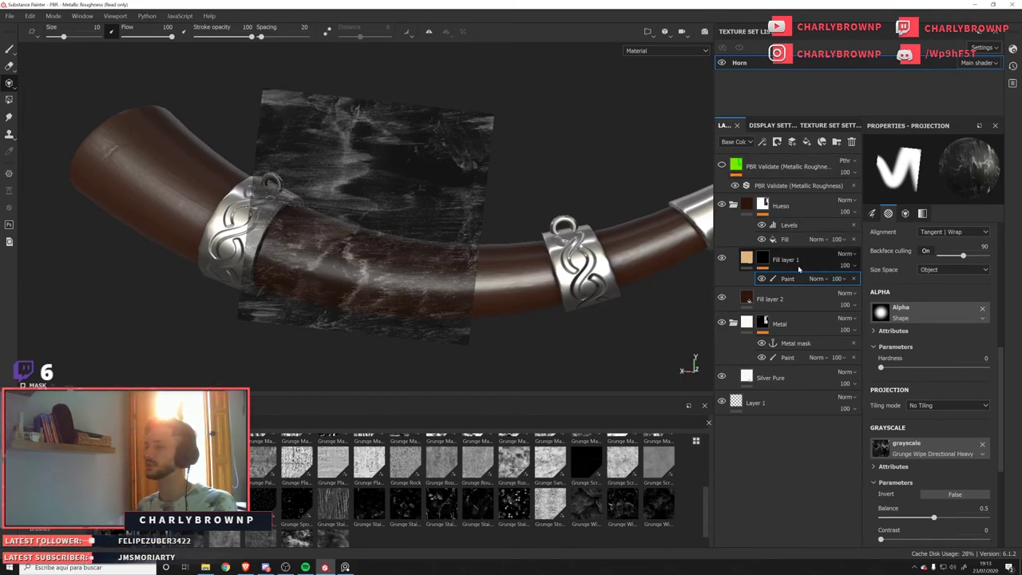
{"action": "left_click", "coordinate": [818, 265]}
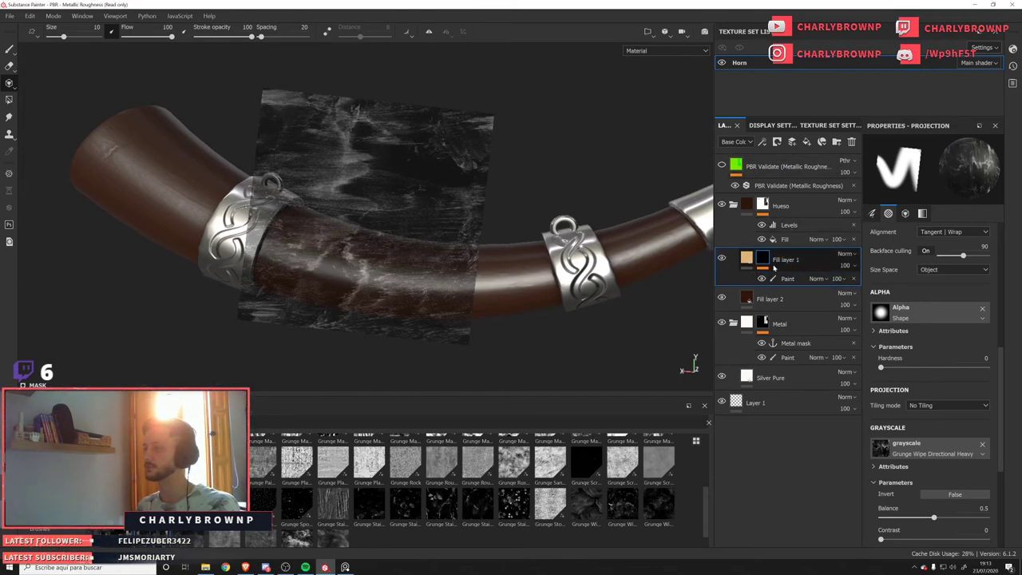
Try a uniform fill effect in the mask of Fill layer 1.
{"action": "left_click", "coordinate": [762, 141]}
{"action": "left_click", "coordinate": [795, 185]}
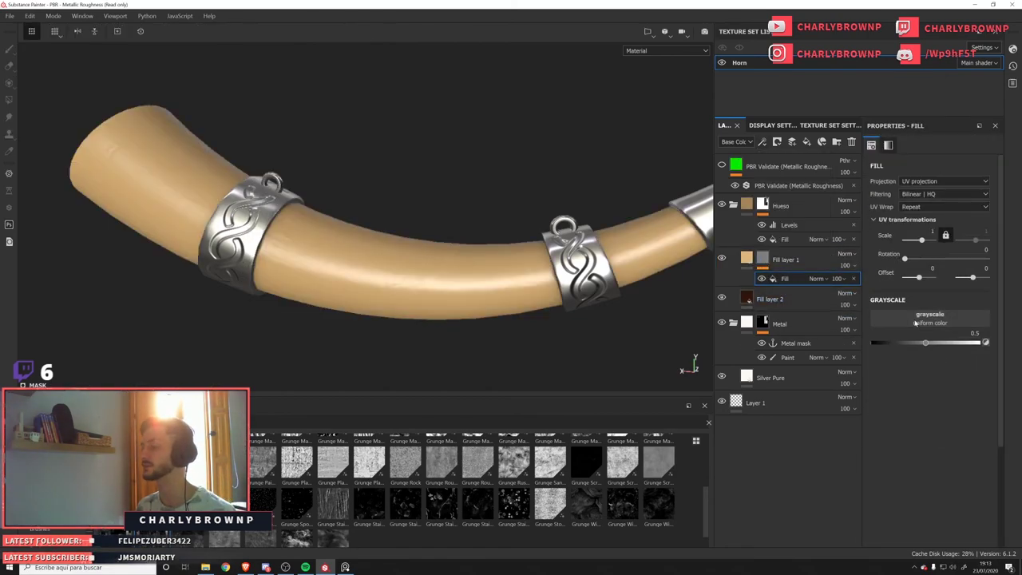
{"action": "key", "text": "ctrl+z"}
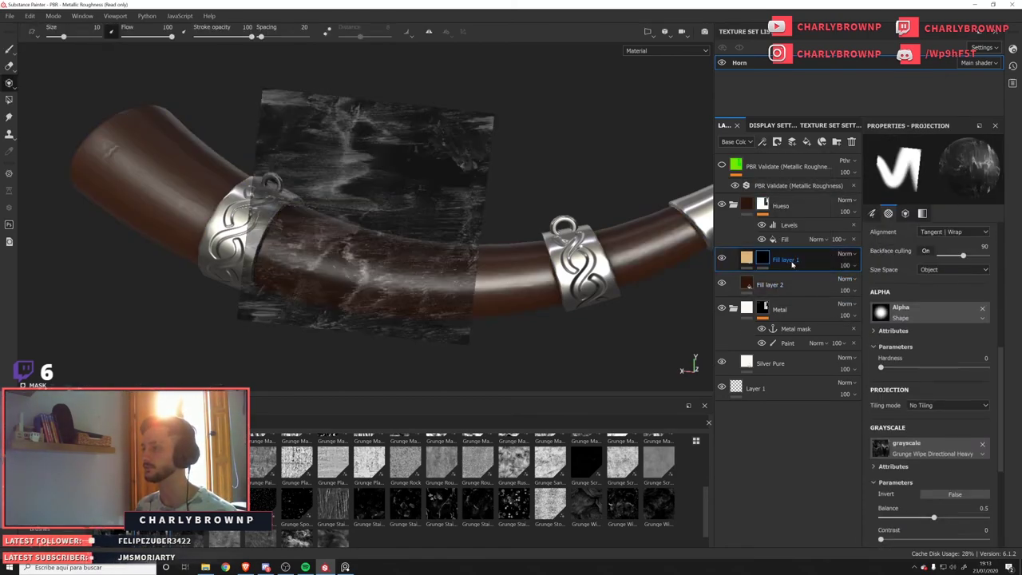
Add a generator to the mask of Fill layer 1 and choose the Position generator.
{"action": "left_click", "coordinate": [763, 141]}
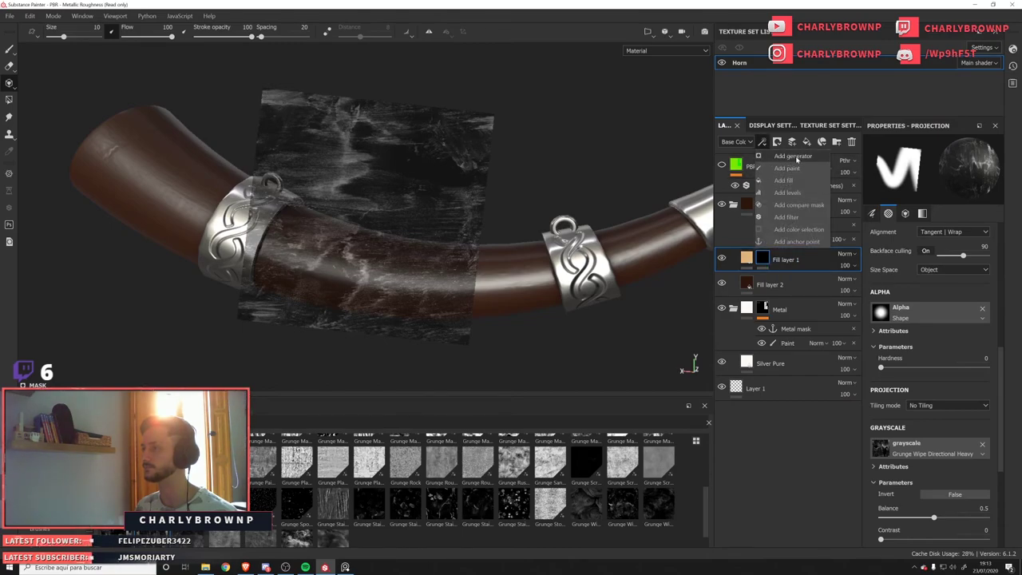
{"action": "left_click", "coordinate": [791, 152]}
{"action": "left_click", "coordinate": [933, 165]}
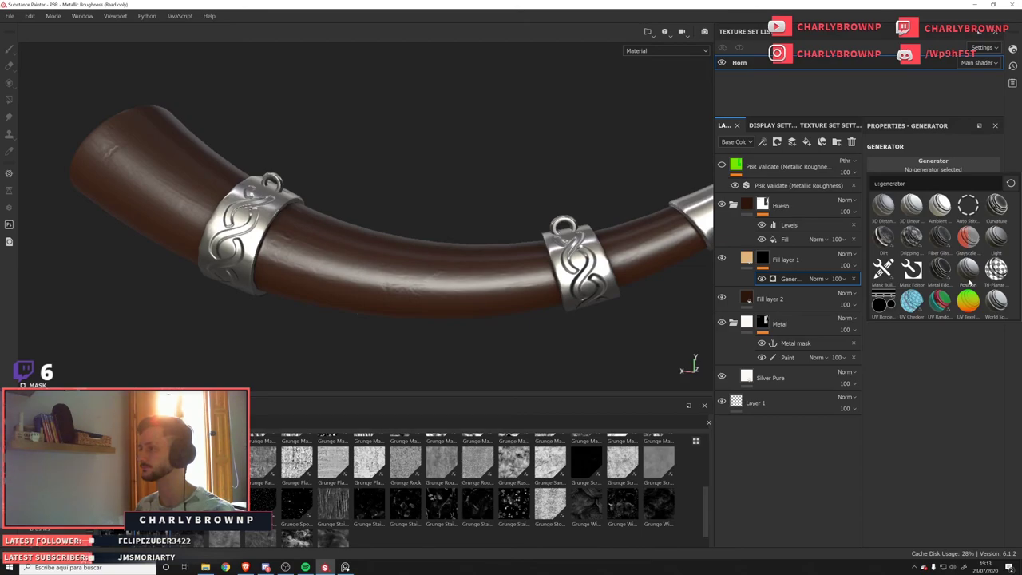
{"action": "left_click", "coordinate": [968, 270]}
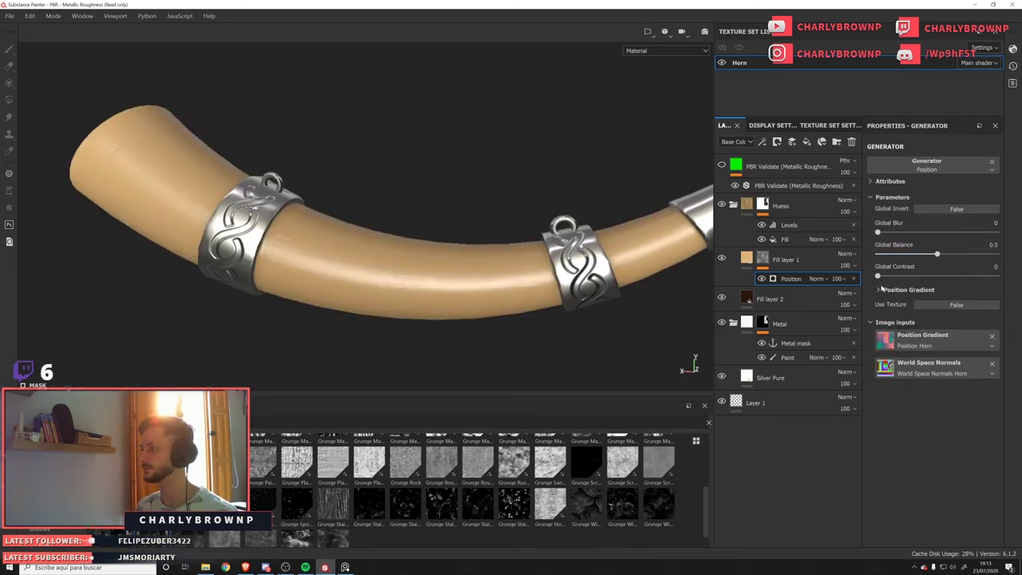
Set the Position Gradient's Right to Left to 1 and Top To Bottom to 0, checking the blend in the Base Color channel.
{"action": "left_click", "coordinate": [883, 292]}
{"action": "left_click_drag", "start_coordinate": [971, 406], "coordinate": [992, 407]}
{"action": "left_click_drag", "start_coordinate": [990, 444], "coordinate": [884, 444]}
{"action": "mouse_move", "coordinate": [589, 285]}
{"action": "left_mouse_down", "text": "alt"}
{"action": "mouse_move", "coordinate": [516, 240]}
{"action": "mouse_move", "coordinate": [593, 287]}
{"action": "left_mouse_up", "text": "alt"}
{"action": "key", "text": "c"}
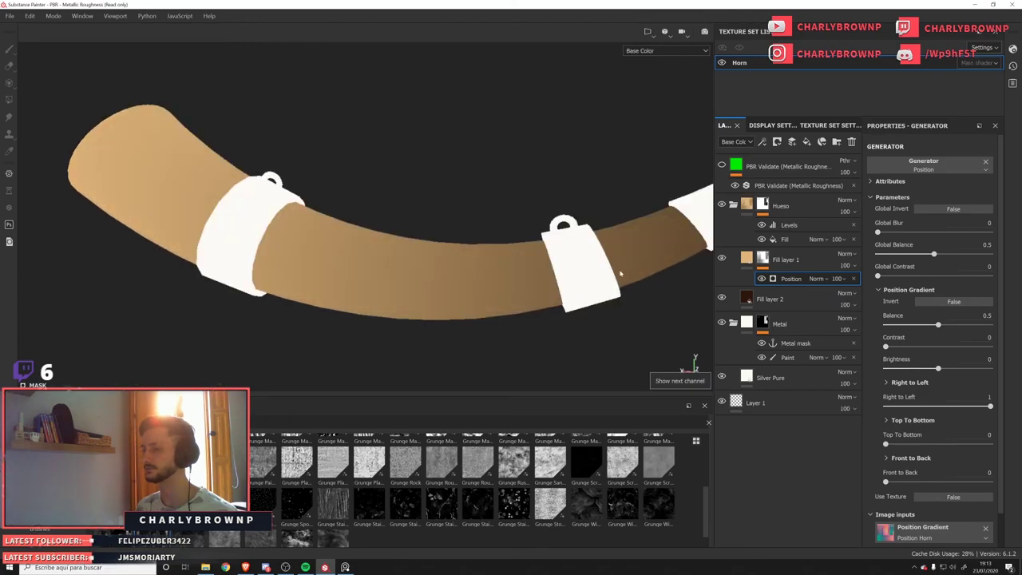
{"action": "key", "text": "m"}
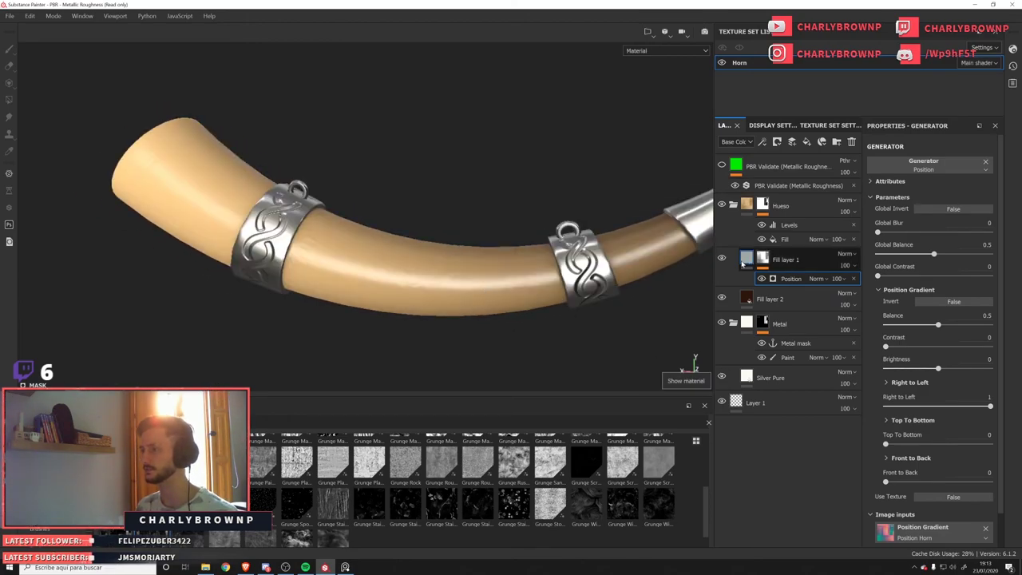
Add a Paint effect above the Position generator in the mask of Fill layer 1.
{"action": "left_click", "coordinate": [749, 258]}
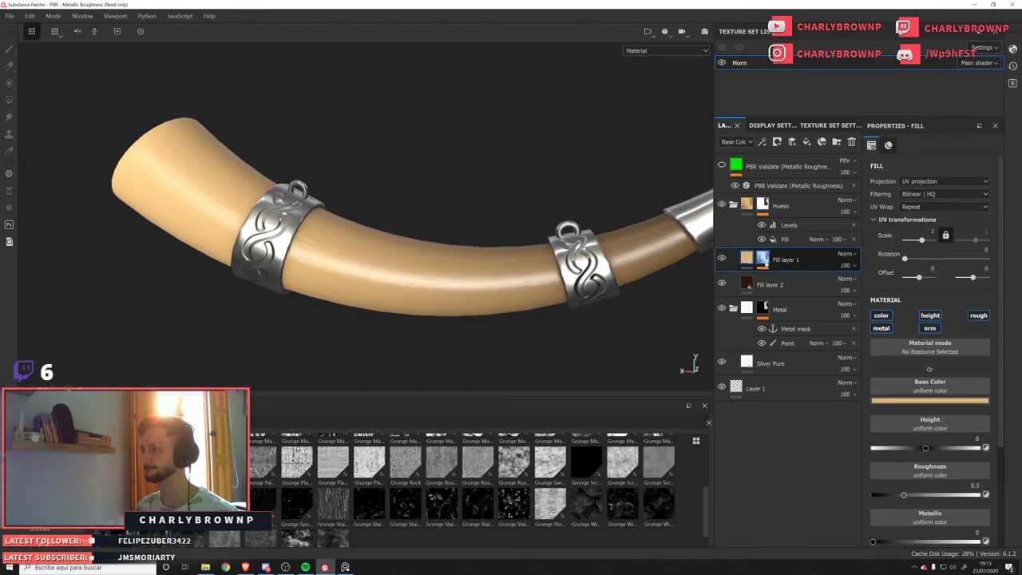
{"action": "left_click", "coordinate": [764, 258]}
{"action": "left_click", "coordinate": [777, 141]}
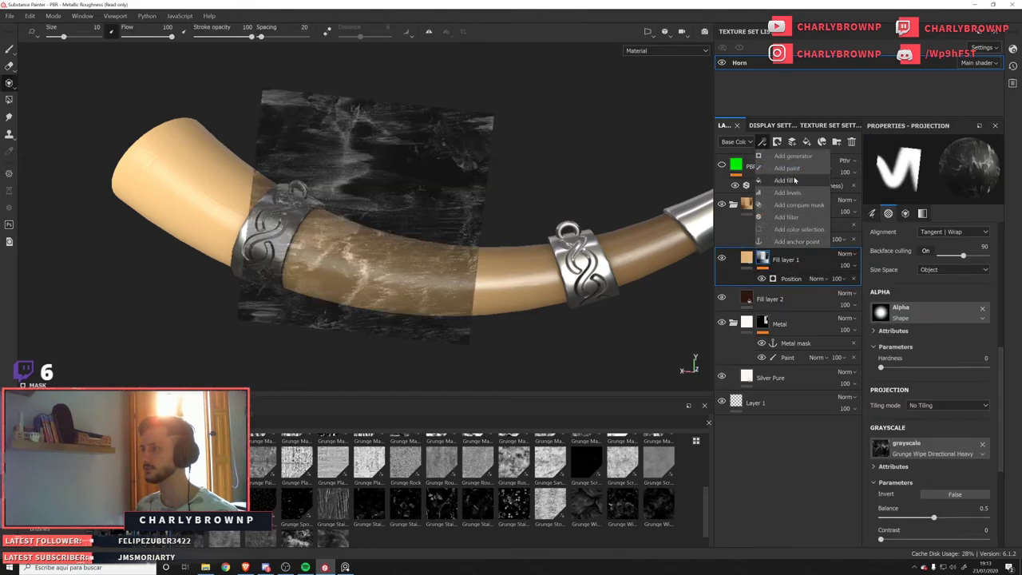
{"action": "left_click", "coordinate": [791, 157]}
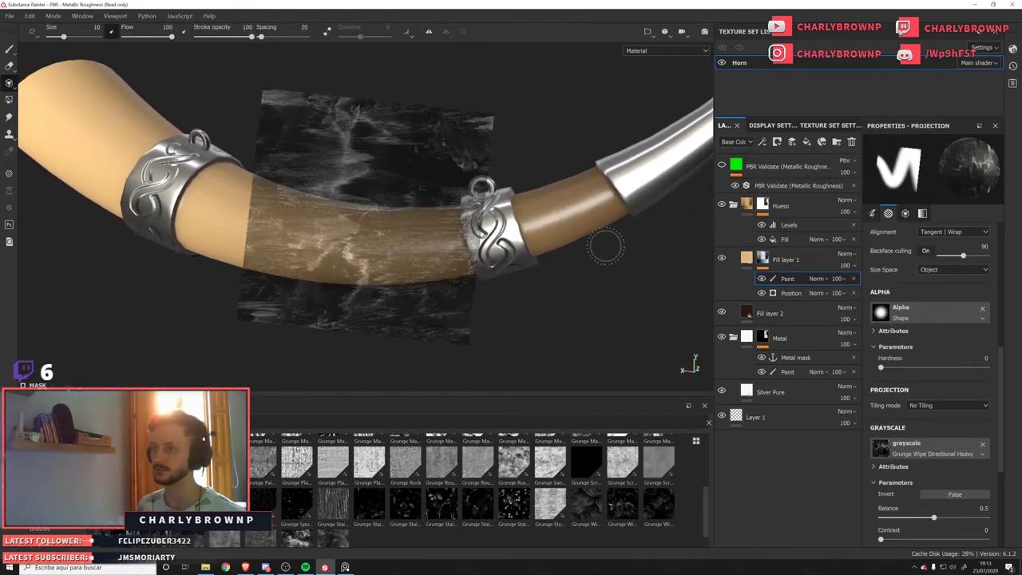
Try several grunge projection strokes on the horn's curved section between the two metal bands.
{"action": "left_click_drag", "start_coordinate": [605, 246], "coordinate": [407, 200], "text": "alt"}
{"action": "left_click_drag", "start_coordinate": [326, 232], "coordinate": [310, 251]}
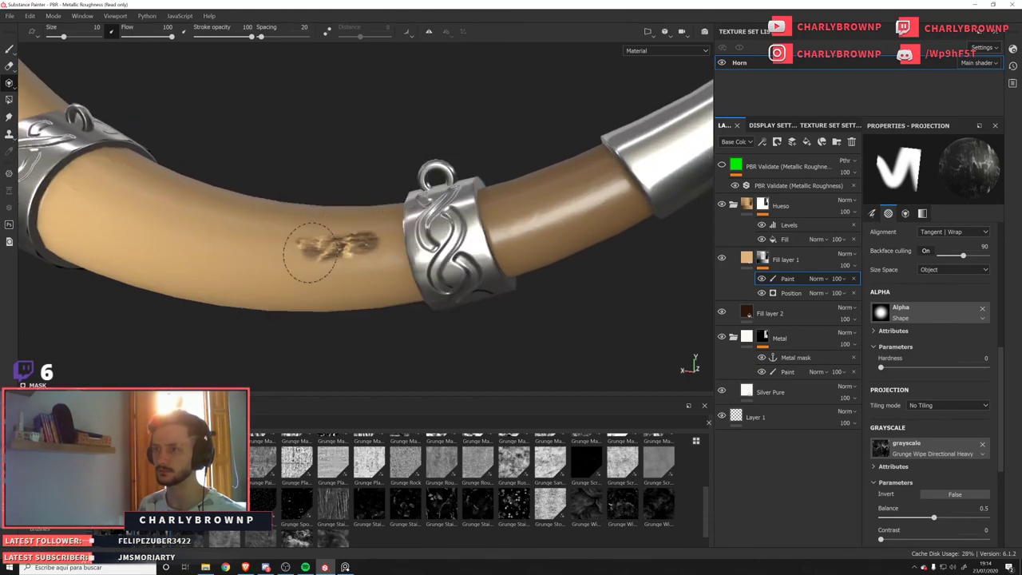
{"action": "mouse_move", "coordinate": [380, 263]}
{"action": "left_mouse_down", "text": "alt"}
{"action": "mouse_move", "coordinate": [550, 224]}
{"action": "mouse_move", "coordinate": [515, 217]}
{"action": "left_mouse_up", "text": "alt"}
{"action": "left_click_drag", "start_coordinate": [534, 263], "coordinate": [517, 257], "text": "alt"}
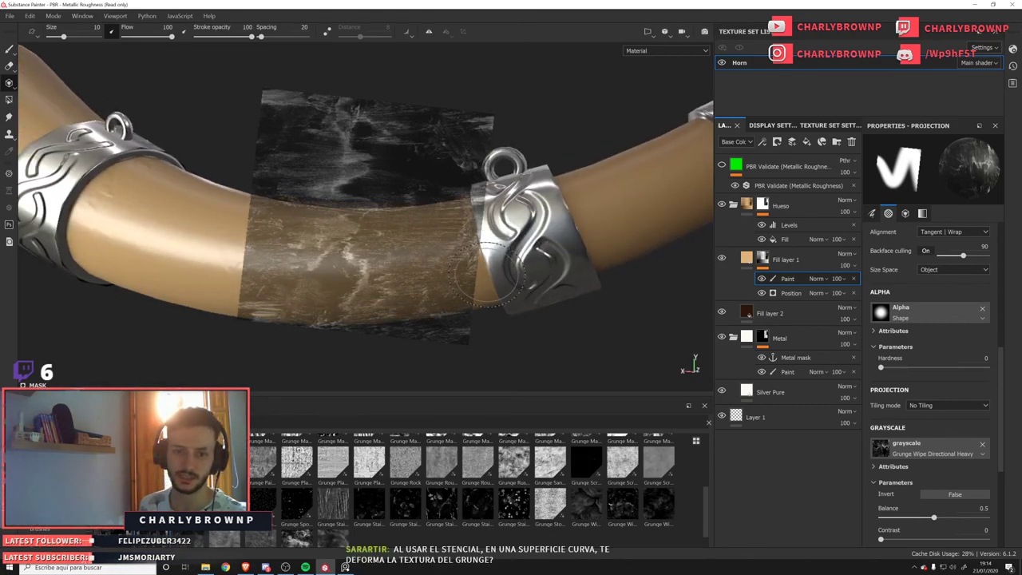
{"action": "mouse_move", "coordinate": [397, 225]}
{"action": "left_mouse_down"}
{"action": "mouse_move", "coordinate": [376, 269]}
{"action": "mouse_move", "coordinate": [285, 209]}
{"action": "mouse_move", "coordinate": [234, 203]}
{"action": "mouse_move", "coordinate": [378, 238]}
{"action": "mouse_move", "coordinate": [452, 278]}
{"action": "mouse_move", "coordinate": [417, 232]}
{"action": "left_mouse_up"}
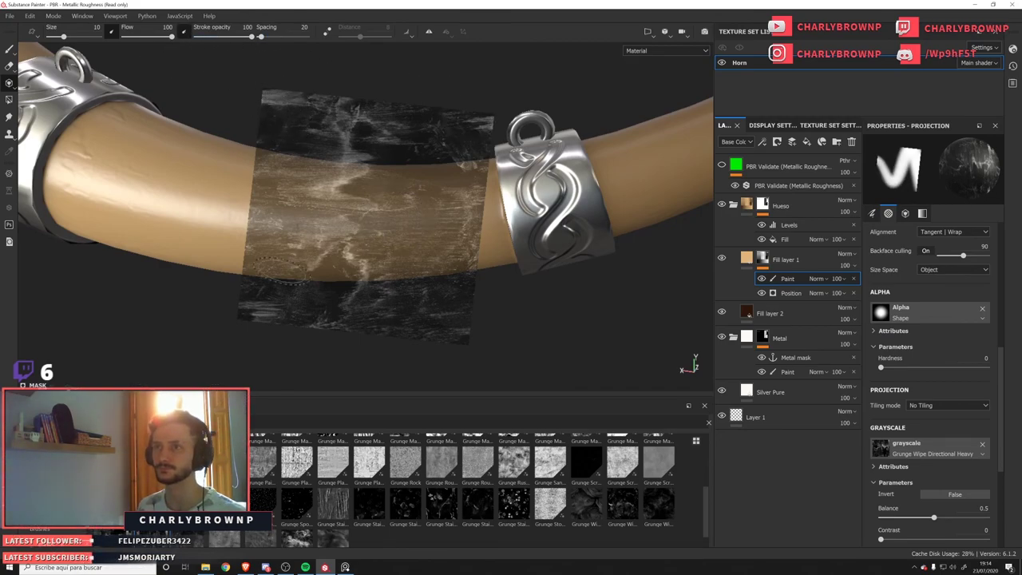
{"action": "mouse_move", "coordinate": [338, 189]}
{"action": "left_mouse_down"}
{"action": "mouse_move", "coordinate": [388, 194]}
{"action": "mouse_move", "coordinate": [296, 199]}
{"action": "mouse_move", "coordinate": [518, 220]}
{"action": "mouse_move", "coordinate": [511, 232]}
{"action": "mouse_move", "coordinate": [469, 225]}
{"action": "left_mouse_up"}
{"action": "key", "text": "ctrl+z"}
Examine the horn's UV layout beside the 3D model to compare how the grunge projection falls on each.
{"action": "scroll", "coordinate": [505, 253], "scroll_direction": "down", "scroll_amount": 2}
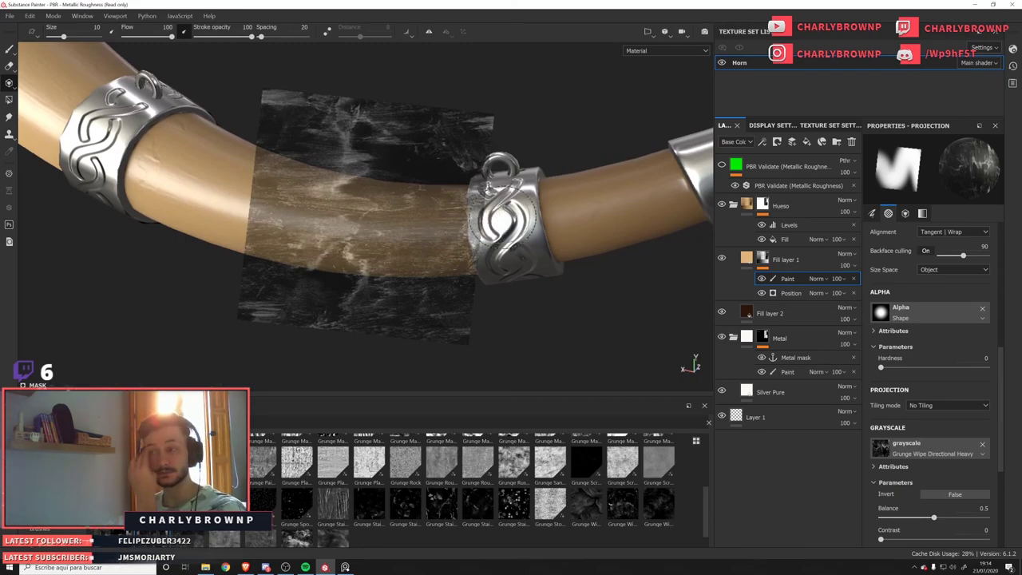
{"action": "left_click_drag", "start_coordinate": [545, 210], "coordinate": [625, 198], "text": "alt"}
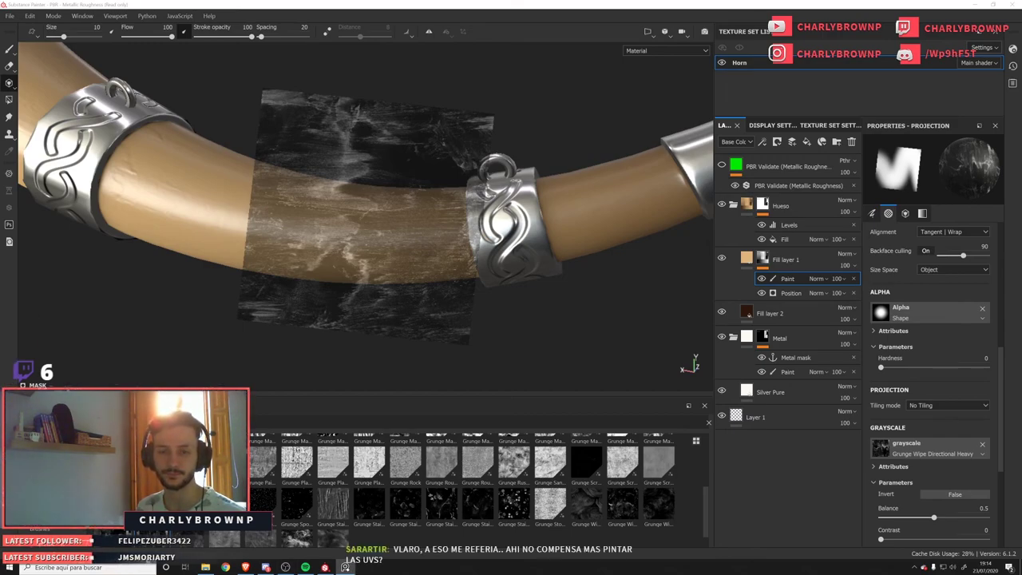
{"action": "left_click_drag", "start_coordinate": [342, 305], "coordinate": [408, 254], "text": "alt"}
{"action": "key", "text": "F1"}
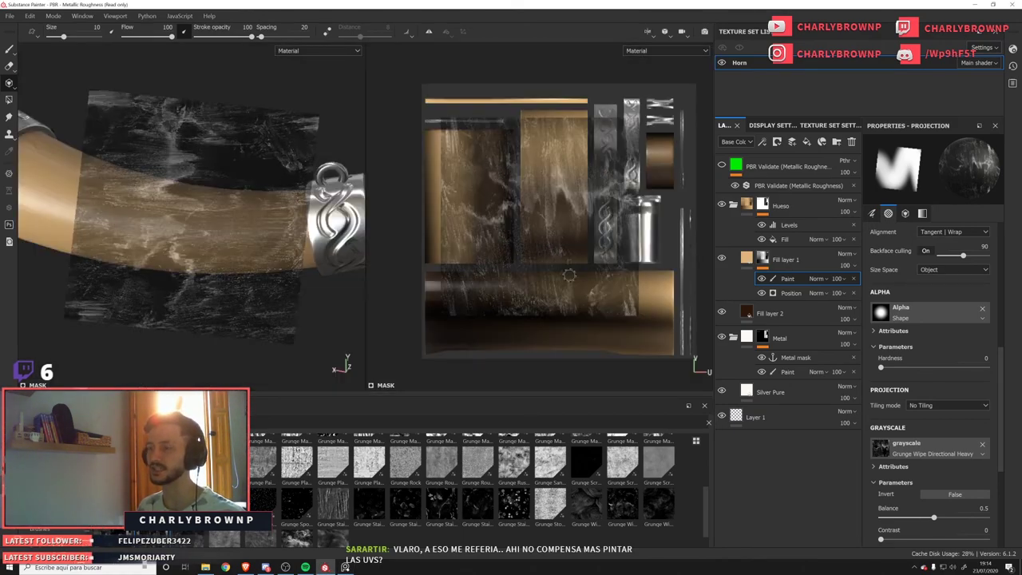
{"action": "key", "text": "F2"}
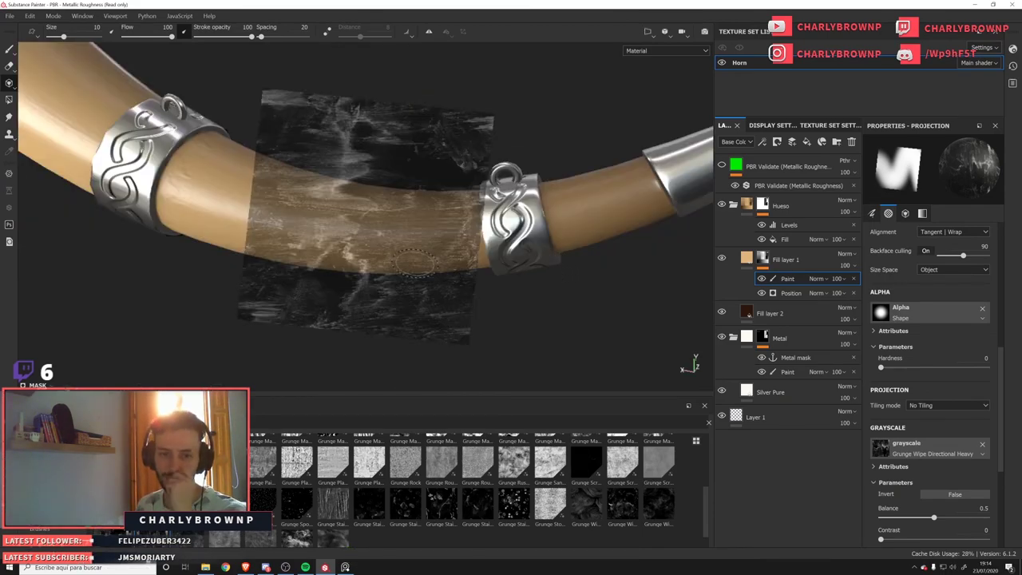
{"action": "left_click_drag", "start_coordinate": [412, 255], "coordinate": [419, 261], "text": "alt"}
Hide the panels, align the grunge stencil with the horn's direction and paint dark wear beside the smaller metal band.
{"action": "key", "text": "Tab"}
{"action": "middle_click_drag", "start_coordinate": [599, 336], "coordinate": [480, 276], "text": "alt"}
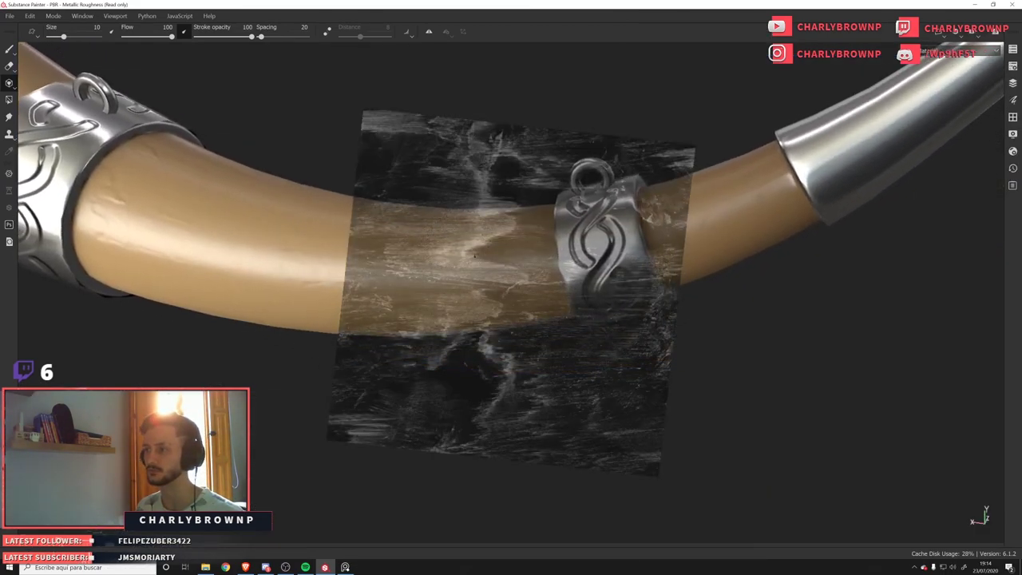
{"action": "right_click_drag", "start_coordinate": [480, 275], "coordinate": [487, 289], "text": "alt"}
{"action": "left_click_drag", "start_coordinate": [487, 290], "coordinate": [373, 243], "text": "alt"}
{"action": "key", "text": "s"}
{"action": "left_click_drag", "start_coordinate": [587, 351], "coordinate": [458, 281], "text": "alt"}
{"action": "key", "text": "s"}
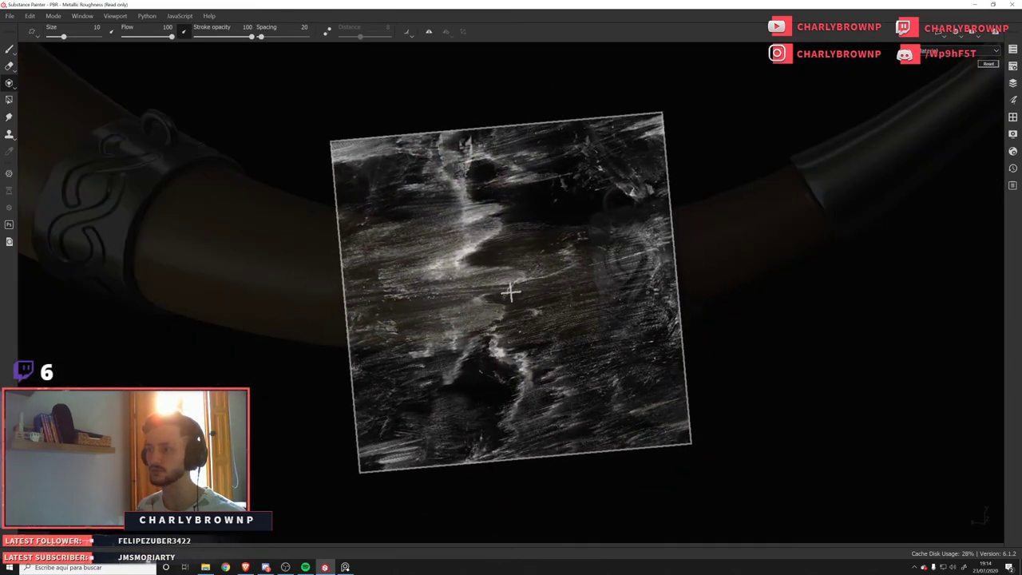
{"action": "middle_click_drag", "start_coordinate": [465, 325], "coordinate": [449, 306]}
{"action": "left_click_drag", "start_coordinate": [450, 306], "coordinate": [476, 372], "text": "alt"}
{"action": "key", "text": "s"}
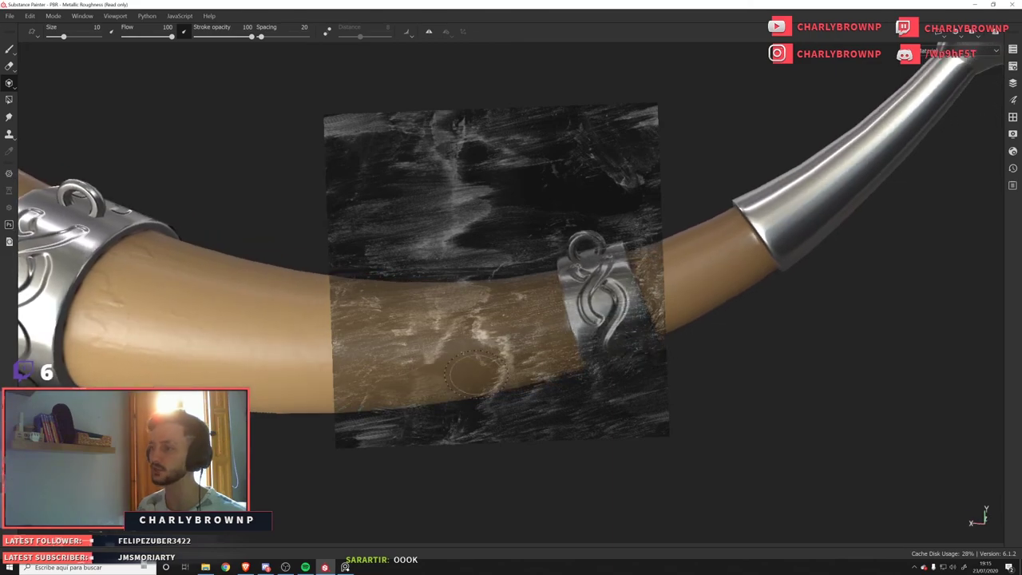
{"action": "left_click_drag", "start_coordinate": [480, 331], "coordinate": [496, 344]}
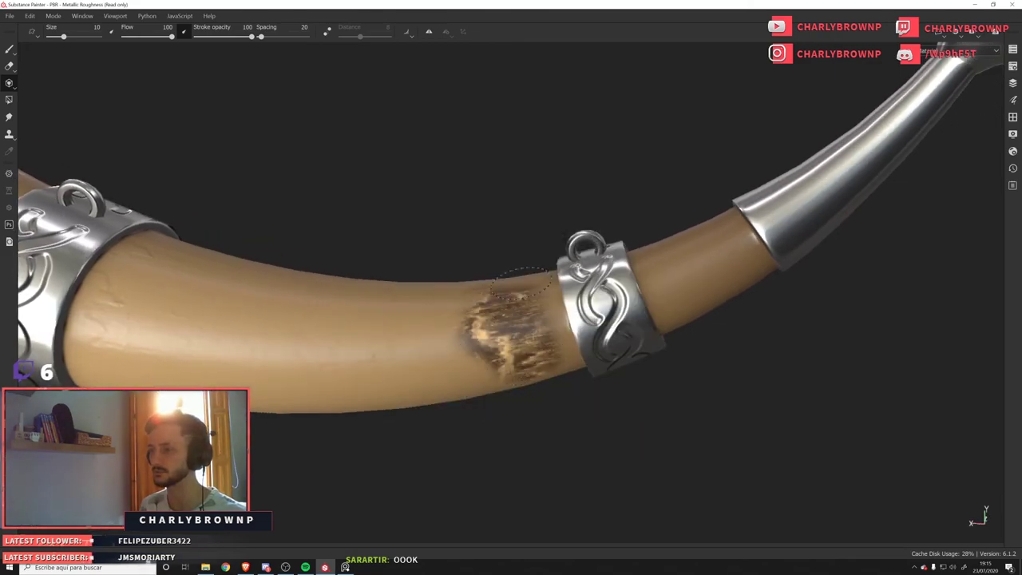
Continue the grunge projection strokes around the horn's underside near the smaller metal band.
{"action": "mouse_move", "coordinate": [521, 286]}
{"action": "left_mouse_down", "text": "alt"}
{"action": "mouse_move", "coordinate": [563, 272]}
{"action": "mouse_move", "coordinate": [566, 305]}
{"action": "mouse_move", "coordinate": [486, 279]}
{"action": "mouse_move", "coordinate": [516, 279]}
{"action": "mouse_move", "coordinate": [539, 369]}
{"action": "mouse_move", "coordinate": [544, 317]}
{"action": "mouse_move", "coordinate": [521, 342]}
{"action": "left_mouse_up", "text": "alt"}
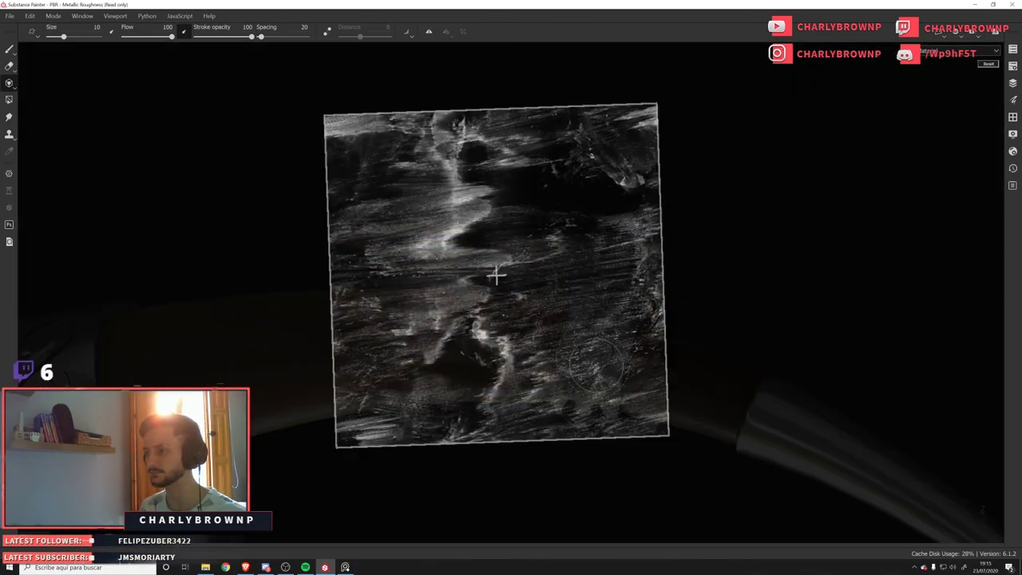
{"action": "left_click_drag", "start_coordinate": [549, 383], "coordinate": [500, 372]}
{"action": "mouse_move", "coordinate": [527, 341]}
{"action": "left_mouse_down", "text": "alt"}
{"action": "mouse_move", "coordinate": [543, 431]}
{"action": "mouse_move", "coordinate": [486, 320]}
{"action": "mouse_move", "coordinate": [365, 322]}
{"action": "mouse_move", "coordinate": [345, 309]}
{"action": "mouse_move", "coordinate": [523, 337]}
{"action": "mouse_move", "coordinate": [493, 324]}
{"action": "left_mouse_up", "text": "alt"}
{"action": "left_click_drag", "start_coordinate": [499, 275], "coordinate": [515, 320], "text": "alt"}
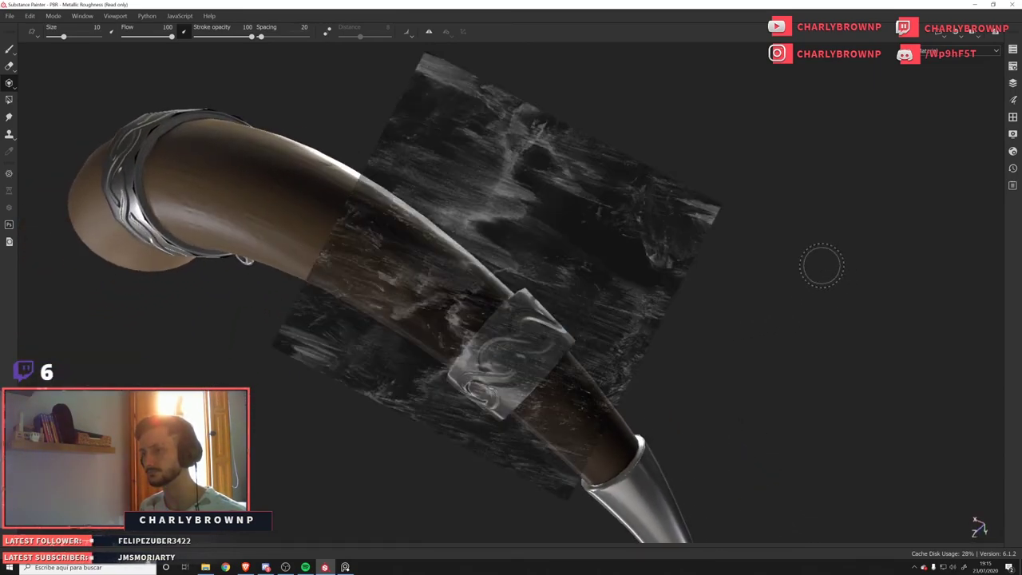
{"action": "left_click_drag", "start_coordinate": [822, 263], "coordinate": [519, 411], "text": "alt"}
{"action": "mouse_move", "coordinate": [615, 355]}
{"action": "left_mouse_down"}
{"action": "mouse_move", "coordinate": [655, 313]}
{"action": "mouse_move", "coordinate": [622, 323]}
{"action": "left_mouse_up"}
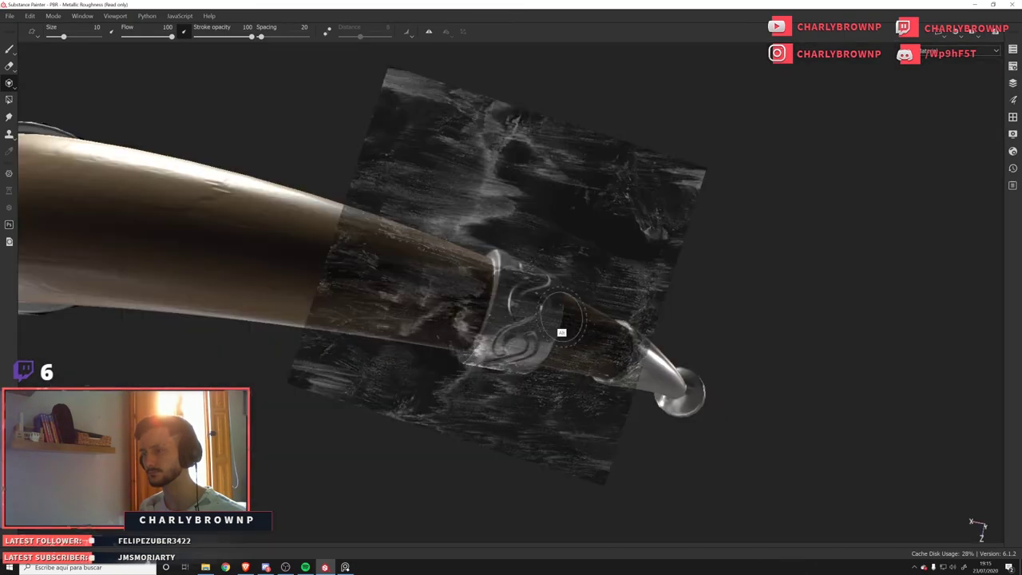
Reposition the grunge stencil over the horn and extend the dark wear up to the edge of the smaller metal band.
{"action": "key", "text": "s"}
{"action": "middle_click_drag", "start_coordinate": [495, 269], "coordinate": [372, 235]}
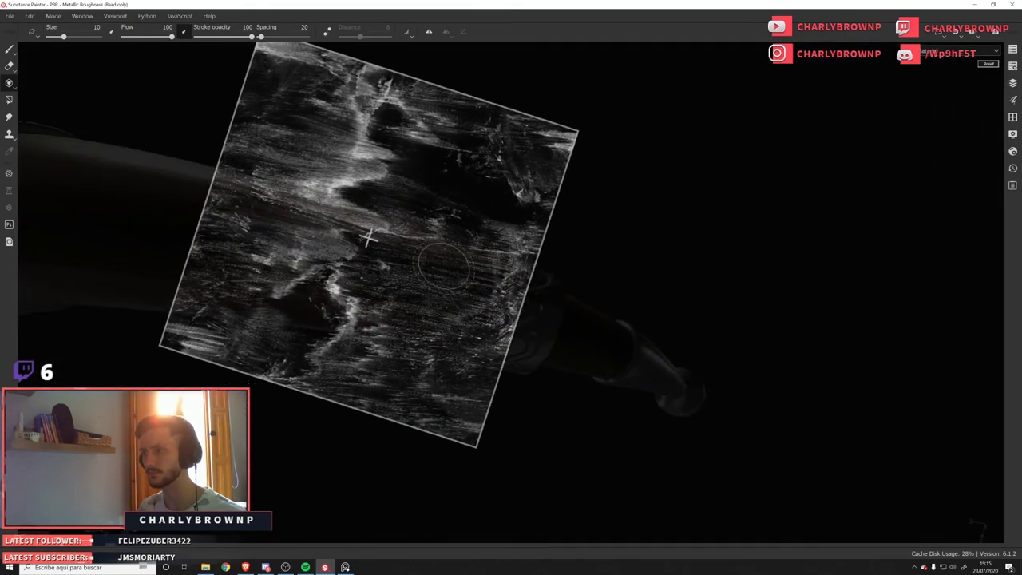
{"action": "mouse_move", "coordinate": [454, 289]}
{"action": "left_mouse_down", "text": "alt"}
{"action": "mouse_move", "coordinate": [462, 262]}
{"action": "mouse_move", "coordinate": [486, 264]}
{"action": "left_mouse_up", "text": "alt"}
{"action": "key", "text": "s"}
{"action": "mouse_move", "coordinate": [421, 252]}
{"action": "left_mouse_down", "text": "alt"}
{"action": "mouse_move", "coordinate": [445, 338]}
{"action": "mouse_move", "coordinate": [449, 267]}
{"action": "mouse_move", "coordinate": [444, 323]}
{"action": "left_mouse_up", "text": "alt"}
{"action": "mouse_move", "coordinate": [444, 300]}
{"action": "left_mouse_down"}
{"action": "mouse_move", "coordinate": [452, 315]}
{"action": "mouse_move", "coordinate": [455, 303]}
{"action": "left_mouse_up"}
{"action": "mouse_move", "coordinate": [455, 292]}
{"action": "left_mouse_down", "text": "alt"}
{"action": "mouse_move", "coordinate": [456, 320]}
{"action": "mouse_move", "coordinate": [462, 288]}
{"action": "mouse_move", "coordinate": [478, 272]}
{"action": "mouse_move", "coordinate": [390, 356]}
{"action": "mouse_move", "coordinate": [436, 356]}
{"action": "mouse_move", "coordinate": [513, 308]}
{"action": "mouse_move", "coordinate": [503, 300]}
{"action": "mouse_move", "coordinate": [523, 343]}
{"action": "left_mouse_up", "text": "alt"}
{"action": "key", "text": "s"}
{"action": "left_click_drag", "start_coordinate": [479, 263], "coordinate": [501, 248]}
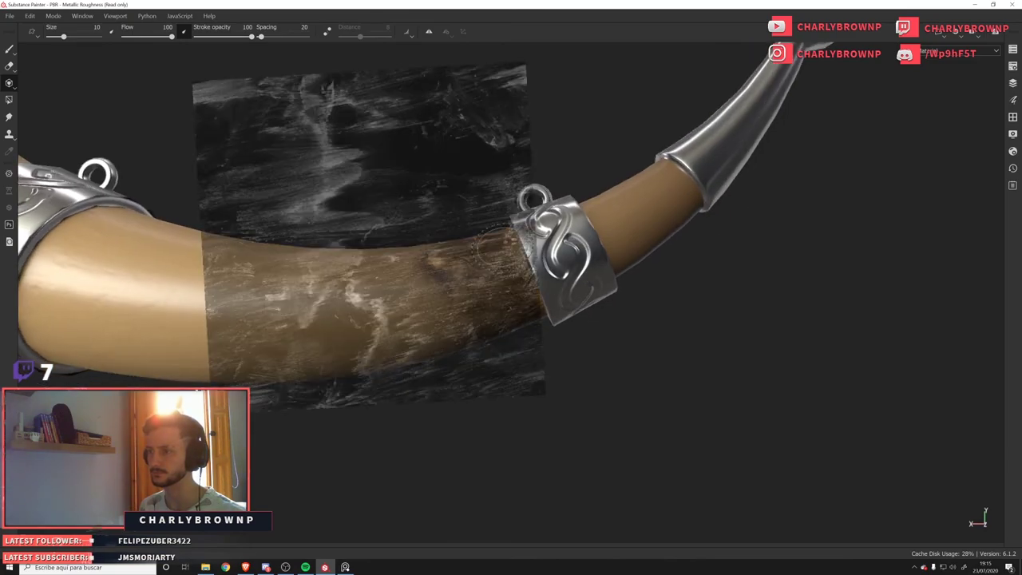
{"action": "left_click_drag", "start_coordinate": [531, 327], "coordinate": [485, 284], "text": "alt"}
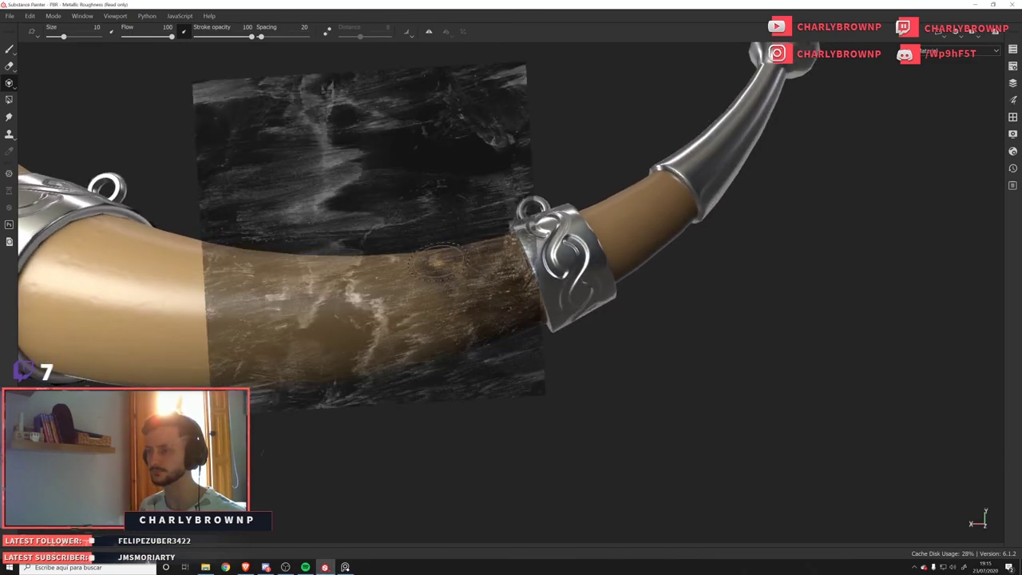
Show the panels again, switch to the regular Paint brush and set its grayscale to 0.
{"action": "key", "text": "Tab"}
{"action": "key", "text": "1"}
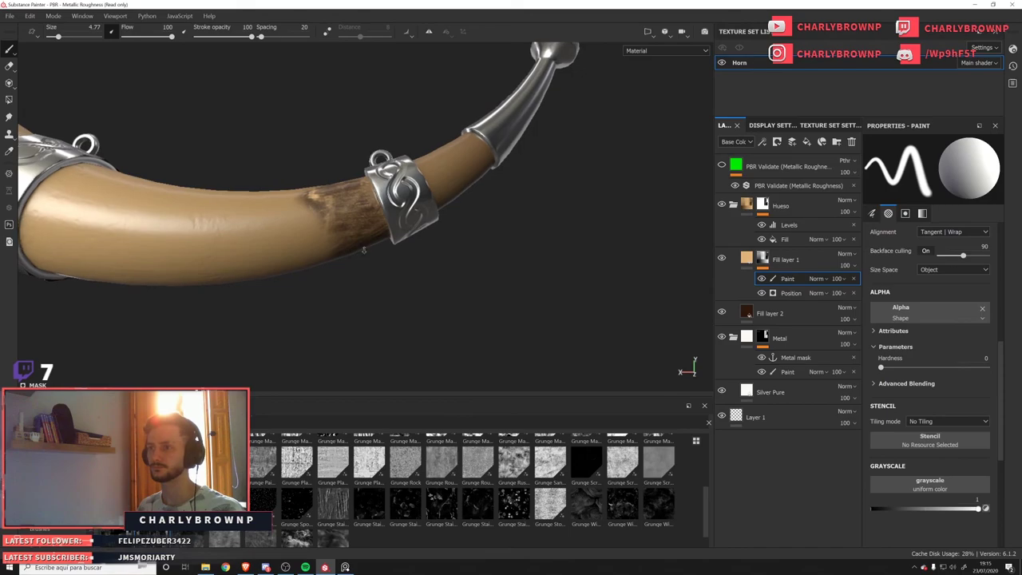
{"action": "mouse_move", "coordinate": [471, 317]}
{"action": "left_mouse_down", "text": "alt"}
{"action": "mouse_move", "coordinate": [299, 296]}
{"action": "mouse_move", "coordinate": [457, 340]}
{"action": "mouse_move", "coordinate": [440, 274]}
{"action": "mouse_move", "coordinate": [408, 227]}
{"action": "mouse_move", "coordinate": [437, 267]}
{"action": "mouse_move", "coordinate": [491, 215]}
{"action": "left_mouse_up", "text": "alt"}
{"action": "key", "text": "ctrl+z"}
{"action": "key", "text": "x"}
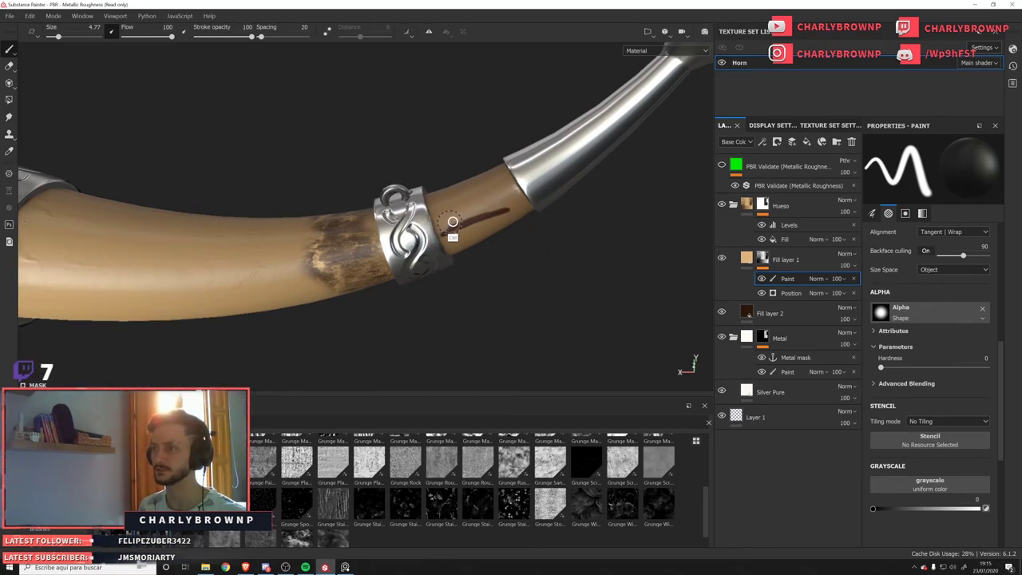
Set the paint brush size to 21.57 and its hardness to 0.065.
{"action": "right_click_drag", "start_coordinate": [452, 222], "coordinate": [515, 217], "text": "ctrl"}
{"action": "right_click_drag", "start_coordinate": [446, 301], "coordinate": [424, 135], "text": "ctrl"}
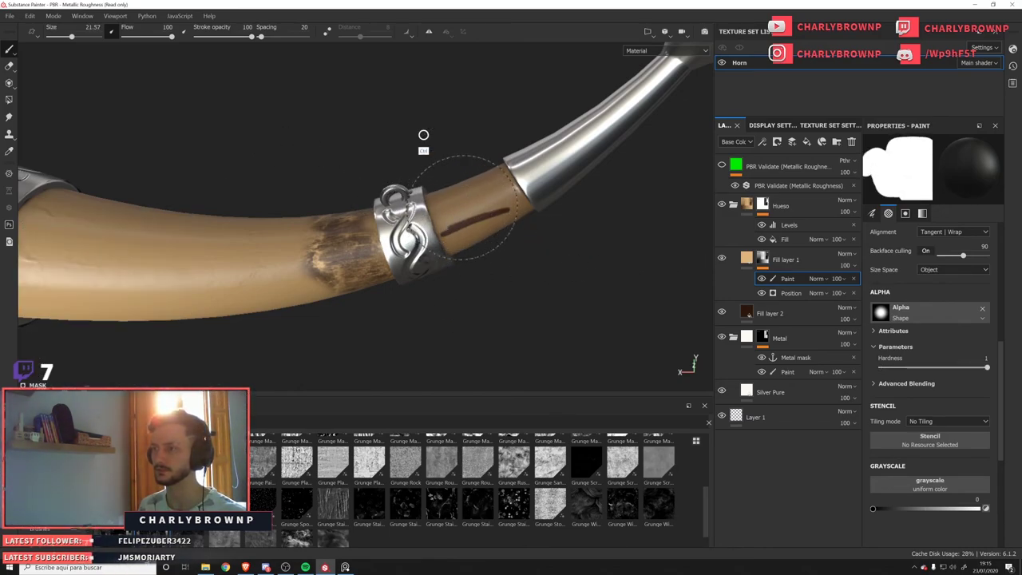
{"action": "mouse_move", "coordinate": [468, 169]}
{"action": "right_mouse_down", "text": "ctrl"}
{"action": "mouse_move", "coordinate": [479, 210]}
{"action": "mouse_move", "coordinate": [453, 370]}
{"action": "right_mouse_up", "text": "ctrl"}
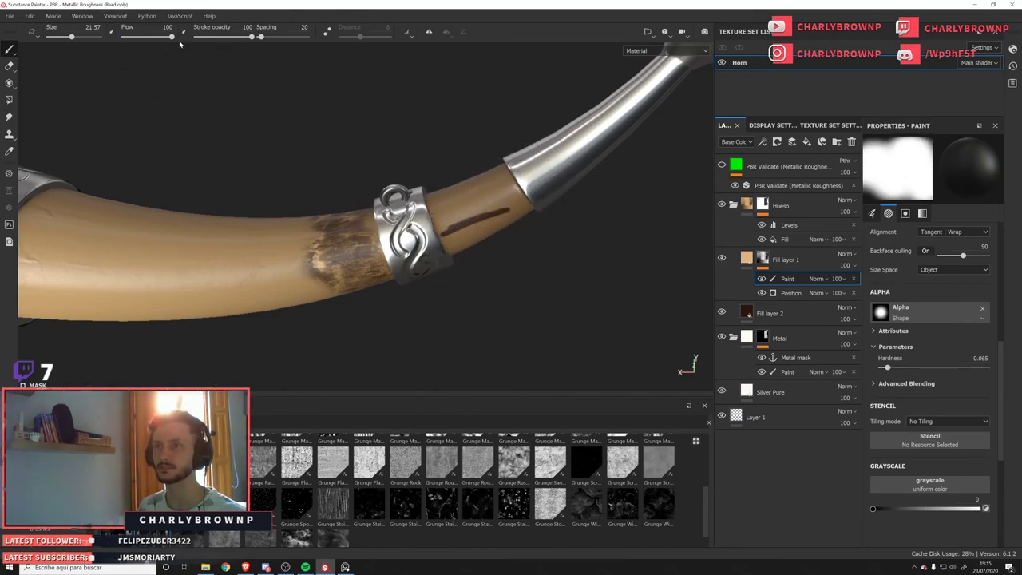
Test dark strokes on the bone between the smaller band and metal tip, setting the brush to size 7.11, hardness 0 and flow 35.
{"action": "left_click_drag", "start_coordinate": [481, 219], "coordinate": [551, 188]}
{"action": "right_click_drag", "start_coordinate": [571, 173], "coordinate": [515, 172], "text": "ctrl"}
{"action": "mouse_move", "coordinate": [509, 198]}
{"action": "left_mouse_down"}
{"action": "mouse_move", "coordinate": [484, 206]}
{"action": "mouse_move", "coordinate": [509, 190]}
{"action": "left_mouse_up"}
{"action": "key", "text": "ctrl+z"}
{"action": "right_click_drag", "start_coordinate": [505, 194], "coordinate": [496, 198], "text": "ctrl"}
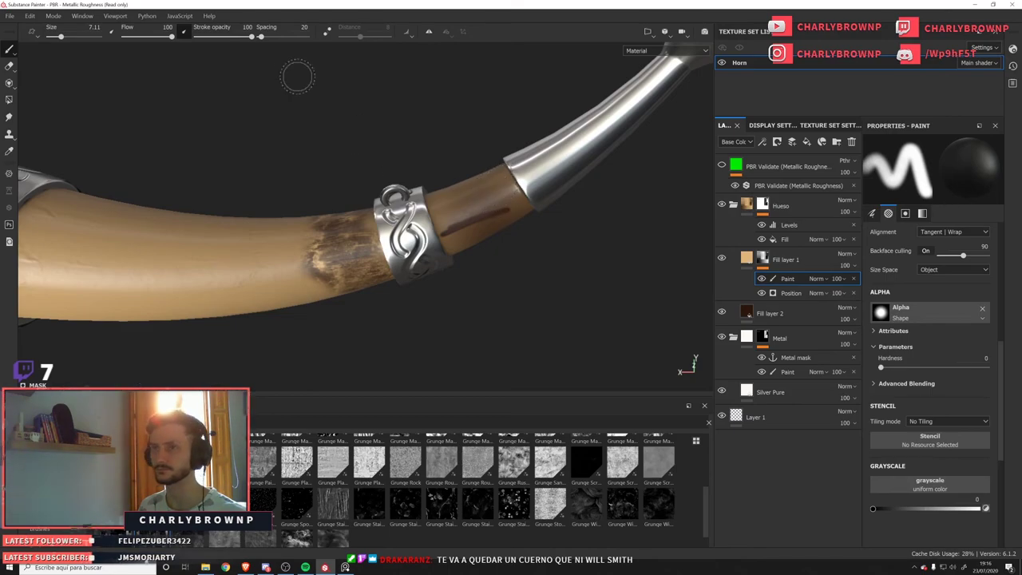
{"action": "left_click_drag", "start_coordinate": [157, 38], "coordinate": [143, 38]}
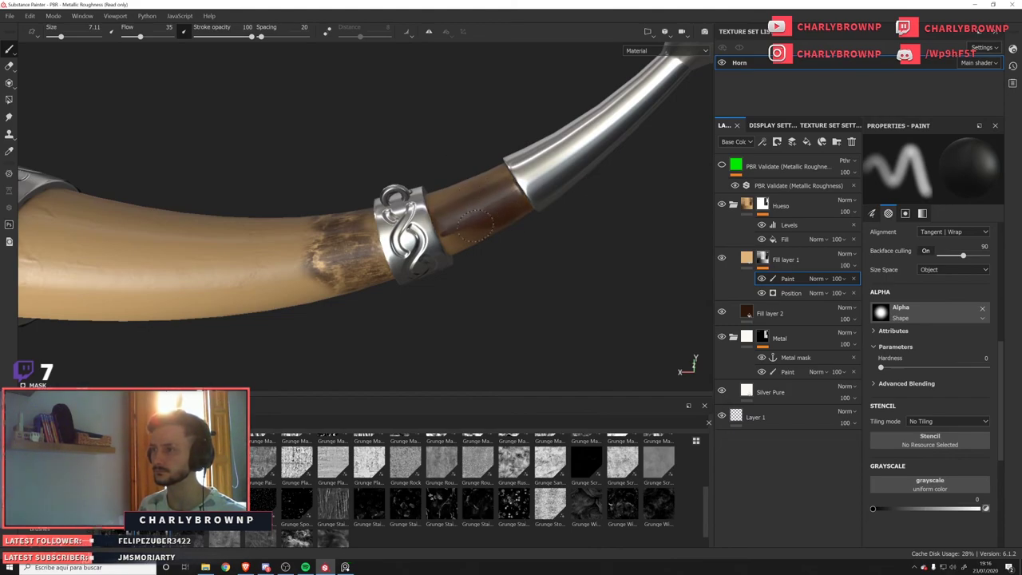
Darken the bone section between the smaller metal band and the metal tip with soft paint strokes all the way around.
{"action": "left_click_drag", "start_coordinate": [475, 226], "coordinate": [460, 238]}
{"action": "left_click_drag", "start_coordinate": [460, 238], "coordinate": [455, 242], "text": "alt"}
{"action": "left_click_drag", "start_coordinate": [533, 229], "coordinate": [523, 212], "text": "alt"}
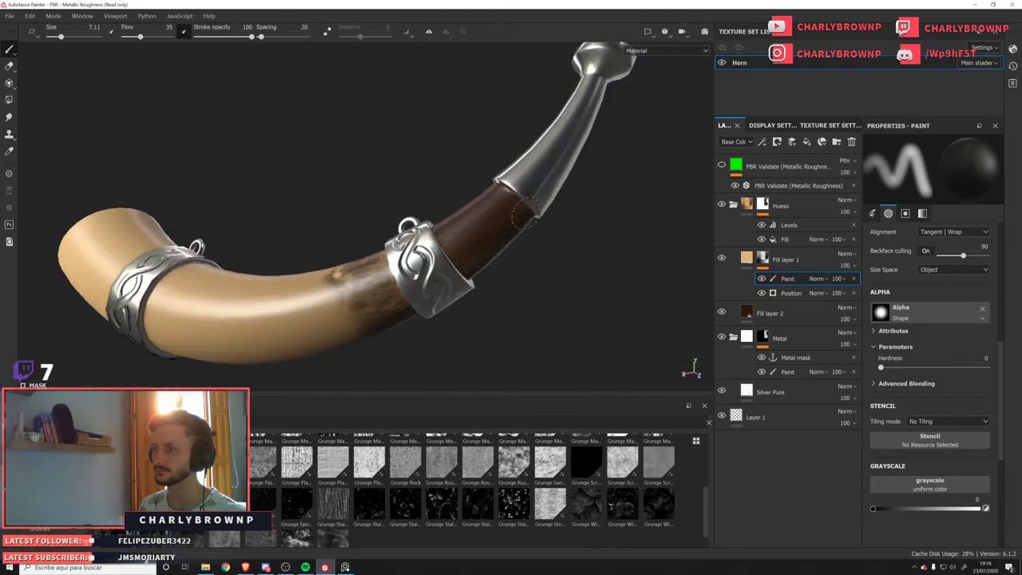
{"action": "left_click_drag", "start_coordinate": [516, 247], "coordinate": [551, 248], "text": "alt"}
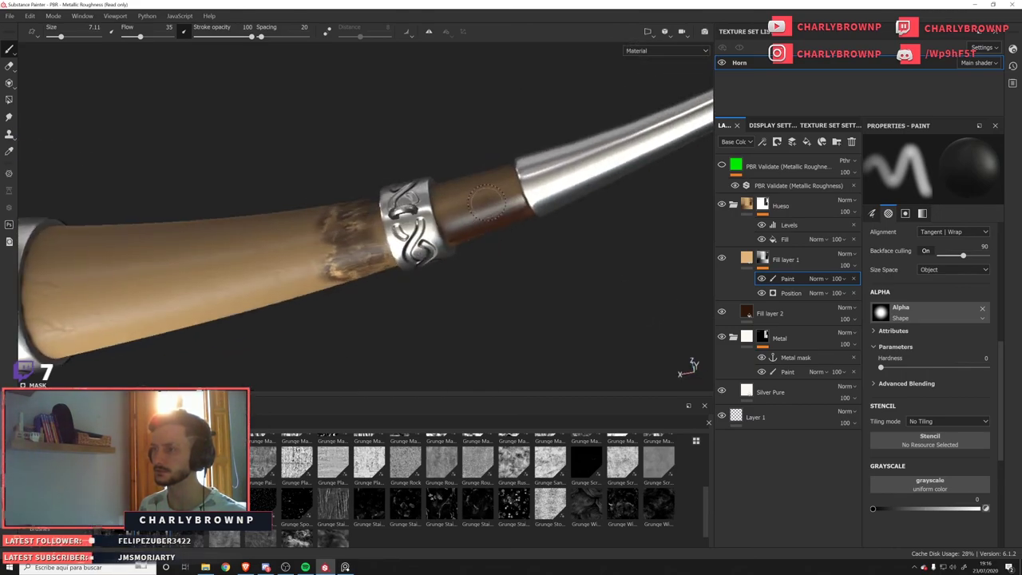
{"action": "mouse_move", "coordinate": [465, 197]}
{"action": "left_mouse_down", "text": "alt"}
{"action": "mouse_move", "coordinate": [425, 258]}
{"action": "mouse_move", "coordinate": [498, 248]}
{"action": "mouse_move", "coordinate": [543, 276]}
{"action": "mouse_move", "coordinate": [546, 191]}
{"action": "left_mouse_up", "text": "alt"}
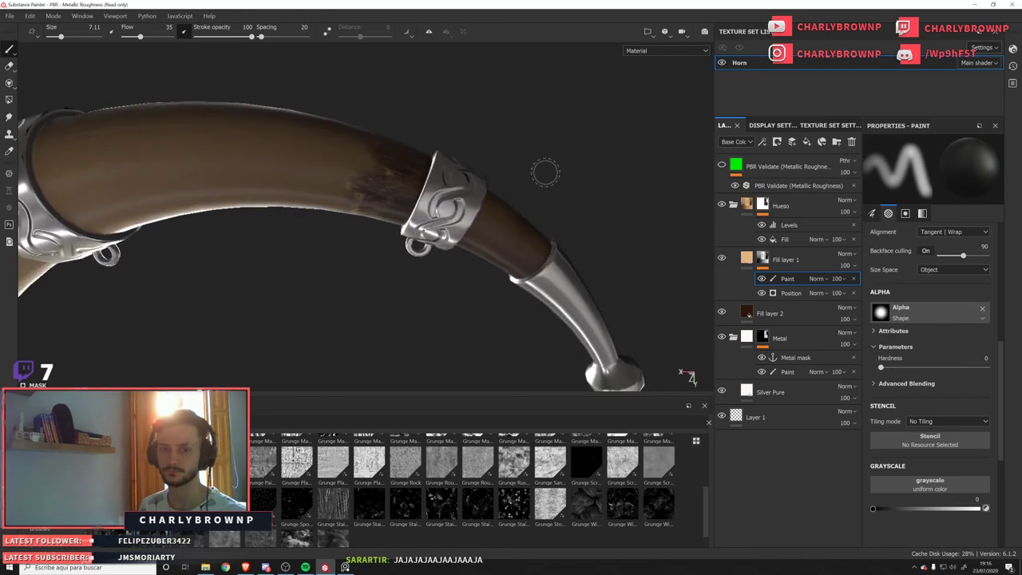
{"action": "right_click_drag", "start_coordinate": [541, 178], "coordinate": [554, 218], "text": "shift"}
{"action": "left_click_drag", "start_coordinate": [538, 236], "coordinate": [558, 167], "text": "alt"}
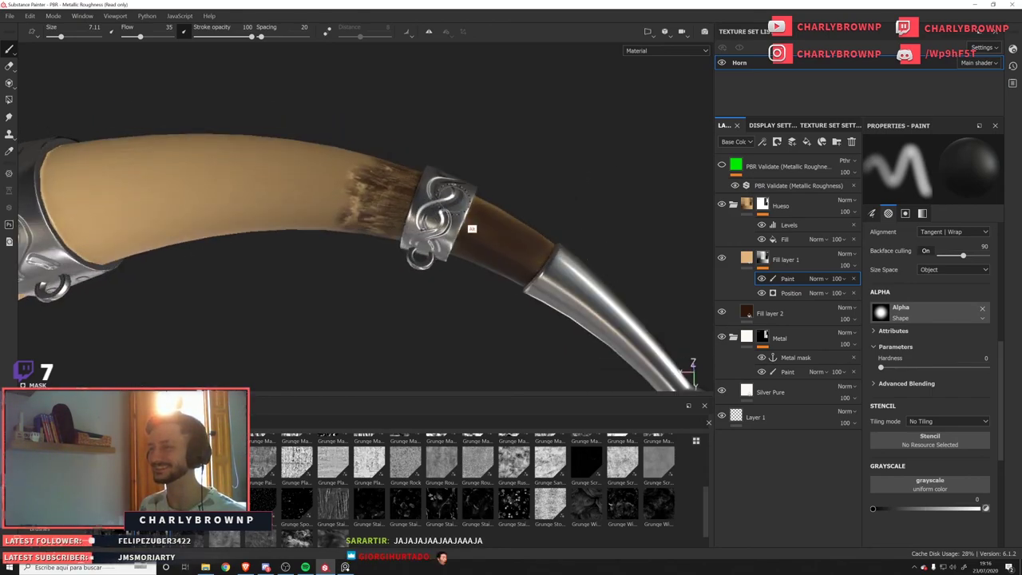
{"action": "left_click_drag", "start_coordinate": [470, 228], "coordinate": [449, 251], "text": "alt"}
{"action": "left_click_drag", "start_coordinate": [454, 211], "coordinate": [324, 224], "text": "alt"}
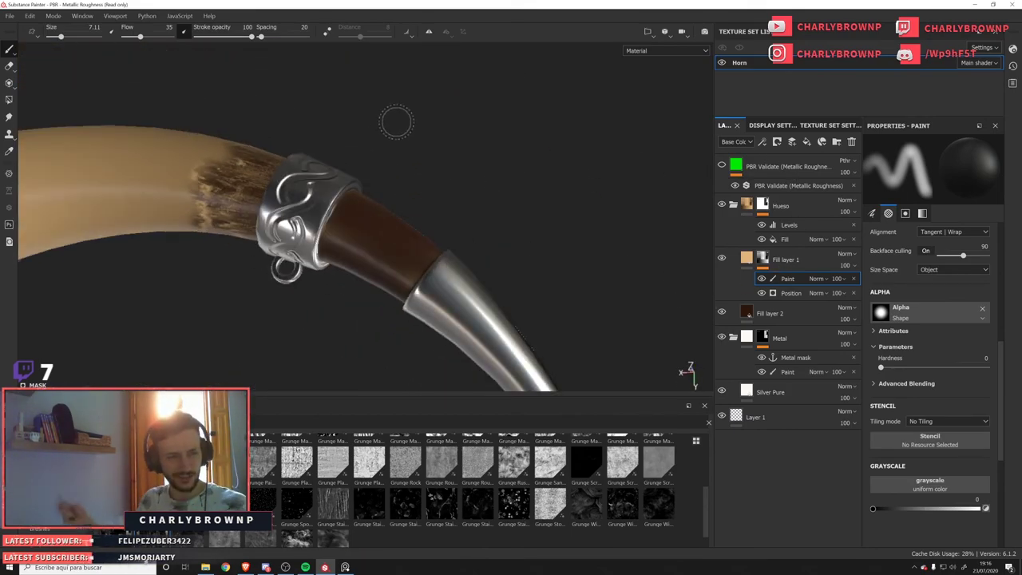
{"action": "middle_click_drag", "start_coordinate": [374, 238], "coordinate": [540, 294], "text": "alt"}
{"action": "left_click_drag", "start_coordinate": [541, 294], "coordinate": [344, 252], "text": "alt"}
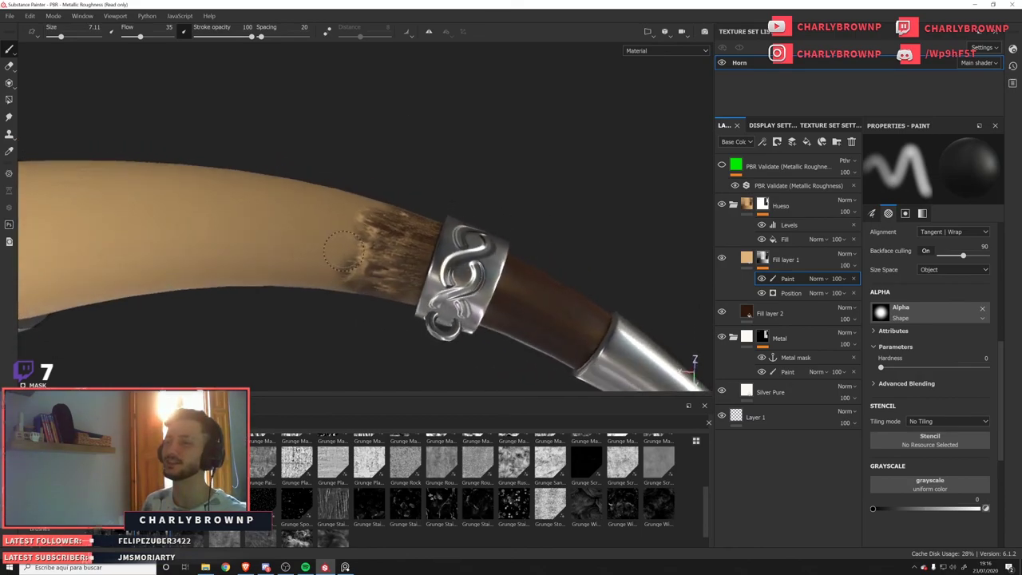
Align the Grunge Wipe Directional Heavy projection along the horn's underside and paint streaked wear up to the smaller metal band.
{"action": "left_click_drag", "start_coordinate": [427, 237], "coordinate": [371, 335], "text": "alt"}
{"action": "left_click_drag", "start_coordinate": [411, 263], "coordinate": [266, 195], "text": "alt"}
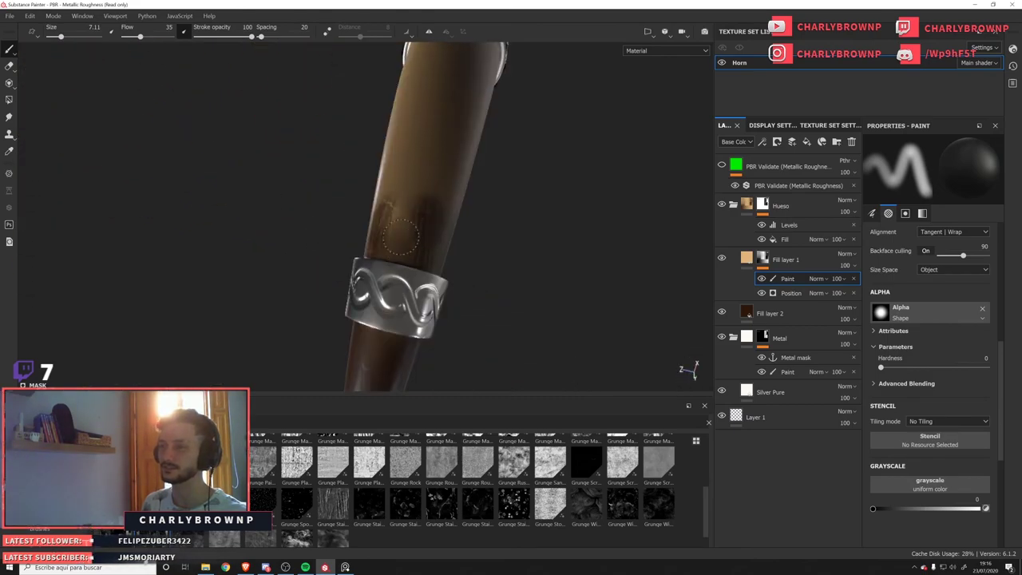
{"action": "key", "text": "3"}
{"action": "key", "text": "s"}
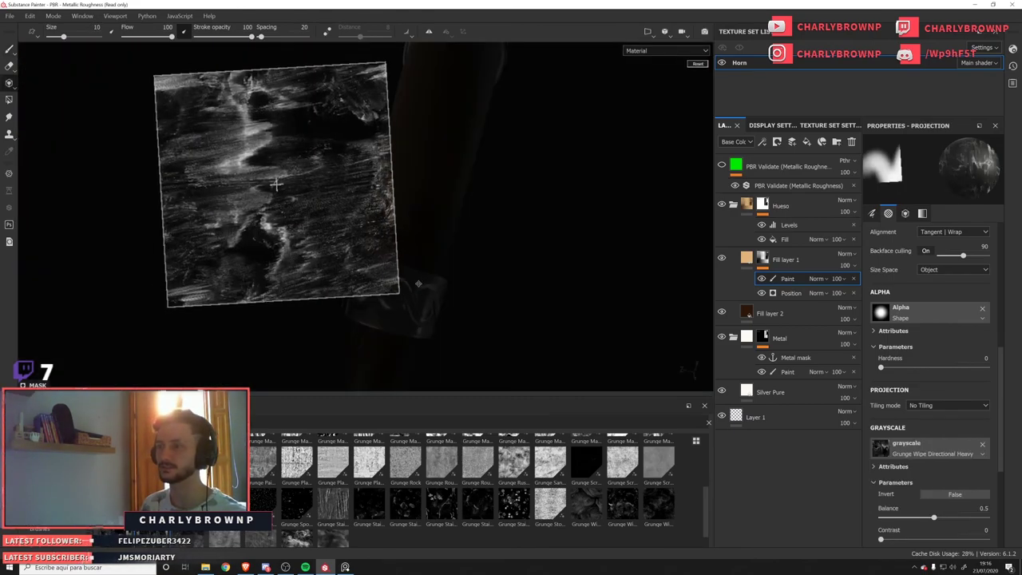
{"action": "left_click_drag", "start_coordinate": [423, 284], "coordinate": [220, 316]}
{"action": "middle_click_drag", "start_coordinate": [219, 316], "coordinate": [406, 312]}
{"action": "left_click_drag", "start_coordinate": [406, 312], "coordinate": [380, 292]}
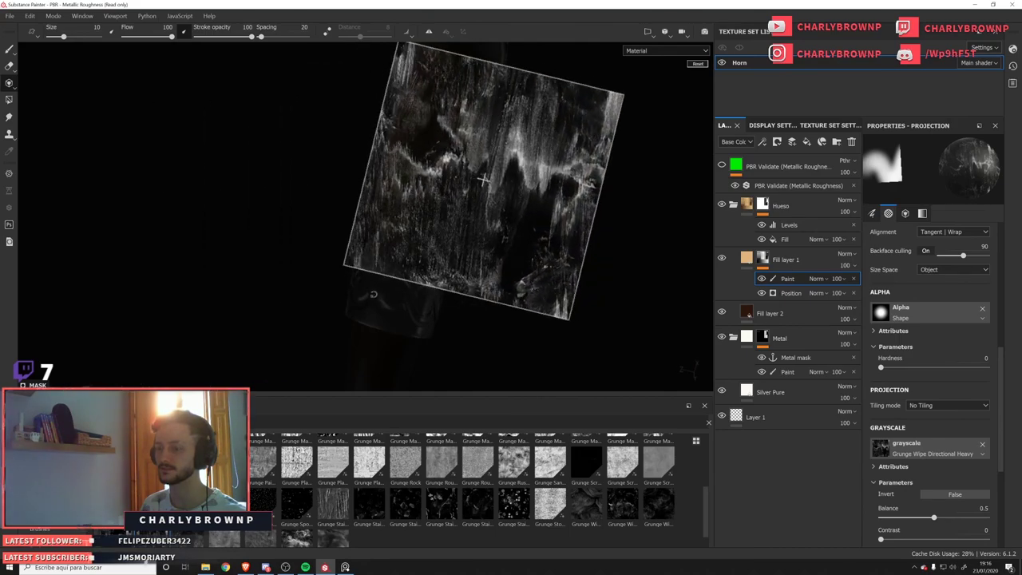
{"action": "middle_click_drag", "start_coordinate": [399, 299], "coordinate": [380, 300]}
{"action": "left_click_drag", "start_coordinate": [405, 208], "coordinate": [409, 210]}
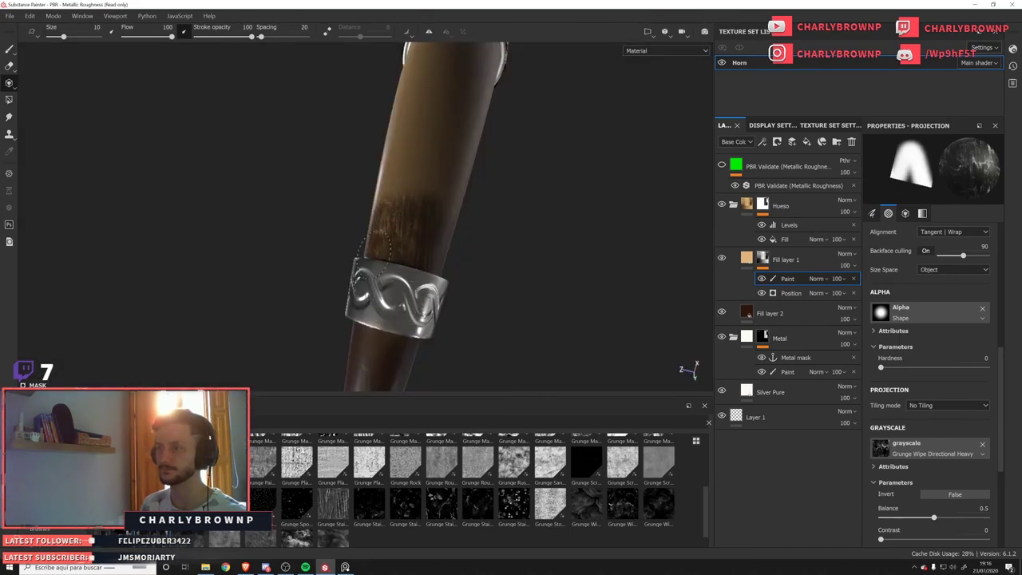
{"action": "left_click_drag", "start_coordinate": [374, 256], "coordinate": [414, 279]}
{"action": "left_click_drag", "start_coordinate": [501, 241], "coordinate": [508, 240], "text": "alt"}
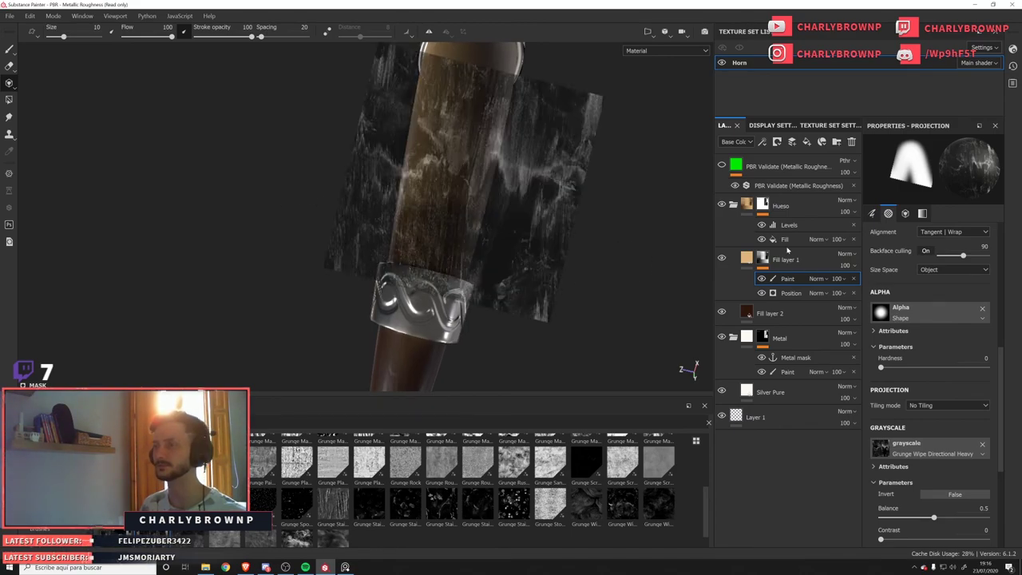
Switch back to the Paint brush and inspect the dark wear around the horn from several sides, distances and lighting angles.
{"action": "key", "text": "1"}
{"action": "left_click_drag", "start_coordinate": [425, 264], "coordinate": [501, 200], "text": "alt"}
{"action": "right_click_drag", "start_coordinate": [501, 200], "coordinate": [536, 198], "text": "shift"}
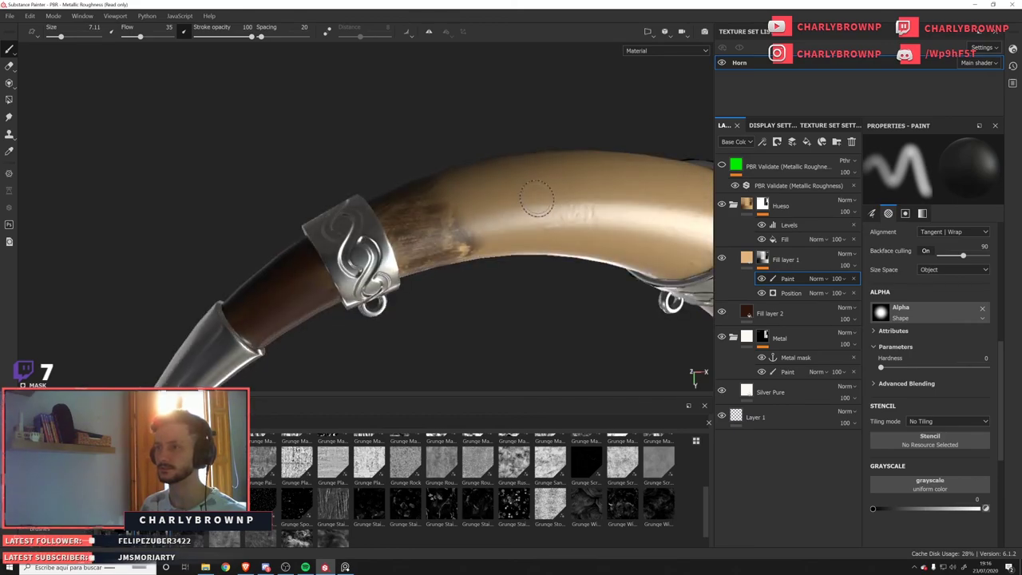
{"action": "left_click_drag", "start_coordinate": [397, 231], "coordinate": [401, 261], "text": "alt"}
{"action": "left_click_drag", "start_coordinate": [468, 287], "coordinate": [379, 212], "text": "alt"}
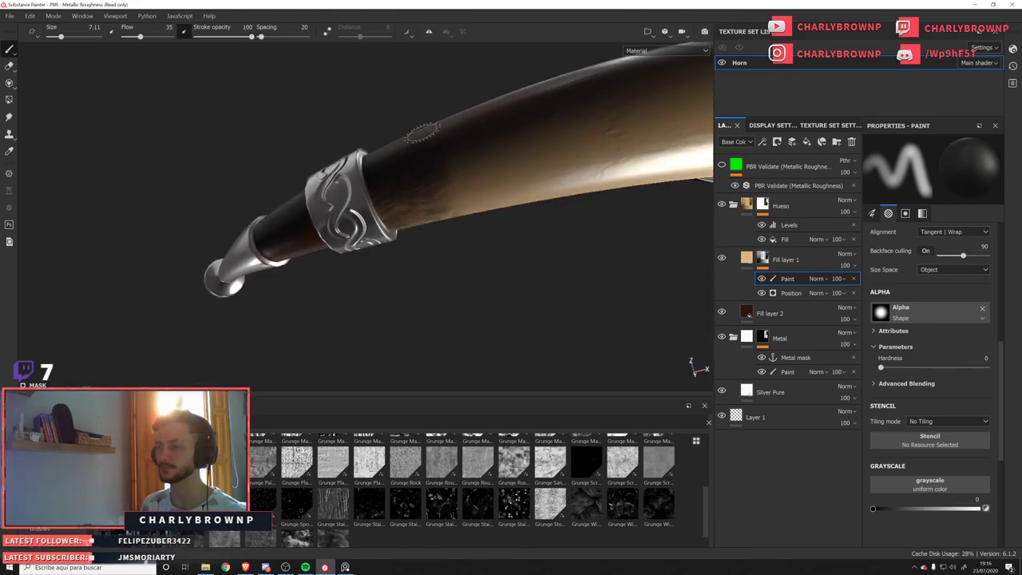
{"action": "right_click_drag", "start_coordinate": [423, 132], "coordinate": [555, 164], "text": "shift"}
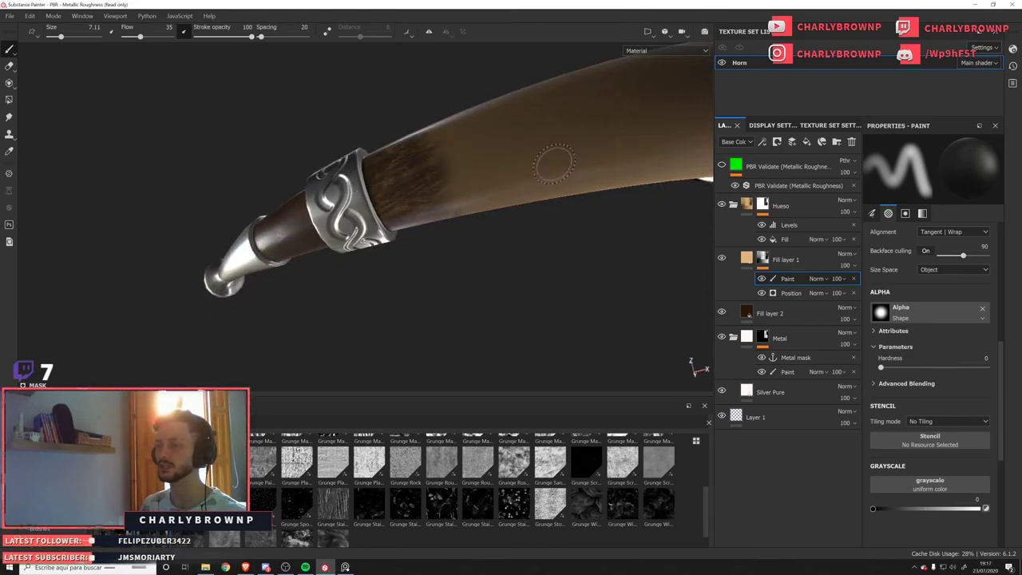
{"action": "left_click_drag", "start_coordinate": [401, 194], "coordinate": [456, 247], "text": "alt"}
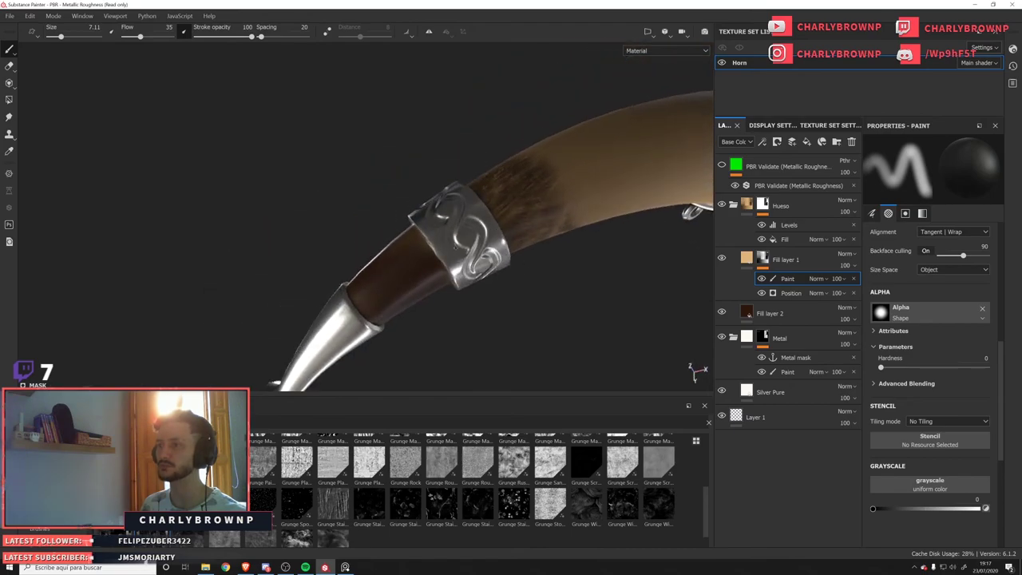
{"action": "right_click_drag", "start_coordinate": [456, 247], "coordinate": [274, 238], "text": "alt"}
{"action": "left_click_drag", "start_coordinate": [274, 238], "coordinate": [519, 197], "text": "alt"}
{"action": "middle_click_drag", "start_coordinate": [519, 196], "coordinate": [555, 263], "text": "alt"}
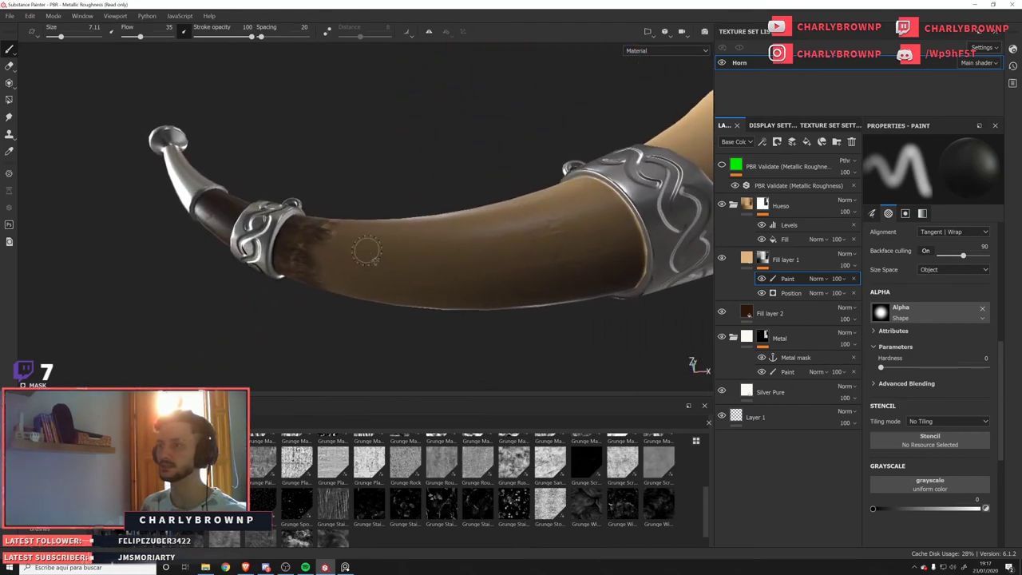
{"action": "left_click_drag", "start_coordinate": [368, 252], "coordinate": [454, 278], "text": "alt"}
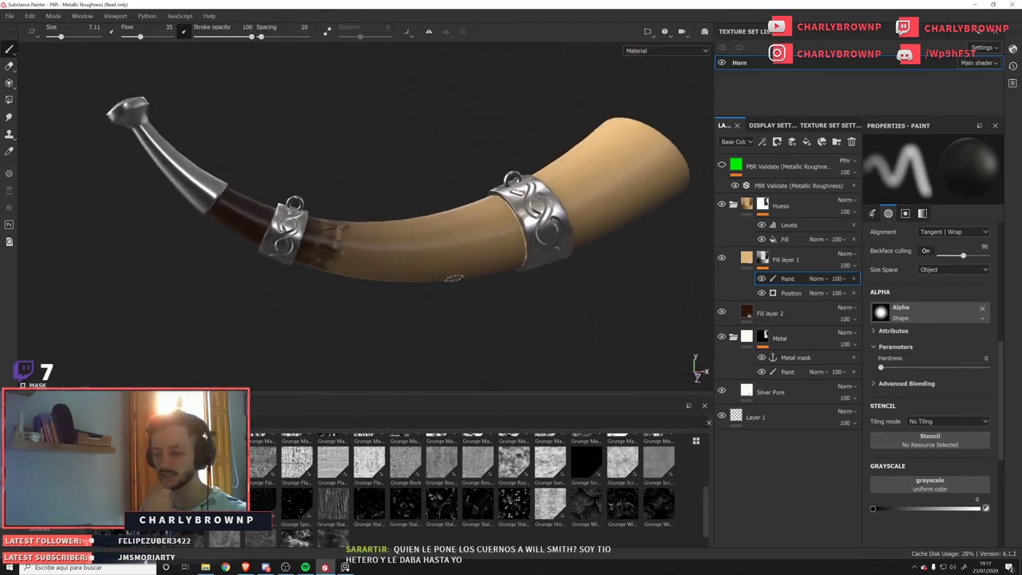
{"action": "left_click_drag", "start_coordinate": [357, 300], "coordinate": [531, 306], "text": "alt"}
{"action": "right_click_drag", "start_coordinate": [400, 289], "coordinate": [229, 199], "text": "alt"}
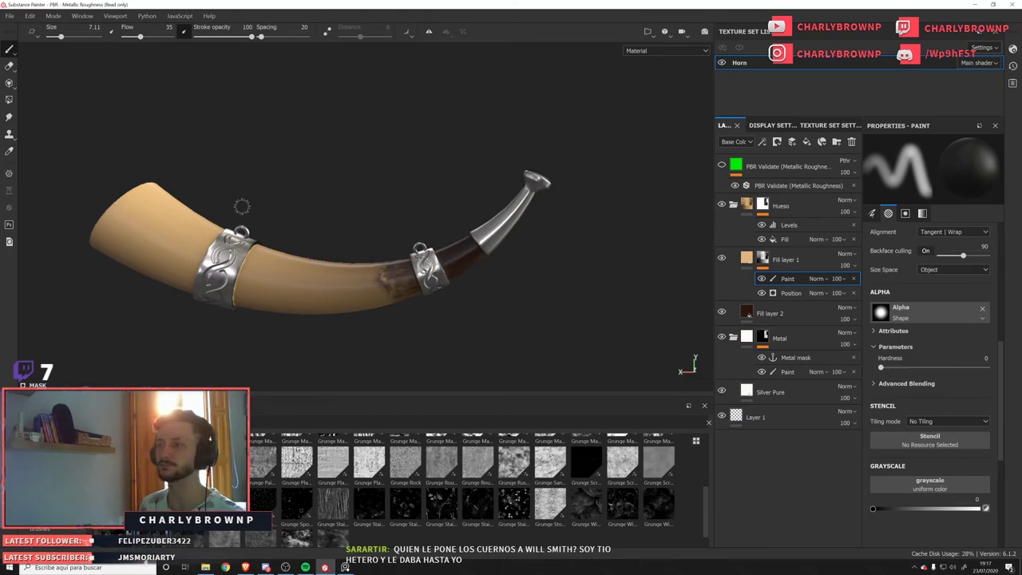
{"action": "right_click_drag", "start_coordinate": [468, 326], "coordinate": [254, 250], "text": "alt"}
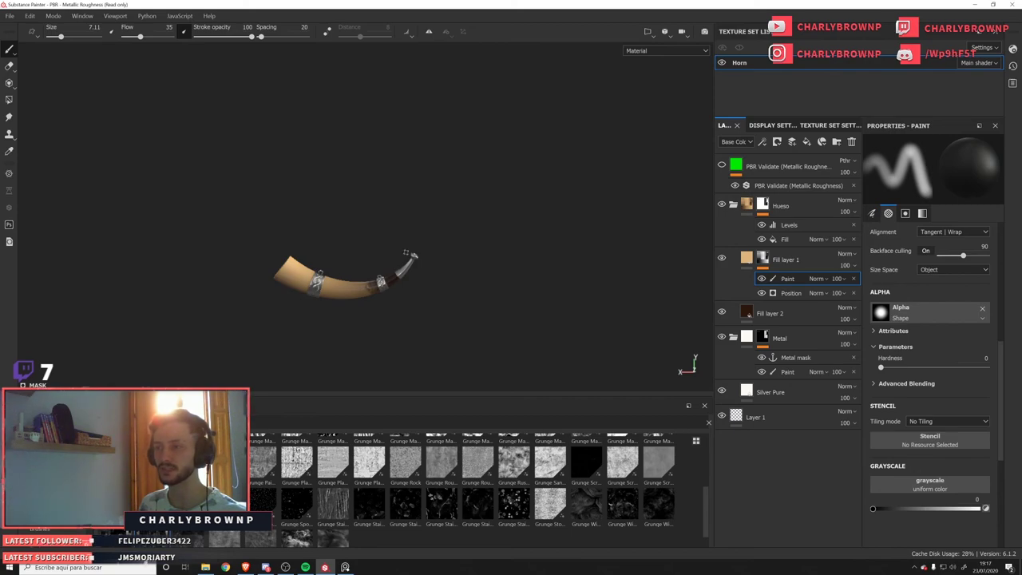
Switch to the grunge projection, then rotate, move and enlarge its stencil over the bone between the two metal bands.
{"action": "scroll", "coordinate": [361, 258], "scroll_direction": "up", "scroll_amount": 10}
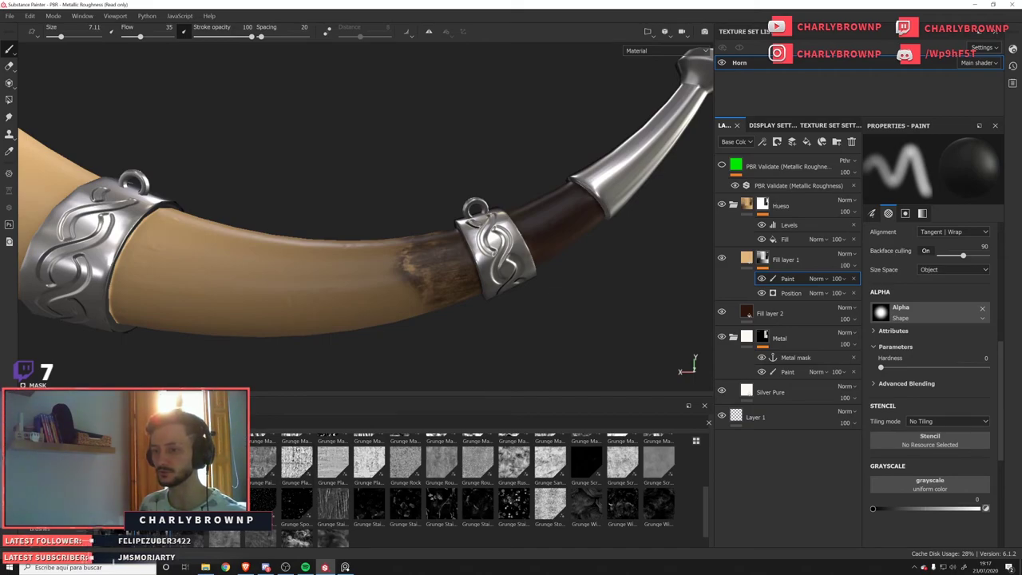
{"action": "key", "text": "3"}
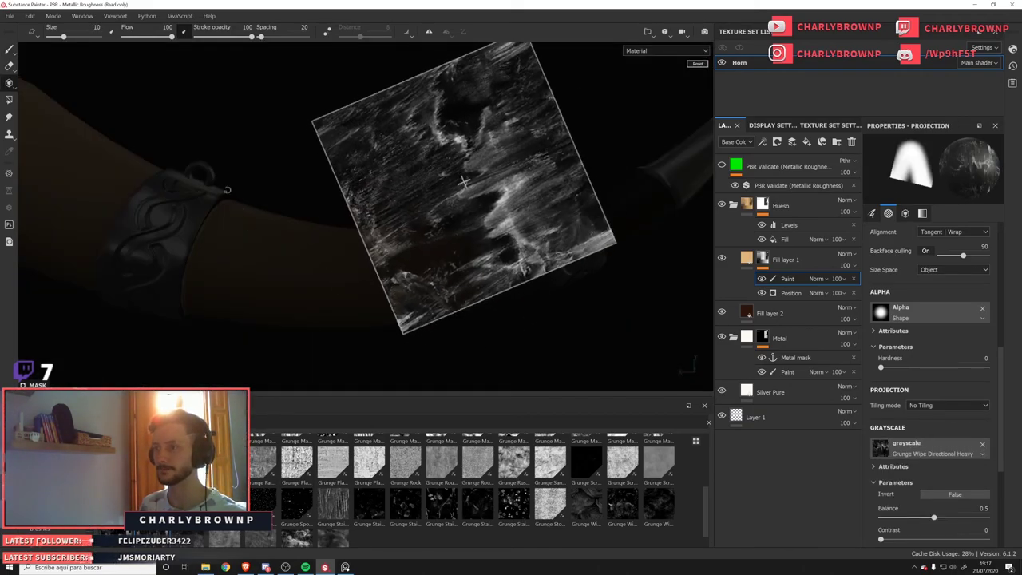
{"action": "left_click_drag", "start_coordinate": [226, 190], "coordinate": [243, 171]}
{"action": "middle_click_drag", "start_coordinate": [243, 170], "coordinate": [249, 264]}
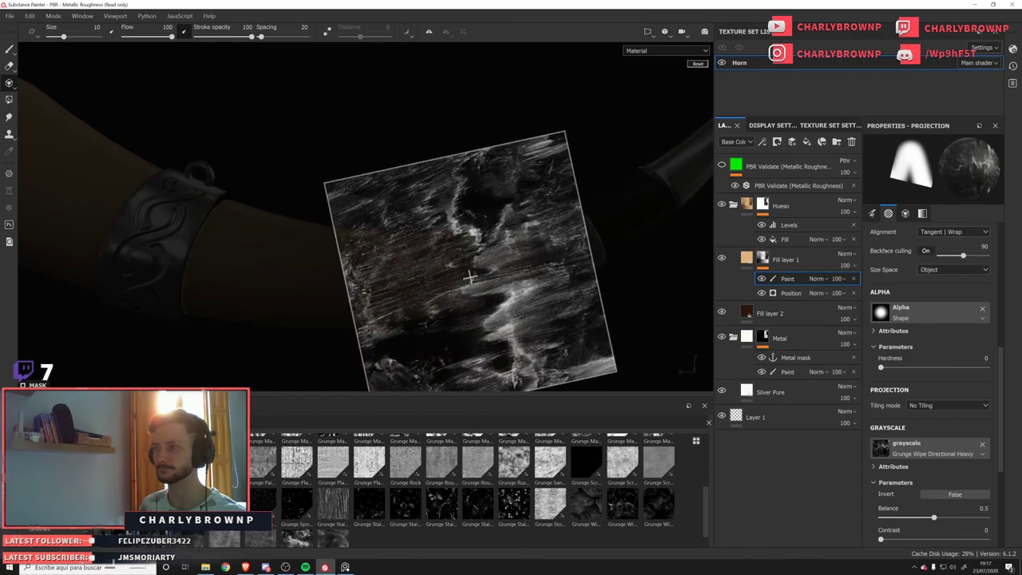
{"action": "right_click_drag", "start_coordinate": [625, 351], "coordinate": [637, 374]}
{"action": "left_click_drag", "start_coordinate": [637, 374], "coordinate": [617, 389]}
{"action": "middle_click_drag", "start_coordinate": [472, 328], "coordinate": [462, 353]}
{"action": "right_click_drag", "start_coordinate": [462, 353], "coordinate": [462, 380]}
{"action": "left_click_drag", "start_coordinate": [460, 302], "coordinate": [471, 308]}
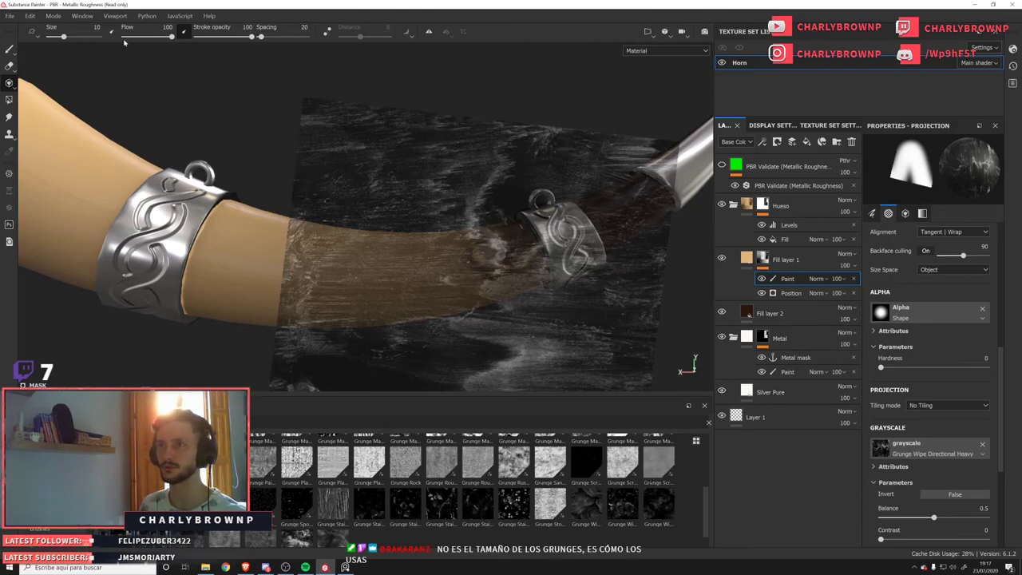
Set the projection flow to 22 and paint faint grunge streaks from the dark wear into the light bone, continuing around the underside.
{"action": "mouse_move", "coordinate": [470, 273]}
{"action": "left_mouse_down"}
{"action": "mouse_move", "coordinate": [505, 272]}
{"action": "mouse_move", "coordinate": [401, 272]}
{"action": "left_mouse_up"}
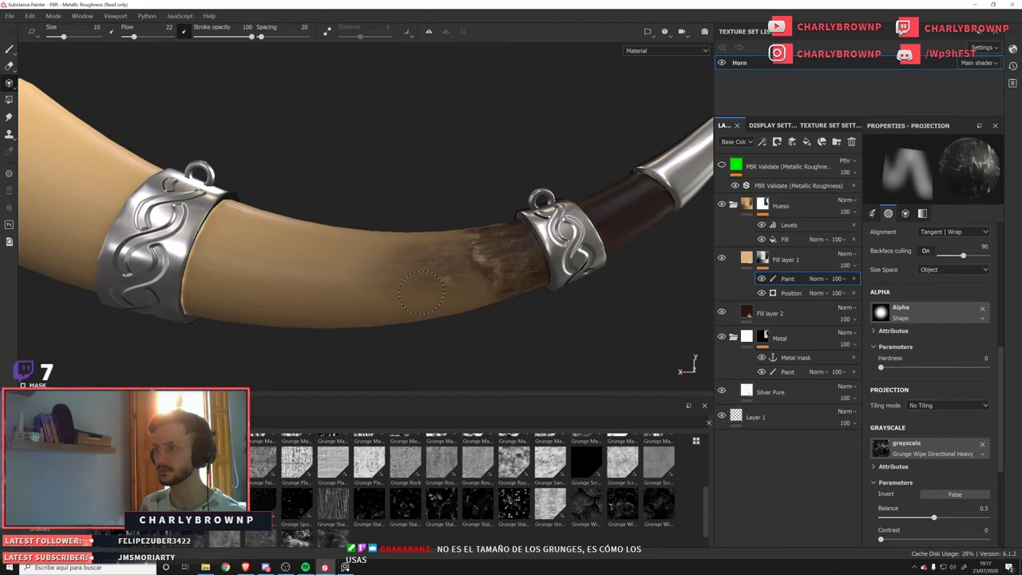
{"action": "left_click_drag", "start_coordinate": [454, 308], "coordinate": [389, 209], "text": "alt"}
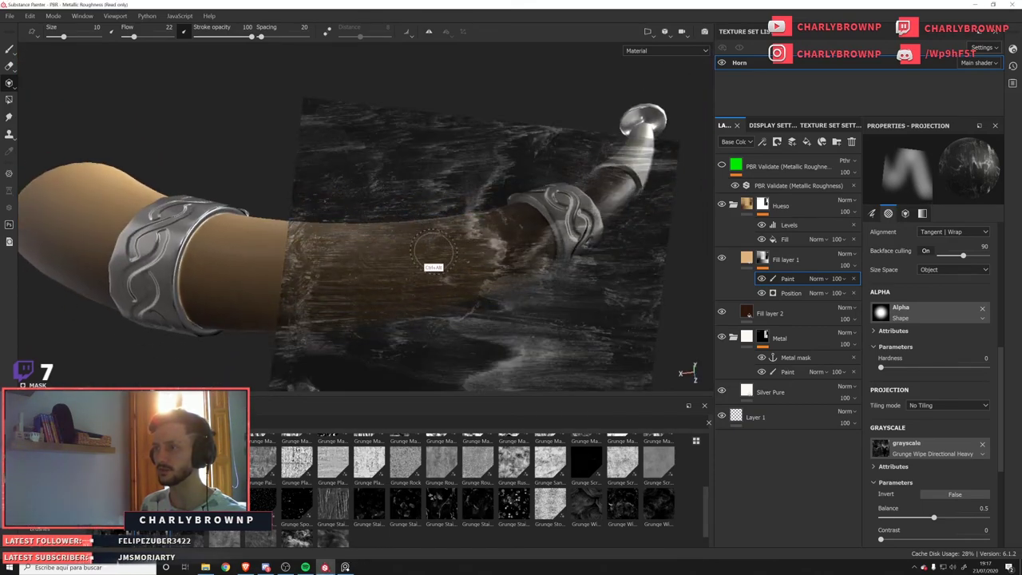
{"action": "left_click_drag", "start_coordinate": [432, 251], "coordinate": [401, 245], "text": "alt"}
{"action": "middle_click_drag", "start_coordinate": [401, 245], "coordinate": [380, 245]}
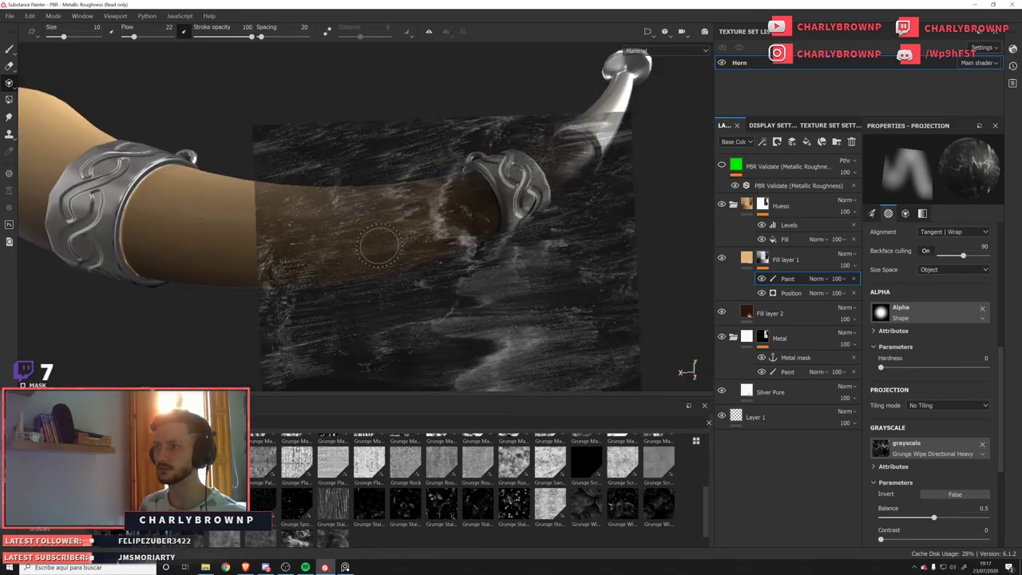
{"action": "left_click_drag", "start_coordinate": [429, 168], "coordinate": [446, 251]}
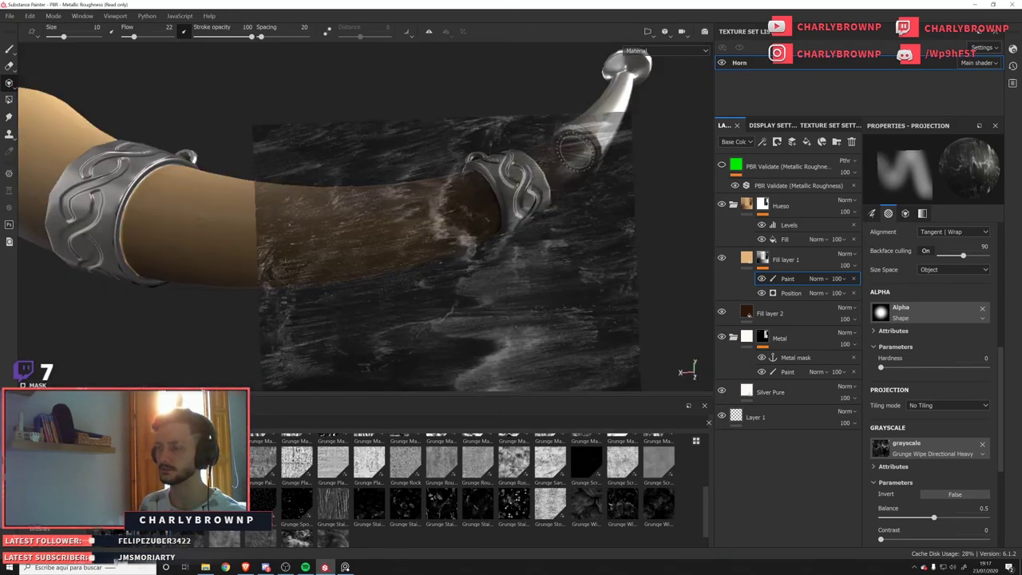
{"action": "left_click_drag", "start_coordinate": [575, 152], "coordinate": [340, 257], "text": "alt"}
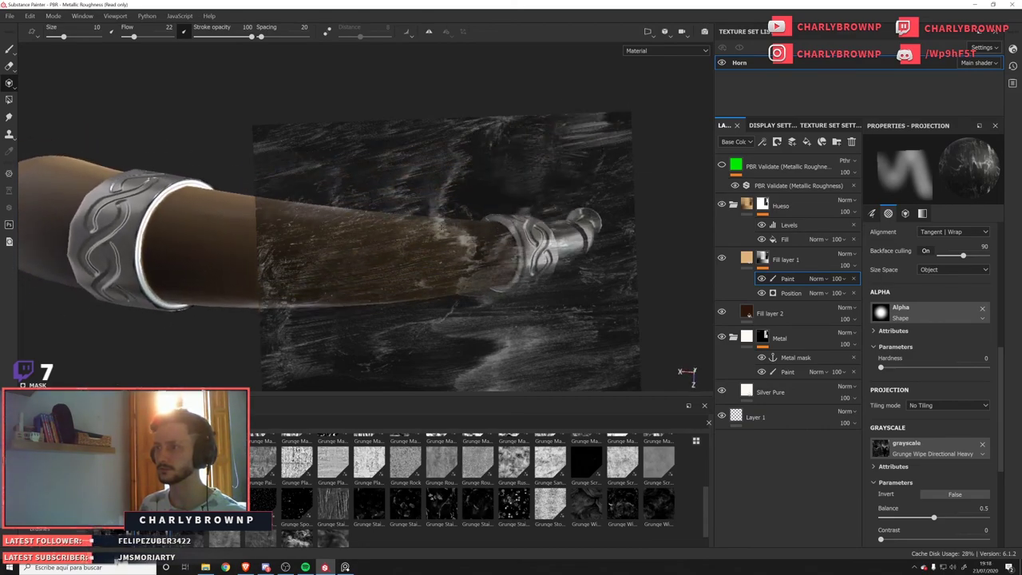
{"action": "scroll", "coordinate": [442, 228], "scroll_direction": "up", "scroll_amount": 1}
{"action": "mouse_move", "coordinate": [468, 257]}
{"action": "left_mouse_down"}
{"action": "mouse_move", "coordinate": [470, 246]}
{"action": "mouse_move", "coordinate": [460, 251]}
{"action": "left_mouse_up"}
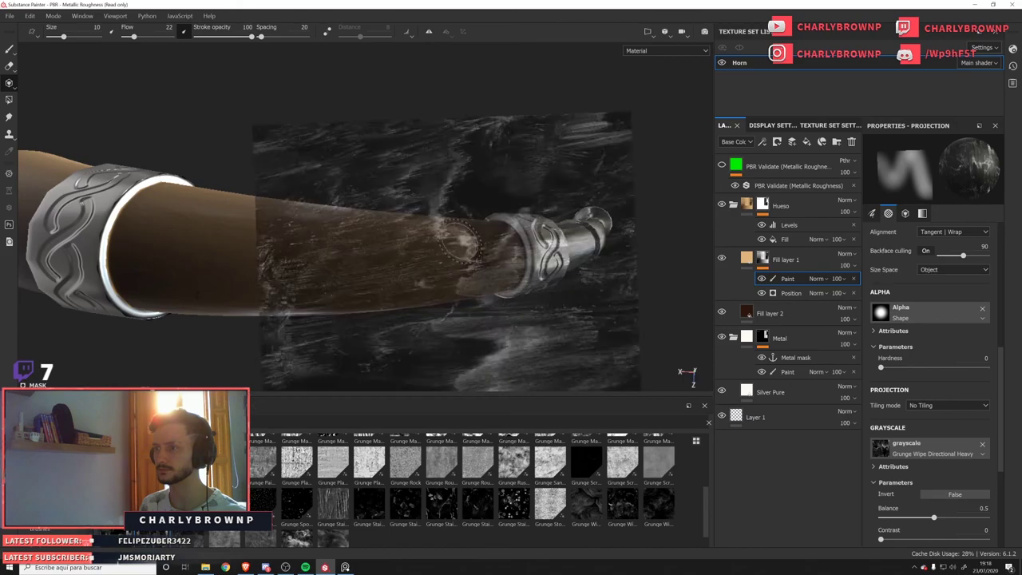
{"action": "mouse_move", "coordinate": [382, 254]}
{"action": "left_mouse_down", "text": "alt"}
{"action": "mouse_move", "coordinate": [377, 336]}
{"action": "mouse_move", "coordinate": [385, 325]}
{"action": "left_mouse_up", "text": "alt"}
Switch back to the Paint brush at size 3.2 and inspect the streaked wear between the two metal bands up close.
{"action": "key", "text": "1"}
{"action": "left_click_drag", "start_coordinate": [413, 269], "coordinate": [435, 234], "text": "alt"}
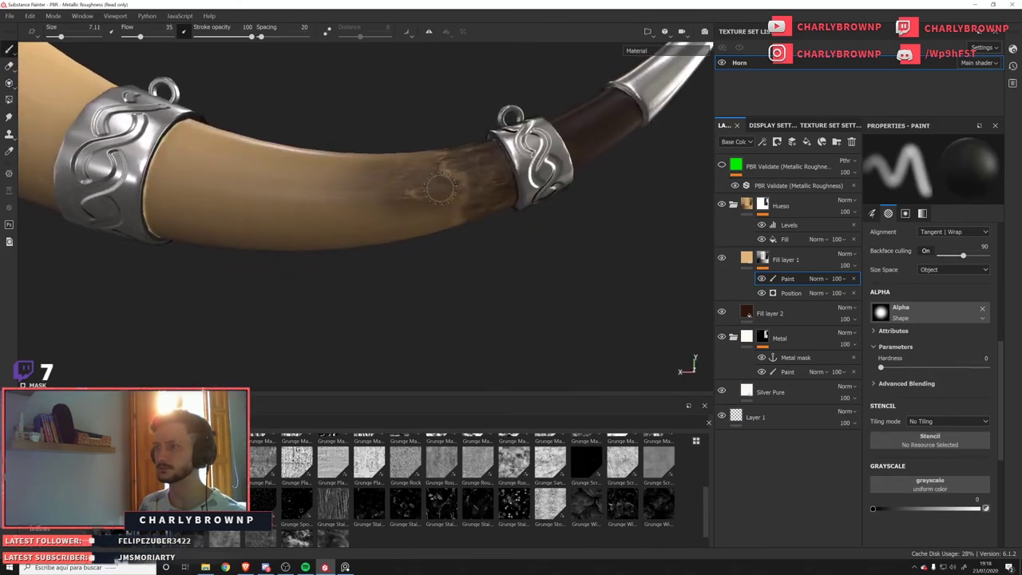
{"action": "scroll", "coordinate": [439, 231], "scroll_direction": "up", "scroll_amount": 1}
{"action": "scroll", "coordinate": [473, 254], "scroll_direction": "up", "scroll_amount": 1}
{"action": "scroll", "coordinate": [503, 270], "scroll_direction": "up", "scroll_amount": 1}
{"action": "right_click_drag", "start_coordinate": [511, 279], "coordinate": [493, 264], "text": "ctrl"}
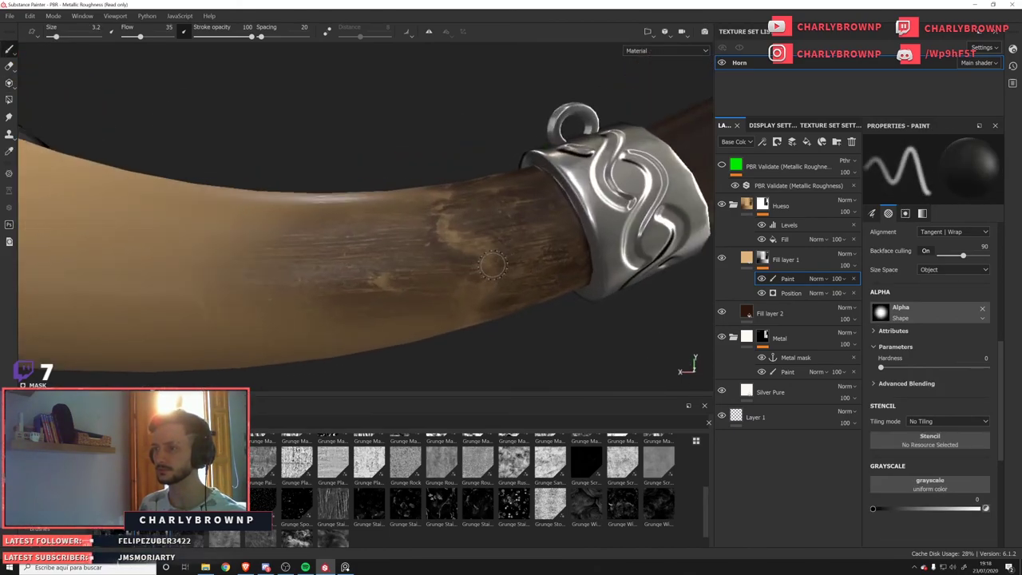
{"action": "middle_click_drag", "start_coordinate": [430, 271], "coordinate": [525, 288], "text": "alt"}
{"action": "left_click_drag", "start_coordinate": [524, 288], "coordinate": [461, 296], "text": "alt"}
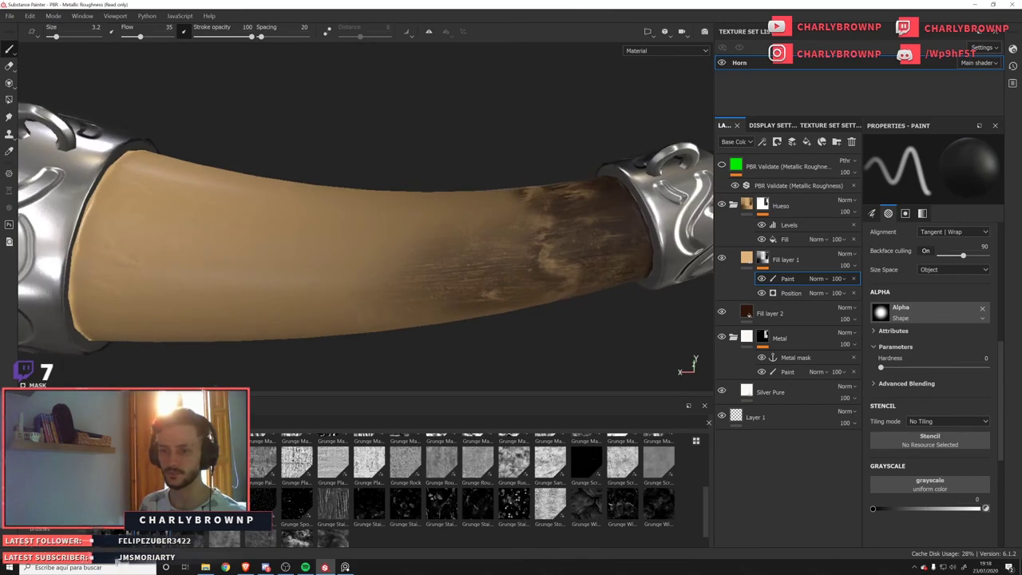
Load the streaky Kyle Brush Presets alpha 23 brush, reduce its size to 29.64, and undo a test stroke on the light bone.
{"action": "left_click", "coordinate": [40, 518]}
{"action": "left_click", "coordinate": [40, 529]}
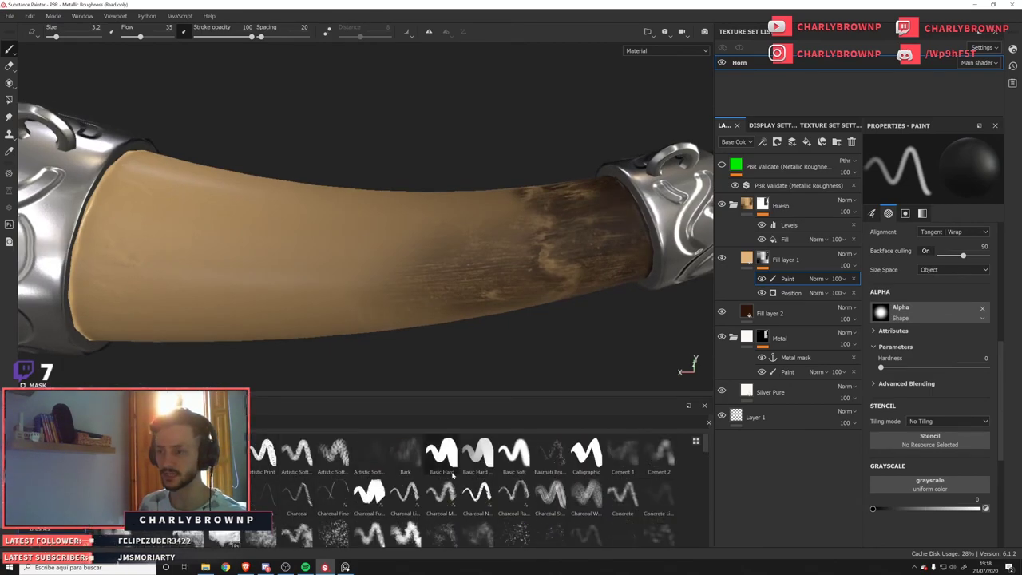
{"action": "left_click", "coordinate": [229, 533]}
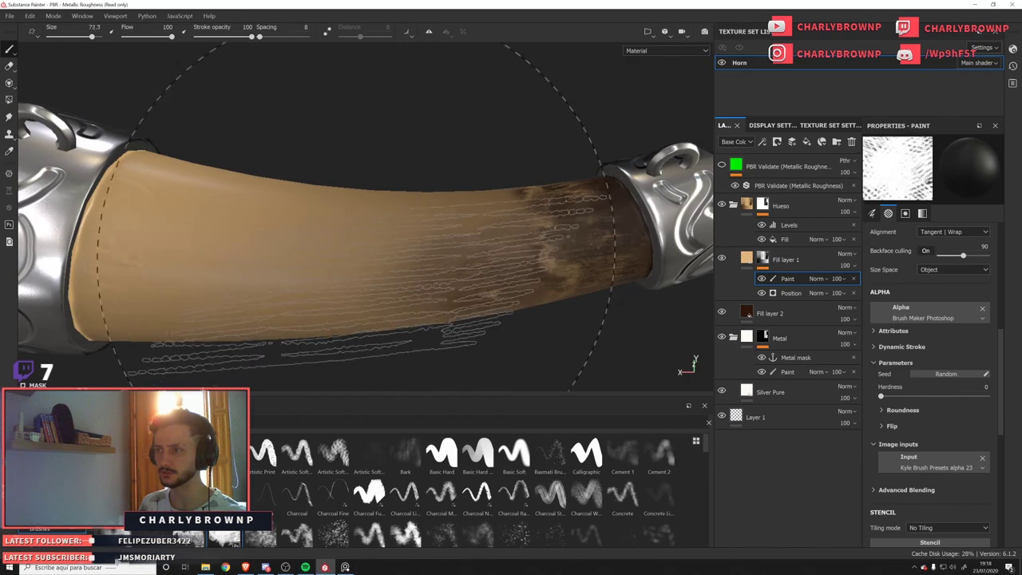
{"action": "right_click_drag", "start_coordinate": [370, 267], "coordinate": [335, 274], "text": "ctrl"}
{"action": "left_click_drag", "start_coordinate": [373, 234], "coordinate": [332, 249]}
{"action": "key", "text": "ctrl+z"}
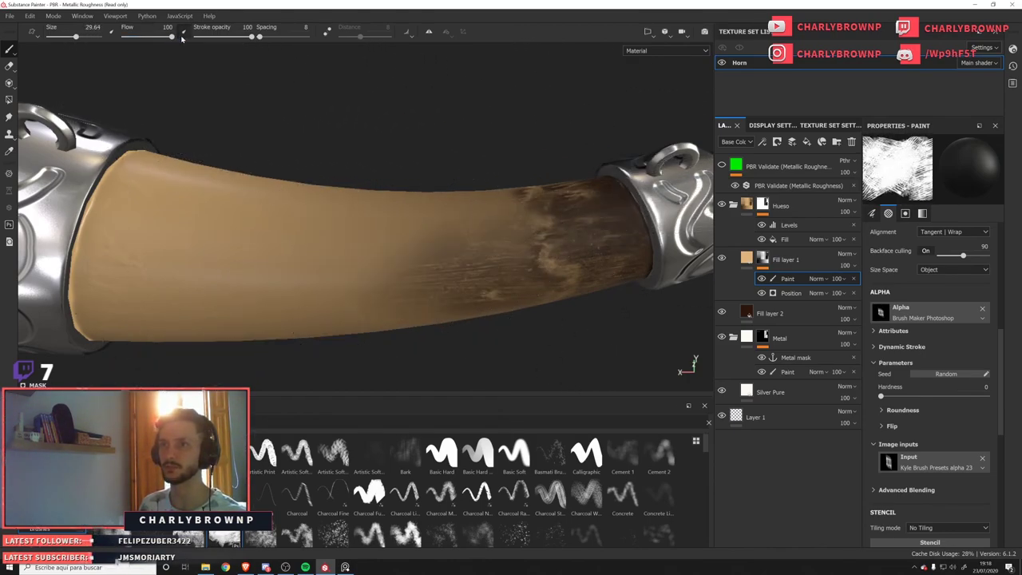
Set the streak brush's flow to 24, size jitter to 6 and position jitter to 0, undo the test stroke, and turn Follow Path off.
{"action": "left_click_drag", "start_coordinate": [171, 37], "coordinate": [134, 38]}
{"action": "scroll", "coordinate": [901, 397], "scroll_direction": "down", "scroll_amount": 2}
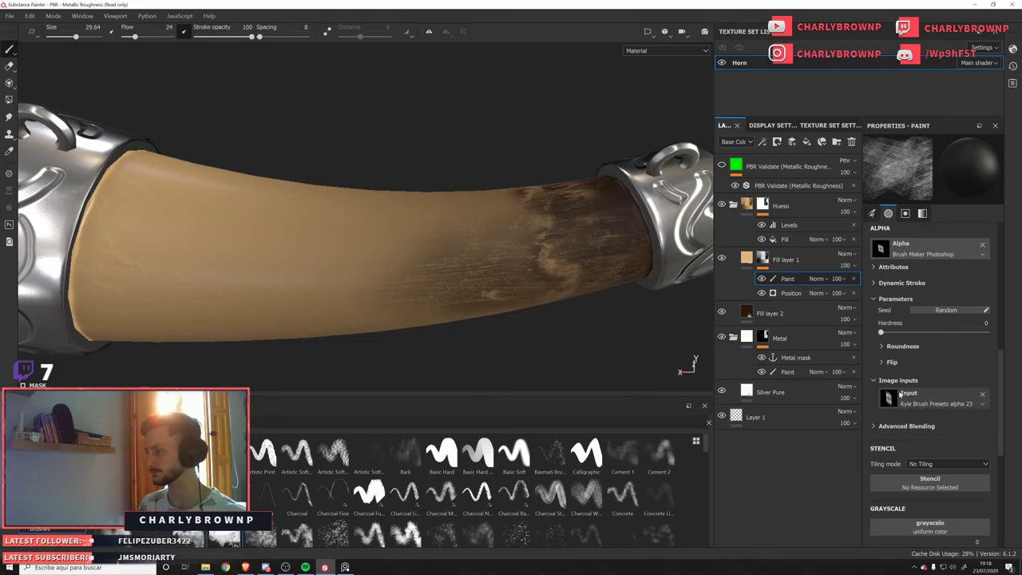
{"action": "scroll", "coordinate": [897, 335], "scroll_direction": "down", "scroll_amount": 4}
{"action": "scroll", "coordinate": [899, 335], "scroll_direction": "up", "scroll_amount": 10}
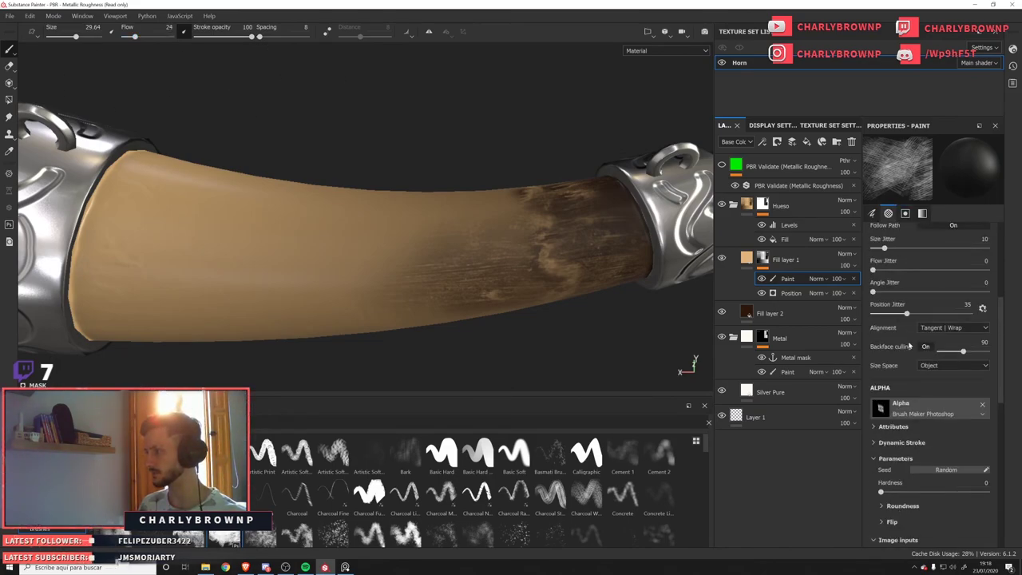
{"action": "scroll", "coordinate": [899, 334], "scroll_direction": "up", "scroll_amount": 3}
{"action": "left_click_drag", "start_coordinate": [896, 411], "coordinate": [871, 410]}
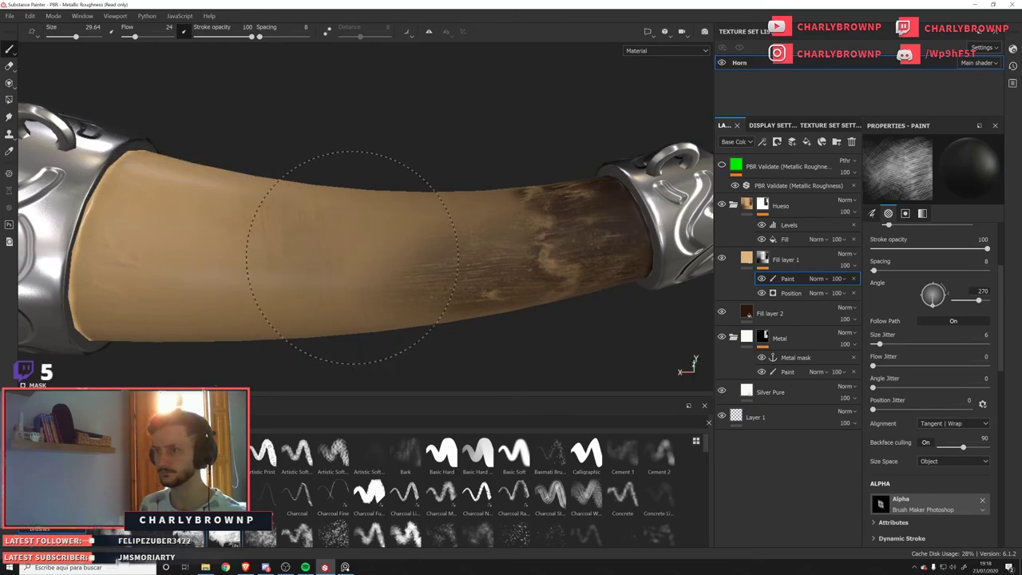
{"action": "key", "text": "ctrl+z"}
{"action": "left_click", "coordinate": [951, 321]}
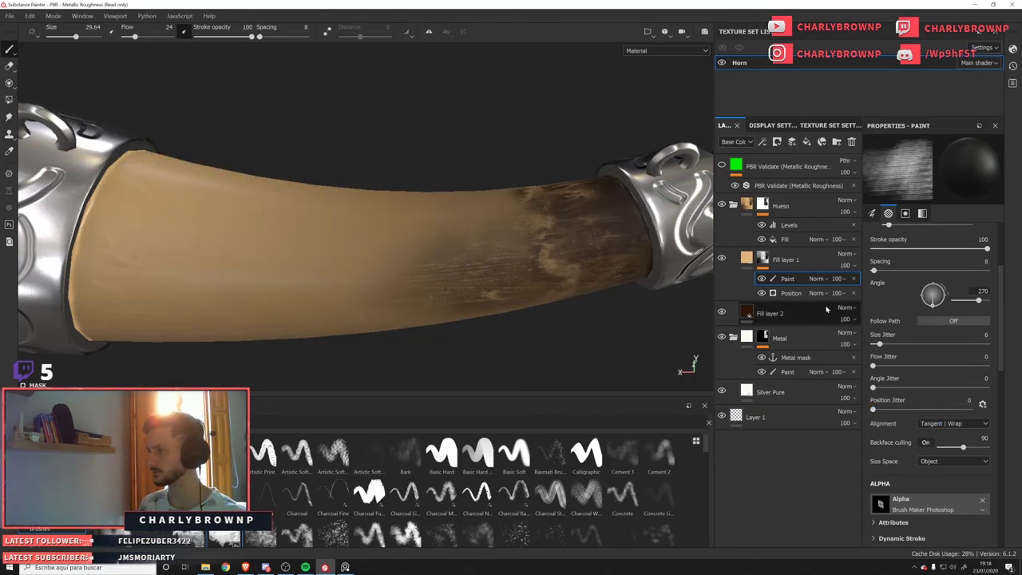
Brush light streaks in white over the edge of the dark wear, working from the front around the horn's underside.
{"action": "left_click_drag", "start_coordinate": [460, 261], "coordinate": [389, 264]}
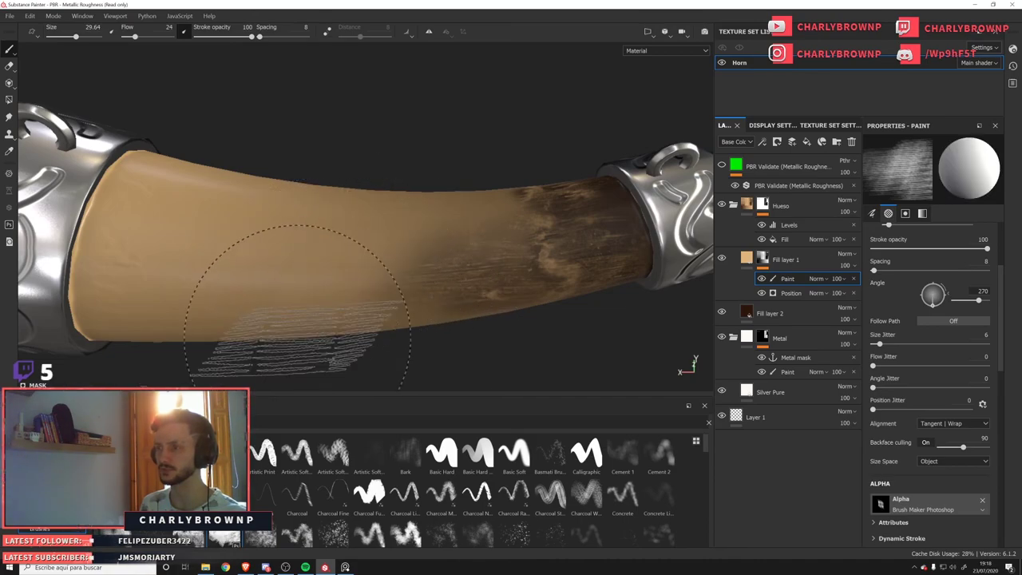
{"action": "left_click_drag", "start_coordinate": [413, 312], "coordinate": [379, 297], "text": "alt"}
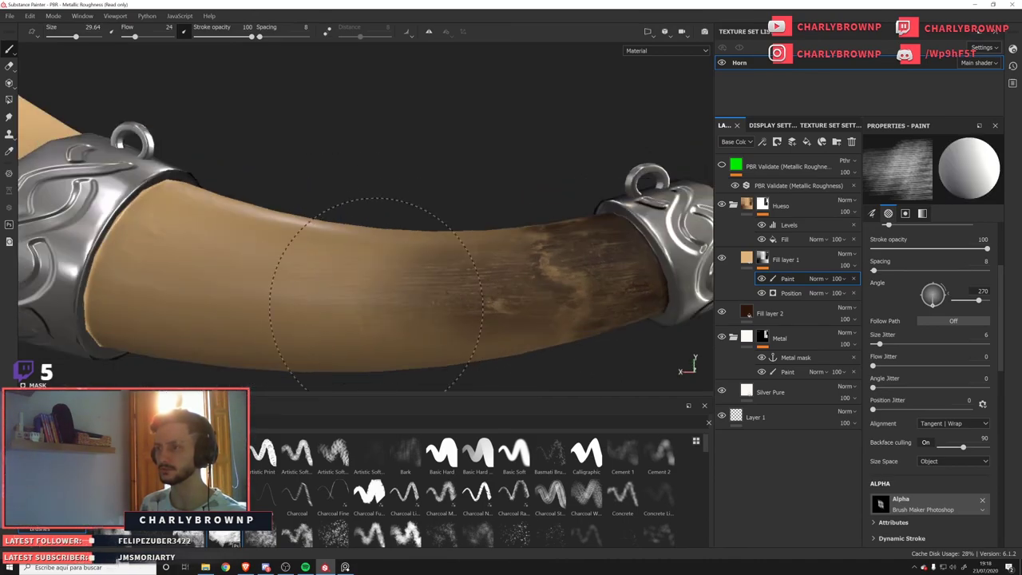
{"action": "left_click_drag", "start_coordinate": [445, 314], "coordinate": [426, 276], "text": "alt"}
{"action": "mouse_move", "coordinate": [363, 314]}
{"action": "left_mouse_down", "text": "alt"}
{"action": "mouse_move", "coordinate": [458, 306]}
{"action": "mouse_move", "coordinate": [437, 186]}
{"action": "mouse_move", "coordinate": [453, 273]}
{"action": "mouse_move", "coordinate": [427, 200]}
{"action": "left_mouse_up", "text": "alt"}
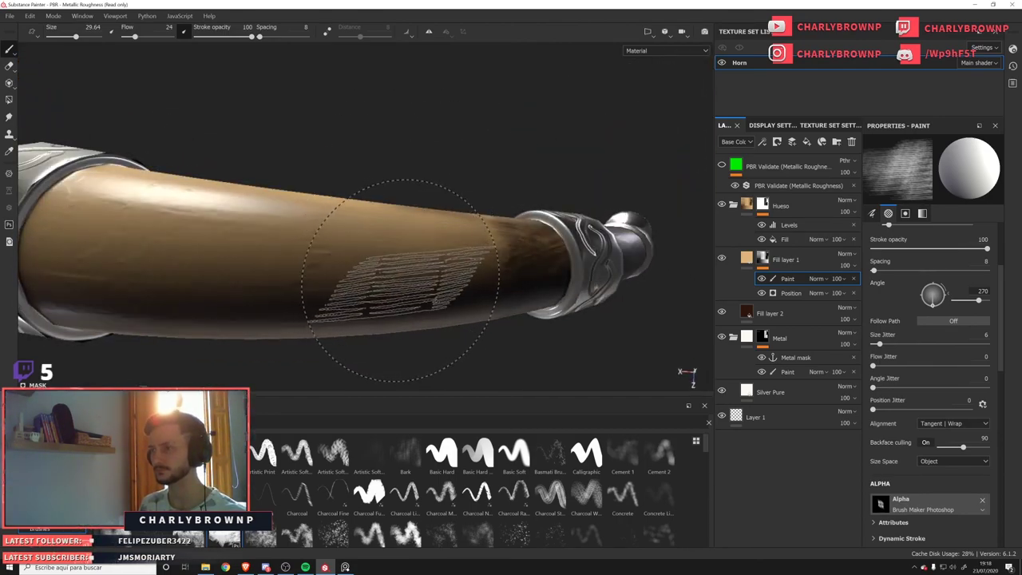
{"action": "left_click_drag", "start_coordinate": [432, 302], "coordinate": [411, 247], "text": "alt"}
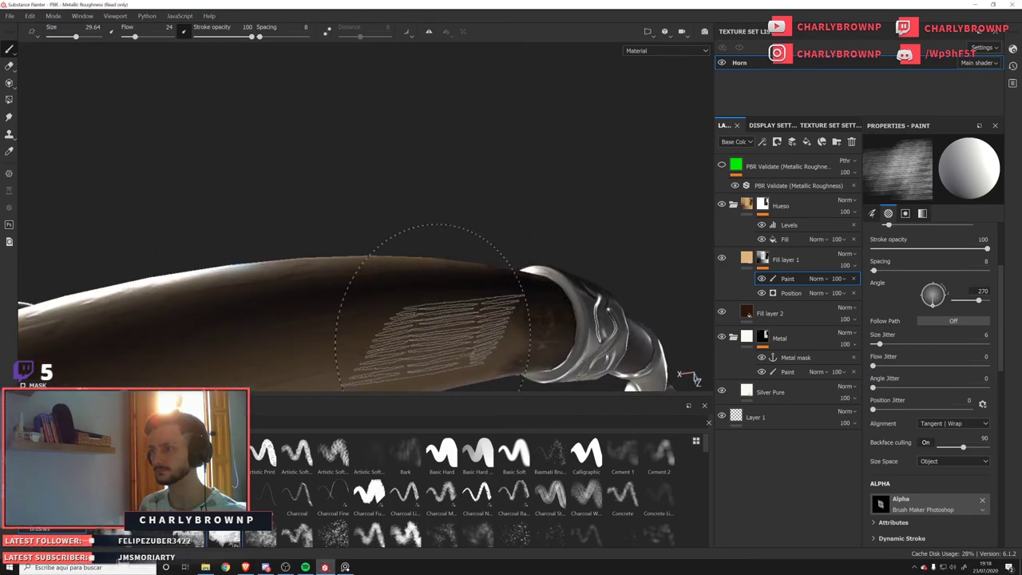
{"action": "mouse_move", "coordinate": [435, 339]}
{"action": "left_mouse_down", "text": "alt"}
{"action": "mouse_move", "coordinate": [440, 285]}
{"action": "mouse_move", "coordinate": [399, 207]}
{"action": "left_mouse_up", "text": "alt"}
{"action": "mouse_move", "coordinate": [432, 319]}
{"action": "left_mouse_down", "text": "alt"}
{"action": "mouse_move", "coordinate": [439, 252]}
{"action": "mouse_move", "coordinate": [420, 279]}
{"action": "mouse_move", "coordinate": [389, 230]}
{"action": "left_mouse_up", "text": "alt"}
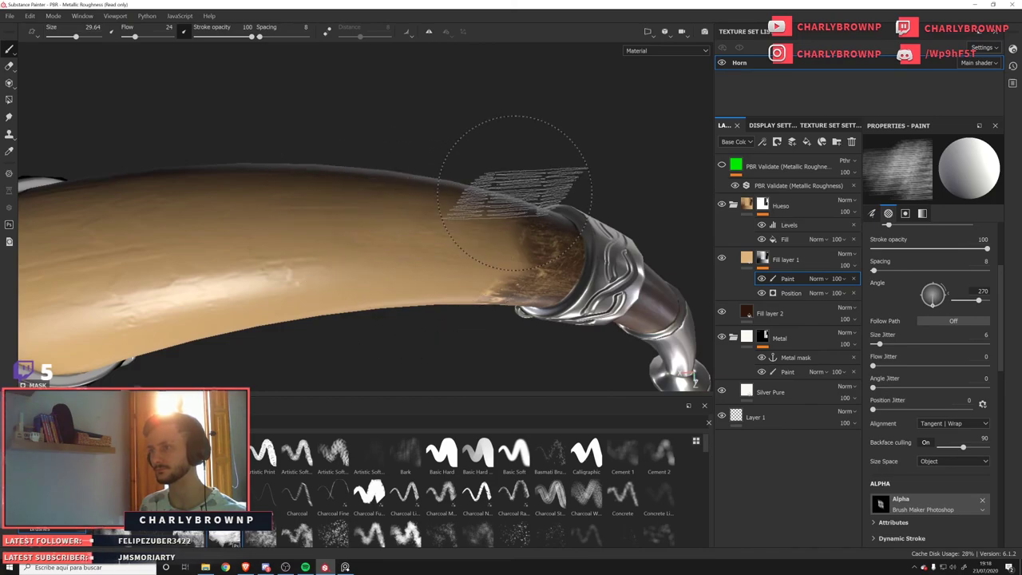
Set the brush size to 28.78, adjust its angle to 291 and 271, and streak the wear transition on the horn's far side.
{"action": "left_click_drag", "start_coordinate": [515, 192], "coordinate": [393, 174], "text": "alt"}
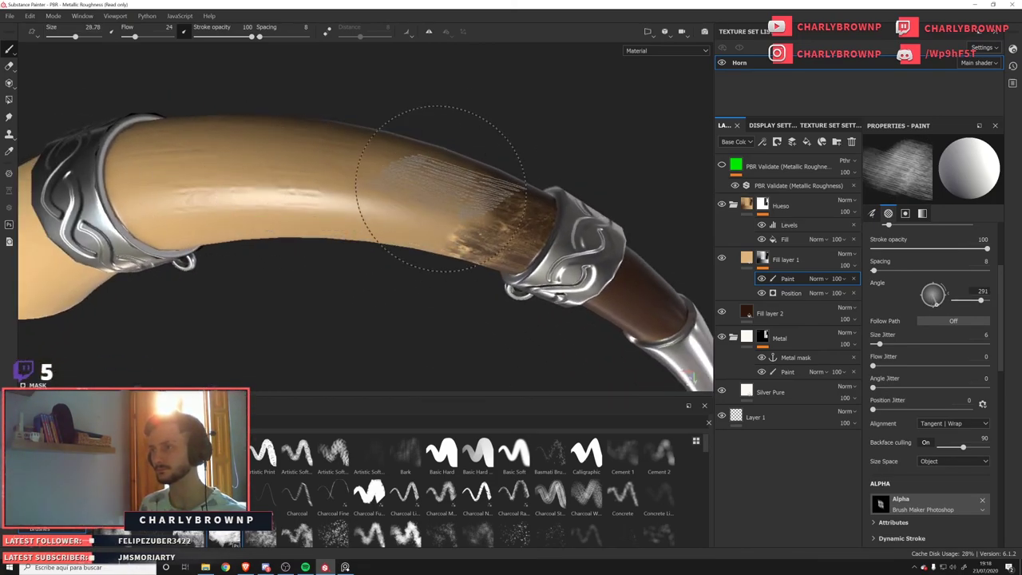
{"action": "mouse_move", "coordinate": [449, 217]}
{"action": "left_mouse_down", "text": "alt"}
{"action": "mouse_move", "coordinate": [408, 183]}
{"action": "mouse_move", "coordinate": [454, 194]}
{"action": "mouse_move", "coordinate": [467, 230]}
{"action": "left_mouse_up", "text": "alt"}
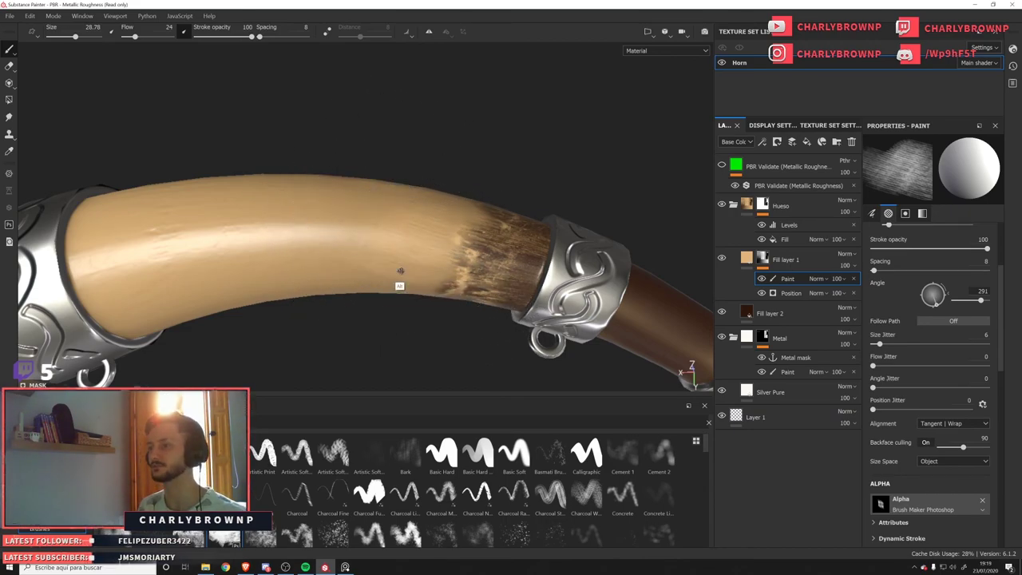
{"action": "left_click_drag", "start_coordinate": [400, 271], "coordinate": [405, 152], "text": "alt"}
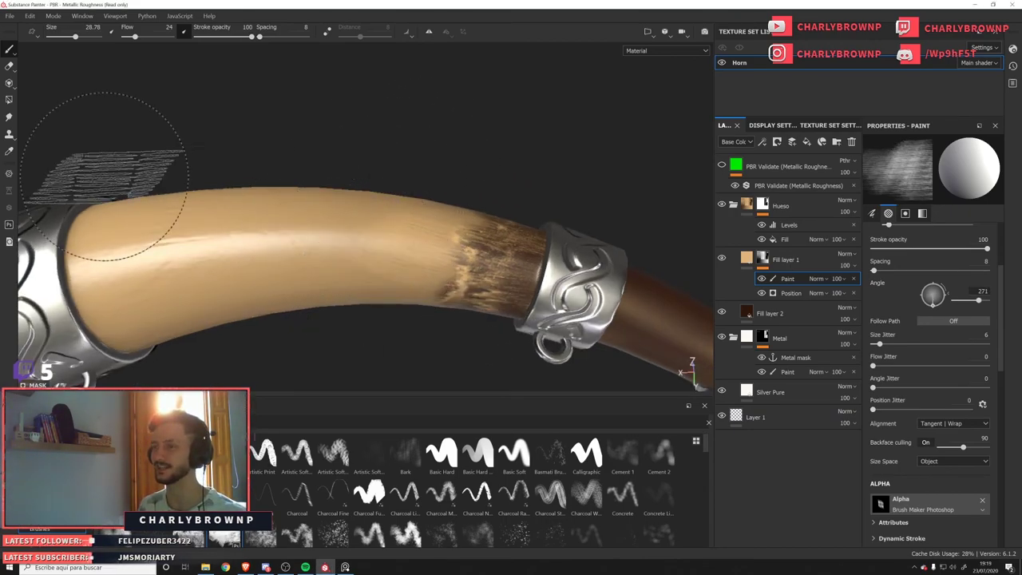
{"action": "left_click_drag", "start_coordinate": [454, 289], "coordinate": [449, 257], "text": "alt"}
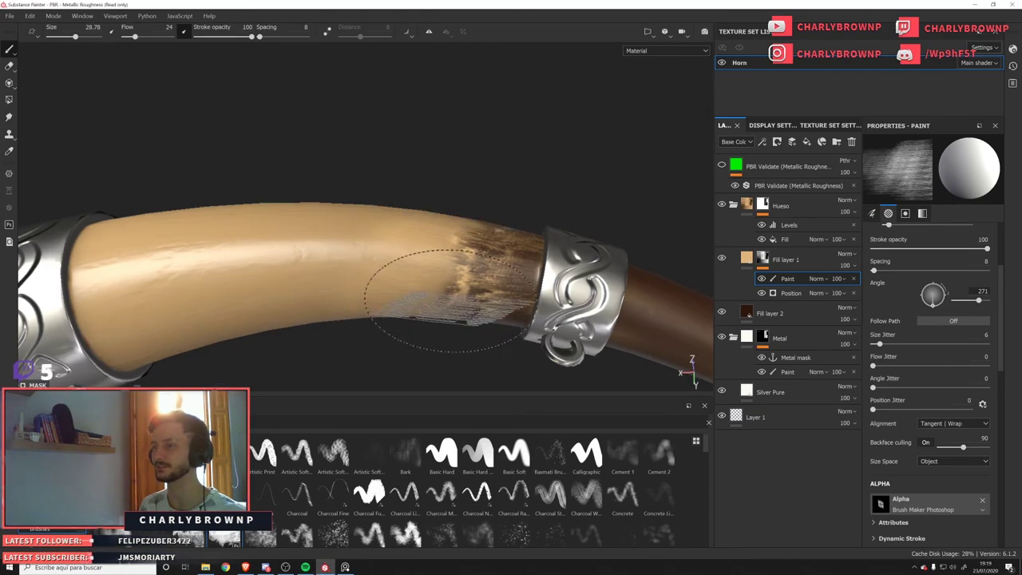
Enlarge the brush to 49.05, set its flow to 14, and brush faint dark streaks over the light bone around the horn.
{"action": "right_click_drag", "start_coordinate": [281, 231], "coordinate": [327, 231], "text": "ctrl"}
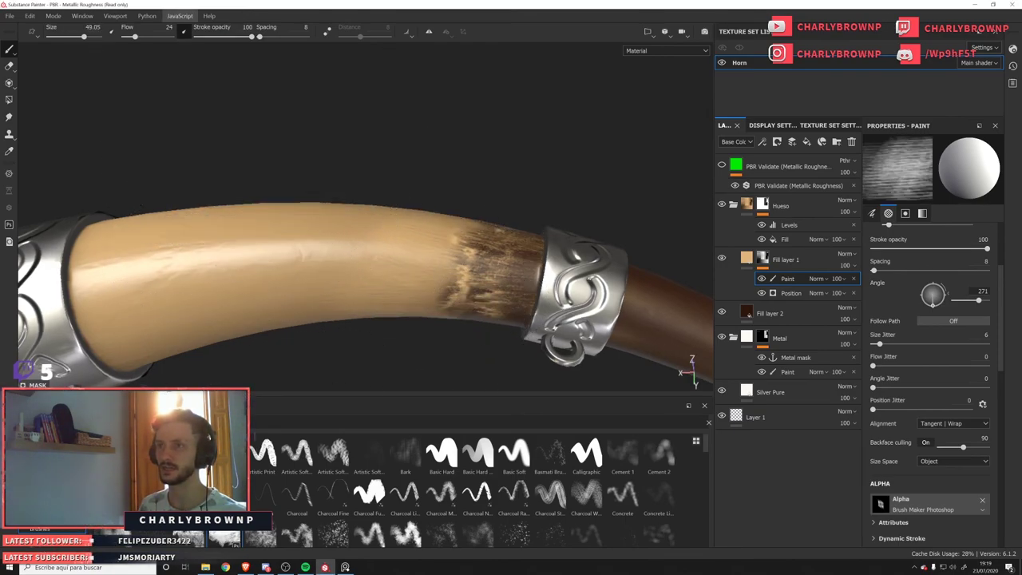
{"action": "left_click_drag", "start_coordinate": [138, 37], "coordinate": [131, 37]}
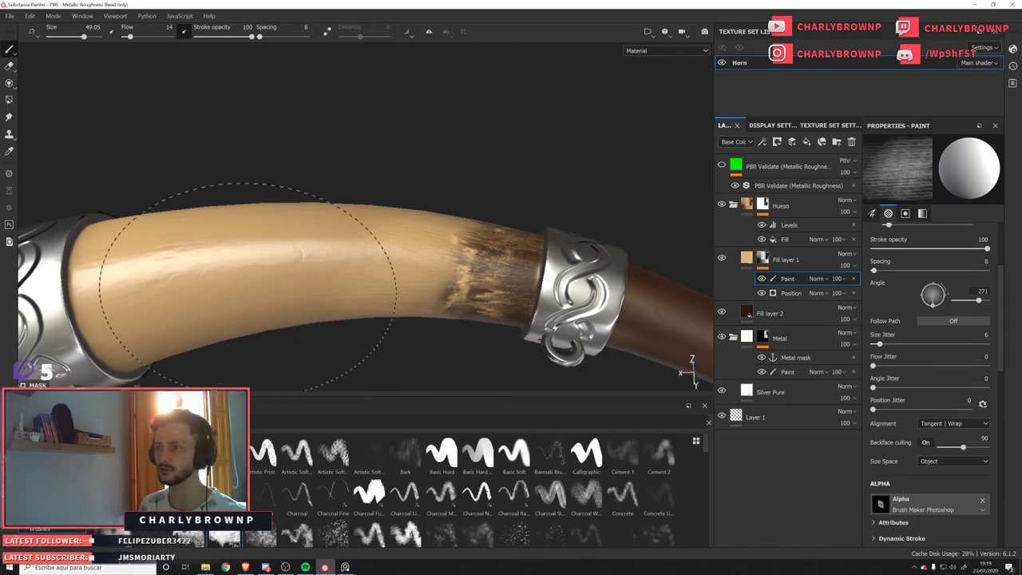
{"action": "left_click_drag", "start_coordinate": [226, 260], "coordinate": [308, 200], "text": "alt"}
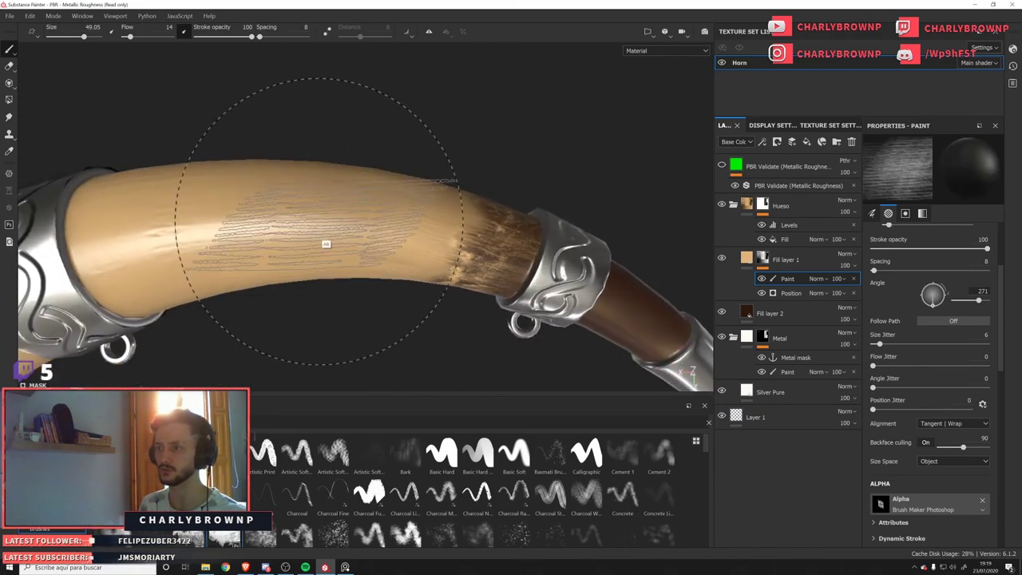
{"action": "mouse_move", "coordinate": [326, 238]}
{"action": "left_mouse_down", "text": "alt"}
{"action": "mouse_move", "coordinate": [297, 199]}
{"action": "mouse_move", "coordinate": [289, 228]}
{"action": "left_mouse_up", "text": "alt"}
{"action": "left_click_drag", "start_coordinate": [338, 192], "coordinate": [308, 115], "text": "alt"}
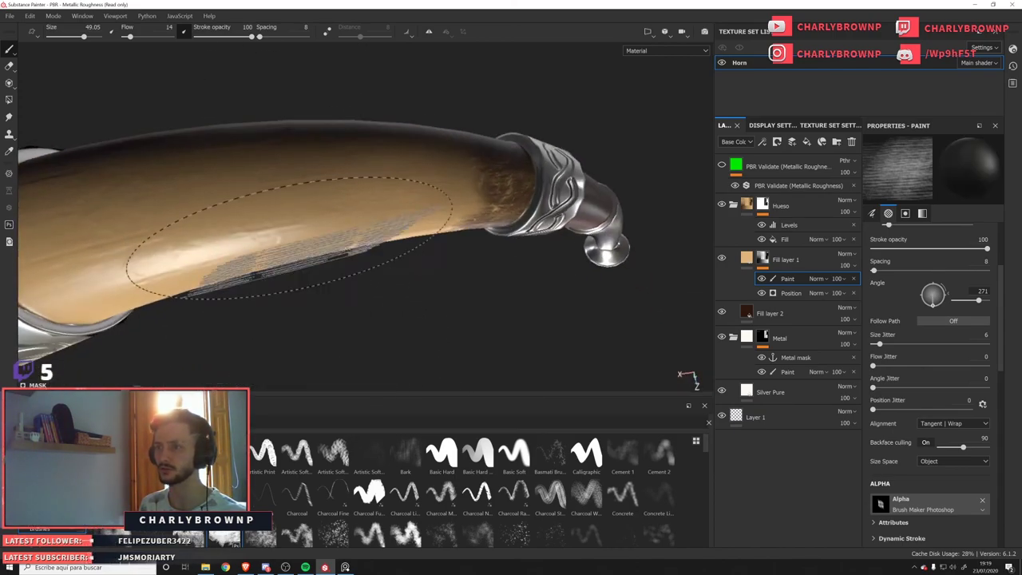
{"action": "left_click_drag", "start_coordinate": [288, 234], "coordinate": [301, 160], "text": "alt"}
Examine the whole horn's light-to-dark transition, then the dark bone section between the smaller band and the silver tip.
{"action": "scroll", "coordinate": [301, 152], "scroll_direction": "up", "scroll_amount": 3}
{"action": "scroll", "coordinate": [304, 216], "scroll_direction": "down", "scroll_amount": 5}
{"action": "left_click_drag", "start_coordinate": [431, 274], "coordinate": [495, 286], "text": "alt"}
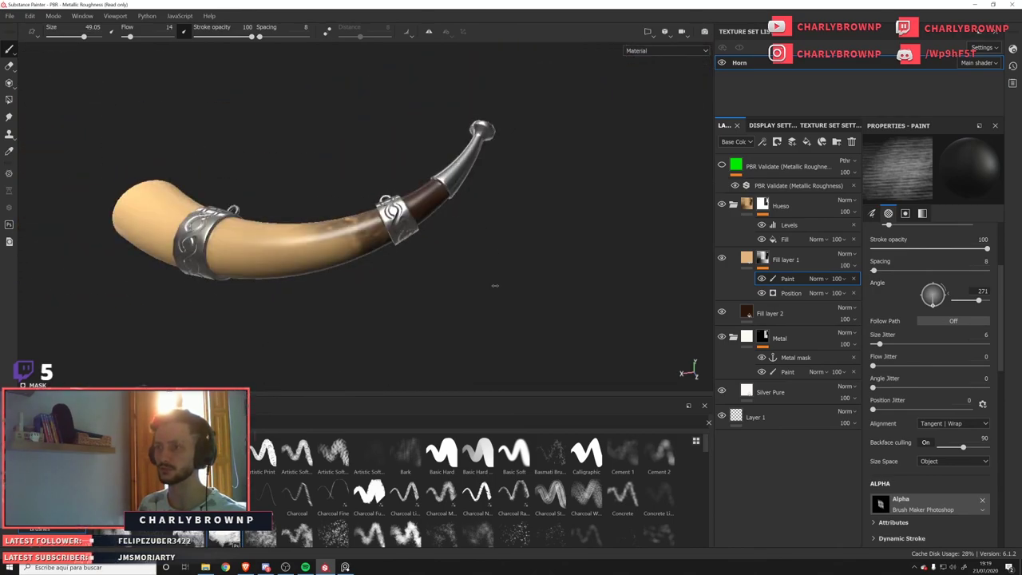
{"action": "left_click_drag", "start_coordinate": [384, 234], "coordinate": [359, 255], "text": "alt"}
{"action": "scroll", "coordinate": [359, 255], "scroll_direction": "up", "scroll_amount": 3}
{"action": "left_click_drag", "start_coordinate": [399, 285], "coordinate": [434, 279], "text": "alt"}
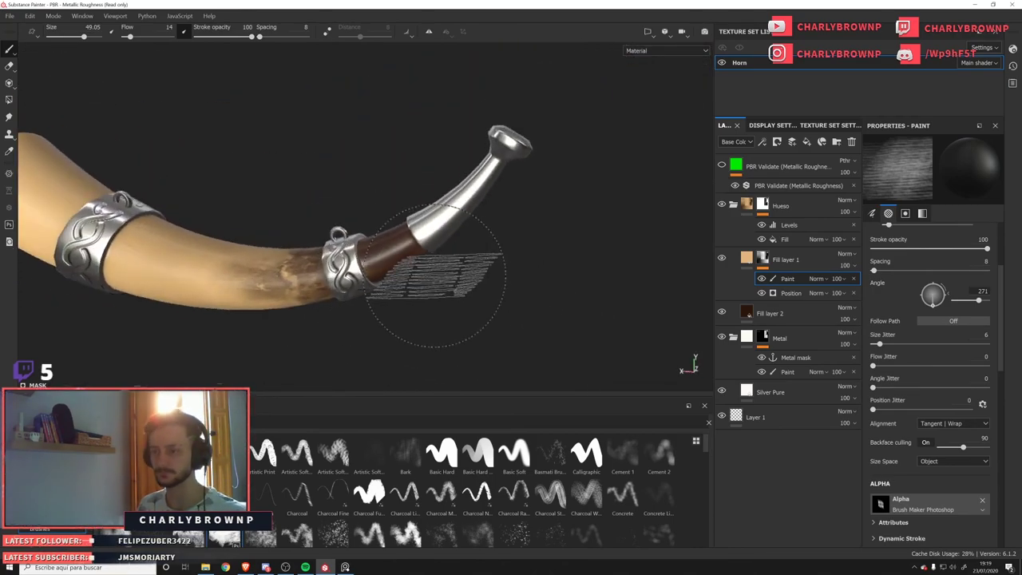
{"action": "scroll", "coordinate": [334, 228], "scroll_direction": "up", "scroll_amount": 3}
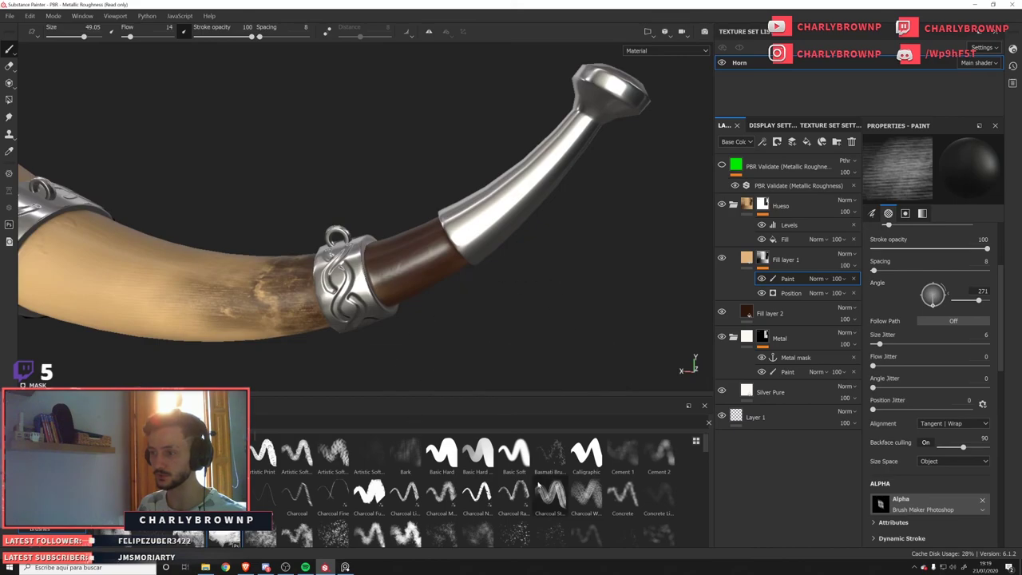
{"action": "scroll", "coordinate": [391, 204], "scroll_direction": "up", "scroll_amount": 2}
Sample two charcoal brushes, then reload the streak brush with Follow Path off and size and position jitter at 0.
{"action": "left_click", "coordinate": [587, 492]}
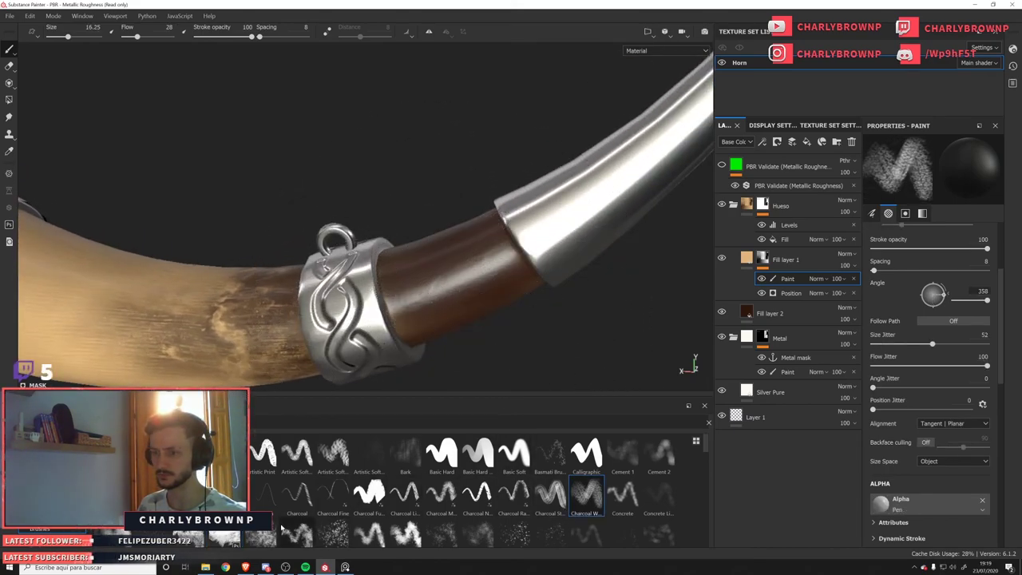
{"action": "left_click", "coordinate": [296, 493]}
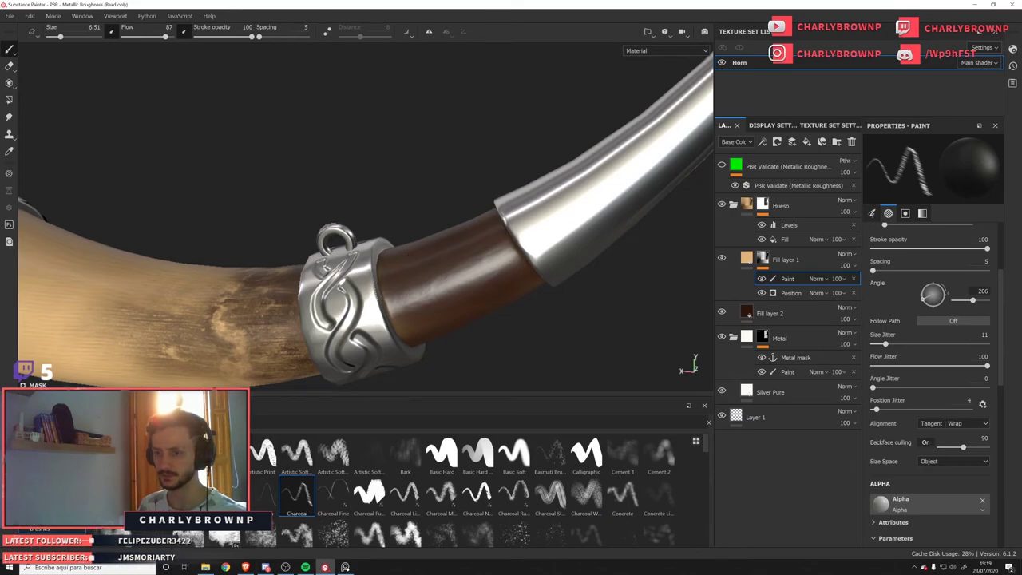
{"action": "left_click", "coordinate": [225, 537]}
{"action": "left_click", "coordinate": [920, 322]}
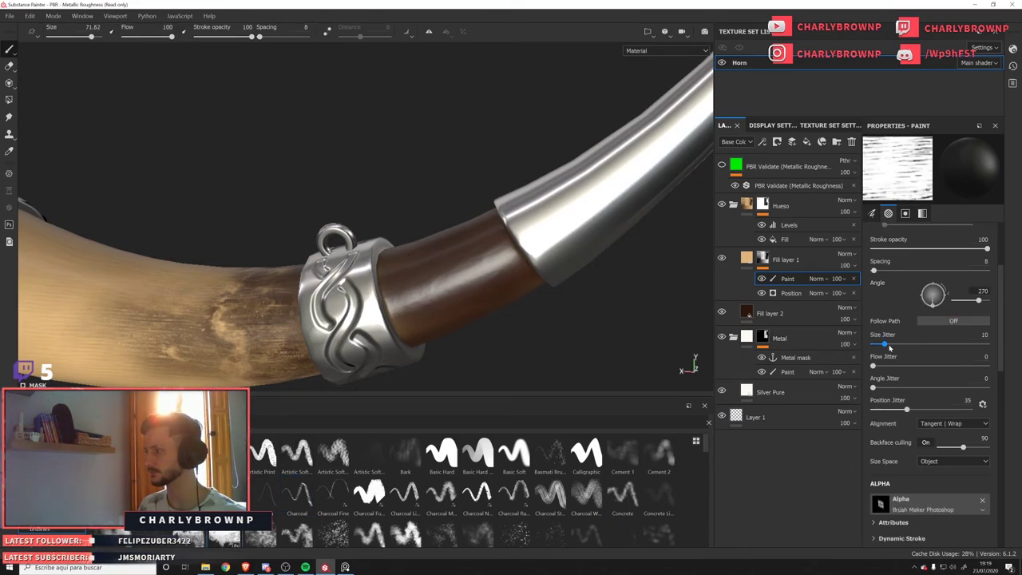
{"action": "left_click_drag", "start_coordinate": [885, 411], "coordinate": [873, 410]}
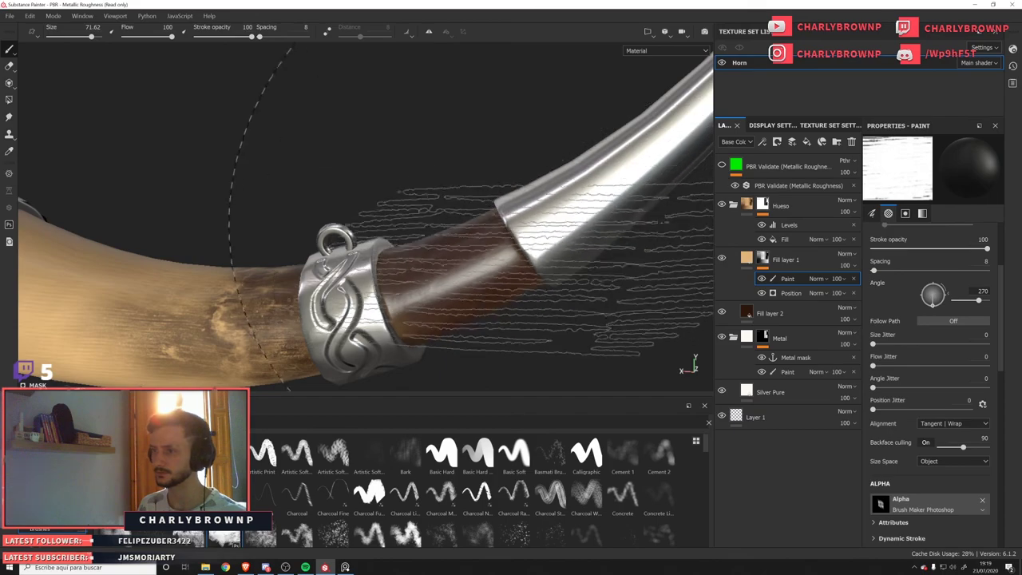
Set the streak brush to size 29.43 and flow 8, and stroke light streaks onto the dark bone before the silver tip.
{"action": "right_click_drag", "start_coordinate": [528, 289], "coordinate": [479, 290], "text": "ctrl"}
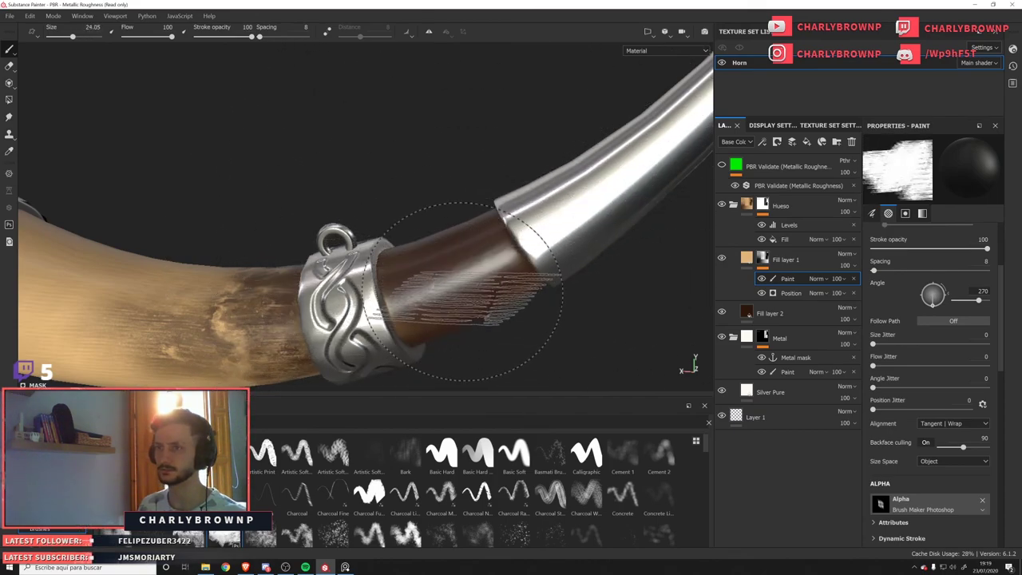
{"action": "left_click_drag", "start_coordinate": [171, 37], "coordinate": [127, 38]}
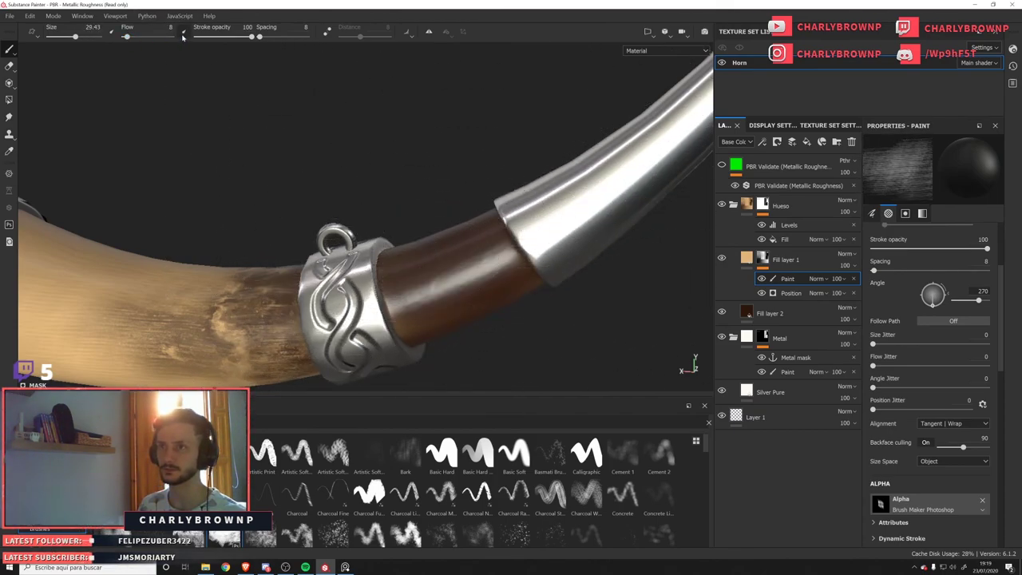
{"action": "left_click_drag", "start_coordinate": [484, 307], "coordinate": [541, 286], "text": "alt"}
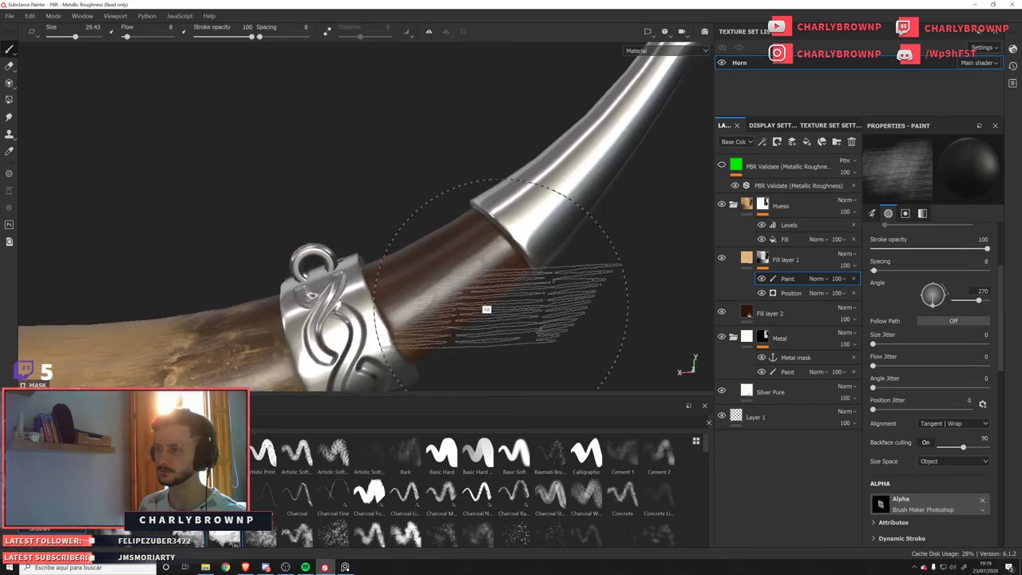
{"action": "left_click_drag", "start_coordinate": [486, 309], "coordinate": [449, 267], "text": "alt"}
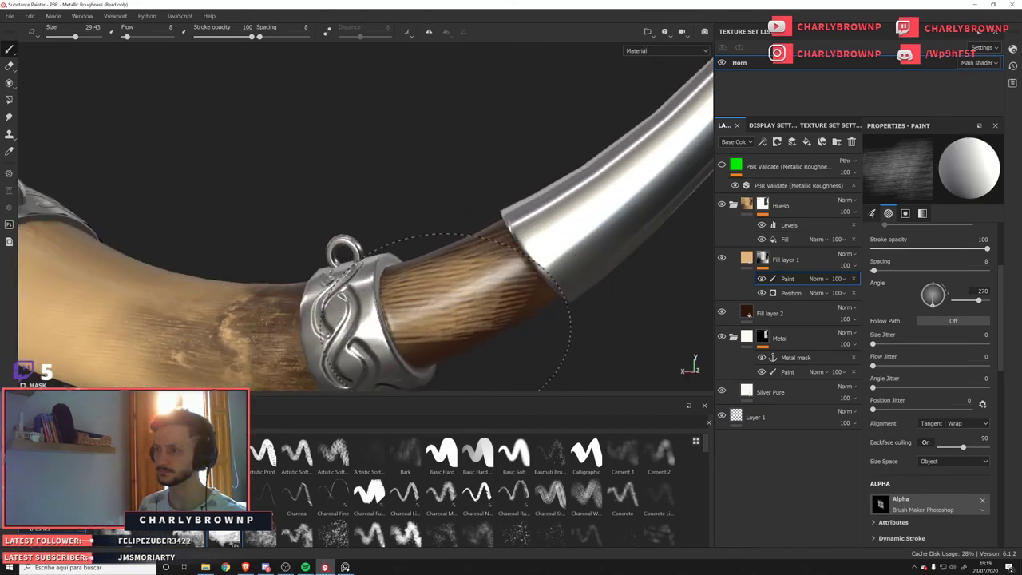
Undo the light streaks on the dark bone before the silver tip and lower the brush flow to 1.
{"action": "left_click_drag", "start_coordinate": [447, 327], "coordinate": [473, 327]}
{"action": "key", "text": "ctrl+z"}
{"action": "left_click_drag", "start_coordinate": [503, 293], "coordinate": [483, 293], "text": "ctrl"}
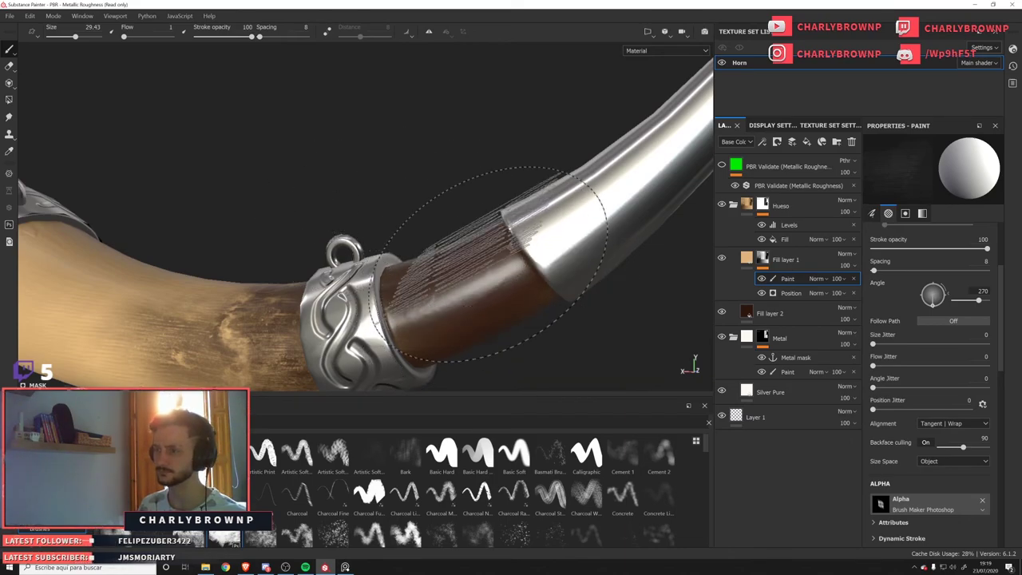
Reduce the streak brush size to 23.47.
{"action": "right_click_drag", "start_coordinate": [489, 264], "coordinate": [473, 265], "text": "ctrl"}
{"action": "mouse_move", "coordinate": [500, 255]}
{"action": "left_mouse_down", "text": "alt"}
{"action": "mouse_move", "coordinate": [564, 315]}
{"action": "mouse_move", "coordinate": [417, 233]}
{"action": "mouse_move", "coordinate": [422, 175]}
{"action": "mouse_move", "coordinate": [647, 339]}
{"action": "mouse_move", "coordinate": [468, 205]}
{"action": "left_mouse_up", "text": "alt"}
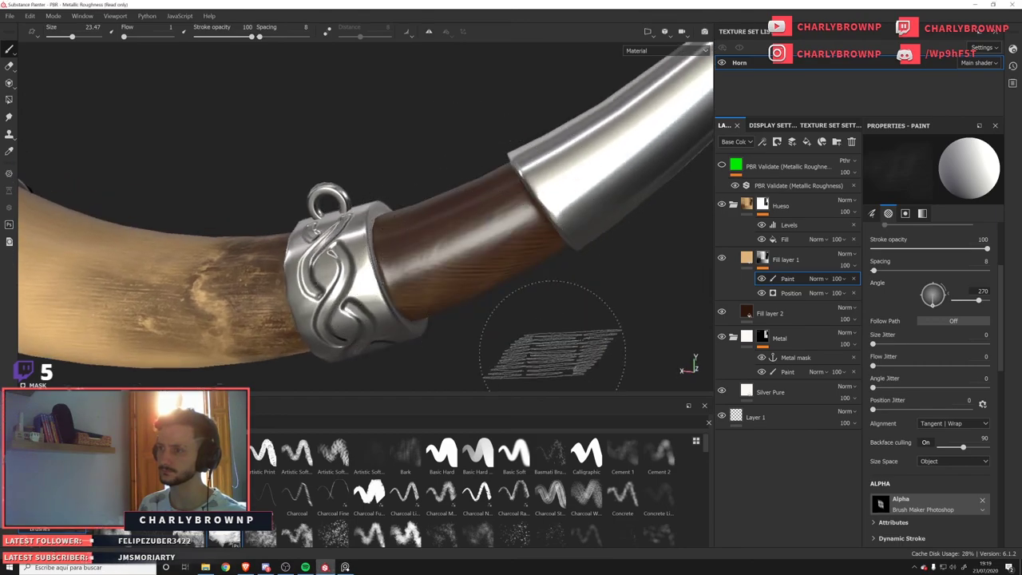
{"action": "mouse_move", "coordinate": [551, 335]}
{"action": "left_mouse_down", "text": "alt"}
{"action": "mouse_move", "coordinate": [583, 57]}
{"action": "mouse_move", "coordinate": [575, 96]}
{"action": "mouse_move", "coordinate": [587, 136]}
{"action": "left_mouse_up", "text": "alt"}
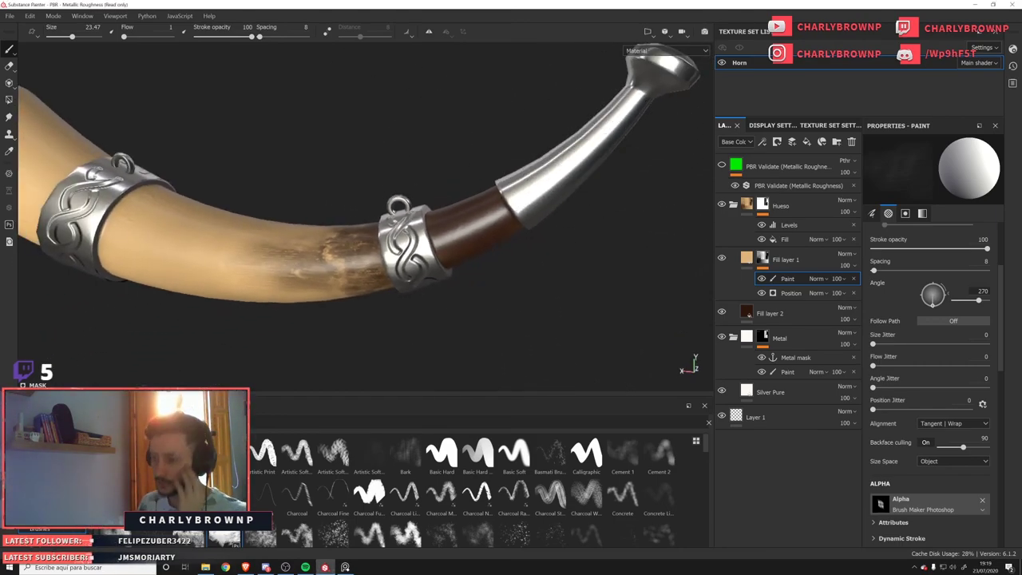
Load the brush with the Fur03 alpha from the brush library and set its size to 19.21.
{"action": "left_click", "coordinate": [38, 529]}
{"action": "left_click", "coordinate": [40, 528]}
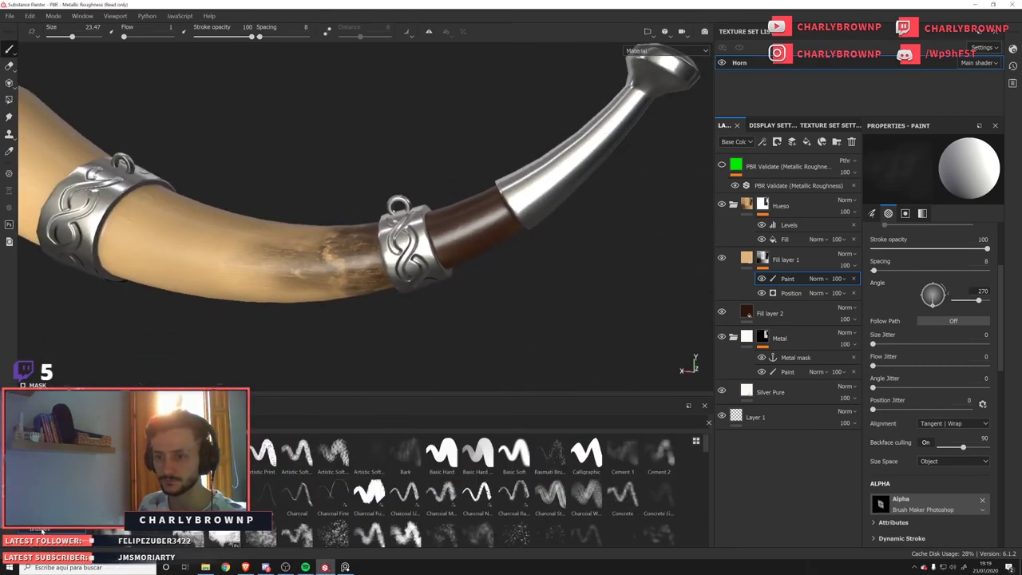
{"action": "left_click", "coordinate": [40, 519]}
{"action": "left_click", "coordinate": [40, 528]}
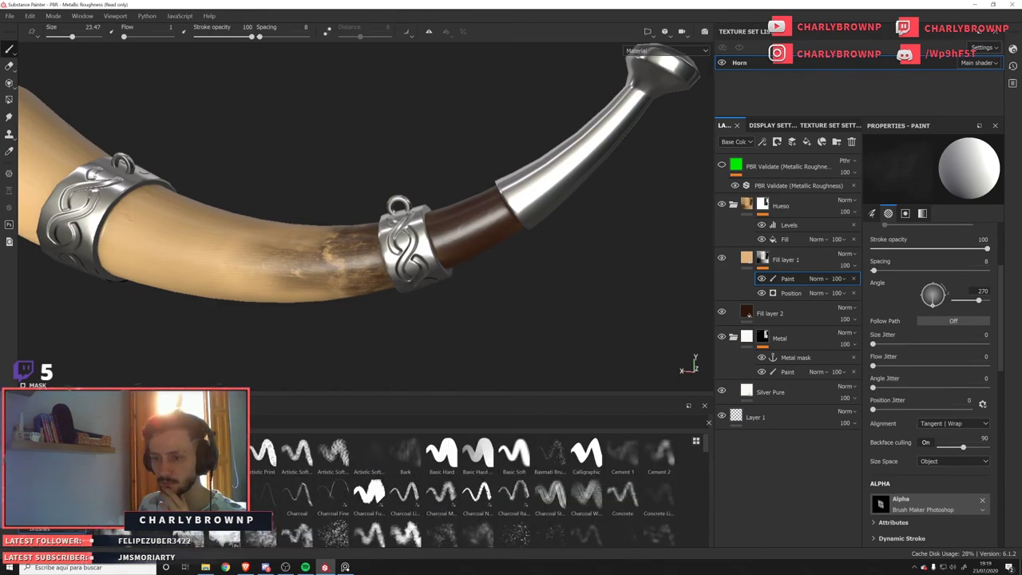
{"action": "scroll", "coordinate": [270, 503], "scroll_direction": "down", "scroll_amount": 5}
{"action": "left_click", "coordinate": [265, 503]}
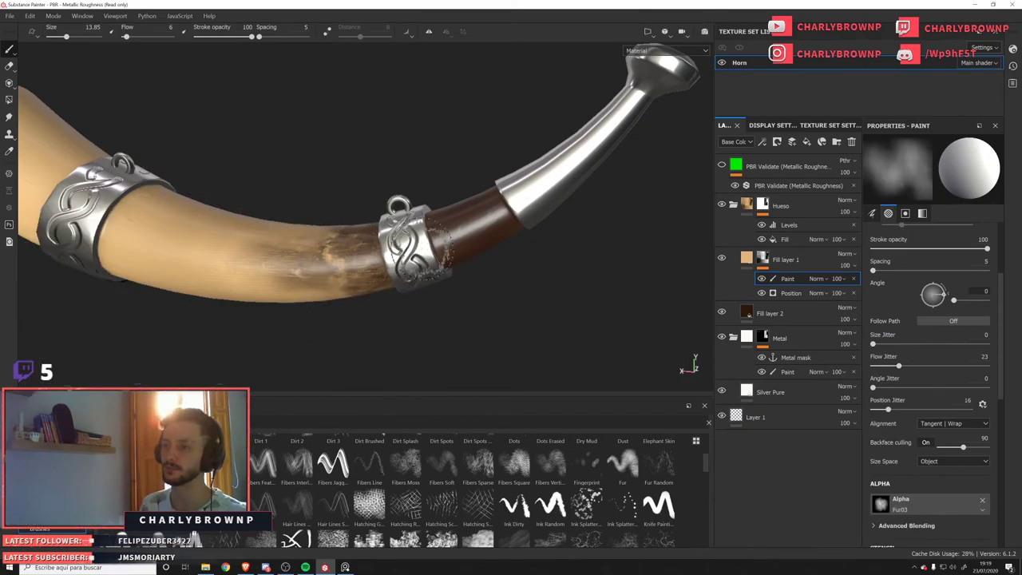
{"action": "right_click_drag", "start_coordinate": [468, 212], "coordinate": [481, 212], "text": "ctrl"}
{"action": "key", "text": "x"}
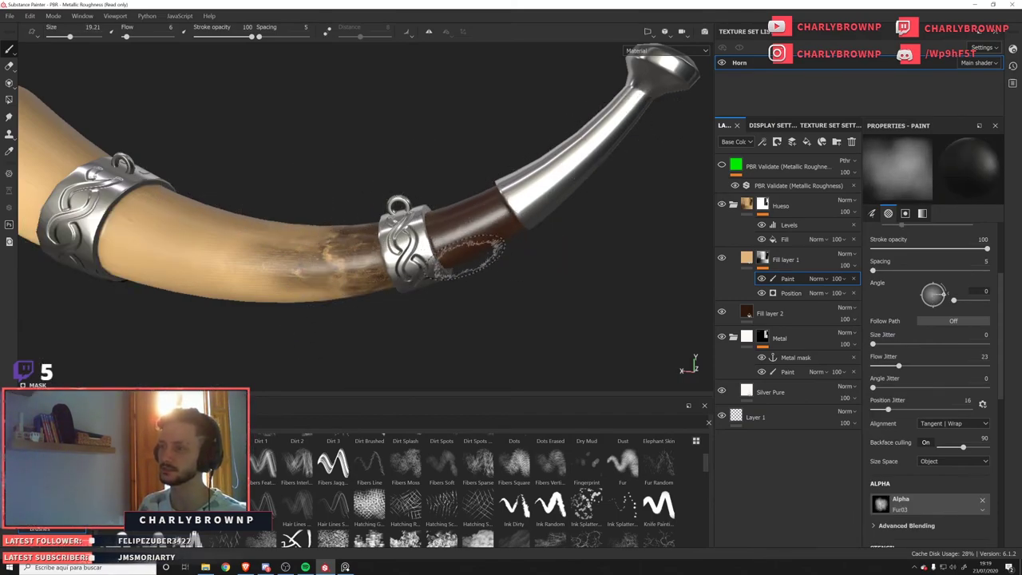
Try a light fur-brush stroke on the dark bone past the smaller band and undo it.
{"action": "key", "text": "x"}
{"action": "left_click_drag", "start_coordinate": [441, 202], "coordinate": [479, 259]}
{"action": "key", "text": "ctrl+z"}
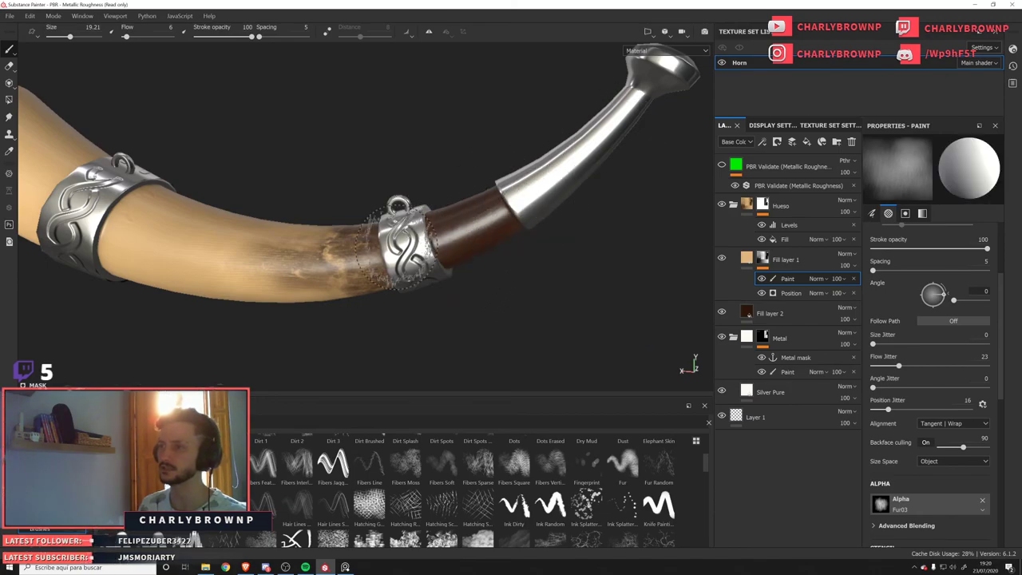
{"action": "left_click_drag", "start_coordinate": [254, 238], "coordinate": [569, 269], "text": "ctrl+alt"}
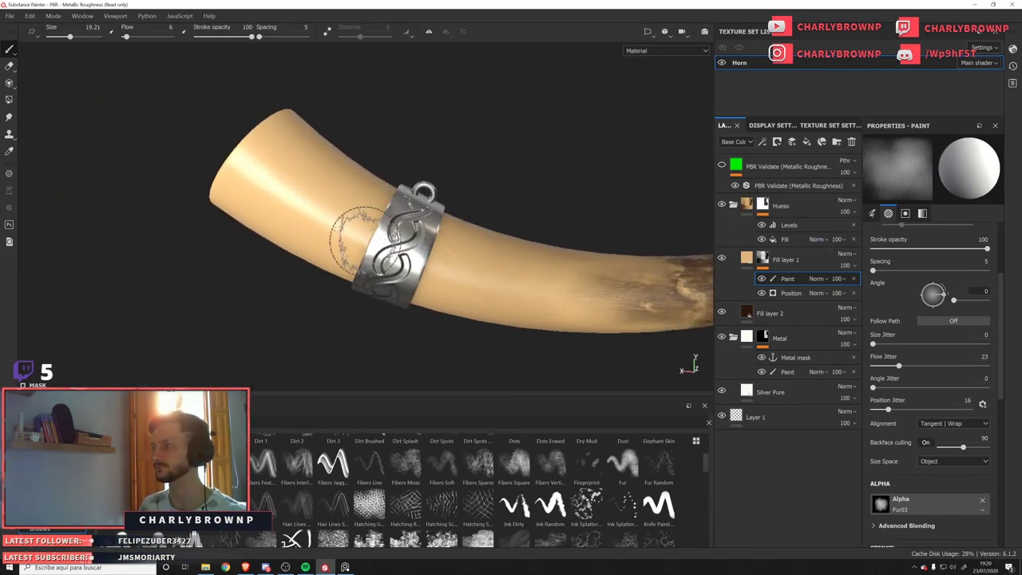
{"action": "left_click_drag", "start_coordinate": [365, 241], "coordinate": [287, 235], "text": "ctrl+alt"}
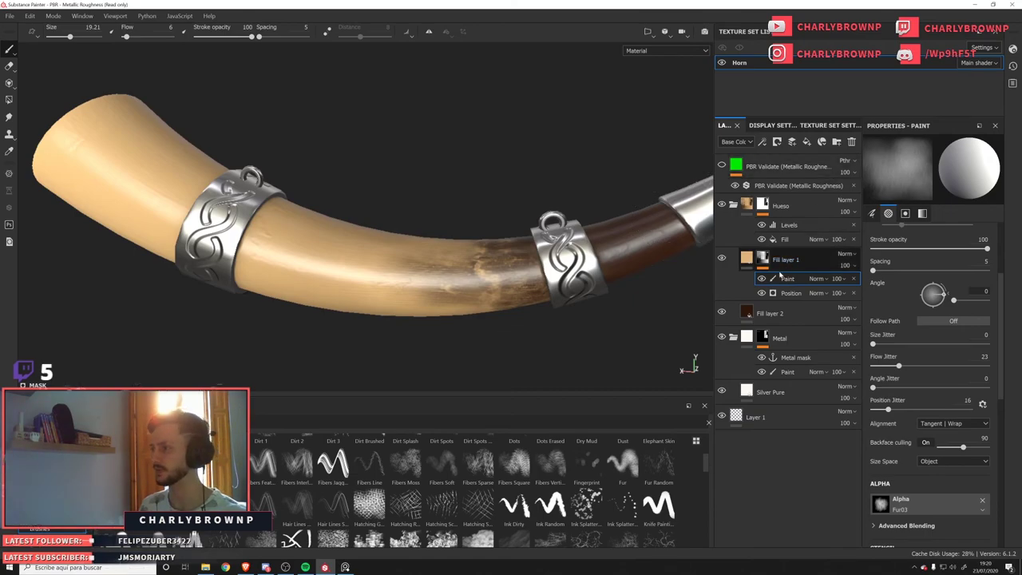
Load Grunge Leaks as the projection's grayscale image for the Paint effect in the Fill layer 1 mask.
{"action": "left_click", "coordinate": [764, 258]}
{"action": "left_click", "coordinate": [780, 278]}
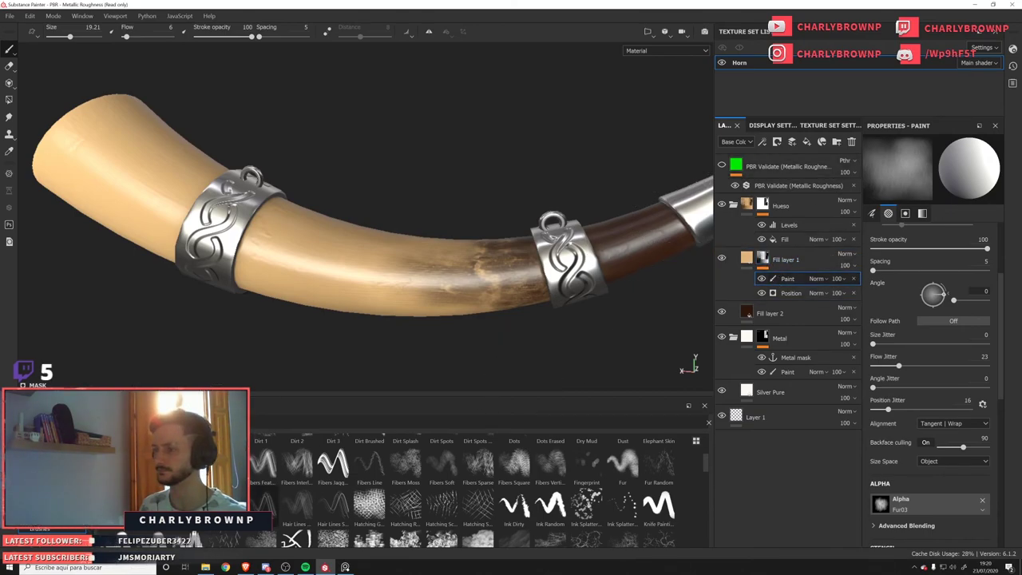
{"action": "scroll", "coordinate": [108, 543], "scroll_direction": "up", "scroll_amount": 3}
{"action": "left_click", "coordinate": [48, 539]}
{"action": "left_click", "coordinate": [48, 497]}
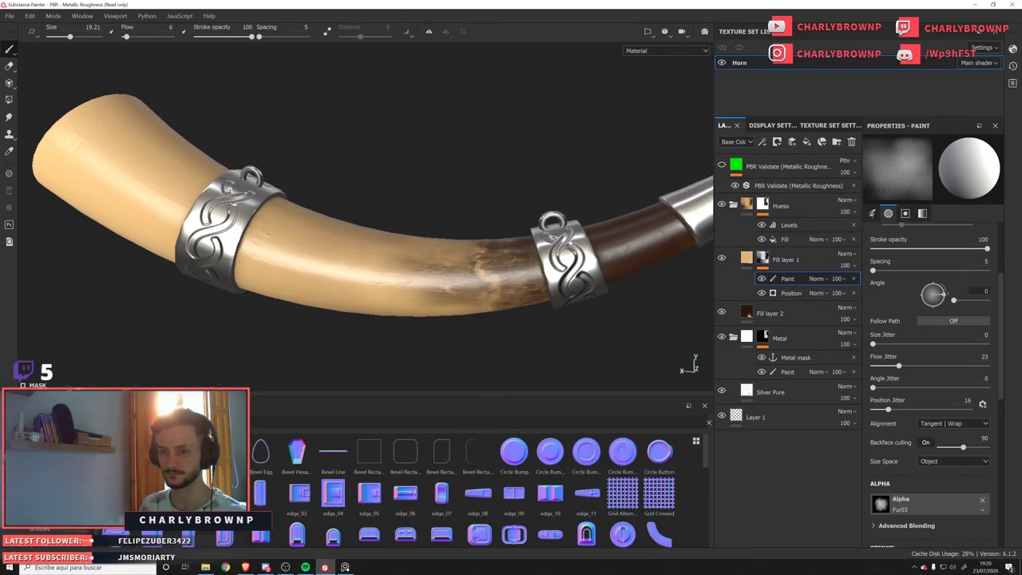
{"action": "left_click", "coordinate": [48, 476]}
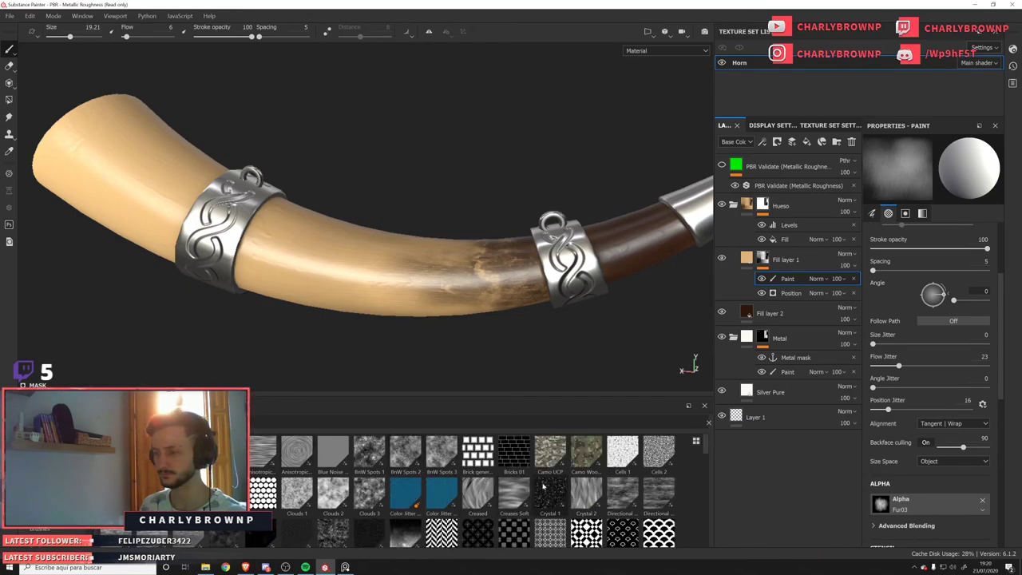
{"action": "scroll", "coordinate": [480, 488], "scroll_direction": "down", "scroll_amount": 5}
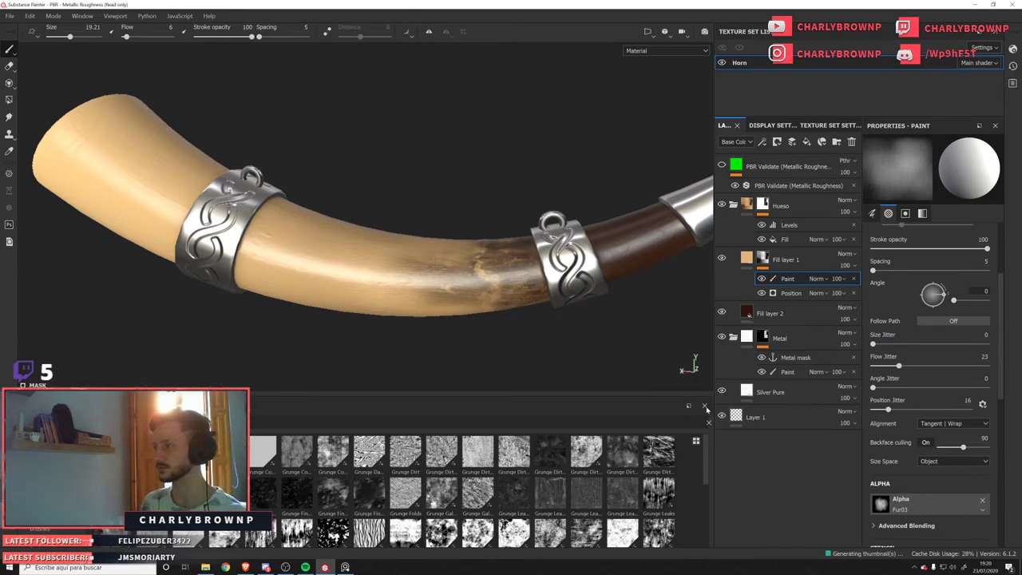
{"action": "left_click", "coordinate": [663, 493]}
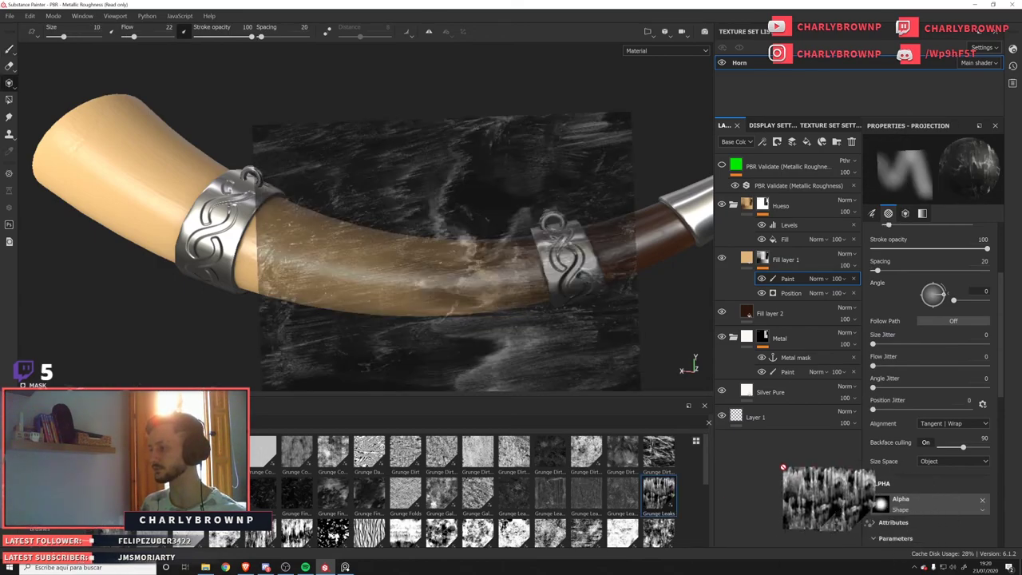
{"action": "scroll", "coordinate": [866, 480], "scroll_direction": "down", "scroll_amount": 3}
{"action": "scroll", "coordinate": [917, 464], "scroll_direction": "down", "scroll_amount": 3}
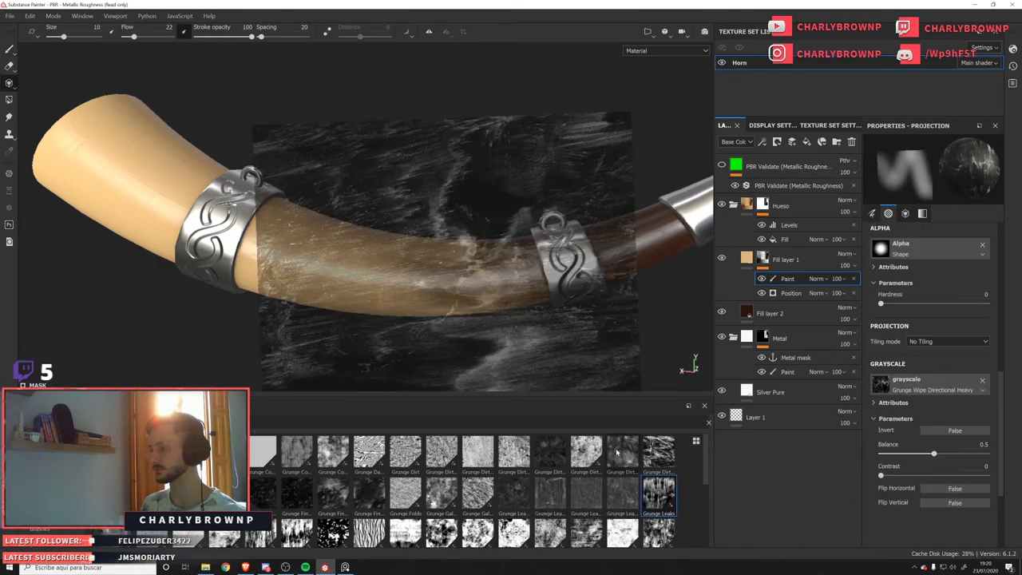
{"action": "left_click_drag", "start_coordinate": [899, 382], "coordinate": [899, 384]}
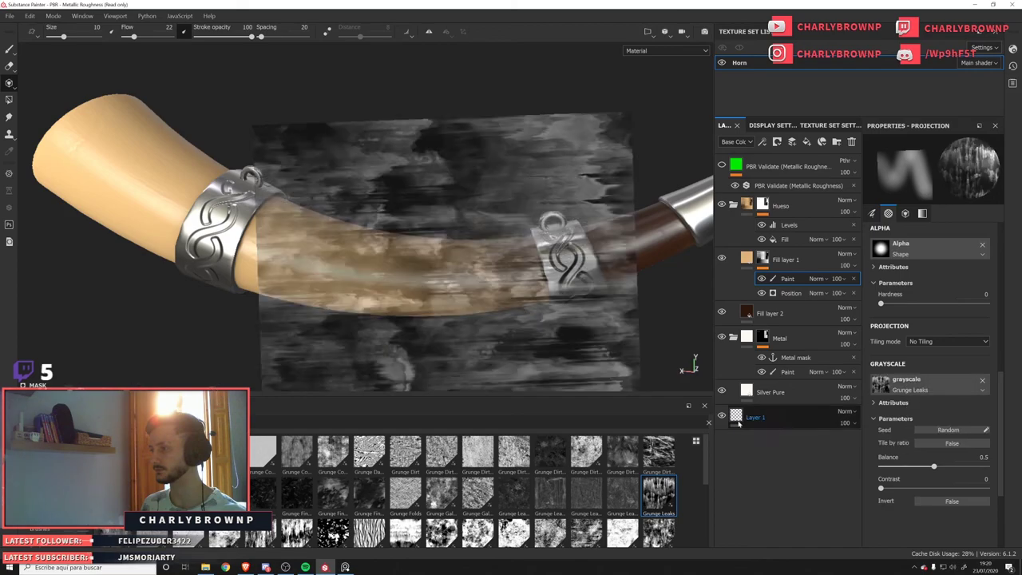
Project Grunge Leaks wear onto the light-to-dark bone transition before the smaller band.
{"action": "middle_click_drag", "start_coordinate": [573, 333], "coordinate": [597, 322], "text": "alt"}
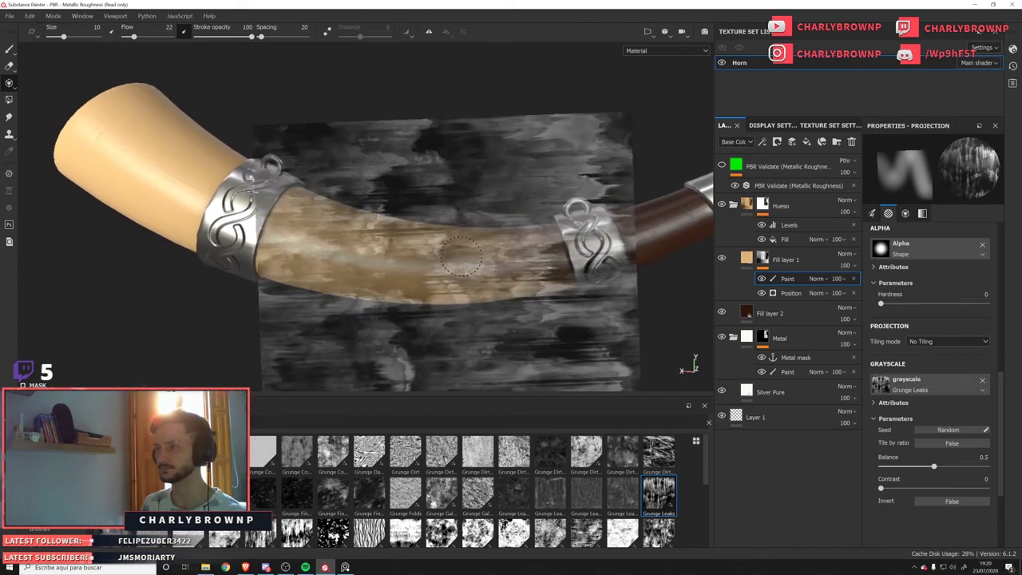
{"action": "mouse_move", "coordinate": [461, 256]}
{"action": "left_mouse_down"}
{"action": "mouse_move", "coordinate": [496, 275]}
{"action": "mouse_move", "coordinate": [436, 270]}
{"action": "left_mouse_up"}
{"action": "mouse_move", "coordinate": [468, 258]}
{"action": "left_mouse_down", "text": "alt"}
{"action": "mouse_move", "coordinate": [481, 244]}
{"action": "mouse_move", "coordinate": [487, 276]}
{"action": "mouse_move", "coordinate": [470, 284]}
{"action": "mouse_move", "coordinate": [515, 230]}
{"action": "mouse_move", "coordinate": [527, 244]}
{"action": "mouse_move", "coordinate": [444, 268]}
{"action": "mouse_move", "coordinate": [438, 255]}
{"action": "mouse_move", "coordinate": [531, 267]}
{"action": "mouse_move", "coordinate": [559, 228]}
{"action": "mouse_move", "coordinate": [423, 285]}
{"action": "mouse_move", "coordinate": [391, 248]}
{"action": "mouse_move", "coordinate": [435, 253]}
{"action": "left_mouse_up", "text": "alt"}
{"action": "left_click_drag", "start_coordinate": [401, 276], "coordinate": [405, 273], "text": "alt"}
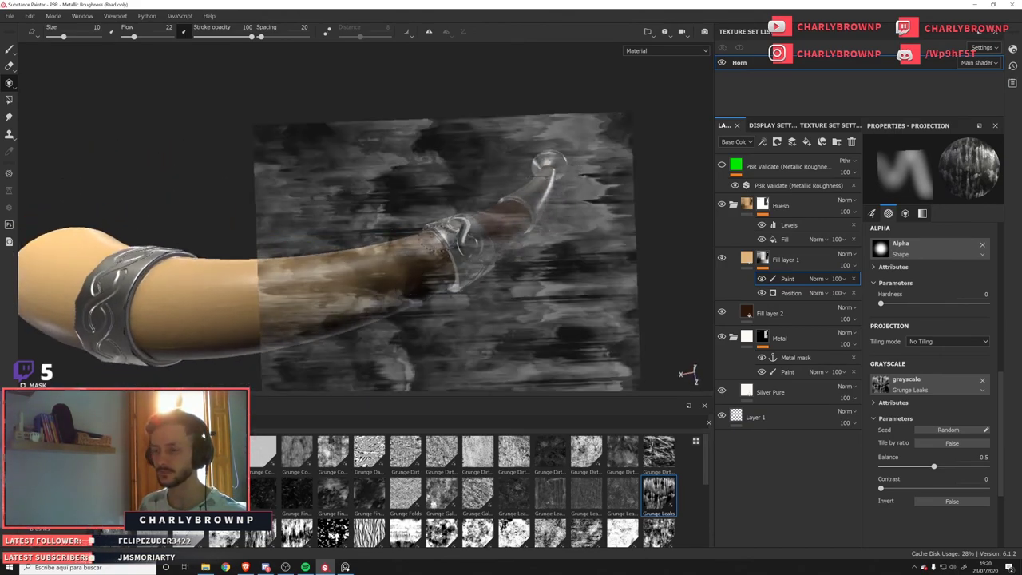
Load the Basic Hard brush for the projection and lower its flow to 28.
{"action": "left_click", "coordinate": [53, 530]}
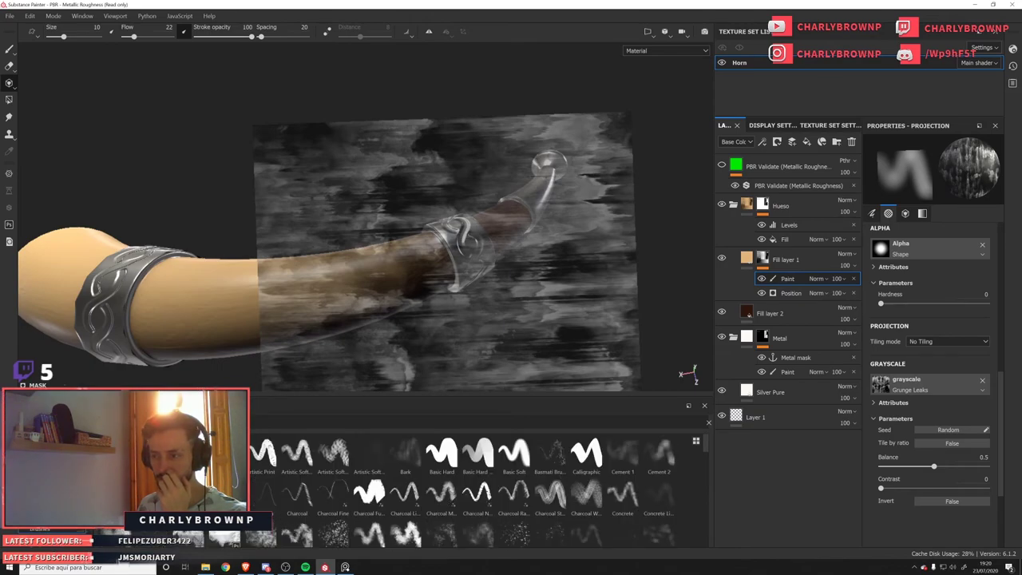
{"action": "left_click", "coordinate": [437, 460]}
{"action": "left_click_drag", "start_coordinate": [422, 287], "coordinate": [475, 294], "text": "alt"}
{"action": "mouse_move", "coordinate": [398, 260]}
{"action": "left_mouse_down"}
{"action": "mouse_move", "coordinate": [377, 264]}
{"action": "mouse_move", "coordinate": [399, 270]}
{"action": "left_mouse_up"}
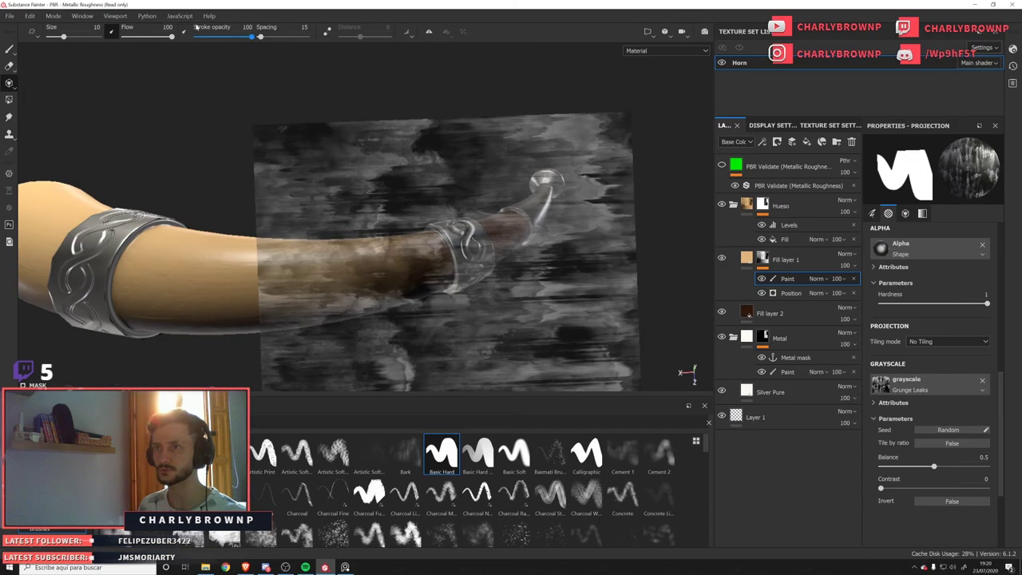
{"action": "left_click_drag", "start_coordinate": [167, 37], "coordinate": [137, 38]}
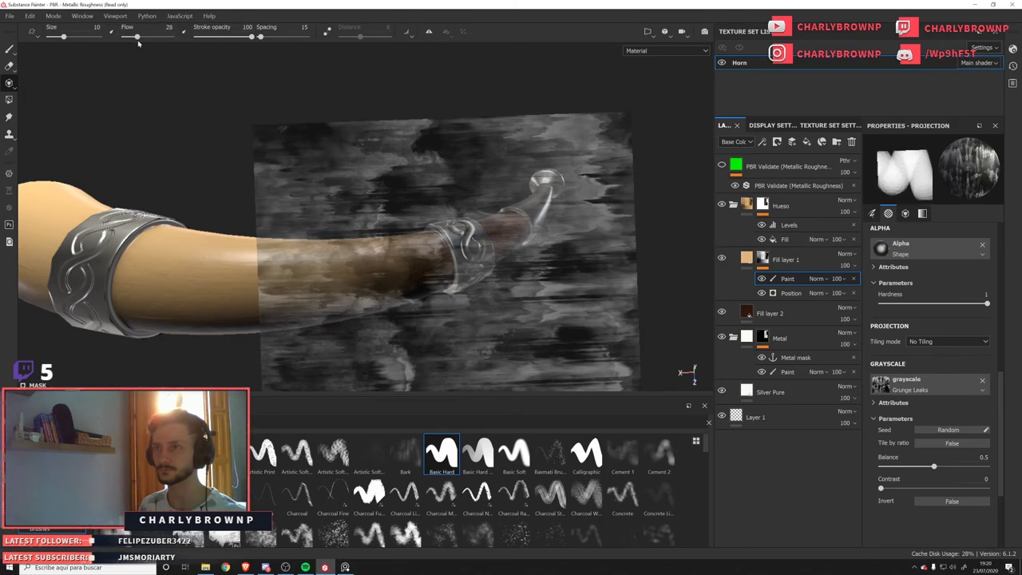
Try projecting Grunge Leaks beside the smaller band at flow 28 and with pressure-controlled flow at 100, and undo the last stroke.
{"action": "left_click_drag", "start_coordinate": [423, 270], "coordinate": [384, 270]}
{"action": "left_click", "coordinate": [184, 33]}
{"action": "left_click_drag", "start_coordinate": [138, 37], "coordinate": [204, 48]}
{"action": "left_click_drag", "start_coordinate": [421, 262], "coordinate": [382, 270]}
{"action": "key", "text": "ctrl+z"}
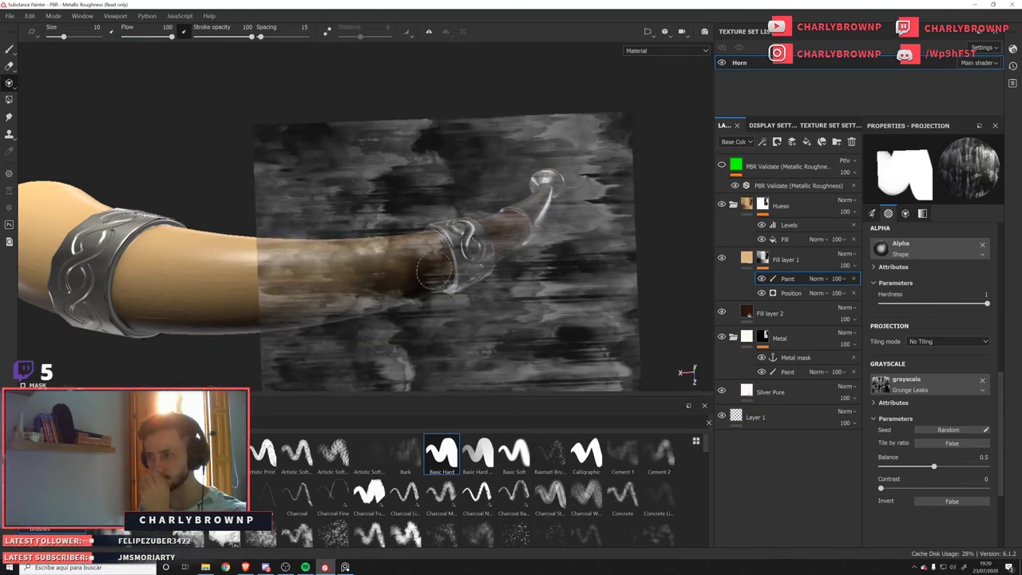
Load the Basic Soft brush with pressure-controlled flow at 21, project Grunge Leaks beside the smaller band, and return to the Paint tool.
{"action": "left_click", "coordinate": [514, 454]}
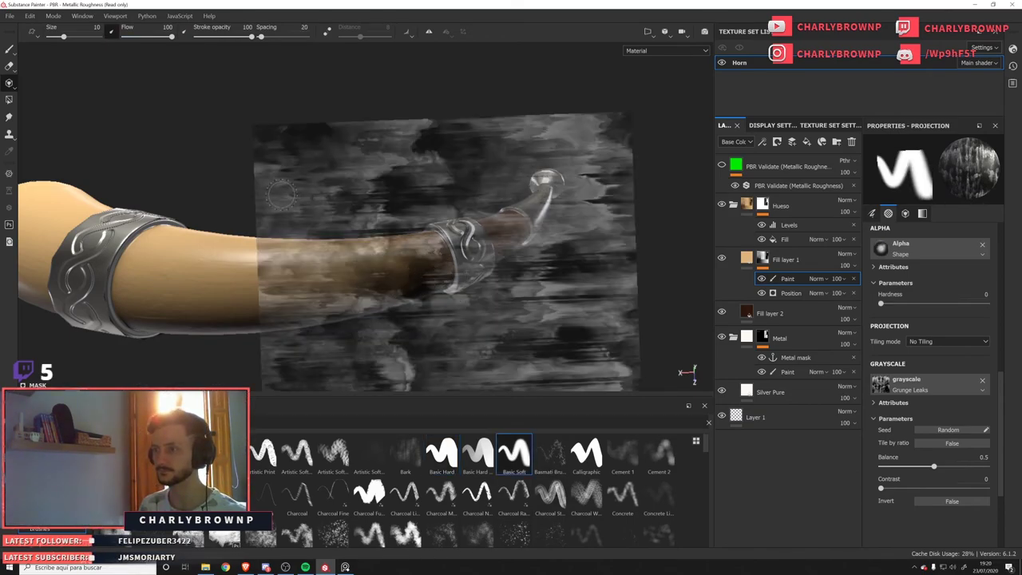
{"action": "left_click_drag", "start_coordinate": [408, 269], "coordinate": [382, 265]}
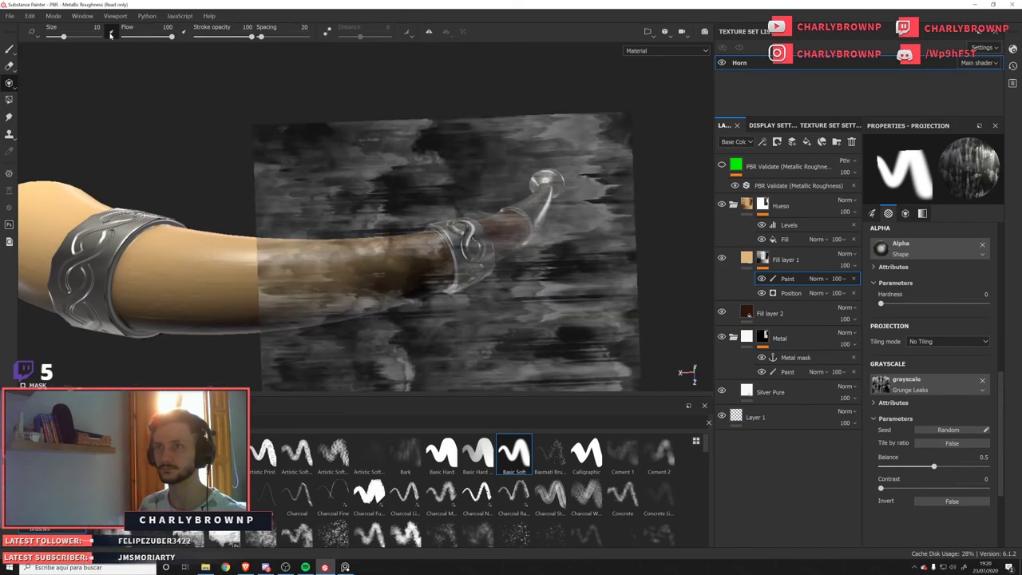
{"action": "left_click_drag", "start_coordinate": [171, 37], "coordinate": [133, 37]}
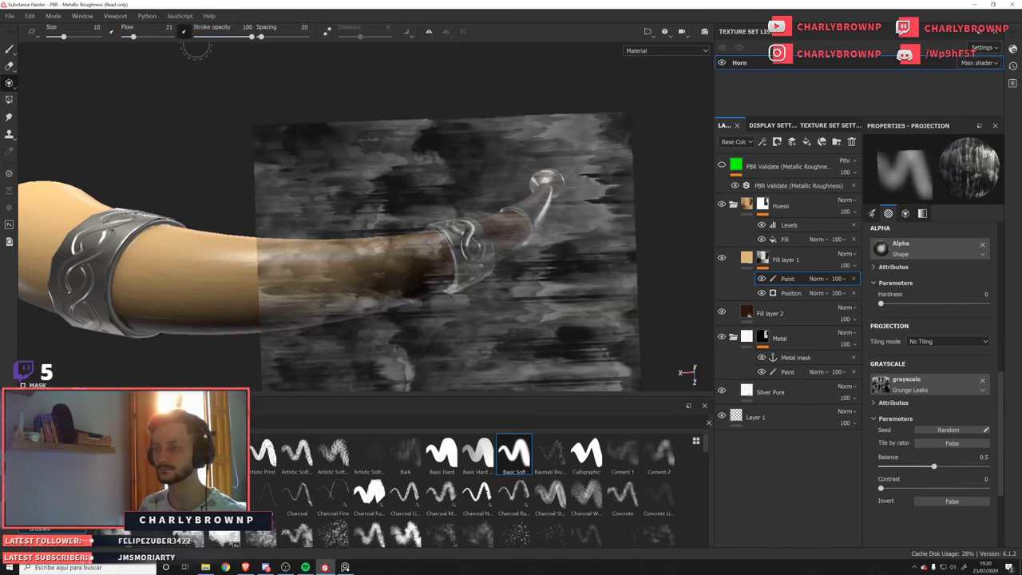
{"action": "mouse_move", "coordinate": [406, 284]}
{"action": "left_mouse_down"}
{"action": "mouse_move", "coordinate": [397, 268]}
{"action": "mouse_move", "coordinate": [404, 281]}
{"action": "mouse_move", "coordinate": [417, 274]}
{"action": "left_mouse_up"}
{"action": "mouse_move", "coordinate": [423, 277]}
{"action": "left_mouse_down"}
{"action": "mouse_move", "coordinate": [442, 244]}
{"action": "mouse_move", "coordinate": [415, 276]}
{"action": "mouse_move", "coordinate": [419, 267]}
{"action": "mouse_move", "coordinate": [452, 297]}
{"action": "mouse_move", "coordinate": [434, 270]}
{"action": "mouse_move", "coordinate": [483, 248]}
{"action": "mouse_move", "coordinate": [495, 305]}
{"action": "mouse_move", "coordinate": [448, 272]}
{"action": "left_mouse_up"}
{"action": "key", "text": "1"}
{"action": "scroll", "coordinate": [443, 267], "scroll_direction": "down", "scroll_amount": 3}
{"action": "middle_click_drag", "start_coordinate": [414, 216], "coordinate": [417, 235], "text": "alt"}
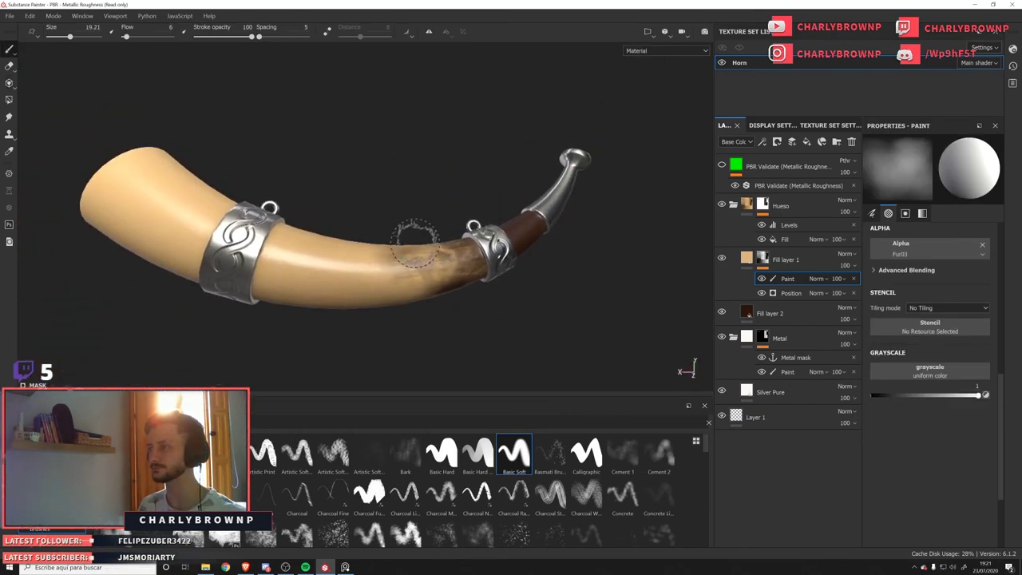
Add a fill effect to the Fill layer 1 mask and use Grunge Map 003 as its grayscale texture.
{"action": "left_click", "coordinate": [762, 143]}
{"action": "left_click", "coordinate": [789, 182]}
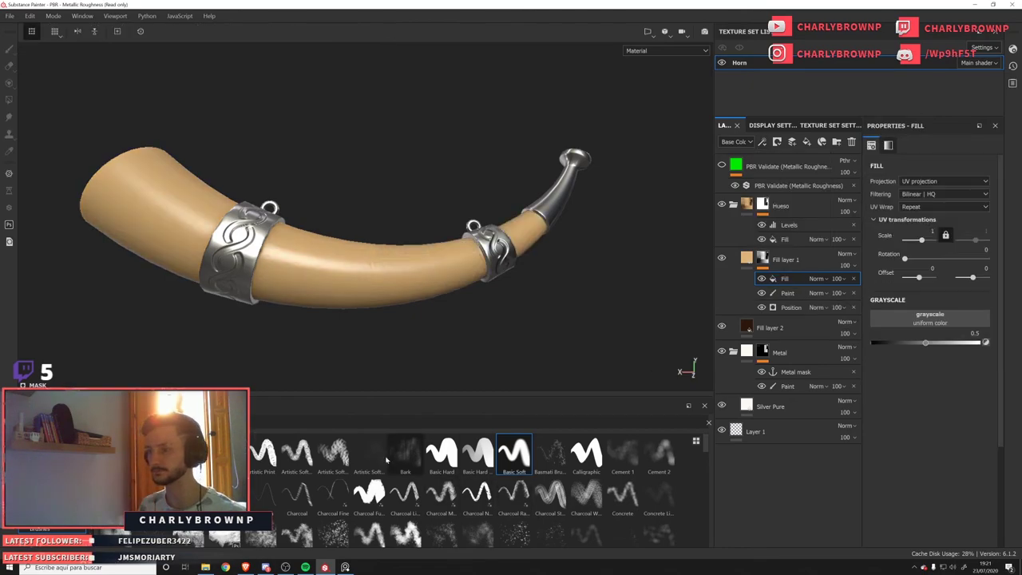
{"action": "left_click", "coordinate": [48, 496]}
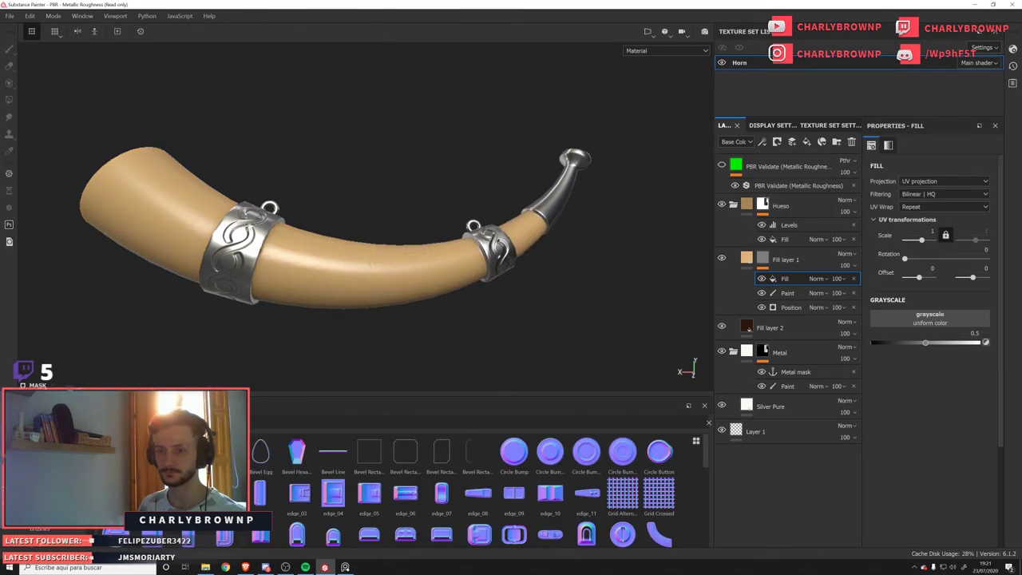
{"action": "left_click", "coordinate": [47, 464]}
{"action": "scroll", "coordinate": [406, 485], "scroll_direction": "down", "scroll_amount": 5}
{"action": "scroll", "coordinate": [406, 486], "scroll_direction": "up", "scroll_amount": 3}
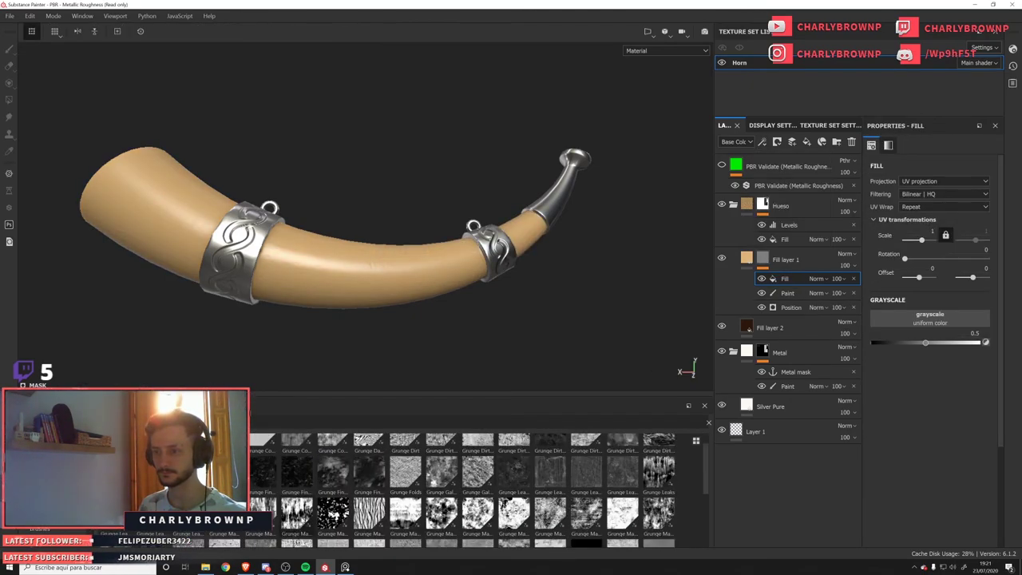
{"action": "left_click_drag", "start_coordinate": [296, 511], "coordinate": [915, 322]}
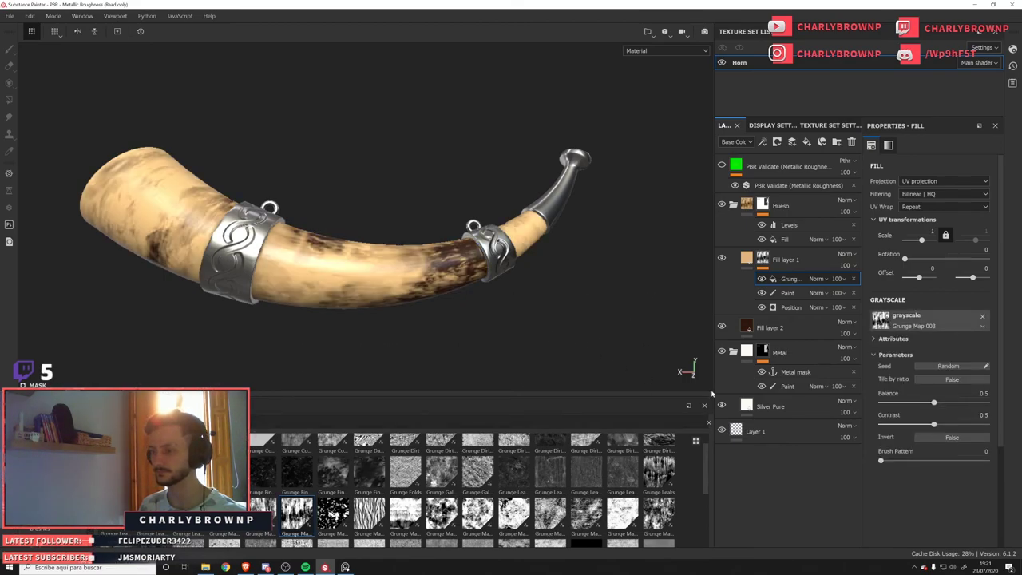
Set the Grunge Map 003 fill's scale to 2 and its projection to Tri-planar.
{"action": "left_click", "coordinate": [932, 239]}
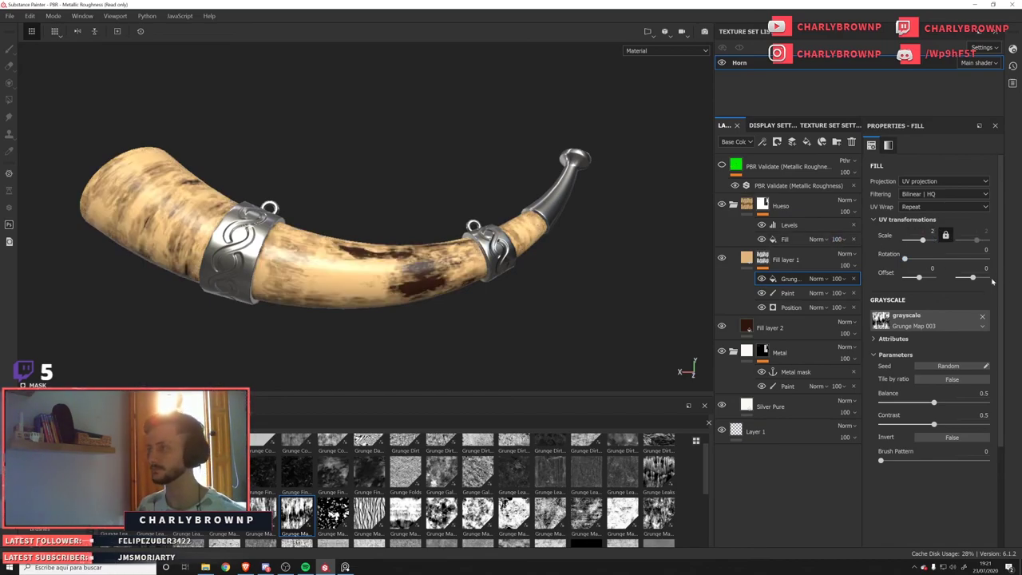
{"action": "left_click", "coordinate": [923, 181]}
{"action": "left_click", "coordinate": [926, 195]}
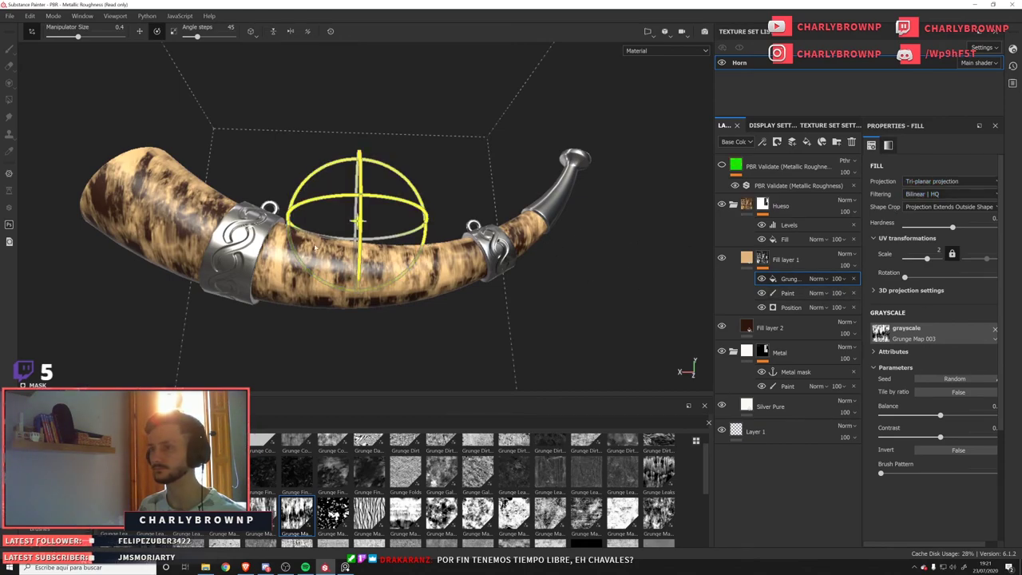
Try a free rotation of the tri-planar projection, undo it, and rotate it with snapping so the grunge streaks run along the horn.
{"action": "left_click_drag", "start_coordinate": [375, 185], "coordinate": [273, 109]}
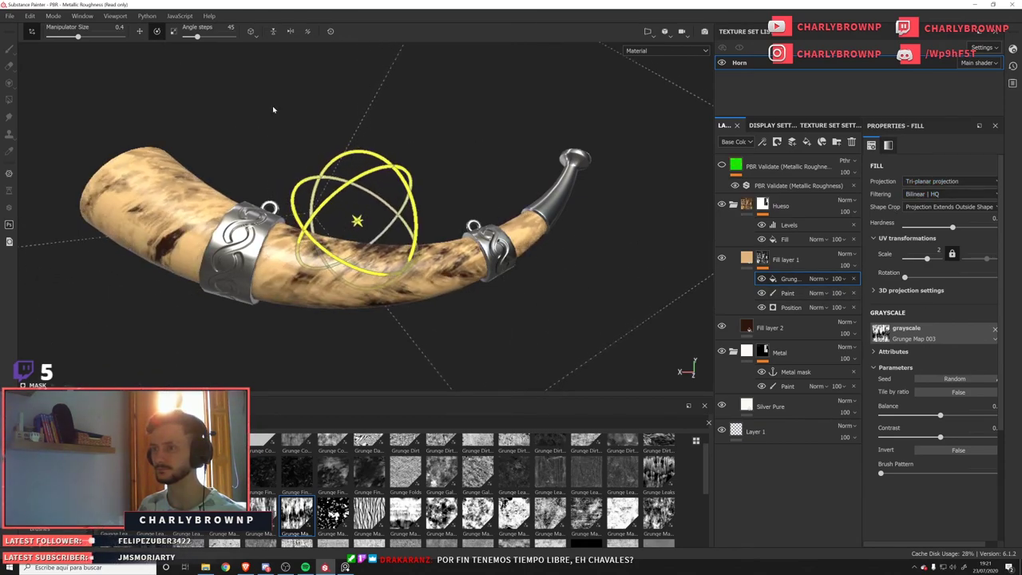
{"action": "key", "text": "ctrl+z"}
{"action": "mouse_move", "coordinate": [236, 200]}
{"action": "left_mouse_down", "text": "alt"}
{"action": "mouse_move", "coordinate": [275, 181]}
{"action": "mouse_move", "coordinate": [290, 98]}
{"action": "mouse_move", "coordinate": [313, 90]}
{"action": "left_mouse_up", "text": "alt"}
{"action": "left_click", "coordinate": [318, 87]}
{"action": "left_click_drag", "start_coordinate": [288, 162], "coordinate": [382, 124], "text": "shift"}
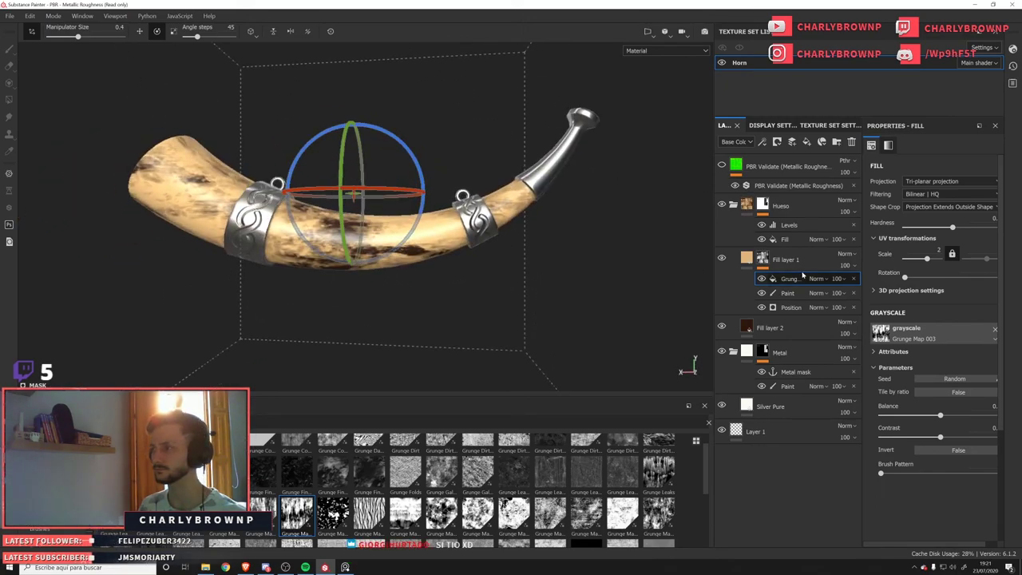
Set the Grunge Map 003 fill's blend mode to Overlay and lower its opacity to 30.
{"action": "scroll", "coordinate": [830, 280], "scroll_direction": "down", "scroll_amount": 20}
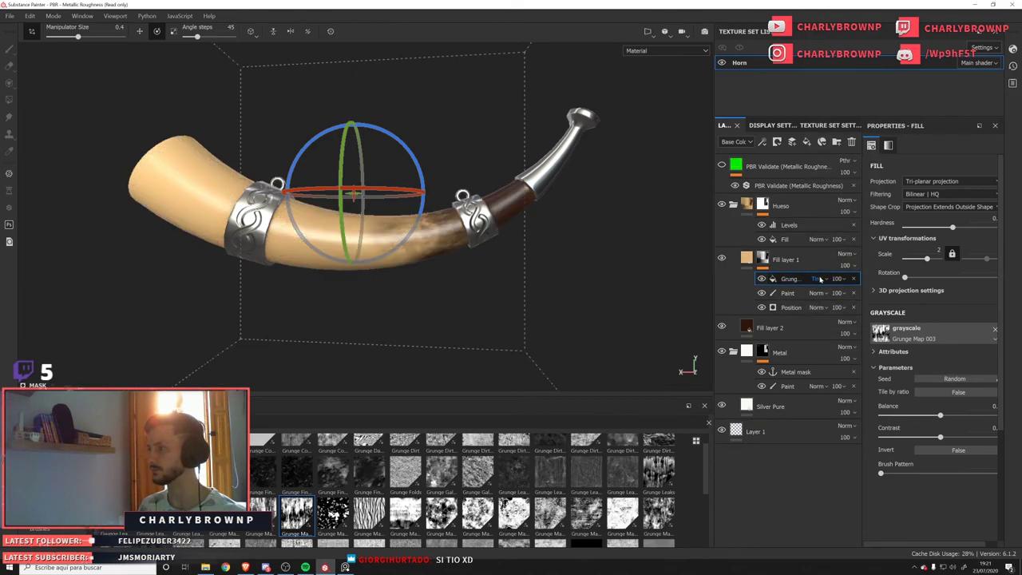
{"action": "left_click", "coordinate": [817, 277]}
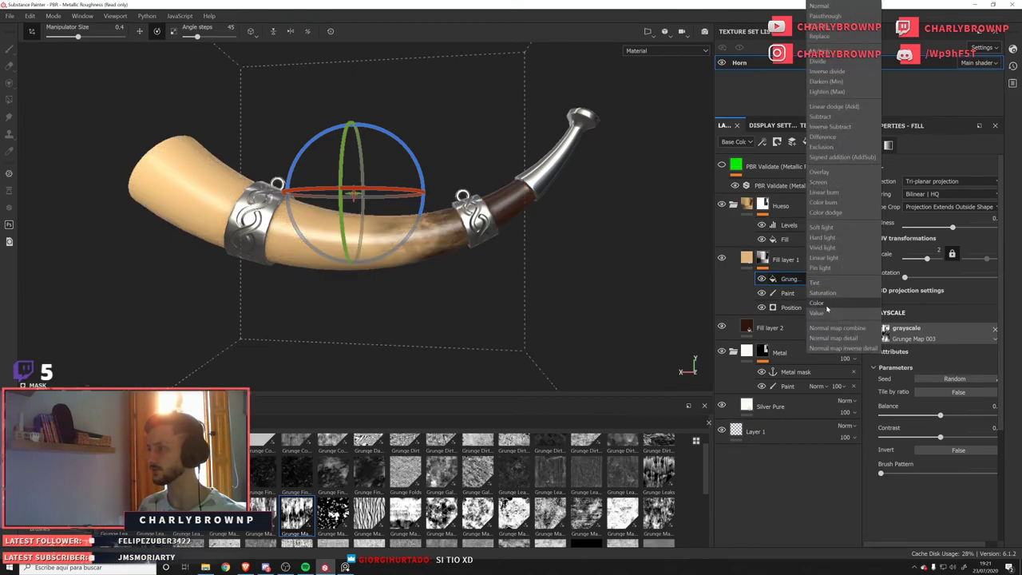
{"action": "left_click", "coordinate": [820, 172]}
{"action": "left_click", "coordinate": [838, 279]}
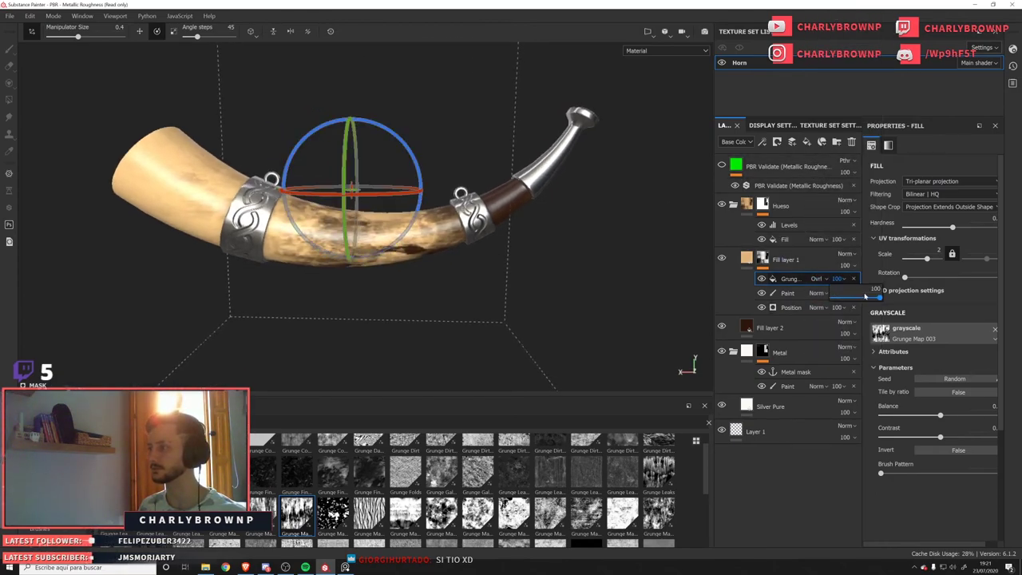
{"action": "left_click_drag", "start_coordinate": [881, 298], "coordinate": [845, 300]}
Move the grunge fill's tri-planar projection along the horn toward the mouthpiece and inspect the wear around the smaller band.
{"action": "key", "text": "w"}
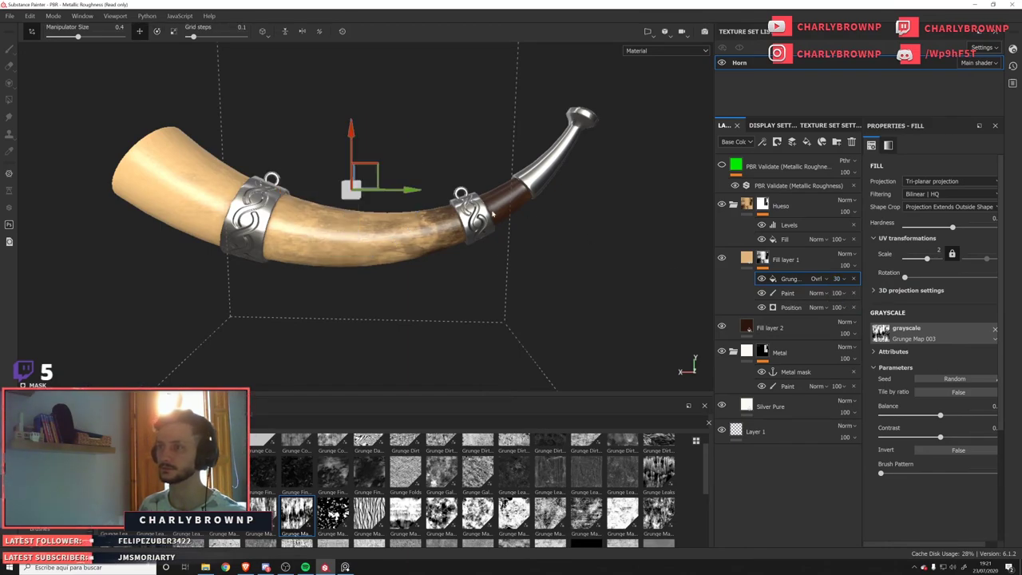
{"action": "left_click_drag", "start_coordinate": [410, 192], "coordinate": [474, 191]}
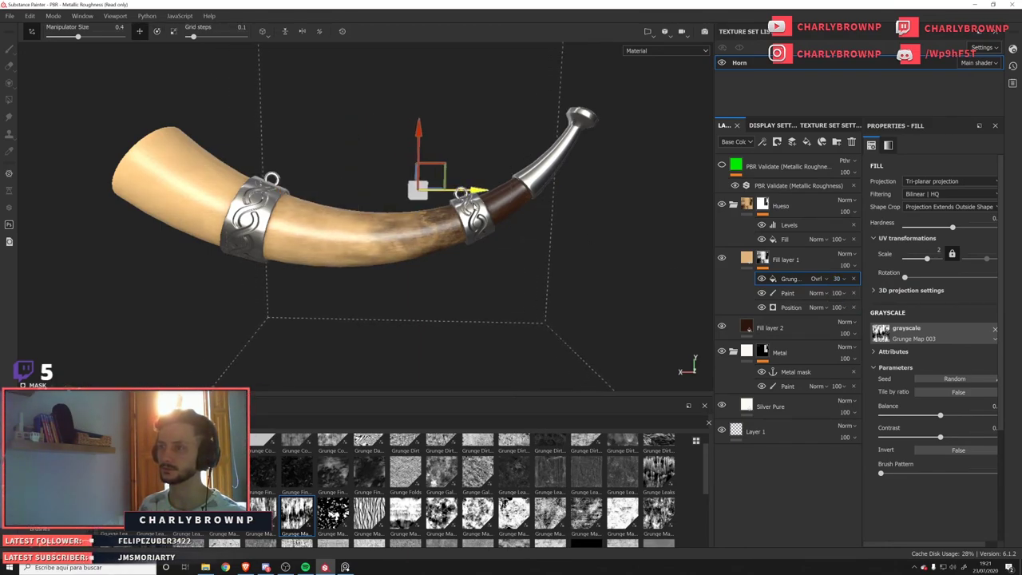
{"action": "left_click_drag", "start_coordinate": [415, 255], "coordinate": [360, 220], "text": "alt"}
{"action": "right_click_drag", "start_coordinate": [360, 219], "coordinate": [238, 194], "text": "alt"}
{"action": "left_click_drag", "start_coordinate": [239, 194], "coordinate": [339, 212], "text": "alt"}
{"action": "right_click_drag", "start_coordinate": [423, 259], "coordinate": [540, 289], "text": "alt"}
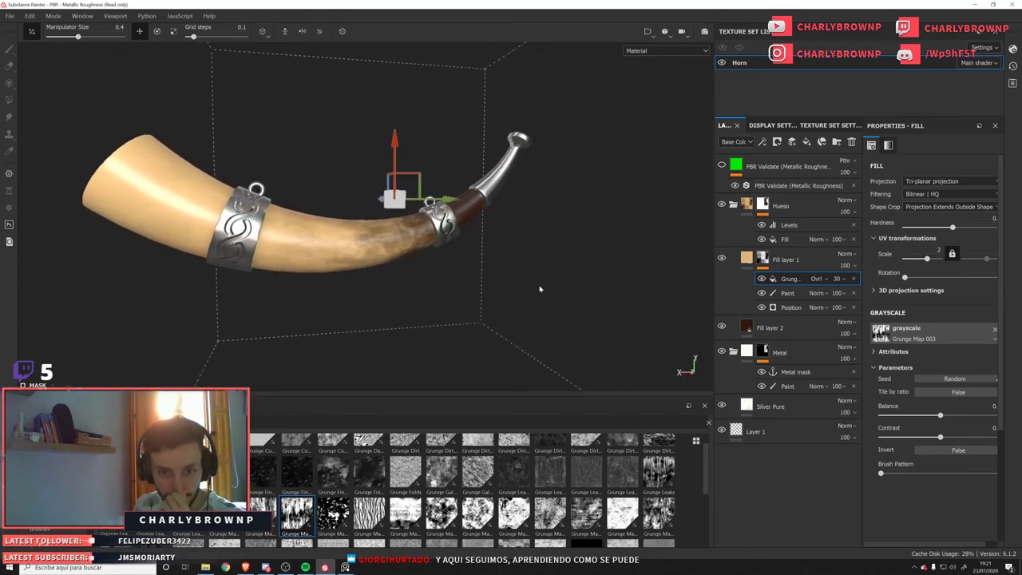
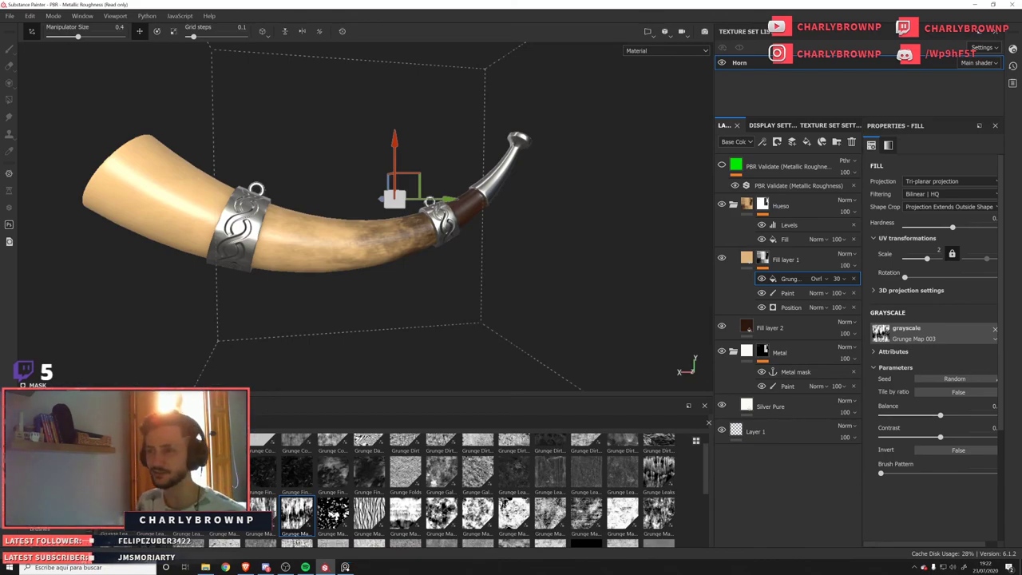
{"action": "left_click_drag", "start_coordinate": [384, 227], "coordinate": [320, 251], "text": "alt"}
{"action": "right_click_drag", "start_coordinate": [320, 252], "coordinate": [334, 258], "text": "alt"}
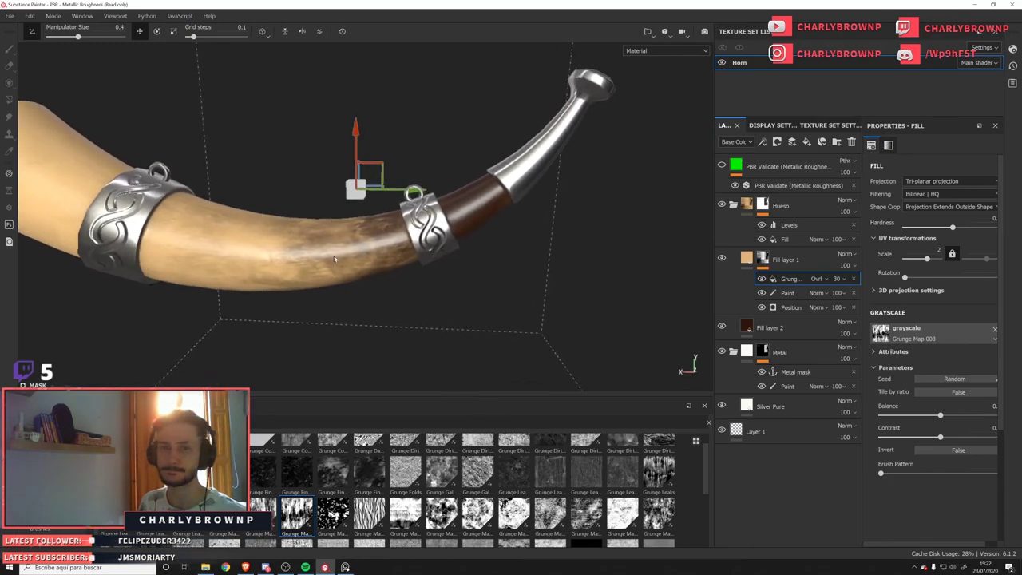
{"action": "left_click_drag", "start_coordinate": [342, 247], "coordinate": [354, 253], "text": "alt"}
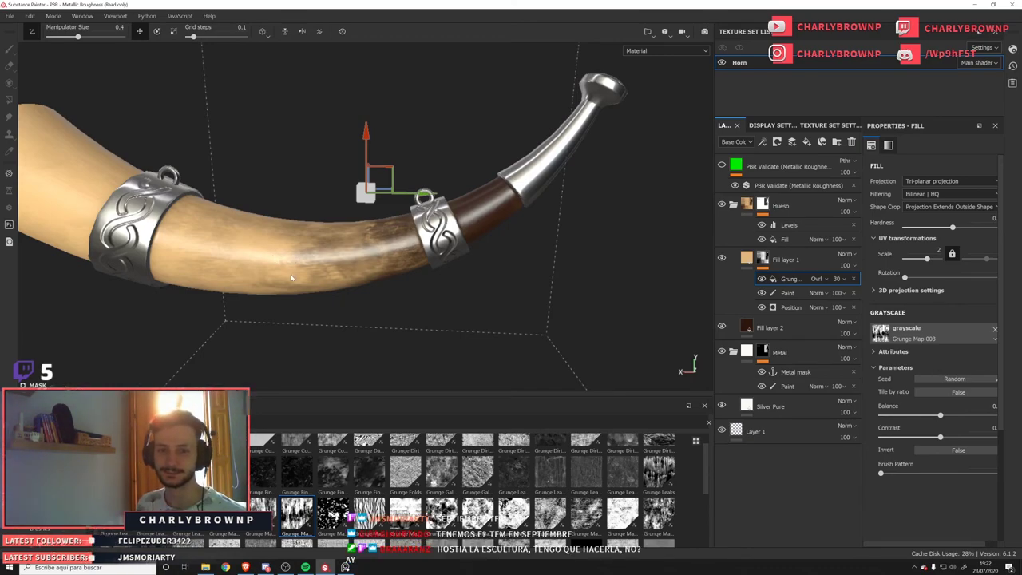
Change Fill layer 1's base color to a paler, less saturated beige.
{"action": "left_click_drag", "start_coordinate": [400, 248], "coordinate": [394, 258], "text": "alt"}
{"action": "middle_click_drag", "start_coordinate": [395, 258], "coordinate": [552, 295], "text": "alt"}
{"action": "left_click_drag", "start_coordinate": [552, 294], "coordinate": [595, 288], "text": "alt"}
{"action": "left_click", "coordinate": [748, 262]}
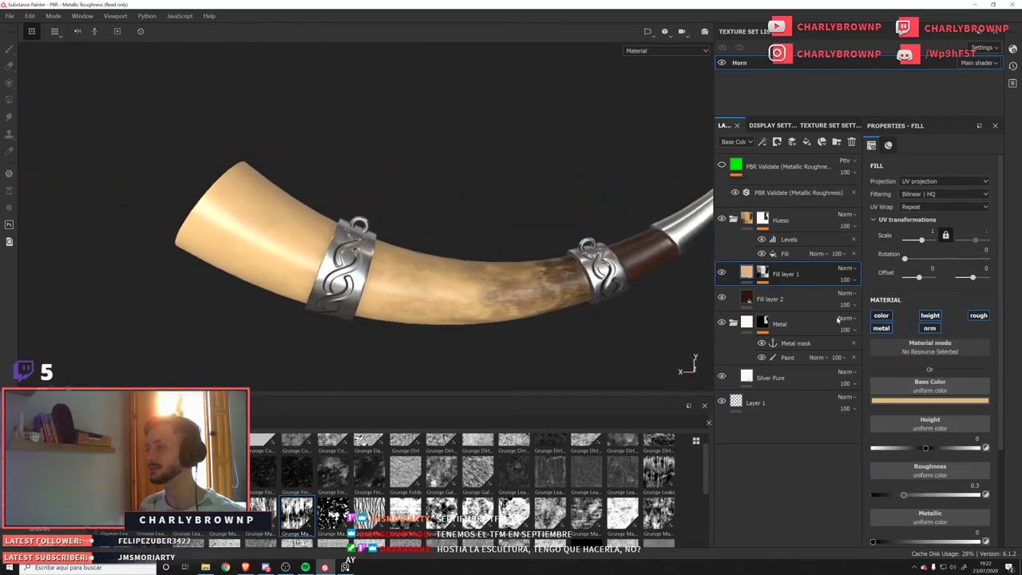
{"action": "left_click", "coordinate": [930, 402]}
{"action": "left_click_drag", "start_coordinate": [910, 437], "coordinate": [900, 439]}
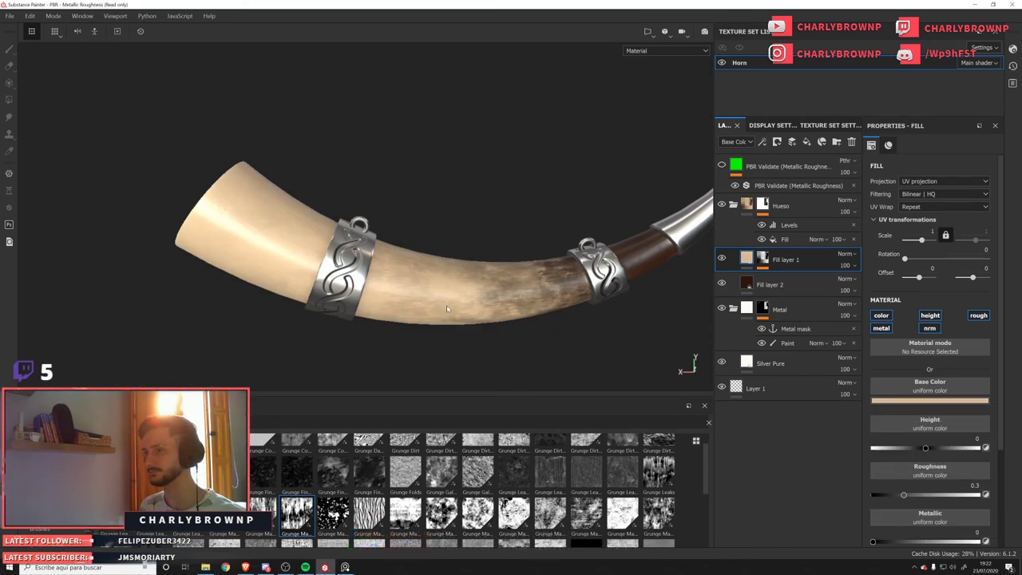
Display only the Roughness channel on the horn.
{"action": "key", "text": "c"}
{"action": "key", "text": "c"}
{"action": "middle_click_drag", "start_coordinate": [534, 314], "coordinate": [502, 290], "text": "alt"}
{"action": "key", "text": "c"}
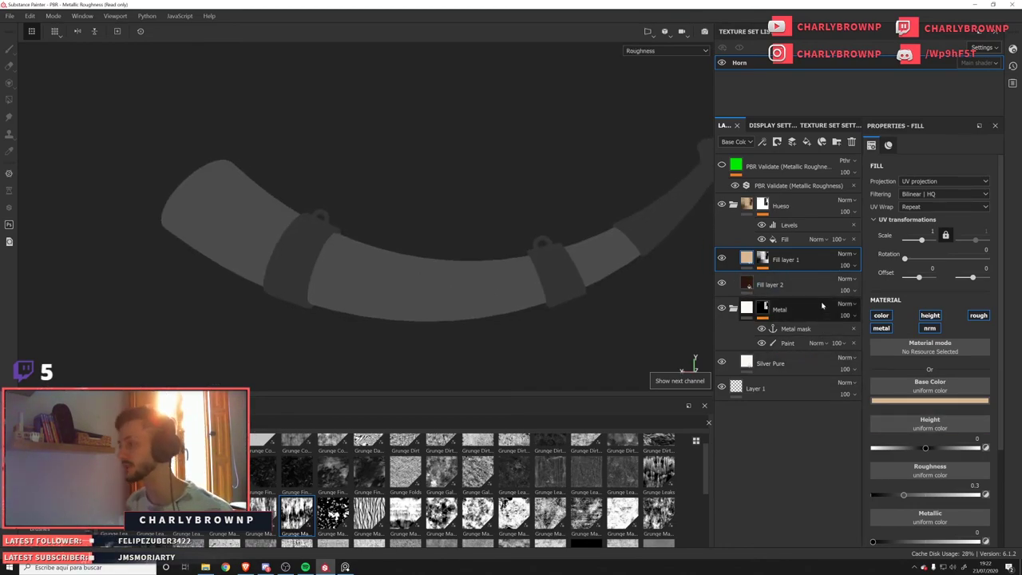
Rename Fill layer 2 as "Cuerno base" and Fill layer 1 as "Gradient".
{"action": "double_click", "coordinate": [770, 284]}
{"action": "type", "text": "Cuern"}
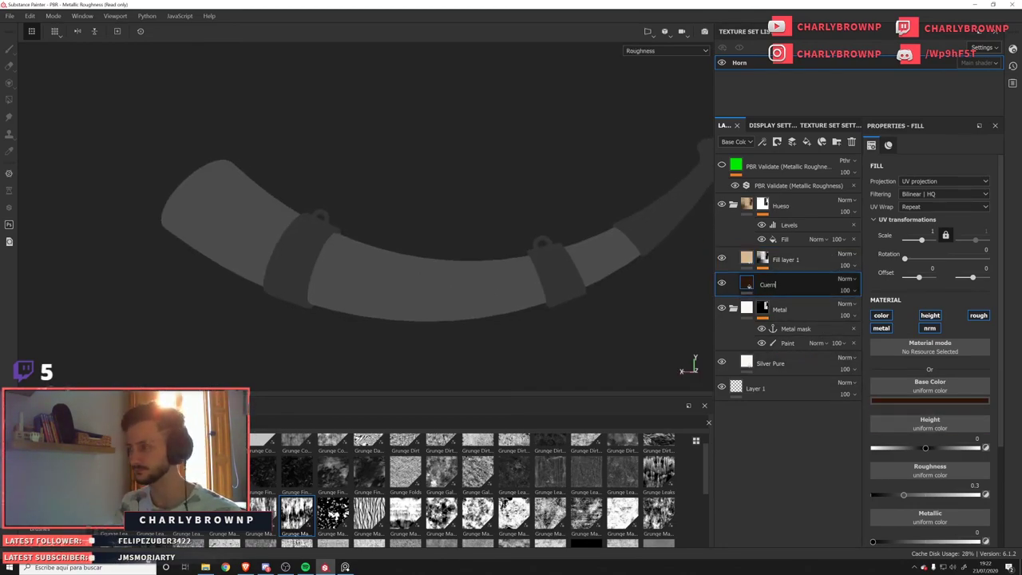
{"action": "type", "text": "o base"}
{"action": "key", "text": "Return"}
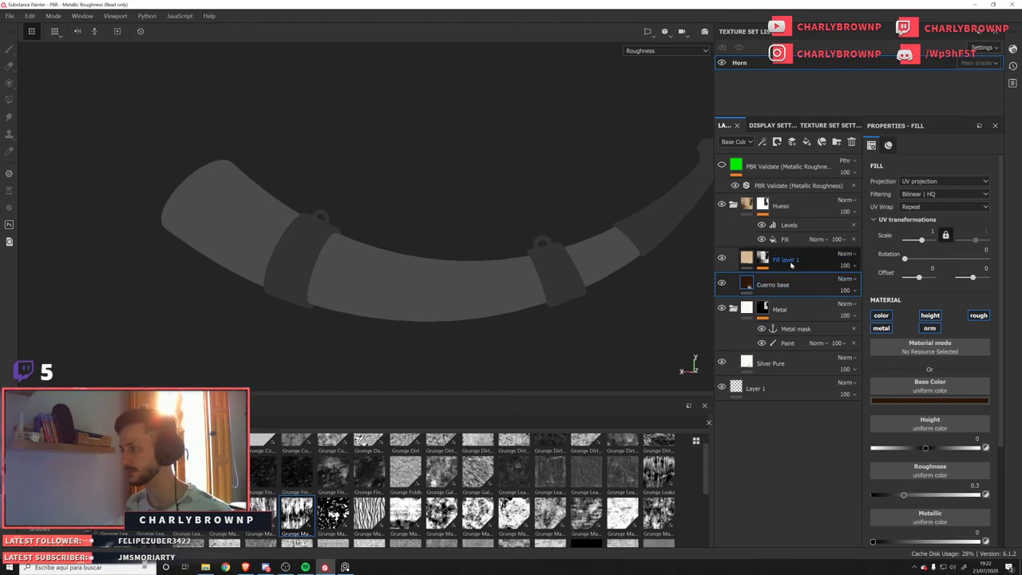
{"action": "double_click", "coordinate": [788, 260]}
{"action": "type", "text": "Gradient"}
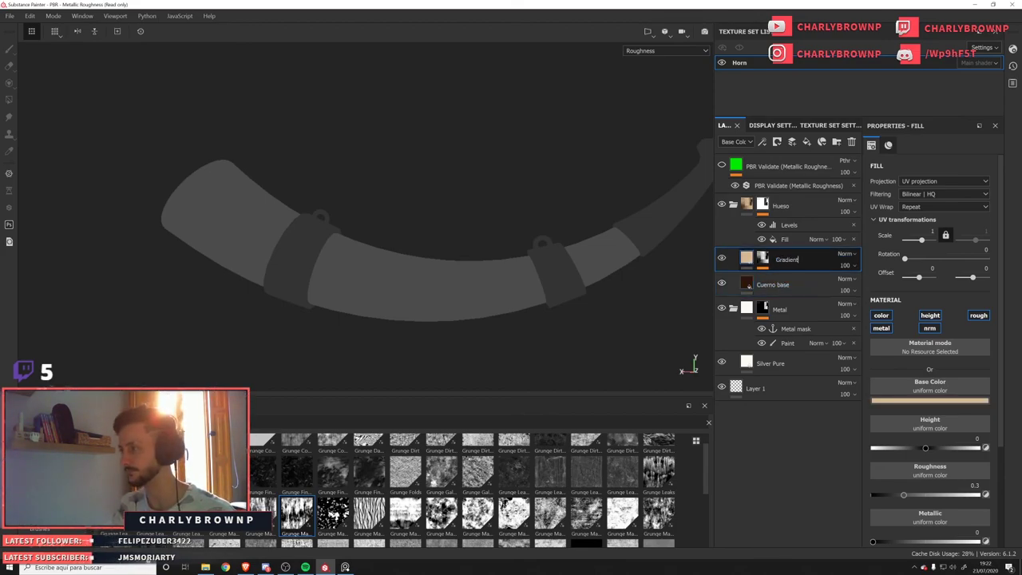
{"action": "key", "text": "Return"}
Lower the Gradient layer's roughness to about 0.195, comparing it with the base horn in the Roughness view.
{"action": "scroll", "coordinate": [931, 360], "scroll_direction": "down", "scroll_amount": 2}
{"action": "left_click", "coordinate": [912, 431]}
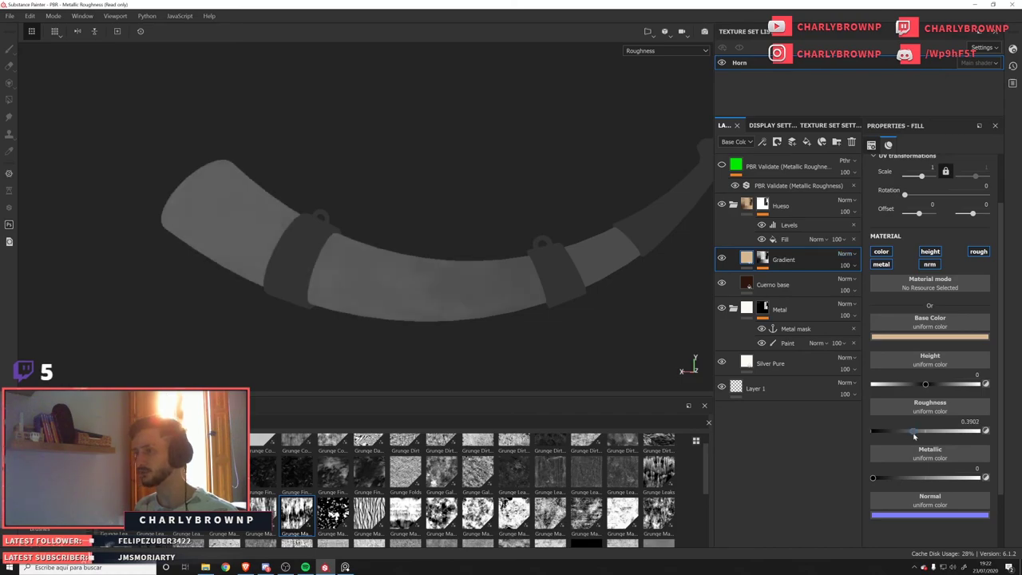
{"action": "left_click_drag", "start_coordinate": [921, 436], "coordinate": [893, 434]}
{"action": "scroll", "coordinate": [537, 258], "scroll_direction": "down", "scroll_amount": 2}
{"action": "middle_click_drag", "start_coordinate": [538, 258], "coordinate": [528, 319], "text": "alt"}
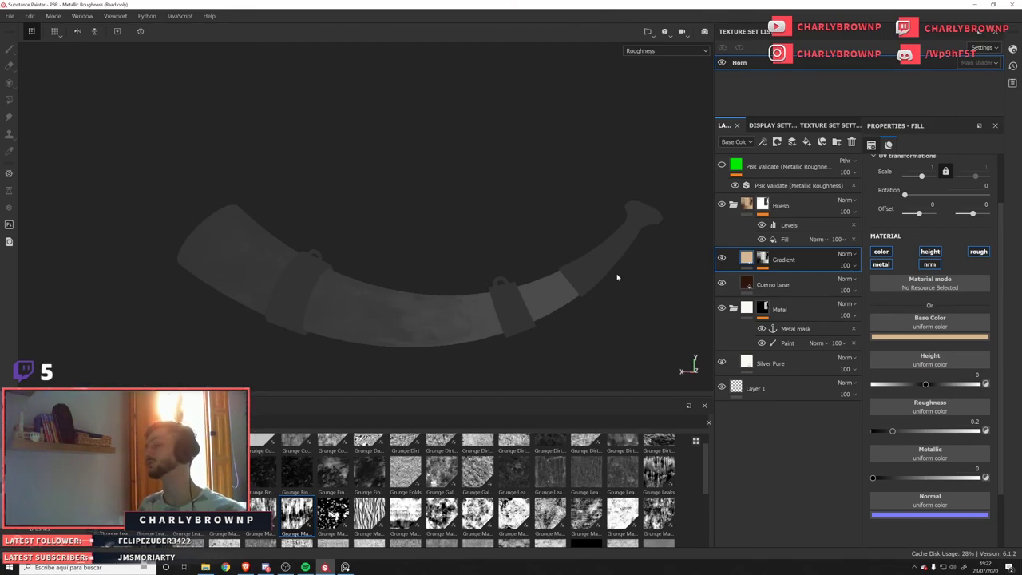
{"action": "left_click_drag", "start_coordinate": [616, 276], "coordinate": [447, 325], "text": "alt"}
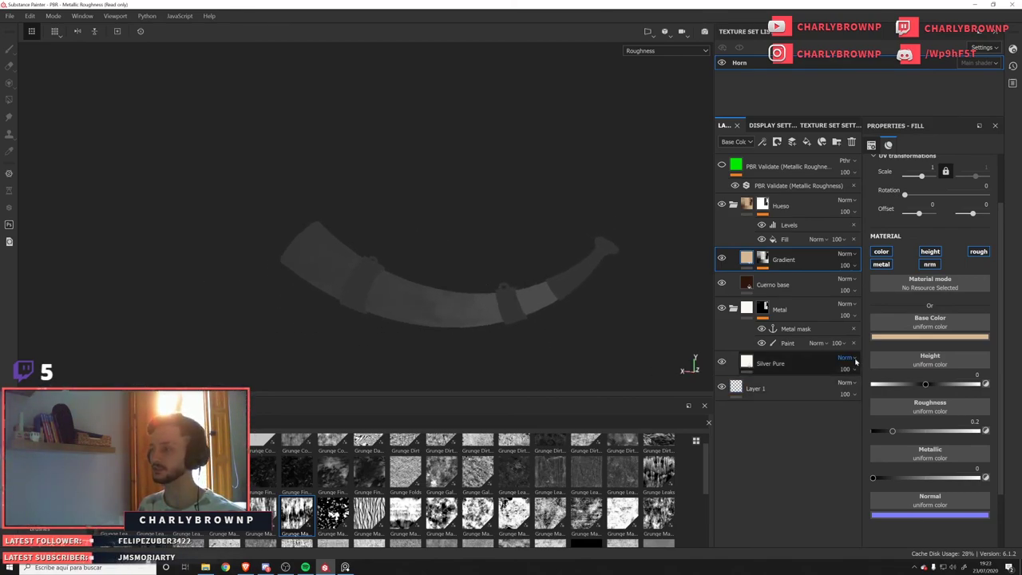
{"action": "left_click_drag", "start_coordinate": [895, 431], "coordinate": [889, 431]}
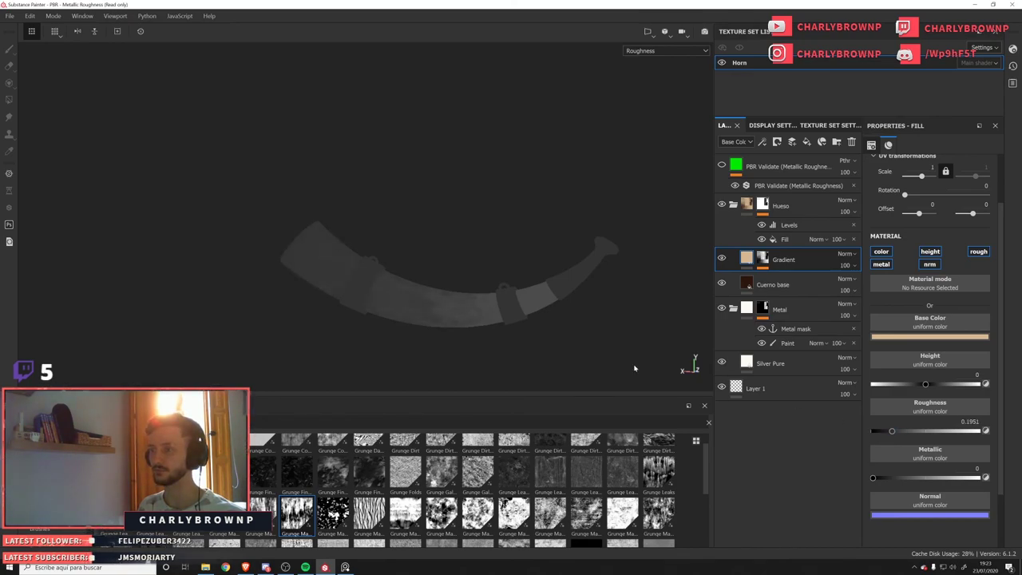
Return to the Material view and examine the gradient and gloss of the bone from several angles.
{"action": "left_click_drag", "start_coordinate": [634, 368], "coordinate": [318, 282], "text": "alt"}
{"action": "key", "text": "m"}
{"action": "scroll", "coordinate": [605, 269], "scroll_direction": "up", "scroll_amount": 6}
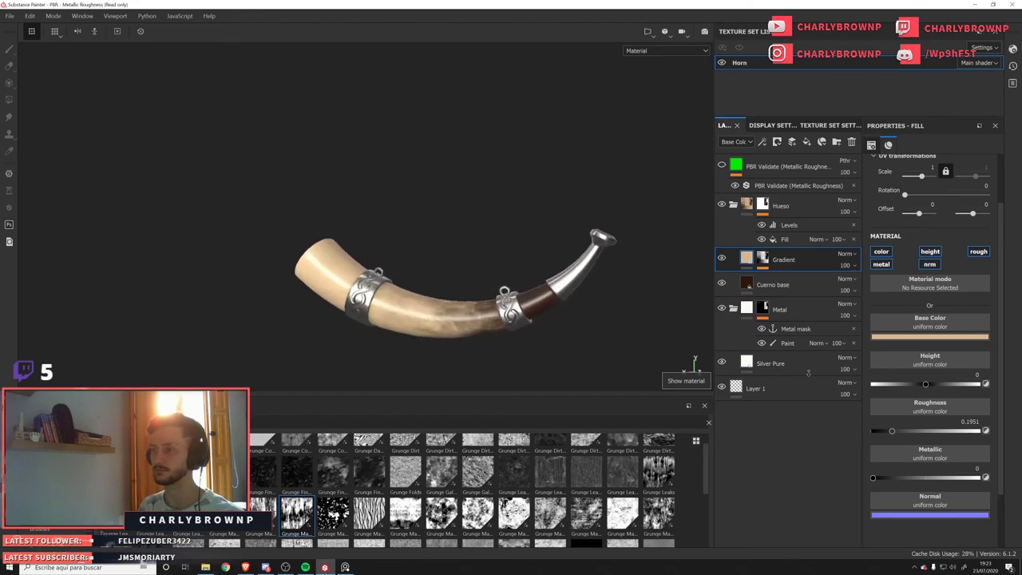
{"action": "left_click_drag", "start_coordinate": [589, 303], "coordinate": [590, 282], "text": "alt"}
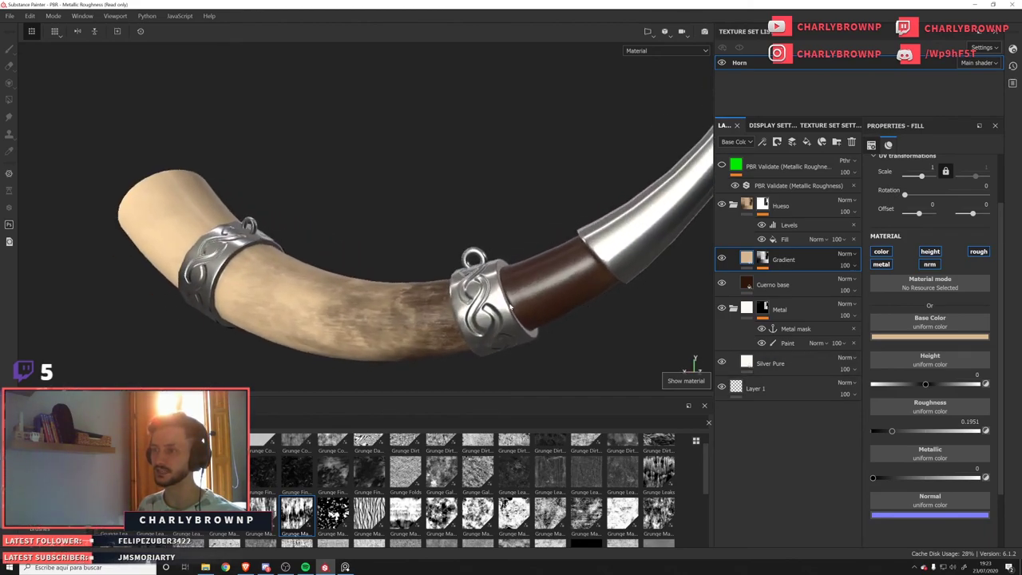
{"action": "left_click_drag", "start_coordinate": [510, 307], "coordinate": [645, 227], "text": "alt"}
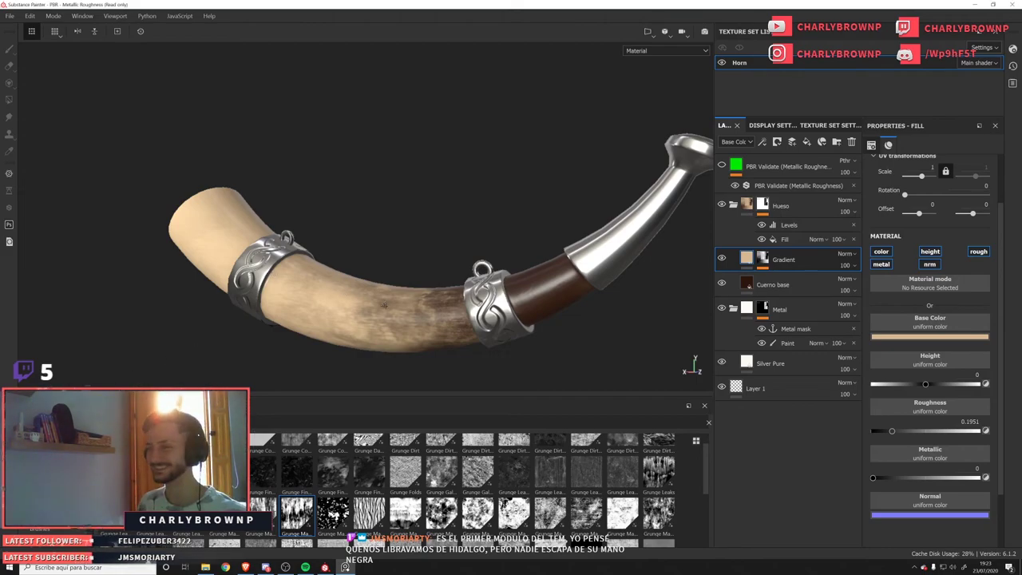
Set the Gradient layer's base color to a slightly more saturated tan.
{"action": "scroll", "coordinate": [616, 304], "scroll_direction": "down", "scroll_amount": 2}
{"action": "left_click", "coordinate": [930, 336]}
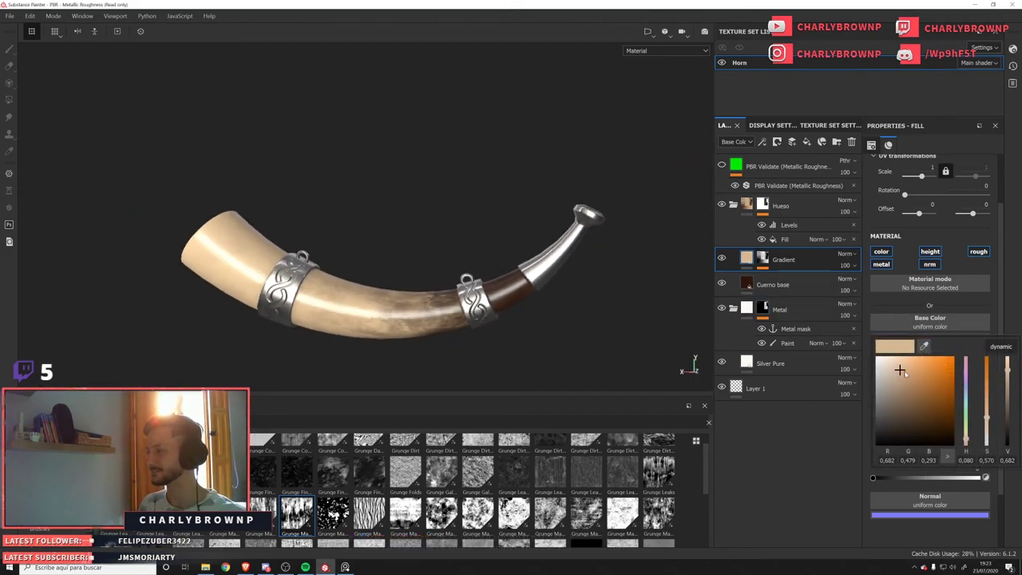
{"action": "left_click", "coordinate": [906, 370]}
{"action": "scroll", "coordinate": [390, 312], "scroll_direction": "down", "scroll_amount": 2}
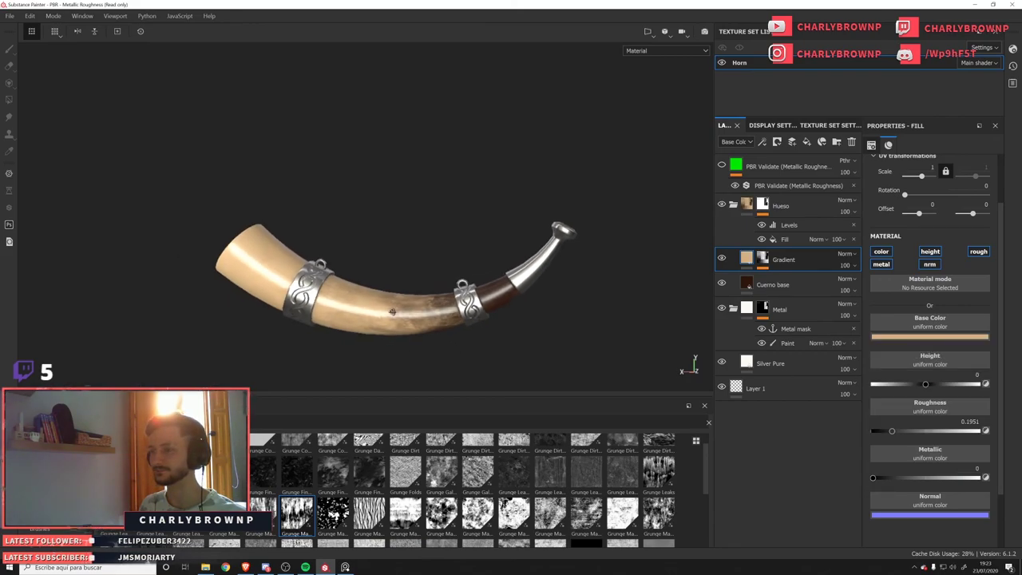
Set the Cuerno base layer's base color to dark brown (R 0.032, G 0.012, B 0.007) and review the channels and the framed material.
{"action": "left_click", "coordinate": [773, 286]}
{"action": "left_click", "coordinate": [924, 338]}
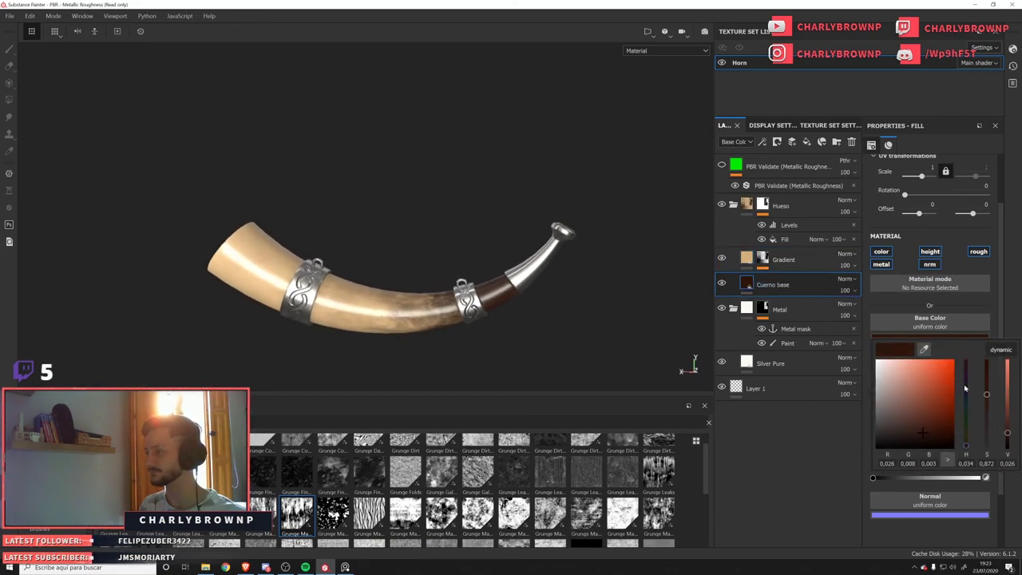
{"action": "left_click", "coordinate": [915, 433]}
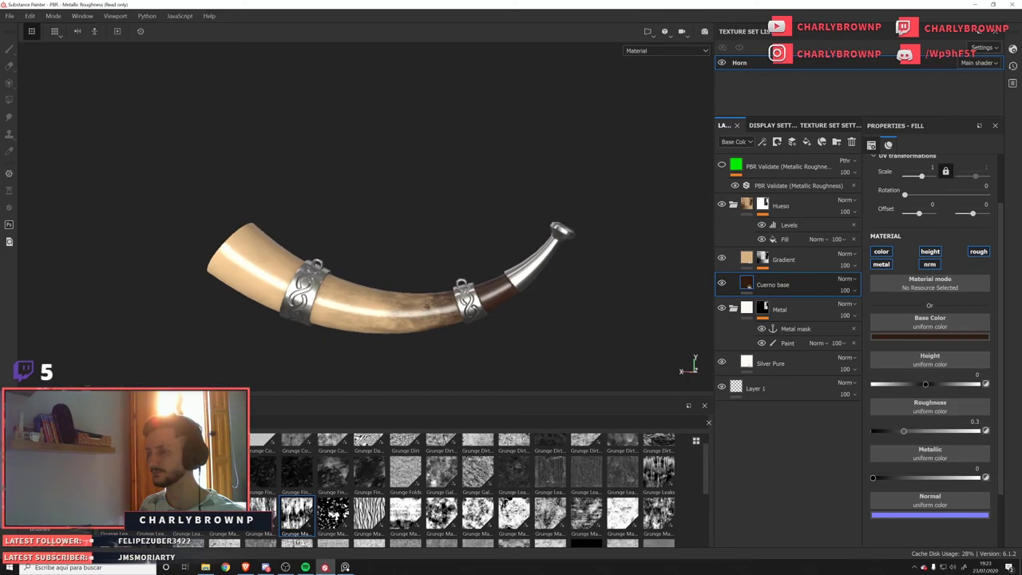
{"action": "key", "text": "c"}
{"action": "key", "text": "c"}
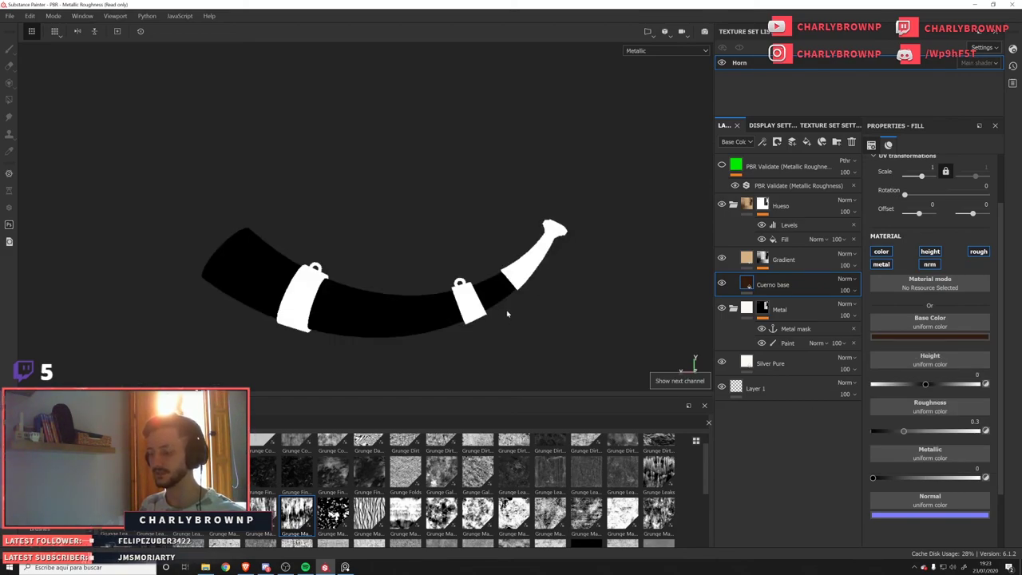
{"action": "key", "text": "m"}
{"action": "key", "text": "f"}
Add a fill layer above Gradient and sample its base color from the Cuerno base layer's dark brown.
{"action": "left_click", "coordinate": [783, 261]}
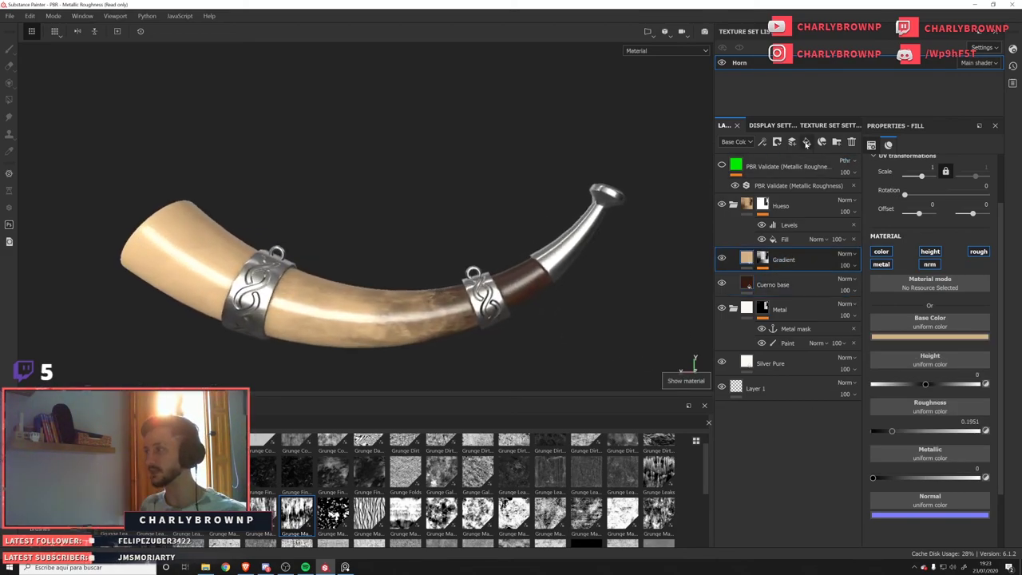
{"action": "left_click", "coordinate": [807, 142]}
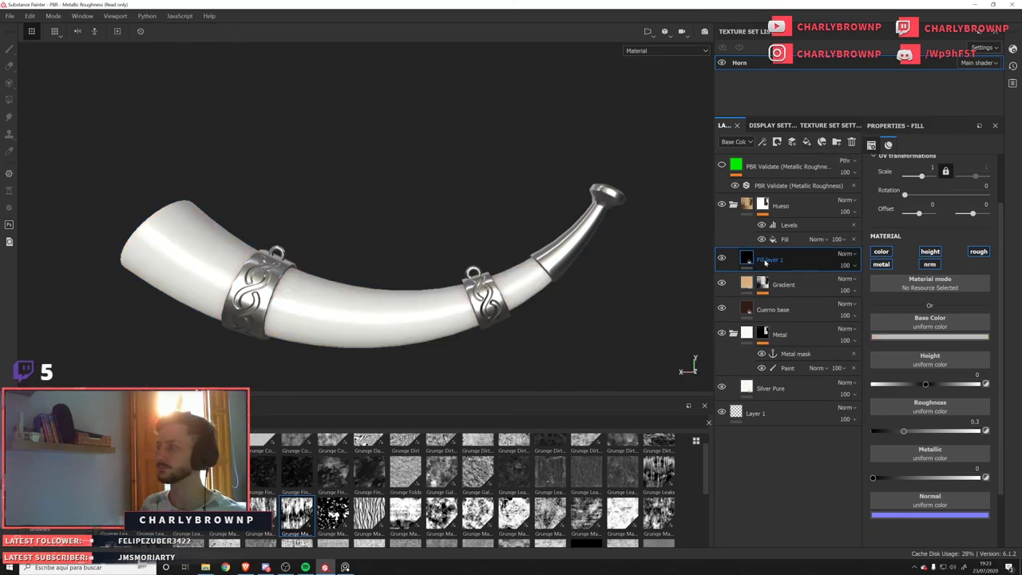
{"action": "left_click", "coordinate": [917, 337]}
{"action": "left_click_drag", "start_coordinate": [925, 349], "coordinate": [747, 307]}
Open the Cuerno base layer's base color to check its brown values.
{"action": "left_click", "coordinate": [748, 309]}
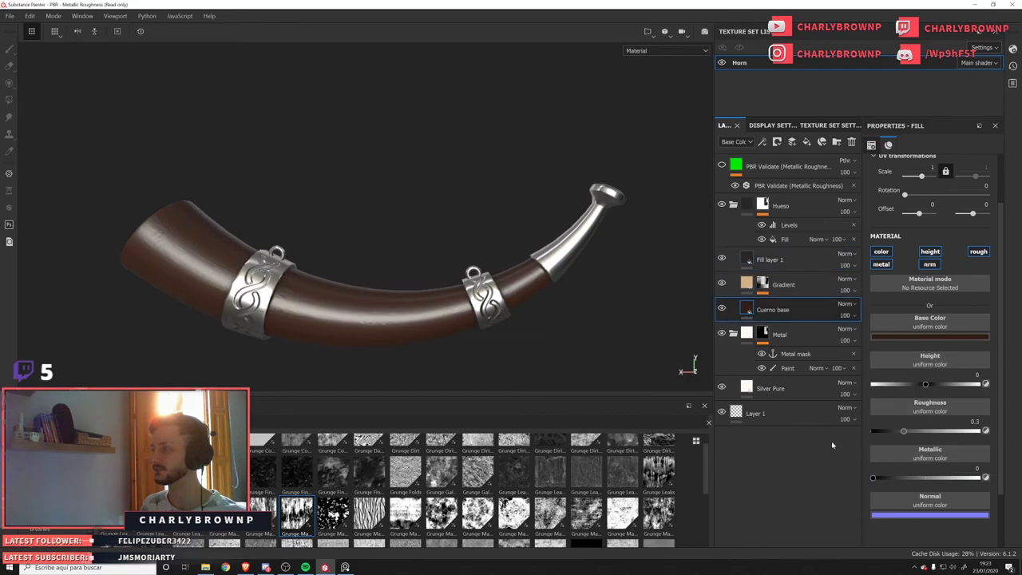
{"action": "left_click", "coordinate": [930, 336]}
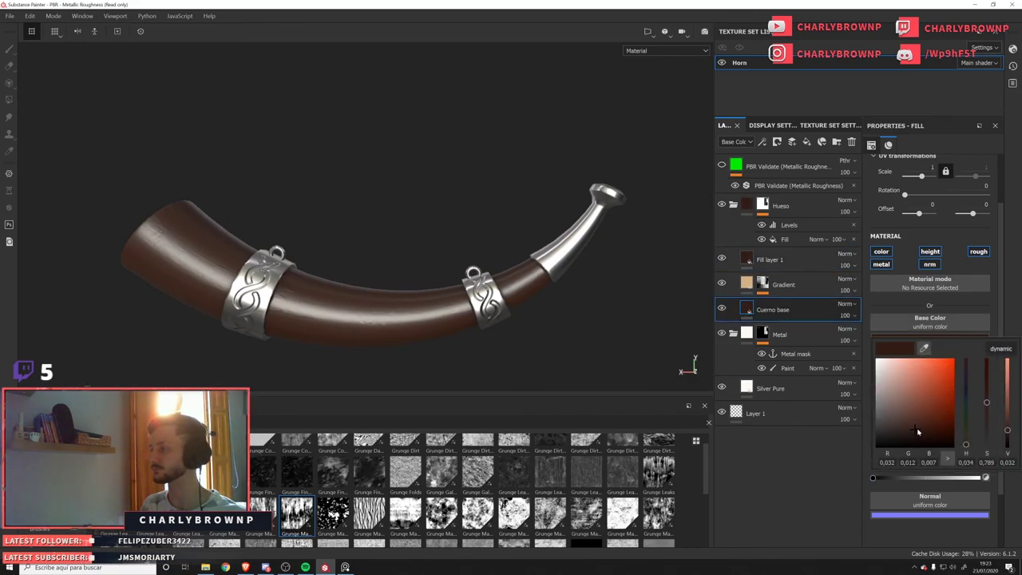
{"action": "left_click_drag", "start_coordinate": [917, 432], "coordinate": [910, 418]}
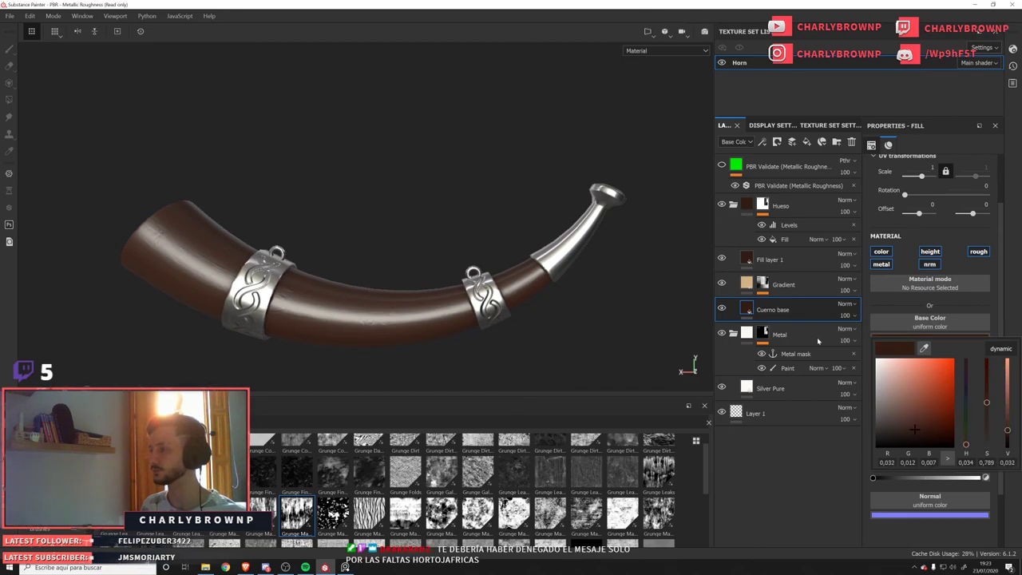
{"action": "left_click", "coordinate": [806, 319]}
Darken the base color of the new Fill layer 1 to a deeper brown and display the Metallic channel.
{"action": "left_click", "coordinate": [771, 260]}
{"action": "left_click", "coordinate": [924, 337]}
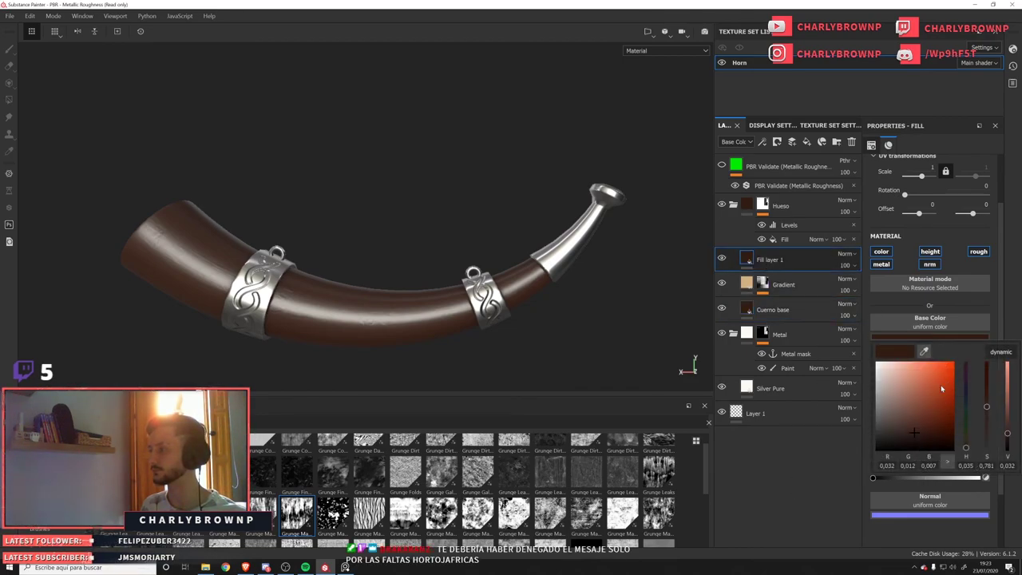
{"action": "left_click_drag", "start_coordinate": [923, 435], "coordinate": [914, 437]}
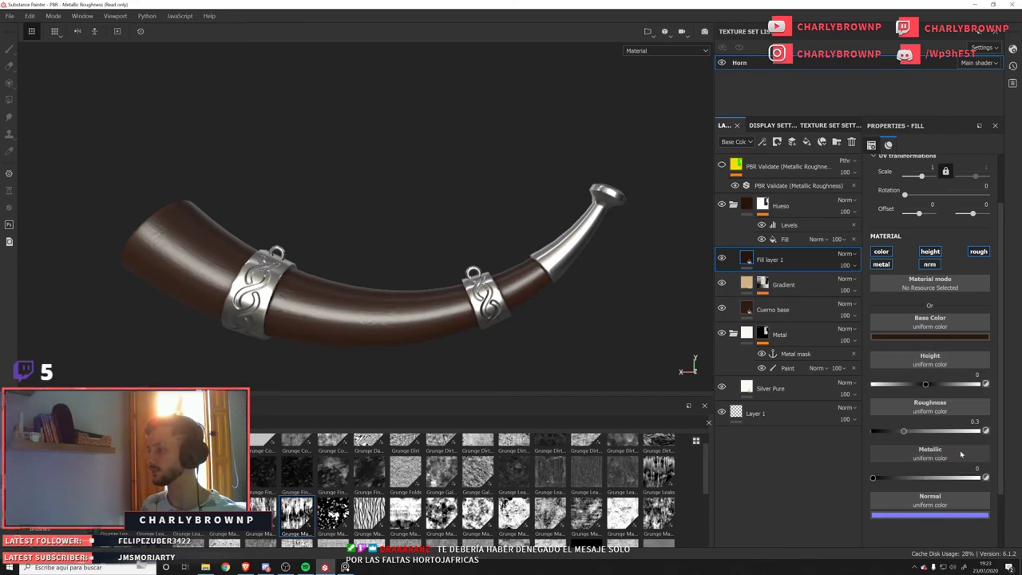
{"action": "key", "text": "c"}
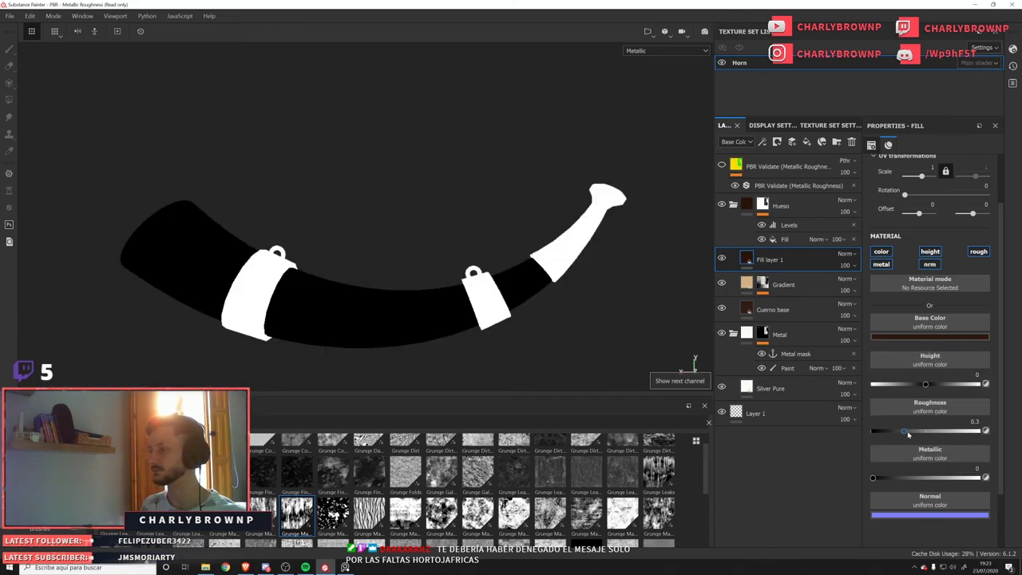
Raise the roughness of Fill layer 1 to about 0.55 while checking the Base Color and Roughness channels.
{"action": "key", "text": "c"}
{"action": "key", "text": "c"}
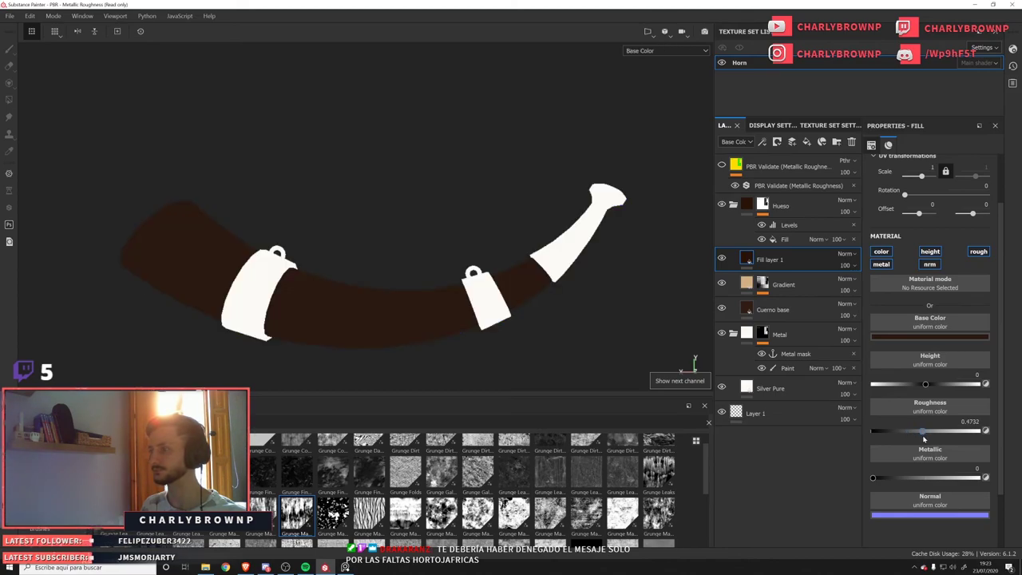
{"action": "key", "text": "c"}
{"action": "key", "text": "c"}
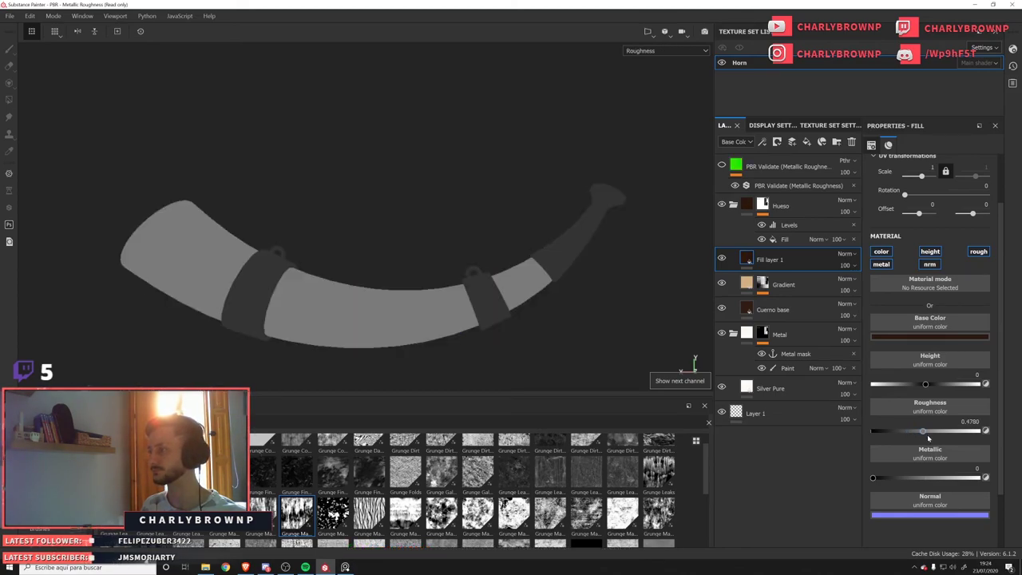
{"action": "left_click_drag", "start_coordinate": [928, 438], "coordinate": [933, 437]}
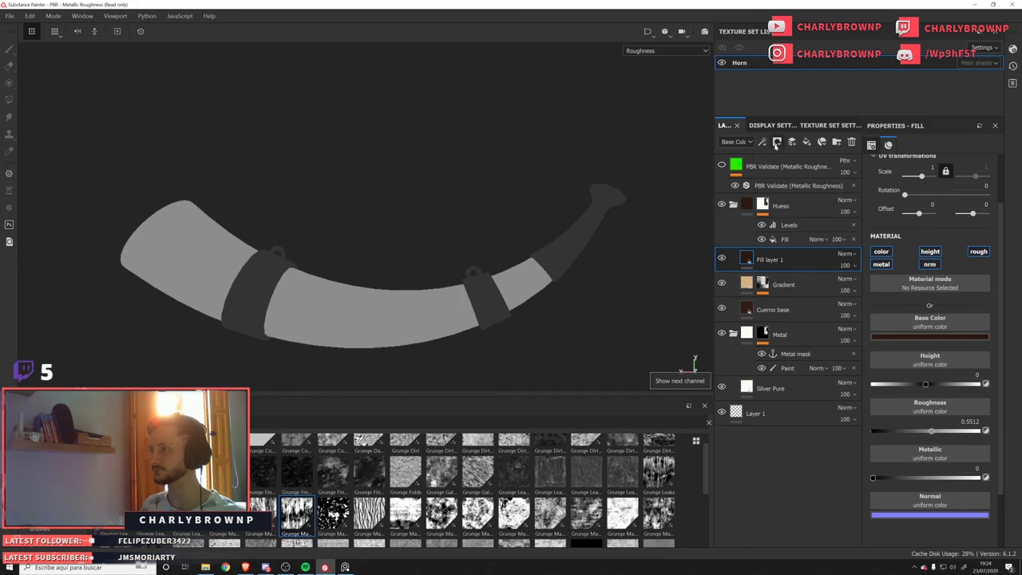
Add a black mask to Fill layer 1 and try painting the horn section next to the metal mouthpiece directly into it.
{"action": "left_click", "coordinate": [775, 145]}
{"action": "left_click", "coordinate": [799, 152]}
{"action": "key", "text": "1"}
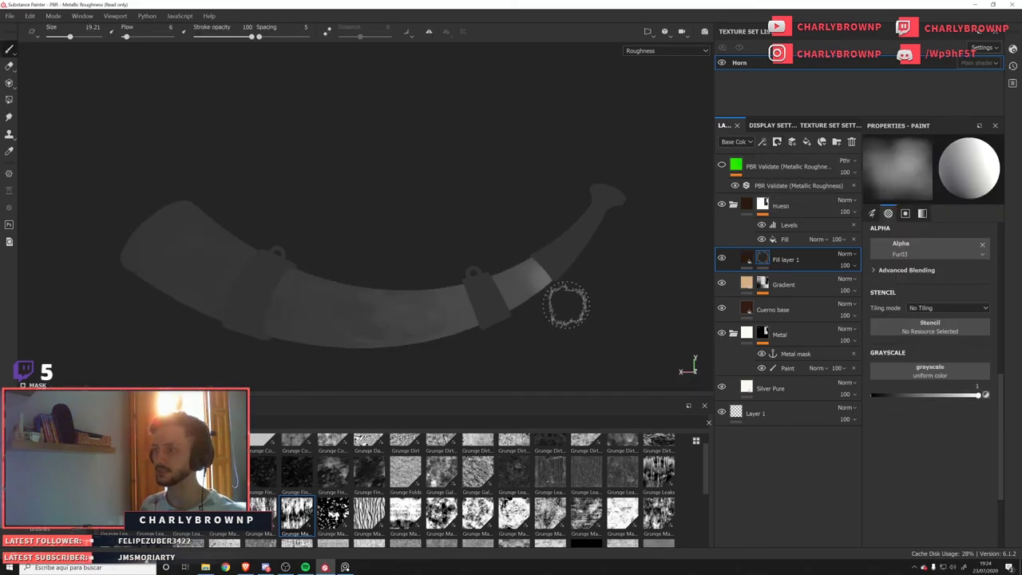
{"action": "mouse_move", "coordinate": [551, 205]}
{"action": "left_mouse_down", "text": "alt"}
{"action": "mouse_move", "coordinate": [441, 256]}
{"action": "mouse_move", "coordinate": [381, 253]}
{"action": "mouse_move", "coordinate": [486, 237]}
{"action": "mouse_move", "coordinate": [432, 246]}
{"action": "left_mouse_up", "text": "alt"}
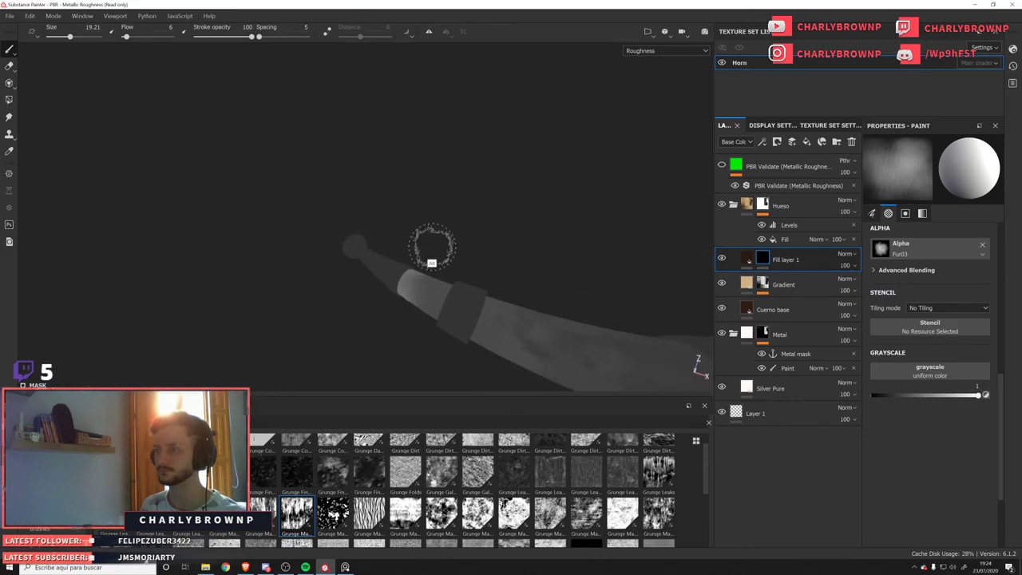
{"action": "left_click_drag", "start_coordinate": [410, 347], "coordinate": [441, 319], "text": "alt"}
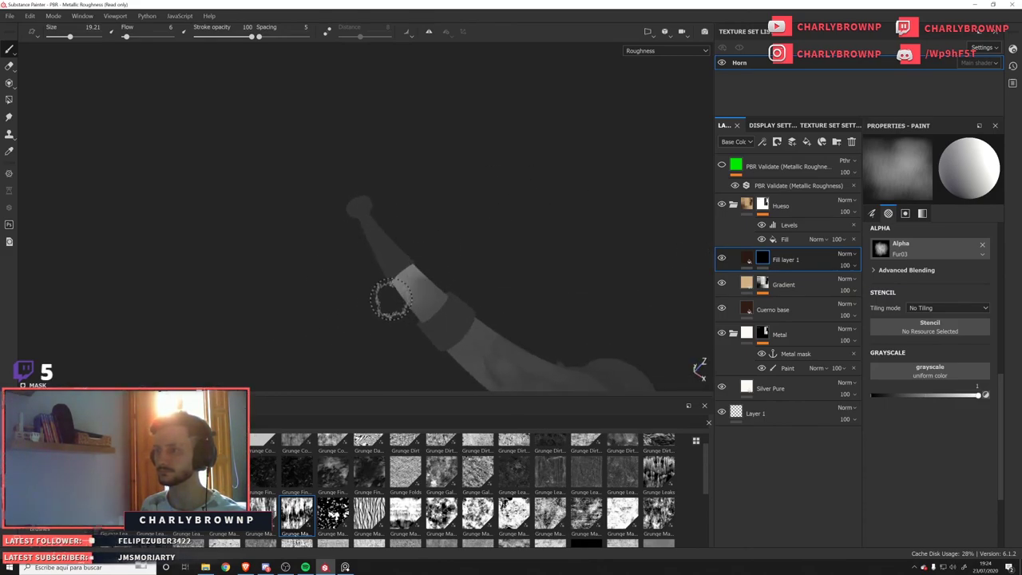
{"action": "mouse_move", "coordinate": [390, 300]}
{"action": "left_mouse_down", "text": "alt"}
{"action": "mouse_move", "coordinate": [599, 299]}
{"action": "mouse_move", "coordinate": [443, 292]}
{"action": "mouse_move", "coordinate": [360, 242]}
{"action": "mouse_move", "coordinate": [406, 313]}
{"action": "mouse_move", "coordinate": [445, 286]}
{"action": "left_mouse_up", "text": "alt"}
{"action": "left_click_drag", "start_coordinate": [456, 222], "coordinate": [585, 365], "text": "alt"}
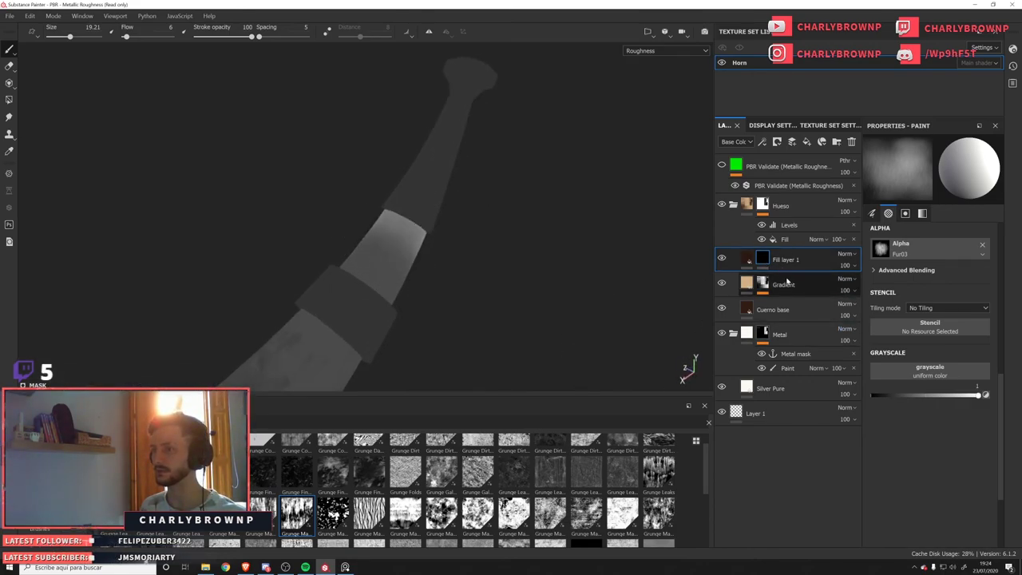
Reset Fill layer 1's mask to black, add a paint effect to it and rename the layer Dark.
{"action": "left_click", "coordinate": [777, 144]}
{"action": "left_click", "coordinate": [803, 155]}
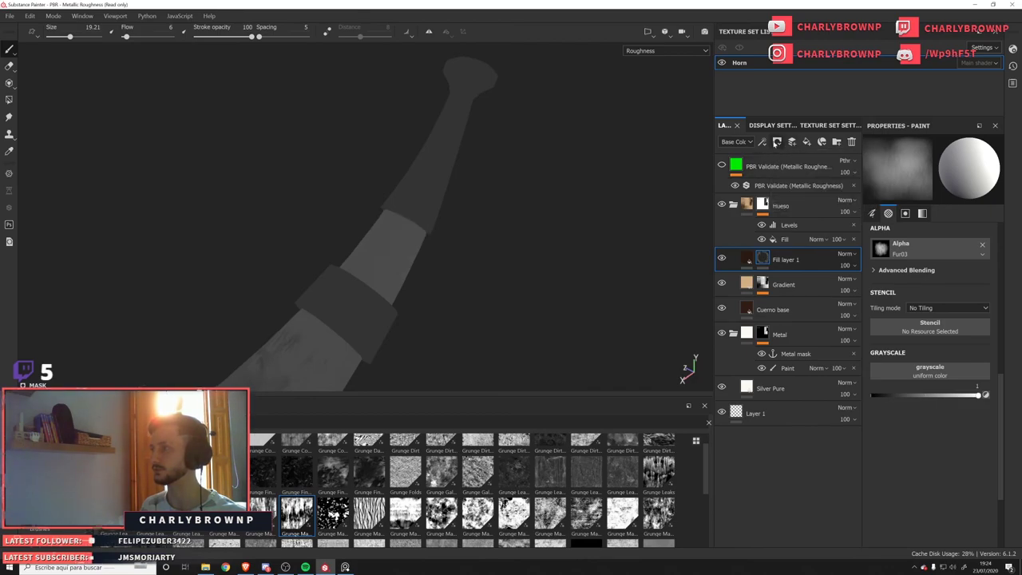
{"action": "left_click", "coordinate": [777, 141]}
{"action": "left_click", "coordinate": [786, 169]}
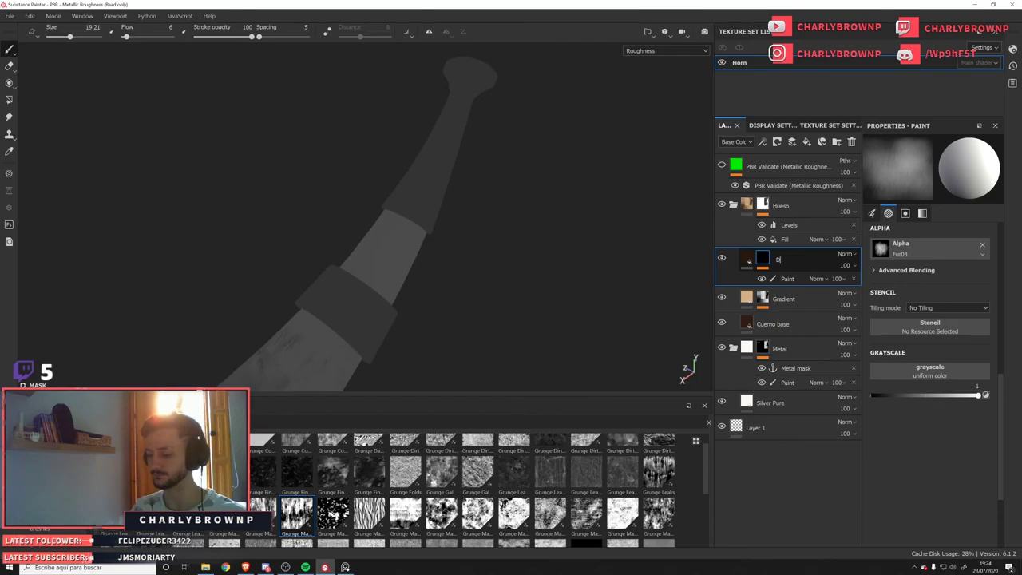
{"action": "left_click", "coordinate": [789, 277]}
Paint the Dark layer into the horn section next to the metal mouthpiece and display the full material.
{"action": "left_click_drag", "start_coordinate": [365, 308], "coordinate": [226, 280], "text": "alt"}
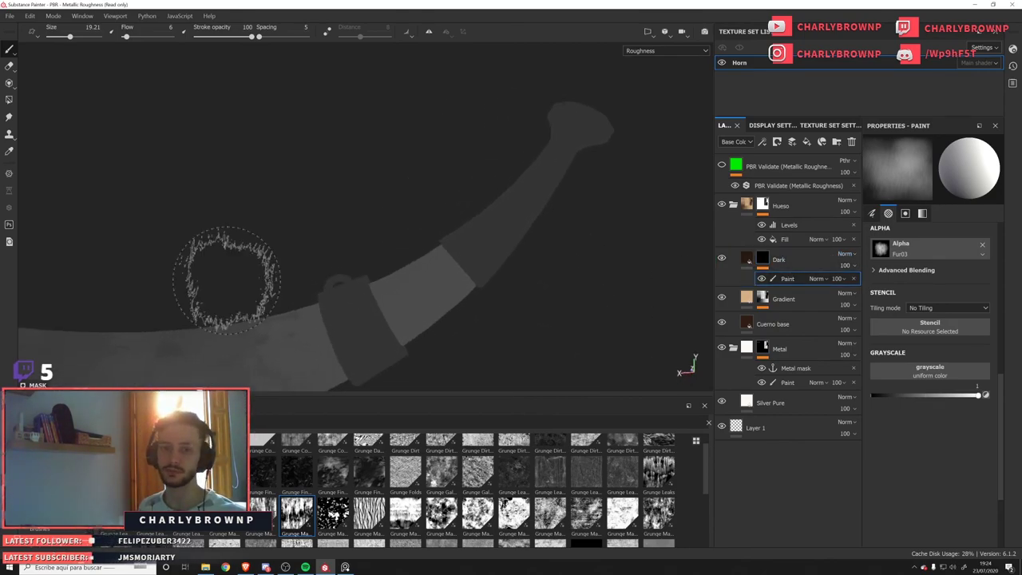
{"action": "mouse_move", "coordinate": [525, 319]}
{"action": "left_mouse_down", "text": "alt"}
{"action": "mouse_move", "coordinate": [468, 304]}
{"action": "mouse_move", "coordinate": [570, 347]}
{"action": "mouse_move", "coordinate": [428, 293]}
{"action": "mouse_move", "coordinate": [443, 270]}
{"action": "mouse_move", "coordinate": [508, 256]}
{"action": "mouse_move", "coordinate": [488, 254]}
{"action": "left_mouse_up", "text": "alt"}
{"action": "mouse_move", "coordinate": [645, 240]}
{"action": "left_mouse_down", "text": "ctrl+alt"}
{"action": "mouse_move", "coordinate": [369, 298]}
{"action": "mouse_move", "coordinate": [237, 304]}
{"action": "mouse_move", "coordinate": [408, 306]}
{"action": "mouse_move", "coordinate": [330, 206]}
{"action": "mouse_move", "coordinate": [140, 168]}
{"action": "mouse_move", "coordinate": [91, 73]}
{"action": "mouse_move", "coordinate": [411, 217]}
{"action": "mouse_move", "coordinate": [595, 334]}
{"action": "mouse_move", "coordinate": [623, 324]}
{"action": "left_mouse_up", "text": "ctrl+alt"}
{"action": "key", "text": "m"}
Lighten the Dark layer's base color to a muted brown (R 0.082, G 0.043, B 0.032).
{"action": "left_click", "coordinate": [748, 260]}
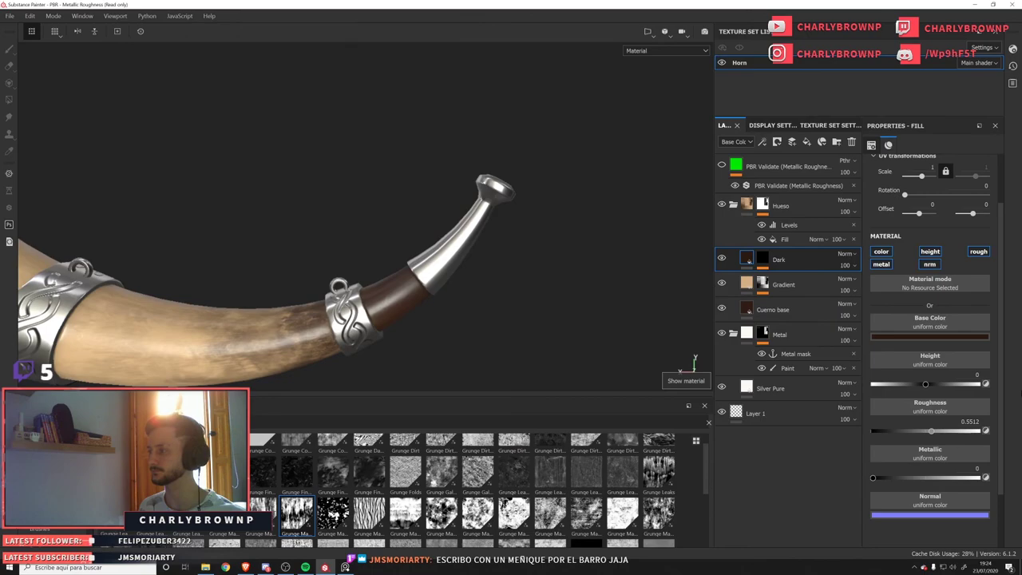
{"action": "left_click", "coordinate": [935, 337]}
{"action": "left_click_drag", "start_coordinate": [930, 436], "coordinate": [903, 421]}
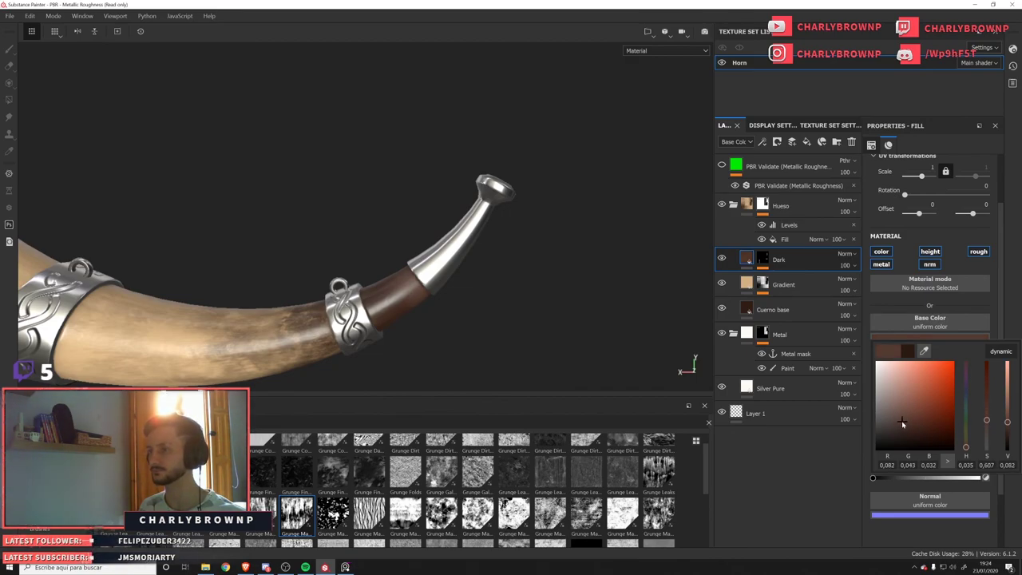
Paint black on the Dark mask with a brush of size 9.75 to soften its fade toward the engraved band.
{"action": "right_click_drag", "start_coordinate": [639, 343], "coordinate": [772, 410], "text": "alt"}
{"action": "left_click", "coordinate": [762, 267]}
{"action": "left_click", "coordinate": [792, 280]}
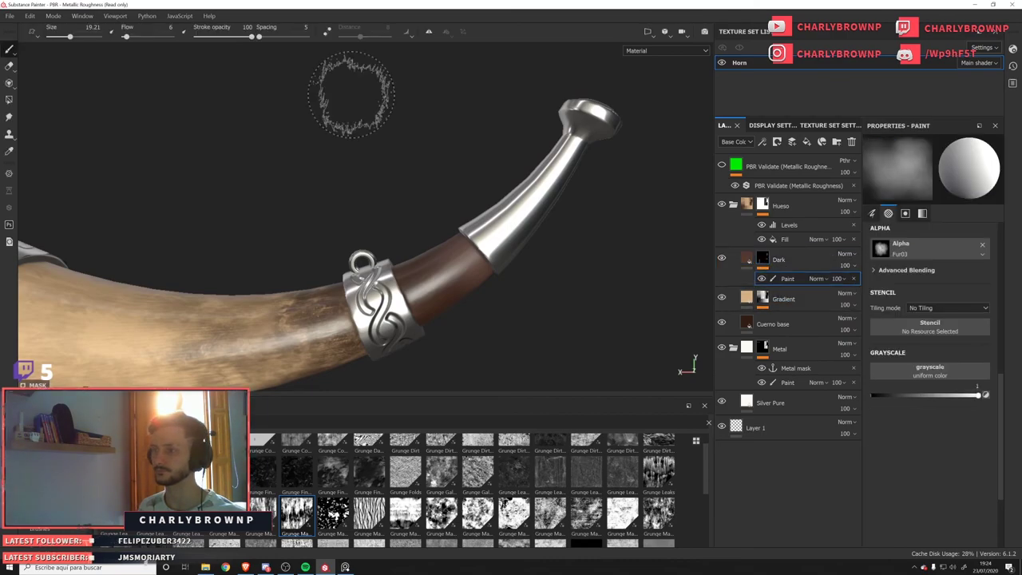
{"action": "key", "text": "x"}
{"action": "right_click_drag", "start_coordinate": [444, 170], "coordinate": [392, 171], "text": "ctrl"}
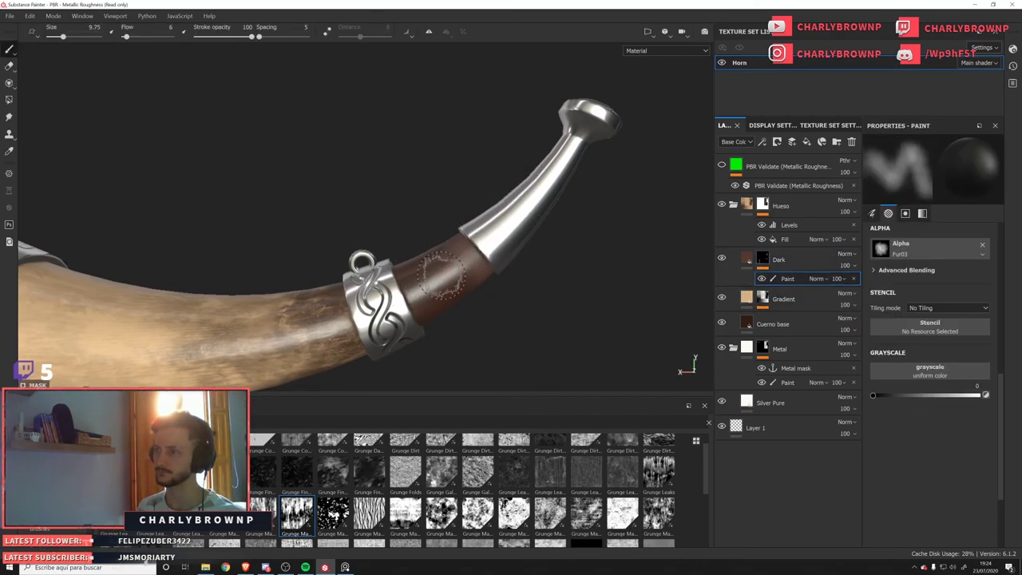
{"action": "mouse_move", "coordinate": [479, 311]}
{"action": "left_mouse_down", "text": "alt"}
{"action": "mouse_move", "coordinate": [631, 354]}
{"action": "mouse_move", "coordinate": [347, 315]}
{"action": "mouse_move", "coordinate": [543, 155]}
{"action": "mouse_move", "coordinate": [533, 146]}
{"action": "left_mouse_up", "text": "alt"}
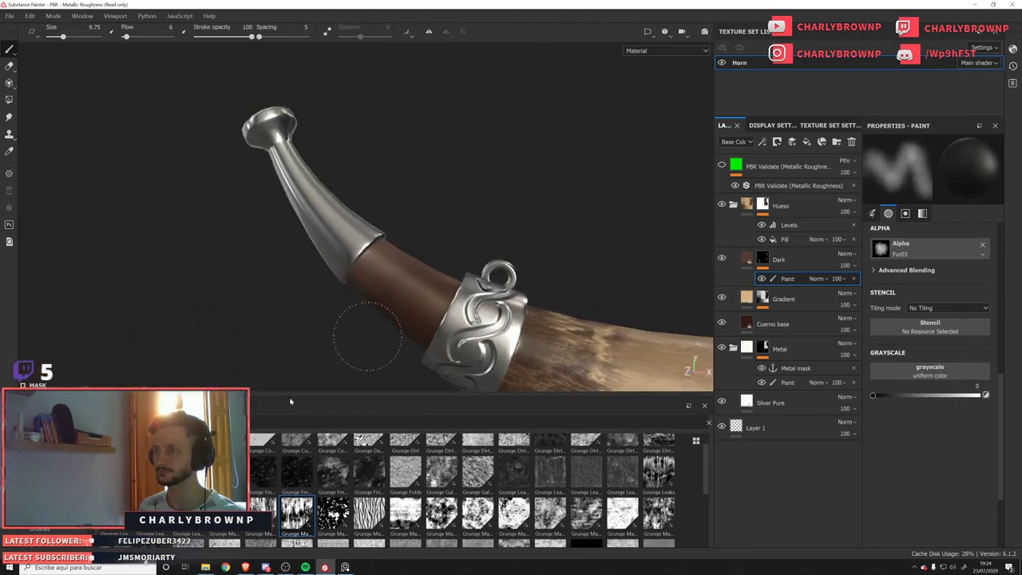
Display the Roughness channel and set the Dark layer's roughness to about 0.53.
{"action": "key", "text": "c"}
{"action": "left_click", "coordinate": [776, 259]}
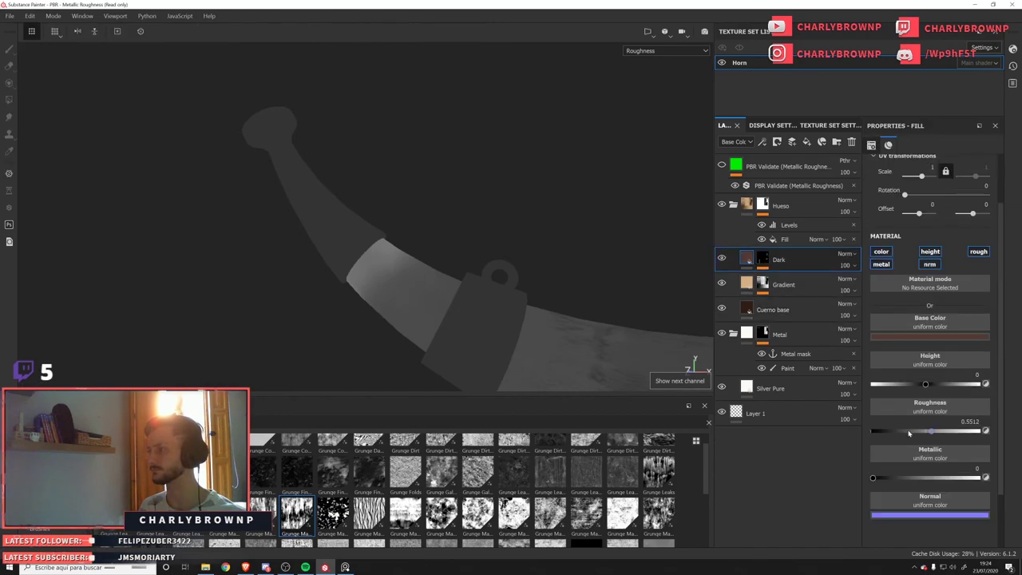
{"action": "left_click_drag", "start_coordinate": [928, 435], "coordinate": [938, 436]}
{"action": "scroll", "coordinate": [515, 382], "scroll_direction": "down", "scroll_amount": 3}
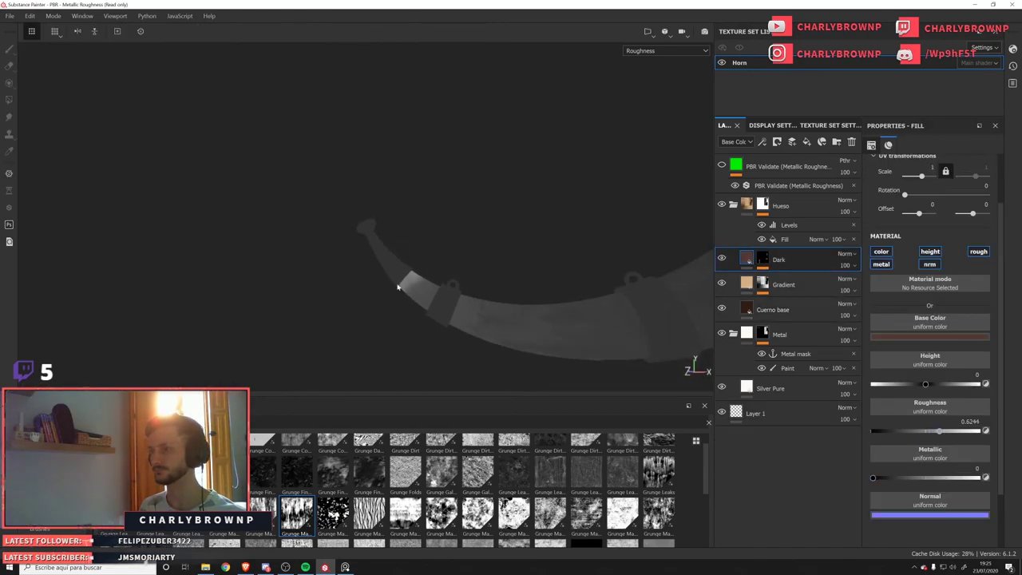
{"action": "right_click_drag", "start_coordinate": [516, 381], "coordinate": [581, 399], "text": "alt"}
{"action": "left_click_drag", "start_coordinate": [938, 433], "coordinate": [928, 432]}
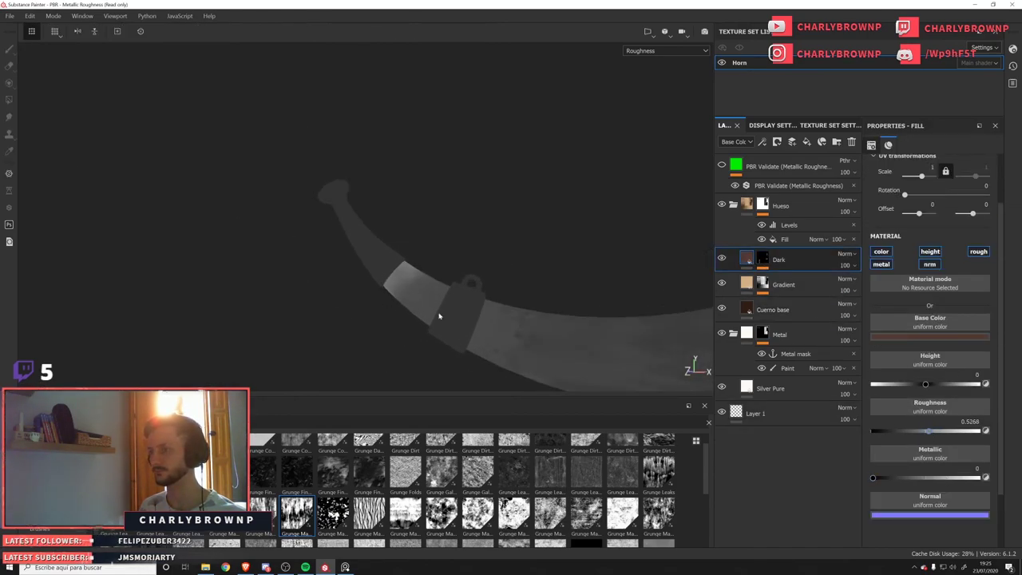
{"action": "right_click_drag", "start_coordinate": [440, 316], "coordinate": [422, 294], "text": "alt"}
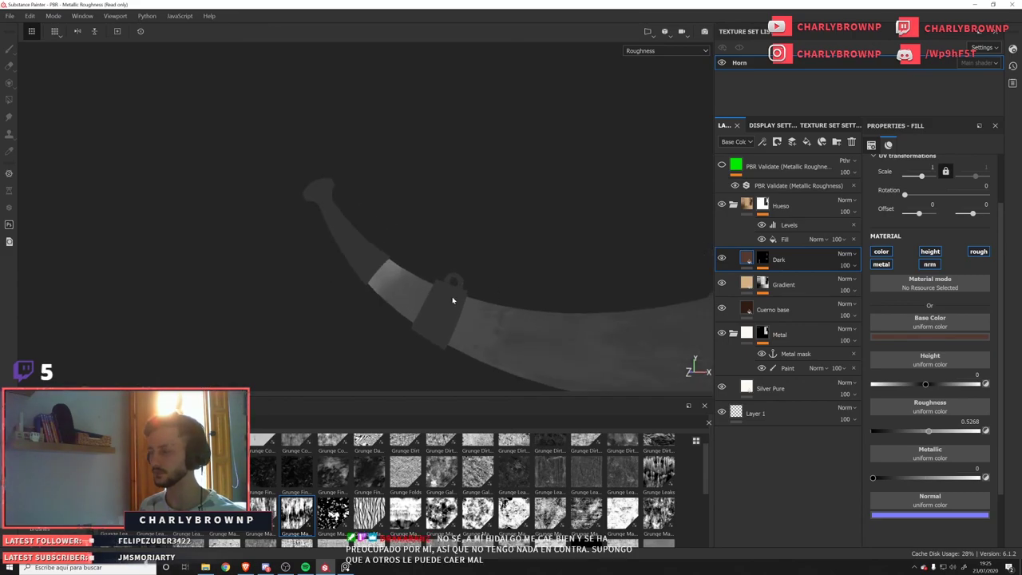
Paint white on the Dark mask around the mouthpiece end of the horn with a size 17.5 brush at flow 1.
{"action": "left_click", "coordinate": [762, 267]}
{"action": "left_click", "coordinate": [789, 278]}
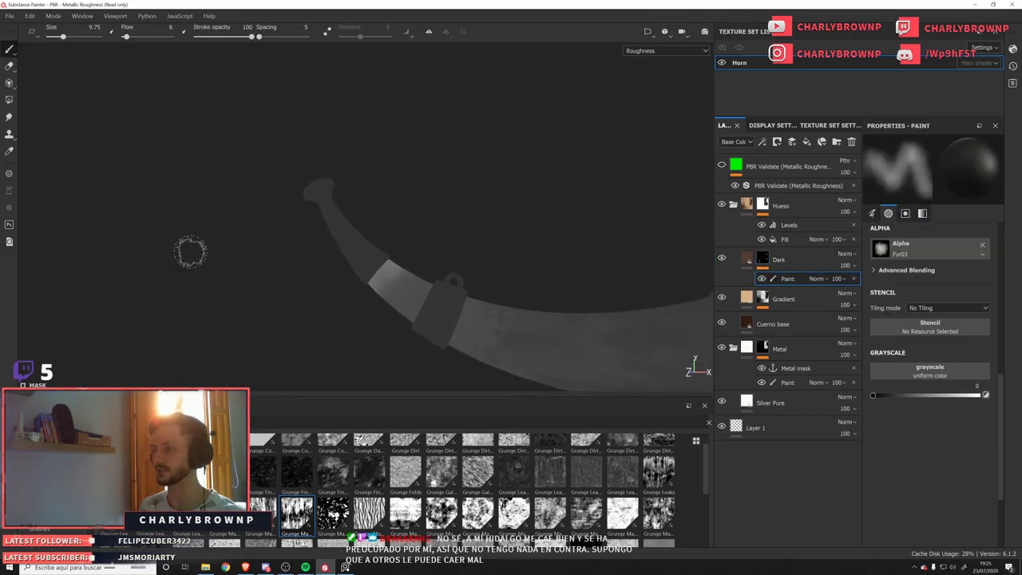
{"action": "key", "text": "x"}
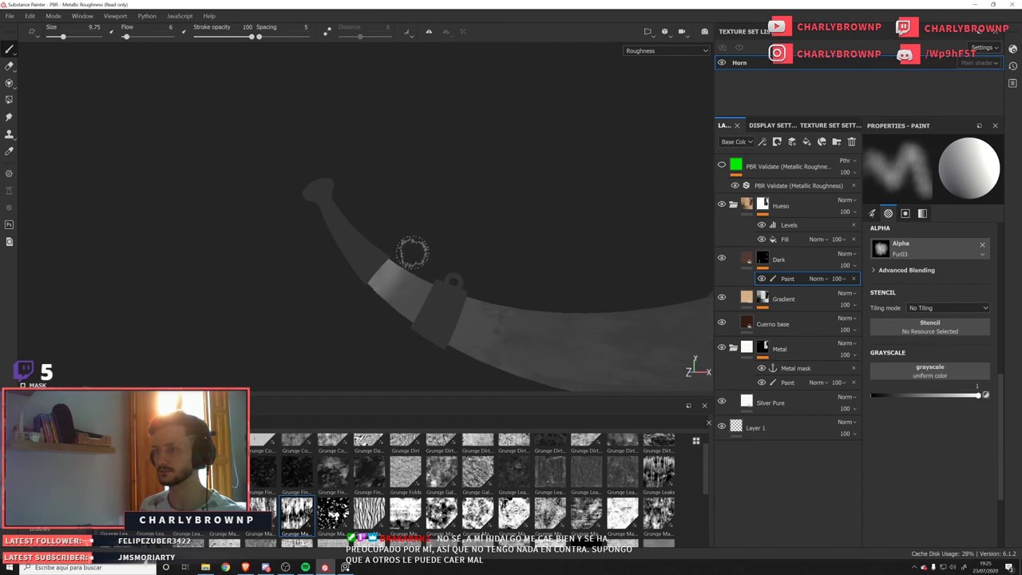
{"action": "right_click_drag", "start_coordinate": [398, 258], "coordinate": [423, 258], "text": "ctrl"}
{"action": "left_click_drag", "start_coordinate": [405, 260], "coordinate": [390, 261], "text": "ctrl"}
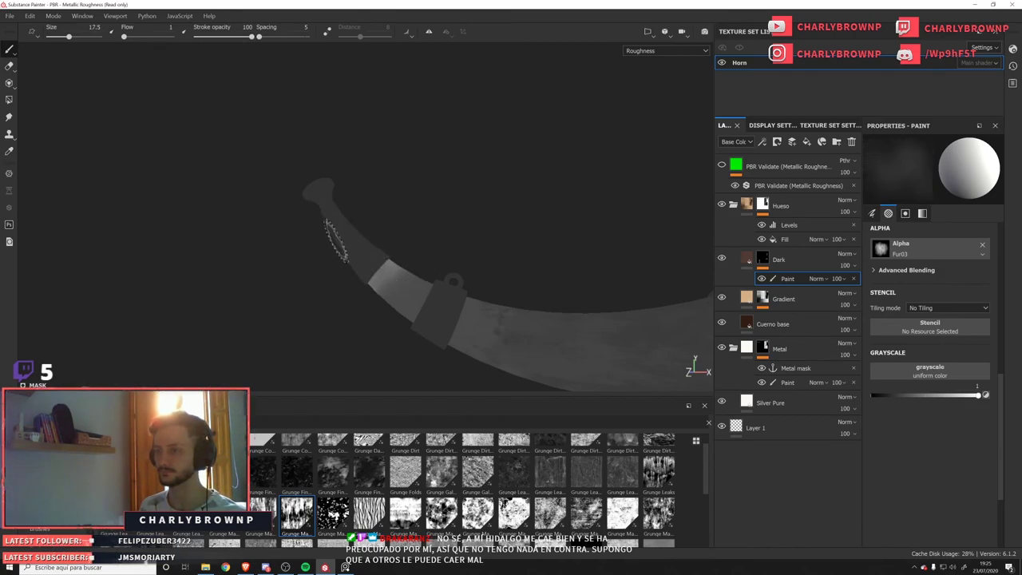
{"action": "left_click_drag", "start_coordinate": [372, 342], "coordinate": [312, 283], "text": "alt"}
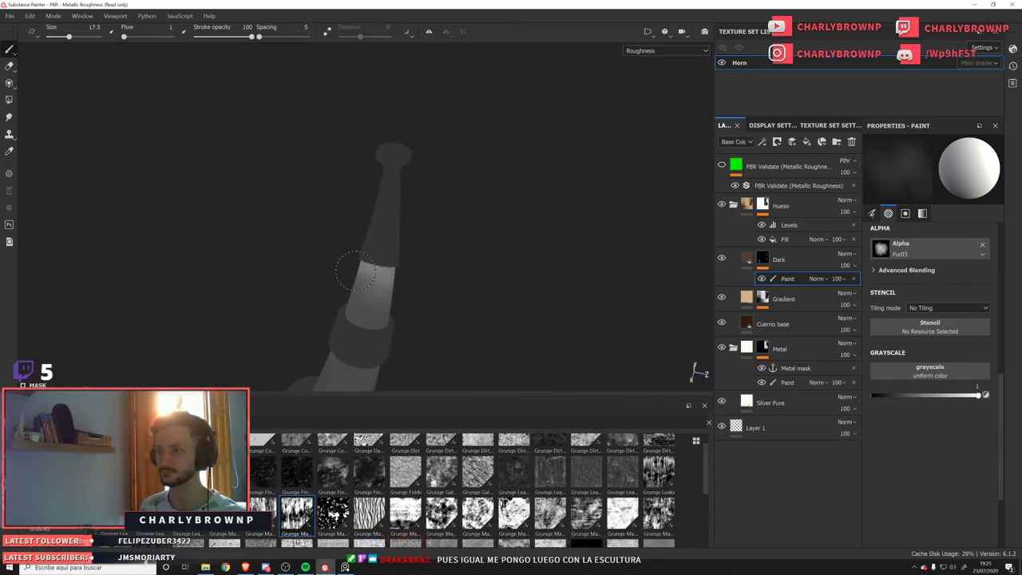
{"action": "mouse_move", "coordinate": [474, 283]}
{"action": "left_mouse_down", "text": "alt"}
{"action": "mouse_move", "coordinate": [387, 297]}
{"action": "mouse_move", "coordinate": [345, 276]}
{"action": "mouse_move", "coordinate": [491, 308]}
{"action": "mouse_move", "coordinate": [439, 255]}
{"action": "left_mouse_up", "text": "alt"}
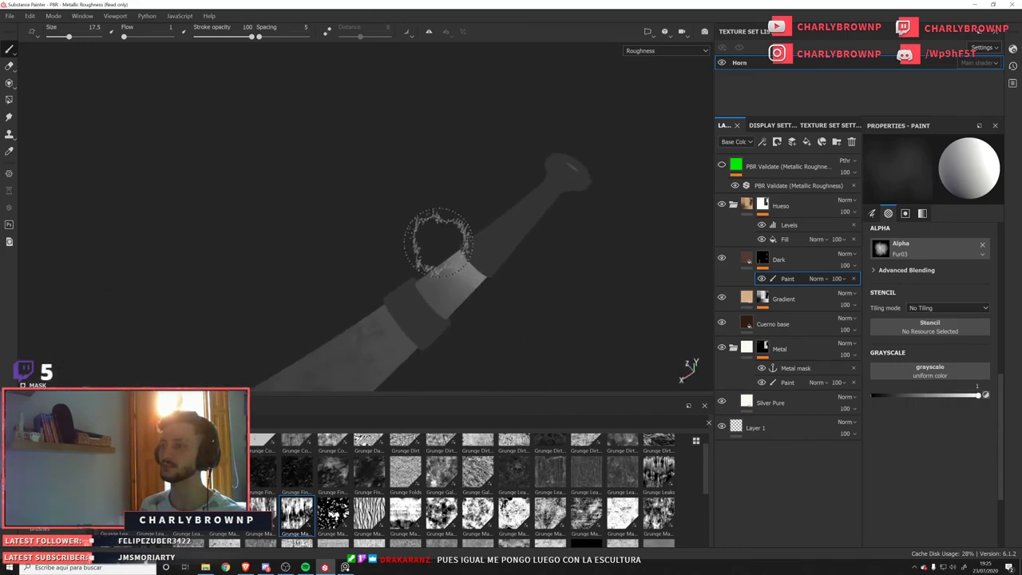
{"action": "mouse_move", "coordinate": [497, 331]}
{"action": "left_mouse_down", "text": "alt"}
{"action": "mouse_move", "coordinate": [409, 287]}
{"action": "mouse_move", "coordinate": [418, 354]}
{"action": "mouse_move", "coordinate": [373, 235]}
{"action": "left_mouse_up", "text": "alt"}
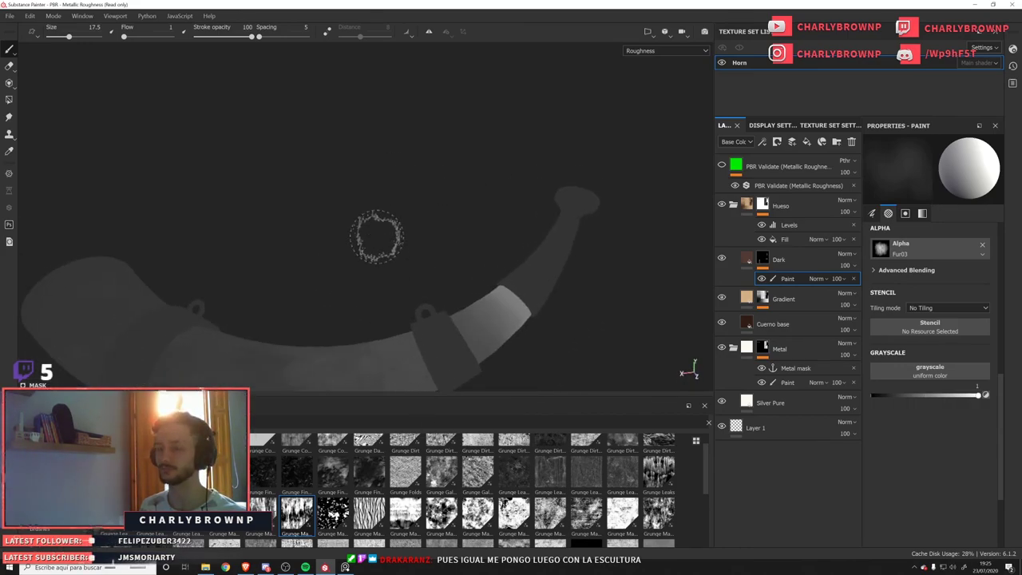
{"action": "left_click_drag", "start_coordinate": [297, 229], "coordinate": [332, 194], "text": "alt"}
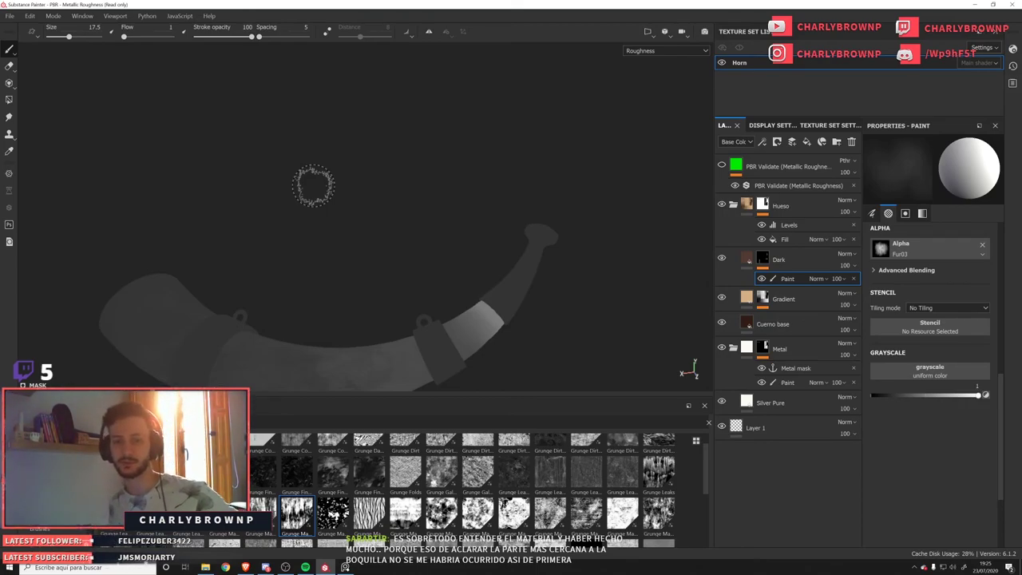
Add a fill effect to the Dark layer's mask, display the mask and assign the Grunge Leaks texture to the fill.
{"action": "key", "text": "m"}
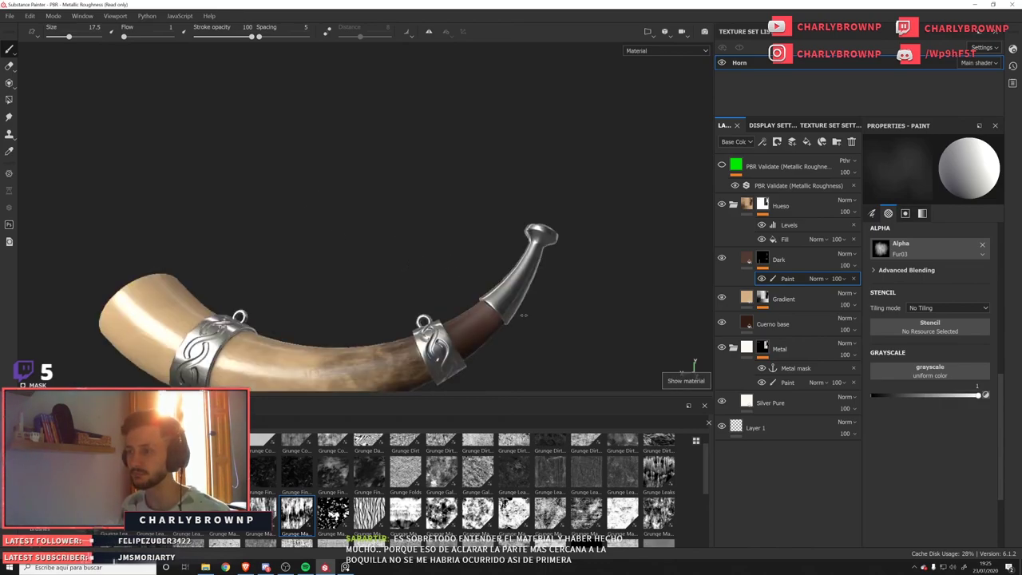
{"action": "scroll", "coordinate": [483, 280], "scroll_direction": "up", "scroll_amount": 2}
{"action": "left_click", "coordinate": [763, 259]}
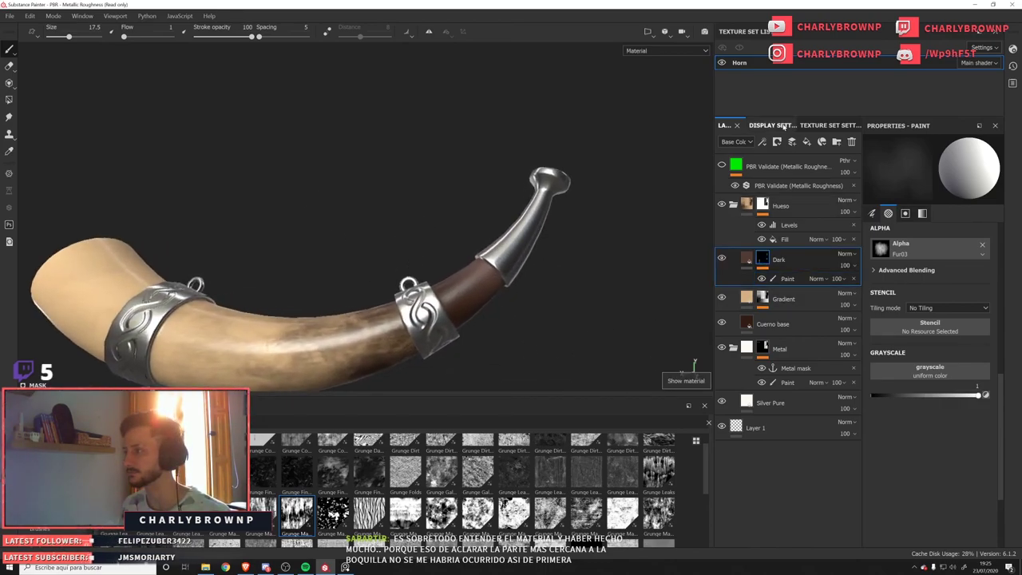
{"action": "left_click", "coordinate": [763, 141]}
{"action": "left_click", "coordinate": [801, 180]}
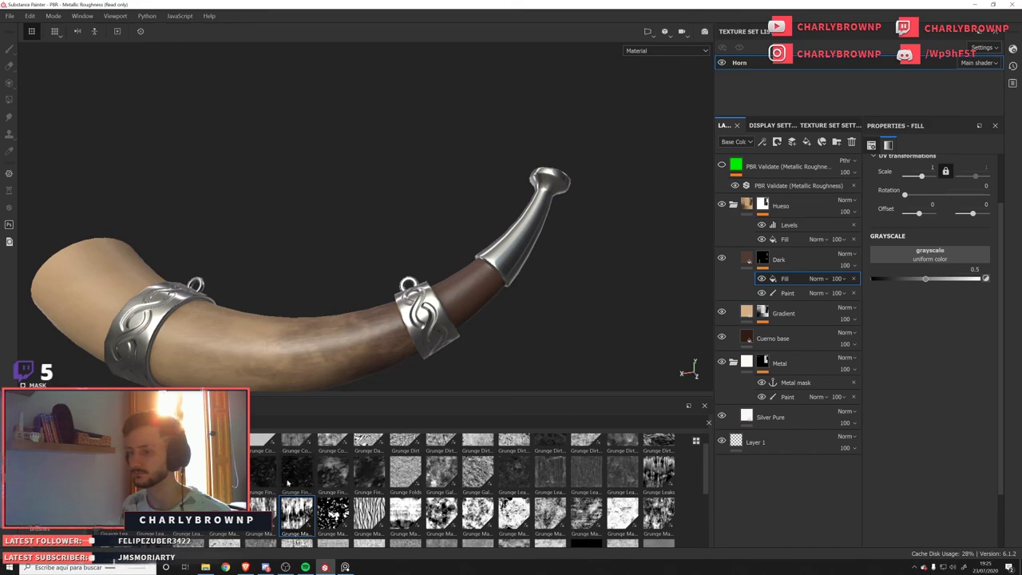
{"action": "left_click", "coordinate": [764, 259], "text": "alt"}
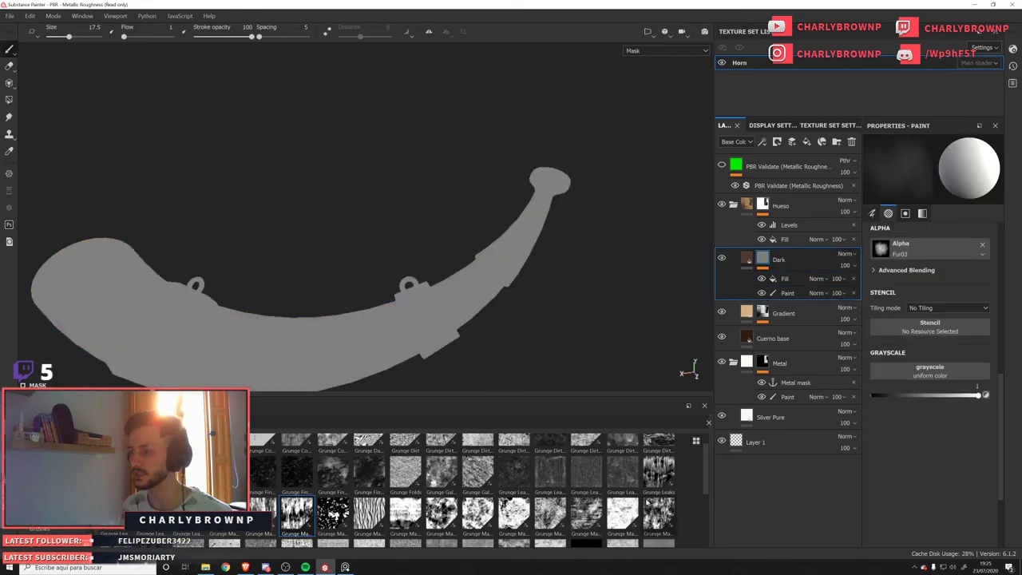
{"action": "left_click_drag", "start_coordinate": [662, 466], "coordinate": [575, 477]}
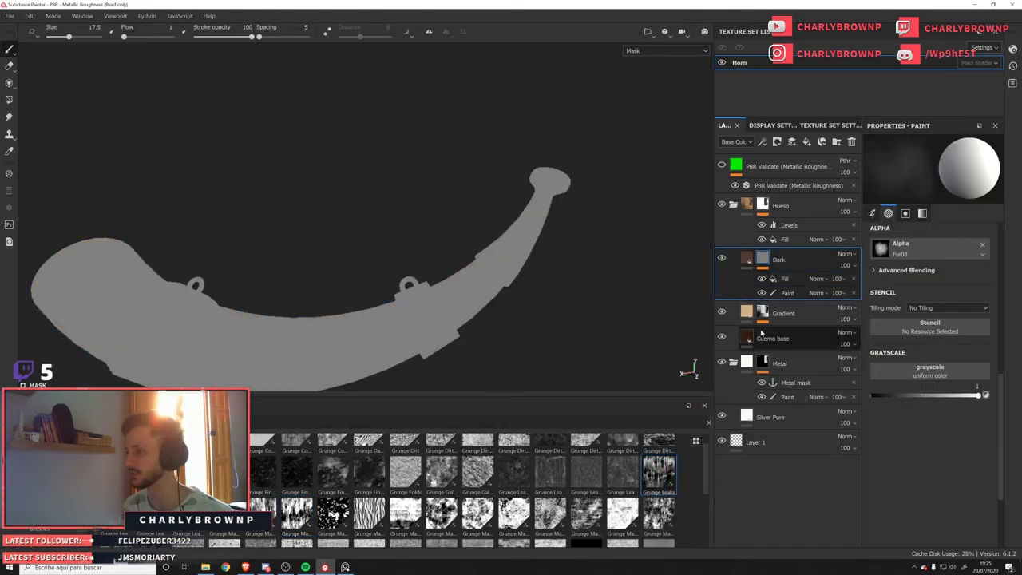
{"action": "left_click_drag", "start_coordinate": [779, 285], "coordinate": [927, 257]}
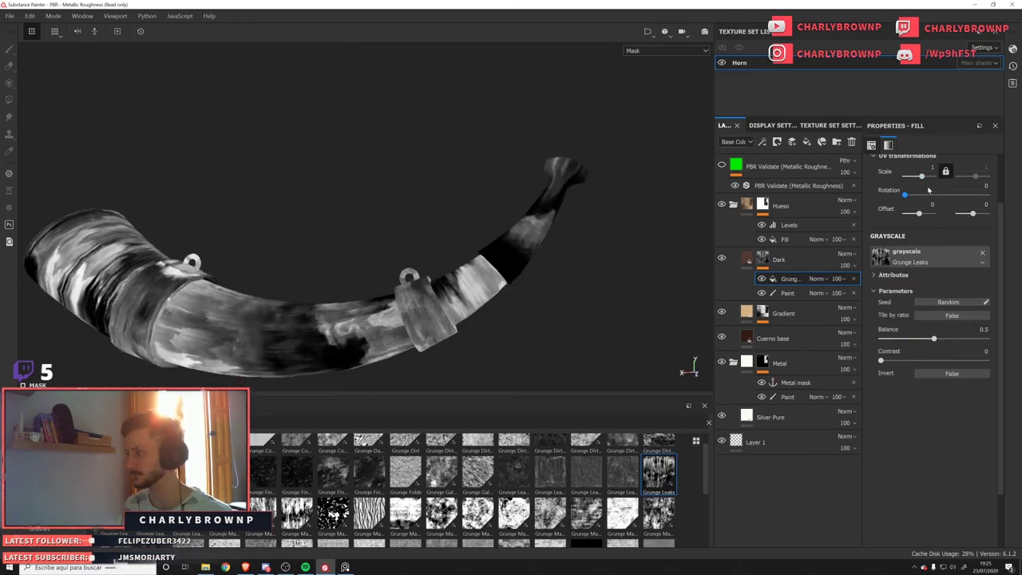
Set the Grunge Leaks fill's rotation to 90 and its scale to 2.
{"action": "key", "text": "Return"}
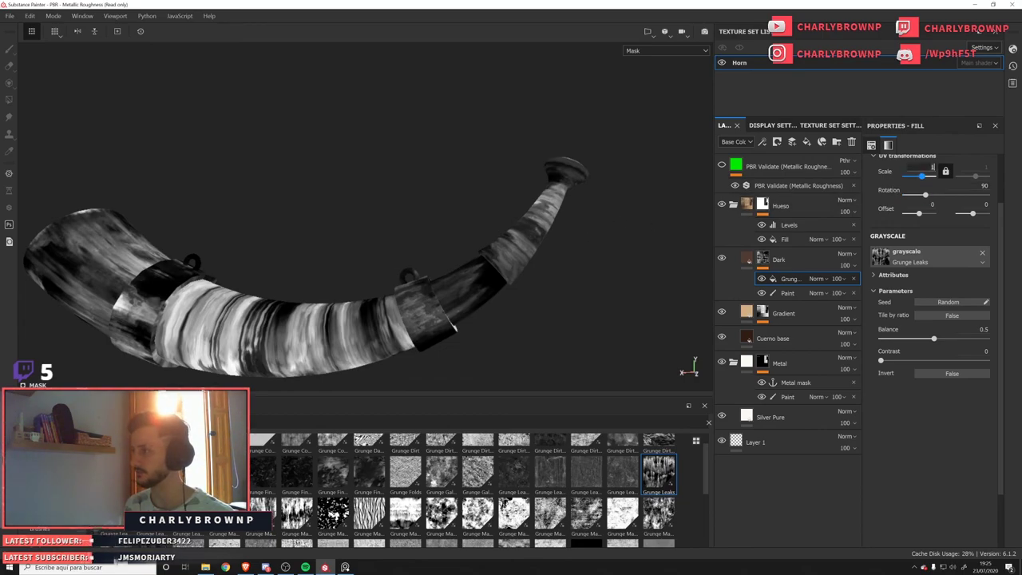
{"action": "left_click", "coordinate": [943, 169]}
{"action": "type", "text": "2"}
{"action": "key", "text": "Return"}
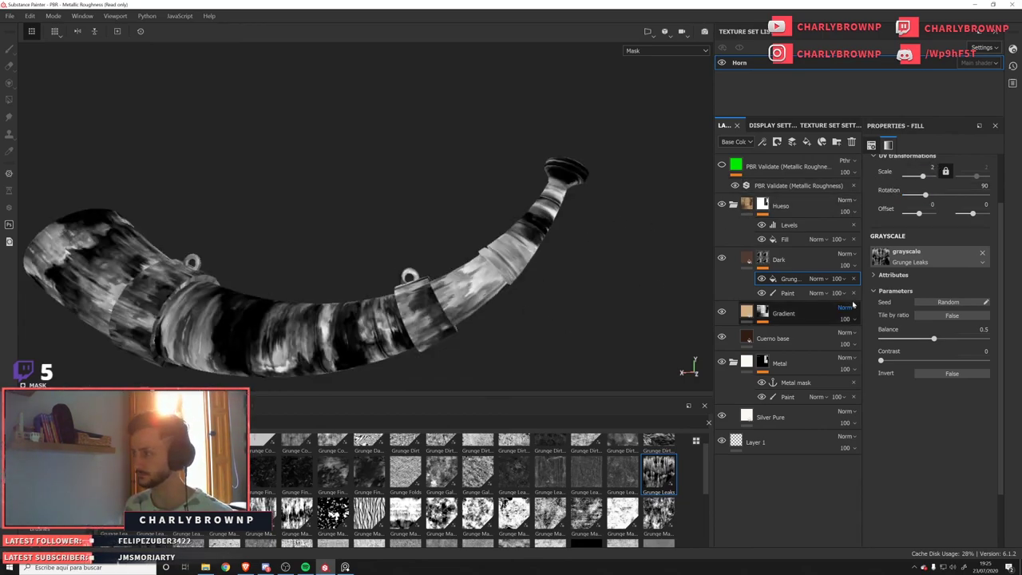
Set the blending mode of the Grunge Leaks fill in the Dark layer's mask to Multiply.
{"action": "left_click_drag", "start_coordinate": [408, 338], "coordinate": [415, 313], "text": "alt"}
{"action": "scroll", "coordinate": [819, 279], "scroll_direction": "down", "scroll_amount": 20}
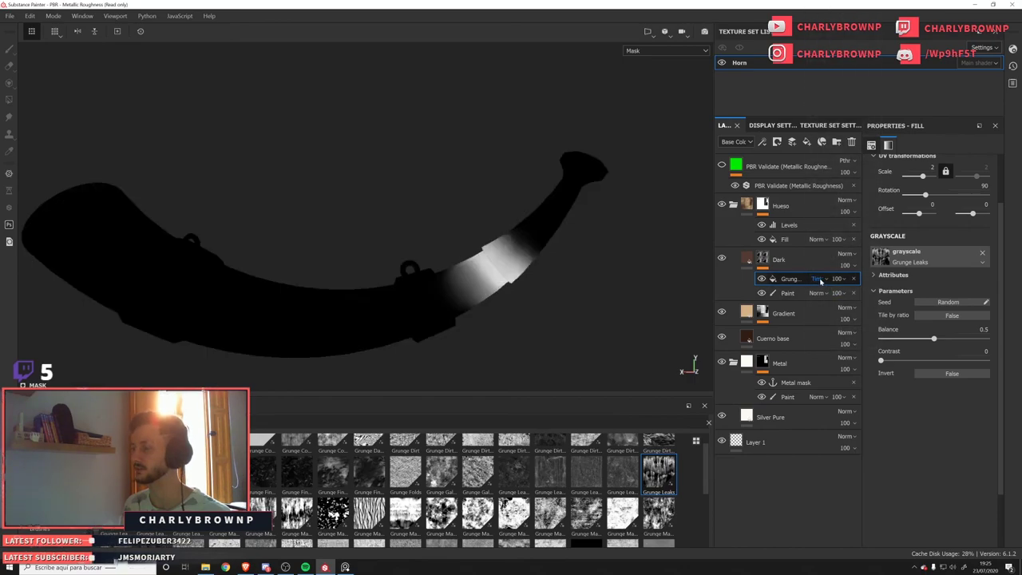
{"action": "left_click", "coordinate": [815, 279]}
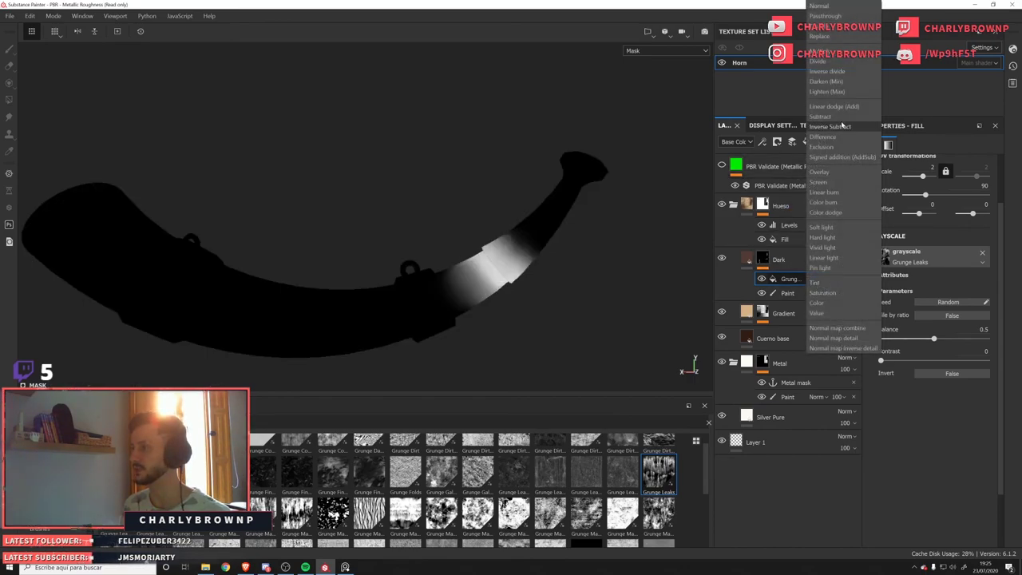
{"action": "left_click", "coordinate": [830, 50]}
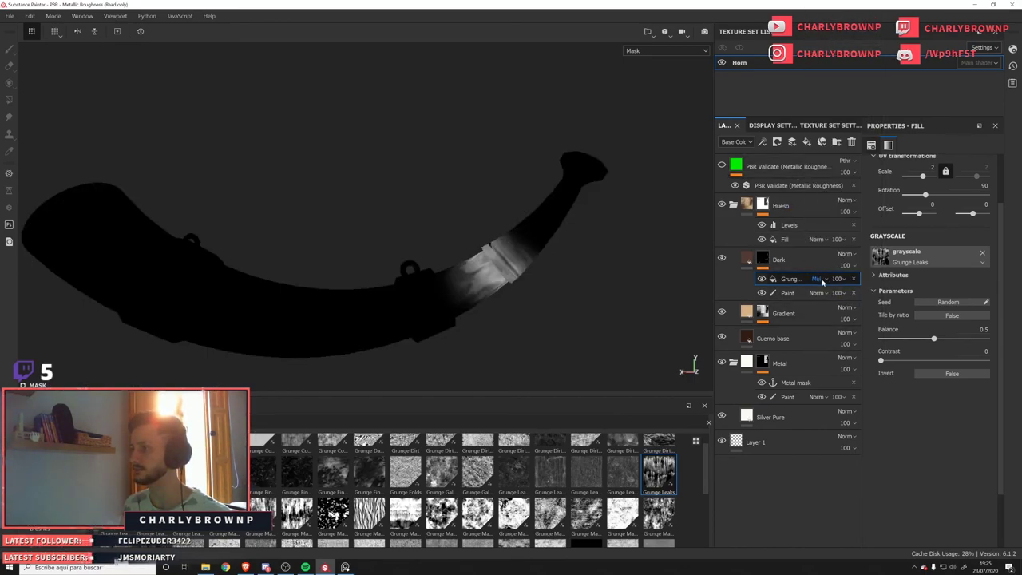
{"action": "left_click", "coordinate": [822, 279]}
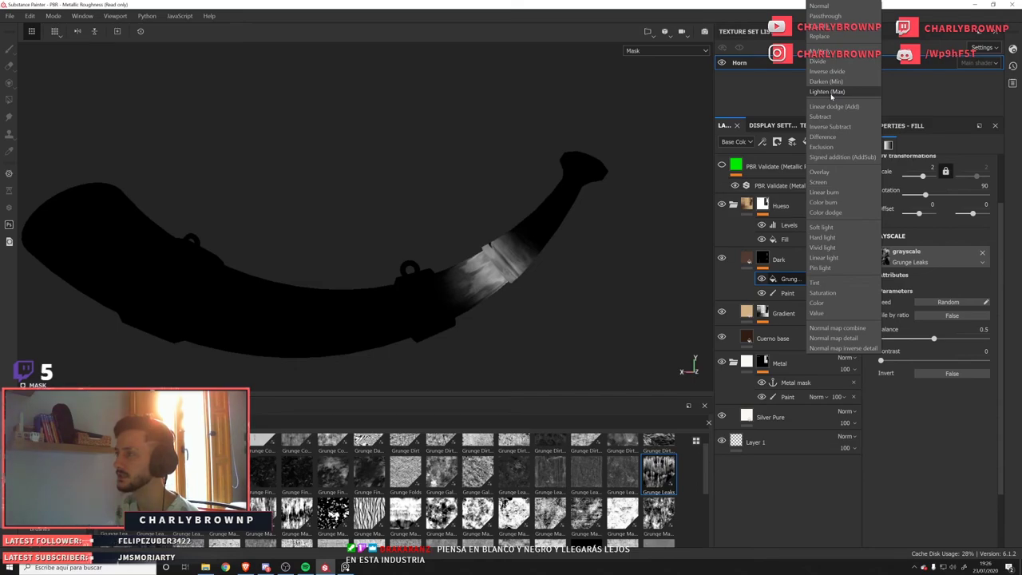
{"action": "left_click", "coordinate": [889, 417]}
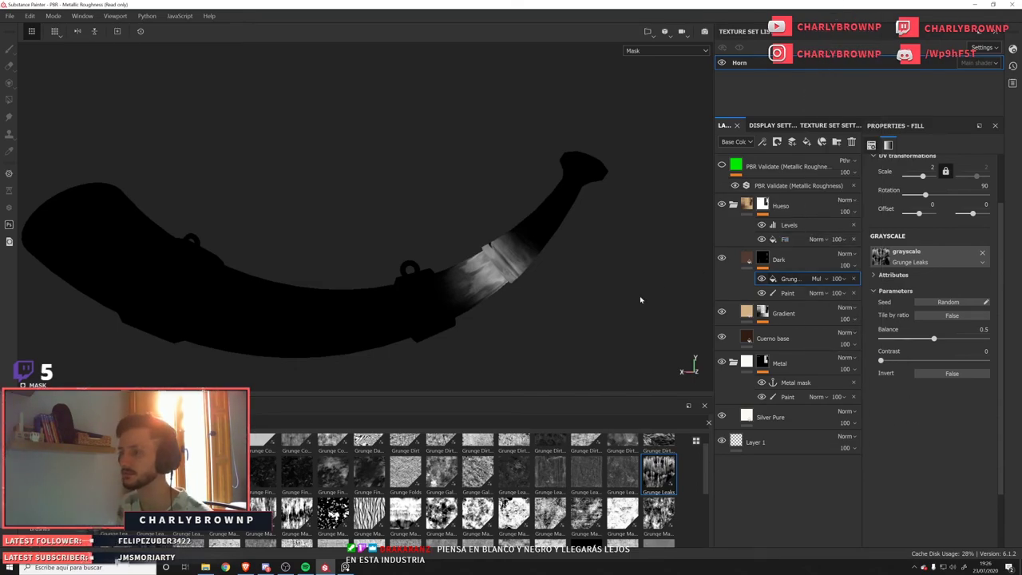
Display the full material and reduce the Grunge Leaks fill's opacity to 75.
{"action": "key", "text": "m"}
{"action": "scroll", "coordinate": [462, 256], "scroll_direction": "up", "scroll_amount": 3}
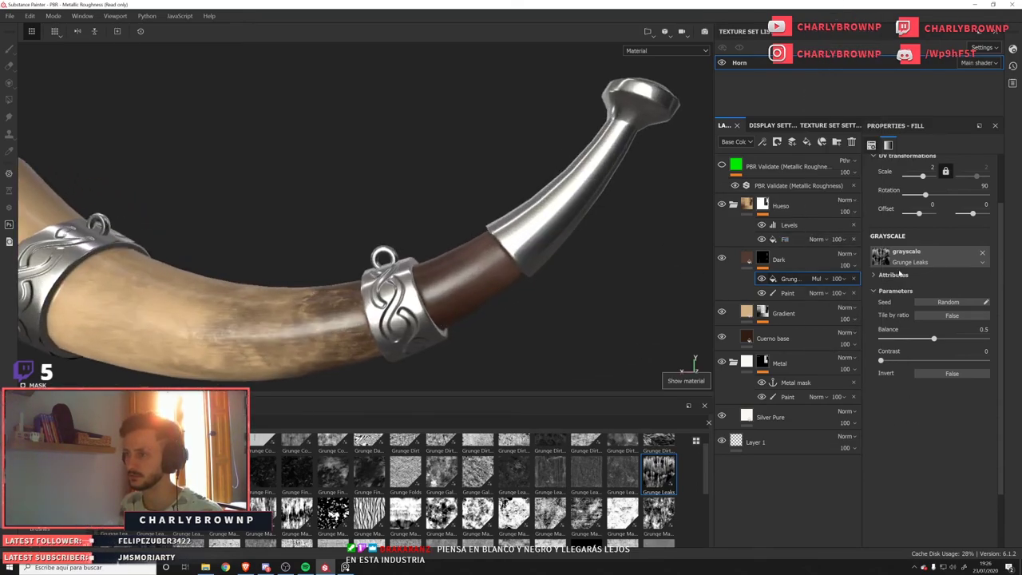
{"action": "left_click", "coordinate": [844, 279]}
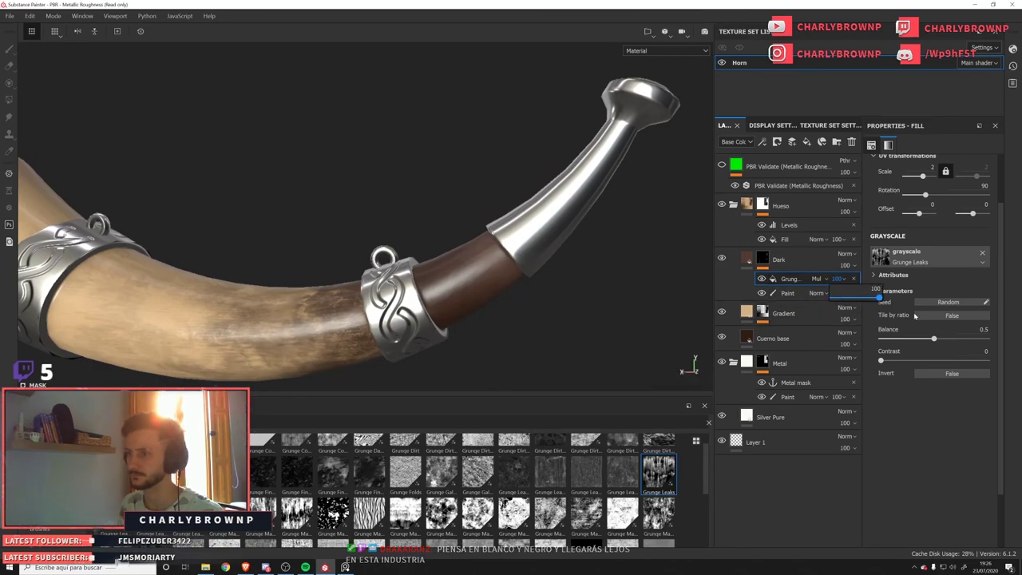
{"action": "left_click_drag", "start_coordinate": [868, 318], "coordinate": [869, 318]}
{"action": "scroll", "coordinate": [511, 253], "scroll_direction": "up", "scroll_amount": 2}
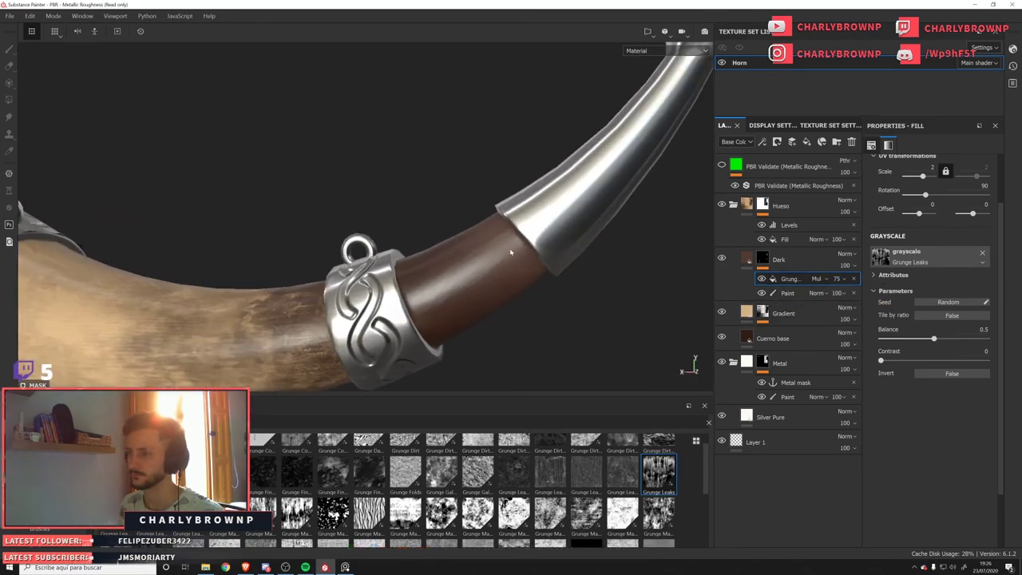
{"action": "left_click_drag", "start_coordinate": [512, 254], "coordinate": [568, 283], "text": "alt"}
Add a Levels effect above the Grunge Leaks fill in the Dark mask, with black at 0, midtones about 1.55 and white 0.58.
{"action": "left_click", "coordinate": [789, 293]}
{"action": "left_click", "coordinate": [791, 279]}
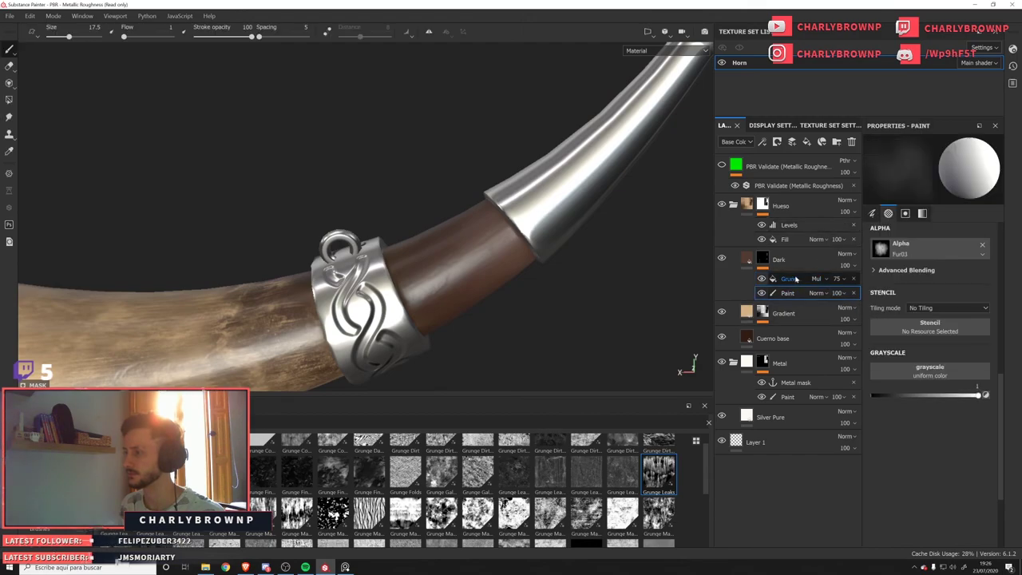
{"action": "key", "text": "ctrl+v"}
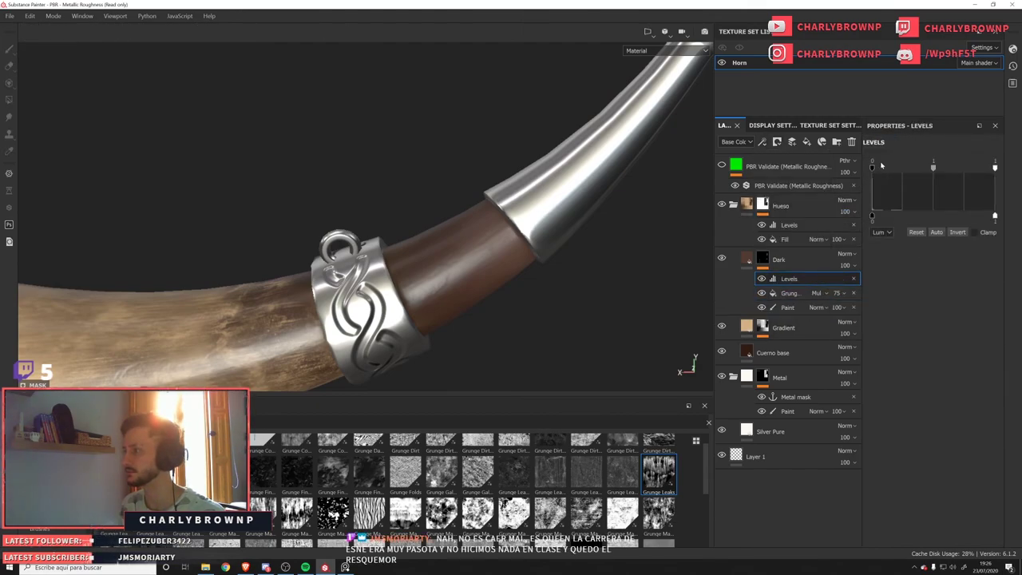
{"action": "left_click_drag", "start_coordinate": [873, 167], "coordinate": [958, 179]}
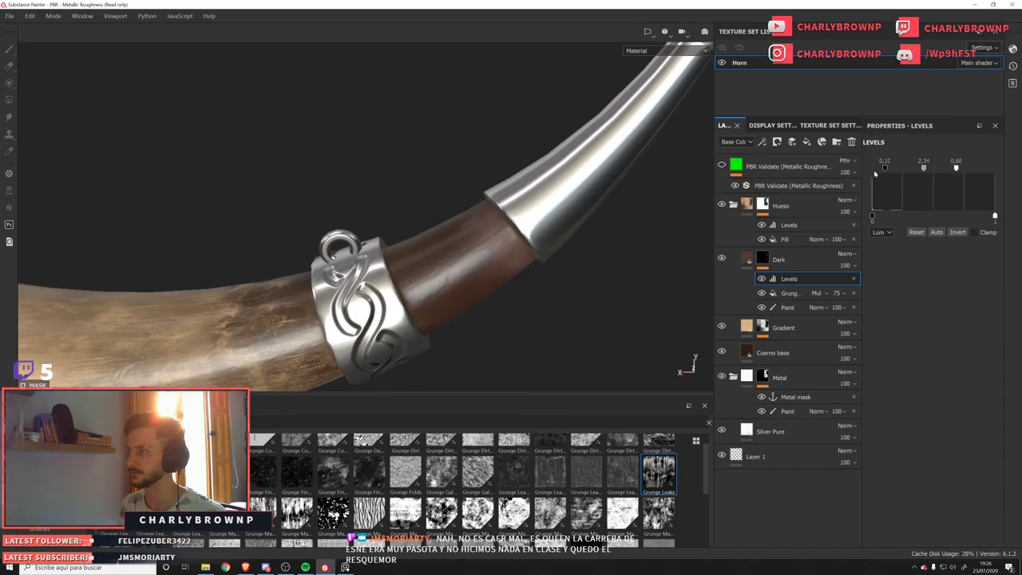
{"action": "right_click_drag", "start_coordinate": [559, 223], "coordinate": [296, 264], "text": "alt"}
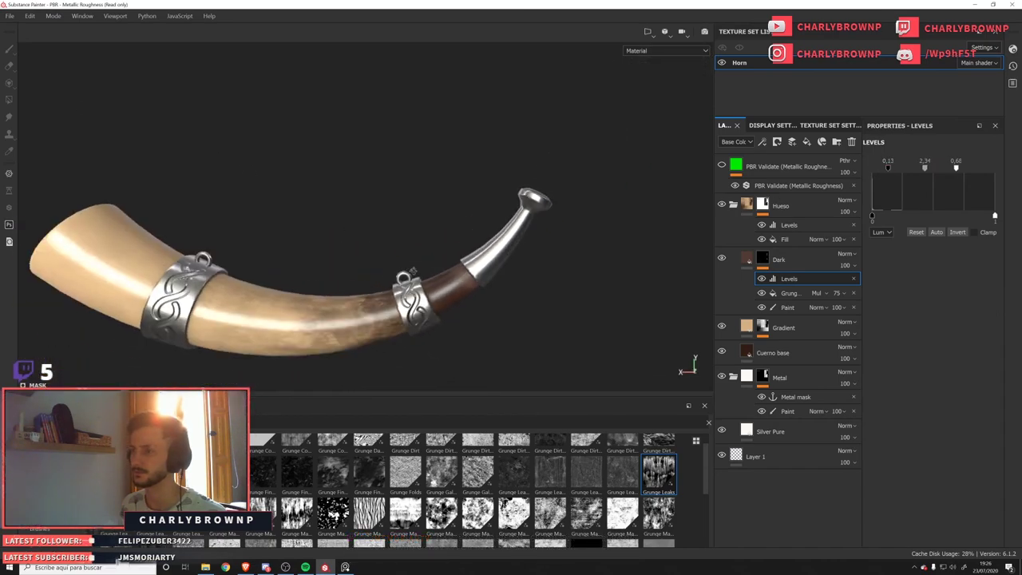
{"action": "left_click_drag", "start_coordinate": [319, 271], "coordinate": [375, 288], "text": "alt"}
{"action": "right_click_drag", "start_coordinate": [479, 320], "coordinate": [663, 367], "text": "alt"}
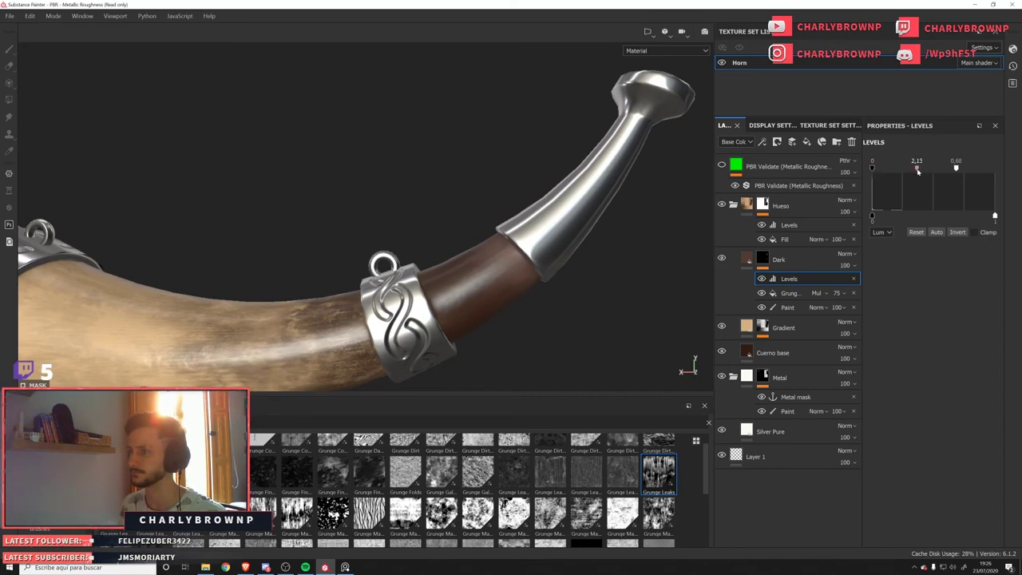
{"action": "left_click_drag", "start_coordinate": [956, 170], "coordinate": [944, 171]}
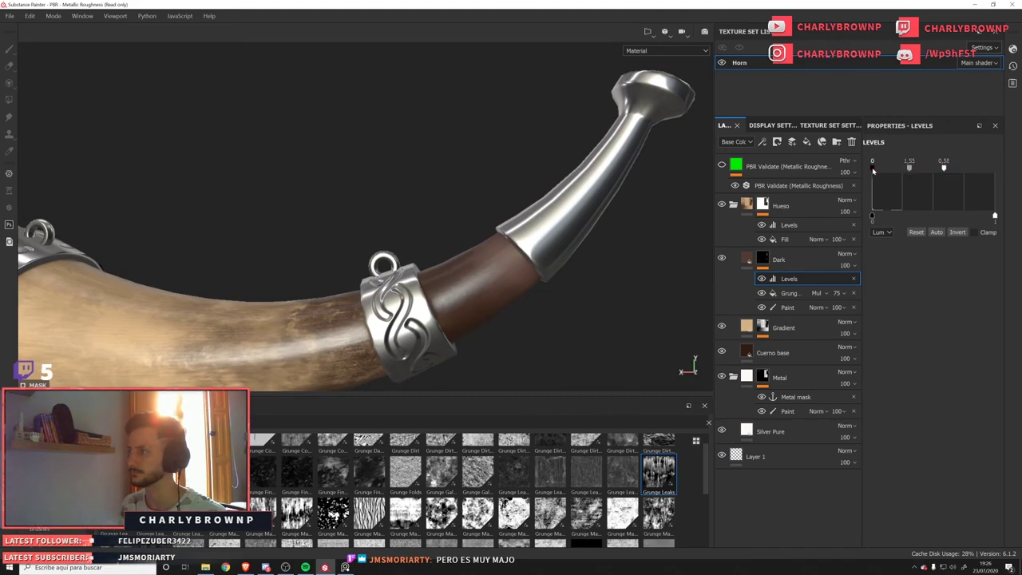
Set the opacity of the Grunge Leaks fill in the Dark mask to 100.
{"action": "left_click", "coordinate": [794, 294]}
{"action": "left_click", "coordinate": [843, 294]}
{"action": "left_click_drag", "start_coordinate": [868, 312], "coordinate": [887, 314]}
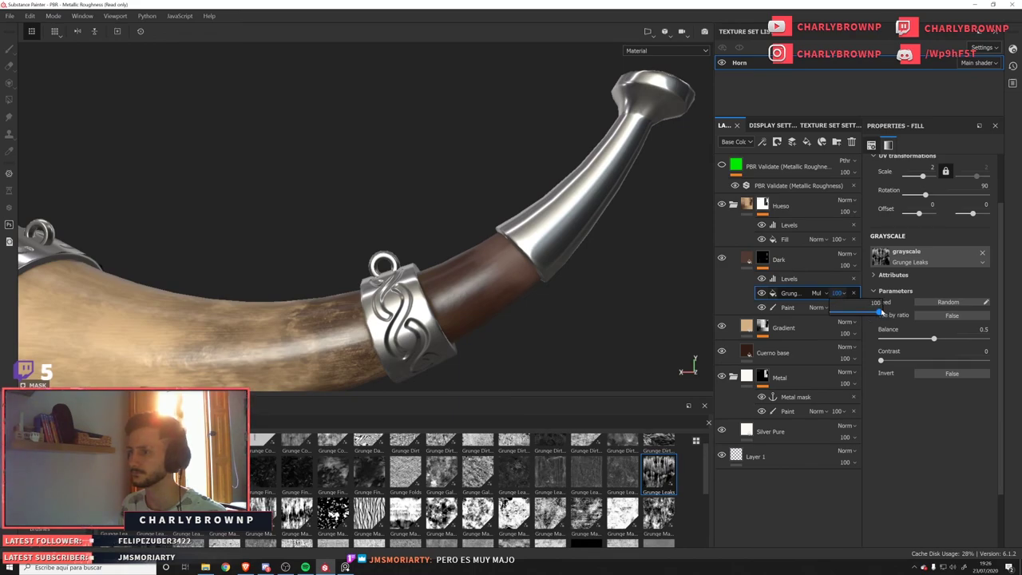
Darken the Dark layer's base color to a deep brown of about RGB 0.059, 0.025, 0.016 and check it in the Base Color channel.
{"action": "left_click", "coordinate": [746, 259]}
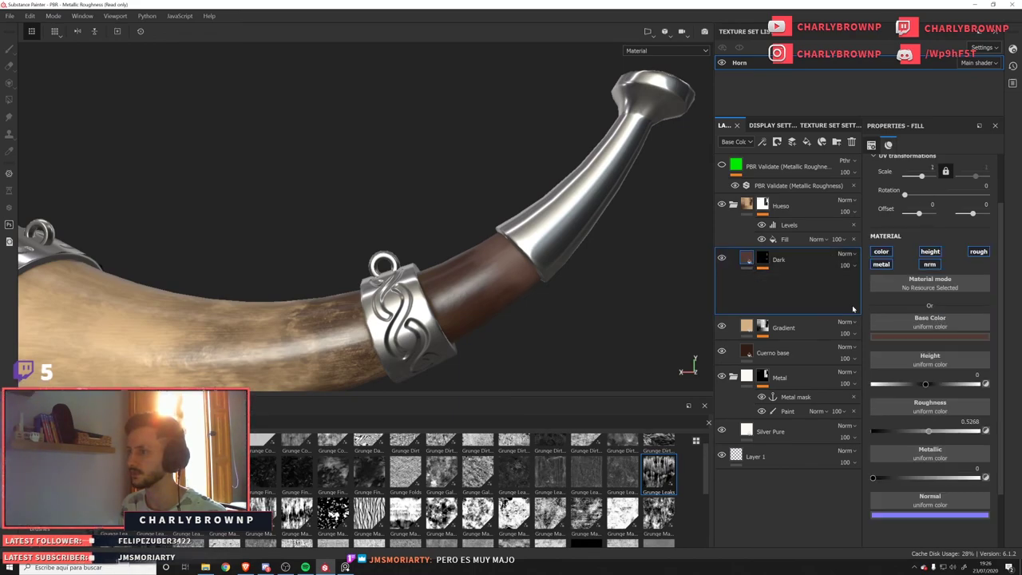
{"action": "left_click", "coordinate": [929, 337]}
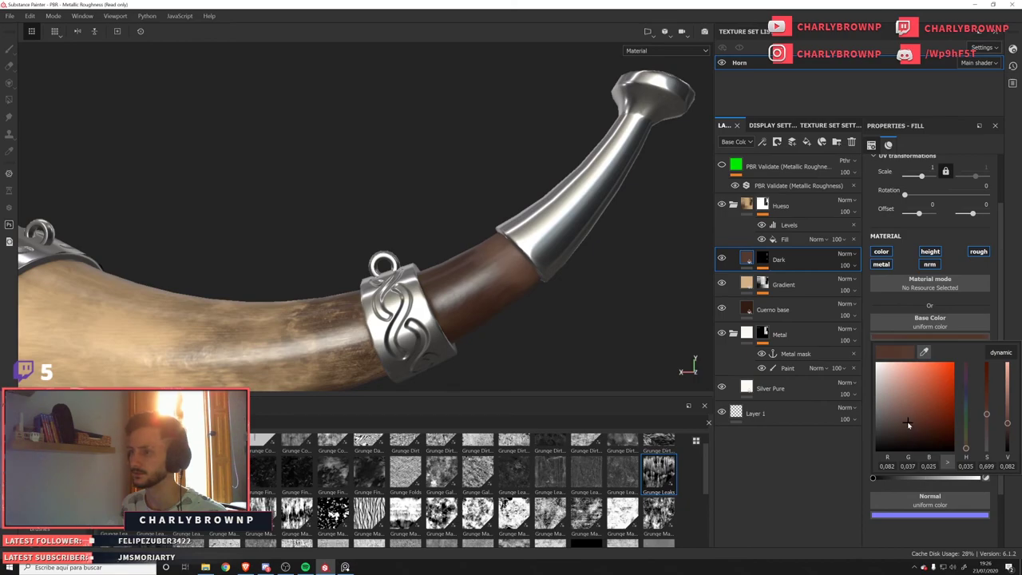
{"action": "left_click", "coordinate": [913, 424]}
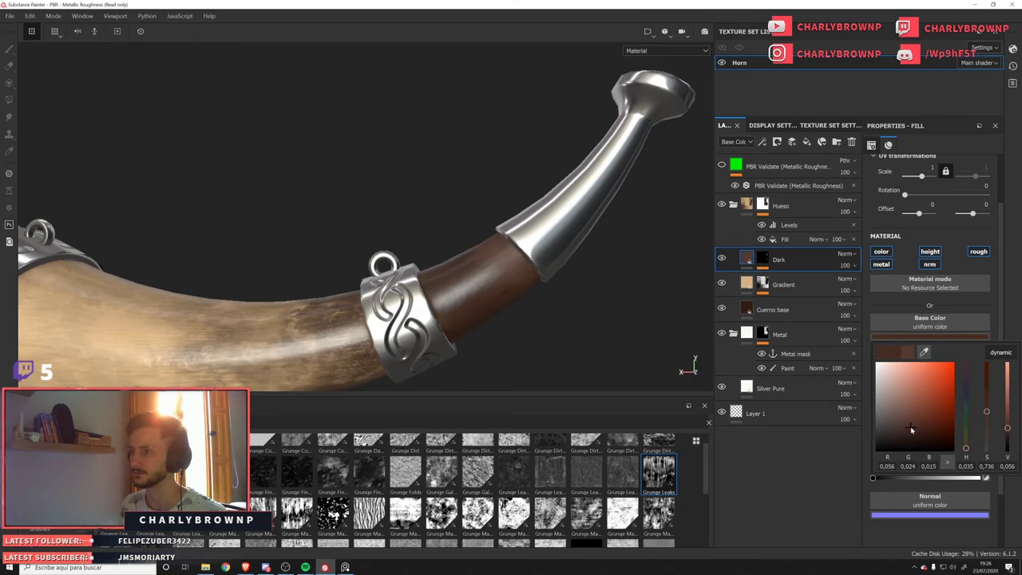
{"action": "right_click_drag", "start_coordinate": [496, 276], "coordinate": [321, 243], "text": "alt"}
{"action": "right_click_drag", "start_coordinate": [436, 262], "coordinate": [522, 254], "text": "alt"}
{"action": "key", "text": "c"}
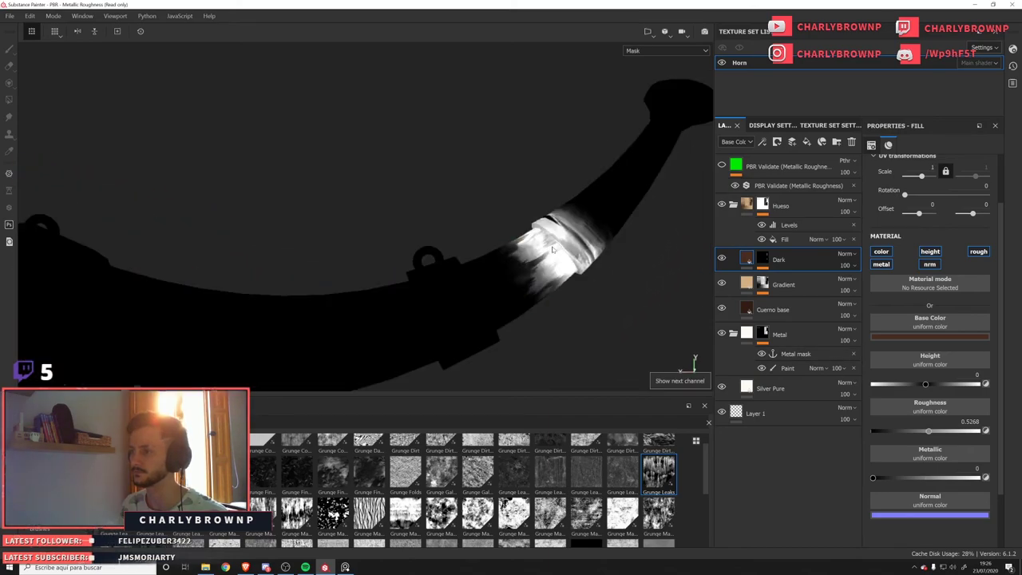
{"action": "left_click", "coordinate": [936, 337]}
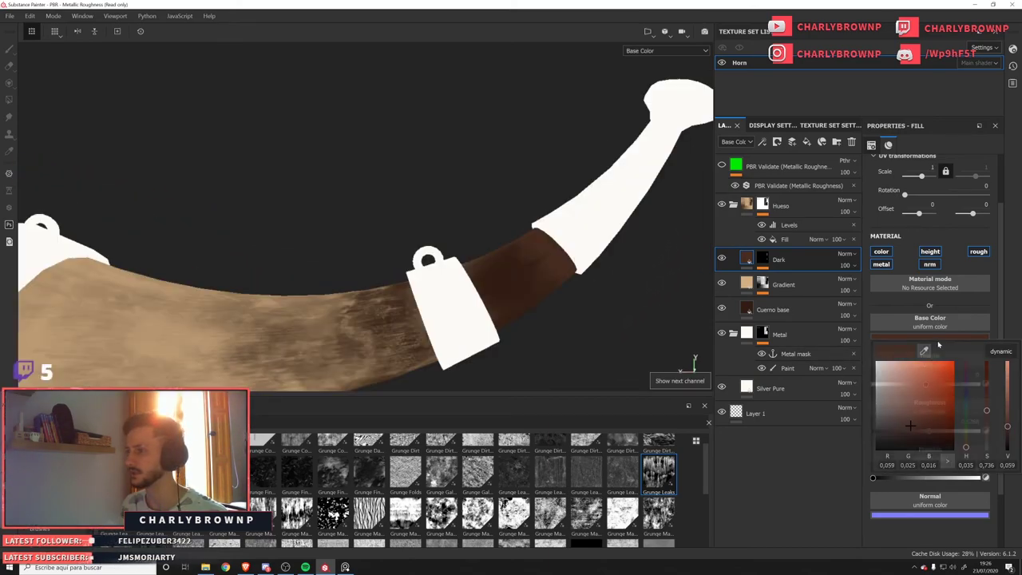
{"action": "left_click_drag", "start_coordinate": [529, 297], "coordinate": [505, 300], "text": "alt"}
Set the Dark layer's roughness to about 0.395 in the Roughness channel view, then display the full material on the whole horn.
{"action": "key", "text": "c"}
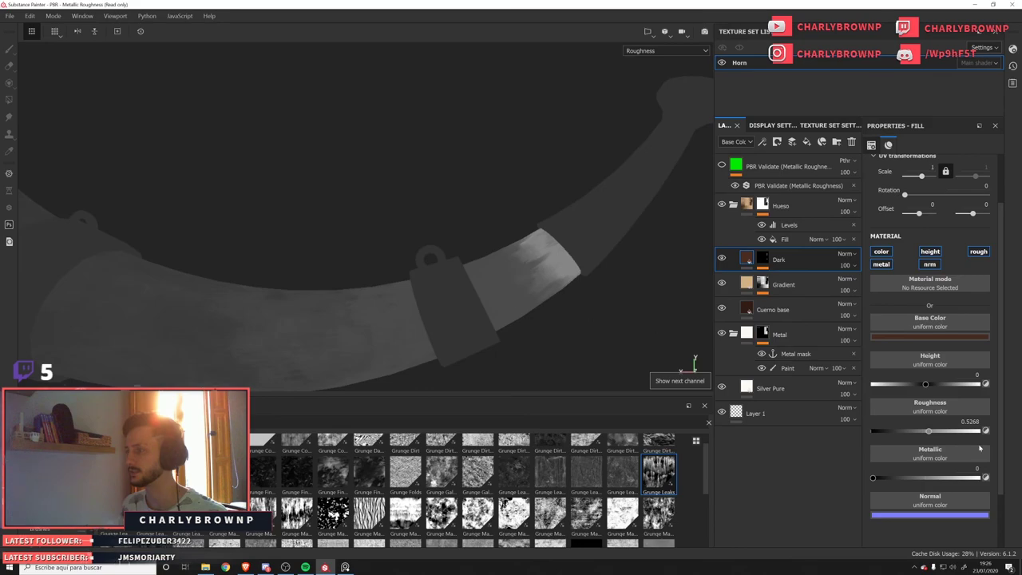
{"action": "left_click_drag", "start_coordinate": [926, 434], "coordinate": [917, 433]}
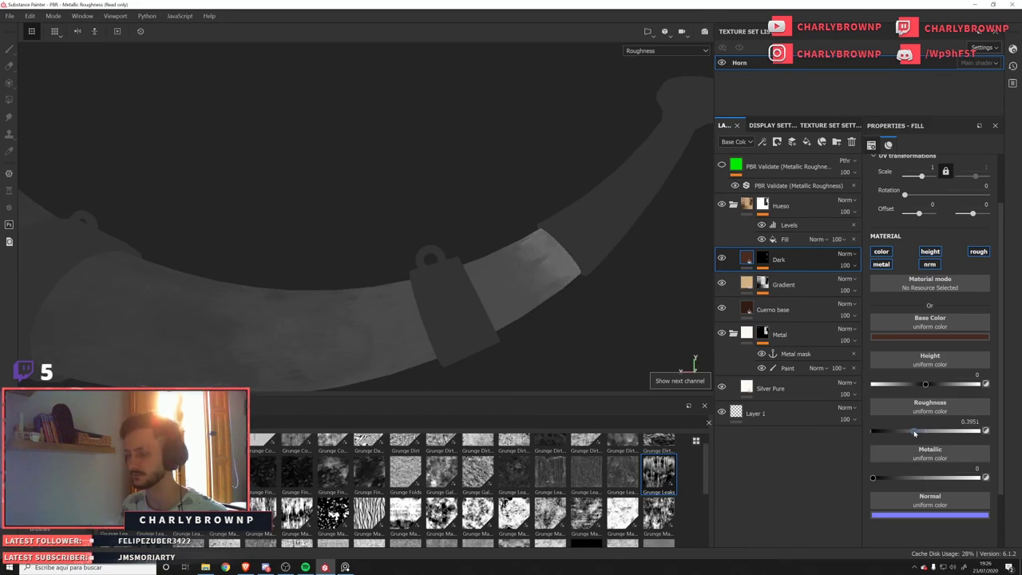
{"action": "key", "text": "m"}
{"action": "right_click_drag", "start_coordinate": [623, 322], "coordinate": [200, 224], "text": "alt"}
{"action": "left_click_drag", "start_coordinate": [406, 301], "coordinate": [341, 297], "text": "alt"}
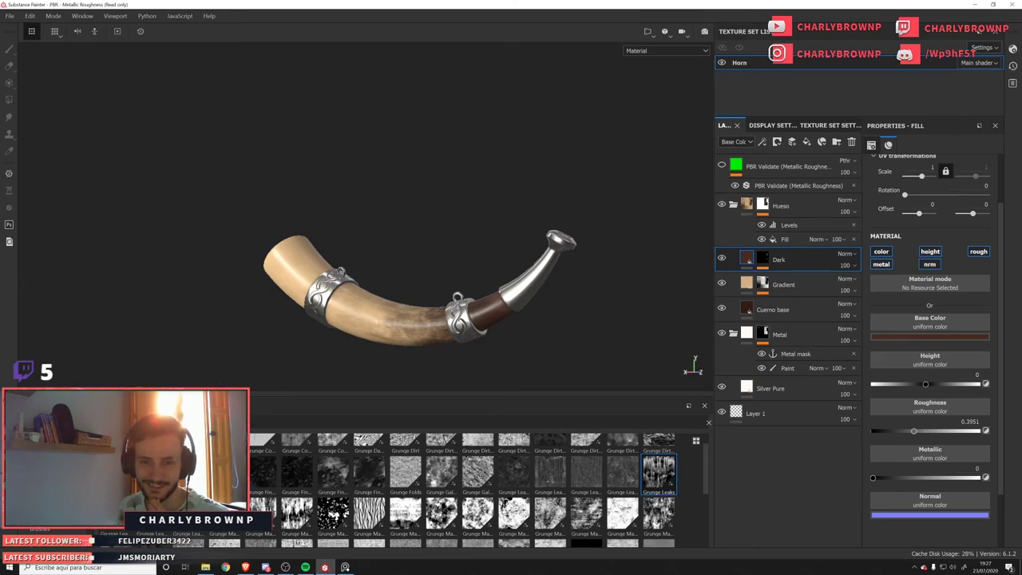
{"action": "key", "text": "alt+Tab"}
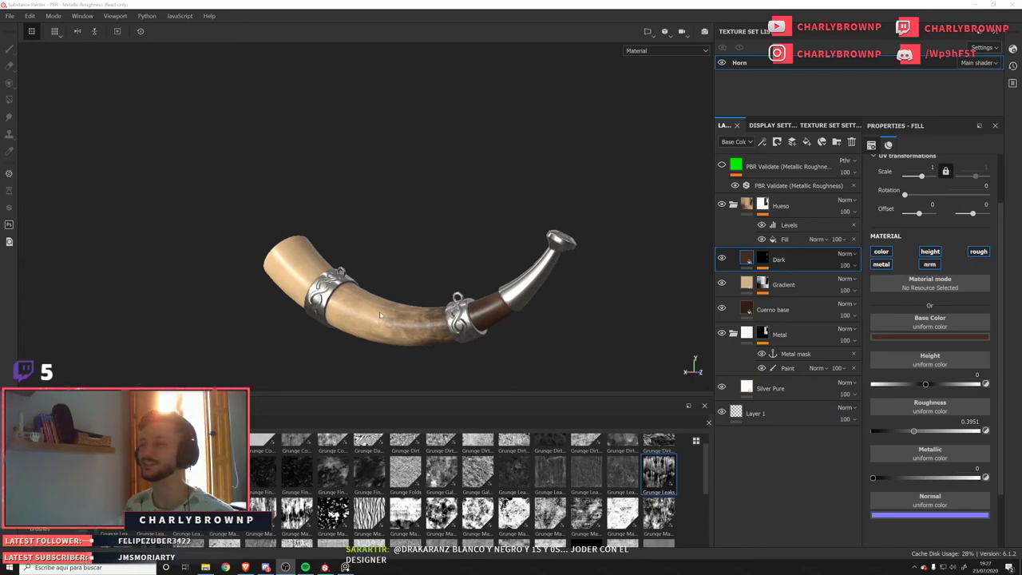
{"action": "scroll", "coordinate": [380, 316], "scroll_direction": "up", "scroll_amount": 5}
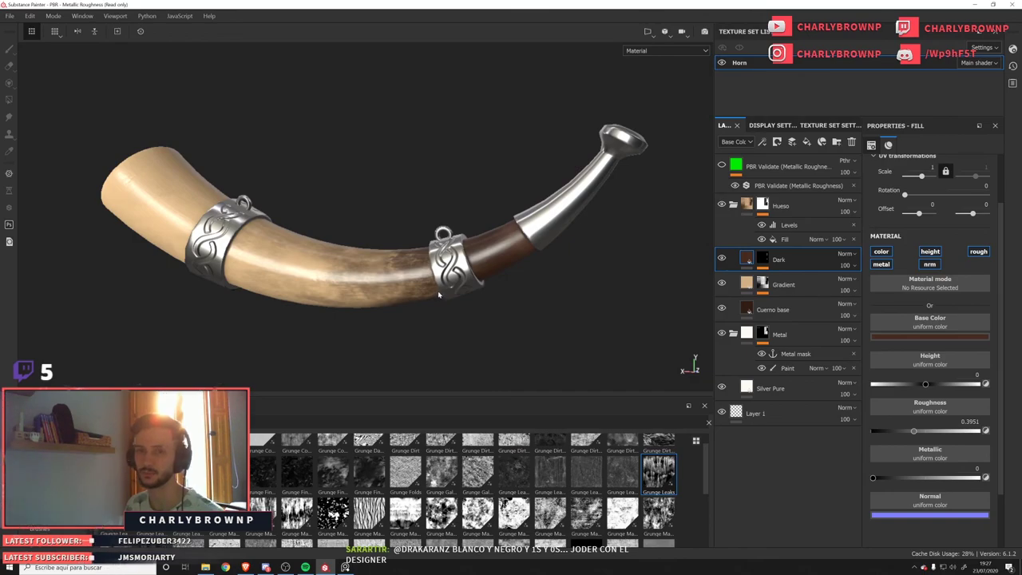
{"action": "left_click_drag", "start_coordinate": [254, 283], "coordinate": [445, 306], "text": "alt"}
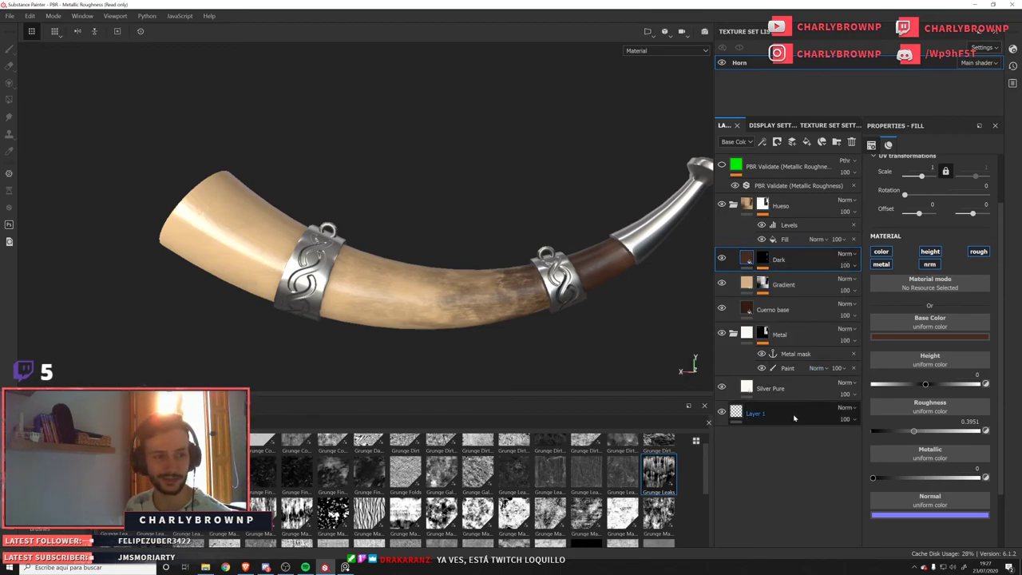
Darken the Gradient layer's base color to a muted tan of about RGB 0.303, 0.194, 0.094.
{"action": "left_click", "coordinate": [748, 288]}
{"action": "left_click", "coordinate": [929, 337]}
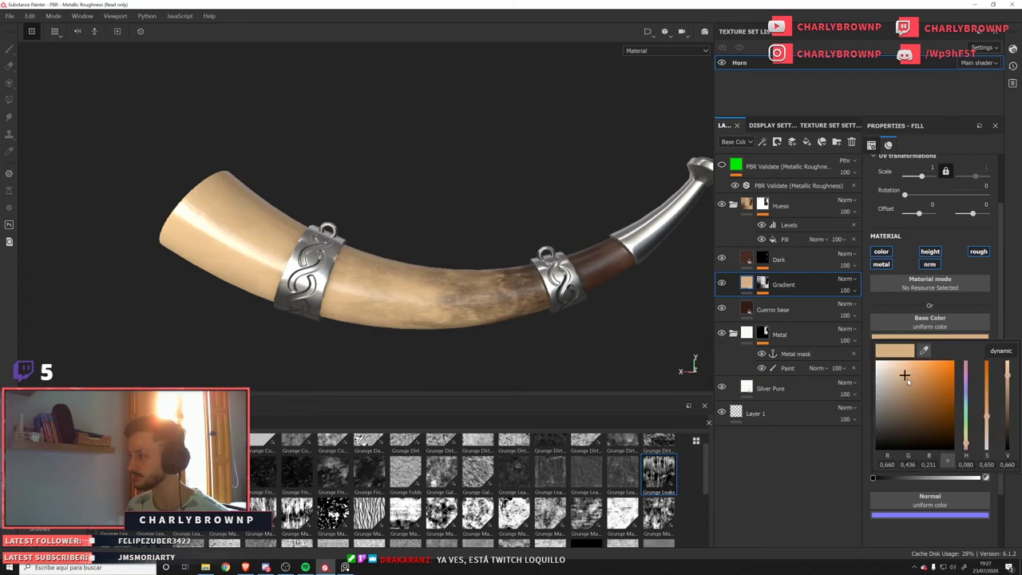
{"action": "left_click_drag", "start_coordinate": [908, 377], "coordinate": [900, 392]}
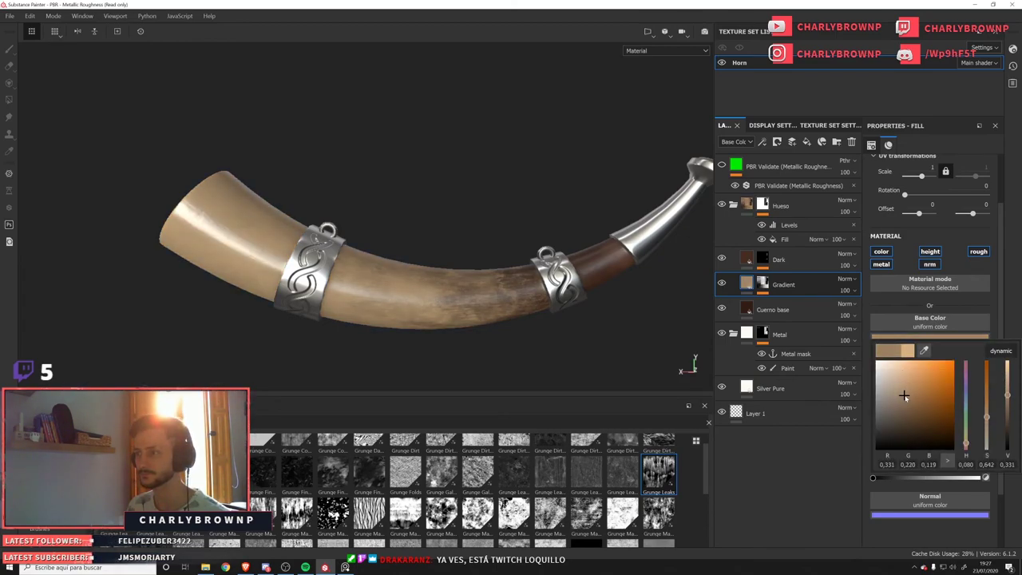
{"action": "left_click_drag", "start_coordinate": [904, 395], "coordinate": [905, 394]}
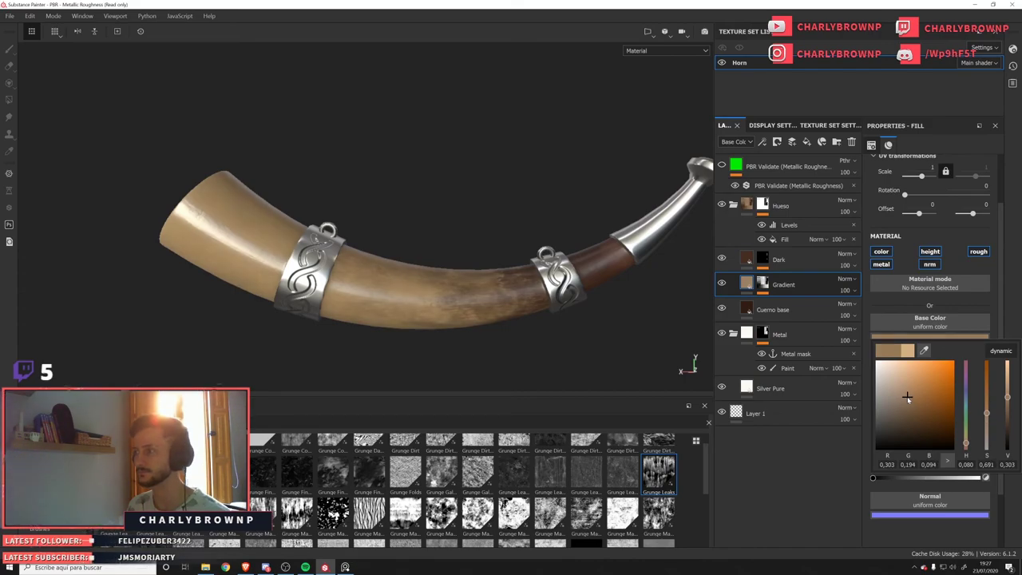
Duplicate the Gradient layer and place the copy above the Dark layer.
{"action": "left_click", "coordinate": [791, 262]}
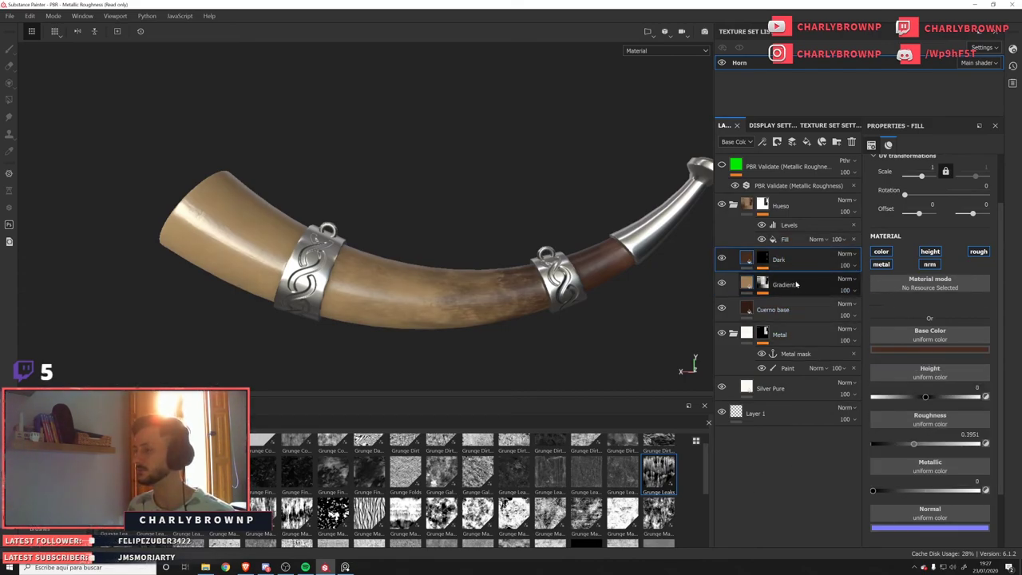
{"action": "left_click", "coordinate": [795, 285]}
{"action": "left_click_drag", "start_coordinate": [792, 289], "coordinate": [788, 250], "text": "ctrl"}
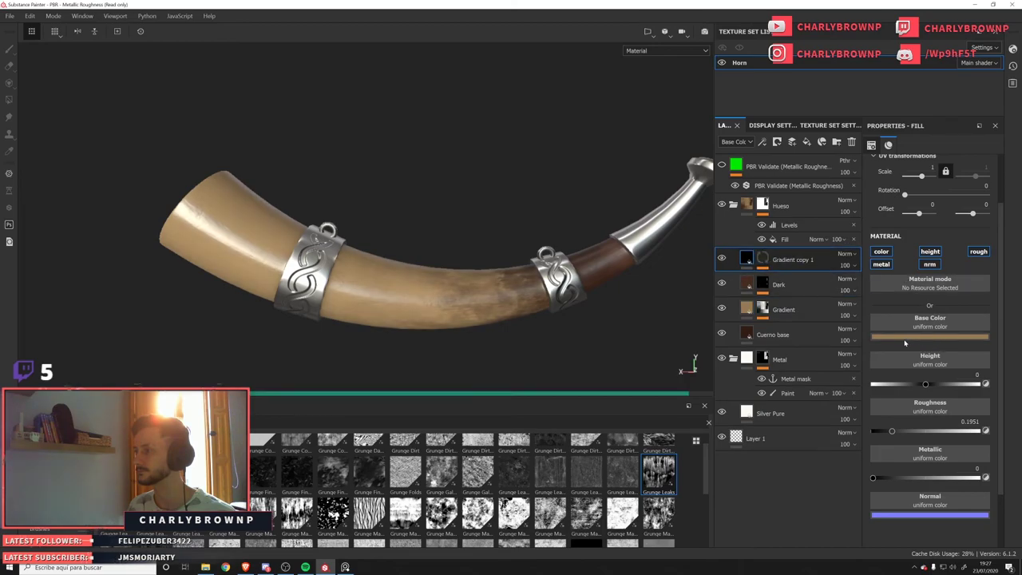
View the mask of Gradient copy 1 with its grunge and Paint effects hidden, and expand the Position generator's gradient parameters.
{"action": "left_click", "coordinate": [764, 261]}
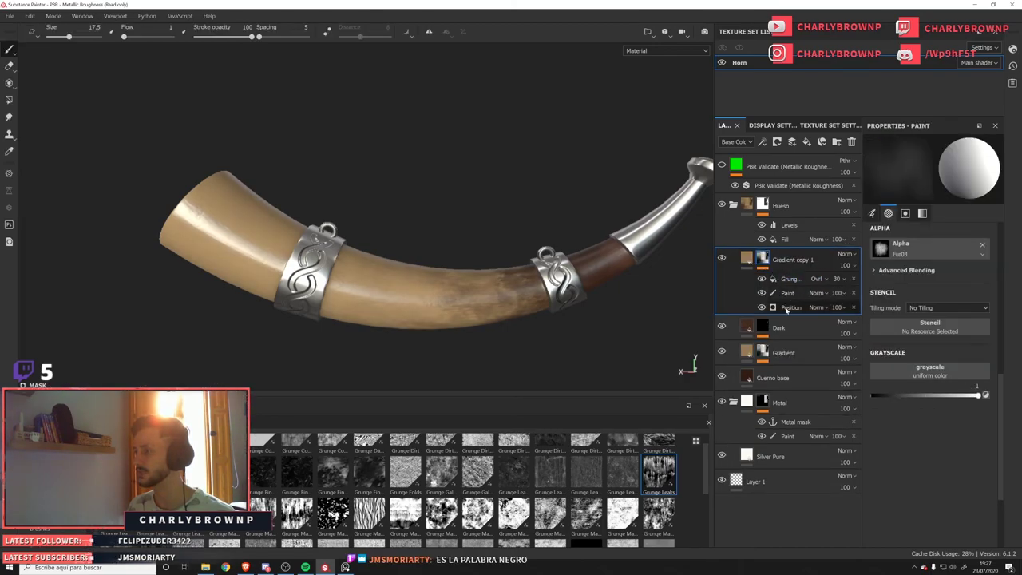
{"action": "left_click", "coordinate": [789, 308]}
{"action": "left_click", "coordinate": [764, 259], "text": "alt"}
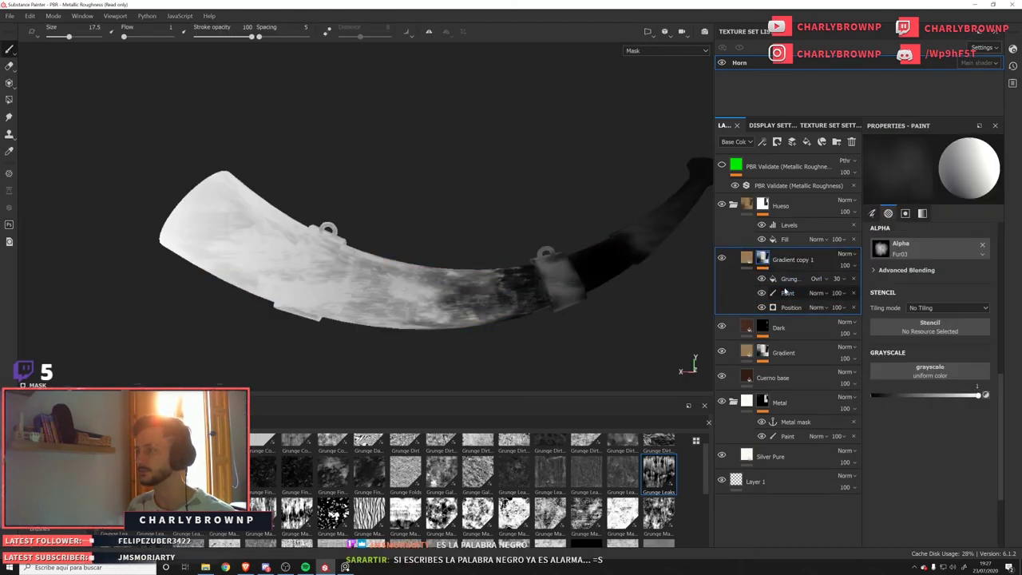
{"action": "left_click", "coordinate": [761, 293]}
{"action": "left_click", "coordinate": [790, 308]}
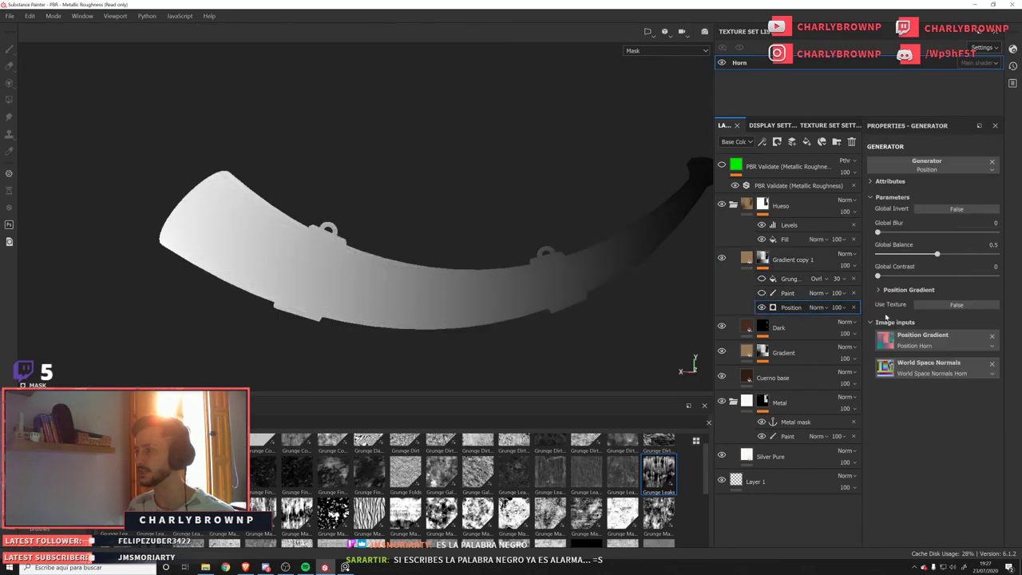
{"action": "left_click", "coordinate": [882, 290]}
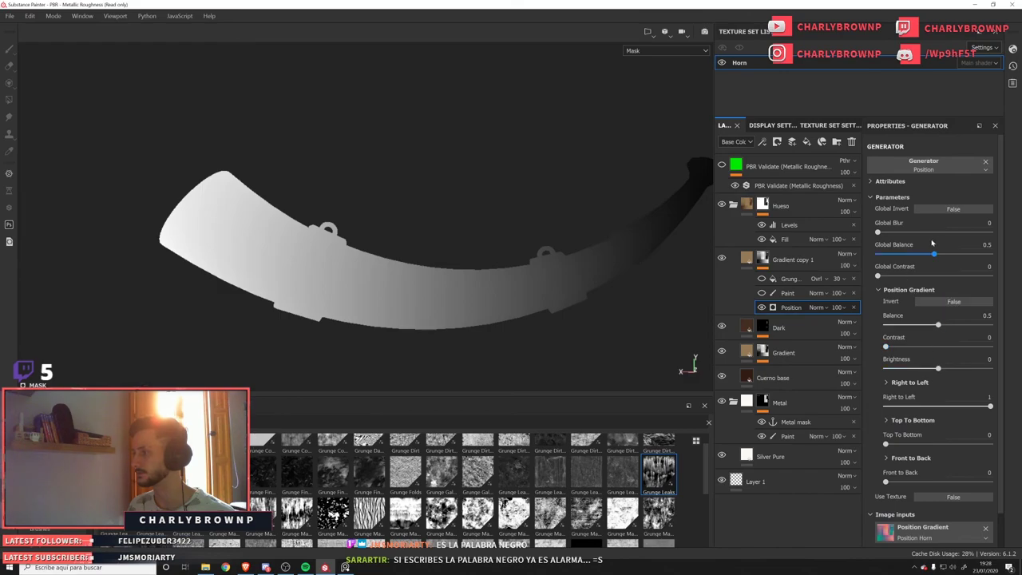
Add a Levels effect above the Position generator, raise its low input to about 0.65, and return to the material view.
{"action": "left_click", "coordinate": [761, 142]}
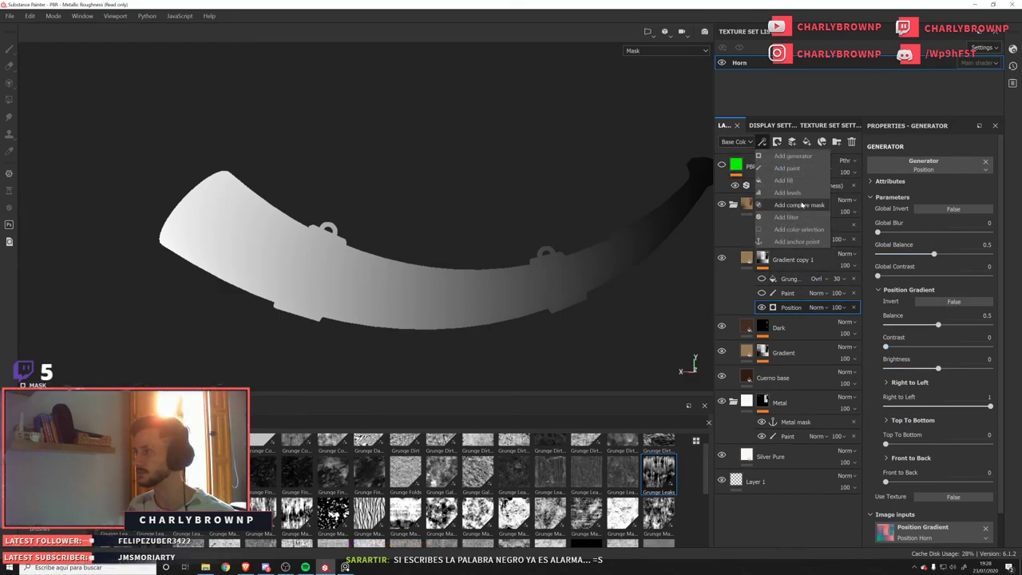
{"action": "left_click", "coordinate": [790, 204]}
{"action": "left_click_drag", "start_coordinate": [994, 167], "coordinate": [1020, 188]}
{"action": "left_click_drag", "start_coordinate": [873, 168], "coordinate": [953, 169]}
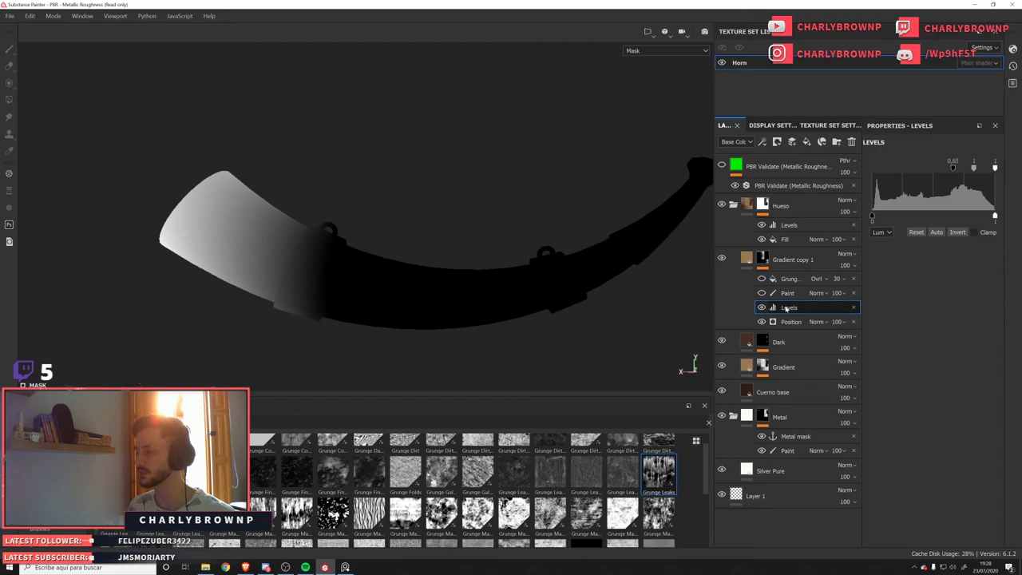
{"action": "key", "text": "m"}
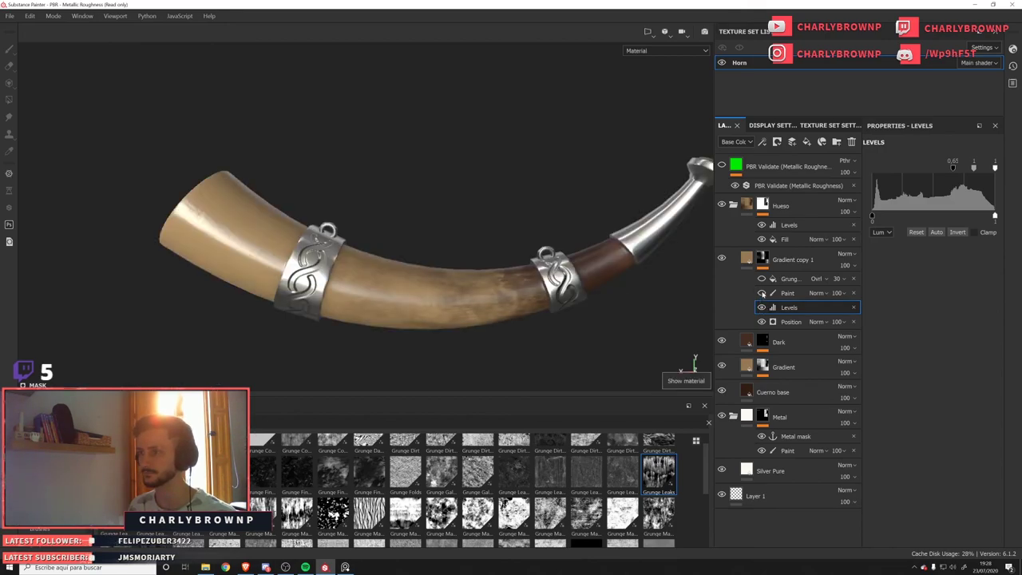
Compare the horn with and without the Paint effect, then delete the Paint and grunge effects from the Gradient copy 1 mask.
{"action": "left_click", "coordinate": [761, 293]}
{"action": "left_click", "coordinate": [762, 294]}
{"action": "left_click", "coordinate": [762, 294]}
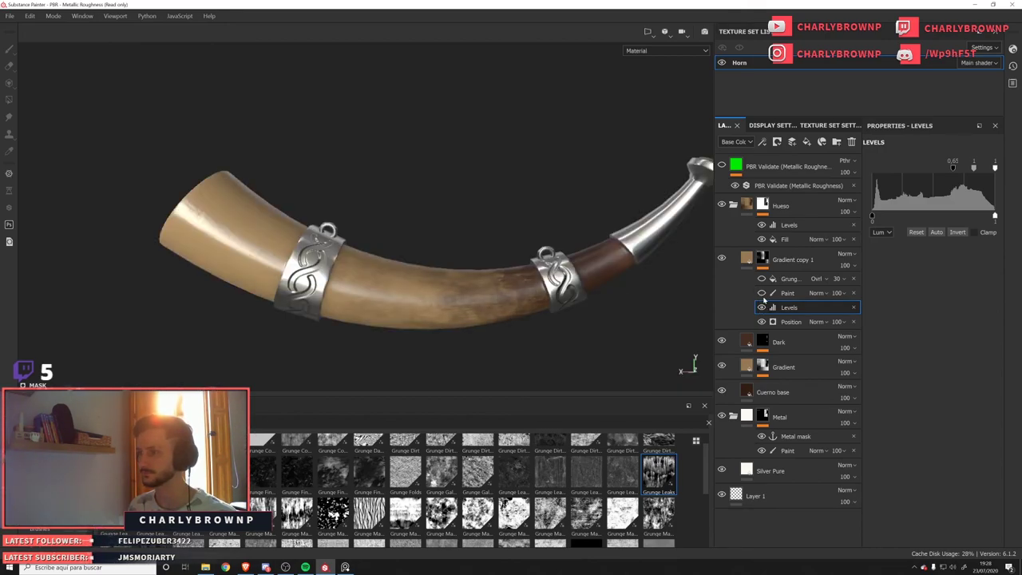
{"action": "left_click", "coordinate": [853, 293]}
{"action": "left_click", "coordinate": [854, 279]}
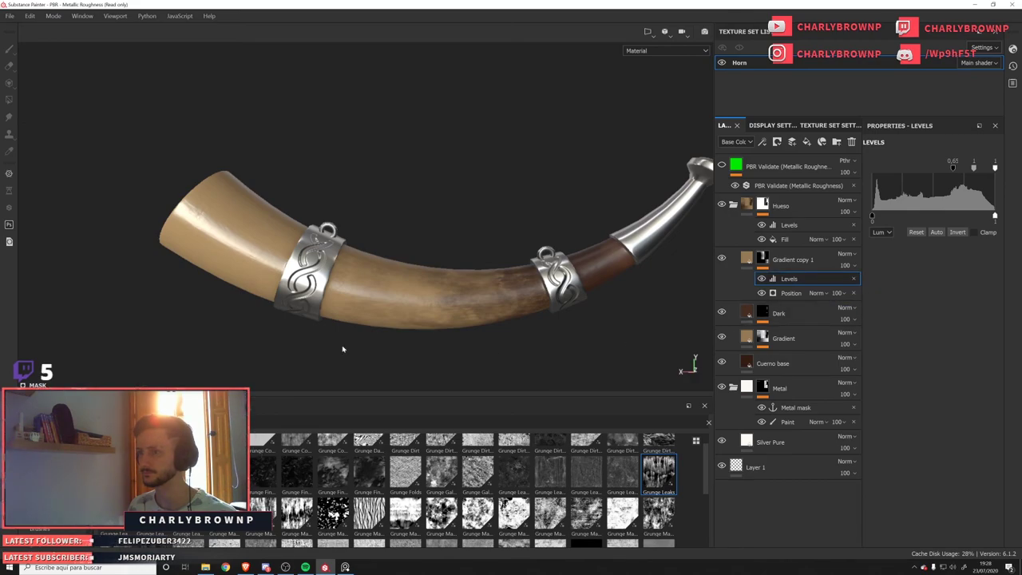
Lighten the base color of Gradient copy 1 to about RGB 0.568, 0.383, 0.213 and check it on the horn.
{"action": "left_click_drag", "start_coordinate": [343, 350], "coordinate": [376, 335], "text": "alt"}
{"action": "middle_click_drag", "start_coordinate": [376, 335], "coordinate": [412, 318], "text": "alt"}
{"action": "left_click", "coordinate": [747, 260]}
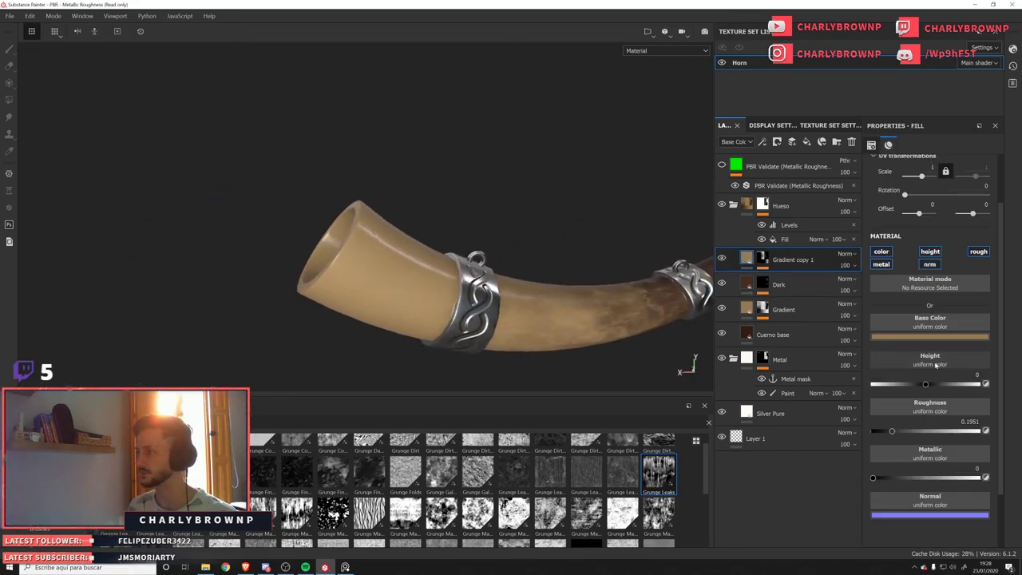
{"action": "left_click", "coordinate": [918, 342]}
{"action": "left_click_drag", "start_coordinate": [907, 394], "coordinate": [905, 382]}
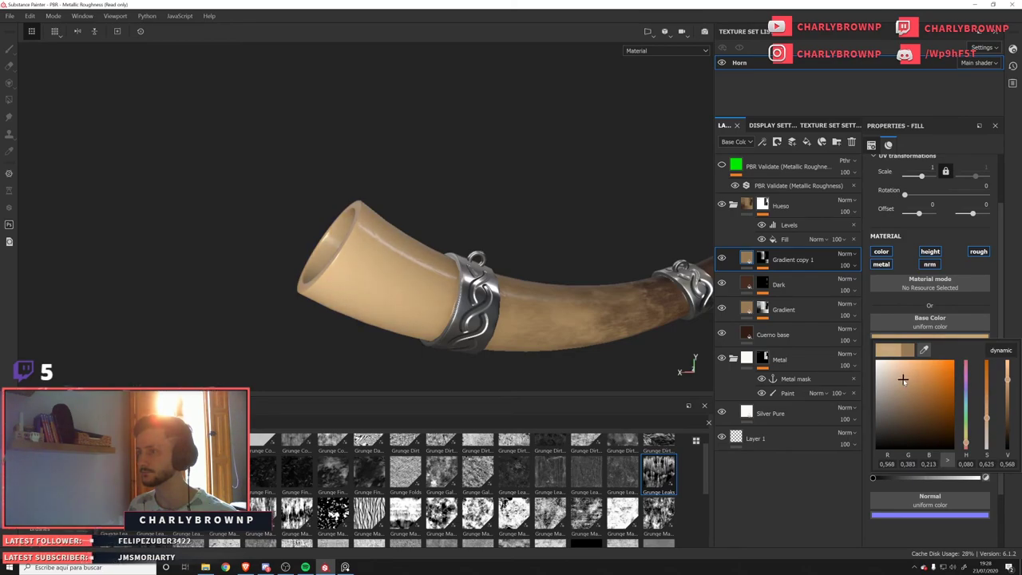
{"action": "left_click_drag", "start_coordinate": [359, 211], "coordinate": [264, 239], "text": "alt"}
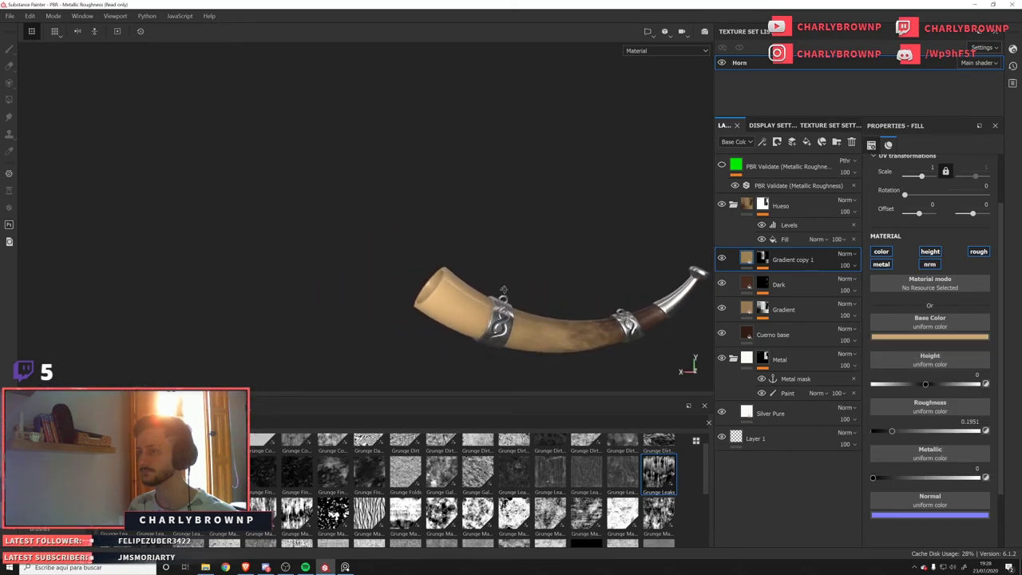
{"action": "right_click_drag", "start_coordinate": [320, 248], "coordinate": [480, 296], "text": "alt"}
{"action": "left_click_drag", "start_coordinate": [591, 319], "coordinate": [567, 320], "text": "alt"}
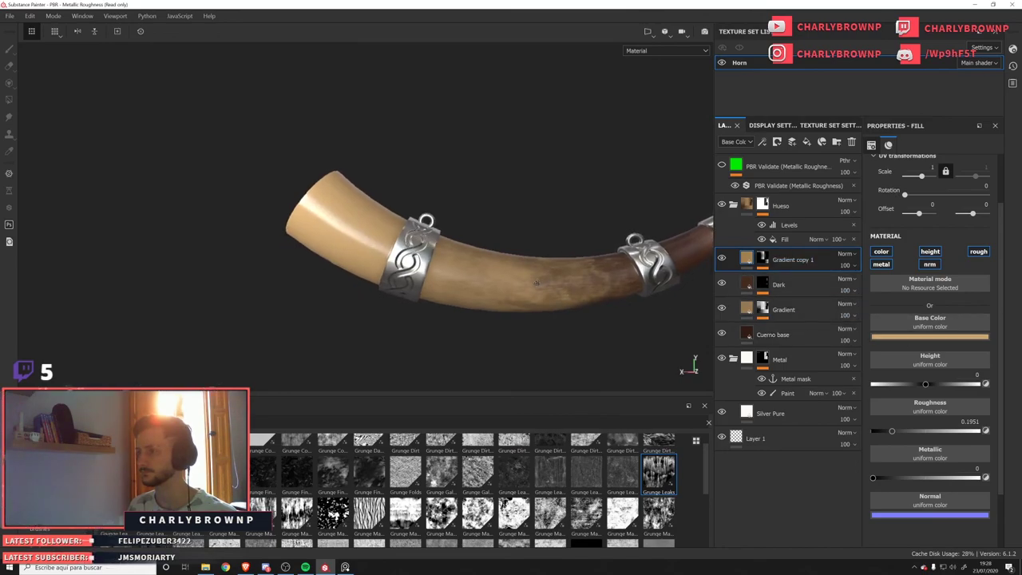
Move the Gradient layer above the Dark layer in the layer stack.
{"action": "left_click_drag", "start_coordinate": [771, 310], "coordinate": [771, 284]}
{"action": "right_click_drag", "start_coordinate": [556, 286], "coordinate": [525, 267], "text": "alt"}
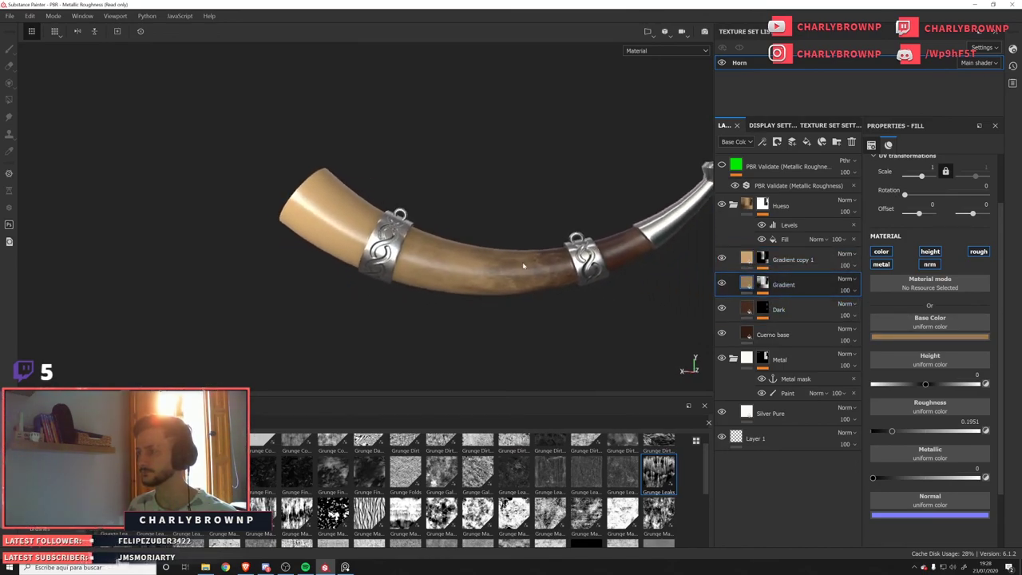
{"action": "left_click", "coordinate": [788, 313]}
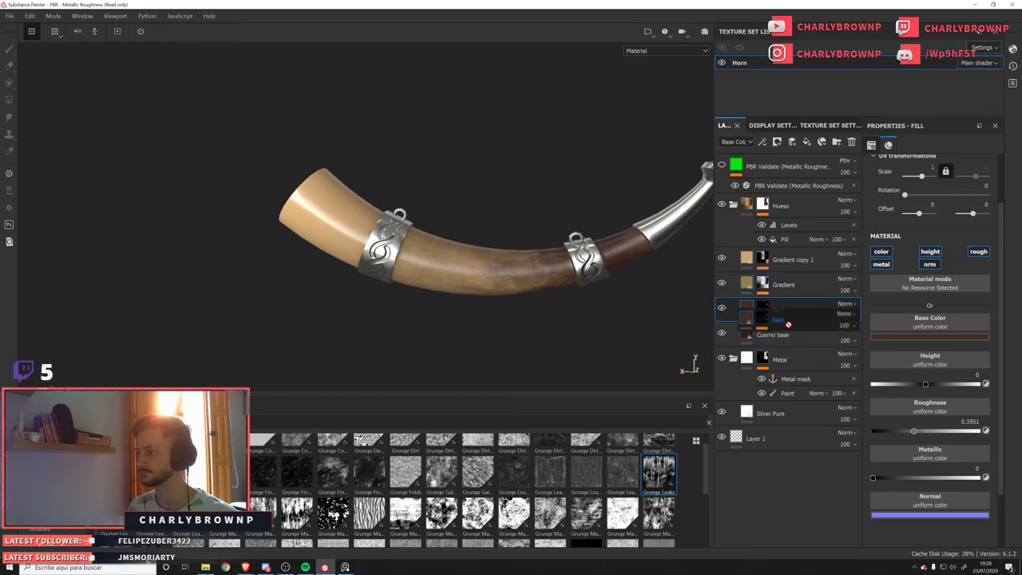
Rename Gradient copy 1 to Light and set its base color blending mode to Screen.
{"action": "double_click", "coordinate": [803, 262]}
{"action": "type", "text": "Light"}
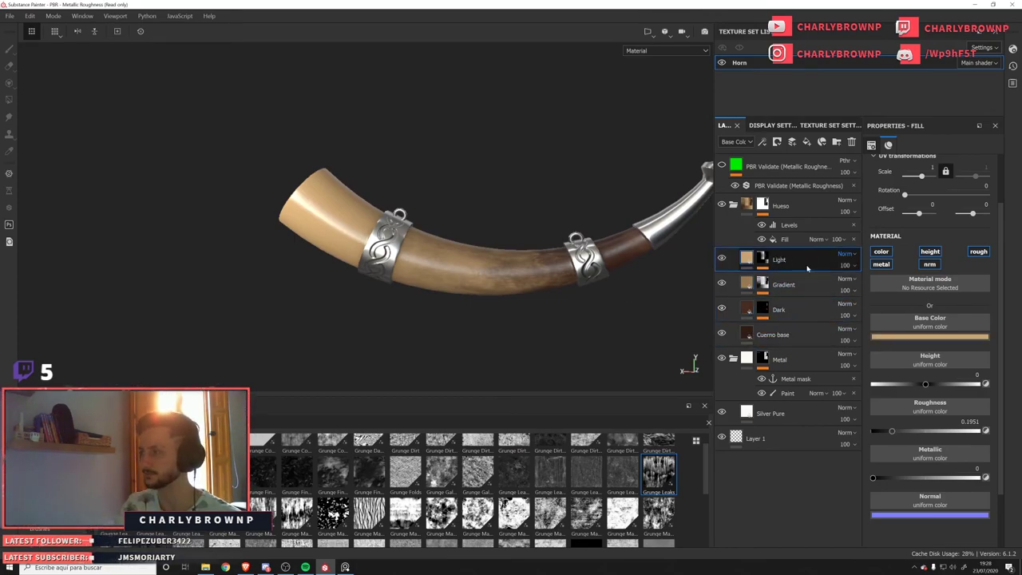
{"action": "key", "text": "Return"}
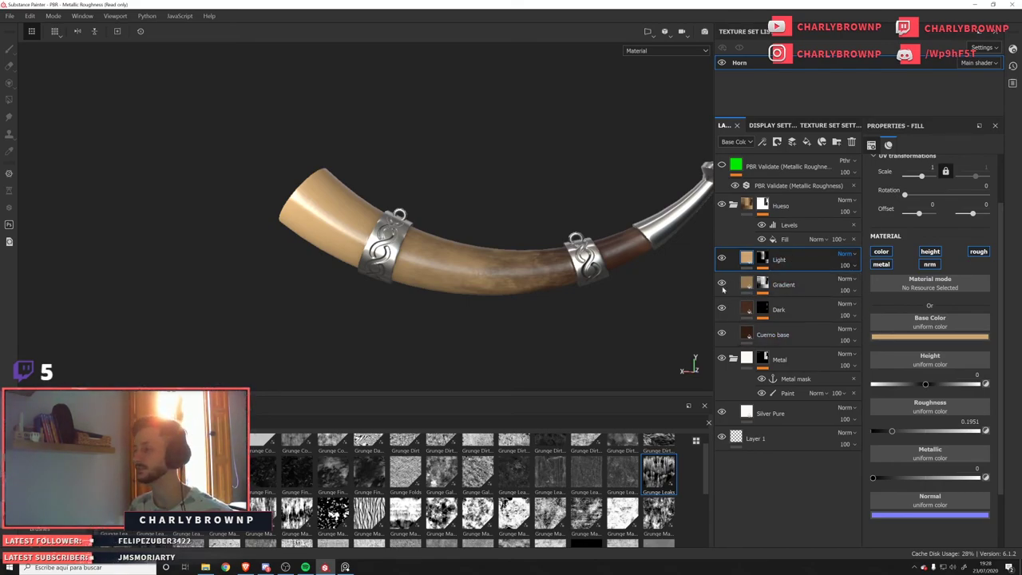
{"action": "scroll", "coordinate": [849, 258], "scroll_direction": "down", "scroll_amount": 20}
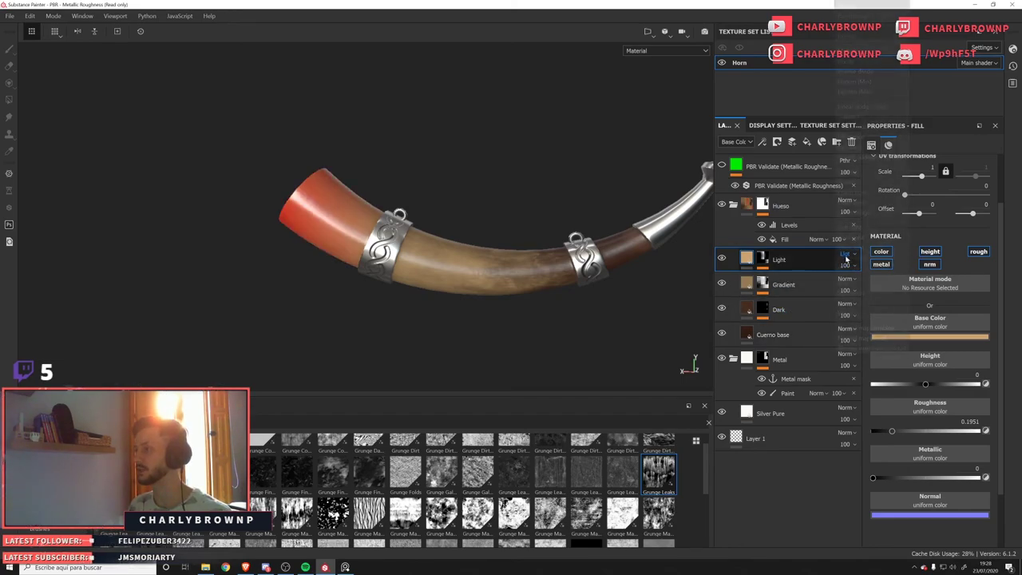
{"action": "left_click", "coordinate": [848, 266]}
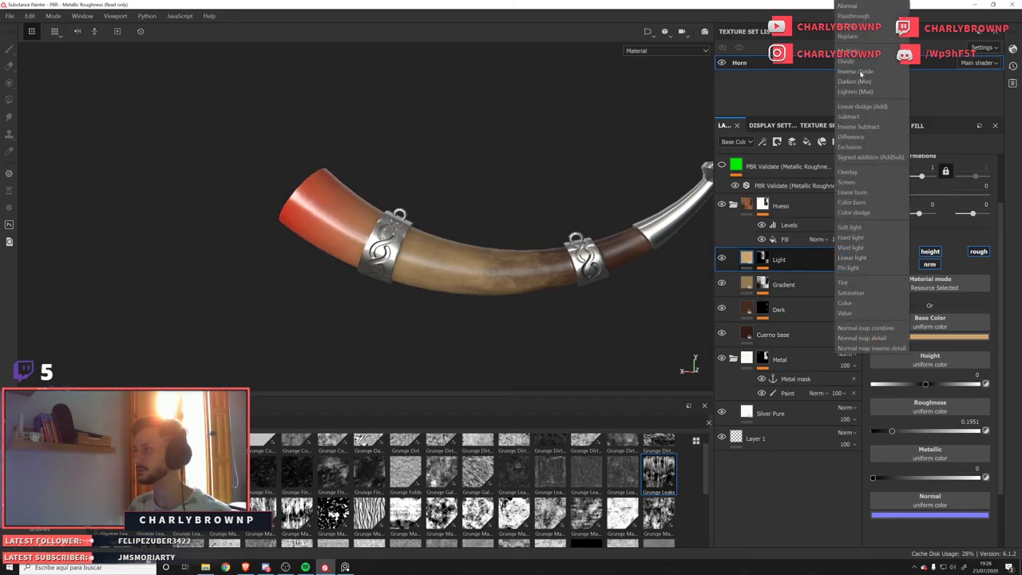
{"action": "left_click", "coordinate": [846, 182]}
Darken the Light layer's base color to about RGB 0.305, 0.195, 0.093 and compare the horn with the layer hidden and shown.
{"action": "left_click", "coordinate": [930, 336]}
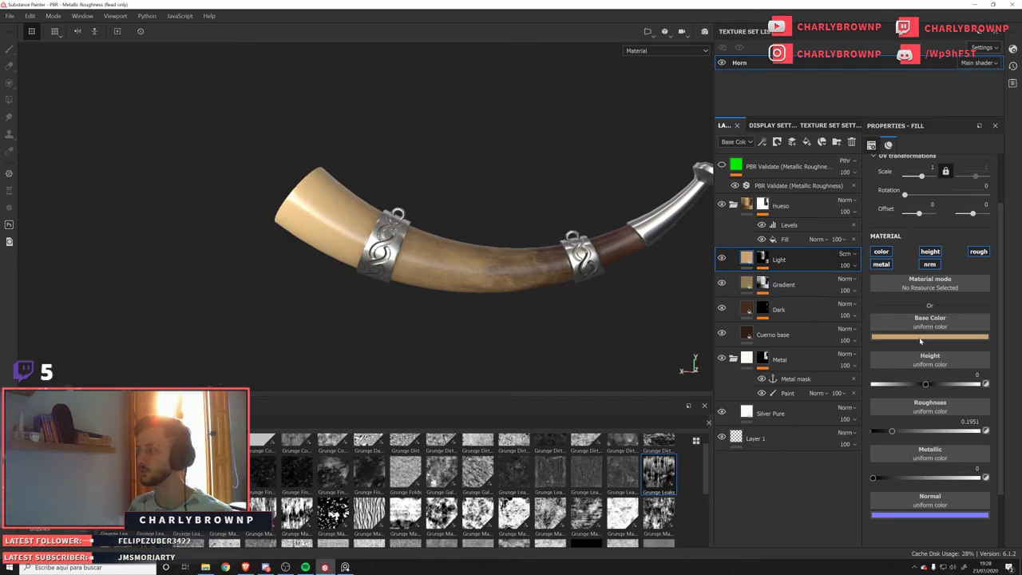
{"action": "left_click", "coordinate": [908, 398]}
{"action": "left_click_drag", "start_coordinate": [670, 310], "coordinate": [660, 310], "text": "alt"}
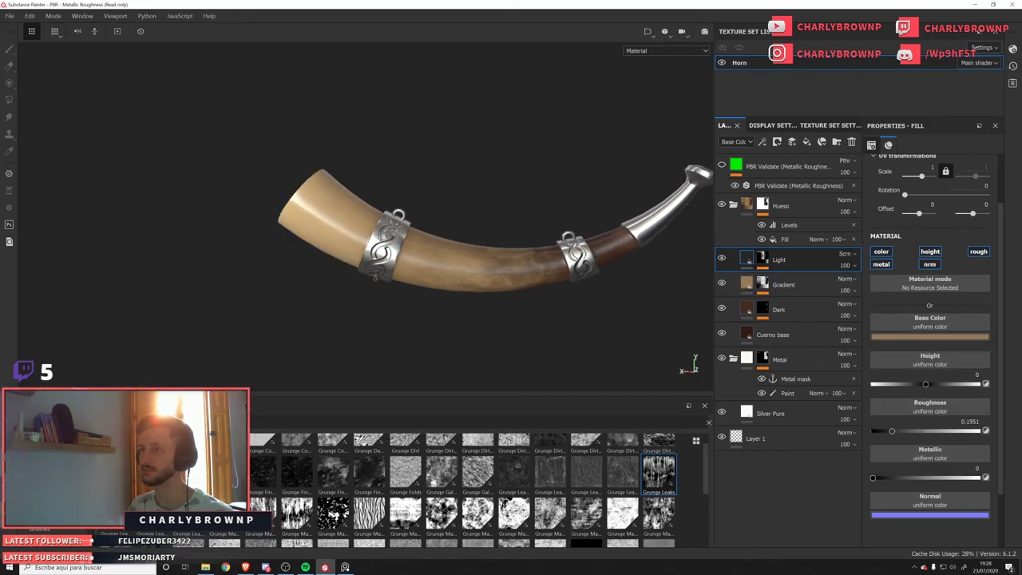
{"action": "left_click", "coordinate": [723, 259]}
{"action": "left_click", "coordinate": [723, 260]}
{"action": "left_click", "coordinate": [723, 260]}
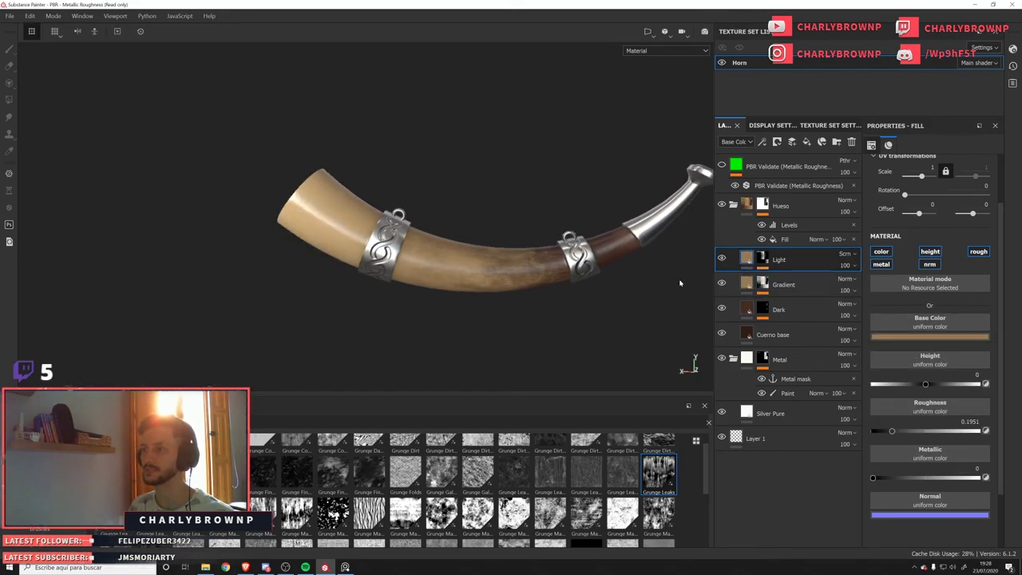
Check the Gradient layer's base color and examine the color transition along the whole horn.
{"action": "left_click", "coordinate": [746, 284]}
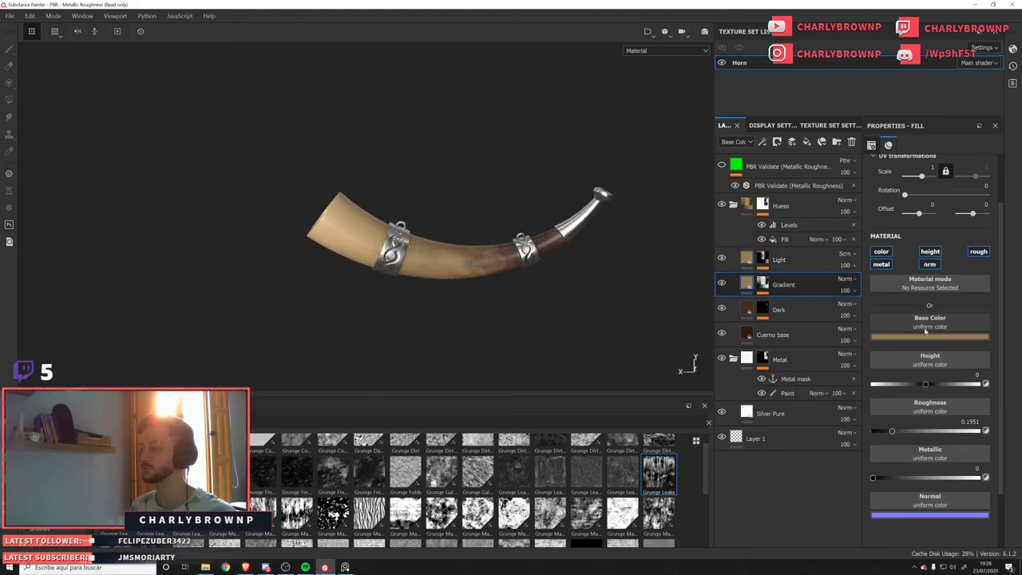
{"action": "left_click", "coordinate": [930, 336]}
{"action": "left_click", "coordinate": [848, 369]}
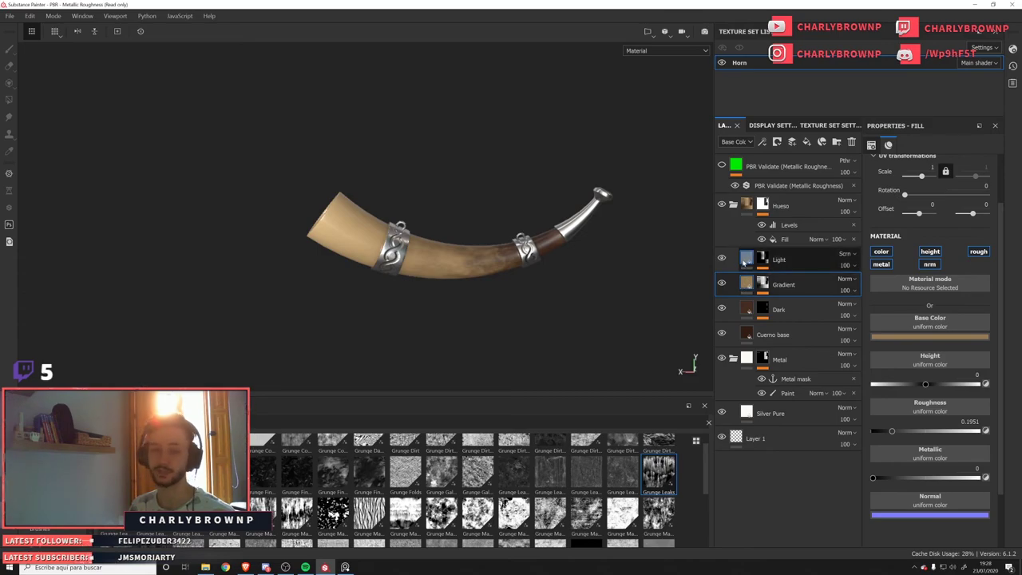
{"action": "mouse_move", "coordinate": [746, 284]}
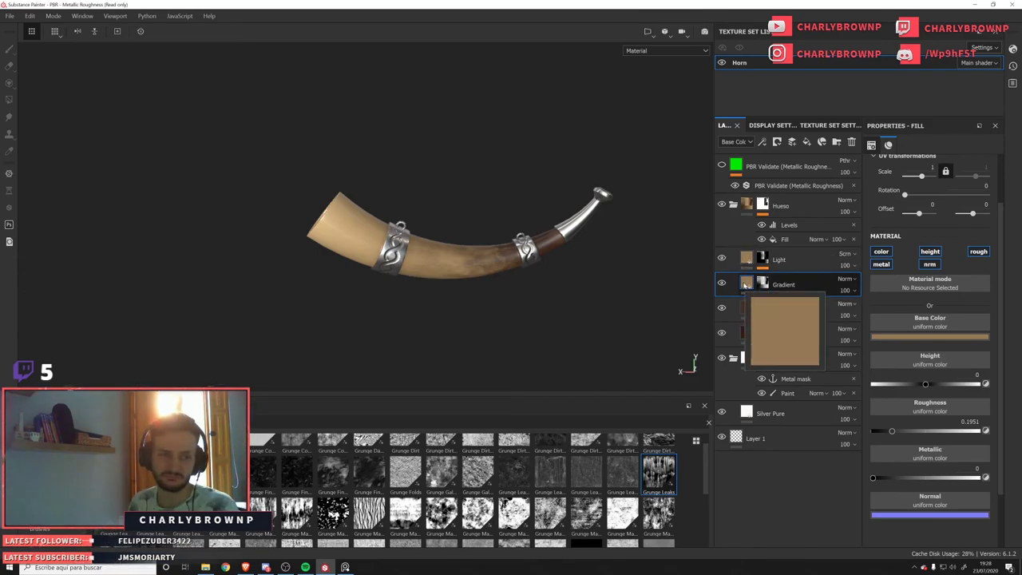
{"action": "left_click_drag", "start_coordinate": [426, 196], "coordinate": [444, 250], "text": "alt"}
{"action": "right_click_drag", "start_coordinate": [444, 251], "coordinate": [411, 287], "text": "alt"}
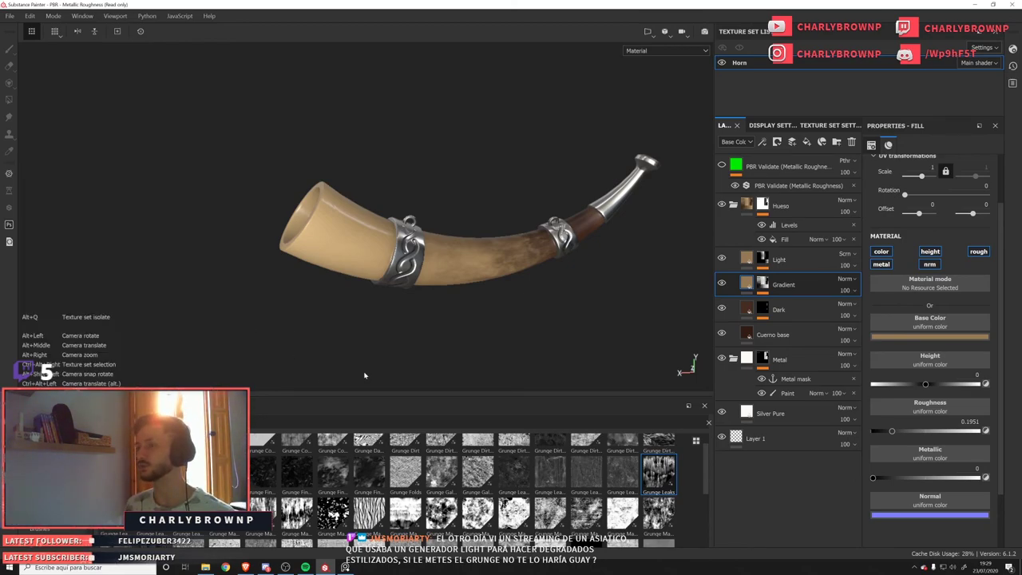
{"action": "right_click_drag", "start_coordinate": [365, 374], "coordinate": [345, 377], "text": "alt"}
Add a Light generator on top of the Light layer's mask effects.
{"action": "left_click", "coordinate": [779, 260]}
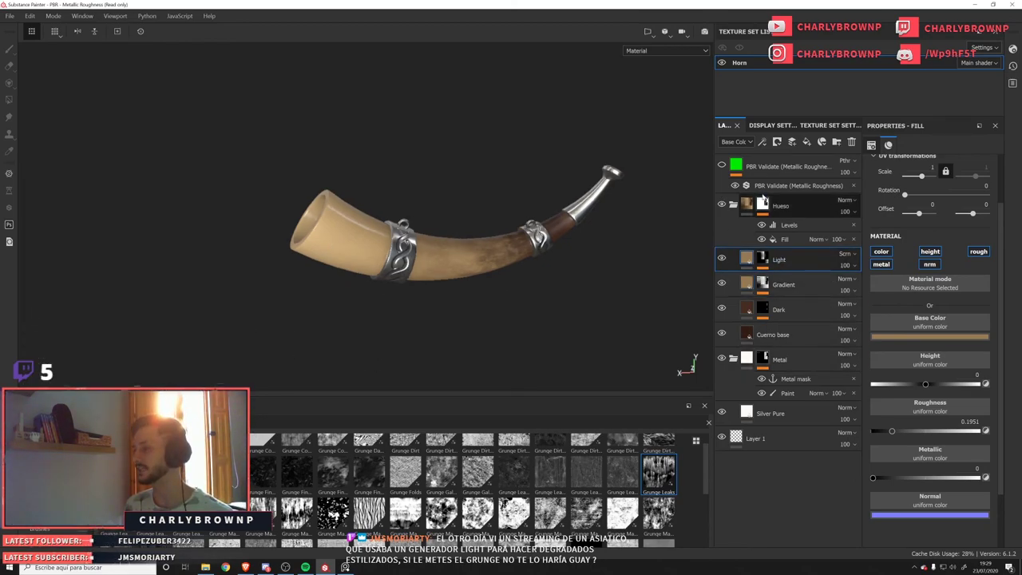
{"action": "left_click", "coordinate": [763, 258]}
{"action": "left_click", "coordinate": [777, 141]}
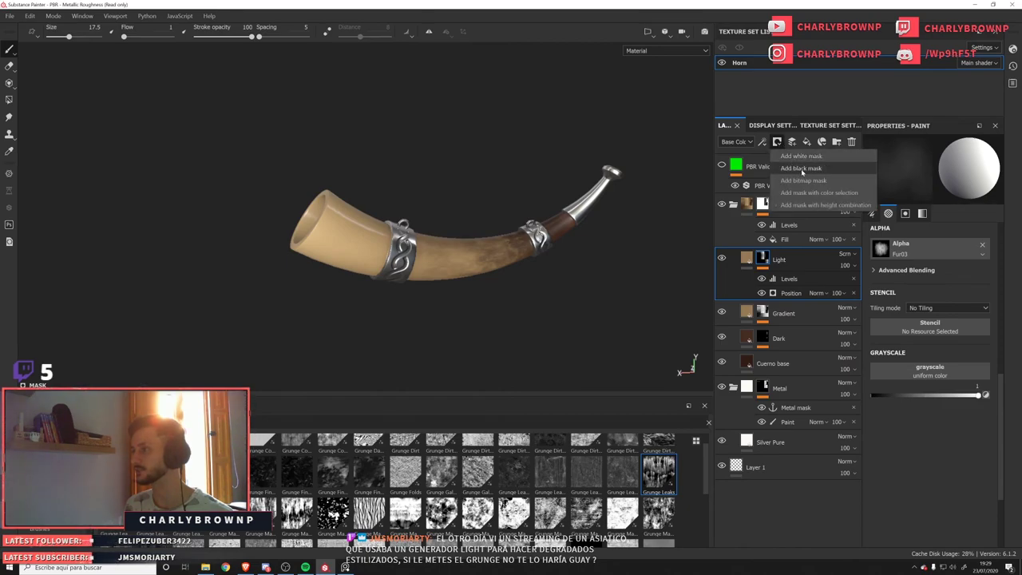
{"action": "left_click", "coordinate": [762, 141]}
{"action": "left_click", "coordinate": [792, 155]}
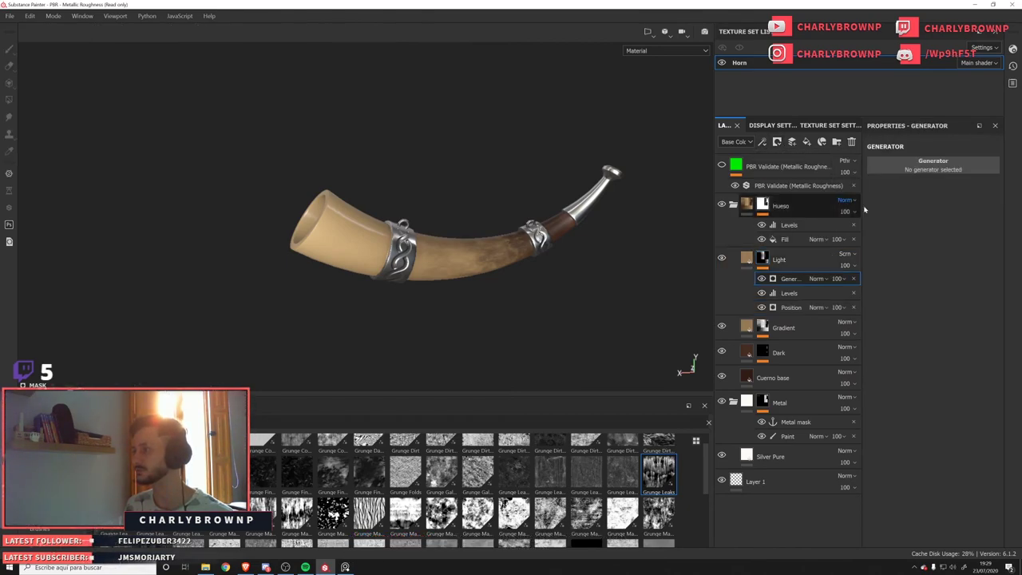
{"action": "left_click", "coordinate": [926, 166]}
{"action": "left_click", "coordinate": [996, 254]}
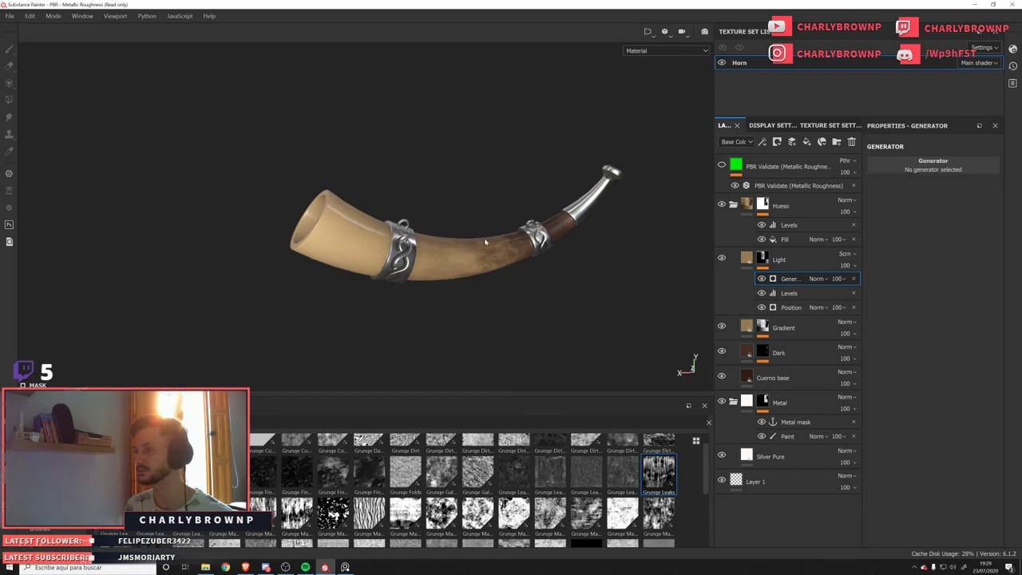
Examine the horn's lighting gradient in the Base Color channel and open the Light layer's base color.
{"action": "left_click_drag", "start_coordinate": [384, 275], "coordinate": [559, 270], "text": "alt"}
{"action": "key", "text": "c"}
{"action": "key", "text": "c"}
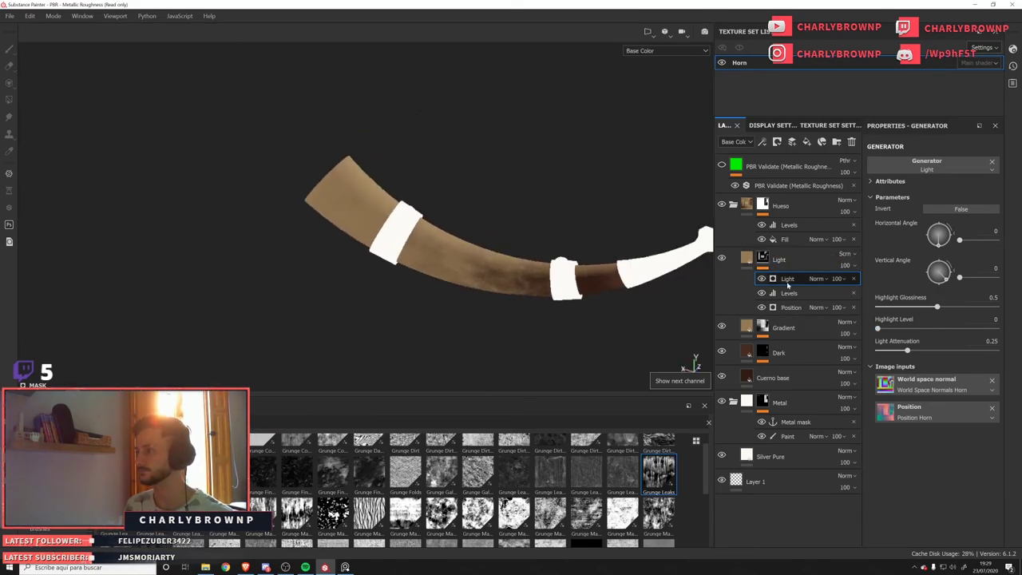
{"action": "left_click", "coordinate": [767, 263]}
{"action": "left_click", "coordinate": [989, 337]}
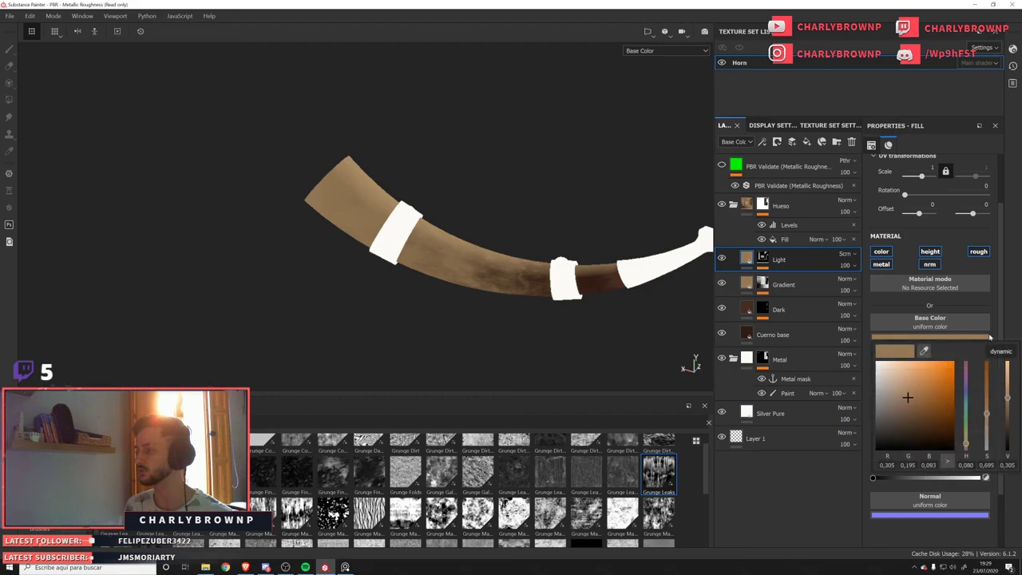
Duplicate the Light layer, hide the original, and set the copy's base color to a pale beige of about RGB 0.502, 0.409, 0.323.
{"action": "key", "text": "ctrl+d"}
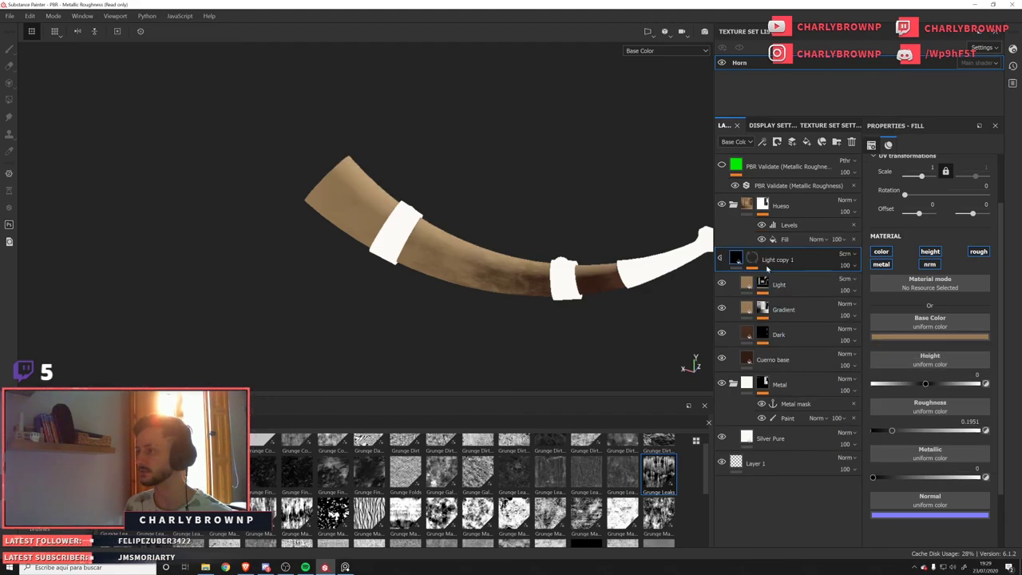
{"action": "left_click", "coordinate": [722, 283]}
{"action": "left_click", "coordinate": [927, 337]}
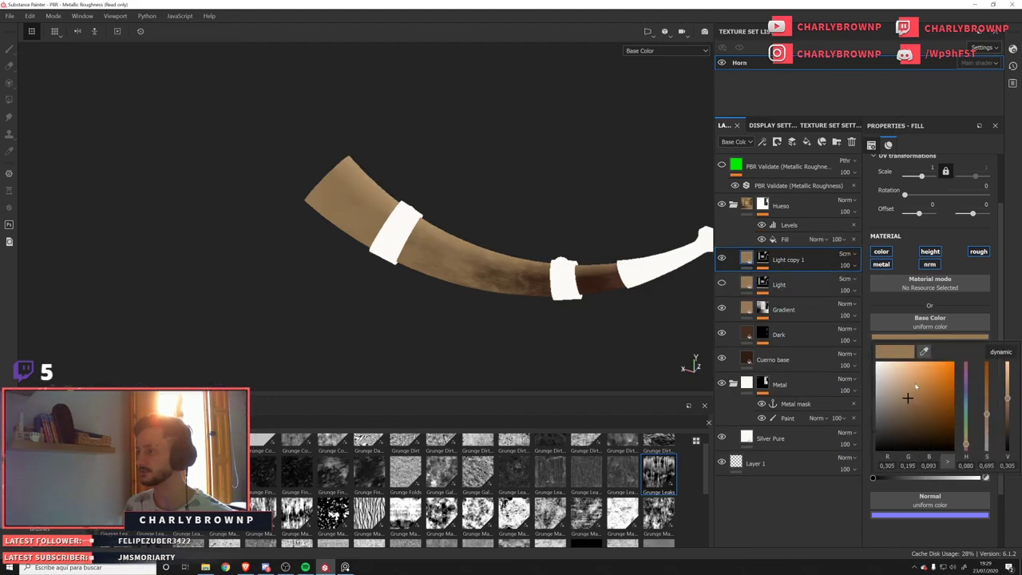
{"action": "left_click_drag", "start_coordinate": [903, 389], "coordinate": [896, 386]}
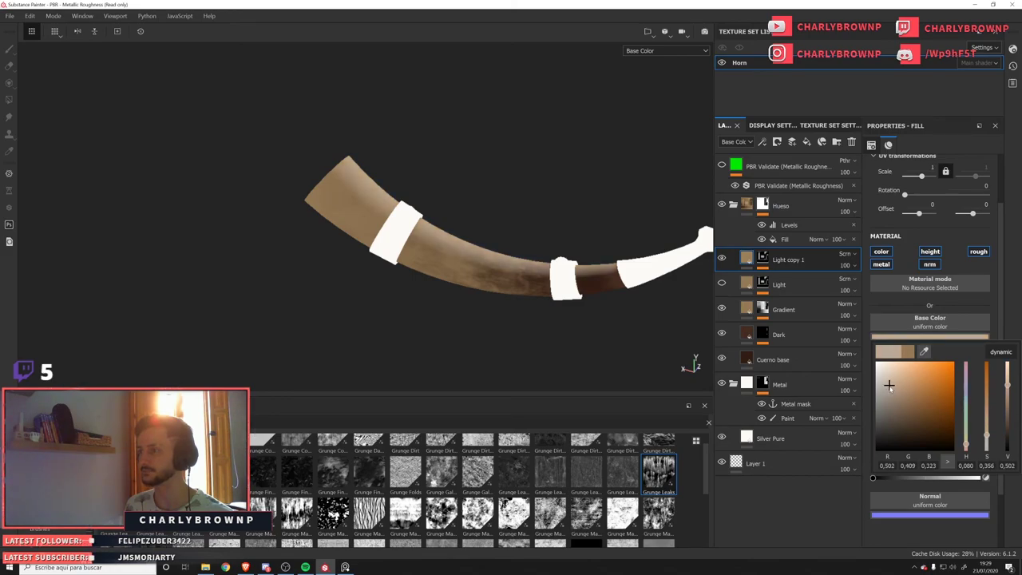
Add a Paint effect on top of the Light copy 1 mask and set its brush to black with flow 100.
{"action": "left_click", "coordinate": [781, 261]}
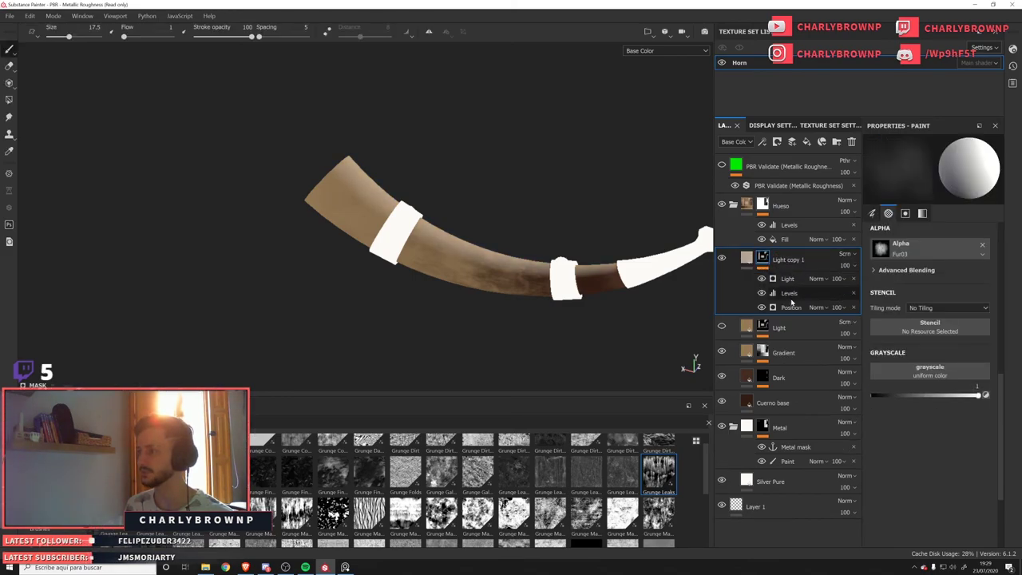
{"action": "left_click", "coordinate": [789, 278]}
{"action": "left_click", "coordinate": [762, 141]}
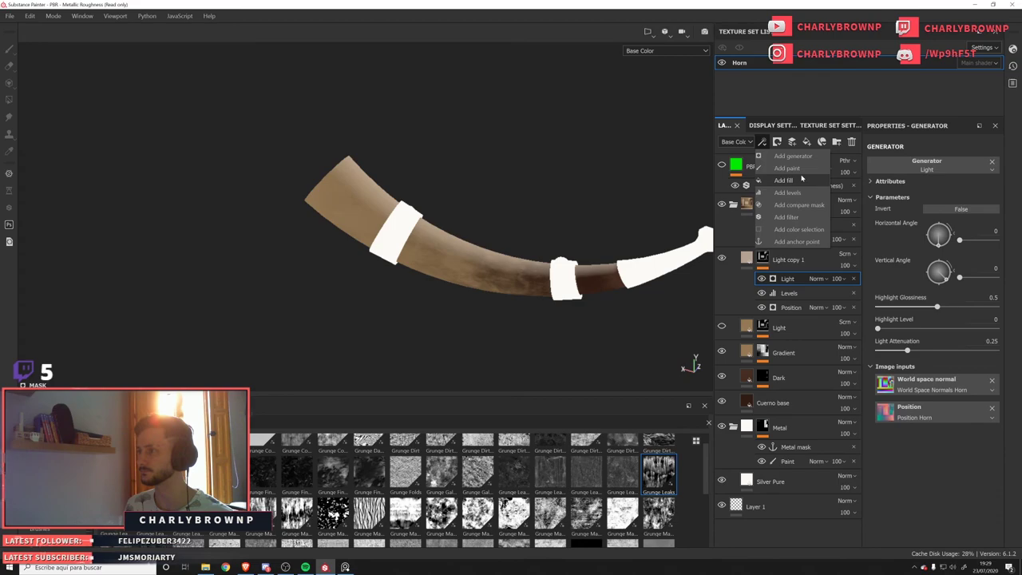
{"action": "left_click", "coordinate": [794, 181]}
{"action": "left_click", "coordinate": [854, 279]}
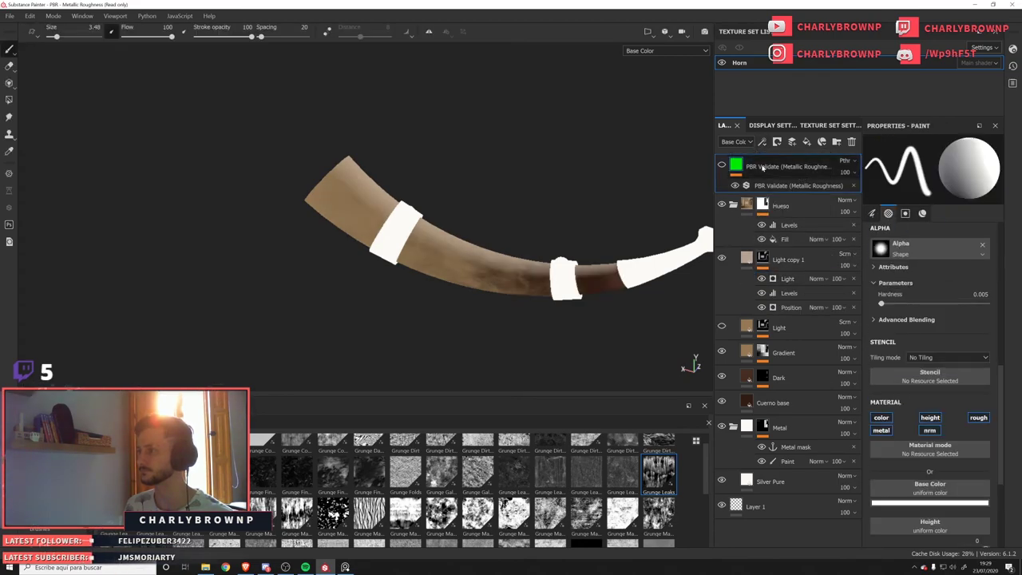
{"action": "left_click", "coordinate": [800, 280]}
{"action": "left_click", "coordinate": [764, 142]}
{"action": "left_click", "coordinate": [791, 169]}
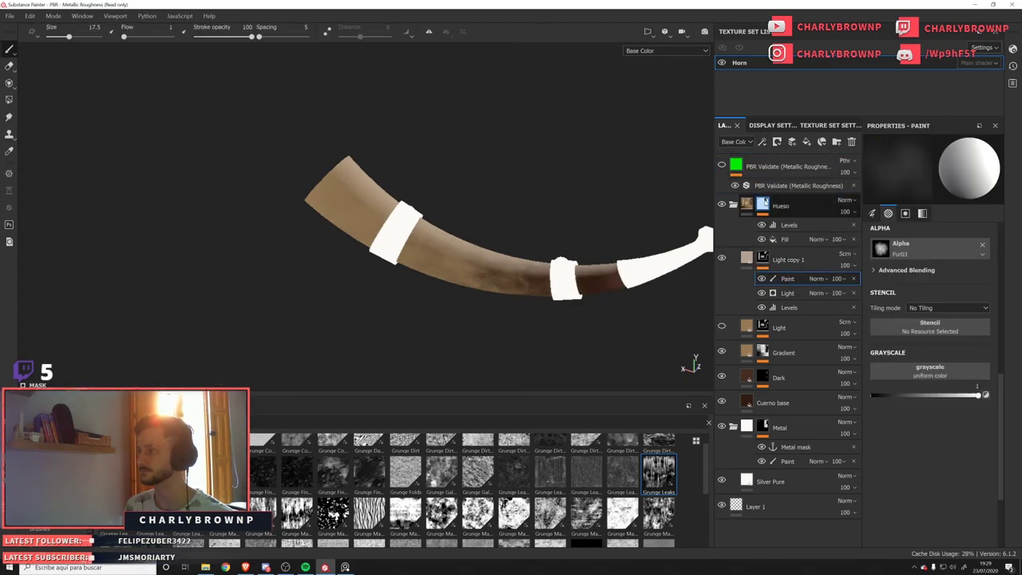
{"action": "key", "text": "x"}
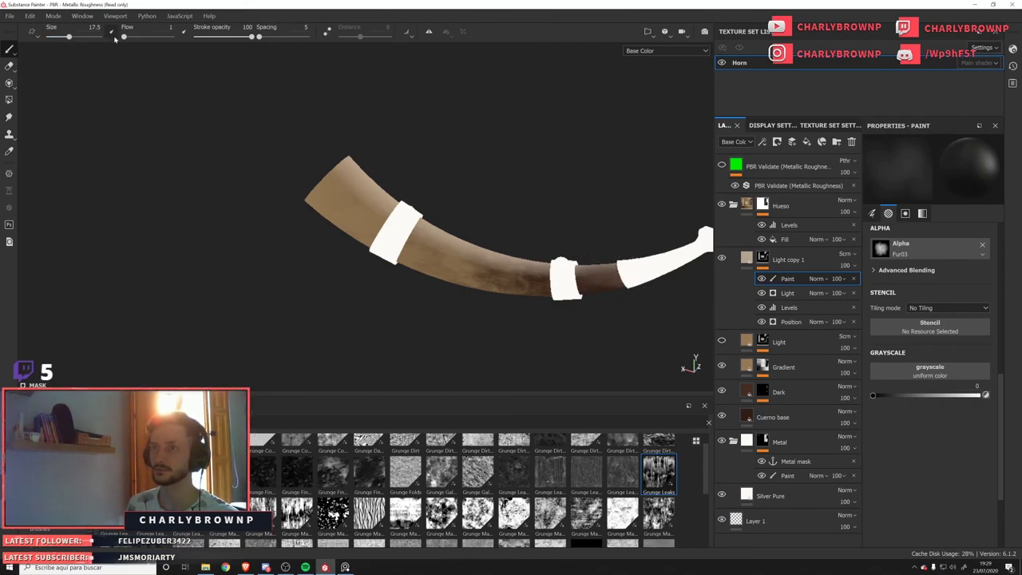
{"action": "left_click_drag", "start_coordinate": [121, 36], "coordinate": [171, 37]}
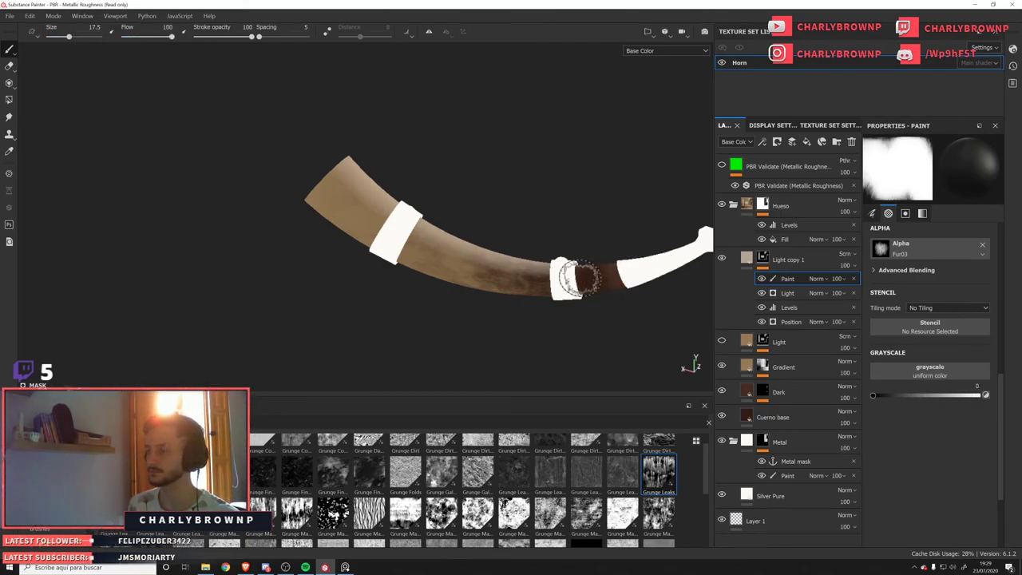
Lower the Light copy 1 layer's opacity to 68 and check the horn in the Material view.
{"action": "key", "text": "m"}
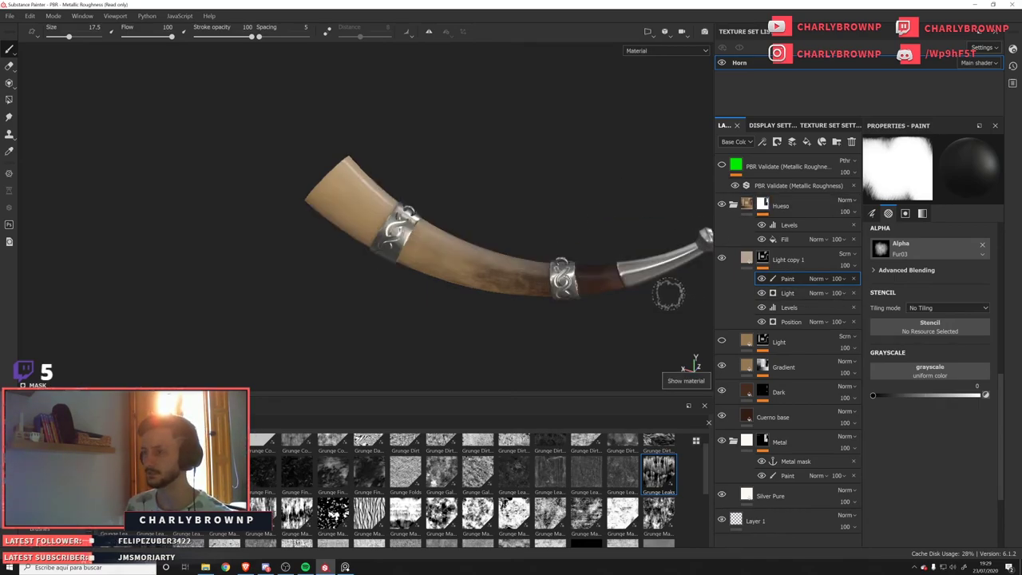
{"action": "left_click", "coordinate": [847, 280]}
{"action": "left_click_drag", "start_coordinate": [858, 301], "coordinate": [852, 299]}
{"action": "left_click_drag", "start_coordinate": [961, 324], "coordinate": [961, 323]}
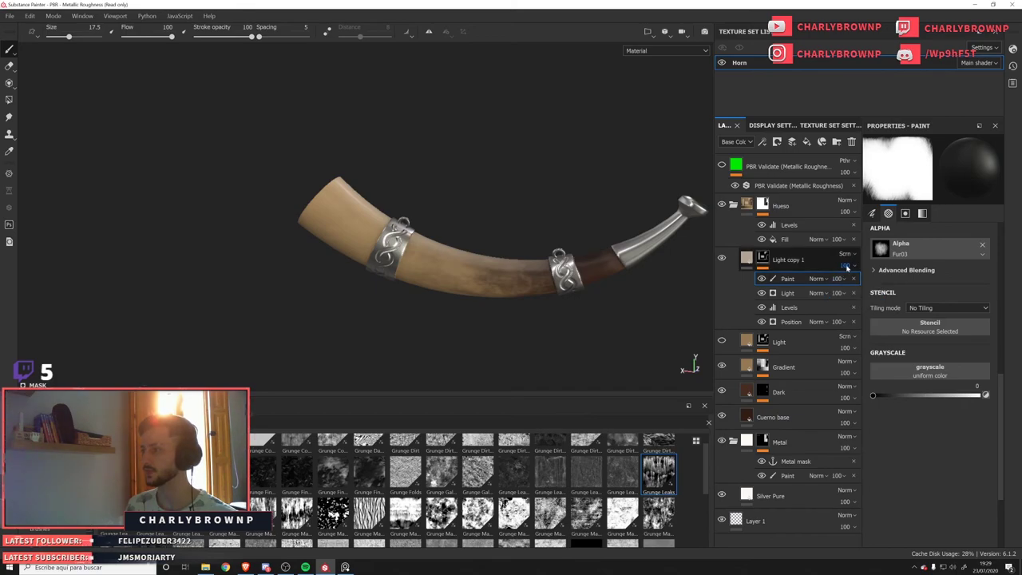
{"action": "left_click", "coordinate": [848, 266]}
{"action": "left_click_drag", "start_coordinate": [865, 284], "coordinate": [868, 286]}
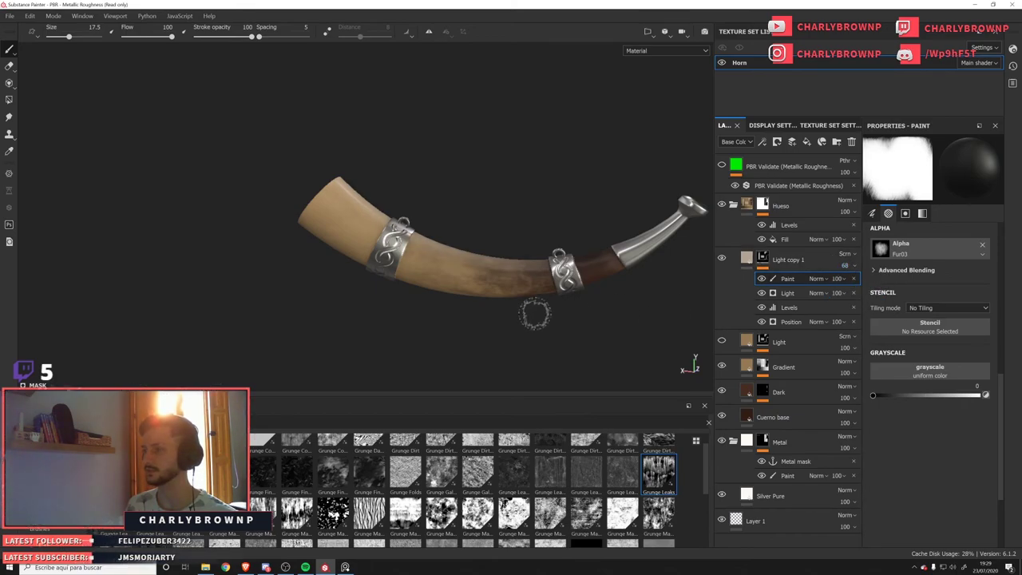
{"action": "mouse_move", "coordinate": [536, 314]}
{"action": "left_mouse_down", "text": "alt"}
{"action": "mouse_move", "coordinate": [415, 320]}
{"action": "mouse_move", "coordinate": [454, 305]}
{"action": "left_mouse_up", "text": "alt"}
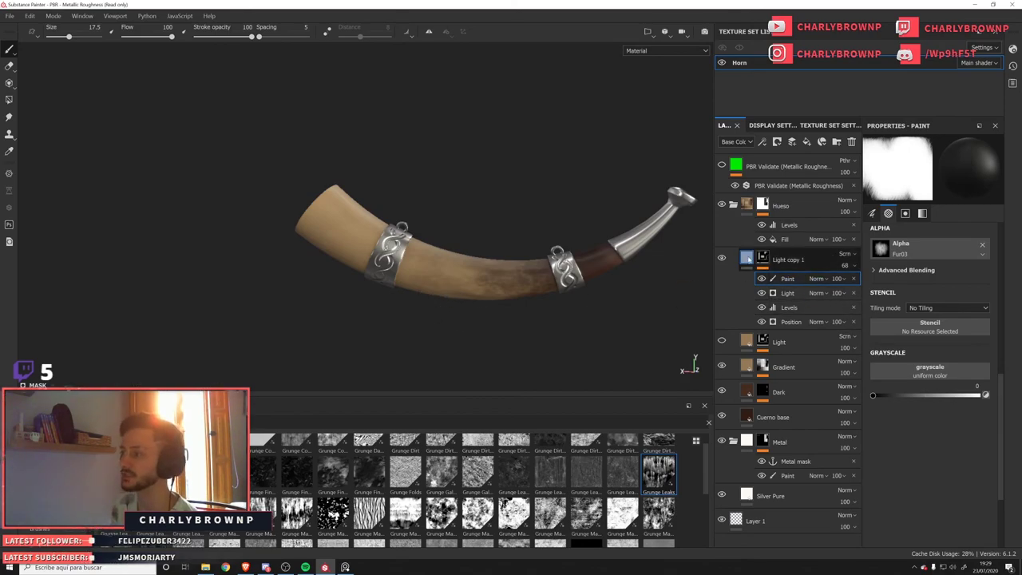
Delete the Light copy 1 layer and show the original Light layer again.
{"action": "left_click", "coordinate": [784, 262]}
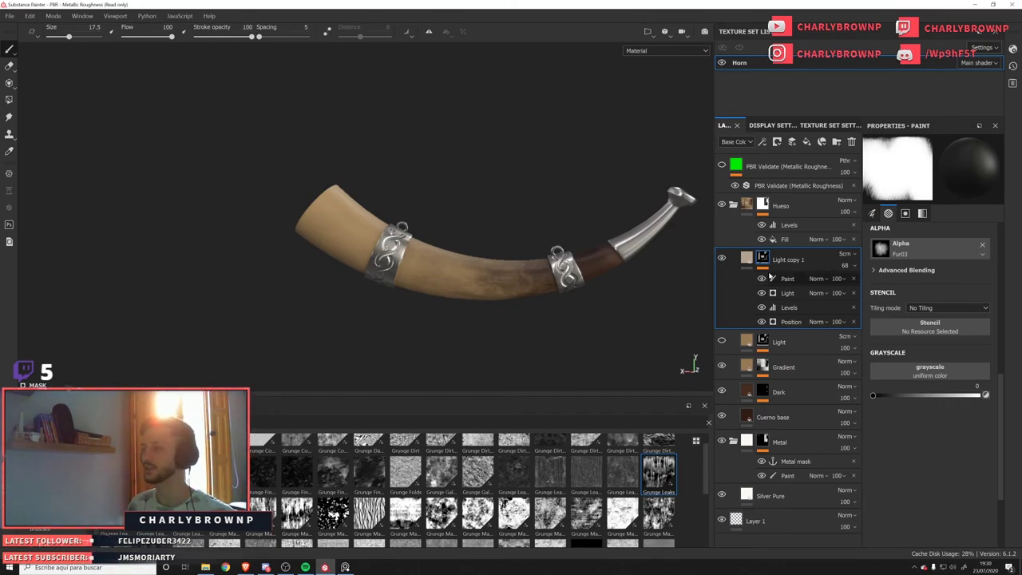
{"action": "key", "text": "Delete"}
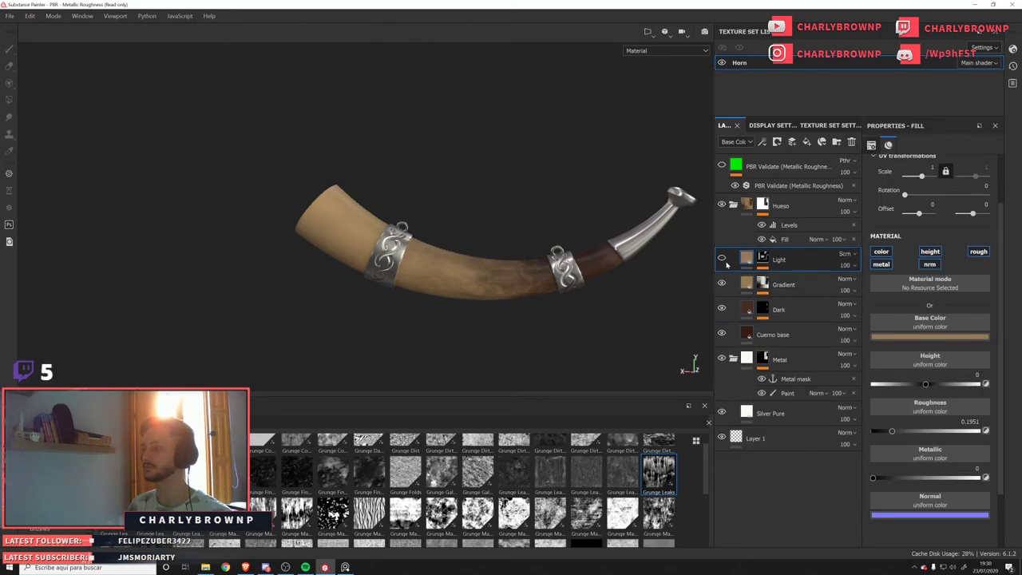
{"action": "left_click_drag", "start_coordinate": [400, 297], "coordinate": [427, 290], "text": "alt"}
{"action": "right_click_drag", "start_coordinate": [426, 290], "coordinate": [592, 284], "text": "shift"}
Remove the Light generator from the Light layer's mask and inspect the wide end of the horn.
{"action": "left_click", "coordinate": [762, 256]}
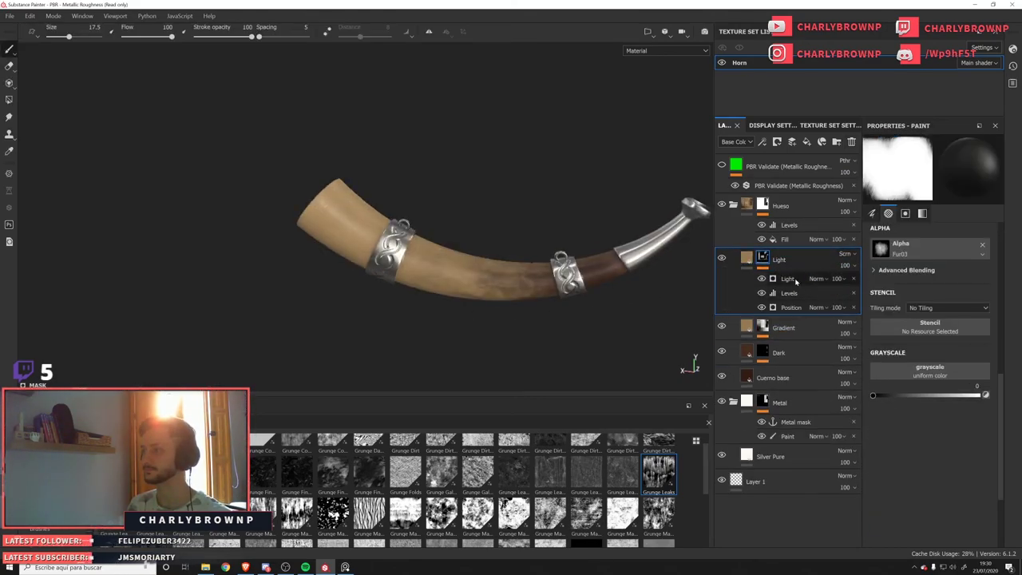
{"action": "left_click", "coordinate": [853, 279]}
{"action": "scroll", "coordinate": [459, 286], "scroll_direction": "up", "scroll_amount": 5}
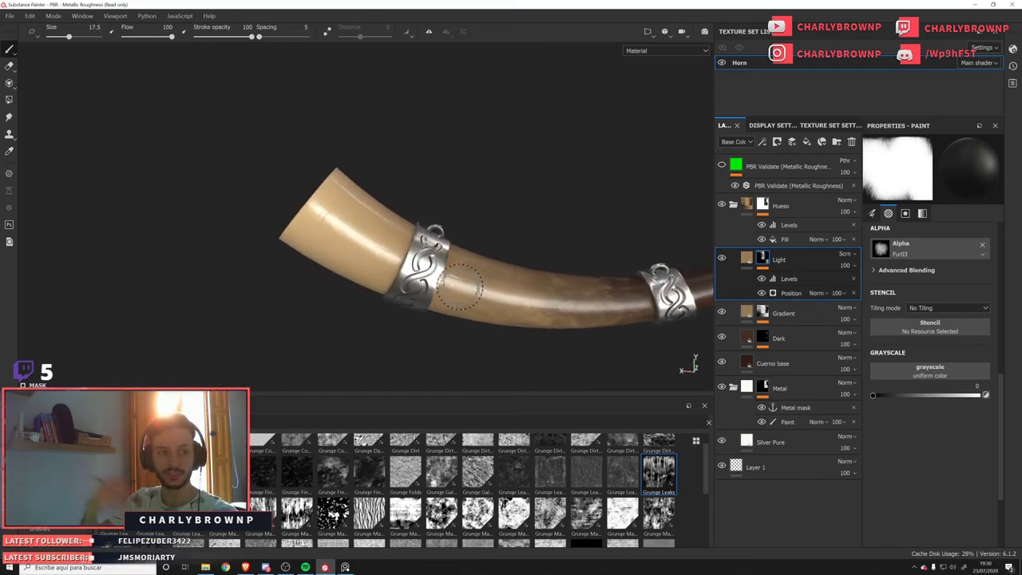
{"action": "left_click_drag", "start_coordinate": [459, 286], "coordinate": [486, 352], "text": "alt"}
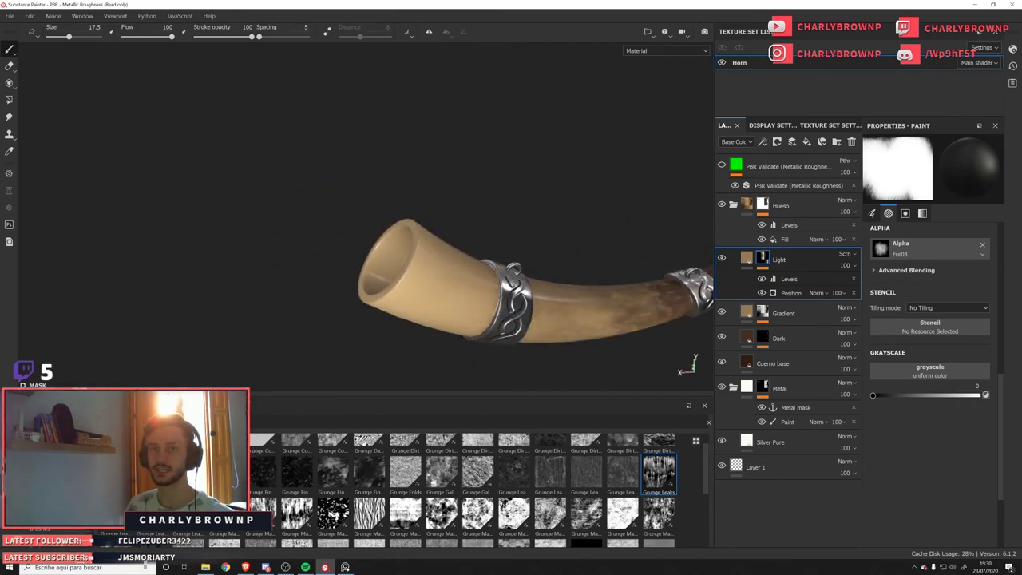
{"action": "key", "text": "alt+Tab"}
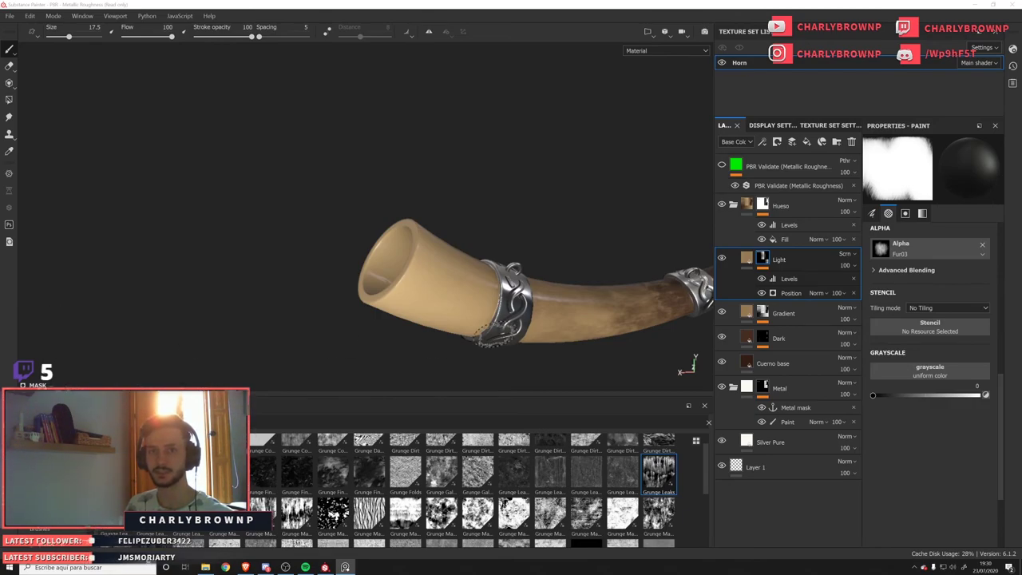
{"action": "left_click_drag", "start_coordinate": [438, 369], "coordinate": [425, 321], "text": "alt"}
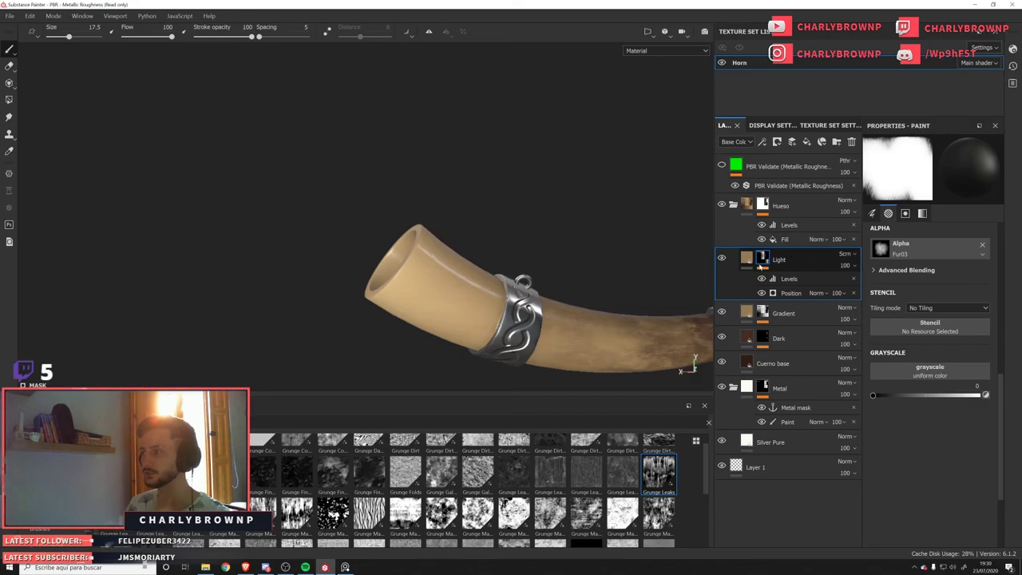
Add a fill effect using Grunge Map 006 on top of the Light layer's mask effects.
{"action": "left_click", "coordinate": [763, 141]}
{"action": "left_click", "coordinate": [795, 190]}
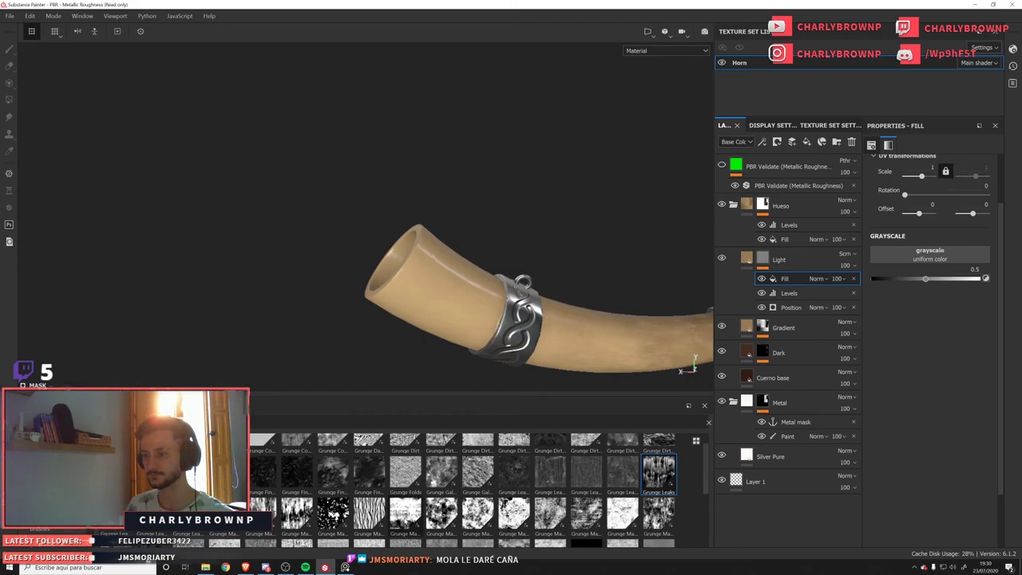
{"action": "left_click_drag", "start_coordinate": [405, 514], "coordinate": [901, 258]}
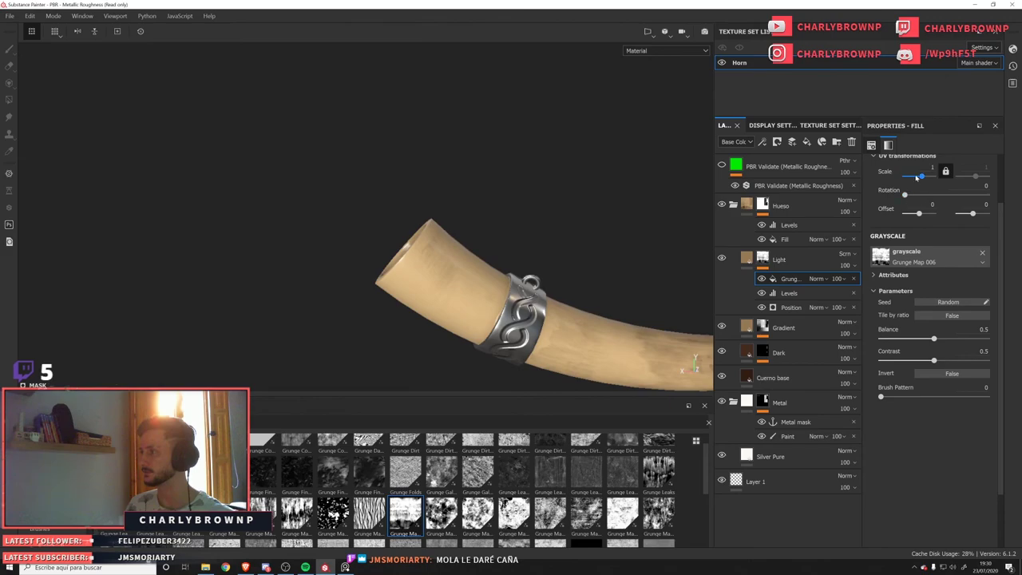
Rotate the Light mask's grunge 90 degrees and set its balance to 0.23, contrast to 0.69 and first offset to 0.12.
{"action": "left_click_drag", "start_coordinate": [905, 194], "coordinate": [926, 194]}
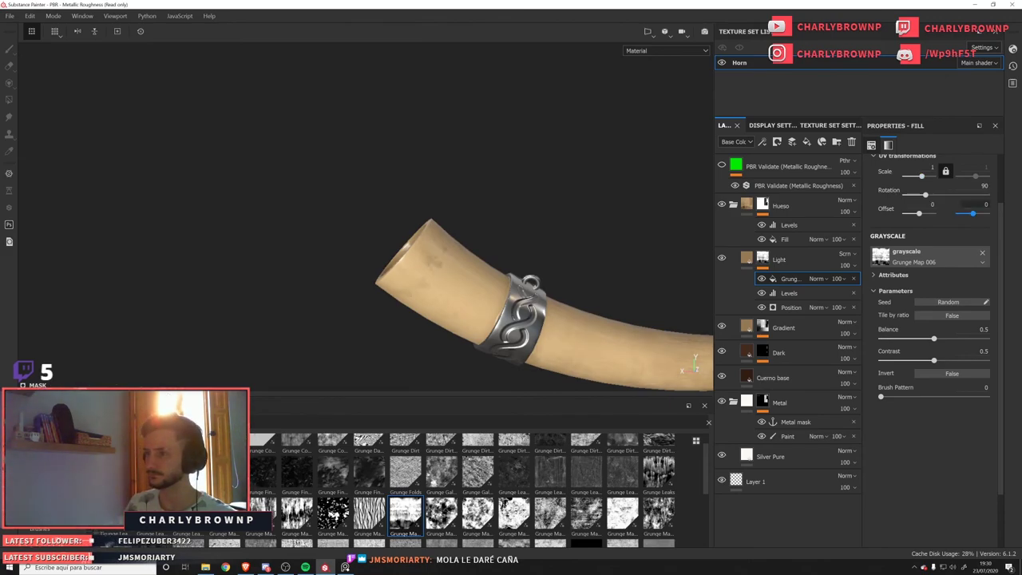
{"action": "mouse_move", "coordinate": [936, 362]}
{"action": "left_mouse_down"}
{"action": "mouse_move", "coordinate": [956, 364]}
{"action": "mouse_move", "coordinate": [939, 342]}
{"action": "mouse_move", "coordinate": [905, 339]}
{"action": "left_mouse_up"}
{"action": "left_click_drag", "start_coordinate": [919, 213], "coordinate": [921, 214]}
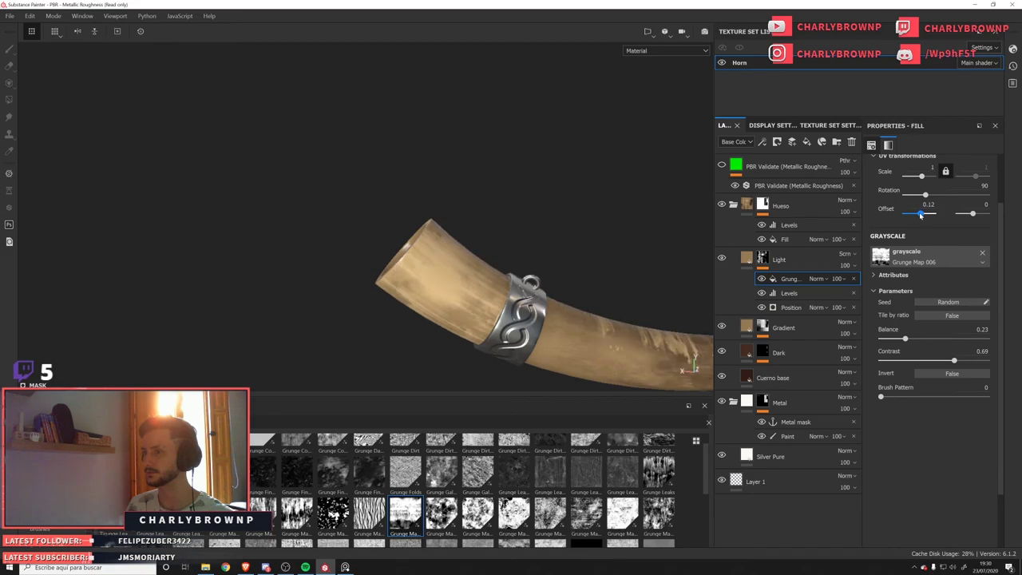
{"action": "right_click_drag", "start_coordinate": [526, 326], "coordinate": [295, 232], "text": "alt"}
{"action": "left_click_drag", "start_coordinate": [492, 328], "coordinate": [552, 339], "text": "alt"}
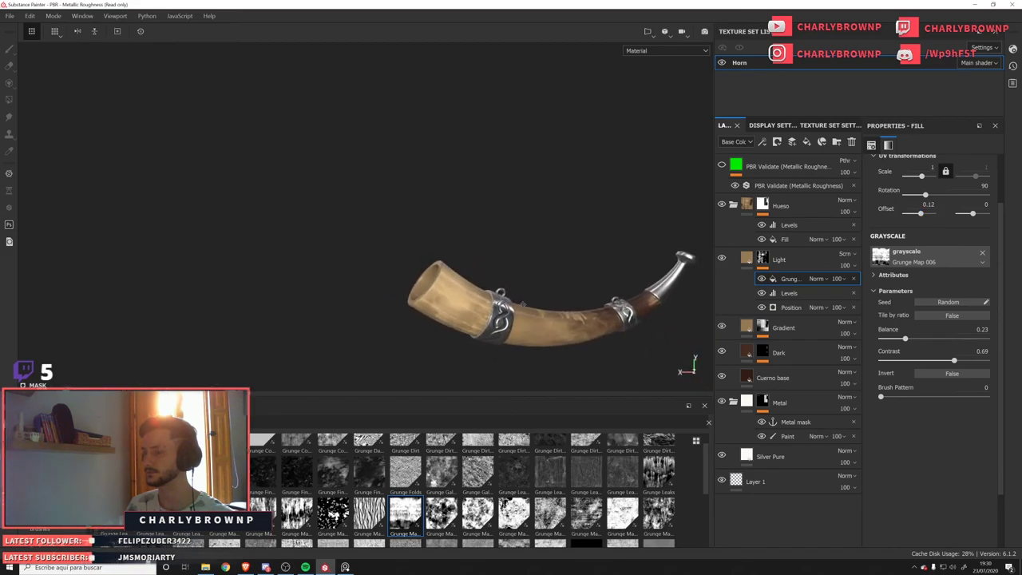
Switch the Light layer's blending mode to Normal and make its base color a less saturated tan.
{"action": "right_click_drag", "start_coordinate": [591, 352], "coordinate": [751, 311], "text": "alt"}
{"action": "left_click", "coordinate": [746, 259]}
{"action": "left_click", "coordinate": [931, 337]}
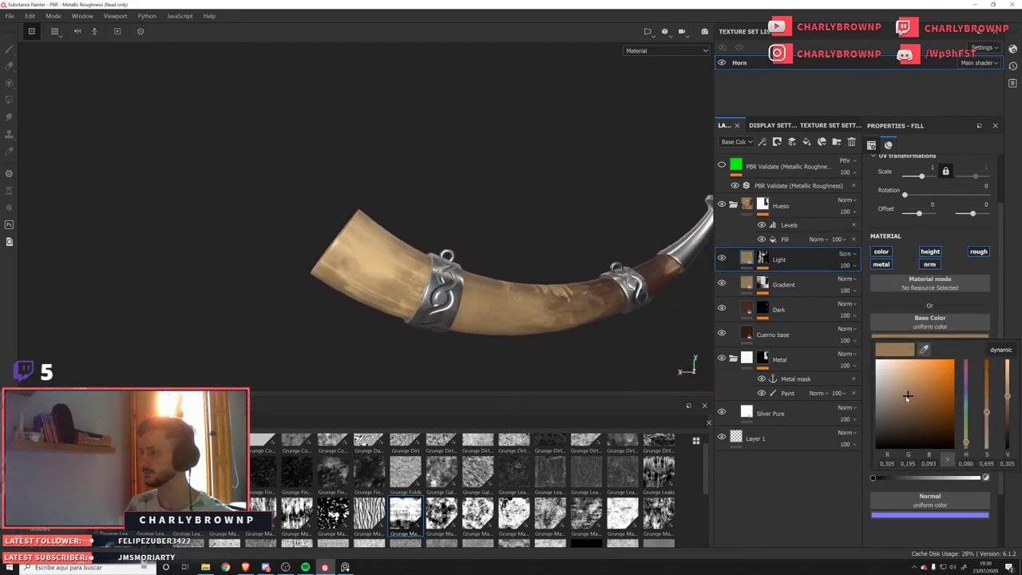
{"action": "left_click", "coordinate": [845, 253]}
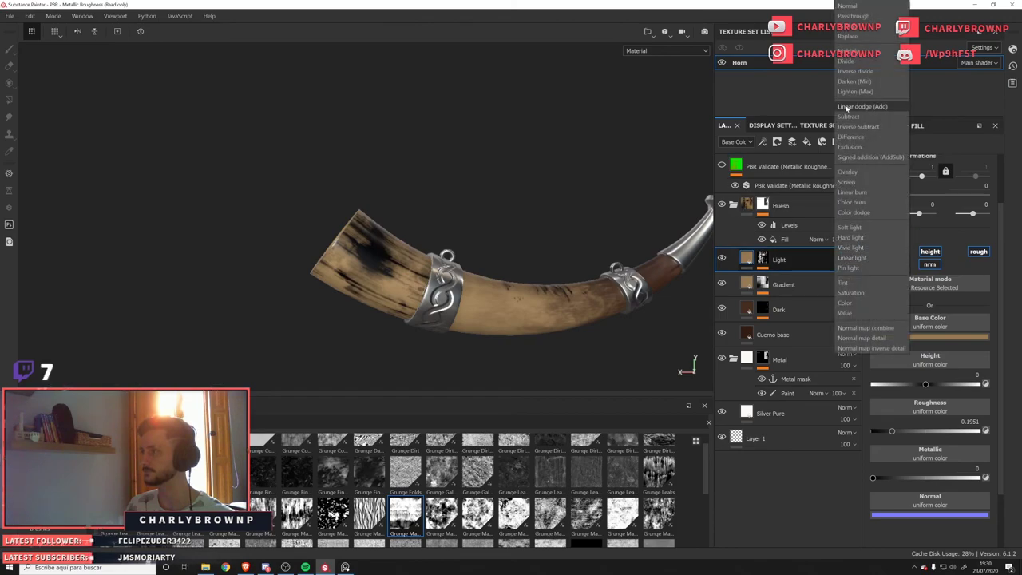
{"action": "left_click", "coordinate": [848, 6]}
{"action": "left_click", "coordinate": [931, 336]}
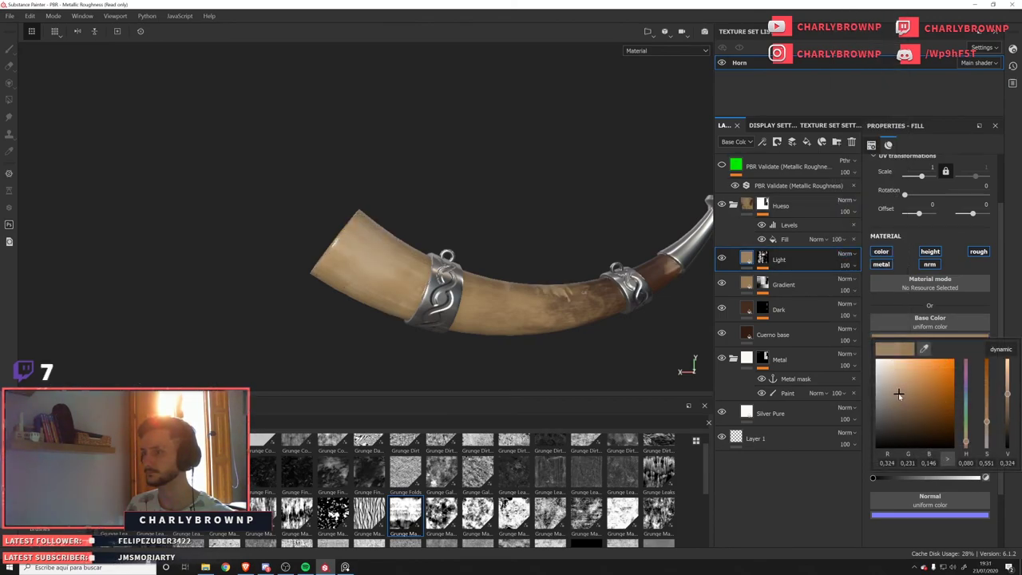
{"action": "left_click_drag", "start_coordinate": [899, 393], "coordinate": [902, 394]}
{"action": "mouse_move", "coordinate": [408, 348]}
{"action": "left_mouse_down", "text": "alt"}
{"action": "mouse_move", "coordinate": [282, 360]}
{"action": "mouse_move", "coordinate": [377, 345]}
{"action": "left_mouse_up", "text": "alt"}
{"action": "right_click_drag", "start_coordinate": [377, 345], "coordinate": [481, 314], "text": "shift"}
View the Roughness channel and set the Light layer's roughness to about 0.166.
{"action": "key", "text": "c"}
{"action": "key", "text": "c"}
{"action": "key", "text": "c"}
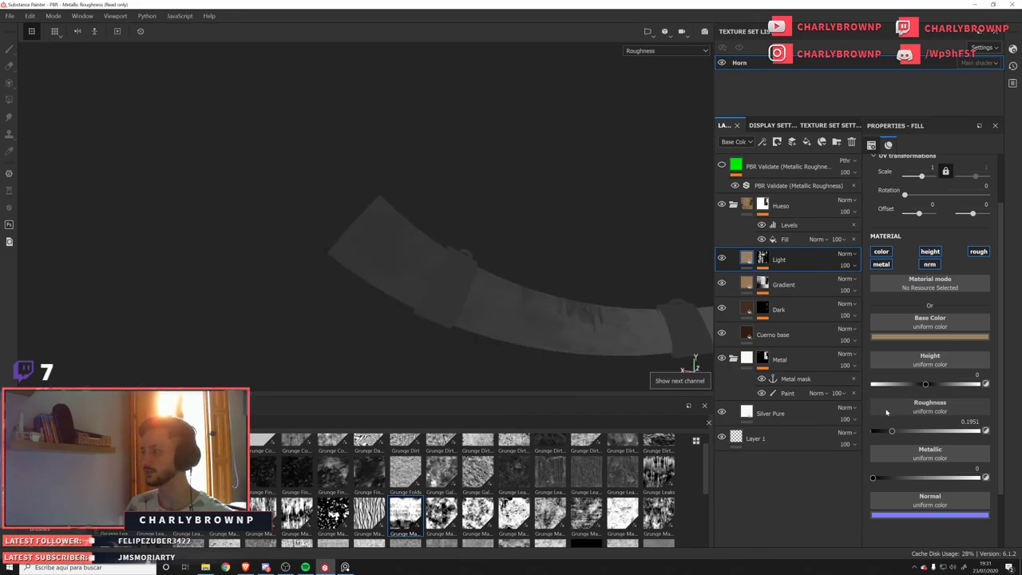
{"action": "left_click_drag", "start_coordinate": [892, 431], "coordinate": [890, 432]}
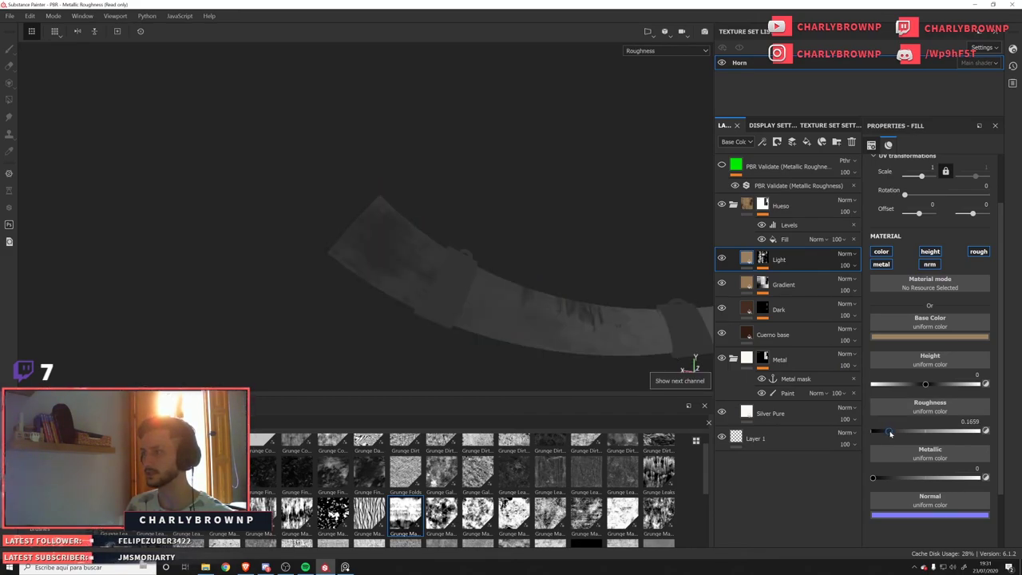
Set the Light mask's grunge fill to scale 2, second offset 0.17, balance 0.21 and contrast 0.65, checking it in the Material view.
{"action": "left_click", "coordinate": [764, 258]}
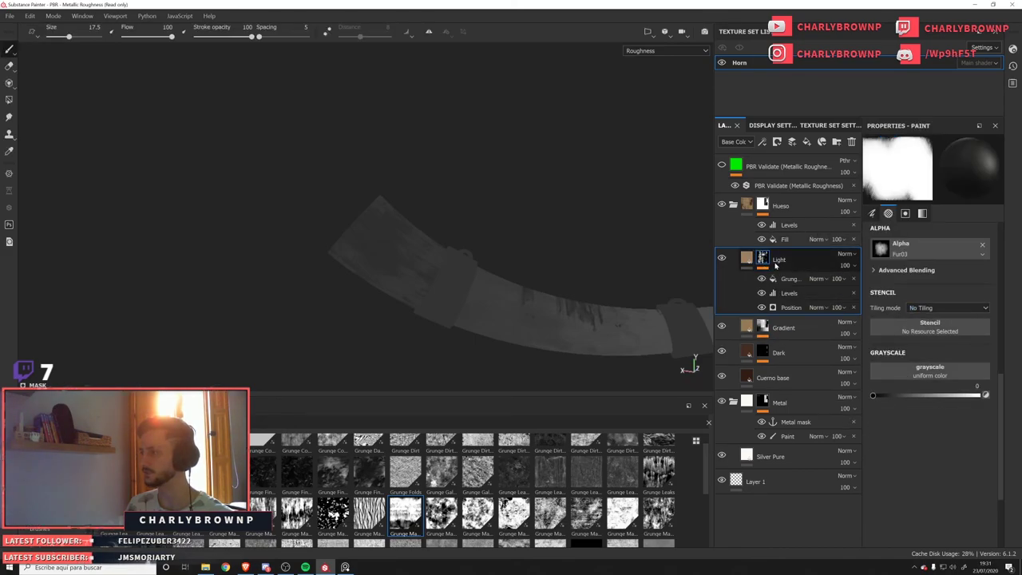
{"action": "left_click", "coordinate": [789, 278]}
{"action": "left_click_drag", "start_coordinate": [966, 214], "coordinate": [976, 217]}
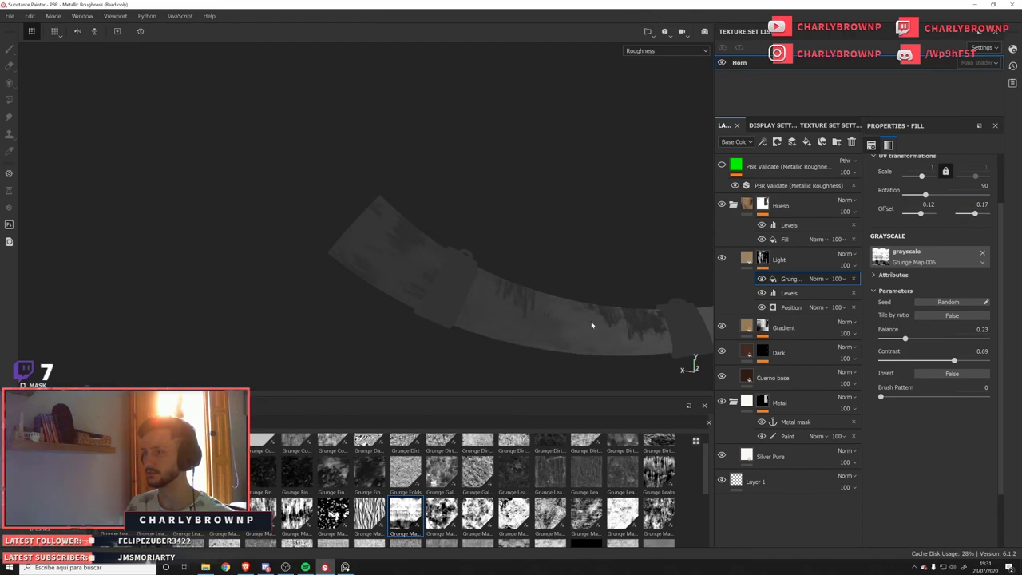
{"action": "key", "text": "m"}
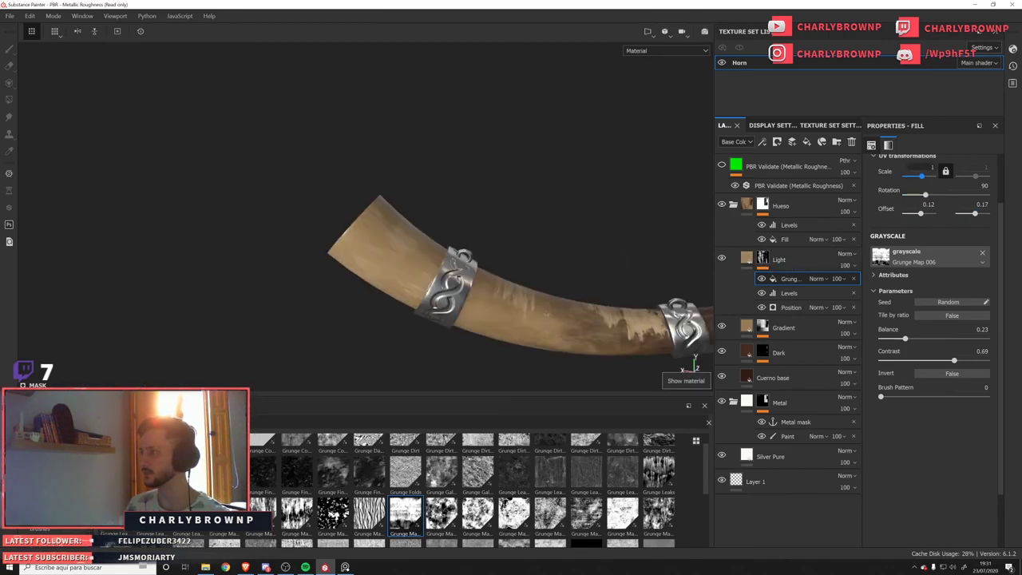
{"action": "left_click_drag", "start_coordinate": [922, 176], "coordinate": [924, 177]}
{"action": "left_click_drag", "start_coordinate": [381, 253], "coordinate": [558, 261], "text": "alt"}
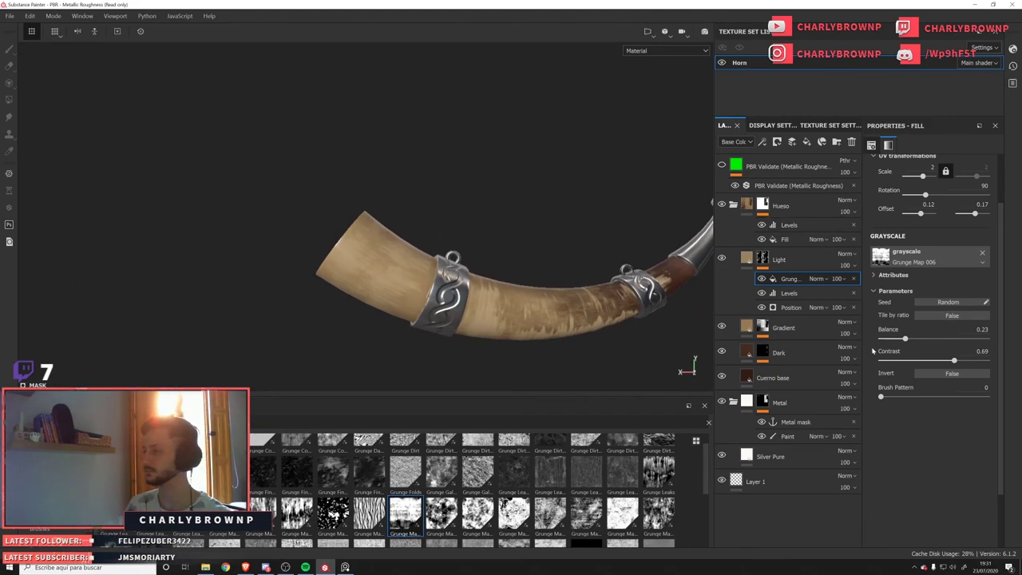
{"action": "left_click_drag", "start_coordinate": [905, 339], "coordinate": [903, 339]}
Lower the opacity of the grunge fill in the Light layer's mask to 44, keeping the layer itself at 100.
{"action": "left_click", "coordinate": [849, 267]}
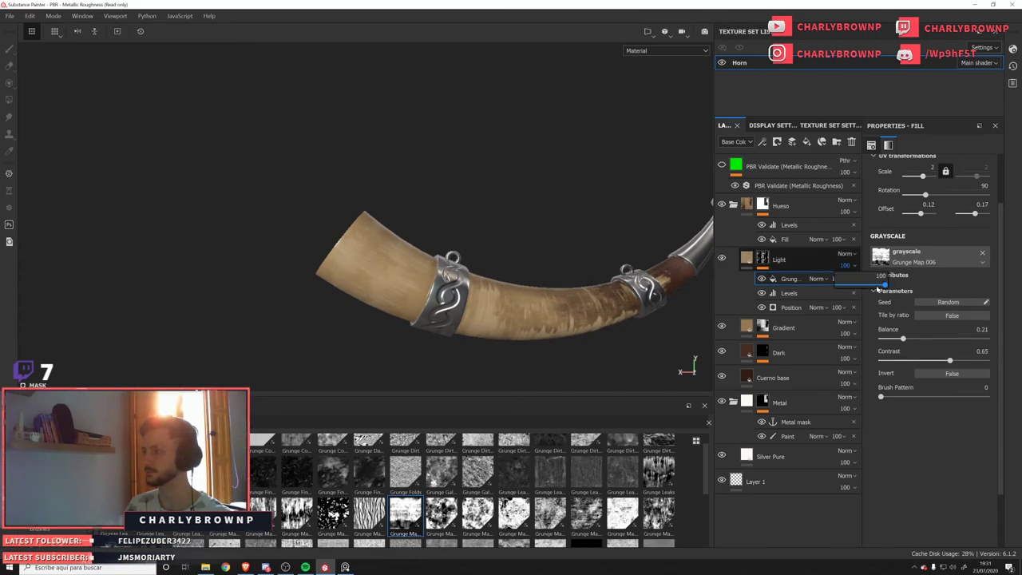
{"action": "left_click", "coordinate": [838, 285]}
{"action": "type", "text": "73"}
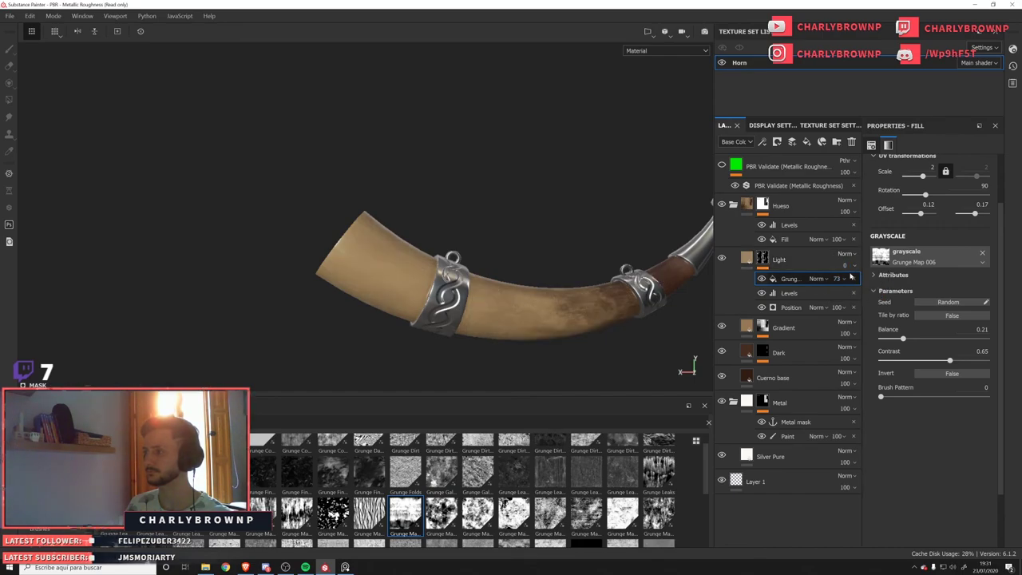
{"action": "key", "text": "Return"}
{"action": "left_click", "coordinate": [844, 279]}
{"action": "left_click_drag", "start_coordinate": [866, 298], "coordinate": [859, 298]}
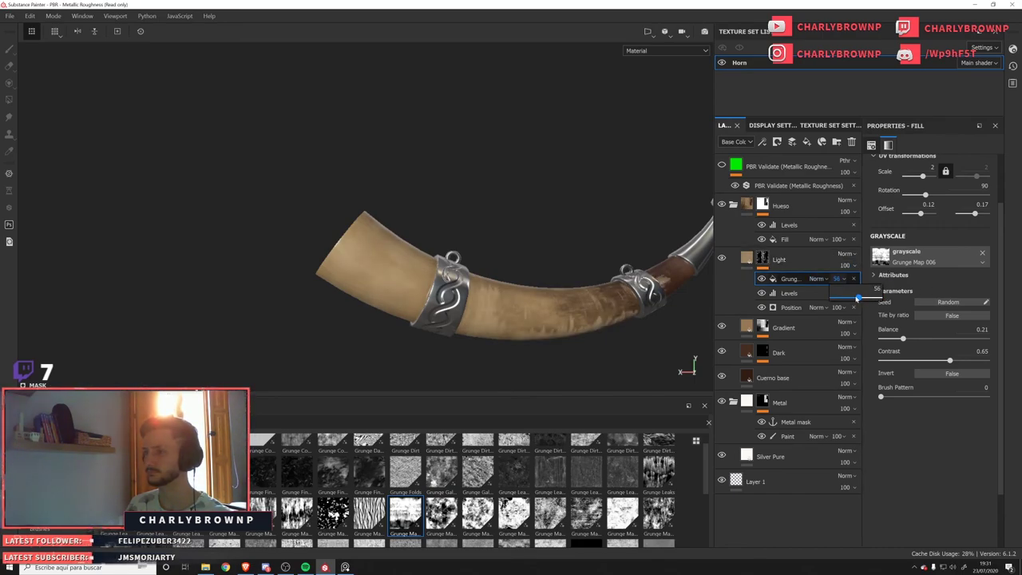
{"action": "scroll", "coordinate": [395, 316], "scroll_direction": "down", "scroll_amount": 3}
{"action": "mouse_move", "coordinate": [395, 315]}
{"action": "left_mouse_down", "text": "alt"}
{"action": "mouse_move", "coordinate": [420, 318]}
{"action": "mouse_move", "coordinate": [379, 310]}
{"action": "left_mouse_up", "text": "alt"}
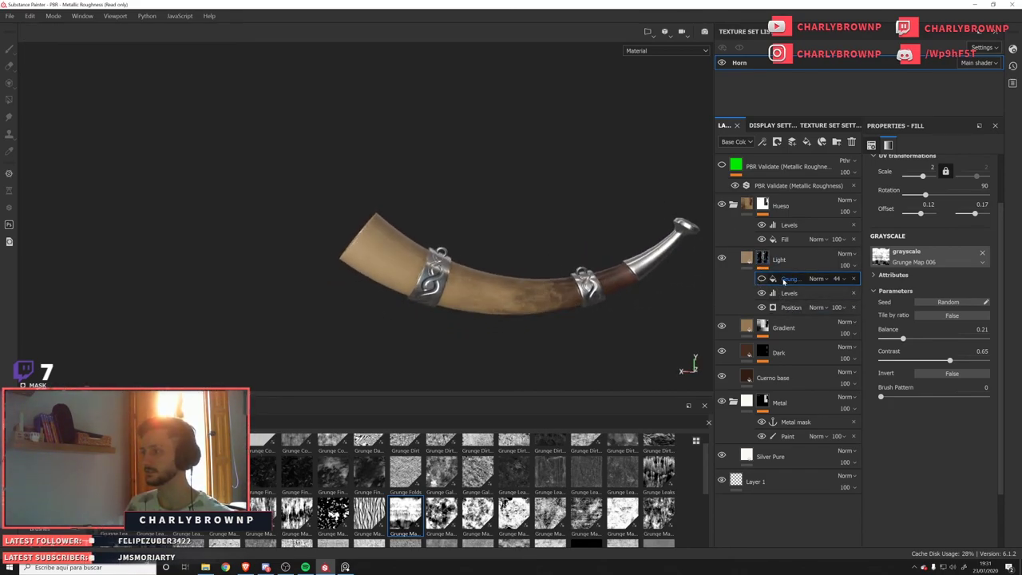
Display the Light layer's mask on its own and compare it with the grunge fill shown and hidden.
{"action": "left_click", "coordinate": [763, 258], "text": "alt"}
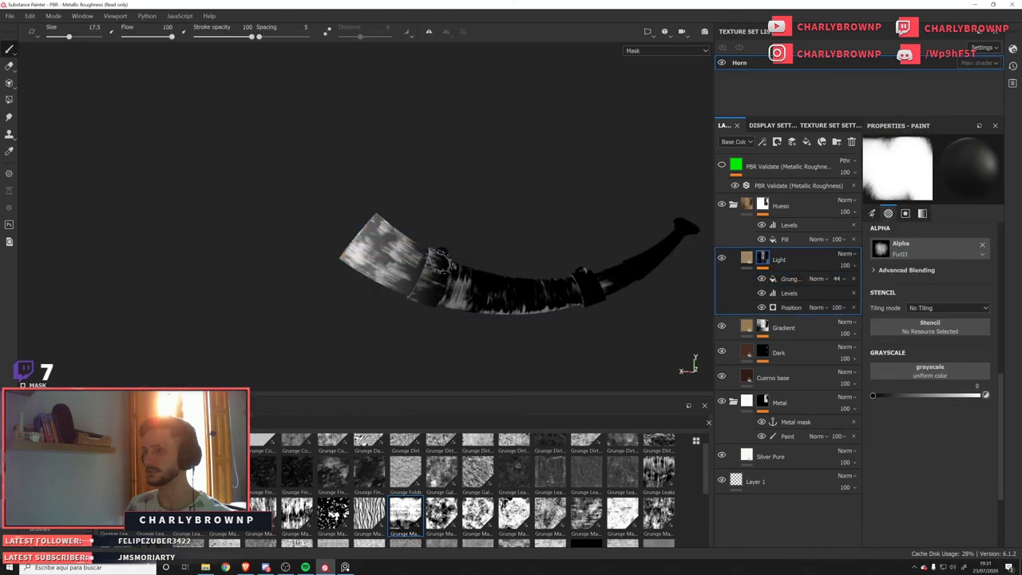
{"action": "left_click", "coordinate": [761, 278]}
{"action": "left_click", "coordinate": [761, 278]}
{"action": "left_click", "coordinate": [762, 279]}
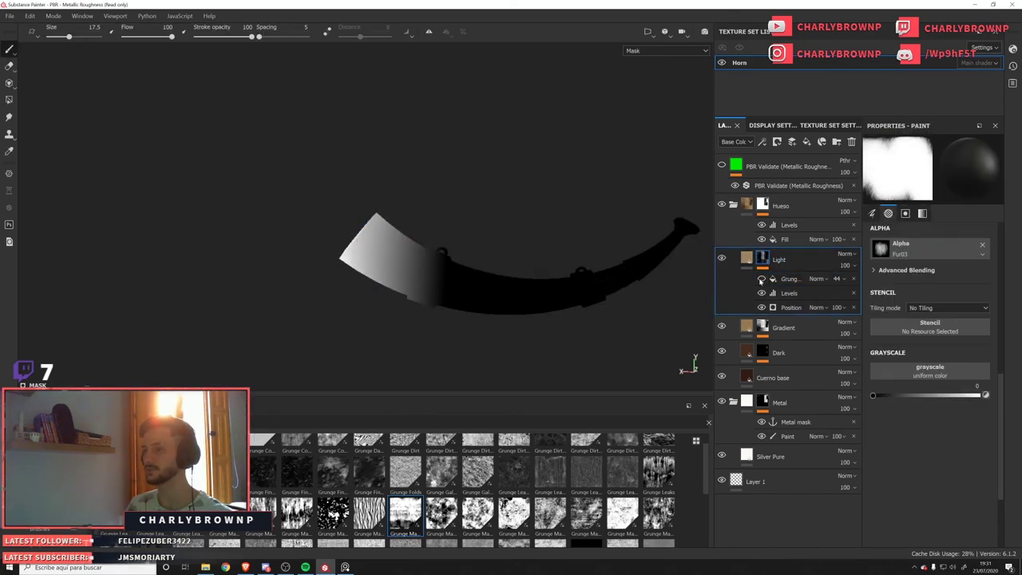
{"action": "left_click", "coordinate": [761, 279]}
Try the grunge fill beneath Levels and Position in the Light mask, with the Position generator's blending mode set to Multiply.
{"action": "left_click_drag", "start_coordinate": [790, 309], "coordinate": [793, 294]}
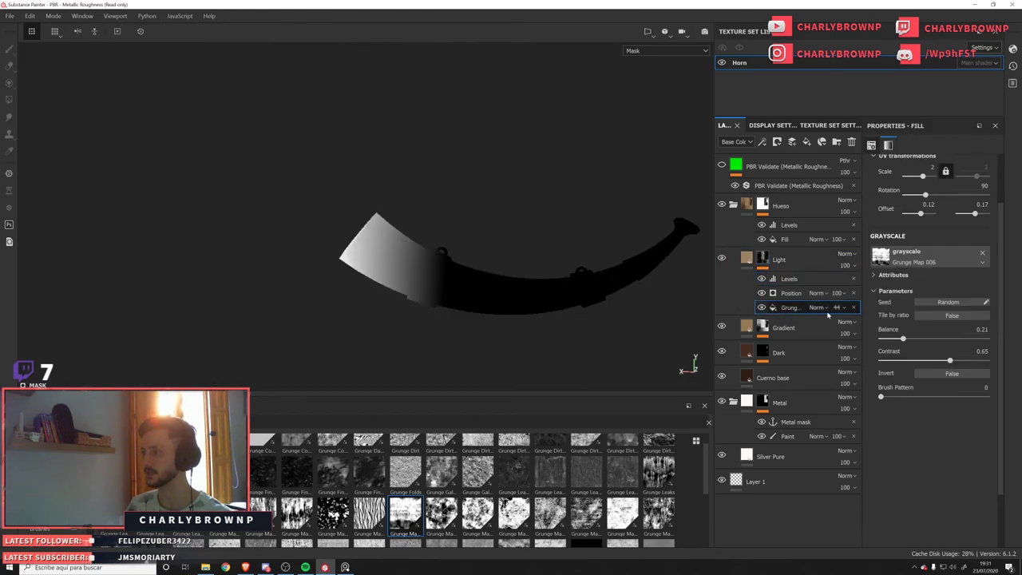
{"action": "left_click", "coordinate": [797, 296]}
{"action": "left_click", "coordinate": [817, 294]}
{"action": "left_click", "coordinate": [820, 295]}
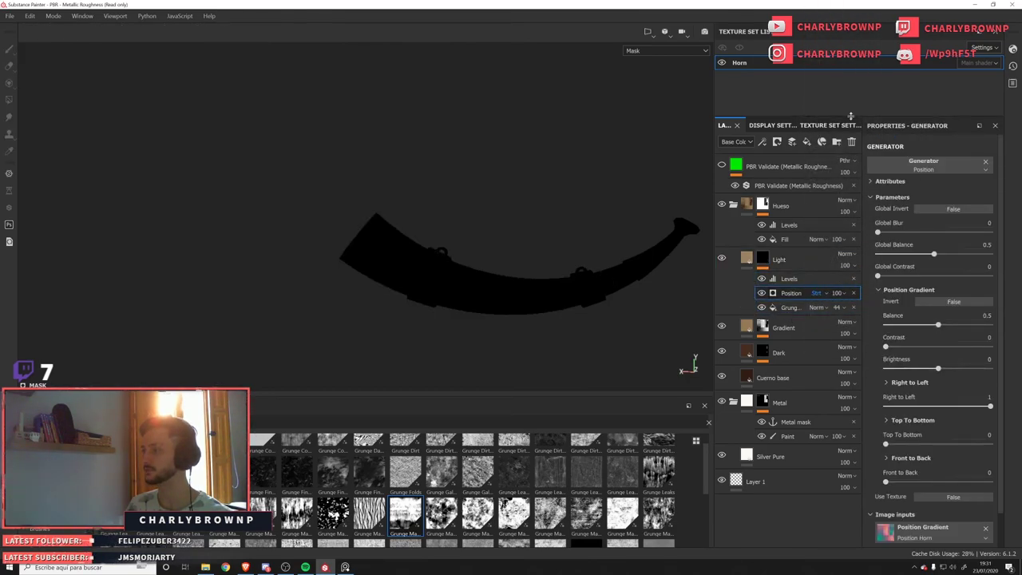
{"action": "left_click", "coordinate": [823, 295]}
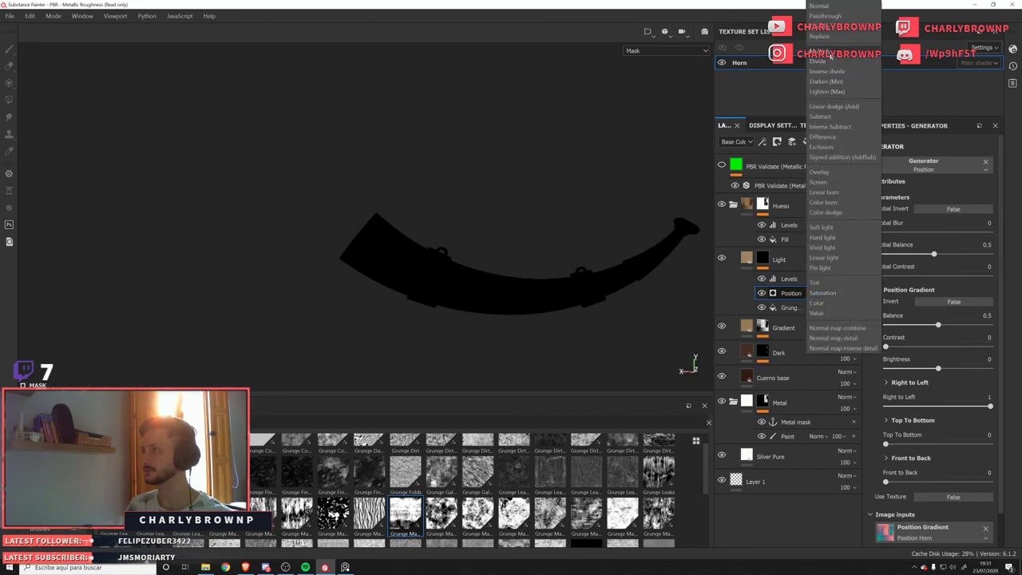
{"action": "left_click", "coordinate": [839, 50]}
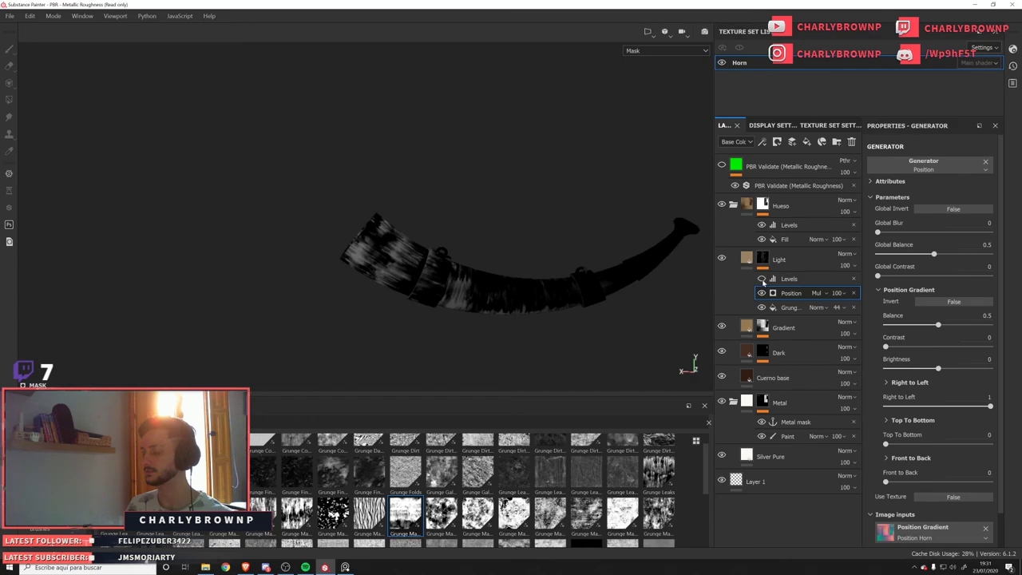
Move the grunge fill back above Levels in the Light mask and compare the mask with it shown and hidden.
{"action": "left_click_drag", "start_coordinate": [789, 307], "coordinate": [788, 273]}
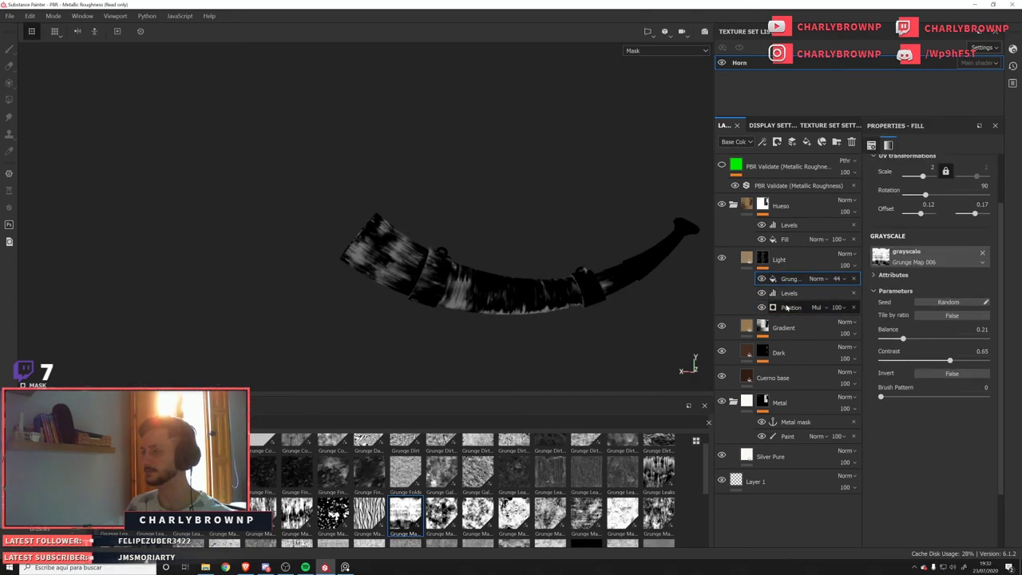
{"action": "left_click", "coordinate": [779, 293]}
{"action": "left_click", "coordinate": [763, 258]}
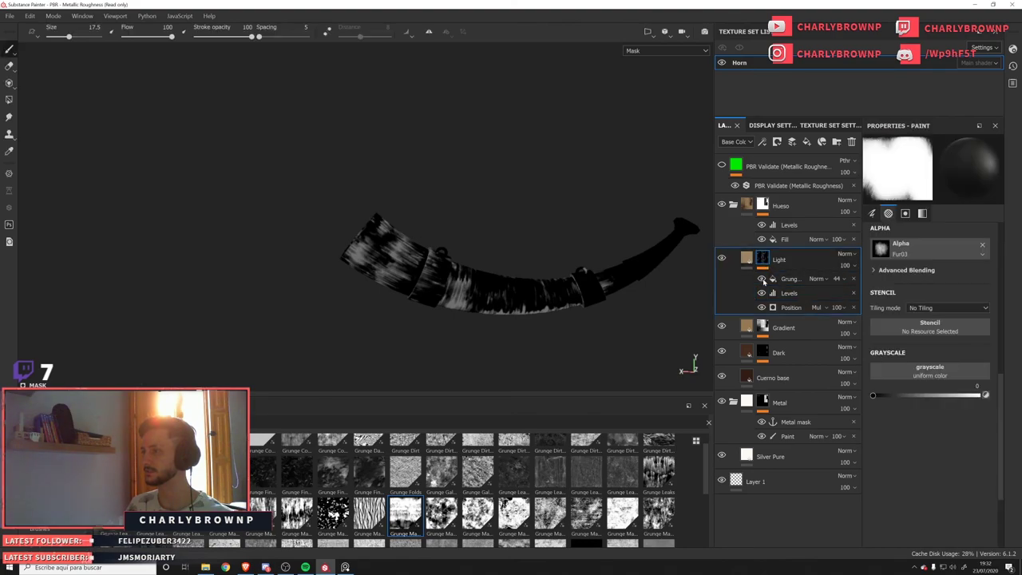
{"action": "left_click", "coordinate": [762, 279]}
{"action": "left_click", "coordinate": [762, 279]}
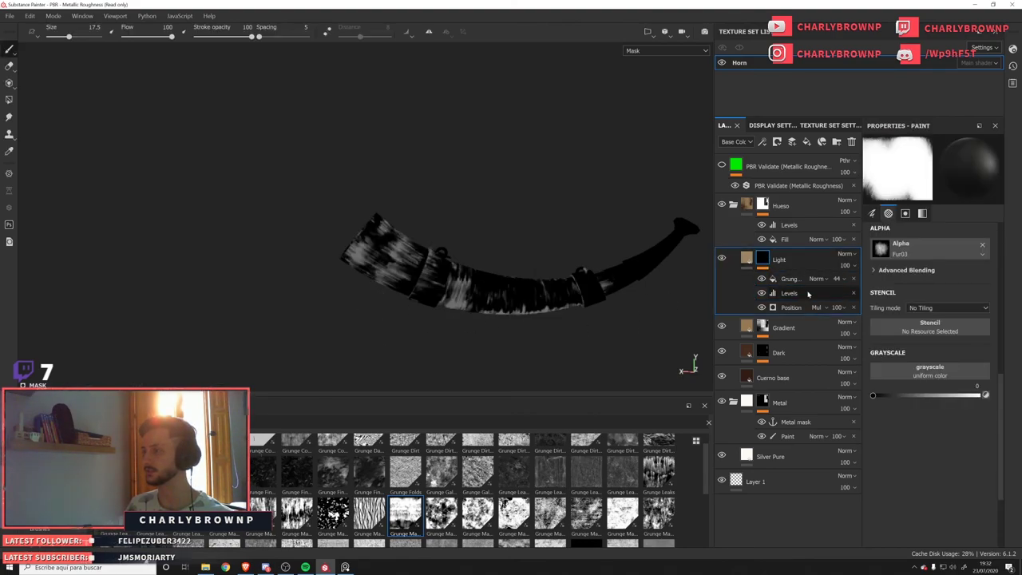
Raise the opacity of the Light mask's grunge fill to 100 and try the Tint and Divide blending modes on it.
{"action": "left_click", "coordinate": [838, 279]}
{"action": "left_click", "coordinate": [841, 281]}
{"action": "left_click", "coordinate": [844, 281]}
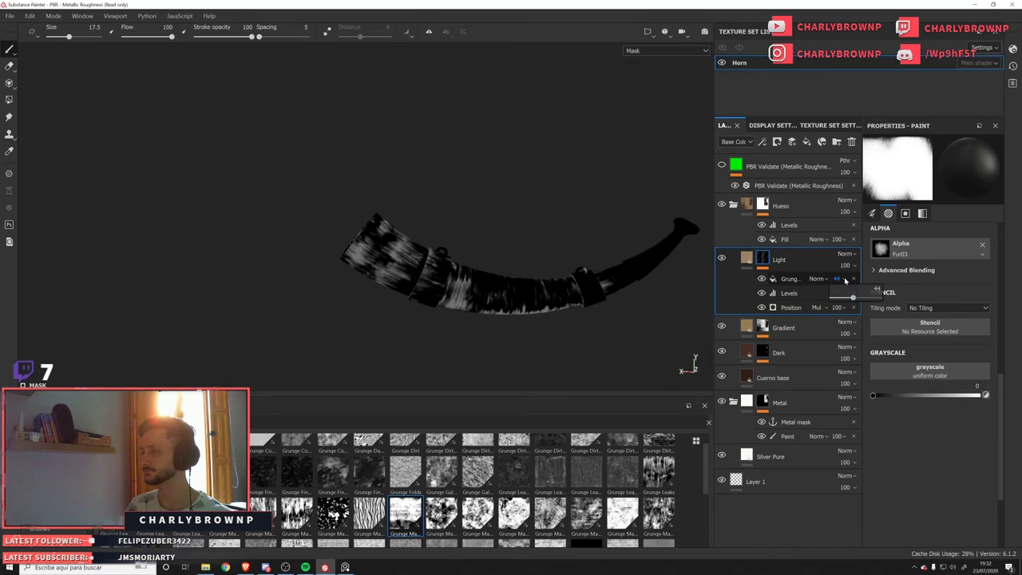
{"action": "left_click", "coordinate": [844, 281]}
{"action": "scroll", "coordinate": [824, 282], "scroll_direction": "down", "scroll_amount": 20}
{"action": "left_click", "coordinate": [825, 281]}
{"action": "left_click", "coordinate": [828, 282]}
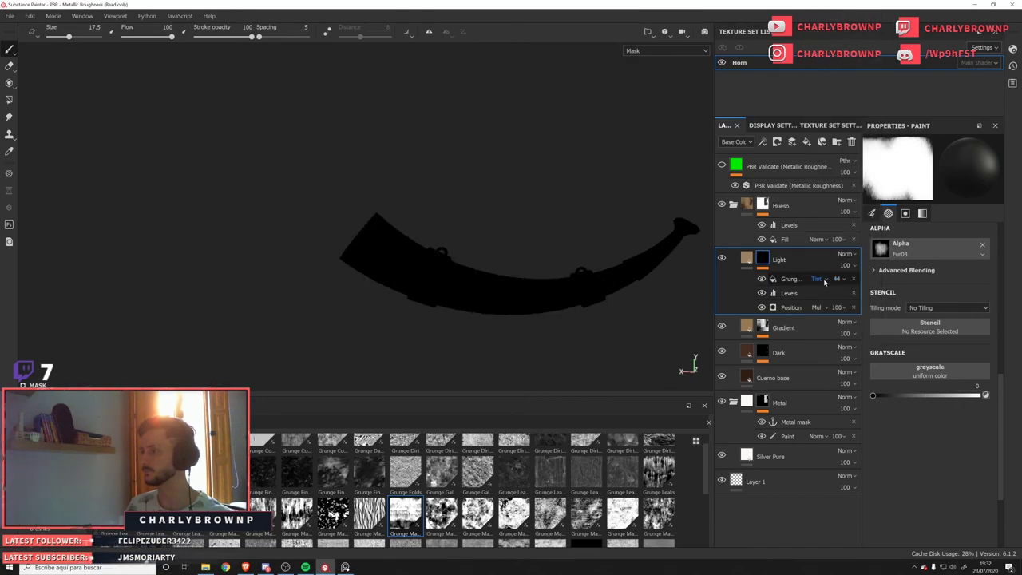
{"action": "left_click", "coordinate": [826, 281]}
{"action": "left_click", "coordinate": [828, 174]}
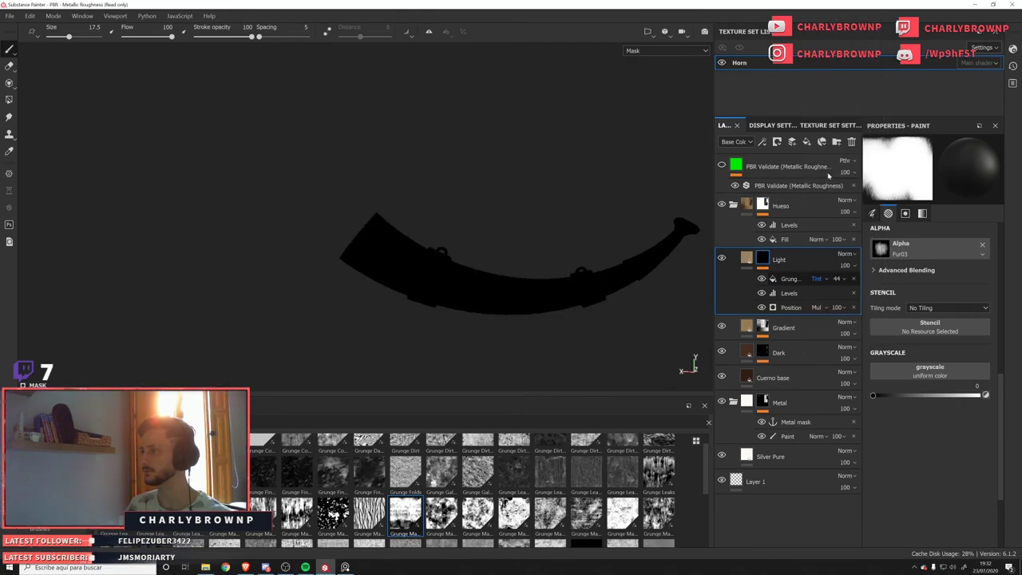
{"action": "left_click", "coordinate": [824, 281]}
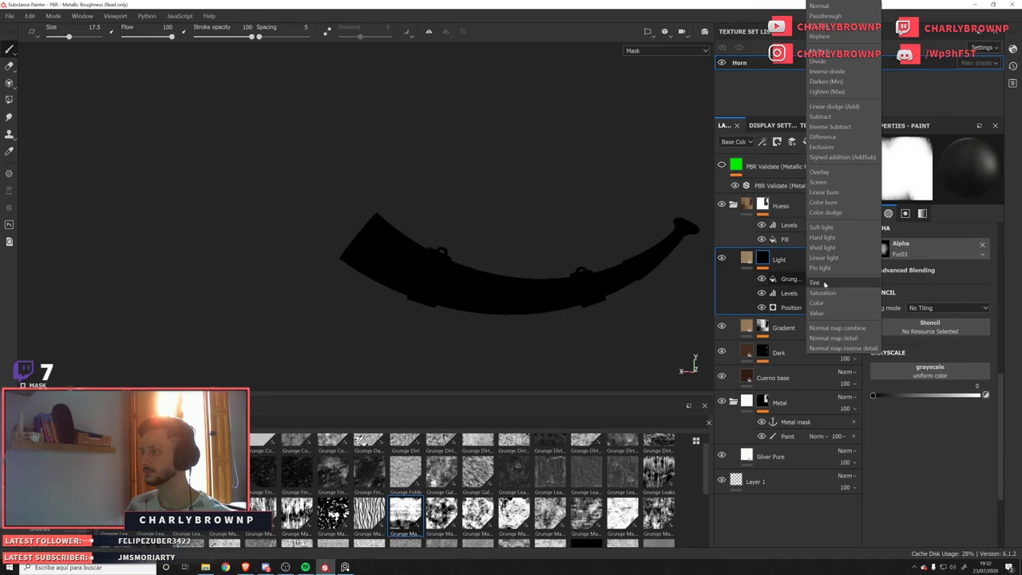
{"action": "left_click", "coordinate": [832, 183]}
{"action": "key", "text": "ctrl+z"}
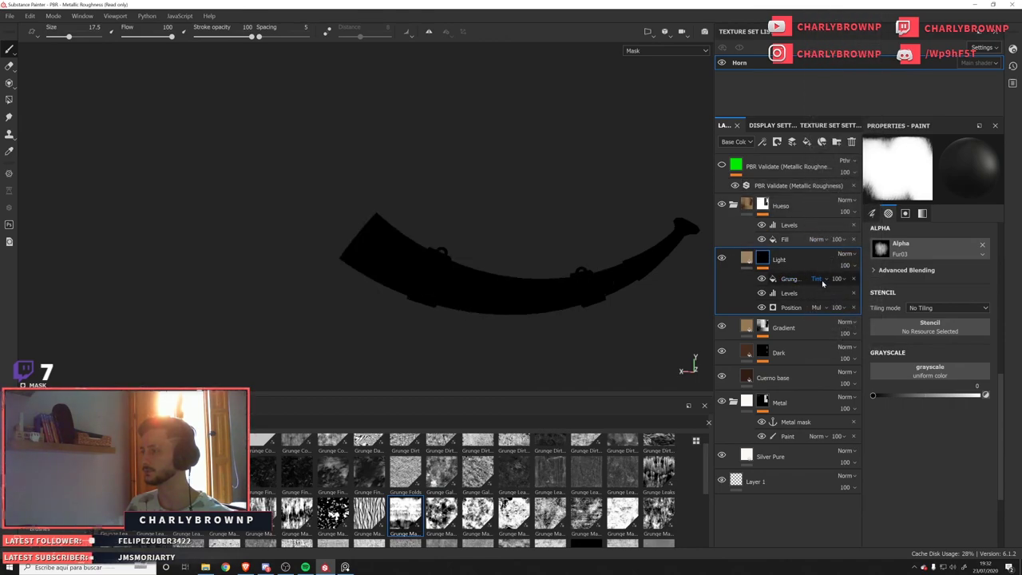
{"action": "left_click", "coordinate": [823, 281]}
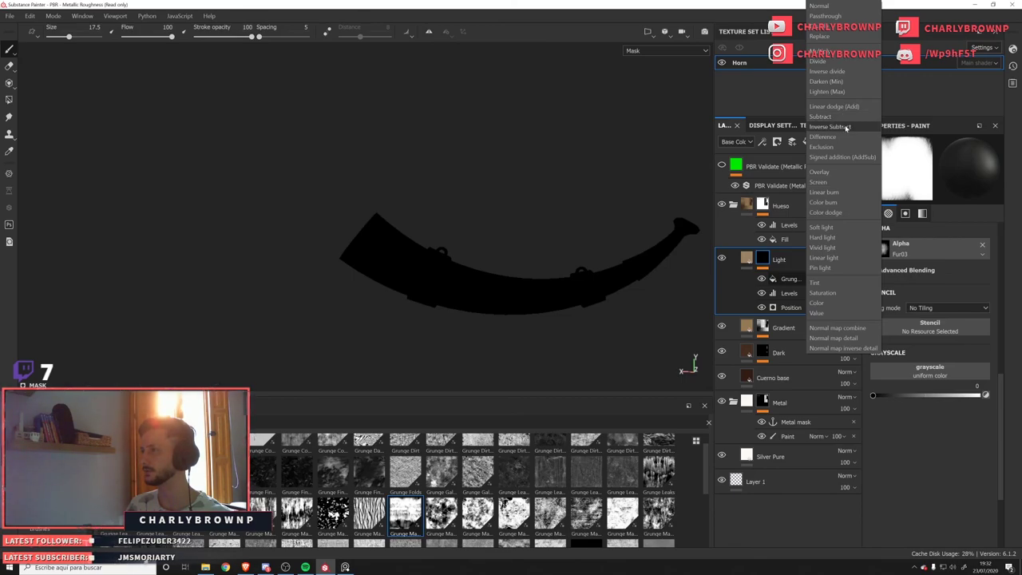
{"action": "left_click", "coordinate": [826, 60]}
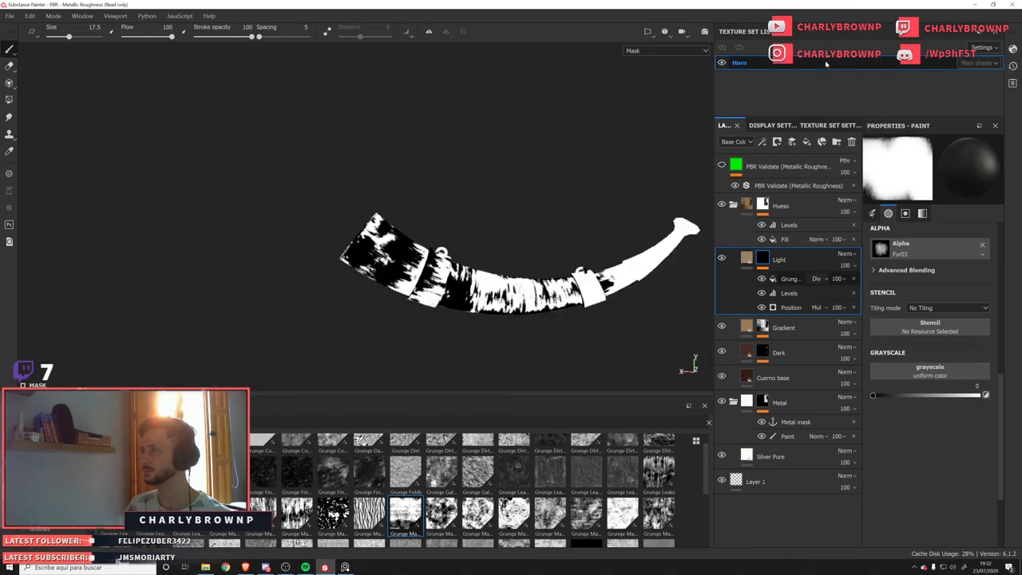
Set the Light mask's Position generator back to Normal blending, hiding the grunge fill and temporarily hiding Levels to isolate it.
{"action": "left_click", "coordinate": [762, 280]}
{"action": "left_click", "coordinate": [761, 293]}
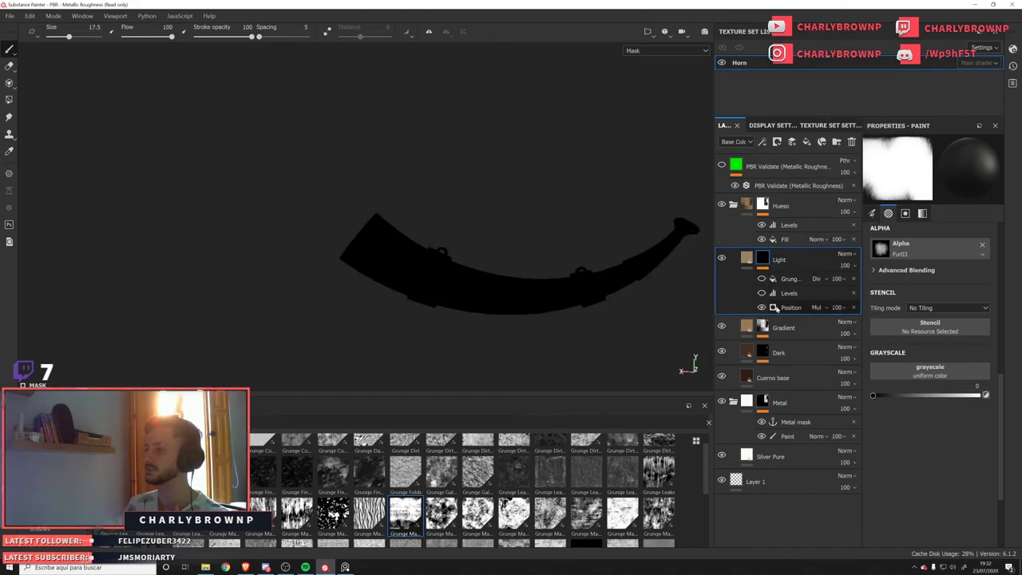
{"action": "left_click", "coordinate": [825, 309]}
{"action": "left_click", "coordinate": [839, 15]}
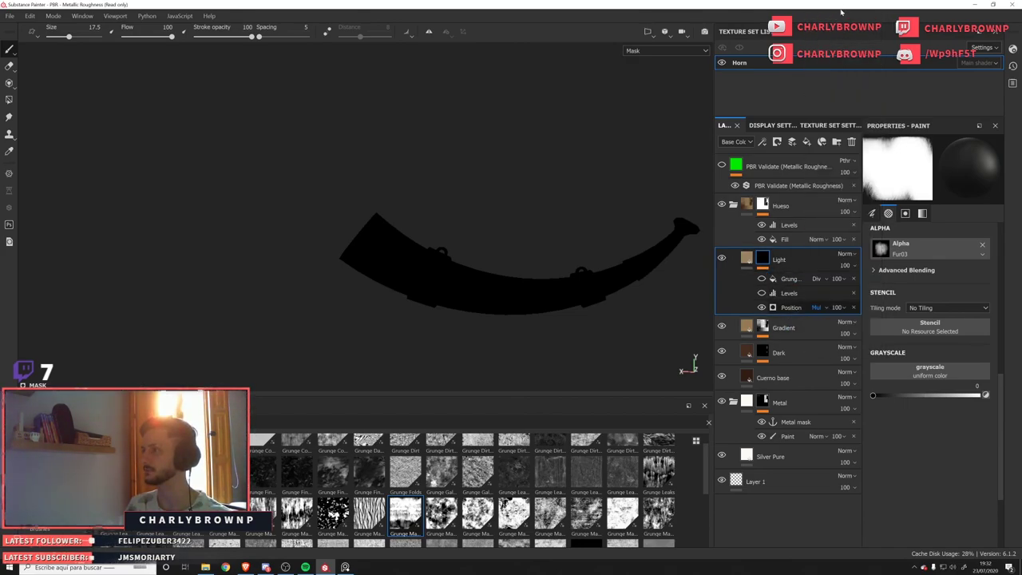
{"action": "left_click", "coordinate": [762, 293]}
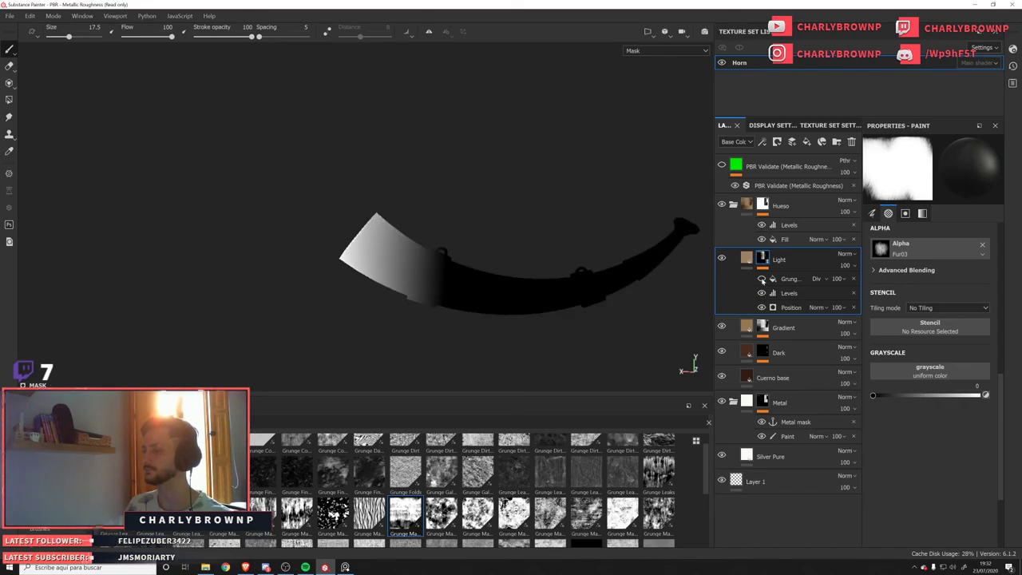
Show the grunge fill in the Light mask again and set its blending mode to Multiply.
{"action": "left_click", "coordinate": [762, 279]}
{"action": "left_click", "coordinate": [825, 279]}
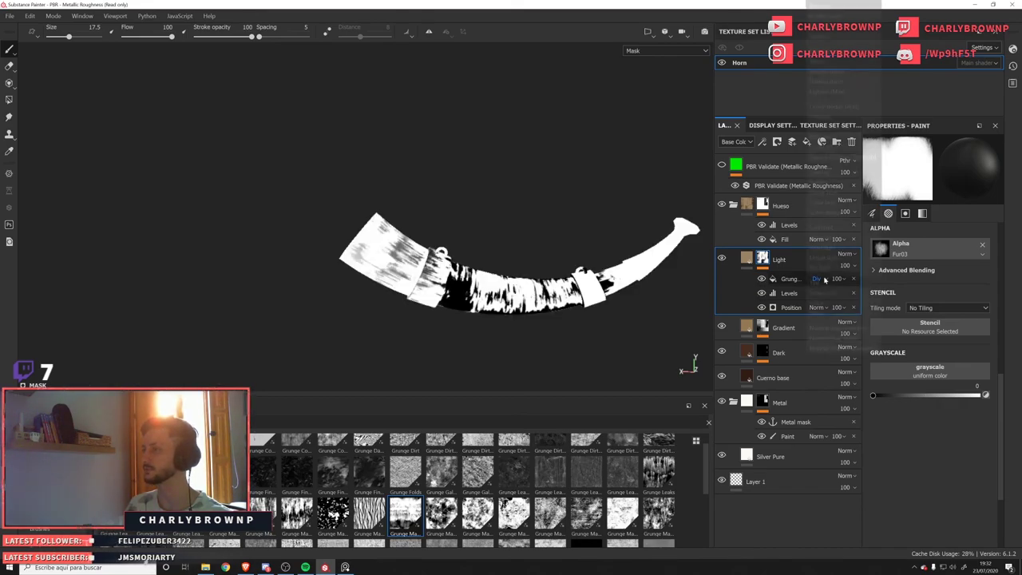
{"action": "left_click", "coordinate": [819, 279]}
{"action": "left_click", "coordinate": [818, 279]}
{"action": "left_click", "coordinate": [839, 61]}
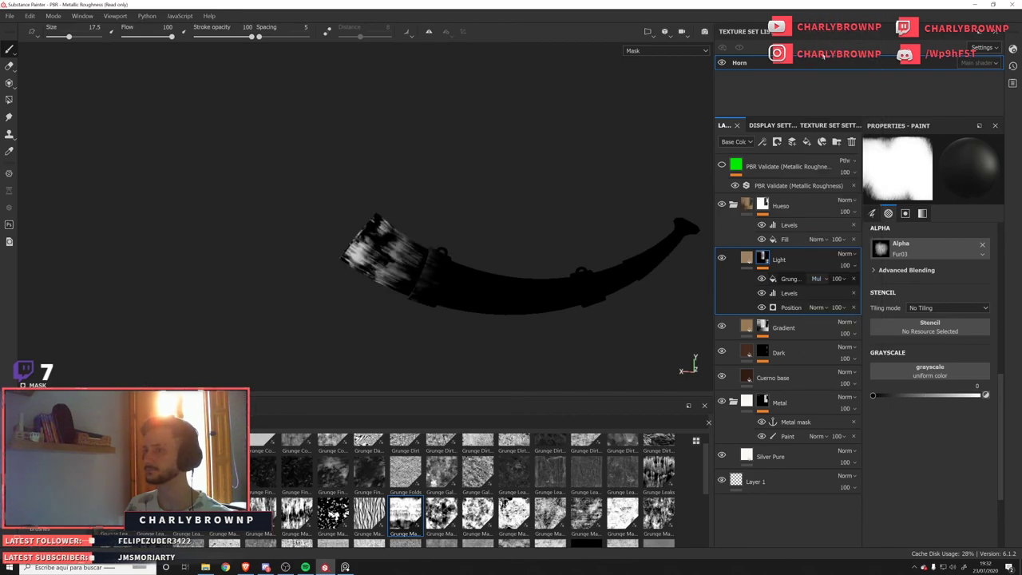
Examine the horn in the Material view and cycle through its individual channels, including Base Color and Metallic.
{"action": "key", "text": "m"}
{"action": "scroll", "coordinate": [543, 339], "scroll_direction": "up", "scroll_amount": 3}
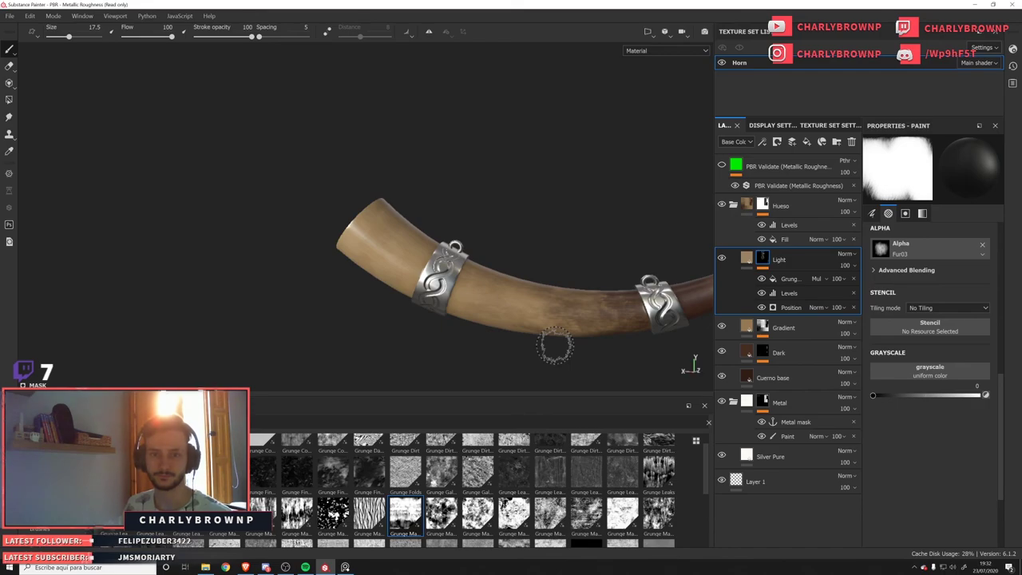
{"action": "left_click_drag", "start_coordinate": [383, 279], "coordinate": [498, 299], "text": "alt"}
{"action": "scroll", "coordinate": [496, 302], "scroll_direction": "up", "scroll_amount": 4}
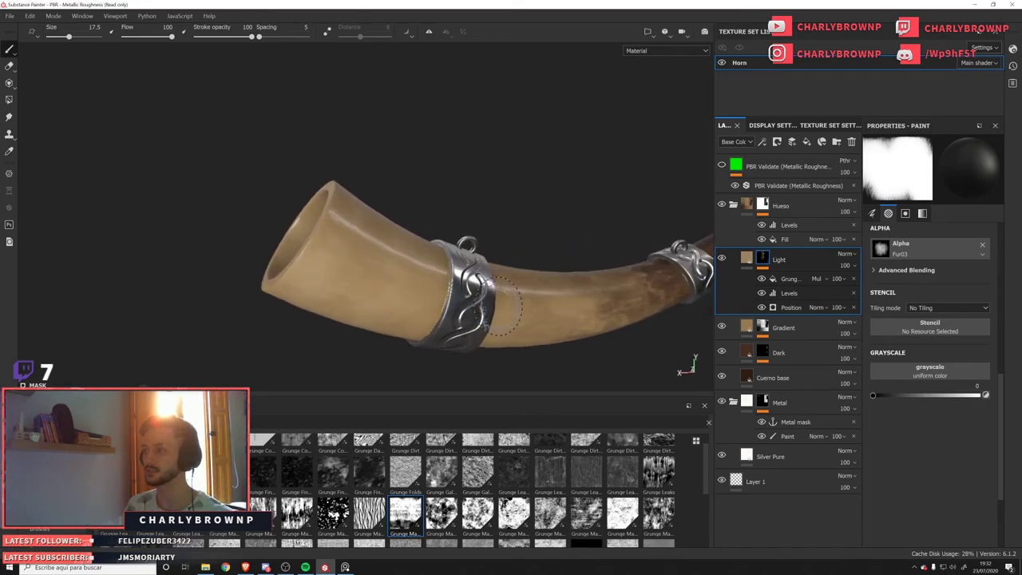
{"action": "key", "text": "c"}
{"action": "right_click_drag", "start_coordinate": [367, 262], "coordinate": [96, 131], "text": "alt"}
{"action": "key", "text": "c"}
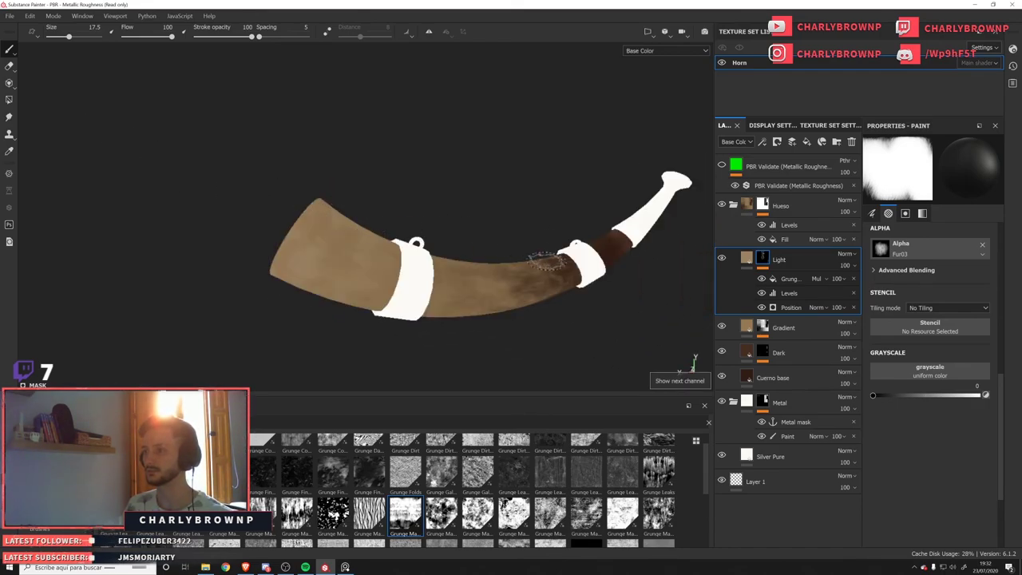
{"action": "left_click_drag", "start_coordinate": [545, 259], "coordinate": [546, 290], "text": "alt"}
{"action": "key", "text": "c"}
{"action": "key", "text": "c"}
{"action": "key", "text": "c"}
{"action": "key", "text": "c"}
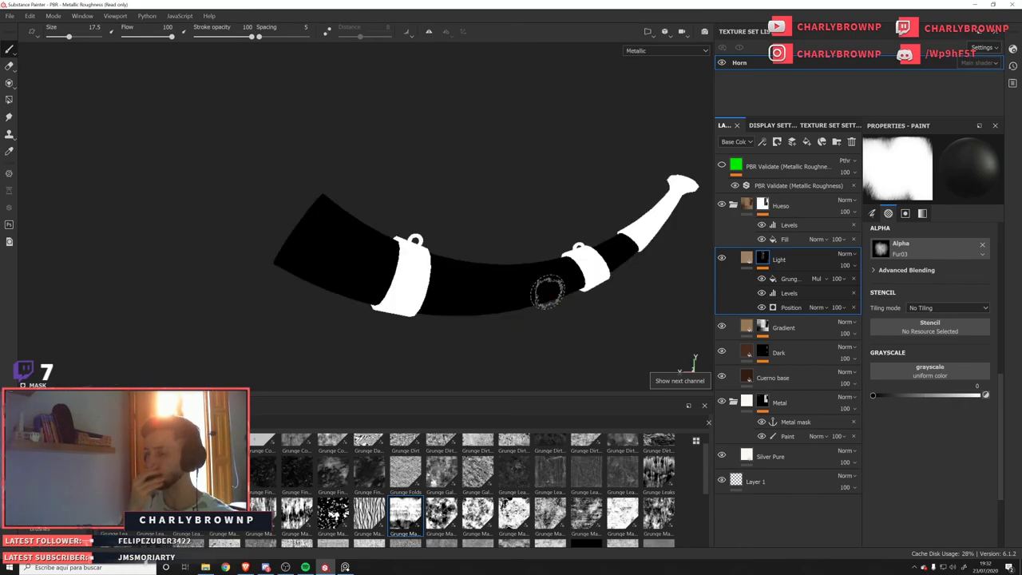
{"action": "key", "text": "c"}
{"action": "key", "text": "c"}
{"action": "key", "text": "c"}
{"action": "key", "text": "c"}
{"action": "key", "text": "c"}
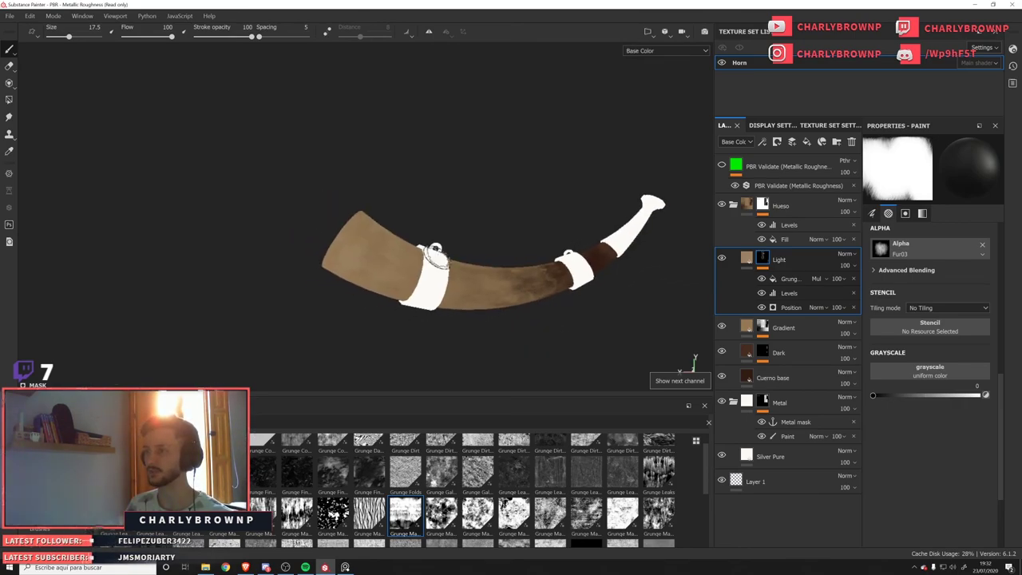
Set the Light layer's roughness to about 0.156 using the Roughness channel, and check the horn in the Material view.
{"action": "key", "text": "c"}
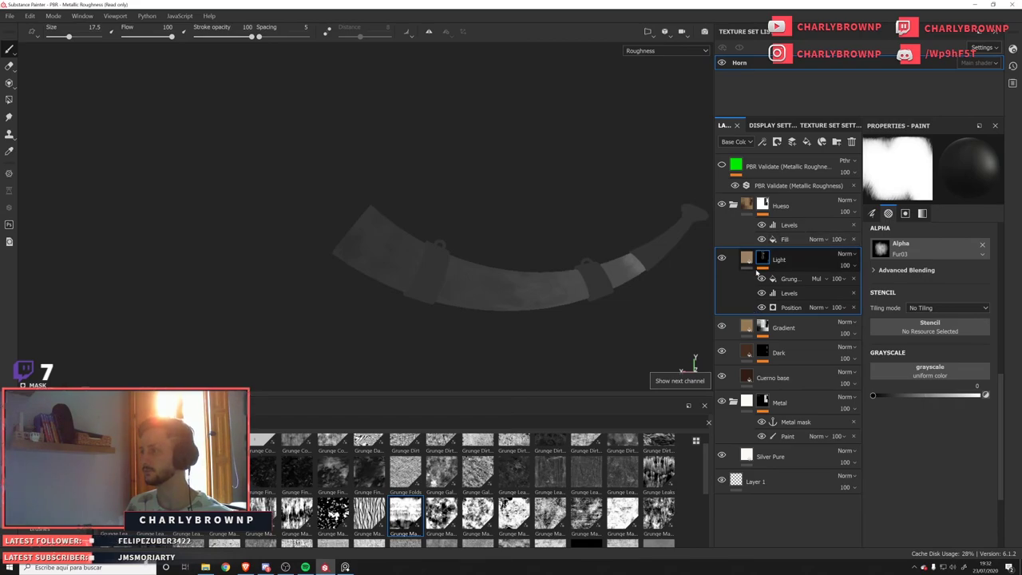
{"action": "left_click", "coordinate": [747, 257]}
{"action": "left_click_drag", "start_coordinate": [891, 432], "coordinate": [896, 436]}
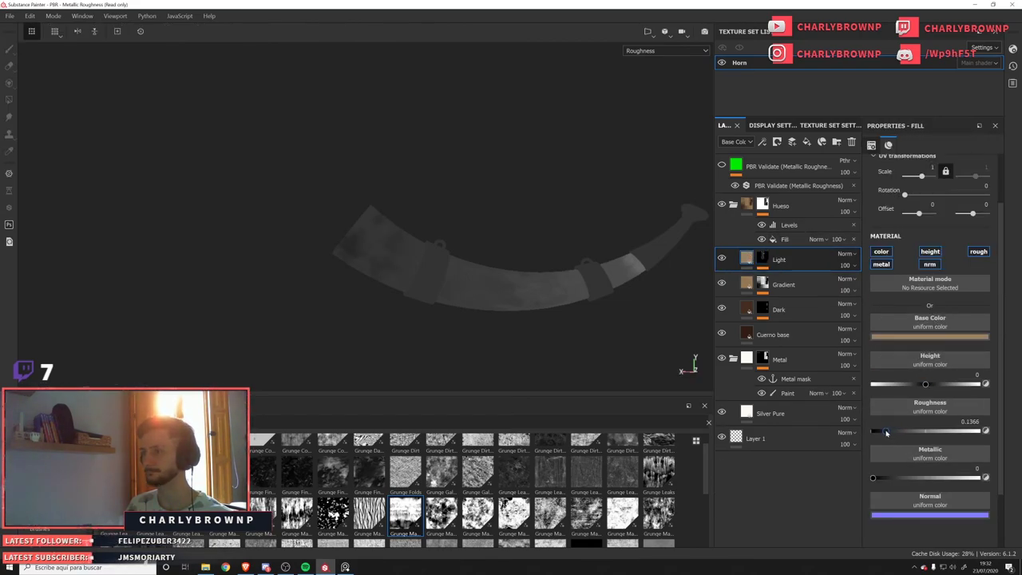
{"action": "scroll", "coordinate": [409, 267], "scroll_direction": "down", "scroll_amount": 3}
{"action": "left_click_drag", "start_coordinate": [455, 292], "coordinate": [461, 293], "text": "alt"}
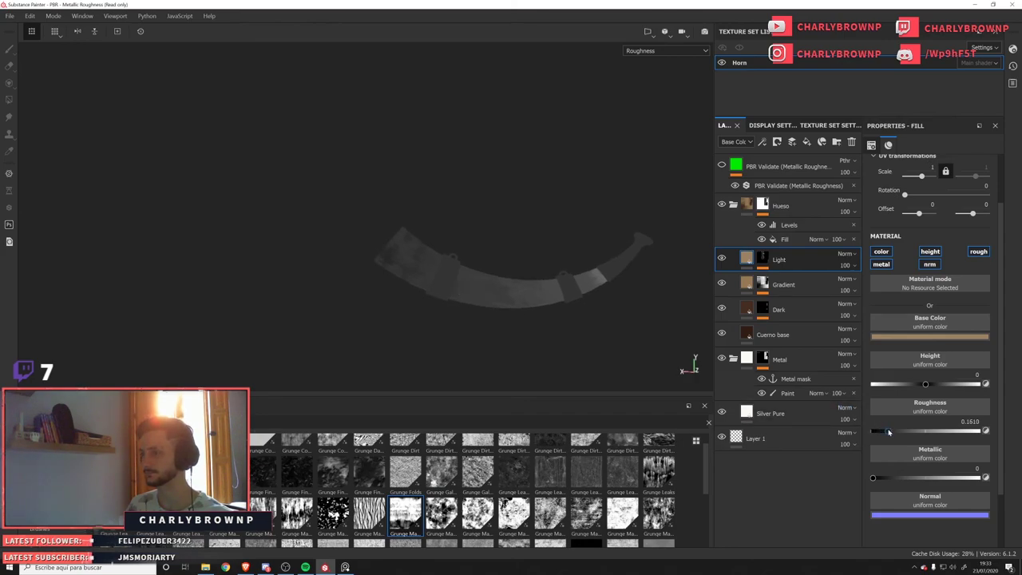
{"action": "left_click_drag", "start_coordinate": [546, 350], "coordinate": [623, 248], "text": "alt"}
{"action": "key", "text": "m"}
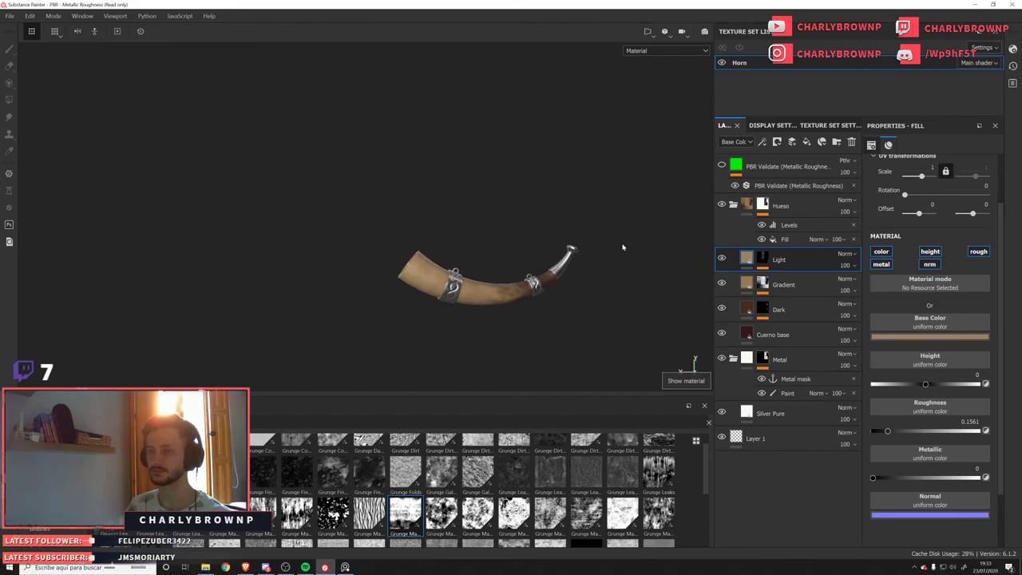
{"action": "right_click_drag", "start_coordinate": [496, 294], "coordinate": [641, 314], "text": "alt"}
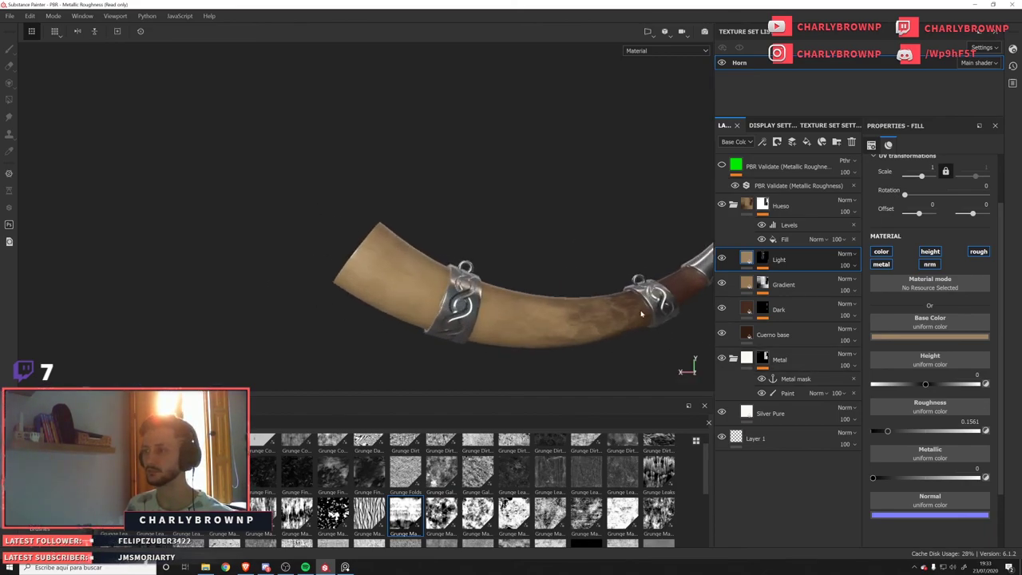
{"action": "left_click_drag", "start_coordinate": [568, 317], "coordinate": [545, 324], "text": "alt"}
{"action": "middle_click_drag", "start_coordinate": [545, 325], "coordinate": [436, 288], "text": "alt"}
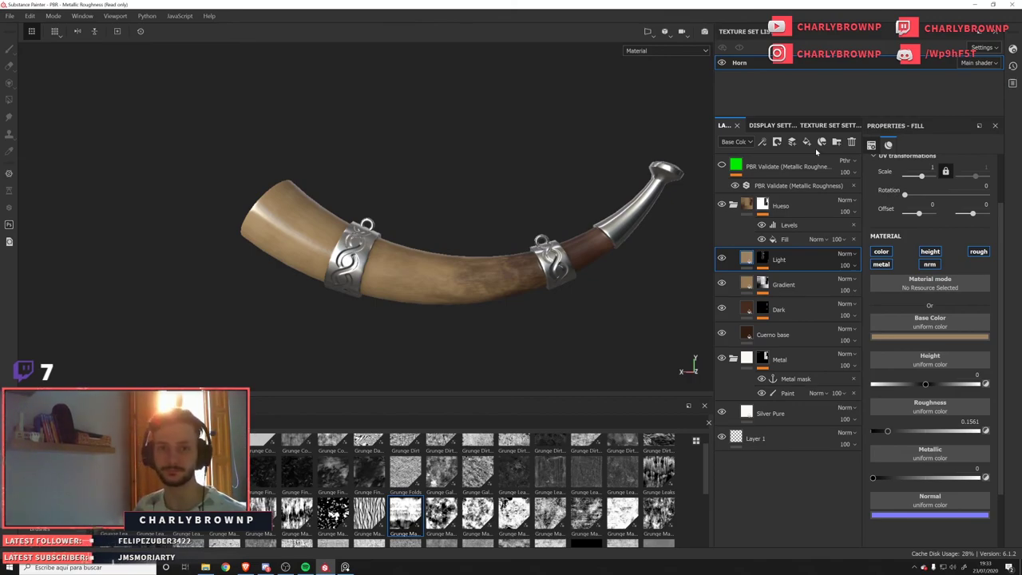
Bring up the horn reference photos beside the model and add an empty paint layer directly above the Light layer.
{"action": "right_click_drag", "start_coordinate": [0, 389], "coordinate": [292, 351]}
{"action": "scroll", "coordinate": [292, 351], "scroll_direction": "up", "scroll_amount": 6}
{"action": "scroll", "coordinate": [210, 293], "scroll_direction": "down", "scroll_amount": 2}
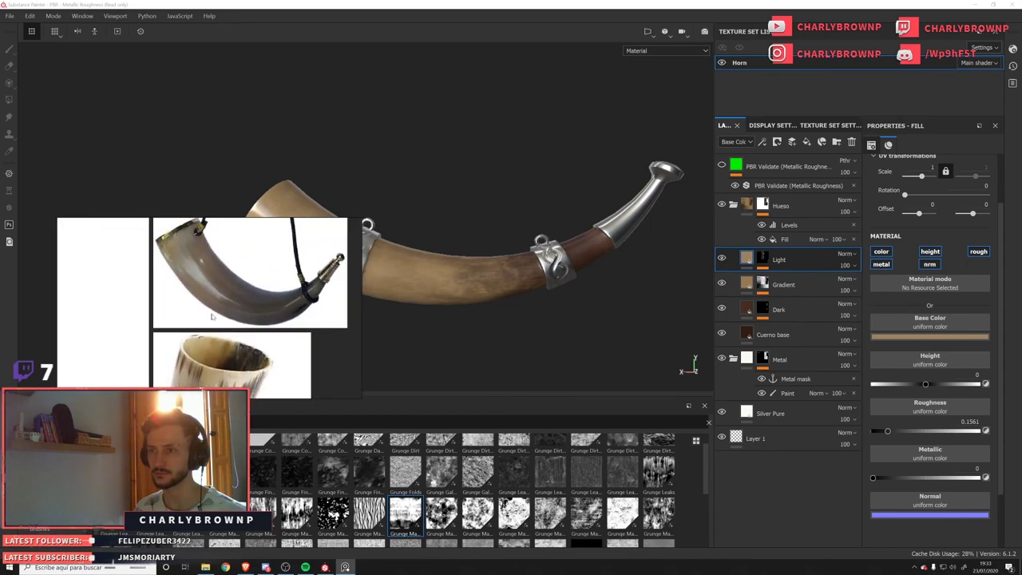
{"action": "right_click_drag", "start_coordinate": [291, 298], "coordinate": [193, 142]}
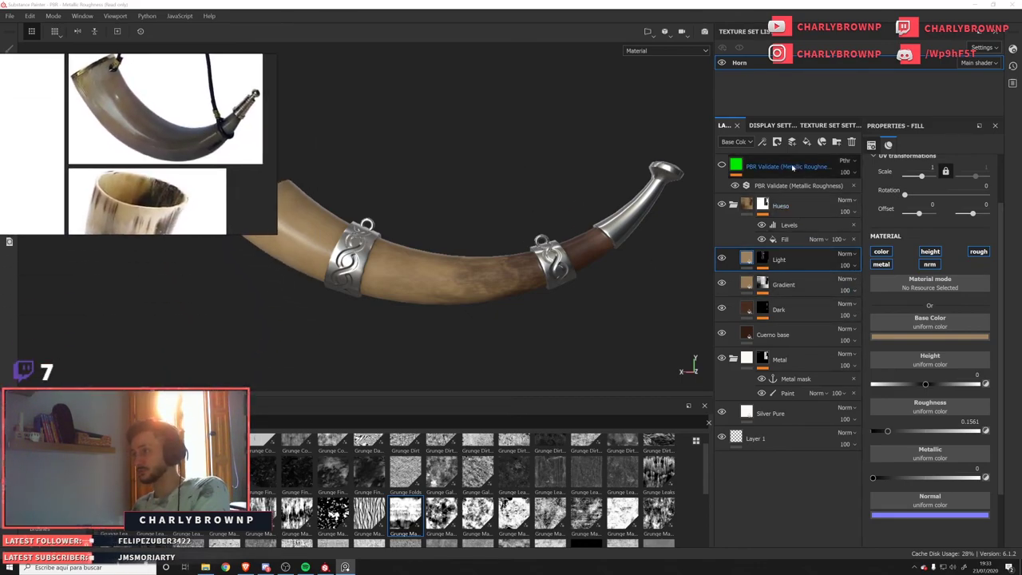
{"action": "left_click", "coordinate": [794, 141]}
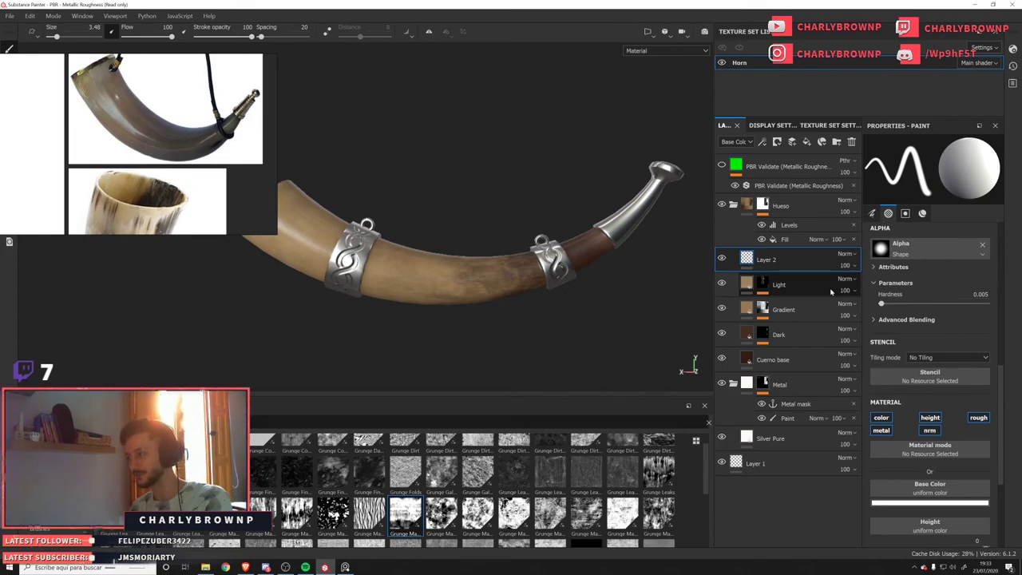
Restrict the brush on Layer 2 to the color channel and check the horn's channels before returning to the Material view.
{"action": "left_click", "coordinate": [978, 417]}
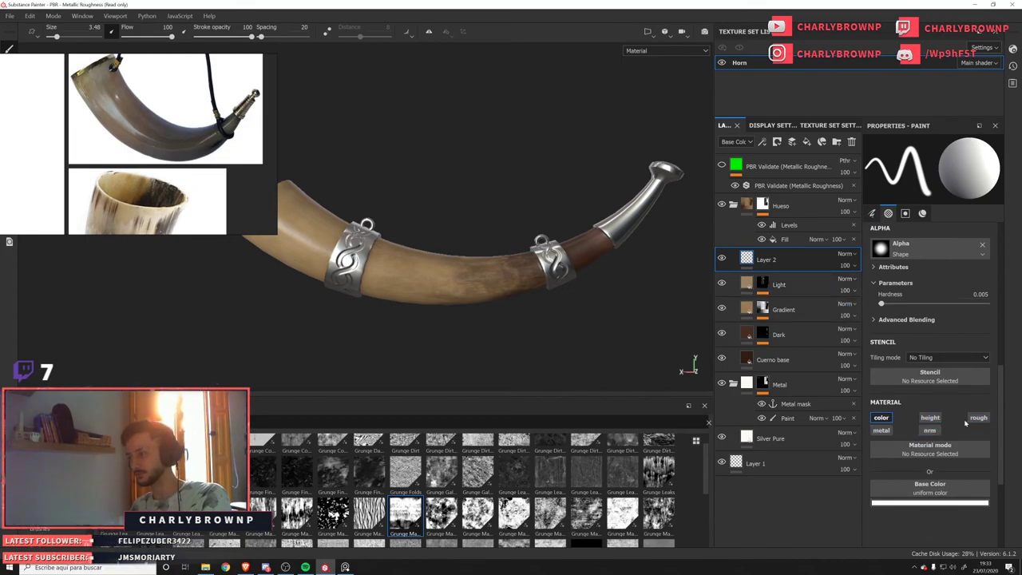
{"action": "left_click", "coordinate": [923, 469]}
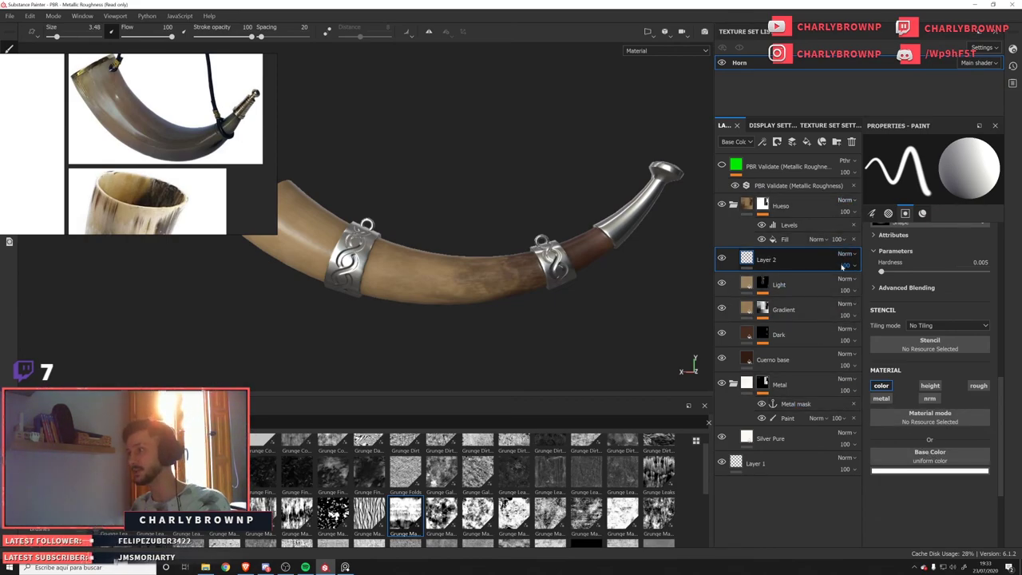
{"action": "key", "text": "c"}
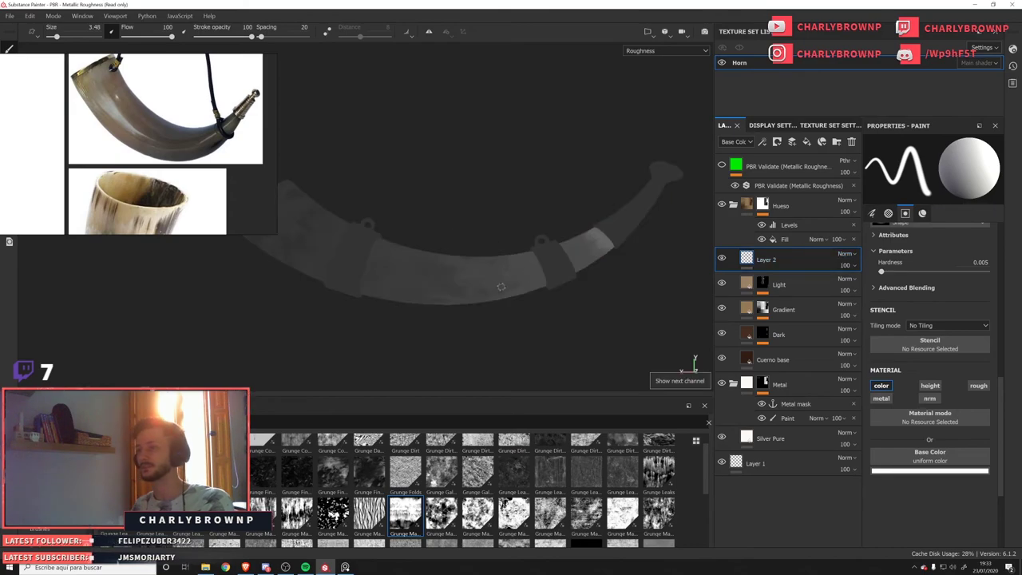
{"action": "key", "text": "c"}
{"action": "key", "text": "m"}
Choose the Fibers Soft brush, try a stroke on the middle of the horn, and undo it.
{"action": "right_click_drag", "start_coordinate": [497, 293], "coordinate": [587, 292], "text": "ctrl"}
{"action": "left_click", "coordinate": [49, 519]}
{"action": "left_click", "coordinate": [51, 529]}
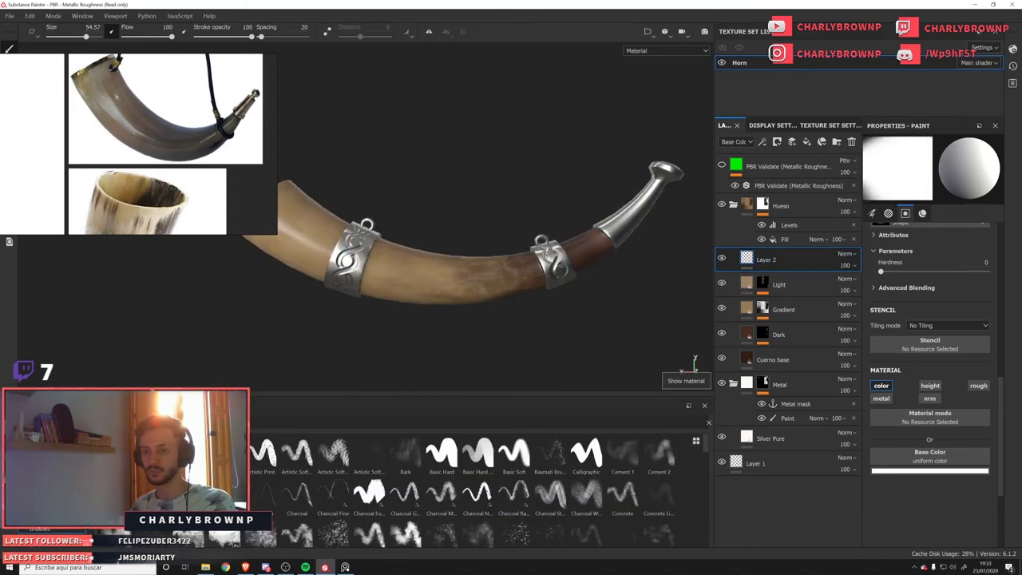
{"action": "scroll", "coordinate": [462, 491], "scroll_direction": "down", "scroll_amount": 3}
{"action": "left_click", "coordinate": [442, 464]}
{"action": "mouse_move", "coordinate": [444, 287]}
{"action": "left_mouse_down"}
{"action": "mouse_move", "coordinate": [418, 270]}
{"action": "mouse_move", "coordinate": [462, 270]}
{"action": "left_mouse_up"}
{"action": "key", "text": "ctrl+z"}
Show the Base Color channel and sample a grey-brown brush color from the reference horn photo.
{"action": "key", "text": "c"}
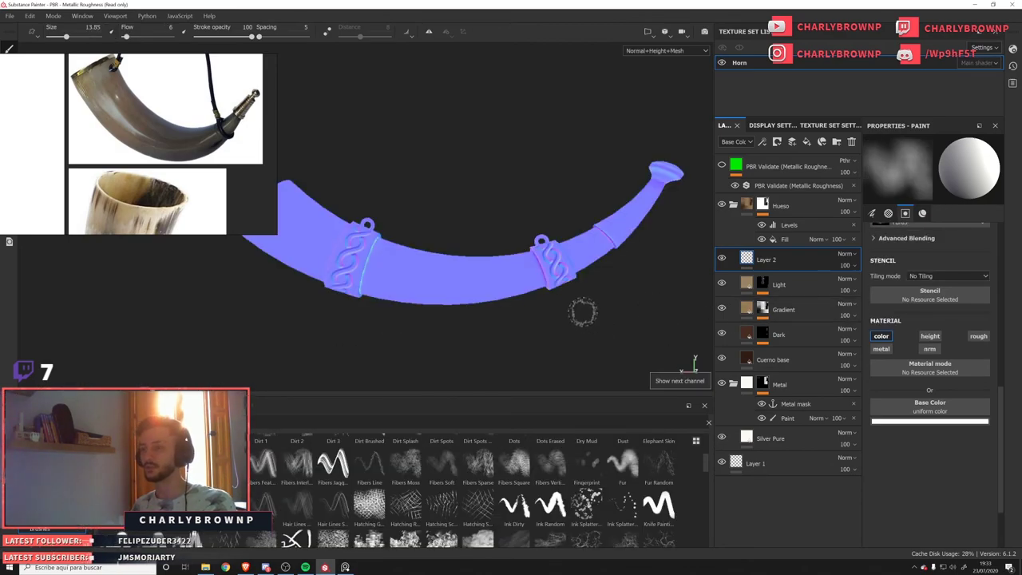
{"action": "key", "text": "c"}
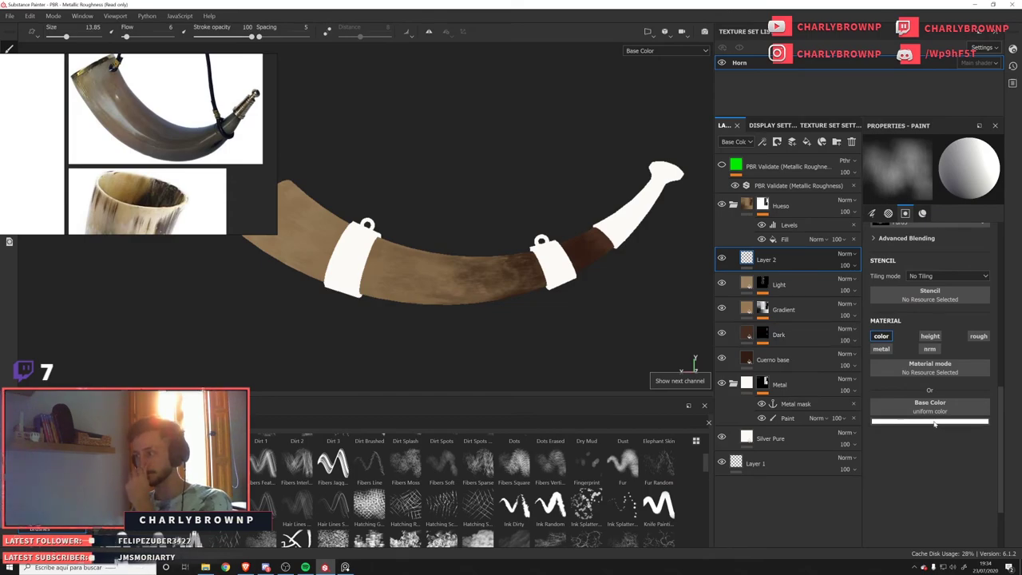
{"action": "left_click", "coordinate": [934, 422]}
{"action": "mouse_move", "coordinate": [924, 433]}
{"action": "left_mouse_down"}
{"action": "mouse_move", "coordinate": [209, 134]}
{"action": "mouse_move", "coordinate": [144, 120]}
{"action": "left_mouse_up"}
{"action": "left_click", "coordinate": [575, 248]}
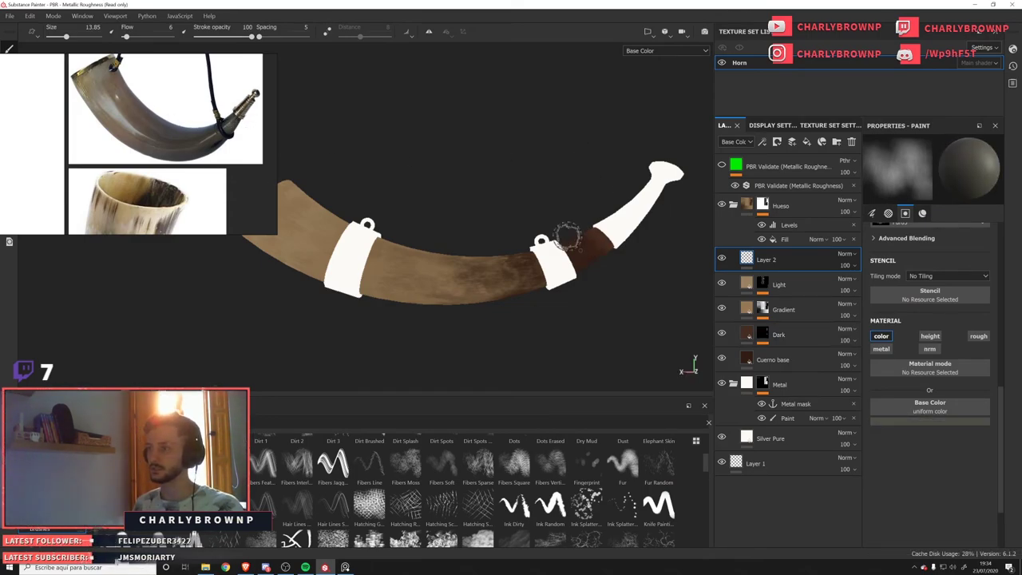
Paint the sampled grey-brown over the dark bone section between the narrow band and the metal tip.
{"action": "mouse_move", "coordinate": [568, 237]}
{"action": "left_mouse_down"}
{"action": "mouse_move", "coordinate": [594, 231]}
{"action": "mouse_move", "coordinate": [614, 280]}
{"action": "left_mouse_up"}
{"action": "left_click_drag", "start_coordinate": [596, 234], "coordinate": [570, 224], "text": "alt"}
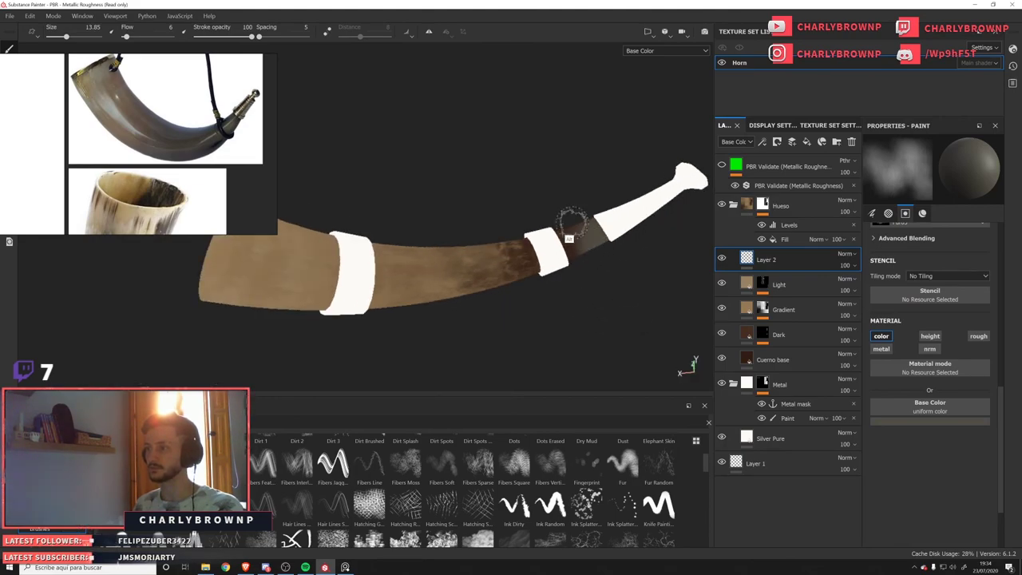
{"action": "left_click_drag", "start_coordinate": [604, 253], "coordinate": [564, 230], "text": "alt"}
{"action": "mouse_move", "coordinate": [575, 190]}
{"action": "left_mouse_down", "text": "alt"}
{"action": "mouse_move", "coordinate": [538, 201]}
{"action": "mouse_move", "coordinate": [559, 239]}
{"action": "mouse_move", "coordinate": [500, 232]}
{"action": "mouse_move", "coordinate": [594, 183]}
{"action": "left_mouse_up", "text": "alt"}
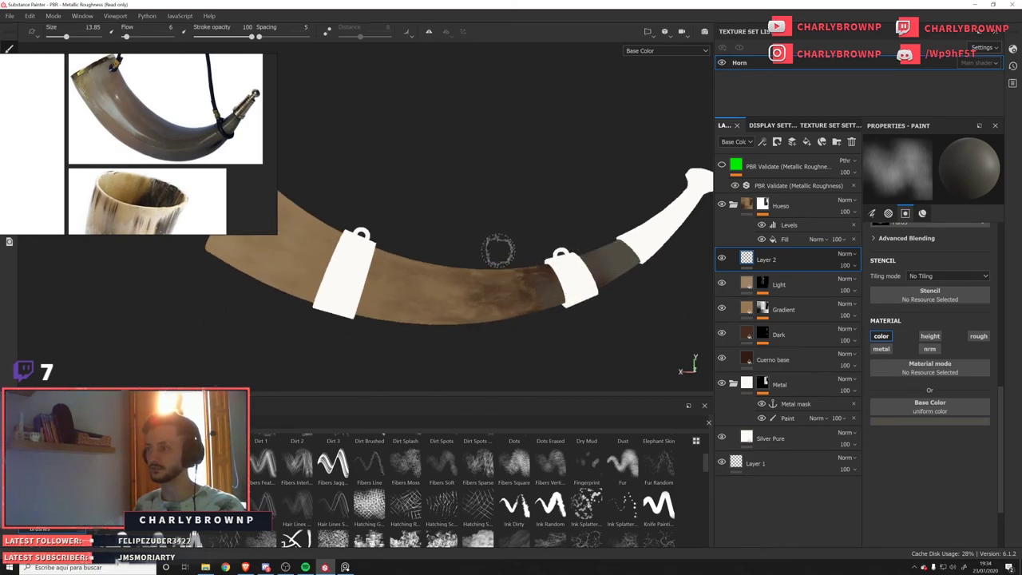
Sample a darker grey-brown brush color, about 0.051, 0.047, 0.040, from the reference horn's underside.
{"action": "left_click", "coordinate": [923, 422]}
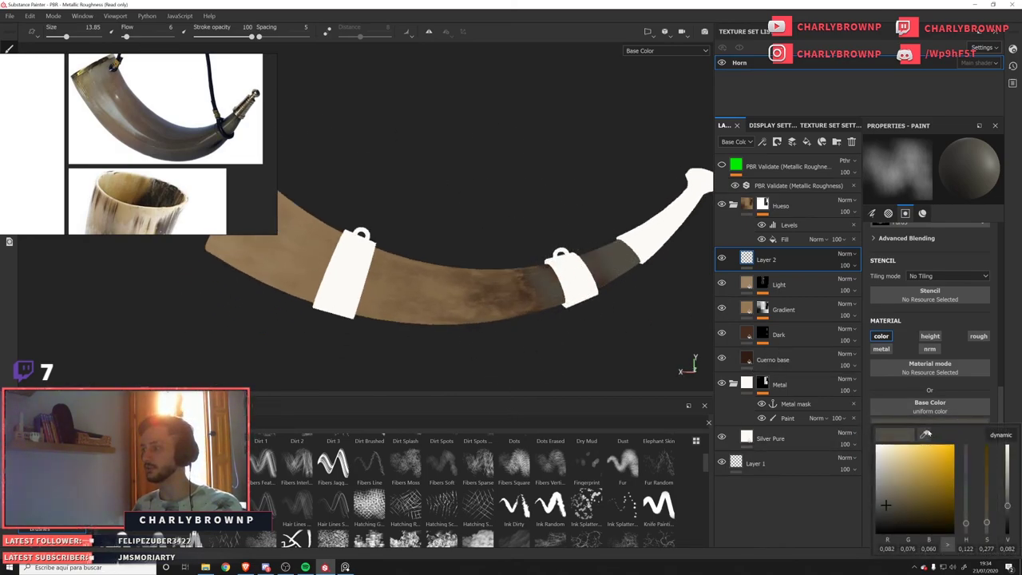
{"action": "left_click", "coordinate": [885, 435]}
{"action": "left_click", "coordinate": [182, 137]}
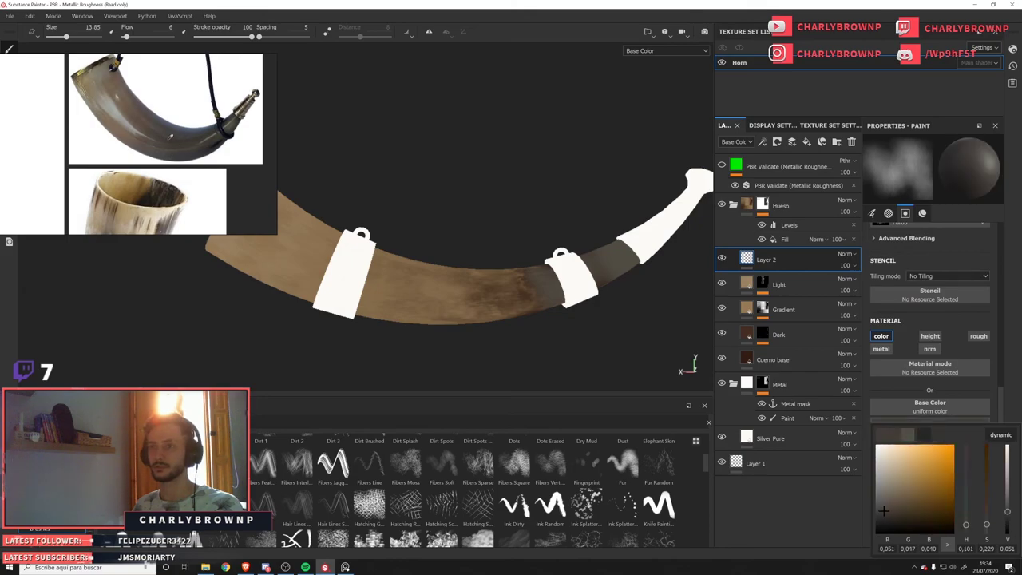
{"action": "left_click", "coordinate": [474, 148]}
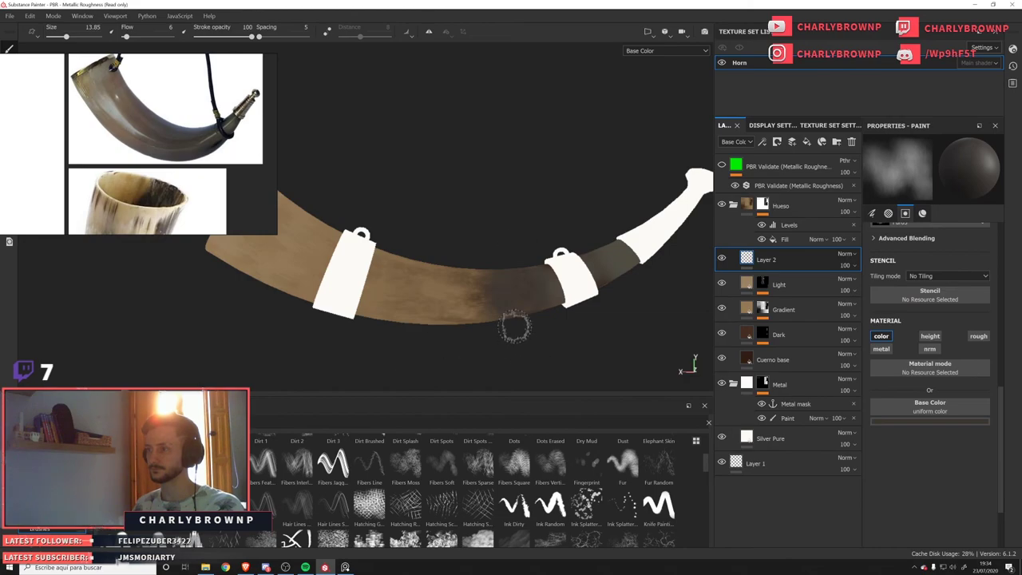
Paint the darker grey-brown all around the horn just before the narrow band, blending it into the lighter bone.
{"action": "mouse_move", "coordinate": [480, 294]}
{"action": "left_mouse_down", "text": "alt"}
{"action": "mouse_move", "coordinate": [521, 277]}
{"action": "mouse_move", "coordinate": [451, 316]}
{"action": "mouse_move", "coordinate": [516, 347]}
{"action": "mouse_move", "coordinate": [498, 342]}
{"action": "mouse_move", "coordinate": [470, 309]}
{"action": "left_mouse_up", "text": "alt"}
{"action": "left_click_drag", "start_coordinate": [450, 248], "coordinate": [433, 272], "text": "alt"}
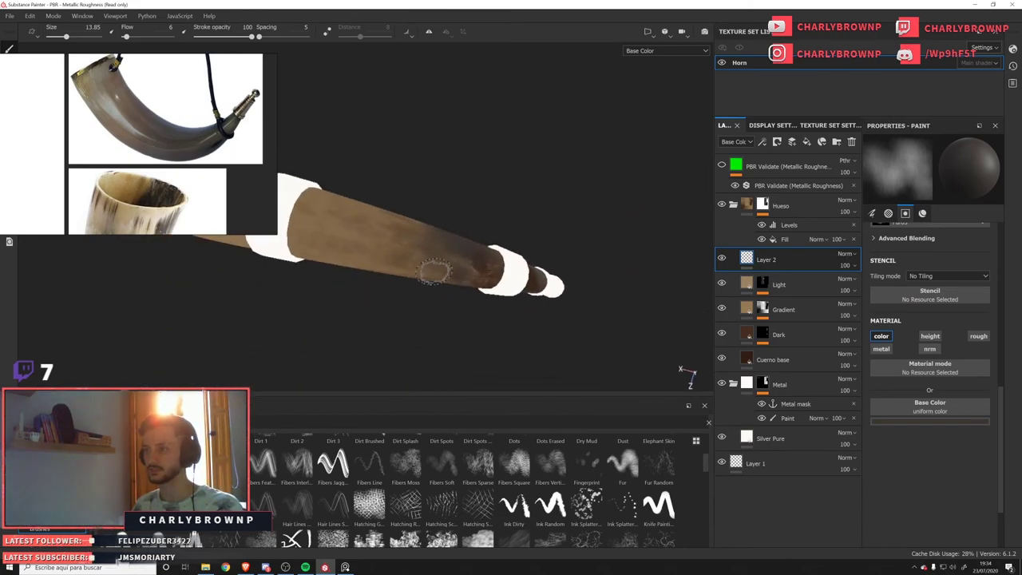
{"action": "left_click_drag", "start_coordinate": [395, 322], "coordinate": [494, 233], "text": "alt"}
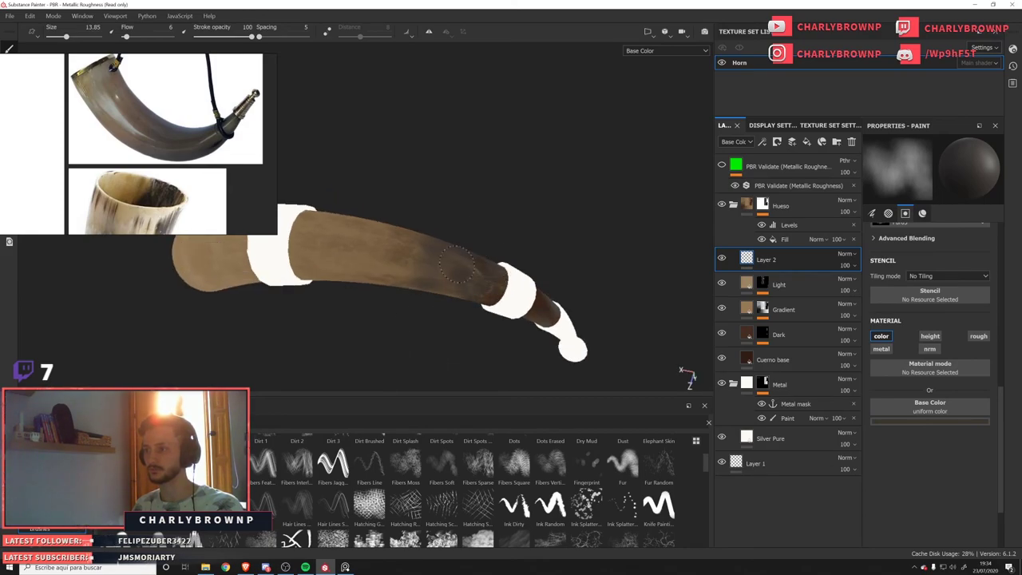
{"action": "mouse_move", "coordinate": [391, 309]}
{"action": "left_mouse_down", "text": "alt"}
{"action": "mouse_move", "coordinate": [451, 289]}
{"action": "mouse_move", "coordinate": [456, 327]}
{"action": "mouse_move", "coordinate": [478, 367]}
{"action": "left_mouse_up", "text": "alt"}
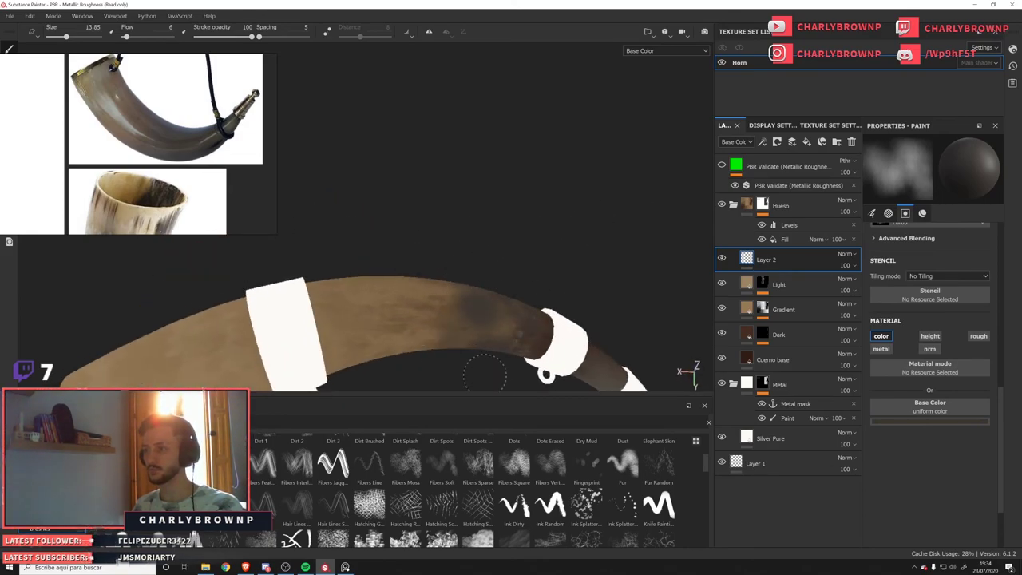
{"action": "left_click_drag", "start_coordinate": [513, 309], "coordinate": [511, 344]}
{"action": "mouse_move", "coordinate": [435, 286]}
{"action": "left_mouse_down"}
{"action": "mouse_move", "coordinate": [426, 371]}
{"action": "mouse_move", "coordinate": [486, 338]}
{"action": "mouse_move", "coordinate": [456, 237]}
{"action": "mouse_move", "coordinate": [405, 339]}
{"action": "left_mouse_up"}
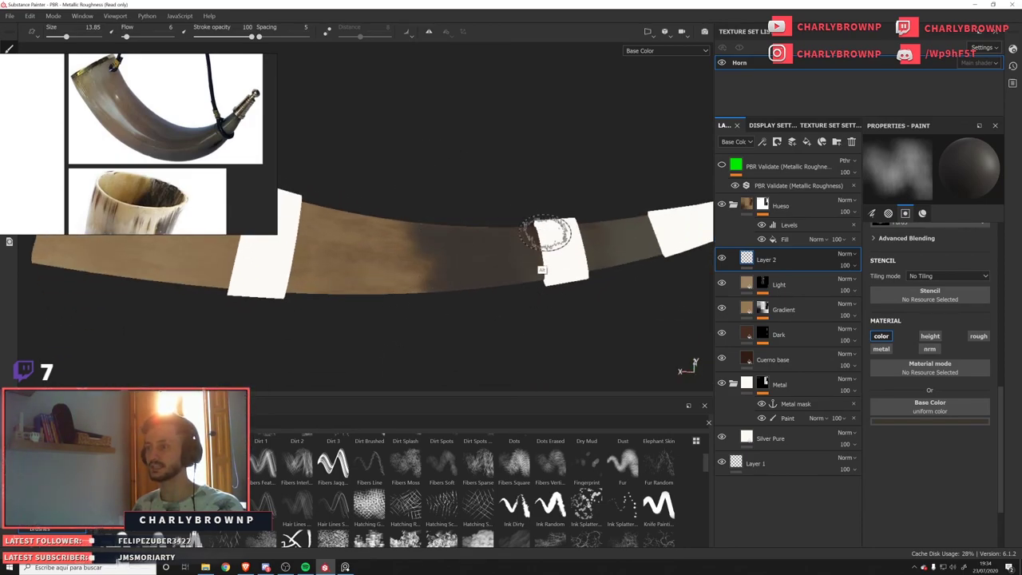
{"action": "left_click_drag", "start_coordinate": [548, 232], "coordinate": [475, 164], "text": "alt"}
{"action": "right_click_drag", "start_coordinate": [454, 137], "coordinate": [437, 280], "text": "alt"}
{"action": "left_click_drag", "start_coordinate": [435, 278], "coordinate": [484, 292], "text": "alt"}
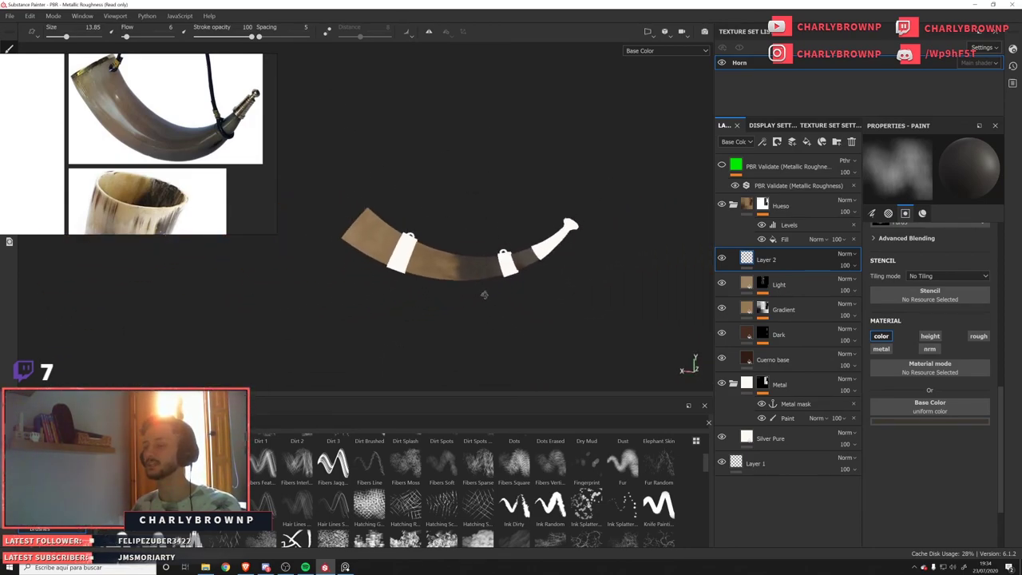
Delete the hand-painted Layer 2.
{"action": "left_click", "coordinate": [852, 142]}
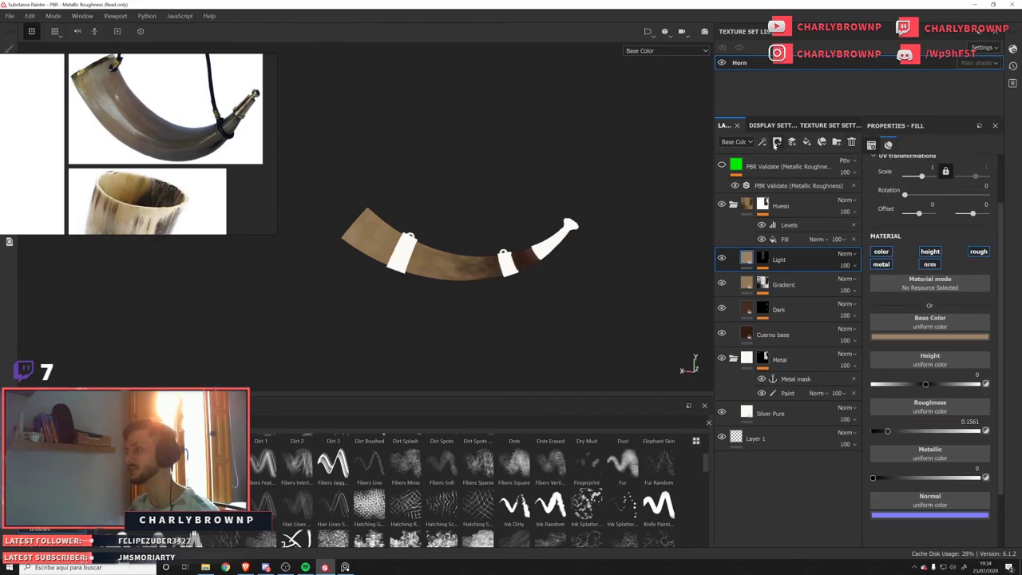
{"action": "left_click", "coordinate": [762, 141]}
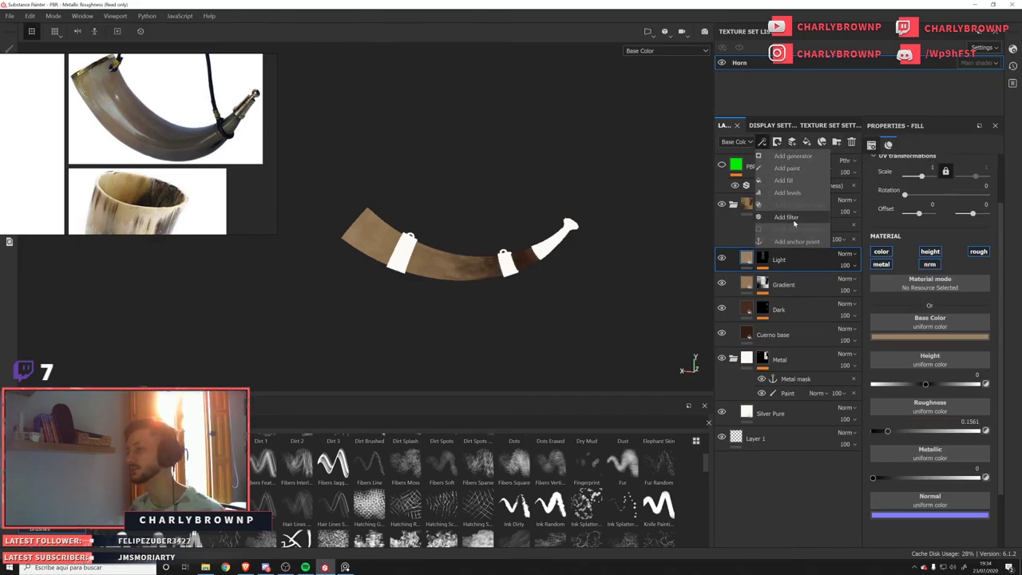
{"action": "left_click", "coordinate": [808, 157]}
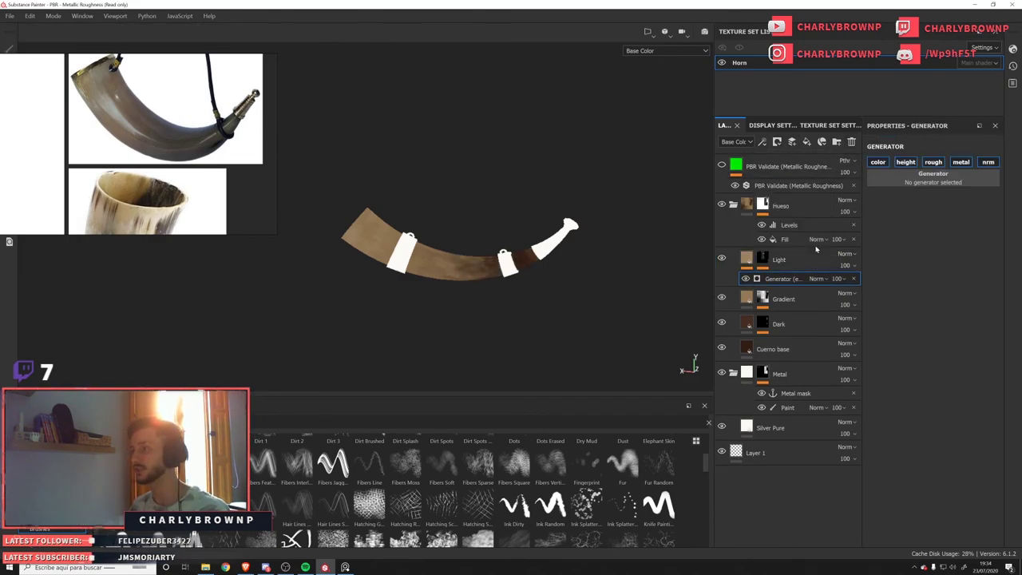
{"action": "left_click", "coordinate": [854, 279]}
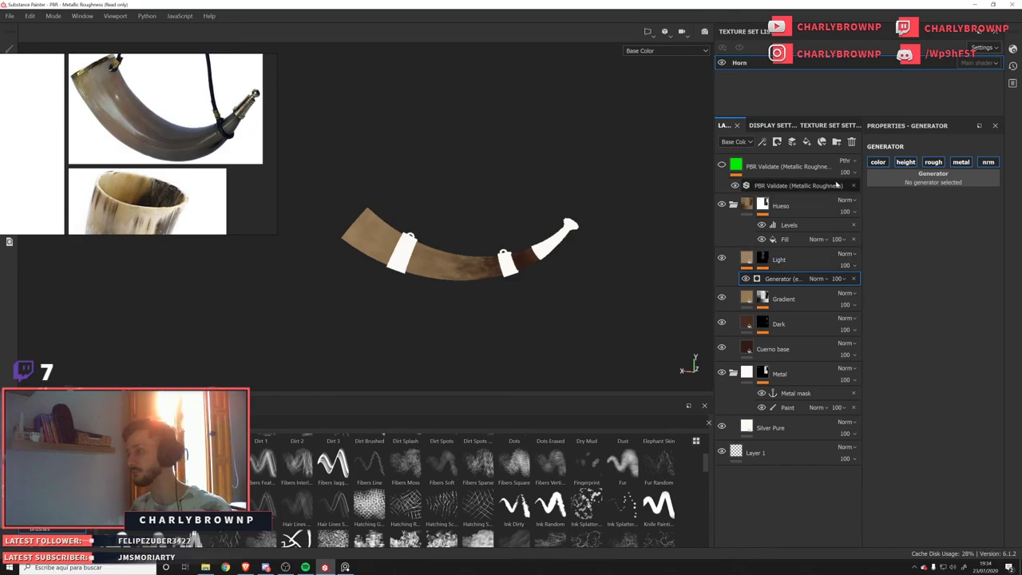
Add a fill layer above the Light layer and limit it to the color channel only.
{"action": "left_click", "coordinate": [807, 142]}
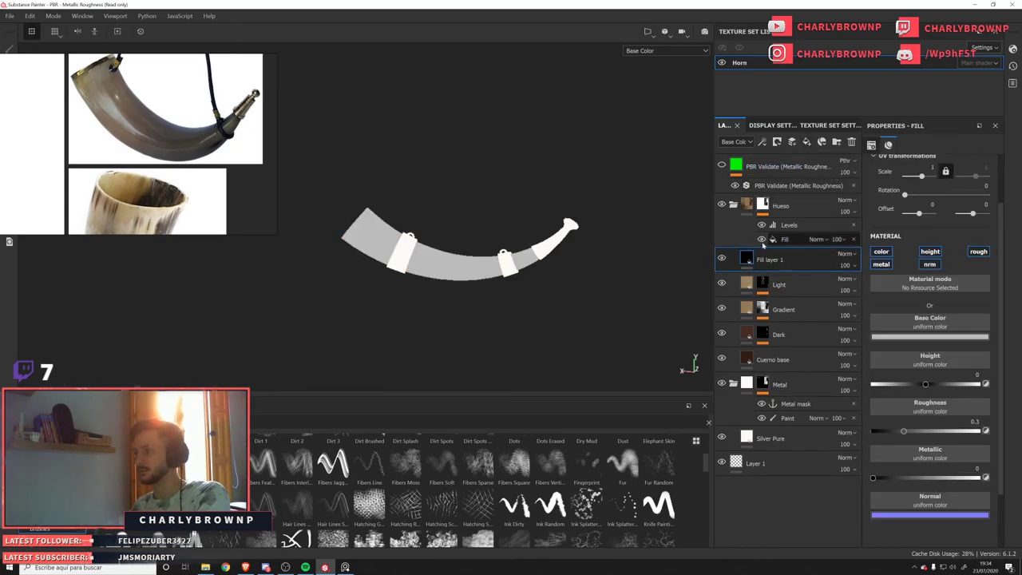
{"action": "left_click", "coordinate": [881, 264]}
{"action": "left_click", "coordinate": [930, 264]}
{"action": "left_click", "coordinate": [931, 253]}
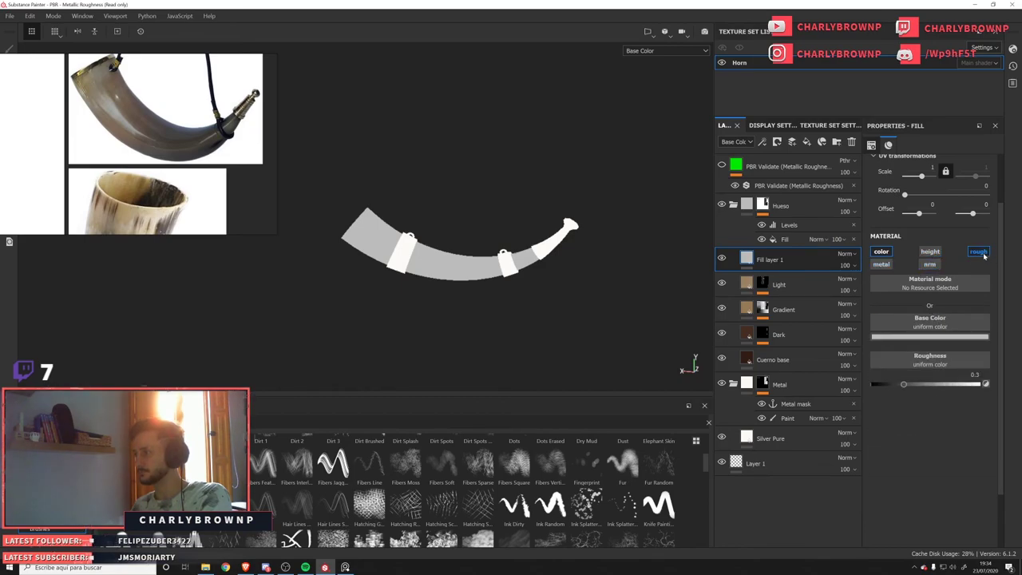
{"action": "left_click", "coordinate": [978, 251]}
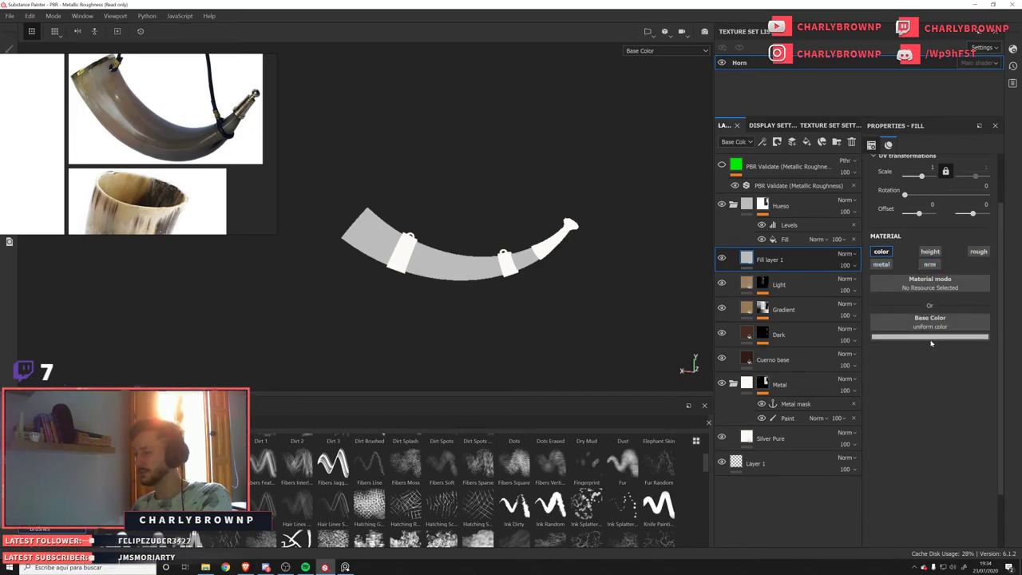
Add a Position generator to the new fill layer with Right to Left at 1 and Top To Bottom at 0.
{"action": "left_click", "coordinate": [762, 141]}
{"action": "left_click", "coordinate": [791, 156]}
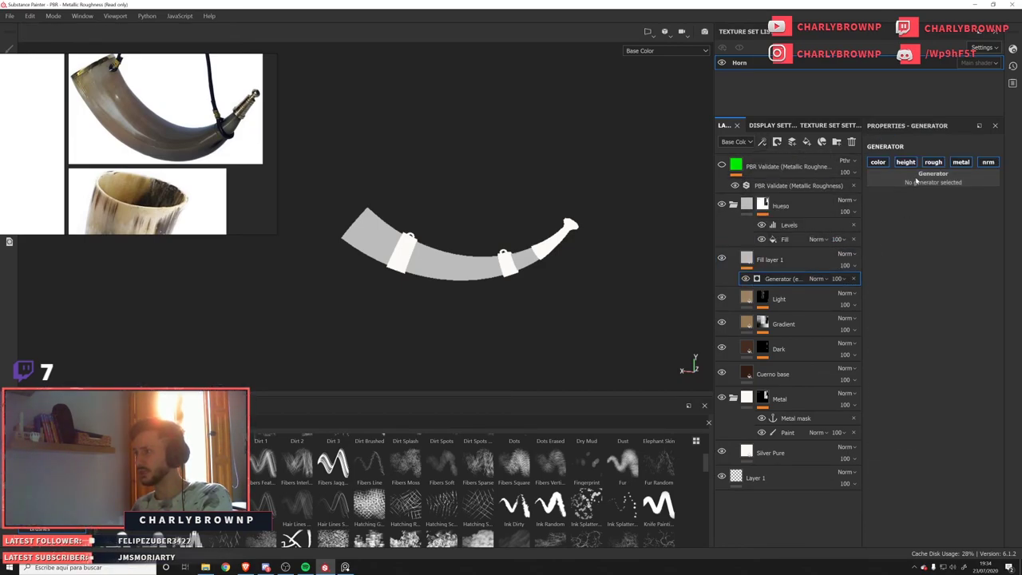
{"action": "left_click", "coordinate": [918, 180]}
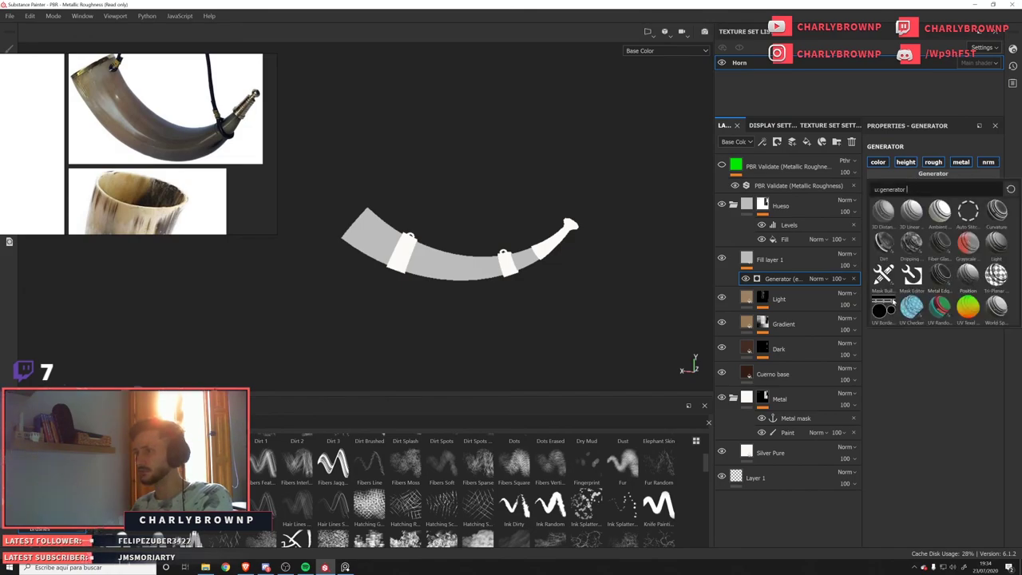
{"action": "left_click", "coordinate": [968, 276]}
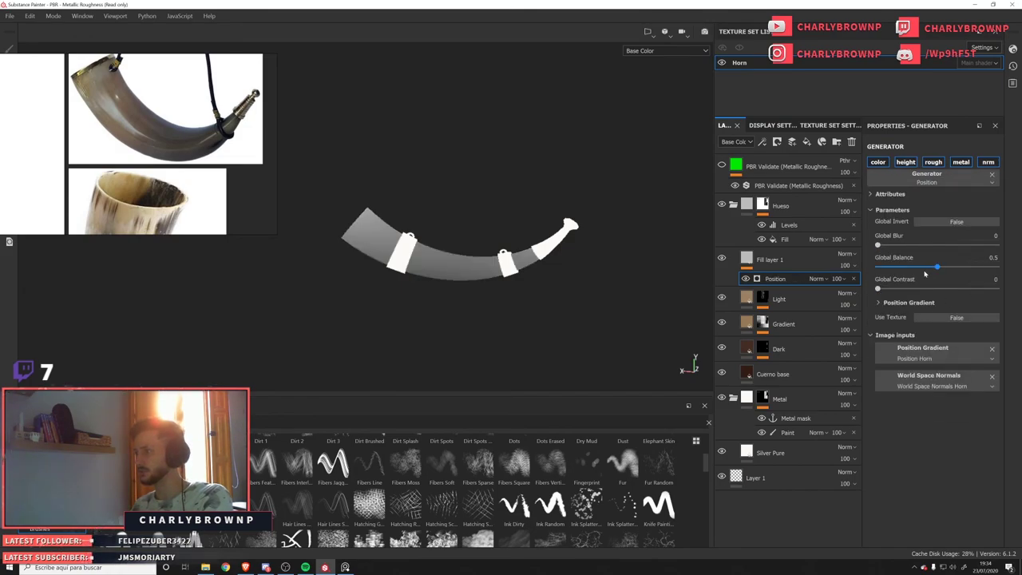
{"action": "left_click", "coordinate": [880, 303]}
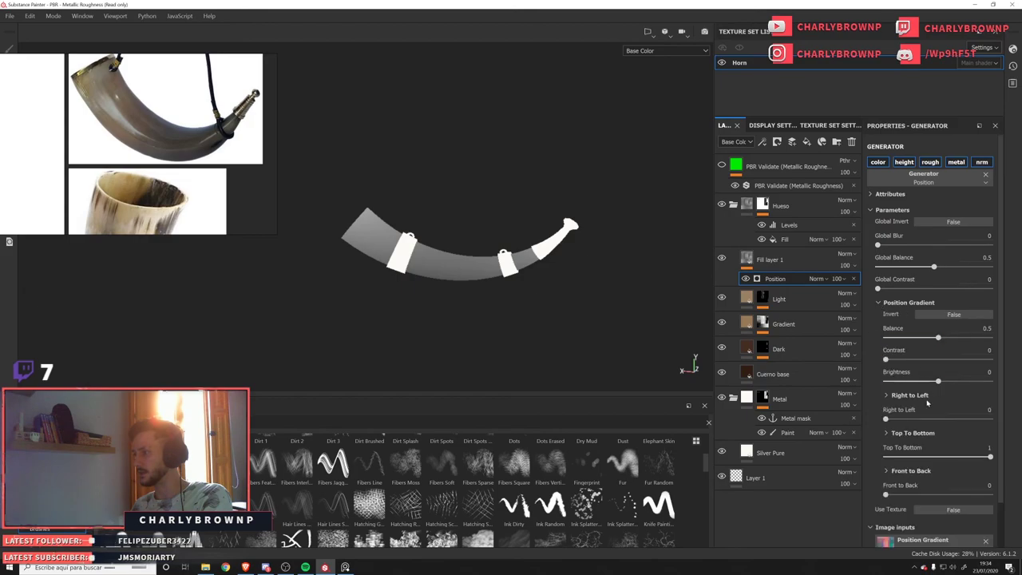
{"action": "left_click", "coordinate": [980, 418]}
{"action": "left_click", "coordinate": [890, 456]}
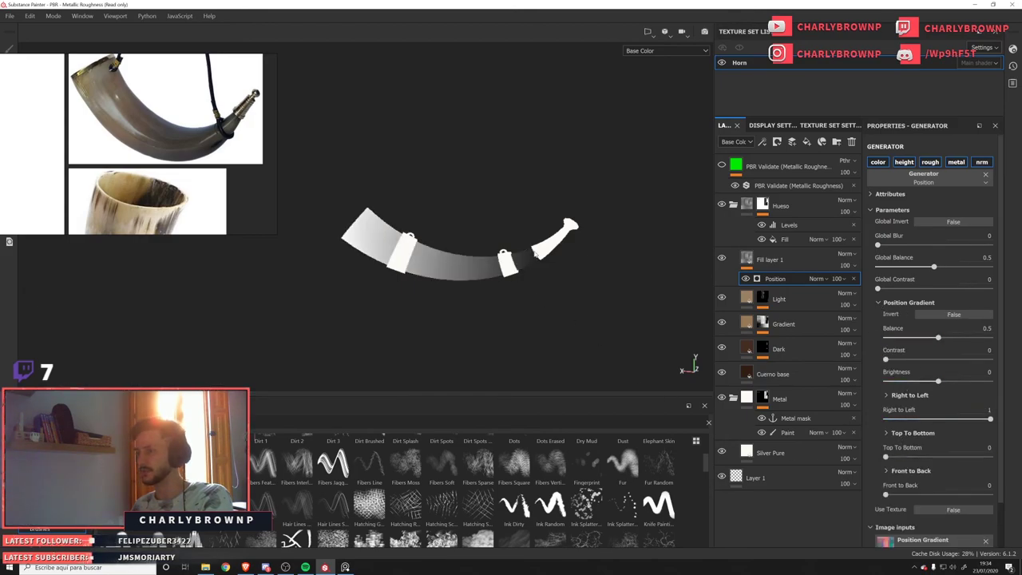
Add a filter above the Position generator on Fill layer 1, replacing the initial Warp choice with Gradient.
{"action": "left_click", "coordinate": [787, 259]}
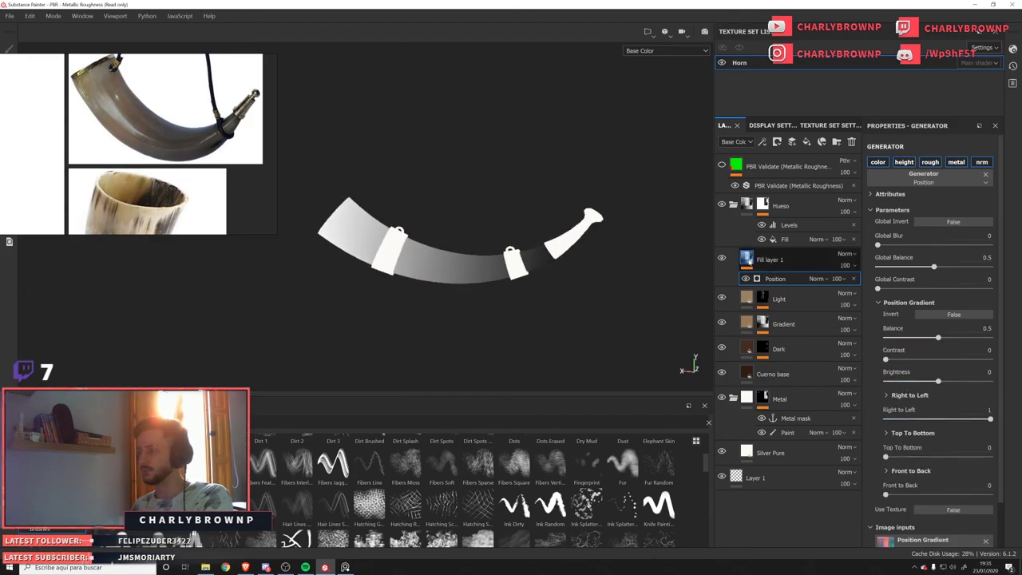
{"action": "left_click", "coordinate": [763, 141]}
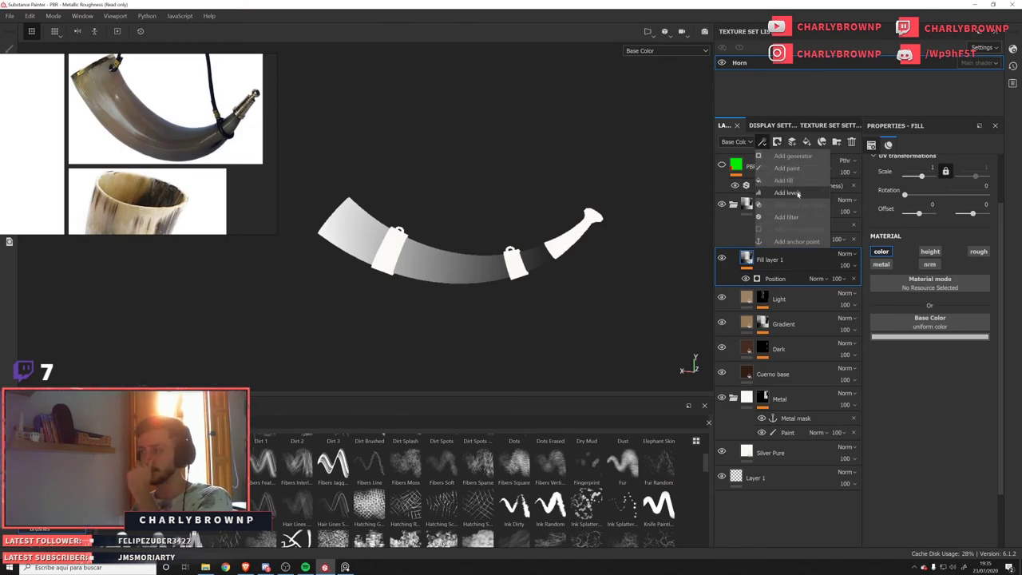
{"action": "left_click", "coordinate": [797, 218]}
{"action": "type", "text": "war gra"}
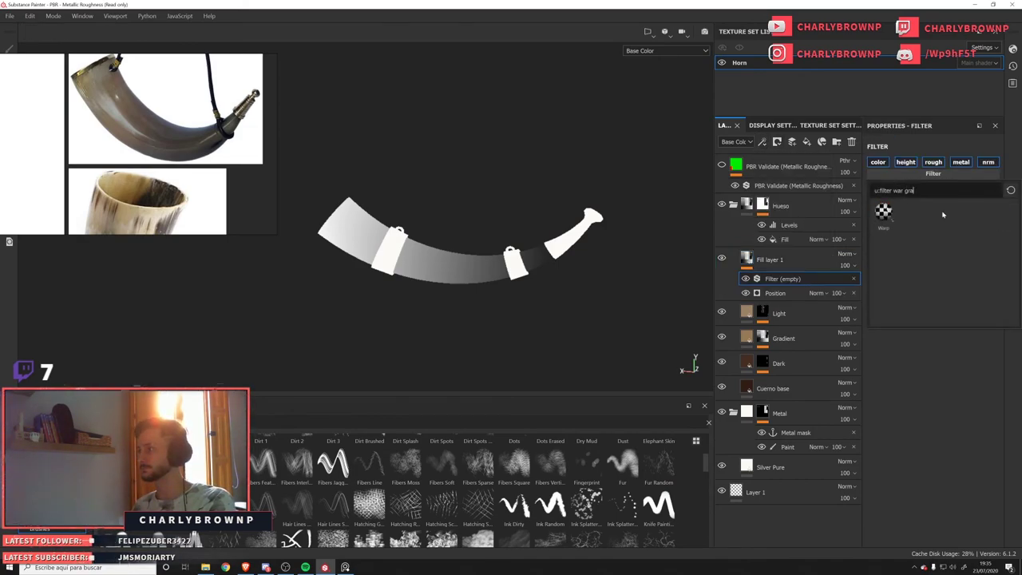
{"action": "left_click", "coordinate": [888, 214]}
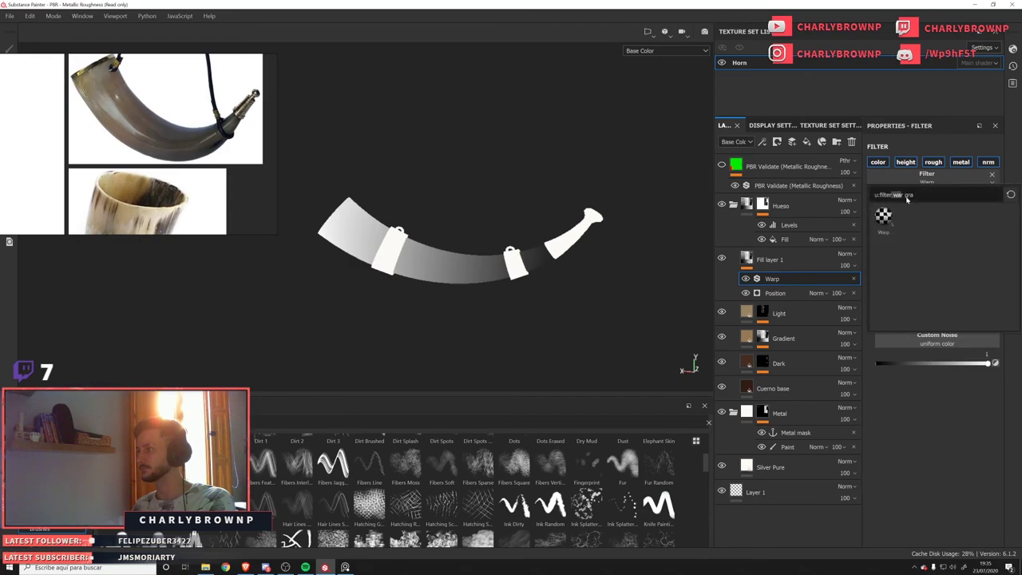
{"action": "key", "text": "BackSpace"}
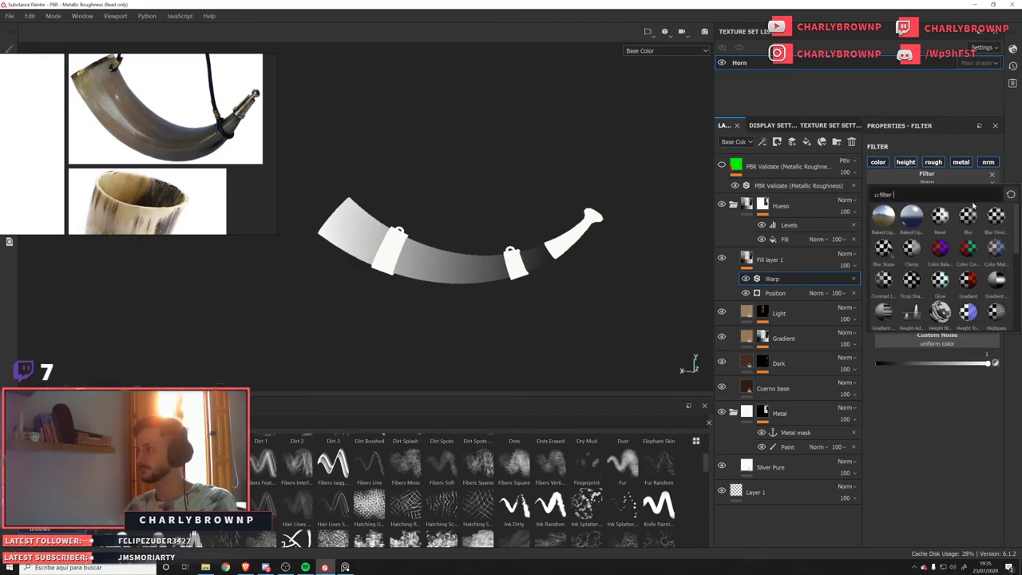
{"action": "type", "text": "gra"}
{"action": "left_click", "coordinate": [913, 249]}
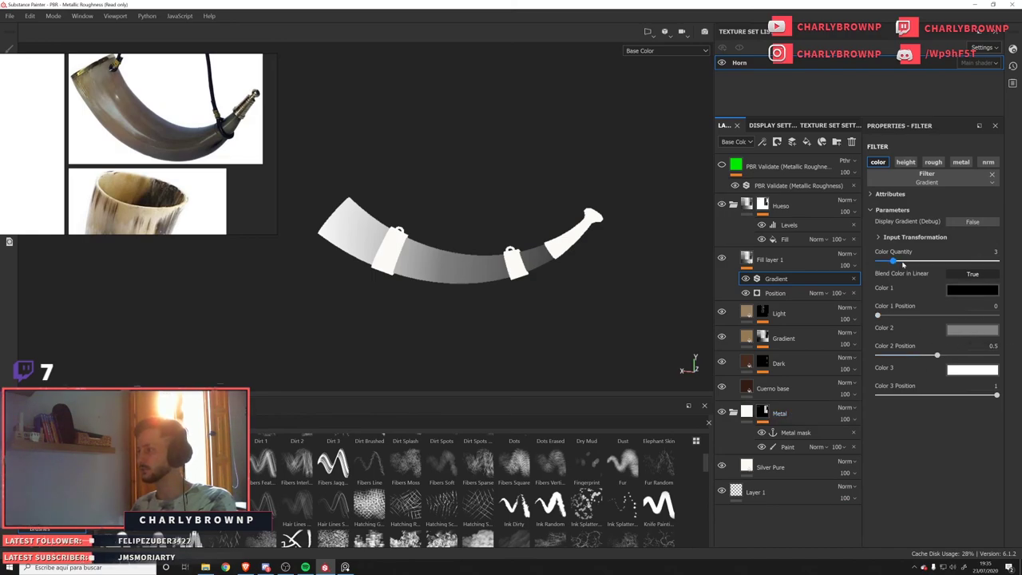
Set the gradient filter's color quantity to 4 and sample Color 1 and Color 2 from the reference horn's dark tones.
{"action": "left_click_drag", "start_coordinate": [903, 264], "coordinate": [909, 266]}
{"action": "left_click", "coordinate": [962, 295]}
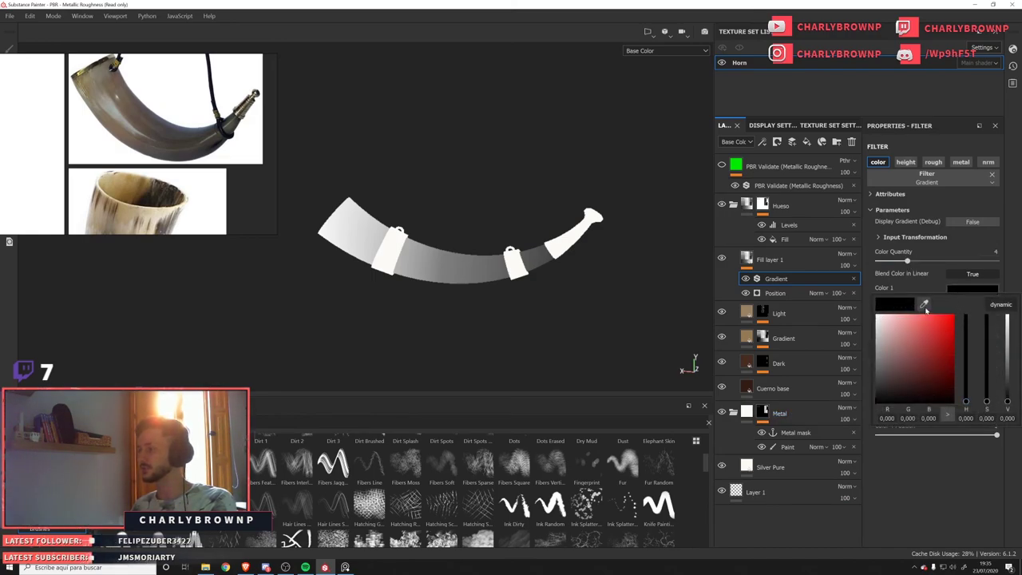
{"action": "left_click_drag", "start_coordinate": [925, 305], "coordinate": [240, 120]}
{"action": "left_click", "coordinate": [973, 328]}
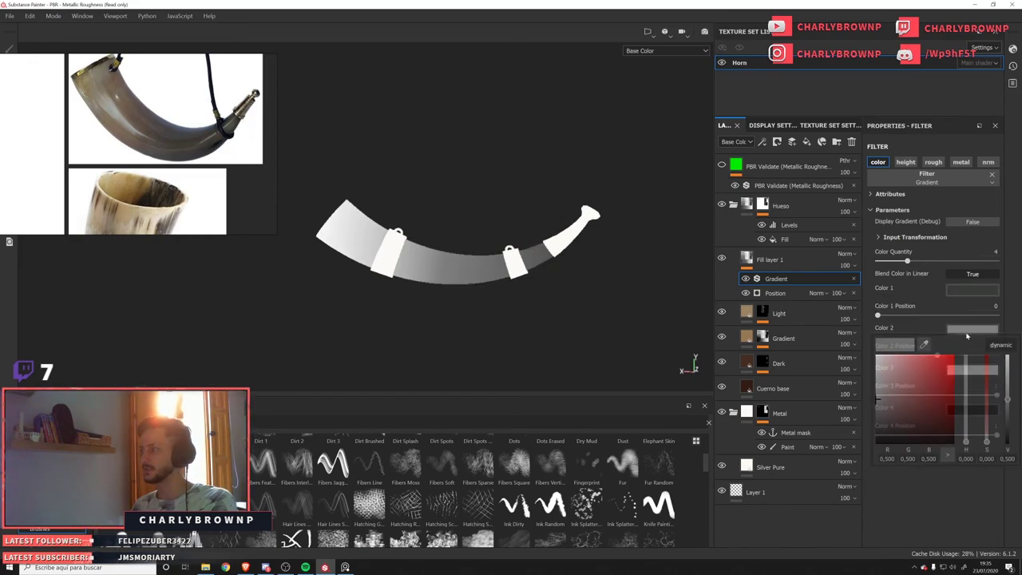
{"action": "left_click", "coordinate": [886, 422]}
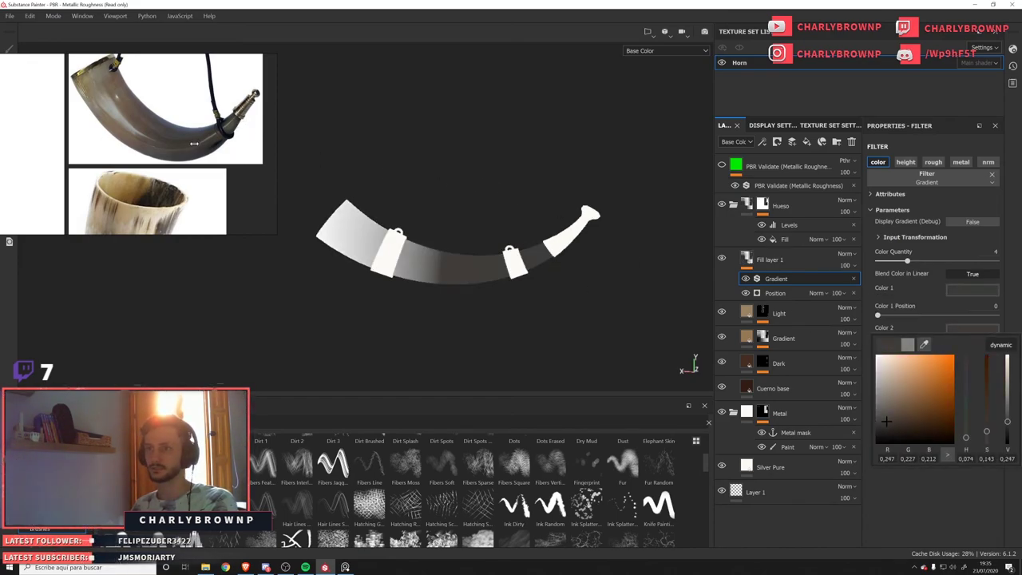
Sample the gradient's Color 3 and Color 4 from the lighter parts of the reference horn.
{"action": "left_click", "coordinate": [990, 368]}
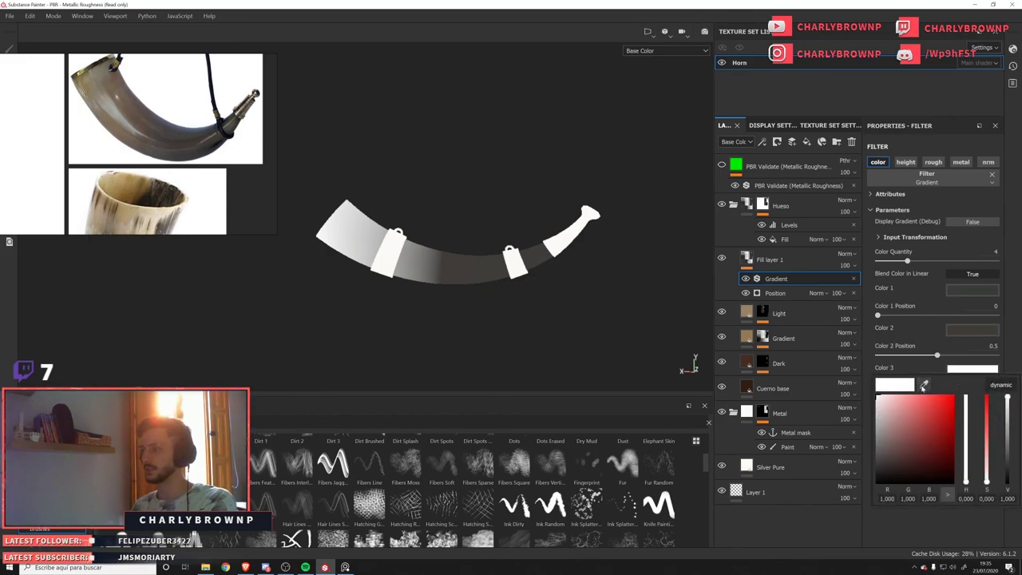
{"action": "left_click_drag", "start_coordinate": [924, 385], "coordinate": [120, 114]}
{"action": "left_click", "coordinate": [895, 453]}
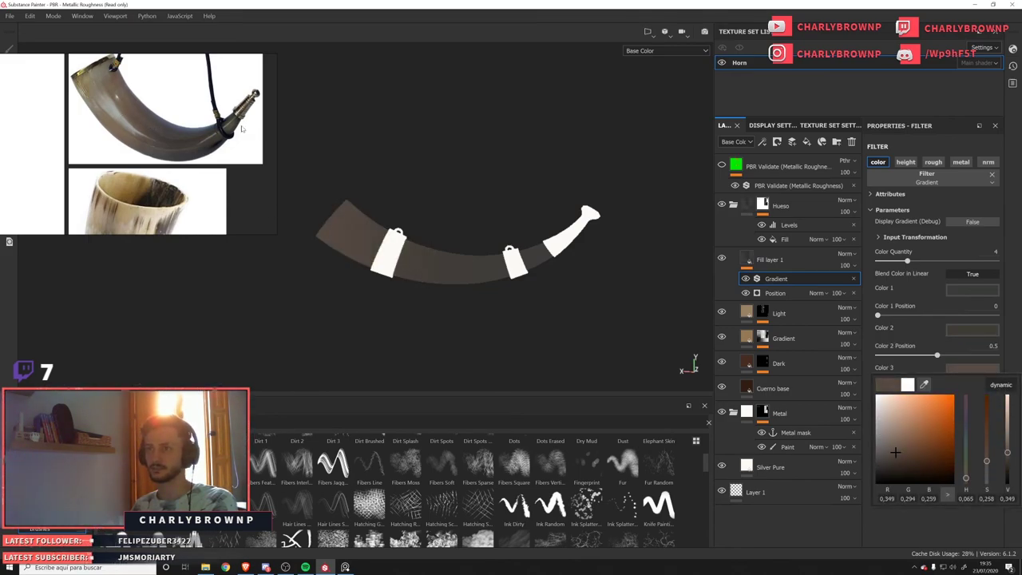
{"action": "left_click", "coordinate": [930, 373]}
{"action": "left_click", "coordinate": [971, 410]}
{"action": "left_click_drag", "start_coordinate": [925, 421], "coordinate": [110, 73]}
{"action": "left_click", "coordinate": [489, 146]}
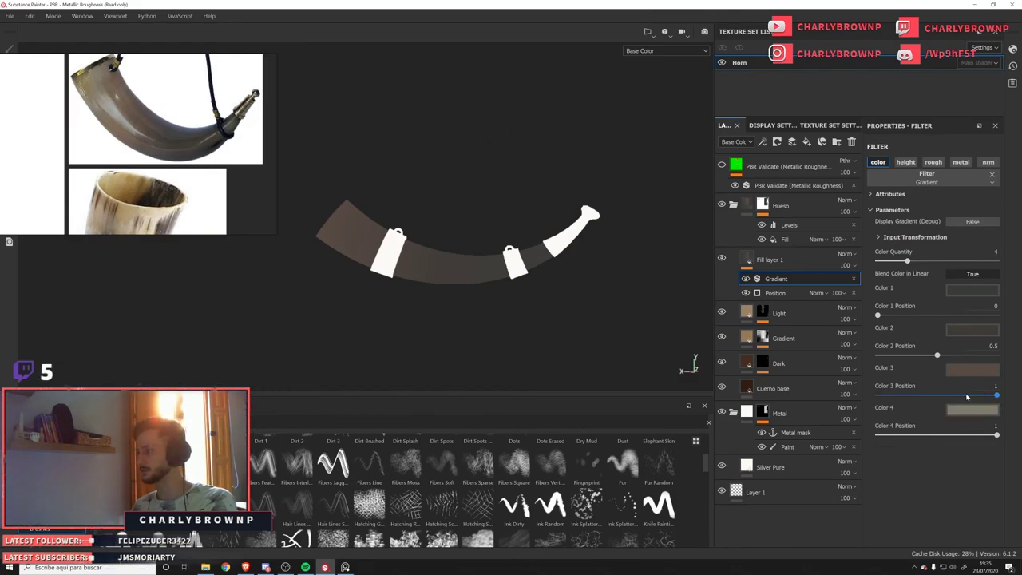
Set Color 3 Position to 0.69 and Color 2 Position to 0.35, and display the full material on the horn.
{"action": "left_click_drag", "start_coordinate": [989, 396], "coordinate": [965, 395]}
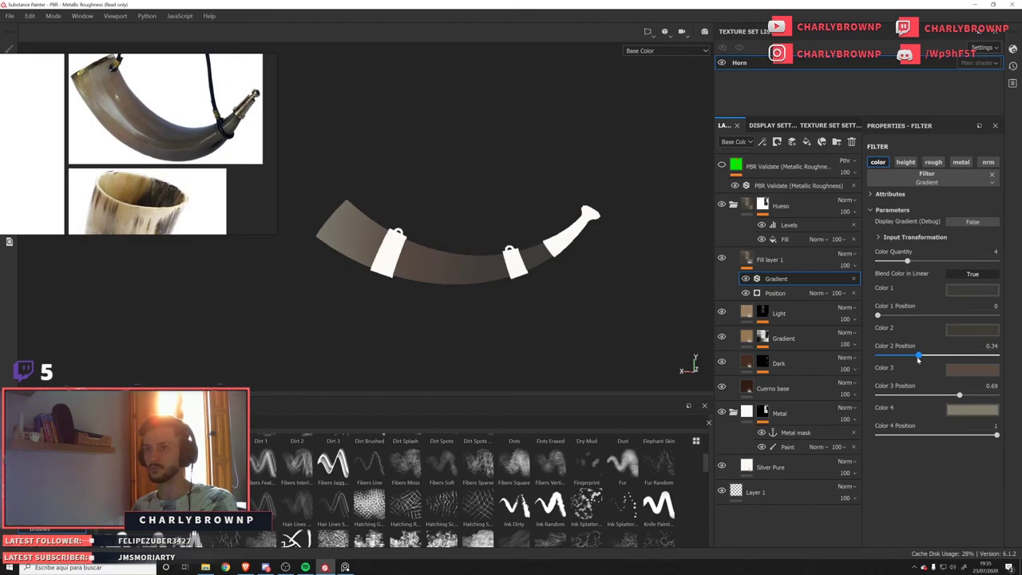
{"action": "key", "text": "m"}
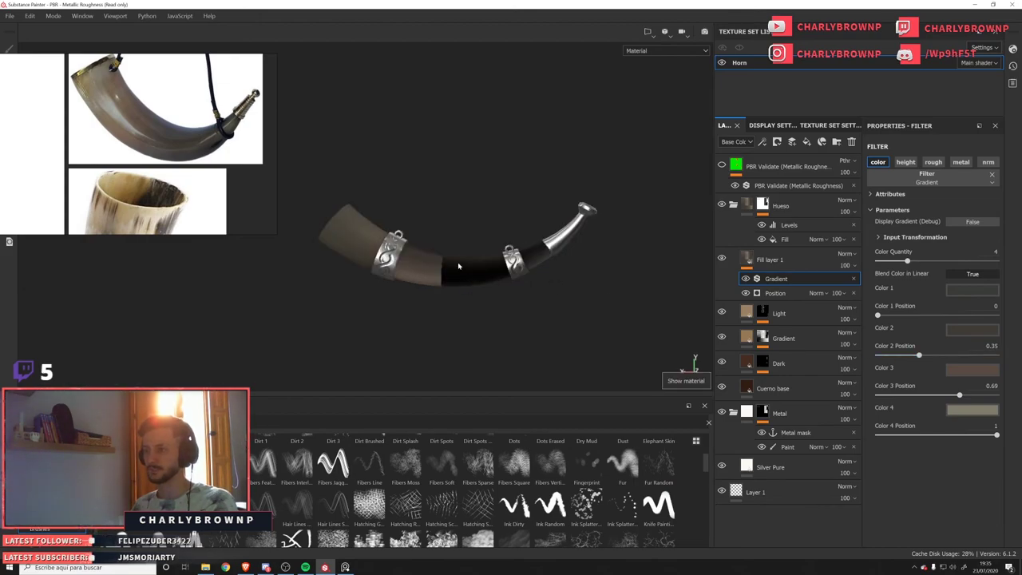
{"action": "key", "text": "f"}
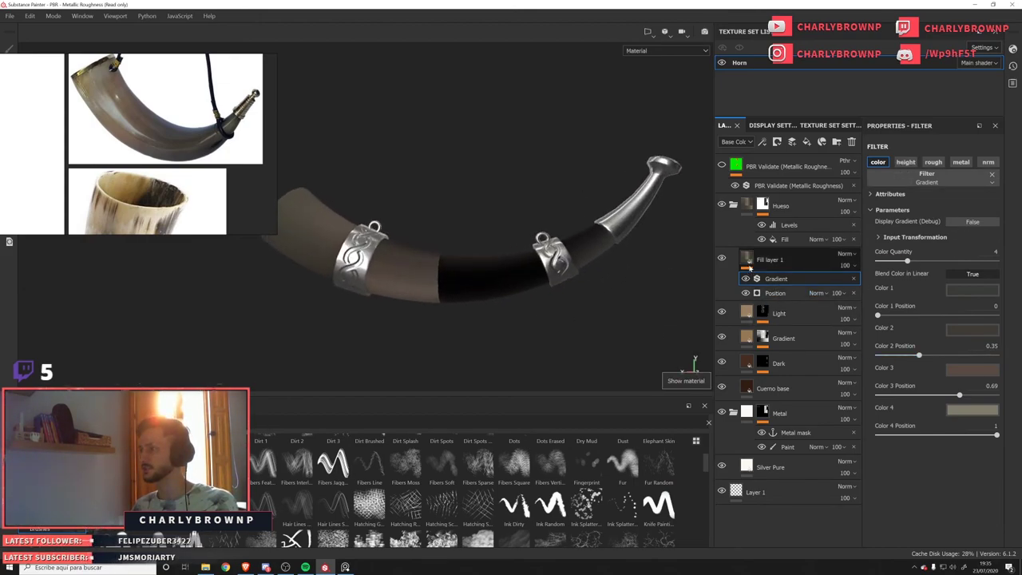
Limit the Position generator on Fill layer 1 to the color channel by disabling its other channels.
{"action": "left_click", "coordinate": [751, 268]}
{"action": "left_click", "coordinate": [770, 279]}
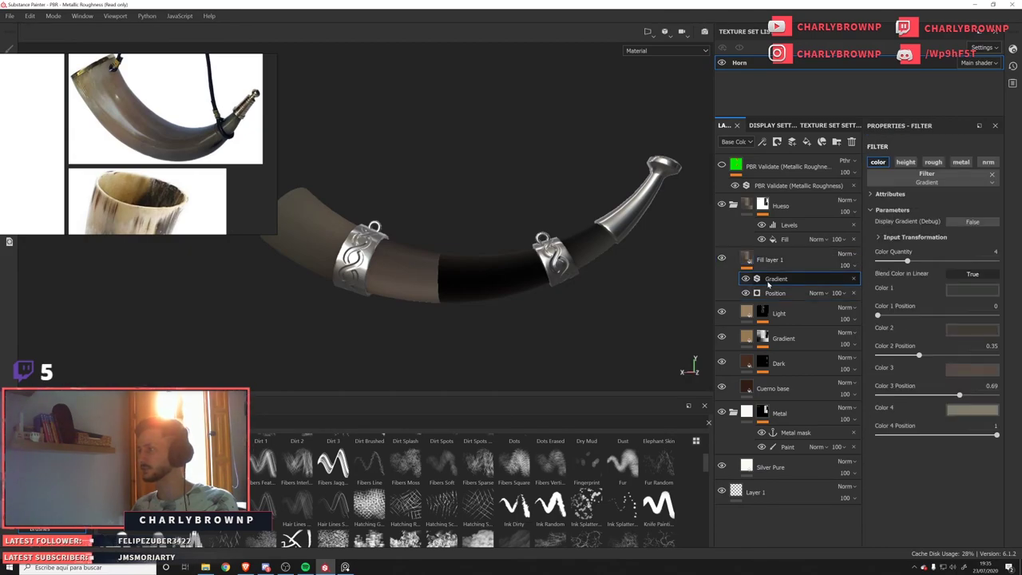
{"action": "left_click", "coordinate": [773, 293]}
{"action": "left_click", "coordinate": [930, 166]}
{"action": "left_click", "coordinate": [957, 163]}
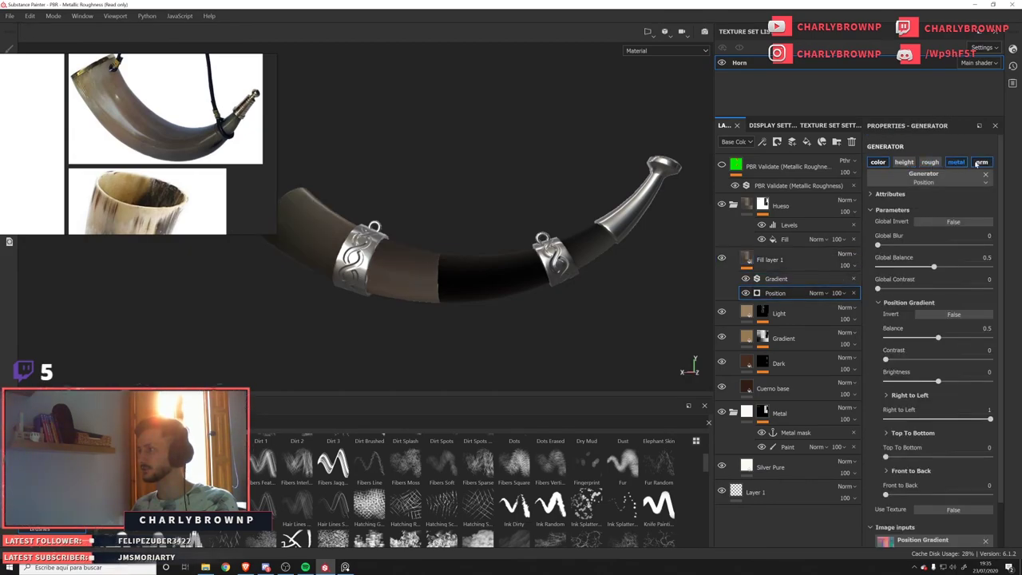
{"action": "left_click", "coordinate": [981, 163]}
{"action": "left_click_drag", "start_coordinate": [431, 258], "coordinate": [523, 300], "text": "alt"}
{"action": "right_click_drag", "start_coordinate": [575, 335], "coordinate": [660, 369], "text": "alt"}
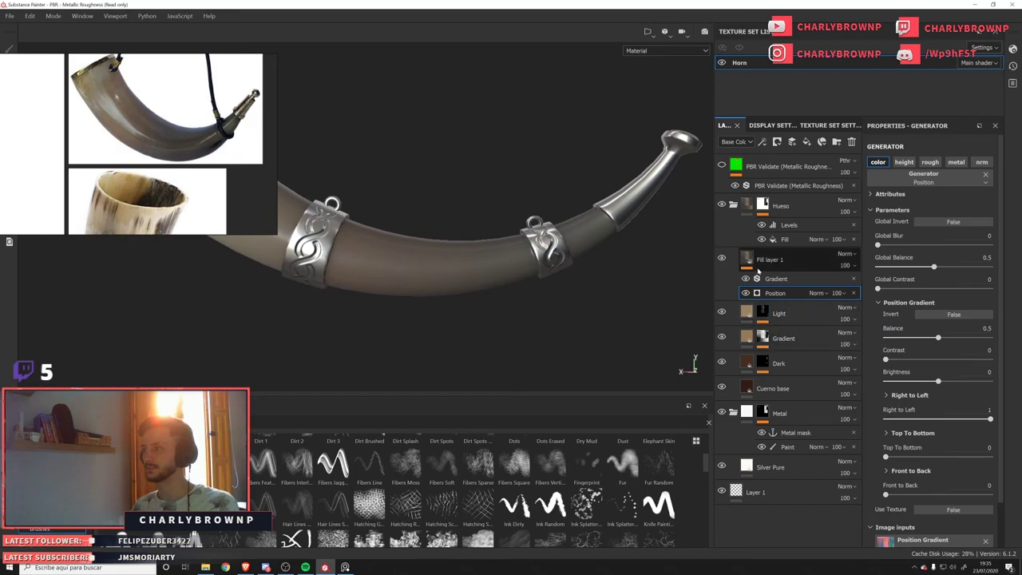
Try the Tint blend mode on Fill layer 1 and compare the horn with the layer hidden and shown.
{"action": "left_click", "coordinate": [814, 264]}
{"action": "left_click", "coordinate": [845, 254]}
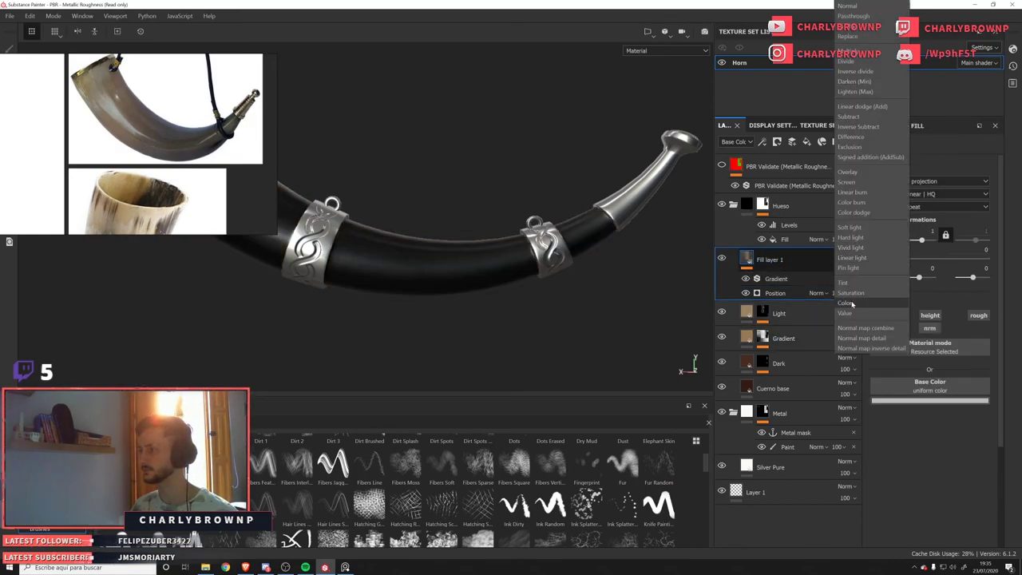
{"action": "left_click", "coordinate": [845, 282]}
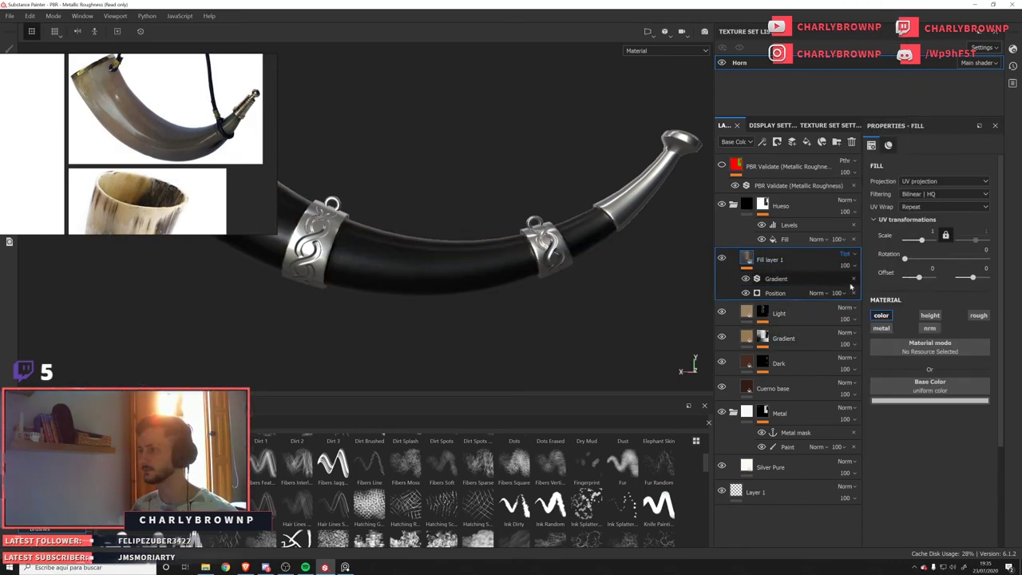
{"action": "left_click", "coordinate": [724, 257]}
{"action": "left_click", "coordinate": [724, 257]}
{"action": "right_click_drag", "start_coordinate": [571, 305], "coordinate": [571, 282], "text": "alt"}
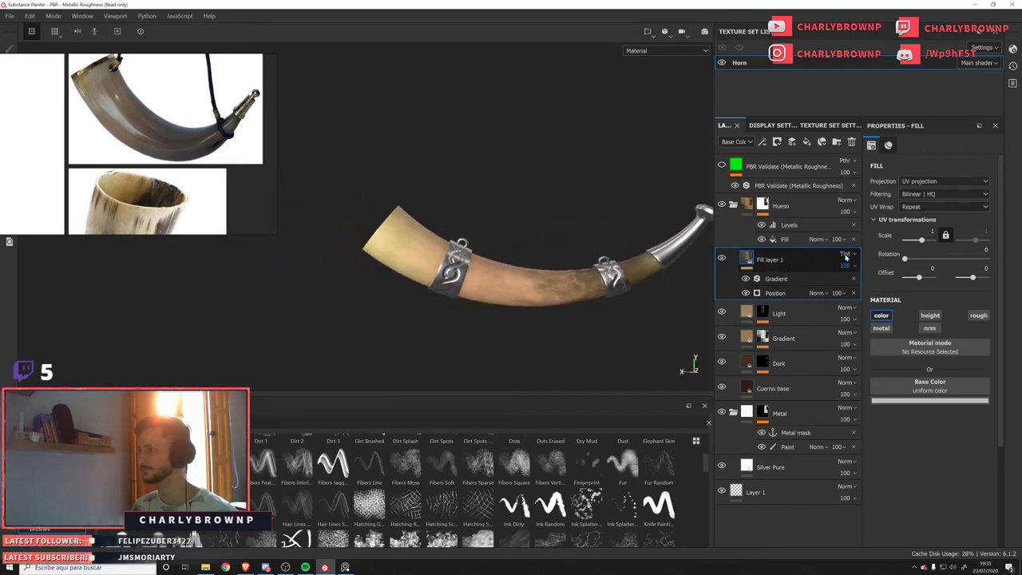
Return Fill layer 1 to Normal blending at 13 opacity and compare the horn with and without it.
{"action": "left_click", "coordinate": [845, 257]}
{"action": "left_click", "coordinate": [866, 12]}
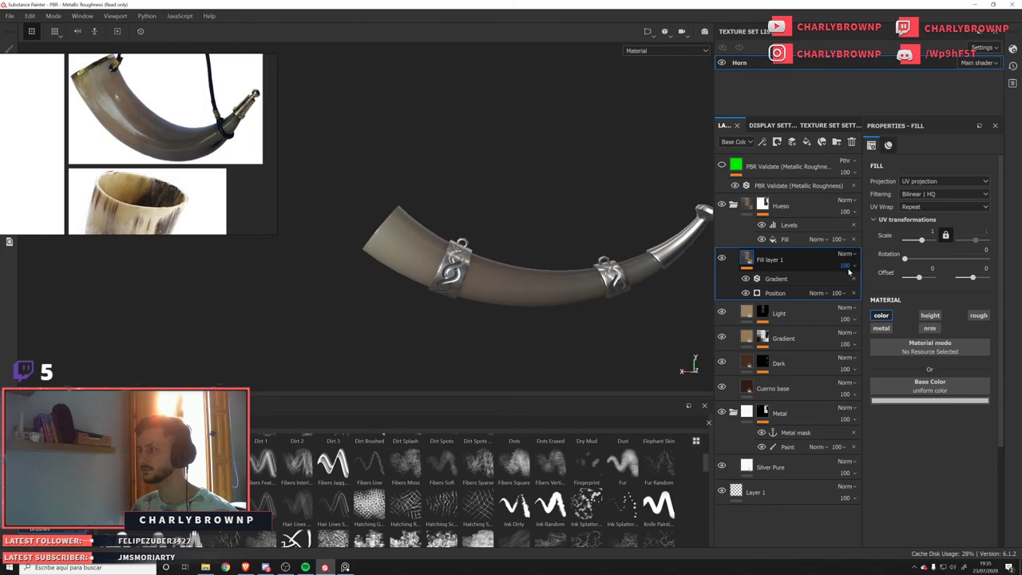
{"action": "left_click_drag", "start_coordinate": [849, 271], "coordinate": [839, 285]}
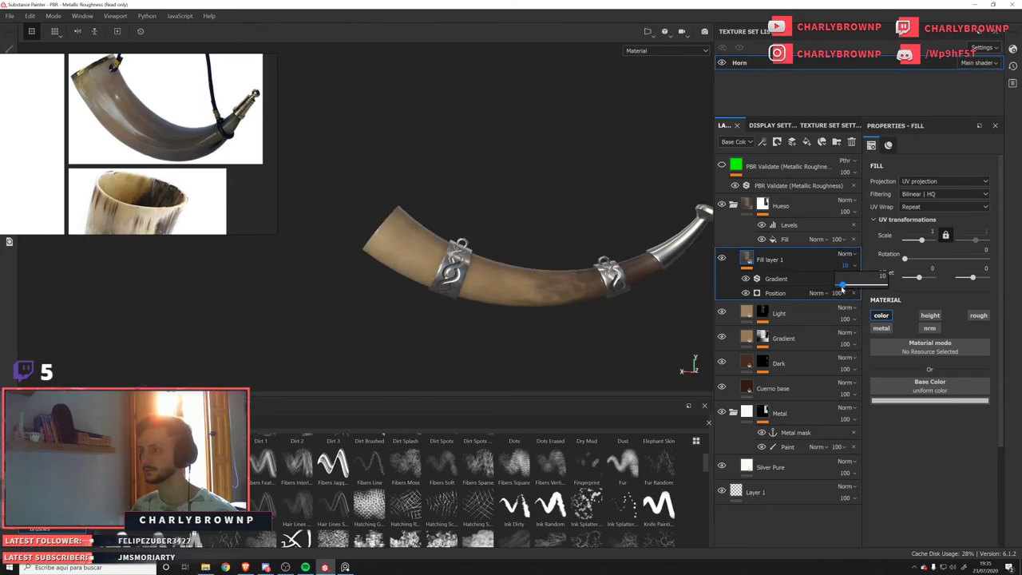
{"action": "left_click", "coordinate": [723, 262]}
{"action": "left_click", "coordinate": [723, 262]}
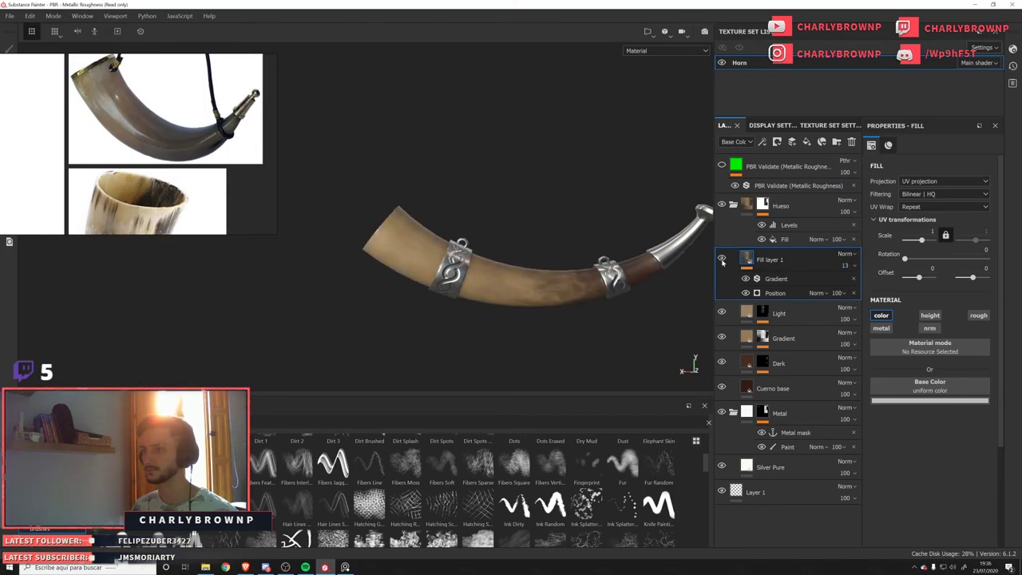
{"action": "left_click", "coordinate": [723, 262]}
{"action": "scroll", "coordinate": [511, 289], "scroll_direction": "down", "scroll_amount": 3}
{"action": "left_click_drag", "start_coordinate": [489, 292], "coordinate": [520, 278], "text": "alt"}
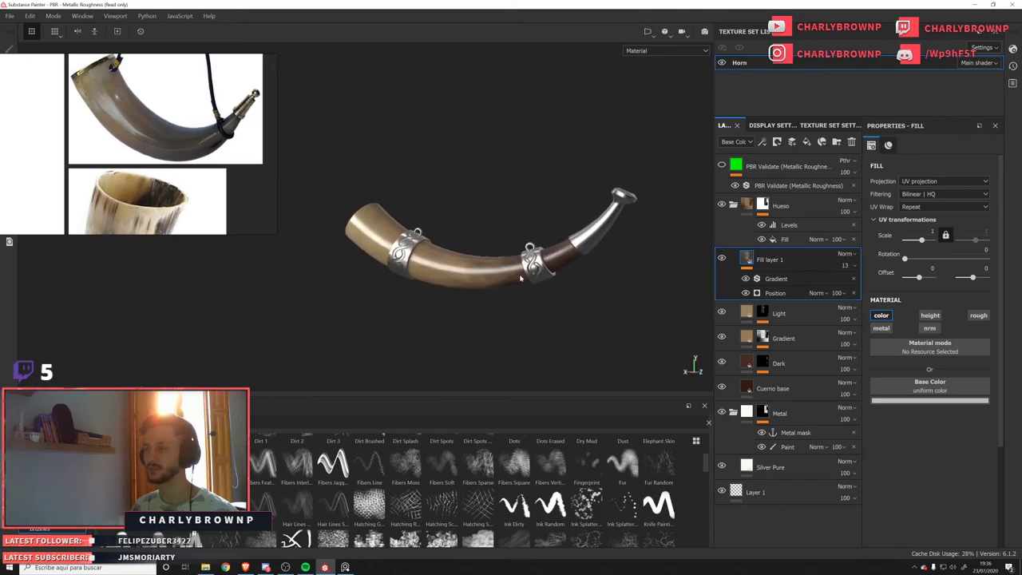
{"action": "scroll", "coordinate": [520, 278], "scroll_direction": "up", "scroll_amount": 5}
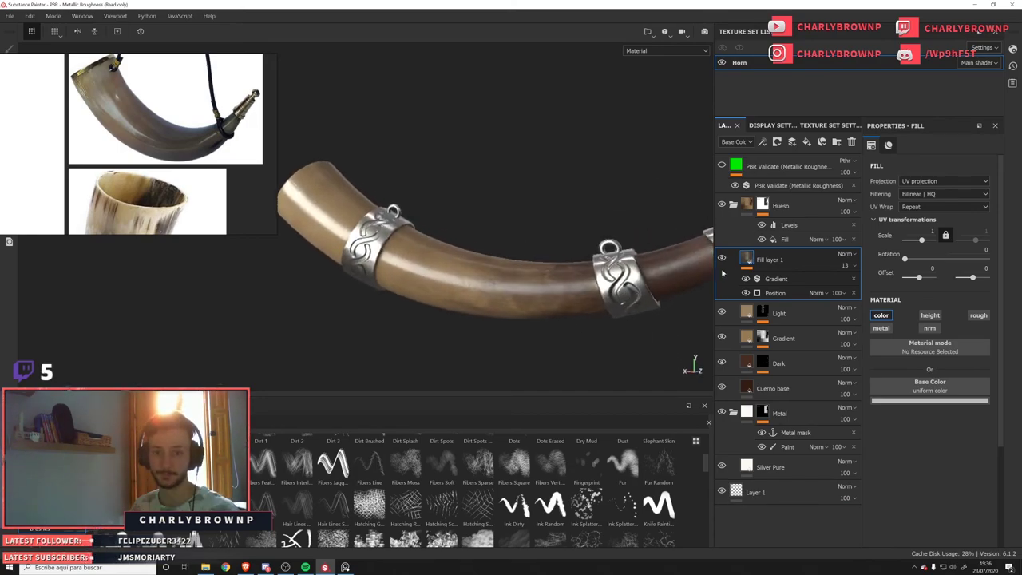
Try the Overlay blend mode on Fill layer 1 with the opacity at 31.
{"action": "left_click", "coordinate": [851, 266]}
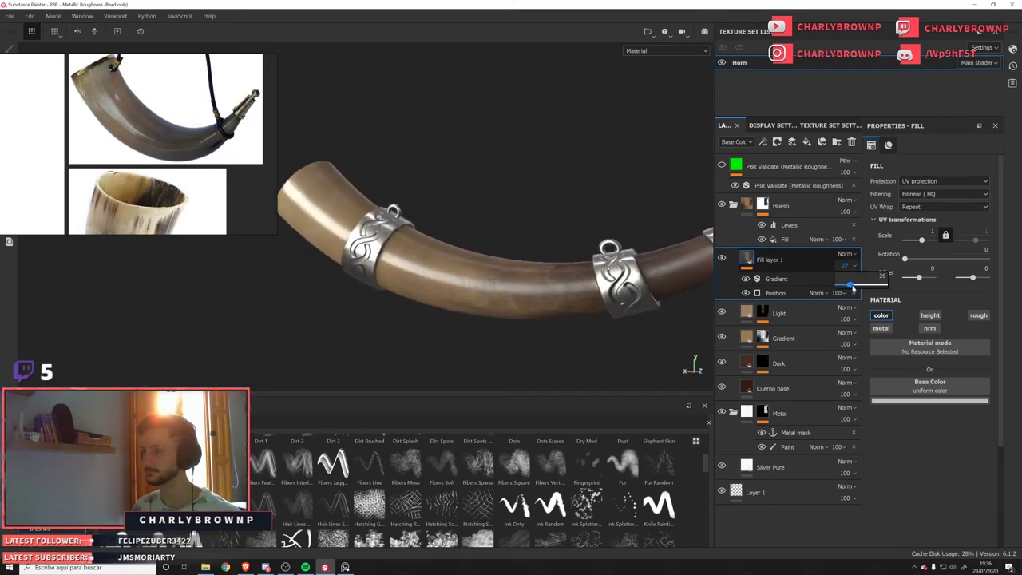
{"action": "left_click", "coordinate": [848, 254]}
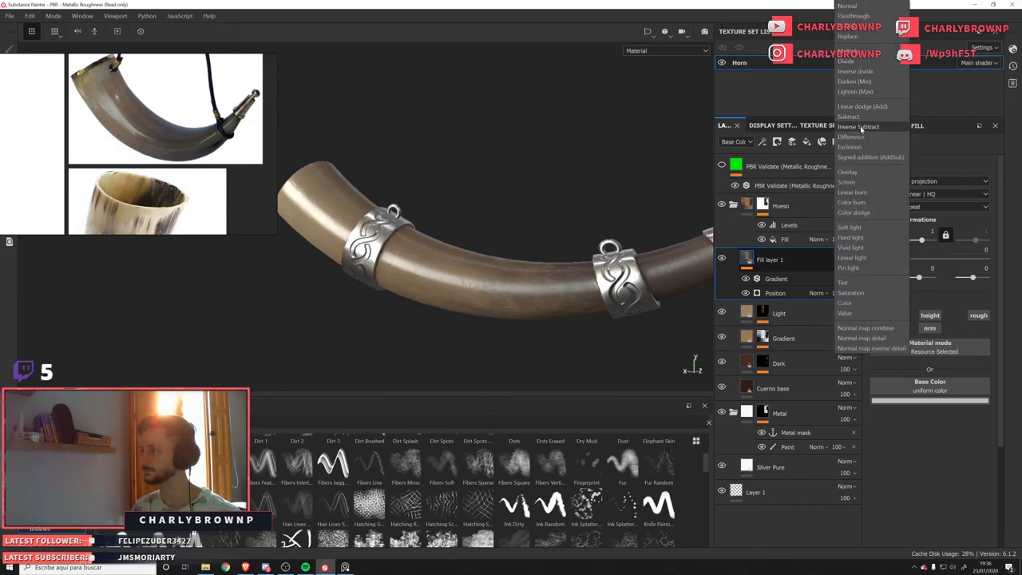
{"action": "left_click", "coordinate": [847, 172]}
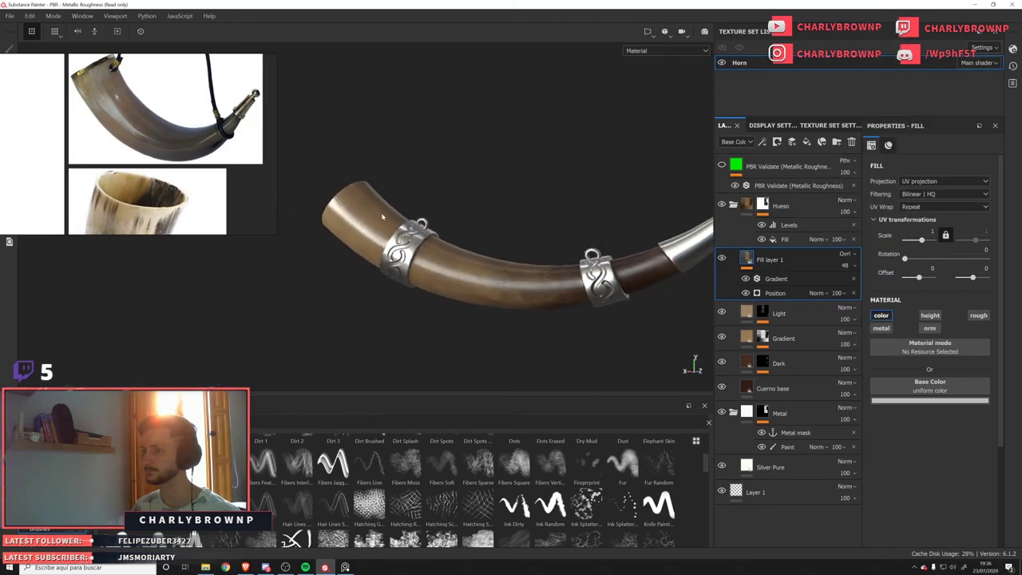
{"action": "left_click", "coordinate": [845, 265]}
{"action": "left_click_drag", "start_coordinate": [862, 287], "coordinate": [849, 284]}
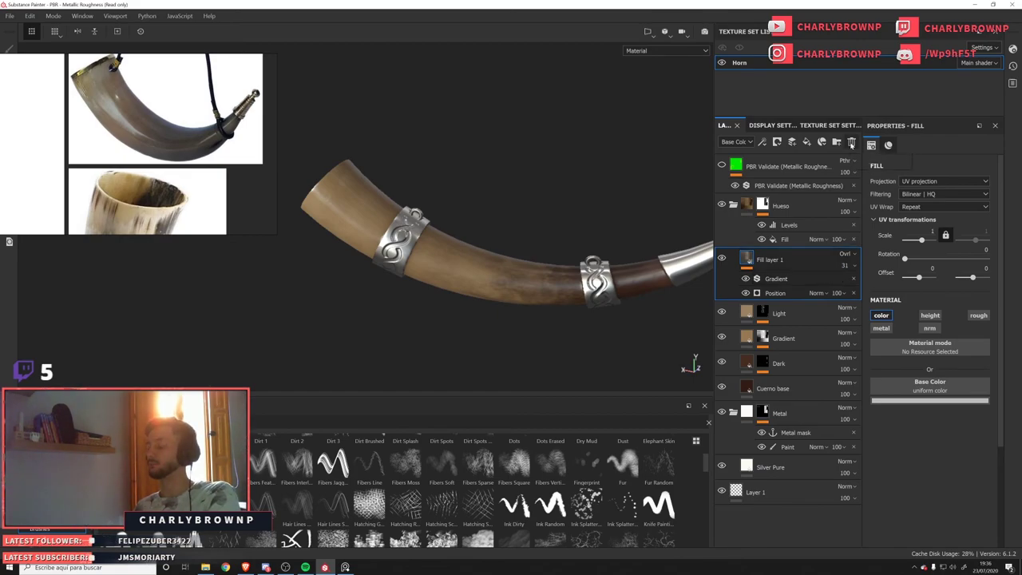
Add an empty paint layer in the Hueso folder and delete the gradient's Fill layer 1.
{"action": "left_click", "coordinate": [852, 142]}
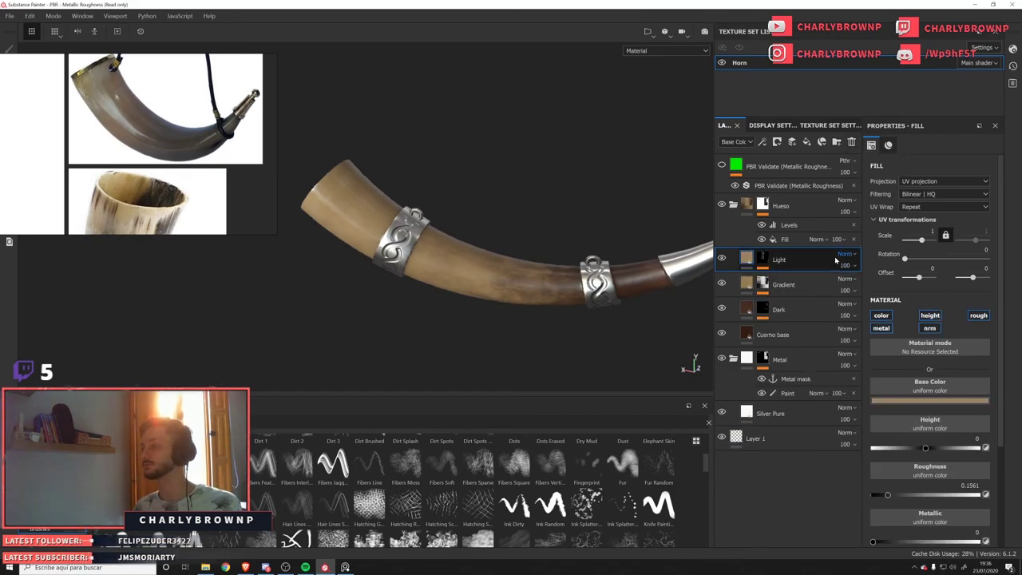
{"action": "key", "text": "ctrl+z"}
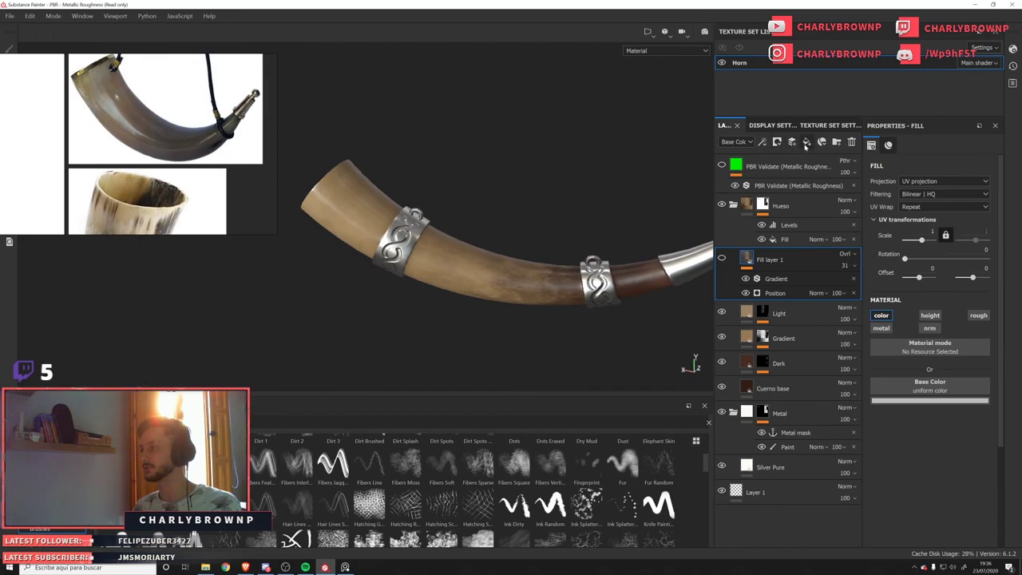
{"action": "left_click", "coordinate": [806, 143]}
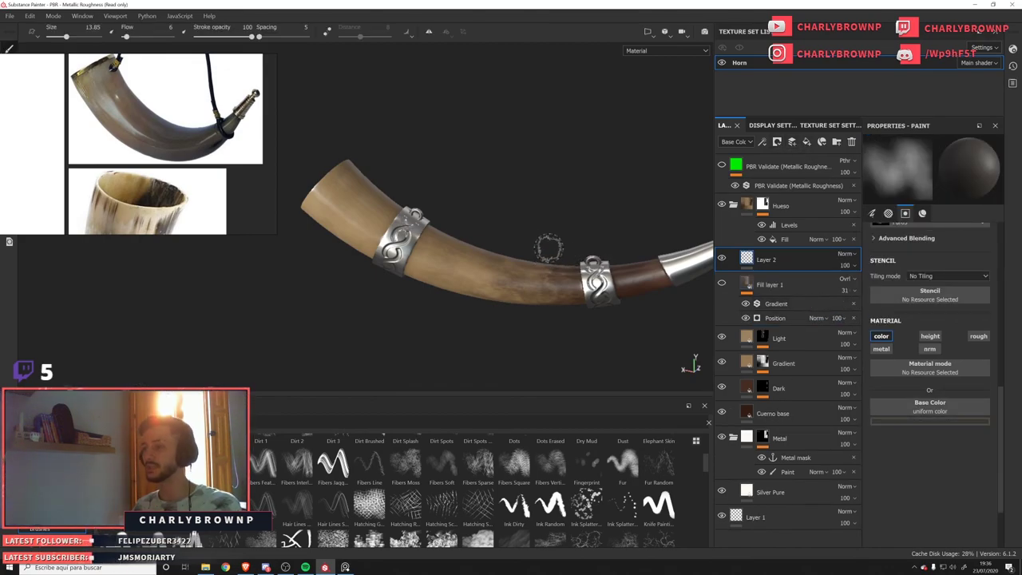
{"action": "middle_click_drag", "start_coordinate": [632, 259], "coordinate": [620, 257], "text": "alt"}
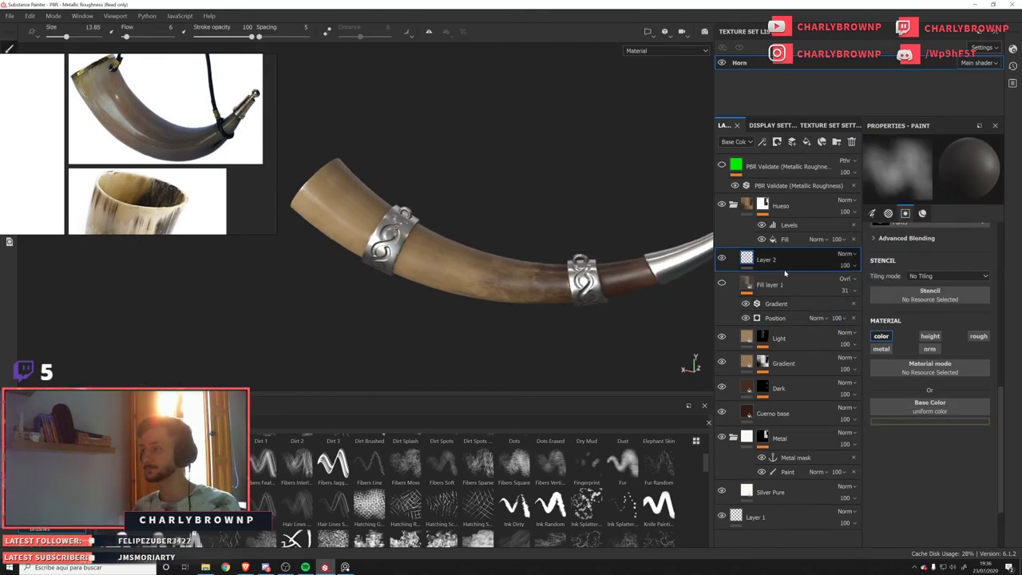
{"action": "left_click", "coordinate": [786, 284]}
{"action": "left_click", "coordinate": [851, 142]}
Rename the new paint layer as Color 1 and group it into a folder.
{"action": "left_click", "coordinate": [768, 263]}
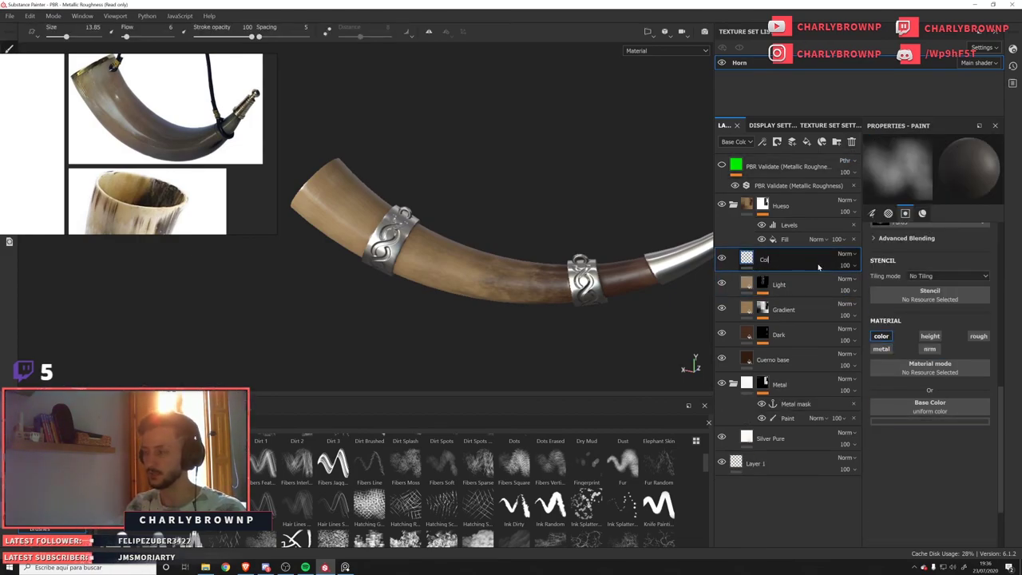
{"action": "key", "text": "ctrl+g"}
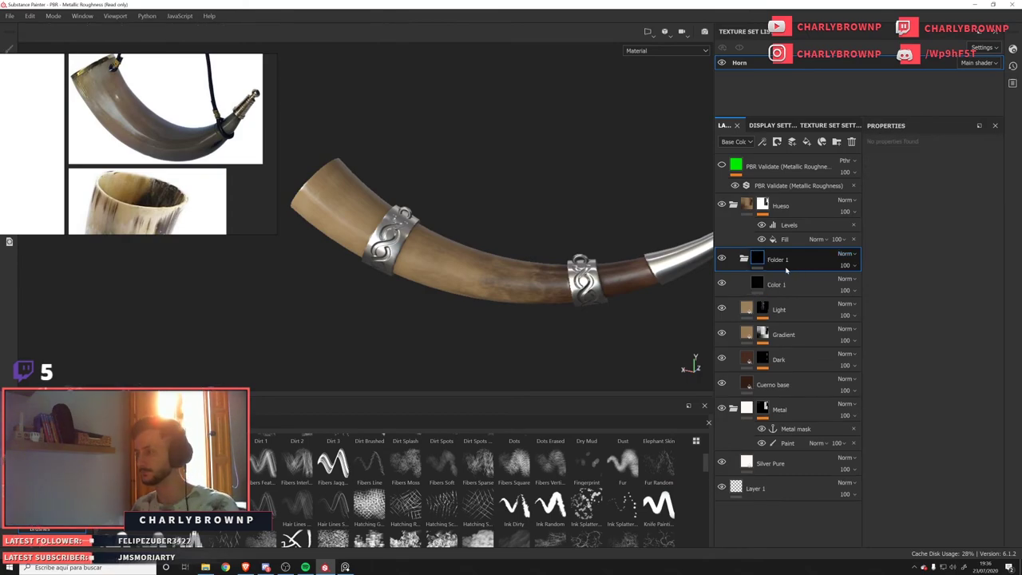
Duplicate the Color 1 layer three times inside its new folder.
{"action": "left_click", "coordinate": [779, 283]}
{"action": "key", "text": "ctrl+d"}
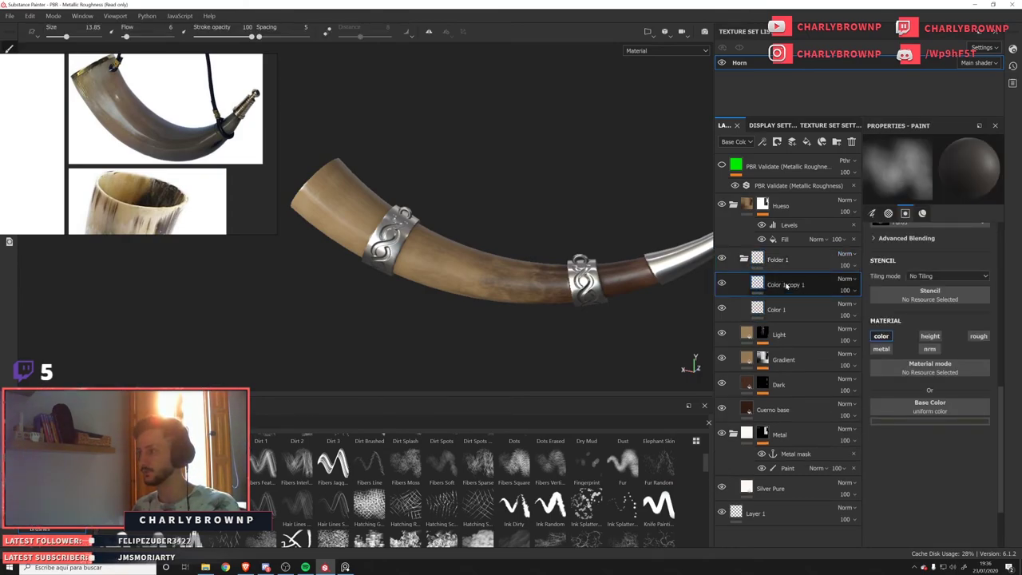
{"action": "key", "text": "ctrl+d"}
{"action": "key", "text": "ctrl+d"}
Rename the first two duplicates in Folder 1 as Color 2 and Color 3.
{"action": "double_click", "coordinate": [787, 335]}
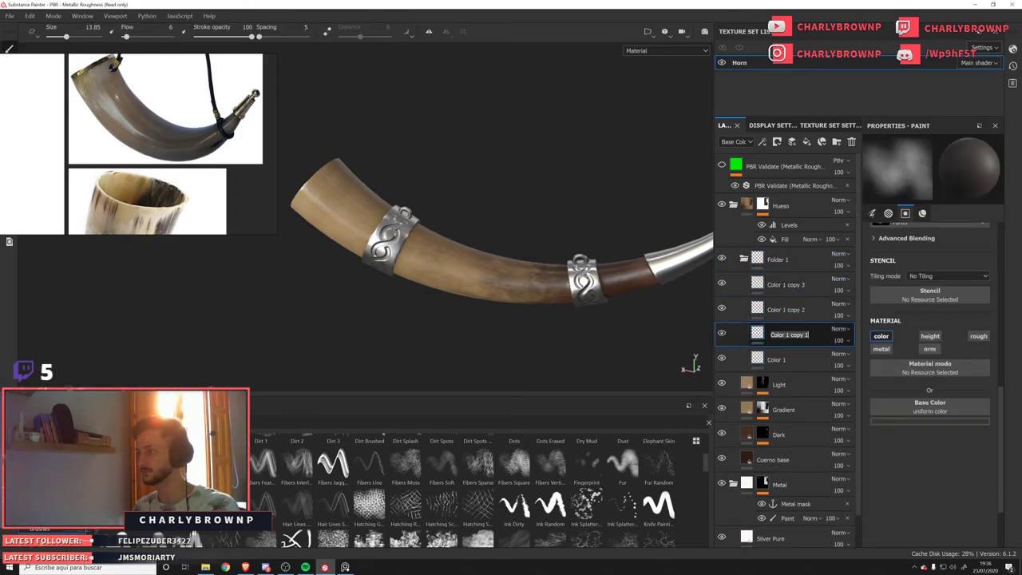
{"action": "left_click_drag", "start_coordinate": [809, 335], "coordinate": [782, 336]}
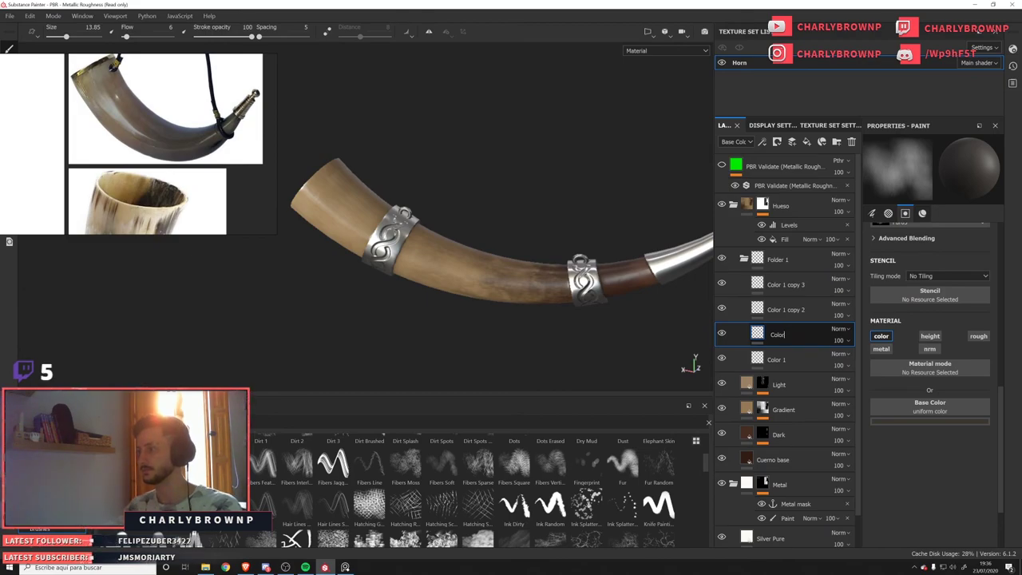
{"action": "type", "text": "2"}
{"action": "left_click", "coordinate": [786, 309]}
{"action": "double_click", "coordinate": [787, 309]}
{"action": "left_click_drag", "start_coordinate": [789, 309], "coordinate": [906, 318]}
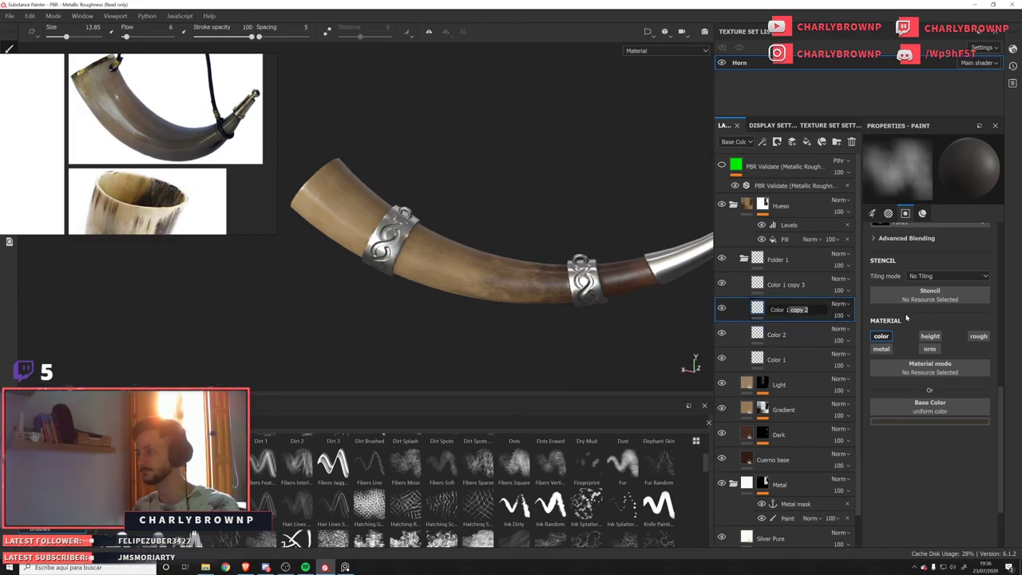
Rename the remaining duplicate at the head of Folder 1 as Color 4.
{"action": "double_click", "coordinate": [807, 288]}
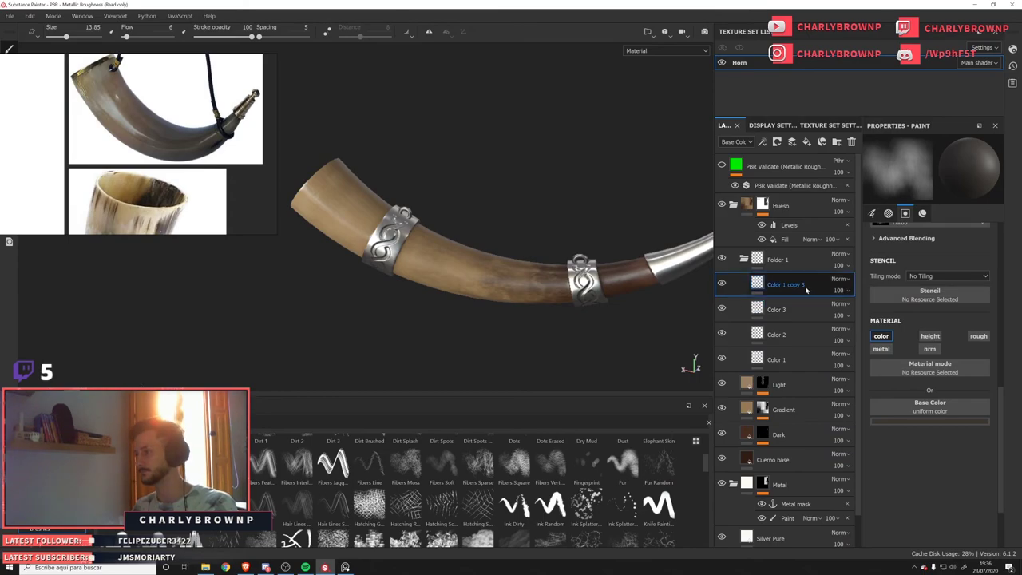
{"action": "left_click_drag", "start_coordinate": [786, 285], "coordinate": [991, 315]}
{"action": "type", "text": "4"}
{"action": "key", "text": "Return"}
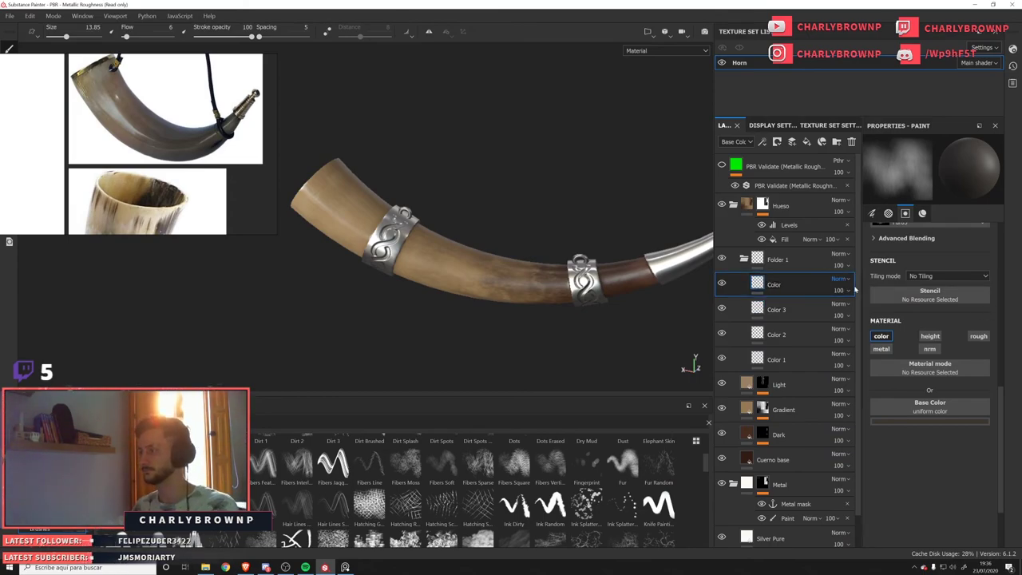
{"action": "double_click", "coordinate": [808, 288]}
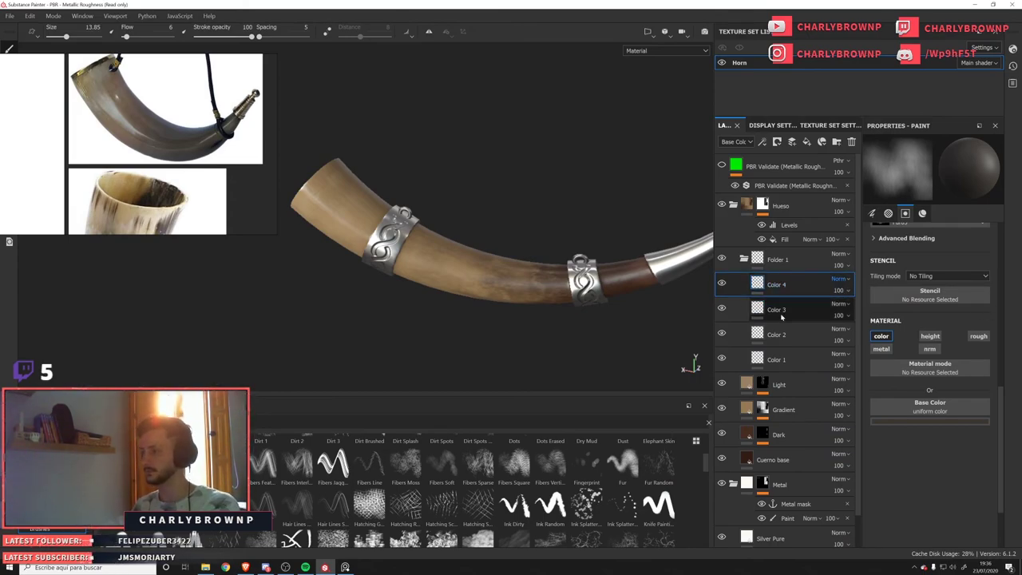
Sample a dark greyish brown from the reference horn photo as Color 1's paint color and display only the Base Color channel.
{"action": "left_click", "coordinate": [799, 360]}
{"action": "left_click", "coordinate": [935, 422]}
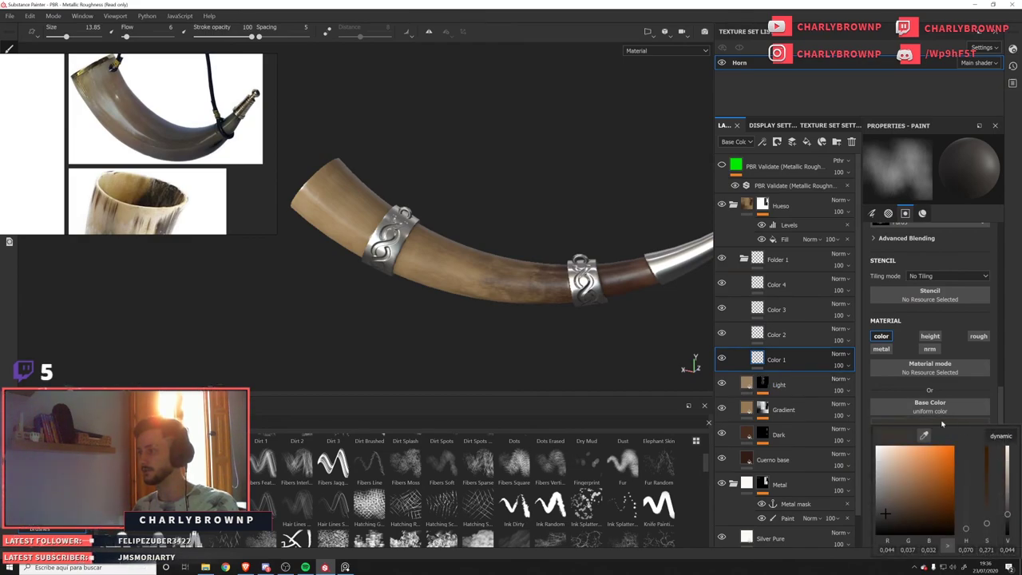
{"action": "mouse_move", "coordinate": [180, 136]}
{"action": "left_mouse_down"}
{"action": "mouse_move", "coordinate": [196, 96]}
{"action": "mouse_move", "coordinate": [180, 135]}
{"action": "left_mouse_up"}
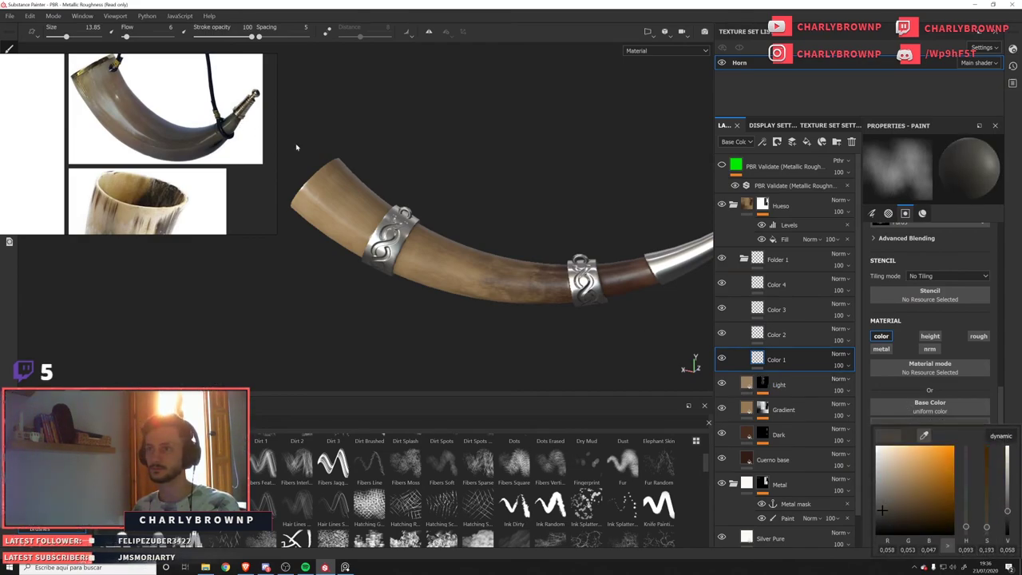
{"action": "left_click_drag", "start_coordinate": [477, 180], "coordinate": [486, 186], "text": "alt"}
{"action": "key", "text": "b"}
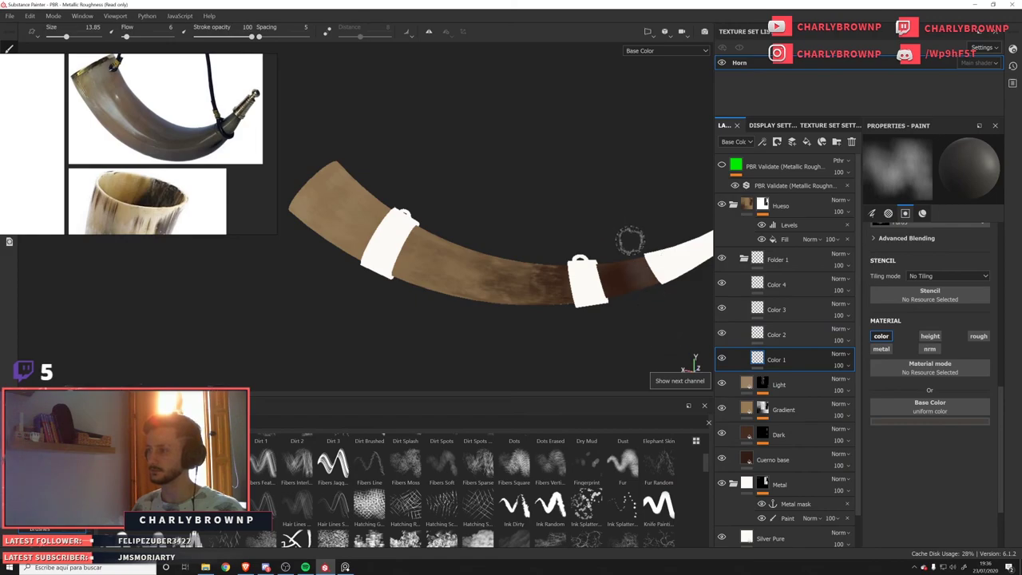
Try painting the sampled color on Color 1 around the narrow horn section next to the metal mouthpiece.
{"action": "left_click_drag", "start_coordinate": [633, 257], "coordinate": [445, 187], "text": "alt"}
{"action": "left_click_drag", "start_coordinate": [554, 231], "coordinate": [312, 301], "text": "alt"}
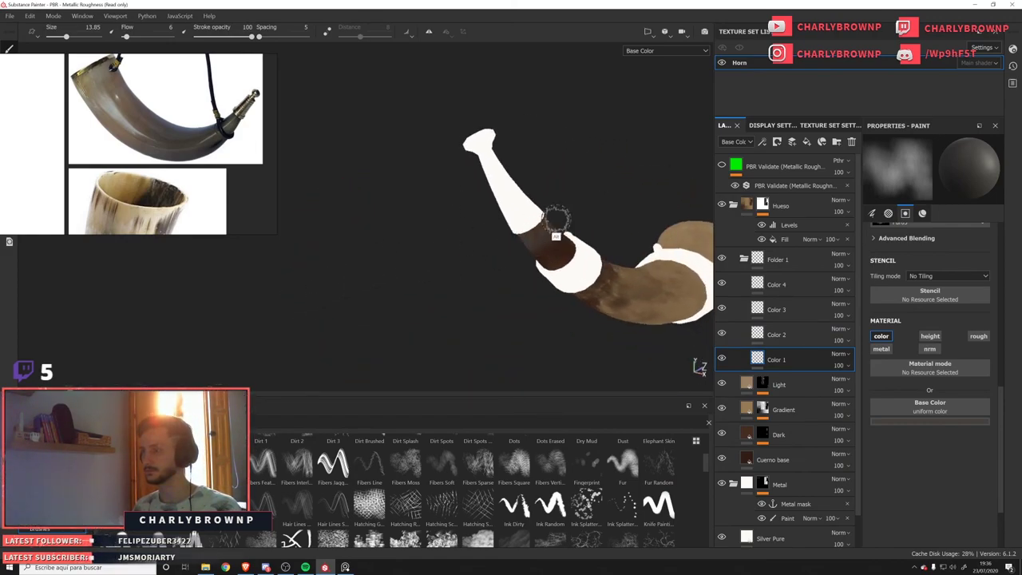
{"action": "left_click_drag", "start_coordinate": [554, 227], "coordinate": [453, 270], "text": "alt"}
{"action": "left_click_drag", "start_coordinate": [546, 240], "coordinate": [562, 183], "text": "alt"}
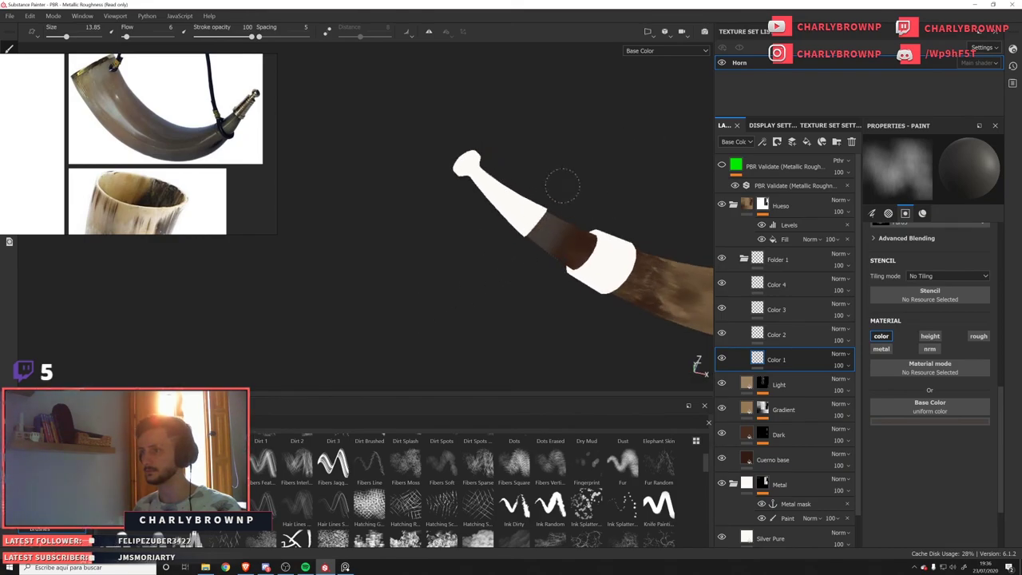
{"action": "mouse_move", "coordinate": [585, 239]}
{"action": "left_mouse_down", "text": "alt"}
{"action": "mouse_move", "coordinate": [851, 220]}
{"action": "mouse_move", "coordinate": [915, 312]}
{"action": "left_mouse_up", "text": "alt"}
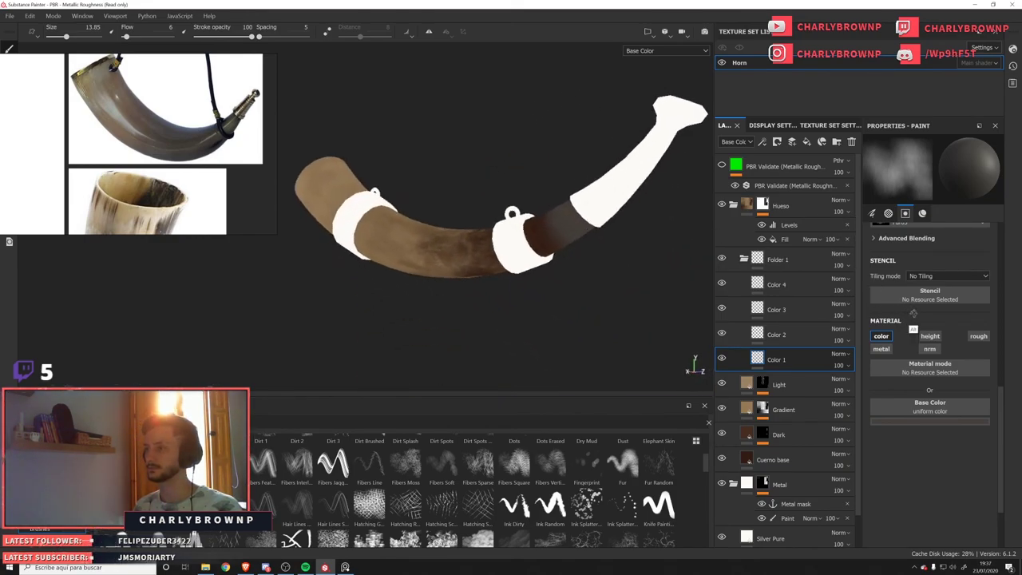
{"action": "left_click_drag", "start_coordinate": [612, 233], "coordinate": [631, 224], "text": "alt"}
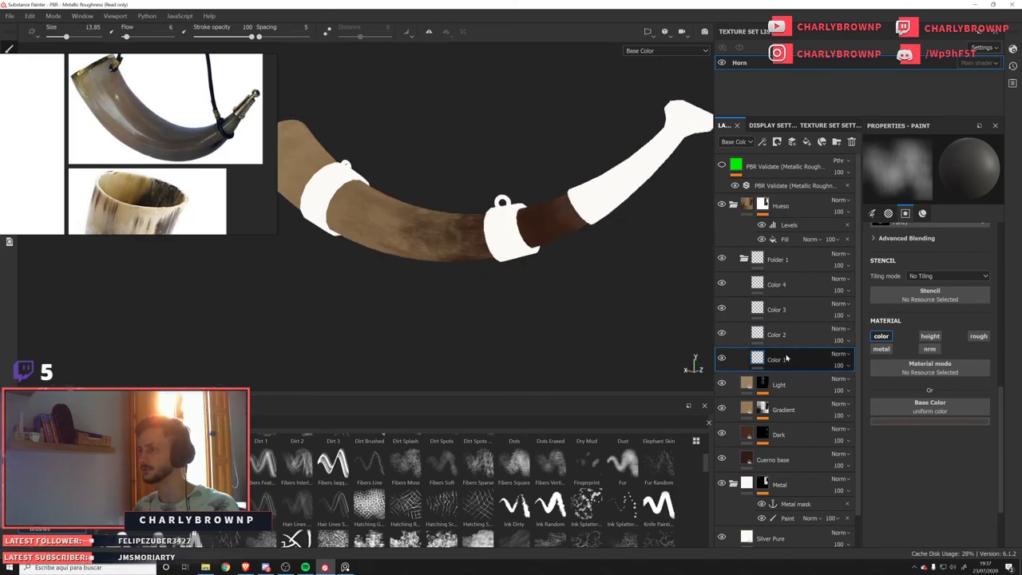
Add a fill layer in Folder 1 and delete the Color 1, Color 2, Color 3 and Color 4 paint layers.
{"action": "left_click", "coordinate": [781, 384]}
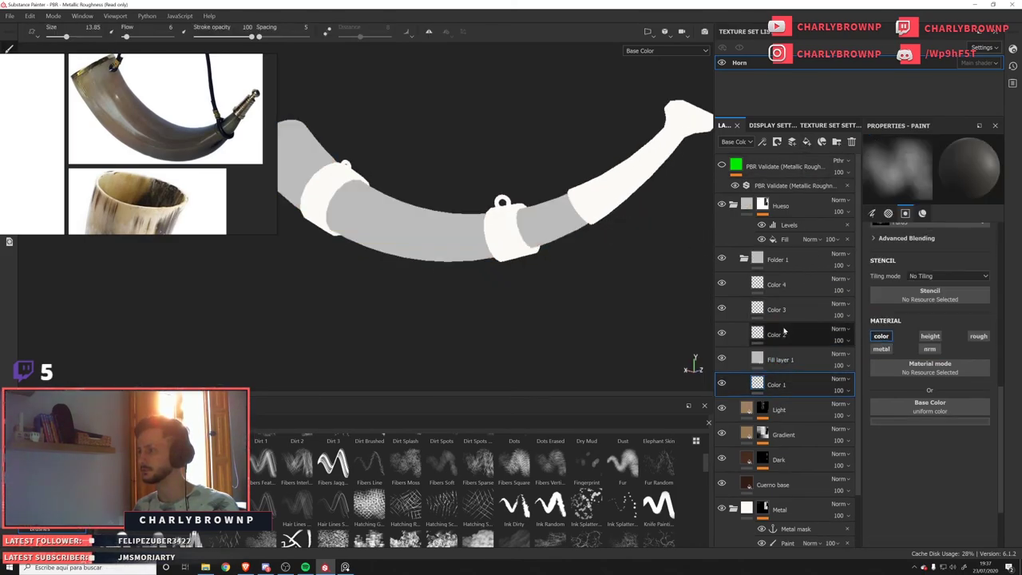
{"action": "left_click", "coordinate": [784, 334], "text": "ctrl"}
{"action": "left_click", "coordinate": [785, 310], "text": "ctrl"}
{"action": "left_click", "coordinate": [785, 286], "text": "ctrl"}
{"action": "key", "text": "Delete"}
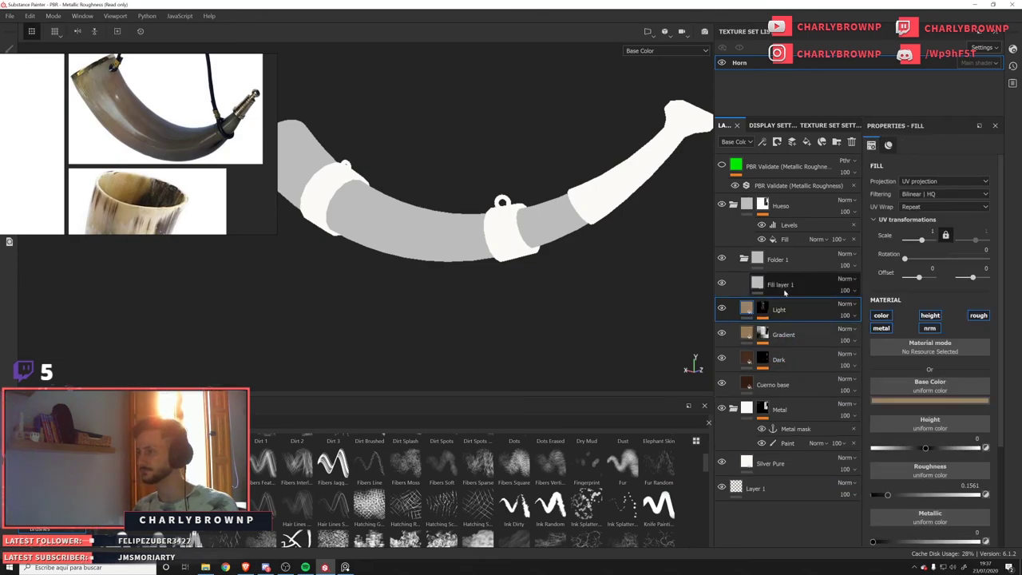
Set Fill layer 1's base color to a dark grey sampled from the reference horn photo, about R 0.084, G 0.087, B 0.074.
{"action": "left_click", "coordinate": [887, 403]}
{"action": "left_click_drag", "start_coordinate": [925, 415], "coordinate": [180, 146]}
{"action": "left_click_drag", "start_coordinate": [881, 489], "coordinate": [880, 484]}
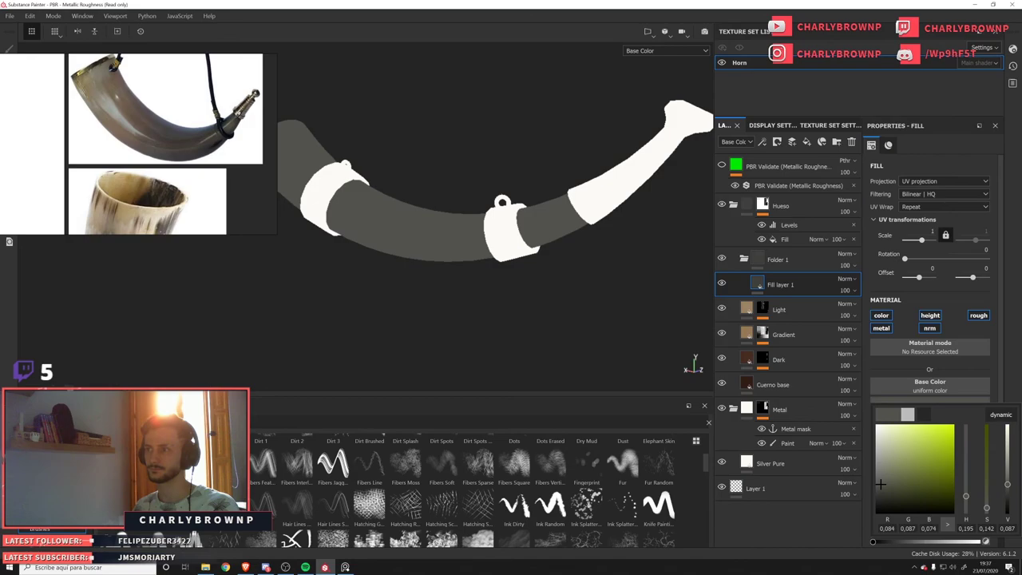
Give Fill layer 1 a black mask with a paint effect on it.
{"action": "left_click_drag", "start_coordinate": [446, 203], "coordinate": [494, 212], "text": "alt"}
{"action": "left_click", "coordinate": [777, 143]}
{"action": "left_click", "coordinate": [814, 168]}
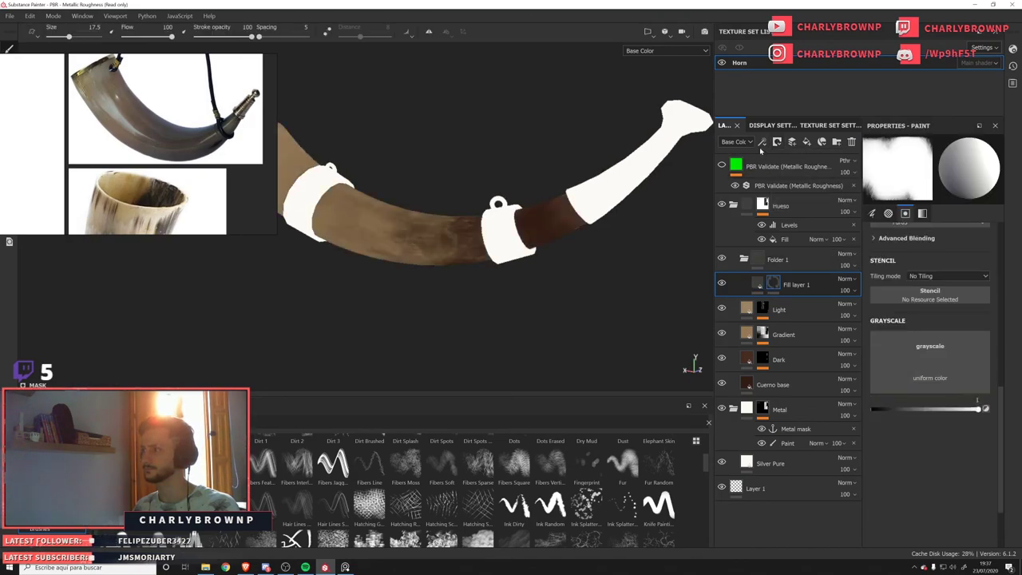
{"action": "left_click", "coordinate": [763, 144]}
{"action": "left_click", "coordinate": [801, 168]}
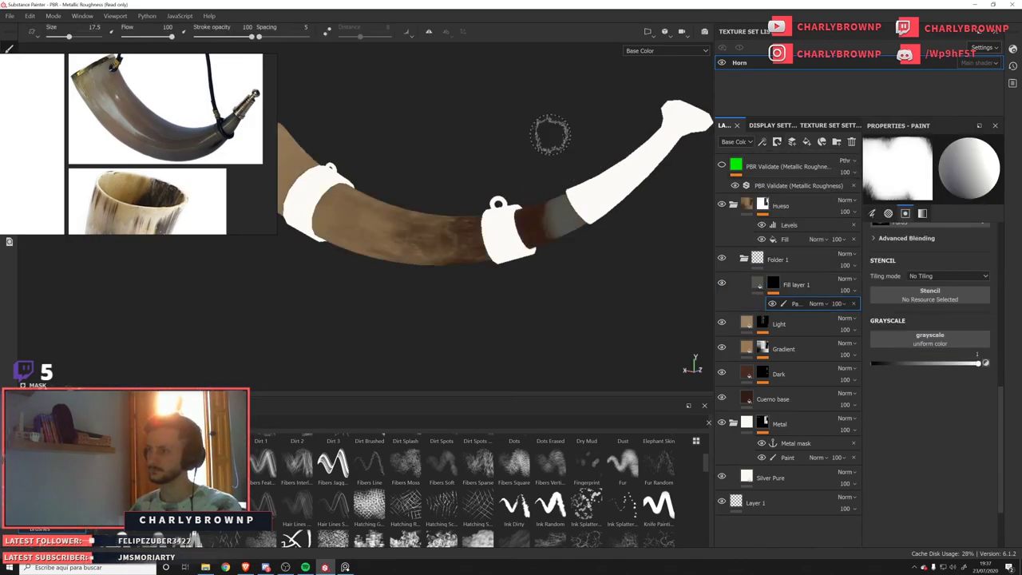
Paint Fill layer 1's mask around the narrow horn section next to the mouthpiece and set the layer's opacity to 11.
{"action": "left_click_drag", "start_coordinate": [621, 285], "coordinate": [469, 111], "text": "alt"}
{"action": "left_click_drag", "start_coordinate": [714, 222], "coordinate": [723, 225], "text": "alt"}
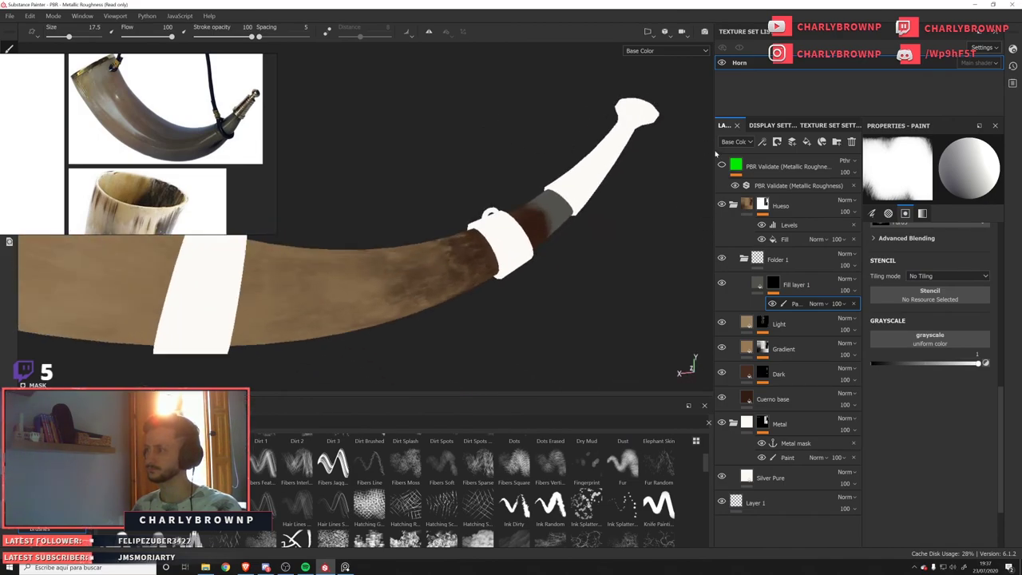
{"action": "left_click", "coordinate": [848, 292]}
{"action": "left_click_drag", "start_coordinate": [868, 307], "coordinate": [841, 315]}
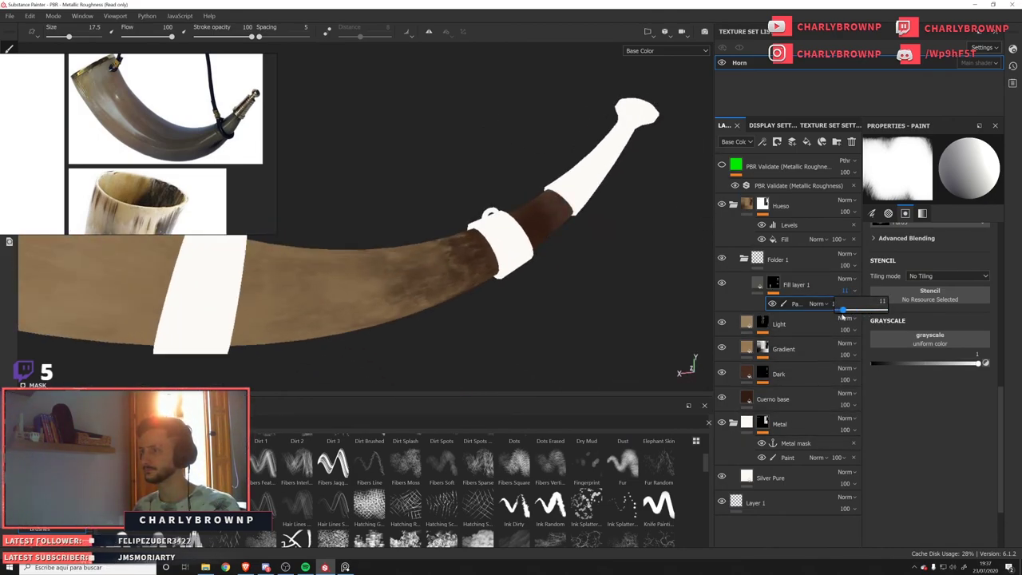
{"action": "left_click_drag", "start_coordinate": [481, 241], "coordinate": [551, 243], "text": "alt"}
Duplicate Fill layer 1 and delete the paint effect from the copy's mask.
{"action": "left_click", "coordinate": [799, 284]}
{"action": "key", "text": "ctrl+d"}
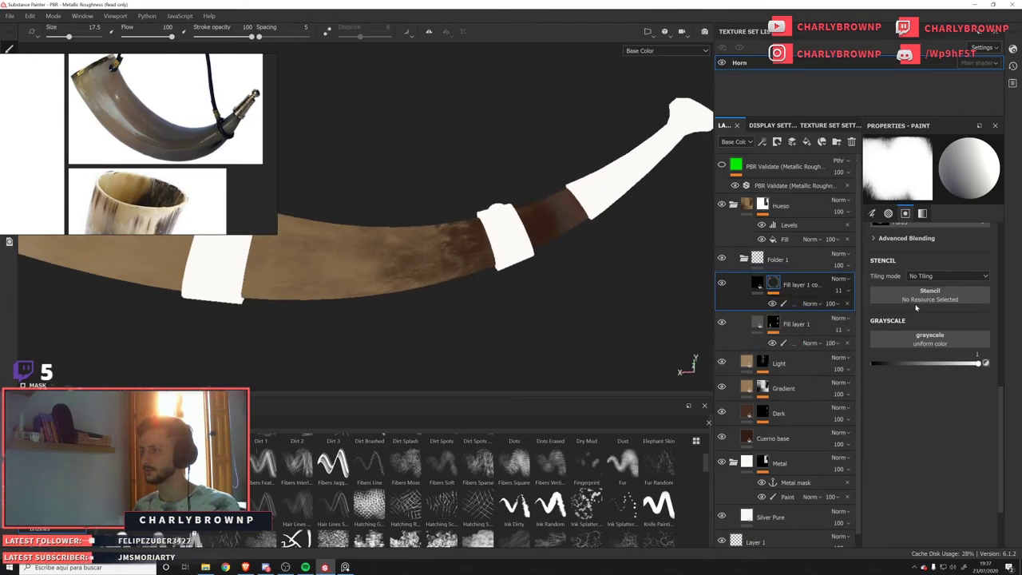
{"action": "left_click", "coordinate": [809, 305]}
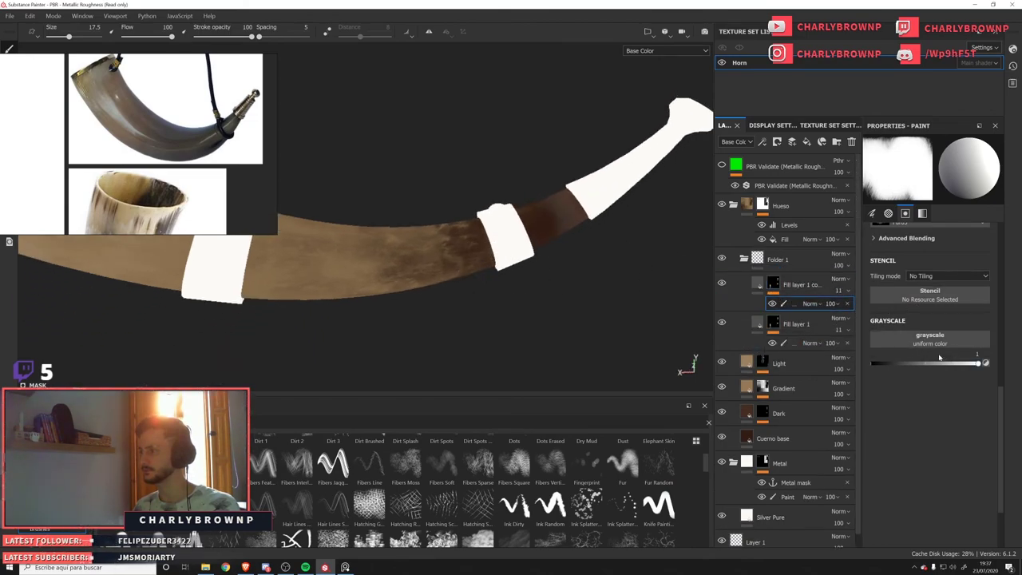
{"action": "key", "text": "Delete"}
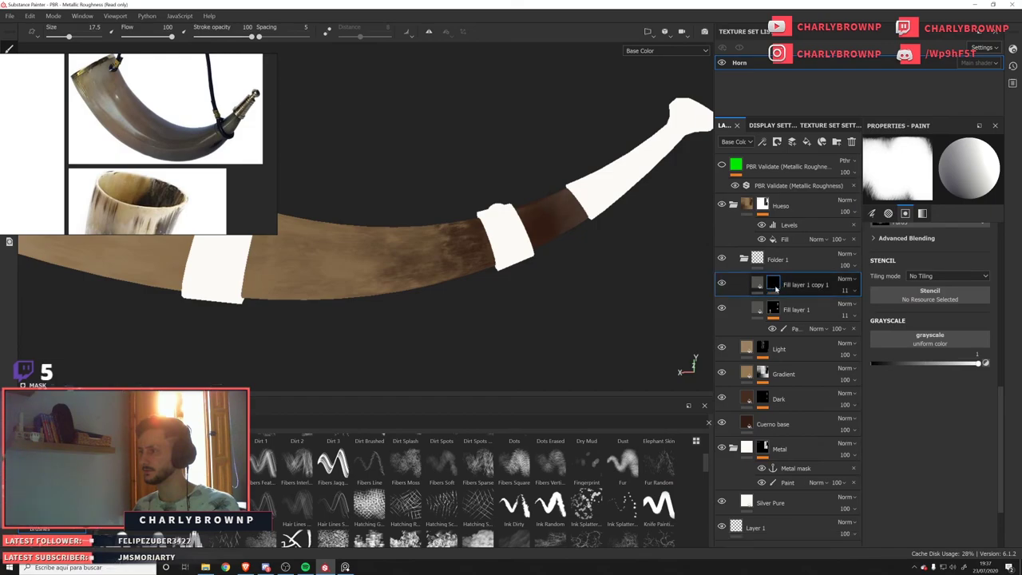
Add a new paint effect to the mask of Fill layer 1's copy.
{"action": "left_click", "coordinate": [763, 142]}
{"action": "left_click", "coordinate": [801, 171]}
{"action": "mouse_move", "coordinate": [469, 270]}
{"action": "right_mouse_down", "text": "alt"}
{"action": "mouse_move", "coordinate": [421, 224]}
{"action": "mouse_move", "coordinate": [446, 260]}
{"action": "right_mouse_up", "text": "alt"}
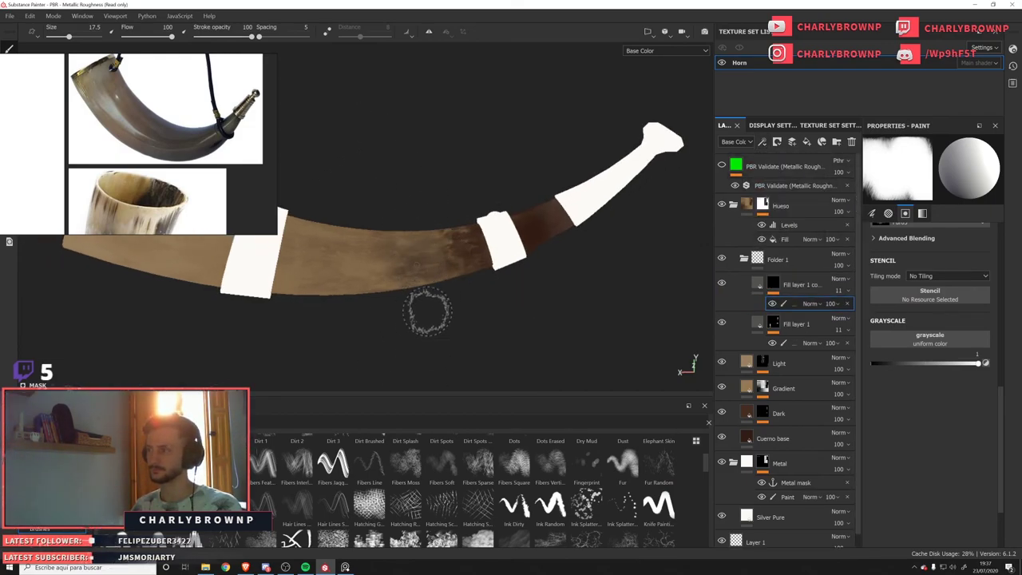
{"action": "left_click_drag", "start_coordinate": [452, 263], "coordinate": [463, 295], "text": "alt"}
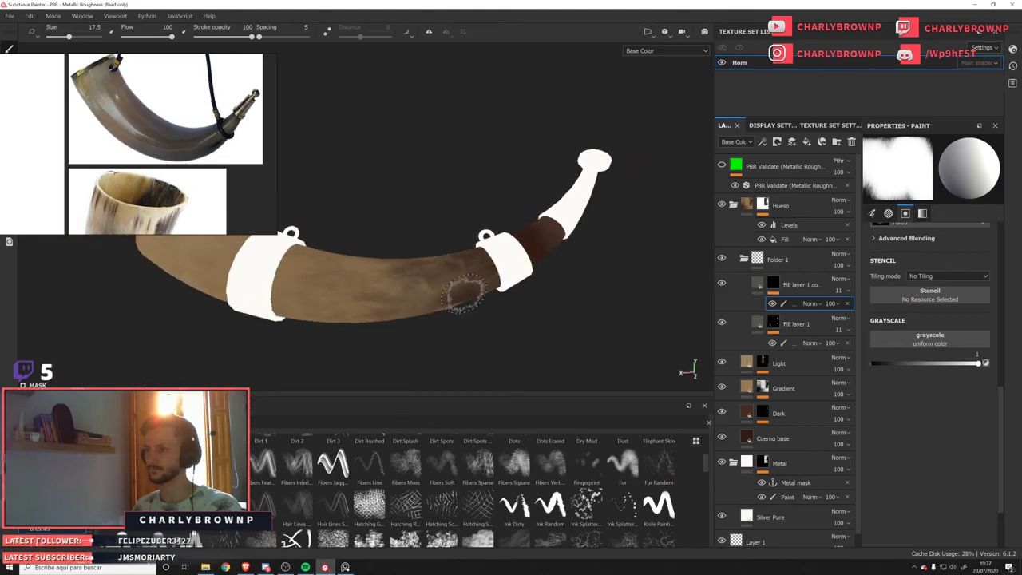
Save the project as Cuerno in a new folder named Paint inside E:\Twitch\Cuerno.
{"action": "key", "text": "ctrl+s"}
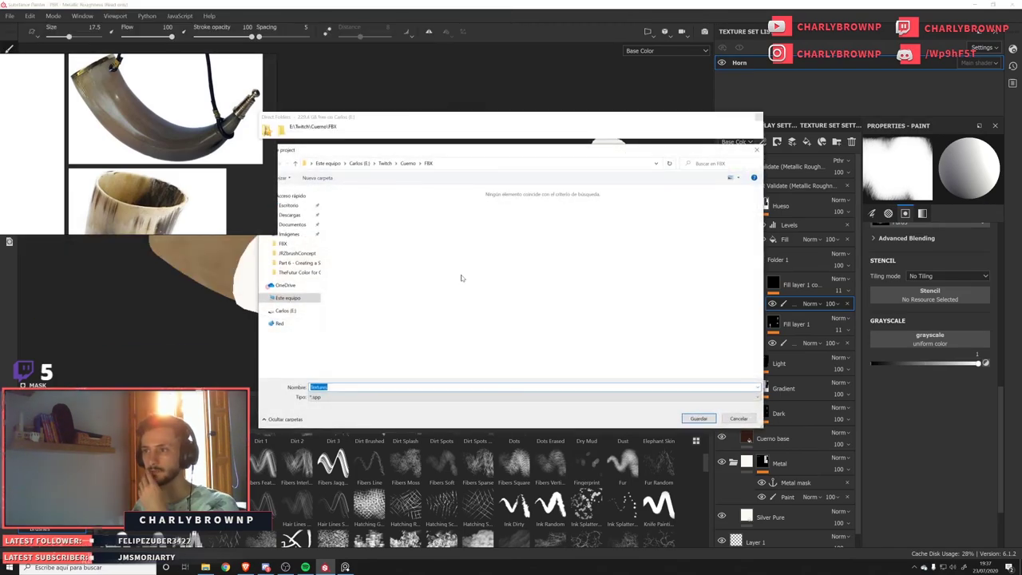
{"action": "double_click", "coordinate": [504, 270]}
{"action": "left_click", "coordinate": [409, 164]}
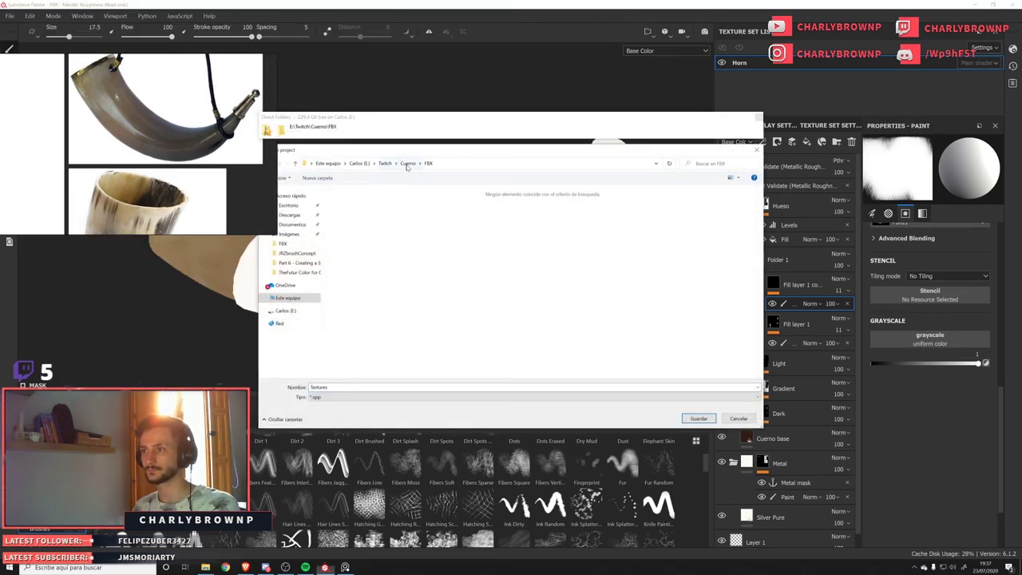
{"action": "right_click", "coordinate": [401, 276]}
{"action": "mouse_move", "coordinate": [456, 356]}
{"action": "left_click", "coordinate": [568, 361]}
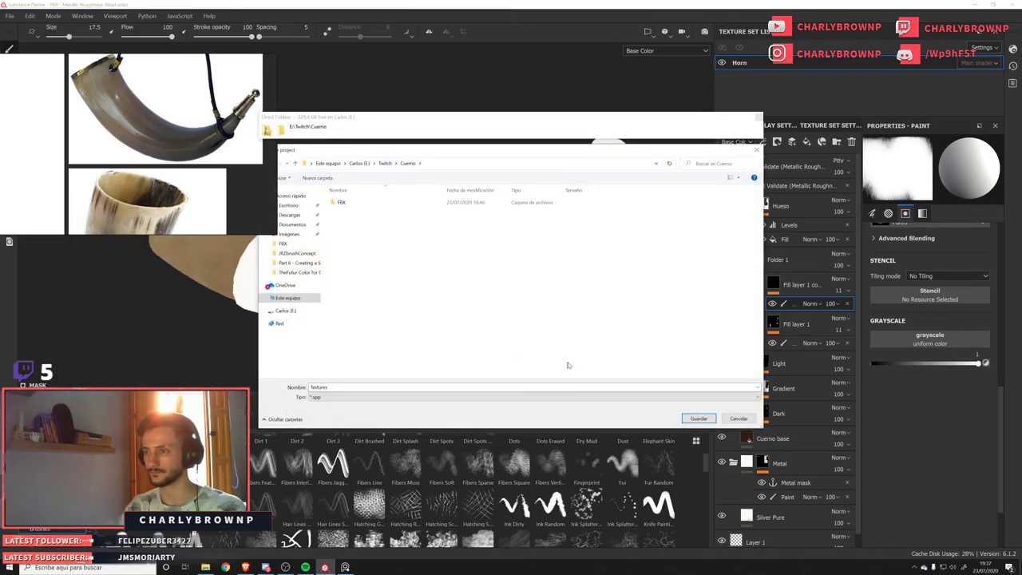
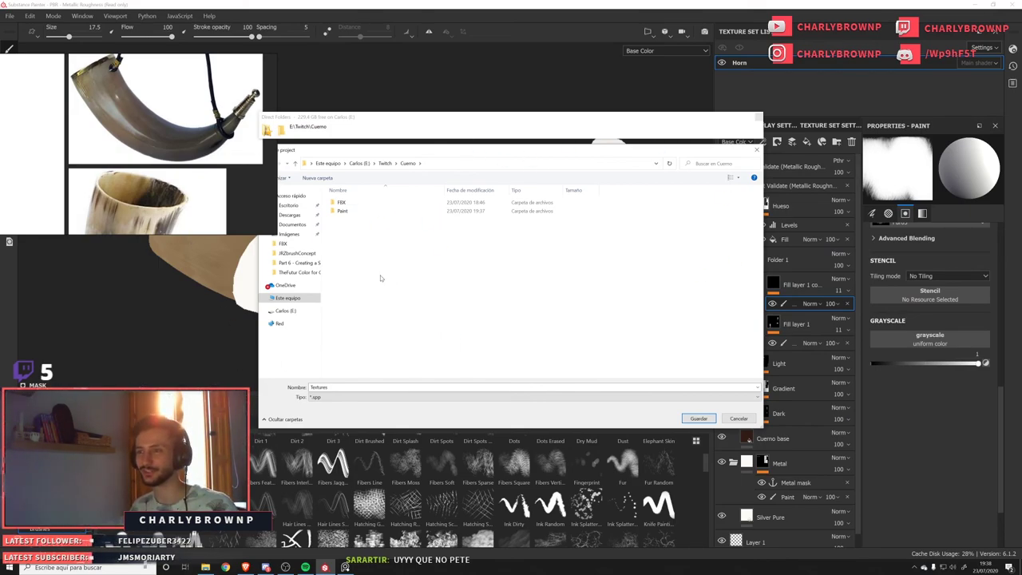
{"action": "key", "text": "Return"}
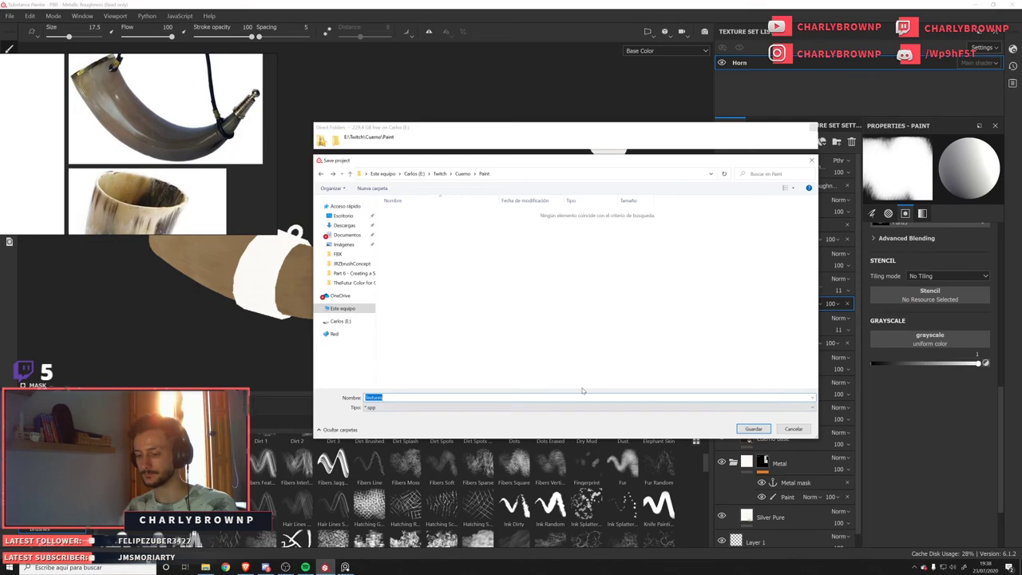
{"action": "key", "text": "Return"}
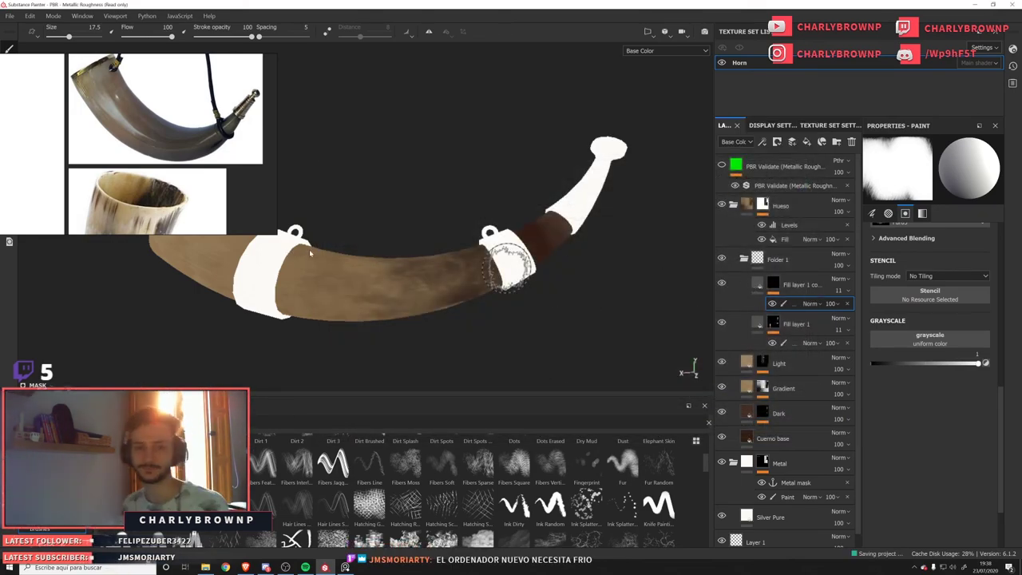
Undo the last mask stroke and sample a dark gray from the horn photo as the base color of Fill layer 1's copy.
{"action": "key", "text": "ctrl+z"}
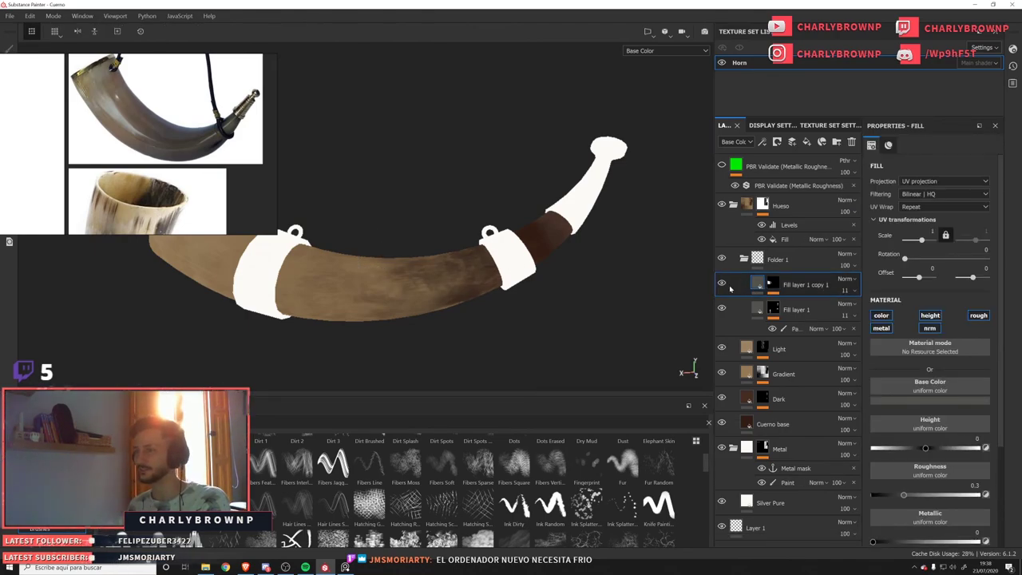
{"action": "key", "text": "ctrl+z"}
{"action": "left_click", "coordinate": [798, 306]}
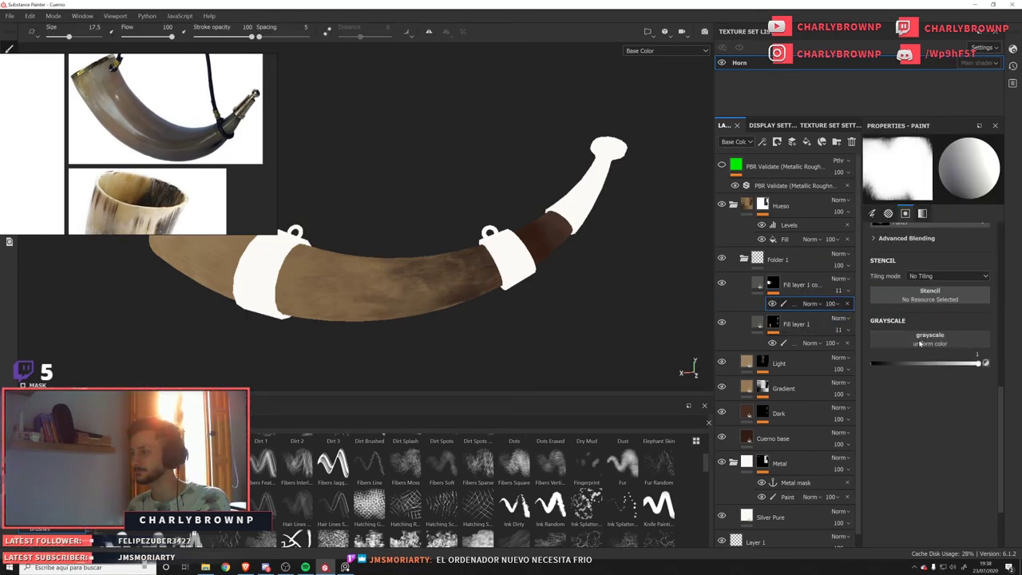
{"action": "left_click", "coordinate": [761, 288]}
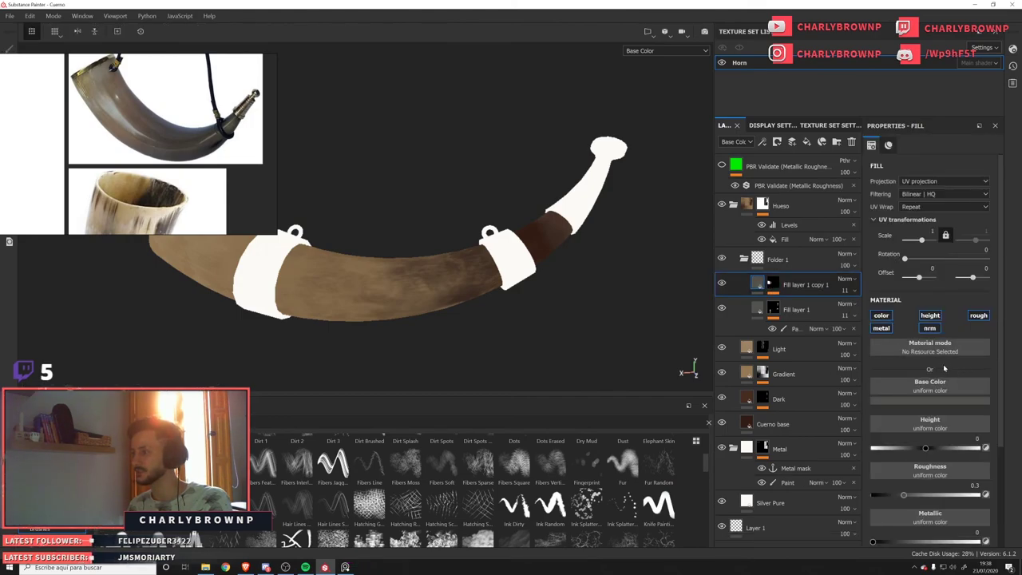
{"action": "left_click", "coordinate": [919, 401]}
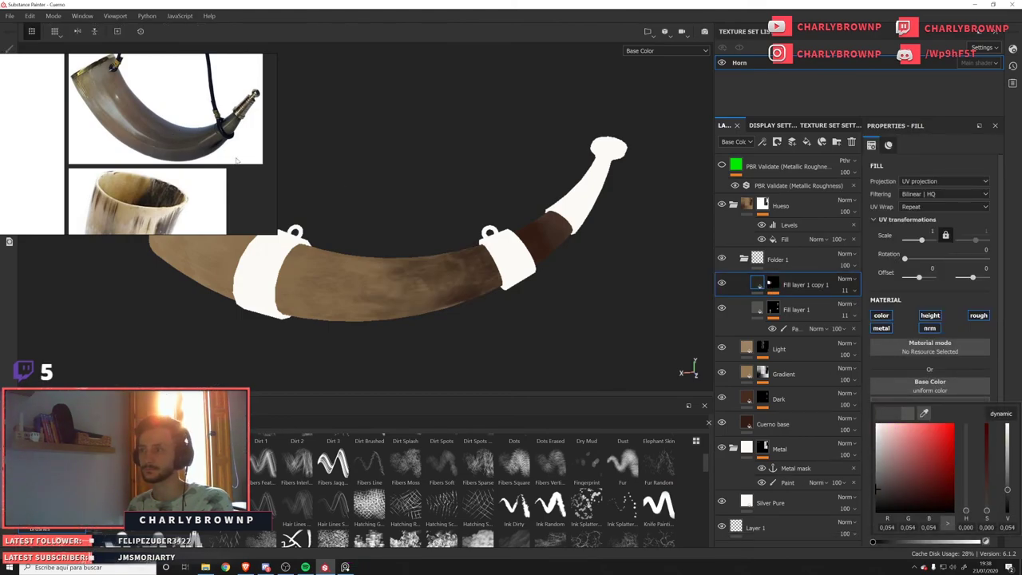
{"action": "left_click", "coordinate": [773, 283]}
{"action": "left_click", "coordinate": [801, 307]}
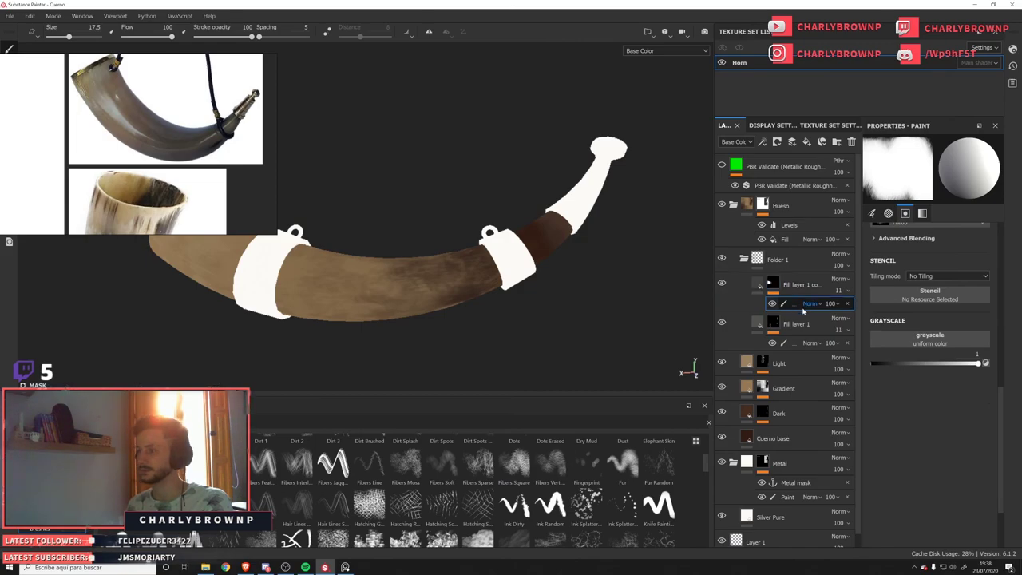
Check the copy's mask between the two metal bands, and set the opacity to 59 for the copy and 64 for Fill layer 1.
{"action": "key", "text": "x"}
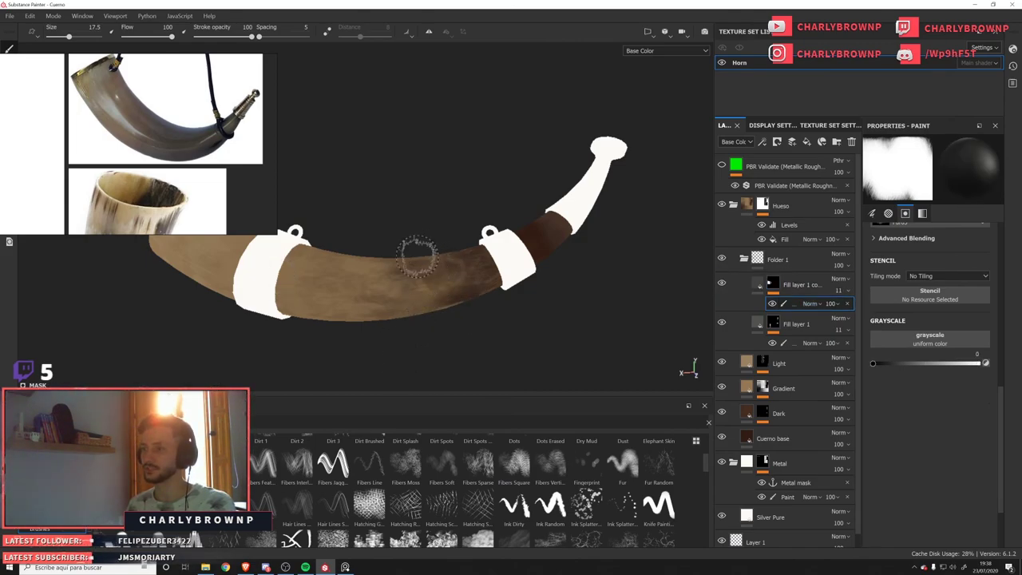
{"action": "key", "text": "x"}
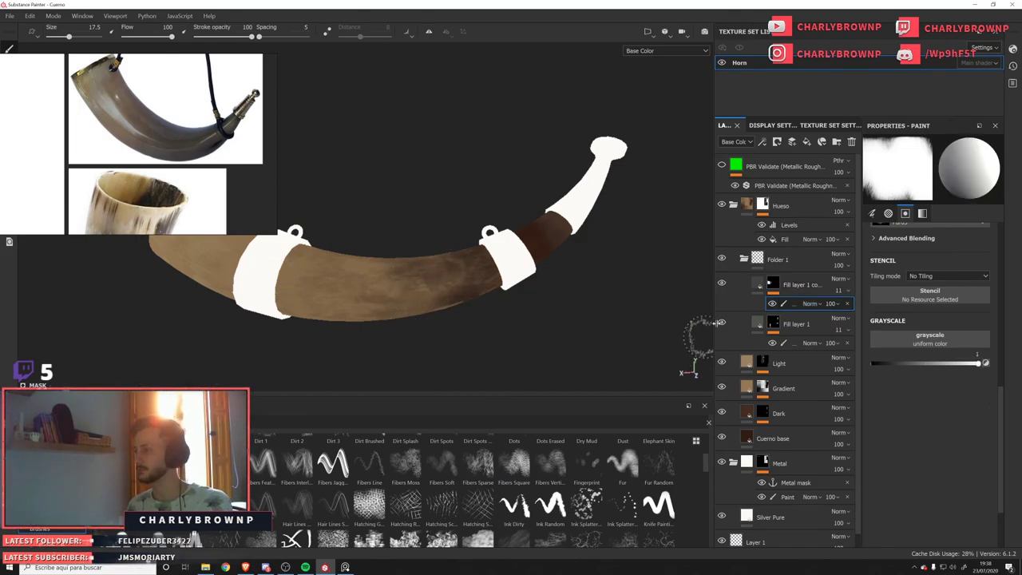
{"action": "left_click", "coordinate": [773, 284], "text": "alt"}
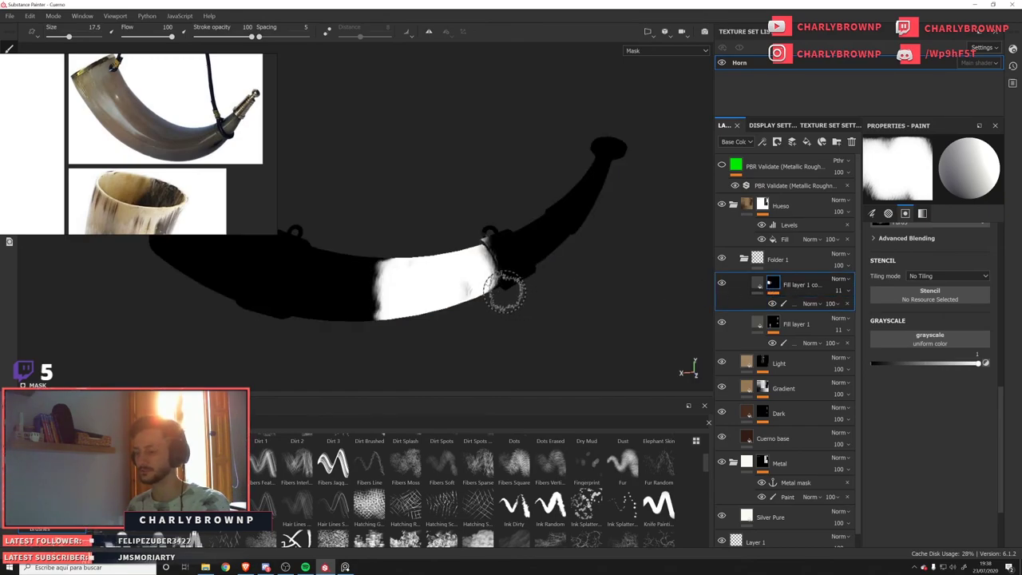
{"action": "key", "text": "m"}
{"action": "left_click", "coordinate": [847, 291]}
{"action": "left_click_drag", "start_coordinate": [856, 311], "coordinate": [865, 356]}
{"action": "left_click_drag", "start_coordinate": [470, 285], "coordinate": [516, 311], "text": "alt"}
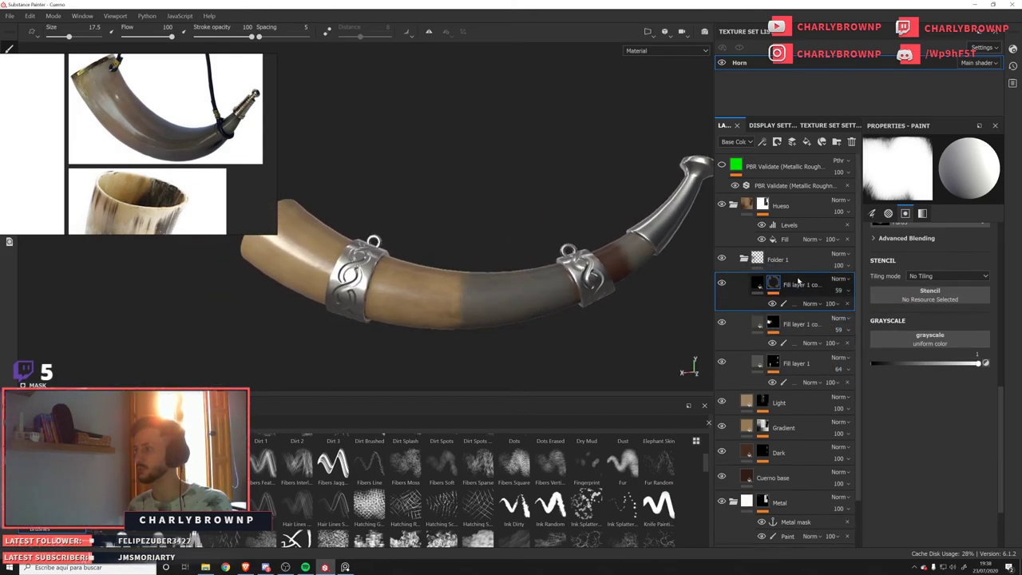
Duplicate the dark gray fill copy and replace the paint effect on the duplicate's mask with a new one.
{"action": "key", "text": "ctrl+d"}
{"action": "left_click", "coordinate": [773, 284]}
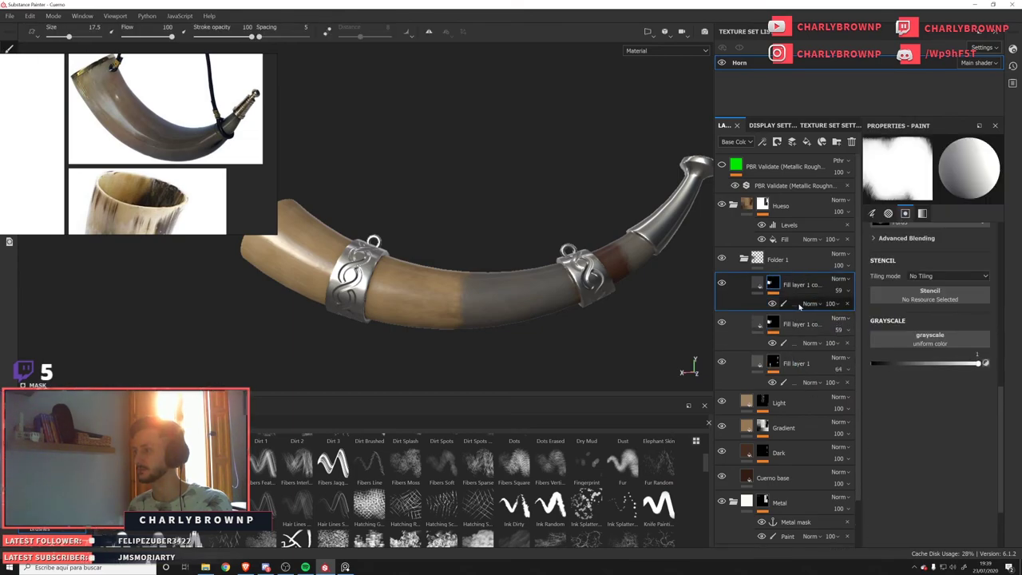
{"action": "left_click", "coordinate": [847, 303]}
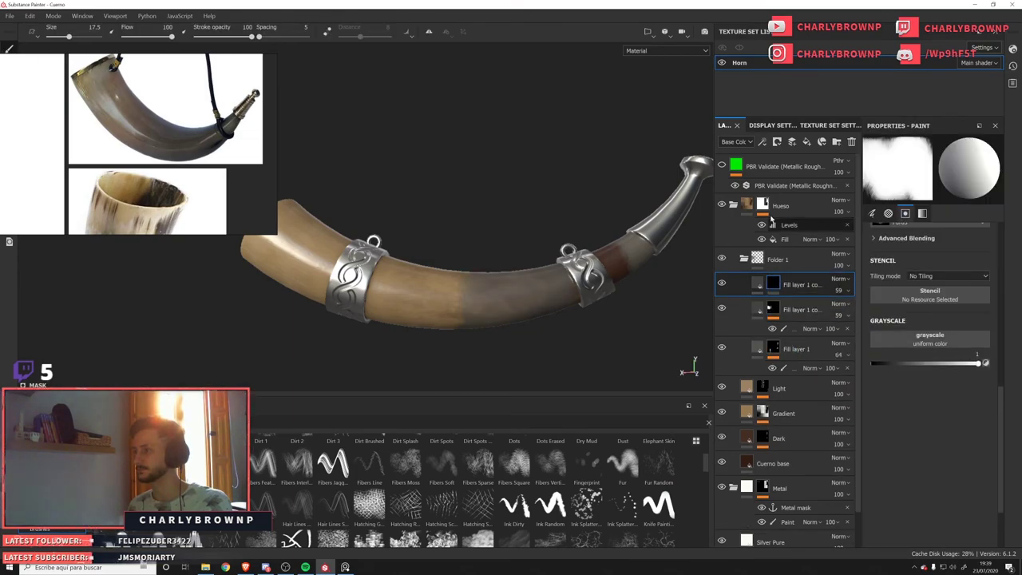
{"action": "left_click", "coordinate": [763, 142]}
{"action": "left_click", "coordinate": [787, 168]}
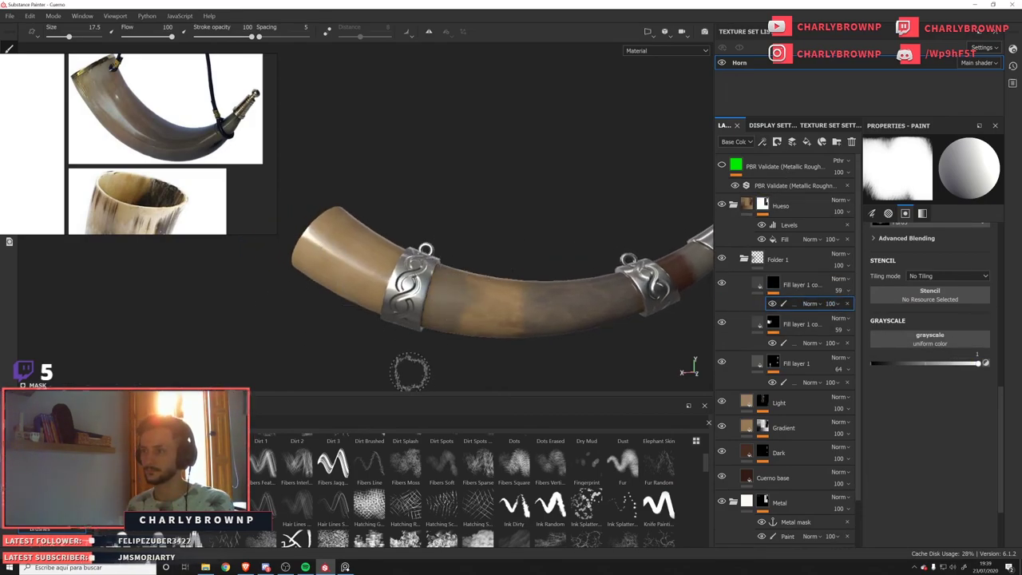
Paint the new copy's mask around the horn on both sides of the wide-end metal band and duplicate that layer.
{"action": "mouse_move", "coordinate": [417, 321]}
{"action": "left_mouse_down", "text": "alt"}
{"action": "mouse_move", "coordinate": [292, 370]}
{"action": "mouse_move", "coordinate": [292, 288]}
{"action": "left_mouse_up", "text": "alt"}
{"action": "mouse_move", "coordinate": [607, 277]}
{"action": "left_mouse_down", "text": "alt"}
{"action": "mouse_move", "coordinate": [627, 295]}
{"action": "mouse_move", "coordinate": [607, 236]}
{"action": "mouse_move", "coordinate": [623, 216]}
{"action": "mouse_move", "coordinate": [612, 222]}
{"action": "left_mouse_up", "text": "alt"}
{"action": "left_click", "coordinate": [793, 275]}
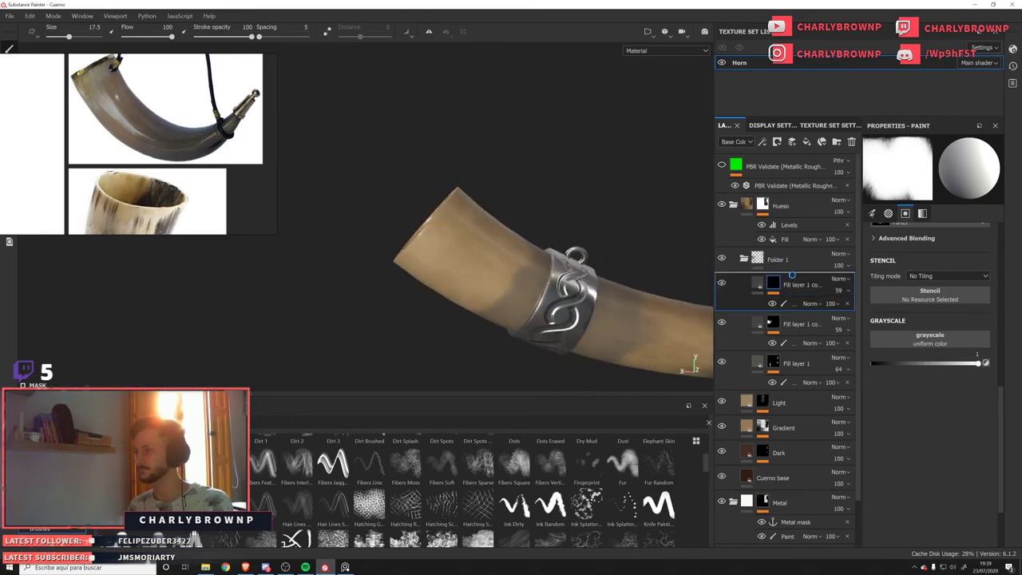
Sample a brown from the horn reference photo as the base color of the lower of the two duplicated fill layers.
{"action": "left_click", "coordinate": [757, 321]}
{"action": "left_click", "coordinate": [904, 401]}
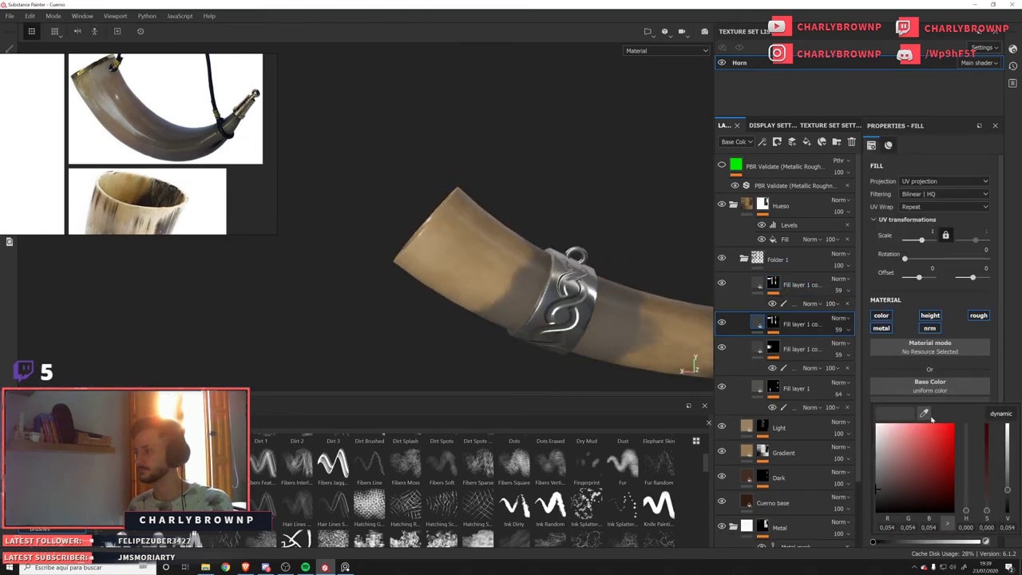
{"action": "left_click_drag", "start_coordinate": [134, 112], "coordinate": [135, 113]}
{"action": "left_click", "coordinate": [474, 236]}
{"action": "left_click_drag", "start_coordinate": [475, 235], "coordinate": [477, 238], "text": "alt"}
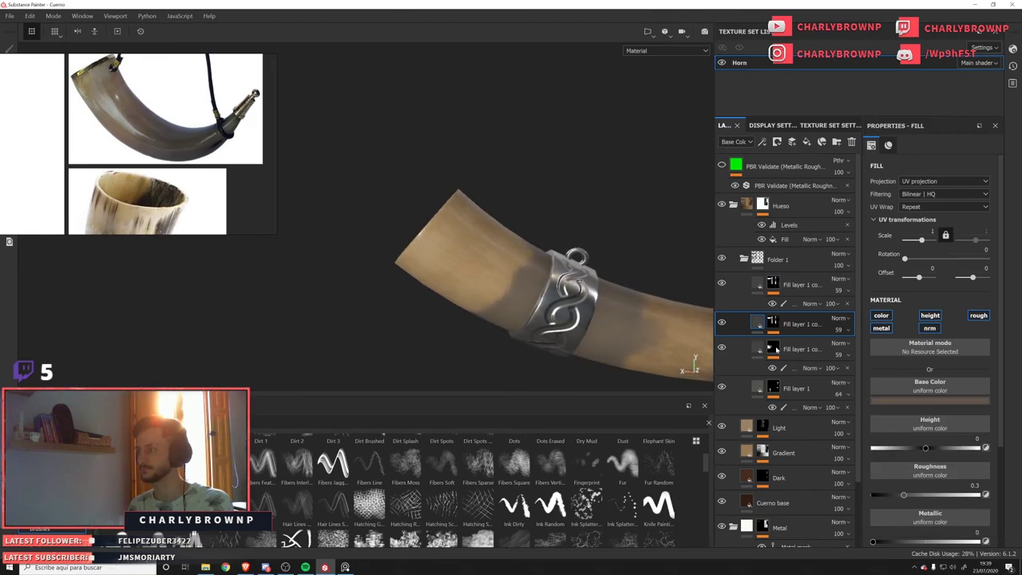
Sample a light grayish beige from the horn photo's wide end as the base color of the topmost fill copy.
{"action": "left_click", "coordinate": [758, 283]}
{"action": "left_click", "coordinate": [796, 310]}
{"action": "left_click", "coordinate": [758, 283]}
{"action": "left_click", "coordinate": [900, 402]}
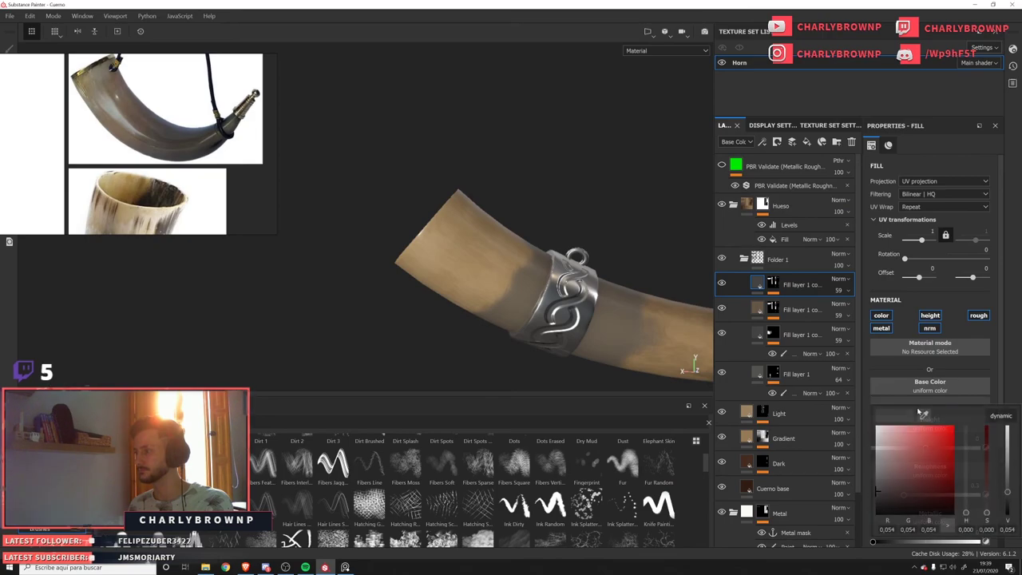
{"action": "left_click_drag", "start_coordinate": [924, 414], "coordinate": [128, 107]}
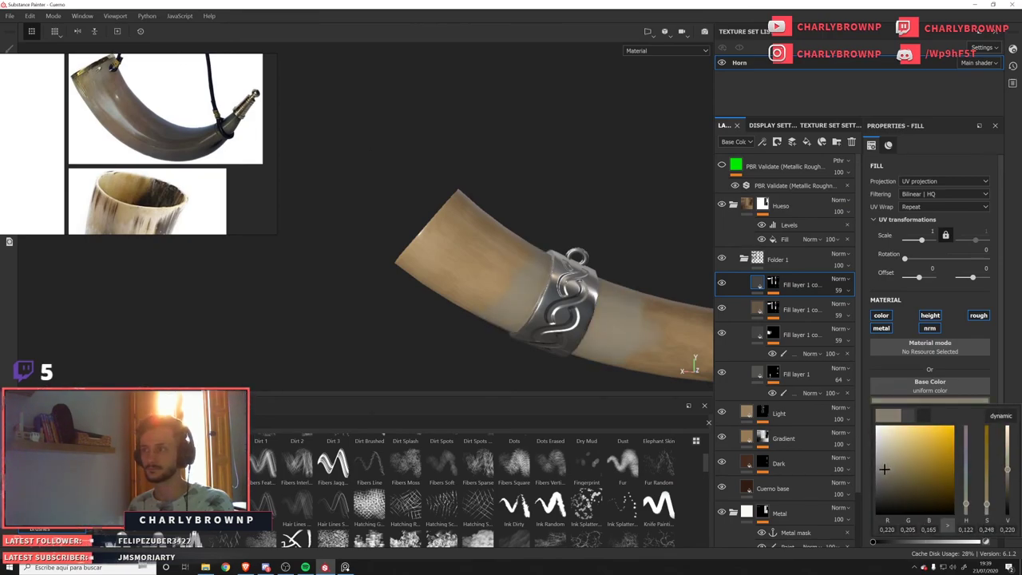
{"action": "left_click", "coordinate": [922, 414]}
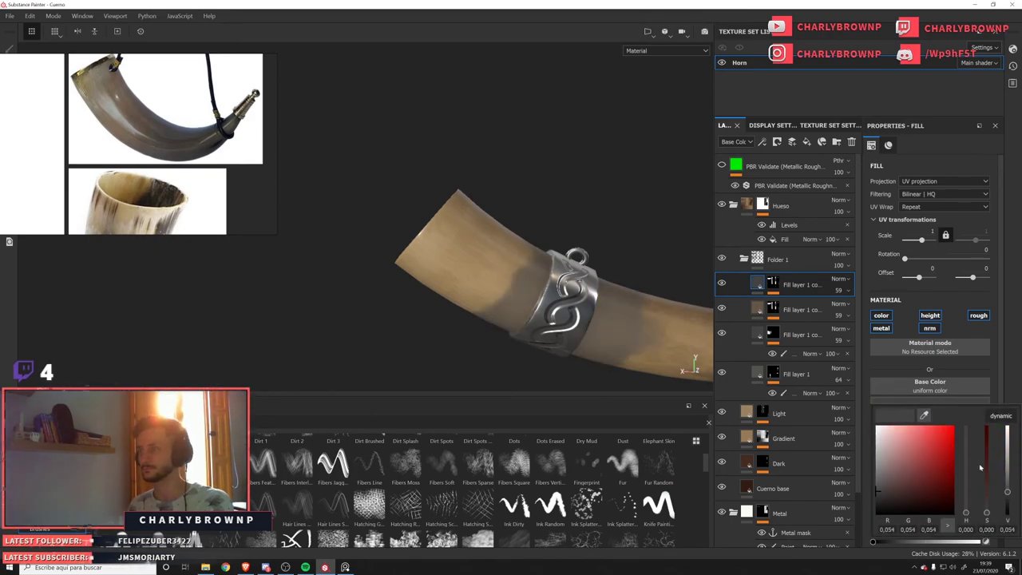
{"action": "left_click_drag", "start_coordinate": [923, 416], "coordinate": [127, 109]}
Delete the paint effect from the topmost fill copy's mask and add a new empty paint effect.
{"action": "left_click", "coordinate": [783, 273]}
{"action": "left_click", "coordinate": [773, 283]}
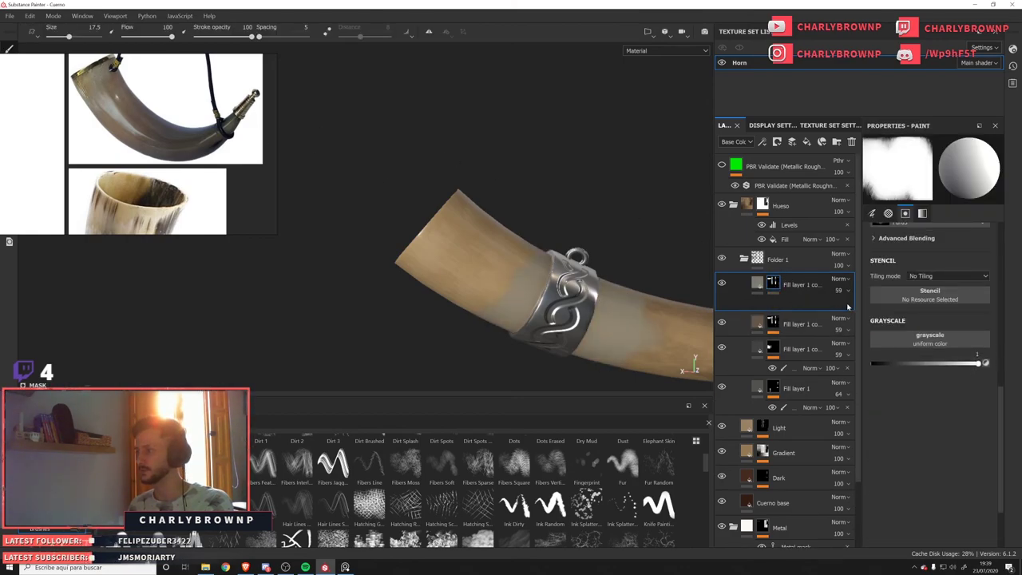
{"action": "left_click", "coordinate": [762, 142]}
{"action": "left_click", "coordinate": [787, 159]}
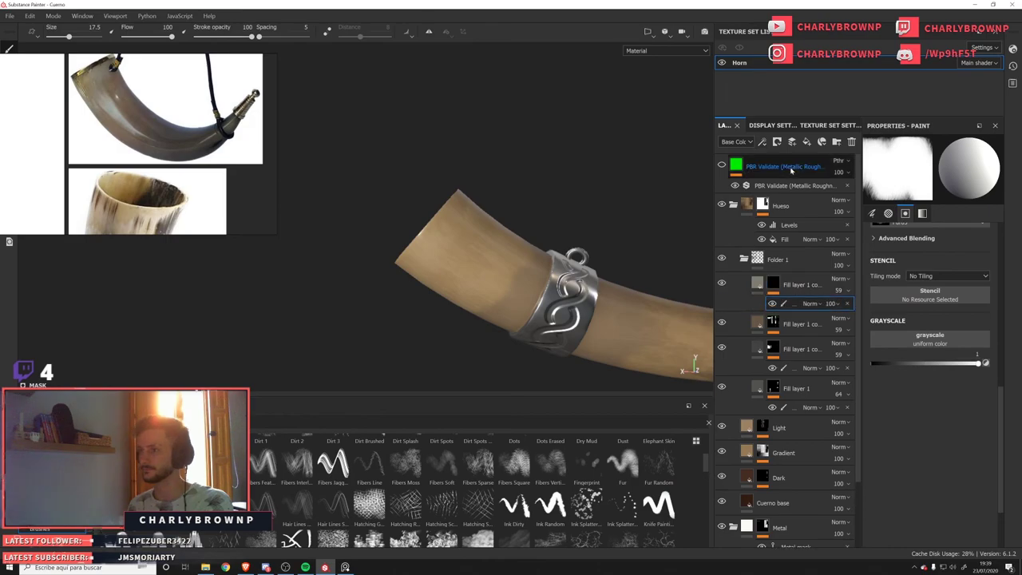
Paint the topmost fill copy's mask all the way around the horn's wide open end.
{"action": "left_click_drag", "start_coordinate": [479, 205], "coordinate": [552, 264], "text": "alt"}
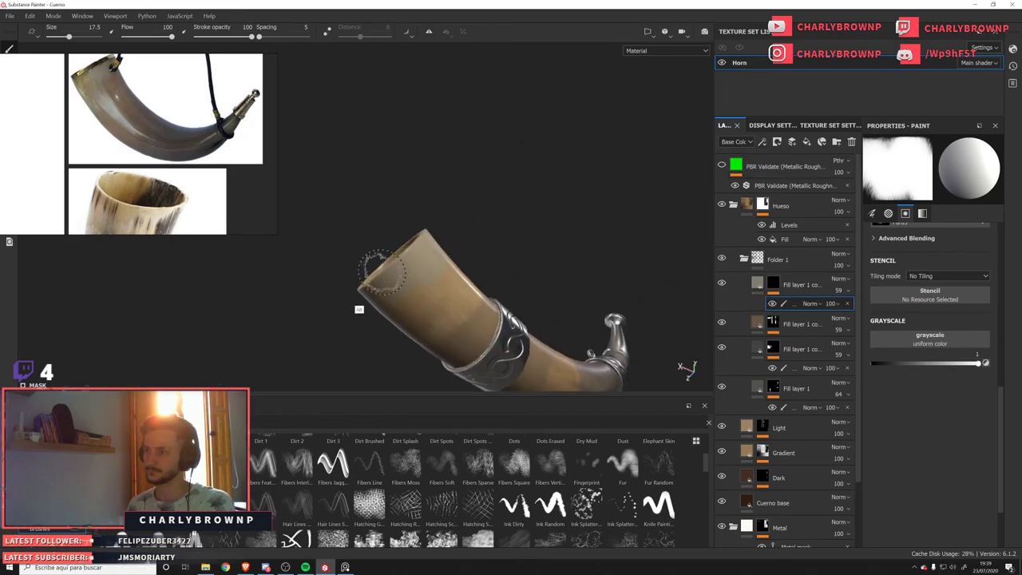
{"action": "left_click_drag", "start_coordinate": [374, 267], "coordinate": [569, 306], "text": "alt"}
{"action": "left_click_drag", "start_coordinate": [438, 162], "coordinate": [695, 326], "text": "alt"}
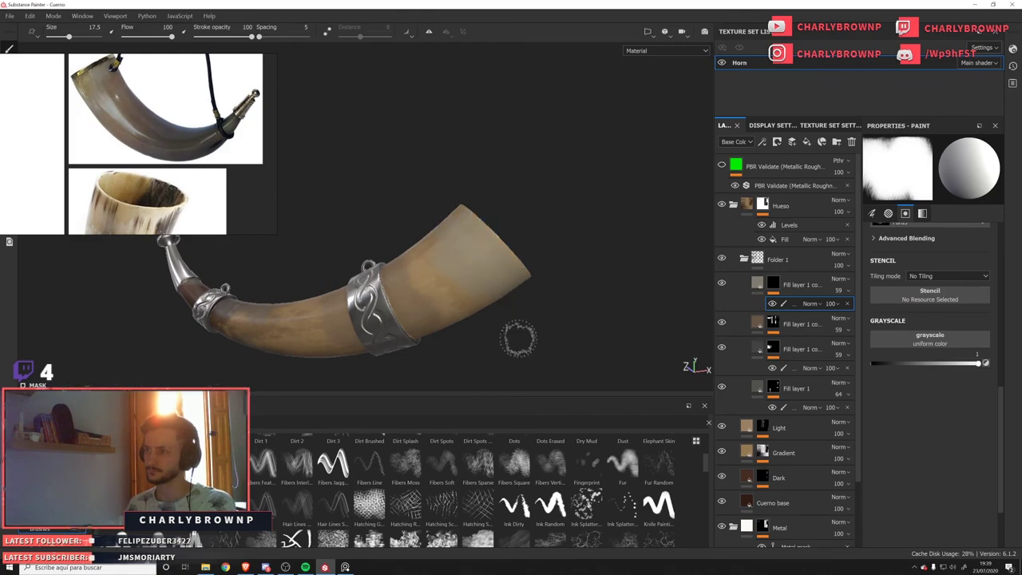
{"action": "left_click_drag", "start_coordinate": [520, 338], "coordinate": [427, 184], "text": "alt"}
{"action": "left_click_drag", "start_coordinate": [598, 278], "coordinate": [449, 257], "text": "alt"}
{"action": "right_click_drag", "start_coordinate": [450, 258], "coordinate": [525, 251], "text": "alt"}
{"action": "left_click_drag", "start_coordinate": [525, 251], "coordinate": [488, 306], "text": "alt"}
{"action": "right_click_drag", "start_coordinate": [488, 306], "coordinate": [449, 277], "text": "shift"}
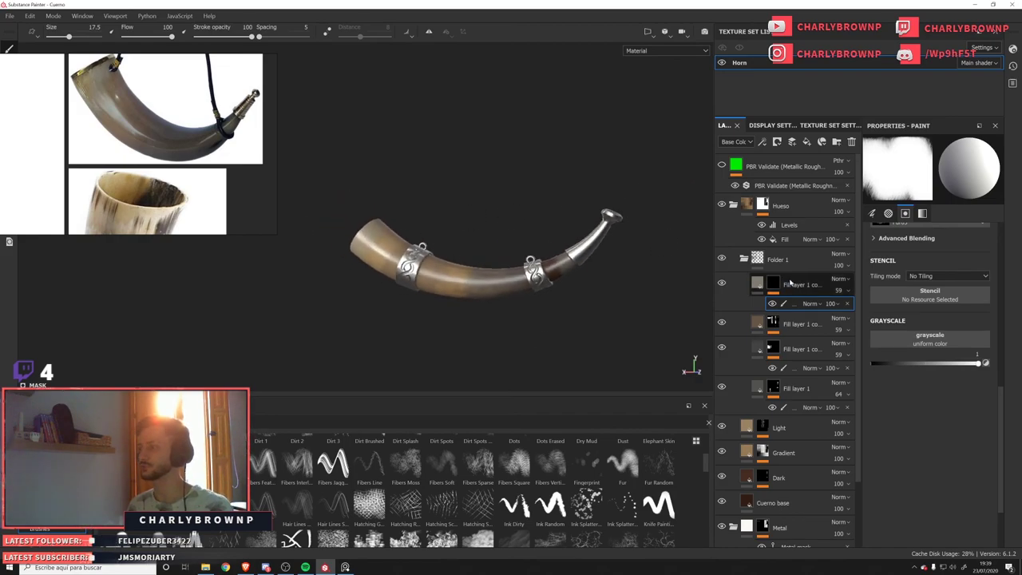
Add a new paint layer above the fill copies in Folder 1 and set its blending mode to Passthrough.
{"action": "left_click", "coordinate": [764, 389]}
{"action": "left_click", "coordinate": [764, 142]}
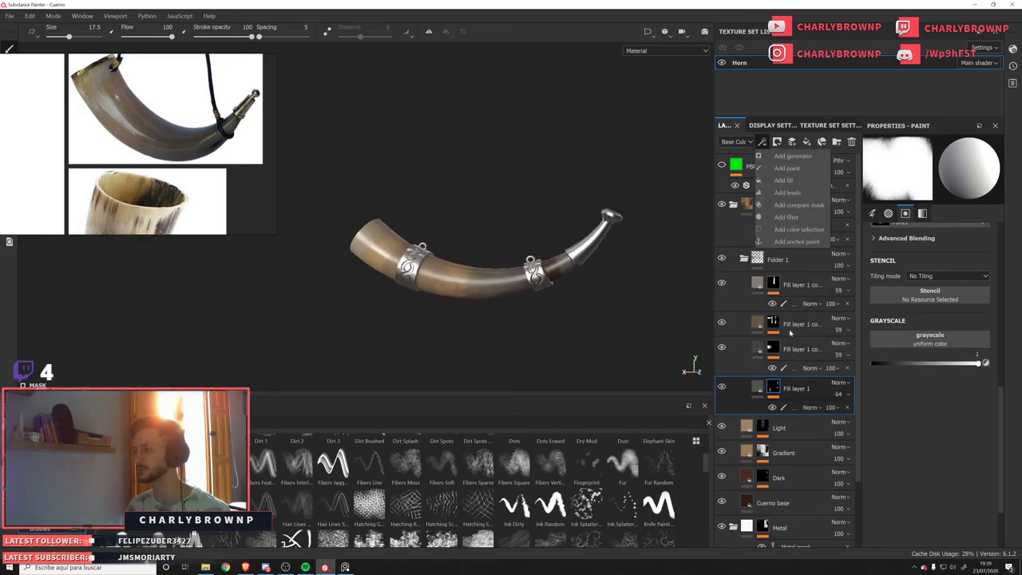
{"action": "left_click", "coordinate": [795, 288]}
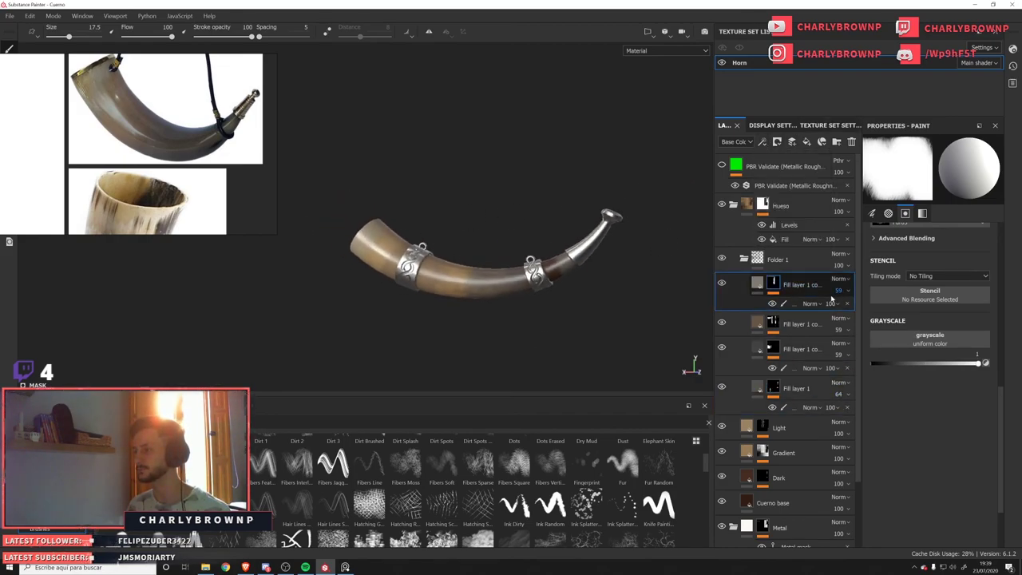
{"action": "left_click", "coordinate": [792, 142]}
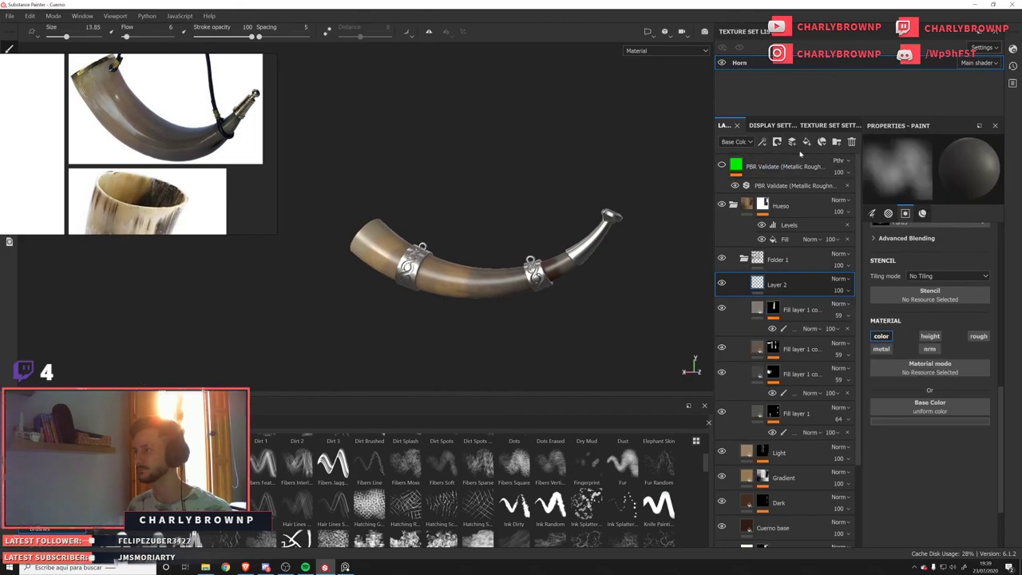
{"action": "left_click", "coordinate": [838, 281]}
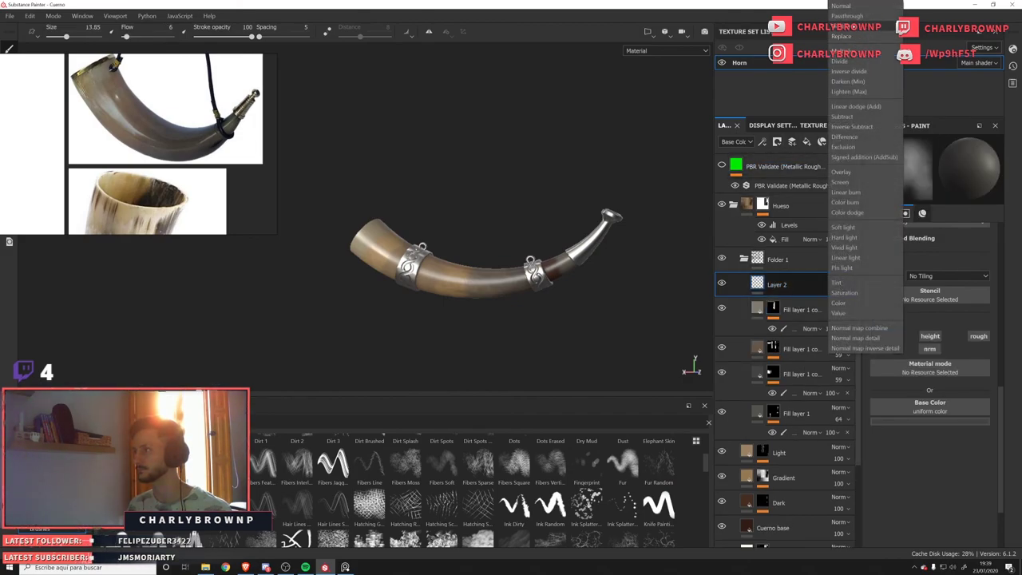
{"action": "left_click", "coordinate": [845, 16]}
Add a Blur filter to the passthrough layer and set its blur intensity to 3.46.
{"action": "left_click", "coordinate": [762, 141]}
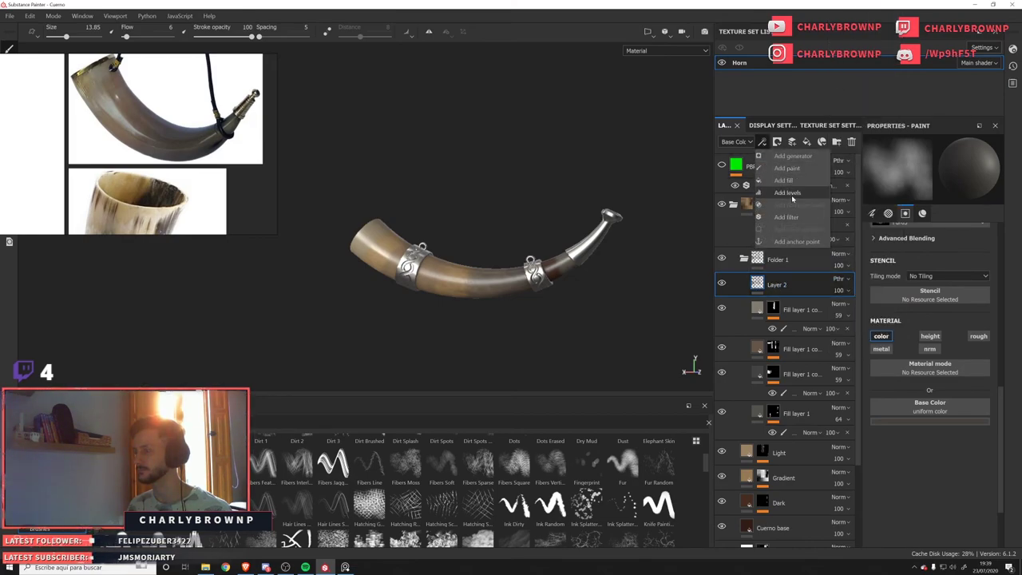
{"action": "left_click", "coordinate": [786, 217]}
{"action": "left_click", "coordinate": [924, 185]}
{"action": "type", "text": "gra"}
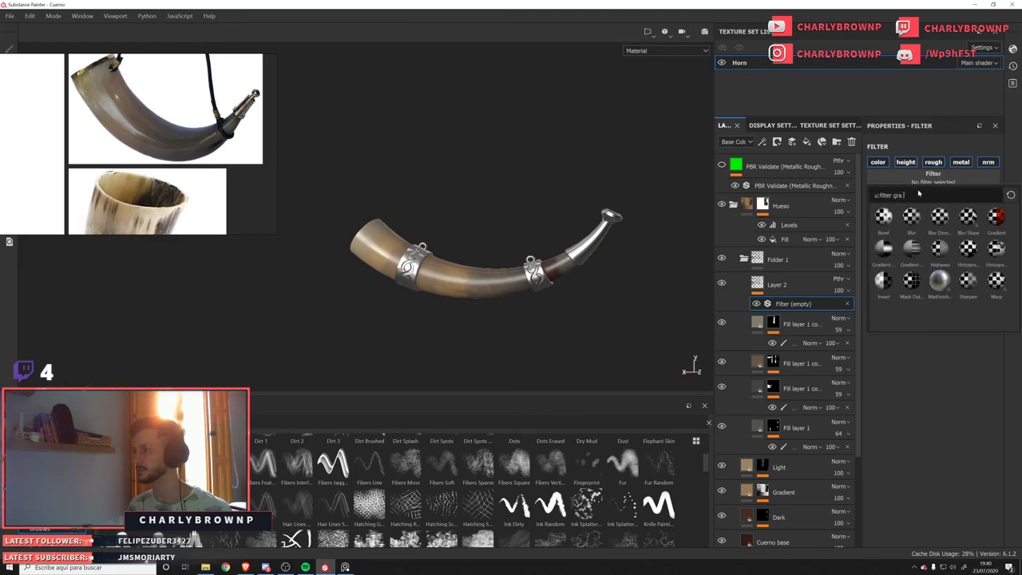
{"action": "left_click", "coordinate": [910, 218]}
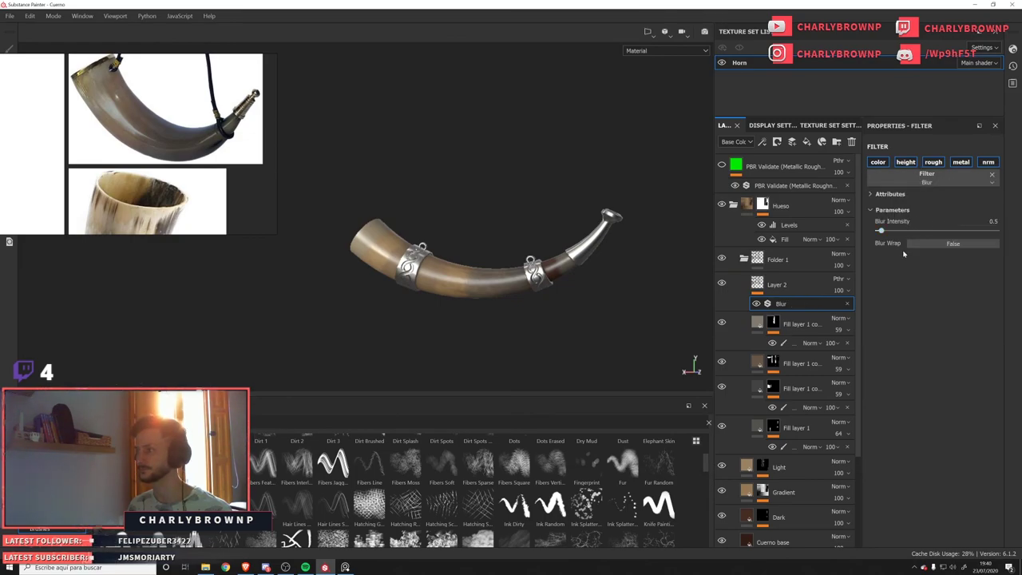
{"action": "mouse_move", "coordinate": [880, 231]}
{"action": "left_mouse_down"}
{"action": "mouse_move", "coordinate": [922, 237]}
{"action": "mouse_move", "coordinate": [890, 238]}
{"action": "left_mouse_up"}
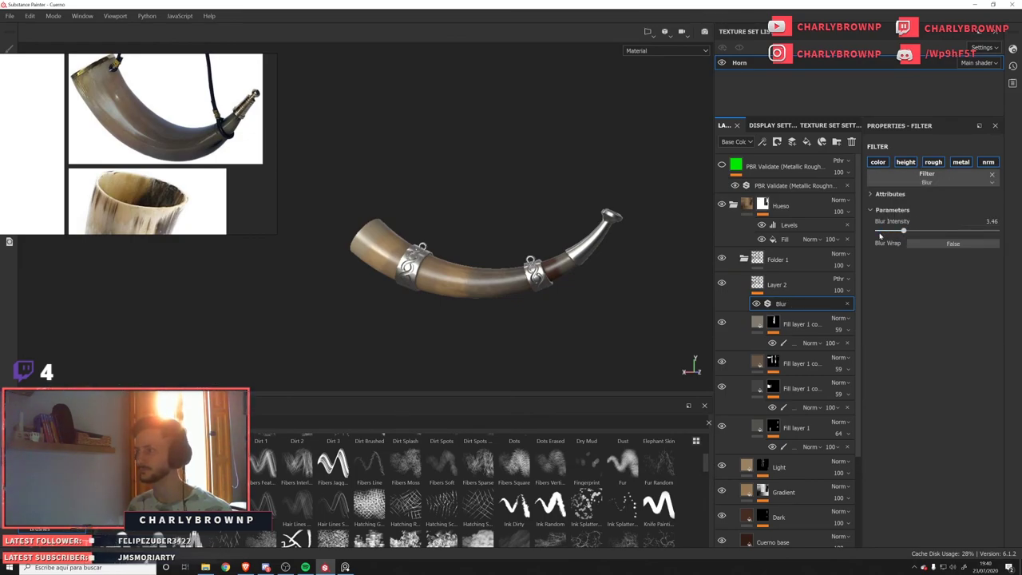
Examine the blurred color transitions in the individual texture channels and in the full material view.
{"action": "left_click", "coordinate": [779, 285]}
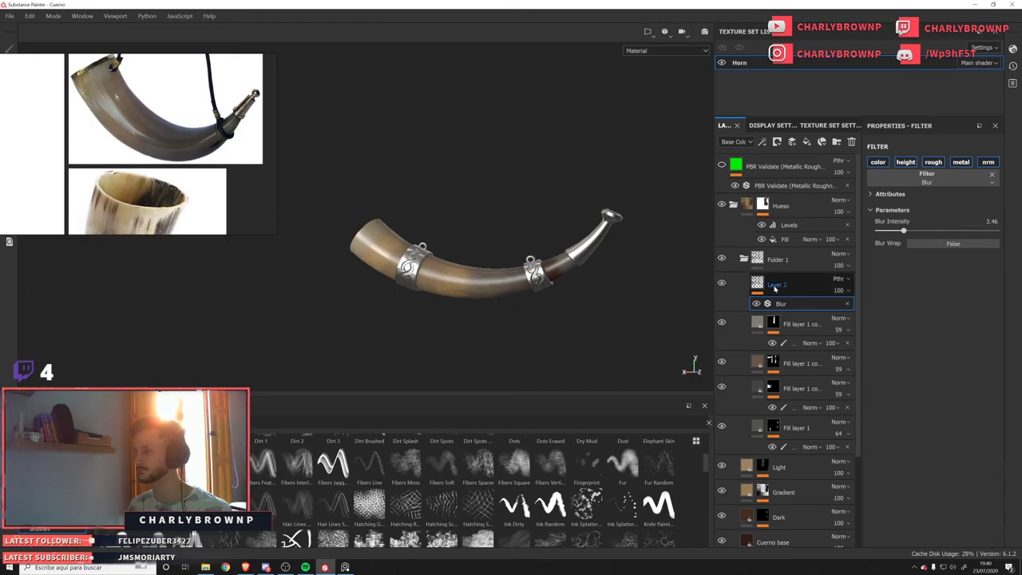
{"action": "key", "text": "c"}
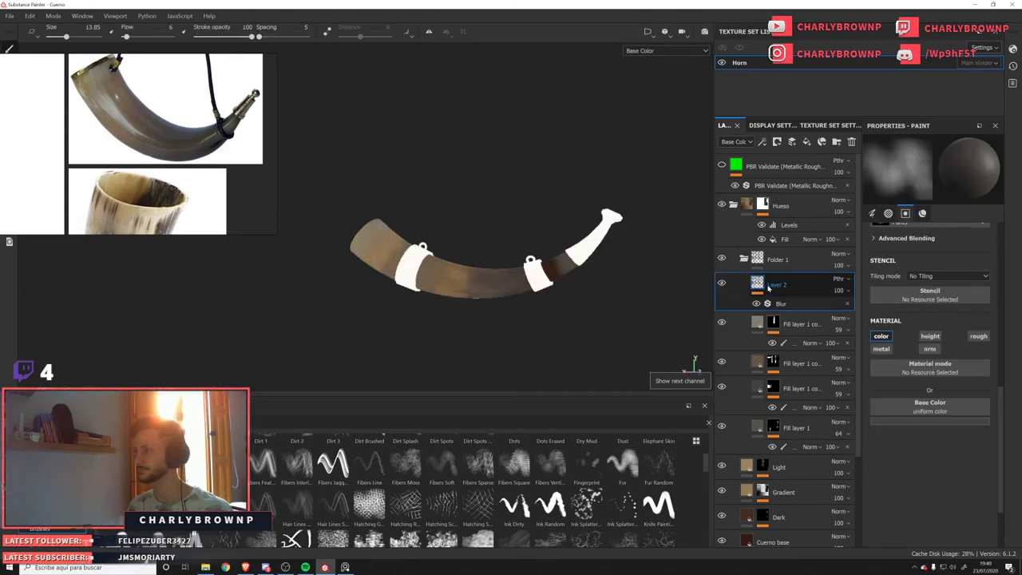
{"action": "key", "text": "c"}
{"action": "key", "text": "c"}
{"action": "key", "text": "c"}
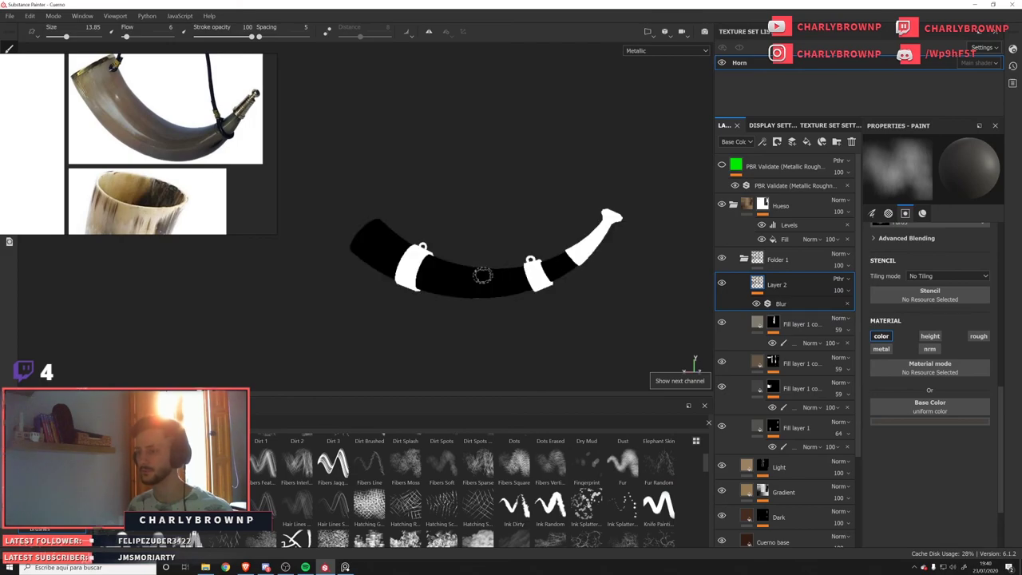
{"action": "key", "text": "m"}
{"action": "scroll", "coordinate": [489, 274], "scroll_direction": "up", "scroll_amount": 2}
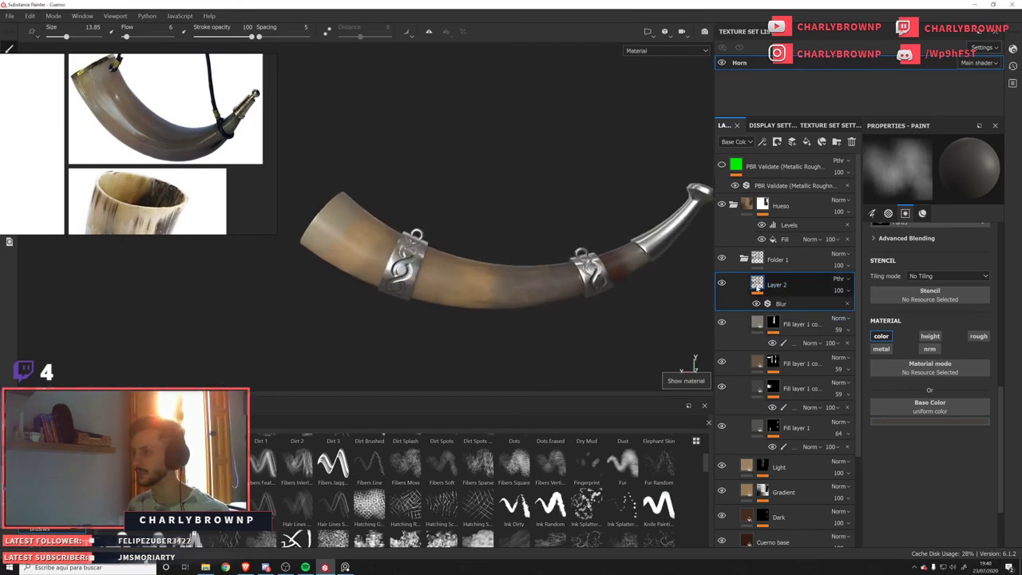
Display the Base Color channel and raise the Blur filter's intensity on the passthrough layer to 16.
{"action": "key", "text": "c"}
{"action": "key", "text": "c"}
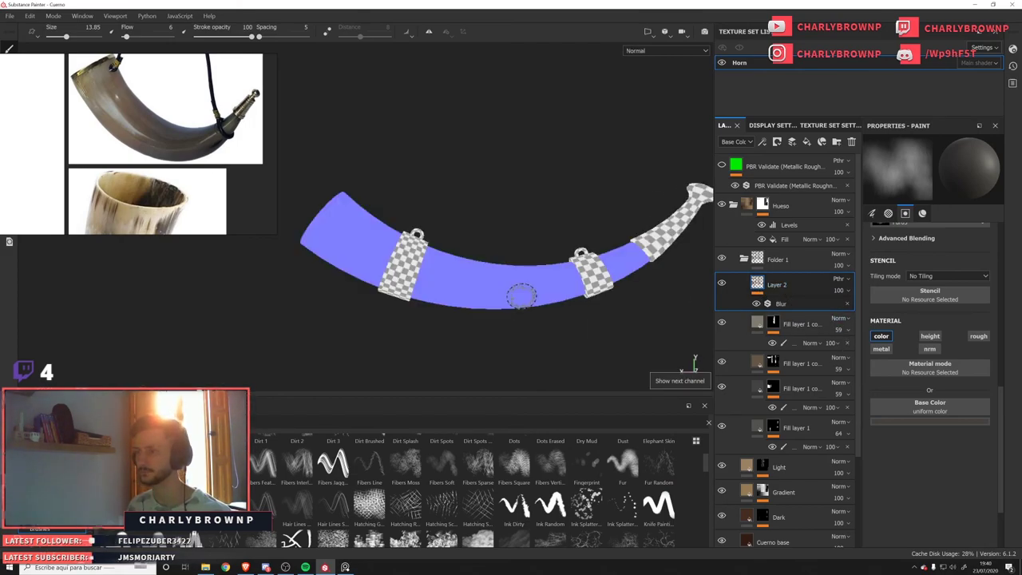
{"action": "key", "text": "c"}
{"action": "key", "text": "c"}
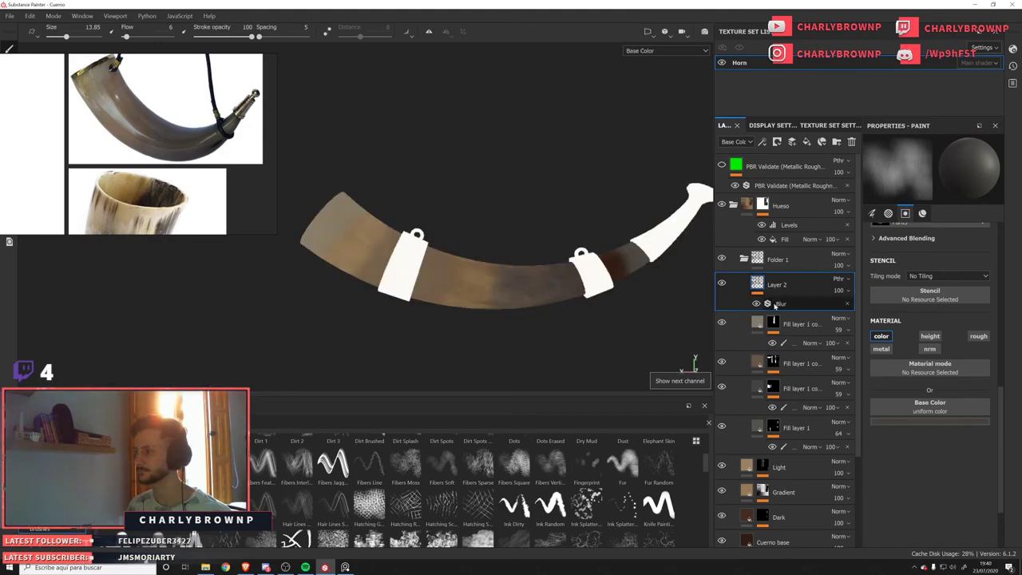
{"action": "left_click", "coordinate": [781, 303]}
{"action": "left_click", "coordinate": [941, 244]}
{"action": "left_click_drag", "start_coordinate": [911, 230], "coordinate": [1000, 232]}
{"action": "left_click", "coordinate": [942, 243]}
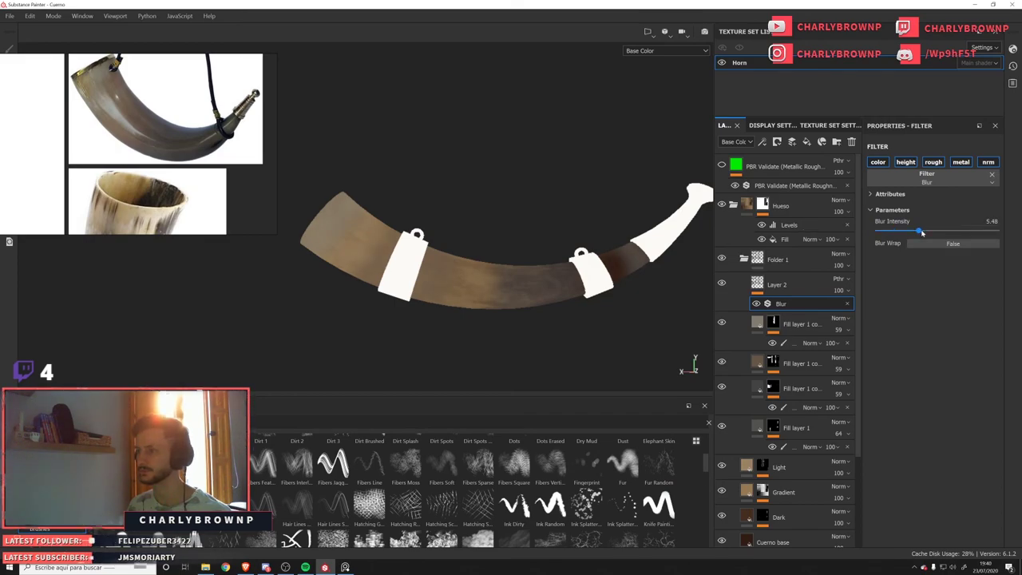
{"action": "left_click_drag", "start_coordinate": [923, 232], "coordinate": [906, 232]}
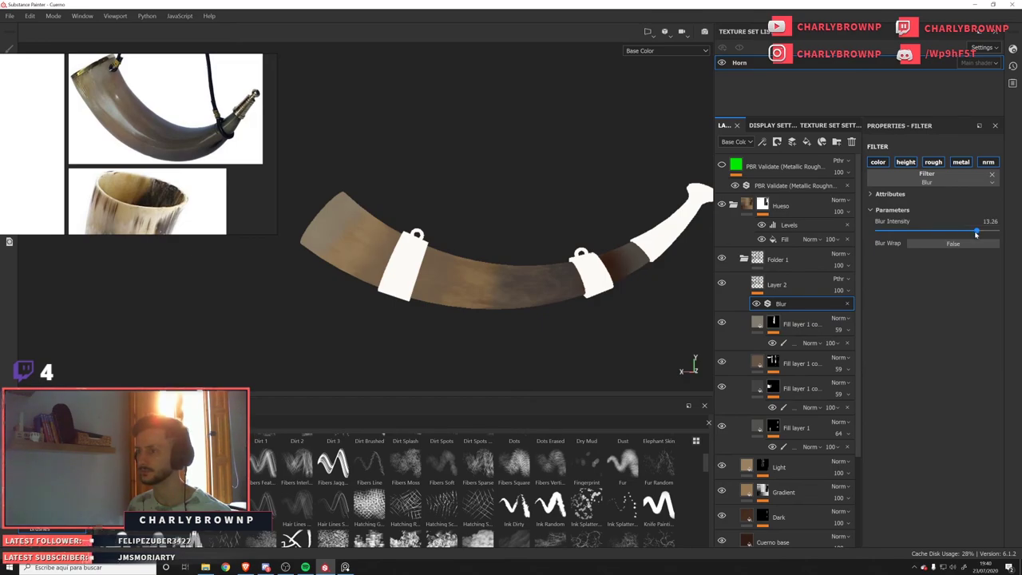
{"action": "key", "text": "Return"}
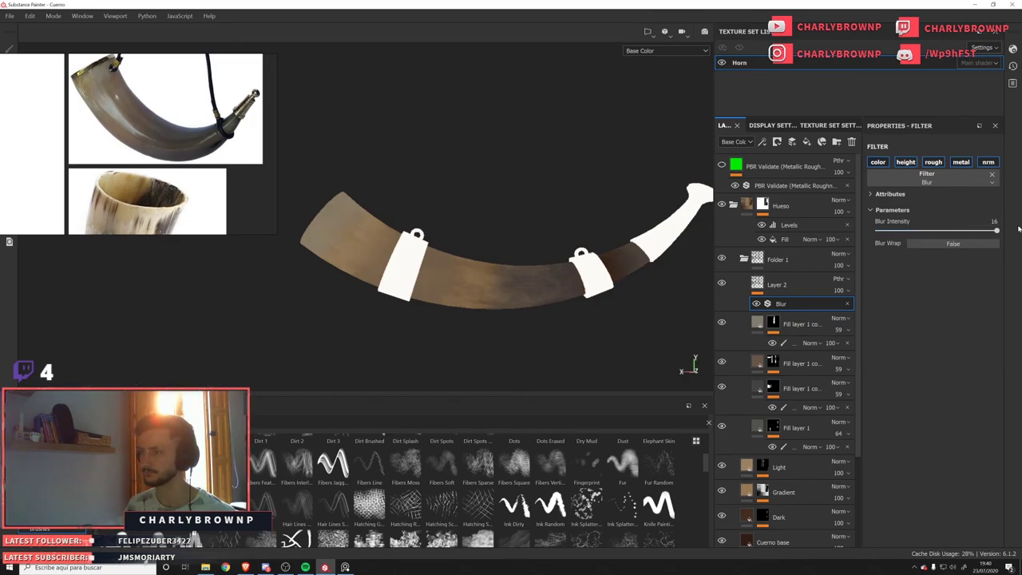
Try the two topmost fill copies in Folder 1 at 100 opacity.
{"action": "left_click", "coordinate": [838, 329]}
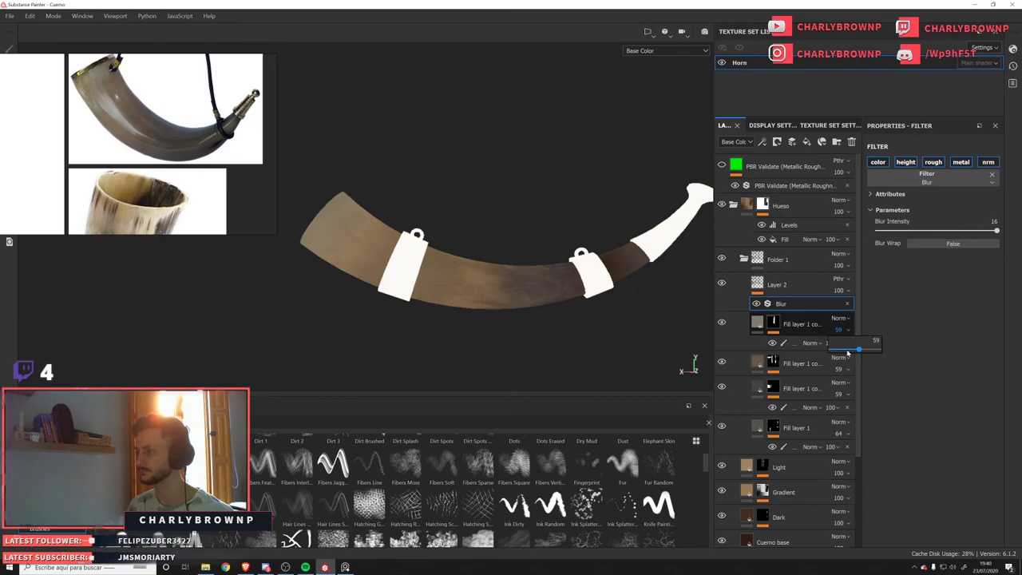
{"action": "left_click_drag", "start_coordinate": [859, 349], "coordinate": [898, 386]}
{"action": "left_click", "coordinate": [839, 370]}
{"action": "left_click", "coordinate": [820, 284]}
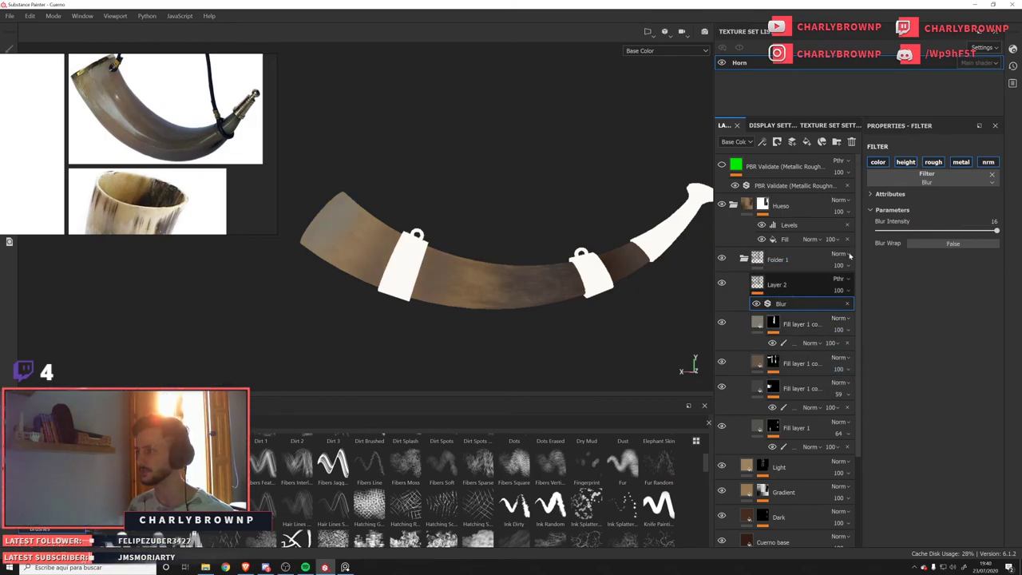
Delete the passthrough layer with the Blur filter, undo the deletion and reselect the filter.
{"action": "left_click", "coordinate": [851, 142]}
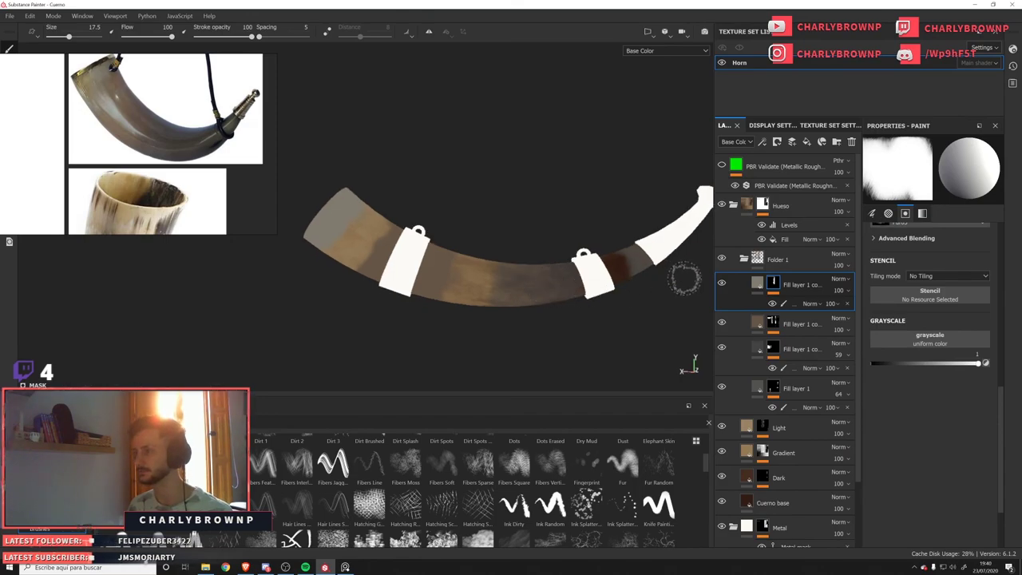
{"action": "key", "text": "ctrl+z"}
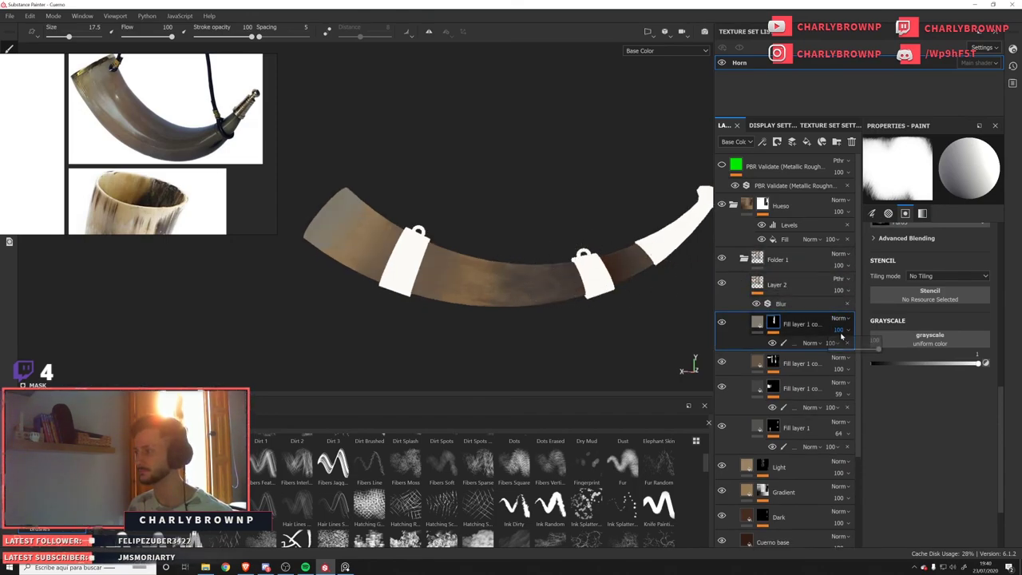
{"action": "left_click", "coordinate": [792, 304]}
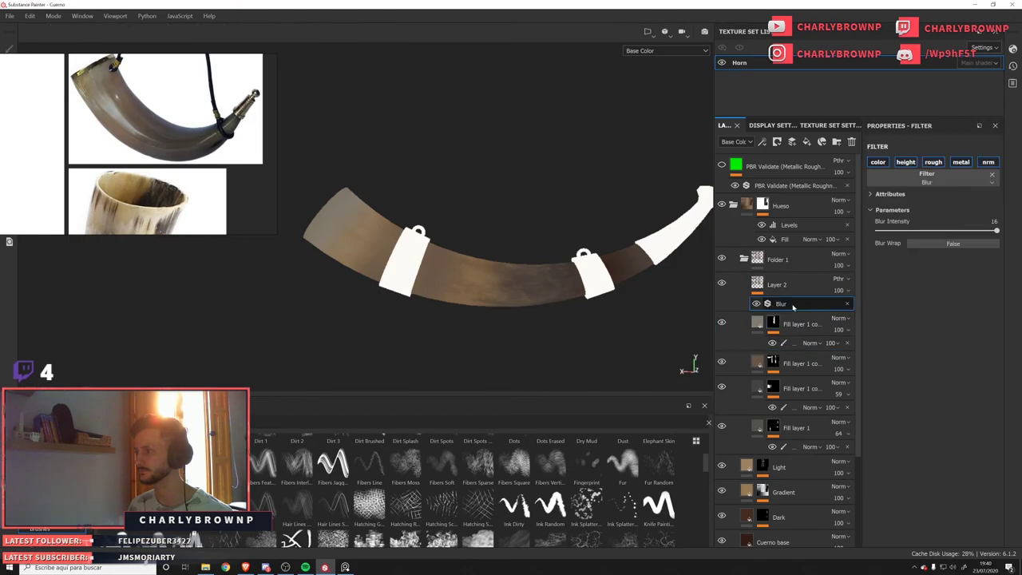
Set the opacities of the four fill layers in Folder 1, from the topmost down, to 51, 64, 47 and 58.
{"action": "left_click", "coordinate": [840, 333]}
{"action": "left_click", "coordinate": [857, 349]}
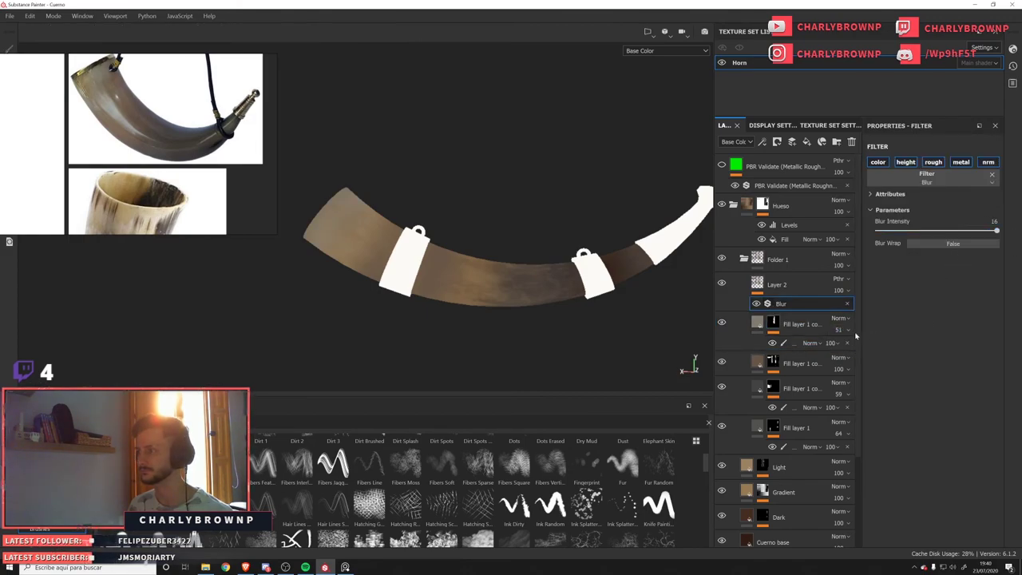
{"action": "left_click_drag", "start_coordinate": [839, 369], "coordinate": [854, 416]}
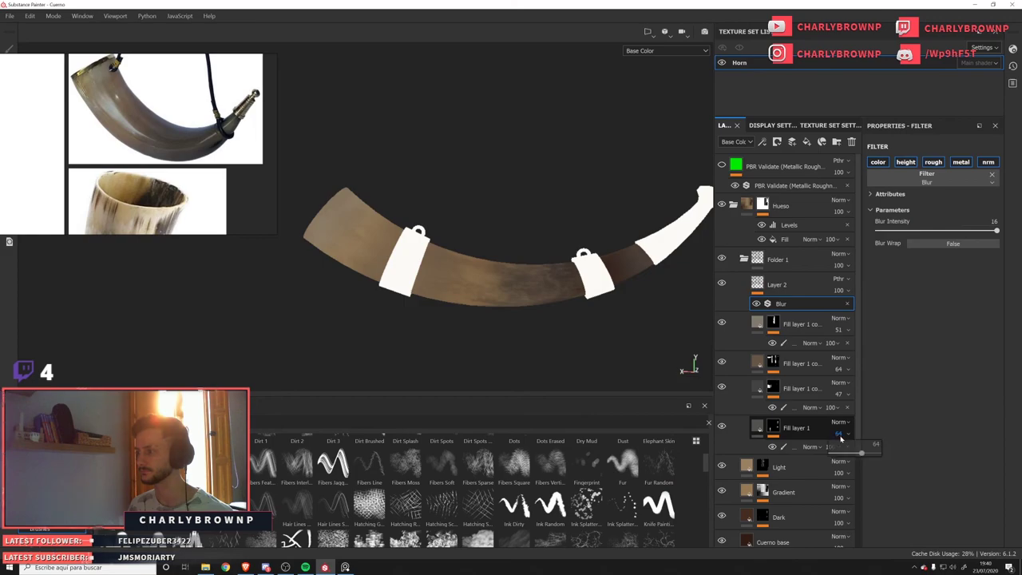
{"action": "scroll", "coordinate": [858, 459], "scroll_direction": "down", "scroll_amount": 3}
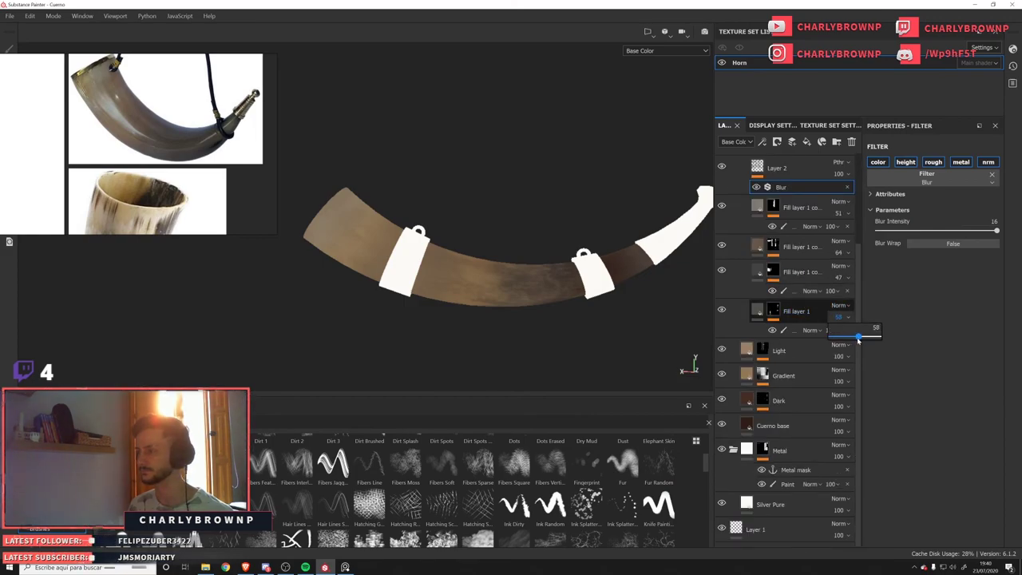
{"action": "left_click_drag", "start_coordinate": [859, 340], "coordinate": [859, 340]}
{"action": "scroll", "coordinate": [799, 352], "scroll_direction": "up", "scroll_amount": 2}
Rename the four fill layers in Folder 1, from the lowest up, as Color 1, Color 2, Color 3 and Color 4.
{"action": "left_click", "coordinate": [793, 383]}
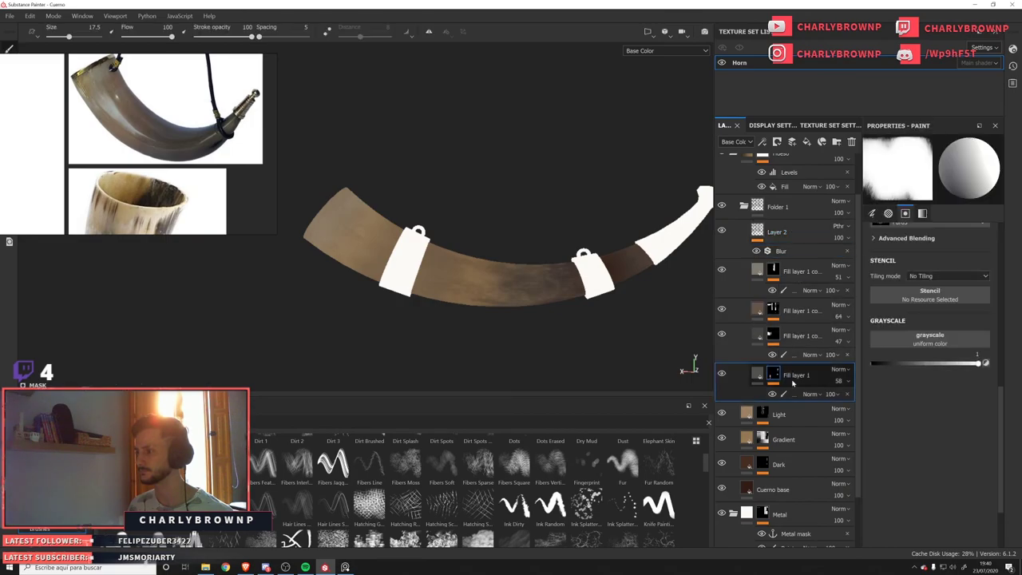
{"action": "type", "text": "Color 1"}
{"action": "key", "text": "Return"}
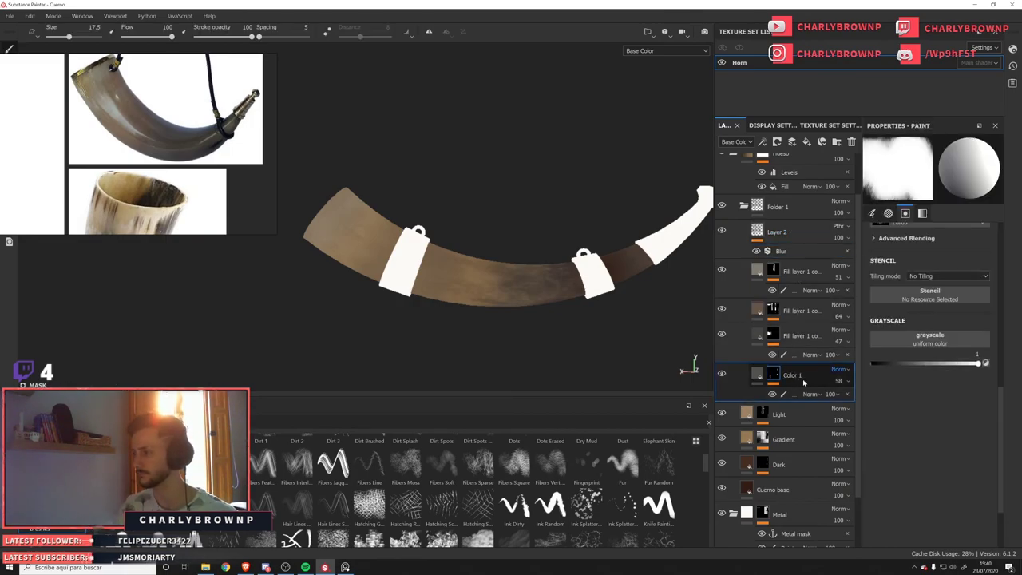
{"action": "double_click", "coordinate": [796, 339]}
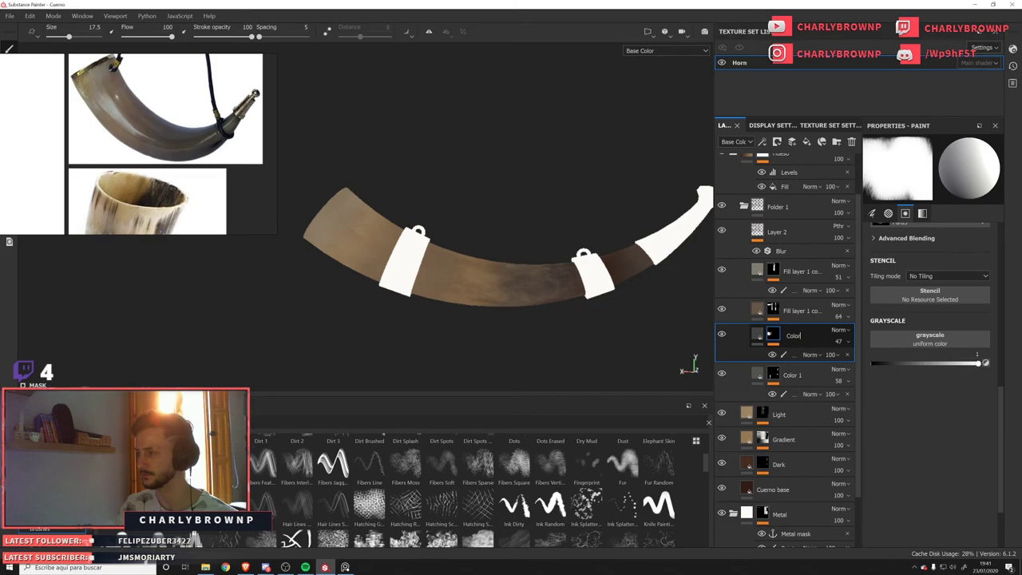
{"action": "left_click", "coordinate": [790, 310]}
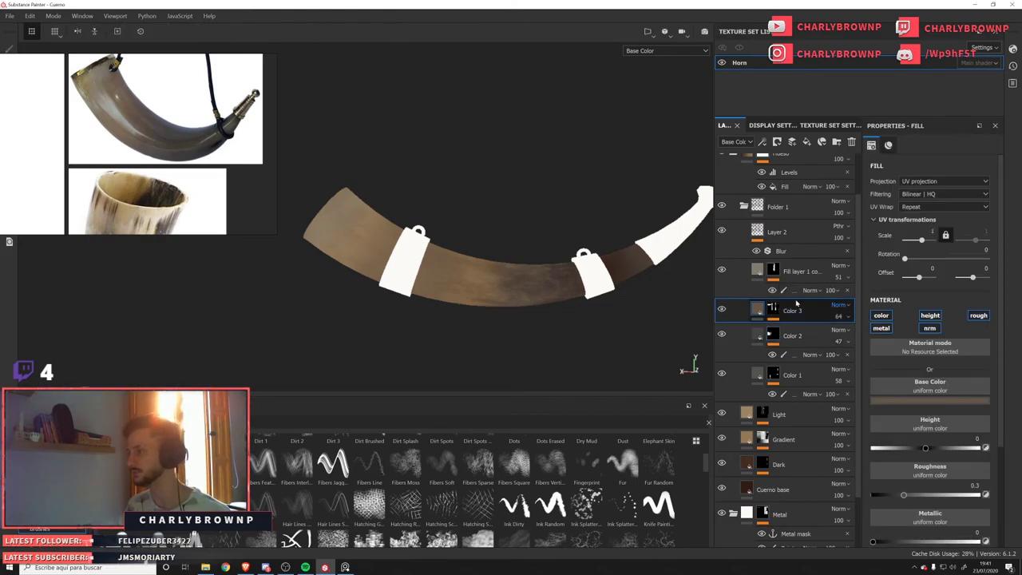
{"action": "double_click", "coordinate": [799, 271]}
{"action": "type", "text": "Color 4"}
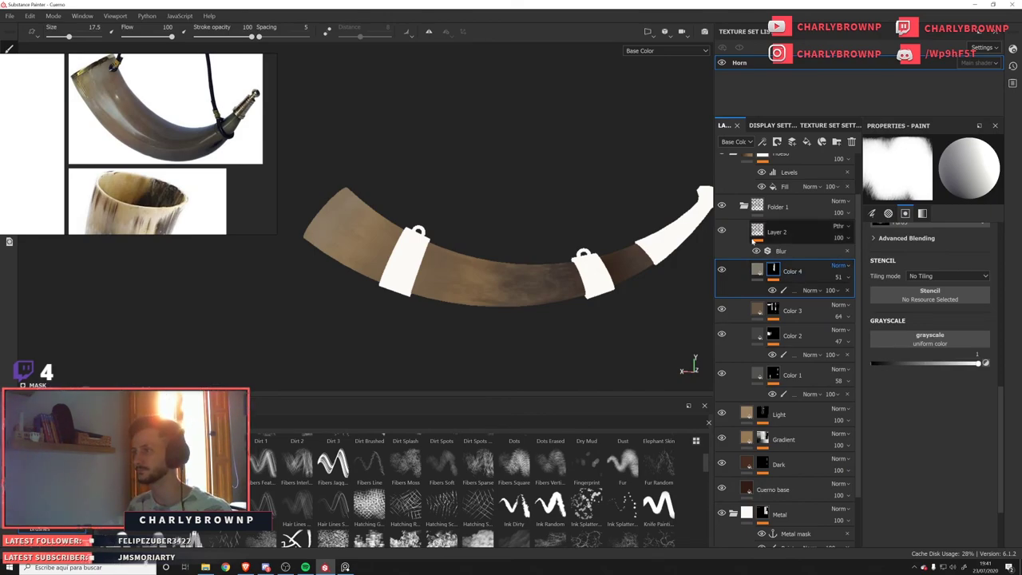
Collapse Folder 1, rename it as Tints, and compare the horn with the folder hidden and shown.
{"action": "left_click", "coordinate": [745, 206]}
{"action": "double_click", "coordinate": [780, 259]}
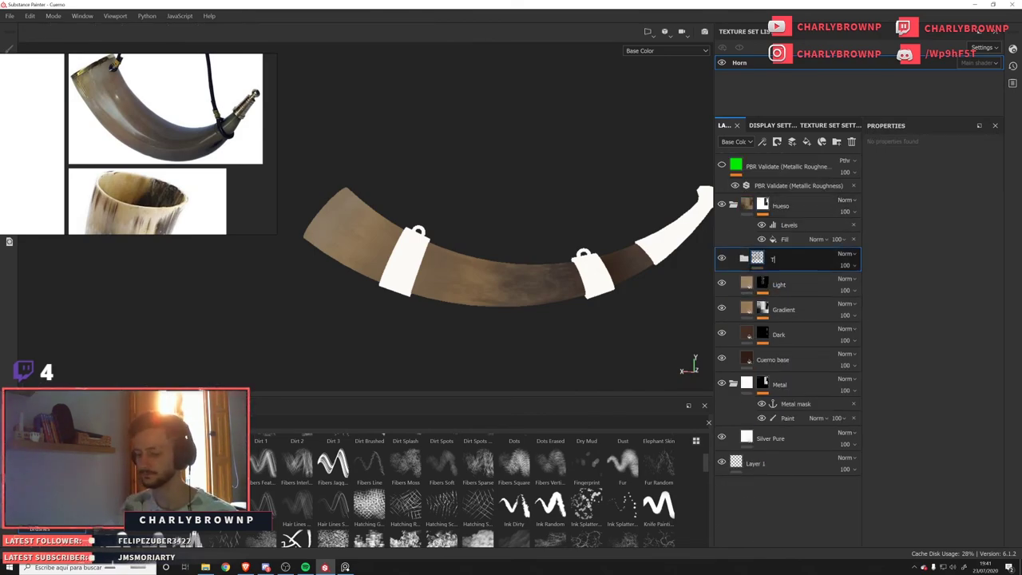
{"action": "left_click", "coordinate": [722, 259]}
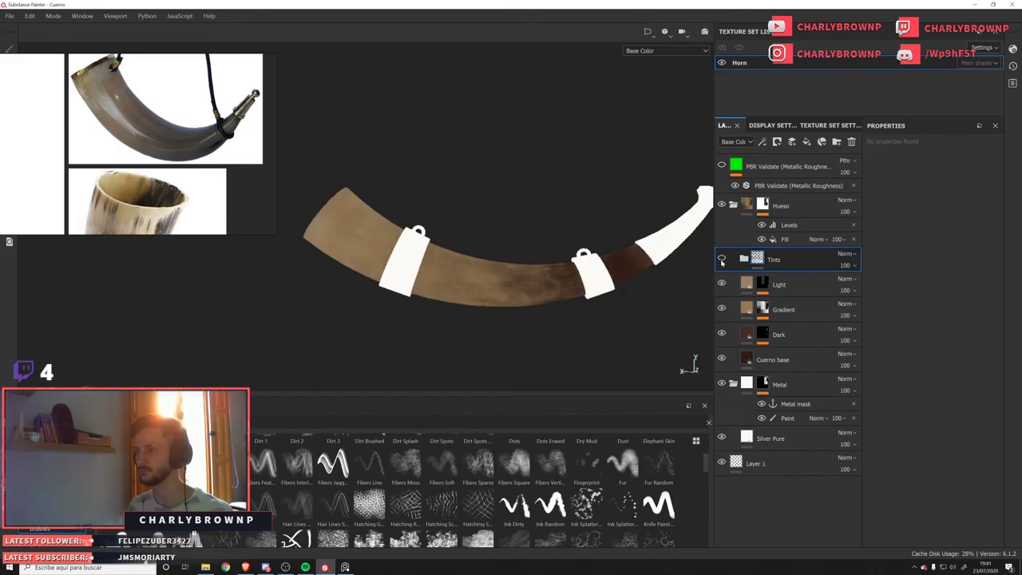
{"action": "left_click", "coordinate": [722, 259]}
{"action": "scroll", "coordinate": [481, 290], "scroll_direction": "down", "scroll_amount": 2}
{"action": "key", "text": "m"}
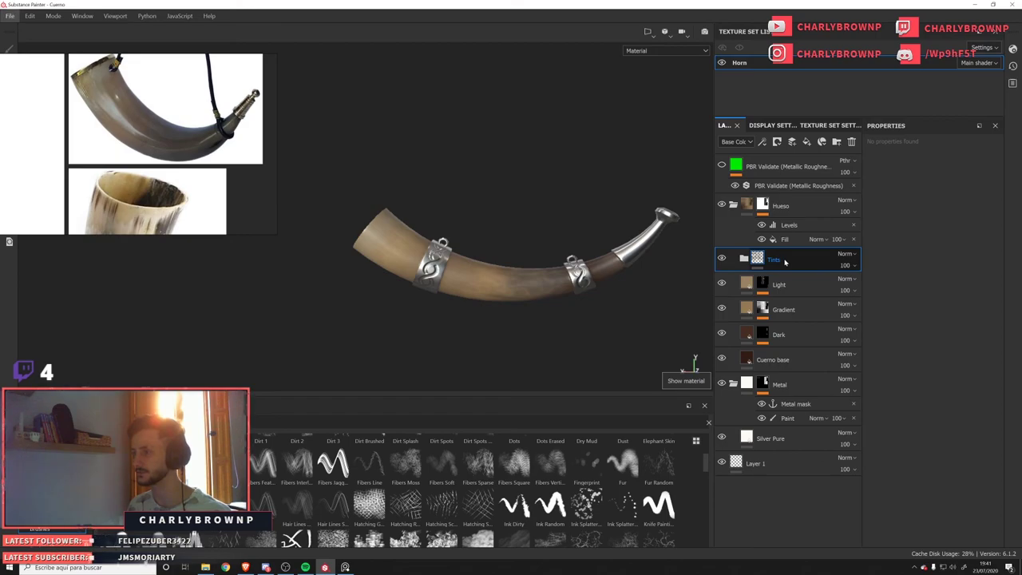
Compare the horn with the reference photos in the material view and lower the Color 4 layer's opacity to 30.
{"action": "left_click_drag", "start_coordinate": [803, 265], "coordinate": [793, 244]}
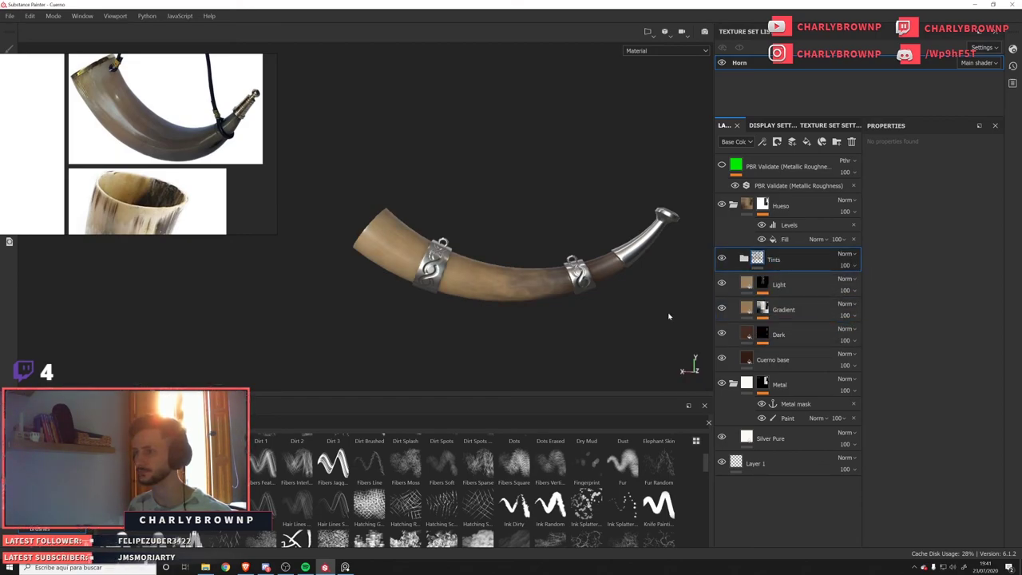
{"action": "left_click_drag", "start_coordinate": [587, 297], "coordinate": [516, 297], "text": "alt"}
{"action": "right_click_drag", "start_coordinate": [516, 297], "coordinate": [556, 339], "text": "alt"}
{"action": "left_click_drag", "start_coordinate": [521, 254], "coordinate": [506, 251], "text": "alt"}
{"action": "left_click", "coordinate": [744, 259]}
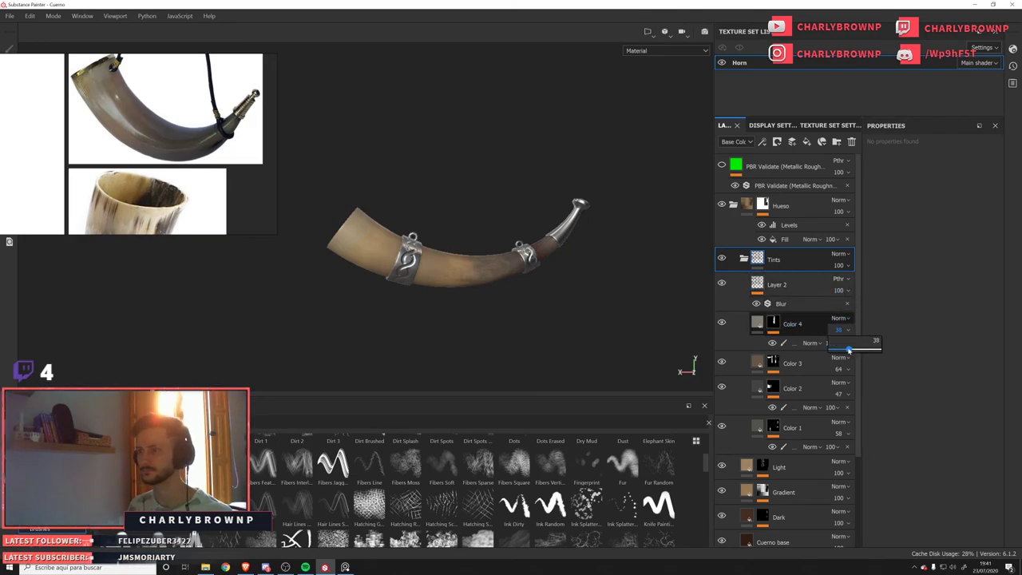
{"action": "left_click_drag", "start_coordinate": [849, 350], "coordinate": [851, 352]}
{"action": "left_click", "coordinate": [848, 350]}
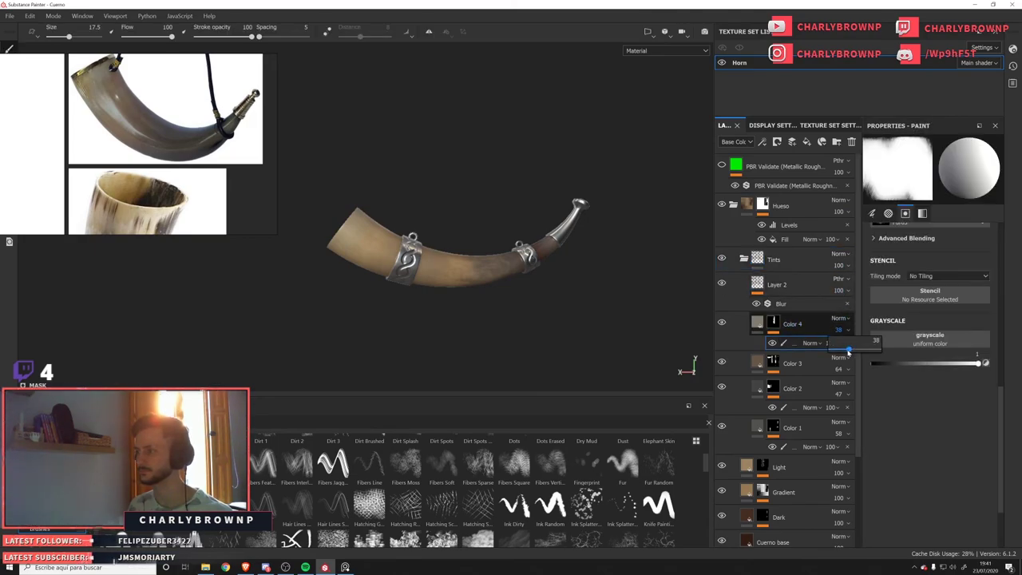
{"action": "left_click_drag", "start_coordinate": [663, 310], "coordinate": [696, 303], "text": "alt"}
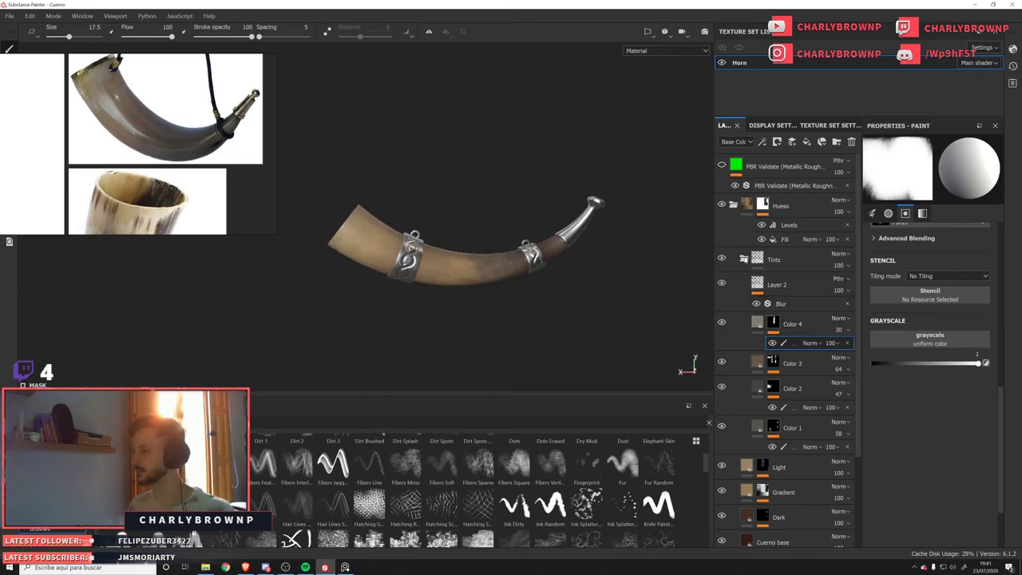
Add a black mask to the Tints folder and add a fill effect to that mask.
{"action": "left_click", "coordinate": [744, 259]}
{"action": "left_click", "coordinate": [797, 265]}
{"action": "left_click", "coordinate": [776, 142]}
{"action": "left_click", "coordinate": [791, 157]}
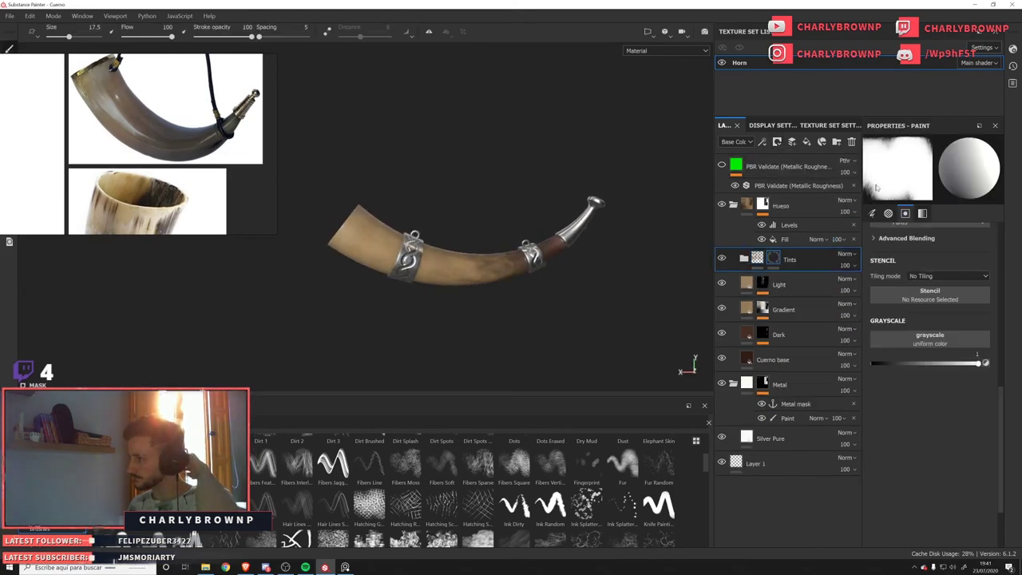
{"action": "left_click", "coordinate": [777, 142]}
{"action": "left_click", "coordinate": [795, 181]}
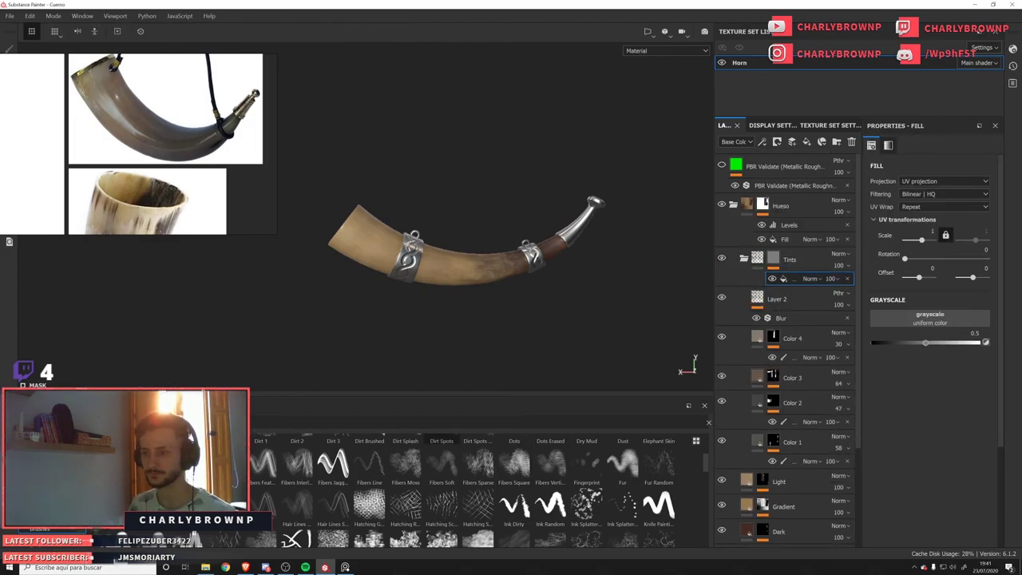
Apply the Grunge Leaks texture as the grayscale of the Tints mask's fill and display the mask on the horn.
{"action": "left_click", "coordinate": [46, 497]}
{"action": "left_click", "coordinate": [45, 486]}
{"action": "left_click", "coordinate": [43, 465]}
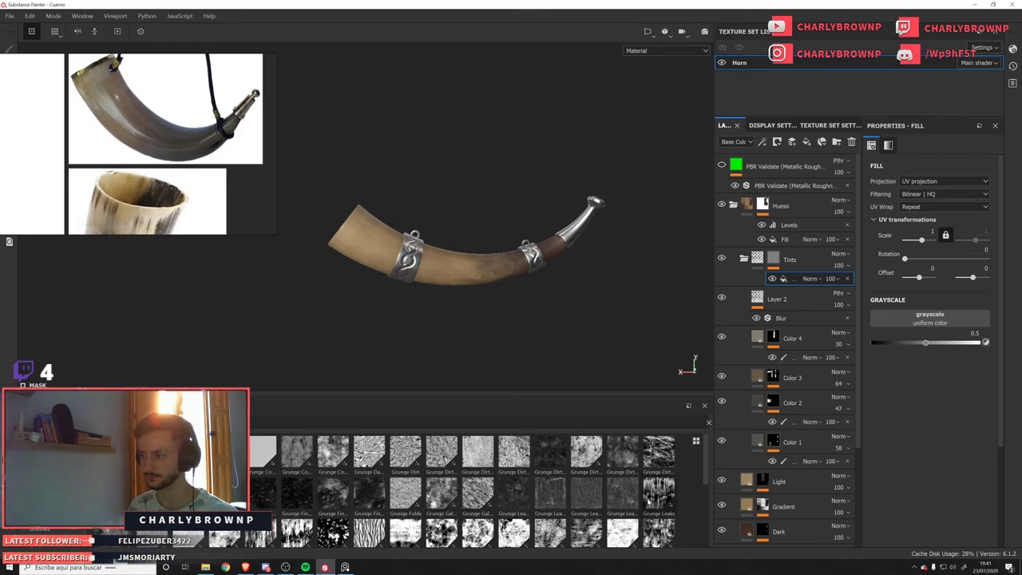
{"action": "left_click_drag", "start_coordinate": [658, 491], "coordinate": [930, 318]}
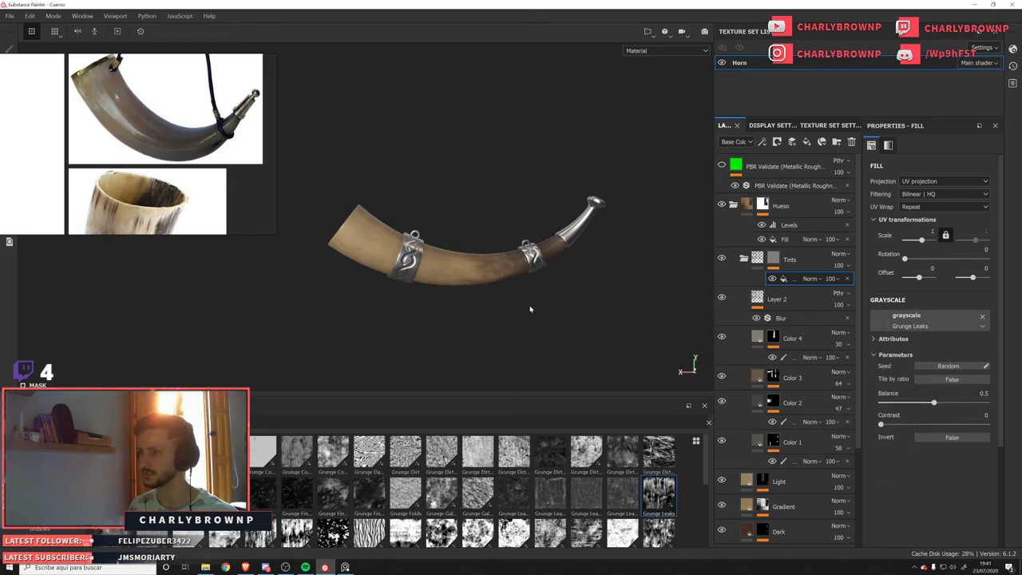
{"action": "scroll", "coordinate": [527, 304], "scroll_direction": "up", "scroll_amount": 2}
{"action": "left_click", "coordinate": [774, 259], "text": "alt"}
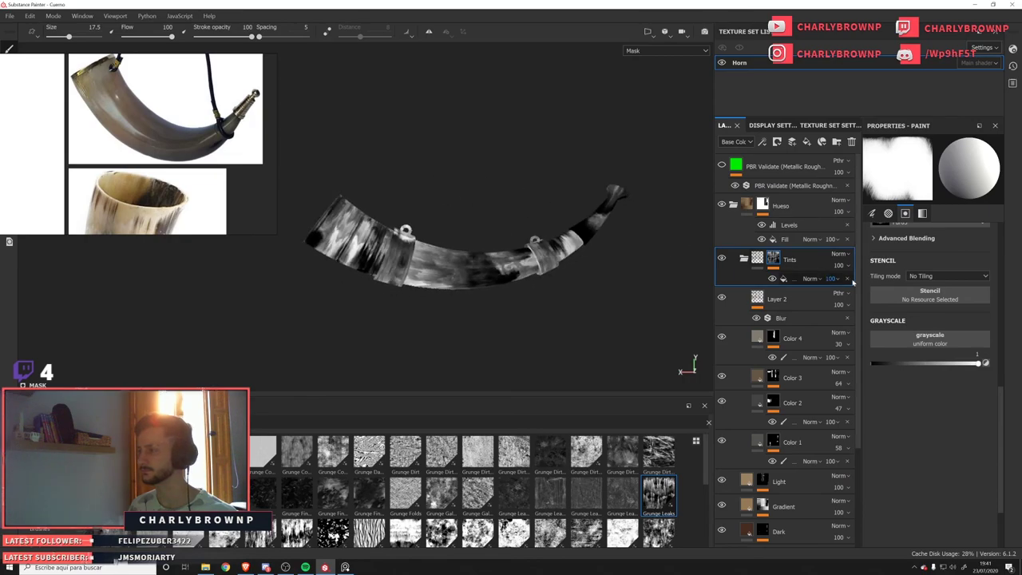
Switch the Grunge Leaks fill to Tri-planar projection and rotate the projection 90° so the streaks run along the horn.
{"action": "left_click", "coordinate": [794, 280]}
{"action": "left_click", "coordinate": [922, 183]}
{"action": "left_click", "coordinate": [921, 197]}
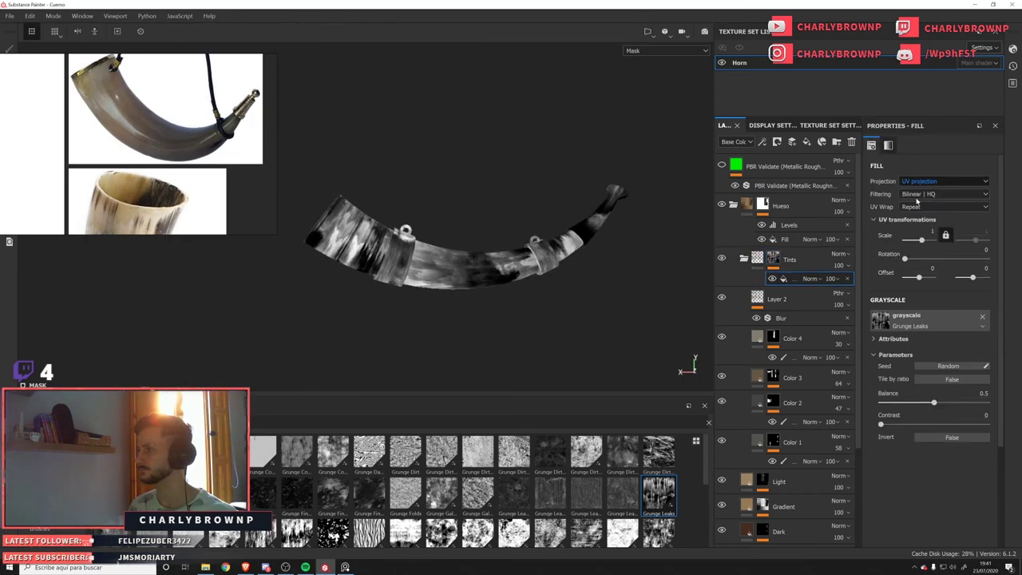
{"action": "left_click_drag", "start_coordinate": [465, 261], "coordinate": [504, 264], "text": "alt"}
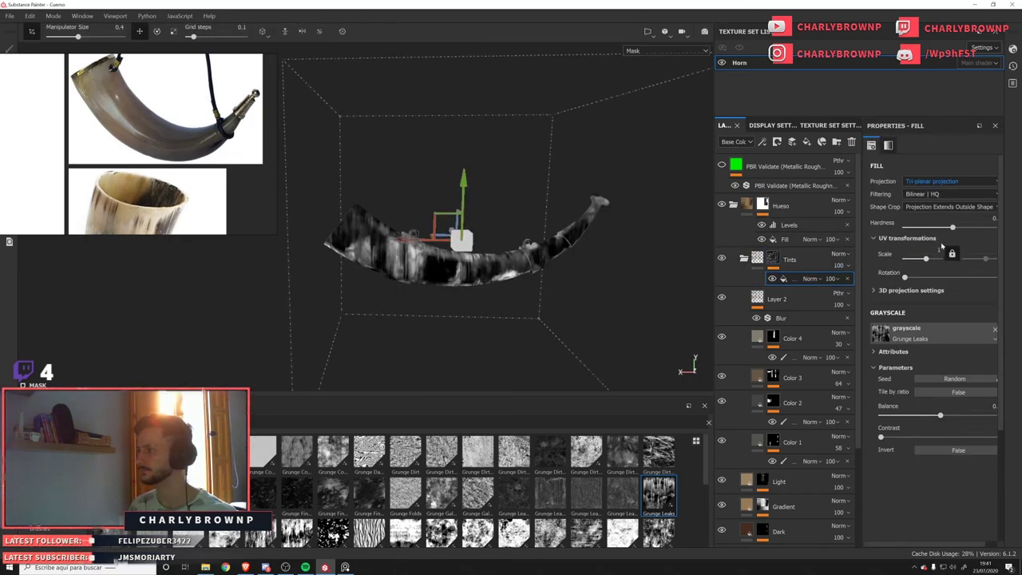
{"action": "key", "text": "e"}
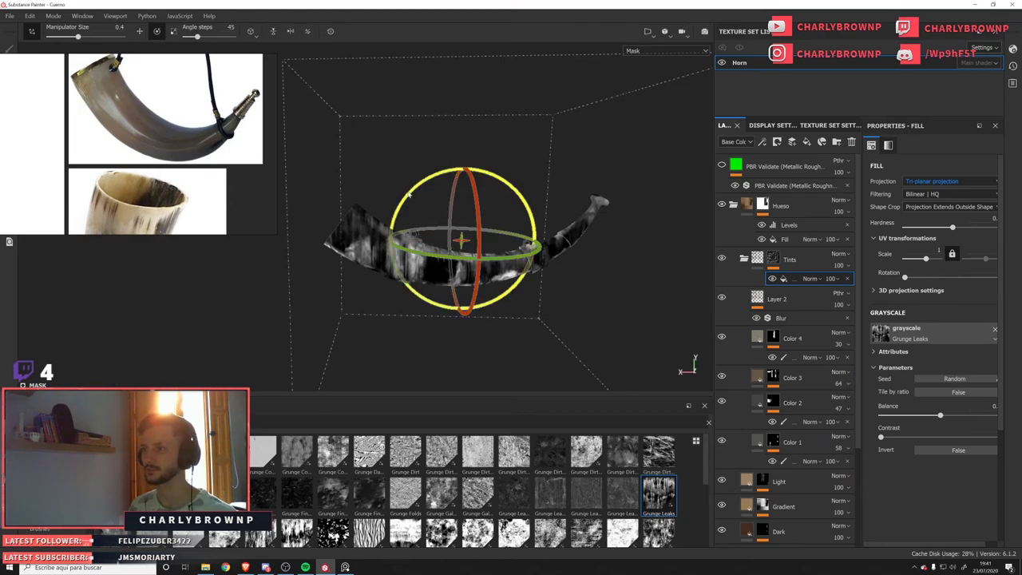
{"action": "left_click_drag", "start_coordinate": [410, 194], "coordinate": [300, 270], "text": "shift"}
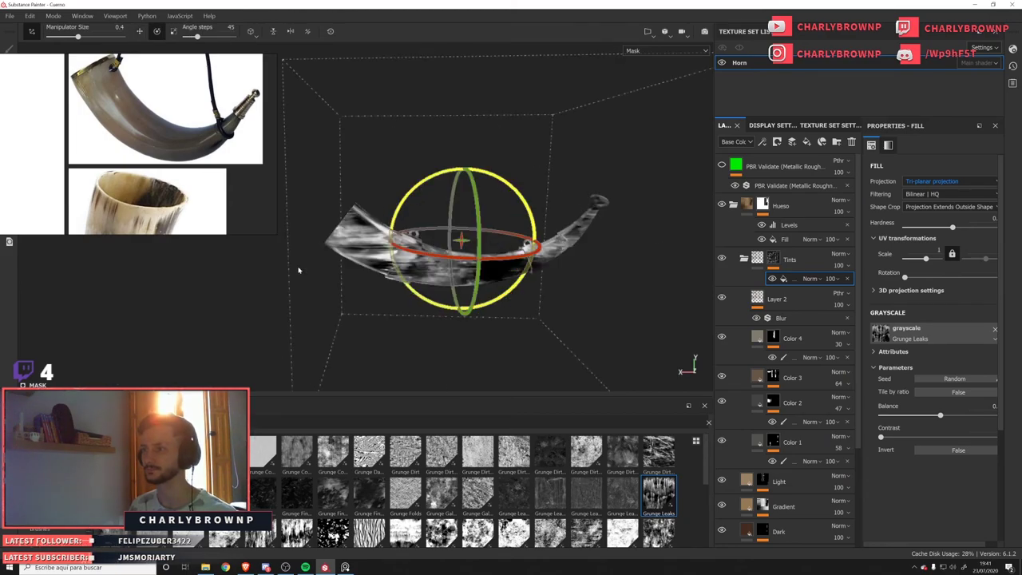
Change the Grunge Leaks fill's projection to Planar projection.
{"action": "left_click", "coordinate": [939, 182]}
{"action": "left_click", "coordinate": [924, 204]}
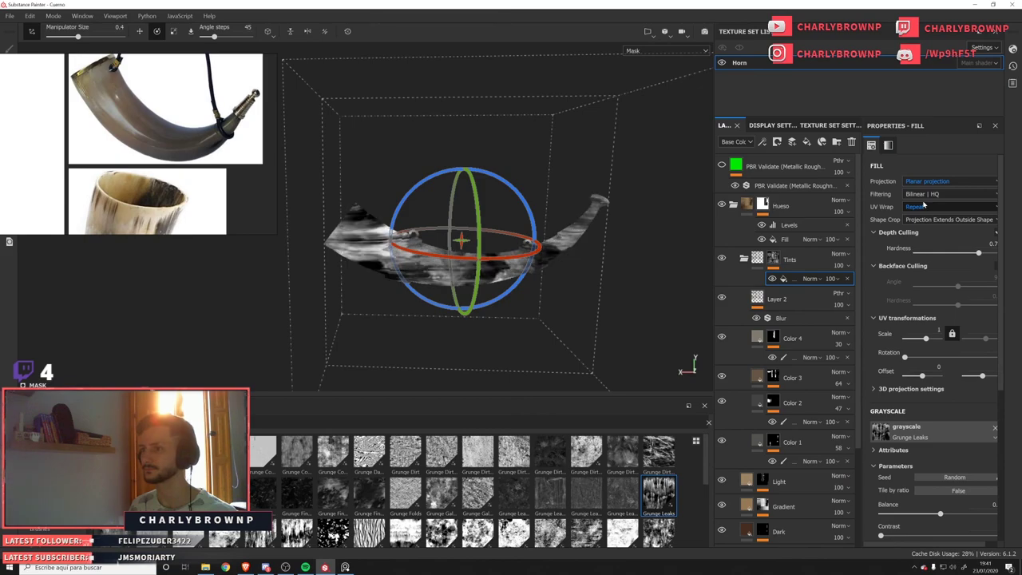
Try UV and Tri-planar projection on the Grunge Leaks fill, and return it to Planar projection.
{"action": "left_click", "coordinate": [927, 183]}
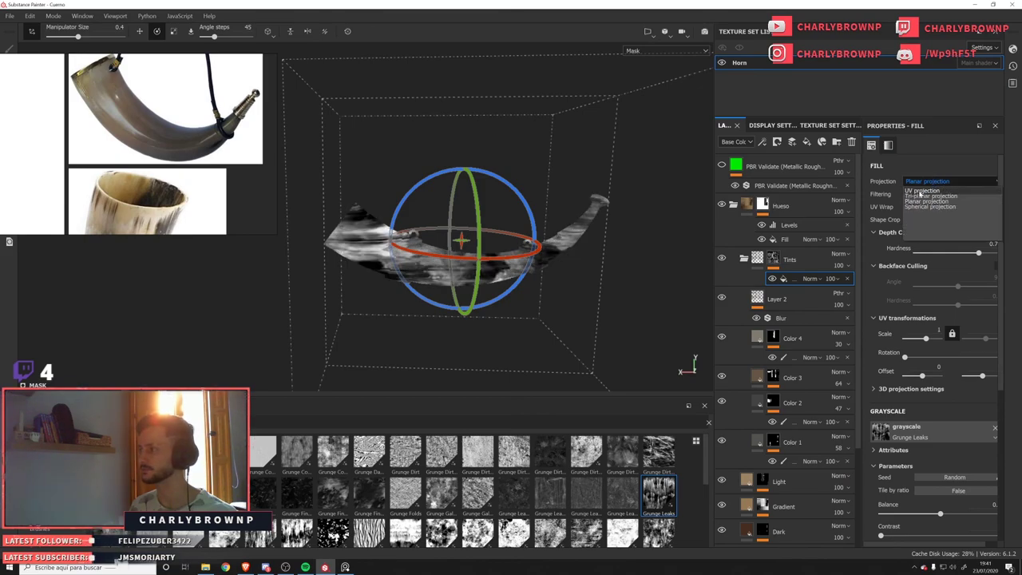
{"action": "left_click", "coordinate": [921, 192]}
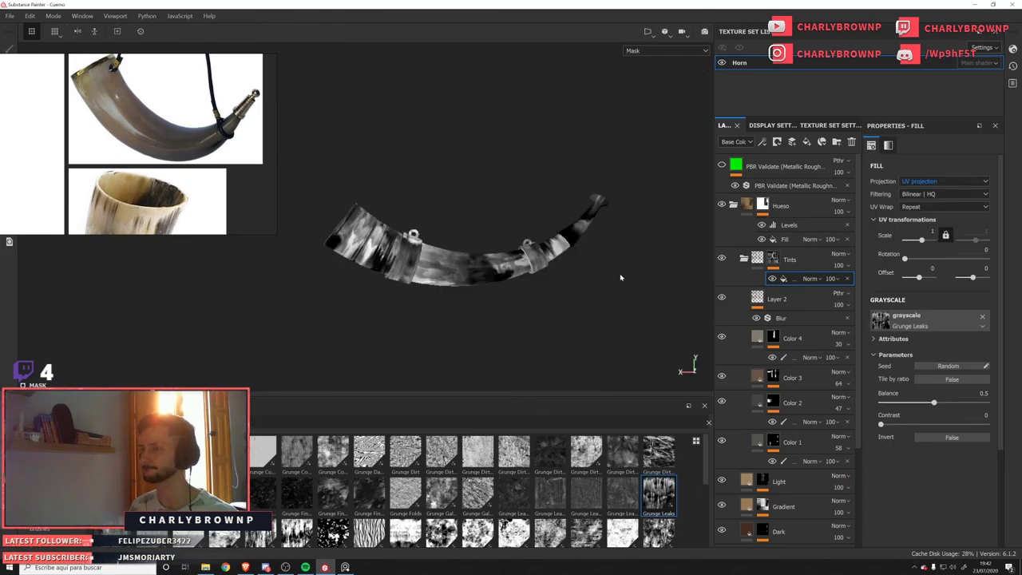
{"action": "left_click_drag", "start_coordinate": [618, 276], "coordinate": [497, 225], "text": "alt"}
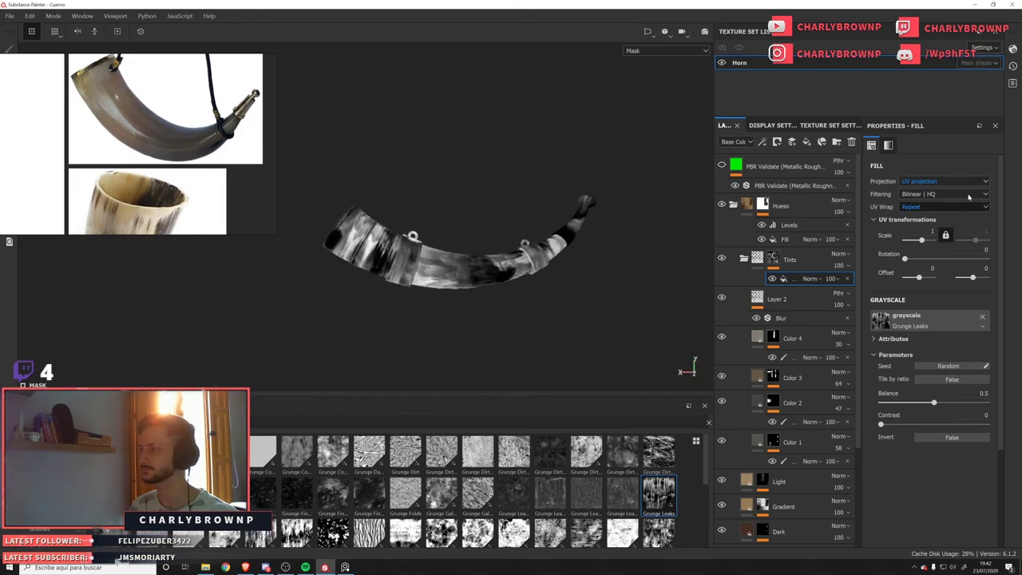
{"action": "left_click", "coordinate": [930, 181]}
{"action": "left_click", "coordinate": [922, 196]}
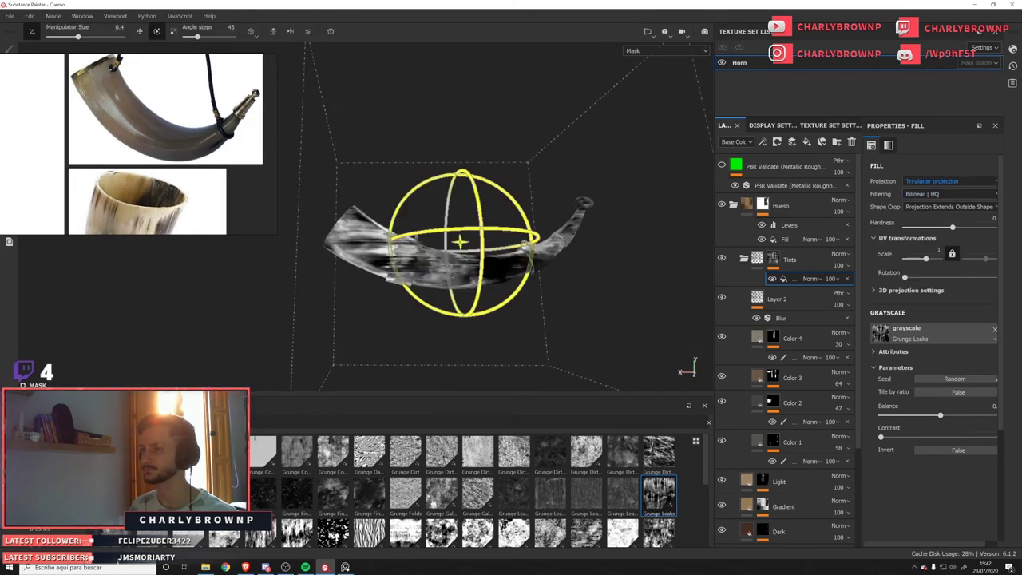
{"action": "left_click_drag", "start_coordinate": [615, 279], "coordinate": [613, 326], "text": "alt"}
{"action": "left_click", "coordinate": [947, 182]}
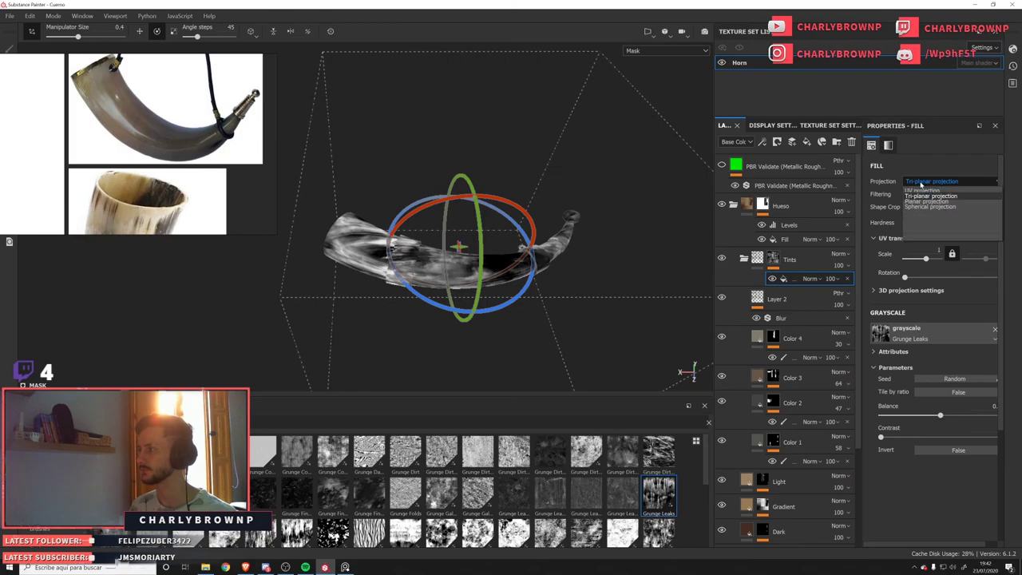
{"action": "left_click", "coordinate": [930, 205]}
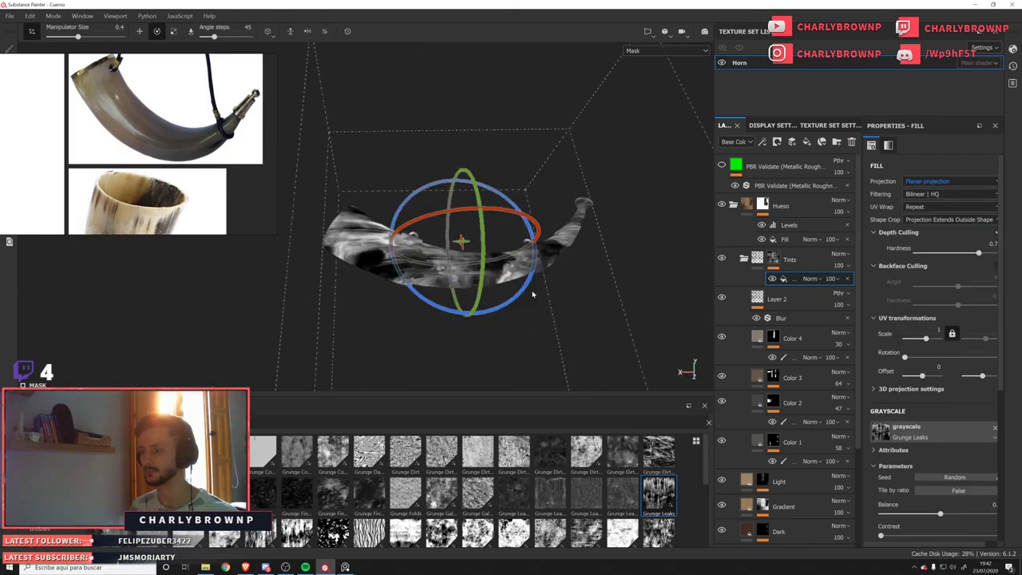
Compare the horn's material with the Tints mask and add a Levels effect to that mask.
{"action": "key", "text": "m"}
{"action": "left_click_drag", "start_coordinate": [533, 293], "coordinate": [488, 303], "text": "alt"}
{"action": "right_click_drag", "start_coordinate": [488, 303], "coordinate": [593, 290], "text": "alt"}
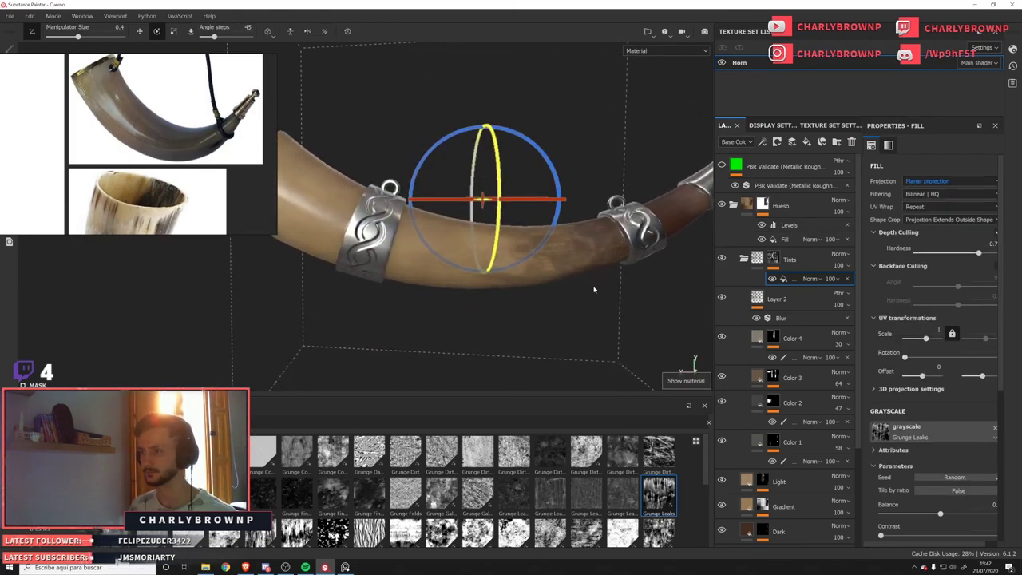
{"action": "middle_click_drag", "start_coordinate": [593, 290], "coordinate": [587, 312], "text": "alt"}
{"action": "left_click", "coordinate": [773, 259], "text": "alt"}
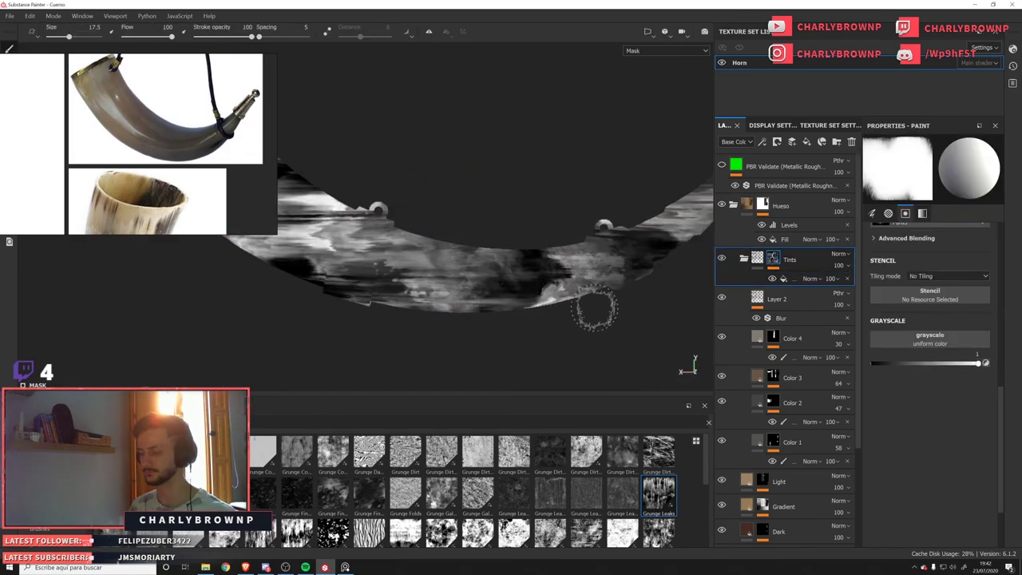
{"action": "key", "text": "m"}
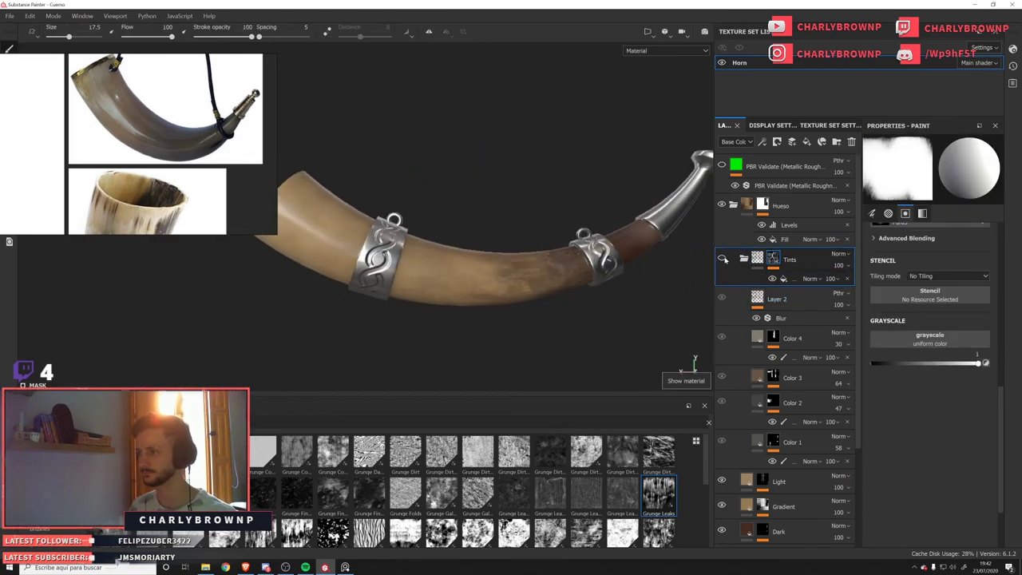
{"action": "left_click", "coordinate": [762, 141]}
{"action": "left_click", "coordinate": [787, 193]}
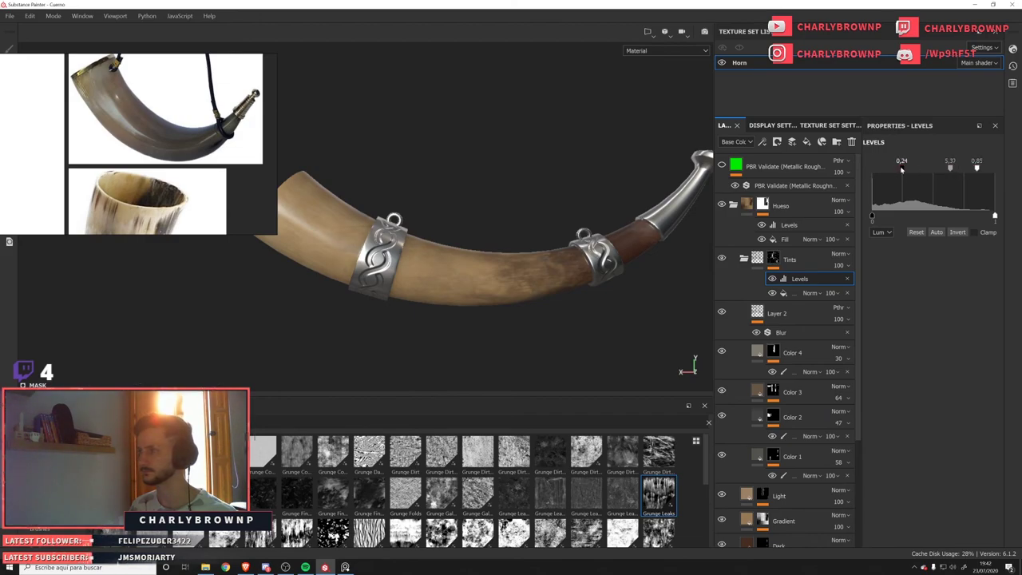
Display the Tints mask and set its Levels input to black point 0, midtone 1.53 and white point 0.70.
{"action": "left_click", "coordinate": [773, 257]}
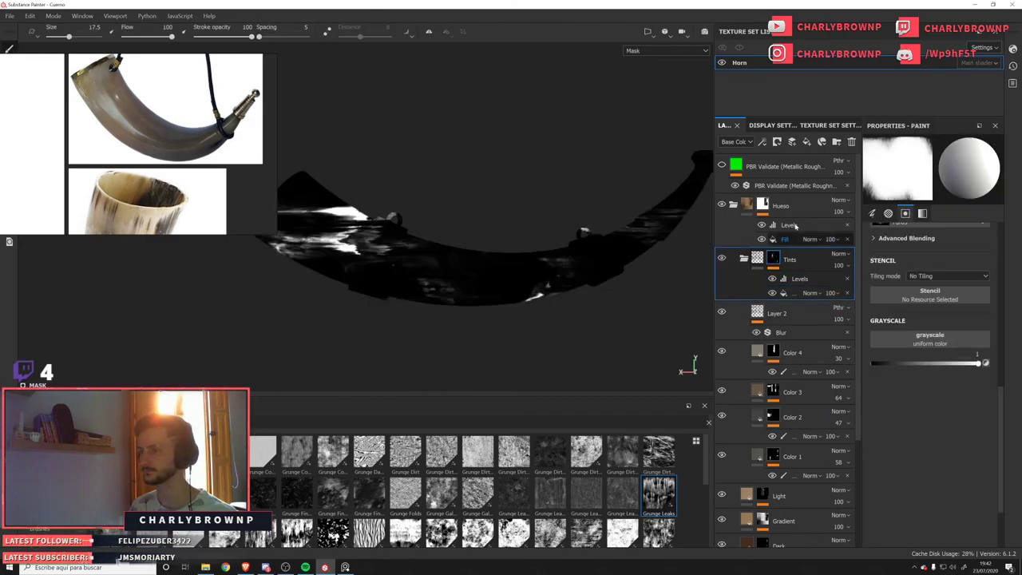
{"action": "left_click", "coordinate": [801, 279]}
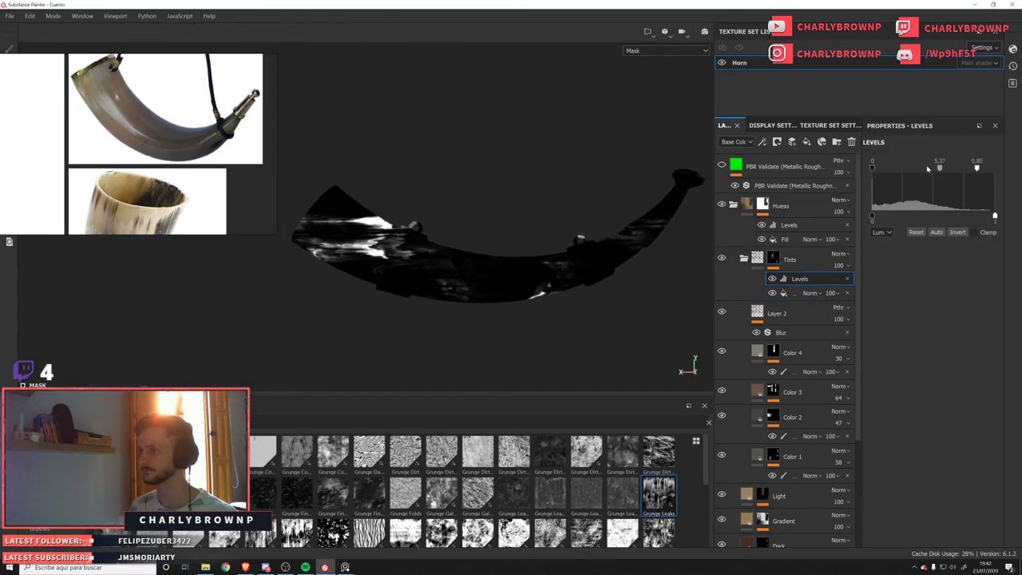
{"action": "left_click_drag", "start_coordinate": [938, 171], "coordinate": [959, 171]}
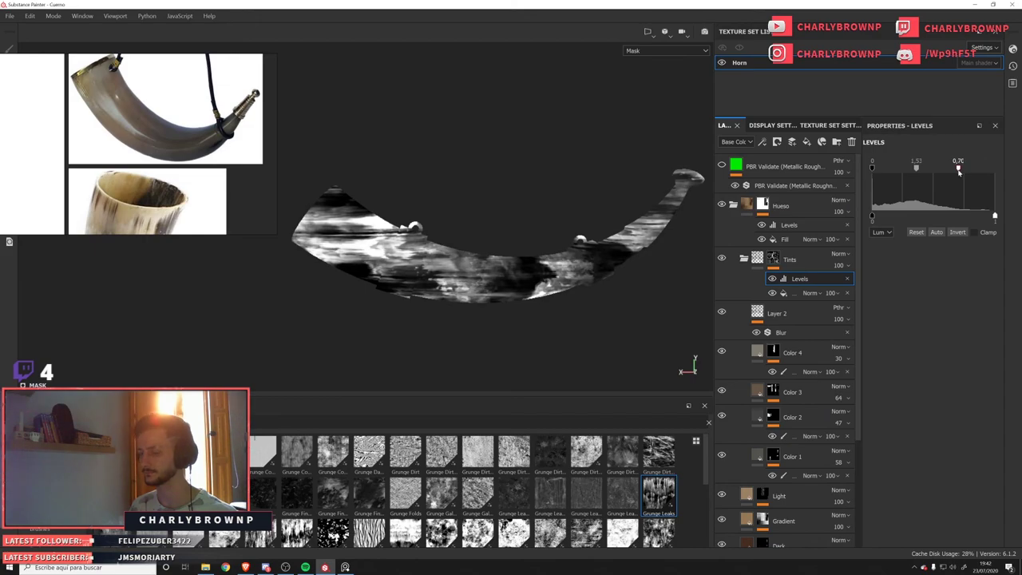
Examine the tints along the horn in the full material view and in the Base Color channel.
{"action": "key", "text": "m"}
{"action": "scroll", "coordinate": [511, 255], "scroll_direction": "down", "scroll_amount": 3}
{"action": "left_click_drag", "start_coordinate": [441, 246], "coordinate": [465, 263], "text": "alt"}
{"action": "scroll", "coordinate": [461, 267], "scroll_direction": "up", "scroll_amount": 2}
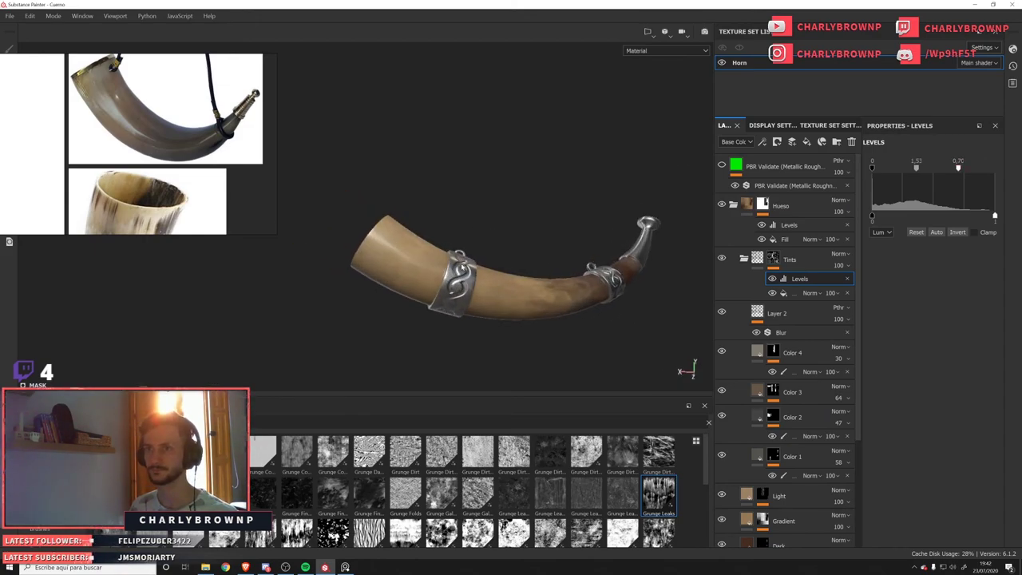
{"action": "right_click_drag", "start_coordinate": [462, 268], "coordinate": [484, 270], "text": "alt"}
{"action": "left_click_drag", "start_coordinate": [484, 270], "coordinate": [448, 250], "text": "alt"}
{"action": "right_click_drag", "start_coordinate": [435, 258], "coordinate": [382, 281], "text": "alt"}
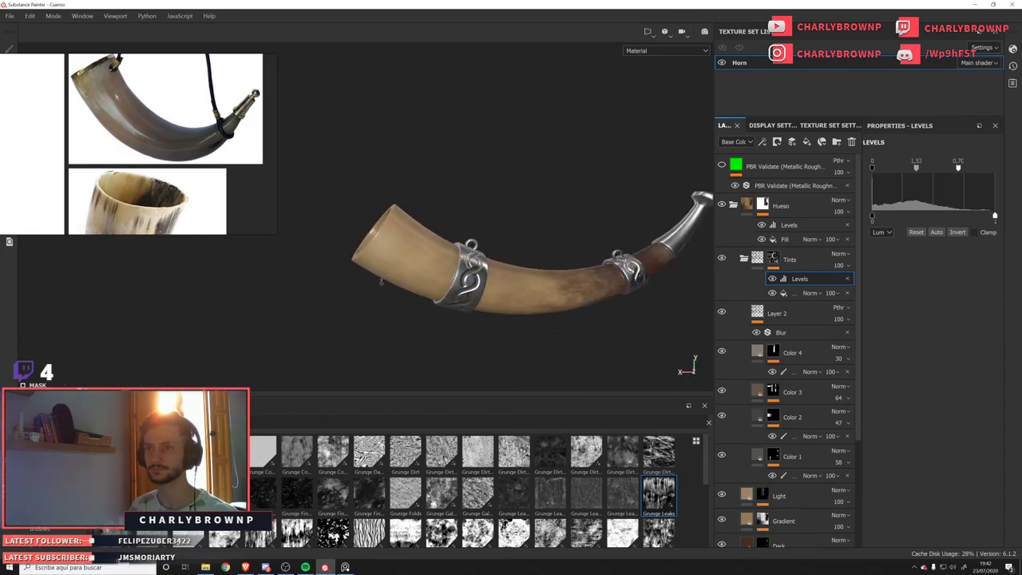
{"action": "key", "text": "c"}
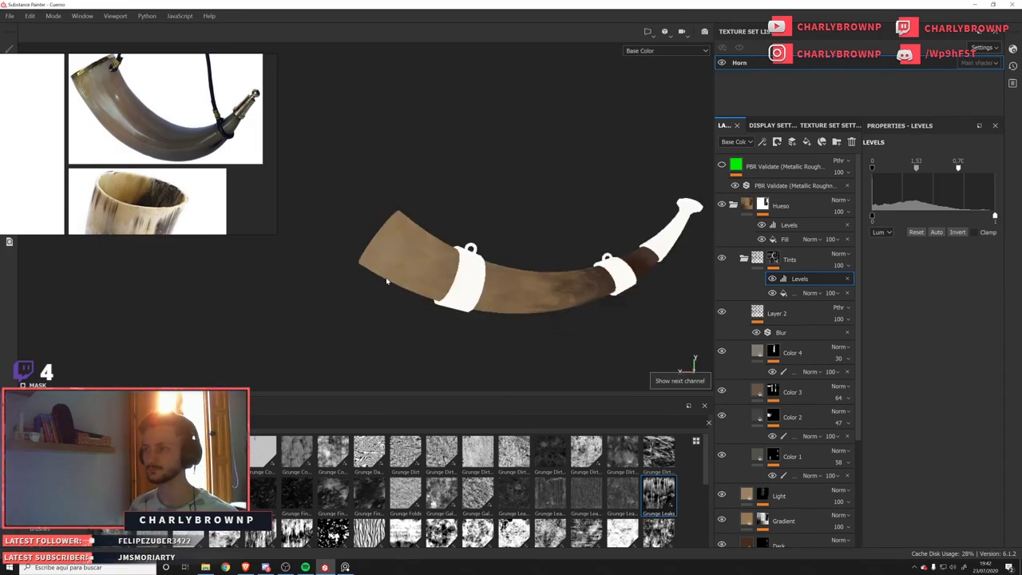
{"action": "left_click_drag", "start_coordinate": [446, 294], "coordinate": [463, 289], "text": "alt"}
Raise the Color 4 layer's opacity to 61 and turn off its height, metallic and normal channels.
{"action": "left_click", "coordinate": [773, 351]}
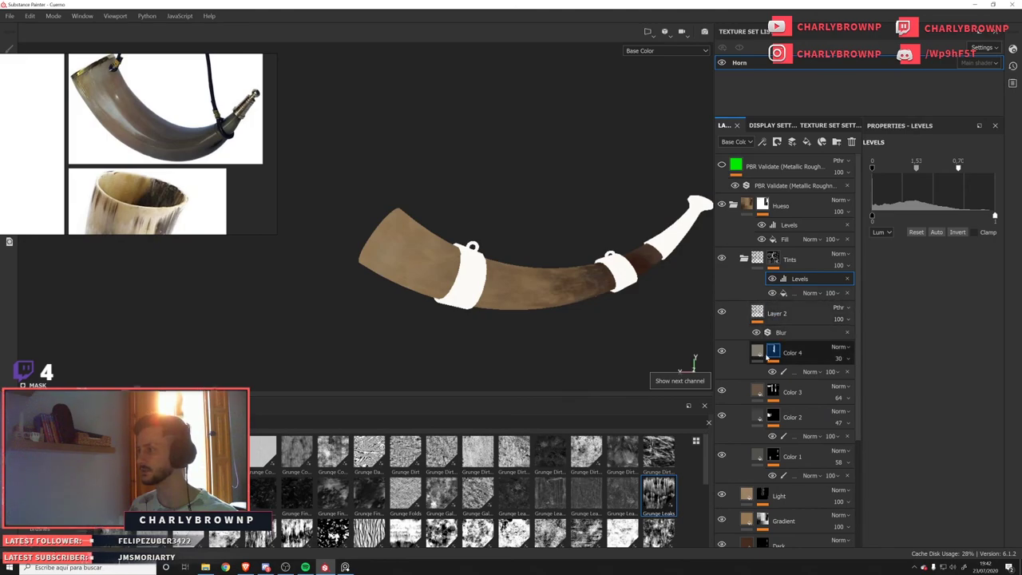
{"action": "left_click", "coordinate": [757, 353]}
{"action": "left_click", "coordinate": [839, 358]}
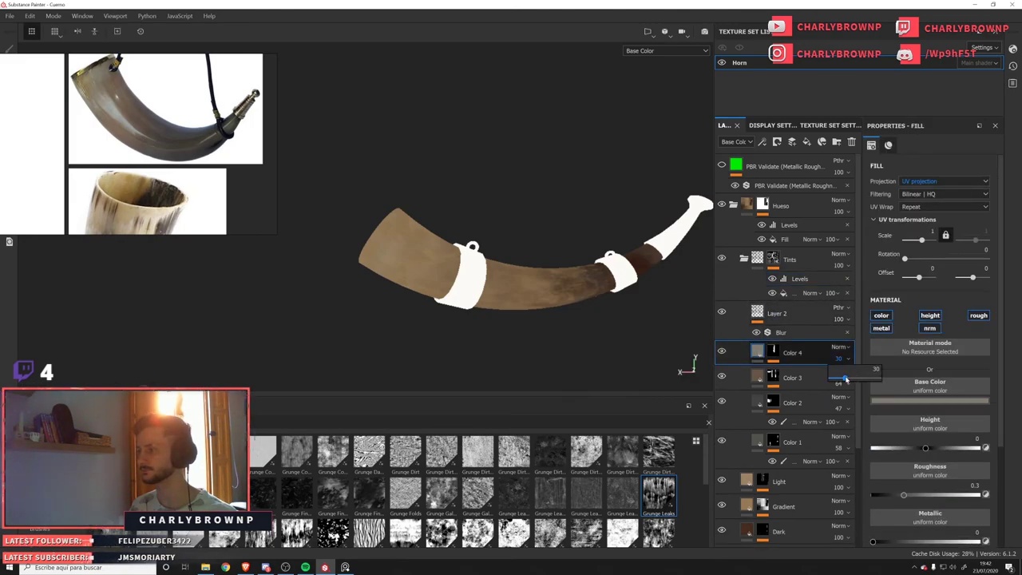
{"action": "left_click_drag", "start_coordinate": [846, 379], "coordinate": [861, 377]}
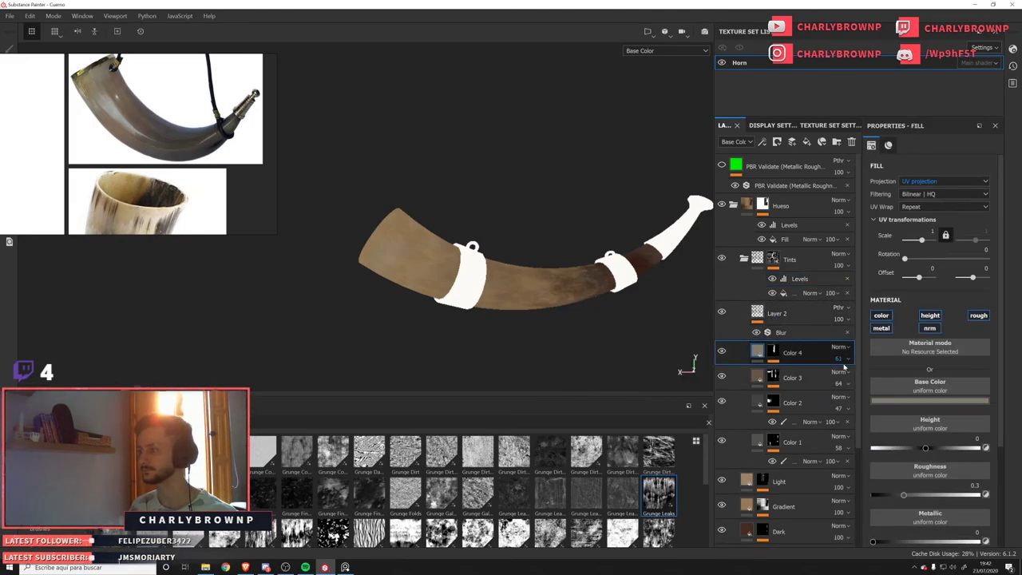
{"action": "left_click", "coordinate": [847, 489]}
{"action": "left_click", "coordinate": [763, 481]}
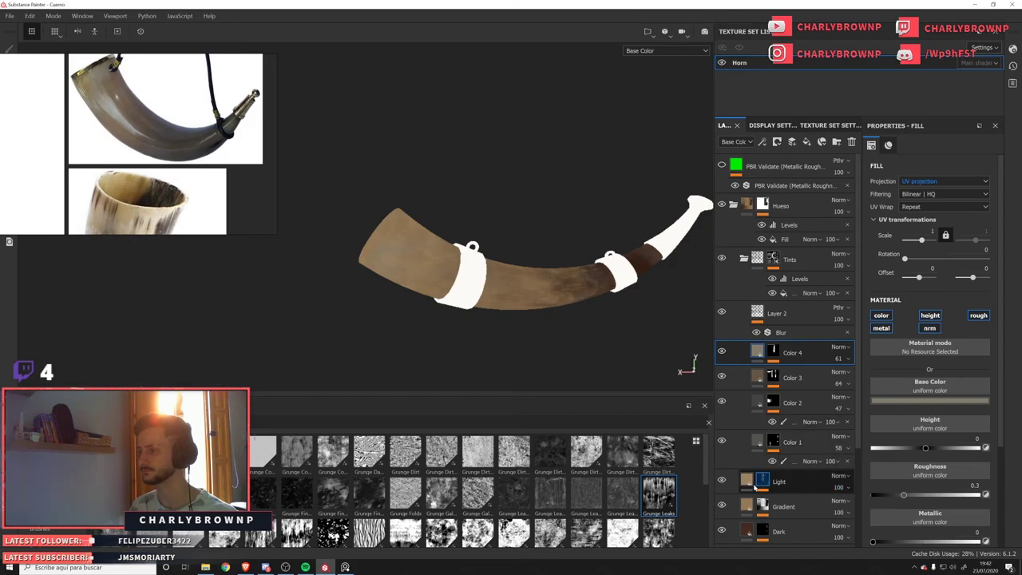
{"action": "left_click", "coordinate": [757, 353]}
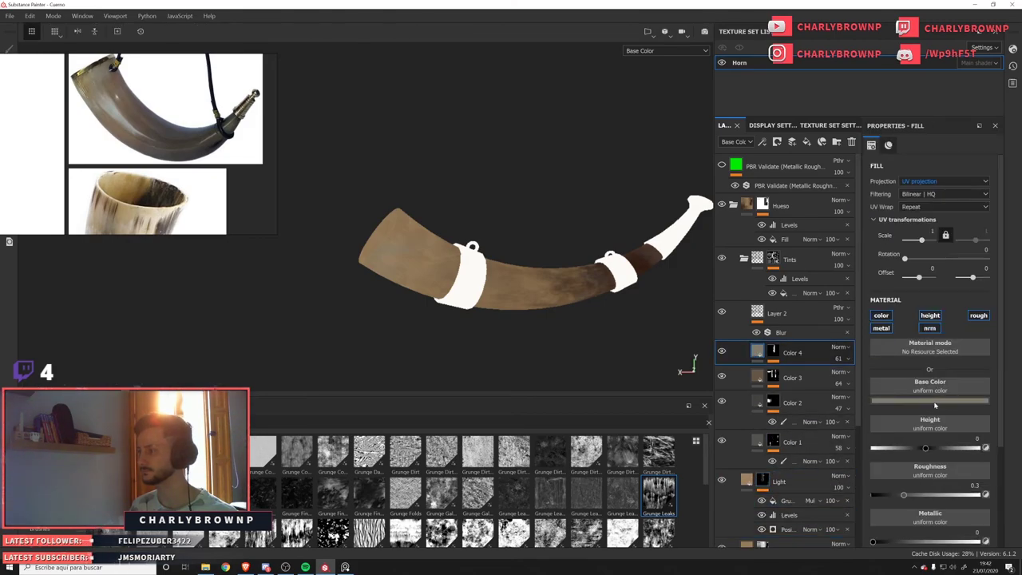
{"action": "left_click", "coordinate": [930, 317]}
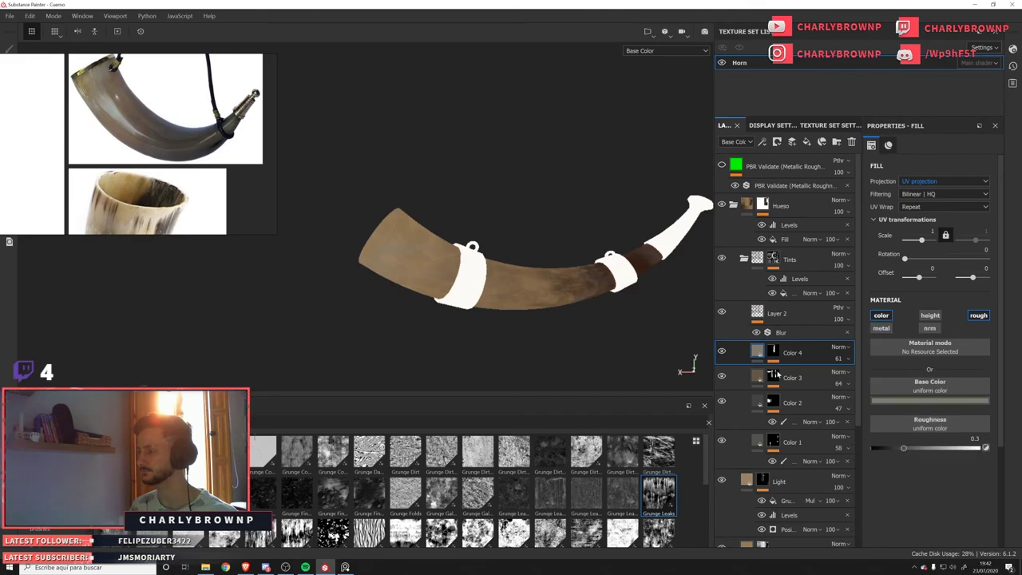
Display the Roughness channel on the horn and set the Color 4 layer's roughness to 0.1756.
{"action": "left_click", "coordinate": [759, 381]}
{"action": "key", "text": "c"}
{"action": "key", "text": "c"}
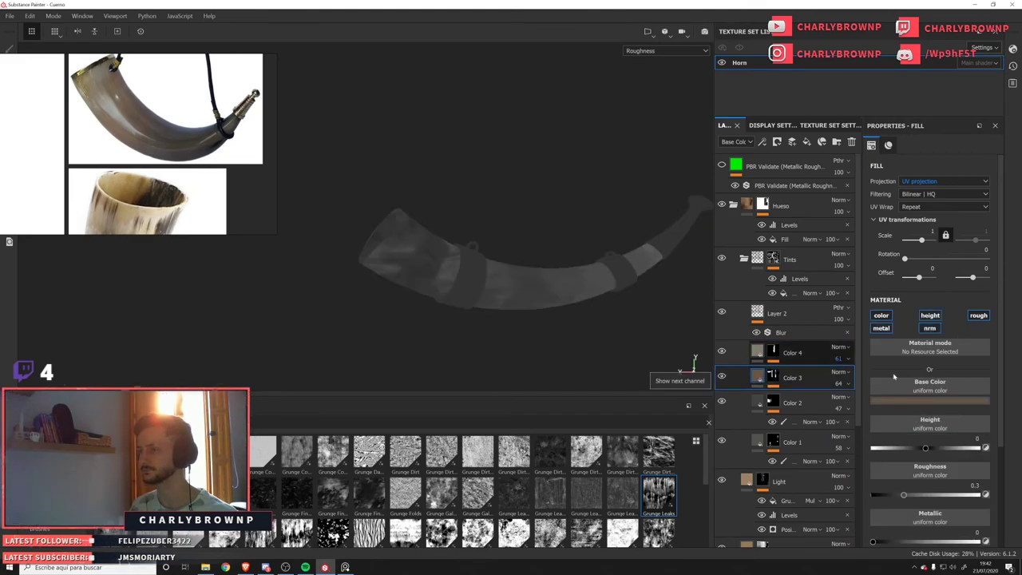
{"action": "left_click", "coordinate": [760, 354]}
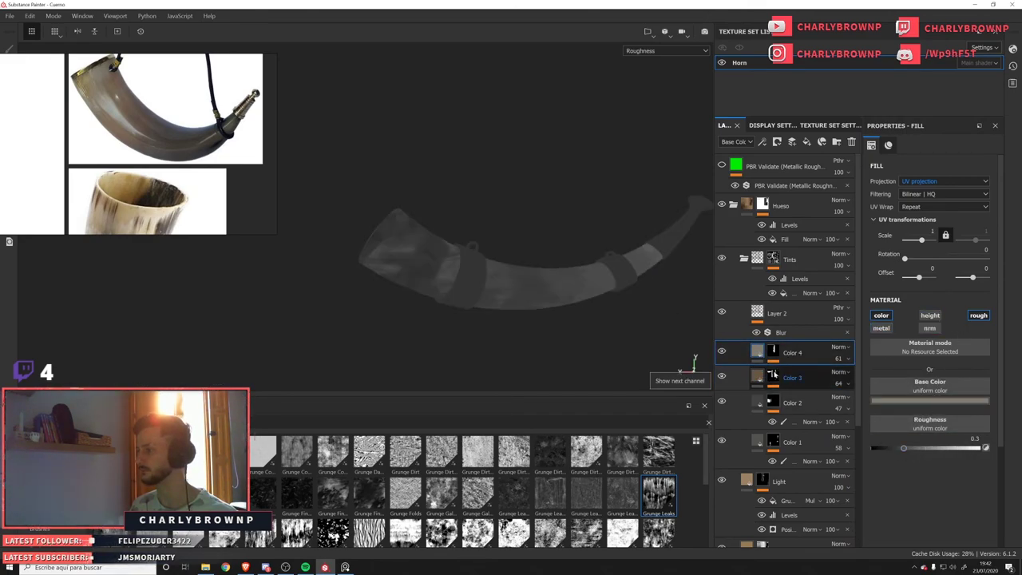
{"action": "left_click_drag", "start_coordinate": [901, 446], "coordinate": [893, 450]}
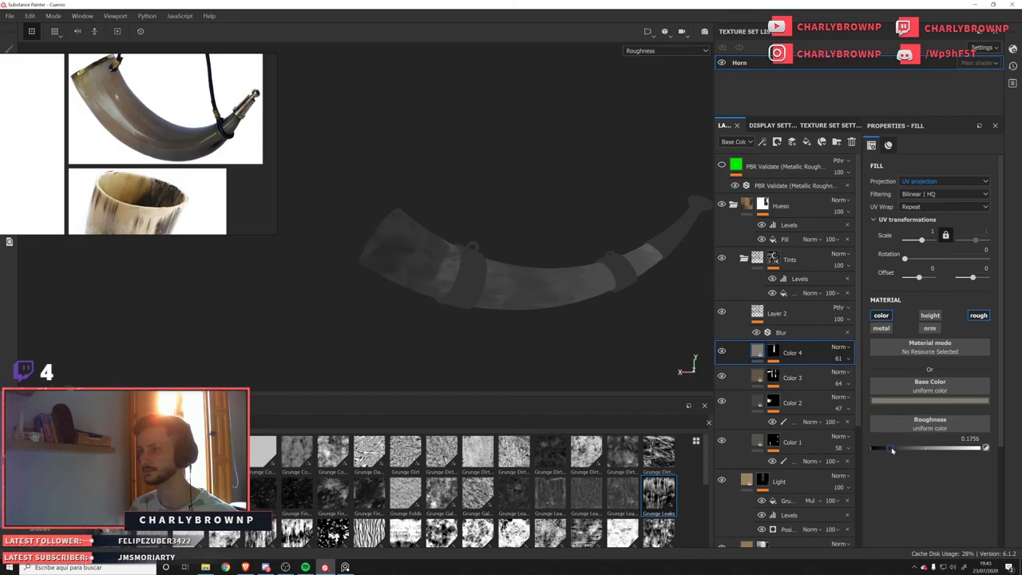
Set the roughness of the Color 3 layer to 0.2683, Color 2 to 0.4146 and Color 1 to 0.3951.
{"action": "left_click", "coordinate": [763, 382]}
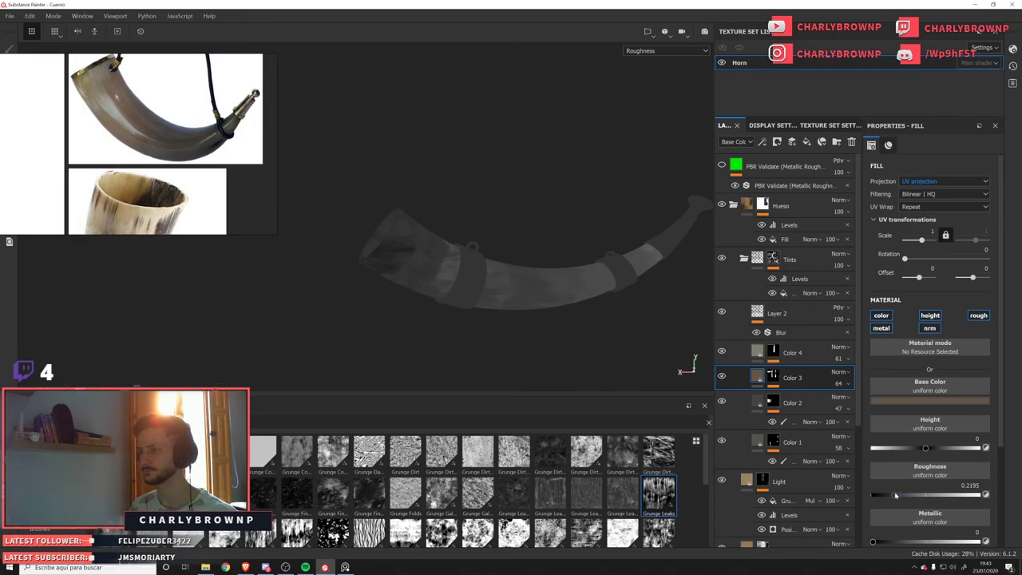
{"action": "left_click_drag", "start_coordinate": [898, 496], "coordinate": [900, 496]}
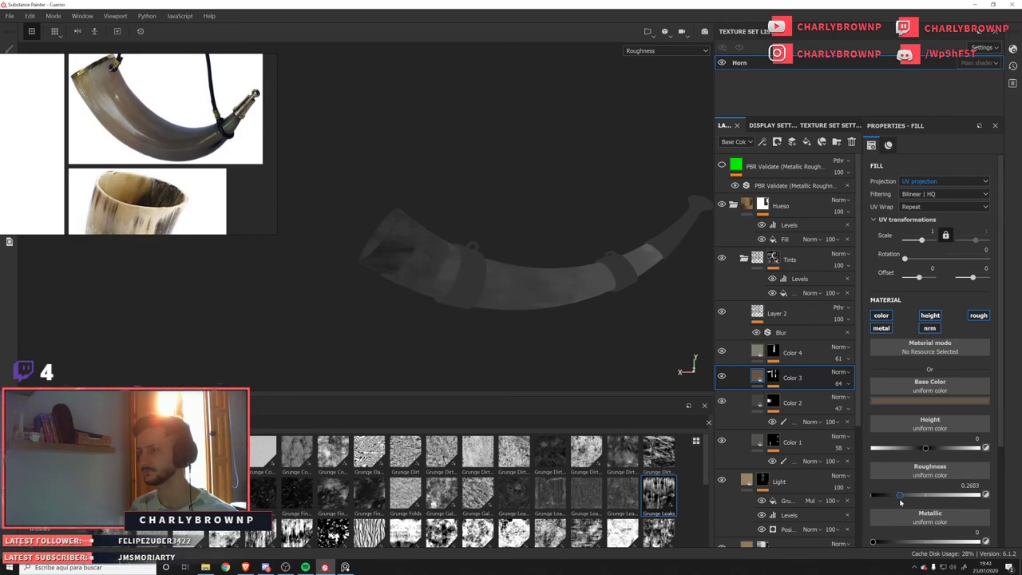
{"action": "left_click", "coordinate": [760, 404]}
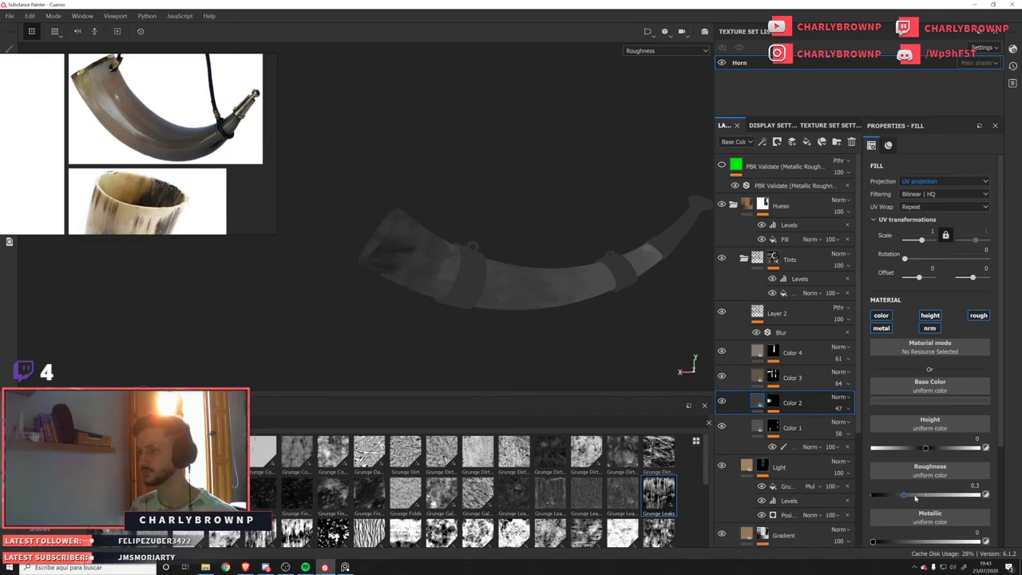
{"action": "left_click_drag", "start_coordinate": [916, 498], "coordinate": [921, 500]}
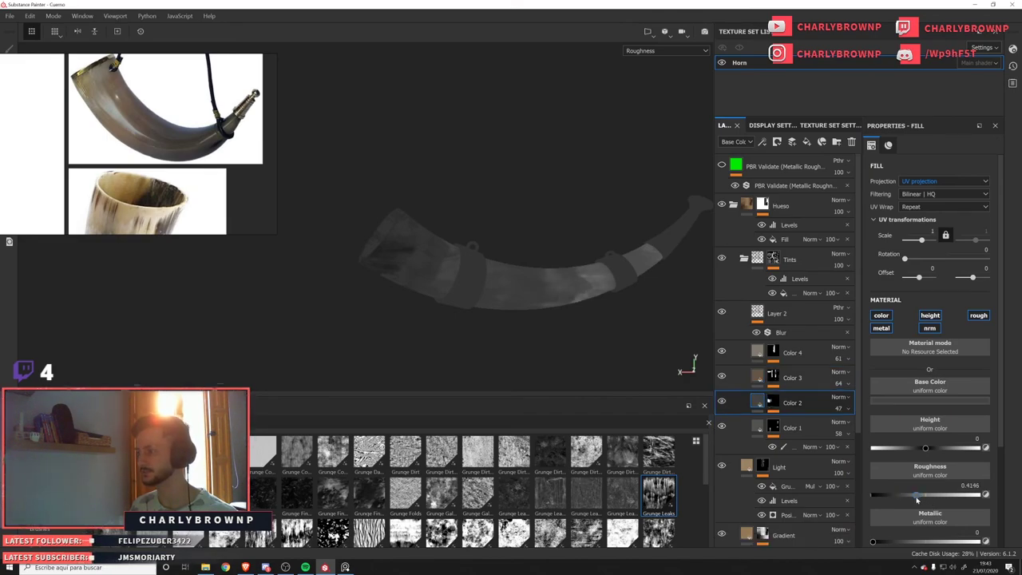
{"action": "left_click", "coordinate": [757, 429]}
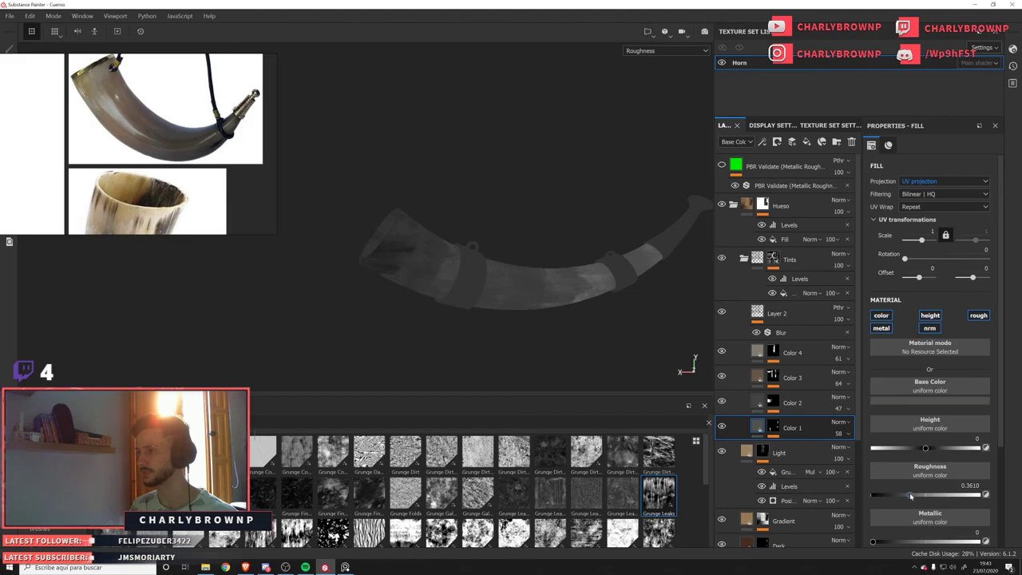
{"action": "left_click_drag", "start_coordinate": [916, 499], "coordinate": [914, 500]}
Review the horn in the full material view and examine the yellow and brown horn reference photos up close.
{"action": "scroll", "coordinate": [488, 284], "scroll_direction": "down", "scroll_amount": 3}
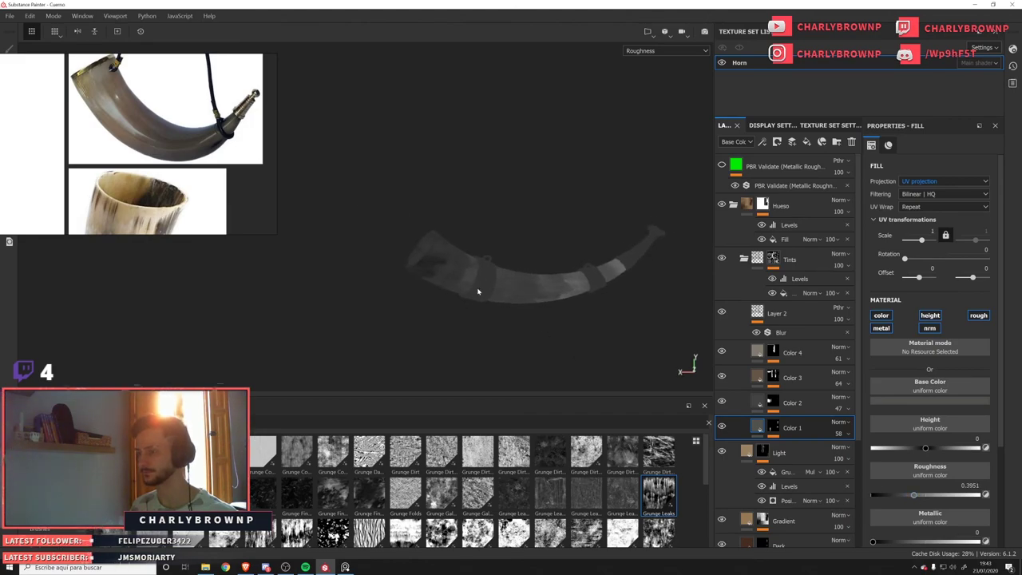
{"action": "key", "text": "m"}
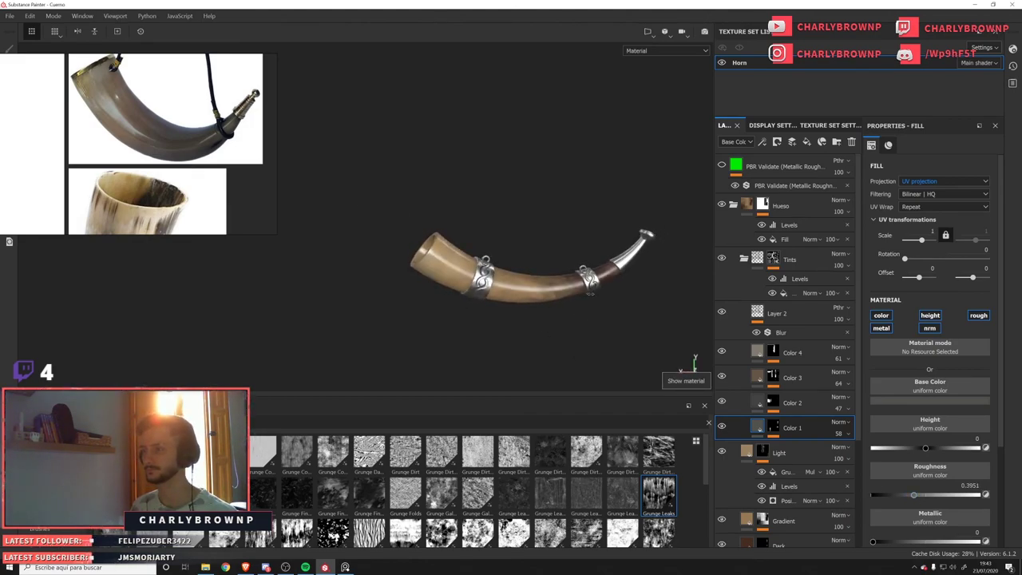
{"action": "left_click_drag", "start_coordinate": [578, 292], "coordinate": [534, 272], "text": "alt"}
{"action": "scroll", "coordinate": [534, 271], "scroll_direction": "up", "scroll_amount": 2}
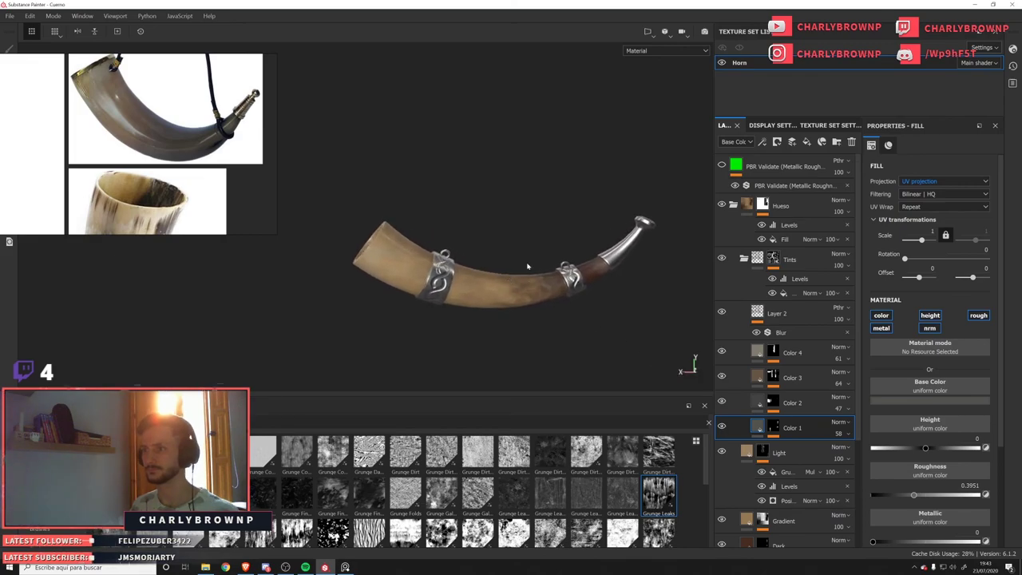
{"action": "scroll", "coordinate": [185, 210], "scroll_direction": "down", "scroll_amount": 4}
{"action": "middle_click_drag", "start_coordinate": [181, 206], "coordinate": [177, 137]}
{"action": "middle_click_drag", "start_coordinate": [35, 168], "coordinate": [181, 187]}
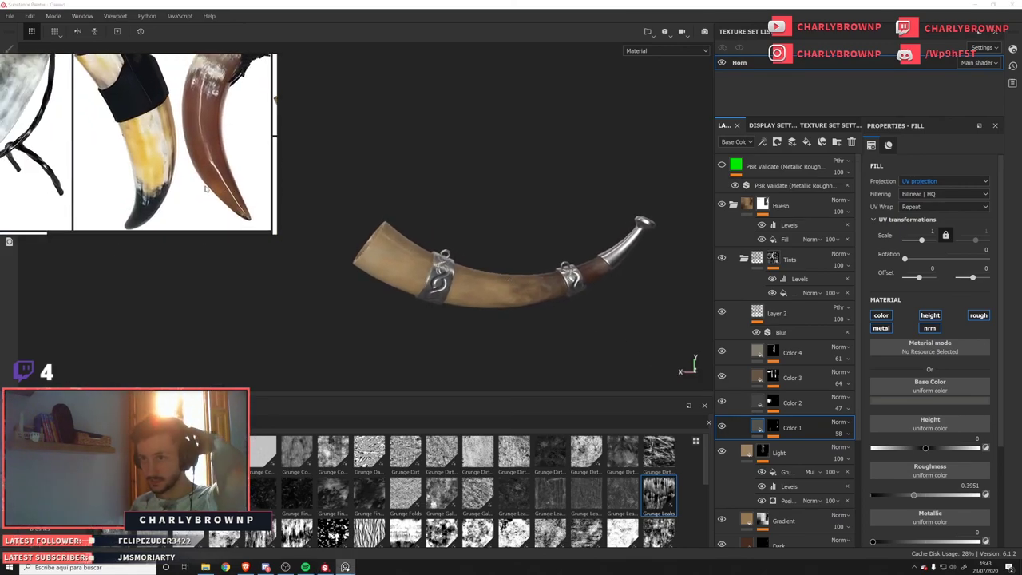
{"action": "scroll", "coordinate": [156, 140], "scroll_direction": "up", "scroll_amount": 3}
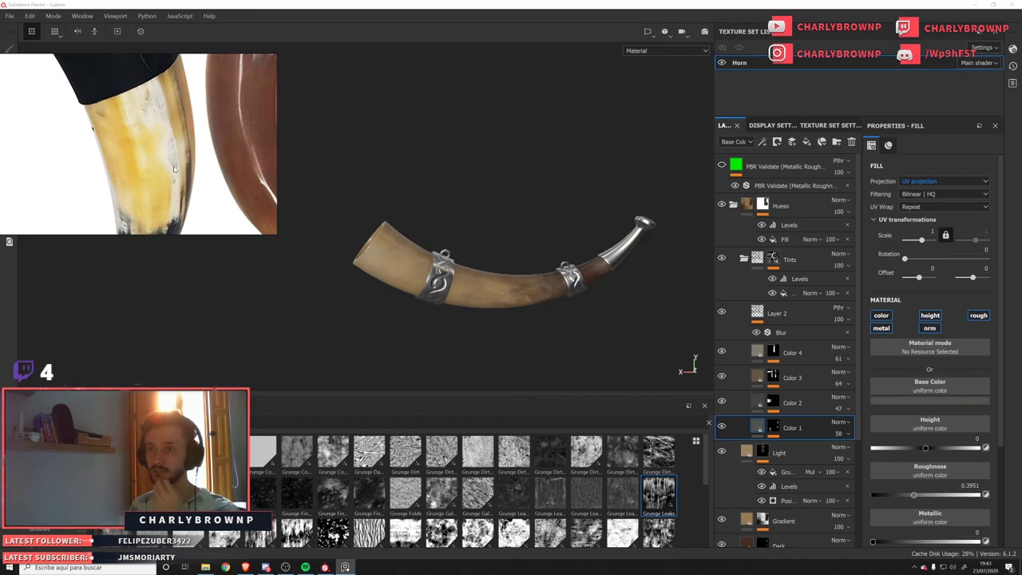
Check the horn references, collapse the Tints folder and lower the Dark layer's opacity to 64.
{"action": "scroll", "coordinate": [151, 133], "scroll_direction": "down", "scroll_amount": 3}
{"action": "scroll", "coordinate": [151, 132], "scroll_direction": "down", "scroll_amount": 4}
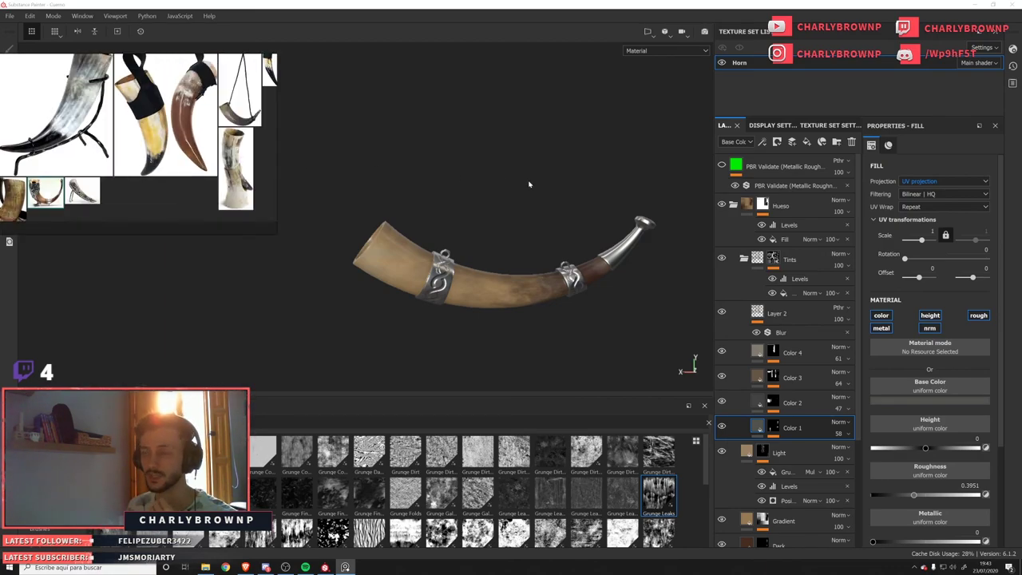
{"action": "scroll", "coordinate": [556, 289], "scroll_direction": "up", "scroll_amount": 3}
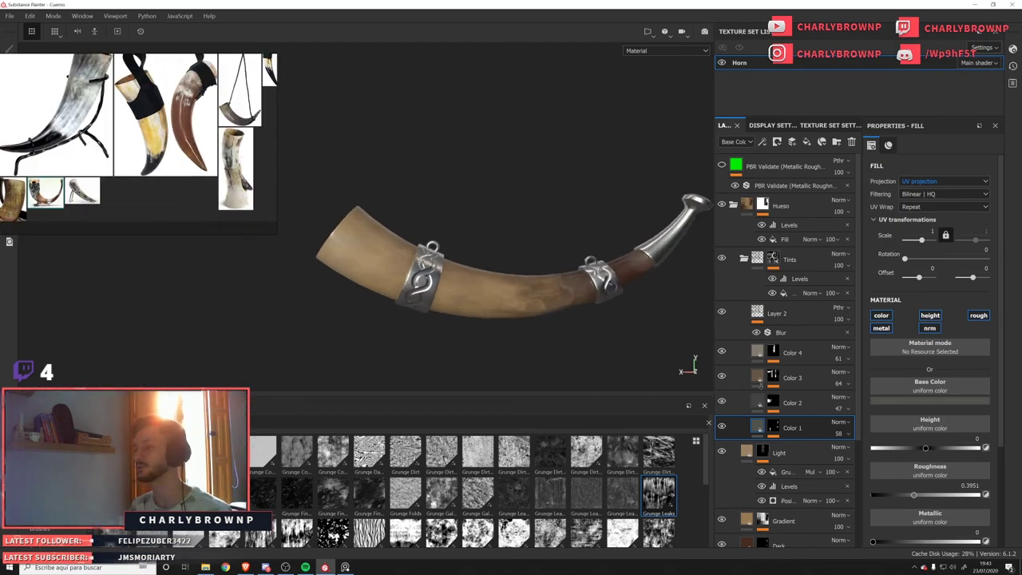
{"action": "left_click", "coordinate": [743, 259]}
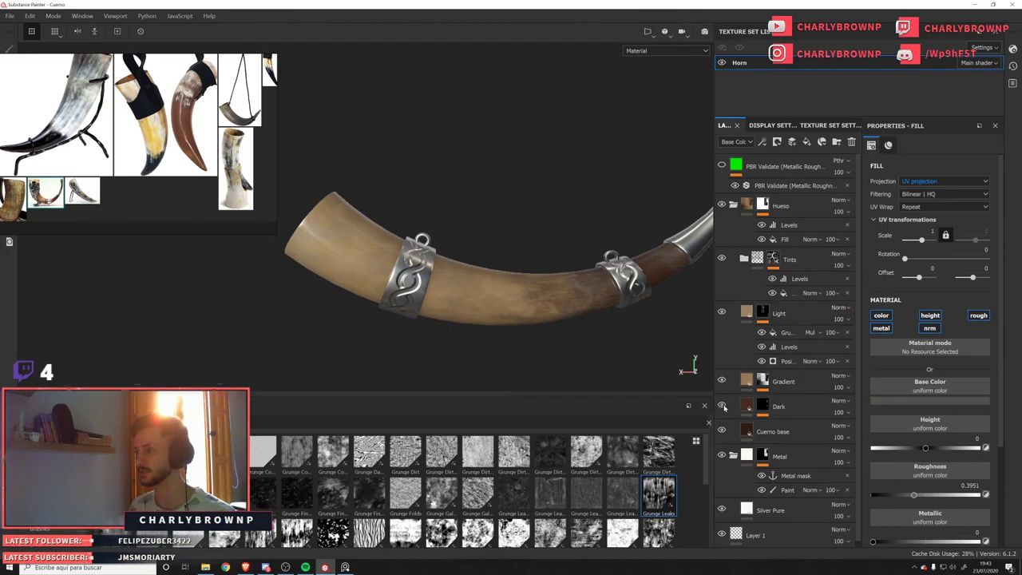
{"action": "left_click", "coordinate": [840, 414]}
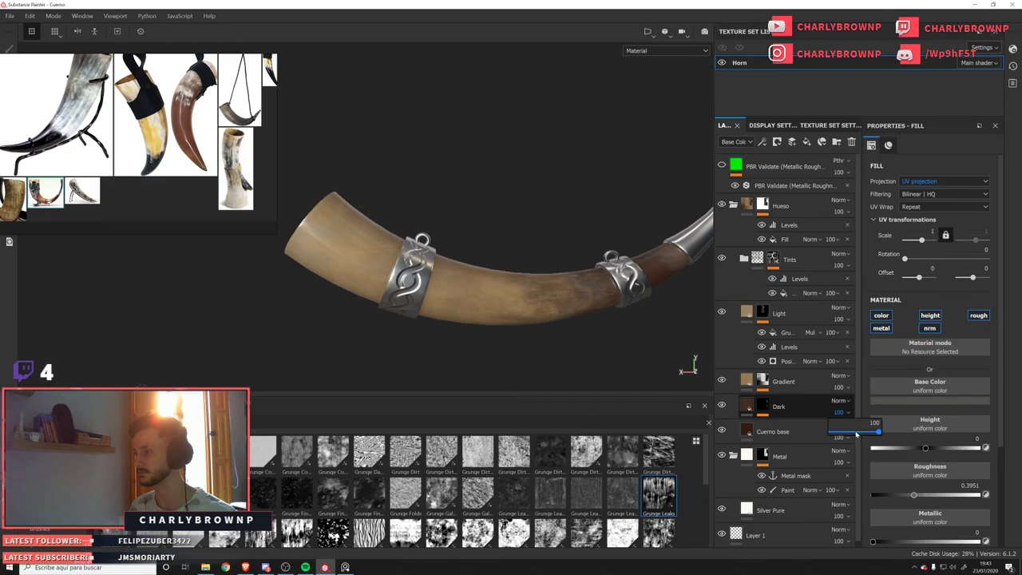
{"action": "left_click_drag", "start_coordinate": [857, 434], "coordinate": [860, 432]}
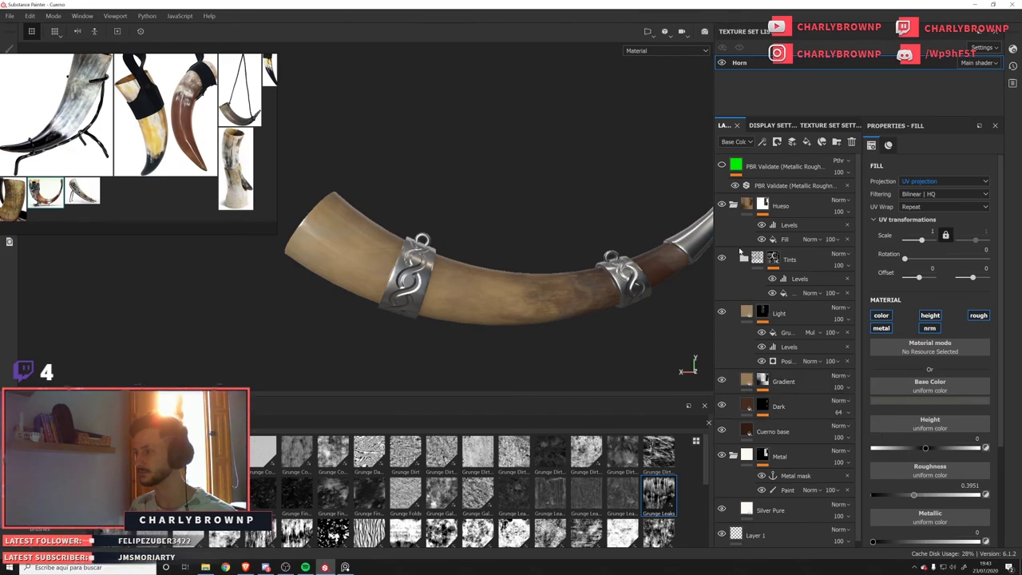
Reopen the Tints folder and reduce the Color 1 layer's opacity to 24.
{"action": "left_click", "coordinate": [744, 259]}
{"action": "left_click", "coordinate": [840, 434]}
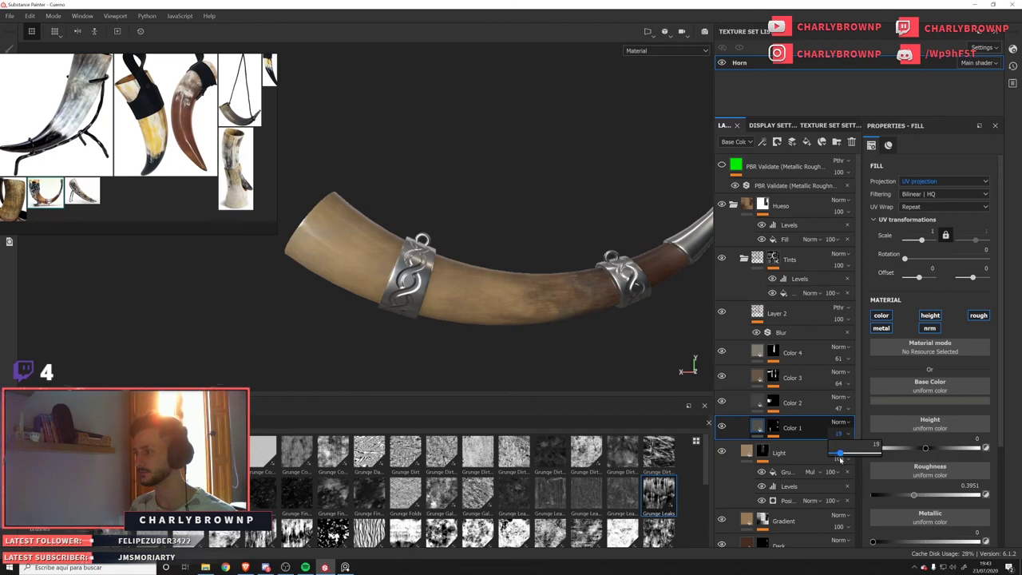
{"action": "left_click_drag", "start_coordinate": [841, 460], "coordinate": [843, 458]}
{"action": "scroll", "coordinate": [521, 289], "scroll_direction": "down", "scroll_amount": 3}
{"action": "left_click_drag", "start_coordinate": [522, 291], "coordinate": [550, 311], "text": "alt"}
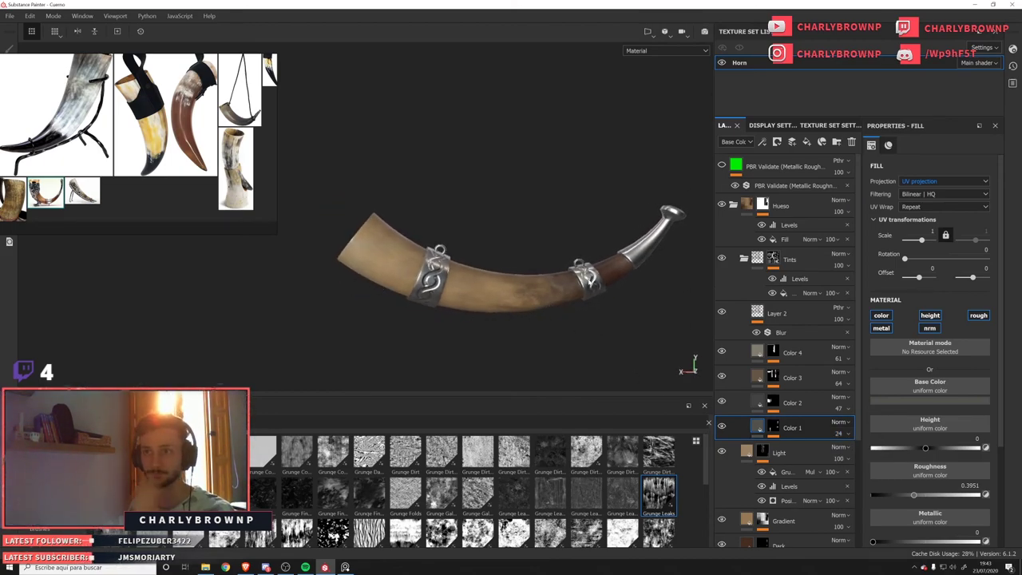
Collapse the Hueso folder and duplicate the Silver Pure layer inside the Metal folder.
{"action": "scroll", "coordinate": [157, 104], "scroll_direction": "up", "scroll_amount": 3}
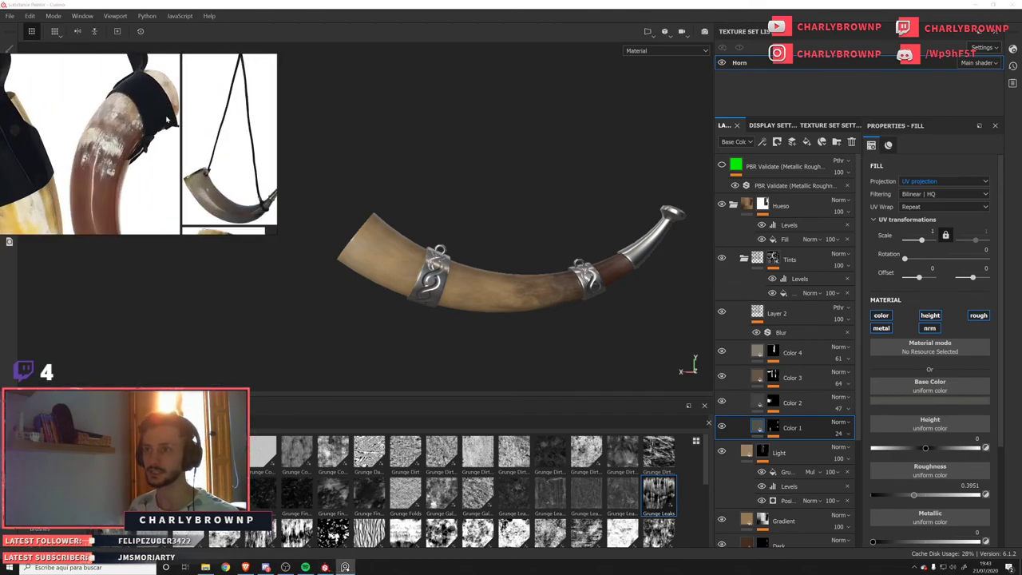
{"action": "right_click_drag", "start_coordinate": [377, 184], "coordinate": [532, 363], "text": "alt"}
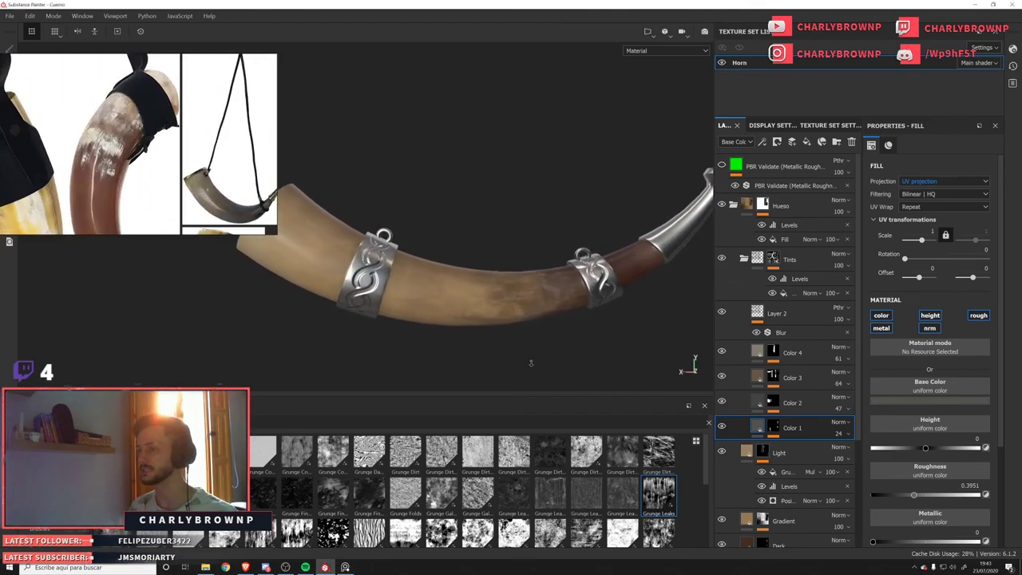
{"action": "scroll", "coordinate": [530, 364], "scroll_direction": "down", "scroll_amount": 2}
{"action": "left_click", "coordinate": [733, 205]}
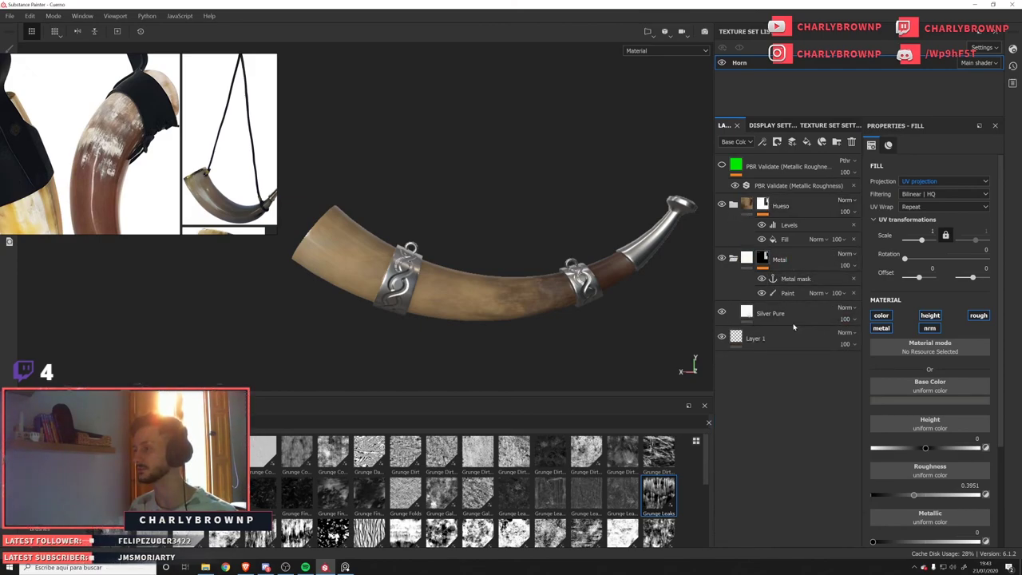
{"action": "left_click", "coordinate": [771, 314]}
{"action": "key", "text": "ctrl+d"}
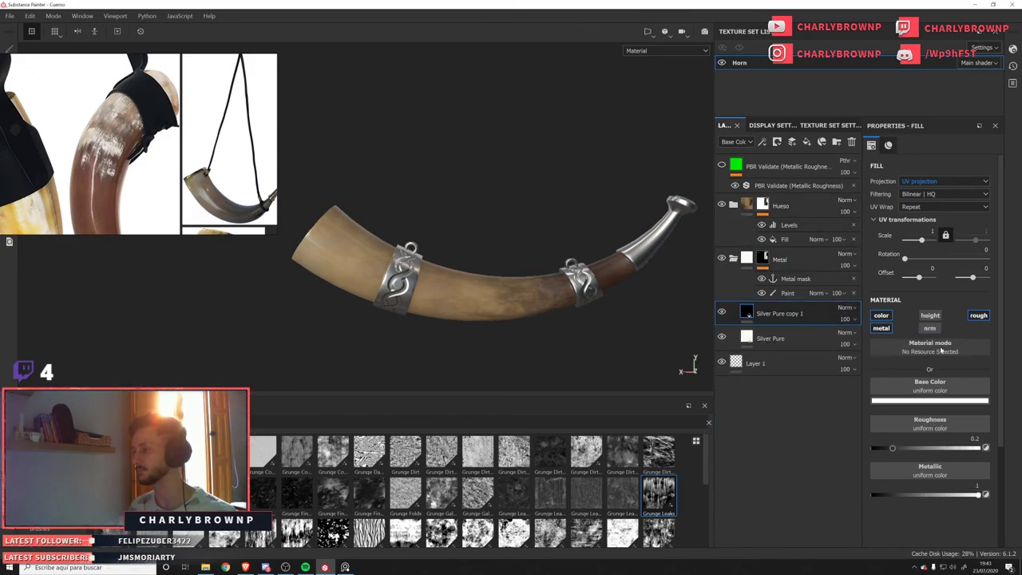
Darken the silver copy's base color to a warm light gray (about 0.649, 0.627, 0.572) and set its roughness to 0.2829.
{"action": "left_click", "coordinate": [875, 400]}
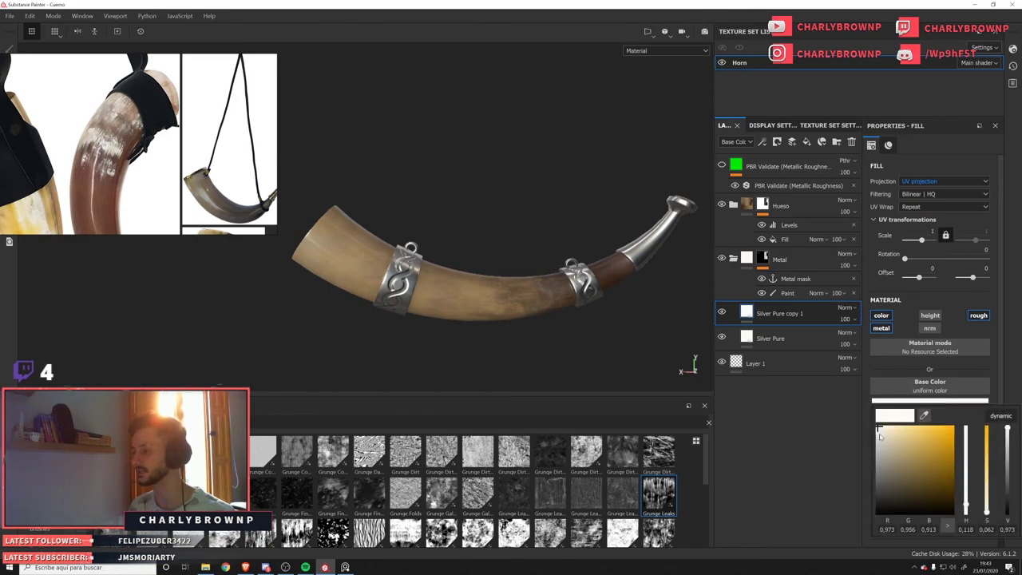
{"action": "left_click_drag", "start_coordinate": [879, 432], "coordinate": [881, 440]}
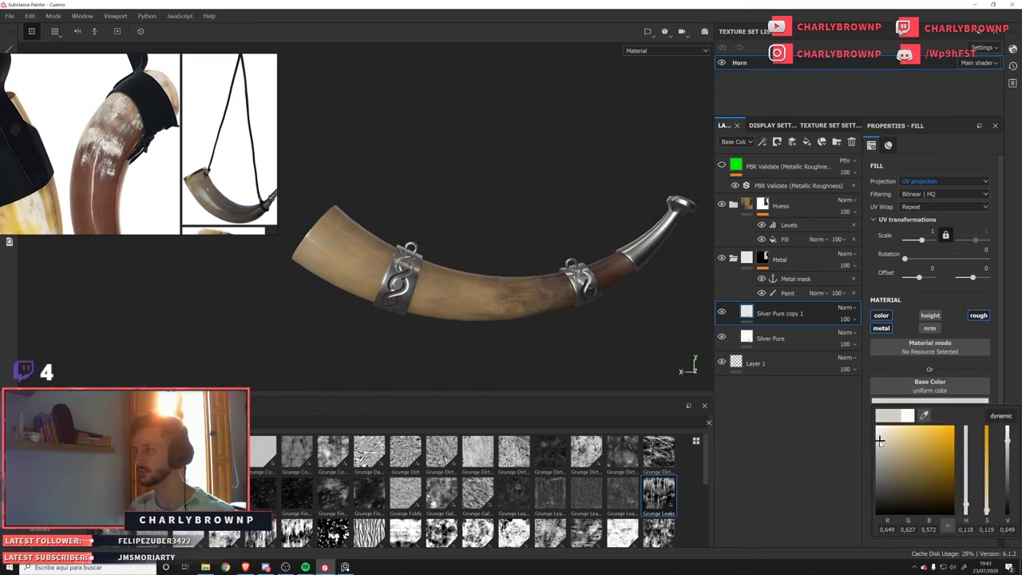
{"action": "left_click", "coordinate": [830, 440]}
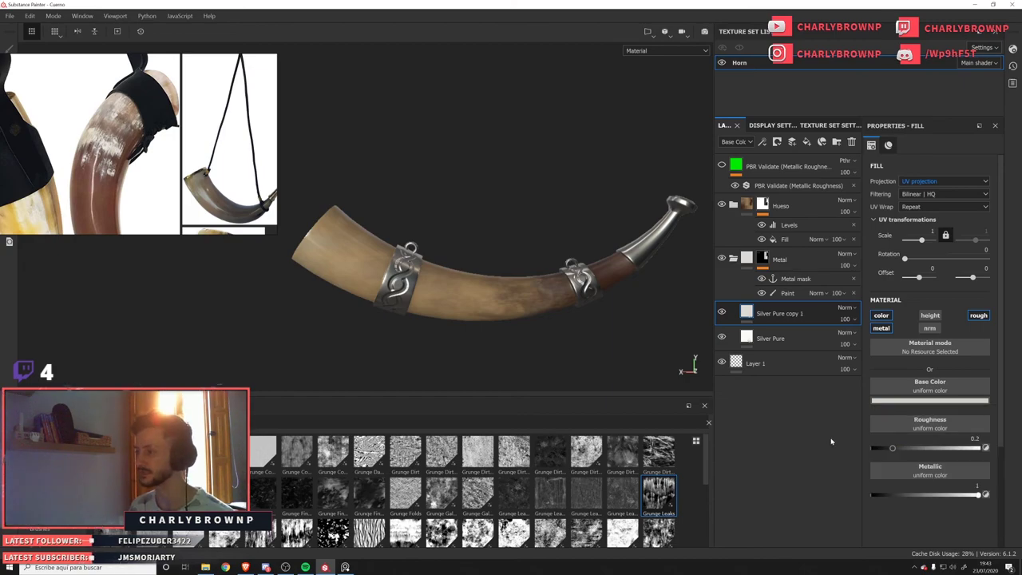
{"action": "left_click_drag", "start_coordinate": [897, 449], "coordinate": [904, 451]}
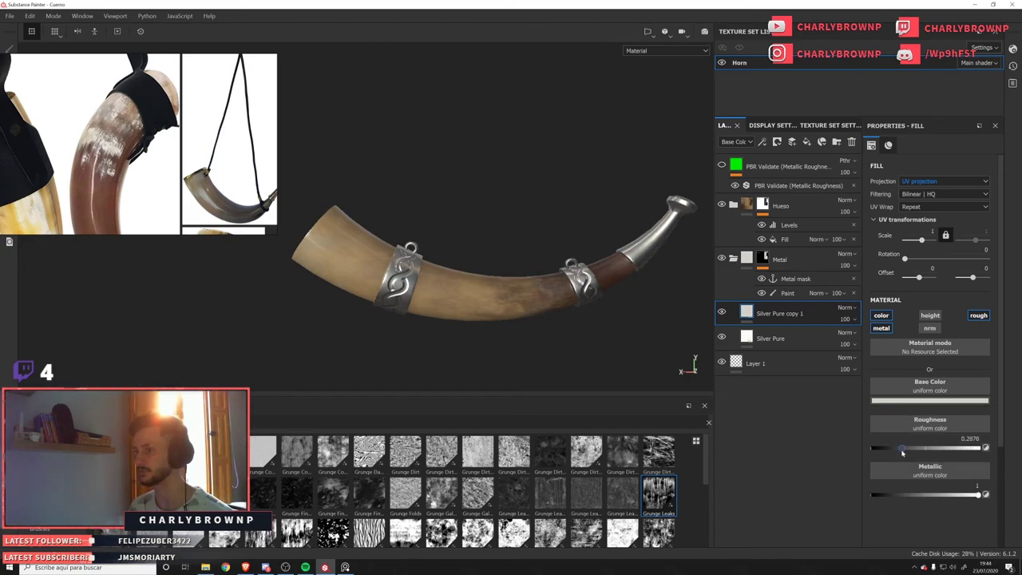
Add a mask to the silver copy and give it a fill effect using the Grunge Dirt Dried texture.
{"action": "left_click", "coordinate": [776, 142]}
{"action": "left_click", "coordinate": [795, 157]}
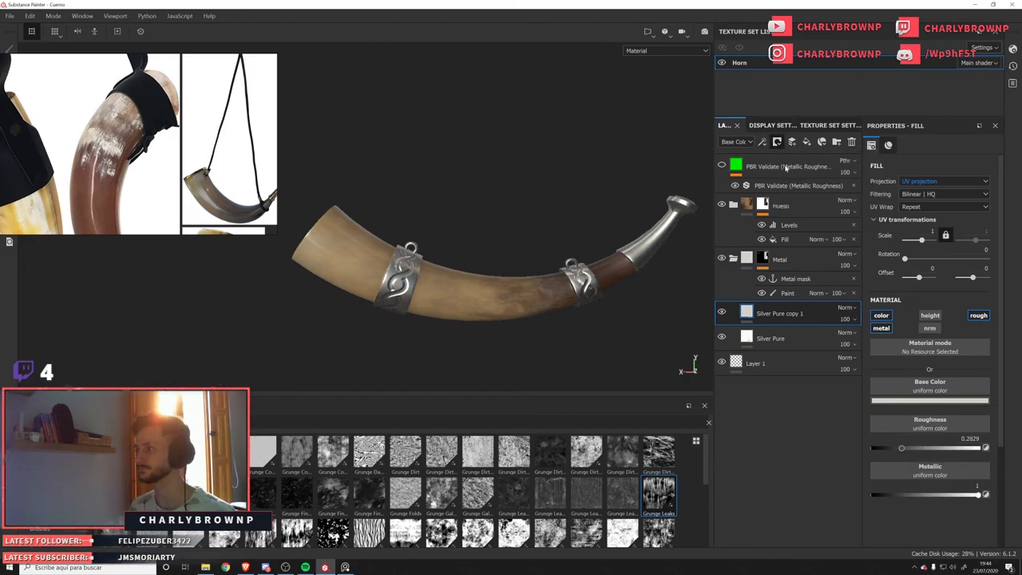
{"action": "left_click", "coordinate": [762, 143]}
{"action": "left_click", "coordinate": [784, 180]}
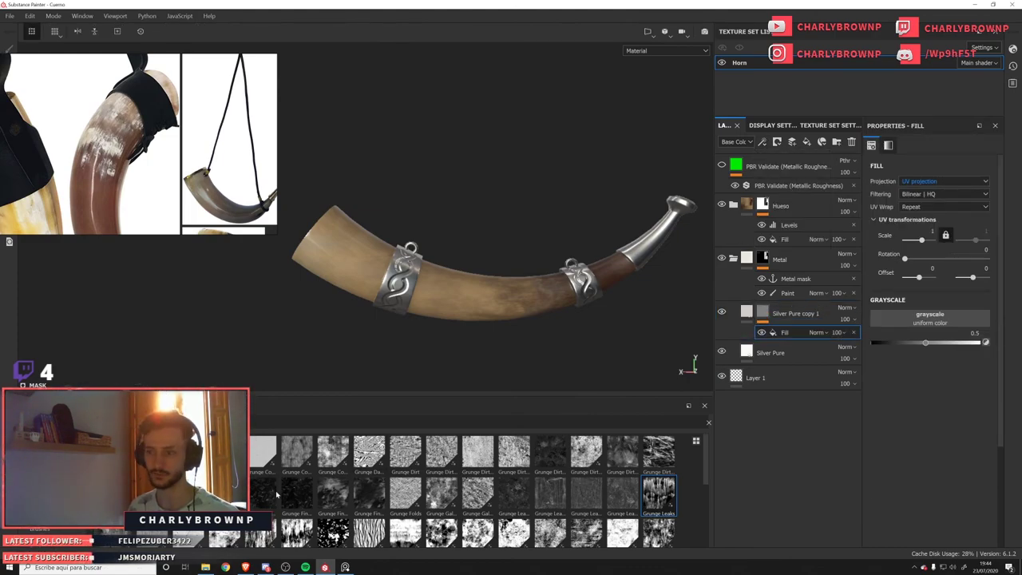
{"action": "mouse_move", "coordinate": [437, 462]}
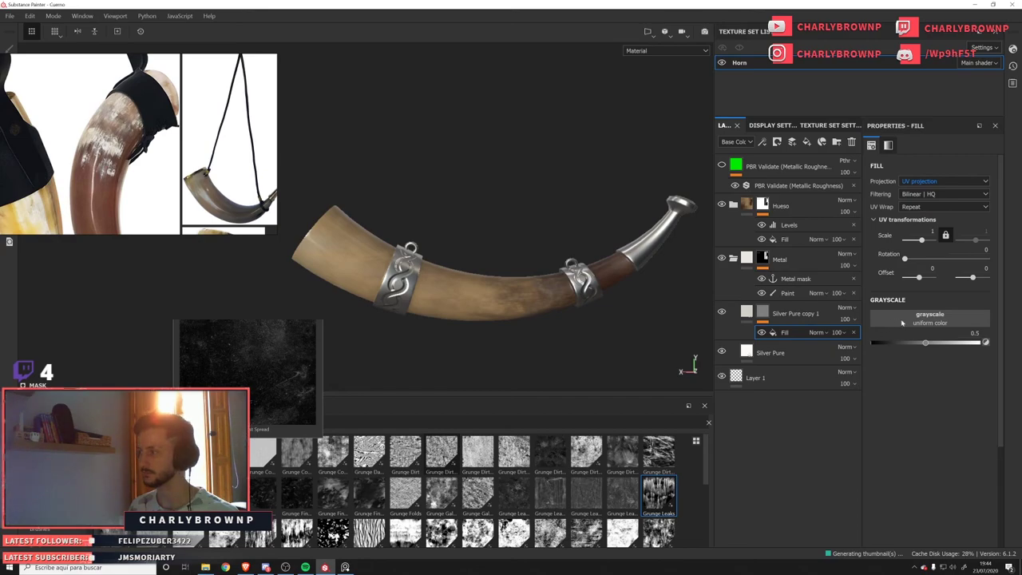
{"action": "left_click_drag", "start_coordinate": [902, 323], "coordinate": [902, 323]}
Check the metal mouthpiece with the new mask and rename the silver copy Rough 1.
{"action": "scroll", "coordinate": [512, 222], "scroll_direction": "up", "scroll_amount": 5}
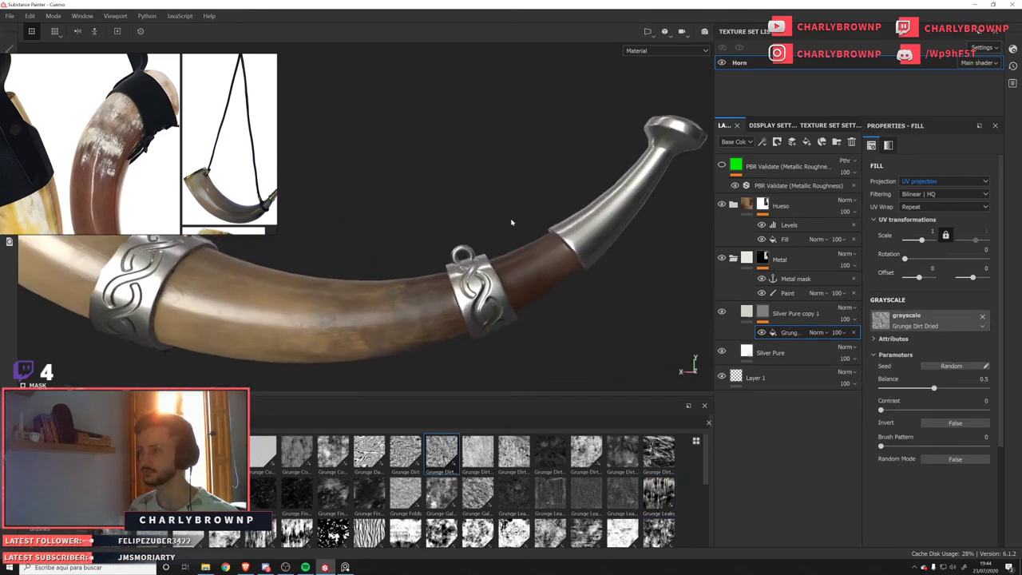
{"action": "key", "text": "c"}
{"action": "key", "text": "c"}
{"action": "key", "text": "c"}
{"action": "left_click_drag", "start_coordinate": [563, 240], "coordinate": [471, 244], "text": "alt"}
{"action": "key", "text": "m"}
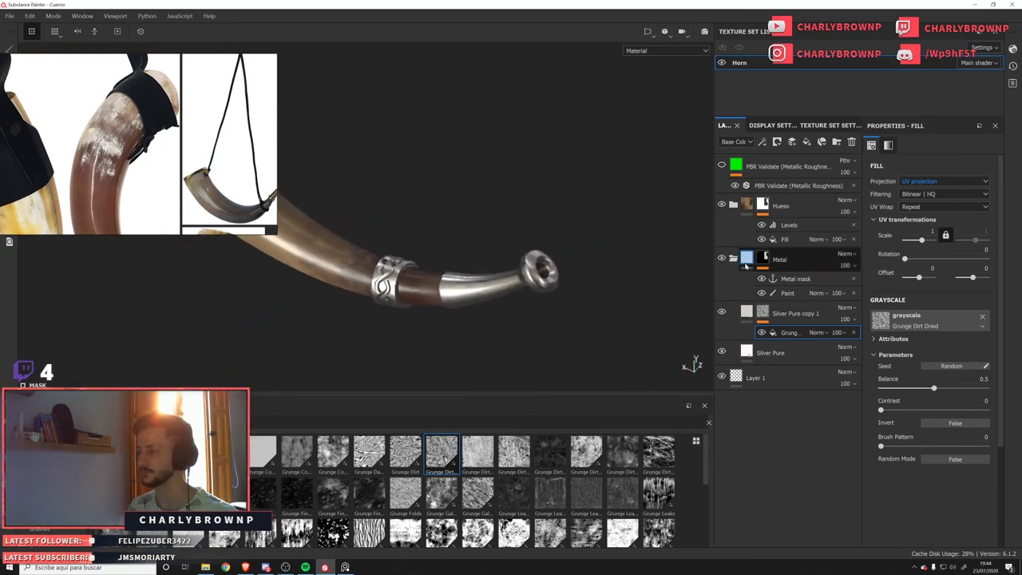
{"action": "double_click", "coordinate": [799, 313]}
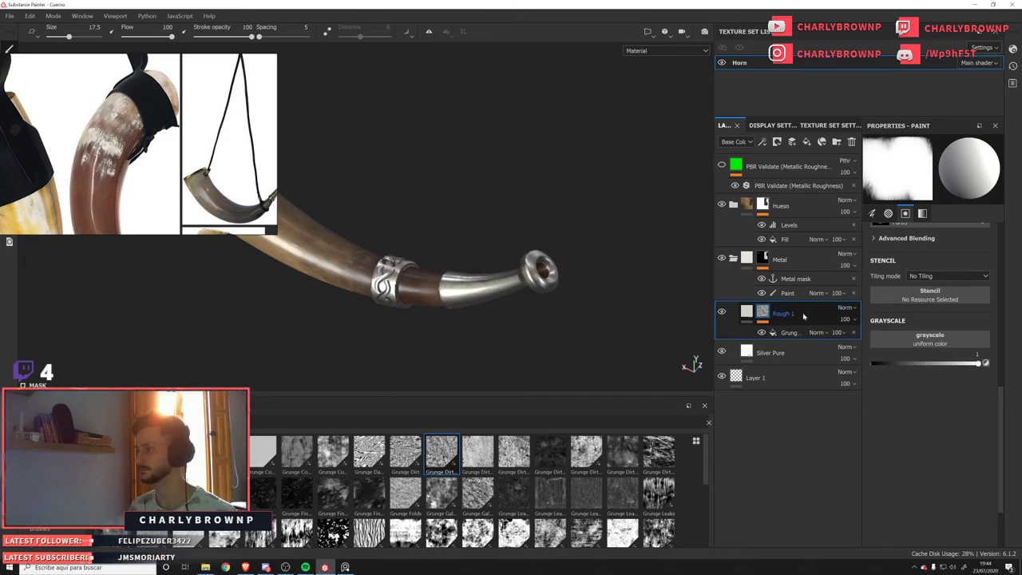
{"action": "key", "text": "Return"}
Review the metal in the individual channels, duplicate the Rough 1 layer and set the duplicate's roughness to 0.4390.
{"action": "left_click", "coordinate": [746, 313]}
{"action": "key", "text": "c"}
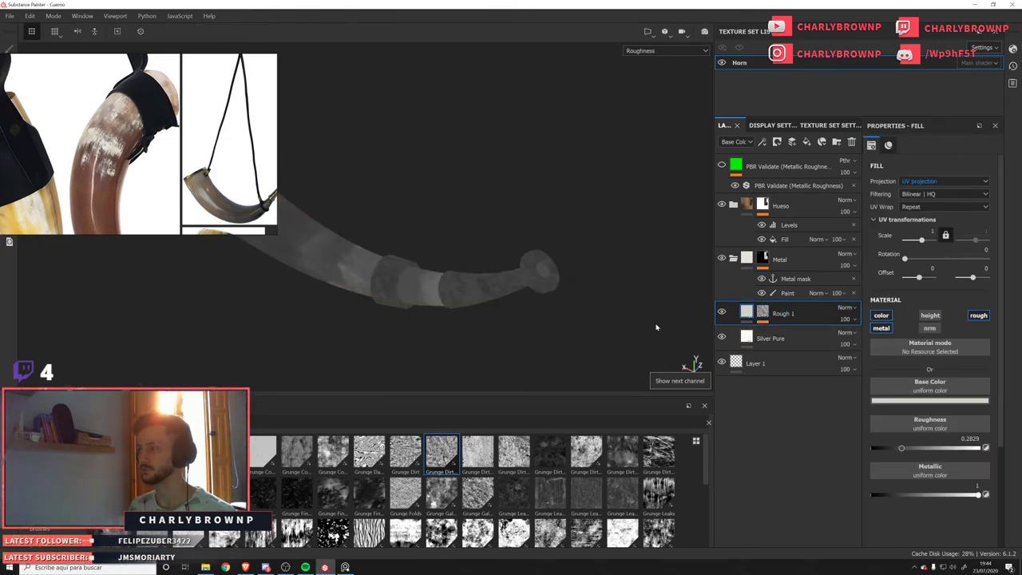
{"action": "key", "text": "c"}
{"action": "key", "text": "c"}
{"action": "key", "text": "c"}
{"action": "key", "text": "c"}
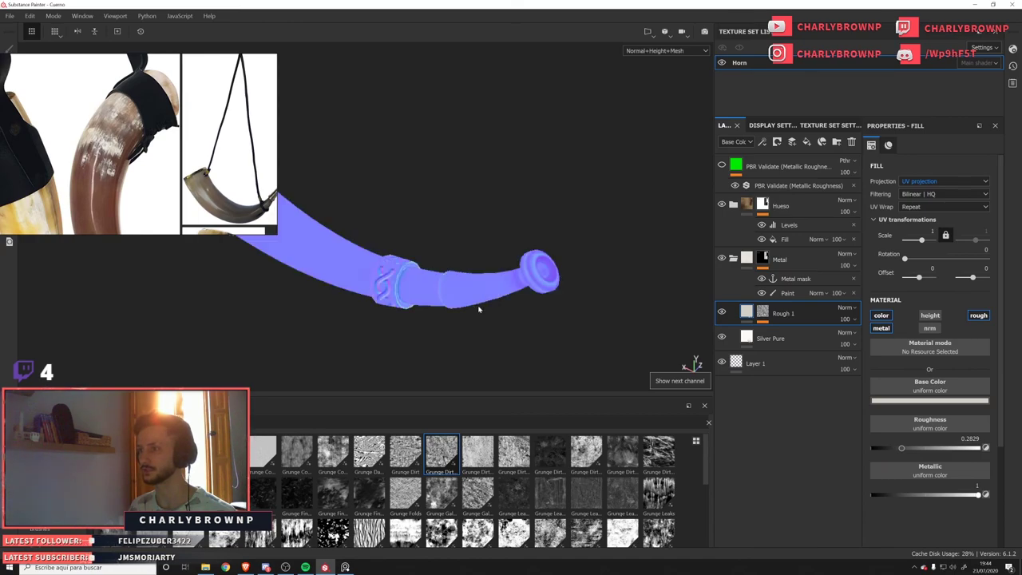
{"action": "key", "text": "m"}
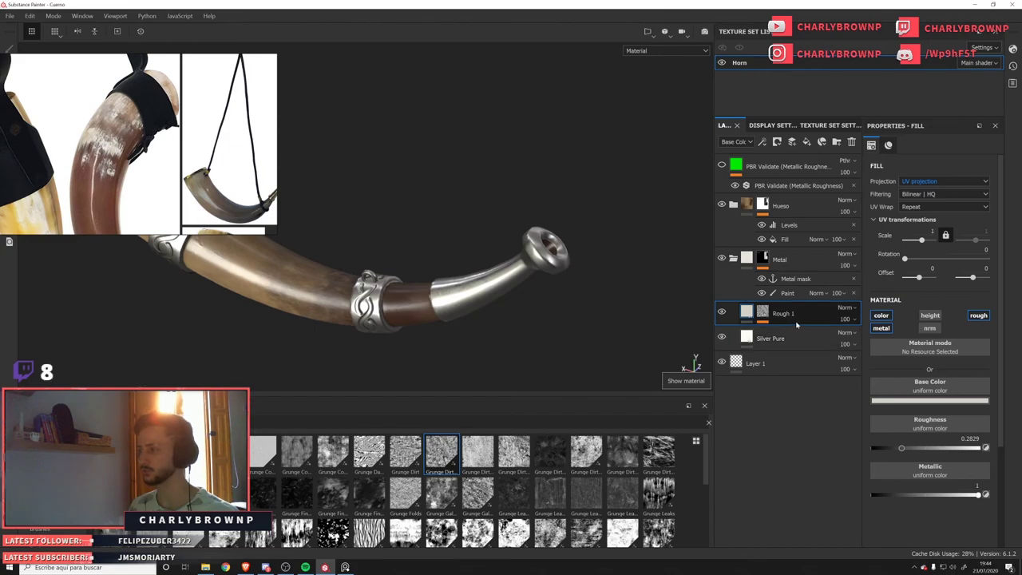
{"action": "key", "text": "ctrl+d"}
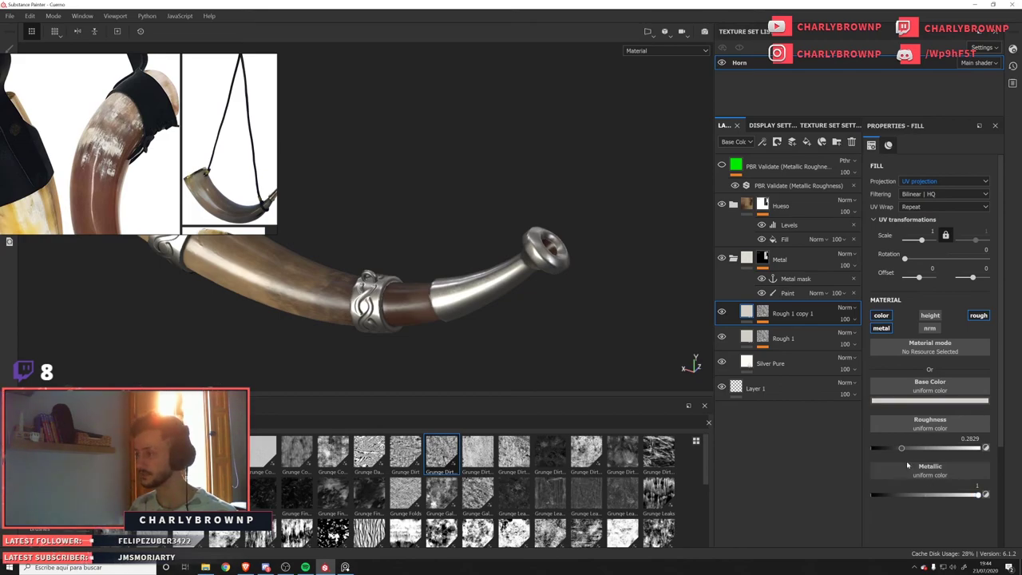
{"action": "left_click_drag", "start_coordinate": [902, 448], "coordinate": [921, 450]}
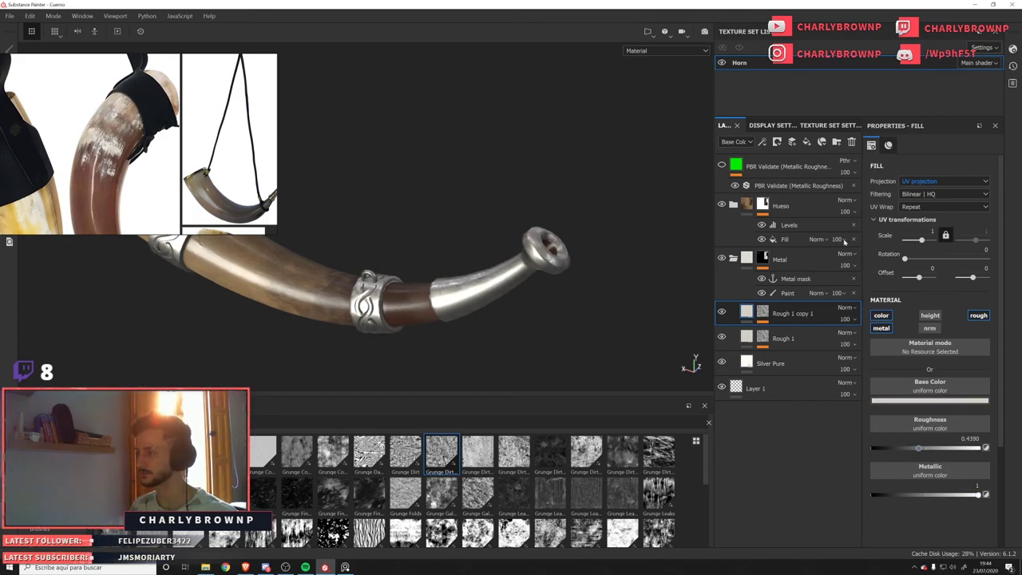
Replace the grunge fill in the Rough 1 duplicate's mask with a Metal Edge Wear generator.
{"action": "left_click", "coordinate": [763, 313]}
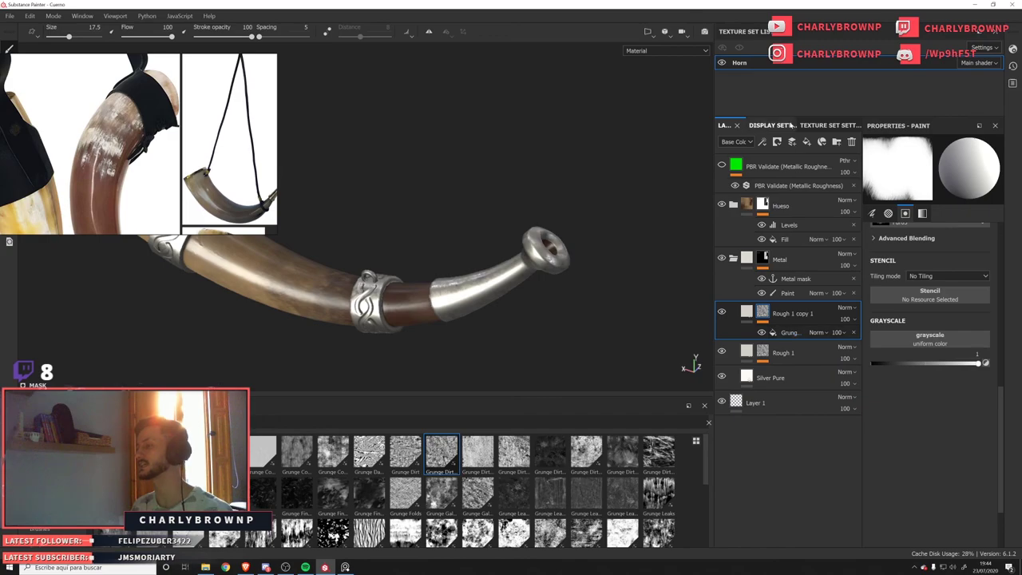
{"action": "left_click", "coordinate": [853, 332]}
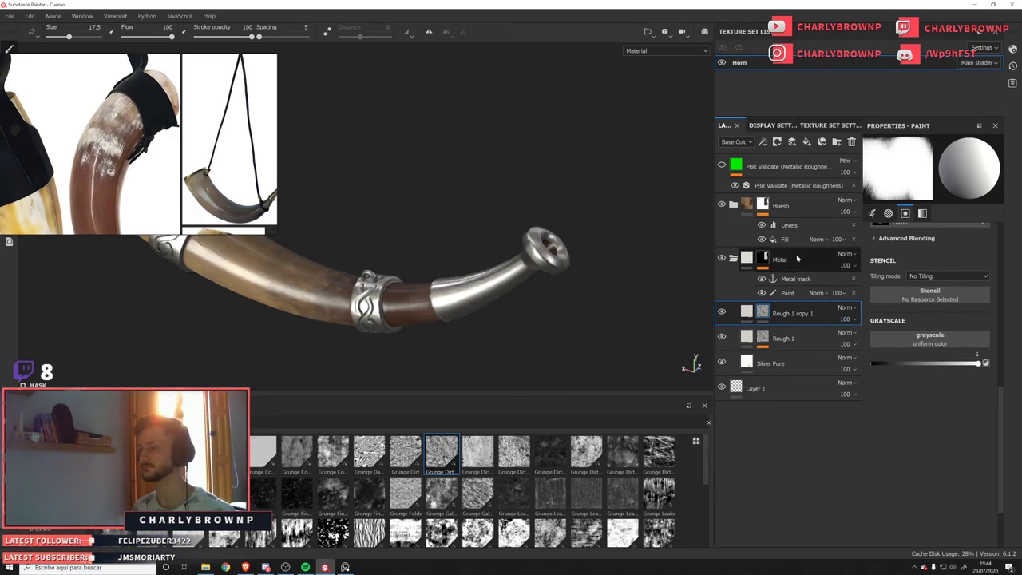
{"action": "left_click", "coordinate": [776, 142]}
{"action": "left_click", "coordinate": [791, 156]}
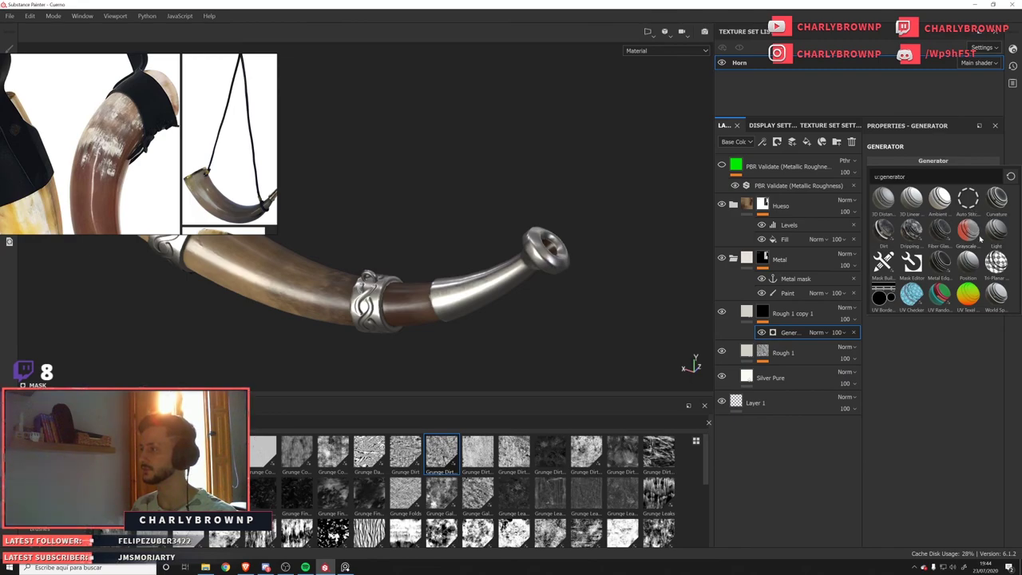
{"action": "left_click", "coordinate": [940, 262]}
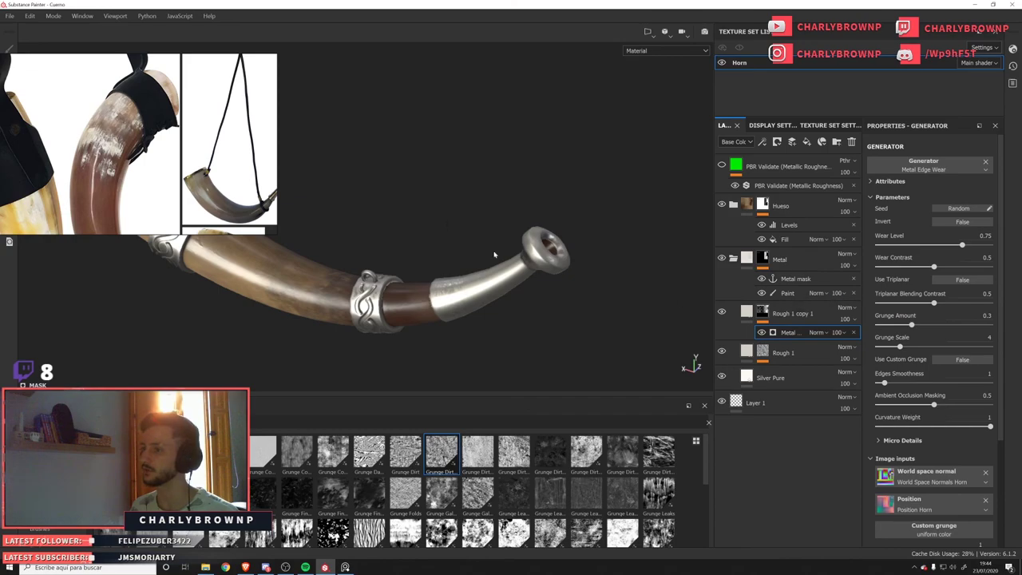
Preview the edge wear mask, lower its Wear Level to 0.39 and return to the full material view.
{"action": "right_click_drag", "start_coordinate": [492, 255], "coordinate": [583, 261], "text": "alt"}
{"action": "left_click", "coordinate": [760, 314], "text": "alt"}
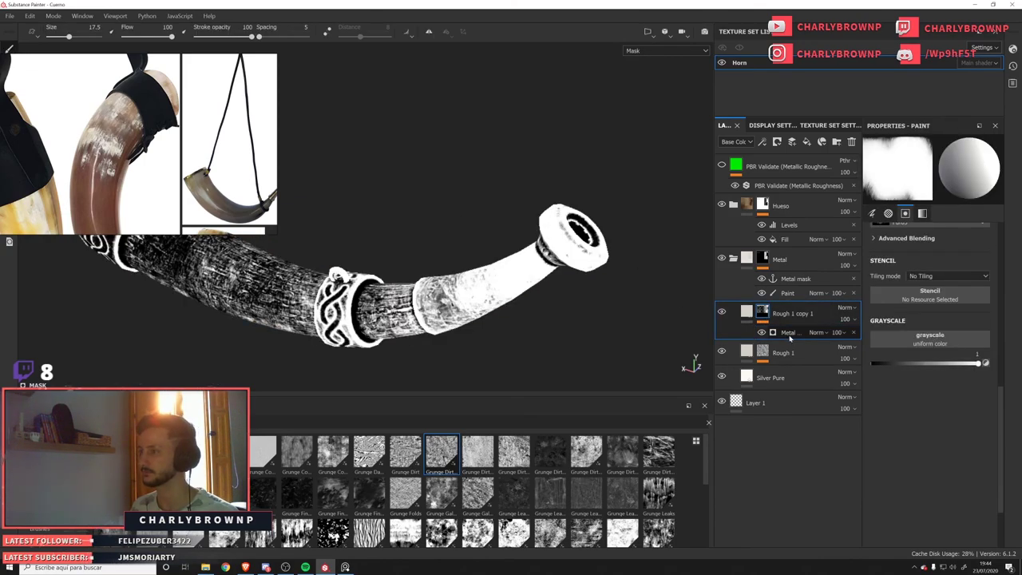
{"action": "left_click", "coordinate": [790, 334]}
{"action": "left_click_drag", "start_coordinate": [944, 246], "coordinate": [920, 250]}
{"action": "key", "text": "m"}
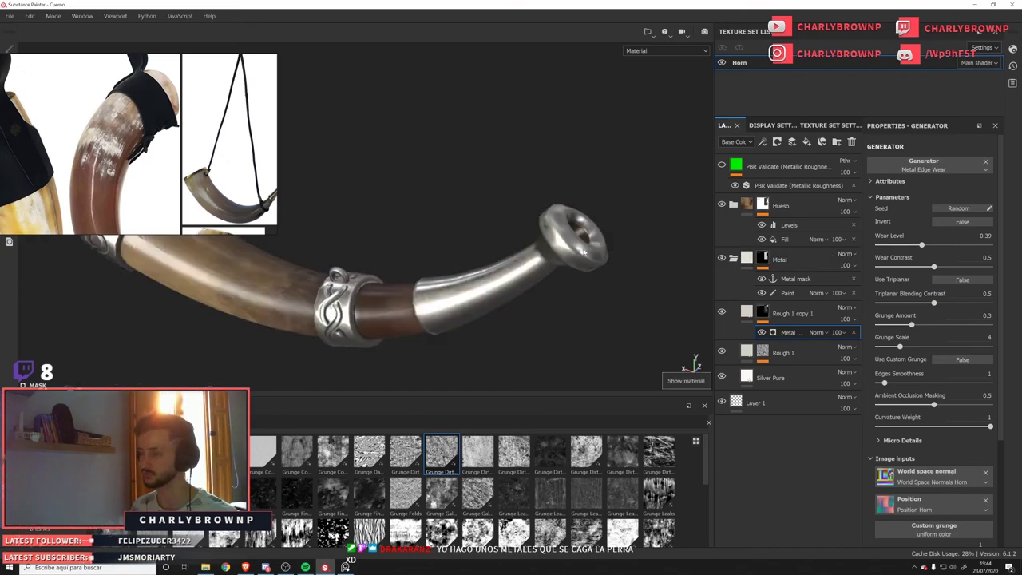
Preview the Rough 1 copy 1 mask and add a paint effect above its edge wear generator.
{"action": "left_click_drag", "start_coordinate": [547, 227], "coordinate": [508, 258], "text": "alt"}
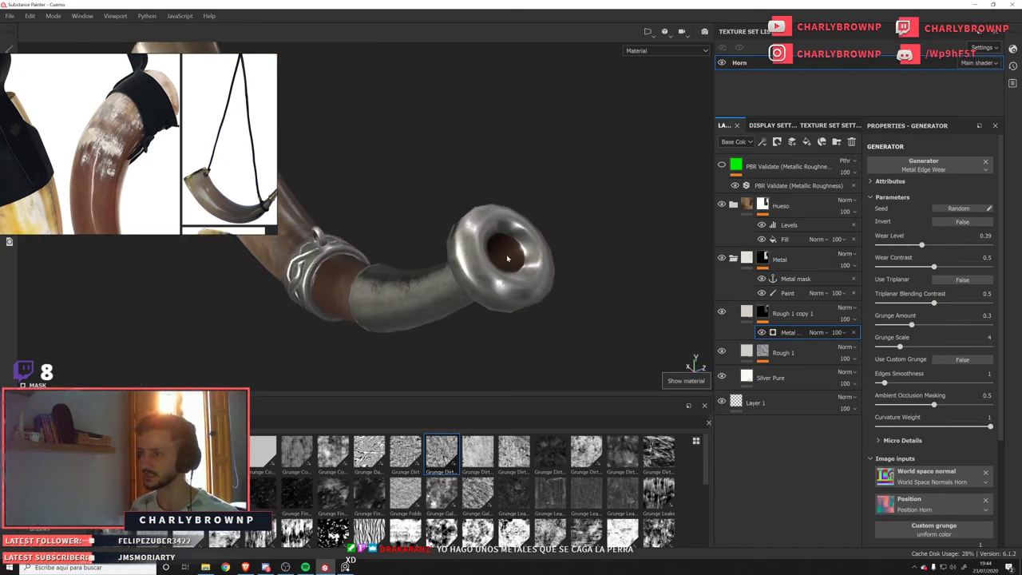
{"action": "left_click", "coordinate": [763, 311], "text": "alt"}
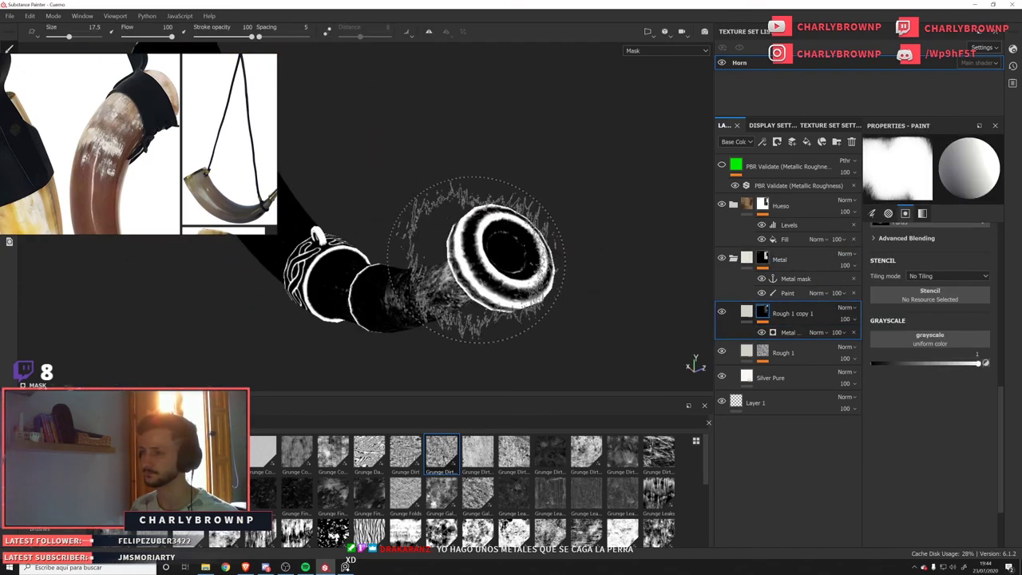
{"action": "scroll", "coordinate": [472, 257], "scroll_direction": "down", "scroll_amount": 3}
{"action": "left_click_drag", "start_coordinate": [472, 257], "coordinate": [572, 268], "text": "alt"}
{"action": "left_click", "coordinate": [762, 142]}
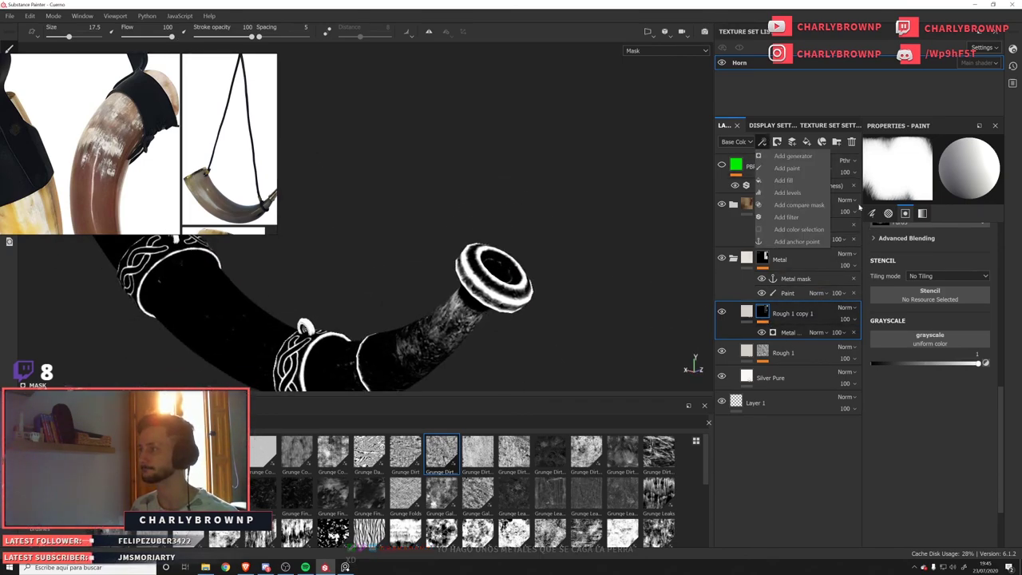
{"action": "left_click", "coordinate": [787, 167]}
Paint black over the edge wear on the metal sleeve's inner rim and undo the extra stroke on the sleeve.
{"action": "left_click_drag", "start_coordinate": [392, 216], "coordinate": [462, 169], "text": "alt"}
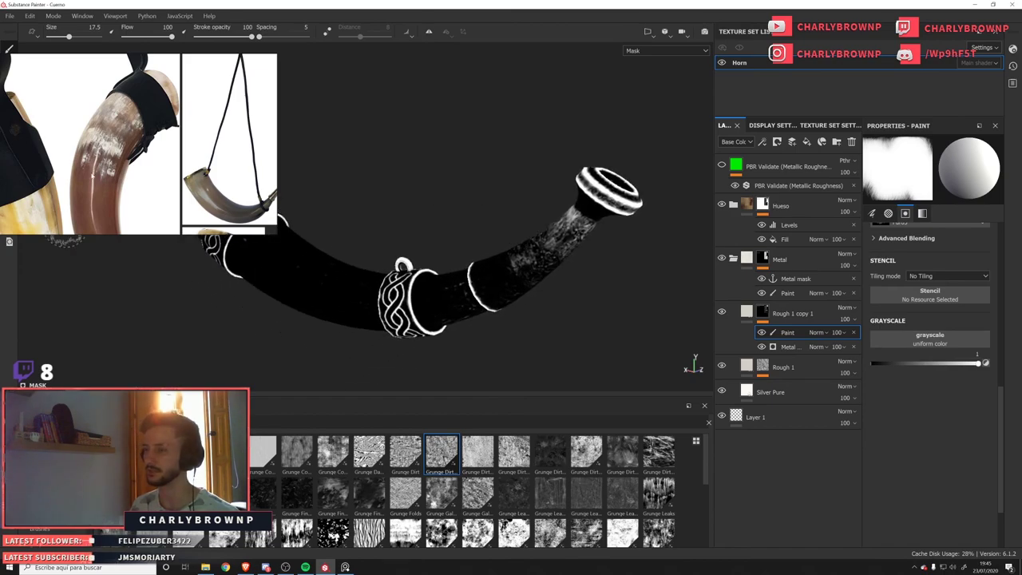
{"action": "key", "text": "x"}
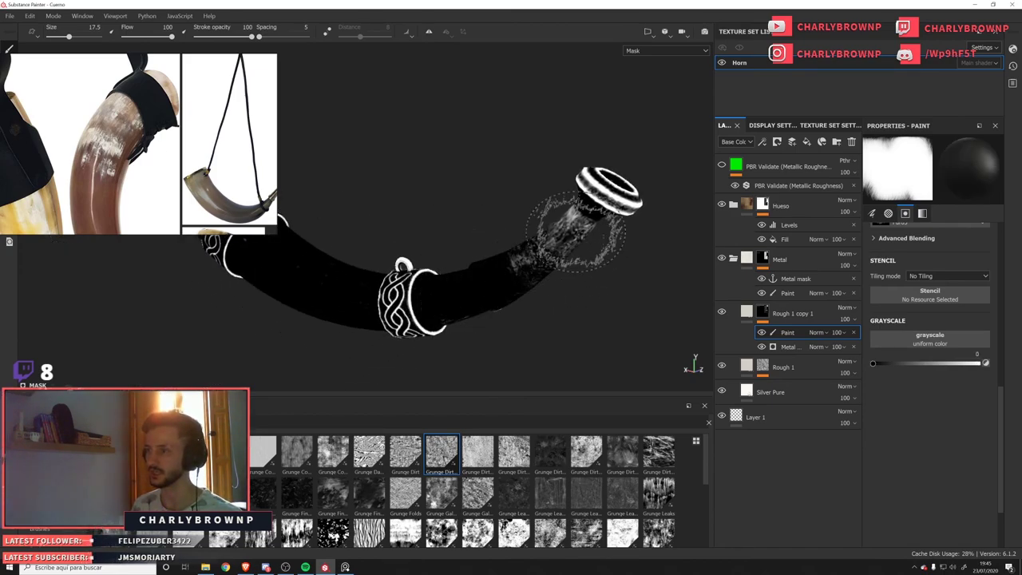
{"action": "left_click_drag", "start_coordinate": [559, 231], "coordinate": [529, 237]}
{"action": "key", "text": "ctrl+z"}
Switch to the Calligraphic brush and set its size to 4.09.
{"action": "right_click_drag", "start_coordinate": [599, 237], "coordinate": [564, 237], "text": "ctrl"}
{"action": "left_click_drag", "start_coordinate": [600, 236], "coordinate": [523, 270], "text": "alt"}
{"action": "right_click_drag", "start_coordinate": [528, 225], "coordinate": [533, 200], "text": "alt"}
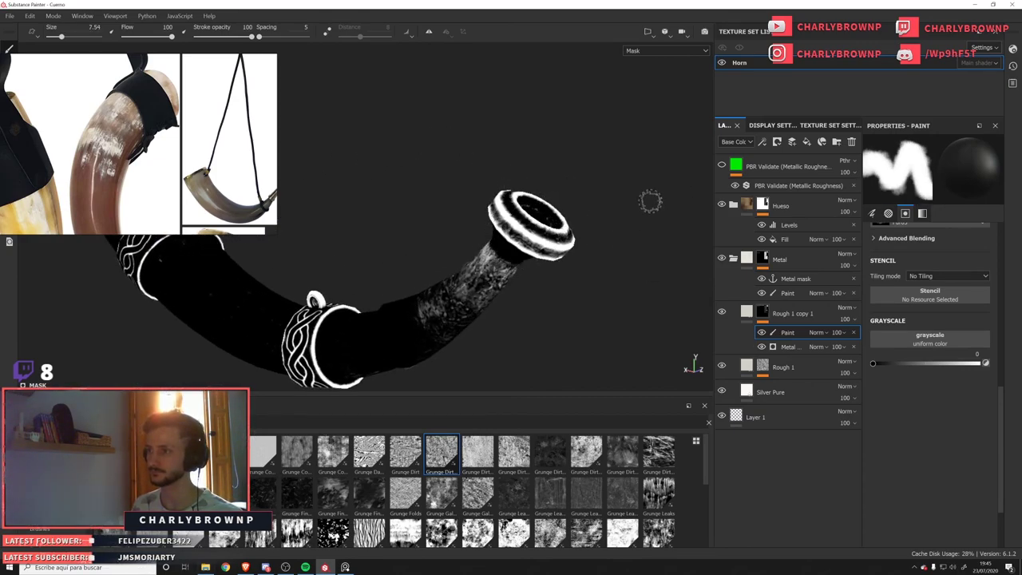
{"action": "right_click_drag", "start_coordinate": [651, 201], "coordinate": [553, 221], "text": "ctrl"}
{"action": "left_click", "coordinate": [40, 499]}
{"action": "left_click", "coordinate": [40, 528]}
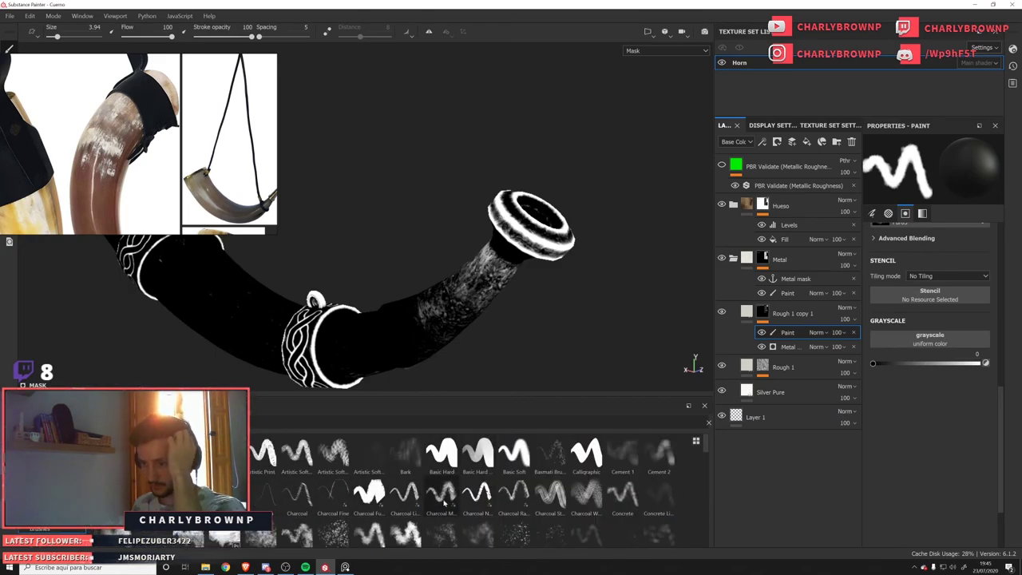
{"action": "left_click", "coordinate": [586, 453]}
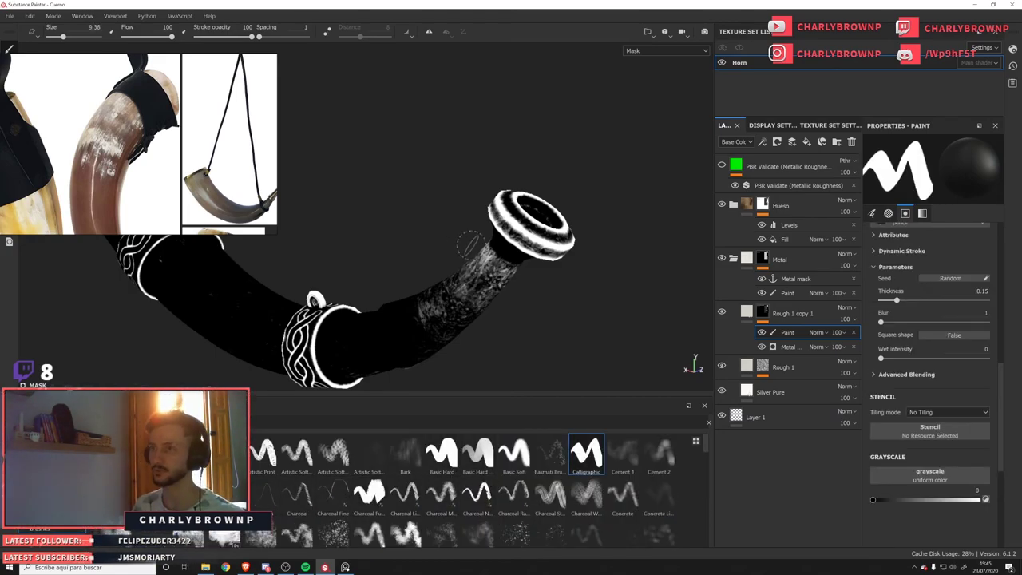
{"action": "right_click_drag", "start_coordinate": [471, 246], "coordinate": [420, 246], "text": "ctrl"}
{"action": "right_click_drag", "start_coordinate": [516, 249], "coordinate": [536, 250], "text": "ctrl"}
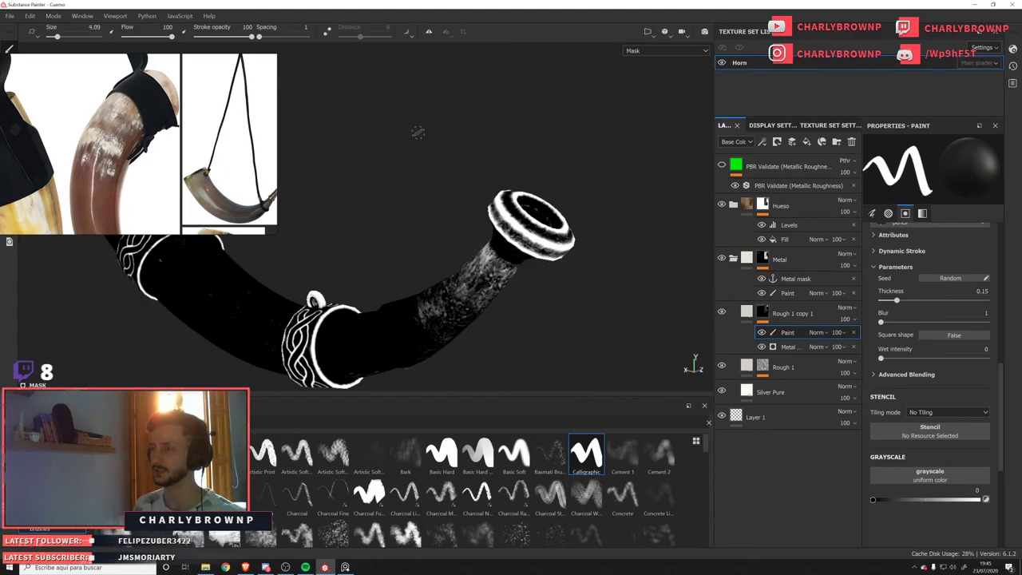
Break up the white edge wear around the mouthpiece ring with black strokes, reducing the brush size to 1.86 and the flow to 97.
{"action": "mouse_move", "coordinate": [581, 267]}
{"action": "left_mouse_down", "text": "alt"}
{"action": "mouse_move", "coordinate": [491, 269]}
{"action": "mouse_move", "coordinate": [569, 260]}
{"action": "left_mouse_up", "text": "alt"}
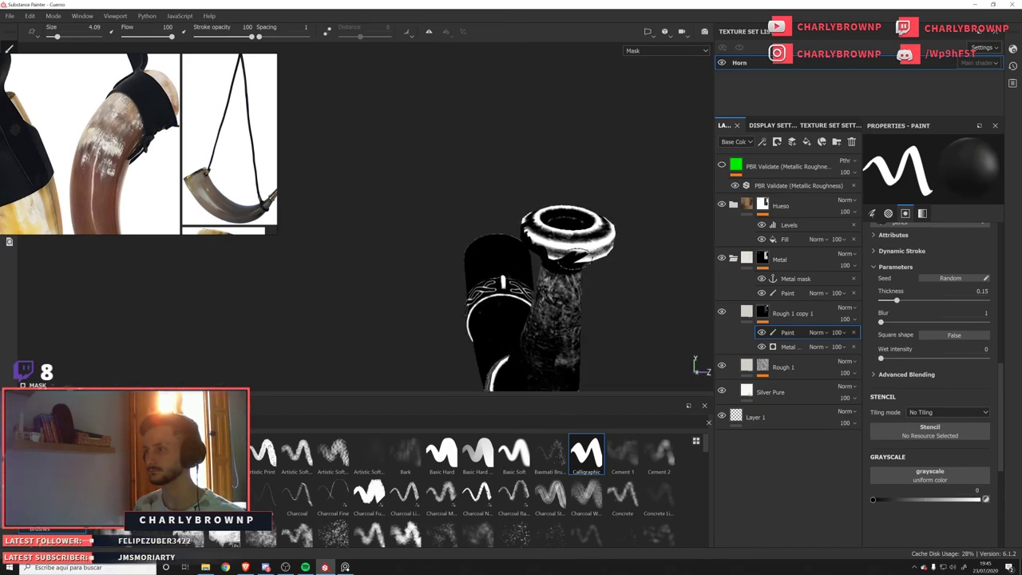
{"action": "mouse_move", "coordinate": [559, 240]}
{"action": "left_mouse_down", "text": "alt"}
{"action": "mouse_move", "coordinate": [536, 234]}
{"action": "mouse_move", "coordinate": [523, 267]}
{"action": "mouse_move", "coordinate": [555, 244]}
{"action": "mouse_move", "coordinate": [571, 256]}
{"action": "left_mouse_up", "text": "alt"}
{"action": "left_click_drag", "start_coordinate": [567, 305], "coordinate": [585, 297], "text": "alt"}
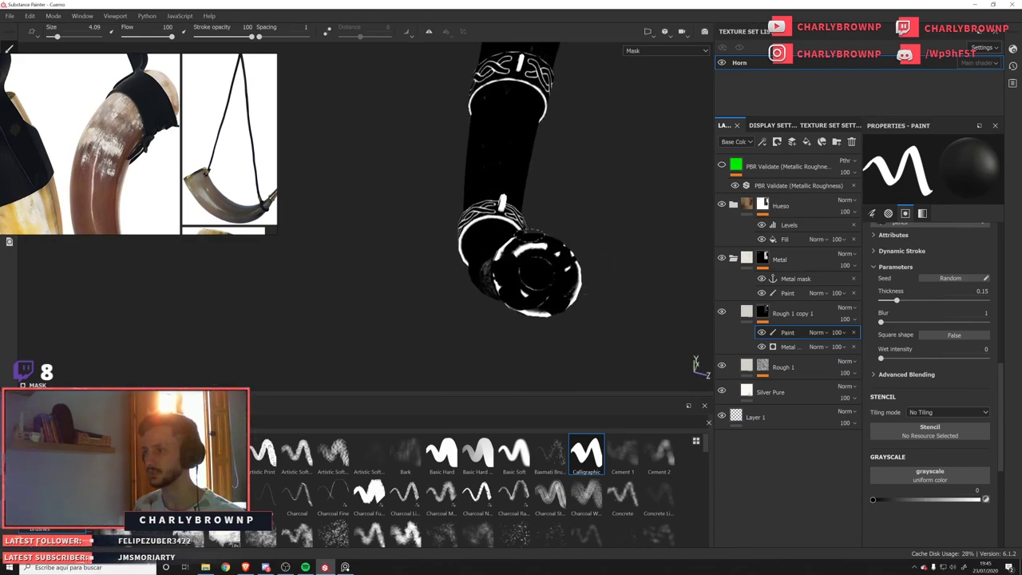
{"action": "right_click", "coordinate": [605, 208]}
{"action": "mouse_move", "coordinate": [555, 240]}
{"action": "left_mouse_down", "text": "alt"}
{"action": "mouse_move", "coordinate": [530, 252]}
{"action": "mouse_move", "coordinate": [435, 222]}
{"action": "left_mouse_up", "text": "alt"}
{"action": "left_click_drag", "start_coordinate": [544, 275], "coordinate": [536, 253], "text": "alt"}
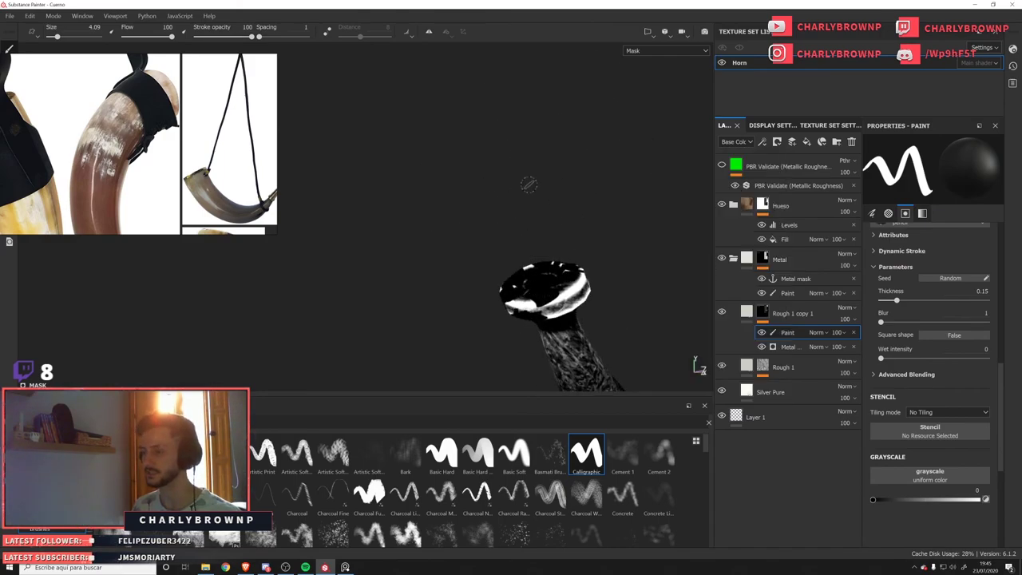
{"action": "right_click_drag", "start_coordinate": [539, 297], "coordinate": [519, 296], "text": "ctrl"}
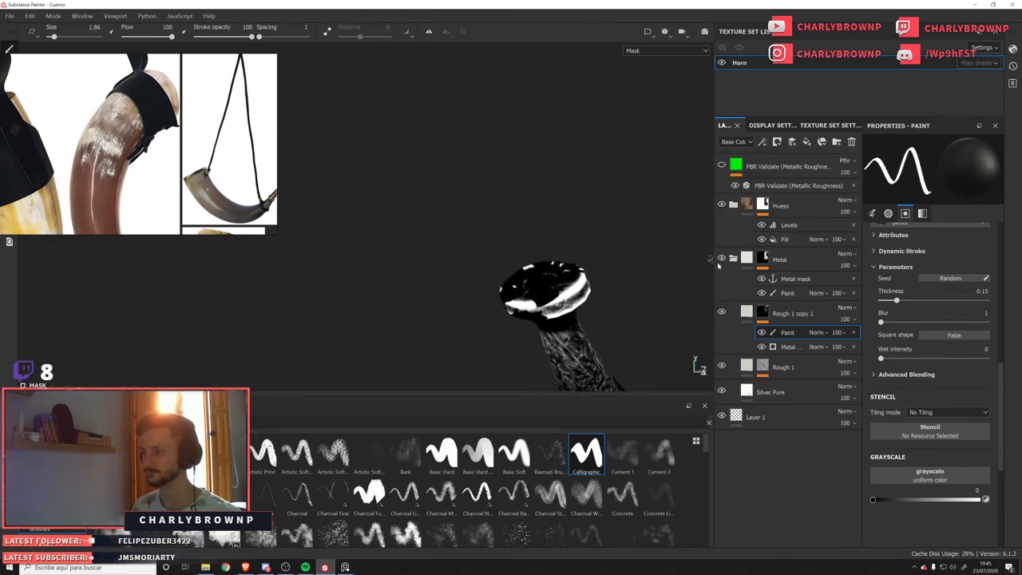
{"action": "mouse_move", "coordinate": [530, 280]}
{"action": "left_mouse_down", "text": "ctrl"}
{"action": "mouse_move", "coordinate": [544, 324]}
{"action": "mouse_move", "coordinate": [628, 386]}
{"action": "left_mouse_up", "text": "ctrl"}
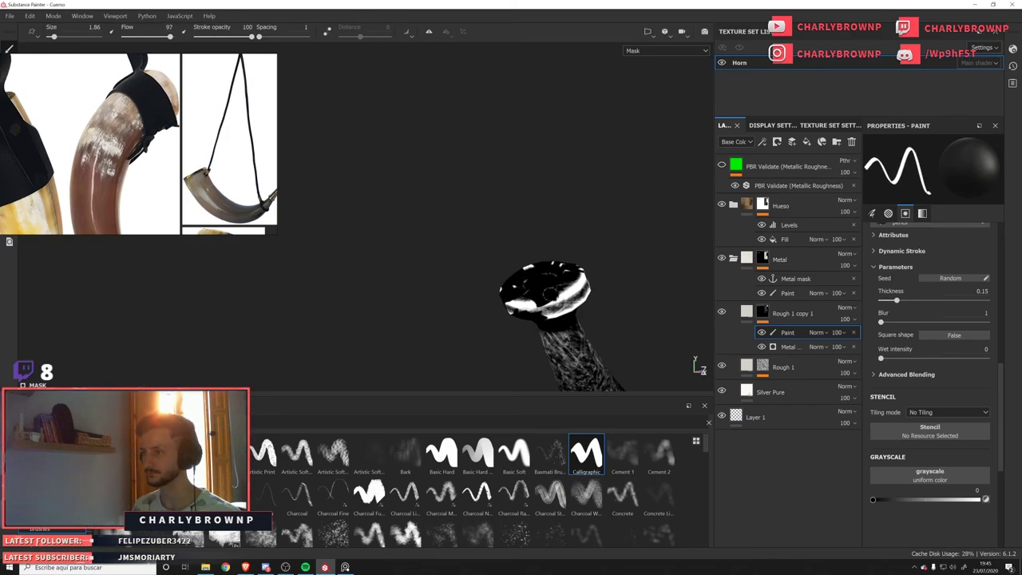
Inspect the mouthpiece in the full material view and lower the mask paint effect's opacity to 52.
{"action": "mouse_move", "coordinate": [582, 281]}
{"action": "left_mouse_down", "text": "alt"}
{"action": "mouse_move", "coordinate": [557, 330]}
{"action": "mouse_move", "coordinate": [527, 334]}
{"action": "mouse_move", "coordinate": [618, 289]}
{"action": "mouse_move", "coordinate": [535, 312]}
{"action": "mouse_move", "coordinate": [549, 319]}
{"action": "mouse_move", "coordinate": [587, 299]}
{"action": "mouse_move", "coordinate": [596, 269]}
{"action": "mouse_move", "coordinate": [575, 243]}
{"action": "mouse_move", "coordinate": [577, 260]}
{"action": "left_mouse_up", "text": "alt"}
{"action": "key", "text": "m"}
{"action": "mouse_move", "coordinate": [578, 260]}
{"action": "right_mouse_down", "text": "alt"}
{"action": "mouse_move", "coordinate": [628, 297]}
{"action": "mouse_move", "coordinate": [607, 289]}
{"action": "mouse_move", "coordinate": [656, 259]}
{"action": "right_mouse_up", "text": "alt"}
{"action": "left_click", "coordinate": [842, 333]}
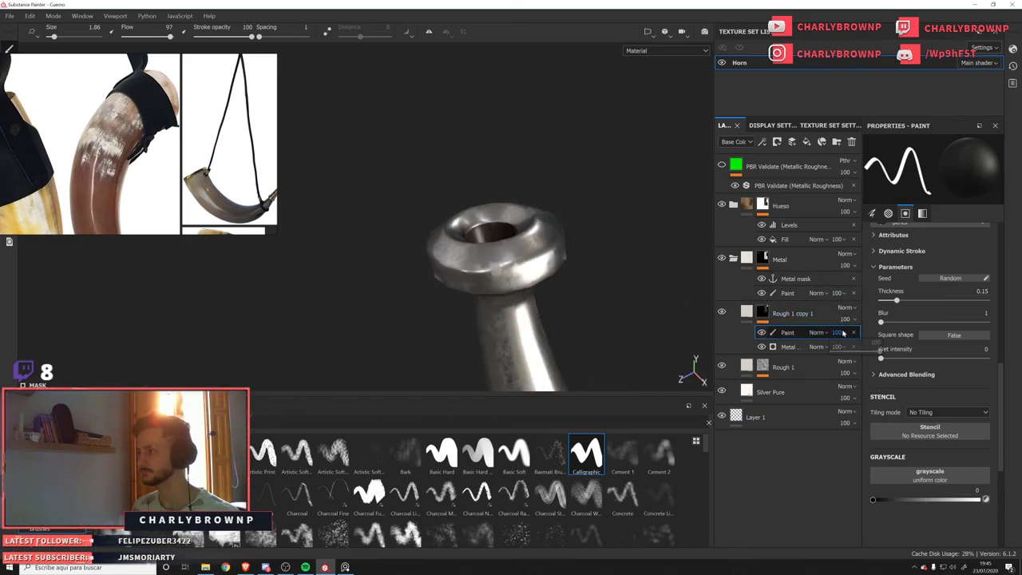
{"action": "left_click_drag", "start_coordinate": [866, 351], "coordinate": [865, 353]}
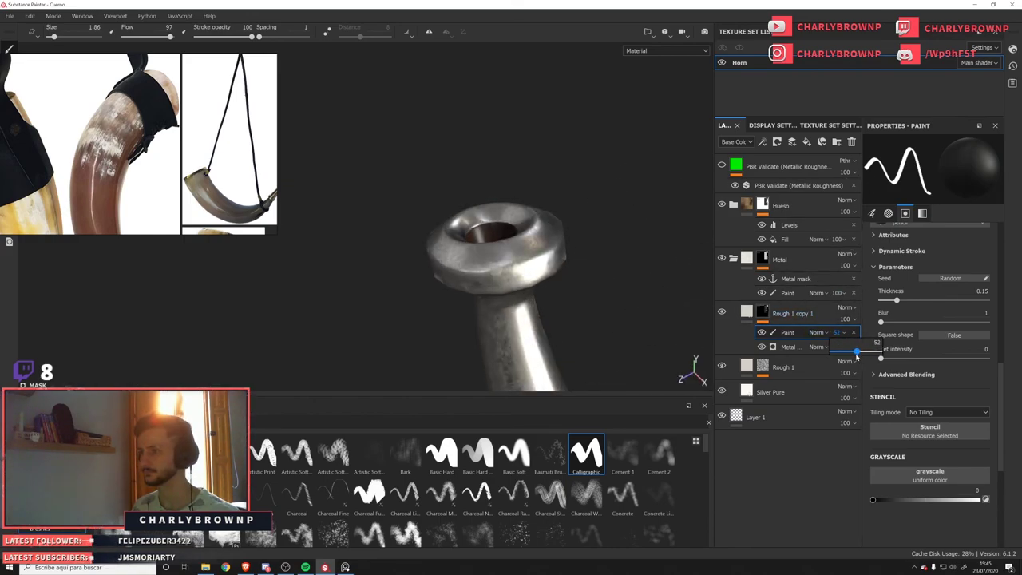
{"action": "right_click_drag", "start_coordinate": [707, 299], "coordinate": [671, 292], "text": "alt"}
{"action": "left_click_drag", "start_coordinate": [670, 293], "coordinate": [571, 313], "text": "alt"}
Add a fill effect on top of the Rough 1 copy 1 mask and assign the BnW Spots 1 texture to it.
{"action": "left_click", "coordinate": [764, 313], "text": "alt"}
{"action": "middle_click_drag", "start_coordinate": [452, 302], "coordinate": [576, 277], "text": "alt"}
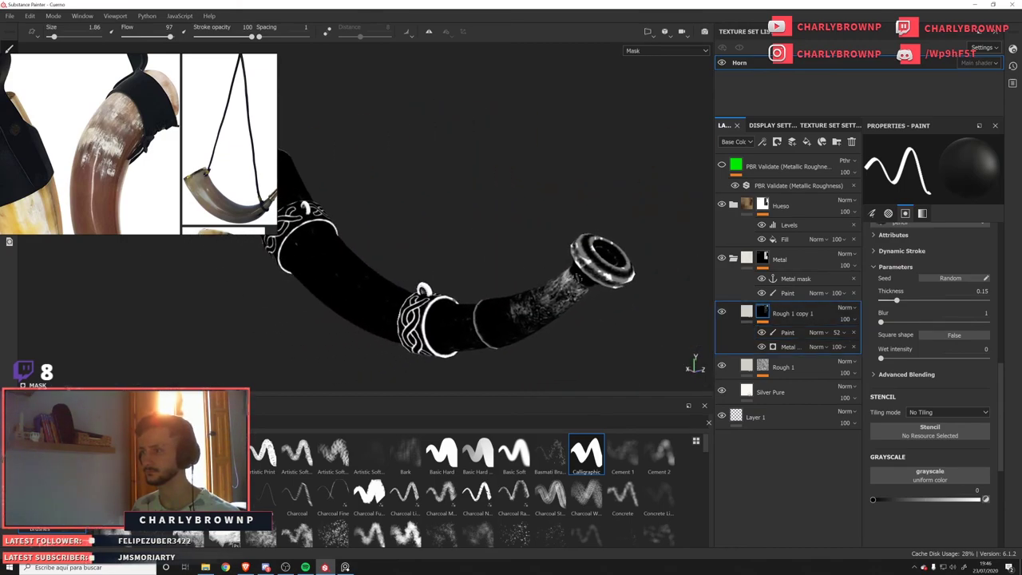
{"action": "left_click_drag", "start_coordinate": [575, 278], "coordinate": [590, 279], "text": "alt"}
{"action": "left_click", "coordinate": [762, 141]}
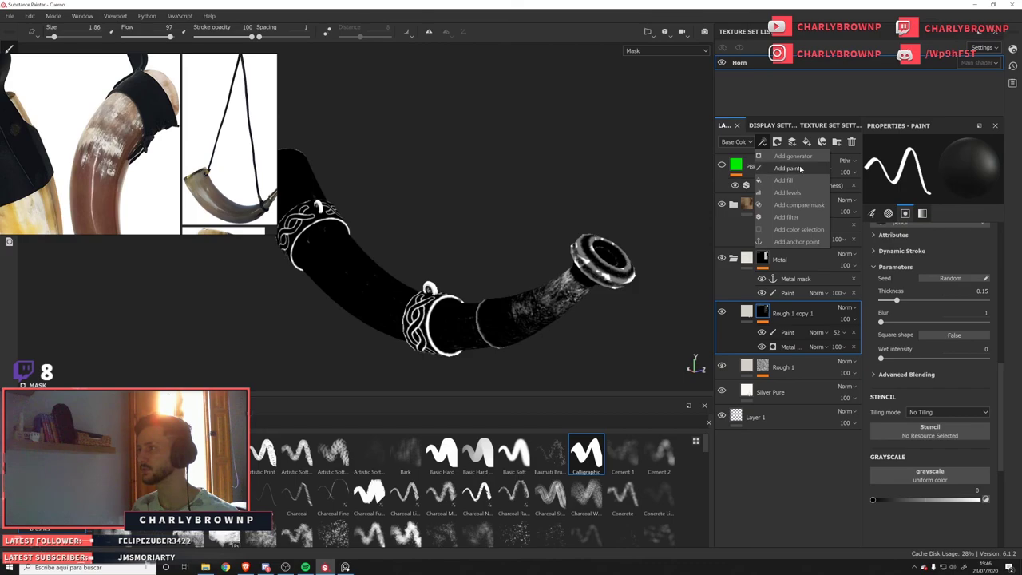
{"action": "left_click", "coordinate": [786, 180]}
{"action": "left_click", "coordinate": [48, 509]}
{"action": "left_click", "coordinate": [48, 520]}
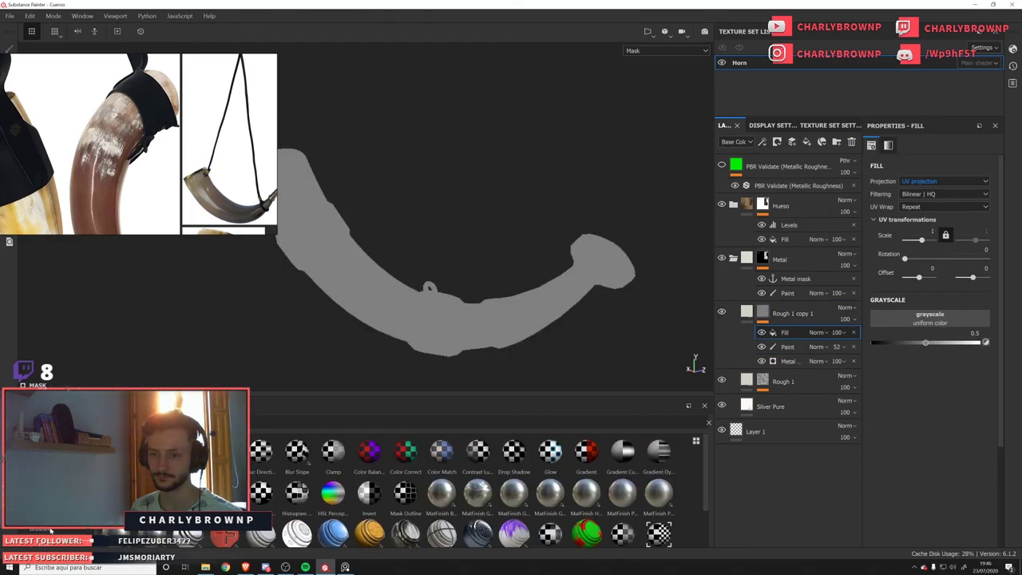
{"action": "left_click", "coordinate": [50, 529]}
{"action": "left_click", "coordinate": [48, 499]}
{"action": "left_click", "coordinate": [48, 488]}
{"action": "left_click", "coordinate": [48, 478]}
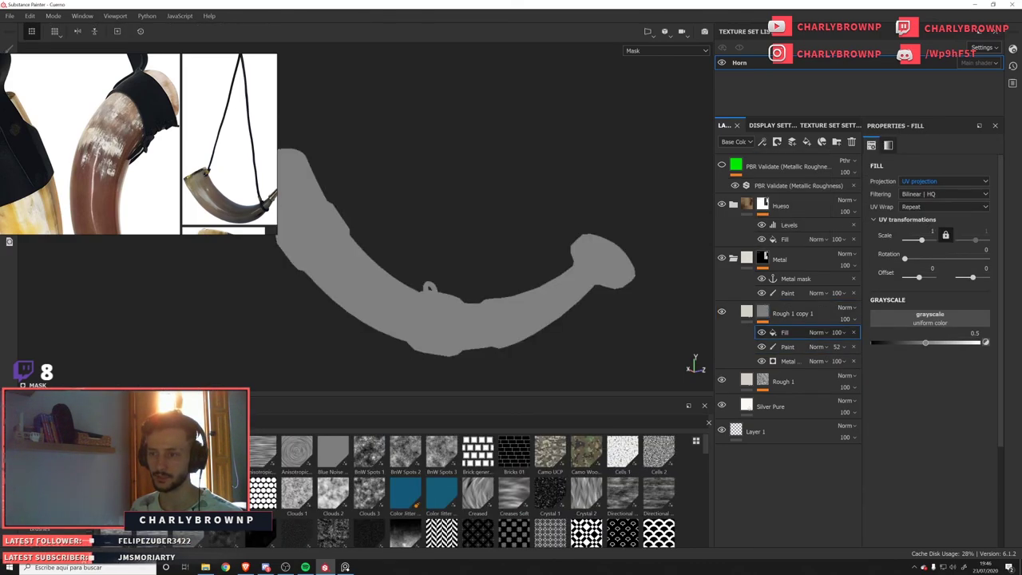
{"action": "left_click_drag", "start_coordinate": [369, 451], "coordinate": [931, 321]}
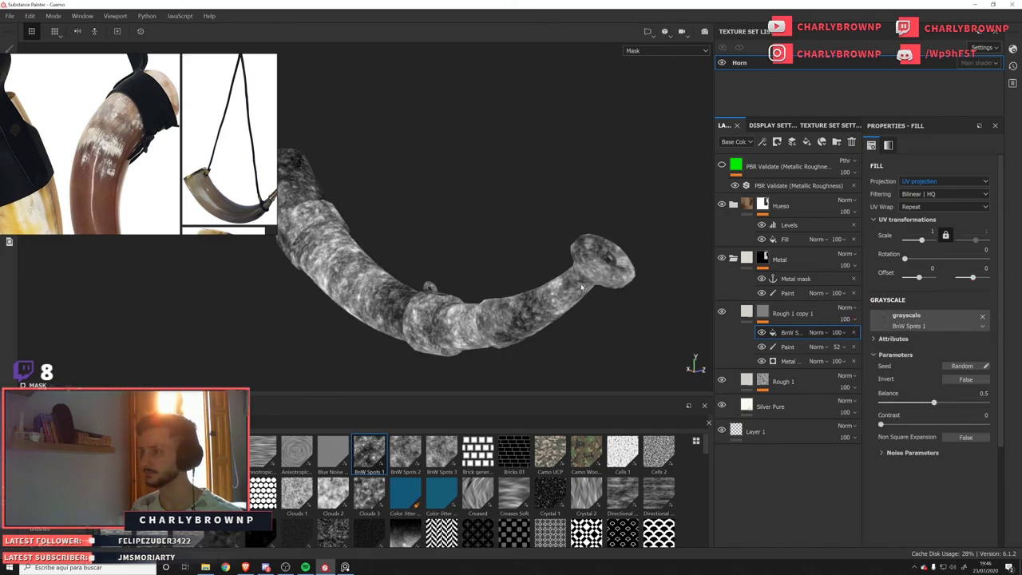
Set the BnW Spots 1 fill's contrast to 0.65 and its blending mode to Overlay.
{"action": "left_click_drag", "start_coordinate": [881, 425], "coordinate": [950, 424]}
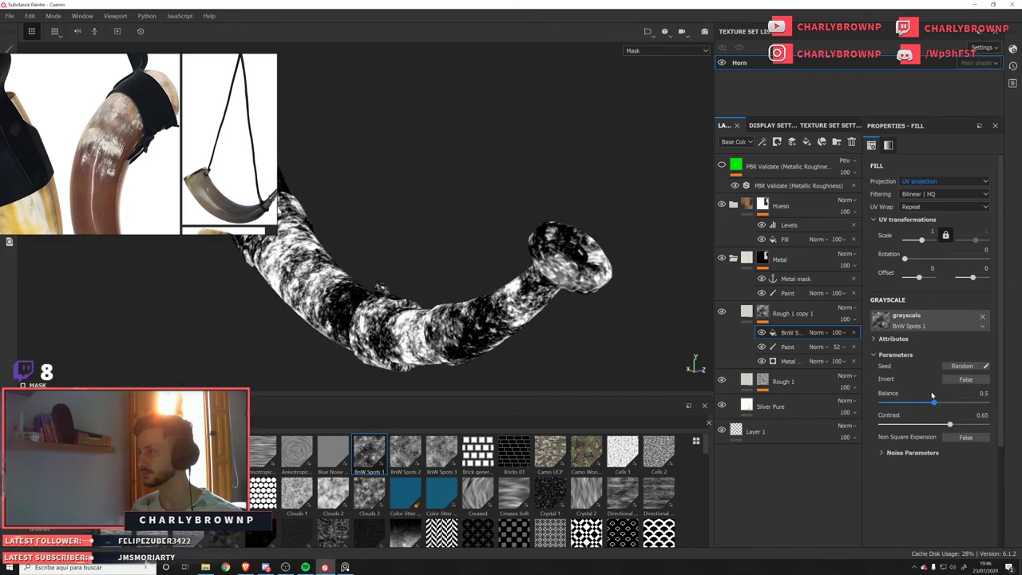
{"action": "left_click", "coordinate": [836, 333]}
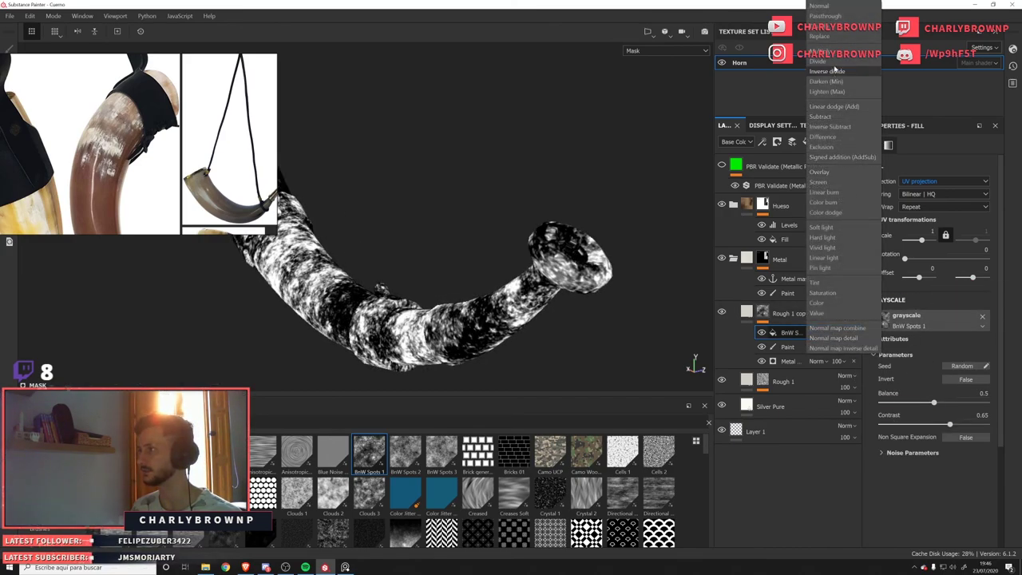
{"action": "left_click", "coordinate": [822, 172]}
Compare the full material with the spotted mask, examining the metal sleeve up close.
{"action": "left_click_drag", "start_coordinate": [431, 192], "coordinate": [590, 309], "text": "alt"}
{"action": "key", "text": "m"}
{"action": "scroll", "coordinate": [570, 312], "scroll_direction": "up", "scroll_amount": 2}
{"action": "left_click", "coordinate": [762, 313], "text": "alt"}
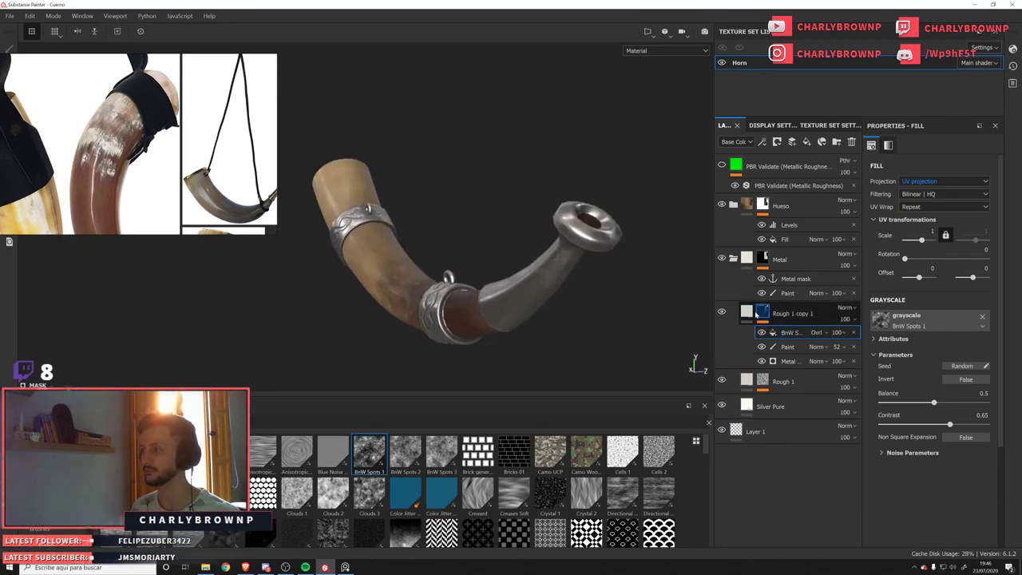
{"action": "right_click_drag", "start_coordinate": [409, 269], "coordinate": [609, 353], "text": "alt"}
{"action": "left_click_drag", "start_coordinate": [569, 295], "coordinate": [469, 248], "text": "alt"}
{"action": "key", "text": "m"}
Touch up the wear near the metal sleeve's inner rim on the mask's paint effect with white and black strokes.
{"action": "left_click", "coordinate": [794, 347]}
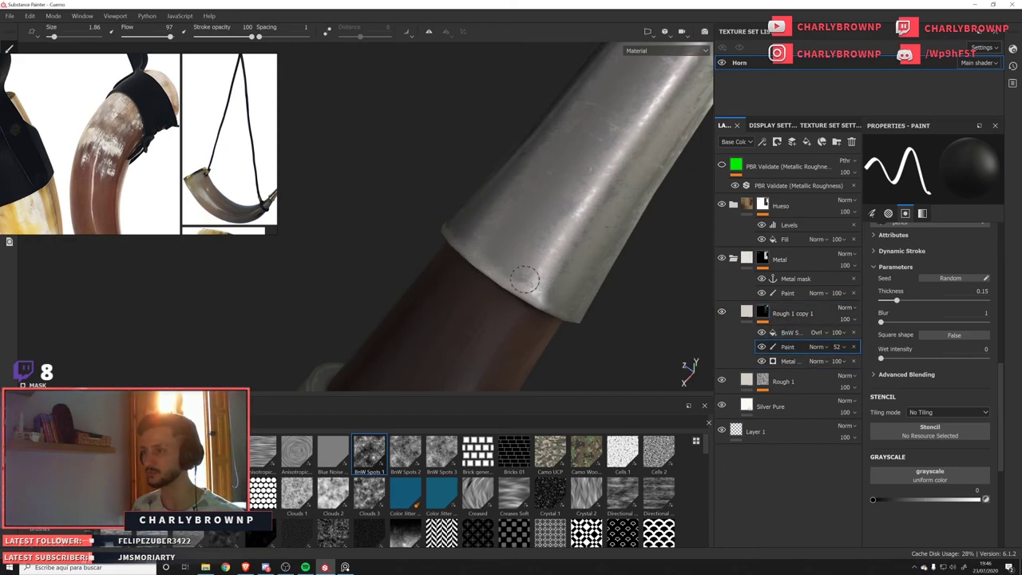
{"action": "key", "text": "x"}
{"action": "left_click_drag", "start_coordinate": [551, 287], "coordinate": [516, 274], "text": "alt"}
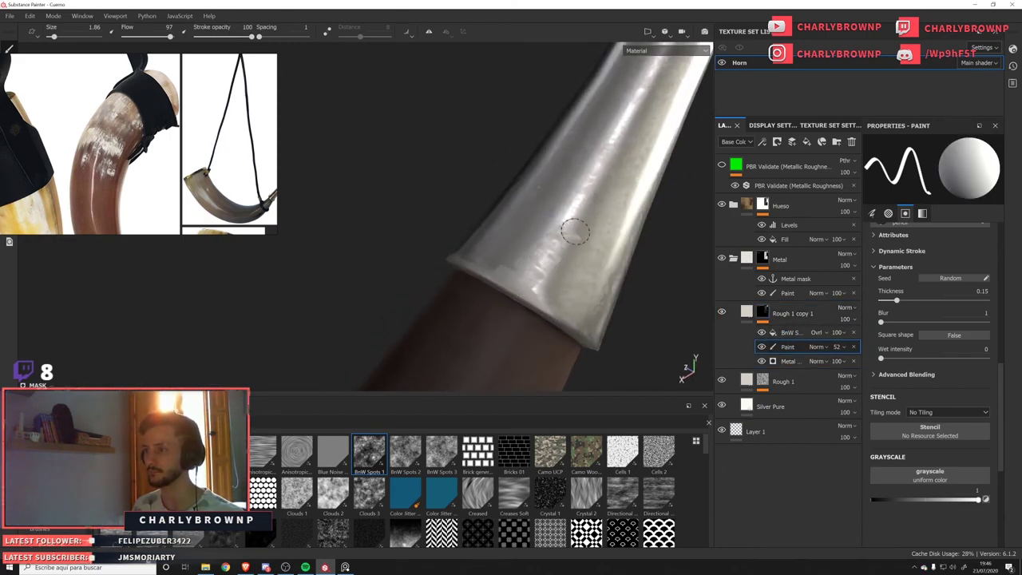
{"action": "left_click_drag", "start_coordinate": [592, 262], "coordinate": [594, 253], "text": "alt"}
{"action": "key", "text": "x"}
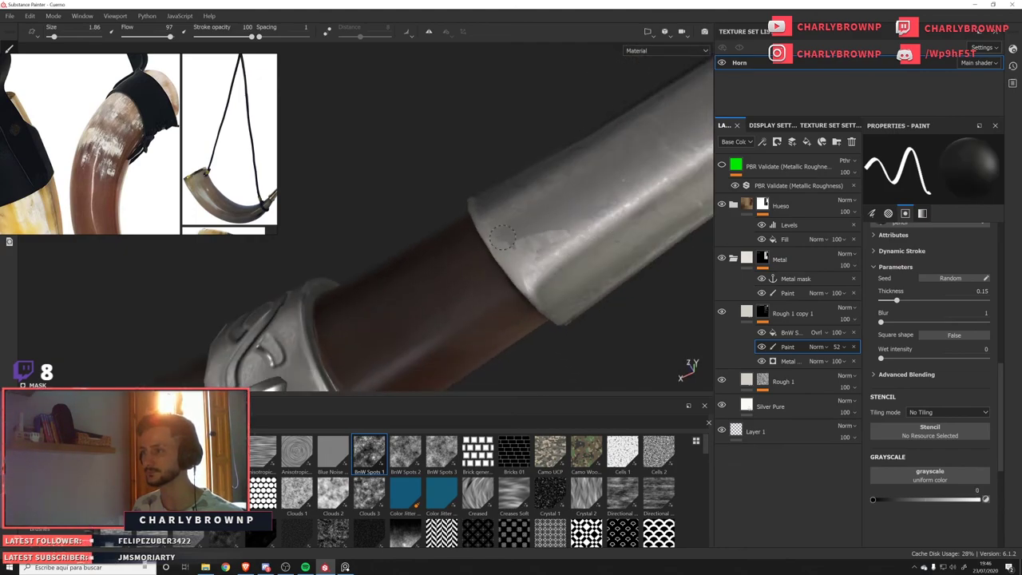
{"action": "mouse_move", "coordinate": [503, 238]}
{"action": "left_mouse_down"}
{"action": "mouse_move", "coordinate": [511, 276]}
{"action": "mouse_move", "coordinate": [678, 164]}
{"action": "left_mouse_up"}
Preview the Rough 1 copy 1 mask and compare it with the BnW Spots 1 fill and the paint effect hidden and shown.
{"action": "left_click", "coordinate": [763, 313], "text": "alt"}
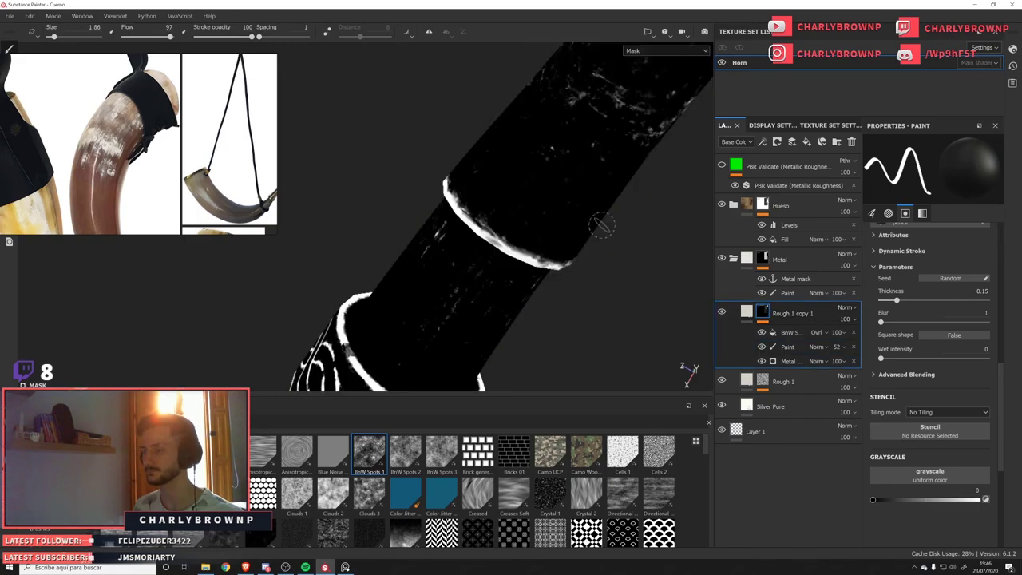
{"action": "left_click", "coordinate": [786, 346]}
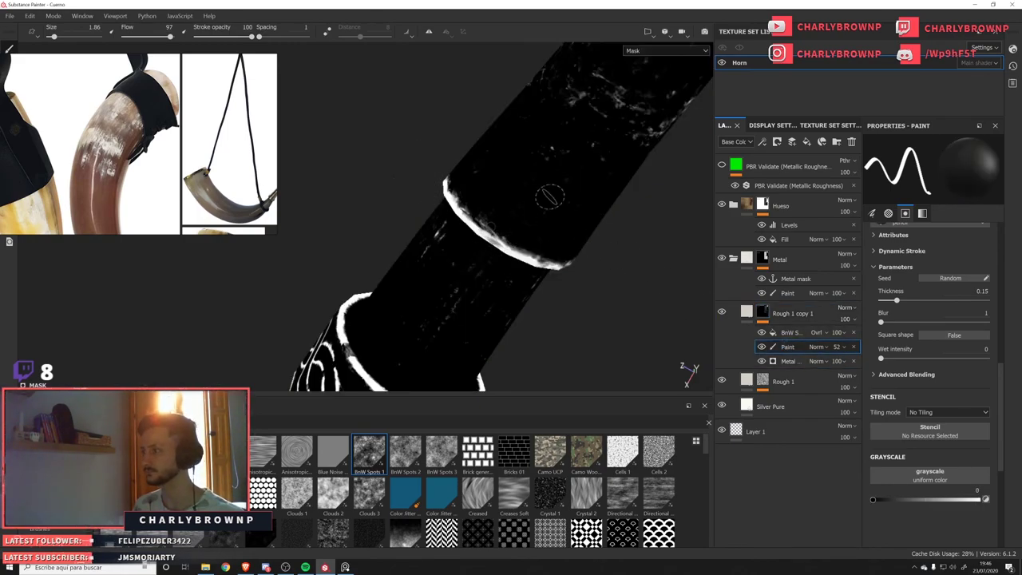
{"action": "mouse_move", "coordinate": [550, 197]}
{"action": "left_mouse_down", "text": "alt"}
{"action": "mouse_move", "coordinate": [512, 200]}
{"action": "mouse_move", "coordinate": [537, 227]}
{"action": "left_mouse_up", "text": "alt"}
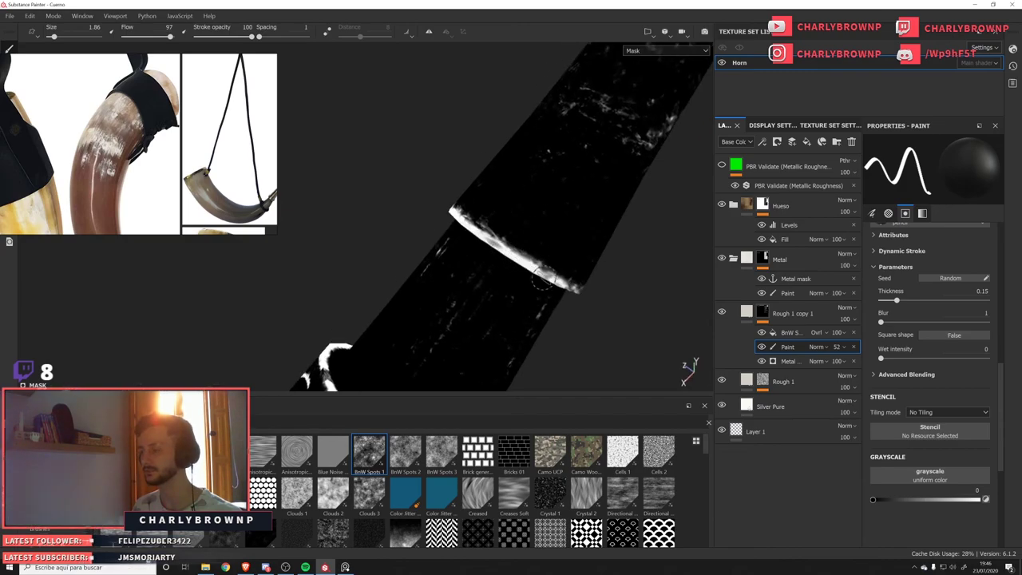
{"action": "left_click", "coordinate": [763, 333]}
{"action": "left_click", "coordinate": [763, 346]}
{"action": "left_click", "coordinate": [764, 347]}
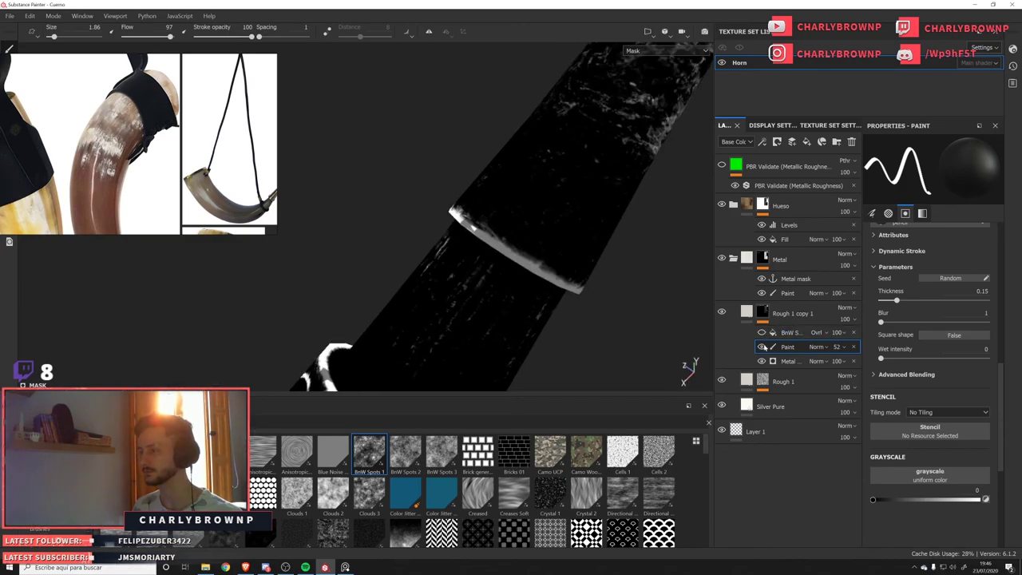
{"action": "left_click", "coordinate": [762, 346]}
{"action": "left_click", "coordinate": [762, 332]}
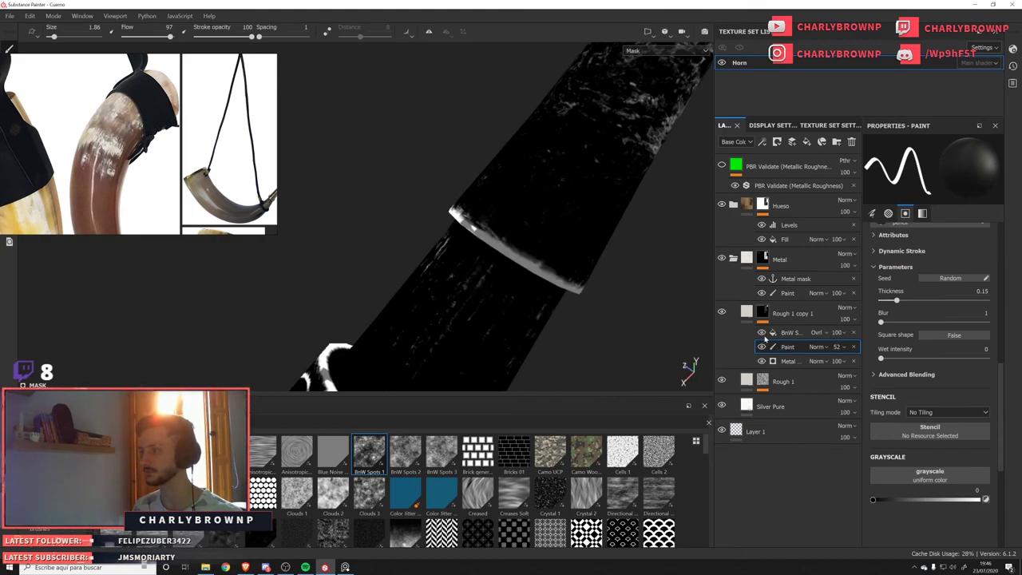
{"action": "left_click", "coordinate": [762, 333]}
Refine the wear along the sleeve's inner rim, alternating white and black paint with a brush size of 2.38.
{"action": "key", "text": "x"}
{"action": "key", "text": "x"}
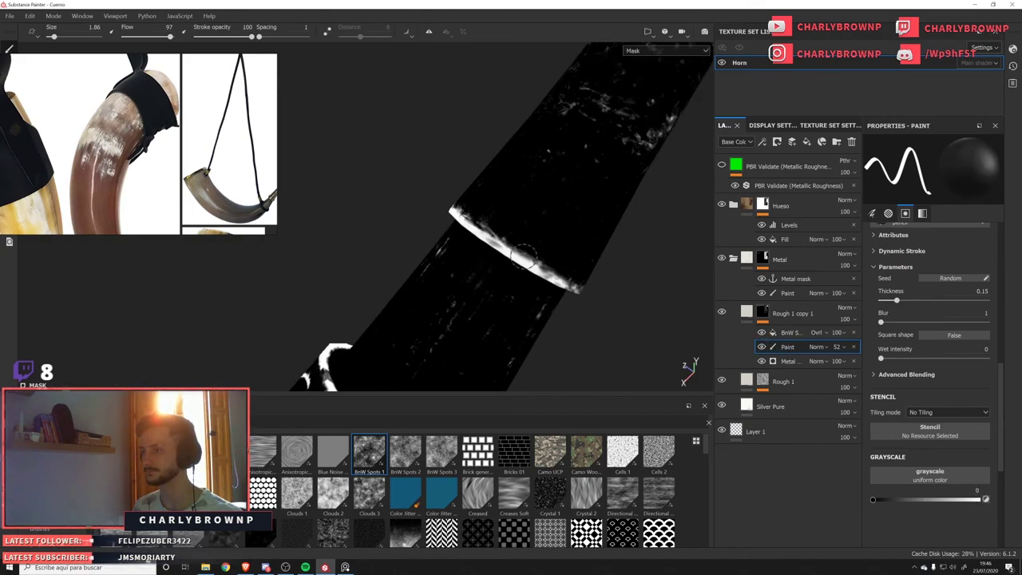
{"action": "key", "text": "x"}
{"action": "key", "text": "x"}
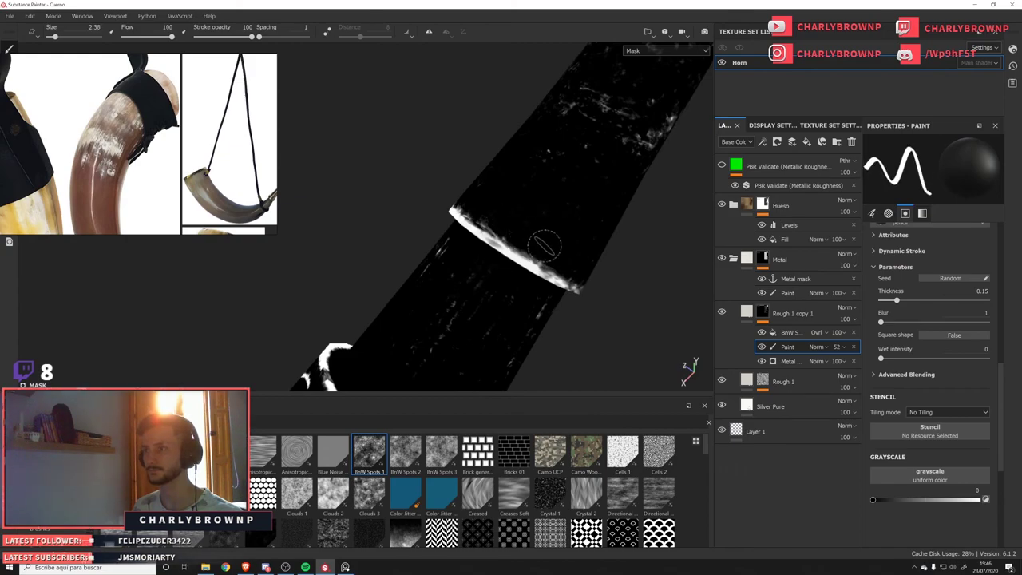
Set the rotation of the BnW Spots 1 fill on the Rough 1 copy 1 mask to 21.18.
{"action": "left_click", "coordinate": [799, 332]}
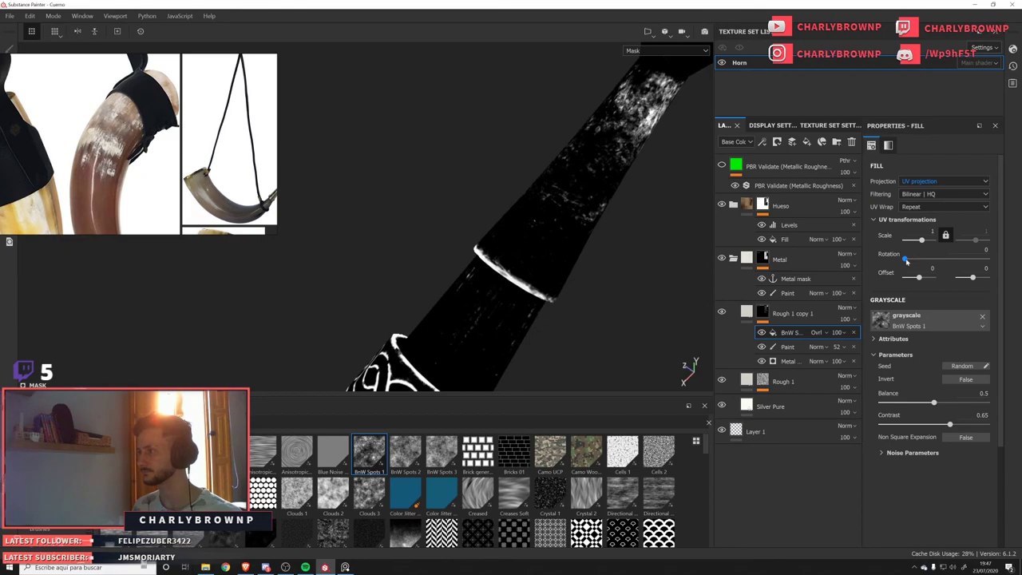
{"action": "left_click_drag", "start_coordinate": [906, 260], "coordinate": [909, 259]}
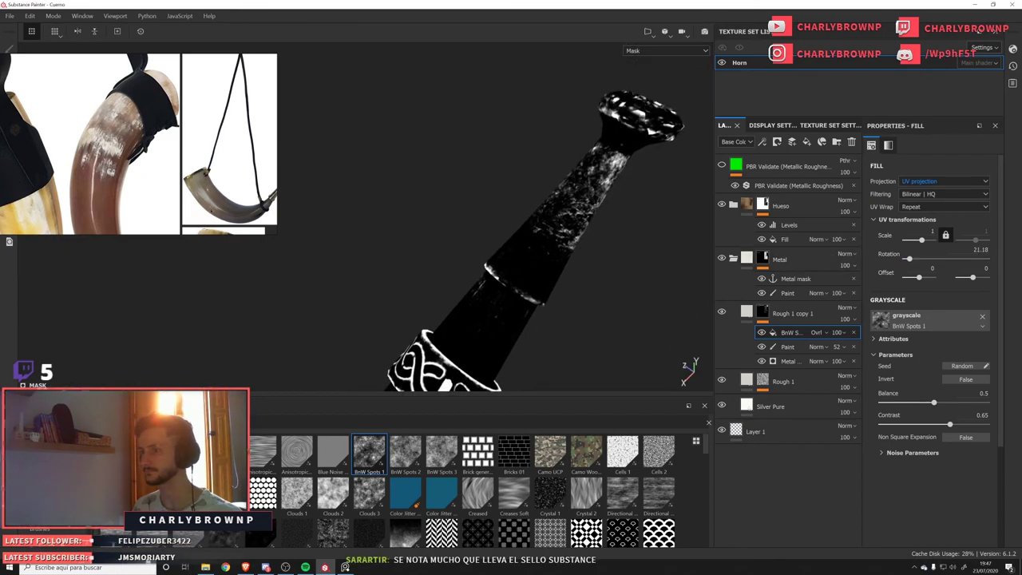
{"action": "left_click_drag", "start_coordinate": [538, 229], "coordinate": [531, 171], "text": "alt"}
Examine the mask's edge wear around the small engraved band and the metal sleeve, with the mask's paint effect selected.
{"action": "left_click", "coordinate": [789, 348]}
{"action": "middle_click_drag", "start_coordinate": [457, 274], "coordinate": [507, 238], "text": "alt"}
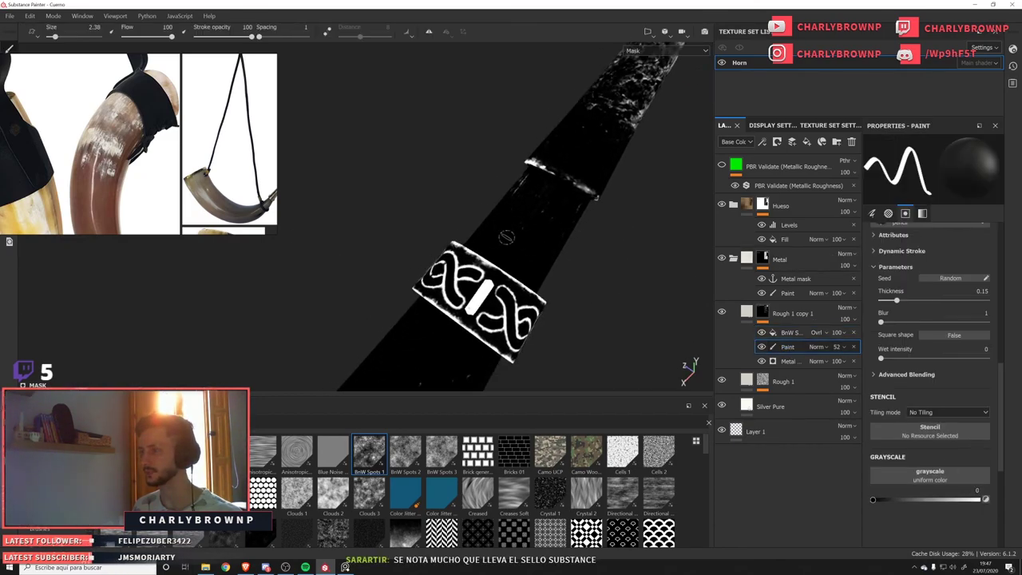
{"action": "scroll", "coordinate": [507, 237], "scroll_direction": "up", "scroll_amount": 2}
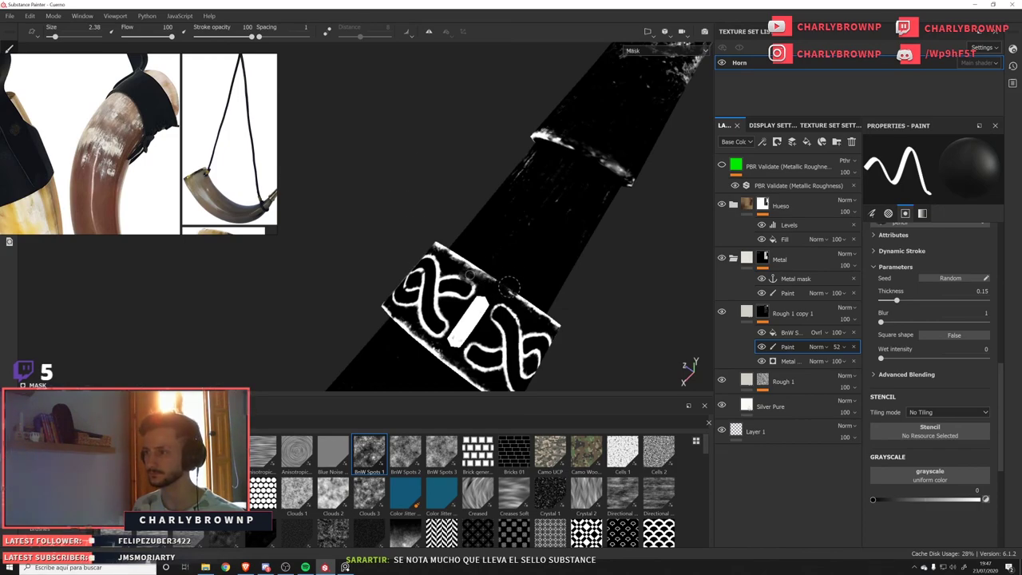
{"action": "left_click_drag", "start_coordinate": [509, 335], "coordinate": [471, 259], "text": "ctrl+alt"}
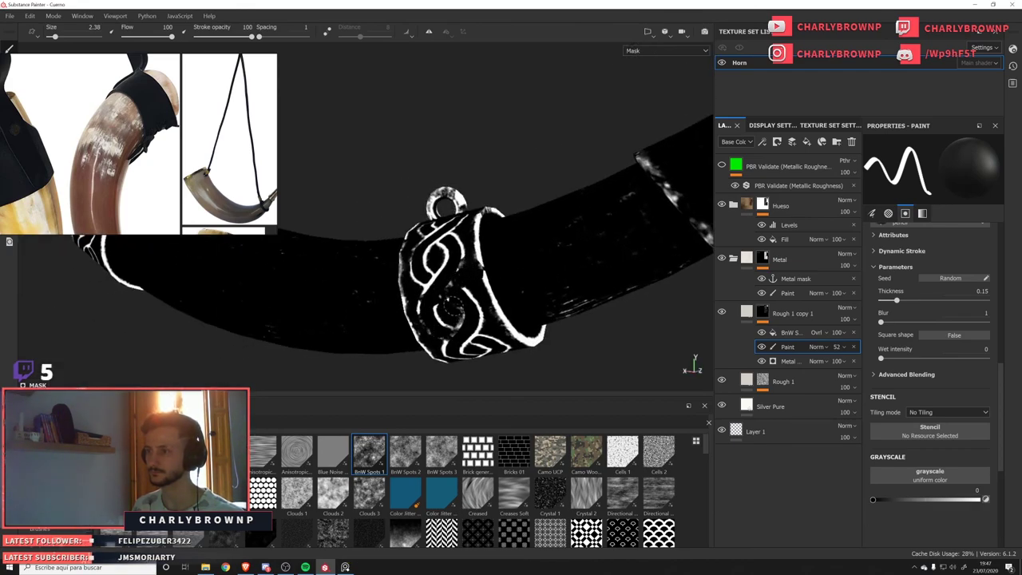
{"action": "left_click_drag", "start_coordinate": [454, 316], "coordinate": [432, 240], "text": "alt"}
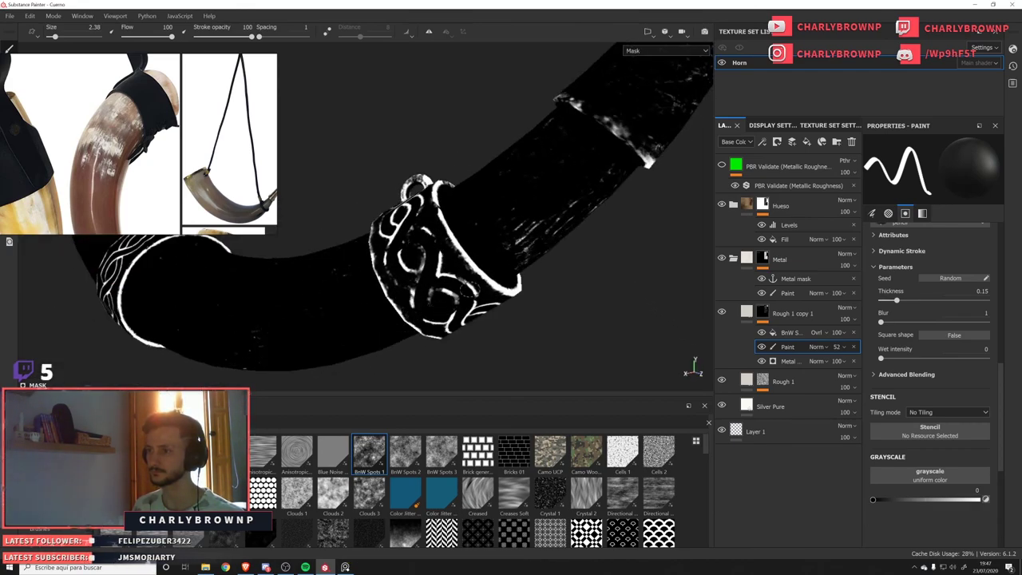
{"action": "left_click_drag", "start_coordinate": [451, 276], "coordinate": [469, 225], "text": "alt"}
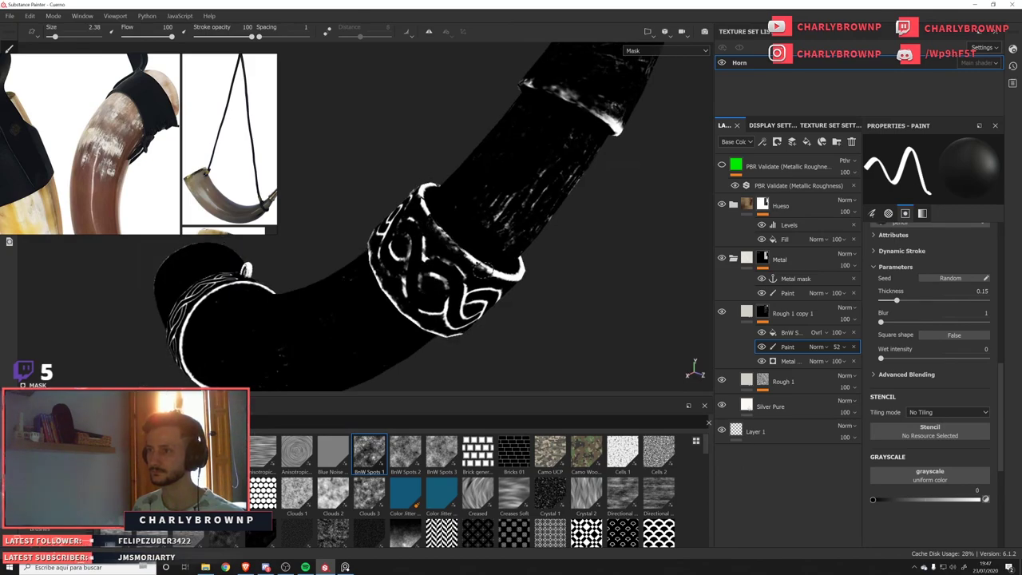
{"action": "left_click_drag", "start_coordinate": [489, 270], "coordinate": [494, 349], "text": "alt"}
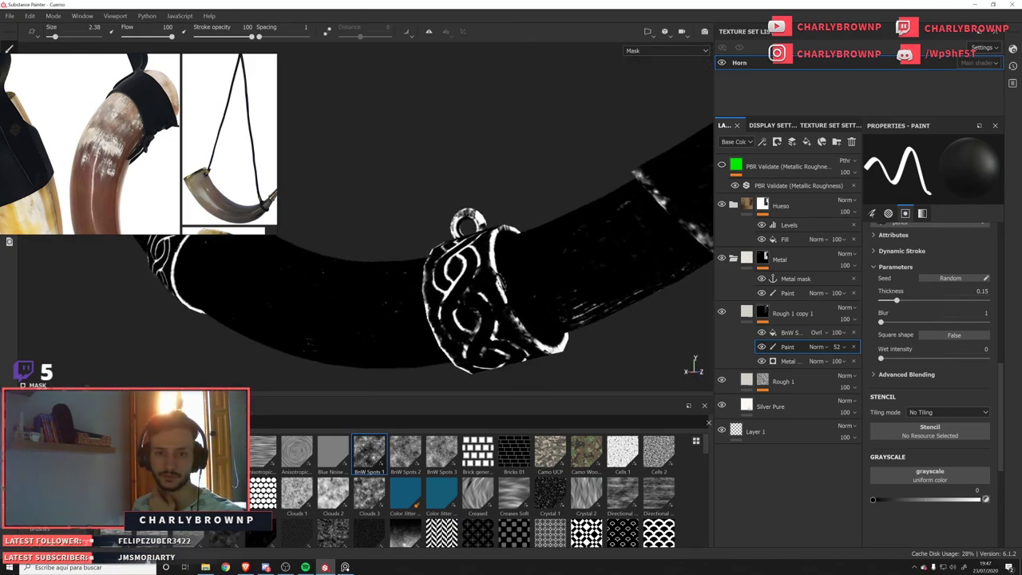
{"action": "left_click_drag", "start_coordinate": [484, 289], "coordinate": [480, 310], "text": "alt"}
{"action": "left_click_drag", "start_coordinate": [509, 240], "coordinate": [486, 274], "text": "alt"}
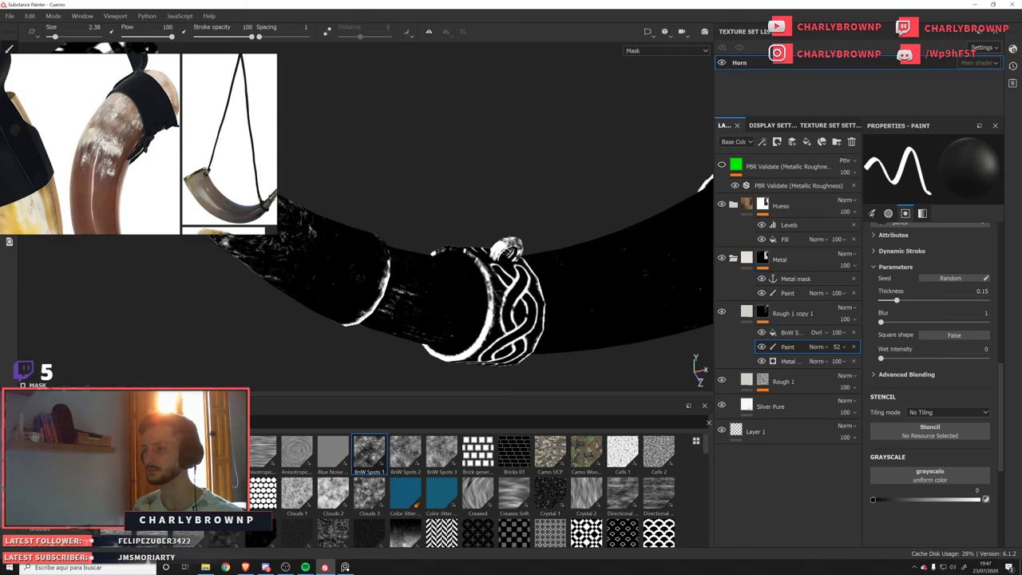
{"action": "left_click_drag", "start_coordinate": [480, 321], "coordinate": [459, 300], "text": "alt"}
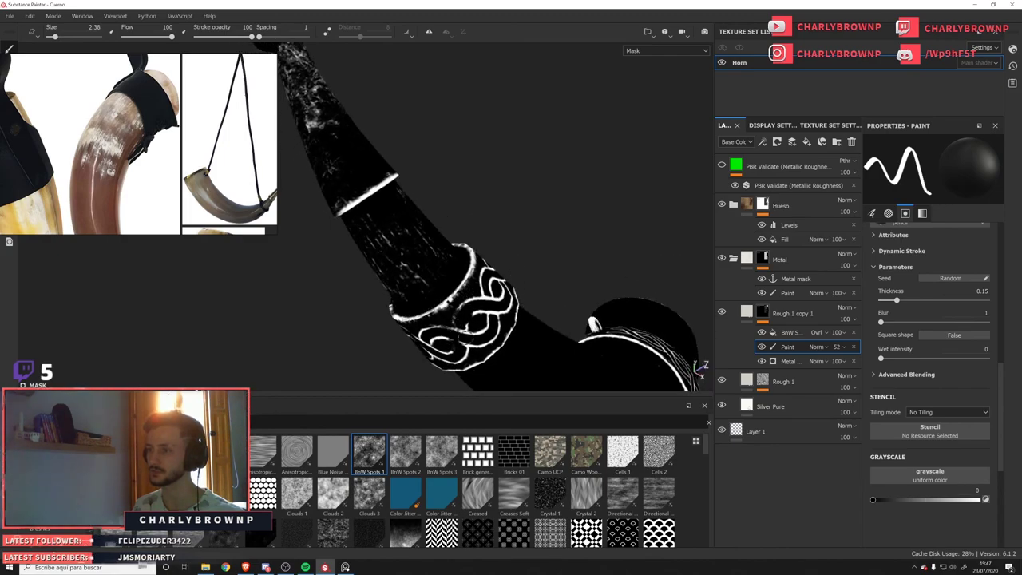
{"action": "left_click_drag", "start_coordinate": [502, 345], "coordinate": [559, 315], "text": "alt"}
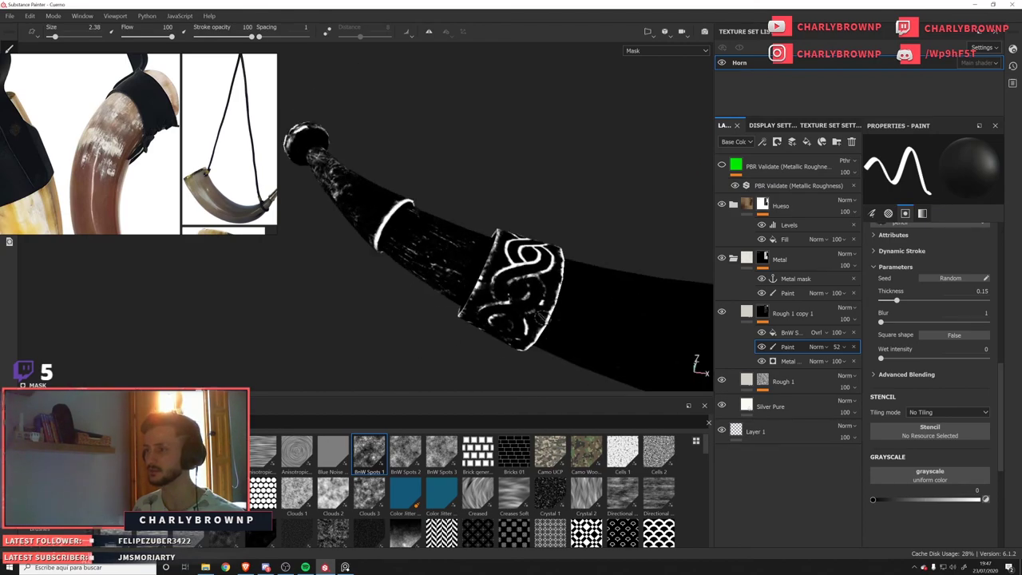
{"action": "mouse_move", "coordinate": [559, 275]}
{"action": "left_mouse_down", "text": "alt"}
{"action": "mouse_move", "coordinate": [497, 266]}
{"action": "mouse_move", "coordinate": [529, 244]}
{"action": "mouse_move", "coordinate": [431, 297]}
{"action": "left_mouse_up", "text": "alt"}
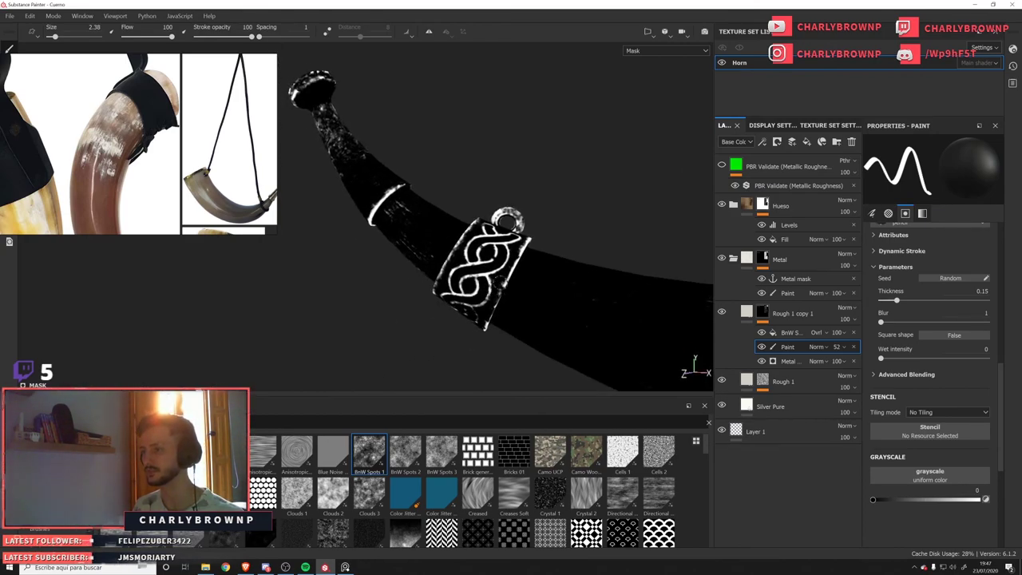
{"action": "left_click_drag", "start_coordinate": [510, 257], "coordinate": [507, 311], "text": "alt"}
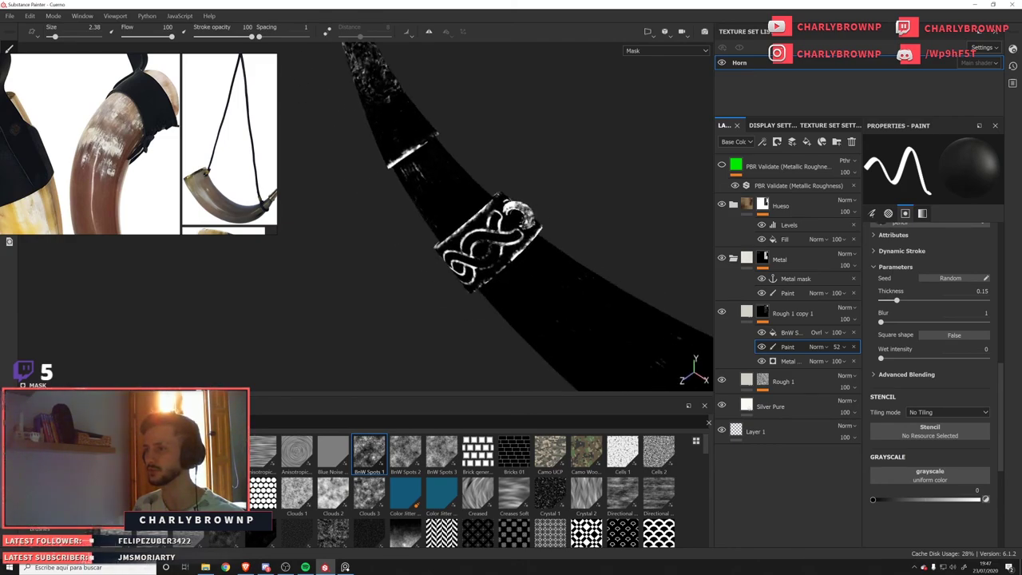
Touch up the wear along the small engraved band's rim on the mask's paint effect with a brush size of 2.38.
{"action": "left_click_drag", "start_coordinate": [513, 250], "coordinate": [271, 243], "text": "alt"}
{"action": "left_click_drag", "start_coordinate": [529, 232], "coordinate": [578, 263]}
{"action": "mouse_move", "coordinate": [579, 264]}
{"action": "left_mouse_down", "text": "alt"}
{"action": "mouse_move", "coordinate": [535, 240]}
{"action": "mouse_move", "coordinate": [564, 296]}
{"action": "left_mouse_up", "text": "alt"}
{"action": "left_click_drag", "start_coordinate": [559, 280], "coordinate": [424, 173], "text": "alt"}
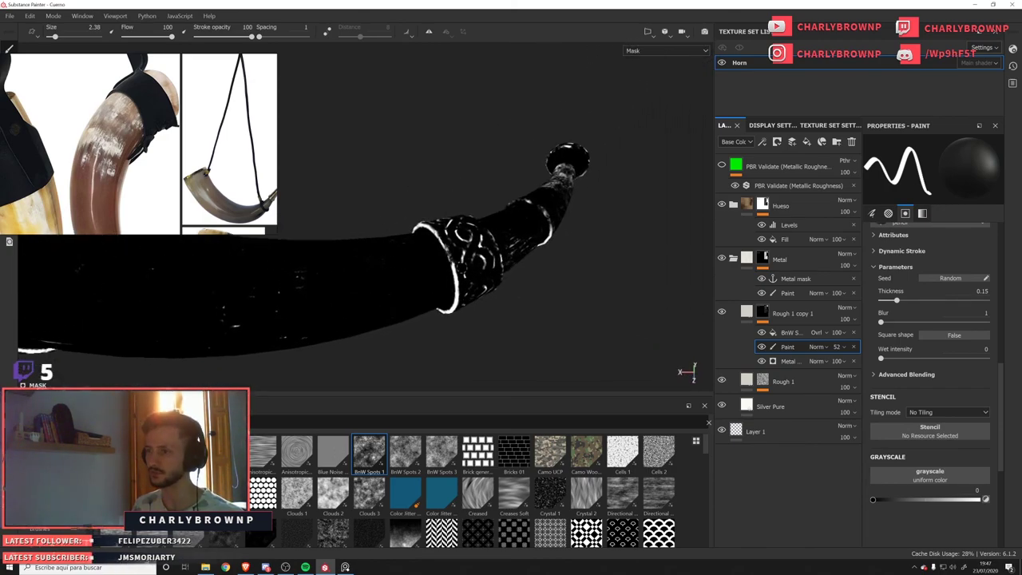
{"action": "left_click_drag", "start_coordinate": [453, 277], "coordinate": [459, 310]}
{"action": "left_click_drag", "start_coordinate": [468, 244], "coordinate": [467, 270], "text": "alt"}
{"action": "left_click_drag", "start_coordinate": [452, 294], "coordinate": [448, 319]}
{"action": "left_click_drag", "start_coordinate": [471, 235], "coordinate": [477, 280], "text": "alt"}
{"action": "left_click_drag", "start_coordinate": [455, 305], "coordinate": [441, 341]}
{"action": "scroll", "coordinate": [408, 246], "scroll_direction": "down", "scroll_amount": 5}
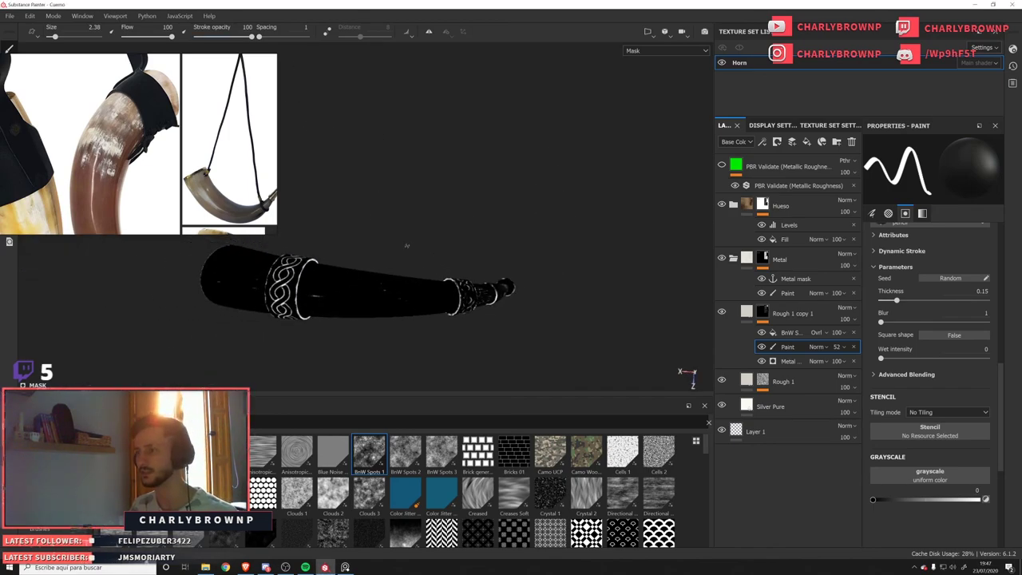
Touch up the wear along the edges of the large engraved band on the mask with a brush size of 6.18.
{"action": "middle_click_drag", "start_coordinate": [408, 246], "coordinate": [463, 246], "text": "alt"}
{"action": "left_click_drag", "start_coordinate": [389, 265], "coordinate": [562, 229], "text": "alt"}
{"action": "left_click_drag", "start_coordinate": [368, 287], "coordinate": [334, 293], "text": "alt"}
{"action": "middle_click_drag", "start_coordinate": [313, 292], "coordinate": [380, 277], "text": "alt"}
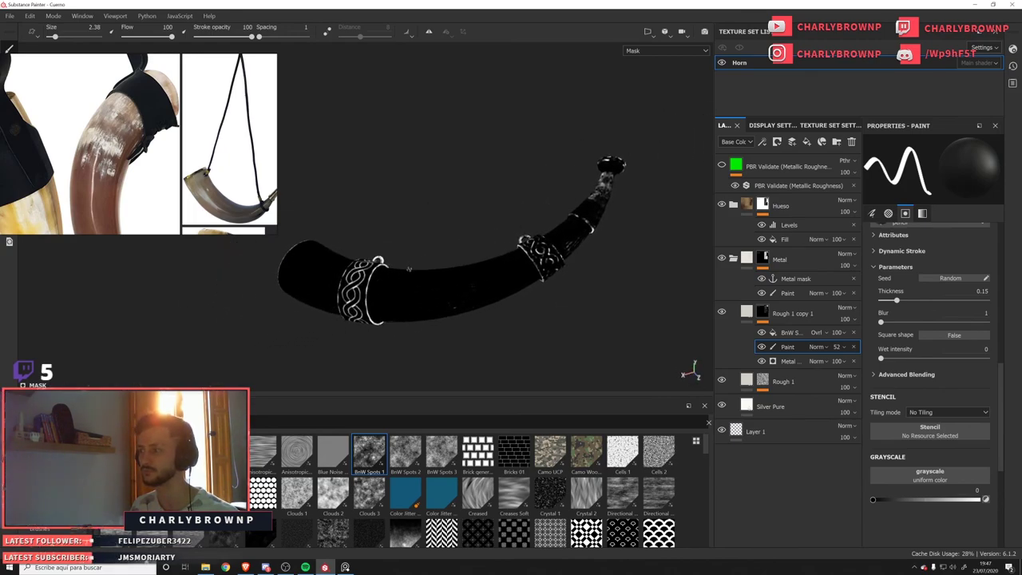
{"action": "left_click_drag", "start_coordinate": [409, 269], "coordinate": [381, 293], "text": "alt"}
{"action": "scroll", "coordinate": [381, 292], "scroll_direction": "up", "scroll_amount": 4}
{"action": "middle_click_drag", "start_coordinate": [381, 292], "coordinate": [514, 229], "text": "alt"}
{"action": "left_click_drag", "start_coordinate": [513, 228], "coordinate": [495, 257], "text": "alt"}
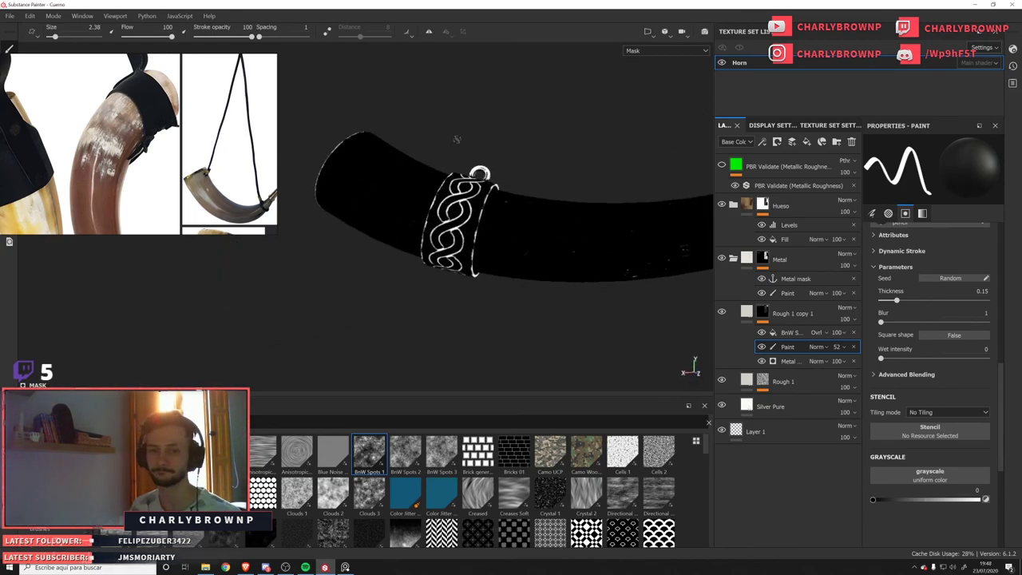
{"action": "scroll", "coordinate": [495, 179], "scroll_direction": "up", "scroll_amount": 2}
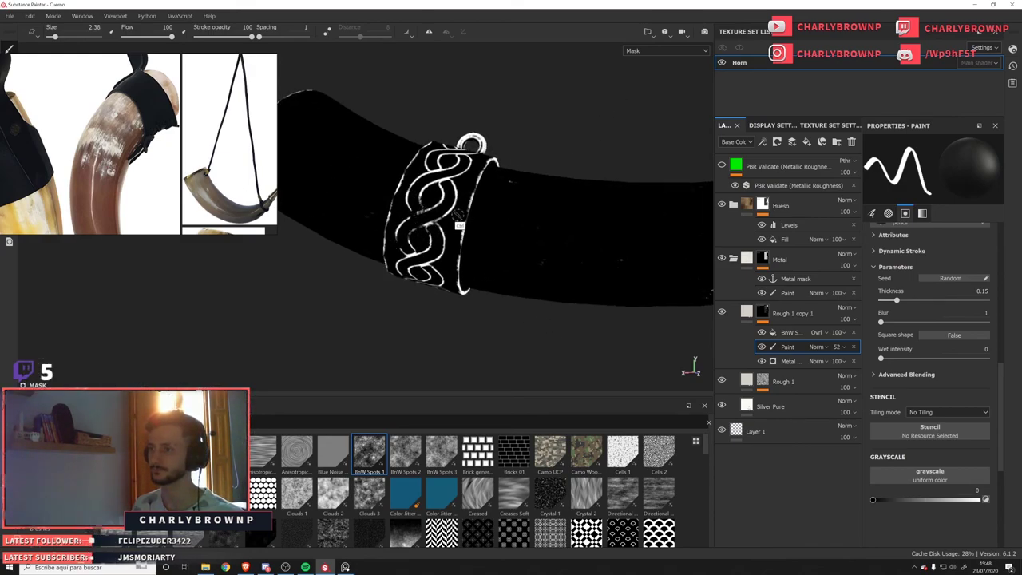
{"action": "right_click_drag", "start_coordinate": [379, 240], "coordinate": [399, 240], "text": "ctrl"}
{"action": "mouse_move", "coordinate": [400, 188]}
{"action": "left_mouse_down"}
{"action": "mouse_move", "coordinate": [436, 185]}
{"action": "mouse_move", "coordinate": [449, 247]}
{"action": "mouse_move", "coordinate": [443, 237]}
{"action": "left_mouse_up"}
{"action": "mouse_move", "coordinate": [415, 298]}
{"action": "left_mouse_down"}
{"action": "mouse_move", "coordinate": [477, 303]}
{"action": "mouse_move", "coordinate": [417, 244]}
{"action": "mouse_move", "coordinate": [447, 249]}
{"action": "mouse_move", "coordinate": [427, 304]}
{"action": "mouse_move", "coordinate": [464, 319]}
{"action": "mouse_move", "coordinate": [442, 338]}
{"action": "mouse_move", "coordinate": [456, 288]}
{"action": "mouse_move", "coordinate": [456, 346]}
{"action": "mouse_move", "coordinate": [442, 310]}
{"action": "mouse_move", "coordinate": [420, 293]}
{"action": "mouse_move", "coordinate": [412, 305]}
{"action": "mouse_move", "coordinate": [419, 262]}
{"action": "mouse_move", "coordinate": [429, 301]}
{"action": "mouse_move", "coordinate": [423, 272]}
{"action": "mouse_move", "coordinate": [403, 240]}
{"action": "mouse_move", "coordinate": [379, 228]}
{"action": "left_mouse_up"}
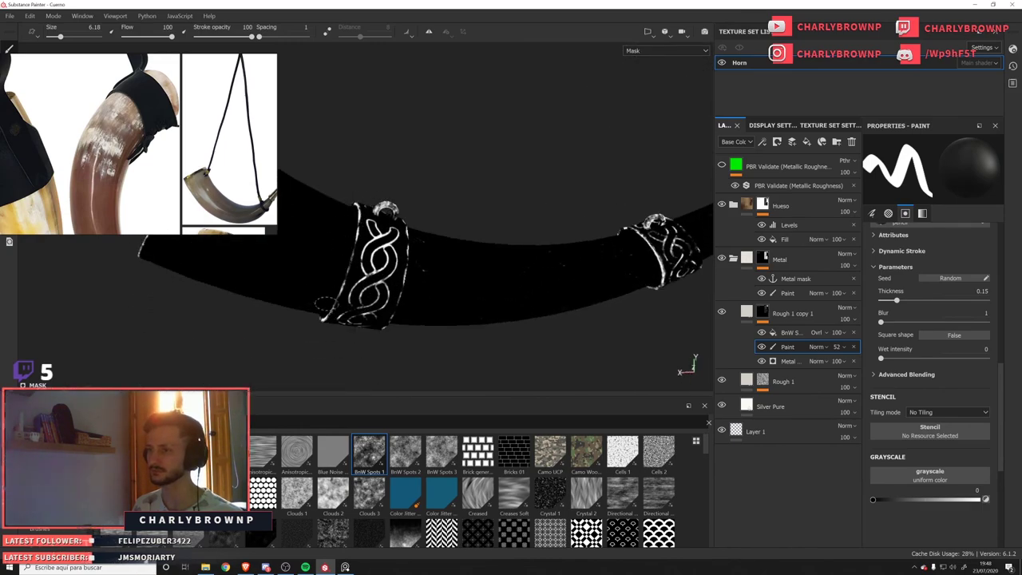
Check the horn's open end in the mask view, and examine the bands, sleeve and mouthpiece in the full material under rotated lighting.
{"action": "left_click_drag", "start_coordinate": [359, 297], "coordinate": [513, 171], "text": "alt"}
{"action": "right_click_drag", "start_coordinate": [544, 211], "coordinate": [480, 221], "text": "alt"}
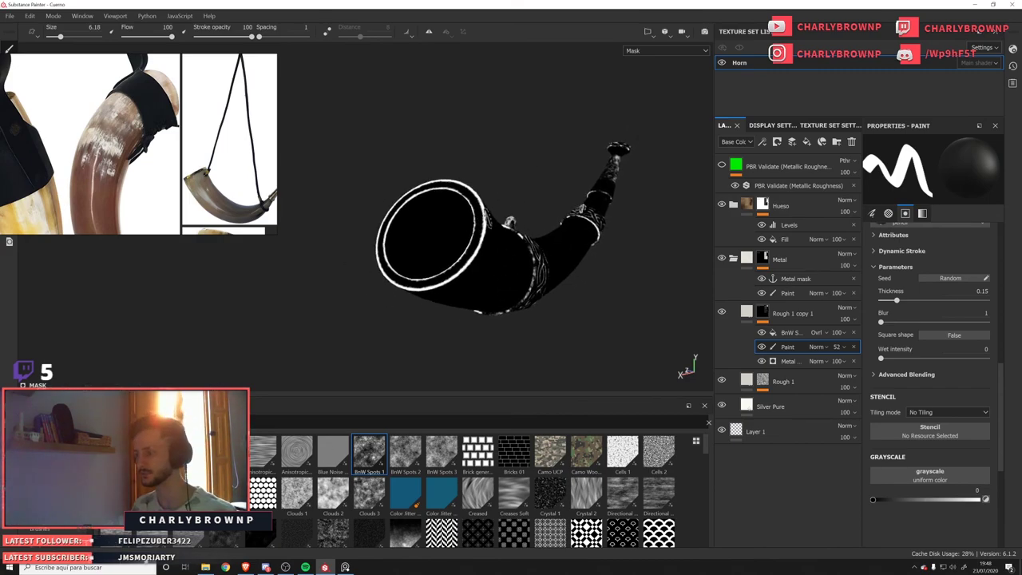
{"action": "key", "text": "m"}
{"action": "left_click_drag", "start_coordinate": [498, 216], "coordinate": [383, 296], "text": "alt"}
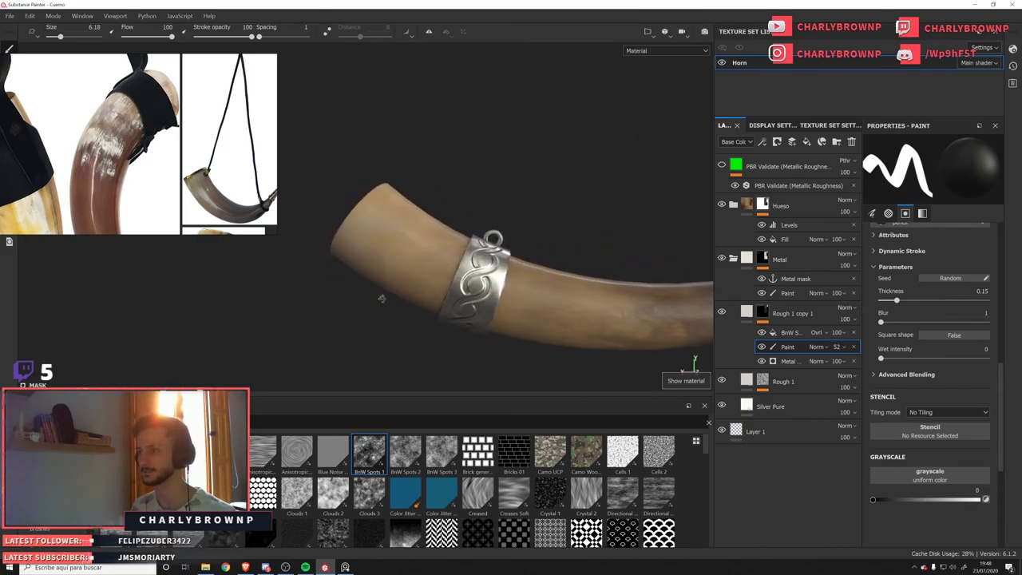
{"action": "right_click_drag", "start_coordinate": [383, 297], "coordinate": [344, 298], "text": "alt"}
{"action": "middle_click_drag", "start_coordinate": [655, 285], "coordinate": [447, 268], "text": "alt"}
{"action": "mouse_move", "coordinate": [447, 268]}
{"action": "left_mouse_down", "text": "alt"}
{"action": "mouse_move", "coordinate": [404, 264]}
{"action": "mouse_move", "coordinate": [457, 284]}
{"action": "left_mouse_up", "text": "alt"}
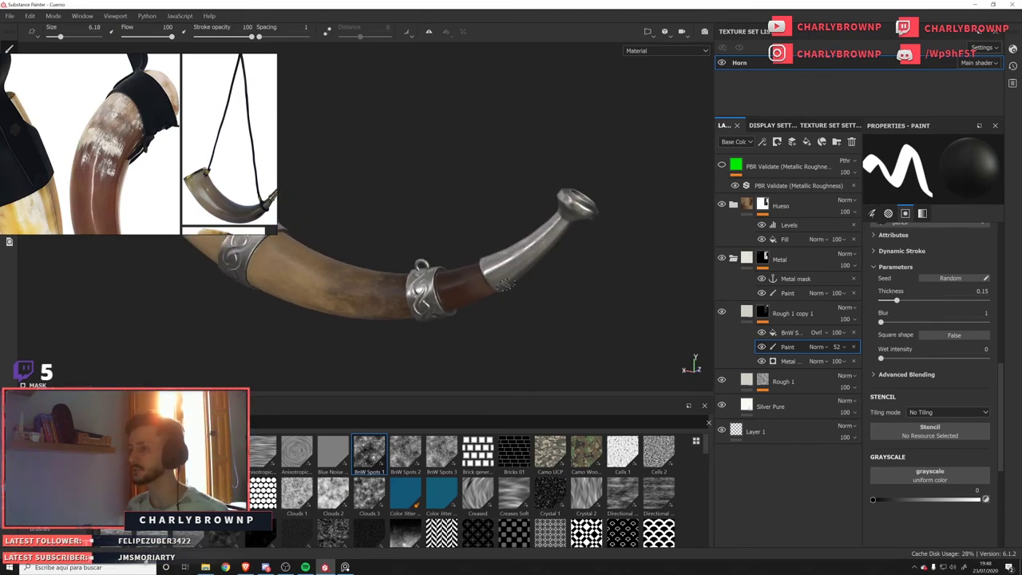
{"action": "left_click_drag", "start_coordinate": [457, 284], "coordinate": [490, 295], "text": "alt"}
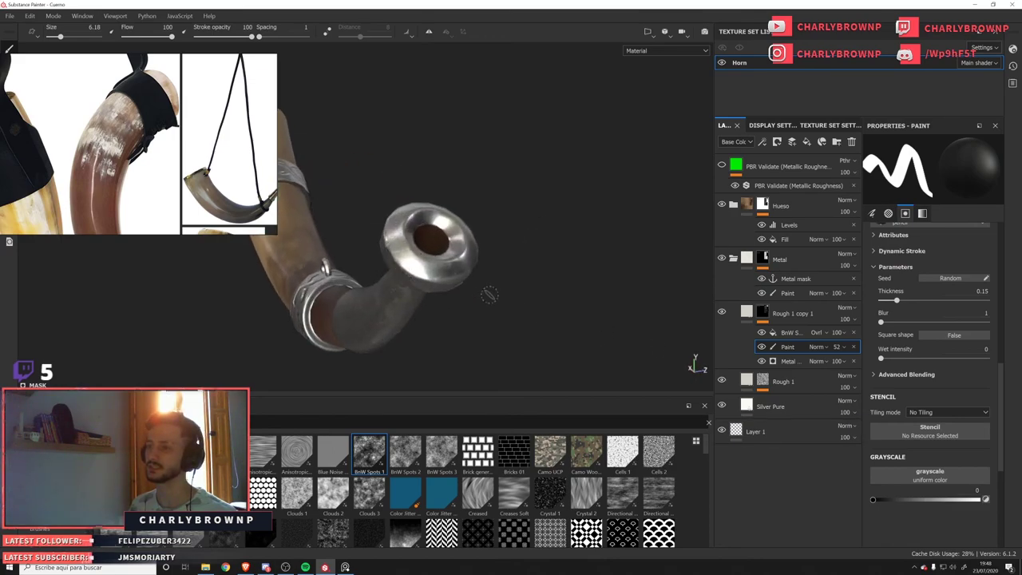
{"action": "right_click_drag", "start_coordinate": [490, 295], "coordinate": [432, 290], "text": "shift"}
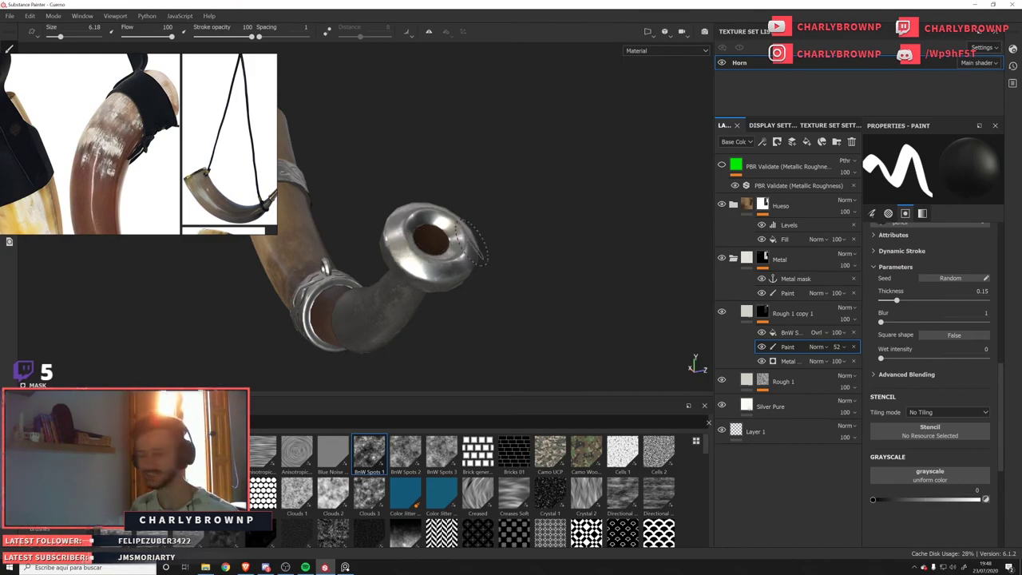
Rename the Rough 1 copy 1 layer to Edge.
{"action": "left_click", "coordinate": [801, 317]}
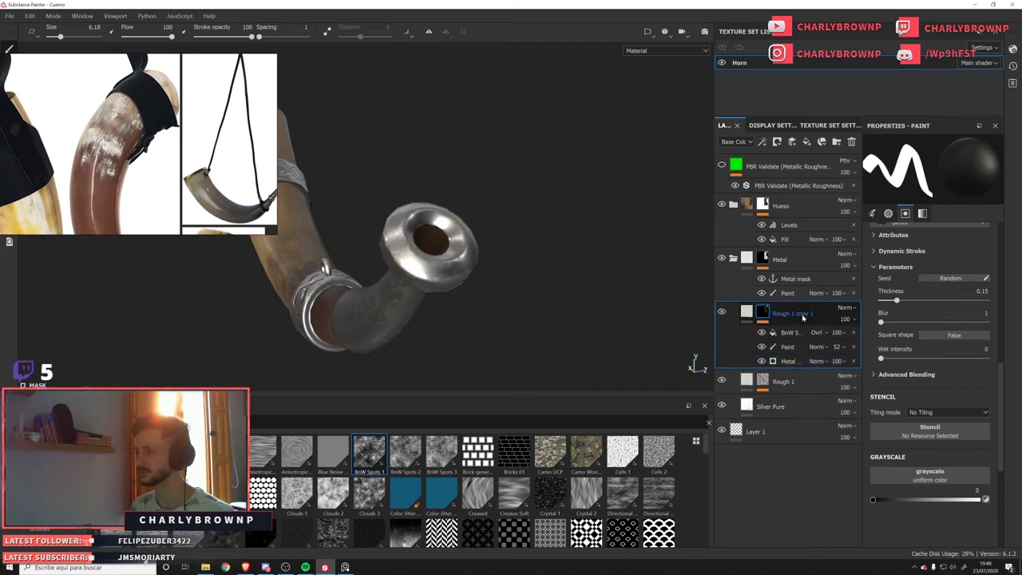
{"action": "double_click", "coordinate": [804, 315]}
{"action": "type", "text": "W"}
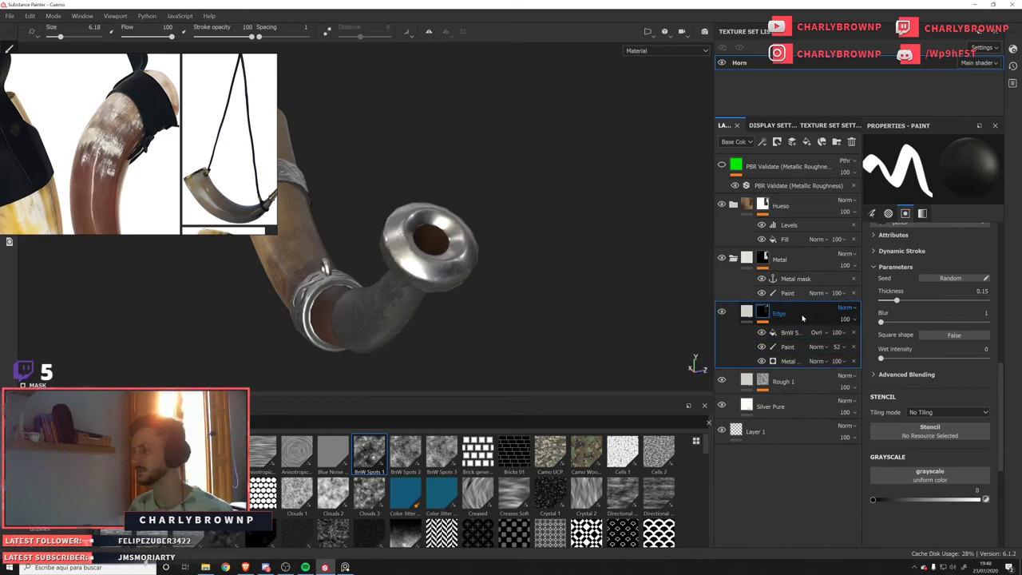
{"action": "key", "text": "Return"}
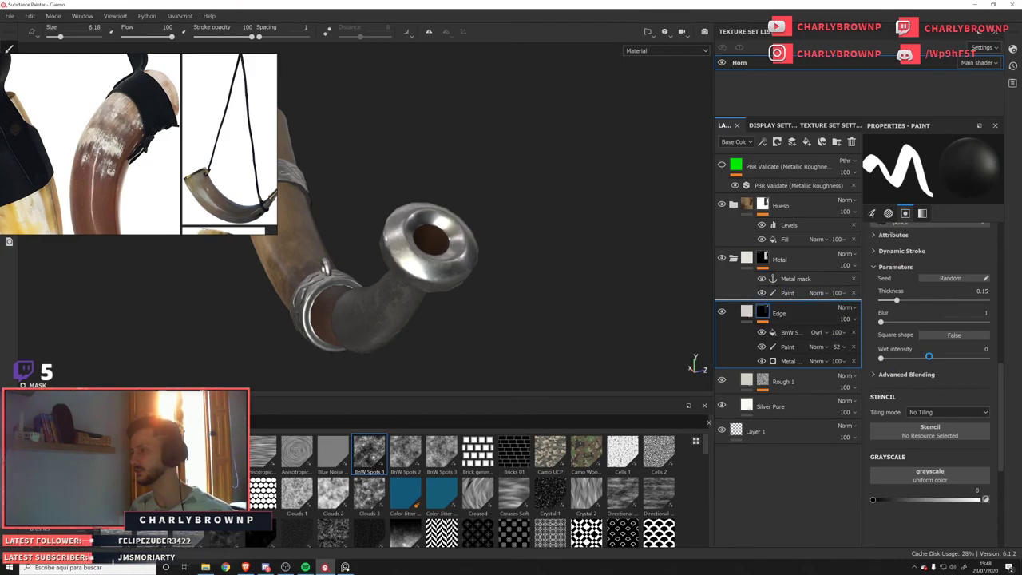
Duplicate the Edge layer and remove the spots fill, paint and metal edge wear effects from the copy's mask.
{"action": "key", "text": "ctrl+d"}
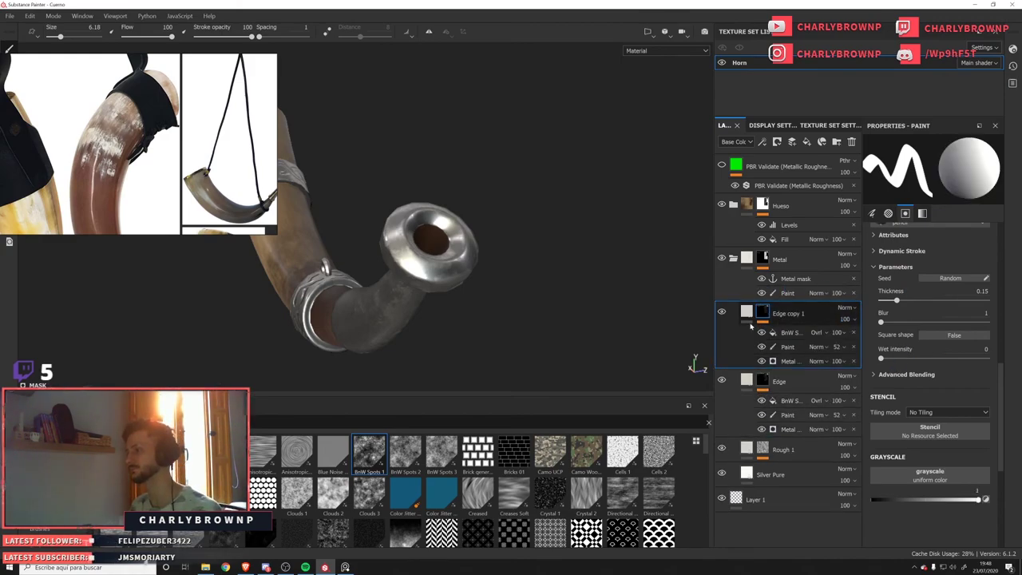
{"action": "left_click", "coordinate": [854, 333]}
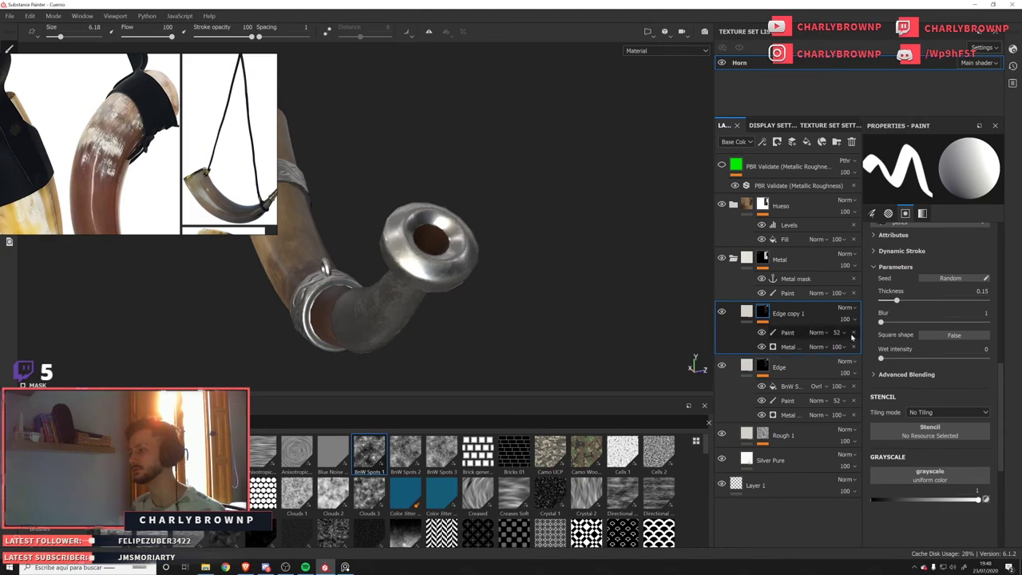
{"action": "left_click", "coordinate": [854, 333]}
{"action": "left_click", "coordinate": [854, 333]}
Set Edge copy 1's base color to a darker beige (R 0.449, G 0.406, B 0.300) and its roughness to 0.4976, previewing the Base Color channel.
{"action": "left_click", "coordinate": [746, 312]}
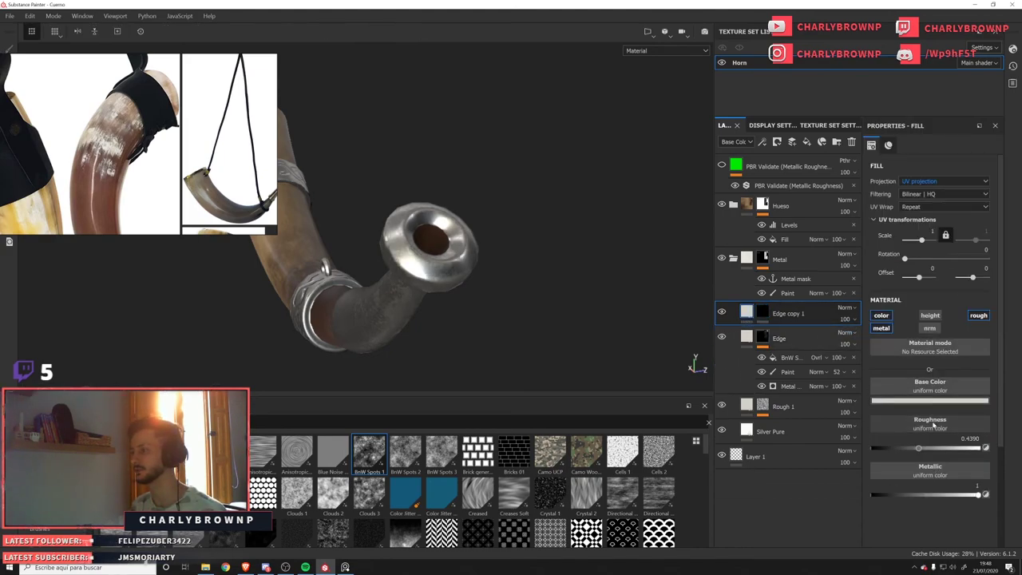
{"action": "left_click", "coordinate": [930, 401]}
{"action": "left_click_drag", "start_coordinate": [881, 442], "coordinate": [885, 449]}
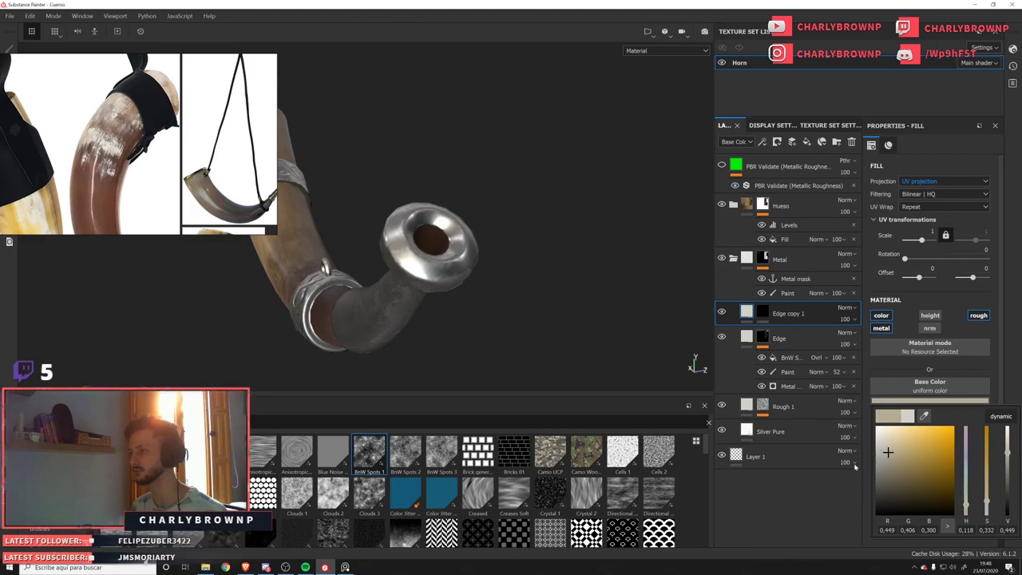
{"action": "key", "text": "Escape"}
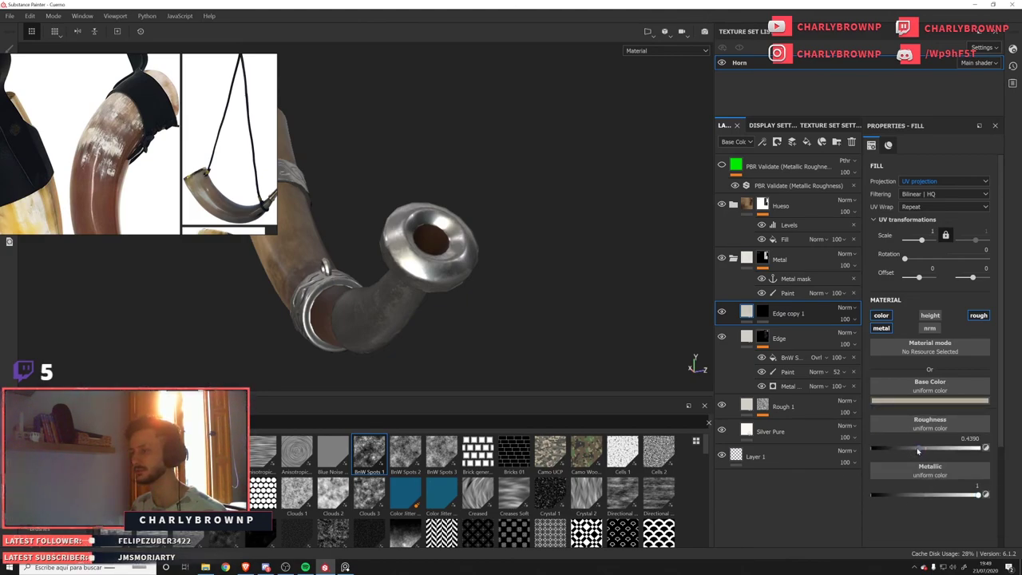
{"action": "key", "text": "c"}
{"action": "key", "text": "c"}
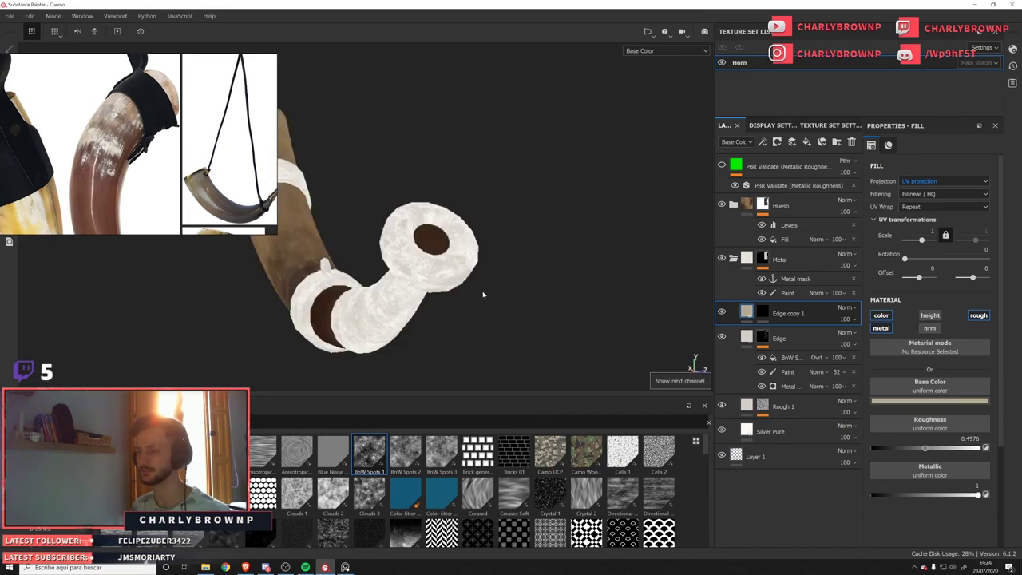
{"action": "key", "text": "m"}
Change the Edge layer's base color to a light warm beige.
{"action": "left_click", "coordinate": [746, 337]}
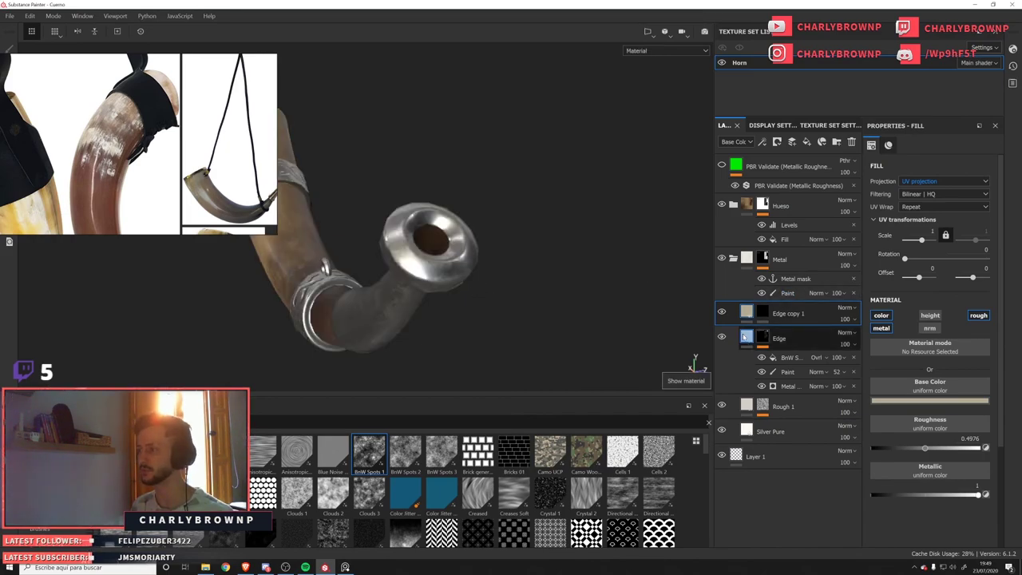
{"action": "left_click", "coordinate": [930, 401]}
{"action": "left_click_drag", "start_coordinate": [881, 440], "coordinate": [885, 440]}
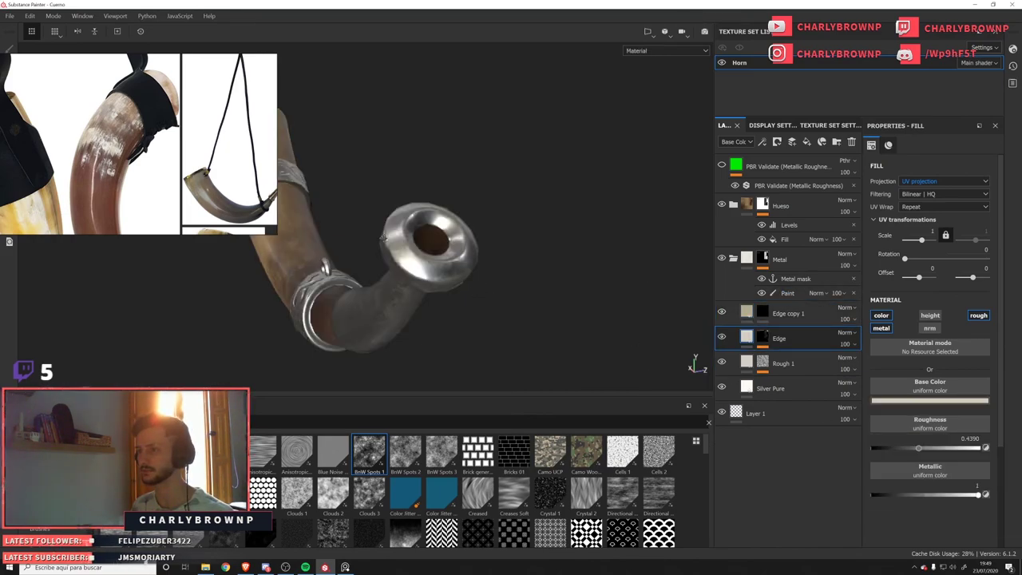
Shift the Rough 1 layer's base color to a slightly warmer light beige (about R 0.660, G 0.621, B 0.526) while previewing Base Color.
{"action": "left_click_drag", "start_coordinate": [383, 231], "coordinate": [542, 221], "text": "alt"}
{"action": "key", "text": "c"}
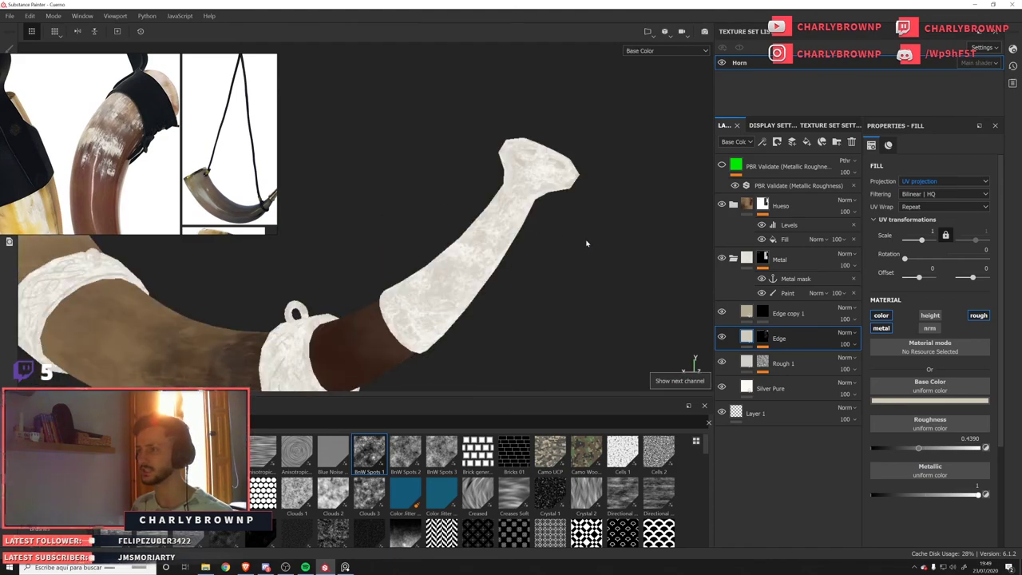
{"action": "left_click", "coordinate": [749, 361]}
{"action": "left_click", "coordinate": [915, 401]}
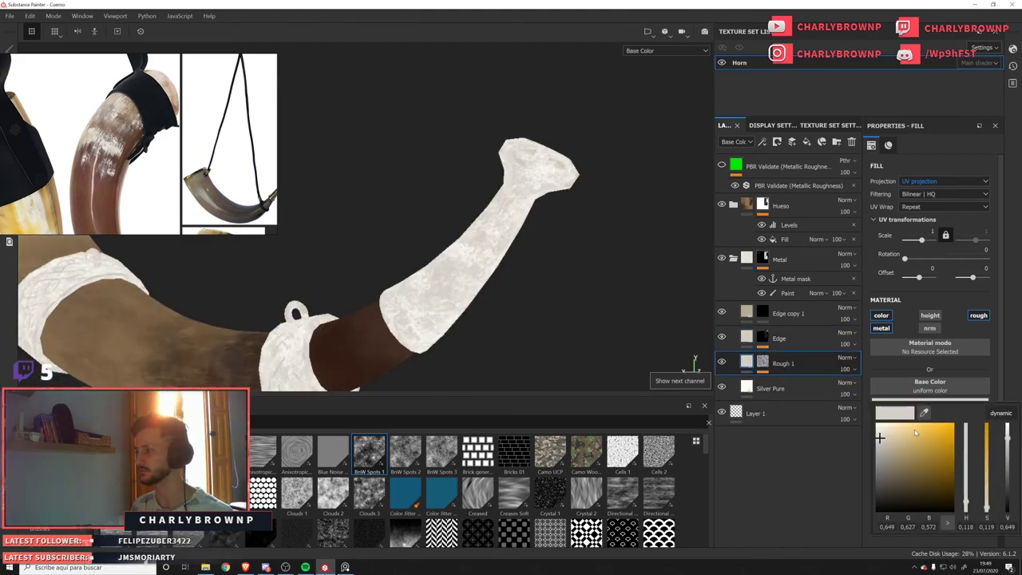
{"action": "left_click_drag", "start_coordinate": [879, 437], "coordinate": [888, 439]}
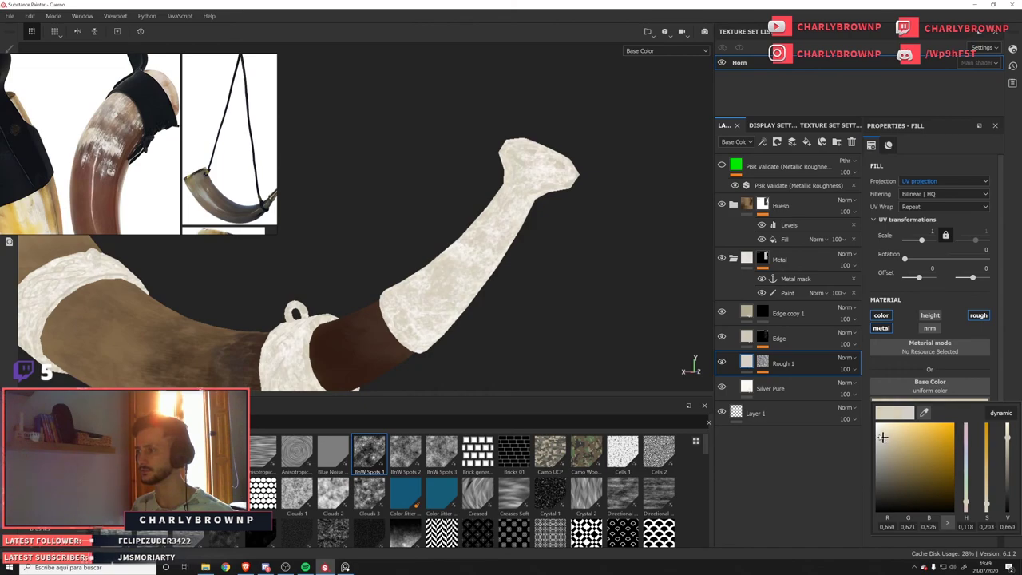
Set the Edge layer's base color to a pale warm beige and its roughness to 0.4146, checking the result in Material view.
{"action": "left_click", "coordinate": [748, 337]}
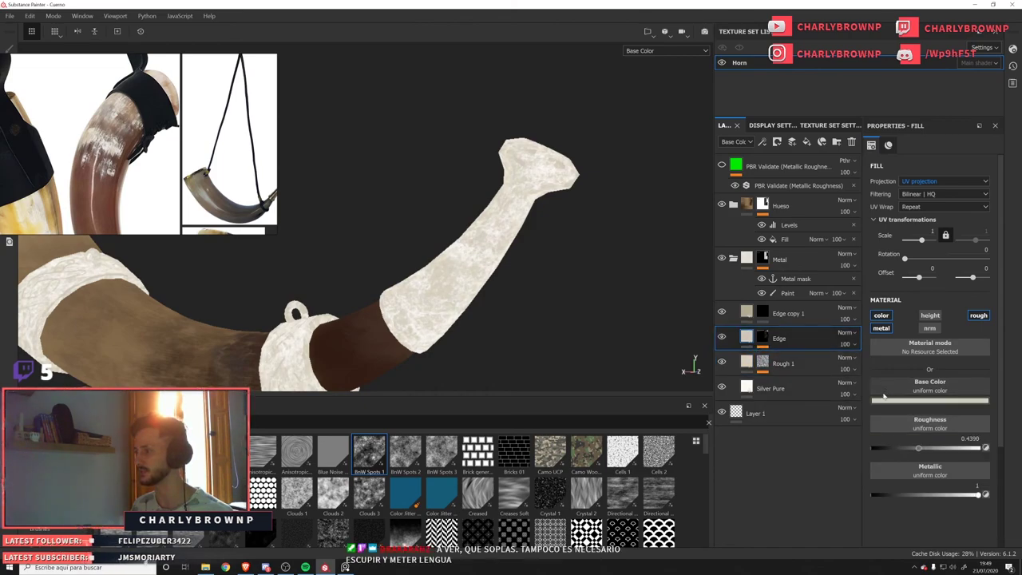
{"action": "left_click", "coordinate": [884, 400]}
{"action": "left_click", "coordinate": [890, 437]}
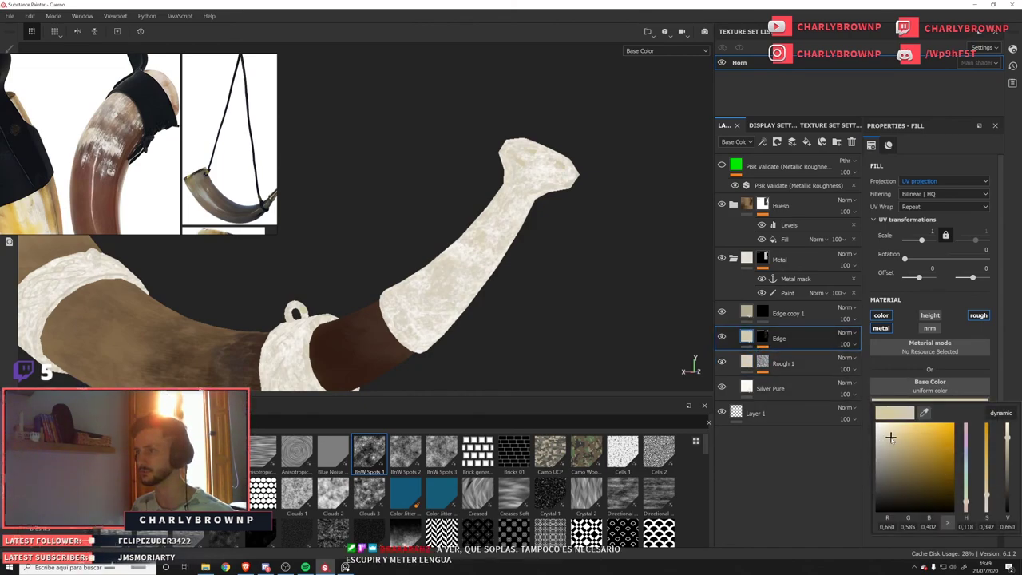
{"action": "key", "text": "m"}
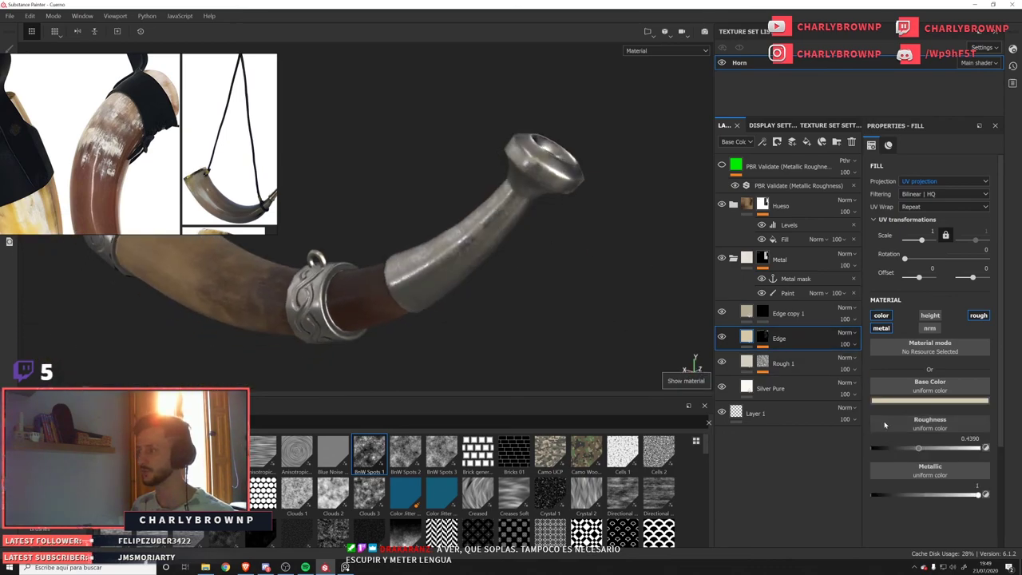
{"action": "left_click", "coordinate": [900, 402]}
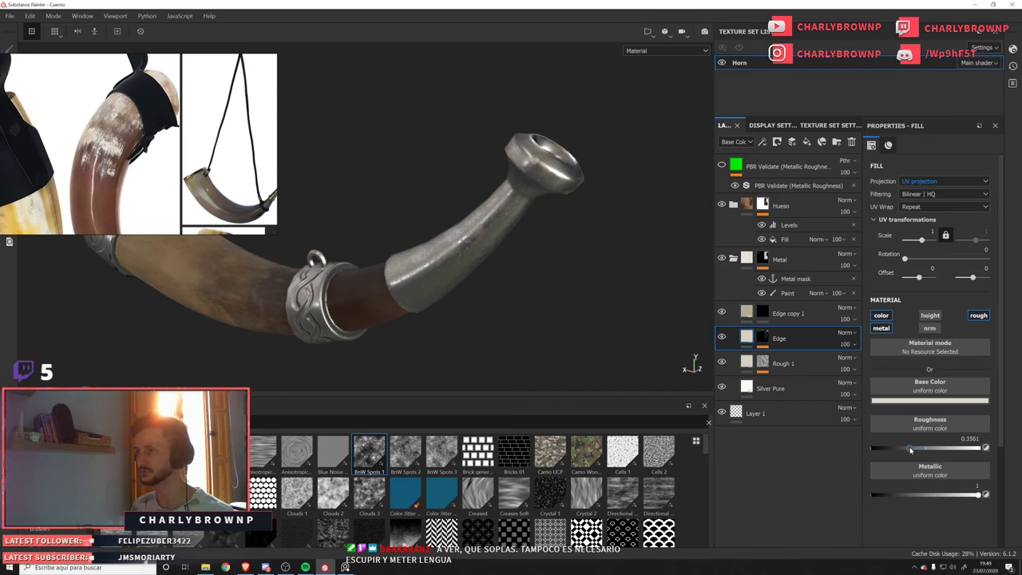
{"action": "left_click_drag", "start_coordinate": [910, 450], "coordinate": [916, 452]}
Examine the horn's metal bands and mouthpiece from near and far in both Base Color and Material views.
{"action": "right_click_drag", "start_coordinate": [639, 314], "coordinate": [456, 217], "text": "alt"}
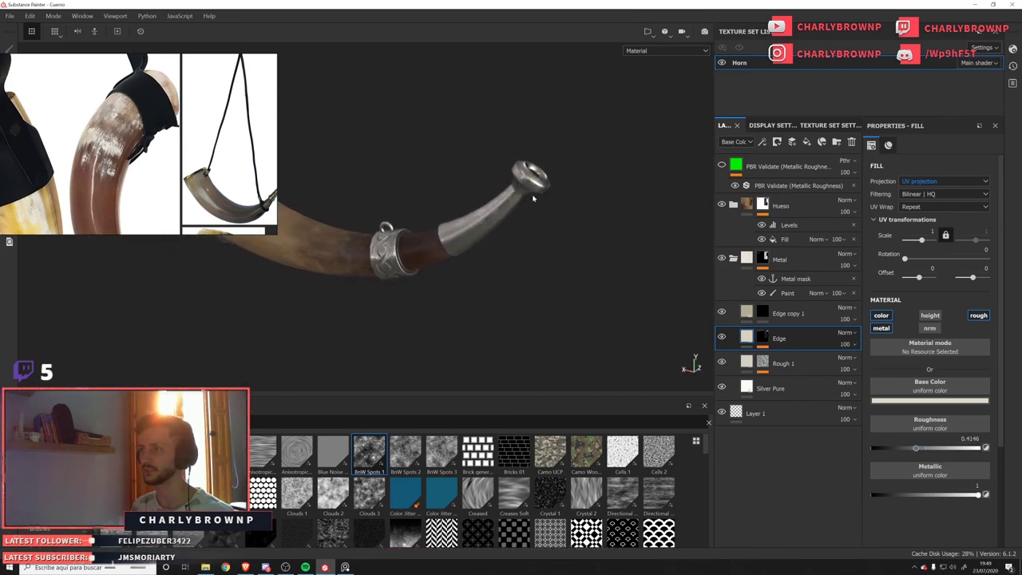
{"action": "right_click_drag", "start_coordinate": [534, 199], "coordinate": [607, 274], "text": "alt"}
{"action": "key", "text": "c"}
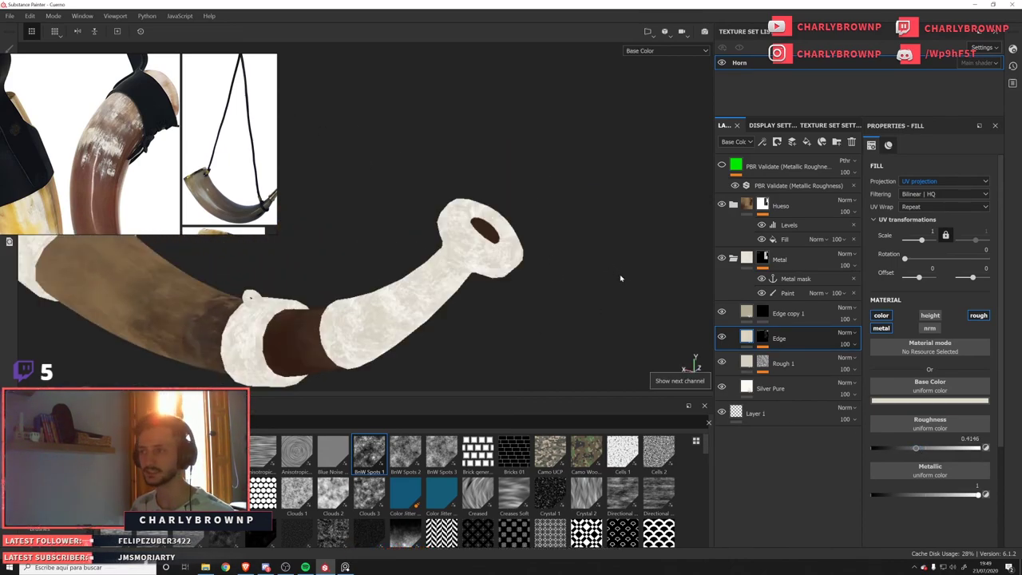
{"action": "scroll", "coordinate": [621, 278], "scroll_direction": "down", "scroll_amount": 5}
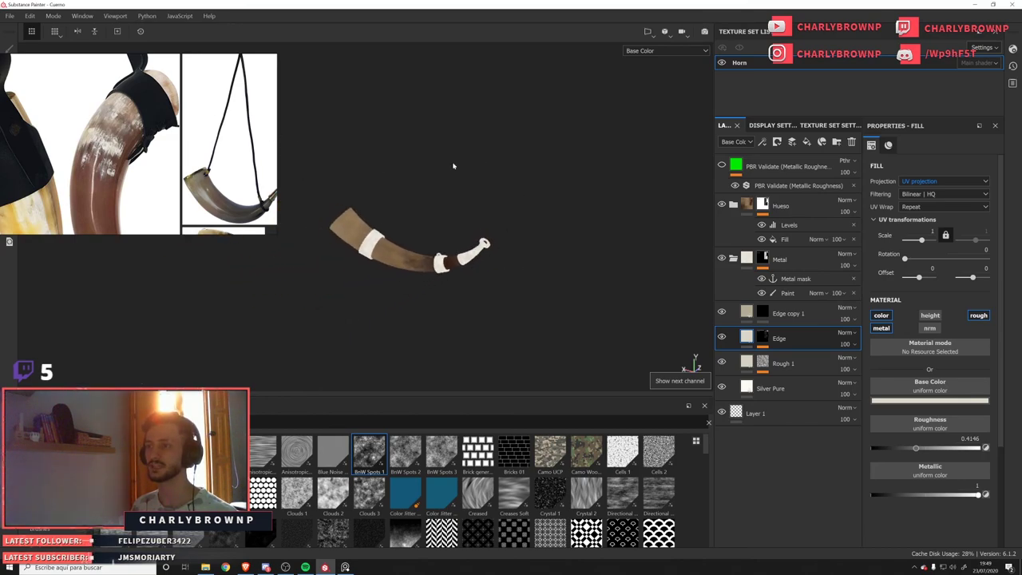
{"action": "left_click_drag", "start_coordinate": [453, 165], "coordinate": [520, 258], "text": "alt"}
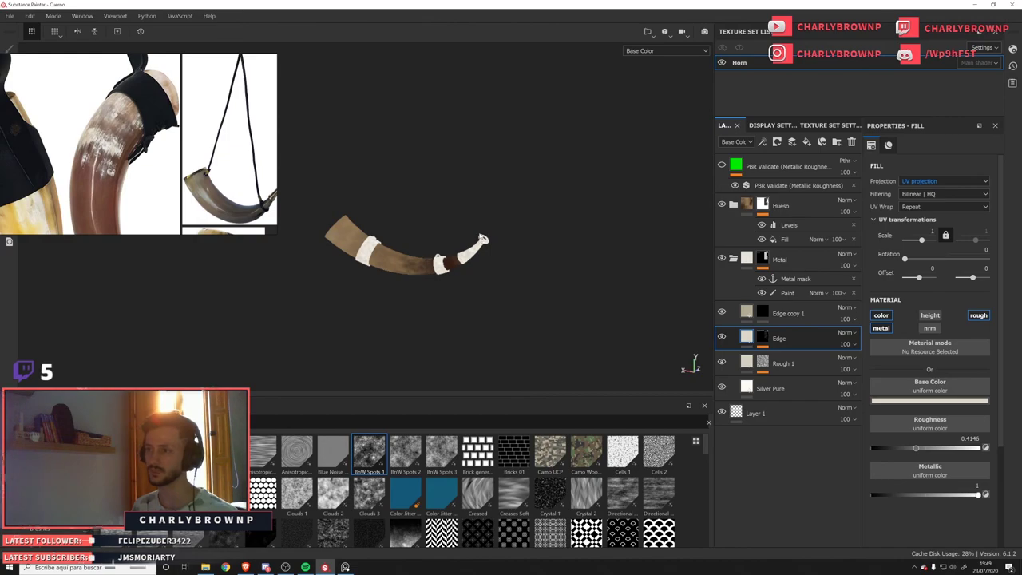
{"action": "scroll", "coordinate": [583, 303], "scroll_direction": "up", "scroll_amount": 2}
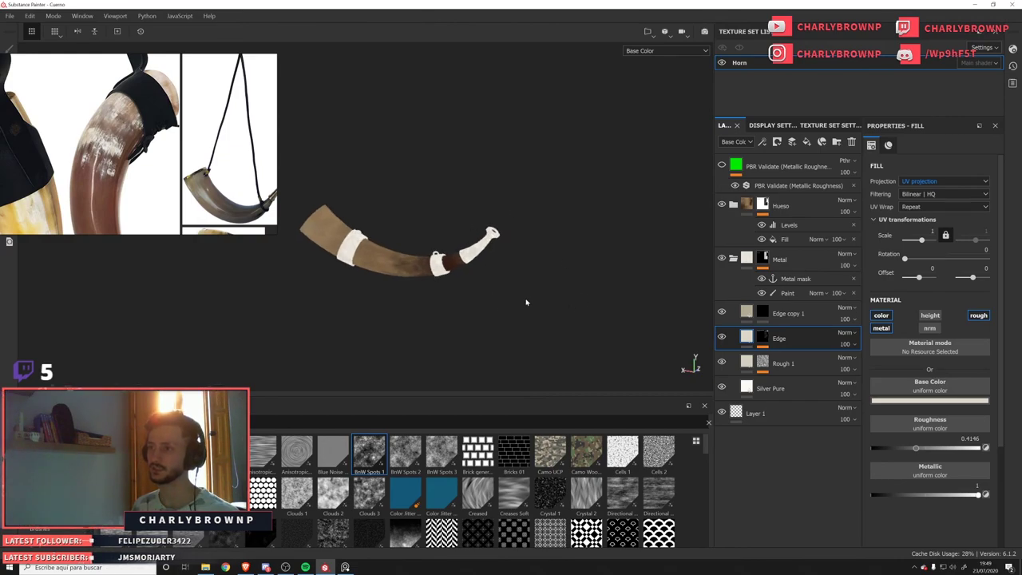
{"action": "scroll", "coordinate": [528, 319], "scroll_direction": "up", "scroll_amount": 5}
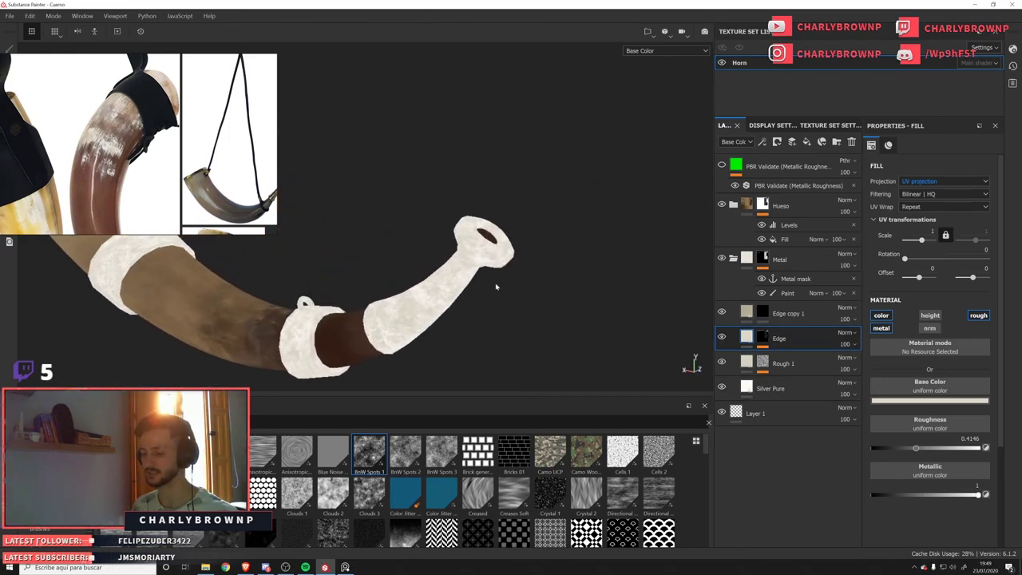
{"action": "key", "text": "m"}
{"action": "left_click_drag", "start_coordinate": [495, 286], "coordinate": [392, 321], "text": "alt"}
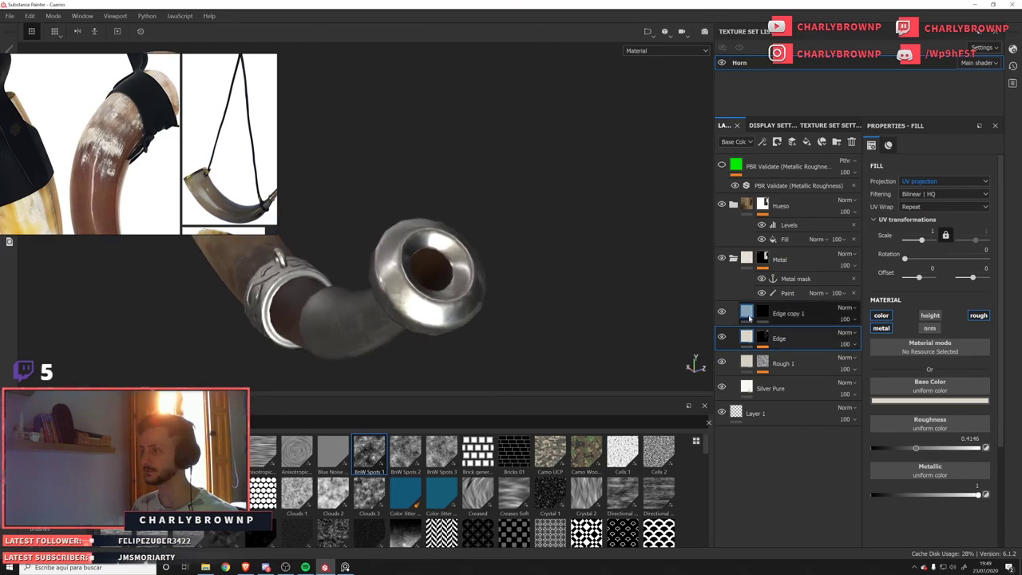
Rename the Edge copy 1 layer to Boca.
{"action": "left_click", "coordinate": [788, 314]}
{"action": "key", "text": "Return"}
{"action": "key", "text": "Tab"}
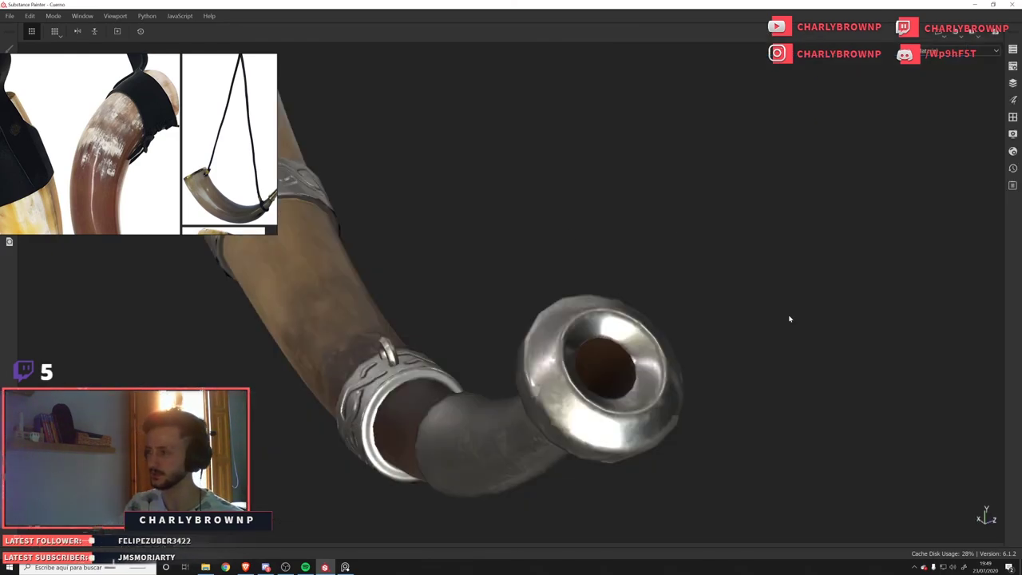
{"action": "key", "text": "Tab"}
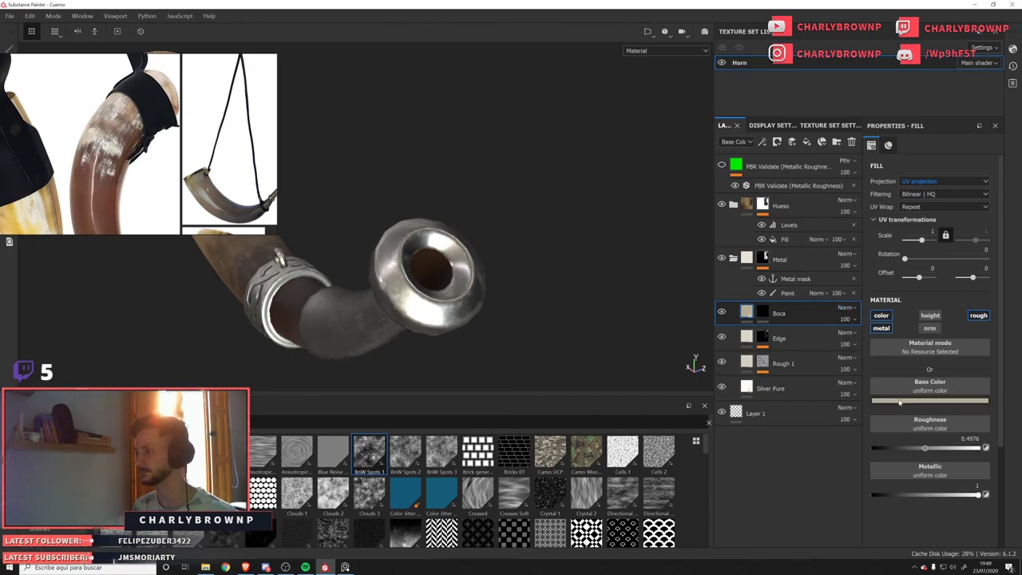
{"action": "left_click", "coordinate": [930, 400]}
Target the Boca layer's mask and load the brush using Kyle Brush Presets alpha 23, sized to 5.39.
{"action": "left_click", "coordinate": [764, 313]}
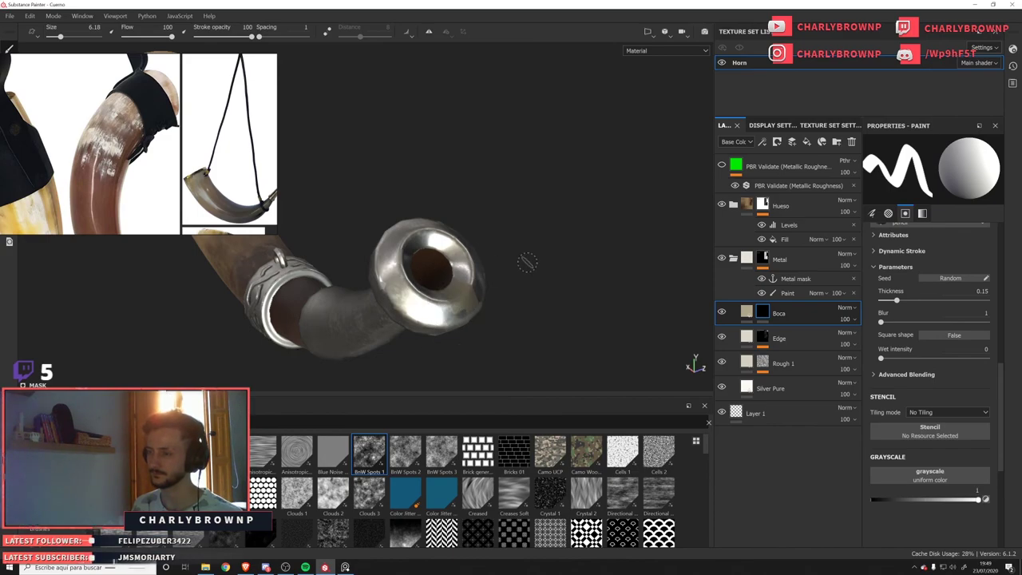
{"action": "left_click", "coordinate": [38, 528]}
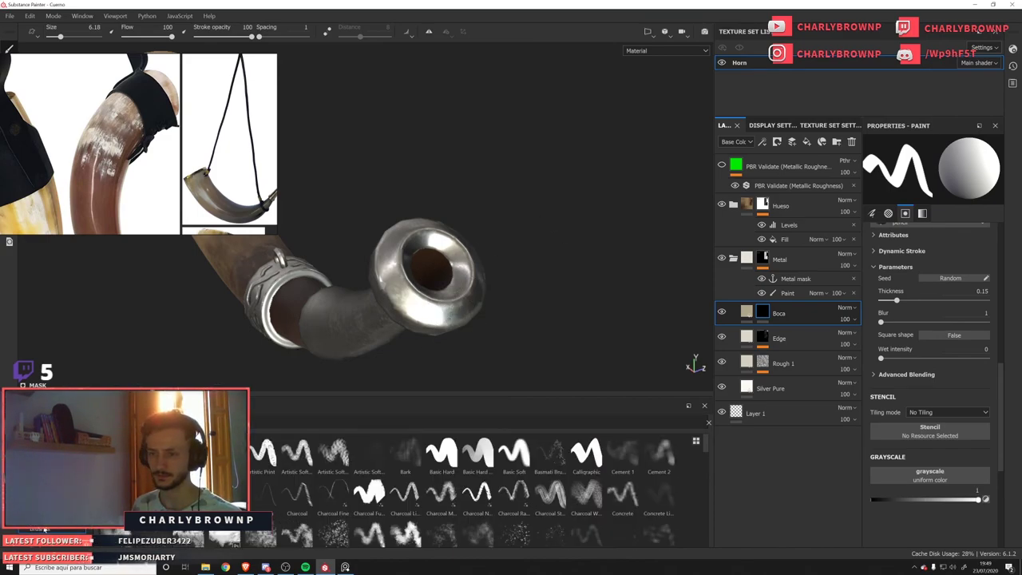
{"action": "left_click", "coordinate": [342, 441]}
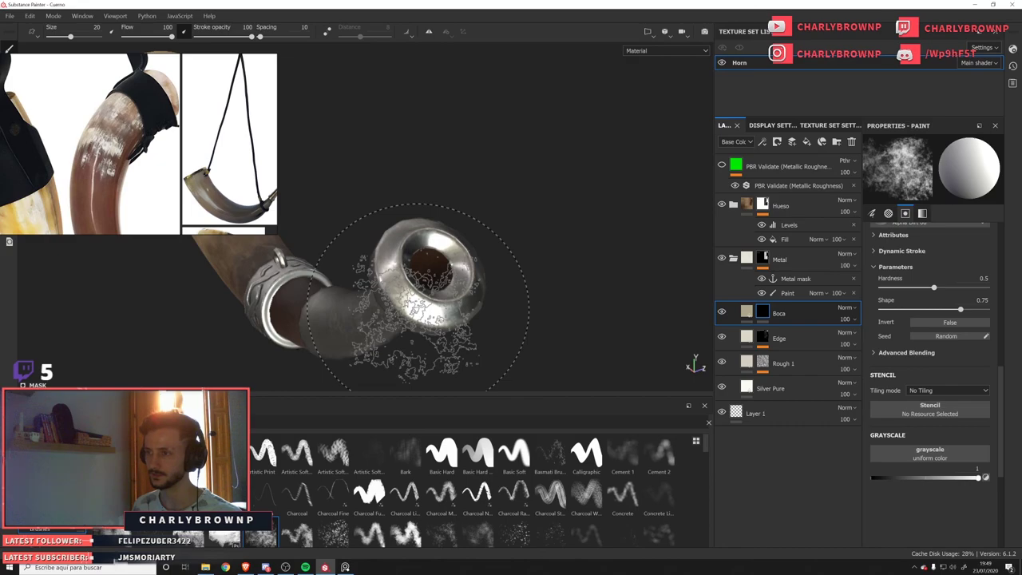
{"action": "right_click_drag", "start_coordinate": [428, 283], "coordinate": [385, 281], "text": "ctrl"}
{"action": "mouse_move", "coordinate": [387, 283]}
{"action": "left_mouse_down", "text": "alt"}
{"action": "mouse_move", "coordinate": [383, 315]}
{"action": "mouse_move", "coordinate": [351, 335]}
{"action": "left_mouse_up", "text": "alt"}
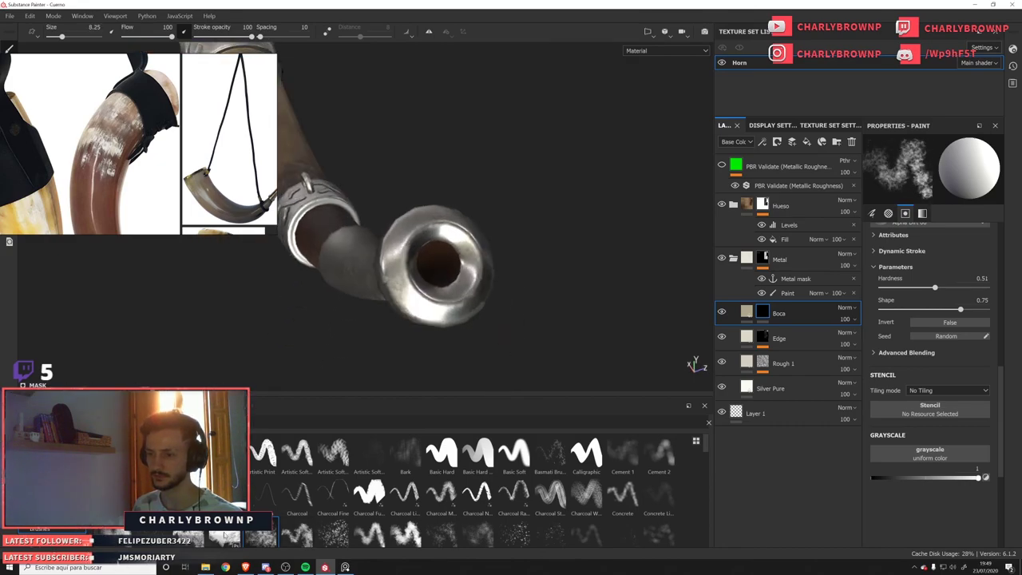
{"action": "left_click", "coordinate": [295, 537]}
{"action": "right_click_drag", "start_coordinate": [439, 308], "coordinate": [416, 312], "text": "ctrl"}
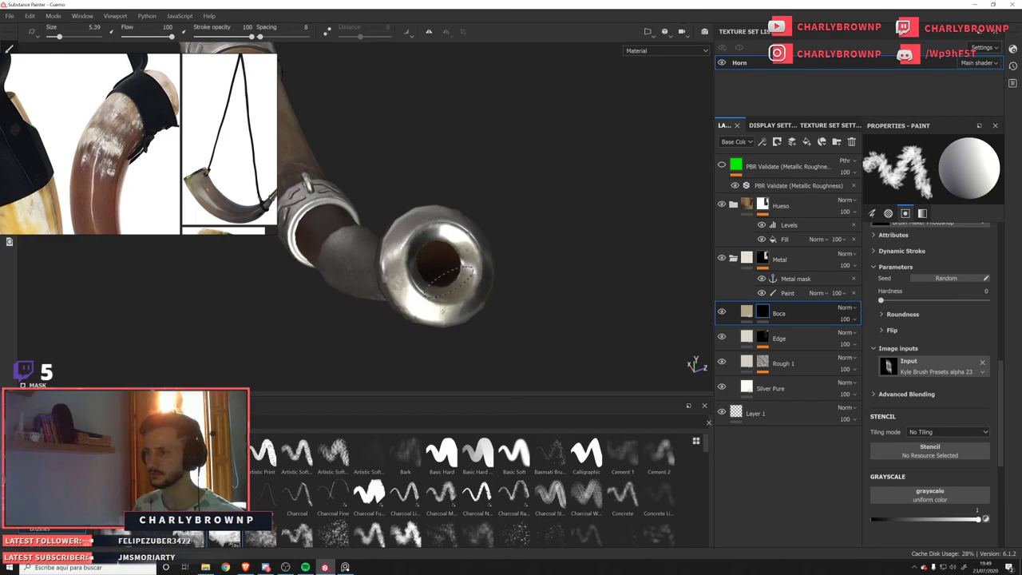
Paint textured white strokes on the Boca mask around the mouthpiece's opening and rim.
{"action": "left_click_drag", "start_coordinate": [469, 296], "coordinate": [407, 259], "text": "alt"}
{"action": "key", "text": "x"}
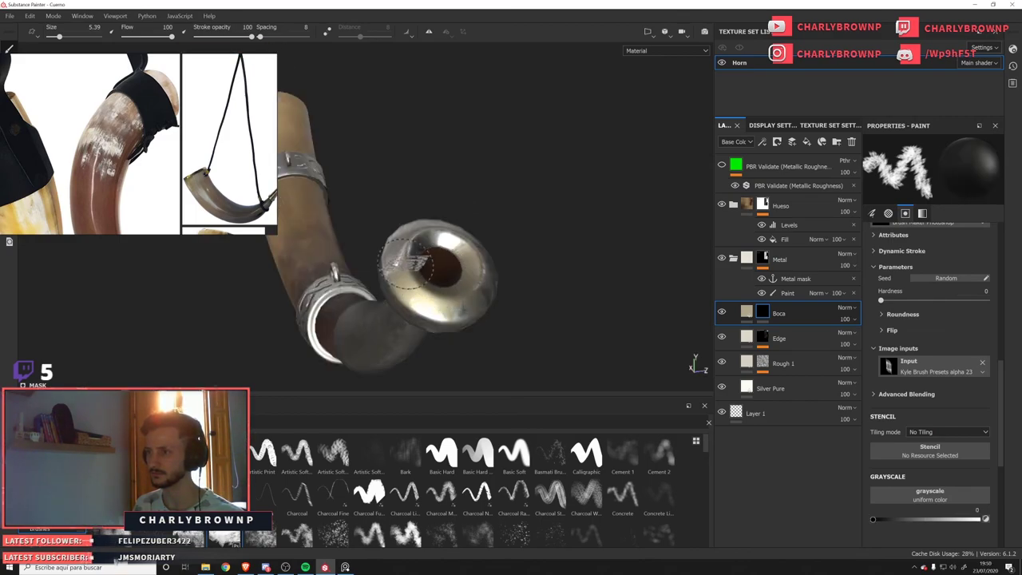
{"action": "key", "text": "x"}
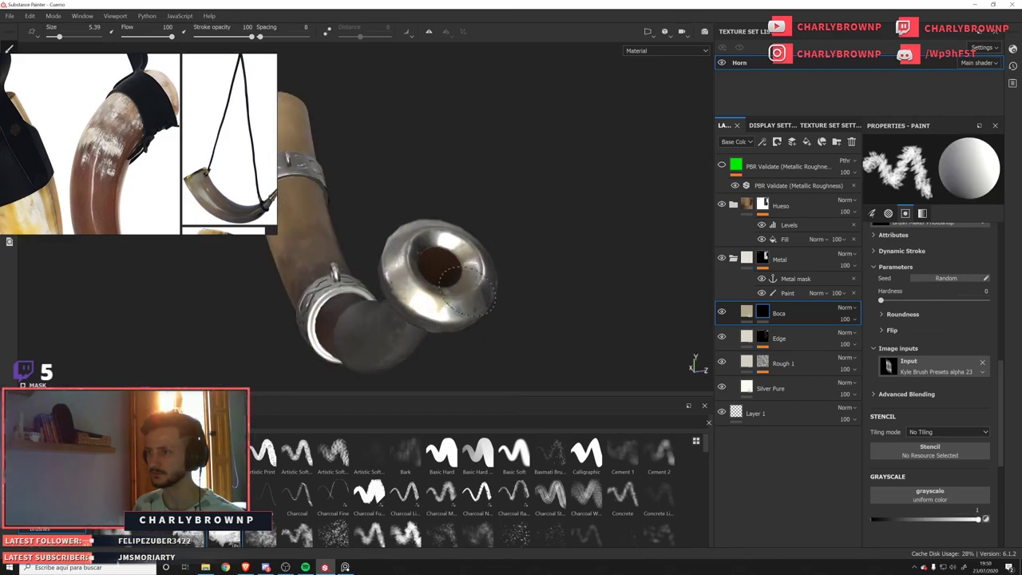
{"action": "mouse_move", "coordinate": [468, 291]}
{"action": "left_mouse_down"}
{"action": "mouse_move", "coordinate": [409, 292]}
{"action": "mouse_move", "coordinate": [499, 307]}
{"action": "mouse_move", "coordinate": [455, 304]}
{"action": "left_mouse_up"}
{"action": "key", "text": "x"}
{"action": "key", "text": "x"}
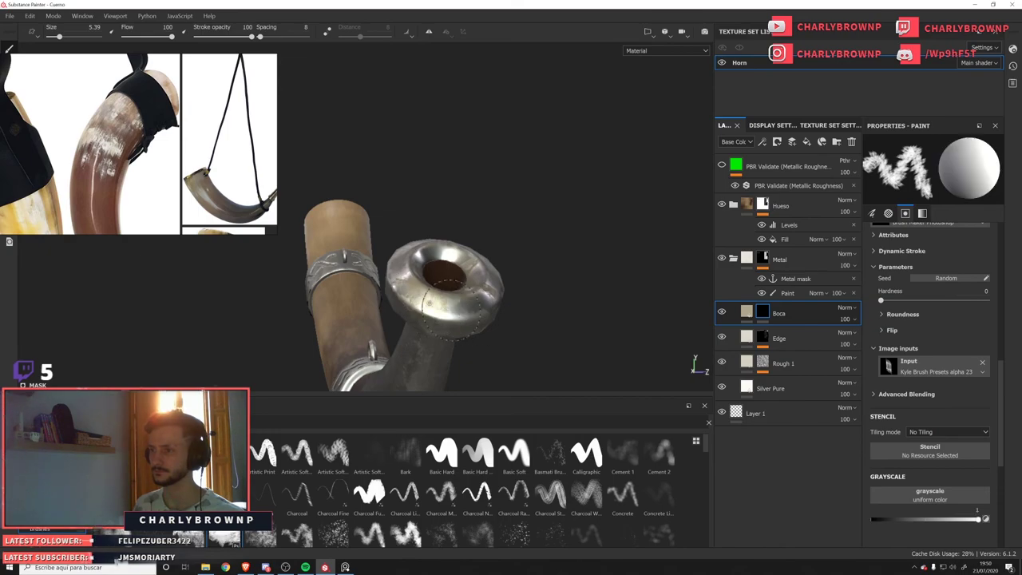
Examine the painted mouthpiece from several angles and under rotated lighting, and look through the brush library for softer brushes.
{"action": "right_click_drag", "start_coordinate": [484, 314], "coordinate": [305, 189], "text": "alt"}
{"action": "mouse_move", "coordinate": [487, 319]}
{"action": "left_mouse_down", "text": "alt"}
{"action": "mouse_move", "coordinate": [559, 348]}
{"action": "mouse_move", "coordinate": [500, 340]}
{"action": "left_mouse_up", "text": "alt"}
{"action": "right_click_drag", "start_coordinate": [500, 340], "coordinate": [571, 361], "text": "alt"}
{"action": "scroll", "coordinate": [523, 509], "scroll_direction": "down", "scroll_amount": 3}
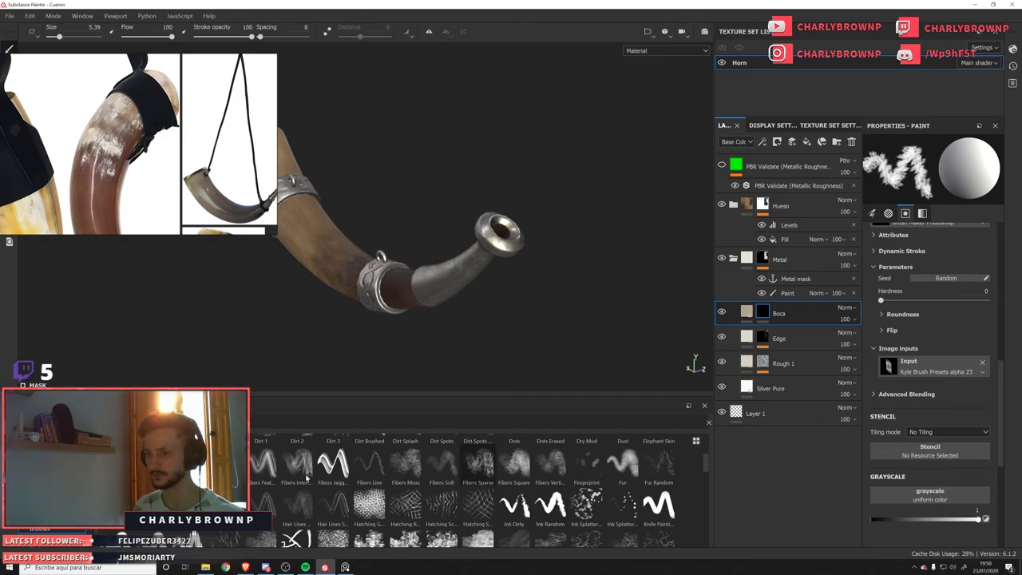
{"action": "mouse_move", "coordinate": [347, 455]}
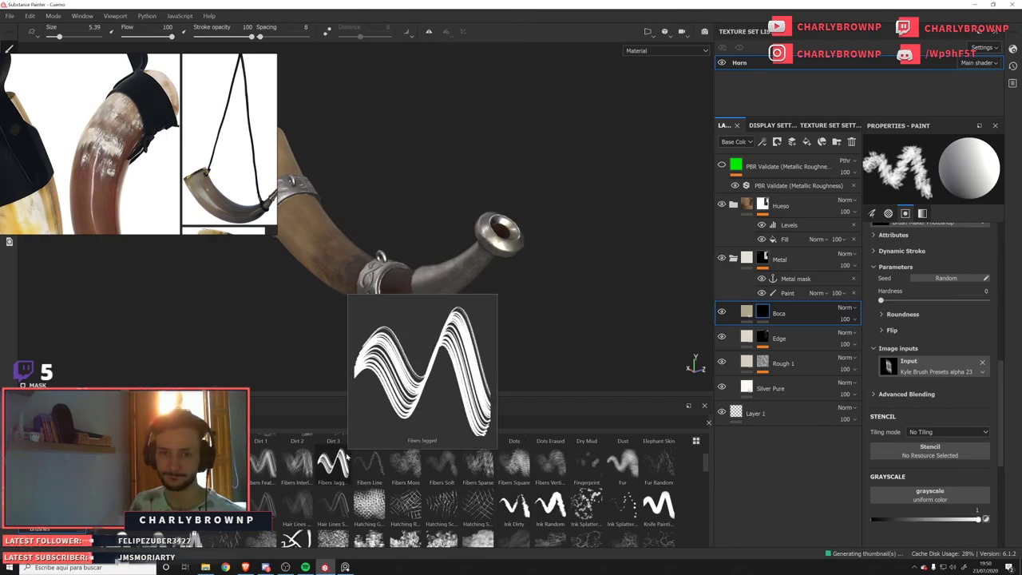
{"action": "mouse_move", "coordinate": [487, 255]}
{"action": "left_mouse_down", "text": "alt"}
{"action": "mouse_move", "coordinate": [538, 199]}
{"action": "mouse_move", "coordinate": [511, 212]}
{"action": "left_mouse_up", "text": "alt"}
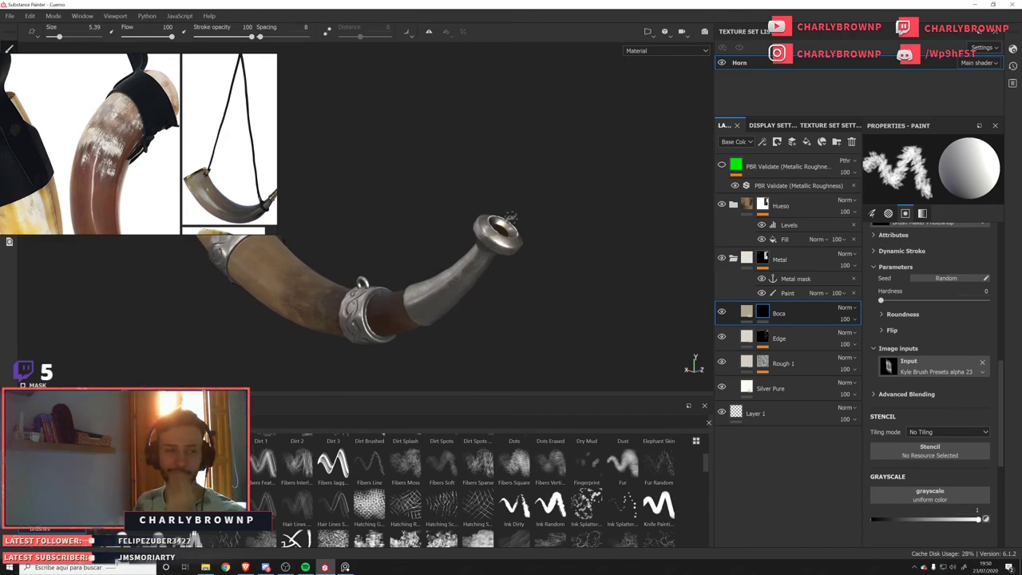
{"action": "left_click_drag", "start_coordinate": [494, 226], "coordinate": [473, 217], "text": "alt"}
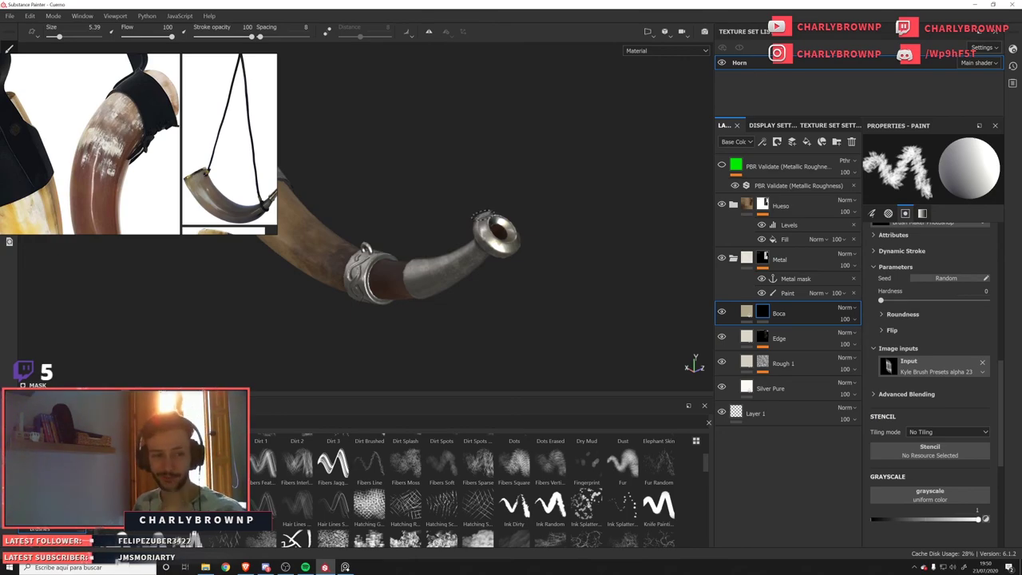
{"action": "left_click_drag", "start_coordinate": [489, 248], "coordinate": [490, 206], "text": "alt"}
{"action": "right_click_drag", "start_coordinate": [490, 206], "coordinate": [530, 318], "text": "alt"}
{"action": "mouse_move", "coordinate": [463, 311]}
{"action": "right_mouse_down", "text": "shift"}
{"action": "mouse_move", "coordinate": [516, 300]}
{"action": "mouse_move", "coordinate": [532, 308]}
{"action": "right_mouse_up", "text": "shift"}
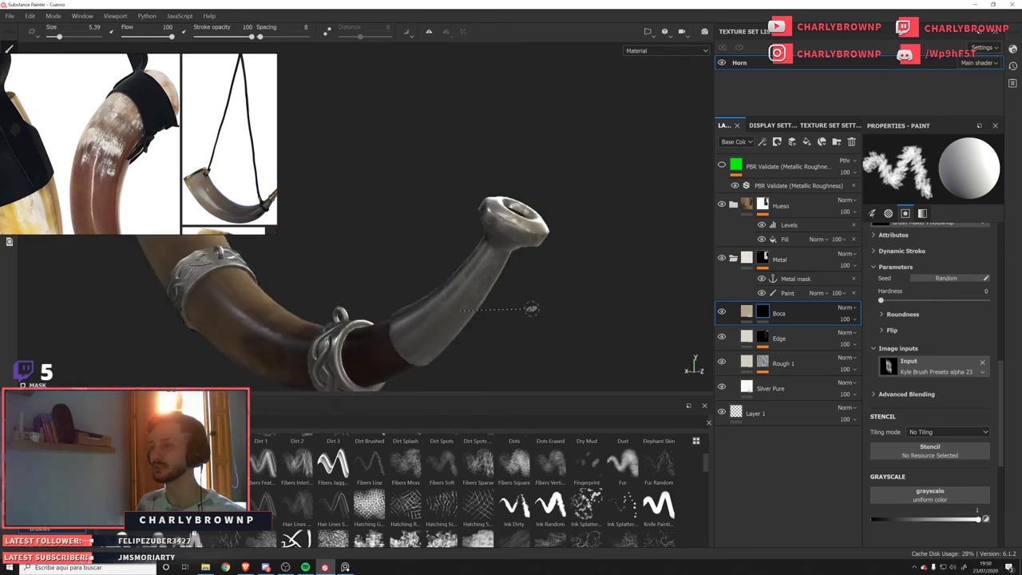
Add a paint effect to the Boca mask and brush over the mouthpiece's rim with the Fibers Soft brush, previewing Base Color.
{"action": "left_click", "coordinate": [751, 363]}
{"action": "key", "text": "c"}
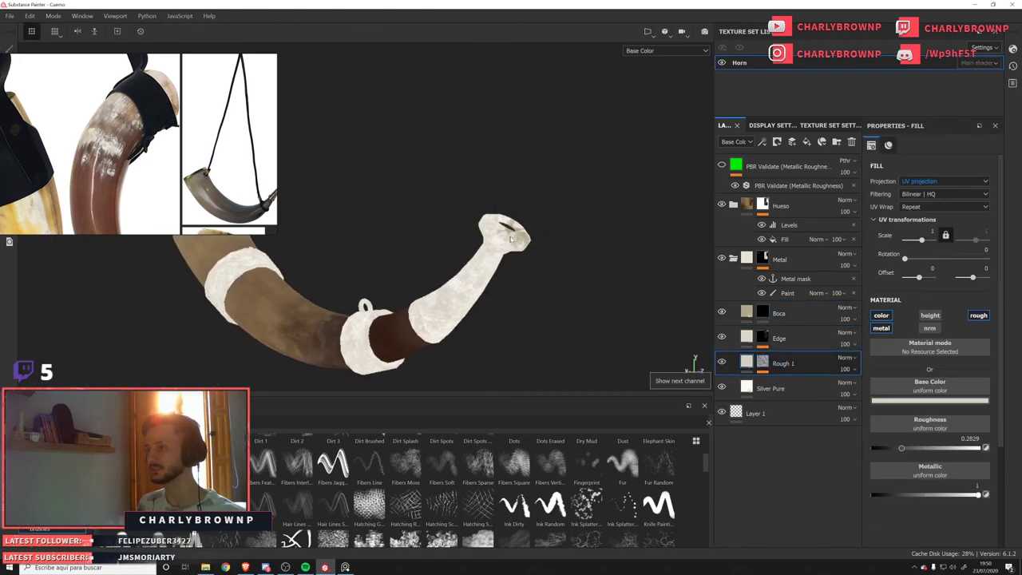
{"action": "left_click_drag", "start_coordinate": [572, 277], "coordinate": [531, 278], "text": "alt"}
{"action": "scroll", "coordinate": [531, 278], "scroll_direction": "up", "scroll_amount": 2}
{"action": "left_click", "coordinate": [764, 313]}
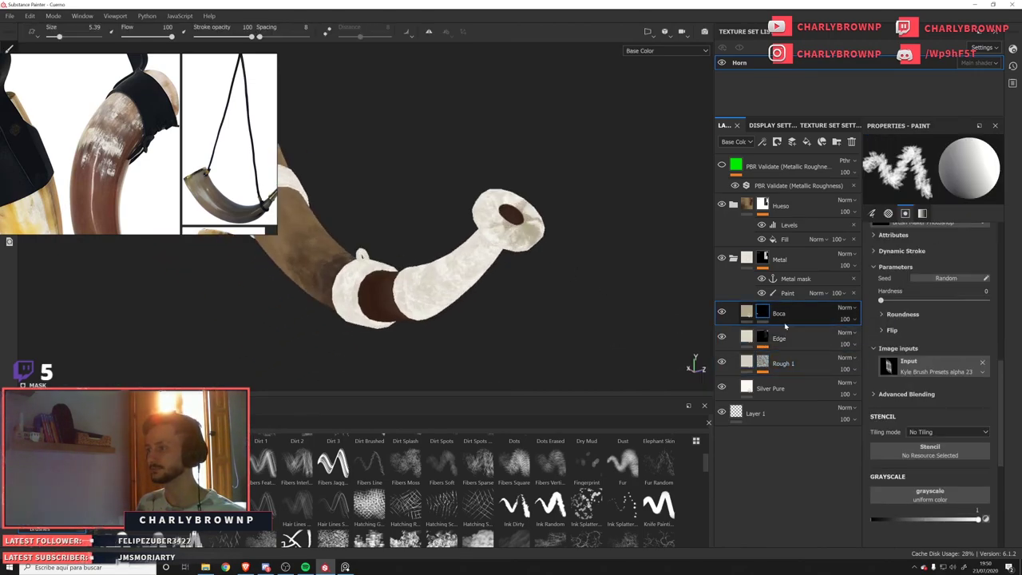
{"action": "left_click_drag", "start_coordinate": [607, 231], "coordinate": [582, 124], "text": "alt"}
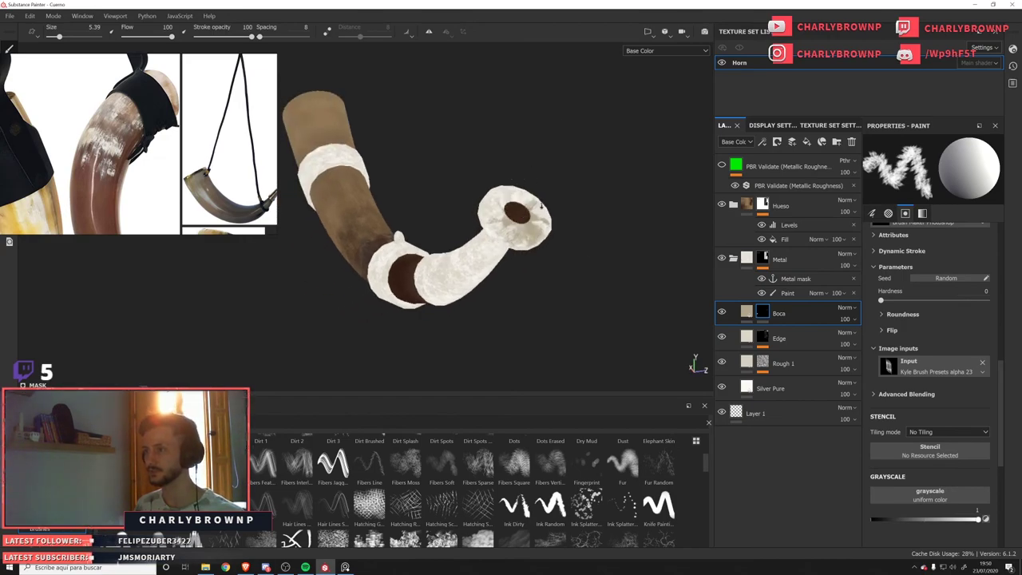
{"action": "scroll", "coordinate": [542, 206], "scroll_direction": "up", "scroll_amount": 2}
{"action": "left_click", "coordinate": [762, 141]}
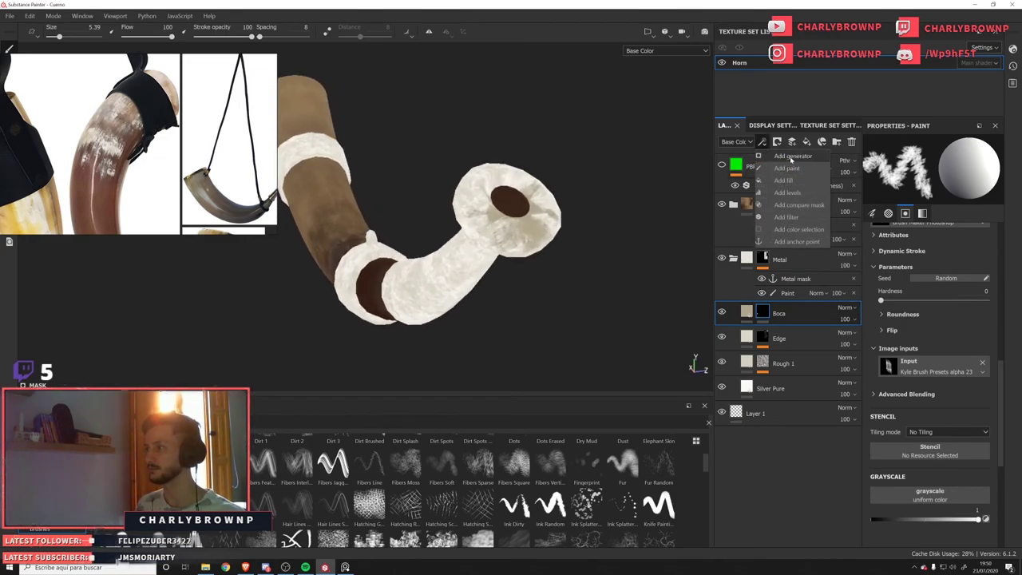
{"action": "left_click", "coordinate": [787, 168]}
{"action": "left_click", "coordinate": [441, 463]}
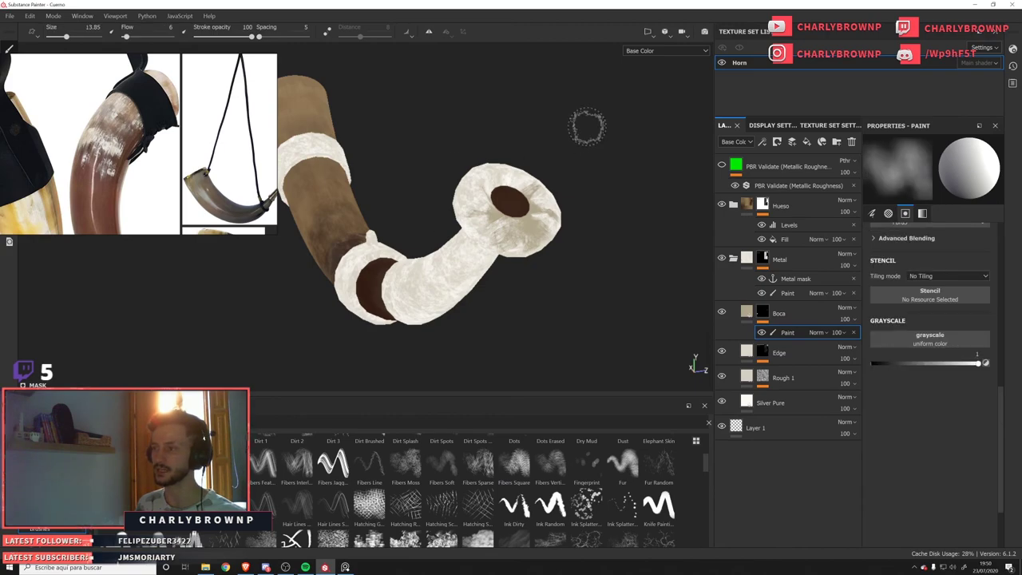
{"action": "mouse_move", "coordinate": [495, 219]}
{"action": "left_mouse_down"}
{"action": "mouse_move", "coordinate": [551, 226]}
{"action": "mouse_move", "coordinate": [497, 230]}
{"action": "mouse_move", "coordinate": [523, 216]}
{"action": "left_mouse_up"}
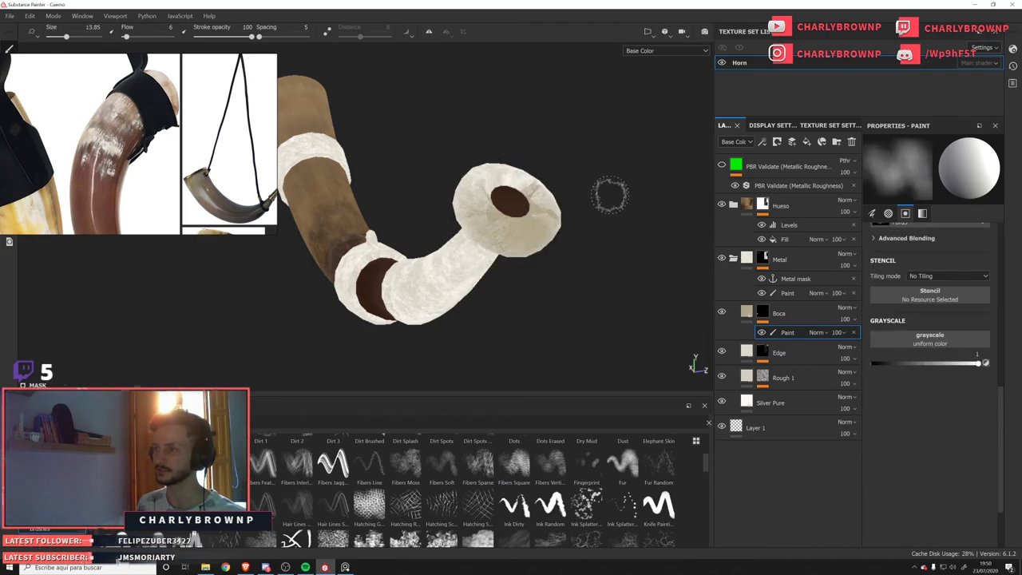
Add a paint effect to the mask of the Rough 1 layer.
{"action": "right_click_drag", "start_coordinate": [609, 194], "coordinate": [254, 195], "text": "alt"}
{"action": "mouse_move", "coordinate": [320, 194]}
{"action": "left_mouse_down", "text": "alt"}
{"action": "mouse_move", "coordinate": [391, 190]}
{"action": "mouse_move", "coordinate": [388, 228]}
{"action": "left_mouse_up", "text": "alt"}
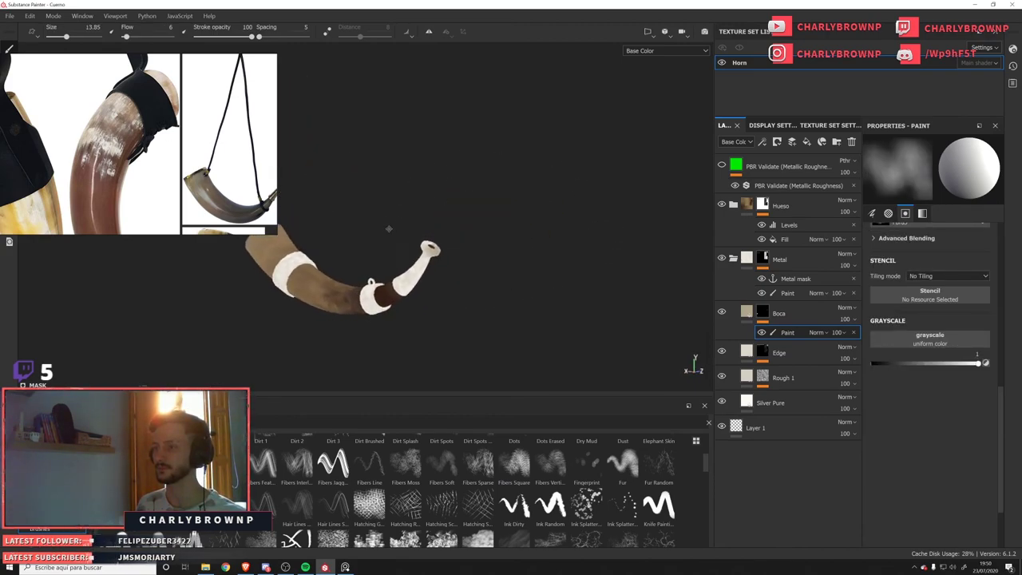
{"action": "right_click_drag", "start_coordinate": [388, 228], "coordinate": [486, 284], "text": "alt"}
{"action": "left_click", "coordinate": [787, 378]}
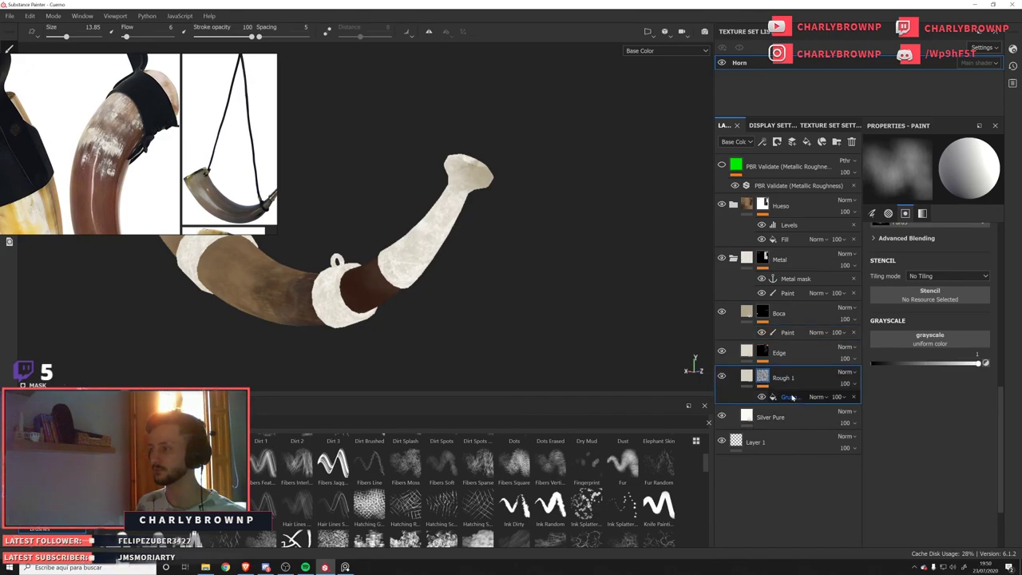
{"action": "left_click", "coordinate": [790, 397]}
{"action": "left_click", "coordinate": [762, 376]}
{"action": "left_click", "coordinate": [764, 144]}
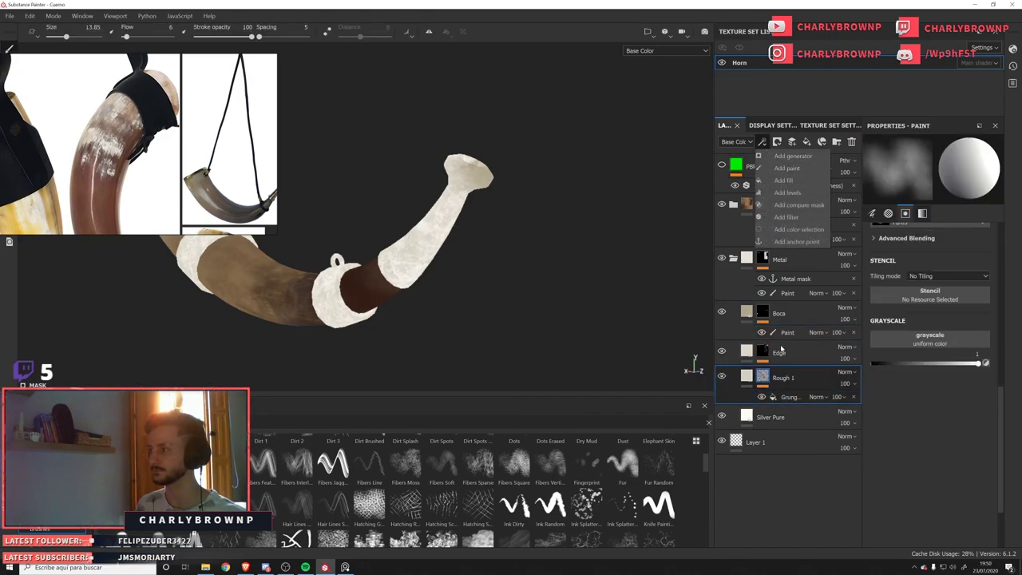
{"action": "left_click", "coordinate": [785, 165]}
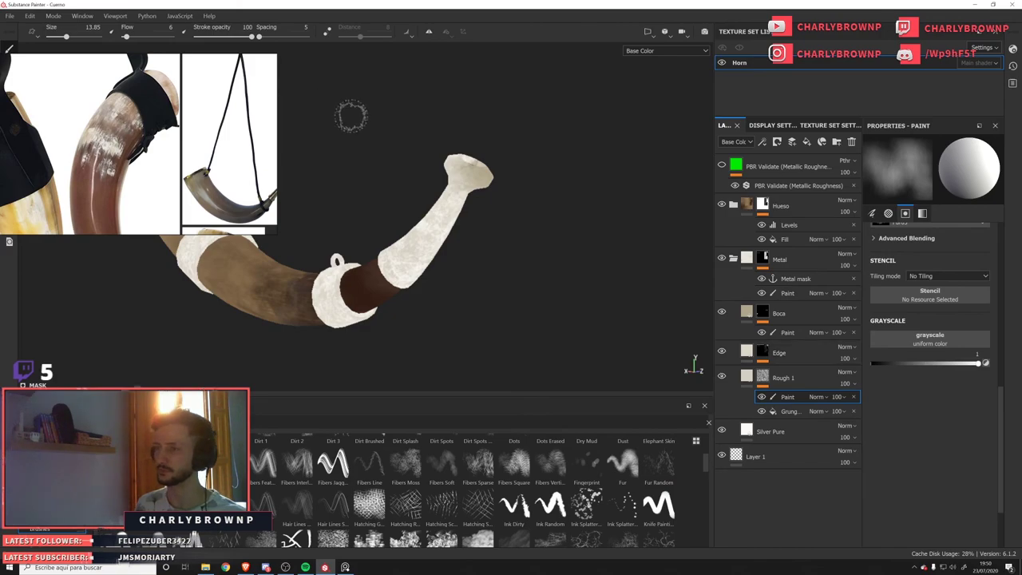
Paint white with the Fibers Soft brush on the Rough 1 mask over the mouthpiece's tube and the central metal ring.
{"action": "mouse_move", "coordinate": [423, 207]}
{"action": "left_mouse_down"}
{"action": "mouse_move", "coordinate": [408, 260]}
{"action": "mouse_move", "coordinate": [414, 288]}
{"action": "left_mouse_up"}
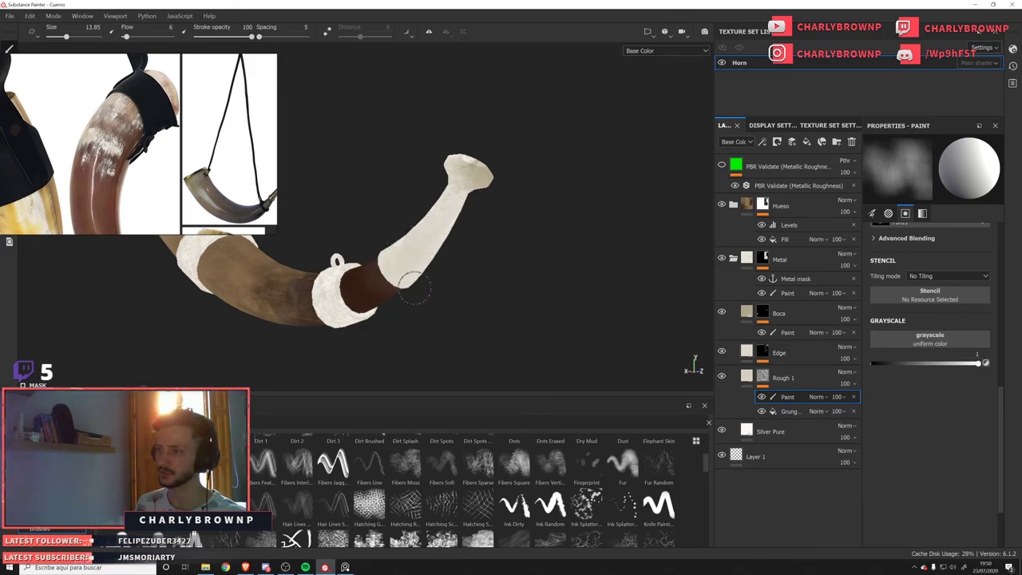
{"action": "left_click_drag", "start_coordinate": [539, 260], "coordinate": [530, 362], "text": "alt"}
{"action": "left_click_drag", "start_coordinate": [368, 272], "coordinate": [375, 275], "text": "alt"}
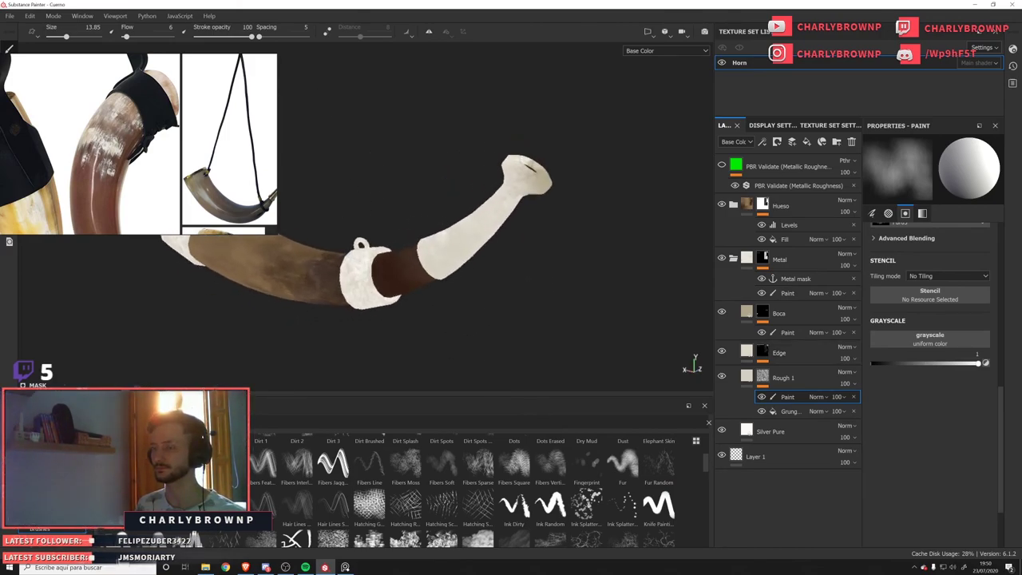
{"action": "middle_click_drag", "start_coordinate": [371, 276], "coordinate": [488, 278], "text": "alt"}
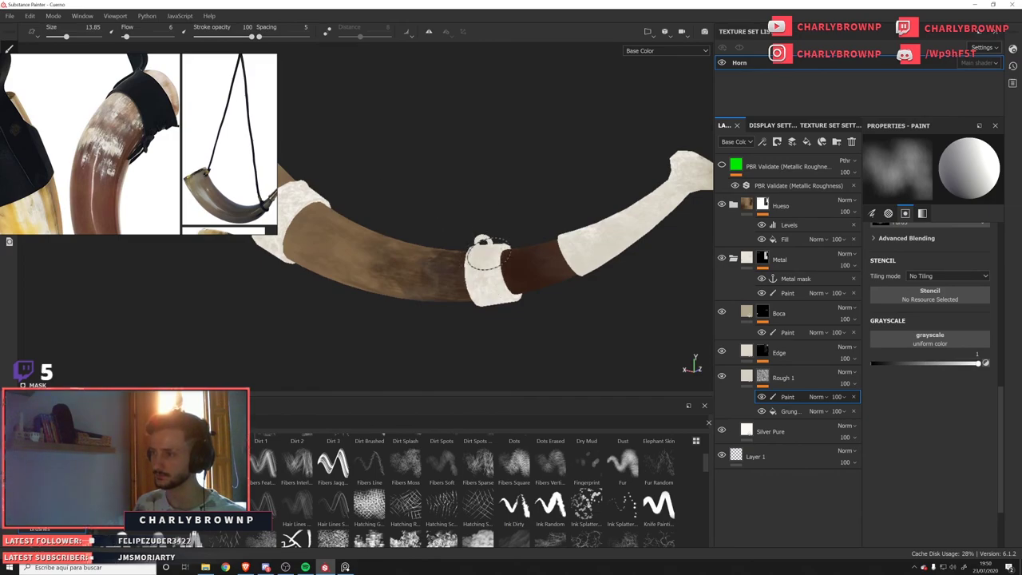
{"action": "left_click", "coordinate": [796, 348]}
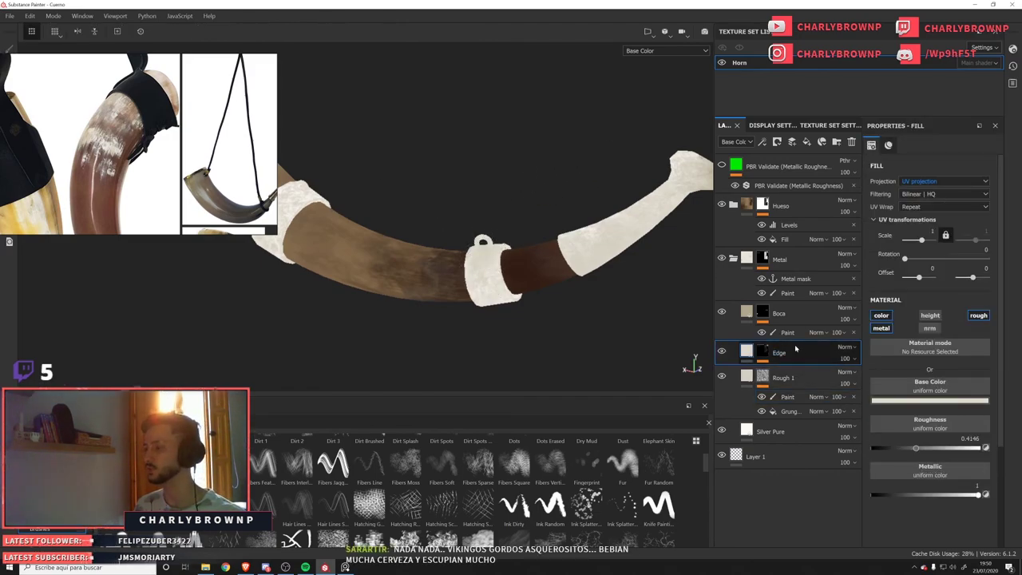
{"action": "left_click", "coordinate": [806, 142]}
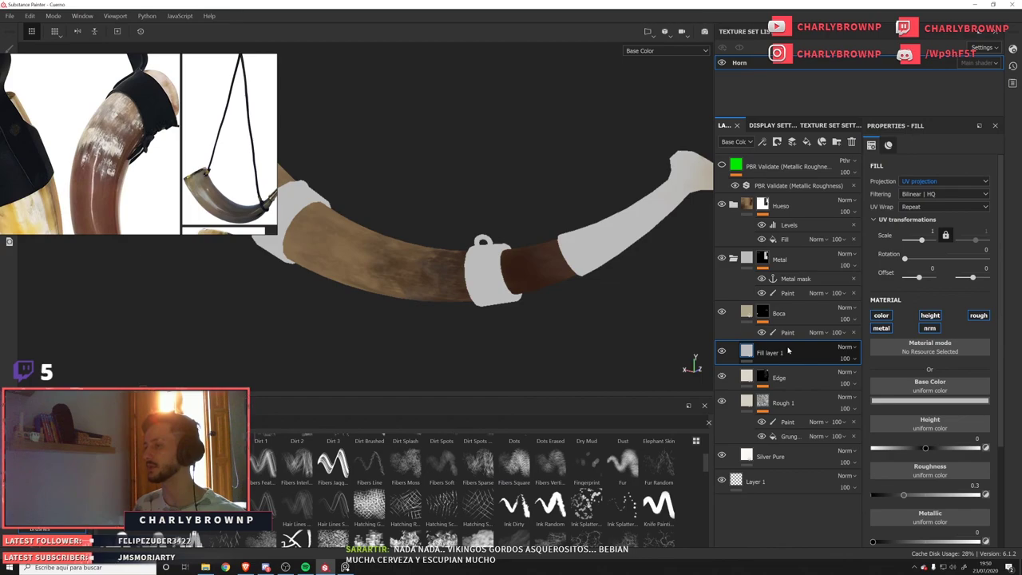
{"action": "key", "text": "Delete"}
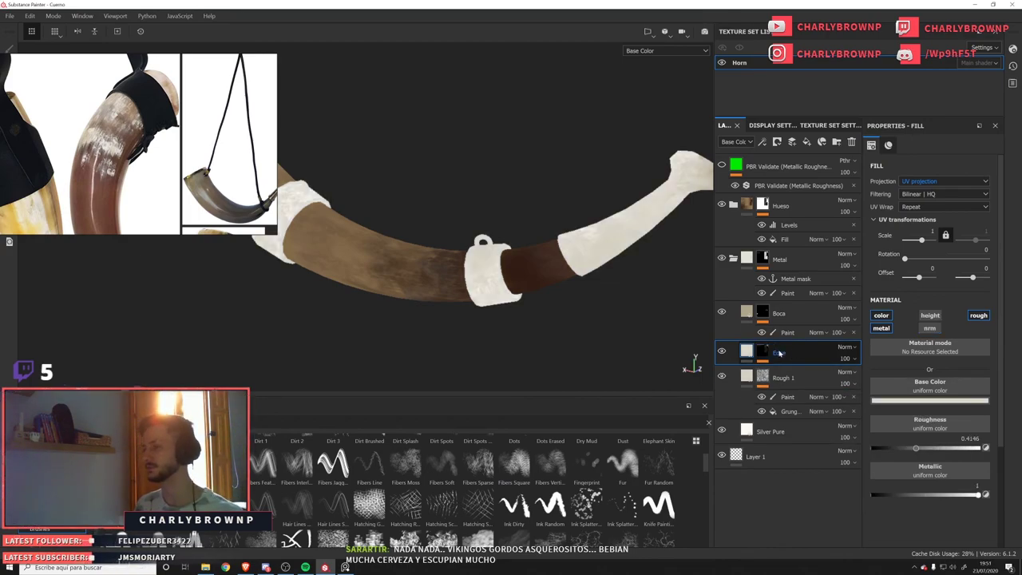
Duplicate the Edge layer and give the copy a darker greyish-beige base color.
{"action": "key", "text": "ctrl+d"}
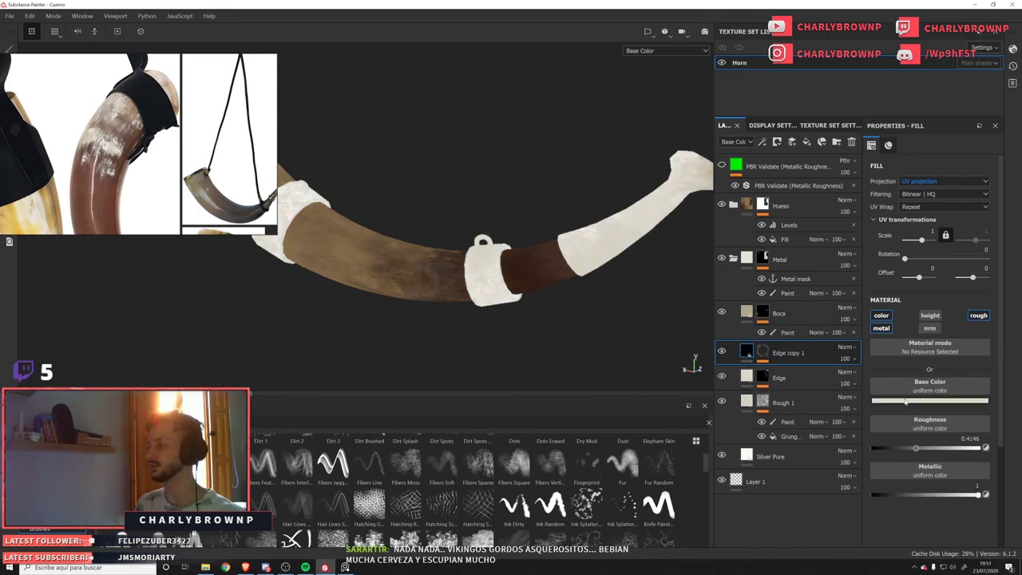
{"action": "left_click", "coordinate": [905, 402]}
{"action": "left_click", "coordinate": [883, 460]}
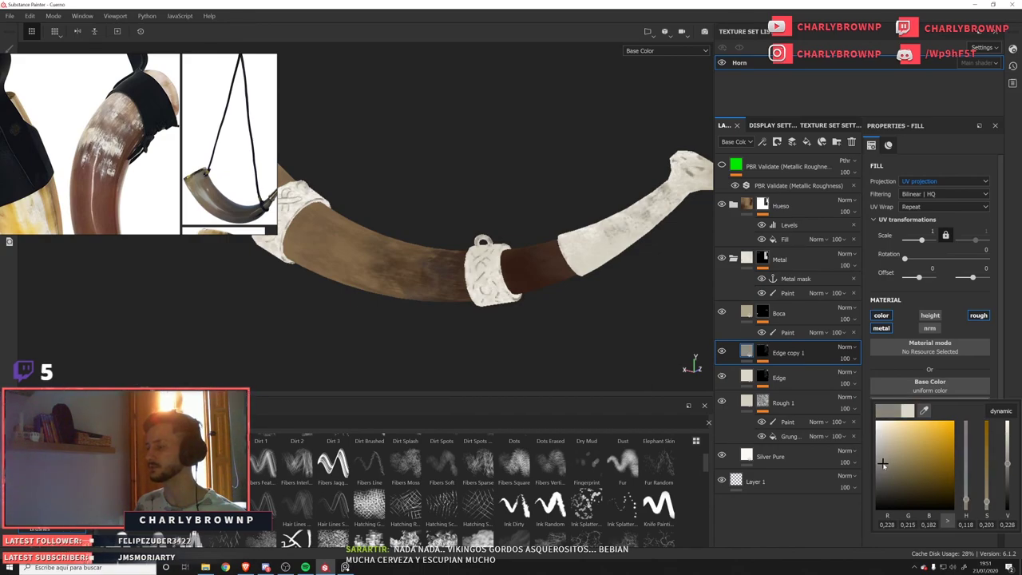
{"action": "left_click_drag", "start_coordinate": [883, 463], "coordinate": [882, 460]}
Replace the Edge copy's mask with a black mask and add a paint effect to it.
{"action": "left_click", "coordinate": [767, 354]}
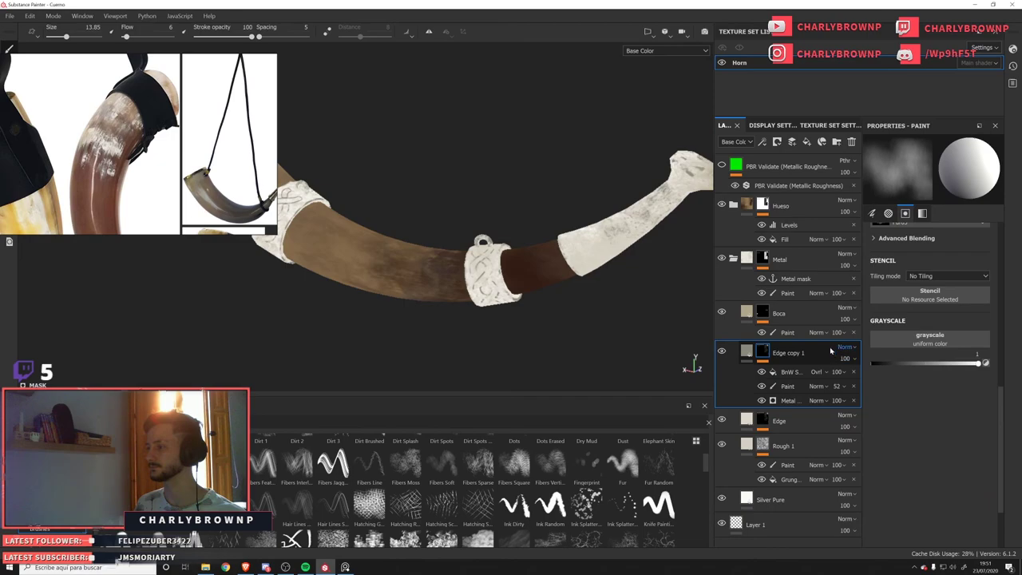
{"action": "left_click", "coordinate": [777, 142]}
{"action": "left_click", "coordinate": [787, 168]}
{"action": "left_click", "coordinate": [764, 142]}
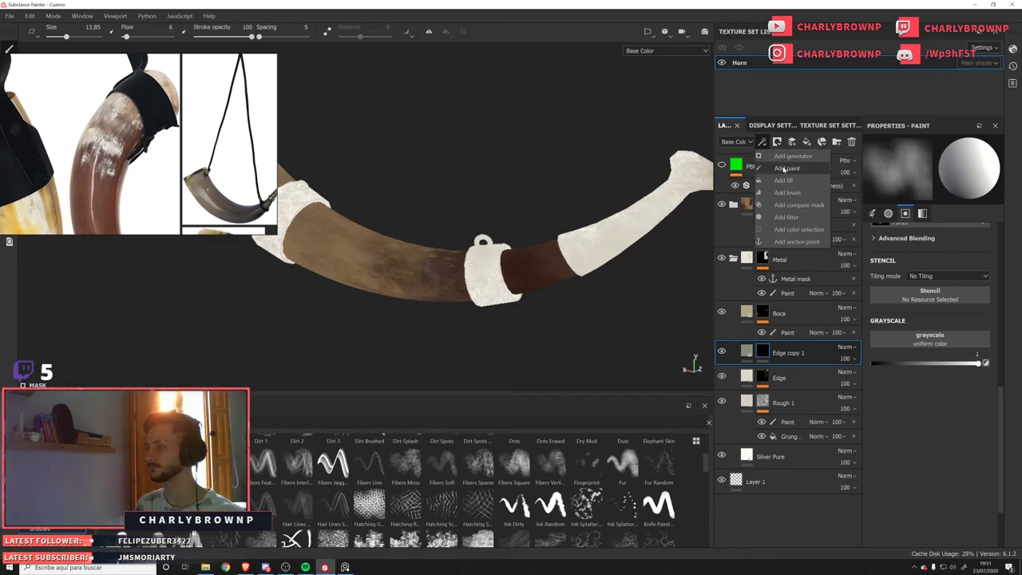
{"action": "left_click", "coordinate": [785, 168]}
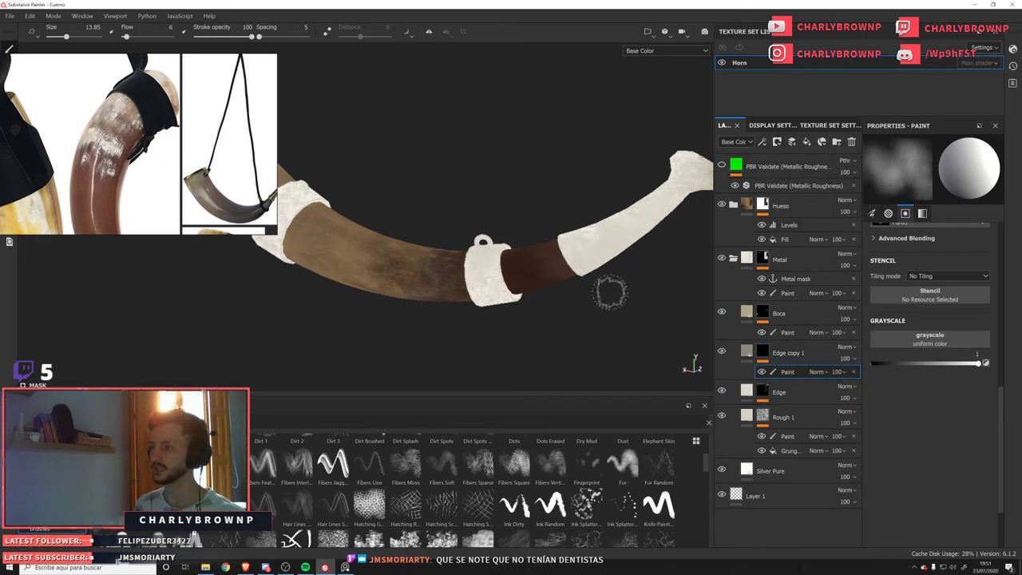
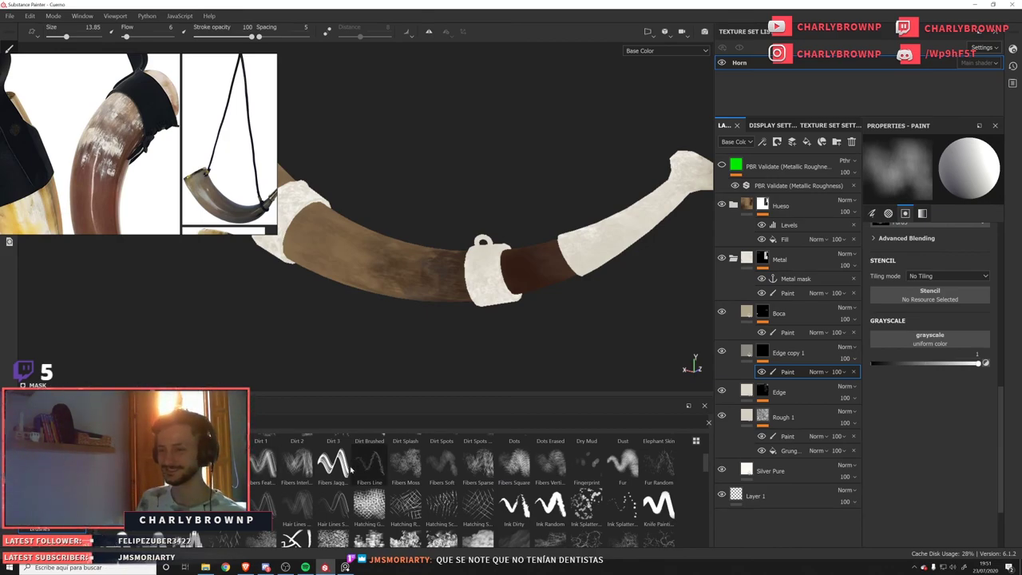
Load the Basic Soft brush and browse the alpha library for the sponge shapes.
{"action": "scroll", "coordinate": [298, 480], "scroll_direction": "up", "scroll_amount": 3}
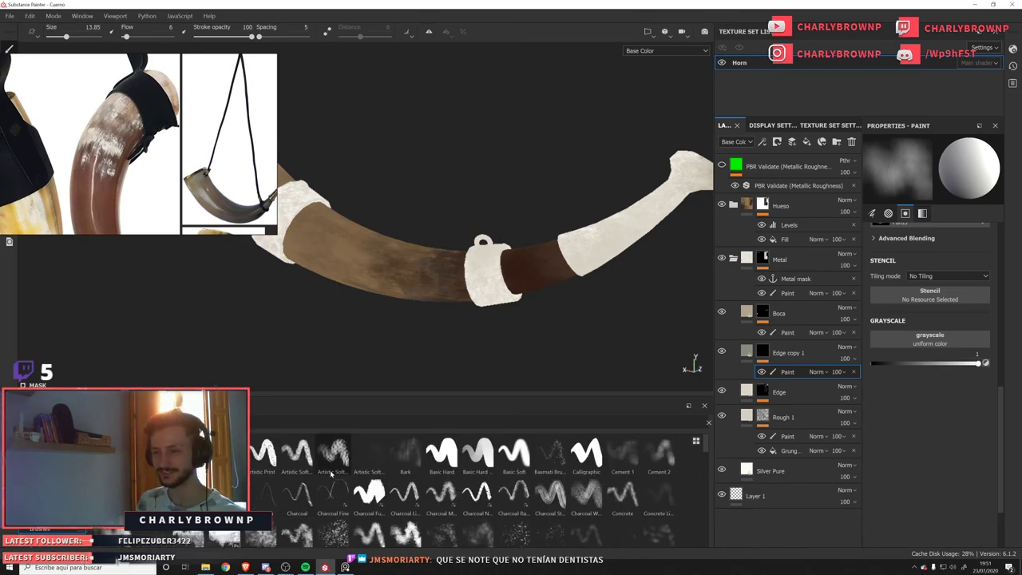
{"action": "left_click", "coordinate": [516, 453]}
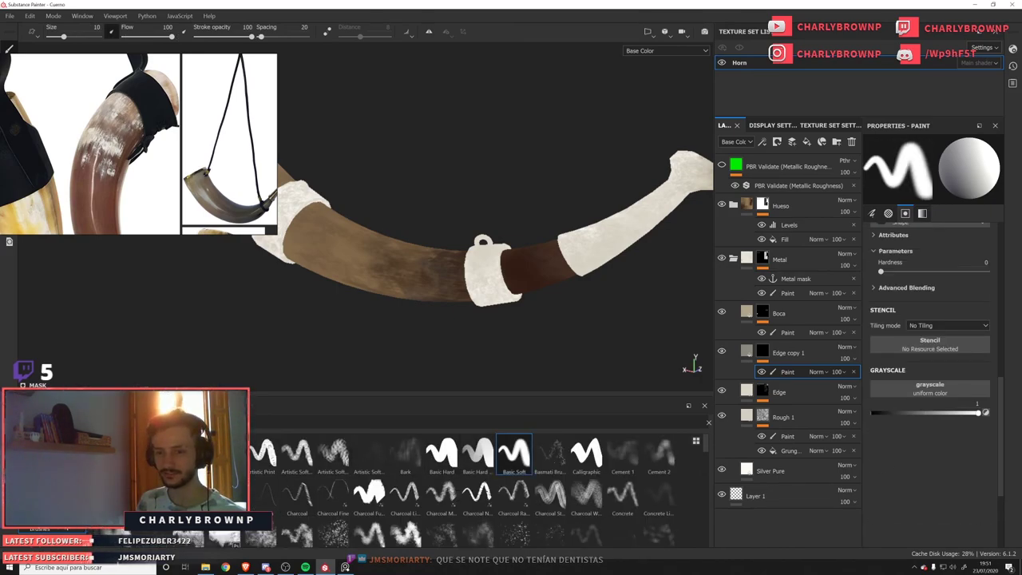
{"action": "left_click", "coordinate": [40, 456]}
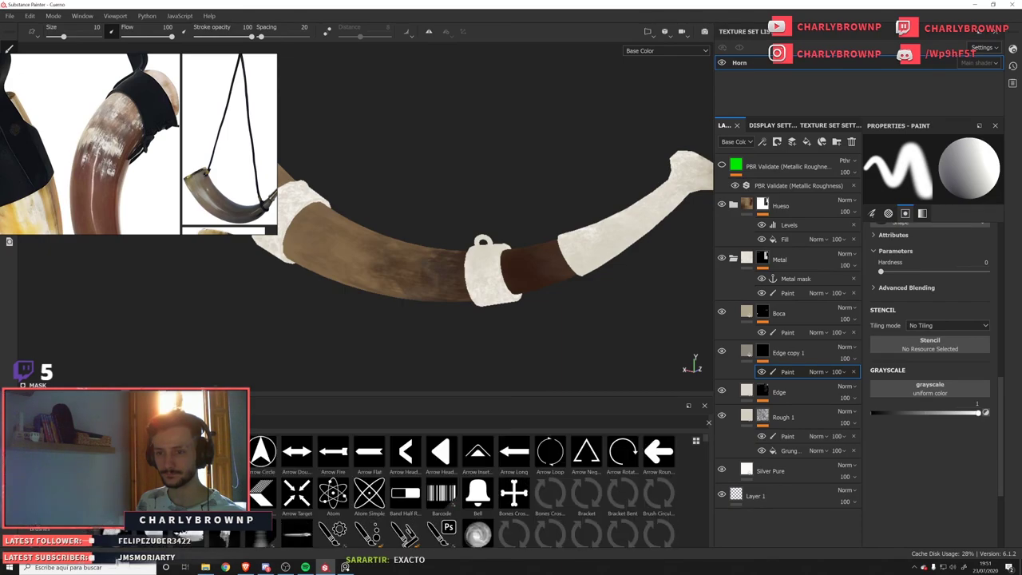
{"action": "scroll", "coordinate": [520, 521], "scroll_direction": "down", "scroll_amount": 3}
{"action": "scroll", "coordinate": [519, 521], "scroll_direction": "up", "scroll_amount": 3}
{"action": "scroll", "coordinate": [523, 520], "scroll_direction": "down", "scroll_amount": 3}
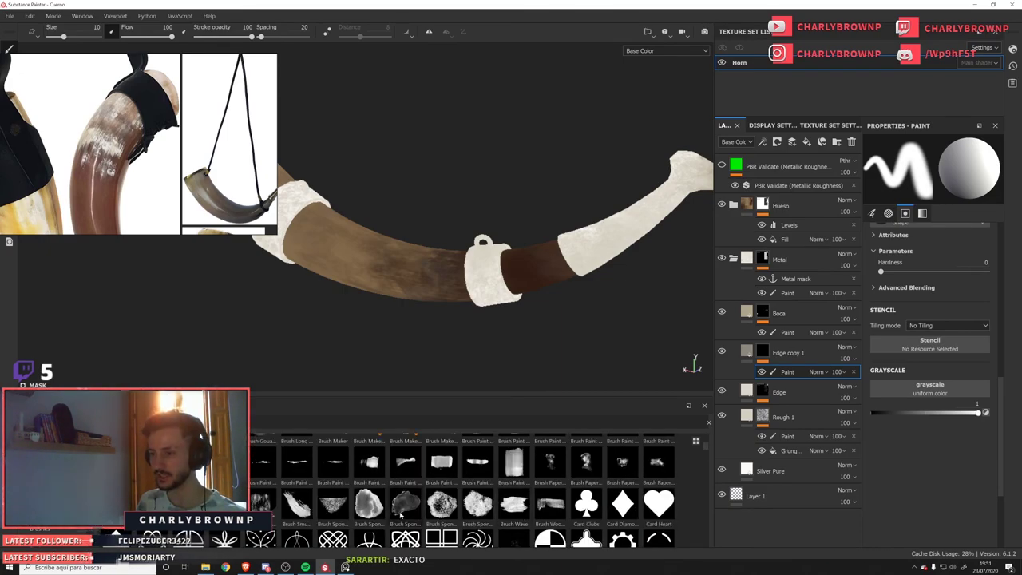
{"action": "mouse_move", "coordinate": [406, 504]}
{"action": "left_mouse_down"}
{"action": "mouse_move", "coordinate": [833, 450]}
{"action": "mouse_move", "coordinate": [940, 422]}
{"action": "mouse_move", "coordinate": [930, 389]}
{"action": "left_mouse_up"}
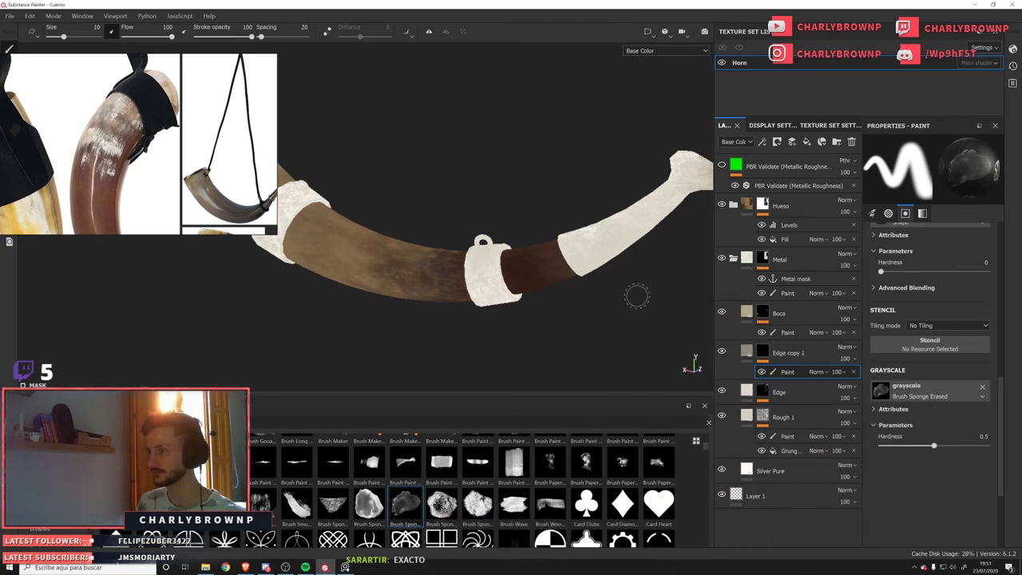
{"action": "left_click", "coordinate": [853, 373]}
{"action": "left_click", "coordinate": [983, 390]}
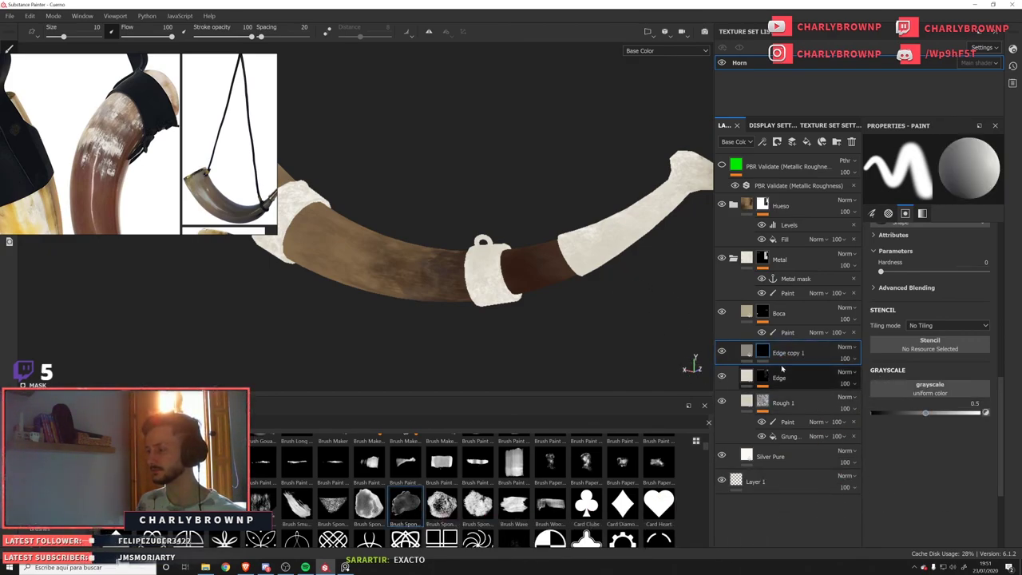
{"action": "key", "text": "ctrl+z"}
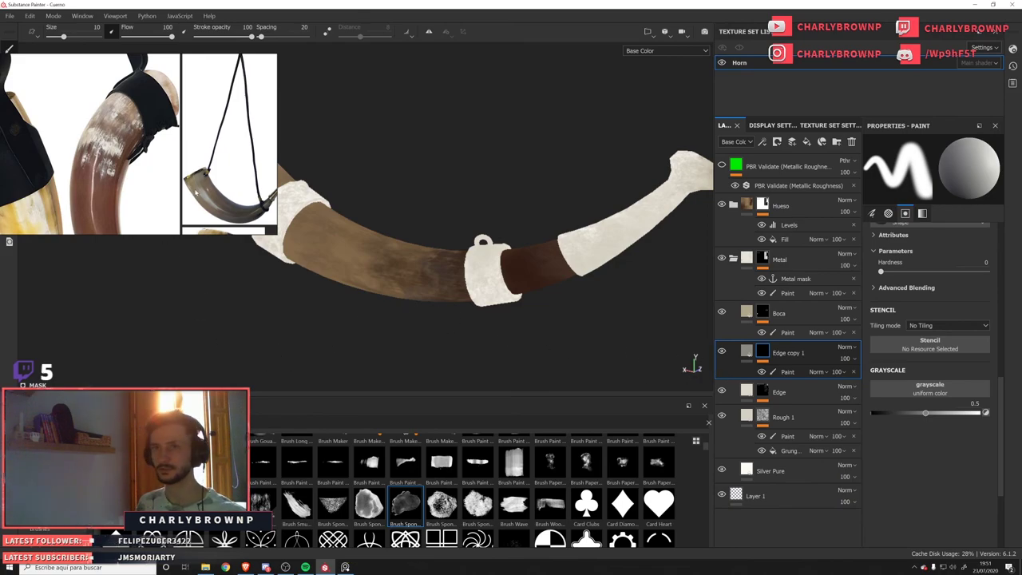
Move the reference image clear of the tools and switch to Projection painting with Brush Sponge Erased as the grayscale.
{"action": "left_click_drag", "start_coordinate": [211, 199], "coordinate": [223, 229]}
{"action": "left_click", "coordinate": [7, 82]}
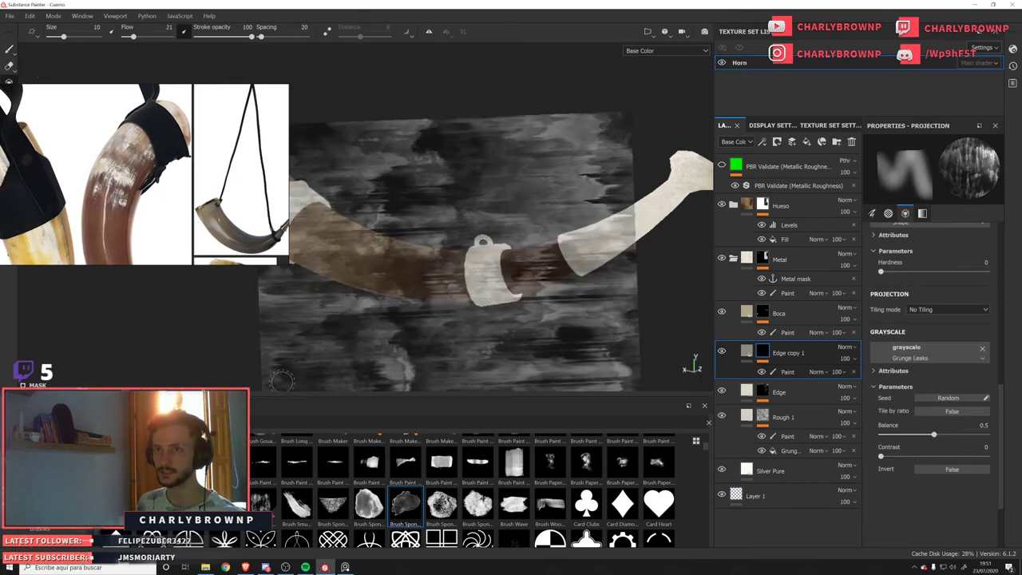
{"action": "mouse_move", "coordinate": [421, 518]}
{"action": "left_mouse_down"}
{"action": "mouse_move", "coordinate": [669, 487]}
{"action": "mouse_move", "coordinate": [950, 363]}
{"action": "mouse_move", "coordinate": [911, 353]}
{"action": "left_mouse_up"}
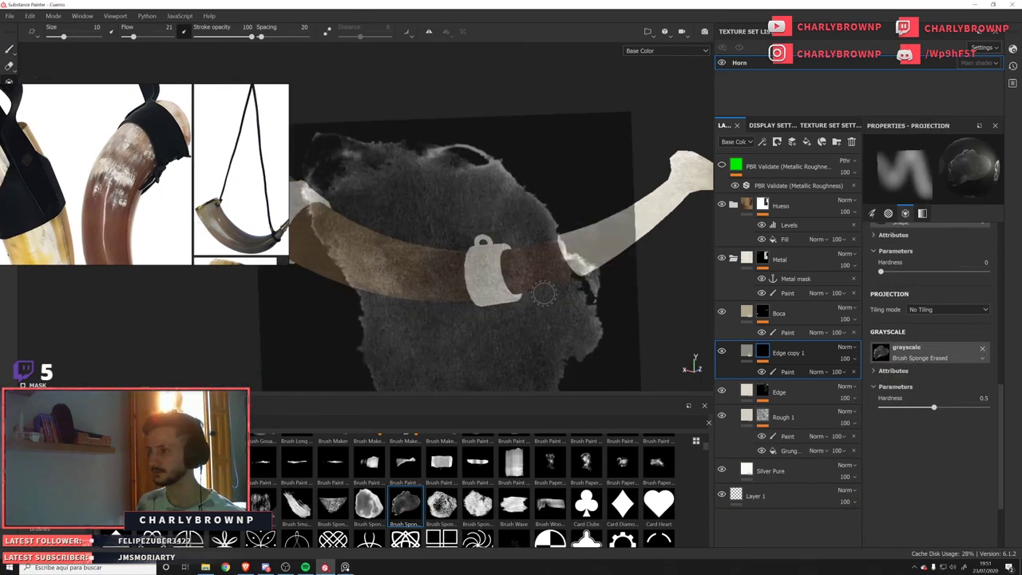
Scale and rotate the sponge stencil over the mouthpiece's tube and project darker marks onto the metal there.
{"action": "right_click_drag", "start_coordinate": [516, 294], "coordinate": [465, 326]}
{"action": "left_click_drag", "start_coordinate": [479, 315], "coordinate": [455, 326], "text": "alt"}
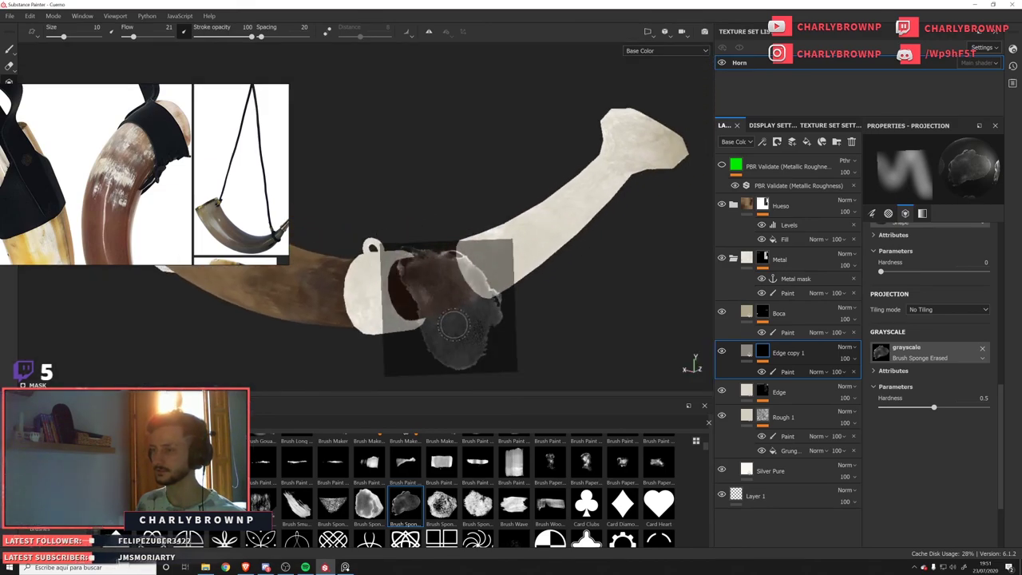
{"action": "middle_click_drag", "start_coordinate": [489, 307], "coordinate": [436, 344], "text": "alt"}
{"action": "left_click_drag", "start_coordinate": [439, 328], "coordinate": [476, 337], "text": "alt"}
{"action": "left_click_drag", "start_coordinate": [580, 269], "coordinate": [492, 387]}
{"action": "left_click_drag", "start_coordinate": [452, 302], "coordinate": [464, 307]}
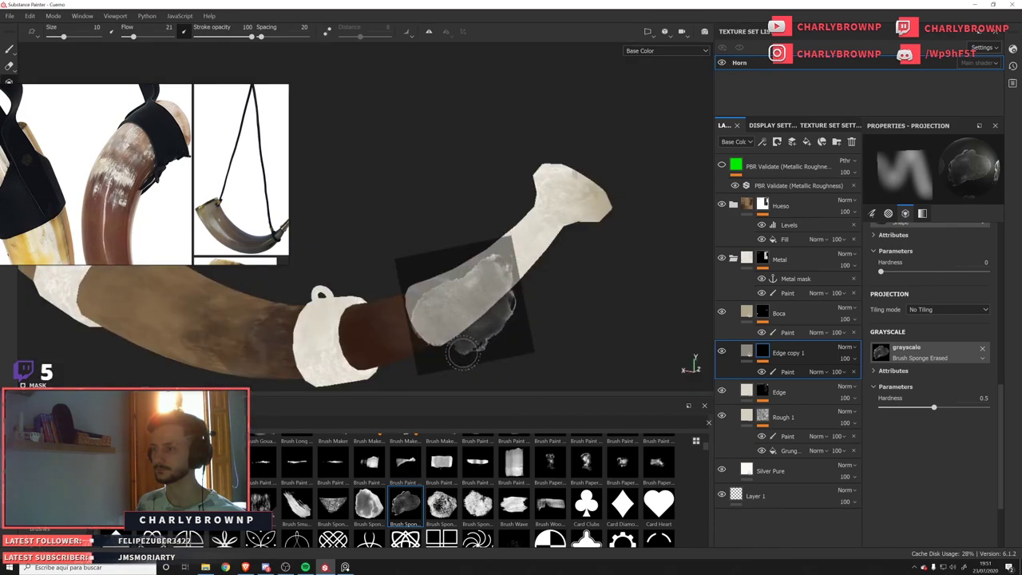
{"action": "left_click_drag", "start_coordinate": [455, 347], "coordinate": [468, 349], "text": "alt"}
{"action": "left_click_drag", "start_coordinate": [434, 303], "coordinate": [438, 304]}
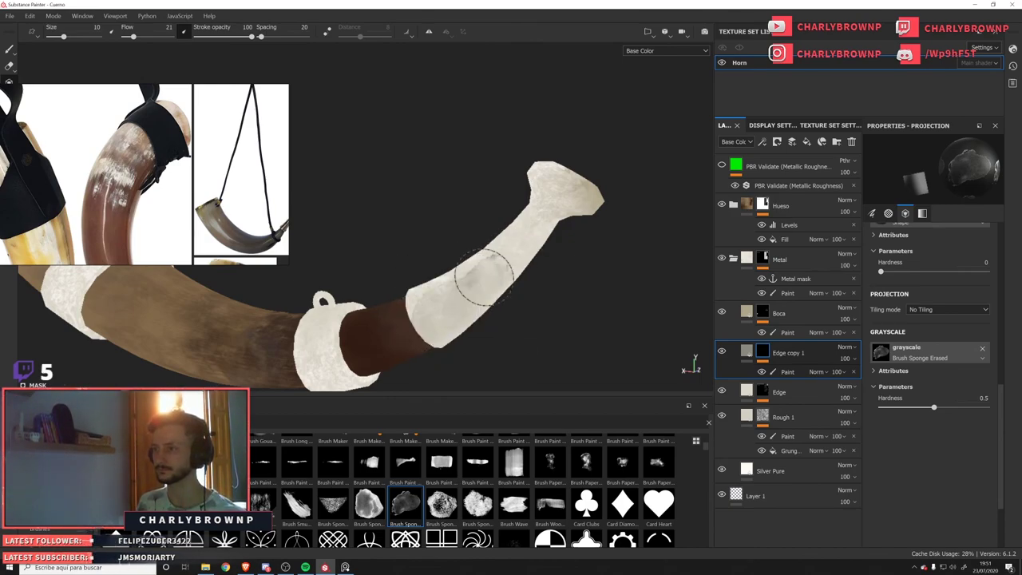
Orbit around the mouthpiece and project more sponge marks on its other sides, rotating the stencil for variation.
{"action": "left_click_drag", "start_coordinate": [472, 262], "coordinate": [340, 232], "text": "alt"}
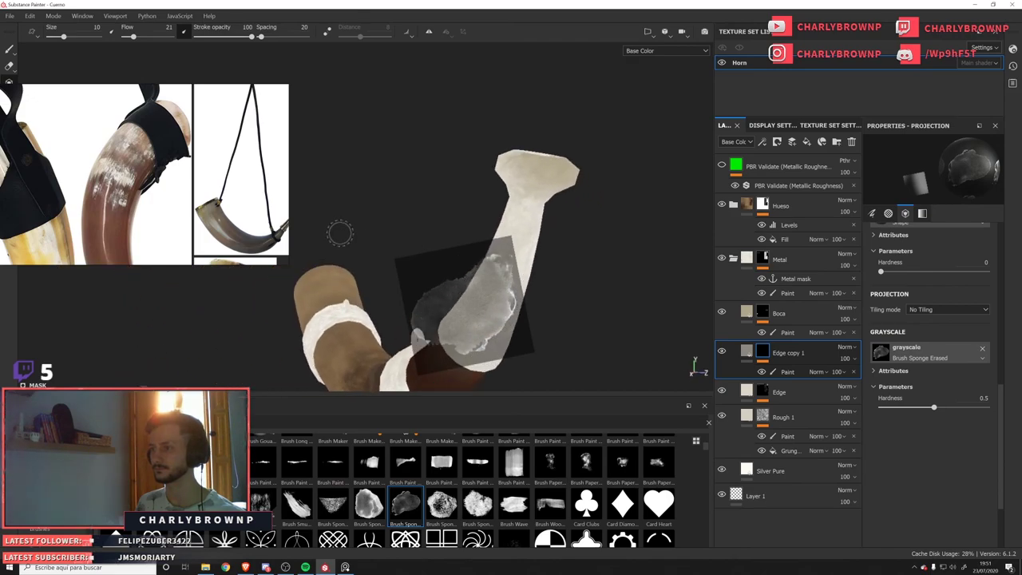
{"action": "mouse_move", "coordinate": [401, 312]}
{"action": "left_mouse_down", "text": "alt"}
{"action": "mouse_move", "coordinate": [505, 311]}
{"action": "mouse_move", "coordinate": [515, 296]}
{"action": "mouse_move", "coordinate": [504, 325]}
{"action": "left_mouse_up", "text": "alt"}
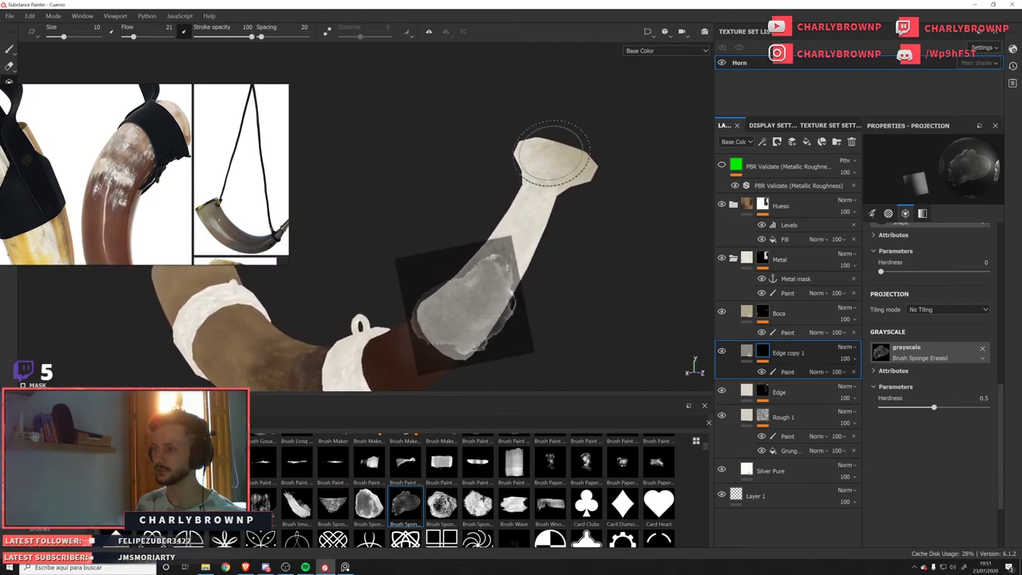
{"action": "left_click_drag", "start_coordinate": [429, 335], "coordinate": [521, 211], "text": "alt"}
{"action": "key", "text": "s"}
{"action": "mouse_move", "coordinate": [536, 250]}
{"action": "left_mouse_down", "text": "alt"}
{"action": "mouse_move", "coordinate": [365, 292]}
{"action": "mouse_move", "coordinate": [346, 281]}
{"action": "mouse_move", "coordinate": [360, 282]}
{"action": "left_mouse_up", "text": "alt"}
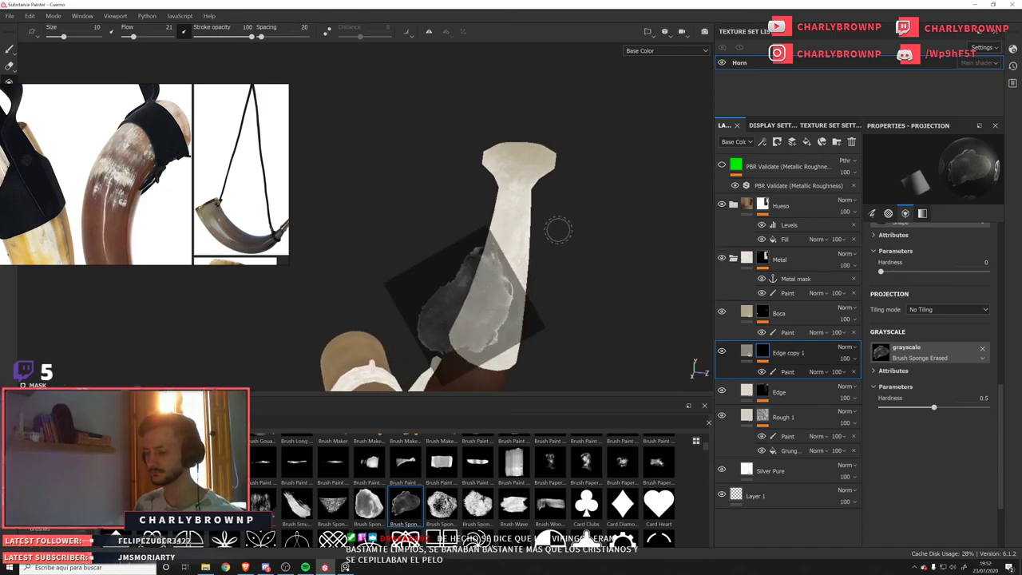
Display the full material and examine the projected marks on the mouthpiece under rotated lighting.
{"action": "key", "text": "m"}
{"action": "key", "text": "1"}
{"action": "mouse_move", "coordinate": [595, 234]}
{"action": "left_mouse_down", "text": "alt"}
{"action": "mouse_move", "coordinate": [538, 315]}
{"action": "mouse_move", "coordinate": [554, 270]}
{"action": "mouse_move", "coordinate": [527, 289]}
{"action": "mouse_move", "coordinate": [498, 290]}
{"action": "mouse_move", "coordinate": [509, 188]}
{"action": "left_mouse_up", "text": "alt"}
{"action": "right_click_drag", "start_coordinate": [489, 289], "coordinate": [459, 292], "text": "shift"}
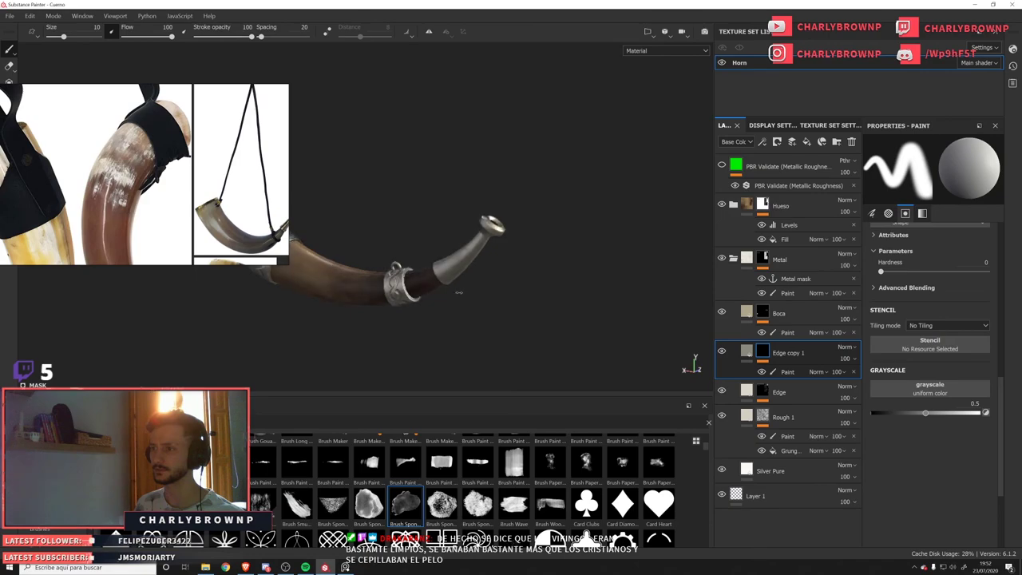
{"action": "left_click_drag", "start_coordinate": [458, 292], "coordinate": [480, 279], "text": "alt"}
{"action": "right_click_drag", "start_coordinate": [479, 279], "coordinate": [496, 308], "text": "alt"}
{"action": "left_click_drag", "start_coordinate": [601, 302], "coordinate": [568, 325], "text": "alt"}
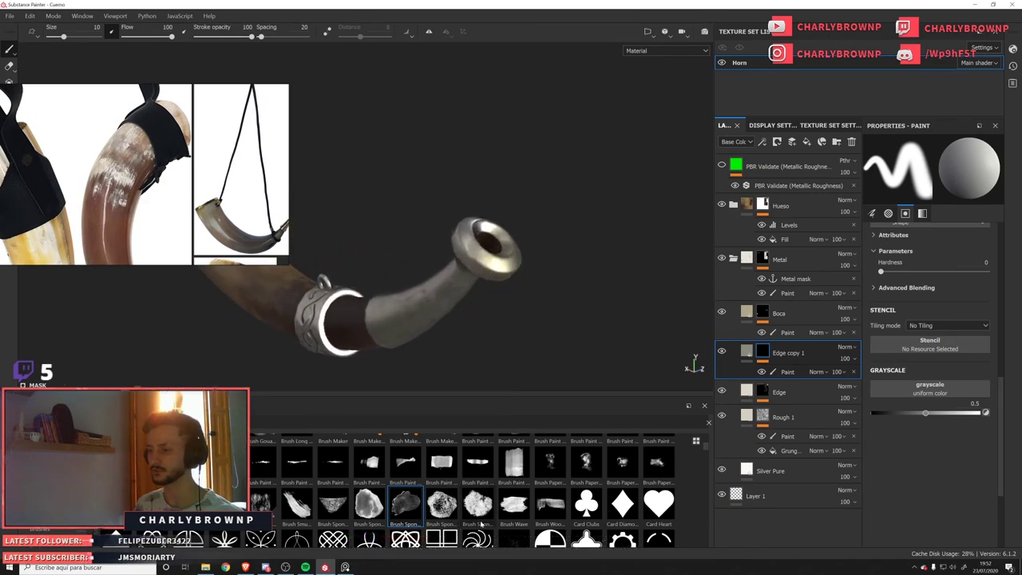
Try Projection painting over the mouthpiece's rim with Brush Wave as the grayscale.
{"action": "mouse_move", "coordinate": [515, 508]}
{"action": "left_mouse_down"}
{"action": "mouse_move", "coordinate": [956, 402]}
{"action": "mouse_move", "coordinate": [730, 456]}
{"action": "mouse_move", "coordinate": [524, 485]}
{"action": "mouse_move", "coordinate": [934, 365]}
{"action": "mouse_move", "coordinate": [936, 355]}
{"action": "left_mouse_up"}
{"action": "key", "text": "3"}
{"action": "right_click_drag", "start_coordinate": [589, 308], "coordinate": [587, 322], "text": "alt"}
{"action": "mouse_move", "coordinate": [586, 322]}
{"action": "left_mouse_down", "text": "alt"}
{"action": "mouse_move", "coordinate": [454, 335]}
{"action": "mouse_move", "coordinate": [487, 332]}
{"action": "left_mouse_up", "text": "alt"}
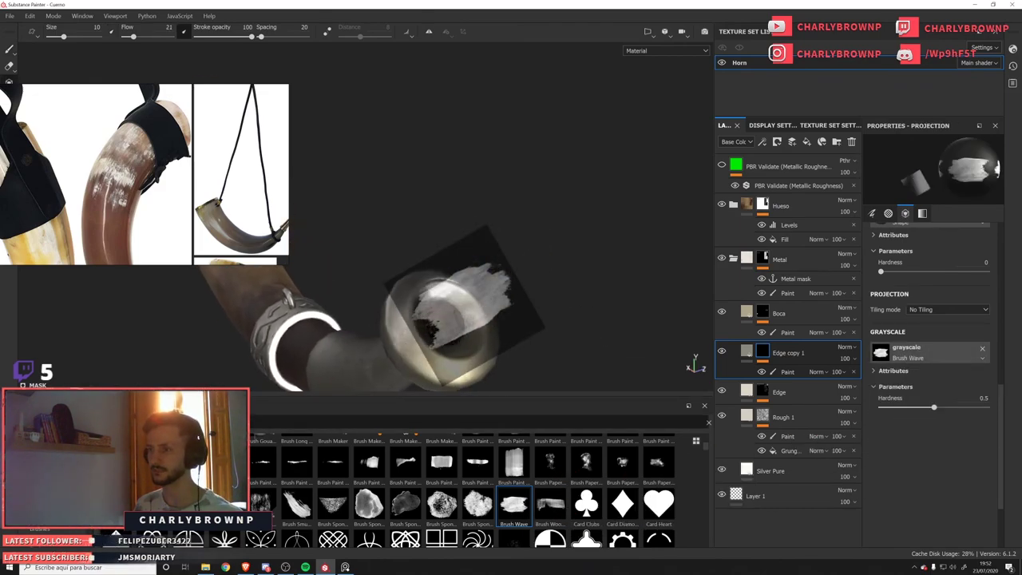
{"action": "left_click_drag", "start_coordinate": [453, 297], "coordinate": [455, 292], "text": "alt"}
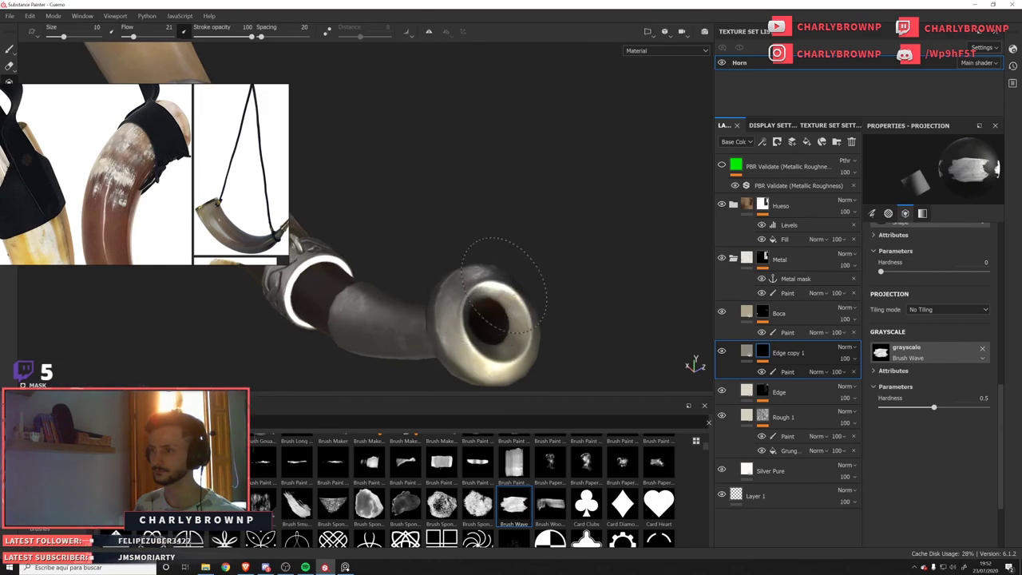
{"action": "key", "text": "1"}
{"action": "right_click_drag", "start_coordinate": [536, 222], "coordinate": [459, 261], "text": "alt"}
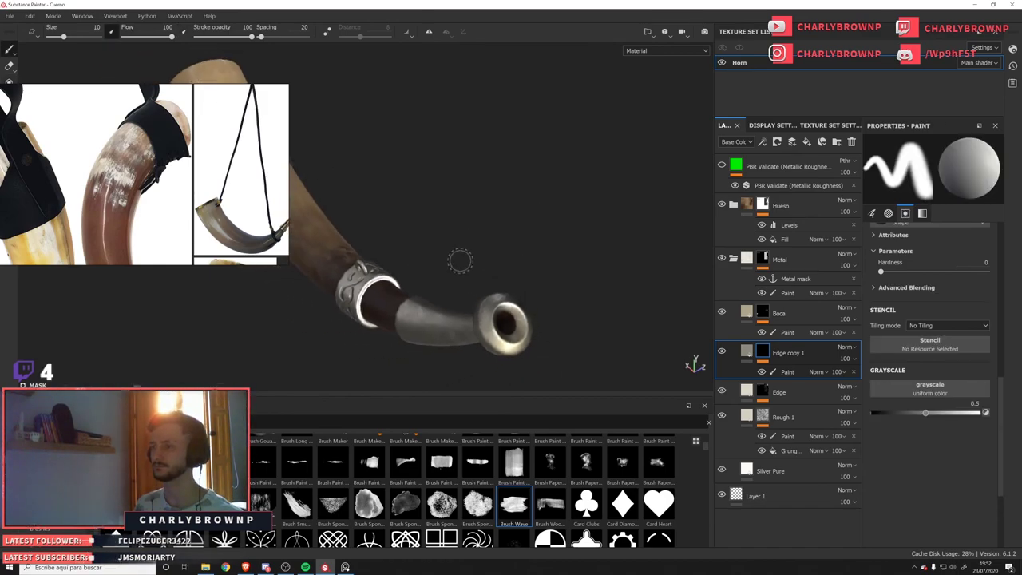
Examine the horn from several sides in the full material and in the Roughness channel.
{"action": "left_click_drag", "start_coordinate": [459, 261], "coordinate": [530, 283], "text": "alt"}
{"action": "key", "text": "c"}
{"action": "middle_click_drag", "start_coordinate": [530, 283], "coordinate": [508, 141], "text": "alt"}
{"action": "left_click_drag", "start_coordinate": [509, 141], "coordinate": [381, 125], "text": "alt"}
{"action": "left_click_drag", "start_coordinate": [577, 242], "coordinate": [674, 370], "text": "alt"}
{"action": "left_click_drag", "start_coordinate": [489, 242], "coordinate": [484, 200], "text": "alt"}
{"action": "key", "text": "c"}
{"action": "key", "text": "c"}
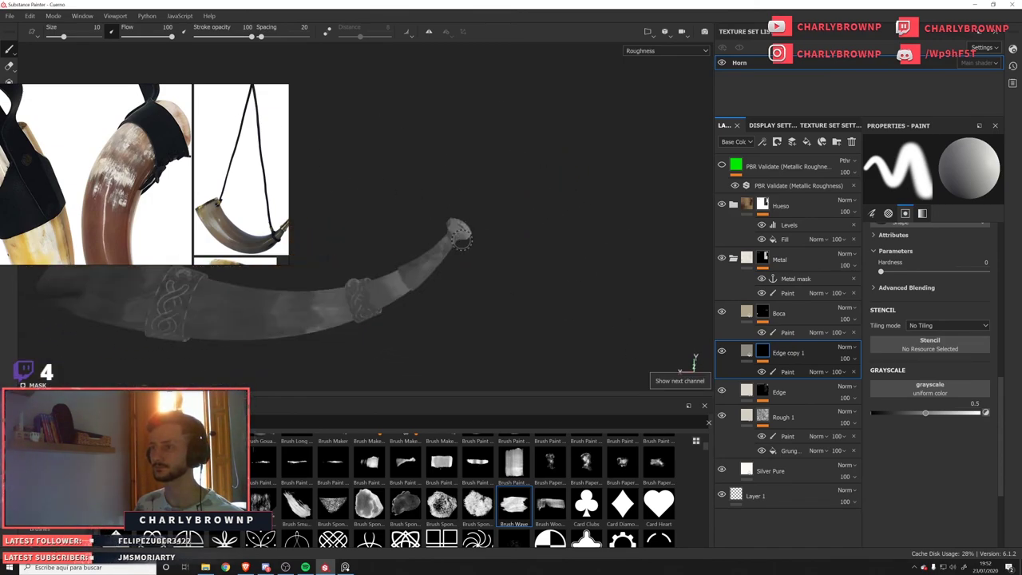
Check how the Edge and Rough 1 layers contribute to the roughness by toggling their visibility, and inspect Boca's fill settings.
{"action": "left_click", "coordinate": [762, 393]}
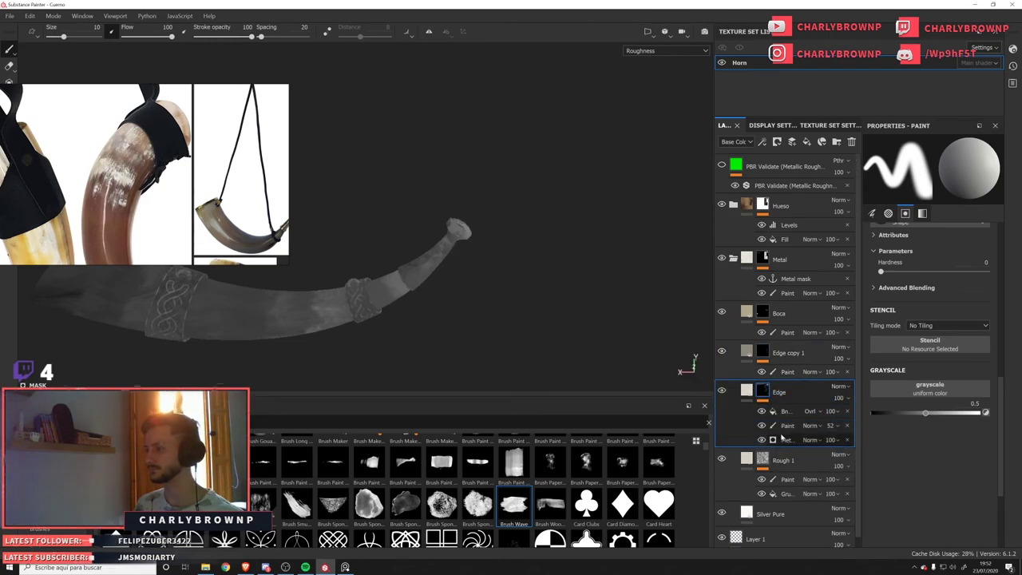
{"action": "left_click", "coordinate": [763, 389]}
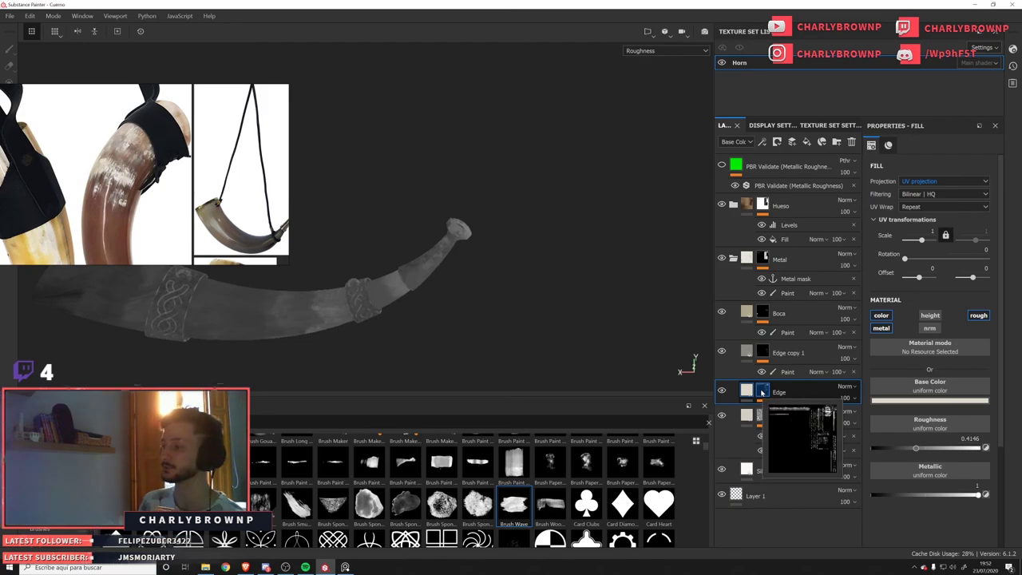
{"action": "left_click", "coordinate": [763, 392]}
{"action": "left_click", "coordinate": [724, 391]}
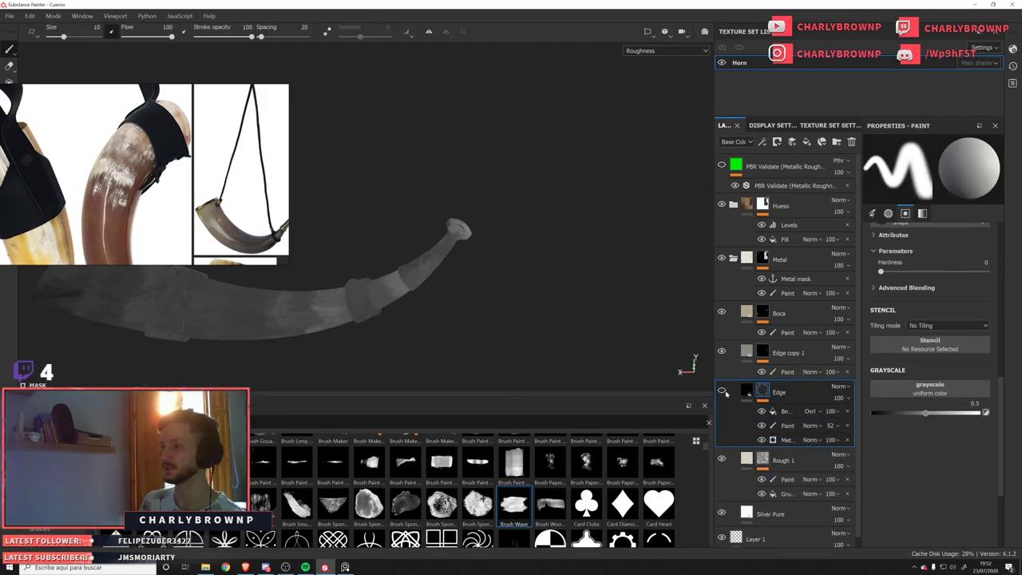
{"action": "left_click", "coordinate": [722, 460]}
{"action": "left_click", "coordinate": [722, 460]}
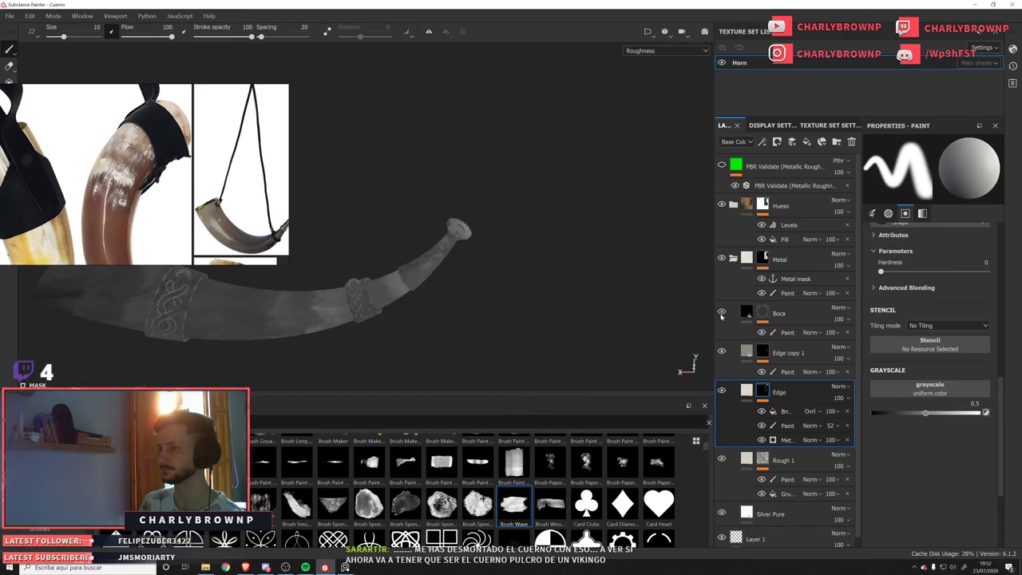
{"action": "left_click", "coordinate": [748, 313]}
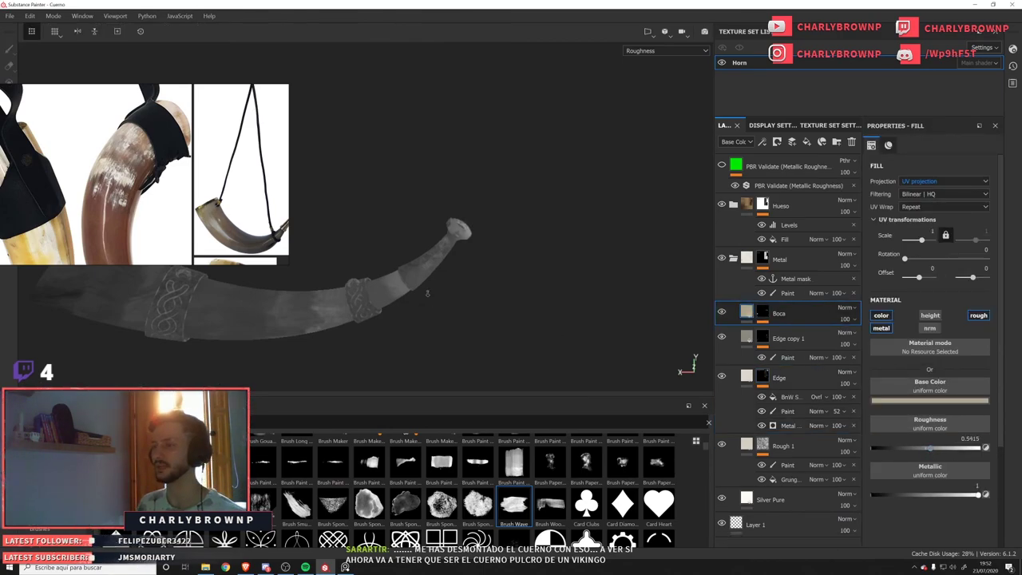
Display the full material and compare the horn under rotated lighting with the reference photos.
{"action": "left_click_drag", "start_coordinate": [427, 294], "coordinate": [560, 271], "text": "alt"}
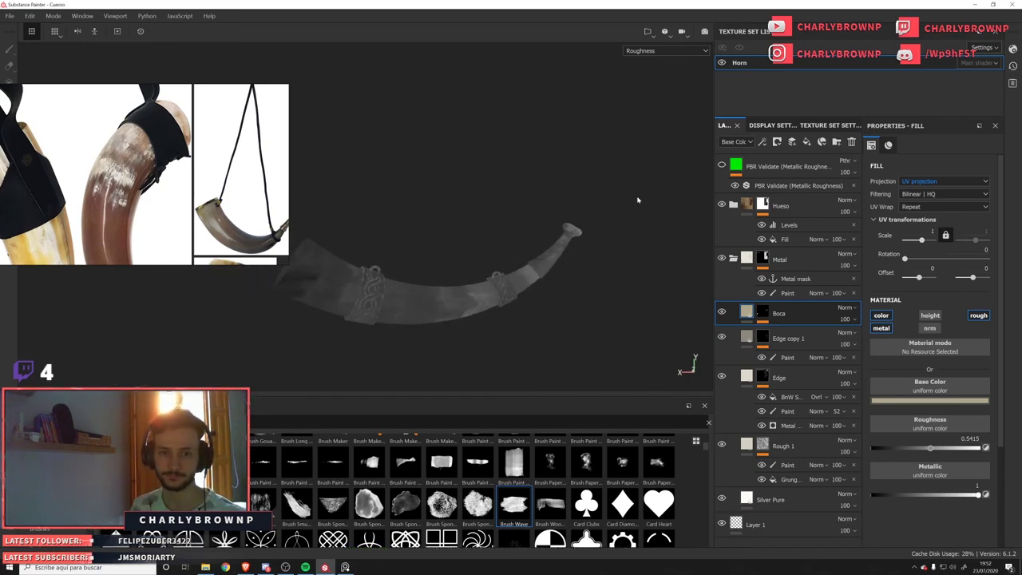
{"action": "key", "text": "m"}
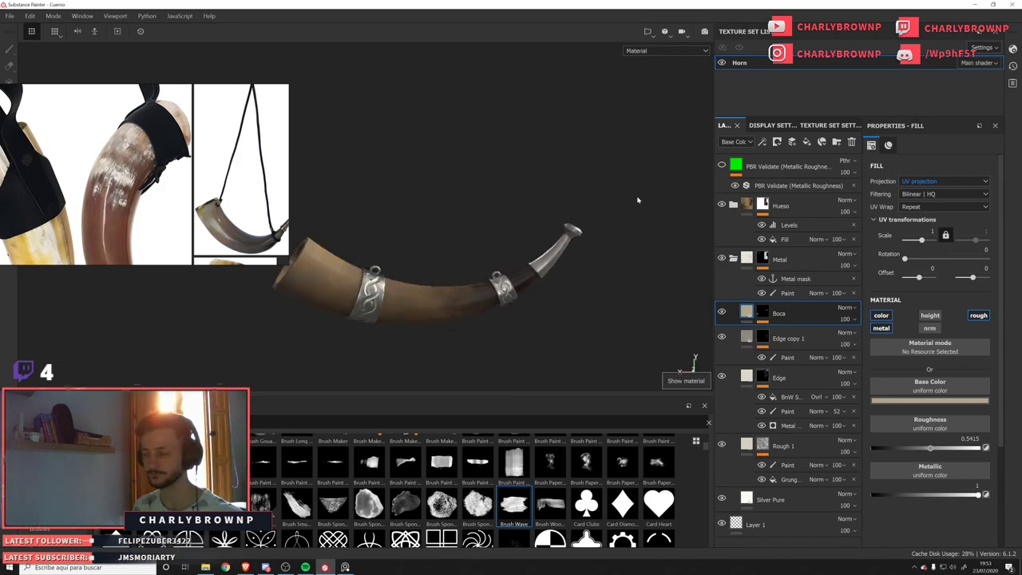
{"action": "left_click_drag", "start_coordinate": [638, 200], "coordinate": [611, 261], "text": "alt"}
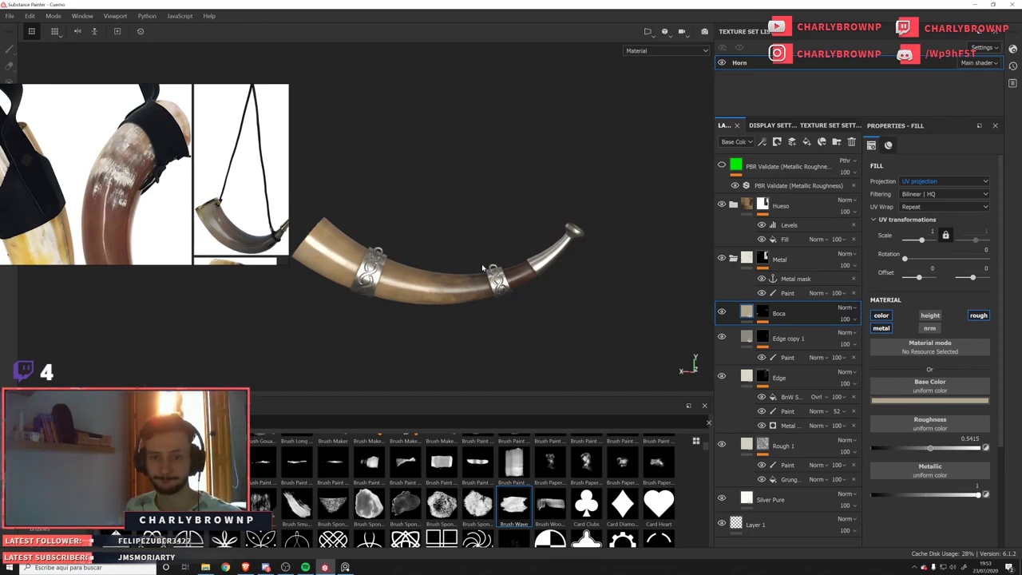
{"action": "left_click_drag", "start_coordinate": [508, 254], "coordinate": [560, 303], "text": "alt"}
{"action": "left_click_drag", "start_coordinate": [465, 267], "coordinate": [400, 272], "text": "alt"}
{"action": "scroll", "coordinate": [174, 184], "scroll_direction": "down", "scroll_amount": 3}
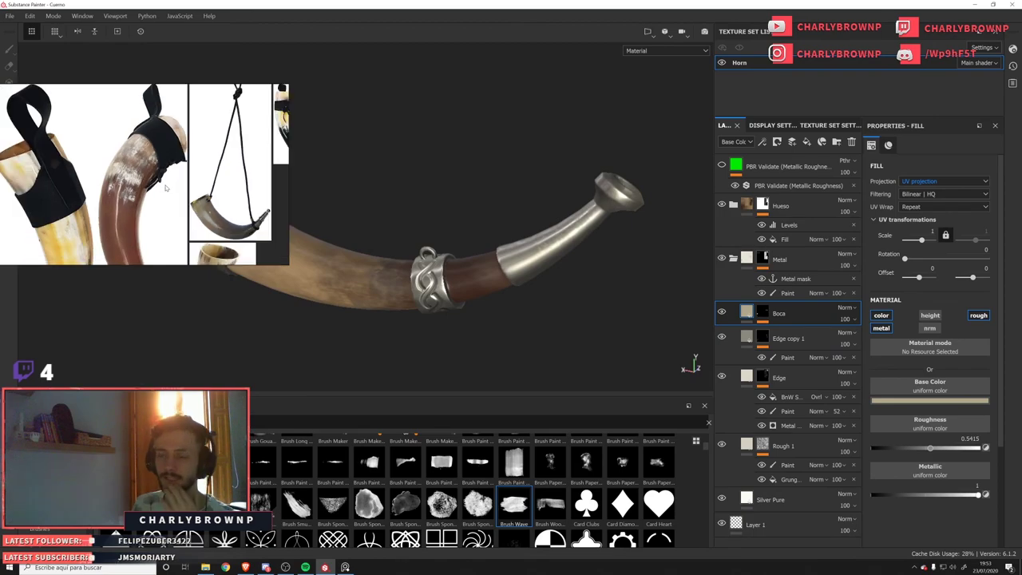
{"action": "middle_click_drag", "start_coordinate": [204, 198], "coordinate": [199, 169]}
{"action": "scroll", "coordinate": [199, 169], "scroll_direction": "up", "scroll_amount": 4}
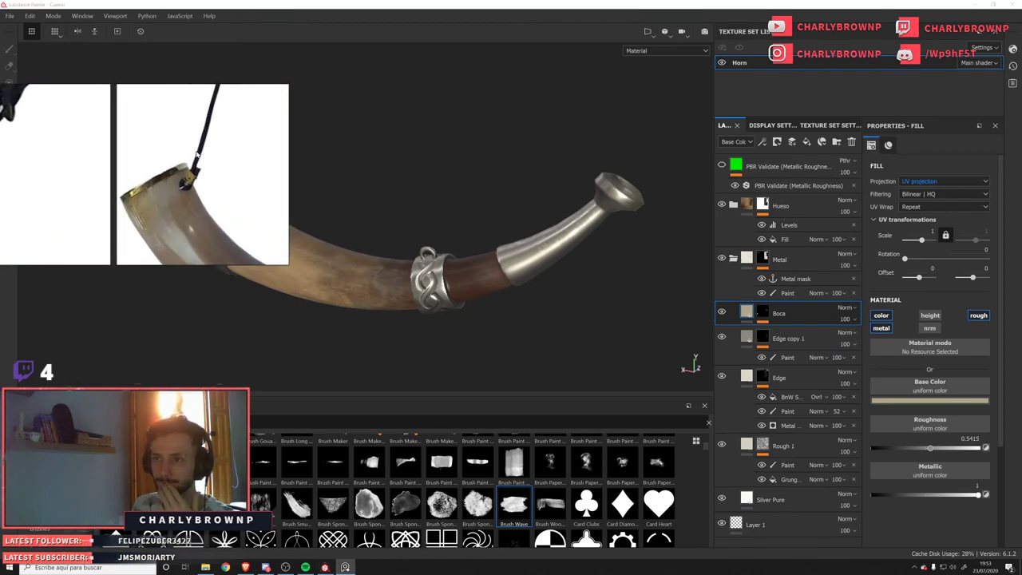
{"action": "scroll", "coordinate": [197, 153], "scroll_direction": "down", "scroll_amount": 2}
{"action": "left_click_drag", "start_coordinate": [404, 256], "coordinate": [488, 278], "text": "alt"}
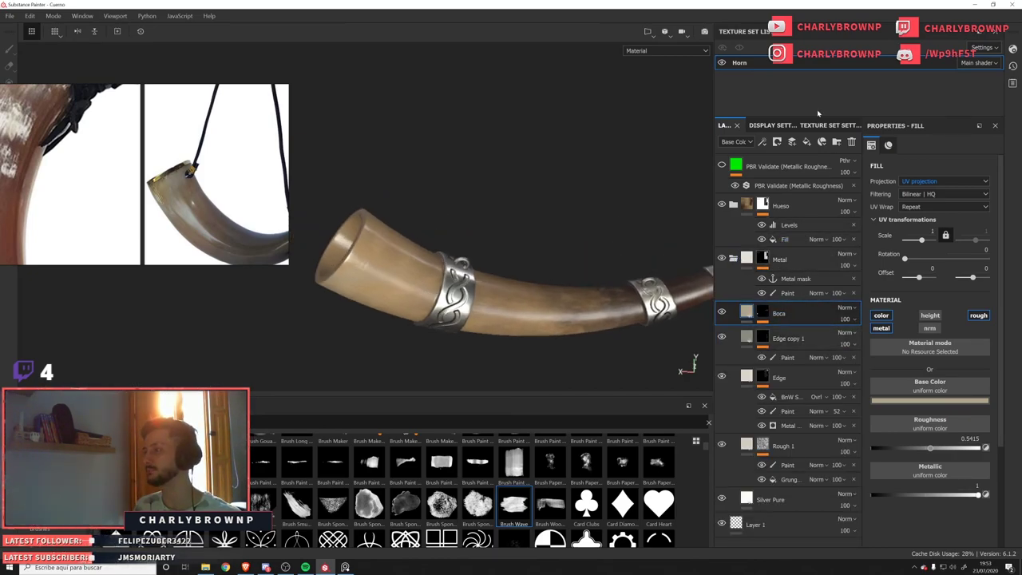
Add a fill layer affecting only color, with the horn's Thickness map as its Base Color.
{"action": "left_click", "coordinate": [807, 142]}
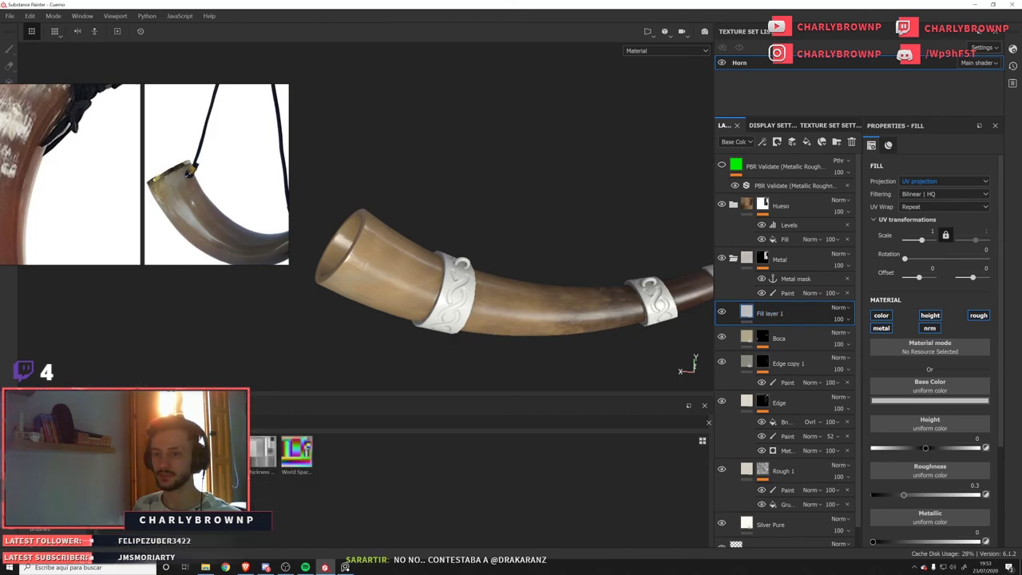
{"action": "left_click_drag", "start_coordinate": [268, 463], "coordinate": [926, 392]}
{"action": "left_click", "coordinate": [881, 327]}
{"action": "left_click", "coordinate": [930, 314]}
{"action": "left_click", "coordinate": [979, 315]}
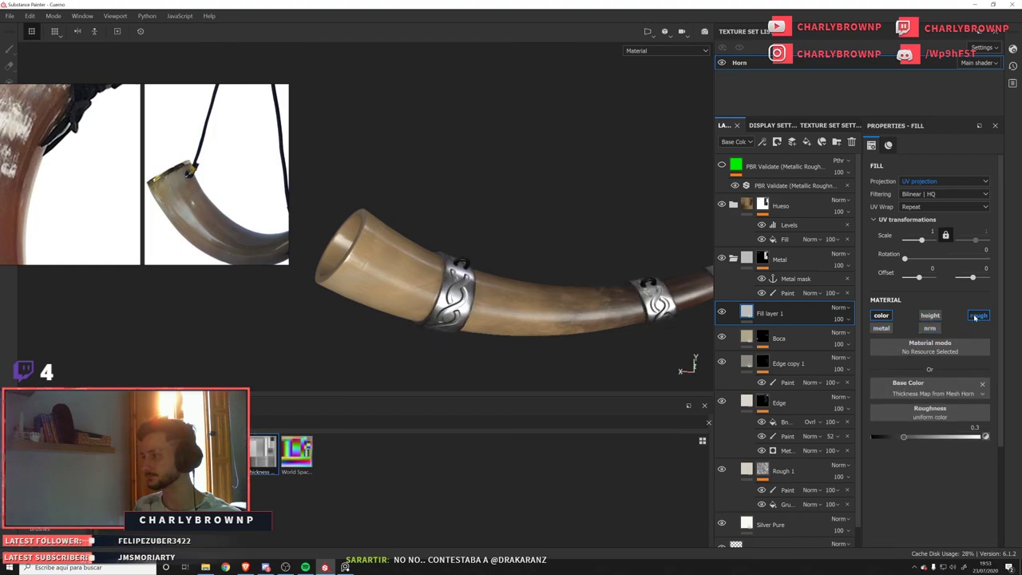
{"action": "left_click", "coordinate": [930, 327]}
{"action": "double_click", "coordinate": [769, 314]}
Move the thickness fill layer above the Hueso folder and set its Base Color blending to Overlay.
{"action": "key", "text": "c"}
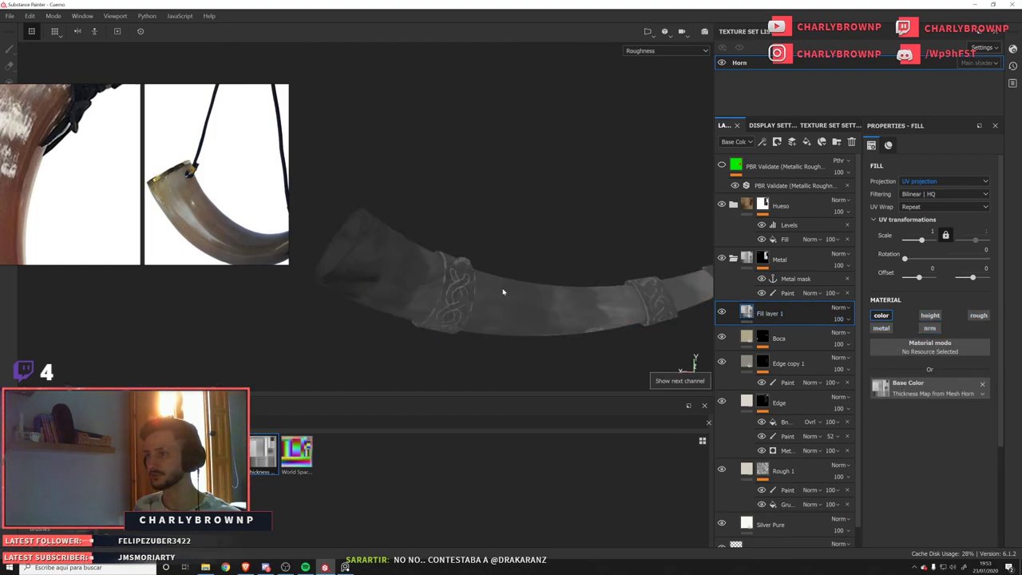
{"action": "key", "text": "c"}
{"action": "key", "text": "c"}
{"action": "key", "text": "c"}
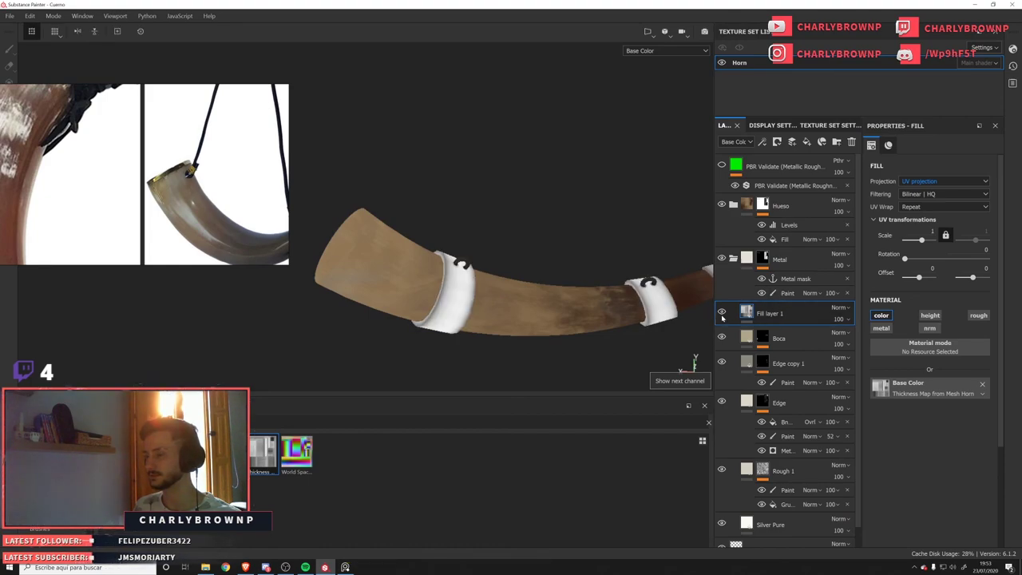
{"action": "left_click_drag", "start_coordinate": [852, 306], "coordinate": [795, 206]}
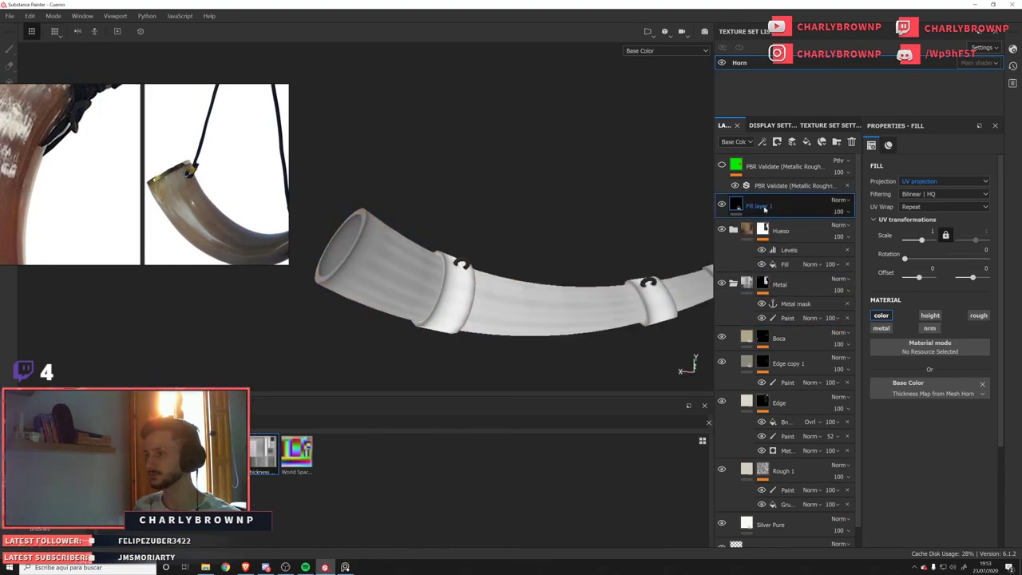
{"action": "left_click_drag", "start_coordinate": [515, 272], "coordinate": [516, 316], "text": "alt"}
{"action": "left_click", "coordinate": [842, 200]}
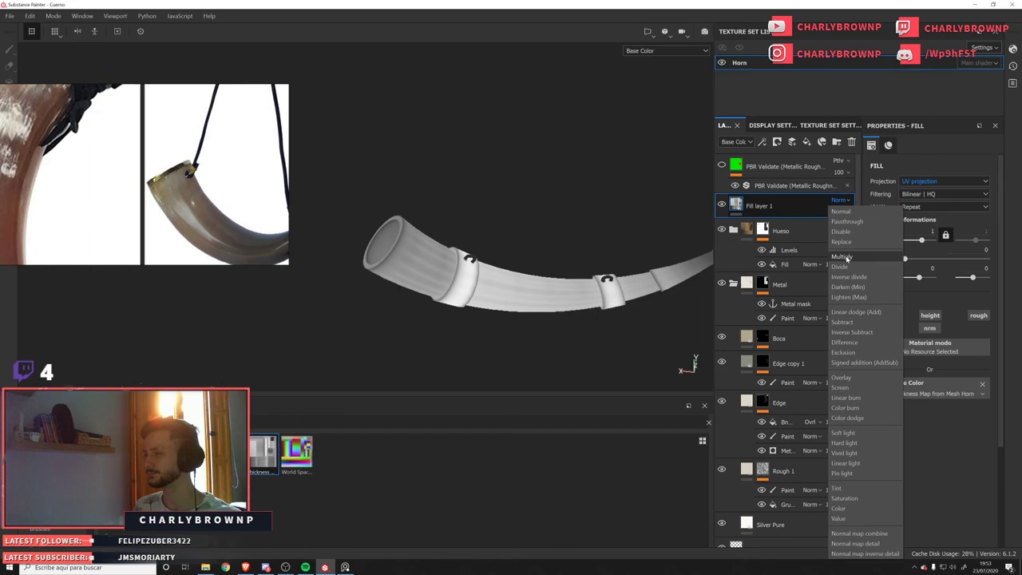
{"action": "left_click", "coordinate": [843, 378]}
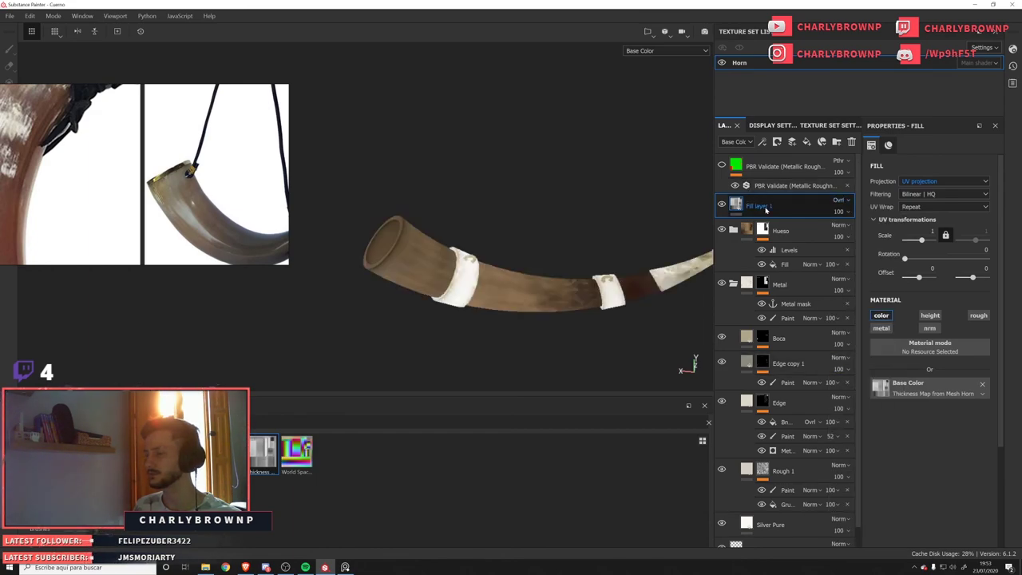
Add Levels to the thickness fill layer's Base Color, invert them and check the result in the full material.
{"action": "left_click", "coordinate": [763, 142]}
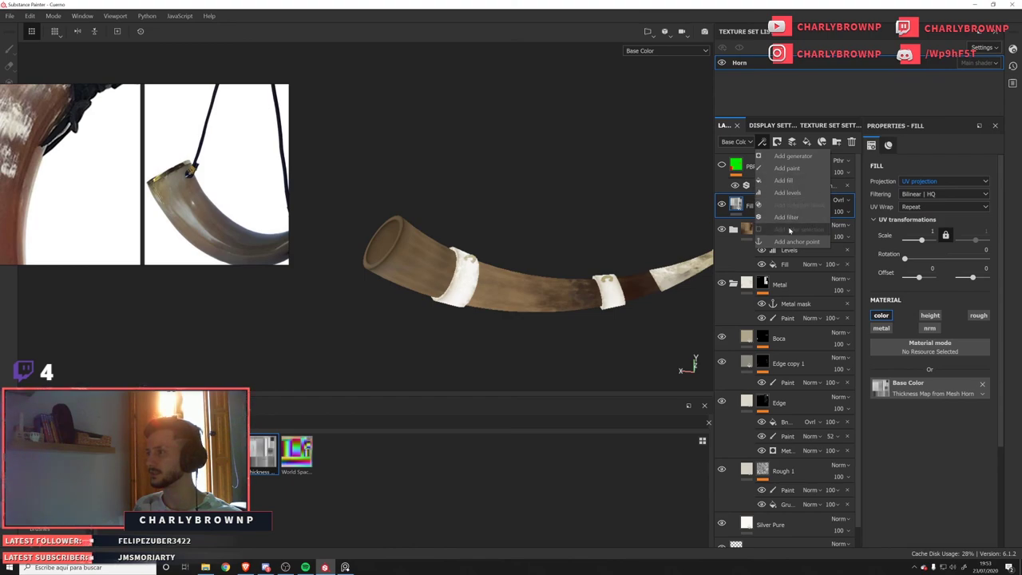
{"action": "left_click", "coordinate": [801, 194]}
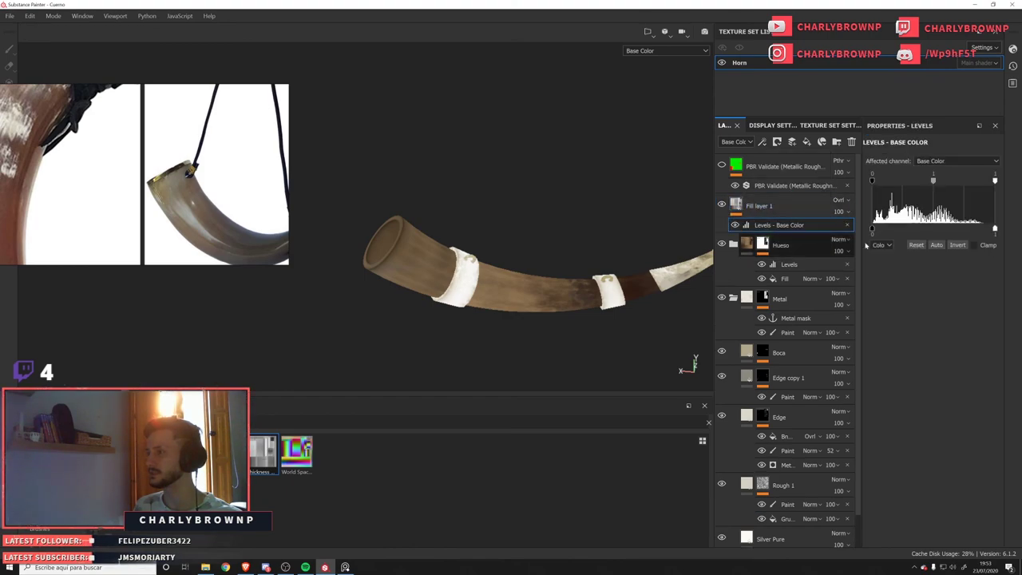
{"action": "left_click", "coordinate": [956, 246]}
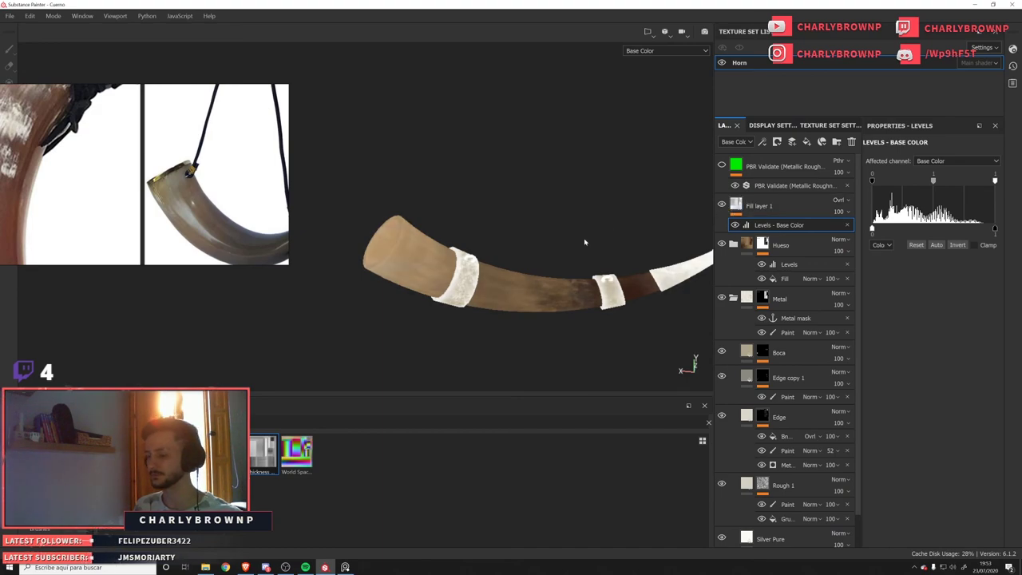
{"action": "key", "text": "m"}
{"action": "left_click_drag", "start_coordinate": [604, 260], "coordinate": [688, 250], "text": "alt"}
Move the thickness fill layer into the Hueso folder above Tints and compare the horn with it hidden and shown.
{"action": "left_click_drag", "start_coordinate": [786, 212], "coordinate": [750, 254]}
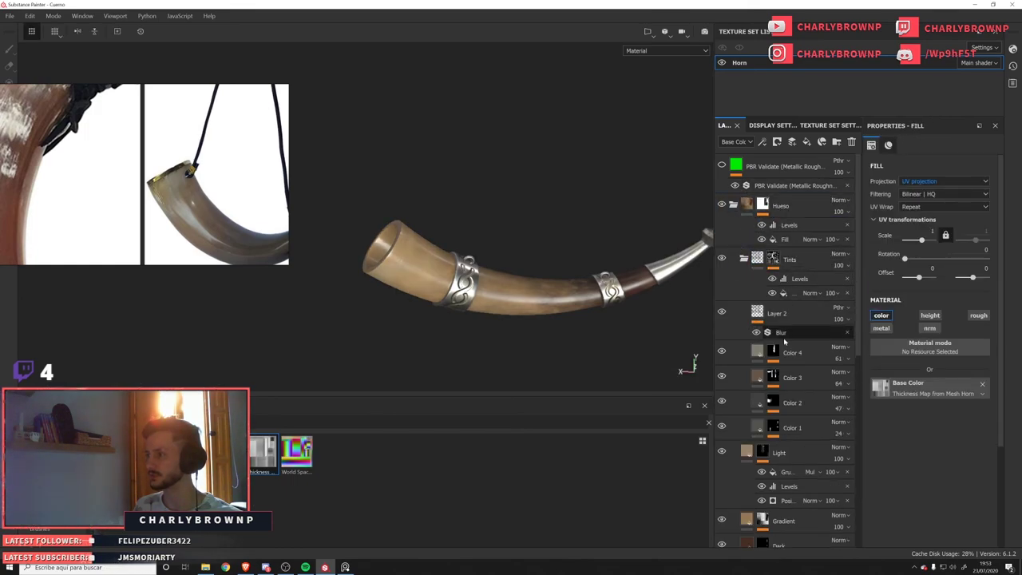
{"action": "left_click", "coordinate": [771, 318]}
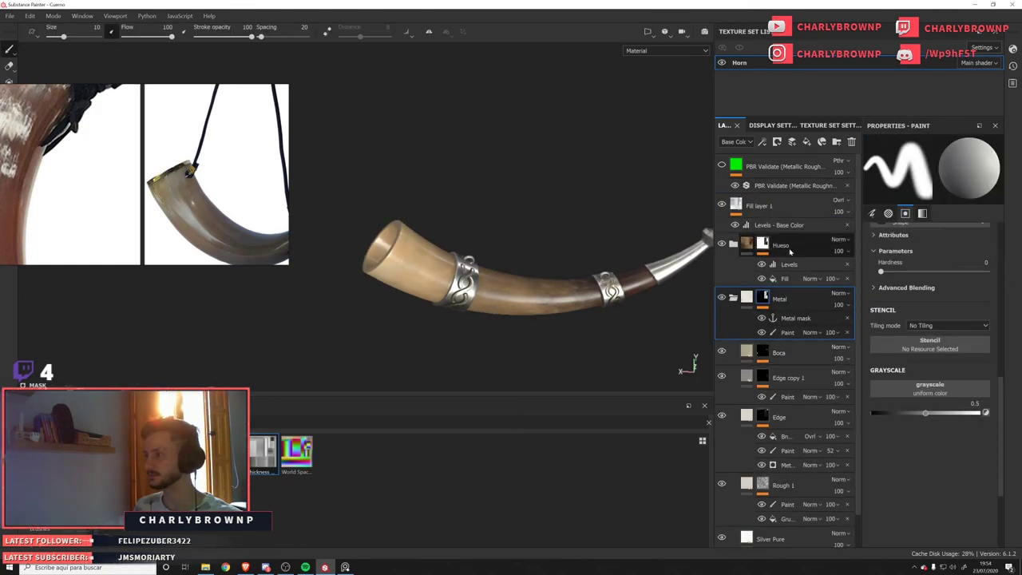
{"action": "left_click_drag", "start_coordinate": [758, 206], "coordinate": [774, 282]}
{"action": "left_click_drag", "start_coordinate": [546, 291], "coordinate": [548, 332], "text": "alt"}
{"action": "left_click", "coordinate": [723, 258]}
{"action": "left_click", "coordinate": [723, 258]}
{"action": "scroll", "coordinate": [512, 317], "scroll_direction": "down", "scroll_amount": 3}
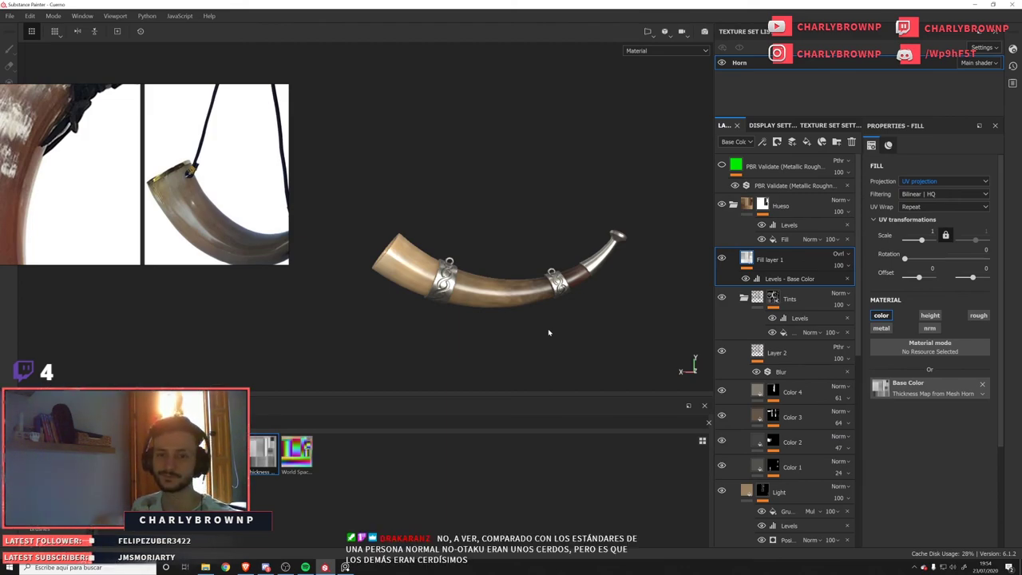
Rename the thickness fill layer as Overlay.
{"action": "left_click_drag", "start_coordinate": [520, 302], "coordinate": [533, 297], "text": "alt"}
{"action": "middle_click_drag", "start_coordinate": [533, 297], "coordinate": [490, 265], "text": "alt"}
{"action": "scroll", "coordinate": [489, 266], "scroll_direction": "up", "scroll_amount": 1}
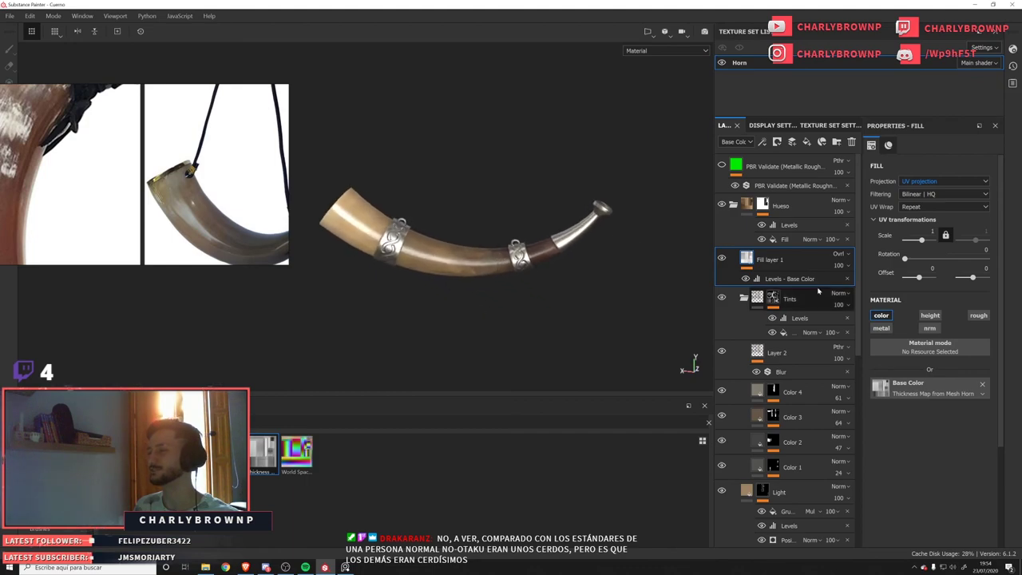
{"action": "double_click", "coordinate": [771, 259]}
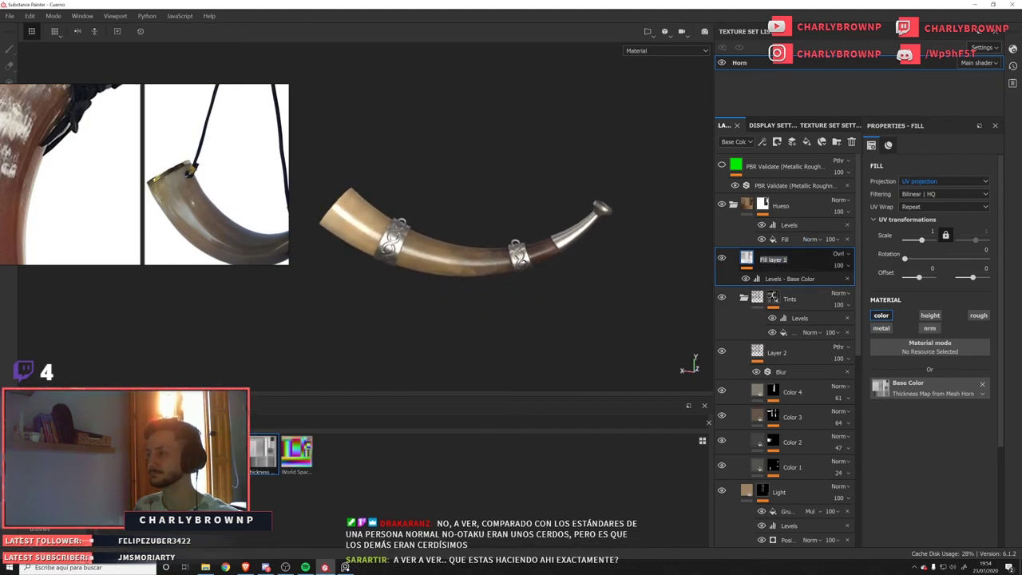
{"action": "type", "text": "Overla"}
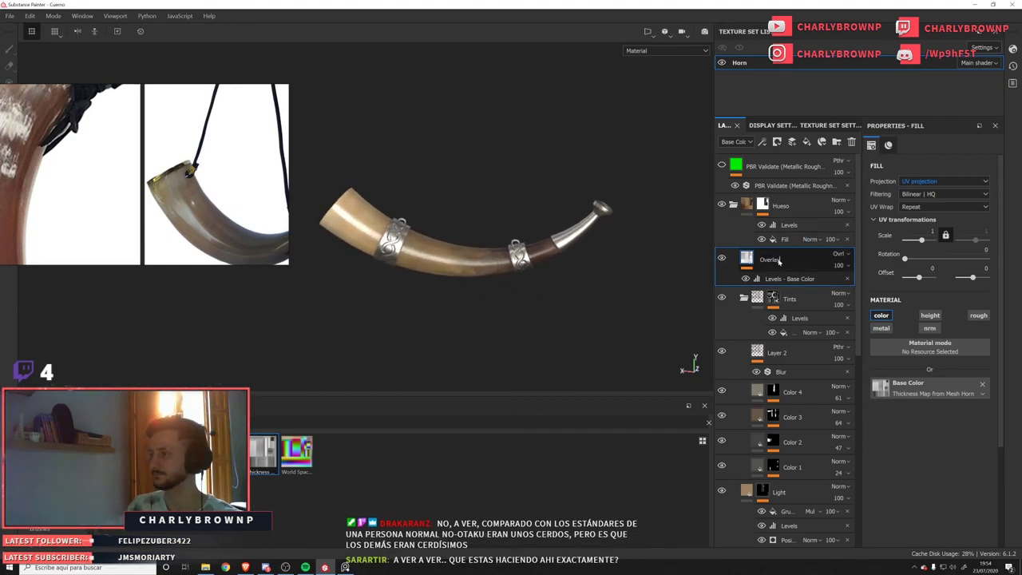
{"action": "type", "text": "y"}
{"action": "key", "text": "Return"}
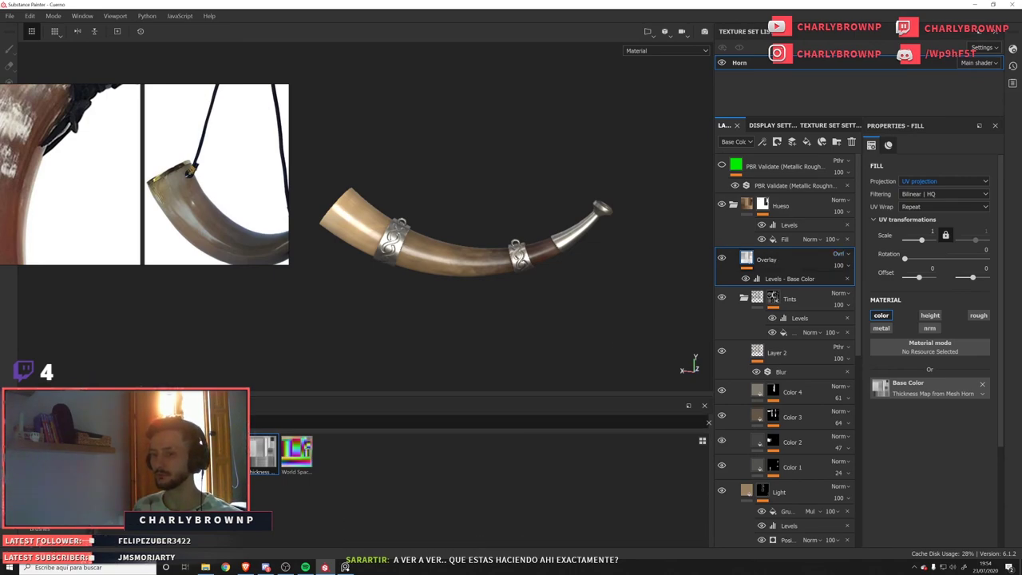
{"action": "left_click_drag", "start_coordinate": [159, 452], "coordinate": [915, 393]}
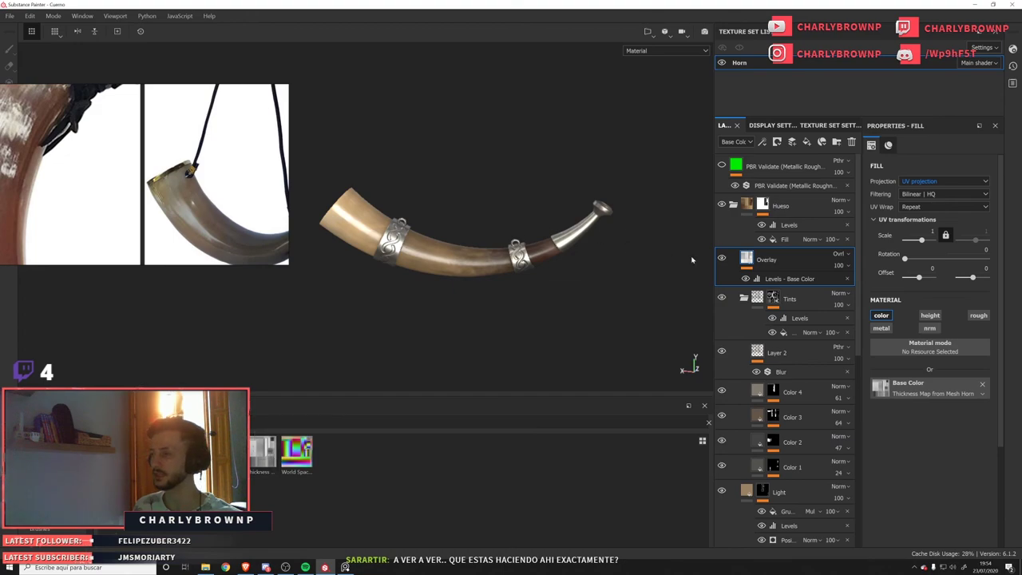
Duplicate the Overlay layer into the Metal folder and place the copy directly above Boca.
{"action": "scroll", "coordinate": [786, 262], "scroll_direction": "down", "scroll_amount": 1}
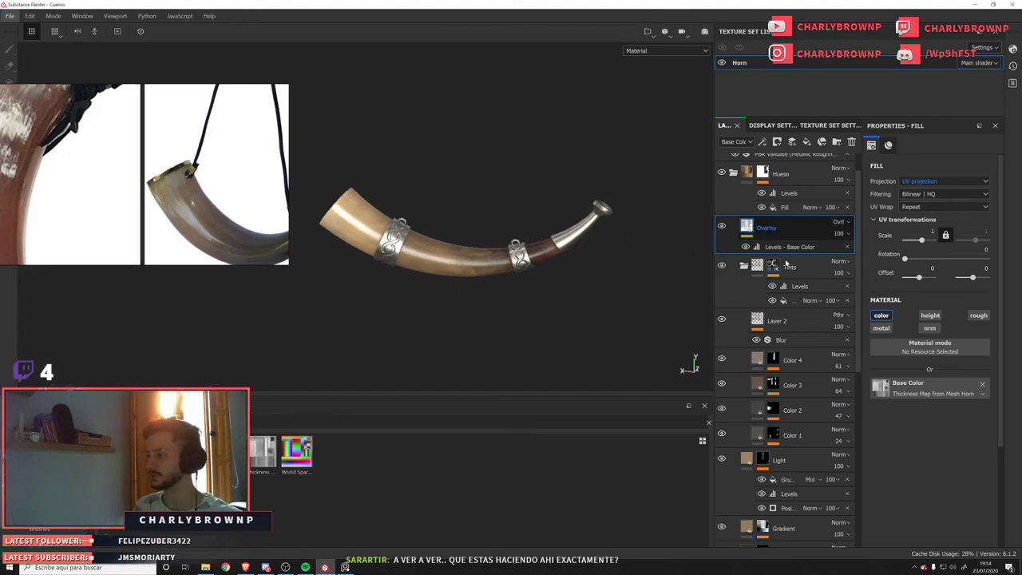
{"action": "left_click_drag", "start_coordinate": [767, 230], "coordinate": [781, 465]}
{"action": "scroll", "coordinate": [781, 463], "scroll_direction": "down", "scroll_amount": 5}
{"action": "mouse_move", "coordinate": [792, 312]}
{"action": "left_mouse_down"}
{"action": "mouse_move", "coordinate": [771, 483]}
{"action": "mouse_move", "coordinate": [739, 477]}
{"action": "left_mouse_up"}
{"action": "scroll", "coordinate": [737, 445], "scroll_direction": "up", "scroll_amount": 1}
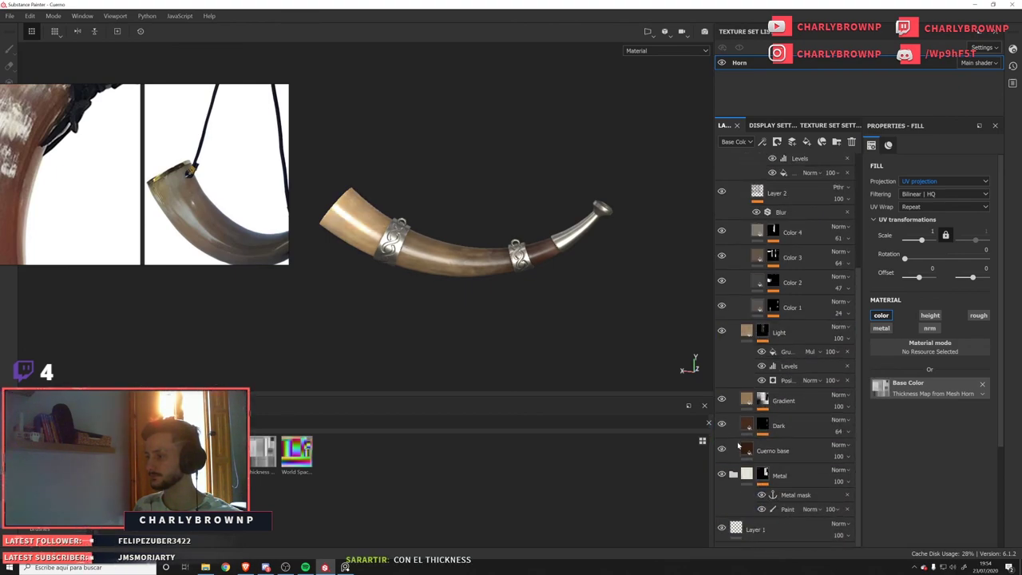
{"action": "left_click", "coordinate": [733, 475]}
{"action": "scroll", "coordinate": [775, 491], "scroll_direction": "down", "scroll_amount": 8}
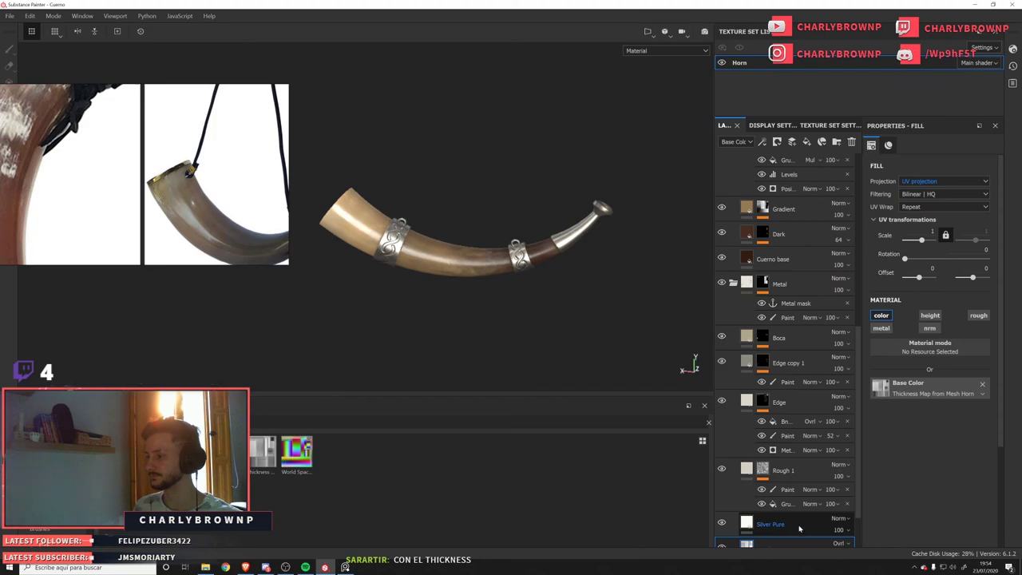
{"action": "mouse_move", "coordinate": [796, 503]}
{"action": "left_mouse_down"}
{"action": "mouse_move", "coordinate": [790, 304]}
{"action": "mouse_move", "coordinate": [763, 271]}
{"action": "left_mouse_up"}
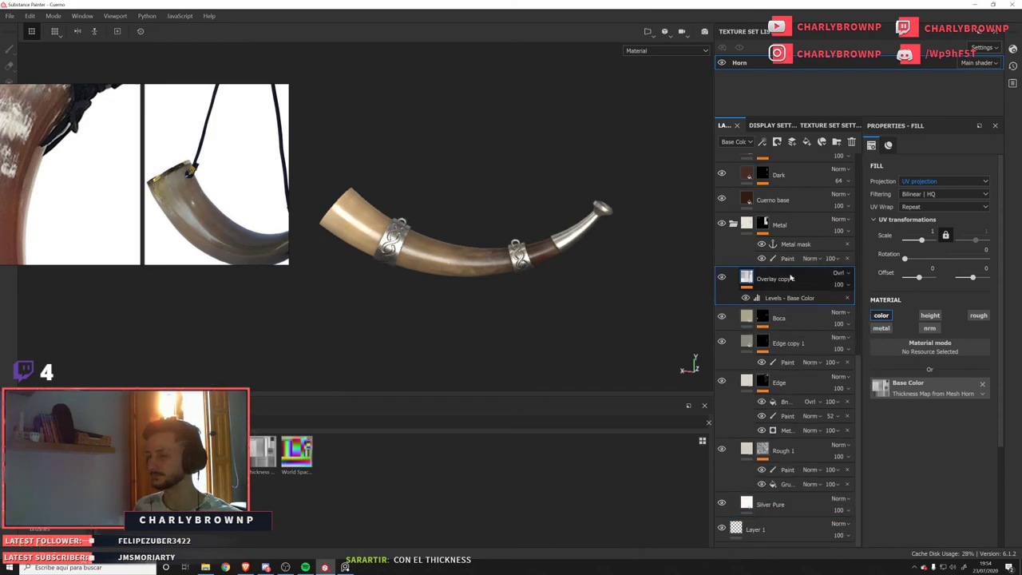
Set the opacity of the Overlay copy in the Metal folder to 43, judging it on the smaller metal band.
{"action": "middle_click_drag", "start_coordinate": [575, 280], "coordinate": [550, 302], "text": "alt"}
{"action": "right_click_drag", "start_coordinate": [550, 302], "coordinate": [885, 440], "text": "alt"}
{"action": "left_click_drag", "start_coordinate": [595, 276], "coordinate": [491, 210], "text": "alt"}
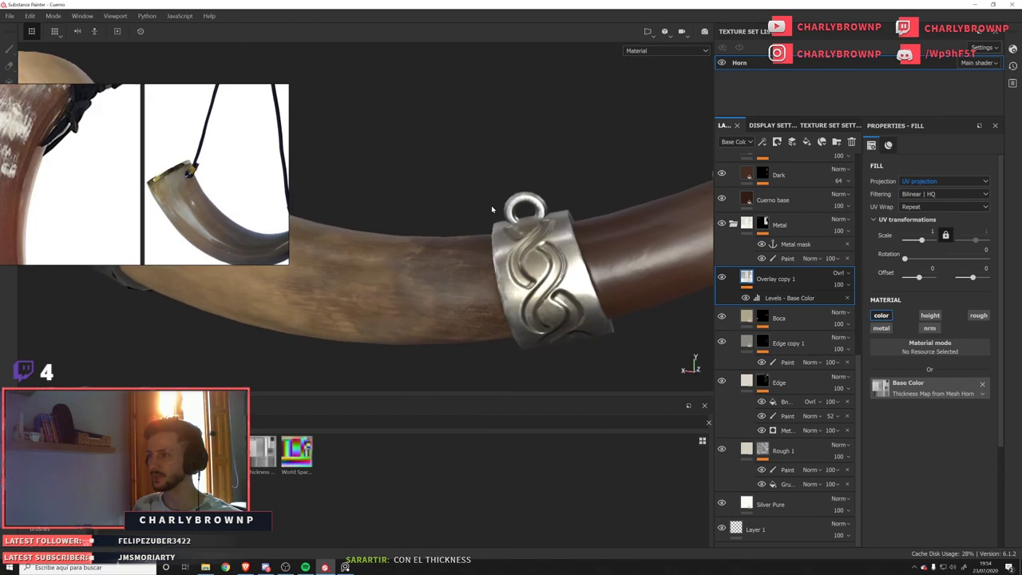
{"action": "left_click", "coordinate": [848, 285]}
{"action": "left_click_drag", "start_coordinate": [866, 307], "coordinate": [857, 304]}
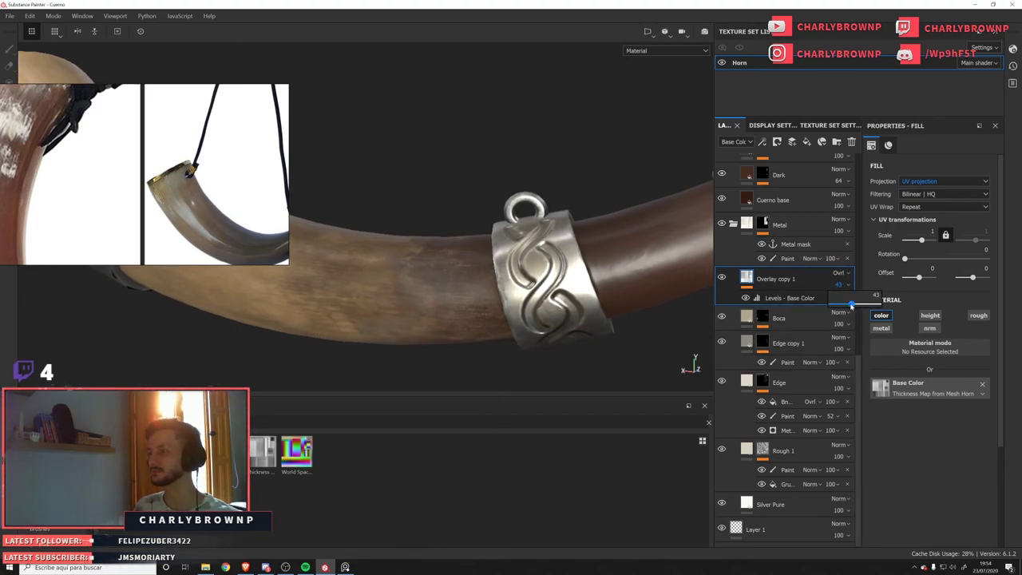
{"action": "scroll", "coordinate": [324, 191], "scroll_direction": "down", "scroll_amount": 5}
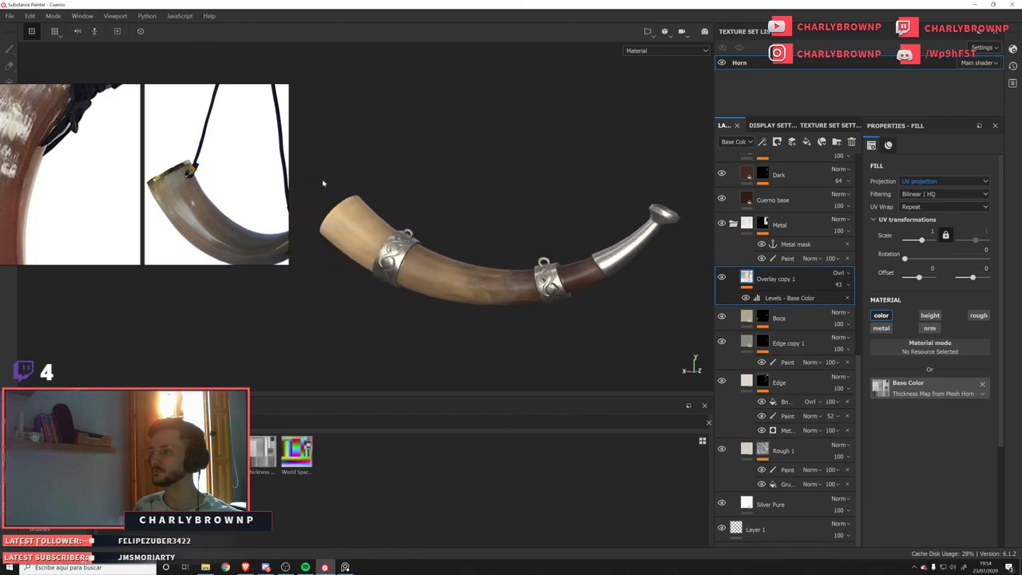
Display the Roughness channel and examine how the horn's Dark and Light layers contribute to it.
{"action": "key", "text": "c"}
{"action": "key", "text": "c"}
{"action": "key", "text": "c"}
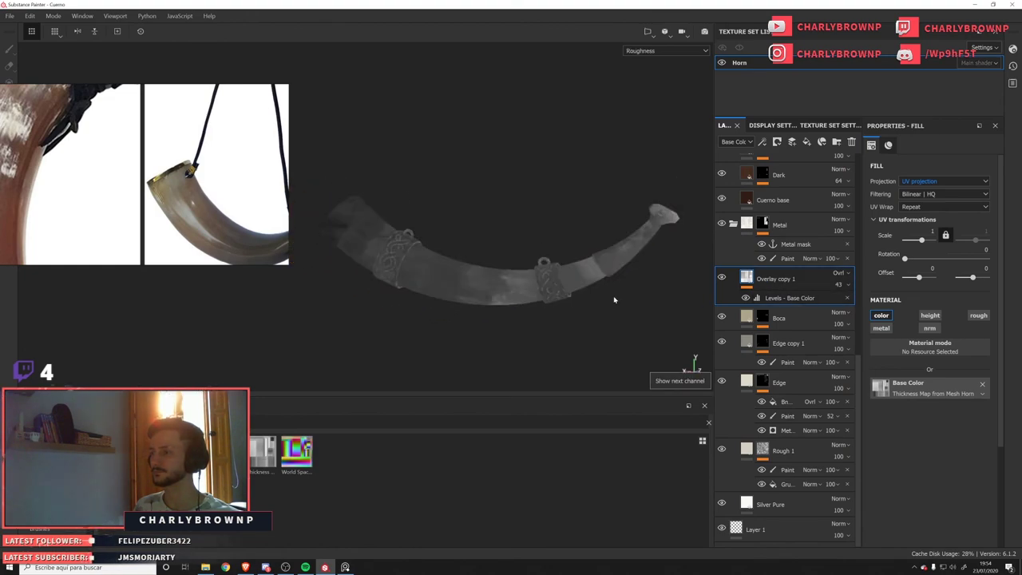
{"action": "scroll", "coordinate": [329, 185], "scroll_direction": "down", "scroll_amount": 4}
{"action": "left_click_drag", "start_coordinate": [480, 274], "coordinate": [500, 266], "text": "alt"}
{"action": "scroll", "coordinate": [739, 231], "scroll_direction": "up", "scroll_amount": 4}
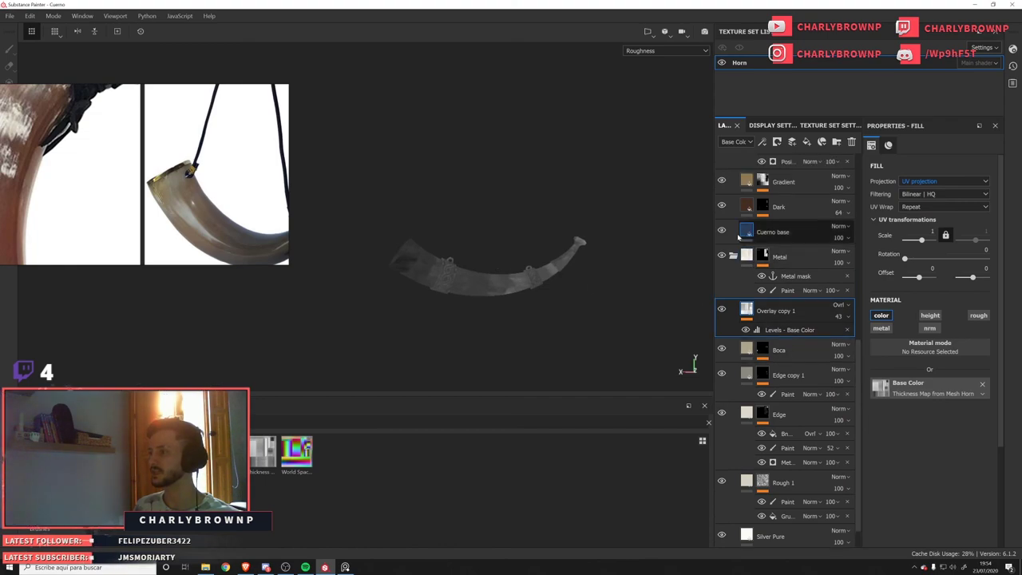
{"action": "left_click", "coordinate": [722, 301]}
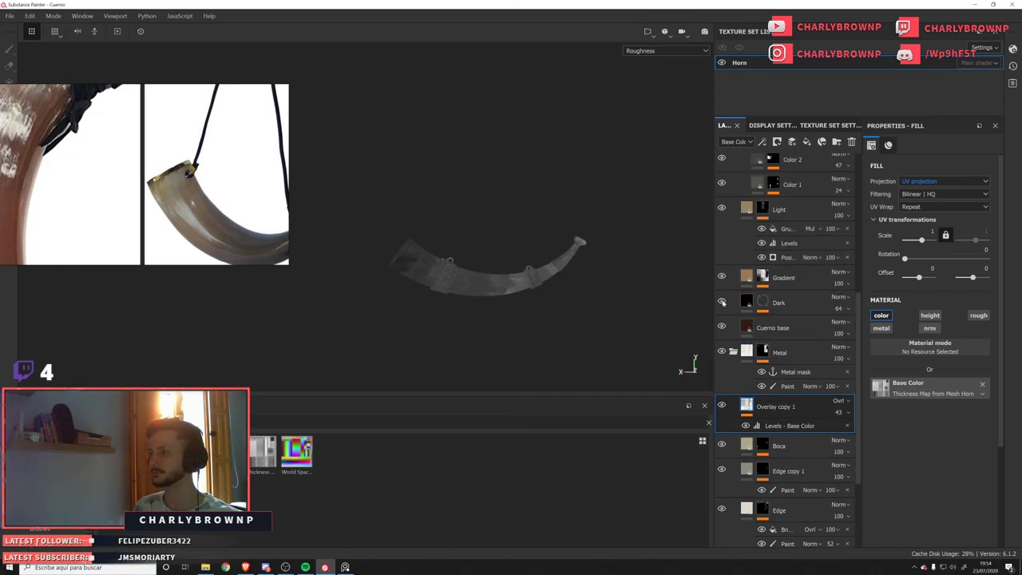
{"action": "scroll", "coordinate": [723, 264], "scroll_direction": "up", "scroll_amount": 2}
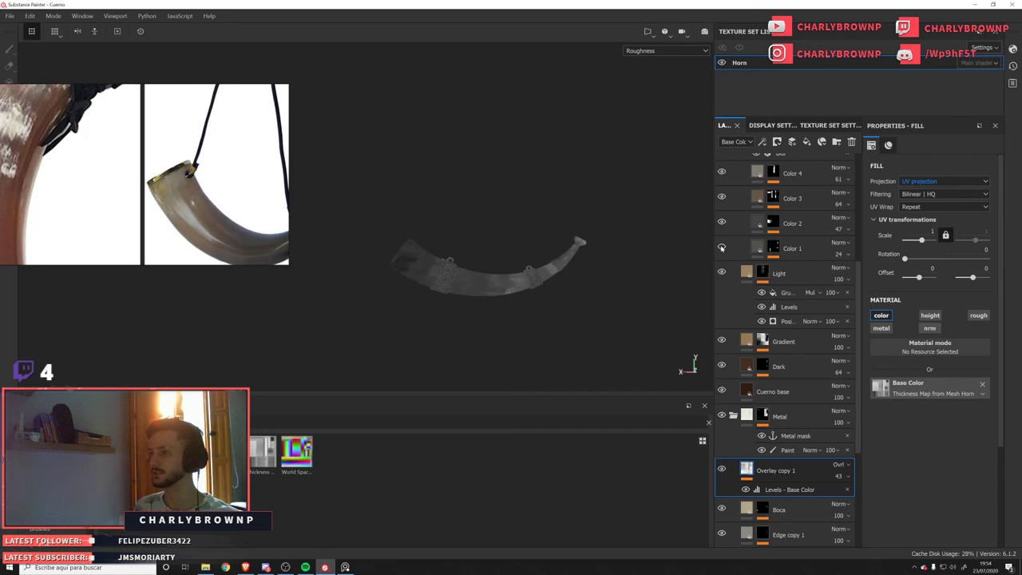
{"action": "scroll", "coordinate": [723, 263], "scroll_direction": "up", "scroll_amount": 2}
{"action": "left_click", "coordinate": [723, 337]}
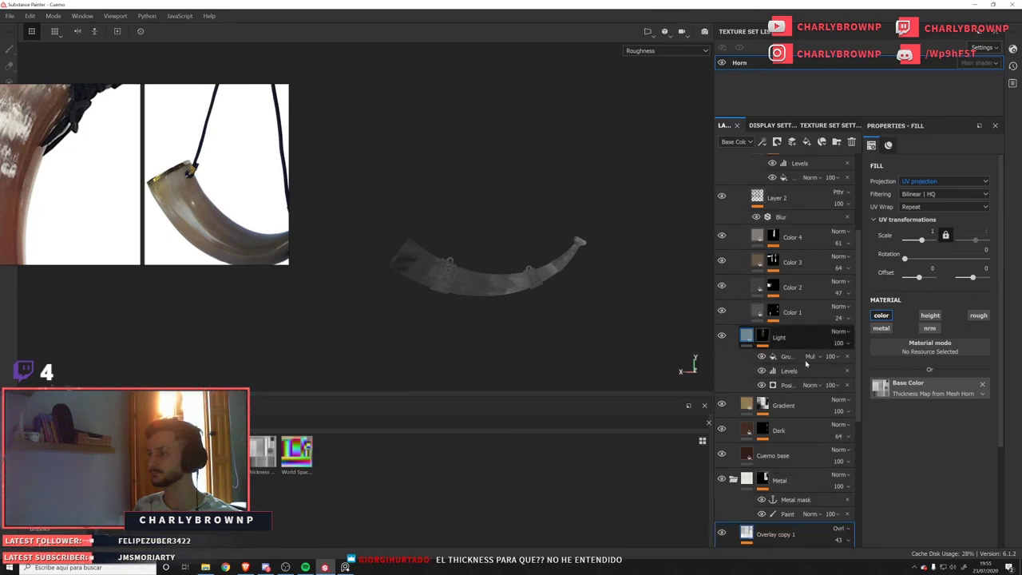
Set the Light layer's roughness to about 0.1366, comparing the horn in the material and Roughness views.
{"action": "left_click", "coordinate": [749, 337]}
{"action": "scroll", "coordinate": [931, 447], "scroll_direction": "down", "scroll_amount": 1}
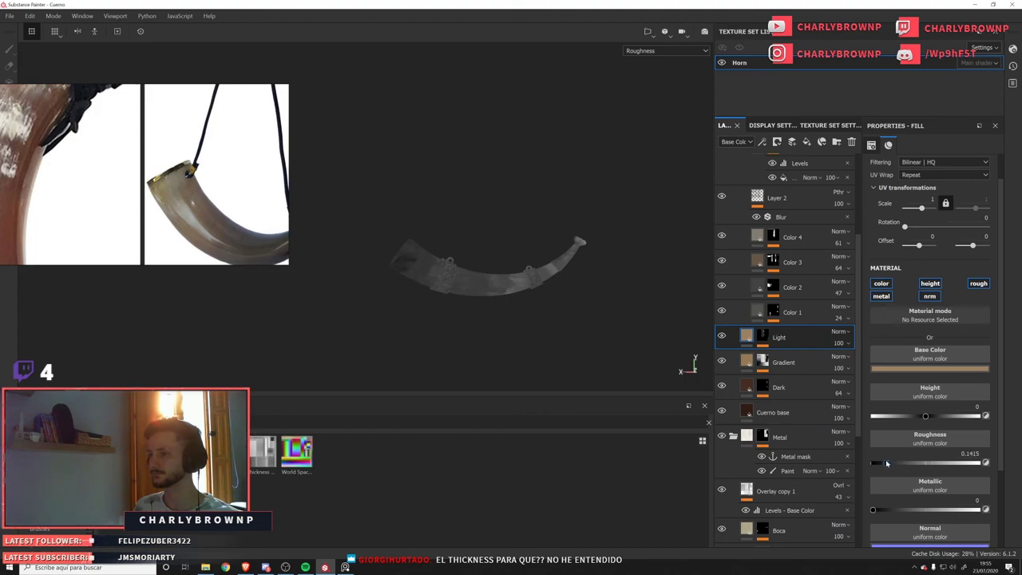
{"action": "left_click_drag", "start_coordinate": [893, 465], "coordinate": [903, 470]}
{"action": "left_click_drag", "start_coordinate": [514, 281], "coordinate": [475, 312], "text": "alt"}
{"action": "key", "text": "m"}
{"action": "scroll", "coordinate": [535, 313], "scroll_direction": "down", "scroll_amount": 3}
{"action": "key", "text": "c"}
Set the Silver Pure layer's roughness to about 0.1415 and check the metal bands and mouthpiece in the material view.
{"action": "scroll", "coordinate": [762, 445], "scroll_direction": "down", "scroll_amount": 5}
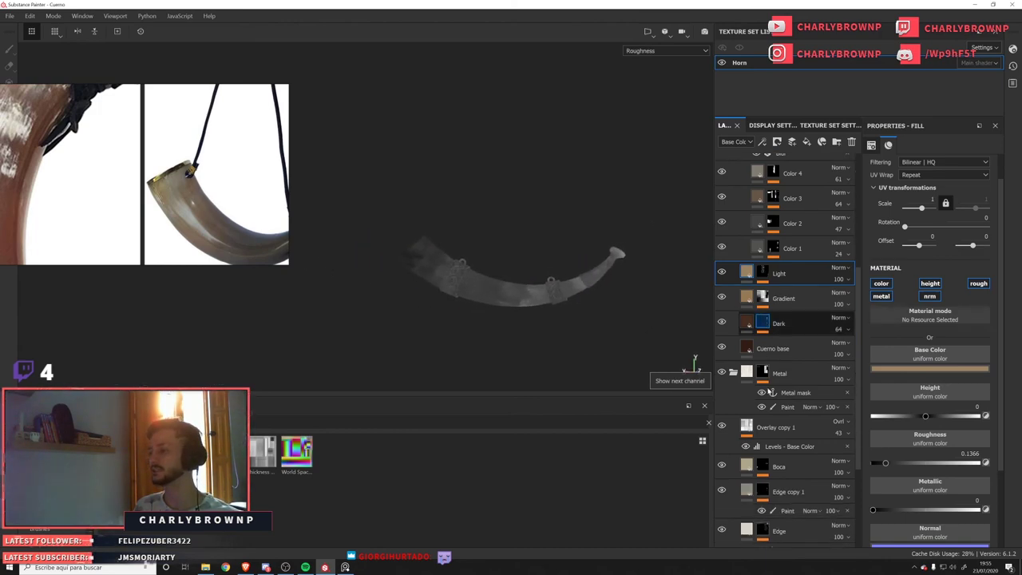
{"action": "scroll", "coordinate": [763, 444], "scroll_direction": "down", "scroll_amount": 1}
{"action": "left_click", "coordinate": [770, 504]}
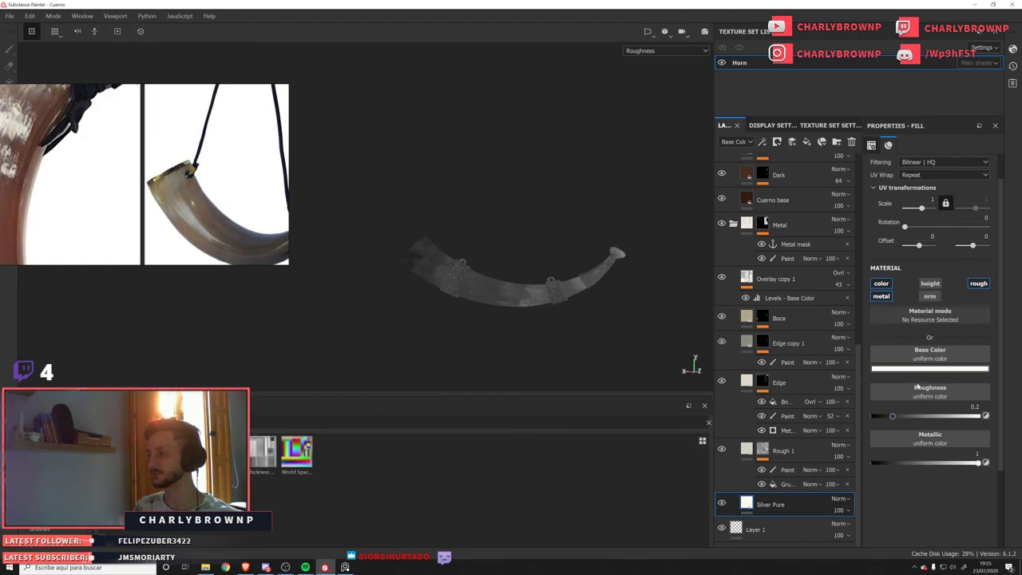
{"action": "left_click_drag", "start_coordinate": [892, 421], "coordinate": [887, 418]}
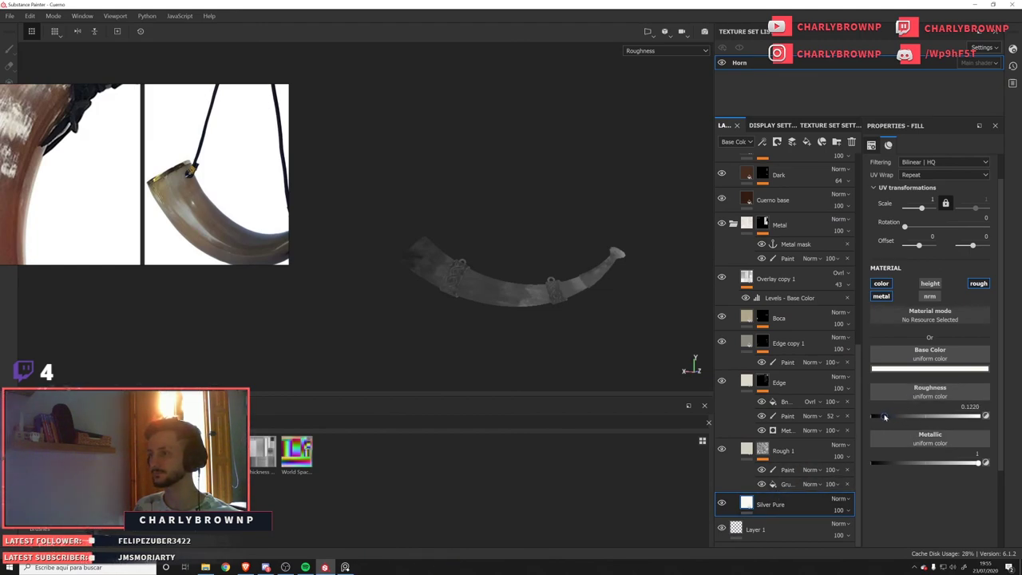
{"action": "left_click_drag", "start_coordinate": [565, 323], "coordinate": [541, 330], "text": "alt"}
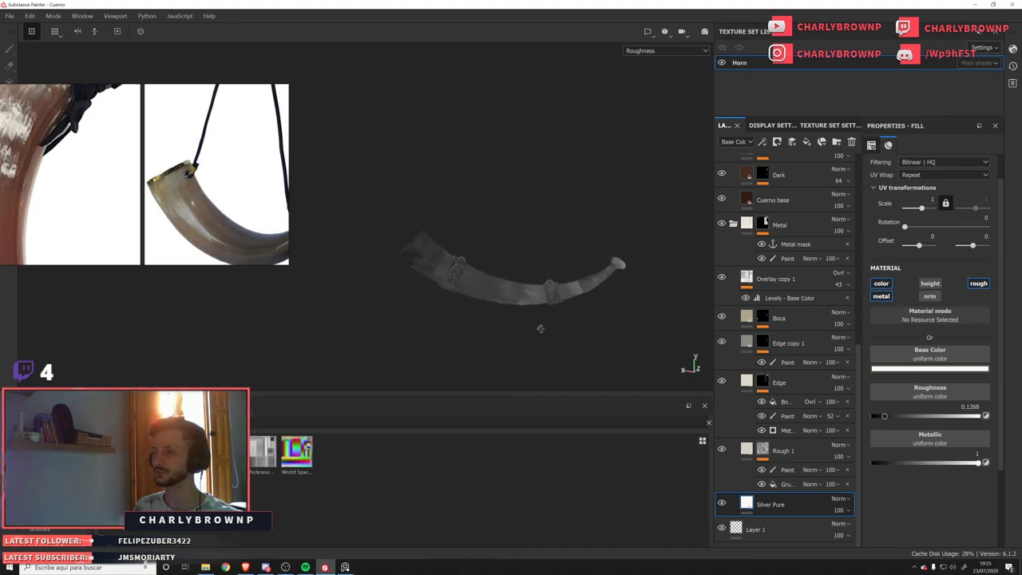
{"action": "left_click_drag", "start_coordinate": [893, 419], "coordinate": [897, 421]}
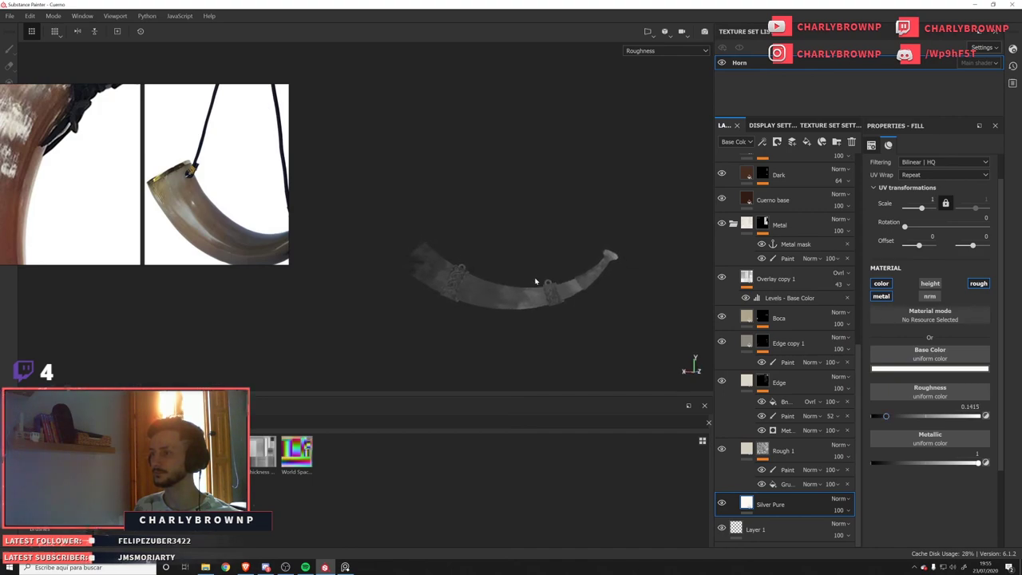
{"action": "key", "text": "m"}
{"action": "scroll", "coordinate": [537, 280], "scroll_direction": "up", "scroll_amount": 10}
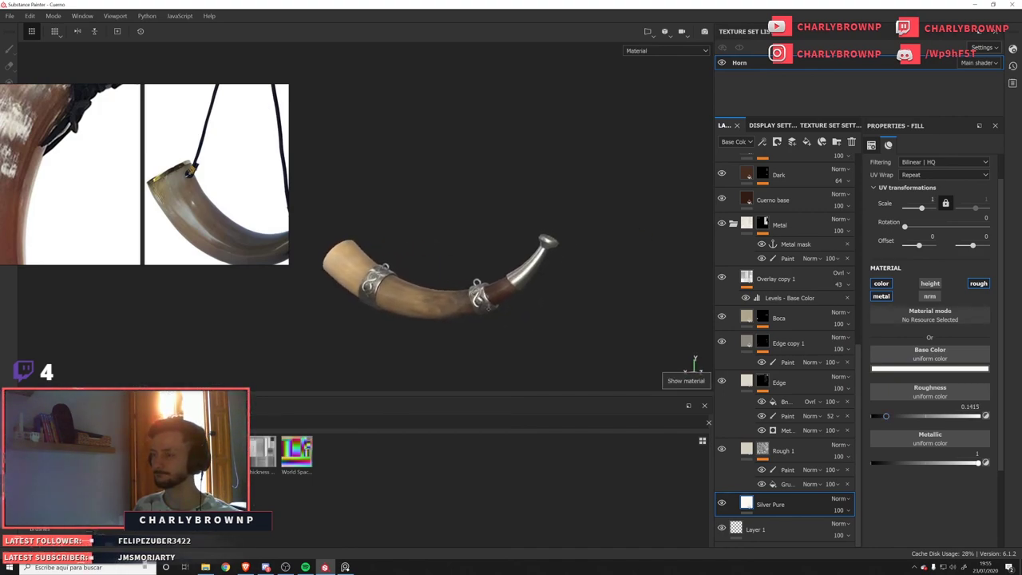
{"action": "left_click_drag", "start_coordinate": [552, 281], "coordinate": [589, 275], "text": "alt"}
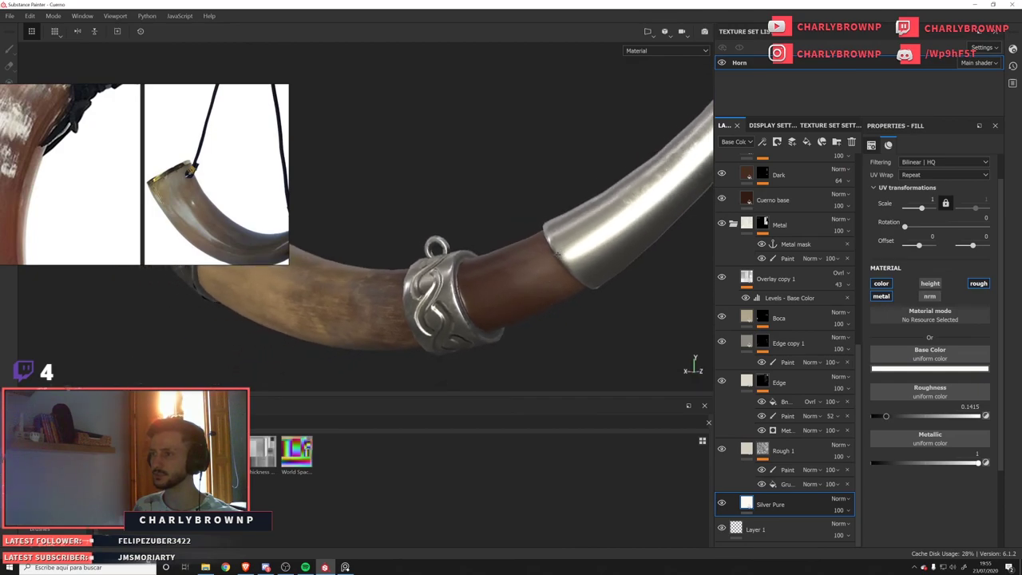
{"action": "middle_click_drag", "start_coordinate": [590, 275], "coordinate": [518, 320], "text": "alt"}
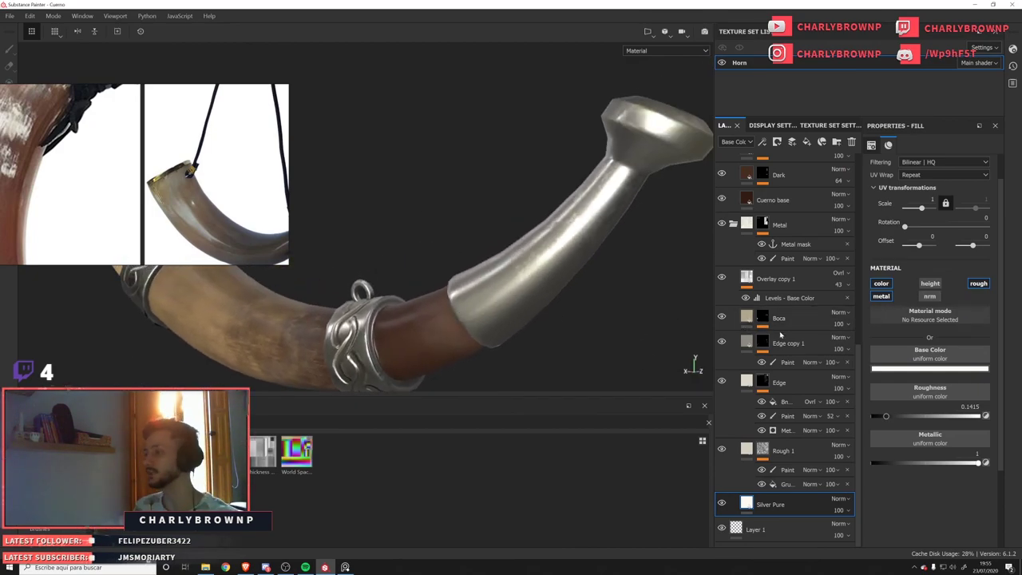
Rename the "Overlay copy 1" layer as "Overlay".
{"action": "double_click", "coordinate": [775, 278]}
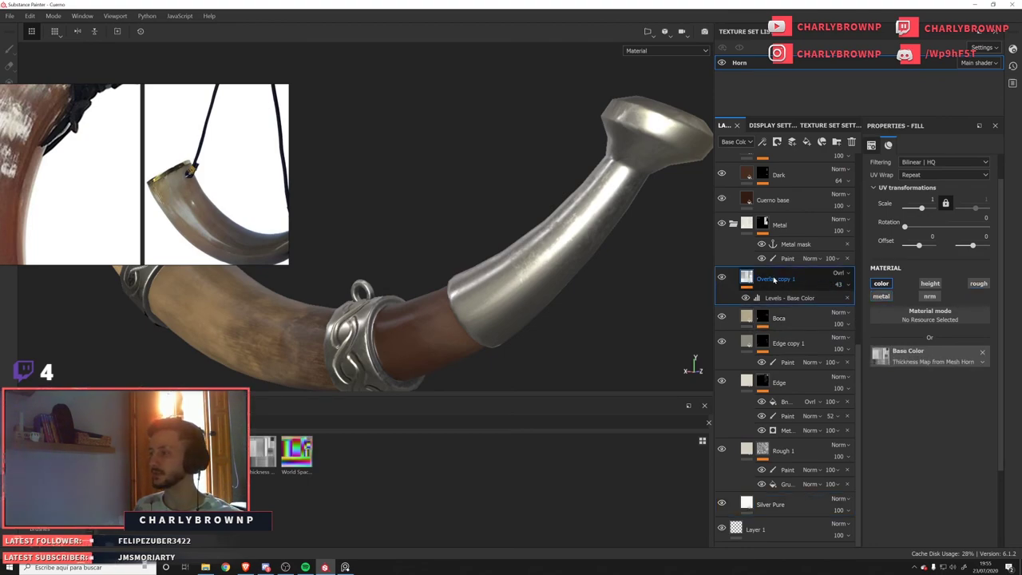
{"action": "left_click_drag", "start_coordinate": [780, 278], "coordinate": [921, 295]}
{"action": "key", "text": "Return"}
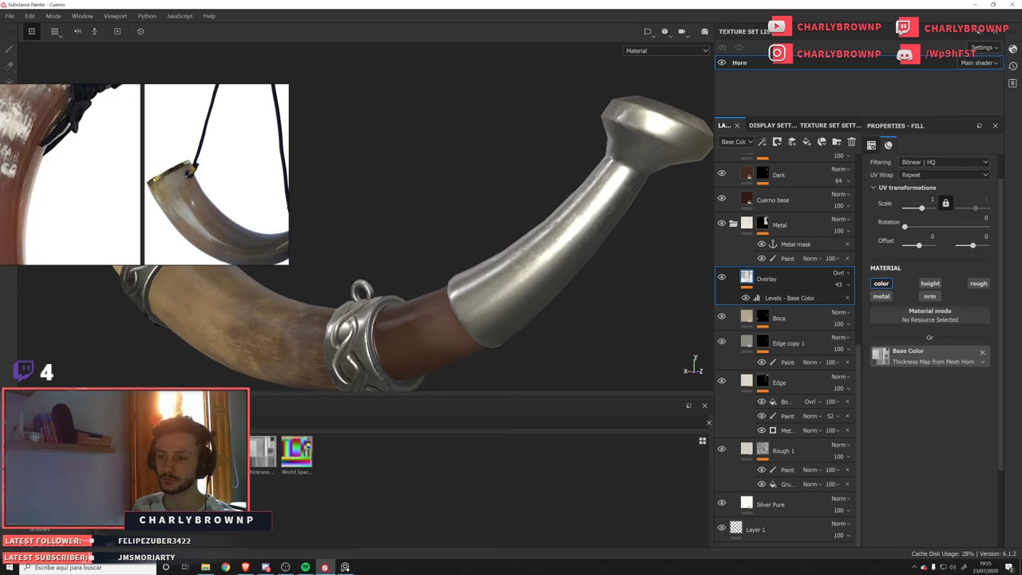
Toggle the PBR Validate layer on and off to check the horn's material values.
{"action": "scroll", "coordinate": [783, 264], "scroll_direction": "up", "scroll_amount": 8}
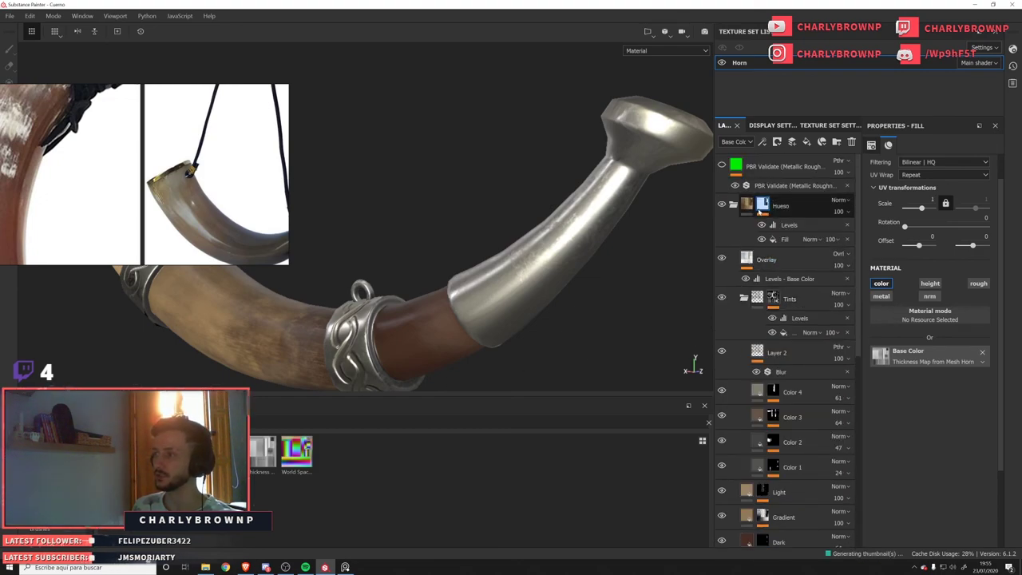
{"action": "left_click", "coordinate": [721, 165]}
{"action": "left_click", "coordinate": [721, 165]}
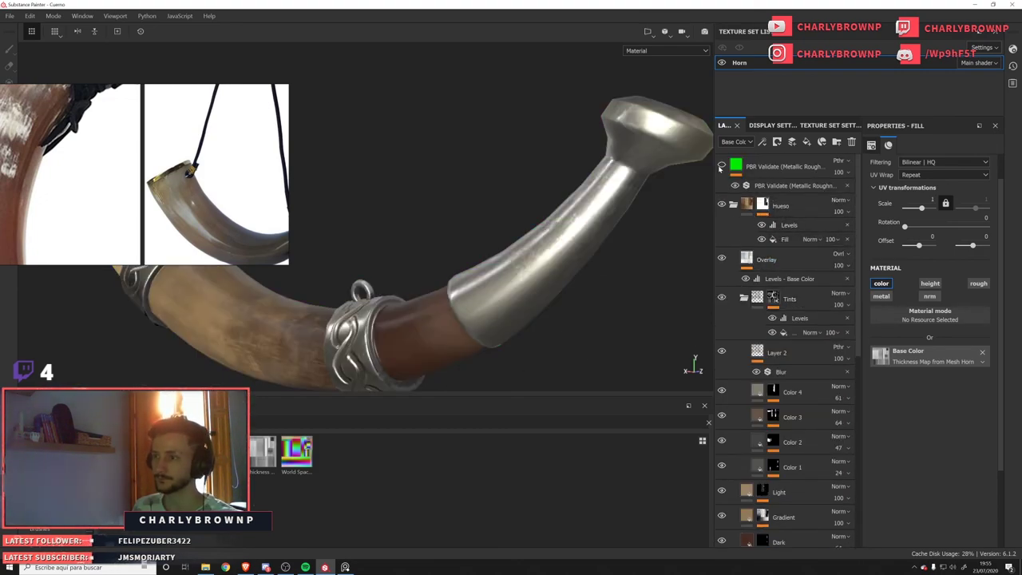
Add a fill layer above the Hueso group's Overlay layer, using the Ambient Occlusion map as base color and only the color channel.
{"action": "left_click", "coordinate": [806, 141]}
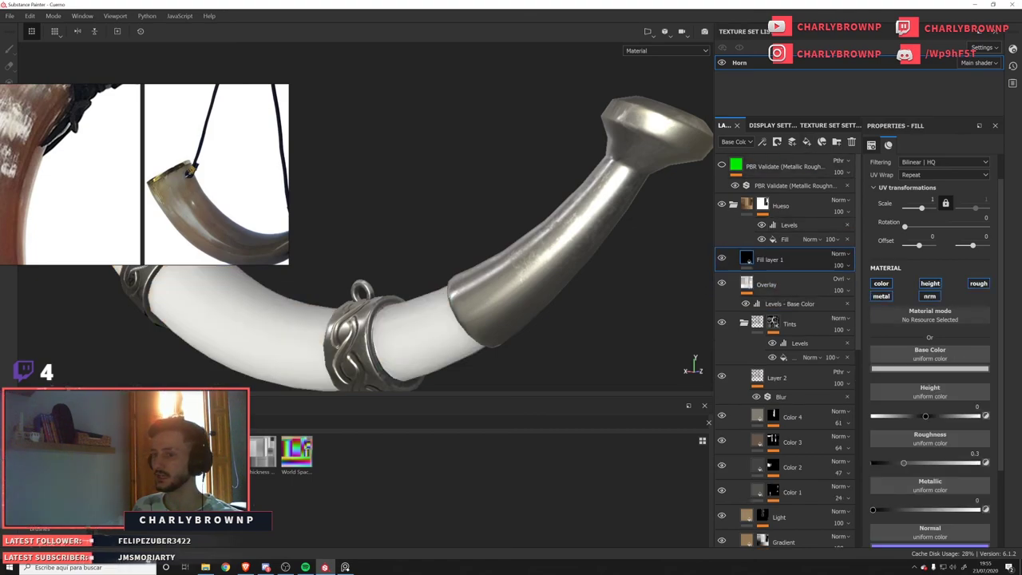
{"action": "left_click_drag", "start_coordinate": [937, 356], "coordinate": [935, 356]}
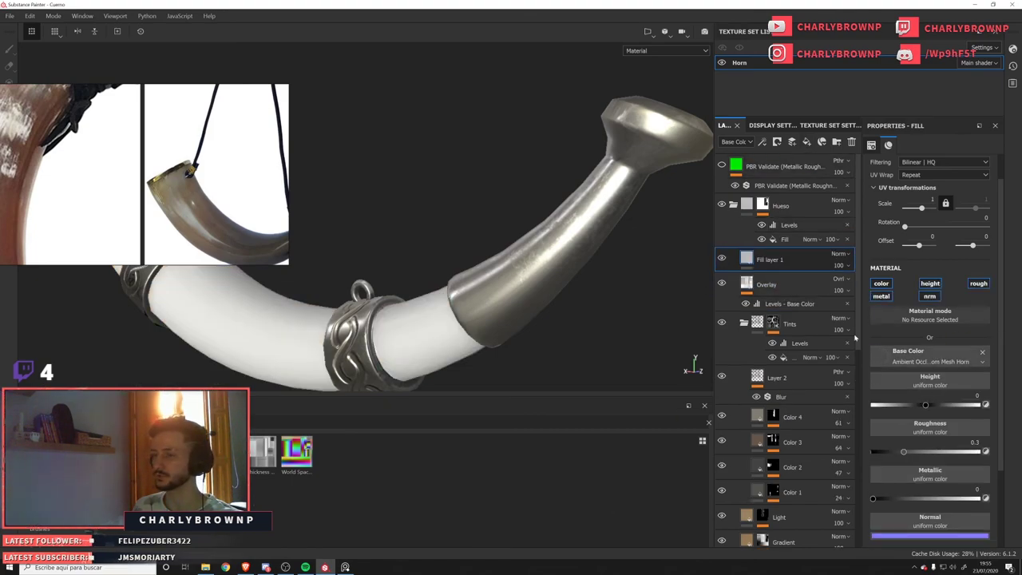
{"action": "left_click_drag", "start_coordinate": [324, 290], "coordinate": [426, 296], "text": "alt"}
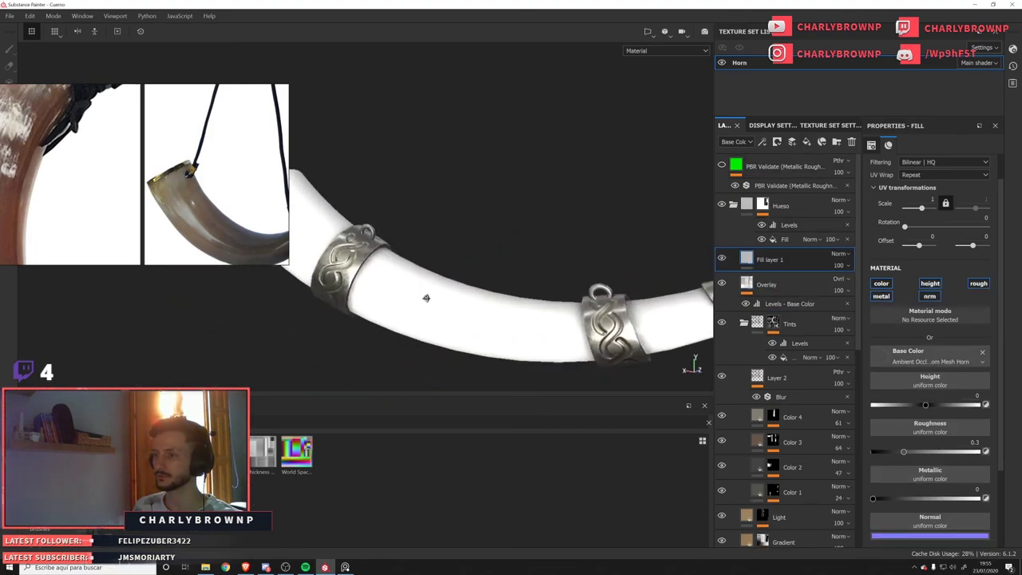
{"action": "left_click", "coordinate": [931, 285]}
{"action": "left_click", "coordinate": [881, 297]}
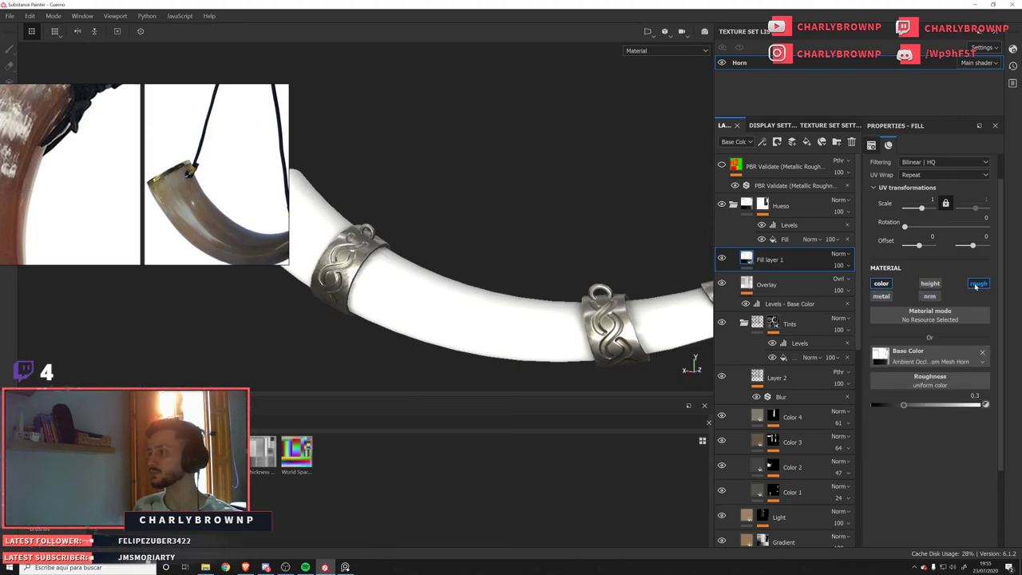
{"action": "left_click", "coordinate": [976, 286]}
Display the Base Color channel and examine the ambient occlusion around the horn's opening and metal band.
{"action": "key", "text": "c"}
{"action": "scroll", "coordinate": [440, 232], "scroll_direction": "down", "scroll_amount": 3}
{"action": "left_click_drag", "start_coordinate": [440, 233], "coordinate": [384, 275], "text": "alt"}
{"action": "middle_click_drag", "start_coordinate": [383, 275], "coordinate": [520, 298], "text": "alt"}
{"action": "key", "text": "c"}
{"action": "key", "text": "c"}
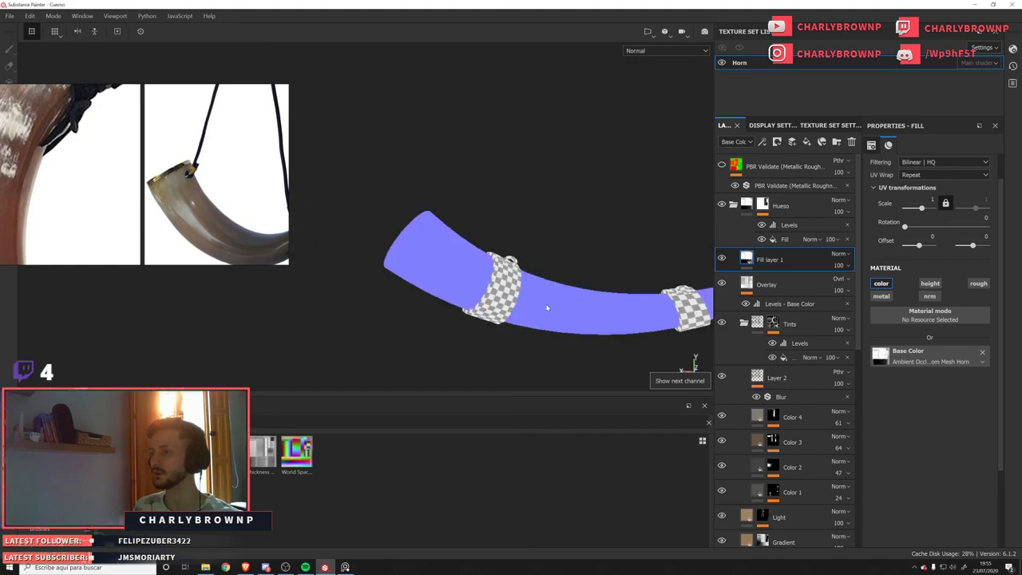
{"action": "key", "text": "c"}
{"action": "mouse_move", "coordinate": [548, 306]}
{"action": "left_mouse_down", "text": "alt"}
{"action": "mouse_move", "coordinate": [578, 315]}
{"action": "mouse_move", "coordinate": [536, 296]}
{"action": "left_mouse_up", "text": "alt"}
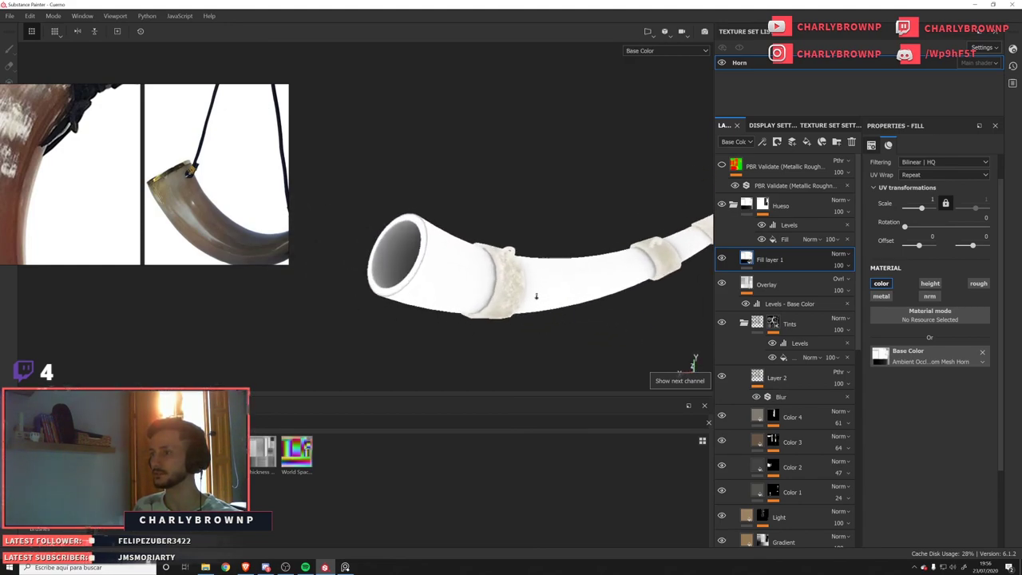
{"action": "right_click_drag", "start_coordinate": [537, 296], "coordinate": [460, 268], "text": "alt"}
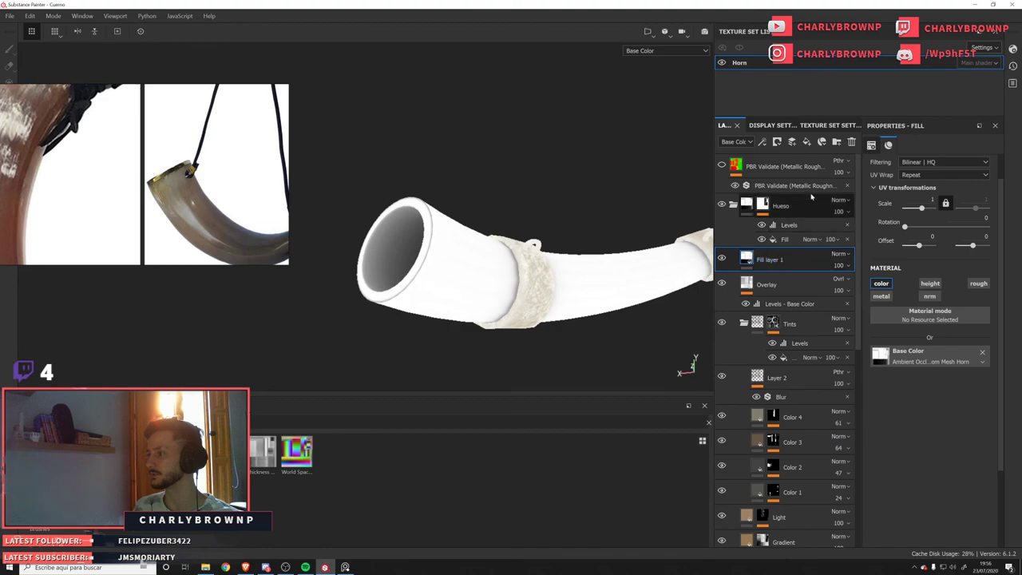
Try Multiply blending for the ambient occlusion fill layer, inspect it on the horn, and delete the layer.
{"action": "left_click", "coordinate": [838, 279]}
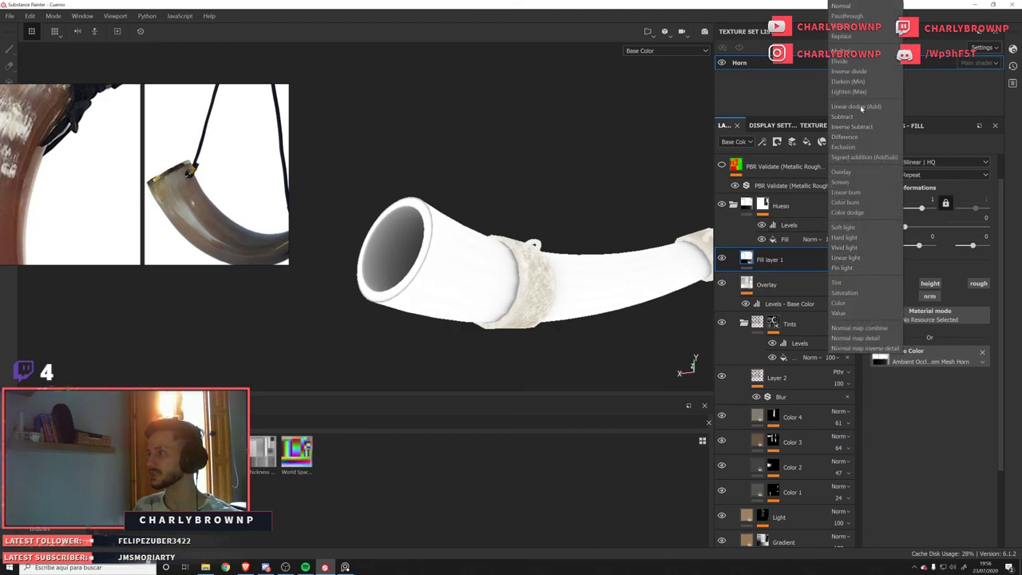
{"action": "left_click", "coordinate": [847, 50]}
{"action": "left_click_drag", "start_coordinate": [511, 319], "coordinate": [467, 331], "text": "alt"}
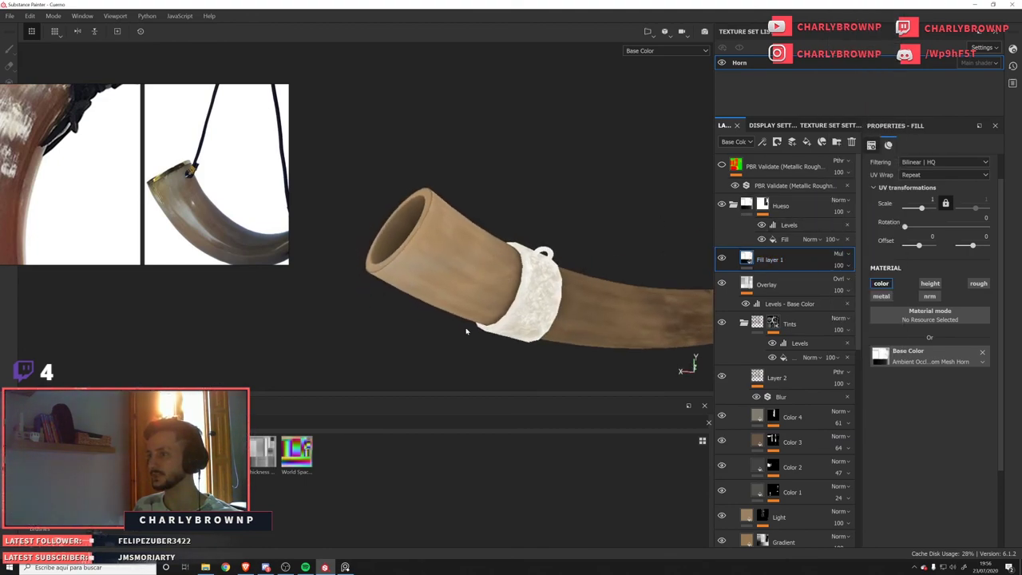
{"action": "right_click_drag", "start_coordinate": [466, 331], "coordinate": [551, 308], "text": "alt"}
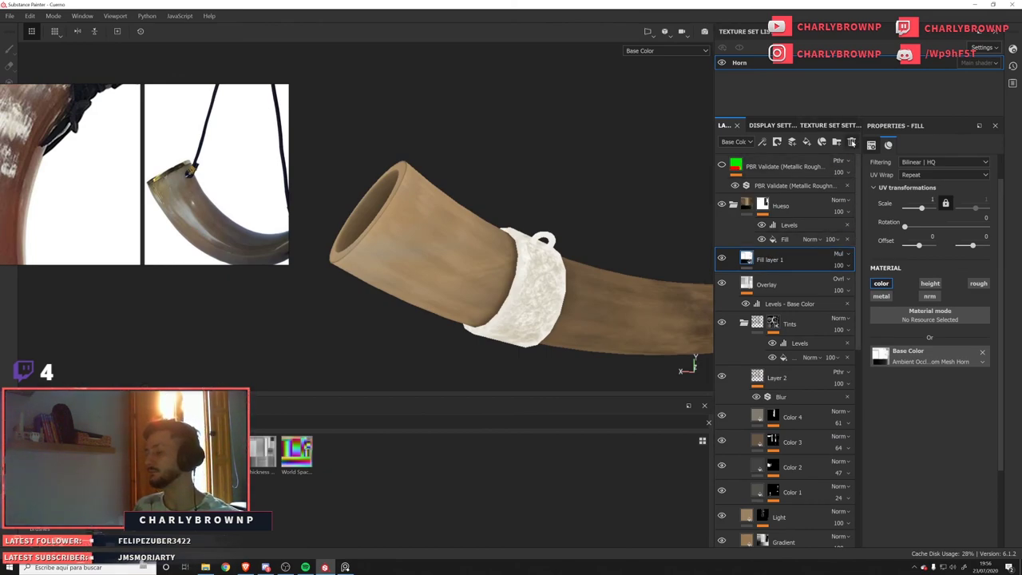
{"action": "left_click", "coordinate": [852, 142]}
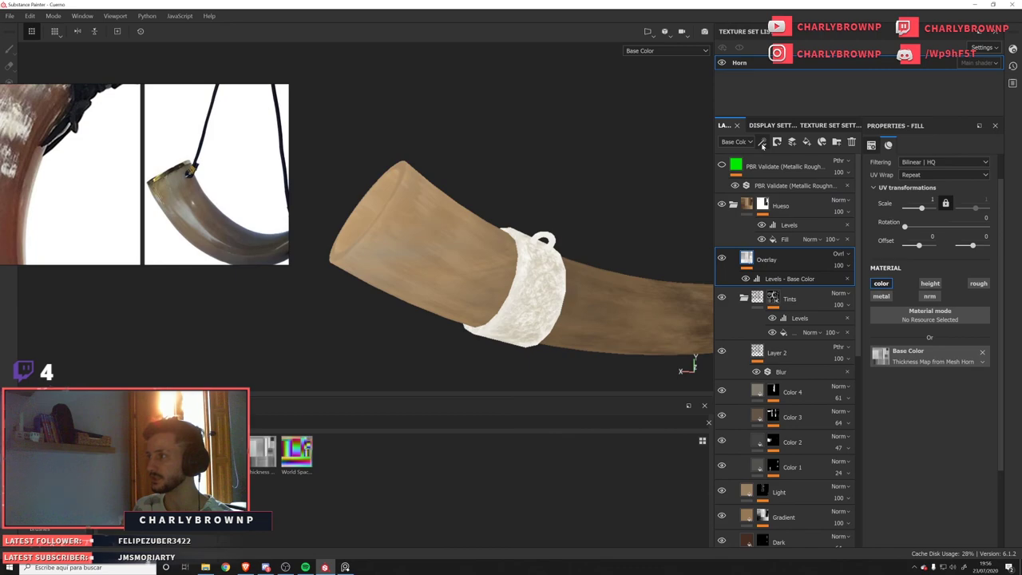
Add a paint layer above the Hueso group's Overlay layer and set its blending mode to Passthrough.
{"action": "left_click", "coordinate": [794, 144]}
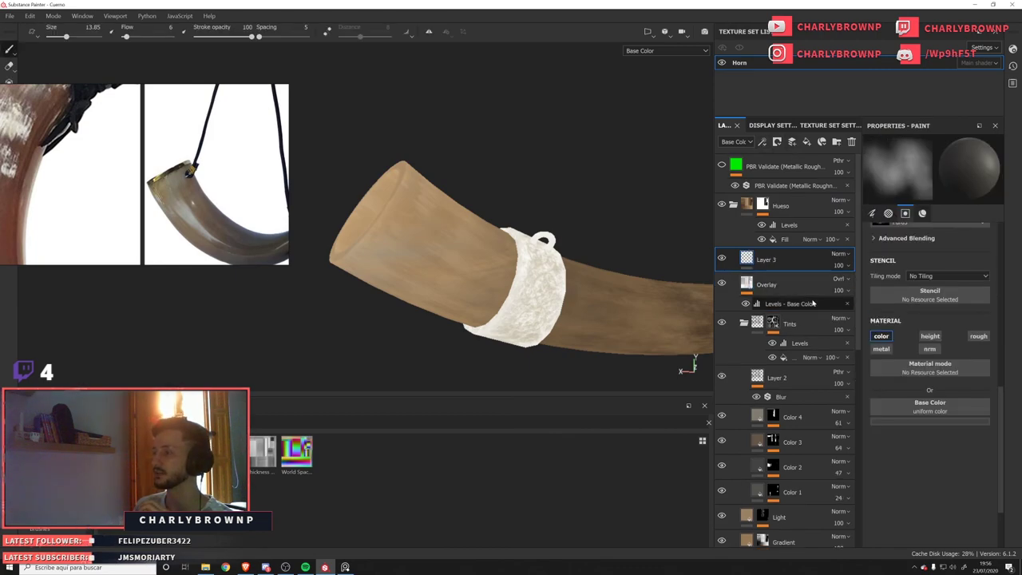
{"action": "left_click", "coordinate": [839, 254]}
{"action": "left_click", "coordinate": [858, 19]}
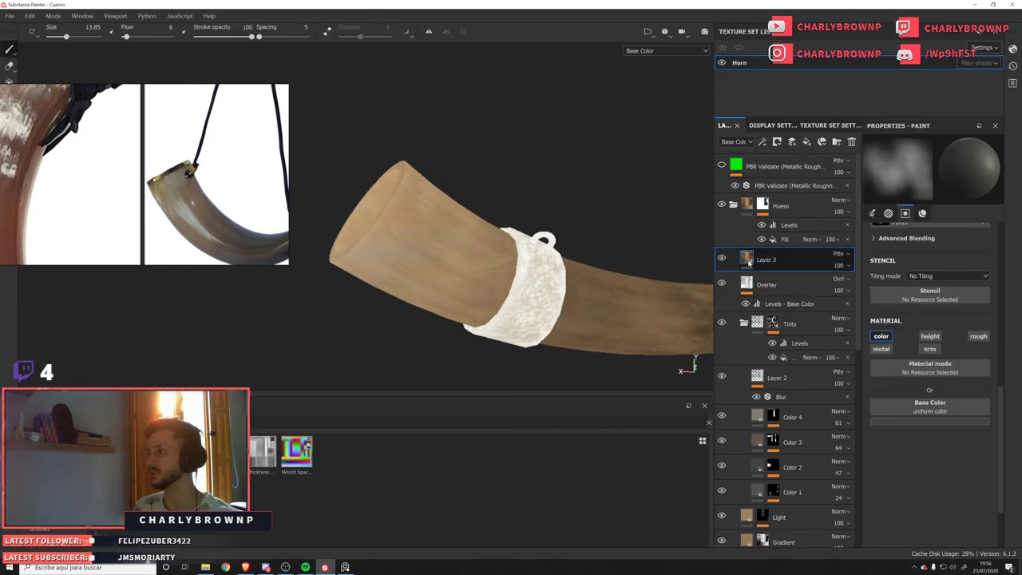
{"action": "left_click", "coordinate": [763, 143]}
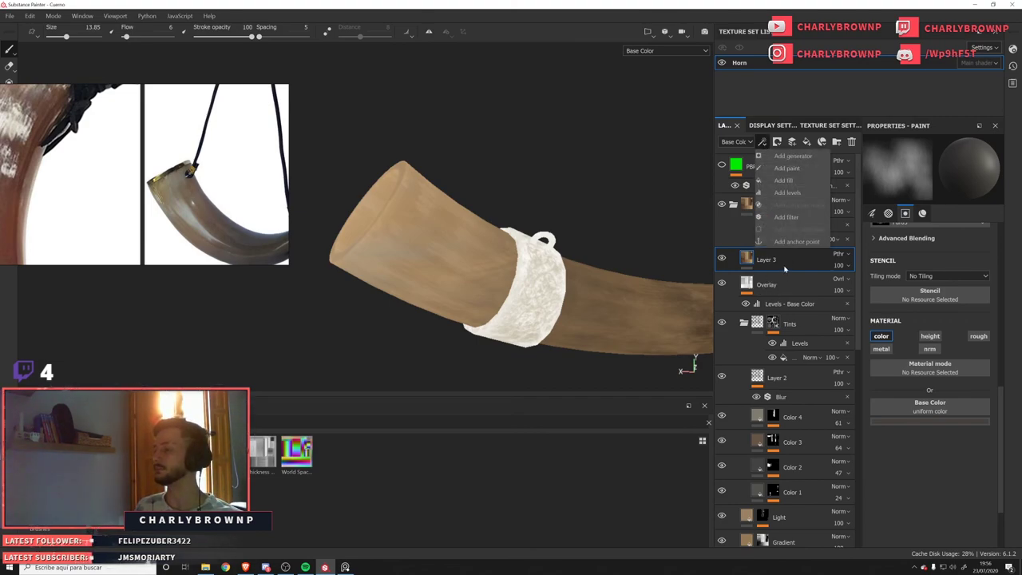
{"action": "left_click", "coordinate": [774, 259]}
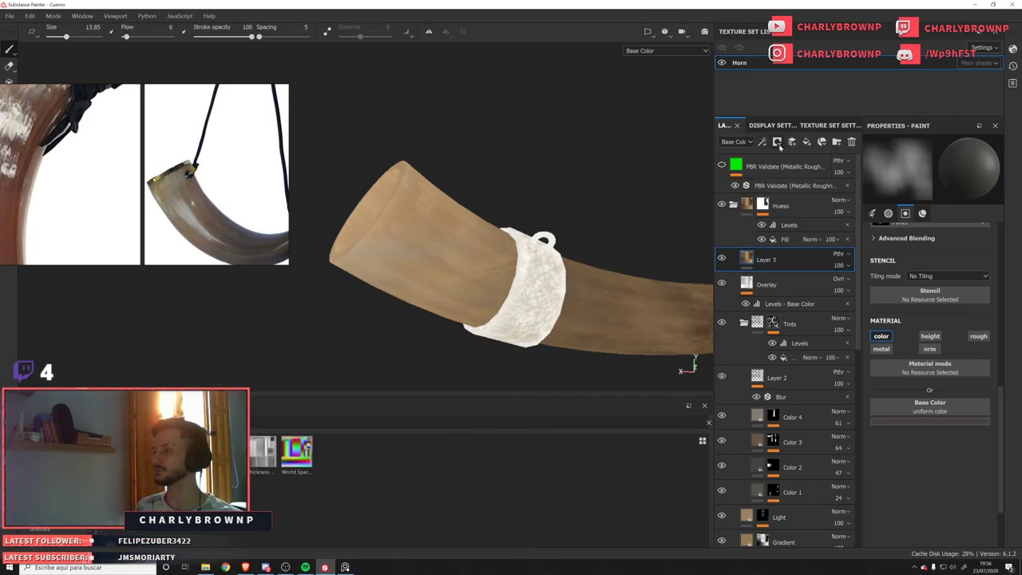
Add a black mask to Layer 3 and place a fill in it using the horn's Ambient Occlusion map as grayscale.
{"action": "left_click", "coordinate": [780, 147]}
{"action": "left_click", "coordinate": [798, 165]}
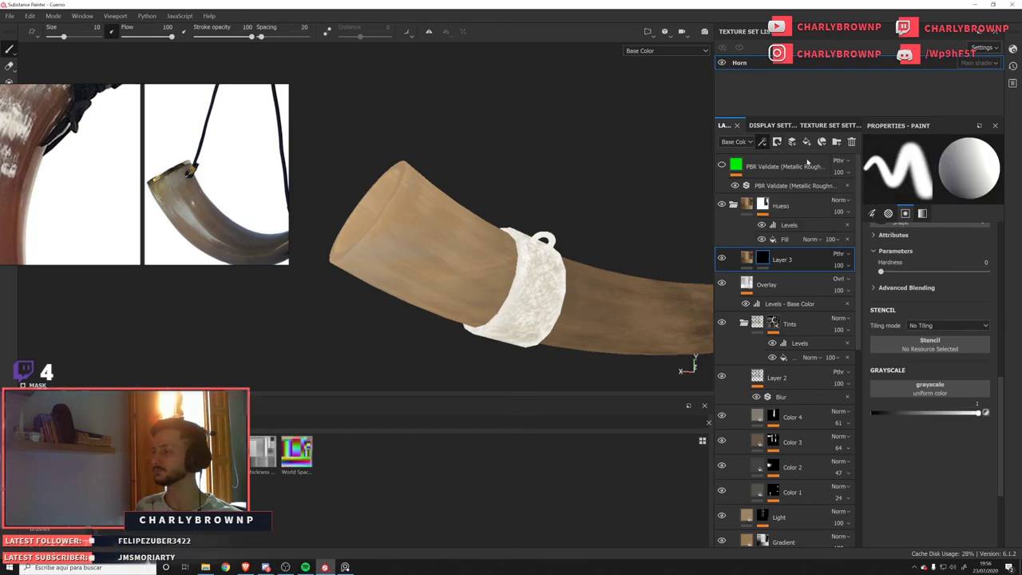
{"action": "key", "text": "ctrl+z"}
{"action": "left_click", "coordinate": [763, 143]}
{"action": "left_click", "coordinate": [794, 184]}
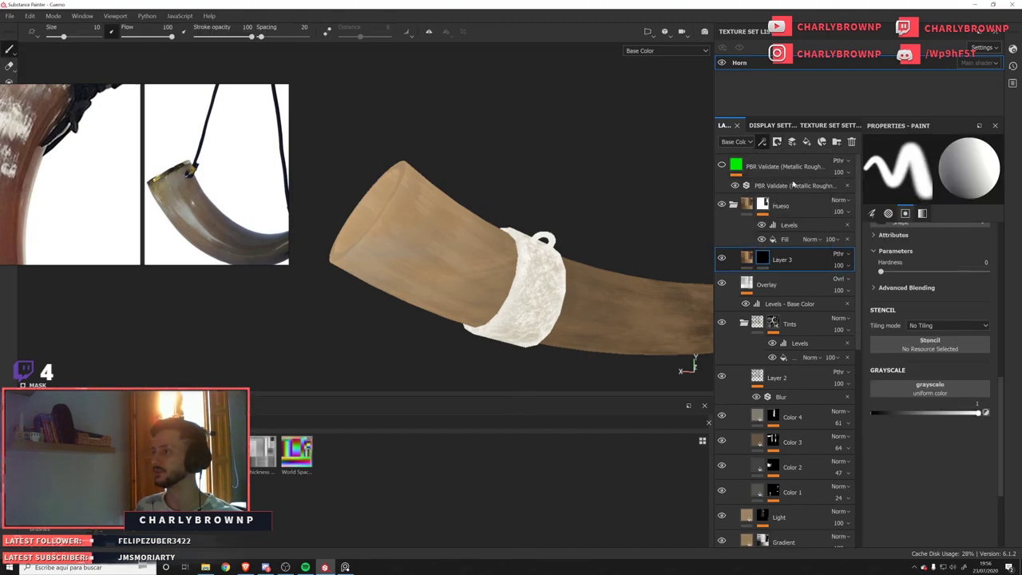
{"action": "left_click", "coordinate": [762, 142]}
{"action": "left_click", "coordinate": [791, 160]}
{"action": "left_click_drag", "start_coordinate": [122, 453], "coordinate": [917, 286]}
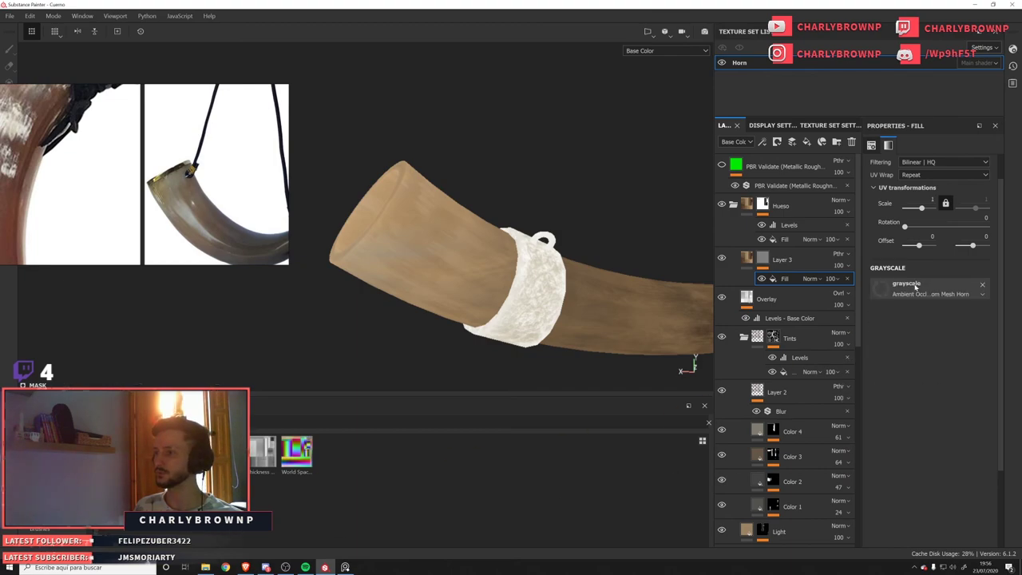
Display Layer 3's mask on the horn and add a Levels effect to the mask with its values inverted.
{"action": "left_click", "coordinate": [763, 258], "text": "alt"}
{"action": "left_click_drag", "start_coordinate": [592, 293], "coordinate": [582, 293], "text": "alt"}
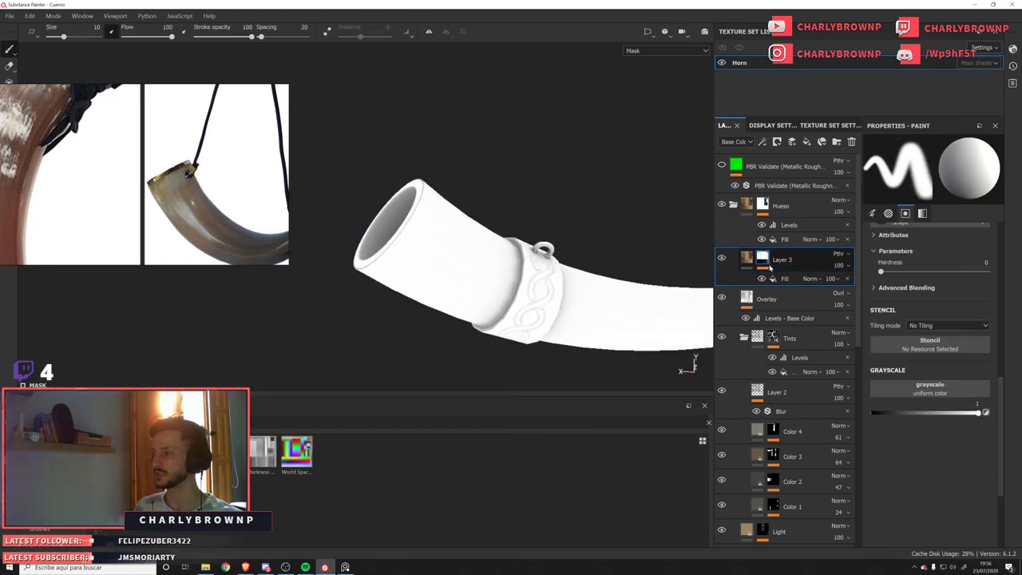
{"action": "left_click", "coordinate": [777, 140]}
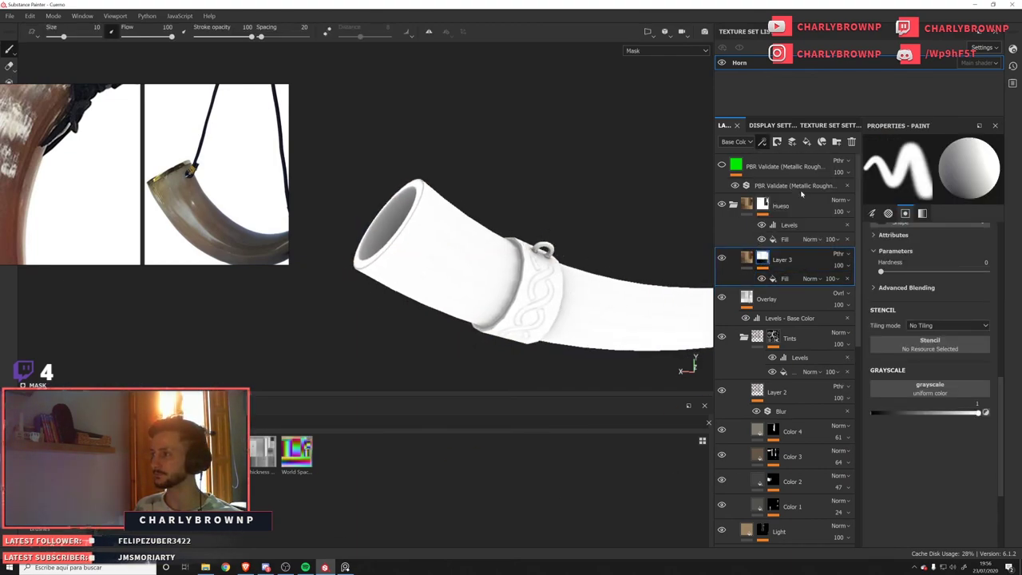
{"action": "left_click", "coordinate": [790, 218]}
{"action": "left_click", "coordinate": [963, 233]}
{"action": "scroll", "coordinate": [440, 290], "scroll_direction": "down", "scroll_amount": 2}
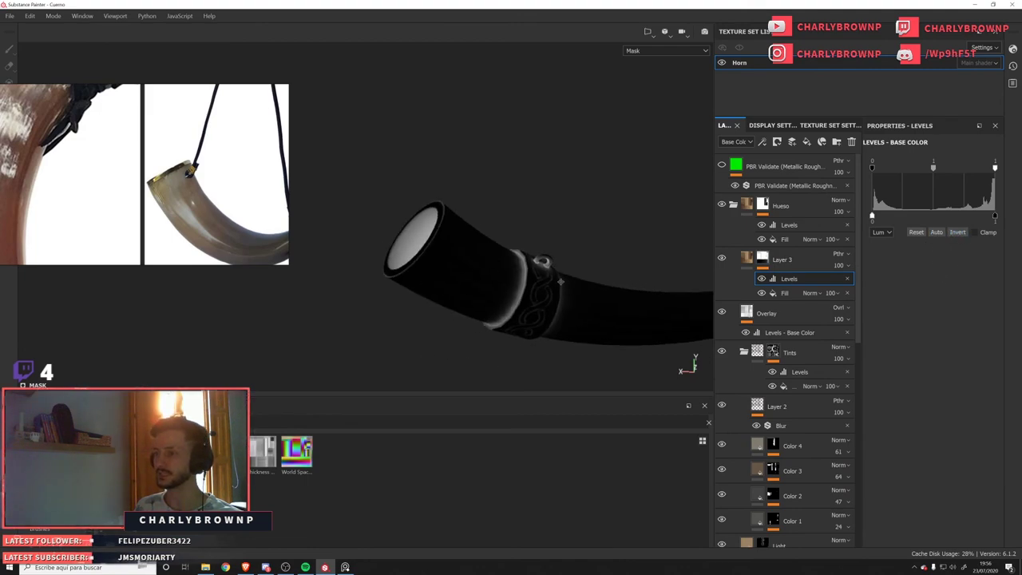
{"action": "left_click_drag", "start_coordinate": [561, 281], "coordinate": [626, 306], "text": "alt"}
{"action": "left_click_drag", "start_coordinate": [558, 312], "coordinate": [500, 329], "text": "alt"}
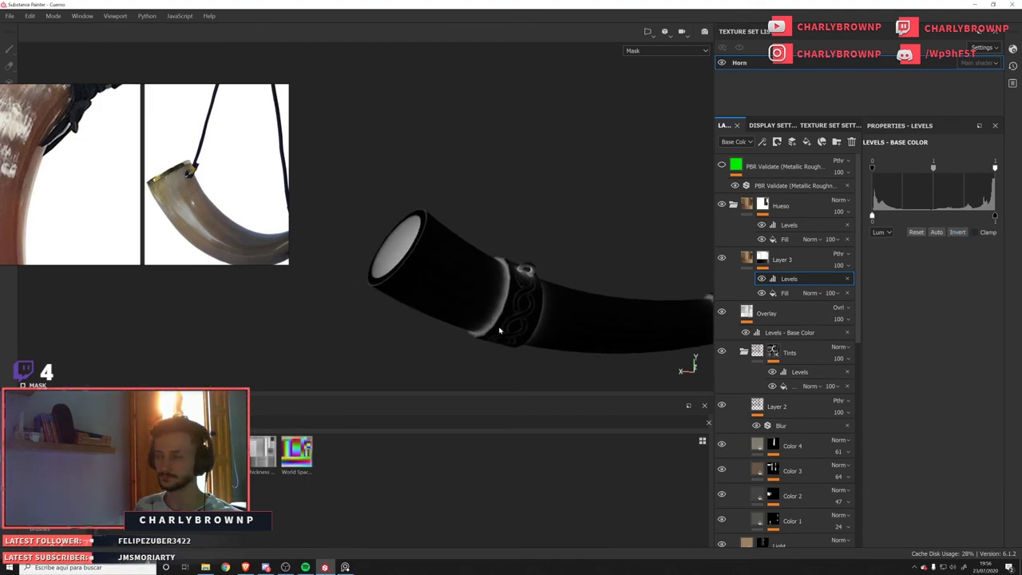
{"action": "scroll", "coordinate": [502, 330], "scroll_direction": "up", "scroll_amount": 1}
Add a Levels effect to Layer 3's content, affecting the Base Color channel.
{"action": "left_click", "coordinate": [747, 258]}
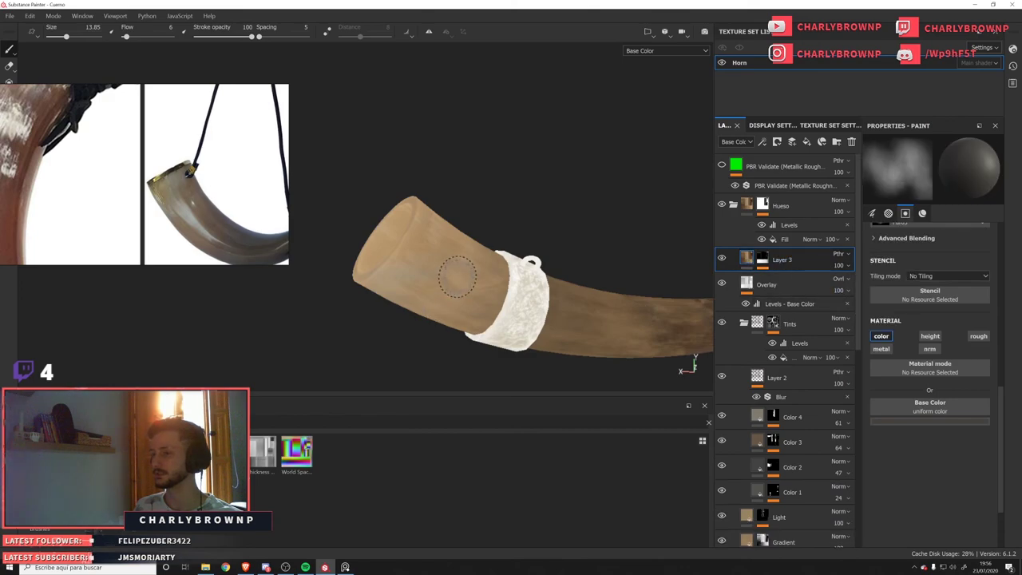
{"action": "scroll", "coordinate": [456, 276], "scroll_direction": "up", "scroll_amount": 1}
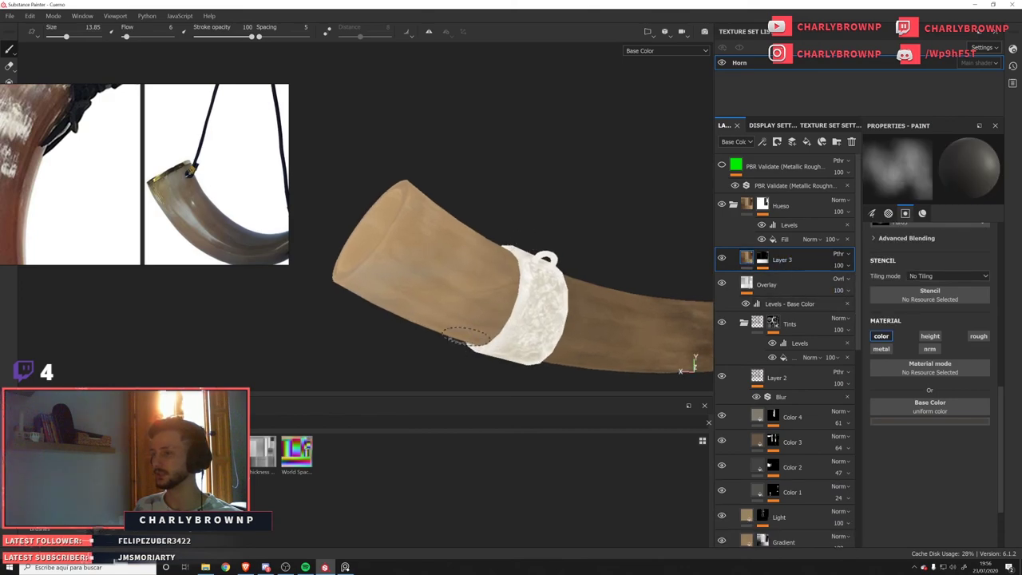
{"action": "left_click", "coordinate": [763, 142]}
{"action": "left_click", "coordinate": [791, 195]}
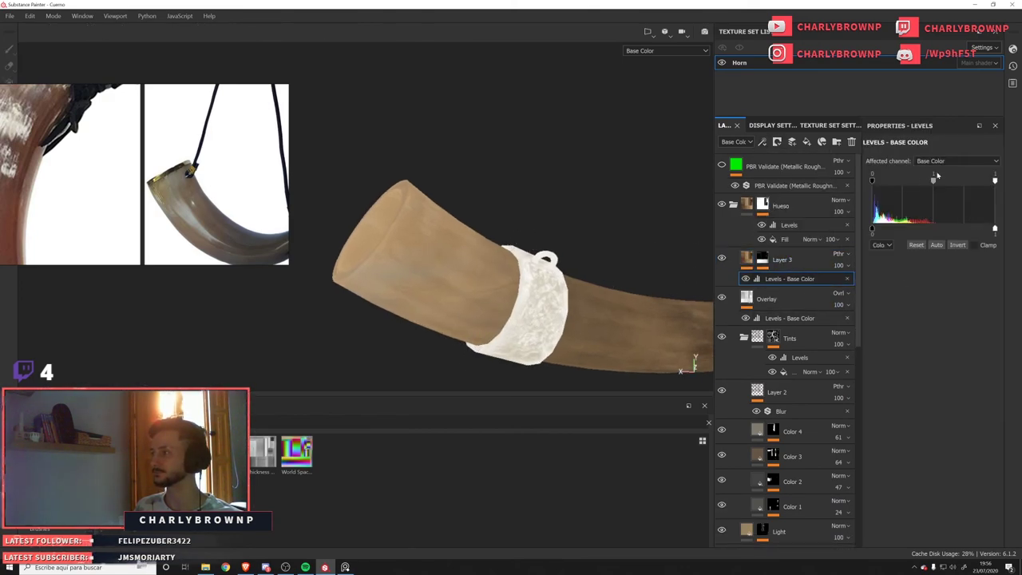
Try luminance levels on Layer 3's base color with a midtone of 4.93 and a white input of about 0.56.
{"action": "left_click", "coordinate": [879, 245]}
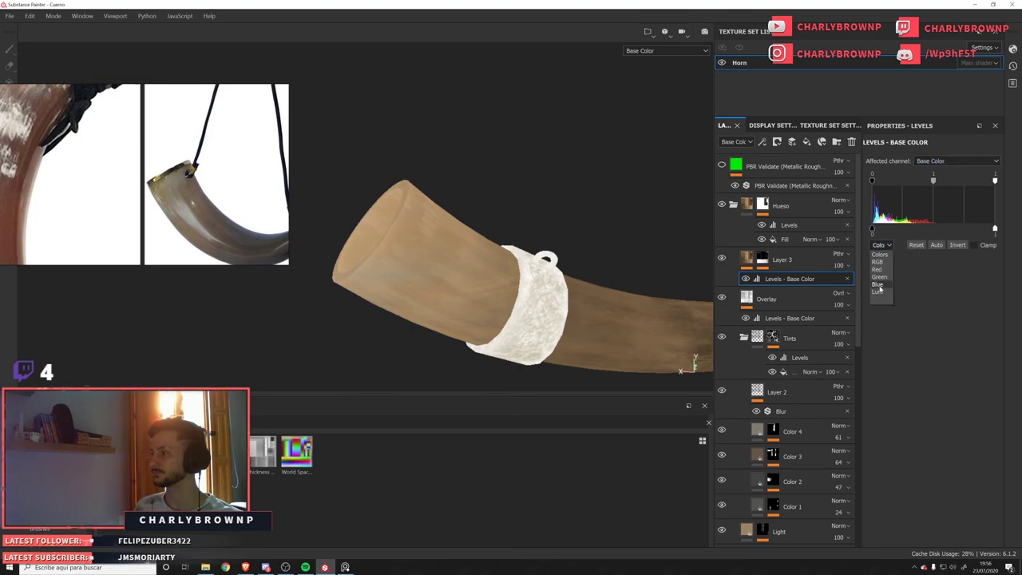
{"action": "left_click", "coordinate": [879, 293]}
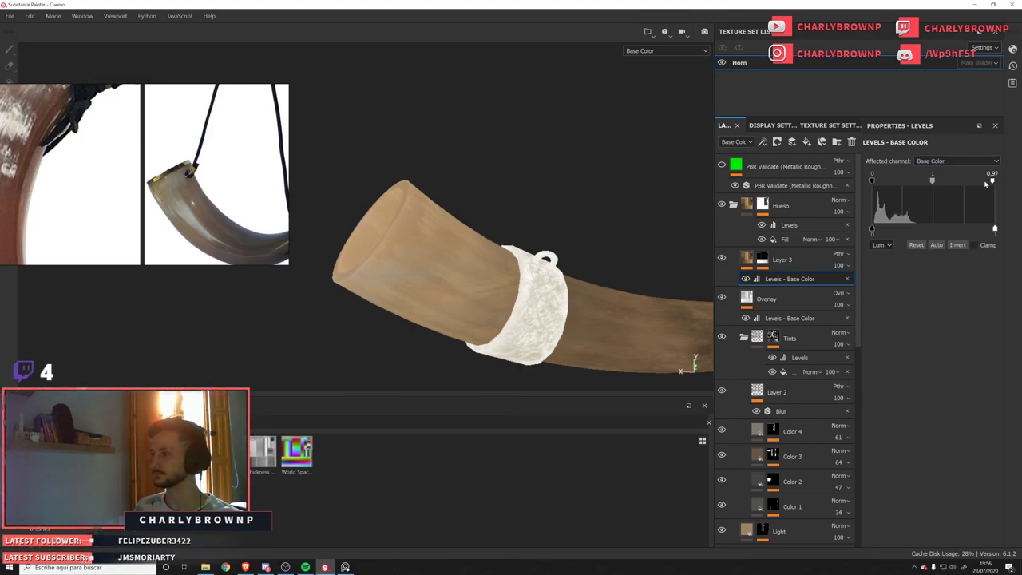
{"action": "left_click_drag", "start_coordinate": [986, 185], "coordinate": [942, 192]}
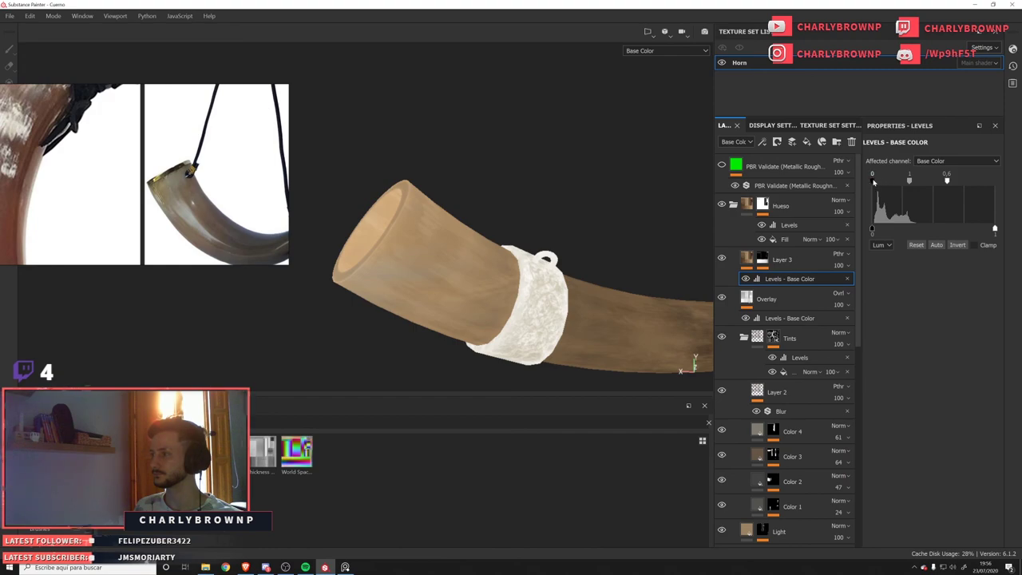
{"action": "mouse_move", "coordinate": [873, 182]}
{"action": "left_mouse_down"}
{"action": "mouse_move", "coordinate": [906, 190]}
{"action": "mouse_move", "coordinate": [872, 183]}
{"action": "left_mouse_up"}
{"action": "left_click", "coordinate": [882, 245]}
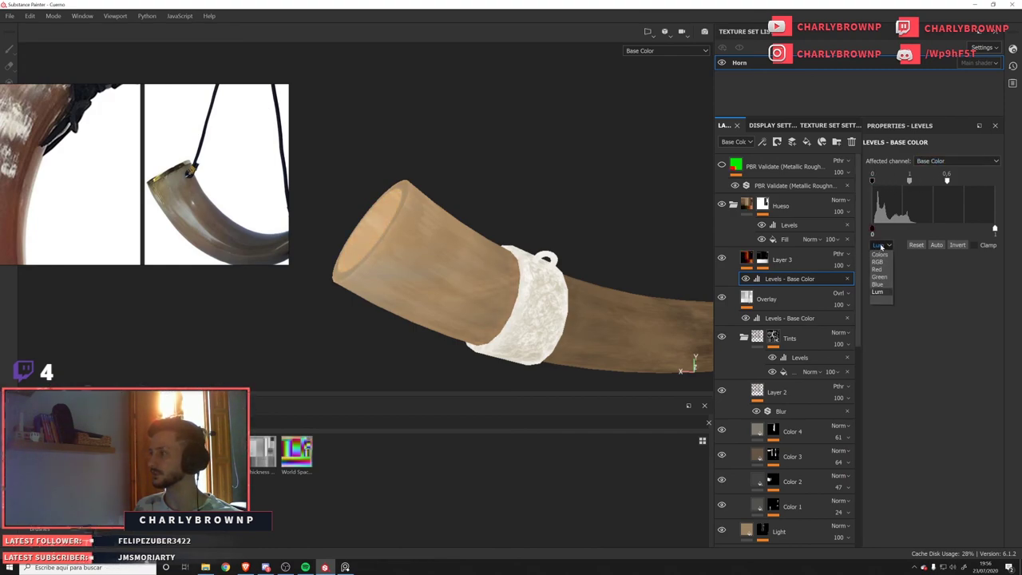
{"action": "left_click", "coordinate": [911, 259]}
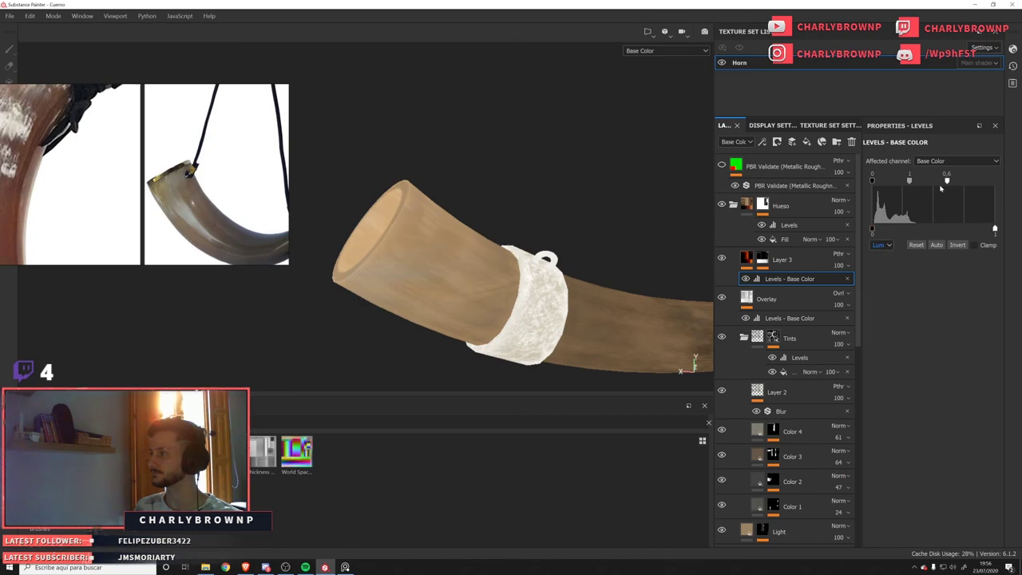
{"action": "left_click_drag", "start_coordinate": [911, 182], "coordinate": [924, 187]}
{"action": "left_click_drag", "start_coordinate": [587, 292], "coordinate": [509, 248], "text": "alt"}
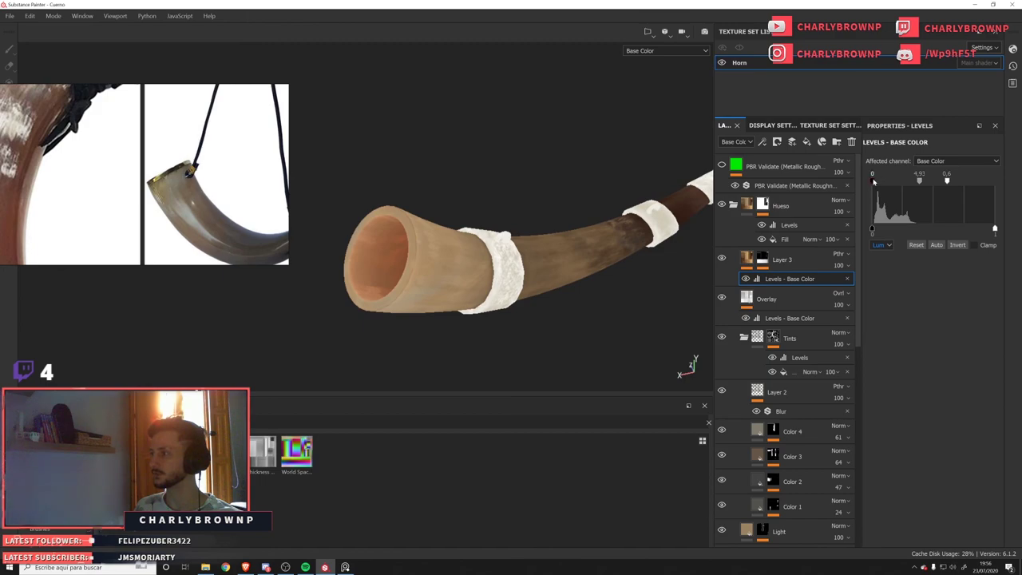
{"action": "left_click_drag", "start_coordinate": [873, 182], "coordinate": [877, 188]}
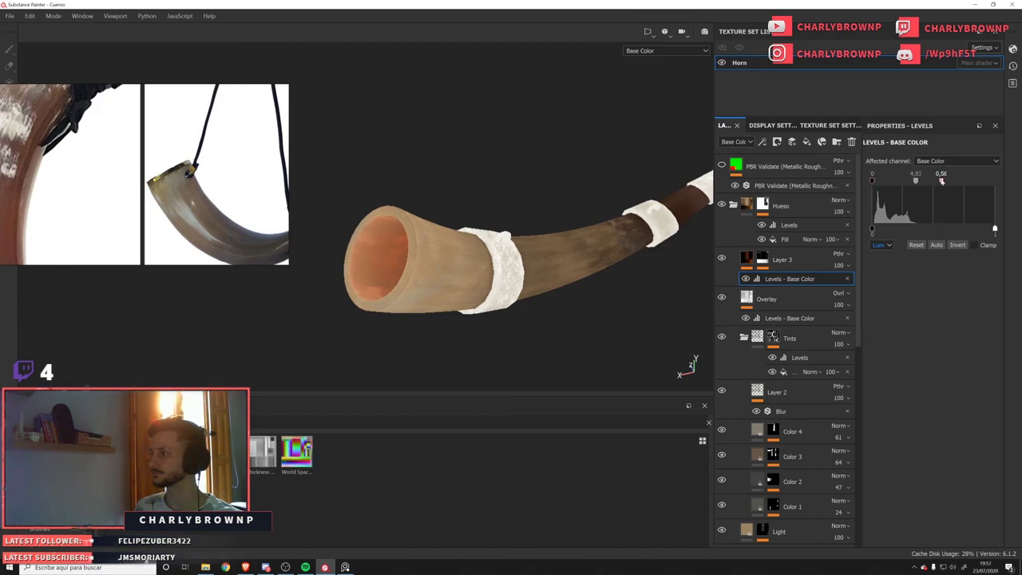
Try the Red and Green modes of Layer 3's Base Color levels, keeping Base Color as the affected channel.
{"action": "left_click", "coordinate": [882, 244]}
{"action": "left_click", "coordinate": [877, 269]}
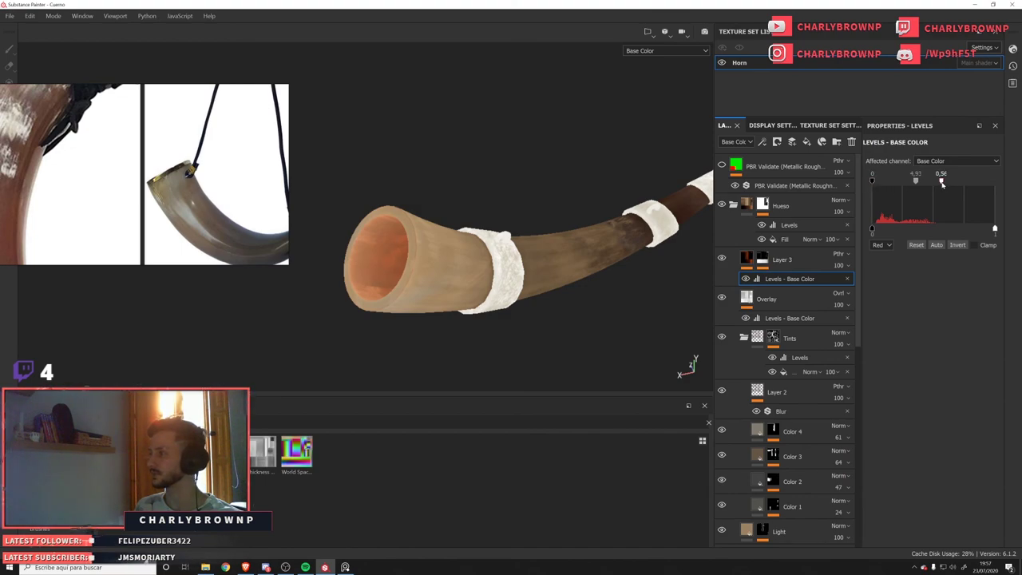
{"action": "left_click", "coordinate": [955, 162]}
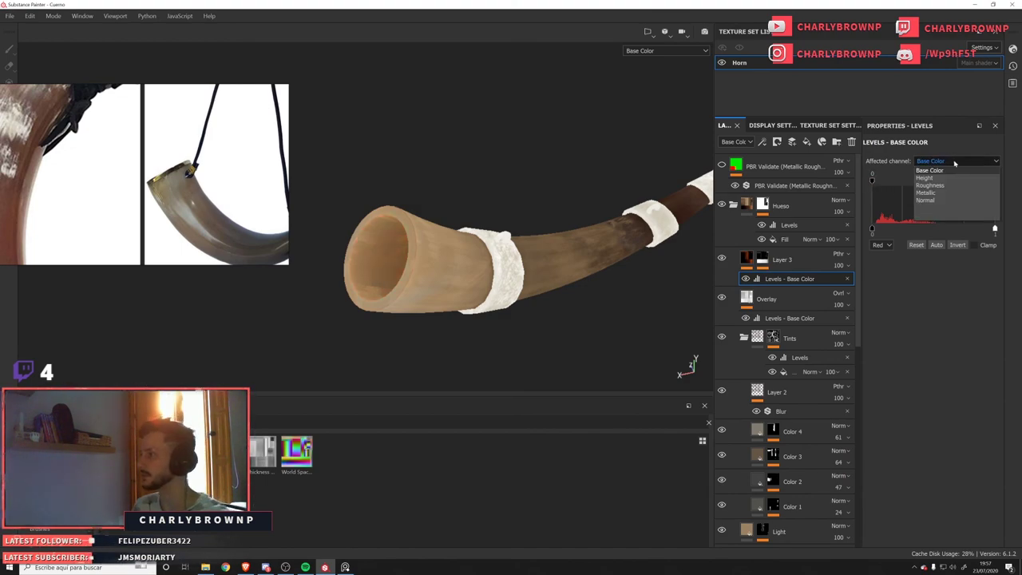
{"action": "left_click", "coordinate": [930, 170]}
{"action": "left_click", "coordinate": [882, 244]}
{"action": "left_click", "coordinate": [881, 277]}
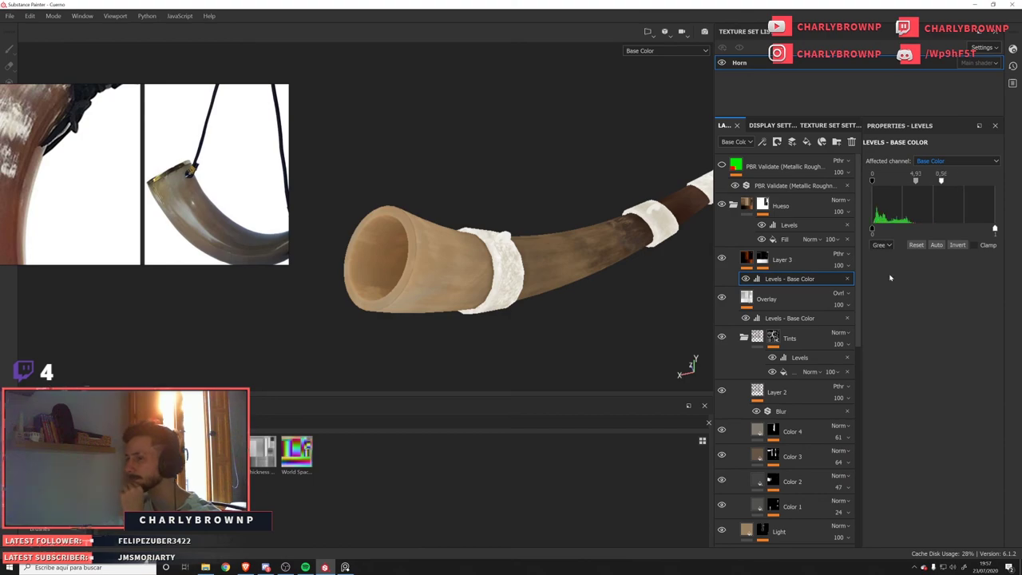
Switch Layer 3's levels to Colors mode and try a midtone of about 0.98 with a white input of 0.6.
{"action": "left_click", "coordinate": [882, 244]}
{"action": "left_click", "coordinate": [883, 257]}
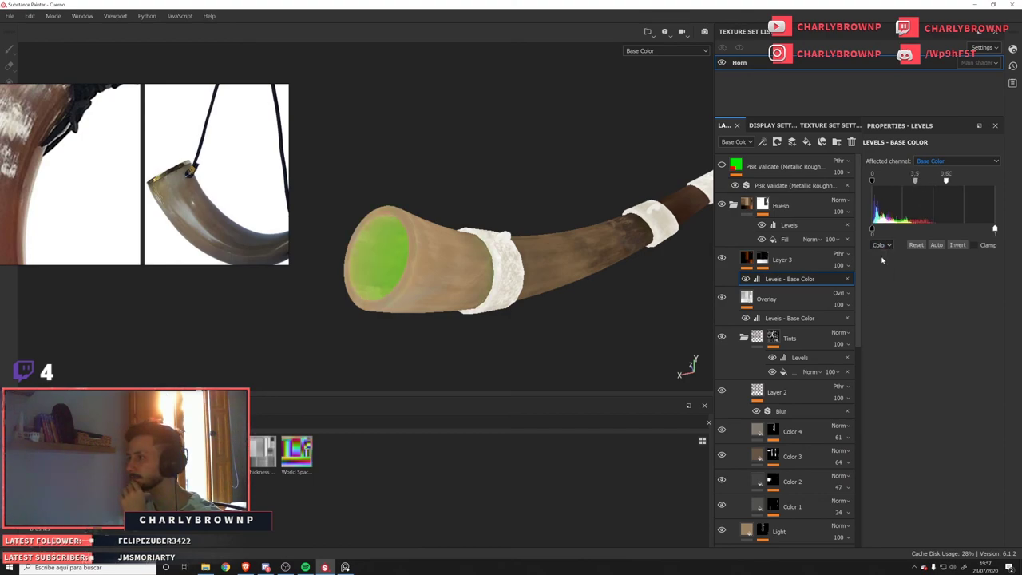
{"action": "left_click_drag", "start_coordinate": [916, 184], "coordinate": [909, 186]}
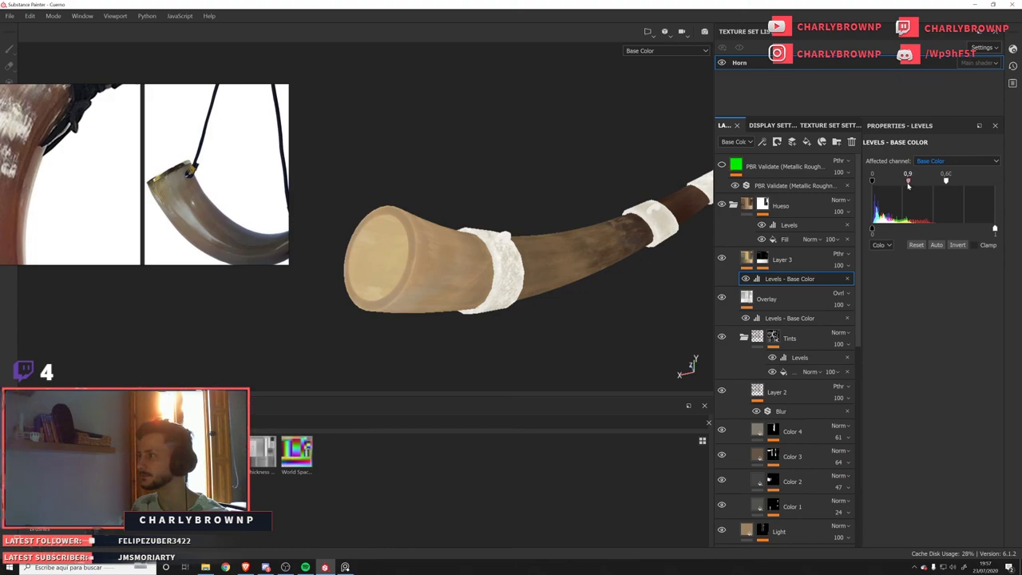
{"action": "left_click_drag", "start_coordinate": [906, 184], "coordinate": [906, 184]}
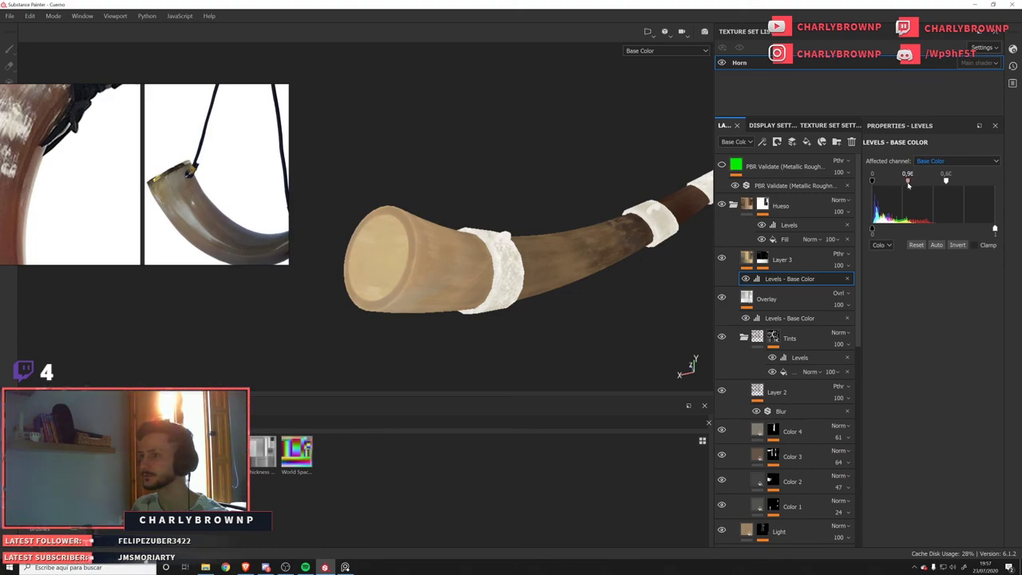
Darken Layer 3's base color levels with a black input of 0.33, midtone about 1.1, white input 1 and output range 0.06 to 0.53.
{"action": "left_click_drag", "start_coordinate": [929, 181], "coordinate": [896, 190]}
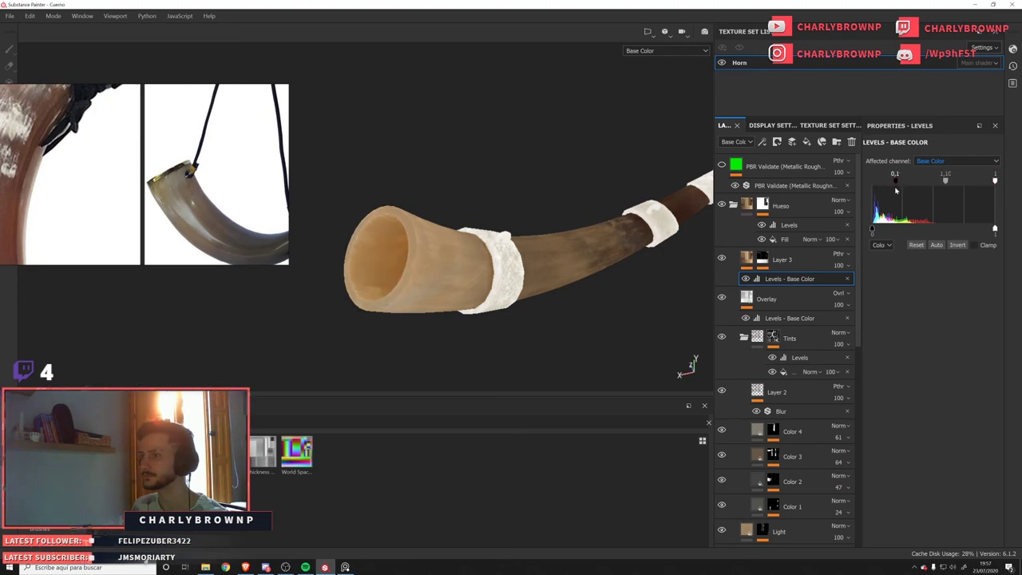
{"action": "mouse_move", "coordinate": [874, 233]}
{"action": "left_mouse_down"}
{"action": "mouse_move", "coordinate": [890, 232]}
{"action": "mouse_move", "coordinate": [880, 232]}
{"action": "left_mouse_up"}
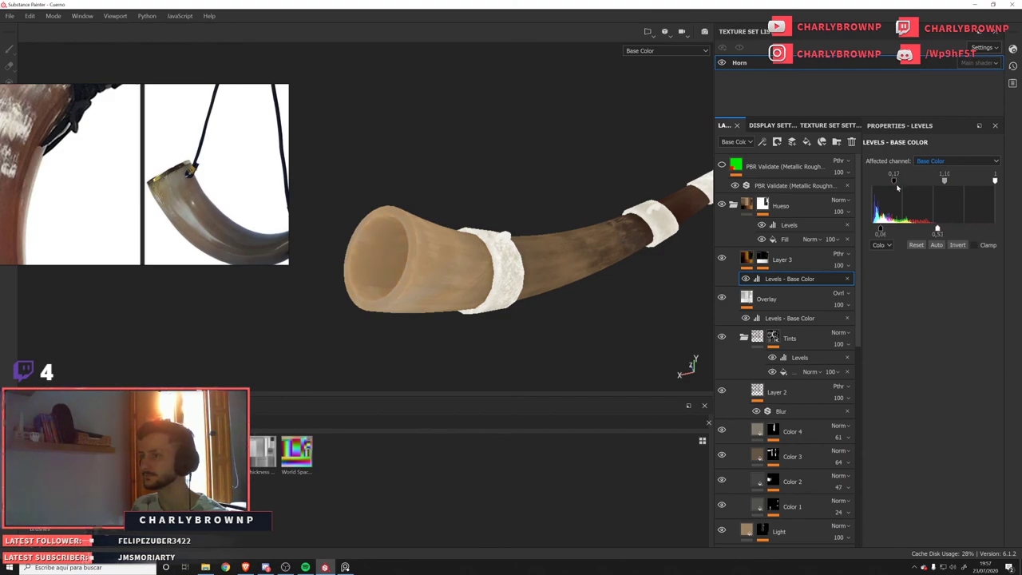
{"action": "left_click_drag", "start_coordinate": [895, 186], "coordinate": [913, 189]}
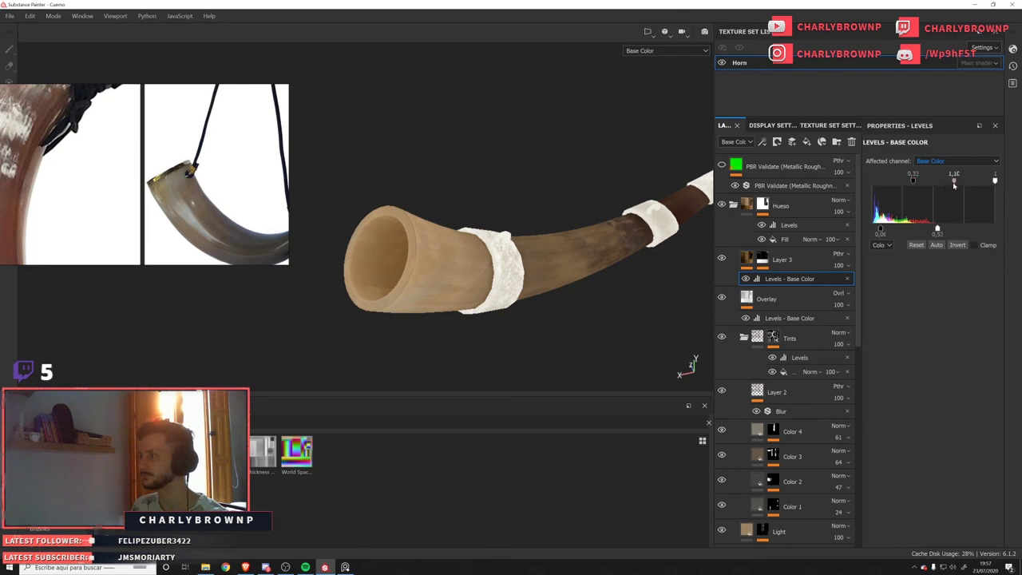
{"action": "left_click_drag", "start_coordinate": [953, 184], "coordinate": [953, 184]}
Add a fill above the Levels effect in Layer 3's mask and assign the Dirt 4 texture as its grayscale.
{"action": "left_click", "coordinate": [762, 260], "text": "alt"}
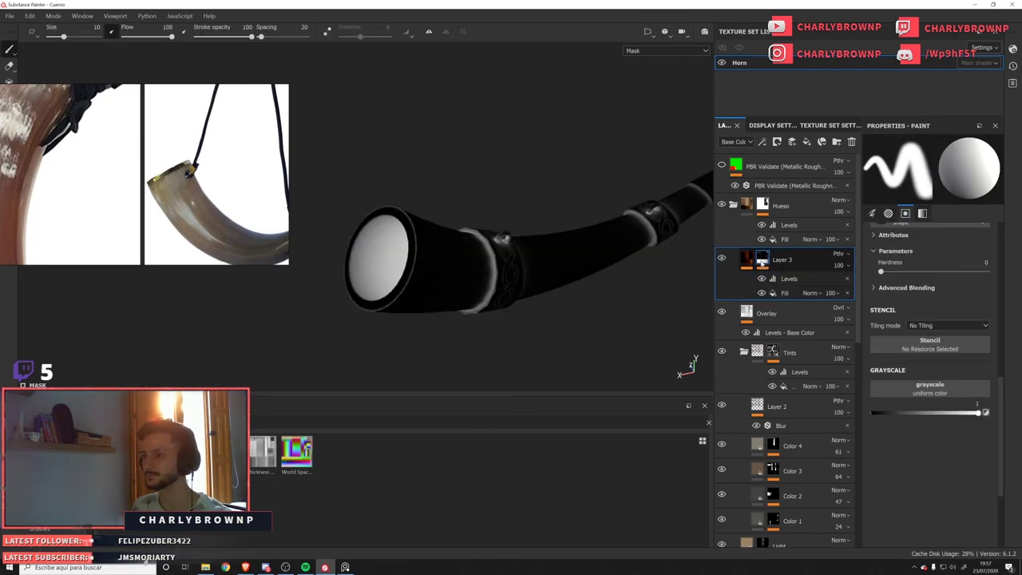
{"action": "left_click", "coordinate": [787, 278]}
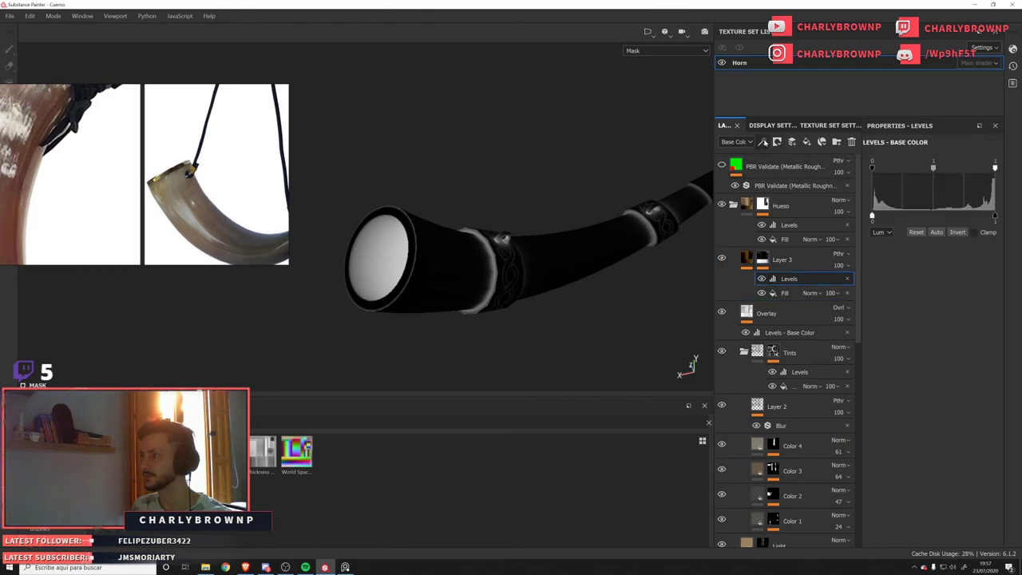
{"action": "left_click", "coordinate": [801, 182]}
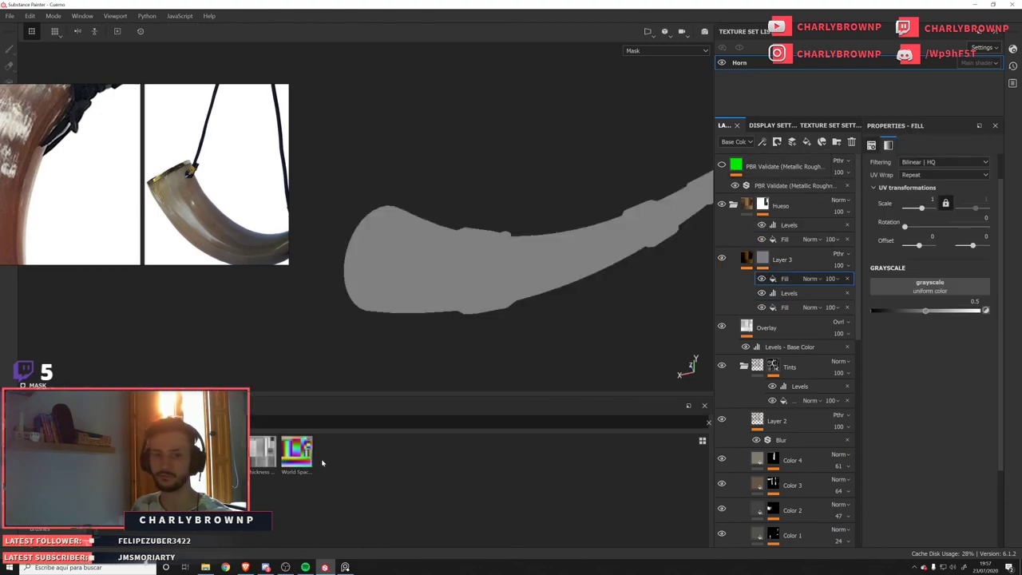
{"action": "left_click", "coordinate": [42, 478]}
{"action": "left_click", "coordinate": [42, 498]}
{"action": "left_click", "coordinate": [41, 479]}
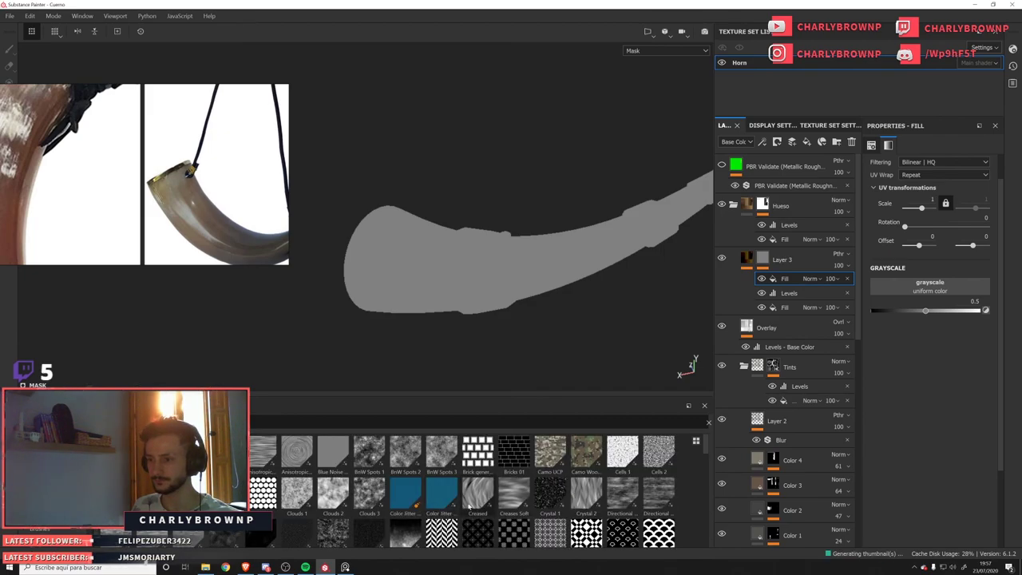
{"action": "left_click_drag", "start_coordinate": [333, 542], "coordinate": [930, 287]}
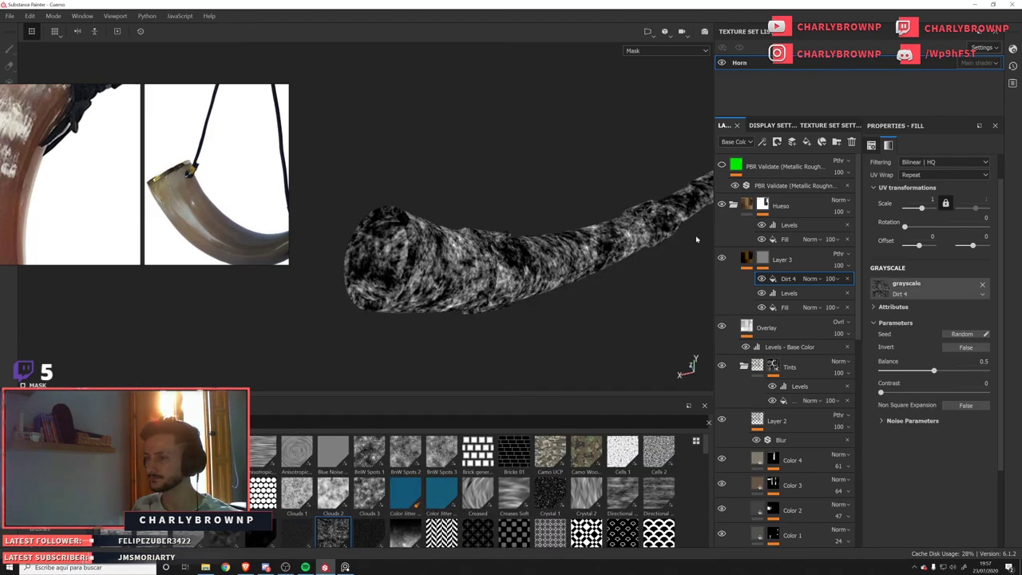
Set the Dirt 4 fill to scale 2, balance 0.58, contrast 0.51 and Multiply blending, and display the full material on the horn.
{"action": "key", "text": "Return"}
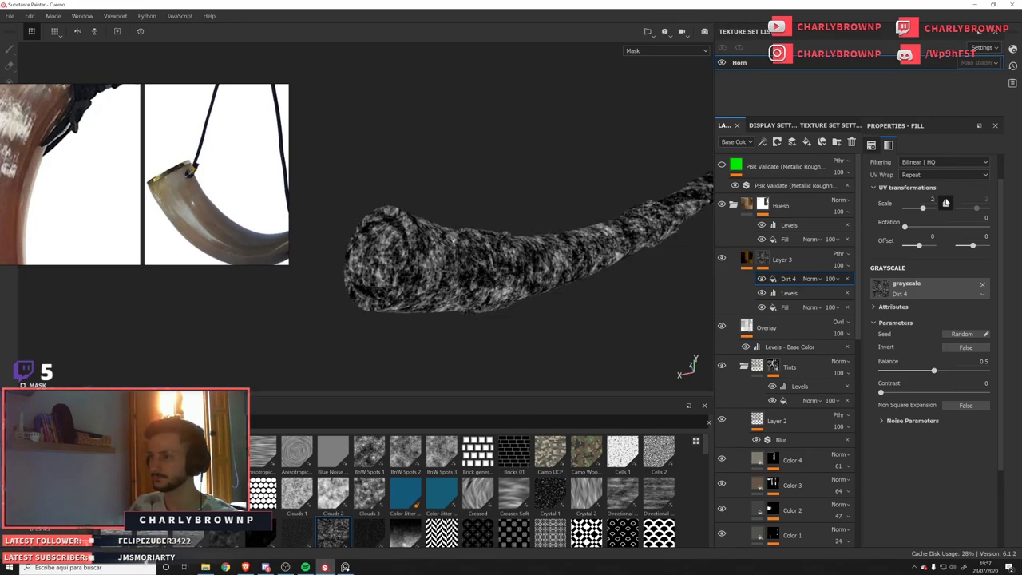
{"action": "left_click_drag", "start_coordinate": [881, 392], "coordinate": [943, 370]}
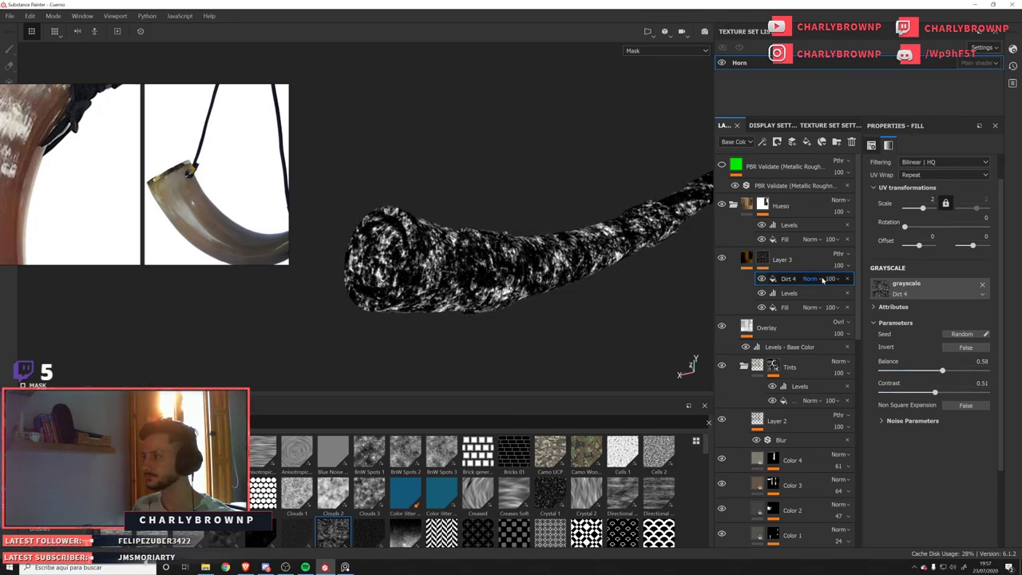
{"action": "left_click", "coordinate": [812, 278]}
{"action": "left_click", "coordinate": [822, 51]}
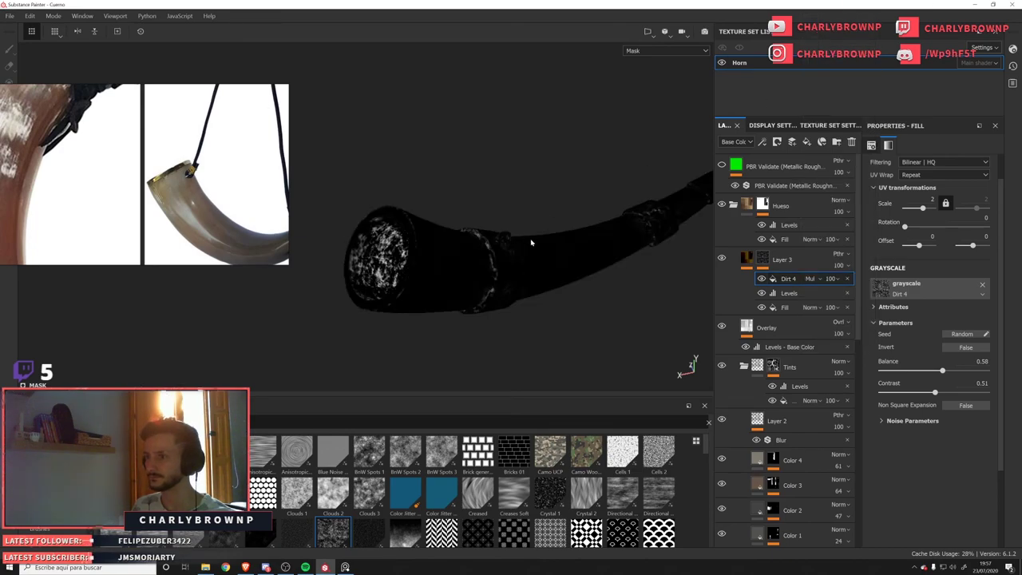
{"action": "key", "text": "m"}
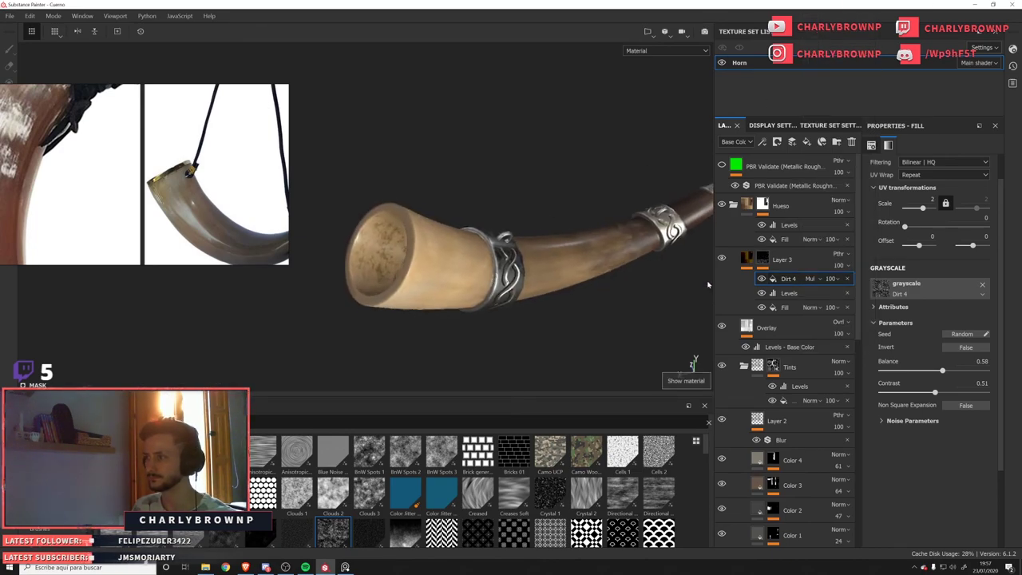
Retune Layer 3's base color levels with a black input of 0, midtone about 1.58, output white 0.65 and a slightly raised output black.
{"action": "left_click", "coordinate": [786, 264]}
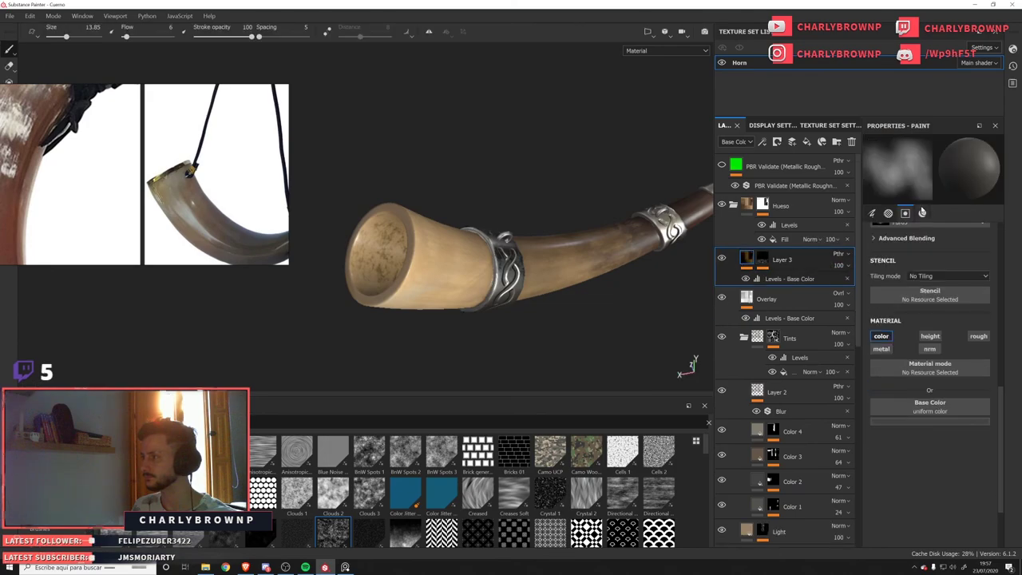
{"action": "left_click", "coordinate": [785, 280]}
{"action": "left_click_drag", "start_coordinate": [907, 183], "coordinate": [853, 190]}
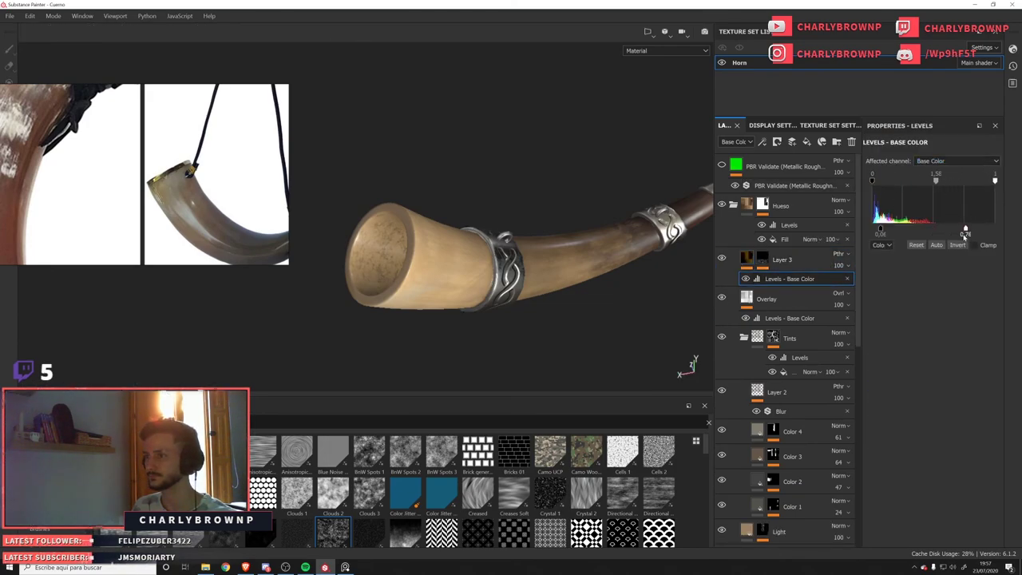
{"action": "left_click_drag", "start_coordinate": [965, 231], "coordinate": [953, 231]}
{"action": "left_click_drag", "start_coordinate": [881, 233], "coordinate": [886, 233]}
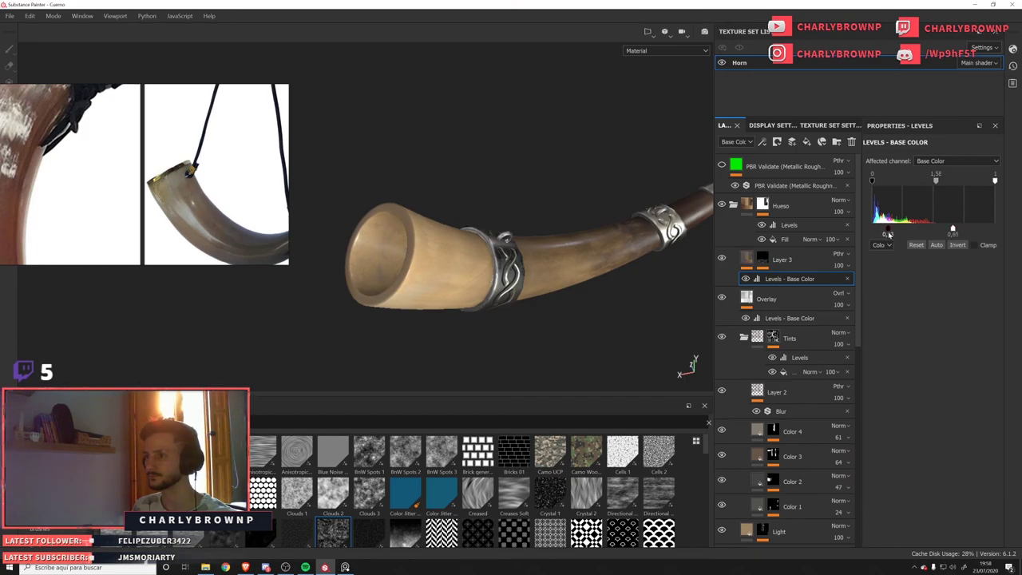
{"action": "left_click_drag", "start_coordinate": [936, 182], "coordinate": [934, 182]}
Replace the Dirt 4 texture in Layer 3's mask fill with Grunge Map 003.
{"action": "left_click", "coordinate": [763, 259]}
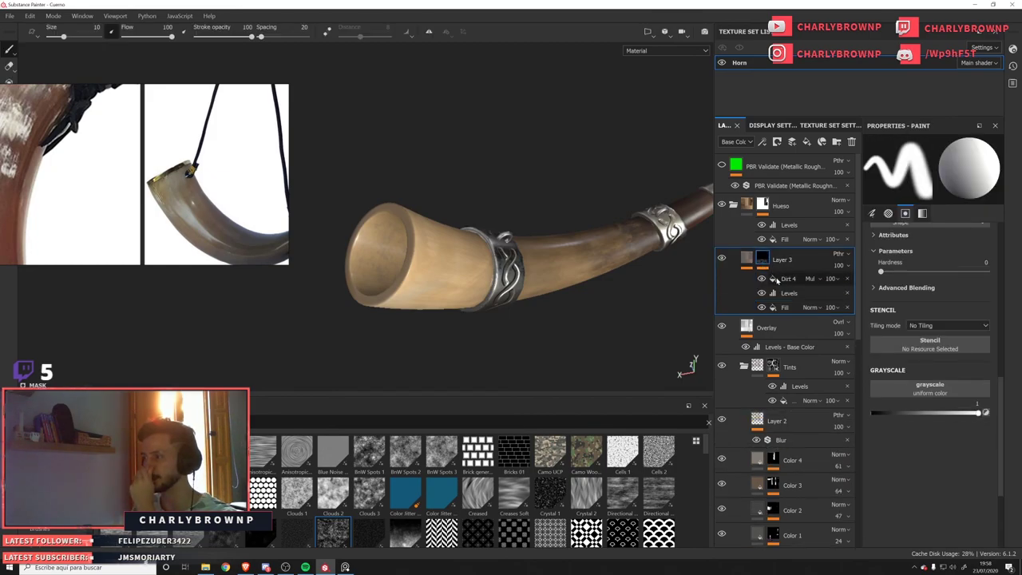
{"action": "left_click", "coordinate": [792, 282]}
{"action": "scroll", "coordinate": [413, 482], "scroll_direction": "down", "scroll_amount": 5}
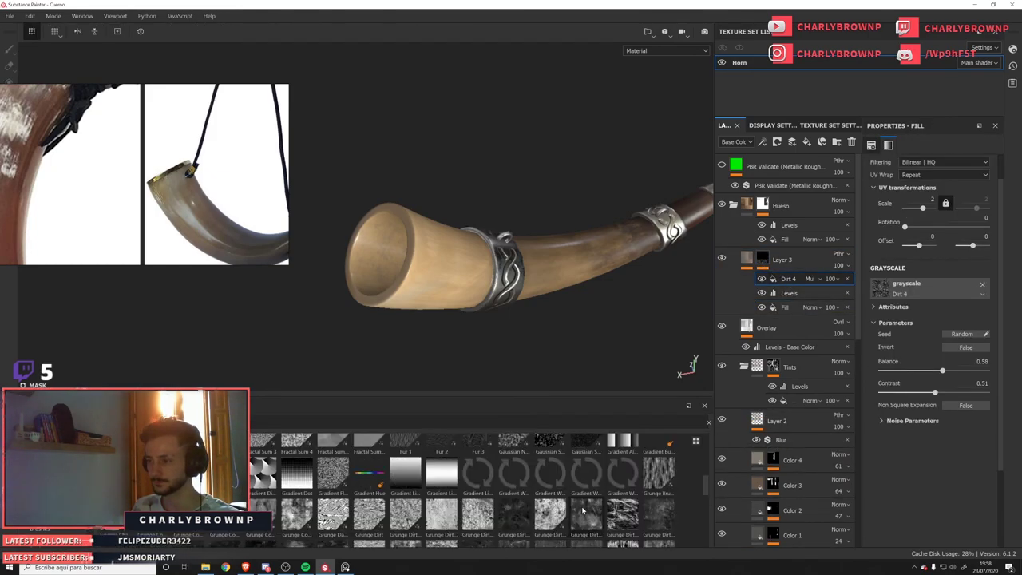
{"action": "scroll", "coordinate": [273, 505], "scroll_direction": "down", "scroll_amount": 3}
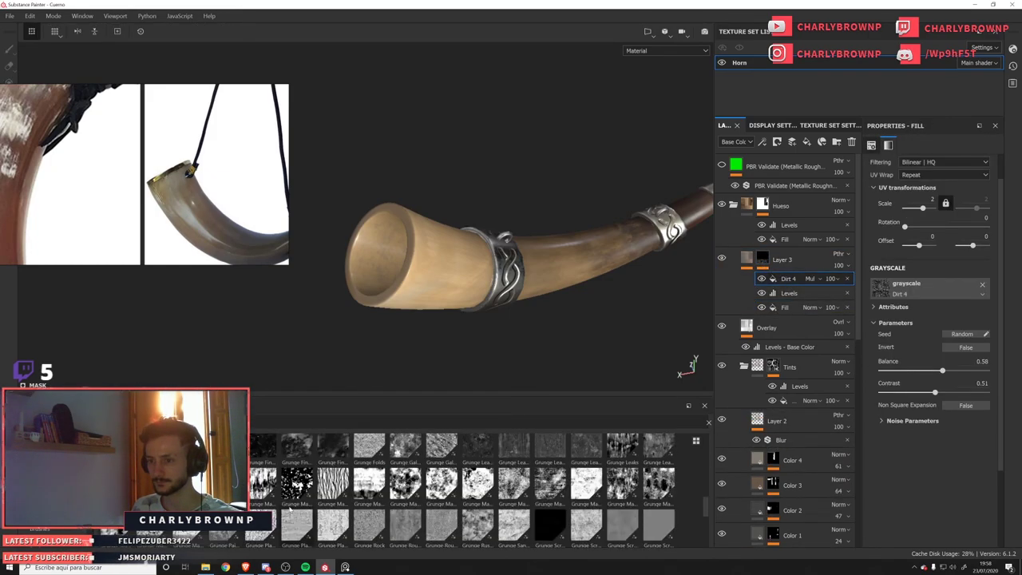
{"action": "left_click_drag", "start_coordinate": [263, 484], "coordinate": [903, 286]}
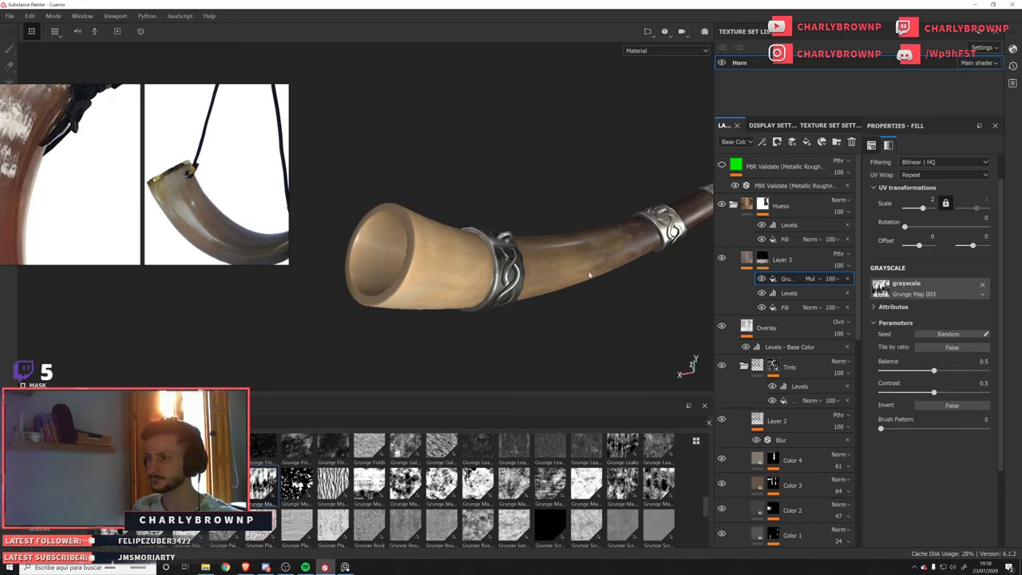
Examine the horn's separate channels and Layer 3's mask in isolation around the mouth and metal band, and return to the full material.
{"action": "right_click_drag", "start_coordinate": [589, 276], "coordinate": [402, 281], "text": "alt"}
{"action": "left_click_drag", "start_coordinate": [401, 280], "coordinate": [528, 271], "text": "alt"}
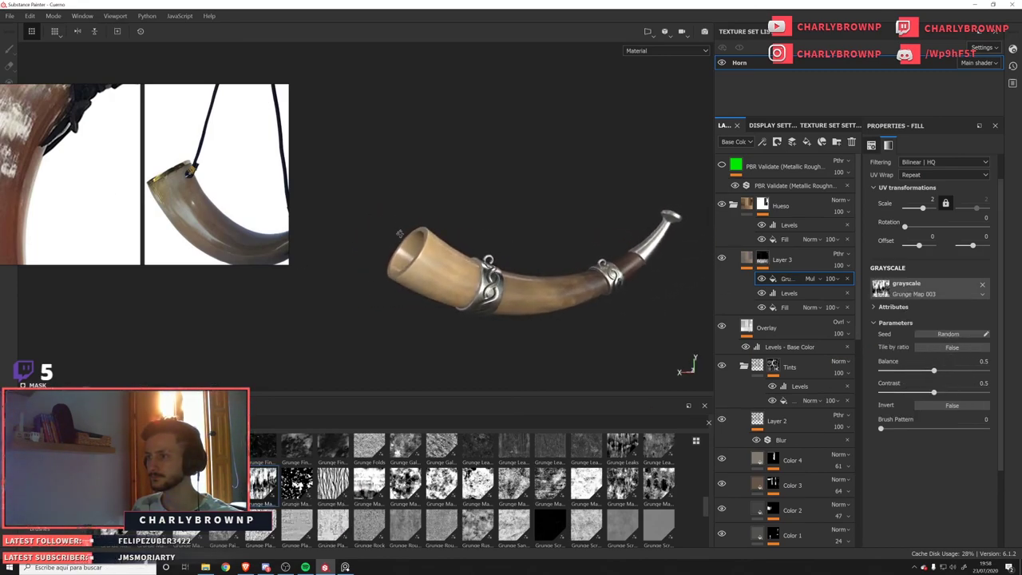
{"action": "key", "text": "c"}
{"action": "key", "text": "c"}
{"action": "key", "text": "c"}
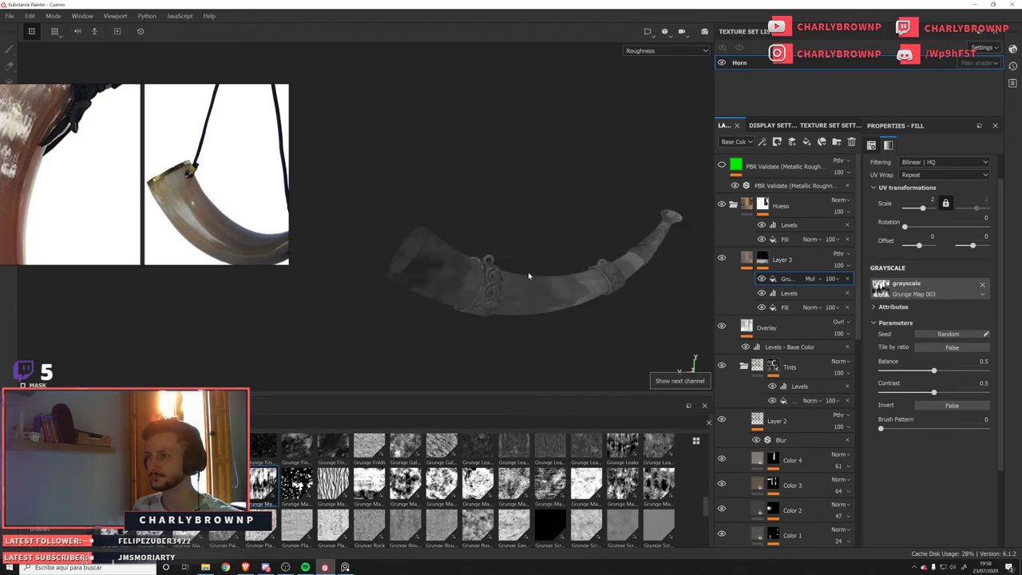
{"action": "left_click_drag", "start_coordinate": [528, 271], "coordinate": [489, 316], "text": "alt"}
{"action": "key", "text": "shift+c"}
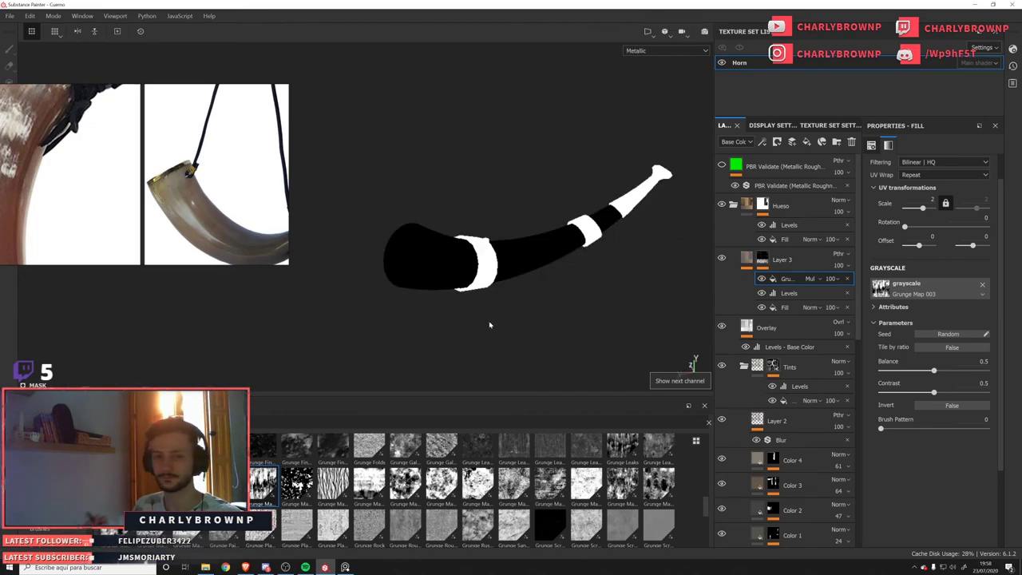
{"action": "key", "text": "c"}
{"action": "key", "text": "c"}
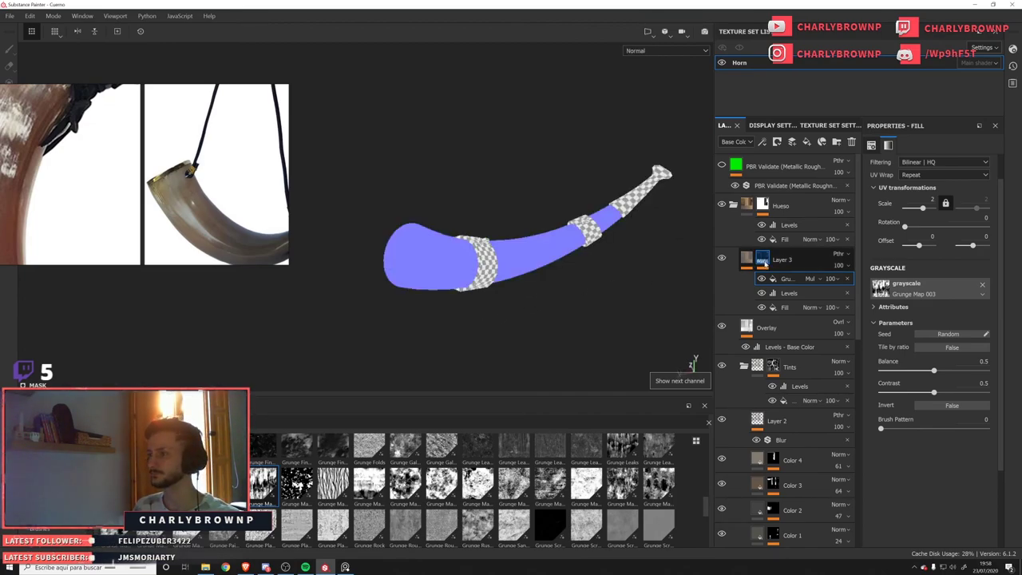
{"action": "left_click", "coordinate": [763, 261], "text": "alt"}
{"action": "scroll", "coordinate": [639, 291], "scroll_direction": "up", "scroll_amount": 4}
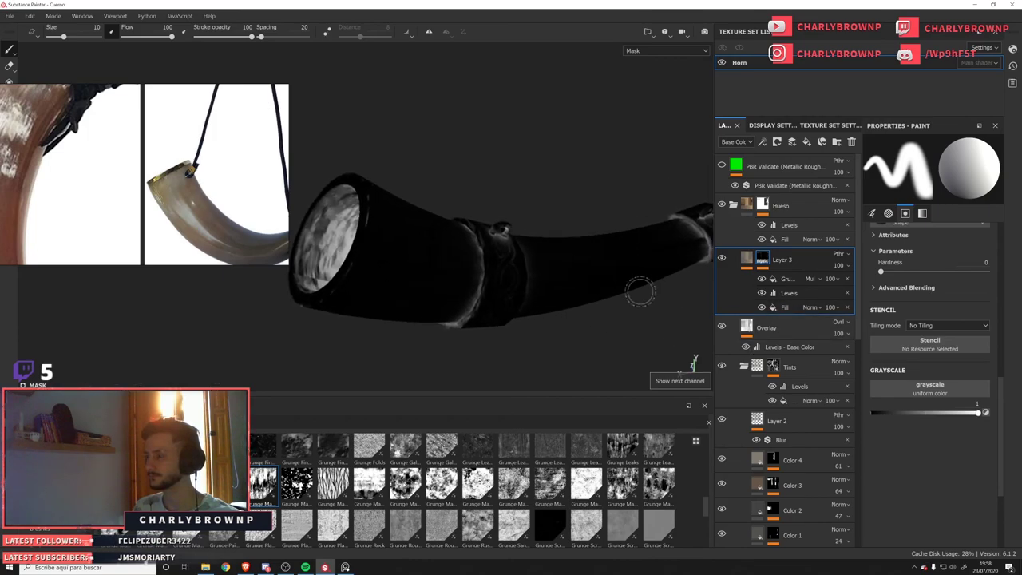
{"action": "scroll", "coordinate": [461, 263], "scroll_direction": "down", "scroll_amount": 4}
{"action": "left_click_drag", "start_coordinate": [461, 263], "coordinate": [518, 248], "text": "alt"}
{"action": "scroll", "coordinate": [541, 319], "scroll_direction": "up", "scroll_amount": 5}
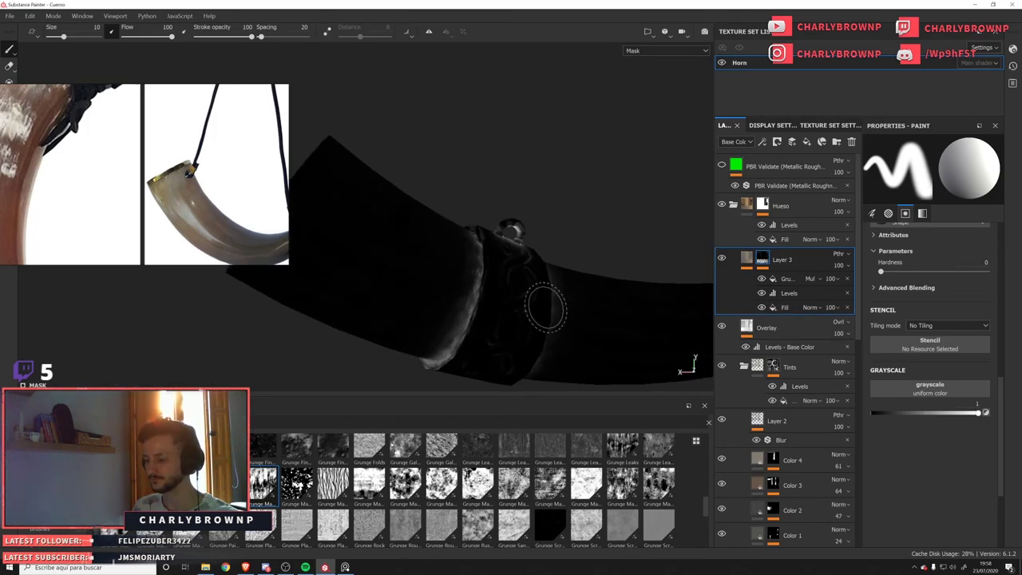
{"action": "key", "text": "m"}
Add a Contrast Luminosity filter to Layer 3's content, above its base color Levels effect.
{"action": "left_click", "coordinate": [746, 258]}
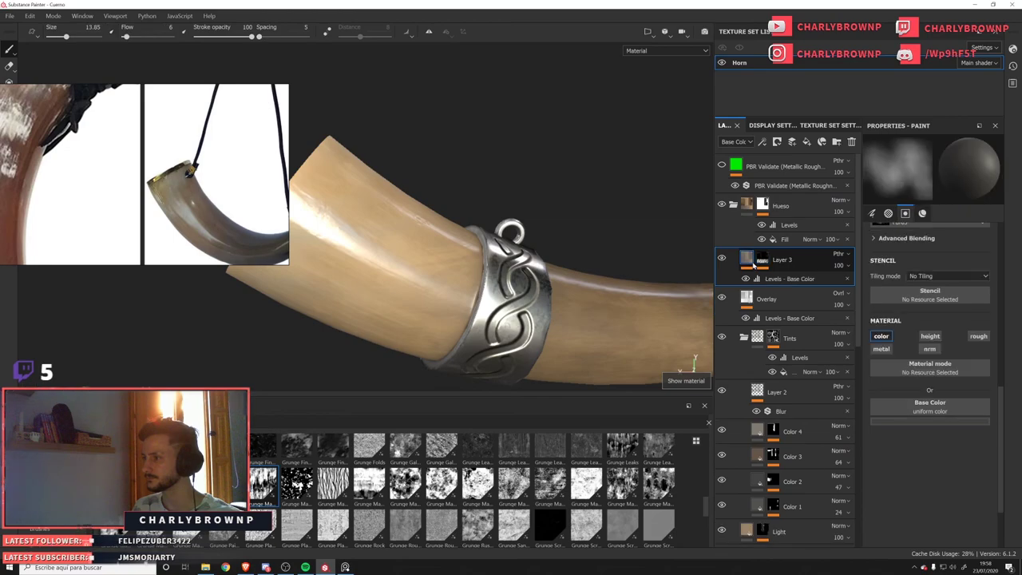
{"action": "left_click", "coordinate": [763, 141]}
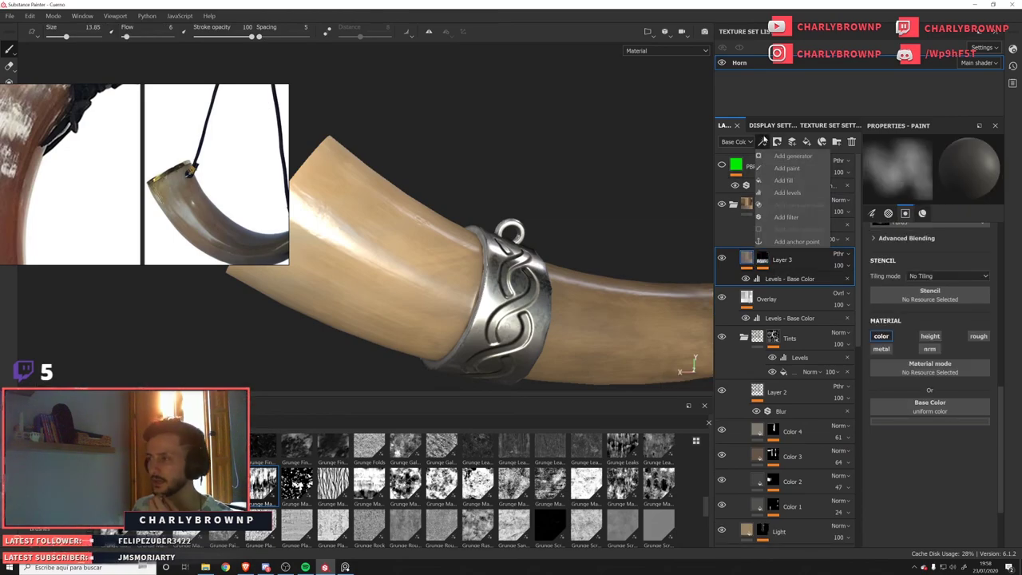
{"action": "left_click", "coordinate": [802, 217]}
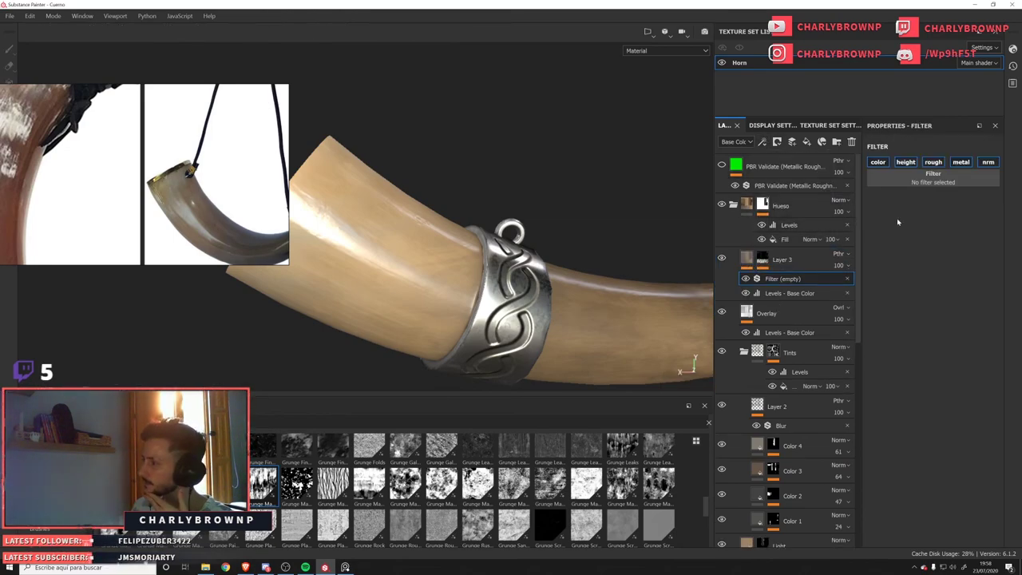
{"action": "left_click", "coordinate": [954, 174]}
{"action": "type", "text": "gra"}
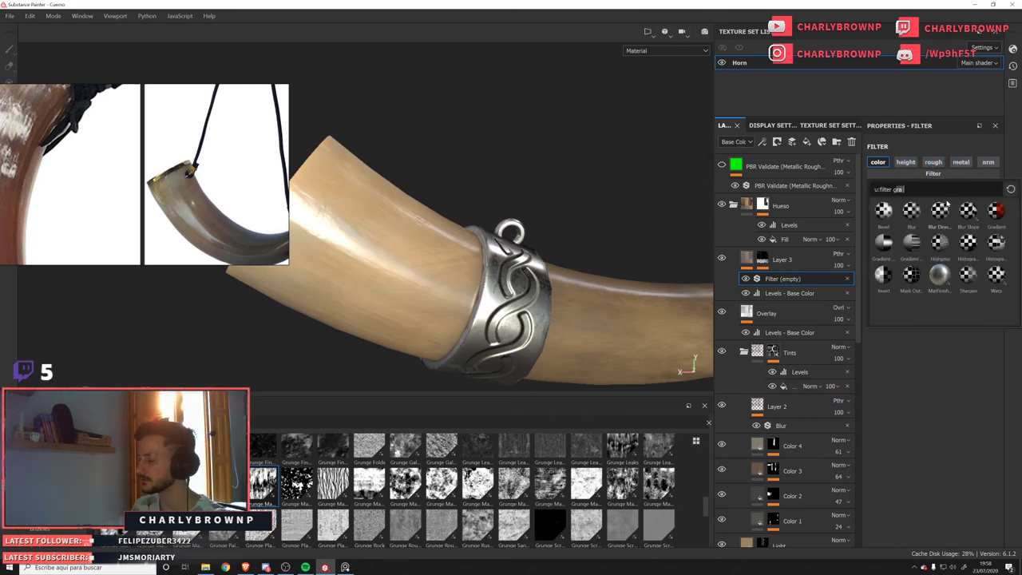
{"action": "key", "text": "BackSpace"}
{"action": "key", "text": "BackSpace"}
{"action": "key", "text": "BackSpace"}
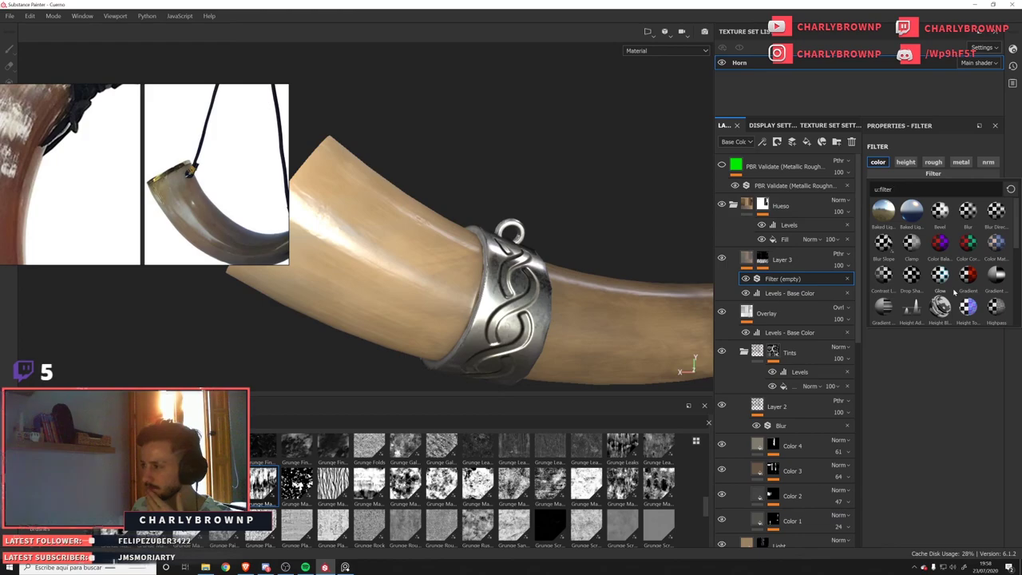
{"action": "scroll", "coordinate": [952, 292], "scroll_direction": "down", "scroll_amount": 3}
{"action": "scroll", "coordinate": [927, 285], "scroll_direction": "down", "scroll_amount": 3}
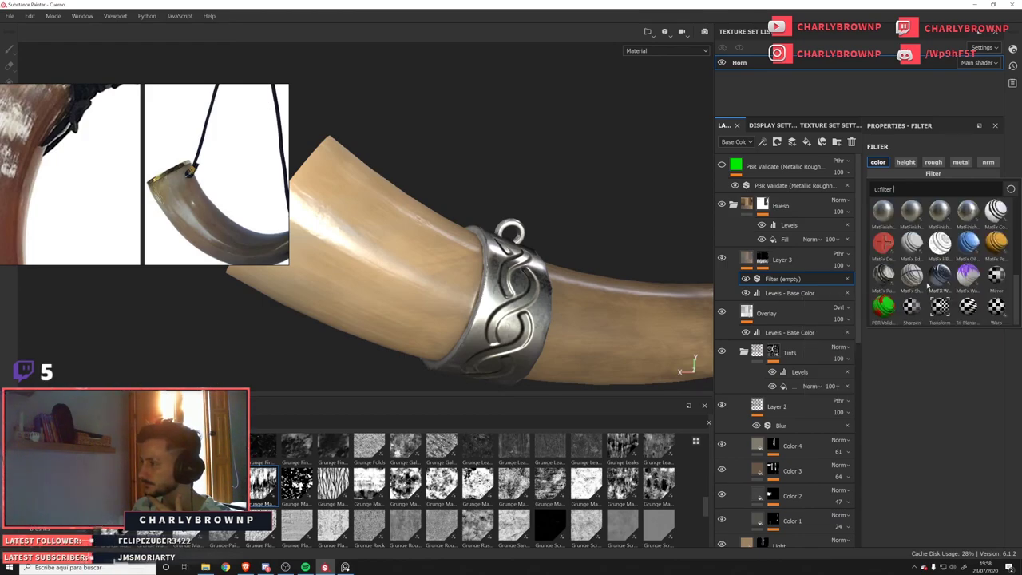
{"action": "scroll", "coordinate": [929, 285], "scroll_direction": "up", "scroll_amount": 3}
{"action": "scroll", "coordinate": [929, 285], "scroll_direction": "up", "scroll_amount": 3}
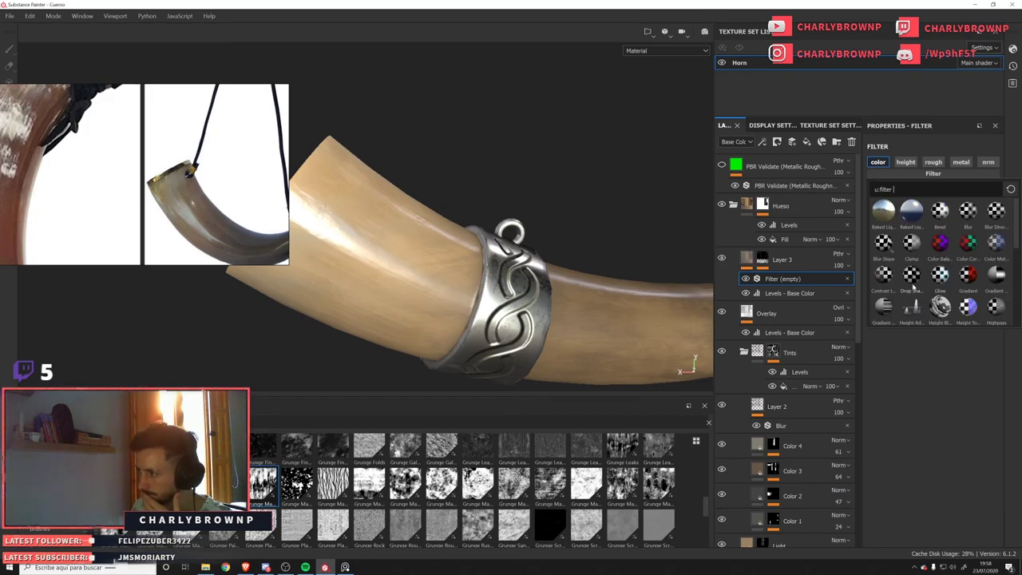
{"action": "mouse_move", "coordinate": [886, 278]}
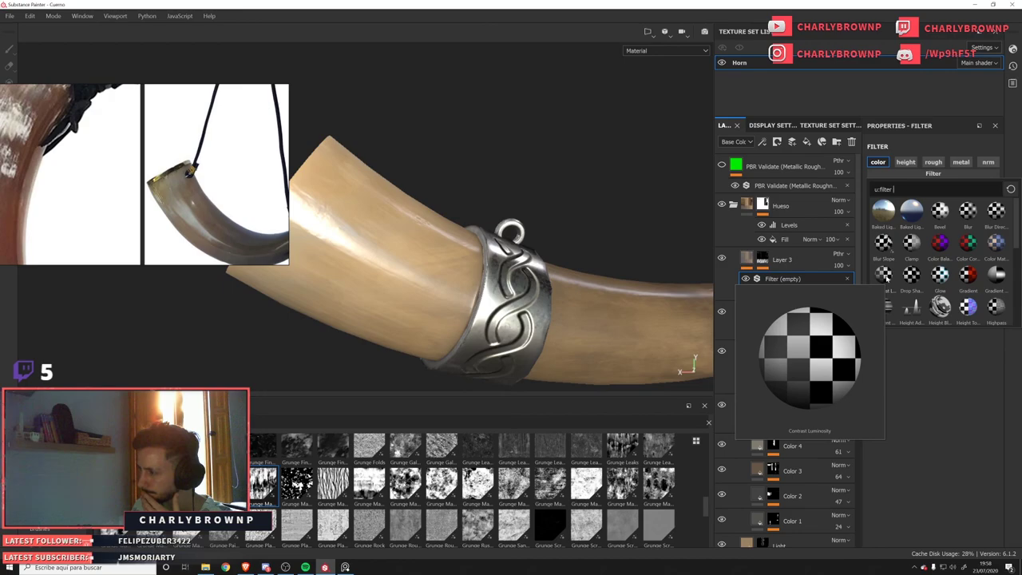
{"action": "left_click", "coordinate": [886, 278]}
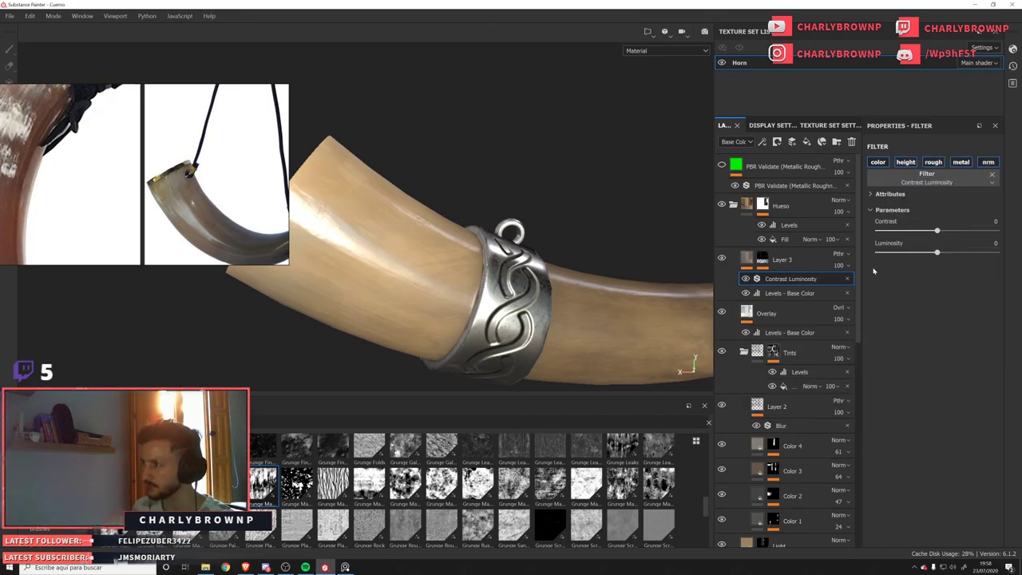
Set the Contrast Luminosity filter to contrast 0.198198 and luminosity -1, and remove the base color Levels effect from Layer 3.
{"action": "key", "text": "c"}
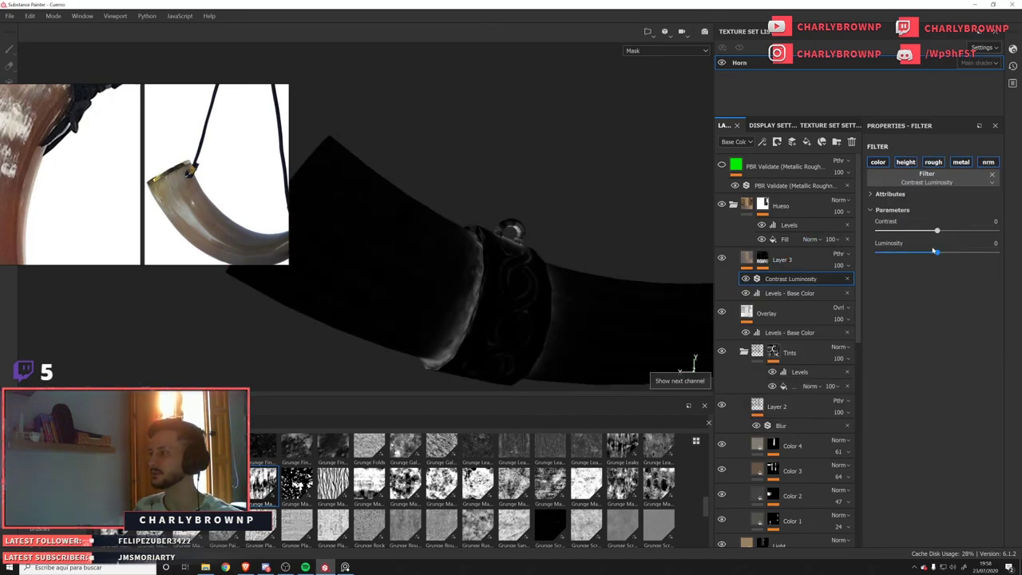
{"action": "left_click_drag", "start_coordinate": [937, 231], "coordinate": [956, 265]}
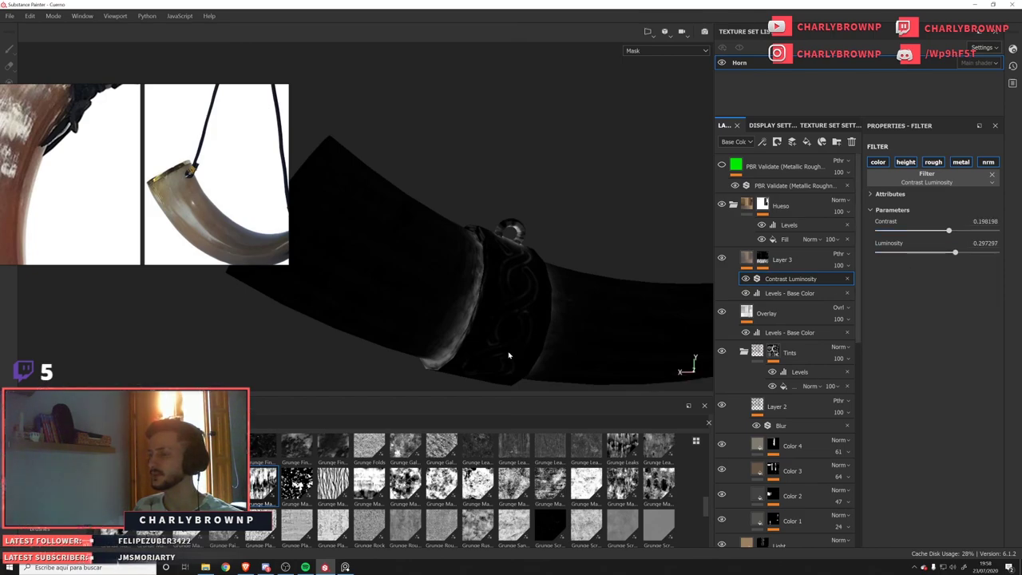
{"action": "left_click_drag", "start_coordinate": [509, 353], "coordinate": [595, 298], "text": "alt"}
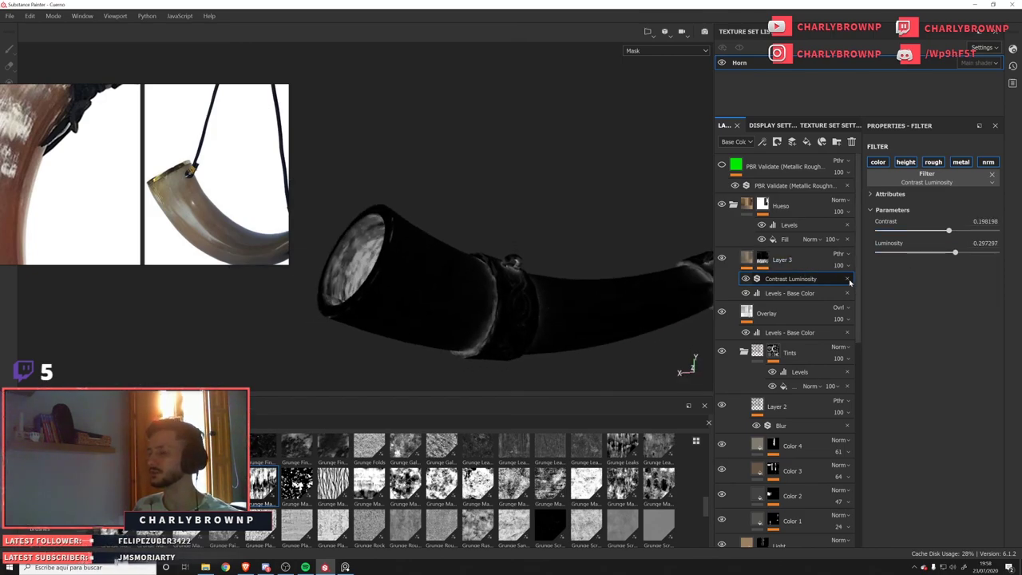
{"action": "key", "text": "ctrl+z"}
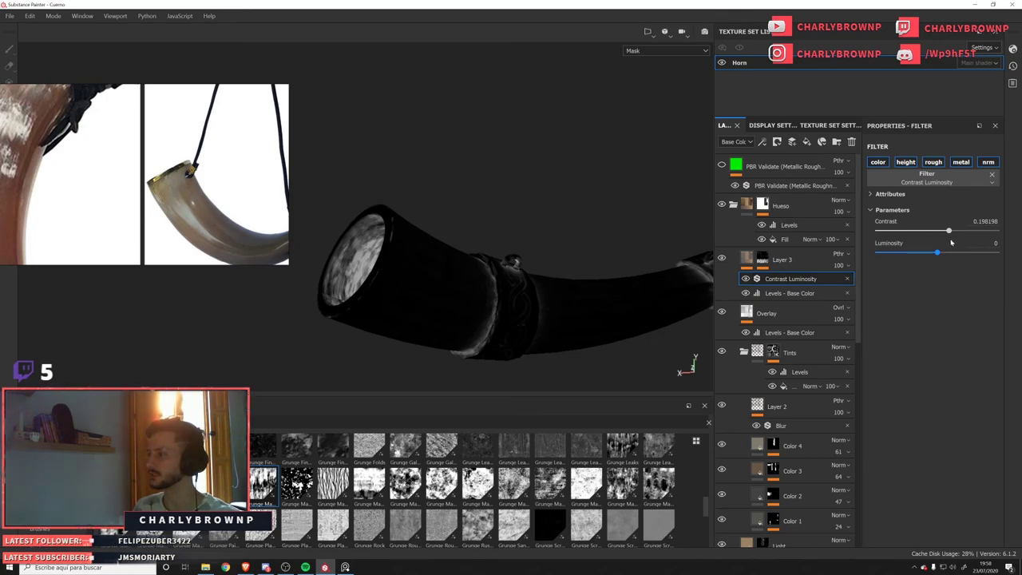
{"action": "left_click_drag", "start_coordinate": [921, 256], "coordinate": [872, 258]}
{"action": "key", "text": "c"}
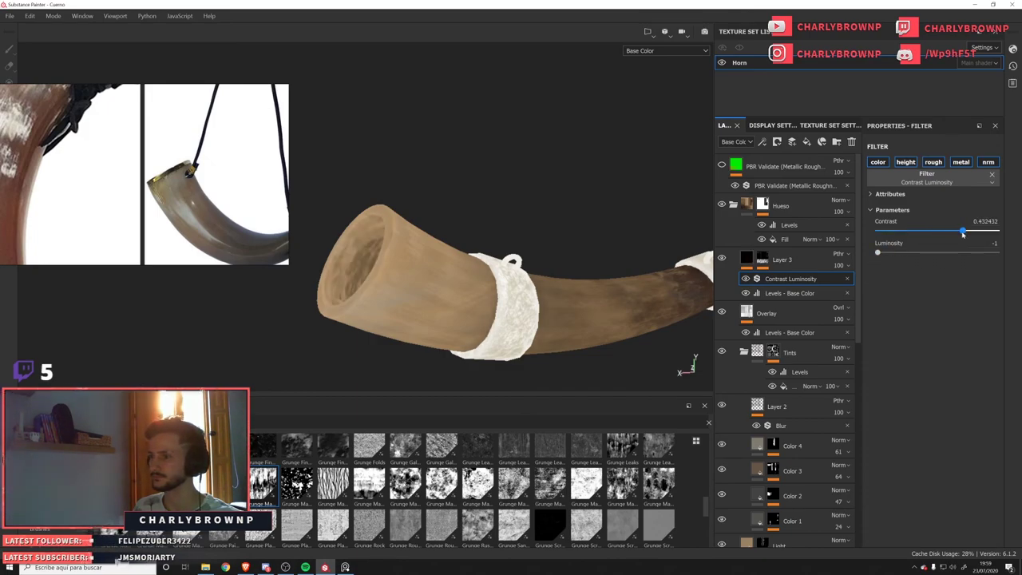
{"action": "left_click_drag", "start_coordinate": [951, 232], "coordinate": [948, 231]}
{"action": "left_click_drag", "start_coordinate": [548, 268], "coordinate": [577, 288], "text": "alt"}
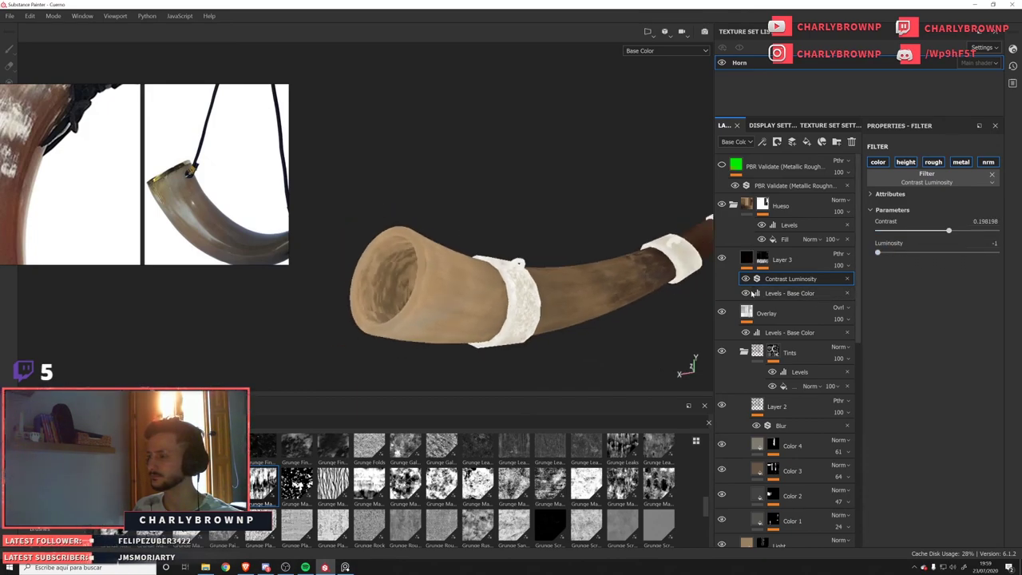
{"action": "left_click", "coordinate": [849, 295]}
{"action": "key", "text": "m"}
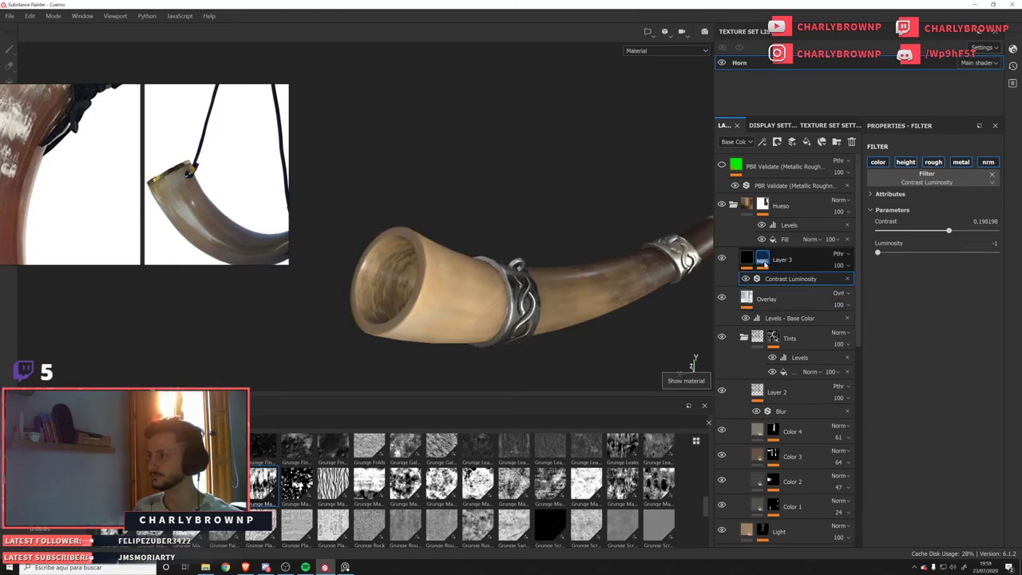
Set the black input of the Levels effect in Layer 3's mask to 0.44 while viewing the mask, and display the full material.
{"action": "left_click", "coordinate": [763, 262], "text": "alt"}
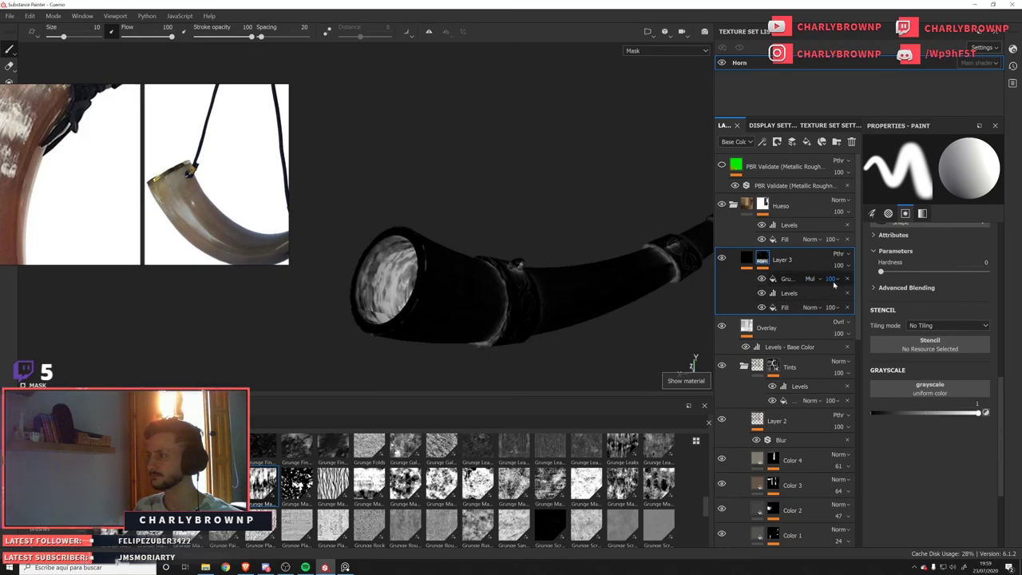
{"action": "left_click", "coordinate": [789, 293]}
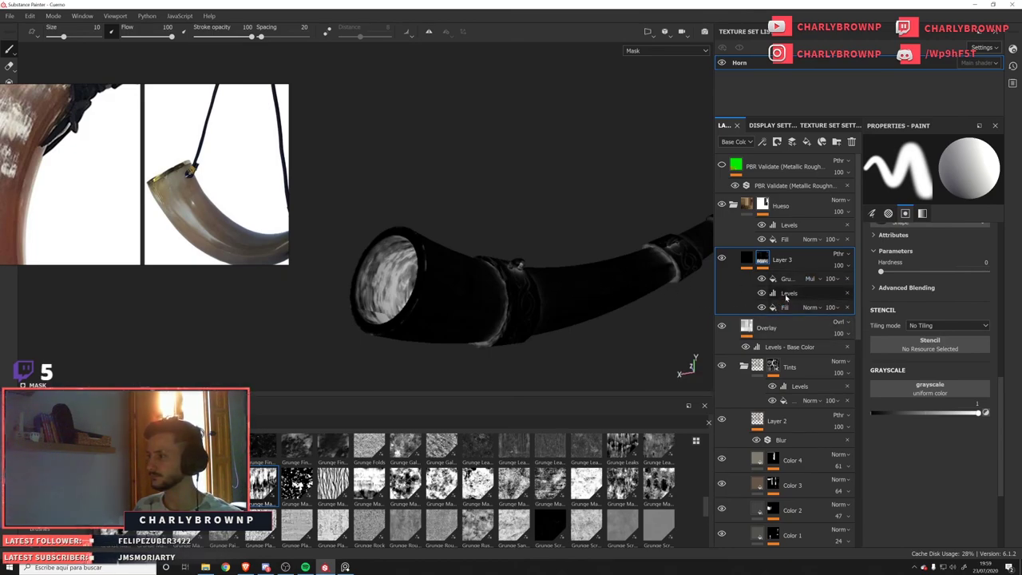
{"action": "left_click_drag", "start_coordinate": [872, 166], "coordinate": [931, 172]}
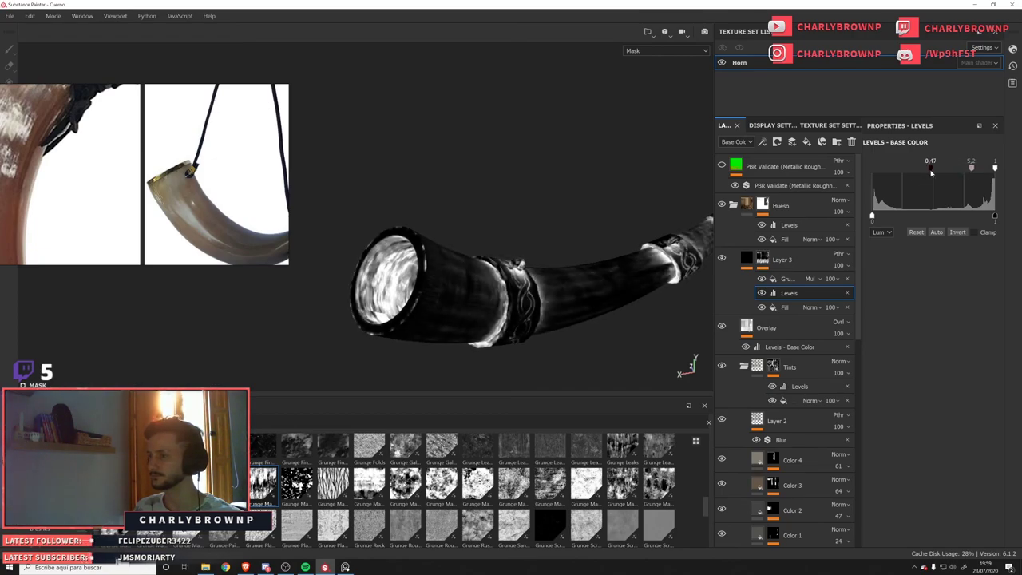
{"action": "key", "text": "m"}
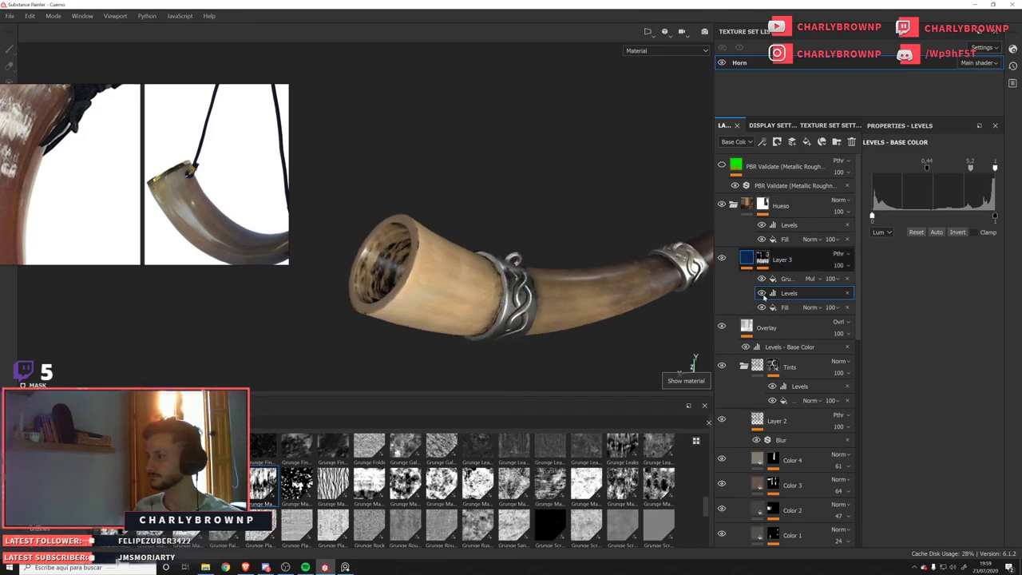
Set the luminosity of Layer 3's Contrast Luminosity filter to -0.315315.
{"action": "left_click", "coordinate": [748, 260]}
{"action": "left_click", "coordinate": [794, 280]}
{"action": "left_click_drag", "start_coordinate": [878, 253], "coordinate": [920, 254]}
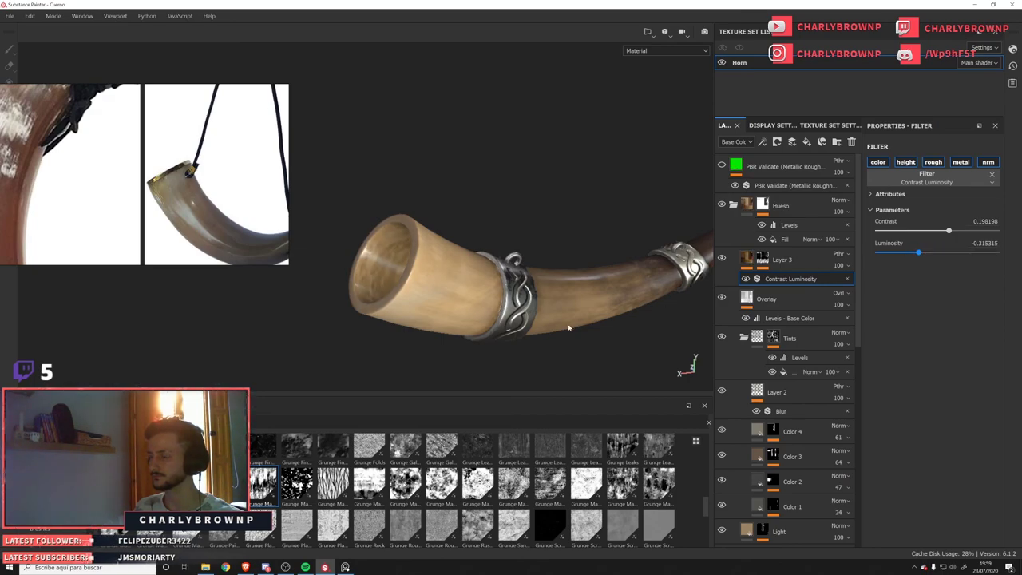
{"action": "scroll", "coordinate": [569, 327], "scroll_direction": "down", "scroll_amount": 2}
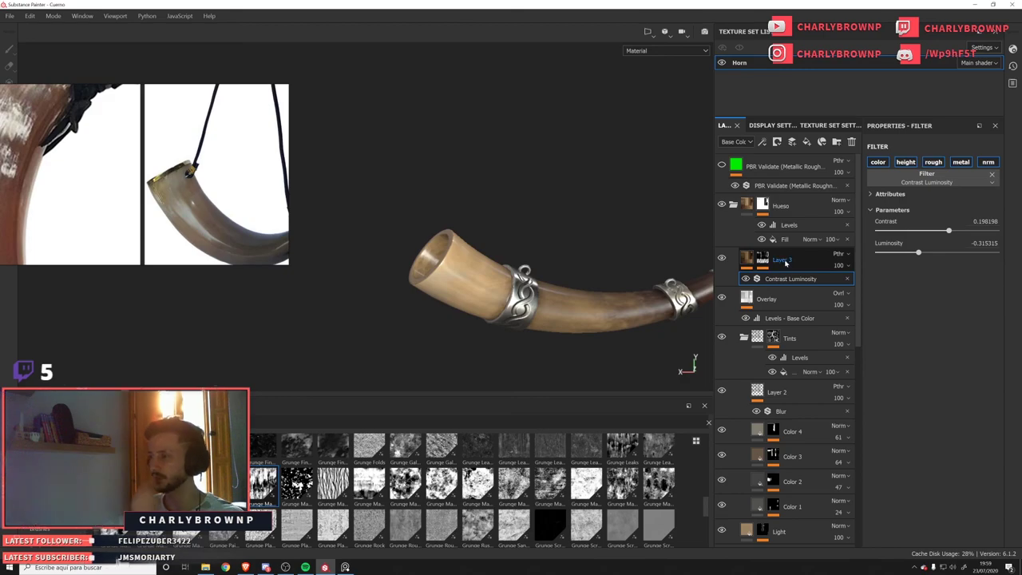
Collapse the Tints folder in the layer stack and frame the whole horn.
{"action": "left_click", "coordinate": [743, 337]}
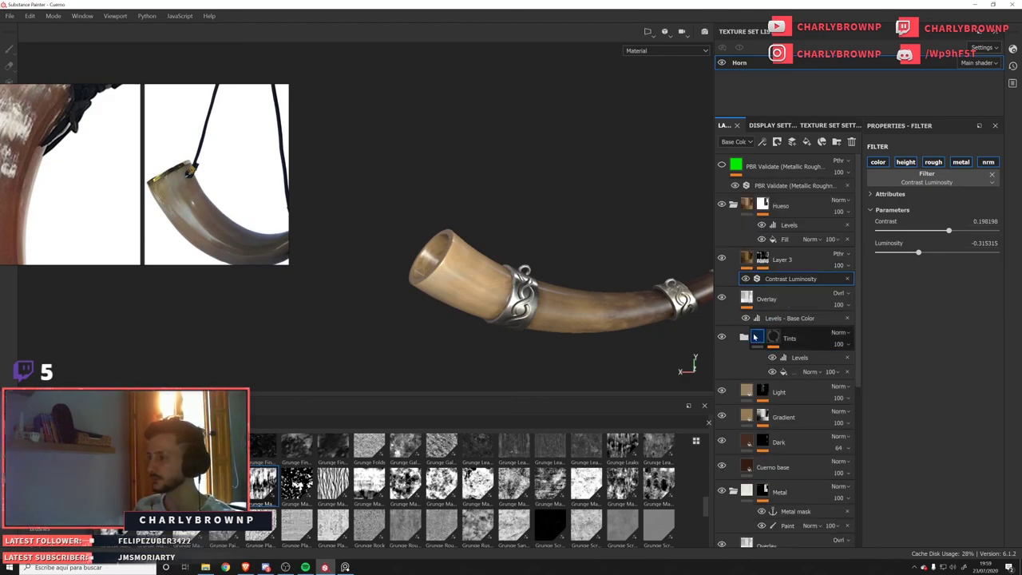
{"action": "scroll", "coordinate": [511, 362], "scroll_direction": "up", "scroll_amount": 2}
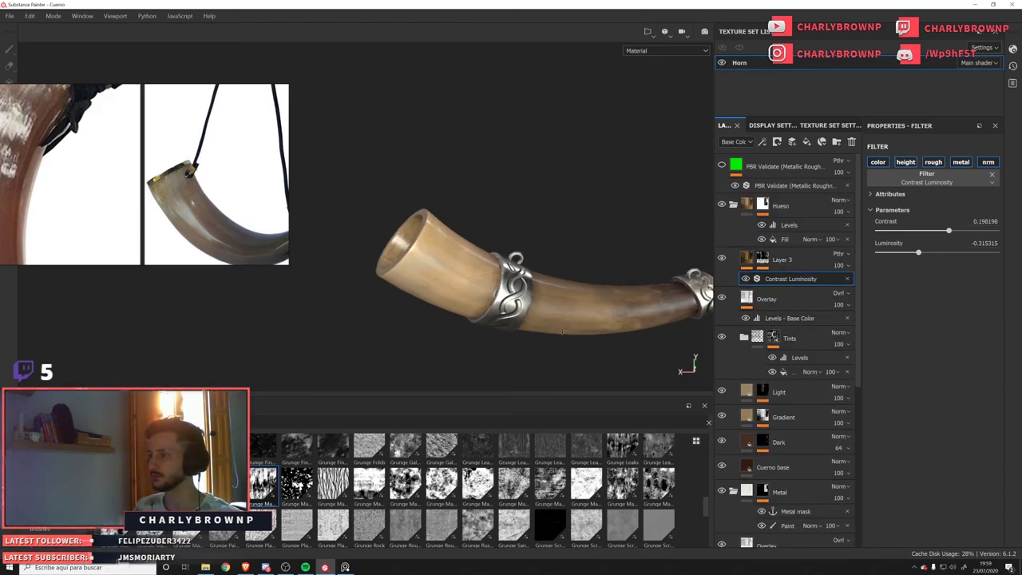
{"action": "scroll", "coordinate": [384, 335], "scroll_direction": "down", "scroll_amount": 1}
{"action": "middle_click_drag", "start_coordinate": [559, 337], "coordinate": [453, 336], "text": "alt"}
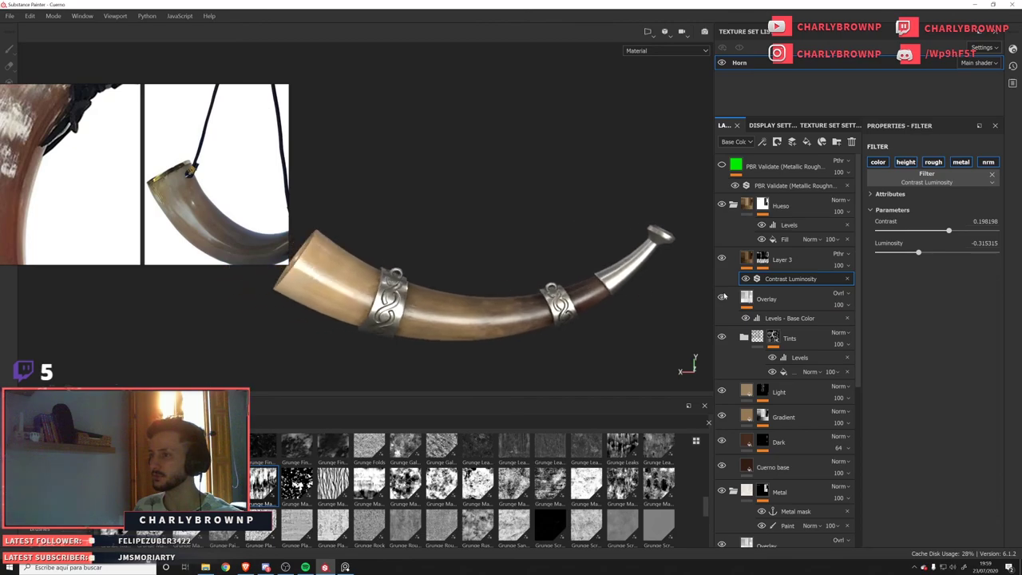
Set the luminosity of Layer 3's Contrast Luminosity filter to -0.261261 after inspecting the horn's mouth.
{"action": "mouse_move", "coordinate": [783, 260]}
{"action": "left_mouse_down"}
{"action": "mouse_move", "coordinate": [811, 388]}
{"action": "mouse_move", "coordinate": [781, 262]}
{"action": "left_mouse_up"}
{"action": "left_click_drag", "start_coordinate": [478, 319], "coordinate": [520, 282], "text": "alt"}
{"action": "scroll", "coordinate": [427, 277], "scroll_direction": "up", "scroll_amount": 3}
{"action": "scroll", "coordinate": [485, 280], "scroll_direction": "down", "scroll_amount": 3}
{"action": "left_click", "coordinate": [791, 278]}
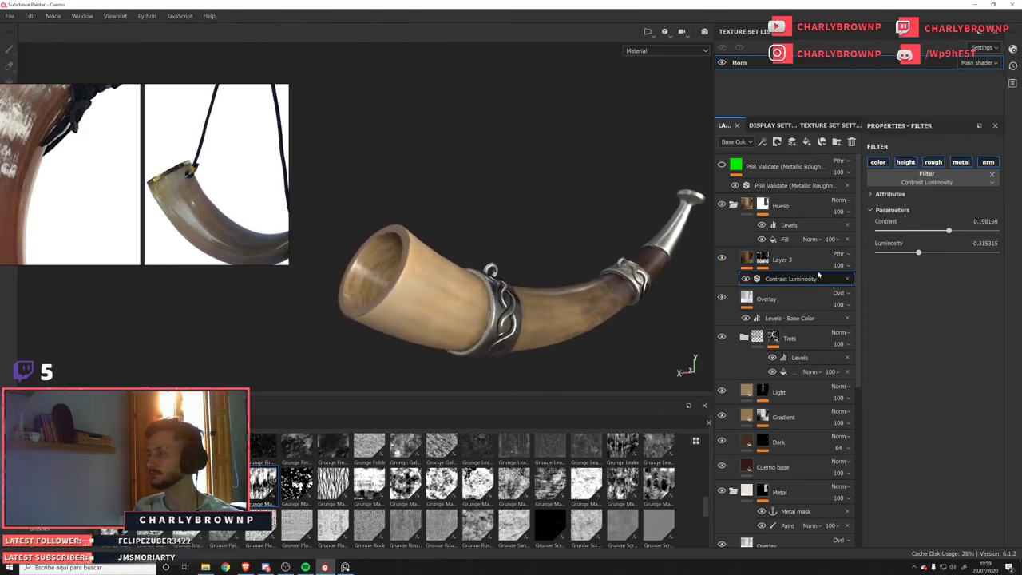
{"action": "left_click", "coordinate": [925, 254]}
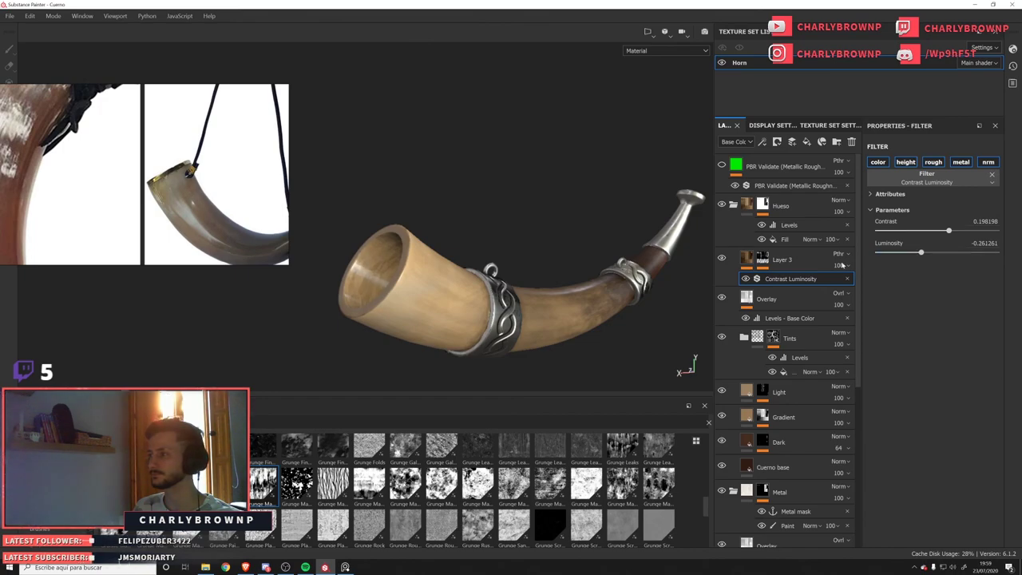
Enable the roughness channel in Layer 3's paint material and set it to 0.5902 while viewing the roughness channel on the model.
{"action": "left_click", "coordinate": [753, 258]}
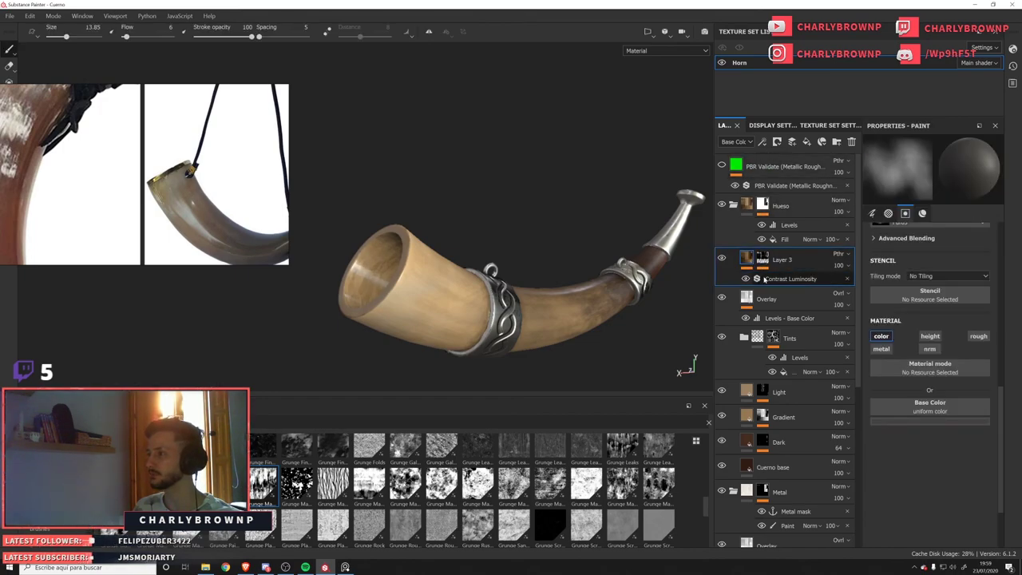
{"action": "left_click", "coordinate": [978, 337]}
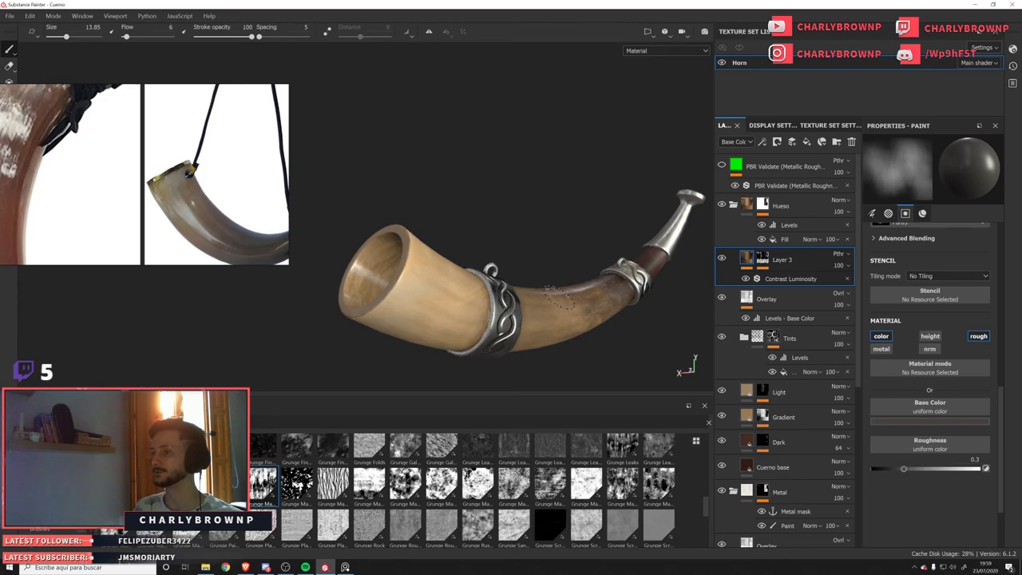
{"action": "key", "text": "c"}
{"action": "left_click", "coordinate": [922, 469]}
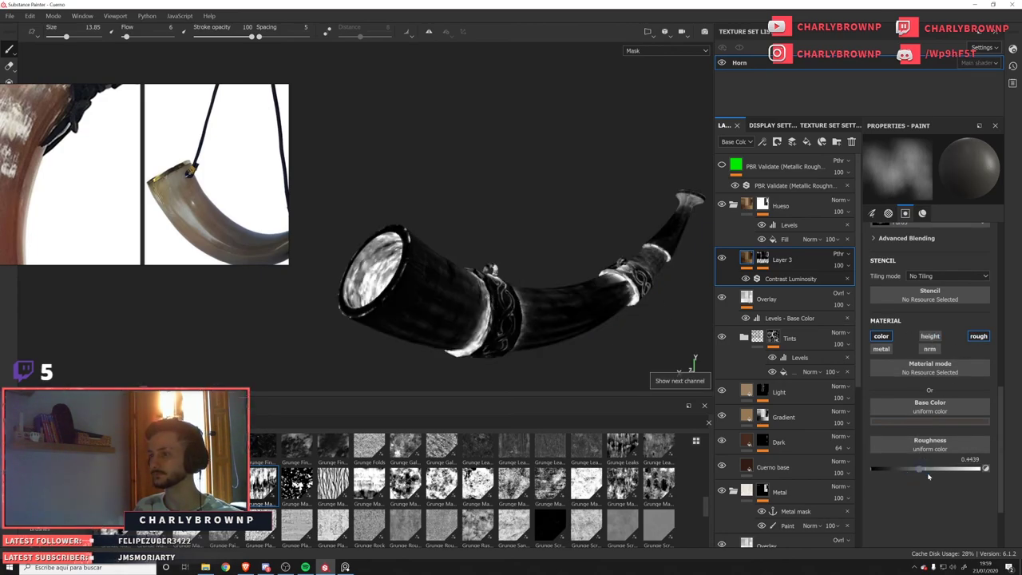
{"action": "key", "text": "c"}
{"action": "key", "text": "c"}
{"action": "key", "text": "c"}
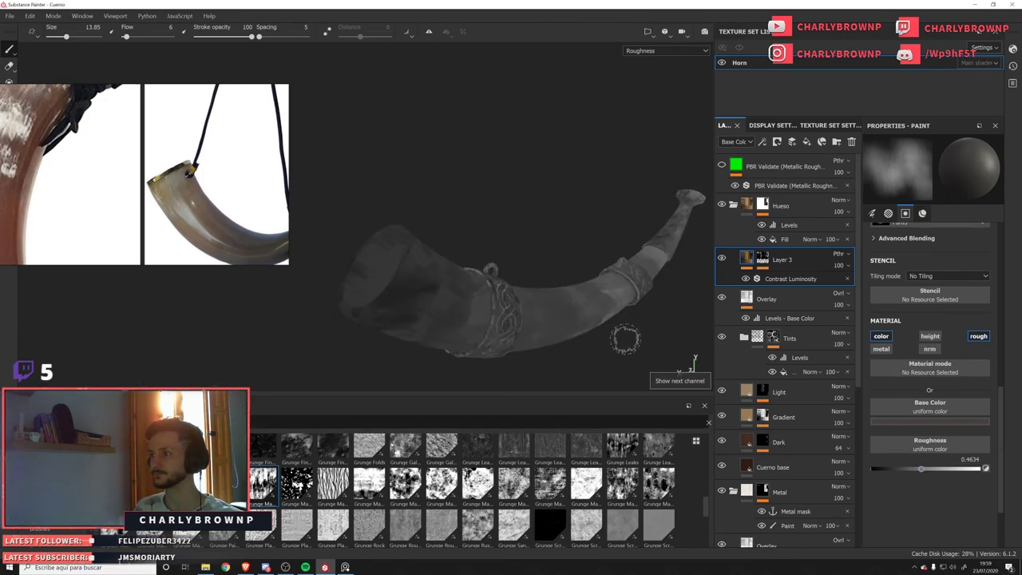
{"action": "mouse_move", "coordinate": [923, 470]}
{"action": "left_mouse_down"}
{"action": "mouse_move", "coordinate": [950, 472]}
{"action": "mouse_move", "coordinate": [936, 469]}
{"action": "left_mouse_up"}
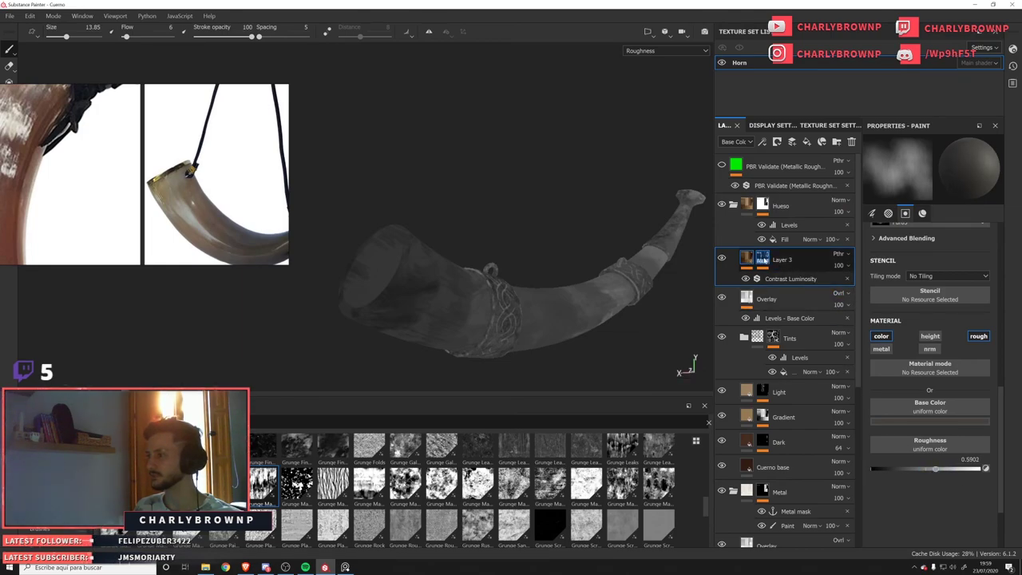
Switch the layer stack to the Roughness channel and set Layer 3's paint roughness to 0.4683.
{"action": "left_click", "coordinate": [731, 142]}
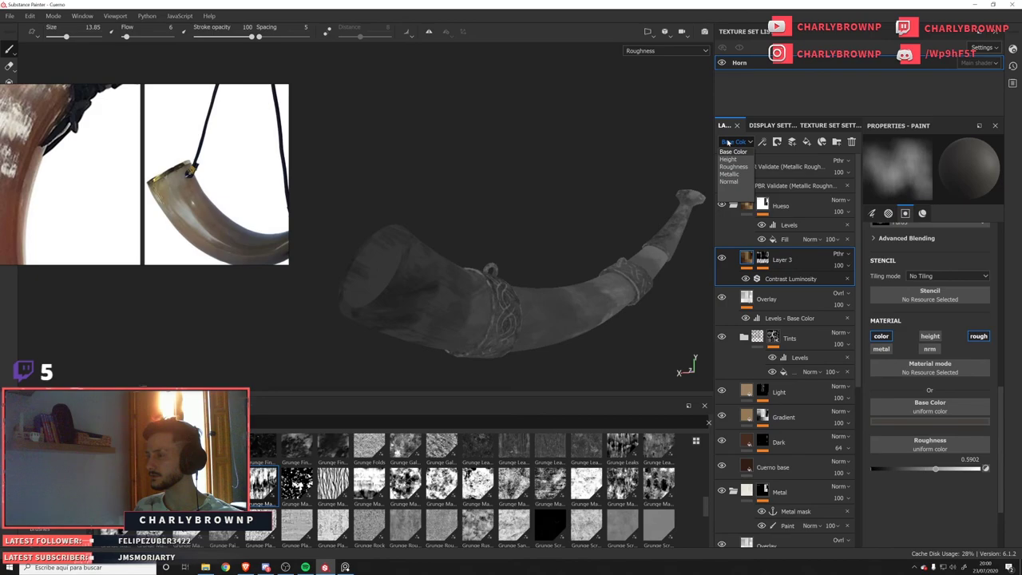
{"action": "left_click", "coordinate": [733, 166]}
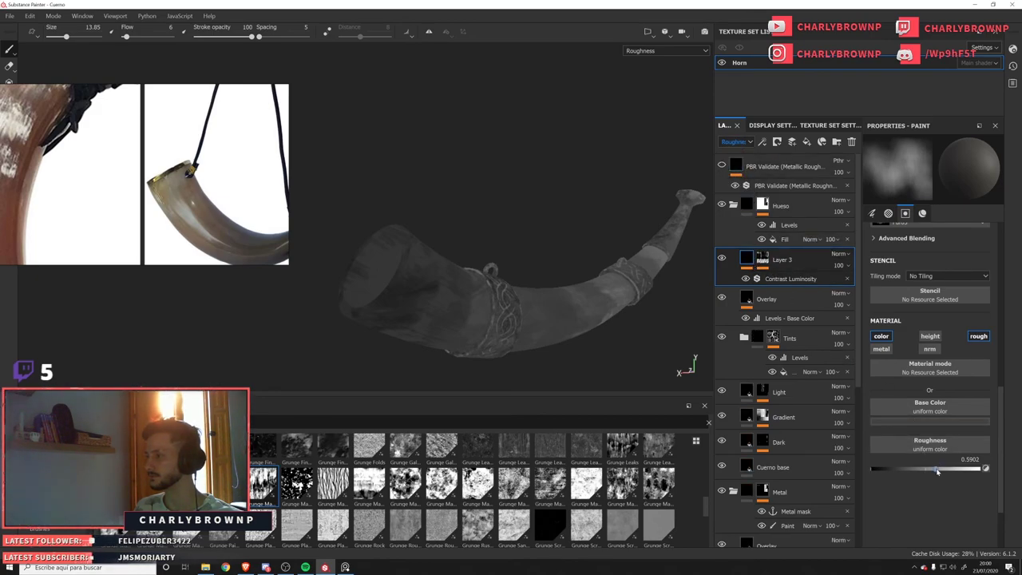
{"action": "left_click_drag", "start_coordinate": [938, 472], "coordinate": [913, 471]}
Check Layer 3's mask, return to its content, and set its roughness blending mode to Passthrough.
{"action": "left_click", "coordinate": [762, 260]}
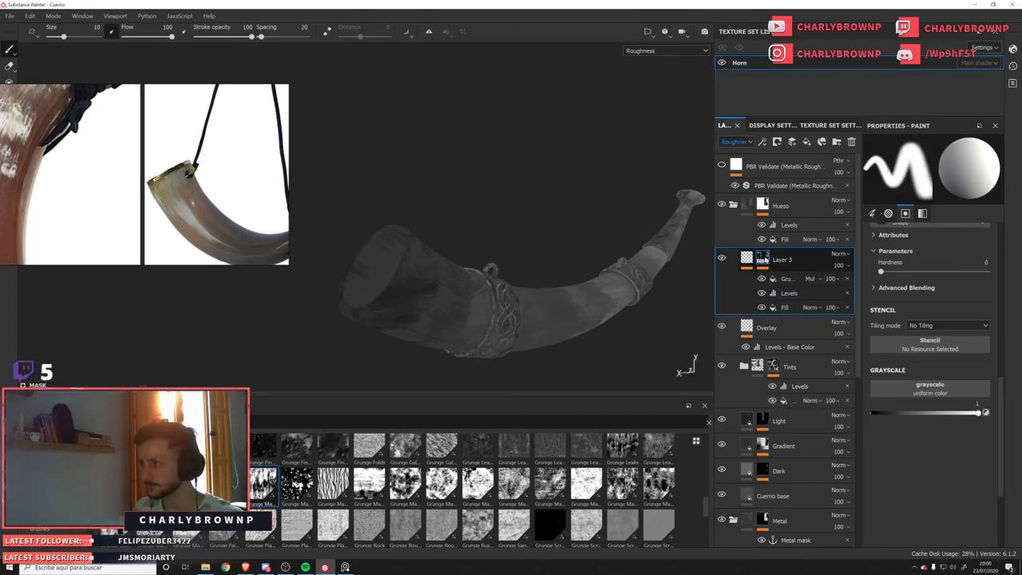
{"action": "left_click", "coordinate": [766, 260], "text": "alt"}
{"action": "left_click", "coordinate": [748, 261]}
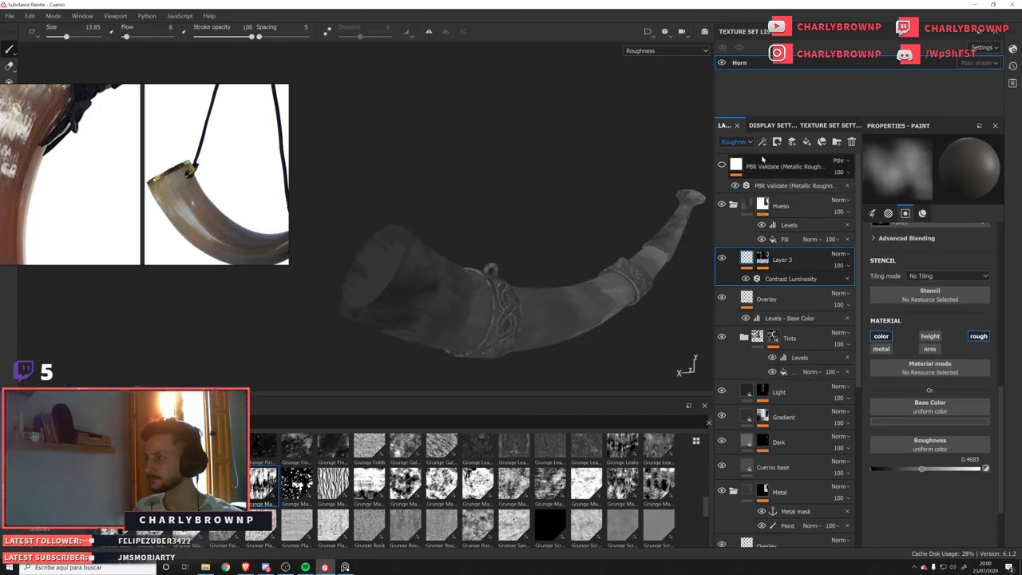
{"action": "left_click", "coordinate": [838, 254]}
{"action": "left_click", "coordinate": [845, 16]}
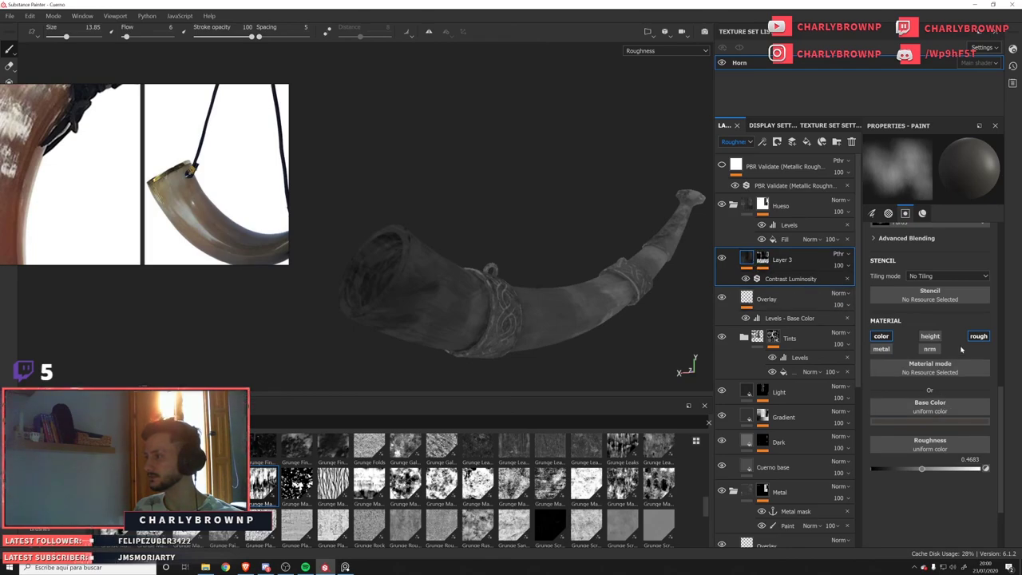
Restrict Layer 3's Contrast Luminosity filter to the color channel, disabling height, roughness, metallic and normal.
{"action": "left_click", "coordinate": [791, 279]}
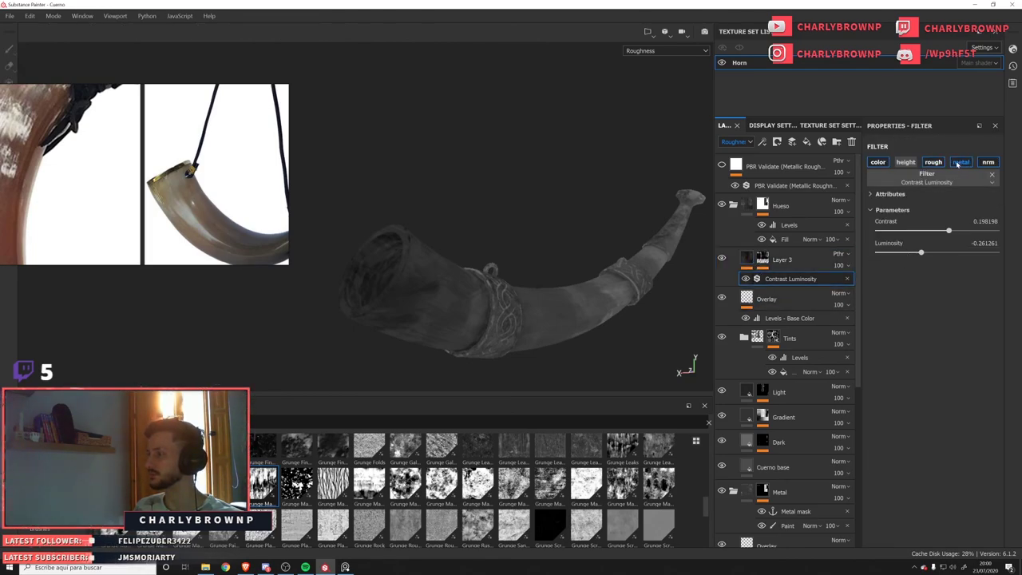
{"action": "left_click", "coordinate": [933, 163]}
{"action": "left_click", "coordinate": [961, 163]}
{"action": "left_click", "coordinate": [988, 163]}
{"action": "left_click", "coordinate": [907, 163]}
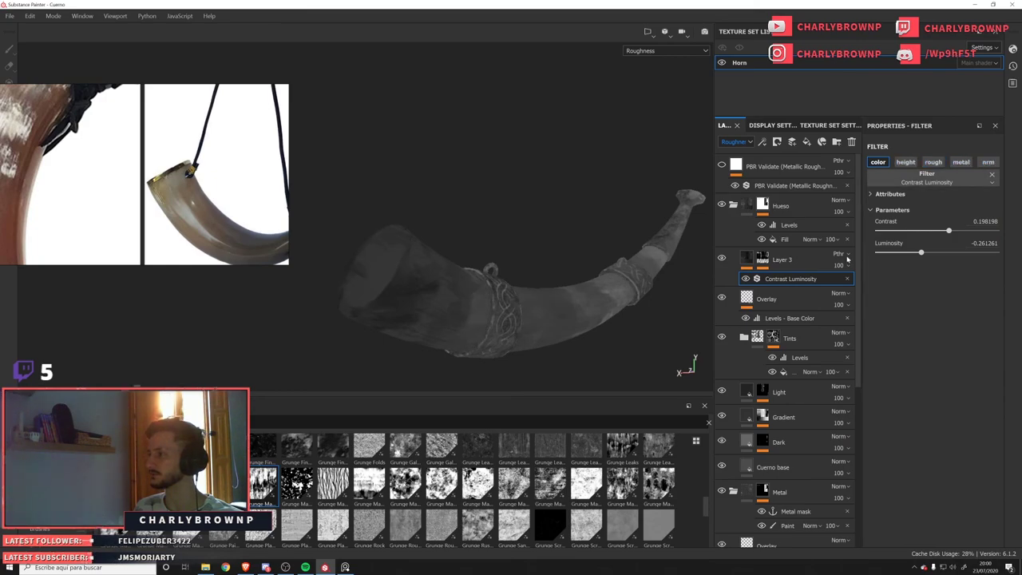
Return Layer 3's roughness blending mode to Normal and set its paint roughness to 0.6195.
{"action": "left_click", "coordinate": [765, 263]}
{"action": "left_click", "coordinate": [977, 337]}
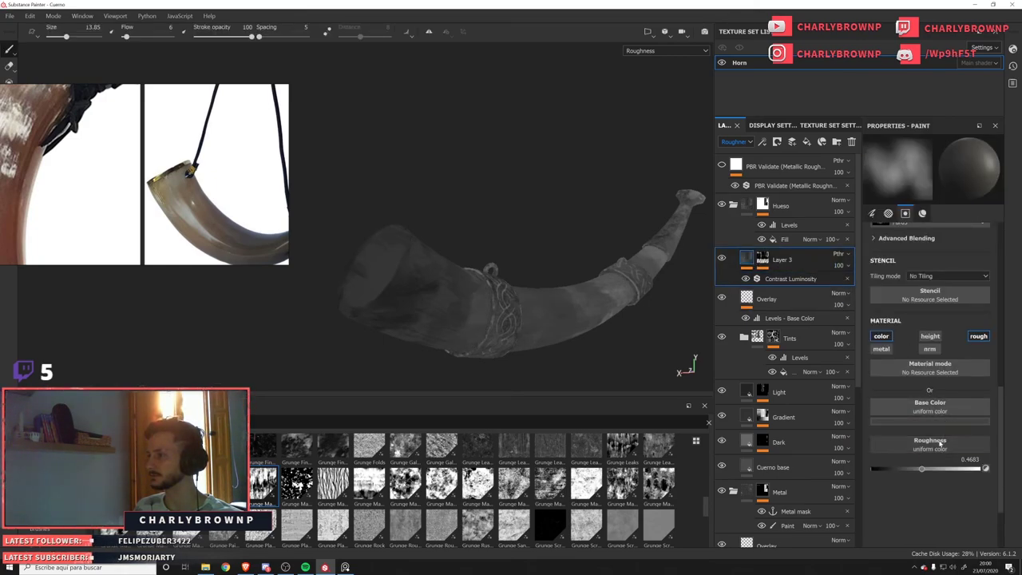
{"action": "left_click_drag", "start_coordinate": [930, 472], "coordinate": [921, 471]}
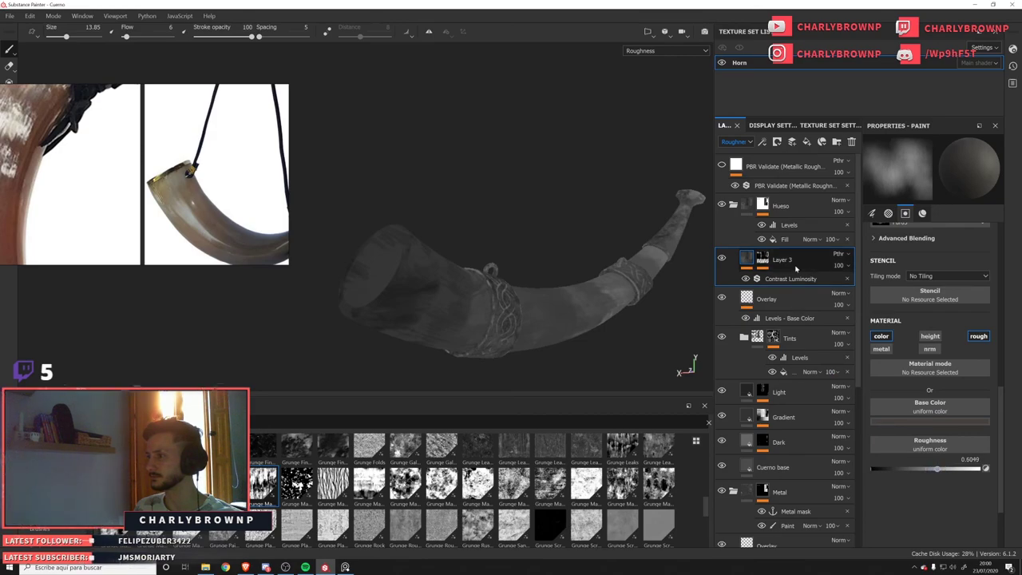
{"action": "left_click", "coordinate": [838, 253]}
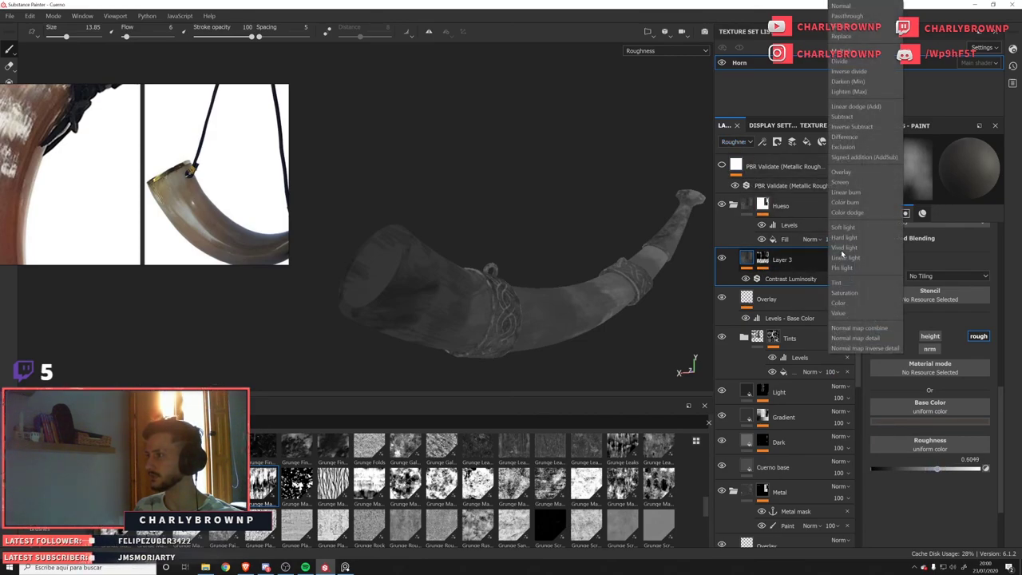
{"action": "left_click", "coordinate": [862, 9]}
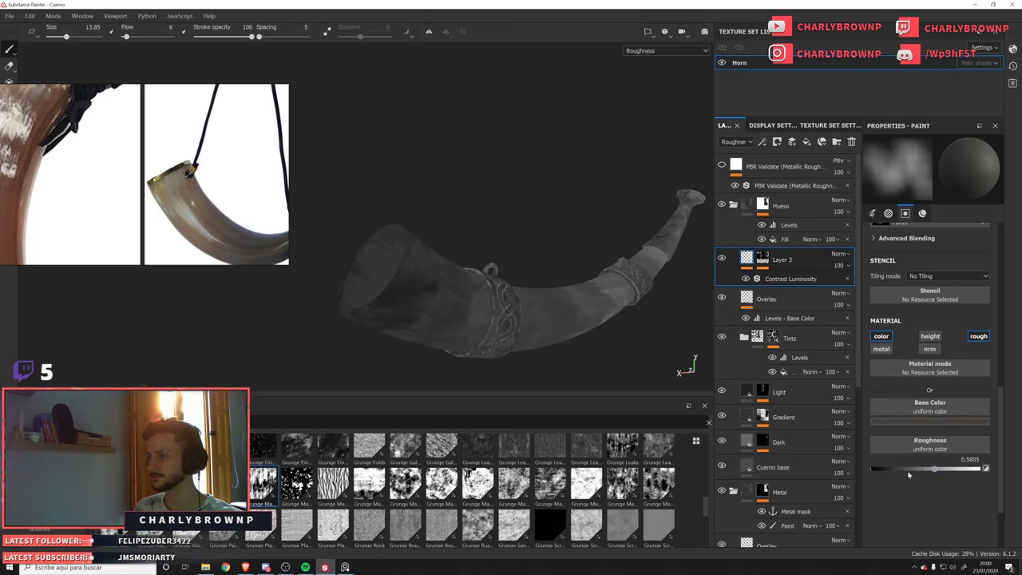
{"action": "left_click_drag", "start_coordinate": [921, 473], "coordinate": [926, 473]}
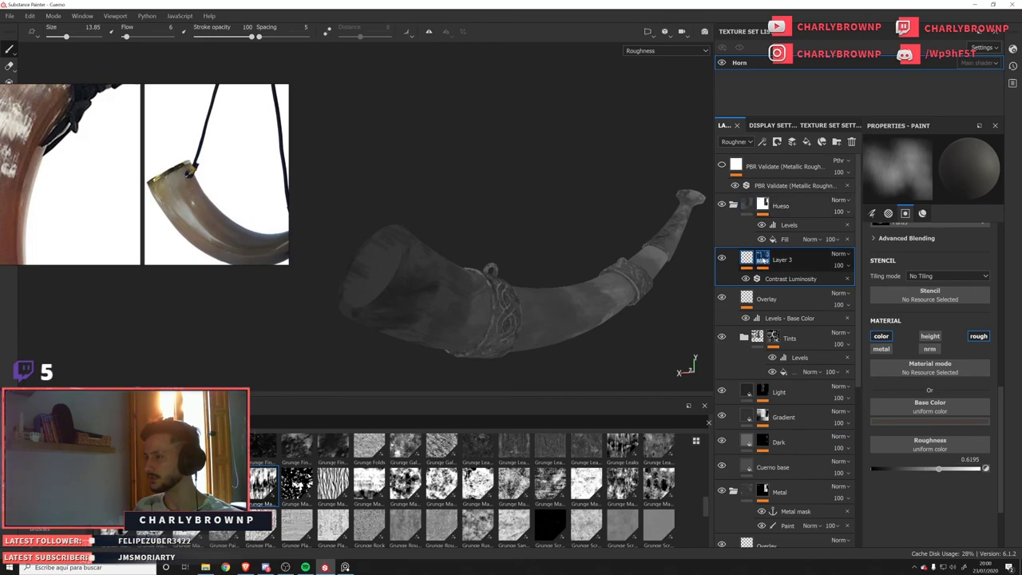
Turn Layer 3's paint roughness channel off and on, set its value to 0.9220, and check the mask.
{"action": "left_click", "coordinate": [765, 278]}
{"action": "left_click", "coordinate": [809, 258]}
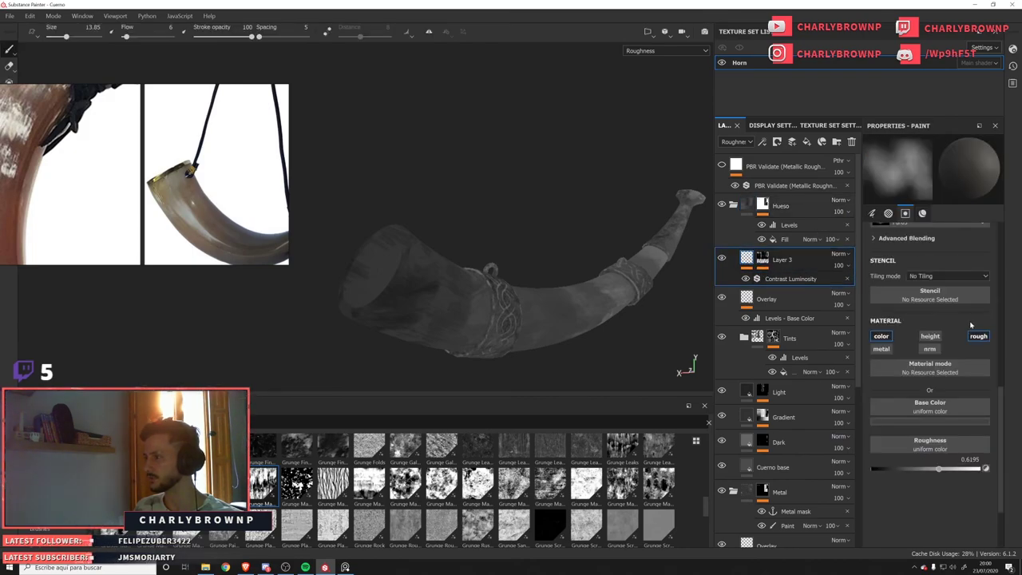
{"action": "left_click", "coordinate": [978, 338]}
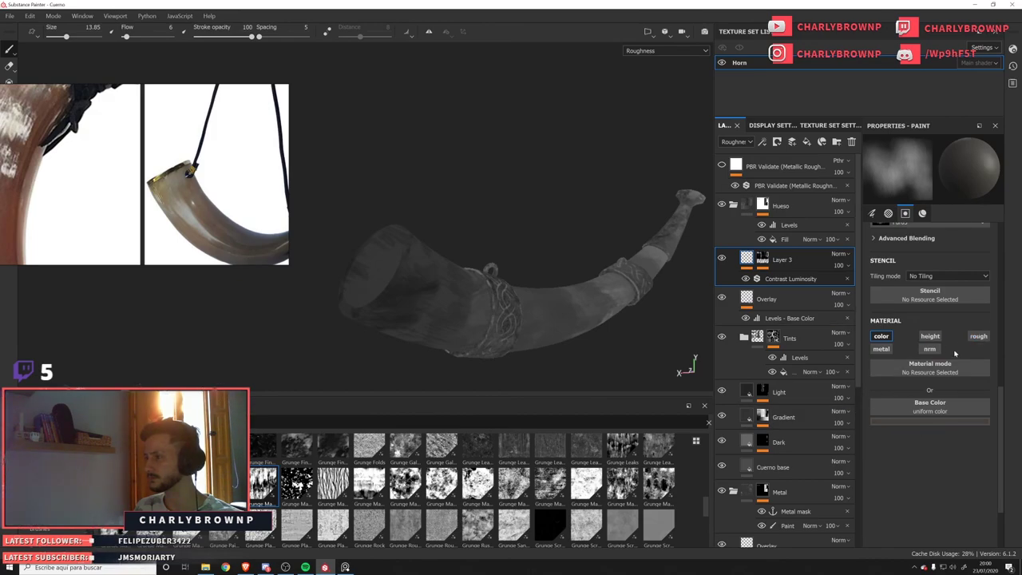
{"action": "left_click", "coordinate": [976, 337]}
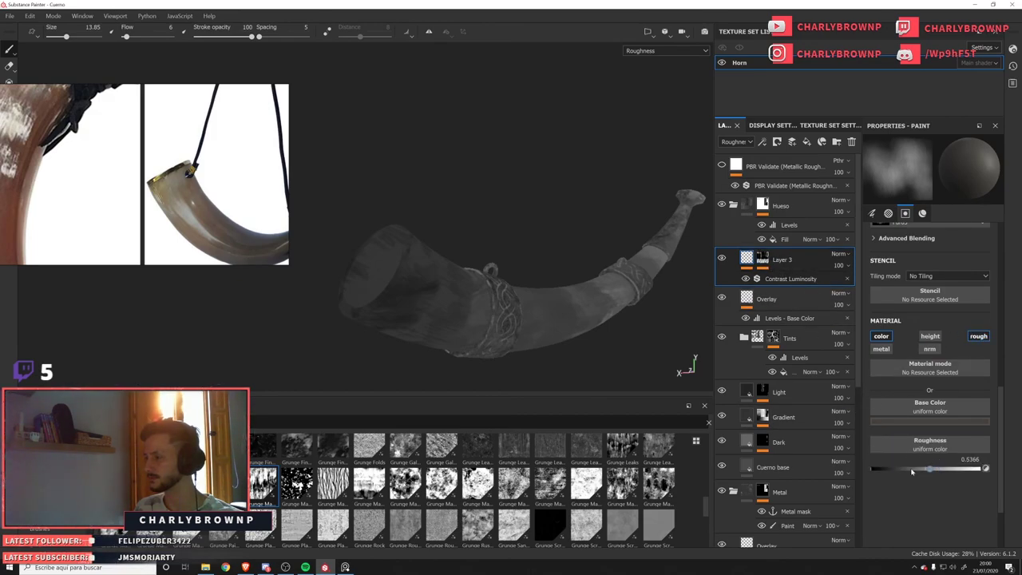
{"action": "left_click_drag", "start_coordinate": [929, 469], "coordinate": [973, 469]}
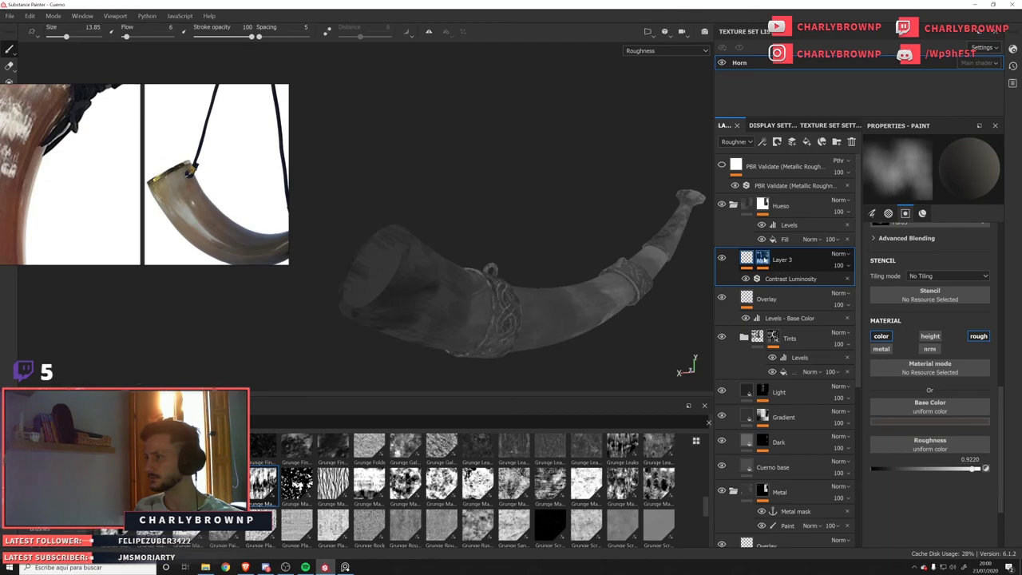
{"action": "left_click", "coordinate": [763, 258]}
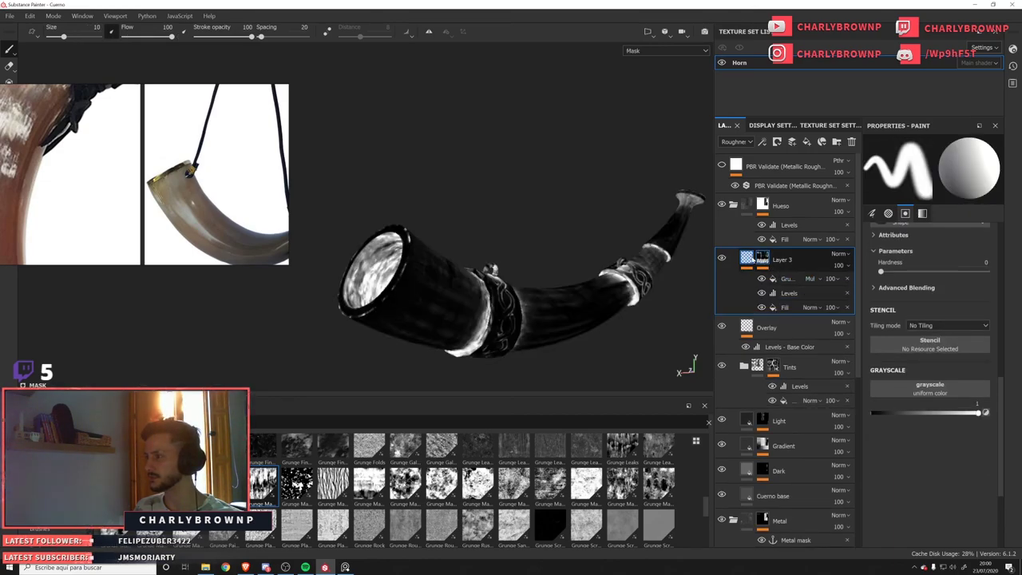
{"action": "left_click", "coordinate": [747, 258]}
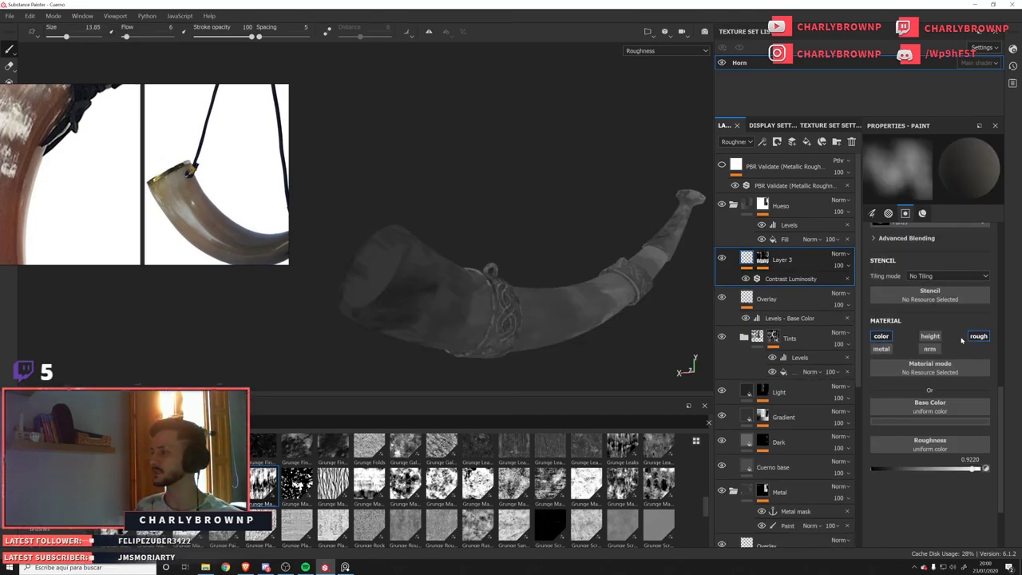
Disable roughness in Layer 3's paint material and enable the roughness channel in its Contrast Luminosity filter.
{"action": "left_click", "coordinate": [975, 340]}
{"action": "left_click", "coordinate": [787, 279]}
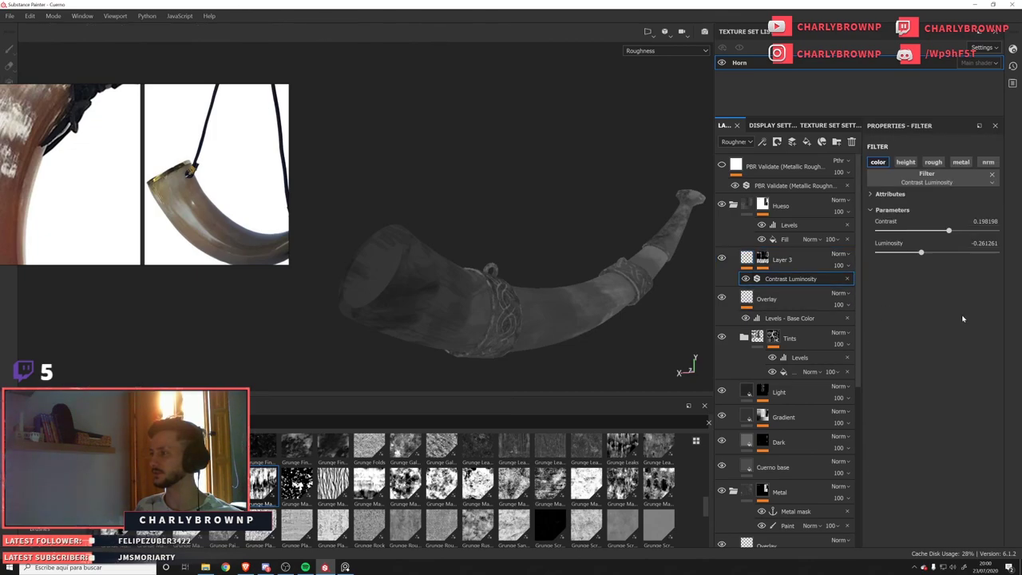
{"action": "left_click", "coordinate": [799, 259]}
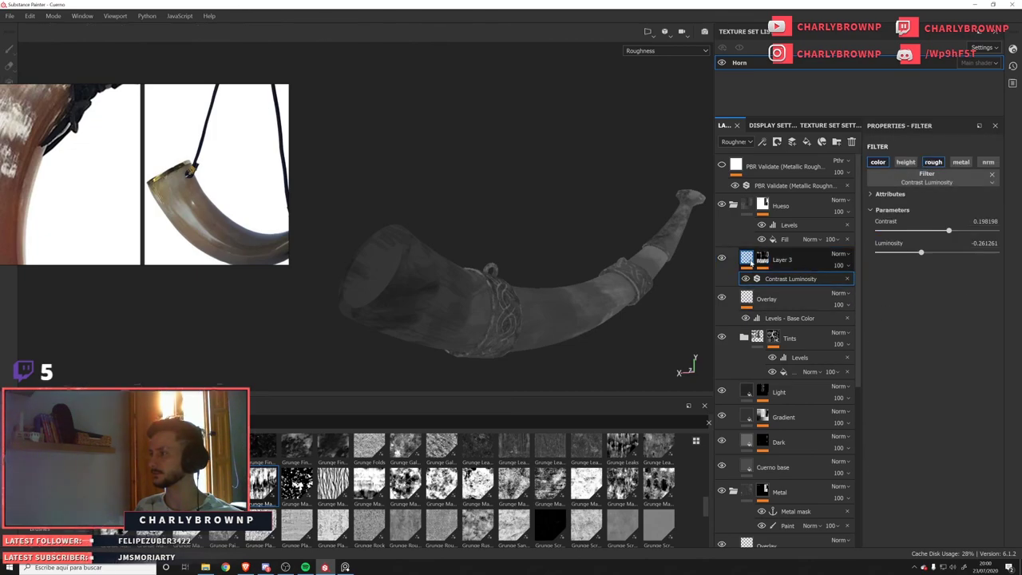
Re-enable the roughness channel in Layer 3's paint material with a value of 0.4634 and display the metallic channel on the model.
{"action": "left_click", "coordinate": [735, 142]}
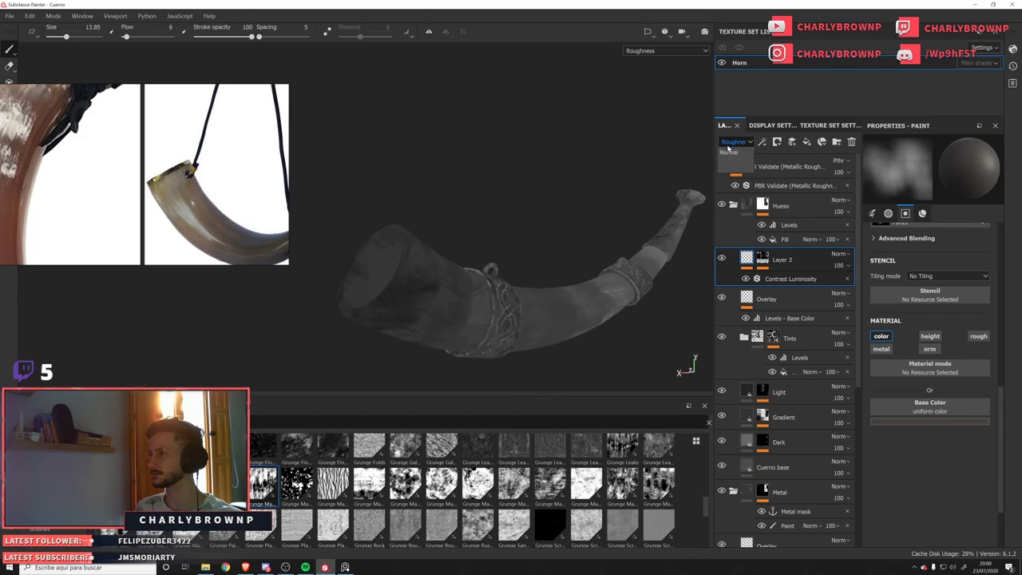
{"action": "left_click", "coordinate": [837, 256]}
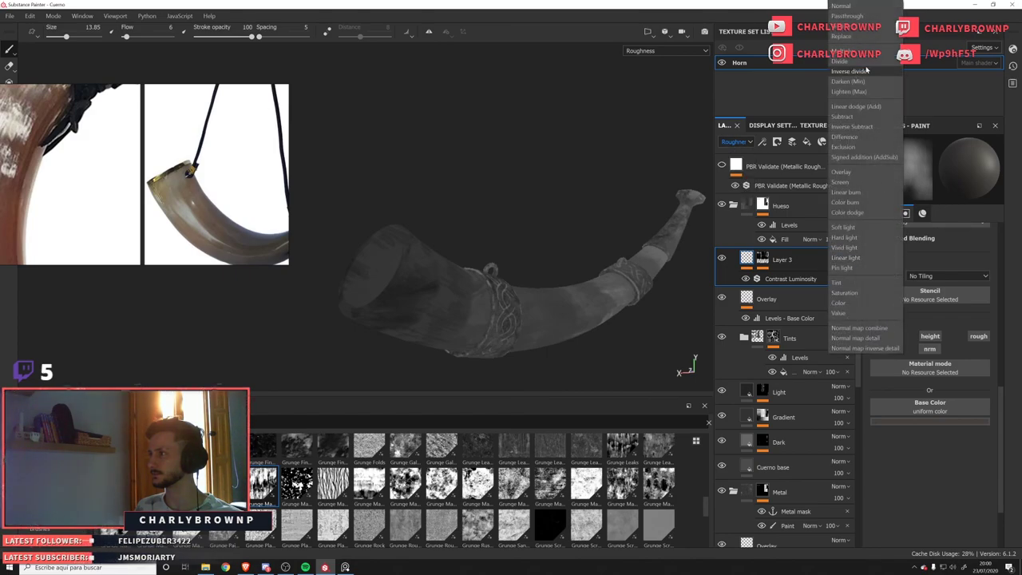
{"action": "left_click", "coordinate": [752, 269]}
{"action": "left_click", "coordinate": [979, 337]}
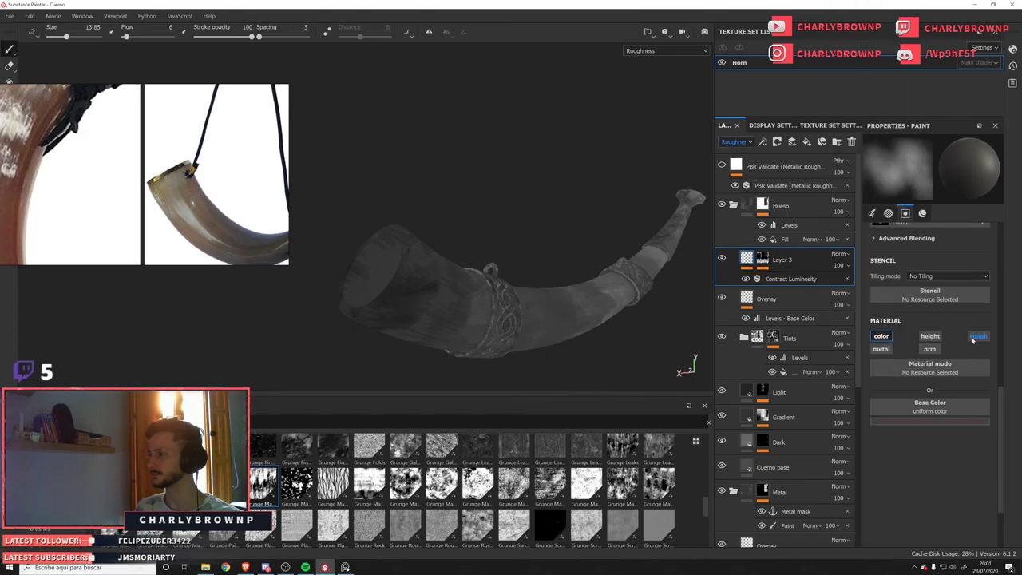
{"action": "left_click", "coordinate": [921, 469]}
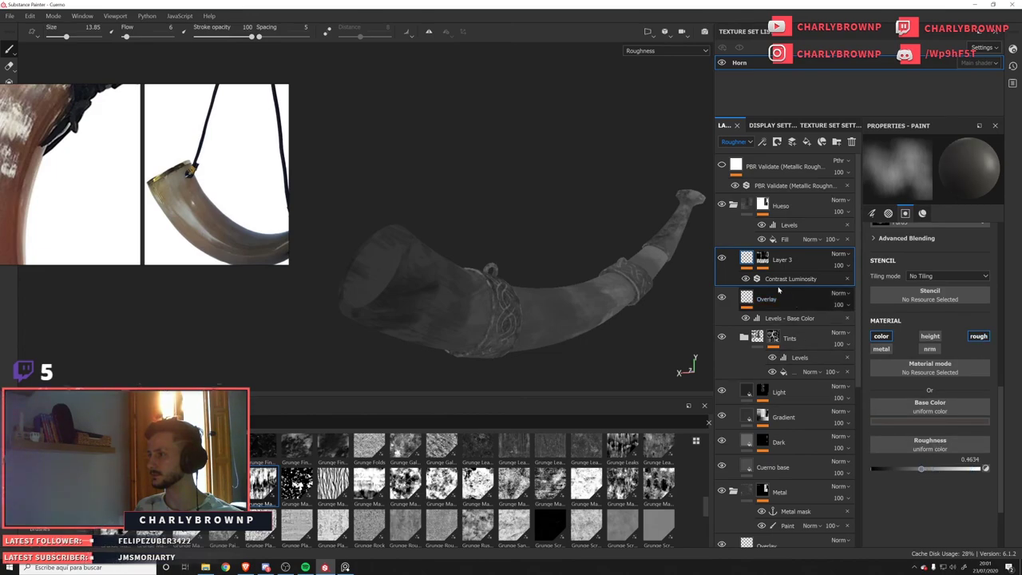
{"action": "key", "text": "c"}
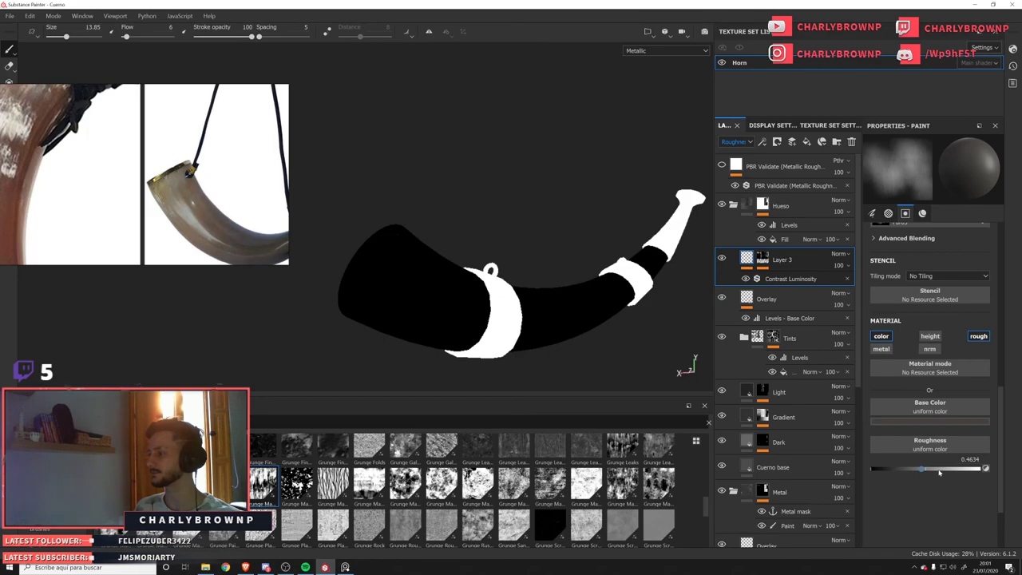
Set Layer 3's roughness blending mode to Passthrough and enable roughness in its paint material and Contrast Luminosity filter.
{"action": "left_click", "coordinate": [762, 264]}
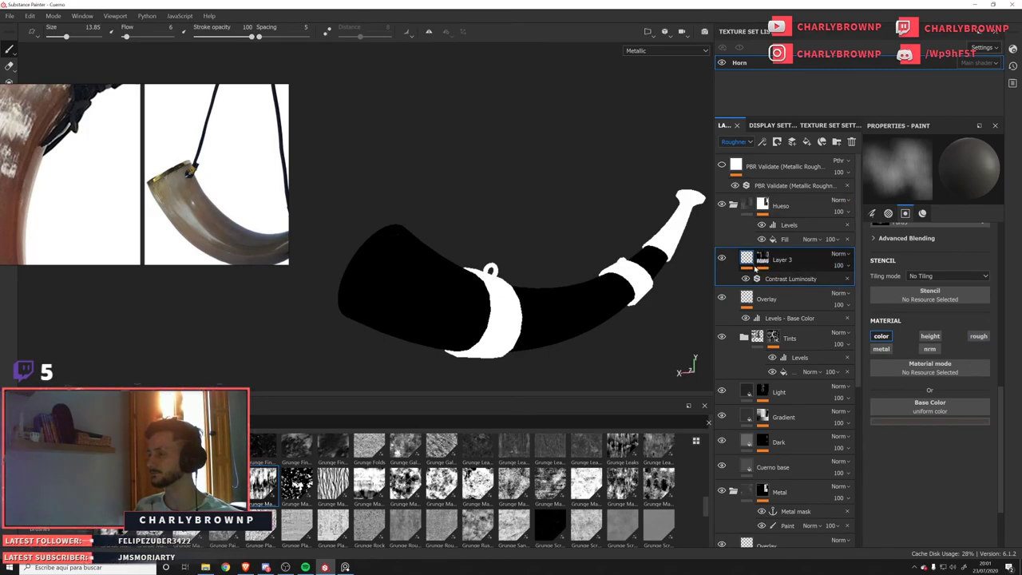
{"action": "left_click", "coordinate": [839, 254]}
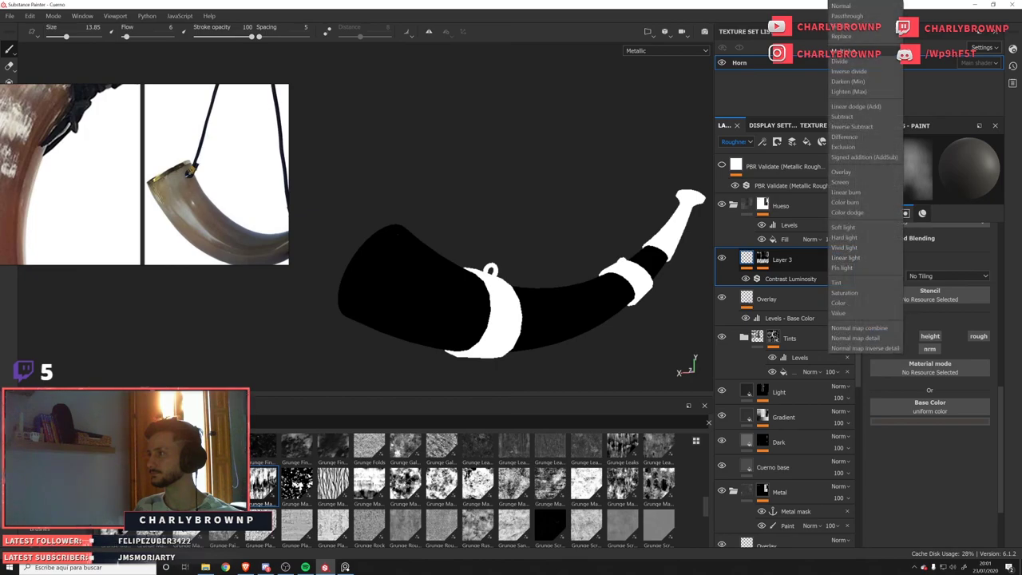
{"action": "left_click", "coordinate": [846, 17]}
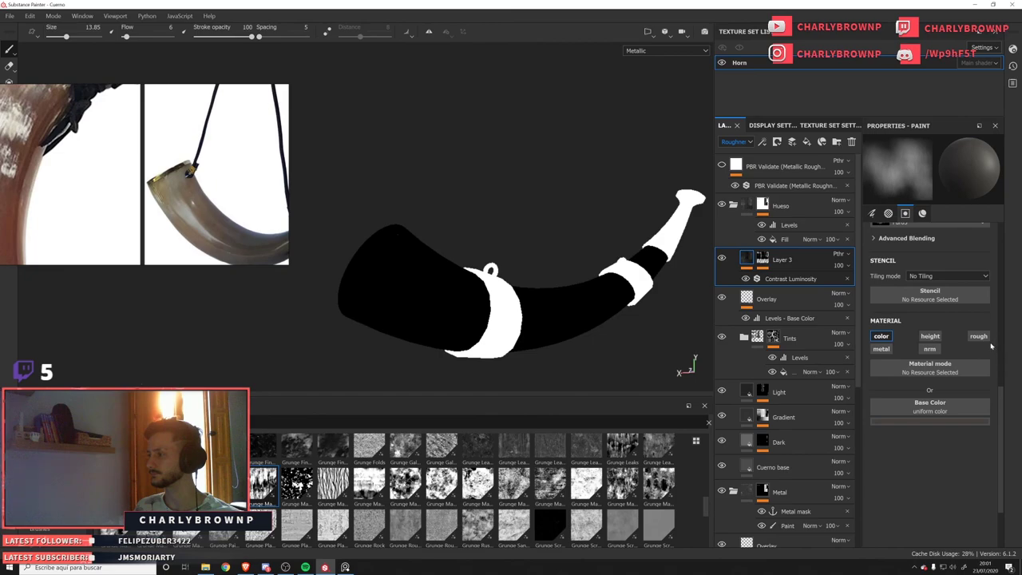
{"action": "left_click", "coordinate": [978, 336]}
{"action": "left_click", "coordinate": [791, 279]}
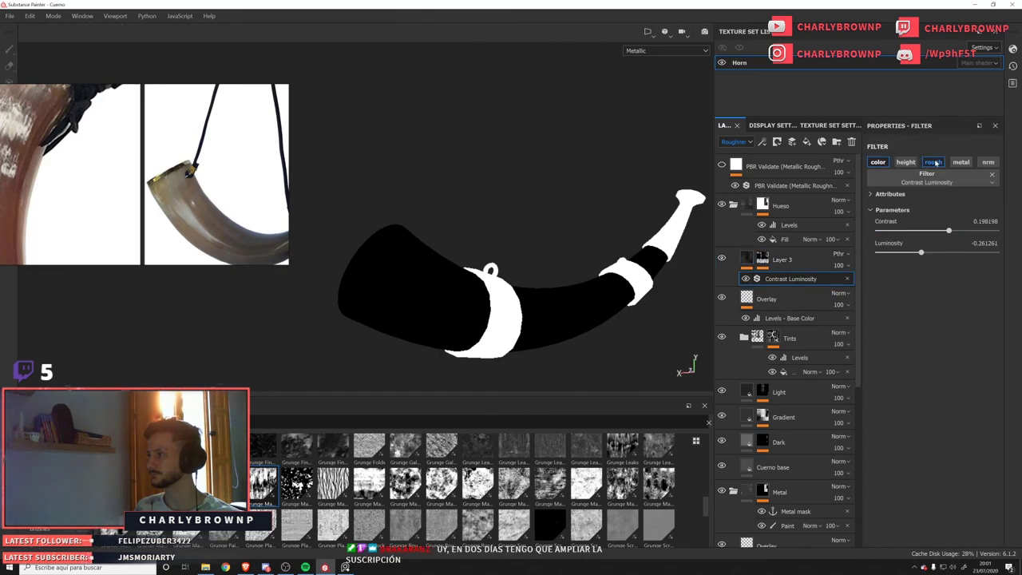
With the roughness channel displayed, add a Levels effect above Layer 3's Contrast Luminosity filter, set it to affect Roughness and invert it.
{"action": "key", "text": "c"}
{"action": "key", "text": "c"}
{"action": "key", "text": "c"}
{"action": "key", "text": "c"}
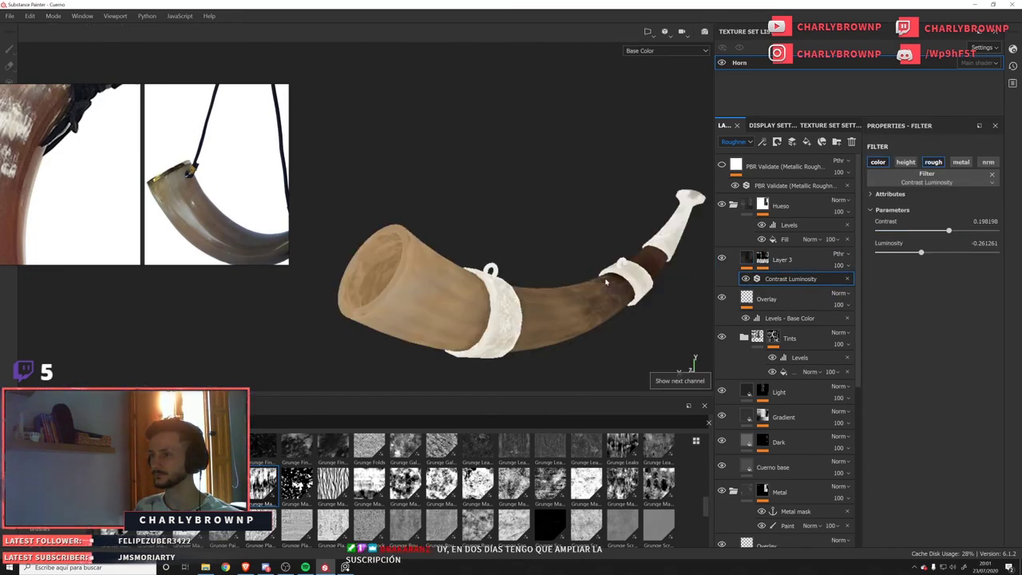
{"action": "key", "text": "c"}
{"action": "key", "text": "c"}
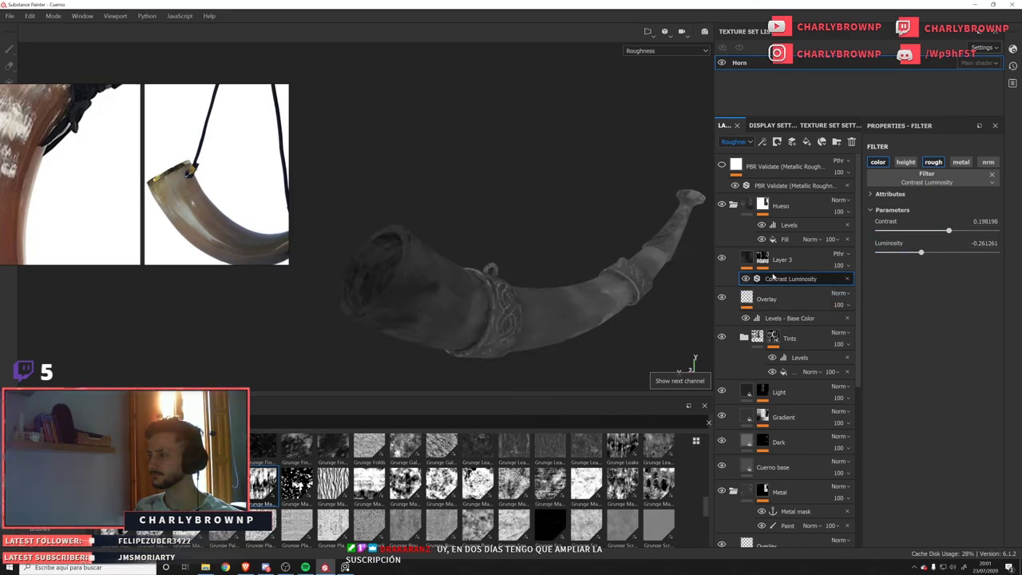
{"action": "left_click", "coordinate": [762, 142]}
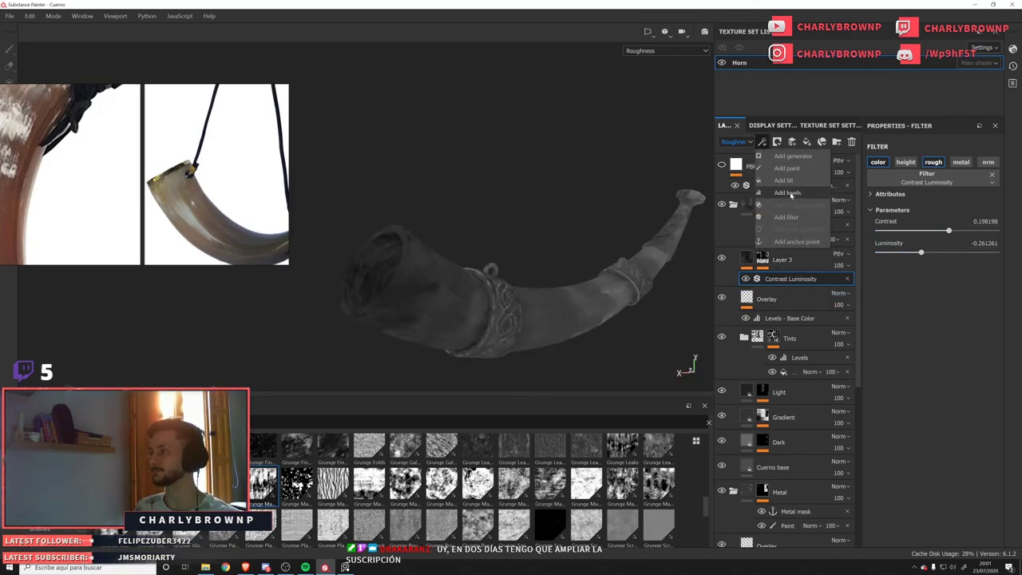
{"action": "left_click", "coordinate": [787, 193]}
{"action": "left_click", "coordinate": [940, 162]}
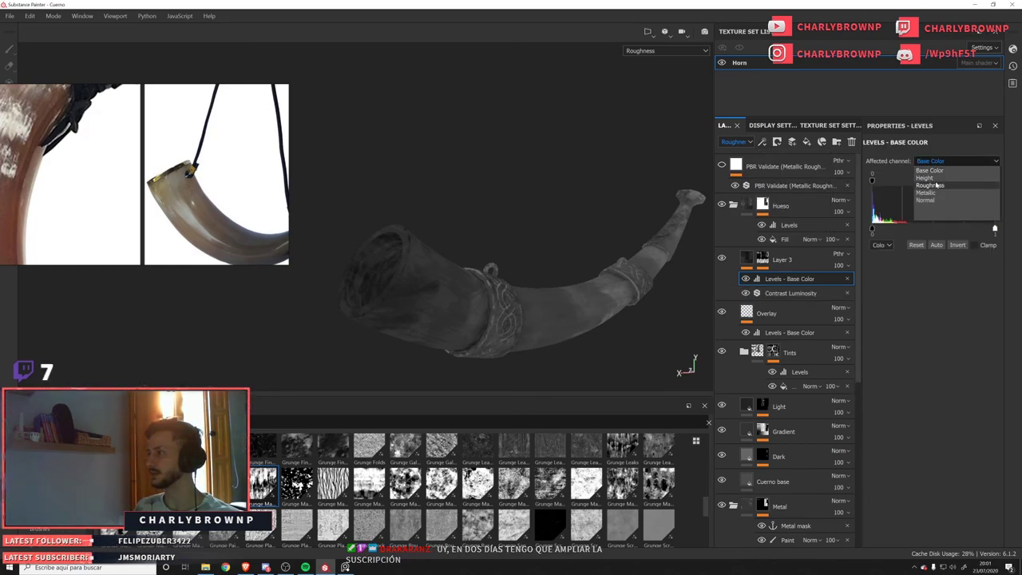
{"action": "left_click", "coordinate": [930, 169]}
{"action": "left_click", "coordinate": [955, 246]}
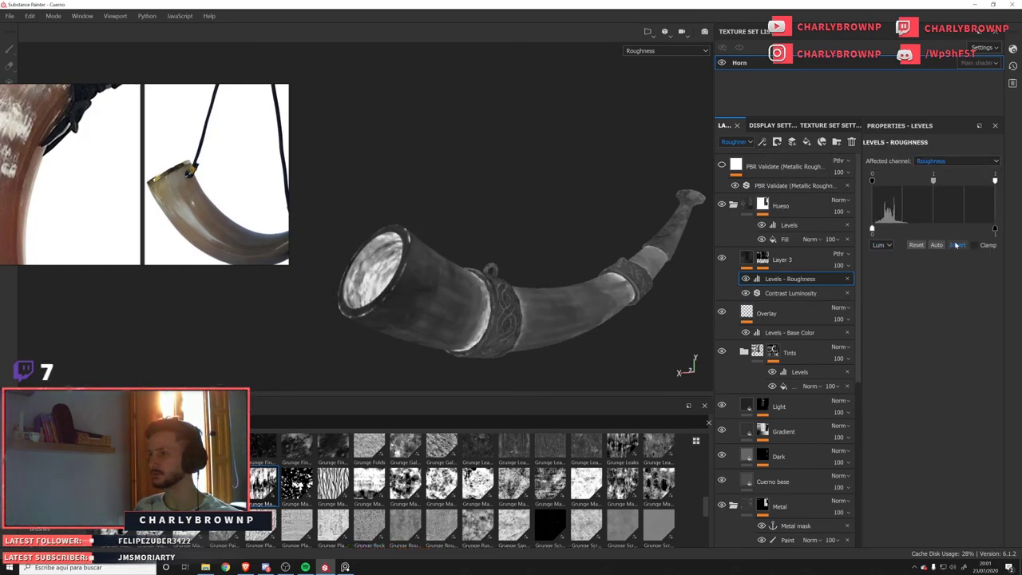
Display the full material, set Layer 3's roughness opacity to 41 and rename the layer Roughness.
{"action": "key", "text": "m"}
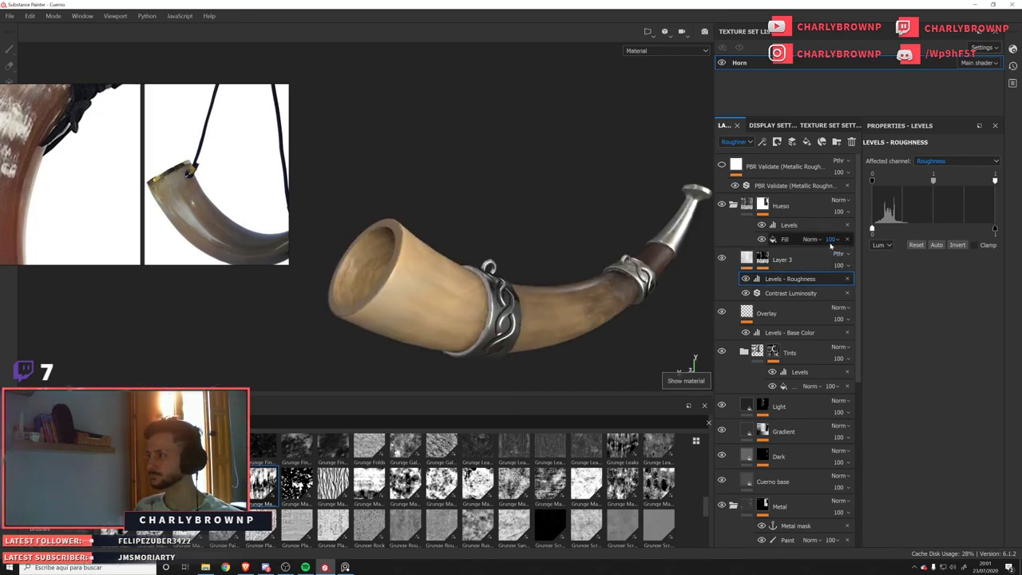
{"action": "left_click", "coordinate": [838, 265]}
{"action": "left_click_drag", "start_coordinate": [877, 285], "coordinate": [851, 288]}
{"action": "left_click_drag", "start_coordinate": [448, 299], "coordinate": [506, 341], "text": "alt"}
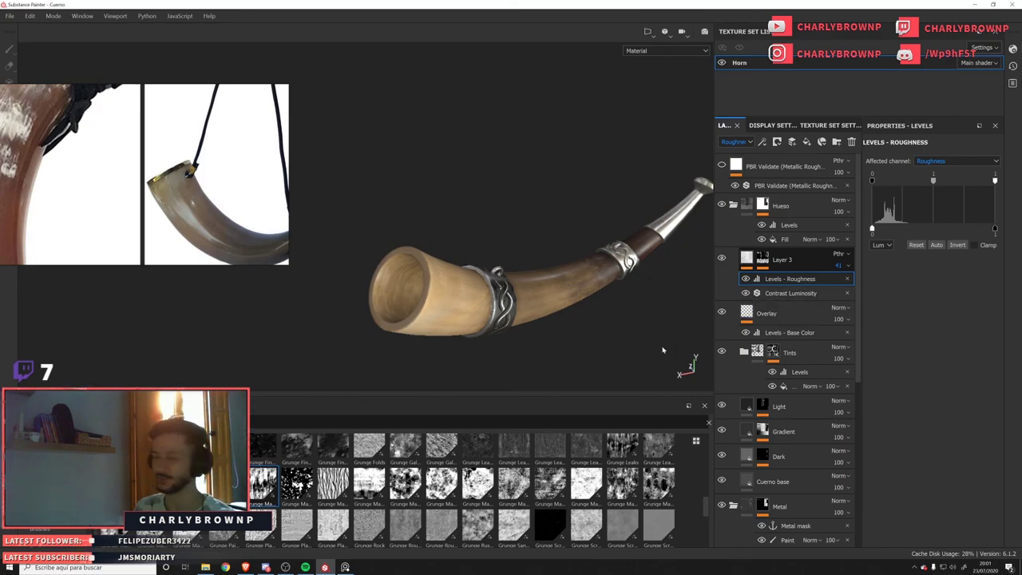
{"action": "double_click", "coordinate": [782, 268]}
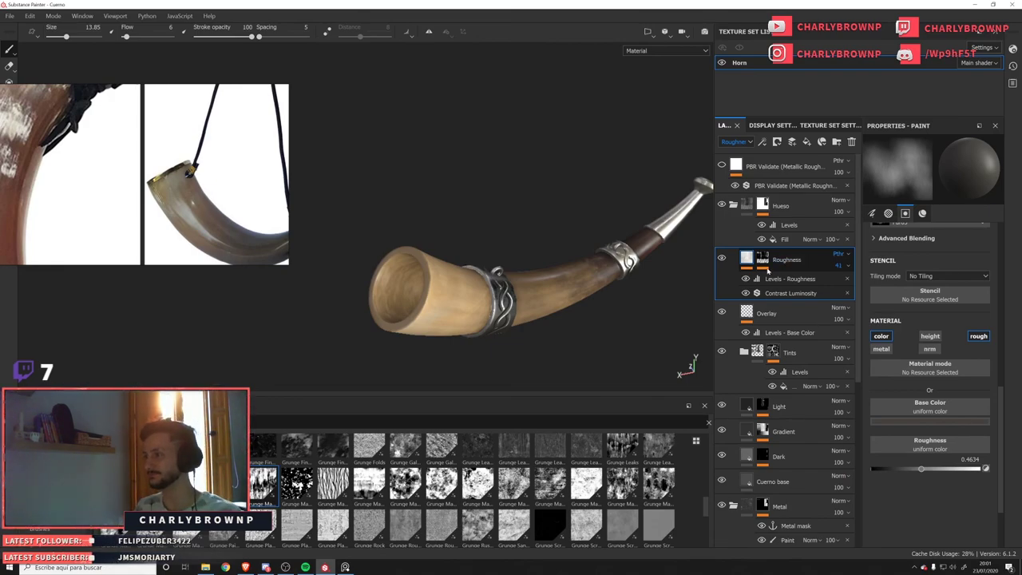
Inspect the horn's material from several angles and compare it with the surface wear in the drinking horn reference images.
{"action": "key", "text": "c"}
{"action": "key", "text": "m"}
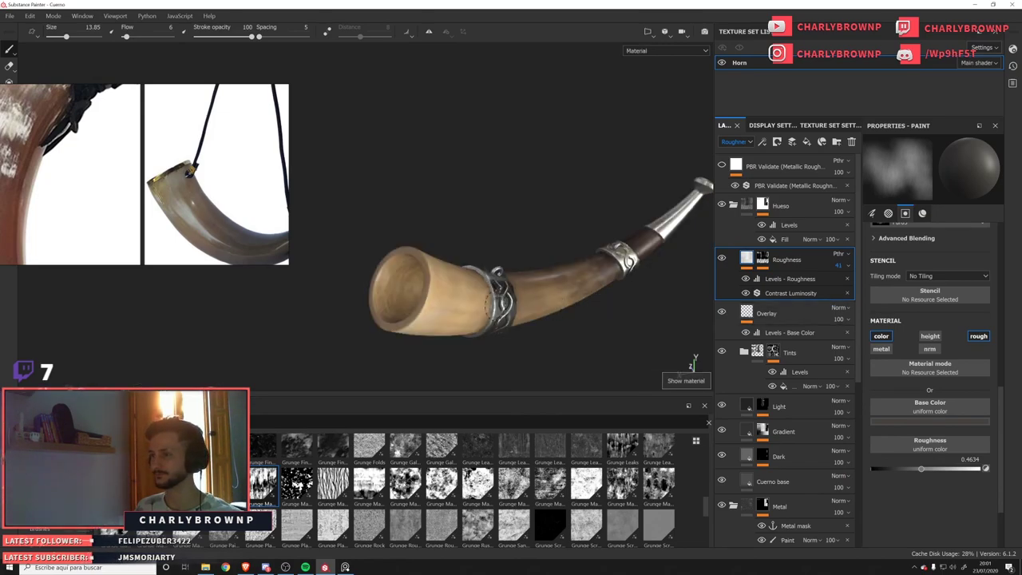
{"action": "left_click_drag", "start_coordinate": [493, 306], "coordinate": [366, 255], "text": "alt"}
{"action": "right_click_drag", "start_coordinate": [451, 290], "coordinate": [559, 338], "text": "alt"}
{"action": "middle_click_drag", "start_coordinate": [560, 338], "coordinate": [517, 309], "text": "alt"}
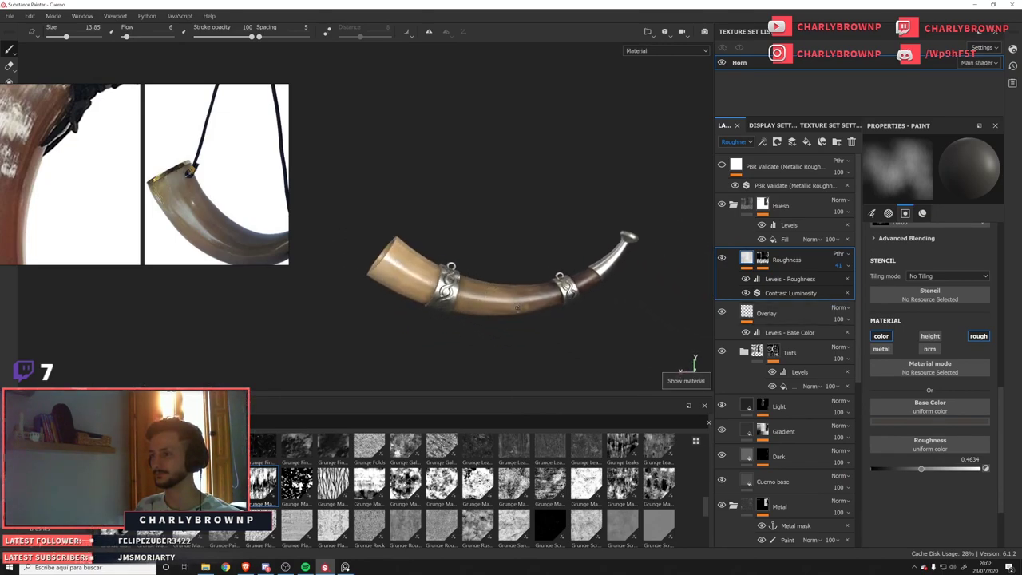
{"action": "left_click_drag", "start_coordinate": [516, 309], "coordinate": [441, 297], "text": "alt"}
{"action": "scroll", "coordinate": [247, 238], "scroll_direction": "down", "scroll_amount": 5}
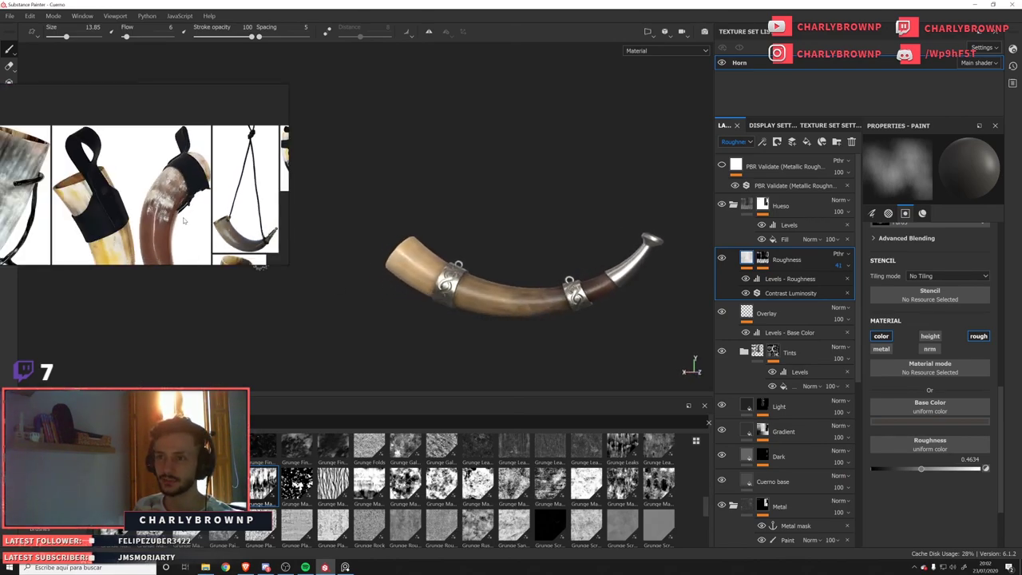
{"action": "scroll", "coordinate": [110, 148], "scroll_direction": "up", "scroll_amount": 4}
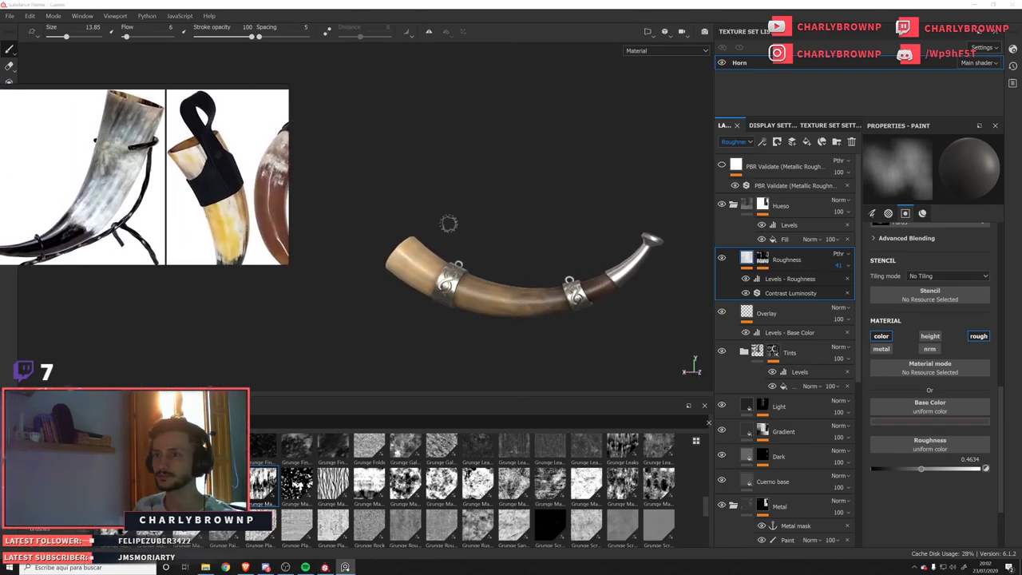
{"action": "scroll", "coordinate": [468, 307], "scroll_direction": "up", "scroll_amount": 2}
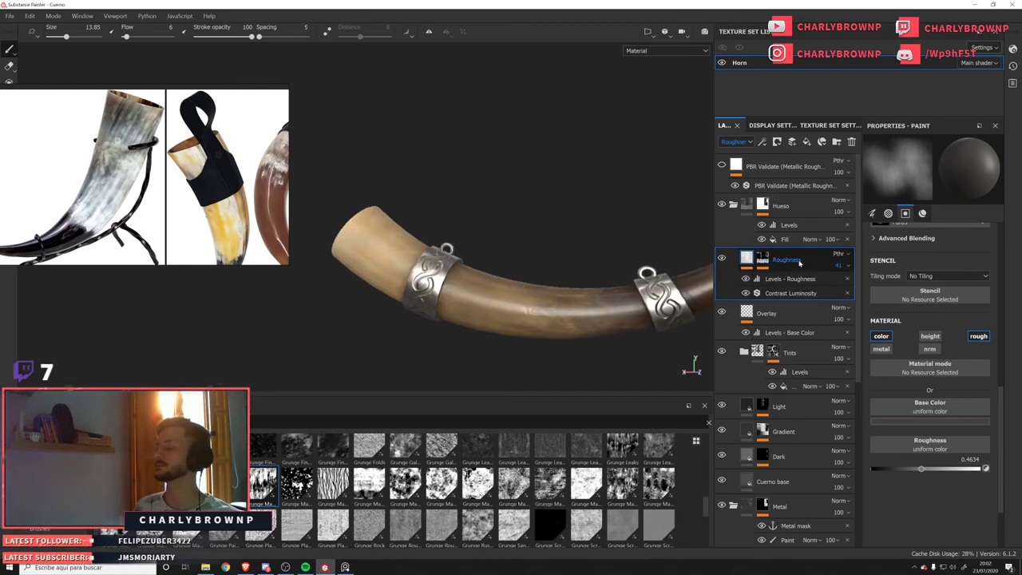
{"action": "left_click_drag", "start_coordinate": [797, 252], "coordinate": [733, 204]}
{"action": "left_click", "coordinate": [735, 207]}
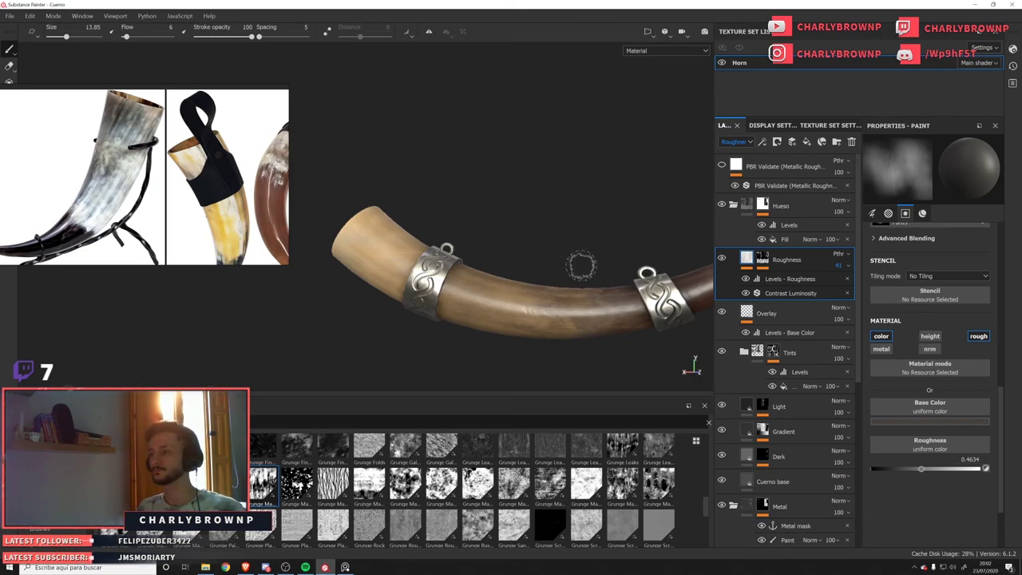
{"action": "left_click_drag", "start_coordinate": [573, 276], "coordinate": [347, 267], "text": "alt"}
{"action": "scroll", "coordinate": [225, 243], "scroll_direction": "down", "scroll_amount": 5}
{"action": "middle_click_drag", "start_coordinate": [225, 260], "coordinate": [197, 199]}
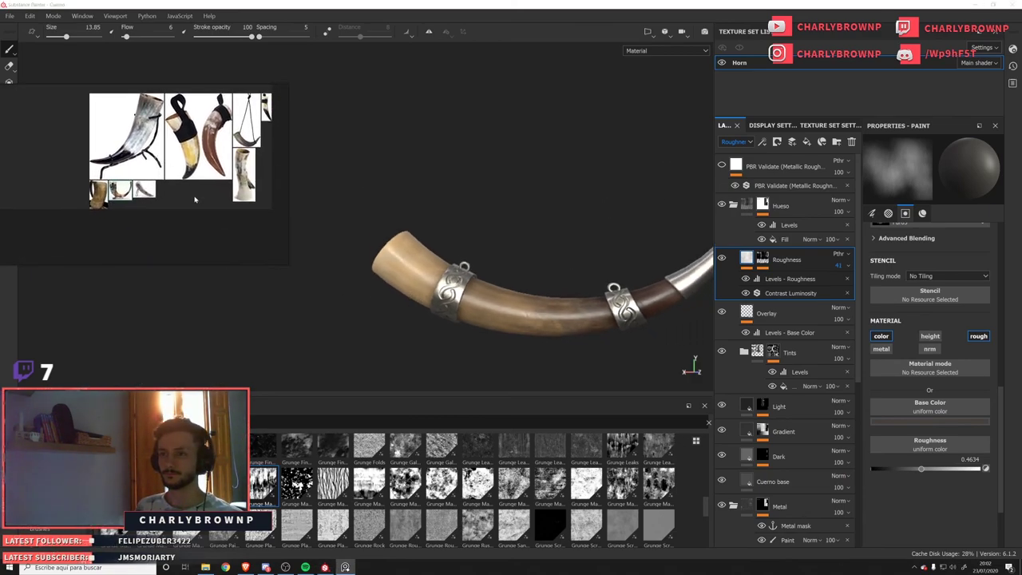
{"action": "scroll", "coordinate": [125, 193], "scroll_direction": "up", "scroll_amount": 4}
{"action": "scroll", "coordinate": [56, 208], "scroll_direction": "up", "scroll_amount": 4}
{"action": "scroll", "coordinate": [56, 209], "scroll_direction": "up", "scroll_amount": 3}
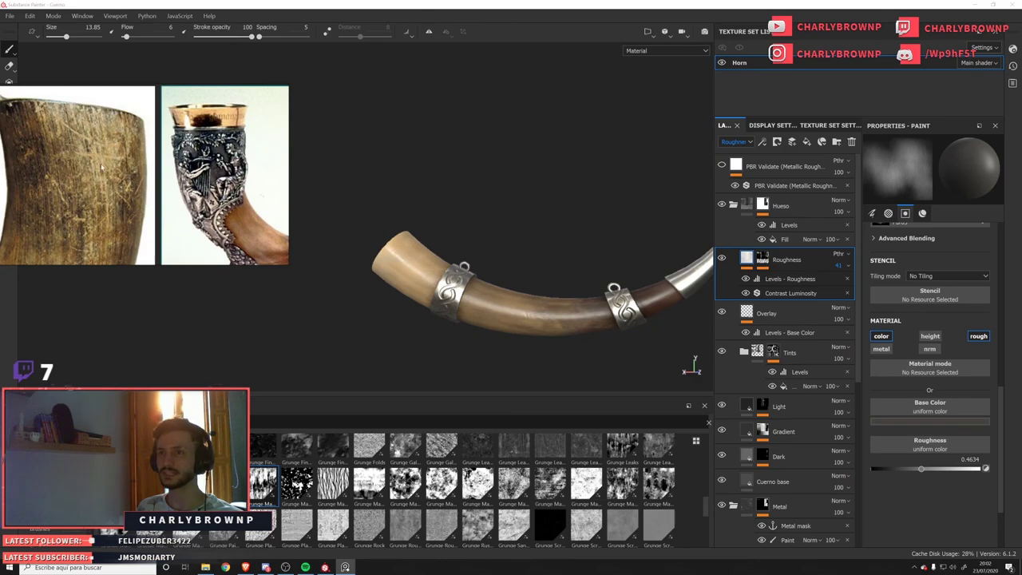
Add a fill layer named Scratches above the Roughness layer, with a tan base color sampled from the reference horn and roughness 0.6585.
{"action": "left_click", "coordinate": [813, 262]}
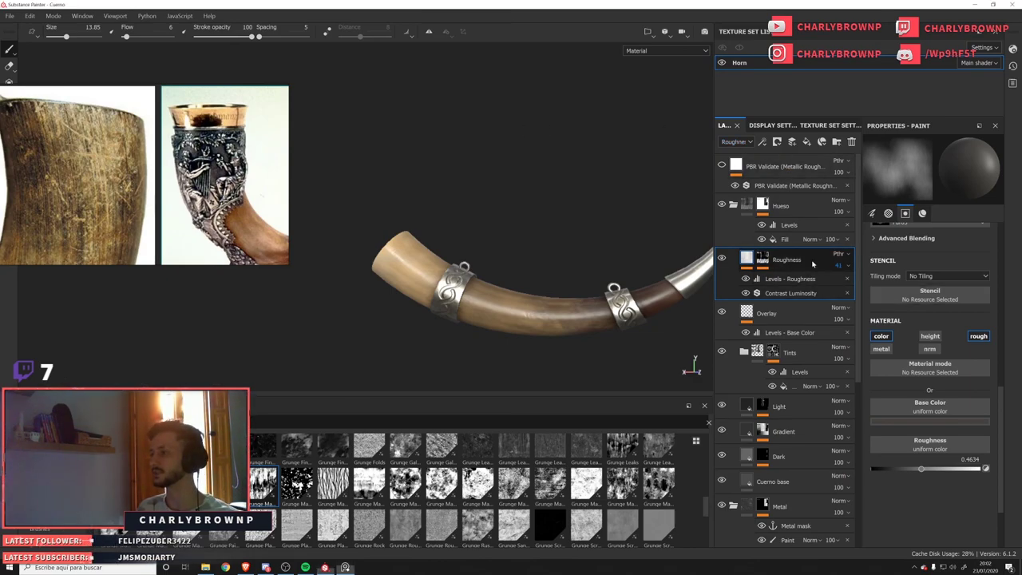
{"action": "left_click", "coordinate": [807, 142]}
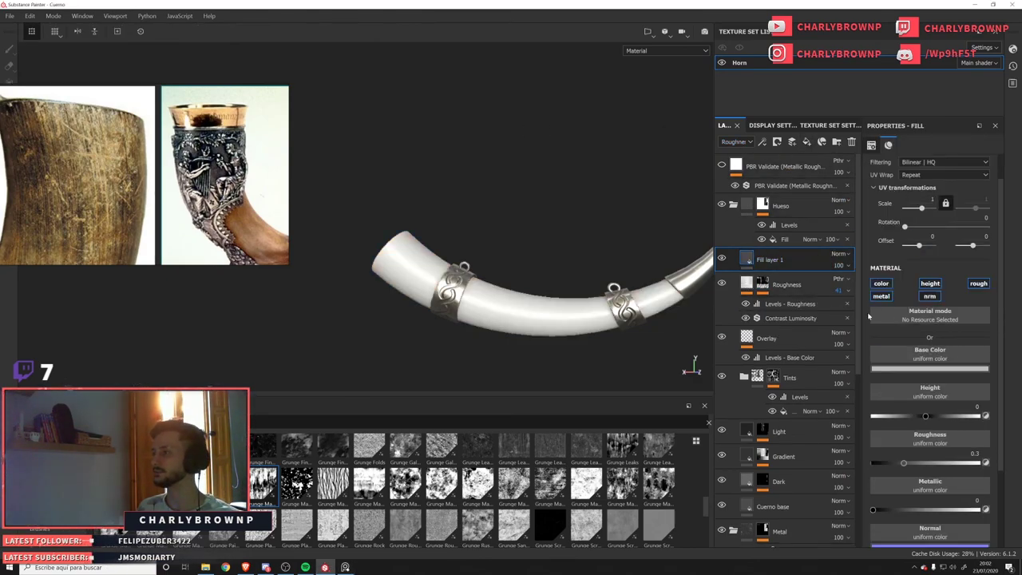
{"action": "left_click", "coordinate": [905, 370]}
{"action": "left_click_drag", "start_coordinate": [925, 383], "coordinate": [79, 128]}
{"action": "left_click_drag", "start_coordinate": [924, 466], "coordinate": [940, 469]}
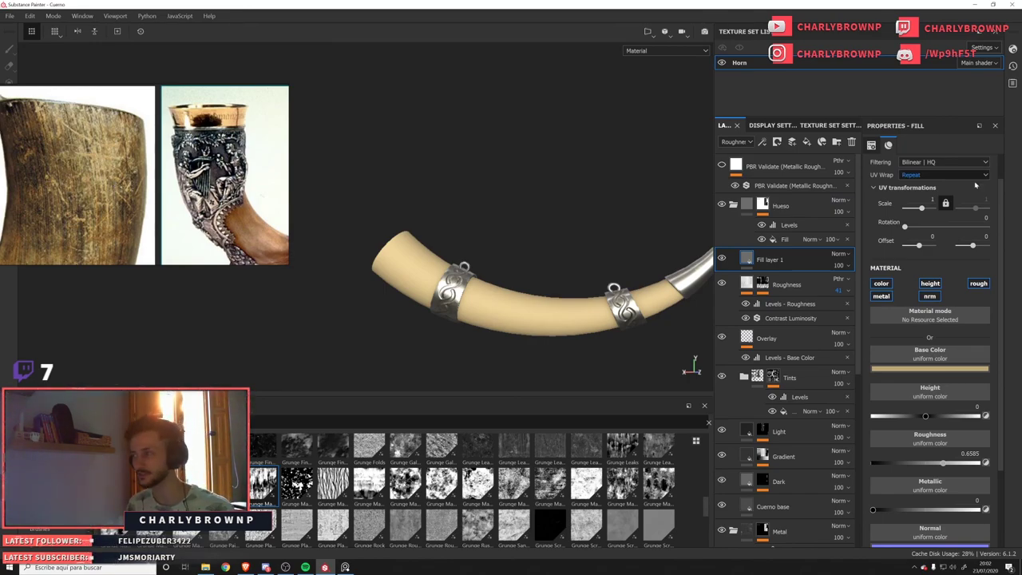
{"action": "double_click", "coordinate": [768, 260]}
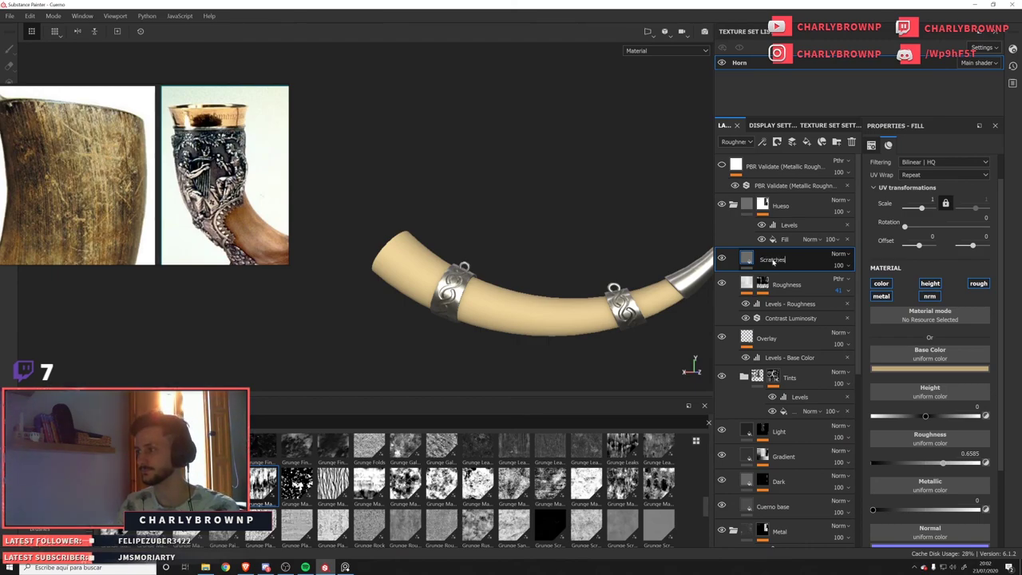
{"action": "key", "text": "Return"}
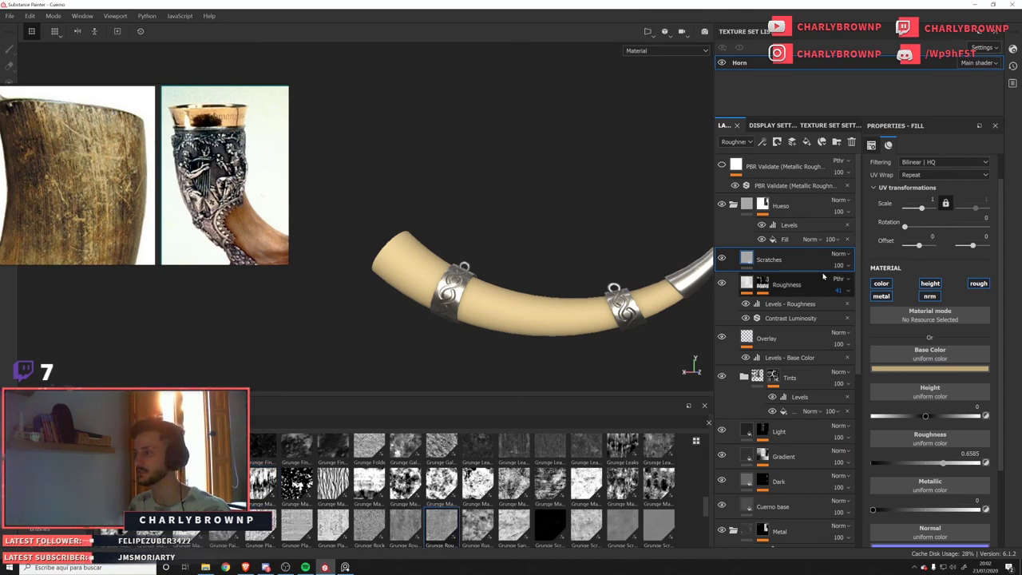
Add a black mask to the Scratches layer and give it a fill effect using the Grunge Roughcast texture.
{"action": "left_click", "coordinate": [778, 141]}
{"action": "left_click", "coordinate": [801, 169]}
{"action": "left_click", "coordinate": [762, 141]}
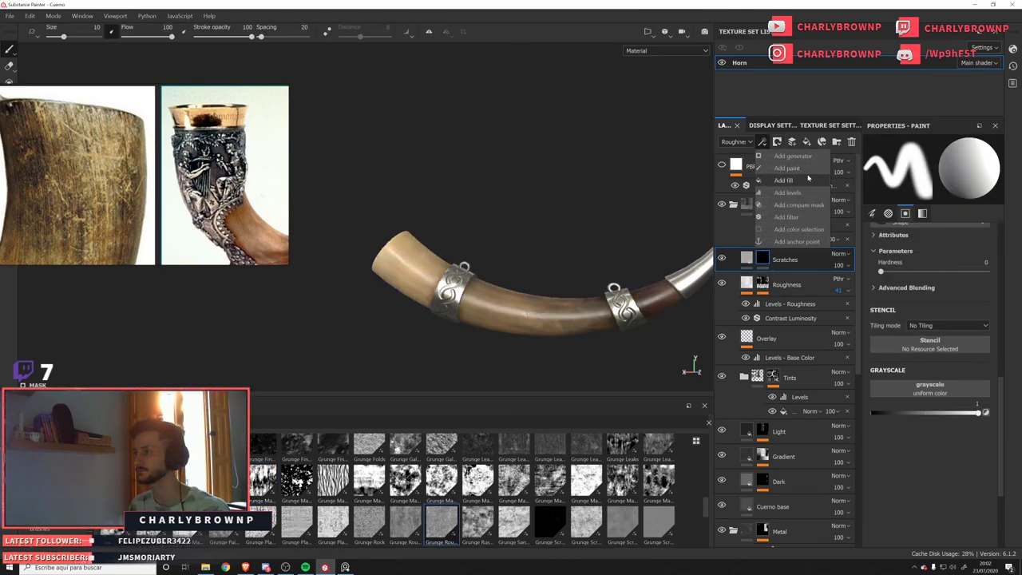
{"action": "left_click", "coordinate": [799, 179]}
{"action": "left_click_drag", "start_coordinate": [453, 524], "coordinate": [931, 288]}
{"action": "scroll", "coordinate": [566, 327], "scroll_direction": "up", "scroll_amount": 3}
{"action": "left_click_drag", "start_coordinate": [566, 328], "coordinate": [615, 331], "text": "alt"}
{"action": "middle_click_drag", "start_coordinate": [615, 331], "coordinate": [730, 367], "text": "alt"}
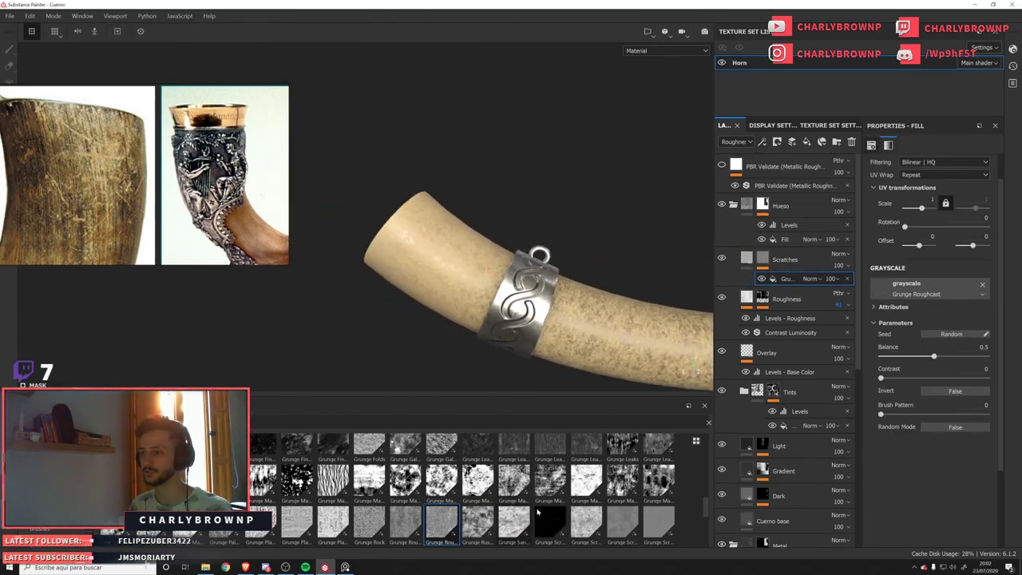
Try alternative grunge textures in the Scratches mask fill, including Grunge Map 011 with an adjusted balance and Grunge Map 013.
{"action": "left_click_drag", "start_coordinate": [551, 486], "coordinate": [937, 281]}
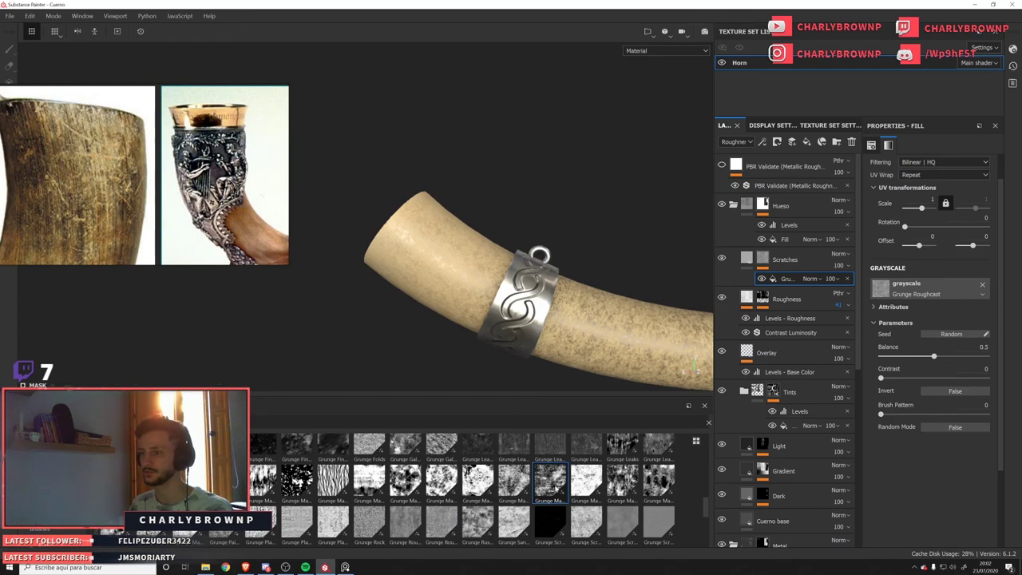
{"action": "left_click_drag", "start_coordinate": [550, 482], "coordinate": [909, 295]}
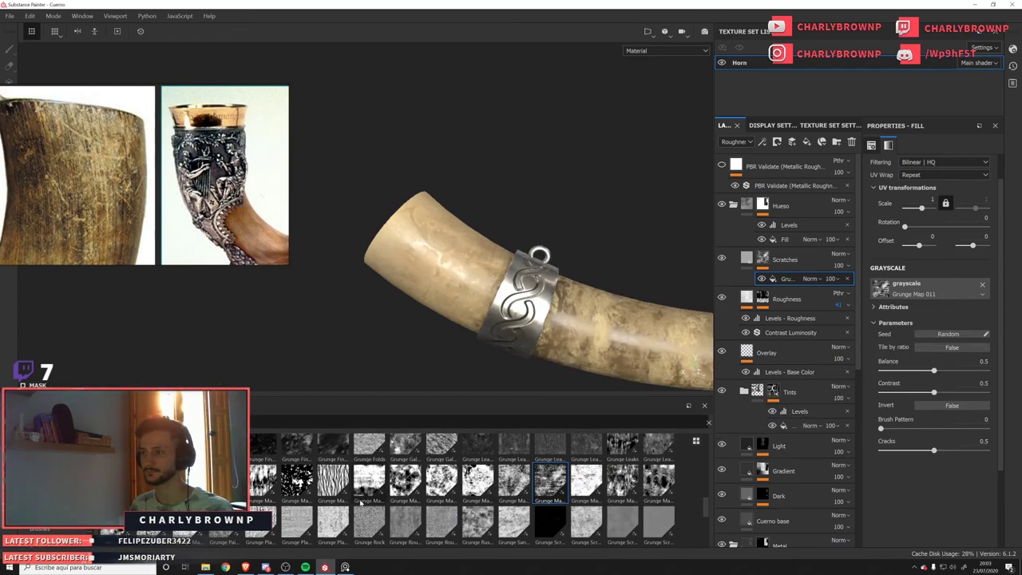
{"action": "left_click_drag", "start_coordinate": [456, 370], "coordinate": [451, 218], "text": "alt"}
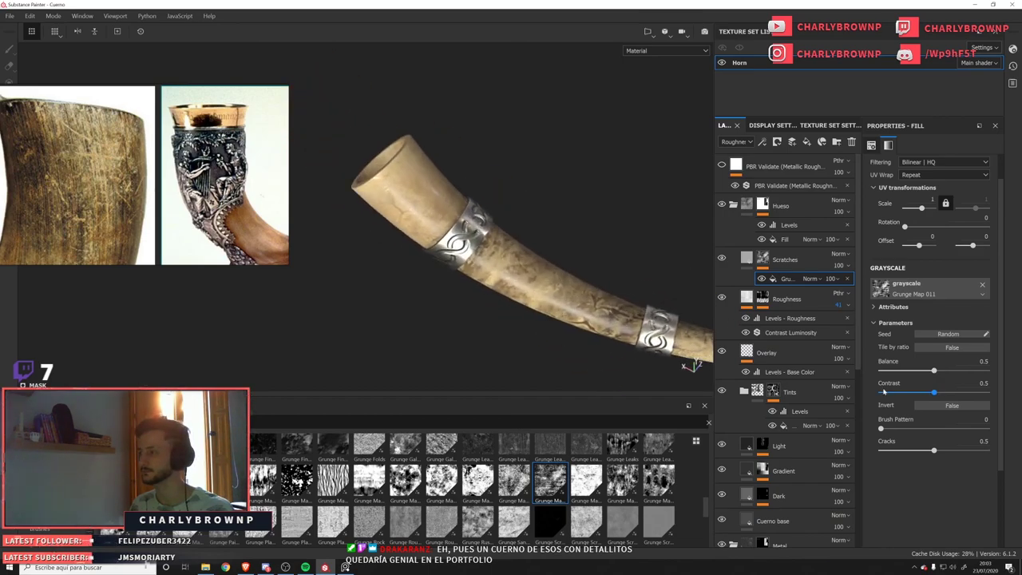
{"action": "left_click_drag", "start_coordinate": [914, 370], "coordinate": [964, 382]}
{"action": "left_click_drag", "start_coordinate": [622, 479], "coordinate": [919, 289]}
{"action": "left_click_drag", "start_coordinate": [511, 240], "coordinate": [494, 307], "text": "alt"}
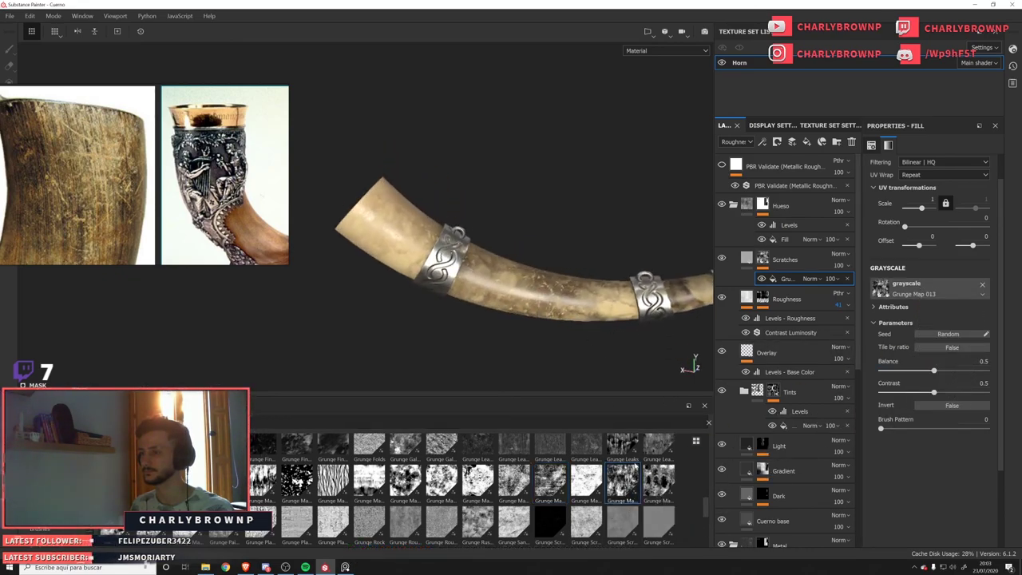
{"action": "mouse_move", "coordinate": [333, 523]}
{"action": "left_mouse_down"}
{"action": "mouse_move", "coordinate": [831, 364]}
{"action": "mouse_move", "coordinate": [926, 292]}
{"action": "mouse_move", "coordinate": [918, 289]}
{"action": "left_mouse_up"}
{"action": "left_click_drag", "start_coordinate": [570, 333], "coordinate": [530, 299], "text": "alt"}
Use Grunge Paint Scratched as the Scratches mask fill's grayscale texture and set its UV rotation to 90.
{"action": "mouse_move", "coordinate": [228, 533]}
{"action": "left_mouse_down"}
{"action": "mouse_move", "coordinate": [952, 301]}
{"action": "mouse_move", "coordinate": [933, 283]}
{"action": "left_mouse_up"}
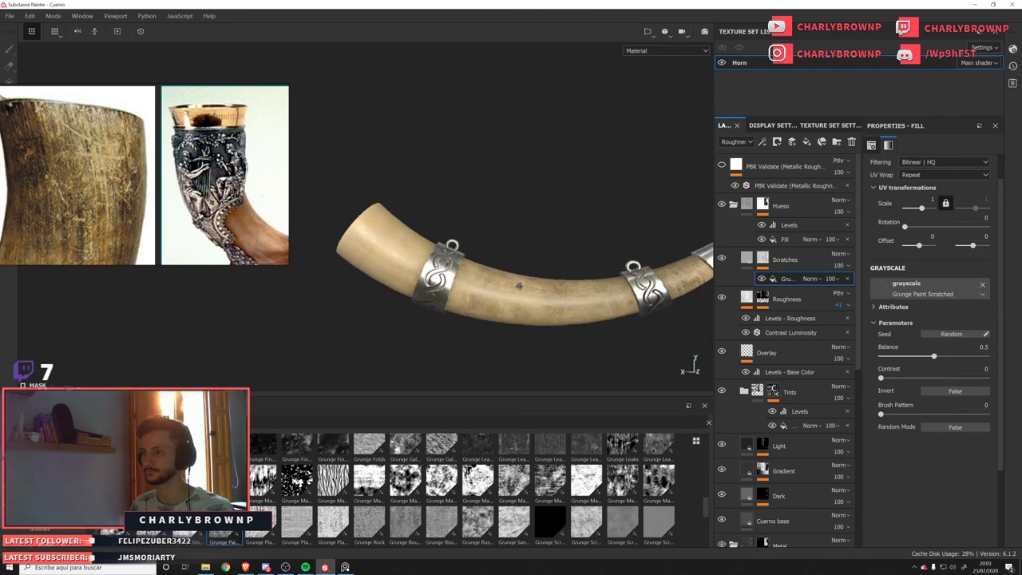
{"action": "left_click_drag", "start_coordinate": [517, 285], "coordinate": [537, 294], "text": "alt"}
{"action": "right_click_drag", "start_coordinate": [536, 294], "coordinate": [571, 299], "text": "alt"}
{"action": "left_click_drag", "start_coordinate": [572, 299], "coordinate": [519, 297], "text": "alt"}
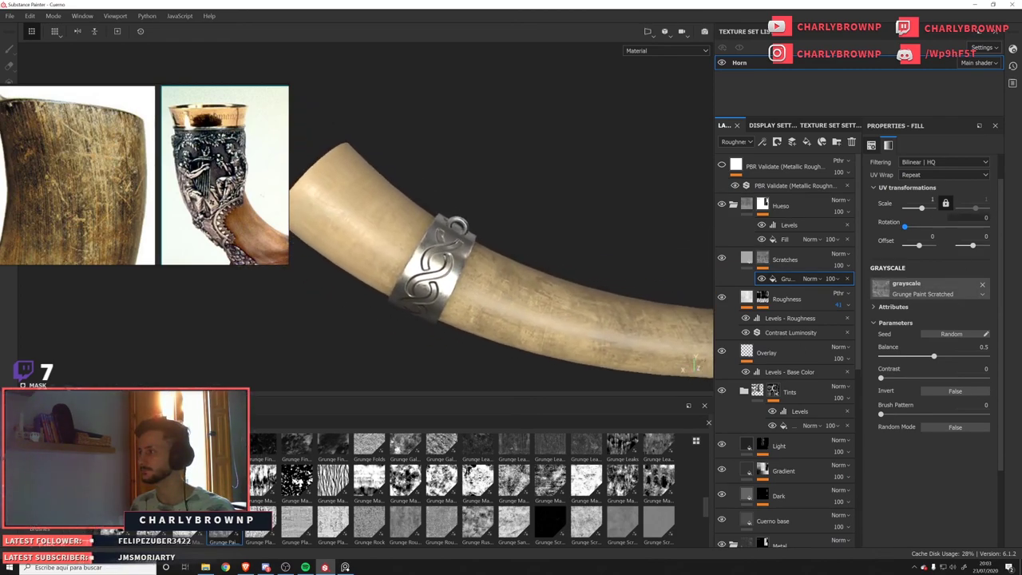
{"action": "left_click_drag", "start_coordinate": [905, 226], "coordinate": [925, 227]}
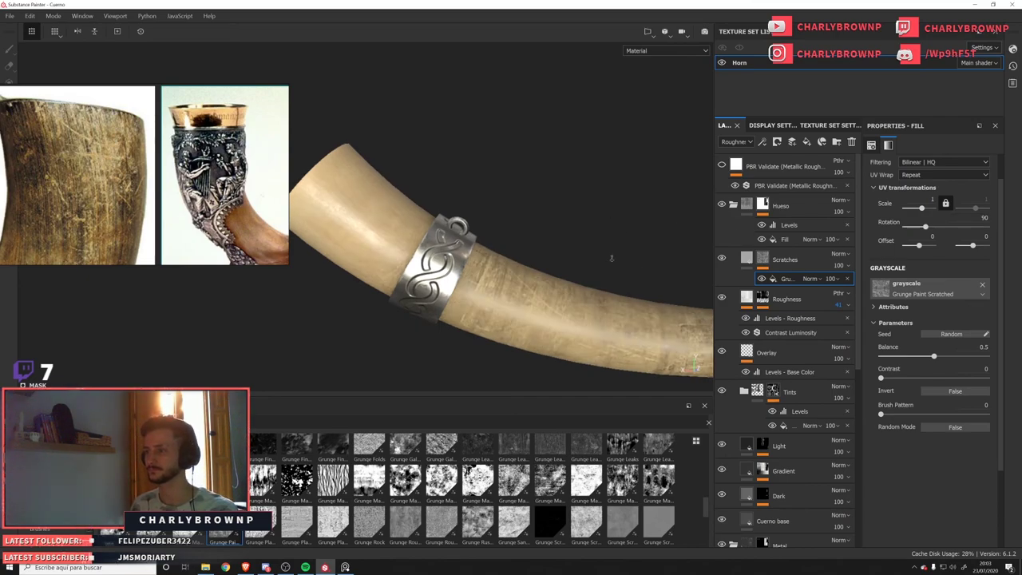
{"action": "right_click_drag", "start_coordinate": [612, 258], "coordinate": [592, 233], "text": "alt"}
{"action": "left_click_drag", "start_coordinate": [592, 232], "coordinate": [532, 238], "text": "alt"}
Try tri-planar projection on the Scratches mask fill and compare the horn with the layer hidden and shown.
{"action": "left_click", "coordinate": [924, 162]}
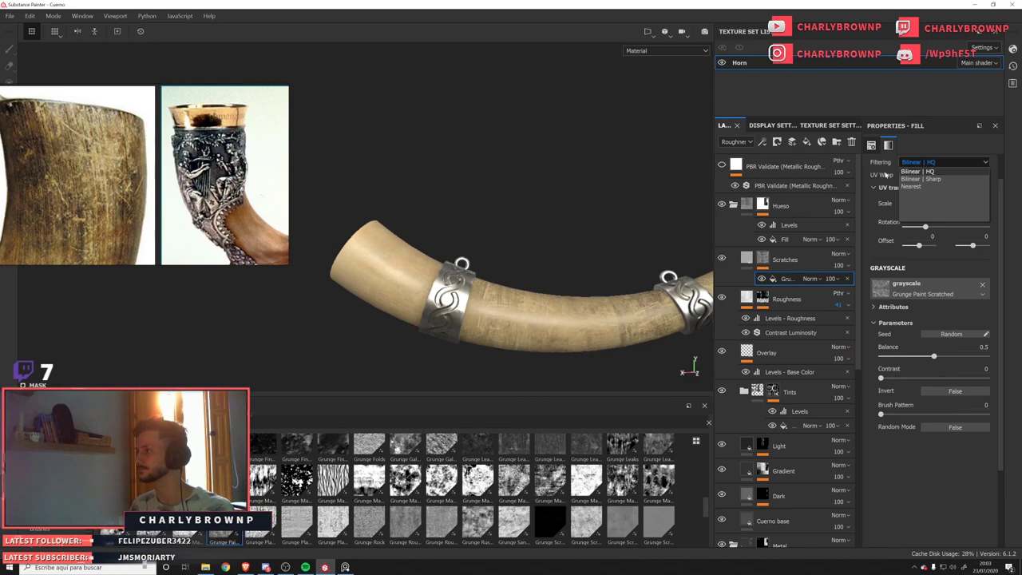
{"action": "scroll", "coordinate": [885, 175], "scroll_direction": "up", "scroll_amount": 2}
{"action": "left_click", "coordinate": [935, 181]}
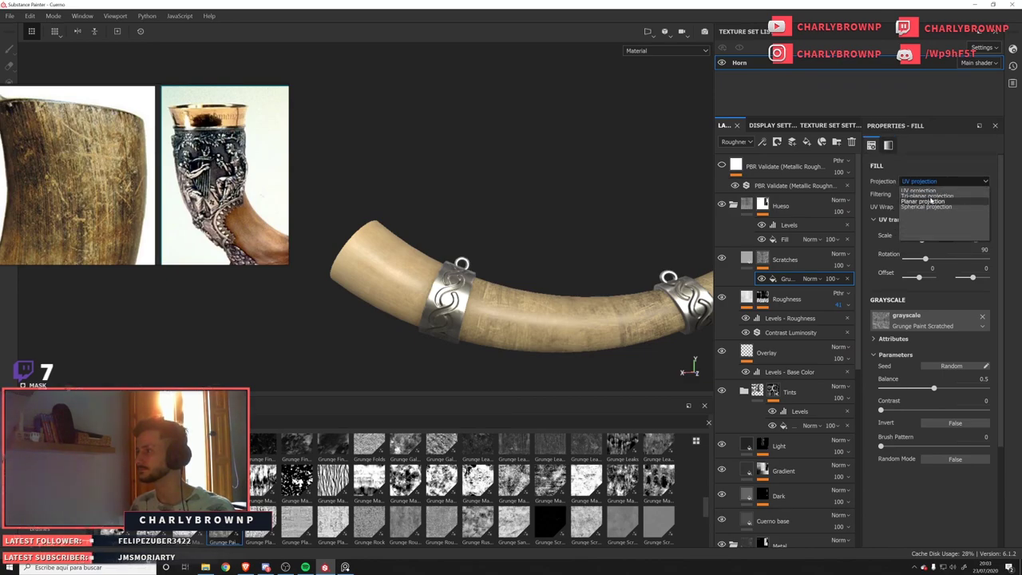
{"action": "left_click", "coordinate": [927, 196]}
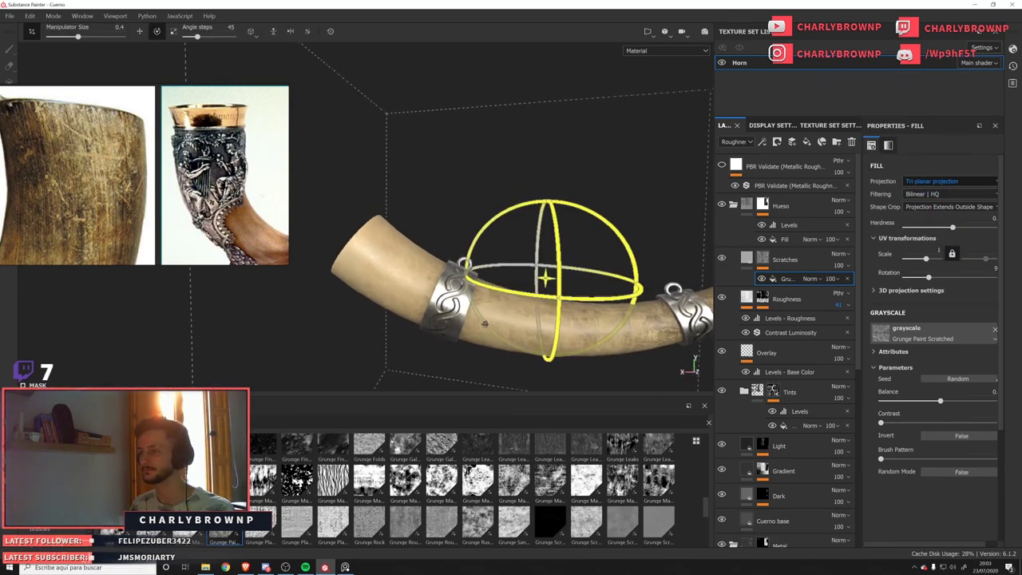
{"action": "left_click", "coordinate": [723, 259]}
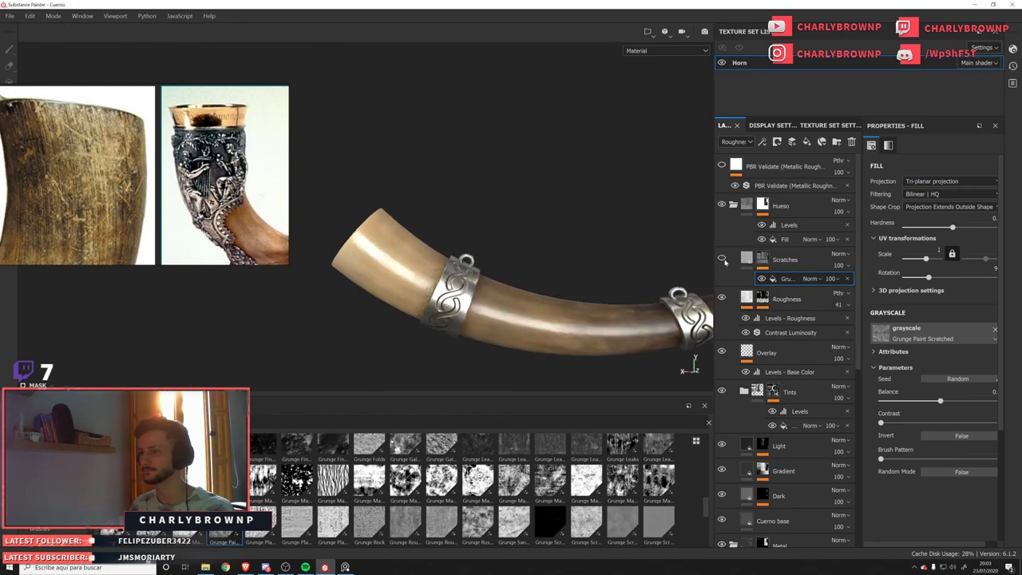
{"action": "left_click", "coordinate": [723, 260]}
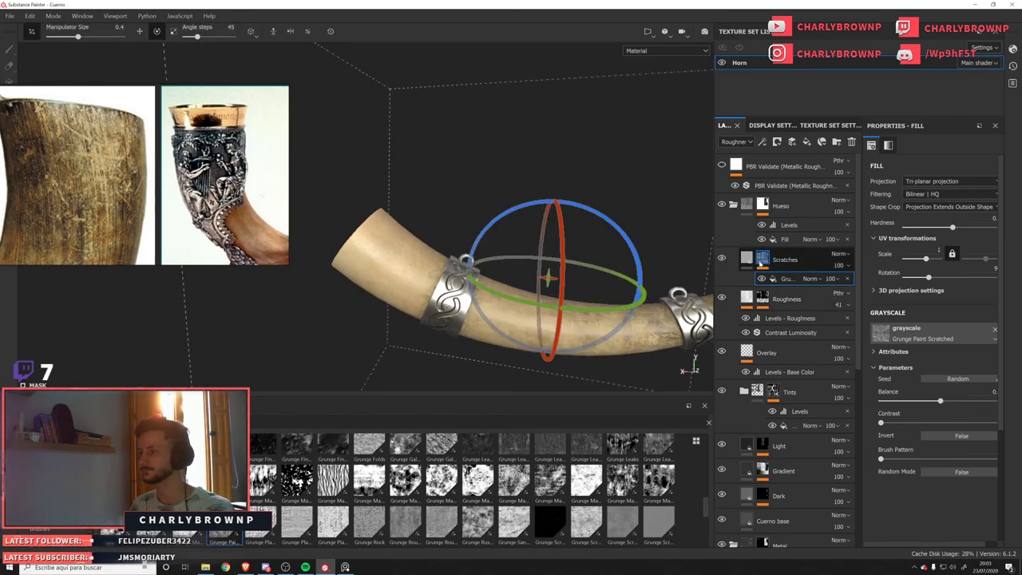
{"action": "mouse_move", "coordinate": [759, 263]}
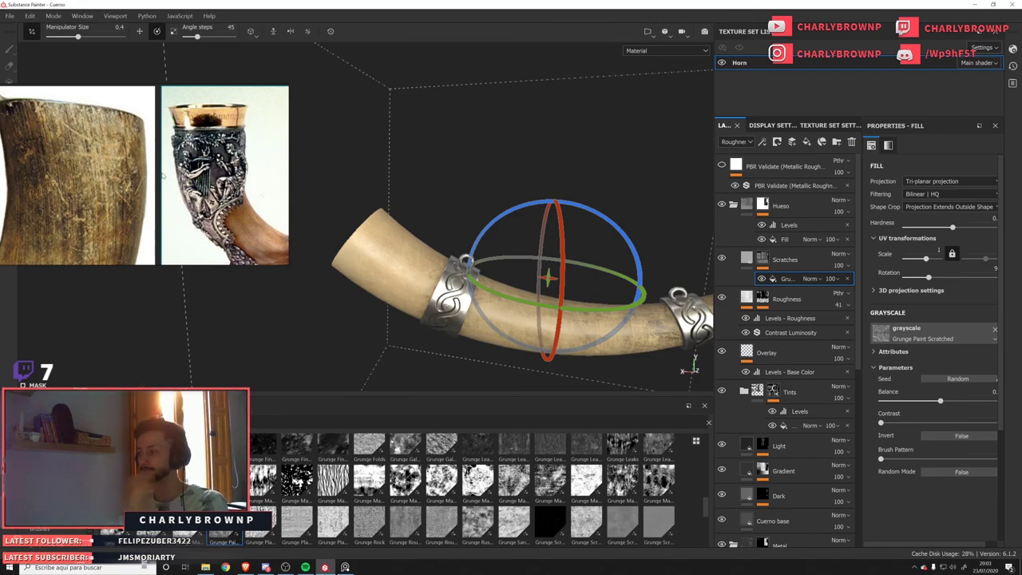
{"action": "left_click_drag", "start_coordinate": [412, 242], "coordinate": [423, 254], "text": "alt"}
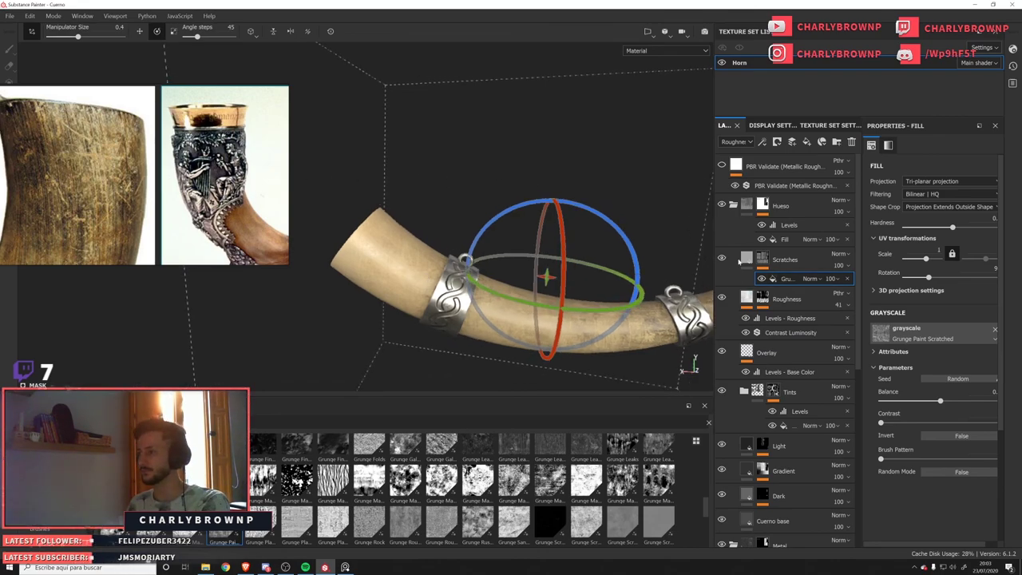
Delete the Scratches layer and add a color-only fill layer above Roughness with Grunge Paint Scratched as its base color.
{"action": "left_click", "coordinate": [814, 264]}
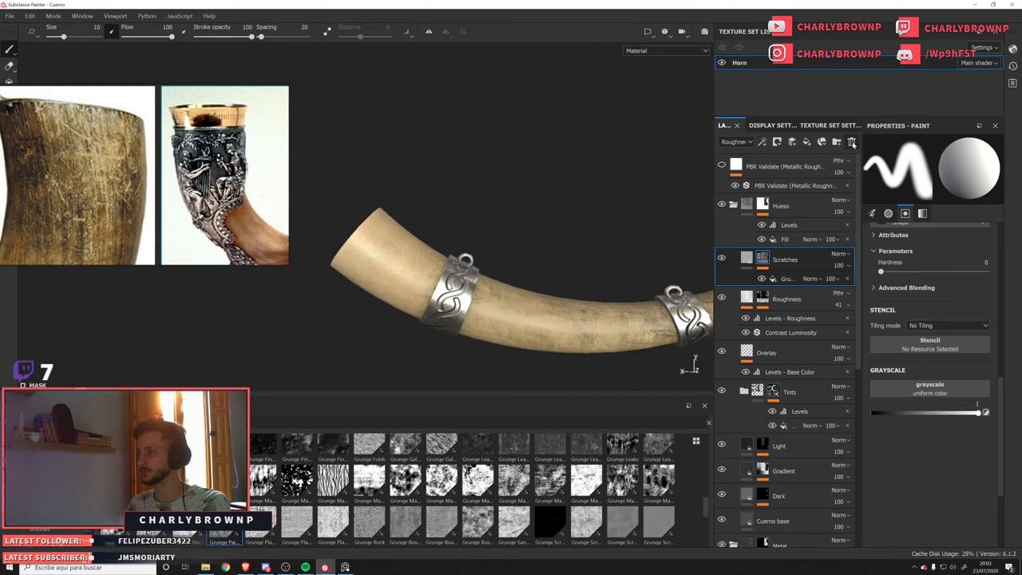
{"action": "left_click", "coordinate": [852, 143]}
{"action": "left_click", "coordinate": [807, 141]}
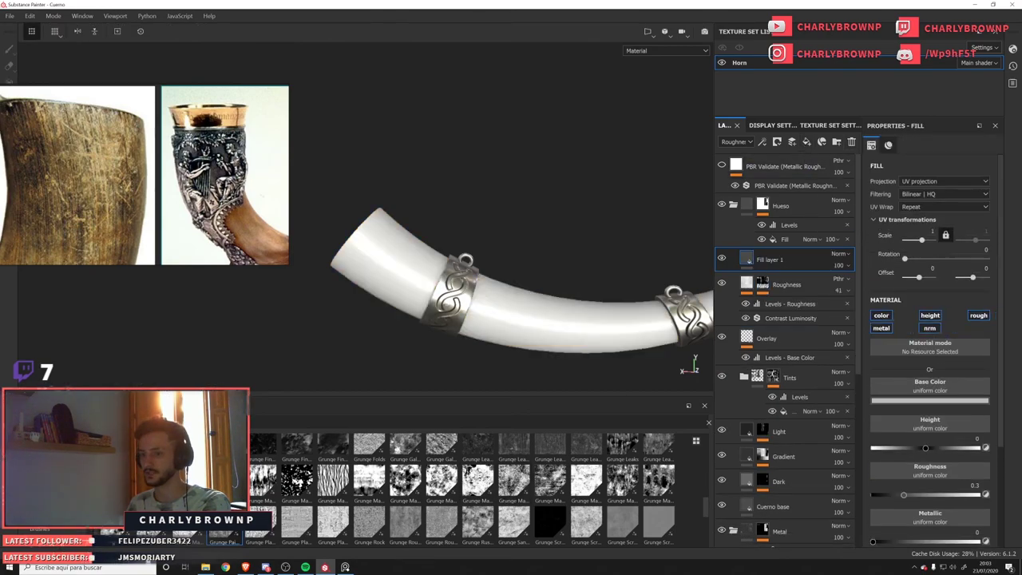
{"action": "mouse_move", "coordinate": [223, 528]}
{"action": "left_mouse_down"}
{"action": "mouse_move", "coordinate": [940, 394]}
{"action": "mouse_move", "coordinate": [940, 414]}
{"action": "mouse_move", "coordinate": [927, 391]}
{"action": "left_mouse_up"}
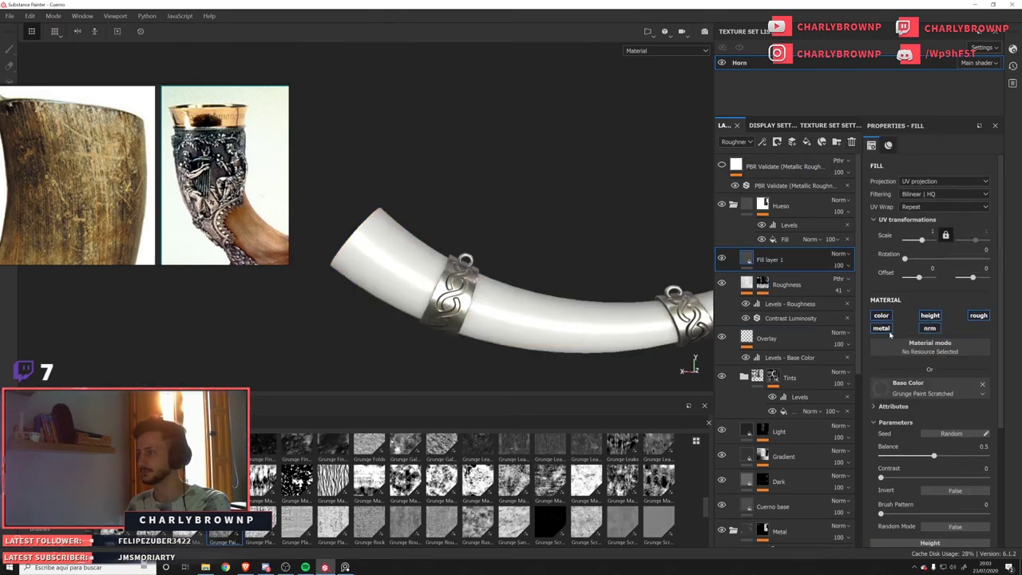
{"action": "left_click", "coordinate": [838, 254]}
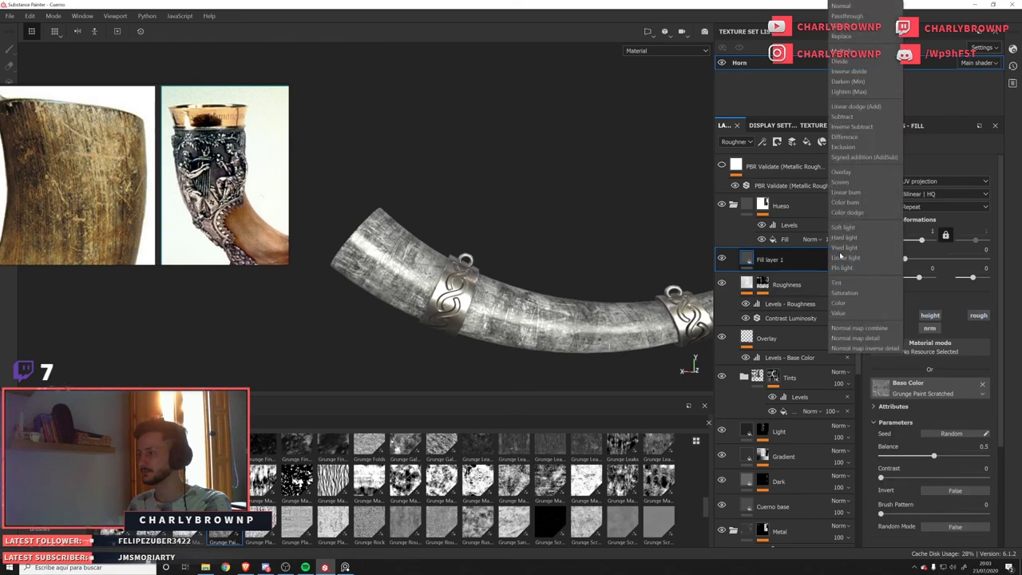
{"action": "left_click", "coordinate": [847, 174]}
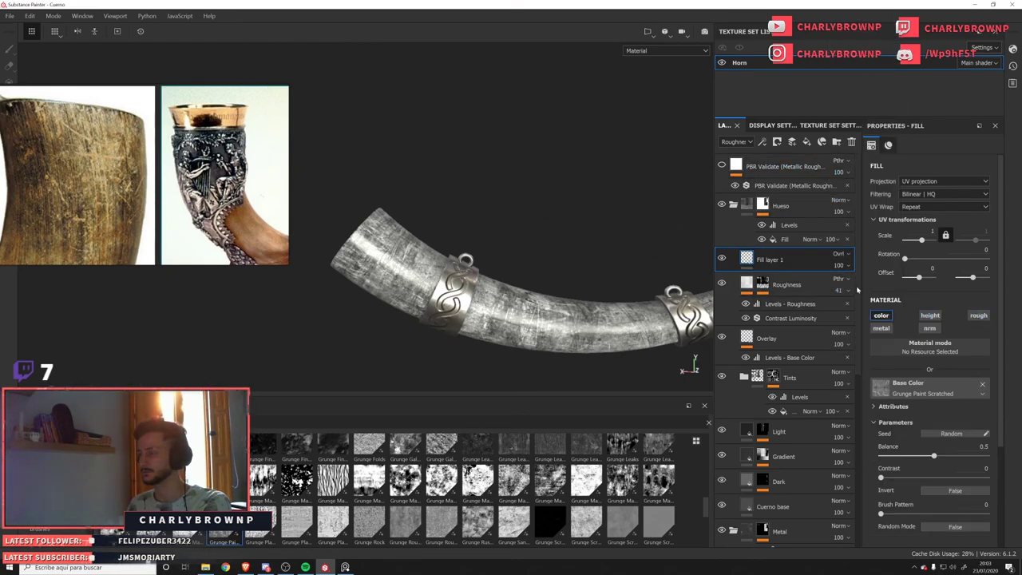
{"action": "scroll", "coordinate": [838, 253], "scroll_direction": "down", "scroll_amount": 8}
{"action": "left_click", "coordinate": [838, 253]}
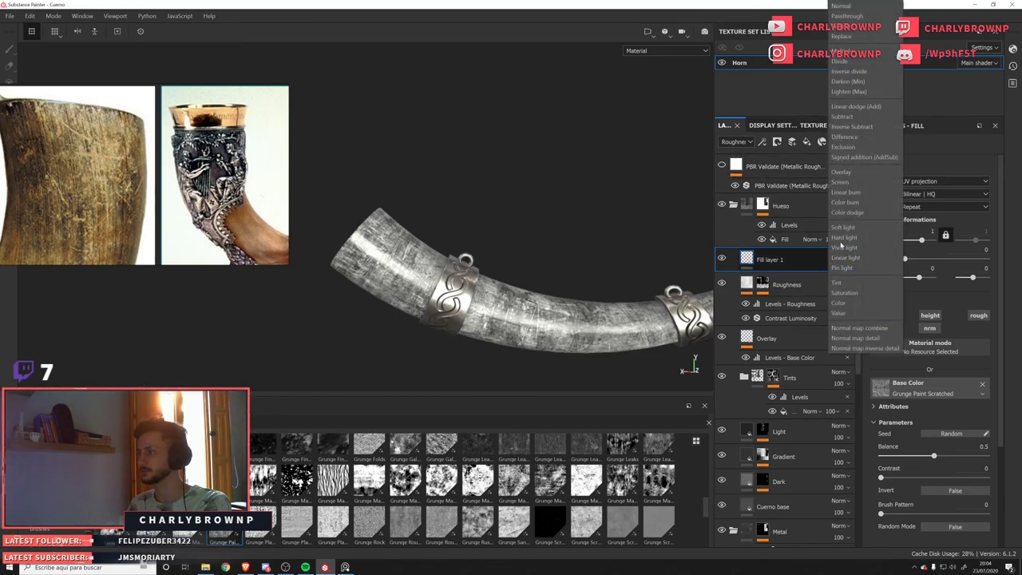
{"action": "left_click", "coordinate": [845, 8]}
Set the new fill layer's base color channel to Overlay blending with 64 opacity.
{"action": "left_click", "coordinate": [735, 141]}
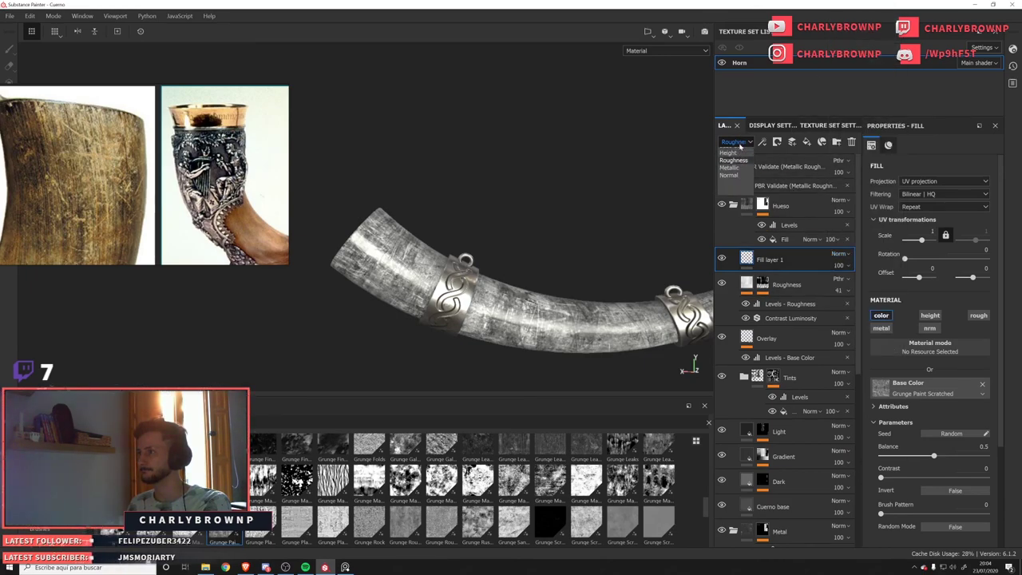
{"action": "left_click", "coordinate": [735, 155]}
{"action": "left_click", "coordinate": [838, 254]}
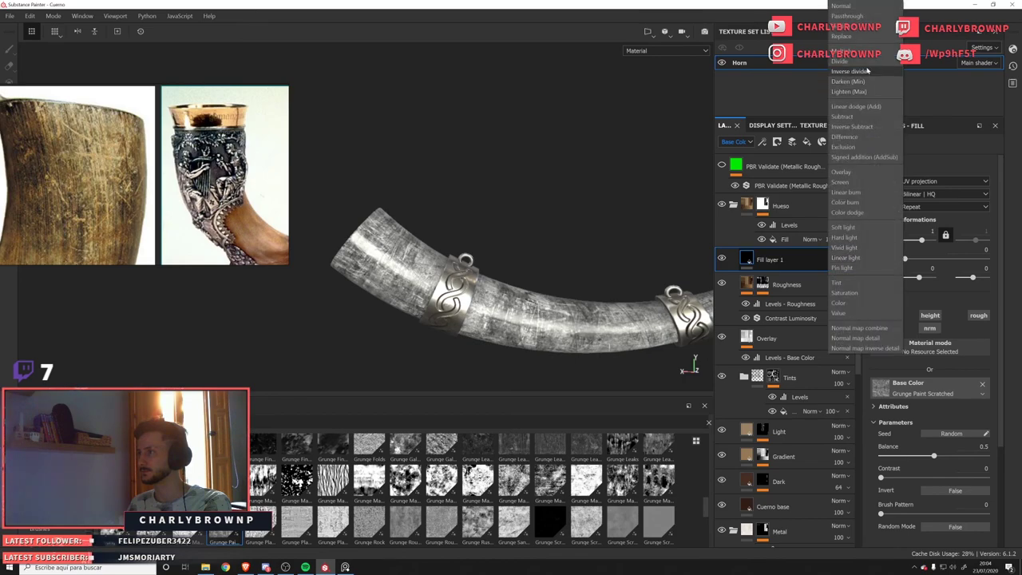
{"action": "left_click", "coordinate": [841, 171]}
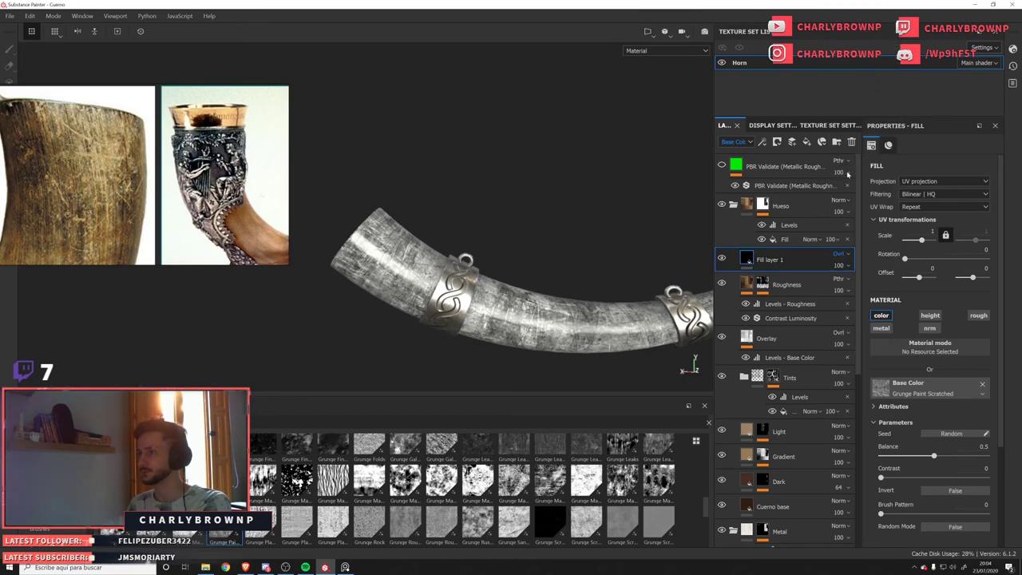
{"action": "left_click", "coordinate": [838, 266]}
{"action": "left_click", "coordinate": [843, 285]}
{"action": "mouse_move", "coordinate": [843, 286]}
{"action": "left_mouse_down"}
{"action": "mouse_move", "coordinate": [826, 286]}
{"action": "mouse_move", "coordinate": [863, 285]}
{"action": "left_mouse_up"}
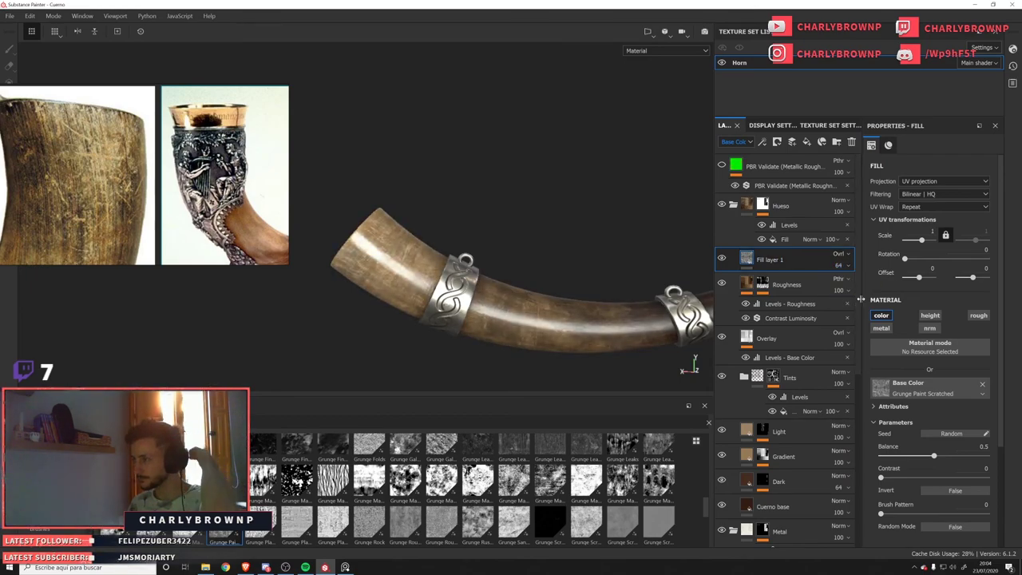
Set the fill layer's UV scale to 2 and its grunge texture's contrast to 0.34 and balance to 0.66.
{"action": "left_click", "coordinate": [932, 232]}
{"action": "type", "text": "2"}
{"action": "key", "text": "Return"}
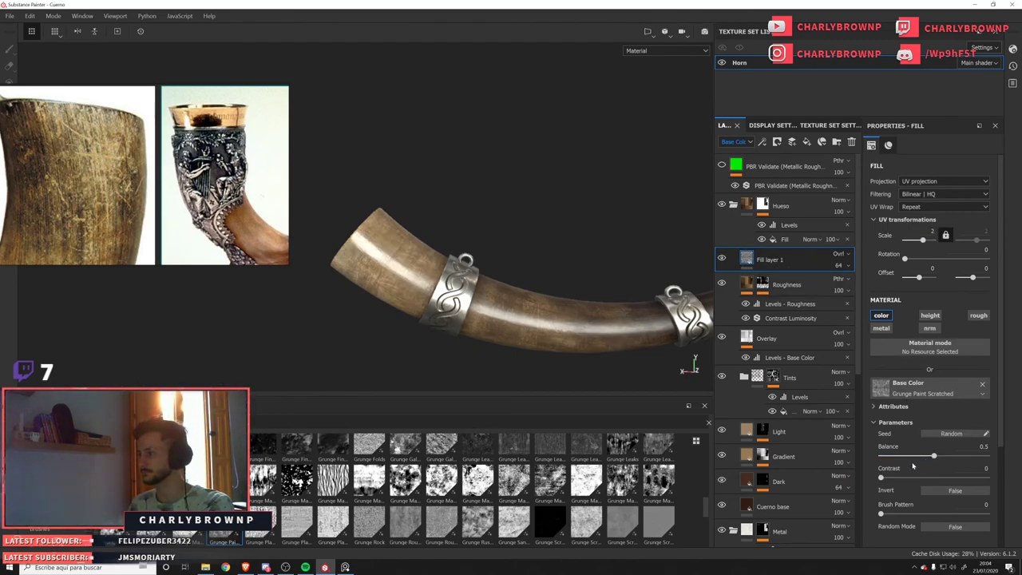
{"action": "left_click_drag", "start_coordinate": [882, 477], "coordinate": [950, 460]}
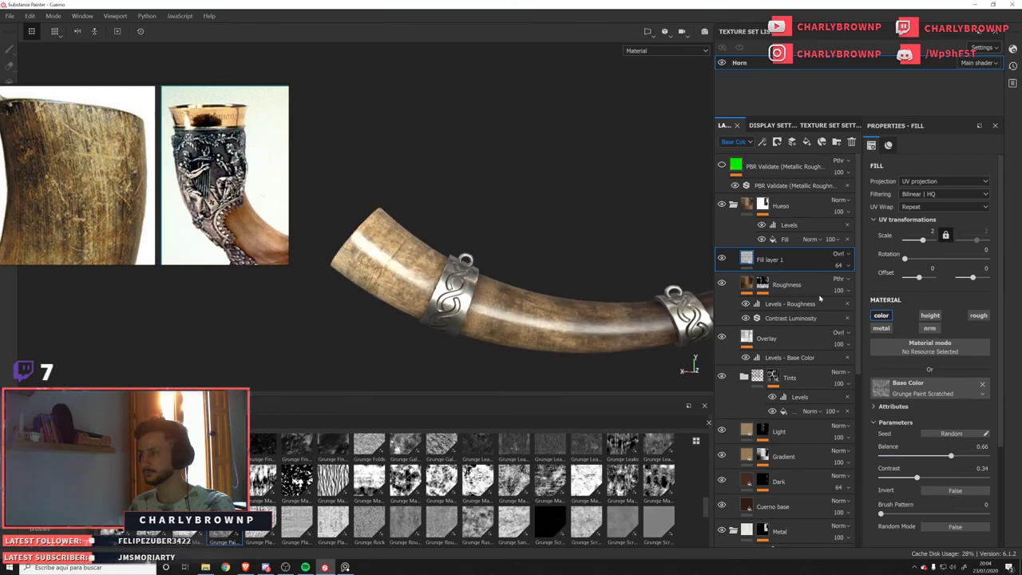
Add a black mask with a paint effect to the fill layer and undo the test stroke on the horn's rim.
{"action": "left_click", "coordinate": [778, 143]}
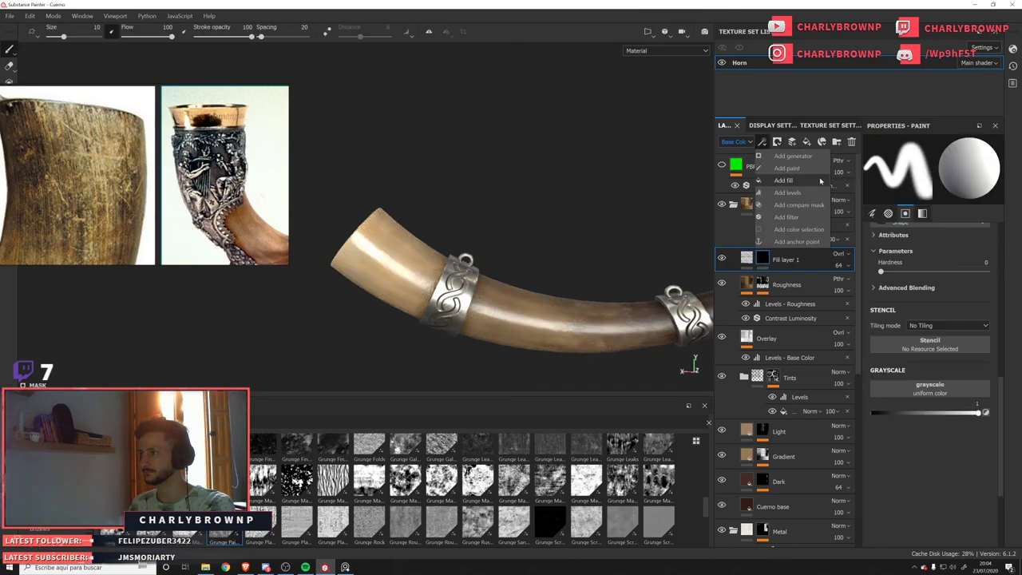
{"action": "left_click", "coordinate": [800, 175]}
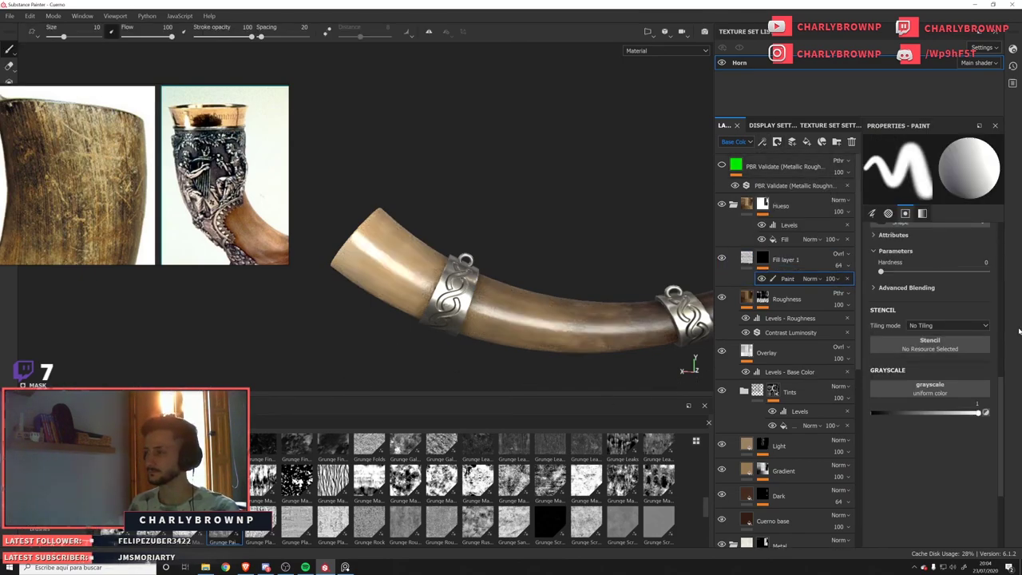
{"action": "left_click", "coordinate": [823, 262]}
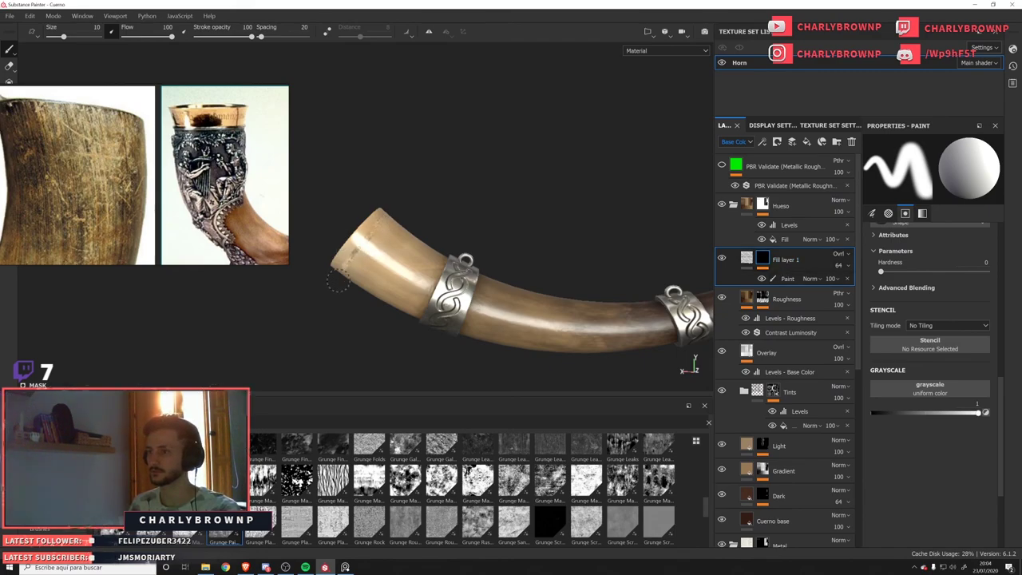
{"action": "key", "text": "ctrl+z"}
Paint the grunge softly into the fill layer's mask around the horn, using a brush of size 38.98 and flow 11.
{"action": "right_click_drag", "start_coordinate": [483, 284], "coordinate": [518, 286], "text": "ctrl"}
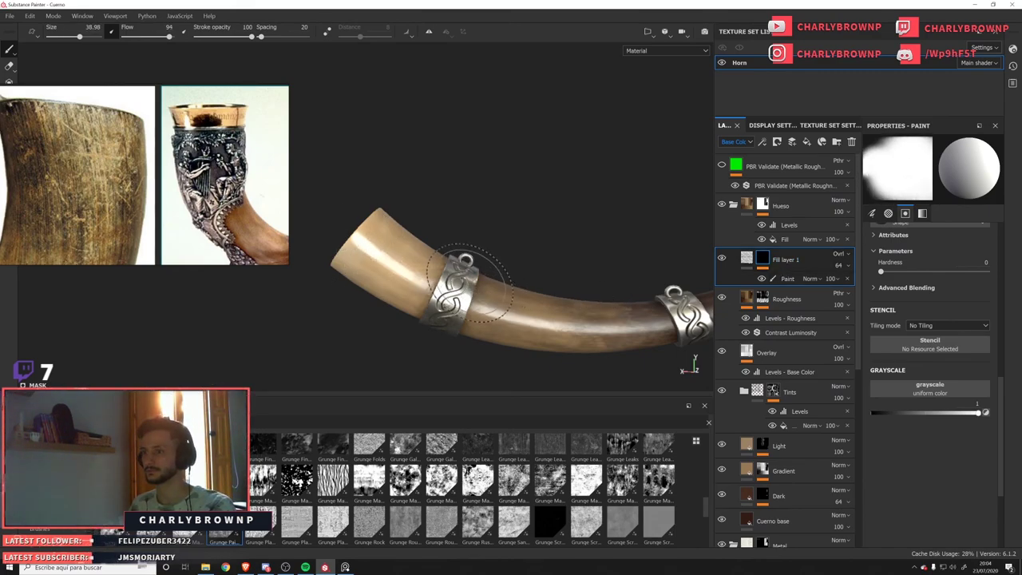
{"action": "left_click_drag", "start_coordinate": [168, 36], "coordinate": [128, 38]}
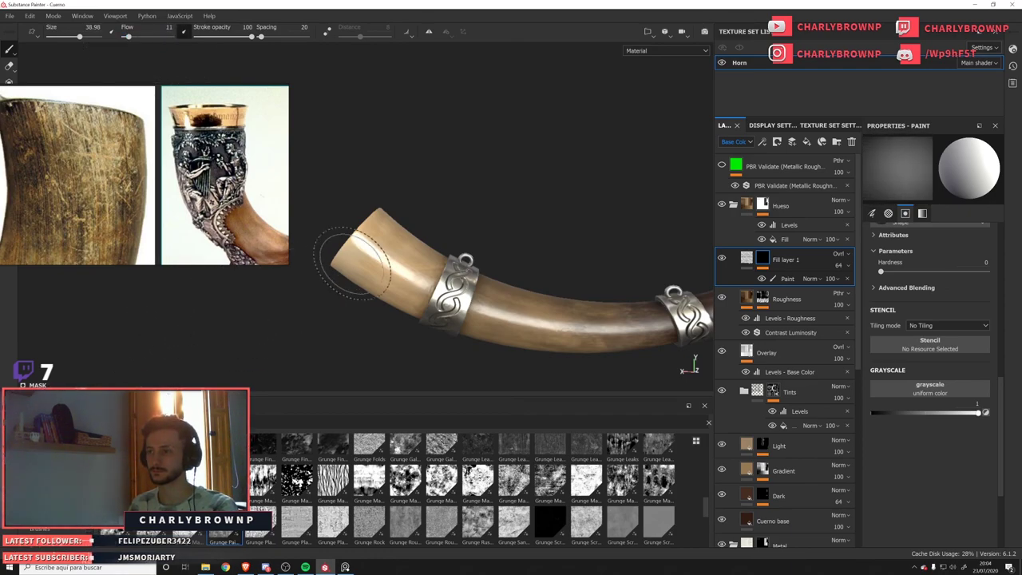
{"action": "mouse_move", "coordinate": [536, 321]}
{"action": "left_mouse_down", "text": "alt"}
{"action": "mouse_move", "coordinate": [513, 315]}
{"action": "mouse_move", "coordinate": [627, 376]}
{"action": "mouse_move", "coordinate": [566, 270]}
{"action": "mouse_move", "coordinate": [511, 303]}
{"action": "mouse_move", "coordinate": [463, 290]}
{"action": "mouse_move", "coordinate": [488, 283]}
{"action": "mouse_move", "coordinate": [449, 246]}
{"action": "mouse_move", "coordinate": [399, 269]}
{"action": "mouse_move", "coordinate": [538, 194]}
{"action": "mouse_move", "coordinate": [571, 157]}
{"action": "left_mouse_up", "text": "alt"}
{"action": "right_click_drag", "start_coordinate": [570, 156], "coordinate": [555, 162], "text": "shift"}
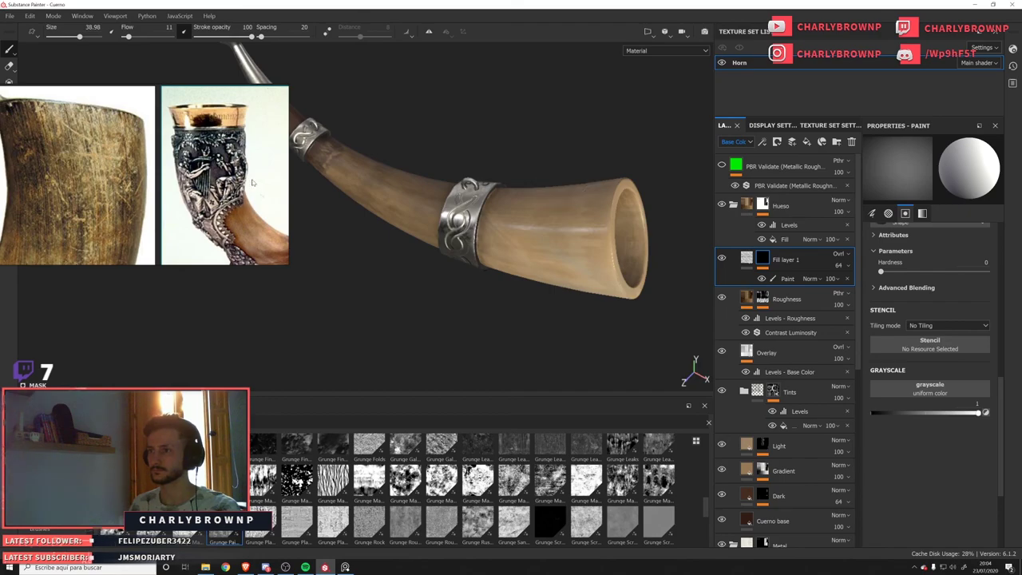
{"action": "left_click_drag", "start_coordinate": [564, 248], "coordinate": [588, 182], "text": "alt"}
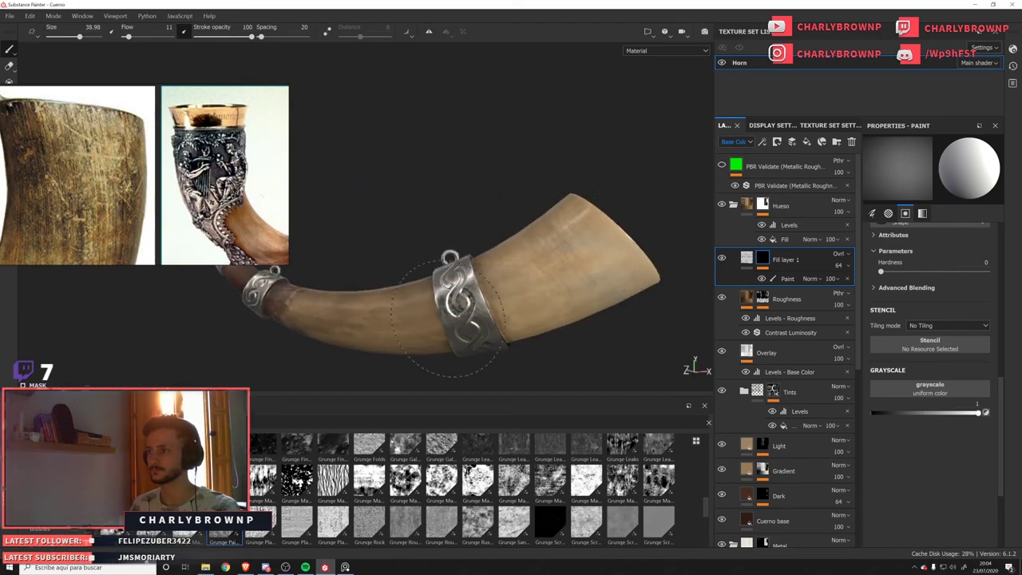
{"action": "left_click_drag", "start_coordinate": [582, 284], "coordinate": [258, 310], "text": "alt"}
{"action": "mouse_move", "coordinate": [581, 302]}
{"action": "left_mouse_down", "text": "alt"}
{"action": "mouse_move", "coordinate": [360, 318]}
{"action": "mouse_move", "coordinate": [399, 160]}
{"action": "left_mouse_up", "text": "alt"}
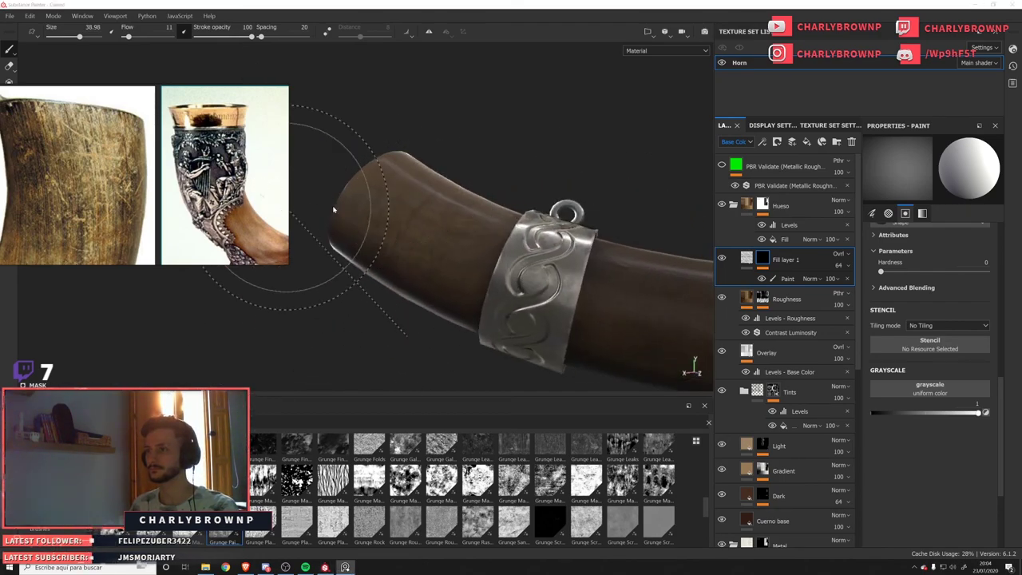
{"action": "right_click_drag", "start_coordinate": [533, 317], "coordinate": [575, 311], "text": "shift"}
{"action": "scroll", "coordinate": [600, 306], "scroll_direction": "down", "scroll_amount": 3}
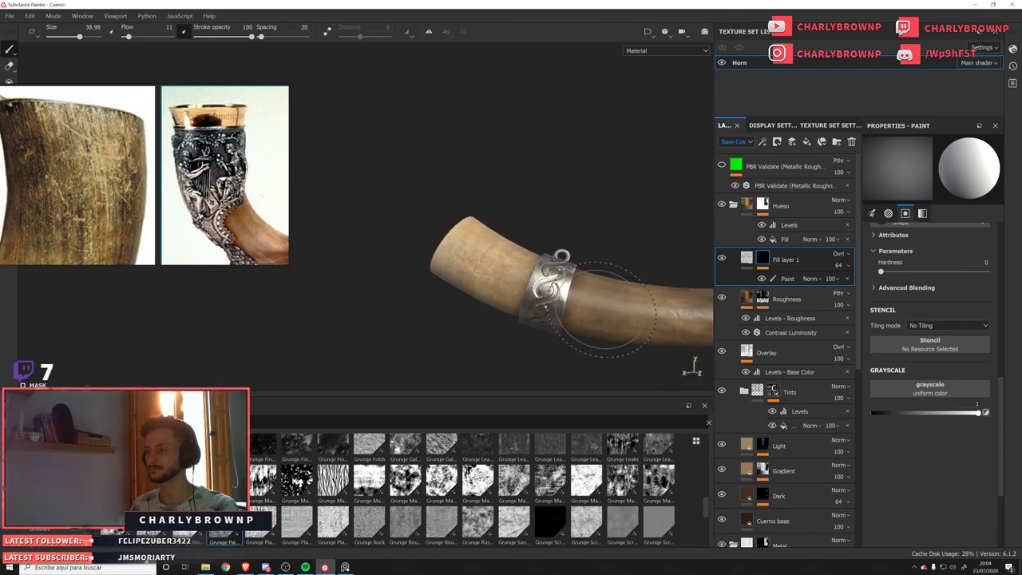
{"action": "middle_click_drag", "start_coordinate": [605, 314], "coordinate": [533, 257], "text": "alt"}
Switch the fill layer's base color projection to Tri-planar and inspect the result on the horn.
{"action": "left_click", "coordinate": [747, 258]}
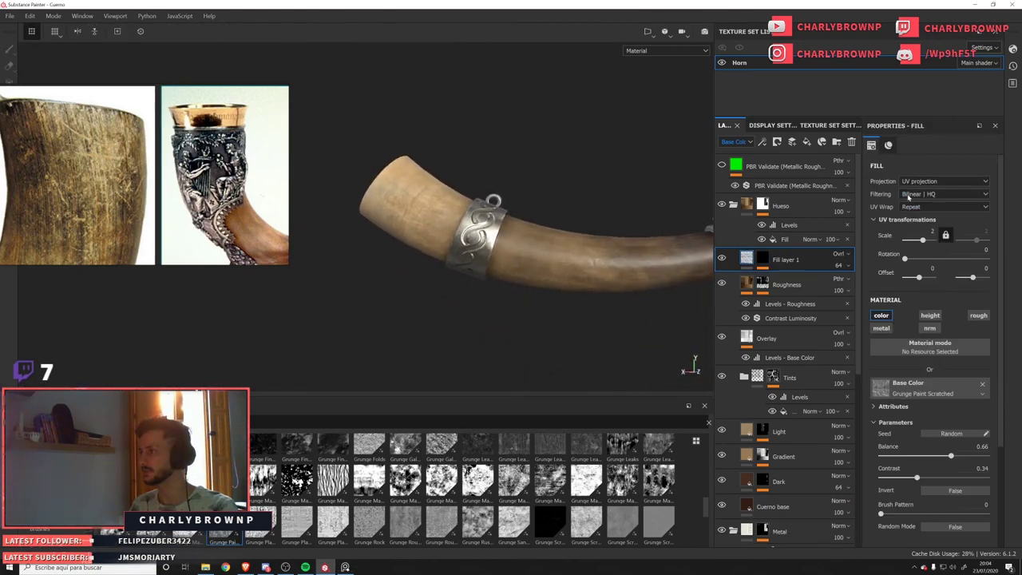
{"action": "left_click_drag", "start_coordinate": [575, 307], "coordinate": [599, 344], "text": "alt"}
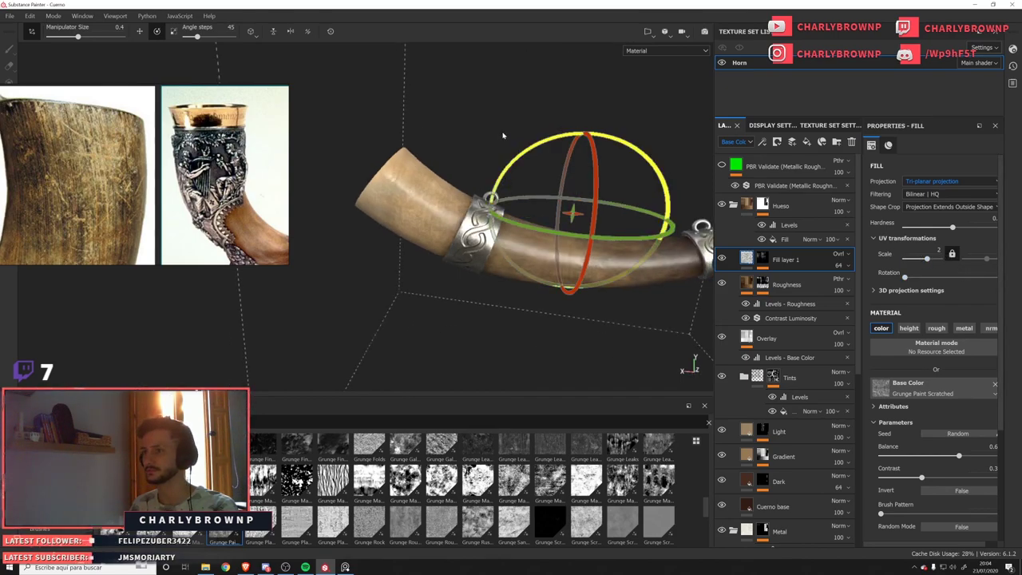
{"action": "left_click_drag", "start_coordinate": [503, 136], "coordinate": [508, 113]}
{"action": "left_click_drag", "start_coordinate": [522, 60], "coordinate": [511, 175]}
{"action": "scroll", "coordinate": [492, 158], "scroll_direction": "down", "scroll_amount": 2}
Check the base color and roughness channels, set the fill layer's roughness blending to Overlay, and rename the layer Scracthes.
{"action": "key", "text": "c"}
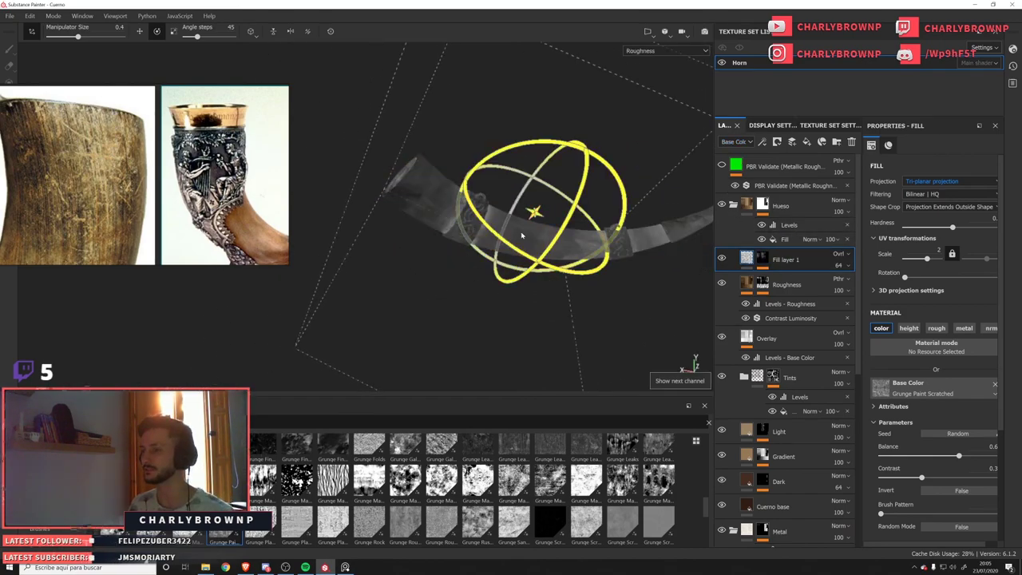
{"action": "key", "text": "c"}
{"action": "key", "text": "c"}
{"action": "key", "text": "c"}
{"action": "key", "text": "c"}
{"action": "key", "text": "c"}
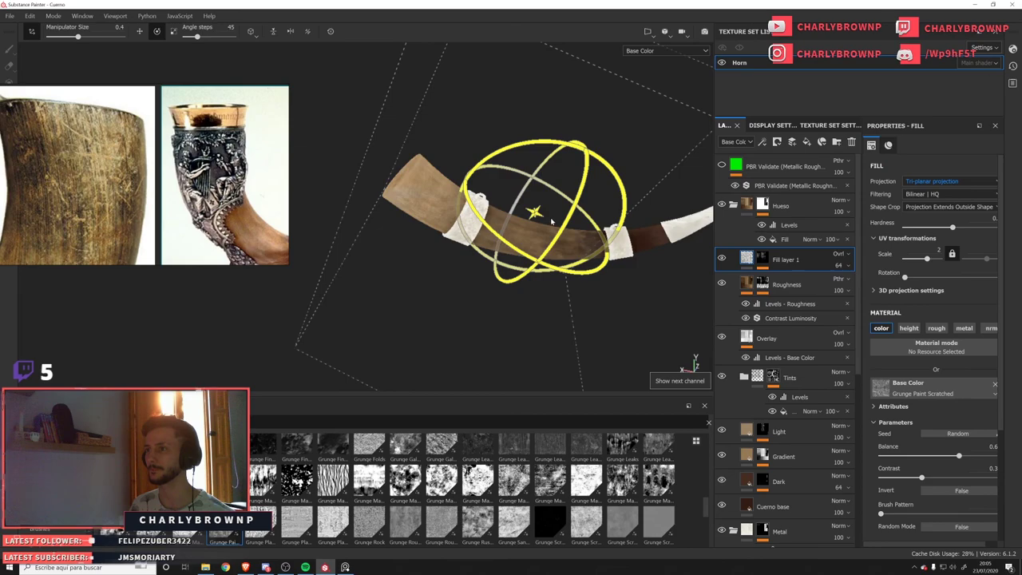
{"action": "left_click", "coordinate": [735, 142]}
{"action": "left_click", "coordinate": [734, 167]}
{"action": "left_click", "coordinate": [848, 254]}
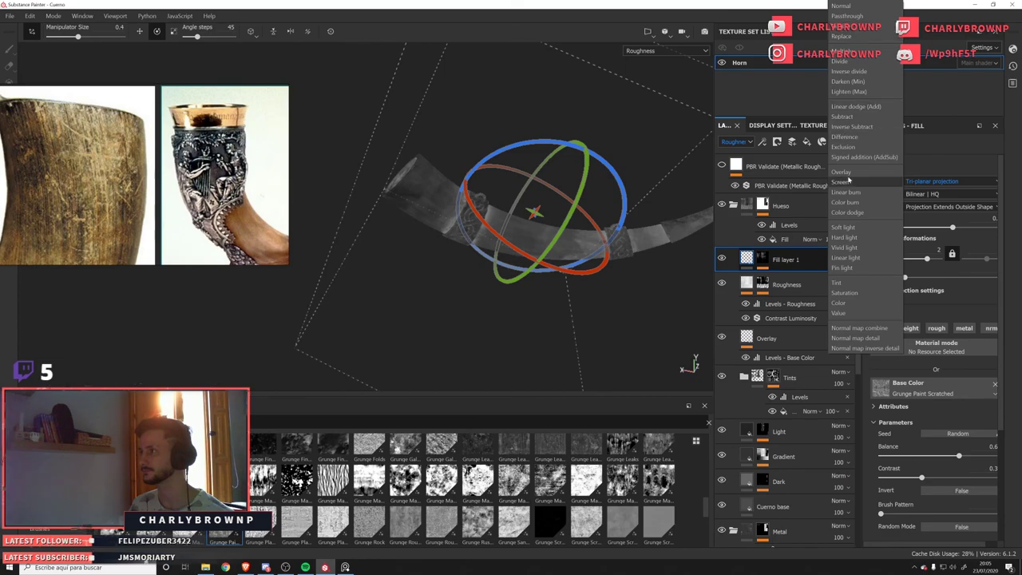
{"action": "left_click", "coordinate": [841, 172]}
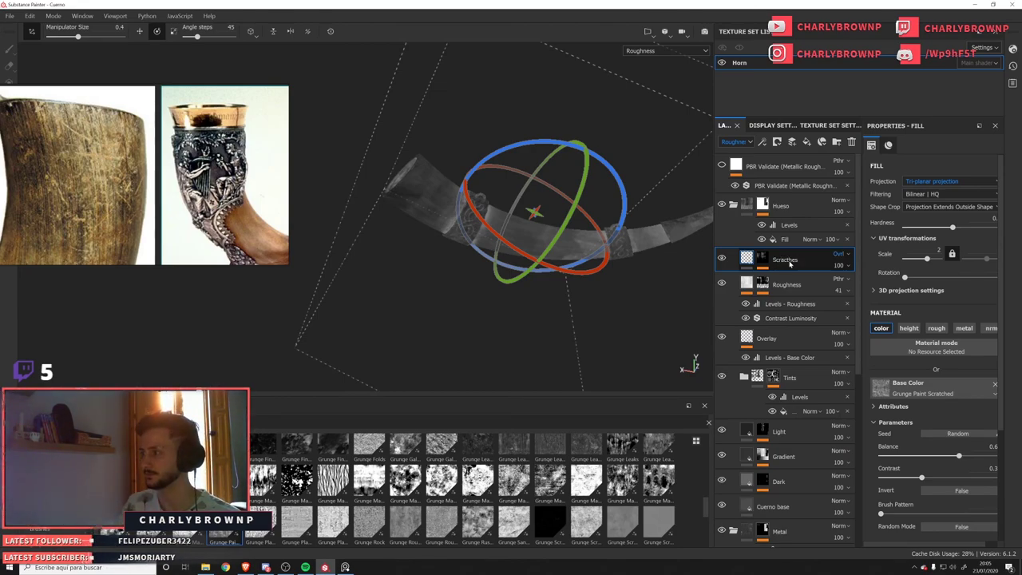
Enable roughness on the Scracthes layer, assign Grunge Paint Scratched to it, and set its balance to 0.6 and contrast to 0.44.
{"action": "left_click", "coordinate": [944, 330]}
{"action": "scroll", "coordinate": [938, 351], "scroll_direction": "down", "scroll_amount": 1}
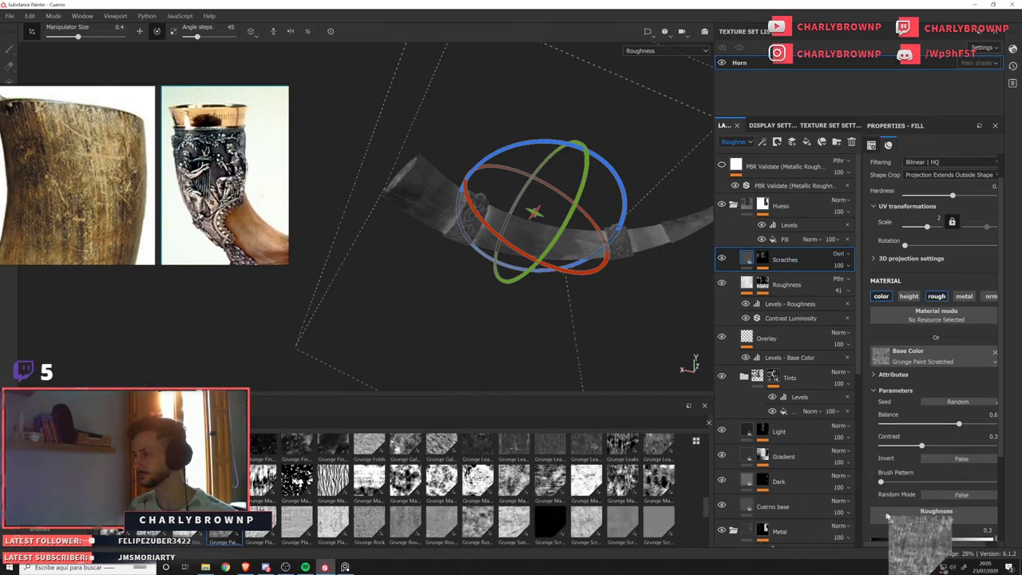
{"action": "scroll", "coordinate": [963, 448], "scroll_direction": "down", "scroll_amount": 1}
{"action": "scroll", "coordinate": [955, 444], "scroll_direction": "down", "scroll_amount": 2}
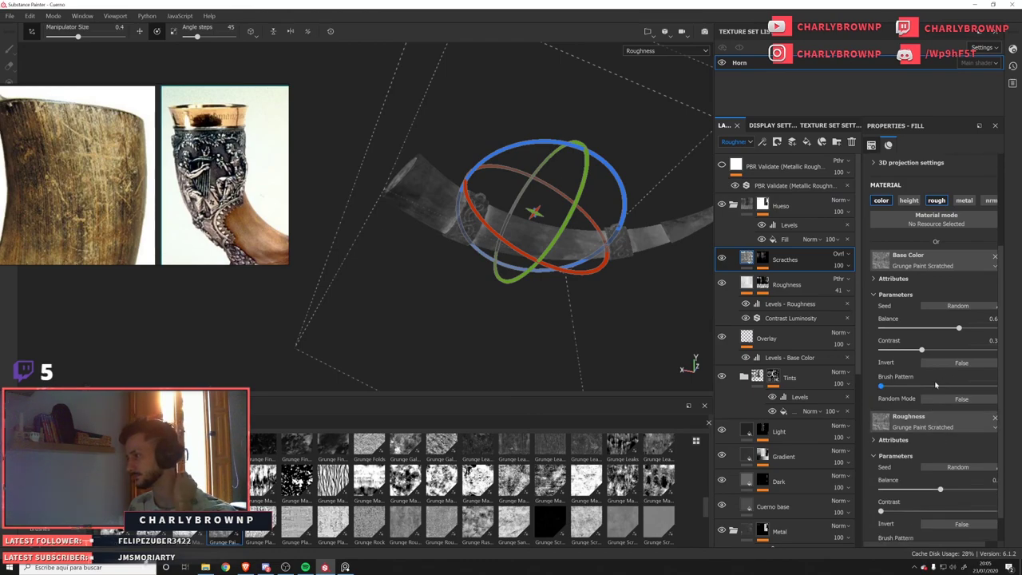
{"action": "scroll", "coordinate": [899, 465], "scroll_direction": "down", "scroll_amount": 1}
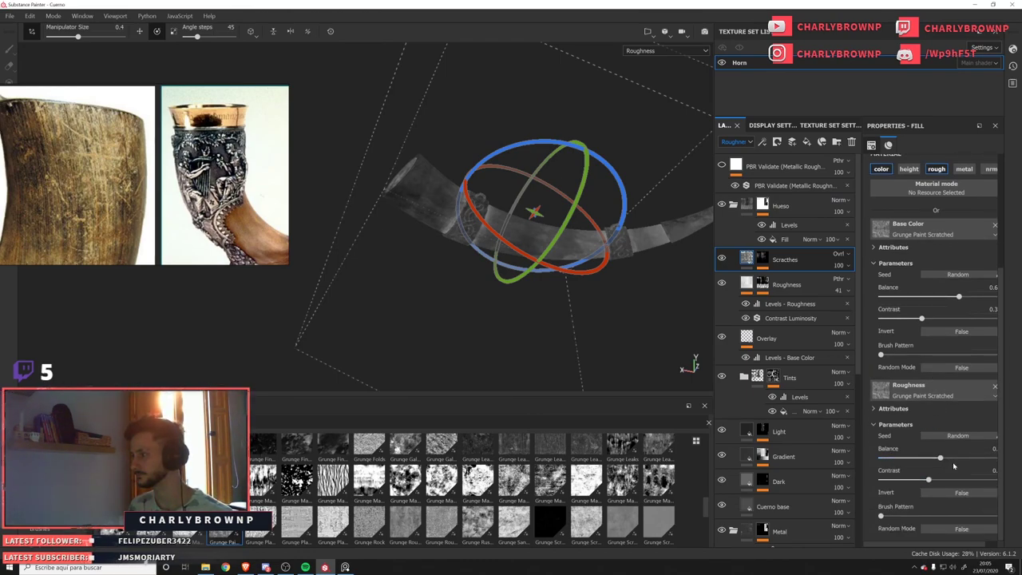
{"action": "left_click_drag", "start_coordinate": [719, 397], "coordinate": [703, 390]}
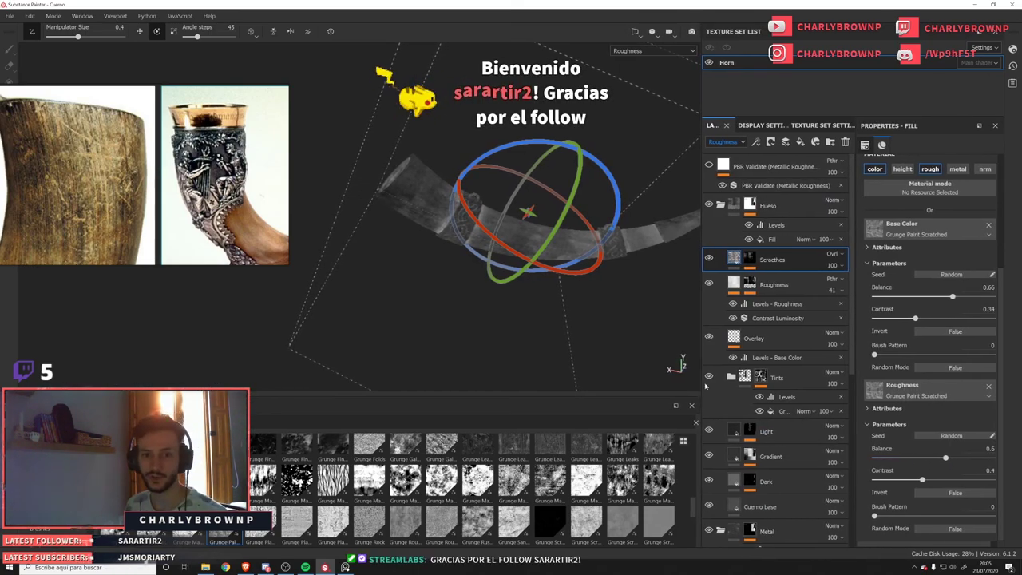
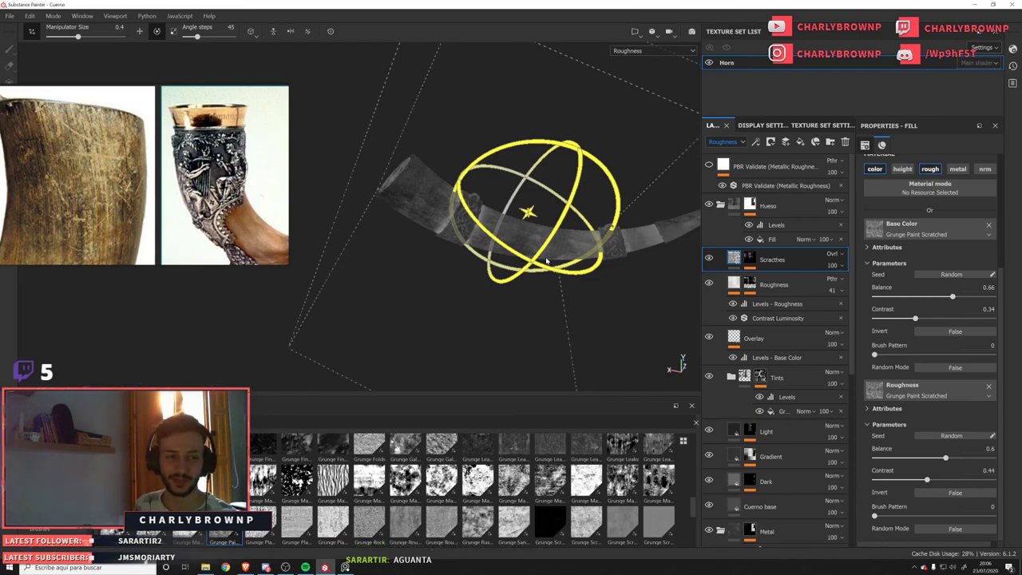
Compare the horn's material and roughness displays, toggling the Scracthes layer's visibility to examine its effect on roughness.
{"action": "key", "text": "m"}
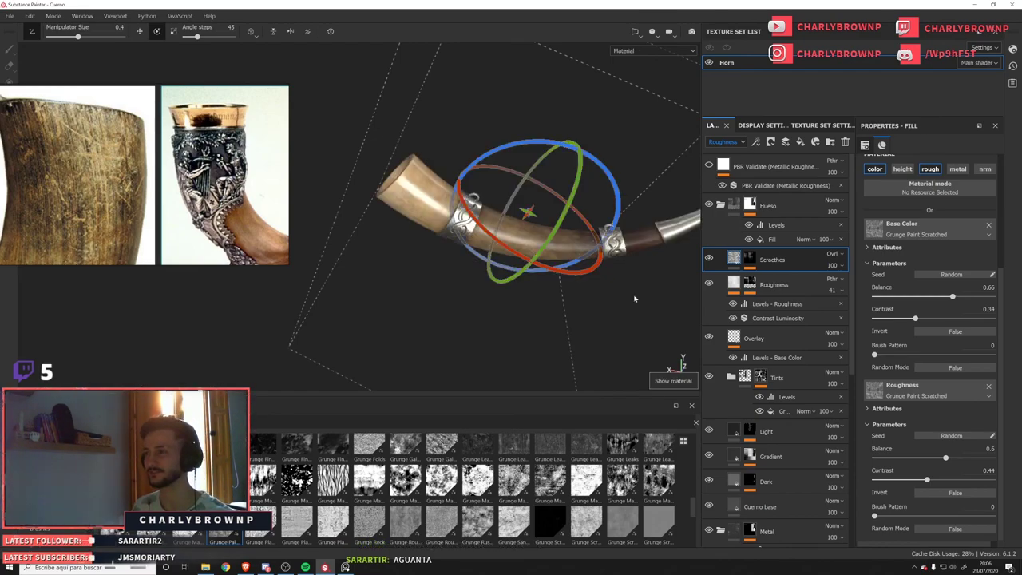
{"action": "key", "text": "m"}
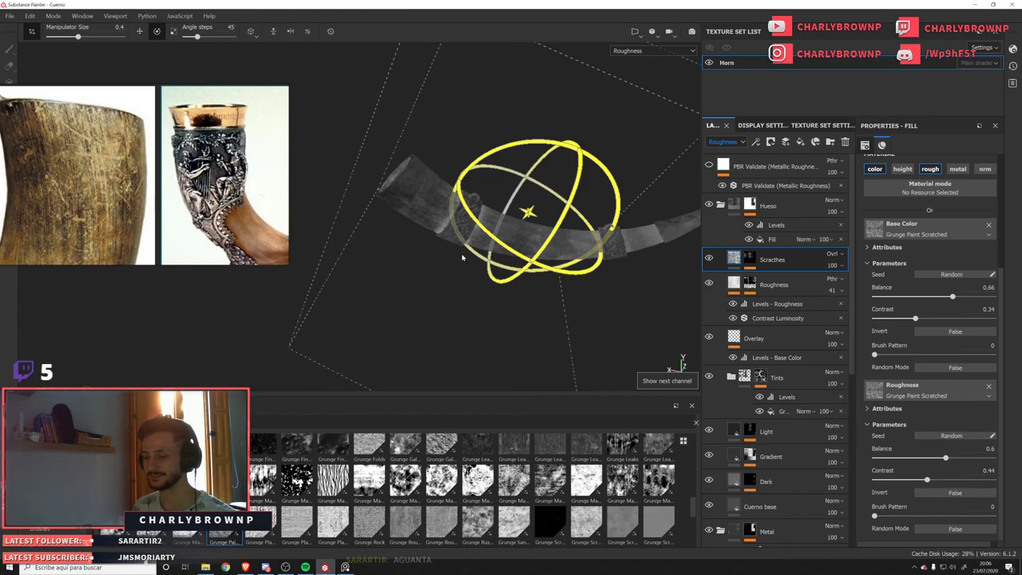
{"action": "key", "text": "m"}
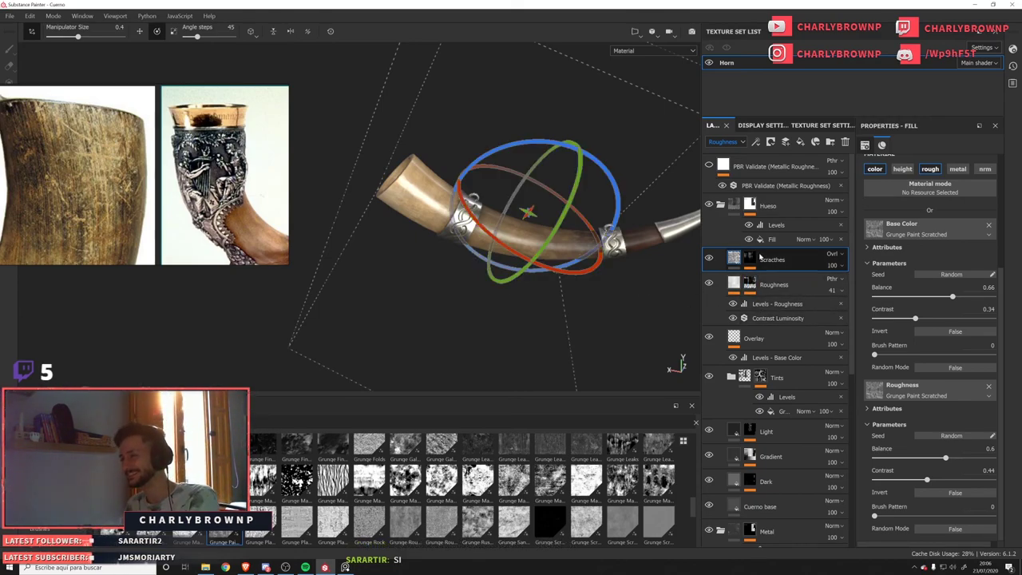
{"action": "key", "text": "c"}
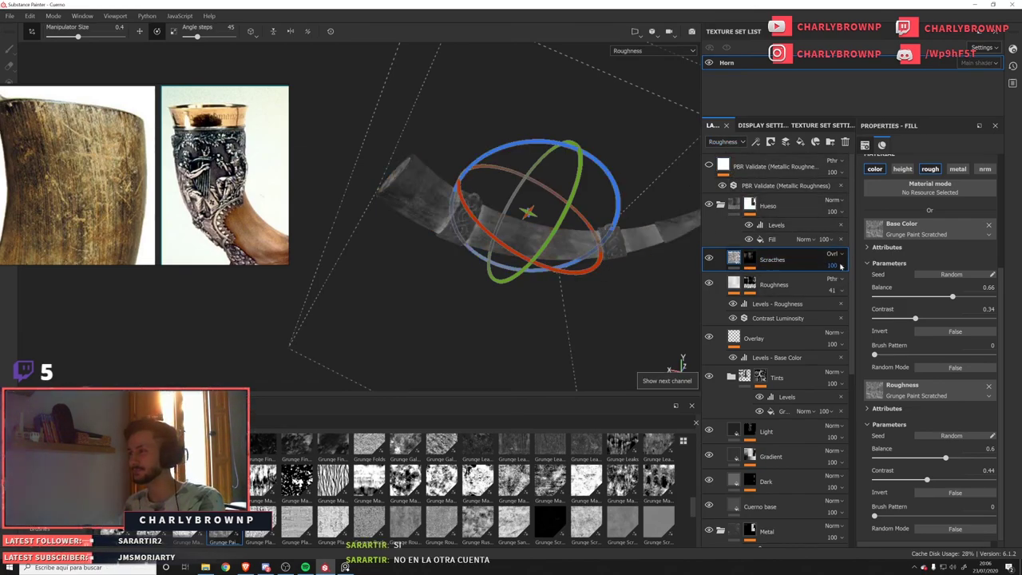
{"action": "left_click", "coordinate": [710, 259]}
{"action": "left_click", "coordinate": [710, 259]}
{"action": "left_click", "coordinate": [710, 259]}
{"action": "left_click", "coordinate": [710, 260]}
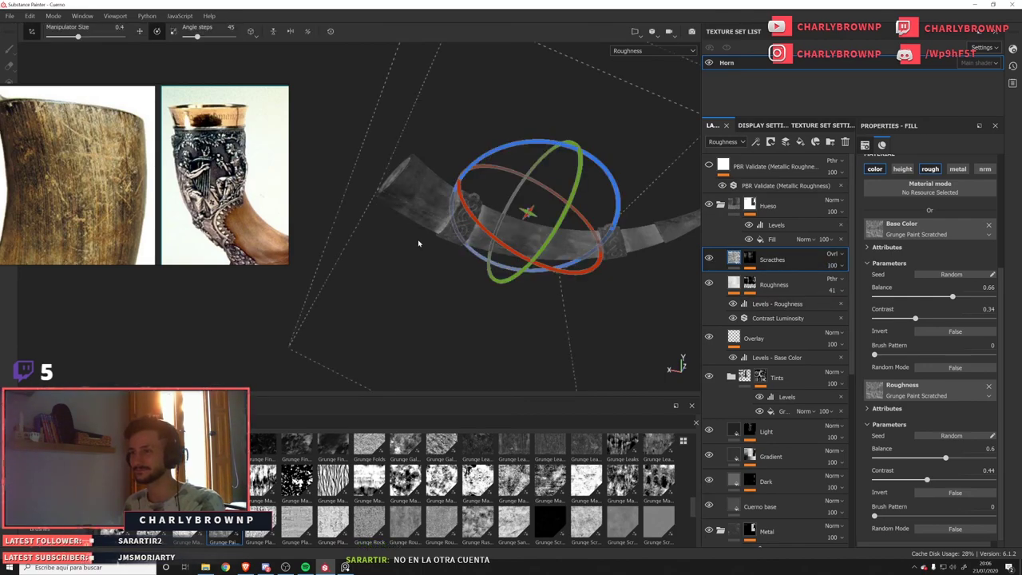
Show the full material, select the Hueso folder, and inspect the horn's surface from several angles and distances.
{"action": "key", "text": "m"}
{"action": "right_click_drag", "start_coordinate": [376, 167], "coordinate": [595, 374], "text": "alt"}
{"action": "right_click_drag", "start_coordinate": [559, 320], "coordinate": [464, 284], "text": "shift"}
{"action": "right_click_drag", "start_coordinate": [464, 284], "coordinate": [368, 216], "text": "alt"}
{"action": "left_click_drag", "start_coordinate": [367, 216], "coordinate": [435, 231], "text": "alt"}
{"action": "left_click_drag", "start_coordinate": [543, 272], "coordinate": [556, 263], "text": "alt"}
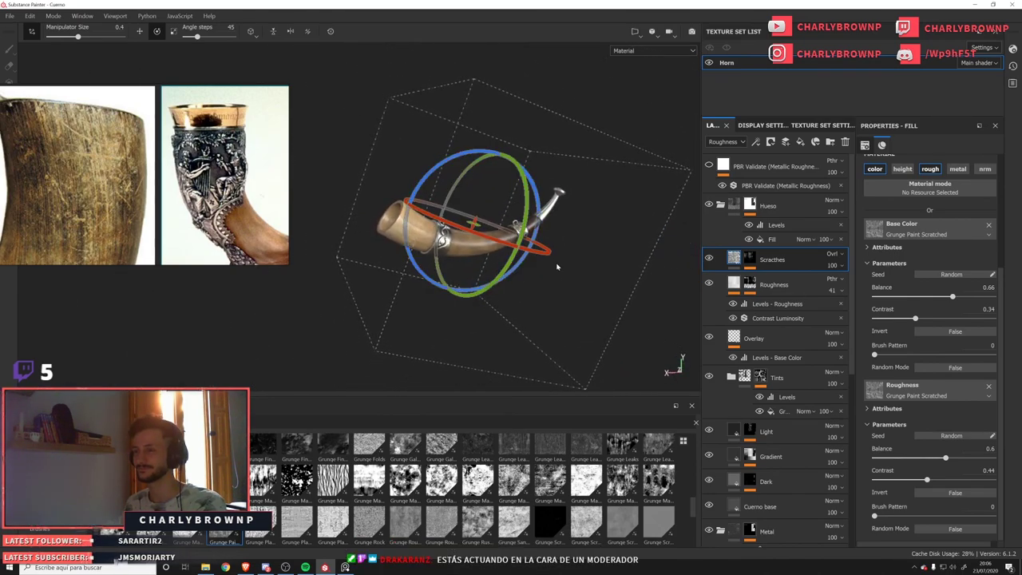
{"action": "left_click", "coordinate": [735, 204]}
{"action": "left_click", "coordinate": [720, 204]}
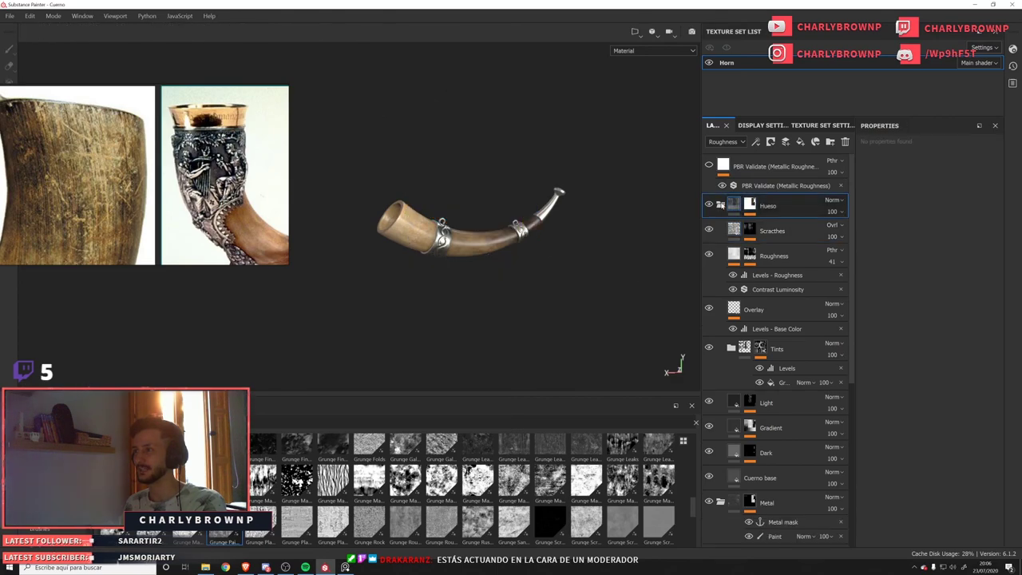
{"action": "left_click_drag", "start_coordinate": [495, 263], "coordinate": [455, 268], "text": "alt"}
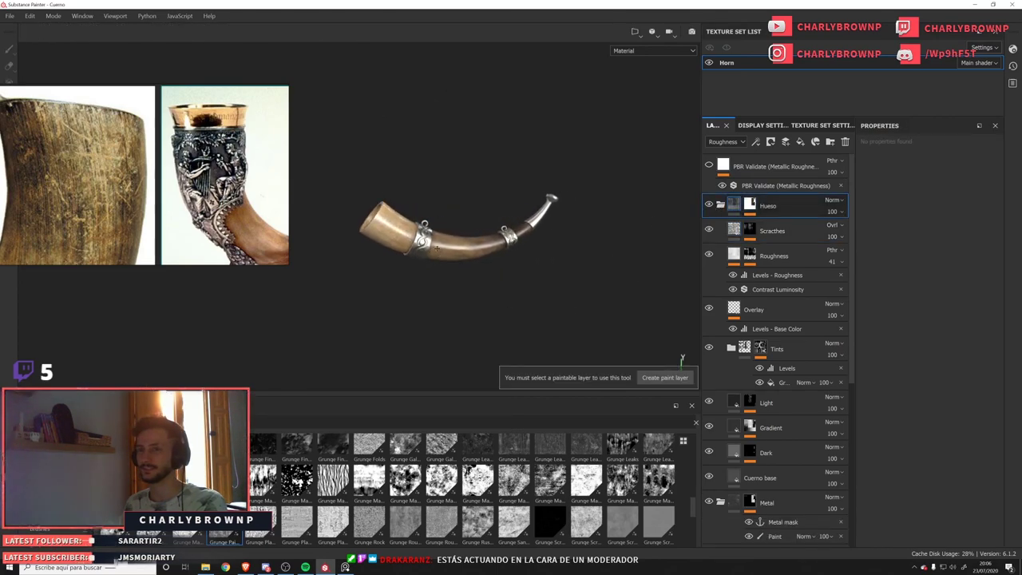
{"action": "right_click_drag", "start_coordinate": [455, 268], "coordinate": [544, 296], "text": "alt"}
{"action": "left_click_drag", "start_coordinate": [543, 296], "coordinate": [512, 291], "text": "alt"}
{"action": "right_click_drag", "start_coordinate": [393, 219], "coordinate": [349, 234], "text": "alt"}
{"action": "left_click_drag", "start_coordinate": [349, 235], "coordinate": [344, 227], "text": "alt"}
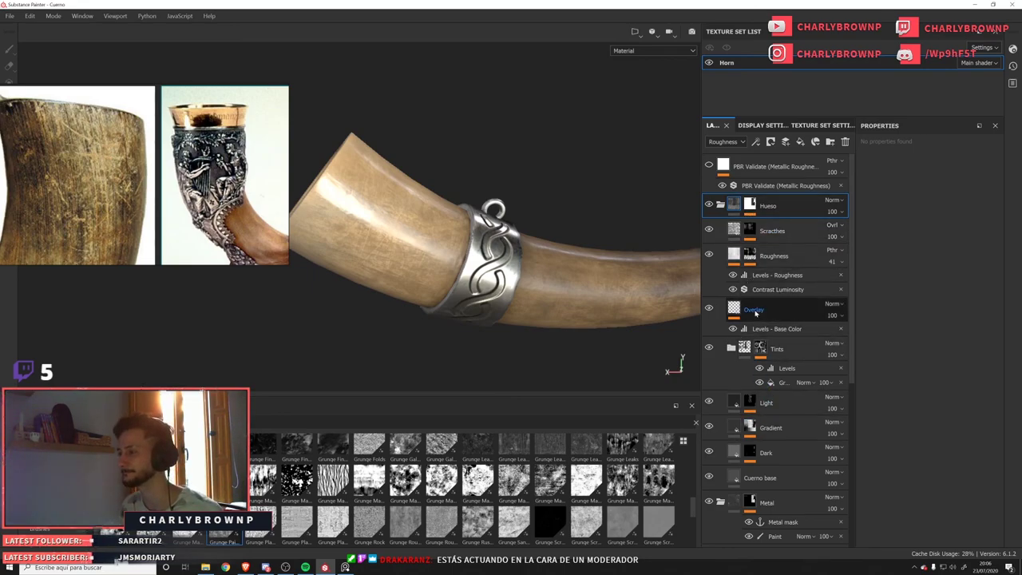
Select the Overlay layer, switch the layer stack to Base Color, and compare the horn with the reference photos.
{"action": "left_click", "coordinate": [756, 311]}
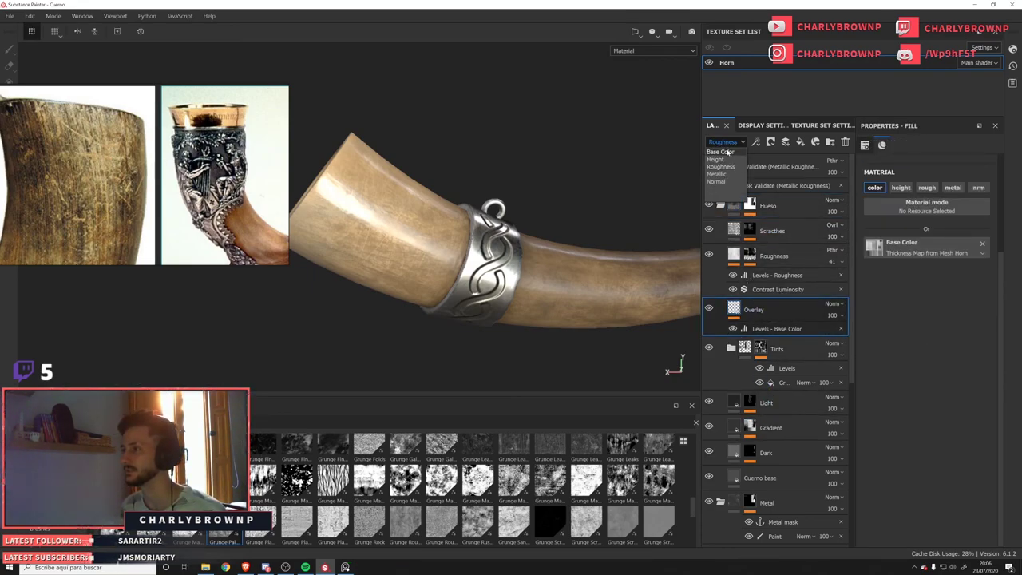
{"action": "left_click_drag", "start_coordinate": [349, 220], "coordinate": [436, 245], "text": "alt"}
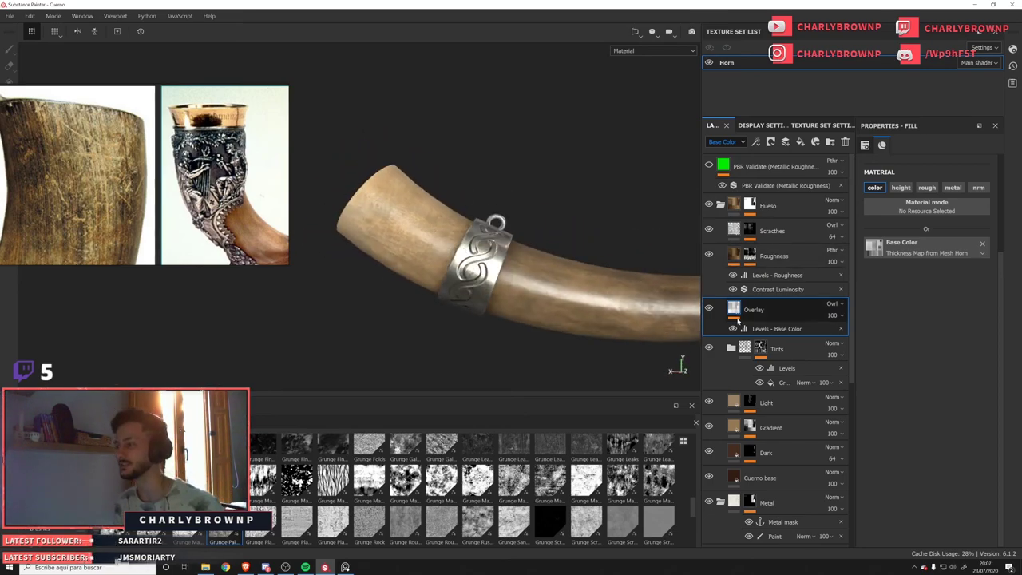
{"action": "scroll", "coordinate": [191, 214], "scroll_direction": "down", "scroll_amount": 3}
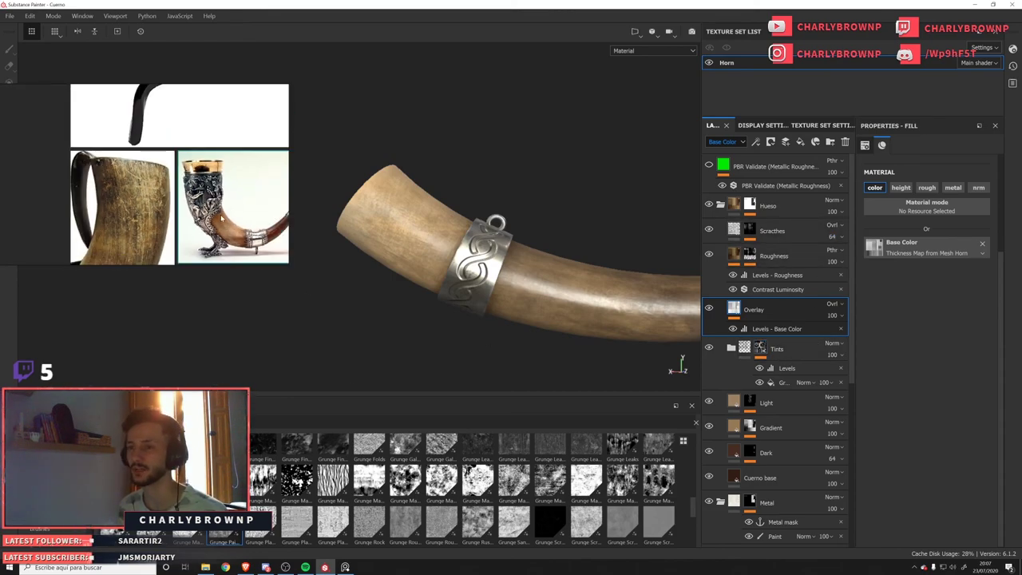
{"action": "middle_click_drag", "start_coordinate": [237, 242], "coordinate": [196, 218]}
{"action": "scroll", "coordinate": [197, 218], "scroll_direction": "up", "scroll_amount": 3}
{"action": "scroll", "coordinate": [197, 218], "scroll_direction": "down", "scroll_amount": 3}
{"action": "middle_click_drag", "start_coordinate": [512, 292], "coordinate": [411, 270], "text": "alt"}
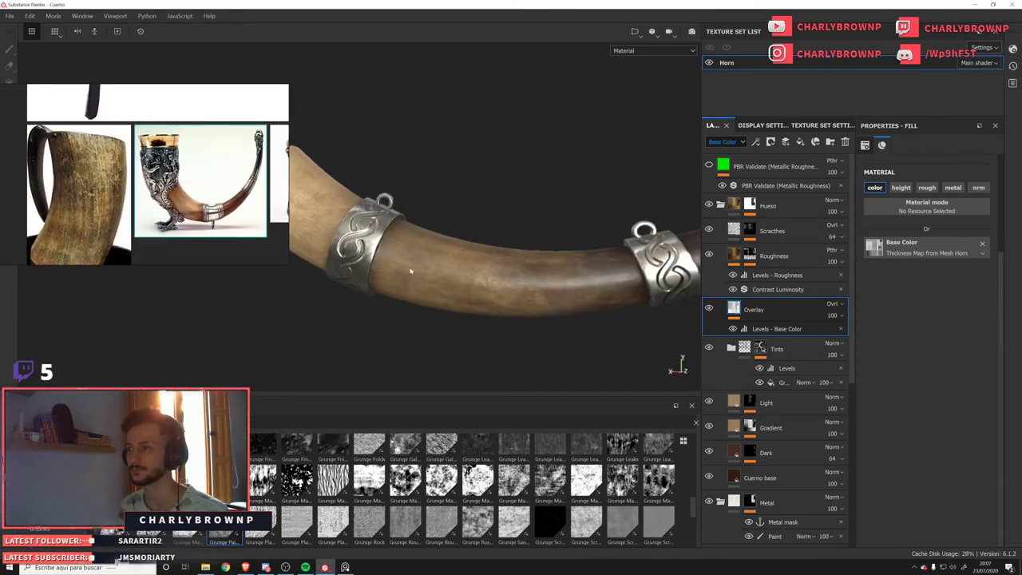
Examine the horn channel by channel and in full material, ending on its base color display.
{"action": "scroll", "coordinate": [488, 270], "scroll_direction": "down", "scroll_amount": 2}
{"action": "key", "text": "c"}
{"action": "key", "text": "c"}
{"action": "key", "text": "c"}
{"action": "key", "text": "c"}
{"action": "key", "text": "c"}
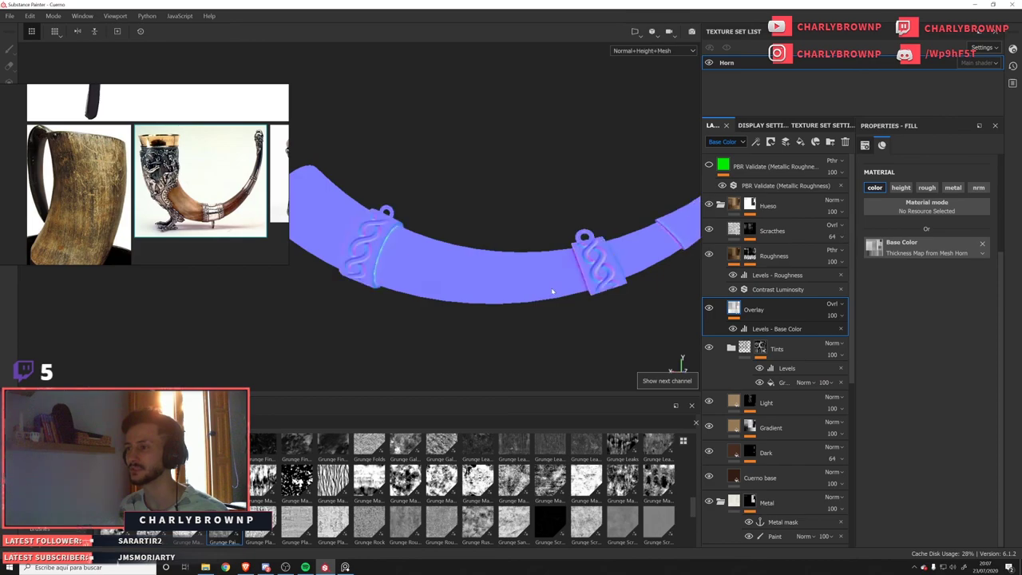
{"action": "right_click_drag", "start_coordinate": [552, 291], "coordinate": [513, 237], "text": "alt"}
{"action": "key", "text": "m"}
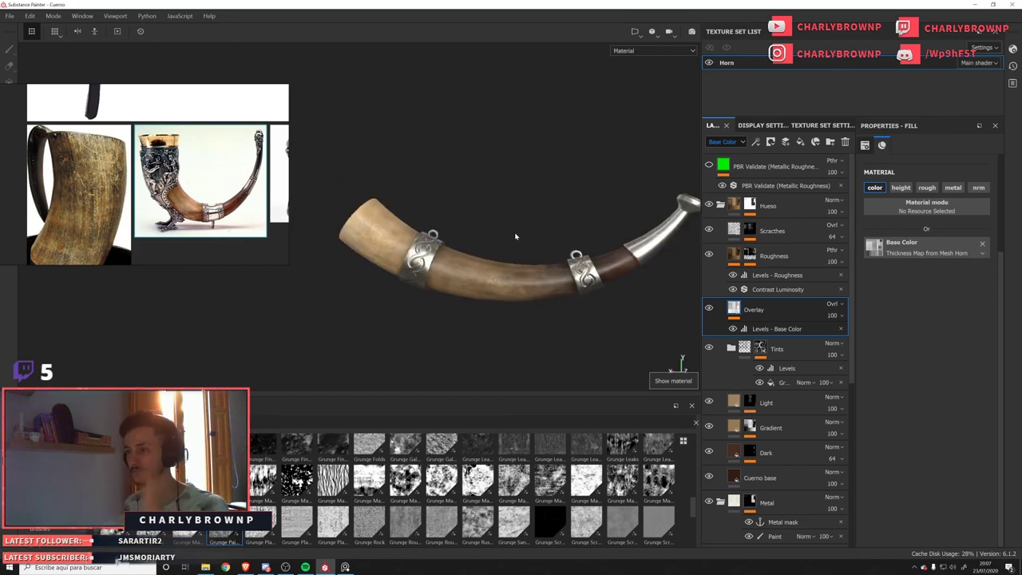
{"action": "key", "text": "c"}
{"action": "right_click_drag", "start_coordinate": [494, 201], "coordinate": [476, 222], "text": "alt"}
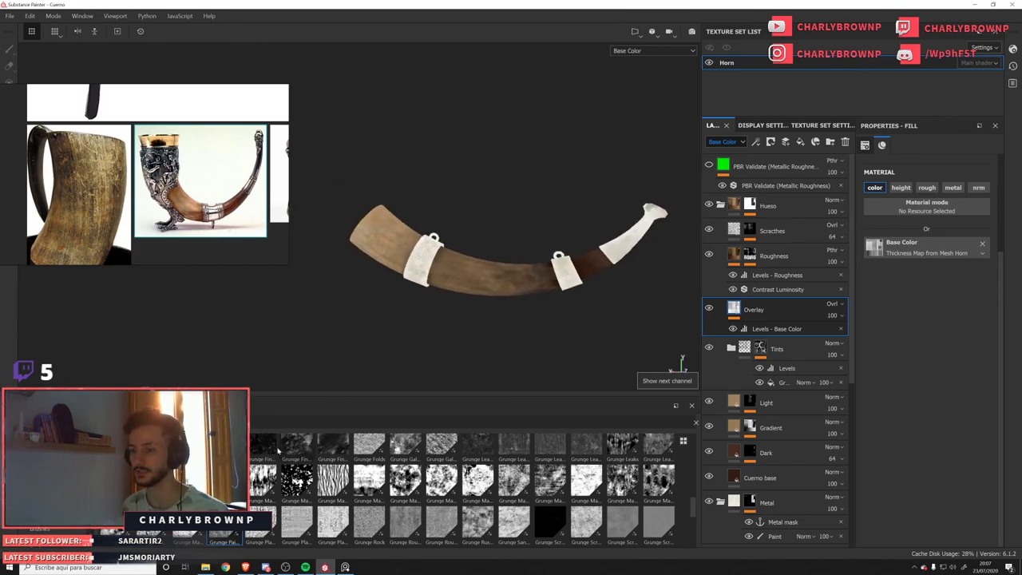
Launch Photoshop, move the reference board aside, and return to the horn project.
{"action": "left_click", "coordinate": [145, 568]}
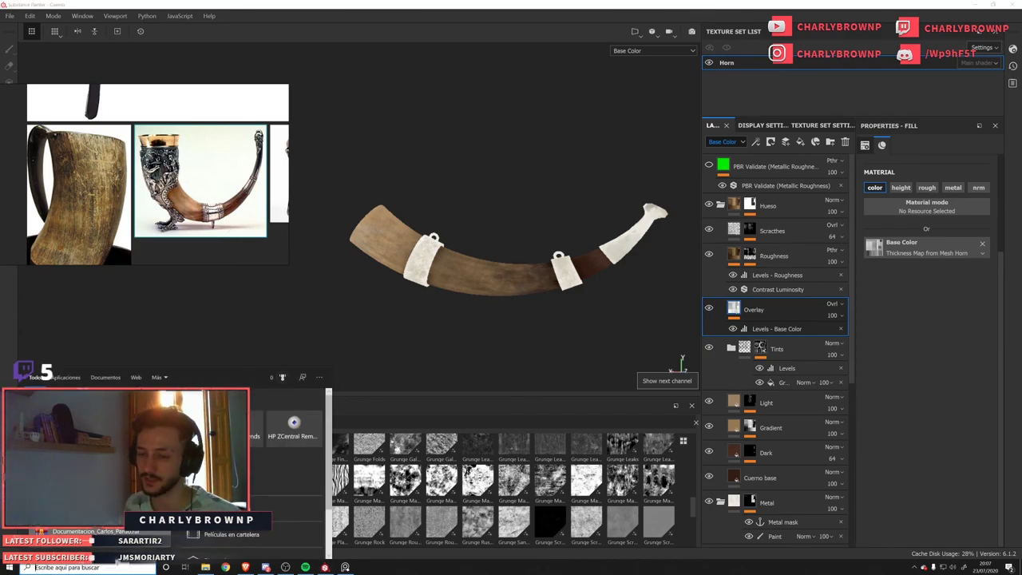
{"action": "key", "text": "super"}
{"action": "left_click", "coordinate": [143, 428]}
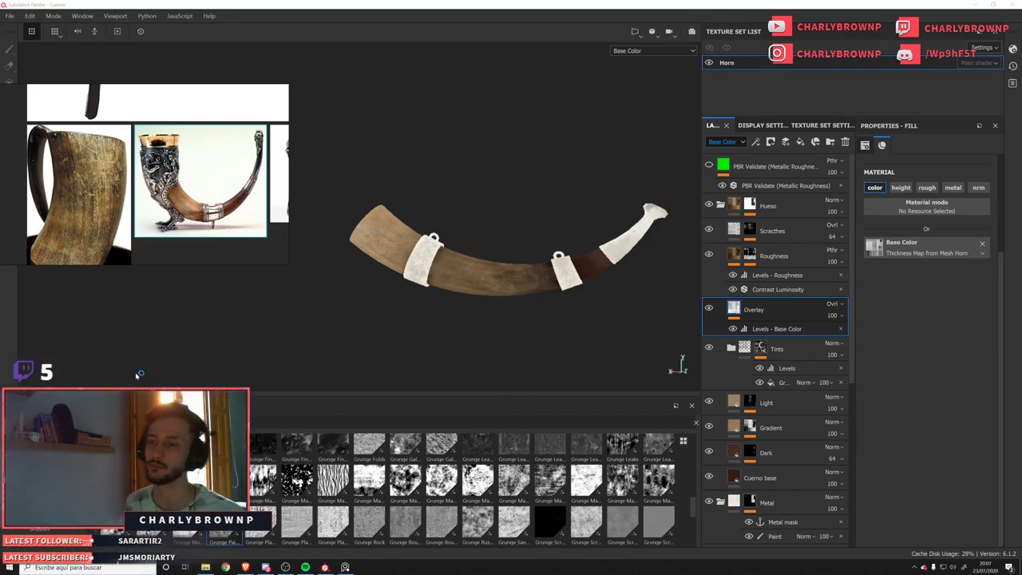
{"action": "right_click_drag", "start_coordinate": [167, 220], "coordinate": [396, 212]}
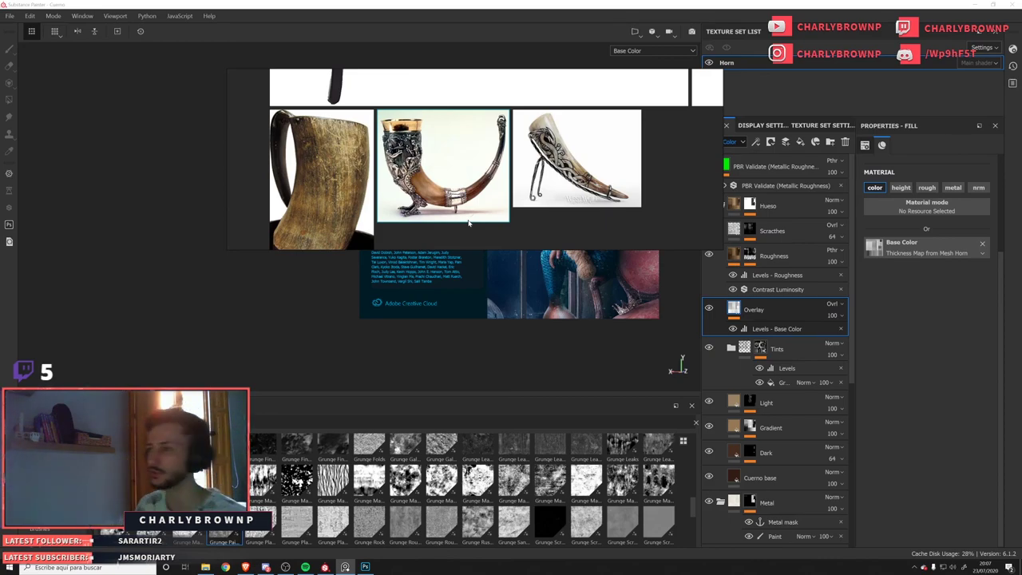
{"action": "mouse_move", "coordinate": [469, 223]}
{"action": "right_mouse_down"}
{"action": "mouse_move", "coordinate": [180, 269]}
{"action": "mouse_move", "coordinate": [194, 282]}
{"action": "right_mouse_up"}
{"action": "left_click", "coordinate": [593, 395]}
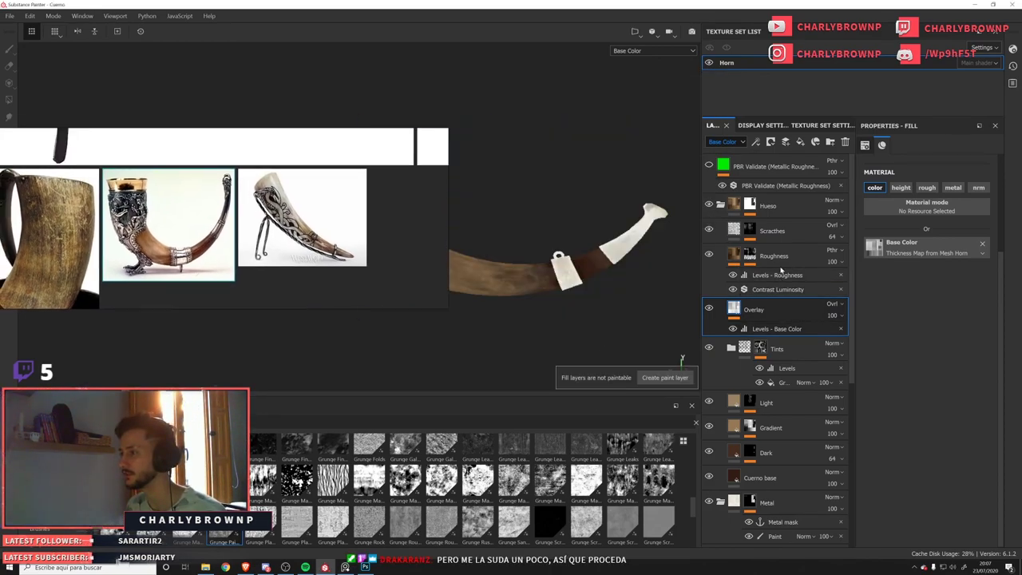
Add a paint layer above Scracthes and set its base color blending mode to Passthrough.
{"action": "left_click", "coordinate": [784, 237]}
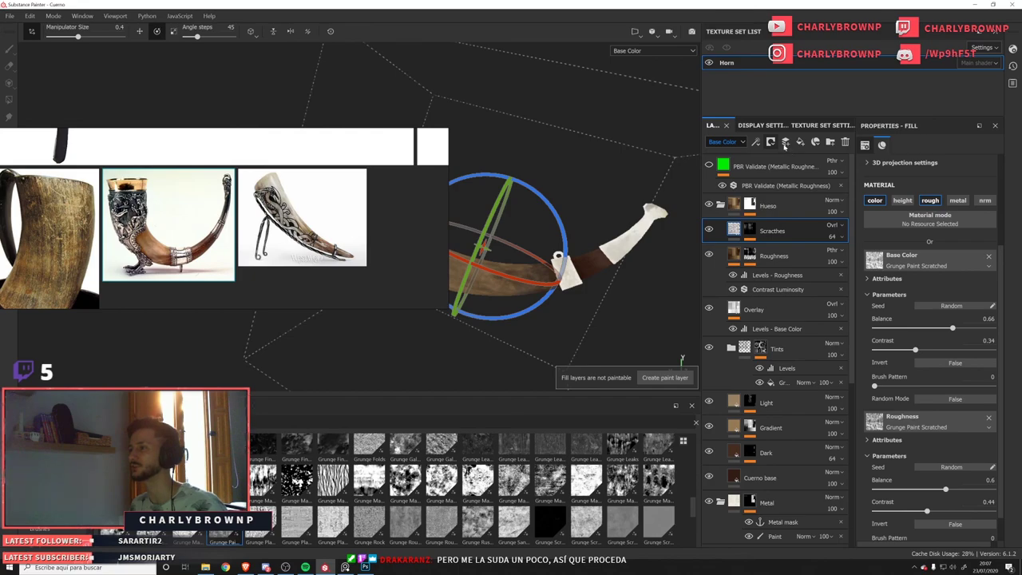
{"action": "left_click", "coordinate": [786, 144]}
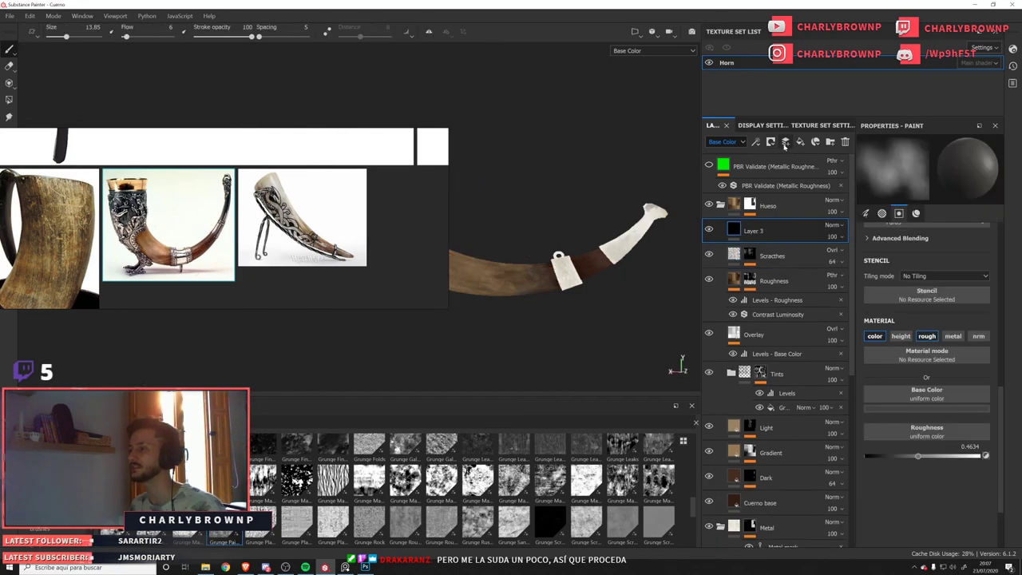
{"action": "left_click", "coordinate": [830, 228]}
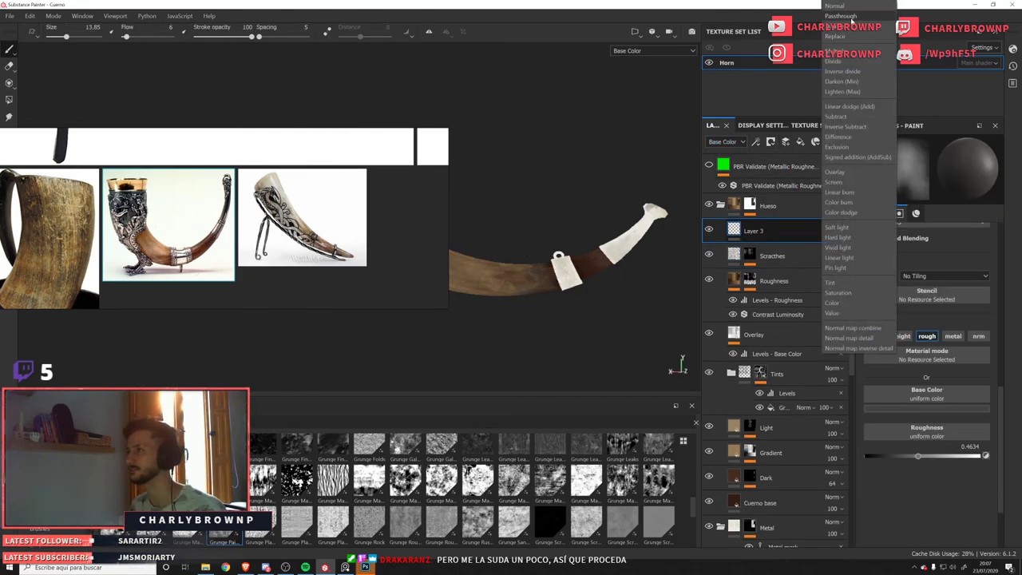
{"action": "left_click", "coordinate": [839, 239]}
Add a Levels effect to the new passthrough layer, affecting Base Color and working on luminance.
{"action": "left_click", "coordinate": [757, 142]}
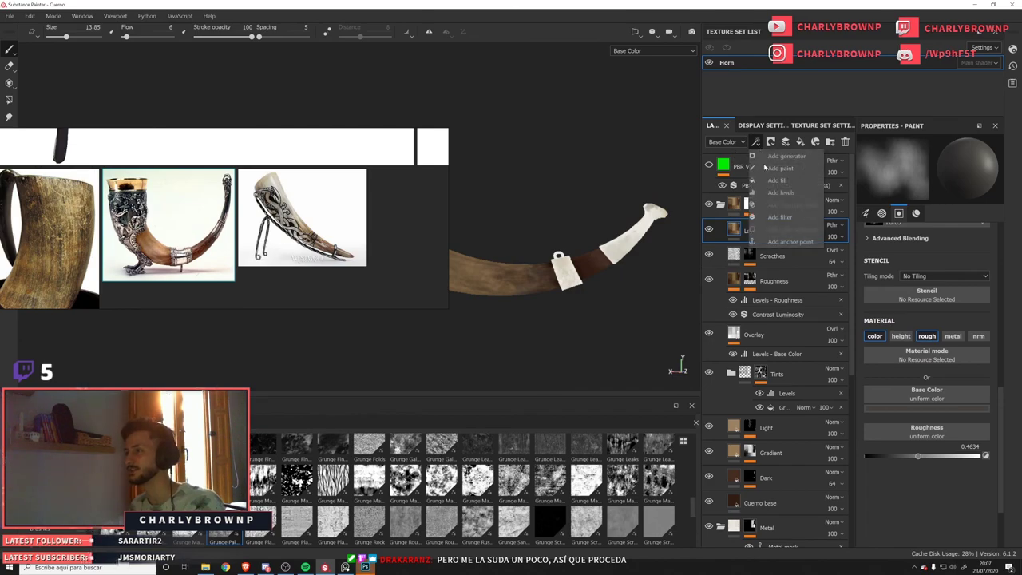
{"action": "left_click", "coordinate": [787, 193]}
{"action": "left_click", "coordinate": [946, 161]}
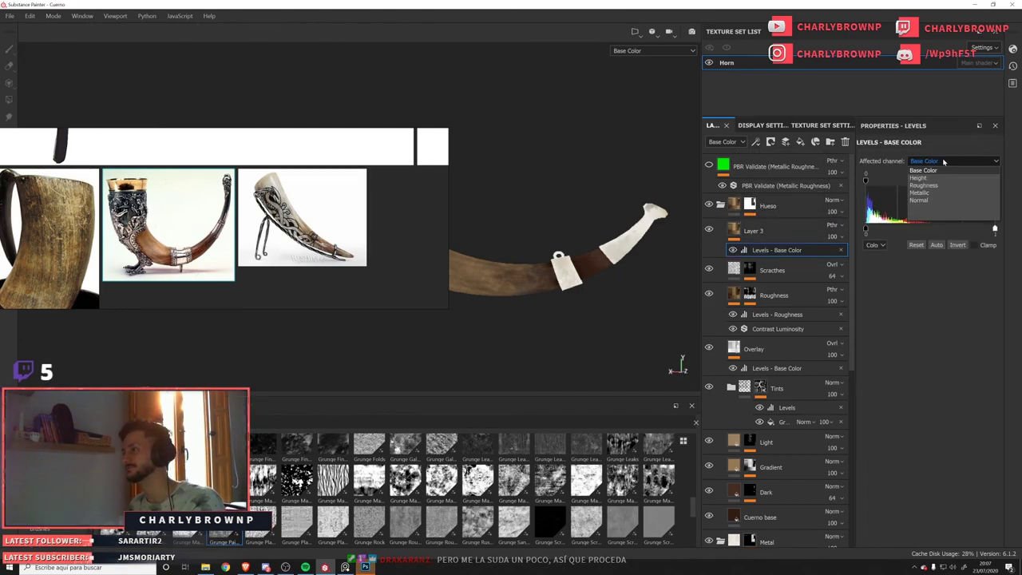
{"action": "left_click", "coordinate": [936, 171]}
{"action": "left_click", "coordinate": [876, 244]}
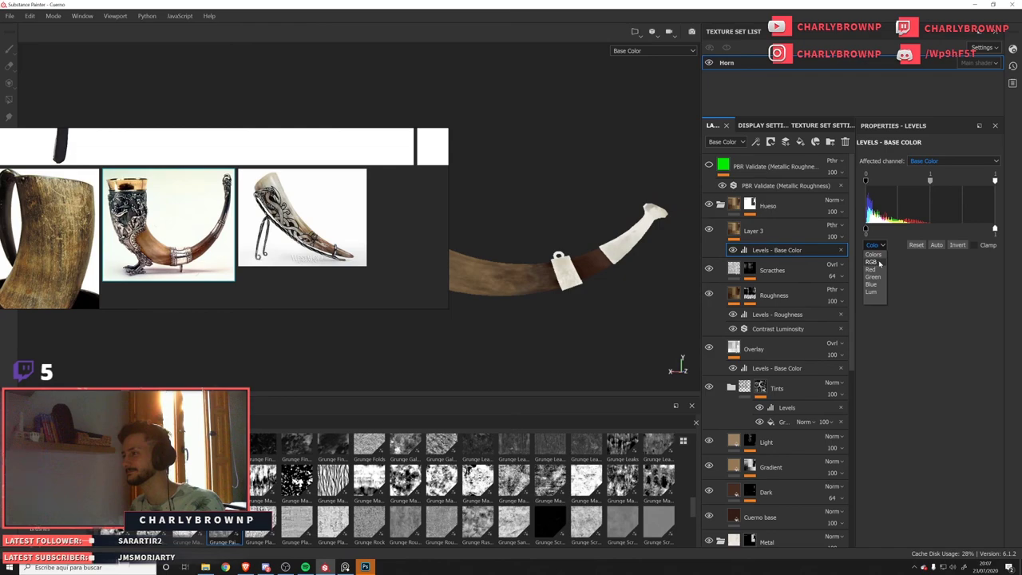
{"action": "left_click", "coordinate": [873, 266]}
{"action": "left_click", "coordinate": [876, 244]}
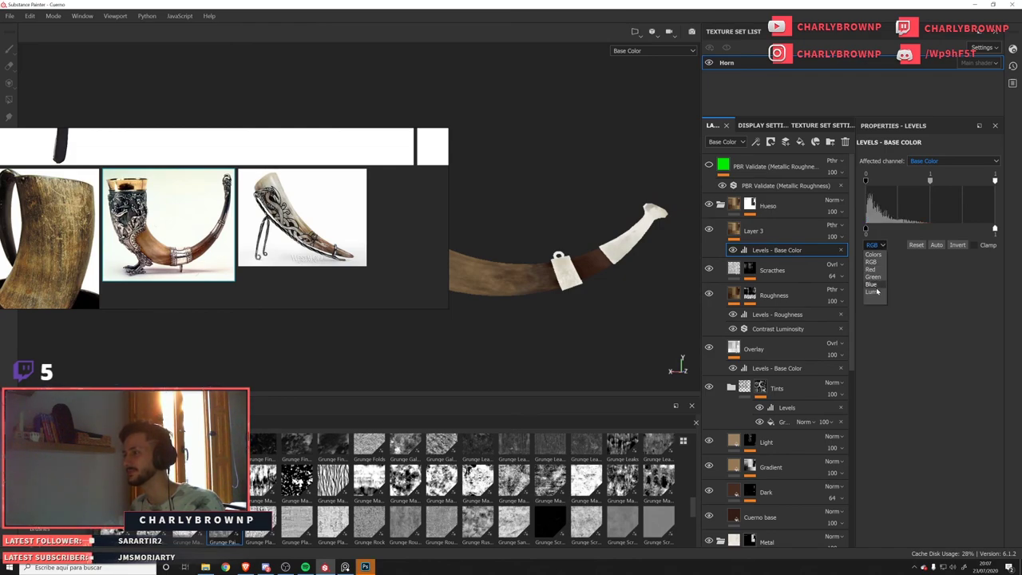
{"action": "left_click", "coordinate": [876, 292]}
Brighten the horn's base color in Levels with the white input at 0.35 and the midtone at 1.55.
{"action": "left_click_drag", "start_coordinate": [994, 182], "coordinate": [918, 192]}
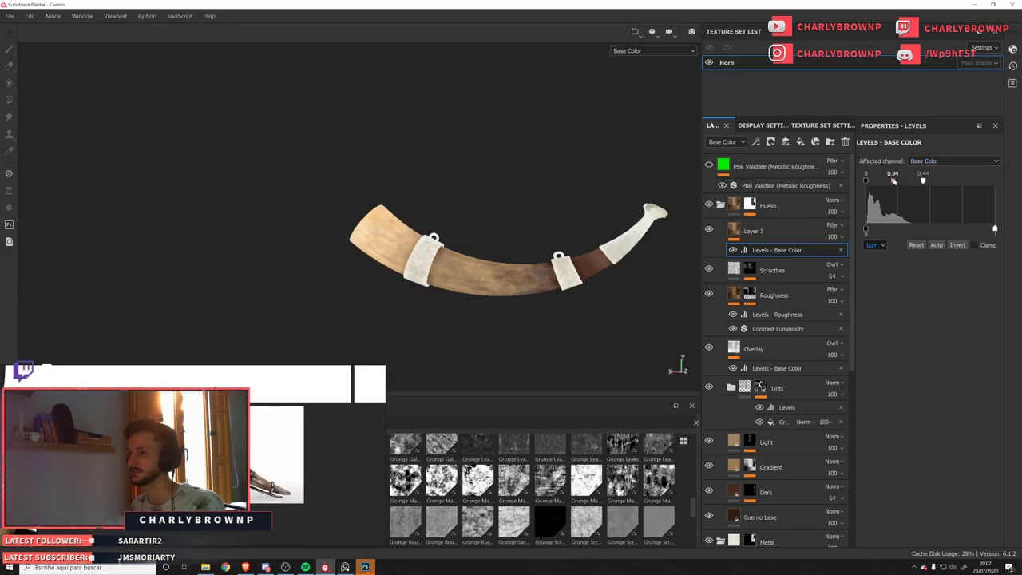
{"action": "left_click_drag", "start_coordinate": [894, 181], "coordinate": [895, 182]}
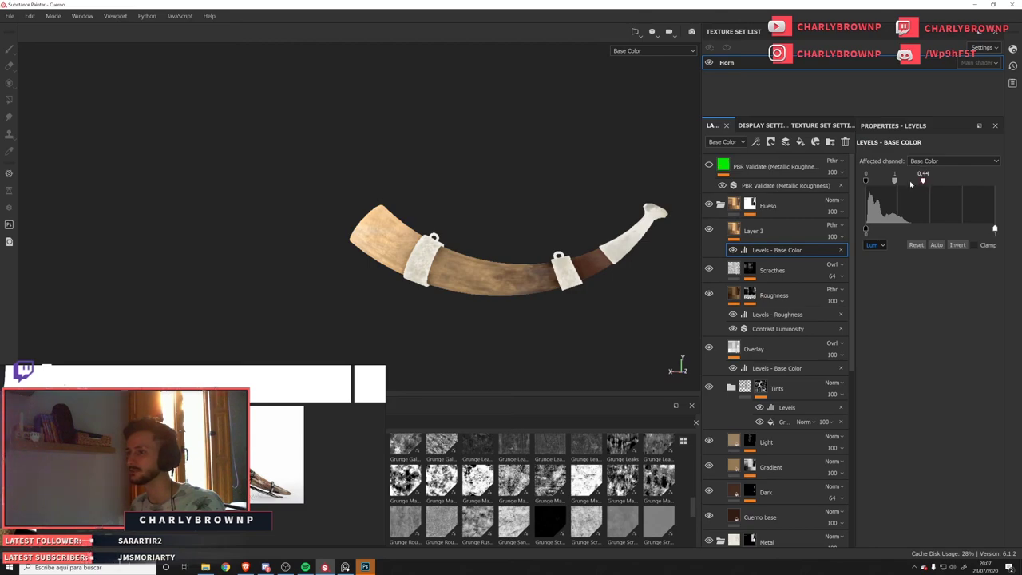
{"action": "mouse_move", "coordinate": [923, 182]}
{"action": "left_mouse_down"}
{"action": "mouse_move", "coordinate": [933, 182]}
{"action": "mouse_move", "coordinate": [865, 183]}
{"action": "mouse_move", "coordinate": [917, 182]}
{"action": "left_mouse_up"}
{"action": "left_click", "coordinate": [933, 181]}
{"action": "left_click", "coordinate": [934, 196]}
{"action": "key", "text": "ctrl+z"}
{"action": "key", "text": "c"}
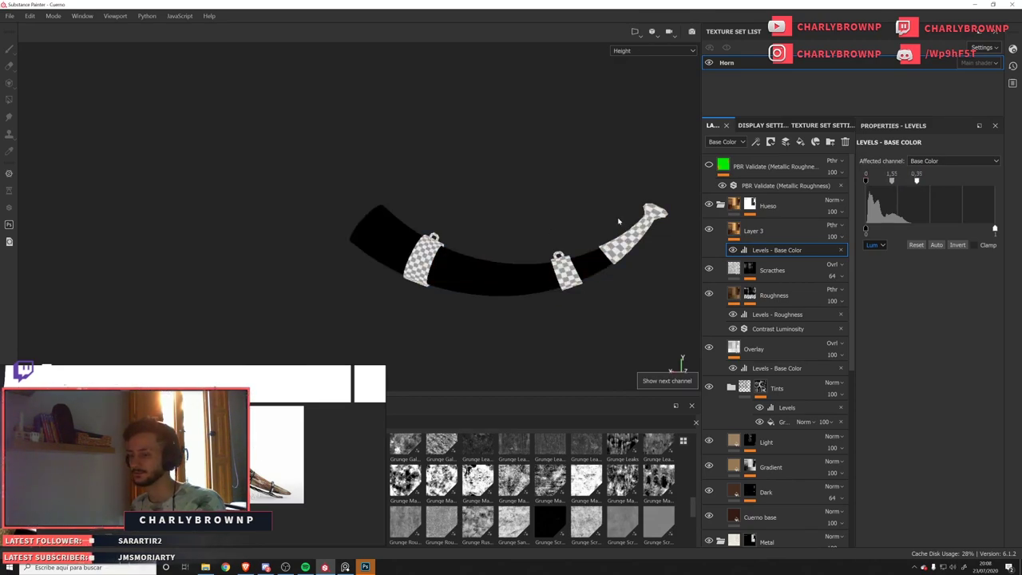
Return to the material view, set the Levels midtone to 1.95 and Layer 3's opacity to 35, and compare with the layer hidden.
{"action": "key", "text": "m"}
{"action": "scroll", "coordinate": [541, 277], "scroll_direction": "up", "scroll_amount": 3}
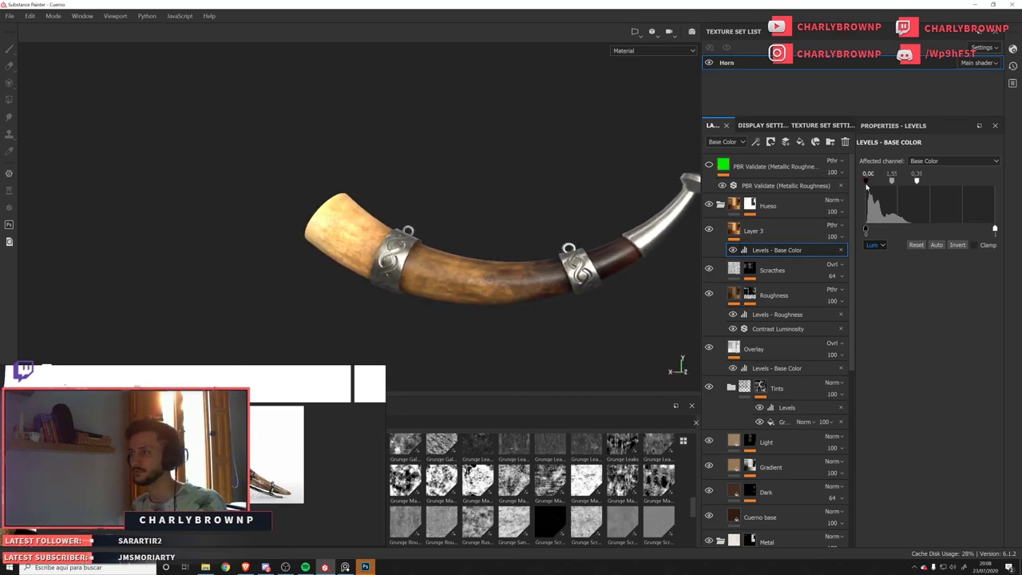
{"action": "mouse_move", "coordinate": [892, 183]}
{"action": "left_mouse_down"}
{"action": "mouse_move", "coordinate": [929, 183]}
{"action": "mouse_move", "coordinate": [892, 185]}
{"action": "left_mouse_up"}
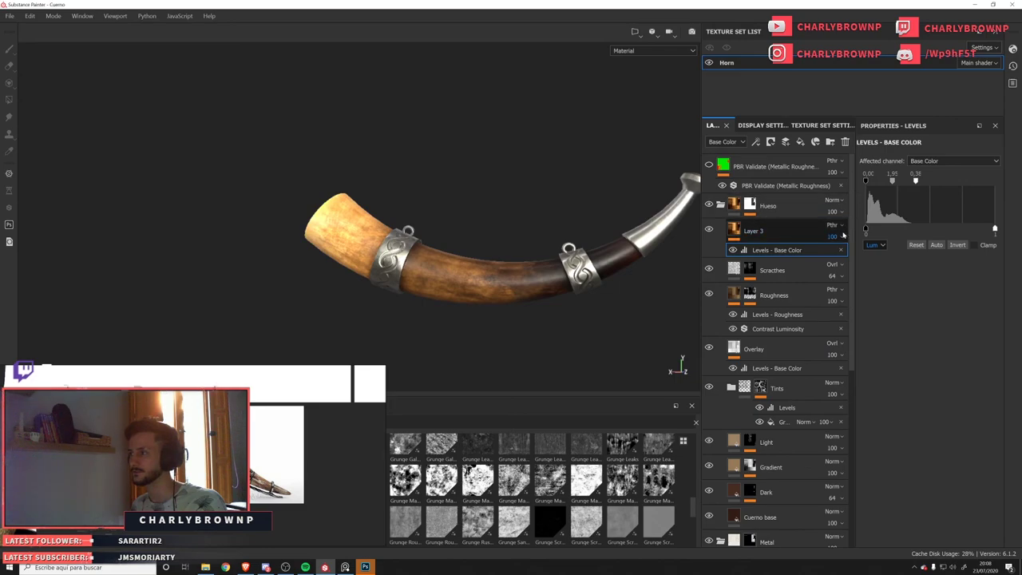
{"action": "left_click_drag", "start_coordinate": [852, 258], "coordinate": [841, 259]}
{"action": "left_click_drag", "start_coordinate": [623, 267], "coordinate": [544, 268], "text": "alt"}
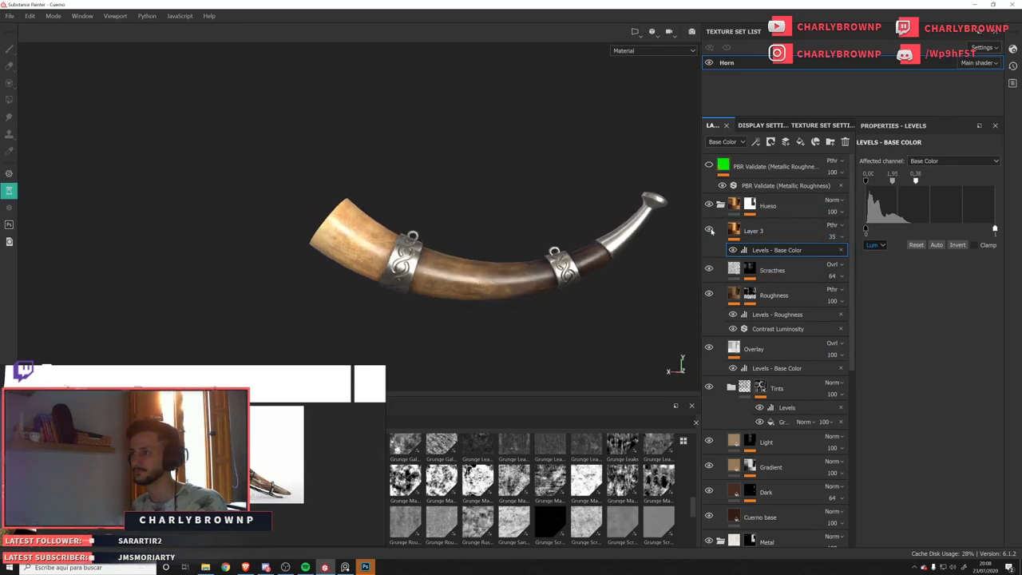
{"action": "left_click", "coordinate": [710, 230]}
{"action": "left_click", "coordinate": [710, 230]}
{"action": "scroll", "coordinate": [393, 307], "scroll_direction": "down", "scroll_amount": 3}
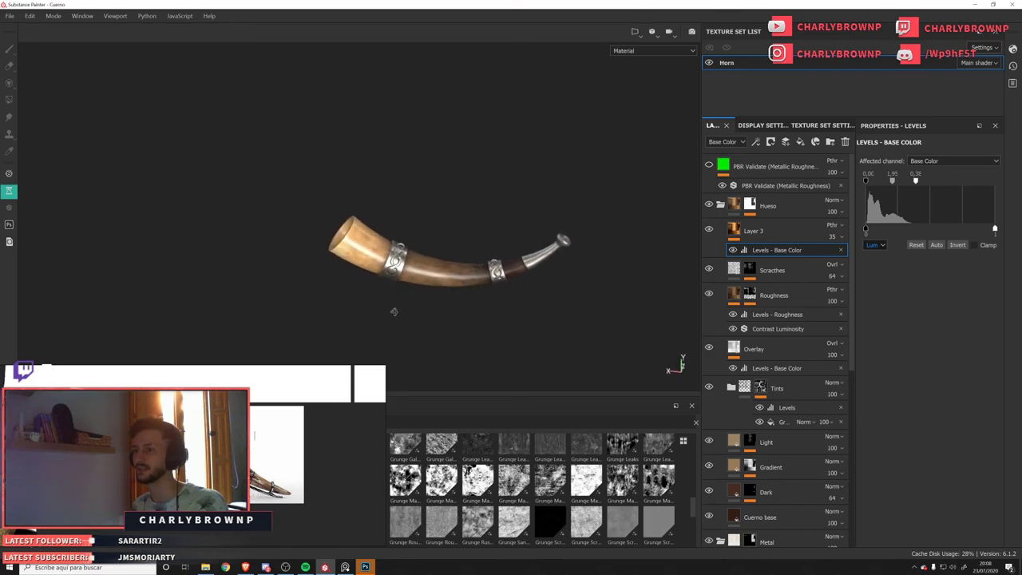
Close Photoshop and move the reference board out of the way of the horn project.
{"action": "right_click_drag", "start_coordinate": [327, 451], "coordinate": [472, 204]}
{"action": "left_click", "coordinate": [365, 567]}
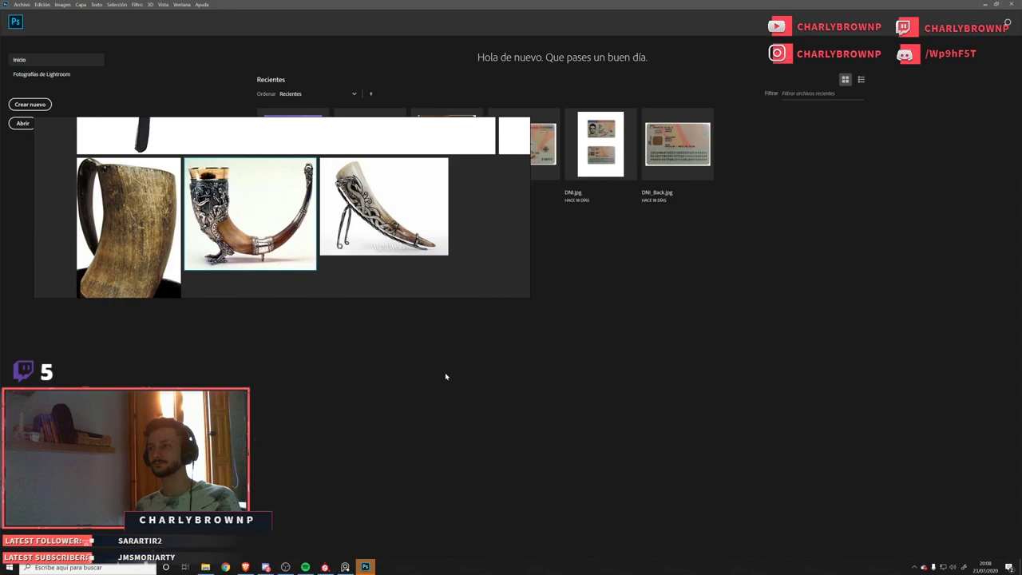
{"action": "left_click", "coordinate": [1011, 5]}
{"action": "right_click_drag", "start_coordinate": [431, 238], "coordinate": [391, 460]}
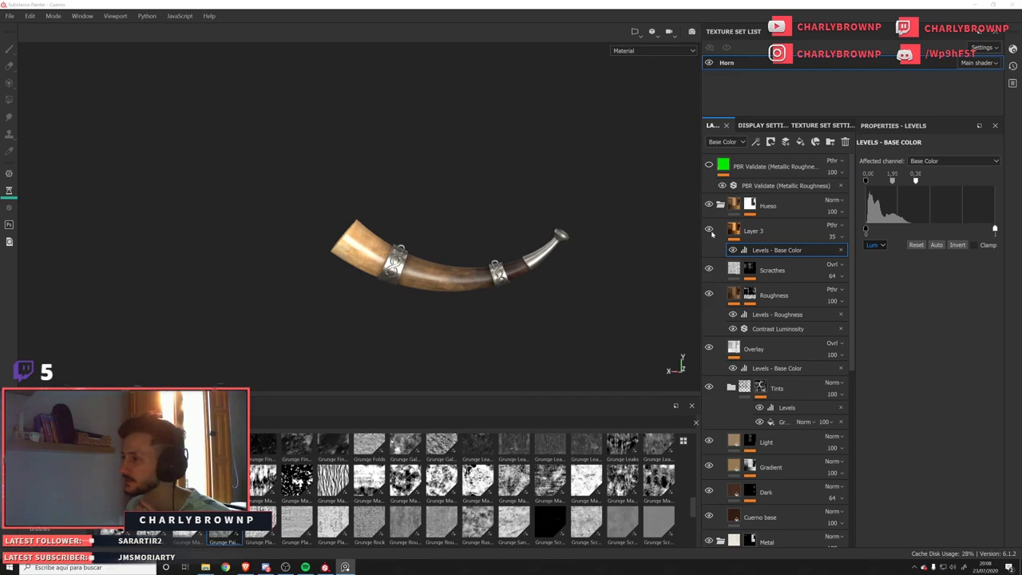
Set Layer 3's base color opacity to 75 and save the project.
{"action": "left_click", "coordinate": [833, 240]}
{"action": "left_click_drag", "start_coordinate": [852, 253], "coordinate": [860, 255]}
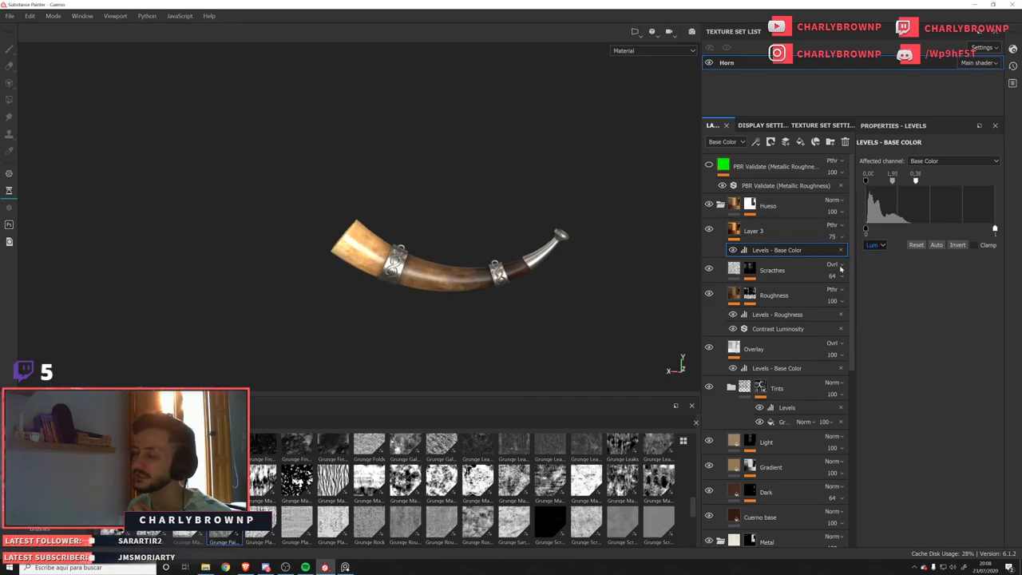
{"action": "key", "text": "ctrl+s"}
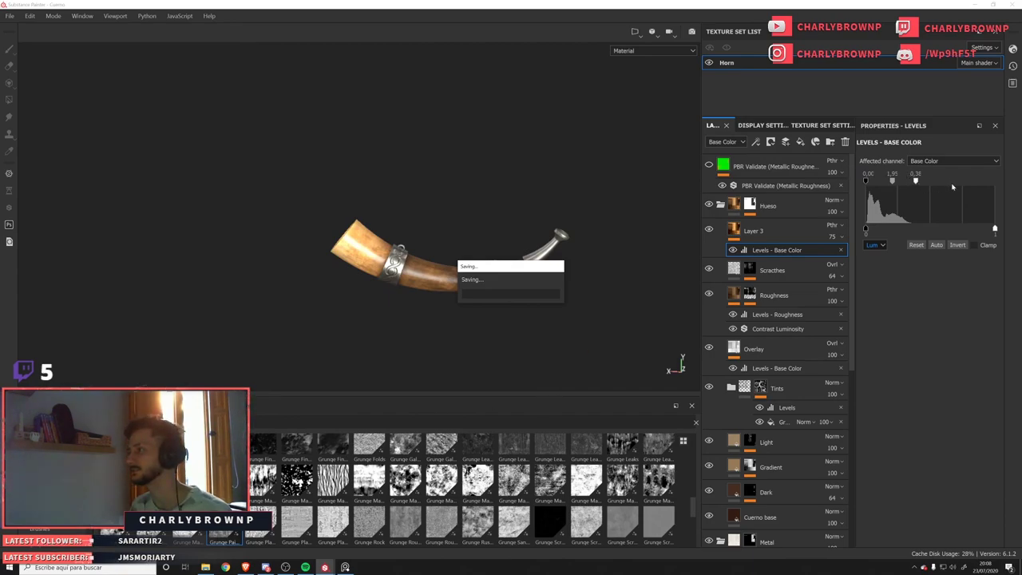
Try a darker base color Levels correction with the black input at 0.09 and the white input at 1.
{"action": "left_click_drag", "start_coordinate": [916, 182], "coordinate": [998, 185]}
{"action": "left_click_drag", "start_coordinate": [871, 188], "coordinate": [880, 190]}
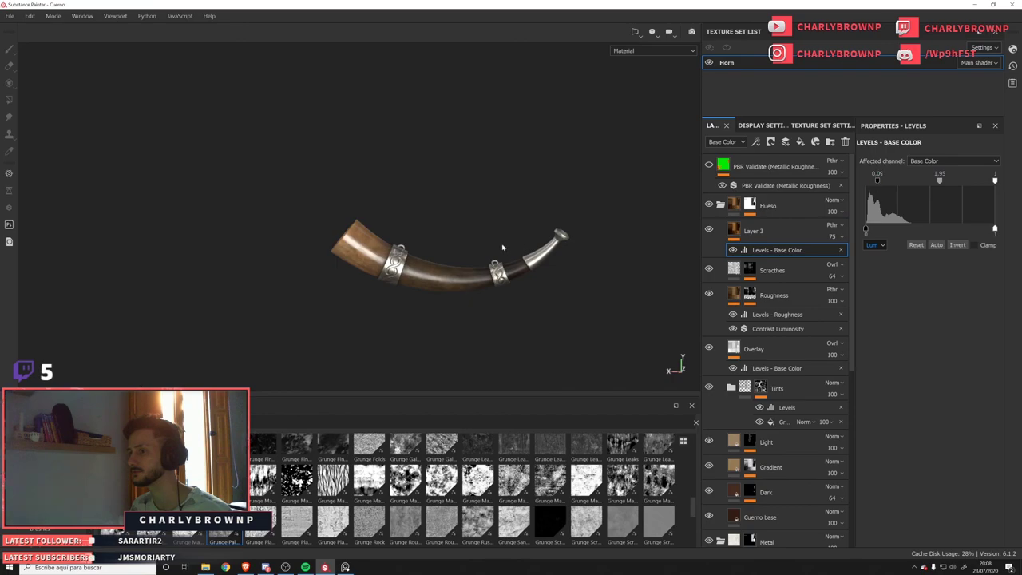
Cycle through the channel views and show the horn's Base Color channel on its own.
{"action": "key", "text": "c"}
{"action": "key", "text": "c"}
{"action": "key", "text": "c"}
{"action": "key", "text": "c"}
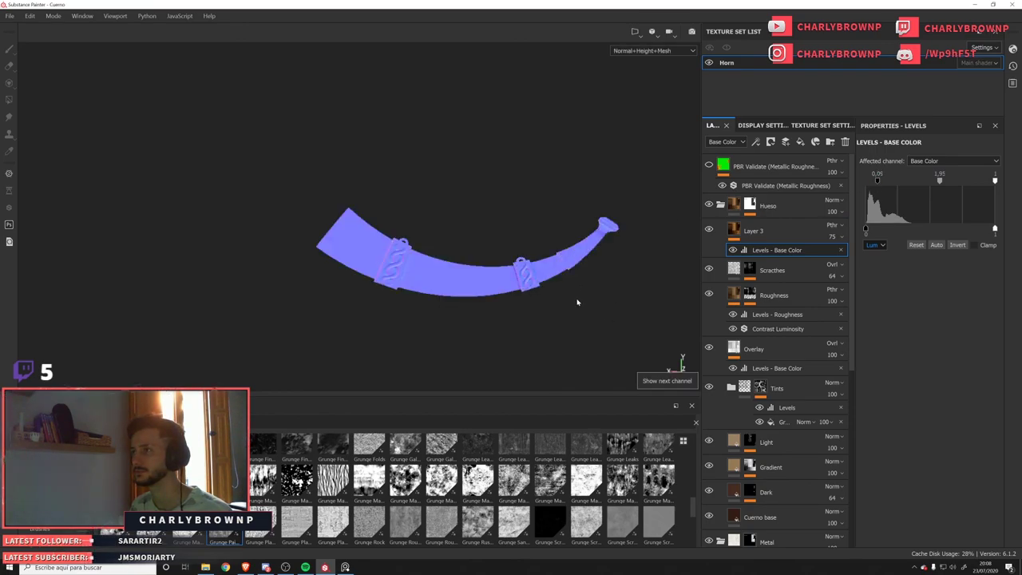
{"action": "key", "text": "c"}
{"action": "middle_click_drag", "start_coordinate": [578, 302], "coordinate": [548, 292], "text": "alt"}
{"action": "scroll", "coordinate": [548, 292], "scroll_direction": "up", "scroll_amount": 1}
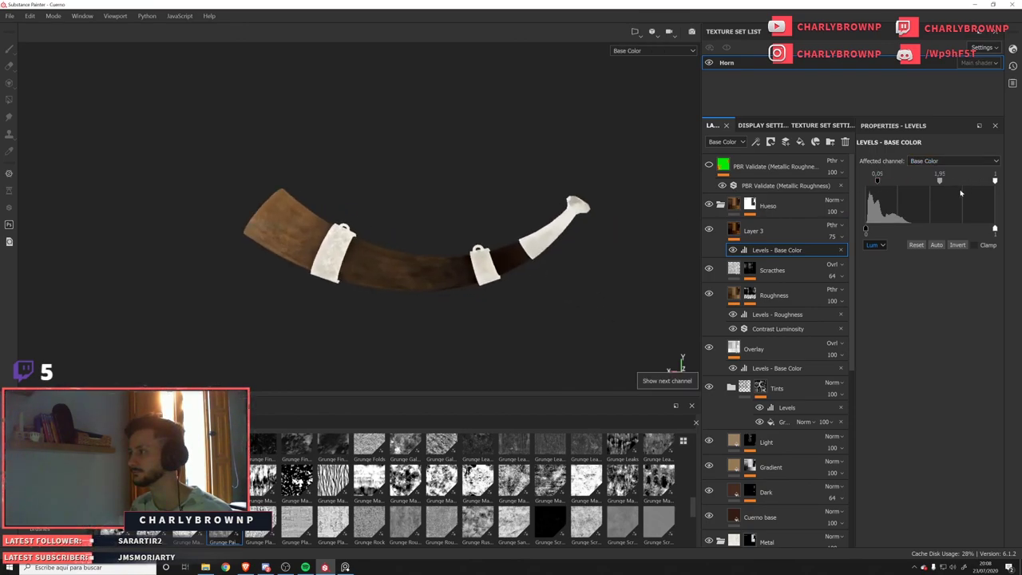
Reset the base color Levels, then set the black input to 0.01, the midtone to 1.71 and the white input to 0.44.
{"action": "left_click", "coordinate": [919, 245]}
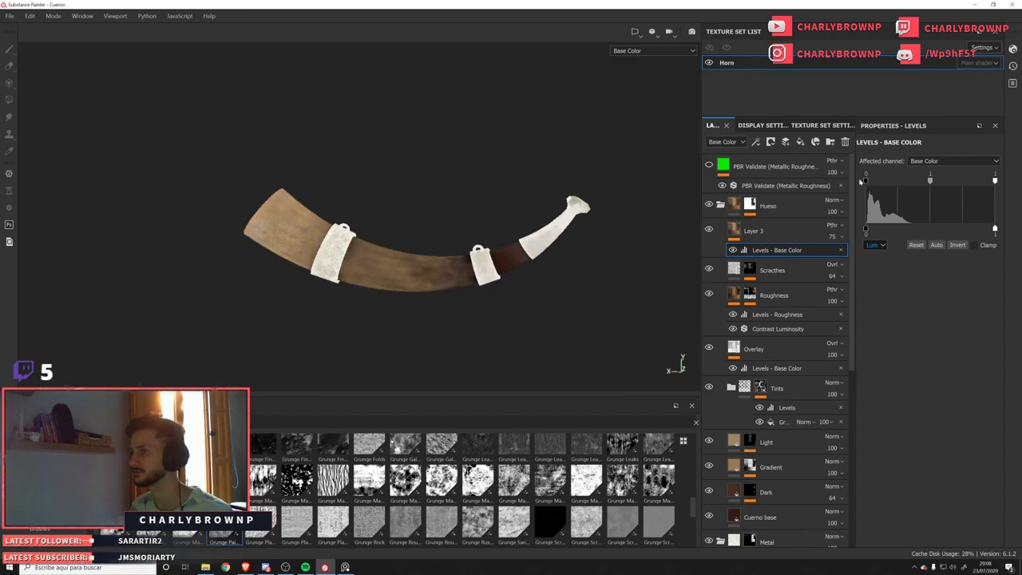
{"action": "left_click_drag", "start_coordinate": [868, 182], "coordinate": [880, 181]}
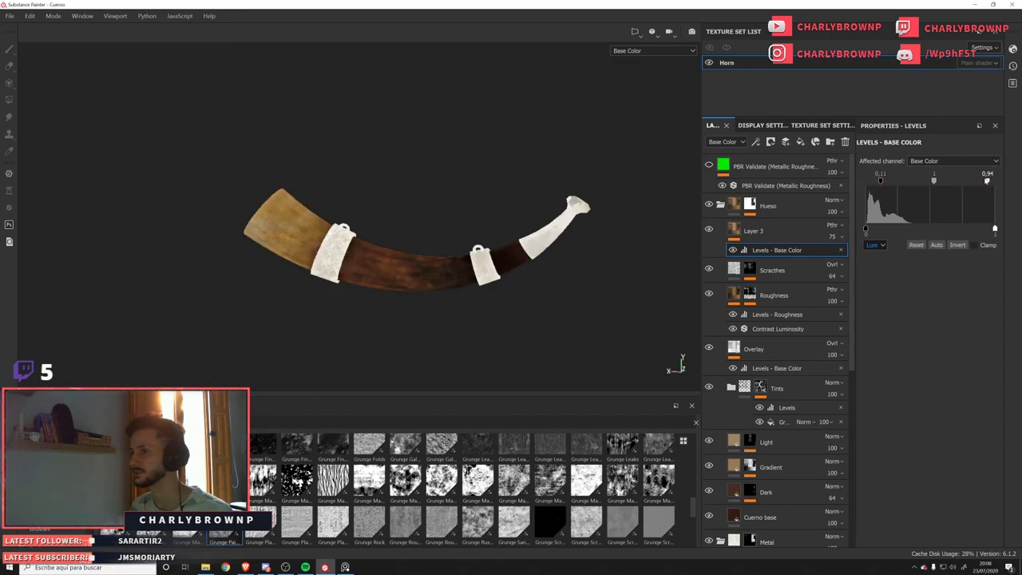
{"action": "key", "text": "ctrl+z"}
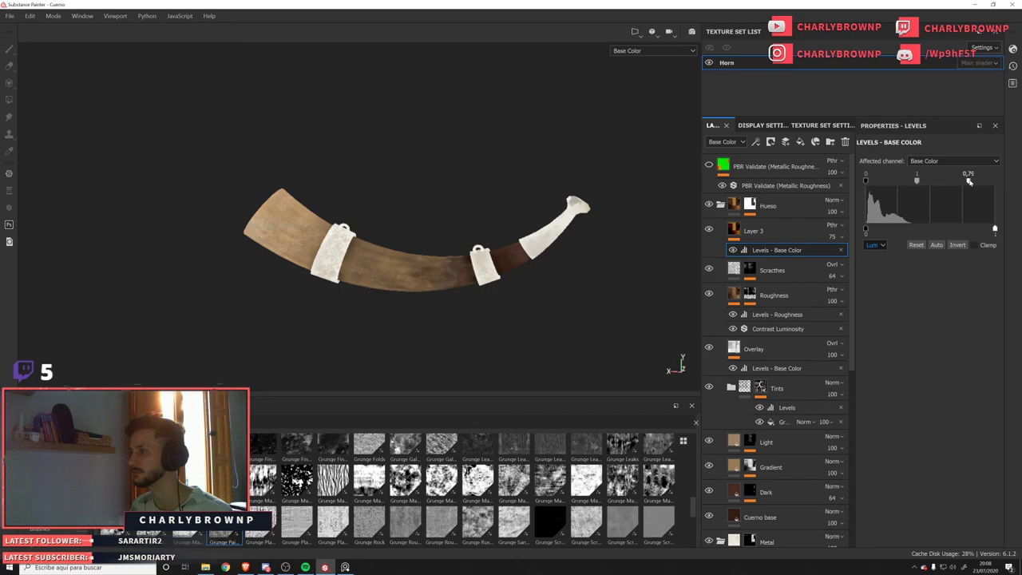
{"action": "left_click_drag", "start_coordinate": [970, 181], "coordinate": [938, 181]}
{"action": "left_click_drag", "start_coordinate": [866, 181], "coordinate": [868, 184]}
{"action": "left_click_drag", "start_coordinate": [939, 181], "coordinate": [897, 182]}
{"action": "left_click_drag", "start_coordinate": [478, 255], "coordinate": [488, 250], "text": "alt"}
{"action": "scroll", "coordinate": [488, 250], "scroll_direction": "up", "scroll_amount": 3}
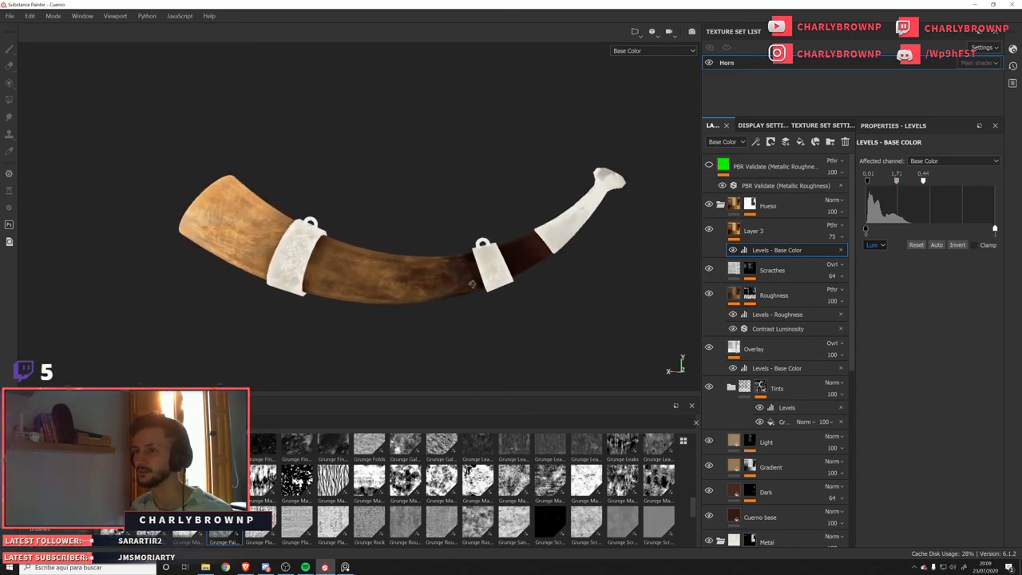
Switch the base color Levels from luminance to RGB and view the horn's Roughness channel.
{"action": "left_click", "coordinate": [875, 244]}
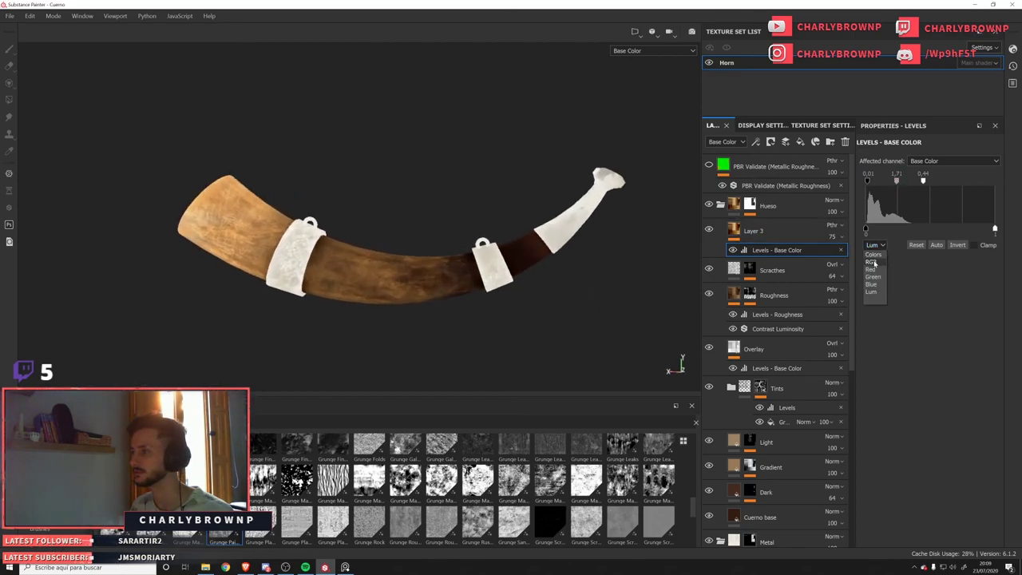
{"action": "left_click", "coordinate": [876, 257]}
{"action": "key", "text": "c"}
{"action": "key", "text": "c"}
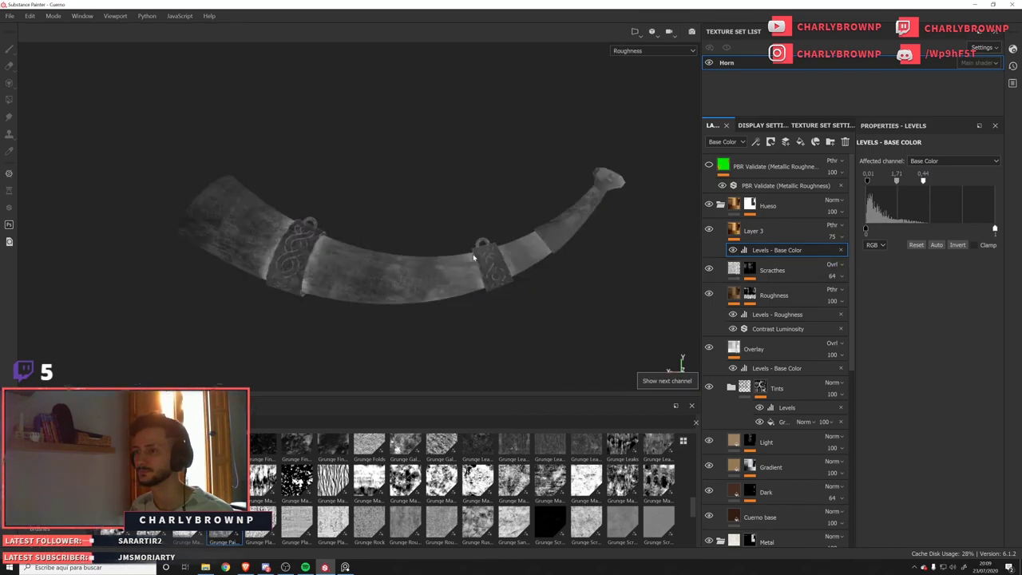
Return to the full material view and set Layer 3's base color opacity to 59.
{"action": "key", "text": "m"}
{"action": "scroll", "coordinate": [213, 186], "scroll_direction": "down", "scroll_amount": 3}
{"action": "left_click_drag", "start_coordinate": [213, 187], "coordinate": [446, 258], "text": "alt"}
{"action": "scroll", "coordinate": [542, 314], "scroll_direction": "up", "scroll_amount": 4}
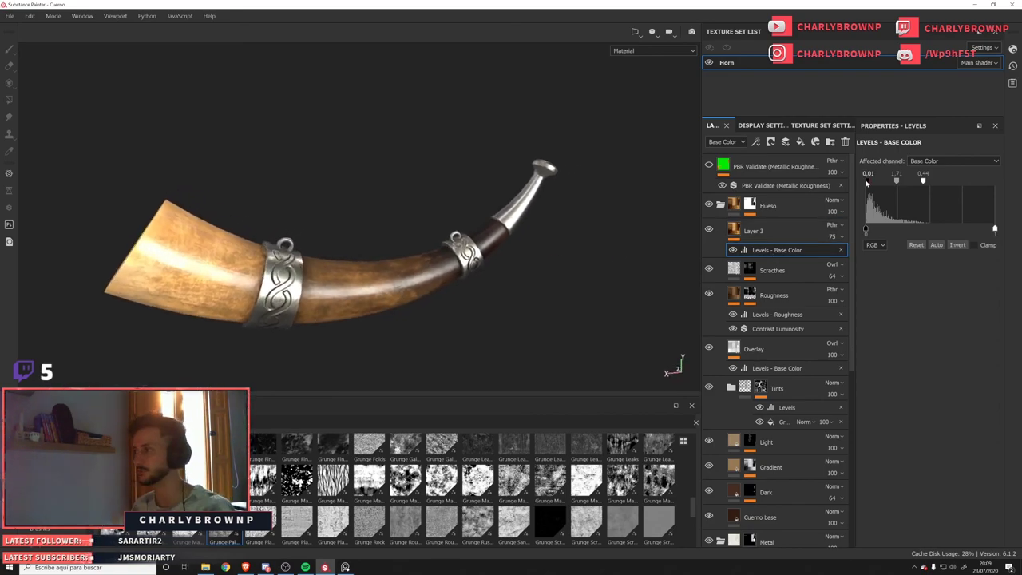
{"action": "left_click_drag", "start_coordinate": [840, 240], "coordinate": [853, 255]}
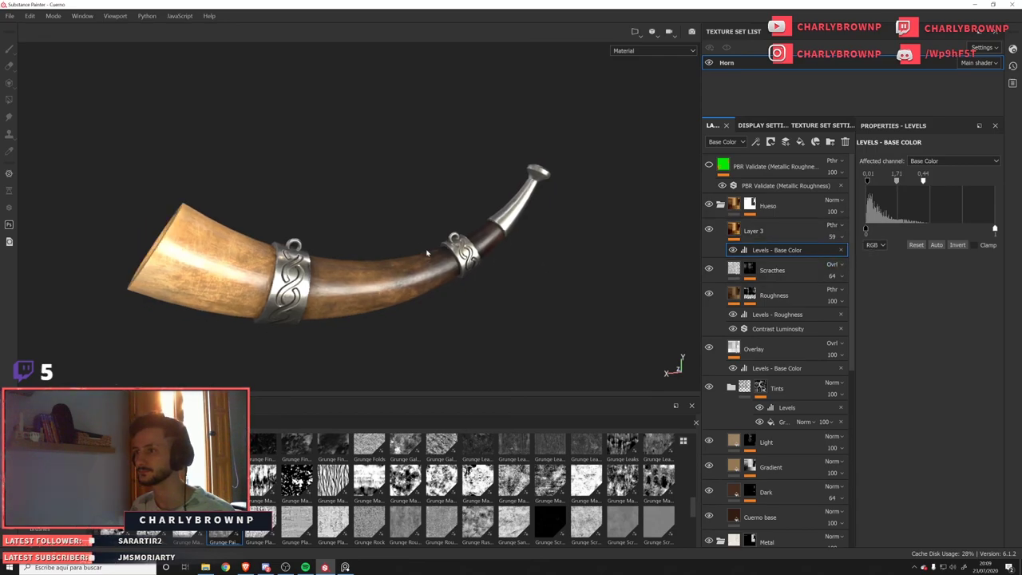
Rename Layer 3 as "Color Levels".
{"action": "left_click", "coordinate": [723, 141]}
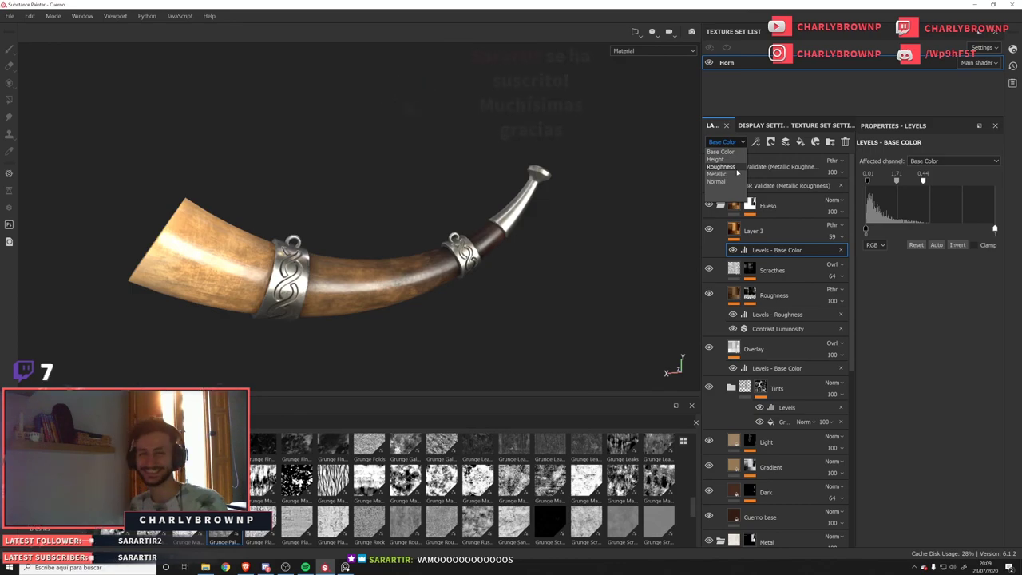
{"action": "left_click", "coordinate": [888, 302]}
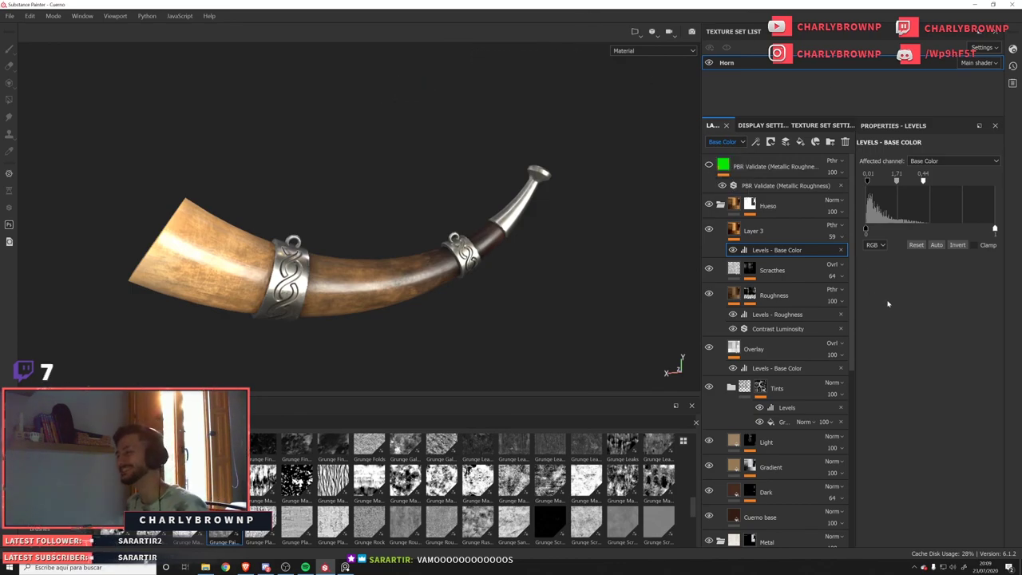
{"action": "double_click", "coordinate": [757, 231]}
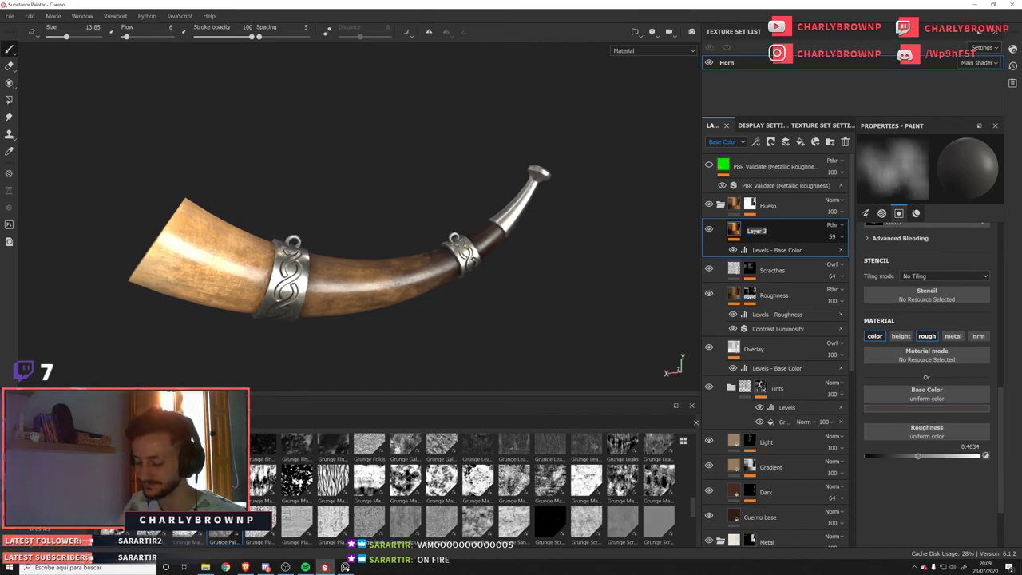
{"action": "type", "text": "Color"}
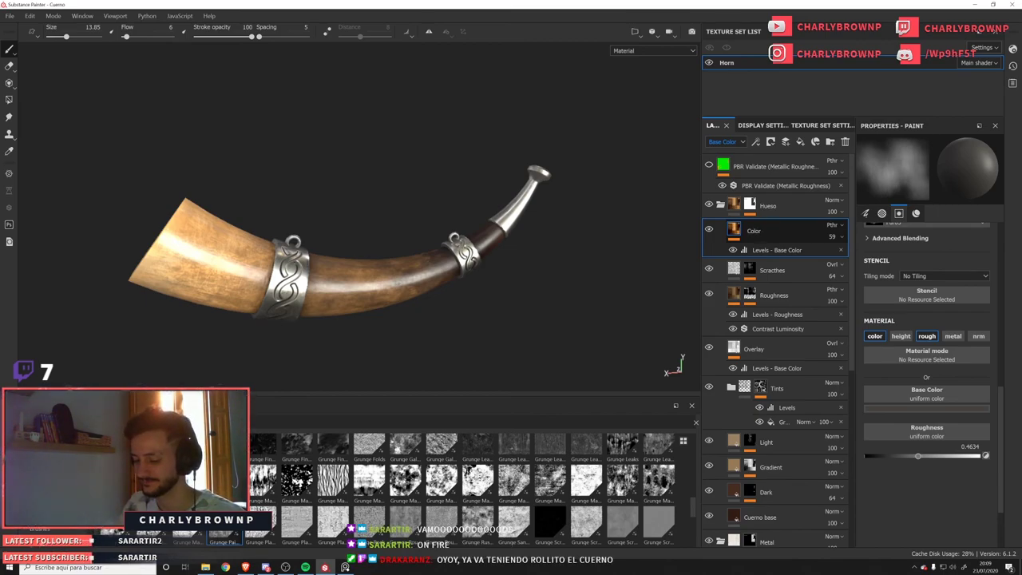
{"action": "type", "text": " Levels"}
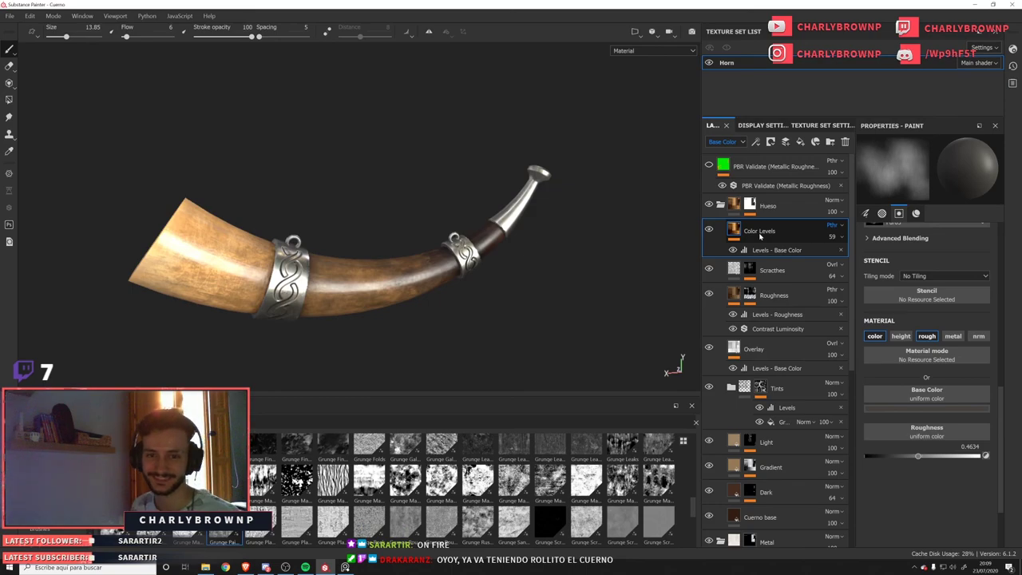
{"action": "key", "text": "Return"}
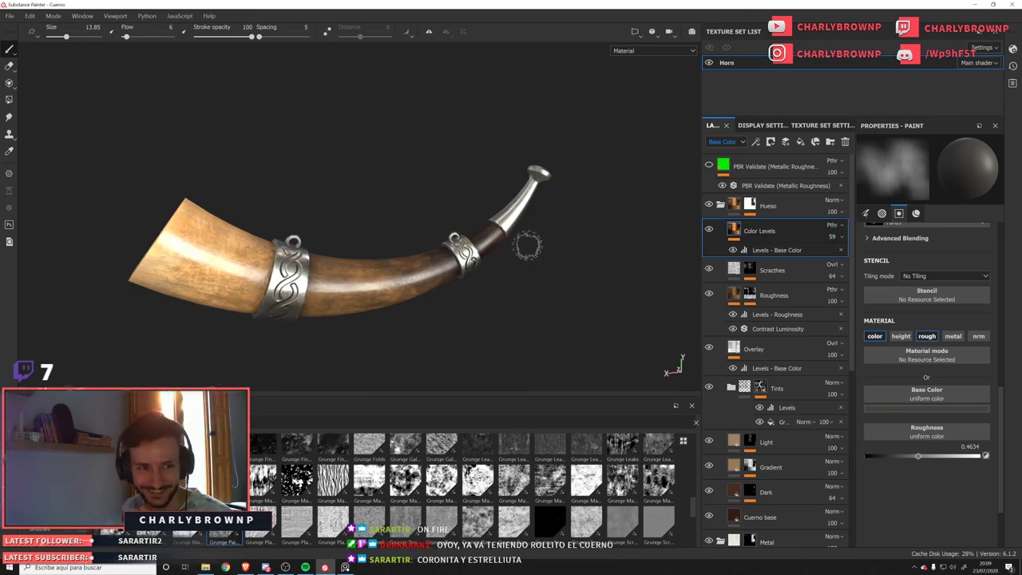
{"action": "left_click_drag", "start_coordinate": [436, 282], "coordinate": [428, 299], "text": "alt"}
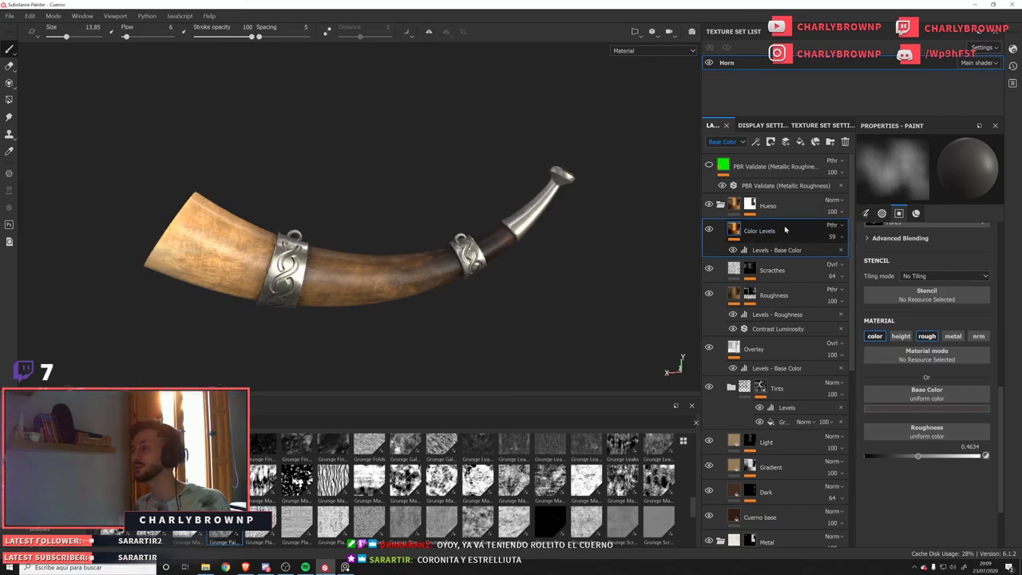
Show the layers' Roughness channel settings and set Color Levels' roughness blending mode to Passthrough.
{"action": "left_click", "coordinate": [724, 142]}
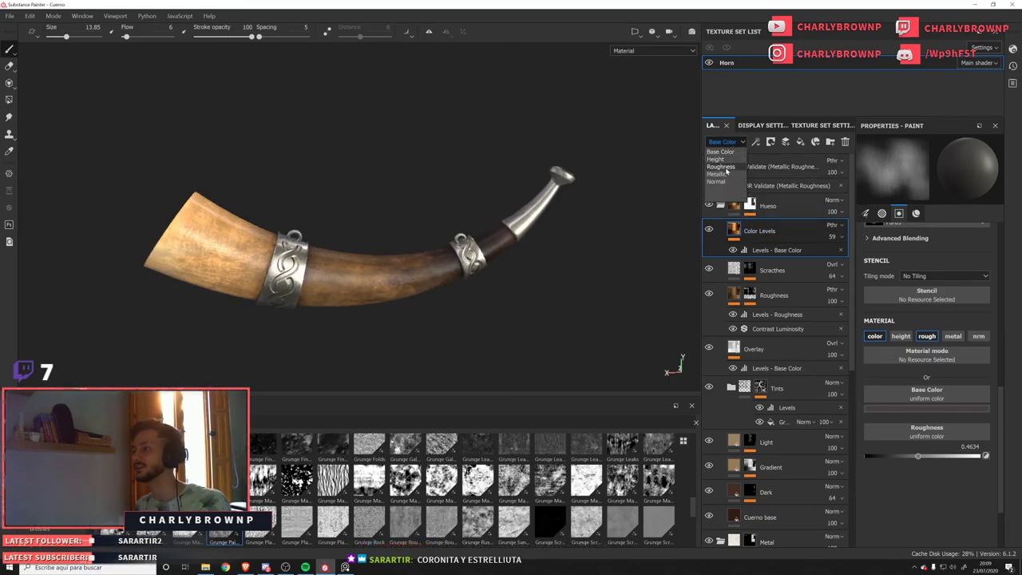
{"action": "left_click", "coordinate": [723, 166]}
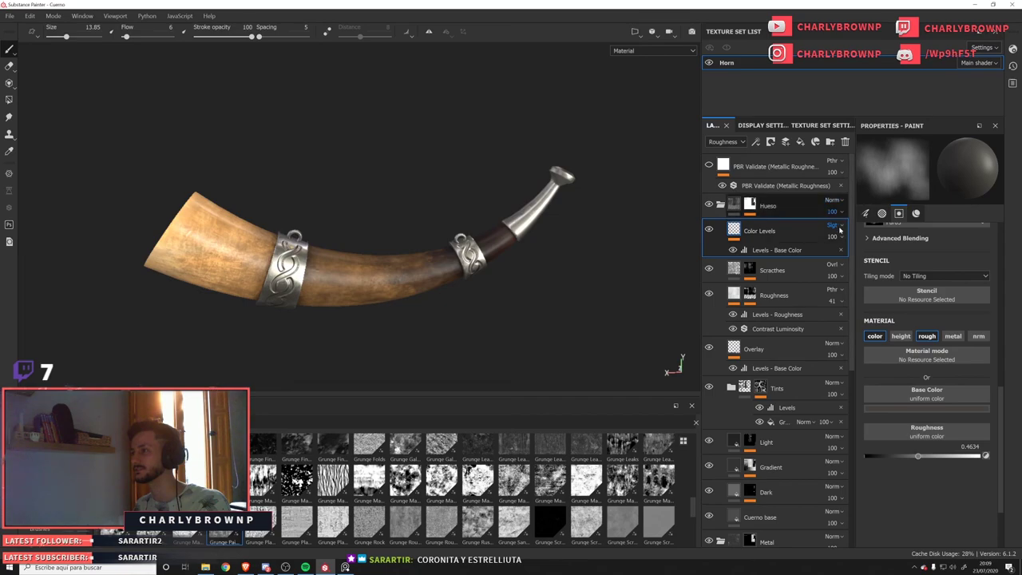
{"action": "left_click", "coordinate": [842, 227]}
{"action": "left_click", "coordinate": [845, 16]}
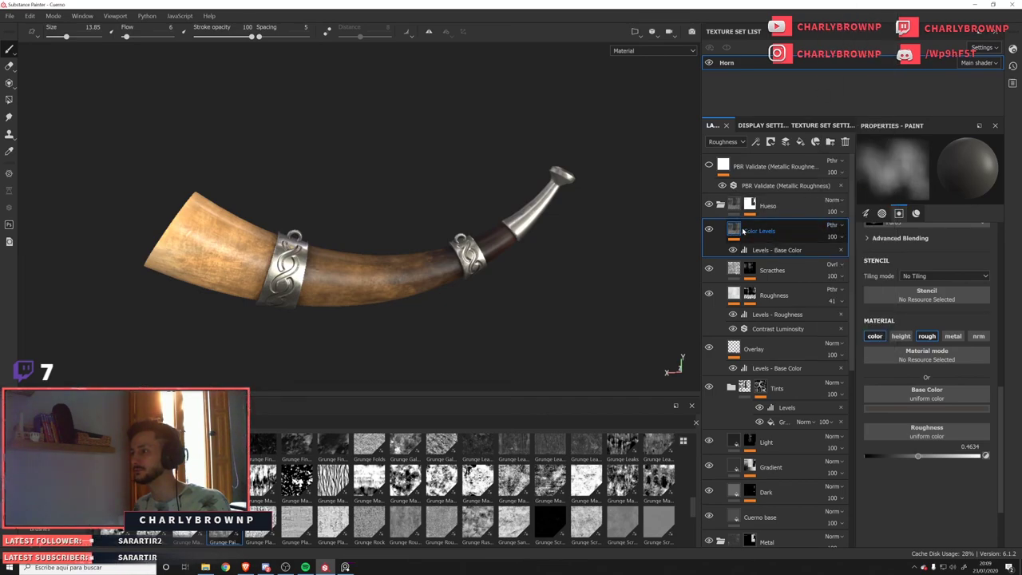
Add a second Levels effect to Color Levels affecting Roughness, and display the horn's Roughness channel.
{"action": "left_click", "coordinate": [756, 142]}
{"action": "left_click", "coordinate": [788, 195]}
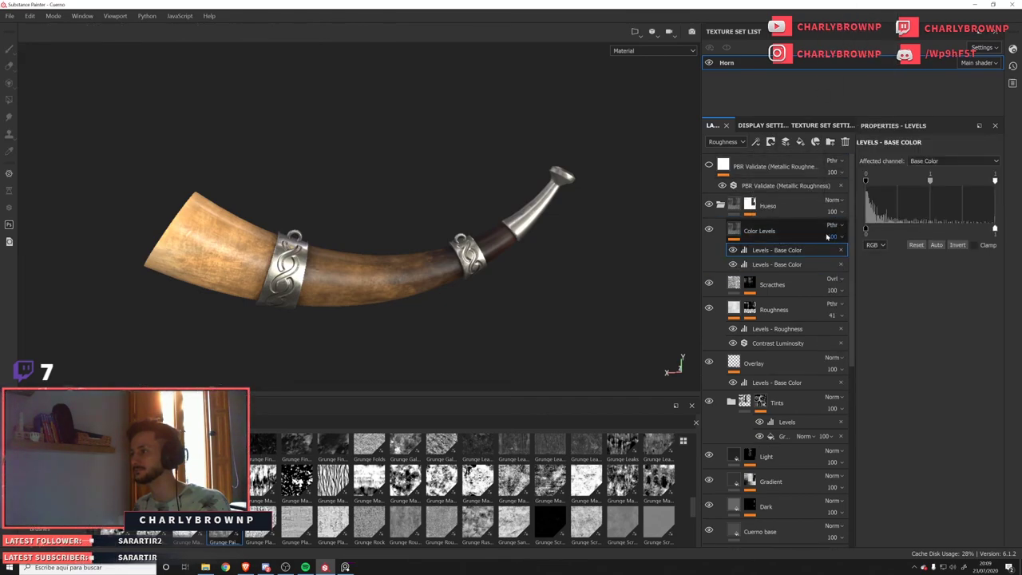
{"action": "left_click", "coordinate": [951, 162]}
{"action": "left_click", "coordinate": [930, 185]}
{"action": "key", "text": "c"}
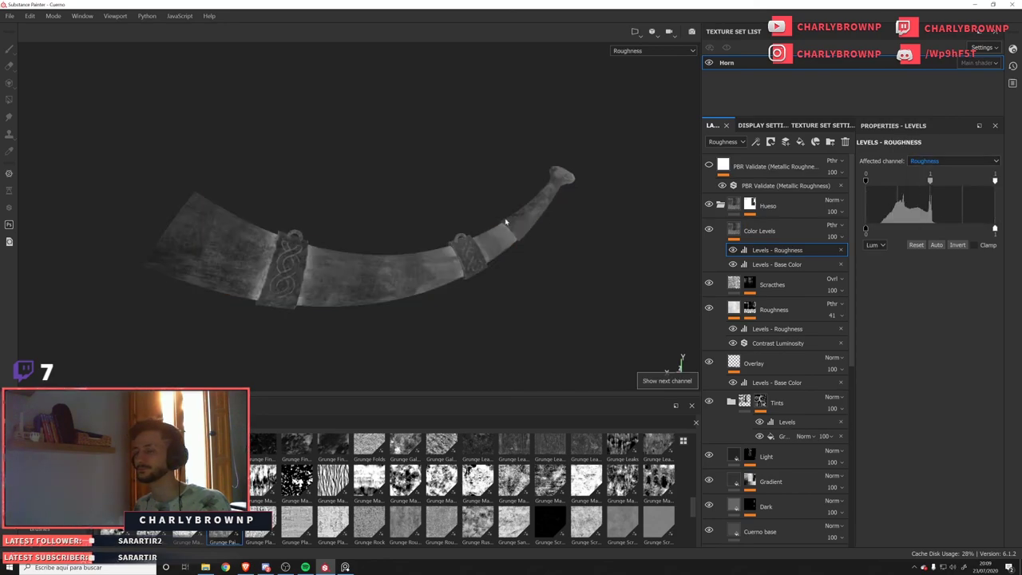
Increase the roughness contrast in Levels with the black input at 0.16, the white input at 0.45 and the black output at 0.1.
{"action": "left_click_drag", "start_coordinate": [867, 181], "coordinate": [881, 185]}
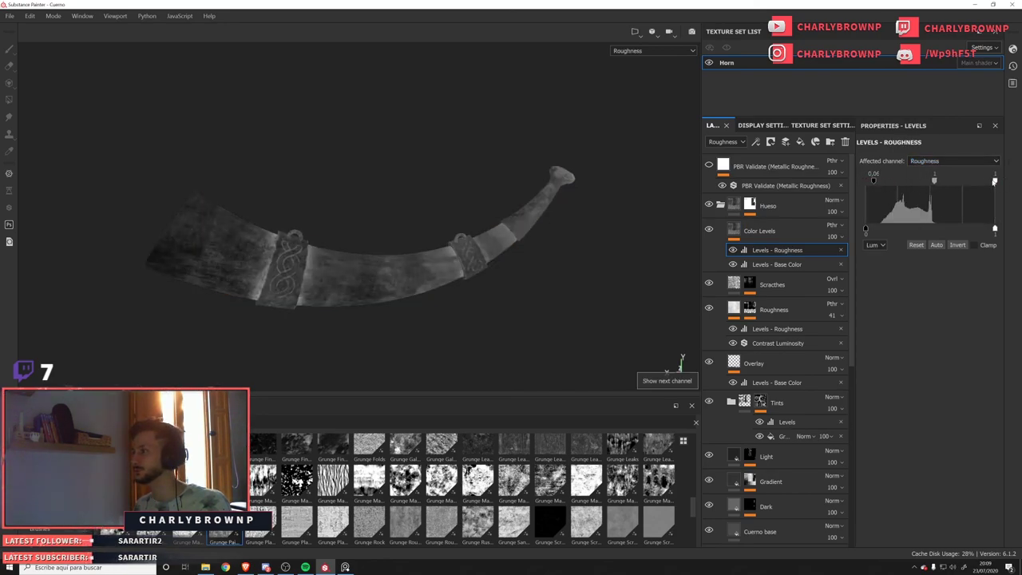
{"action": "left_click_drag", "start_coordinate": [994, 182], "coordinate": [939, 187]}
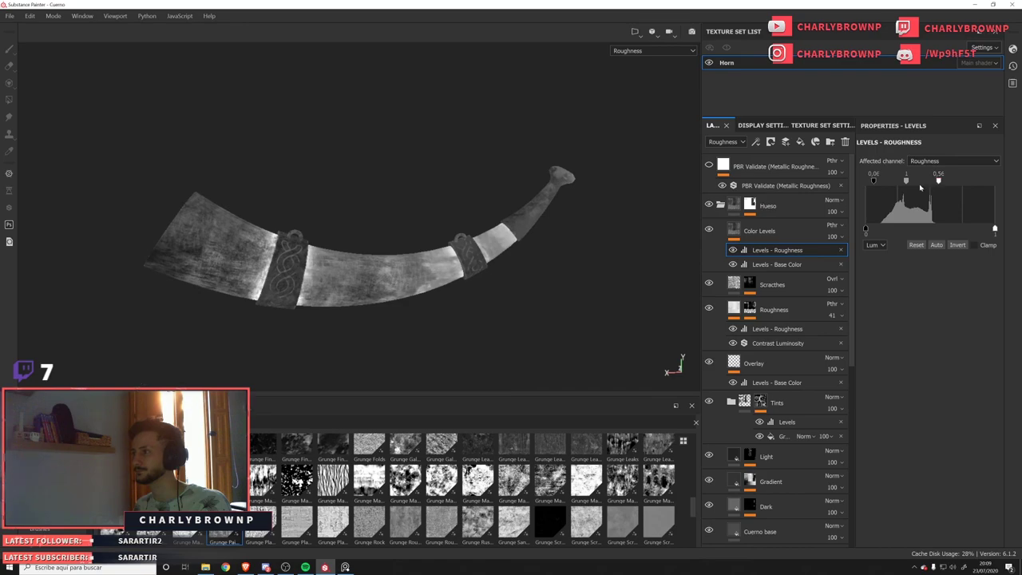
{"action": "mouse_move", "coordinate": [874, 182]}
{"action": "left_mouse_down"}
{"action": "mouse_move", "coordinate": [932, 181]}
{"action": "mouse_move", "coordinate": [890, 185]}
{"action": "left_mouse_up"}
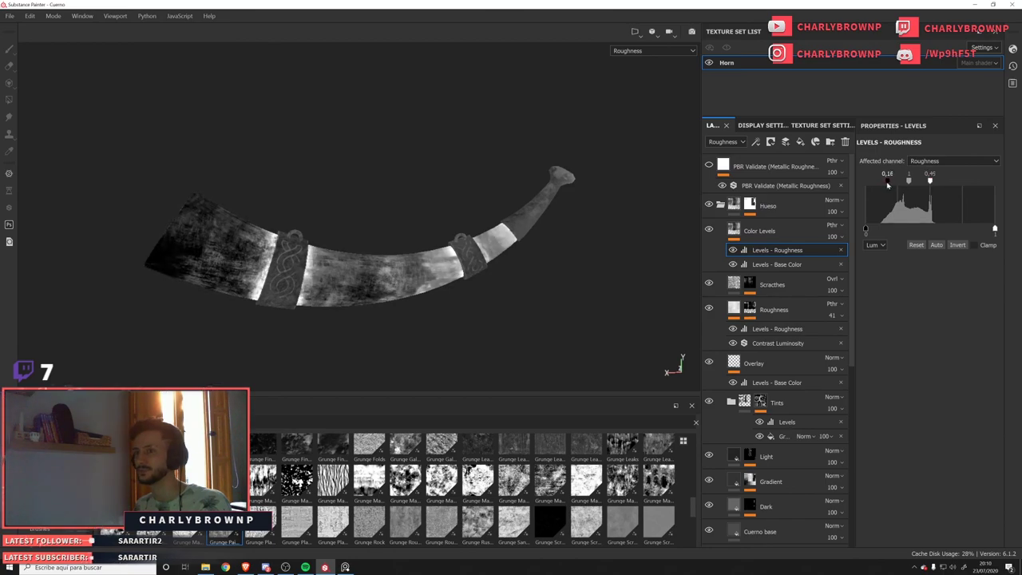
{"action": "left_click_drag", "start_coordinate": [865, 229], "coordinate": [884, 234]}
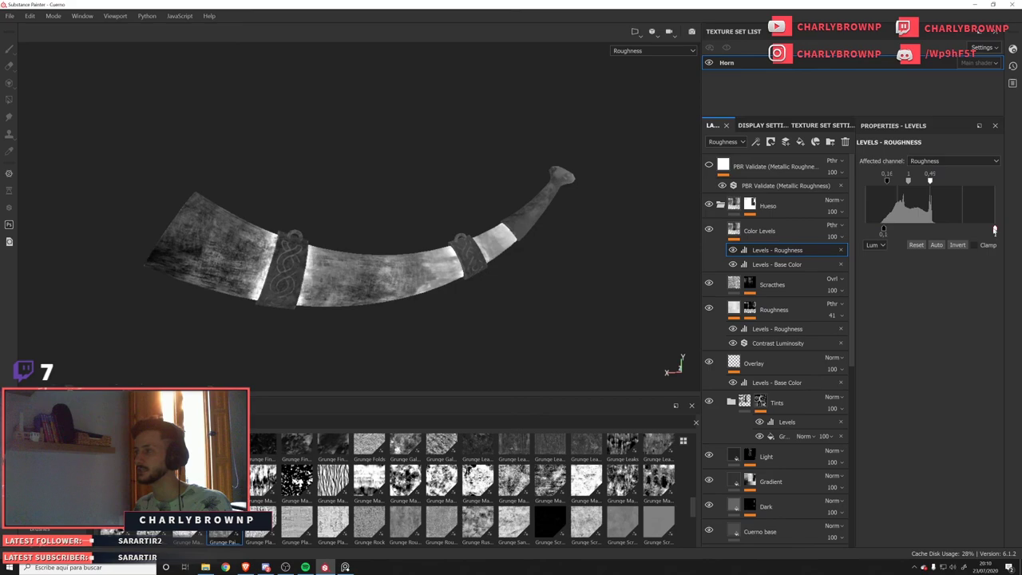
Lower the roughness Levels' white output to about 0.73 and display the horn's full material.
{"action": "left_click_drag", "start_coordinate": [995, 230], "coordinate": [963, 230]}
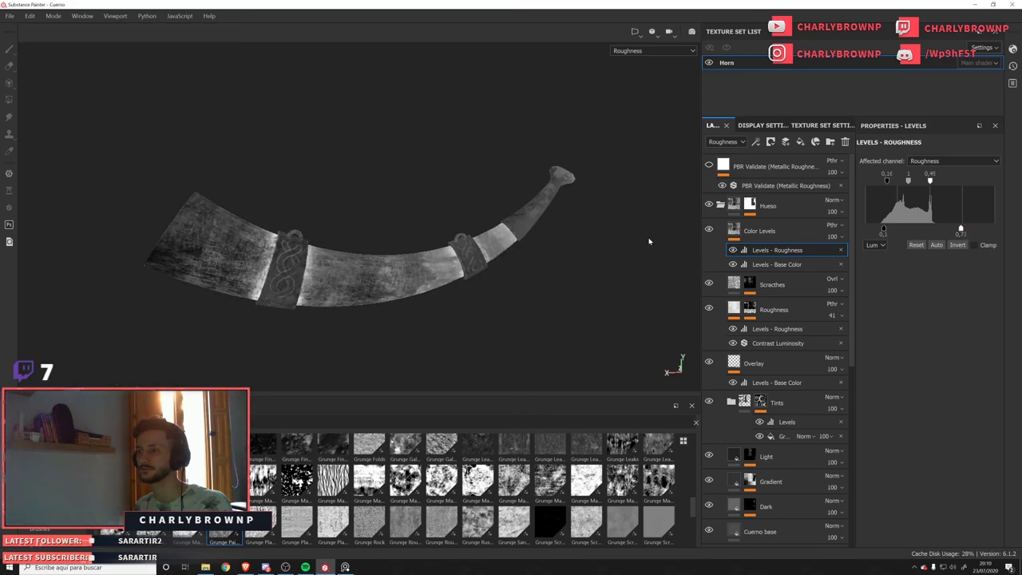
{"action": "key", "text": "m"}
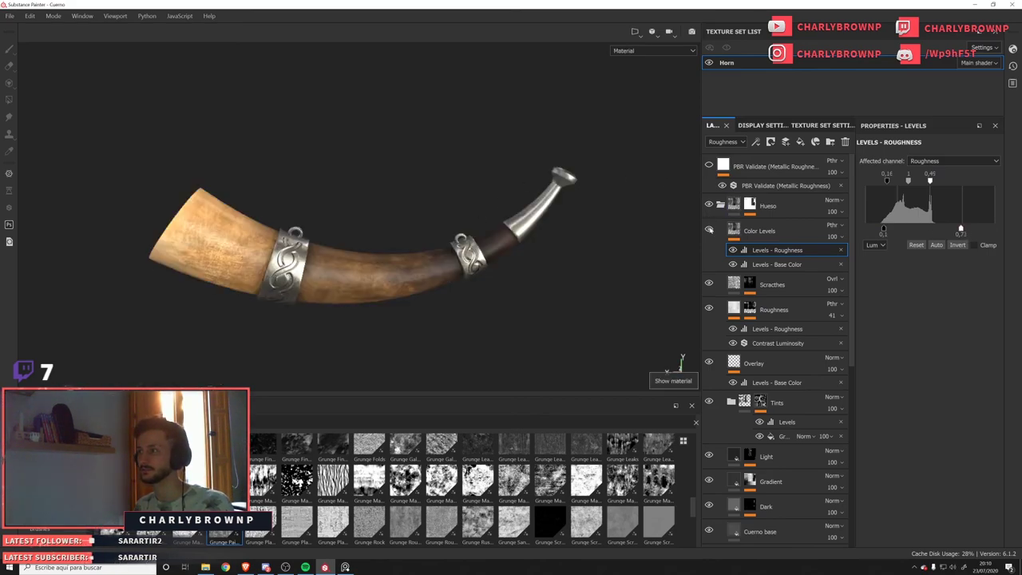
Compare the horn with and without the Color Levels layer and its roughness Levels effect.
{"action": "left_click", "coordinate": [710, 230]}
{"action": "left_click", "coordinate": [710, 230]}
{"action": "left_click_drag", "start_coordinate": [302, 318], "coordinate": [335, 321], "text": "alt"}
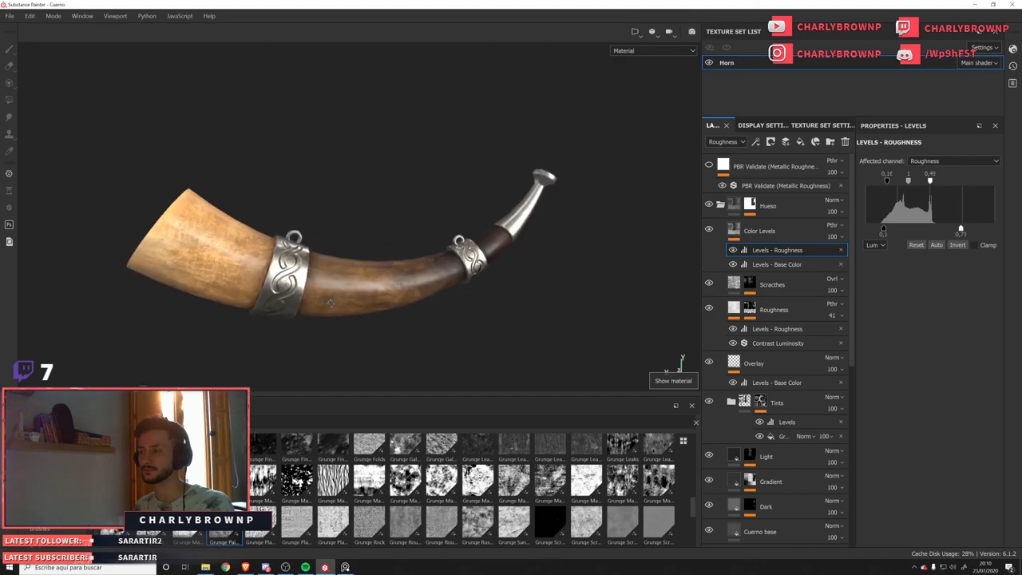
{"action": "left_click", "coordinate": [733, 251]}
{"action": "left_click", "coordinate": [732, 250]}
{"action": "left_click", "coordinate": [733, 250]}
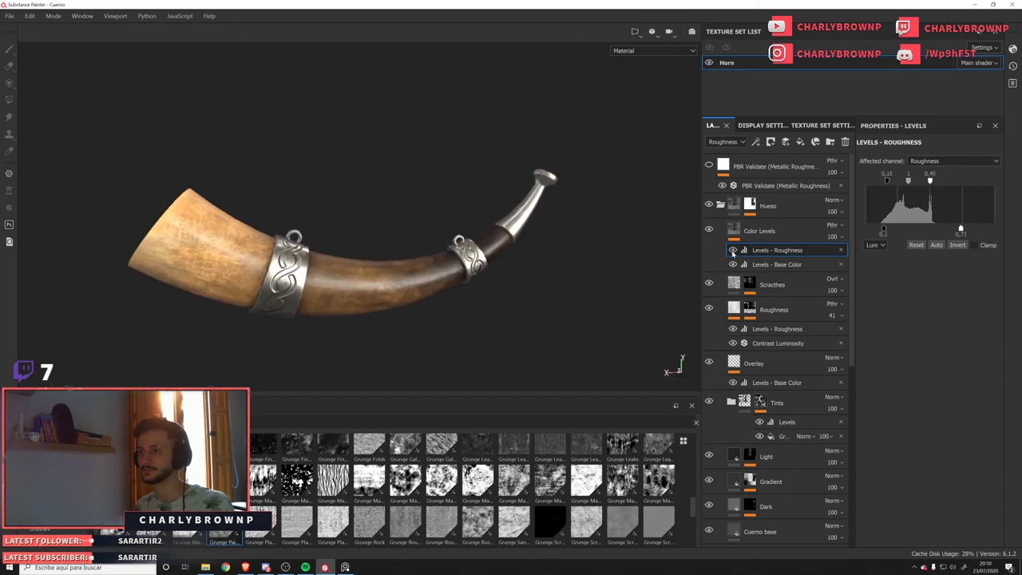
{"action": "left_click", "coordinate": [733, 251]}
{"action": "left_click", "coordinate": [732, 251]}
{"action": "left_click", "coordinate": [732, 251]}
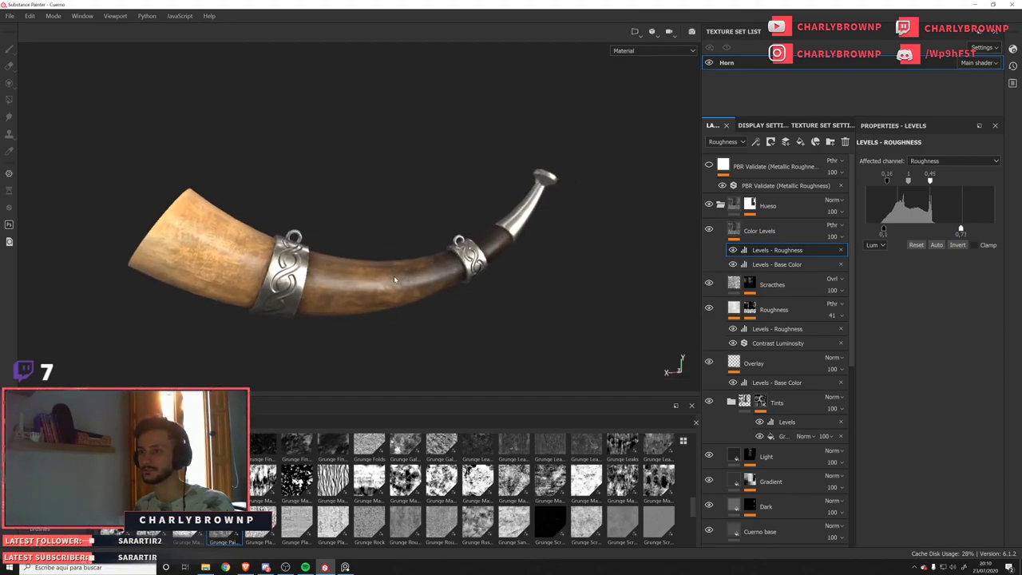
{"action": "mouse_move", "coordinate": [394, 279]}
{"action": "left_mouse_down", "text": "alt"}
{"action": "mouse_move", "coordinate": [233, 267]}
{"action": "mouse_move", "coordinate": [432, 303]}
{"action": "mouse_move", "coordinate": [376, 308]}
{"action": "left_mouse_up", "text": "alt"}
{"action": "scroll", "coordinate": [359, 292], "scroll_direction": "down", "scroll_amount": 3}
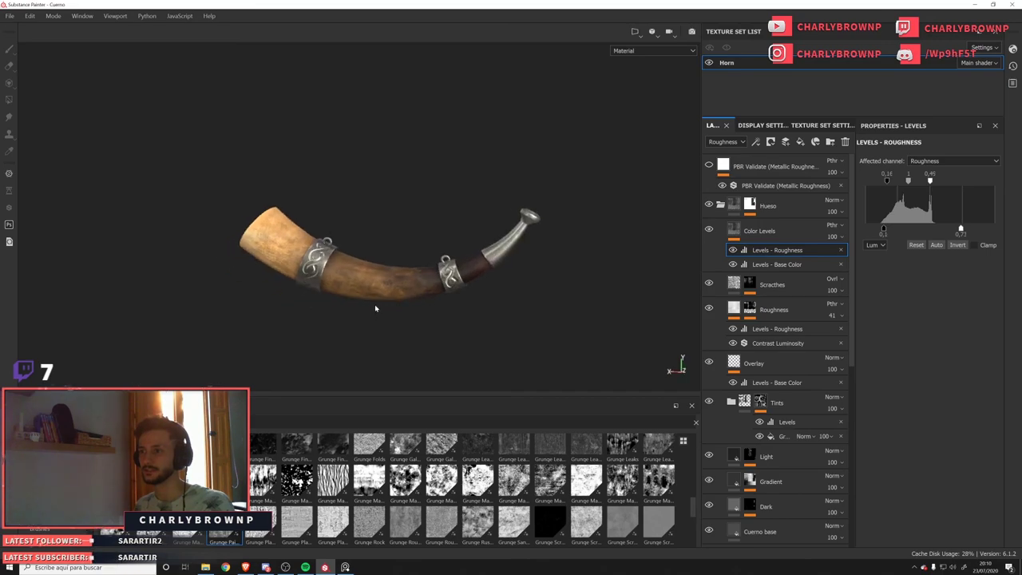
{"action": "key", "text": "f"}
Adjust Color Levels' Base Color Levels with black input 0.02, midtone 1.50 and white input 0.38.
{"action": "left_click", "coordinate": [778, 265]}
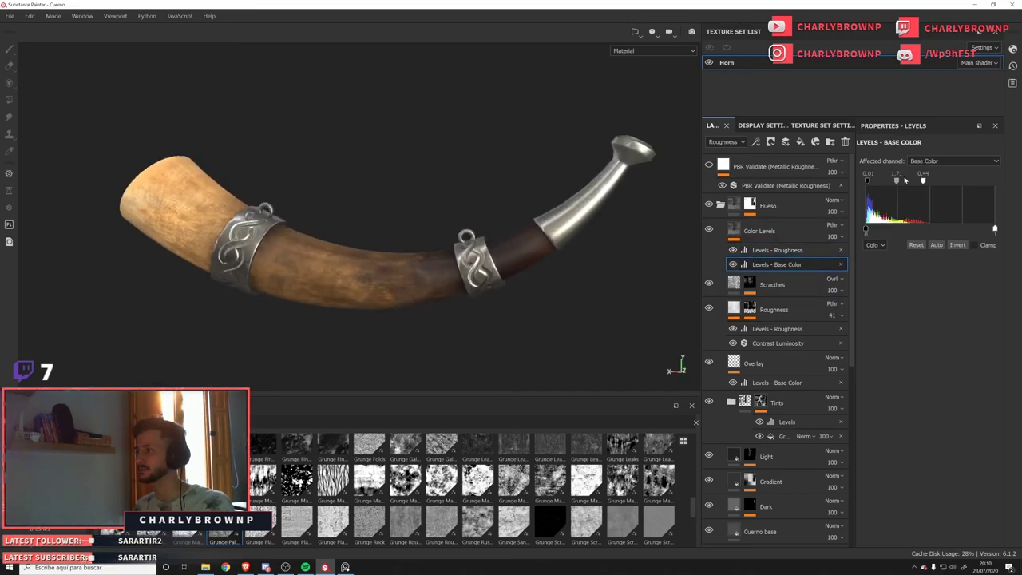
{"action": "left_click_drag", "start_coordinate": [925, 183], "coordinate": [916, 186]}
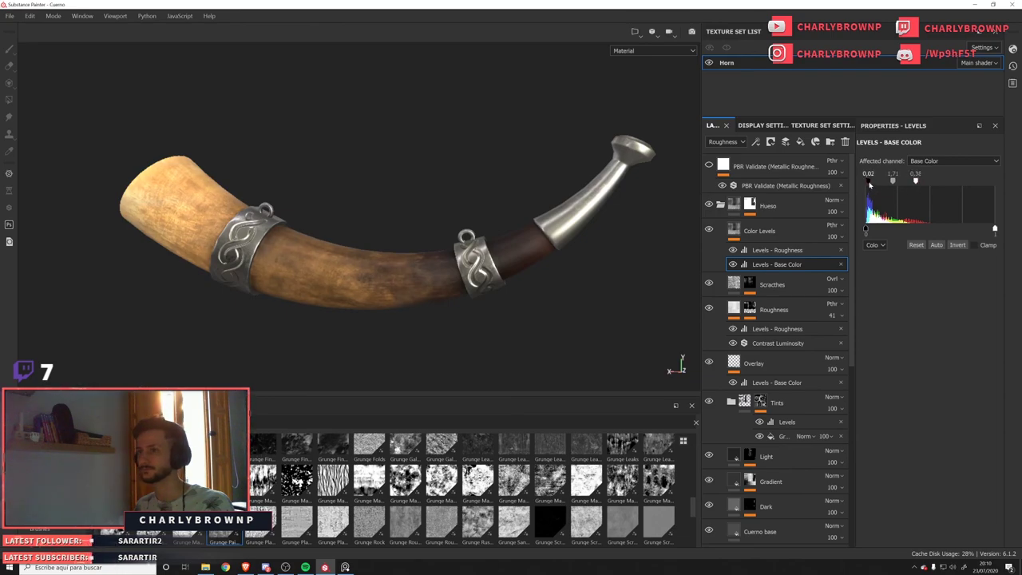
{"action": "left_click_drag", "start_coordinate": [893, 183], "coordinate": [894, 185]}
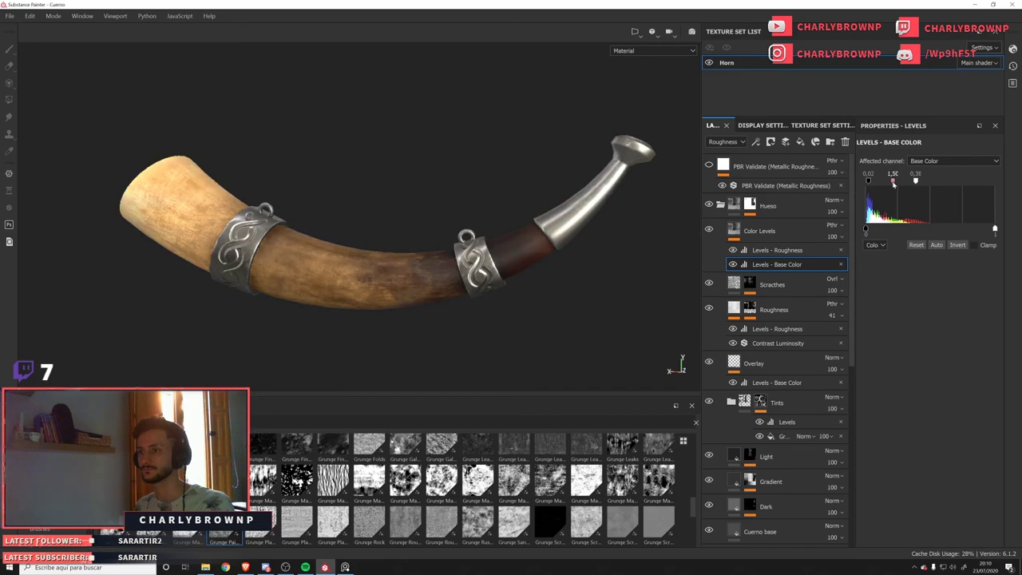
Examine the corrected colors on the whole horn and close up at its wide opening.
{"action": "scroll", "coordinate": [384, 264], "scroll_direction": "down", "scroll_amount": 3}
{"action": "left_click_drag", "start_coordinate": [391, 276], "coordinate": [378, 306], "text": "alt"}
{"action": "scroll", "coordinate": [335, 280], "scroll_direction": "down", "scroll_amount": 3}
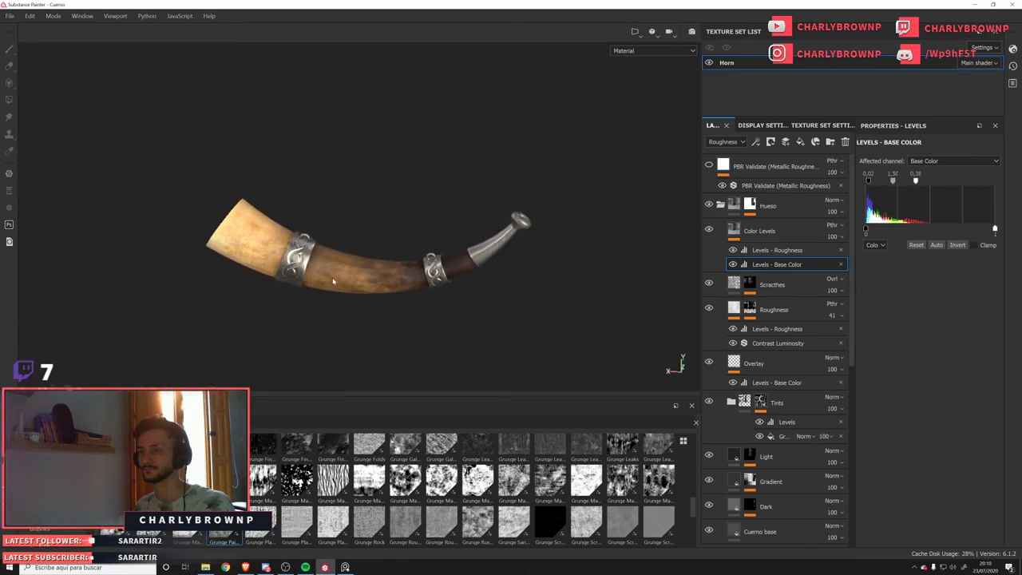
{"action": "middle_click_drag", "start_coordinate": [328, 308], "coordinate": [405, 313], "text": "alt"}
{"action": "scroll", "coordinate": [406, 312], "scroll_direction": "up", "scroll_amount": 2}
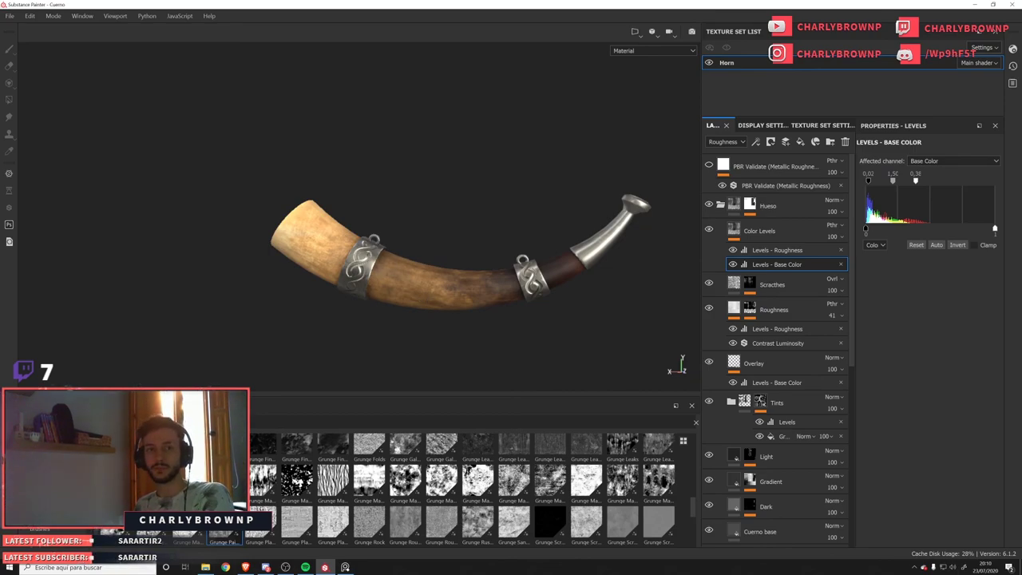
{"action": "left_click_drag", "start_coordinate": [341, 290], "coordinate": [232, 256], "text": "alt"}
{"action": "scroll", "coordinate": [223, 251], "scroll_direction": "up", "scroll_amount": 2}
{"action": "middle_click_drag", "start_coordinate": [220, 249], "coordinate": [331, 281], "text": "alt"}
{"action": "scroll", "coordinate": [331, 281], "scroll_direction": "up", "scroll_amount": 4}
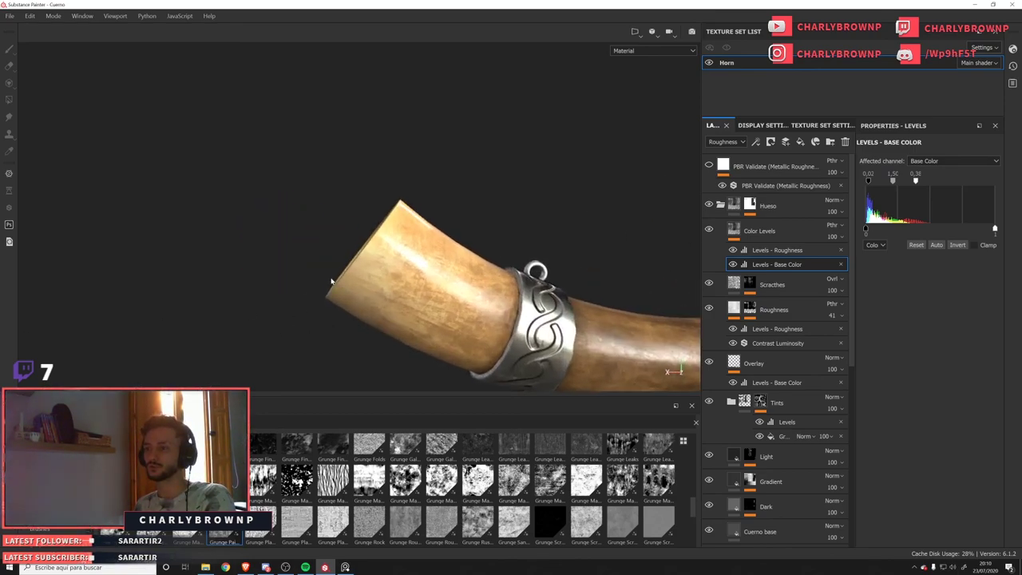
{"action": "left_click_drag", "start_coordinate": [332, 281], "coordinate": [341, 312], "text": "alt"}
{"action": "scroll", "coordinate": [344, 308], "scroll_direction": "down", "scroll_amount": 2}
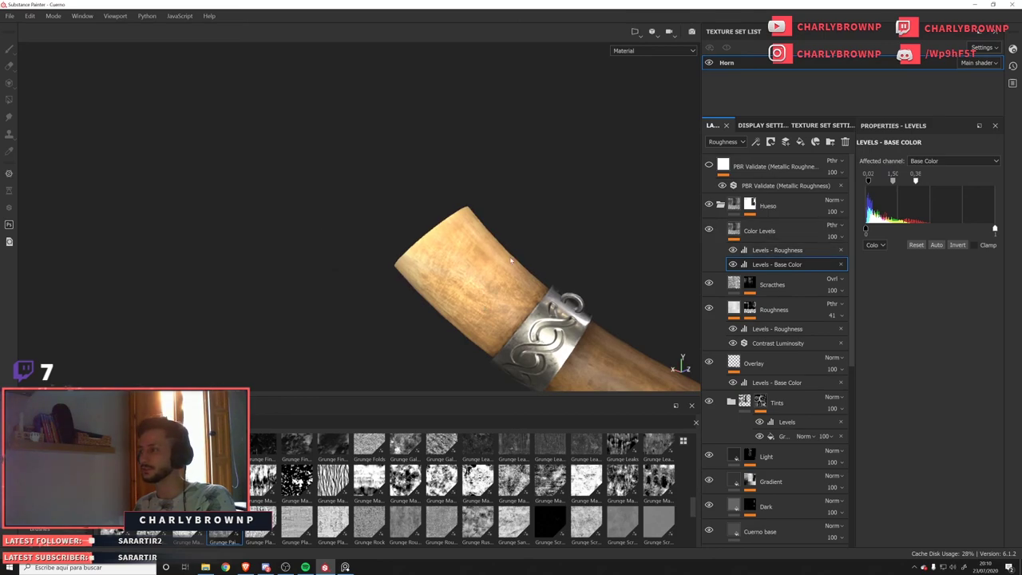
{"action": "left_click_drag", "start_coordinate": [511, 260], "coordinate": [575, 276], "text": "alt"}
Switch the Base Color Levels to luminance and set the black input to 0.03, midtone to 1.51 and white output to 0.75.
{"action": "left_click", "coordinate": [876, 244]}
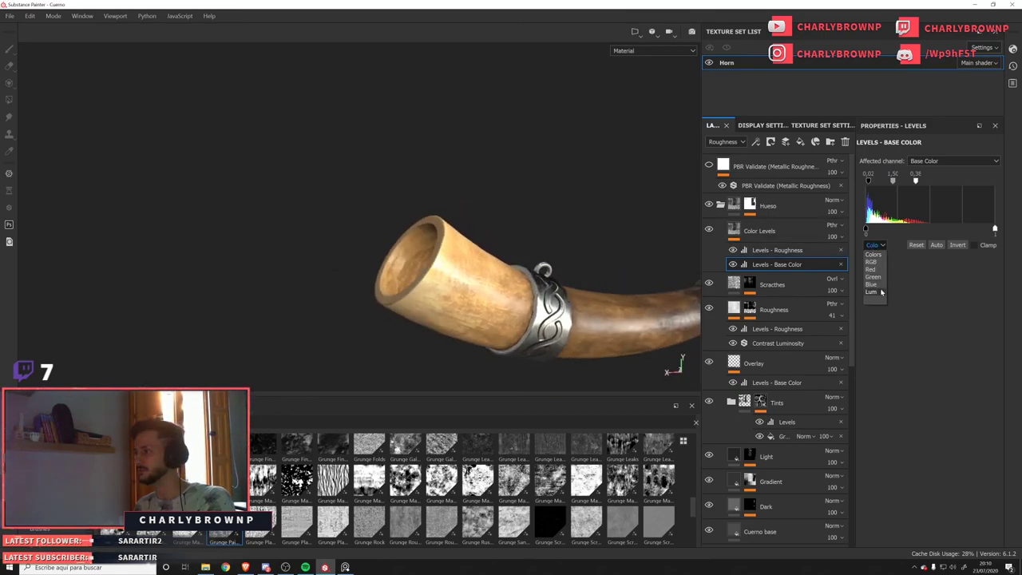
{"action": "left_click", "coordinate": [871, 291]}
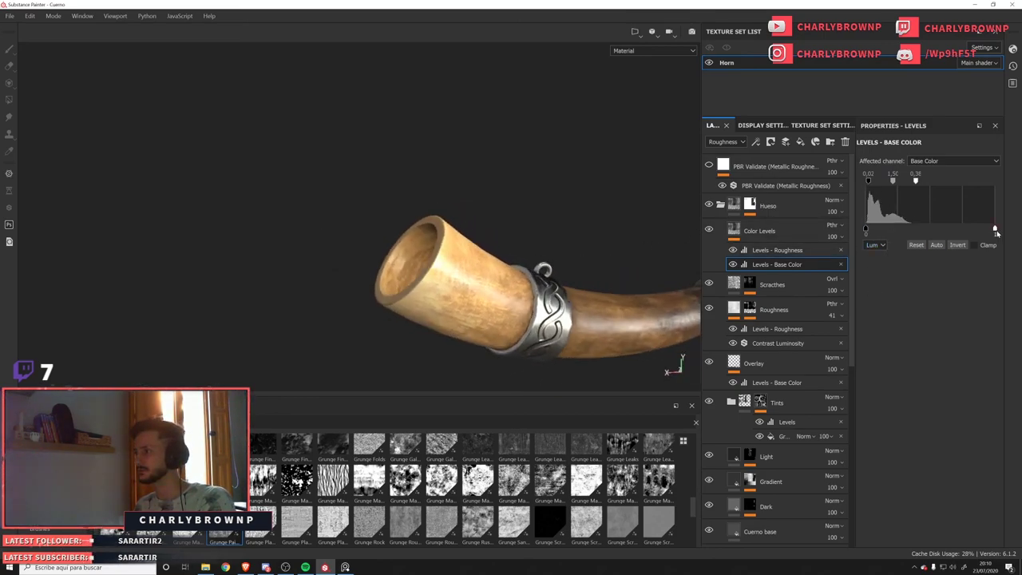
{"action": "left_click_drag", "start_coordinate": [995, 230], "coordinate": [956, 234]}
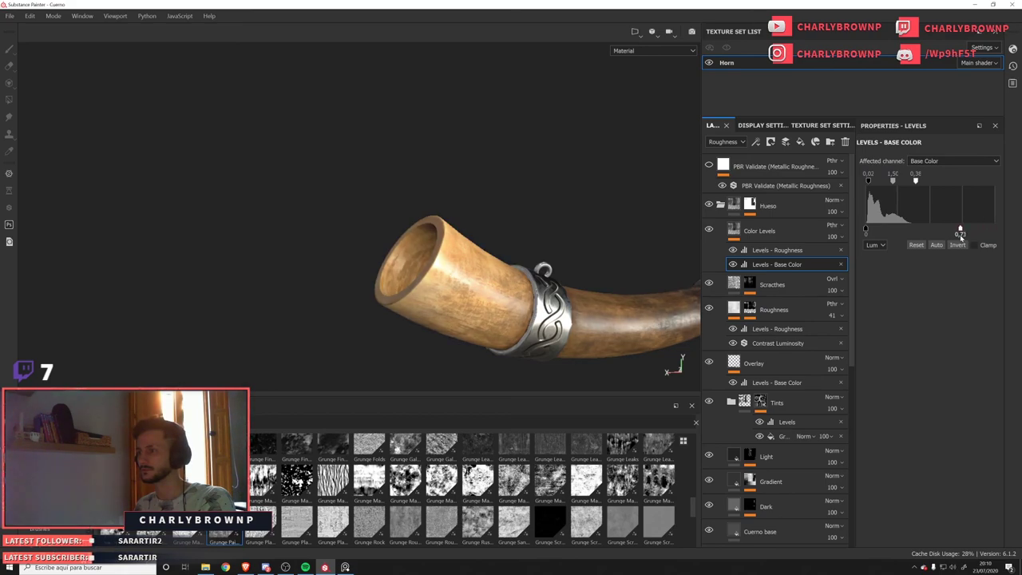
{"action": "key", "text": "f"}
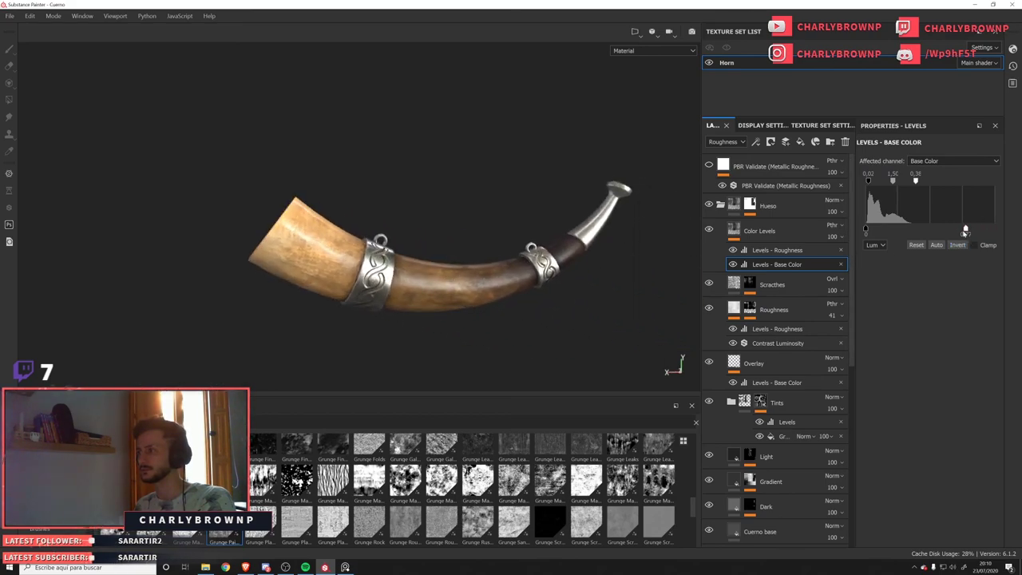
{"action": "left_click_drag", "start_coordinate": [965, 232], "coordinate": [997, 233]}
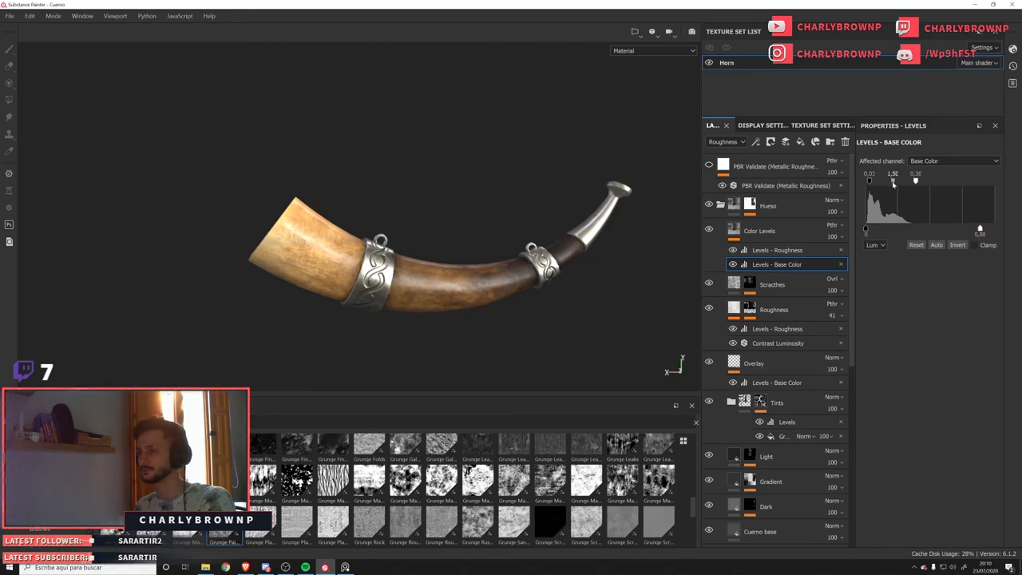
{"action": "left_click_drag", "start_coordinate": [894, 183], "coordinate": [894, 184]}
{"action": "left_click_drag", "start_coordinate": [867, 231], "coordinate": [870, 231]}
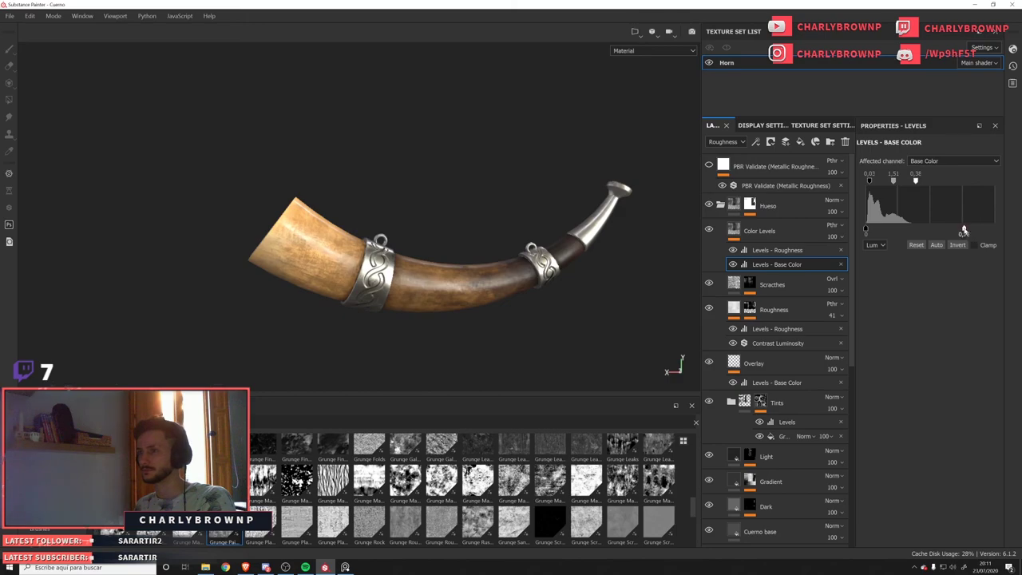
{"action": "left_click_drag", "start_coordinate": [677, 358], "coordinate": [648, 358], "text": "alt"}
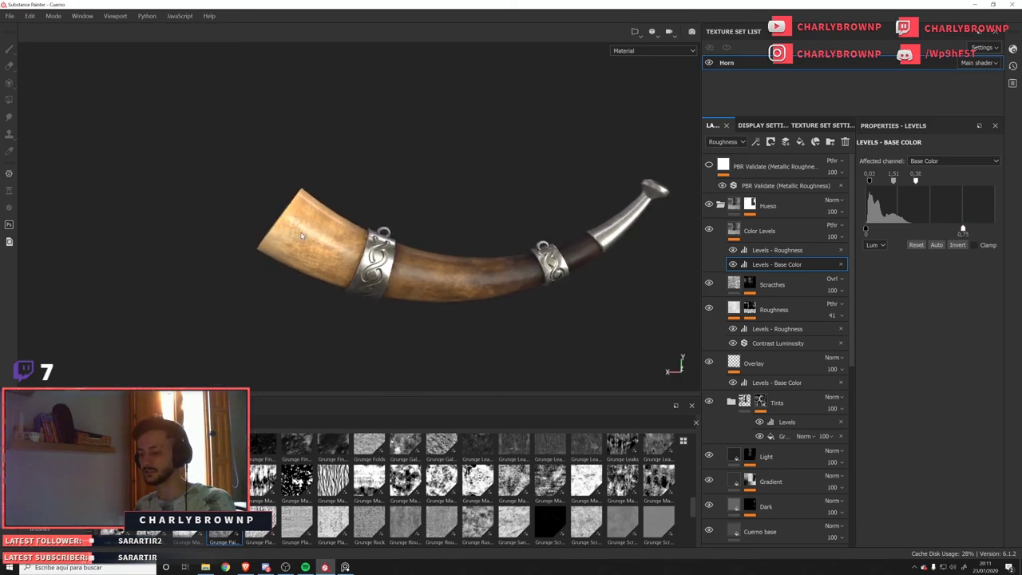
Show the layers' Base Color channel settings and check what the Light and Gradient layers contribute by toggling their visibility.
{"action": "left_click", "coordinate": [726, 142]}
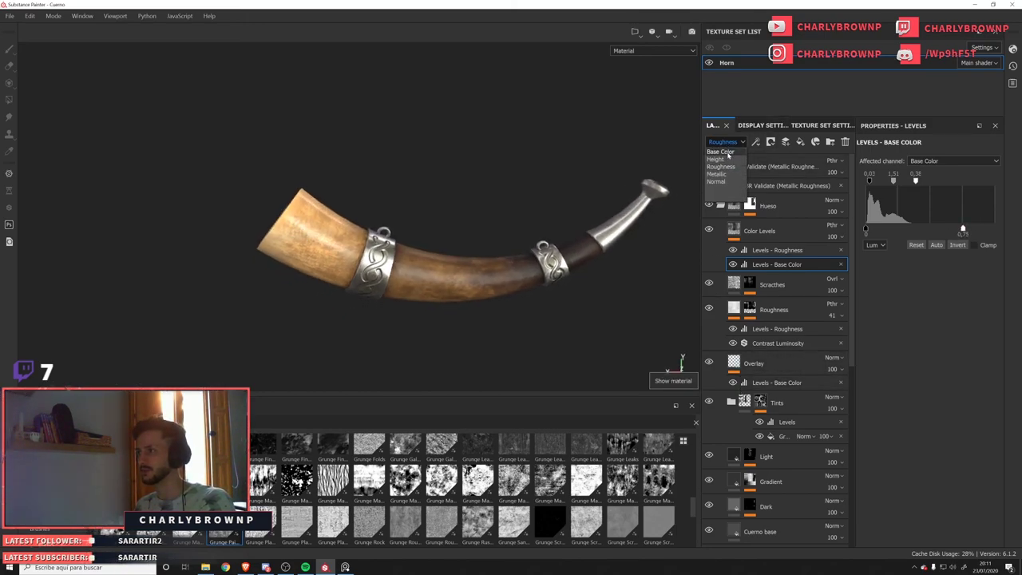
{"action": "left_click", "coordinate": [731, 181]}
{"action": "scroll", "coordinate": [750, 406], "scroll_direction": "down", "scroll_amount": 1}
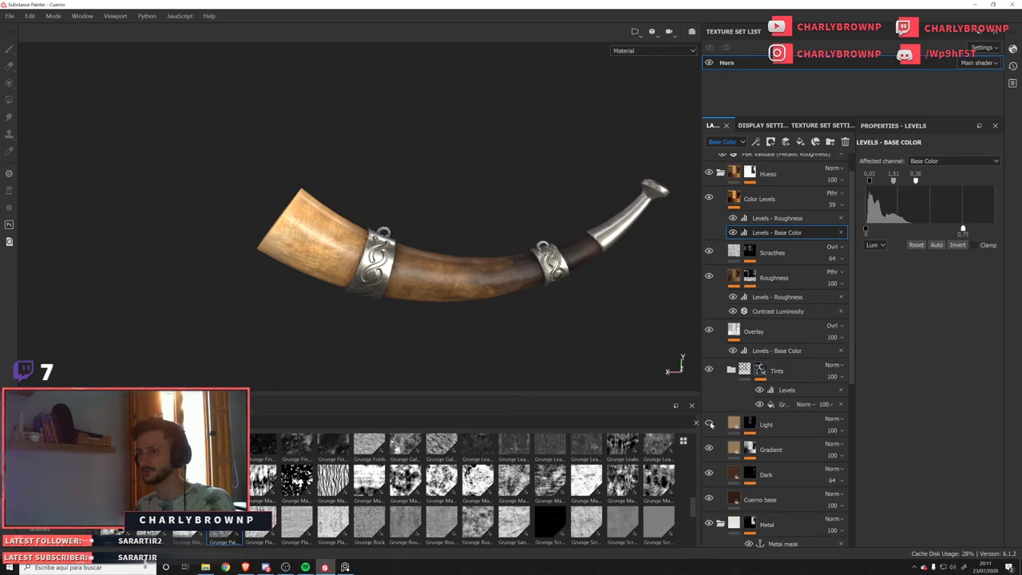
{"action": "left_click", "coordinate": [710, 424]}
{"action": "left_click", "coordinate": [709, 424]}
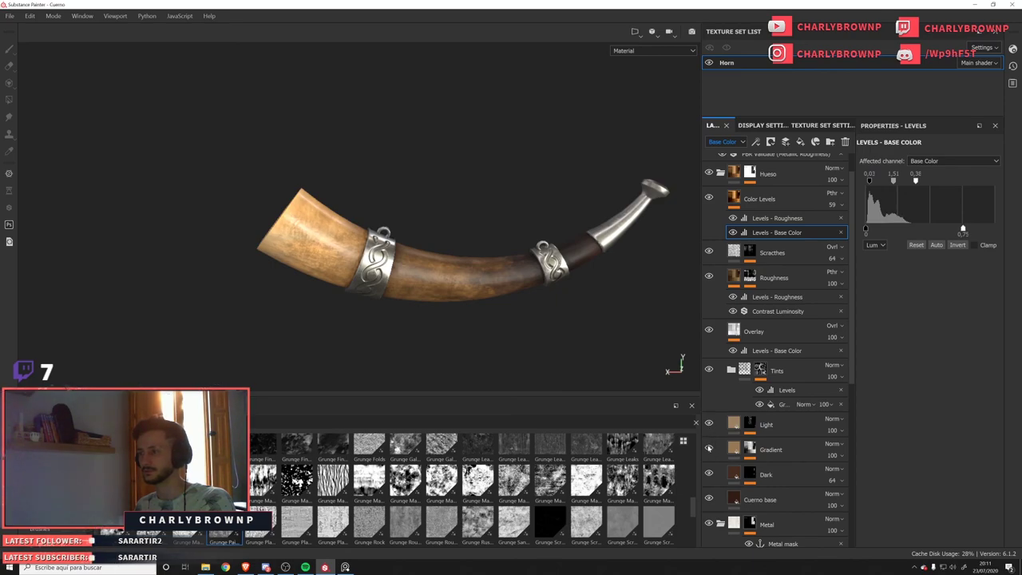
{"action": "left_click", "coordinate": [709, 448]}
{"action": "left_click", "coordinate": [710, 448]}
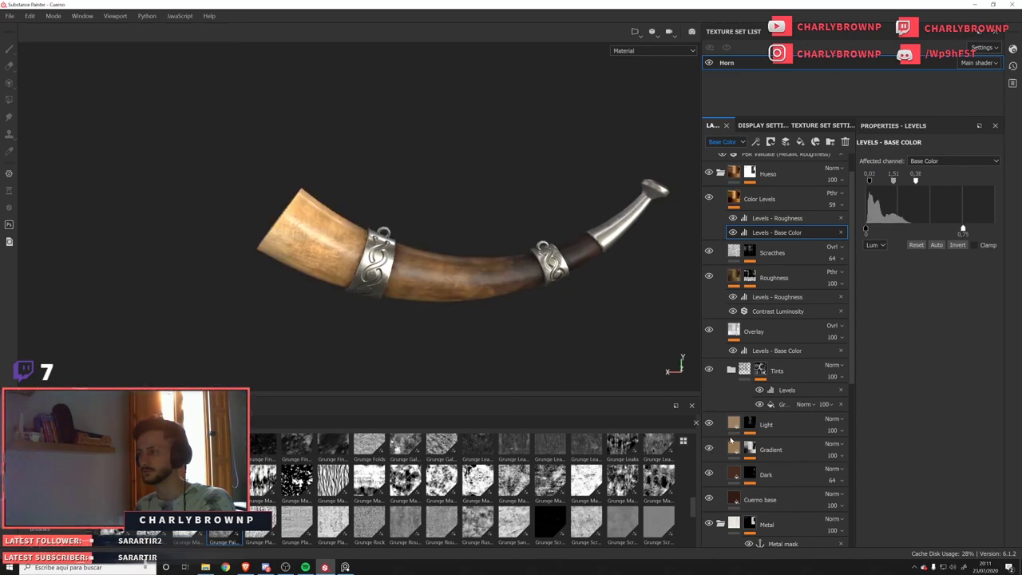
Set the Gradient layer's base color to a brown of R 0.258, G 0.163, B 0.076.
{"action": "left_click", "coordinate": [733, 450]}
{"action": "scroll", "coordinate": [735, 448], "scroll_direction": "down", "scroll_amount": 2}
{"action": "left_click", "coordinate": [733, 390]}
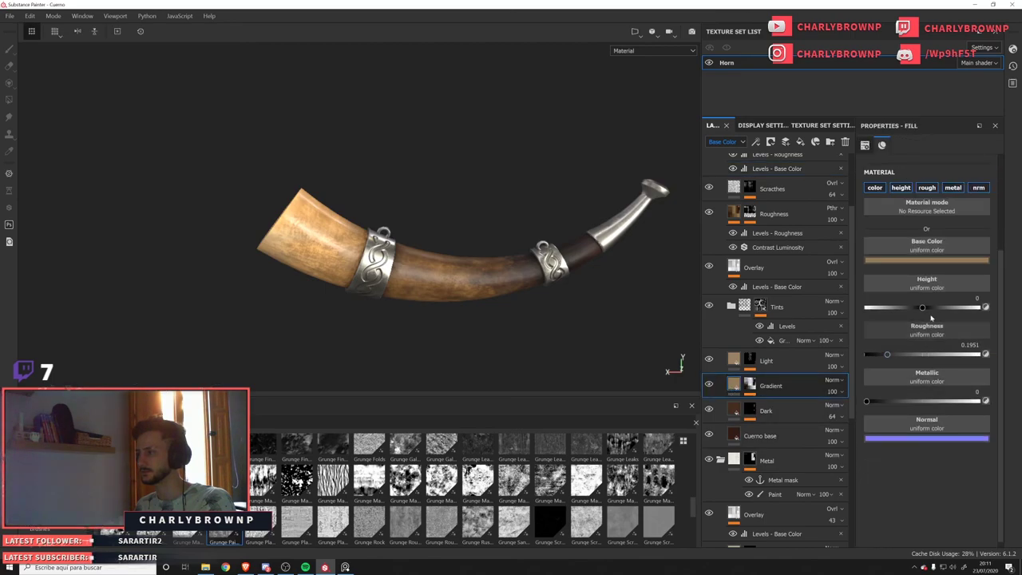
{"action": "left_click", "coordinate": [926, 260]}
{"action": "left_click_drag", "start_coordinate": [908, 318], "coordinate": [907, 322]}
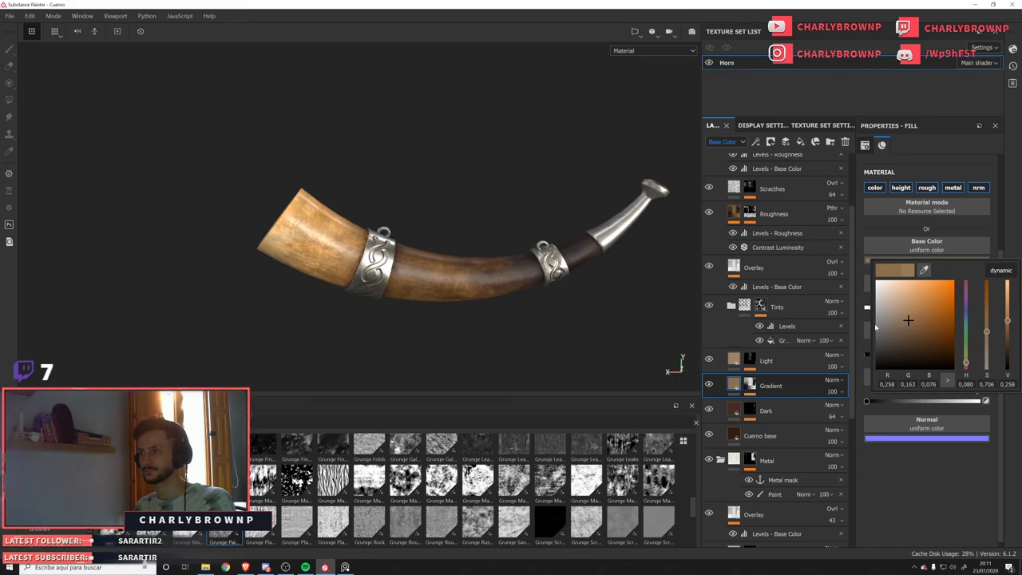
{"action": "scroll", "coordinate": [464, 263], "scroll_direction": "down", "scroll_amount": 3}
{"action": "mouse_move", "coordinate": [447, 268]}
{"action": "left_mouse_down", "text": "alt"}
{"action": "mouse_move", "coordinate": [374, 281]}
{"action": "mouse_move", "coordinate": [422, 258]}
{"action": "mouse_move", "coordinate": [439, 278]}
{"action": "left_mouse_up", "text": "alt"}
{"action": "scroll", "coordinate": [452, 284], "scroll_direction": "down", "scroll_amount": 3}
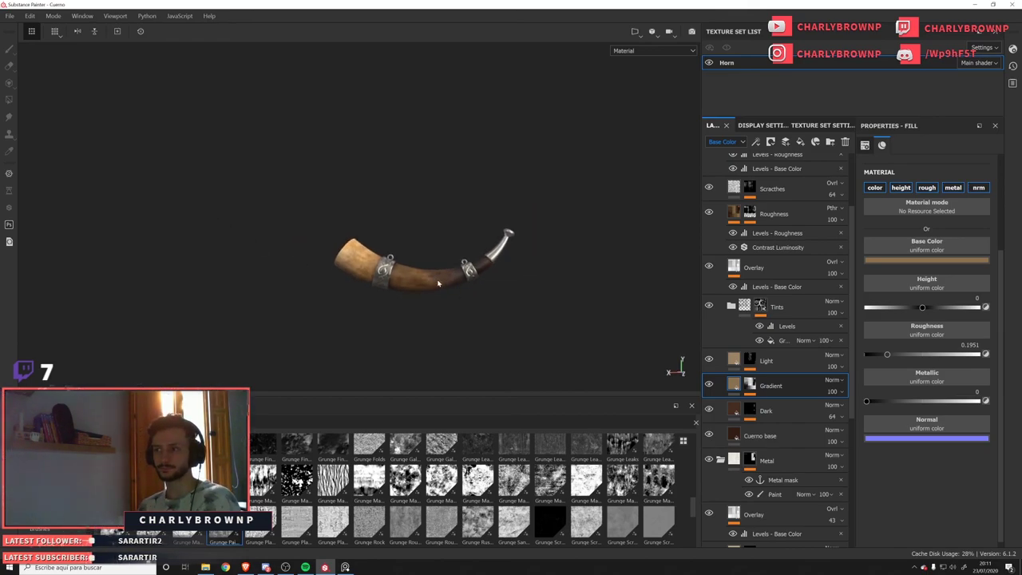
{"action": "scroll", "coordinate": [474, 285], "scroll_direction": "up", "scroll_amount": 3}
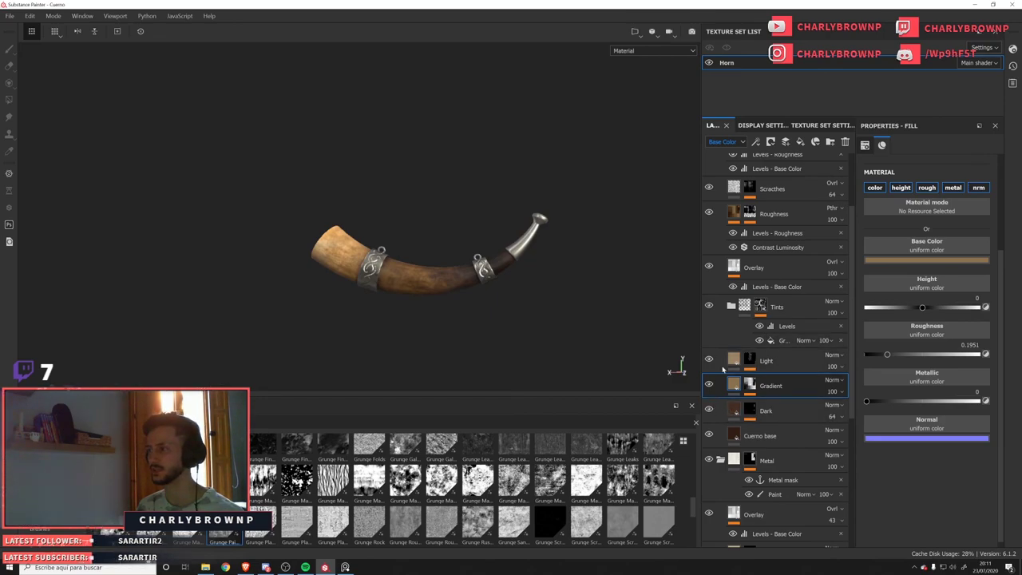
Expand the Tints folder and raise the base color opacity of Color 3 to 84 and Color 2 to 74.
{"action": "scroll", "coordinate": [722, 369], "scroll_direction": "up", "scroll_amount": 4}
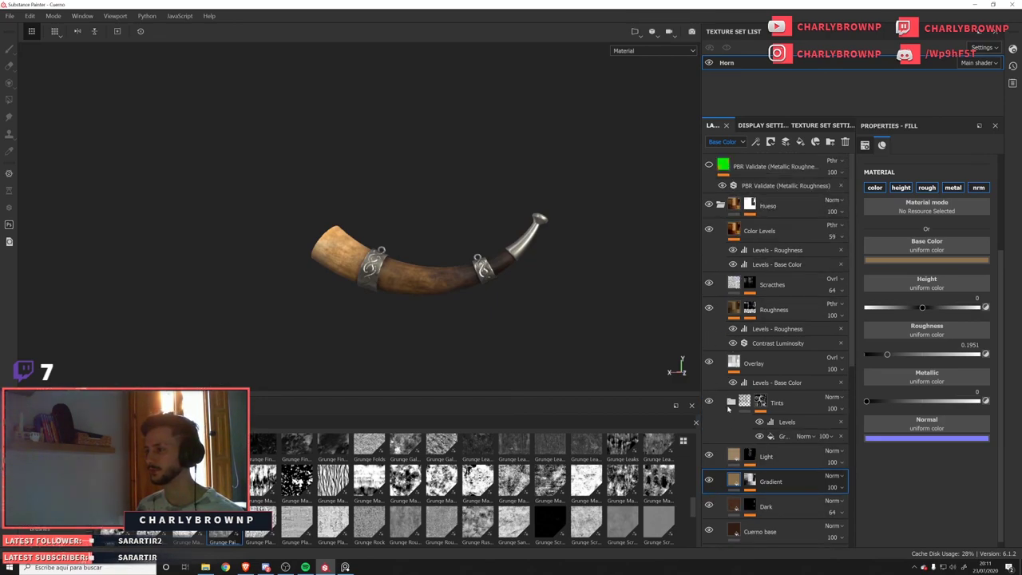
{"action": "left_click", "coordinate": [729, 403]}
{"action": "scroll", "coordinate": [718, 432], "scroll_direction": "down", "scroll_amount": 3}
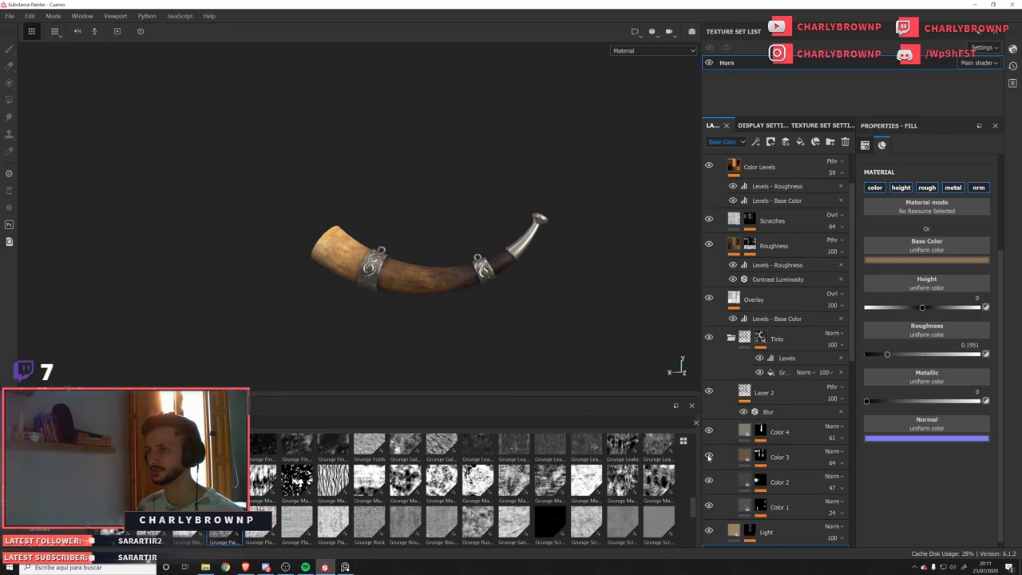
{"action": "left_click", "coordinate": [823, 457]}
{"action": "left_click", "coordinate": [834, 463]}
{"action": "left_click_drag", "start_coordinate": [855, 482], "coordinate": [859, 513]}
{"action": "left_click", "coordinate": [834, 489]}
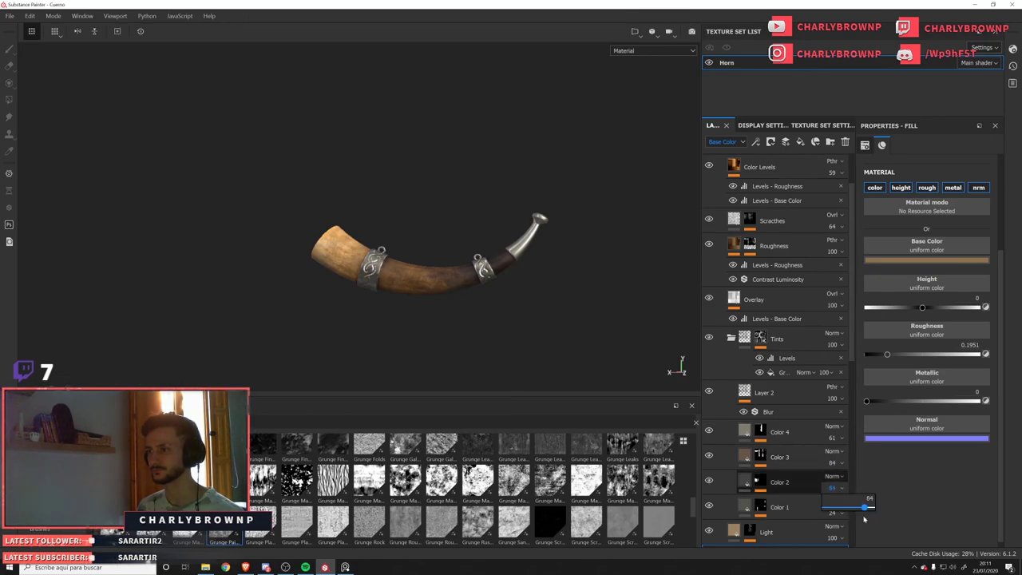
{"action": "left_click_drag", "start_coordinate": [860, 519], "coordinate": [859, 519]}
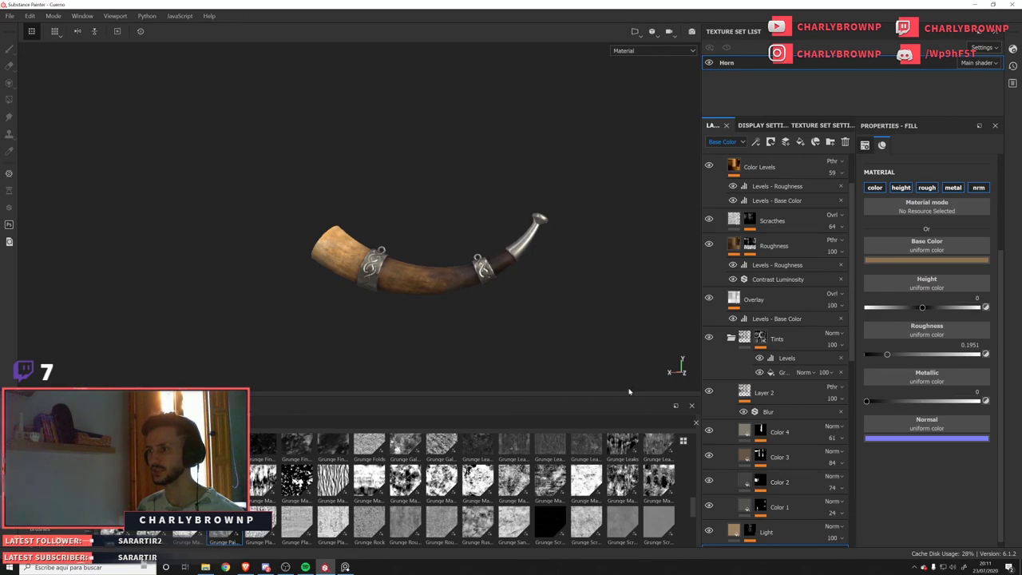
Raise the Color 1 tint layer's base color opacity to 59 and check the horn's overall look.
{"action": "left_click_drag", "start_coordinate": [469, 269], "coordinate": [439, 257], "text": "alt"}
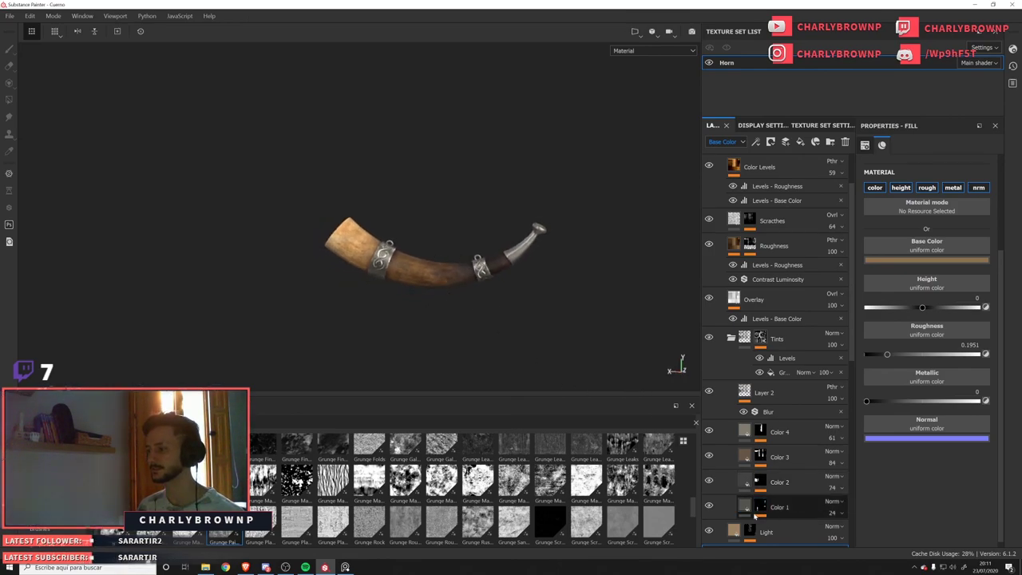
{"action": "left_click", "coordinate": [832, 513]}
{"action": "left_click_drag", "start_coordinate": [845, 535], "coordinate": [853, 537]}
{"action": "left_click_drag", "start_coordinate": [493, 219], "coordinate": [434, 316], "text": "alt"}
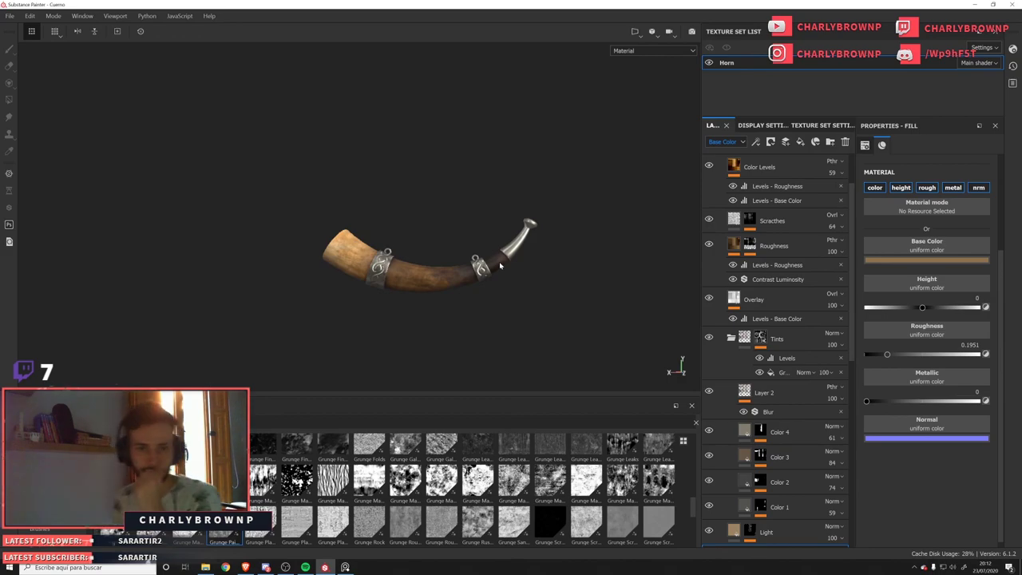
{"action": "left_click_drag", "start_coordinate": [575, 250], "coordinate": [537, 322], "text": "alt"}
{"action": "scroll", "coordinate": [538, 322], "scroll_direction": "up", "scroll_amount": 3}
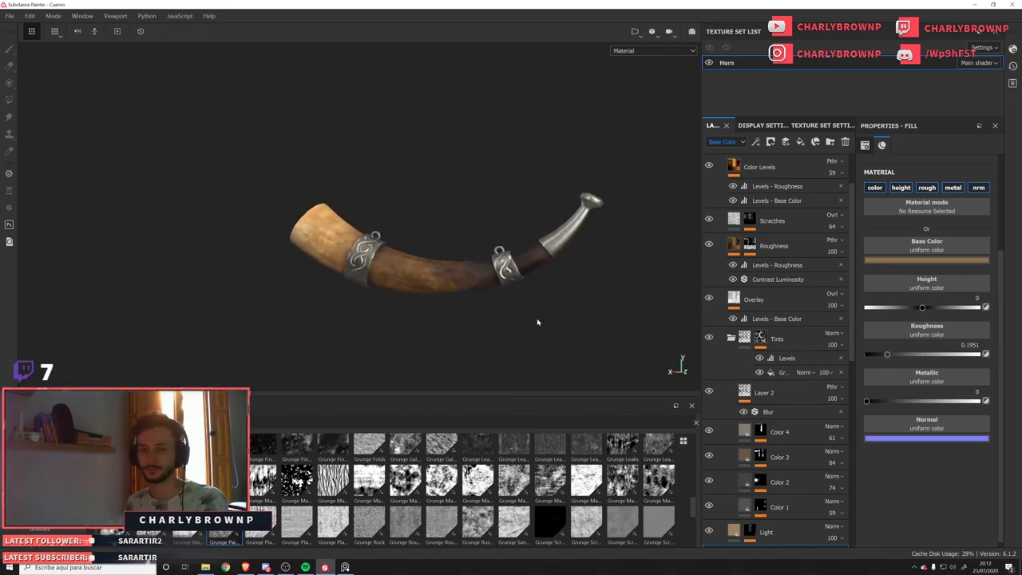
Switch to the browser, review the "cuernos vikingos" images and refine the image search to "cuernos vikingos metal".
{"action": "key", "text": "alt+Tab"}
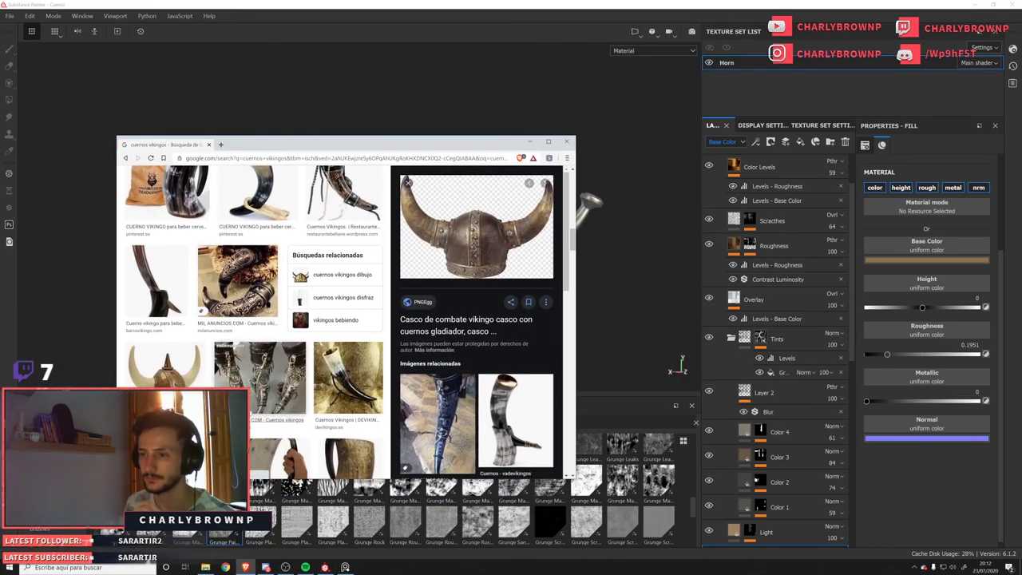
{"action": "left_click", "coordinate": [260, 377]}
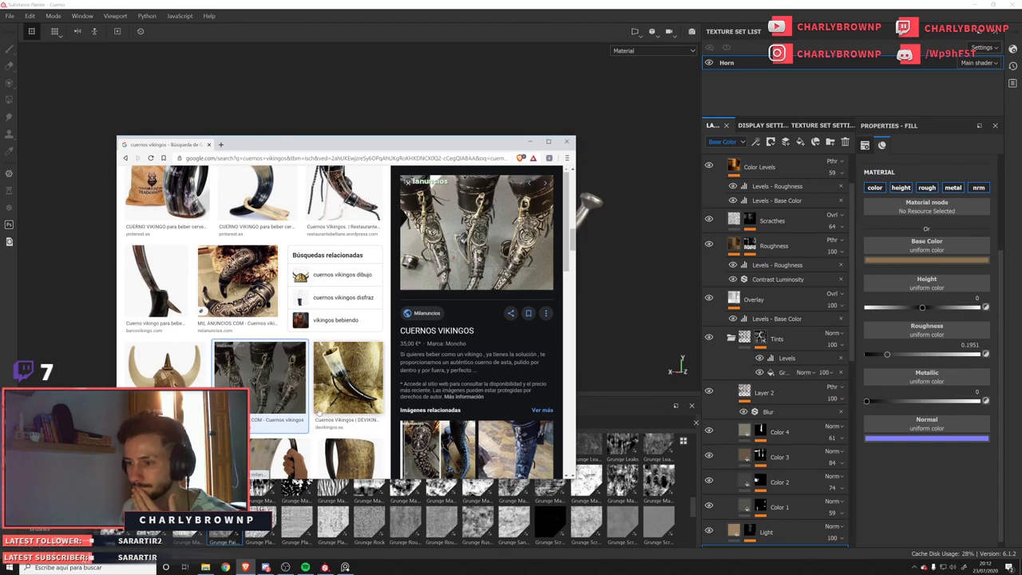
{"action": "scroll", "coordinate": [340, 406], "scroll_direction": "down", "scroll_amount": 2}
{"action": "scroll", "coordinate": [328, 403], "scroll_direction": "down", "scroll_amount": 4}
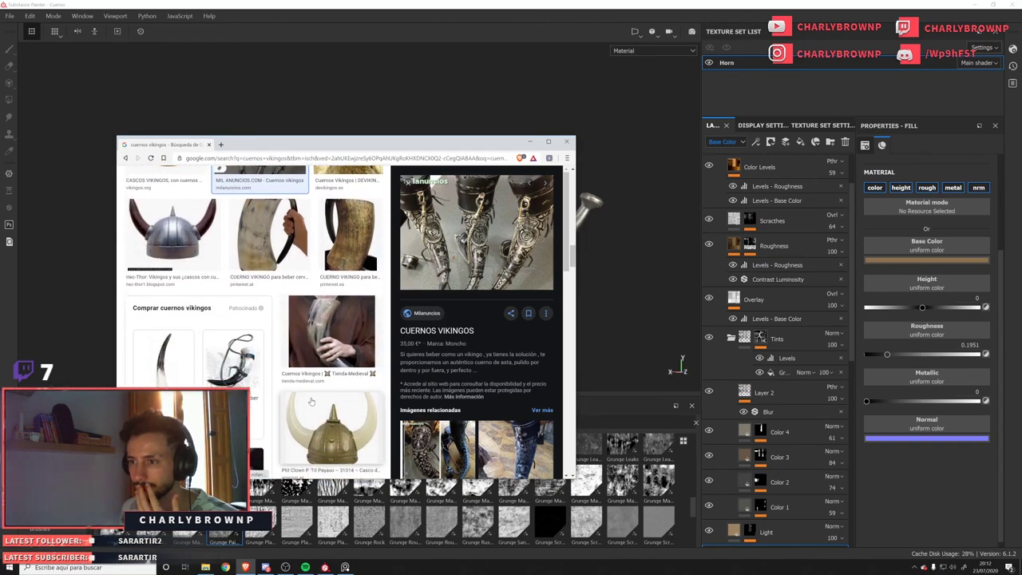
{"action": "scroll", "coordinate": [309, 401], "scroll_direction": "down", "scroll_amount": 5}
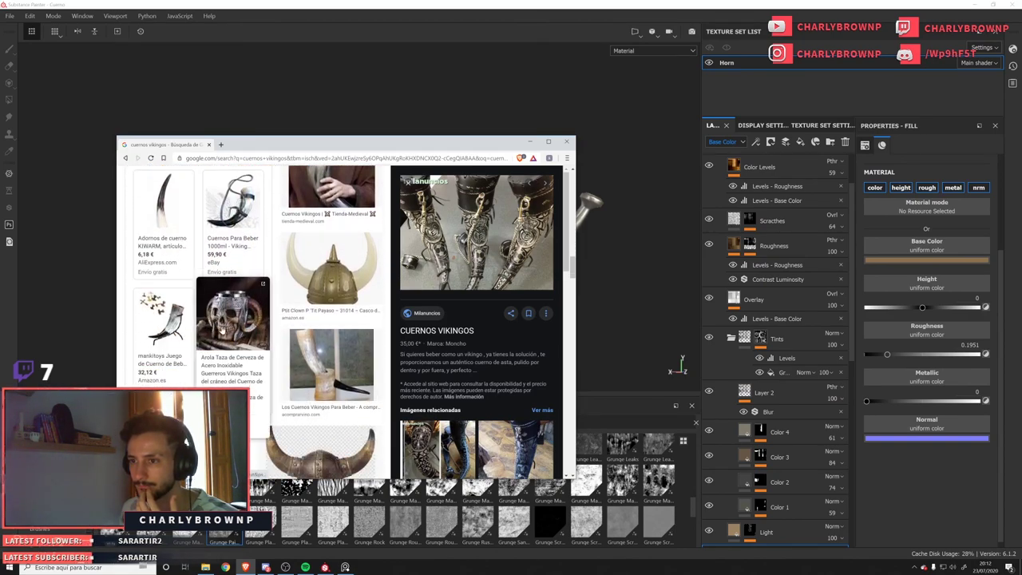
{"action": "scroll", "coordinate": [228, 214], "scroll_direction": "up", "scroll_amount": 10}
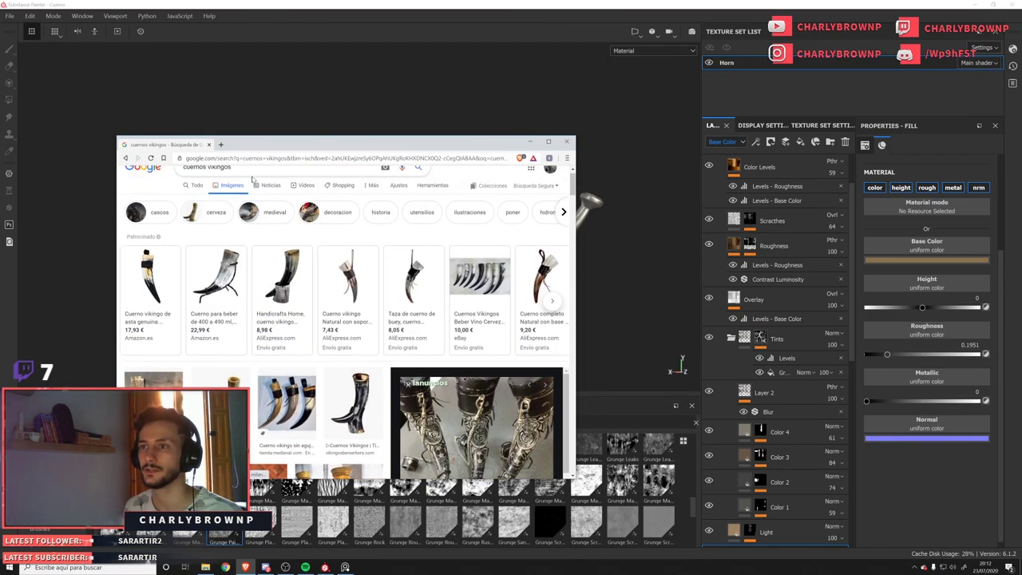
{"action": "left_click", "coordinate": [231, 183]}
{"action": "type", "text": "metal"}
{"action": "key", "text": "Return"}
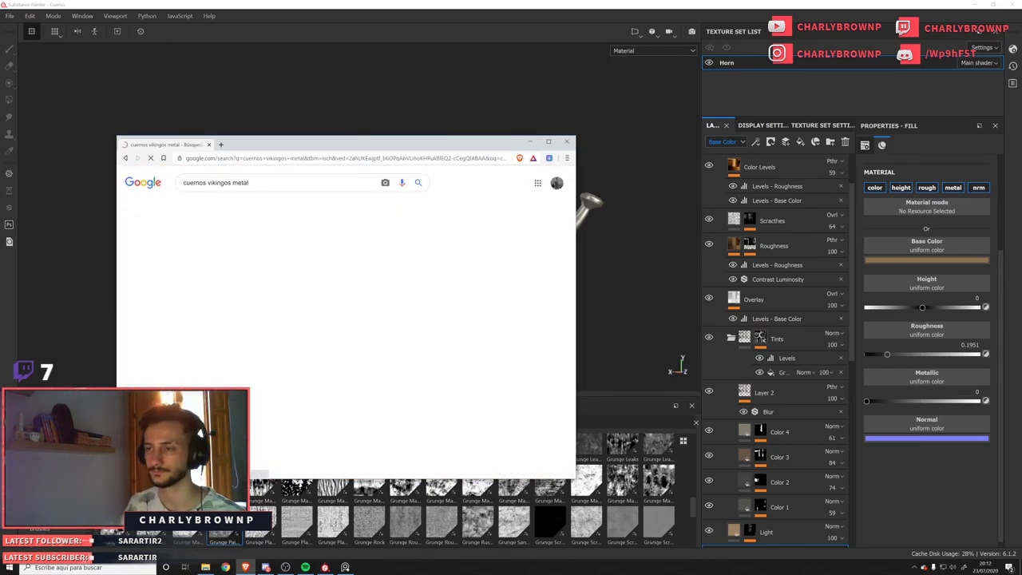
Find the steel "Casco Vikingo" helmet in the image results and copy its picture to the reference board.
{"action": "scroll", "coordinate": [313, 258], "scroll_direction": "down", "scroll_amount": 2}
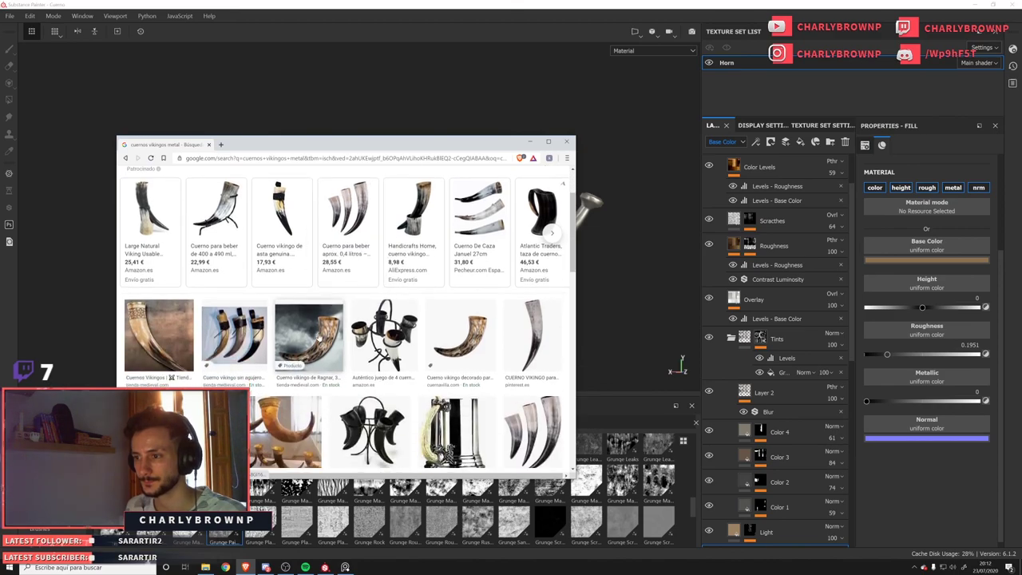
{"action": "scroll", "coordinate": [451, 350], "scroll_direction": "down", "scroll_amount": 3}
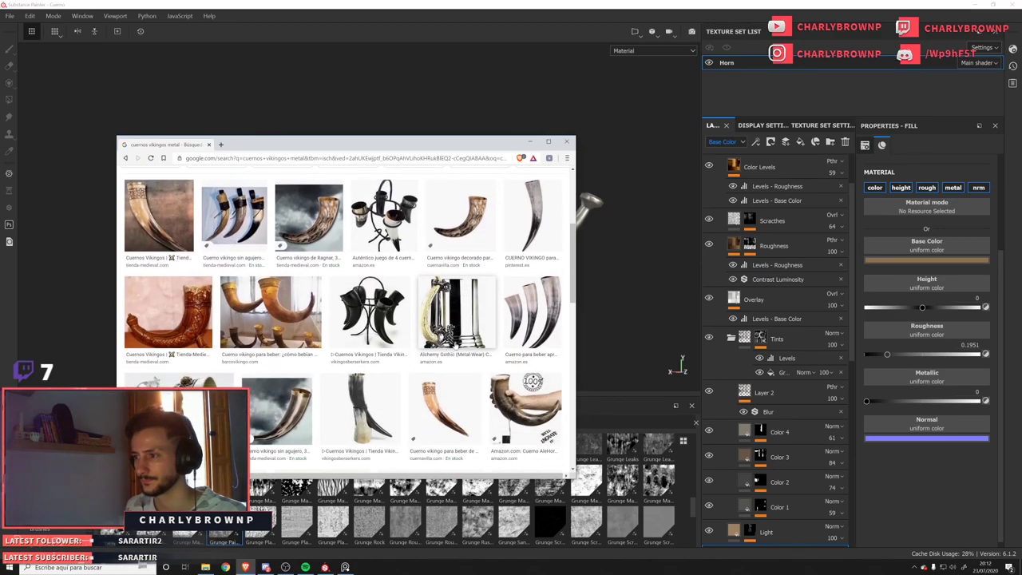
{"action": "scroll", "coordinate": [456, 349], "scroll_direction": "down", "scroll_amount": 3}
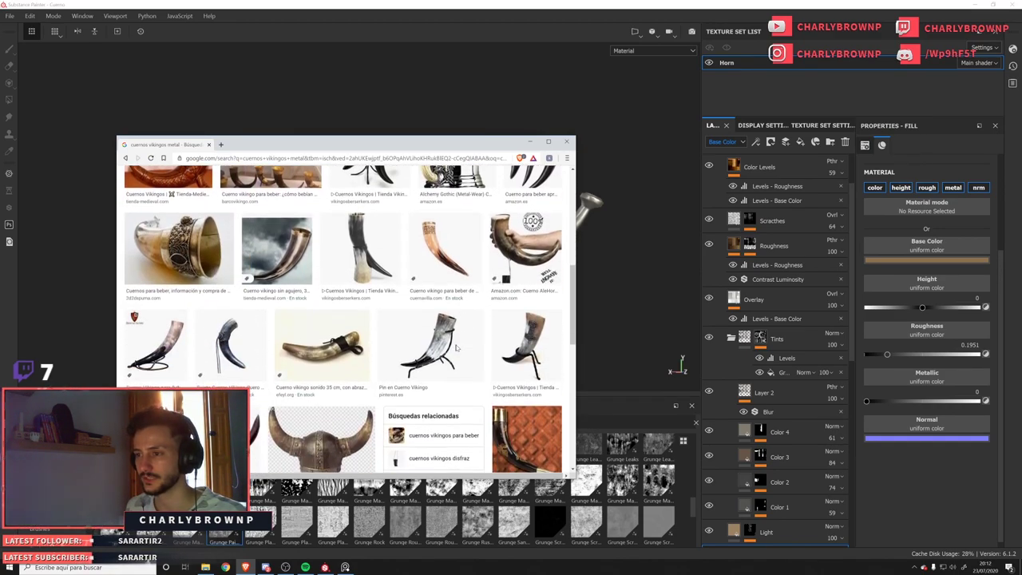
{"action": "left_click", "coordinate": [348, 363]}
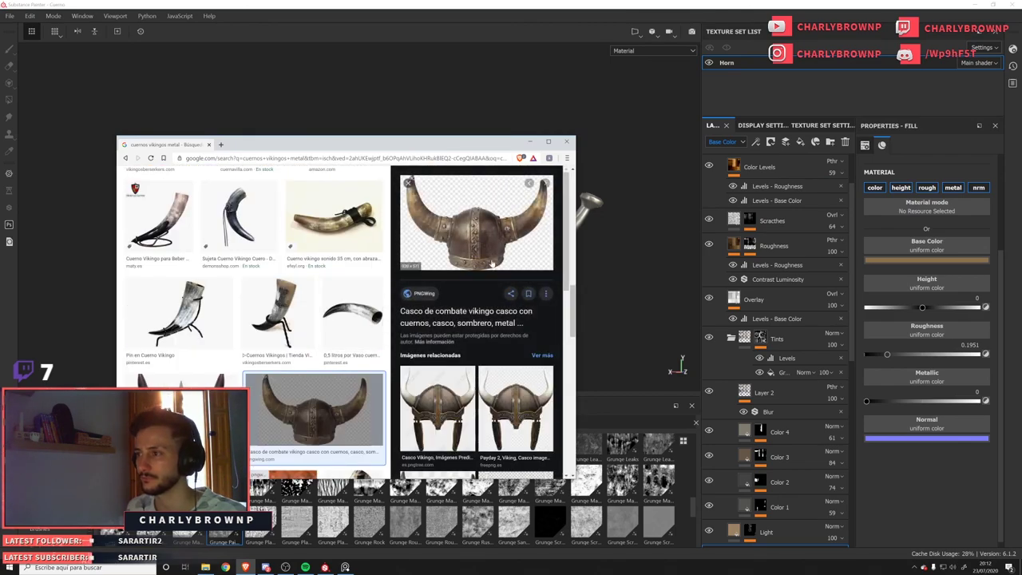
{"action": "left_click", "coordinate": [202, 413]}
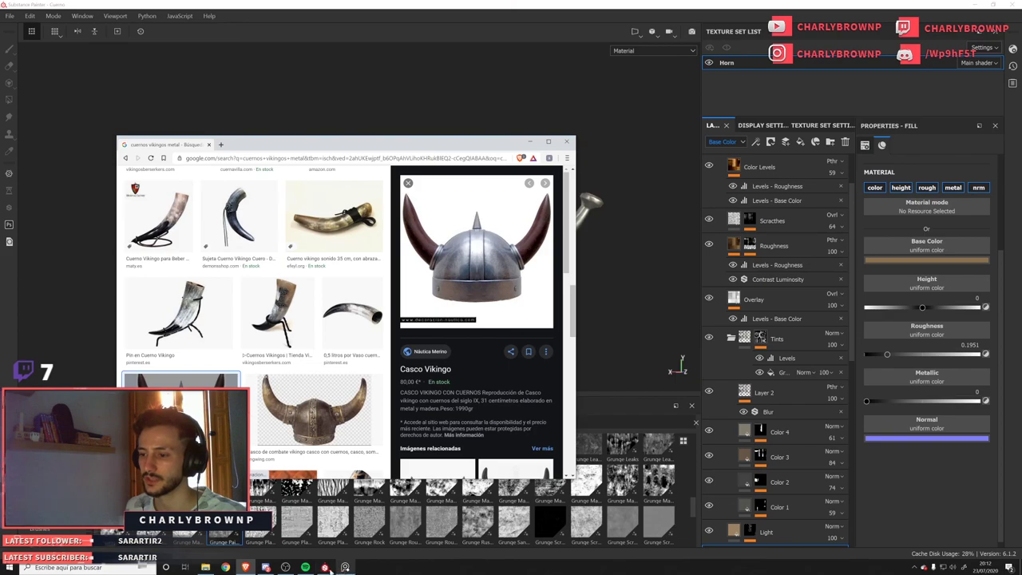
{"action": "right_click", "coordinate": [473, 244]}
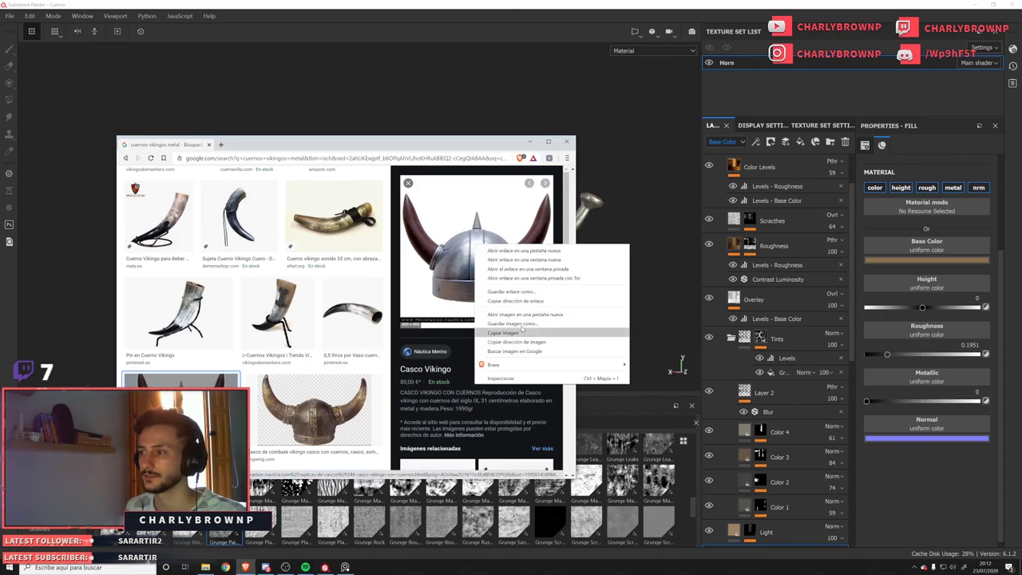
{"action": "left_click", "coordinate": [514, 332]}
{"action": "left_click", "coordinate": [346, 567]}
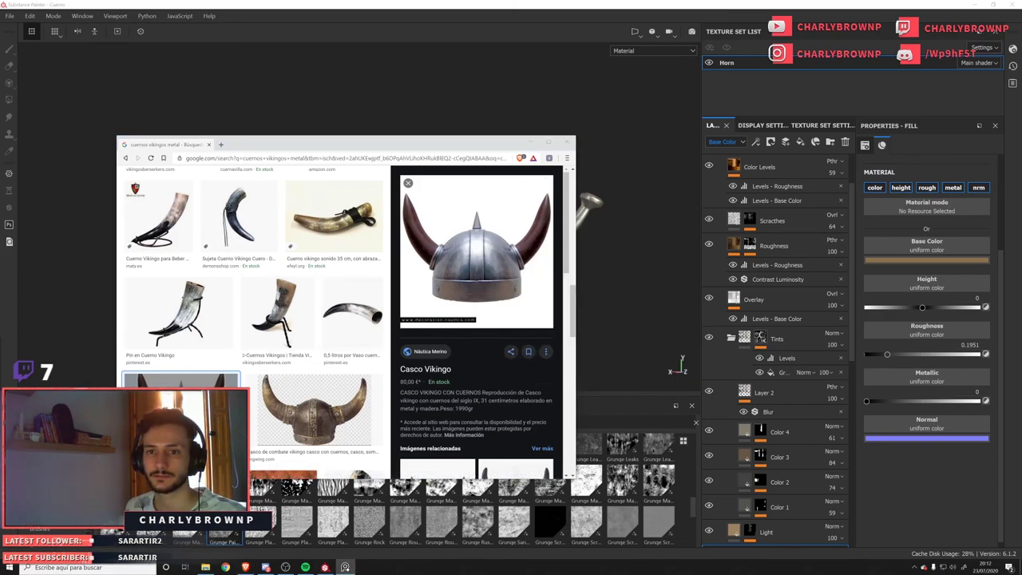
Find the dark metal LOOYAR horned helmet in the results and copy its picture to the reference board.
{"action": "left_click", "coordinate": [292, 442]}
{"action": "scroll", "coordinate": [336, 372], "scroll_direction": "down", "scroll_amount": 2}
{"action": "scroll", "coordinate": [335, 372], "scroll_direction": "down", "scroll_amount": 1}
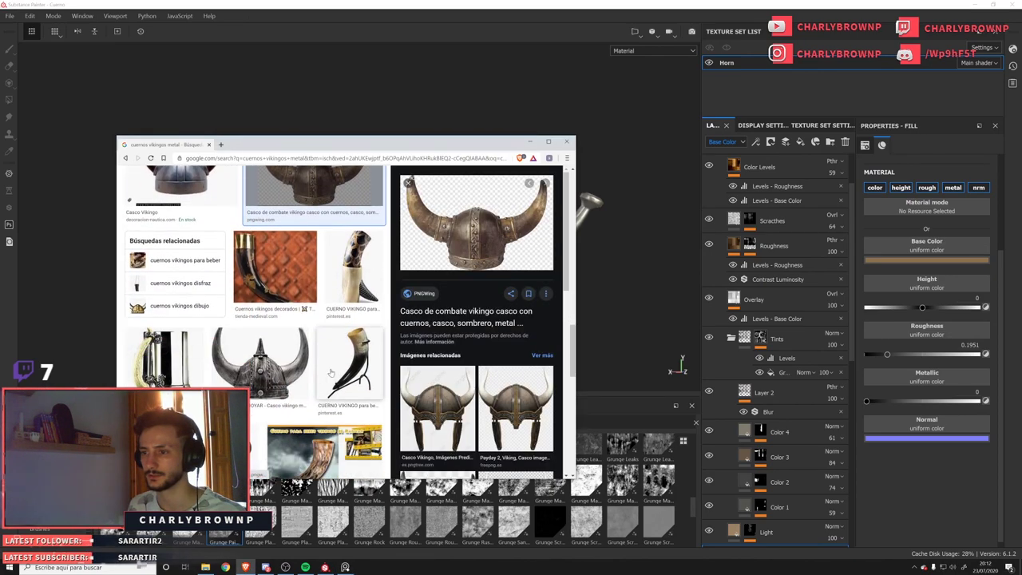
{"action": "left_click", "coordinate": [284, 370]}
{"action": "scroll", "coordinate": [283, 371], "scroll_direction": "down", "scroll_amount": 1}
{"action": "scroll", "coordinate": [295, 366], "scroll_direction": "up", "scroll_amount": 1}
{"action": "right_click", "coordinate": [480, 240]}
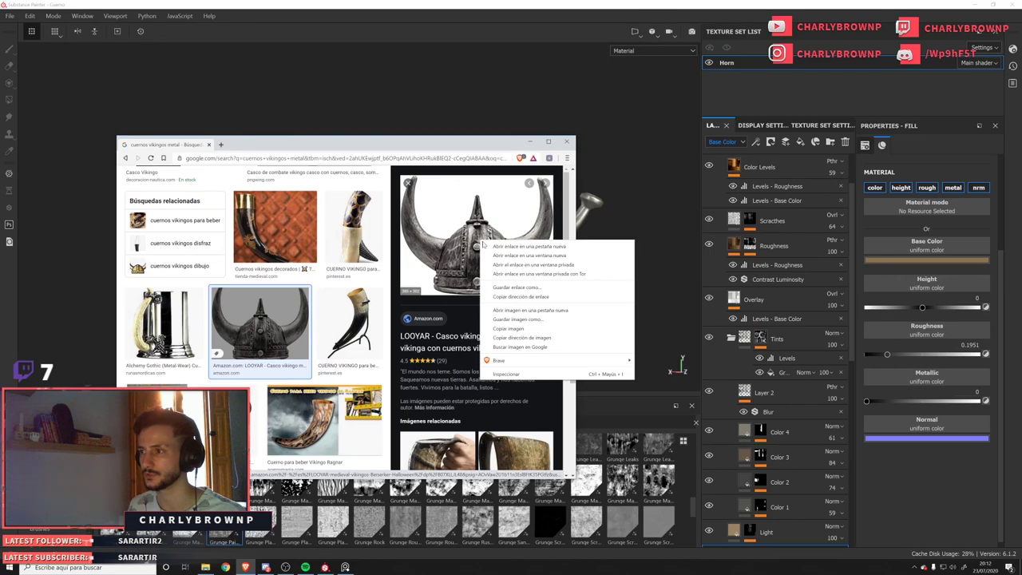
{"action": "left_click", "coordinate": [506, 329]}
{"action": "left_click", "coordinate": [346, 567]}
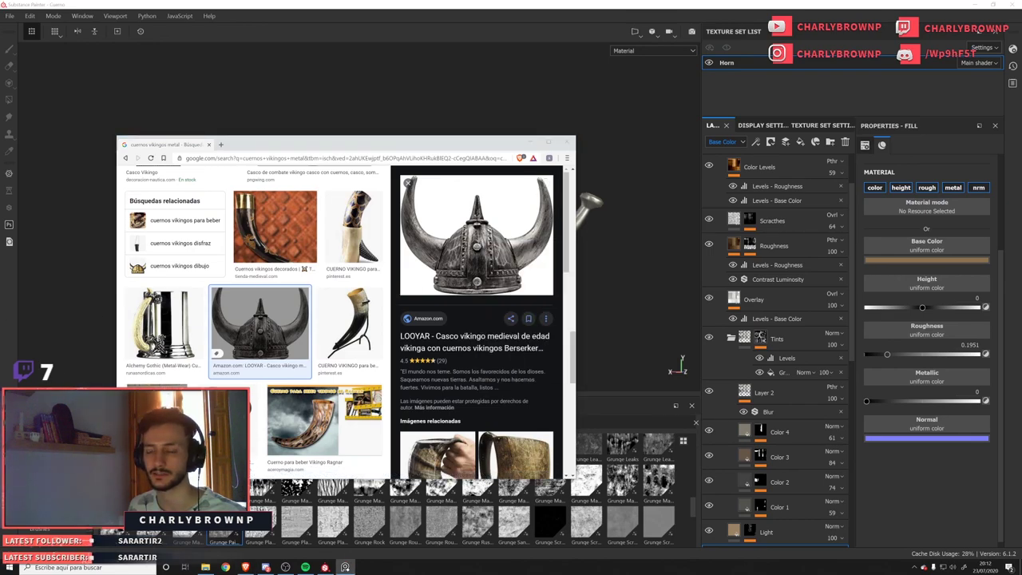
Find the silver Viking warrior ring further down the results and paste its picture into the reference board.
{"action": "scroll", "coordinate": [476, 360], "scroll_direction": "down", "scroll_amount": 2}
{"action": "scroll", "coordinate": [264, 336], "scroll_direction": "down", "scroll_amount": 3}
{"action": "left_click", "coordinate": [293, 367]}
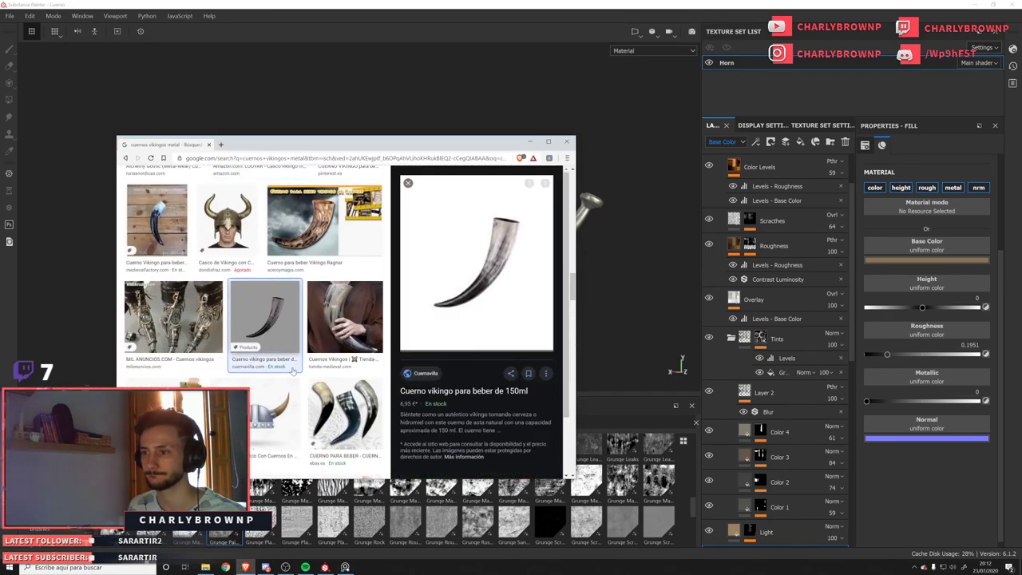
{"action": "left_click", "coordinate": [345, 412]}
{"action": "scroll", "coordinate": [282, 407], "scroll_direction": "down", "scroll_amount": 5}
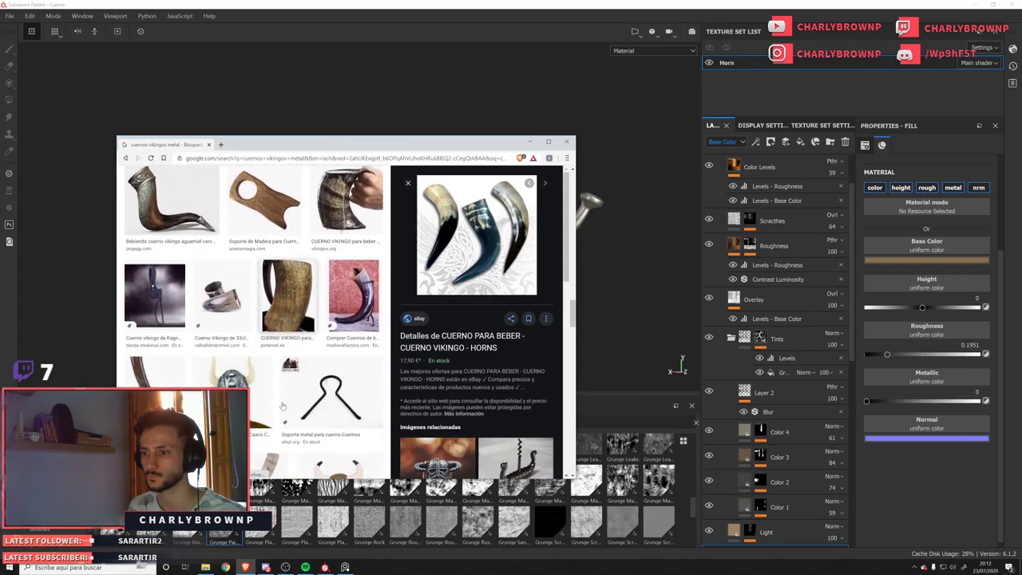
{"action": "scroll", "coordinate": [282, 407], "scroll_direction": "down", "scroll_amount": 3}
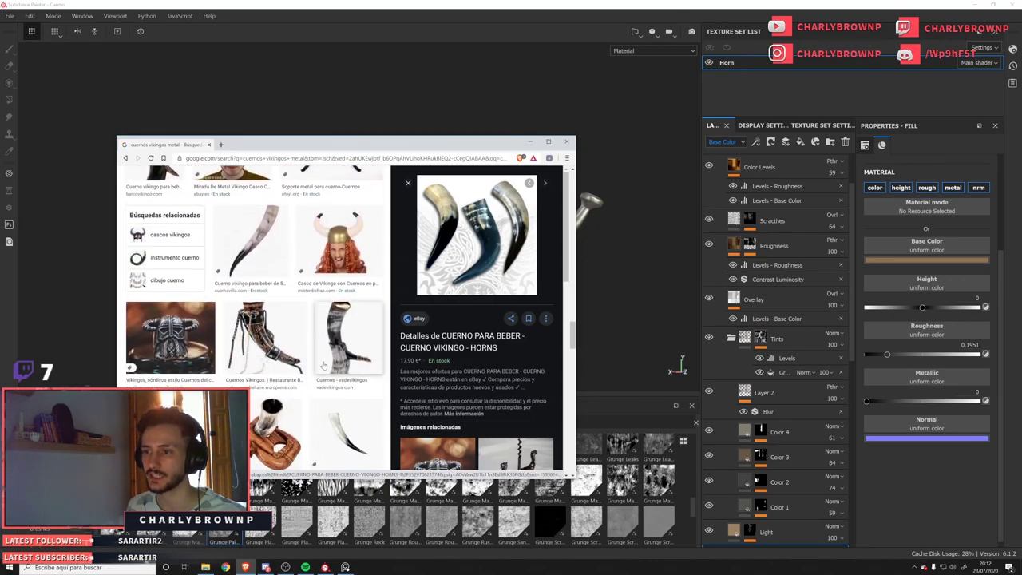
{"action": "scroll", "coordinate": [320, 360], "scroll_direction": "down", "scroll_amount": 1}
{"action": "left_click", "coordinate": [170, 296]}
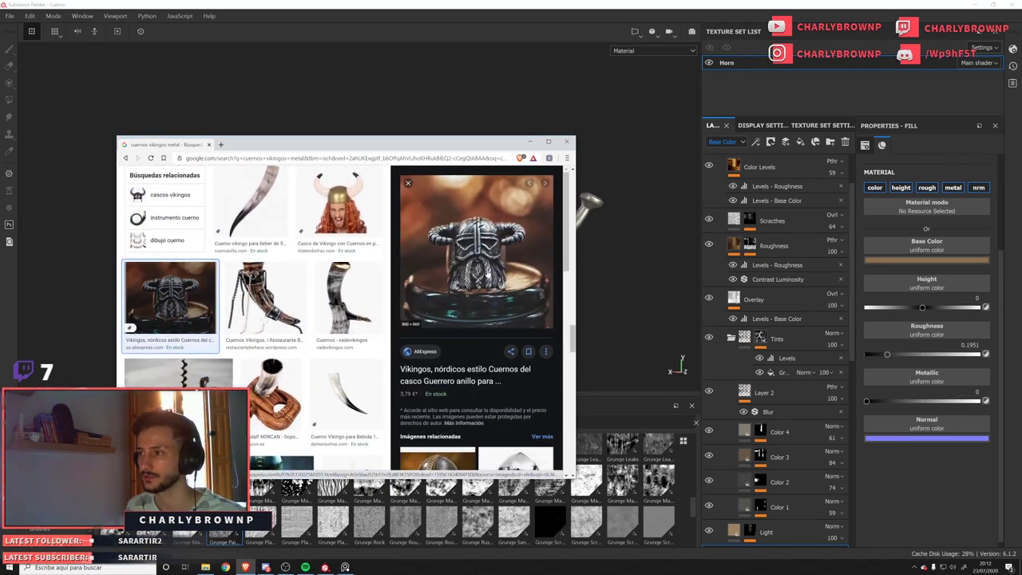
{"action": "right_click", "coordinate": [489, 274]}
{"action": "left_click", "coordinate": [527, 352]}
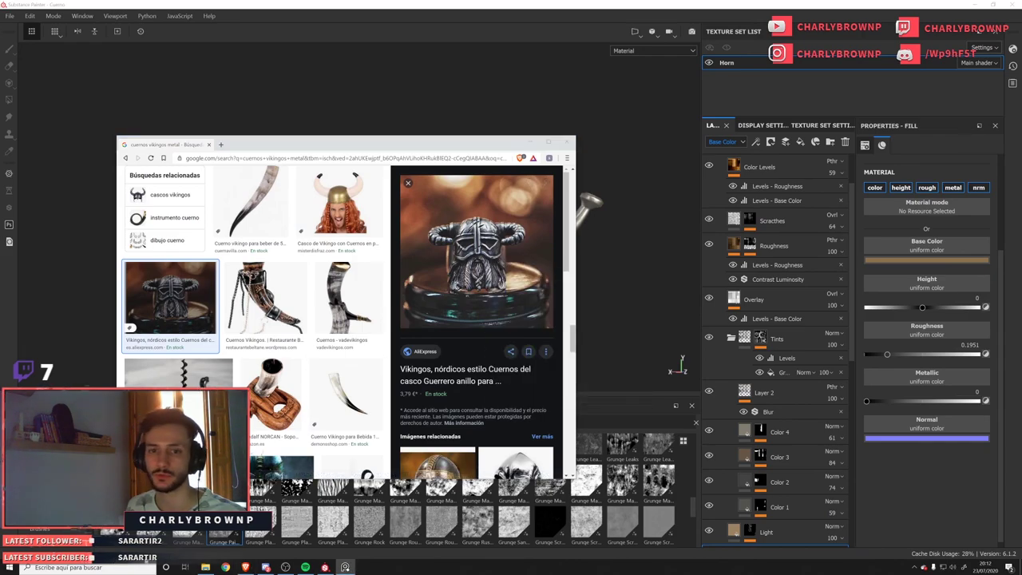
{"action": "left_click", "coordinate": [346, 568]}
{"action": "key", "text": "ctrl+v"}
Arrange the pasted ring and helmet pictures in a row, separate from the horn references on the board.
{"action": "scroll", "coordinate": [286, 287], "scroll_direction": "down", "scroll_amount": 5}
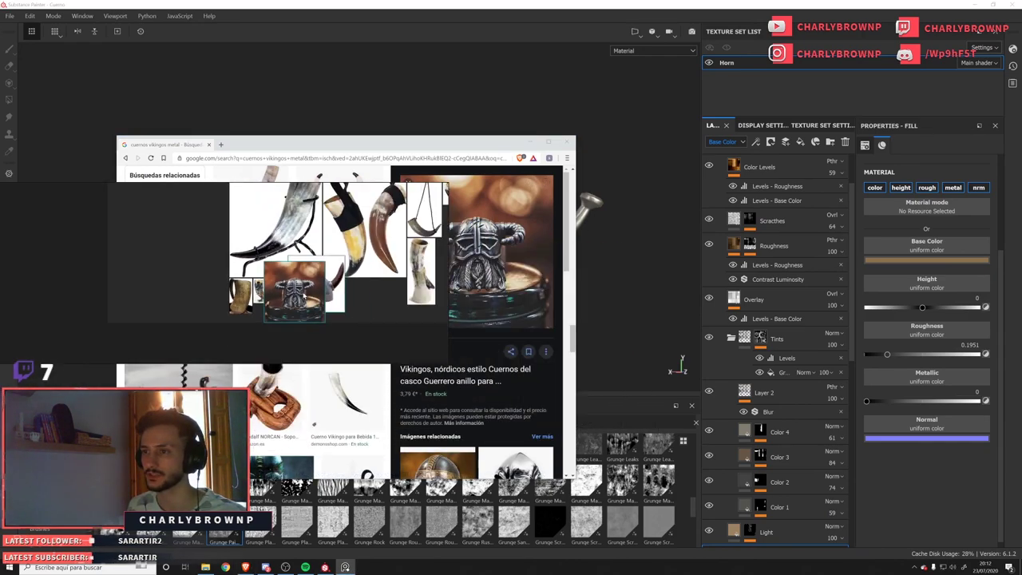
{"action": "left_click_drag", "start_coordinate": [303, 297], "coordinate": [122, 269]}
{"action": "left_click_drag", "start_coordinate": [152, 311], "coordinate": [70, 240]}
{"action": "key", "text": "ctrl+p"}
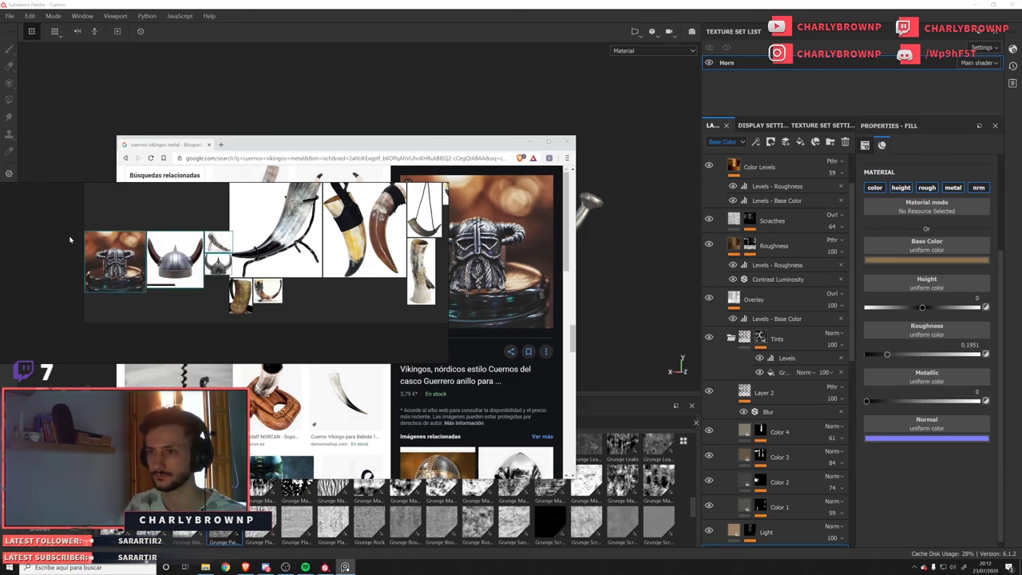
{"action": "middle_click_drag", "start_coordinate": [152, 268], "coordinate": [286, 246]}
{"action": "left_click_drag", "start_coordinate": [308, 246], "coordinate": [214, 258]}
{"action": "left_click", "coordinate": [233, 290]}
{"action": "left_click_drag", "start_coordinate": [258, 231], "coordinate": [431, 266]}
{"action": "scroll", "coordinate": [258, 285], "scroll_direction": "up", "scroll_amount": 5}
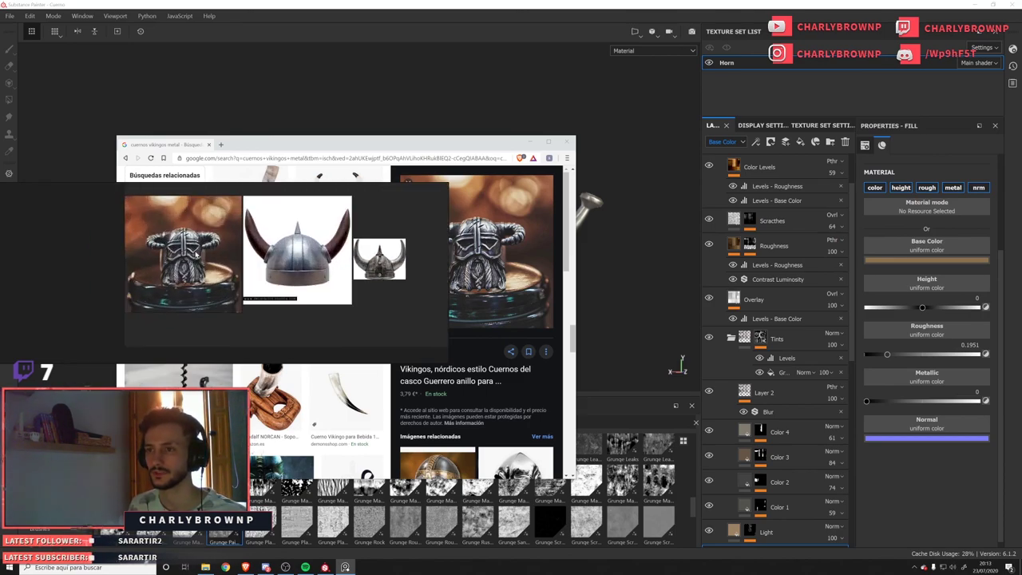
Shrink the reference board into the screen's upper-left corner and frame the Viking ring picture in it.
{"action": "left_click_drag", "start_coordinate": [448, 361], "coordinate": [316, 406]}
{"action": "right_click_drag", "start_coordinate": [219, 310], "coordinate": [285, 150]}
{"action": "scroll", "coordinate": [285, 150], "scroll_direction": "up", "scroll_amount": 2}
{"action": "scroll", "coordinate": [192, 158], "scroll_direction": "up", "scroll_amount": 1}
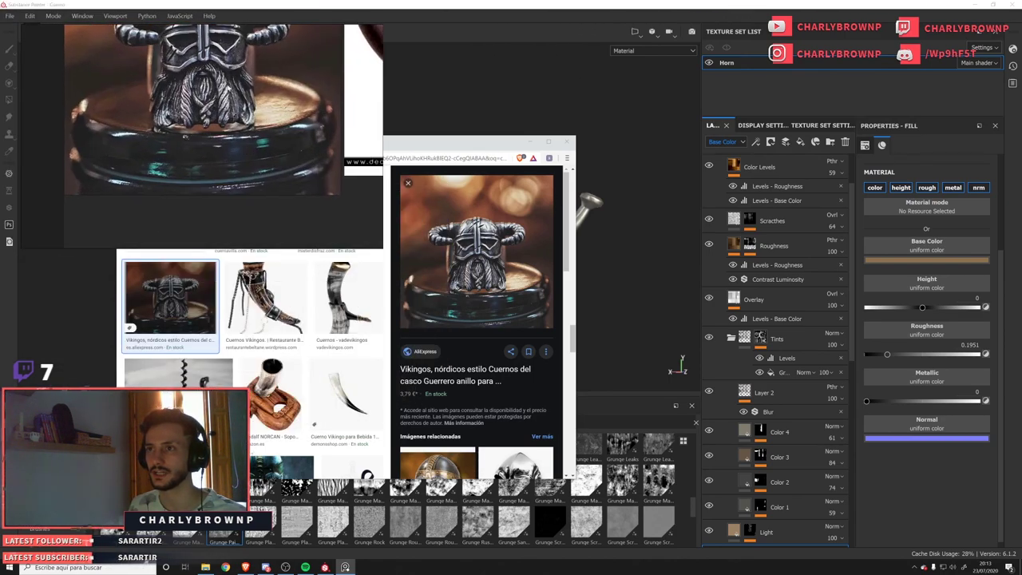
{"action": "middle_click_drag", "start_coordinate": [192, 159], "coordinate": [169, 171]}
{"action": "right_click_drag", "start_coordinate": [168, 171], "coordinate": [142, 166]}
{"action": "left_click_drag", "start_coordinate": [354, 240], "coordinate": [260, 175]}
{"action": "middle_click_drag", "start_coordinate": [199, 111], "coordinate": [166, 136]}
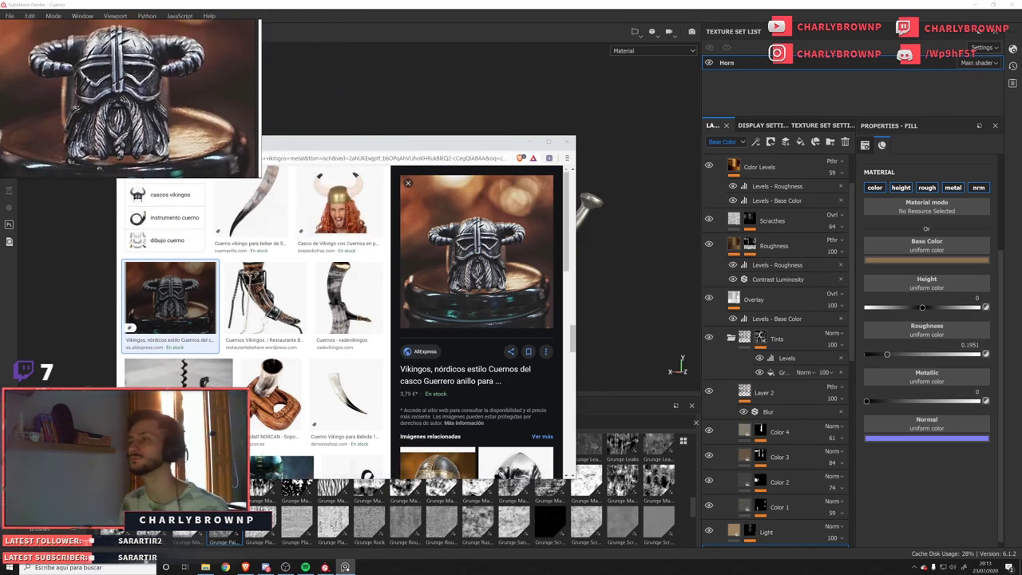
Minimize the browser to return to Substance Painter and collapse the Tints, Hueso and Metal folders.
{"action": "left_click", "coordinate": [528, 145]}
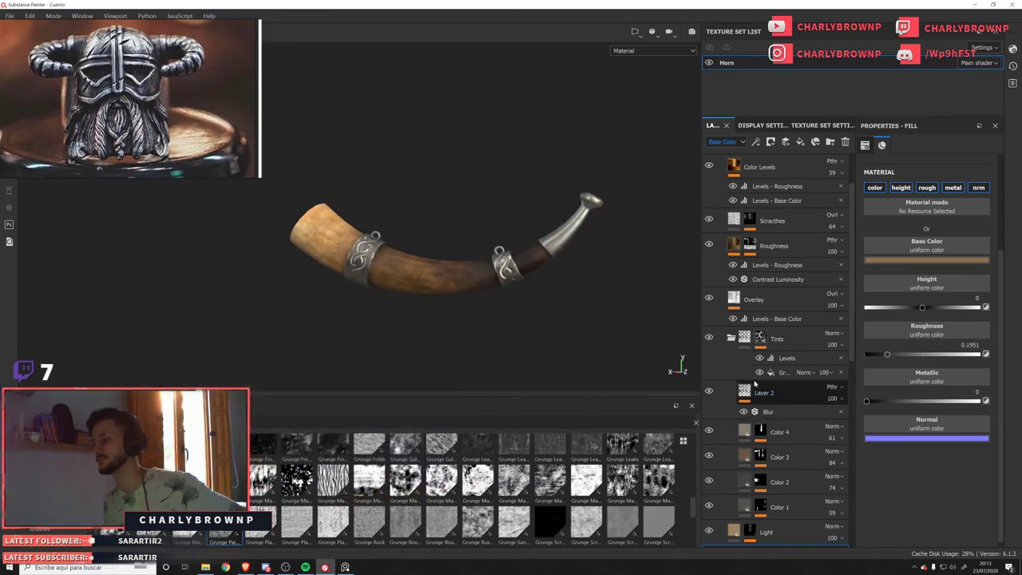
{"action": "left_click", "coordinate": [731, 339]}
{"action": "scroll", "coordinate": [726, 344], "scroll_direction": "up", "scroll_amount": 2}
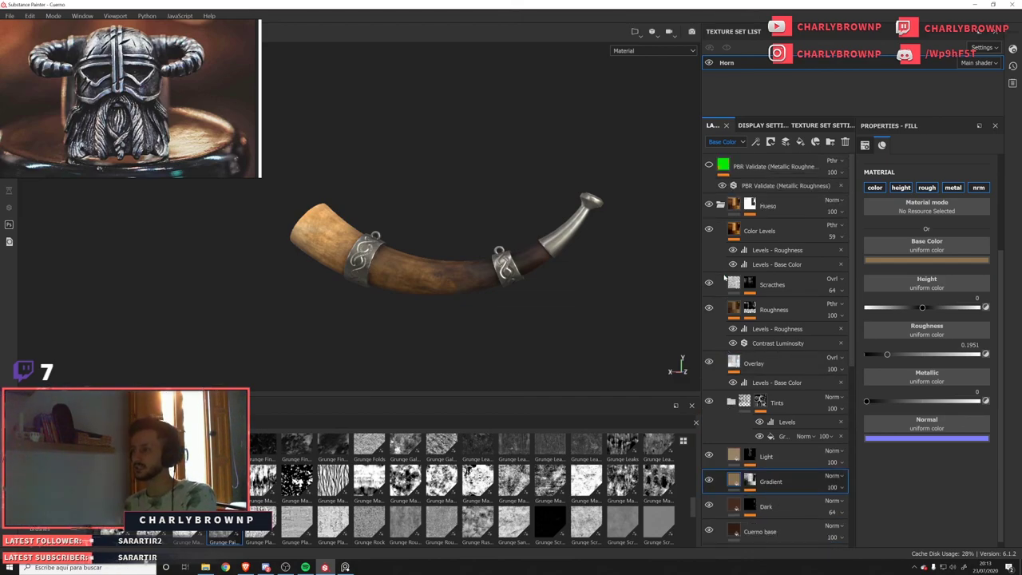
{"action": "left_click", "coordinate": [723, 206]}
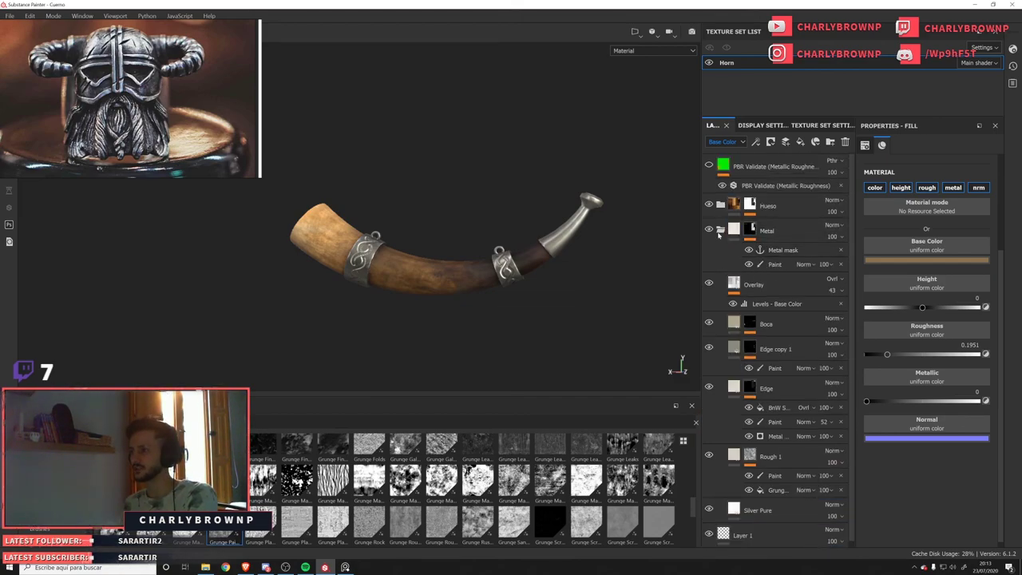
{"action": "left_click", "coordinate": [720, 230]}
Show the materials in the shelf and filter them by "iron".
{"action": "left_click", "coordinate": [40, 492]}
{"action": "left_click", "coordinate": [40, 540]}
{"action": "scroll", "coordinate": [40, 540], "scroll_direction": "down", "scroll_amount": 1}
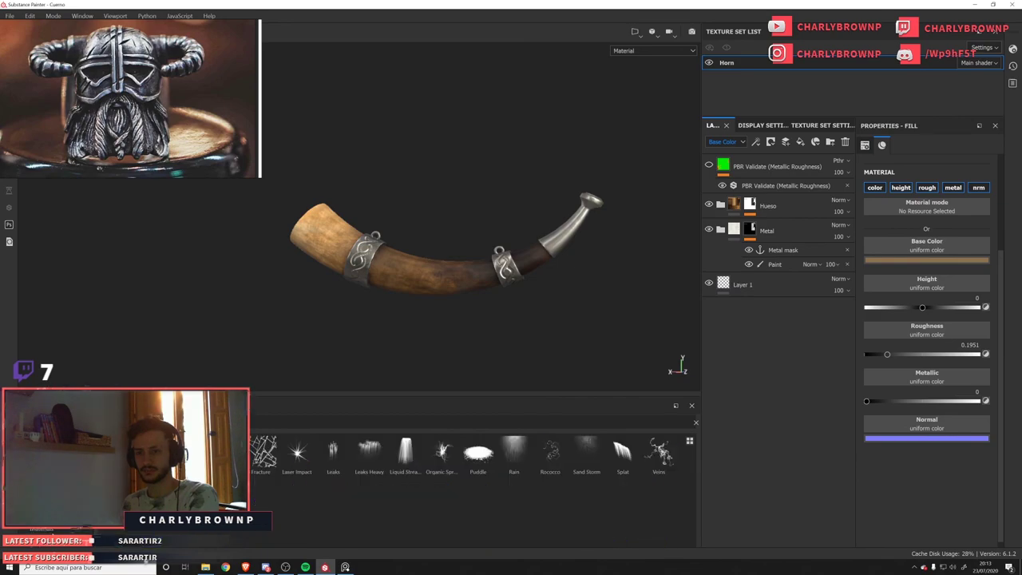
{"action": "left_click", "coordinate": [54, 530]}
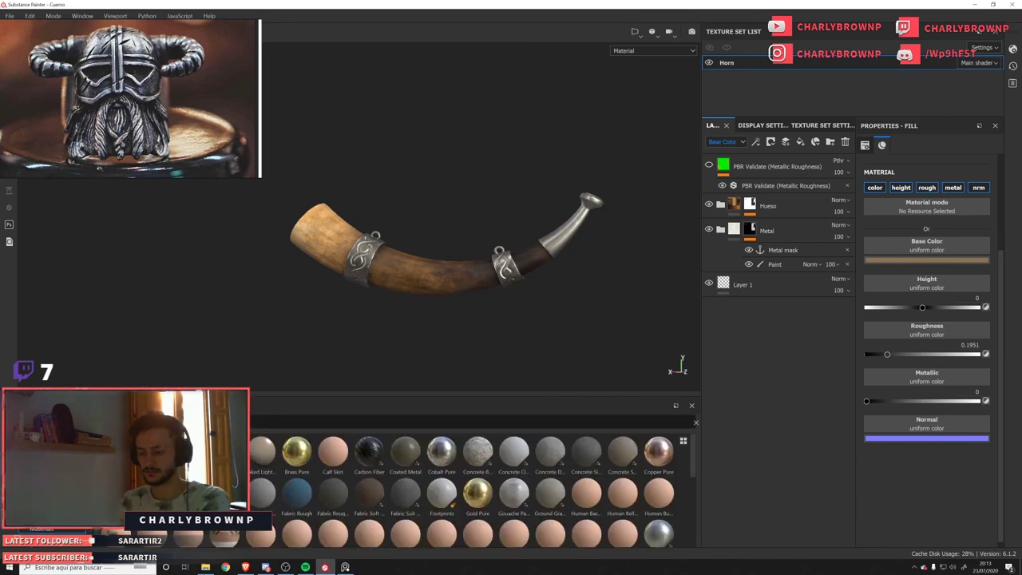
{"action": "type", "text": "iron"}
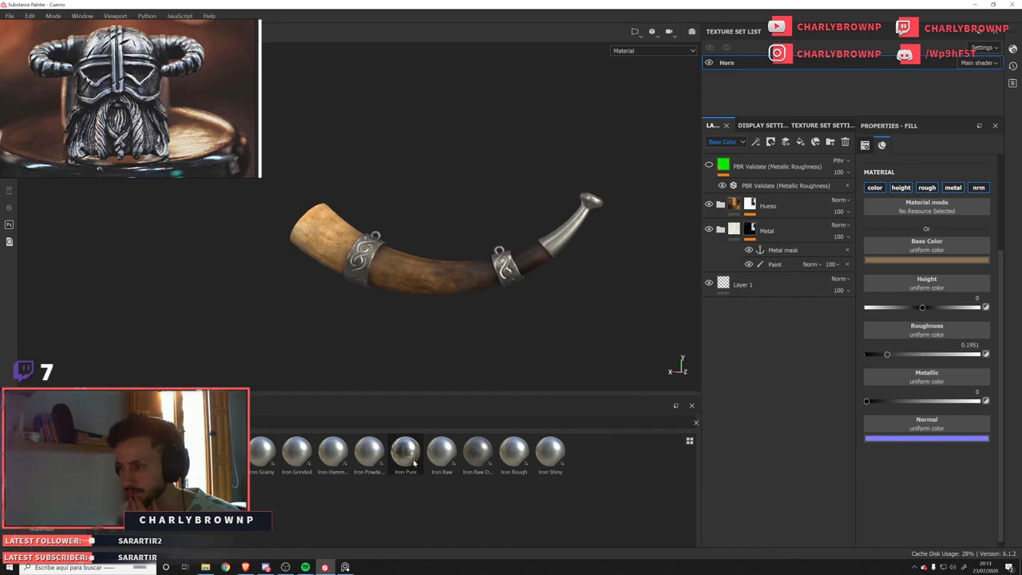
Expand the Metal folder, add the Iron Raw Damaged material directly above Silver Pure and check it on the horn.
{"action": "left_click", "coordinate": [720, 230]}
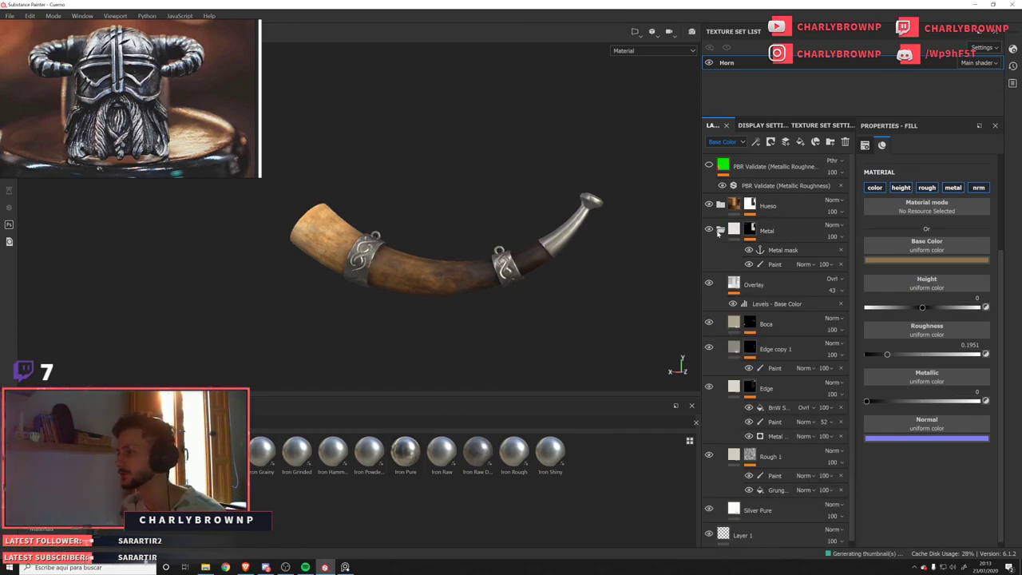
{"action": "scroll", "coordinate": [731, 352], "scroll_direction": "down", "scroll_amount": 1}
{"action": "left_click_drag", "start_coordinate": [478, 453], "coordinate": [767, 492]}
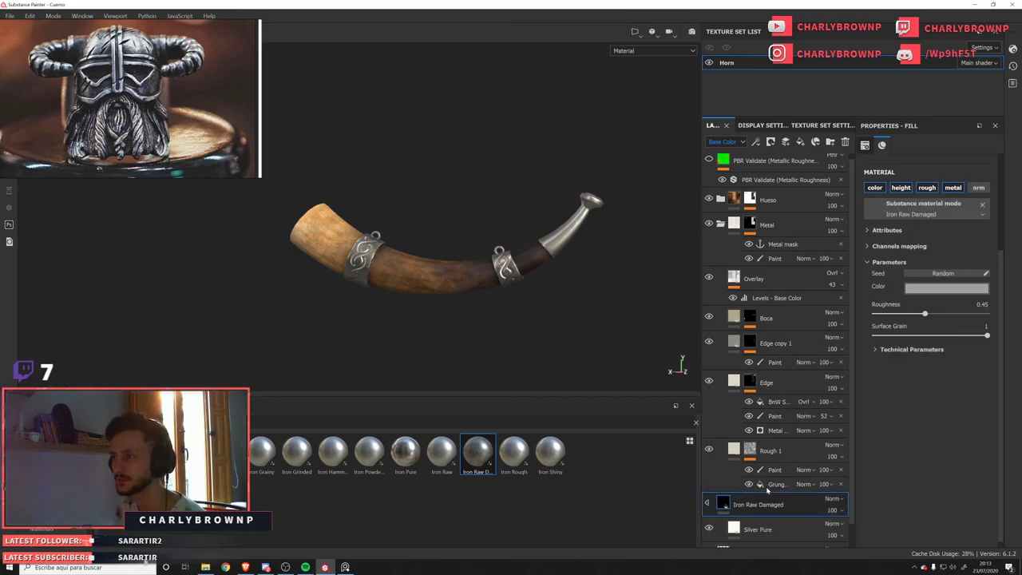
{"action": "scroll", "coordinate": [519, 295], "scroll_direction": "up", "scroll_amount": 6}
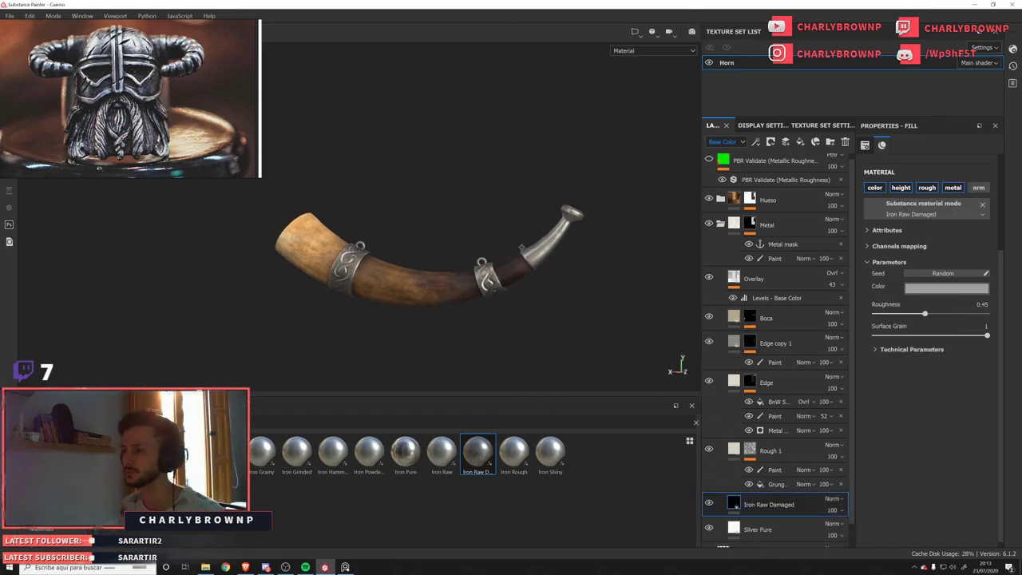
Compare the horn's metal tip with and without Iron Raw Damaged, inspect its individual channels, and delete that layer.
{"action": "left_click_drag", "start_coordinate": [459, 318], "coordinate": [559, 312], "text": "alt"}
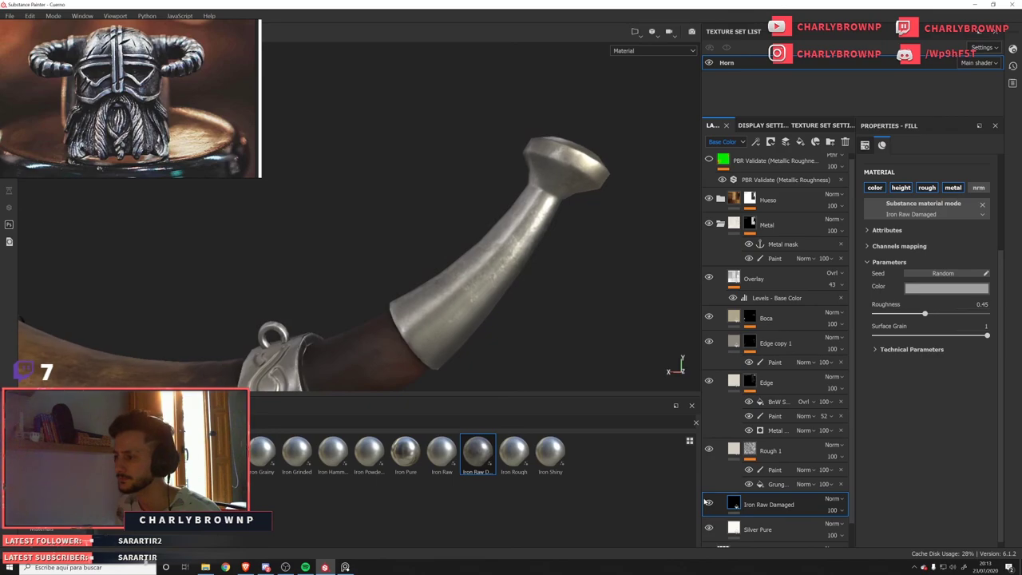
{"action": "left_click", "coordinate": [708, 504]}
{"action": "left_click", "coordinate": [708, 504]}
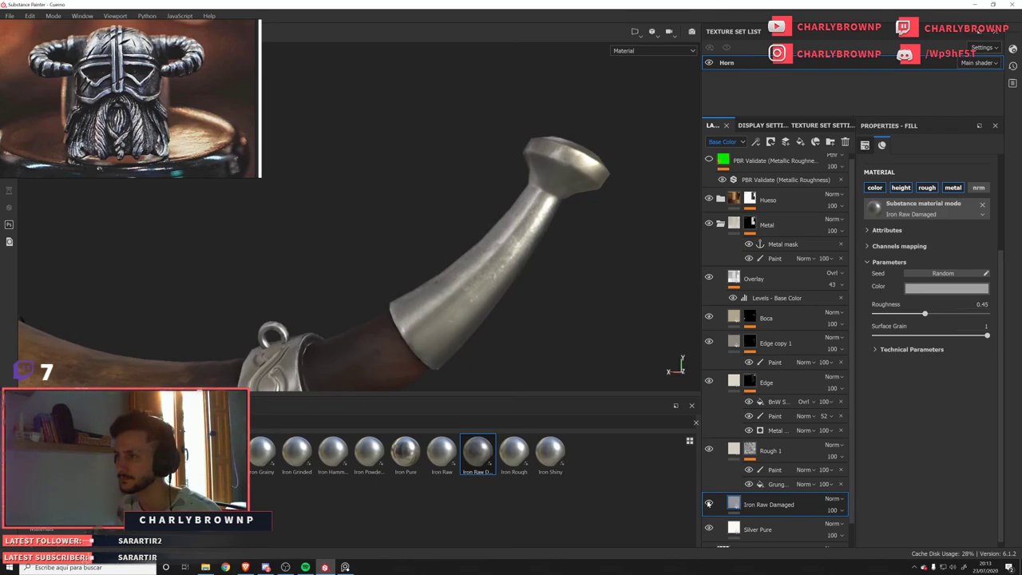
{"action": "left_click", "coordinate": [708, 504]}
{"action": "left_click", "coordinate": [708, 504]}
{"action": "key", "text": "c"}
{"action": "key", "text": "c"}
{"action": "key", "text": "c"}
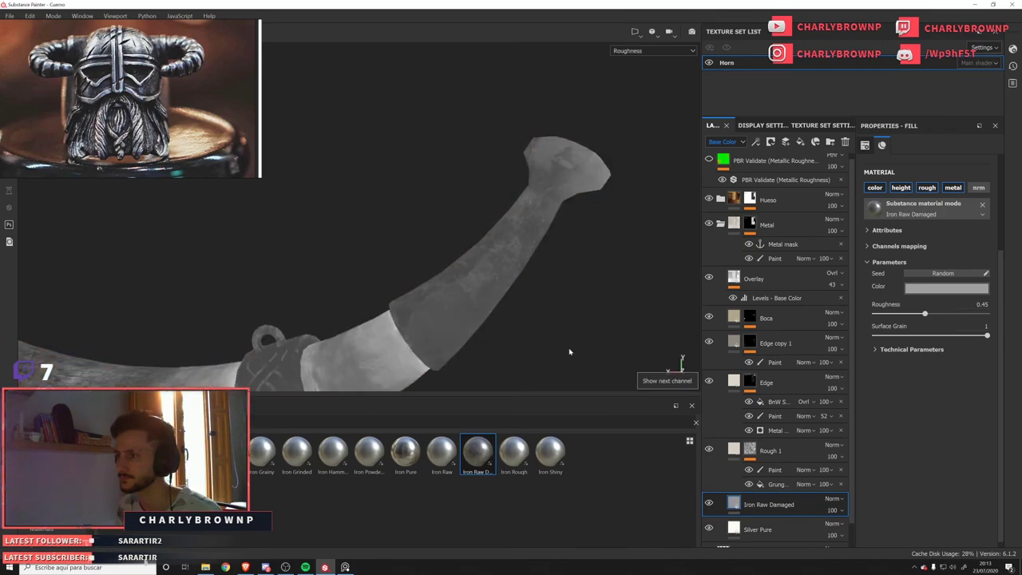
{"action": "key", "text": "c"}
{"action": "left_click", "coordinate": [845, 142]}
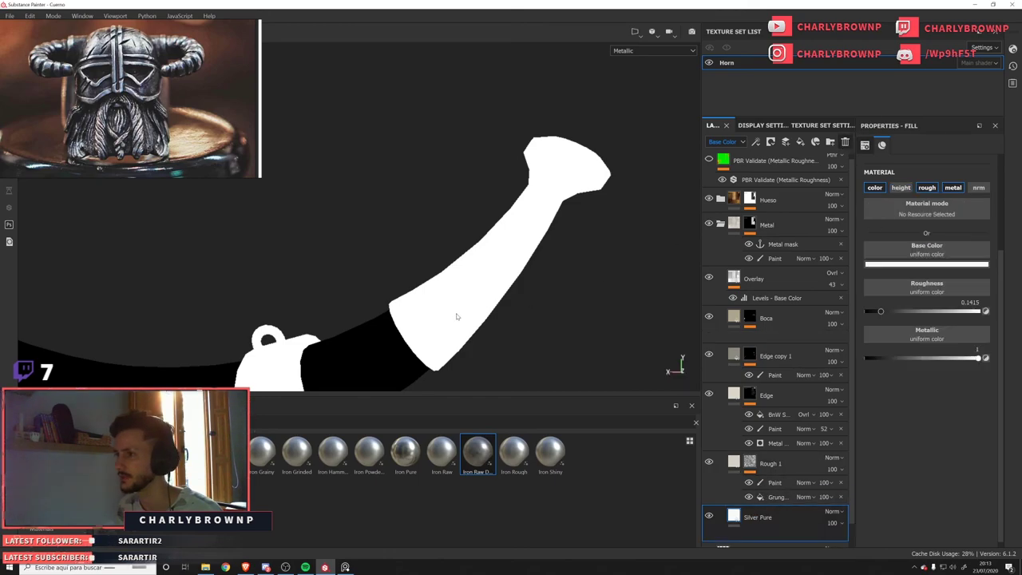
Inspect the remaining channels through Height, return to the Material view and clear the iron filter from the shelf materials.
{"action": "key", "text": "c"}
{"action": "key", "text": "c"}
{"action": "key", "text": "c"}
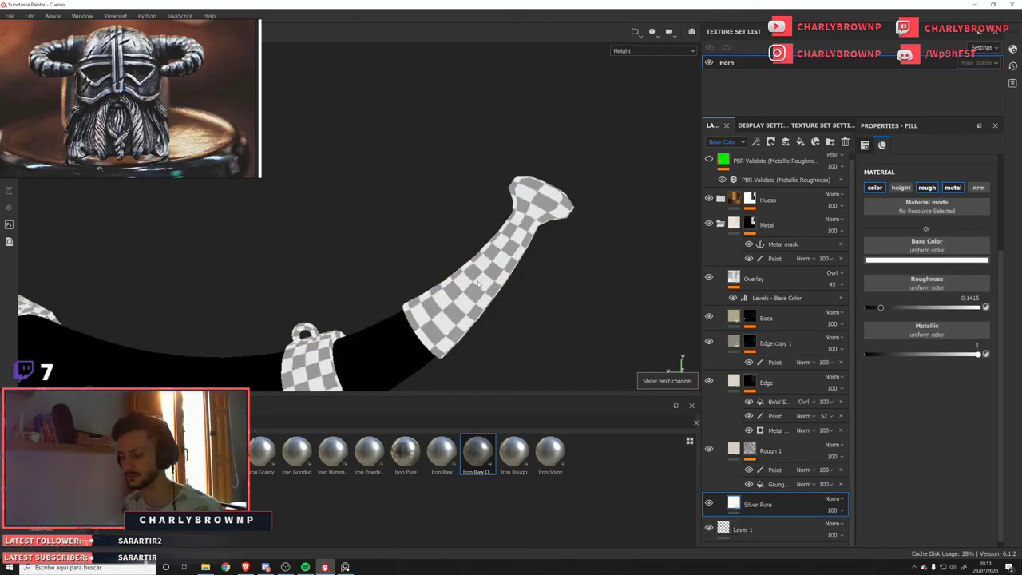
{"action": "key", "text": "m"}
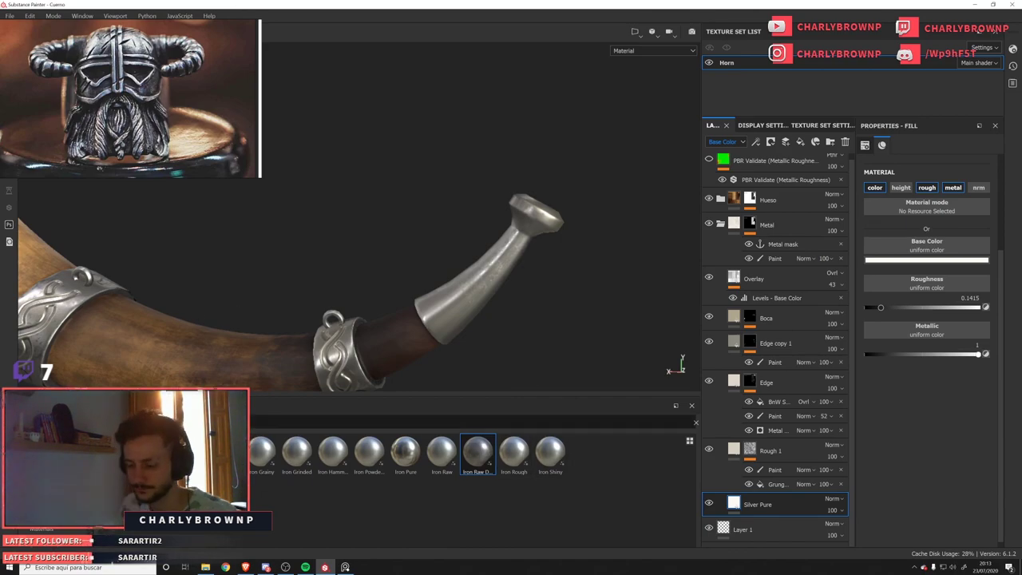
{"action": "type", "text": "sil"}
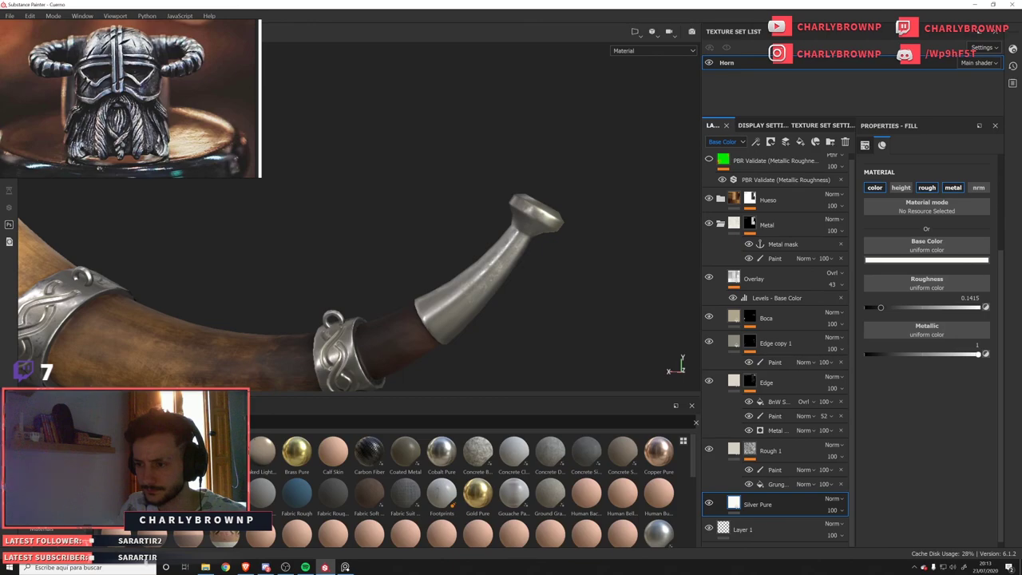
Add a fill layer inside the Metal folder and place it between the Edge and Rough 1 layers.
{"action": "left_click", "coordinate": [773, 469]}
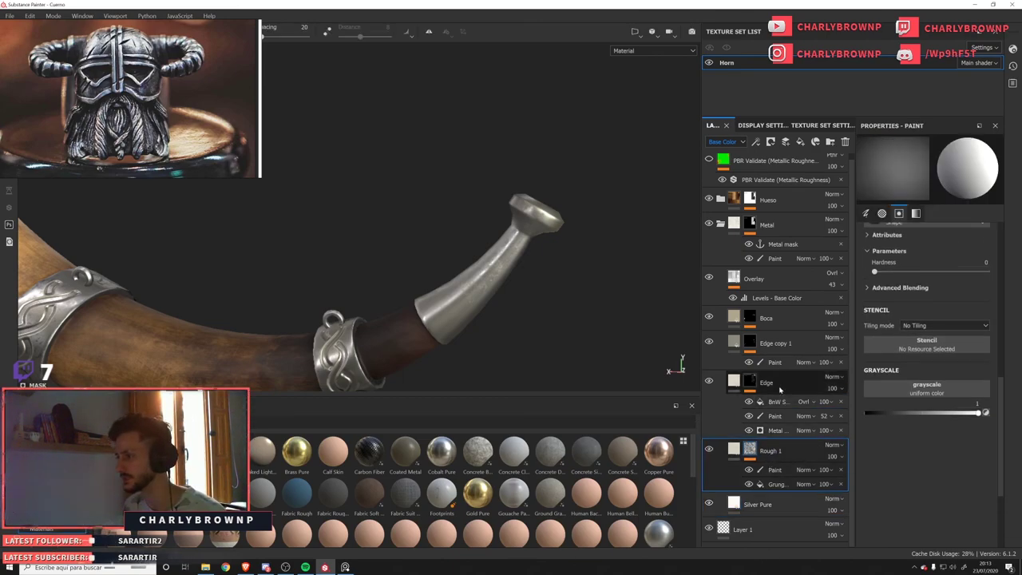
{"action": "left_click", "coordinate": [767, 318]}
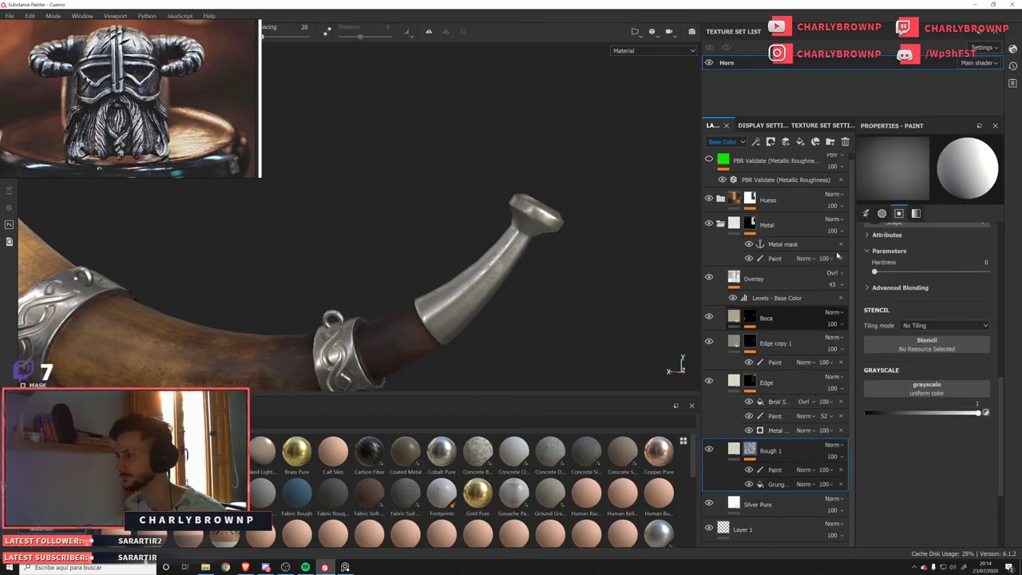
{"action": "left_click", "coordinate": [800, 142]}
{"action": "left_click_drag", "start_coordinate": [779, 319], "coordinate": [778, 417]}
{"action": "left_click_drag", "start_coordinate": [559, 335], "coordinate": [624, 283], "text": "alt"}
{"action": "left_click_drag", "start_coordinate": [767, 382], "coordinate": [778, 452]}
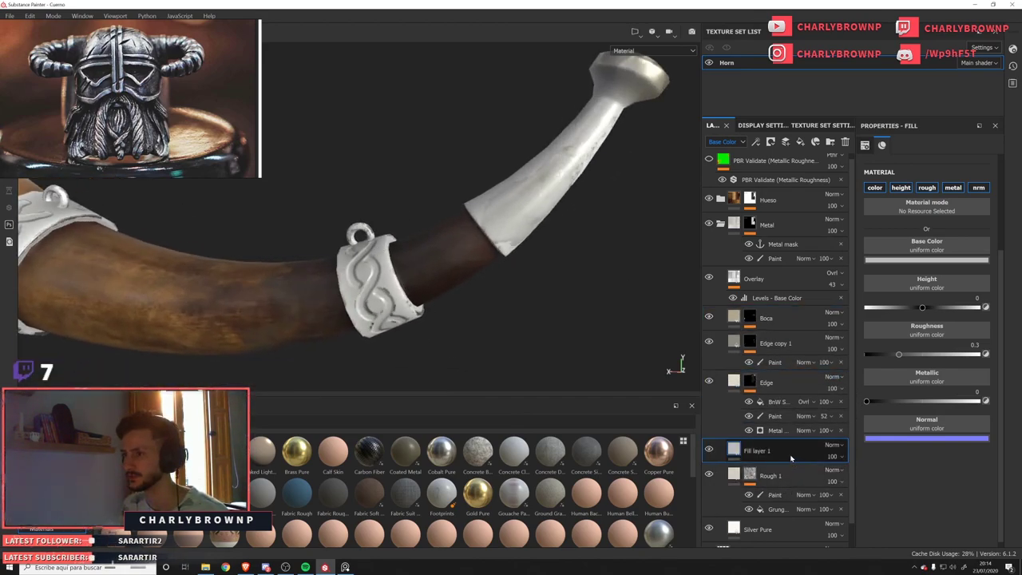
Give the new fill layer a dark grey base color of 0.117 and a metallic value of 1.
{"action": "left_click", "coordinate": [917, 254]}
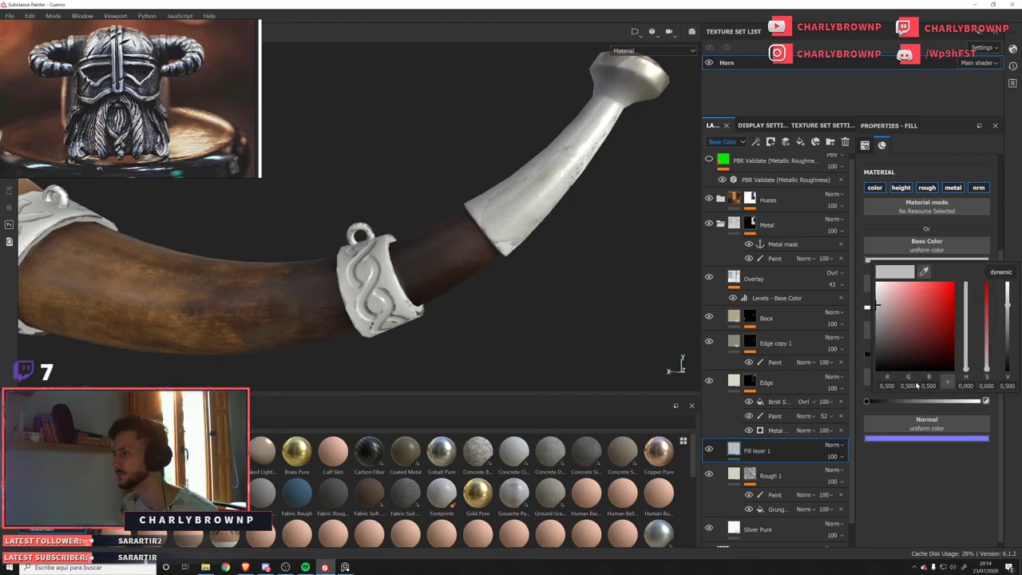
{"action": "left_click_drag", "start_coordinate": [893, 358], "coordinate": [868, 358]}
{"action": "left_click", "coordinate": [893, 483]}
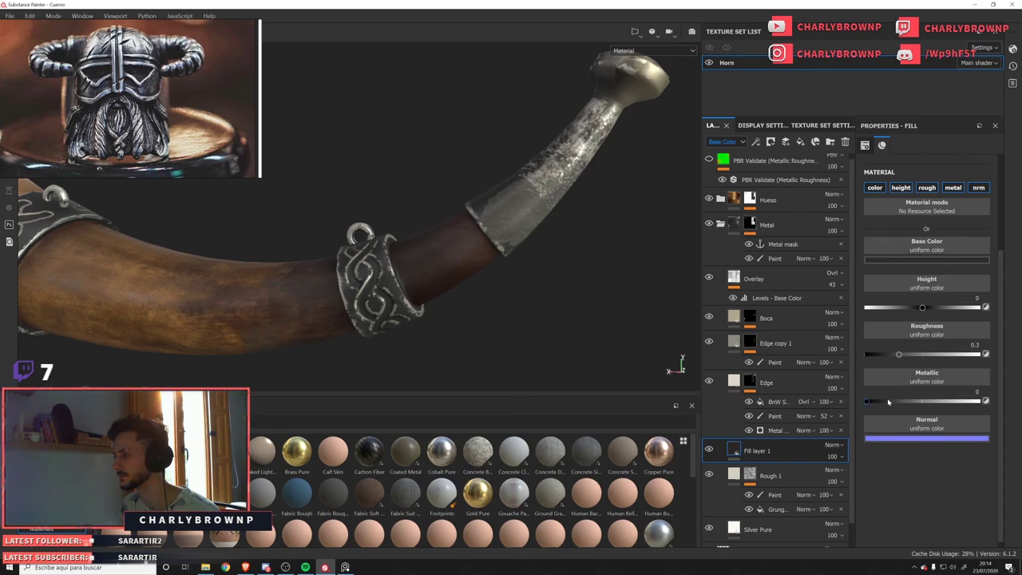
{"action": "left_click", "coordinate": [976, 402]}
{"action": "mouse_move", "coordinate": [976, 407]}
{"action": "left_mouse_down"}
{"action": "mouse_move", "coordinate": [961, 407]}
{"action": "mouse_move", "coordinate": [982, 408]}
{"action": "left_mouse_up"}
{"action": "left_click", "coordinate": [901, 260]}
{"action": "left_click_drag", "start_coordinate": [881, 353], "coordinate": [861, 344]}
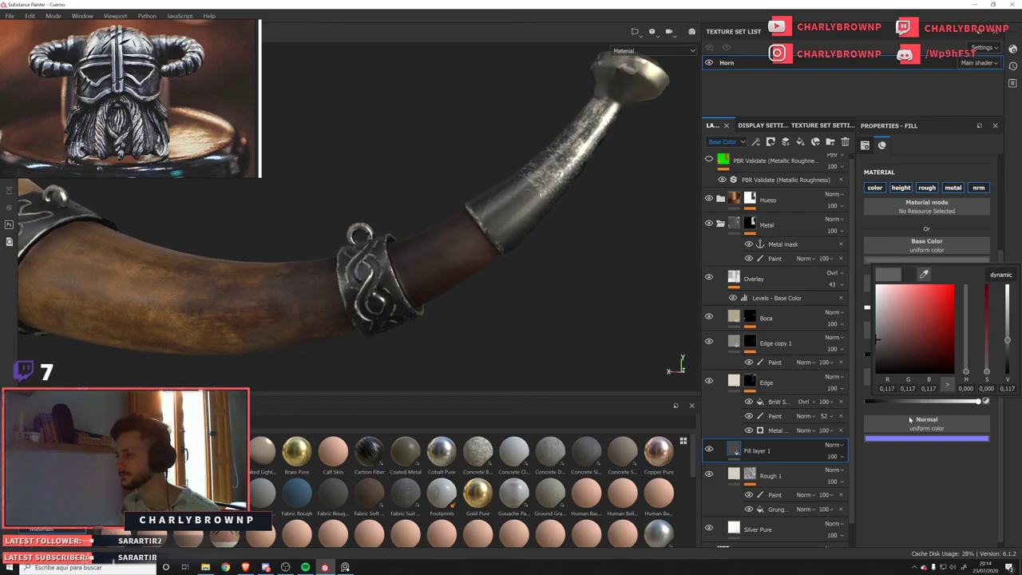
Raise the fill layer's roughness to 0.4009 while judging the metal bands against the reference.
{"action": "left_click", "coordinate": [910, 419]}
{"action": "left_click_drag", "start_coordinate": [921, 359], "coordinate": [902, 362]}
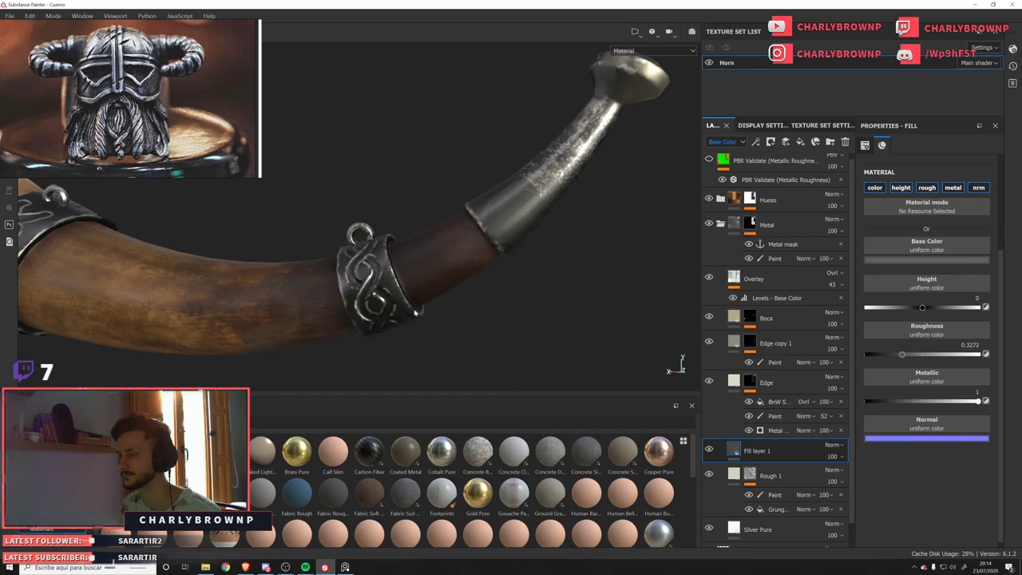
{"action": "left_click_drag", "start_coordinate": [415, 312], "coordinate": [385, 302], "text": "alt"}
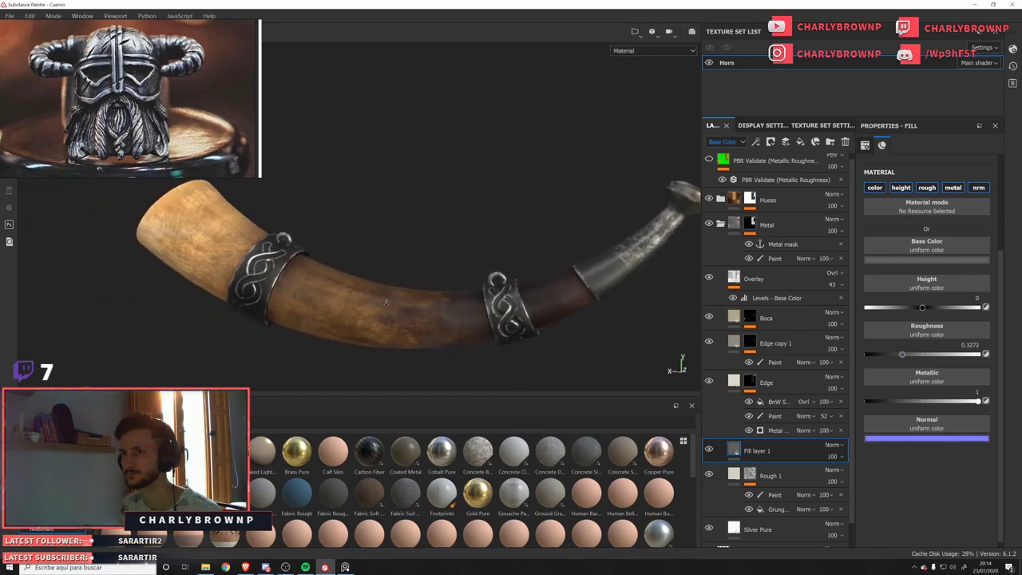
{"action": "scroll", "coordinate": [386, 302], "scroll_direction": "up", "scroll_amount": 3}
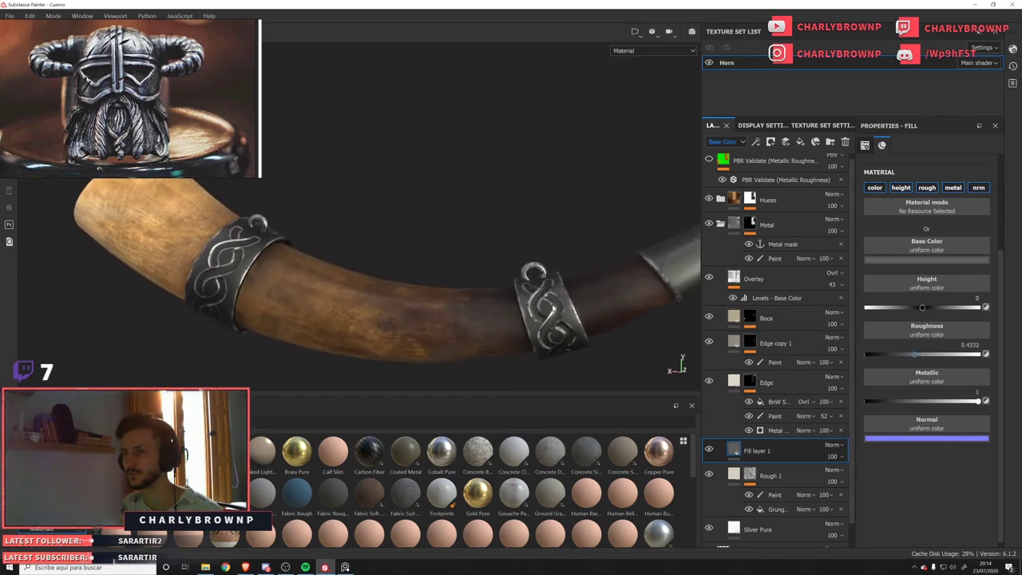
{"action": "left_click_drag", "start_coordinate": [553, 309], "coordinate": [365, 269], "text": "alt"}
{"action": "mouse_move", "coordinate": [979, 401]}
{"action": "left_mouse_down"}
{"action": "mouse_move", "coordinate": [936, 401]}
{"action": "mouse_move", "coordinate": [979, 401]}
{"action": "left_mouse_up"}
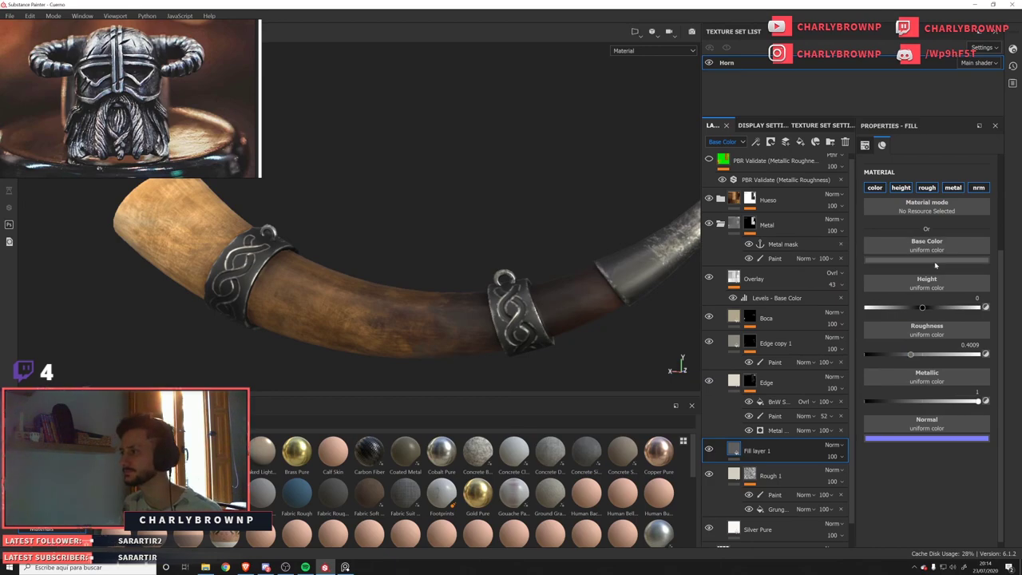
Darken the fill layer's base color slightly and check it on the whole horn.
{"action": "left_click", "coordinate": [895, 260]}
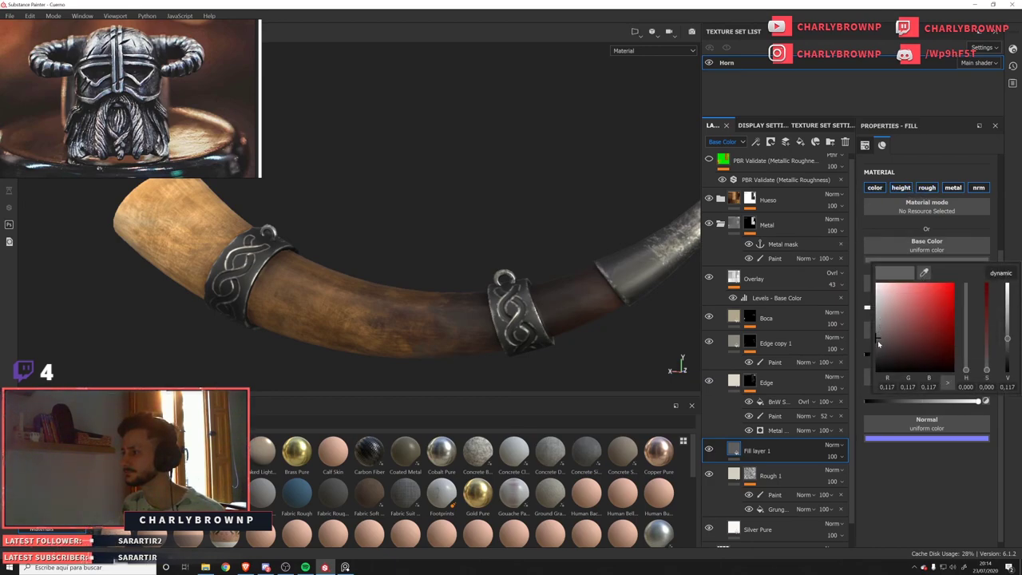
{"action": "left_click_drag", "start_coordinate": [879, 342], "coordinate": [872, 345]}
{"action": "scroll", "coordinate": [448, 259], "scroll_direction": "down", "scroll_amount": 3}
{"action": "left_click_drag", "start_coordinate": [429, 250], "coordinate": [502, 282], "text": "alt"}
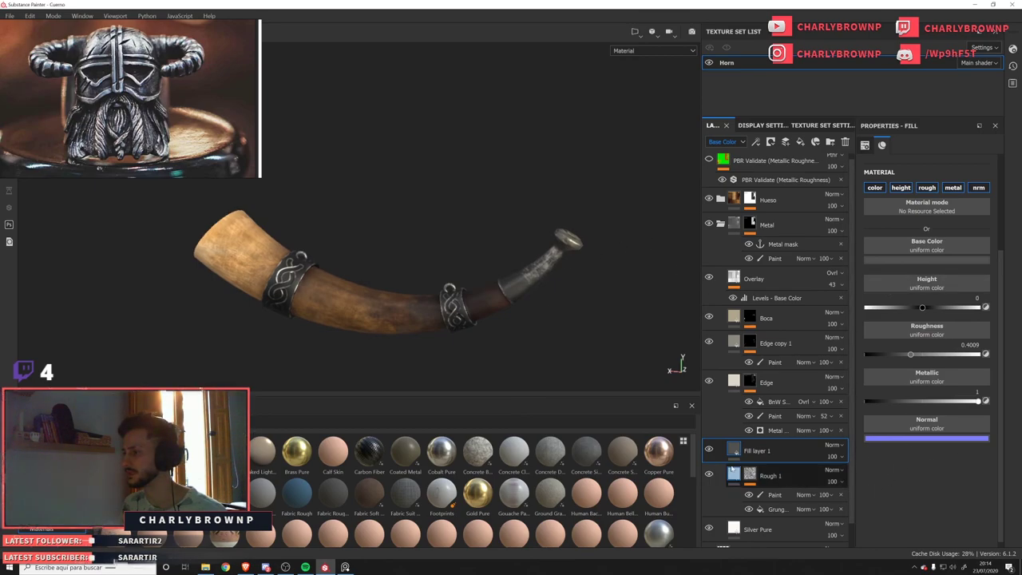
Try moving the dark fill layer up to Edge copy 1, undo the move and inspect the metal bands up close.
{"action": "left_click_drag", "start_coordinate": [767, 451], "coordinate": [772, 342]}
{"action": "key", "text": "ctrl+z"}
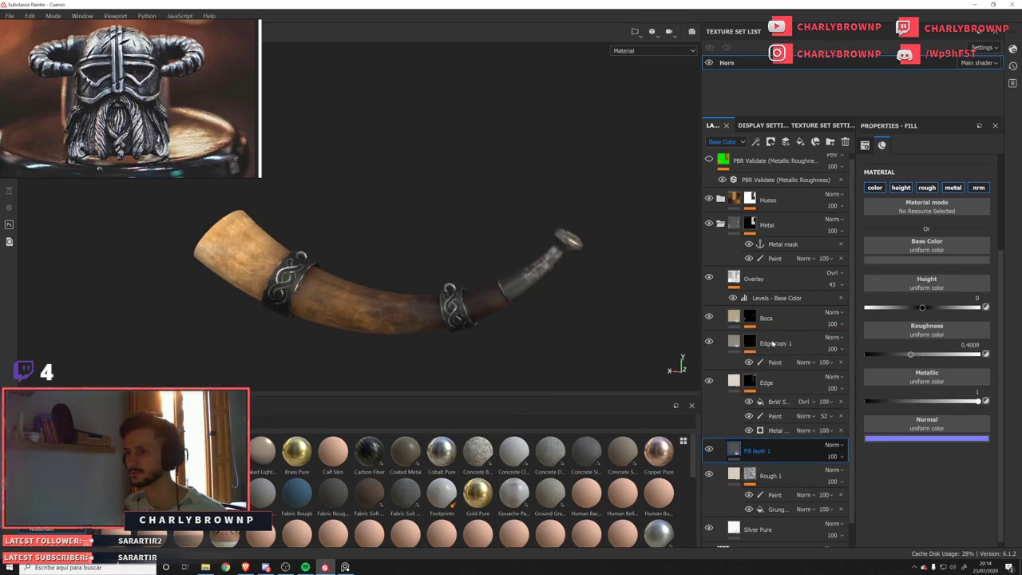
{"action": "left_click_drag", "start_coordinate": [457, 296], "coordinate": [511, 319], "text": "alt"}
{"action": "right_click_drag", "start_coordinate": [511, 320], "coordinate": [919, 467], "text": "alt"}
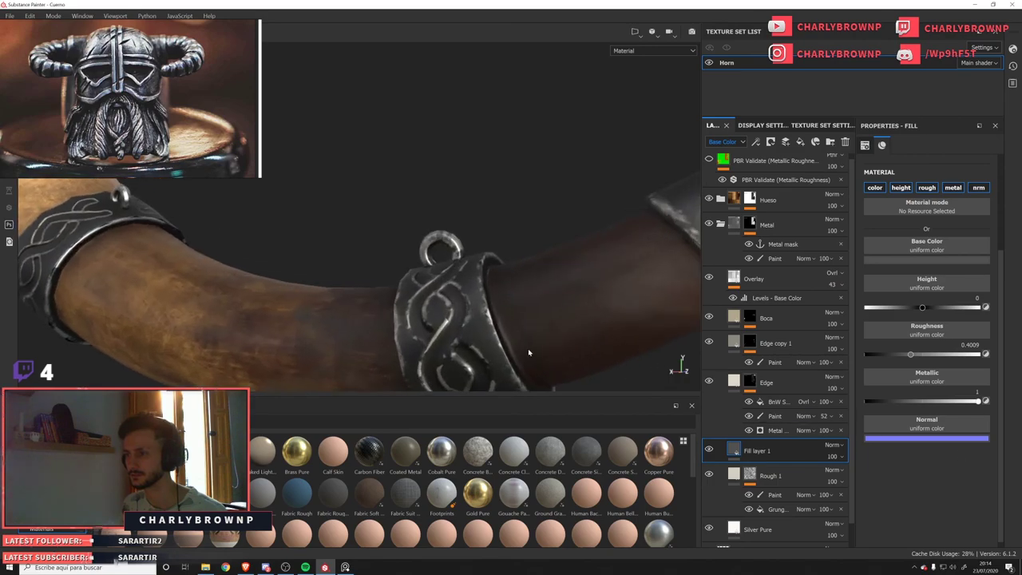
{"action": "right_click_drag", "start_coordinate": [528, 348], "coordinate": [184, 172], "text": "alt"}
{"action": "right_click_drag", "start_coordinate": [548, 333], "coordinate": [401, 274], "text": "alt"}
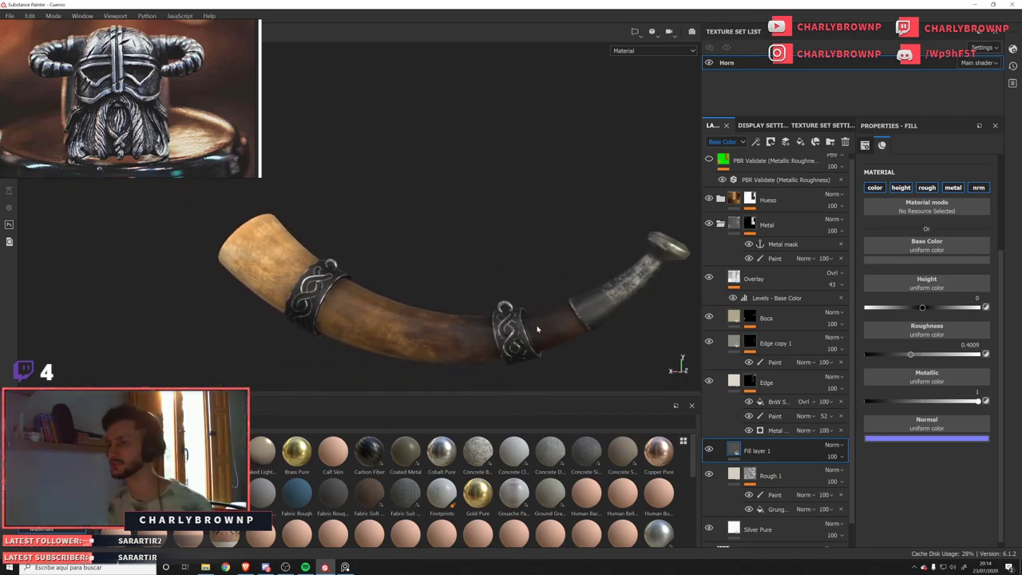
Rename the dark metal fill layer as Iron Cast.
{"action": "double_click", "coordinate": [760, 451]}
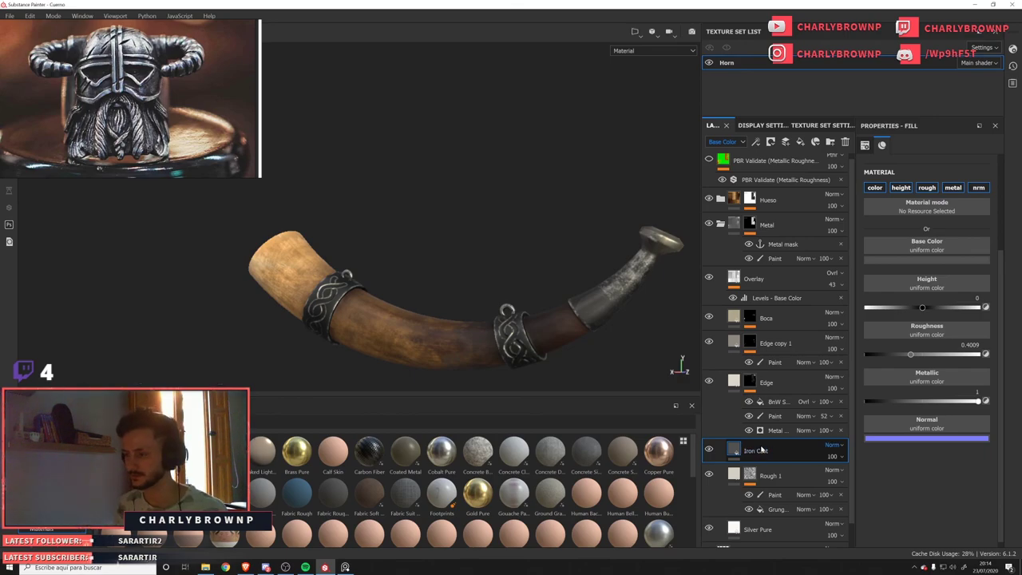
{"action": "key", "text": "Return"}
{"action": "scroll", "coordinate": [763, 452], "scroll_direction": "down", "scroll_amount": 1}
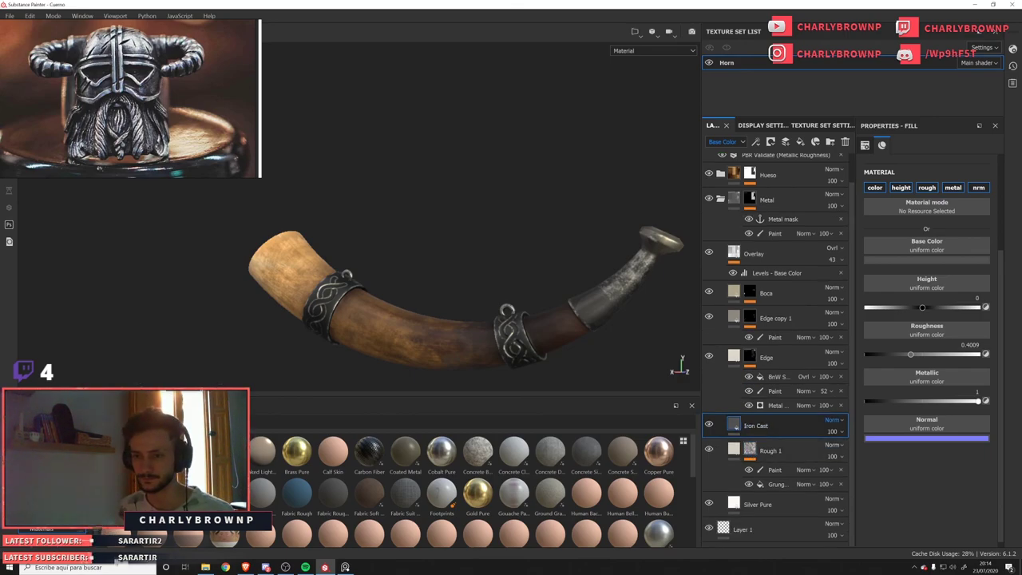
Browse the shelf categories, leave the brushes displayed and save the project.
{"action": "left_click", "coordinate": [32, 479]}
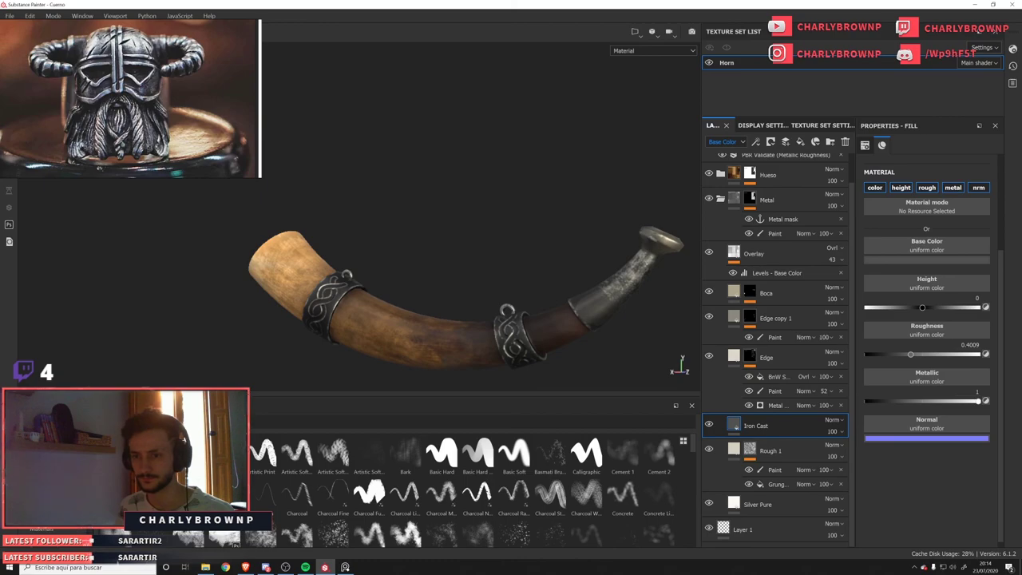
{"action": "left_click", "coordinate": [42, 528]}
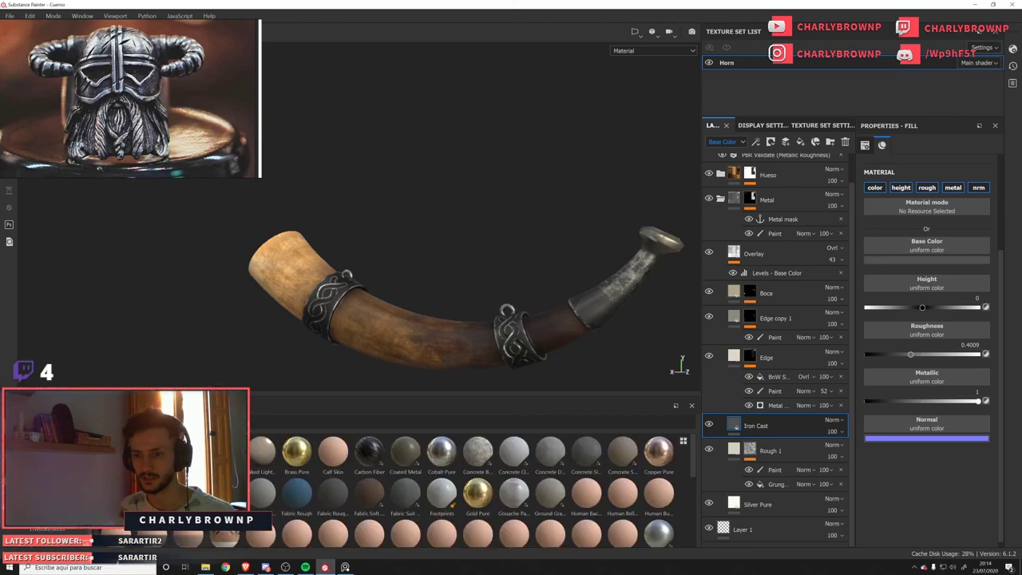
{"action": "left_click", "coordinate": [46, 512]}
{"action": "left_click", "coordinate": [40, 482]}
{"action": "key", "text": "ctrl+s"}
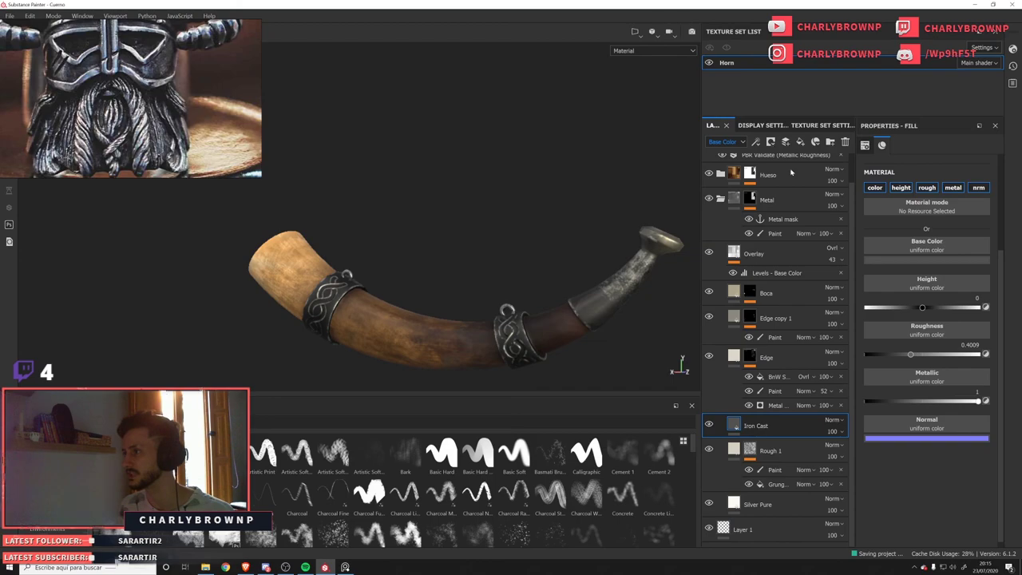
Add a black mask with a generator to the Iron Cast layer and show the available generators.
{"action": "left_click", "coordinate": [771, 142]}
{"action": "left_click", "coordinate": [789, 170]}
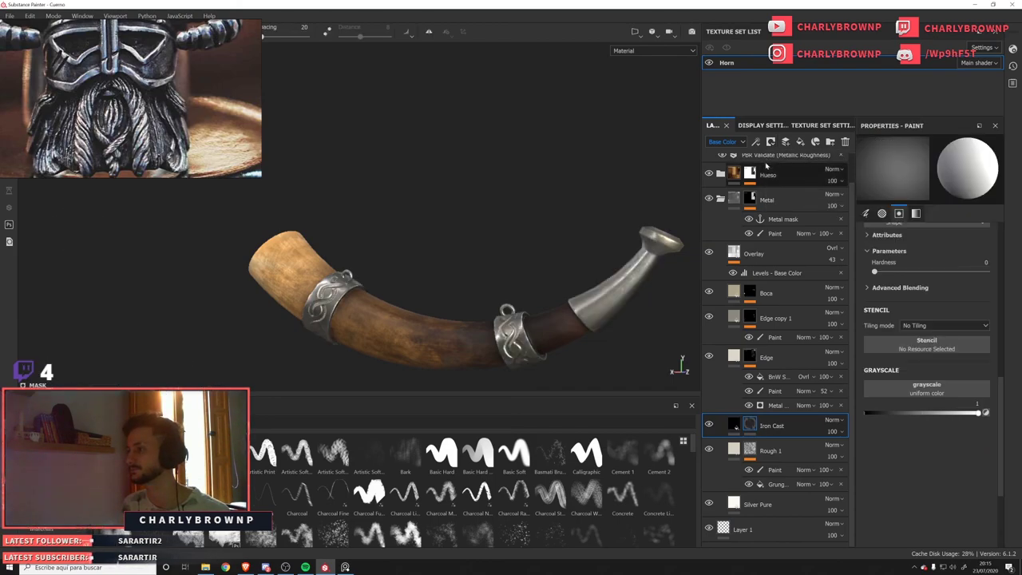
{"action": "left_click", "coordinate": [756, 141]}
{"action": "left_click", "coordinate": [783, 157]}
{"action": "left_click", "coordinate": [927, 165]}
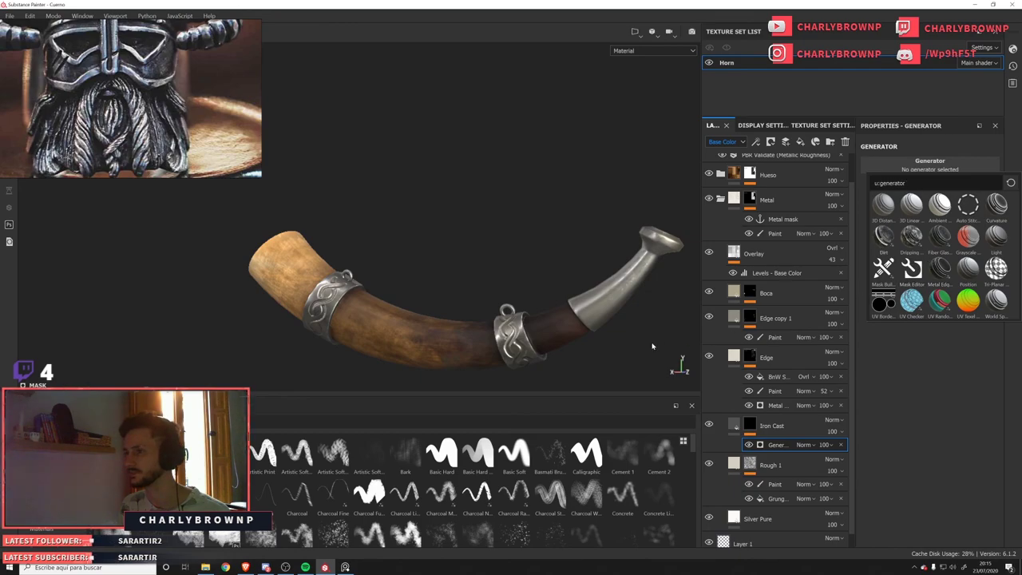
Apply the Dirt generator to the Iron Cast mask, with Dirt Level 1 and Dirt Contrast 0.62.
{"action": "left_click_drag", "start_coordinate": [604, 313], "coordinate": [601, 297], "text": "alt"}
{"action": "scroll", "coordinate": [599, 307], "scroll_direction": "up", "scroll_amount": 3}
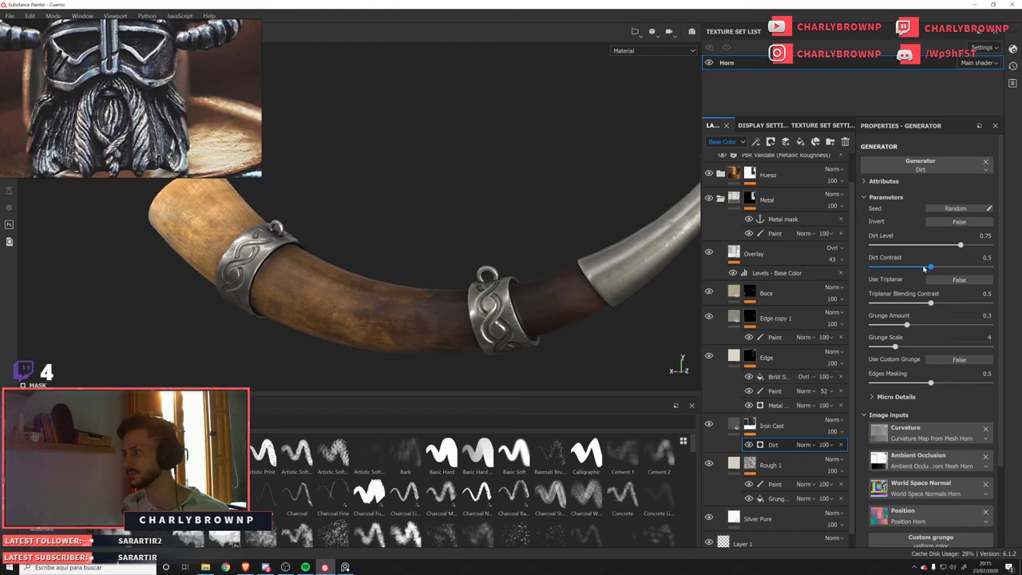
{"action": "left_click_drag", "start_coordinate": [946, 273], "coordinate": [993, 247]}
{"action": "left_click_drag", "start_coordinate": [931, 269], "coordinate": [885, 269]}
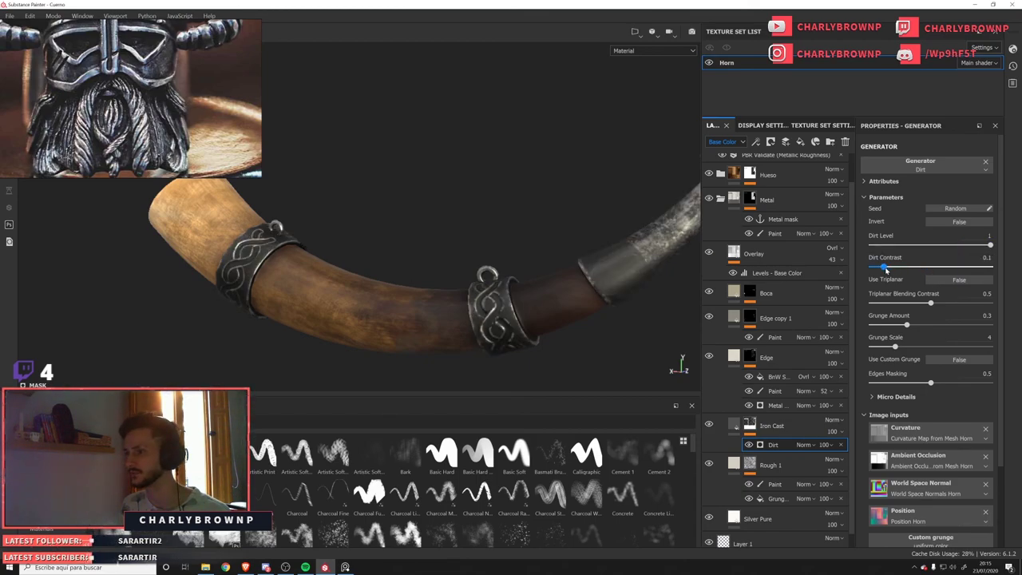
Isolate the Iron Cast mask in the viewport and set the generator's Dirt Level to 0.79 and Dirt Contrast to 0.76.
{"action": "left_click", "coordinate": [750, 426], "text": "alt"}
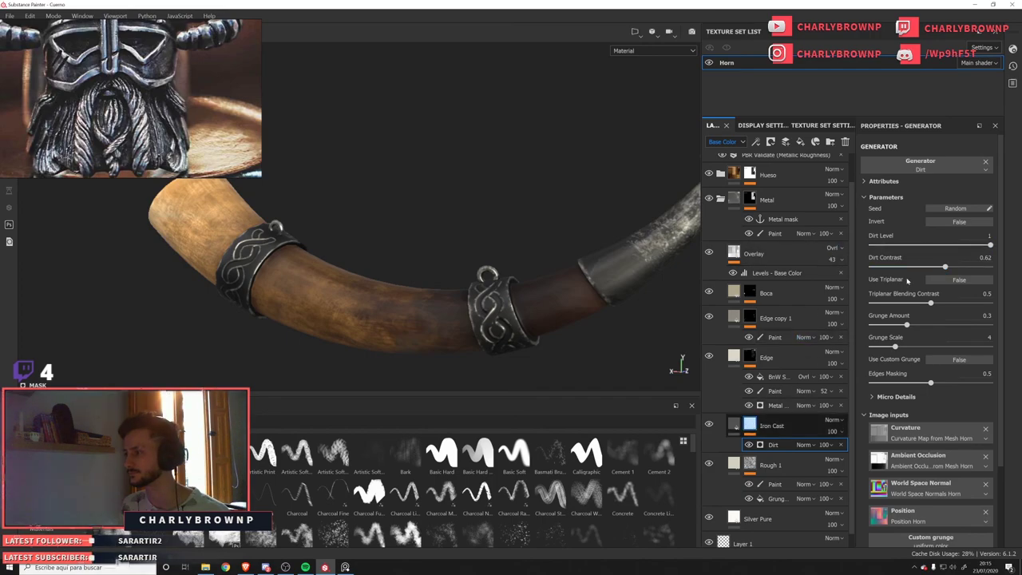
{"action": "left_click", "coordinate": [754, 445]}
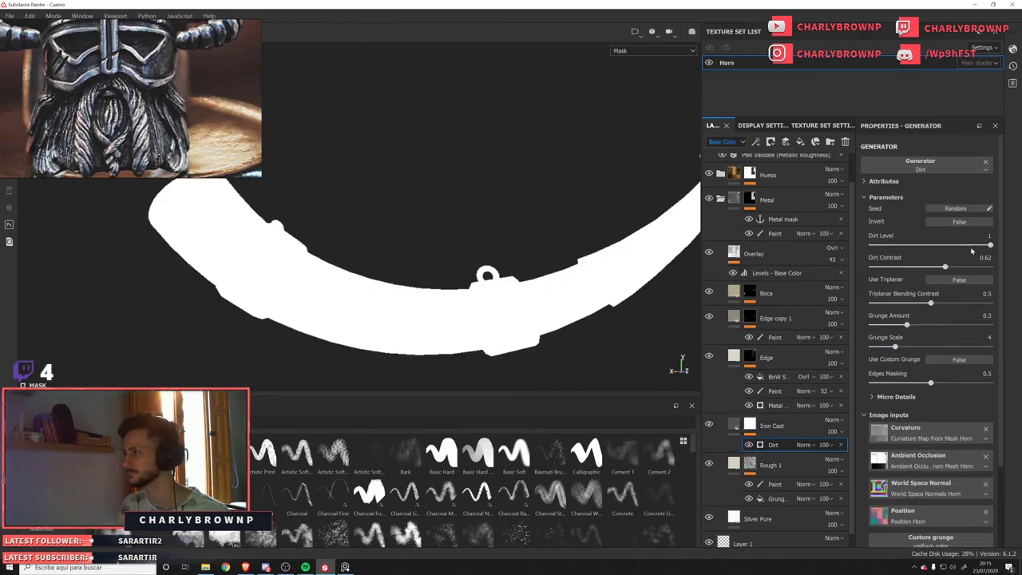
{"action": "left_click_drag", "start_coordinate": [972, 247], "coordinate": [967, 246]}
{"action": "left_click", "coordinate": [962, 272]}
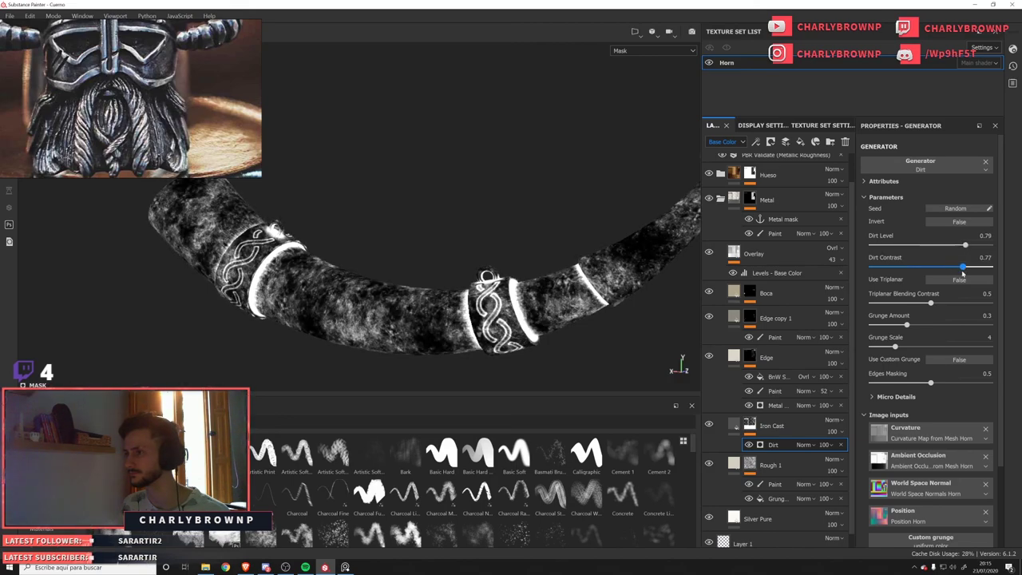
{"action": "left_click_drag", "start_coordinate": [962, 274], "coordinate": [961, 274]}
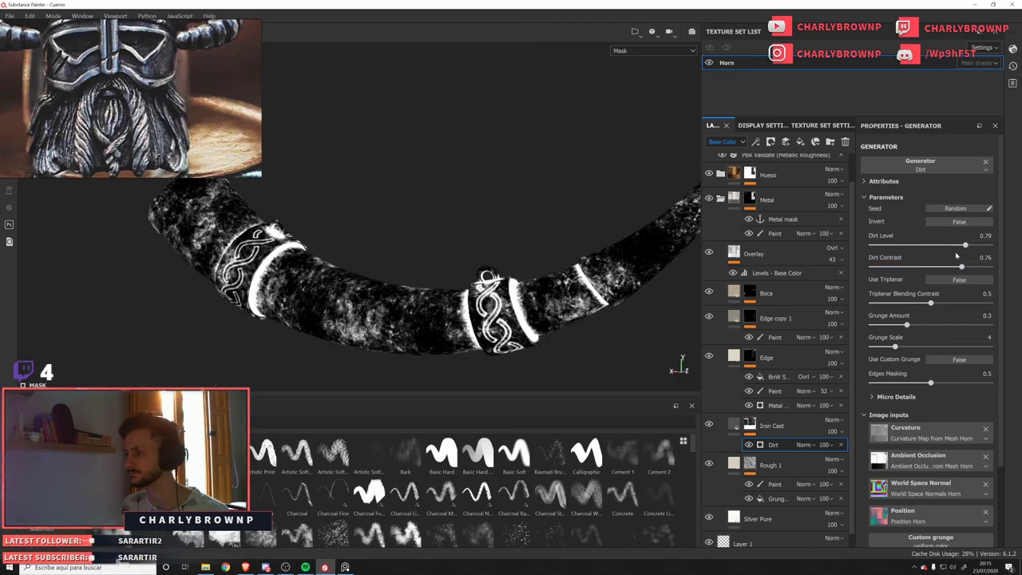
In the Dirt generator's Micro Details, set Curvature Intensity to 0.24, AO Radius to 0.03 and Height Details Intensity to 0.43.
{"action": "scroll", "coordinate": [909, 297], "scroll_direction": "down", "scroll_amount": 3}
{"action": "left_click", "coordinate": [896, 301]}
{"action": "scroll", "coordinate": [919, 343], "scroll_direction": "up", "scroll_amount": 1}
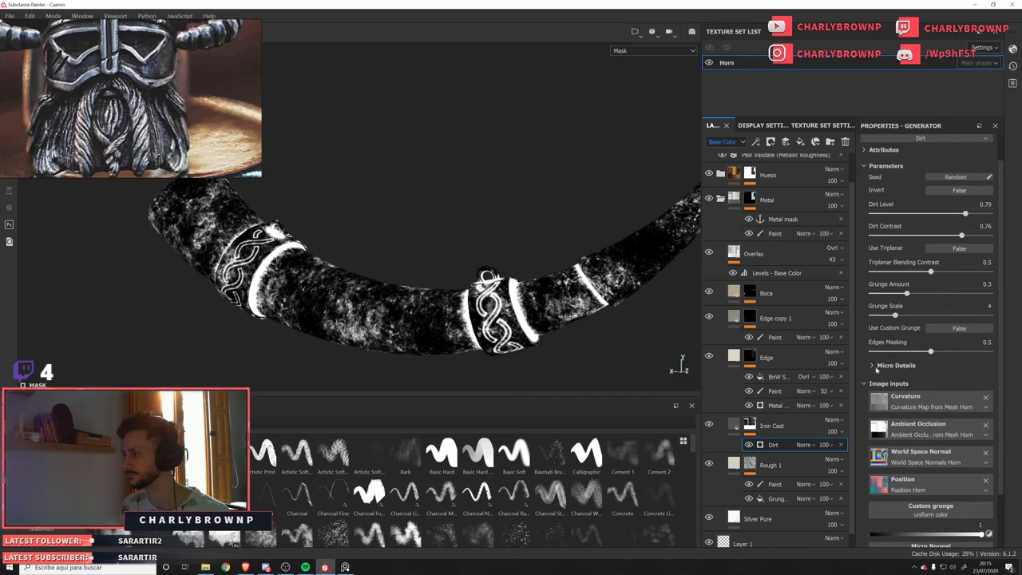
{"action": "left_click_drag", "start_coordinate": [916, 401], "coordinate": [886, 400]}
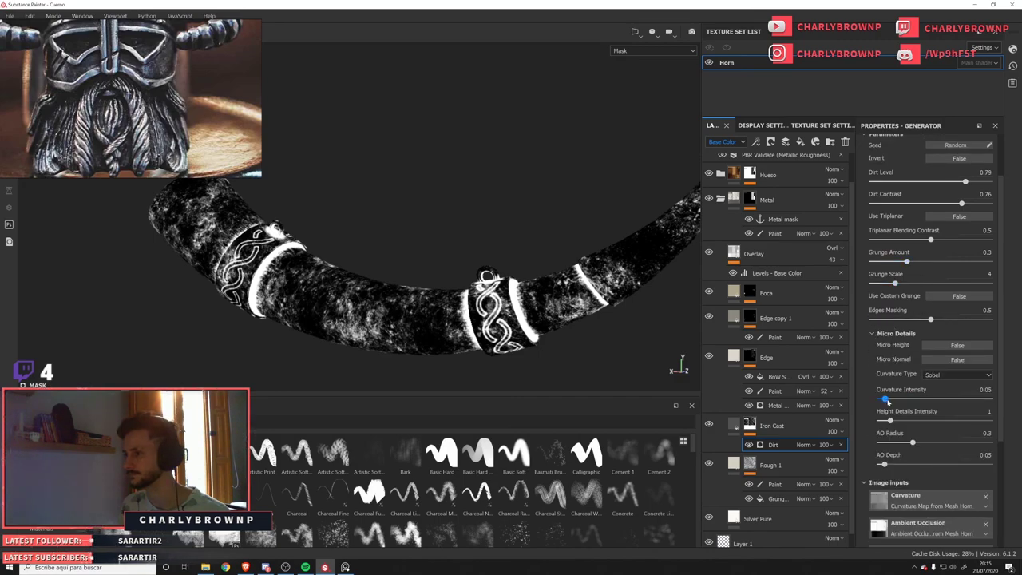
{"action": "left_click_drag", "start_coordinate": [895, 445], "coordinate": [885, 444]}
{"action": "scroll", "coordinate": [909, 406], "scroll_direction": "down", "scroll_amount": 2}
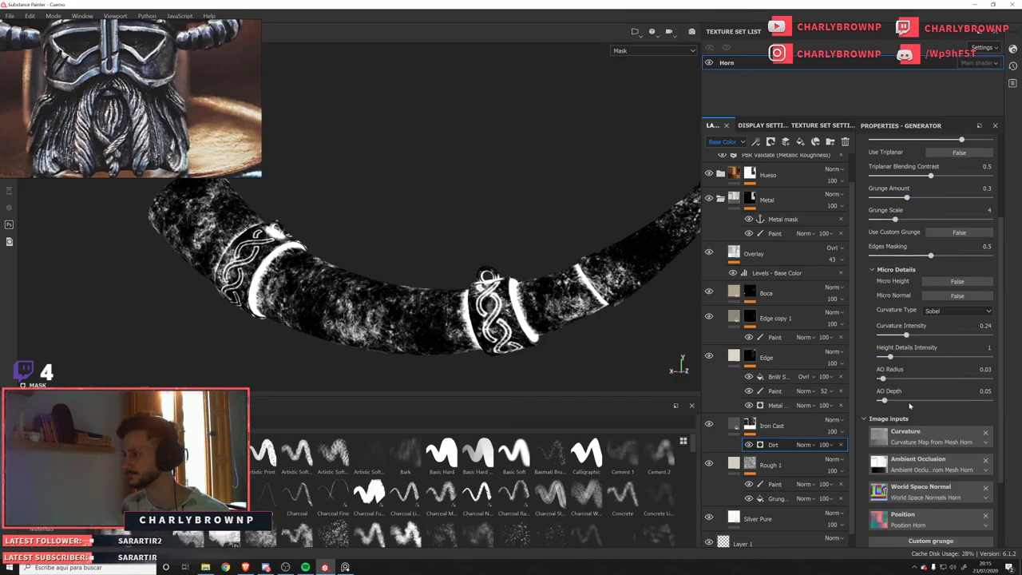
{"action": "left_click_drag", "start_coordinate": [892, 357], "coordinate": [884, 357]}
{"action": "scroll", "coordinate": [894, 351], "scroll_direction": "up", "scroll_amount": 3}
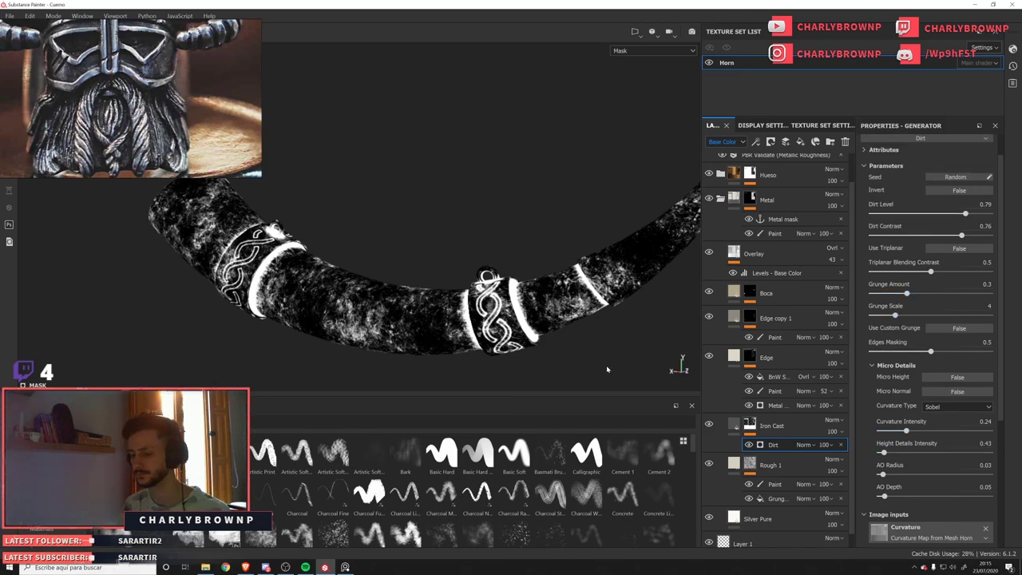
Check the dirt on the horn's metal parts in material view, and remove the Dirt generator from Iron Cast.
{"action": "key", "text": "m"}
{"action": "right_click_drag", "start_coordinate": [514, 341], "coordinate": [376, 242], "text": "alt"}
{"action": "left_click_drag", "start_coordinate": [377, 242], "coordinate": [500, 294], "text": "alt"}
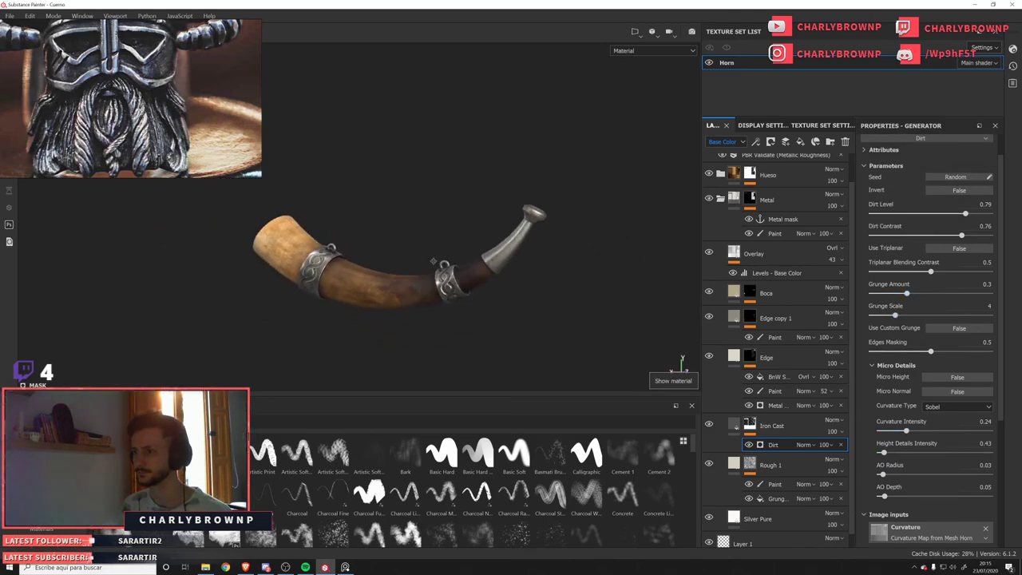
{"action": "right_click_drag", "start_coordinate": [499, 294], "coordinate": [591, 318], "text": "alt"}
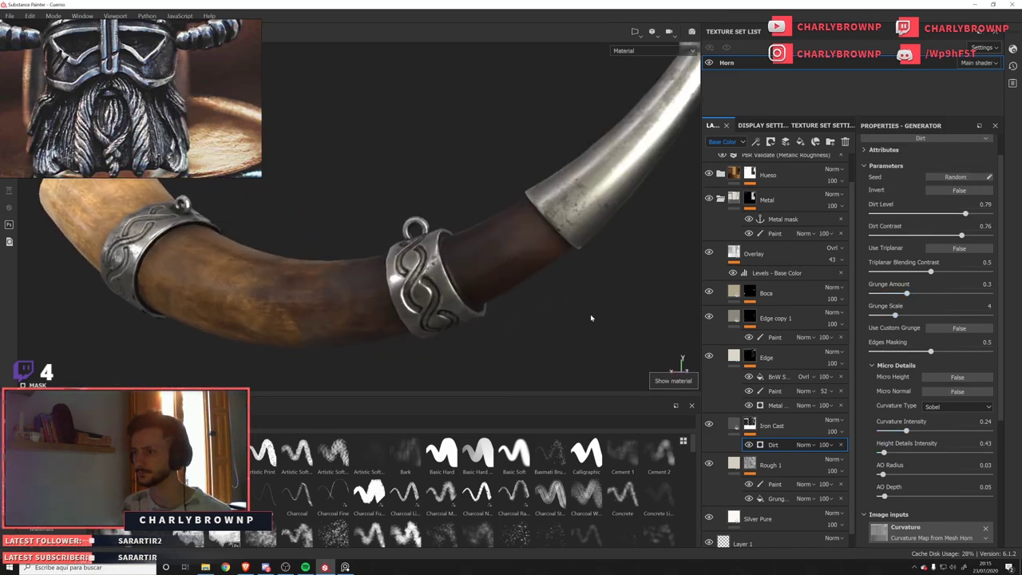
{"action": "left_click", "coordinate": [840, 445]}
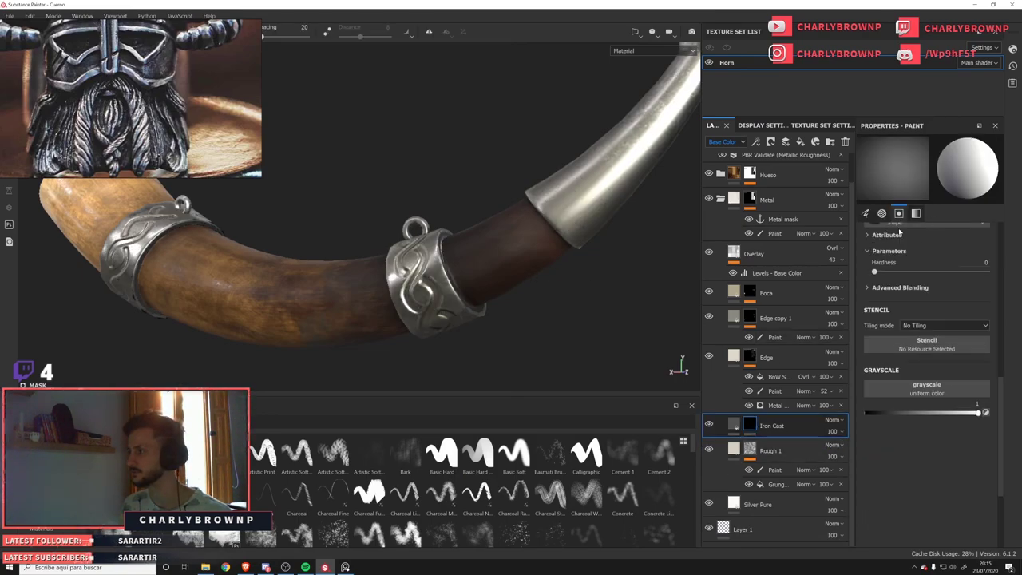
Add a generator to the Iron Cast mask and assign Mask Builder - Legacy to it.
{"action": "left_click", "coordinate": [771, 142]}
{"action": "left_click", "coordinate": [777, 167]}
{"action": "left_click", "coordinate": [757, 142]}
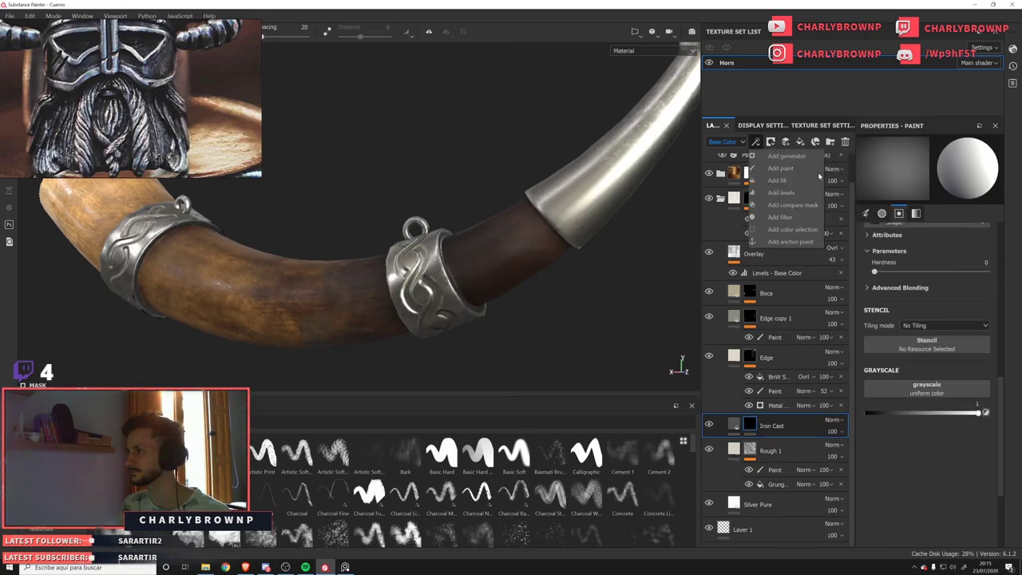
{"action": "left_click", "coordinate": [772, 142]}
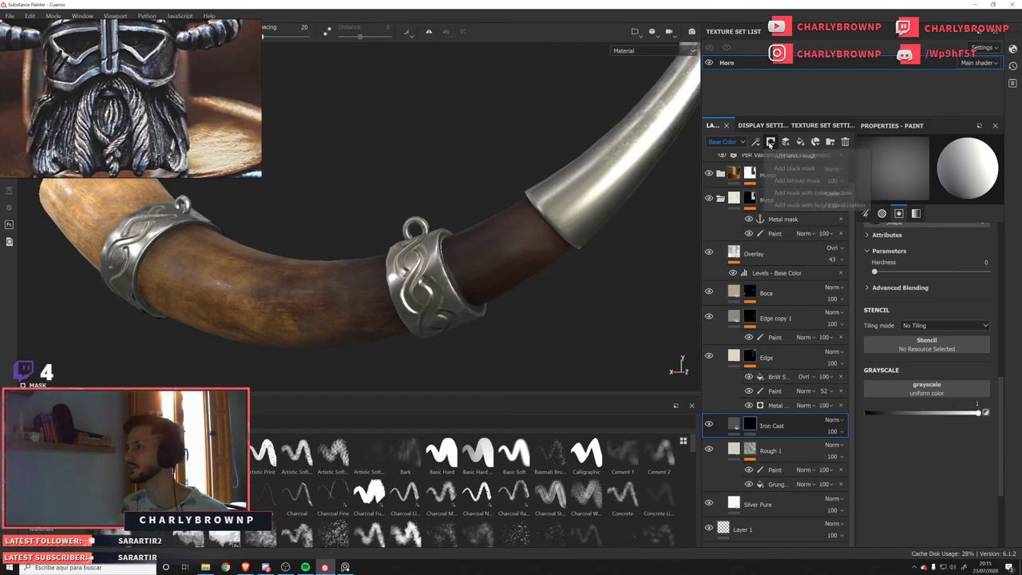
{"action": "left_click", "coordinate": [757, 142]}
{"action": "left_click", "coordinate": [773, 156]}
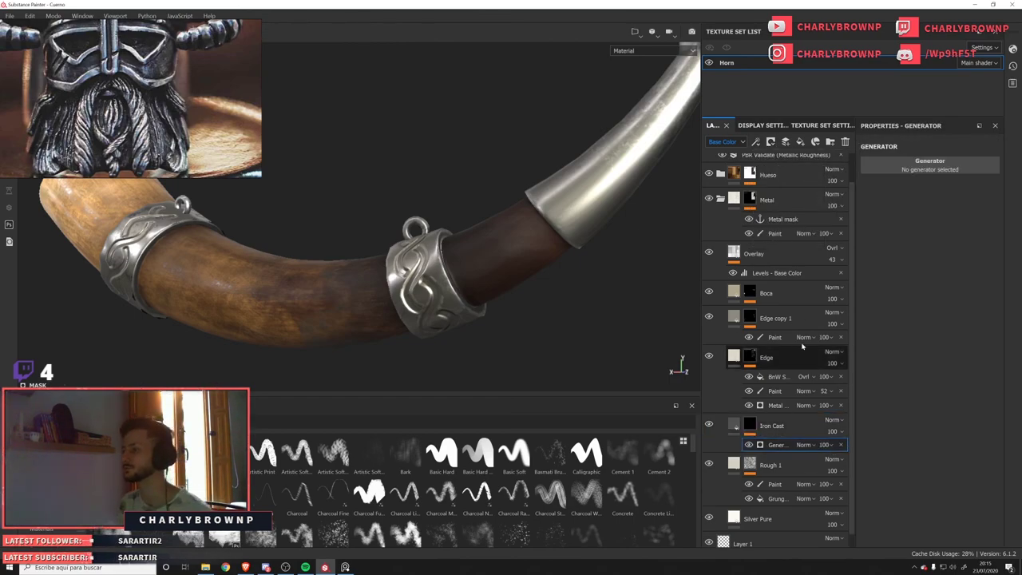
{"action": "left_click", "coordinate": [956, 167]}
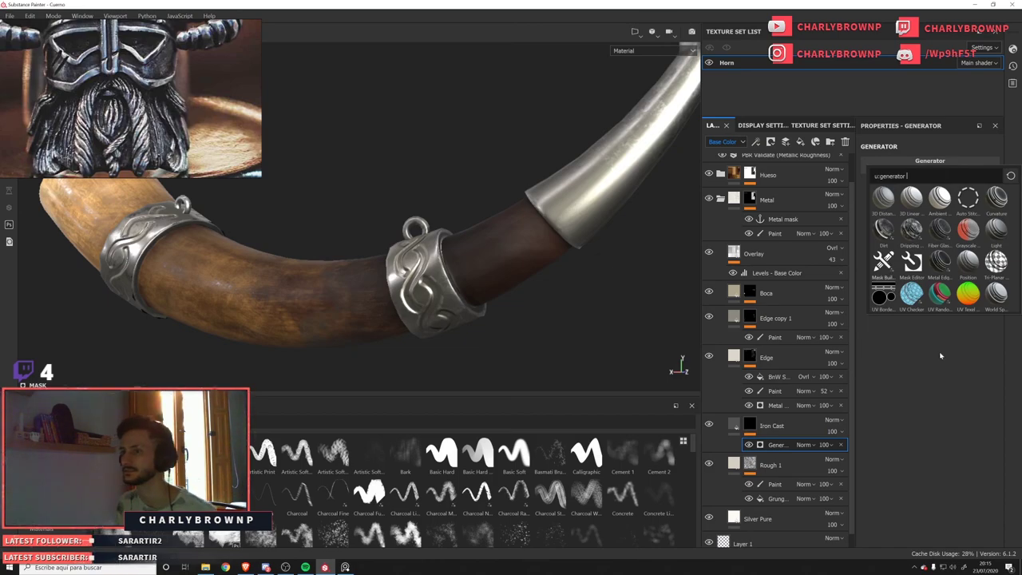
{"action": "left_click", "coordinate": [883, 262]}
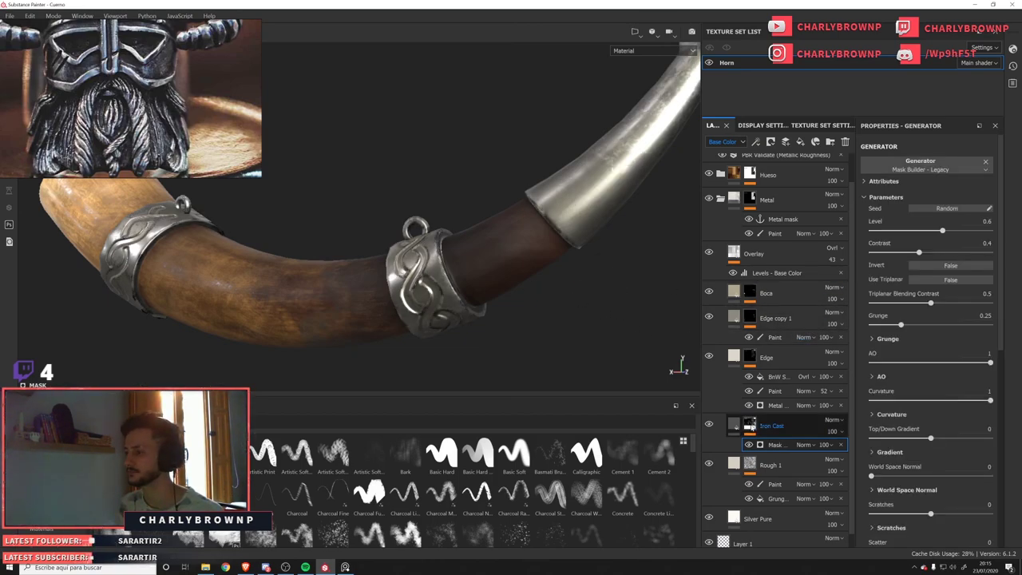
Isolate the Iron Cast mask and set the Mask Builder's AO Range to 0.75, Contrast to 0.28 and Noisiness to 0.57.
{"action": "left_click", "coordinate": [750, 425], "text": "alt"}
{"action": "left_click", "coordinate": [774, 445]}
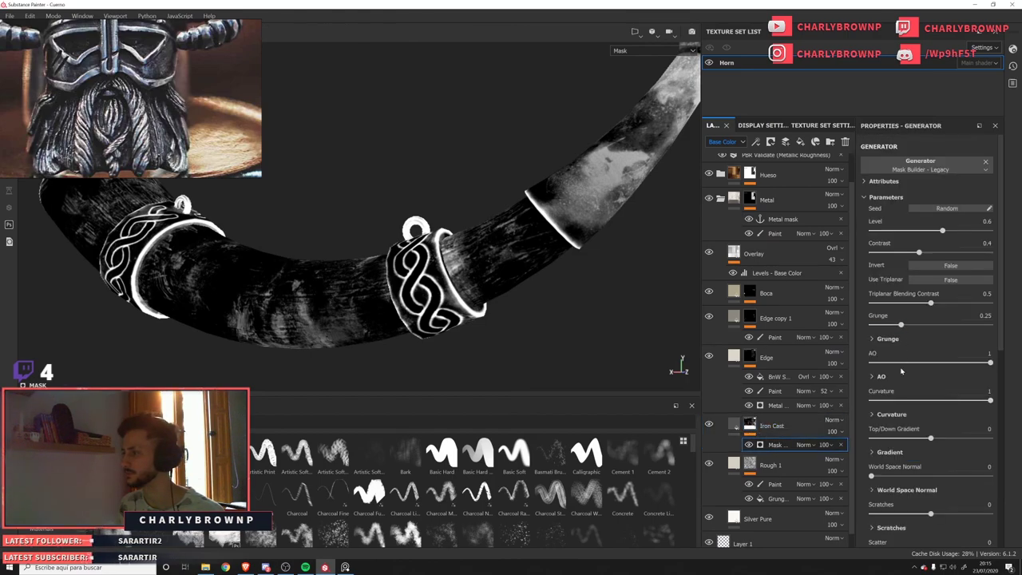
{"action": "scroll", "coordinate": [910, 368], "scroll_direction": "down", "scroll_amount": 2}
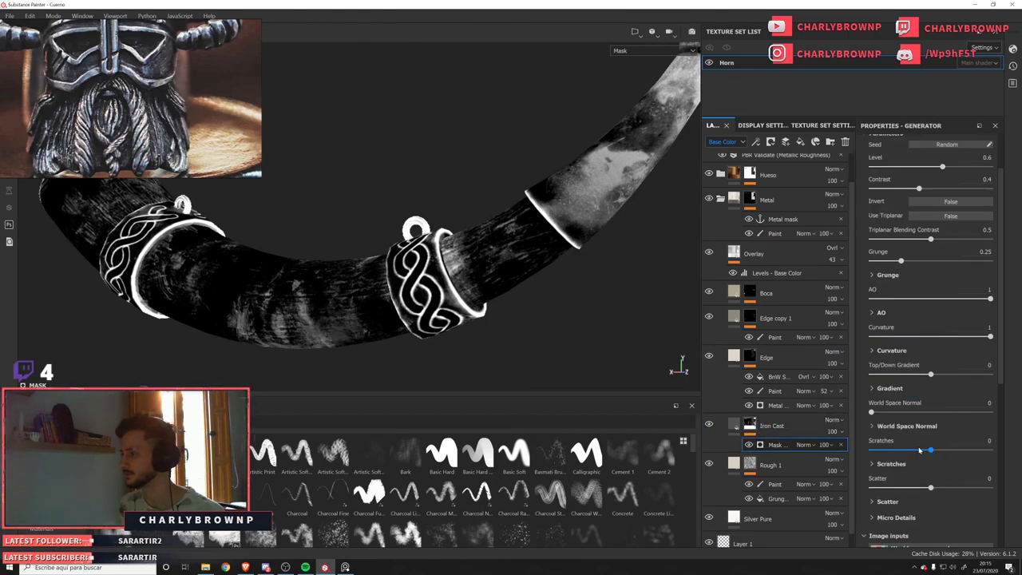
{"action": "scroll", "coordinate": [931, 451], "scroll_direction": "down", "scroll_amount": 2}
{"action": "scroll", "coordinate": [933, 428], "scroll_direction": "up", "scroll_amount": 3}
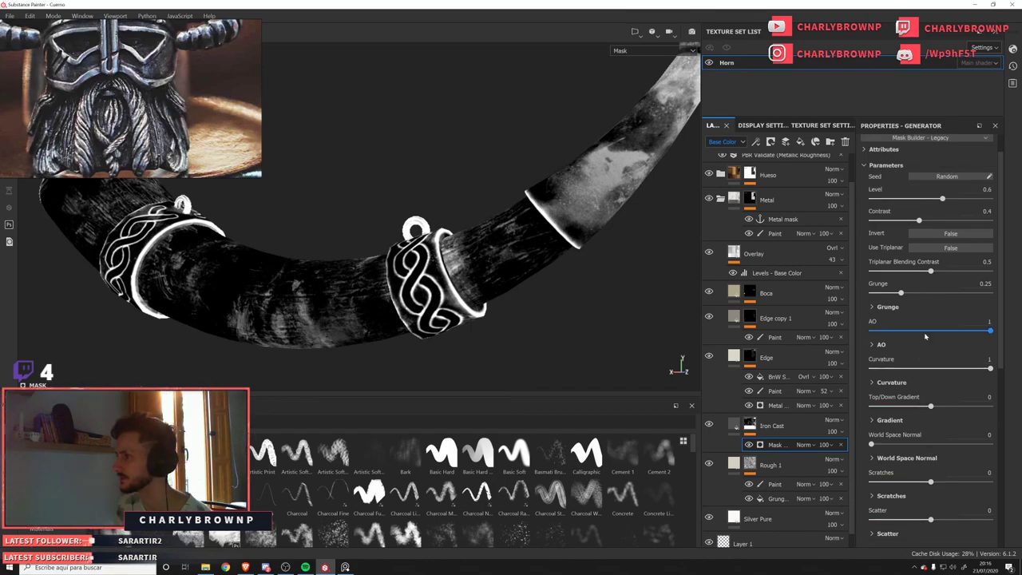
{"action": "left_click", "coordinate": [871, 345]}
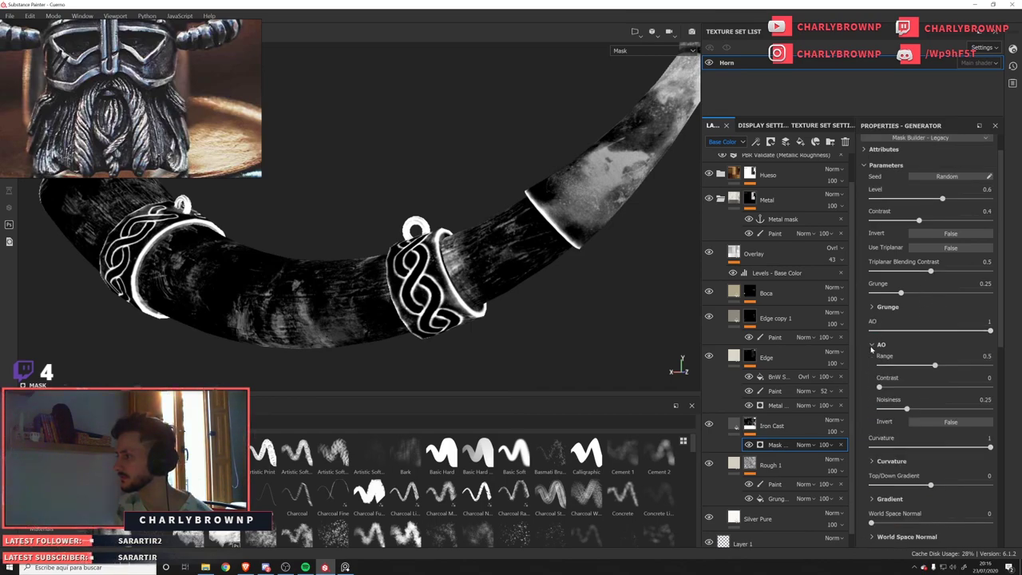
{"action": "left_click_drag", "start_coordinate": [961, 373], "coordinate": [962, 373]}
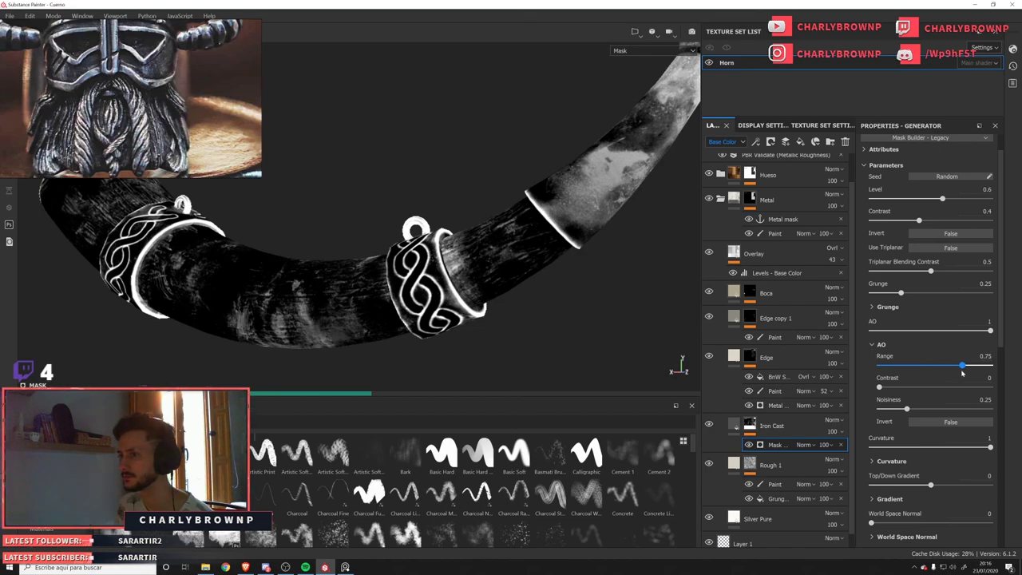
{"action": "left_click", "coordinate": [910, 388]}
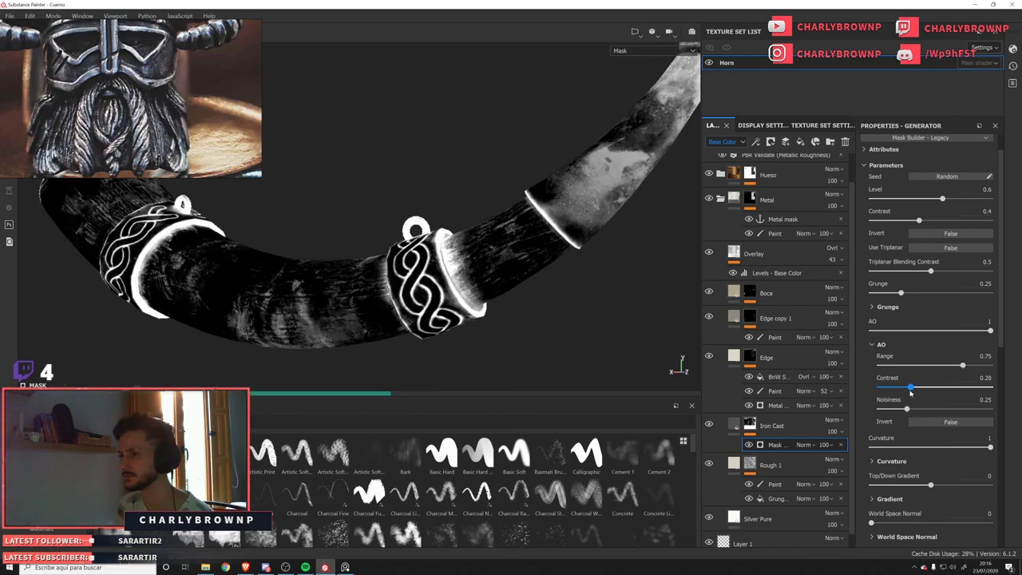
{"action": "scroll", "coordinate": [909, 375], "scroll_direction": "down", "scroll_amount": 2}
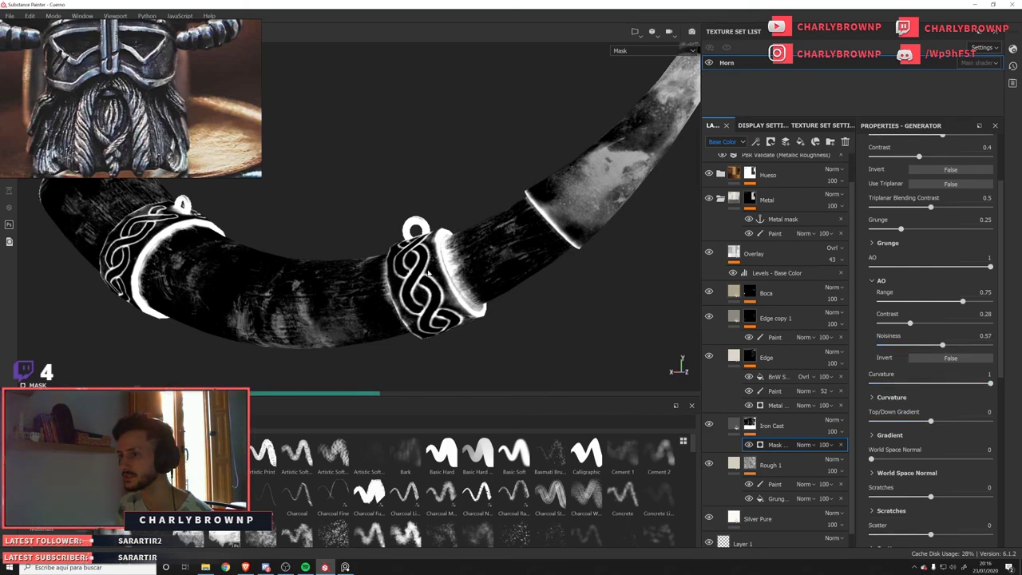
Check the whole horn in material view and remove the Mask Builder generator from the Iron Cast mask.
{"action": "key", "text": "m"}
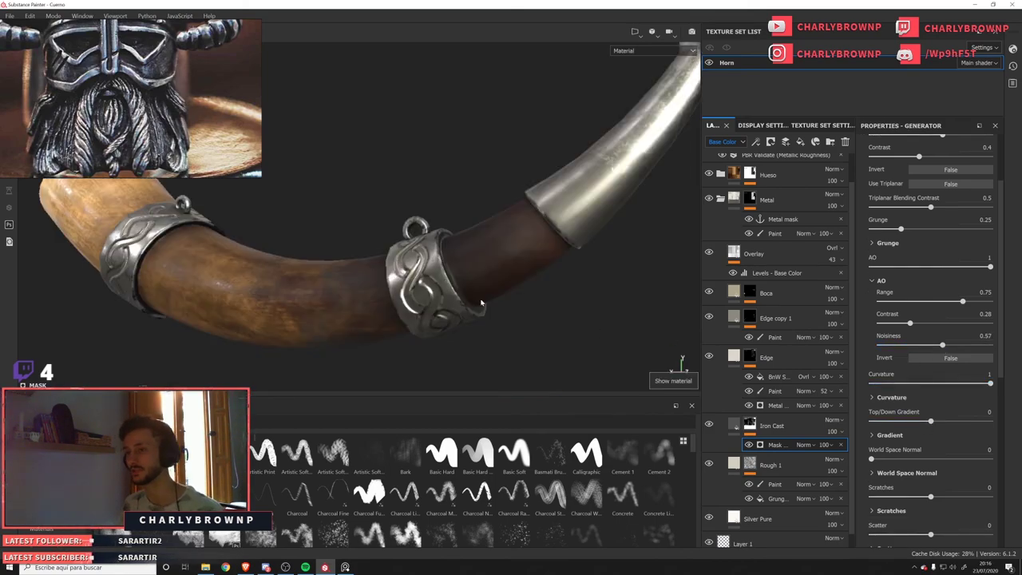
{"action": "key", "text": "f"}
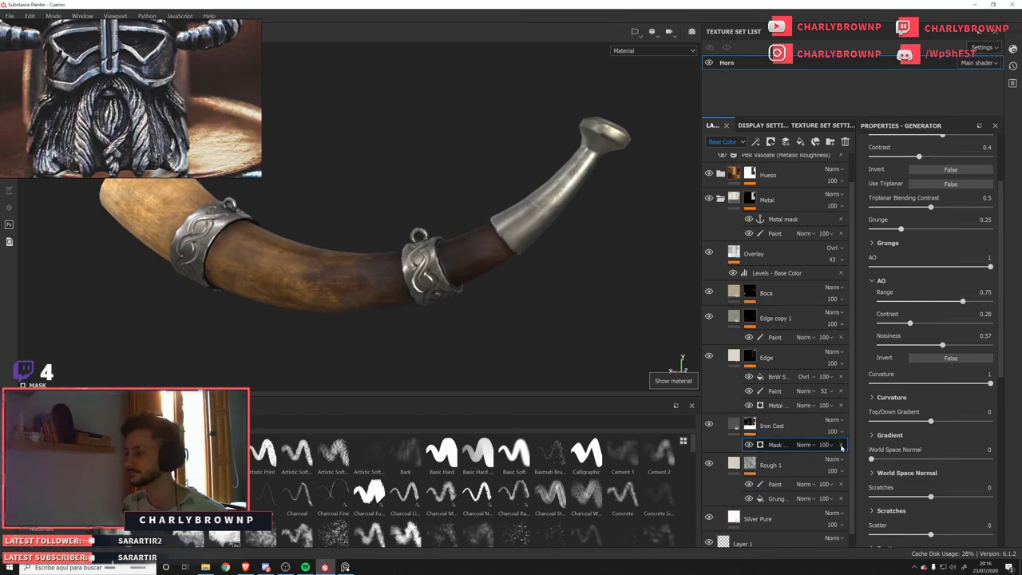
{"action": "left_click", "coordinate": [840, 445]}
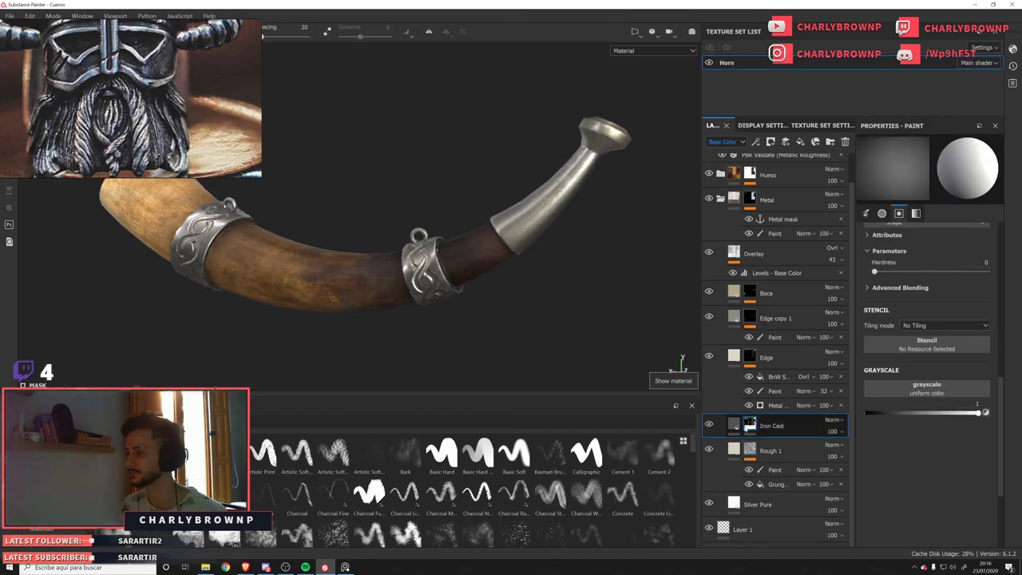
Add a paint effect and, above it, an empty generator effect to the Iron Cast layer's mask.
{"action": "left_click", "coordinate": [755, 142]}
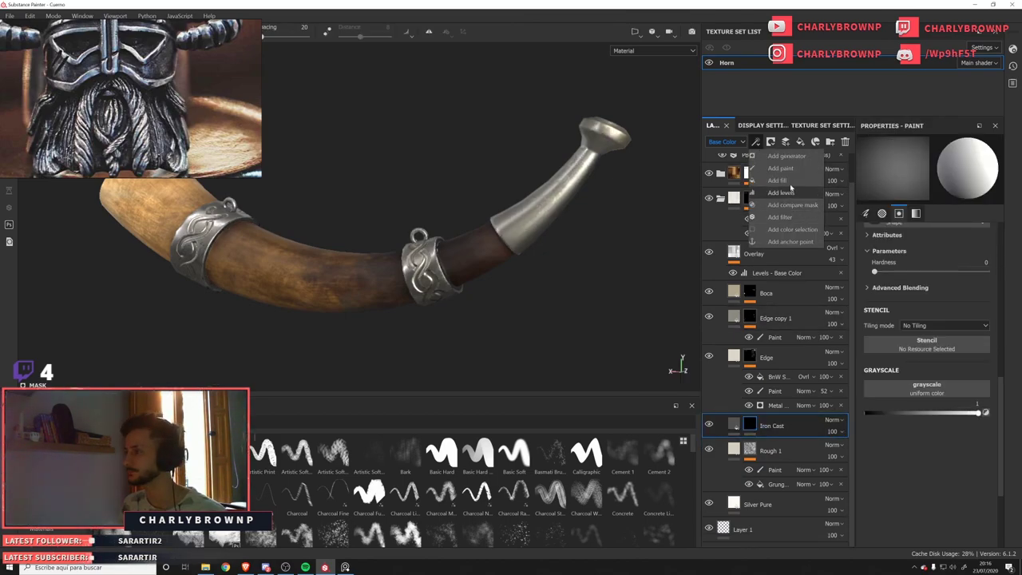
{"action": "left_click", "coordinate": [781, 168]}
{"action": "right_click_drag", "start_coordinate": [523, 245], "coordinate": [472, 244], "text": "ctrl"}
{"action": "right_click_drag", "start_coordinate": [567, 339], "coordinate": [781, 382], "text": "alt"}
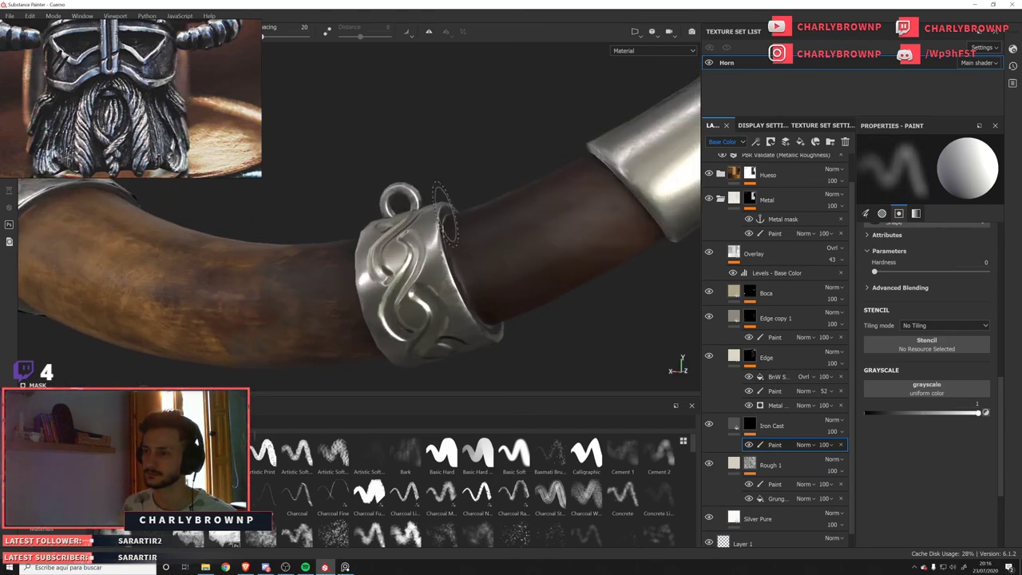
{"action": "left_click", "coordinate": [756, 141]}
{"action": "left_click", "coordinate": [787, 155]}
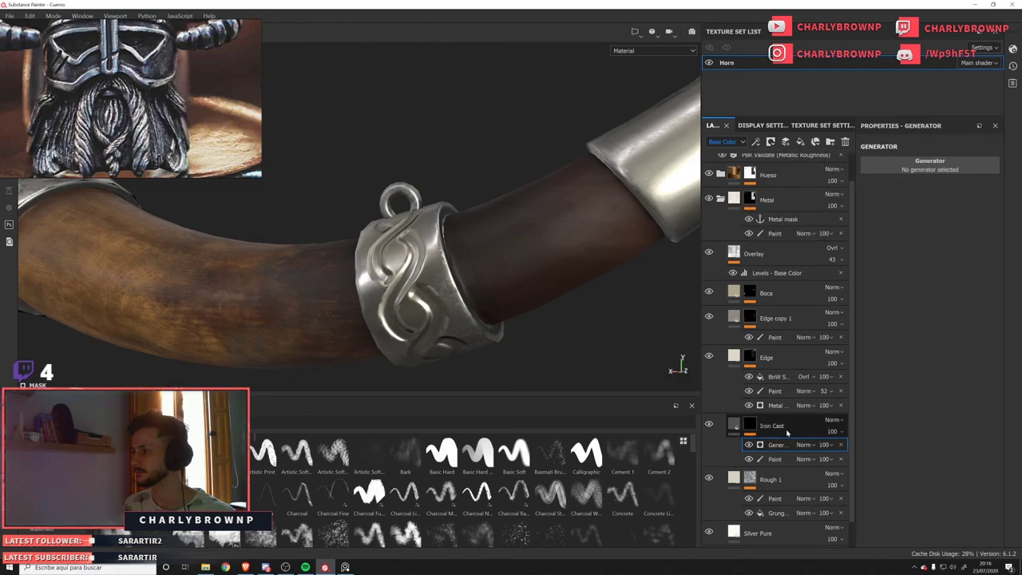
{"action": "left_click", "coordinate": [925, 166]}
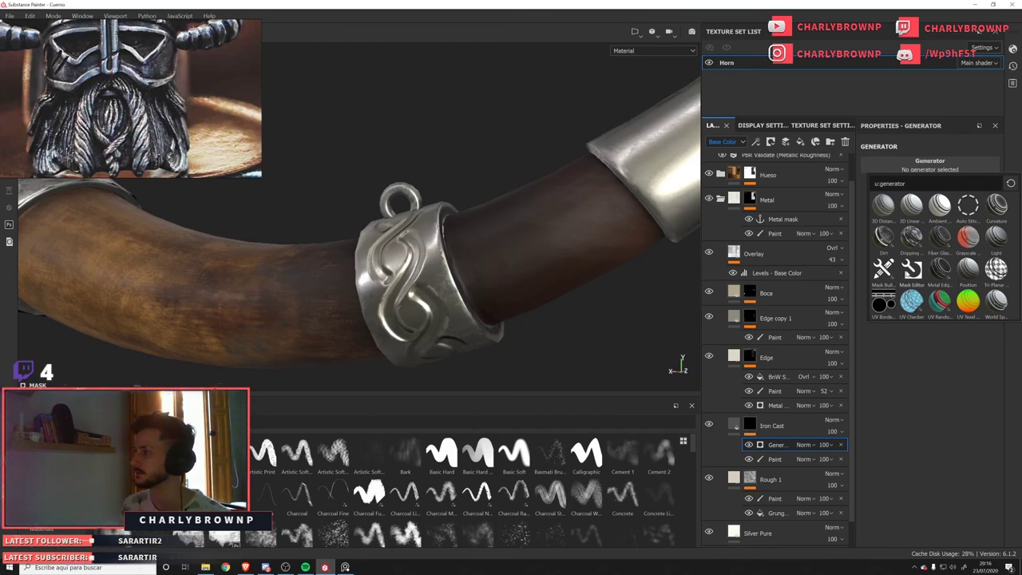
{"action": "left_click", "coordinate": [908, 237]}
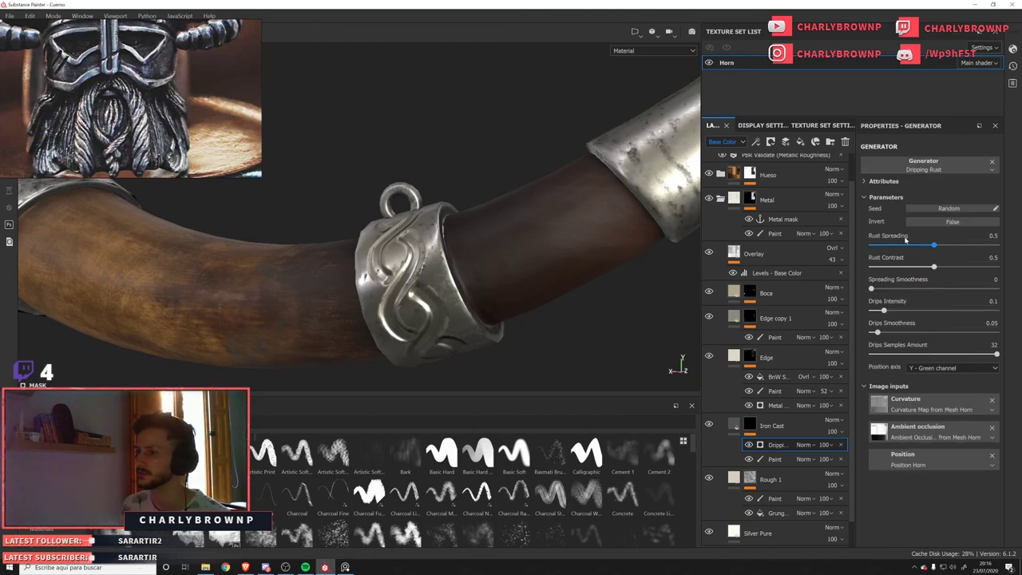
{"action": "key", "text": "ctrl+z"}
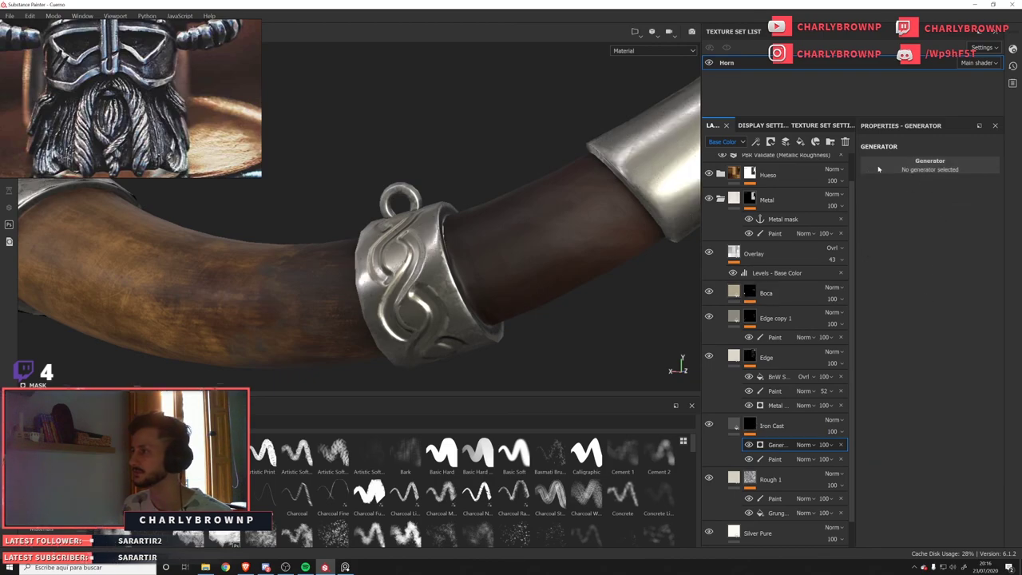
Assign the Dirt generator to the empty generator effect on the Iron Cast mask.
{"action": "left_click", "coordinate": [930, 164]}
{"action": "left_click", "coordinate": [884, 226]}
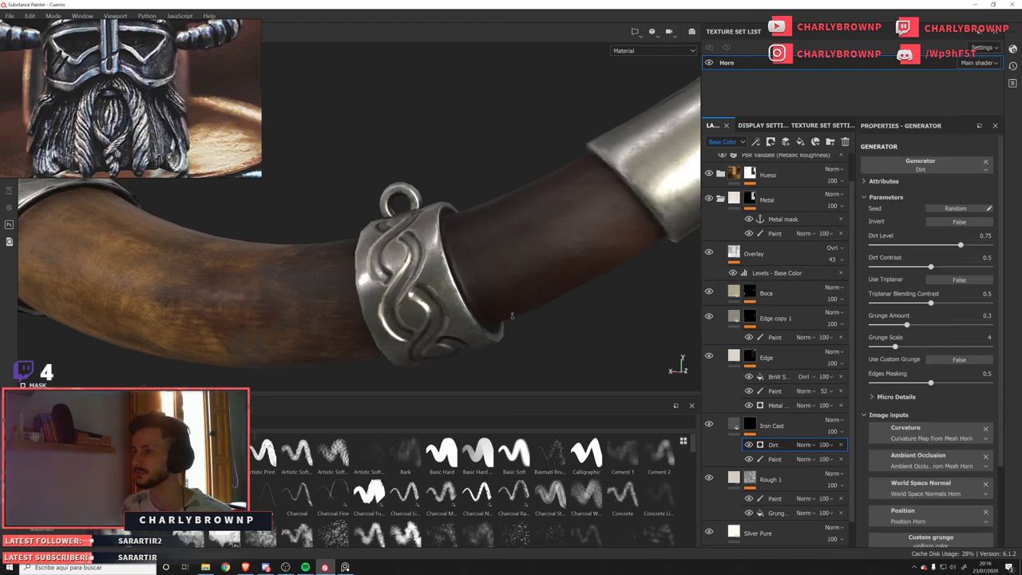
Set the Dirt generator's Dirt Level to 0.82 on the Iron Cast mask, checking the metal bands.
{"action": "scroll", "coordinate": [558, 220], "scroll_direction": "down", "scroll_amount": 5}
{"action": "scroll", "coordinate": [558, 221], "scroll_direction": "up", "scroll_amount": 2}
{"action": "scroll", "coordinate": [558, 221], "scroll_direction": "down", "scroll_amount": 3}
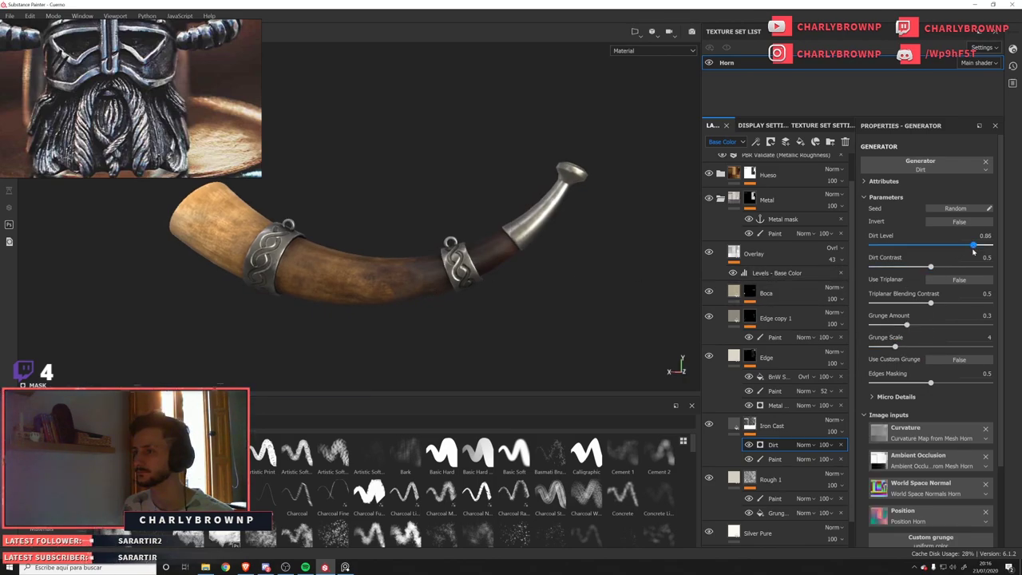
{"action": "left_click_drag", "start_coordinate": [973, 251], "coordinate": [967, 249]}
{"action": "scroll", "coordinate": [406, 295], "scroll_direction": "up", "scroll_amount": 5}
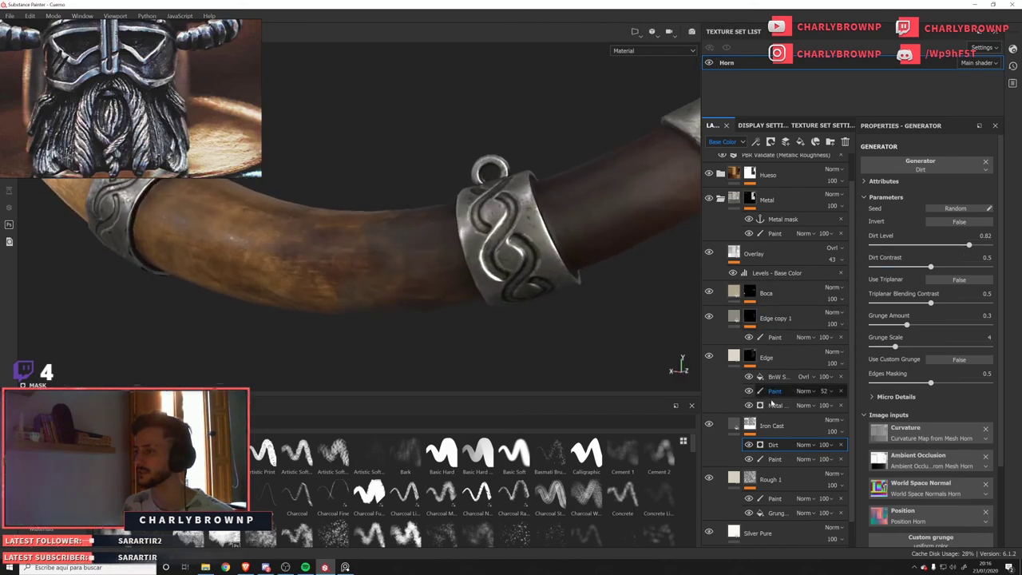
Place the paint effect above Dirt in the Iron Cast mask and choose the Calligraphic brush at a smaller size.
{"action": "left_click_drag", "start_coordinate": [774, 442], "coordinate": [773, 465]}
{"action": "left_click", "coordinate": [773, 444]}
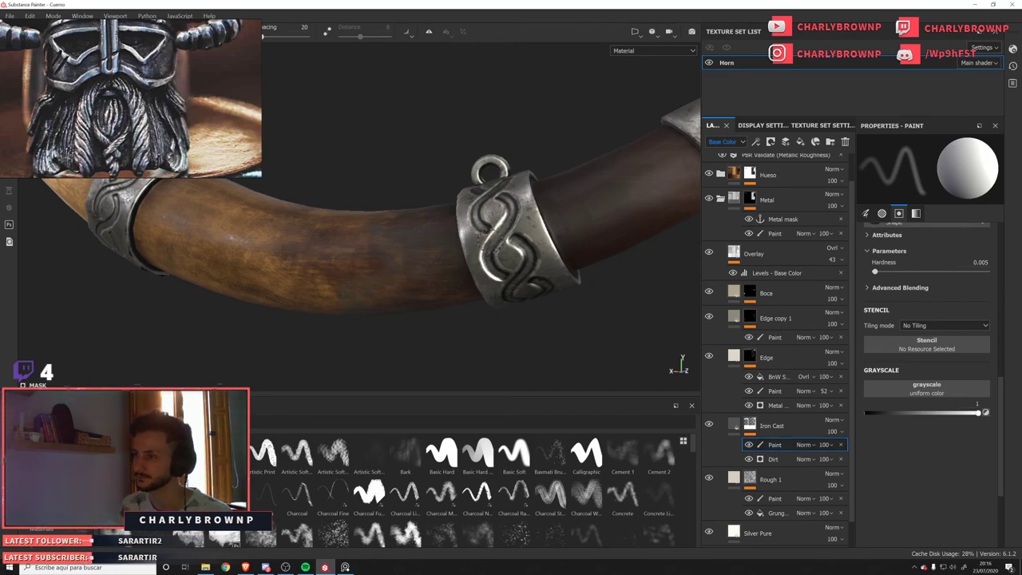
{"action": "key", "text": "x"}
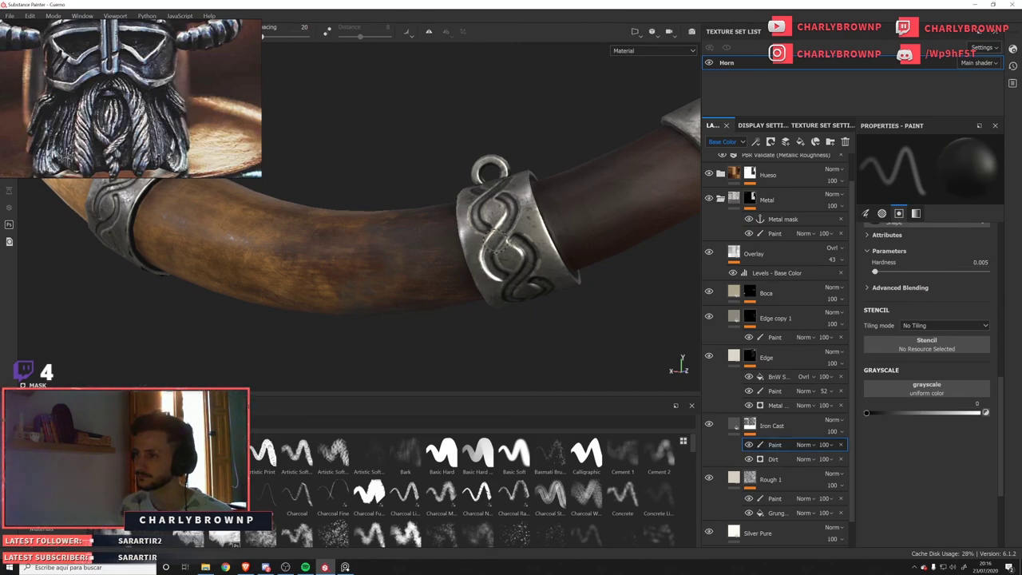
{"action": "key", "text": "x"}
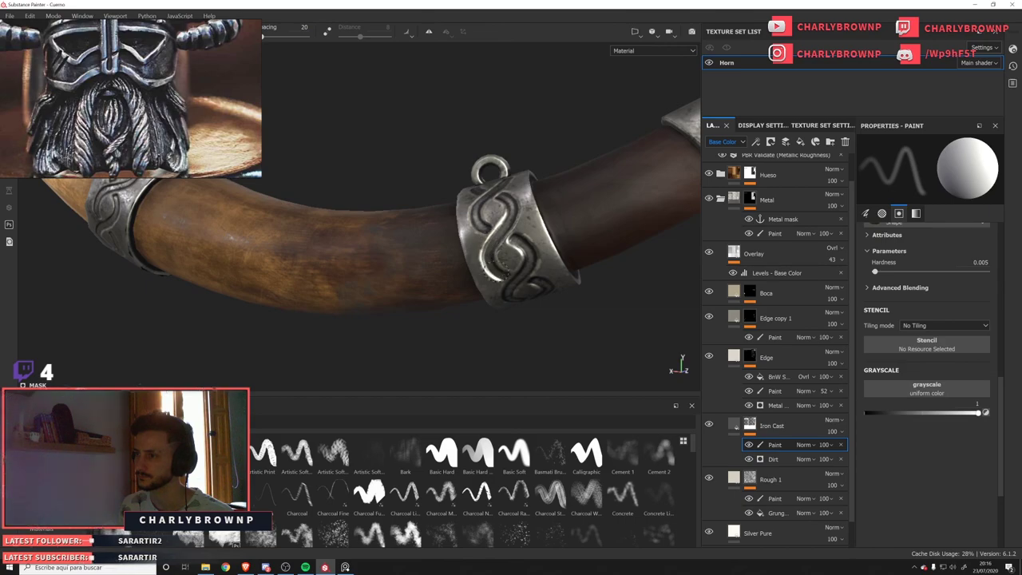
{"action": "left_click", "coordinate": [479, 455]}
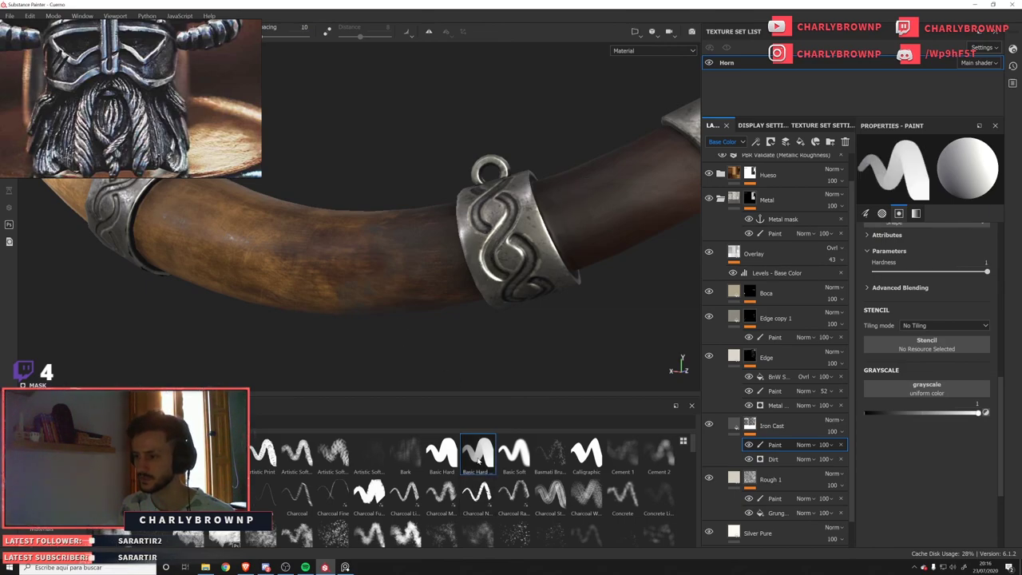
{"action": "left_click", "coordinate": [586, 454]}
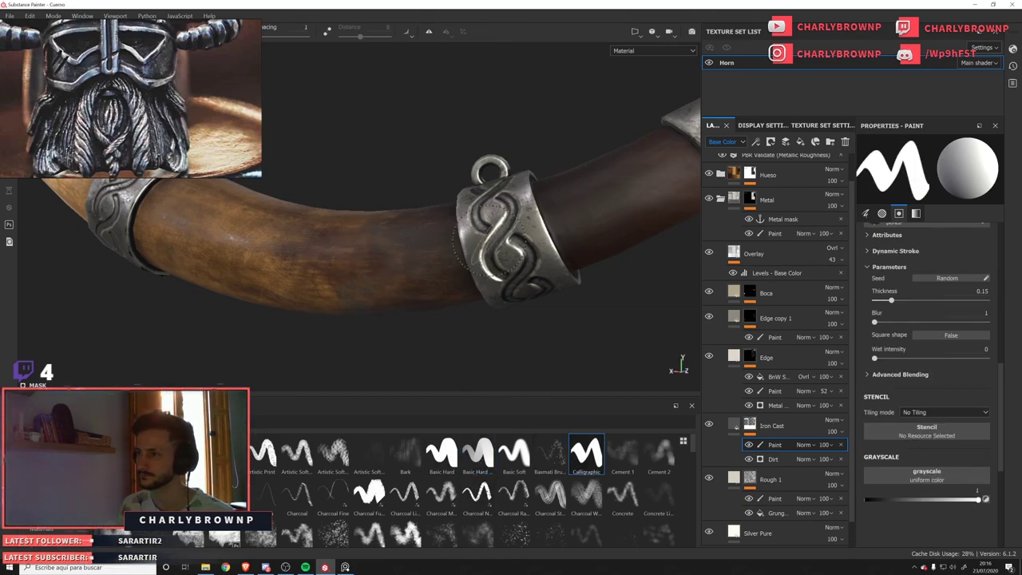
{"action": "right_click_drag", "start_coordinate": [509, 227], "coordinate": [479, 227], "text": "ctrl"}
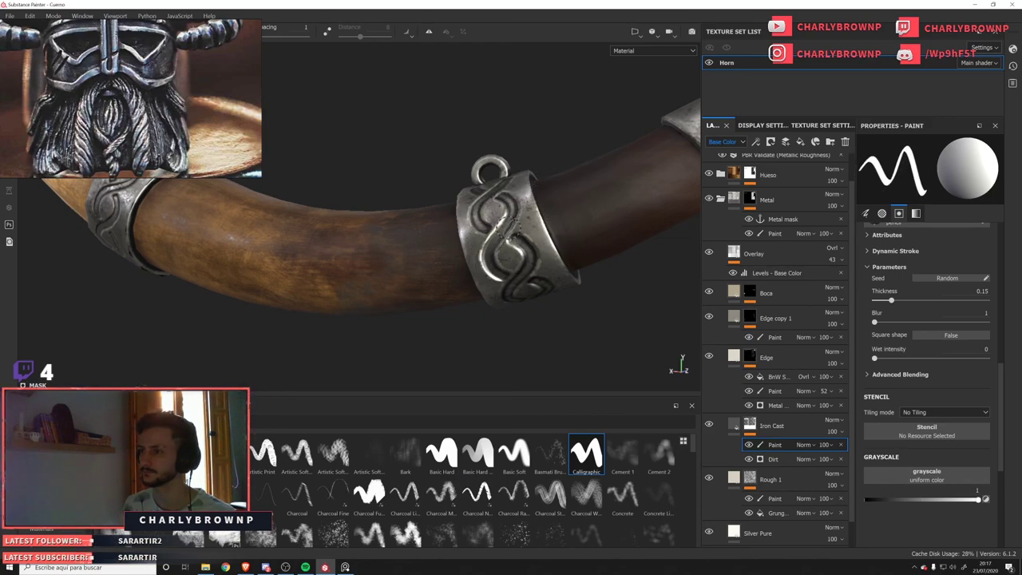
Paint white on the Iron Cast mask along the braided grooves all around the narrow band near the mouthpiece.
{"action": "scroll", "coordinate": [485, 255], "scroll_direction": "up", "scroll_amount": 2}
{"action": "scroll", "coordinate": [492, 272], "scroll_direction": "up", "scroll_amount": 2}
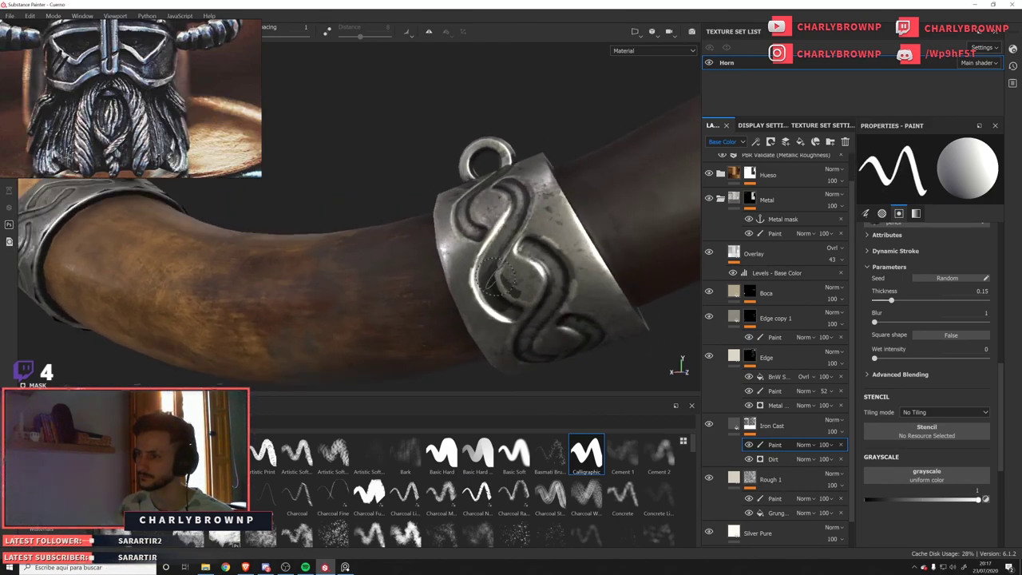
{"action": "left_click_drag", "start_coordinate": [519, 215], "coordinate": [512, 239], "text": "alt"}
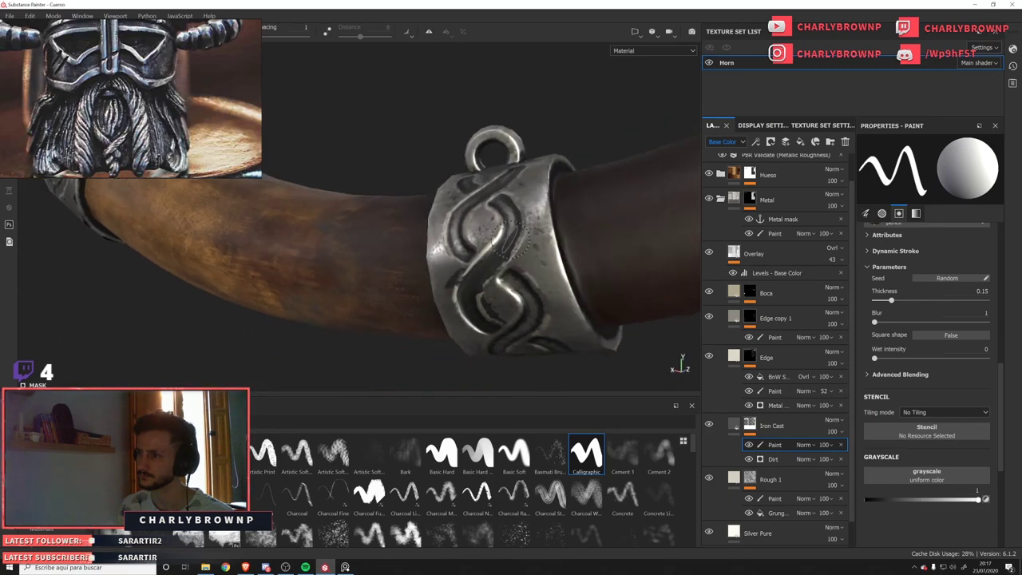
{"action": "mouse_move", "coordinate": [499, 279]}
{"action": "left_mouse_down", "text": "alt"}
{"action": "mouse_move", "coordinate": [508, 251]}
{"action": "mouse_move", "coordinate": [491, 290]}
{"action": "mouse_move", "coordinate": [511, 224]}
{"action": "mouse_move", "coordinate": [504, 294]}
{"action": "mouse_move", "coordinate": [527, 288]}
{"action": "mouse_move", "coordinate": [483, 220]}
{"action": "left_mouse_up", "text": "alt"}
{"action": "left_click_drag", "start_coordinate": [525, 292], "coordinate": [435, 278], "text": "alt"}
{"action": "left_click_drag", "start_coordinate": [498, 278], "coordinate": [417, 295], "text": "alt"}
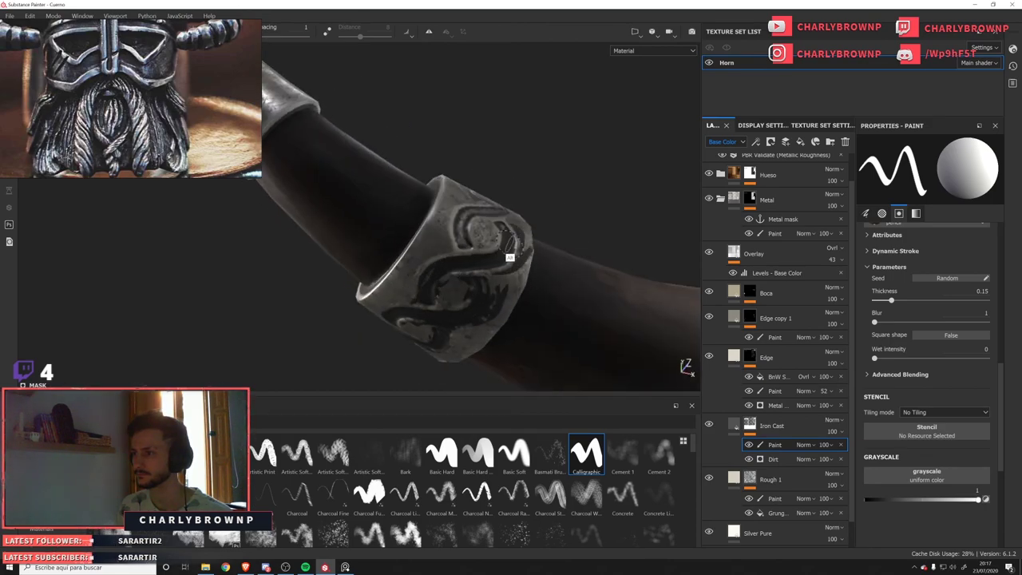
{"action": "left_click_drag", "start_coordinate": [509, 256], "coordinate": [447, 245], "text": "alt"}
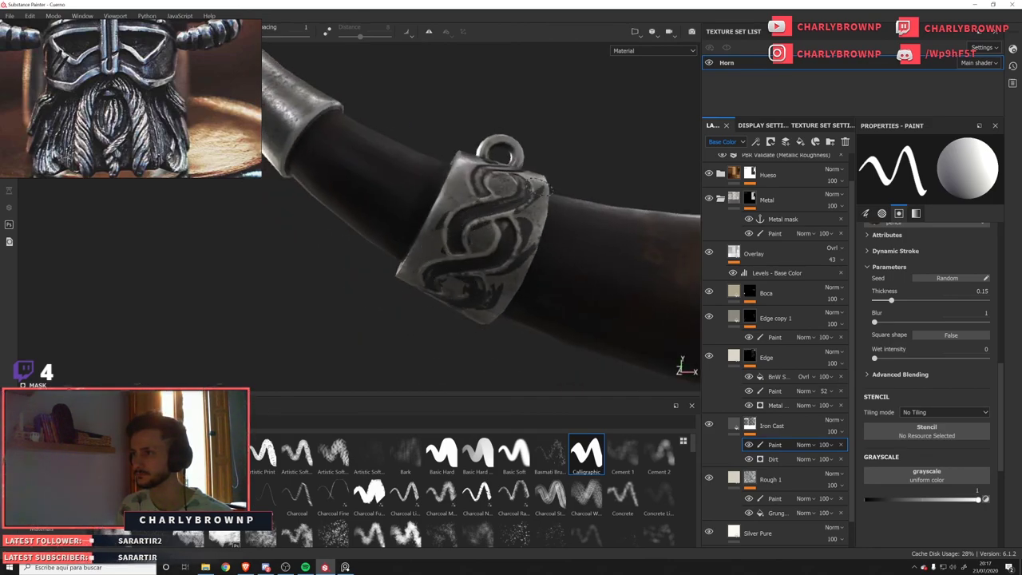
{"action": "mouse_move", "coordinate": [529, 192]}
{"action": "left_mouse_down", "text": "alt"}
{"action": "mouse_move", "coordinate": [520, 232]}
{"action": "mouse_move", "coordinate": [503, 242]}
{"action": "left_mouse_up", "text": "alt"}
{"action": "mouse_move", "coordinate": [470, 208]}
{"action": "left_mouse_down"}
{"action": "mouse_move", "coordinate": [444, 232]}
{"action": "mouse_move", "coordinate": [521, 212]}
{"action": "left_mouse_up"}
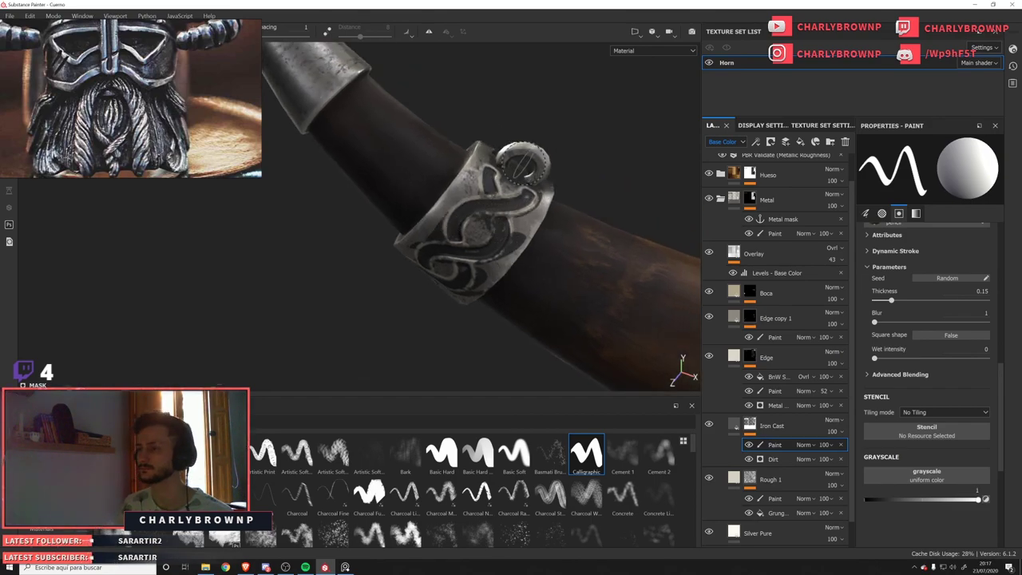
{"action": "left_click_drag", "start_coordinate": [522, 176], "coordinate": [396, 191], "text": "alt"}
{"action": "left_click_drag", "start_coordinate": [485, 213], "coordinate": [470, 240], "text": "alt"}
{"action": "mouse_move", "coordinate": [476, 183]}
{"action": "left_mouse_down"}
{"action": "mouse_move", "coordinate": [488, 194]}
{"action": "mouse_move", "coordinate": [511, 188]}
{"action": "mouse_move", "coordinate": [484, 239]}
{"action": "mouse_move", "coordinate": [500, 246]}
{"action": "left_mouse_up"}
{"action": "right_click_drag", "start_coordinate": [520, 199], "coordinate": [459, 212], "text": "alt"}
{"action": "left_click_drag", "start_coordinate": [487, 210], "coordinate": [587, 206], "text": "alt"}
{"action": "right_click_drag", "start_coordinate": [587, 207], "coordinate": [647, 200], "text": "alt"}
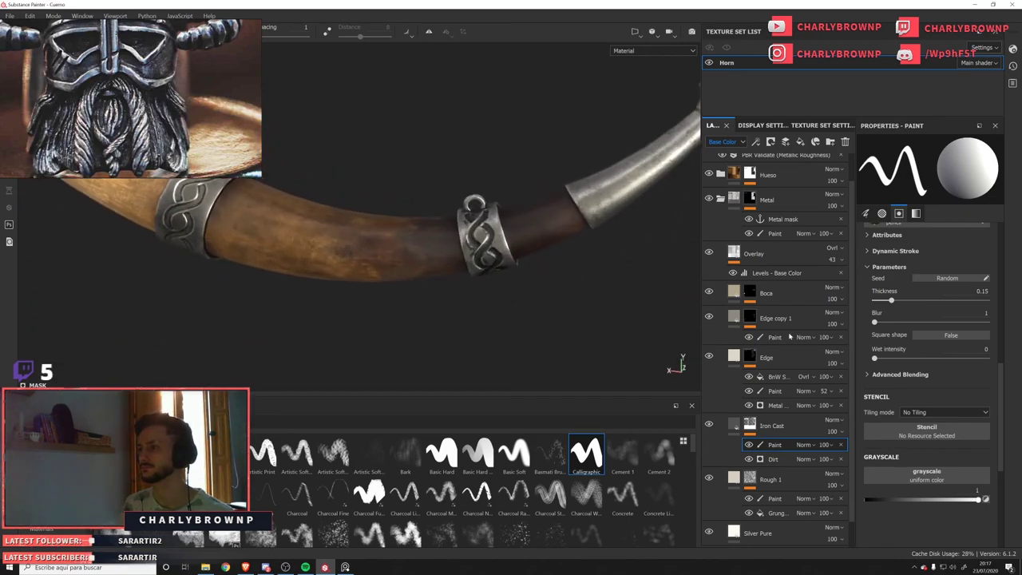
Try the Iron Cast paint effect at about 59 opacity, inspect the wide band, and restore the opacity to 100.
{"action": "left_click", "coordinate": [751, 446]}
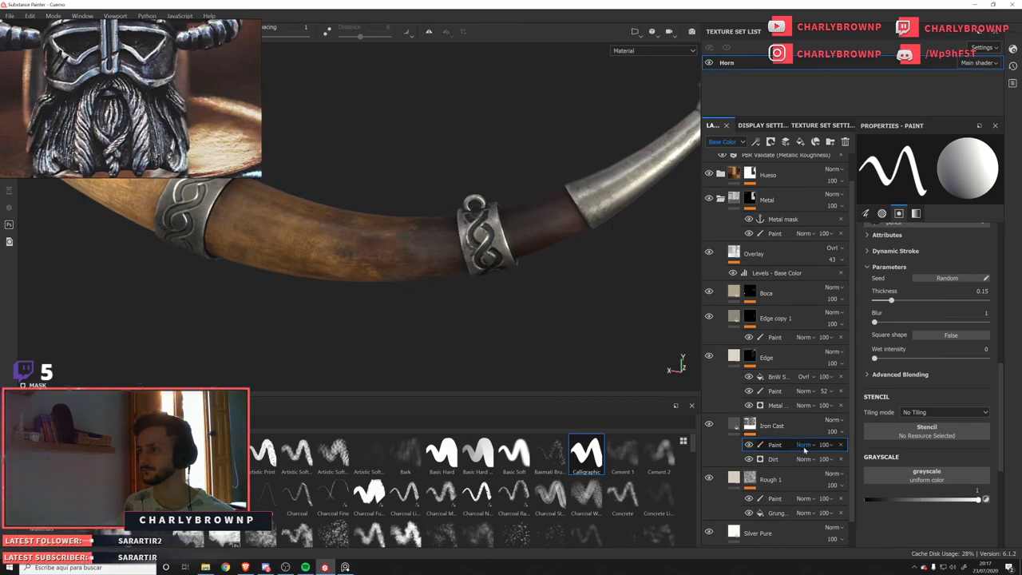
{"action": "left_click", "coordinate": [832, 446]}
{"action": "left_click", "coordinate": [847, 464]}
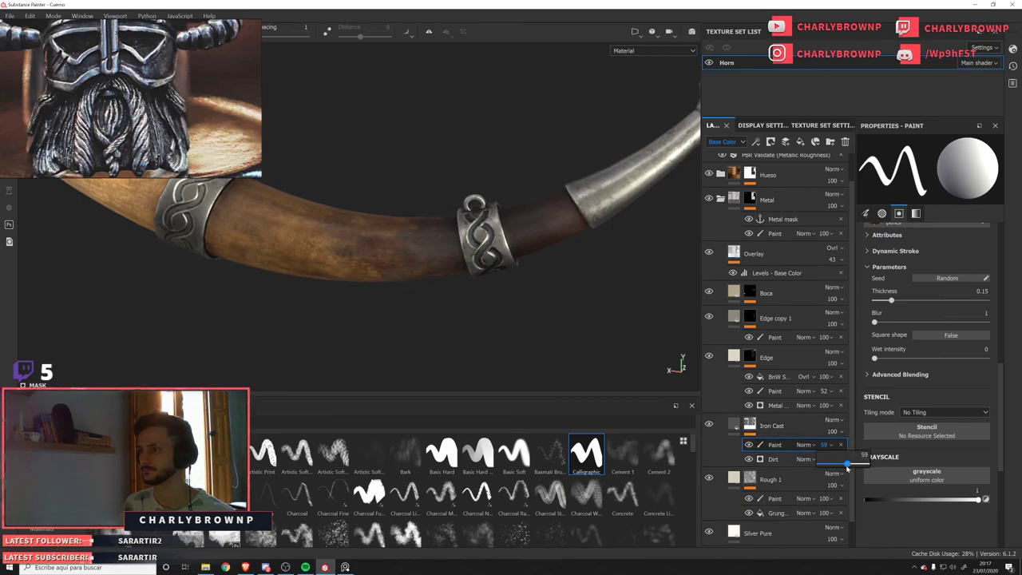
{"action": "left_click_drag", "start_coordinate": [849, 469], "coordinate": [850, 470]}
{"action": "right_click_drag", "start_coordinate": [512, 214], "coordinate": [431, 212], "text": "alt"}
{"action": "middle_click_drag", "start_coordinate": [407, 212], "coordinate": [525, 216], "text": "alt"}
{"action": "right_click_drag", "start_coordinate": [525, 217], "coordinate": [631, 222], "text": "alt"}
{"action": "left_click", "coordinate": [827, 446]}
{"action": "left_click_drag", "start_coordinate": [851, 465], "coordinate": [876, 466]}
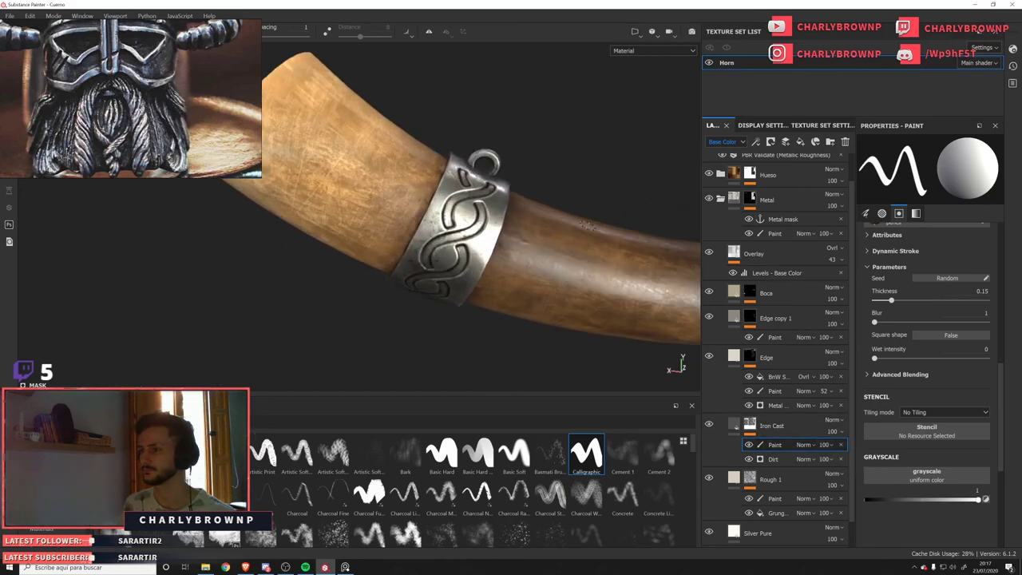
Paint white into the braided grooves on the front of the wide band, cleaning up stray strokes with black.
{"action": "left_click_drag", "start_coordinate": [377, 198], "coordinate": [449, 213], "text": "alt"}
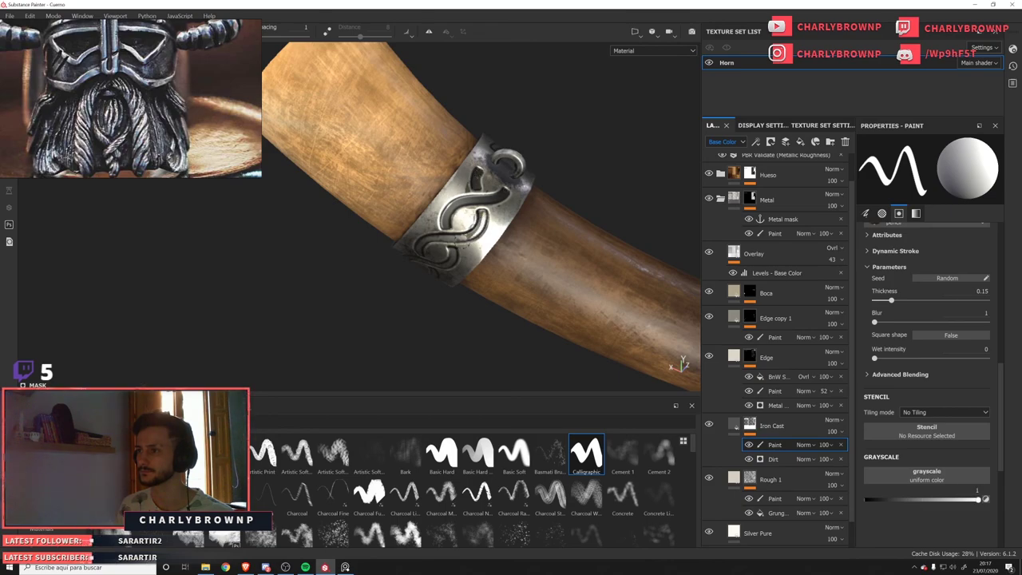
{"action": "left_click_drag", "start_coordinate": [472, 230], "coordinate": [482, 223], "text": "alt"}
{"action": "mouse_move", "coordinate": [428, 257]}
{"action": "left_mouse_down", "text": "alt"}
{"action": "mouse_move", "coordinate": [471, 272]}
{"action": "mouse_move", "coordinate": [451, 272]}
{"action": "mouse_move", "coordinate": [456, 279]}
{"action": "mouse_move", "coordinate": [441, 252]}
{"action": "left_mouse_up", "text": "alt"}
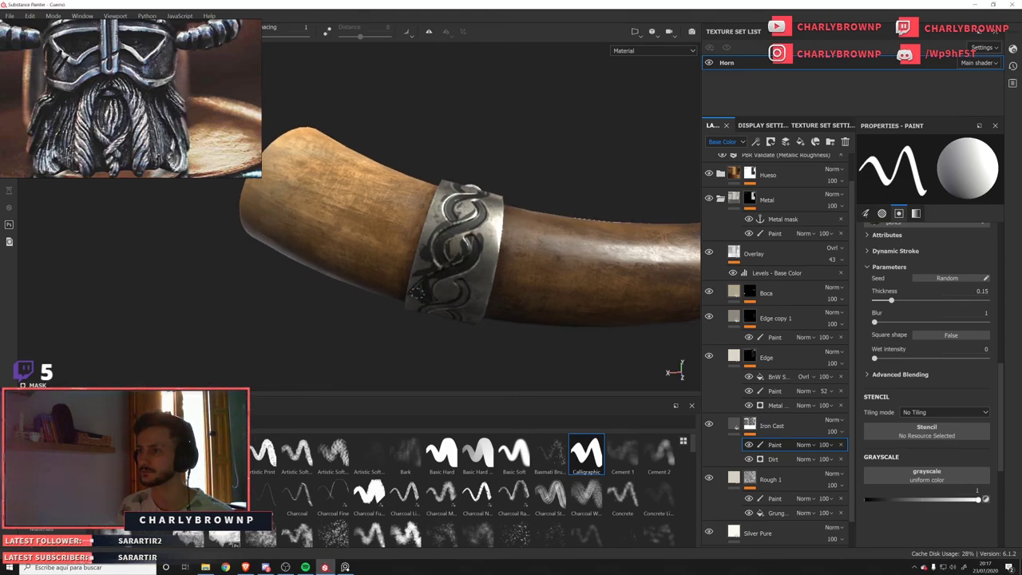
{"action": "key", "text": "x"}
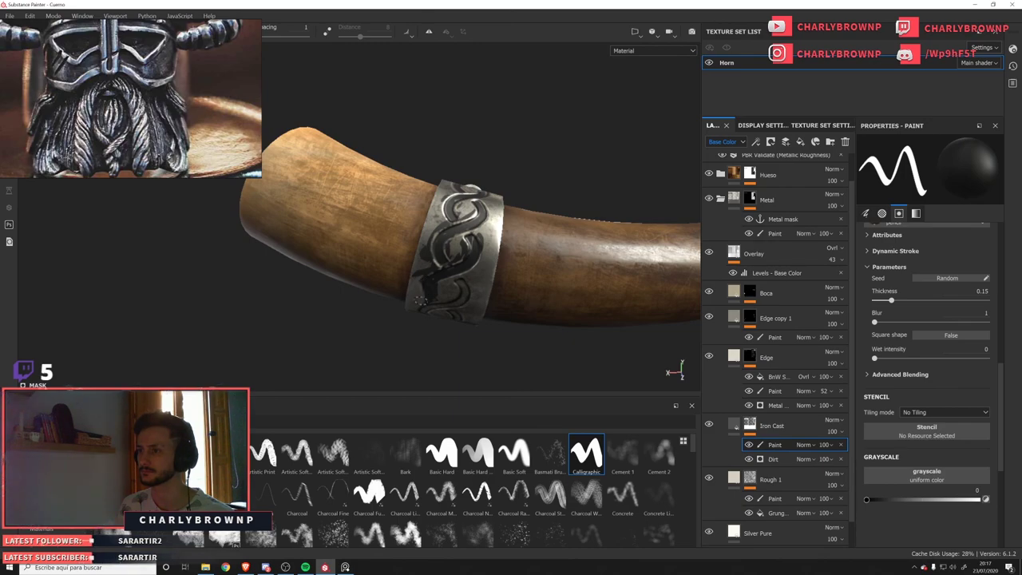
{"action": "key", "text": "x"}
{"action": "left_click_drag", "start_coordinate": [461, 313], "coordinate": [443, 256], "text": "alt"}
{"action": "key", "text": "x"}
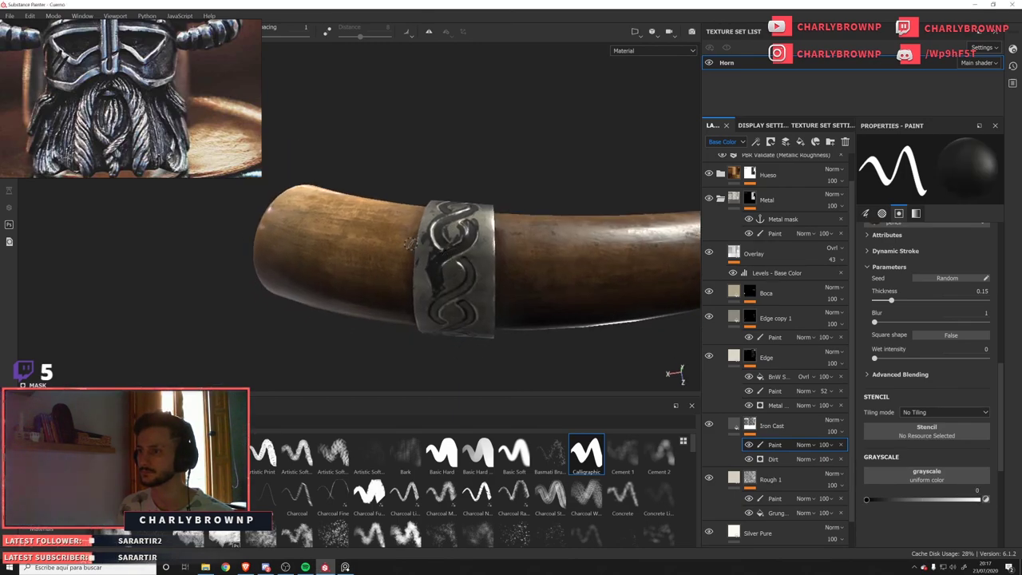
{"action": "key", "text": "x"}
{"action": "key", "text": "x"}
{"action": "left_click_drag", "start_coordinate": [416, 265], "coordinate": [445, 270], "text": "alt"}
{"action": "key", "text": "x"}
{"action": "mouse_move", "coordinate": [458, 252]}
{"action": "left_mouse_down"}
{"action": "mouse_move", "coordinate": [437, 284]}
{"action": "mouse_move", "coordinate": [457, 263]}
{"action": "left_mouse_up"}
Continue painting the Iron Cast mask white in the grooves around the underside and back of the wide band.
{"action": "left_click_drag", "start_coordinate": [429, 233], "coordinate": [456, 238], "text": "alt"}
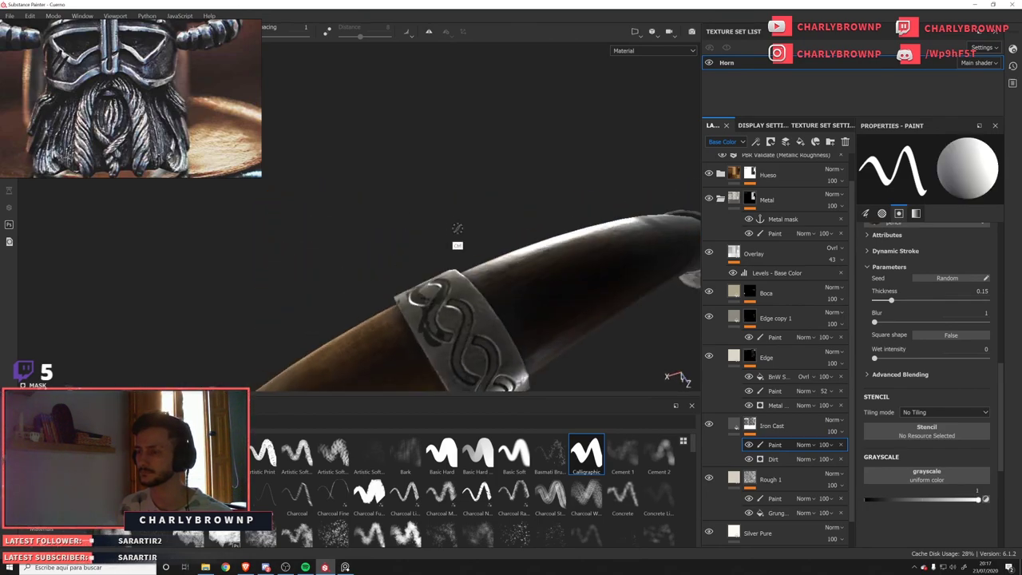
{"action": "middle_click_drag", "start_coordinate": [395, 241], "coordinate": [343, 152], "text": "alt"}
{"action": "right_click_drag", "start_coordinate": [343, 151], "coordinate": [393, 185], "text": "alt"}
{"action": "mouse_move", "coordinate": [408, 232]}
{"action": "left_mouse_down", "text": "alt"}
{"action": "mouse_move", "coordinate": [431, 259]}
{"action": "mouse_move", "coordinate": [431, 240]}
{"action": "left_mouse_up", "text": "alt"}
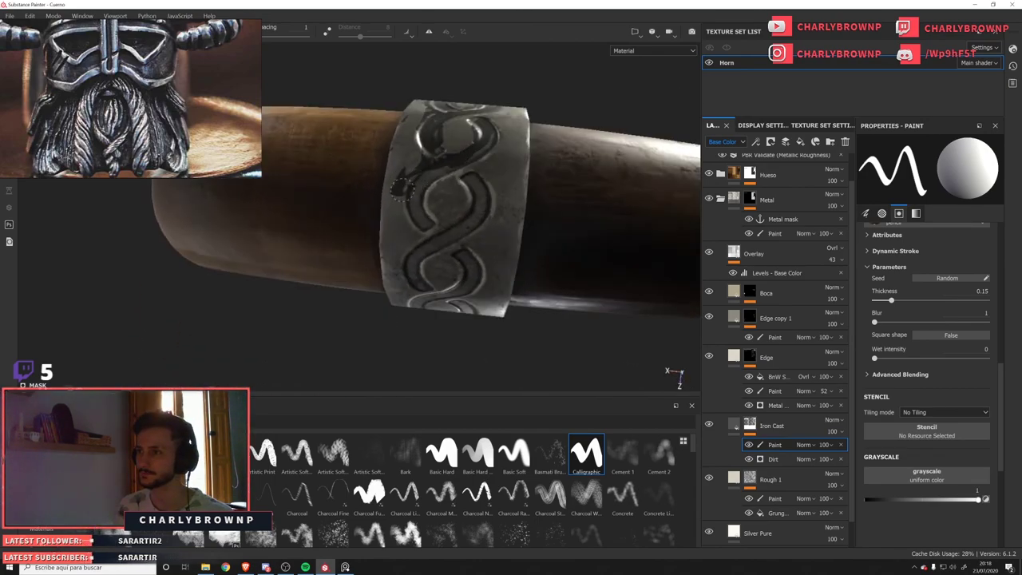
{"action": "key", "text": "x"}
{"action": "key", "text": "x"}
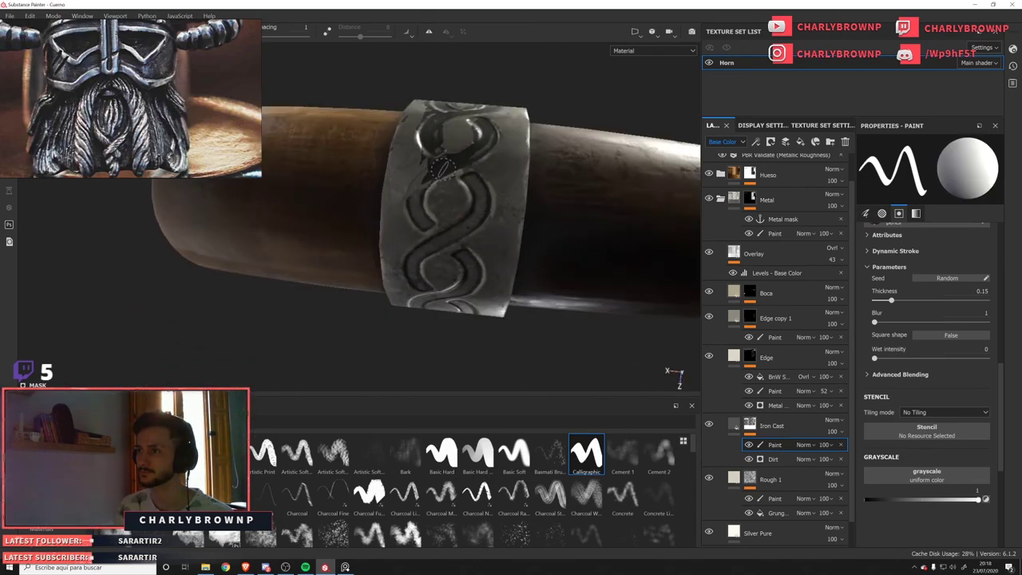
{"action": "left_click_drag", "start_coordinate": [421, 212], "coordinate": [428, 225]}
{"action": "mouse_move", "coordinate": [478, 180]}
{"action": "left_mouse_down"}
{"action": "mouse_move", "coordinate": [482, 200]}
{"action": "mouse_move", "coordinate": [423, 273]}
{"action": "mouse_move", "coordinate": [431, 232]}
{"action": "mouse_move", "coordinate": [415, 242]}
{"action": "mouse_move", "coordinate": [452, 240]}
{"action": "mouse_move", "coordinate": [437, 236]}
{"action": "left_mouse_up"}
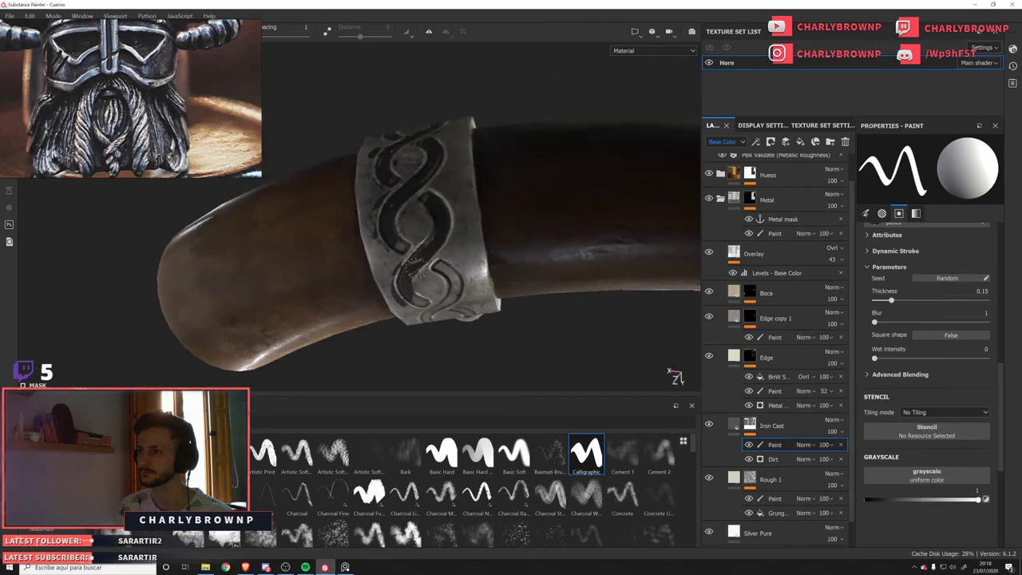
{"action": "left_click_drag", "start_coordinate": [478, 285], "coordinate": [431, 228], "text": "alt"}
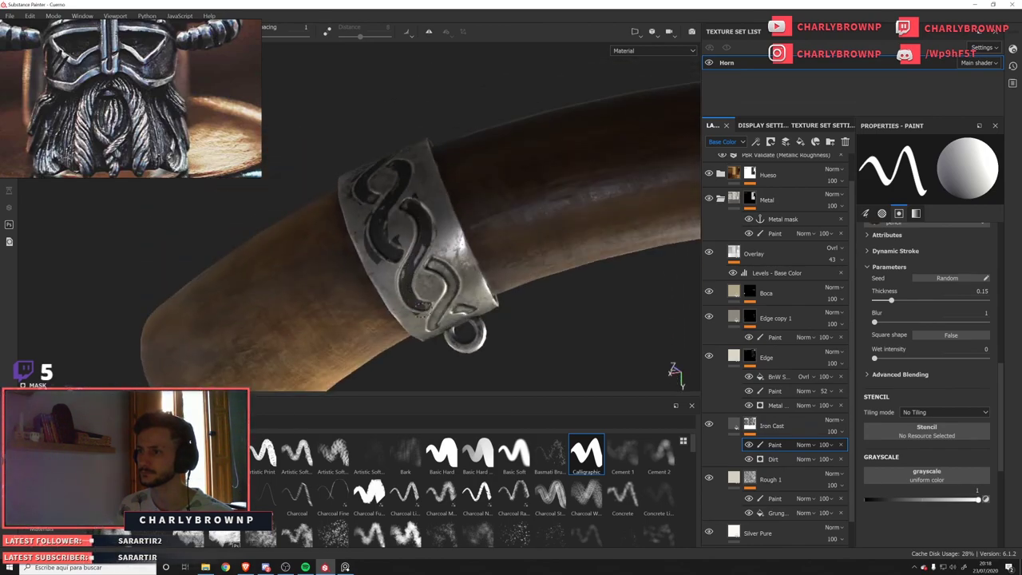
{"action": "mouse_move", "coordinate": [422, 297]}
{"action": "left_mouse_down", "text": "alt"}
{"action": "mouse_move", "coordinate": [404, 231]}
{"action": "mouse_move", "coordinate": [423, 238]}
{"action": "mouse_move", "coordinate": [427, 274]}
{"action": "mouse_move", "coordinate": [432, 249]}
{"action": "mouse_move", "coordinate": [399, 256]}
{"action": "mouse_move", "coordinate": [373, 284]}
{"action": "left_mouse_up", "text": "alt"}
Set the Iron Cast paint effect's opacity to 67, comparing the whole horn with the layer hidden and shown.
{"action": "right_click_drag", "start_coordinate": [349, 264], "coordinate": [156, 4], "text": "alt"}
{"action": "key", "text": "f"}
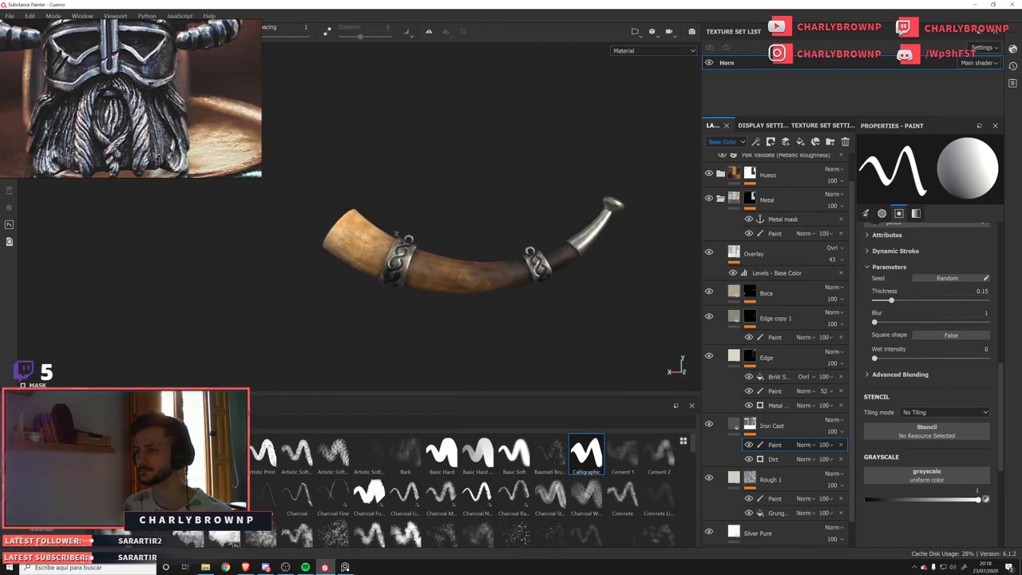
{"action": "left_click", "coordinate": [827, 444]}
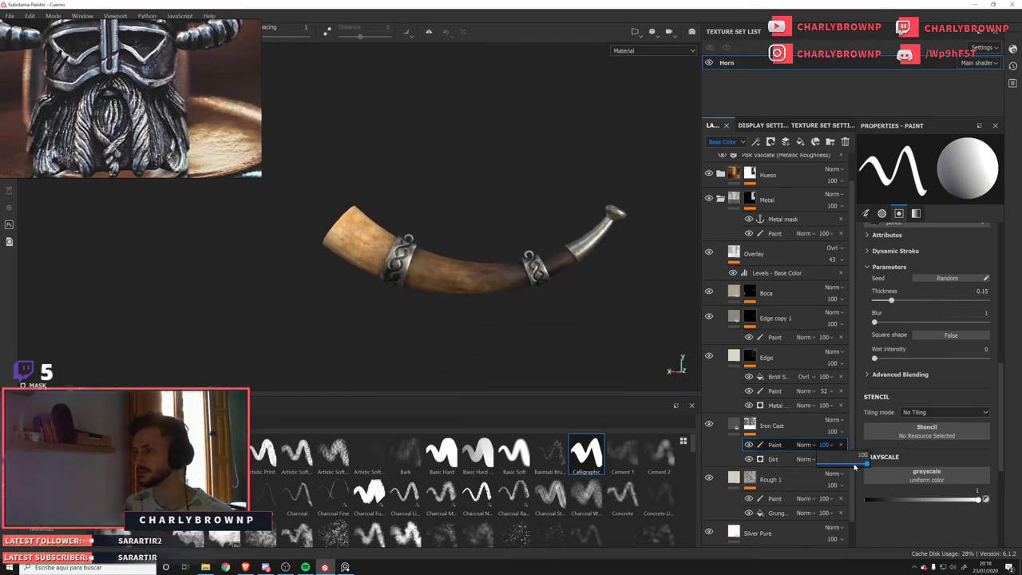
{"action": "left_click_drag", "start_coordinate": [854, 467], "coordinate": [847, 464]}
{"action": "scroll", "coordinate": [340, 157], "scroll_direction": "down", "scroll_amount": 5}
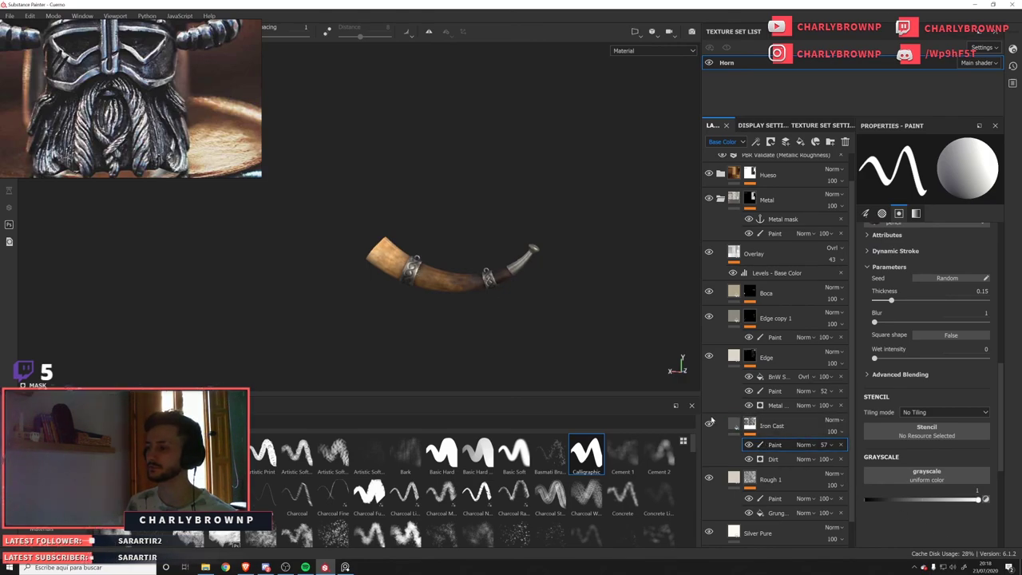
{"action": "left_click", "coordinate": [710, 426]}
{"action": "left_click", "coordinate": [710, 425]}
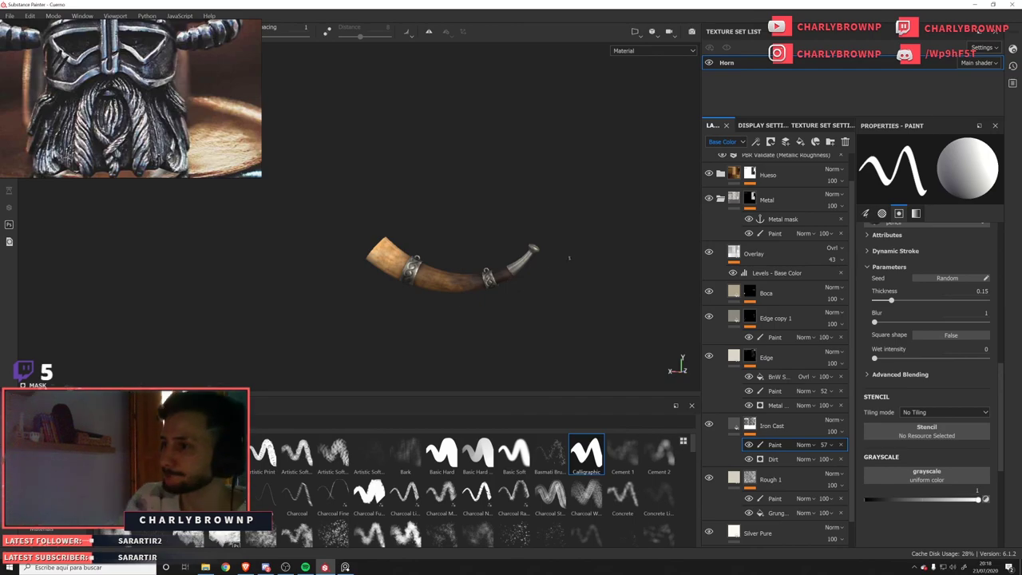
{"action": "left_click", "coordinate": [827, 446]}
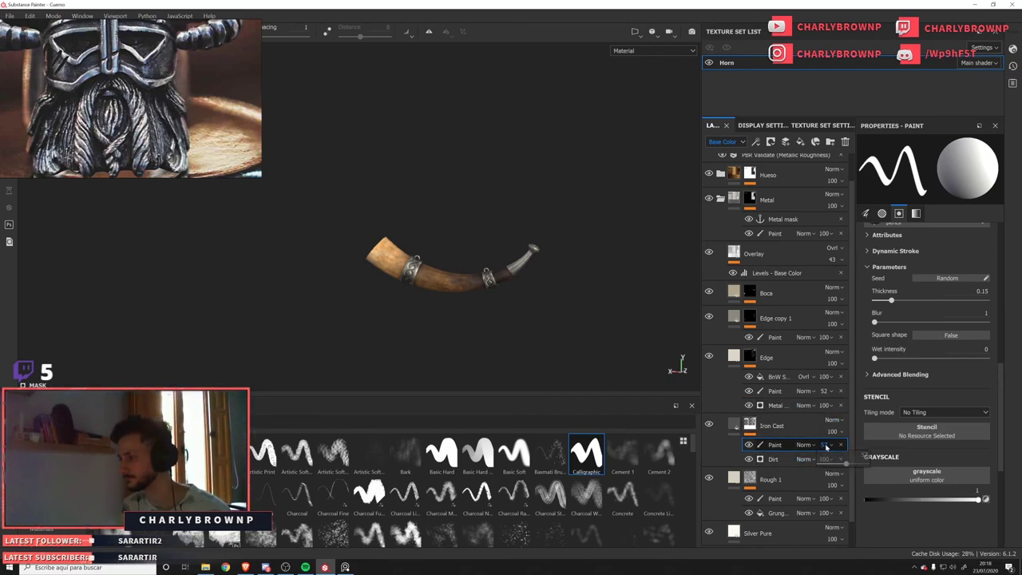
{"action": "left_click_drag", "start_coordinate": [844, 467], "coordinate": [850, 467]}
Set the Iron Cast fill's roughness to 0.4977 while viewing the Roughness channel, and return to the material view.
{"action": "right_click_drag", "start_coordinate": [533, 359], "coordinate": [563, 359], "text": "alt"}
{"action": "key", "text": "c"}
{"action": "scroll", "coordinate": [564, 349], "scroll_direction": "up", "scroll_amount": 2}
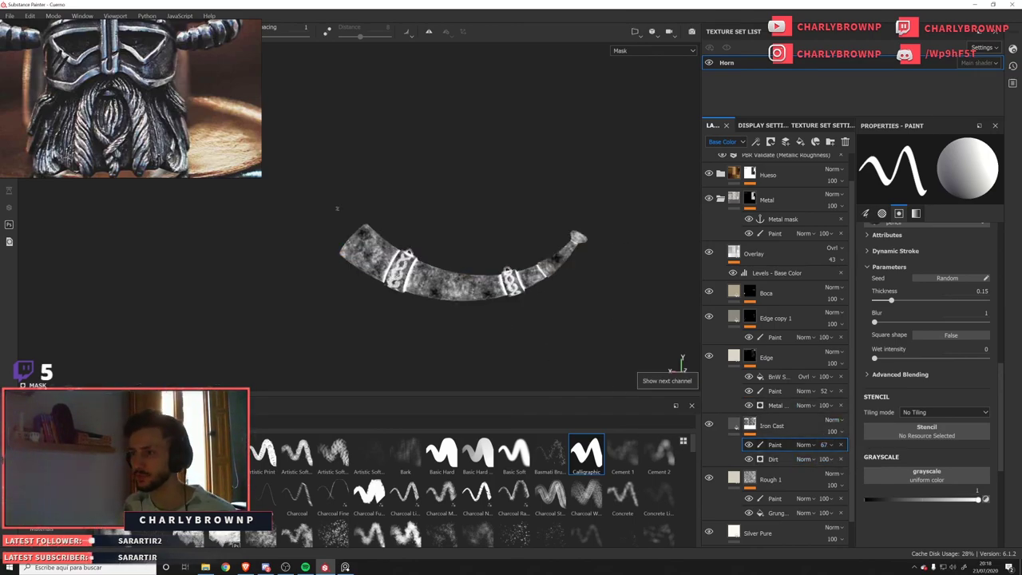
{"action": "key", "text": "c"}
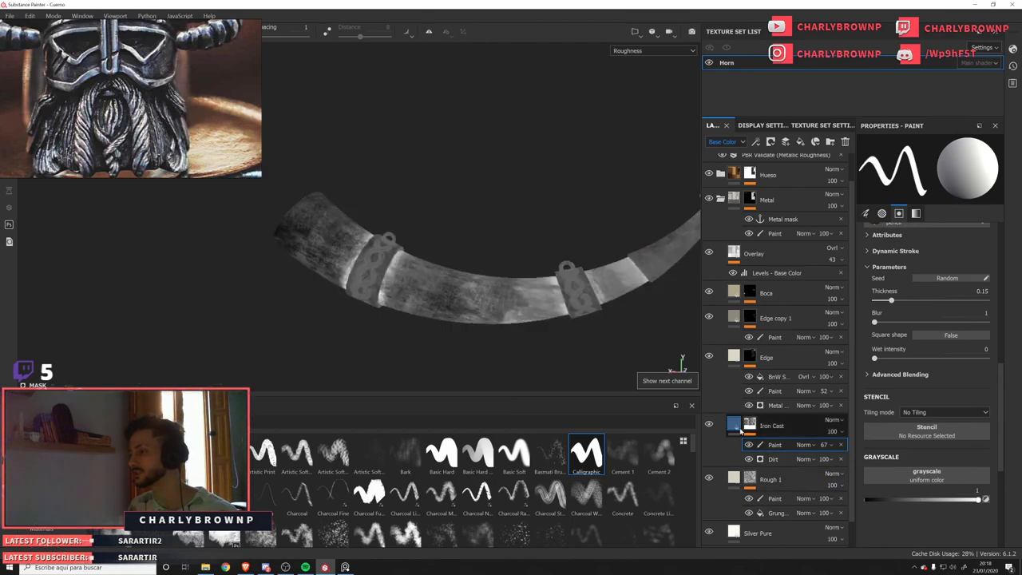
{"action": "left_click", "coordinate": [734, 425]}
{"action": "left_click_drag", "start_coordinate": [919, 357], "coordinate": [924, 359]}
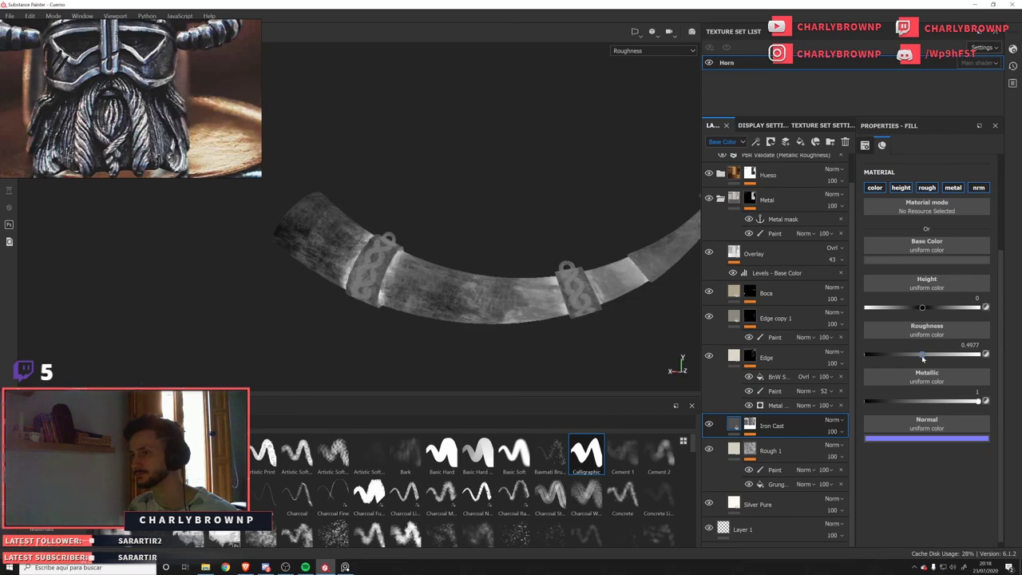
{"action": "key", "text": "f"}
{"action": "key", "text": "m"}
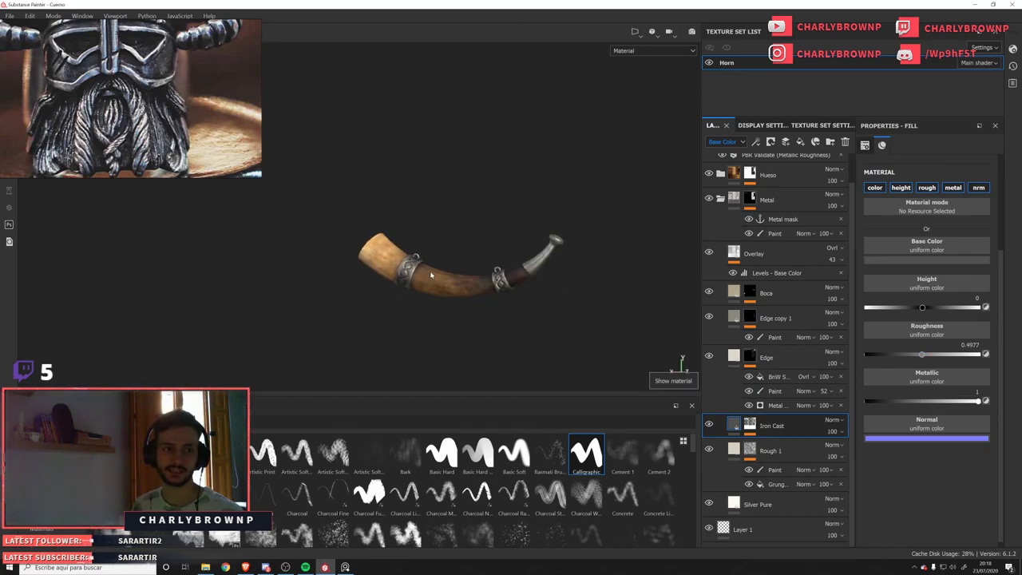
Examine how the metal fittings read on the whole horn at near and far distances and from several angles.
{"action": "right_click_drag", "start_coordinate": [532, 324], "coordinate": [339, 234], "text": "alt"}
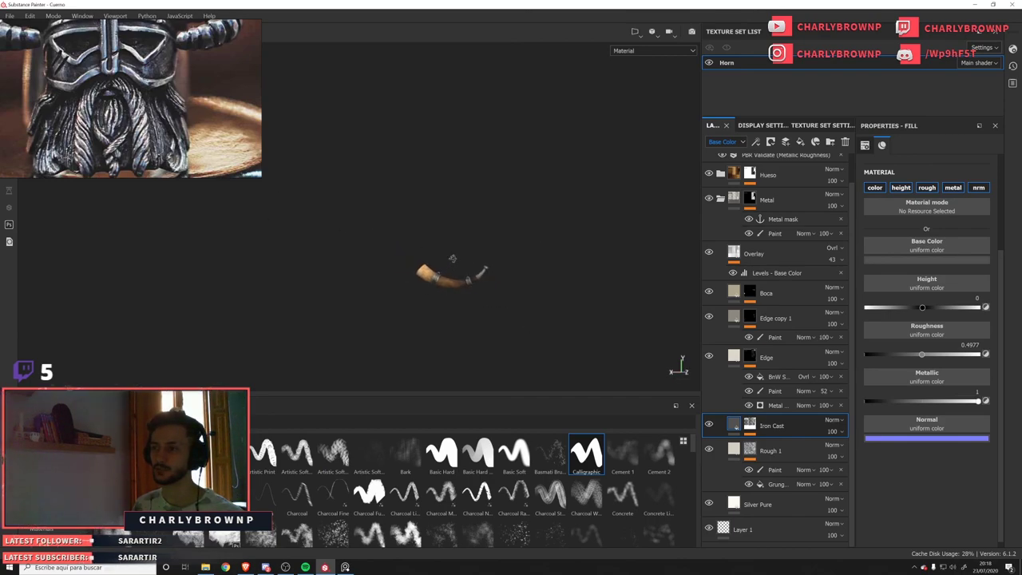
{"action": "middle_click_drag", "start_coordinate": [464, 268], "coordinate": [453, 232], "text": "alt"}
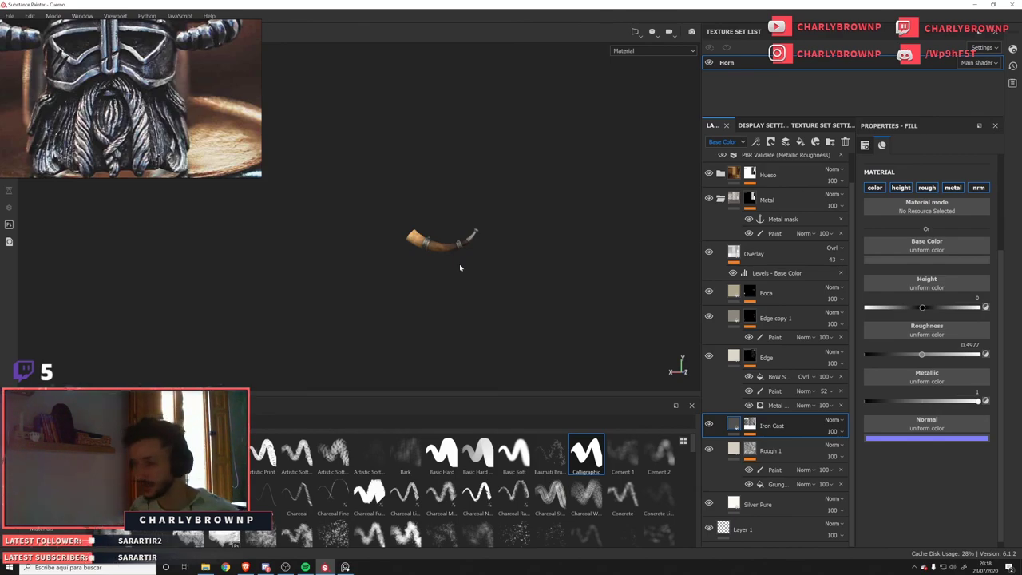
{"action": "right_click_drag", "start_coordinate": [461, 244], "coordinate": [543, 244], "text": "alt"}
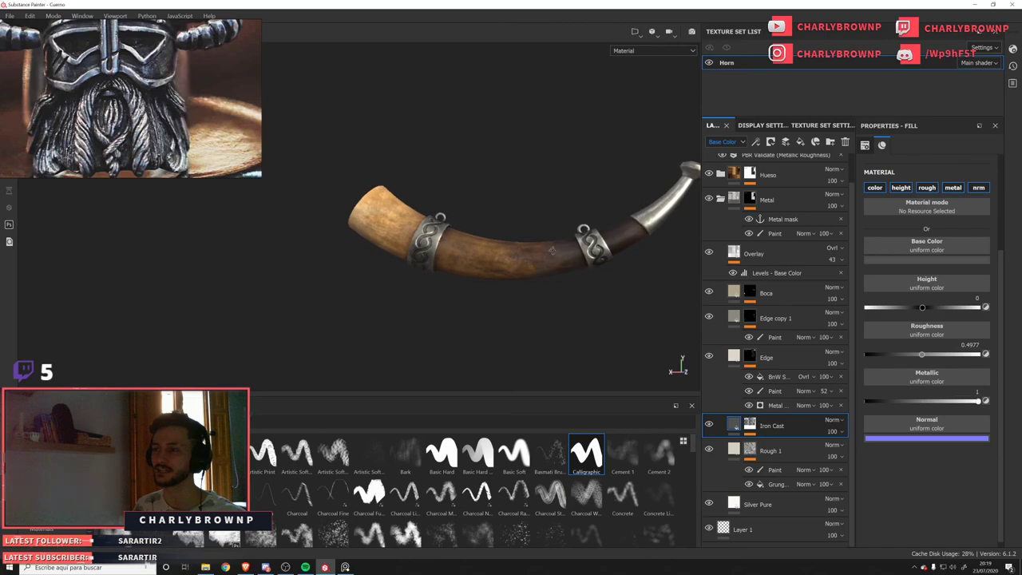
{"action": "left_click_drag", "start_coordinate": [461, 247], "coordinate": [501, 275], "text": "alt"}
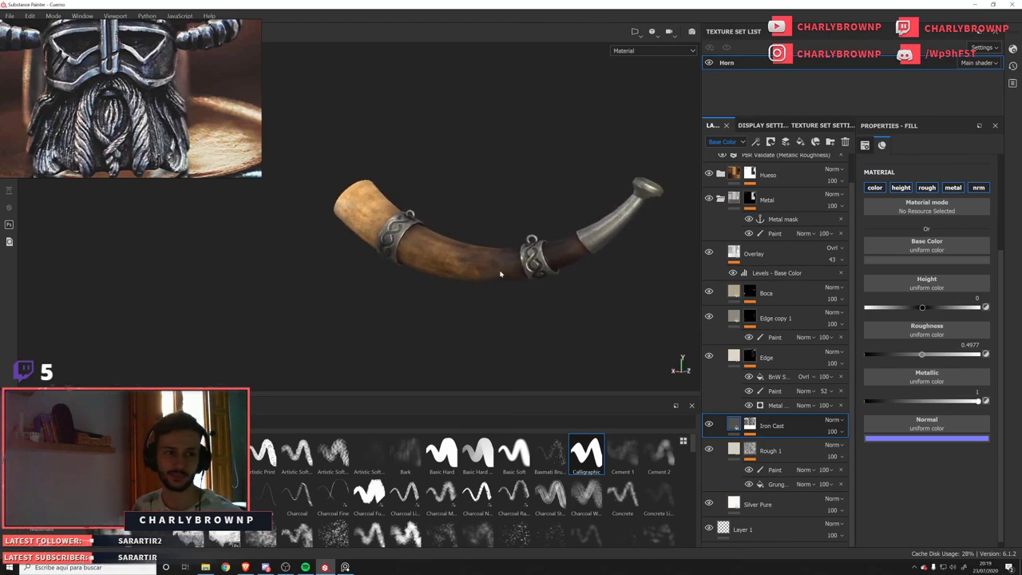
{"action": "right_click_drag", "start_coordinate": [504, 276], "coordinate": [258, 187], "text": "alt"}
{"action": "middle_click_drag", "start_coordinate": [482, 316], "coordinate": [511, 219], "text": "alt"}
{"action": "scroll", "coordinate": [519, 160], "scroll_direction": "down", "scroll_amount": 2}
{"action": "left_click_drag", "start_coordinate": [472, 268], "coordinate": [452, 271], "text": "alt"}
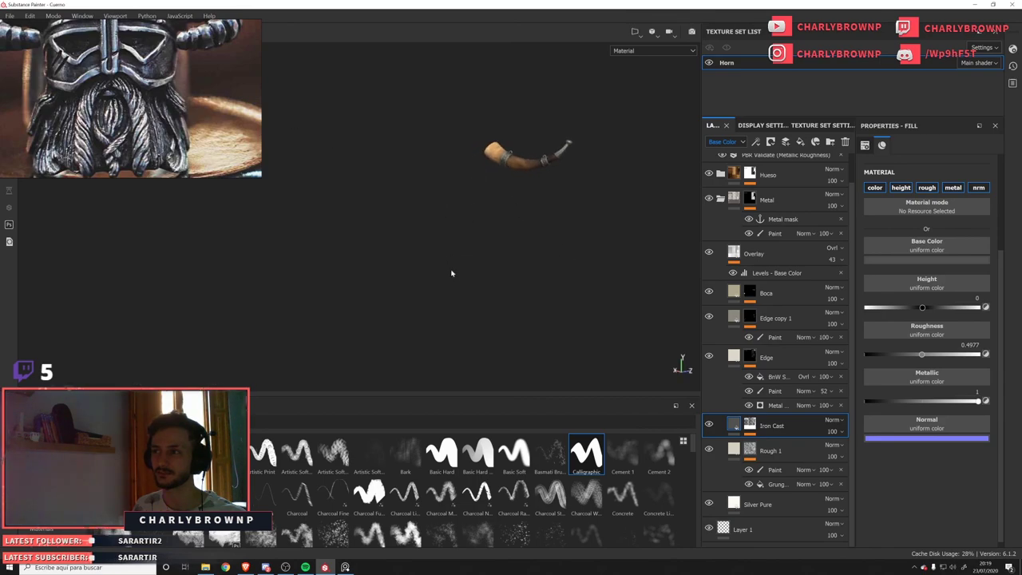
{"action": "middle_click_drag", "start_coordinate": [466, 319], "coordinate": [503, 255], "text": "alt"}
{"action": "left_click_drag", "start_coordinate": [502, 256], "coordinate": [450, 249], "text": "alt"}
{"action": "middle_click_drag", "start_coordinate": [432, 271], "coordinate": [491, 285], "text": "alt"}
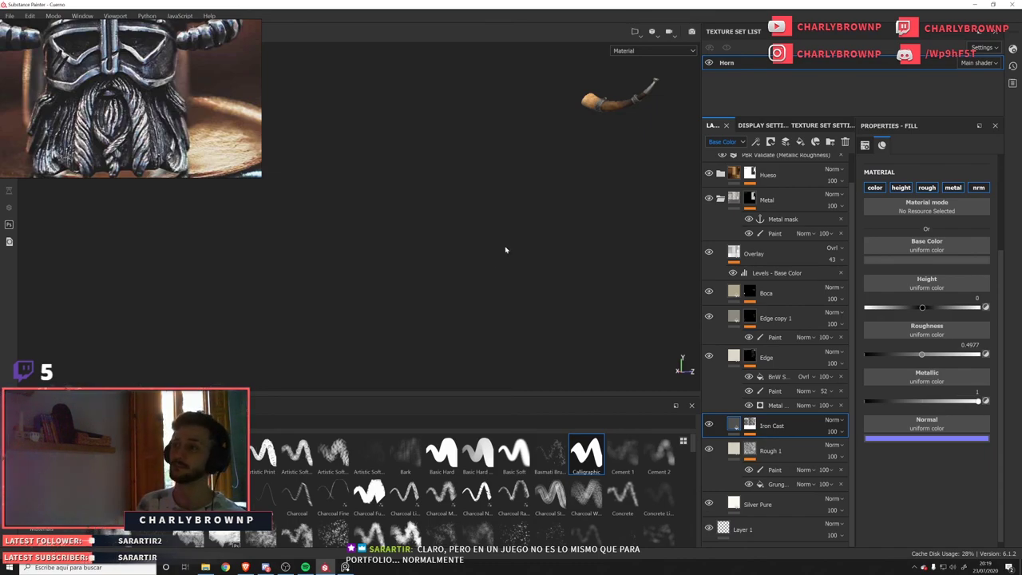
{"action": "middle_click_drag", "start_coordinate": [600, 165], "coordinate": [463, 176], "text": "alt"}
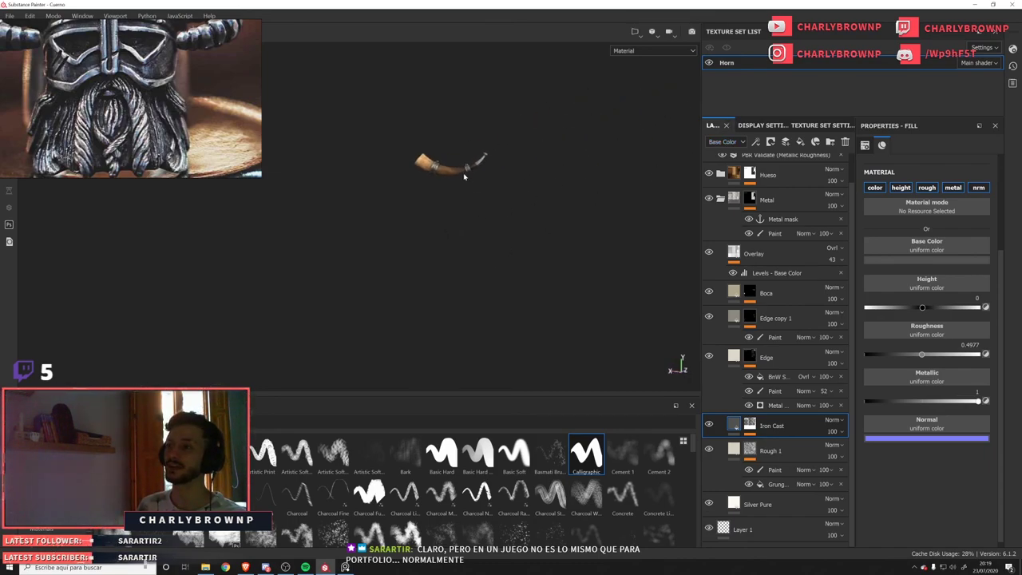
{"action": "left_click_drag", "start_coordinate": [465, 176], "coordinate": [477, 178], "text": "alt"}
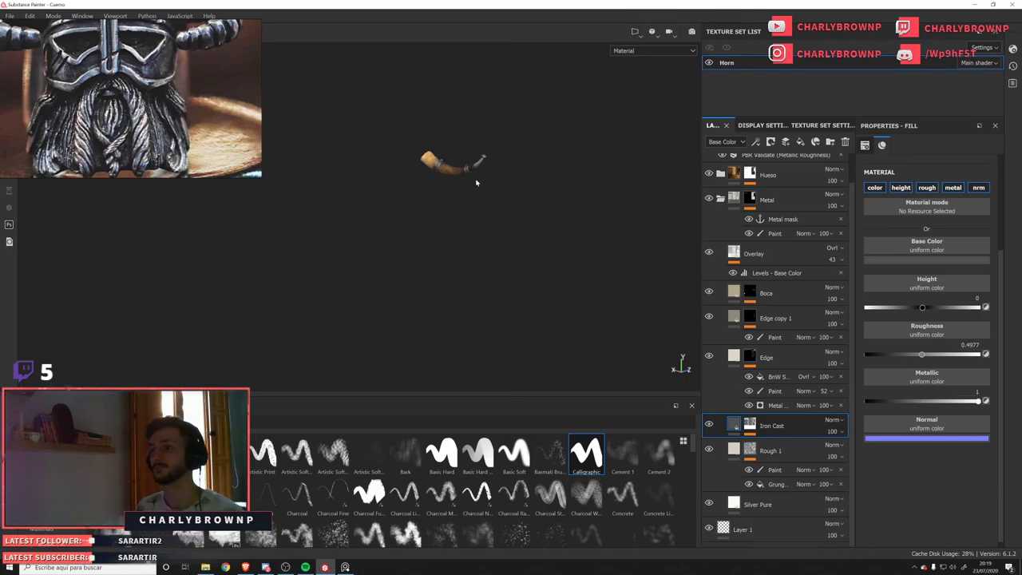
Inspect the grooves of the wide braided band and the adjoining horn surface up close.
{"action": "right_click_drag", "start_coordinate": [465, 169], "coordinate": [610, 320], "text": "alt"}
{"action": "scroll", "coordinate": [551, 292], "scroll_direction": "down", "scroll_amount": 3}
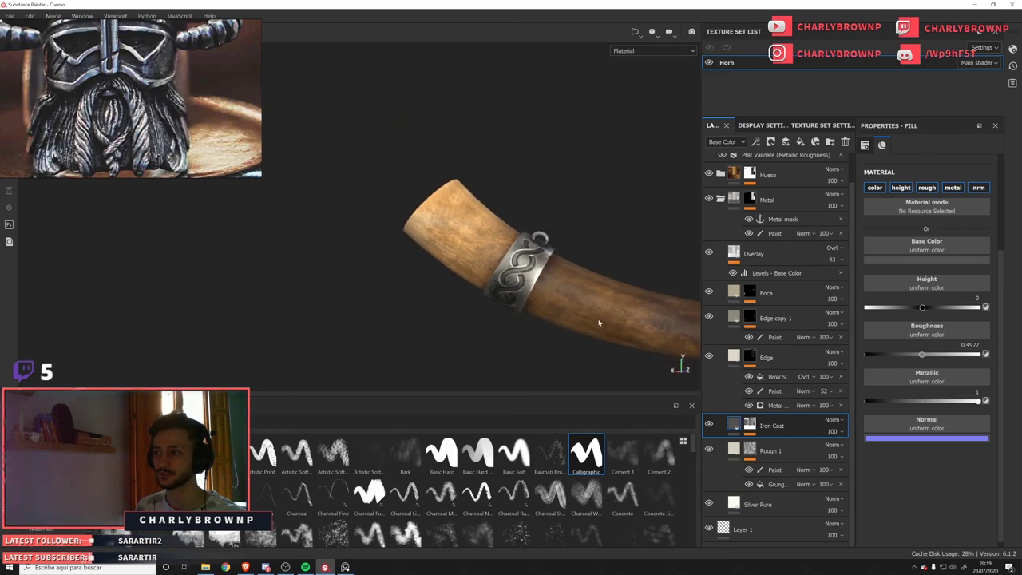
{"action": "middle_click_drag", "start_coordinate": [600, 322], "coordinate": [456, 257], "text": "alt"}
{"action": "scroll", "coordinate": [433, 233], "scroll_direction": "up", "scroll_amount": 1}
{"action": "left_click_drag", "start_coordinate": [434, 233], "coordinate": [536, 233], "text": "alt"}
{"action": "scroll", "coordinate": [535, 233], "scroll_direction": "up", "scroll_amount": 1}
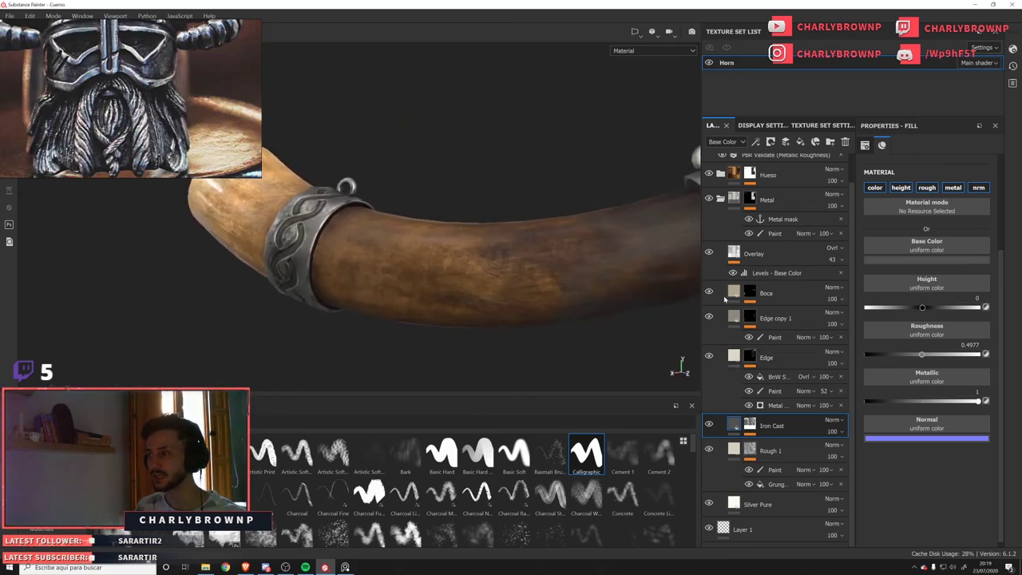
{"action": "scroll", "coordinate": [777, 367], "scroll_direction": "up", "scroll_amount": 1}
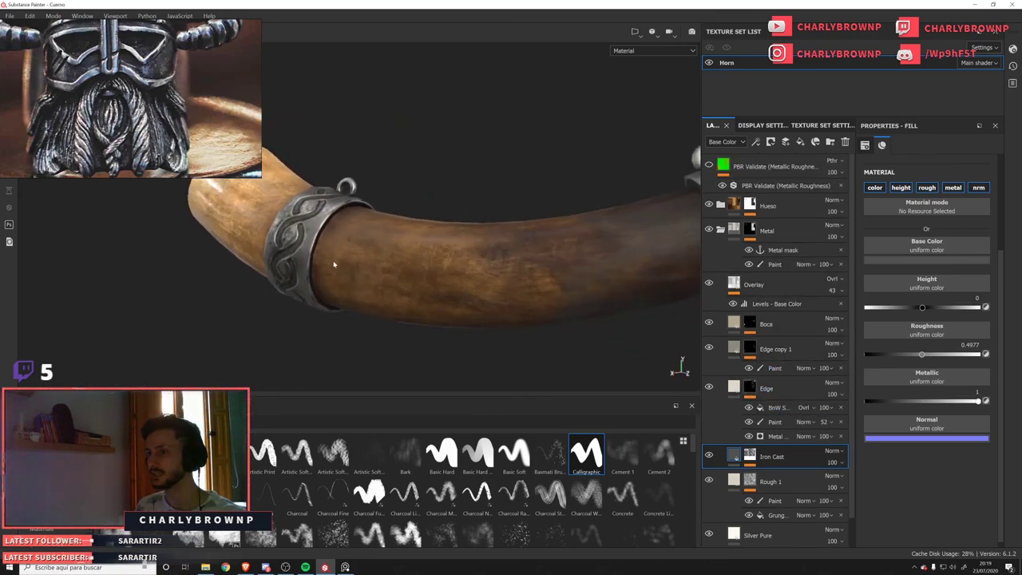
{"action": "right_click_drag", "start_coordinate": [334, 265], "coordinate": [263, 216], "text": "alt"}
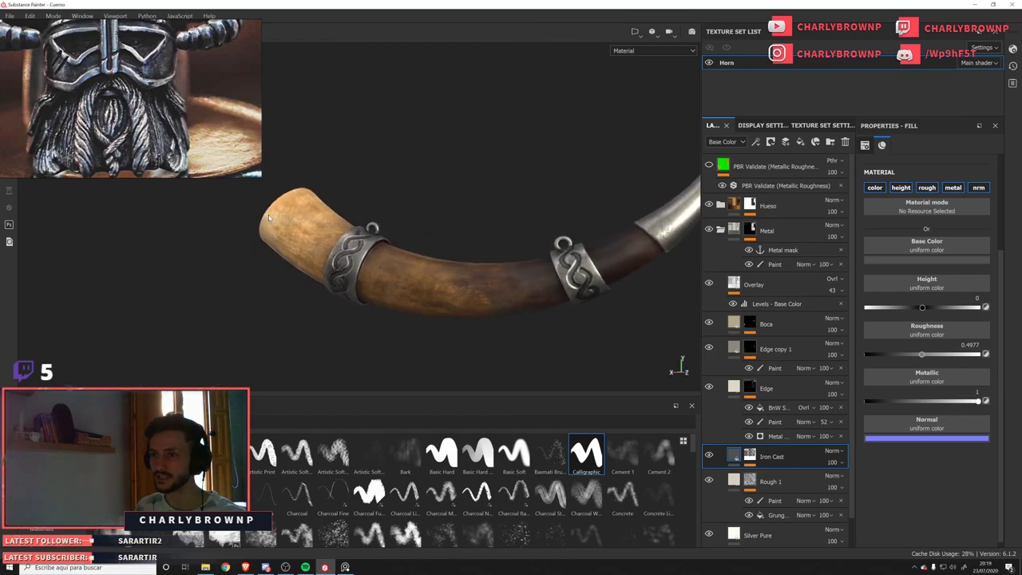
{"action": "scroll", "coordinate": [271, 221], "scroll_direction": "down", "scroll_amount": 8}
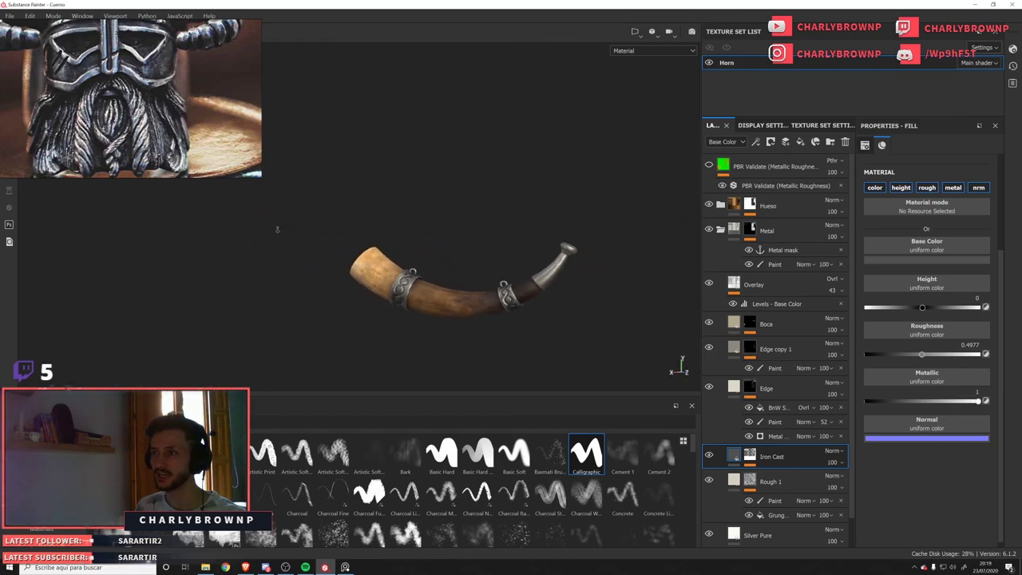
Check the horn from a distance in the Roughness channel, then return to the material view.
{"action": "middle_click_drag", "start_coordinate": [484, 282], "coordinate": [449, 197], "text": "alt"}
{"action": "scroll", "coordinate": [449, 197], "scroll_direction": "down", "scroll_amount": 2}
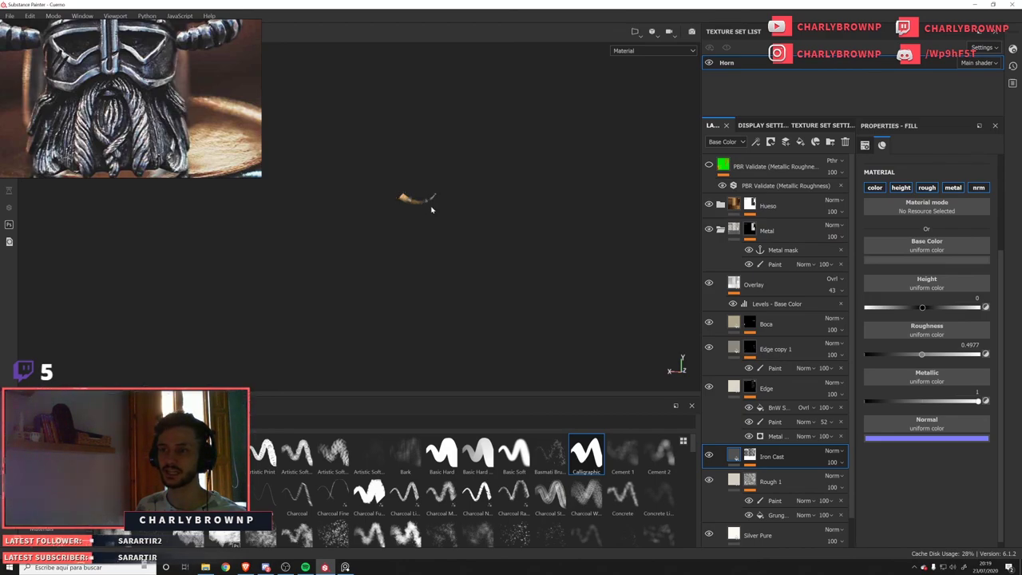
{"action": "right_click_drag", "start_coordinate": [413, 206], "coordinate": [506, 252], "text": "alt"}
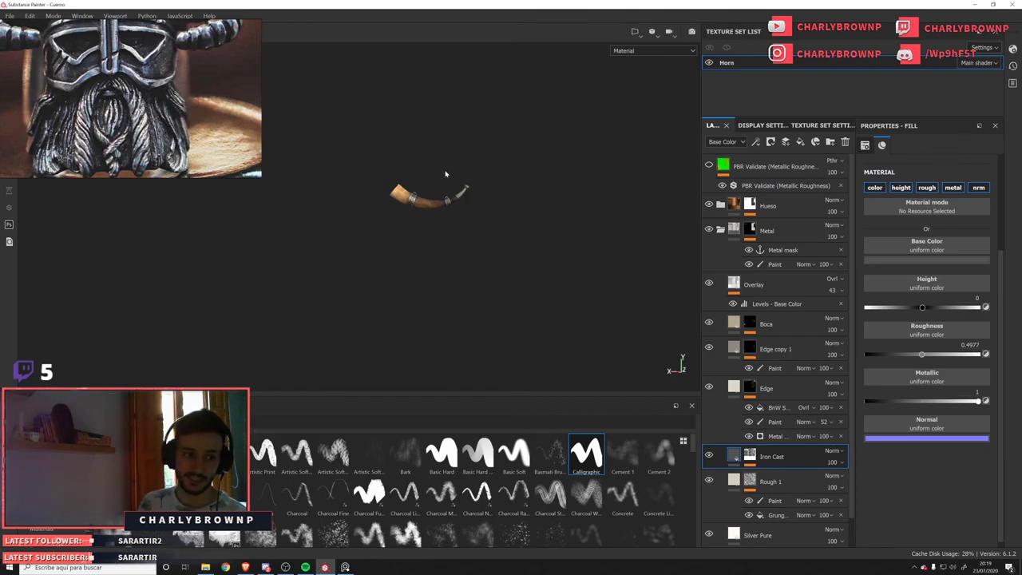
{"action": "right_click_drag", "start_coordinate": [448, 178], "coordinate": [573, 264], "text": "alt"}
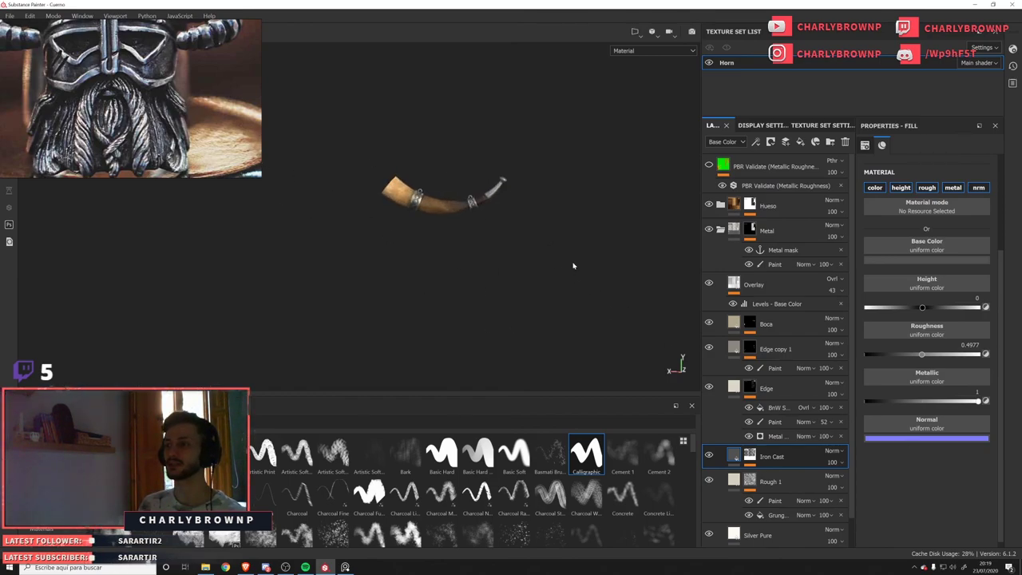
{"action": "key", "text": "c"}
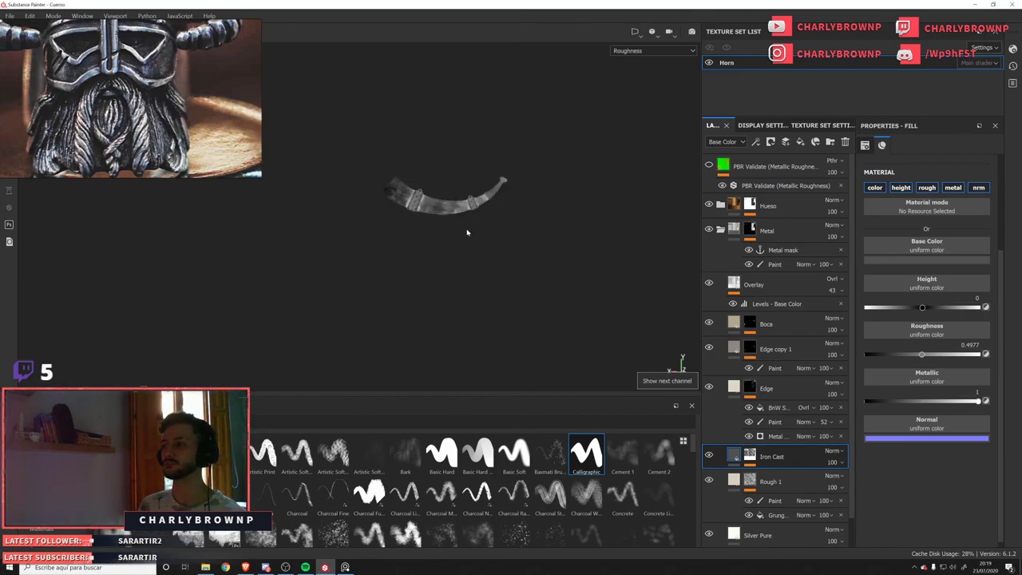
{"action": "key", "text": "m"}
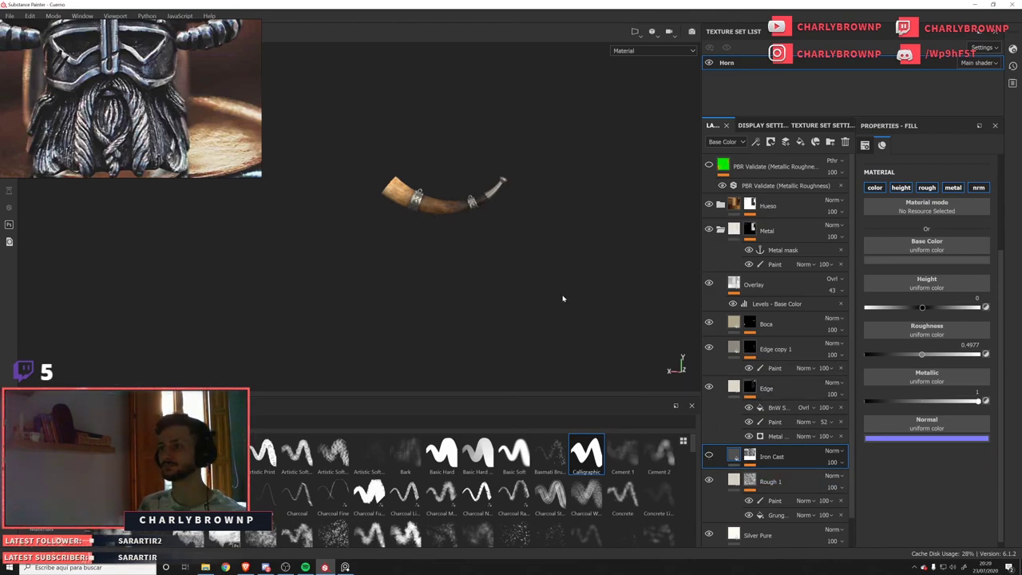
Compare the distant horn with the Iron Cast layer hidden and shown under rotated environment lighting, leaving the layer visible.
{"action": "right_click_drag", "start_coordinate": [563, 299], "coordinate": [368, 217], "text": "alt"}
{"action": "left_click_drag", "start_coordinate": [368, 216], "coordinate": [338, 183], "text": "alt"}
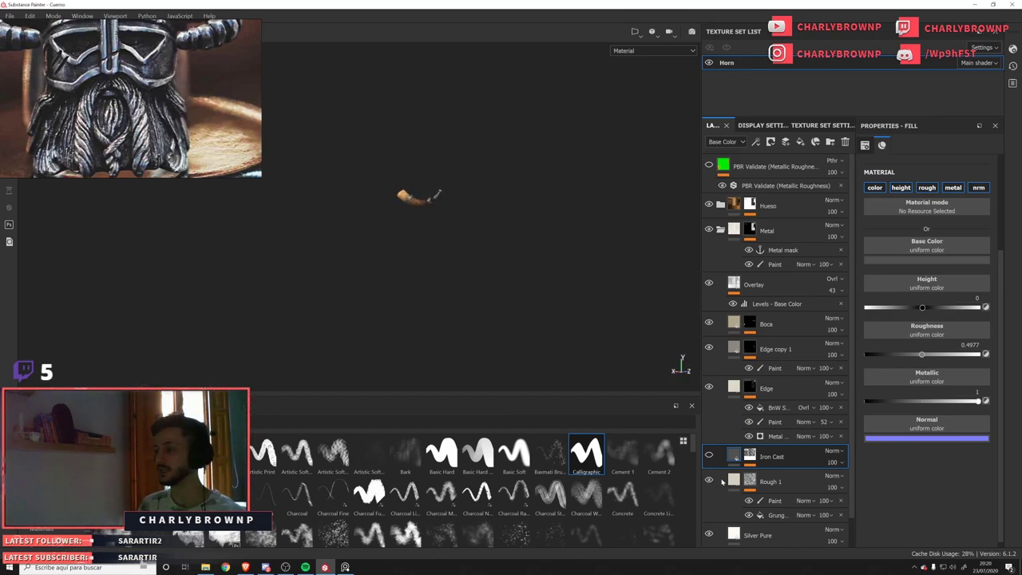
{"action": "left_click", "coordinate": [709, 455]}
{"action": "right_click_drag", "start_coordinate": [402, 200], "coordinate": [409, 237], "text": "alt"}
{"action": "middle_click_drag", "start_coordinate": [410, 236], "coordinate": [417, 270], "text": "alt"}
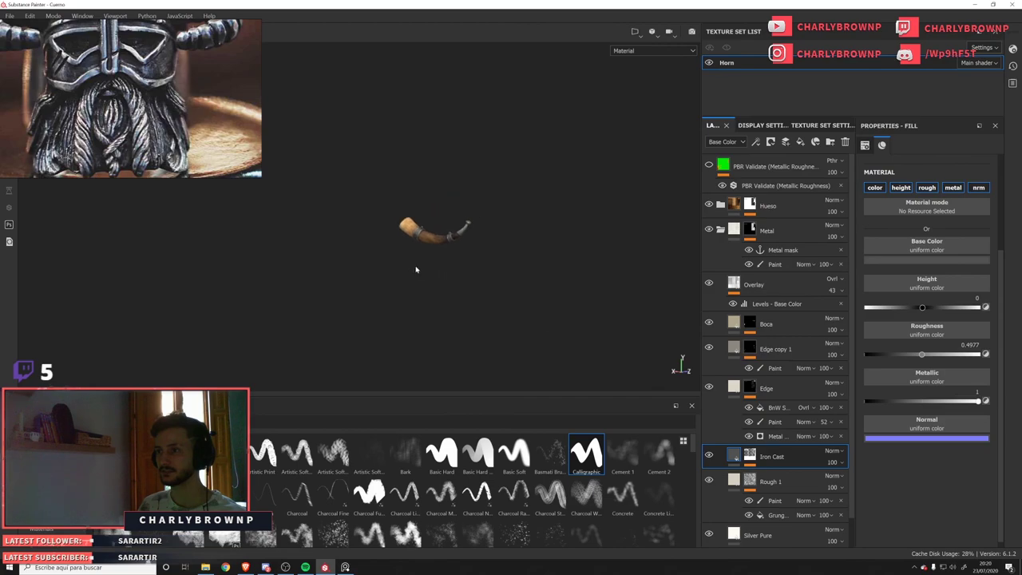
{"action": "left_click_drag", "start_coordinate": [416, 270], "coordinate": [423, 271], "text": "alt"}
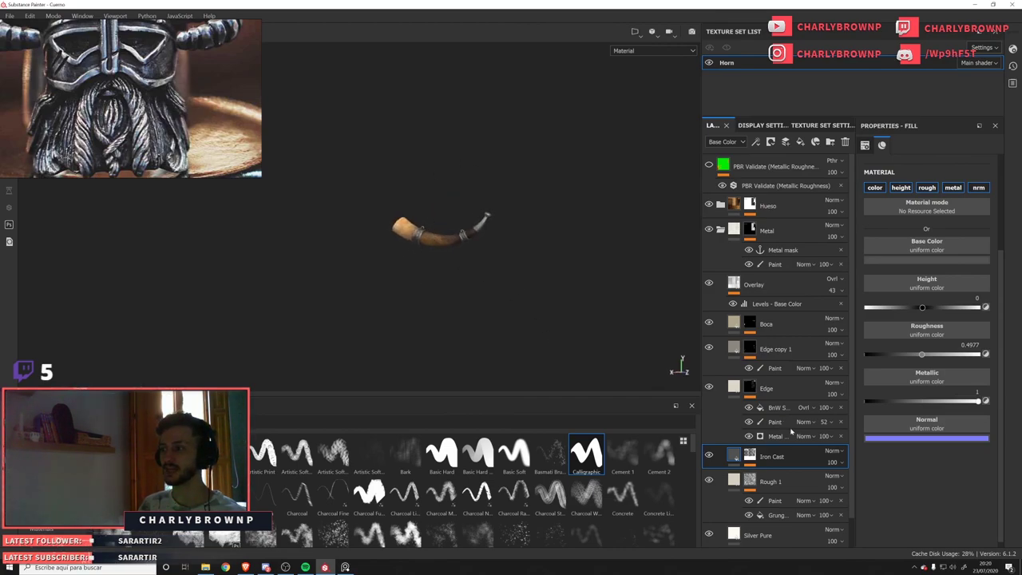
{"action": "scroll", "coordinate": [440, 200], "scroll_direction": "down", "scroll_amount": 2}
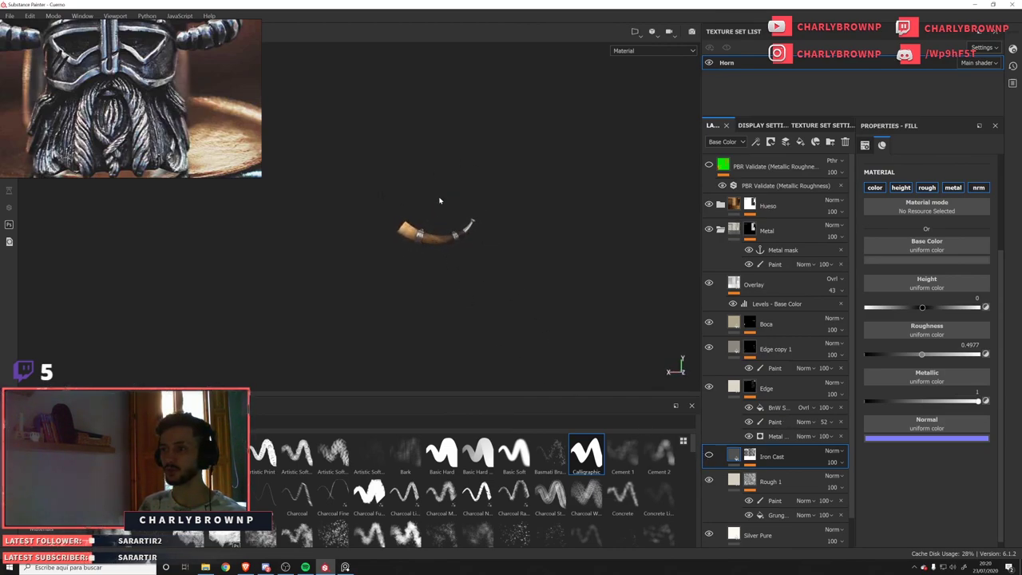
{"action": "right_click_drag", "start_coordinate": [514, 274], "coordinate": [529, 278], "text": "shift"}
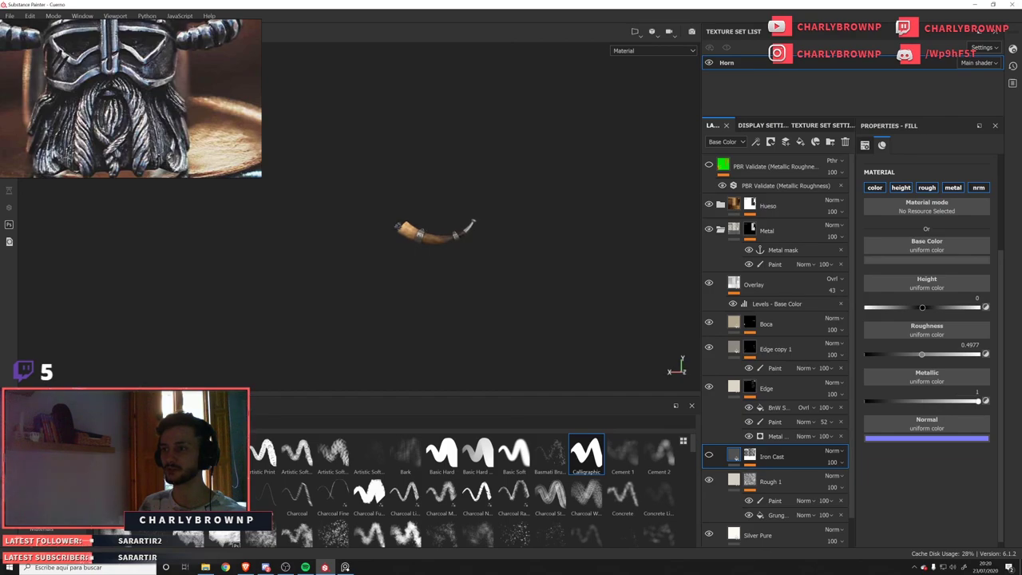
{"action": "left_click", "coordinate": [710, 455]}
{"action": "left_click_drag", "start_coordinate": [408, 248], "coordinate": [476, 288], "text": "alt"}
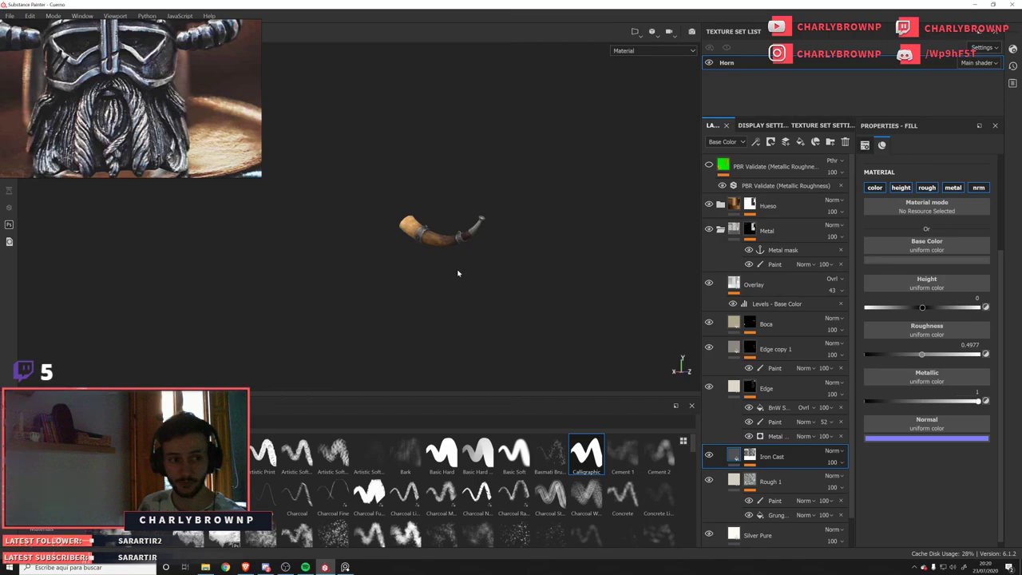
Rotate the environment lighting and examine the metal fittings' reflections from both sides of the horn.
{"action": "scroll", "coordinate": [436, 245], "scroll_direction": "up", "scroll_amount": 2}
{"action": "left_click_drag", "start_coordinate": [447, 253], "coordinate": [427, 264], "text": "alt"}
{"action": "scroll", "coordinate": [423, 268], "scroll_direction": "up", "scroll_amount": 1}
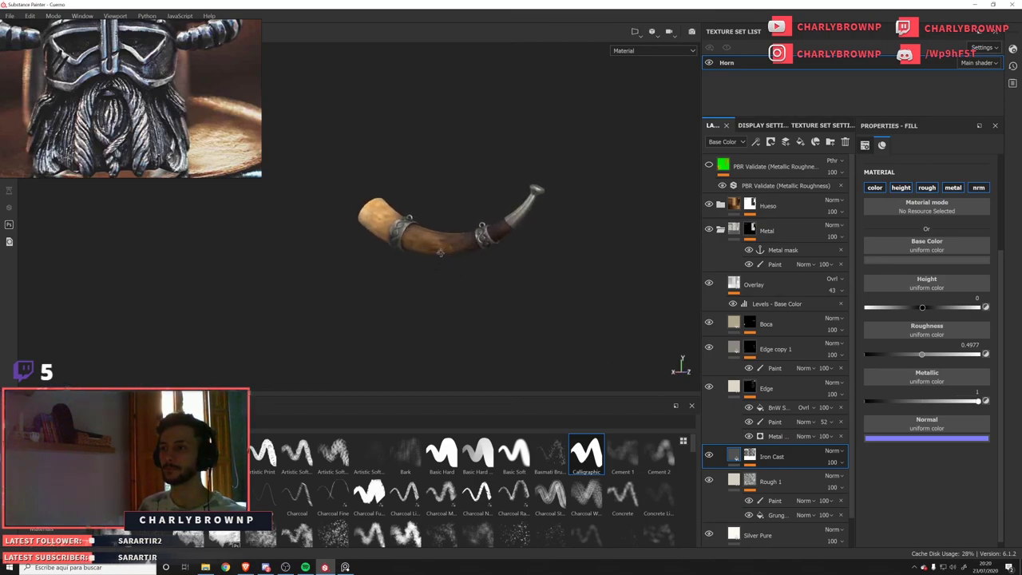
{"action": "scroll", "coordinate": [376, 294], "scroll_direction": "down", "scroll_amount": 2}
{"action": "middle_click_drag", "start_coordinate": [376, 294], "coordinate": [461, 256], "text": "alt"}
{"action": "left_click_drag", "start_coordinate": [485, 219], "coordinate": [632, 216], "text": "alt"}
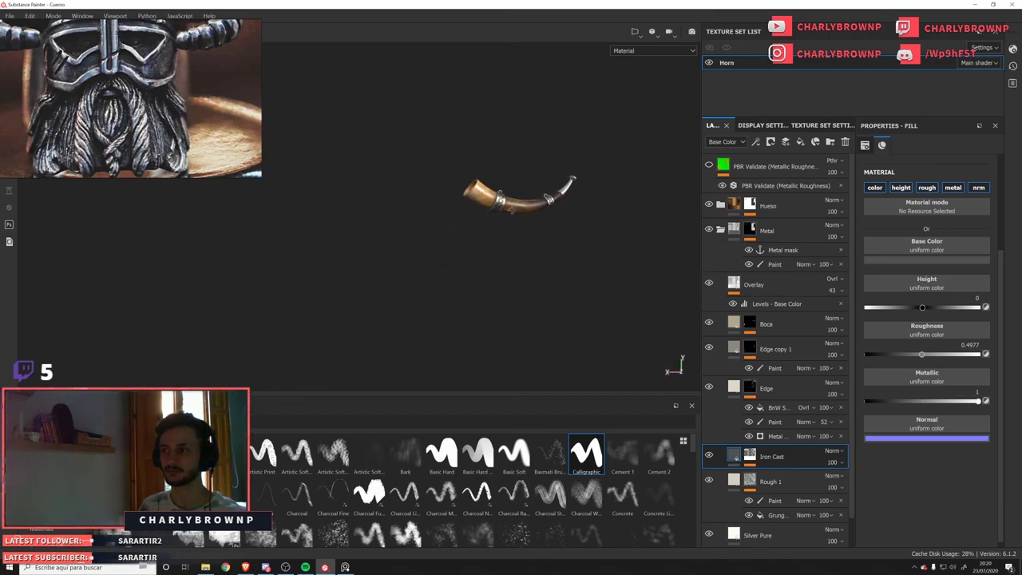
{"action": "right_click_drag", "start_coordinate": [569, 200], "coordinate": [515, 227], "text": "shift"}
{"action": "middle_click_drag", "start_coordinate": [555, 230], "coordinate": [527, 233], "text": "alt"}
{"action": "mouse_move", "coordinate": [527, 232]}
{"action": "left_mouse_down", "text": "alt"}
{"action": "mouse_move", "coordinate": [504, 208]}
{"action": "mouse_move", "coordinate": [476, 259]}
{"action": "mouse_move", "coordinate": [414, 233]}
{"action": "mouse_move", "coordinate": [345, 234]}
{"action": "left_mouse_up", "text": "alt"}
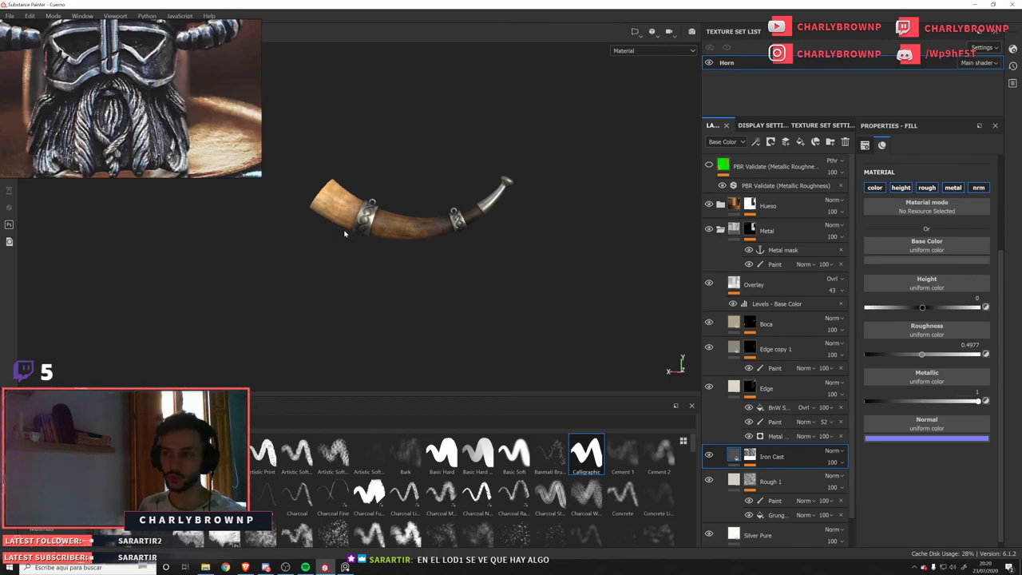
Examine the readability of the bands and metal tip at varying distances, finishing with a closer view of the fittings.
{"action": "right_click_drag", "start_coordinate": [343, 233], "coordinate": [334, 217], "text": "alt"}
{"action": "middle_click_drag", "start_coordinate": [452, 247], "coordinate": [466, 152], "text": "alt"}
{"action": "right_click_drag", "start_coordinate": [465, 152], "coordinate": [379, 131], "text": "alt"}
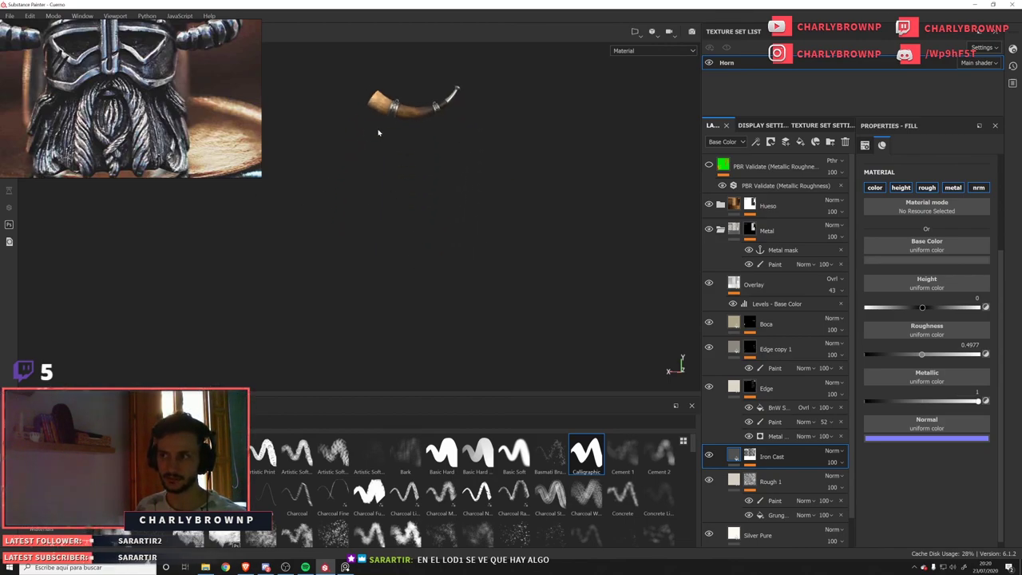
{"action": "middle_click_drag", "start_coordinate": [417, 124], "coordinate": [394, 190], "text": "alt"}
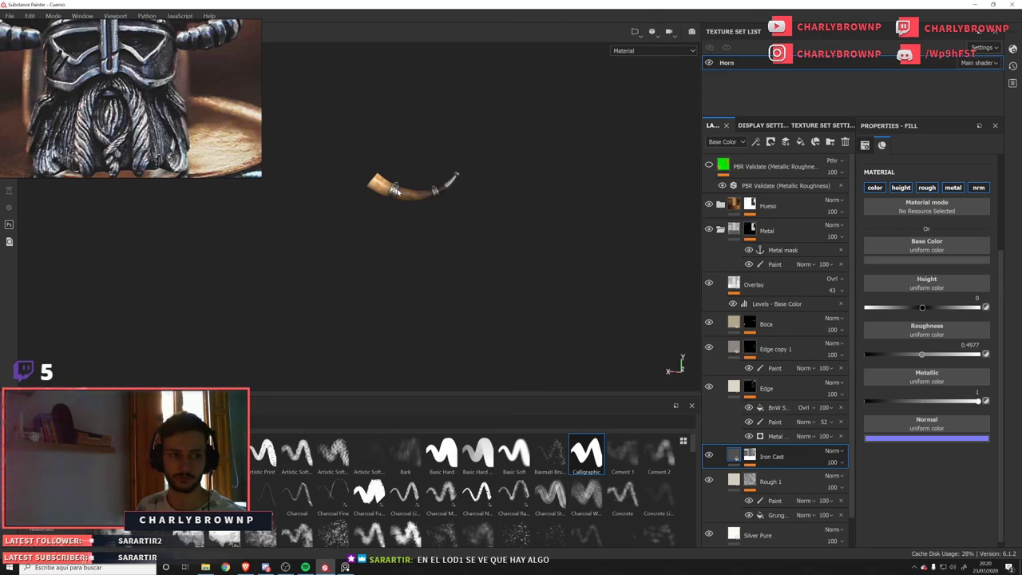
{"action": "mouse_move", "coordinate": [398, 192]}
{"action": "left_mouse_down", "text": "alt"}
{"action": "mouse_move", "coordinate": [464, 213]}
{"action": "mouse_move", "coordinate": [391, 201]}
{"action": "left_mouse_up", "text": "alt"}
{"action": "right_click_drag", "start_coordinate": [377, 196], "coordinate": [437, 198], "text": "alt"}
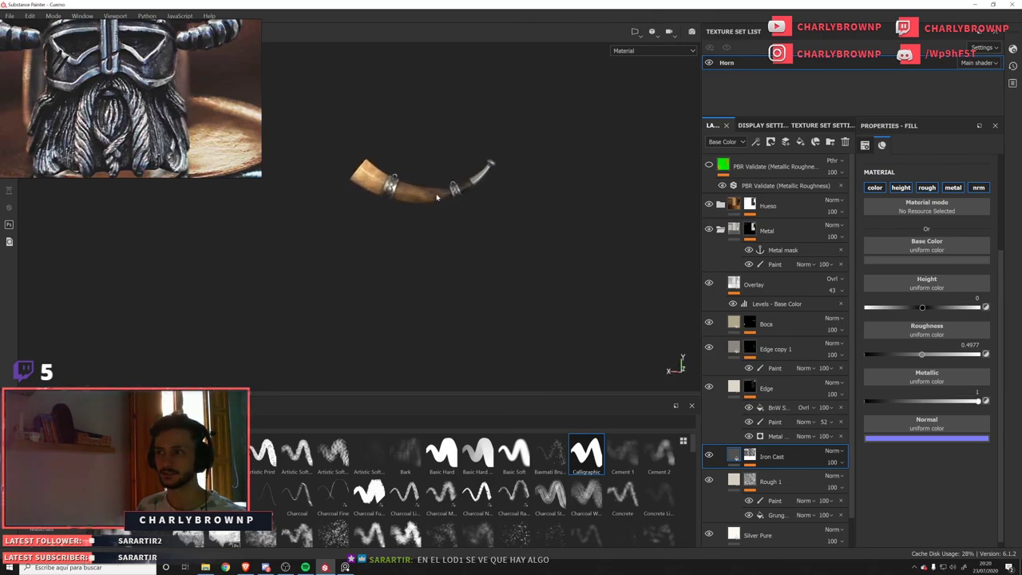
{"action": "left_click_drag", "start_coordinate": [437, 198], "coordinate": [324, 190], "text": "alt"}
{"action": "right_click_drag", "start_coordinate": [324, 191], "coordinate": [559, 270], "text": "alt"}
{"action": "middle_click_drag", "start_coordinate": [495, 216], "coordinate": [477, 267], "text": "alt"}
{"action": "left_click_drag", "start_coordinate": [477, 267], "coordinate": [478, 275], "text": "alt"}
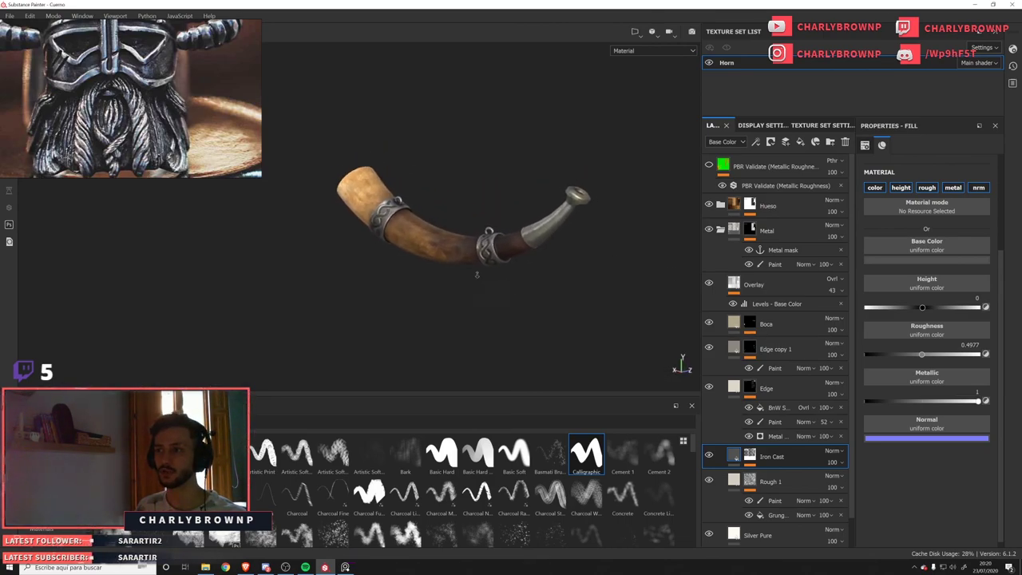
{"action": "right_click_drag", "start_coordinate": [478, 275], "coordinate": [299, 155], "text": "alt"}
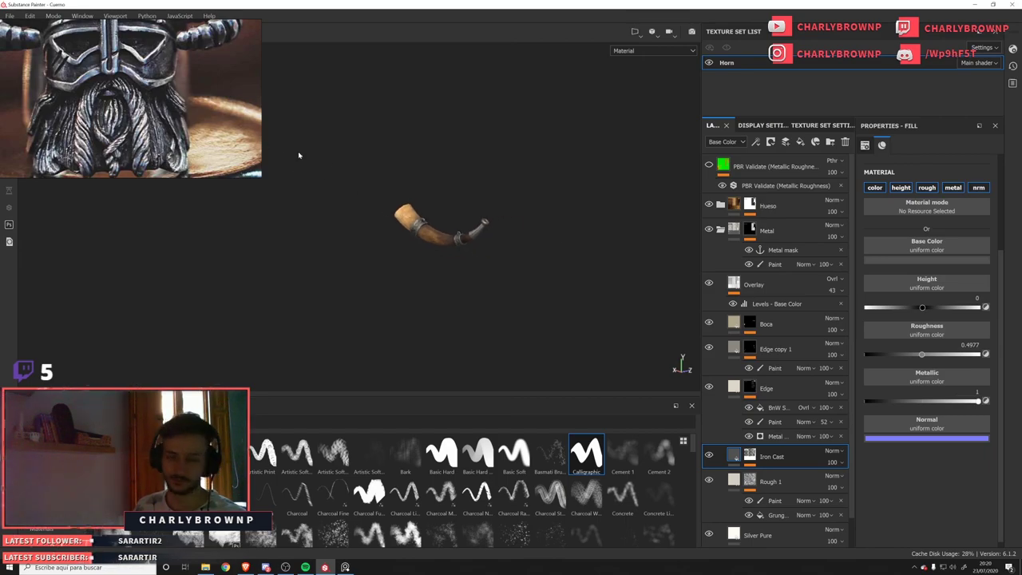
{"action": "mouse_move", "coordinate": [464, 244]}
{"action": "left_mouse_down", "text": "alt"}
{"action": "mouse_move", "coordinate": [445, 228]}
{"action": "mouse_move", "coordinate": [458, 230]}
{"action": "left_mouse_up", "text": "alt"}
{"action": "right_click_drag", "start_coordinate": [458, 230], "coordinate": [366, 235], "text": "alt"}
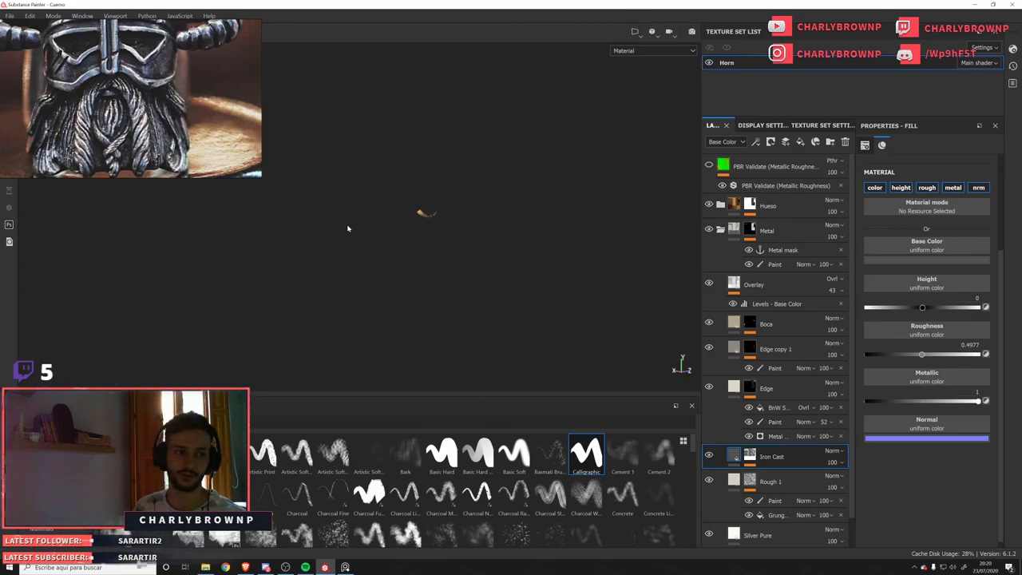
{"action": "right_click_drag", "start_coordinate": [458, 279], "coordinate": [627, 384], "text": "alt"}
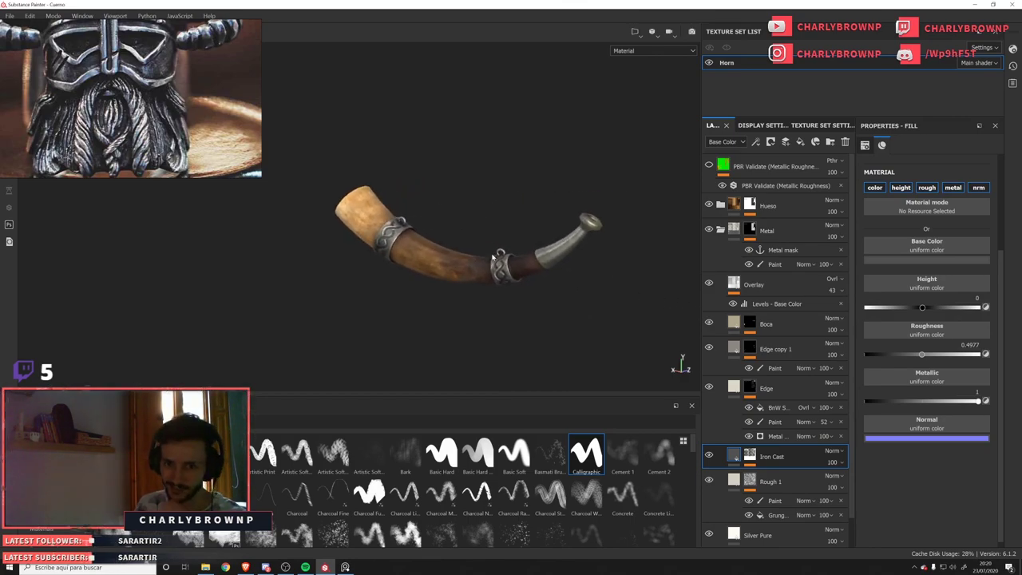
{"action": "left_click_drag", "start_coordinate": [493, 262], "coordinate": [414, 276], "text": "alt"}
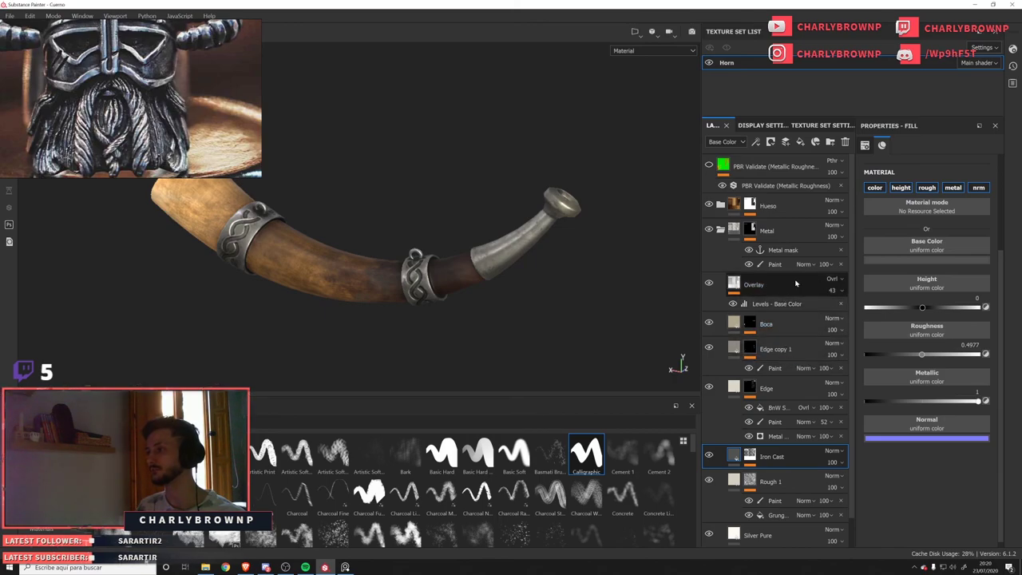
Add a new fill layer in the Metal folder and place it directly below the Overlay layer.
{"action": "left_click", "coordinate": [767, 288]}
{"action": "left_click", "coordinate": [801, 141]}
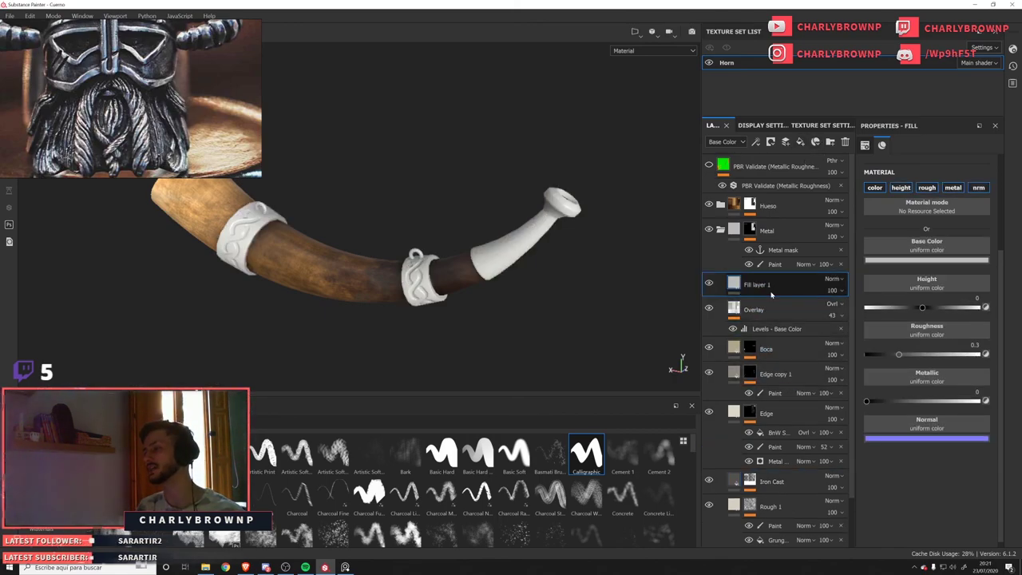
{"action": "left_click_drag", "start_coordinate": [757, 285], "coordinate": [760, 342]}
{"action": "left_click", "coordinate": [63, 510]}
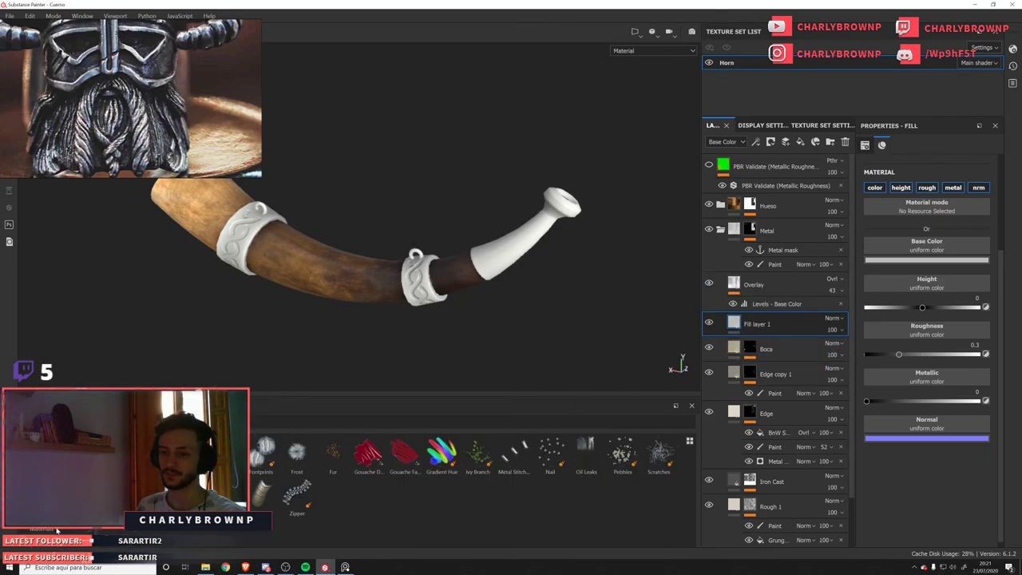
{"action": "left_click", "coordinate": [55, 500]}
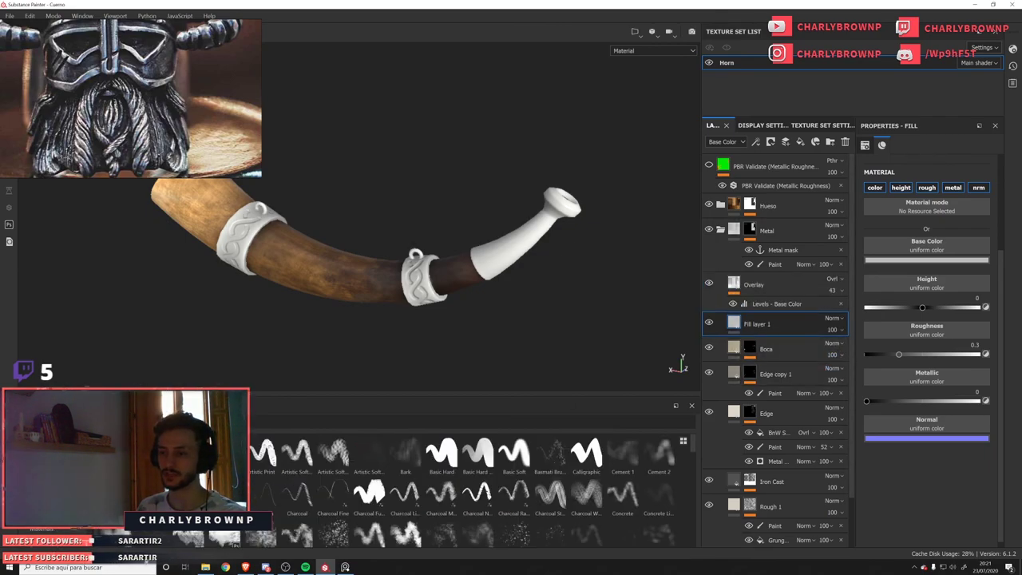
Limit the new fill layer to the roughness channel, turning off color, height, metal and normal.
{"action": "left_click", "coordinate": [902, 189]}
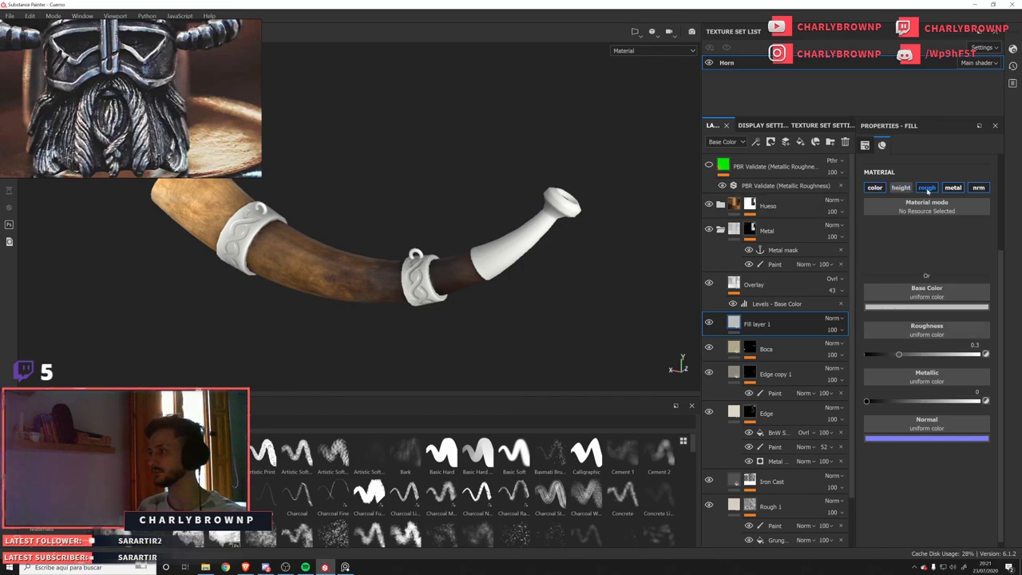
{"action": "left_click", "coordinate": [928, 189]}
{"action": "left_click", "coordinate": [952, 188]}
{"action": "left_click", "coordinate": [978, 190]}
{"action": "left_click", "coordinate": [874, 188]}
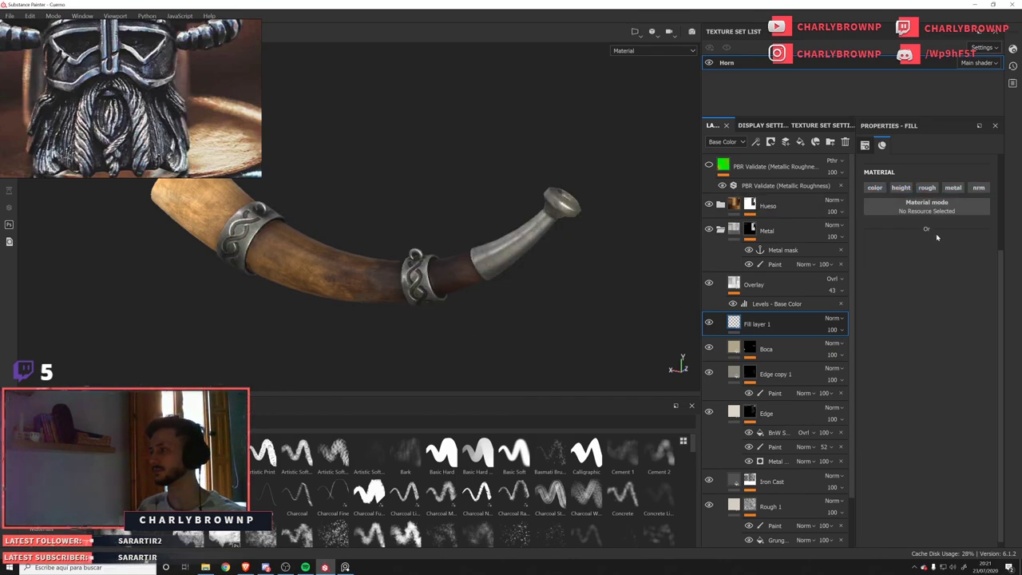
{"action": "left_click", "coordinate": [927, 187]}
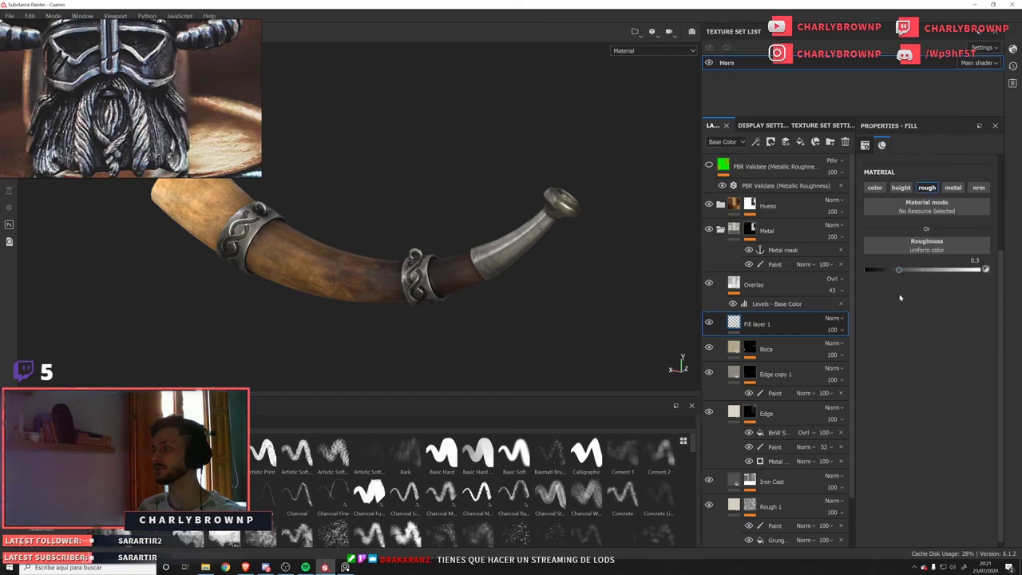
Browse the shelf's grunge textures and assign Grunge Wipe Brushed as the fill layer's roughness.
{"action": "left_click", "coordinate": [38, 531]}
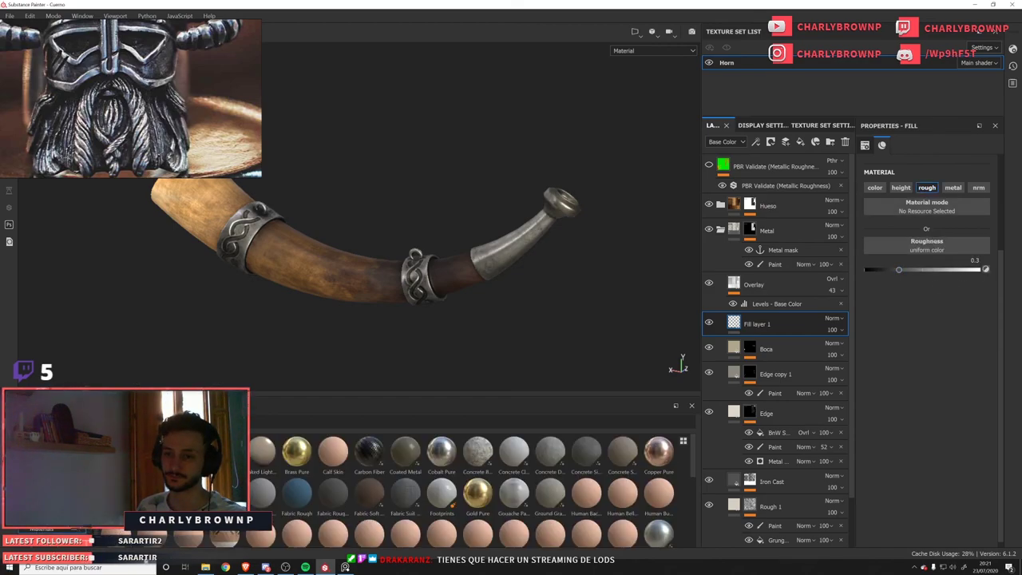
{"action": "left_click", "coordinate": [39, 499]}
{"action": "left_click", "coordinate": [40, 529]}
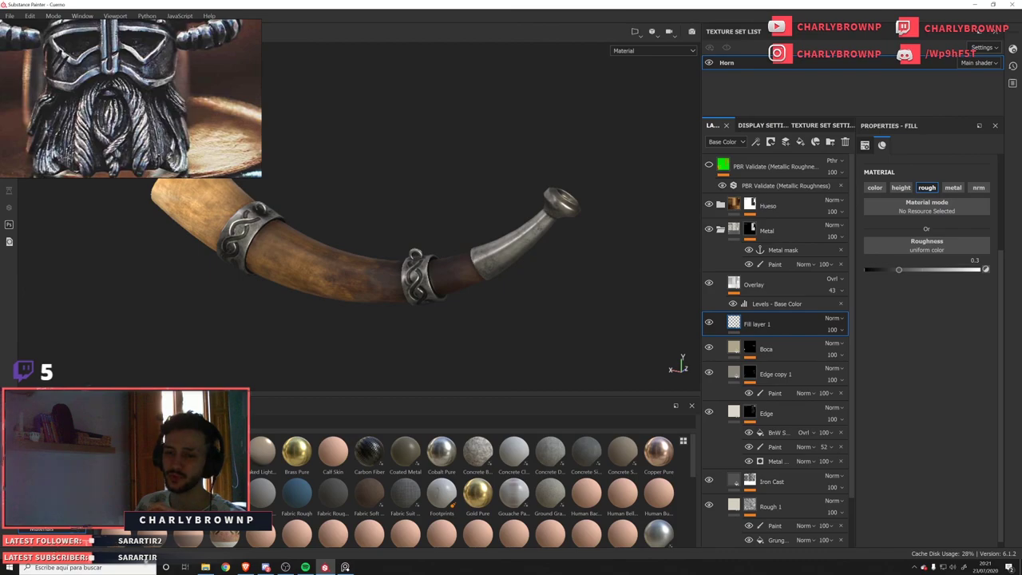
{"action": "left_click", "coordinate": [38, 499]}
{"action": "left_click", "coordinate": [38, 489]}
{"action": "left_click", "coordinate": [39, 460]}
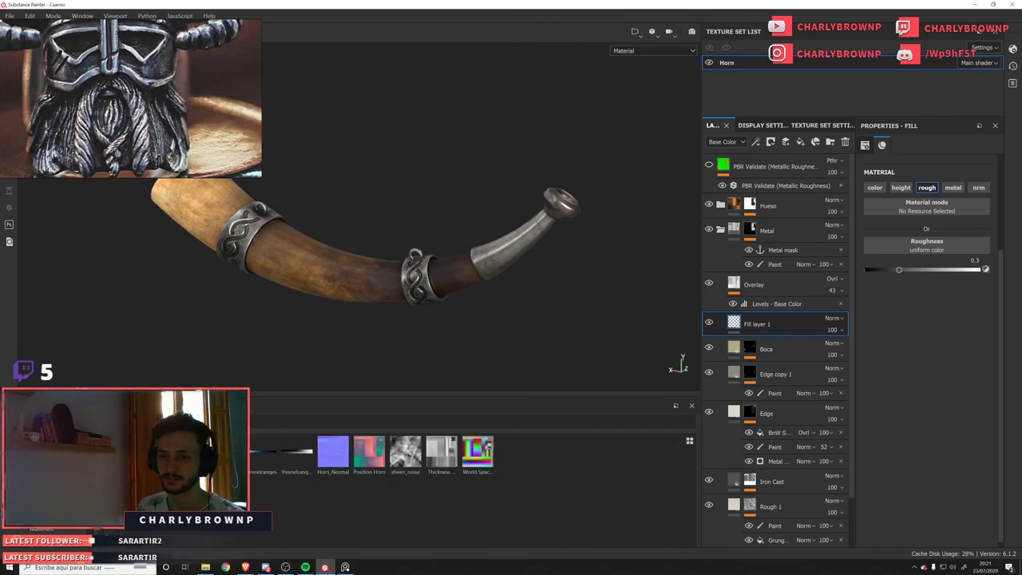
{"action": "left_click", "coordinate": [39, 469]}
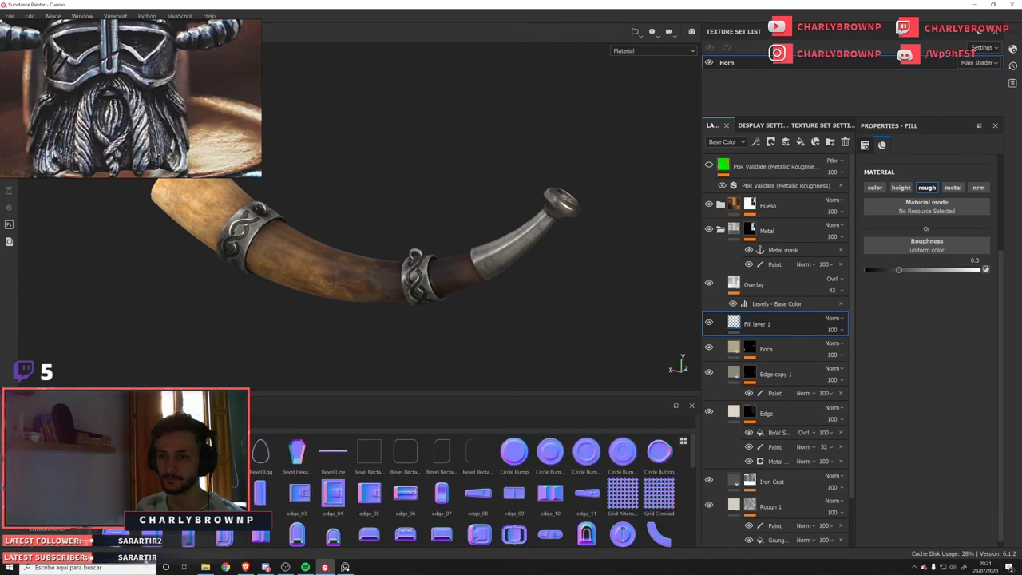
{"action": "left_click", "coordinate": [38, 499]}
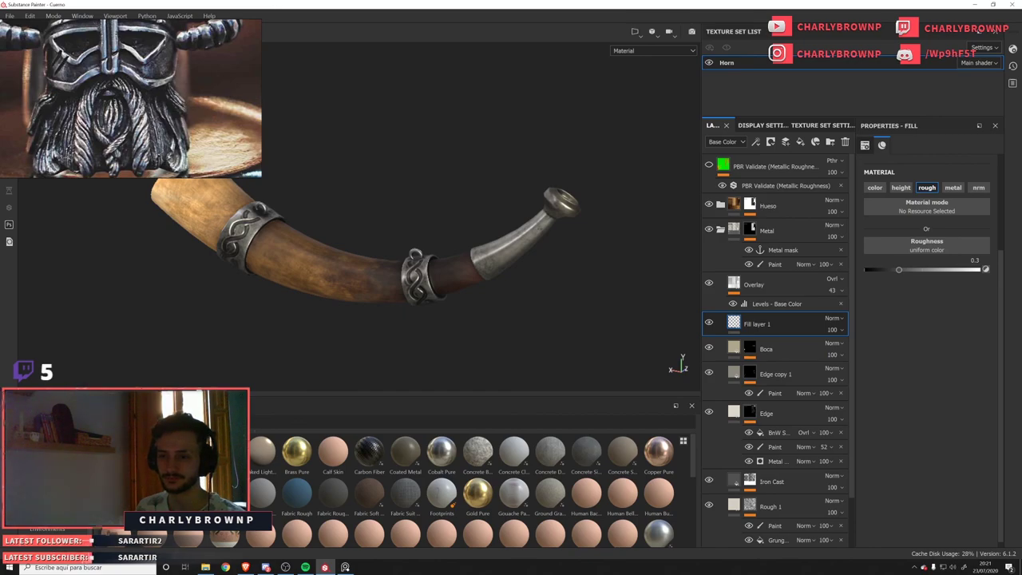
{"action": "left_click", "coordinate": [40, 501]}
{"action": "scroll", "coordinate": [39, 480], "scroll_direction": "up", "scroll_amount": 2}
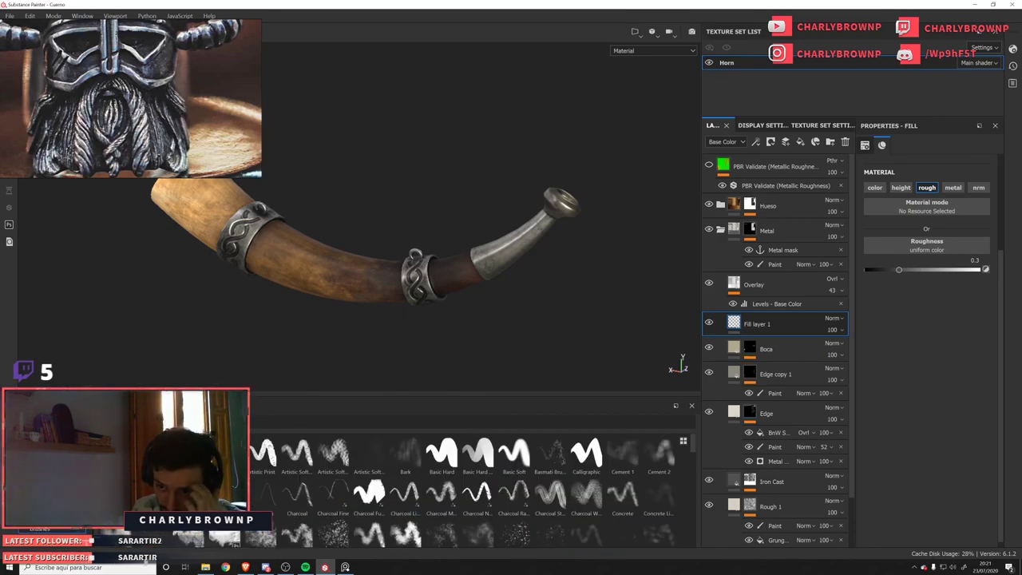
{"action": "left_click", "coordinate": [40, 469]}
{"action": "scroll", "coordinate": [394, 509], "scroll_direction": "down", "scroll_amount": 5}
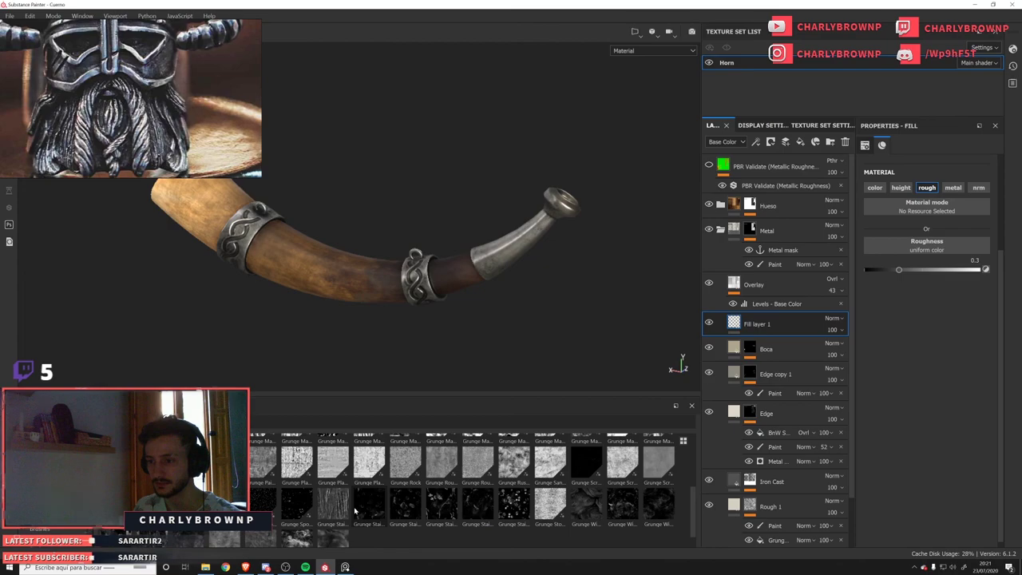
{"action": "mouse_move", "coordinate": [265, 508]}
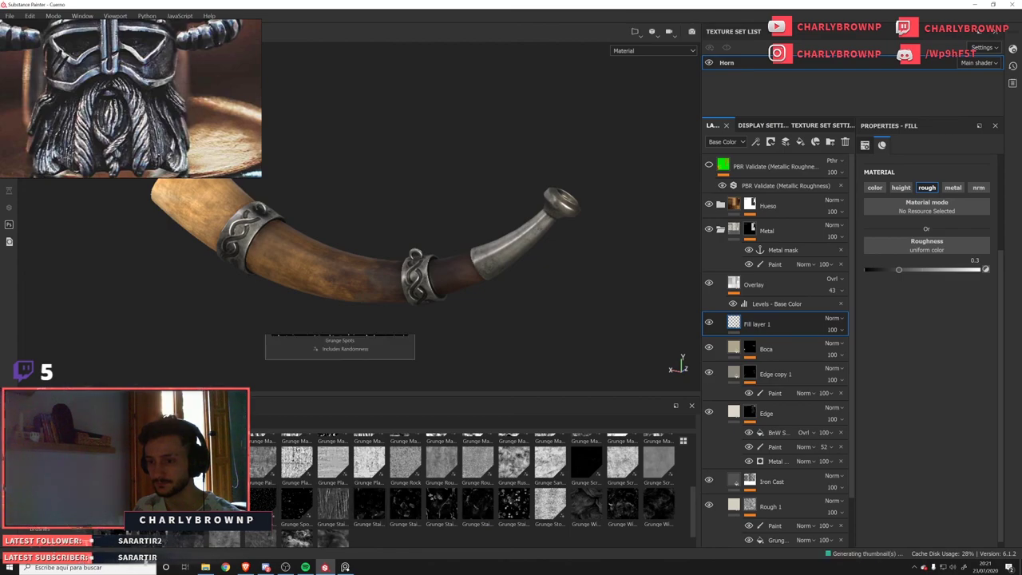
{"action": "left_click_drag", "start_coordinate": [880, 309], "coordinate": [503, 469]}
{"action": "mouse_move", "coordinate": [595, 518]}
{"action": "left_mouse_down"}
{"action": "mouse_move", "coordinate": [919, 303]}
{"action": "mouse_move", "coordinate": [927, 247]}
{"action": "left_mouse_up"}
Display the horn's Roughness channel and set the grunge fill's UV scale to 2.
{"action": "left_click_drag", "start_coordinate": [488, 215], "coordinate": [449, 279], "text": "alt"}
{"action": "key", "text": "c"}
{"action": "scroll", "coordinate": [927, 239], "scroll_direction": "up", "scroll_amount": 4}
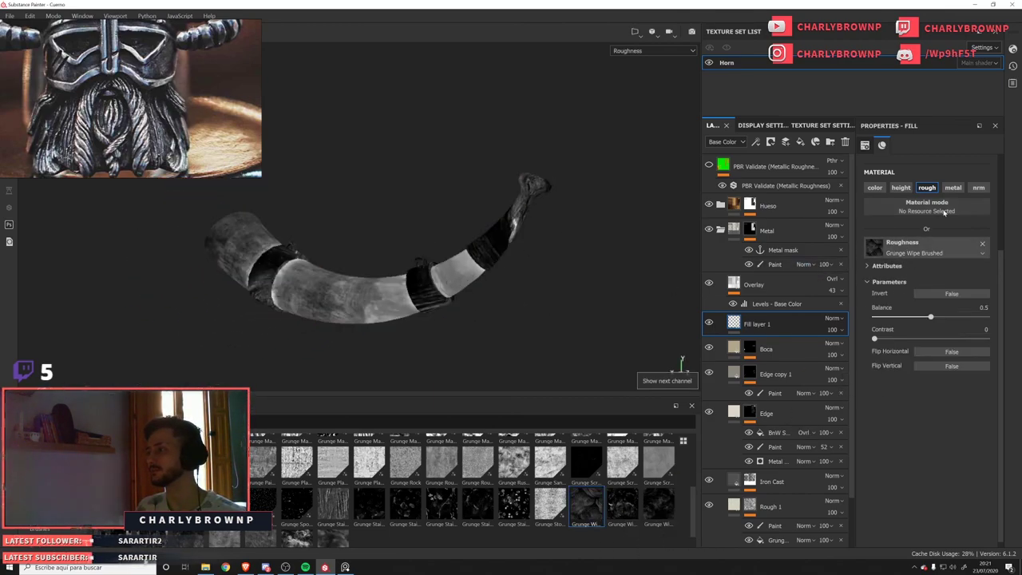
{"action": "type", "text": "2"}
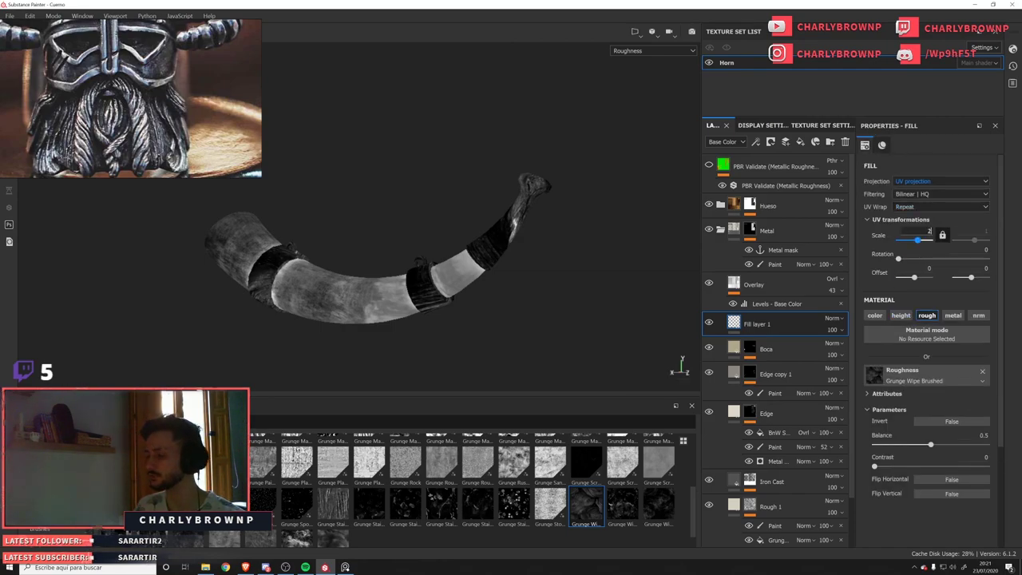
{"action": "key", "text": "Return"}
{"action": "scroll", "coordinate": [291, 228], "scroll_direction": "down", "scroll_amount": 3}
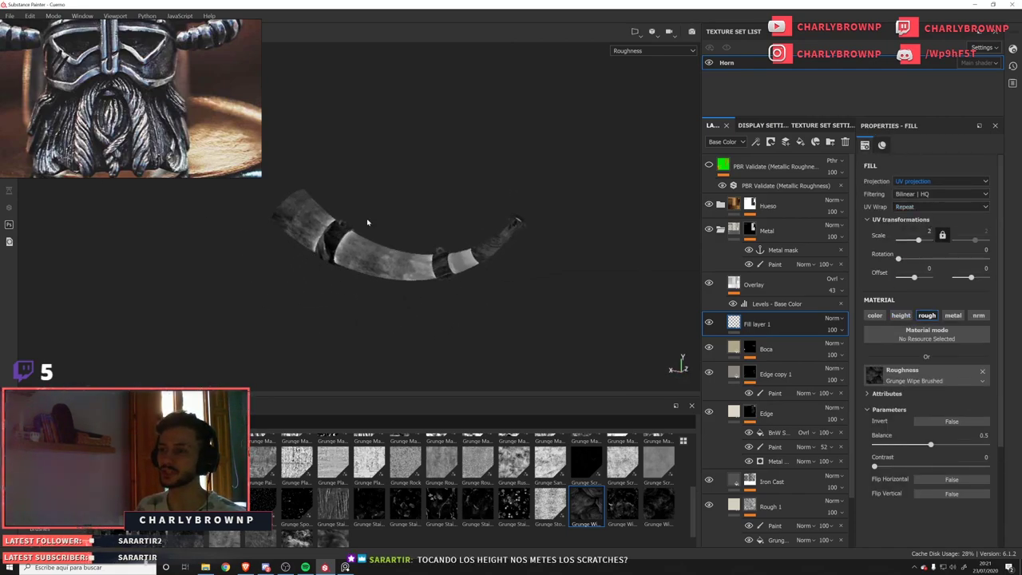
{"action": "left_click", "coordinate": [833, 330]}
{"action": "left_click", "coordinate": [833, 318]}
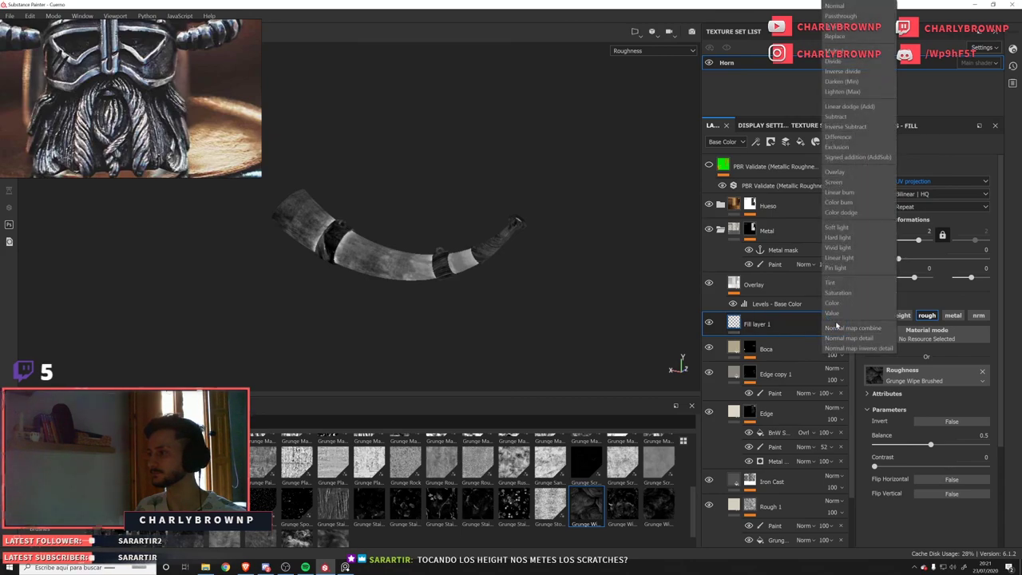
{"action": "left_click", "coordinate": [859, 172]}
{"action": "scroll", "coordinate": [445, 270], "scroll_direction": "up", "scroll_amount": 2}
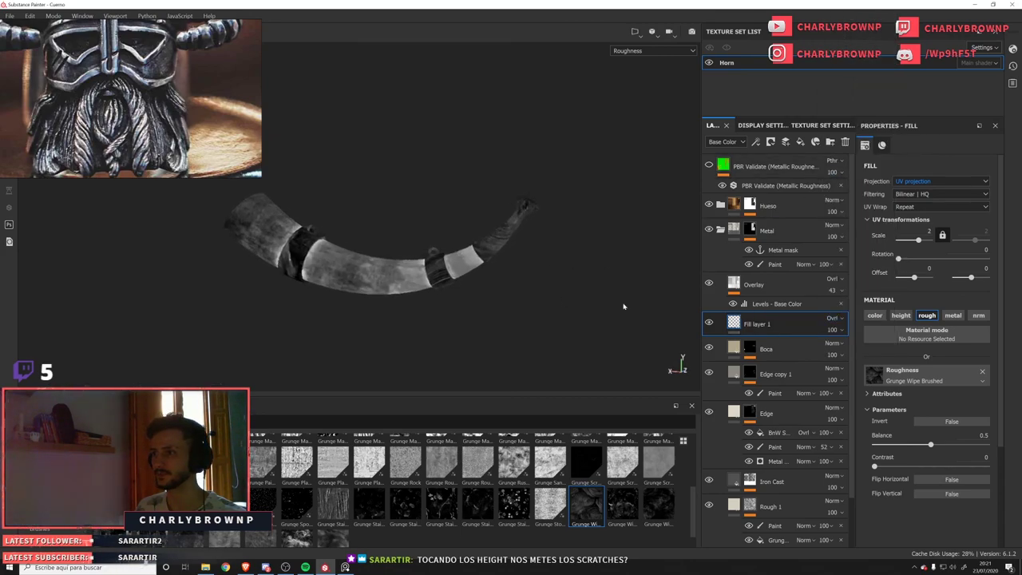
{"action": "left_click", "coordinate": [833, 330]}
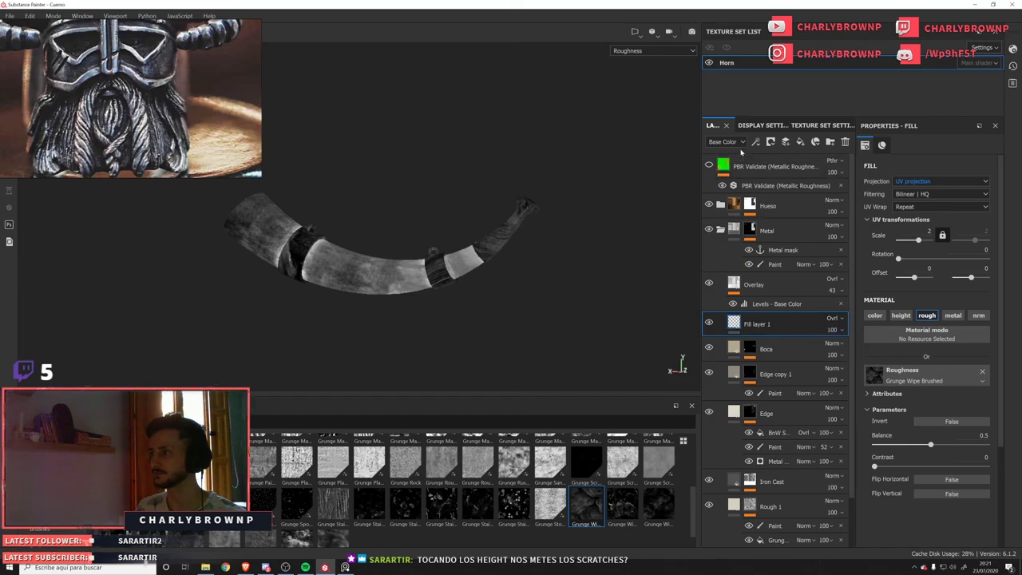
{"action": "left_click", "coordinate": [834, 318]}
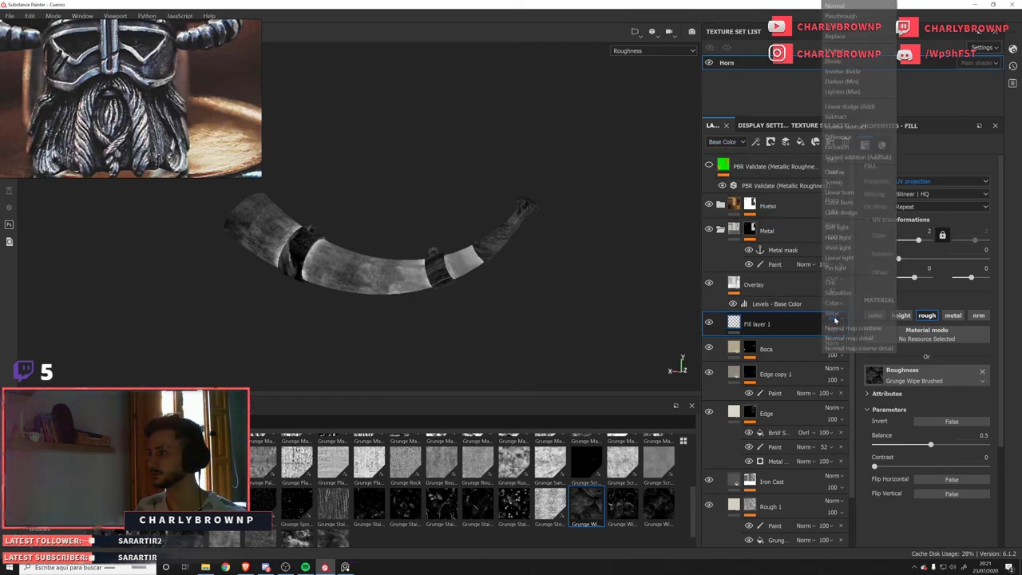
Switch the layer stack to the Roughness channel and set the grunge fill layer to Overlay at 73 opacity.
{"action": "left_click", "coordinate": [723, 141]}
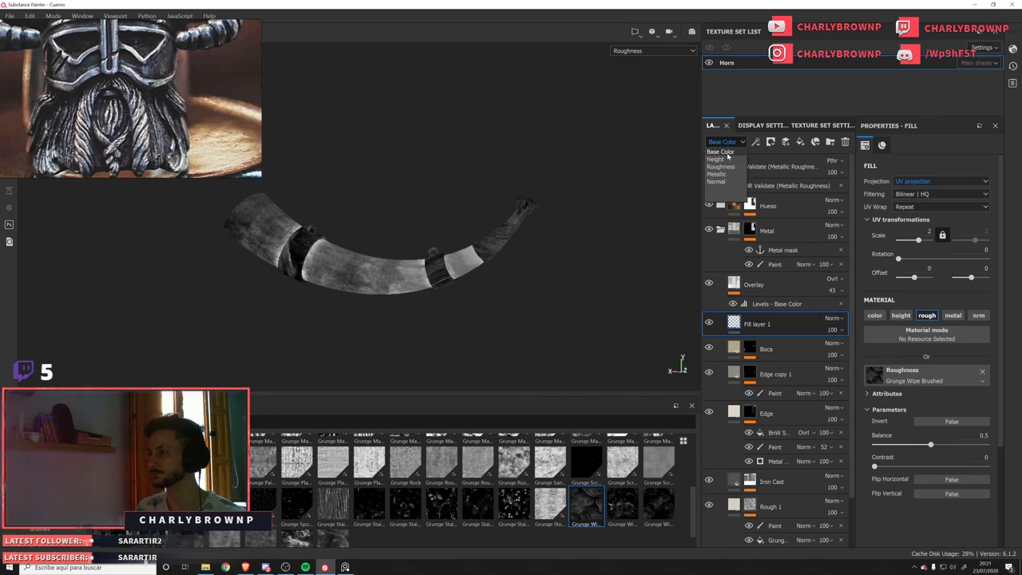
{"action": "left_click", "coordinate": [720, 166]}
{"action": "left_click", "coordinate": [841, 332]}
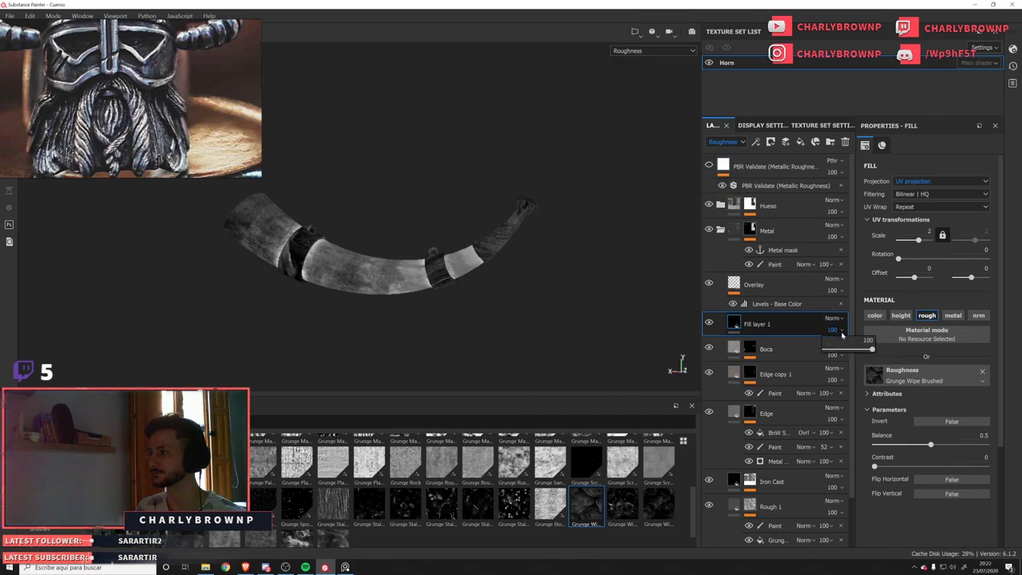
{"action": "left_click", "coordinate": [833, 318]}
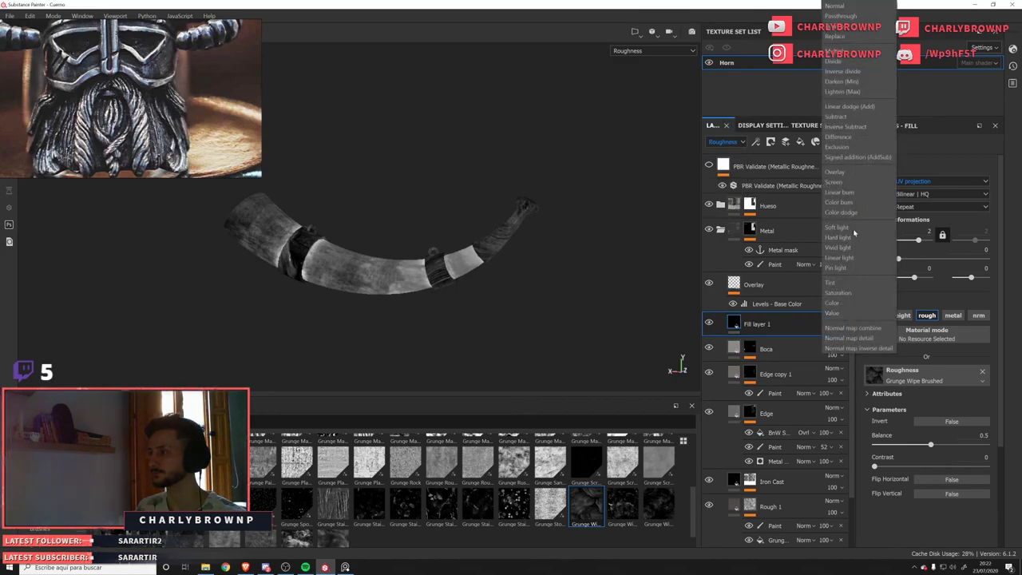
{"action": "left_click", "coordinate": [845, 174]}
{"action": "left_click", "coordinate": [833, 330]}
{"action": "mouse_move", "coordinate": [874, 349]}
{"action": "left_mouse_down"}
{"action": "mouse_move", "coordinate": [845, 349]}
{"action": "mouse_move", "coordinate": [859, 353]}
{"action": "left_mouse_up"}
Move the grunge fill layer between Edge and Iron Cast and lower its Roughness opacity to 55.
{"action": "left_click_drag", "start_coordinate": [786, 334], "coordinate": [785, 477]}
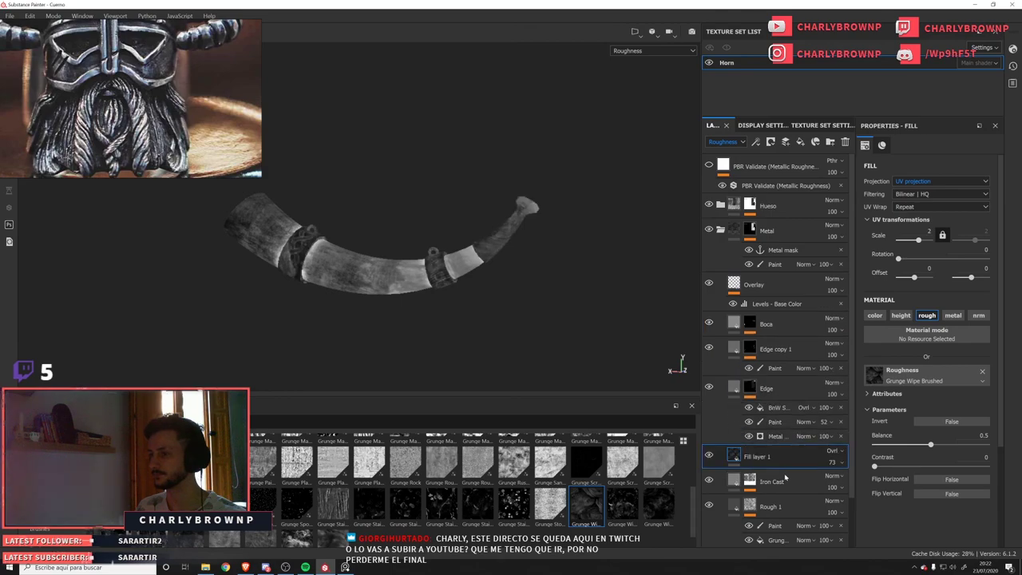
{"action": "scroll", "coordinate": [784, 463], "scroll_direction": "down", "scroll_amount": 1}
{"action": "mouse_move", "coordinate": [774, 429]}
{"action": "left_mouse_down"}
{"action": "mouse_move", "coordinate": [772, 459]}
{"action": "mouse_move", "coordinate": [771, 423]}
{"action": "left_mouse_up"}
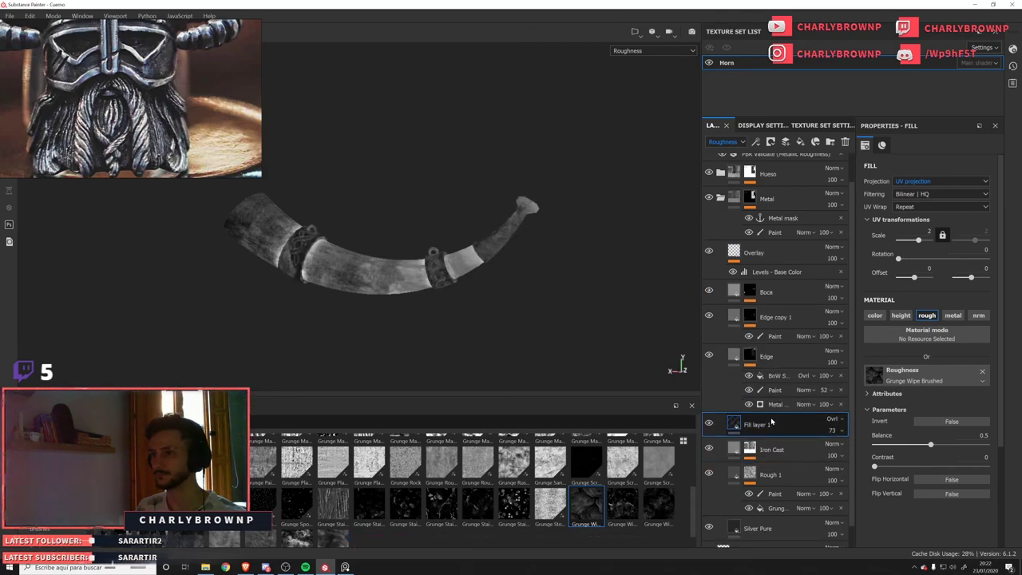
{"action": "left_click", "coordinate": [833, 431]}
{"action": "left_click_drag", "start_coordinate": [859, 449], "coordinate": [848, 452]}
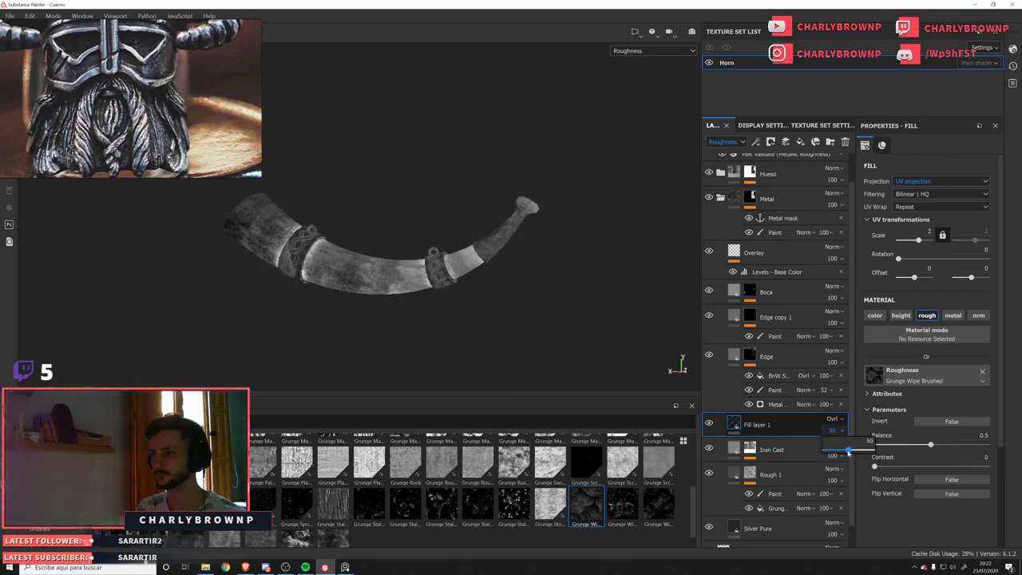
Check the roughness grunge from a distance, then return to the material view and examine the metal bands' reflections from several angles.
{"action": "scroll", "coordinate": [464, 282], "scroll_direction": "down", "scroll_amount": 3}
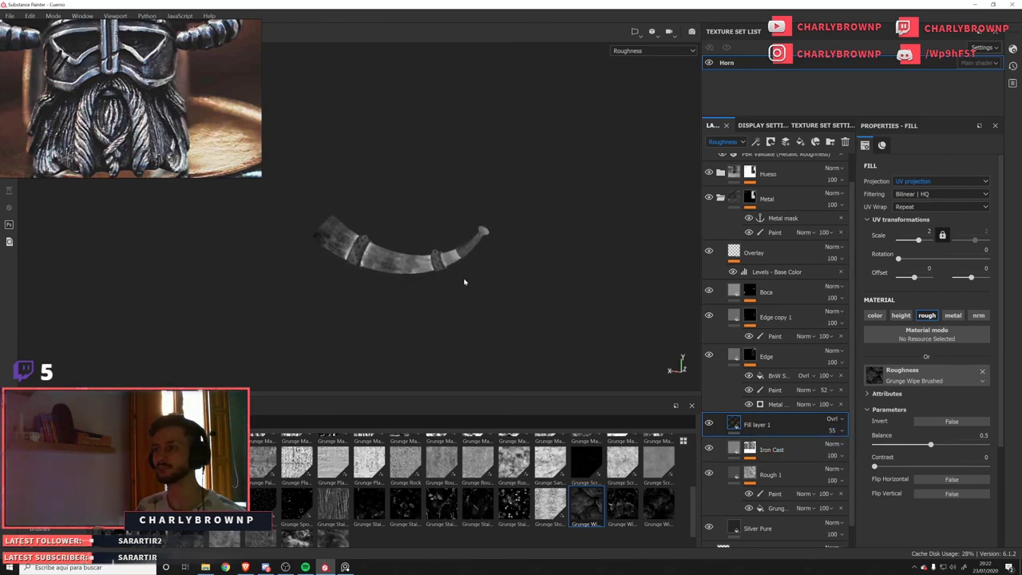
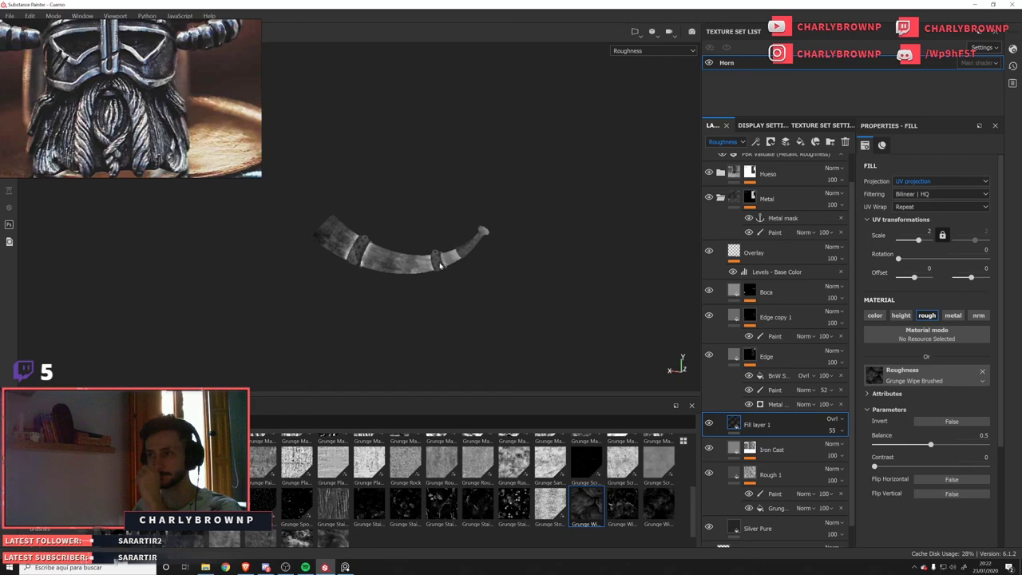
{"action": "key", "text": "alt+Tab"}
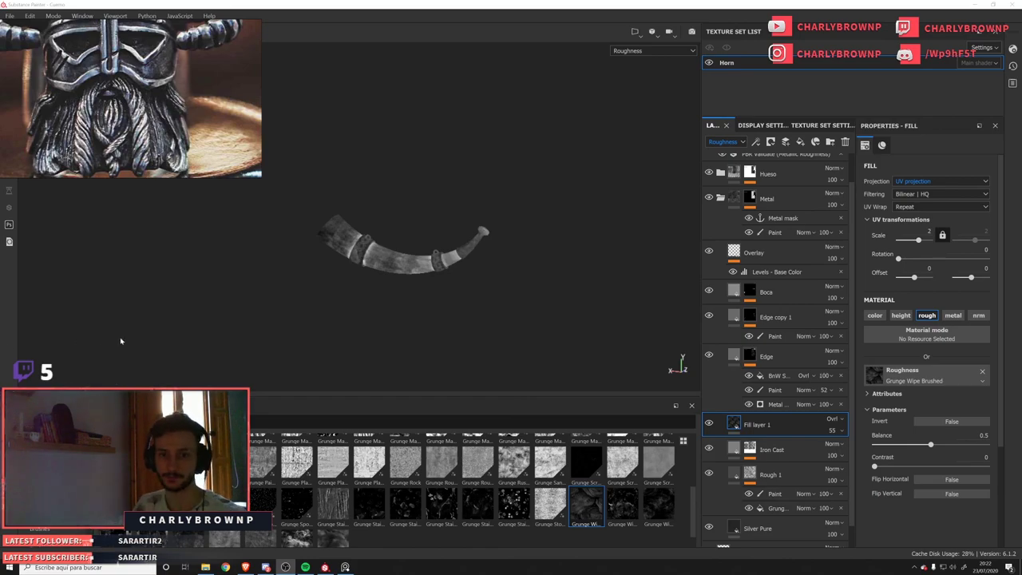
{"action": "scroll", "coordinate": [421, 261], "scroll_direction": "up", "scroll_amount": 3}
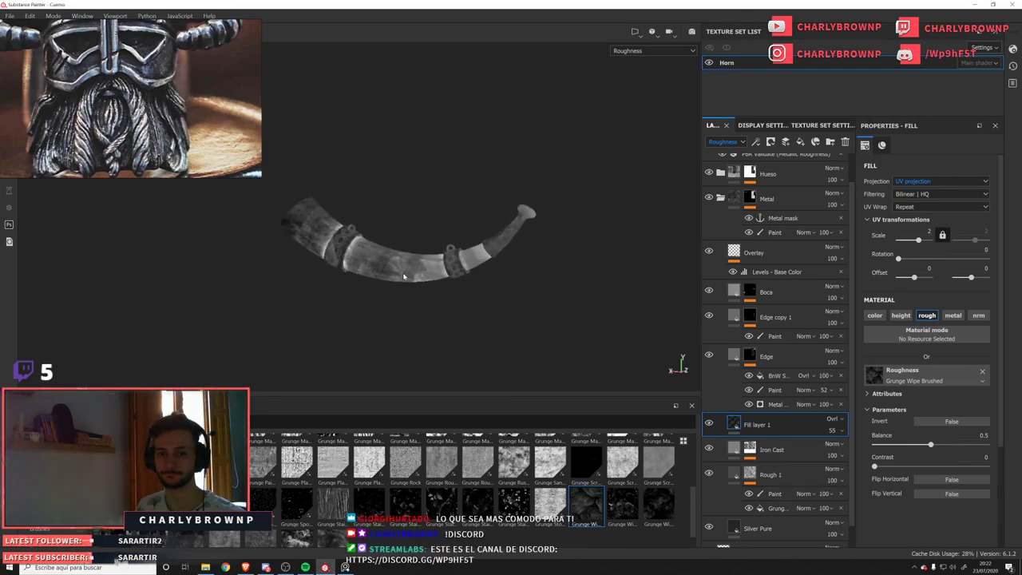
{"action": "key", "text": "m"}
{"action": "scroll", "coordinate": [427, 272], "scroll_direction": "down", "scroll_amount": 3}
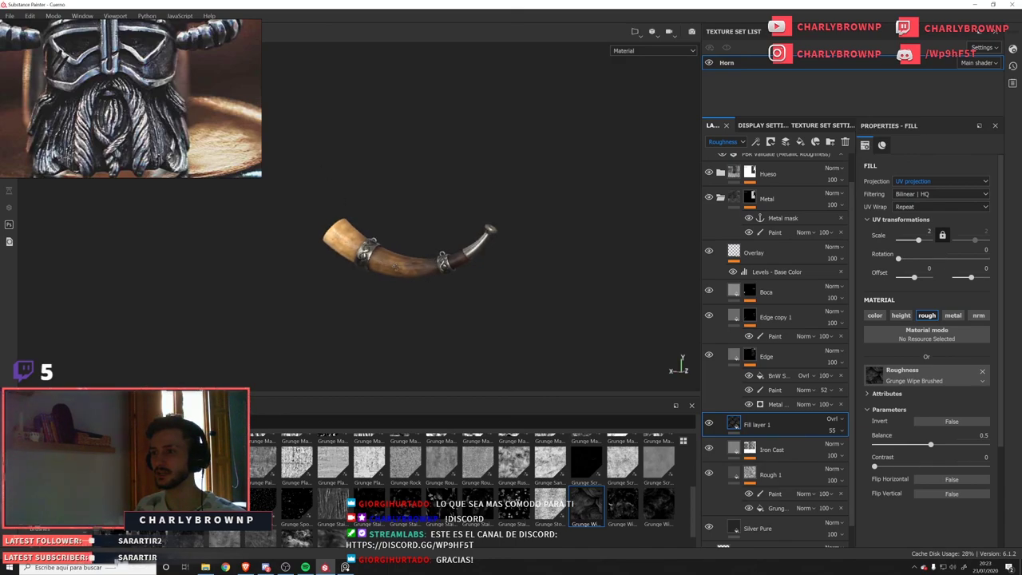
{"action": "scroll", "coordinate": [372, 273], "scroll_direction": "down", "scroll_amount": 1}
{"action": "left_click_drag", "start_coordinate": [372, 273], "coordinate": [353, 293], "text": "alt"}
{"action": "right_click_drag", "start_coordinate": [353, 293], "coordinate": [660, 359], "text": "alt"}
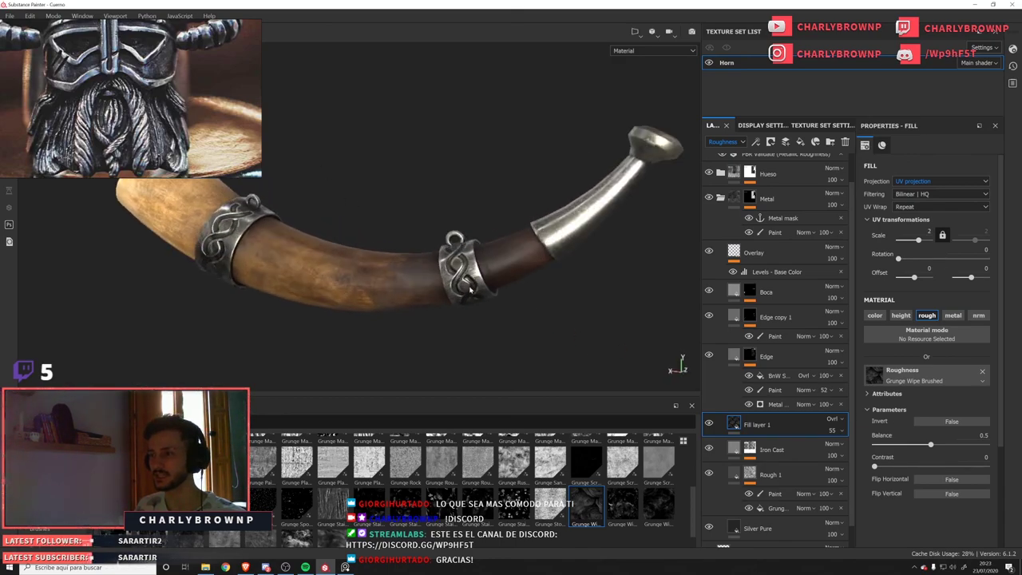
{"action": "scroll", "coordinate": [476, 290], "scroll_direction": "up", "scroll_amount": 5}
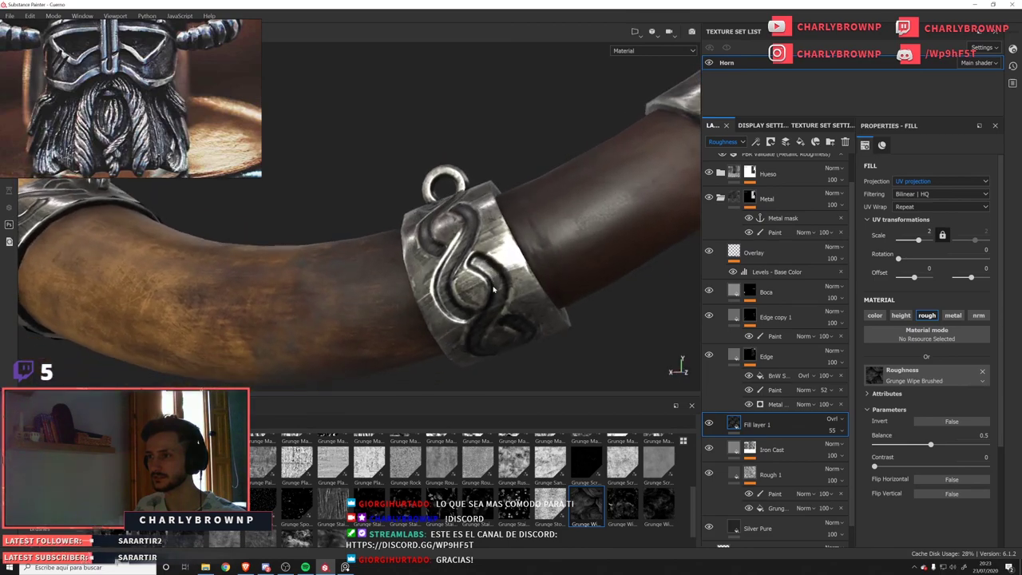
{"action": "left_click_drag", "start_coordinate": [492, 289], "coordinate": [591, 295], "text": "alt"}
{"action": "right_click_drag", "start_coordinate": [527, 289], "coordinate": [437, 283], "text": "alt"}
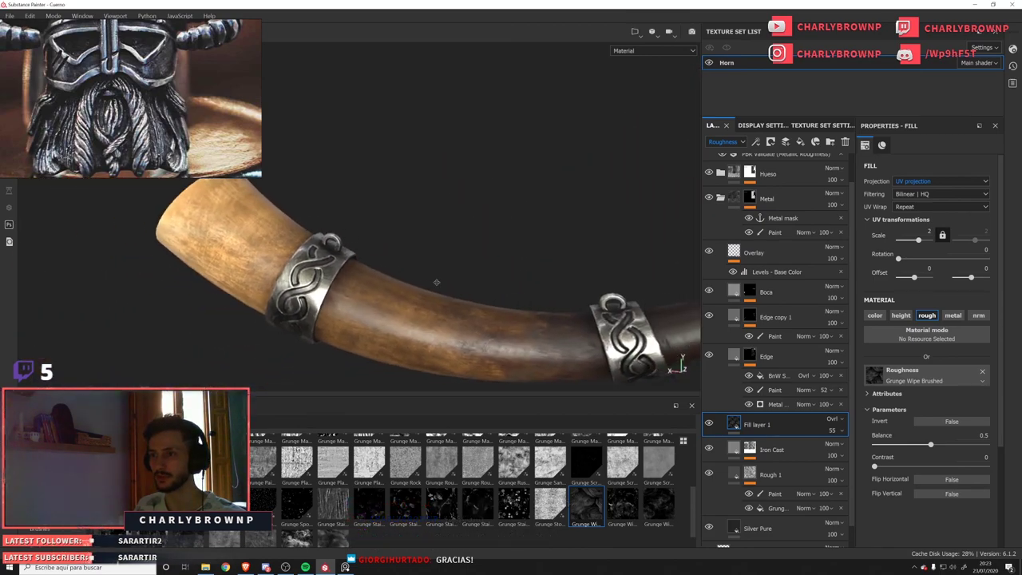
Rename the grunge fill layer above Iron Cast as Happy Accident.
{"action": "middle_click_drag", "start_coordinate": [437, 283], "coordinate": [192, 270], "text": "alt"}
{"action": "left_click_drag", "start_coordinate": [191, 270], "coordinate": [239, 268], "text": "alt"}
{"action": "right_click_drag", "start_coordinate": [240, 267], "coordinate": [203, 221], "text": "alt"}
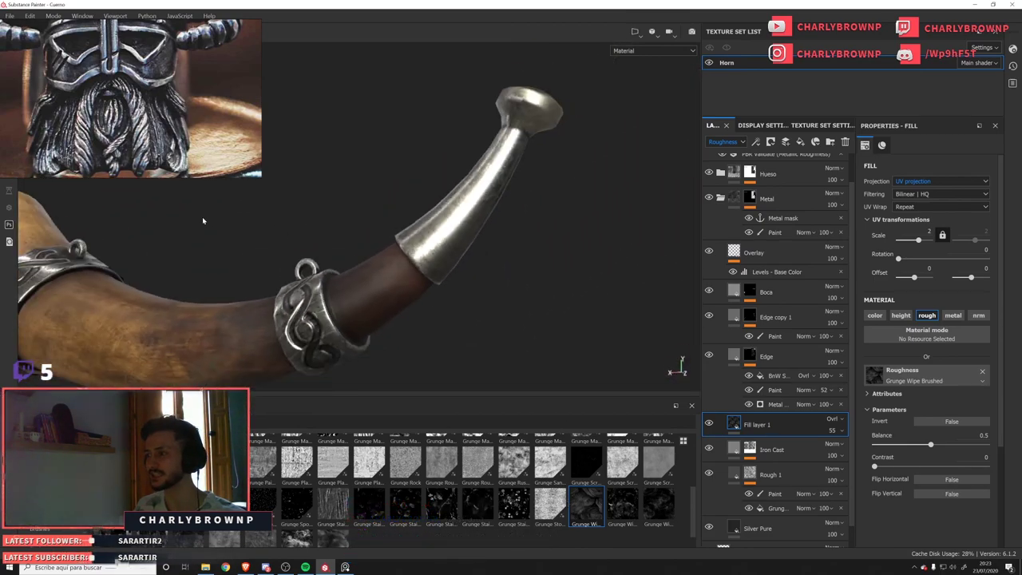
{"action": "middle_click_drag", "start_coordinate": [203, 221], "coordinate": [450, 223], "text": "alt"}
{"action": "double_click", "coordinate": [757, 425]}
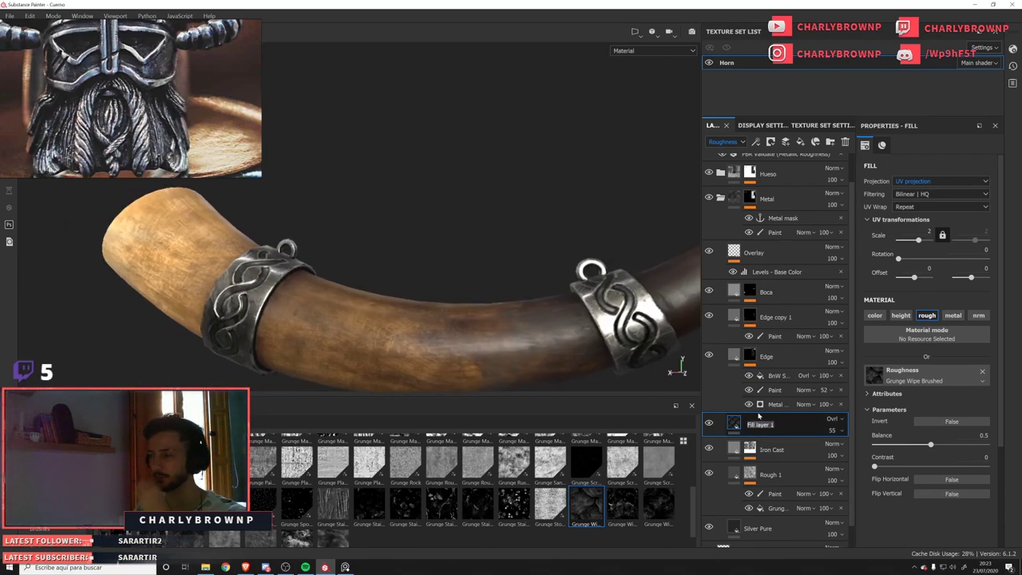
{"action": "type", "text": "Happ"}
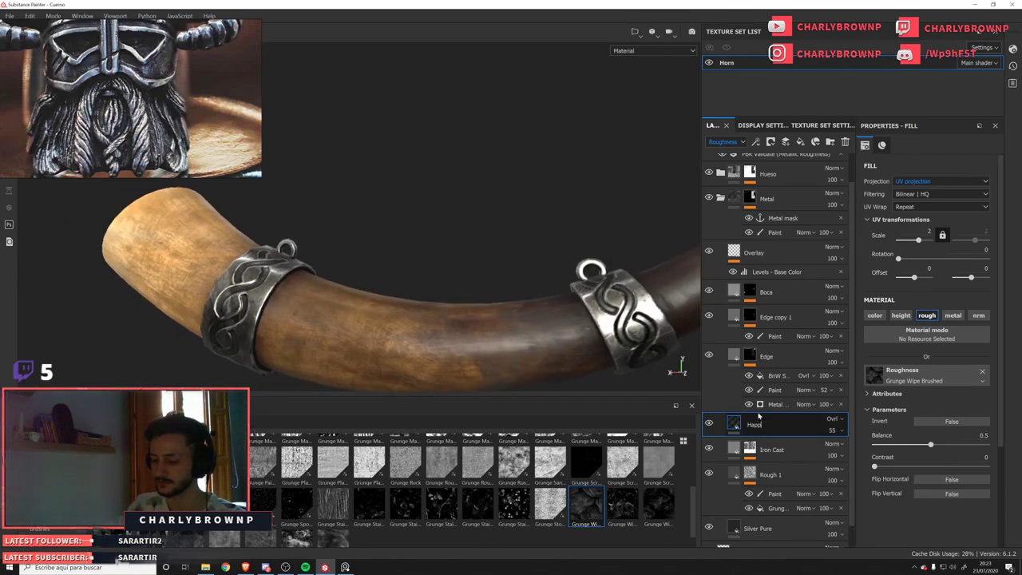
{"action": "type", "text": "y Acc"}
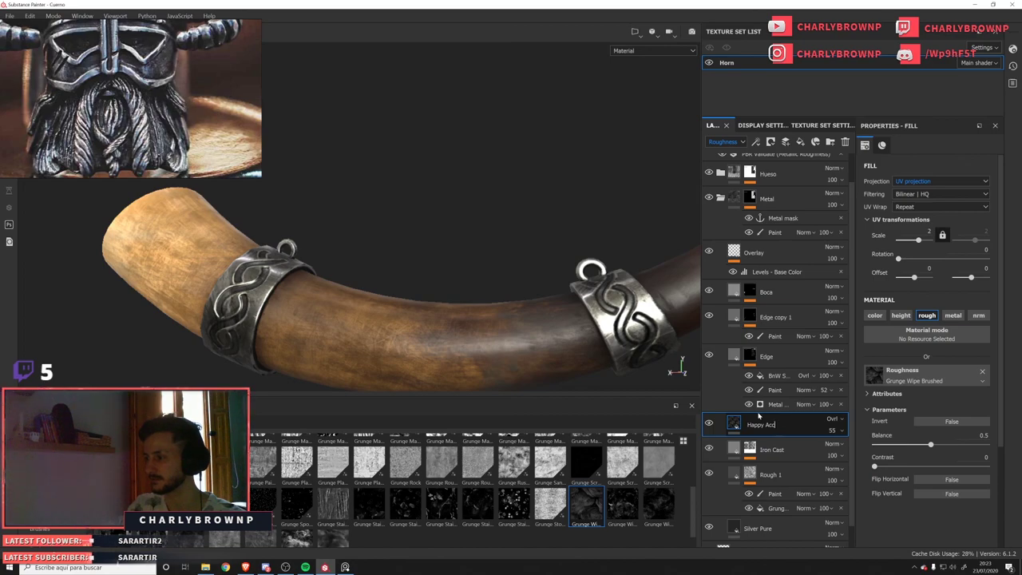
{"action": "type", "text": "ident"}
{"action": "key", "text": "Return"}
Switch the layer stack to Base Color, enable color on the Happy Accident fill, and try Grunge Wipe Brushed as its base color.
{"action": "right_click_drag", "start_coordinate": [527, 308], "coordinate": [318, 331], "text": "alt"}
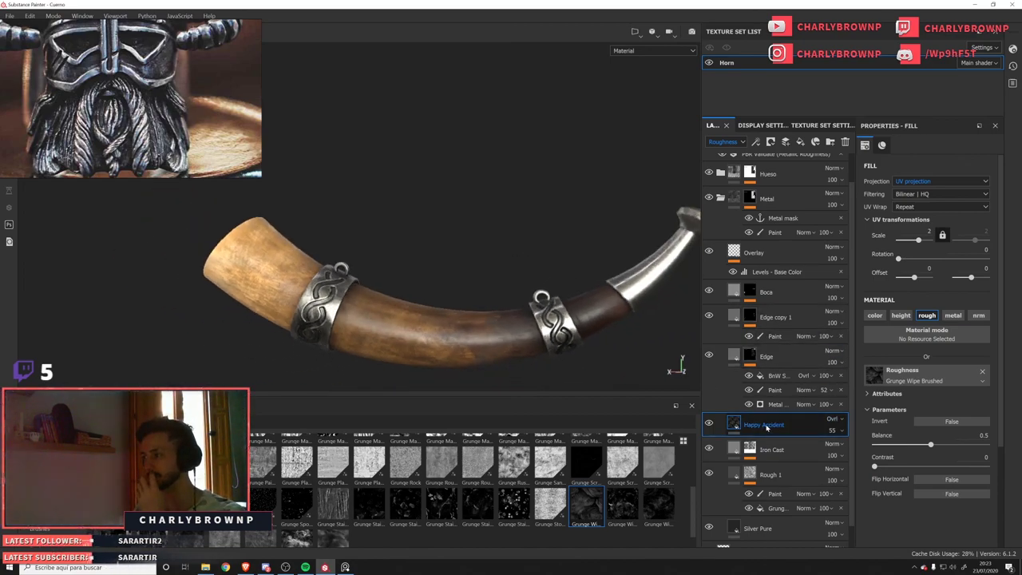
{"action": "left_click", "coordinate": [725, 141]}
{"action": "left_click", "coordinate": [723, 157]}
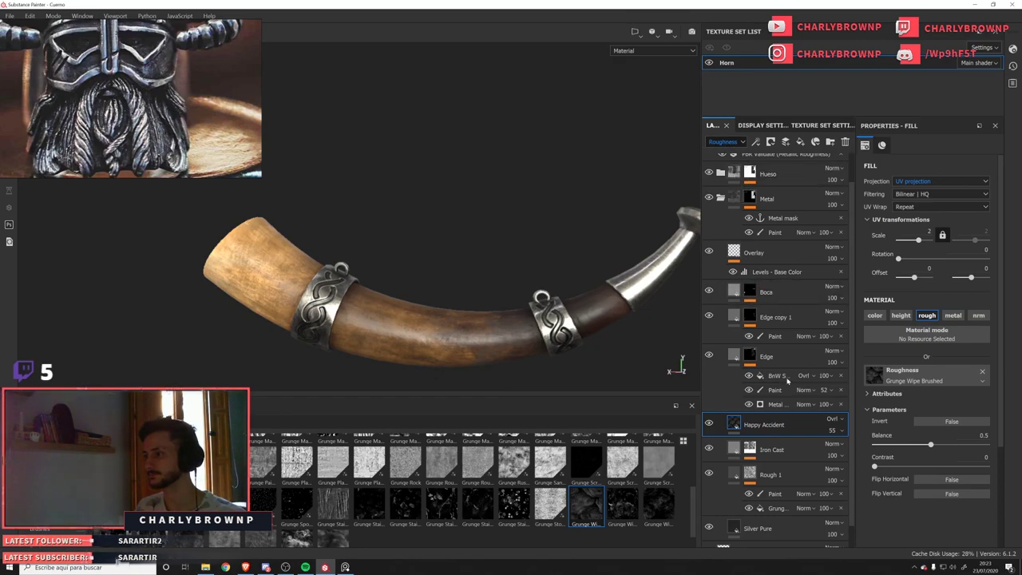
{"action": "mouse_move", "coordinate": [594, 497]}
{"action": "left_mouse_down"}
{"action": "mouse_move", "coordinate": [953, 370]}
{"action": "mouse_move", "coordinate": [754, 410]}
{"action": "mouse_move", "coordinate": [561, 511]}
{"action": "left_mouse_up"}
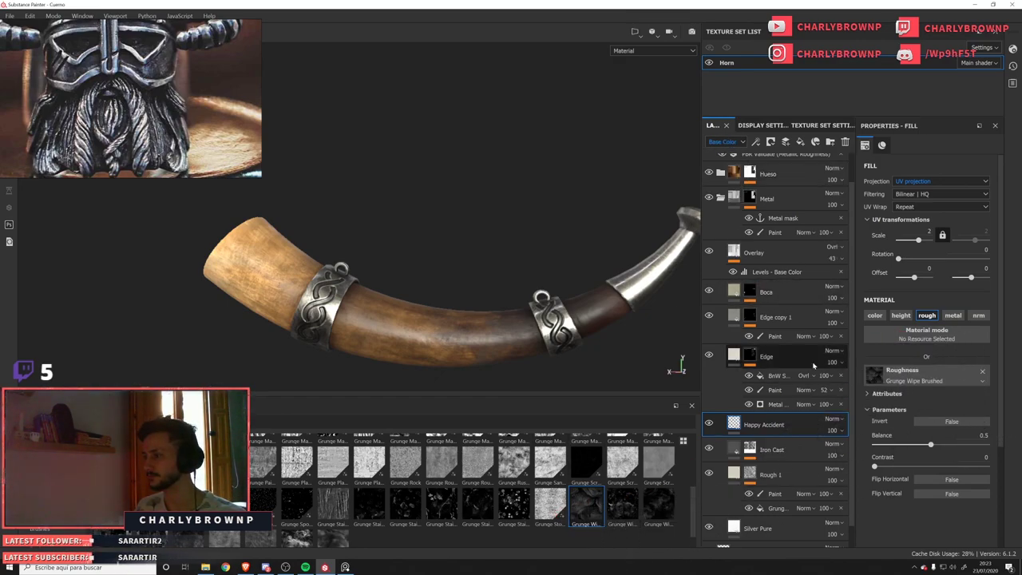
{"action": "left_click", "coordinate": [883, 317]}
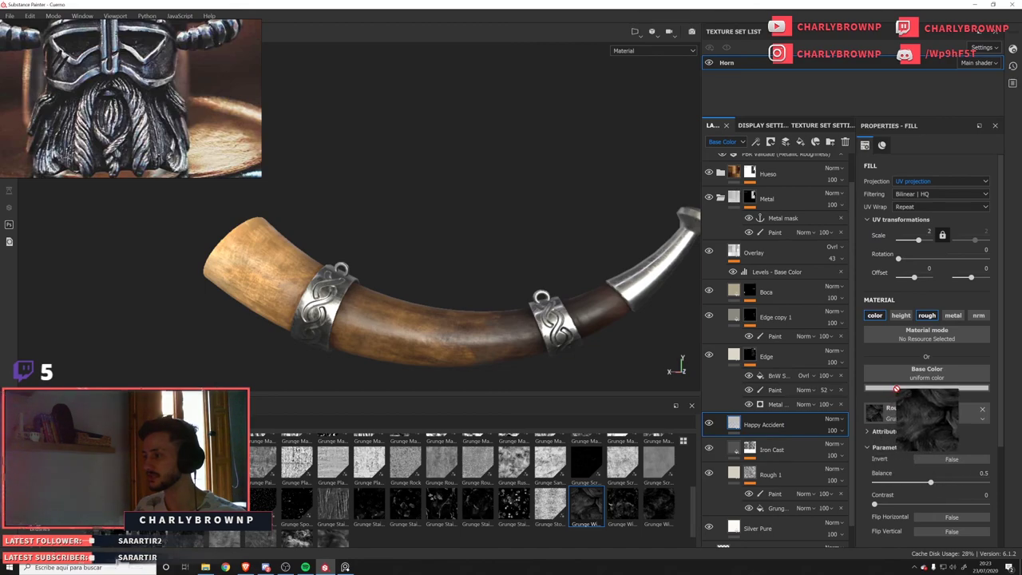
{"action": "left_click_drag", "start_coordinate": [905, 384], "coordinate": [906, 381]}
{"action": "key", "text": "ctrl+z"}
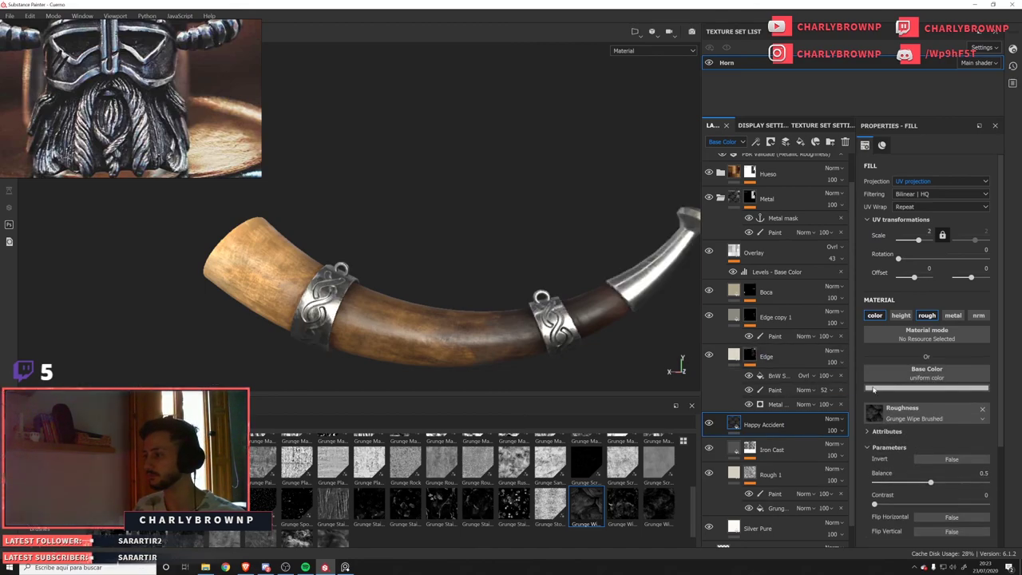
Examine the whole horn from a distance to judge the overall look of its metal fittings.
{"action": "mouse_move", "coordinate": [552, 348]}
{"action": "right_mouse_down", "text": "alt"}
{"action": "mouse_move", "coordinate": [399, 345]}
{"action": "mouse_move", "coordinate": [415, 344]}
{"action": "right_mouse_up", "text": "alt"}
{"action": "left_click_drag", "start_coordinate": [414, 340], "coordinate": [485, 336], "text": "alt"}
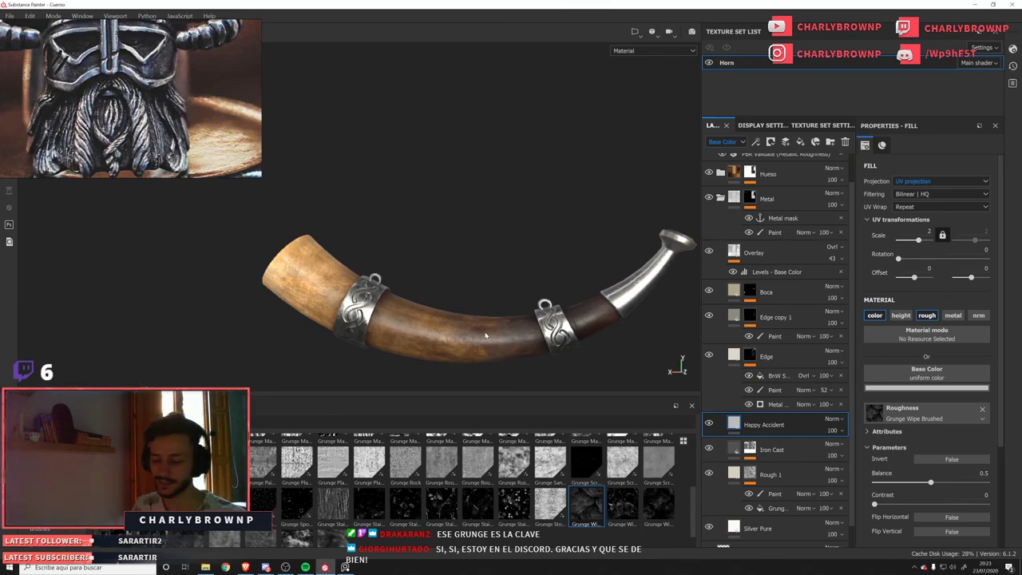
{"action": "right_click_drag", "start_coordinate": [502, 295], "coordinate": [461, 370], "text": "alt"}
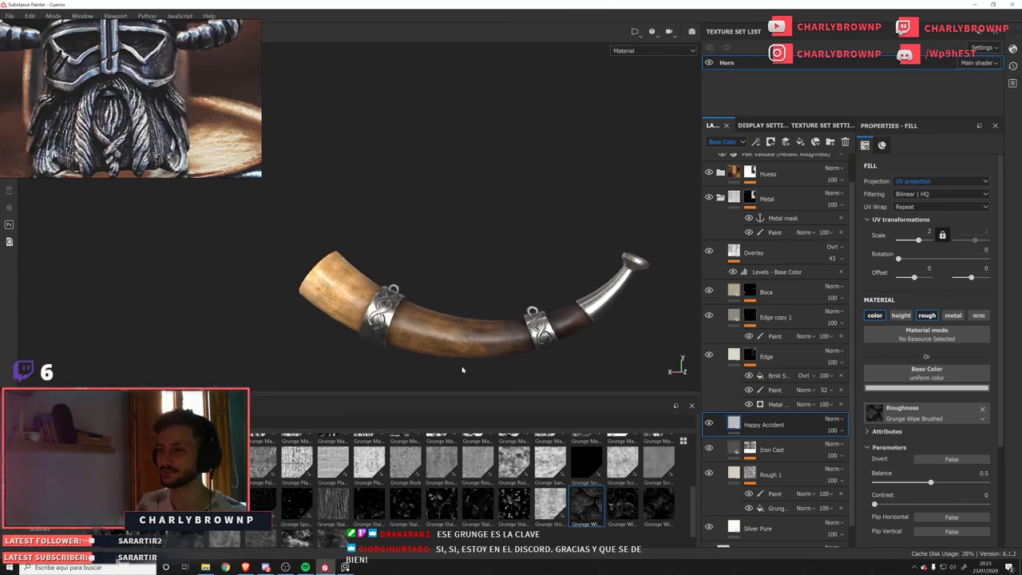
{"action": "middle_click_drag", "start_coordinate": [461, 370], "coordinate": [459, 343], "text": "alt"}
{"action": "scroll", "coordinate": [142, 81], "scroll_direction": "down", "scroll_amount": 4}
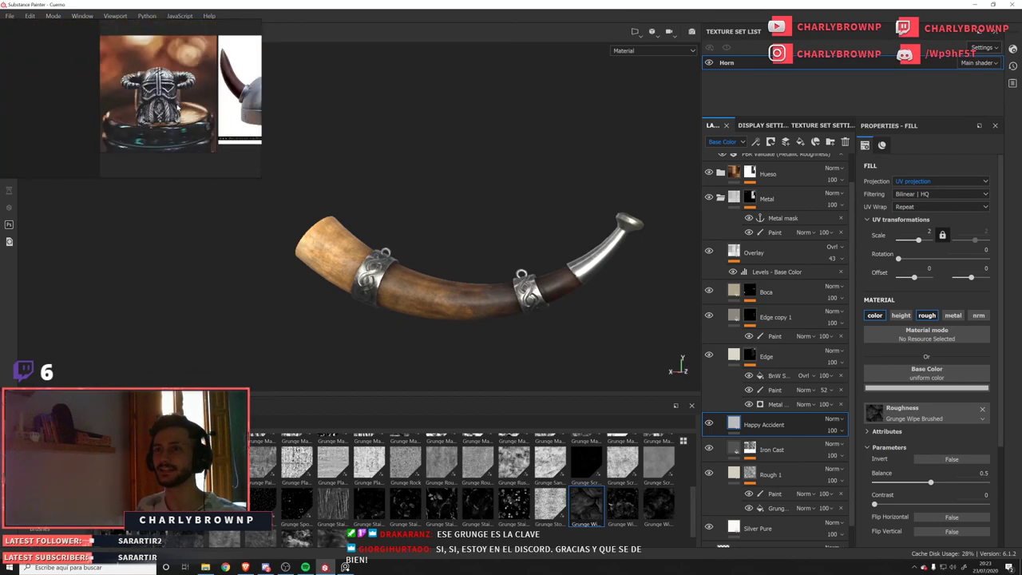
{"action": "middle_click_drag", "start_coordinate": [465, 292], "coordinate": [383, 320], "text": "alt"}
{"action": "right_click_drag", "start_coordinate": [383, 319], "coordinate": [406, 294], "text": "alt"}
Compare the metal helmet reference images, focusing on the scratched surface of the black-and-white horned helmet.
{"action": "scroll", "coordinate": [163, 93], "scroll_direction": "up", "scroll_amount": 5}
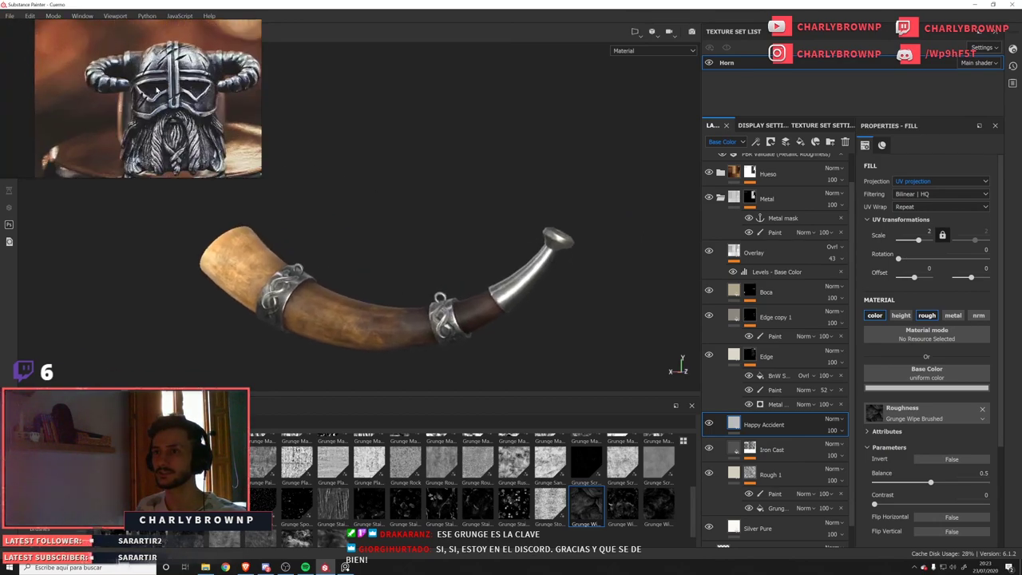
{"action": "scroll", "coordinate": [175, 97], "scroll_direction": "down", "scroll_amount": 4}
{"action": "middle_click_drag", "start_coordinate": [177, 99], "coordinate": [40, 102]}
{"action": "scroll", "coordinate": [184, 116], "scroll_direction": "up", "scroll_amount": 4}
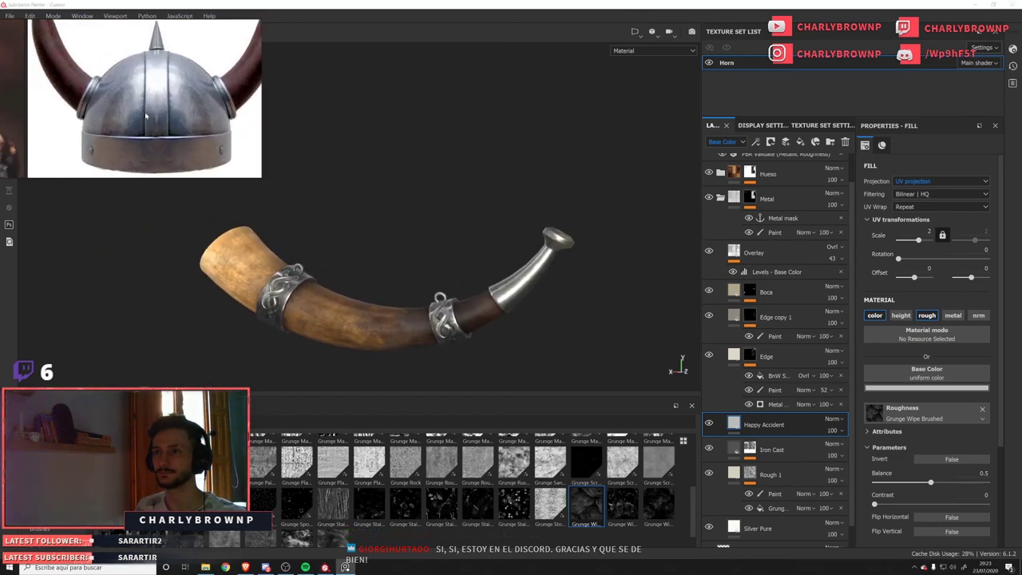
{"action": "scroll", "coordinate": [188, 120], "scroll_direction": "down", "scroll_amount": 4}
{"action": "middle_click_drag", "start_coordinate": [188, 121], "coordinate": [69, 116]}
{"action": "scroll", "coordinate": [151, 122], "scroll_direction": "up", "scroll_amount": 3}
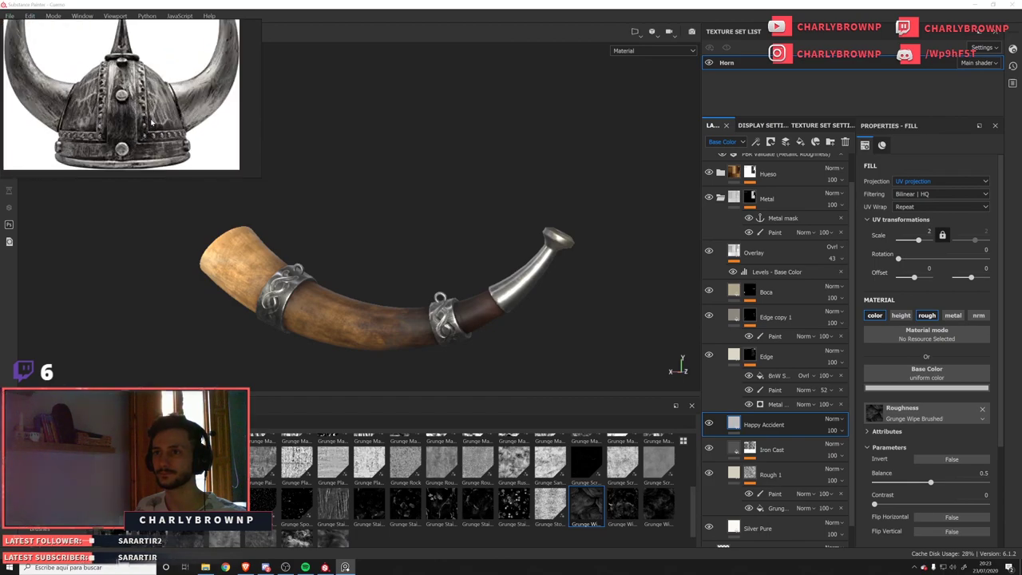
{"action": "scroll", "coordinate": [184, 108], "scroll_direction": "up", "scroll_amount": 2}
{"action": "scroll", "coordinate": [185, 109], "scroll_direction": "up", "scroll_amount": 2}
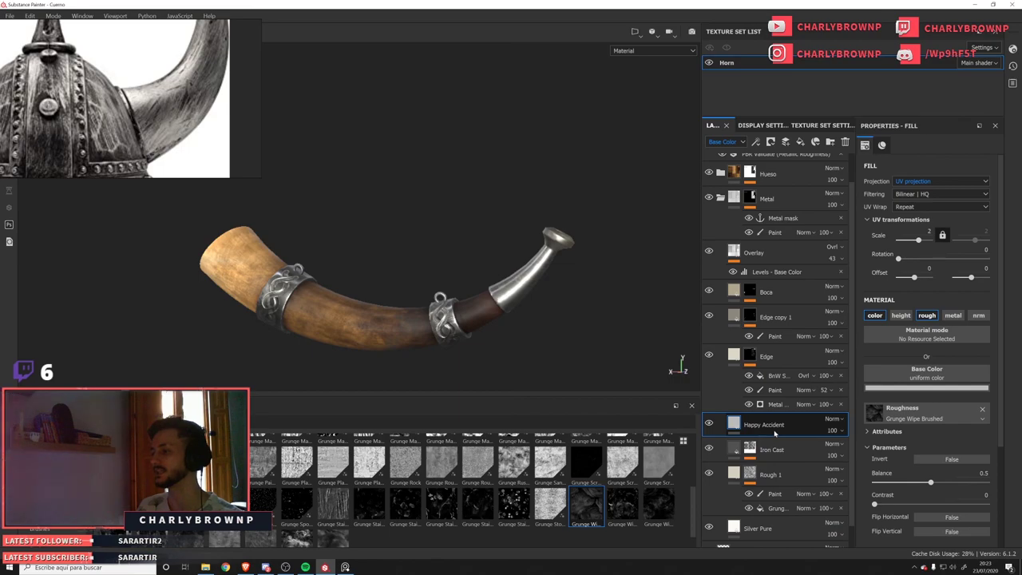
Check the Iron Cast mask, then duplicate the layer and remove the Paint and Dirt effects from the copy's mask.
{"action": "scroll", "coordinate": [774, 432], "scroll_direction": "down", "scroll_amount": 1}
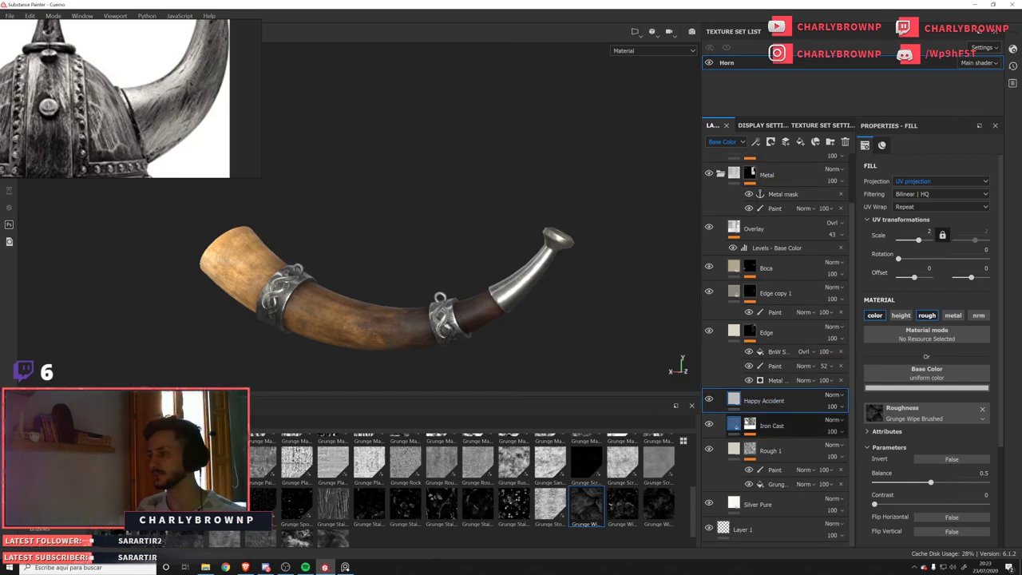
{"action": "left_click", "coordinate": [750, 425], "text": "alt"}
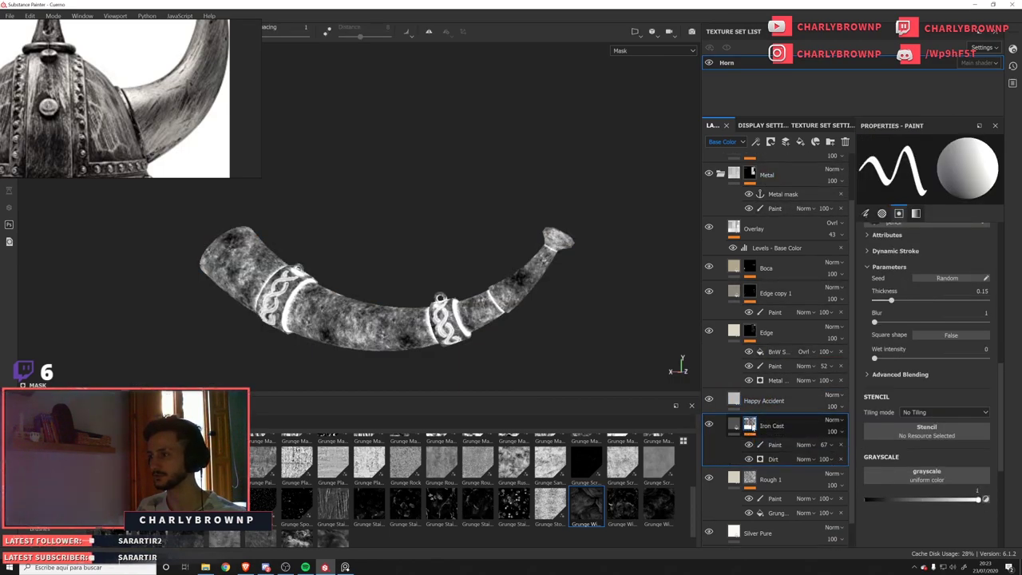
{"action": "left_click", "coordinate": [751, 429], "text": "alt"}
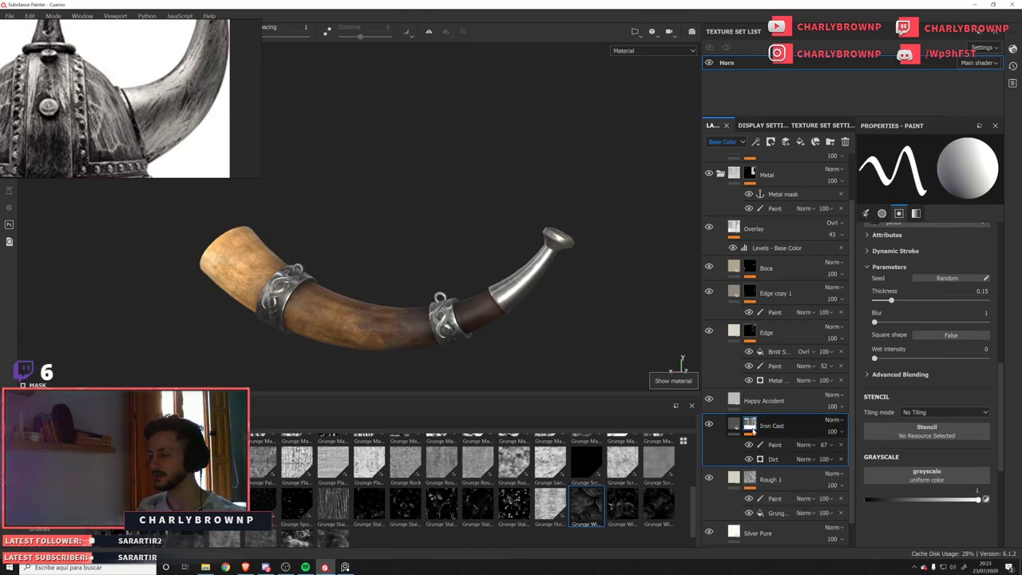
{"action": "key", "text": "ctrl+d"}
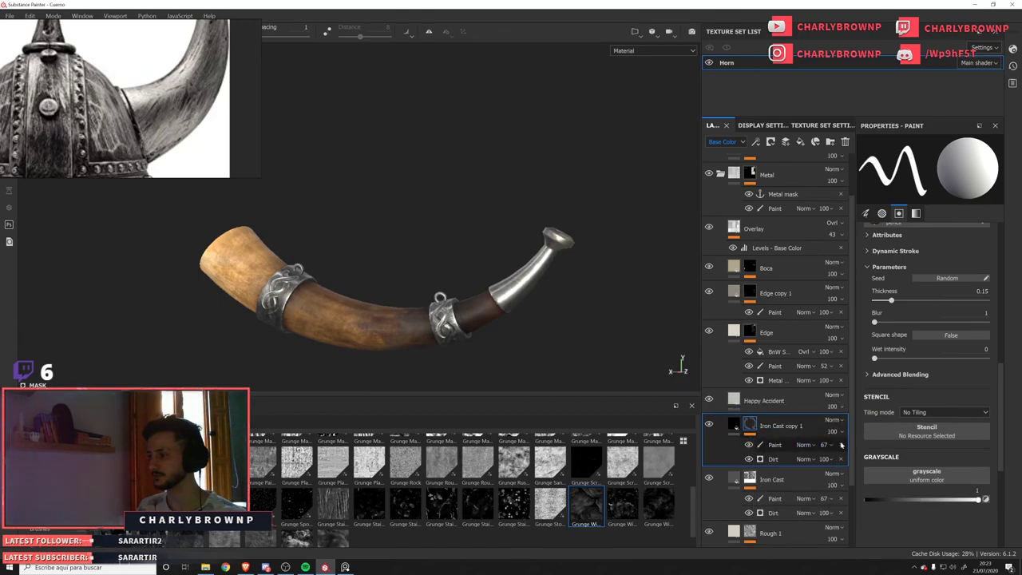
{"action": "left_click", "coordinate": [841, 445]}
{"action": "left_click", "coordinate": [841, 446]}
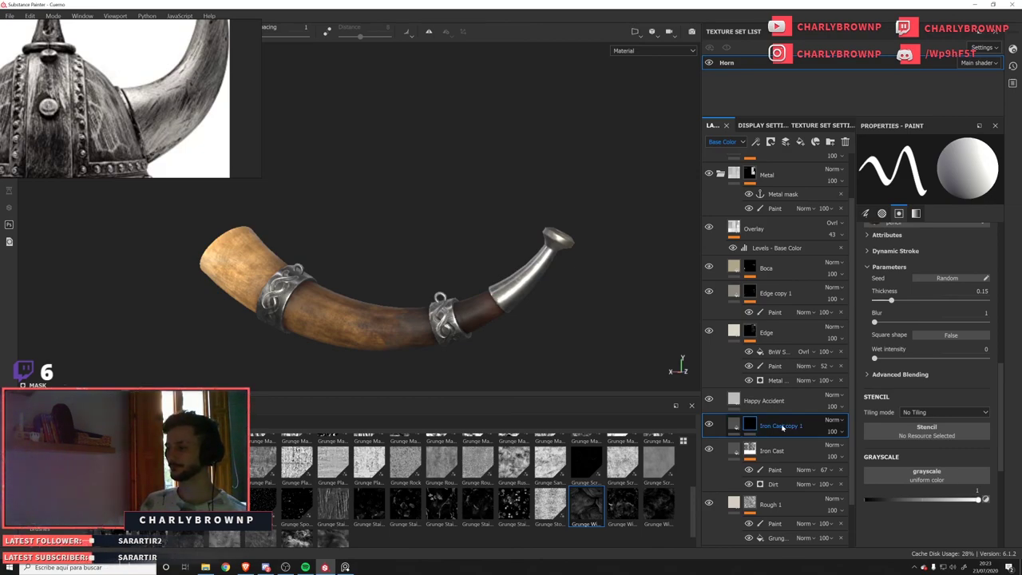
Rename the duplicated layer as Iron Cast Scratches.
{"action": "double_click", "coordinate": [782, 428]}
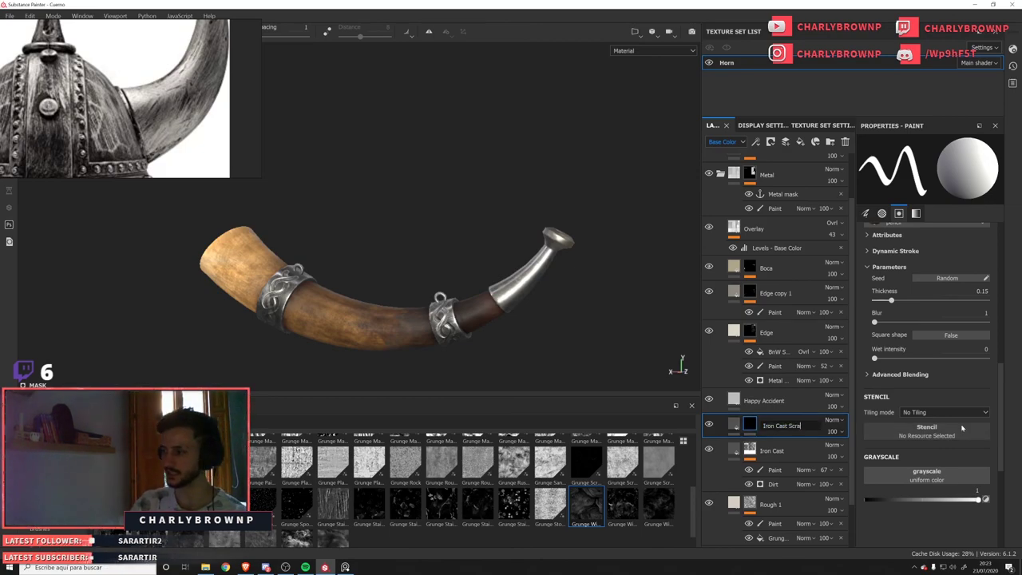
{"action": "type", "text": "s"}
{"action": "key", "text": "Return"}
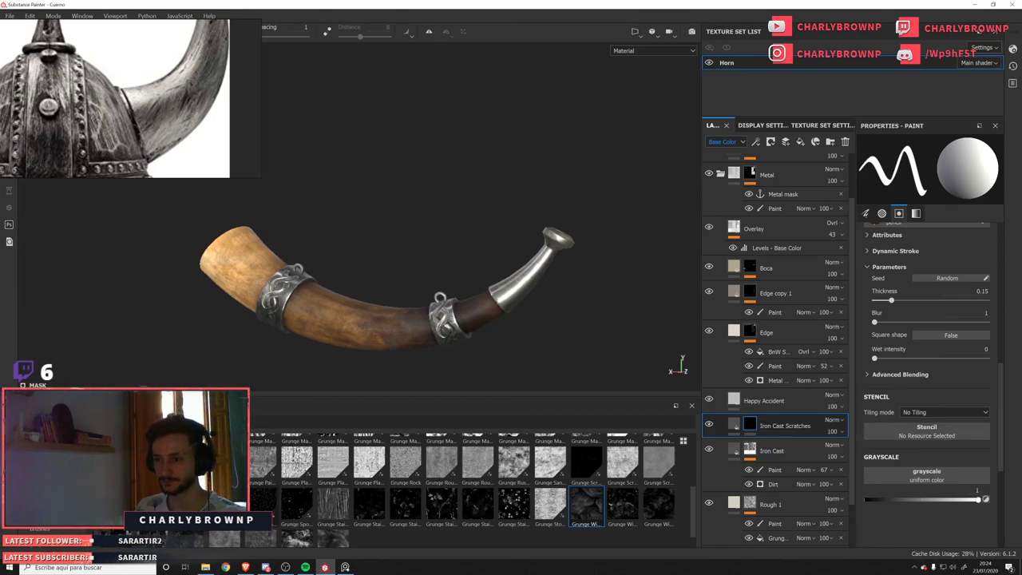
Add a Grunge Shavings fill to the Iron Cast Scratches mask and display that mask on the horn.
{"action": "mouse_move", "coordinate": [264, 502]}
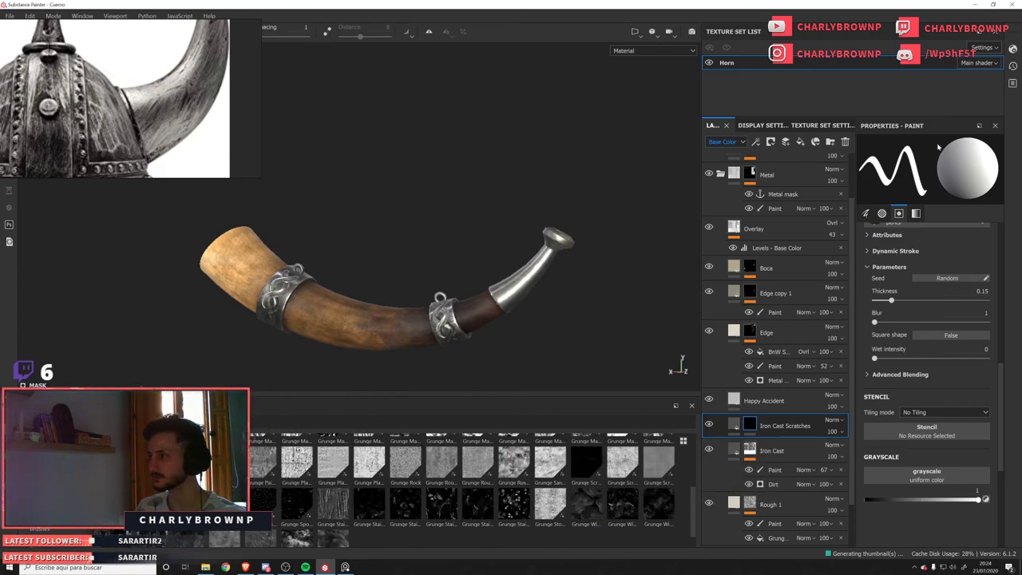
{"action": "left_click", "coordinate": [771, 141]}
{"action": "left_click", "coordinate": [794, 169]}
{"action": "left_click", "coordinate": [757, 142]}
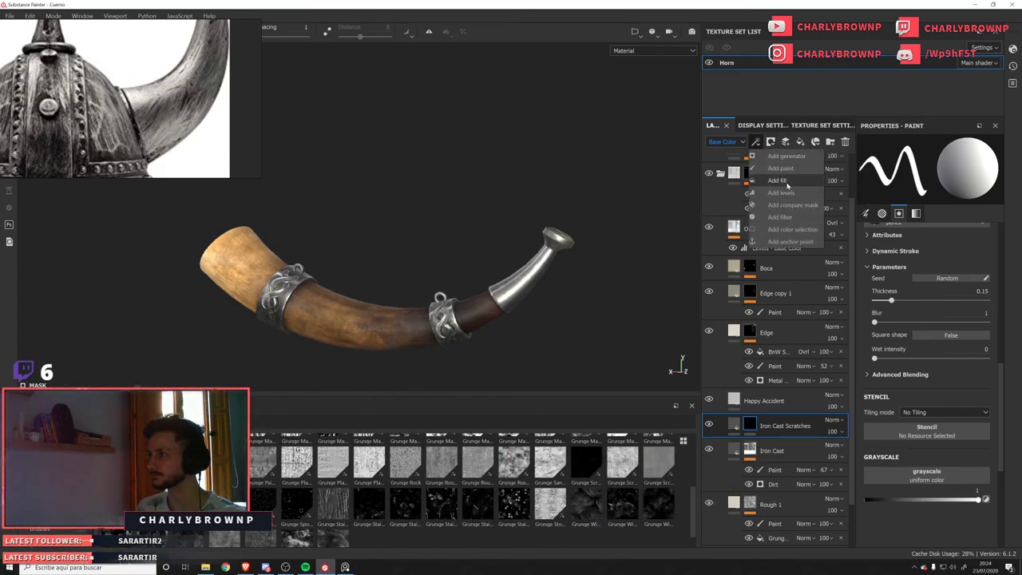
{"action": "left_click", "coordinate": [786, 183]}
{"action": "left_click_drag", "start_coordinate": [211, 502], "coordinate": [917, 320]}
{"action": "left_click_drag", "start_coordinate": [521, 294], "coordinate": [589, 306], "text": "alt"}
{"action": "scroll", "coordinate": [486, 291], "scroll_direction": "up", "scroll_amount": 6}
{"action": "key", "text": "c"}
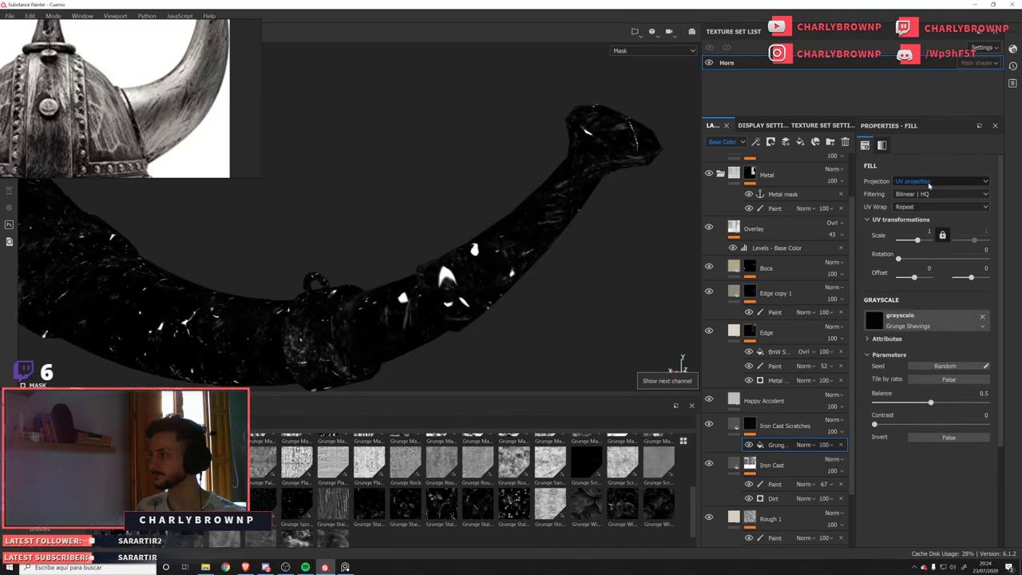
Set the mask fill's UV scale to 2, keeping UV projection.
{"action": "left_click", "coordinate": [929, 182]}
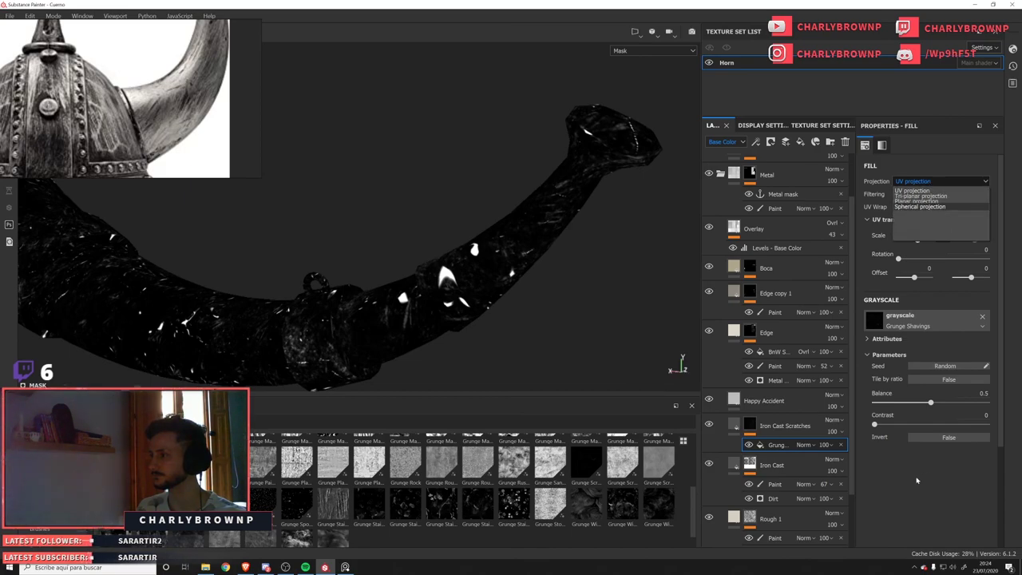
{"action": "left_click", "coordinate": [929, 230]}
{"action": "type", "text": "2"}
{"action": "key", "text": "Return"}
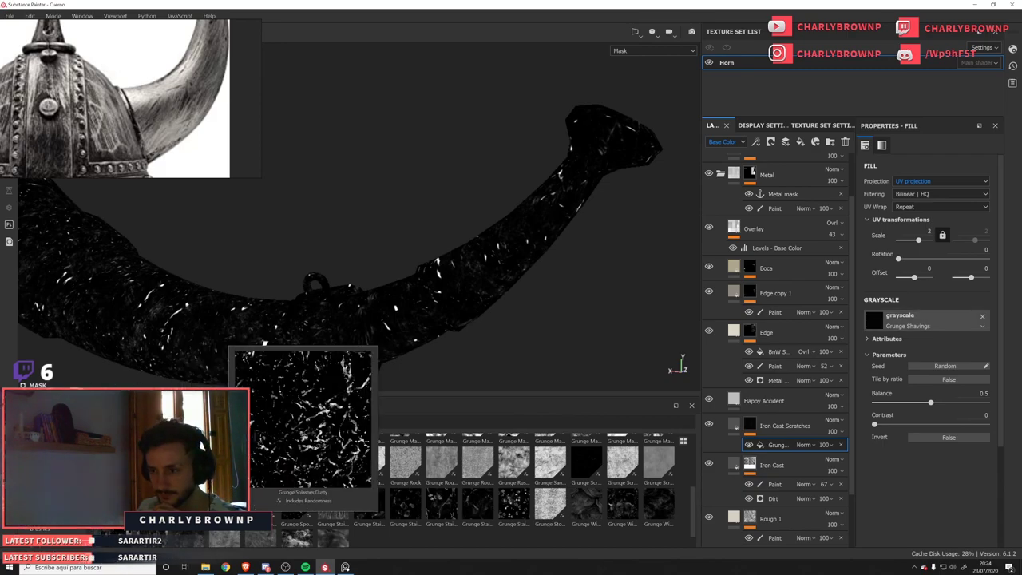
Try Grunge Splashes Dusty as the grayscale map of the Iron Cast Scratches mask fill.
{"action": "left_click_drag", "start_coordinate": [228, 513], "coordinate": [931, 327]}
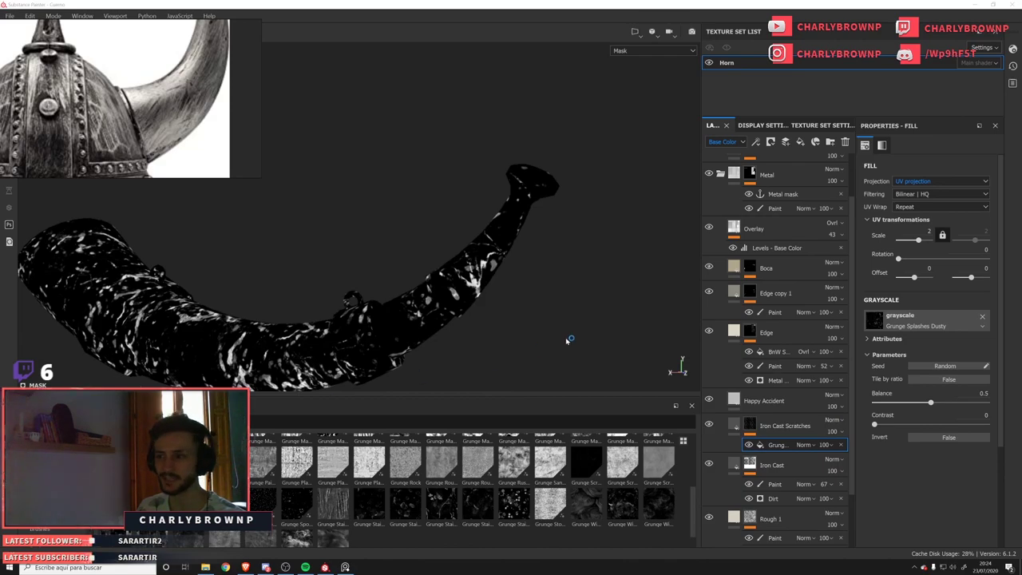
{"action": "left_click", "coordinate": [914, 568]}
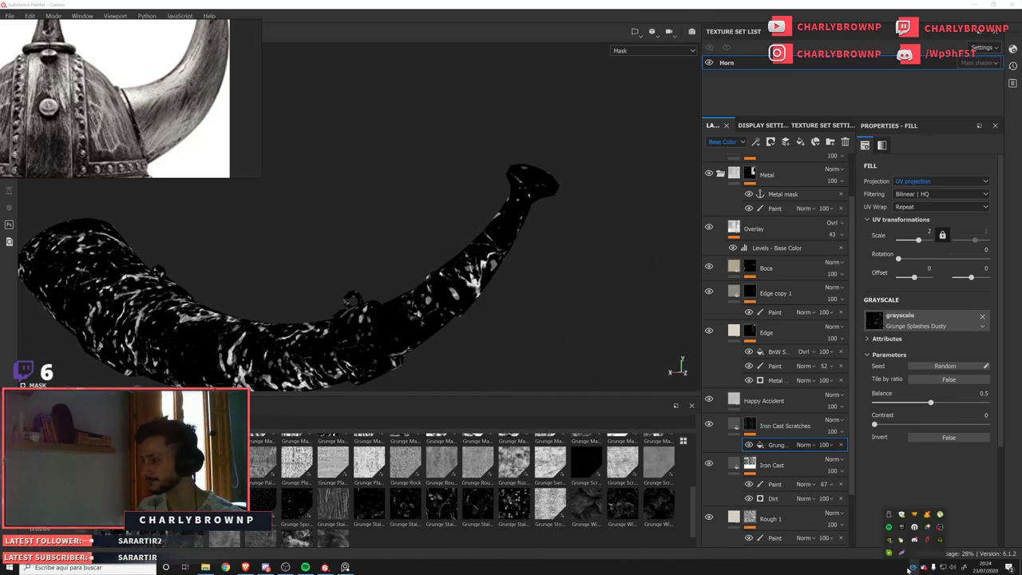
{"action": "left_click", "coordinate": [913, 570]}
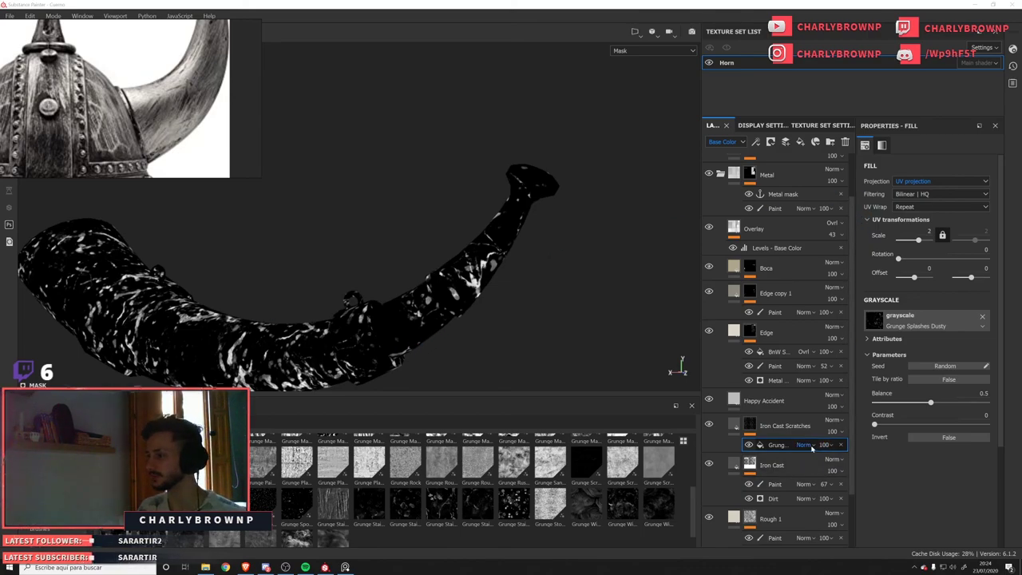
{"action": "left_click_drag", "start_coordinate": [906, 260], "coordinate": [898, 262]}
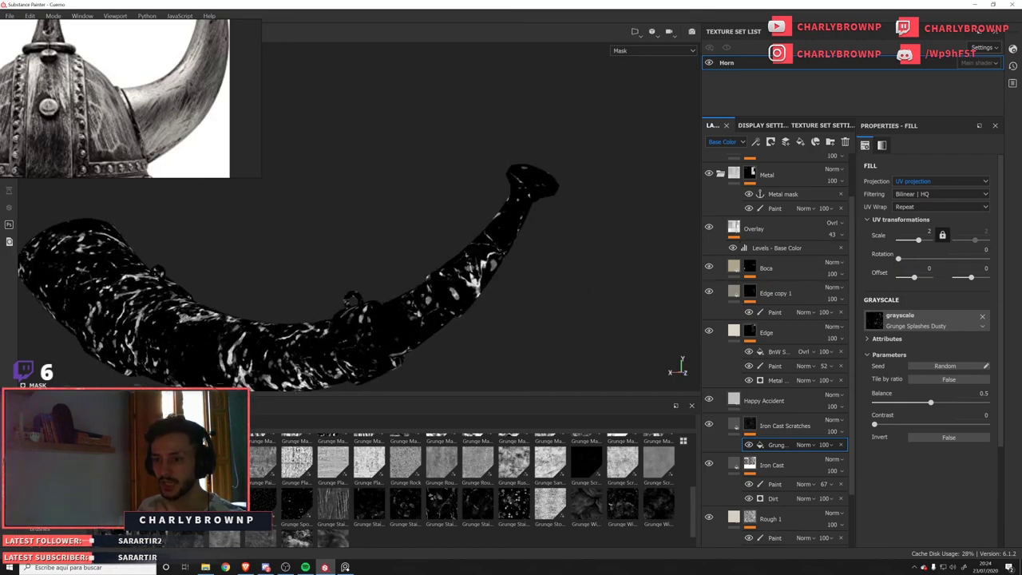
Use Grunge Scratches Rough in the mask fill, with Contrast at 0.52 and Scratch Width at 0.78.
{"action": "left_click_drag", "start_coordinate": [189, 505], "coordinate": [927, 318]}
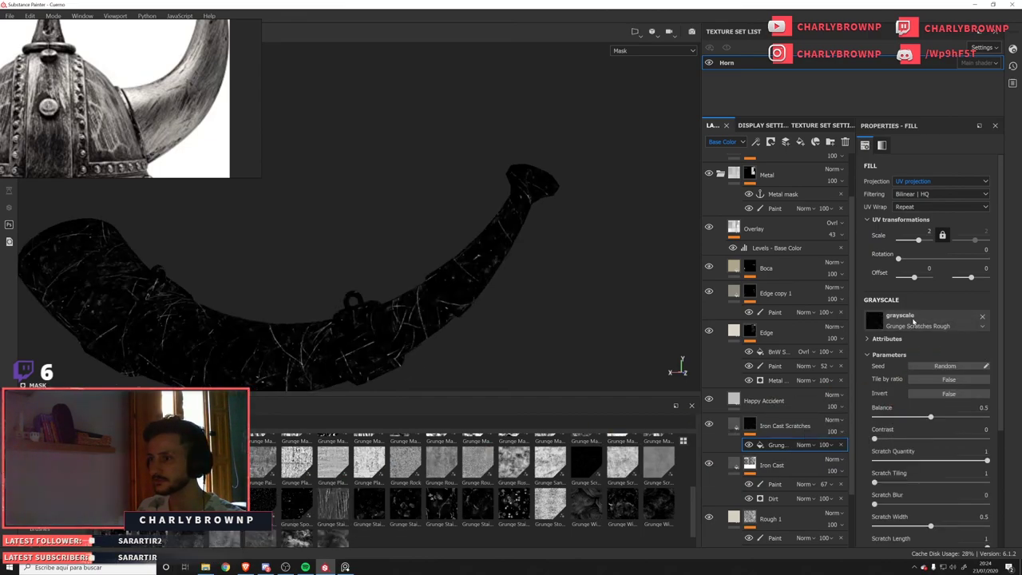
{"action": "left_click_drag", "start_coordinate": [876, 440], "coordinate": [933, 440]}
{"action": "scroll", "coordinate": [892, 489], "scroll_direction": "down", "scroll_amount": 2}
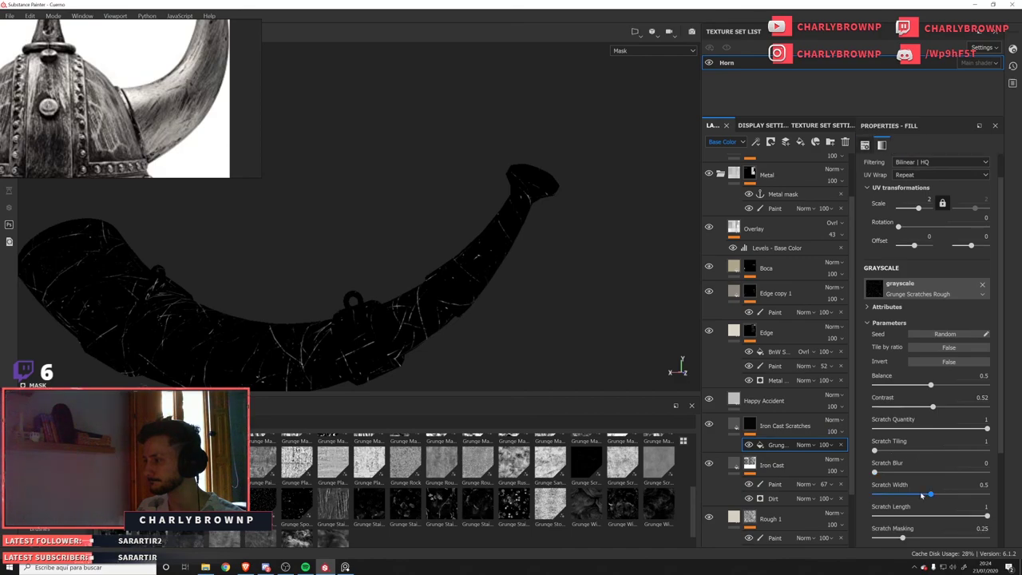
{"action": "left_click_drag", "start_coordinate": [933, 463], "coordinate": [963, 464]}
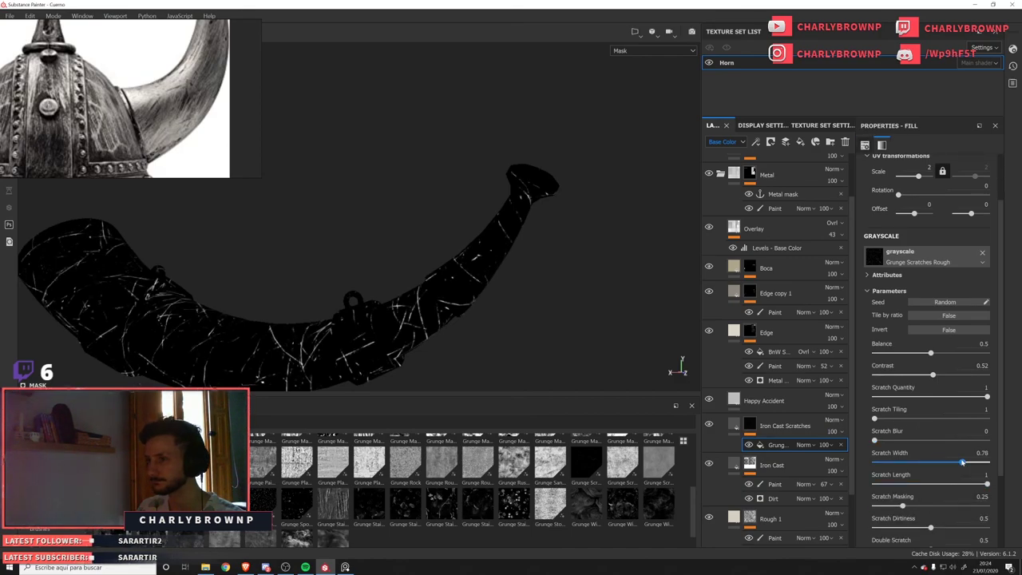
Compare the horn's material with the Iron Cast Scratches mask and the individual channels.
{"action": "key", "text": "m"}
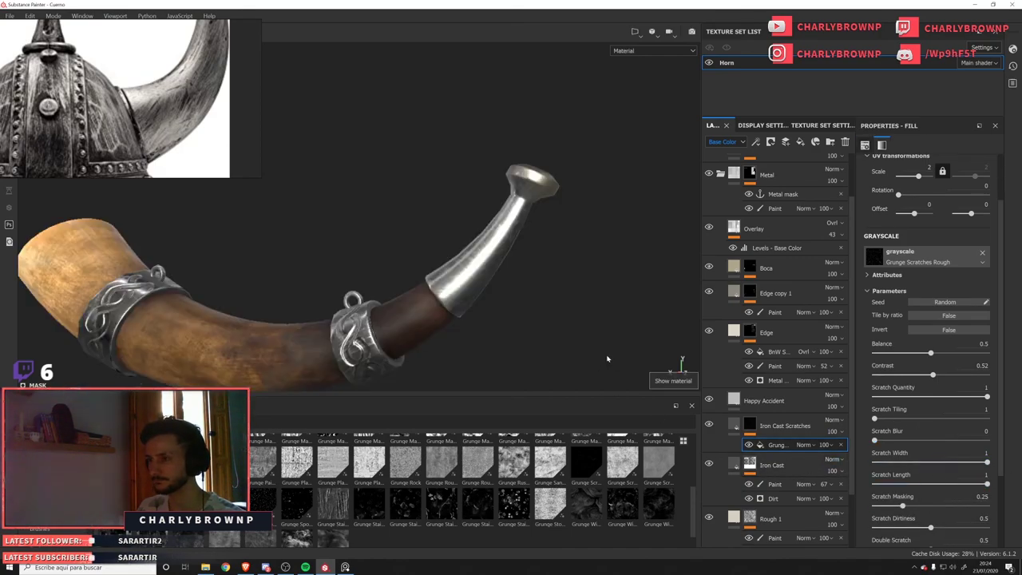
{"action": "left_click_drag", "start_coordinate": [608, 360], "coordinate": [535, 364], "text": "alt"}
{"action": "left_click", "coordinate": [750, 428], "text": "alt"}
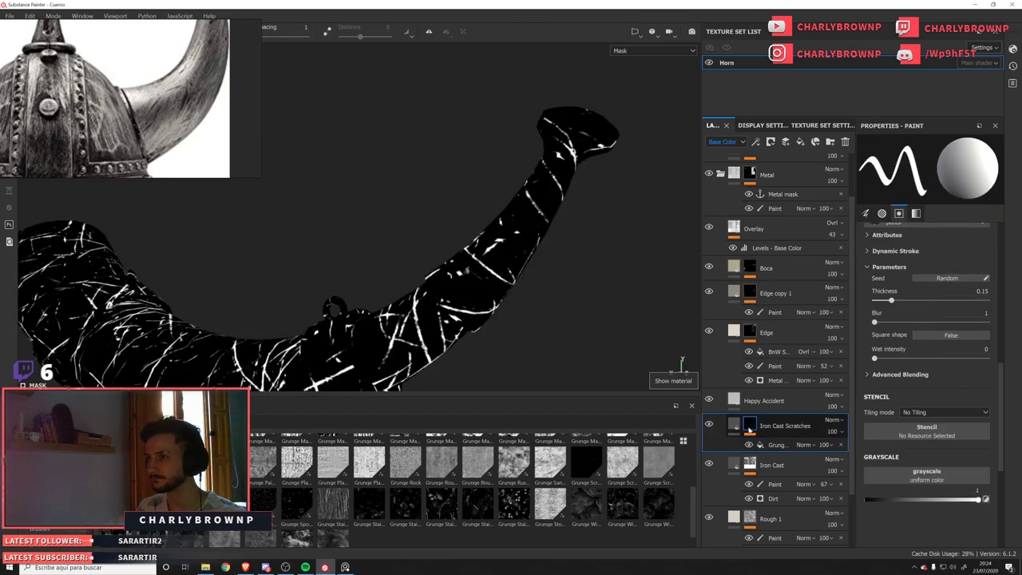
{"action": "left_click_drag", "start_coordinate": [549, 297], "coordinate": [522, 301], "text": "alt"}
{"action": "key", "text": "m"}
{"action": "key", "text": "c"}
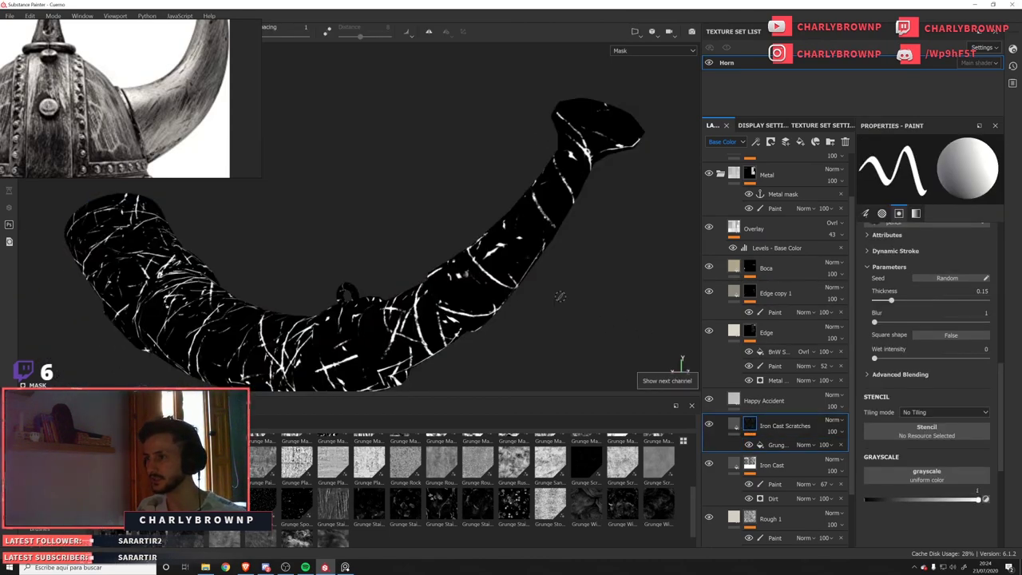
{"action": "key", "text": "c"}
{"action": "key", "text": "m"}
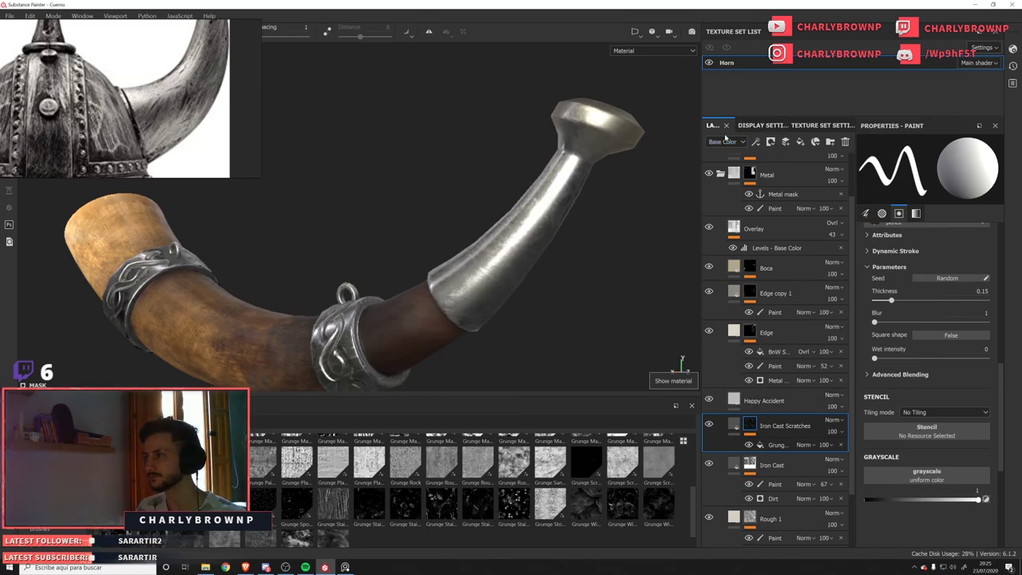
Move the Iron Cast Scratches layer above Happy Accident in the layer stack.
{"action": "left_click_drag", "start_coordinate": [778, 426], "coordinate": [773, 395]}
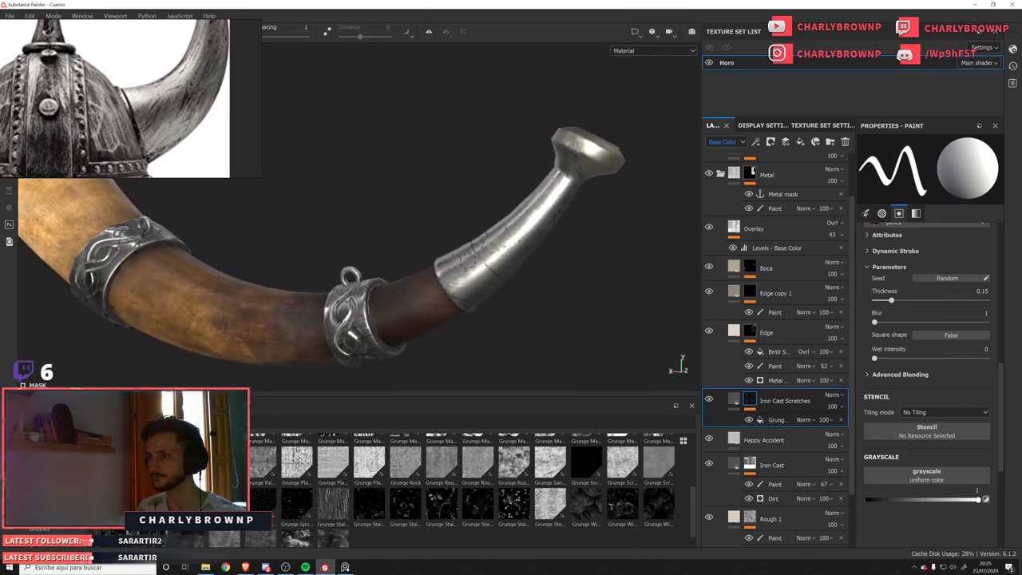
{"action": "scroll", "coordinate": [468, 260], "scroll_direction": "up", "scroll_amount": 2}
{"action": "left_click", "coordinate": [835, 407]}
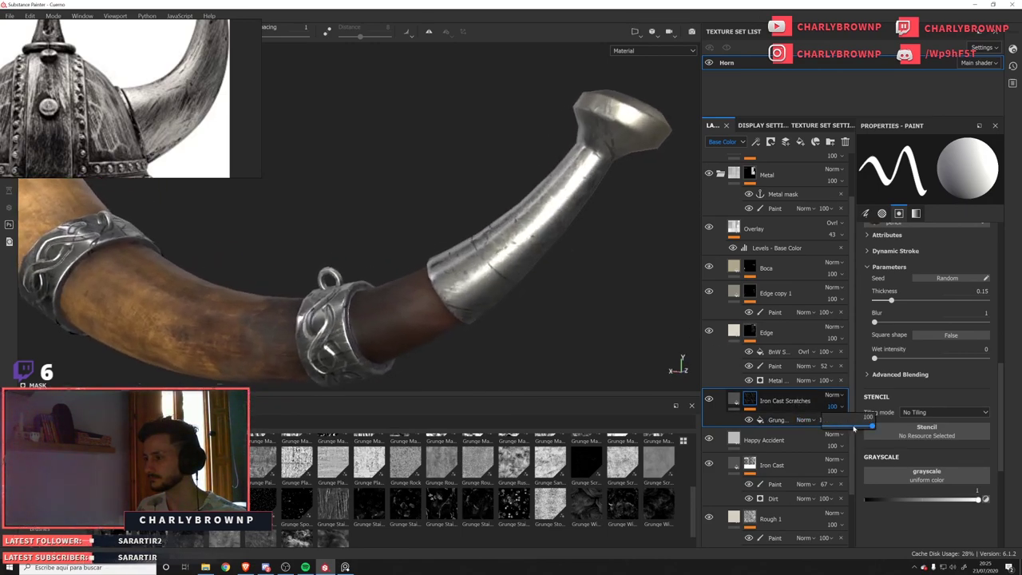
{"action": "left_click", "coordinate": [736, 402]}
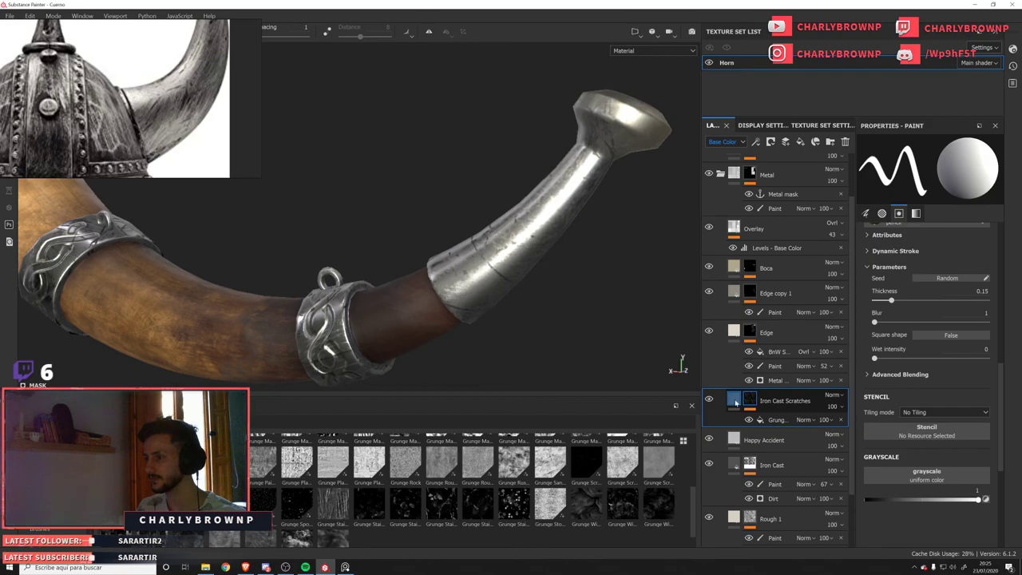
Set the Iron Cast Scratches mask fill's Balance to 0.8 and Contrast to 0.26.
{"action": "left_click", "coordinate": [774, 419]}
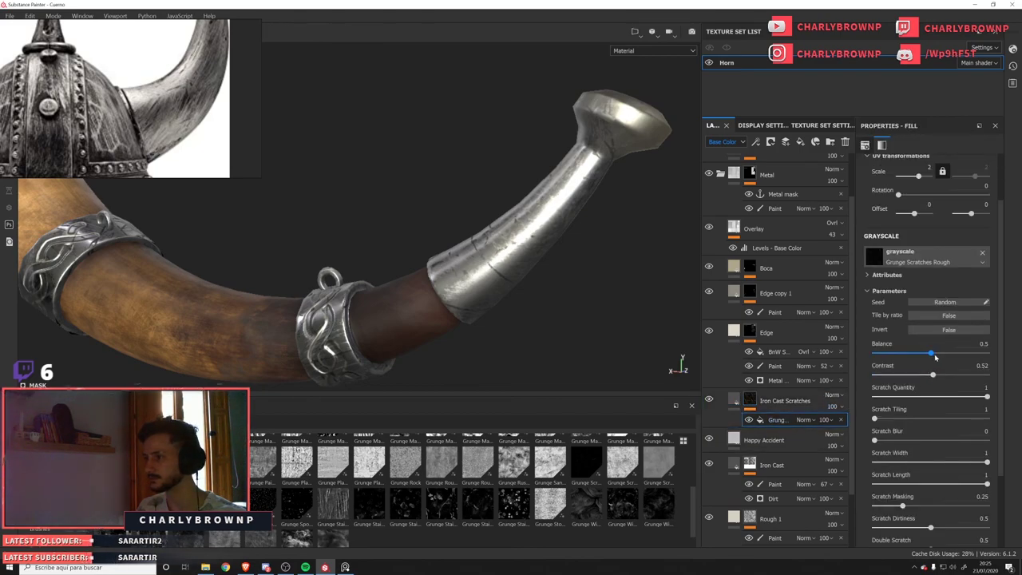
{"action": "left_click_drag", "start_coordinate": [936, 357], "coordinate": [963, 353]}
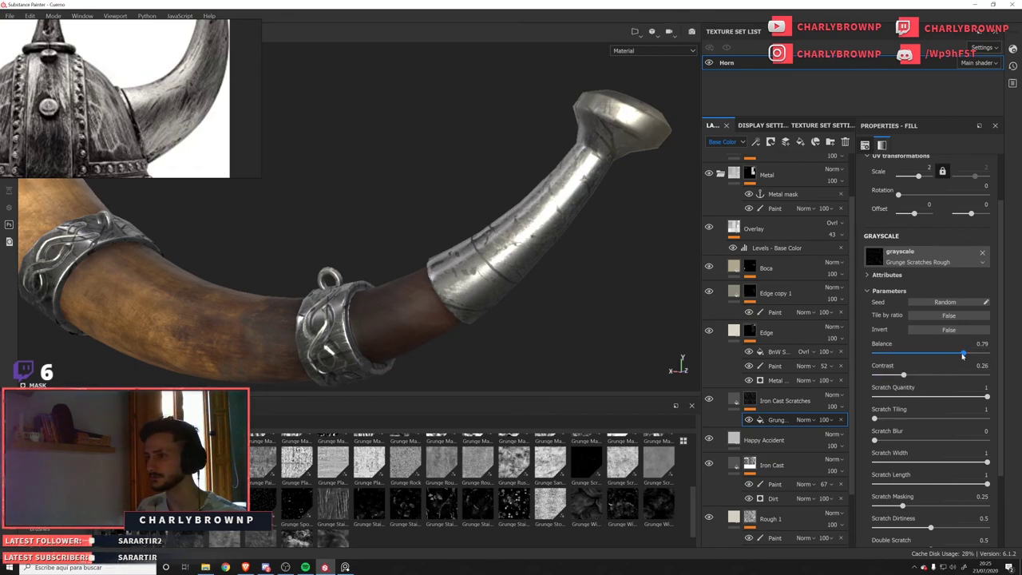
{"action": "right_click_drag", "start_coordinate": [479, 279], "coordinate": [447, 327], "text": "alt"}
{"action": "left_click_drag", "start_coordinate": [472, 324], "coordinate": [427, 336], "text": "alt"}
{"action": "right_click_drag", "start_coordinate": [420, 343], "coordinate": [437, 336], "text": "alt"}
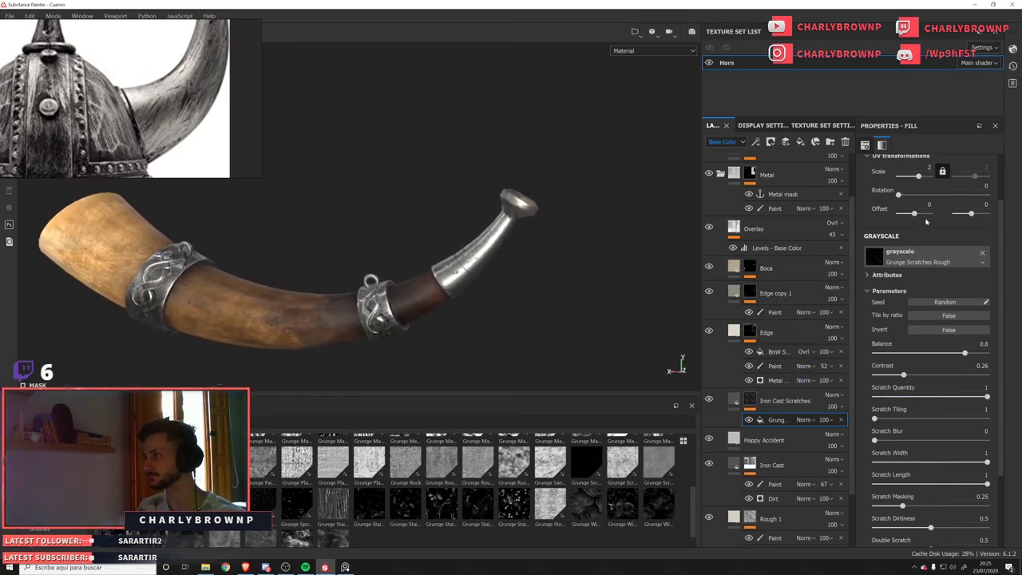
Try a UV scale of 1 and a Balance of 0.25 on the scratches mask fill.
{"action": "type", "text": "1"}
{"action": "key", "text": "Return"}
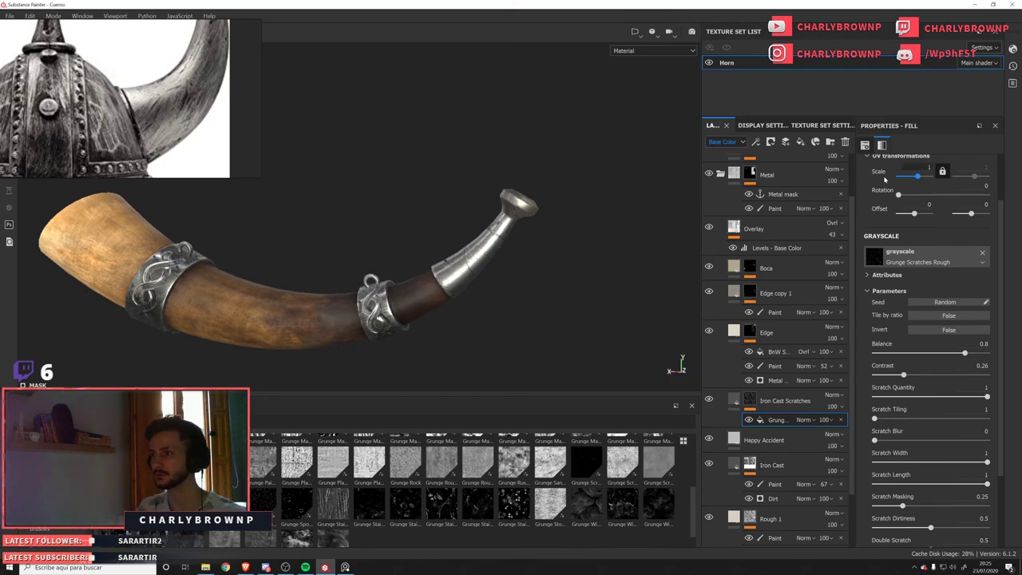
{"action": "mouse_move", "coordinate": [505, 285]}
{"action": "left_mouse_down", "text": "alt"}
{"action": "mouse_move", "coordinate": [683, 301]}
{"action": "mouse_move", "coordinate": [499, 286]}
{"action": "left_mouse_up", "text": "alt"}
{"action": "left_click_drag", "start_coordinate": [963, 360], "coordinate": [898, 356]}
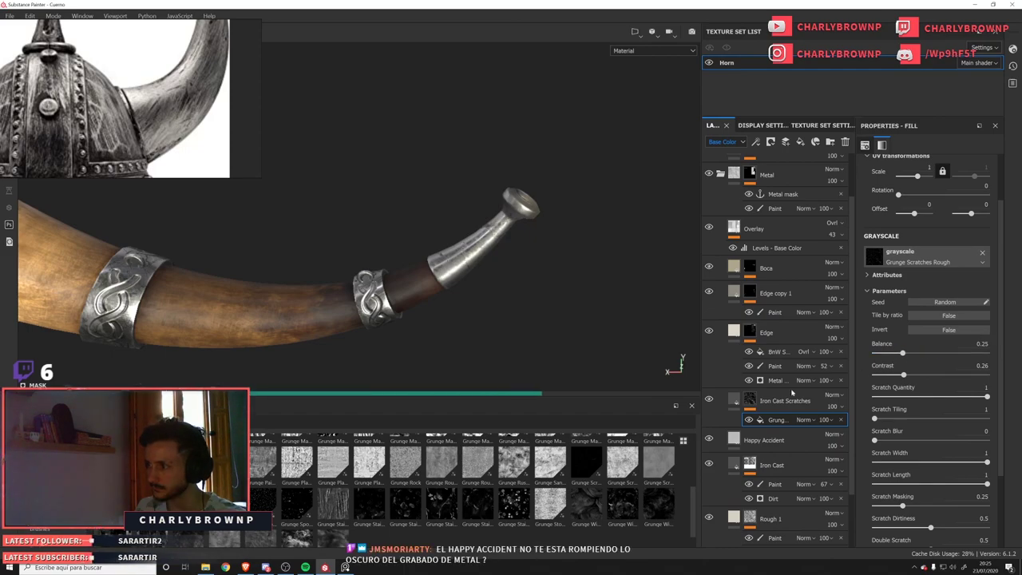
With the scratches mask displayed, set its fill's Balance to 0.87 and UV scale to 3, then return to the material view.
{"action": "left_click", "coordinate": [750, 401], "text": "alt"}
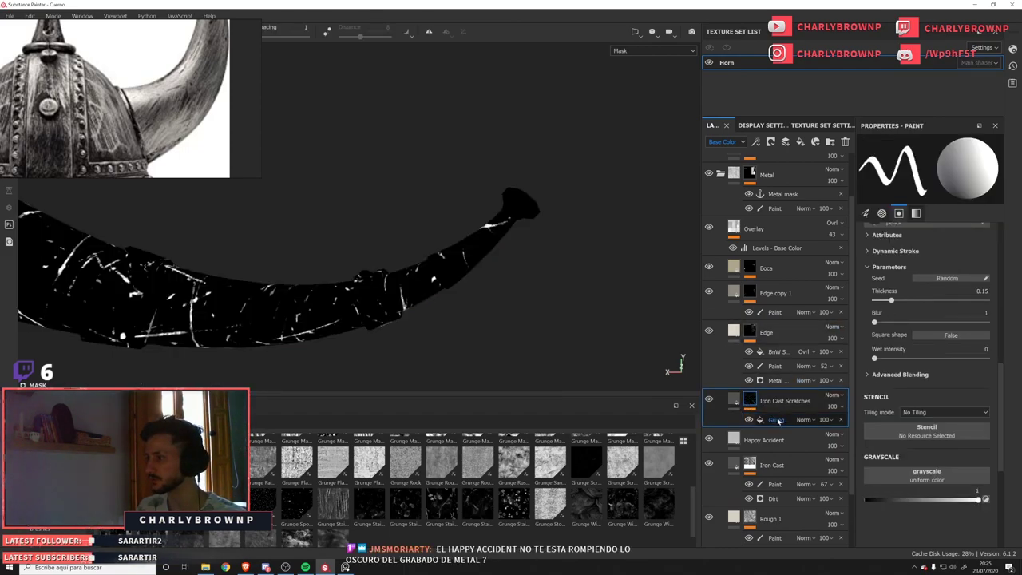
{"action": "left_click", "coordinate": [779, 419]}
{"action": "left_click_drag", "start_coordinate": [903, 354], "coordinate": [973, 356]}
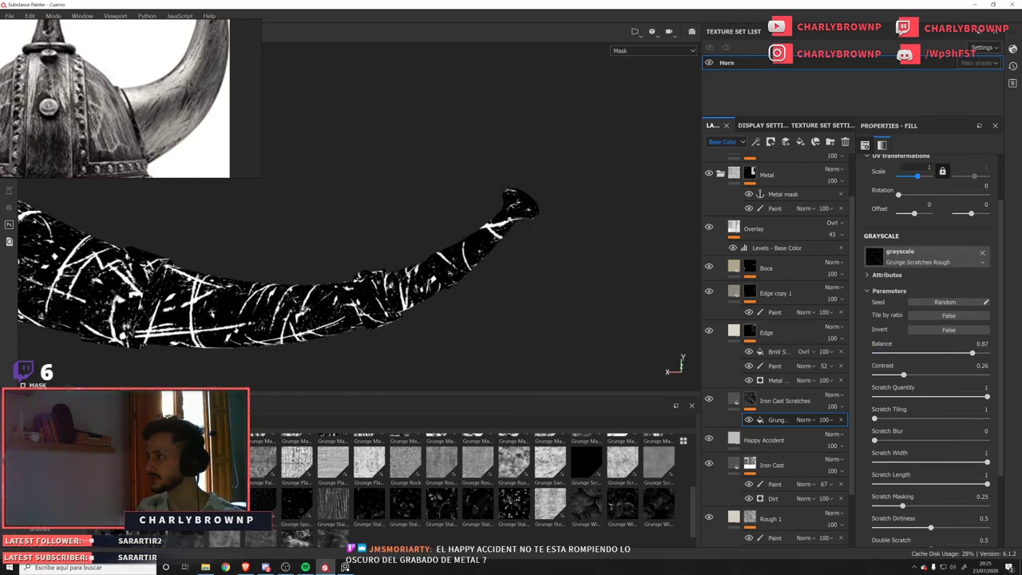
{"action": "type", "text": "3"}
{"action": "key", "text": "Return"}
{"action": "key", "text": "m"}
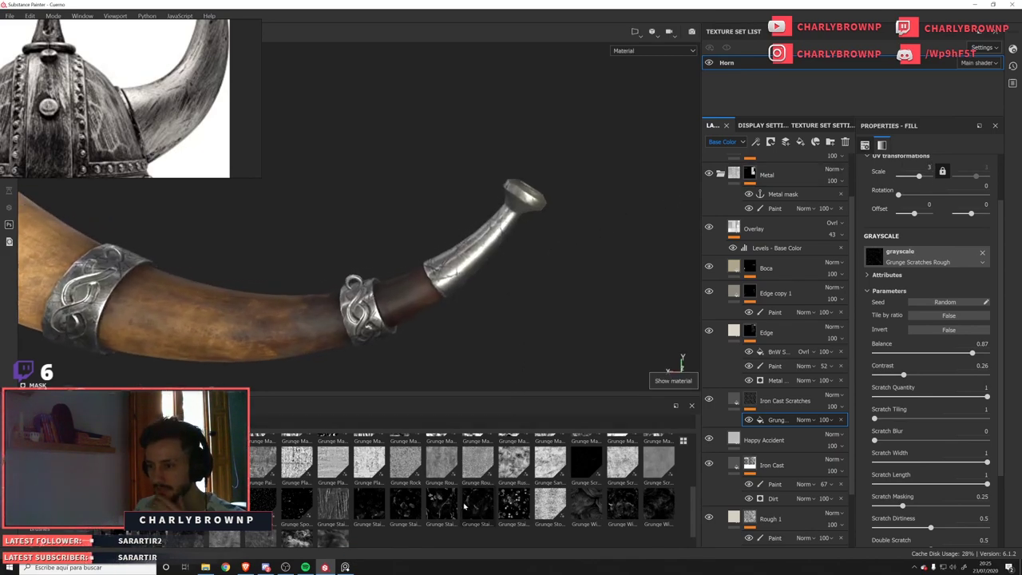
{"action": "mouse_move", "coordinate": [275, 515]}
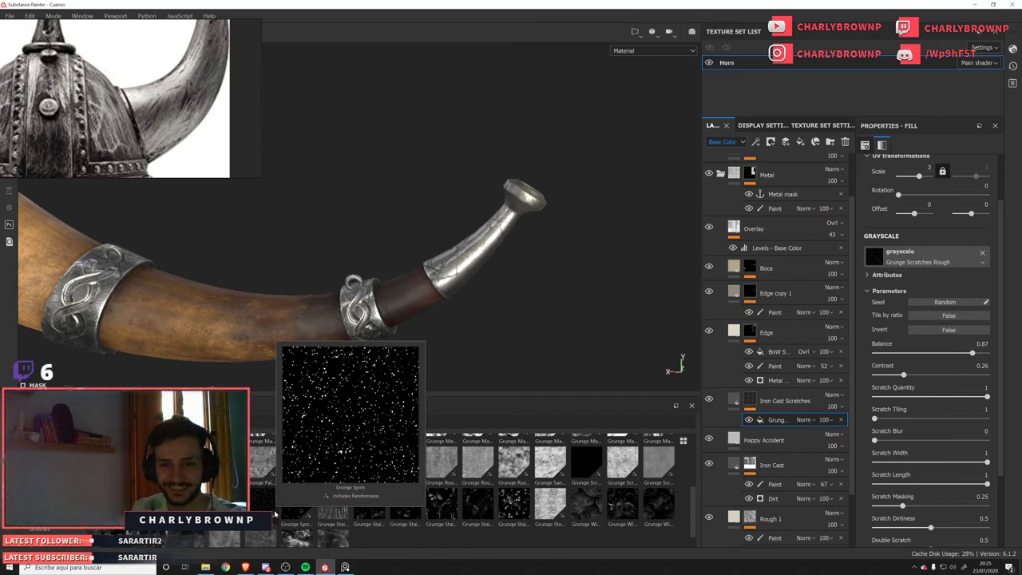
{"action": "left_click_drag", "start_coordinate": [460, 338], "coordinate": [483, 294], "text": "alt"}
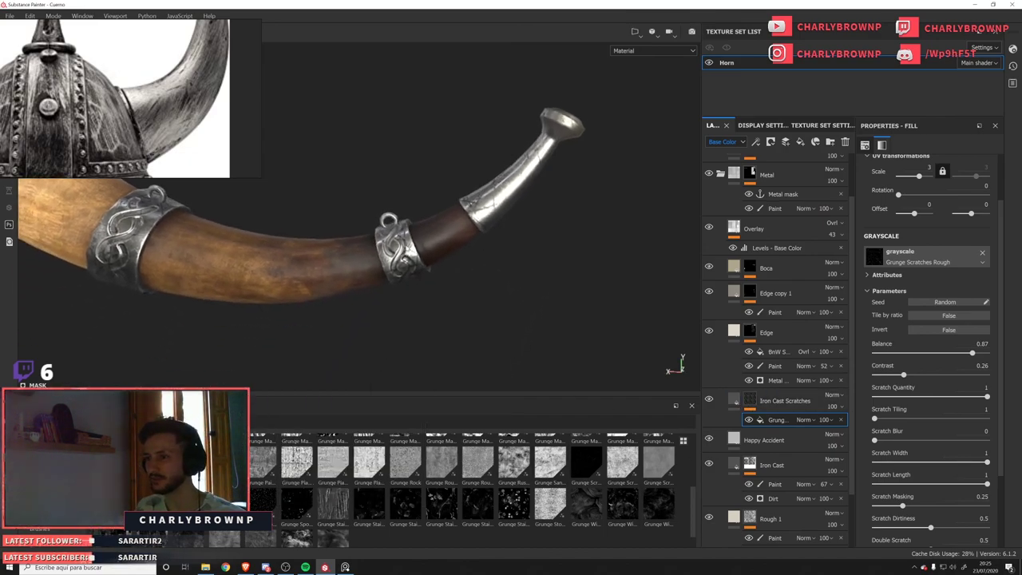
Compare the metal without Happy Accident, then try that layer visible below Iron Cast.
{"action": "scroll", "coordinate": [483, 294], "scroll_direction": "up", "scroll_amount": 3}
{"action": "left_click", "coordinate": [709, 438]}
{"action": "key", "text": "f"}
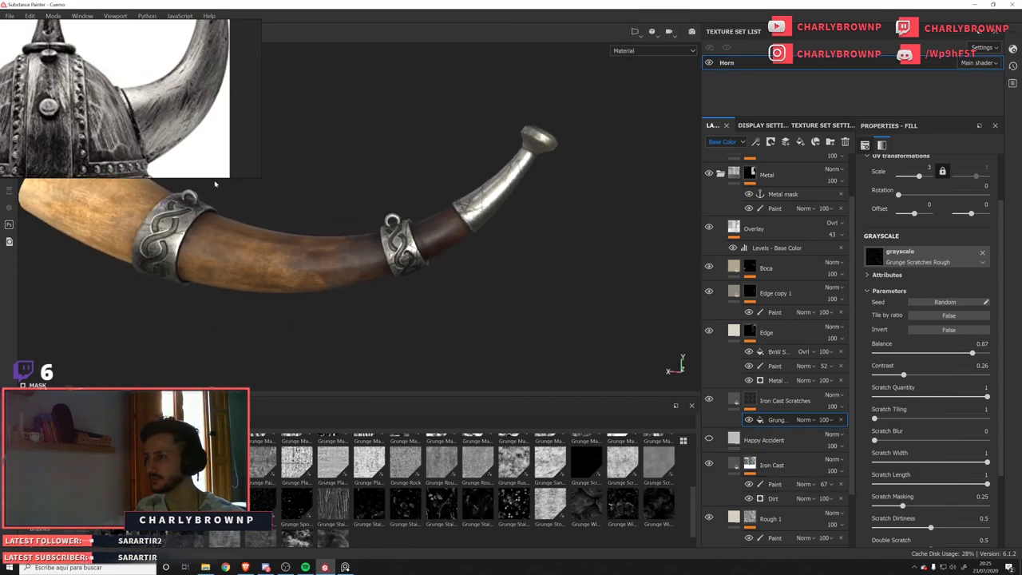
{"action": "scroll", "coordinate": [715, 399], "scroll_direction": "down", "scroll_amount": 2}
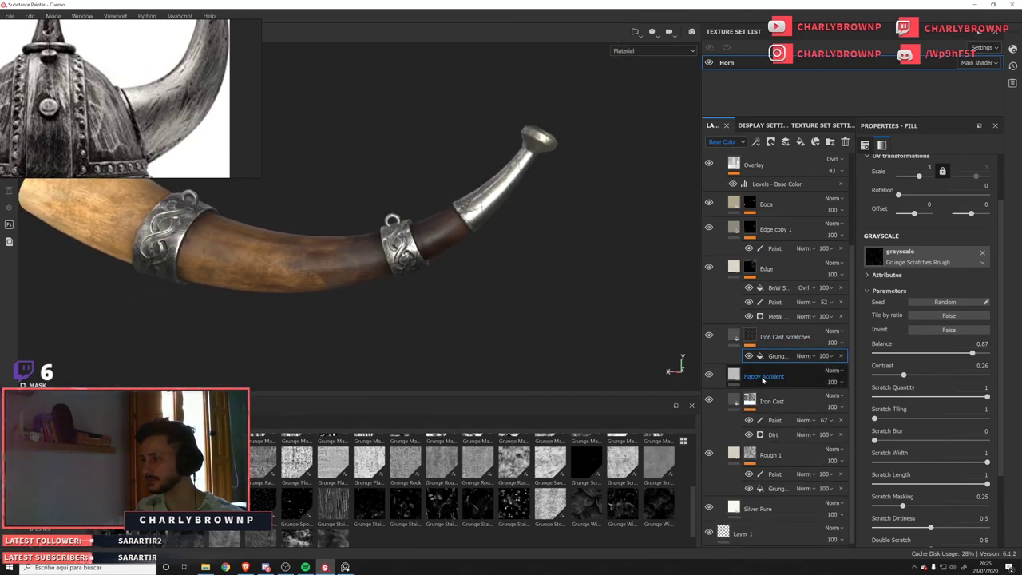
{"action": "left_click_drag", "start_coordinate": [757, 376], "coordinate": [783, 438]}
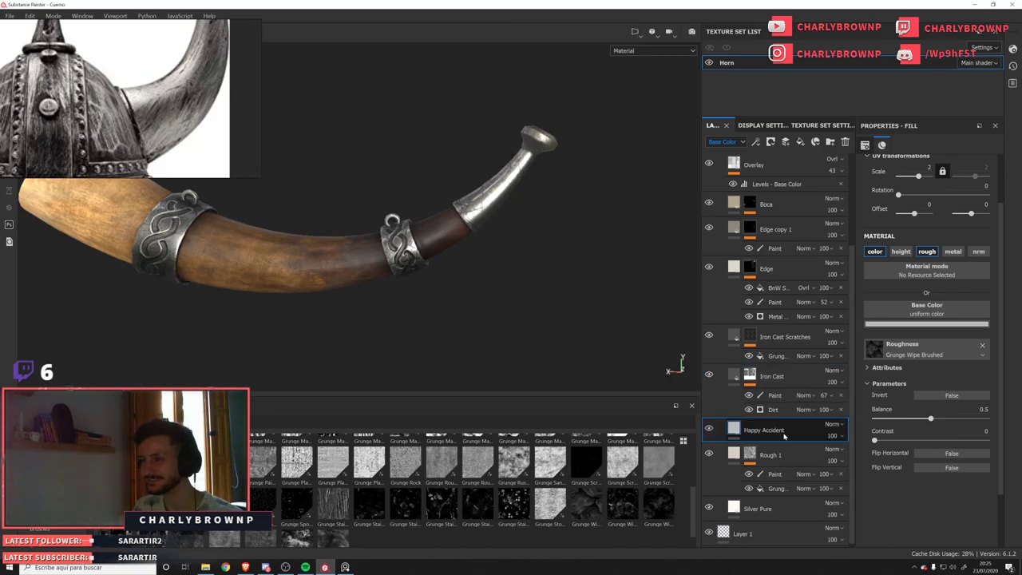
{"action": "scroll", "coordinate": [416, 294], "scroll_direction": "up", "scroll_amount": 2}
{"action": "left_click_drag", "start_coordinate": [424, 294], "coordinate": [411, 291], "text": "alt"}
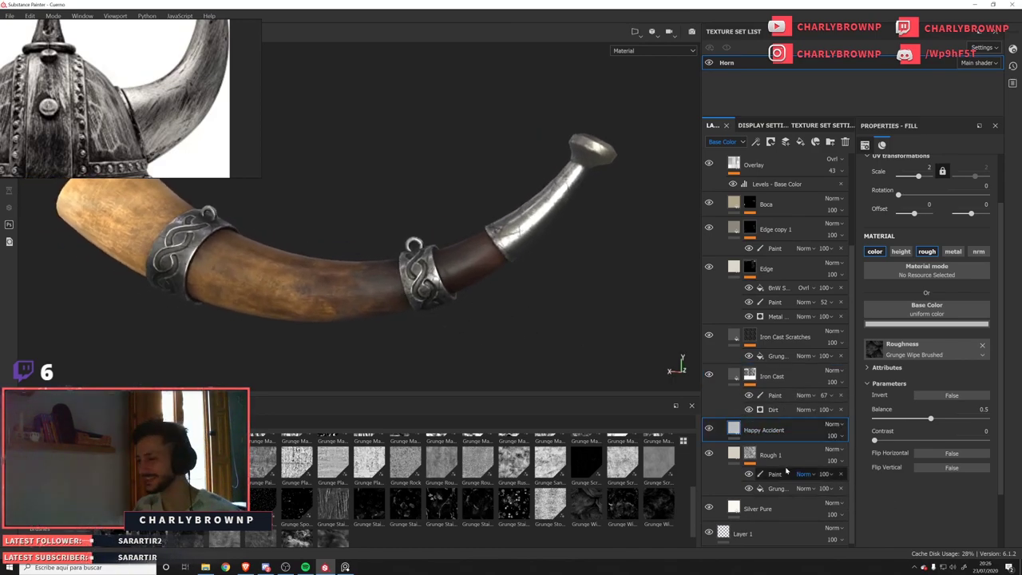
In the Base Color view, toggle Happy Accident to compare its effect and try it below Rough 1.
{"action": "key", "text": "c"}
{"action": "left_click", "coordinate": [711, 429]}
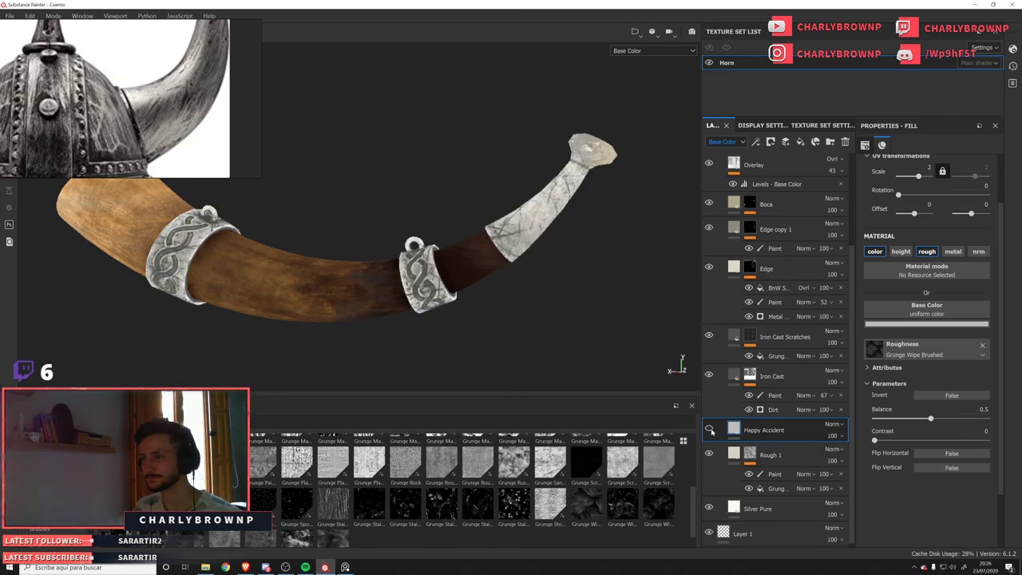
{"action": "left_click", "coordinate": [710, 428]}
{"action": "left_click", "coordinate": [711, 431]}
{"action": "left_click", "coordinate": [711, 431]}
{"action": "left_click_drag", "start_coordinate": [767, 432], "coordinate": [772, 472]}
{"action": "left_click", "coordinate": [709, 484]}
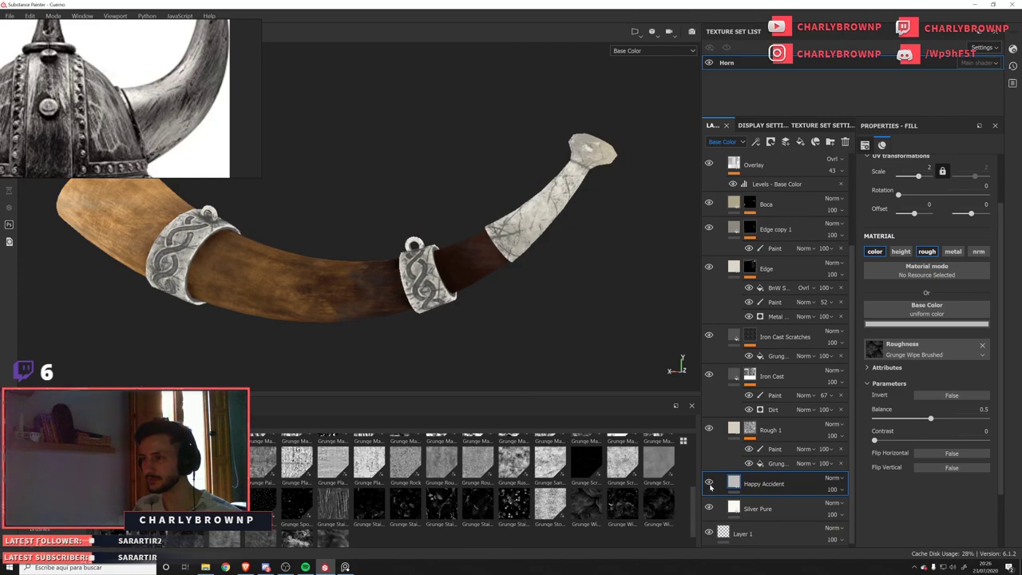
{"action": "left_click", "coordinate": [708, 484]}
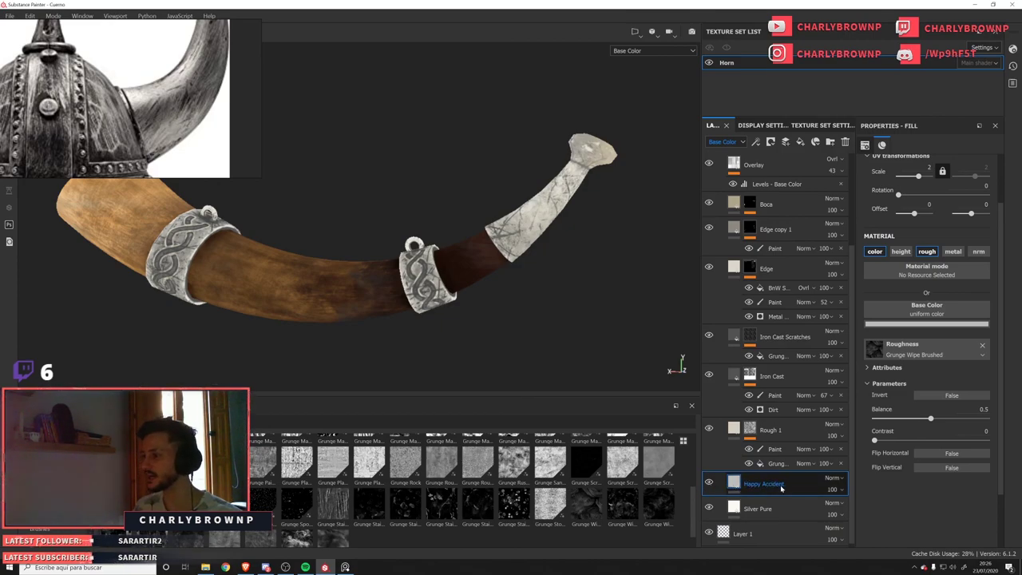
Move Happy Accident above Iron Cast Scratches, disable its color channel and show the full material.
{"action": "left_click_drag", "start_coordinate": [781, 489], "coordinate": [772, 338]}
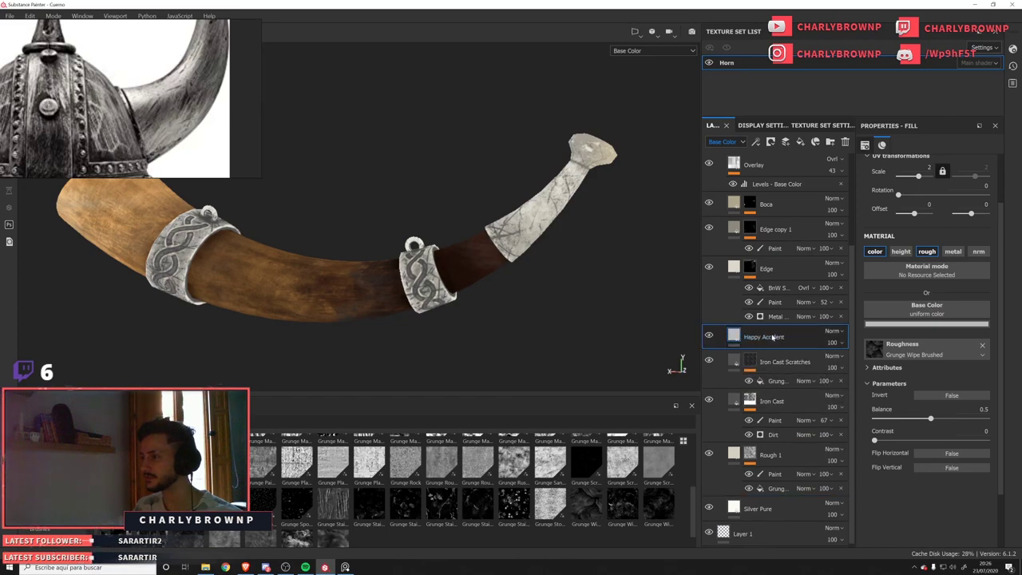
{"action": "left_click", "coordinate": [874, 250]}
{"action": "key", "text": "m"}
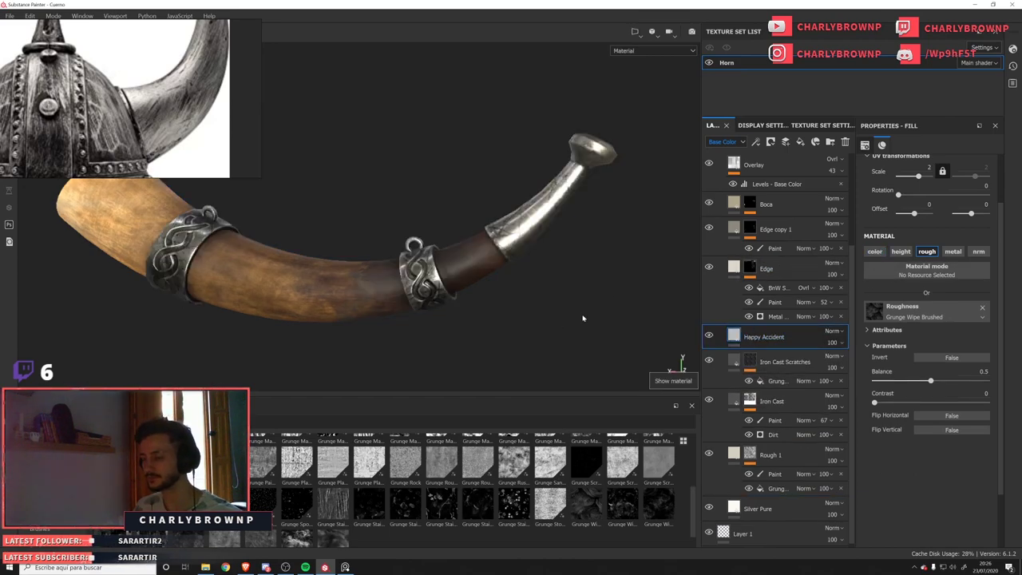
Check Happy Accident's effect on the metal by toggling its visibility and viewing the Height and Roughness channels.
{"action": "left_click_drag", "start_coordinate": [436, 293], "coordinate": [417, 293], "text": "alt"}
{"action": "left_click", "coordinate": [709, 336]}
{"action": "left_click", "coordinate": [709, 335]}
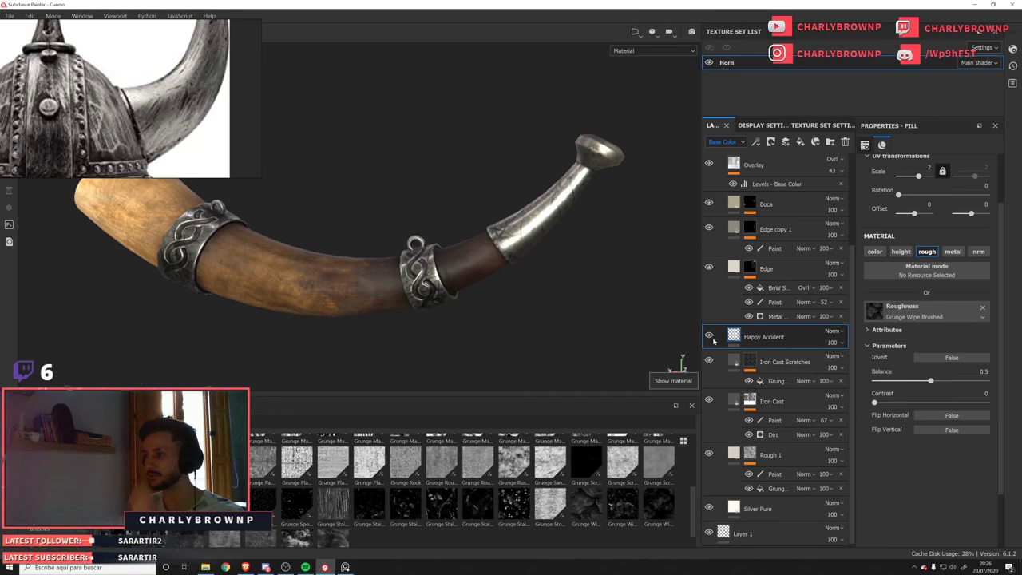
{"action": "left_click", "coordinate": [712, 338]}
{"action": "left_click", "coordinate": [711, 338]}
{"action": "left_click_drag", "start_coordinate": [463, 270], "coordinate": [364, 262], "text": "alt"}
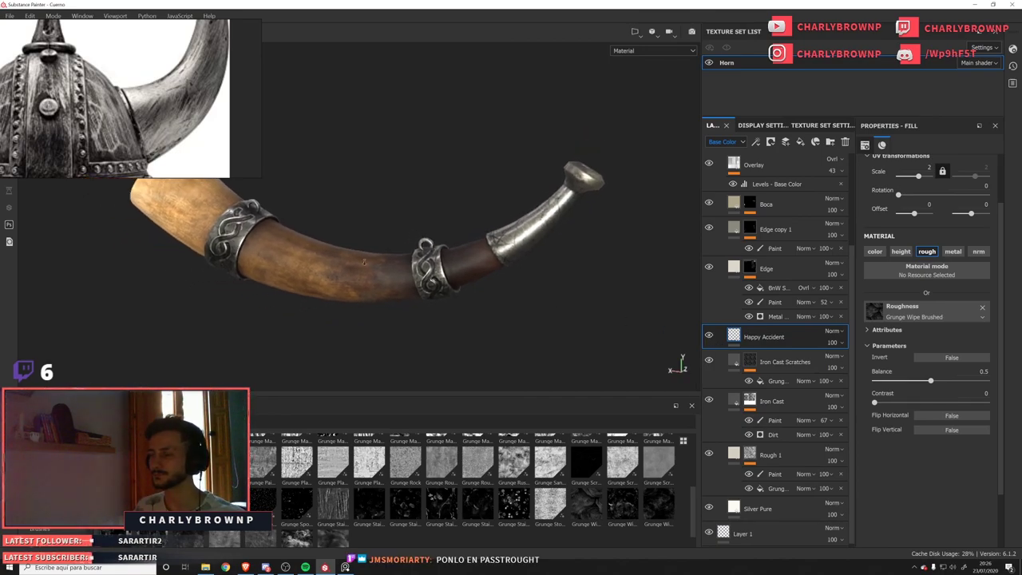
{"action": "key", "text": "c"}
{"action": "key", "text": "c"}
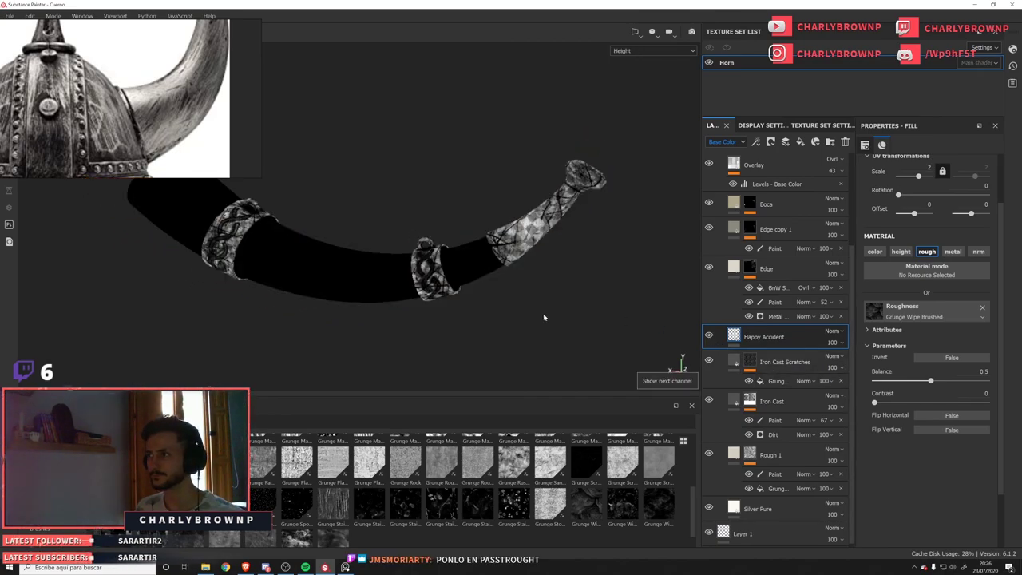
{"action": "key", "text": "c"}
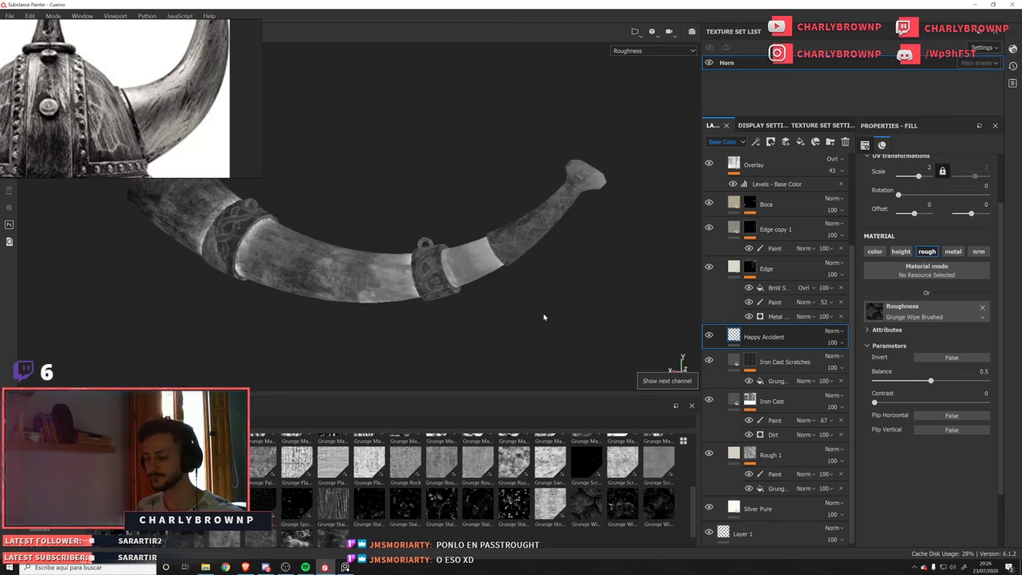
{"action": "key", "text": "m"}
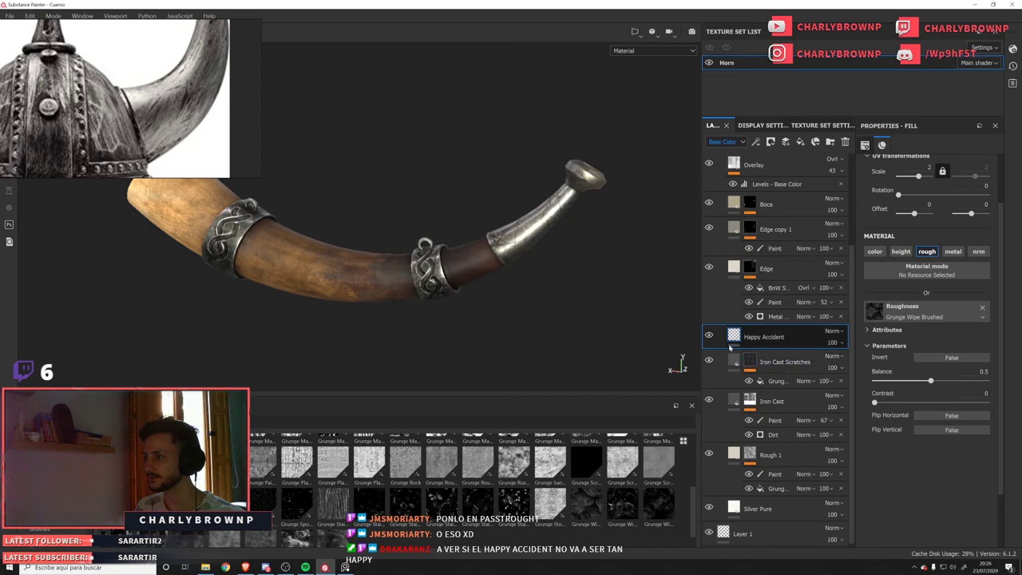
Set the Balance of the Iron Cast Scratches mask fill to 0.48 and inspect the metal ring up close.
{"action": "left_click", "coordinate": [749, 361]}
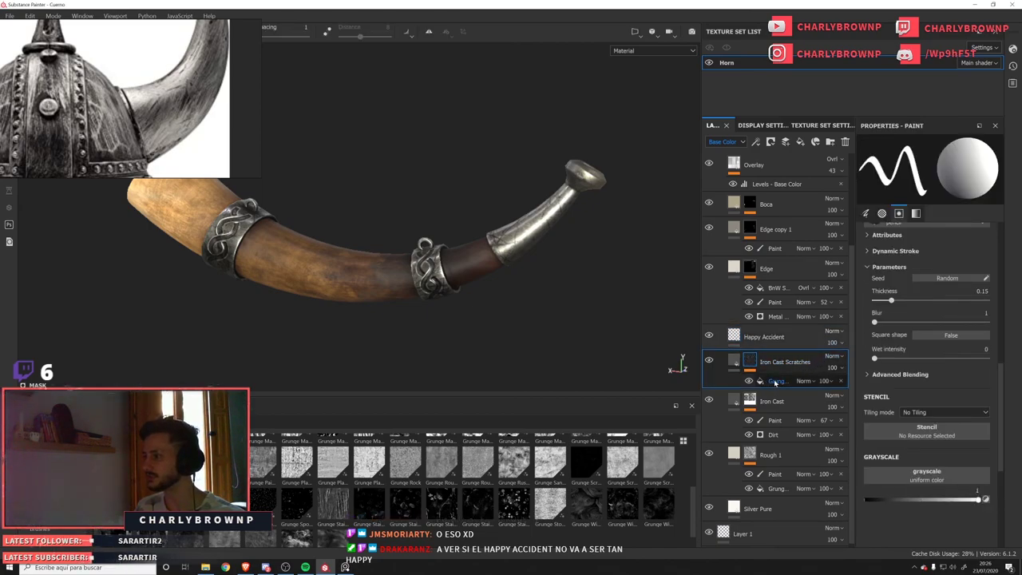
{"action": "left_click", "coordinate": [774, 381]}
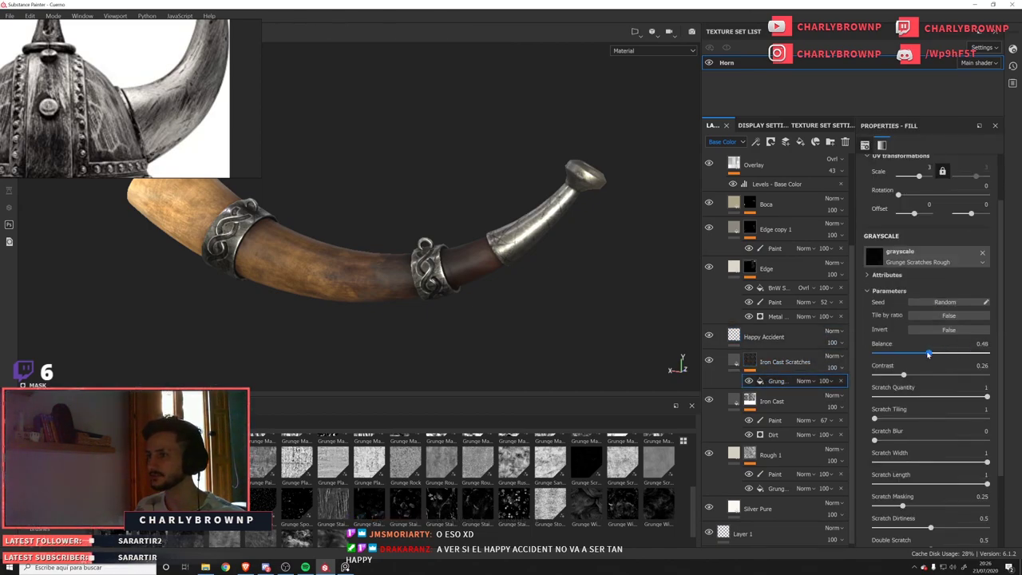
{"action": "scroll", "coordinate": [578, 364], "scroll_direction": "up", "scroll_amount": 5}
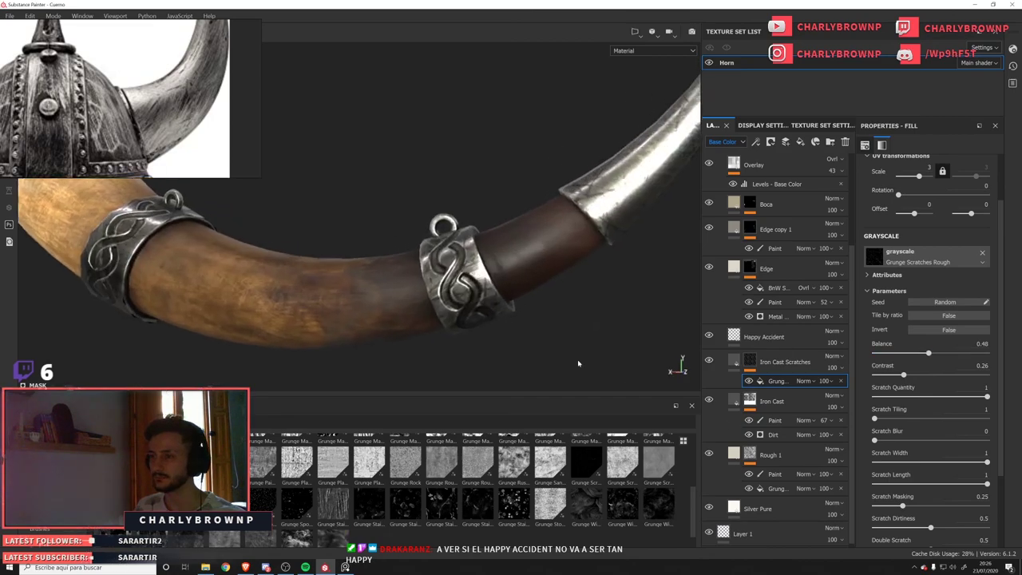
{"action": "scroll", "coordinate": [563, 342], "scroll_direction": "up", "scroll_amount": 2}
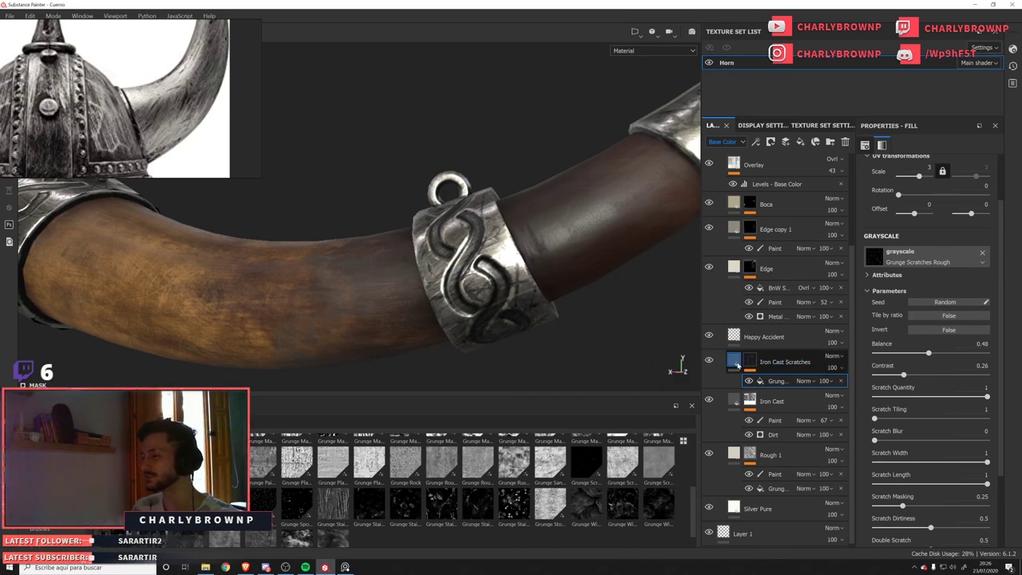
Add a paint effect above the grunge fill on the Iron Cast Scratches mask.
{"action": "left_click", "coordinate": [737, 365]}
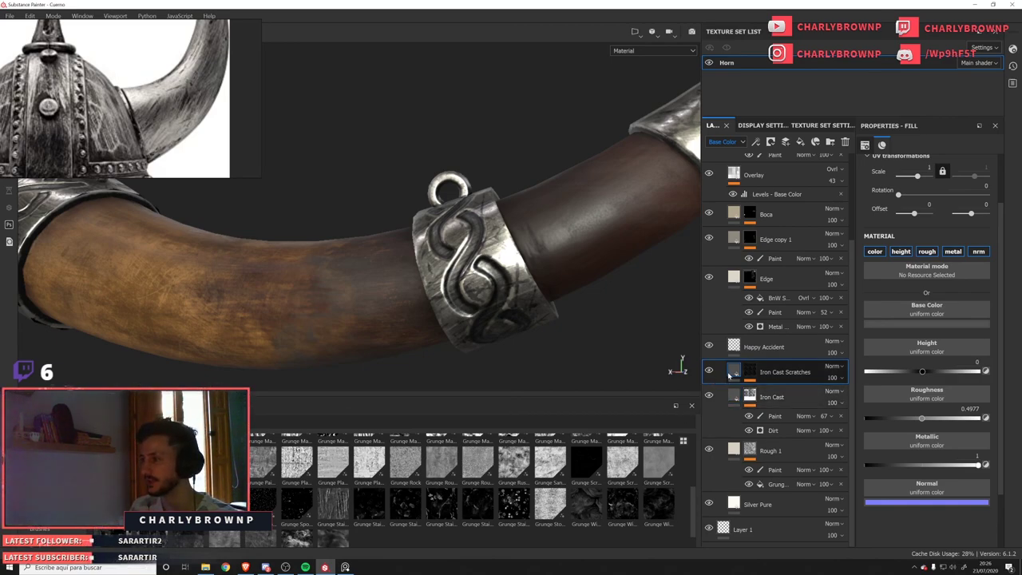
{"action": "left_click", "coordinate": [735, 347]}
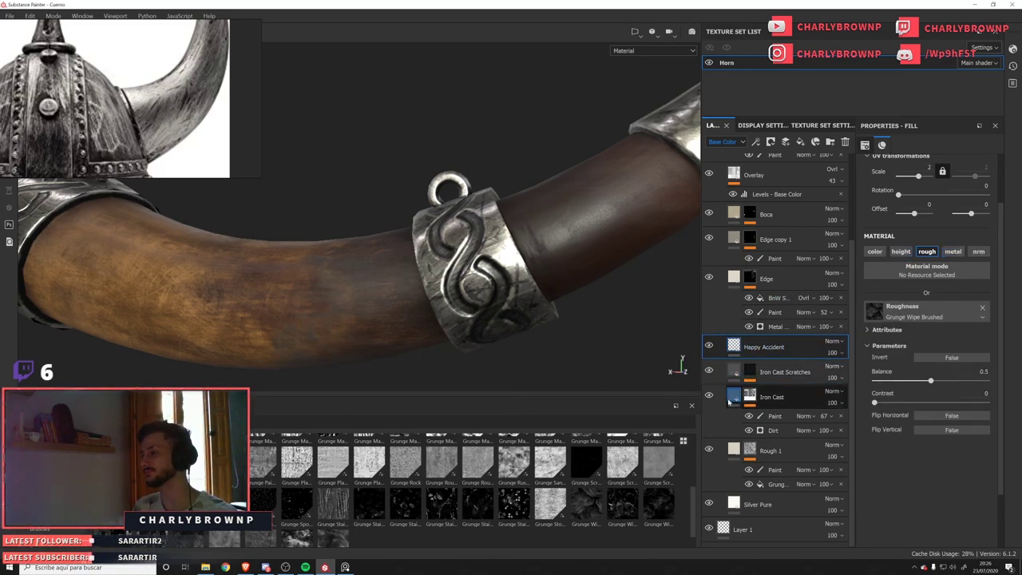
{"action": "left_click", "coordinate": [751, 372]}
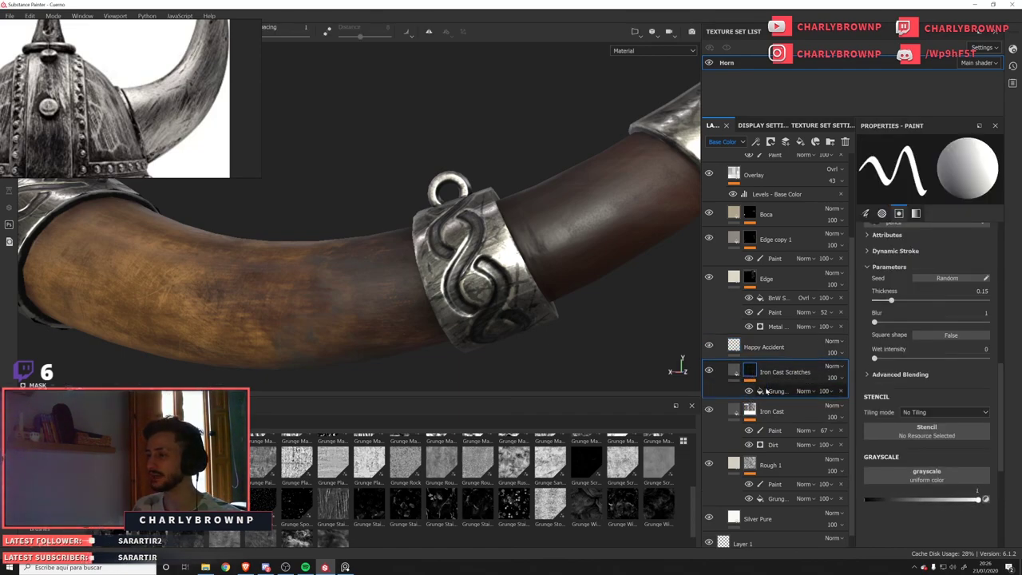
{"action": "left_click", "coordinate": [755, 141]}
{"action": "left_click", "coordinate": [775, 170]}
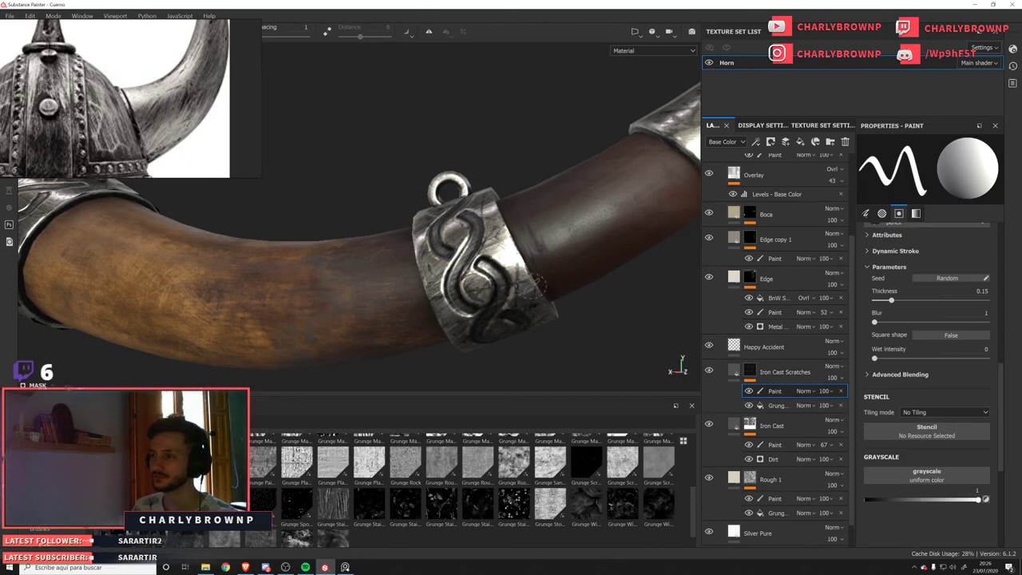
Paint black into the Iron Cast Scratches mask to thin out scratches on the small braided ring.
{"action": "left_click_drag", "start_coordinate": [439, 306], "coordinate": [479, 296], "text": "alt"}
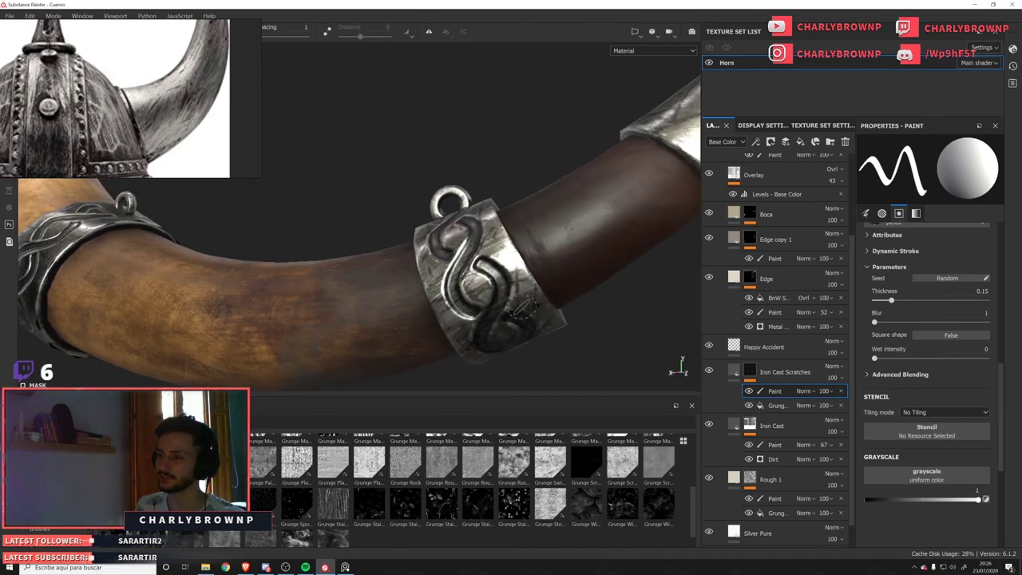
{"action": "key", "text": "x"}
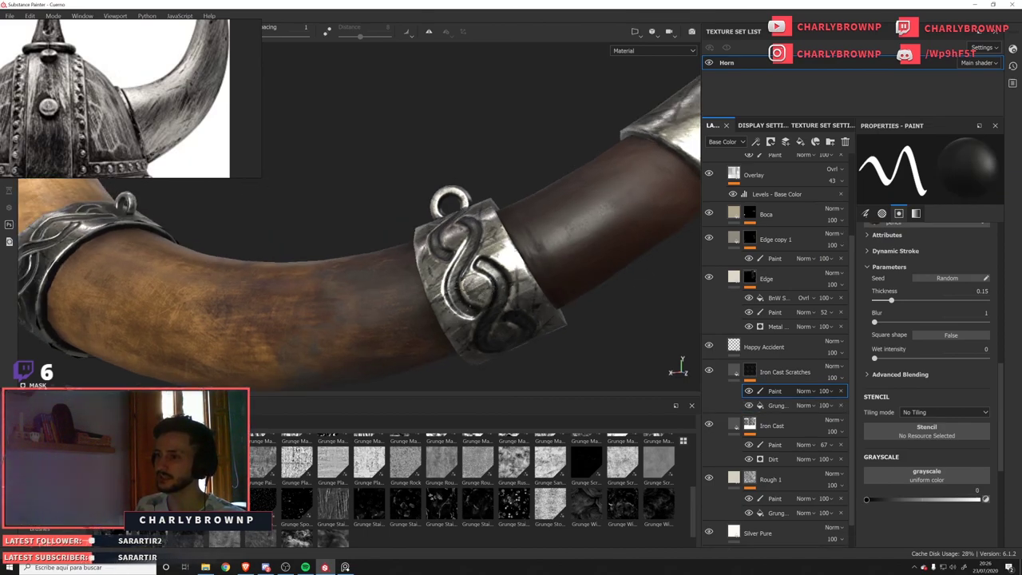
{"action": "left_click_drag", "start_coordinate": [463, 297], "coordinate": [454, 307]}
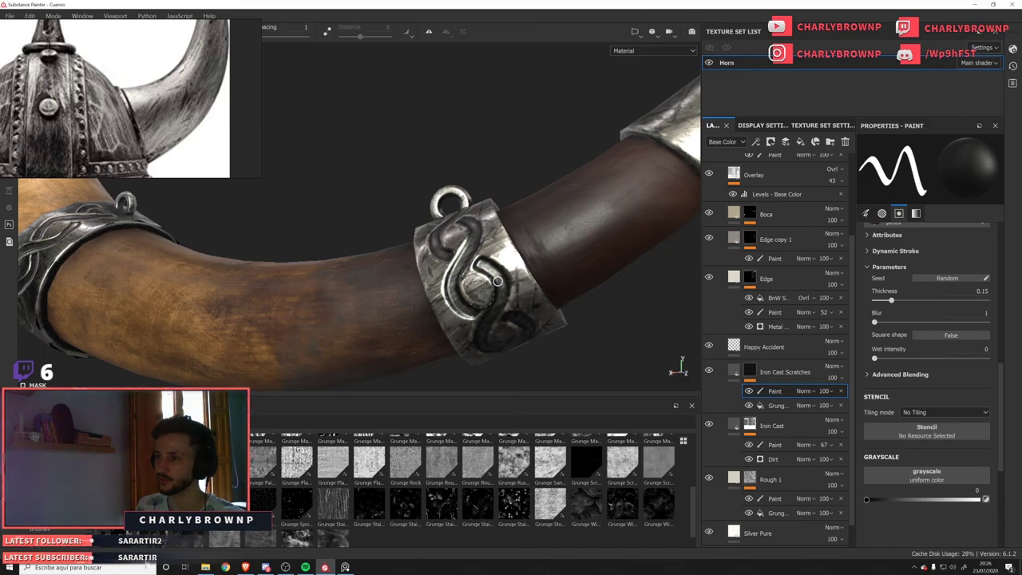
{"action": "left_click_drag", "start_coordinate": [465, 336], "coordinate": [458, 178], "text": "alt"}
{"action": "right_click_drag", "start_coordinate": [392, 104], "coordinate": [344, 256], "text": "alt"}
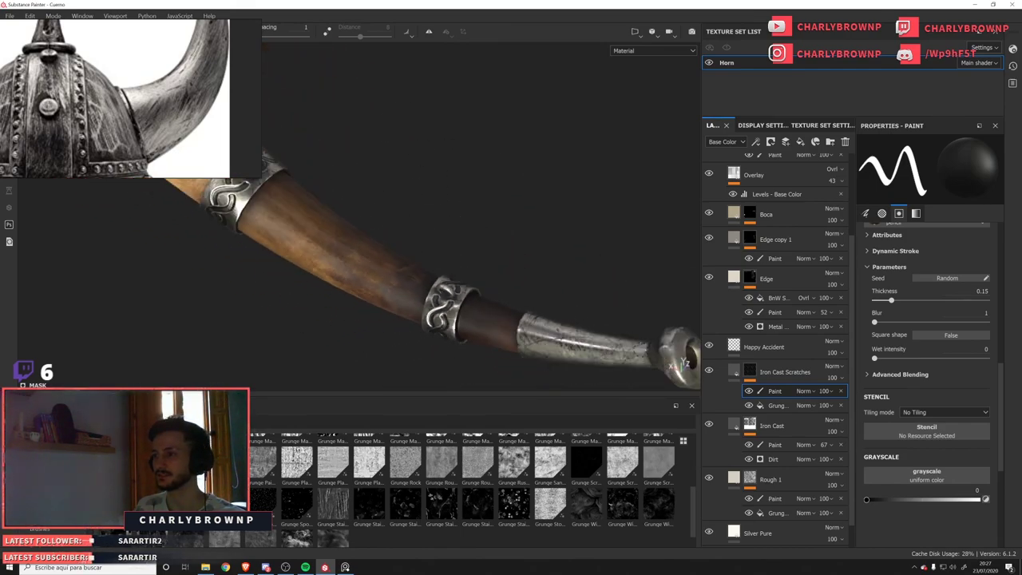
Examine the scratches on the metal mouthpiece sleeve from several sides, near and far, under rotated lighting.
{"action": "left_click_drag", "start_coordinate": [639, 276], "coordinate": [465, 352], "text": "alt"}
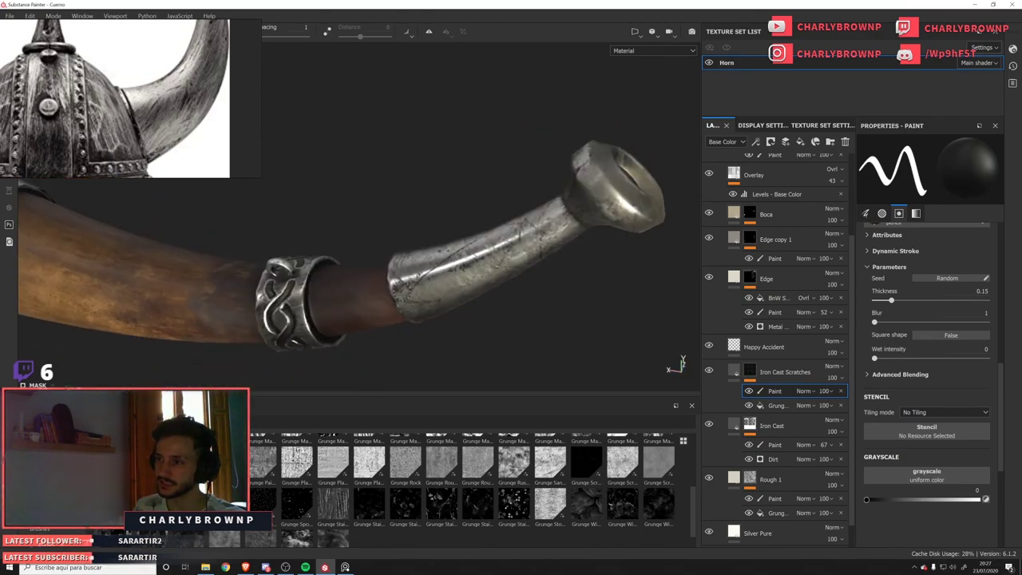
{"action": "left_click_drag", "start_coordinate": [426, 297], "coordinate": [423, 288], "text": "alt"}
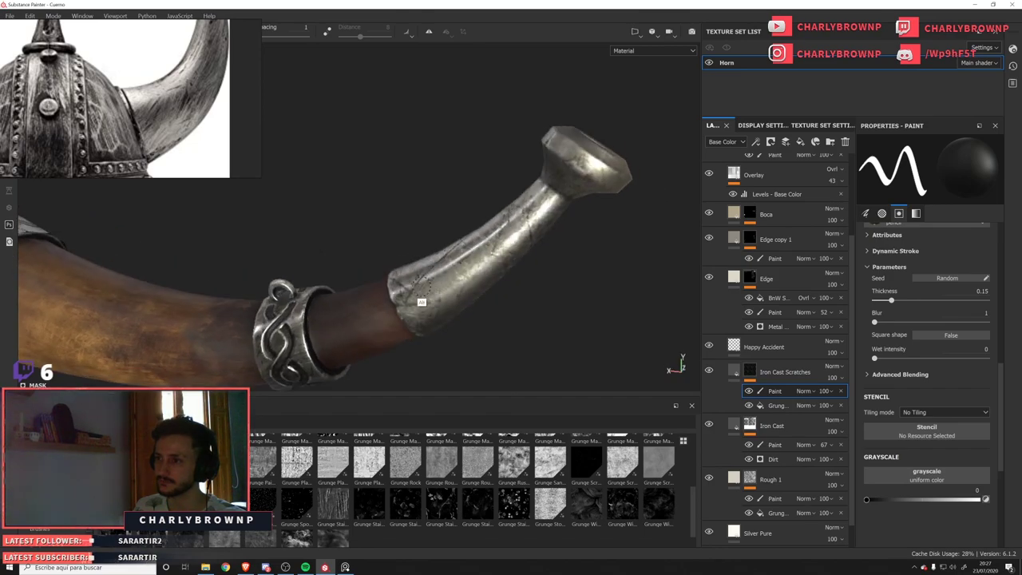
{"action": "left_click_drag", "start_coordinate": [414, 332], "coordinate": [406, 326], "text": "alt"}
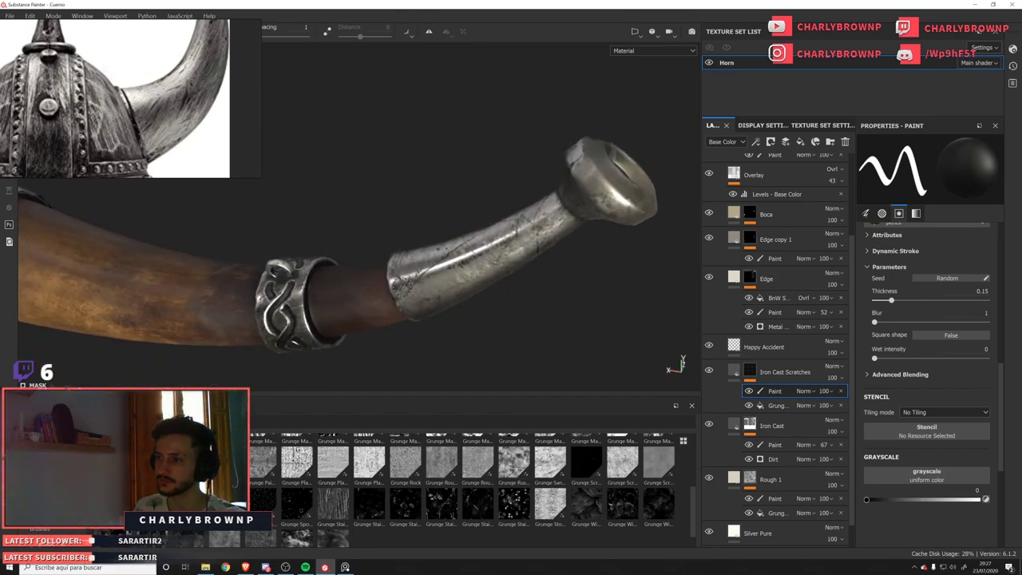
{"action": "left_click_drag", "start_coordinate": [401, 282], "coordinate": [472, 265], "text": "alt"}
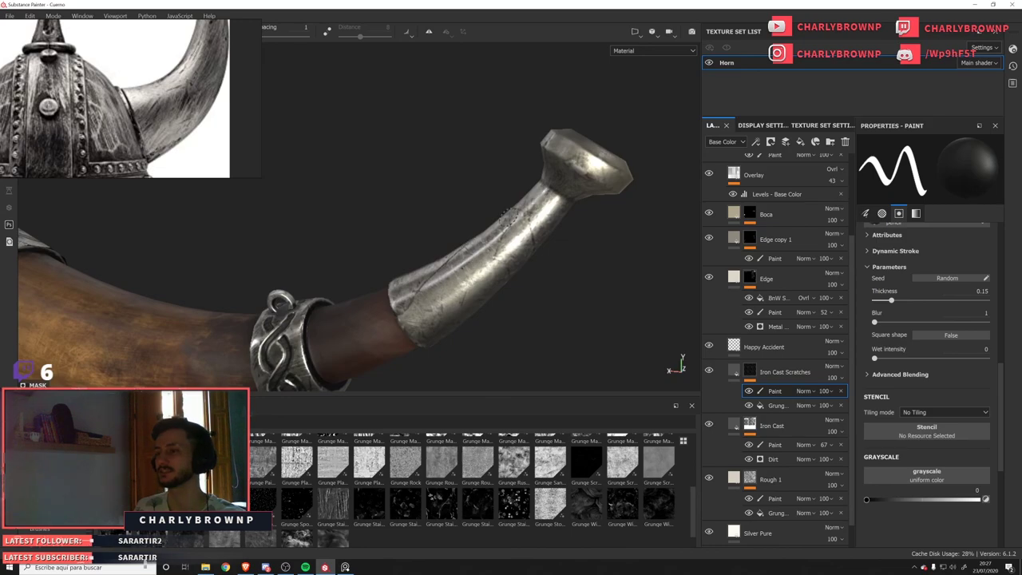
{"action": "scroll", "coordinate": [503, 227], "scroll_direction": "down", "scroll_amount": 5}
{"action": "left_click_drag", "start_coordinate": [503, 229], "coordinate": [495, 244], "text": "alt"}
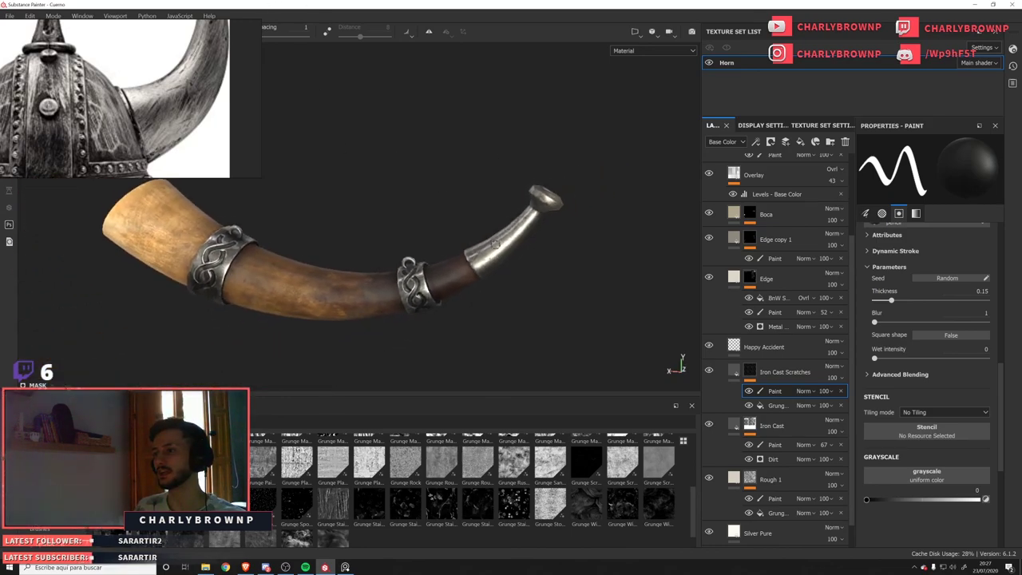
{"action": "scroll", "coordinate": [528, 241], "scroll_direction": "up", "scroll_amount": 5}
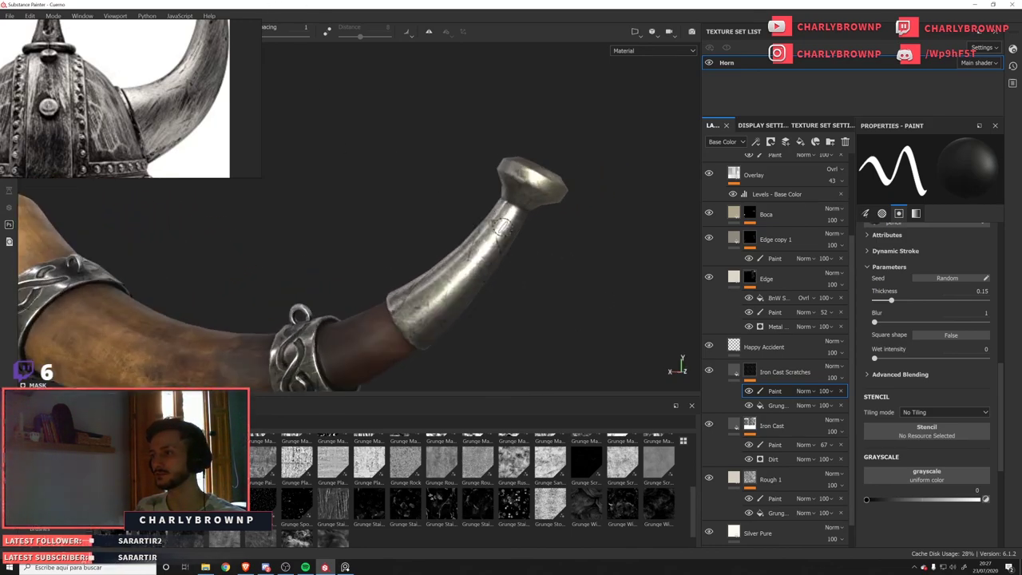
{"action": "left_click_drag", "start_coordinate": [544, 203], "coordinate": [423, 218], "text": "alt"}
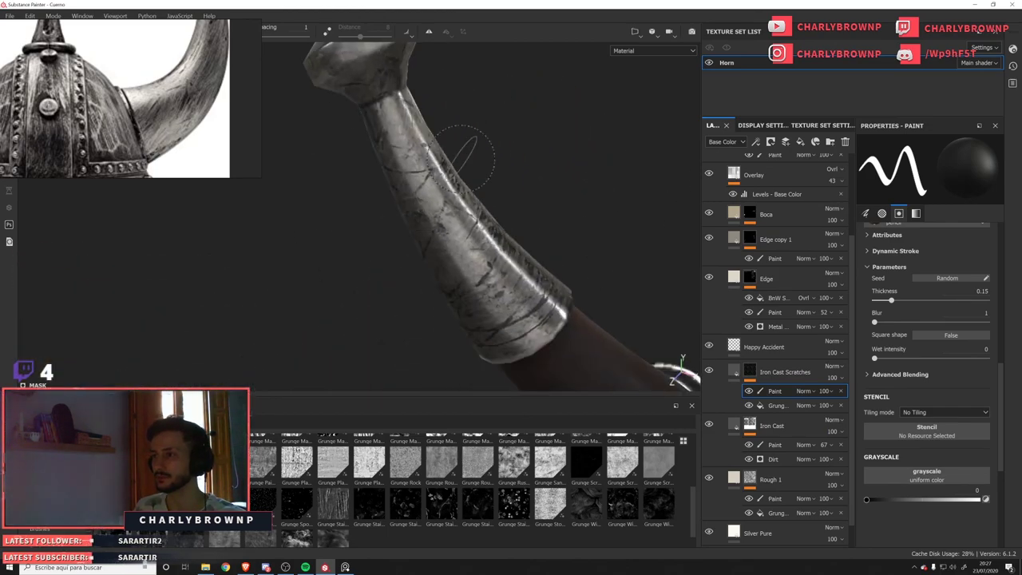
{"action": "right_click_drag", "start_coordinate": [465, 156], "coordinate": [355, 203], "text": "shift"}
{"action": "scroll", "coordinate": [353, 200], "scroll_direction": "down", "scroll_amount": 3}
{"action": "left_click_drag", "start_coordinate": [562, 333], "coordinate": [626, 271], "text": "alt"}
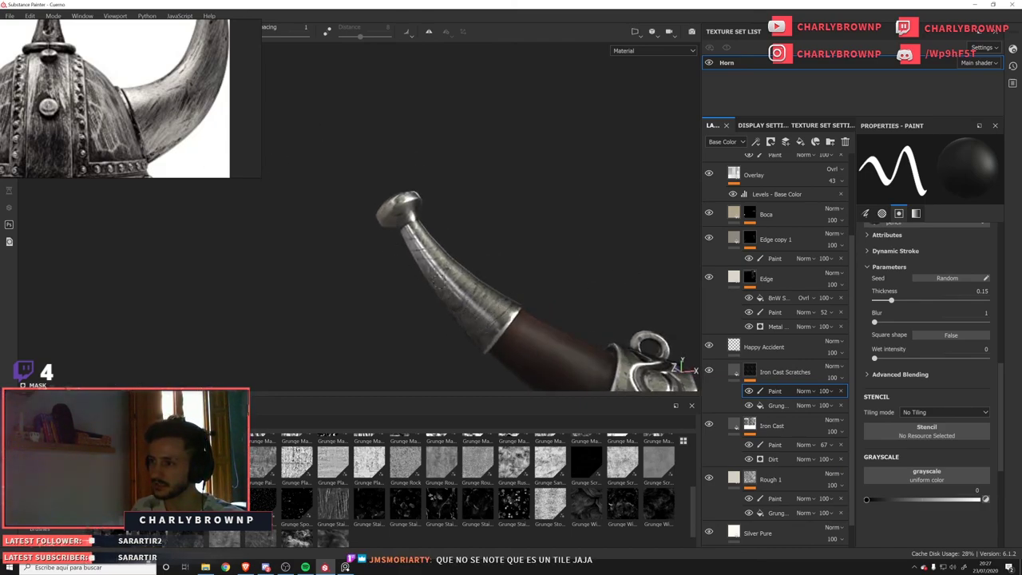
{"action": "scroll", "coordinate": [530, 291], "scroll_direction": "down", "scroll_amount": 3}
{"action": "left_click_drag", "start_coordinate": [551, 340], "coordinate": [511, 262], "text": "ctrl+alt"}
{"action": "scroll", "coordinate": [508, 257], "scroll_direction": "down", "scroll_amount": 3}
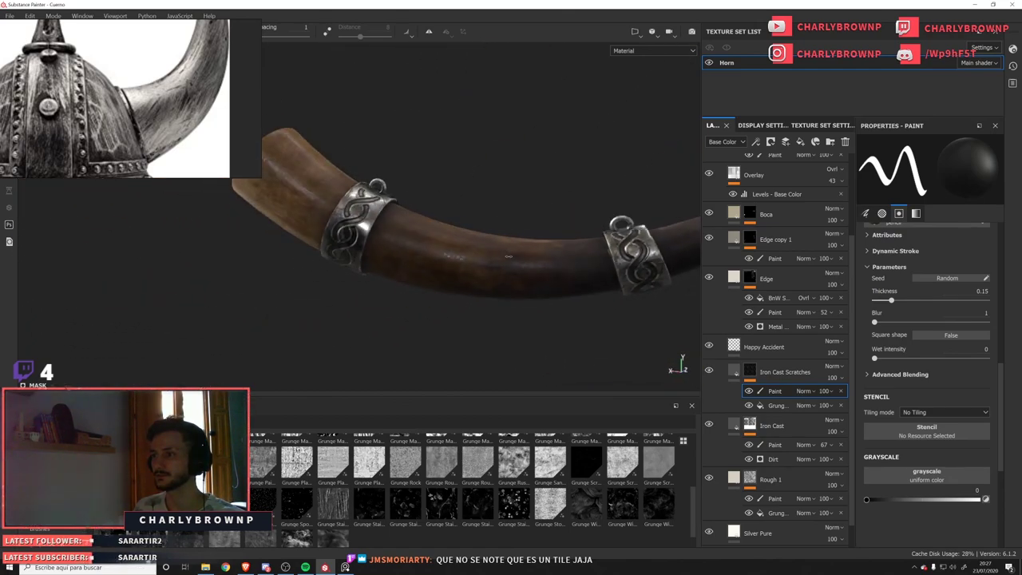
Examine the scratches on the large braided ring from all around under rotated lighting, comparing them with the whole horn.
{"action": "right_click_drag", "start_coordinate": [507, 256], "coordinate": [438, 255], "text": "shift"}
{"action": "mouse_move", "coordinate": [438, 255]}
{"action": "left_mouse_down", "text": "alt"}
{"action": "mouse_move", "coordinate": [430, 251]}
{"action": "mouse_move", "coordinate": [594, 308]}
{"action": "left_mouse_up", "text": "alt"}
{"action": "scroll", "coordinate": [430, 251], "scroll_direction": "up", "scroll_amount": 4}
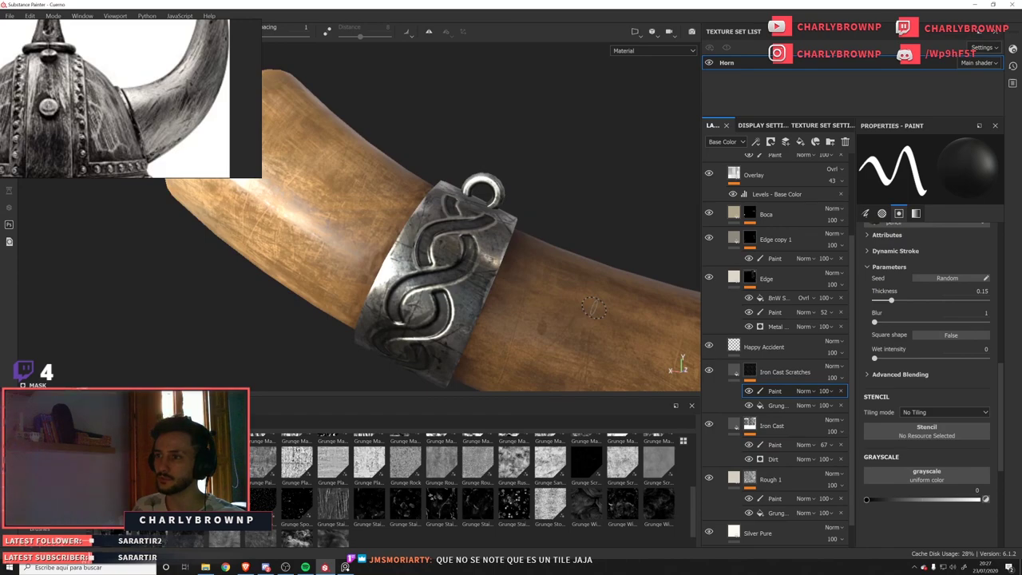
{"action": "left_click_drag", "start_coordinate": [455, 254], "coordinate": [548, 241], "text": "alt"}
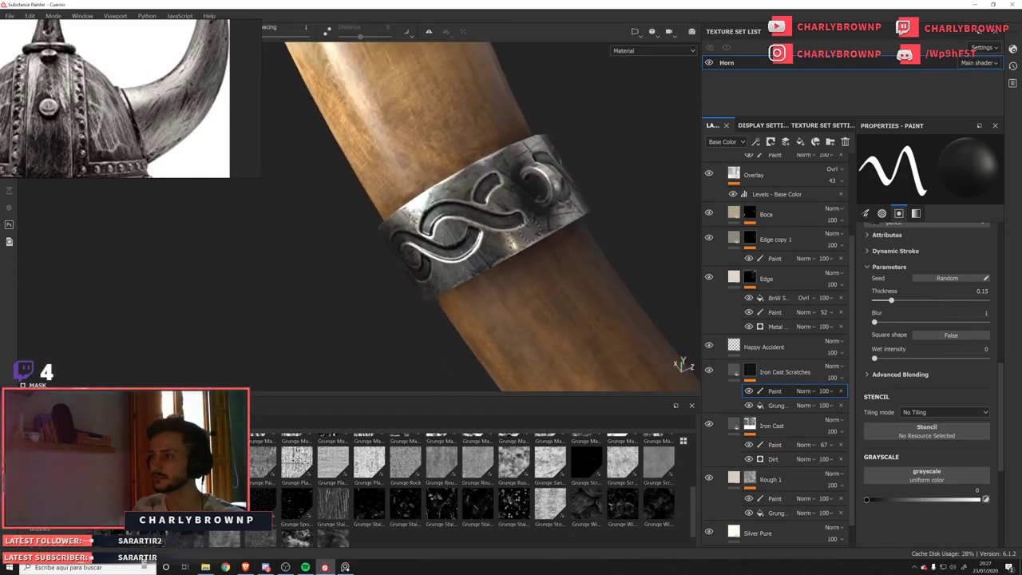
{"action": "left_click_drag", "start_coordinate": [448, 269], "coordinate": [494, 261], "text": "alt"}
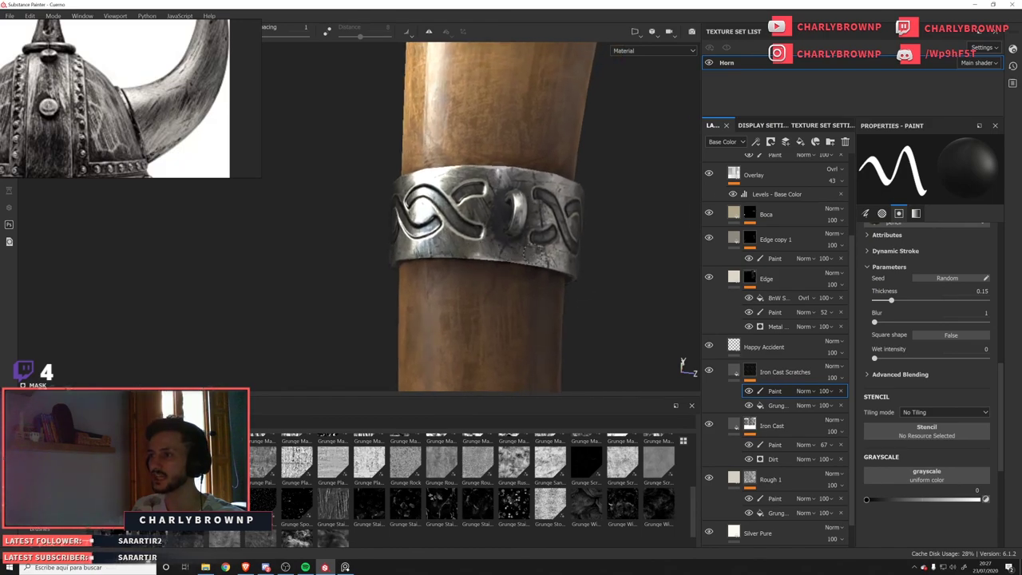
{"action": "left_click_drag", "start_coordinate": [495, 218], "coordinate": [543, 209], "text": "alt"}
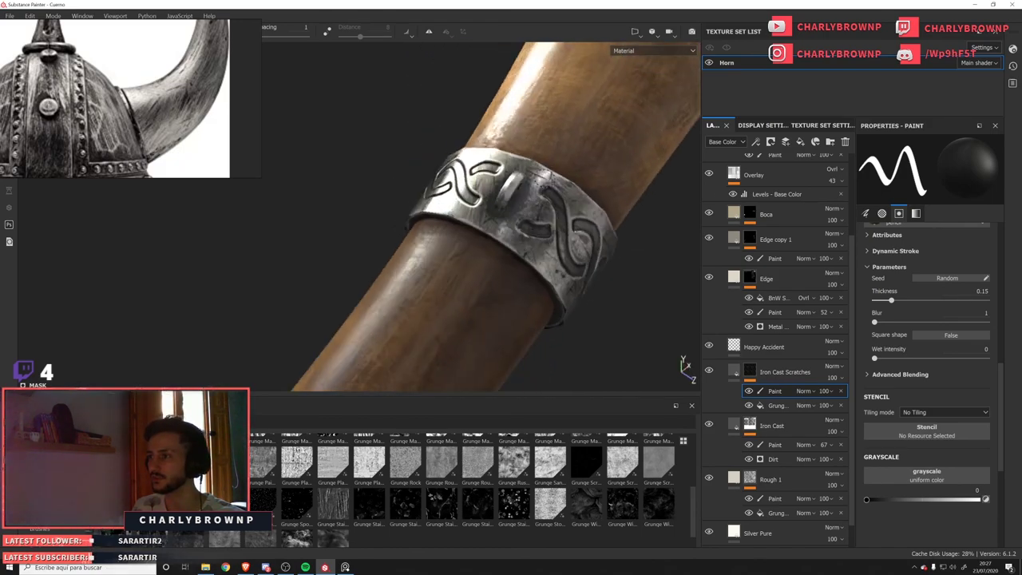
{"action": "left_click_drag", "start_coordinate": [559, 246], "coordinate": [273, 189], "text": "alt"}
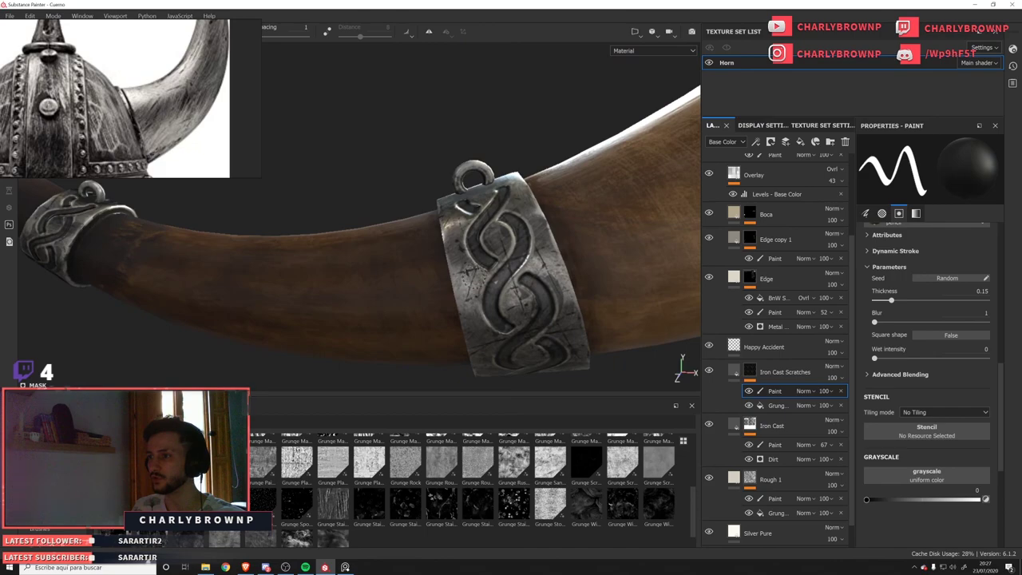
{"action": "left_click_drag", "start_coordinate": [525, 310], "coordinate": [473, 301], "text": "alt"}
{"action": "left_click_drag", "start_coordinate": [539, 286], "coordinate": [130, 69], "text": "alt"}
{"action": "scroll", "coordinate": [465, 163], "scroll_direction": "down", "scroll_amount": 4}
{"action": "scroll", "coordinate": [518, 220], "scroll_direction": "down", "scroll_amount": 4}
{"action": "left_click_drag", "start_coordinate": [518, 219], "coordinate": [542, 271], "text": "alt"}
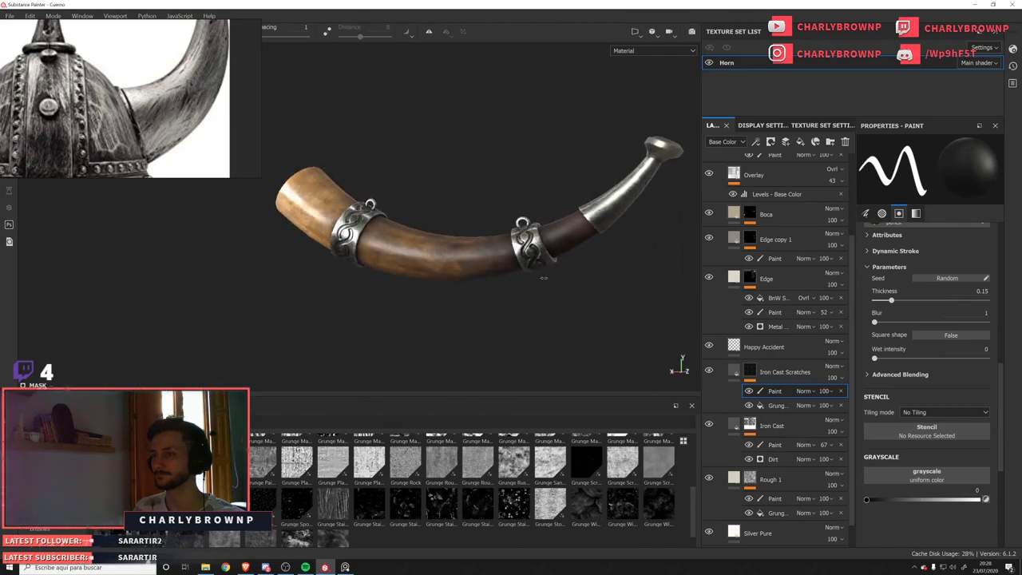
Lighten the Base Color of the Iron Cast fill layer to a mid gray.
{"action": "scroll", "coordinate": [715, 413], "scroll_direction": "down", "scroll_amount": 1}
{"action": "left_click", "coordinate": [751, 400]}
{"action": "scroll", "coordinate": [751, 416], "scroll_direction": "up", "scroll_amount": 1}
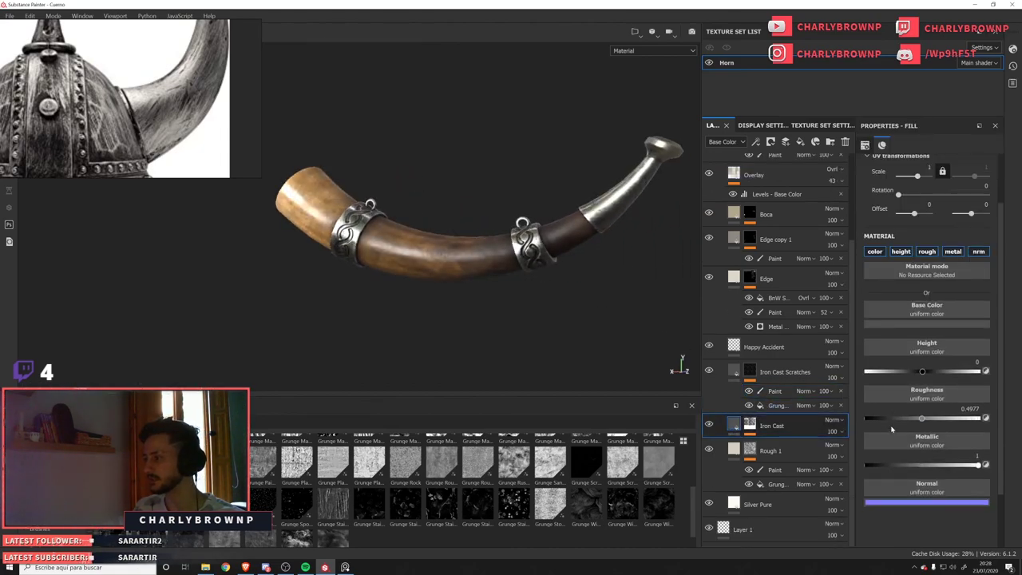
{"action": "left_click", "coordinate": [921, 336]}
{"action": "left_click_drag", "start_coordinate": [879, 412], "coordinate": [873, 394]}
Inspect the recolored Iron Cast metal on the rings and mouthpiece at different distances and under rotated lighting.
{"action": "left_click_drag", "start_coordinate": [487, 267], "coordinate": [551, 266], "text": "alt"}
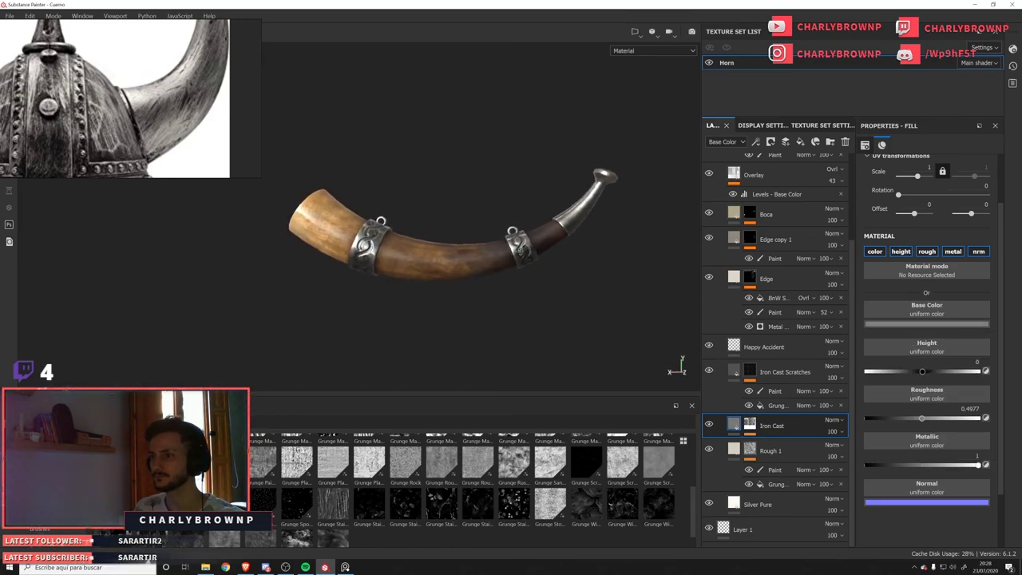
{"action": "right_click_drag", "start_coordinate": [552, 266], "coordinate": [529, 264], "text": "shift"}
{"action": "left_click_drag", "start_coordinate": [529, 265], "coordinate": [272, 227], "text": "alt"}
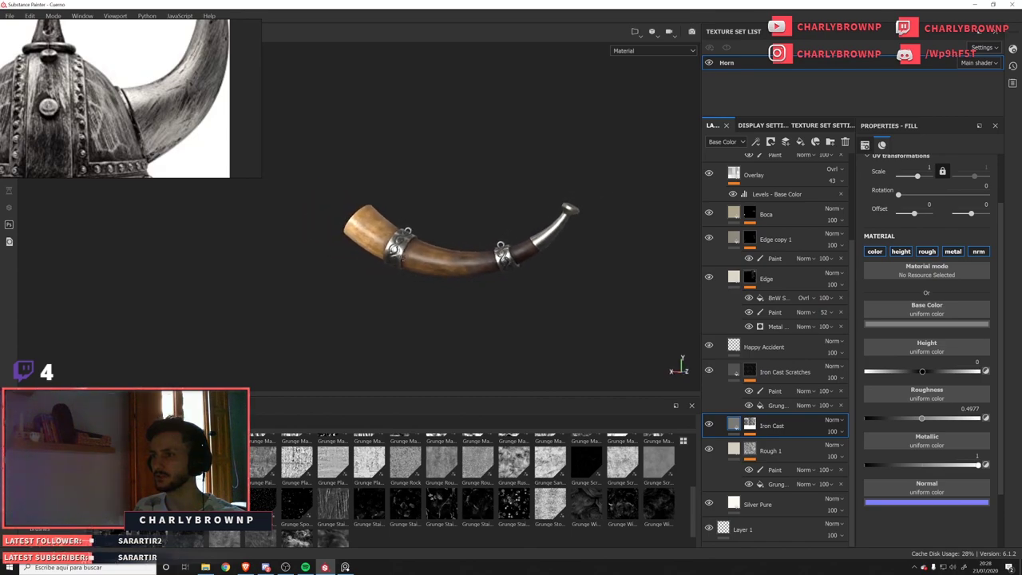
{"action": "middle_click_drag", "start_coordinate": [435, 263], "coordinate": [405, 265], "text": "alt"}
{"action": "left_click_drag", "start_coordinate": [405, 265], "coordinate": [447, 269], "text": "alt"}
{"action": "scroll", "coordinate": [577, 340], "scroll_direction": "up", "scroll_amount": 4}
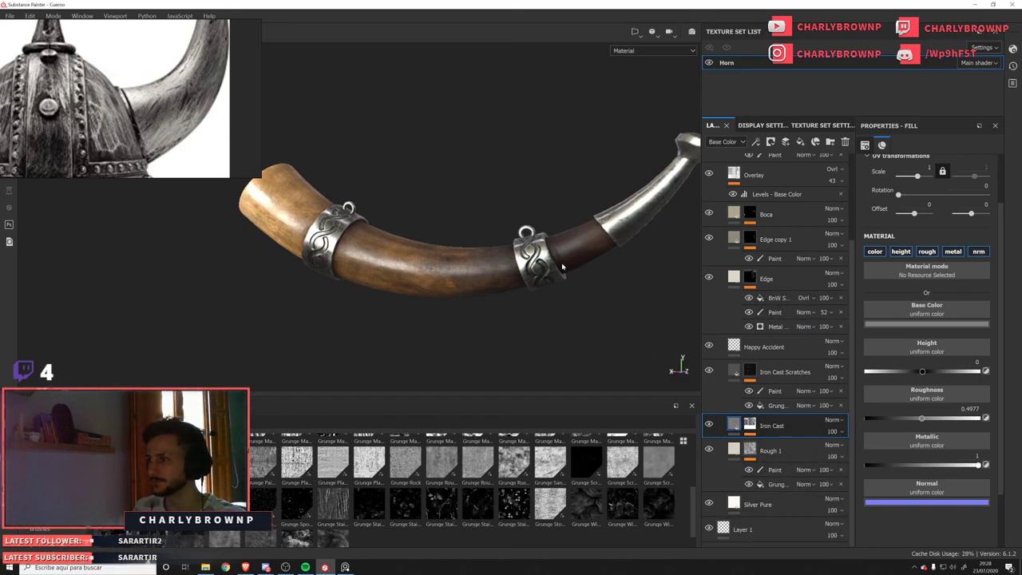
{"action": "right_click_drag", "start_coordinate": [562, 266], "coordinate": [719, 365], "text": "alt"}
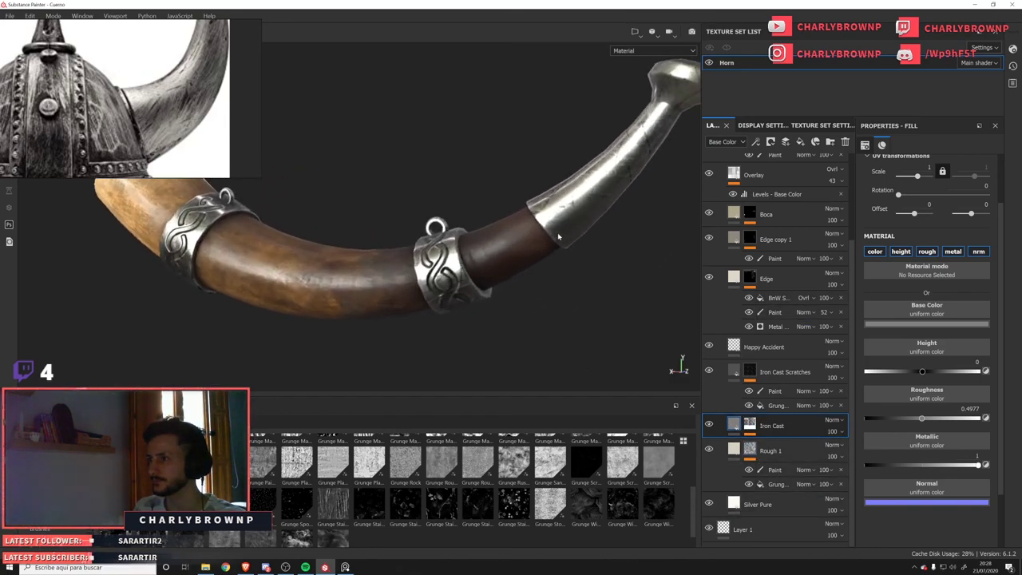
{"action": "mouse_move", "coordinate": [559, 236]}
{"action": "left_mouse_down", "text": "alt"}
{"action": "mouse_move", "coordinate": [598, 269]}
{"action": "mouse_move", "coordinate": [566, 249]}
{"action": "left_mouse_up", "text": "alt"}
{"action": "right_click_drag", "start_coordinate": [566, 249], "coordinate": [583, 402], "text": "alt"}
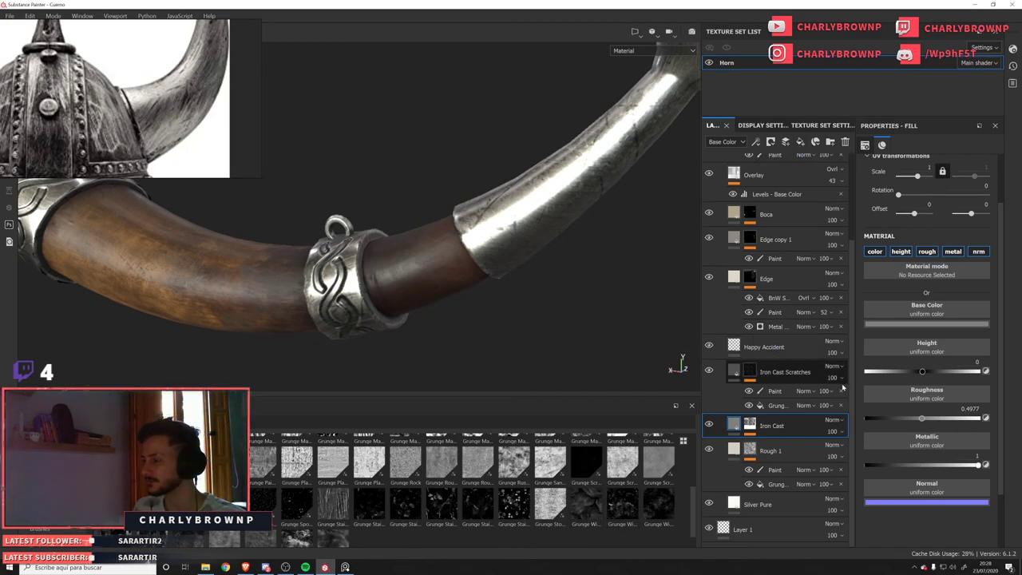
Duplicate the Iron Cast Scratches layer and replace the copy's mask with an empty black mask.
{"action": "left_click", "coordinate": [778, 375]}
{"action": "left_click_drag", "start_coordinate": [778, 375], "coordinate": [774, 361], "text": "ctrl"}
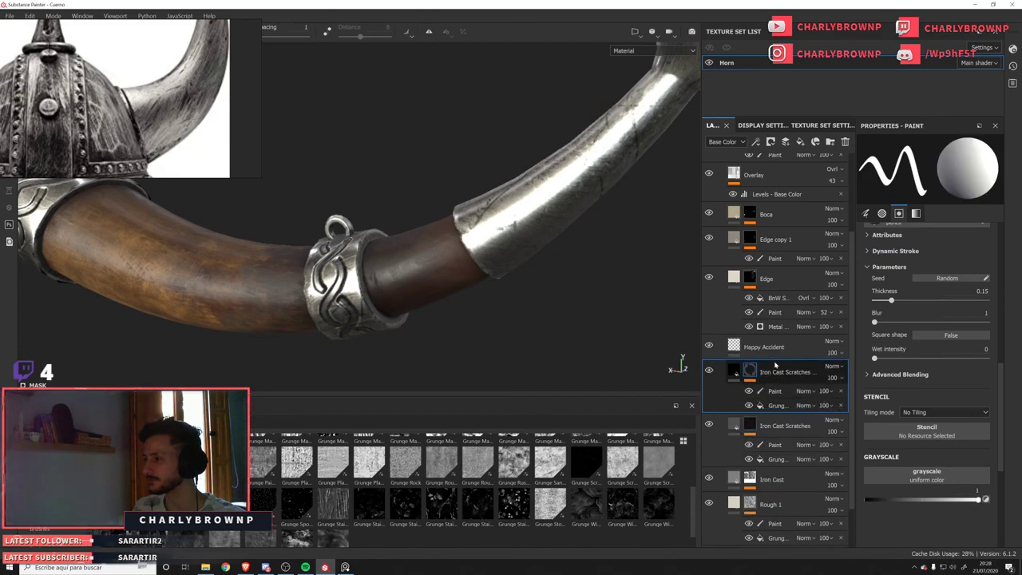
{"action": "left_click", "coordinate": [736, 375]}
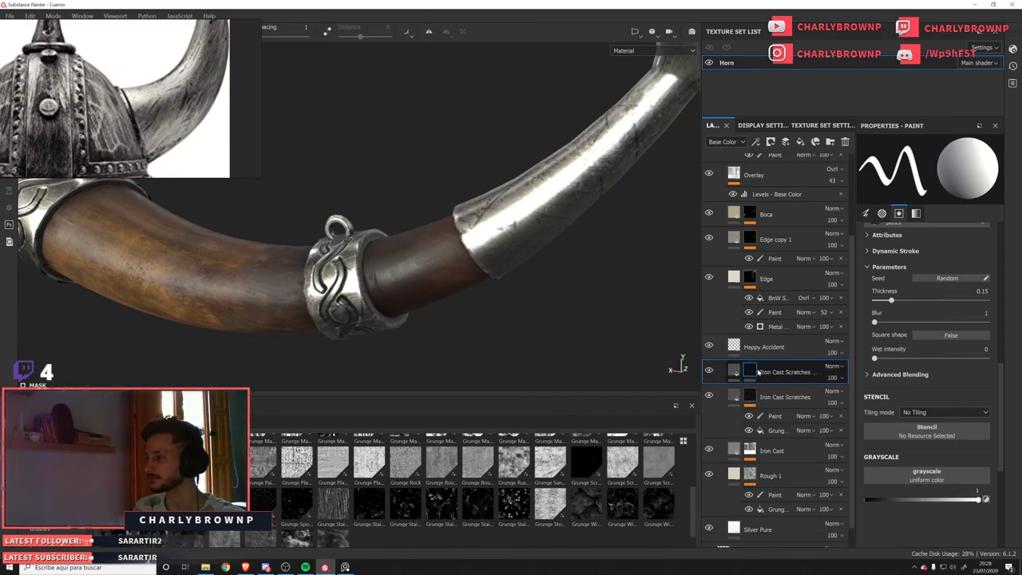
Add a Grunge Wipe Brushed fill rotated to 93.82 to the duplicated layer's mask and display the mask on the horn.
{"action": "left_click", "coordinate": [755, 142]}
{"action": "left_click", "coordinate": [777, 180]}
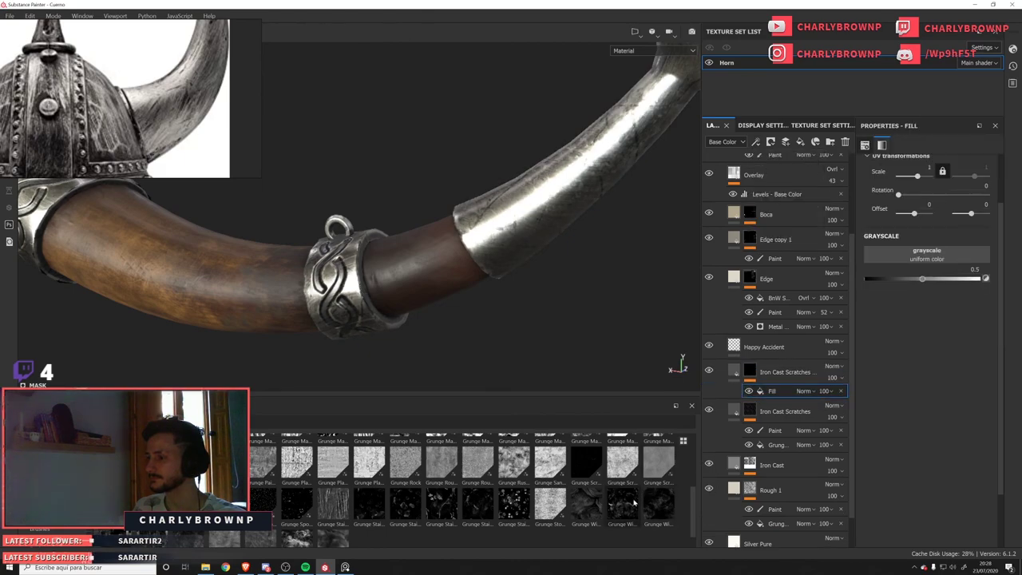
{"action": "mouse_move", "coordinate": [587, 503]}
{"action": "left_mouse_down"}
{"action": "mouse_move", "coordinate": [663, 476]}
{"action": "mouse_move", "coordinate": [899, 264]}
{"action": "left_mouse_up"}
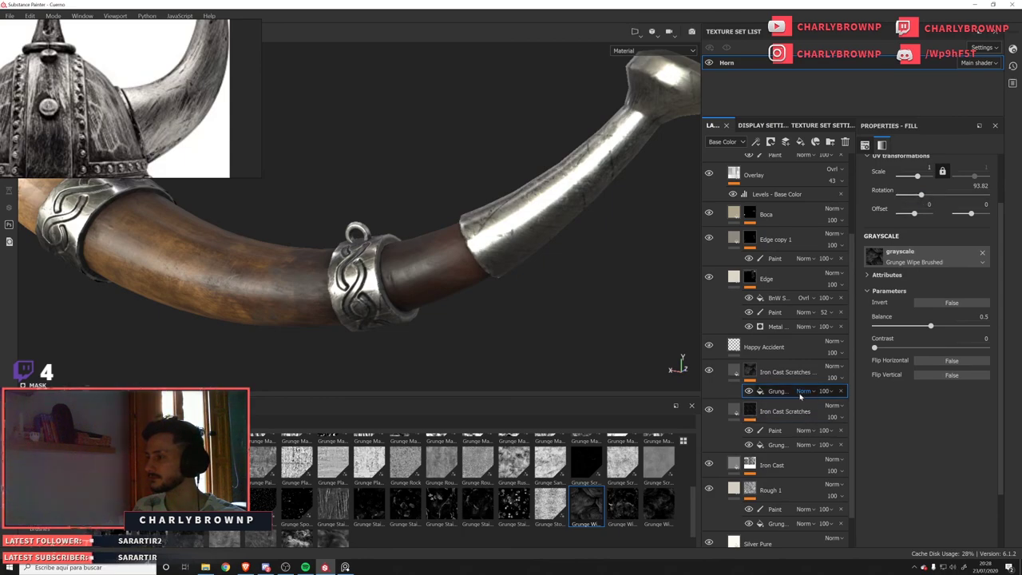
{"action": "left_click", "coordinate": [750, 370], "text": "alt"}
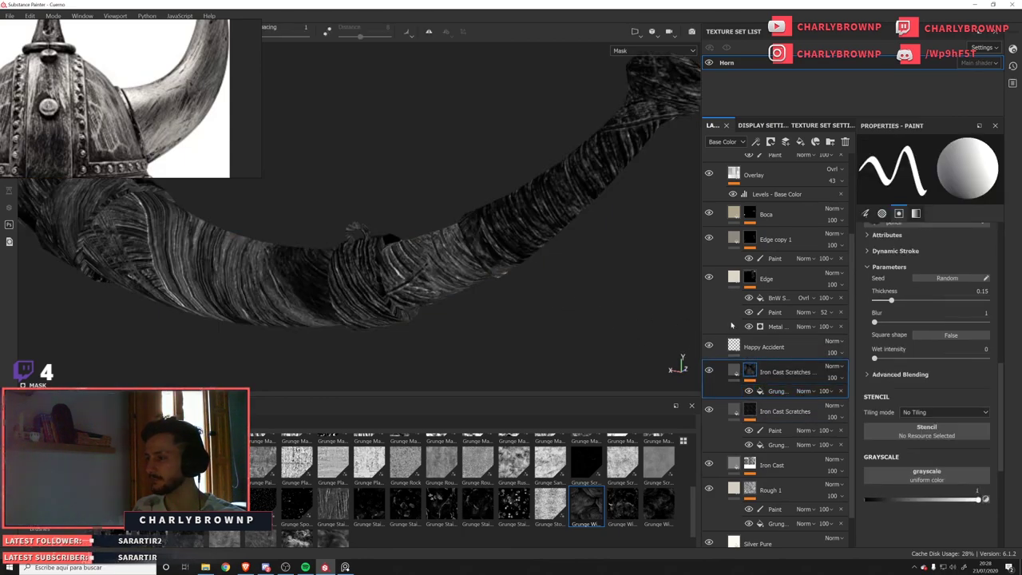
{"action": "left_click", "coordinate": [770, 391]}
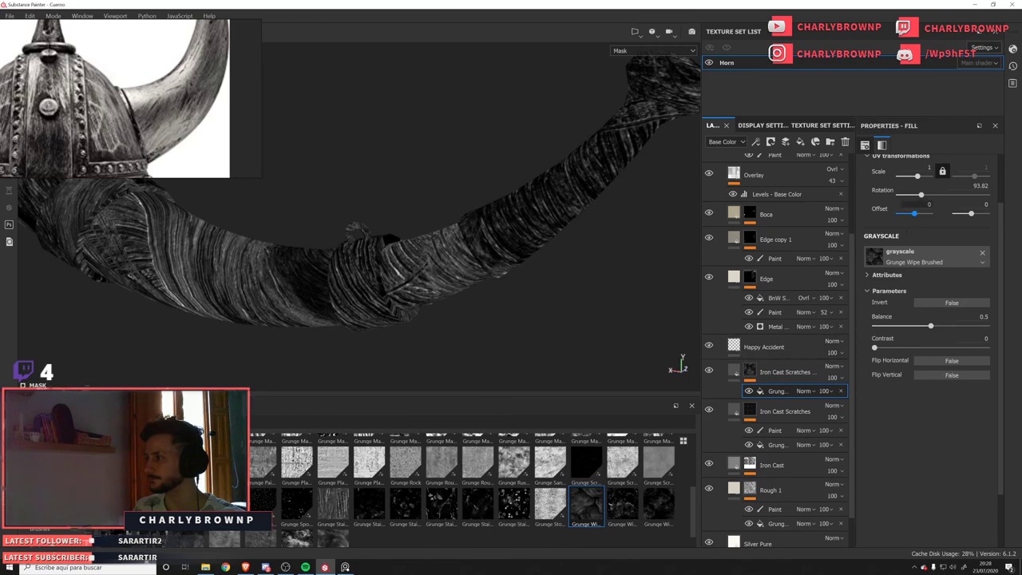
Set the Grunge Wipe Brushed mask fill's rotation to 168, balance to 0.61 and contrast to 0.51, and return to the material view.
{"action": "left_click_drag", "start_coordinate": [923, 196], "coordinate": [940, 197]}
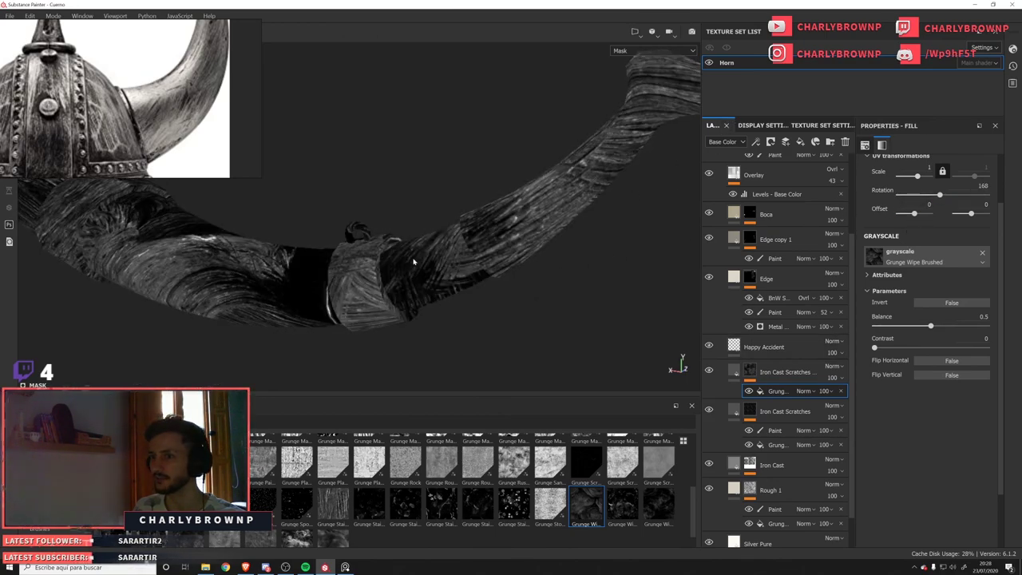
{"action": "right_click_drag", "start_coordinate": [413, 261], "coordinate": [445, 315], "text": "alt"}
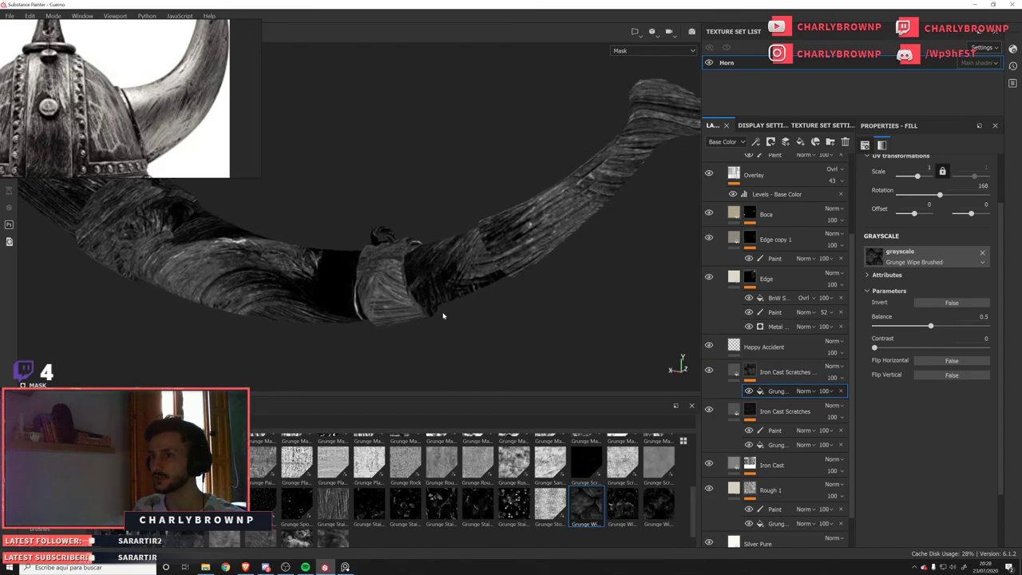
{"action": "left_click", "coordinate": [754, 379]}
{"action": "left_click", "coordinate": [771, 392]}
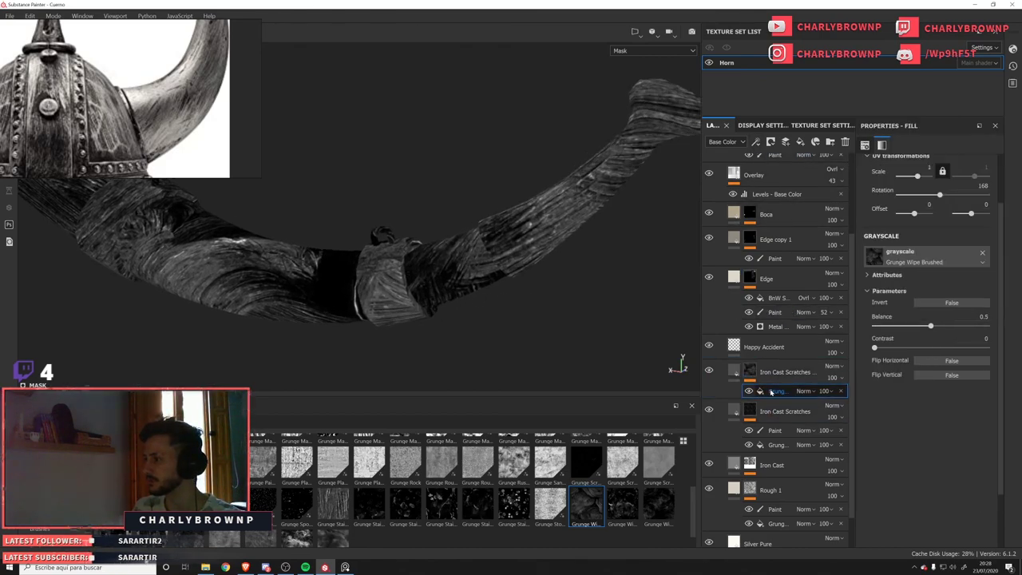
{"action": "left_click_drag", "start_coordinate": [875, 347], "coordinate": [943, 326]}
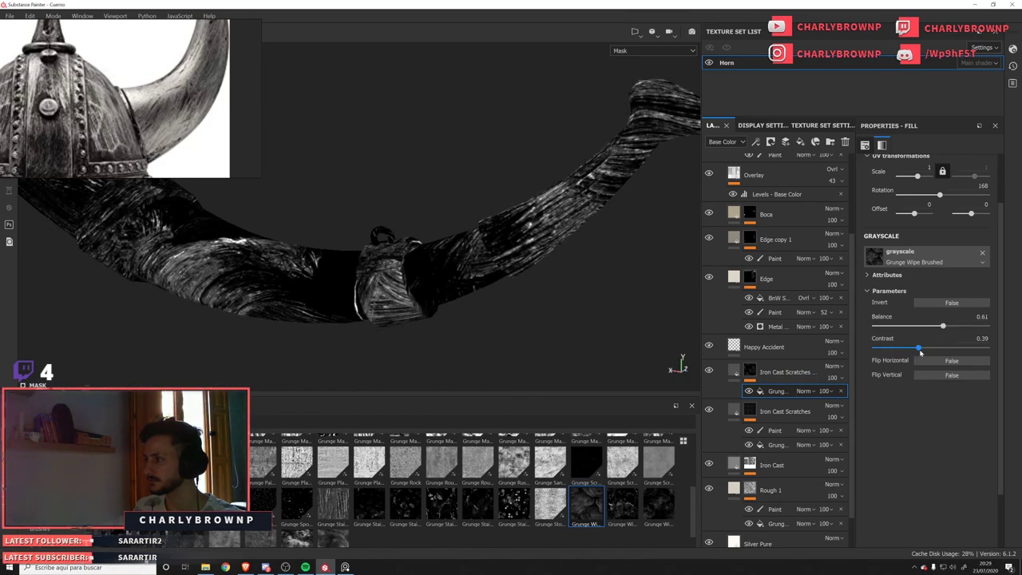
{"action": "key", "text": "m"}
{"action": "left_click_drag", "start_coordinate": [548, 280], "coordinate": [523, 157], "text": "alt"}
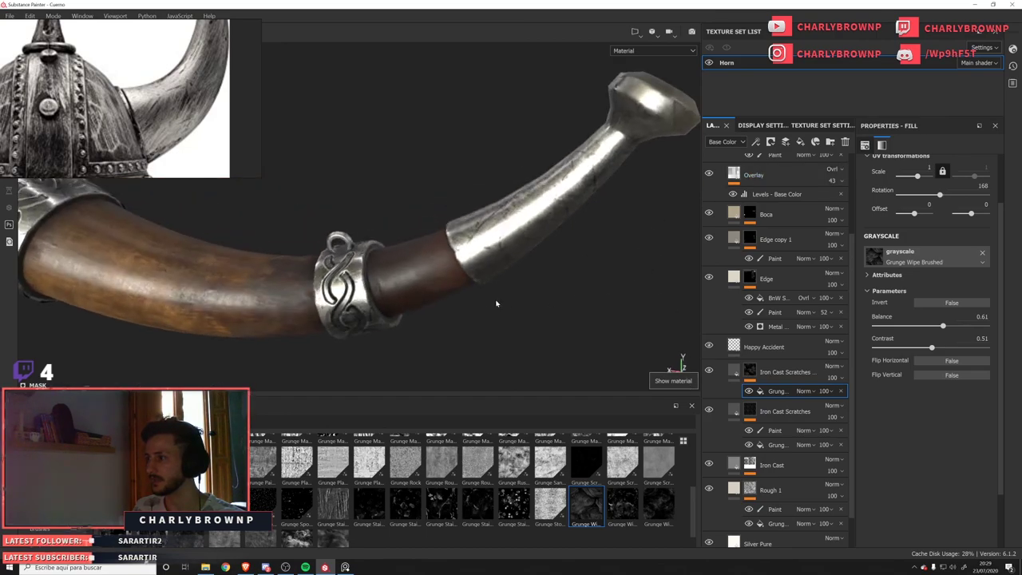
{"action": "scroll", "coordinate": [898, 312], "scroll_direction": "up", "scroll_amount": 2}
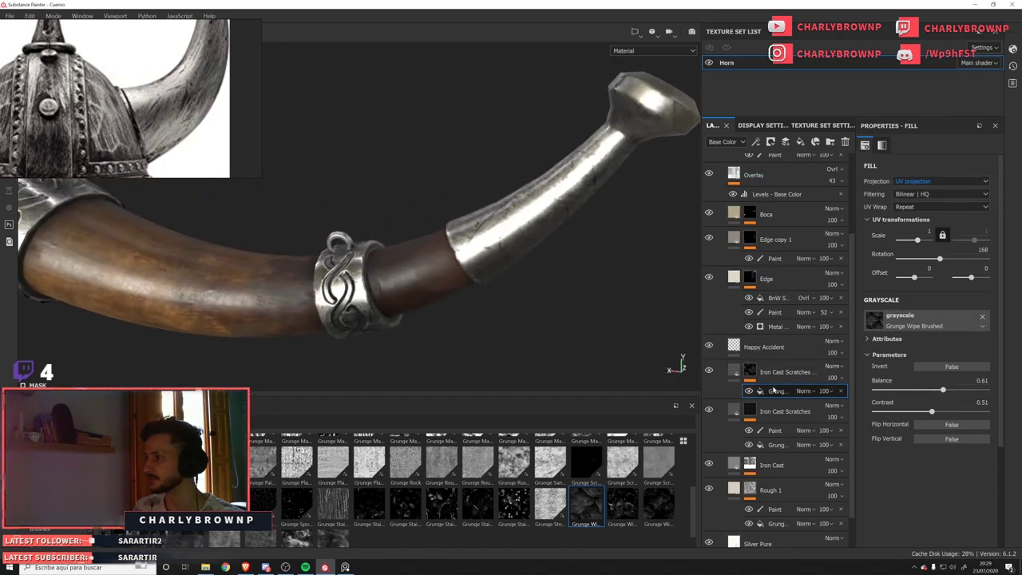
Turn off the height, metallic and normal channels on the Iron Cast Scratches copy and set its Base Color to dark gray 0.070.
{"action": "left_click", "coordinate": [735, 372]}
{"action": "scroll", "coordinate": [925, 347], "scroll_direction": "down", "scroll_amount": 1}
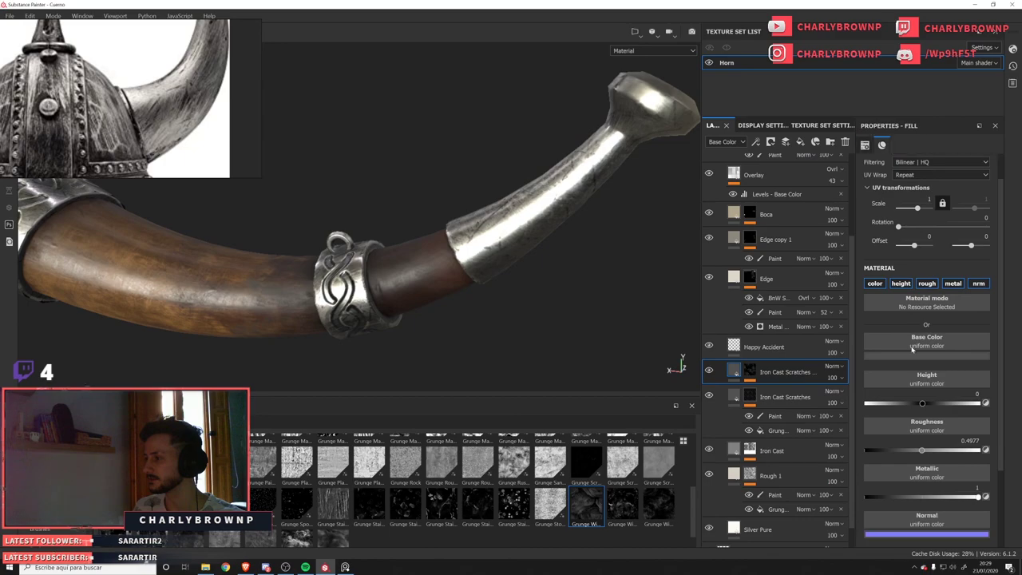
{"action": "left_click", "coordinate": [900, 284]}
{"action": "left_click", "coordinate": [954, 284]}
{"action": "left_click", "coordinate": [979, 284]}
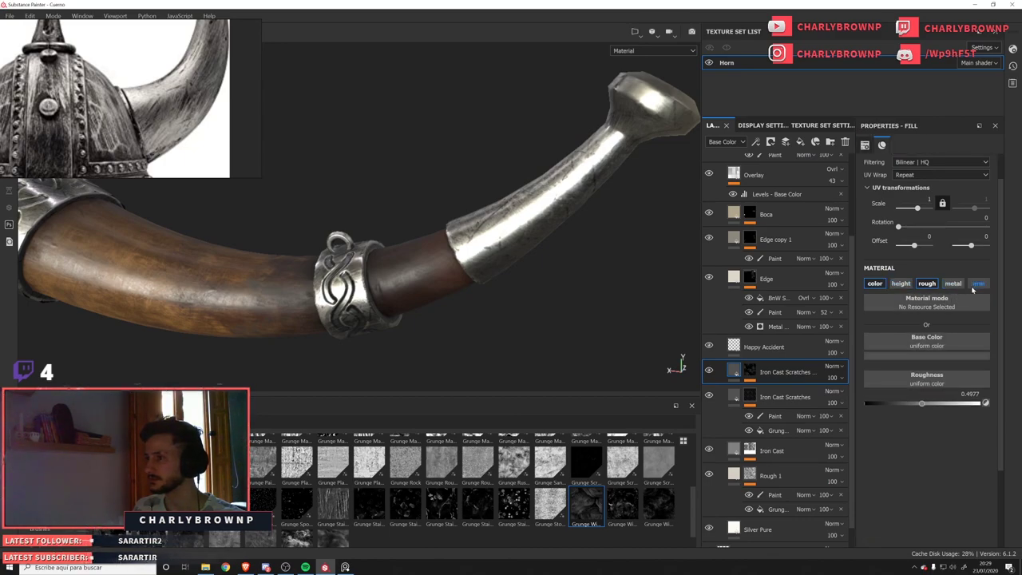
{"action": "left_click", "coordinate": [911, 356]}
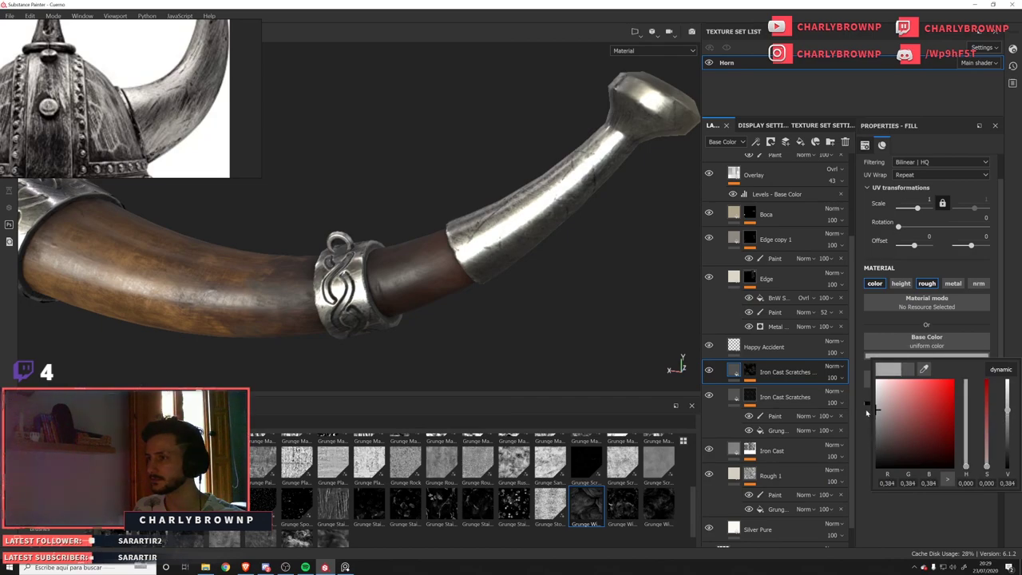
{"action": "left_click_drag", "start_coordinate": [867, 412], "coordinate": [857, 445]}
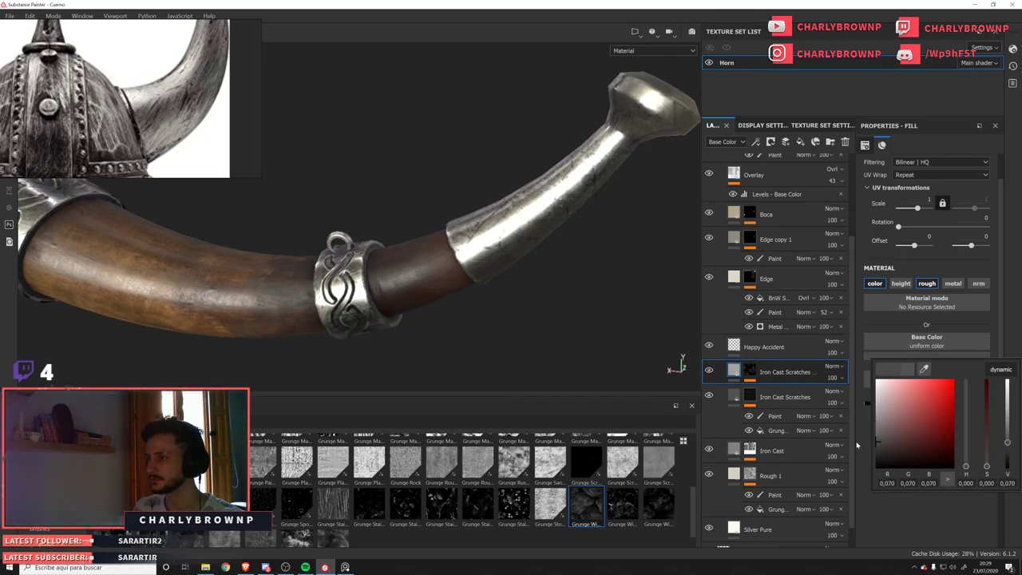
Raise the balance of the Grunge Wipe Brushed fill in the scratches copy's mask to 0.67.
{"action": "left_click", "coordinate": [750, 379]}
{"action": "left_click", "coordinate": [778, 392]}
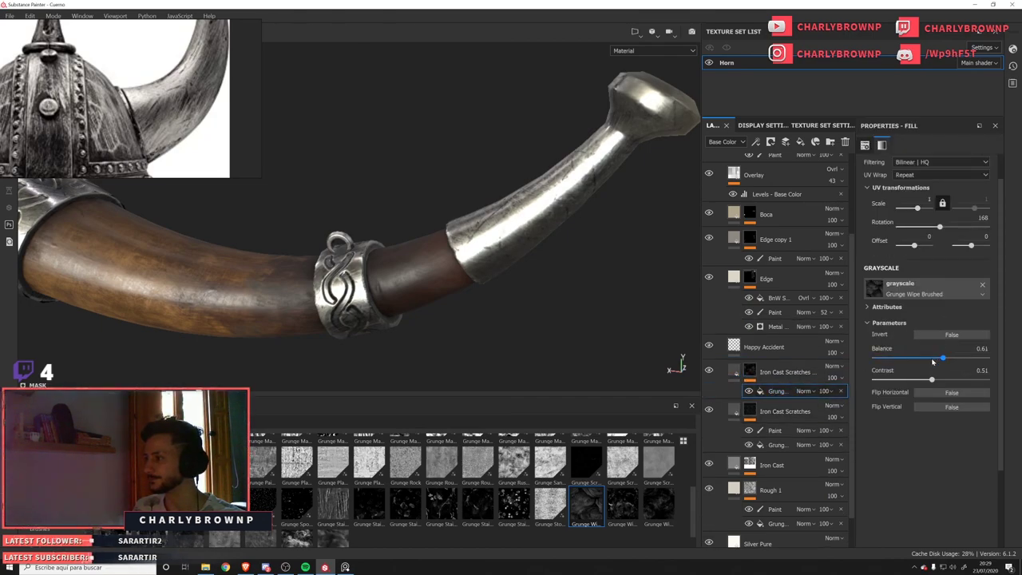
{"action": "left_click_drag", "start_coordinate": [948, 359], "coordinate": [950, 362]}
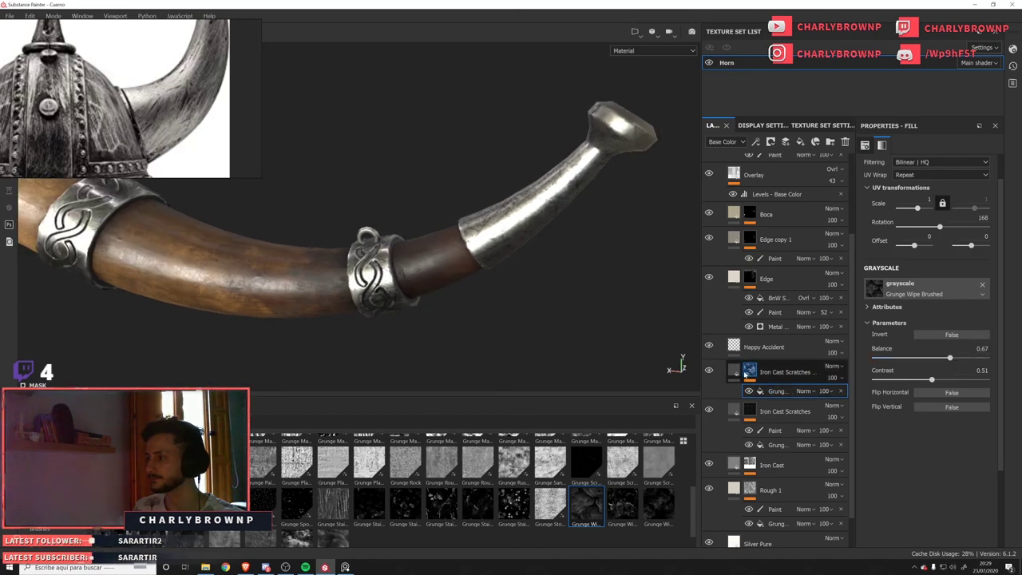
Set the Iron Cast Scratches copy's Base Color to gray 0.156 while viewing the horn's Base Color channel.
{"action": "left_click", "coordinate": [736, 372]}
{"action": "left_click", "coordinate": [902, 357]}
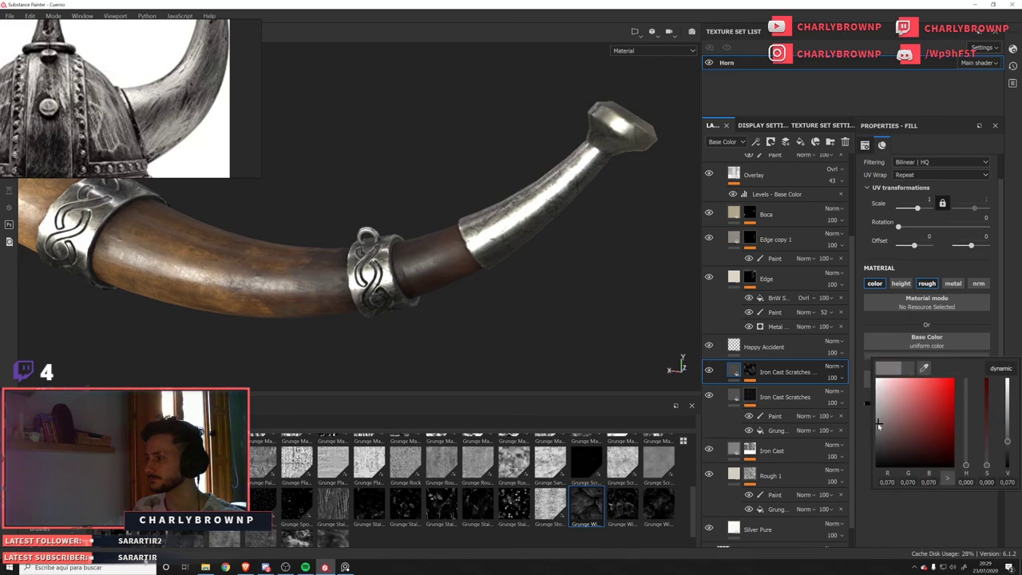
{"action": "mouse_move", "coordinate": [878, 426]}
{"action": "left_mouse_down"}
{"action": "mouse_move", "coordinate": [877, 408]}
{"action": "mouse_move", "coordinate": [861, 398]}
{"action": "mouse_move", "coordinate": [850, 414]}
{"action": "left_mouse_up"}
{"action": "key", "text": "c"}
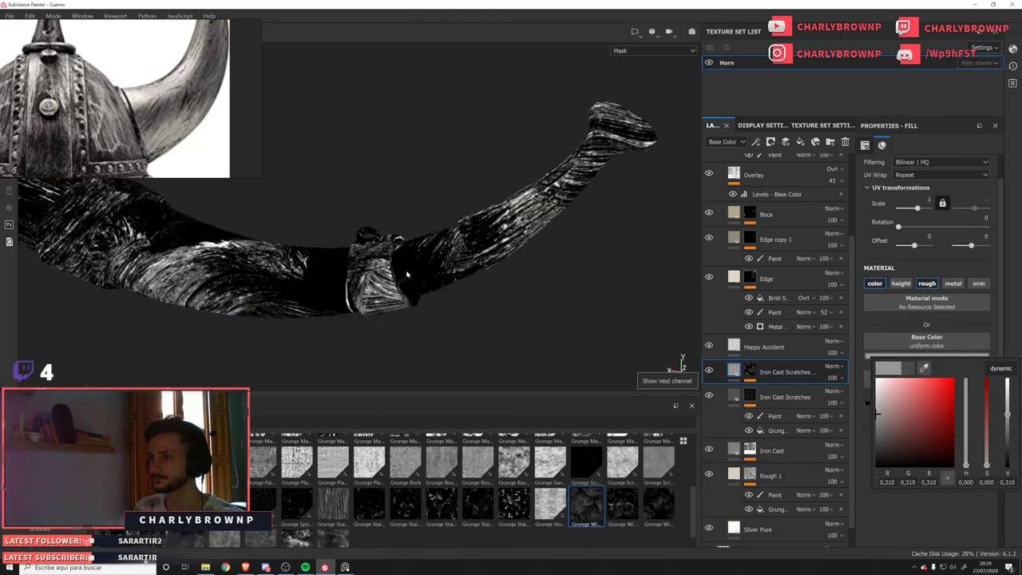
{"action": "key", "text": "c"}
{"action": "left_click_drag", "start_coordinate": [881, 421], "coordinate": [864, 431]}
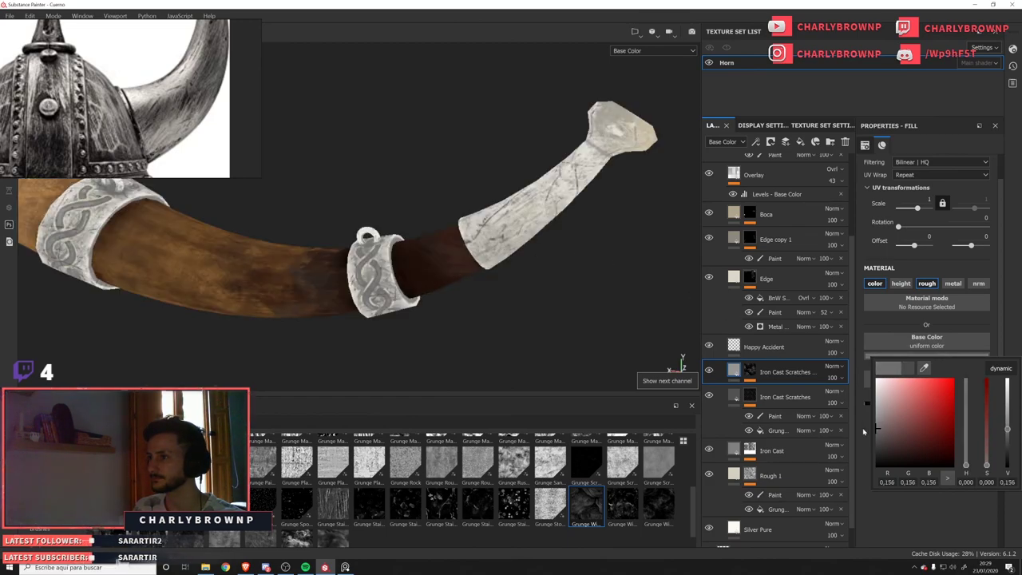
{"action": "left_click", "coordinate": [882, 524]}
Set the mask's Grunge Wipe Brushed balance to 0.79 on the Iron Cast Scratches copy.
{"action": "left_click", "coordinate": [750, 379]}
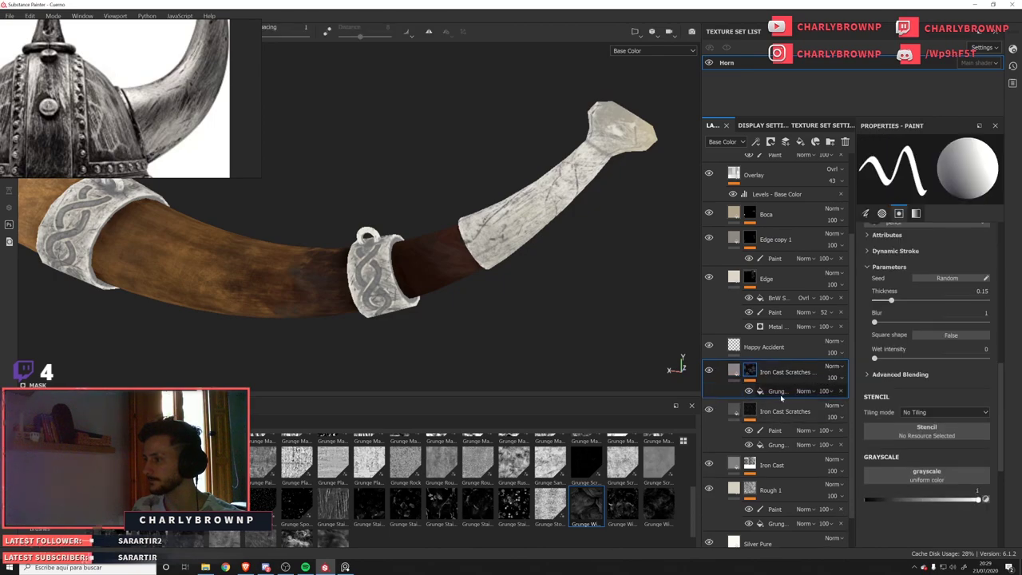
{"action": "left_click", "coordinate": [780, 393]}
{"action": "left_click_drag", "start_coordinate": [961, 362], "coordinate": [963, 365]}
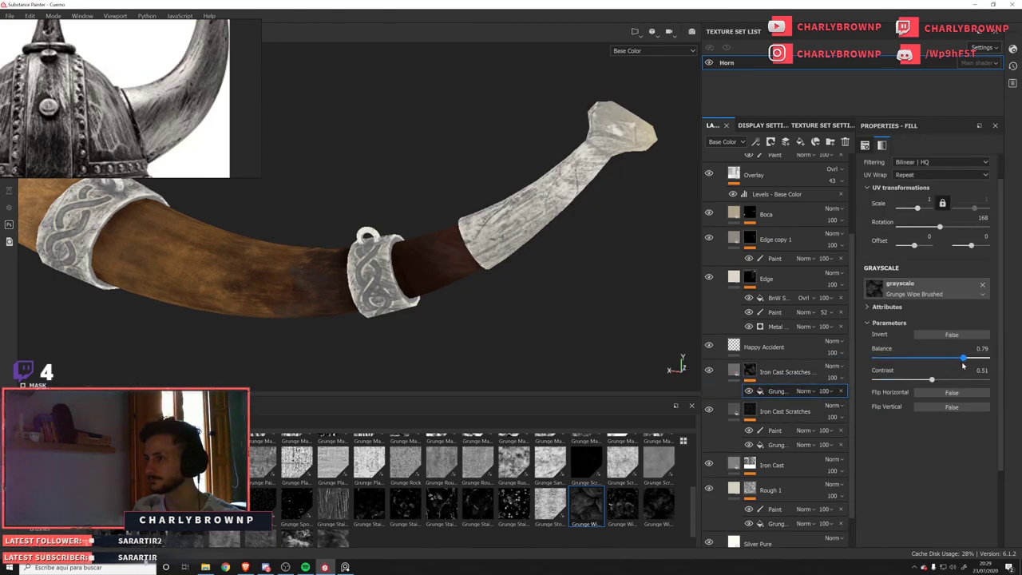
Examine the brushed metal on the rings and mouthpiece in the material view from several angles and distances.
{"action": "right_click_drag", "start_coordinate": [341, 285], "coordinate": [228, 290], "text": "alt"}
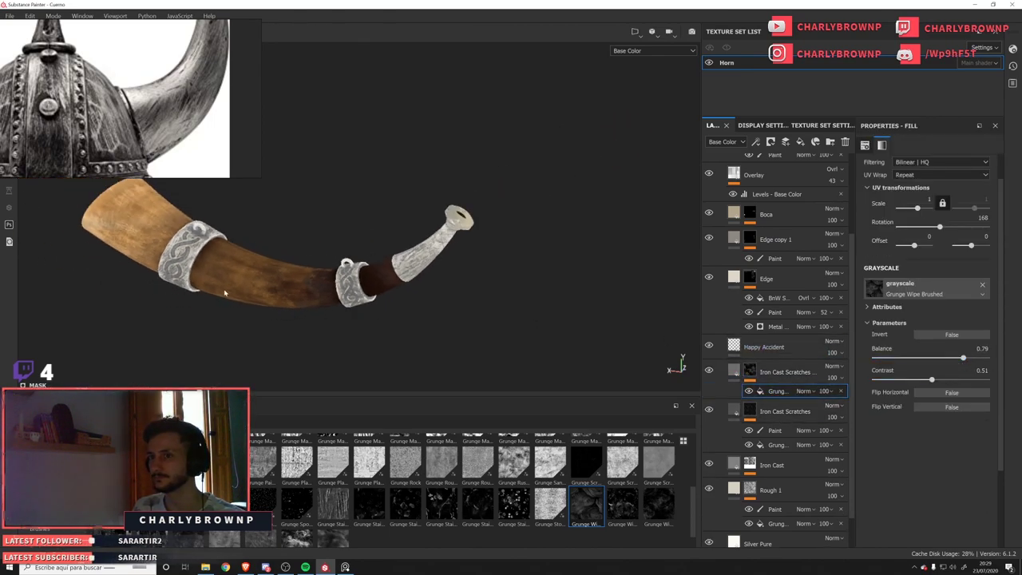
{"action": "mouse_move", "coordinate": [227, 291]}
{"action": "left_mouse_down", "text": "alt"}
{"action": "mouse_move", "coordinate": [196, 264]}
{"action": "mouse_move", "coordinate": [230, 308]}
{"action": "left_mouse_up", "text": "alt"}
{"action": "key", "text": "m"}
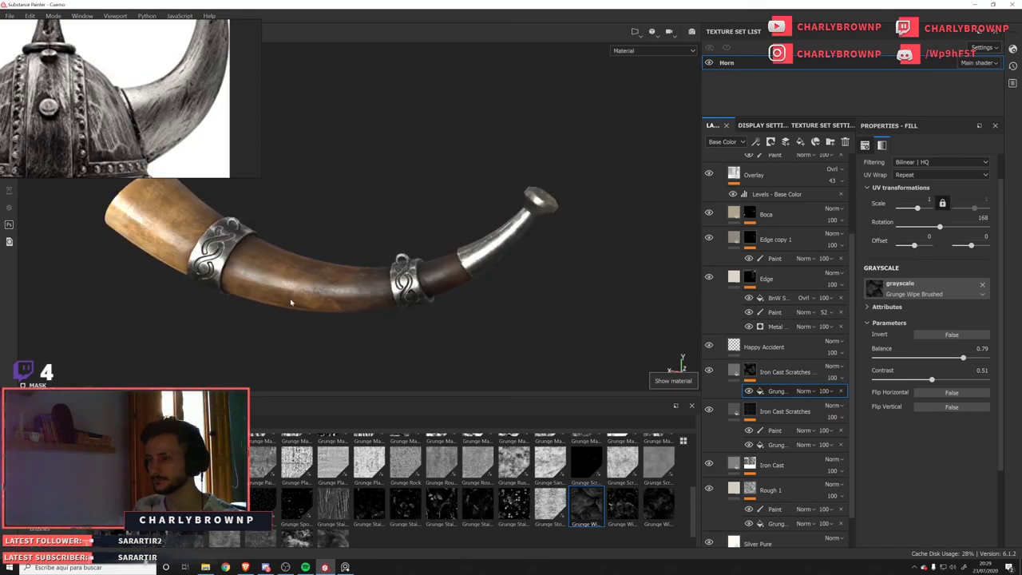
{"action": "left_click_drag", "start_coordinate": [293, 302], "coordinate": [463, 302], "text": "alt"}
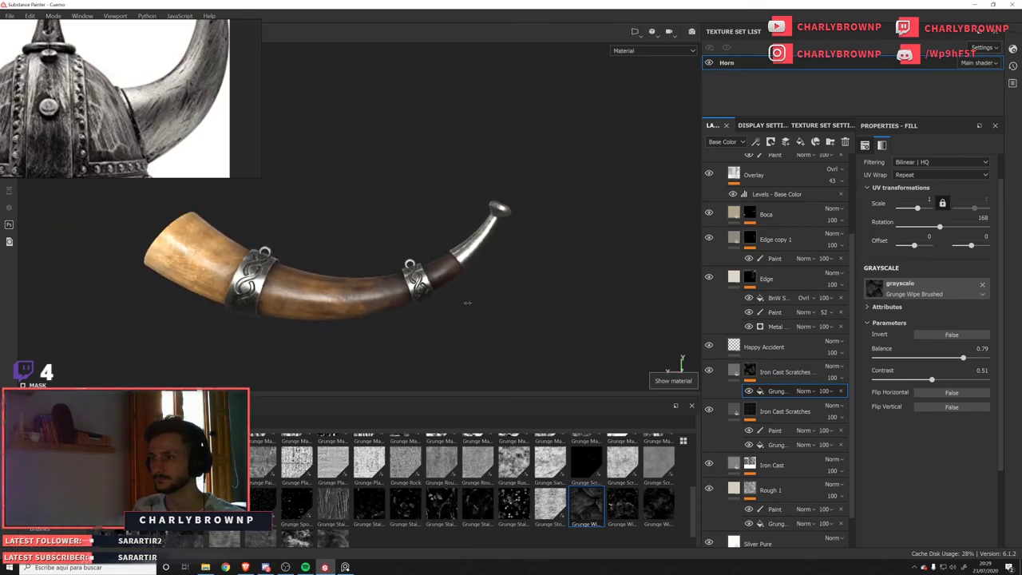
{"action": "middle_click_drag", "start_coordinate": [468, 301], "coordinate": [501, 298], "text": "alt"}
{"action": "right_click_drag", "start_coordinate": [501, 298], "coordinate": [582, 377], "text": "alt"}
{"action": "left_click_drag", "start_coordinate": [582, 377], "coordinate": [414, 310], "text": "alt"}
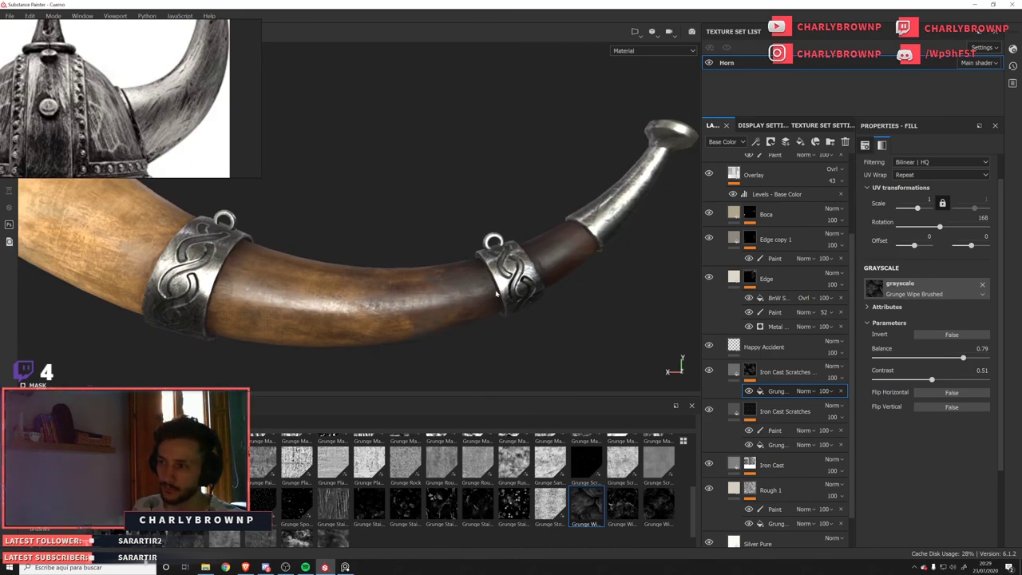
{"action": "right_click_drag", "start_coordinate": [552, 256], "coordinate": [491, 271], "text": "alt"}
{"action": "left_click_drag", "start_coordinate": [491, 271], "coordinate": [515, 340], "text": "alt"}
{"action": "right_click_drag", "start_coordinate": [515, 339], "coordinate": [460, 300], "text": "alt"}
{"action": "left_click_drag", "start_coordinate": [461, 300], "coordinate": [468, 298], "text": "alt"}
{"action": "right_click_drag", "start_coordinate": [468, 299], "coordinate": [458, 279], "text": "alt"}
{"action": "left_click_drag", "start_coordinate": [458, 279], "coordinate": [488, 281], "text": "alt"}
{"action": "right_click_drag", "start_coordinate": [488, 280], "coordinate": [394, 310], "text": "alt"}
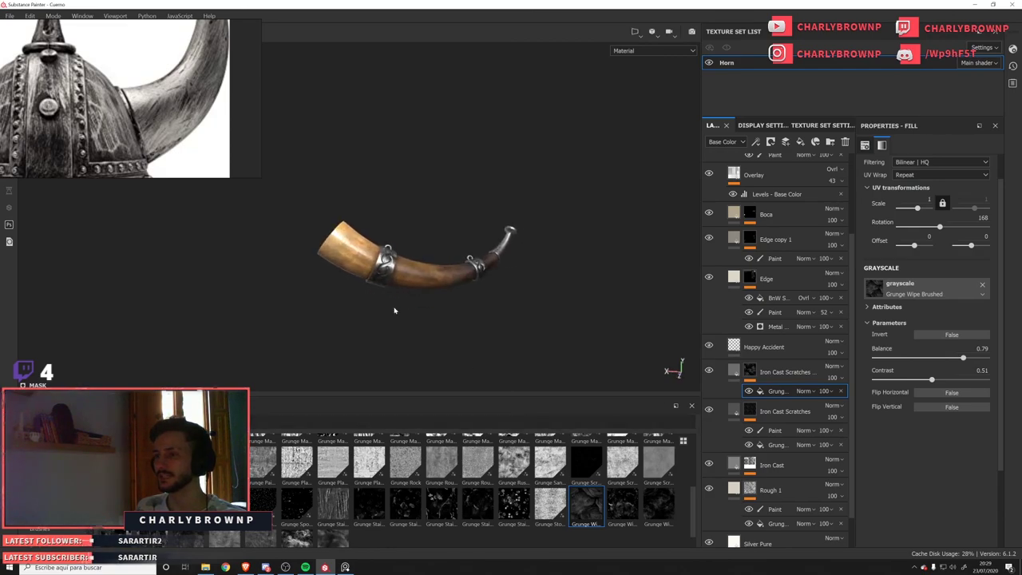
{"action": "left_click_drag", "start_coordinate": [395, 310], "coordinate": [432, 329], "text": "alt"}
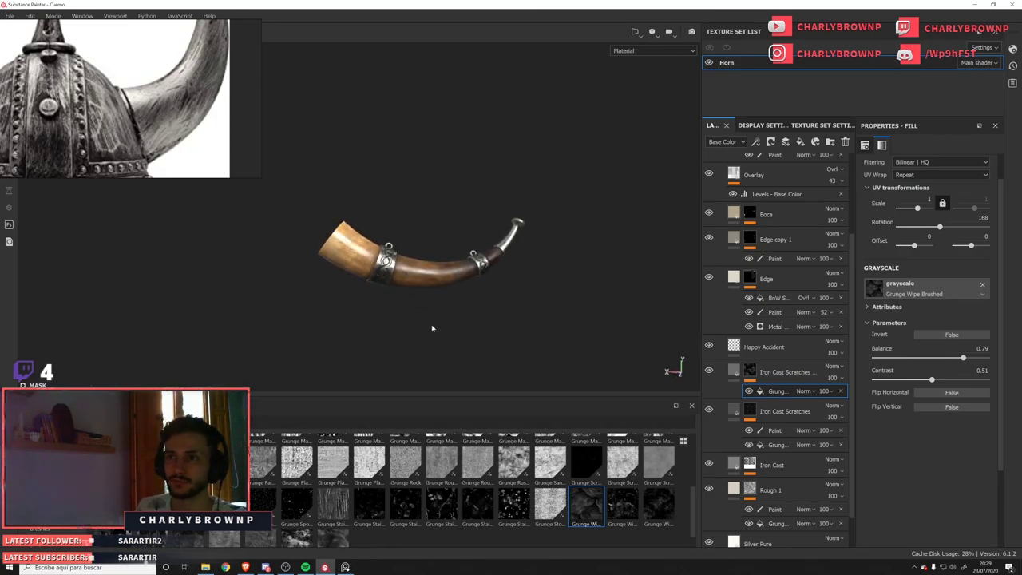
Display the Roughness channel on the horn and add a paint layer named Roughness Level above the Overlay layer.
{"action": "scroll", "coordinate": [759, 359], "scroll_direction": "down", "scroll_amount": 2}
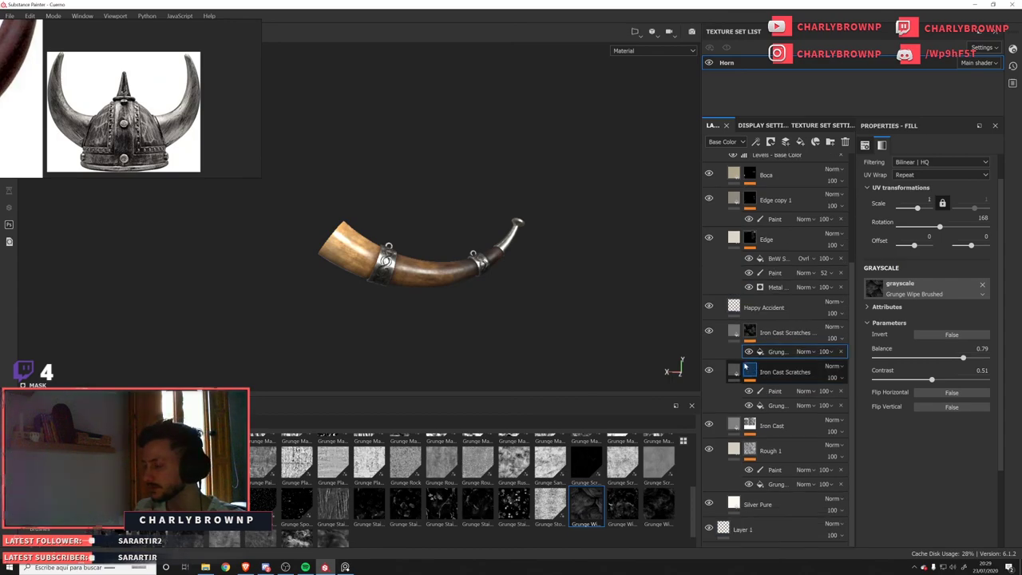
{"action": "key", "text": "c"}
{"action": "scroll", "coordinate": [471, 354], "scroll_direction": "up", "scroll_amount": 2}
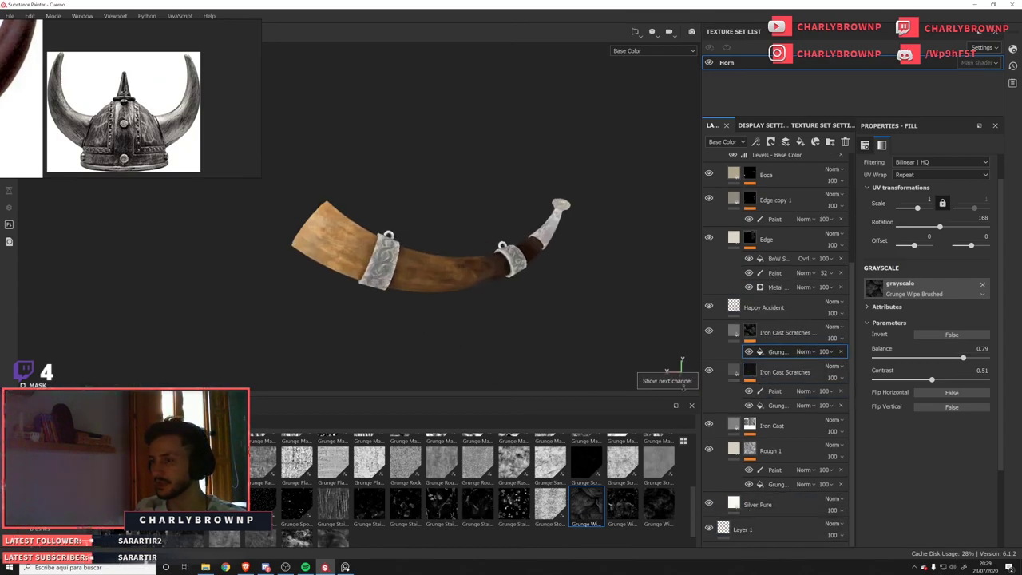
{"action": "key", "text": "c"}
{"action": "key", "text": "c"}
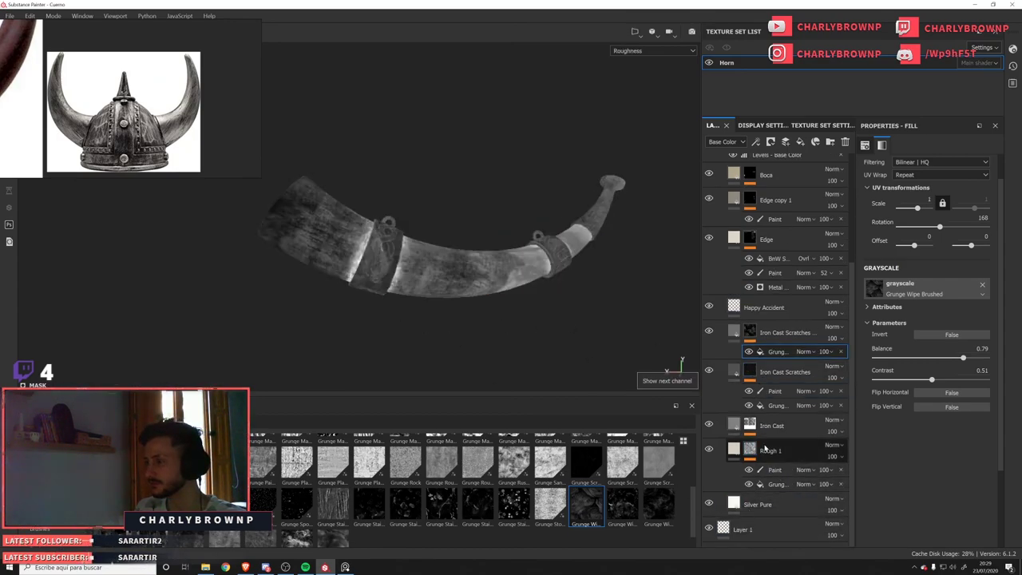
{"action": "scroll", "coordinate": [792, 329], "scroll_direction": "up", "scroll_amount": 3}
{"action": "left_click", "coordinate": [784, 263]}
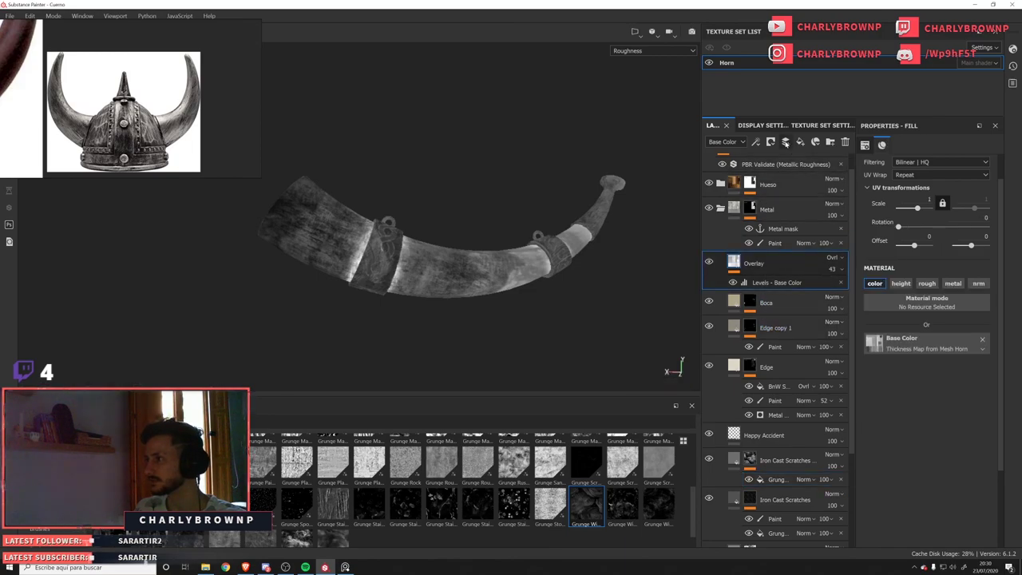
{"action": "left_click", "coordinate": [787, 142]}
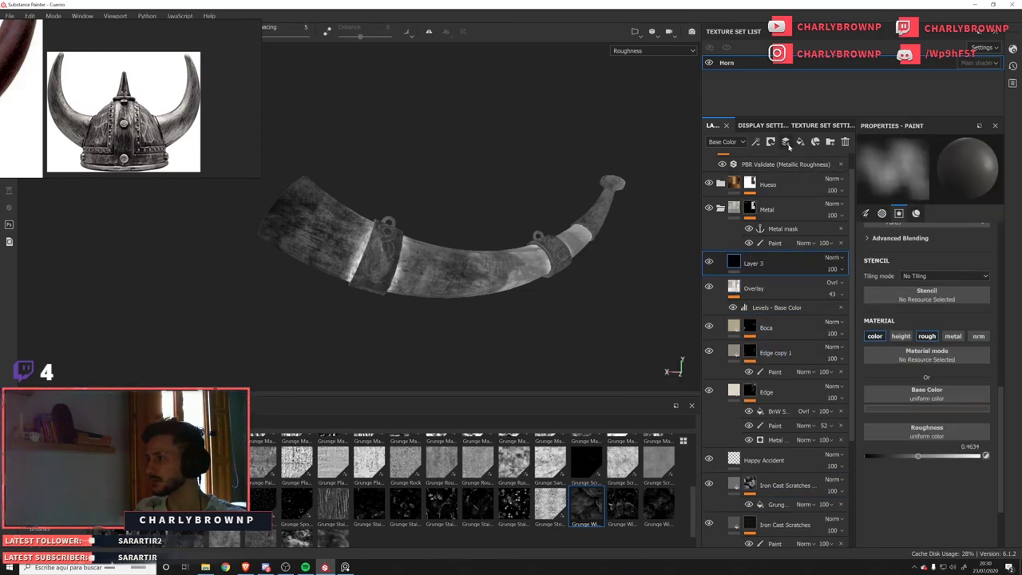
{"action": "double_click", "coordinate": [759, 265]}
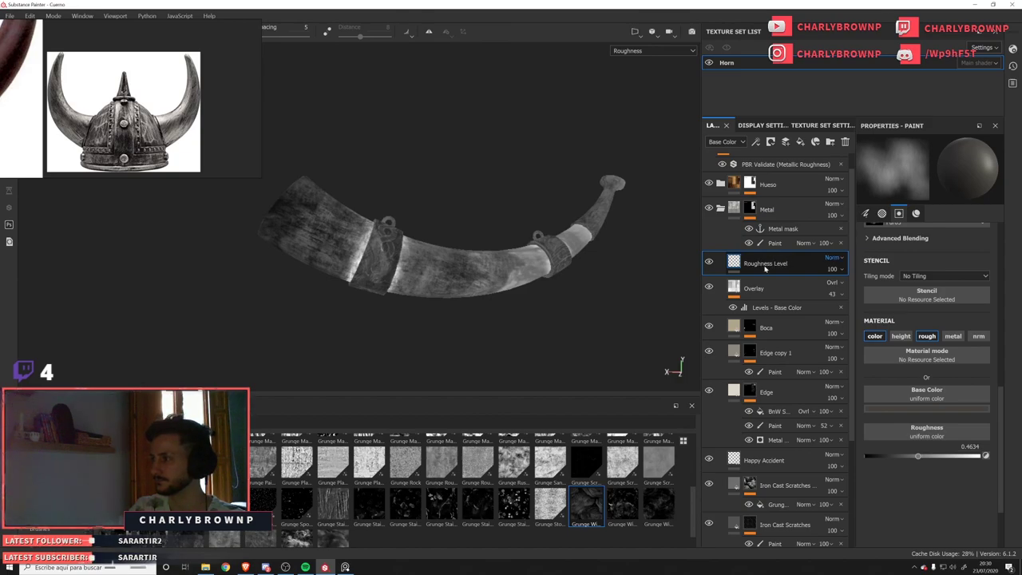
Switch the layer stack to the Roughness channel and set the Roughness Level layer's blending mode to Passthrough.
{"action": "left_click", "coordinate": [756, 141]}
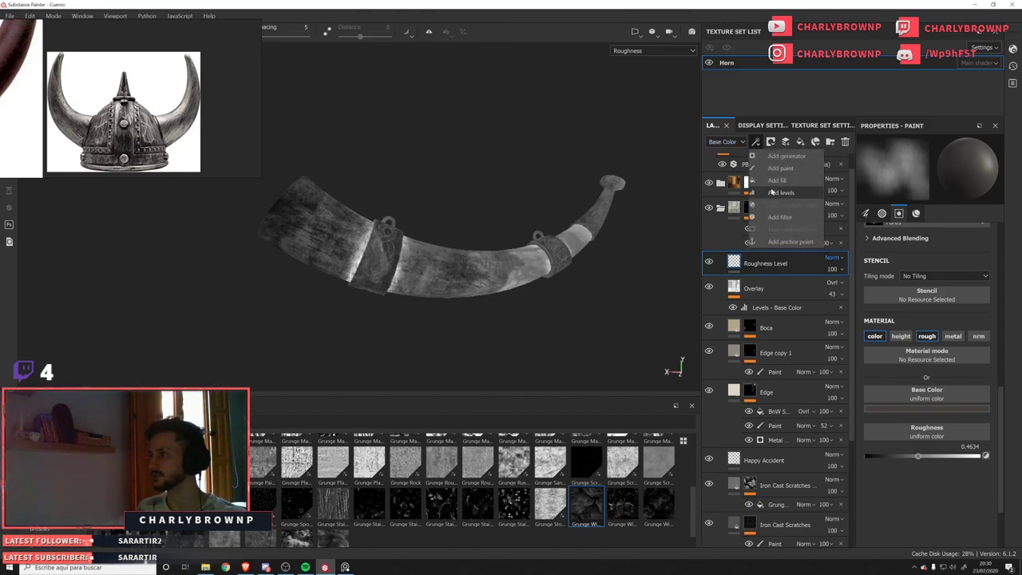
{"action": "left_click", "coordinate": [732, 144]}
{"action": "left_click", "coordinate": [732, 144]}
{"action": "left_click", "coordinate": [728, 167]}
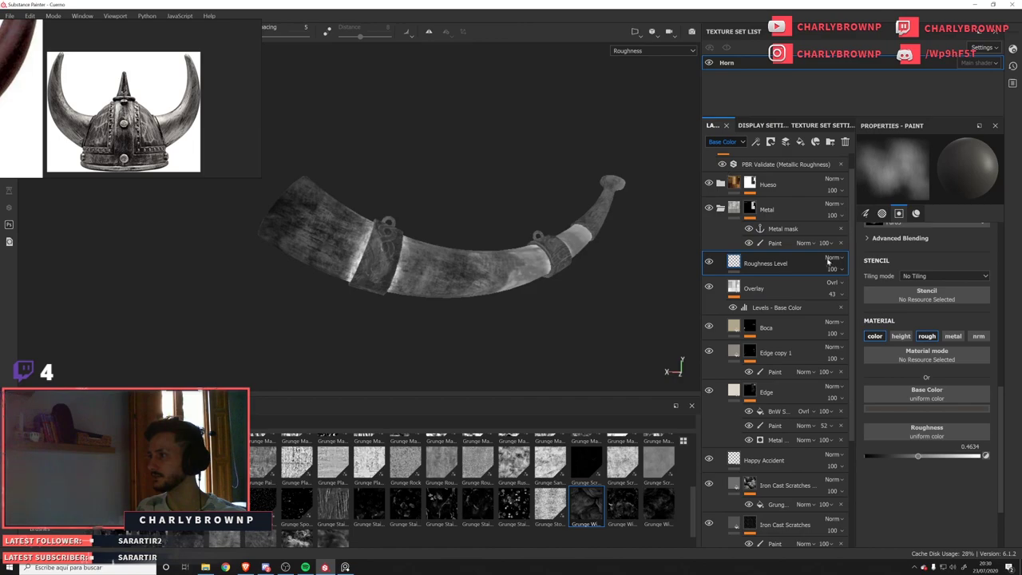
{"action": "left_click", "coordinate": [832, 258]}
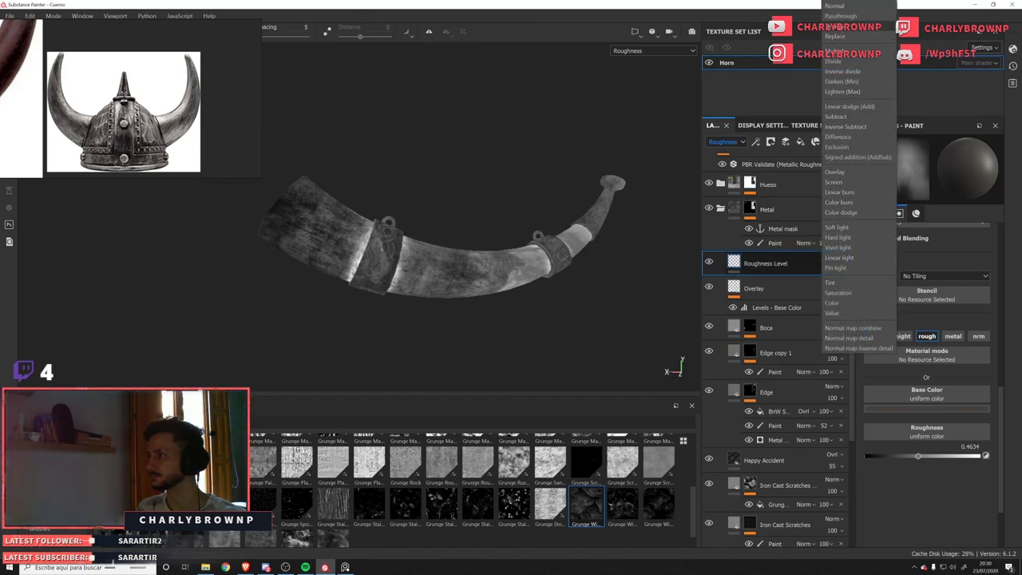
{"action": "left_click", "coordinate": [841, 16]}
Add a levels effect to the Roughness Level layer and make it affect the Roughness channel.
{"action": "left_click", "coordinate": [755, 142]}
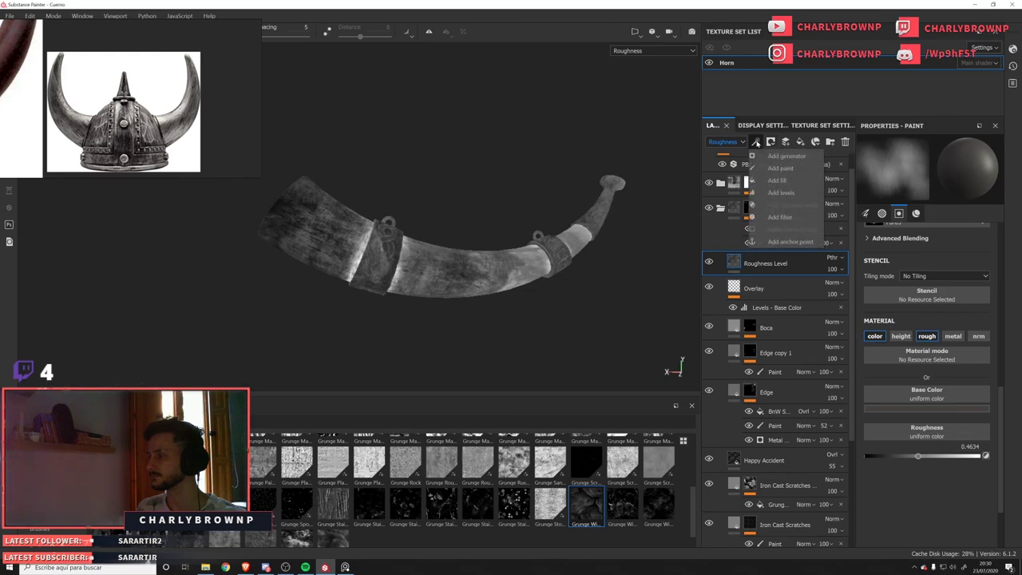
{"action": "left_click", "coordinate": [783, 194]}
{"action": "left_click", "coordinate": [919, 160]}
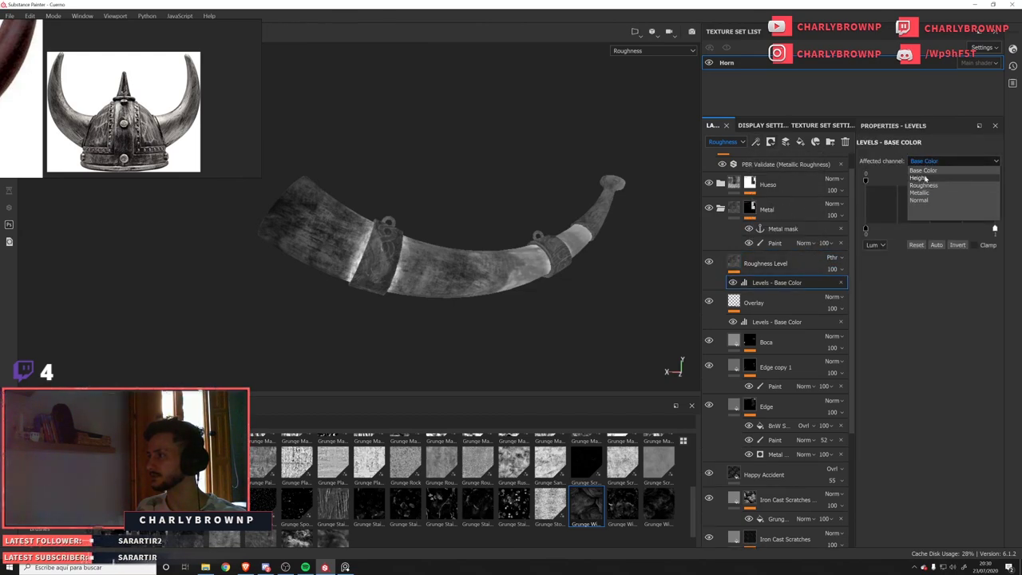
{"action": "left_click", "coordinate": [918, 185]}
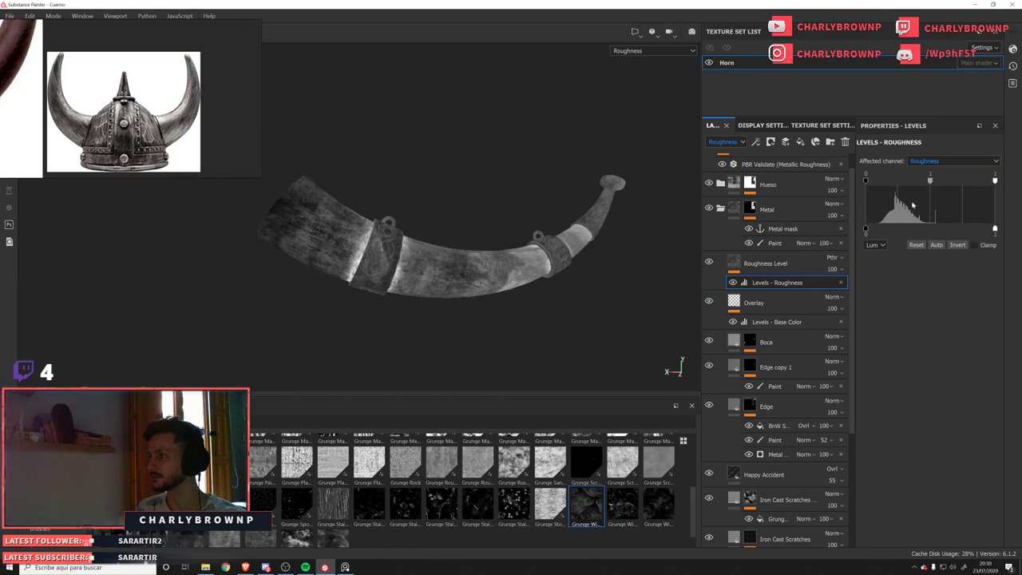
Remap the metal's roughness levels to an input range of about 0.13–0.47 and an output range of about 0.17–0.56.
{"action": "left_click_drag", "start_coordinate": [996, 181], "coordinate": [970, 181]}
{"action": "left_click_drag", "start_coordinate": [865, 181], "coordinate": [875, 182]}
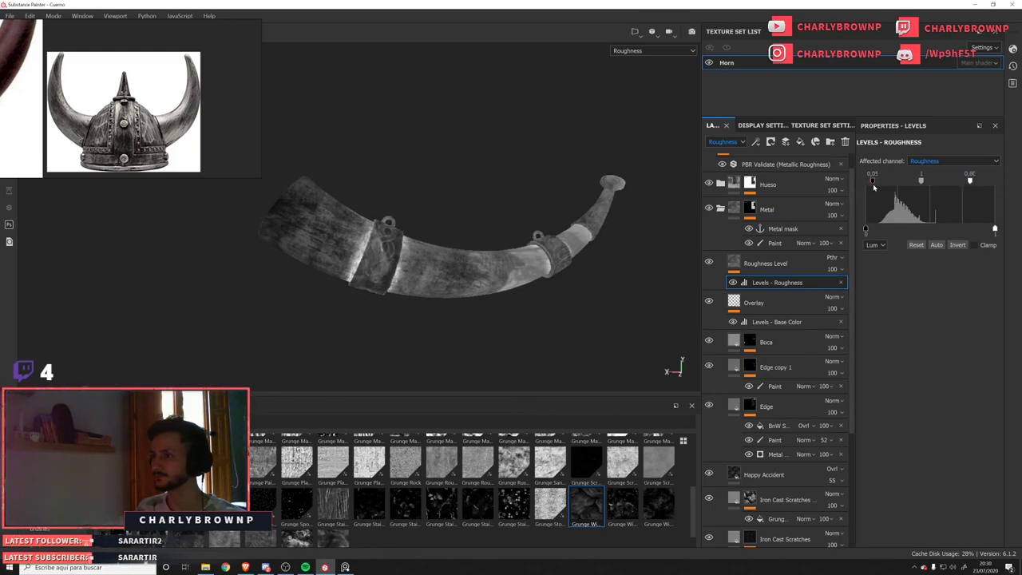
{"action": "left_click_drag", "start_coordinate": [973, 182], "coordinate": [878, 181]}
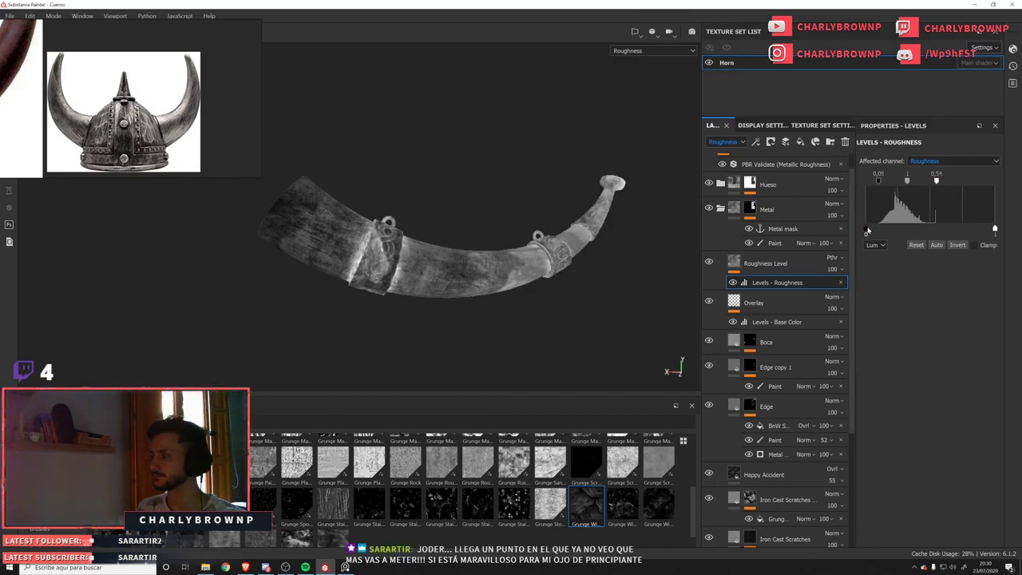
{"action": "left_click_drag", "start_coordinate": [866, 229], "coordinate": [886, 233]}
{"action": "left_click_drag", "start_coordinate": [995, 230], "coordinate": [942, 233]}
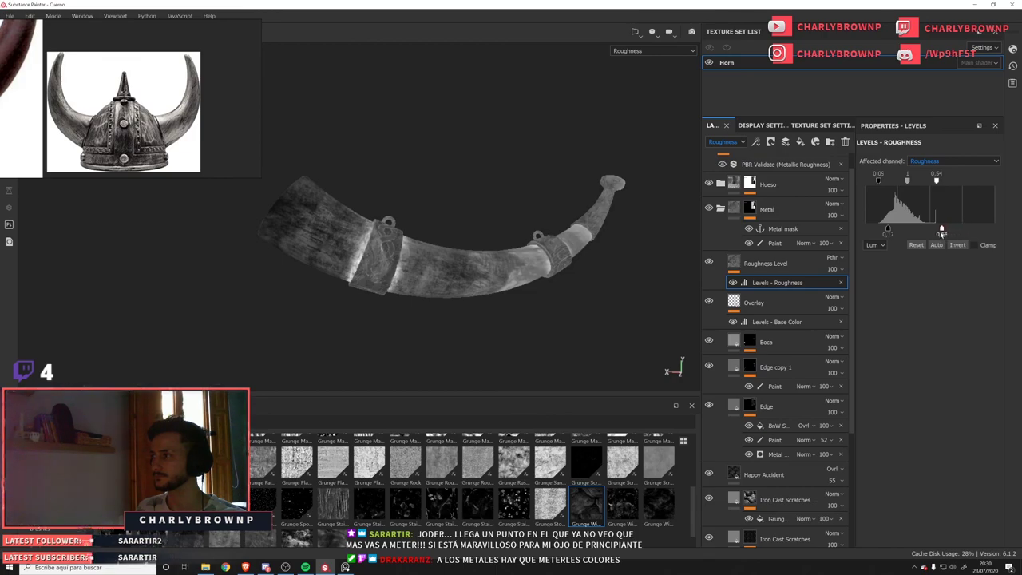
{"action": "left_click", "coordinate": [933, 183]}
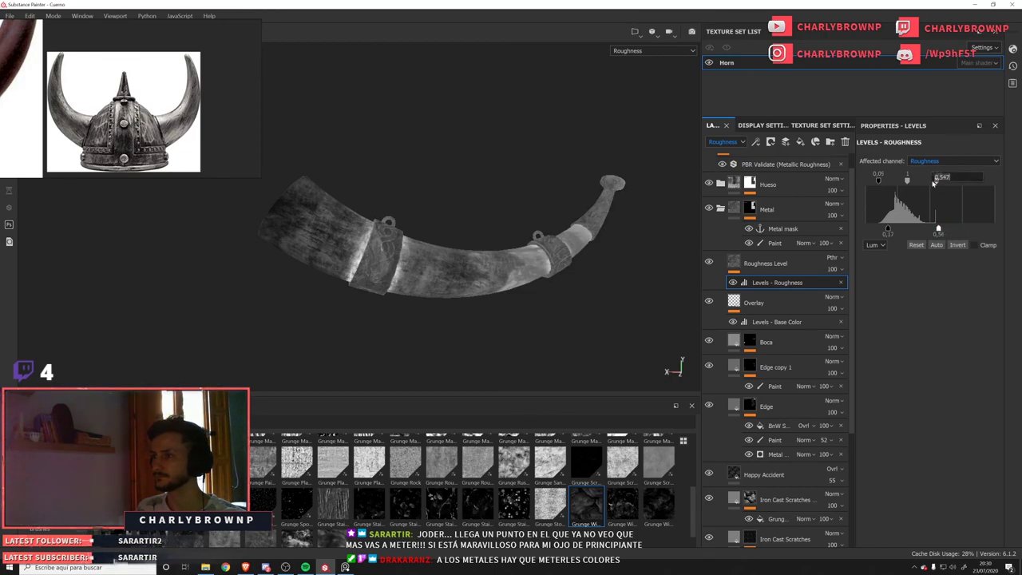
{"action": "left_click", "coordinate": [941, 190]}
{"action": "left_click_drag", "start_coordinate": [933, 182], "coordinate": [884, 185]}
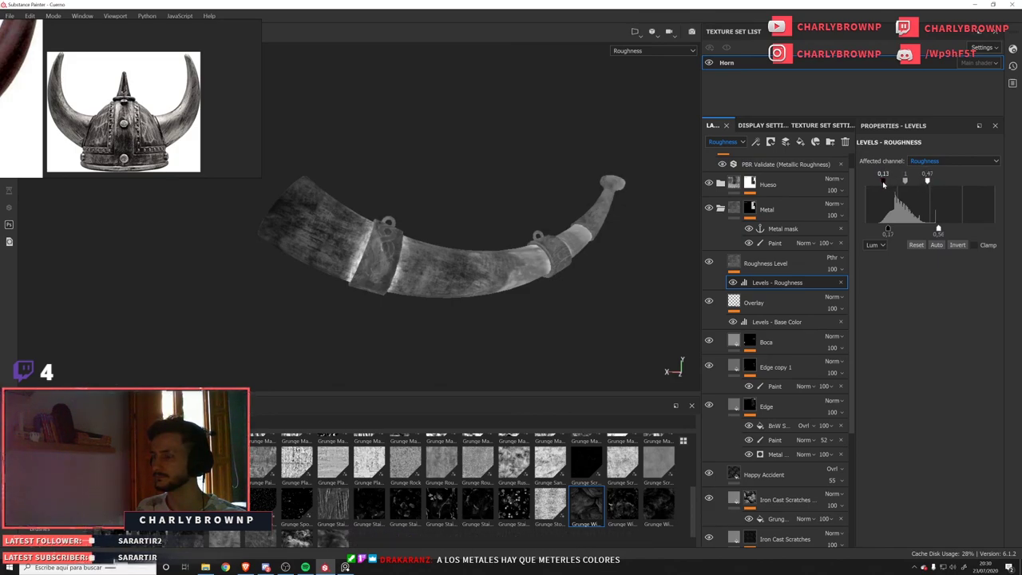
Display the full material and examine the horn's metal fittings from a distance.
{"action": "key", "text": "m"}
{"action": "left_click_drag", "start_coordinate": [500, 285], "coordinate": [468, 279], "text": "alt"}
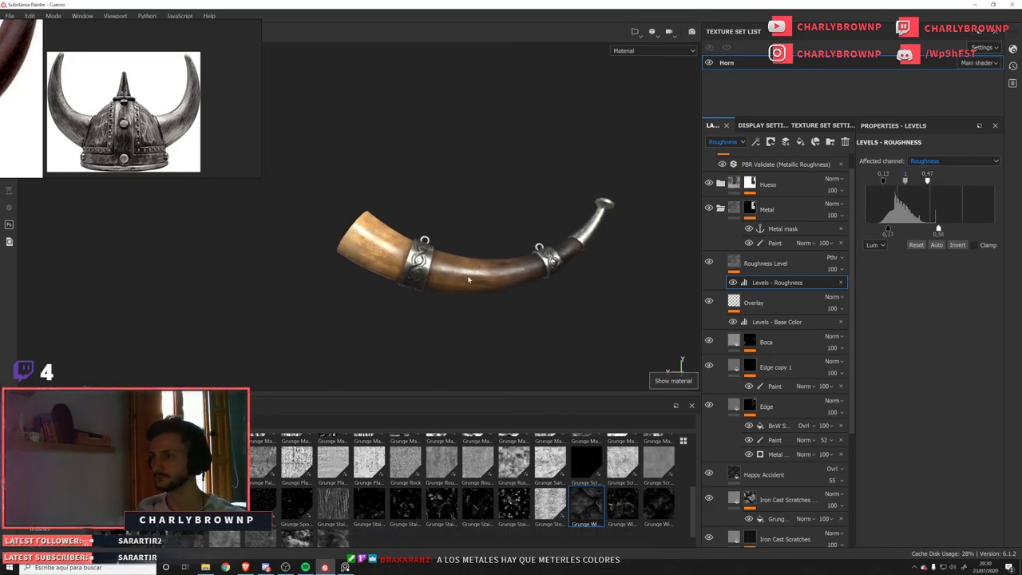
{"action": "right_click_drag", "start_coordinate": [469, 279], "coordinate": [503, 287], "text": "shift"}
{"action": "scroll", "coordinate": [484, 269], "scroll_direction": "down", "scroll_amount": 2}
{"action": "middle_click_drag", "start_coordinate": [483, 264], "coordinate": [469, 282], "text": "alt"}
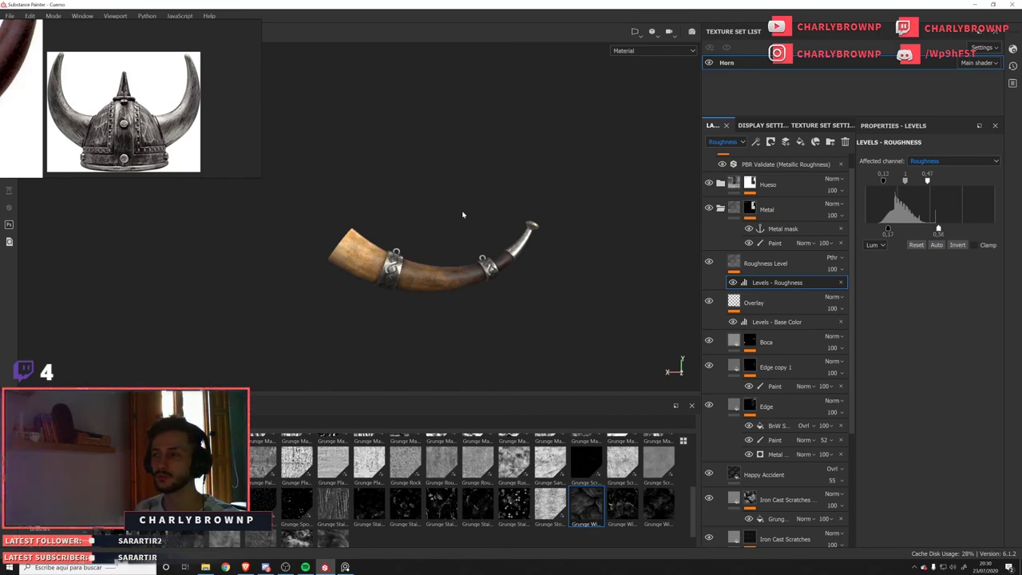
Examine the steel of the horned helmet in the reference board up close, and survey the rest of the board.
{"action": "scroll", "coordinate": [154, 112], "scroll_direction": "down", "scroll_amount": 3}
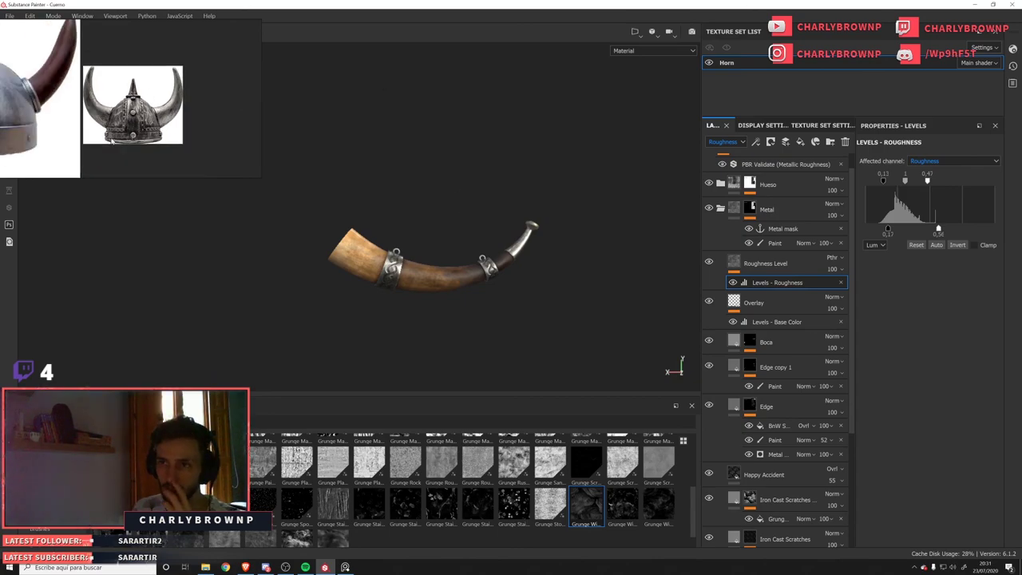
{"action": "middle_click_drag", "start_coordinate": [111, 140], "coordinate": [210, 149]}
{"action": "scroll", "coordinate": [104, 141], "scroll_direction": "up", "scroll_amount": 3}
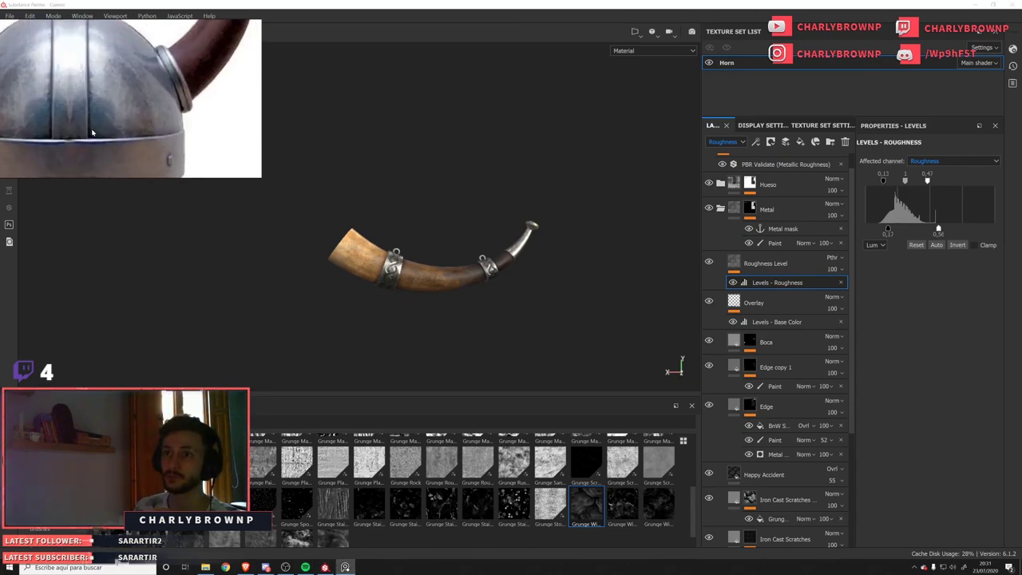
{"action": "scroll", "coordinate": [92, 132], "scroll_direction": "down", "scroll_amount": 3}
{"action": "scroll", "coordinate": [92, 132], "scroll_direction": "up", "scroll_amount": 3}
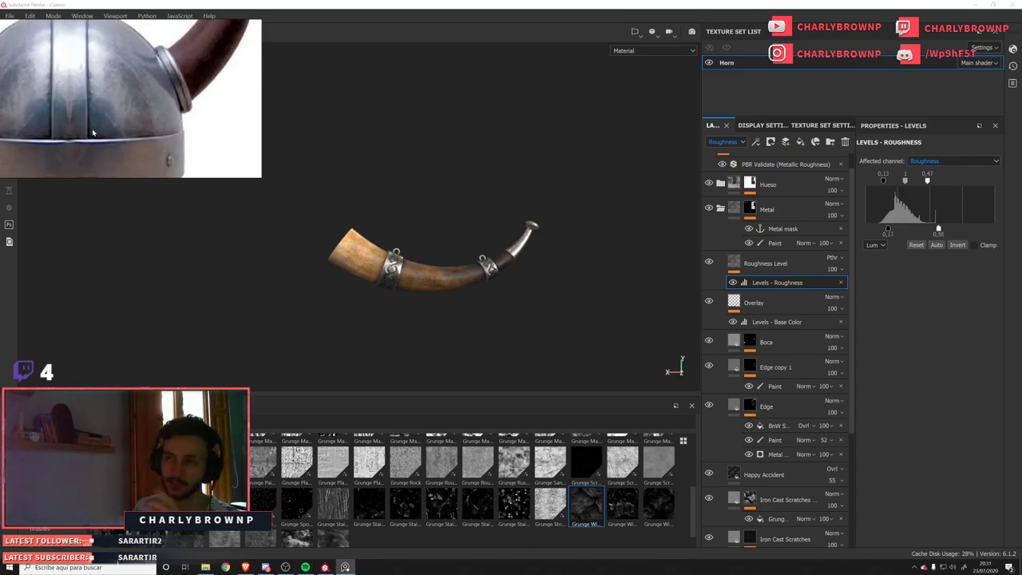
{"action": "scroll", "coordinate": [92, 136], "scroll_direction": "down", "scroll_amount": 6}
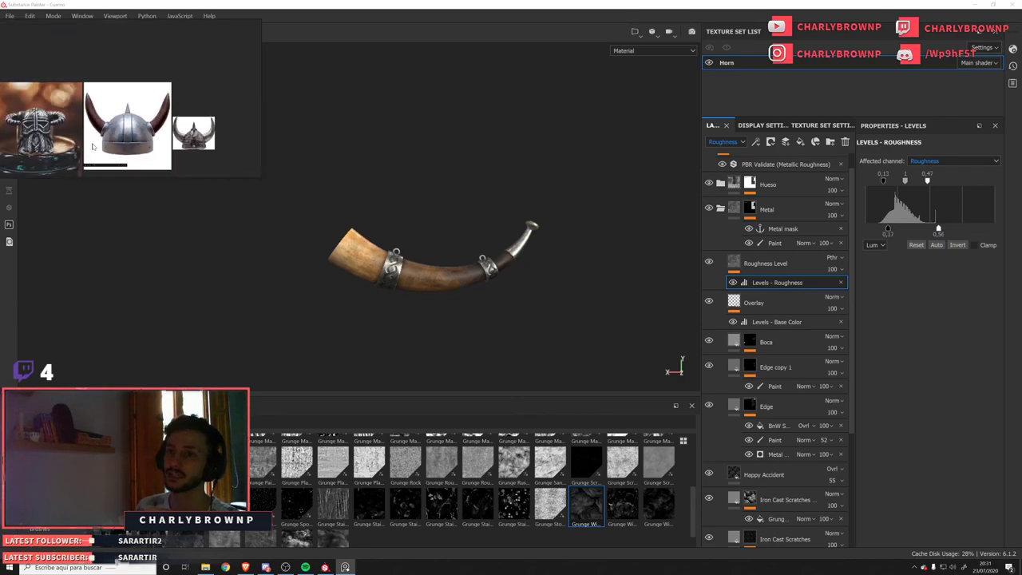
{"action": "scroll", "coordinate": [91, 147], "scroll_direction": "up", "scroll_amount": 3}
{"action": "mouse_move", "coordinate": [78, 147]}
{"action": "middle_mouse_down"}
{"action": "mouse_move", "coordinate": [213, 153]}
{"action": "mouse_move", "coordinate": [74, 152]}
{"action": "middle_mouse_up"}
{"action": "scroll", "coordinate": [156, 121], "scroll_direction": "up", "scroll_amount": 4}
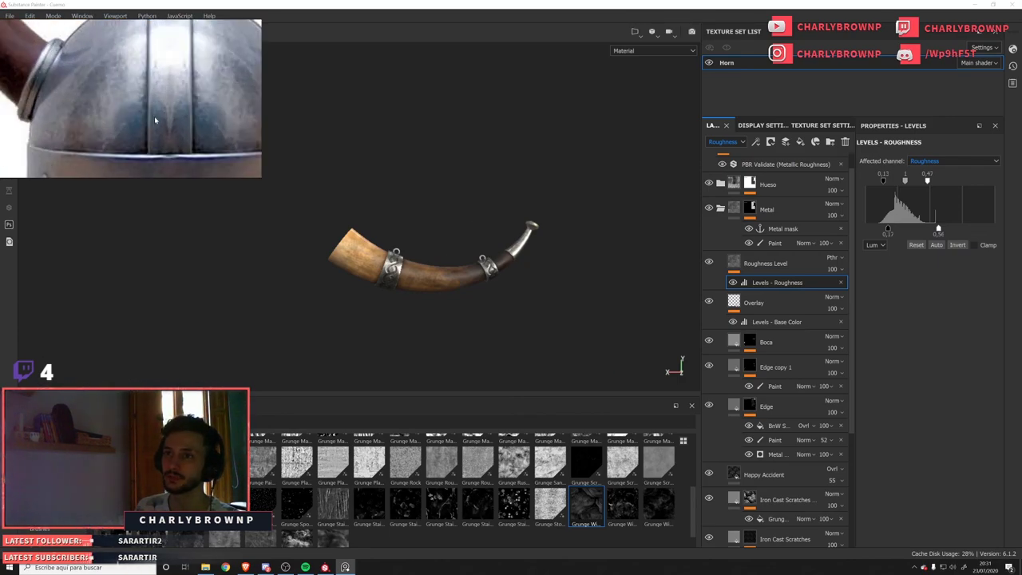
{"action": "scroll", "coordinate": [156, 120], "scroll_direction": "down", "scroll_amount": 5}
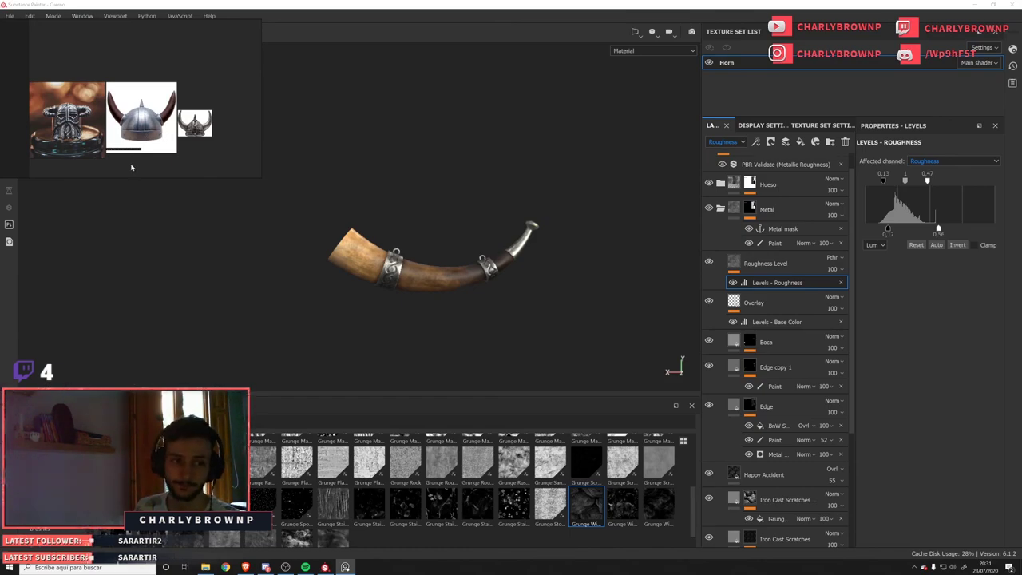
{"action": "scroll", "coordinate": [140, 89], "scroll_direction": "down", "scroll_amount": 4}
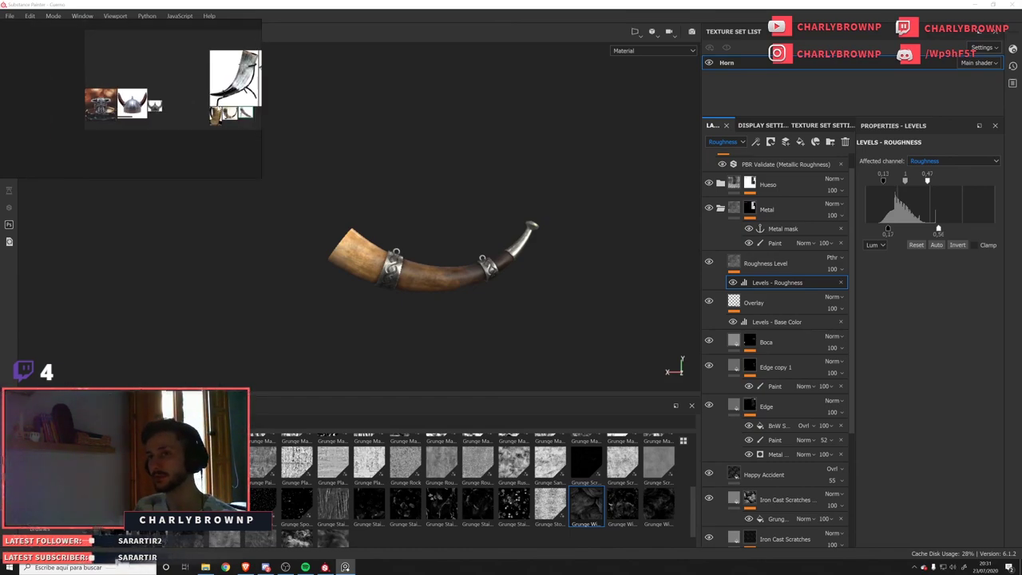
{"action": "middle_click_drag", "start_coordinate": [134, 91], "coordinate": [155, 102]}
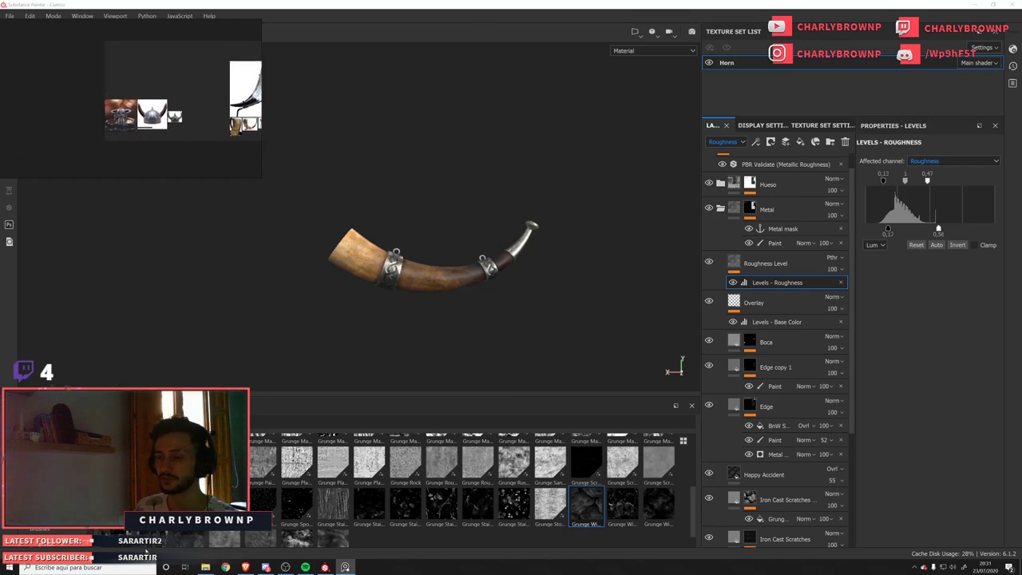
Search Google Images in the browser for "metal forja" and inspect the forged iron door ring picture, then return to Substance Painter.
{"action": "left_click", "coordinate": [246, 567]}
{"action": "left_click_drag", "start_coordinate": [354, 147], "coordinate": [456, 165]}
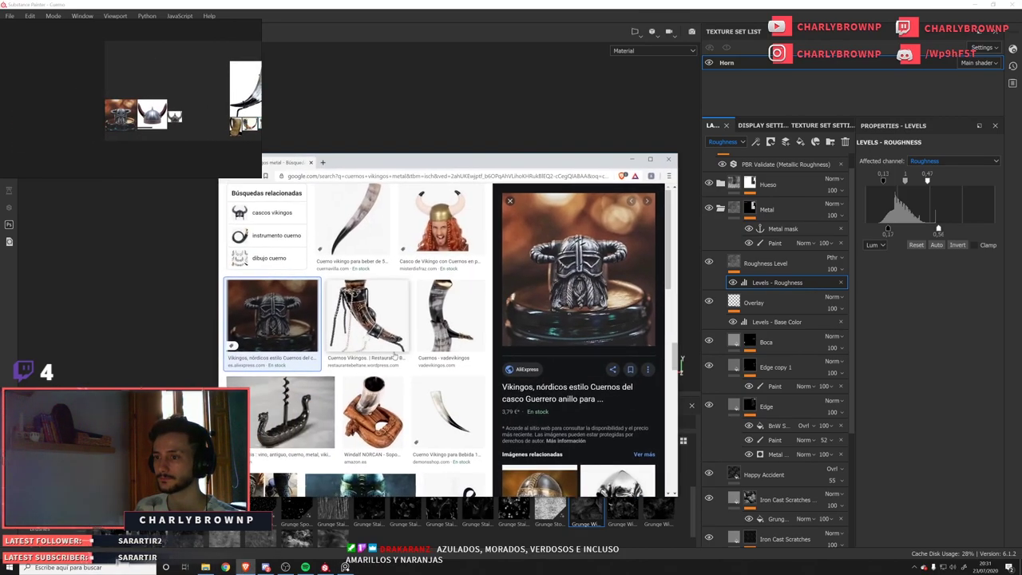
{"action": "scroll", "coordinate": [338, 274], "scroll_direction": "down", "scroll_amount": 10}
{"action": "scroll", "coordinate": [339, 274], "scroll_direction": "up", "scroll_amount": 10}
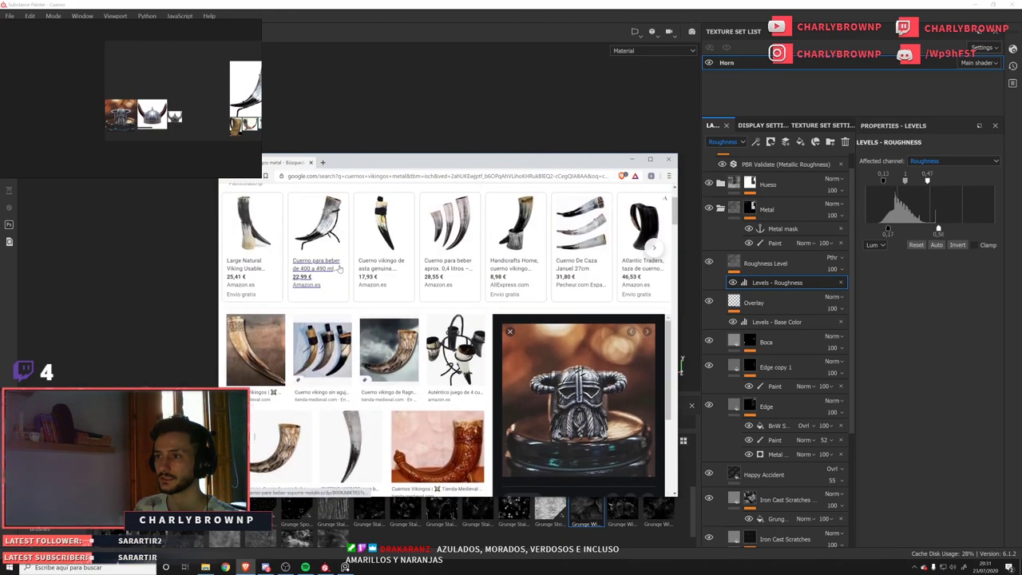
{"action": "left_click_drag", "start_coordinate": [356, 201], "coordinate": [172, 199]}
{"action": "type", "text": "metal forja"}
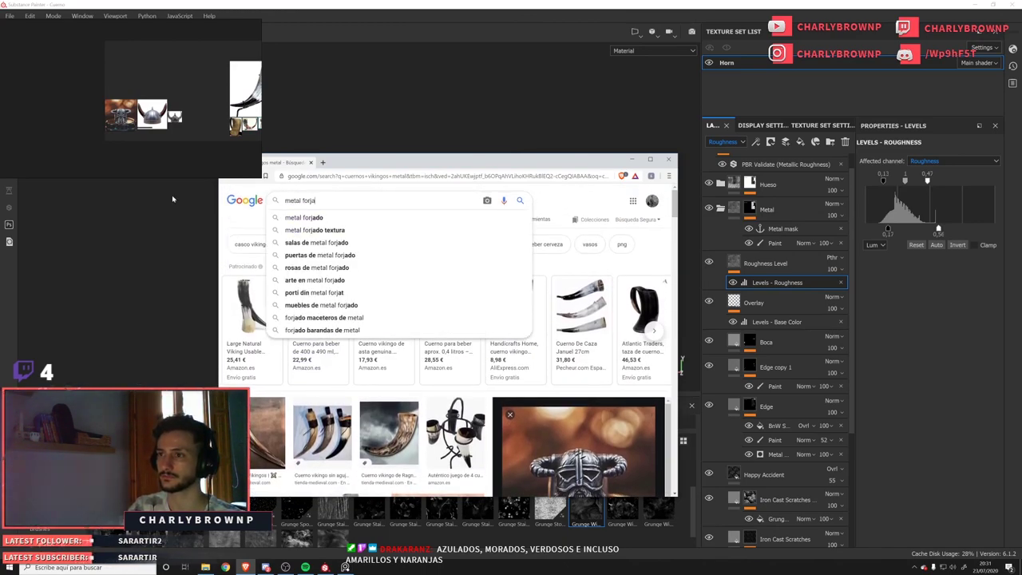
{"action": "key", "text": "Return"}
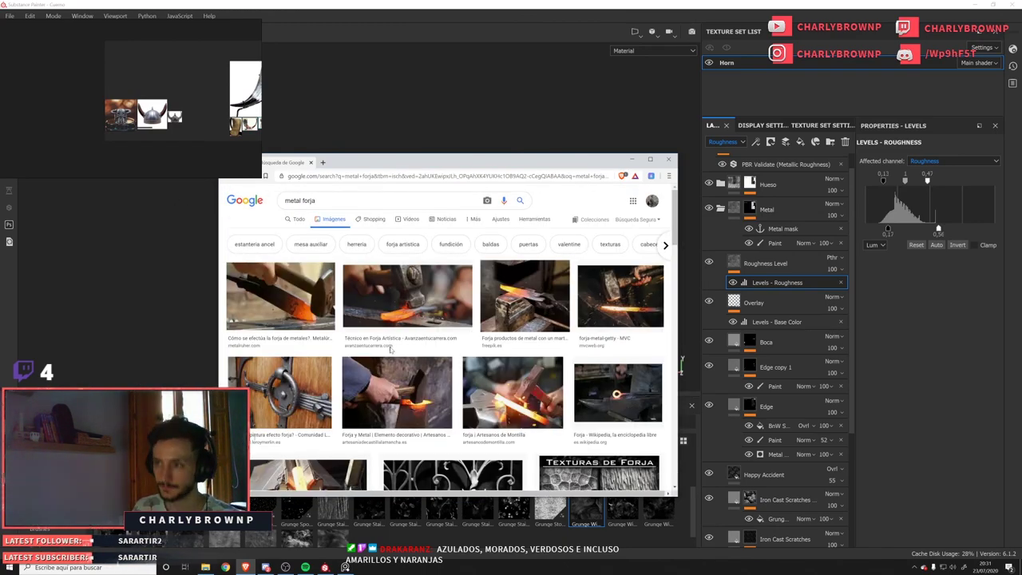
{"action": "left_click", "coordinate": [289, 402]}
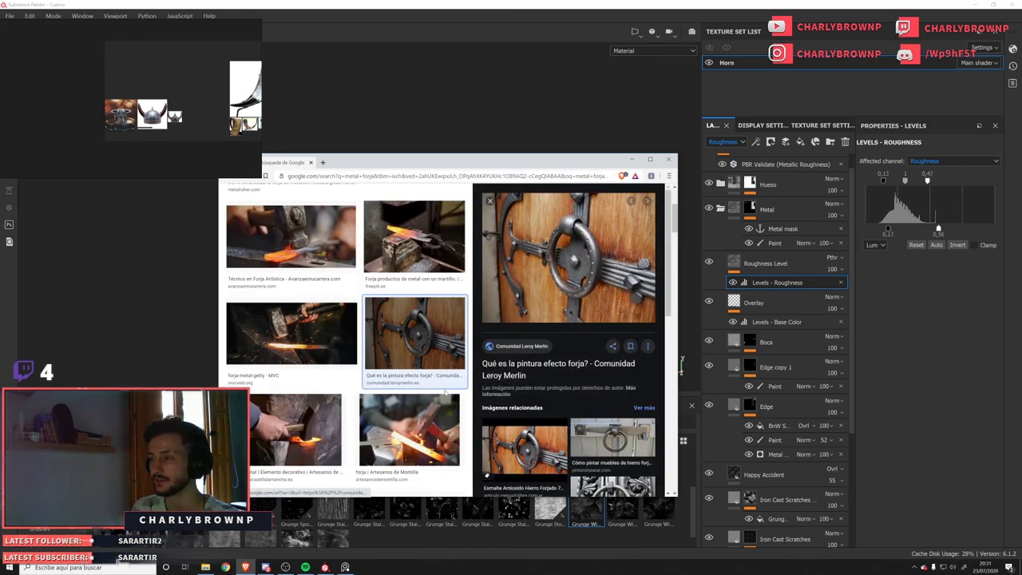
{"action": "left_click", "coordinate": [559, 261]}
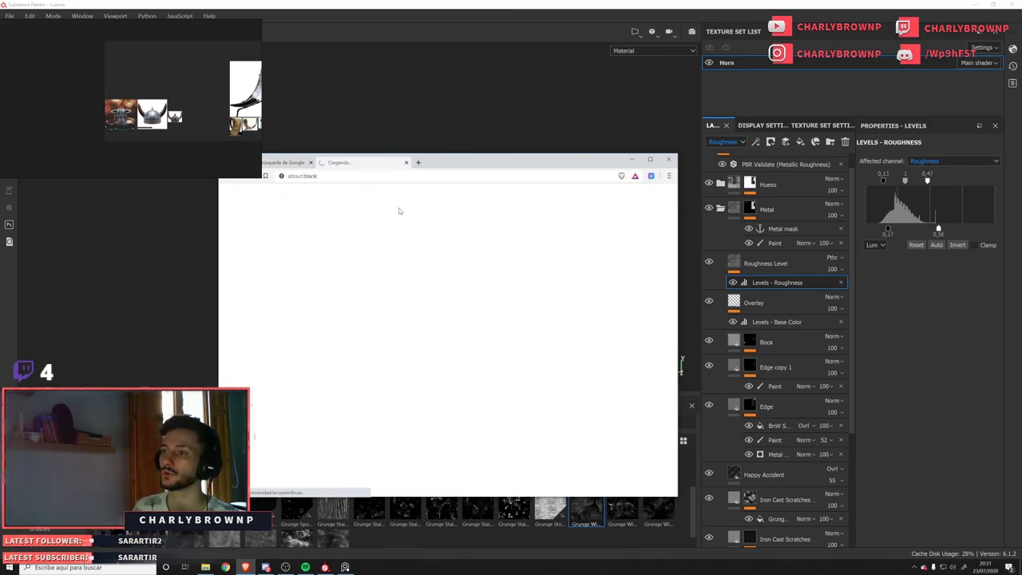
{"action": "left_click", "coordinate": [631, 159]}
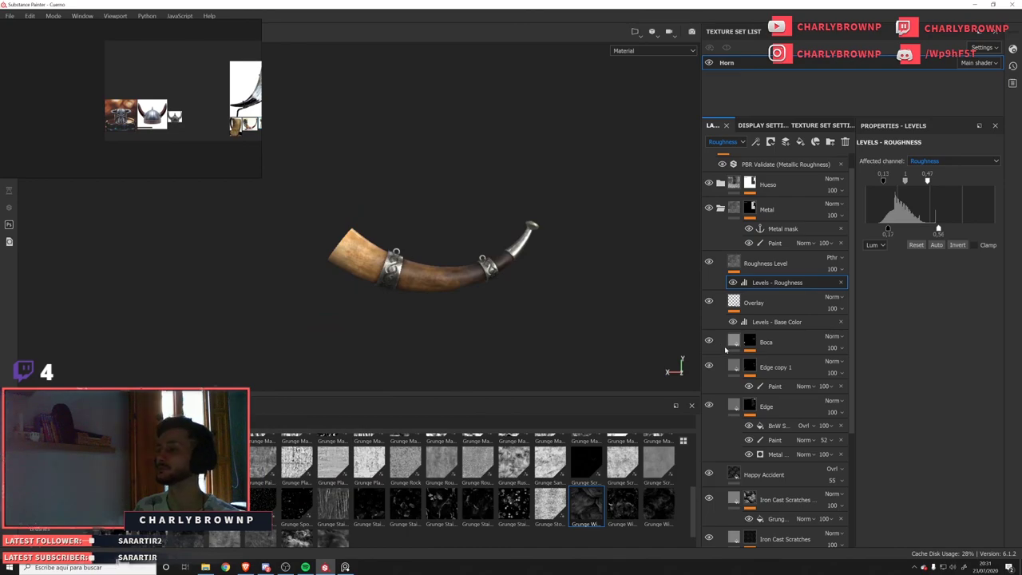
Show the Base Color channel in the layer stack and add a fill layer above Boca inside a new folder named Tints.
{"action": "scroll", "coordinate": [762, 285], "scroll_direction": "up", "scroll_amount": 1}
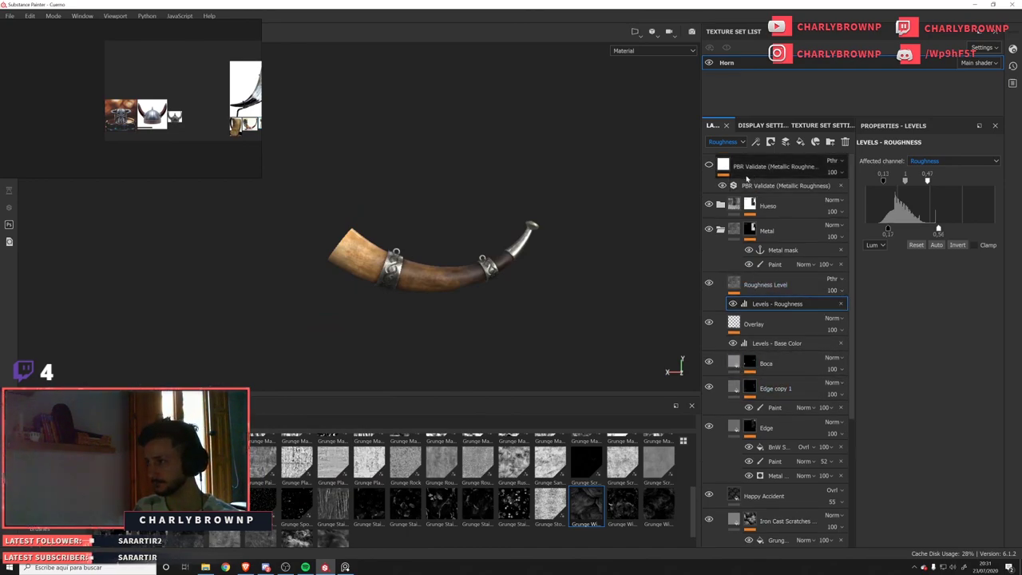
{"action": "left_click", "coordinate": [724, 141]}
{"action": "left_click", "coordinate": [723, 152]}
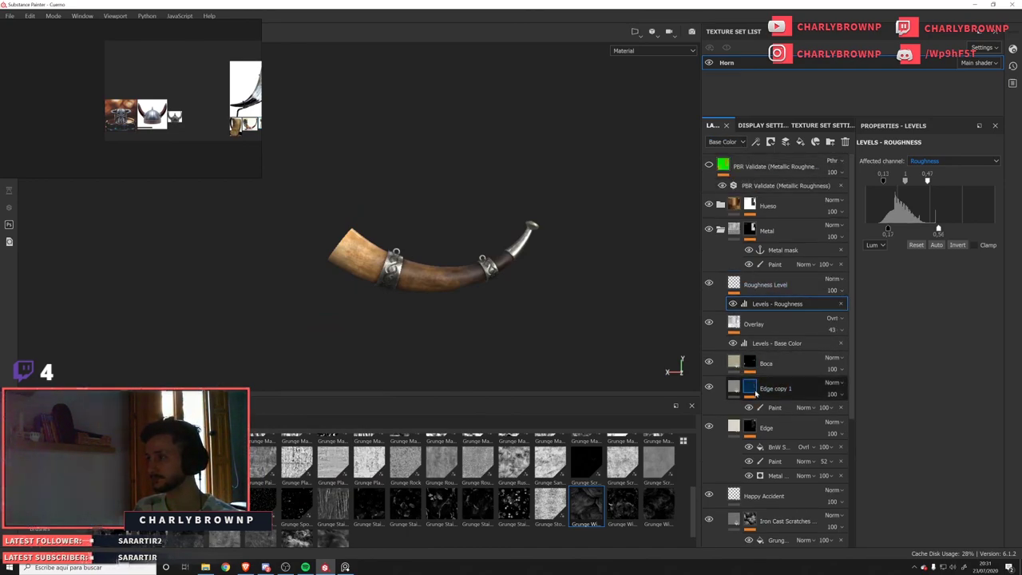
{"action": "left_click", "coordinate": [783, 363]}
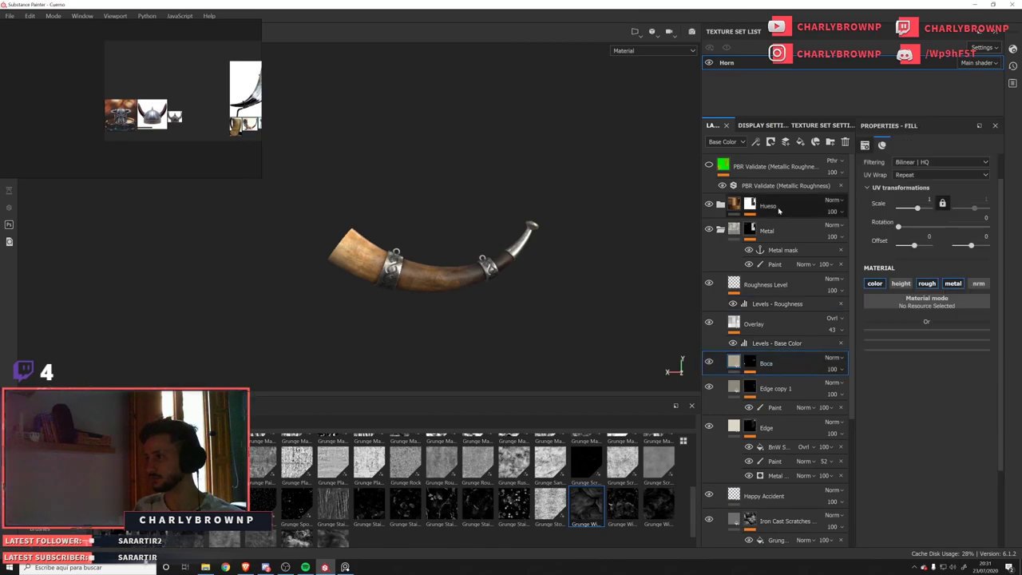
{"action": "left_click", "coordinate": [786, 143]}
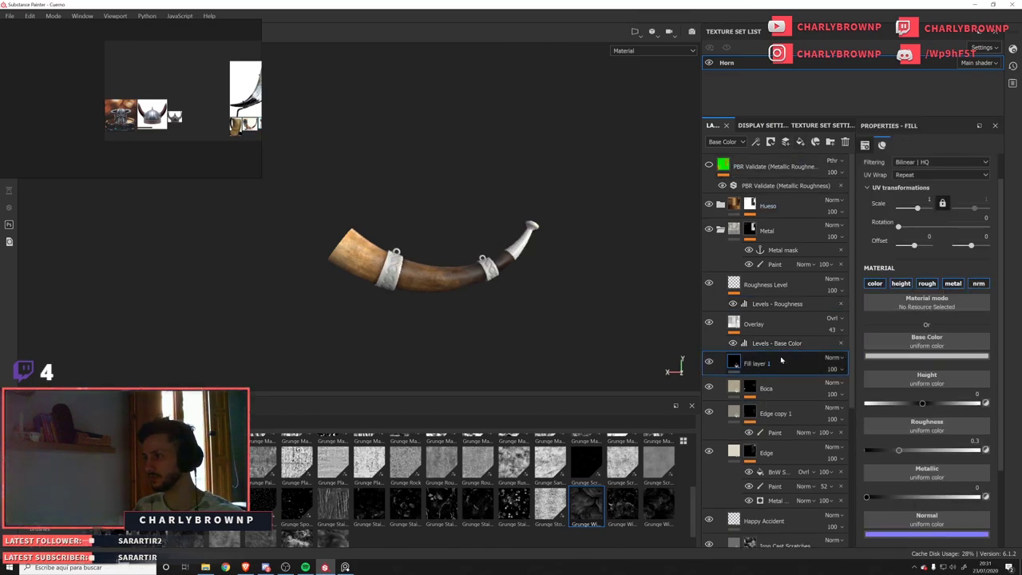
{"action": "key", "text": "ctrl+g"}
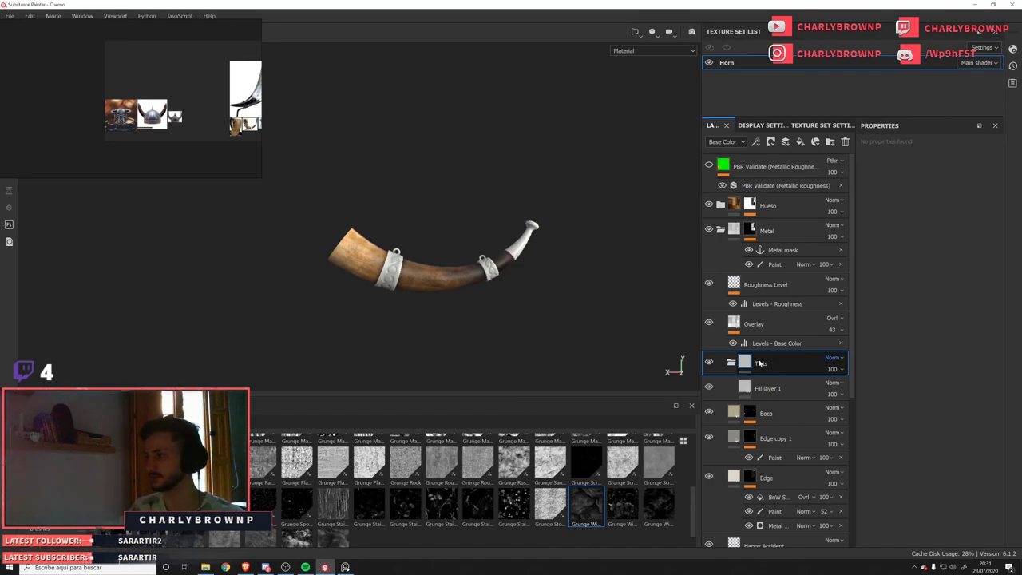
Limit the fill layer in the Tints folder to the color channel by disabling height, roughness, metallic and normal.
{"action": "left_click", "coordinate": [767, 388]}
{"action": "left_click", "coordinate": [902, 283]}
{"action": "left_click", "coordinate": [927, 284]}
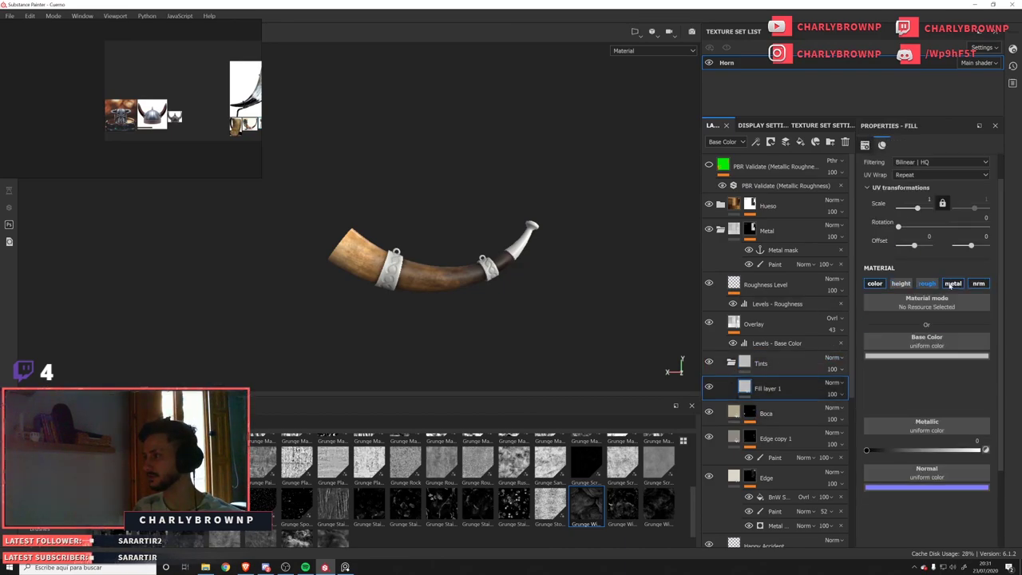
{"action": "left_click", "coordinate": [954, 283]}
{"action": "left_click", "coordinate": [979, 283]}
Give the fill layer in Tints a light, slightly greenish grey base color.
{"action": "right_click_drag", "start_coordinate": [682, 338], "coordinate": [921, 425], "text": "alt"}
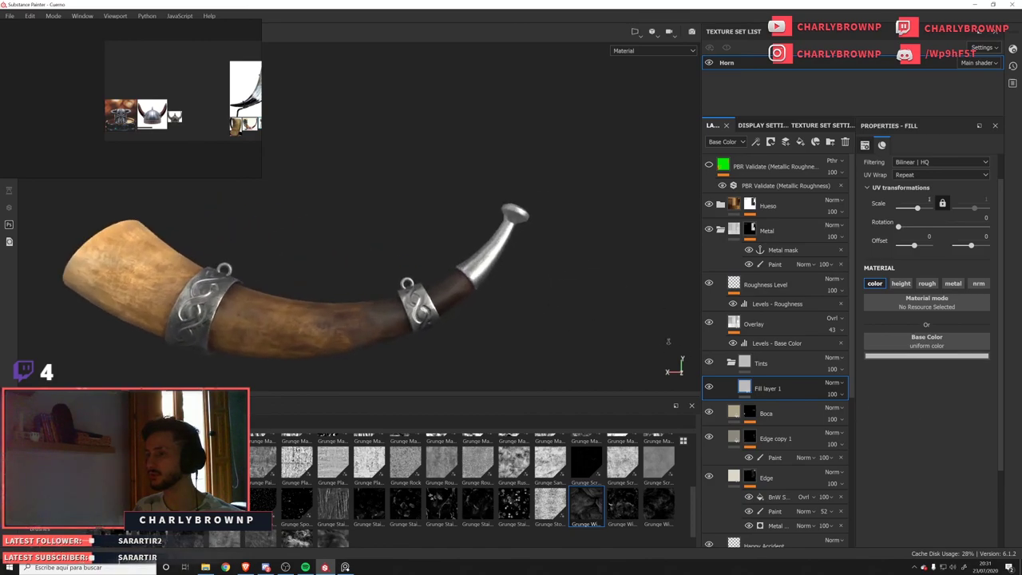
{"action": "left_click", "coordinate": [919, 356]}
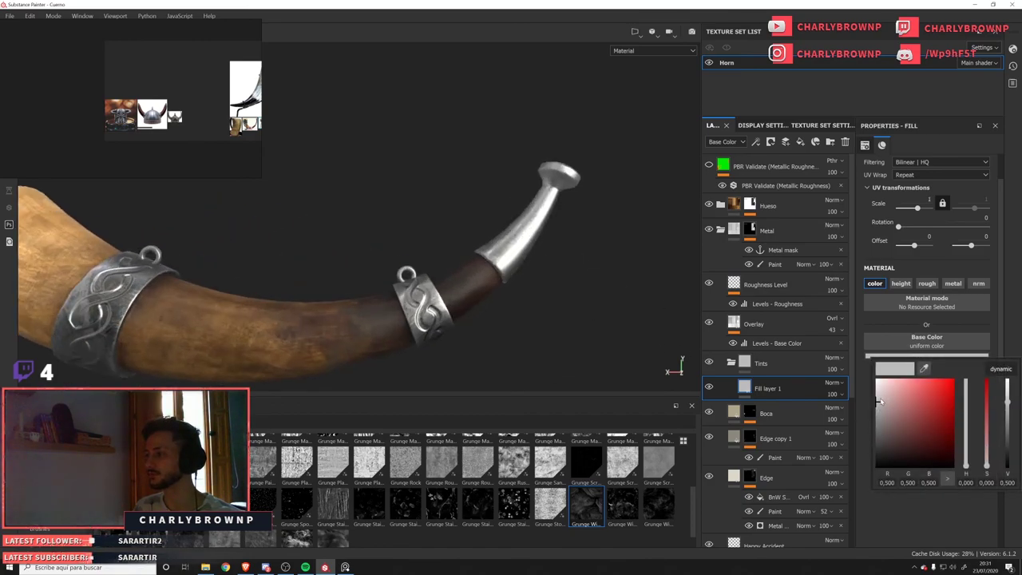
{"action": "mouse_move", "coordinate": [987, 464]}
{"action": "left_mouse_down"}
{"action": "mouse_move", "coordinate": [985, 391]}
{"action": "mouse_move", "coordinate": [988, 466]}
{"action": "left_mouse_up"}
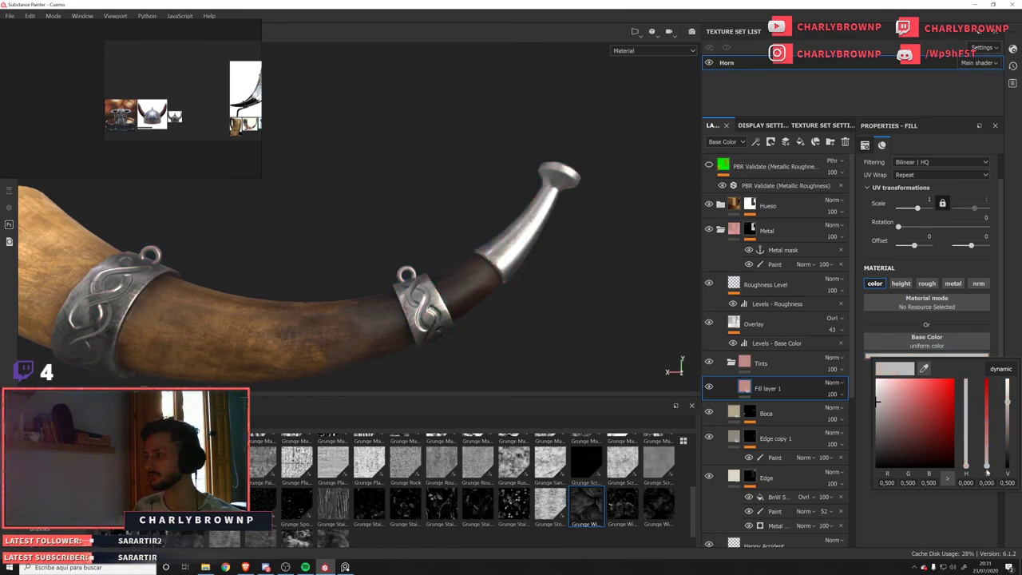
{"action": "left_click_drag", "start_coordinate": [878, 397], "coordinate": [885, 398]}
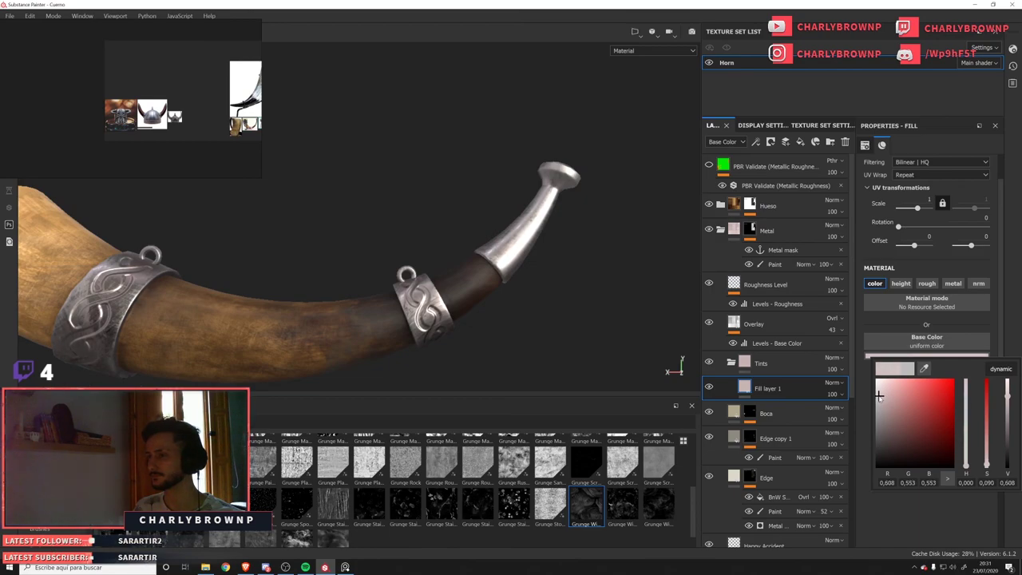
{"action": "left_click_drag", "start_coordinate": [969, 465], "coordinate": [971, 450]}
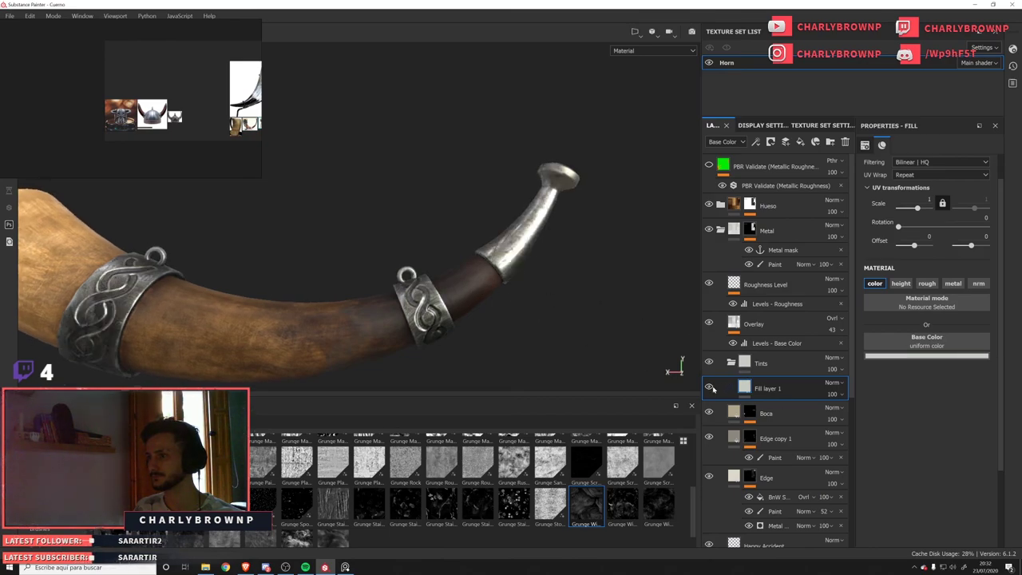
Rename the fill layer in the Tints folder as Tint 1 and duplicate it.
{"action": "double_click", "coordinate": [774, 390]}
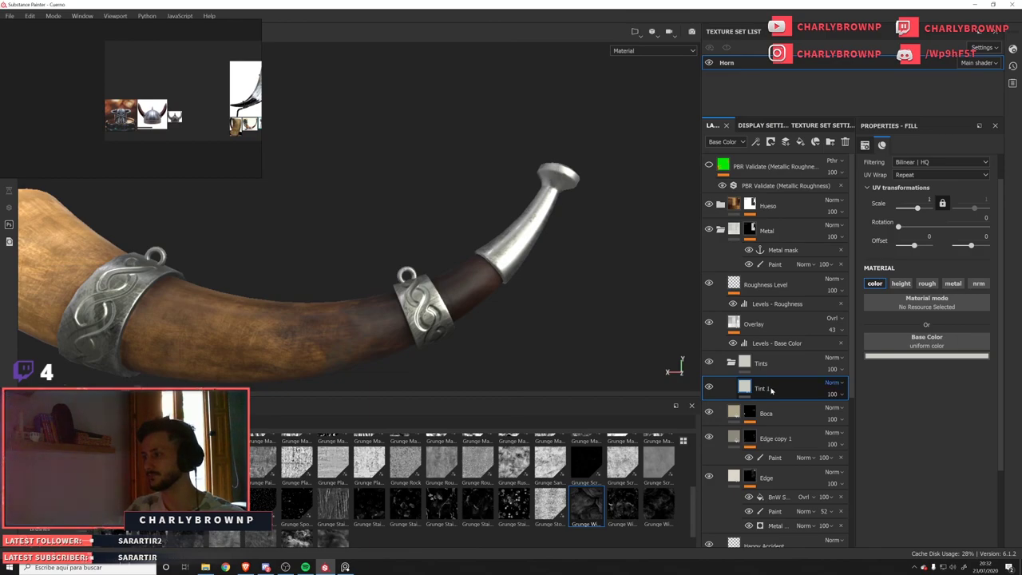
{"action": "key", "text": "ctrl+d"}
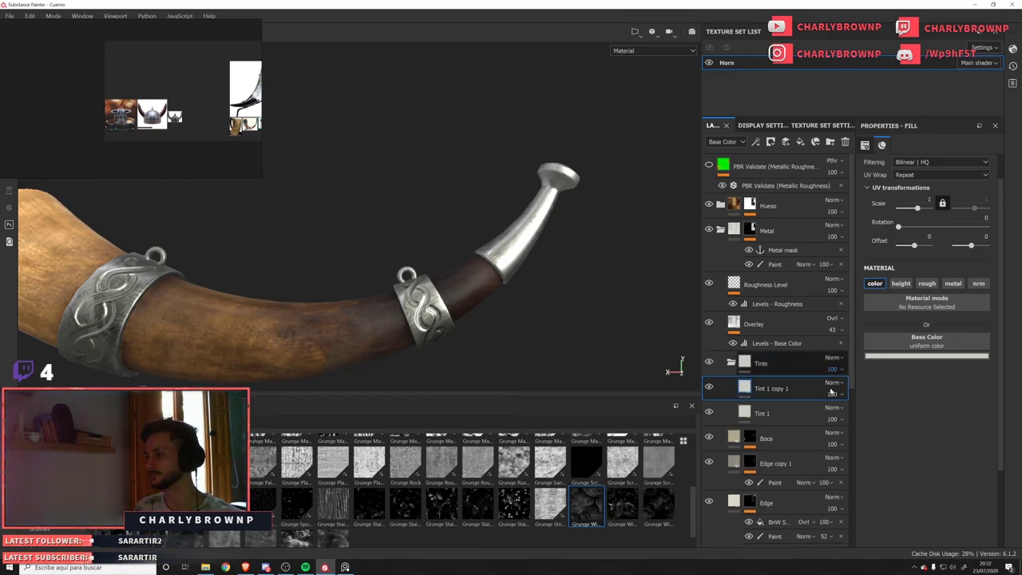
Rename the duplicated fill layer as Tint 2 and give it a pale bluish-green base color.
{"action": "double_click", "coordinate": [772, 390]}
{"action": "type", "text": "Tint 2"}
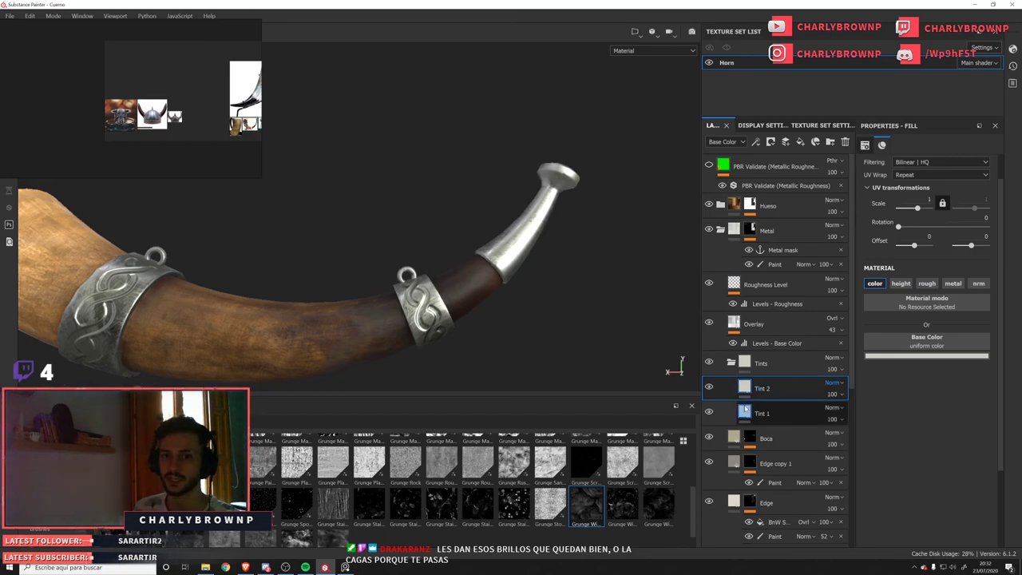
{"action": "left_click", "coordinate": [884, 357]}
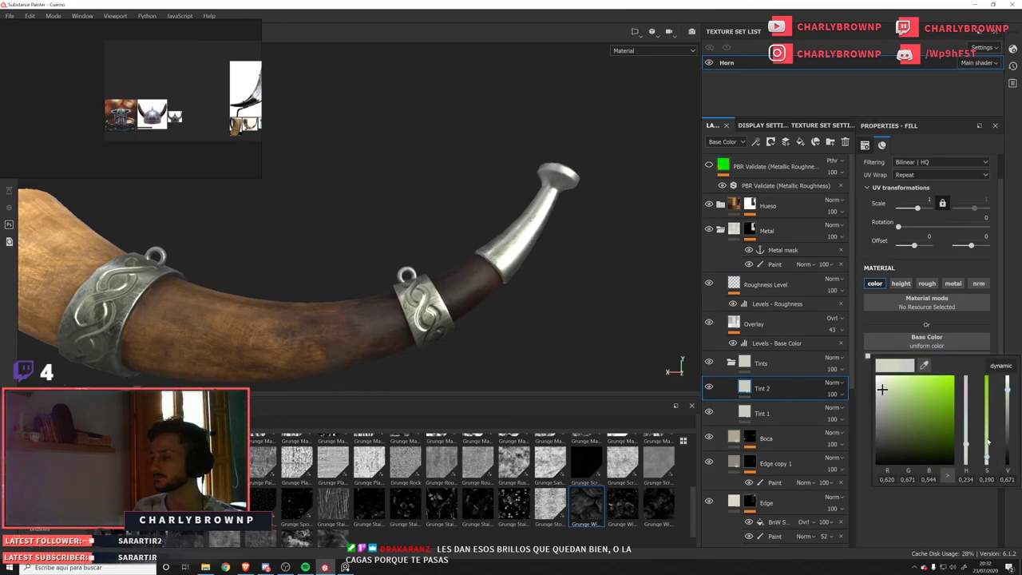
{"action": "left_click_drag", "start_coordinate": [969, 439], "coordinate": [968, 423]}
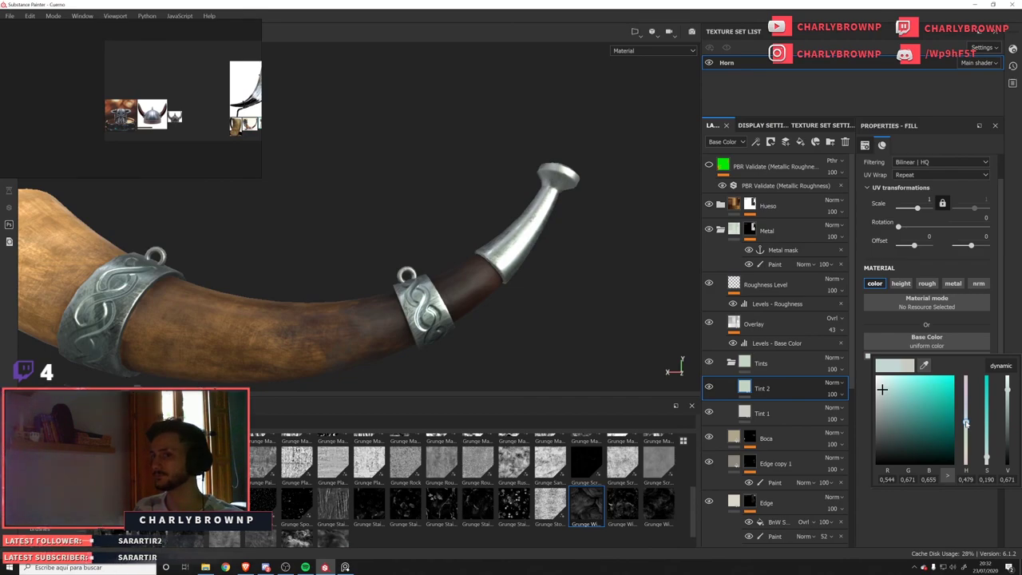
{"action": "scroll", "coordinate": [319, 329], "scroll_direction": "down", "scroll_amount": 4}
{"action": "scroll", "coordinate": [322, 313], "scroll_direction": "up", "scroll_amount": 2}
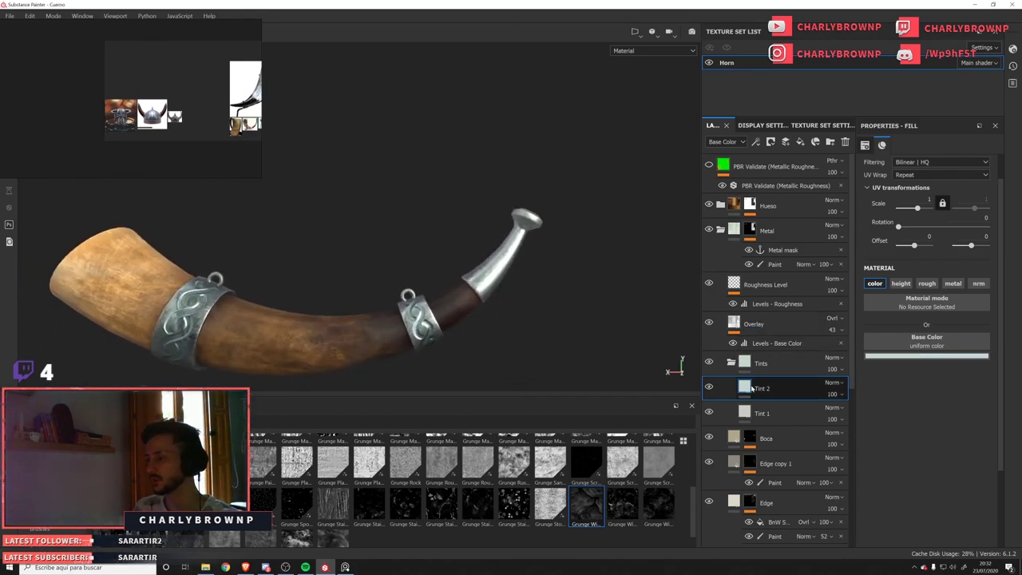
Add a black mask with a paint effect to the Tint 1 layer.
{"action": "left_click", "coordinate": [762, 413]}
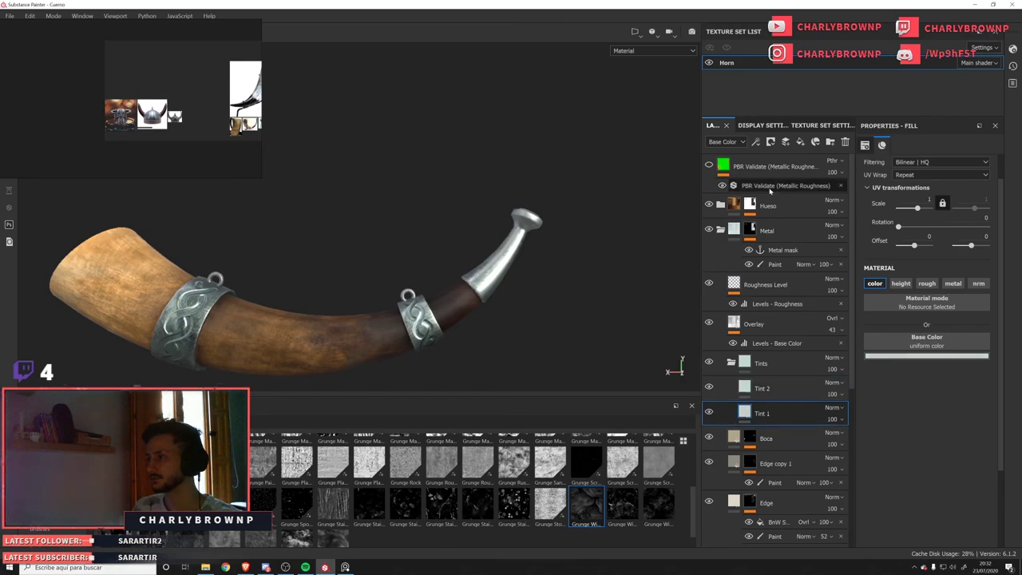
{"action": "left_click", "coordinate": [771, 141]}
{"action": "left_click", "coordinate": [785, 169]}
{"action": "left_click", "coordinate": [757, 142]}
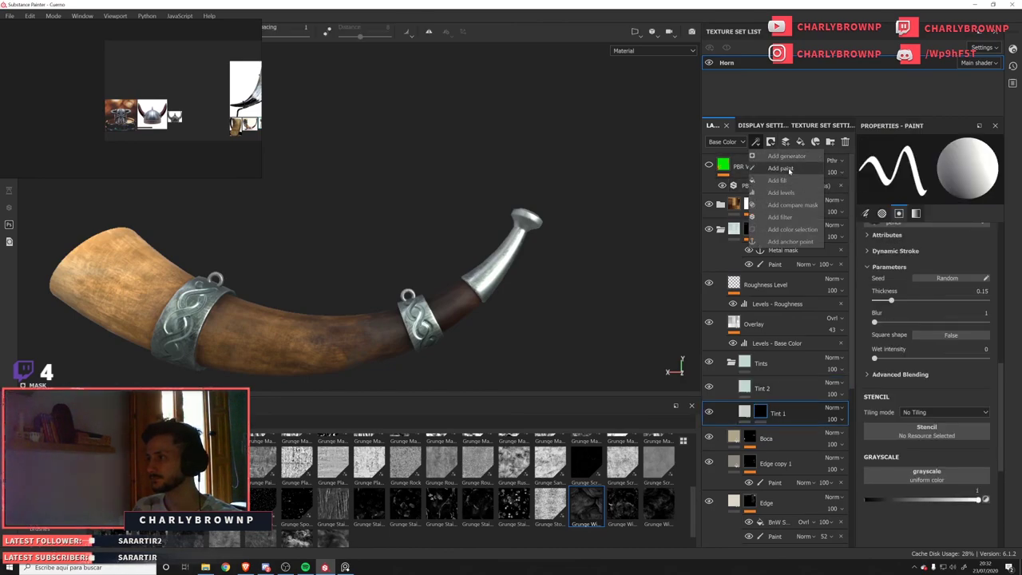
{"action": "left_click", "coordinate": [789, 168]}
Choose the Fibers Square brush for painting the Tint 1 mask.
{"action": "left_click", "coordinate": [40, 528]}
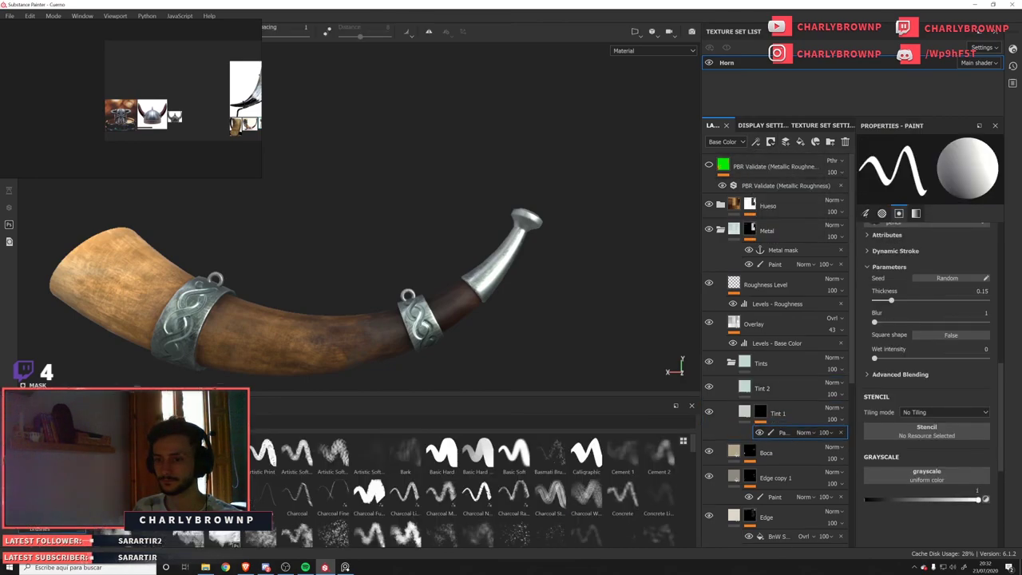
{"action": "left_click", "coordinate": [550, 493]}
{"action": "scroll", "coordinate": [527, 487], "scroll_direction": "down", "scroll_amount": 2}
{"action": "scroll", "coordinate": [527, 488], "scroll_direction": "down", "scroll_amount": 1}
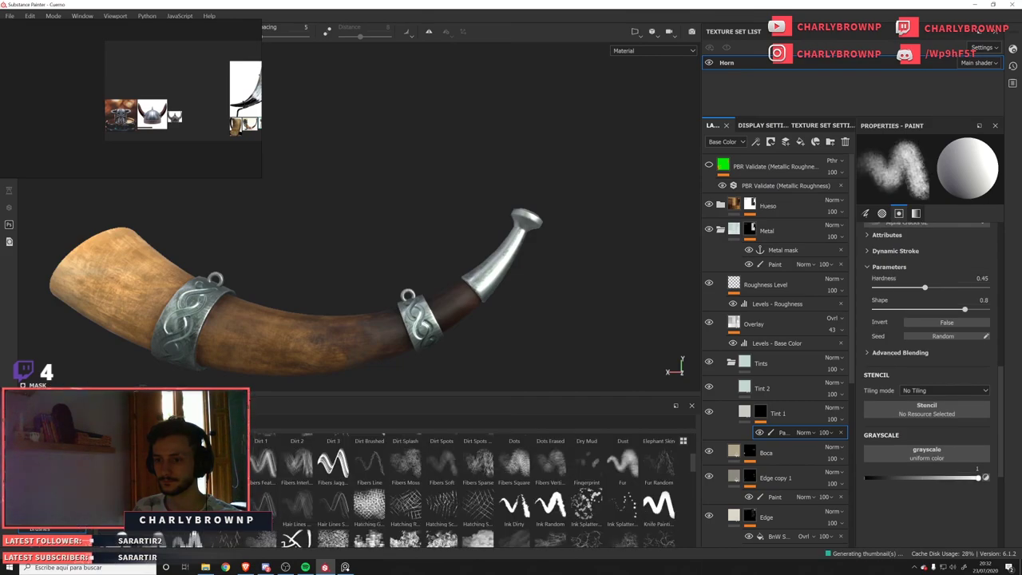
{"action": "left_click", "coordinate": [514, 465]}
{"action": "scroll", "coordinate": [479, 370], "scroll_direction": "up", "scroll_amount": 2}
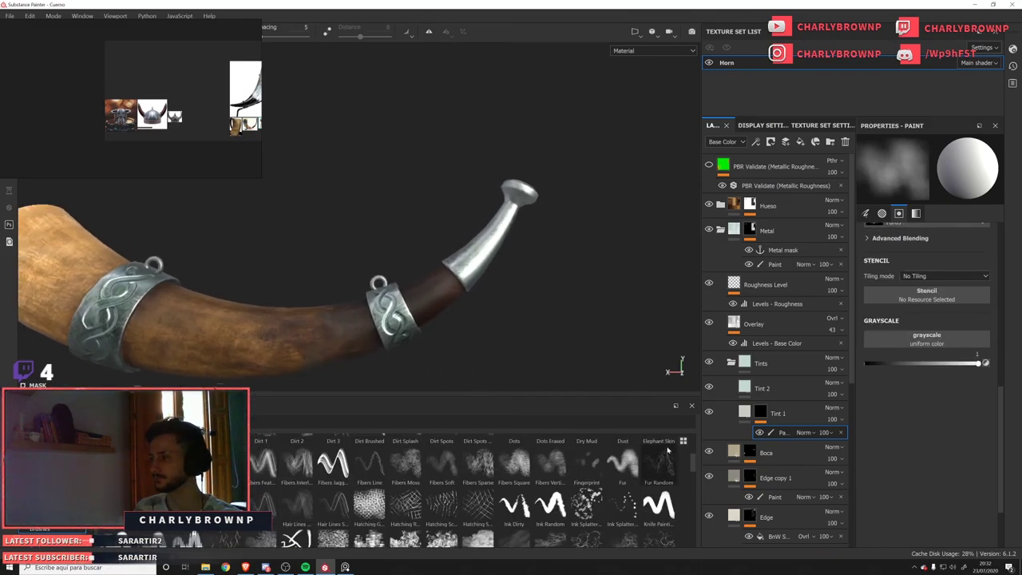
Hide Tint 2 and paint soft patches into the Tint 1 mask on the horn's metal fittings.
{"action": "left_click", "coordinate": [709, 389]}
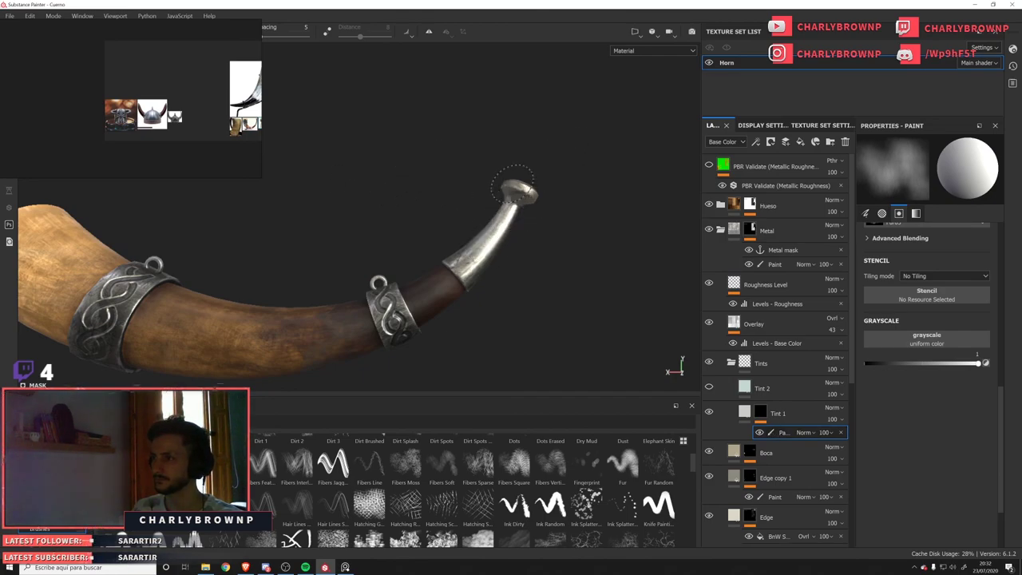
{"action": "scroll", "coordinate": [559, 207], "scroll_direction": "down", "scroll_amount": 3}
{"action": "scroll", "coordinate": [563, 206], "scroll_direction": "up", "scroll_amount": 2}
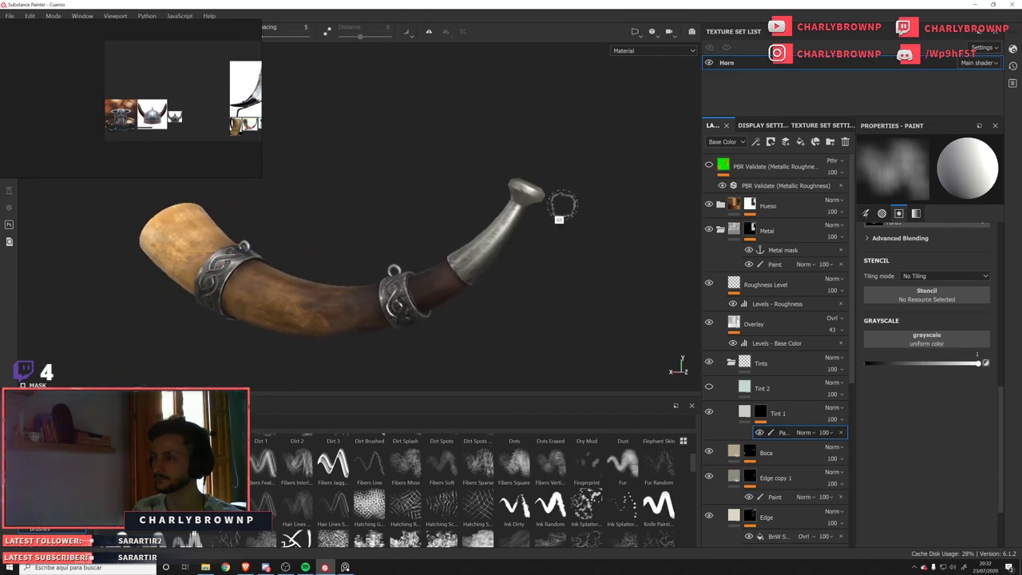
{"action": "scroll", "coordinate": [488, 183], "scroll_direction": "up", "scroll_amount": 3}
{"action": "left_click_drag", "start_coordinate": [514, 179], "coordinate": [449, 150], "text": "alt"}
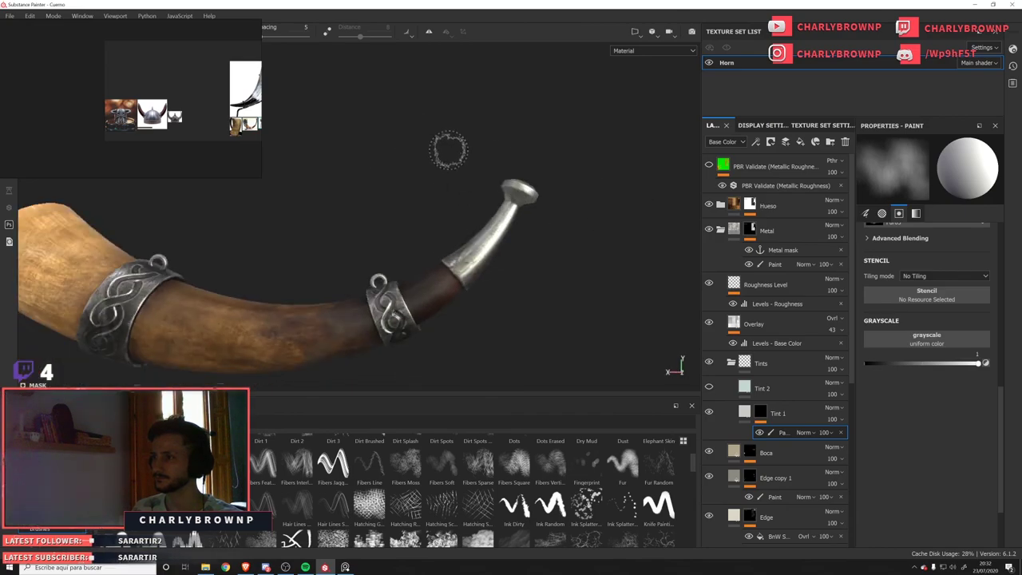
Show Tint 2 again and give it a black mask with a paint effect.
{"action": "left_click", "coordinate": [710, 387]}
{"action": "left_click", "coordinate": [778, 390]}
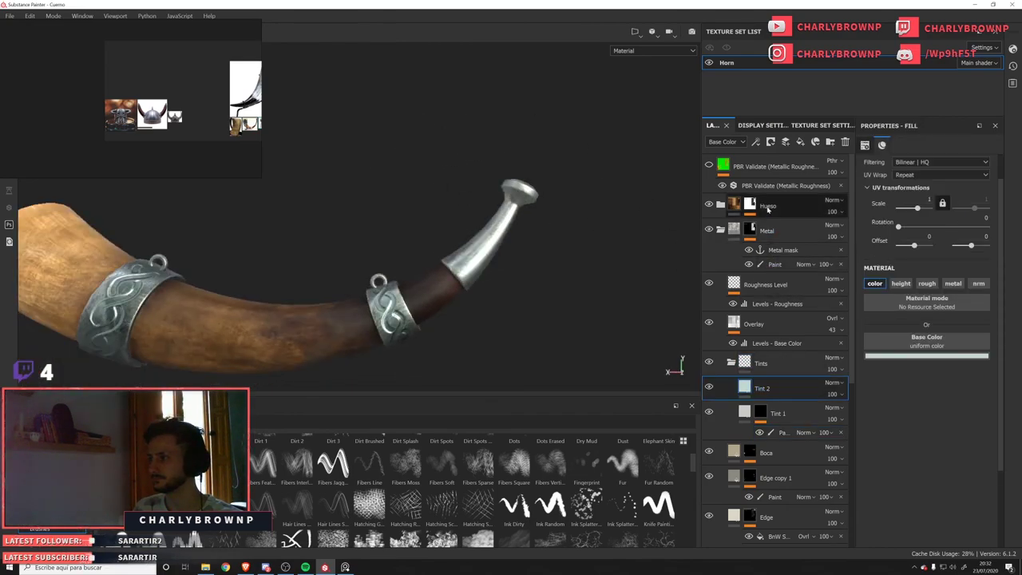
{"action": "left_click", "coordinate": [755, 142]}
{"action": "left_click", "coordinate": [781, 167]}
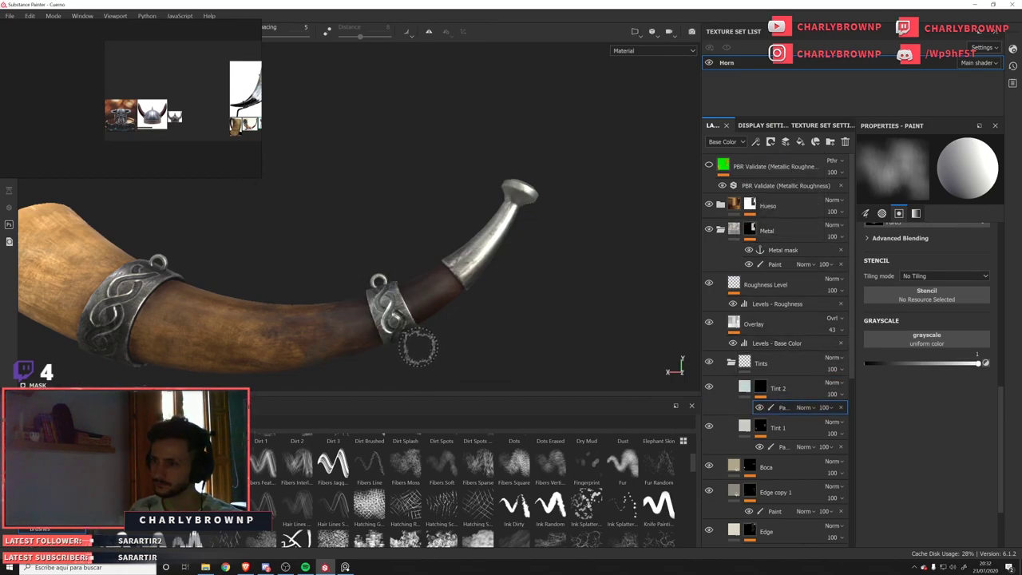
Paint soft patches into the Tint 2 mask over the horn's metal bands and mouthpiece.
{"action": "left_click_drag", "start_coordinate": [293, 317], "coordinate": [321, 276], "text": "alt"}
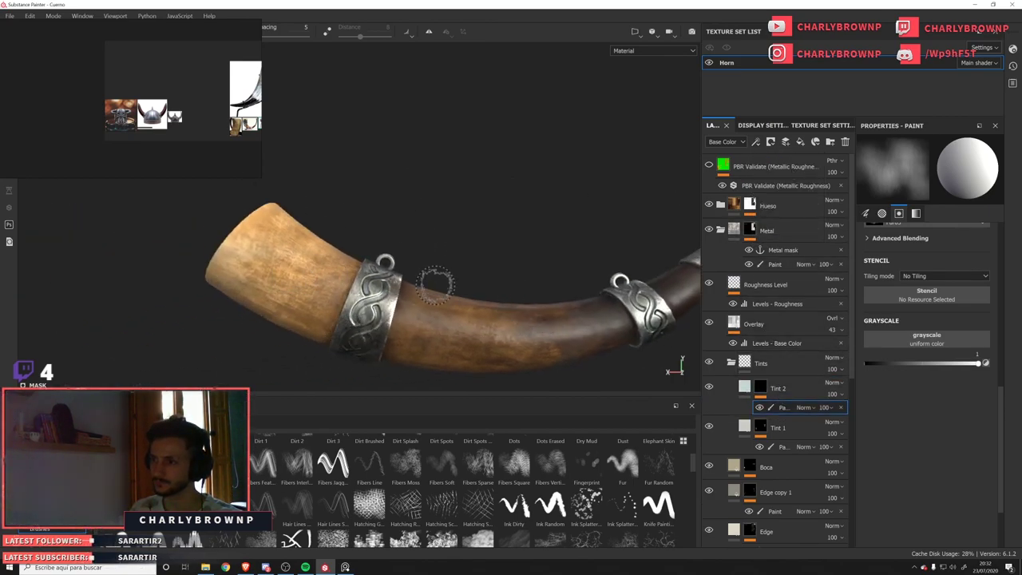
{"action": "left_click_drag", "start_coordinate": [436, 285], "coordinate": [346, 284], "text": "alt"}
{"action": "left_click_drag", "start_coordinate": [375, 120], "coordinate": [374, 252], "text": "alt"}
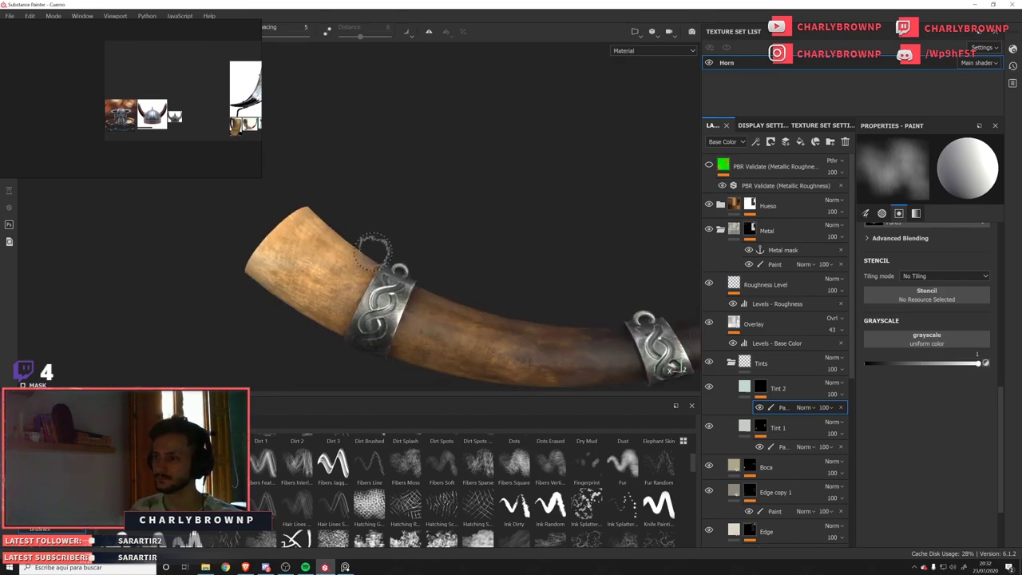
{"action": "right_click_drag", "start_coordinate": [568, 148], "coordinate": [410, 177], "text": "alt"}
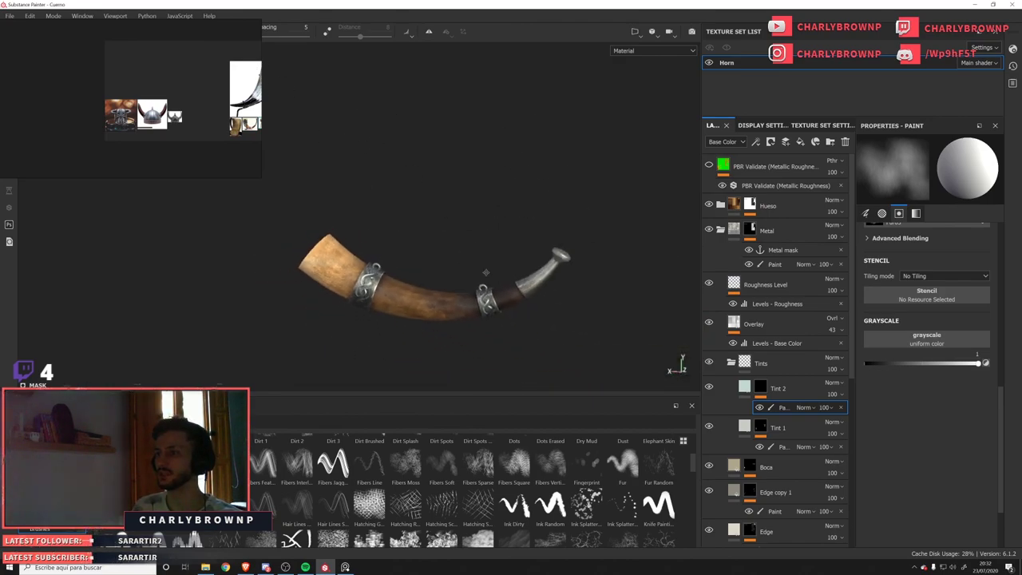
{"action": "middle_click_drag", "start_coordinate": [528, 313], "coordinate": [475, 269], "text": "alt"}
{"action": "right_click_drag", "start_coordinate": [476, 269], "coordinate": [556, 270], "text": "alt"}
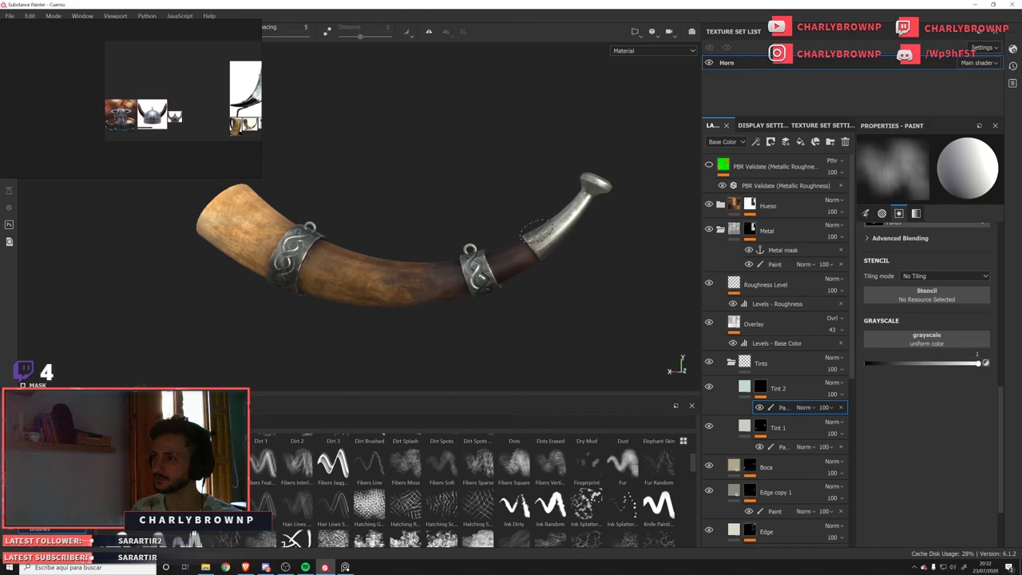
{"action": "left_click_drag", "start_coordinate": [405, 215], "coordinate": [275, 166], "text": "alt"}
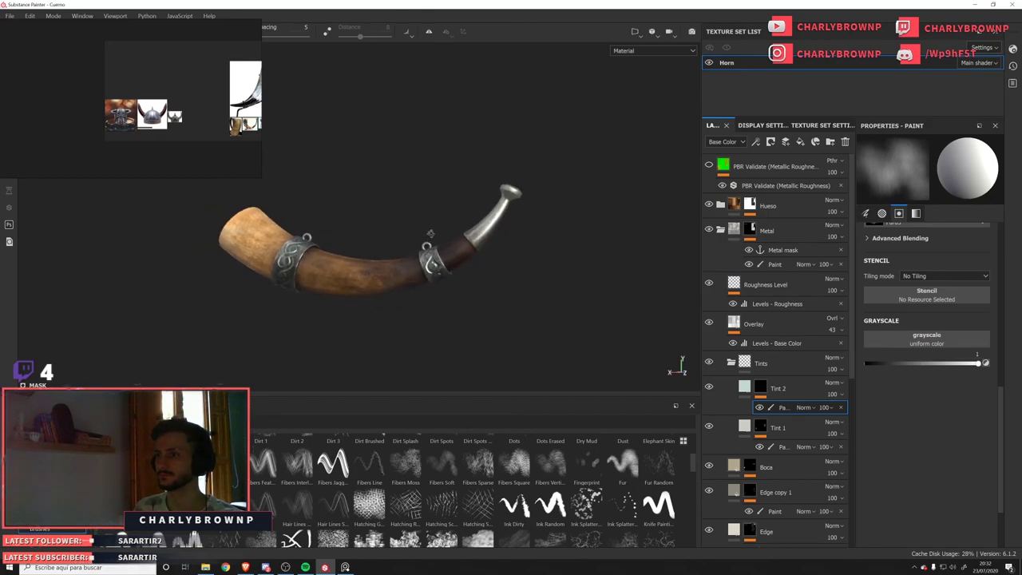
Check the horn in the Base Color channel view and return to the full Material view.
{"action": "key", "text": "c"}
{"action": "key", "text": "c"}
{"action": "key", "text": "c"}
{"action": "key", "text": "c"}
{"action": "key", "text": "c"}
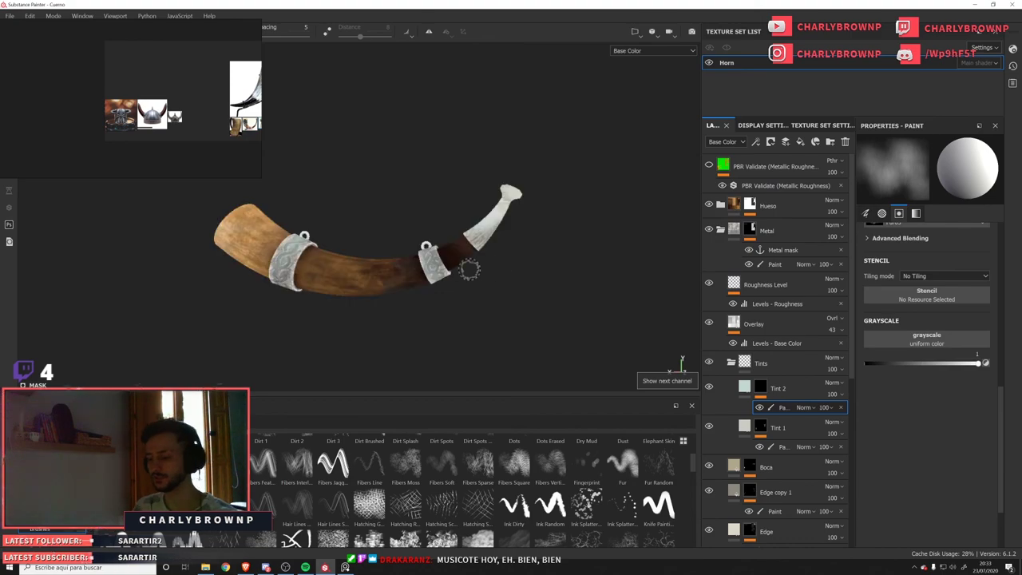
{"action": "key", "text": "m"}
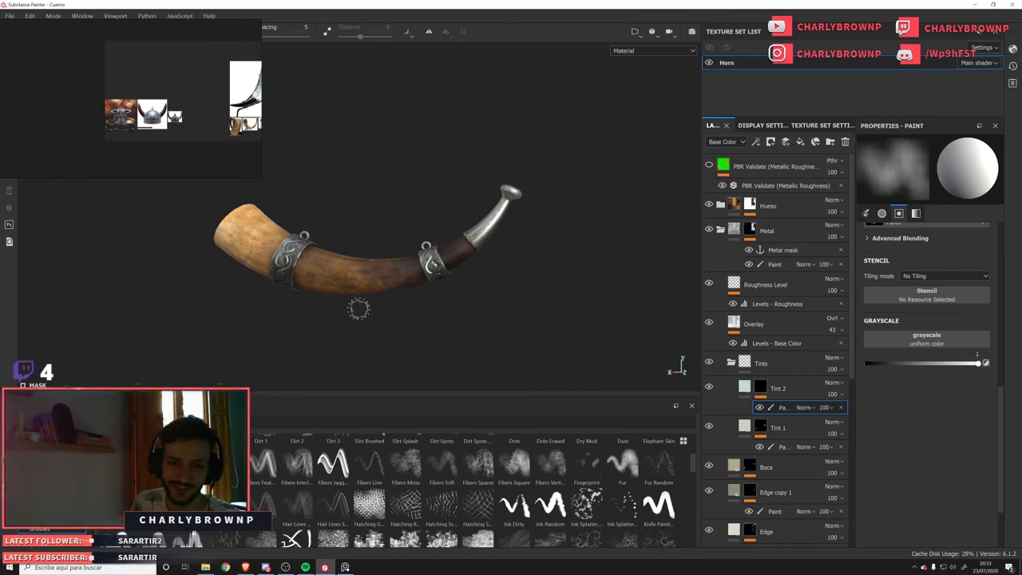
{"action": "left_click_drag", "start_coordinate": [374, 286], "coordinate": [381, 287], "text": "alt"}
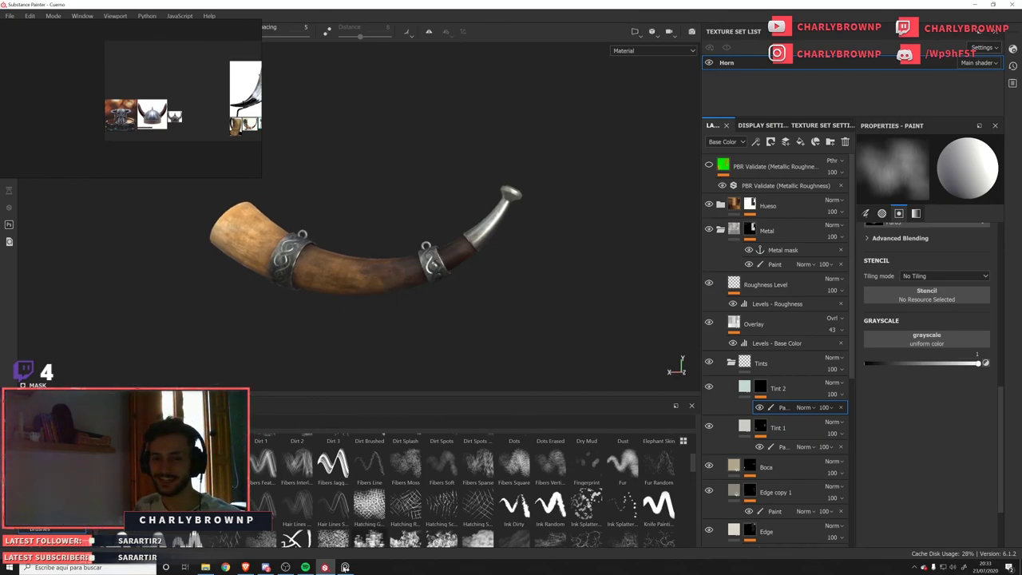
{"action": "left_click", "coordinate": [306, 568]}
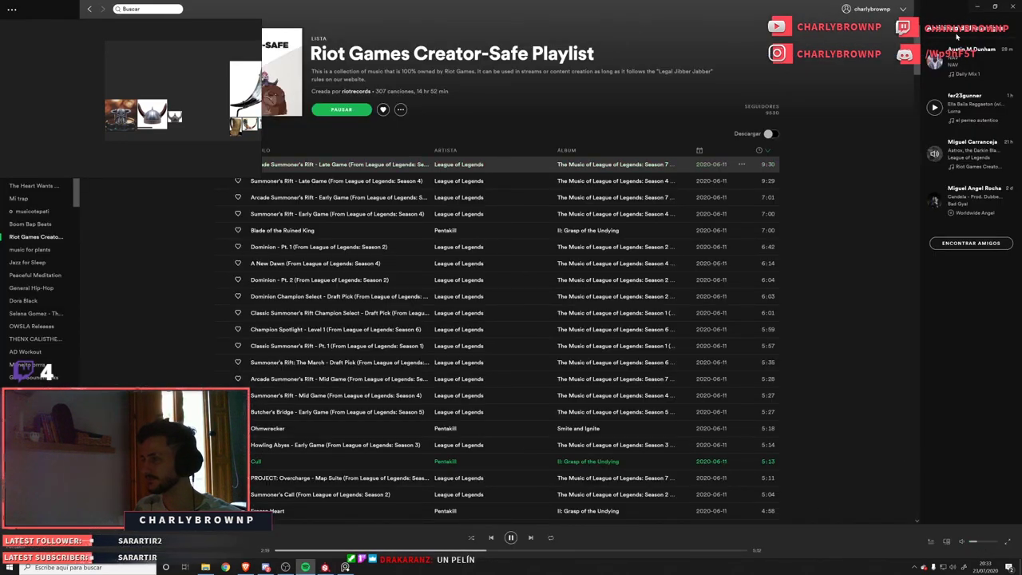
{"action": "key", "text": "alt+Tab"}
{"action": "key", "text": "alt+Tab"}
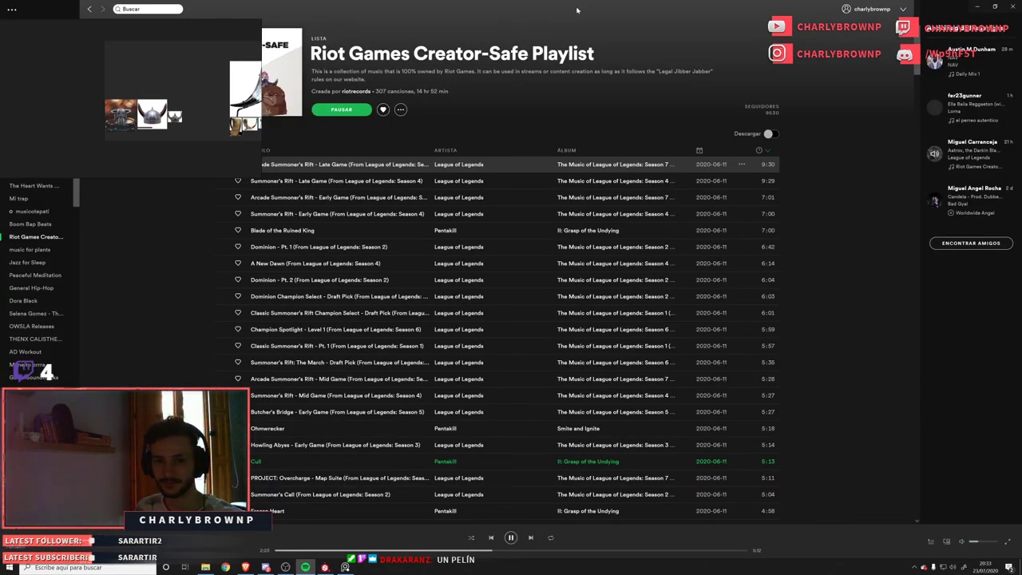
{"action": "key", "text": "alt+Tab"}
Examine the tinted metal fittings and the whole horn from several angles, distances and lighting directions.
{"action": "left_click_drag", "start_coordinate": [373, 232], "coordinate": [351, 230], "text": "alt"}
{"action": "right_click_drag", "start_coordinate": [352, 230], "coordinate": [386, 240], "text": "alt"}
{"action": "left_click_drag", "start_coordinate": [386, 240], "coordinate": [424, 279], "text": "alt"}
{"action": "right_click_drag", "start_coordinate": [424, 280], "coordinate": [464, 325], "text": "alt"}
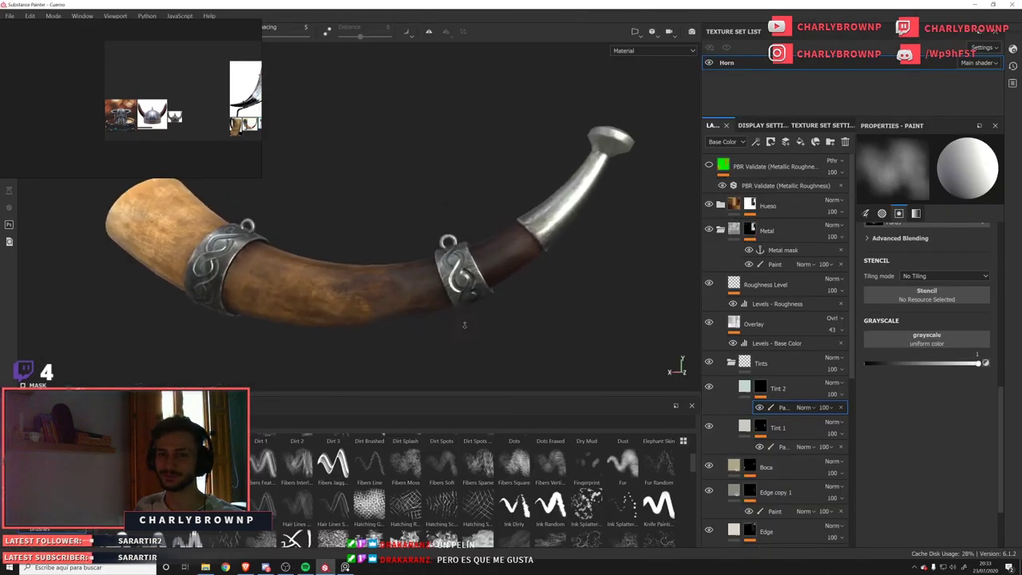
{"action": "left_click_drag", "start_coordinate": [465, 325], "coordinate": [503, 315], "text": "alt"}
{"action": "right_click_drag", "start_coordinate": [503, 316], "coordinate": [320, 280], "text": "shift"}
{"action": "left_click_drag", "start_coordinate": [319, 279], "coordinate": [248, 258], "text": "alt"}
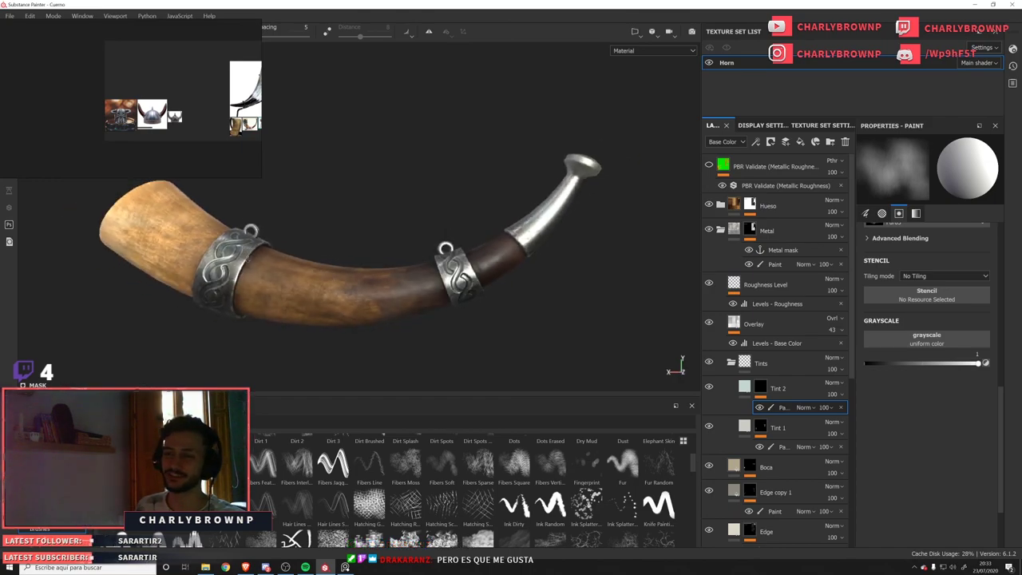
{"action": "right_click_drag", "start_coordinate": [248, 258], "coordinate": [450, 299], "text": "alt"}
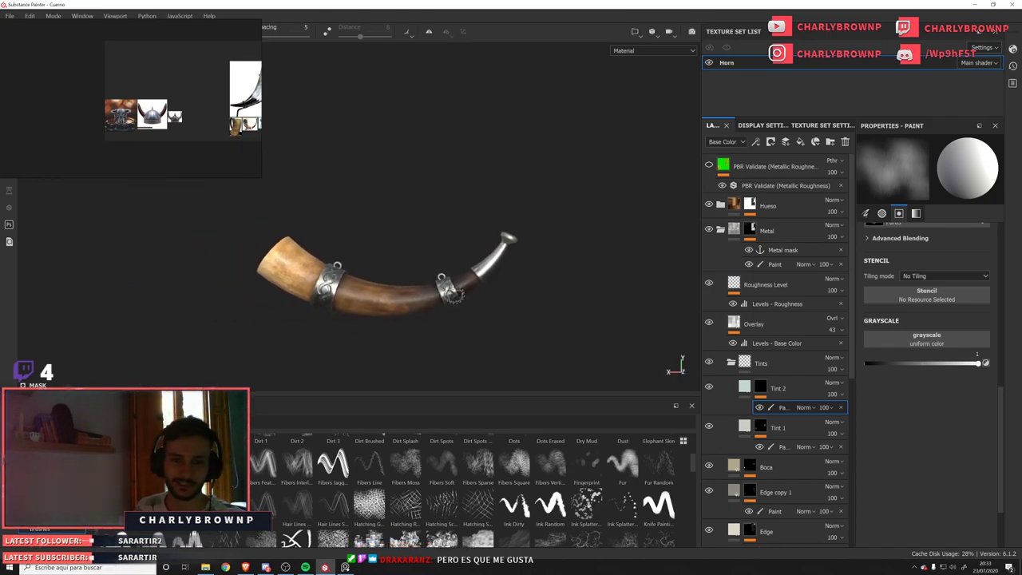
{"action": "left_click_drag", "start_coordinate": [451, 294], "coordinate": [428, 266], "text": "alt"}
{"action": "scroll", "coordinate": [428, 266], "scroll_direction": "down", "scroll_amount": 4}
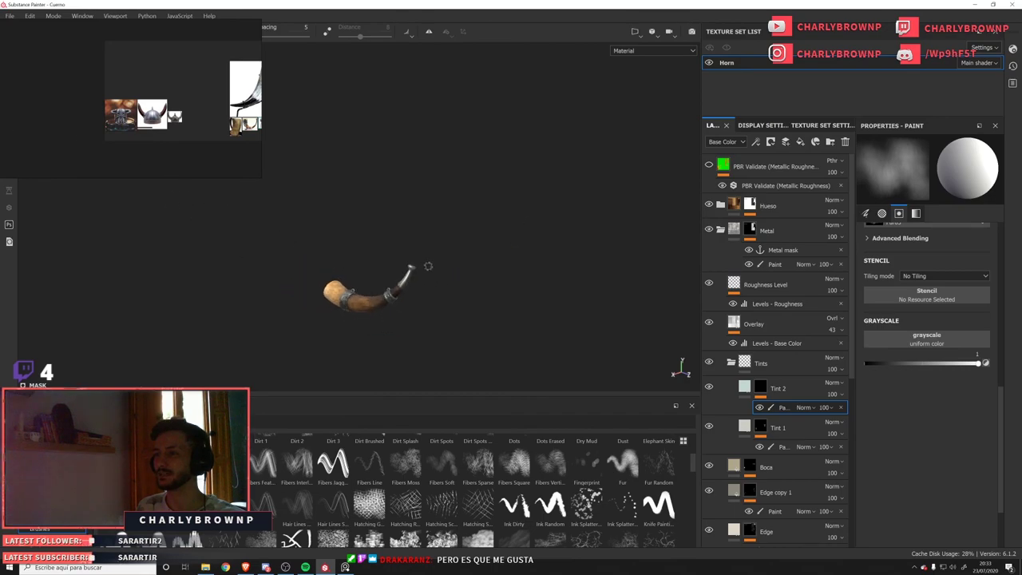
{"action": "left_click_drag", "start_coordinate": [378, 289], "coordinate": [418, 320], "text": "alt"}
{"action": "mouse_move", "coordinate": [418, 320]}
{"action": "right_mouse_down", "text": "alt"}
{"action": "mouse_move", "coordinate": [540, 308]}
{"action": "mouse_move", "coordinate": [536, 294]}
{"action": "right_mouse_up", "text": "alt"}
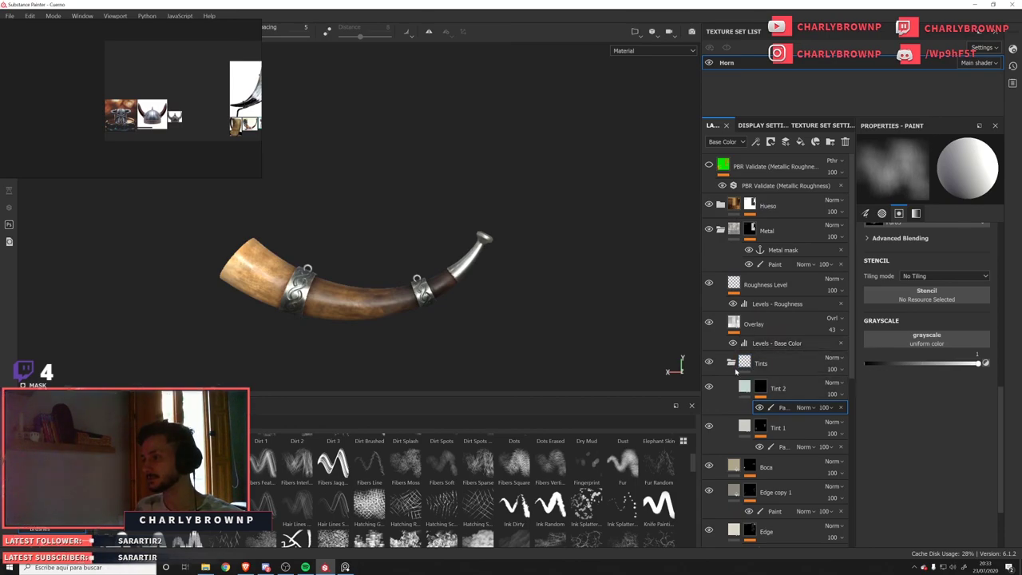
Collapse the metal's Tints folder and the Metal folder, and expand the Hueso folder.
{"action": "left_click", "coordinate": [732, 364]}
{"action": "left_click", "coordinate": [720, 230]}
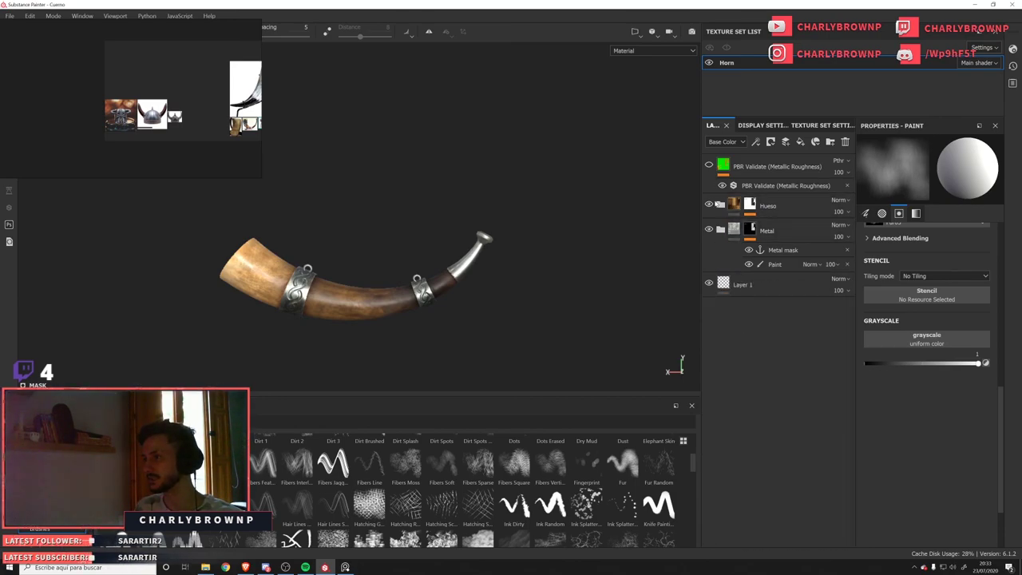
{"action": "left_click", "coordinate": [720, 206]}
{"action": "left_click", "coordinate": [720, 206]}
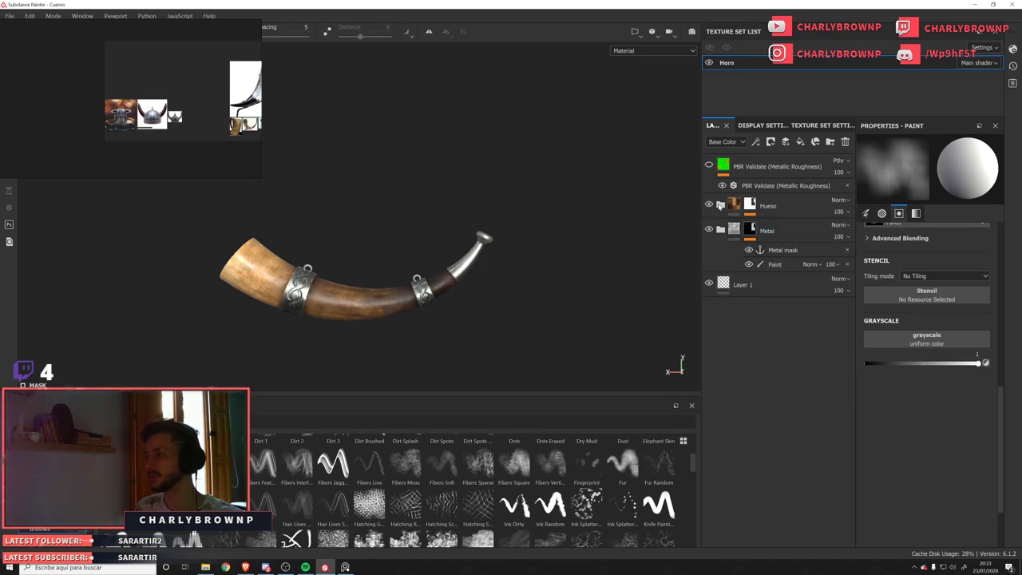
{"action": "left_click", "coordinate": [720, 205]}
Add a fill layer inside the Hueso folder and place it directly beneath the Color Levels layer.
{"action": "left_click", "coordinate": [795, 241]}
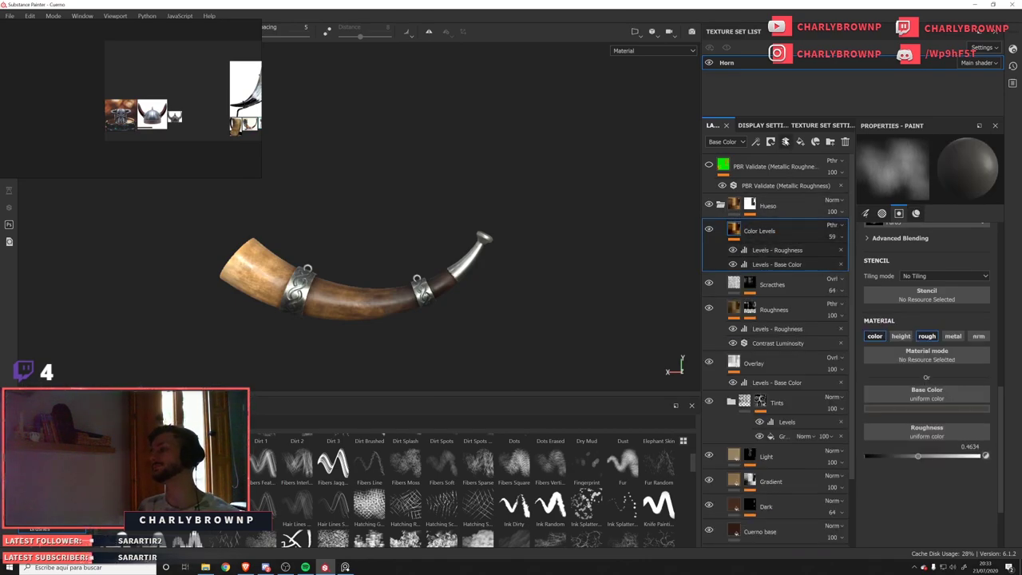
{"action": "left_click", "coordinate": [793, 278]}
{"action": "left_click", "coordinate": [790, 241]}
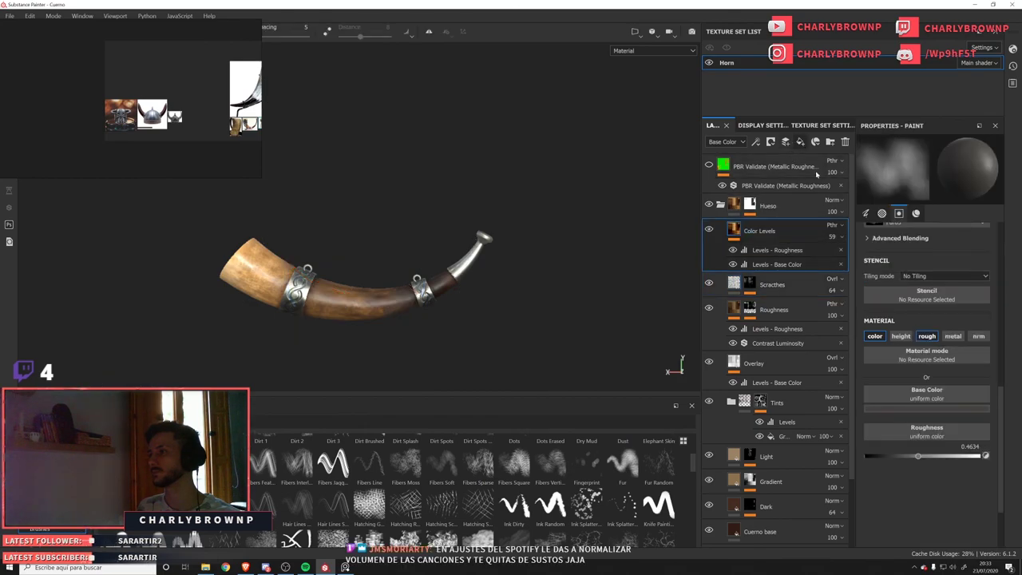
{"action": "left_click", "coordinate": [801, 142]}
{"action": "left_click_drag", "start_coordinate": [788, 238], "coordinate": [783, 279]}
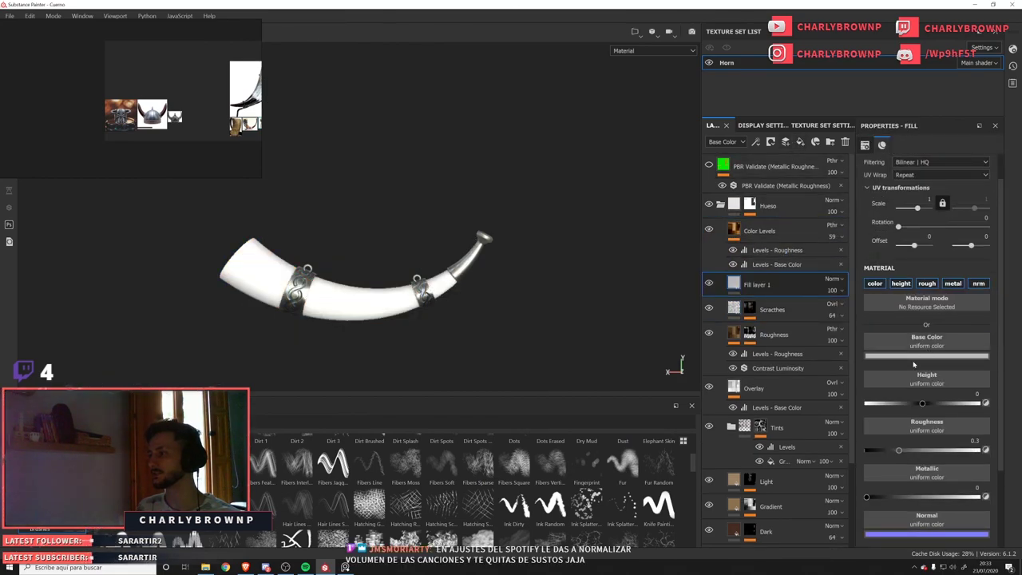
Set the new fill layer's base color to a pale cream.
{"action": "left_click", "coordinate": [915, 357]}
{"action": "left_click_drag", "start_coordinate": [924, 369], "coordinate": [509, 352]}
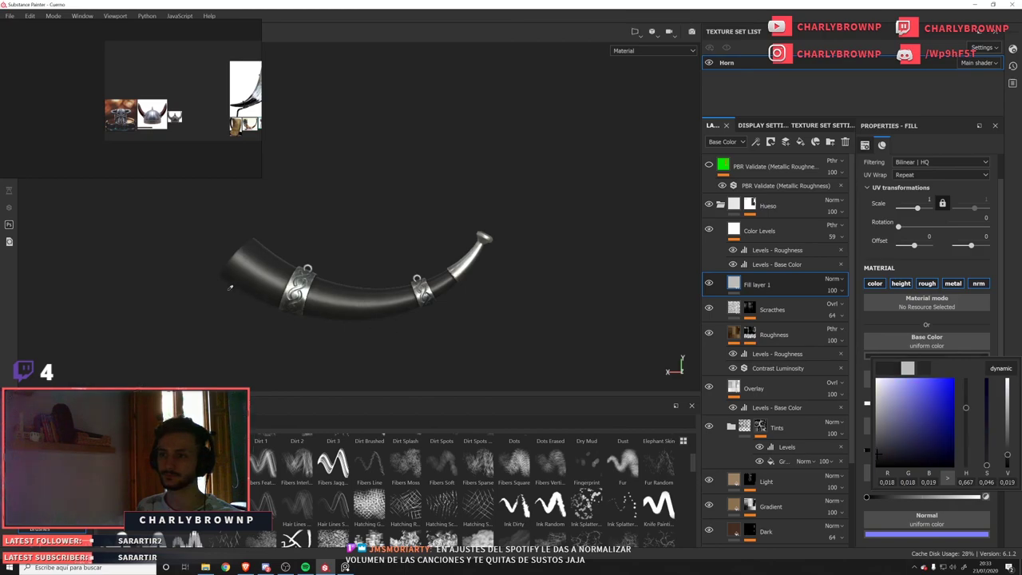
{"action": "left_click_drag", "start_coordinate": [230, 288], "coordinate": [233, 290]}
{"action": "left_click_drag", "start_coordinate": [910, 423], "coordinate": [881, 394]}
{"action": "left_click", "coordinate": [967, 454]}
{"action": "left_click", "coordinate": [887, 391]}
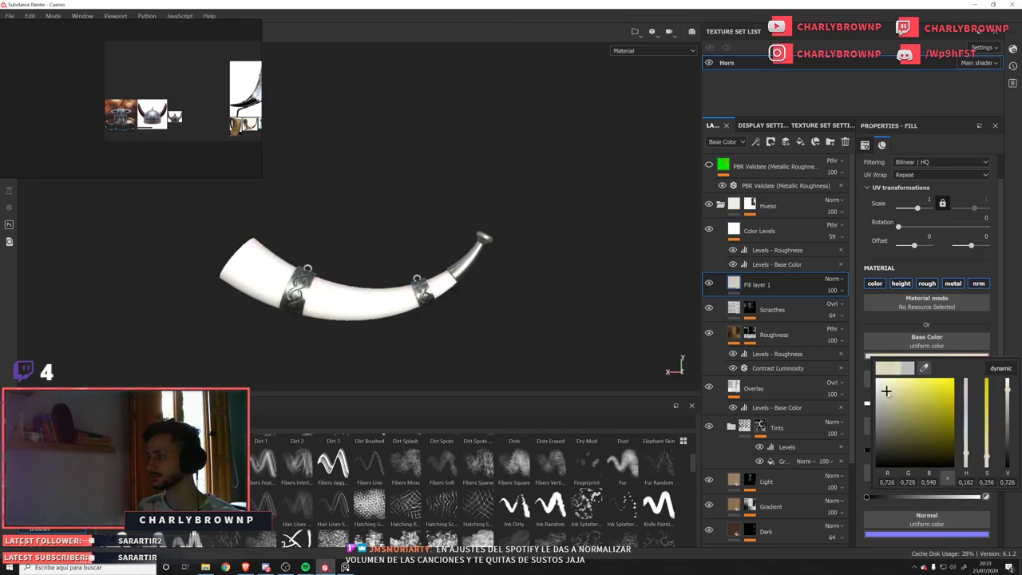
{"action": "left_click", "coordinate": [495, 344]}
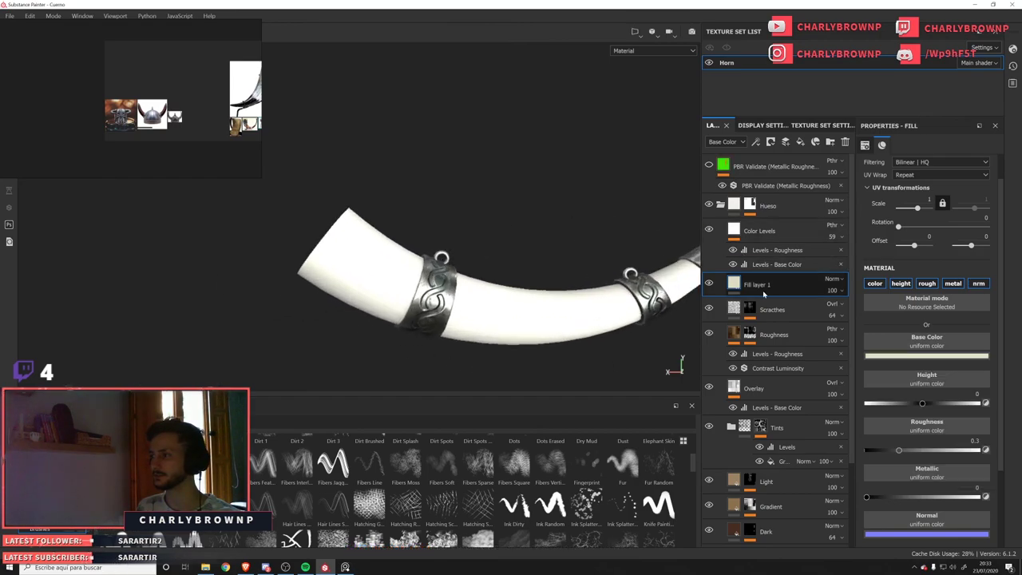
Add a black mask with a Paint effect to the pale cream fill layer.
{"action": "left_click", "coordinate": [771, 142]}
{"action": "left_click", "coordinate": [798, 157]}
{"action": "left_click", "coordinate": [756, 143]}
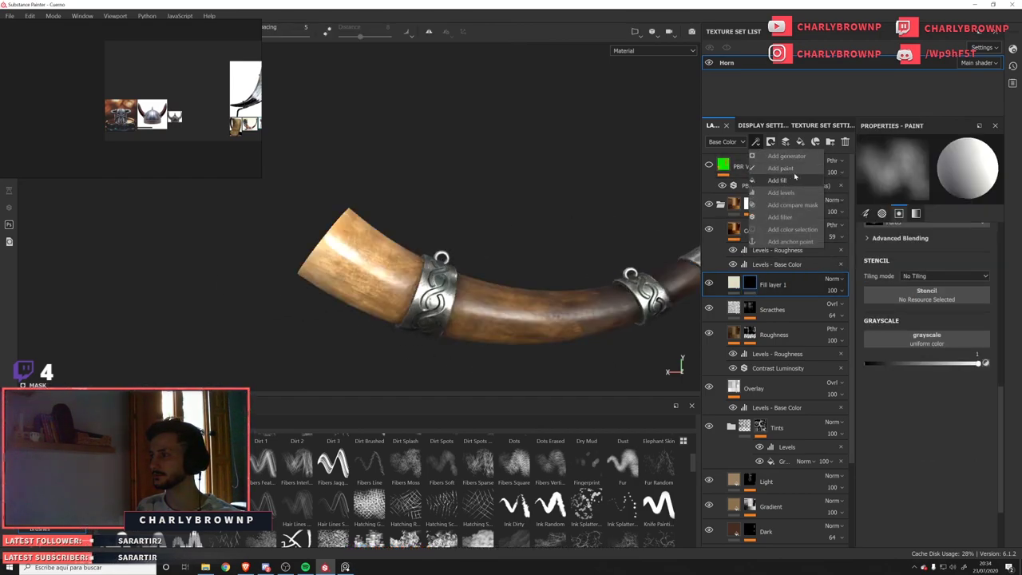
{"action": "left_click", "coordinate": [791, 168]}
Compare the horn's bone surface with the scratched horn mug in the reference board.
{"action": "scroll", "coordinate": [499, 304], "scroll_direction": "up", "scroll_amount": 3}
{"action": "mouse_move", "coordinate": [439, 301]}
{"action": "left_mouse_down", "text": "alt"}
{"action": "mouse_move", "coordinate": [500, 305]}
{"action": "mouse_move", "coordinate": [519, 335]}
{"action": "left_mouse_up", "text": "alt"}
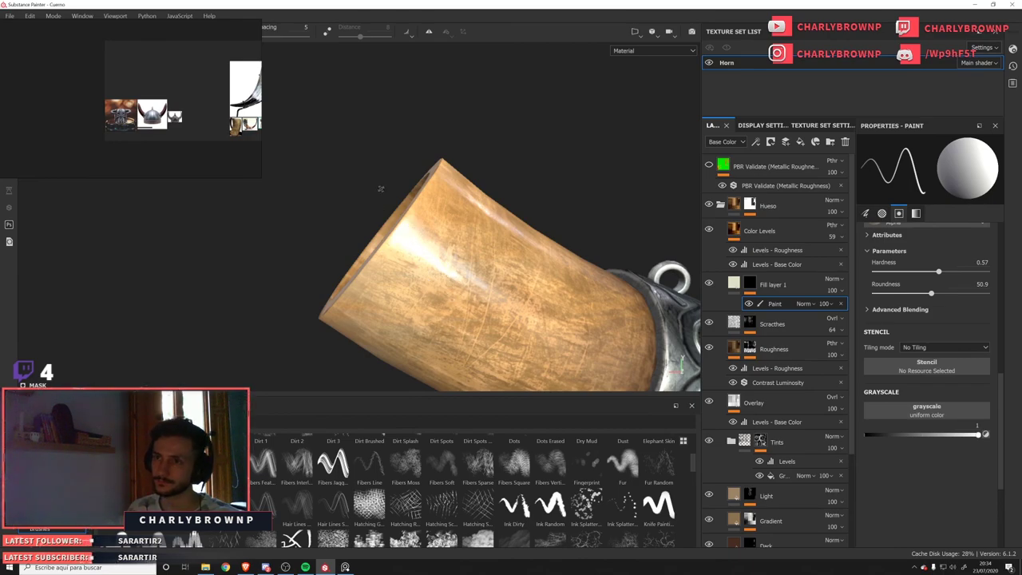
{"action": "scroll", "coordinate": [120, 116], "scroll_direction": "up", "scroll_amount": 6}
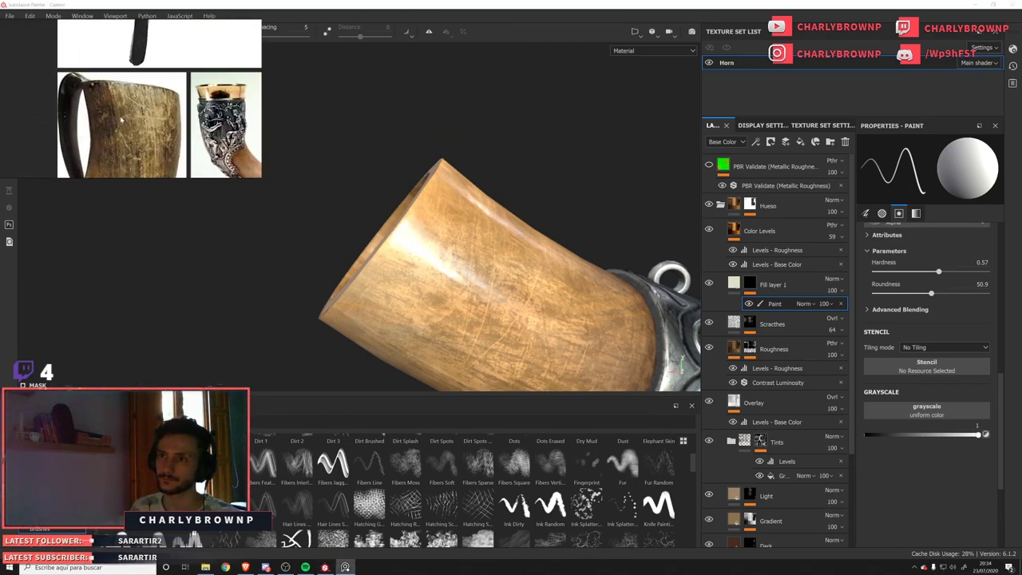
{"action": "scroll", "coordinate": [122, 120], "scroll_direction": "down", "scroll_amount": 2}
{"action": "left_click_drag", "start_coordinate": [600, 356], "coordinate": [515, 369], "text": "alt"}
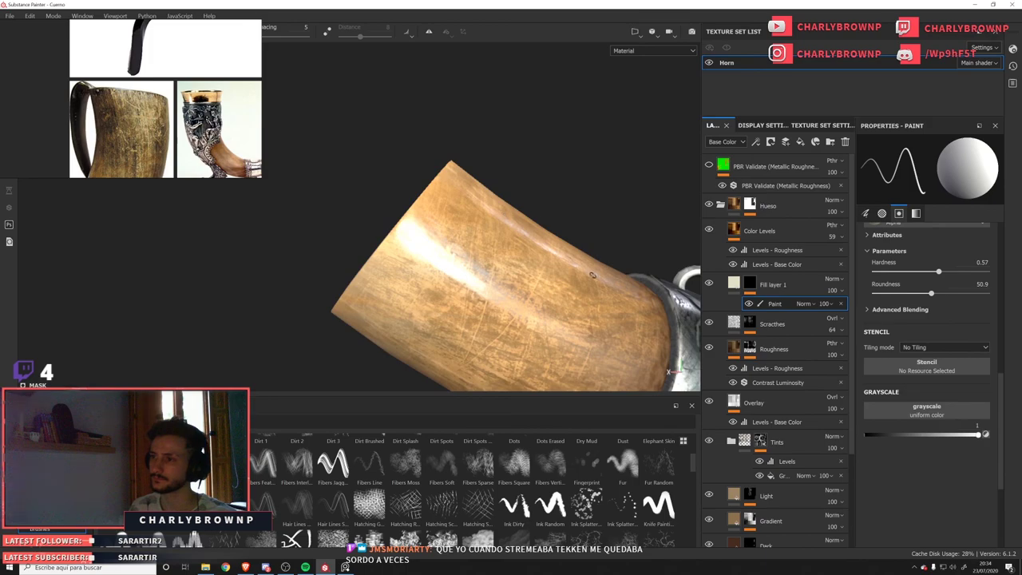
{"action": "left_click_drag", "start_coordinate": [592, 275], "coordinate": [269, 191], "text": "alt"}
{"action": "left_click_drag", "start_coordinate": [493, 258], "coordinate": [428, 369], "text": "alt"}
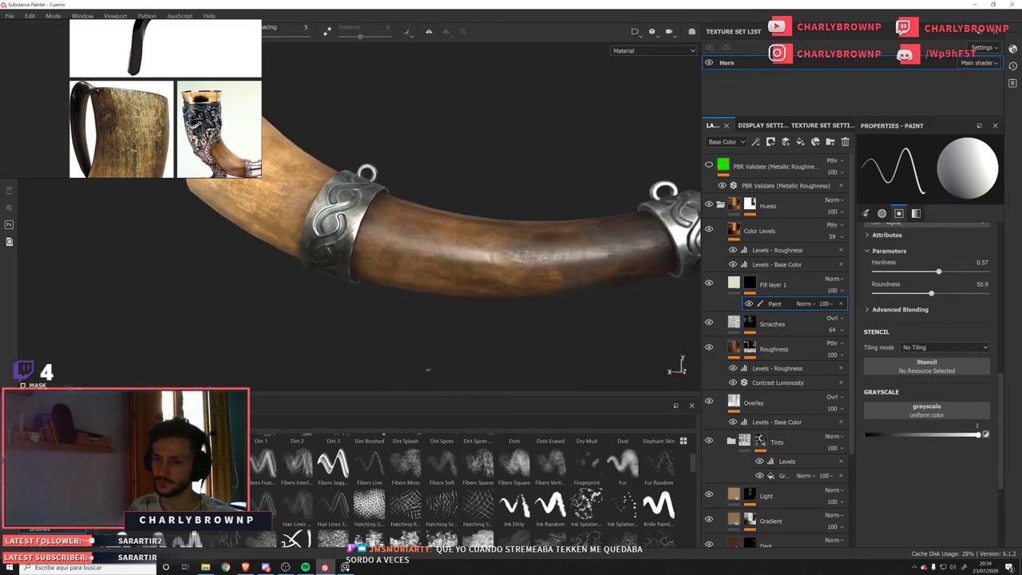
Browse the shelf's alphas and grunge textures for a wear pattern that suits the bone mask.
{"action": "left_click", "coordinate": [42, 488]}
{"action": "left_click", "coordinate": [42, 477]}
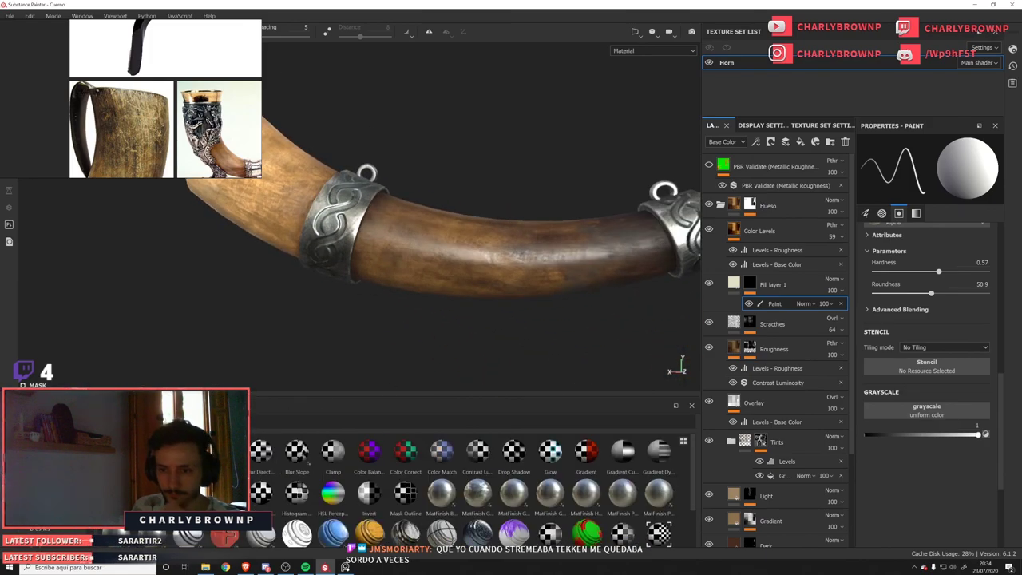
{"action": "left_click", "coordinate": [42, 458]}
{"action": "scroll", "coordinate": [463, 487], "scroll_direction": "down", "scroll_amount": 5}
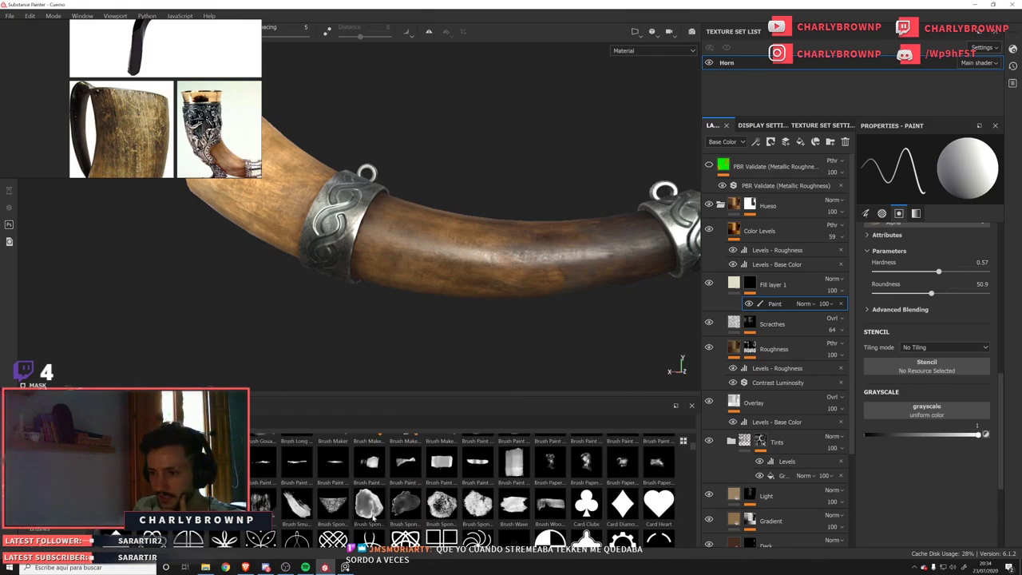
{"action": "scroll", "coordinate": [372, 515], "scroll_direction": "down", "scroll_amount": 3}
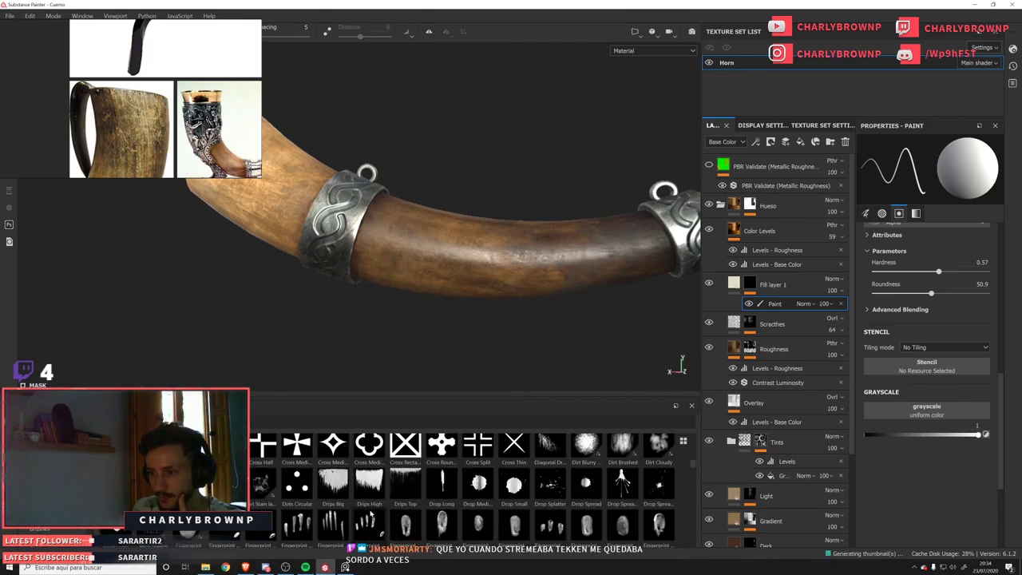
{"action": "scroll", "coordinate": [371, 515], "scroll_direction": "down", "scroll_amount": 5}
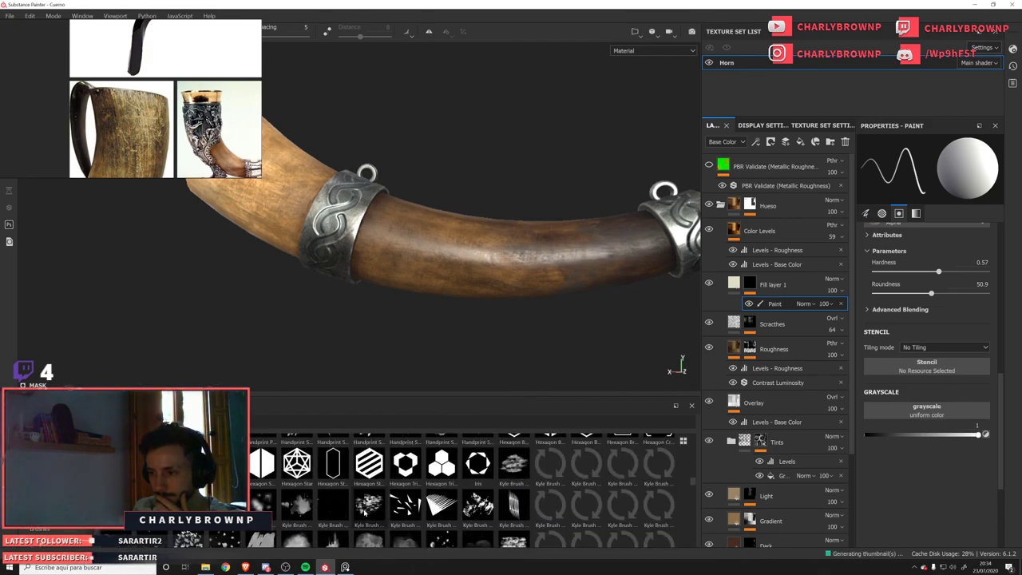
{"action": "scroll", "coordinate": [372, 508], "scroll_direction": "down", "scroll_amount": 3}
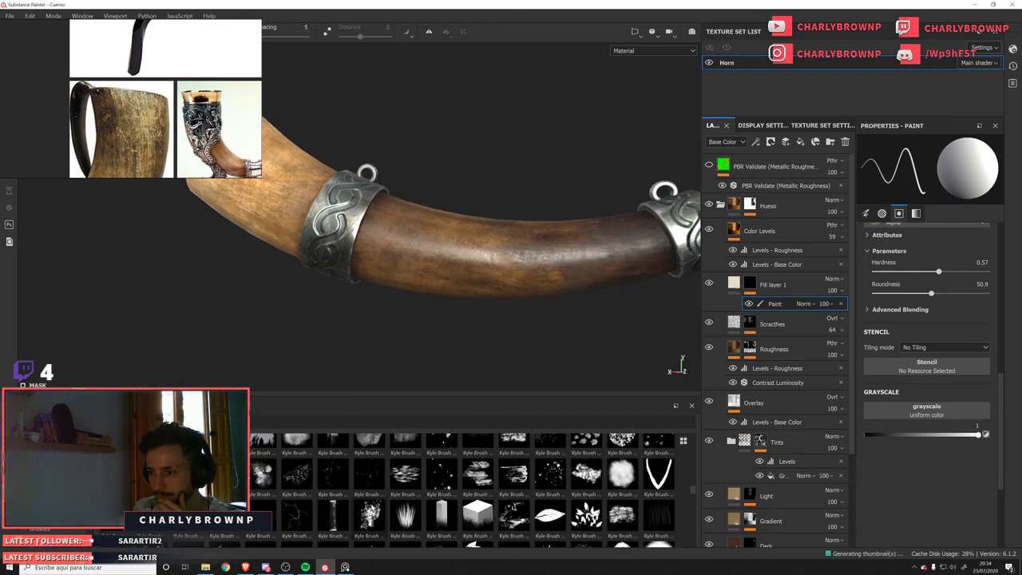
{"action": "scroll", "coordinate": [371, 506], "scroll_direction": "down", "scroll_amount": 3}
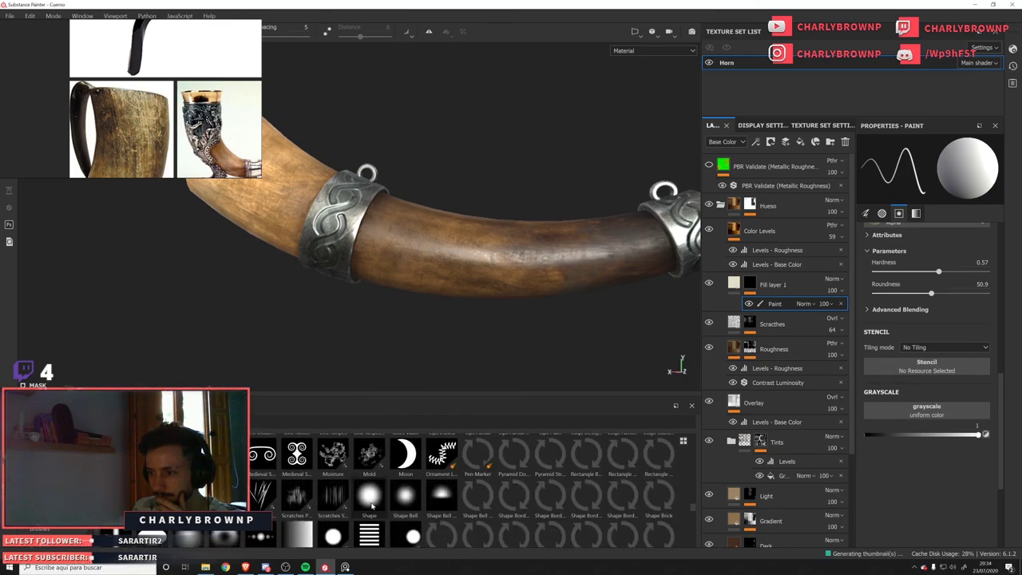
{"action": "scroll", "coordinate": [370, 506], "scroll_direction": "down", "scroll_amount": 5}
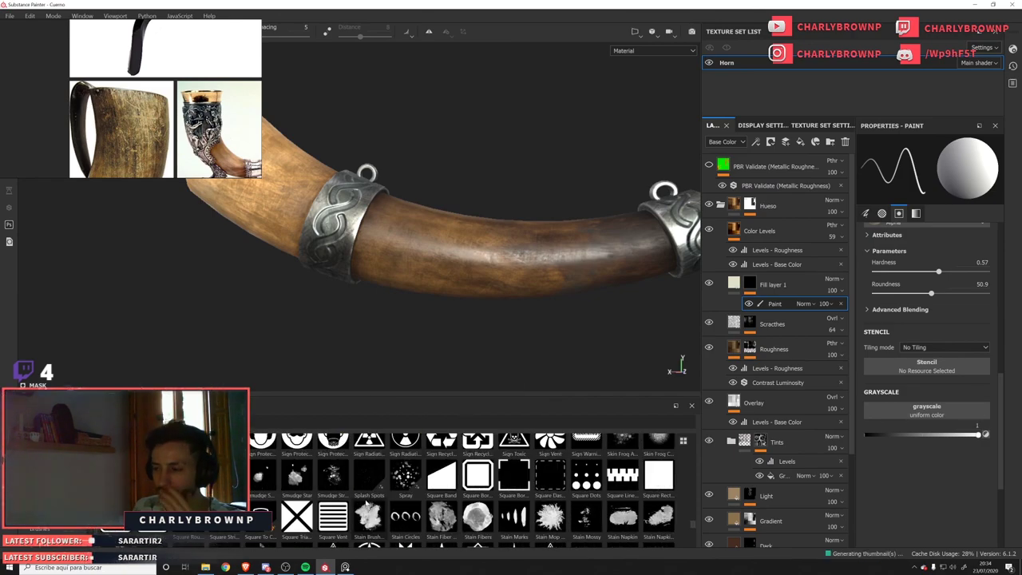
{"action": "scroll", "coordinate": [367, 504], "scroll_direction": "down", "scroll_amount": 8}
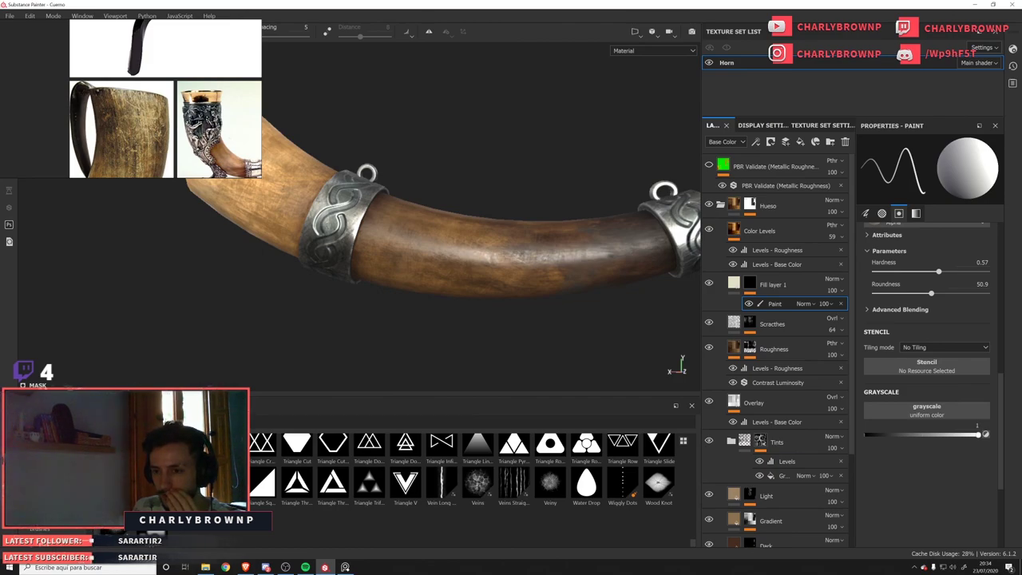
{"action": "left_click", "coordinate": [39, 467]}
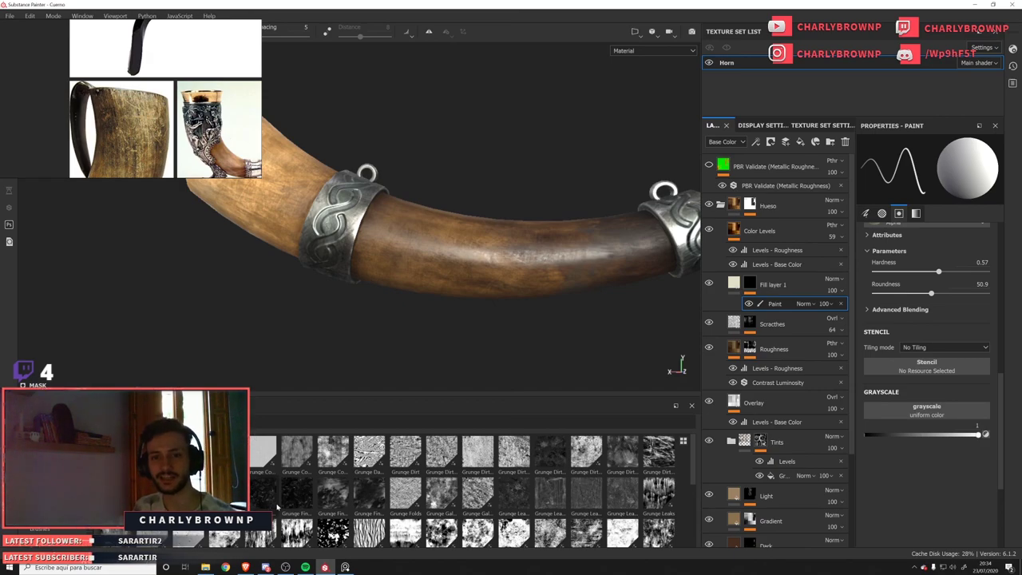
Switch to Spotify, check the volume normalization setting, and return to Substance Painter.
{"action": "left_click", "coordinate": [306, 568]}
{"action": "left_click", "coordinate": [306, 568]}
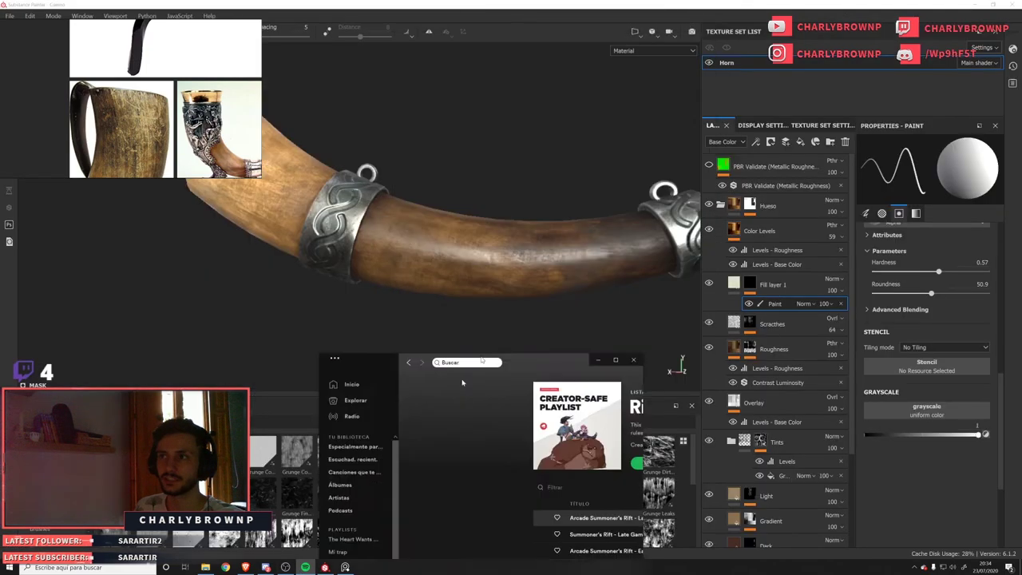
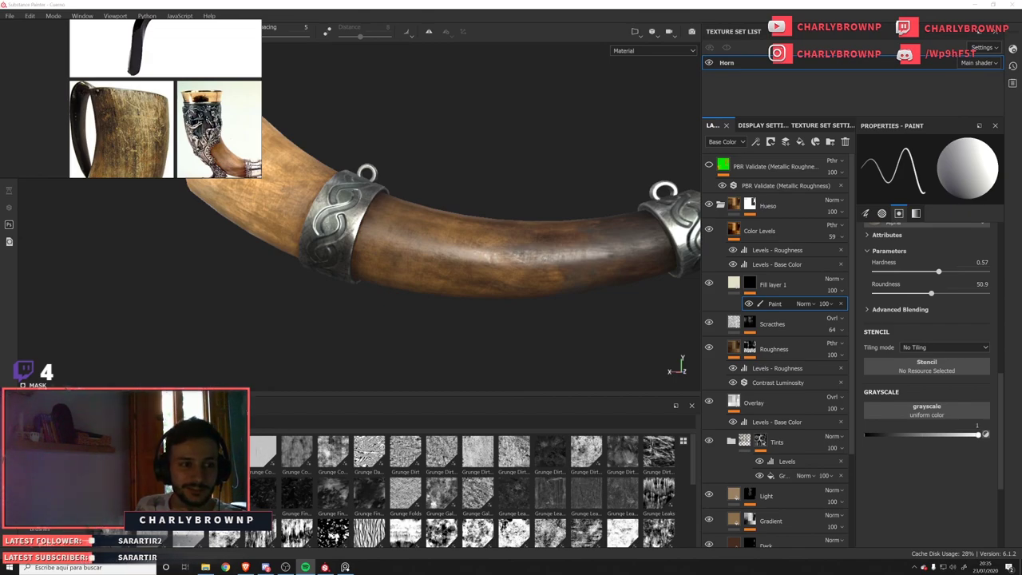
{"action": "left_click_drag", "start_coordinate": [2, 176], "coordinate": [539, 138]}
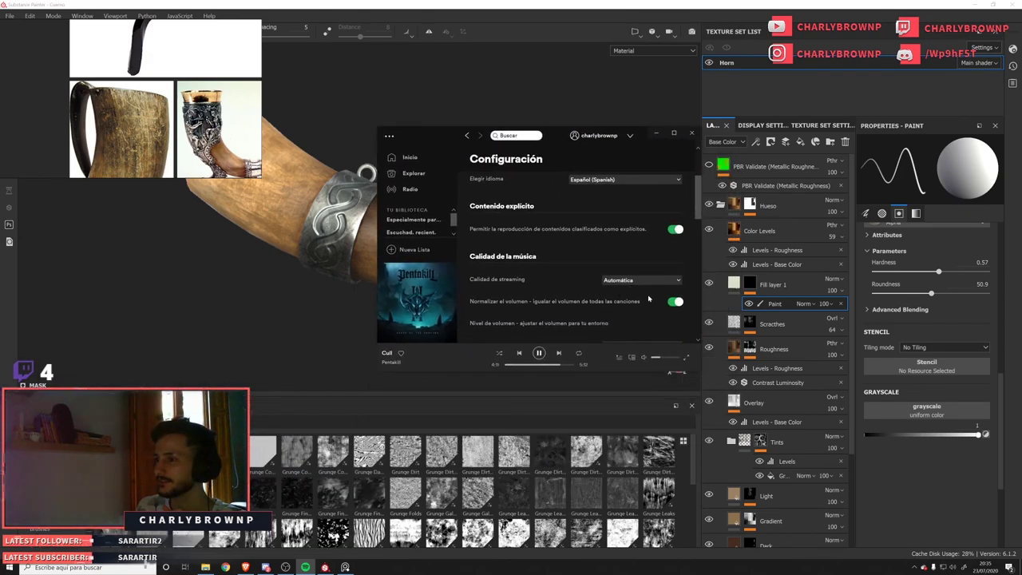
{"action": "left_click", "coordinate": [656, 134]}
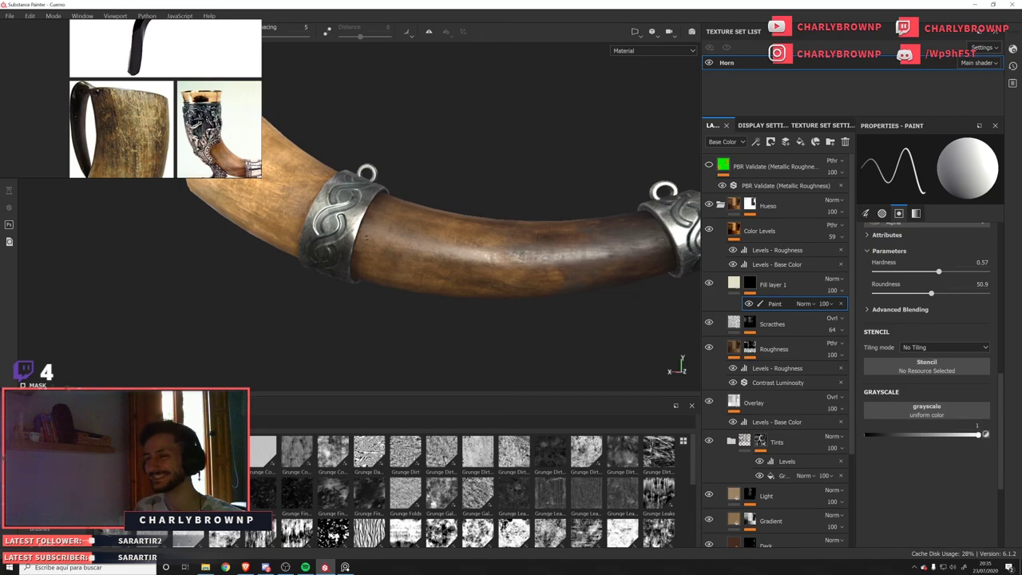
Try a thin light scratch stroke in the fill layer's mask on the bone beside the large metal band.
{"action": "right_click_drag", "start_coordinate": [366, 237], "coordinate": [472, 282], "text": "alt"}
{"action": "left_click_drag", "start_coordinate": [397, 270], "coordinate": [474, 295]}
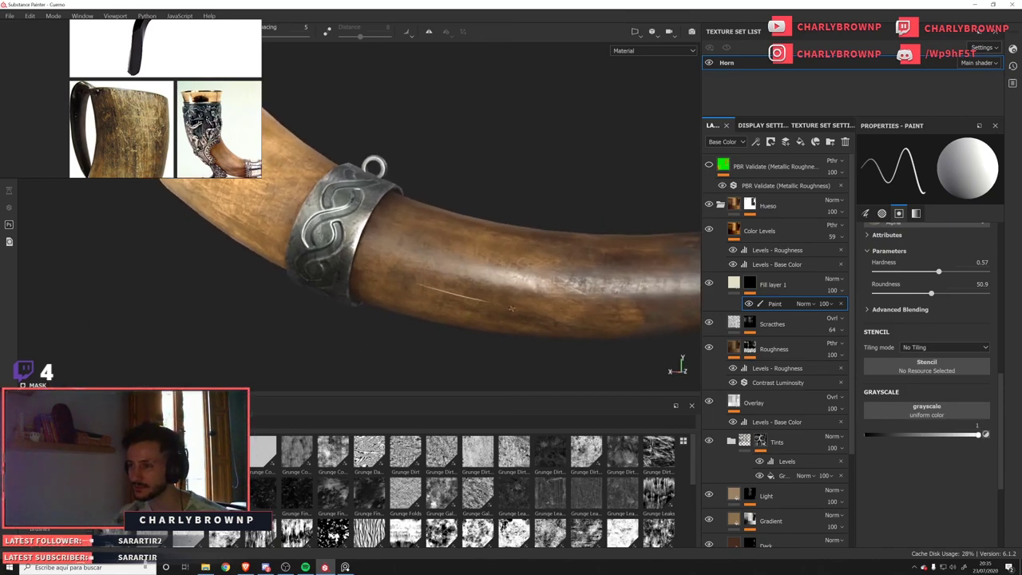
{"action": "right_click_drag", "start_coordinate": [424, 247], "coordinate": [356, 236], "text": "alt"}
{"action": "left_click_drag", "start_coordinate": [479, 279], "coordinate": [511, 296], "text": "alt"}
{"action": "middle_click_drag", "start_coordinate": [515, 297], "coordinate": [492, 292], "text": "alt"}
{"action": "right_click_drag", "start_coordinate": [492, 293], "coordinate": [516, 299], "text": "alt"}
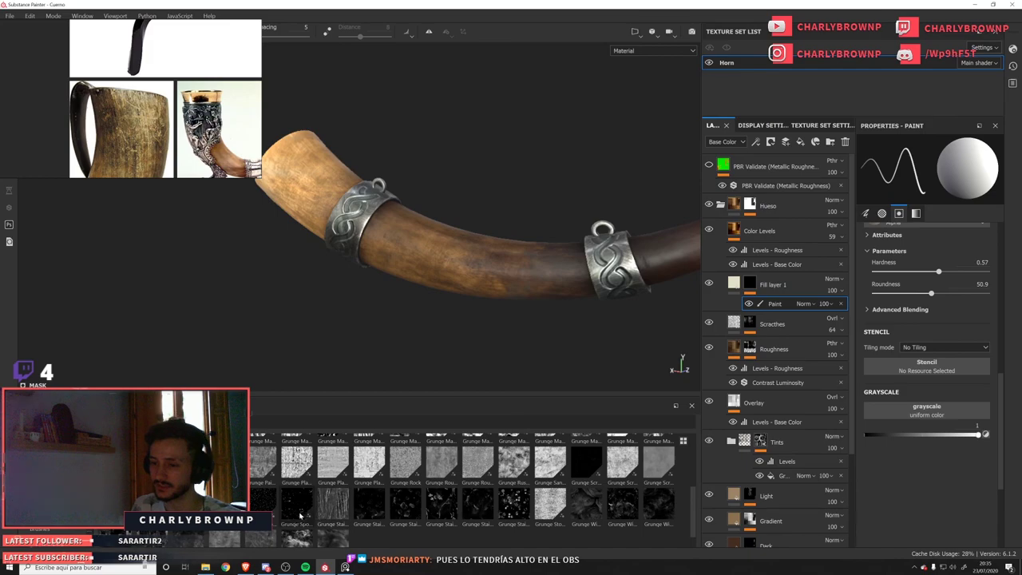
Switch to the Projection tool and load Grunge Wipe Dusty as its grayscale texture for the bone mask.
{"action": "scroll", "coordinate": [342, 510], "scroll_direction": "down", "scroll_amount": 3}
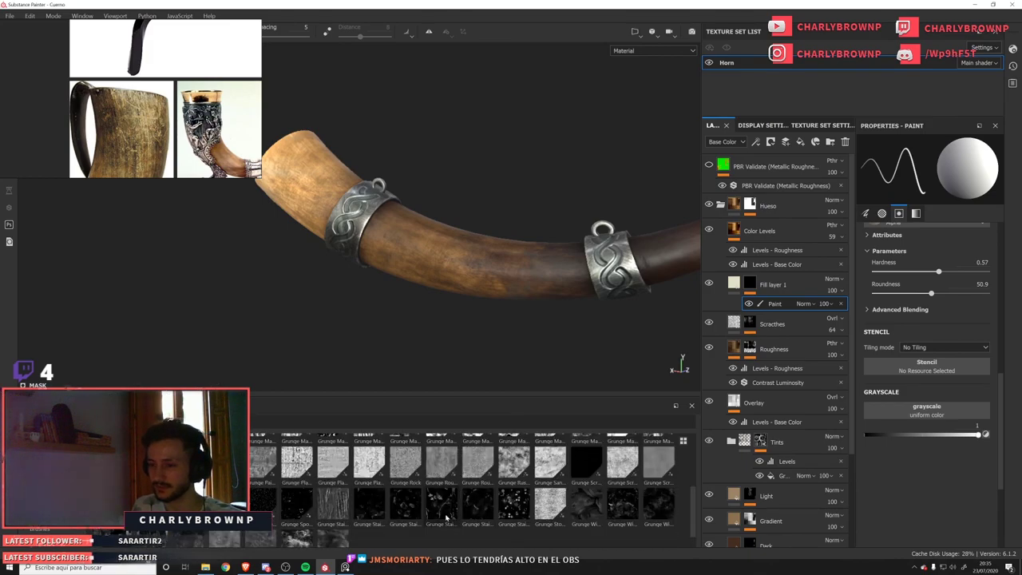
{"action": "scroll", "coordinate": [271, 507], "scroll_direction": "down", "scroll_amount": 1}
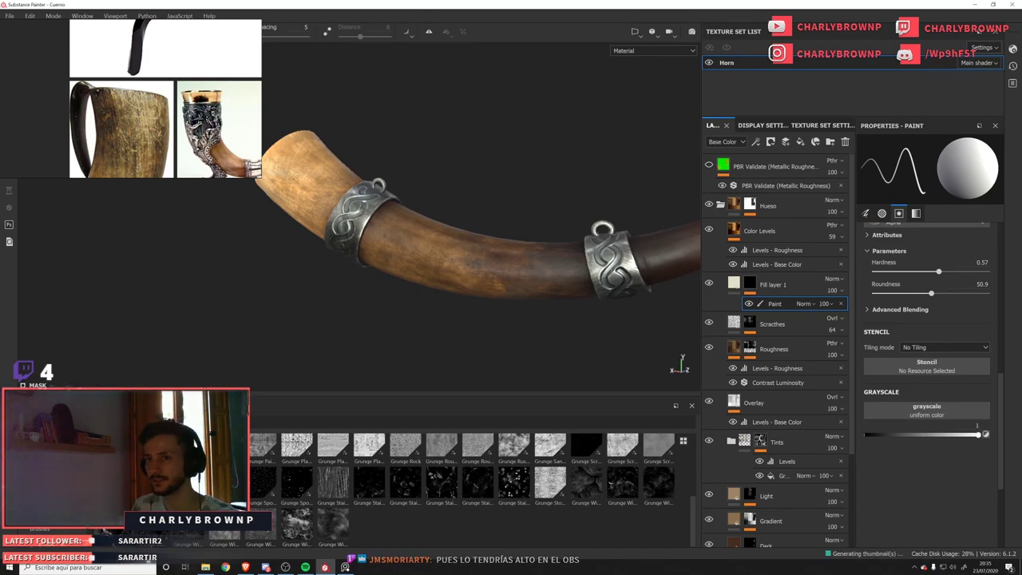
{"action": "key", "text": "3"}
{"action": "left_click_drag", "start_coordinate": [190, 534], "coordinate": [950, 356]}
{"action": "middle_click_drag", "start_coordinate": [546, 307], "coordinate": [533, 282], "text": "alt"}
{"action": "scroll", "coordinate": [479, 256], "scroll_direction": "up", "scroll_amount": 3}
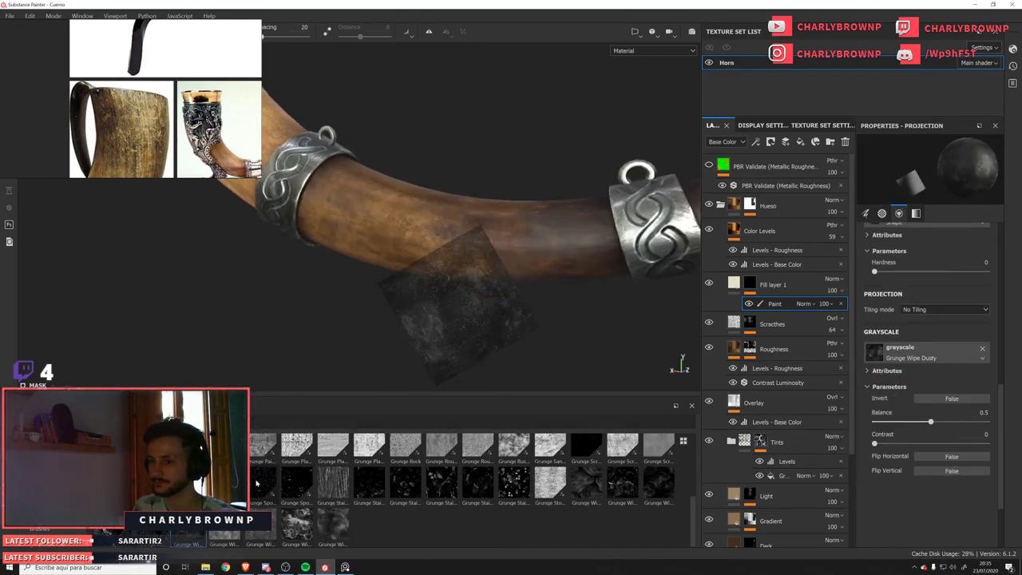
Try Grunge Wipe Directional Heavy as the projection's grayscale texture and rotate the stencil upright over the horn.
{"action": "left_click_drag", "start_coordinate": [151, 535], "coordinate": [912, 350]}
{"action": "left_click_drag", "start_coordinate": [580, 257], "coordinate": [585, 329], "text": "alt"}
{"action": "key", "text": "s"}
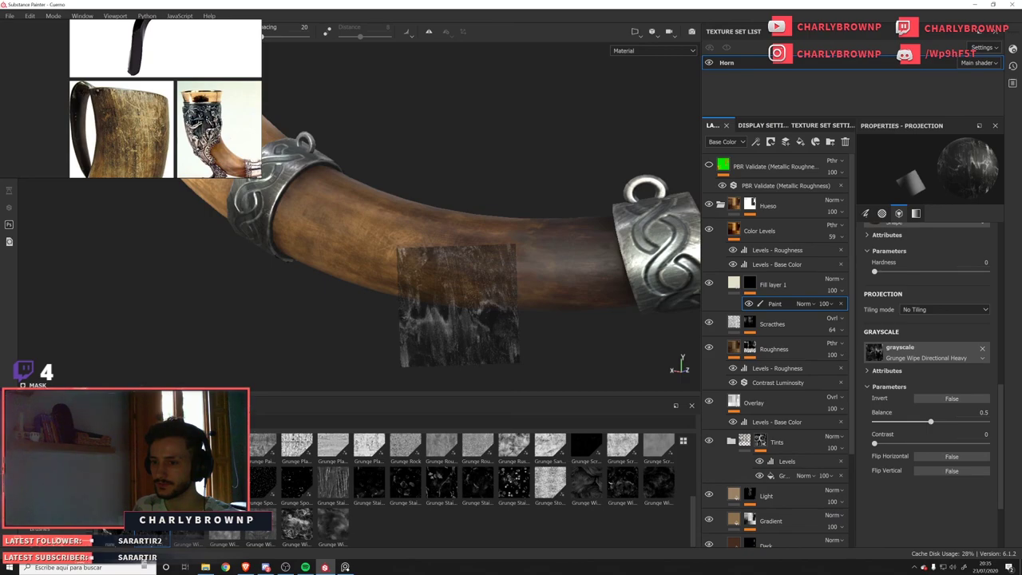
Enlarge the projection stencil and try Grunge Leaks and Grunge Dirt Splats as its grayscale texture.
{"action": "mouse_move", "coordinate": [509, 490]}
{"action": "left_mouse_down"}
{"action": "mouse_move", "coordinate": [719, 448]}
{"action": "mouse_move", "coordinate": [934, 364]}
{"action": "mouse_move", "coordinate": [915, 350]}
{"action": "mouse_move", "coordinate": [887, 351]}
{"action": "left_mouse_up"}
{"action": "mouse_move", "coordinate": [520, 303]}
{"action": "right_mouse_down"}
{"action": "mouse_move", "coordinate": [559, 305]}
{"action": "mouse_move", "coordinate": [533, 307]}
{"action": "right_mouse_up"}
{"action": "scroll", "coordinate": [627, 499], "scroll_direction": "up", "scroll_amount": 3}
{"action": "mouse_move", "coordinate": [659, 477]}
{"action": "left_mouse_down"}
{"action": "mouse_move", "coordinate": [835, 395]}
{"action": "mouse_move", "coordinate": [919, 342]}
{"action": "mouse_move", "coordinate": [910, 351]}
{"action": "left_mouse_up"}
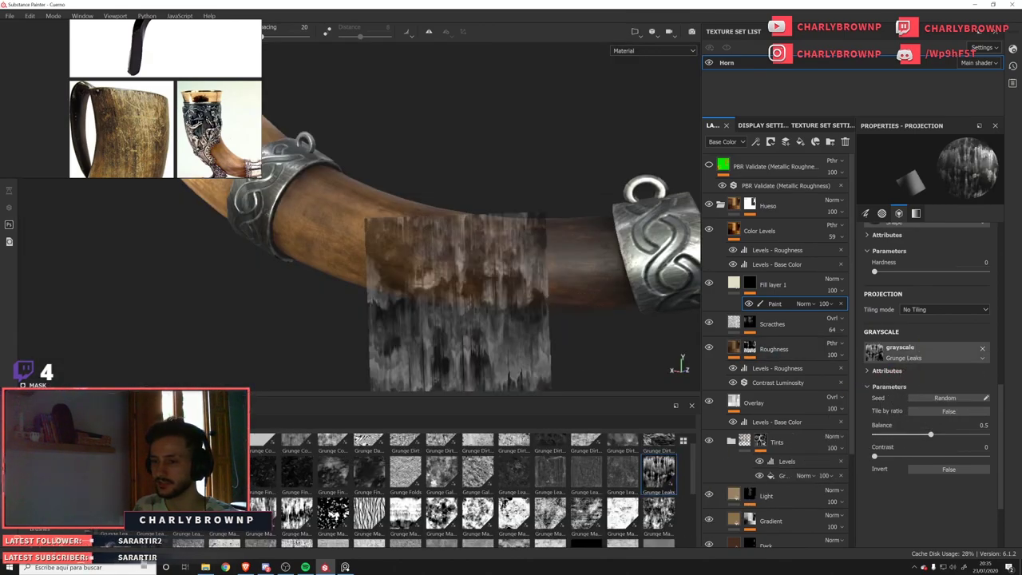
{"action": "scroll", "coordinate": [471, 487], "scroll_direction": "up", "scroll_amount": 1}
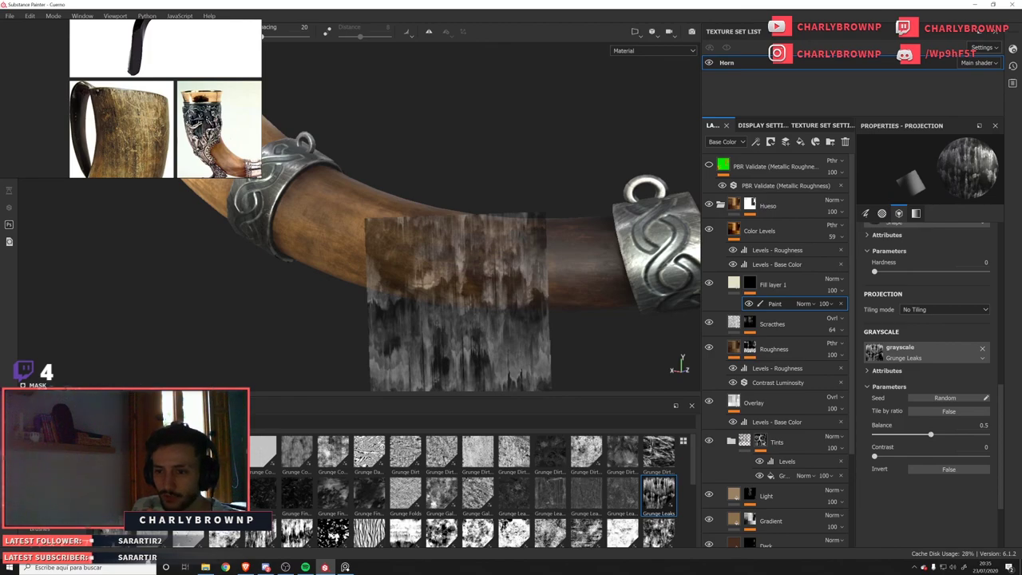
{"action": "mouse_move", "coordinate": [659, 452]}
{"action": "left_mouse_down"}
{"action": "mouse_move", "coordinate": [758, 463]}
{"action": "mouse_move", "coordinate": [891, 350]}
{"action": "left_mouse_up"}
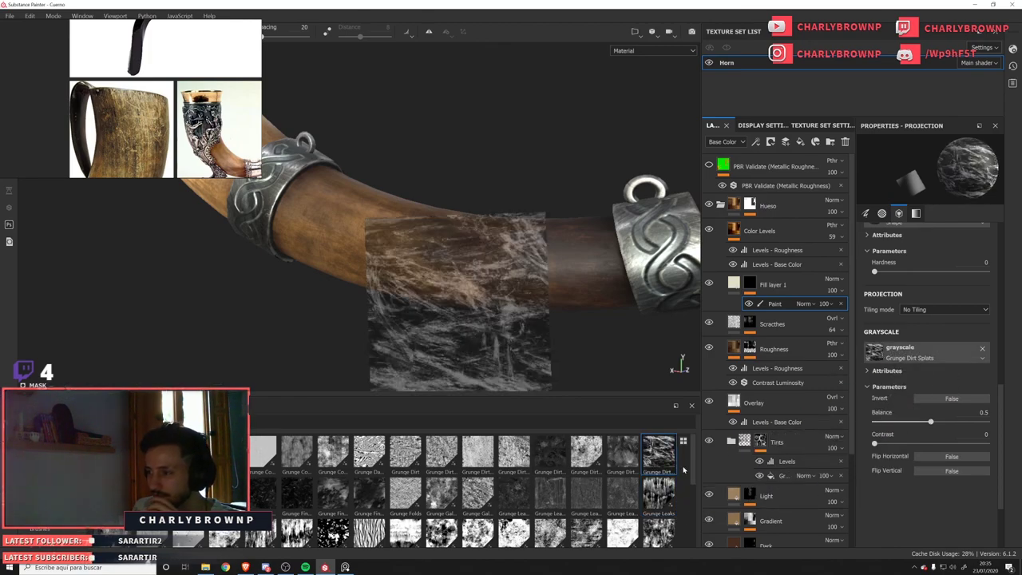
Try the Brush Pastel Spread alpha as the projection's grayscale texture.
{"action": "left_click_drag", "start_coordinate": [694, 473], "coordinate": [693, 534]}
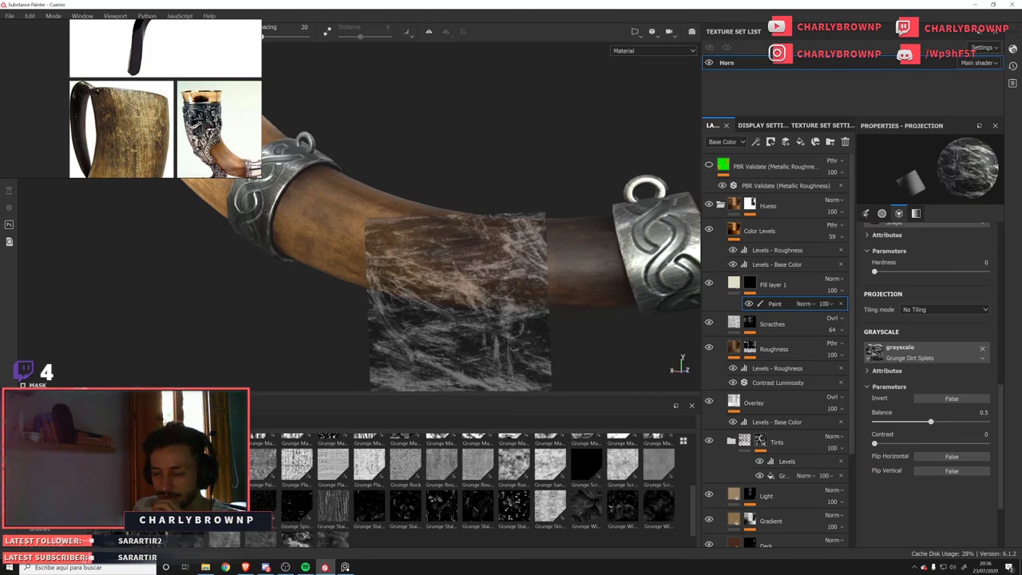
{"action": "left_click", "coordinate": [38, 445]}
{"action": "scroll", "coordinate": [251, 485], "scroll_direction": "down", "scroll_amount": 3}
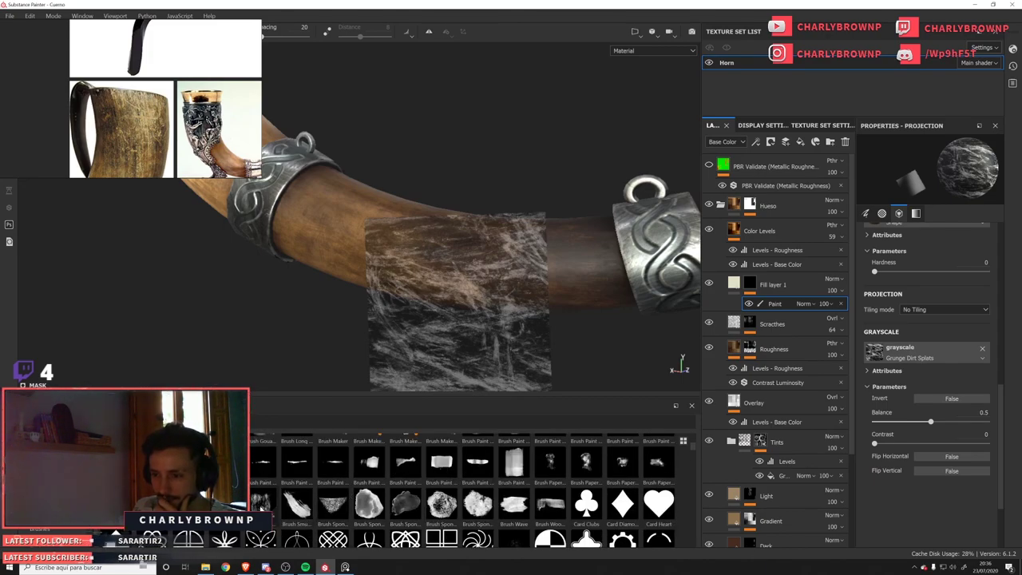
{"action": "mouse_move", "coordinate": [264, 502]}
{"action": "left_mouse_down"}
{"action": "mouse_move", "coordinate": [894, 376]}
{"action": "mouse_move", "coordinate": [877, 351]}
{"action": "left_mouse_up"}
Rotate the stencil so its streaks run along the horn, and enlarge it to span the horn's width.
{"action": "key", "text": "s"}
{"action": "left_click_drag", "start_coordinate": [507, 329], "coordinate": [488, 280]}
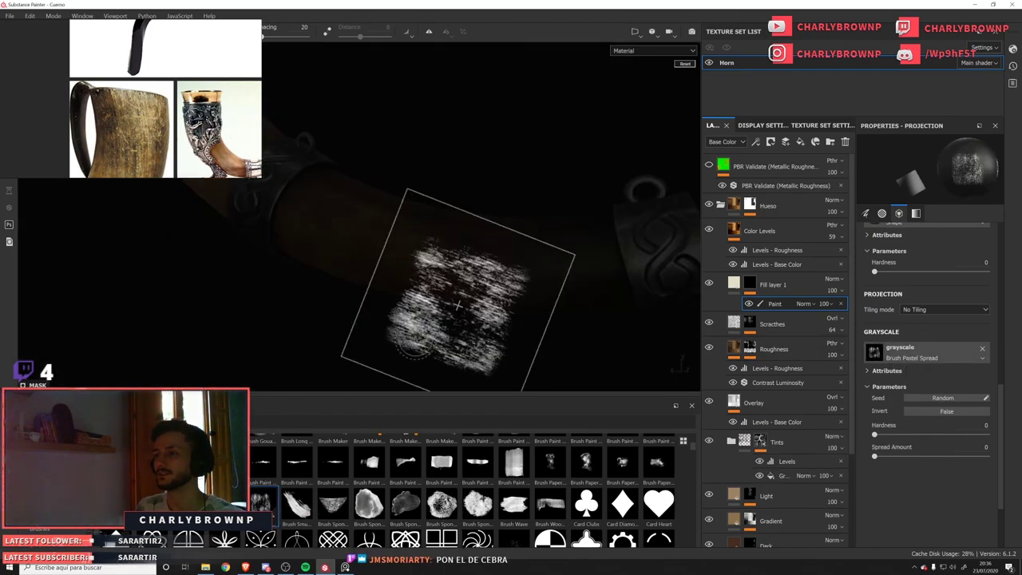
{"action": "right_click_drag", "start_coordinate": [487, 280], "coordinate": [447, 304]}
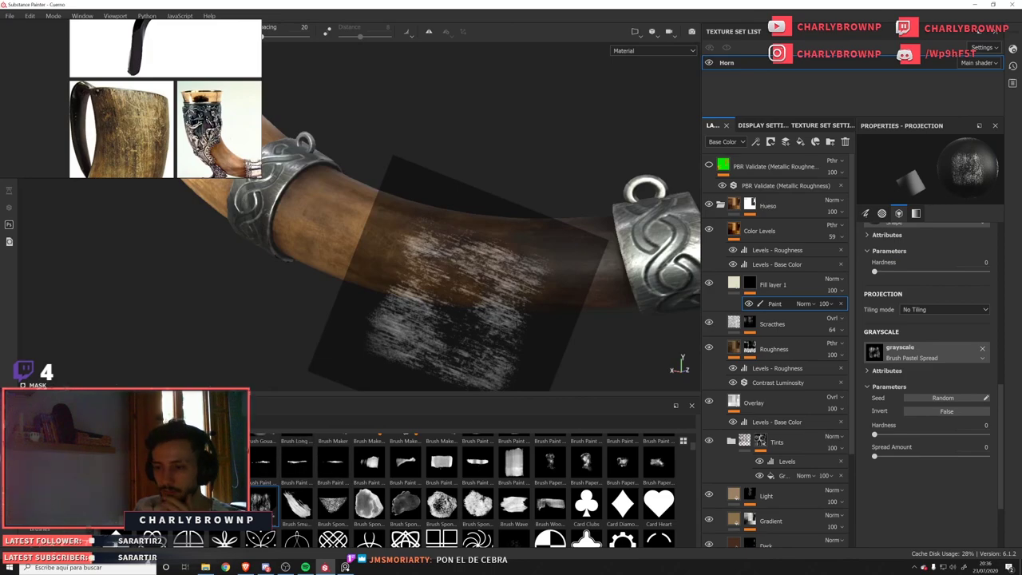
Look through the alphas and grunge textures and try Grunge Map 002 as the projection's grayscale texture.
{"action": "scroll", "coordinate": [311, 503], "scroll_direction": "down", "scroll_amount": 6}
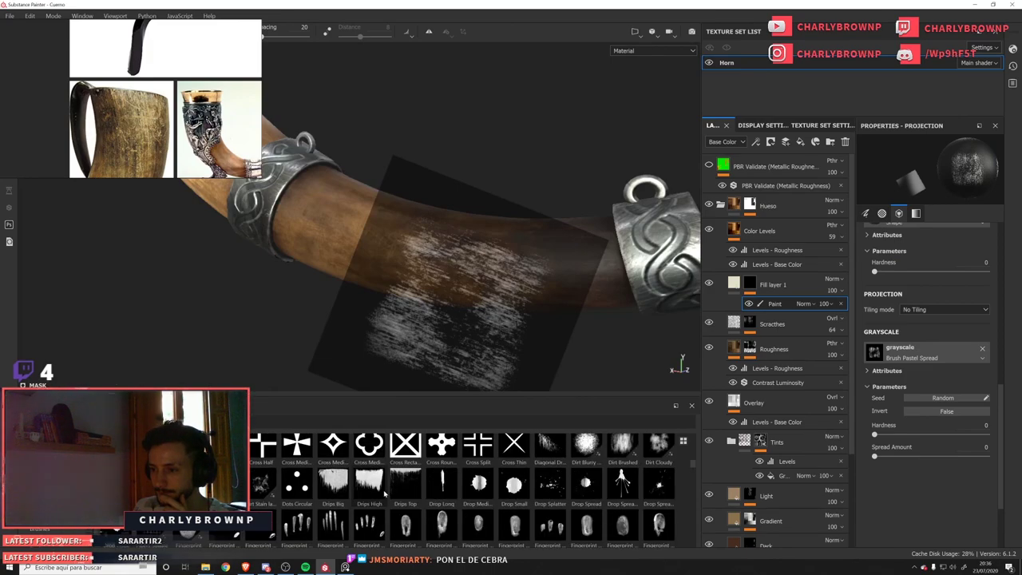
{"action": "scroll", "coordinate": [385, 493], "scroll_direction": "down", "scroll_amount": 3}
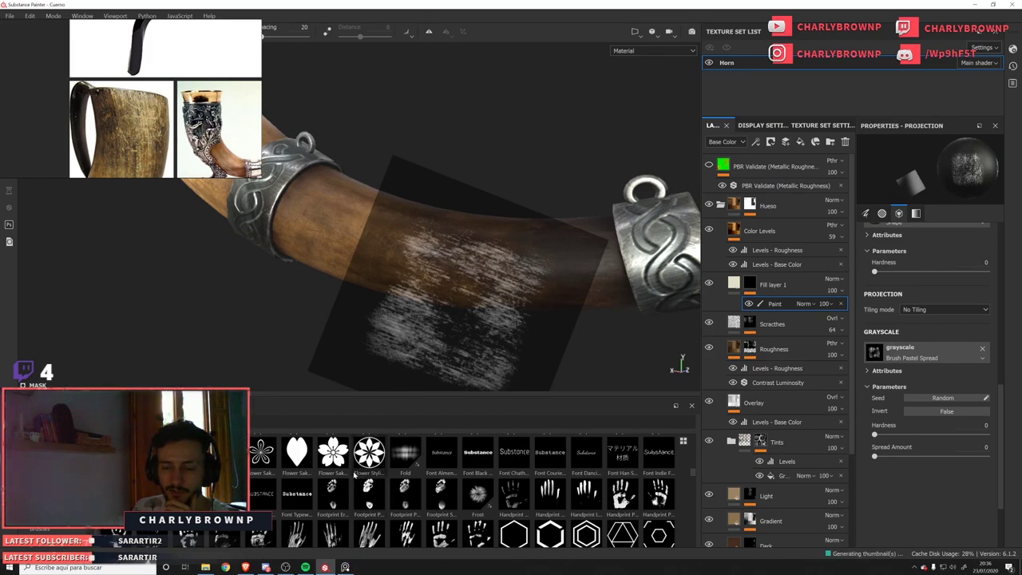
{"action": "scroll", "coordinate": [376, 479], "scroll_direction": "up", "scroll_amount": 5}
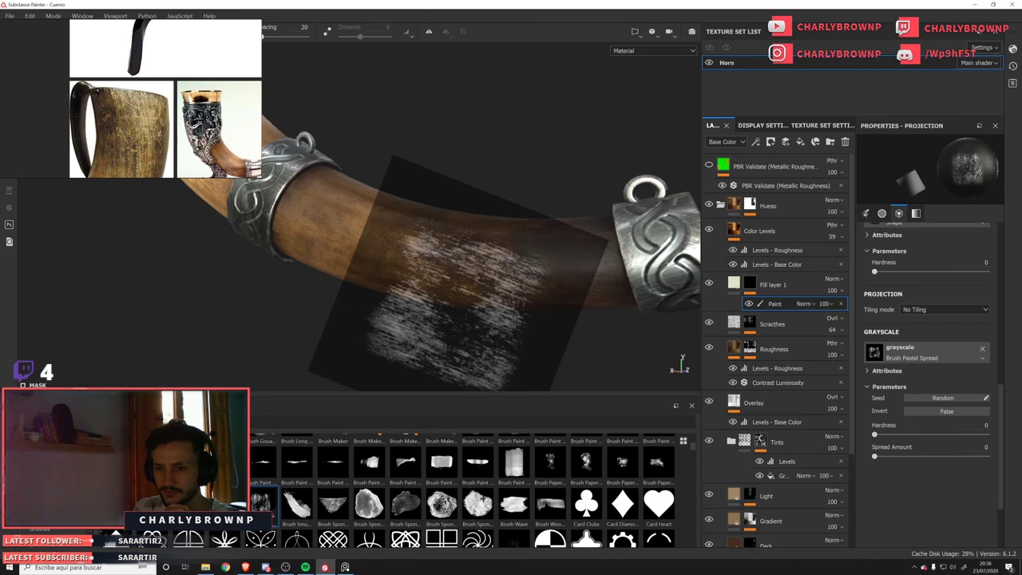
{"action": "left_click", "coordinate": [40, 471]}
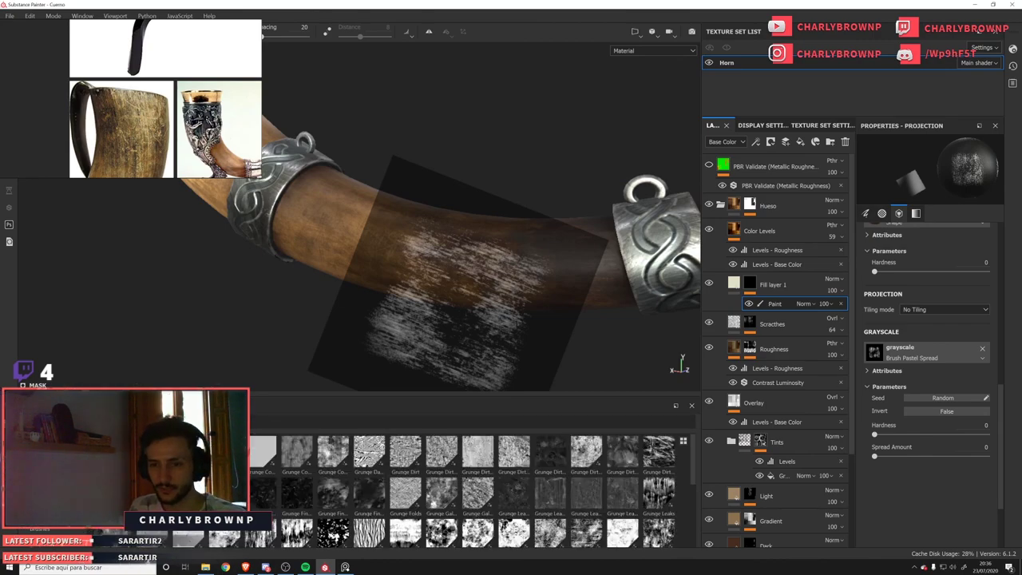
{"action": "scroll", "coordinate": [364, 490], "scroll_direction": "down", "scroll_amount": 5}
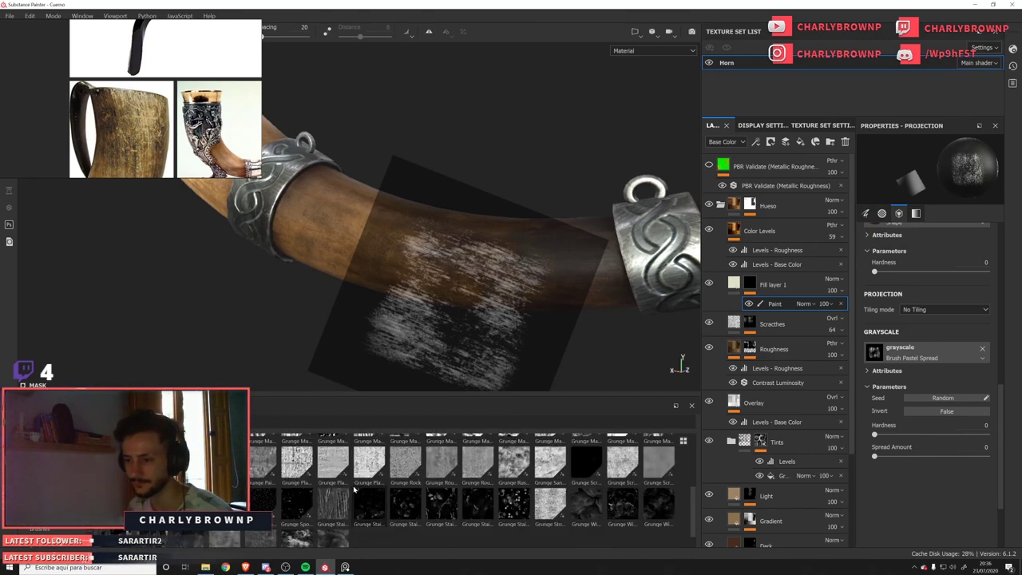
{"action": "scroll", "coordinate": [365, 489], "scroll_direction": "up", "scroll_amount": 5}
{"action": "left_click_drag", "start_coordinate": [269, 539], "coordinate": [914, 354]}
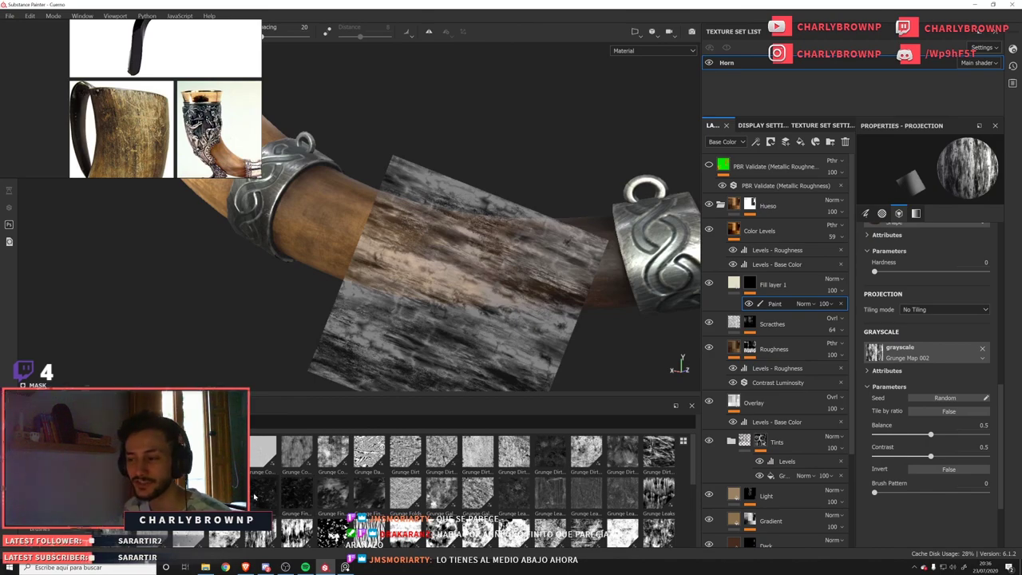
Find Grunge Map 005 among the grunge textures and assign it as the projection's grayscale texture.
{"action": "scroll", "coordinate": [310, 505], "scroll_direction": "down", "scroll_amount": 5}
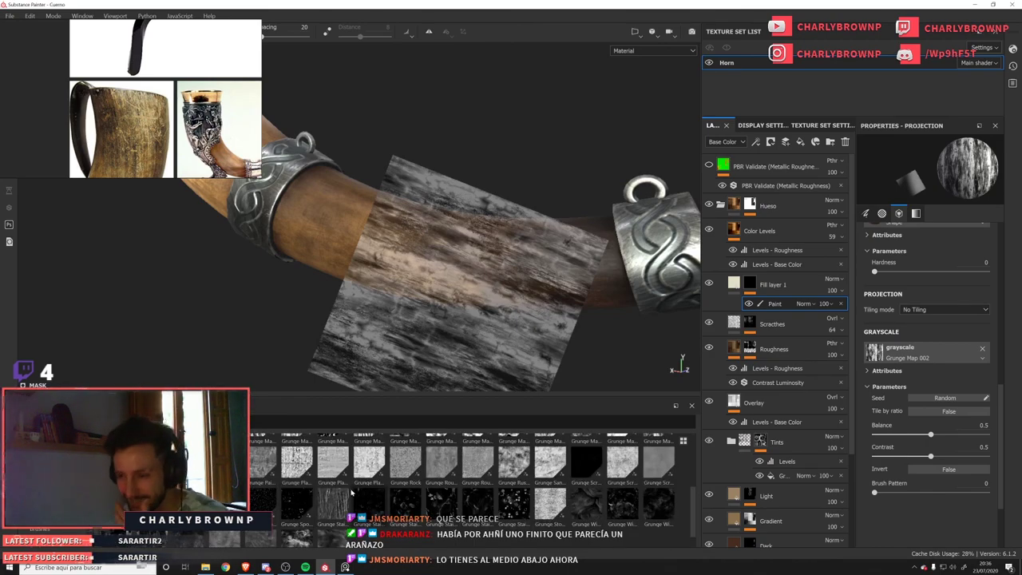
{"action": "scroll", "coordinate": [351, 493], "scroll_direction": "down", "scroll_amount": 1}
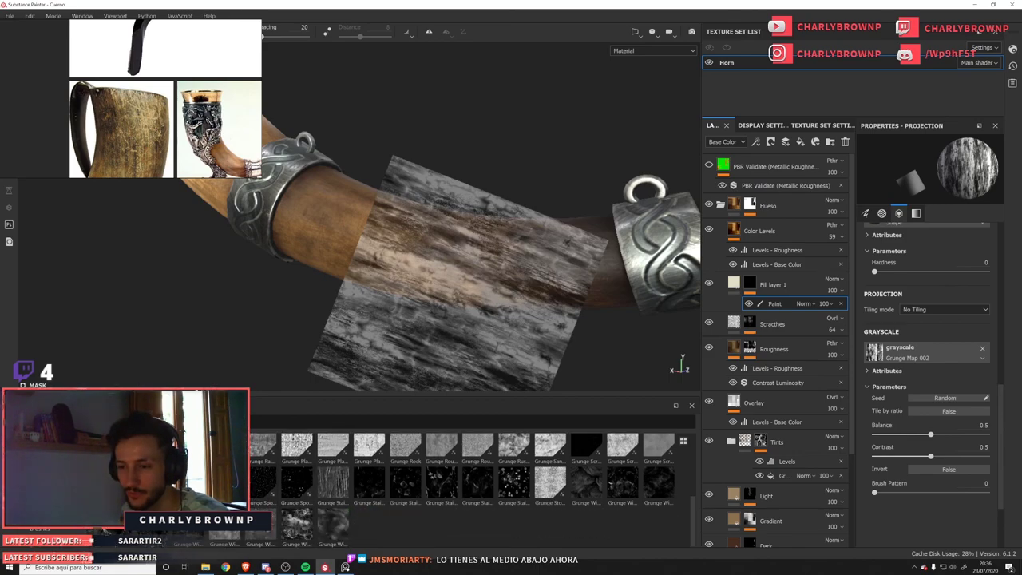
{"action": "scroll", "coordinate": [351, 493], "scroll_direction": "up", "scroll_amount": 5}
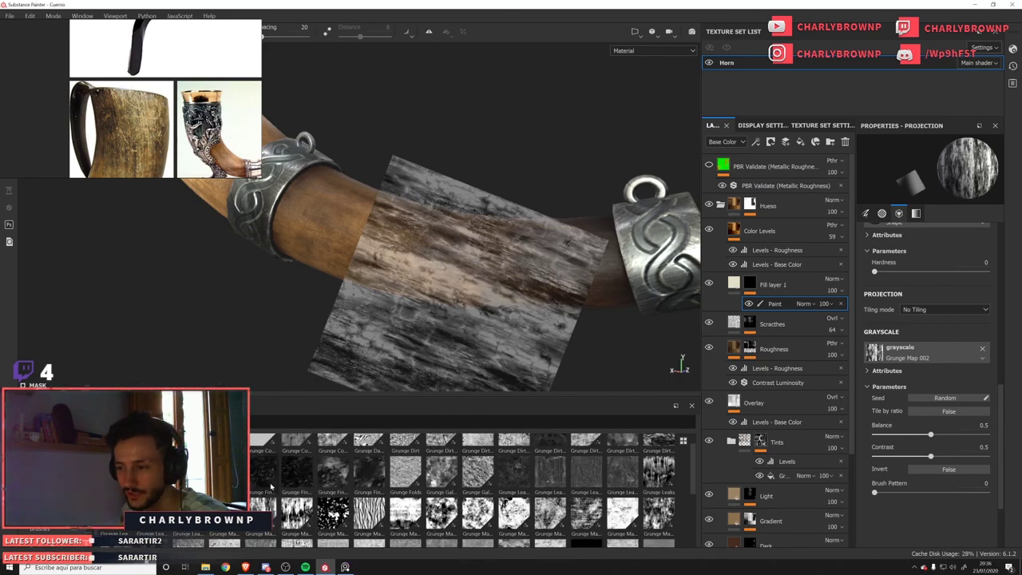
{"action": "scroll", "coordinate": [388, 531], "scroll_direction": "down", "scroll_amount": 10}
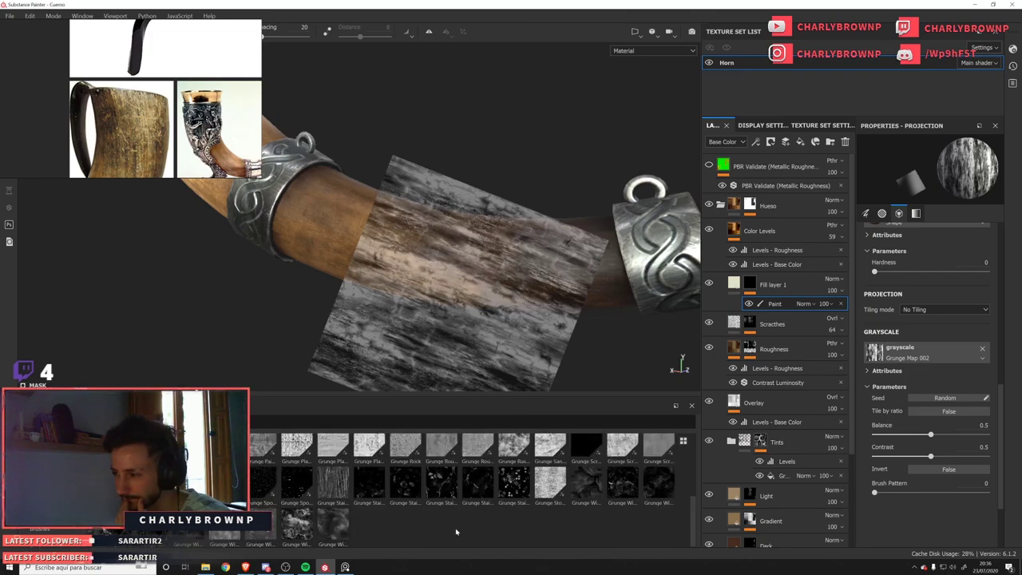
{"action": "scroll", "coordinate": [397, 453], "scroll_direction": "up", "scroll_amount": 2}
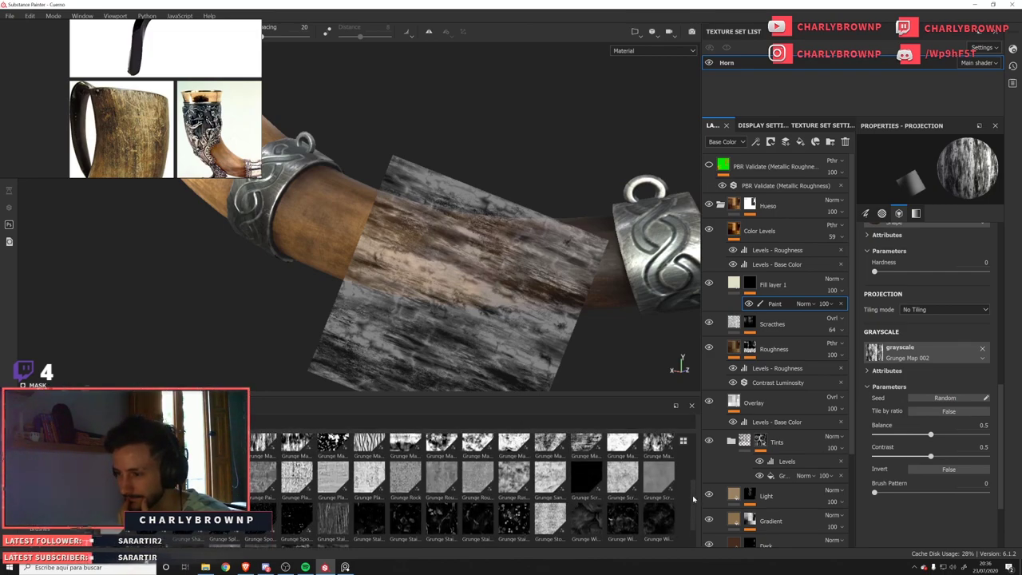
{"action": "left_click_drag", "start_coordinate": [369, 450], "coordinate": [903, 353]}
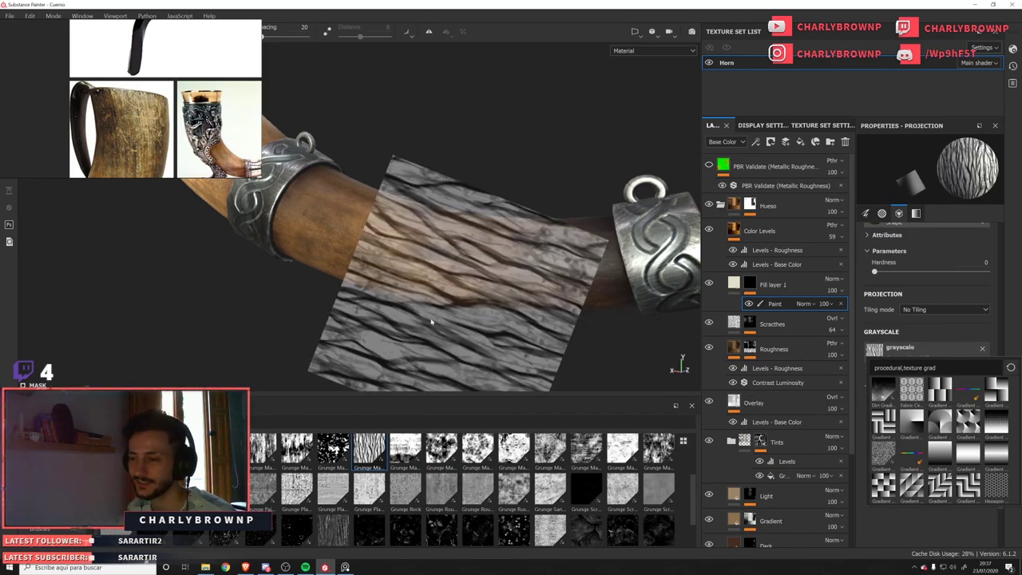
Shrink the stencil over the horn and set the Grunge Map 005 Invert parameter to True.
{"action": "mouse_move", "coordinate": [692, 490]}
{"action": "left_mouse_down"}
{"action": "mouse_move", "coordinate": [689, 512]}
{"action": "mouse_move", "coordinate": [692, 492]}
{"action": "left_mouse_up"}
{"action": "key", "text": "s"}
{"action": "mouse_move", "coordinate": [509, 297]}
{"action": "right_mouse_down"}
{"action": "mouse_move", "coordinate": [435, 276]}
{"action": "mouse_move", "coordinate": [474, 326]}
{"action": "right_mouse_up"}
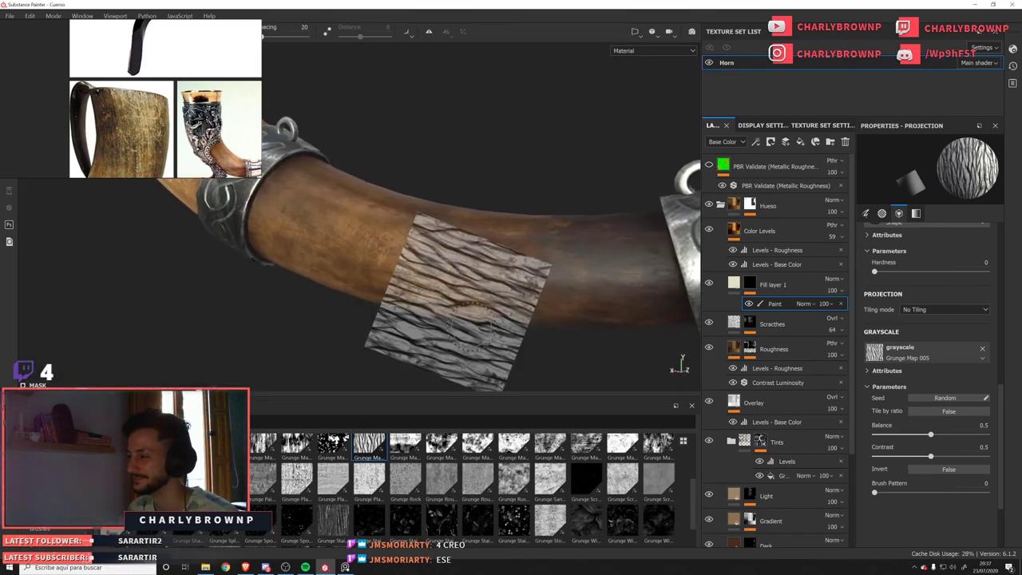
{"action": "left_click", "coordinate": [949, 470]}
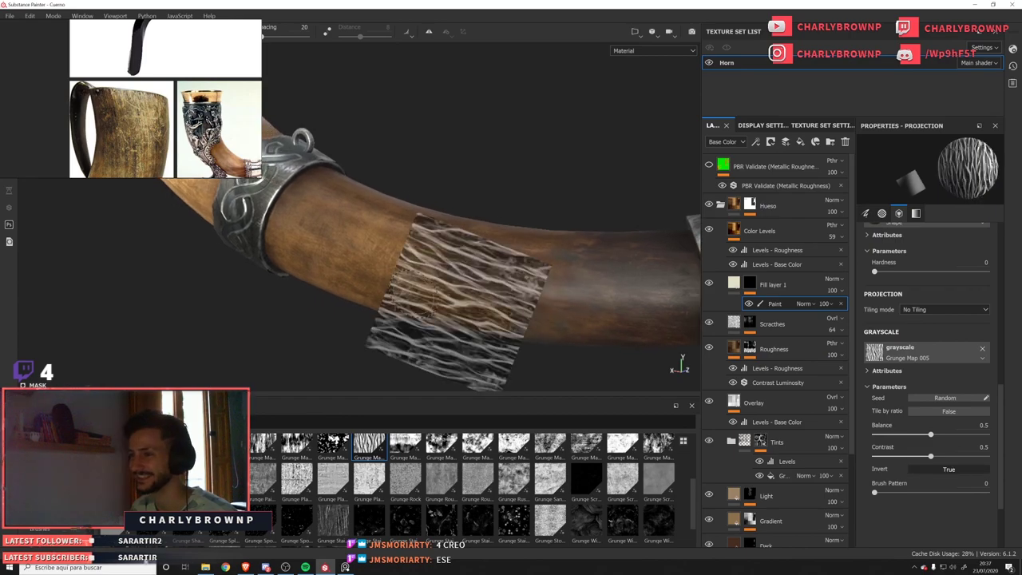
Try painting inverted Grunge Map 005 streaks on the middle of the horn in the Fill layer 1 mask, and undo them.
{"action": "mouse_move", "coordinate": [425, 278]}
{"action": "left_mouse_down"}
{"action": "mouse_move", "coordinate": [482, 291]}
{"action": "mouse_move", "coordinate": [421, 278]}
{"action": "left_mouse_up"}
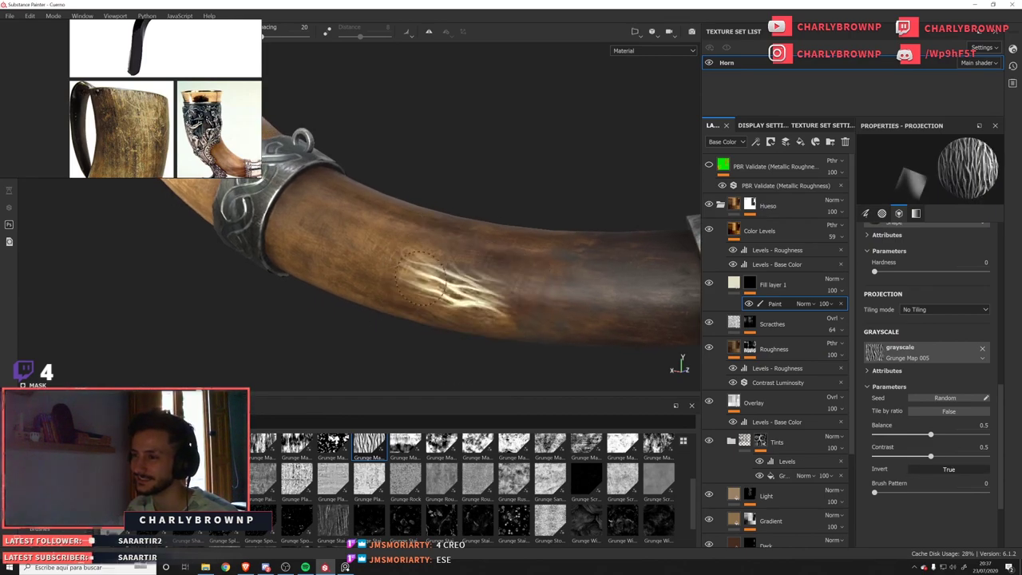
{"action": "mouse_move", "coordinate": [467, 237]}
{"action": "middle_mouse_down", "text": "alt"}
{"action": "mouse_move", "coordinate": [357, 193]}
{"action": "mouse_move", "coordinate": [391, 182]}
{"action": "middle_mouse_up", "text": "alt"}
{"action": "middle_click_drag", "start_coordinate": [445, 200], "coordinate": [471, 182], "text": "alt"}
{"action": "key", "text": "ctrl+z"}
{"action": "key", "text": "ctrl+z"}
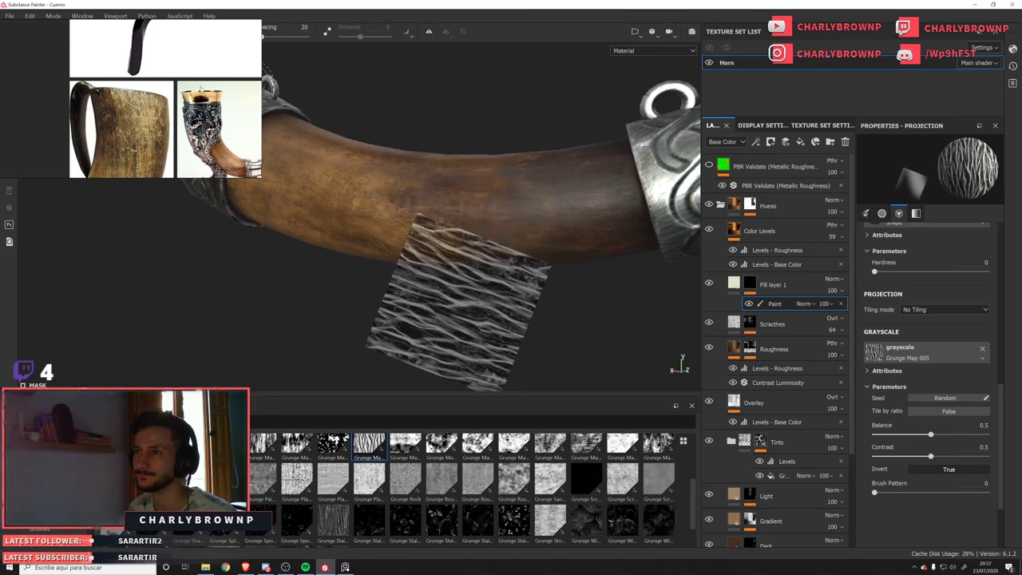
Set the brush to size 7.3 and hardness 1, and reposition the stencil over the horn's middle section.
{"action": "right_click_drag", "start_coordinate": [200, 87], "coordinate": [197, 125]}
{"action": "right_click_drag", "start_coordinate": [408, 195], "coordinate": [412, 192], "text": "ctrl"}
{"action": "right_click_drag", "start_coordinate": [450, 232], "coordinate": [436, 232], "text": "ctrl"}
{"action": "mouse_move", "coordinate": [435, 232]}
{"action": "middle_mouse_down"}
{"action": "mouse_move", "coordinate": [421, 168]}
{"action": "mouse_move", "coordinate": [380, 150]}
{"action": "middle_mouse_up"}
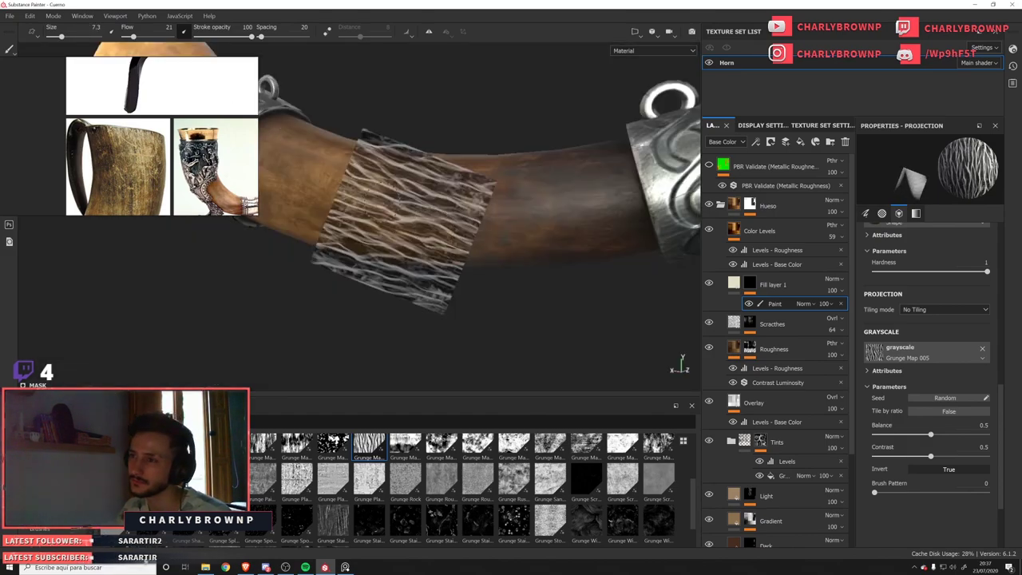
Try a streak stroke across the horn with the hard brush, and undo it.
{"action": "mouse_move", "coordinate": [362, 201]}
{"action": "left_mouse_down"}
{"action": "mouse_move", "coordinate": [427, 217]}
{"action": "mouse_move", "coordinate": [442, 242]}
{"action": "mouse_move", "coordinate": [376, 214]}
{"action": "mouse_move", "coordinate": [416, 220]}
{"action": "left_mouse_up"}
{"action": "key", "text": "ctrl+z"}
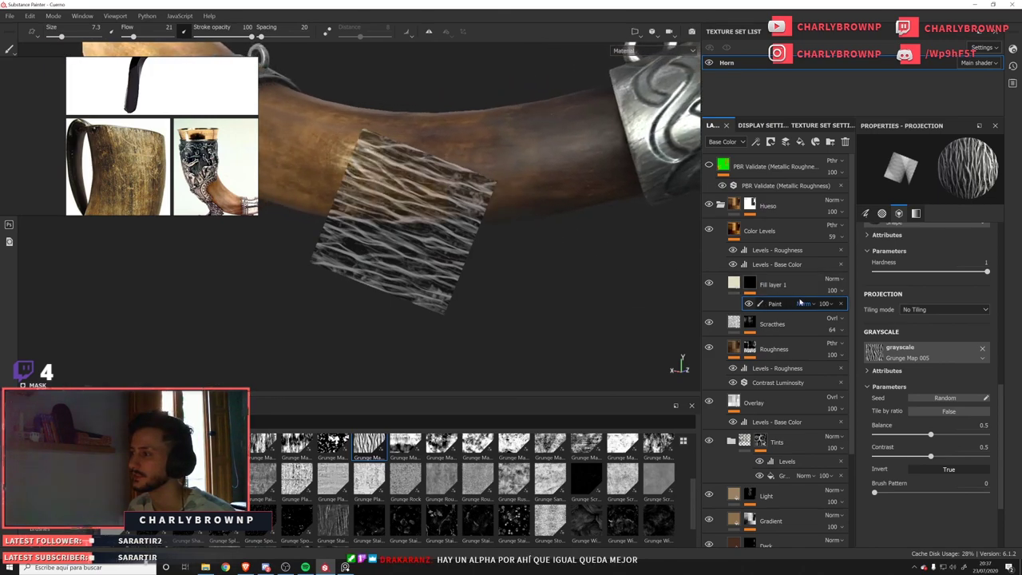
{"action": "mouse_move", "coordinate": [801, 302]}
{"action": "left_mouse_down"}
{"action": "mouse_move", "coordinate": [787, 221]}
{"action": "mouse_move", "coordinate": [765, 252]}
{"action": "mouse_move", "coordinate": [765, 313]}
{"action": "left_mouse_up"}
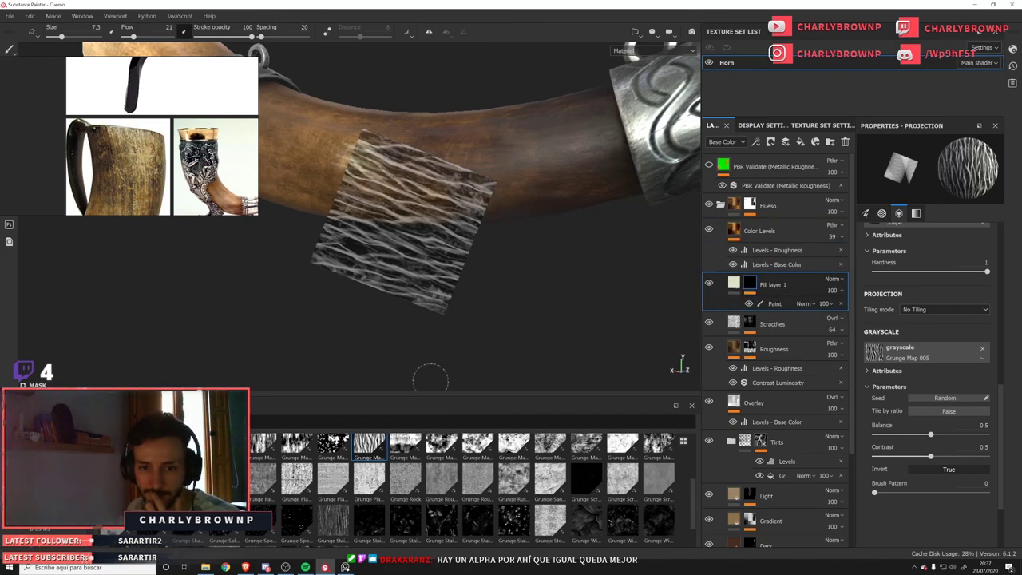
Examine the alphas in the shelf for a fine line or scratch shape suitable for the horn.
{"action": "left_click", "coordinate": [40, 456]}
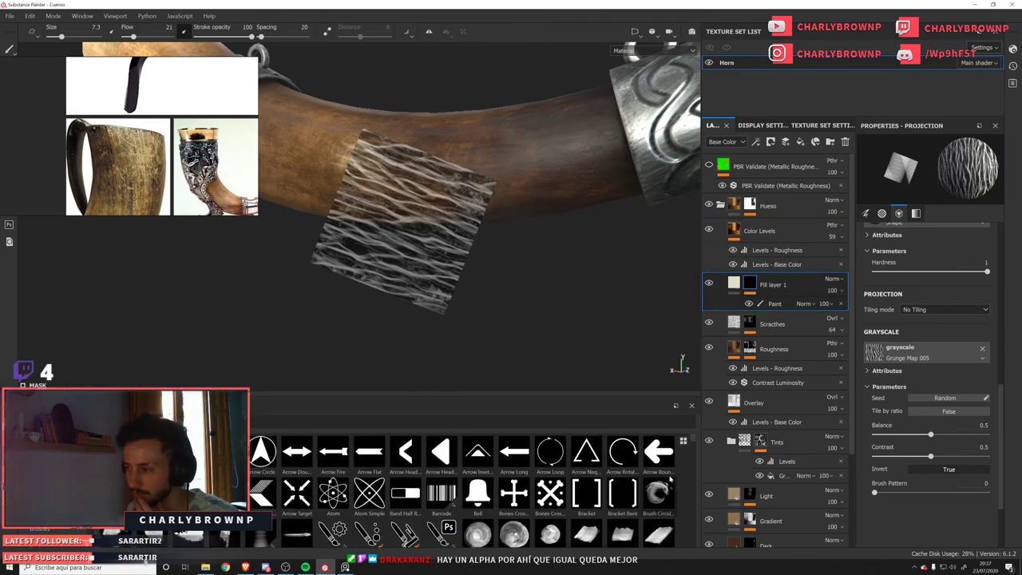
{"action": "scroll", "coordinate": [562, 485], "scroll_direction": "down", "scroll_amount": 3}
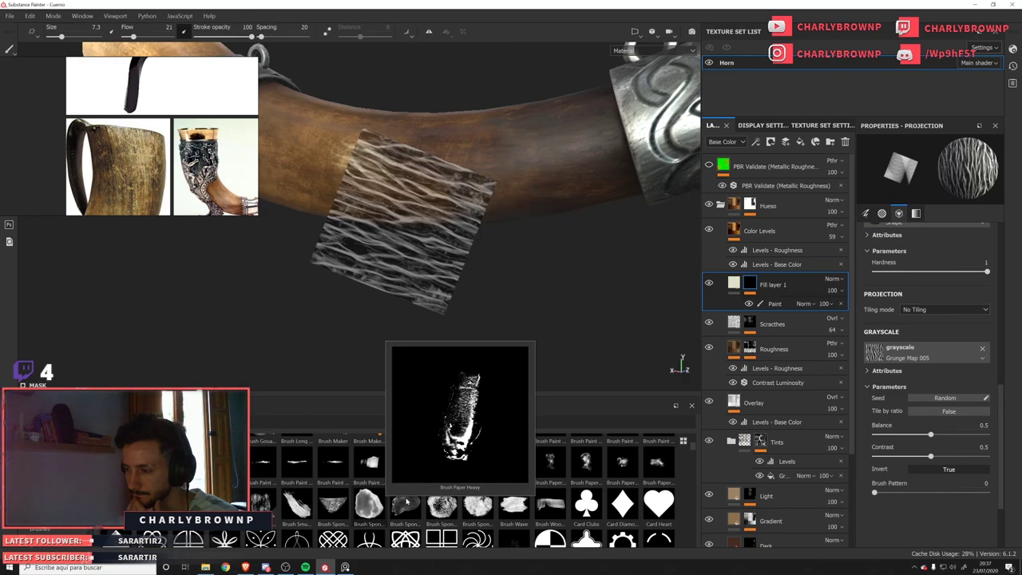
{"action": "scroll", "coordinate": [550, 484], "scroll_direction": "down", "scroll_amount": 3}
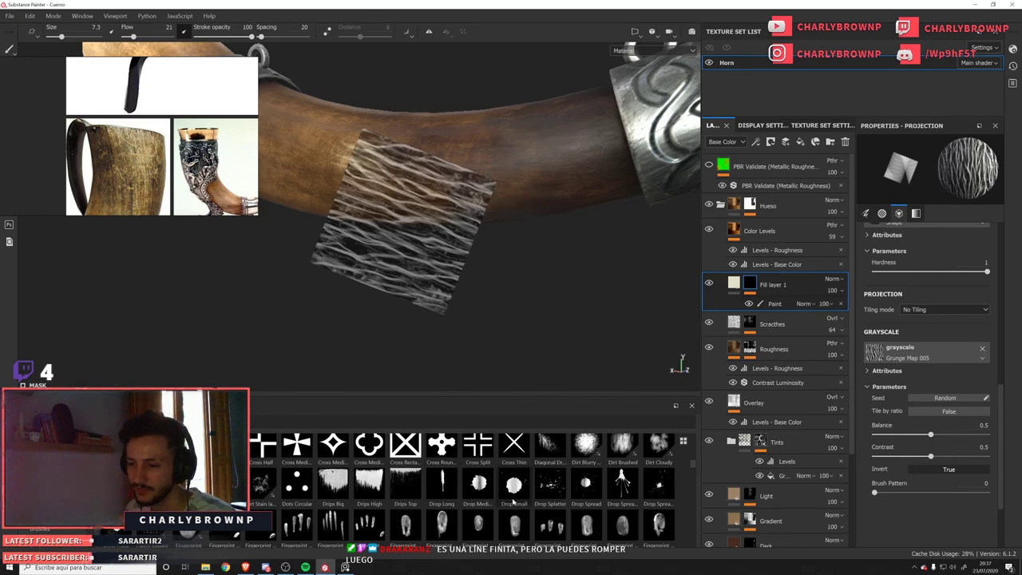
{"action": "scroll", "coordinate": [514, 500], "scroll_direction": "down", "scroll_amount": 5}
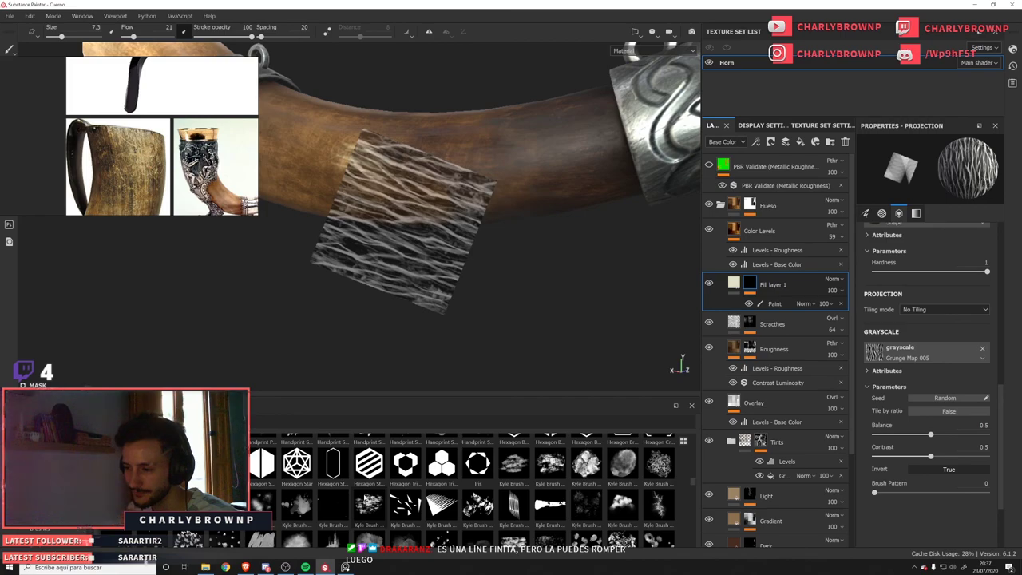
{"action": "scroll", "coordinate": [363, 499], "scroll_direction": "down", "scroll_amount": 3}
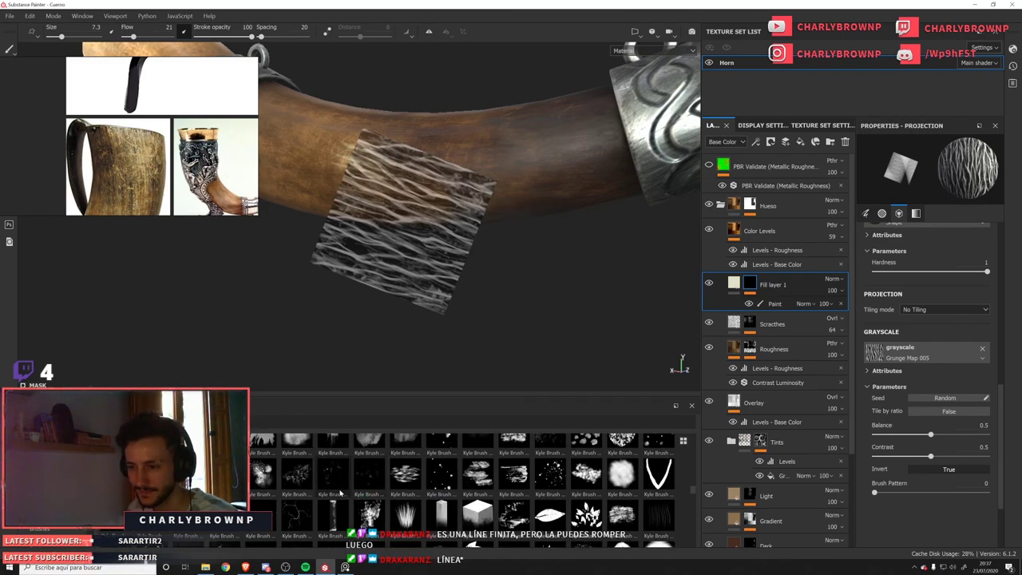
{"action": "scroll", "coordinate": [341, 493], "scroll_direction": "down", "scroll_amount": 3}
{"action": "scroll", "coordinate": [342, 493], "scroll_direction": "up", "scroll_amount": 3}
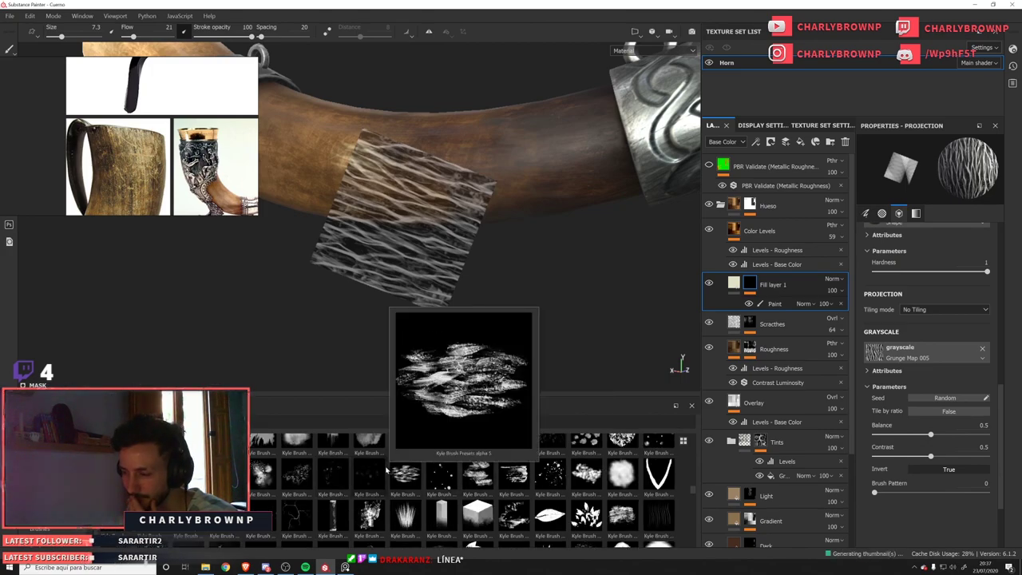
{"action": "scroll", "coordinate": [411, 464], "scroll_direction": "down", "scroll_amount": 3}
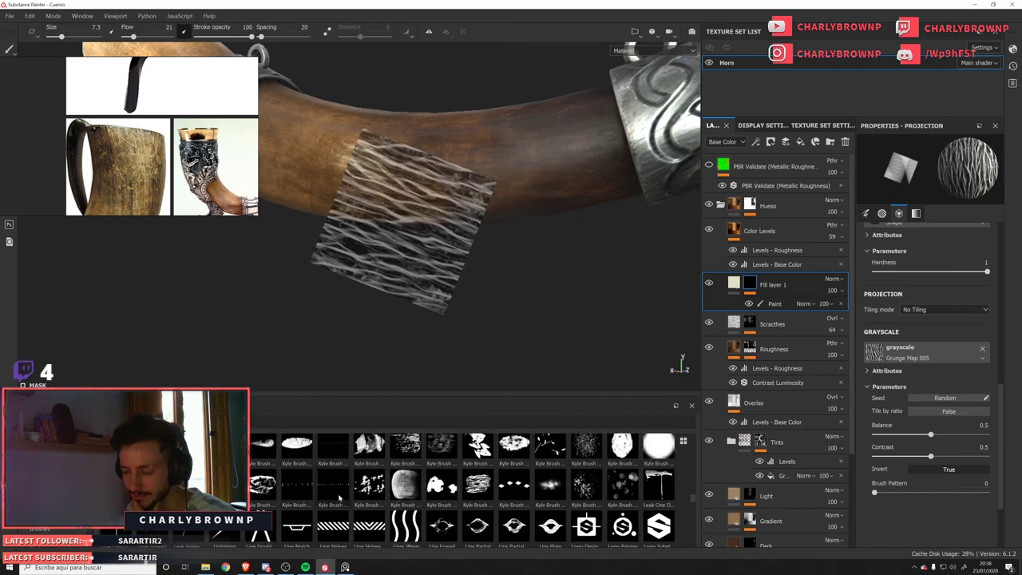
{"action": "scroll", "coordinate": [339, 498], "scroll_direction": "down", "scroll_amount": 3}
{"action": "mouse_move", "coordinate": [515, 501]}
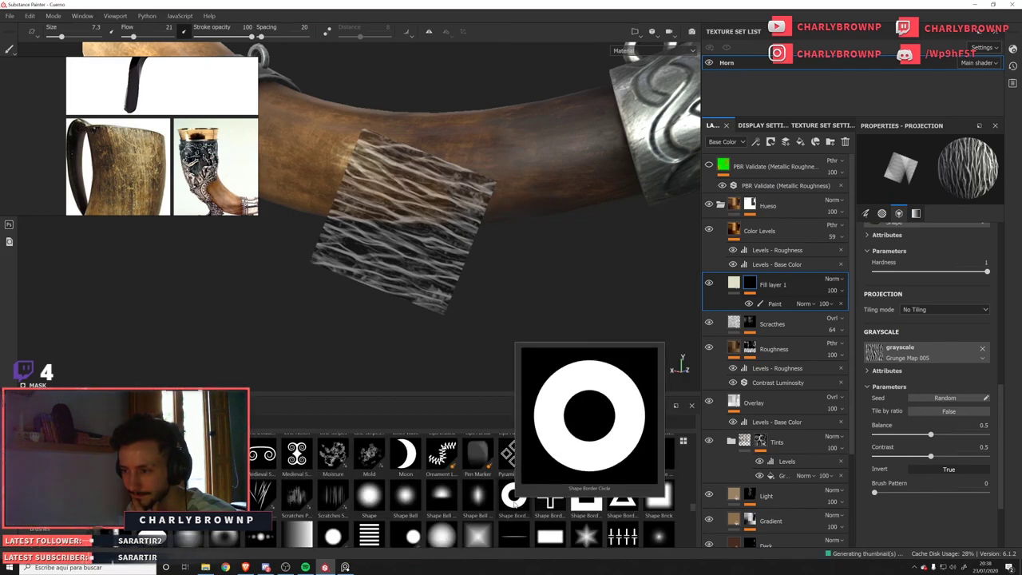
{"action": "scroll", "coordinate": [515, 501], "scroll_direction": "down", "scroll_amount": 5}
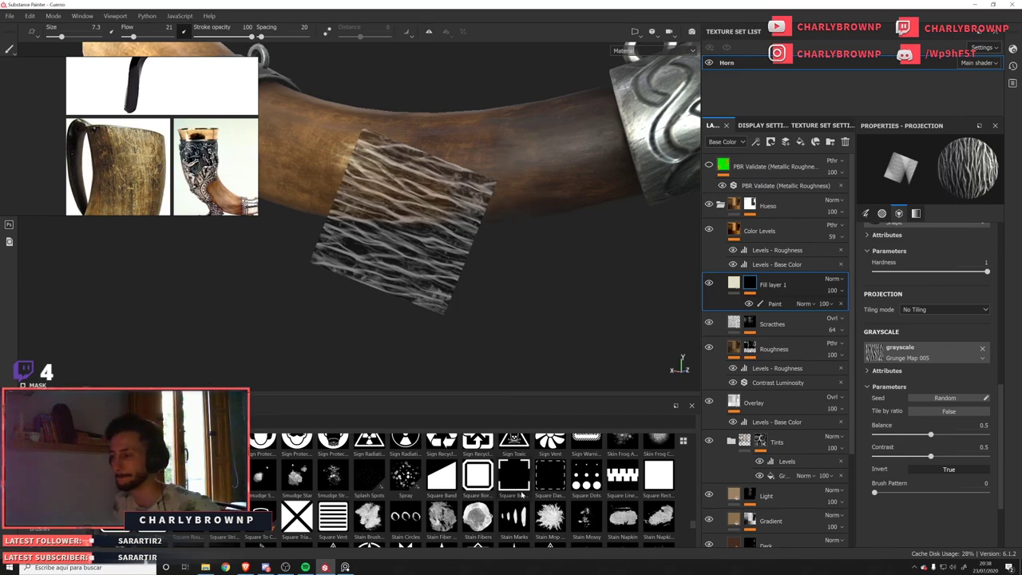
{"action": "scroll", "coordinate": [521, 496], "scroll_direction": "down", "scroll_amount": 3}
{"action": "scroll", "coordinate": [513, 486], "scroll_direction": "down", "scroll_amount": 3}
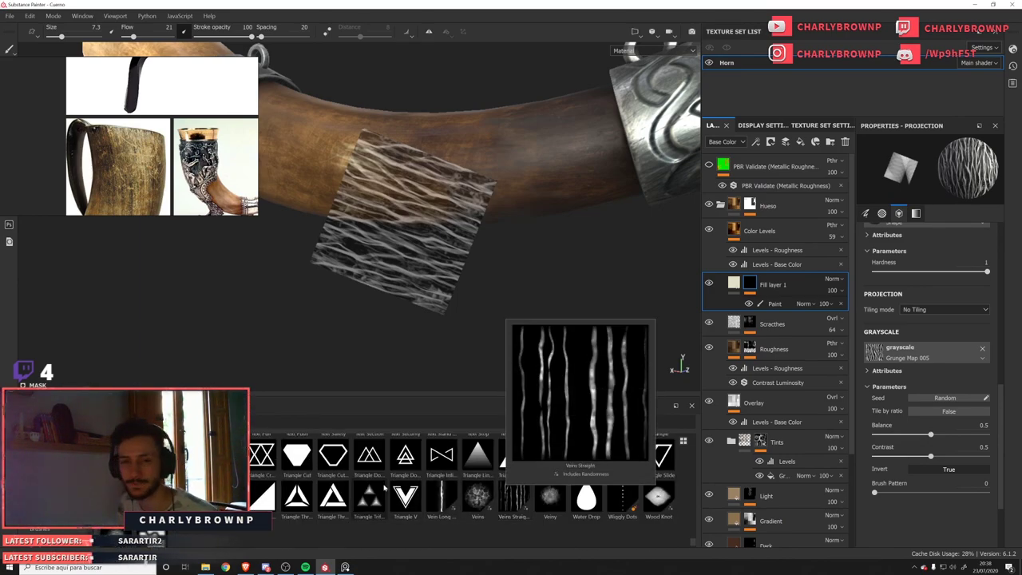
{"action": "mouse_move", "coordinate": [369, 499]}
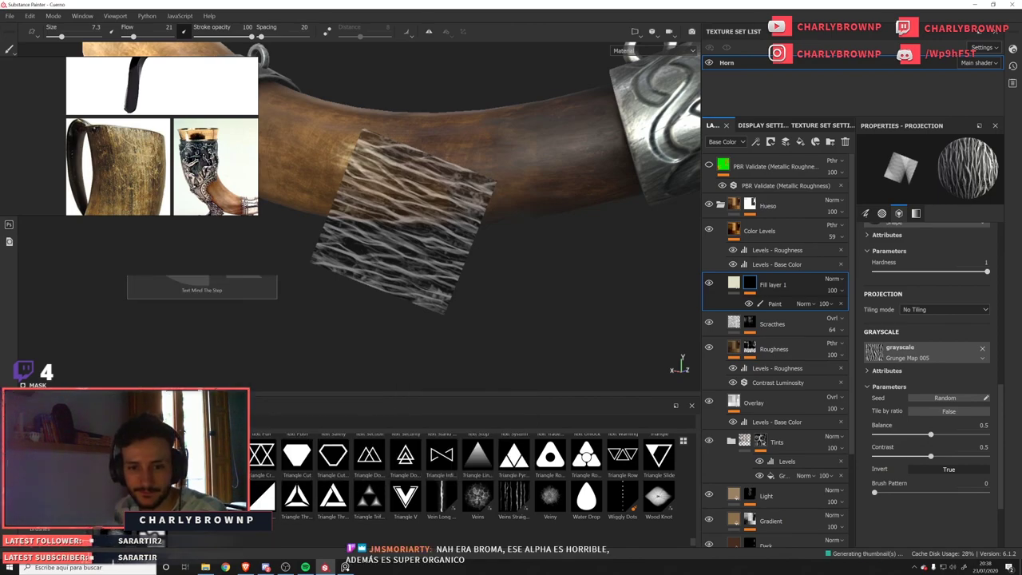
{"action": "mouse_move", "coordinate": [264, 428]}
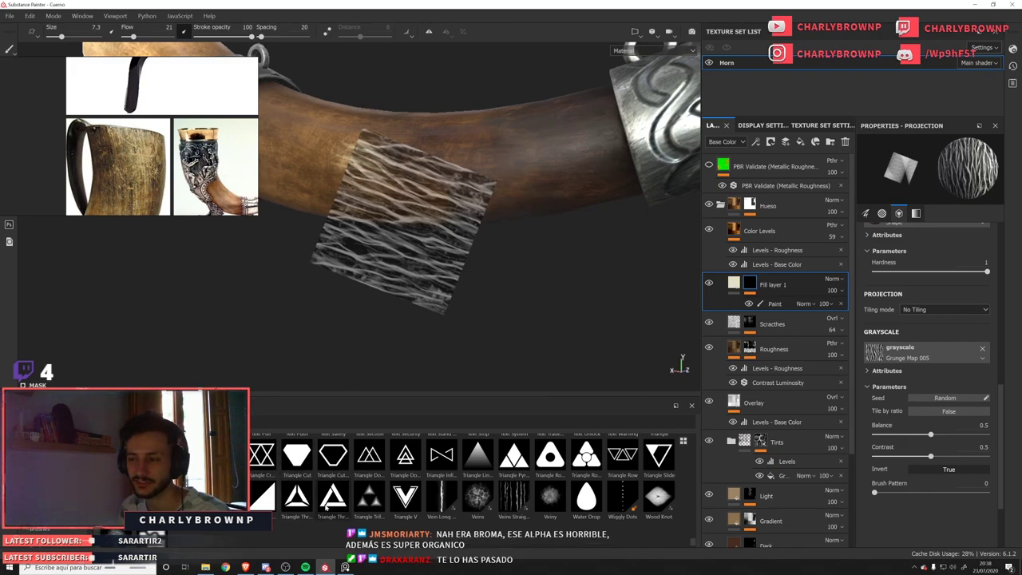
{"action": "scroll", "coordinate": [327, 503], "scroll_direction": "up", "scroll_amount": 5}
{"action": "scroll", "coordinate": [342, 492], "scroll_direction": "down", "scroll_amount": 3}
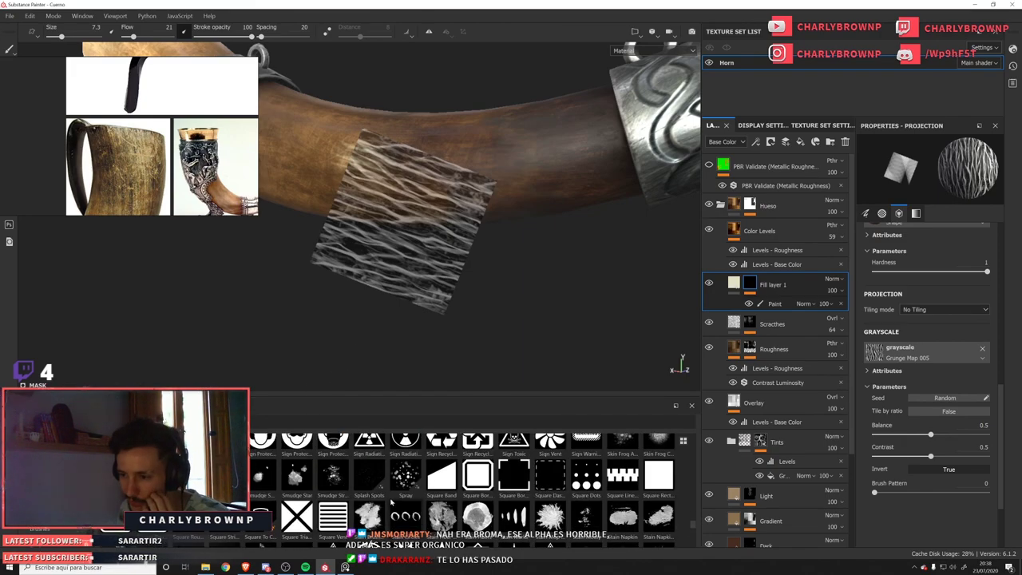
Find Grunge Dirt Splats among the procedural textures and load it as the brush's stencil grayscale image.
{"action": "left_click", "coordinate": [42, 509]}
{"action": "left_click", "coordinate": [44, 519]}
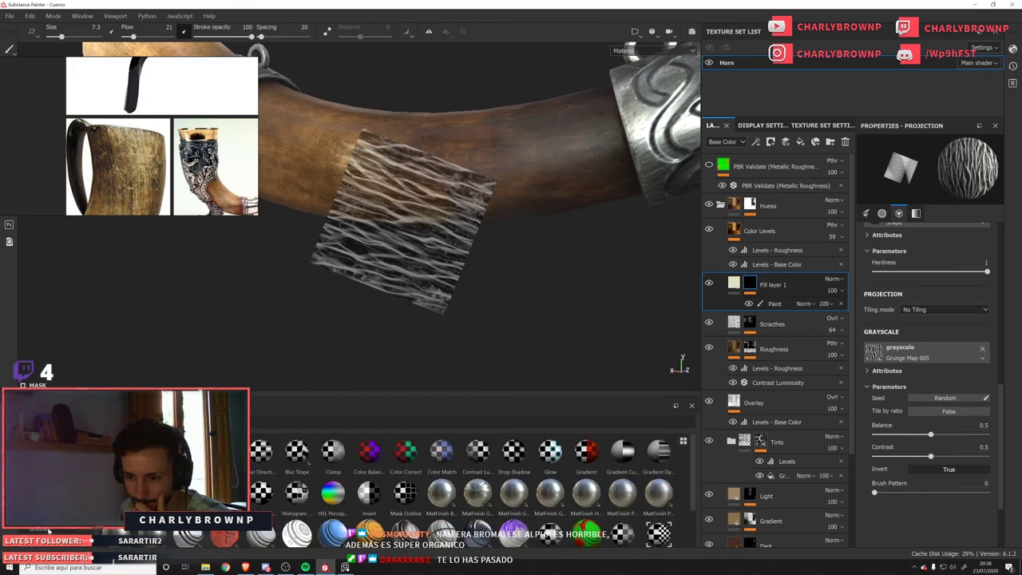
{"action": "left_click", "coordinate": [43, 488]}
{"action": "left_click", "coordinate": [43, 477]}
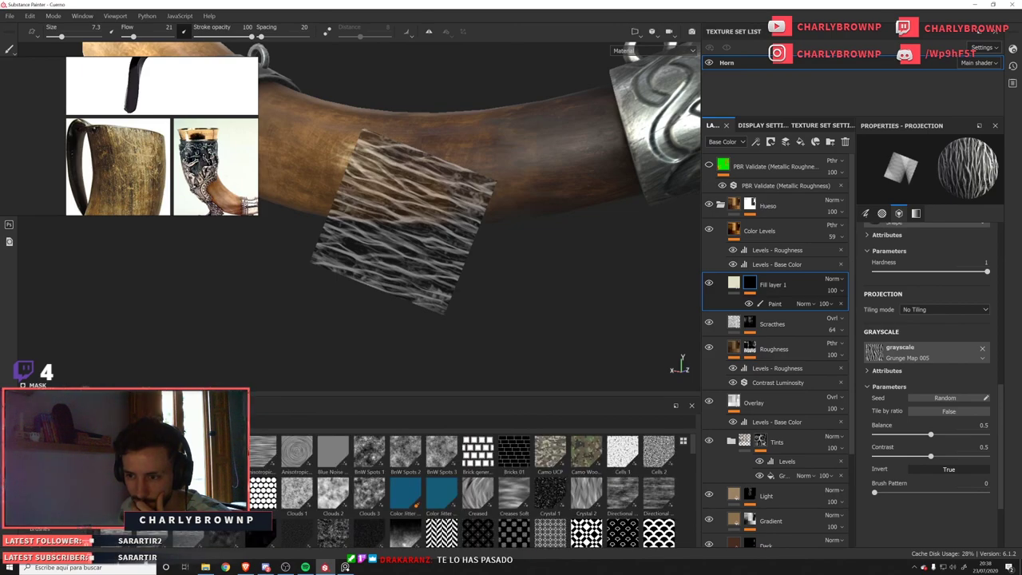
{"action": "scroll", "coordinate": [405, 495], "scroll_direction": "down", "scroll_amount": 2}
{"action": "scroll", "coordinate": [623, 515], "scroll_direction": "down", "scroll_amount": 2}
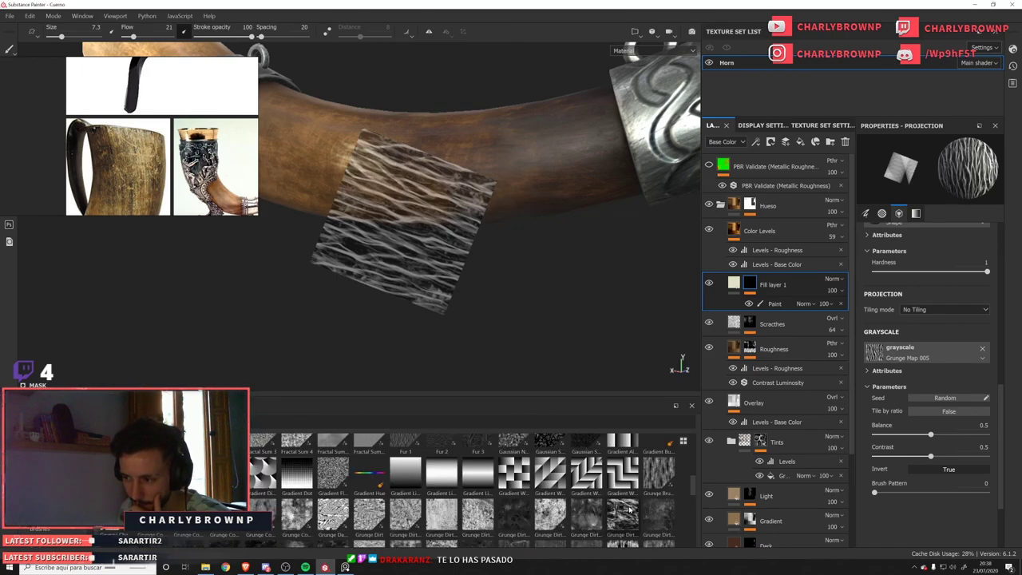
{"action": "left_click_drag", "start_coordinate": [631, 518], "coordinate": [903, 346]}
{"action": "left_click_drag", "start_coordinate": [638, 515], "coordinate": [896, 352]}
Enlarge the stencil over the horn and set the Grunge Dirt Splats Balance to 0.23 and Contrast to 0.78.
{"action": "key", "text": "s"}
{"action": "left_click_drag", "start_coordinate": [447, 250], "coordinate": [383, 250]}
{"action": "right_click_drag", "start_coordinate": [384, 250], "coordinate": [464, 250]}
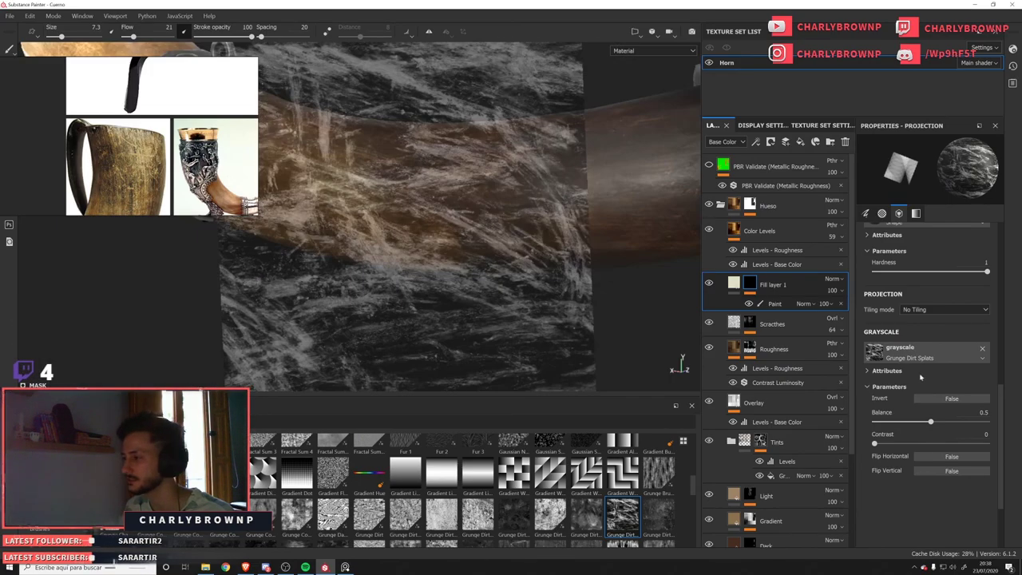
{"action": "mouse_move", "coordinate": [897, 440]}
{"action": "left_mouse_down"}
{"action": "mouse_move", "coordinate": [962, 444]}
{"action": "mouse_move", "coordinate": [900, 423]}
{"action": "left_mouse_up"}
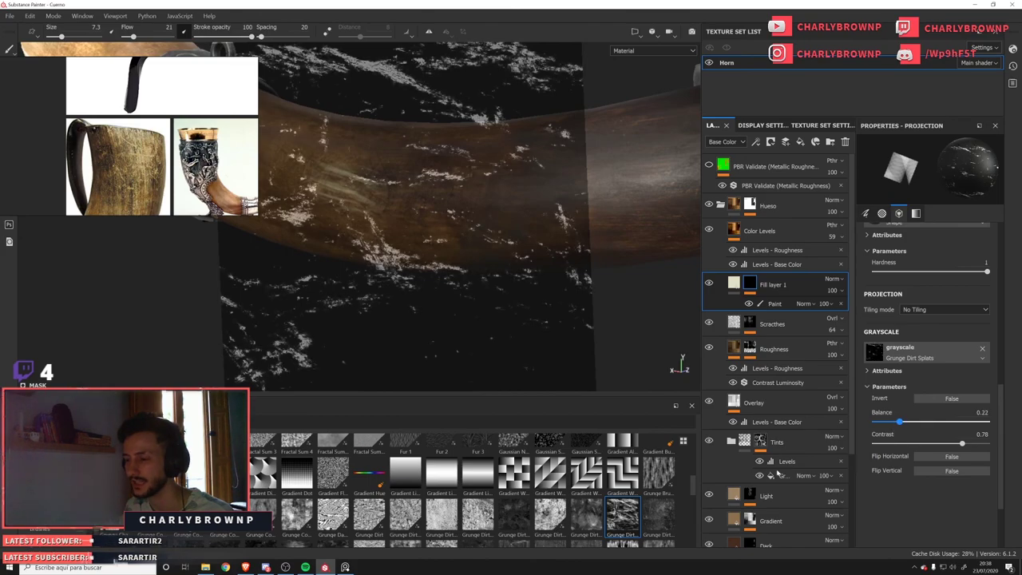
Try Grunge Map 011 as the stencil's grayscale image in place of Grunge Dirt Splats.
{"action": "scroll", "coordinate": [500, 517], "scroll_direction": "down", "scroll_amount": 3}
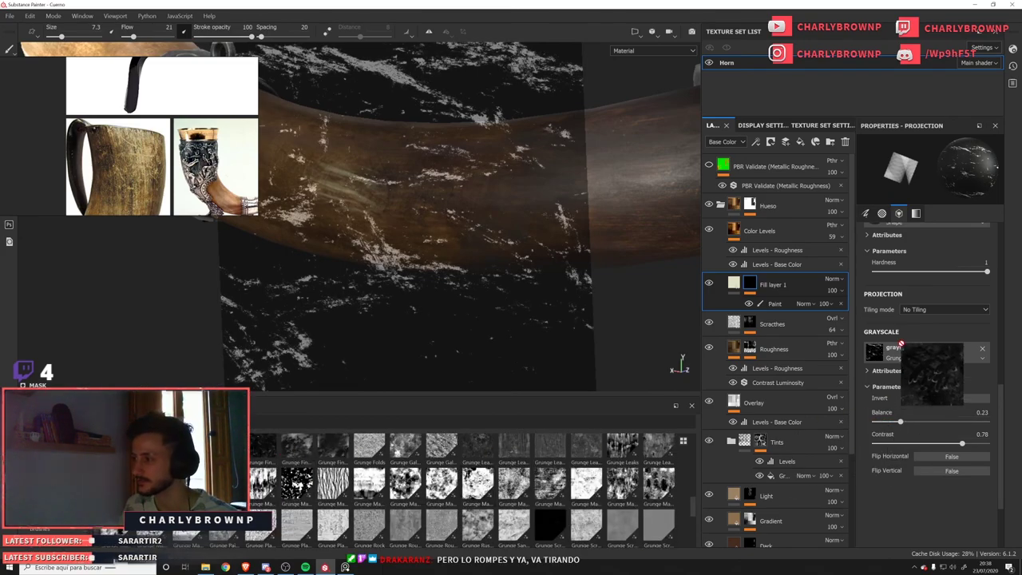
{"action": "left_click_drag", "start_coordinate": [548, 483], "coordinate": [913, 342]}
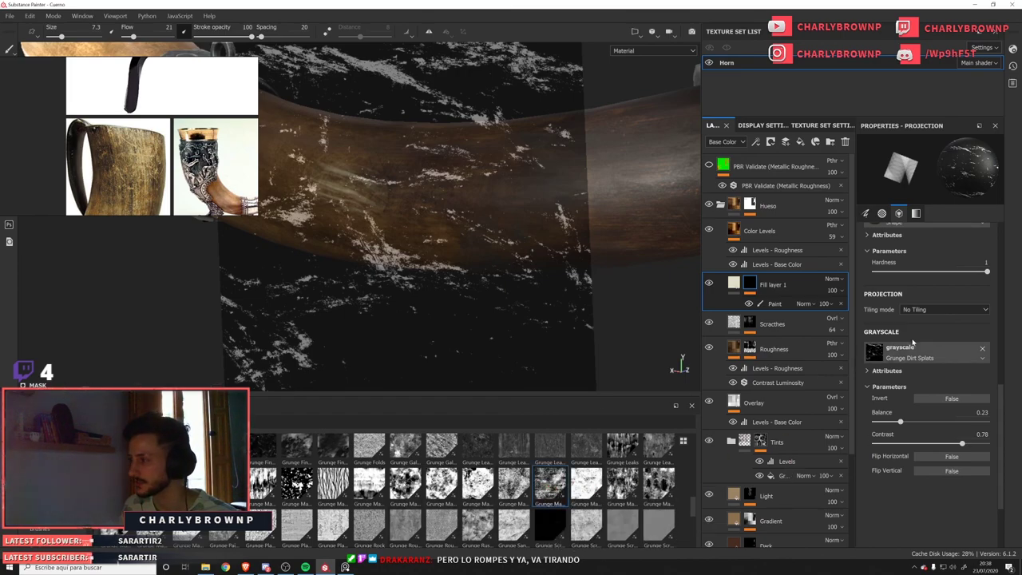
{"action": "left_click_drag", "start_coordinate": [586, 486], "coordinate": [910, 351]}
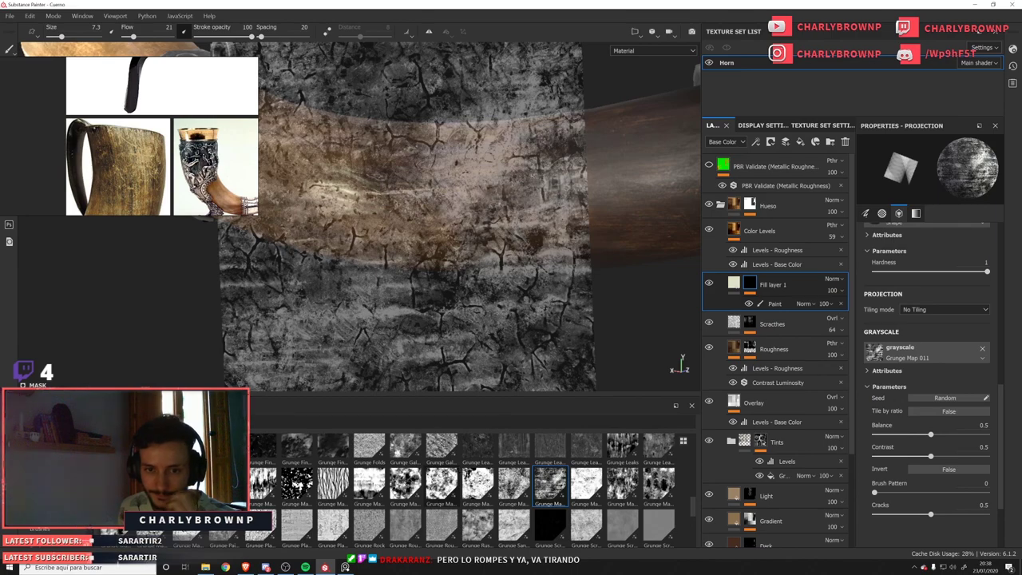
Load Grunge Wipe Leaky as the stencil's grayscale image and set its Balance to 0.49 and Contrast to 0.61.
{"action": "scroll", "coordinate": [315, 502], "scroll_direction": "down", "scroll_amount": 5}
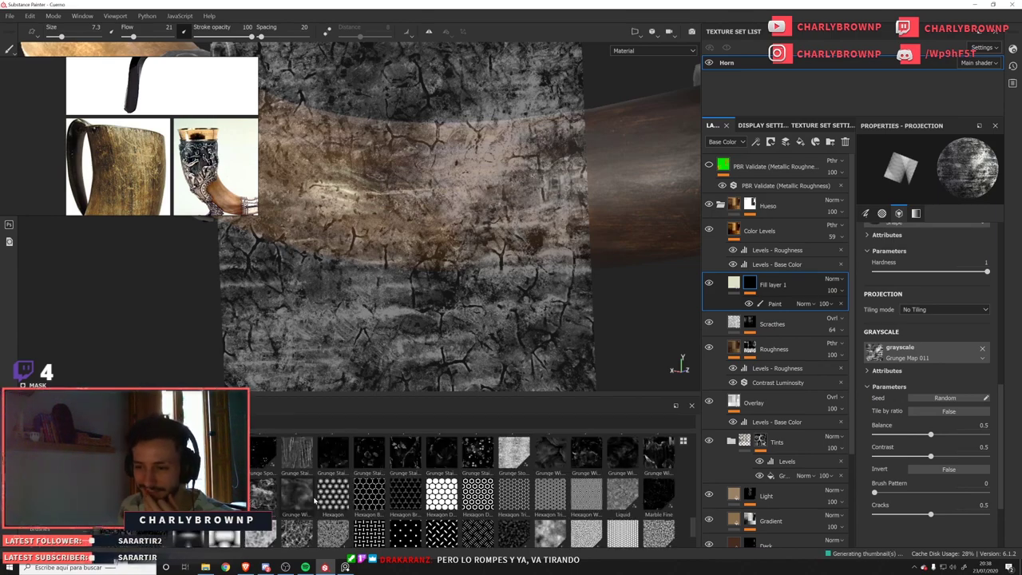
{"action": "left_click_drag", "start_coordinate": [550, 456], "coordinate": [906, 356]}
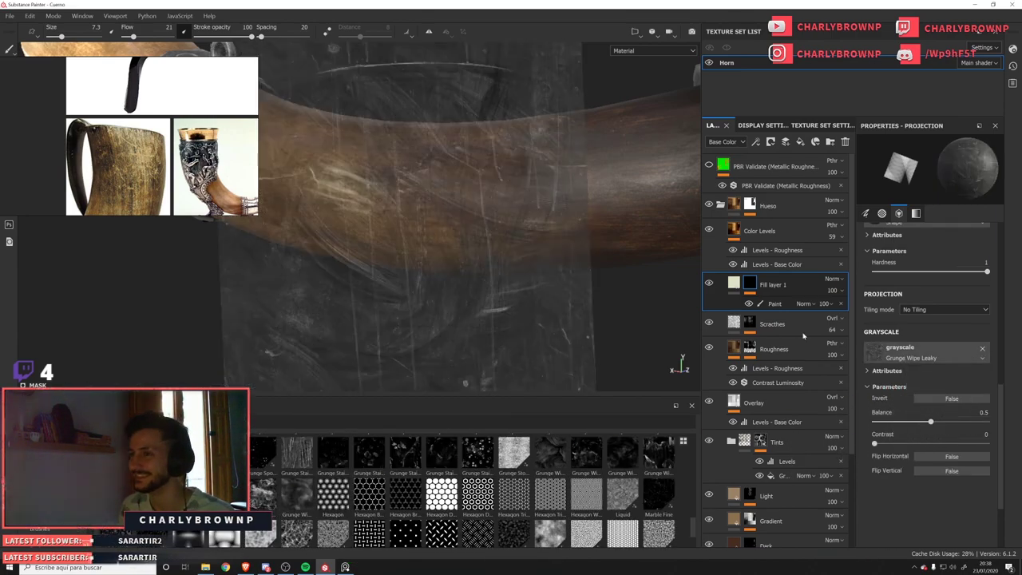
{"action": "left_click_drag", "start_coordinate": [984, 443], "coordinate": [925, 425]}
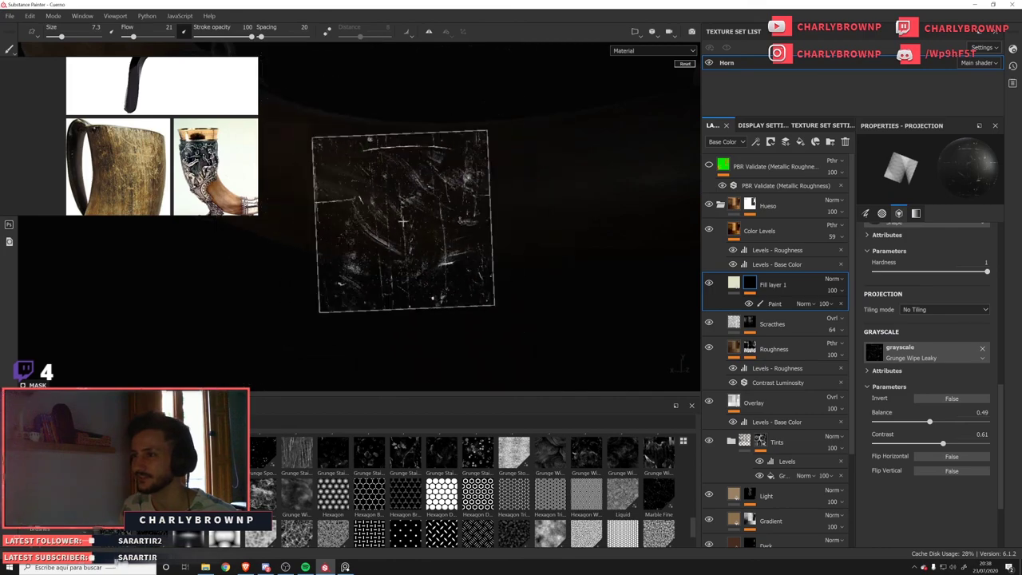
Rotate and enlarge the Grunge Wipe Leaky stencil over the horn's middle section.
{"action": "left_click_drag", "start_coordinate": [468, 221], "coordinate": [553, 205]}
{"action": "right_click_drag", "start_coordinate": [553, 206], "coordinate": [593, 242]}
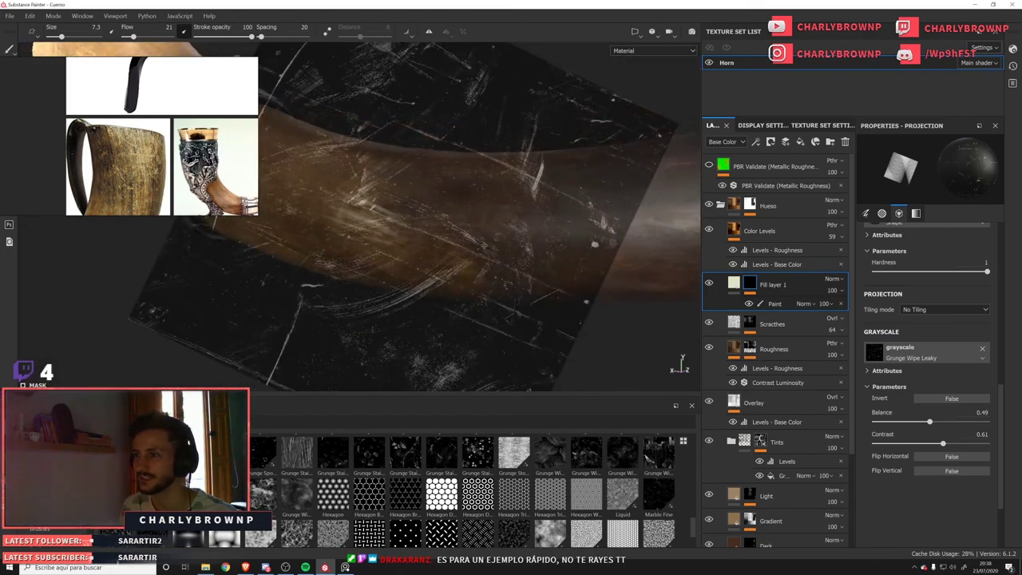
{"action": "middle_click_drag", "start_coordinate": [484, 245], "coordinate": [500, 288], "text": "alt"}
Replace the Fill layer 1 mask with a fresh black mask and add a paint effect to it.
{"action": "left_click", "coordinate": [787, 305]}
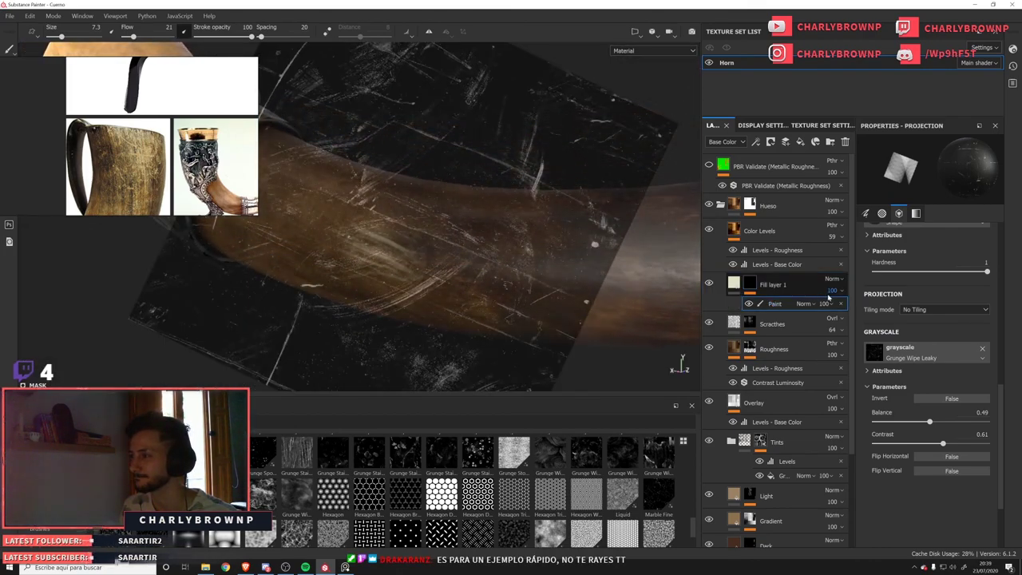
{"action": "left_click", "coordinate": [773, 286]}
{"action": "left_click", "coordinate": [771, 142]}
{"action": "left_click", "coordinate": [796, 167]}
{"action": "left_click", "coordinate": [756, 142]}
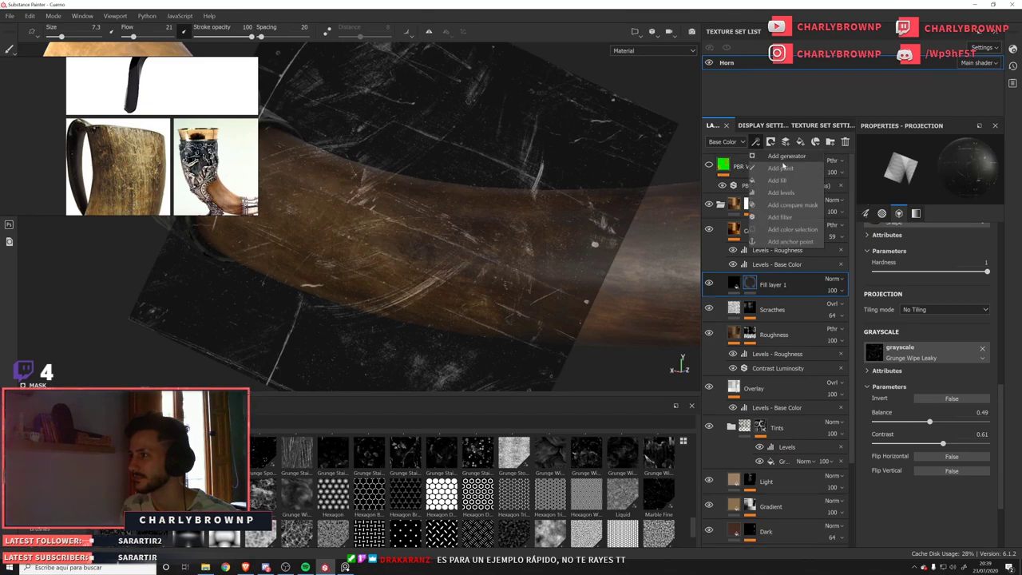
{"action": "left_click", "coordinate": [781, 168]}
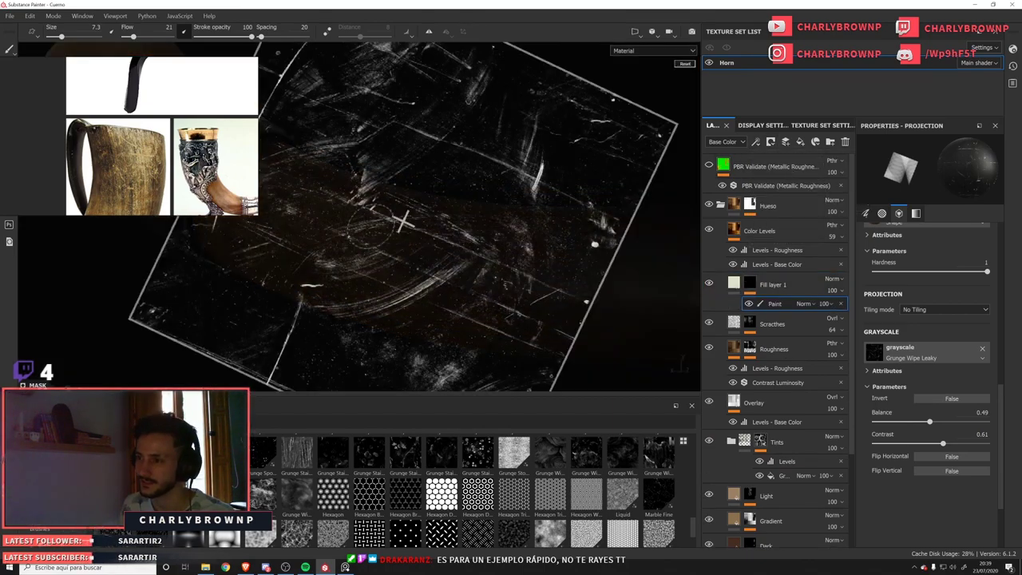
Resize and rotate the stencil along the horn and paint light scratches between the two metal rings.
{"action": "mouse_move", "coordinate": [370, 288]}
{"action": "right_mouse_down"}
{"action": "mouse_move", "coordinate": [410, 291]}
{"action": "mouse_move", "coordinate": [390, 282]}
{"action": "right_mouse_up"}
{"action": "scroll", "coordinate": [411, 290], "scroll_direction": "down", "scroll_amount": 5}
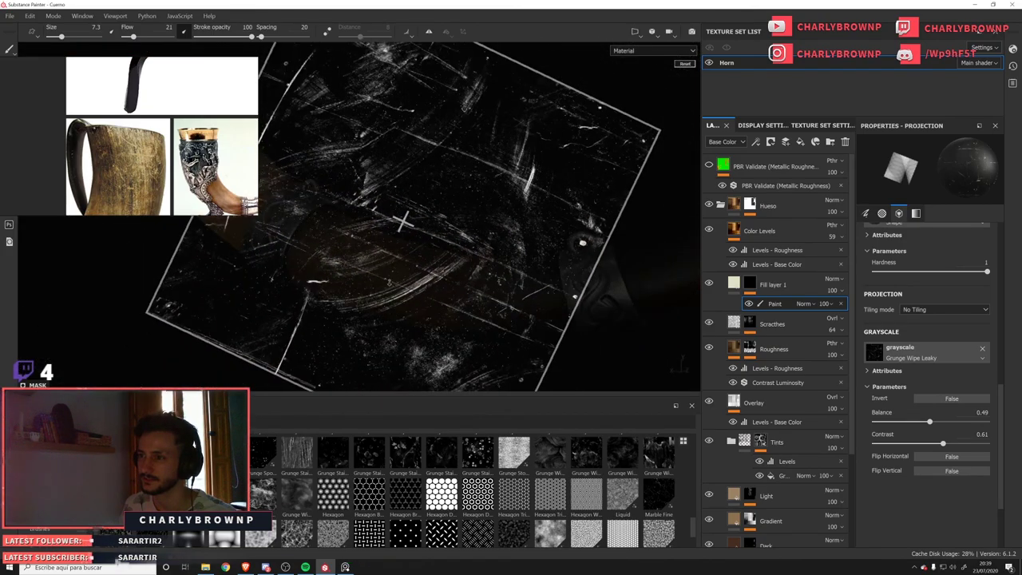
{"action": "left_click_drag", "start_coordinate": [403, 221], "coordinate": [425, 221]}
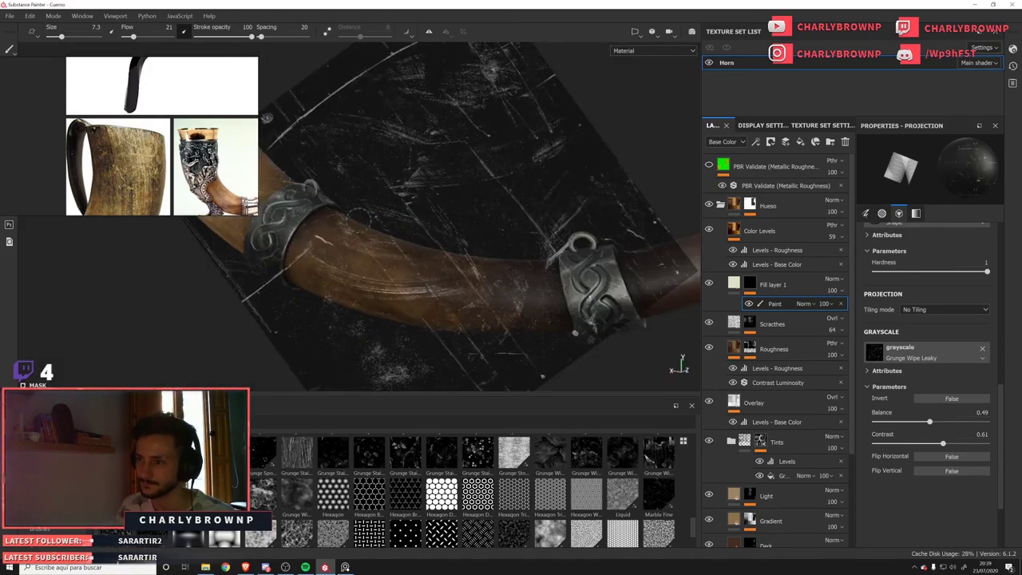
{"action": "left_click_drag", "start_coordinate": [364, 280], "coordinate": [338, 271]}
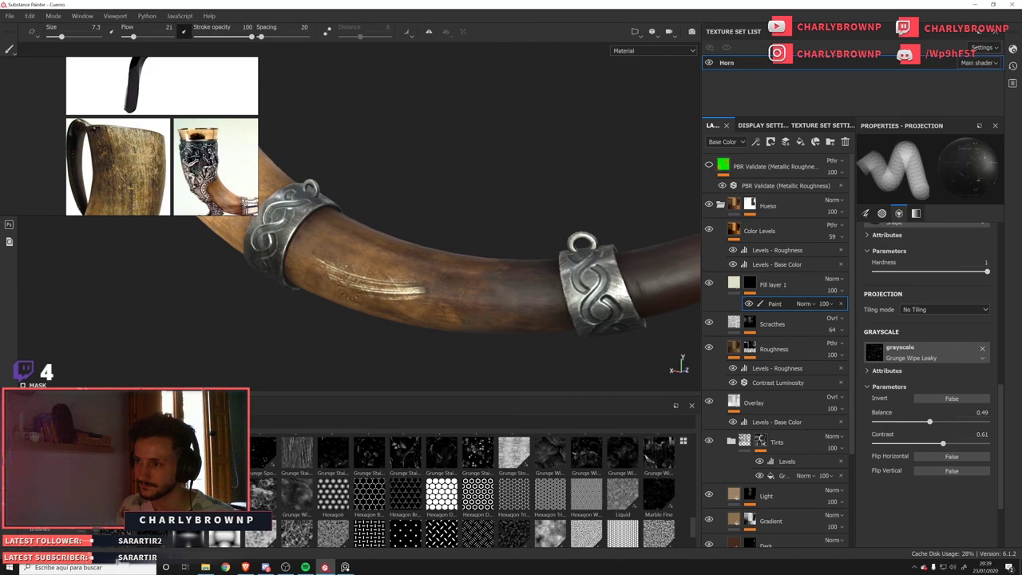
Rotate and shift the scratch stencil to a new angle and paint more scratches near the first ones.
{"action": "key", "text": "s"}
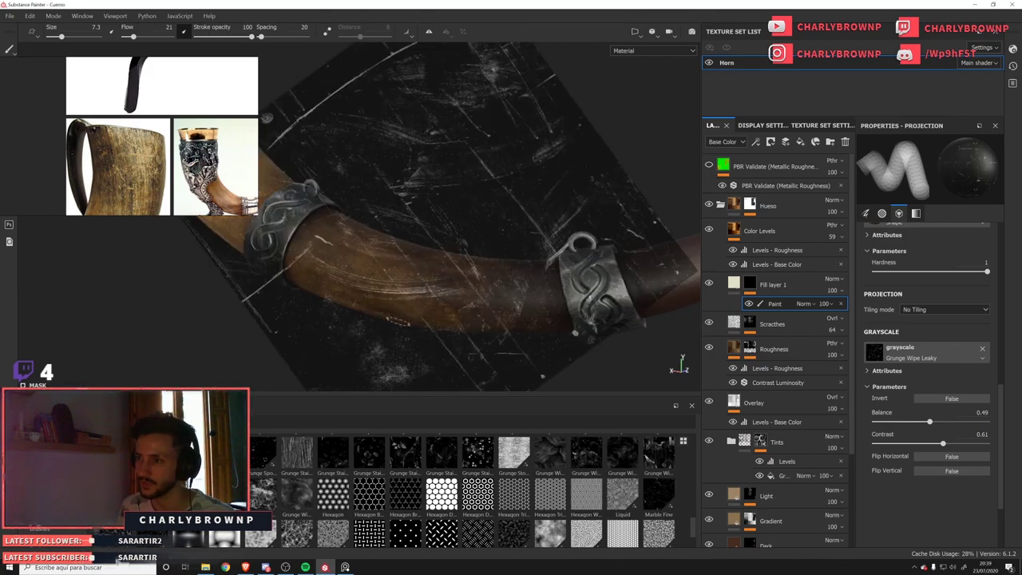
{"action": "key", "text": "s"}
{"action": "left_click_drag", "start_coordinate": [575, 332], "coordinate": [605, 251]}
{"action": "middle_click_drag", "start_coordinate": [605, 251], "coordinate": [590, 263]}
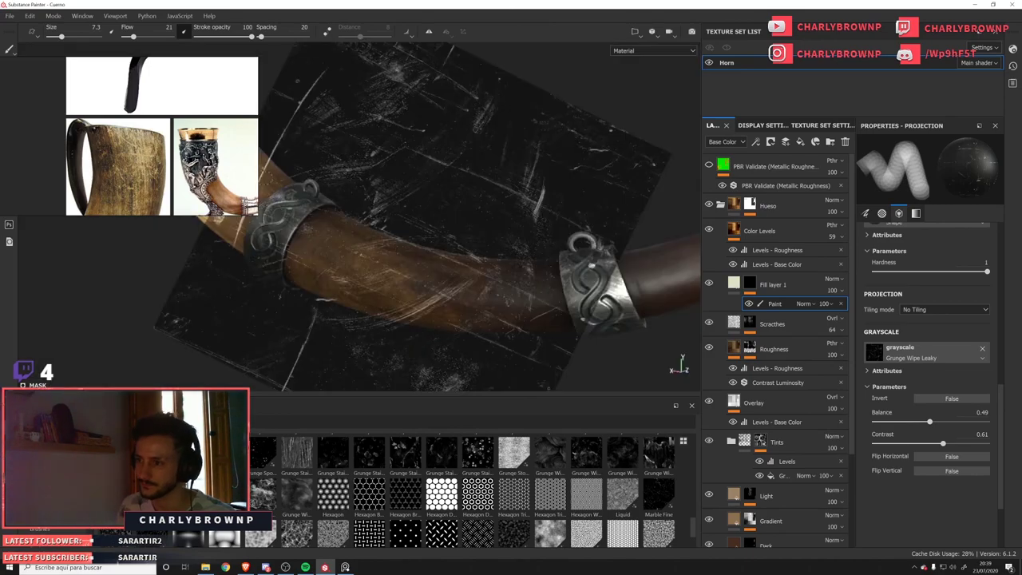
{"action": "left_click_drag", "start_coordinate": [360, 282], "coordinate": [379, 287]}
Shift the scratch stencil slightly and paint light scratches along another side of the horn between the two metal rings.
{"action": "key", "text": "s"}
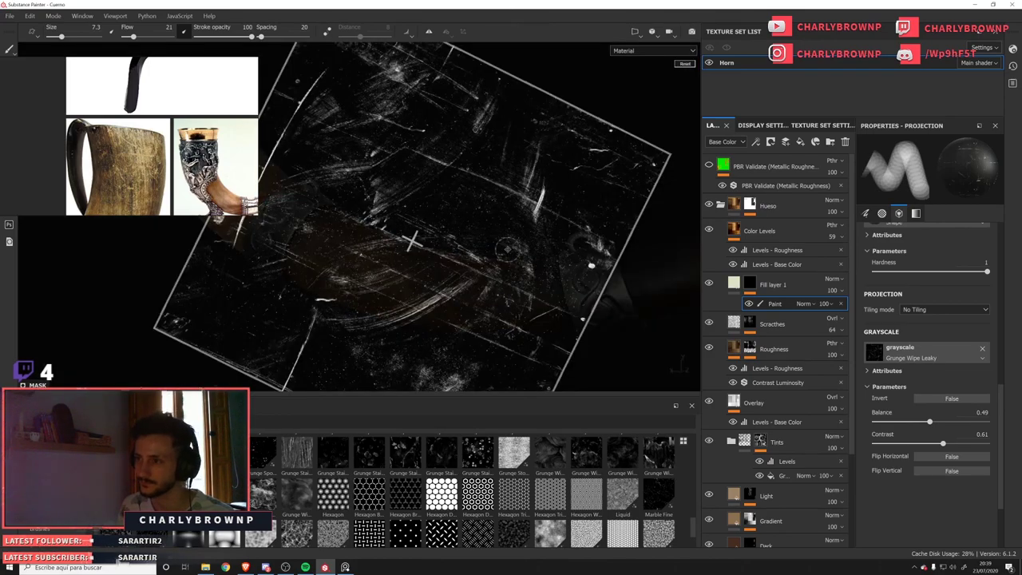
{"action": "middle_click_drag", "start_coordinate": [591, 262], "coordinate": [592, 273]}
{"action": "left_click_drag", "start_coordinate": [493, 264], "coordinate": [437, 300], "text": "alt"}
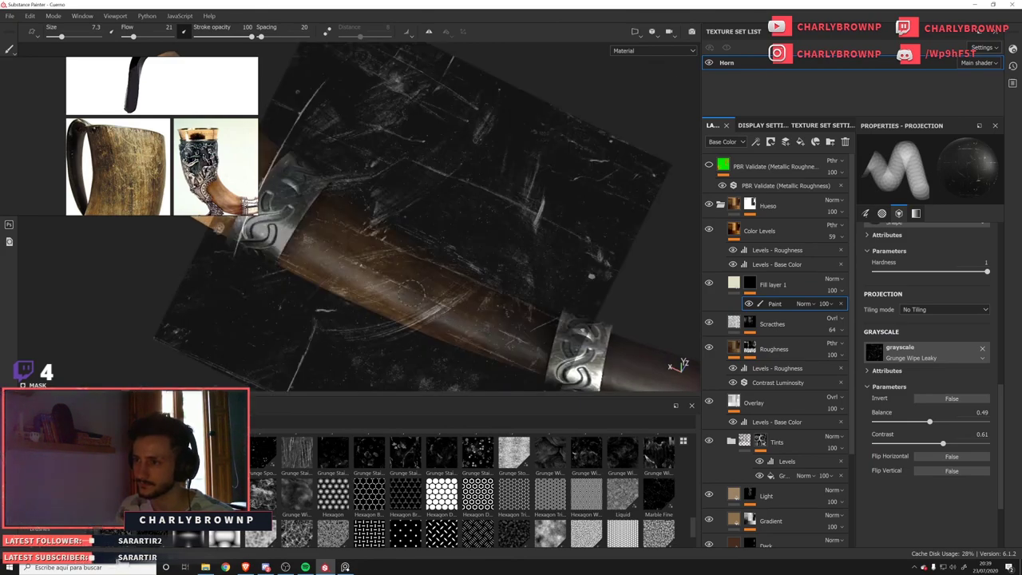
{"action": "mouse_move", "coordinate": [364, 172]}
{"action": "left_mouse_down", "text": "alt"}
{"action": "mouse_move", "coordinate": [352, 224]}
{"action": "mouse_move", "coordinate": [367, 333]}
{"action": "mouse_move", "coordinate": [377, 334]}
{"action": "left_mouse_up", "text": "alt"}
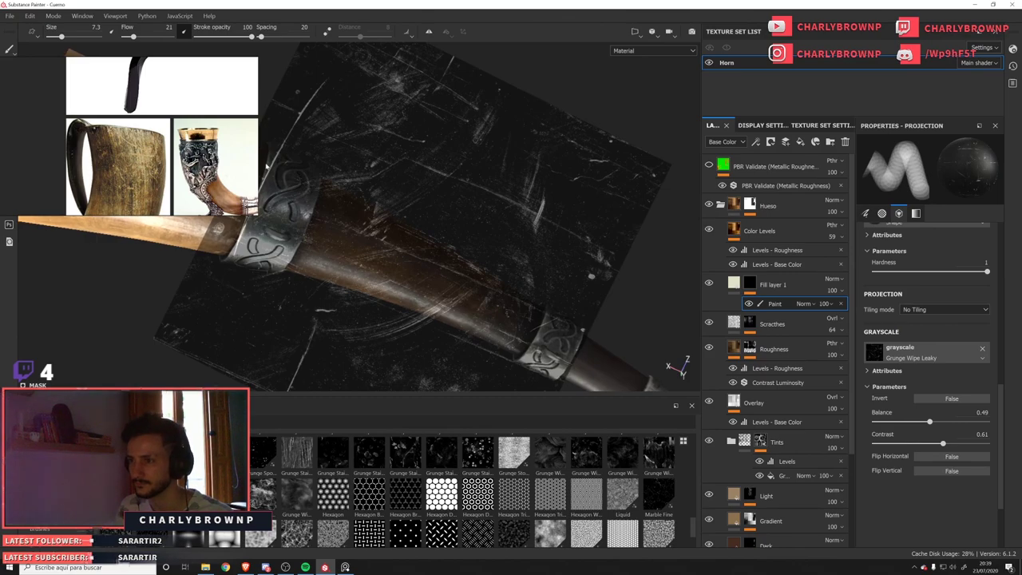
{"action": "mouse_move", "coordinate": [404, 244]}
{"action": "left_mouse_down"}
{"action": "mouse_move", "coordinate": [343, 232]}
{"action": "mouse_move", "coordinate": [473, 291]}
{"action": "left_mouse_up"}
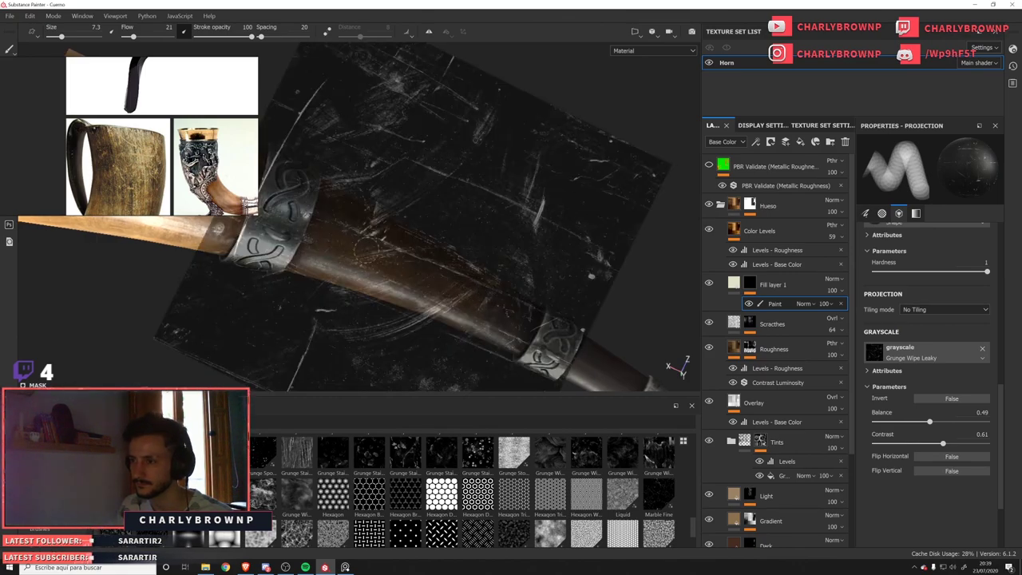
Paint scratches through the stencil onto the horn's wide light-coloured end, beside the first metal ring.
{"action": "left_click_drag", "start_coordinate": [493, 182], "coordinate": [494, 68], "text": "alt"}
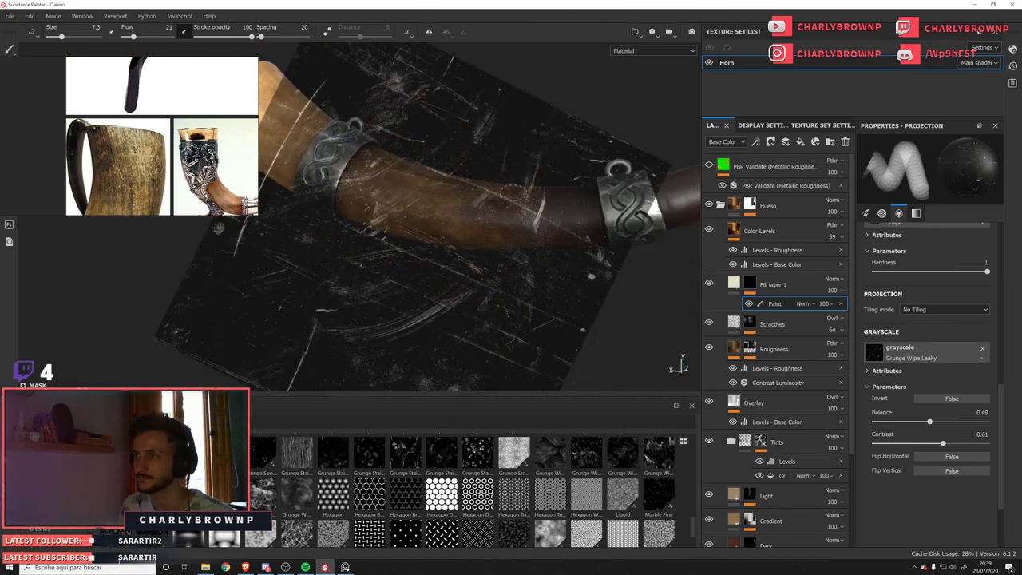
{"action": "middle_click_drag", "start_coordinate": [494, 68], "coordinate": [631, 153], "text": "alt"}
{"action": "mouse_move", "coordinate": [452, 236]}
{"action": "left_mouse_down", "text": "alt"}
{"action": "mouse_move", "coordinate": [470, 250]}
{"action": "mouse_move", "coordinate": [527, 236]}
{"action": "left_mouse_up", "text": "alt"}
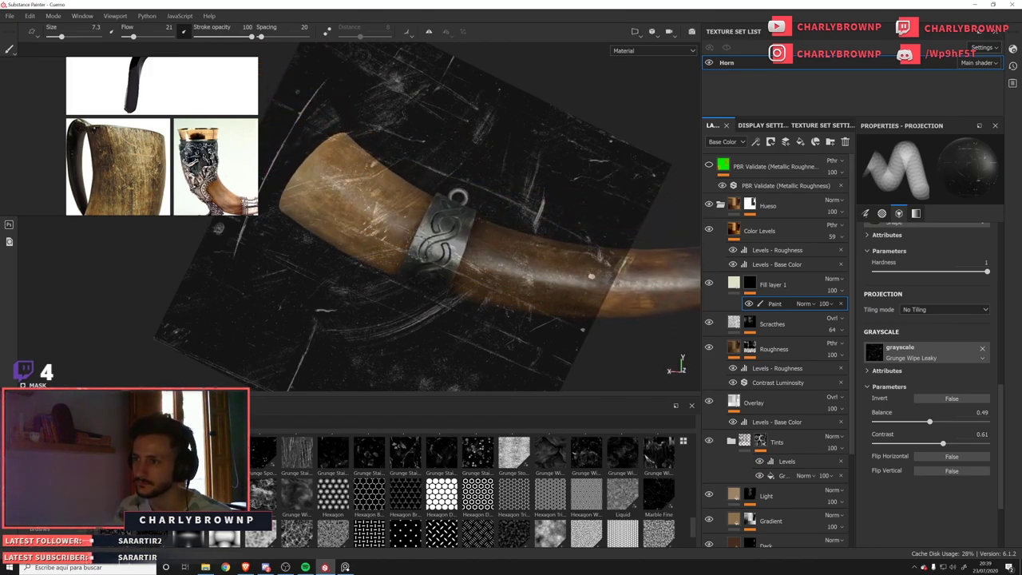
{"action": "mouse_move", "coordinate": [383, 212]}
{"action": "left_mouse_down"}
{"action": "mouse_move", "coordinate": [379, 230]}
{"action": "mouse_move", "coordinate": [367, 212]}
{"action": "left_mouse_up"}
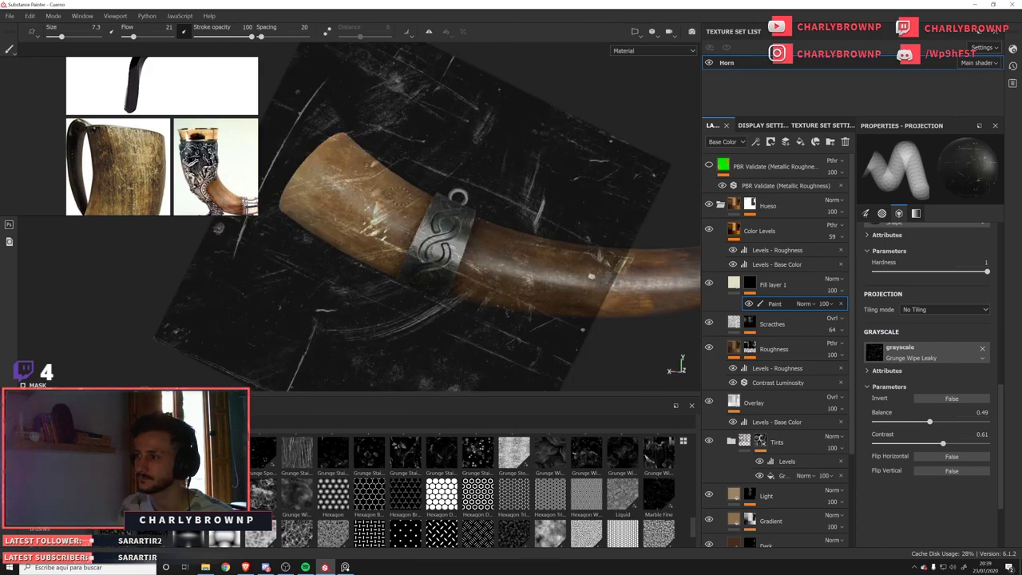
Turn the horn's ring-free side towards the stencil and paint more scratches across its middle section.
{"action": "middle_click_drag", "start_coordinate": [591, 147], "coordinate": [472, 64], "text": "alt"}
{"action": "left_click_drag", "start_coordinate": [471, 64], "coordinate": [477, 139], "text": "alt"}
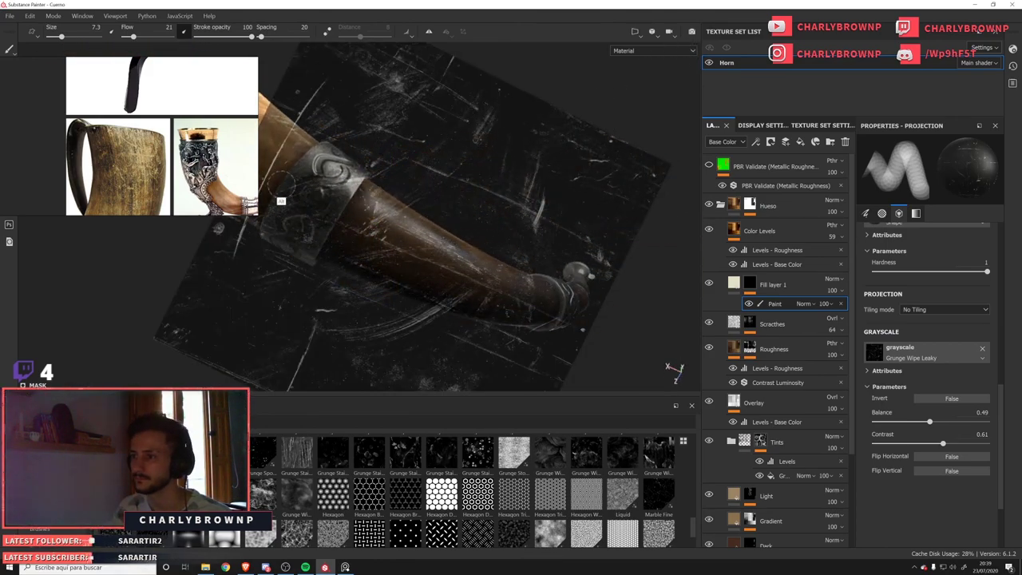
{"action": "mouse_move", "coordinate": [424, 211]}
{"action": "left_mouse_down", "text": "alt"}
{"action": "mouse_move", "coordinate": [390, 226]}
{"action": "mouse_move", "coordinate": [418, 237]}
{"action": "mouse_move", "coordinate": [421, 206]}
{"action": "left_mouse_up", "text": "alt"}
{"action": "left_click_drag", "start_coordinate": [449, 270], "coordinate": [463, 278]}
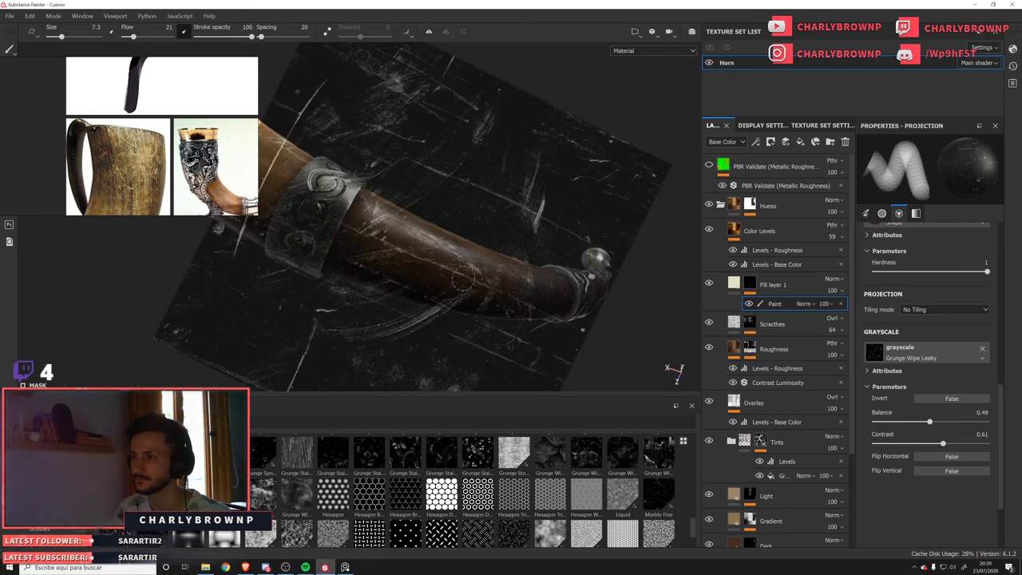
With the regular Paint brush at grayscale 0, size 7.04 and flow 34, erase the overly strong scratches between the rings.
{"action": "key", "text": "1"}
{"action": "left_click_drag", "start_coordinate": [477, 140], "coordinate": [426, 303], "text": "alt"}
{"action": "right_click_drag", "start_coordinate": [426, 303], "coordinate": [566, 344], "text": "alt"}
{"action": "mouse_move", "coordinate": [565, 344]}
{"action": "left_mouse_down", "text": "alt"}
{"action": "mouse_move", "coordinate": [519, 319]}
{"action": "mouse_move", "coordinate": [551, 344]}
{"action": "left_mouse_up", "text": "alt"}
{"action": "right_click_drag", "start_coordinate": [551, 344], "coordinate": [633, 345], "text": "alt"}
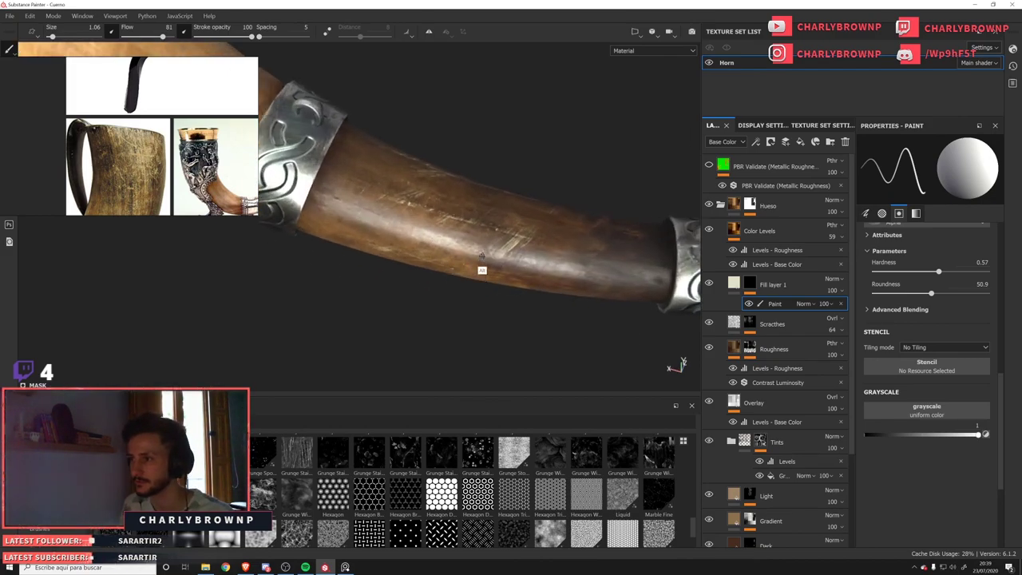
{"action": "left_click_drag", "start_coordinate": [481, 255], "coordinate": [502, 259], "text": "alt"}
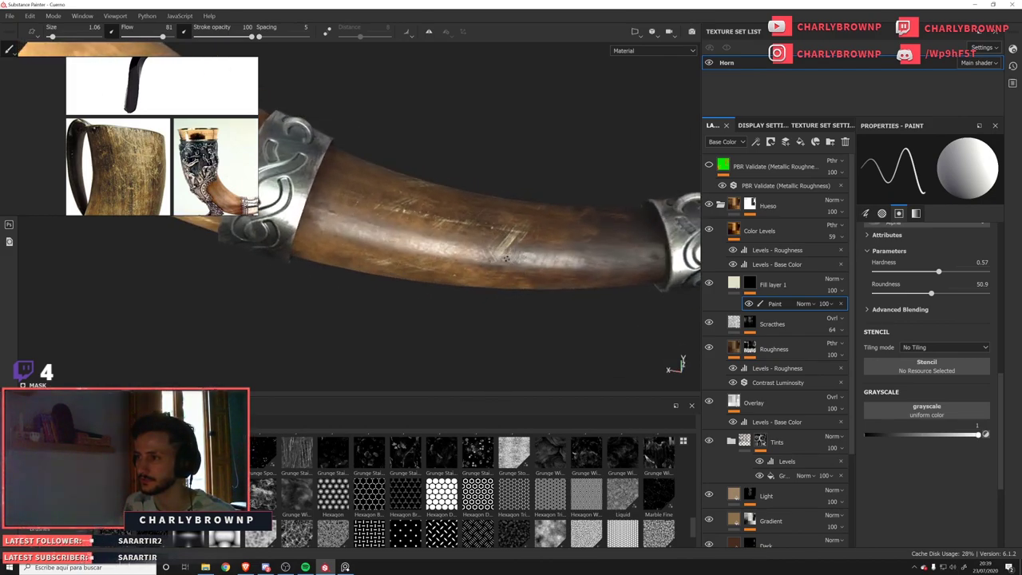
{"action": "key", "text": "x"}
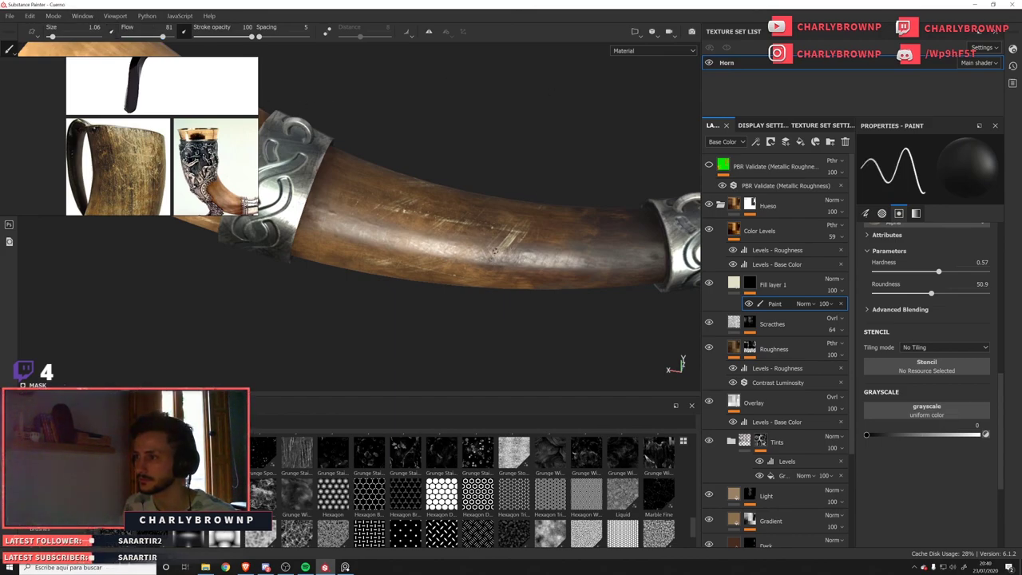
{"action": "right_click_drag", "start_coordinate": [498, 266], "coordinate": [527, 266], "text": "ctrl"}
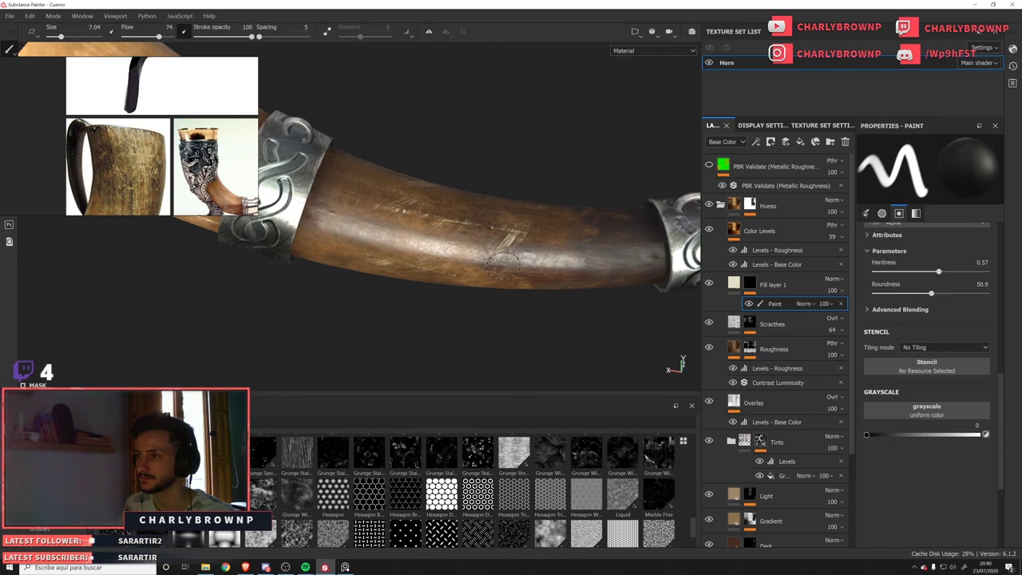
{"action": "left_click_drag", "start_coordinate": [504, 266], "coordinate": [489, 266], "text": "ctrl"}
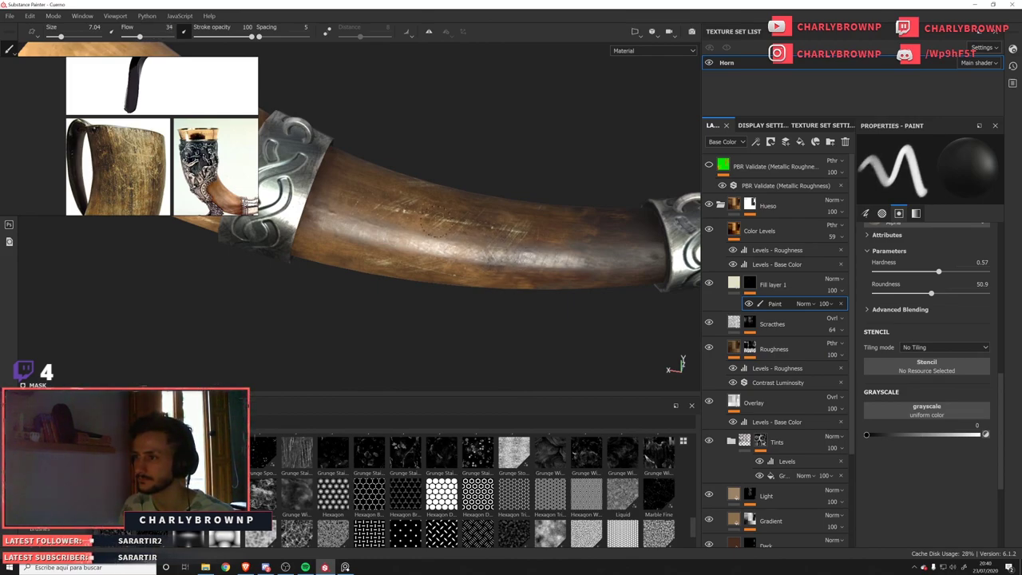
Change the Fill layer 1 base color to a neutral light grey of about 0.588, 0.587, 0.570.
{"action": "left_click", "coordinate": [733, 286]}
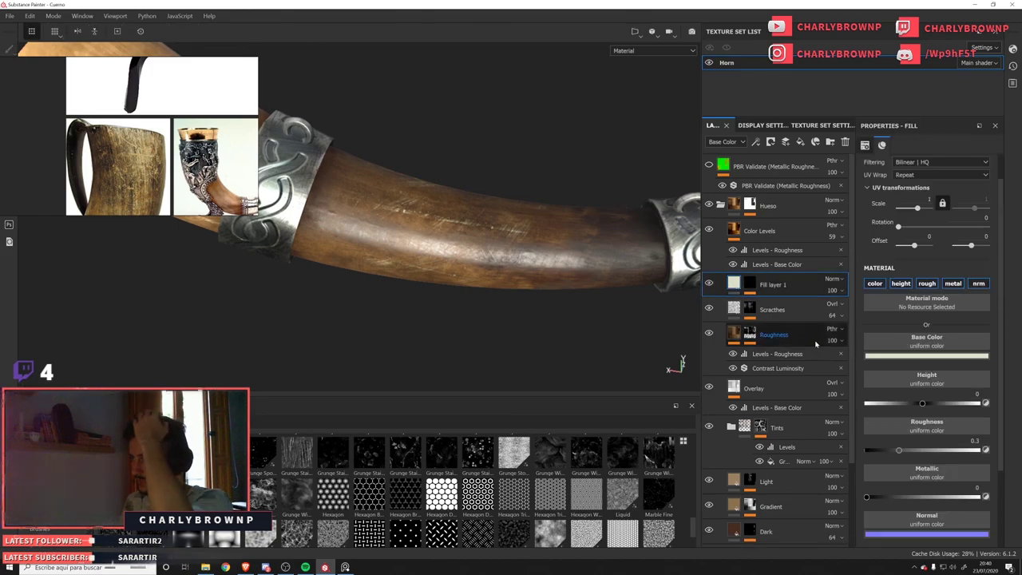
{"action": "left_click", "coordinate": [910, 357]}
{"action": "left_click_drag", "start_coordinate": [879, 393], "coordinate": [879, 401]}
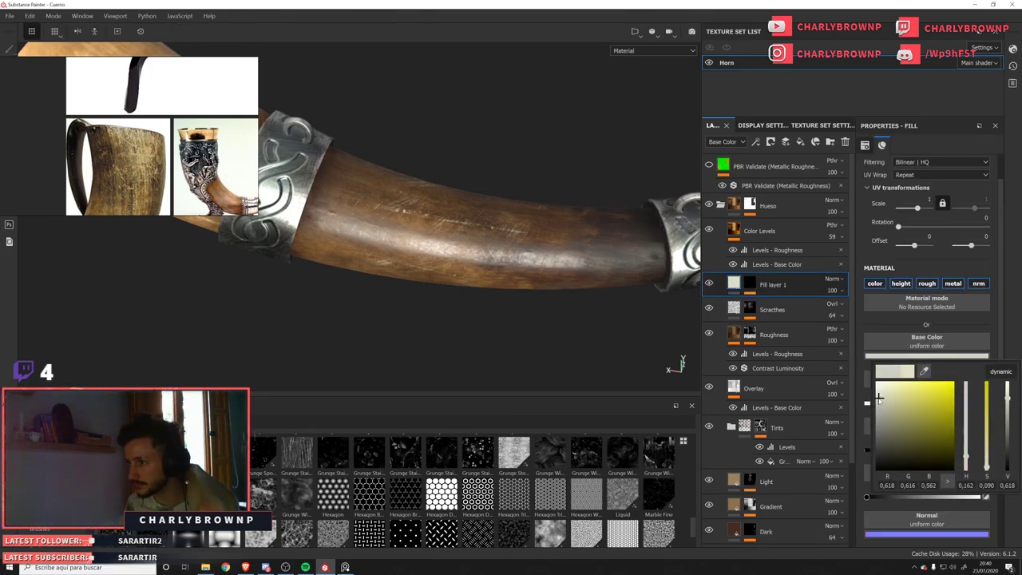
{"action": "scroll", "coordinate": [490, 317], "scroll_direction": "down", "scroll_amount": 4}
{"action": "left_click_drag", "start_coordinate": [490, 317], "coordinate": [472, 171], "text": "alt"}
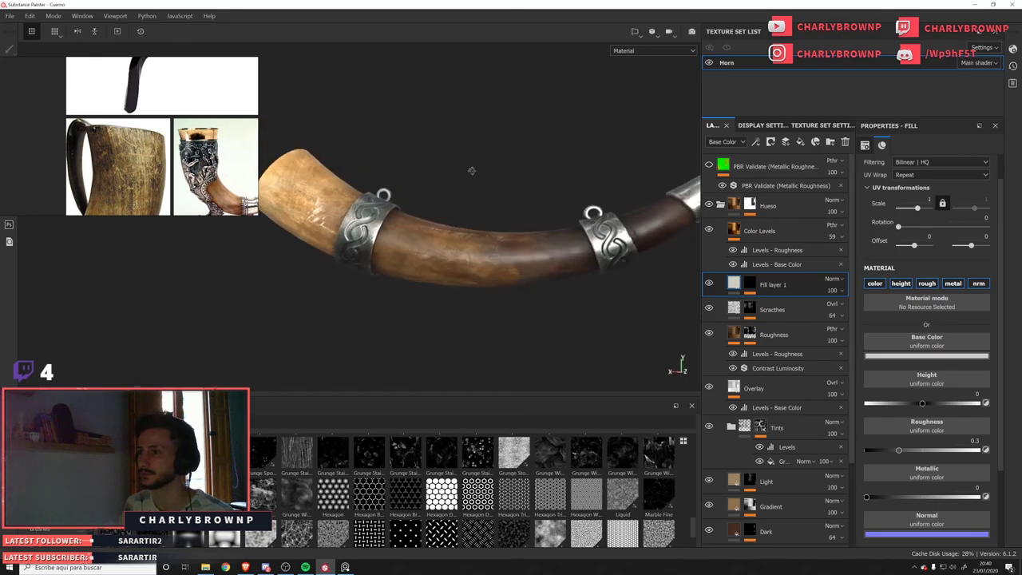
Reselect the paint effect in the Fill layer 1 mask and soften the scratches on the horn's wide end.
{"action": "left_click_drag", "start_coordinate": [392, 230], "coordinate": [581, 337], "text": "alt"}
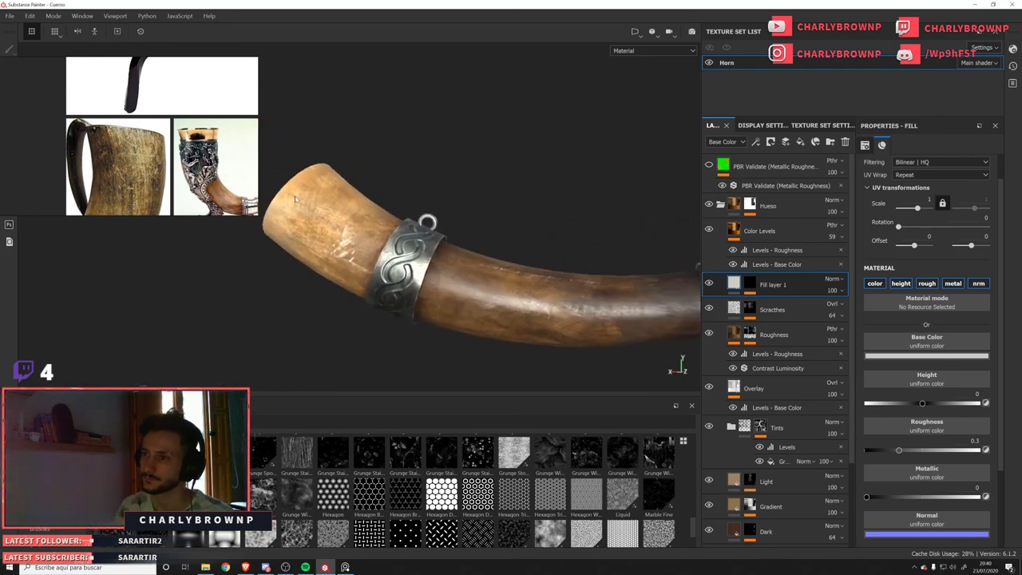
{"action": "left_click_drag", "start_coordinate": [331, 221], "coordinate": [356, 245], "text": "alt"}
{"action": "left_click", "coordinate": [356, 244]}
{"action": "left_click", "coordinate": [750, 283]}
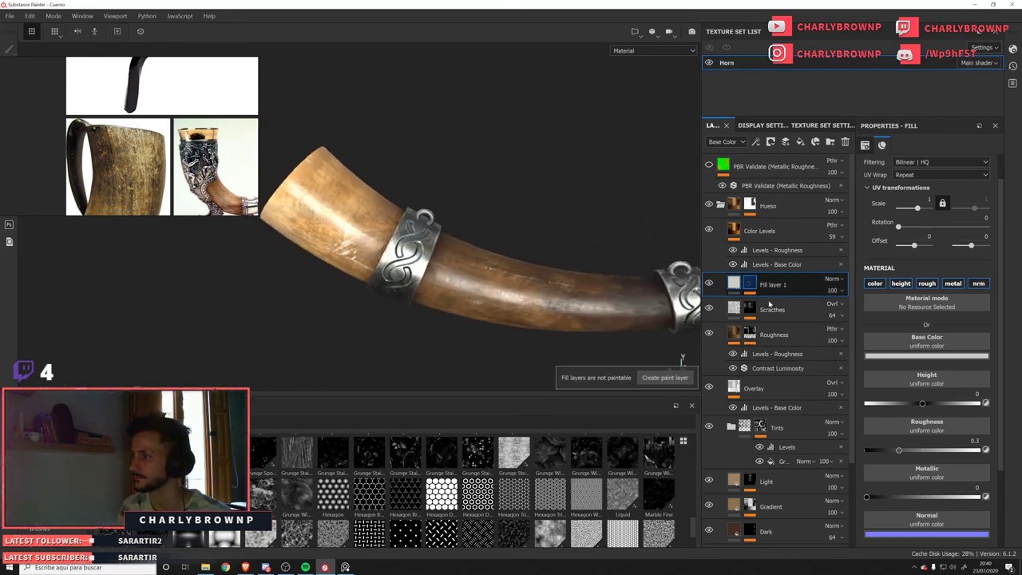
{"action": "left_click", "coordinate": [770, 304]}
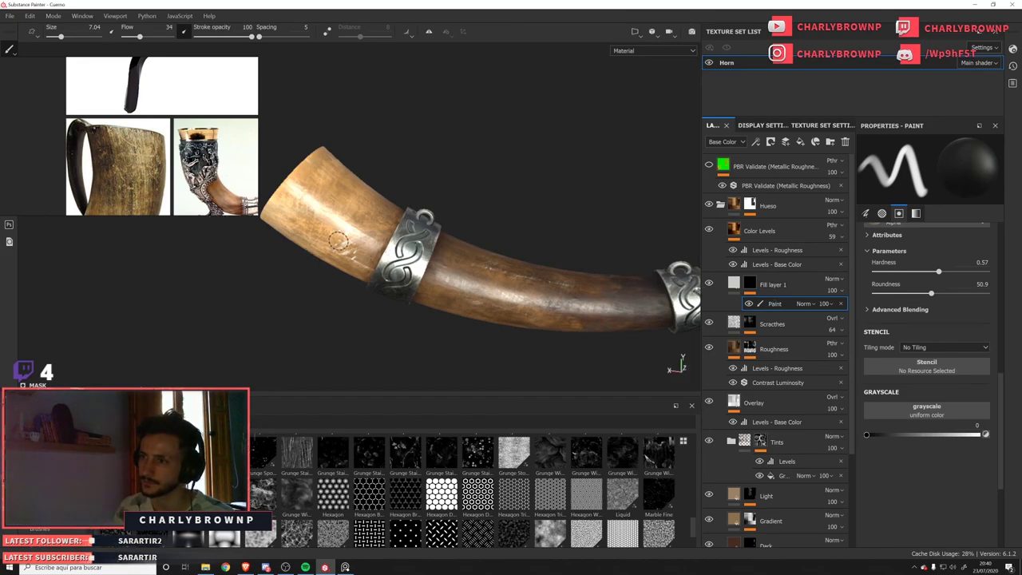
{"action": "left_click_drag", "start_coordinate": [309, 192], "coordinate": [547, 209], "text": "alt"}
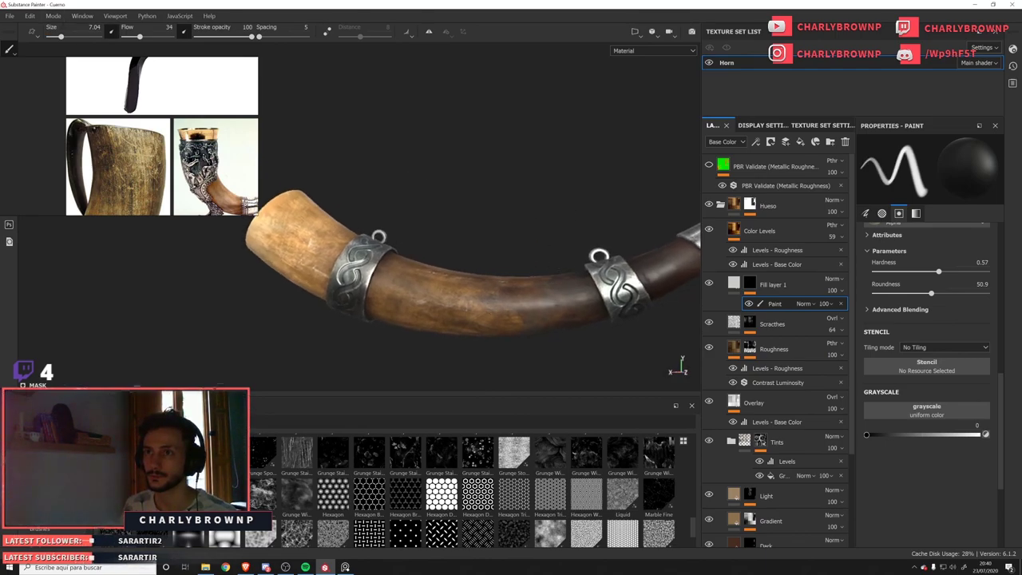
Reduce the brush size to 5.18, paint thin light scratches on the lower middle section, and partly erase them with black.
{"action": "right_click_drag", "start_coordinate": [408, 279], "coordinate": [488, 323], "text": "alt"}
{"action": "left_click_drag", "start_coordinate": [488, 324], "coordinate": [478, 311], "text": "alt"}
{"action": "middle_click_drag", "start_coordinate": [477, 312], "coordinate": [431, 272], "text": "alt"}
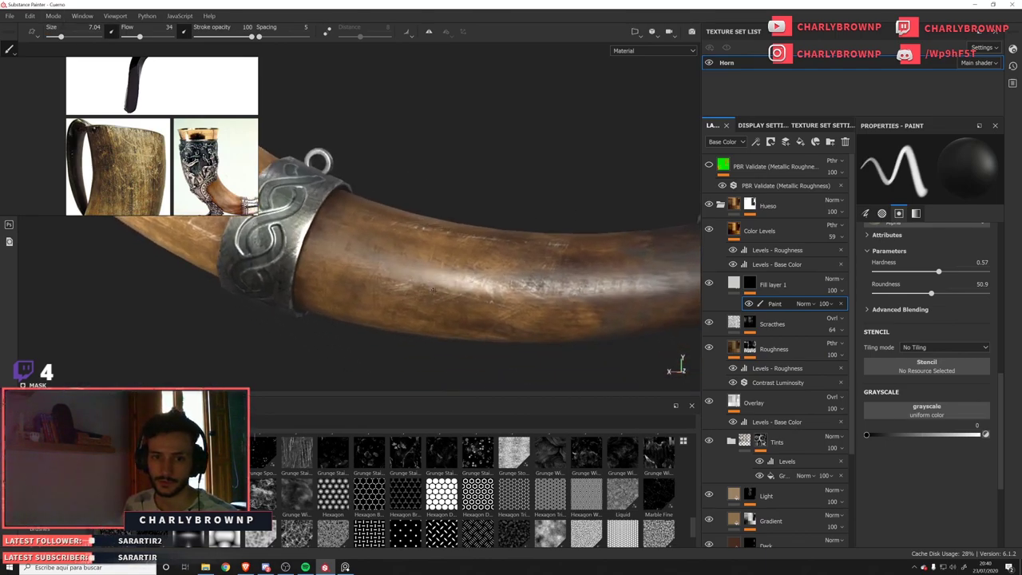
{"action": "left_click_drag", "start_coordinate": [466, 306], "coordinate": [454, 301], "text": "alt"}
{"action": "right_click_drag", "start_coordinate": [455, 300], "coordinate": [438, 300], "text": "ctrl"}
{"action": "left_click_drag", "start_coordinate": [455, 299], "coordinate": [365, 196], "text": "alt"}
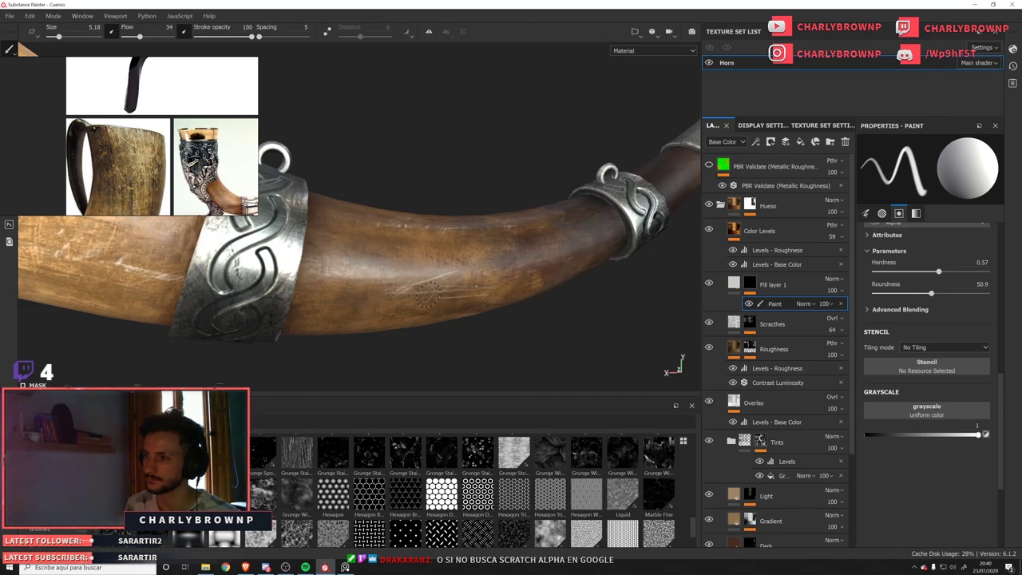
{"action": "key", "text": "x"}
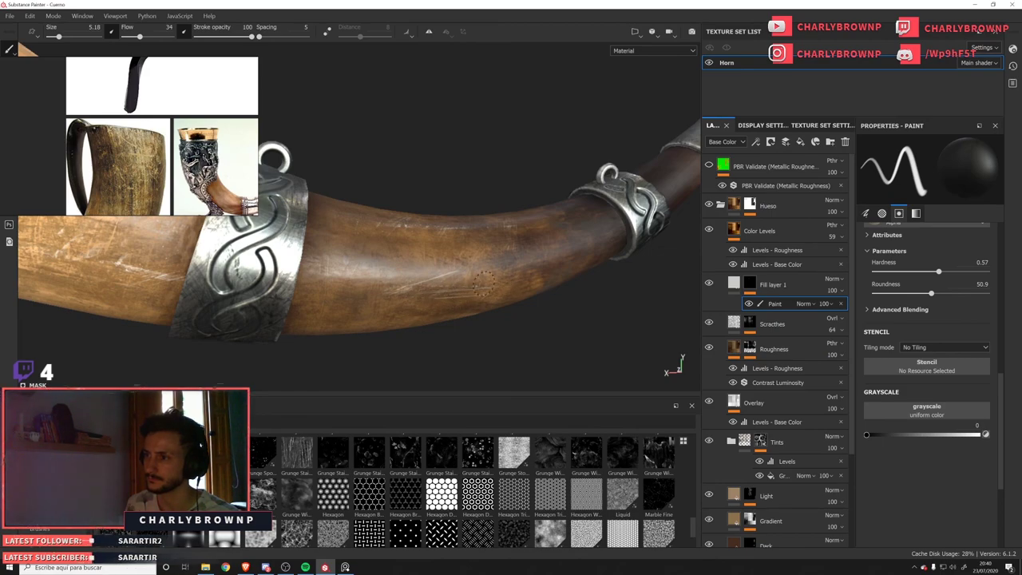
Paint long lengthwise scratches beside the first ring on the middle section, alternating white and black to fade them.
{"action": "mouse_move", "coordinate": [482, 283]}
{"action": "left_mouse_down", "text": "alt"}
{"action": "mouse_move", "coordinate": [434, 309]}
{"action": "mouse_move", "coordinate": [412, 299]}
{"action": "left_mouse_up", "text": "alt"}
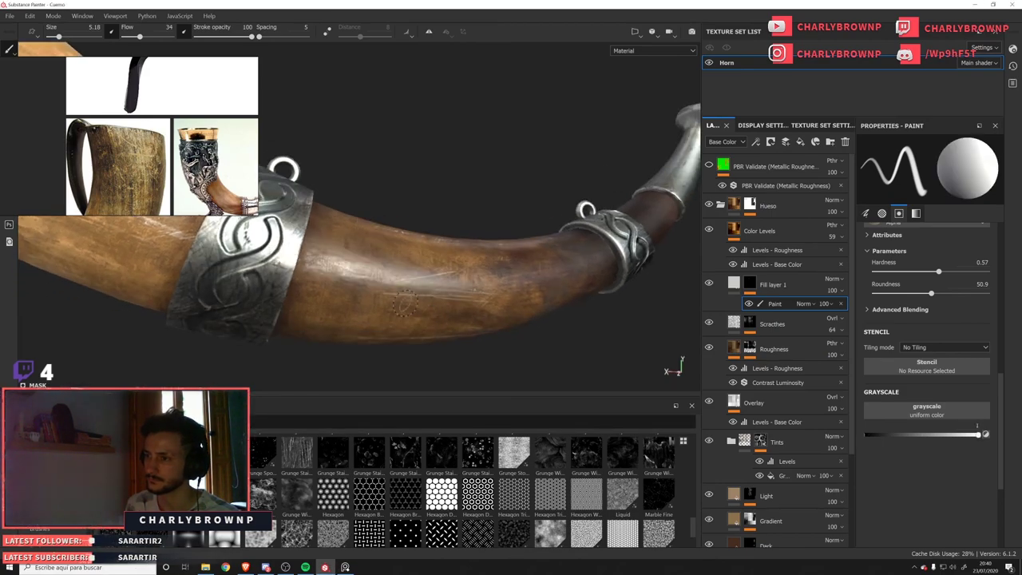
{"action": "left_click_drag", "start_coordinate": [290, 298], "coordinate": [455, 306]}
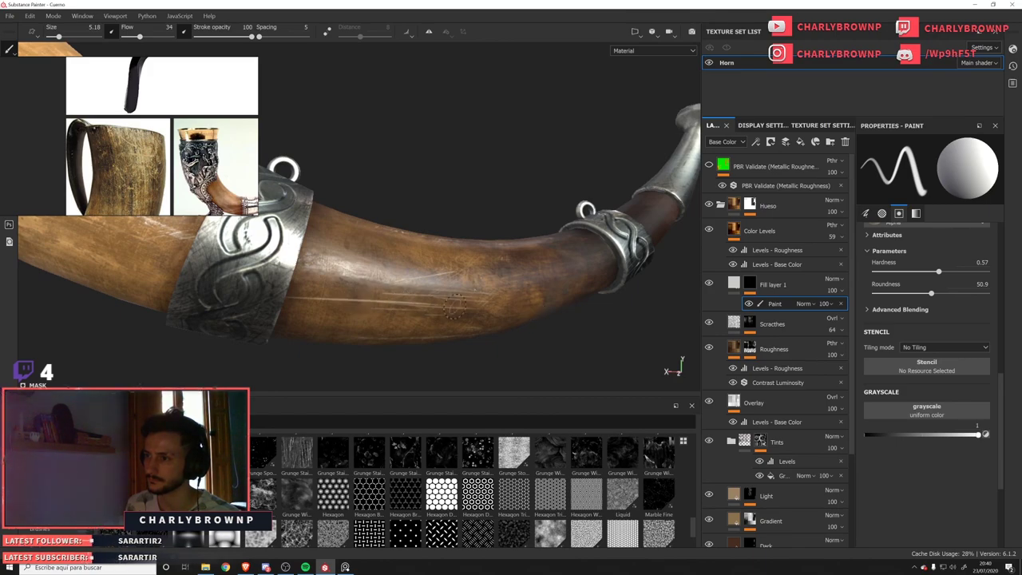
{"action": "key", "text": "x"}
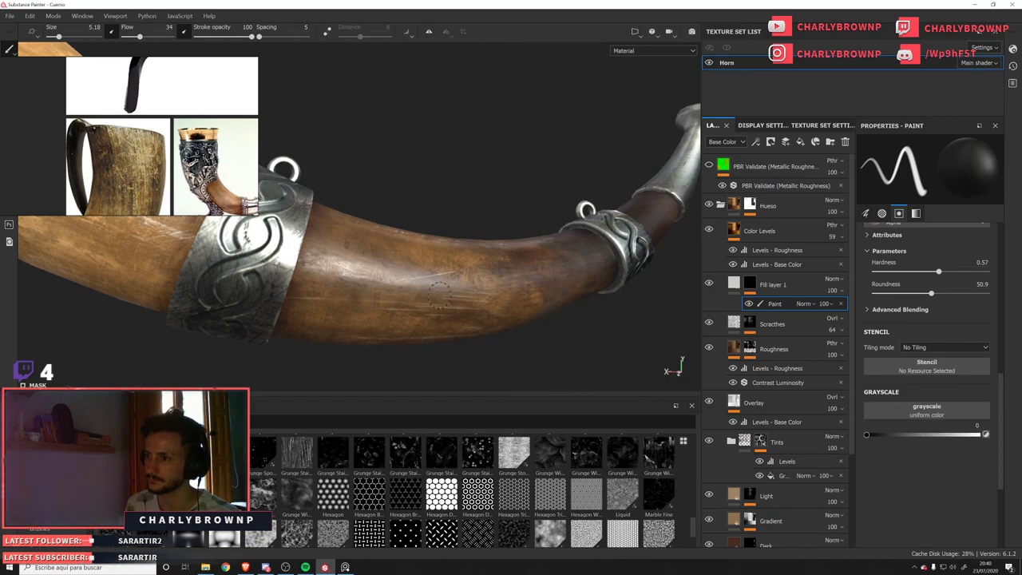
{"action": "key", "text": "x"}
{"action": "left_click_drag", "start_coordinate": [409, 301], "coordinate": [477, 312]}
{"action": "key", "text": "x"}
{"action": "left_click_drag", "start_coordinate": [391, 277], "coordinate": [489, 224], "text": "alt"}
{"action": "scroll", "coordinate": [464, 213], "scroll_direction": "down", "scroll_amount": 5}
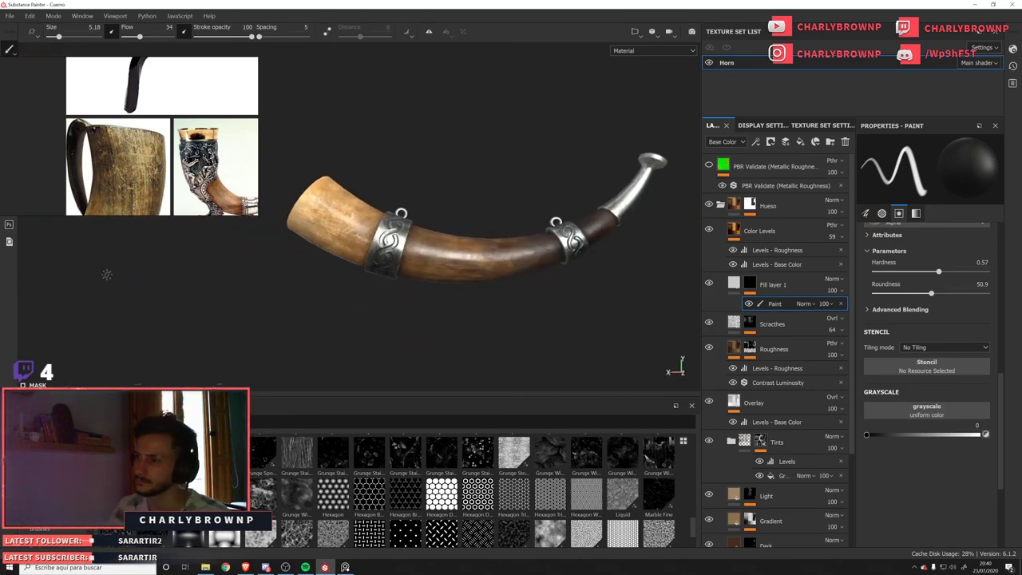
Darken the Fill layer 1 base color to a grey of about 0.432, 0.431, 0.406 and check it on the whole horn.
{"action": "left_click_drag", "start_coordinate": [500, 279], "coordinate": [559, 283], "text": "alt"}
{"action": "scroll", "coordinate": [567, 286], "scroll_direction": "up", "scroll_amount": 5}
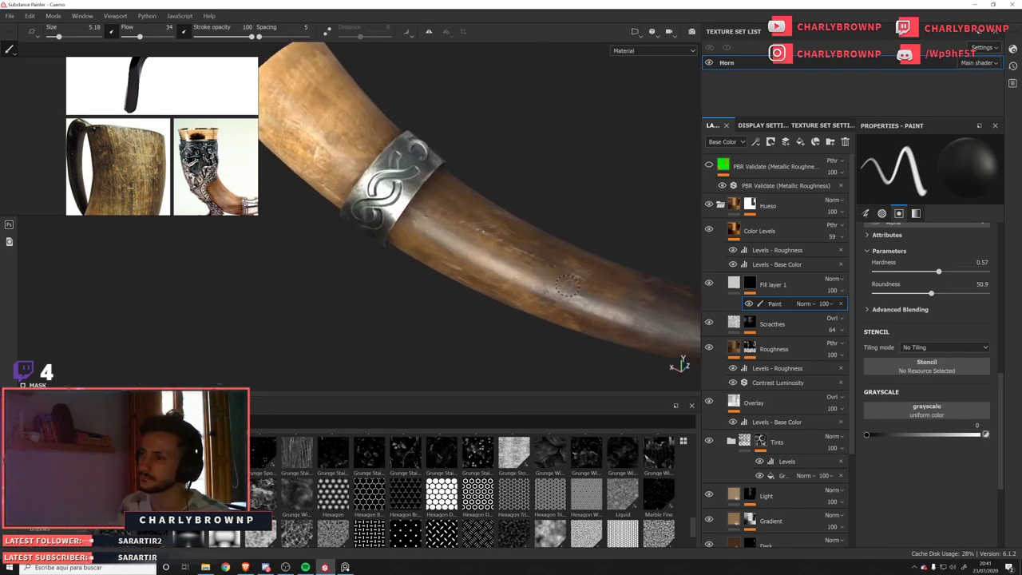
{"action": "left_click", "coordinate": [743, 284]}
{"action": "left_click", "coordinate": [926, 341]}
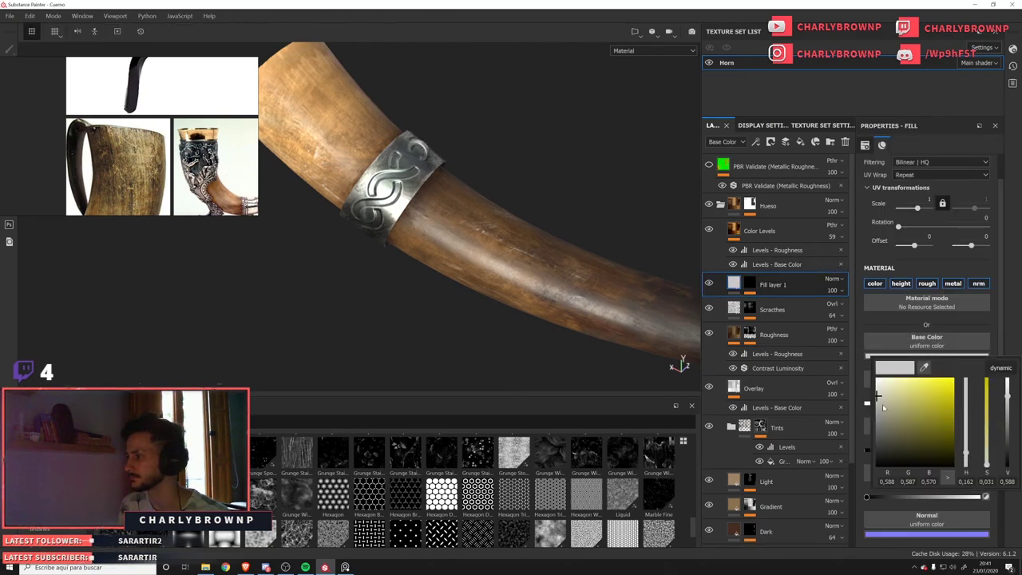
{"action": "left_click", "coordinate": [882, 407]}
{"action": "left_click_drag", "start_coordinate": [882, 407], "coordinate": [877, 404]}
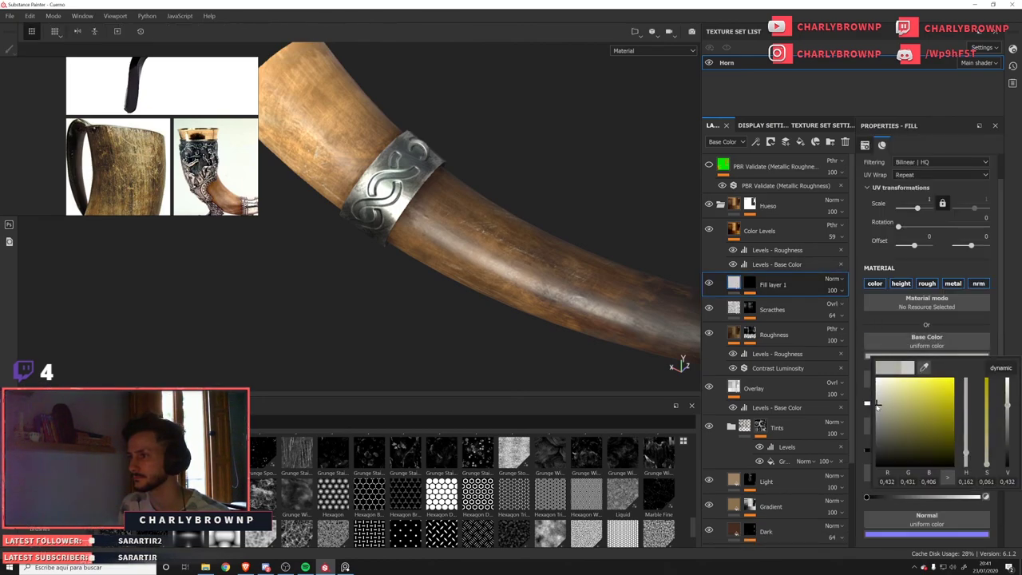
{"action": "scroll", "coordinate": [484, 270], "scroll_direction": "down", "scroll_amount": 4}
{"action": "left_click_drag", "start_coordinate": [480, 268], "coordinate": [477, 319], "text": "alt"}
{"action": "middle_click_drag", "start_coordinate": [477, 320], "coordinate": [404, 231], "text": "alt"}
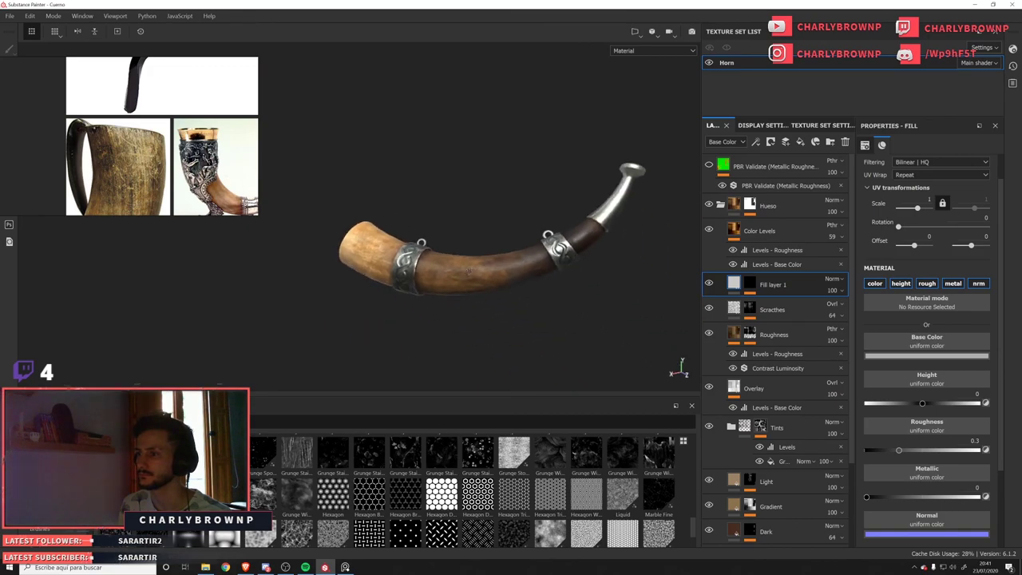
Return to the paint effect in the Fill layer 1 mask and paint subtle white scratches on the lower middle section.
{"action": "scroll", "coordinate": [383, 256], "scroll_direction": "up", "scroll_amount": 4}
{"action": "scroll", "coordinate": [377, 261], "scroll_direction": "up", "scroll_amount": 3}
{"action": "left_click", "coordinate": [750, 284]}
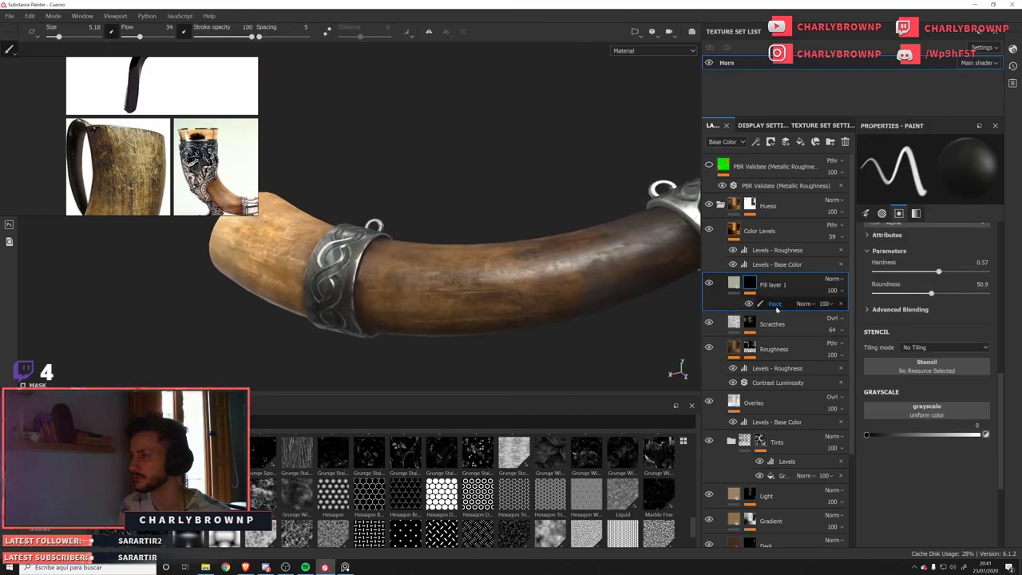
{"action": "left_click", "coordinate": [777, 306]}
{"action": "left_click_drag", "start_coordinate": [451, 306], "coordinate": [505, 293], "text": "alt"}
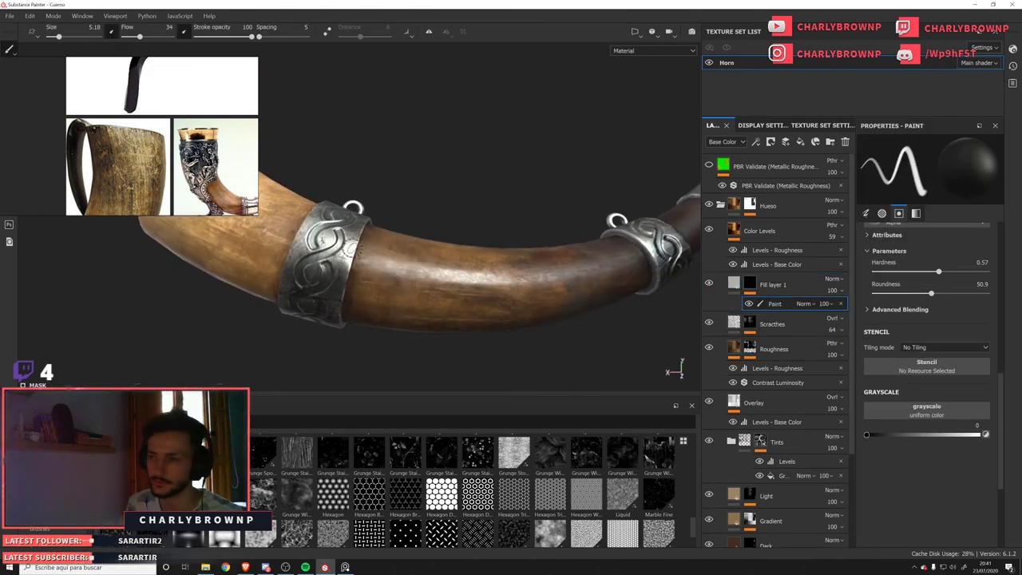
{"action": "key", "text": "x"}
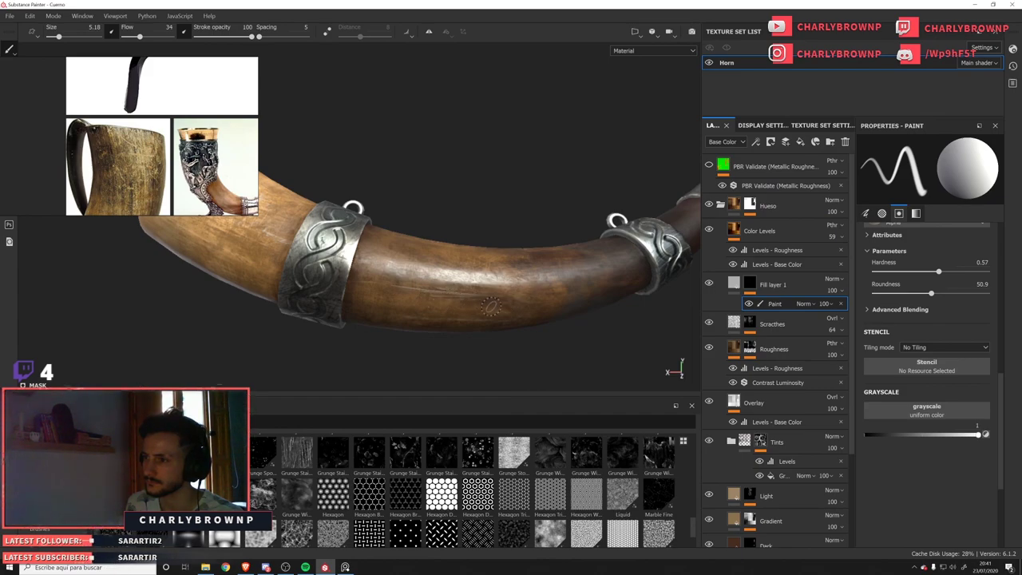
Examine the painted scratches on the horn from close up and far away, under different lighting directions.
{"action": "scroll", "coordinate": [523, 224], "scroll_direction": "down", "scroll_amount": 3}
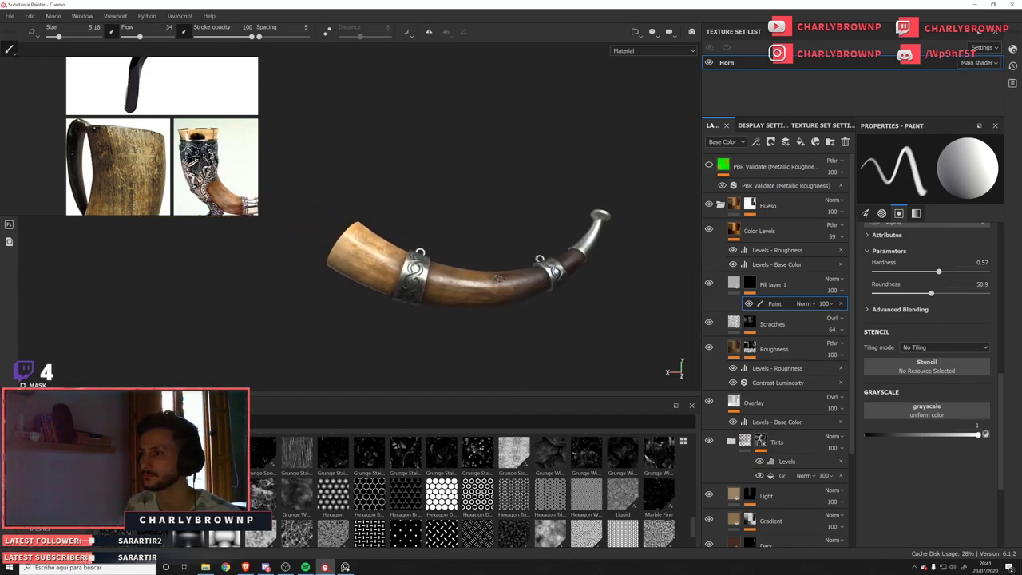
{"action": "scroll", "coordinate": [496, 278], "scroll_direction": "up", "scroll_amount": 4}
{"action": "key", "text": "x"}
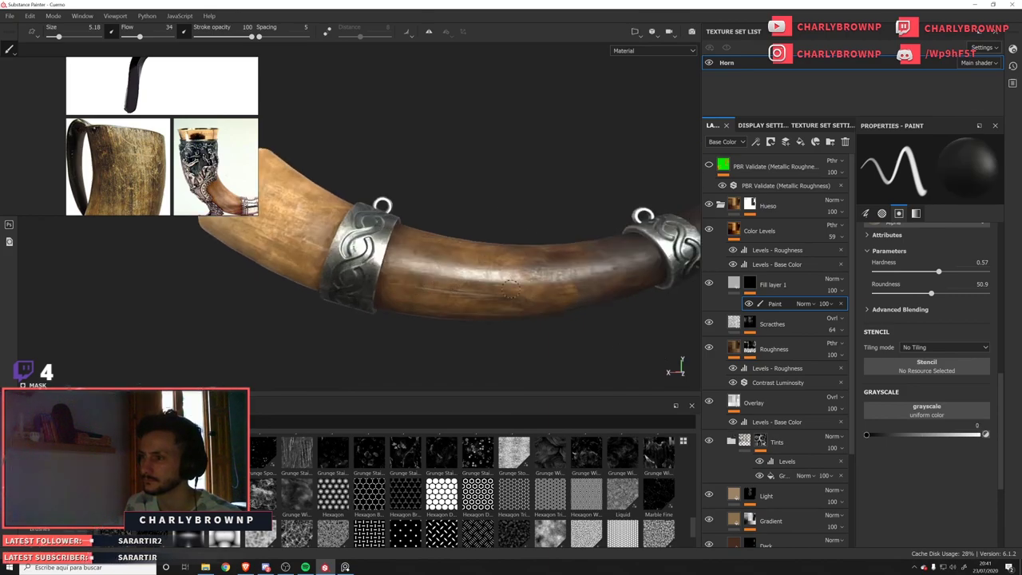
{"action": "key", "text": "x"}
{"action": "middle_click_drag", "start_coordinate": [650, 277], "coordinate": [539, 292], "text": "alt"}
{"action": "left_click_drag", "start_coordinate": [539, 293], "coordinate": [508, 306], "text": "alt"}
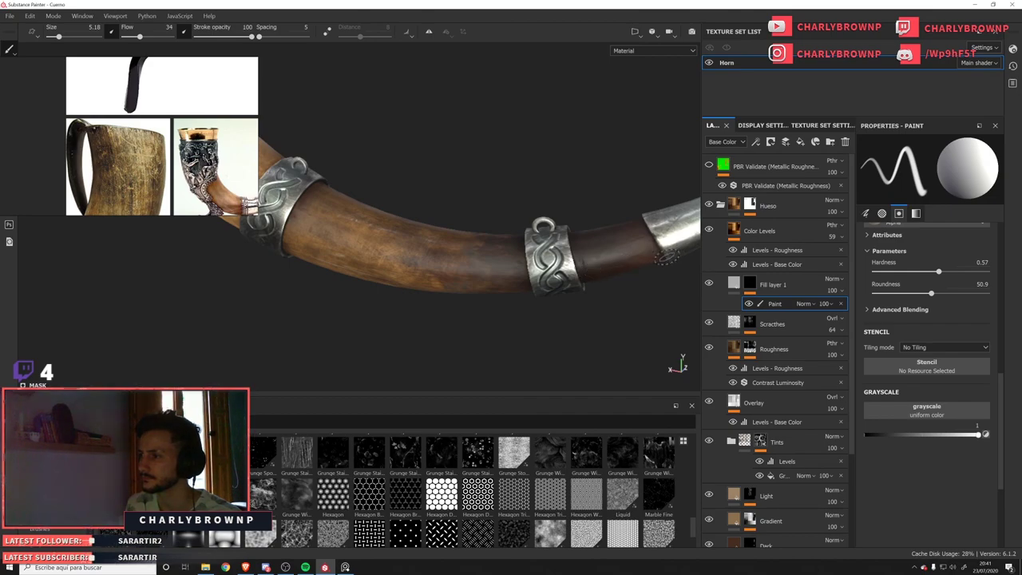
{"action": "mouse_move", "coordinate": [627, 265]}
{"action": "left_mouse_down", "text": "alt"}
{"action": "mouse_move", "coordinate": [595, 271]}
{"action": "mouse_move", "coordinate": [573, 222]}
{"action": "mouse_move", "coordinate": [561, 232]}
{"action": "left_mouse_up", "text": "alt"}
{"action": "key", "text": "x"}
{"action": "scroll", "coordinate": [621, 235], "scroll_direction": "down", "scroll_amount": 4}
{"action": "middle_click_drag", "start_coordinate": [561, 231], "coordinate": [459, 204], "text": "alt"}
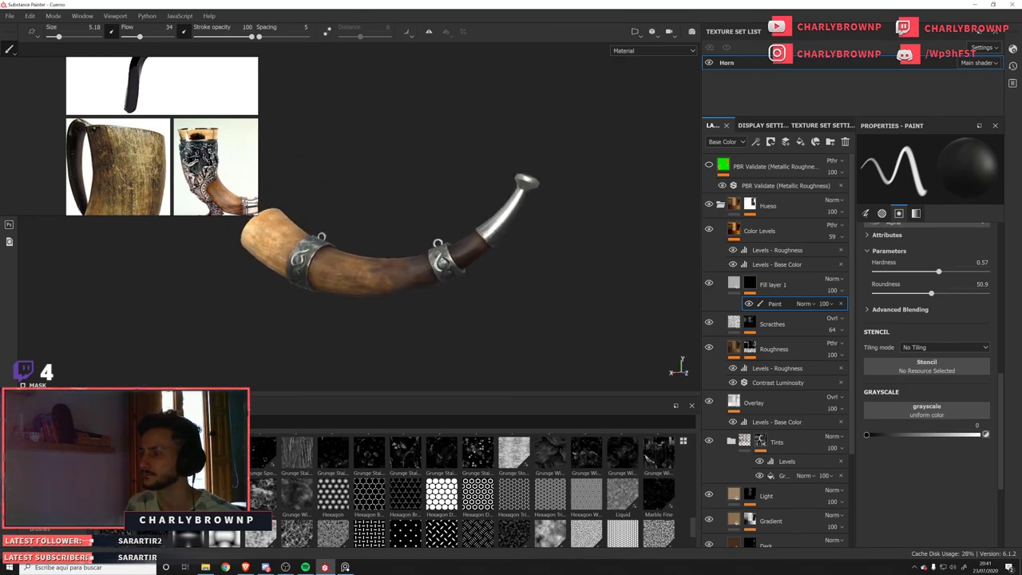
{"action": "scroll", "coordinate": [555, 301], "scroll_direction": "up", "scroll_amount": 4}
{"action": "right_click_drag", "start_coordinate": [555, 301], "coordinate": [480, 292], "text": "shift"}
{"action": "scroll", "coordinate": [381, 266], "scroll_direction": "down", "scroll_amount": 3}
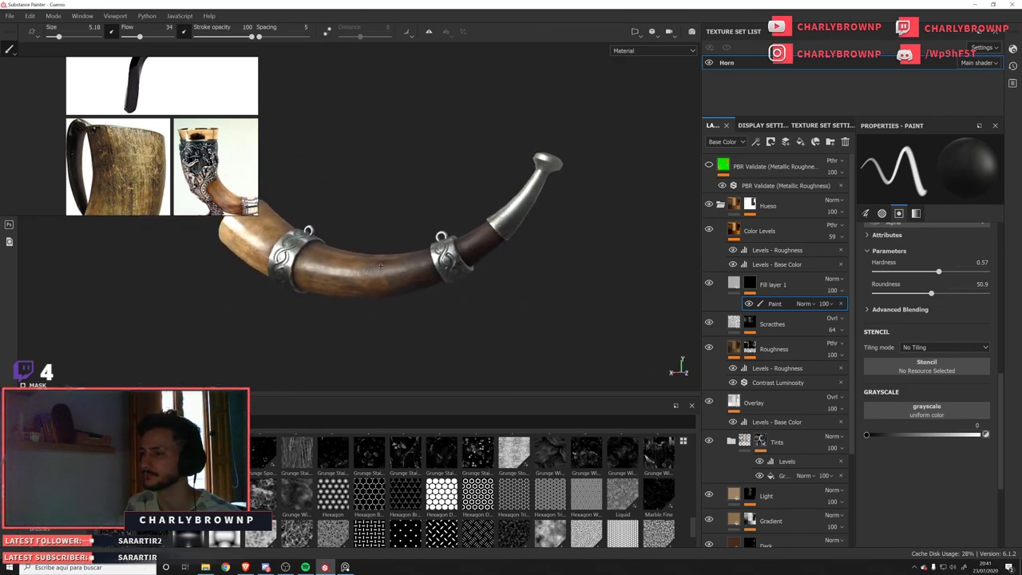
{"action": "left_click_drag", "start_coordinate": [381, 266], "coordinate": [491, 280], "text": "alt"}
{"action": "right_click_drag", "start_coordinate": [490, 280], "coordinate": [771, 385], "text": "shift"}
Display the roughness channel, select the Fill layer 1 material and set its roughness to 1.
{"action": "key", "text": "c"}
{"action": "key", "text": "c"}
{"action": "key", "text": "c"}
{"action": "right_click_drag", "start_coordinate": [529, 271], "coordinate": [429, 211], "text": "alt"}
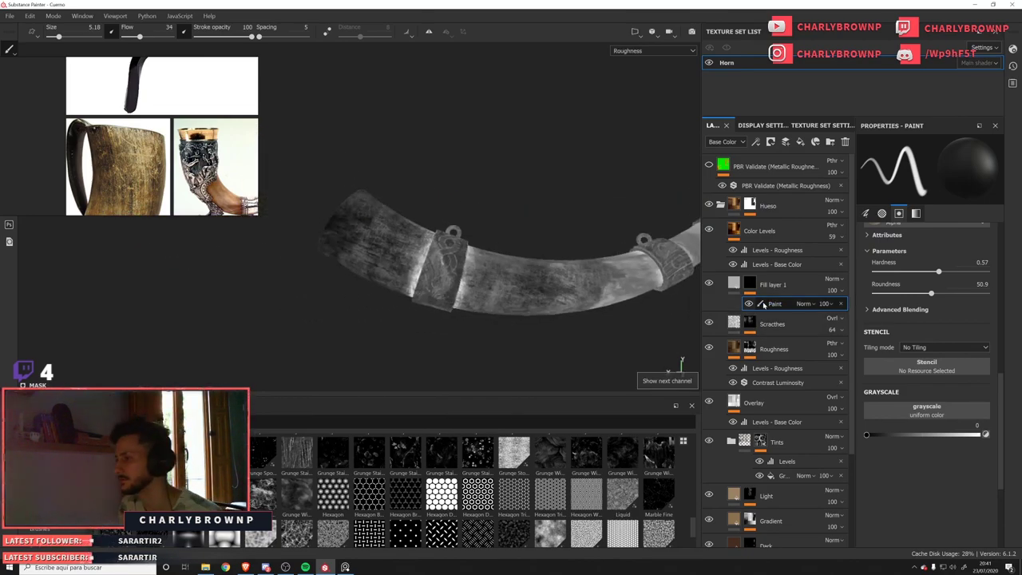
{"action": "key", "text": "Delete"}
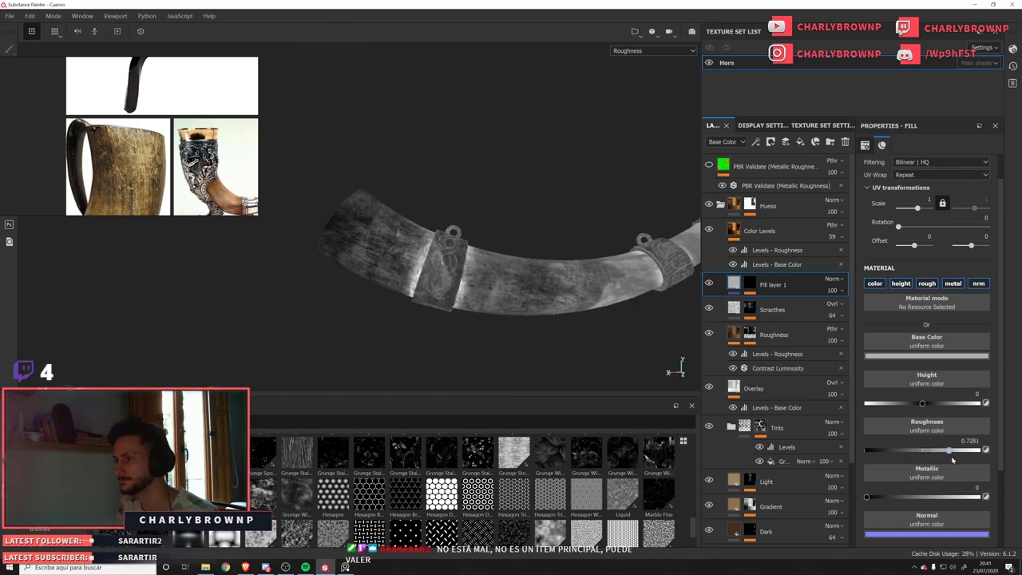
{"action": "left_click_drag", "start_coordinate": [949, 450], "coordinate": [1020, 473]}
{"action": "left_click_drag", "start_coordinate": [459, 279], "coordinate": [502, 308], "text": "alt"}
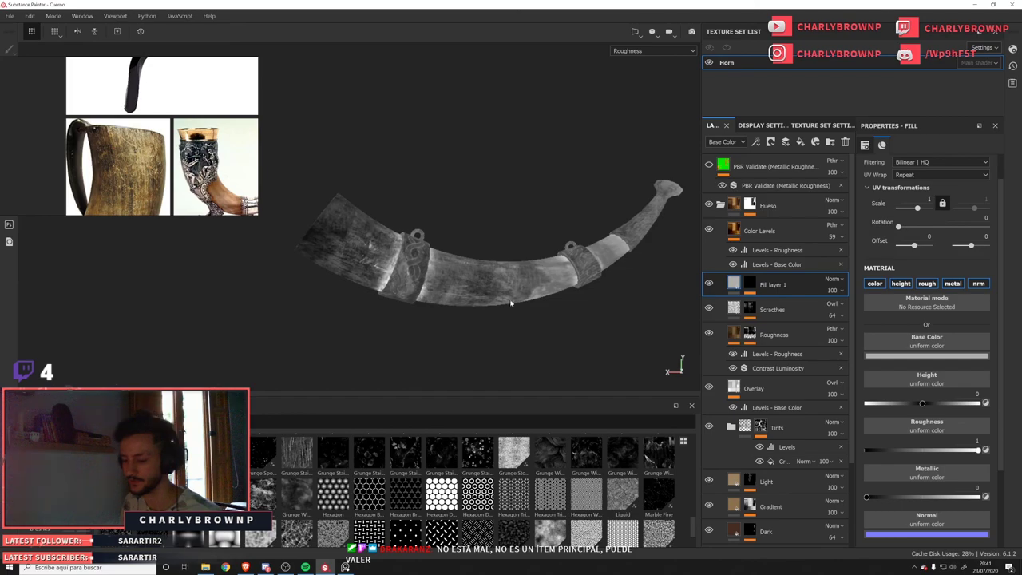
Return to the material view and disable the height, metallic and normal channels of Fill layer 1.
{"action": "key", "text": "m"}
{"action": "key", "text": "f"}
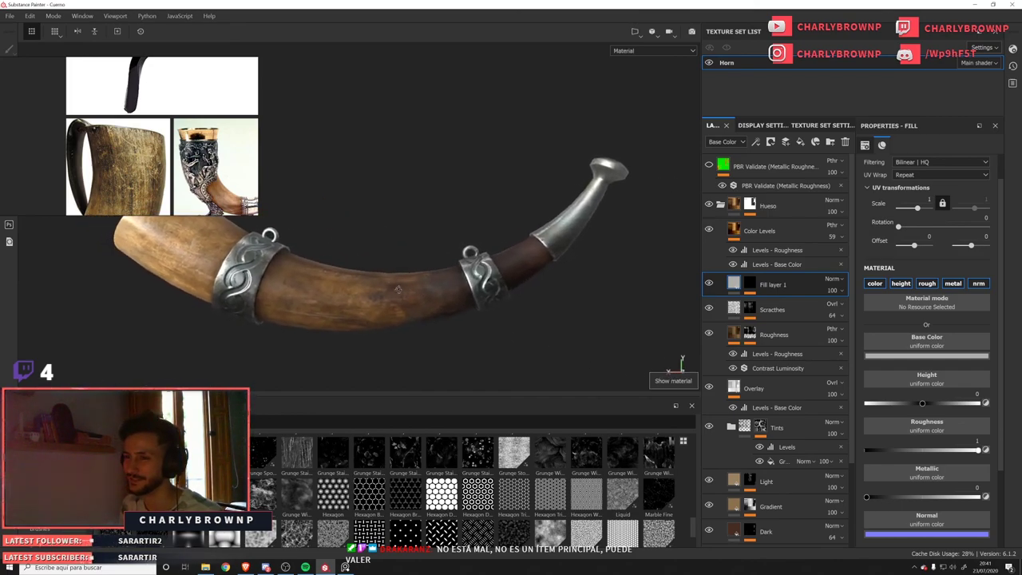
{"action": "scroll", "coordinate": [399, 294], "scroll_direction": "down", "scroll_amount": 3}
{"action": "middle_click_drag", "start_coordinate": [397, 308], "coordinate": [480, 303], "text": "alt"}
{"action": "scroll", "coordinate": [481, 297], "scroll_direction": "up", "scroll_amount": 5}
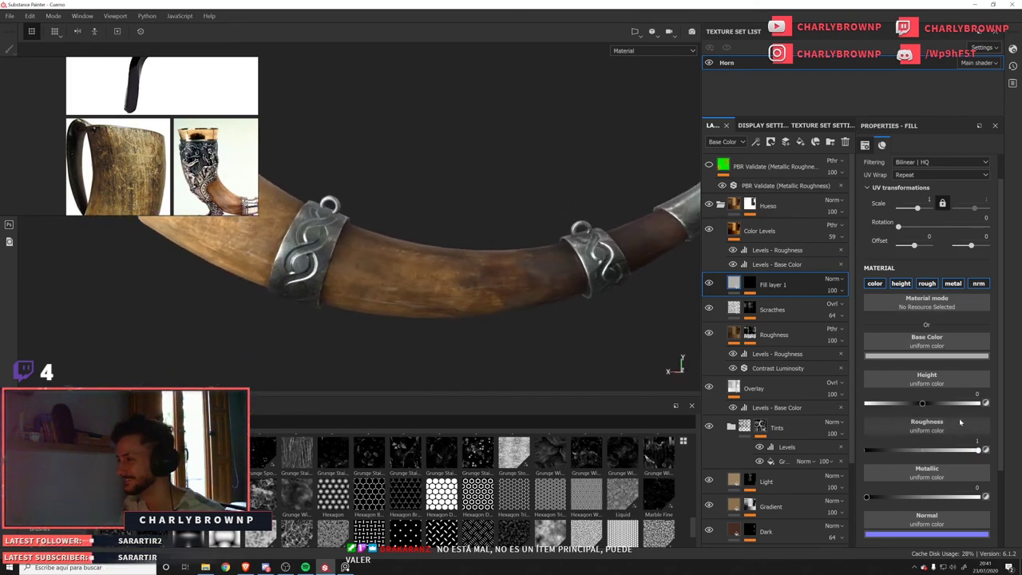
{"action": "left_click", "coordinate": [901, 283]}
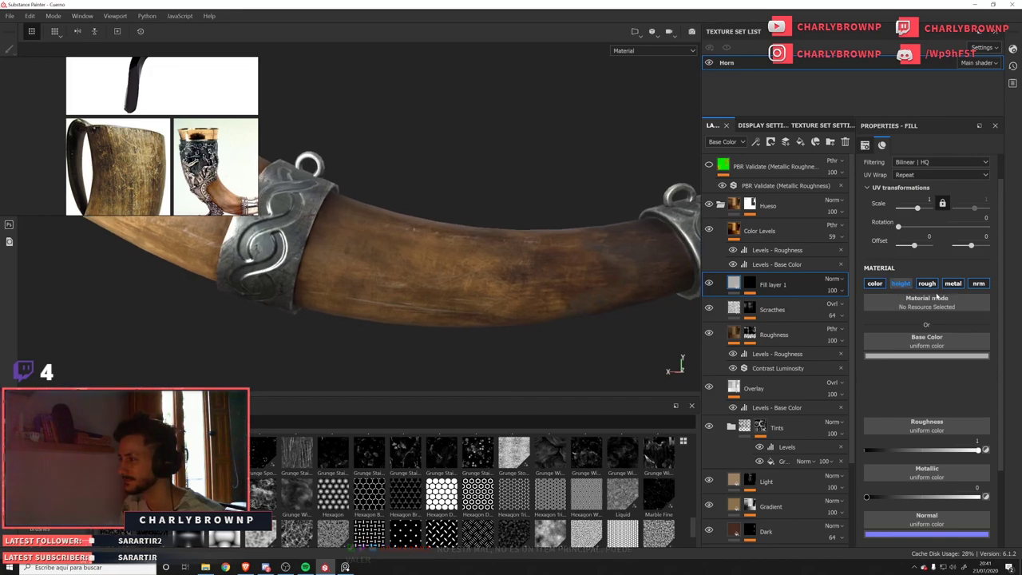
{"action": "left_click", "coordinate": [954, 283]}
{"action": "left_click", "coordinate": [980, 284]}
Examine the whole horn from several angles and distances to judge the scratches with only color and roughness.
{"action": "scroll", "coordinate": [432, 280], "scroll_direction": "down", "scroll_amount": 4}
{"action": "left_click_drag", "start_coordinate": [424, 266], "coordinate": [439, 277], "text": "alt"}
{"action": "middle_click_drag", "start_coordinate": [439, 277], "coordinate": [615, 315], "text": "alt"}
{"action": "right_click_drag", "start_coordinate": [615, 315], "coordinate": [473, 276], "text": "alt"}
{"action": "middle_click_drag", "start_coordinate": [473, 276], "coordinate": [310, 227], "text": "alt"}
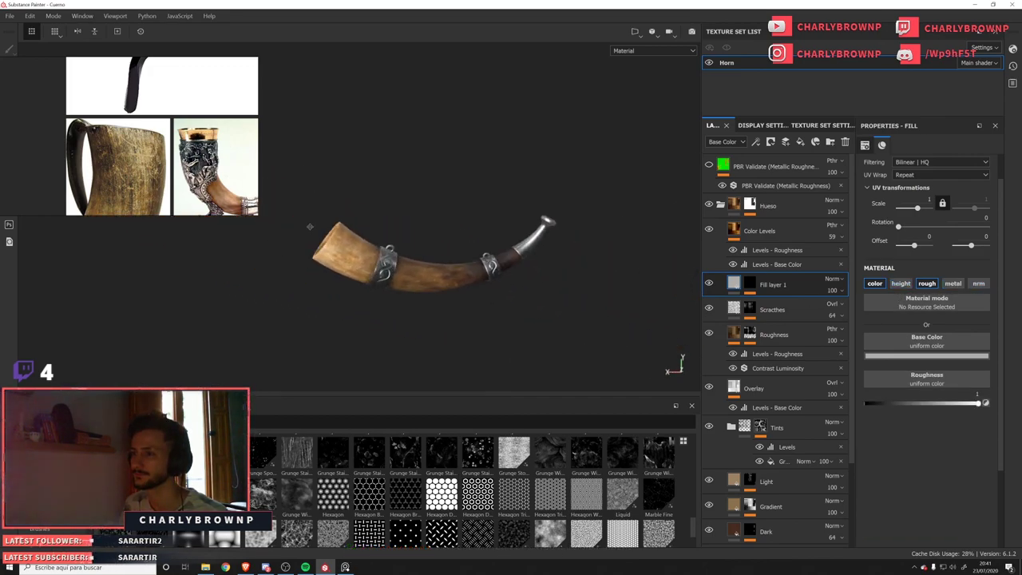
{"action": "left_click_drag", "start_coordinate": [310, 227], "coordinate": [510, 336], "text": "alt"}
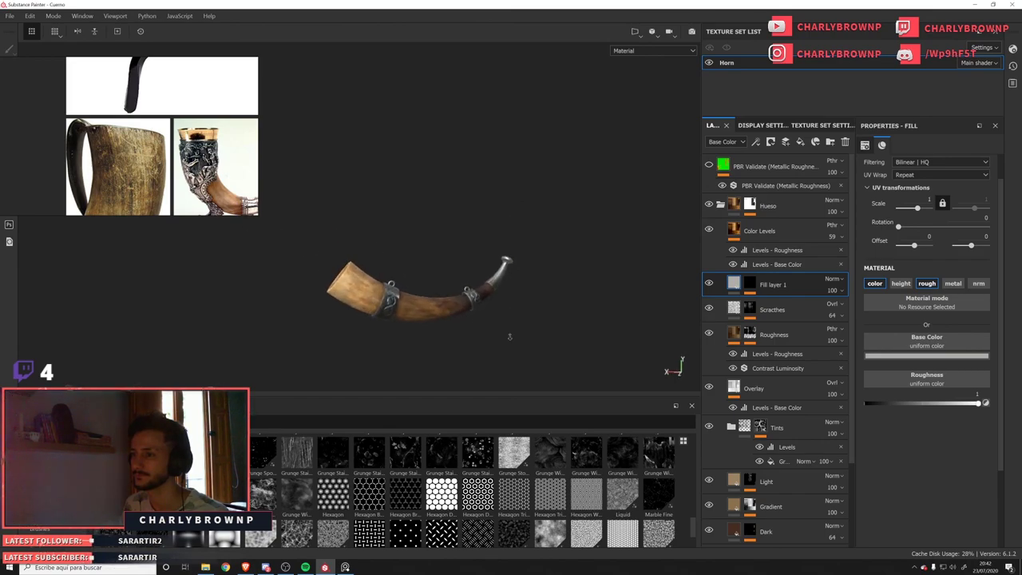
{"action": "right_click_drag", "start_coordinate": [510, 336], "coordinate": [448, 313], "text": "alt"}
{"action": "mouse_move", "coordinate": [448, 313]}
{"action": "left_mouse_down", "text": "alt"}
{"action": "mouse_move", "coordinate": [411, 267]}
{"action": "mouse_move", "coordinate": [440, 314]}
{"action": "left_mouse_up", "text": "alt"}
{"action": "middle_click_drag", "start_coordinate": [441, 315], "coordinate": [393, 303], "text": "alt"}
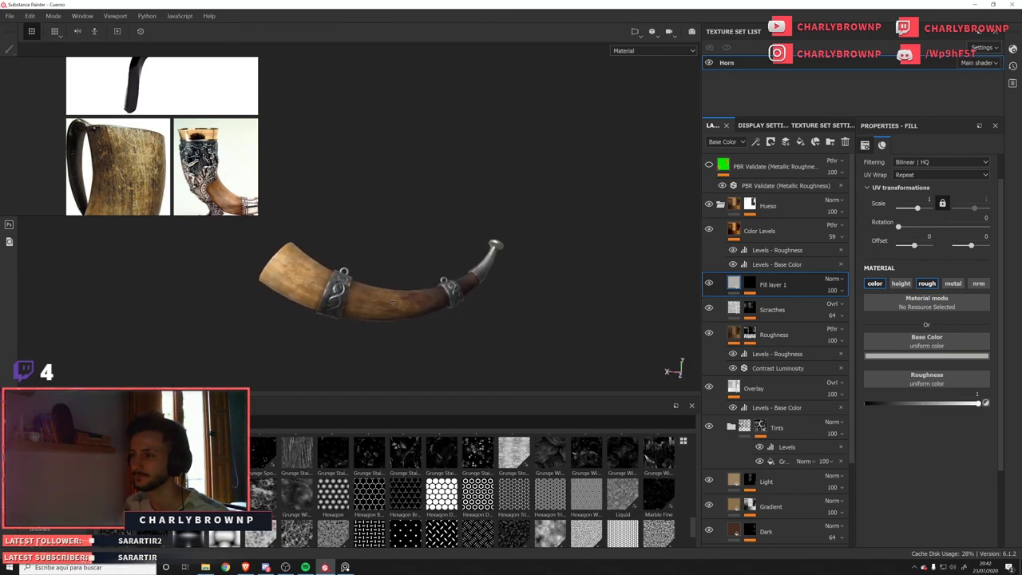
{"action": "scroll", "coordinate": [392, 302], "scroll_direction": "up", "scroll_amount": 3}
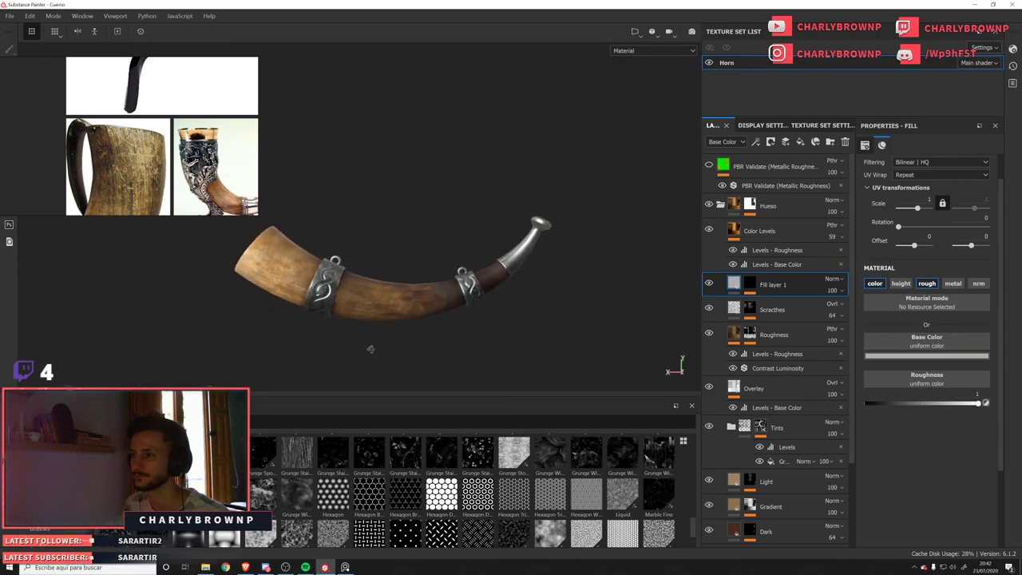
{"action": "scroll", "coordinate": [369, 349], "scroll_direction": "down", "scroll_amount": 3}
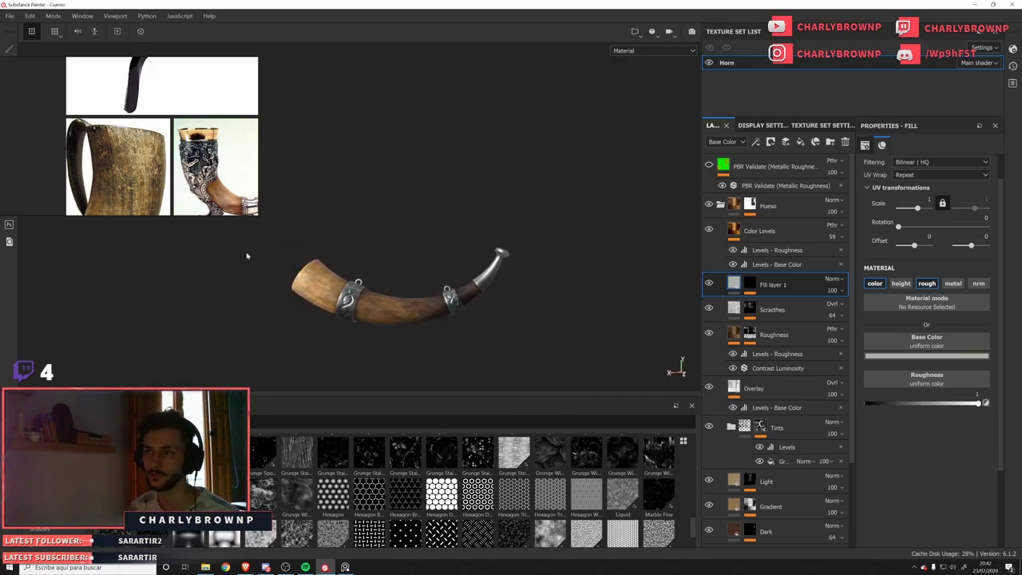
{"action": "left_click_drag", "start_coordinate": [341, 244], "coordinate": [389, 317], "text": "alt"}
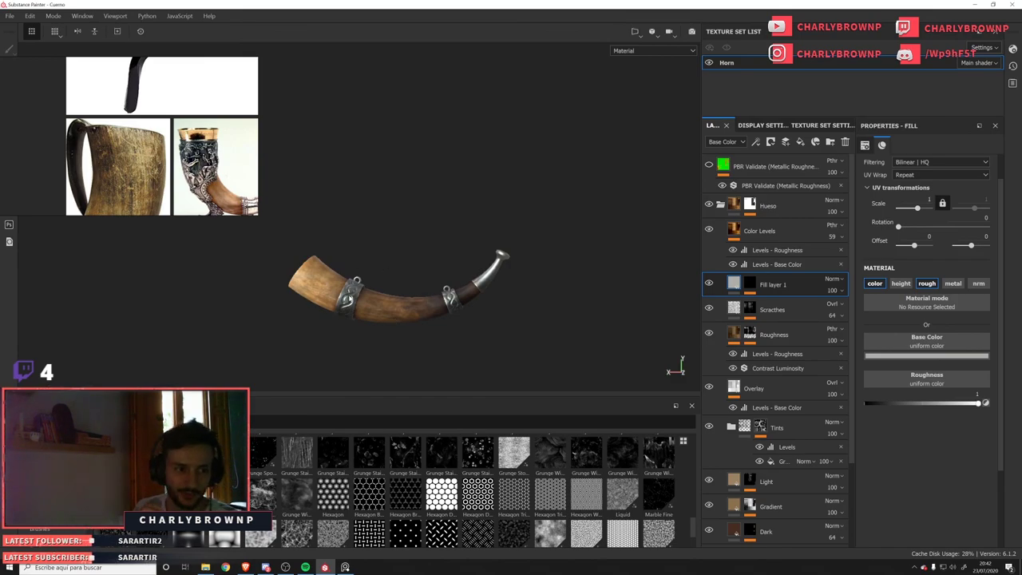
{"action": "left_click_drag", "start_coordinate": [367, 318], "coordinate": [377, 316], "text": "alt"}
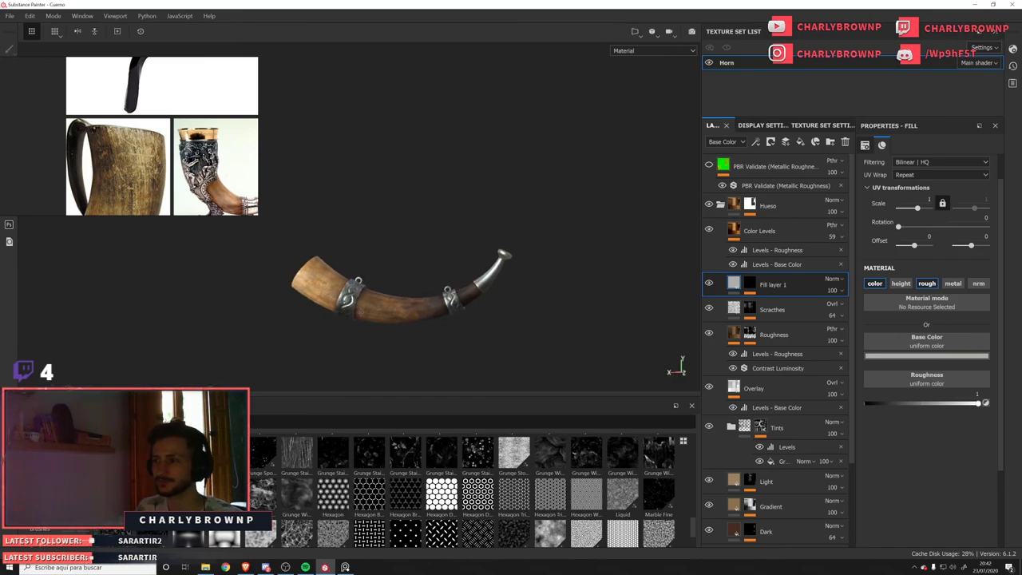
Save the project and rename Fill layer 1 to Local Scratches.
{"action": "scroll", "coordinate": [407, 304], "scroll_direction": "up", "scroll_amount": 2}
{"action": "key", "text": "ctrl+s"}
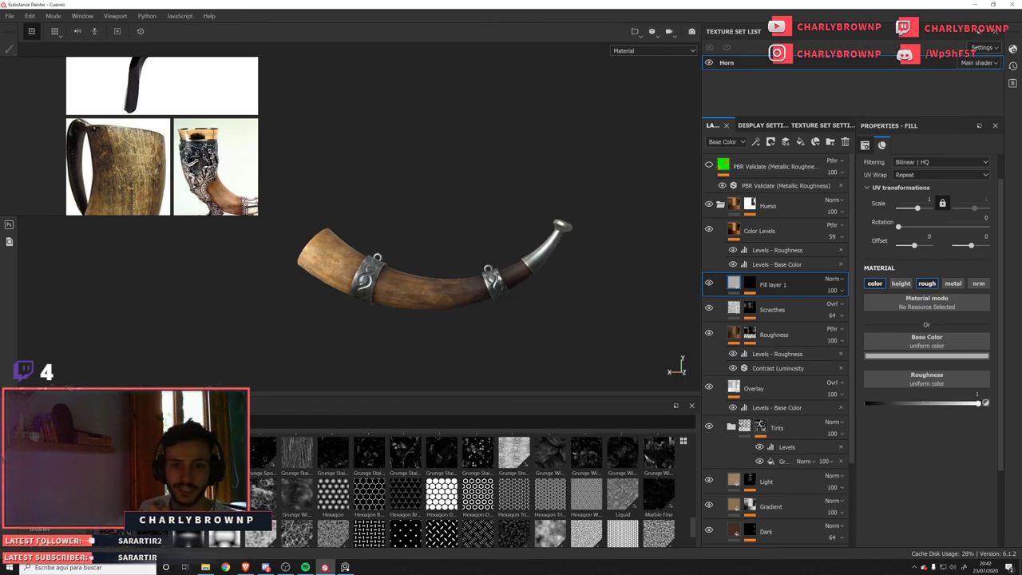
{"action": "scroll", "coordinate": [404, 259], "scroll_direction": "up", "scroll_amount": 5}
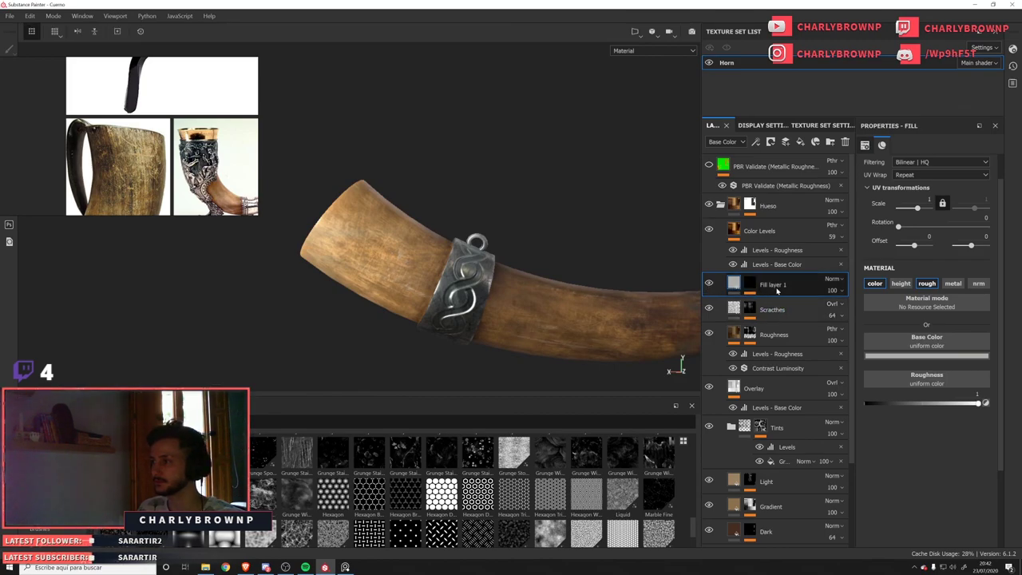
{"action": "double_click", "coordinate": [773, 285]}
{"action": "type", "text": "Scratches"}
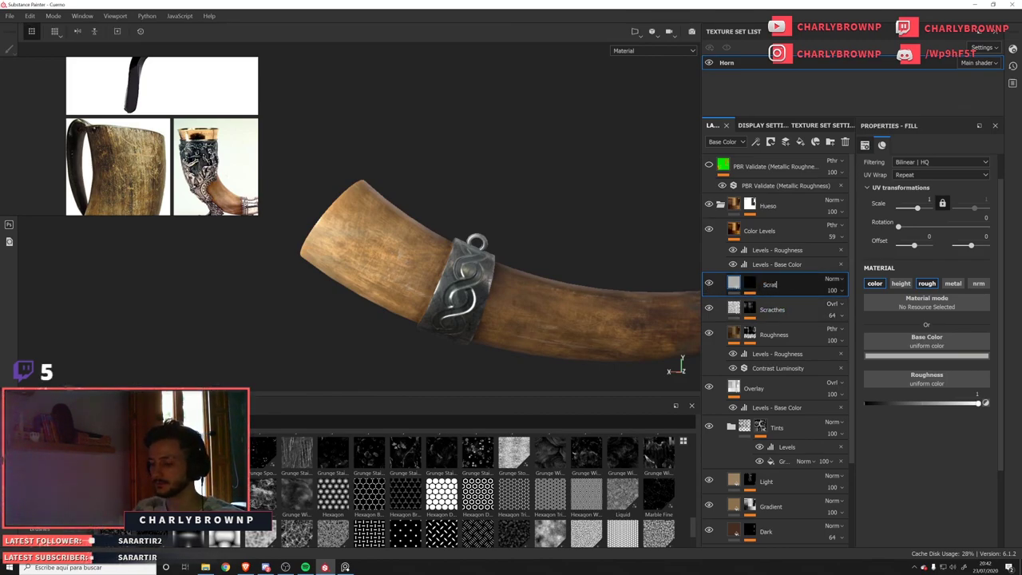
{"action": "key", "text": "Return"}
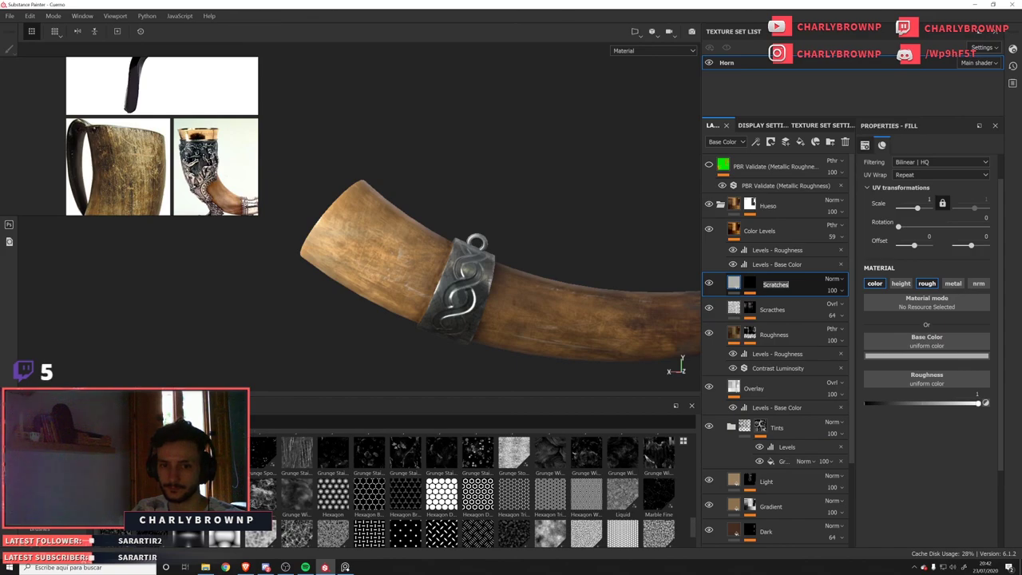
{"action": "type", "text": "Local"}
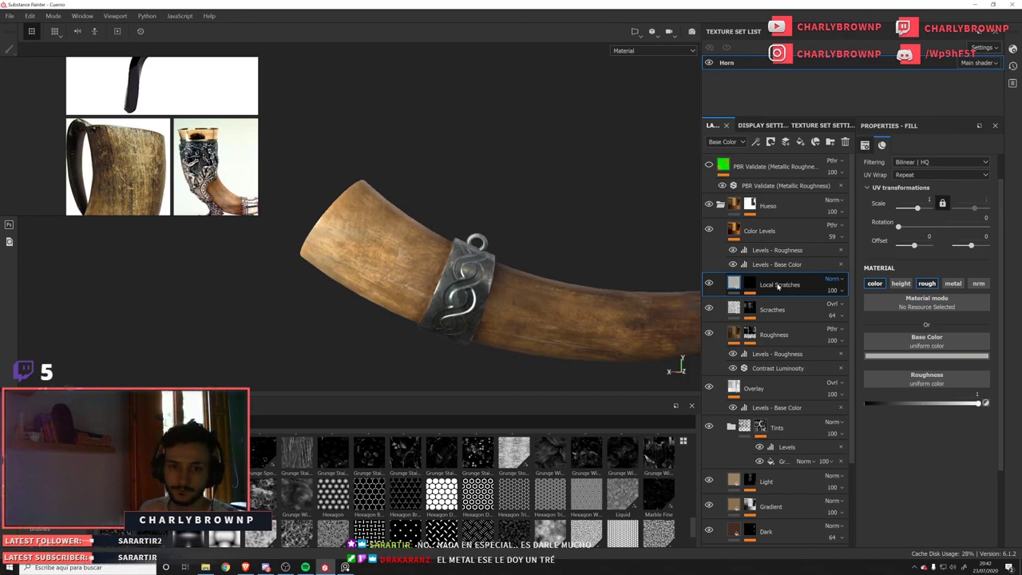
Examine the horn's surface from the mouth to the tip at several angles.
{"action": "left_click_drag", "start_coordinate": [460, 277], "coordinate": [632, 377], "text": "alt"}
{"action": "right_click_drag", "start_coordinate": [408, 300], "coordinate": [138, 220], "text": "alt"}
{"action": "left_click_drag", "start_coordinate": [569, 310], "coordinate": [541, 306], "text": "alt"}
{"action": "middle_click_drag", "start_coordinate": [592, 311], "coordinate": [569, 308], "text": "alt"}
{"action": "left_click_drag", "start_coordinate": [570, 309], "coordinate": [622, 309], "text": "alt"}
{"action": "middle_click_drag", "start_coordinate": [639, 311], "coordinate": [566, 306], "text": "alt"}
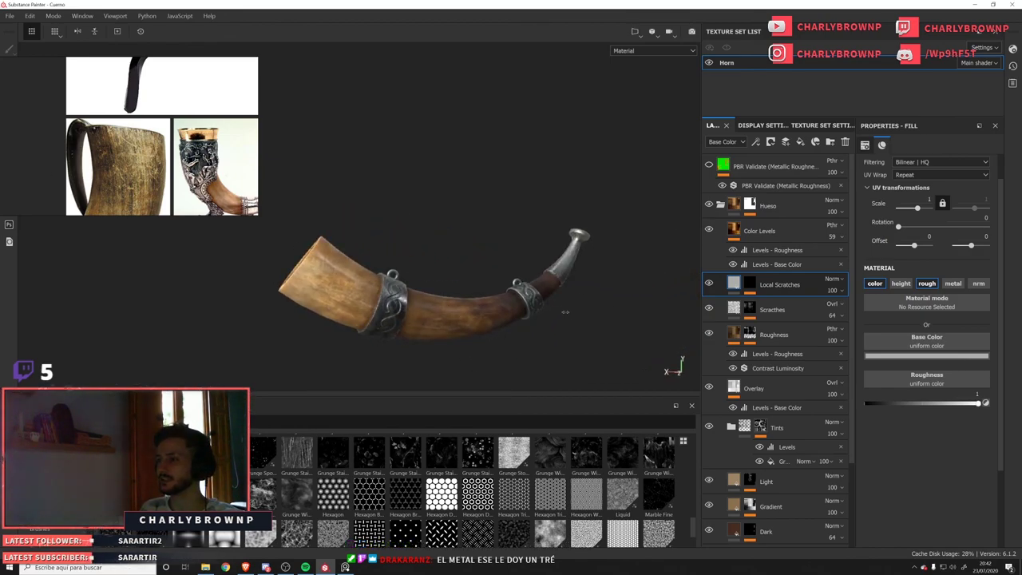
{"action": "left_click_drag", "start_coordinate": [403, 301], "coordinate": [460, 306], "text": "alt"}
{"action": "right_click_drag", "start_coordinate": [461, 306], "coordinate": [591, 344], "text": "alt"}
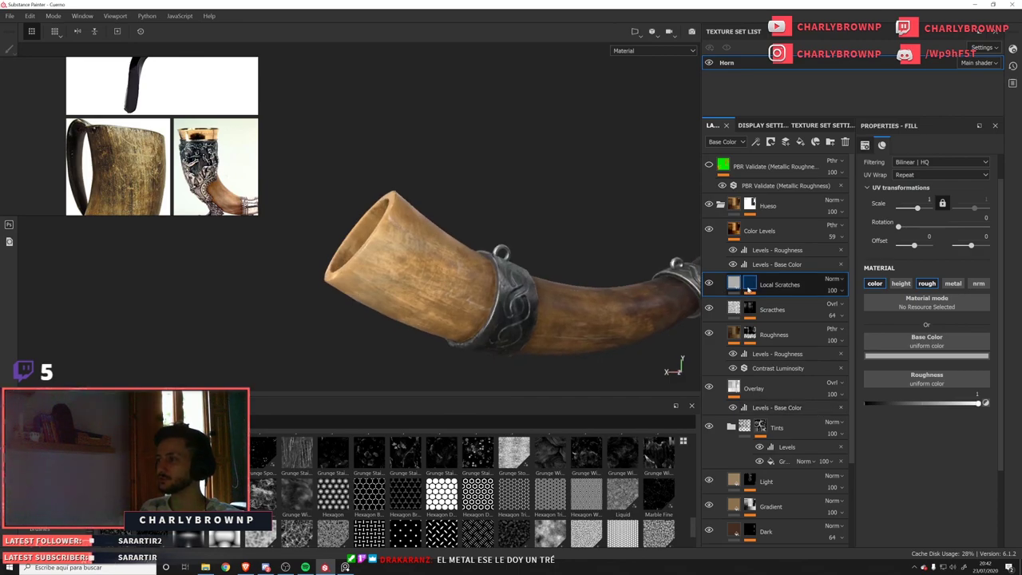
Select the Local Scratches mask paint effect, switch to white, set the brush size to 9.33 and paint light wear around the horn's mouth.
{"action": "key", "text": "1"}
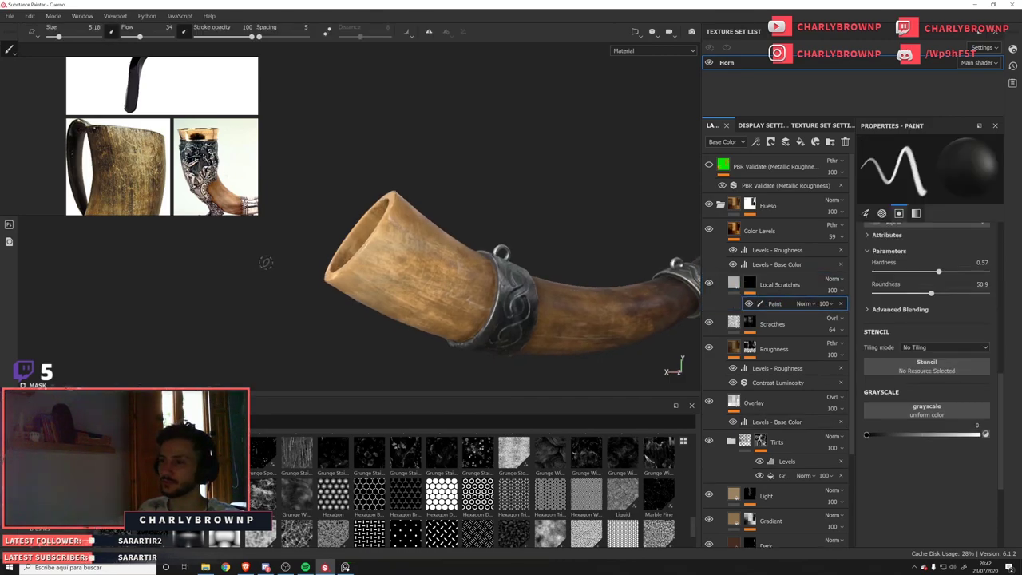
{"action": "left_click_drag", "start_coordinate": [408, 290], "coordinate": [398, 273], "text": "alt"}
{"action": "key", "text": "x"}
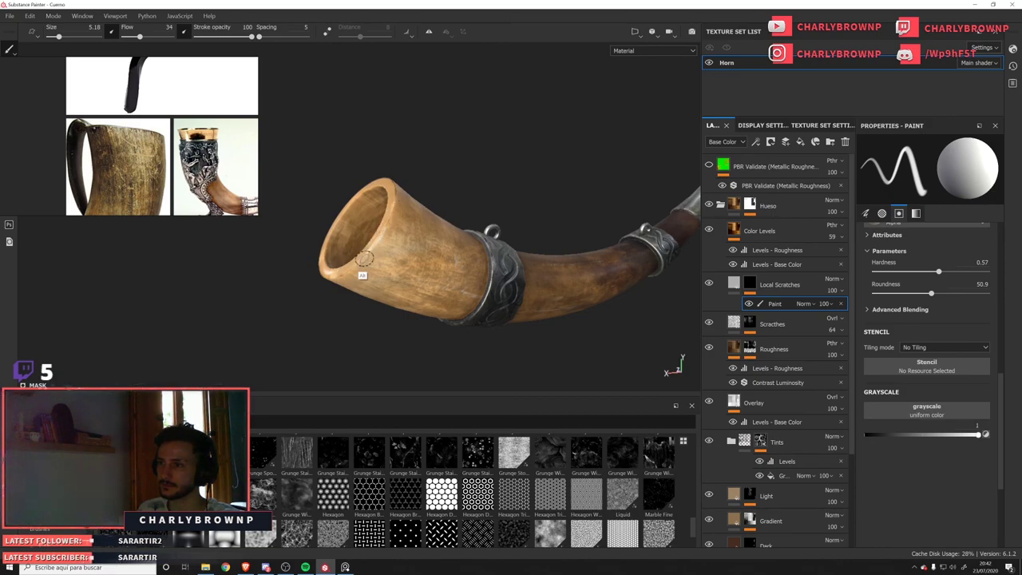
{"action": "left_click_drag", "start_coordinate": [364, 260], "coordinate": [359, 261], "text": "alt"}
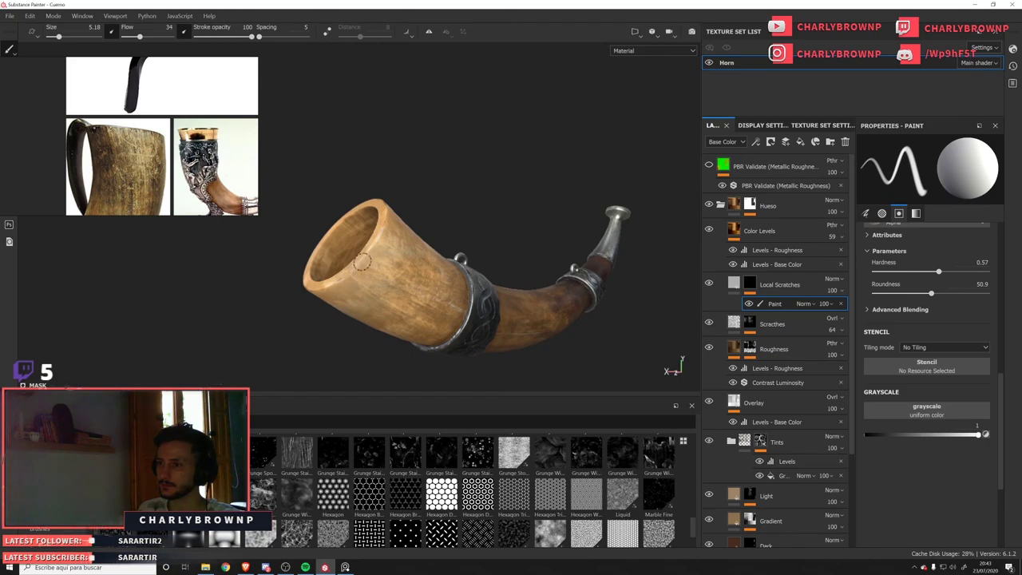
{"action": "scroll", "coordinate": [356, 268], "scroll_direction": "down", "scroll_amount": 2}
{"action": "scroll", "coordinate": [398, 241], "scroll_direction": "up", "scroll_amount": 5}
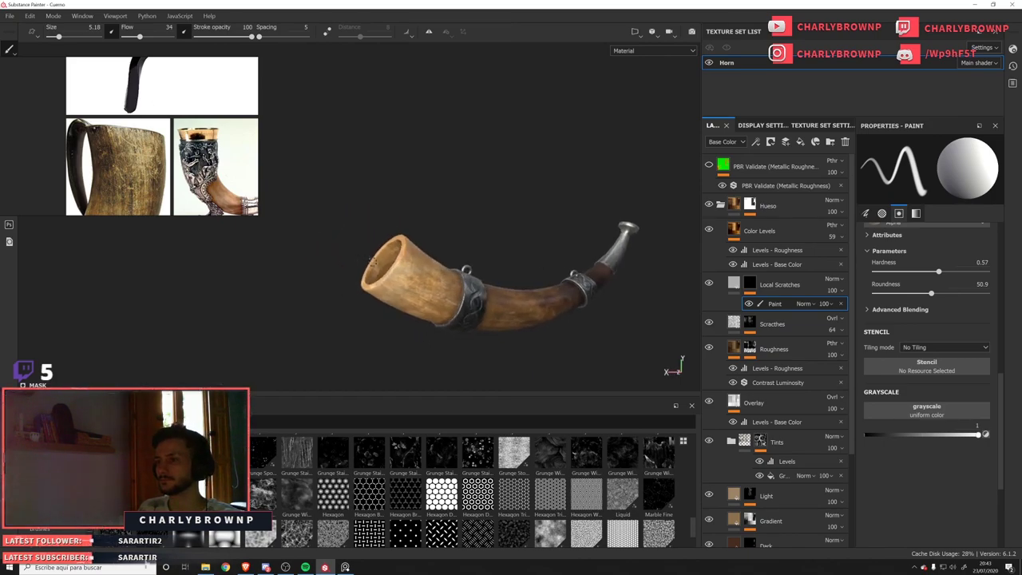
{"action": "right_click_drag", "start_coordinate": [449, 271], "coordinate": [457, 272], "text": "ctrl"}
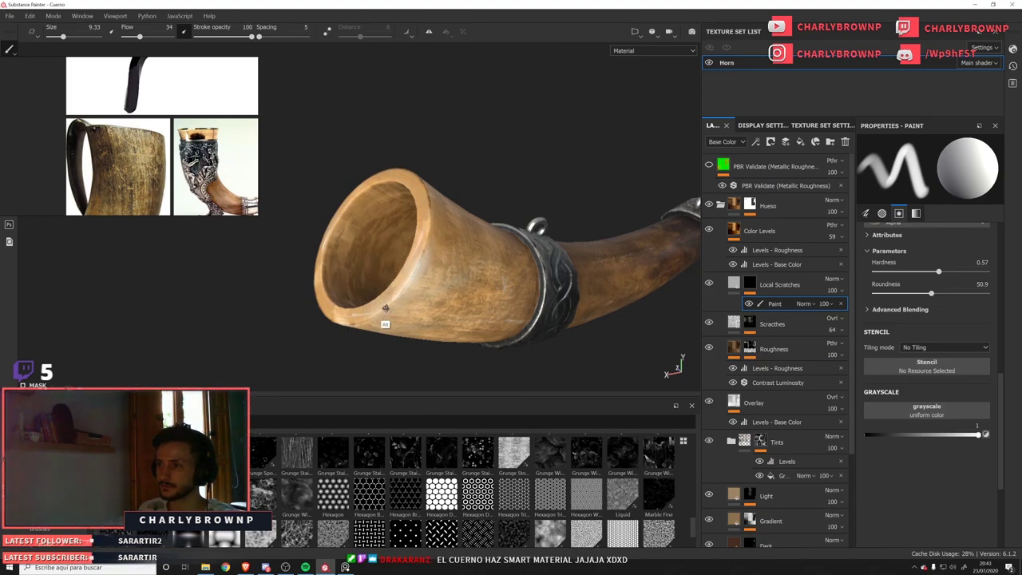
{"action": "left_click_drag", "start_coordinate": [385, 321], "coordinate": [373, 347], "text": "alt"}
Switch the mask brush to black to soften the light wear around the horn's mouth, and check the result.
{"action": "key", "text": "x"}
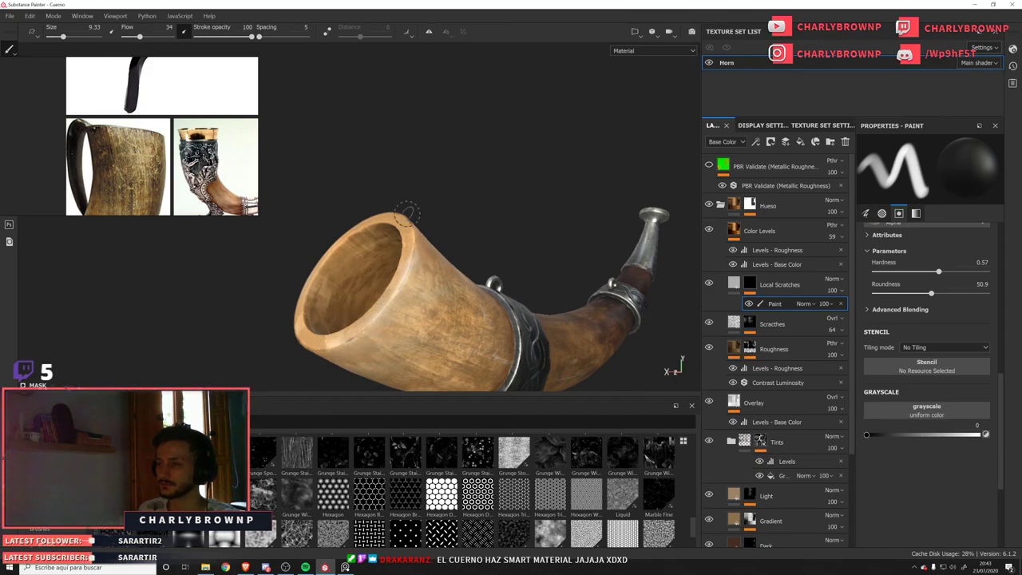
{"action": "right_click_drag", "start_coordinate": [286, 149], "coordinate": [516, 248], "text": "alt"}
{"action": "left_click_drag", "start_coordinate": [456, 269], "coordinate": [387, 294], "text": "alt"}
{"action": "scroll", "coordinate": [520, 325], "scroll_direction": "up", "scroll_amount": 2}
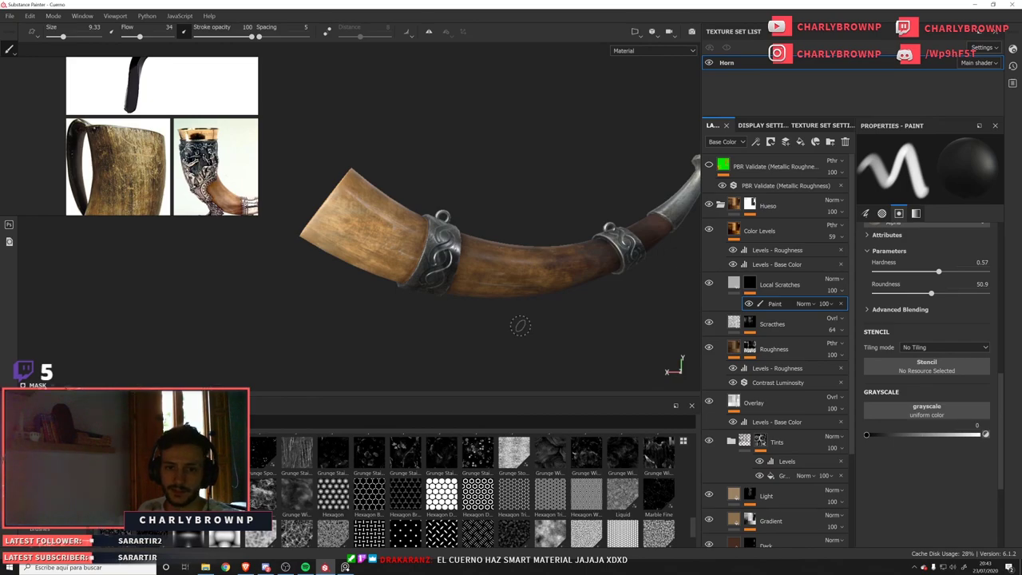
Check the complete horn from a distance at several angles and save the project.
{"action": "scroll", "coordinate": [559, 339], "scroll_direction": "down", "scroll_amount": 3}
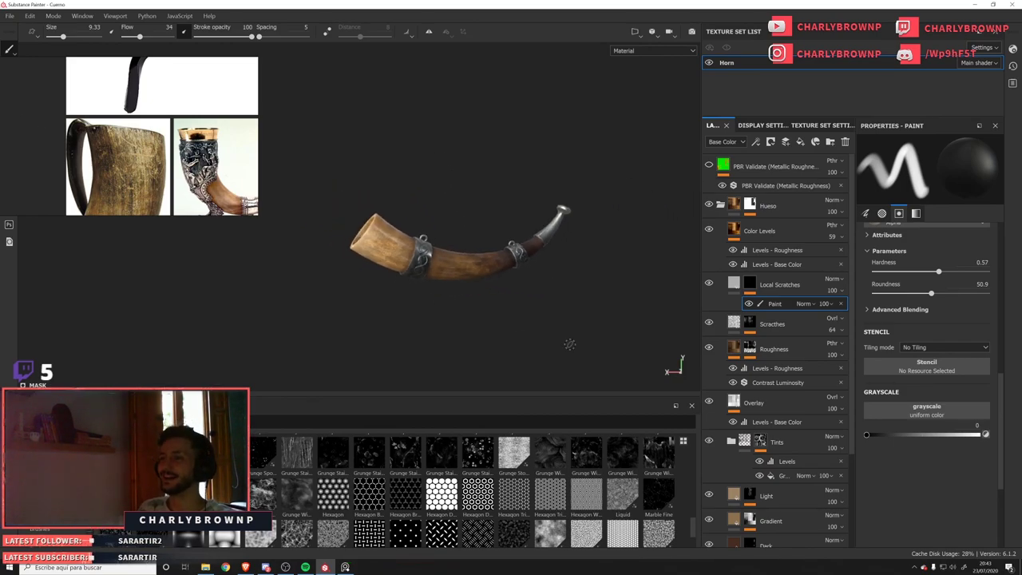
{"action": "left_click_drag", "start_coordinate": [480, 290], "coordinate": [459, 270], "text": "alt"}
{"action": "middle_click_drag", "start_coordinate": [481, 265], "coordinate": [459, 259], "text": "alt"}
{"action": "left_click_drag", "start_coordinate": [460, 259], "coordinate": [519, 259], "text": "alt"}
{"action": "key", "text": "ctrl+s"}
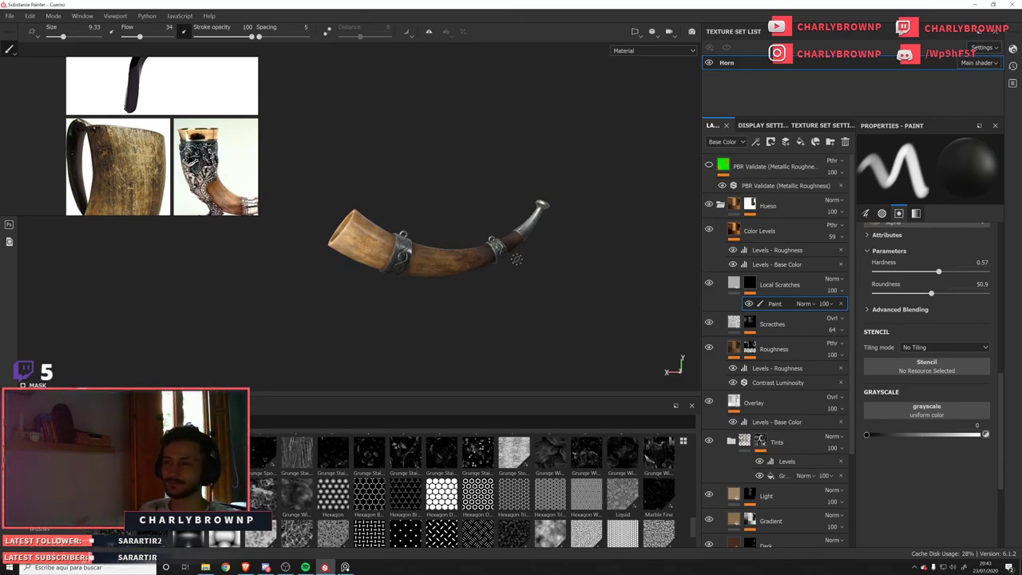
{"action": "left_click_drag", "start_coordinate": [446, 238], "coordinate": [449, 250], "text": "alt"}
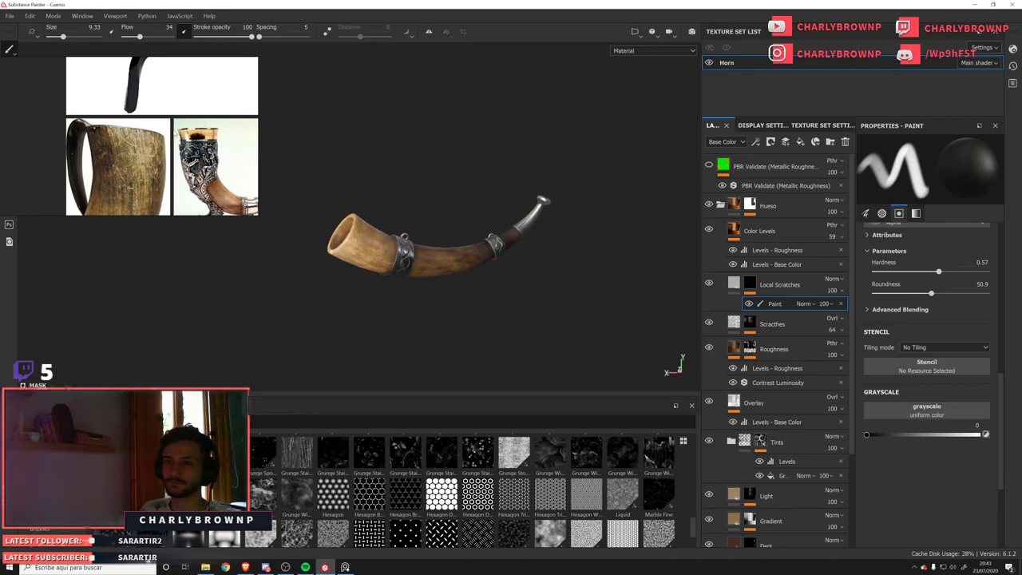
Clear the reference images away from the viewport and save the project.
{"action": "right_click_drag", "start_coordinate": [175, 134], "coordinate": [0, 351]}
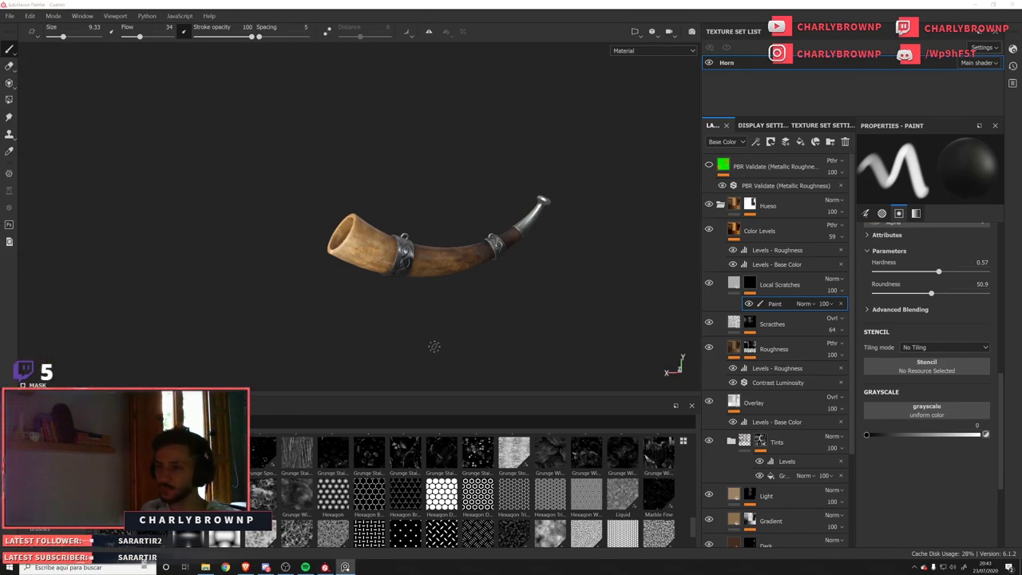
{"action": "left_click_drag", "start_coordinate": [402, 266], "coordinate": [382, 273], "text": "alt"}
{"action": "key", "text": "ctrl+s"}
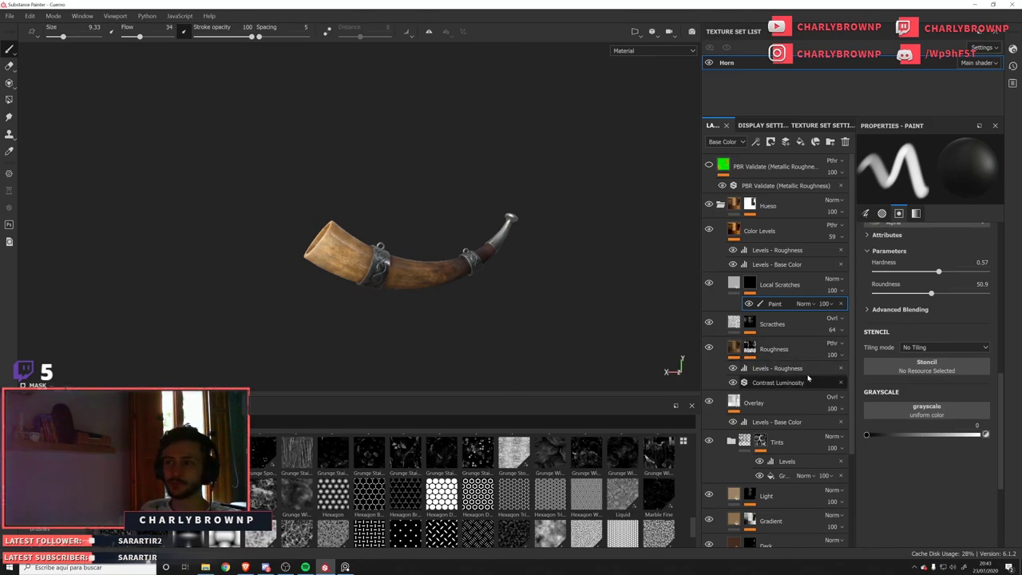
Preview the whole horn in an Iray render, return to painting mode and save the project.
{"action": "scroll", "coordinate": [399, 273], "scroll_direction": "up", "scroll_amount": 2}
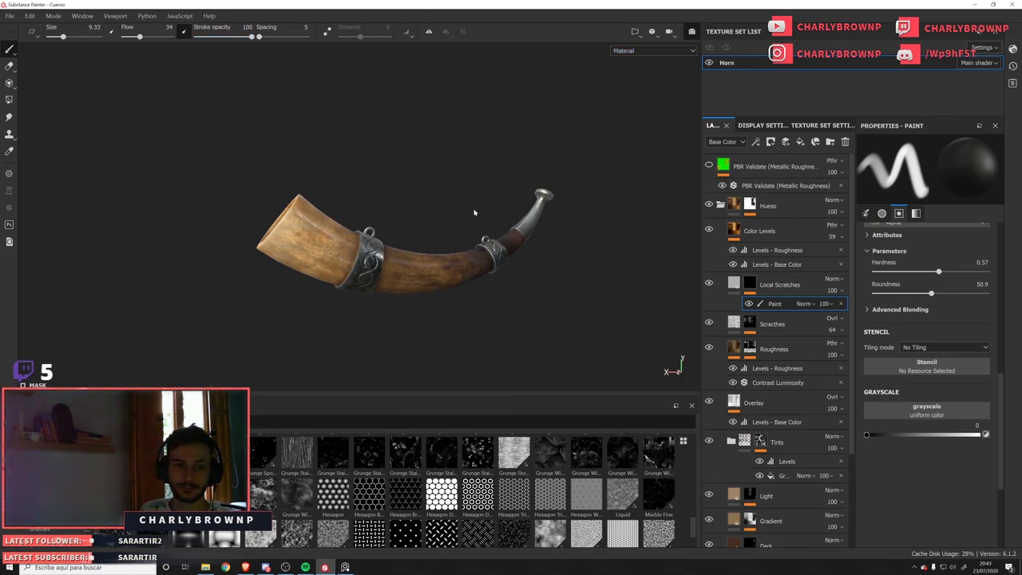
{"action": "key", "text": "F10"}
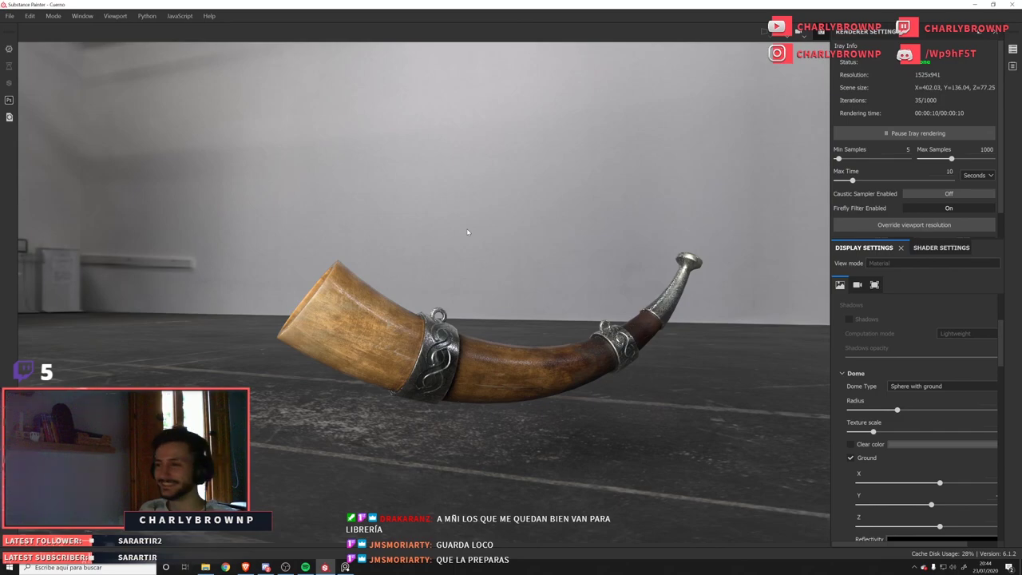
{"action": "middle_click_drag", "start_coordinate": [481, 280], "coordinate": [469, 268], "text": "alt"}
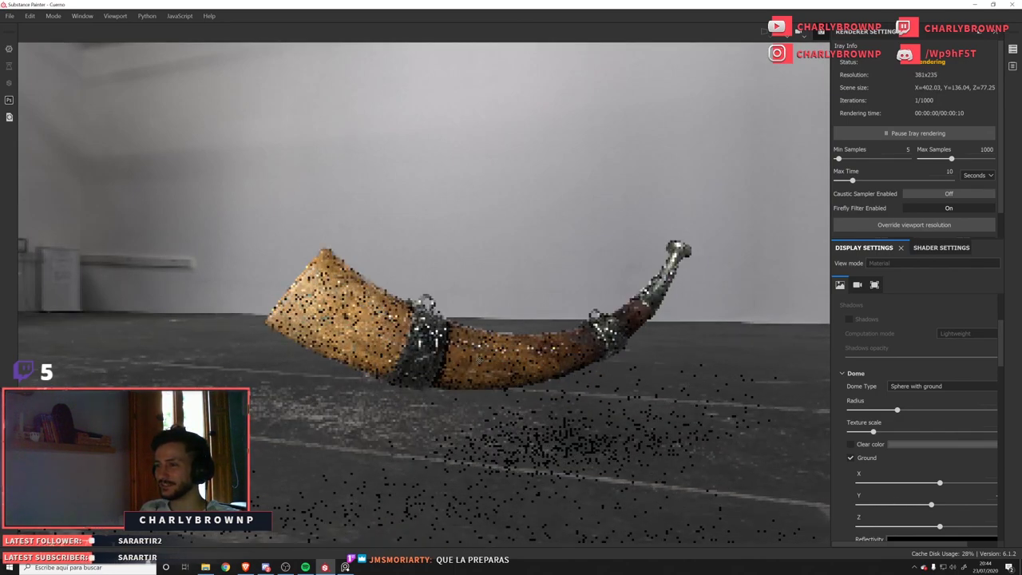
{"action": "middle_click_drag", "start_coordinate": [478, 361], "coordinate": [475, 359], "text": "alt"}
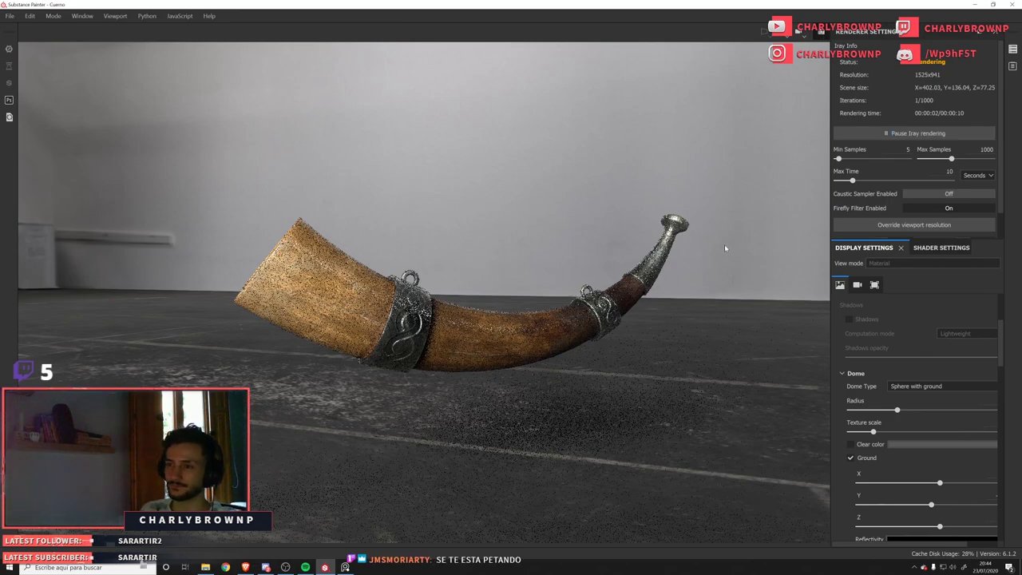
{"action": "key", "text": "F10"}
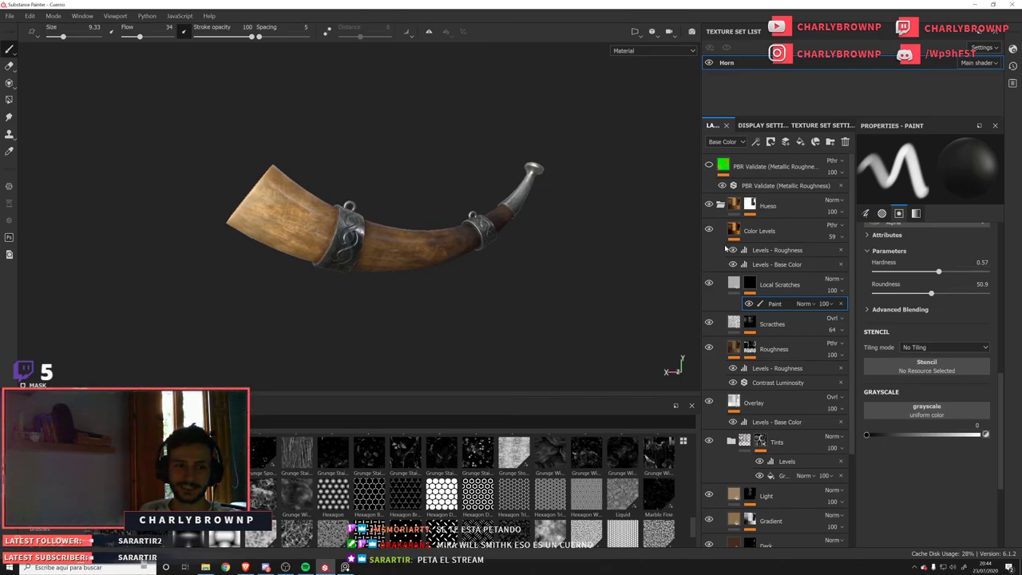
{"action": "left_click_drag", "start_coordinate": [469, 249], "coordinate": [407, 280], "text": "alt"}
{"action": "key", "text": "ctrl+s"}
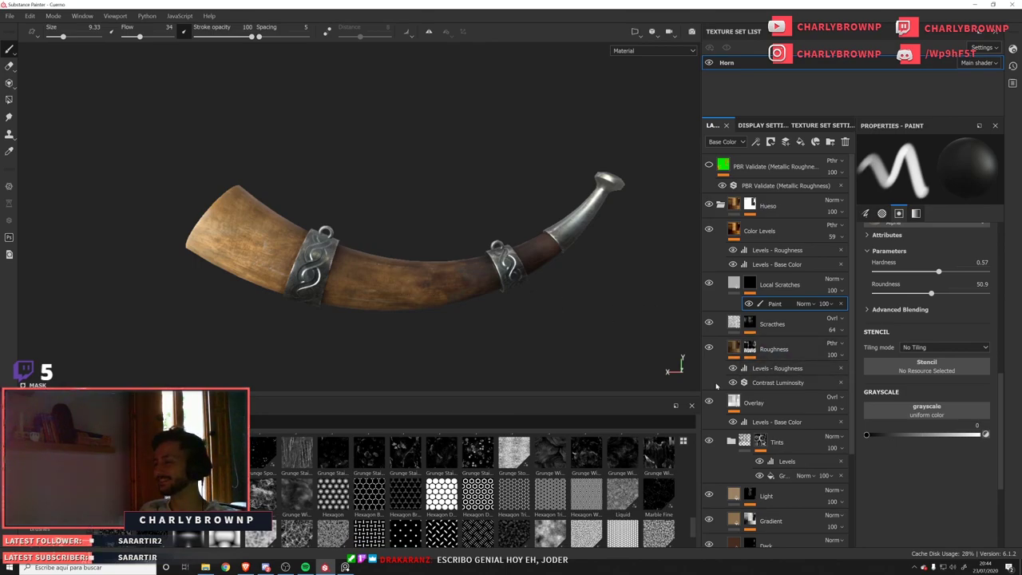
Slightly lower the minimum output of the roughness levels on the Metal folder's Roughness Level layer and check the horn's metal parts.
{"action": "left_click_drag", "start_coordinate": [544, 306], "coordinate": [571, 310], "text": "alt"}
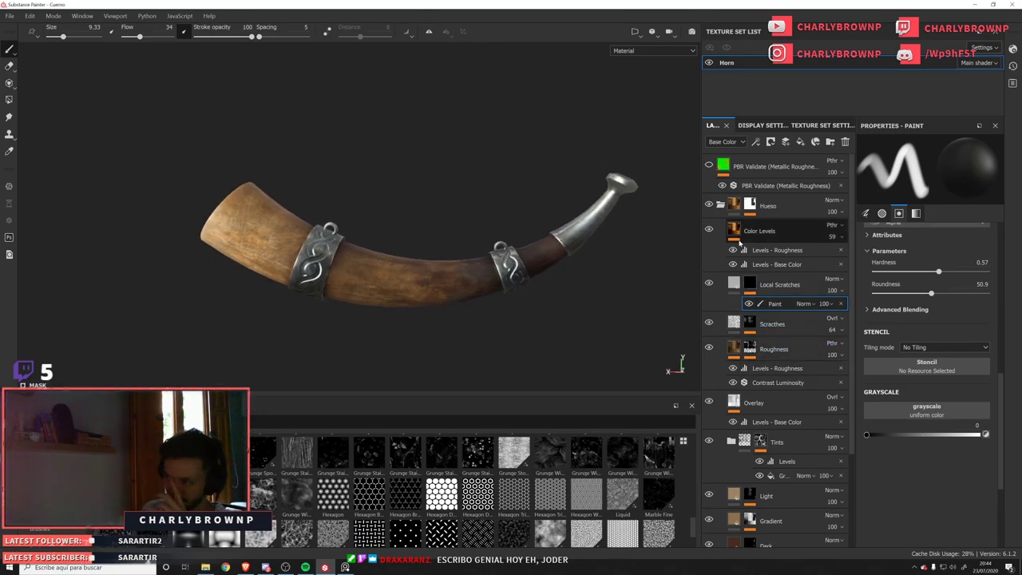
{"action": "left_click", "coordinate": [720, 205]}
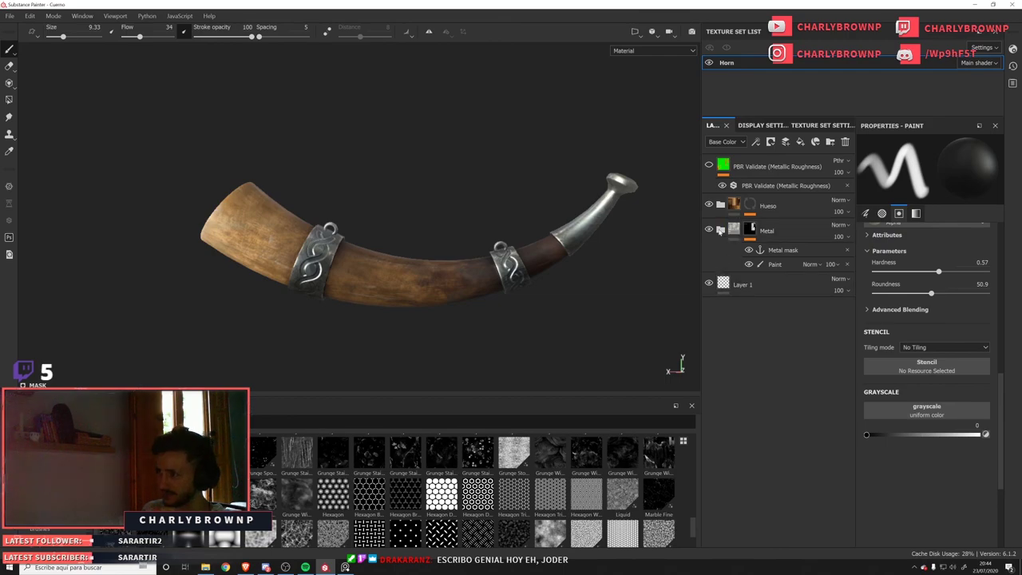
{"action": "left_click", "coordinate": [721, 230]}
{"action": "scroll", "coordinate": [774, 303], "scroll_direction": "down", "scroll_amount": 1}
{"action": "scroll", "coordinate": [774, 304], "scroll_direction": "down", "scroll_amount": 5}
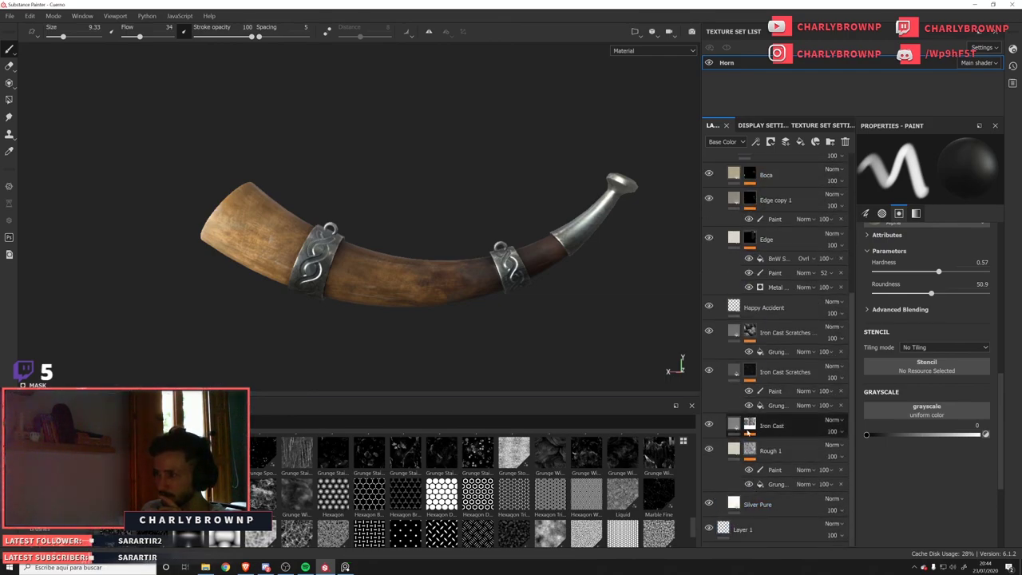
{"action": "scroll", "coordinate": [754, 372], "scroll_direction": "up", "scroll_amount": 6}
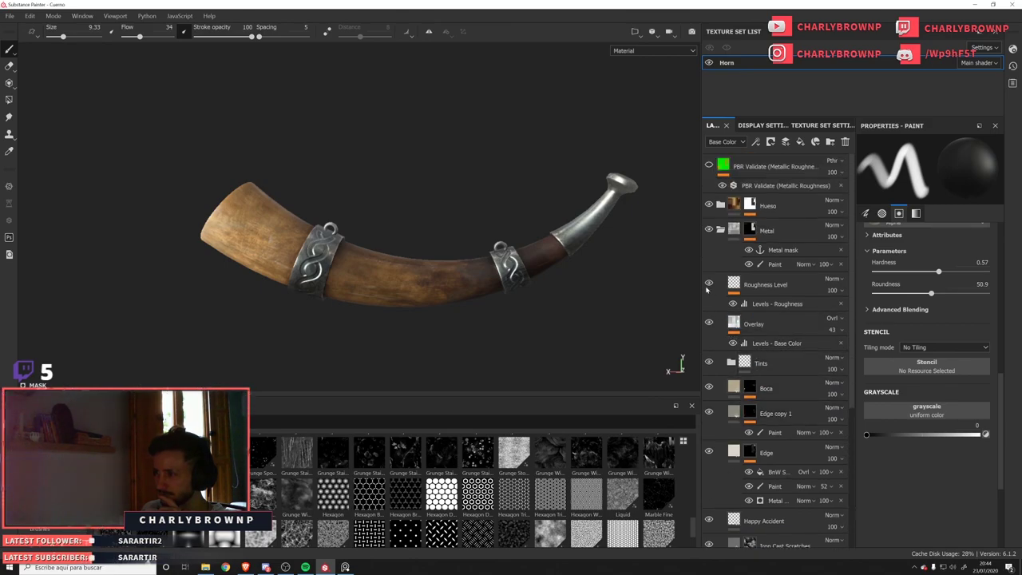
{"action": "left_click", "coordinate": [799, 304]}
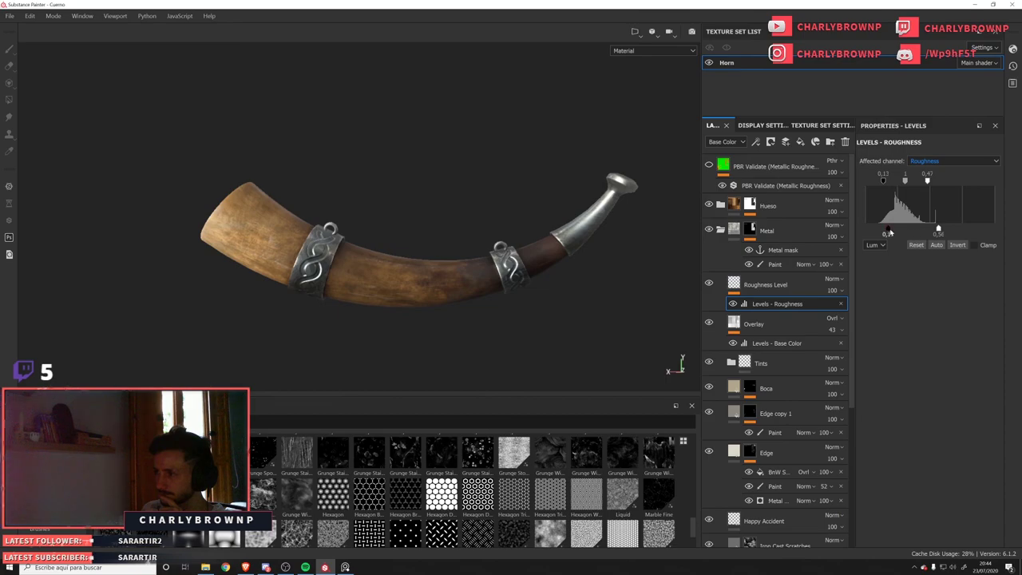
{"action": "mouse_move", "coordinate": [889, 232]}
{"action": "left_mouse_down"}
{"action": "mouse_move", "coordinate": [914, 235]}
{"action": "mouse_move", "coordinate": [886, 237]}
{"action": "left_mouse_up"}
{"action": "scroll", "coordinate": [445, 280], "scroll_direction": "down", "scroll_amount": 4}
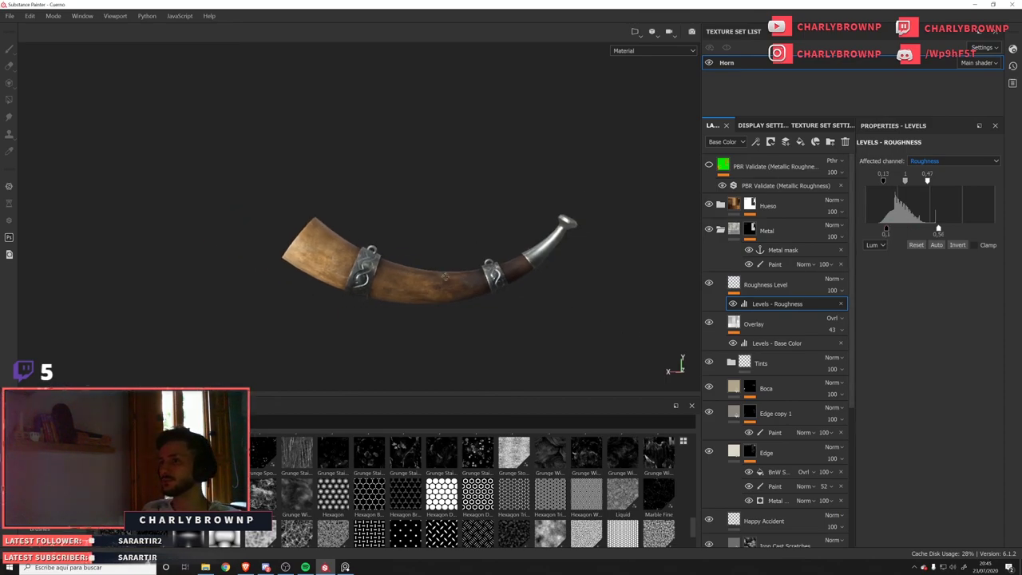
{"action": "left_click_drag", "start_coordinate": [445, 274], "coordinate": [389, 297], "text": "alt"}
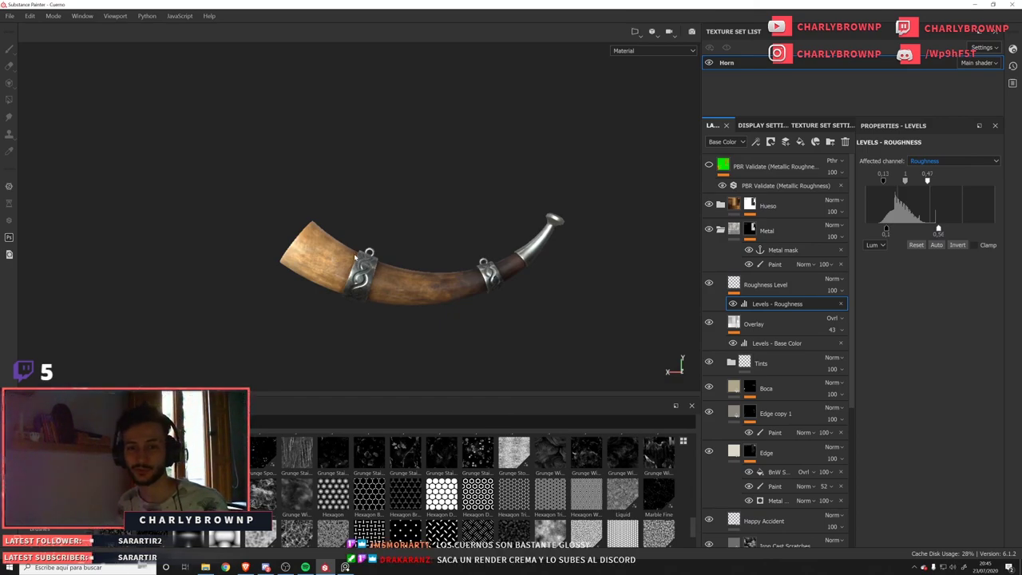
Inspect the horn's separate channels, including Metallic, return to the Material view and examine the horn with the Hueso folder expanded.
{"action": "key", "text": "c"}
{"action": "key", "text": "c"}
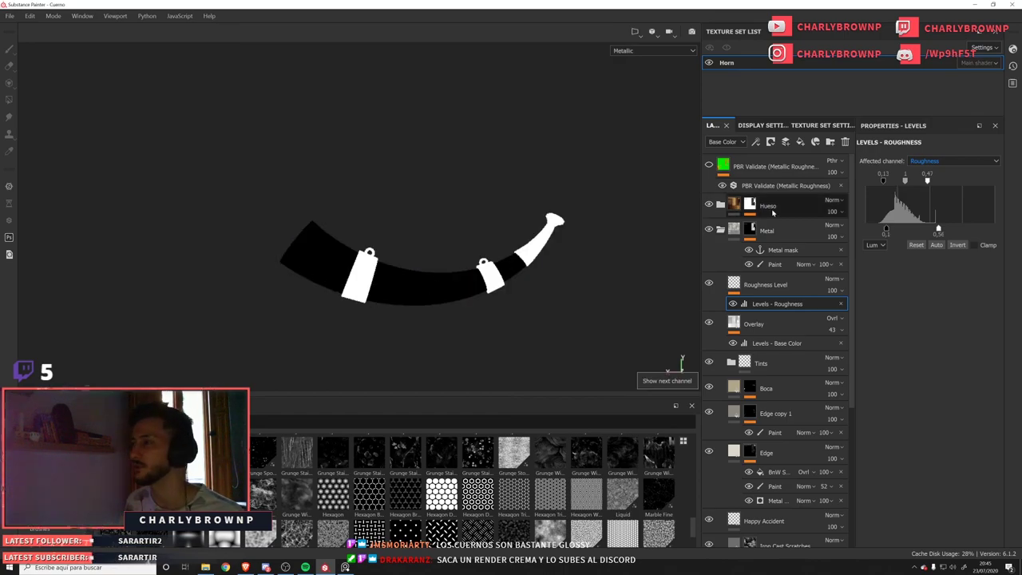
{"action": "left_click", "coordinate": [721, 205]}
{"action": "key", "text": "c"}
{"action": "key", "text": "m"}
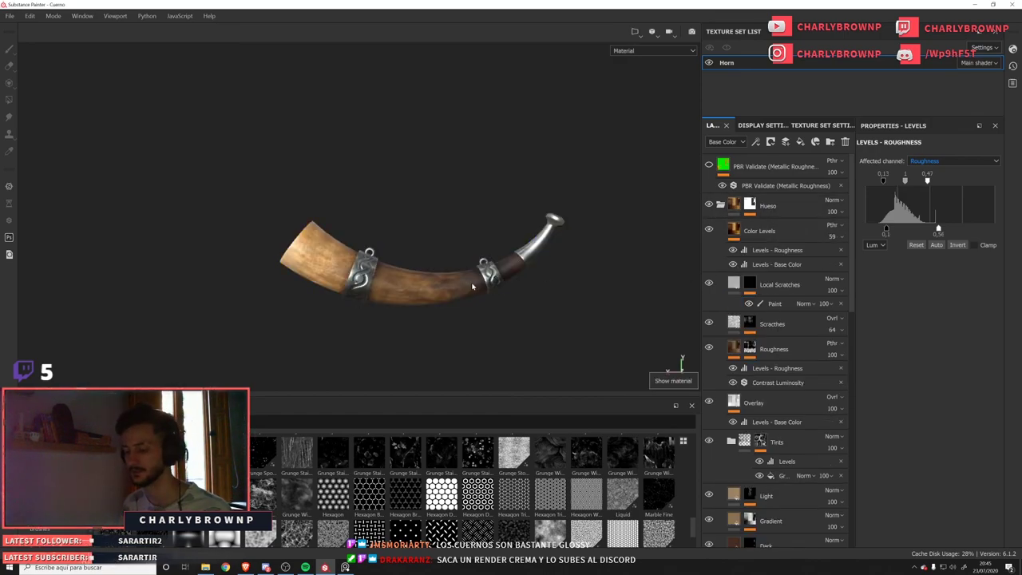
{"action": "mouse_move", "coordinate": [489, 285]}
{"action": "left_mouse_down", "text": "alt"}
{"action": "mouse_move", "coordinate": [402, 304]}
{"action": "mouse_move", "coordinate": [497, 296]}
{"action": "left_mouse_up", "text": "alt"}
{"action": "scroll", "coordinate": [434, 292], "scroll_direction": "up", "scroll_amount": 3}
{"action": "scroll", "coordinate": [491, 298], "scroll_direction": "down", "scroll_amount": 2}
{"action": "scroll", "coordinate": [497, 294], "scroll_direction": "down", "scroll_amount": 2}
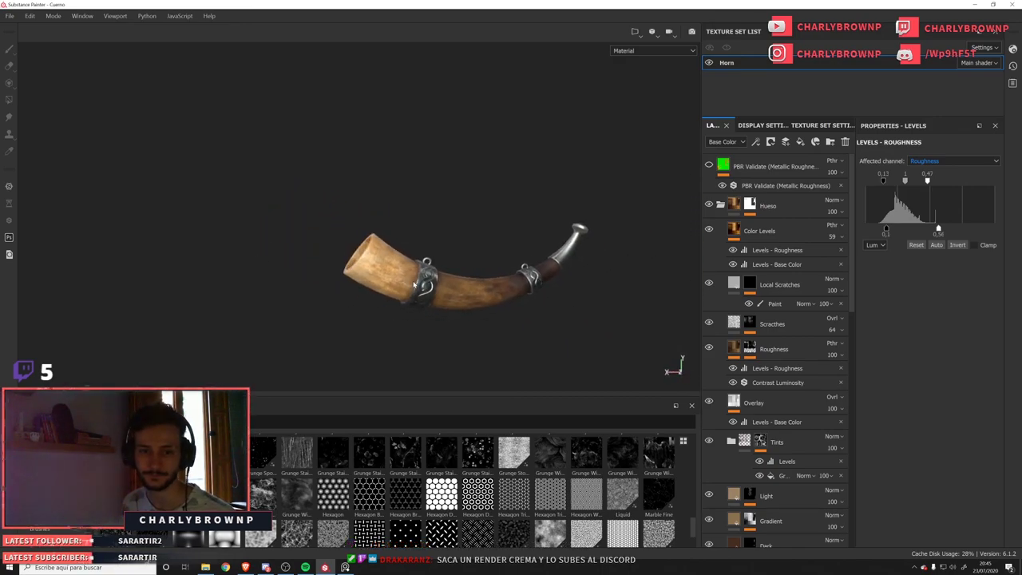
Launch Marmoset Toolbag and dismiss its model import dialog without loading a file.
{"action": "left_click", "coordinate": [68, 568]}
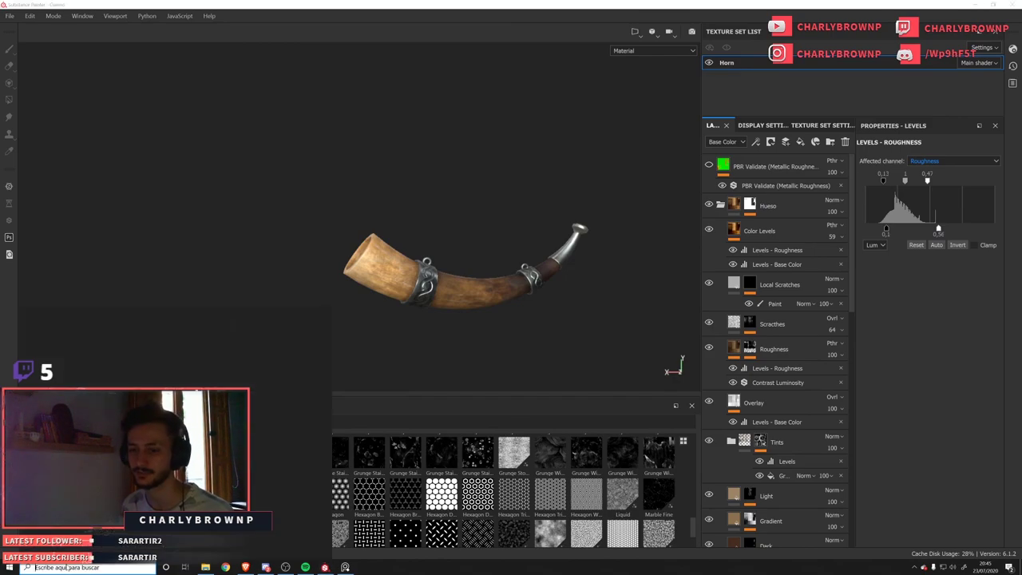
{"action": "type", "text": "marmo"}
{"action": "key", "text": "Return"}
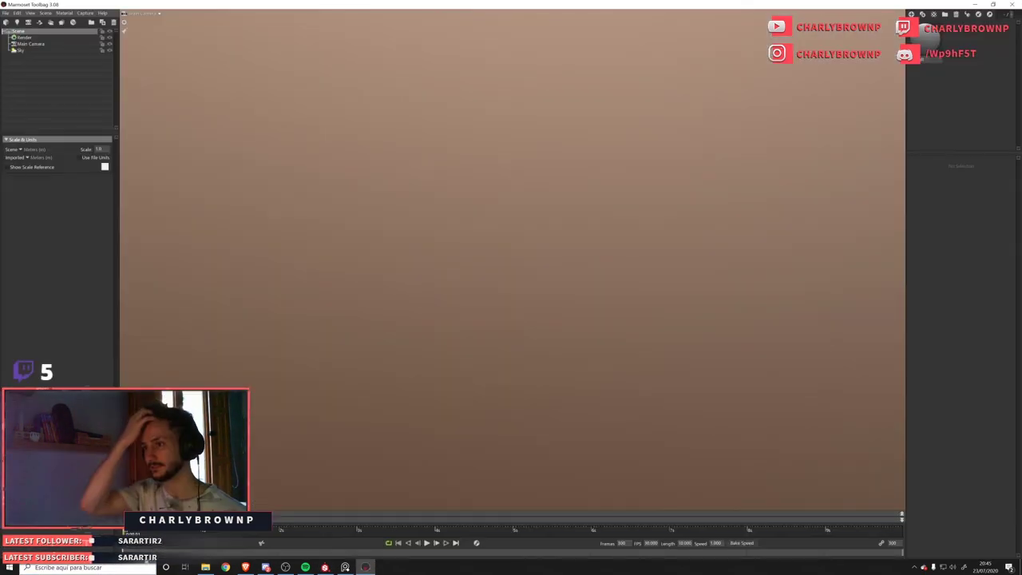
{"action": "left_click", "coordinate": [7, 23]}
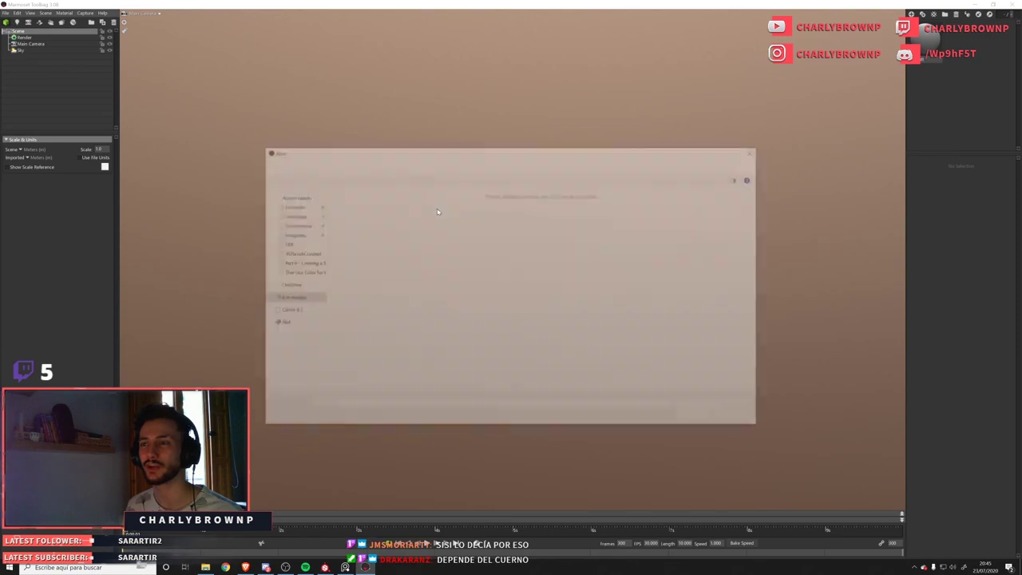
{"action": "left_click", "coordinate": [742, 418]}
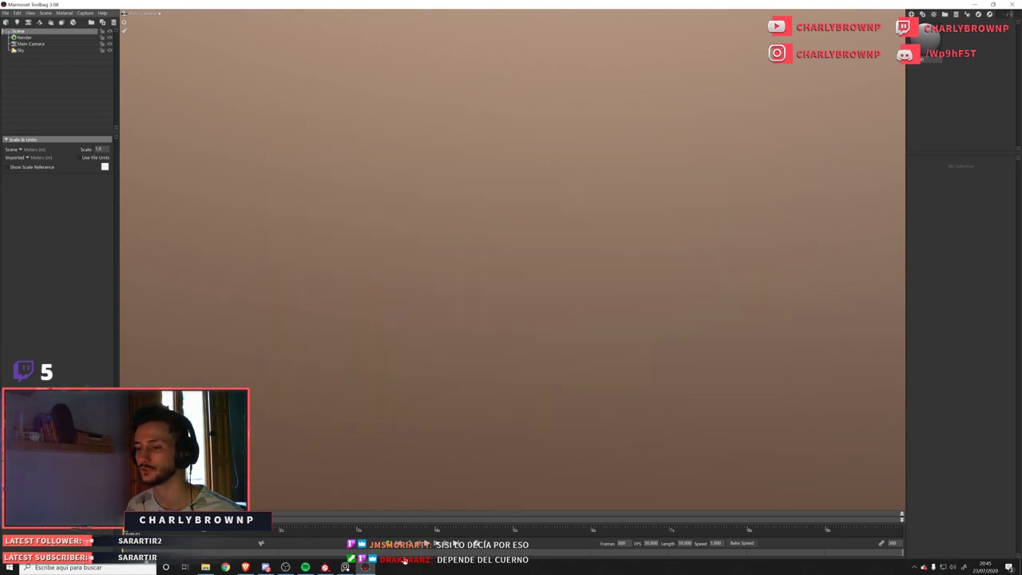
Switch back to Substance Painter and configure the texture export with the PBR Metallic Roughness template, tiff file type and 16 bits.
{"action": "left_click", "coordinate": [324, 567]}
{"action": "left_click_drag", "start_coordinate": [418, 295], "coordinate": [425, 295], "text": "alt"}
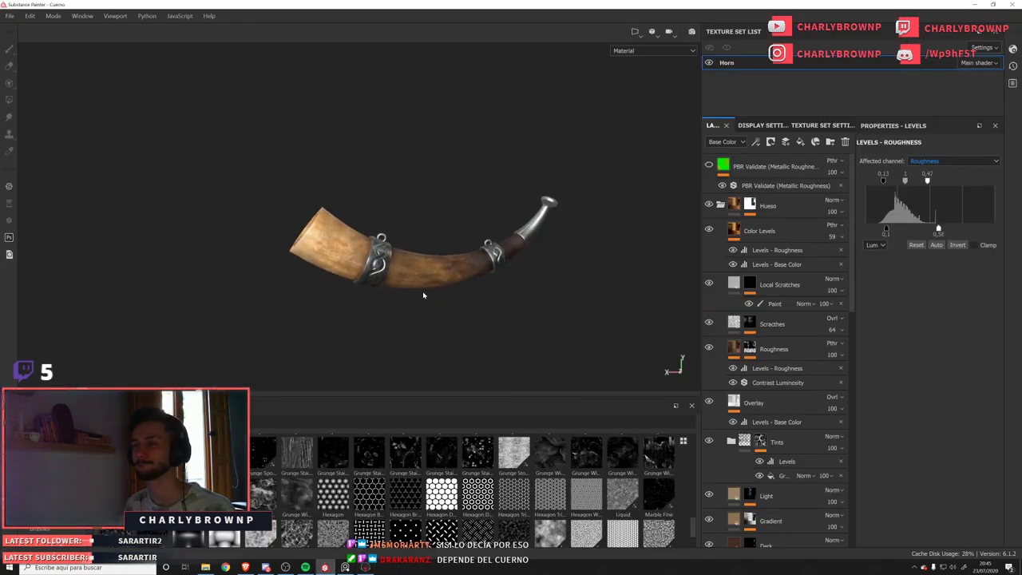
{"action": "key", "text": "ctrl+shift+e"}
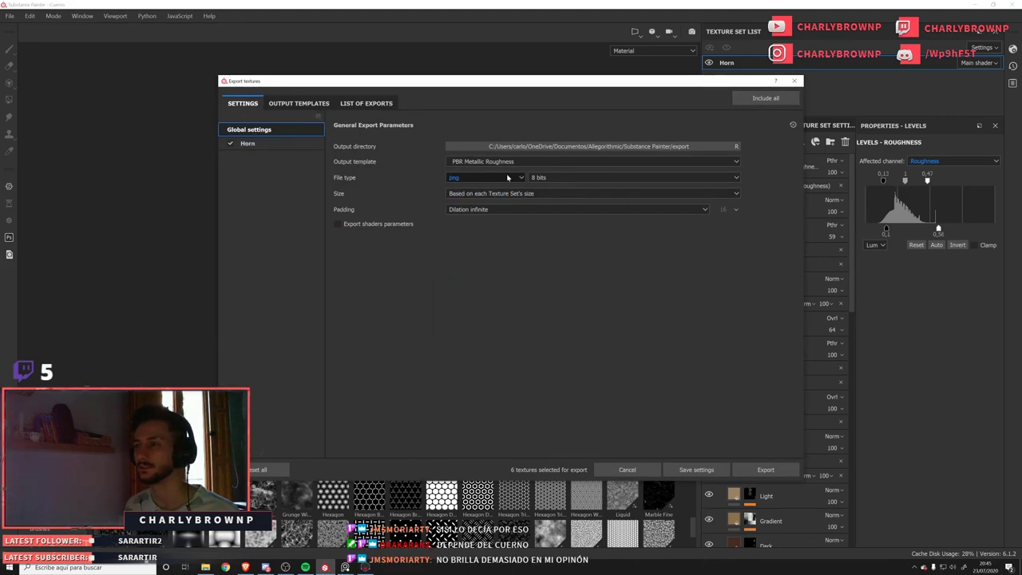
{"action": "left_click", "coordinate": [723, 162]}
{"action": "scroll", "coordinate": [511, 231], "scroll_direction": "down", "scroll_amount": 3}
{"action": "scroll", "coordinate": [511, 230], "scroll_direction": "up", "scroll_amount": 5}
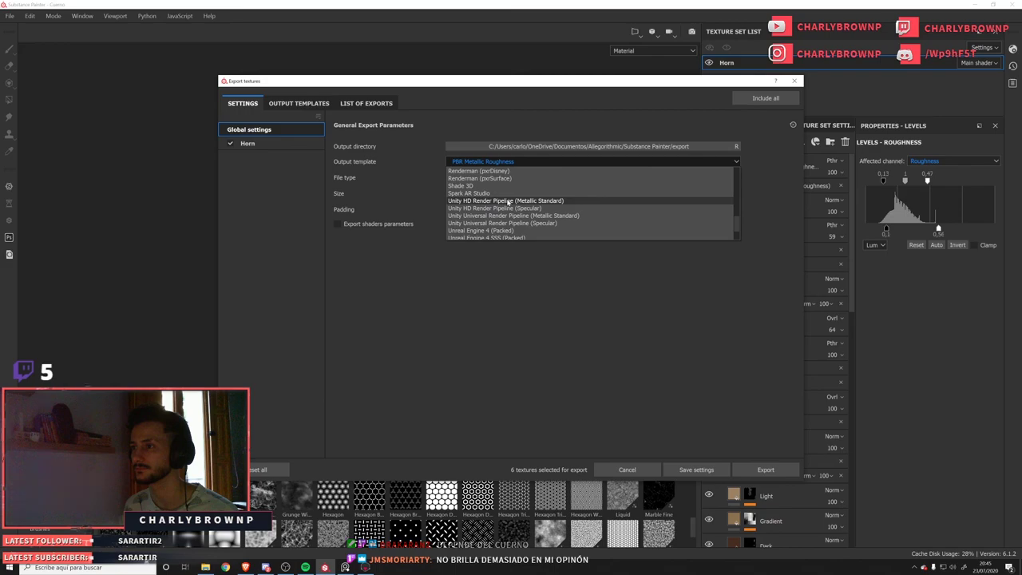
{"action": "left_click", "coordinate": [704, 161]}
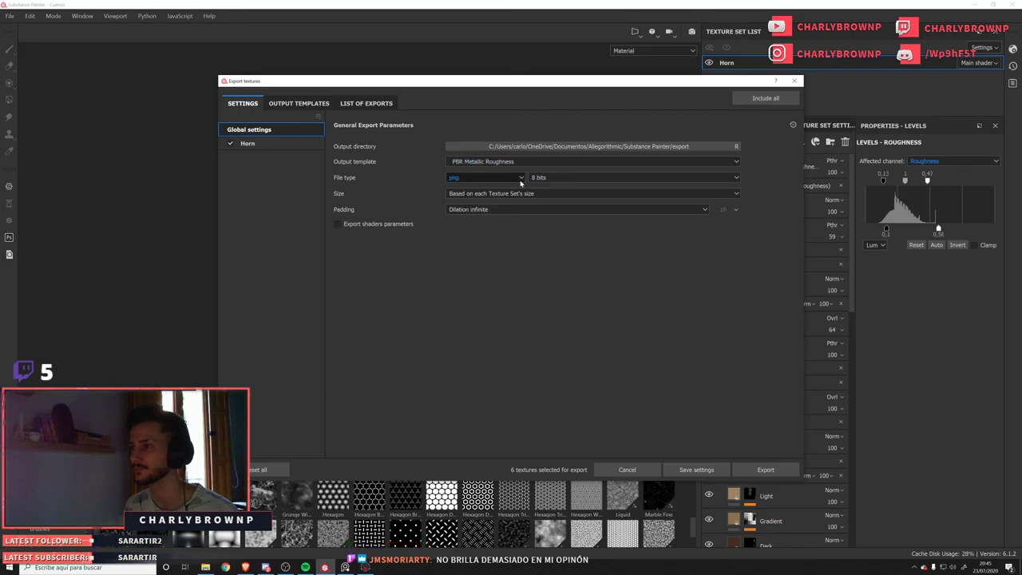
{"action": "left_click", "coordinate": [591, 177]}
{"action": "left_click", "coordinate": [542, 201]}
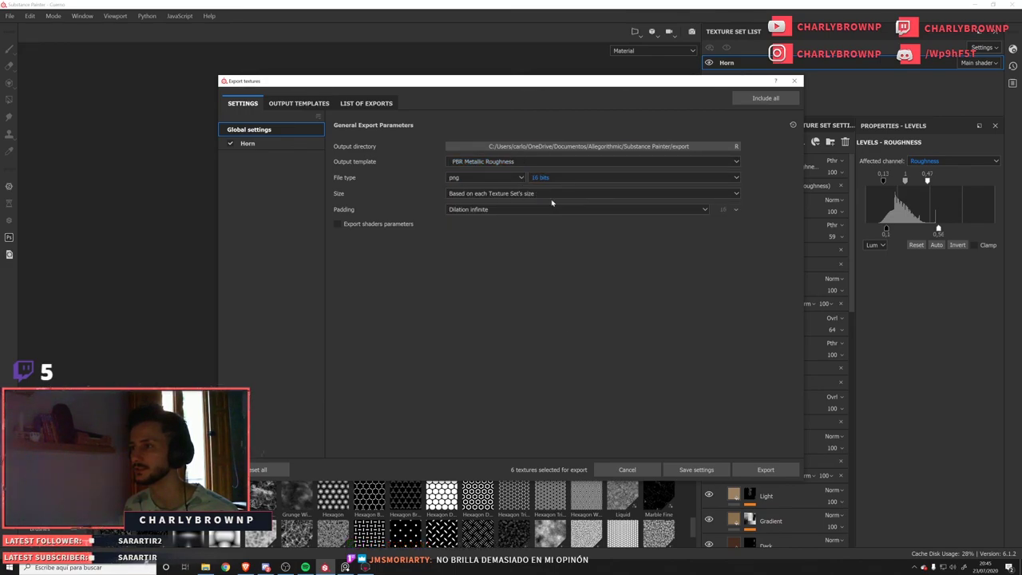
{"action": "left_click", "coordinate": [503, 177]}
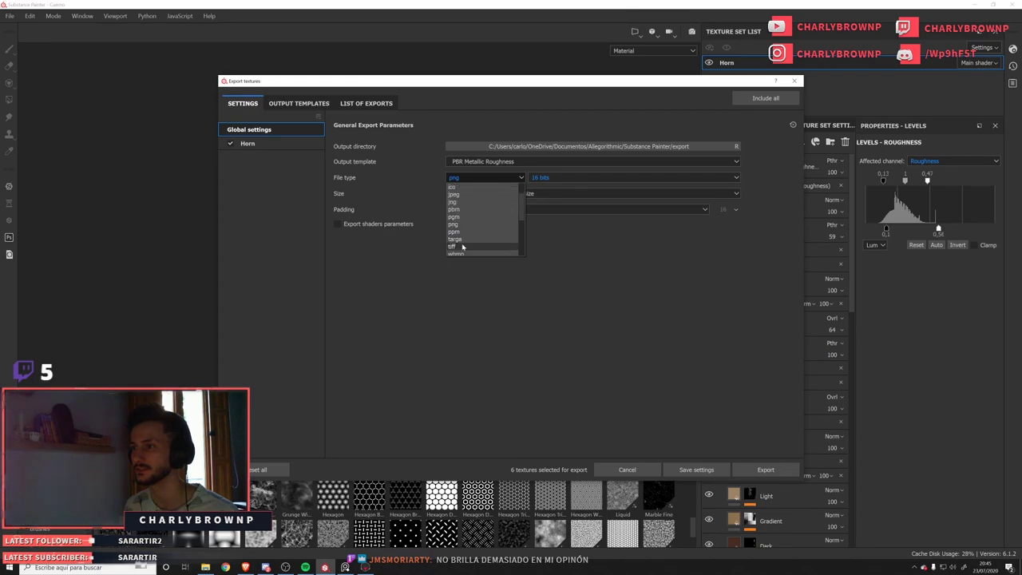
{"action": "left_click", "coordinate": [479, 246]}
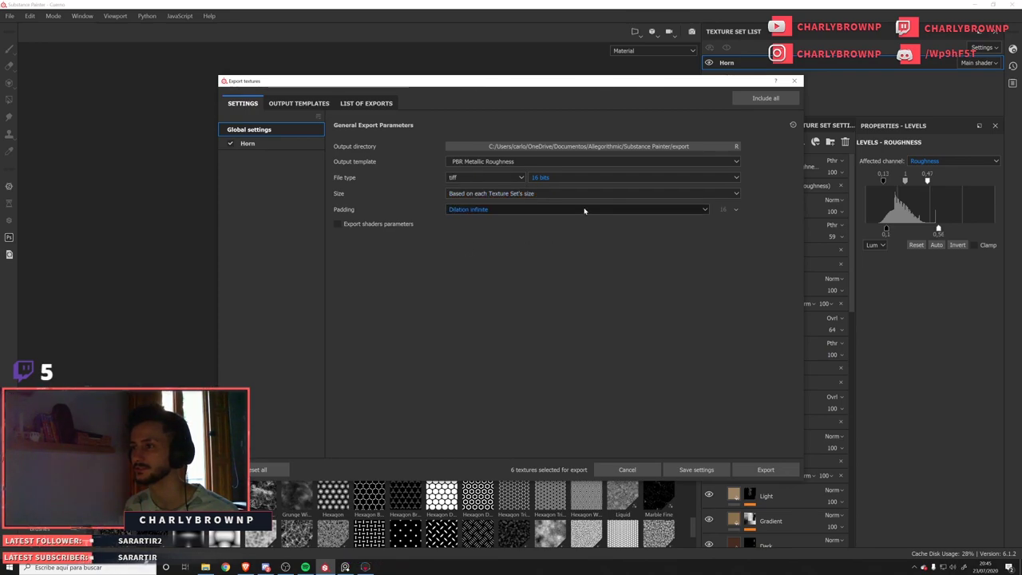
Browse for the export output directory and open the Cuerno folder inside E:\Twitch.
{"action": "left_click", "coordinate": [631, 147]}
{"action": "double_click", "coordinate": [627, 318]}
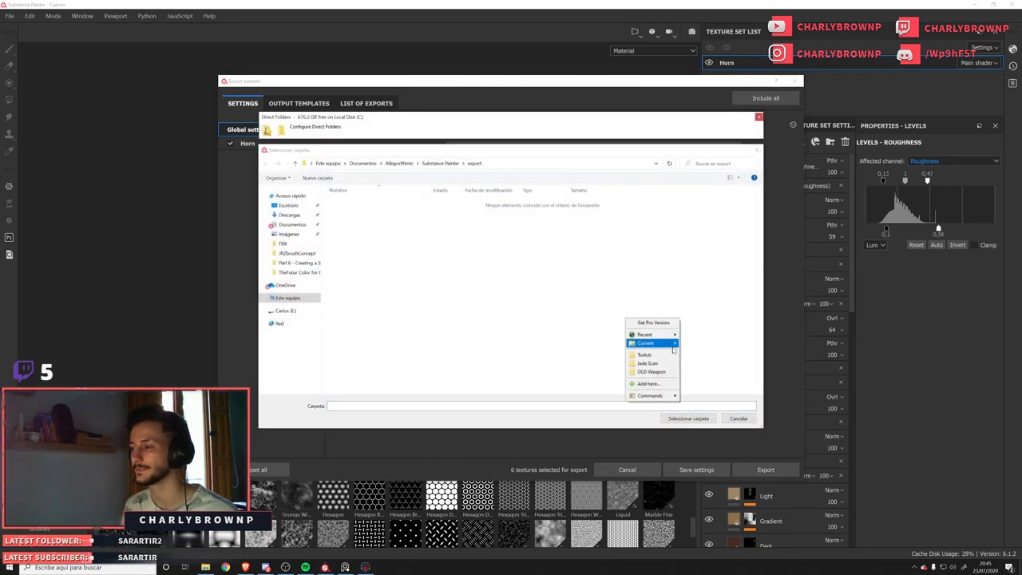
{"action": "left_click", "coordinate": [649, 356]}
{"action": "key", "text": "Return"}
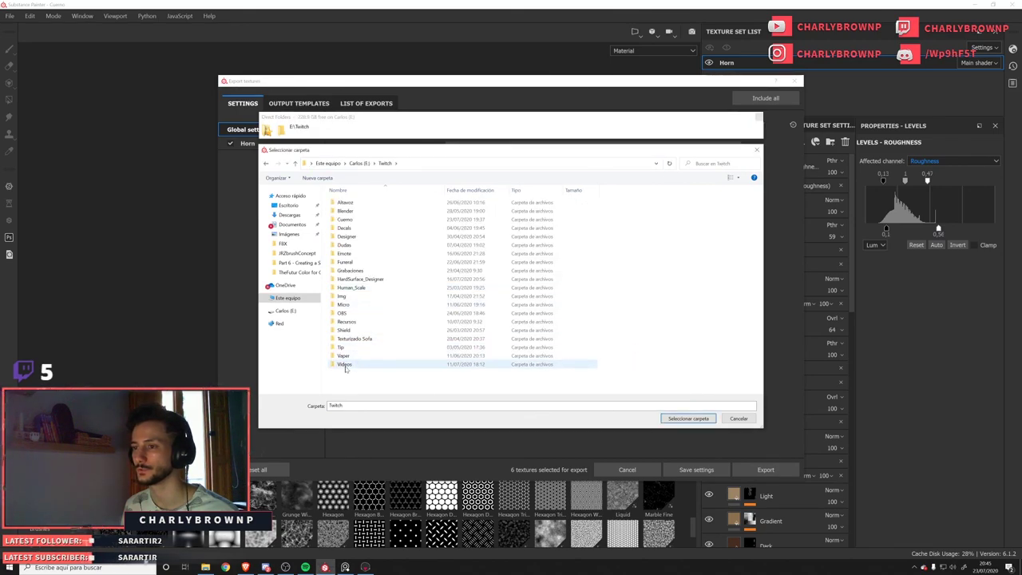
{"action": "double_click", "coordinate": [343, 219]}
Create a folder named Textures inside the Cuerno folder and open it.
{"action": "double_click", "coordinate": [389, 260]}
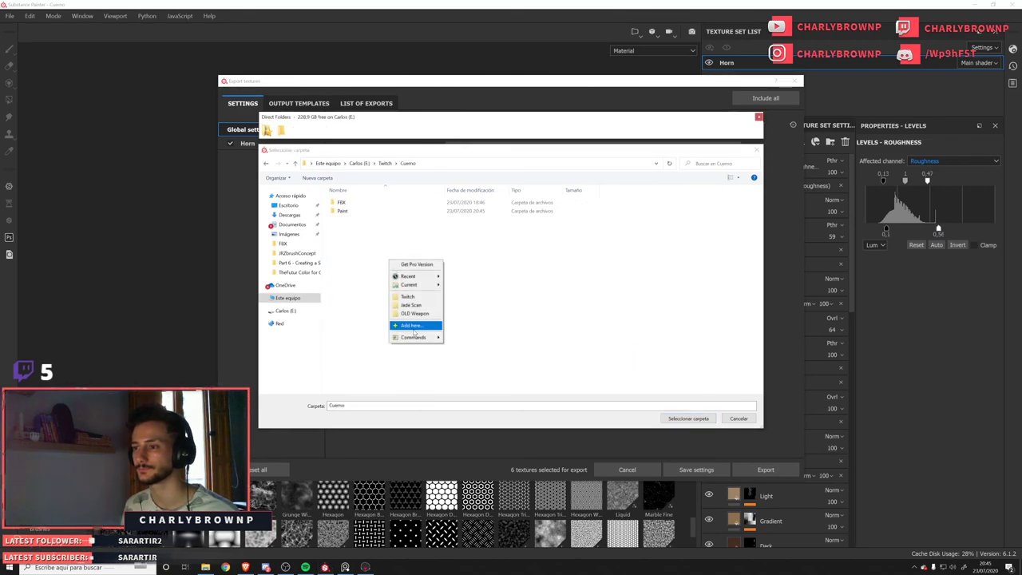
{"action": "left_click", "coordinate": [562, 309]}
{"action": "right_click", "coordinate": [413, 285]}
{"action": "mouse_move", "coordinate": [438, 373]}
{"action": "left_click", "coordinate": [544, 370]}
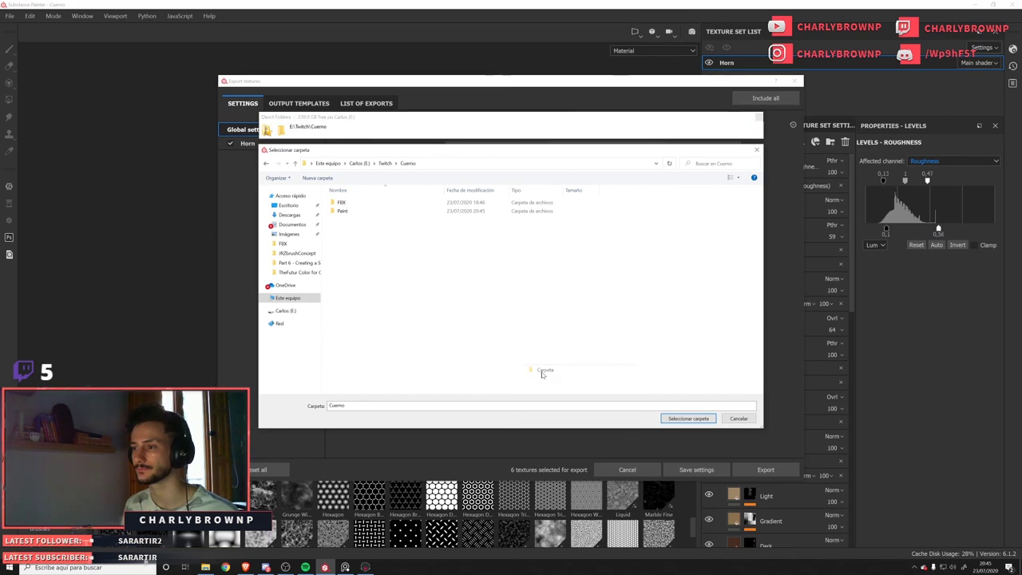
{"action": "type", "text": "Textures"}
{"action": "key", "text": "Return"}
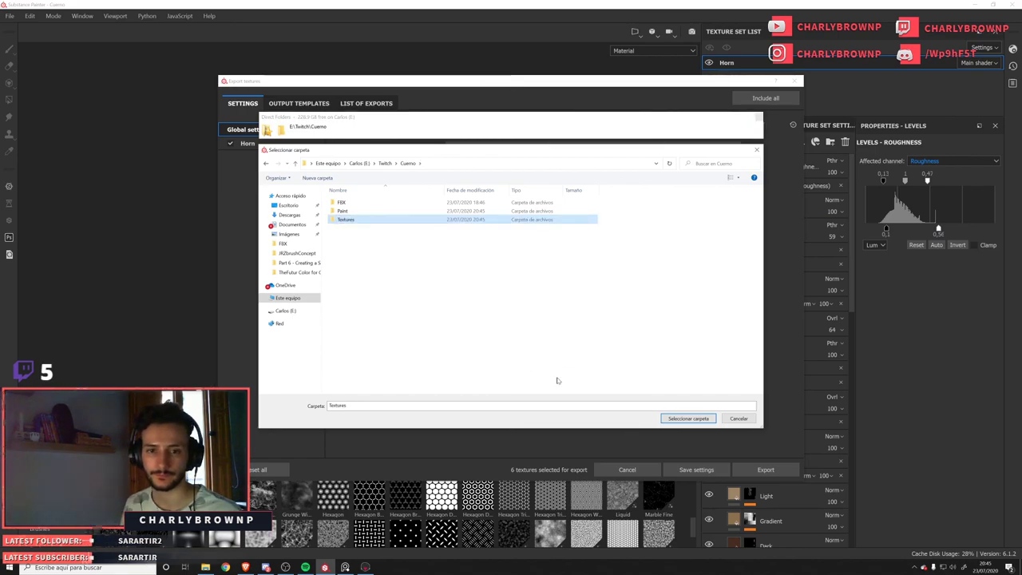
{"action": "double_click", "coordinate": [357, 221]}
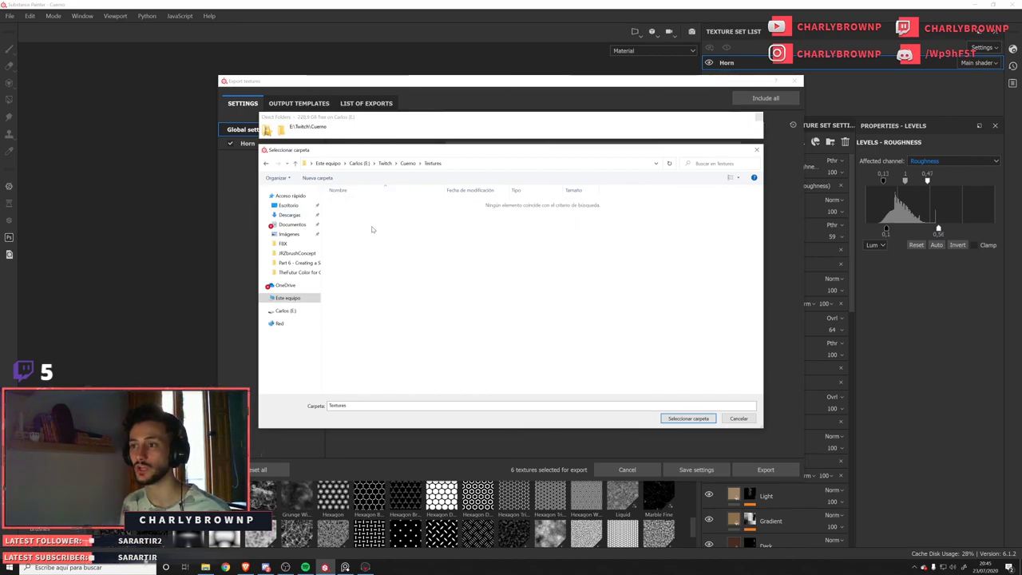
Set the Textures folder as the output directory and export the Horn textures.
{"action": "left_click", "coordinate": [689, 418]}
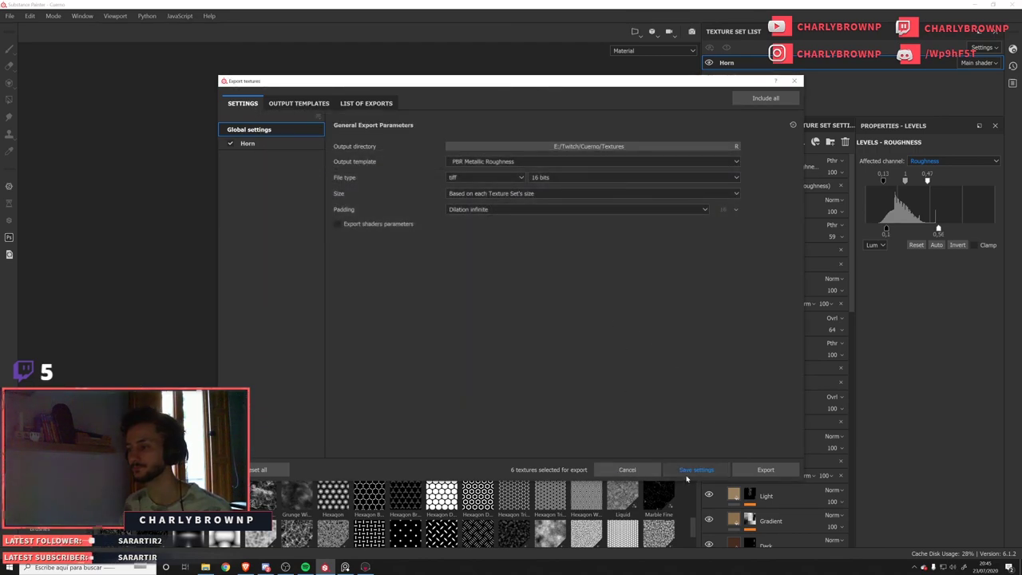
{"action": "left_click", "coordinate": [765, 470]}
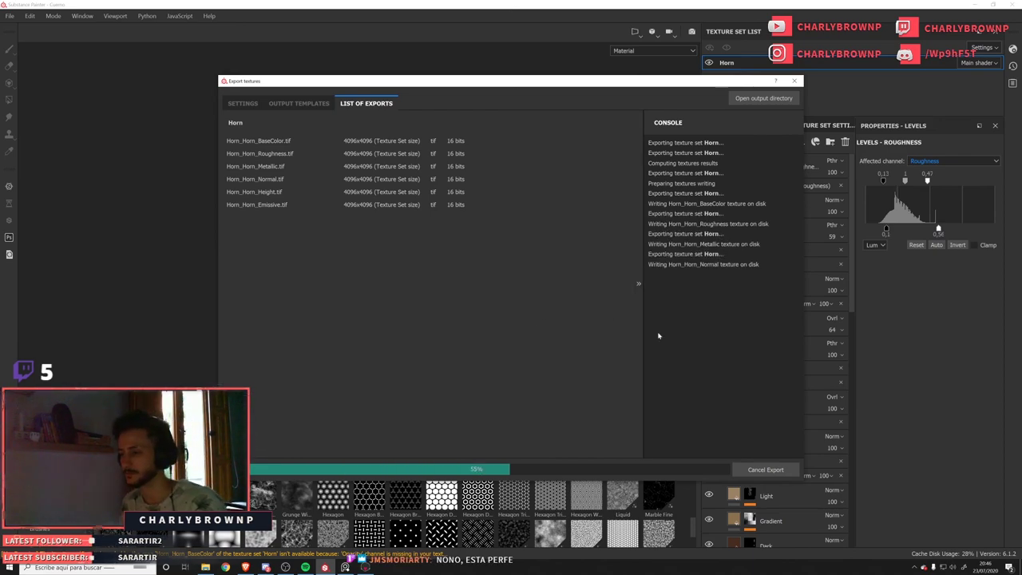
Switch to Marmoset Toolbag and import the Horn model from E:\Twitch\Cuerno\FBX.
{"action": "left_click", "coordinate": [365, 567]}
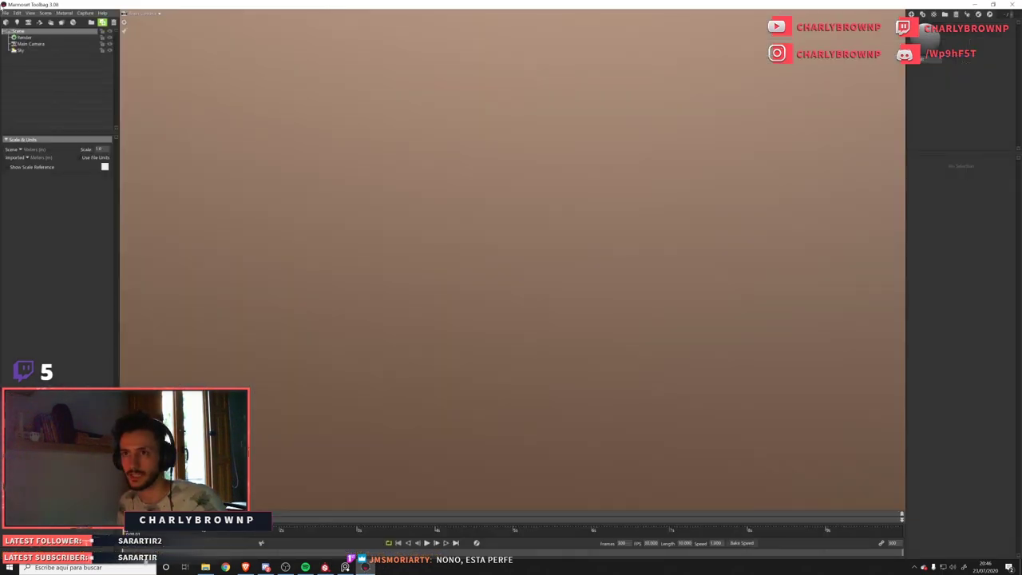
{"action": "left_click", "coordinate": [7, 22]}
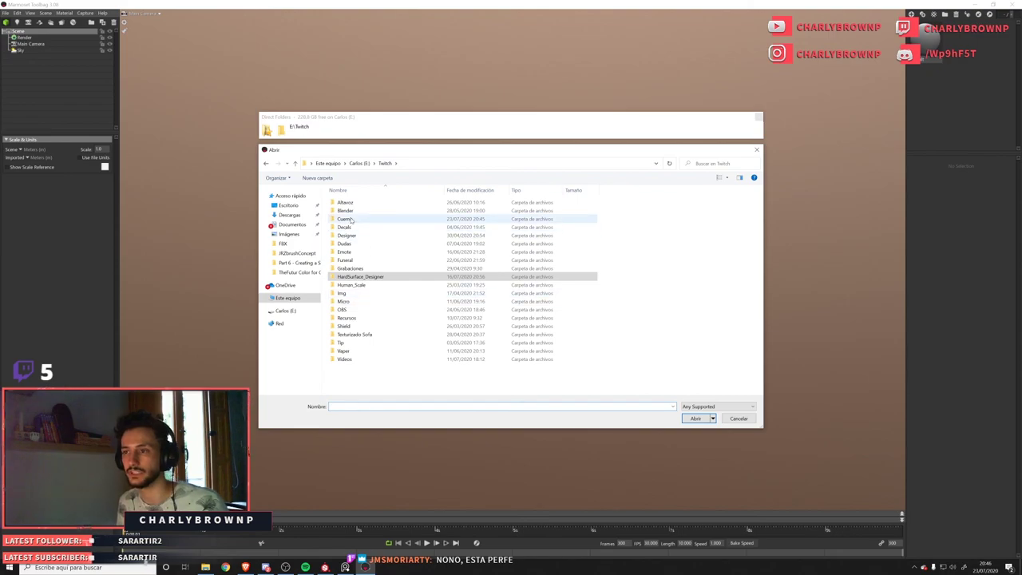
{"action": "double_click", "coordinate": [348, 219]}
{"action": "double_click", "coordinate": [341, 203]}
{"action": "left_click", "coordinate": [349, 210]}
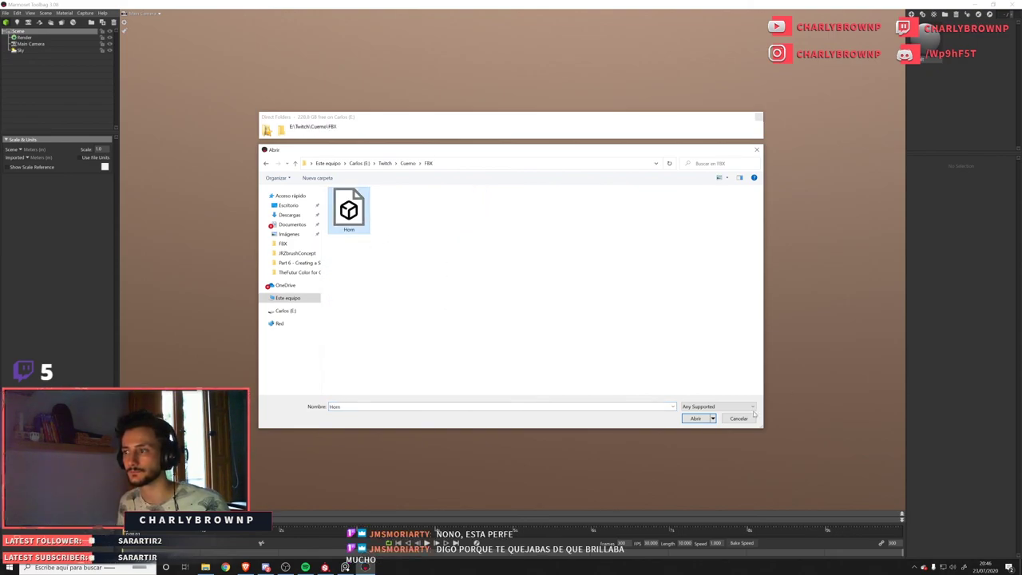
{"action": "double_click", "coordinate": [349, 210]}
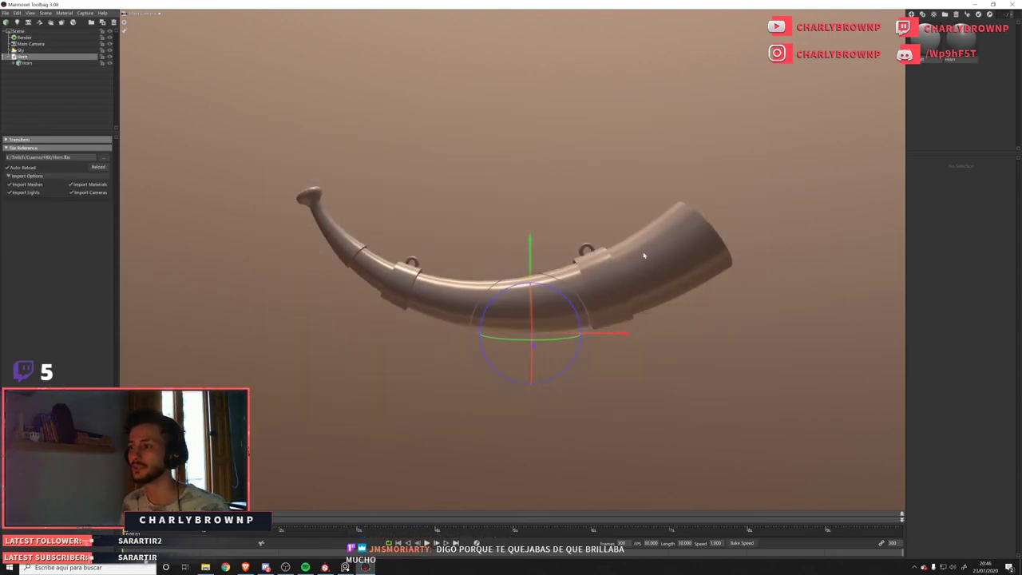
{"action": "left_click_drag", "start_coordinate": [644, 255], "coordinate": [219, 218]}
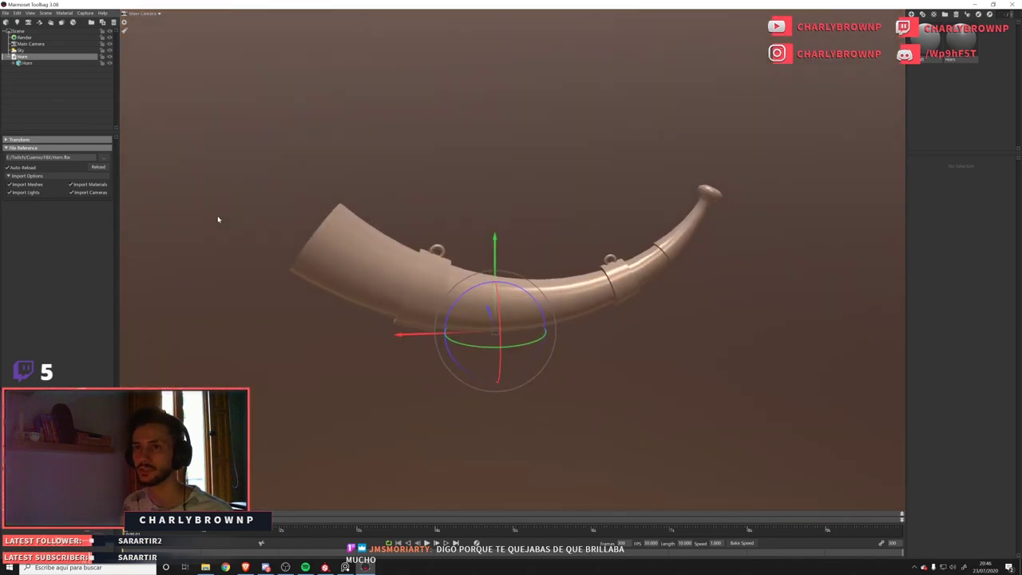
Try several sky light presets on the horn and apply the one with the cloudy rocky shoreline.
{"action": "left_click", "coordinate": [23, 51]}
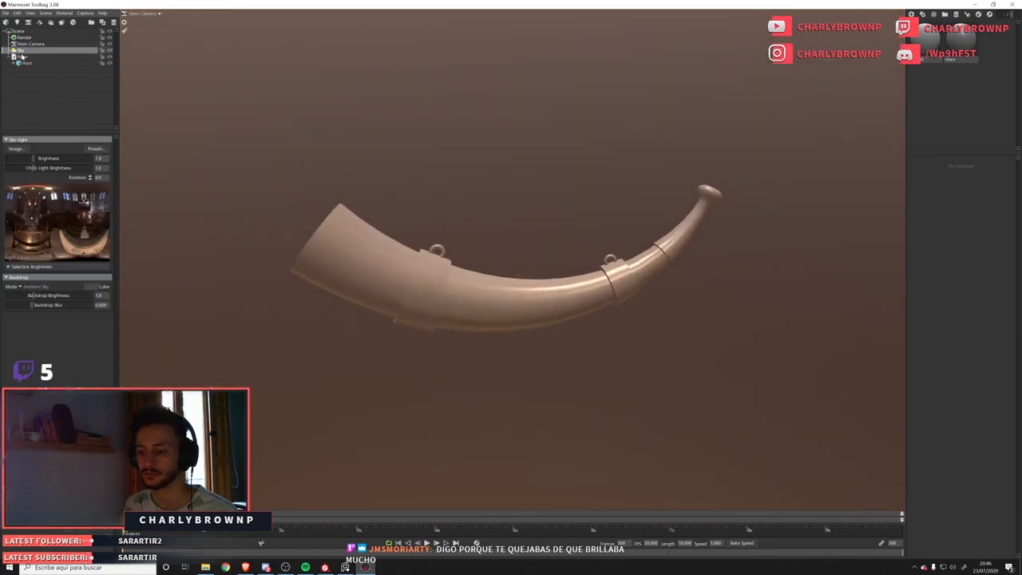
{"action": "left_click", "coordinate": [94, 149]}
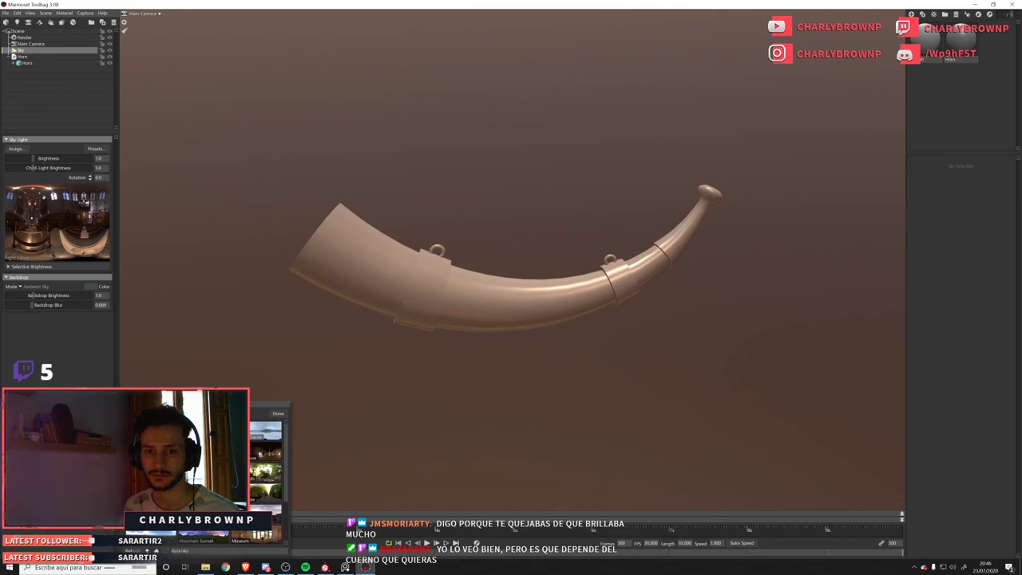
{"action": "left_click", "coordinate": [206, 491]}
{"action": "left_click", "coordinate": [264, 493]}
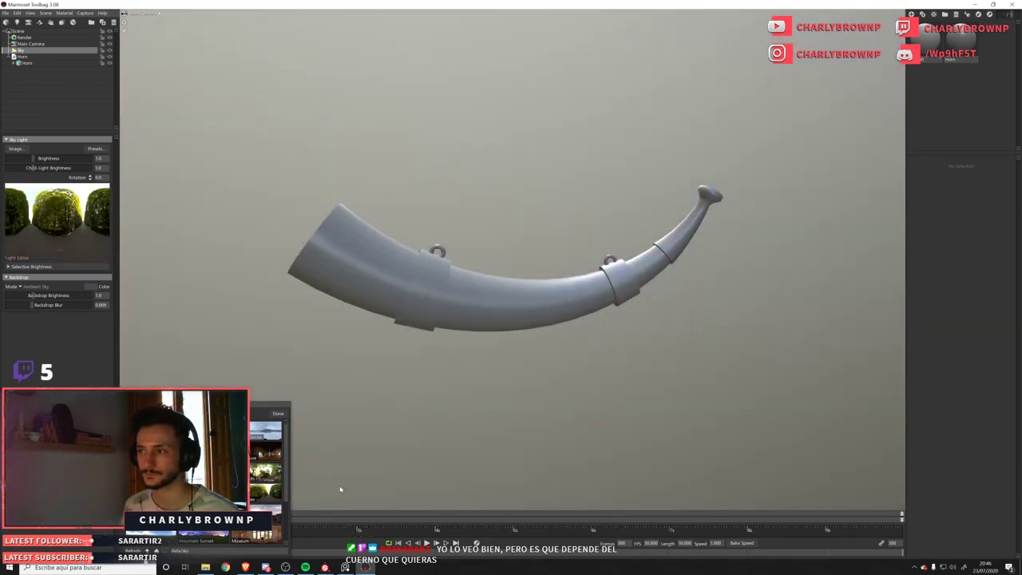
{"action": "scroll", "coordinate": [265, 471], "scroll_direction": "down", "scroll_amount": 2}
{"action": "left_click", "coordinate": [252, 496]}
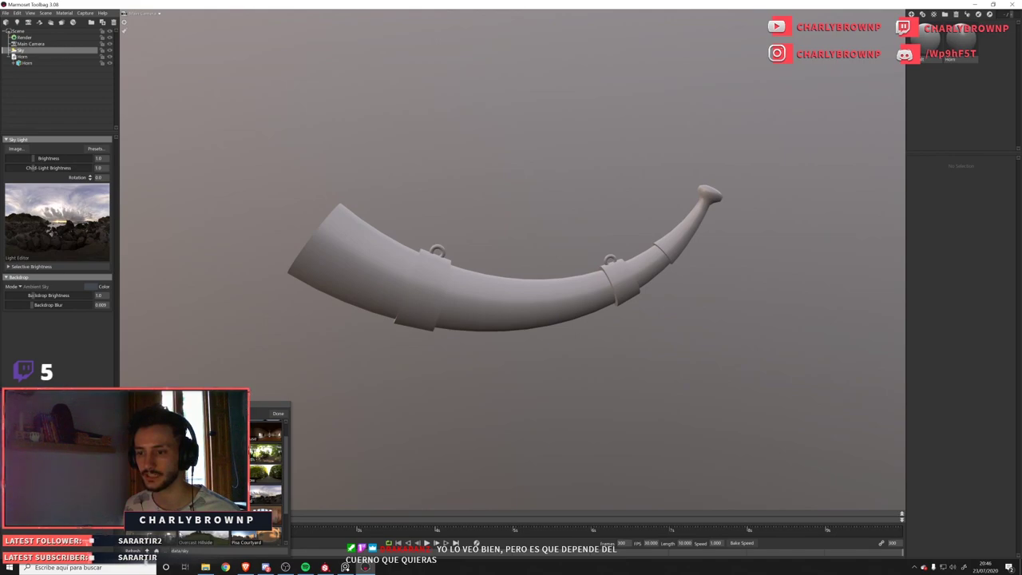
{"action": "scroll", "coordinate": [204, 539], "scroll_direction": "down", "scroll_amount": 2}
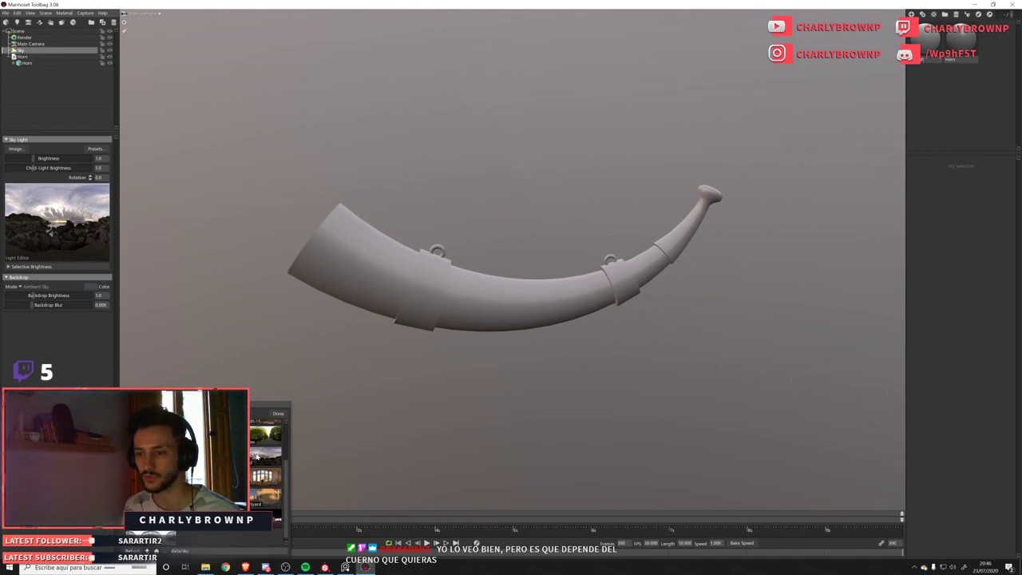
{"action": "left_click", "coordinate": [262, 457]}
{"action": "left_click", "coordinate": [260, 462]}
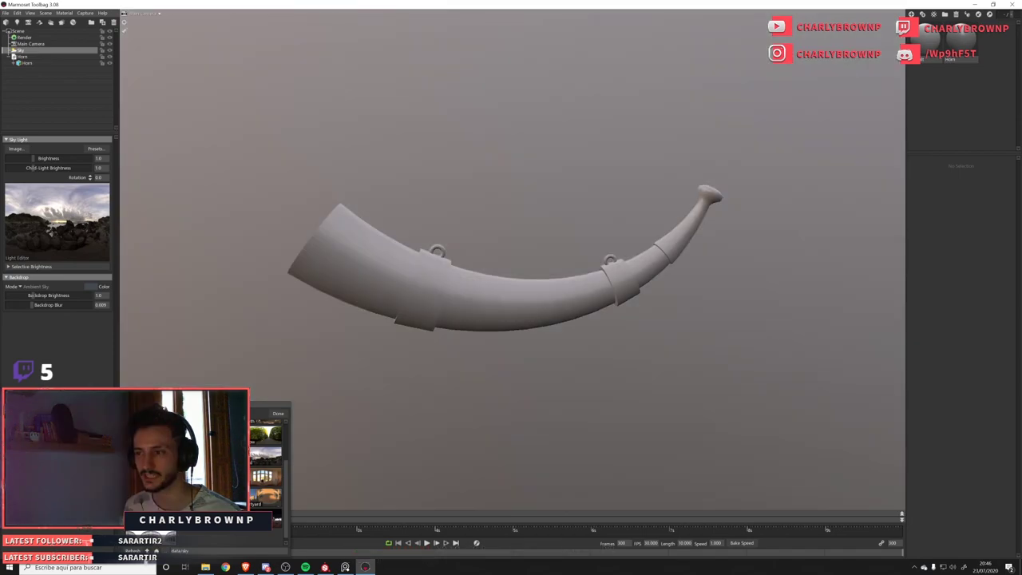
{"action": "left_click", "coordinate": [264, 460]}
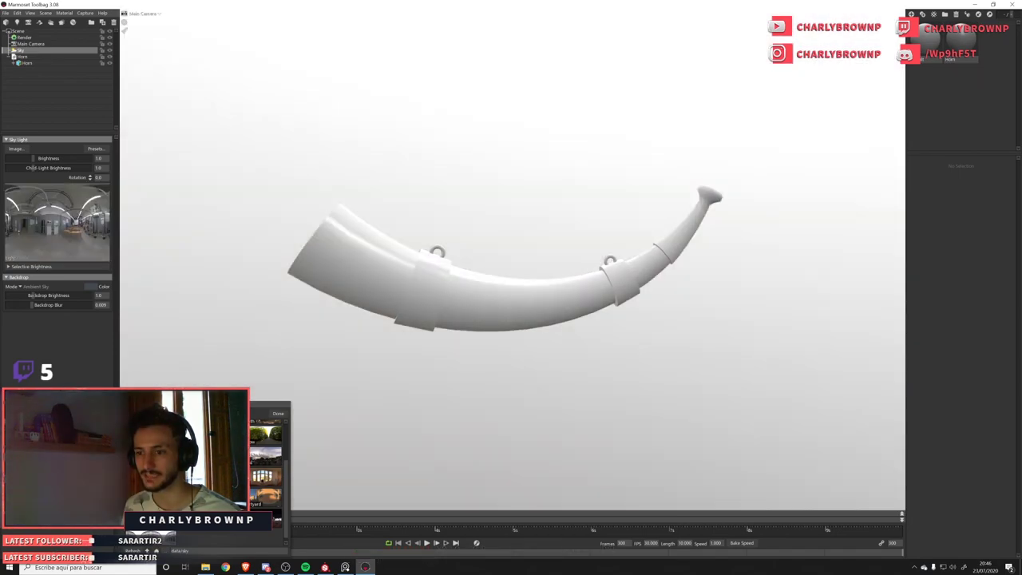
{"action": "left_click", "coordinate": [263, 461]}
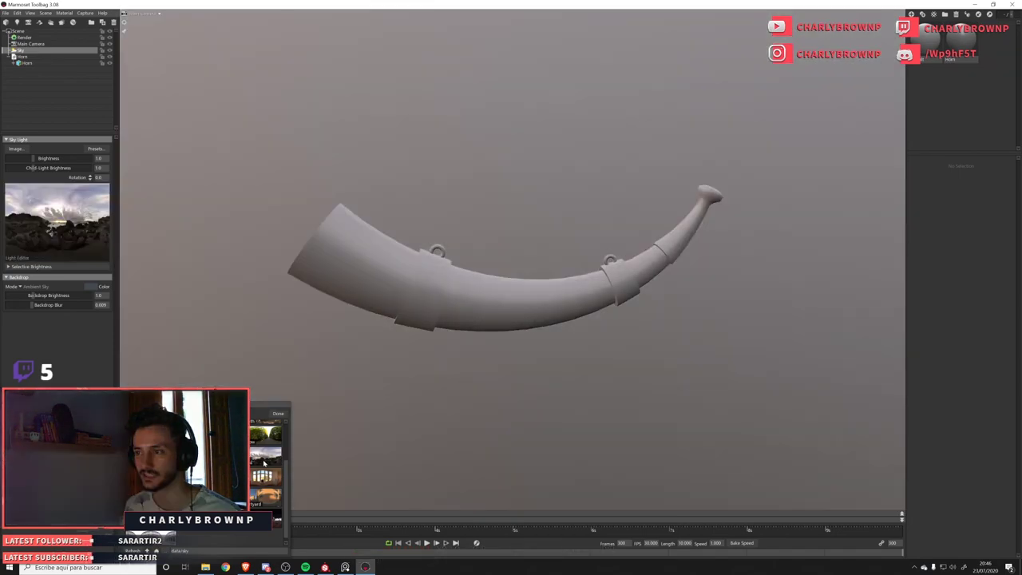
{"action": "left_click", "coordinate": [279, 414]}
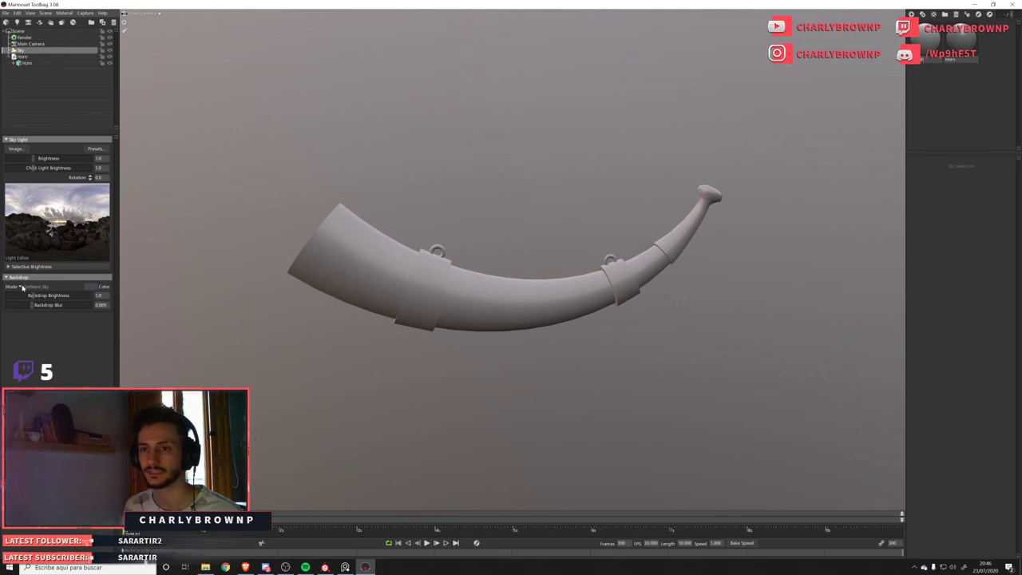
Set the sky's backdrop mode to Color and choose a very dark, nearly black grey.
{"action": "left_click", "coordinate": [22, 287]}
{"action": "left_click", "coordinate": [32, 289]}
{"action": "left_click", "coordinate": [91, 288]}
{"action": "left_click", "coordinate": [135, 533]}
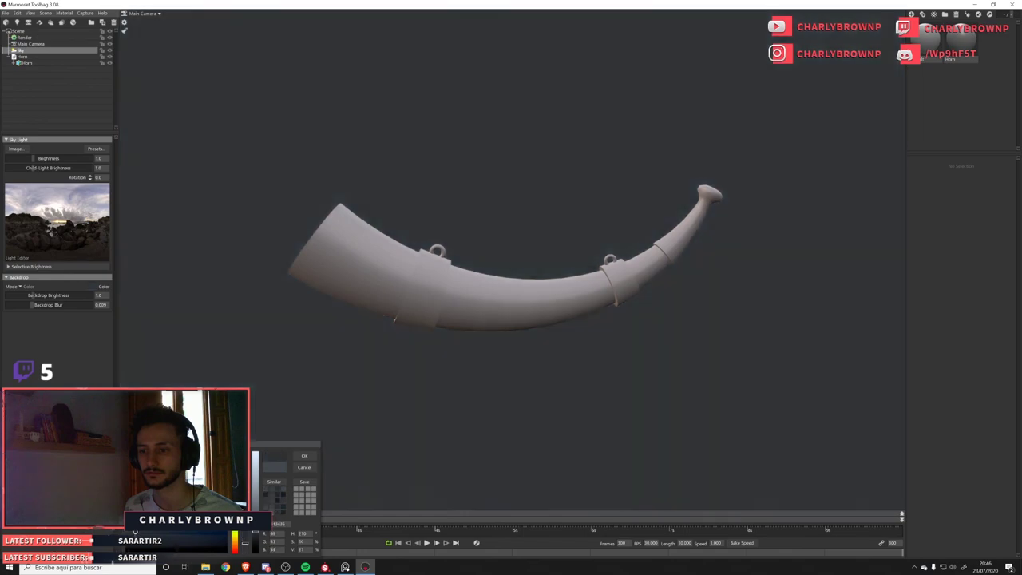
{"action": "left_click_drag", "start_coordinate": [135, 533], "coordinate": [126, 541]}
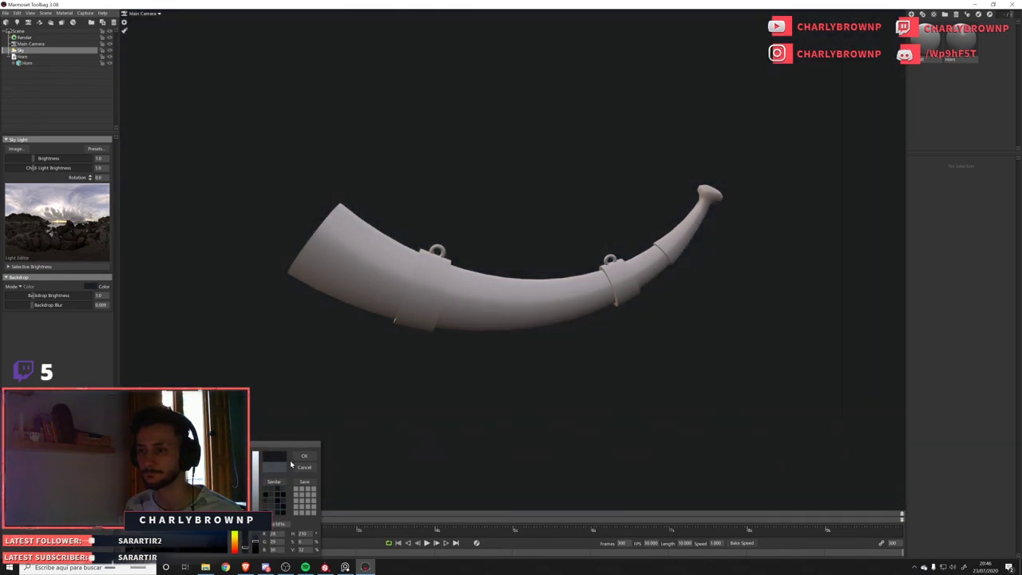
{"action": "left_click", "coordinate": [304, 457]}
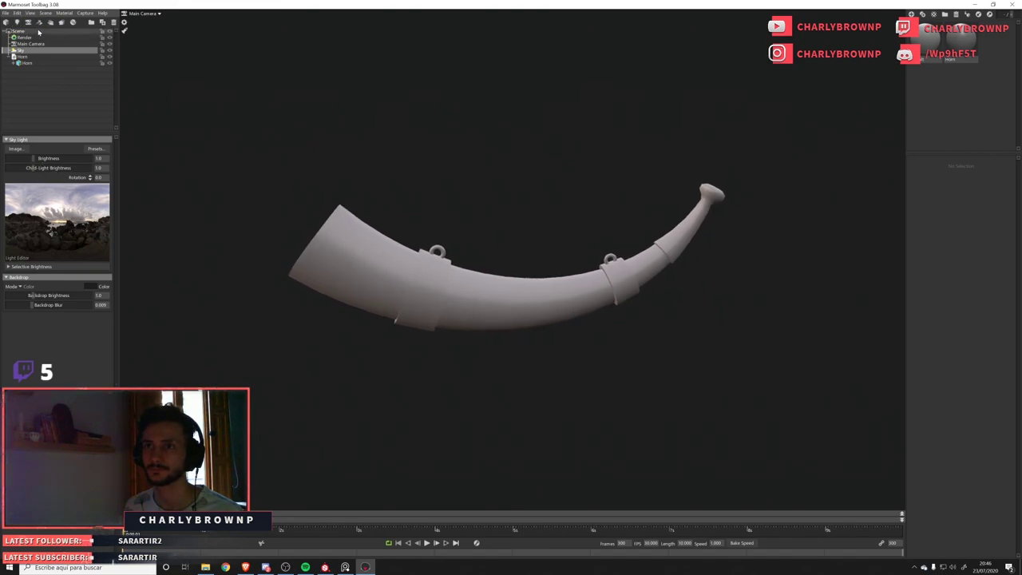
Add a shadow catcher to the scene and lower it beneath the horn.
{"action": "left_click", "coordinate": [39, 23]}
{"action": "scroll", "coordinate": [496, 266], "scroll_direction": "down", "scroll_amount": 5}
{"action": "scroll", "coordinate": [496, 266], "scroll_direction": "up", "scroll_amount": 3}
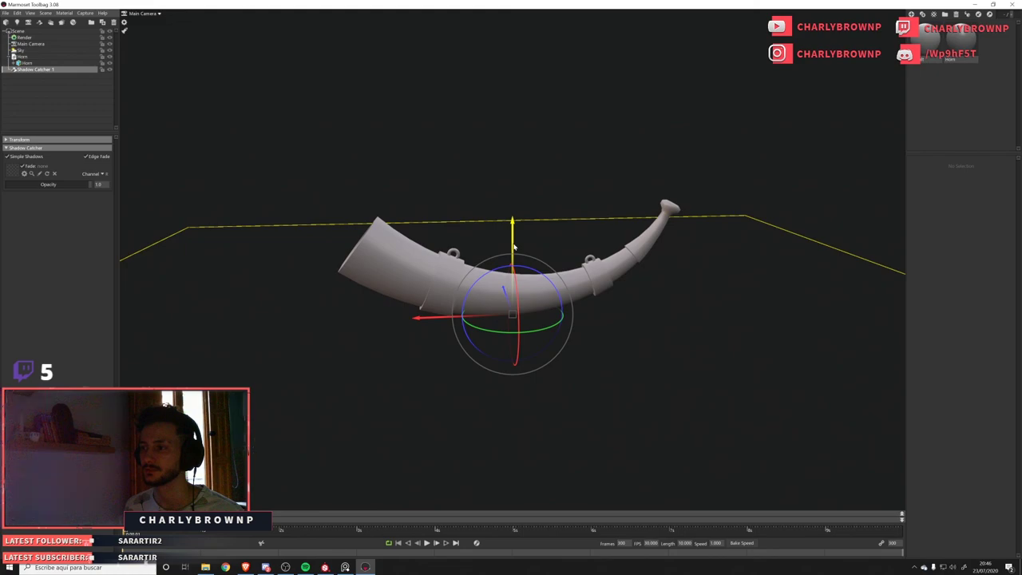
{"action": "left_click_drag", "start_coordinate": [508, 256], "coordinate": [505, 304]}
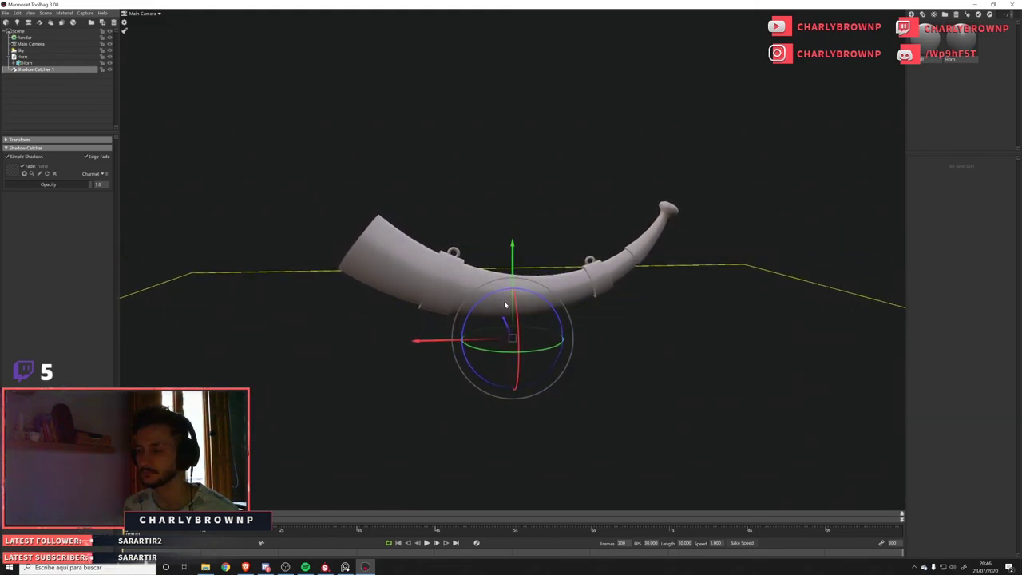
Clear out the extra material so a single one remains, and select the remaining roughness/metalness material.
{"action": "left_click", "coordinate": [950, 57]}
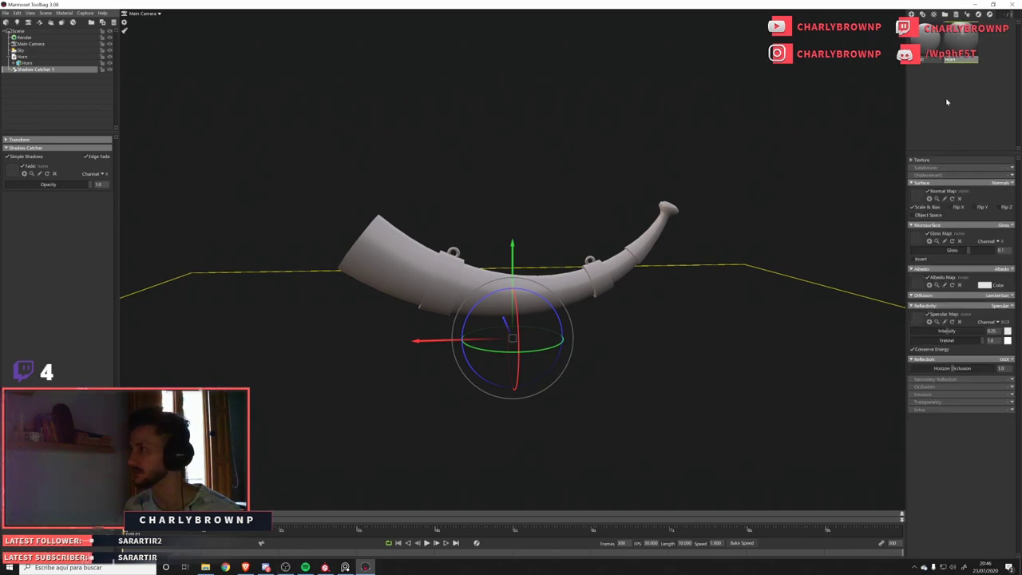
{"action": "left_click", "coordinate": [920, 45]}
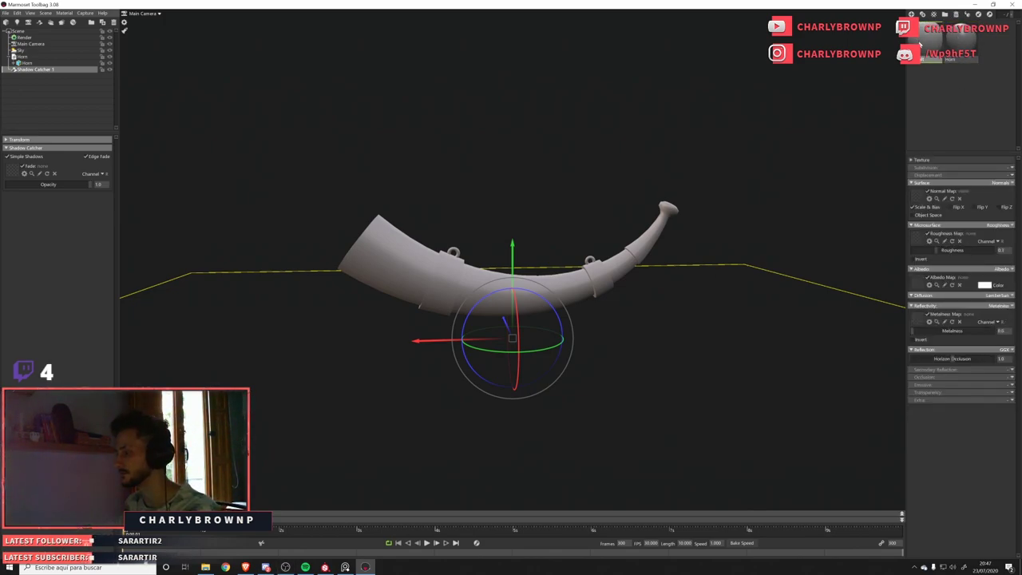
{"action": "key", "text": "Delete"}
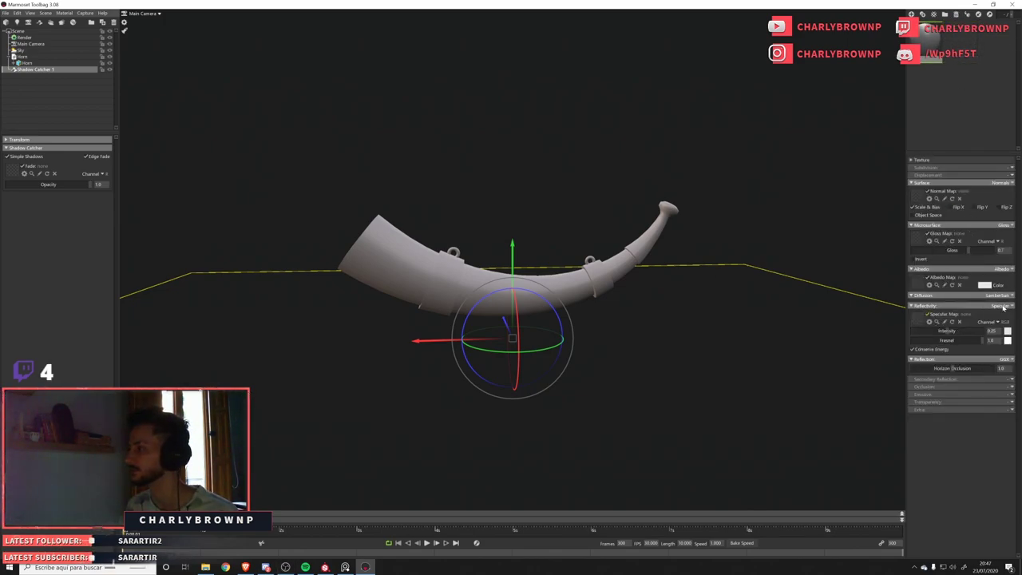
{"action": "left_click", "coordinate": [956, 14]}
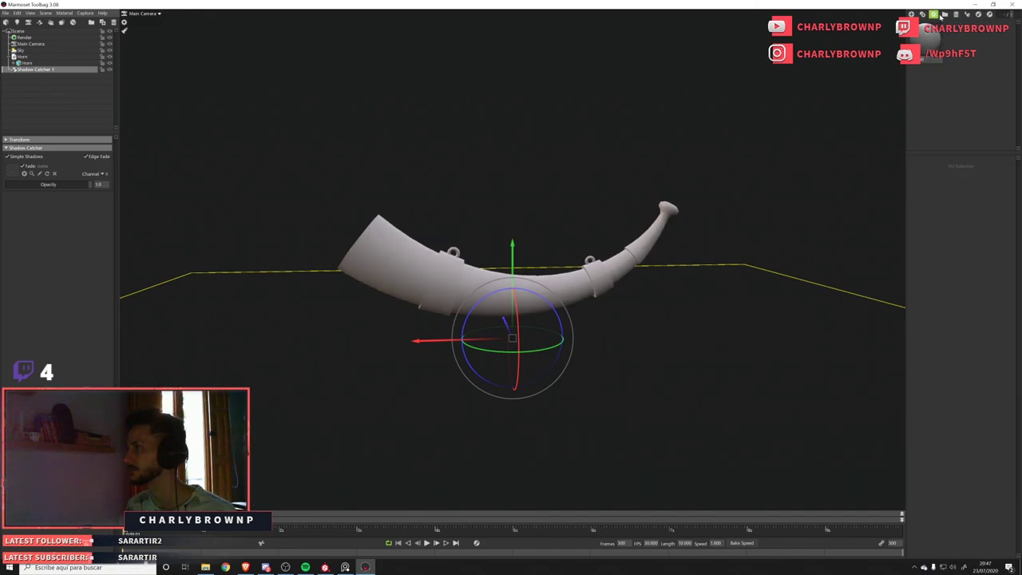
{"action": "left_click", "coordinate": [927, 50]}
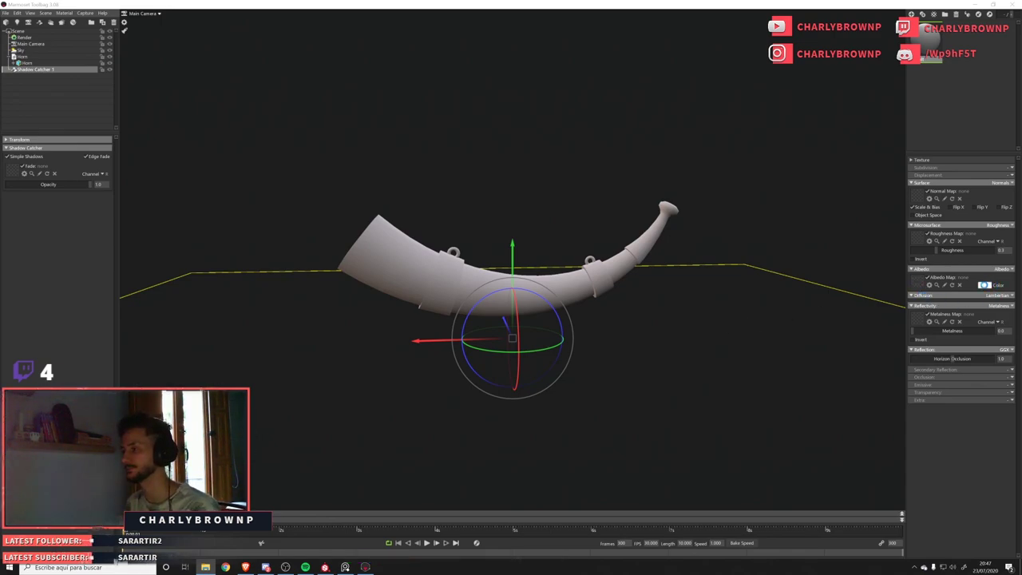
Load the Horn base color, normal, roughness and metallic textures into the material, keeping albedo white and setting roughness and metalness to 1.0.
{"action": "left_click", "coordinate": [985, 285]}
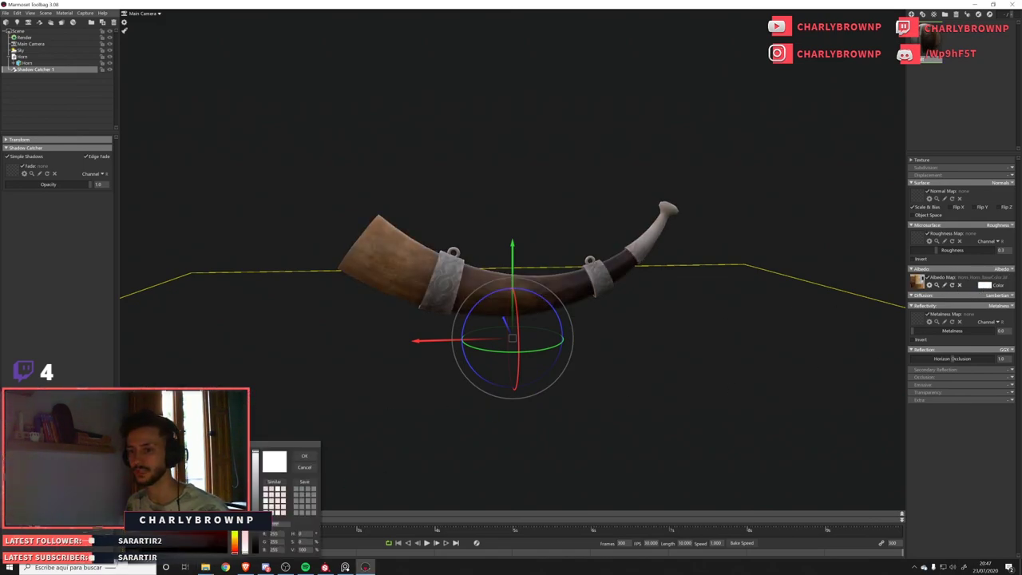
{"action": "left_click", "coordinate": [305, 457]}
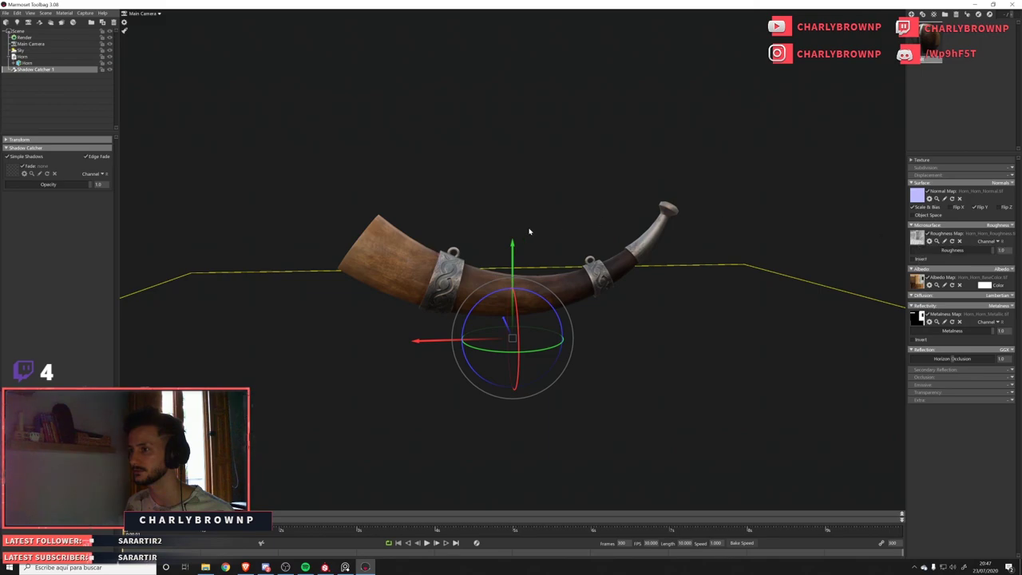
Inspect the horn's shading by toggling the roughness map and its Invert option and viewing the texture's settings.
{"action": "left_click_drag", "start_coordinate": [605, 278], "coordinate": [508, 301]}
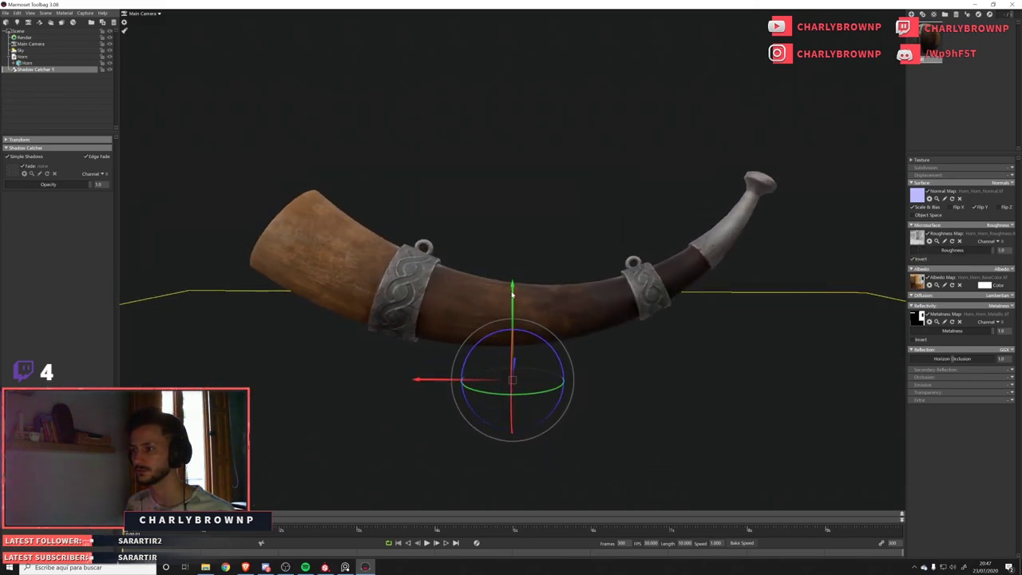
{"action": "left_click", "coordinate": [929, 241]}
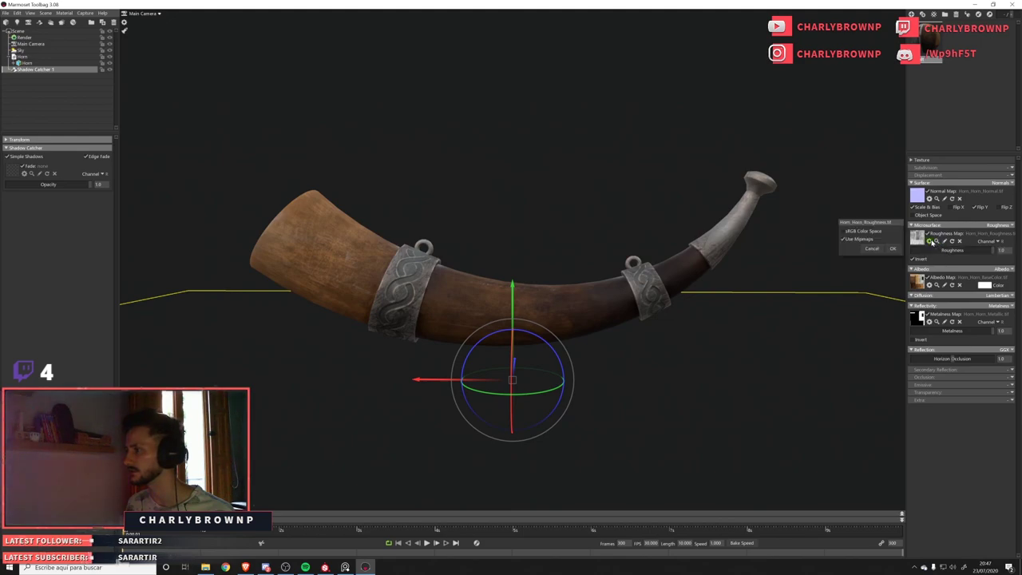
{"action": "left_click", "coordinate": [928, 234]}
{"action": "left_click", "coordinate": [928, 234]}
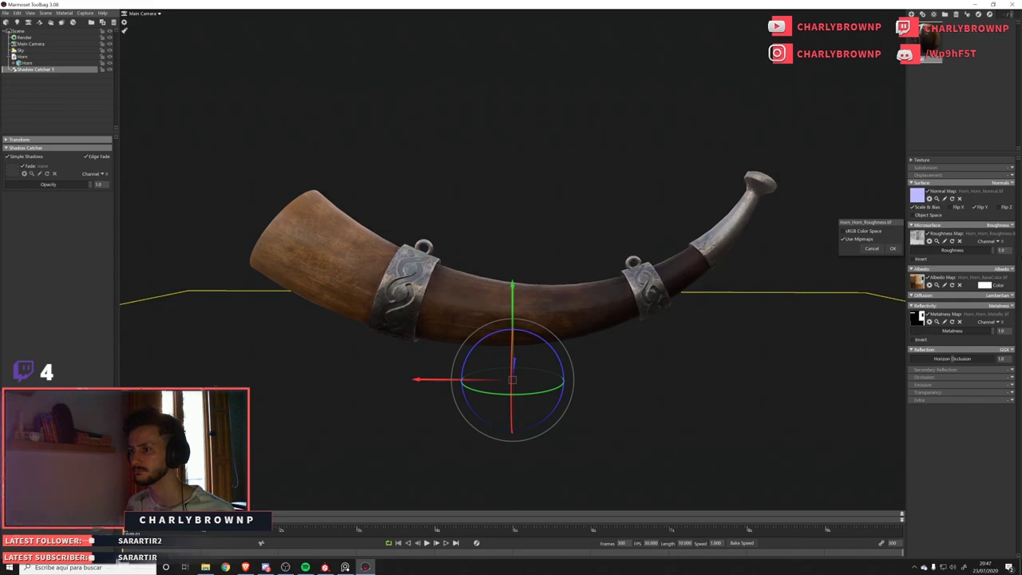
{"action": "left_click_drag", "start_coordinate": [703, 295], "coordinate": [719, 327]}
{"action": "scroll", "coordinate": [628, 304], "scroll_direction": "down", "scroll_amount": 5}
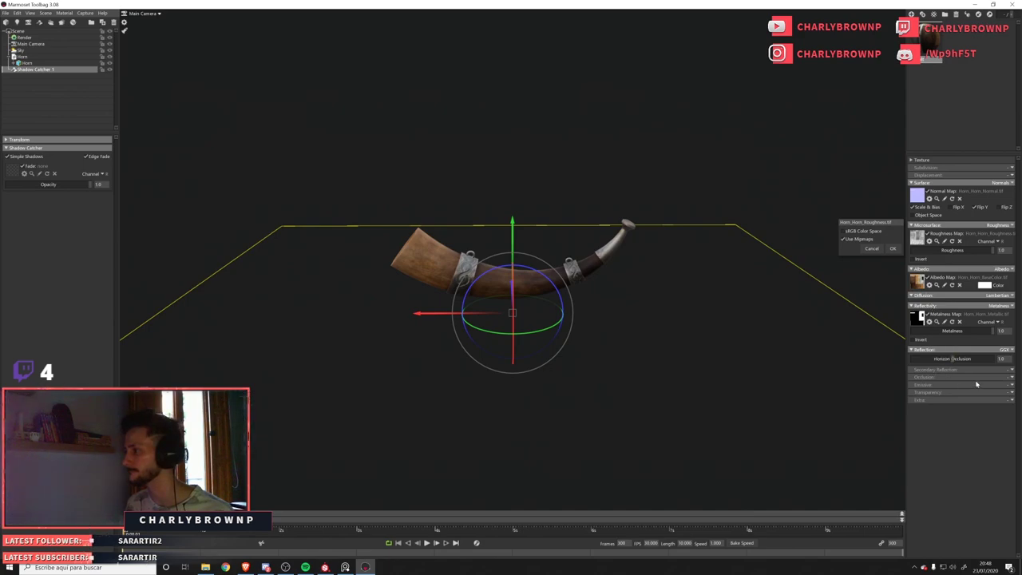
Enable emission on the horn material, trying the Emissive type and switching it to Heat.
{"action": "left_click", "coordinate": [1011, 387]}
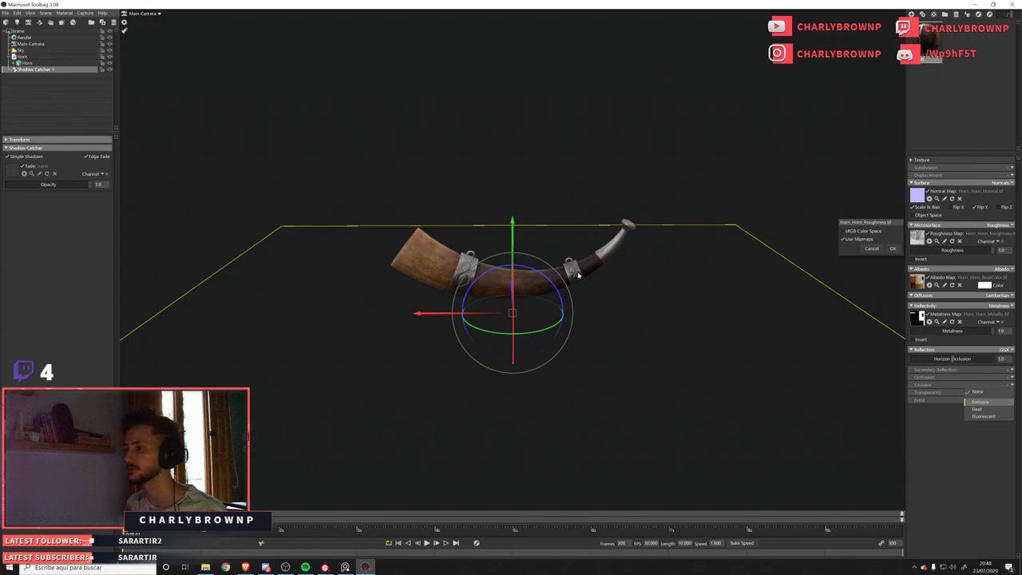
{"action": "scroll", "coordinate": [592, 258], "scroll_direction": "up", "scroll_amount": 3}
{"action": "left_click", "coordinate": [1002, 386]}
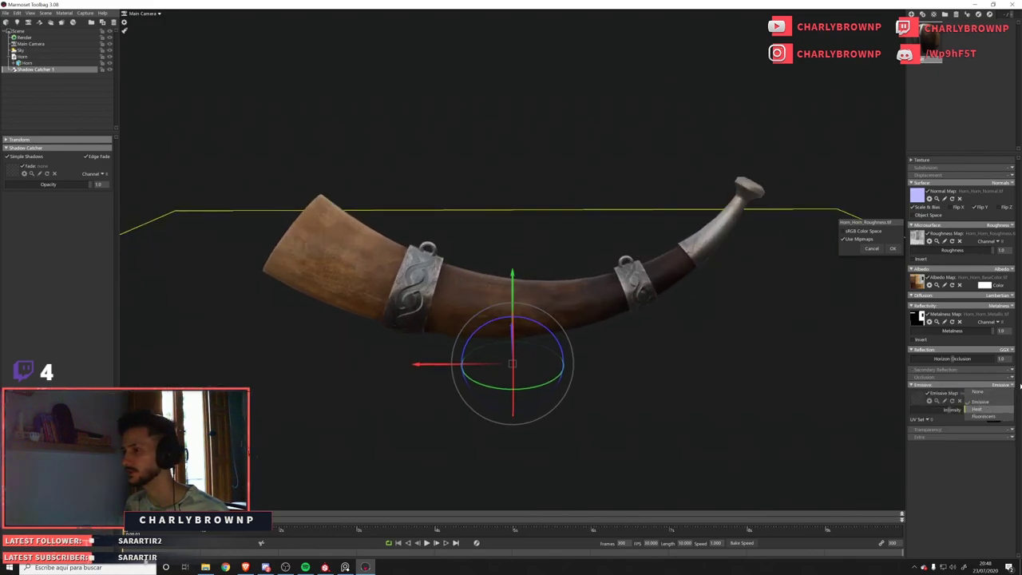
{"action": "left_click", "coordinate": [978, 409]}
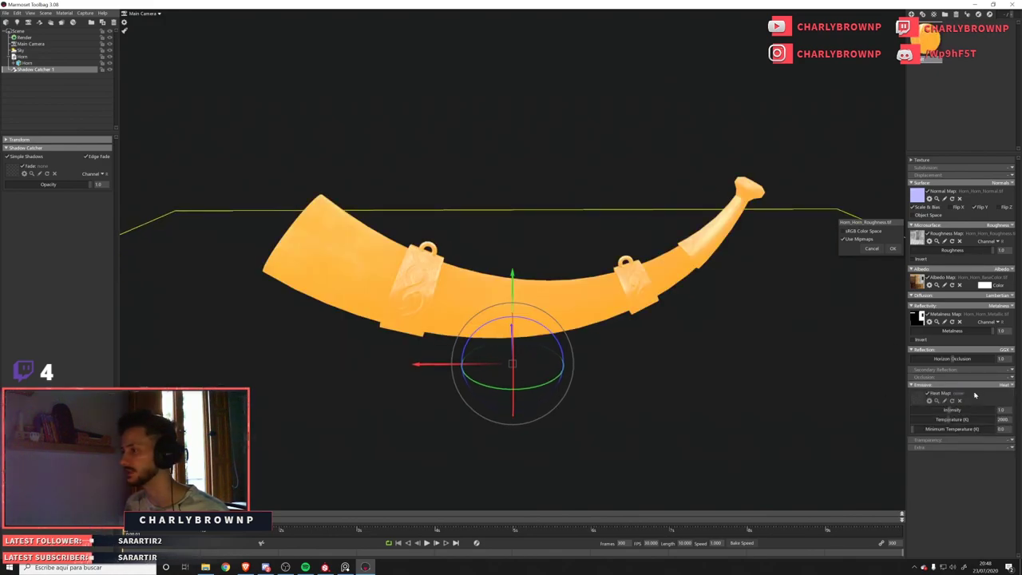
Lower the horn material's heat emission intensity to near zero and turn the material's emission off.
{"action": "left_click_drag", "start_coordinate": [948, 410], "coordinate": [922, 410]}
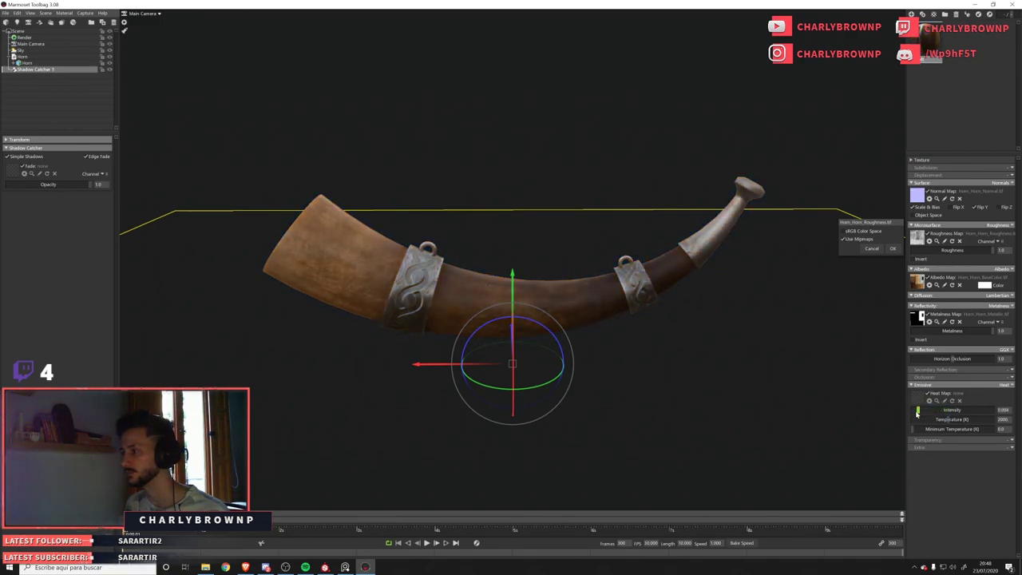
{"action": "scroll", "coordinate": [671, 319], "scroll_direction": "down", "scroll_amount": 3}
{"action": "mouse_move", "coordinate": [670, 329]}
{"action": "left_mouse_down"}
{"action": "mouse_move", "coordinate": [671, 304]}
{"action": "mouse_move", "coordinate": [677, 323]}
{"action": "left_mouse_up"}
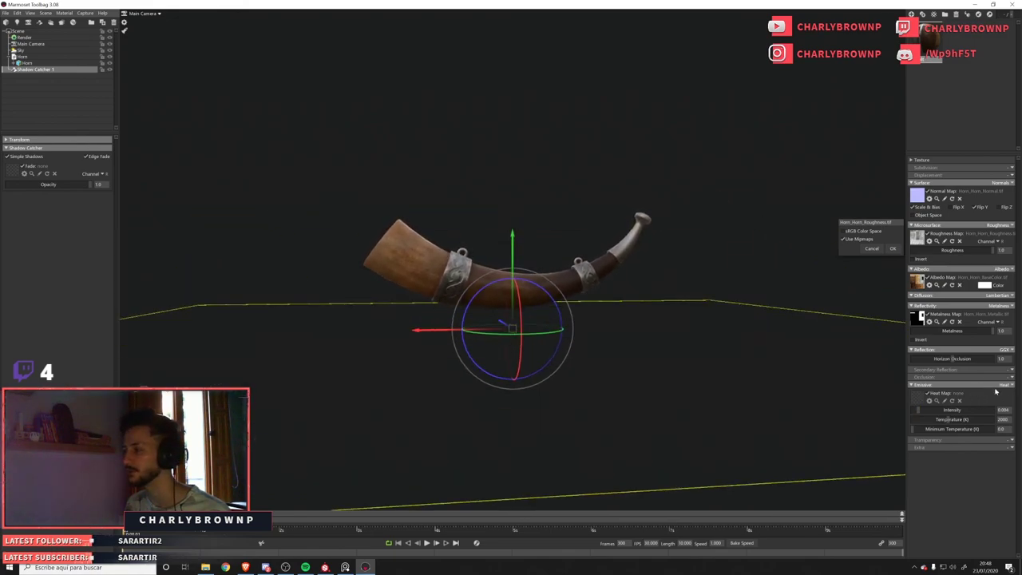
{"action": "left_click", "coordinate": [995, 387]}
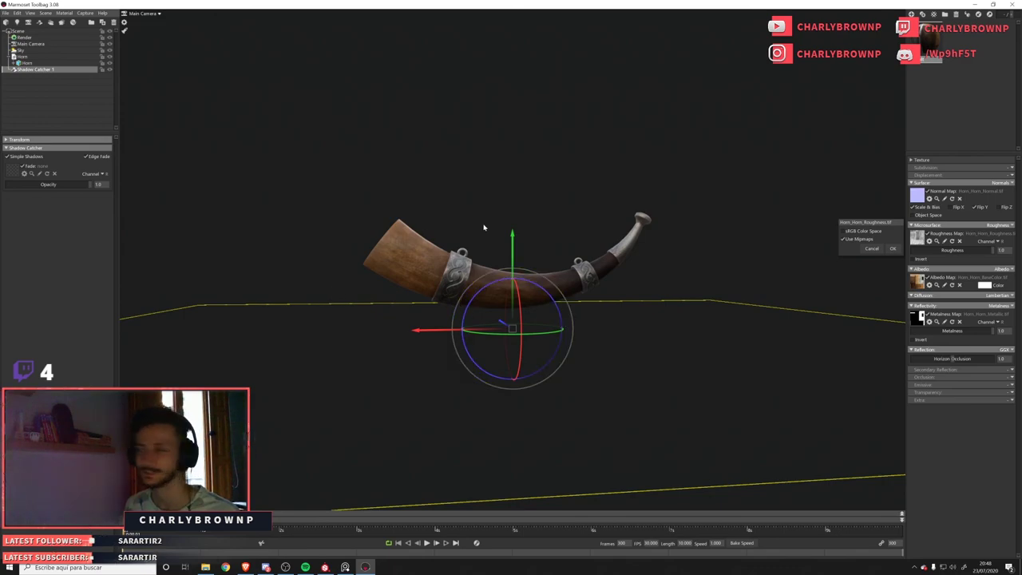
Add three spot lights to the scene, each created from a different viewing angle around the horn.
{"action": "left_click_drag", "start_coordinate": [483, 228], "coordinate": [521, 325]}
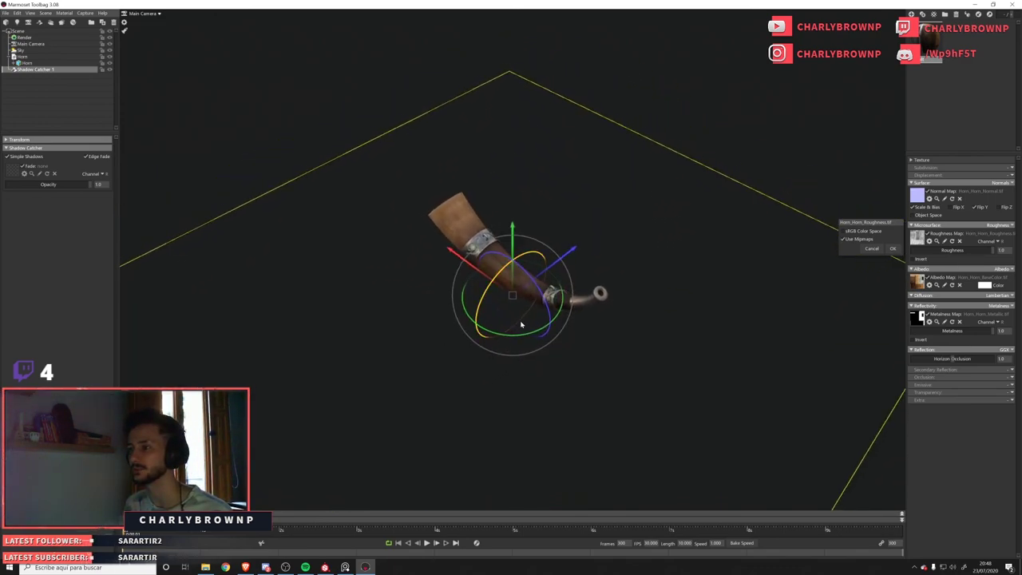
{"action": "left_click", "coordinate": [16, 22]}
{"action": "left_click_drag", "start_coordinate": [351, 300], "coordinate": [559, 200]}
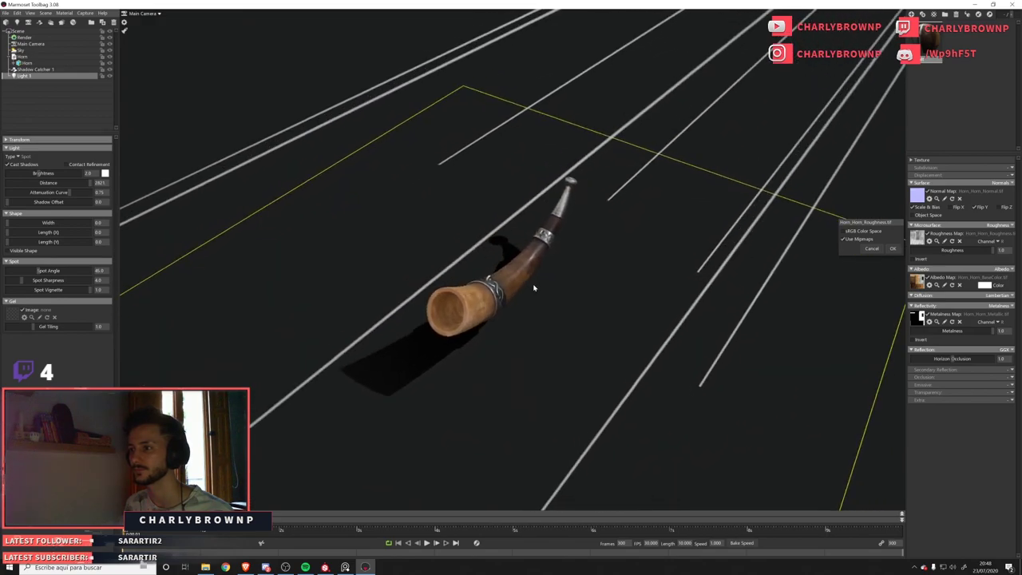
{"action": "left_click", "coordinate": [16, 22]}
{"action": "left_click_drag", "start_coordinate": [217, 171], "coordinate": [424, 214]}
{"action": "left_click", "coordinate": [17, 21]}
{"action": "left_click_drag", "start_coordinate": [479, 303], "coordinate": [483, 283]}
{"action": "scroll", "coordinate": [598, 265], "scroll_direction": "up", "scroll_amount": 5}
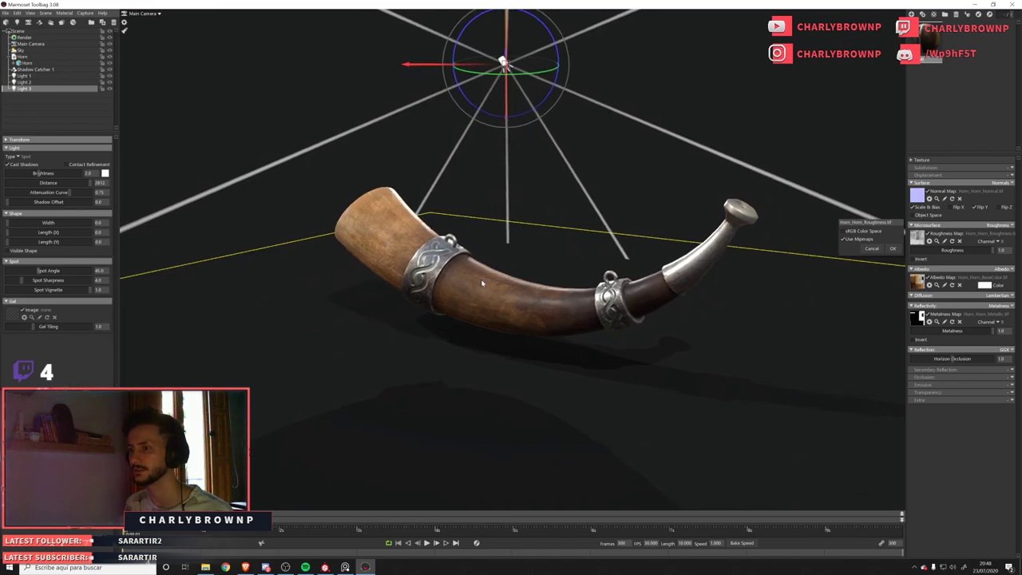
Increase the source widths, setting Light 1 to about 34, Light 2 to about 43 and Light 3 much wider than both.
{"action": "left_click", "coordinate": [25, 82]}
{"action": "left_click", "coordinate": [24, 75]}
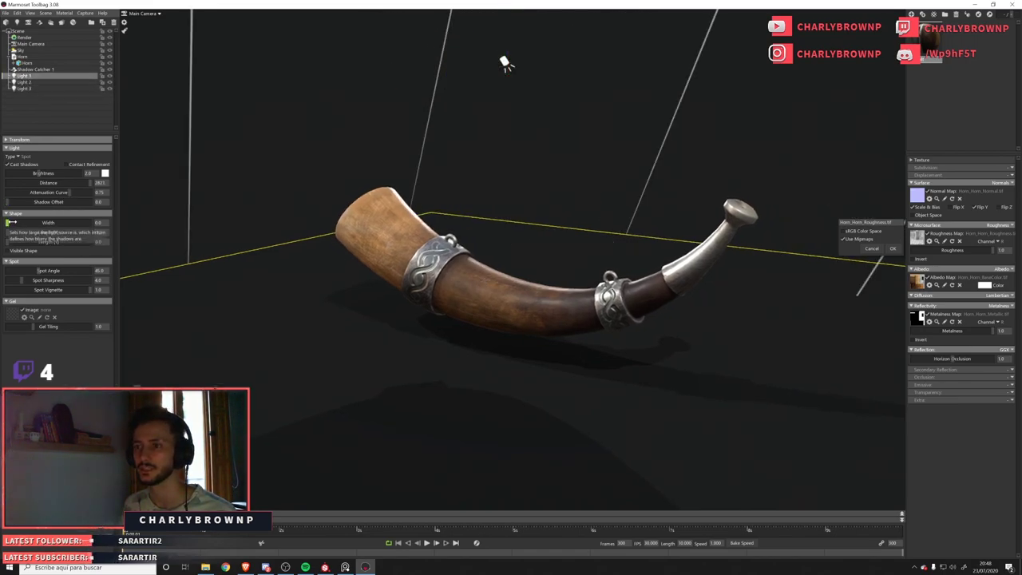
{"action": "left_click_drag", "start_coordinate": [10, 224], "coordinate": [54, 225]}
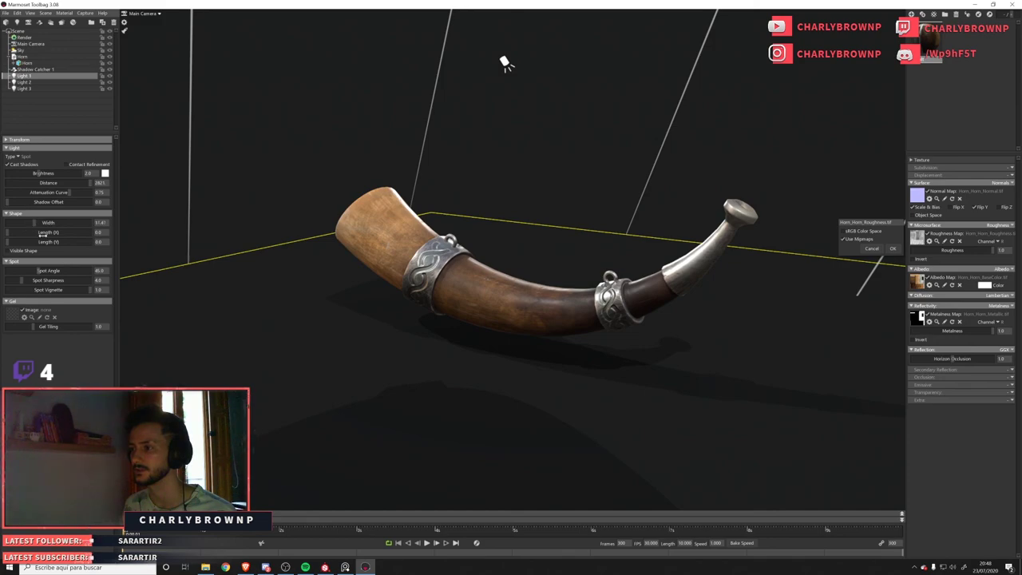
{"action": "left_click", "coordinate": [25, 83]}
{"action": "left_click_drag", "start_coordinate": [36, 225], "coordinate": [50, 225]}
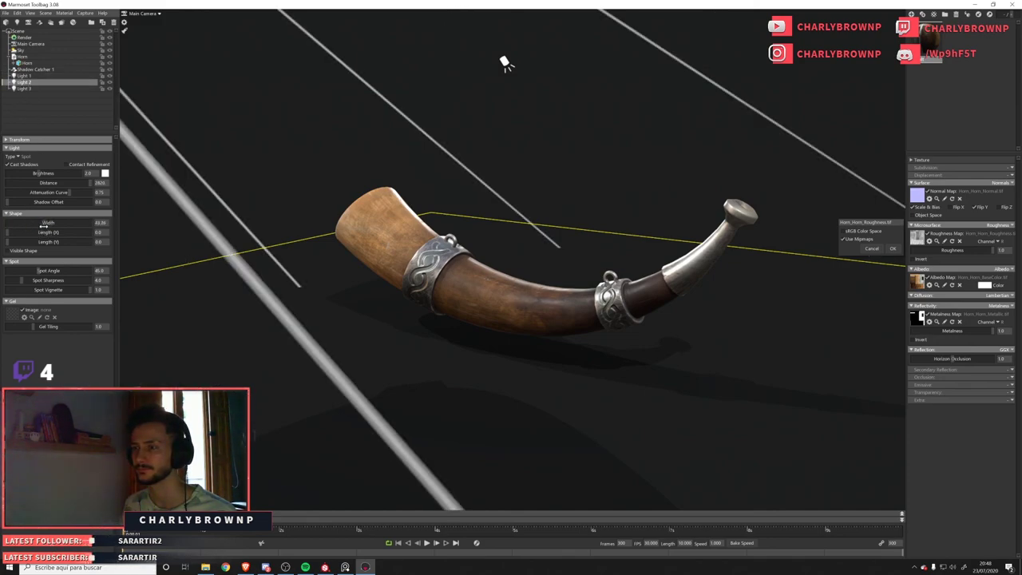
{"action": "left_click", "coordinate": [24, 88]}
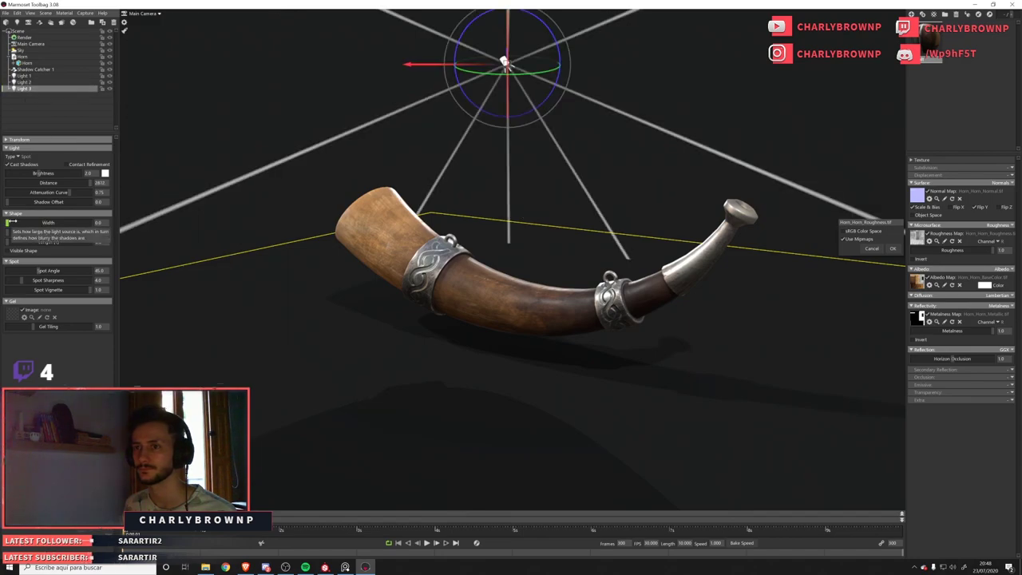
{"action": "left_click_drag", "start_coordinate": [38, 225], "coordinate": [68, 236]}
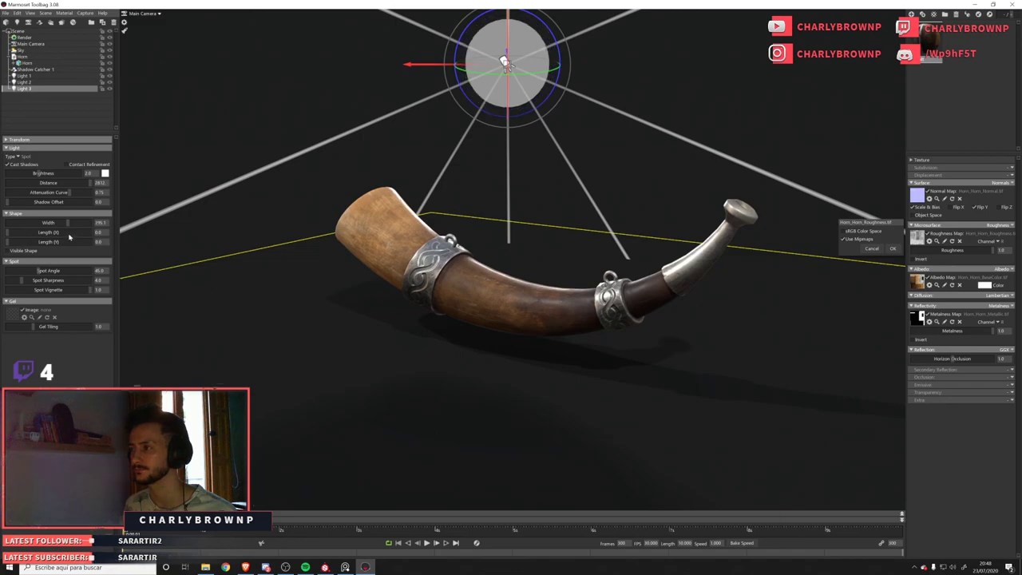
Raise the horn mesh so that it floats above the shadow catcher.
{"action": "left_click_drag", "start_coordinate": [468, 291], "coordinate": [502, 294], "text": "alt"}
{"action": "left_click", "coordinate": [504, 296]}
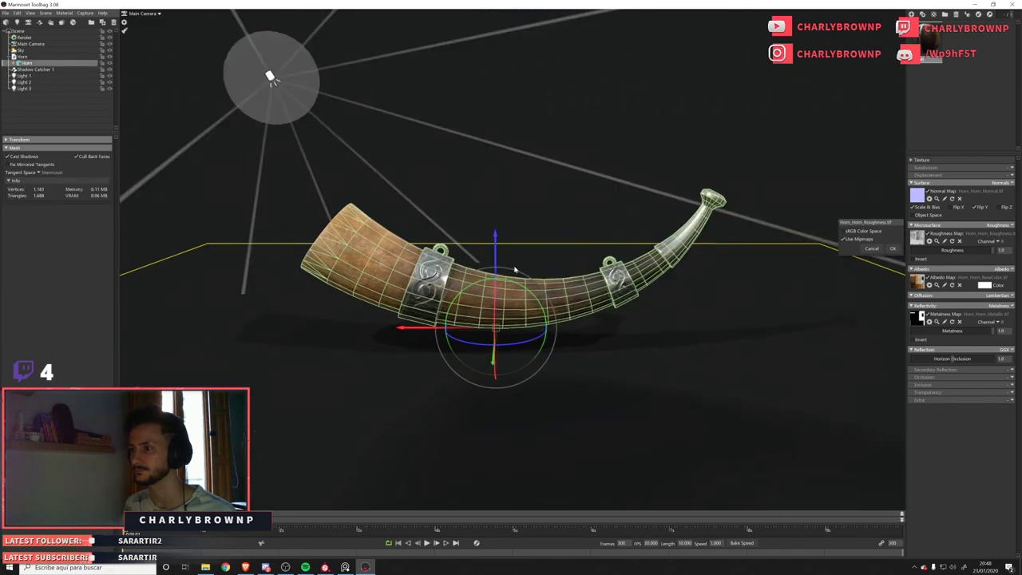
{"action": "left_click_drag", "start_coordinate": [496, 236], "coordinate": [497, 198]}
{"action": "left_click", "coordinate": [522, 243]}
{"action": "left_click_drag", "start_coordinate": [523, 244], "coordinate": [528, 281], "text": "alt"}
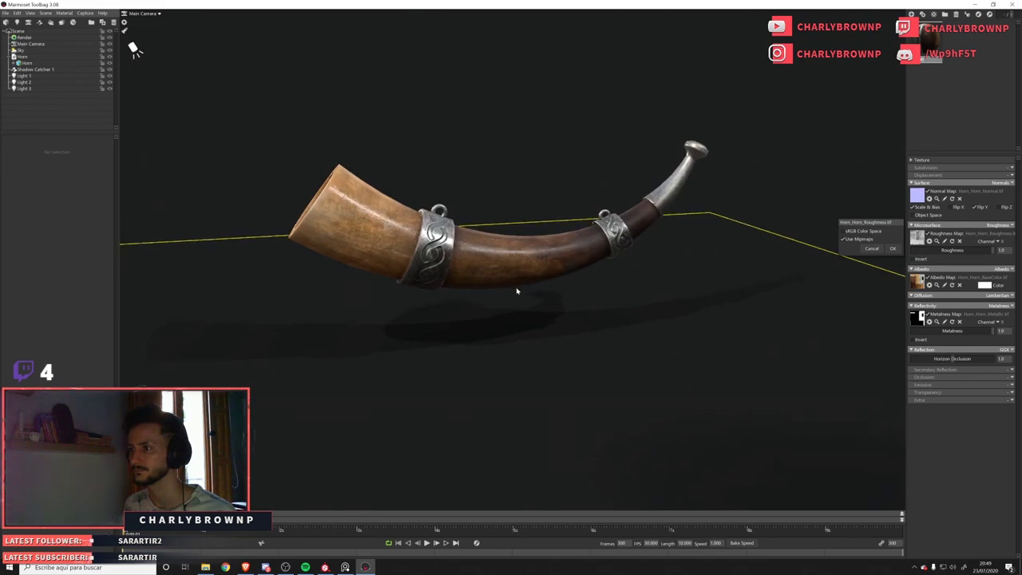
{"action": "left_click_drag", "start_coordinate": [458, 287], "coordinate": [440, 302]}
Dim Light 3 to a brightness of about 0.54 and tint it pale blue.
{"action": "left_click", "coordinate": [511, 84]}
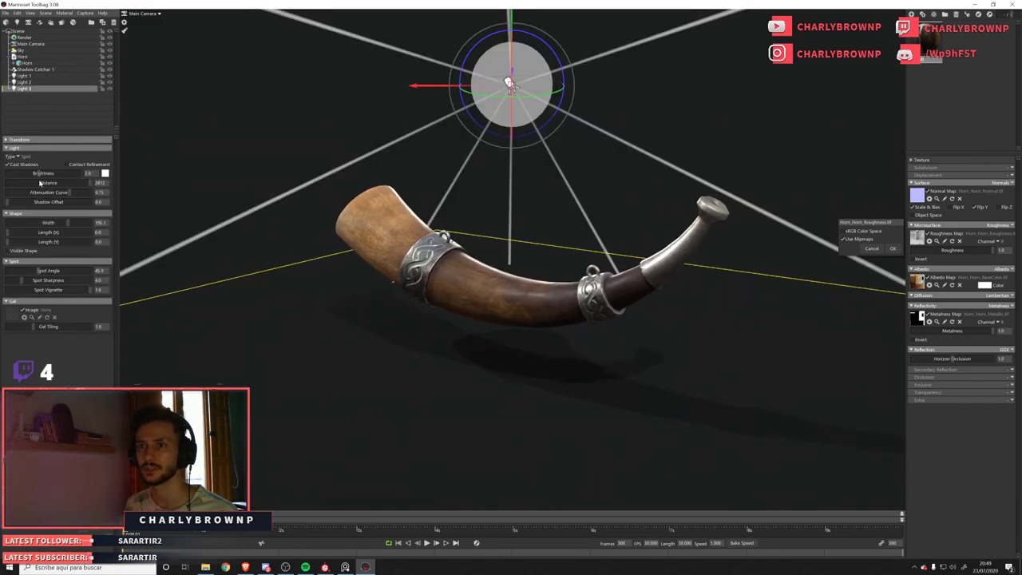
{"action": "left_click_drag", "start_coordinate": [32, 173], "coordinate": [31, 172]}
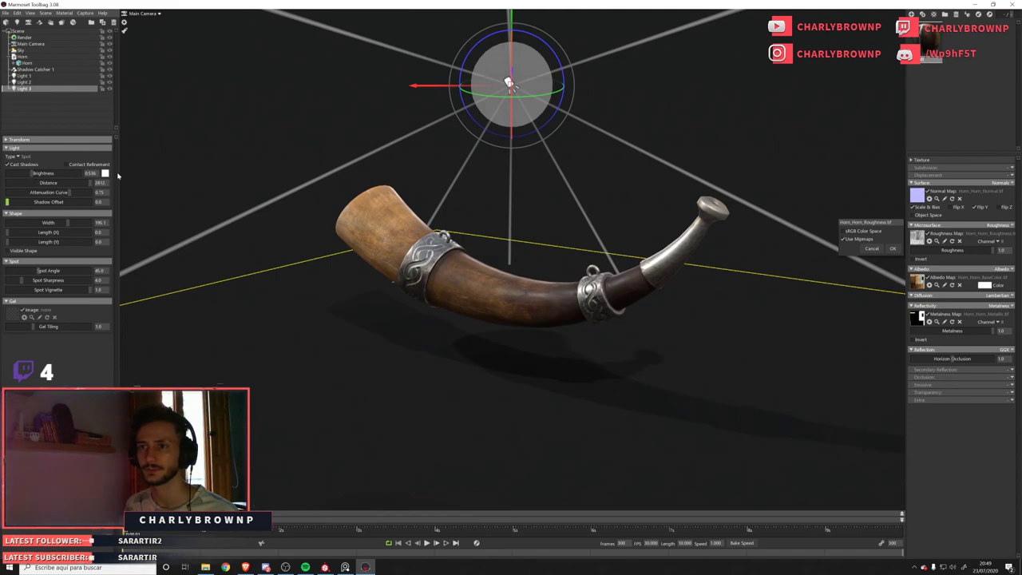
{"action": "left_click", "coordinate": [104, 173]}
{"action": "left_click_drag", "start_coordinate": [128, 453], "coordinate": [134, 460]}
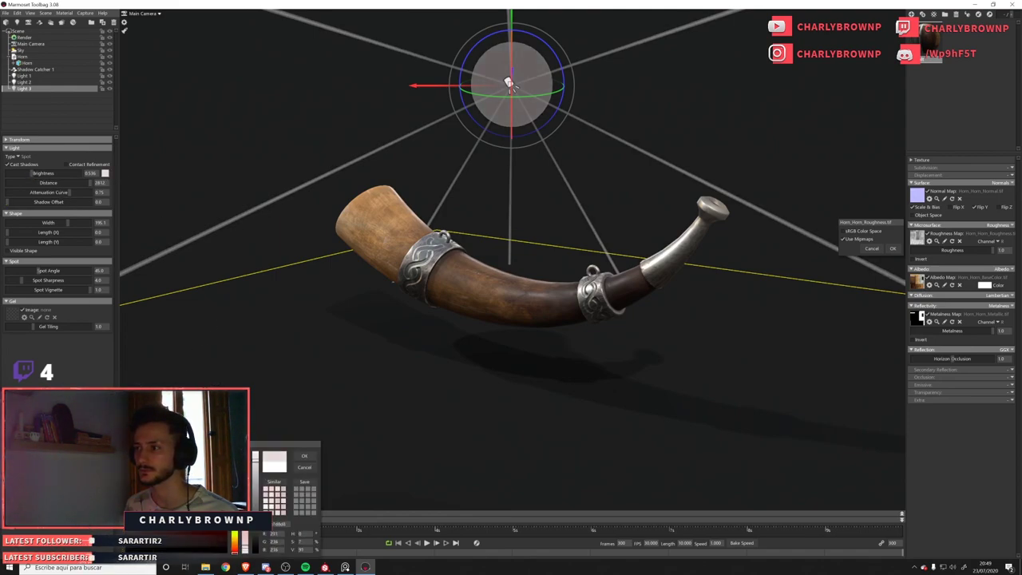
{"action": "left_click", "coordinate": [237, 541]}
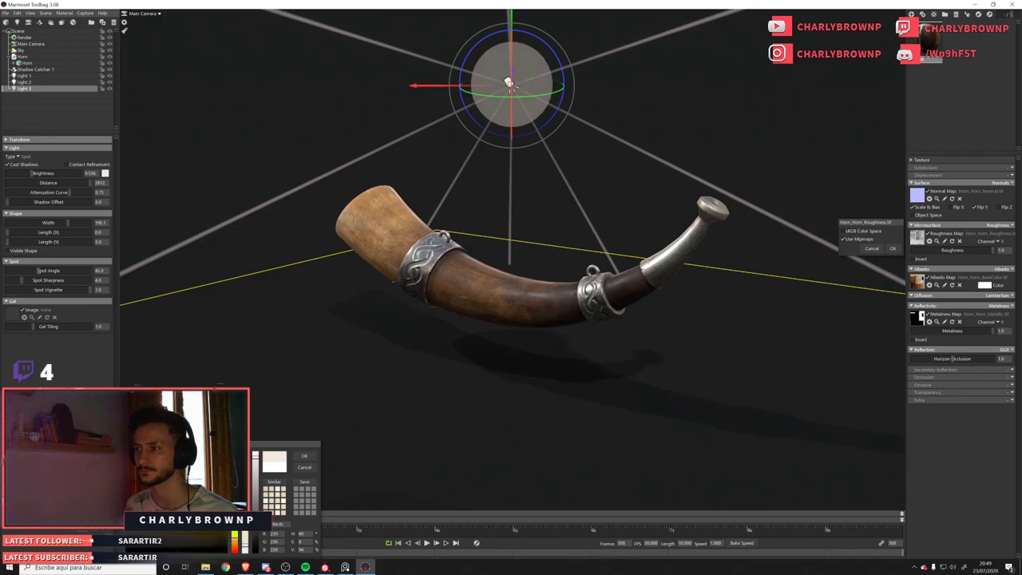
{"action": "left_click", "coordinate": [235, 486]}
{"action": "left_click_drag", "start_coordinate": [132, 457], "coordinate": [146, 461]}
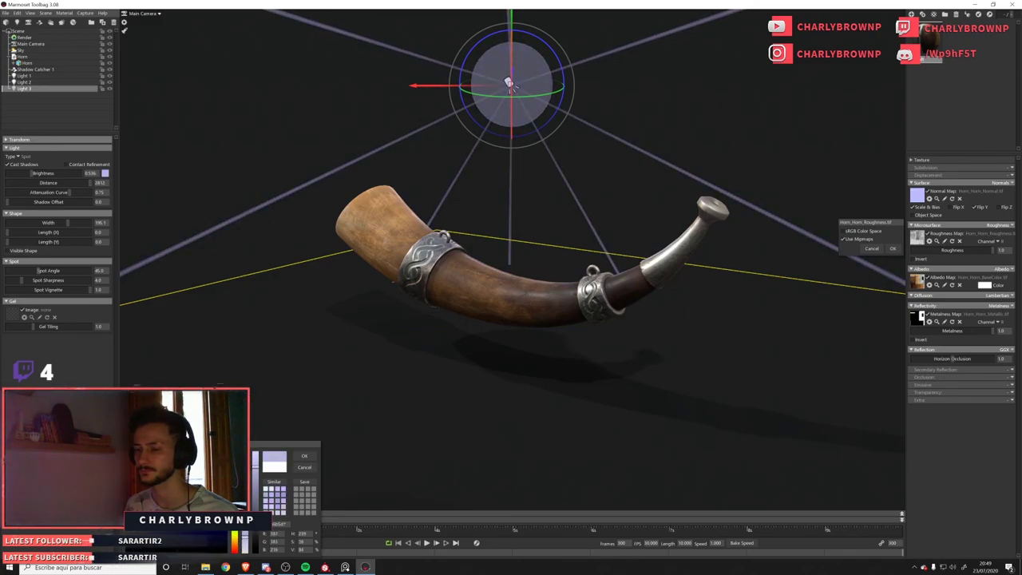
{"action": "left_click", "coordinate": [235, 500]}
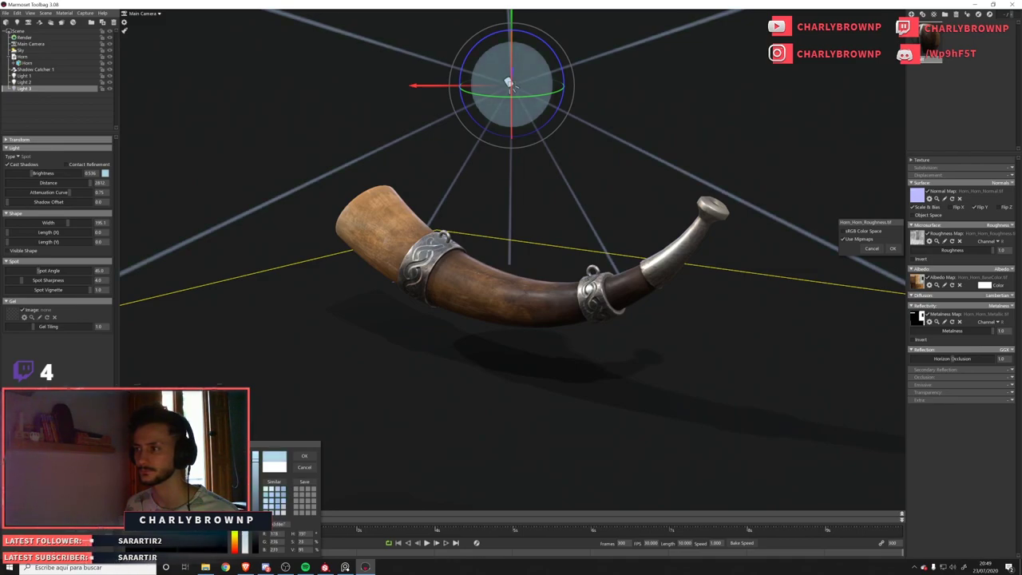
{"action": "left_click", "coordinate": [305, 456]}
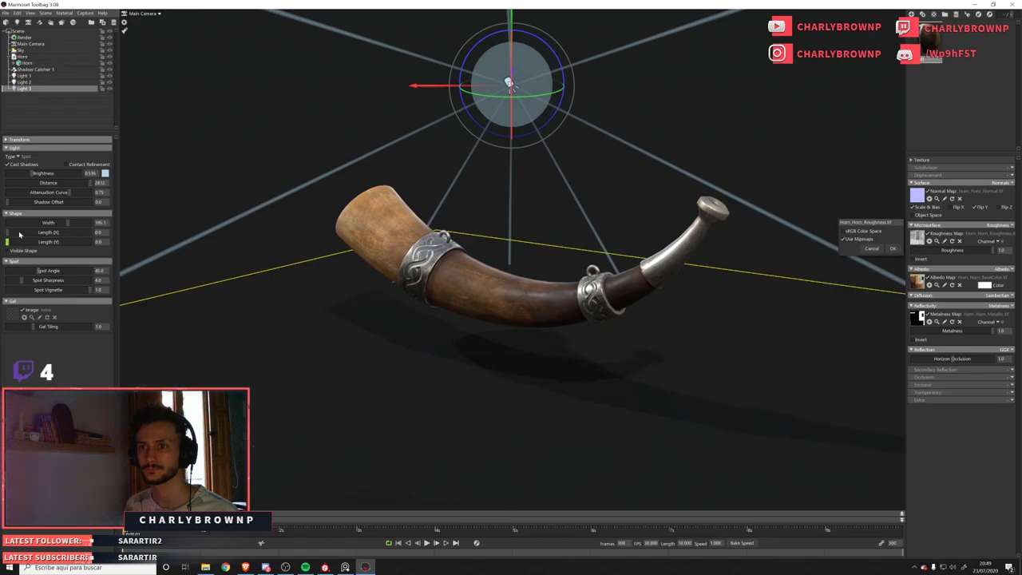
Turn Light 3 into a rounded rectangular source by increasing both lengths and reducing its width, and brighten it slightly.
{"action": "left_click_drag", "start_coordinate": [20, 233], "coordinate": [47, 224]}
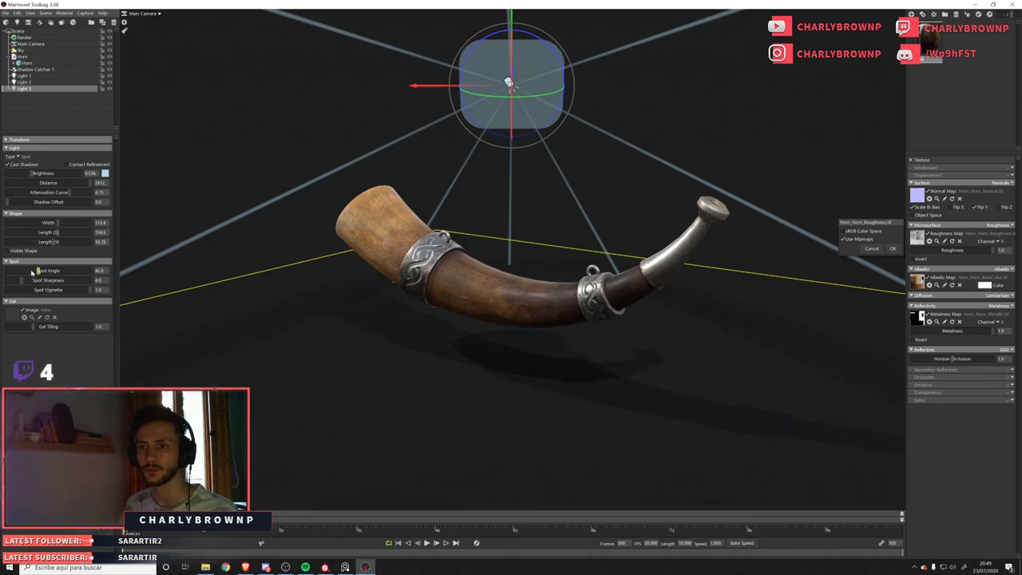
{"action": "left_click_drag", "start_coordinate": [35, 173], "coordinate": [38, 173]}
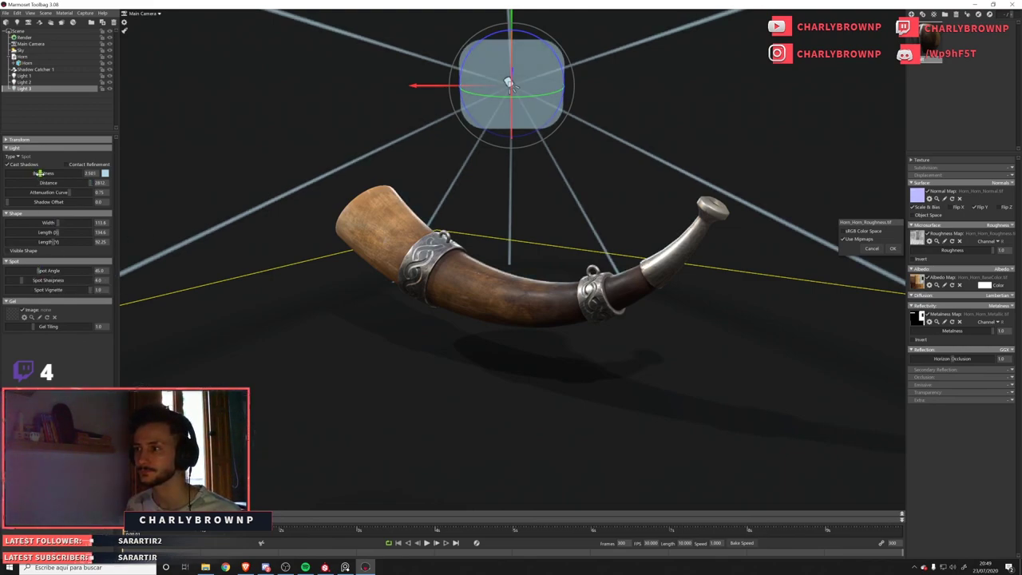
Raise Light 2's brightness to about 6 and tint it a very pale greenish white.
{"action": "left_click", "coordinate": [32, 82]}
{"action": "left_click_drag", "start_coordinate": [30, 172], "coordinate": [48, 174]}
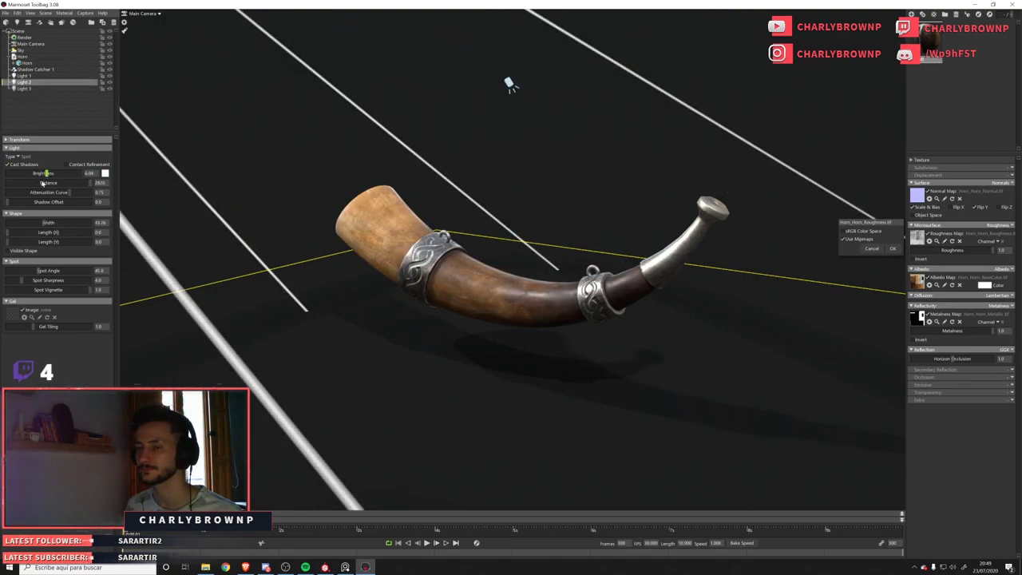
{"action": "left_click", "coordinate": [107, 175]}
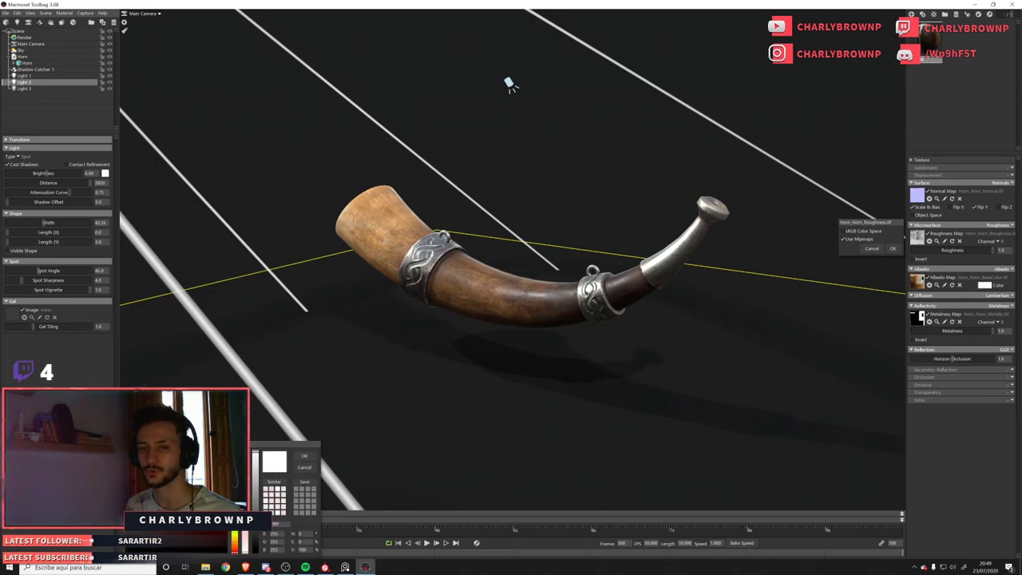
{"action": "left_click", "coordinate": [137, 461]}
{"action": "left_click_drag", "start_coordinate": [138, 461], "coordinate": [130, 458]}
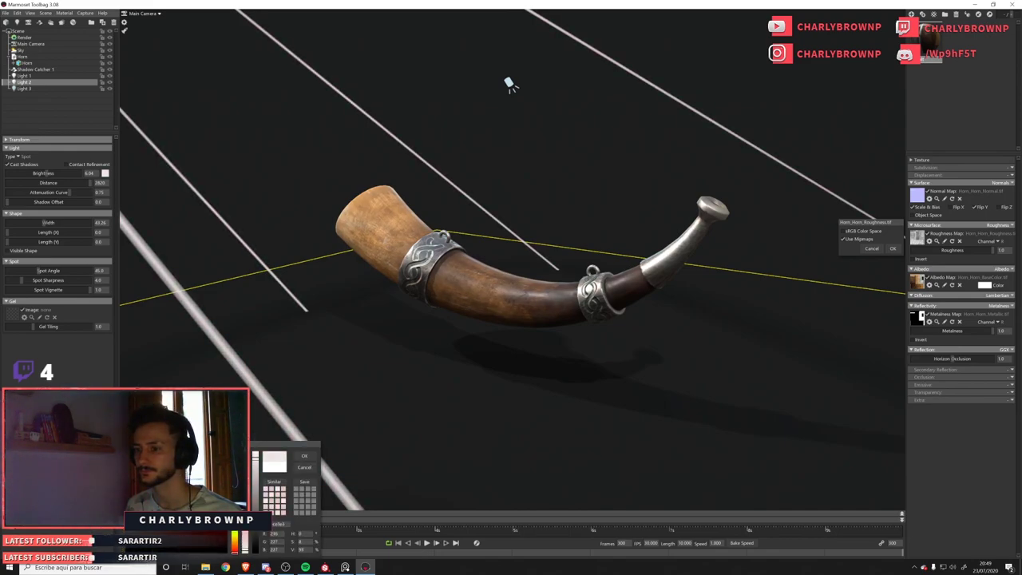
{"action": "left_click", "coordinate": [234, 515]}
{"action": "left_click", "coordinate": [137, 462]}
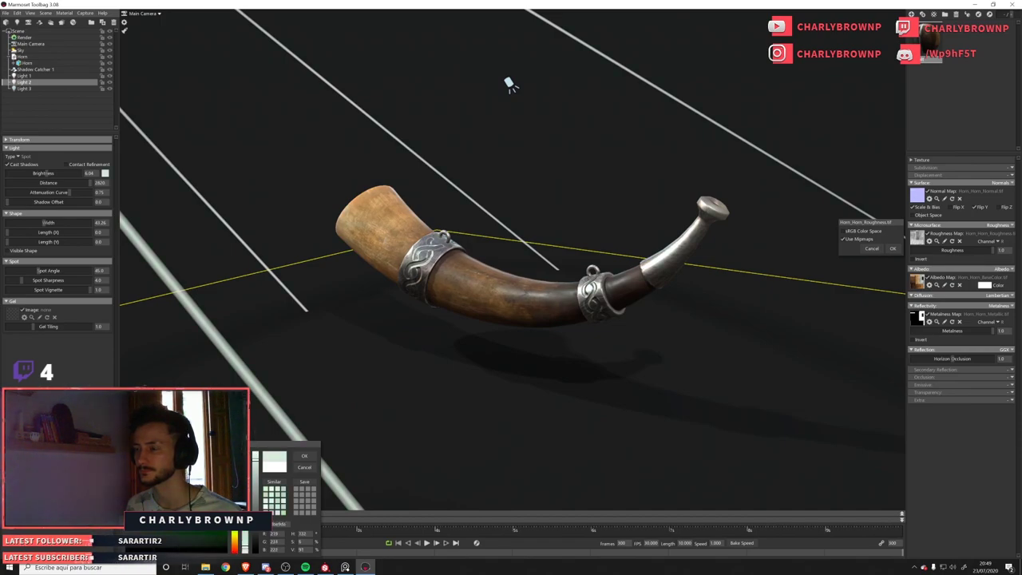
{"action": "left_click_drag", "start_coordinate": [133, 461], "coordinate": [133, 458]}
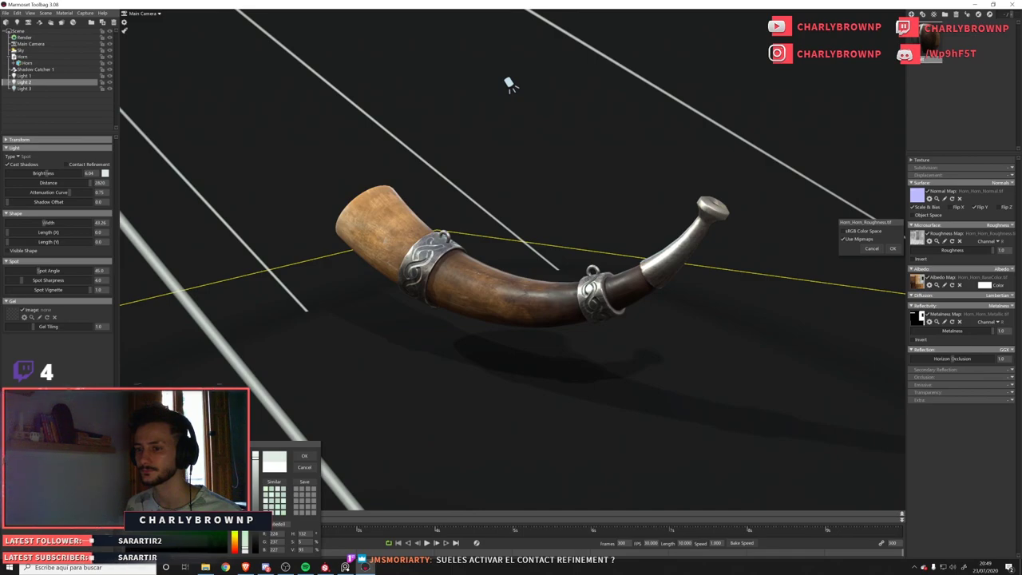
{"action": "left_click", "coordinate": [305, 456]}
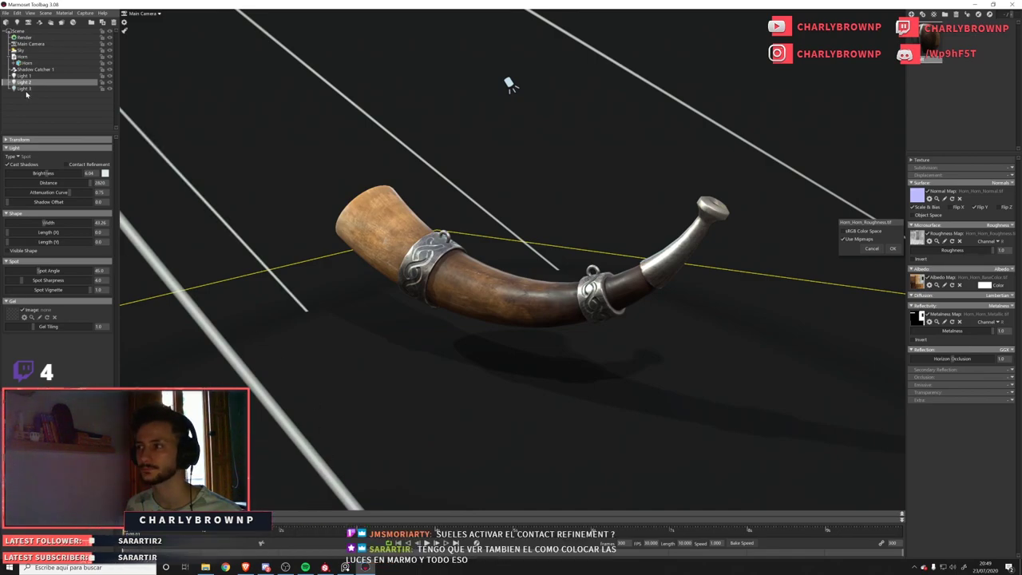
{"action": "left_click", "coordinate": [178, 291]}
Raise Light 1's brightness moderately, judging the effect on the horn.
{"action": "left_click", "coordinate": [24, 76]}
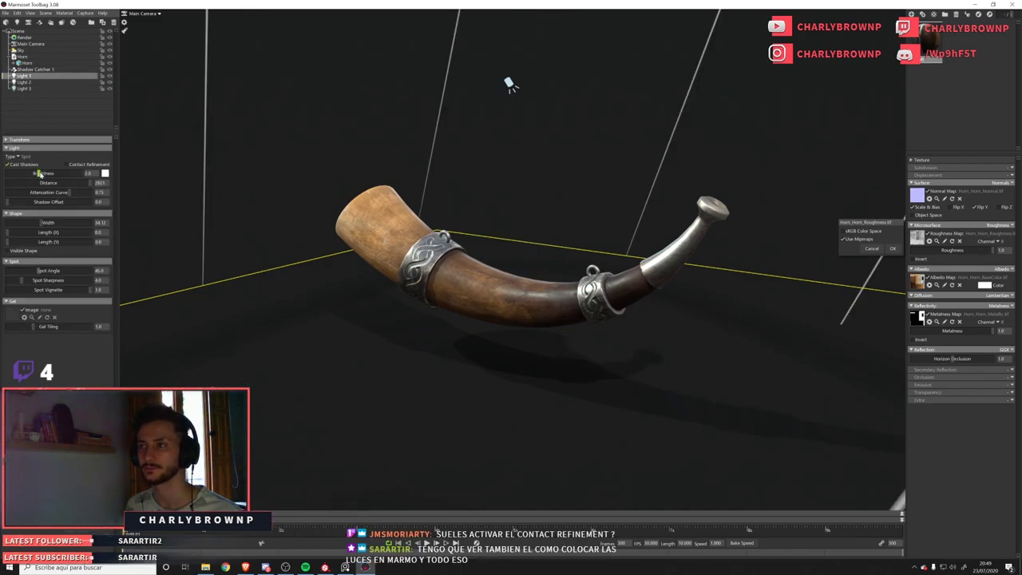
{"action": "left_click_drag", "start_coordinate": [44, 172], "coordinate": [40, 172]}
{"action": "left_click_drag", "start_coordinate": [475, 341], "coordinate": [468, 342], "text": "alt"}
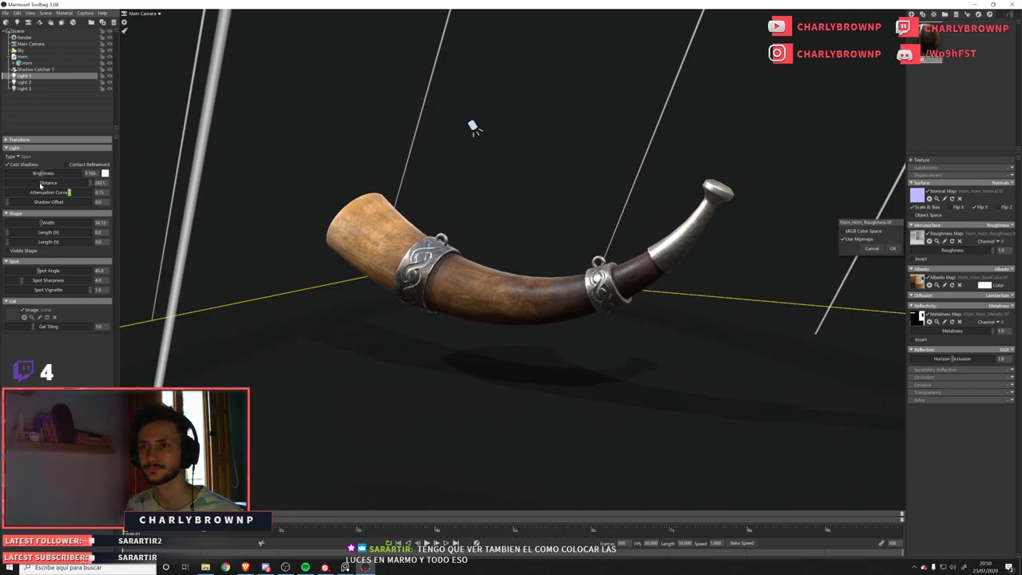
{"action": "mouse_move", "coordinate": [37, 174]}
{"action": "left_mouse_down"}
{"action": "mouse_move", "coordinate": [25, 173]}
{"action": "mouse_move", "coordinate": [46, 183]}
{"action": "mouse_move", "coordinate": [22, 187]}
{"action": "left_mouse_up"}
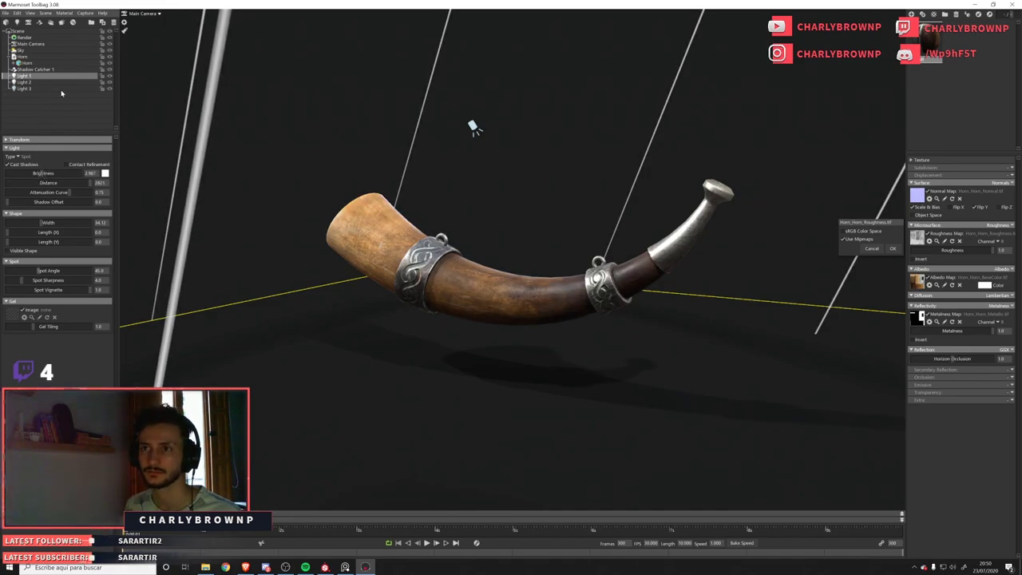
Try the sky light at brightness 0 to judge the spot lights alone, and raise it to brighten the horn.
{"action": "left_click", "coordinate": [48, 70]}
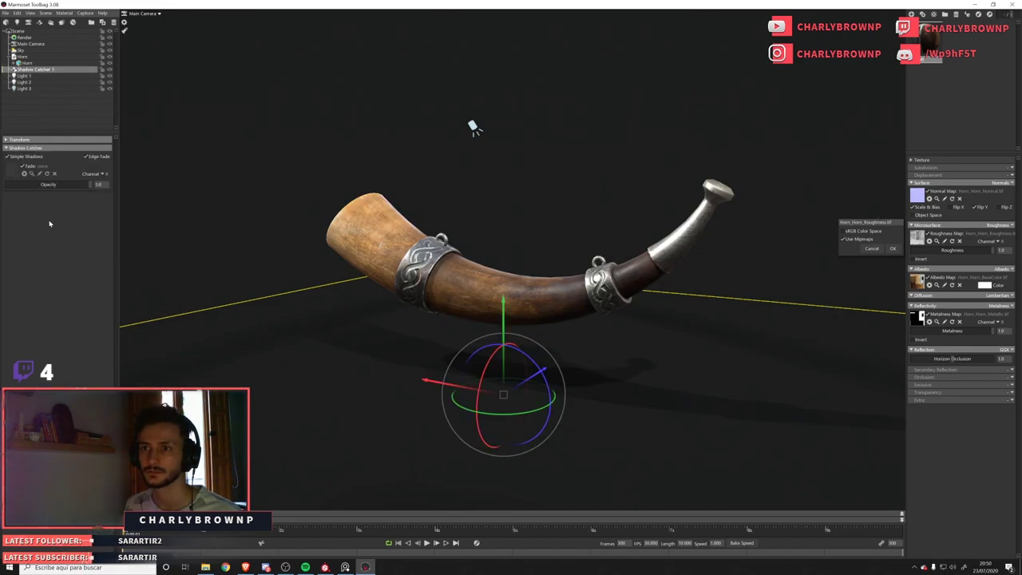
{"action": "left_click", "coordinate": [22, 51]}
{"action": "left_click_drag", "start_coordinate": [32, 160], "coordinate": [2, 167]}
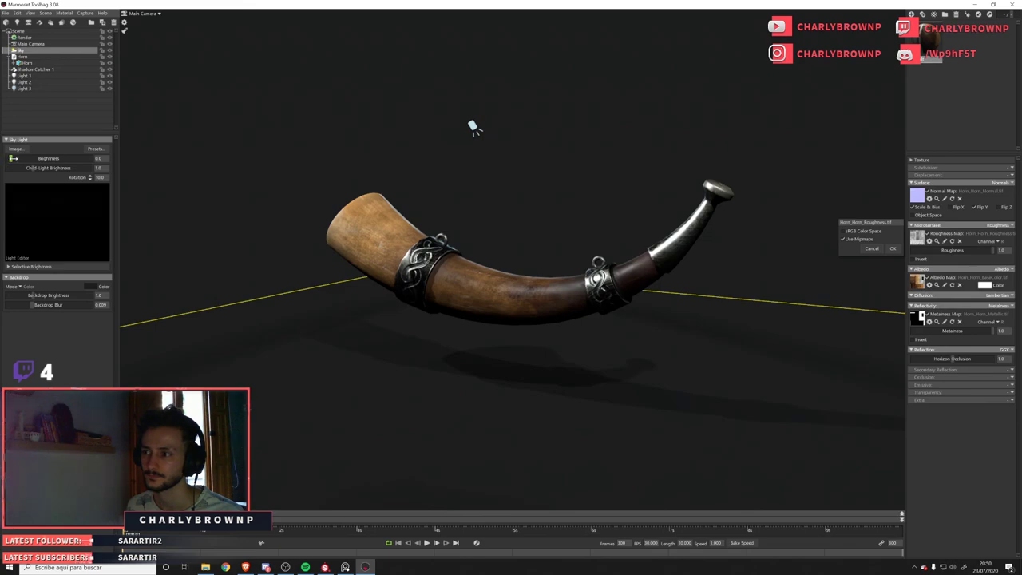
{"action": "left_click_drag", "start_coordinate": [13, 158], "coordinate": [38, 166]}
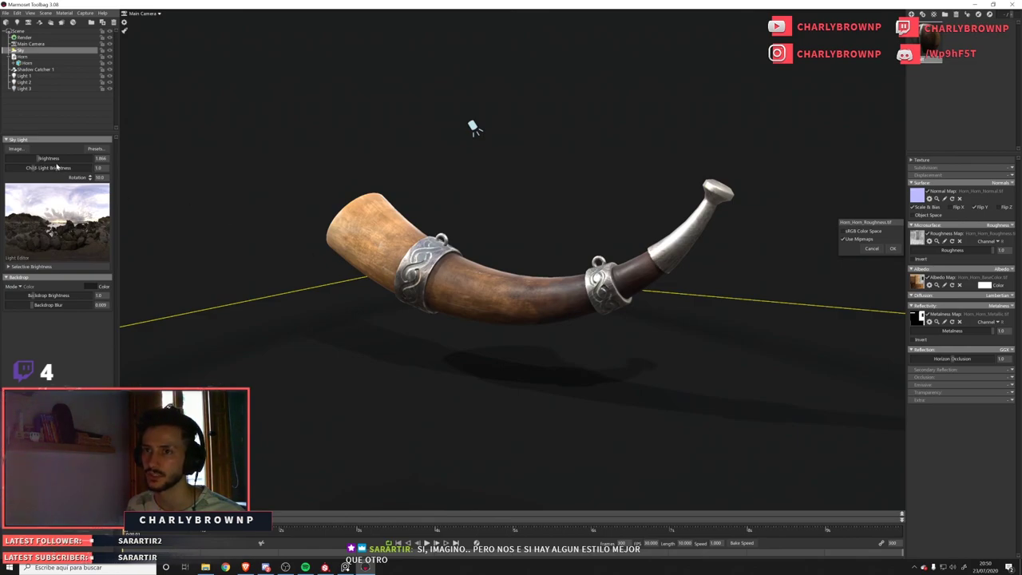
{"action": "left_click_drag", "start_coordinate": [38, 158], "coordinate": [39, 159]}
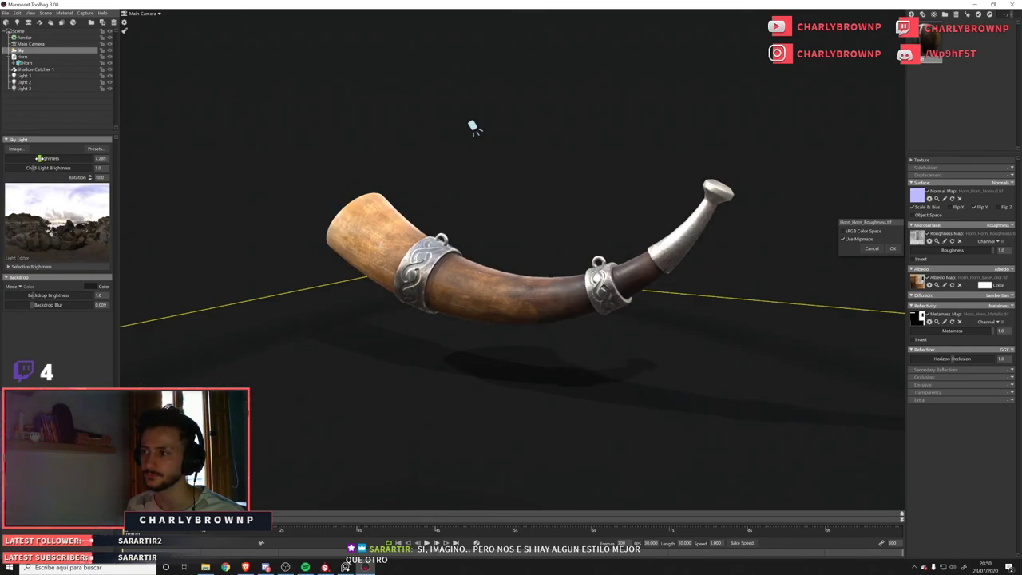
Lower Light 1's brightness to about 1 and set the sky light's brightness to about 1.
{"action": "left_click", "coordinate": [32, 75]}
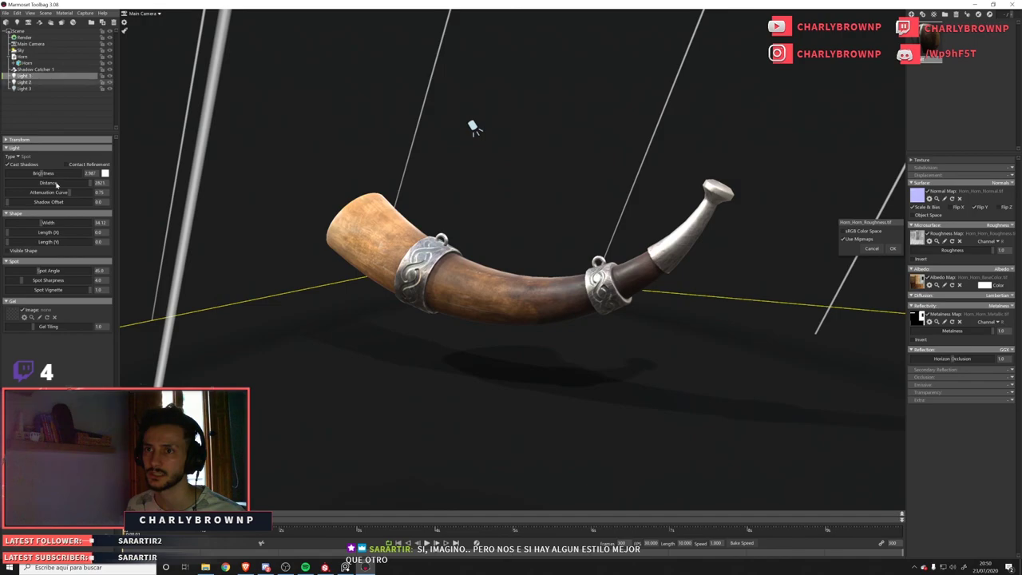
{"action": "left_click_drag", "start_coordinate": [41, 175], "coordinate": [36, 173]}
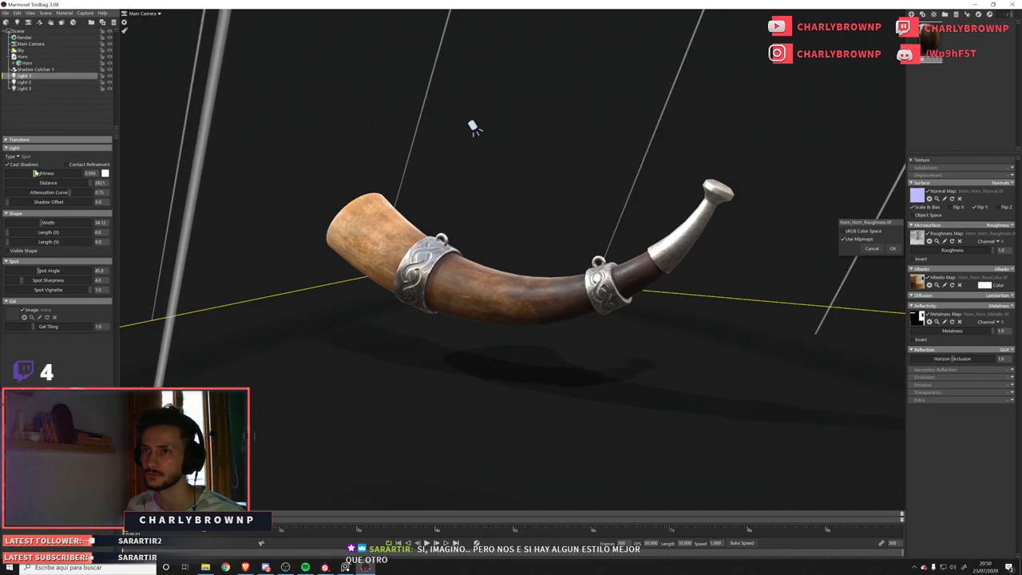
{"action": "left_click", "coordinate": [24, 89]}
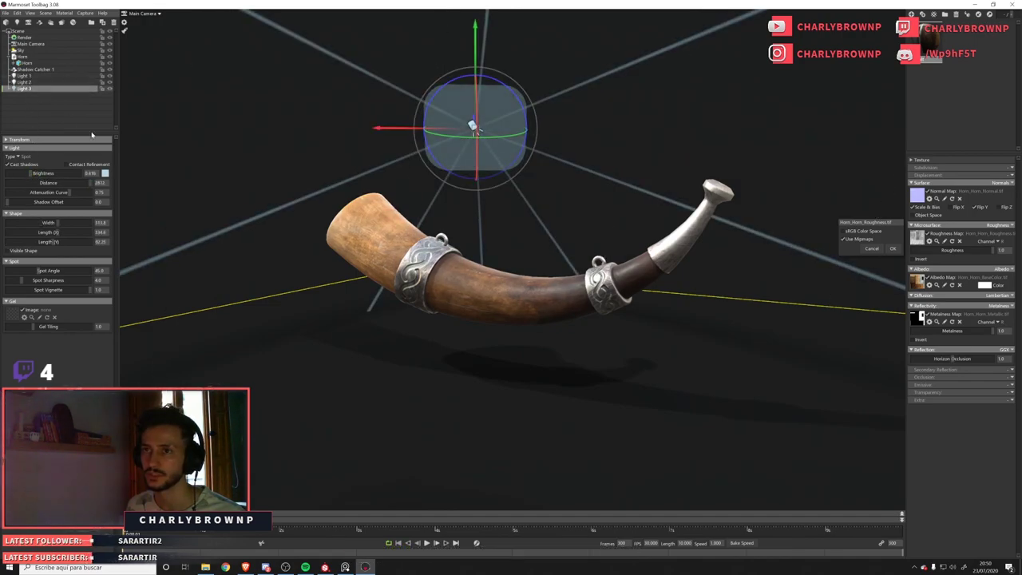
{"action": "left_click", "coordinate": [22, 49]}
{"action": "left_click_drag", "start_coordinate": [22, 159], "coordinate": [33, 163]}
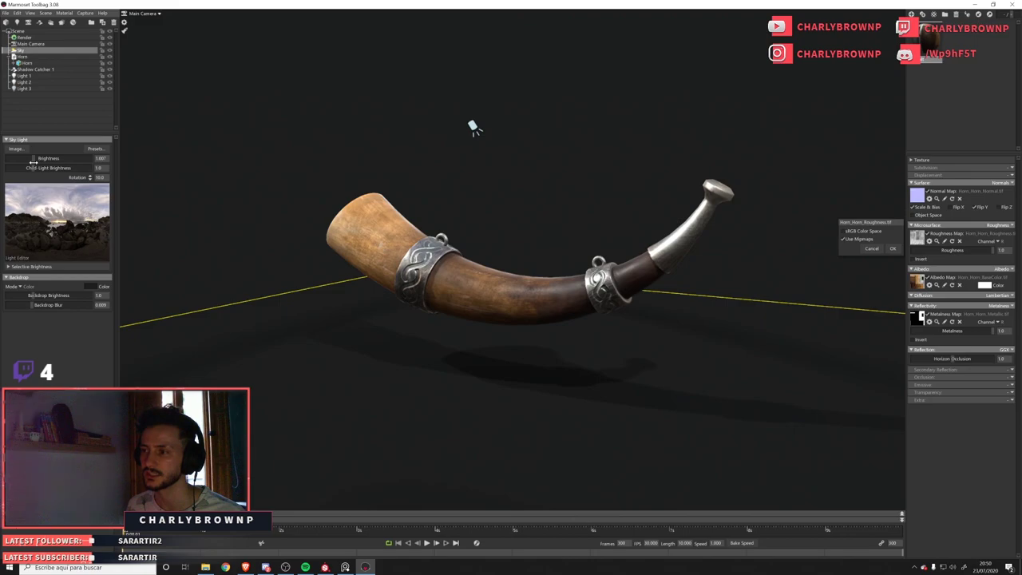
Add a fourth light aimed at the horn from below, compare the horn with and without it, and lower its brightness to about 0.25.
{"action": "left_click_drag", "start_coordinate": [491, 328], "coordinate": [503, 260]}
{"action": "scroll", "coordinate": [503, 259], "scroll_direction": "down", "scroll_amount": 1}
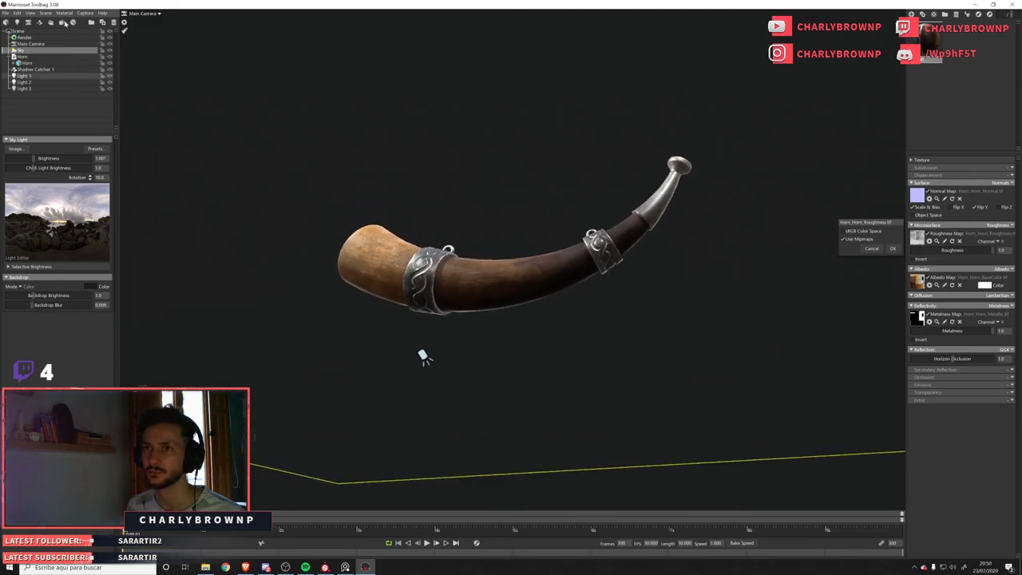
{"action": "left_click", "coordinate": [17, 23]}
{"action": "left_click_drag", "start_coordinate": [572, 255], "coordinate": [565, 291]}
{"action": "left_click_drag", "start_coordinate": [37, 173], "coordinate": [30, 172]}
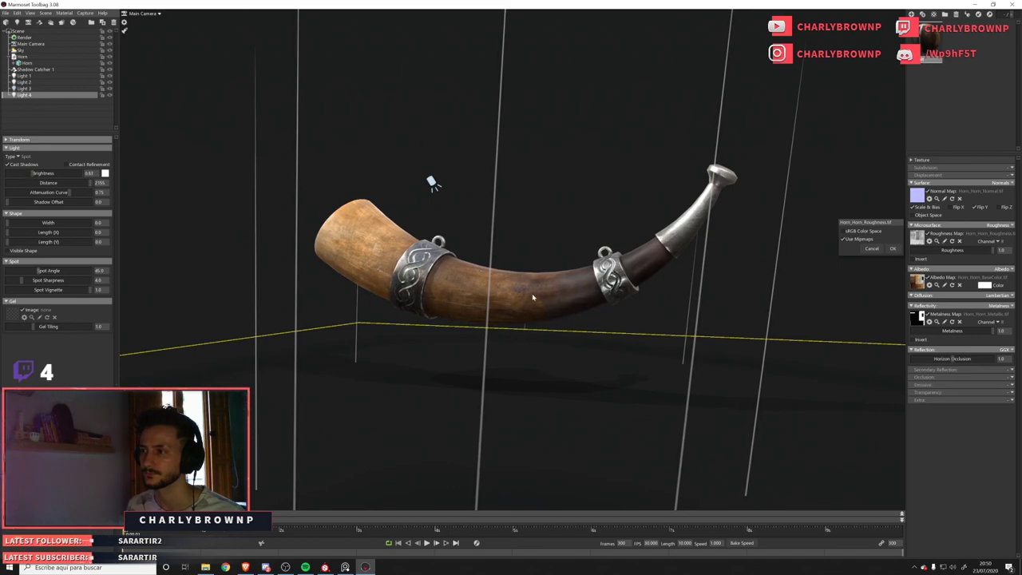
{"action": "left_click_drag", "start_coordinate": [533, 297], "coordinate": [551, 292]}
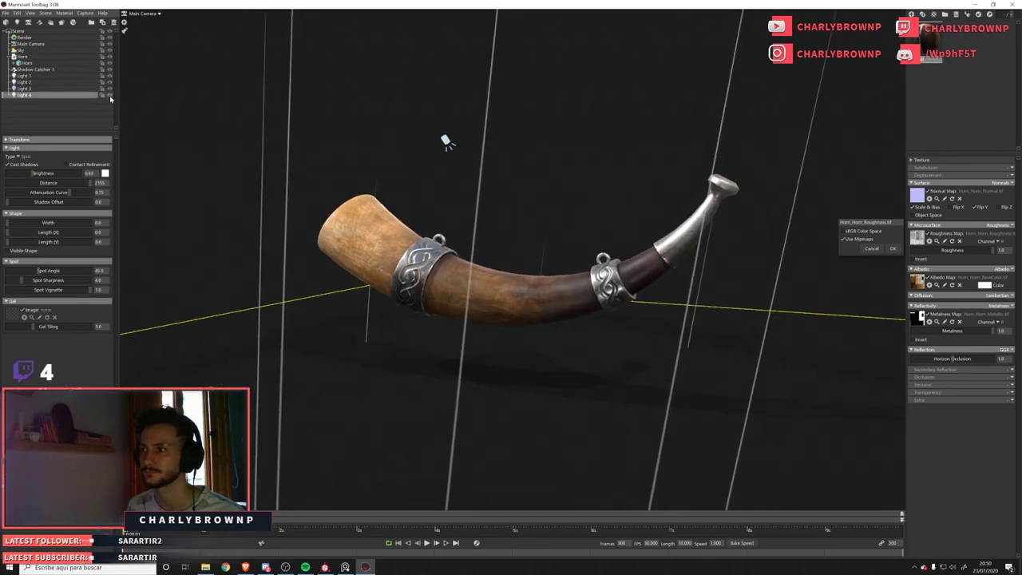
{"action": "left_click", "coordinate": [110, 96]}
{"action": "left_click", "coordinate": [110, 96]}
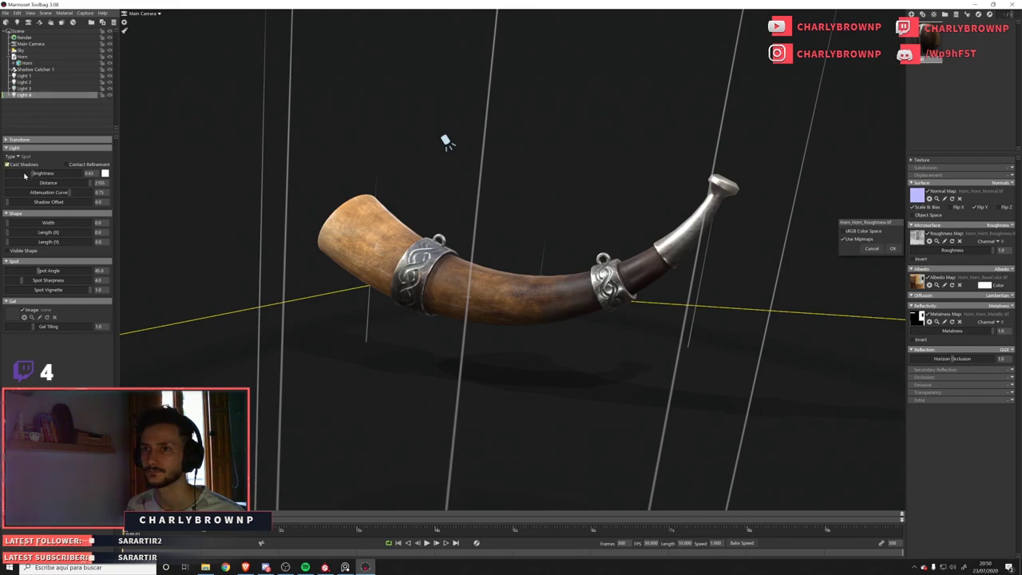
{"action": "left_click_drag", "start_coordinate": [24, 175], "coordinate": [27, 173]}
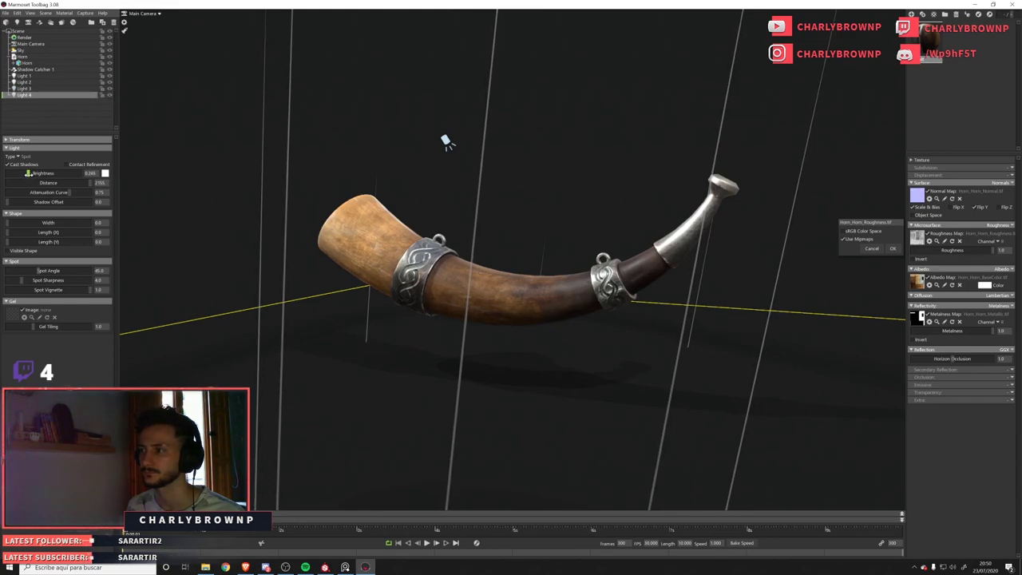
{"action": "left_click", "coordinate": [551, 247]}
{"action": "left_click_drag", "start_coordinate": [551, 247], "coordinate": [479, 256]}
{"action": "left_click_drag", "start_coordinate": [372, 232], "coordinate": [487, 227]}
Save the scene as Cuerno inside a new folder named Marmoset in the Cuerno project folder.
{"action": "left_click", "coordinate": [25, 37]}
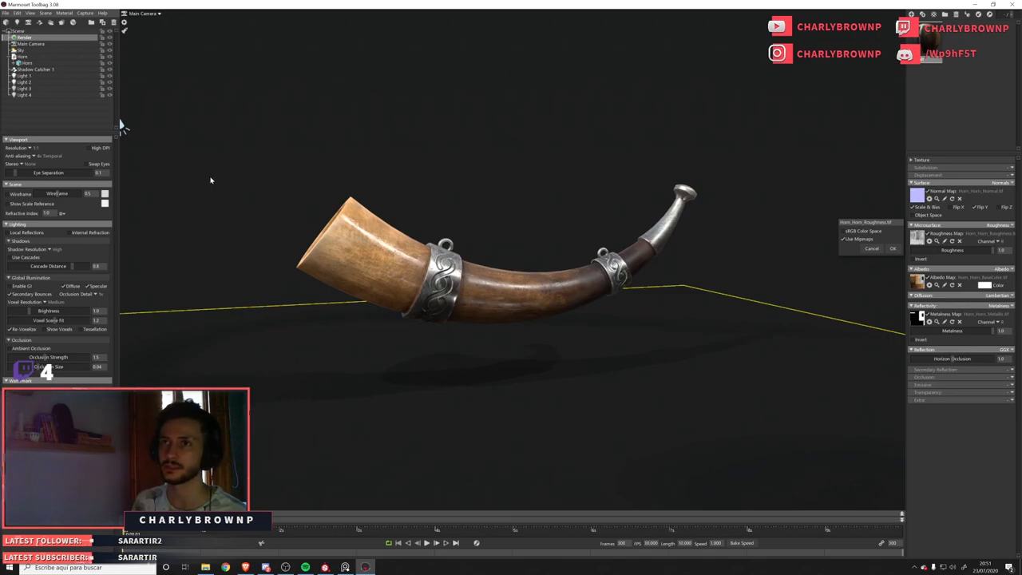
{"action": "key", "text": "ctrl+s"}
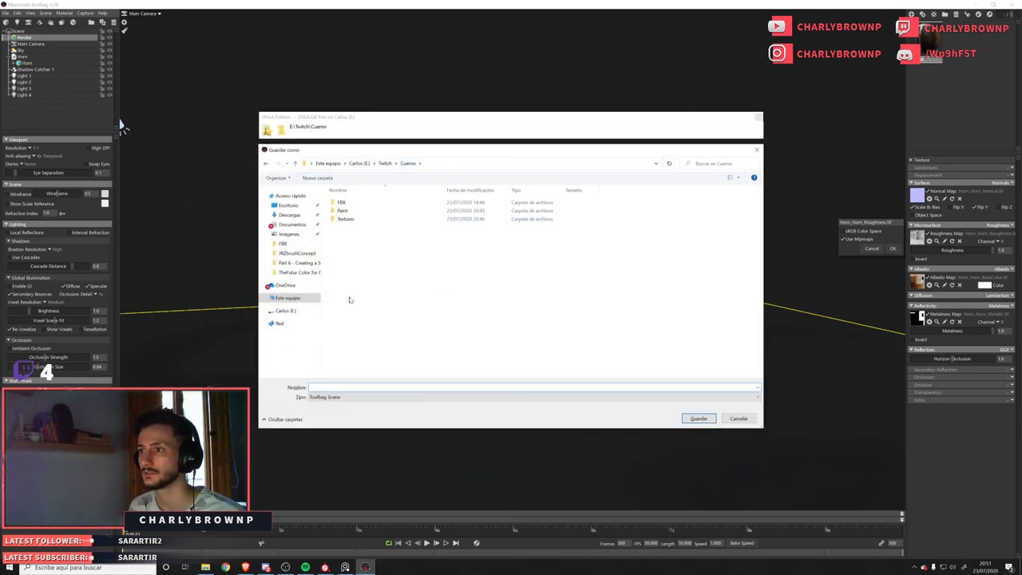
{"action": "right_click", "coordinate": [350, 298]}
{"action": "mouse_move", "coordinate": [426, 384]}
{"action": "left_click", "coordinate": [484, 385]}
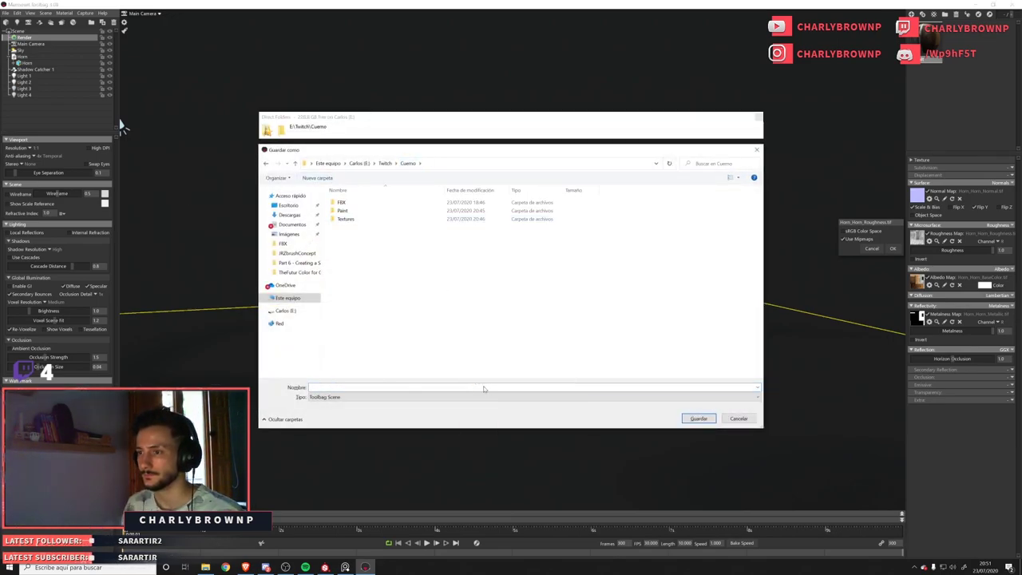
{"action": "type", "text": "Marmoset"}
{"action": "key", "text": "Return"}
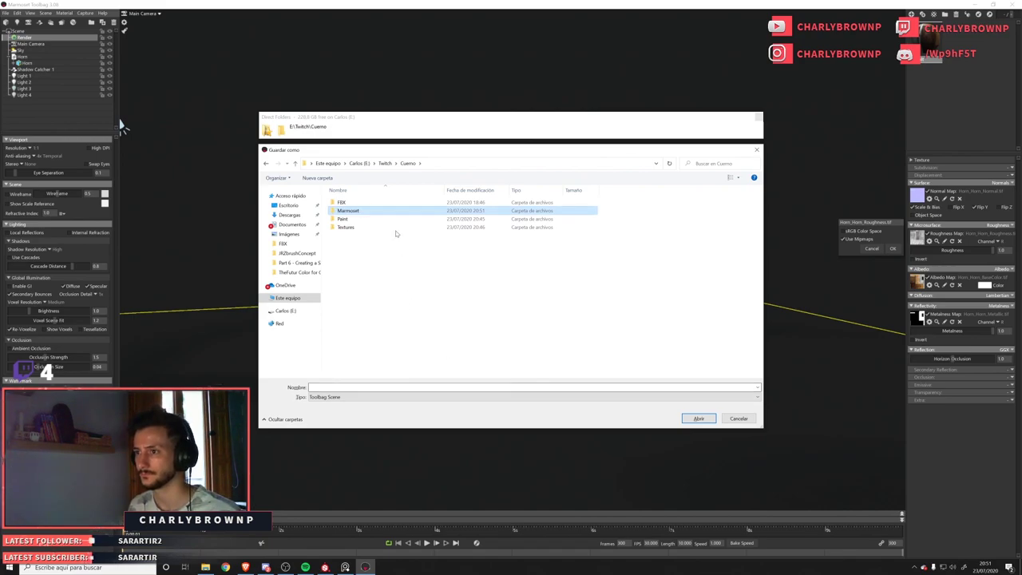
{"action": "key", "text": "Return"}
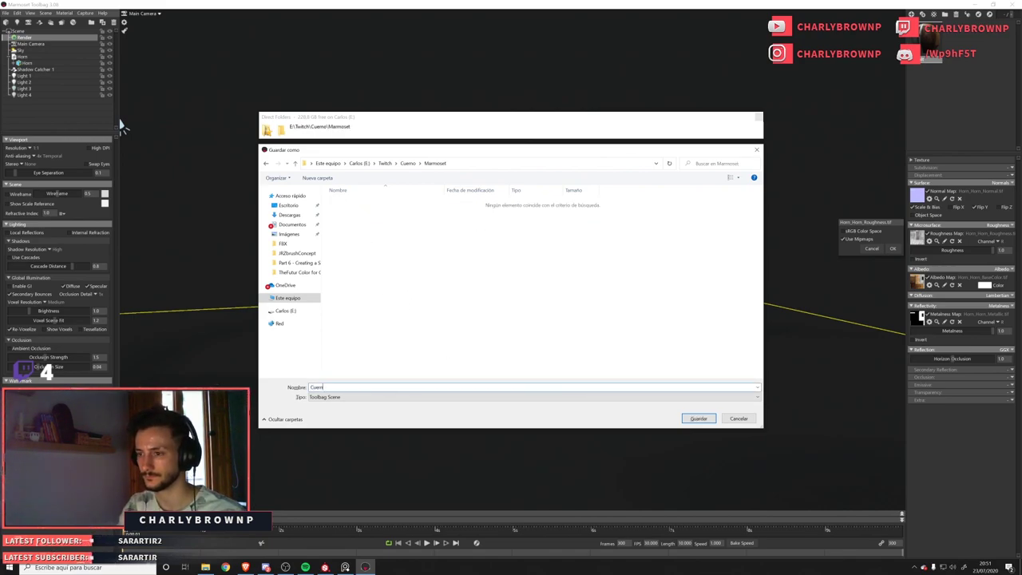
{"action": "type", "text": "o"}
{"action": "key", "text": "Return"}
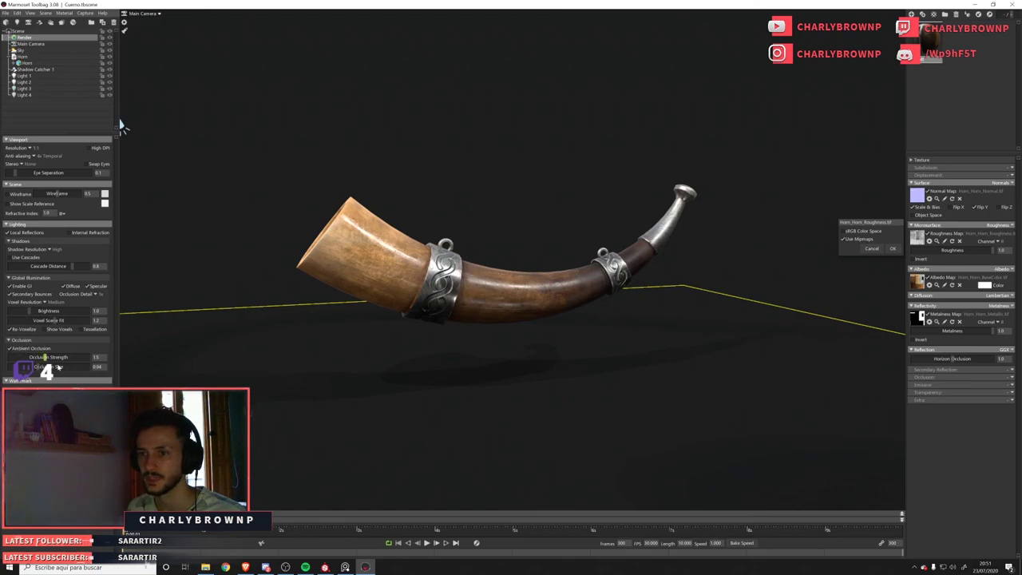
Turn on local reflections, global illumination and ambient occlusion with strength 10, and lower the horn mesh slightly toward the floor.
{"action": "left_click_drag", "start_coordinate": [47, 358], "coordinate": [94, 362]}
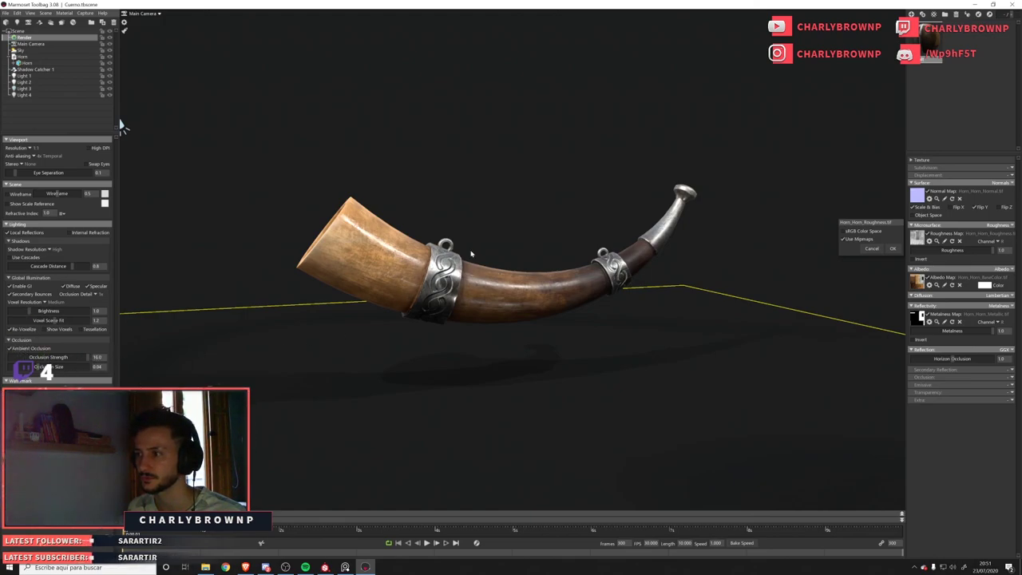
{"action": "left_click", "coordinate": [471, 254]}
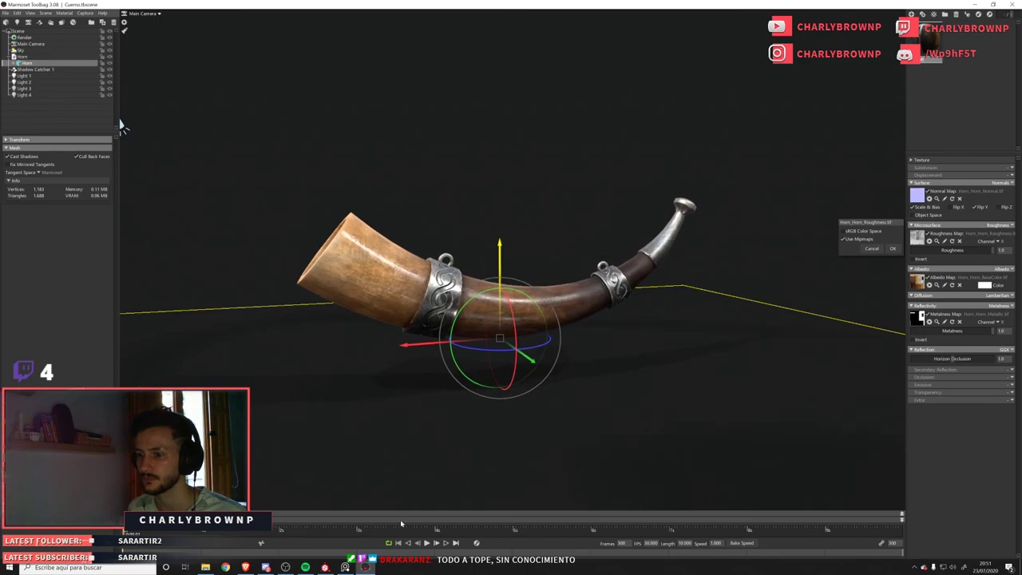
Switch to Substance Painter, close its texture export window, and return to Marmoset Toolbag.
{"action": "key", "text": "alt+Tab"}
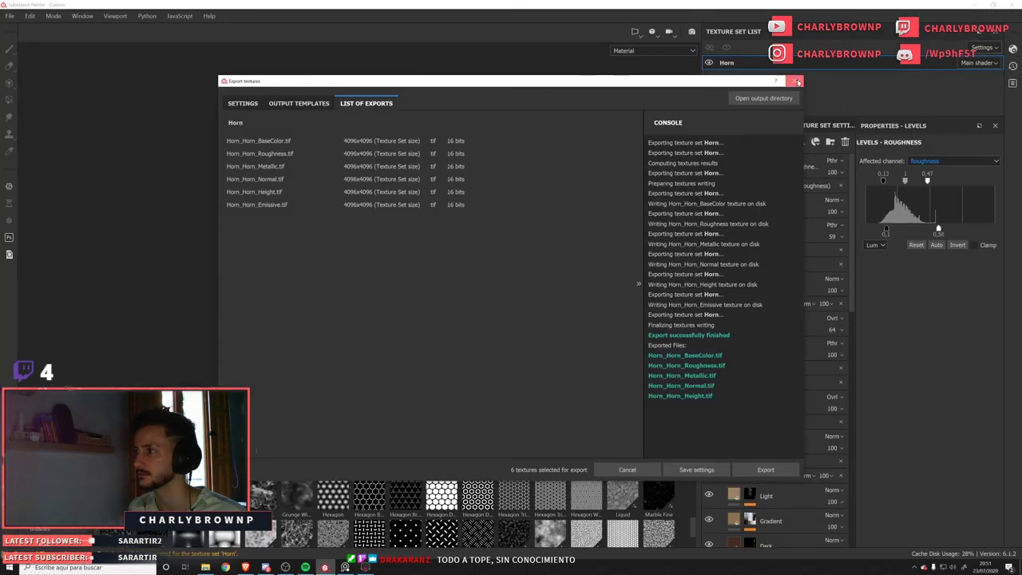
{"action": "left_click", "coordinate": [797, 81]}
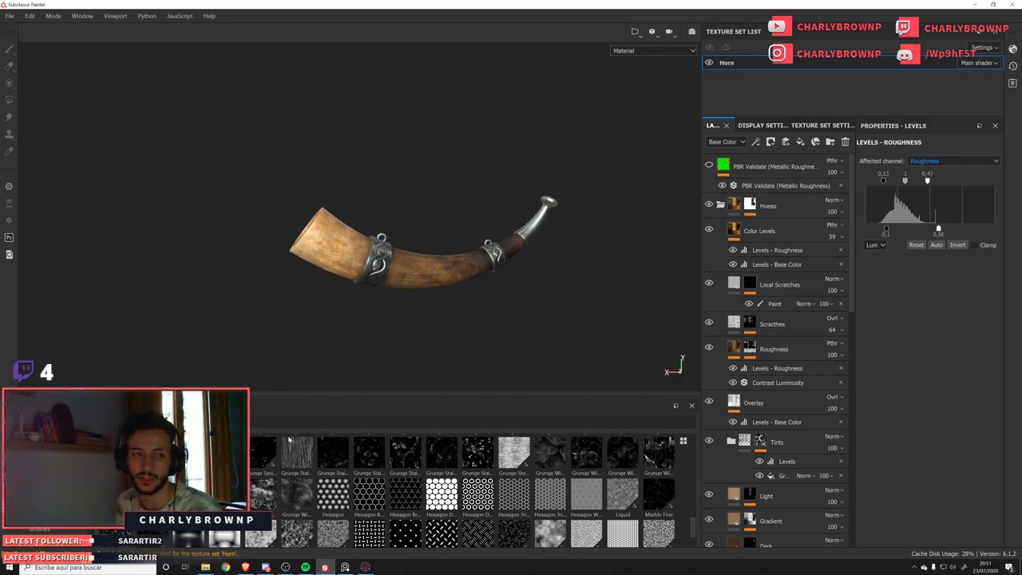
{"action": "key", "text": "alt+Tab"}
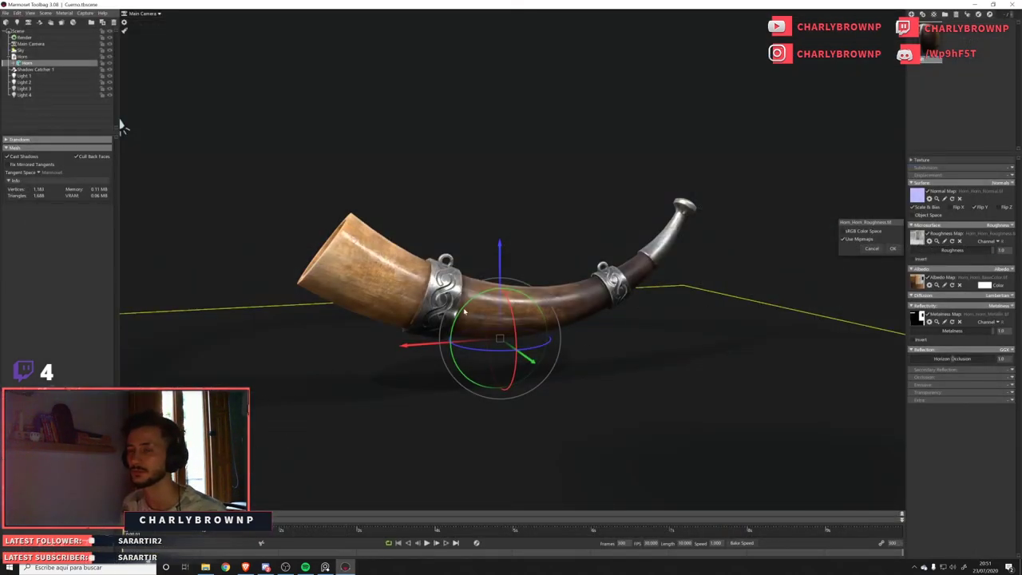
Adjust the Main Camera's color curves for stronger contrast and judge the horn's shading from several angles.
{"action": "left_click", "coordinate": [32, 44]}
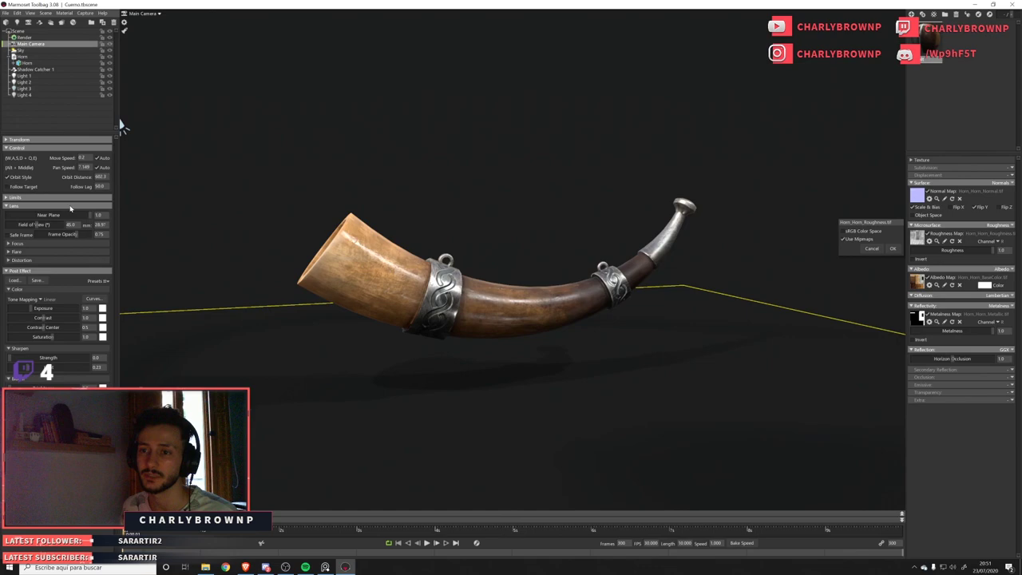
{"action": "left_click", "coordinate": [42, 299]}
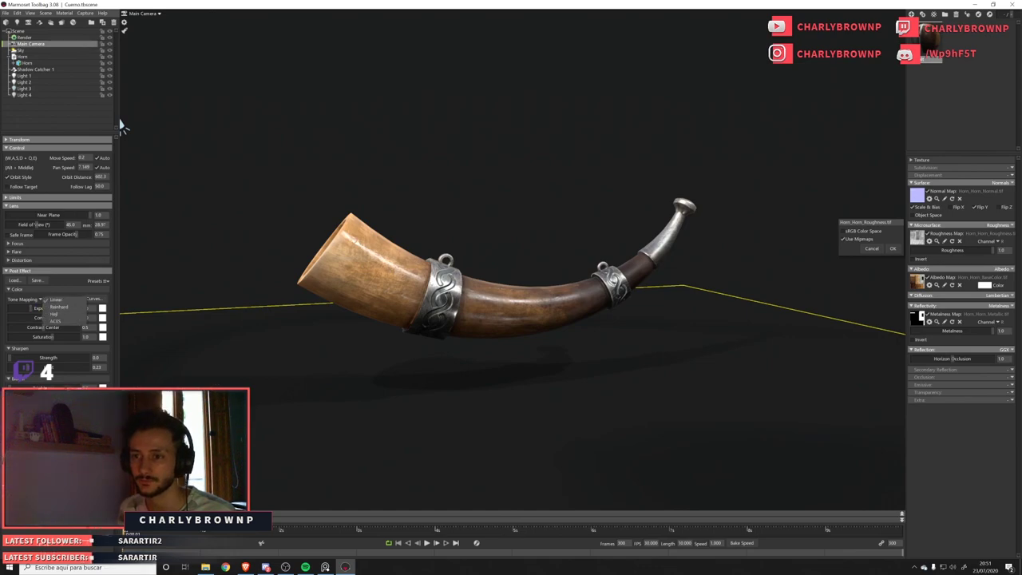
{"action": "left_click", "coordinate": [94, 299]}
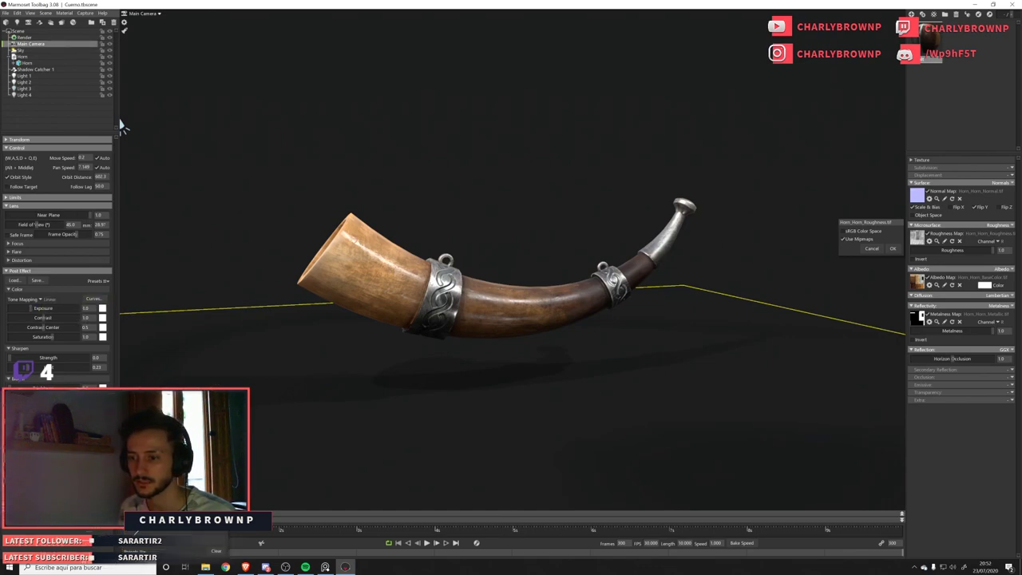
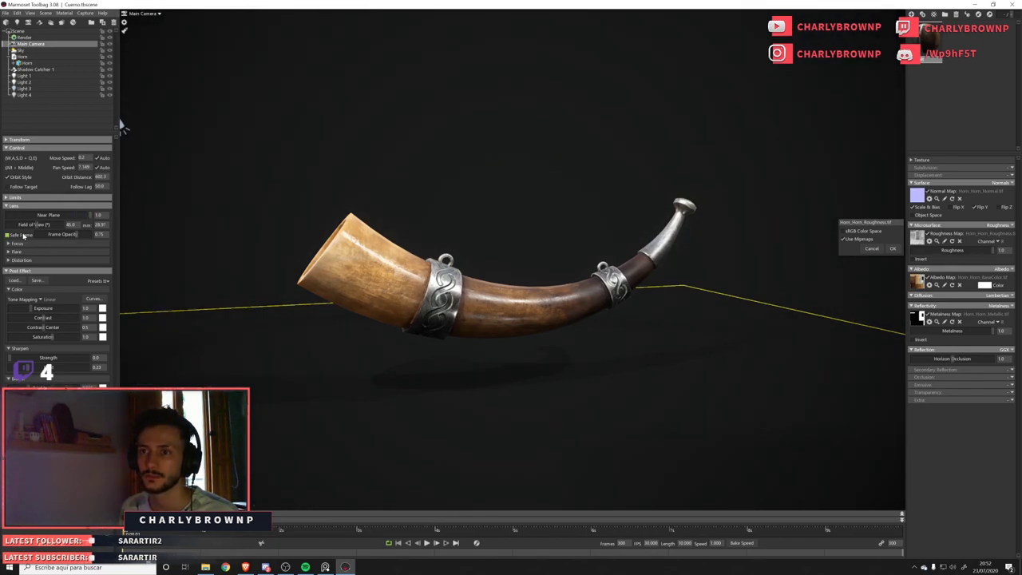
{"action": "left_click_drag", "start_coordinate": [495, 309], "coordinate": [498, 308], "text": "alt"}
{"action": "scroll", "coordinate": [497, 308], "scroll_direction": "up", "scroll_amount": 3}
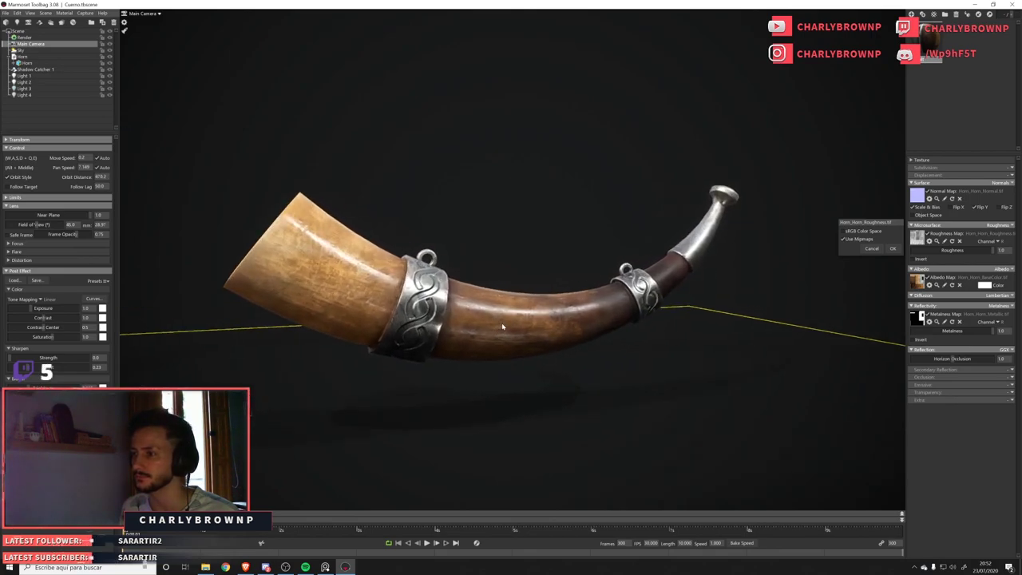
{"action": "right_click_drag", "start_coordinate": [503, 327], "coordinate": [500, 305], "text": "alt"}
{"action": "left_click_drag", "start_coordinate": [500, 304], "coordinate": [538, 333], "text": "alt"}
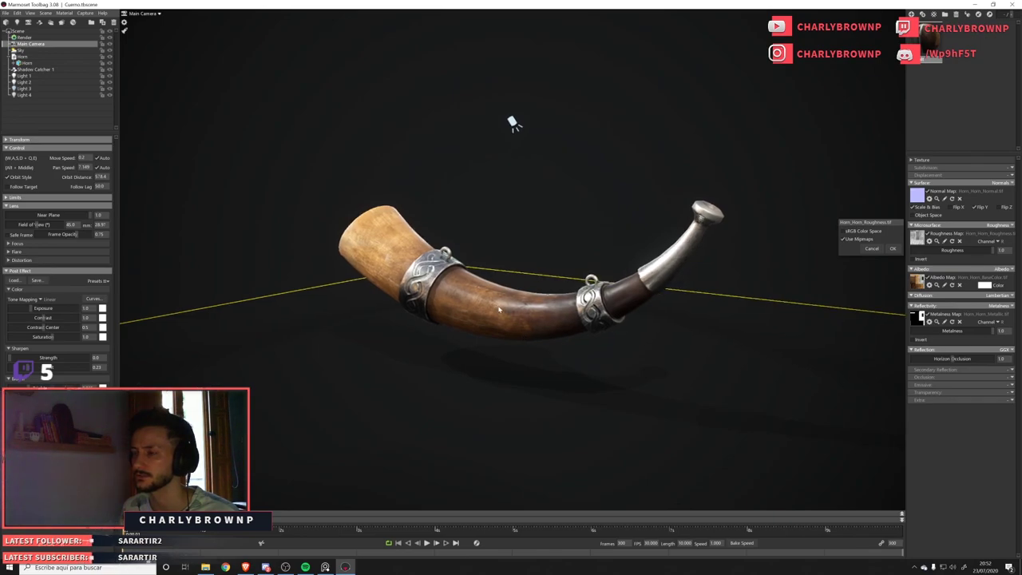
{"action": "left_click_drag", "start_coordinate": [499, 309], "coordinate": [564, 299]}
{"action": "right_click_drag", "start_coordinate": [564, 298], "coordinate": [538, 257]}
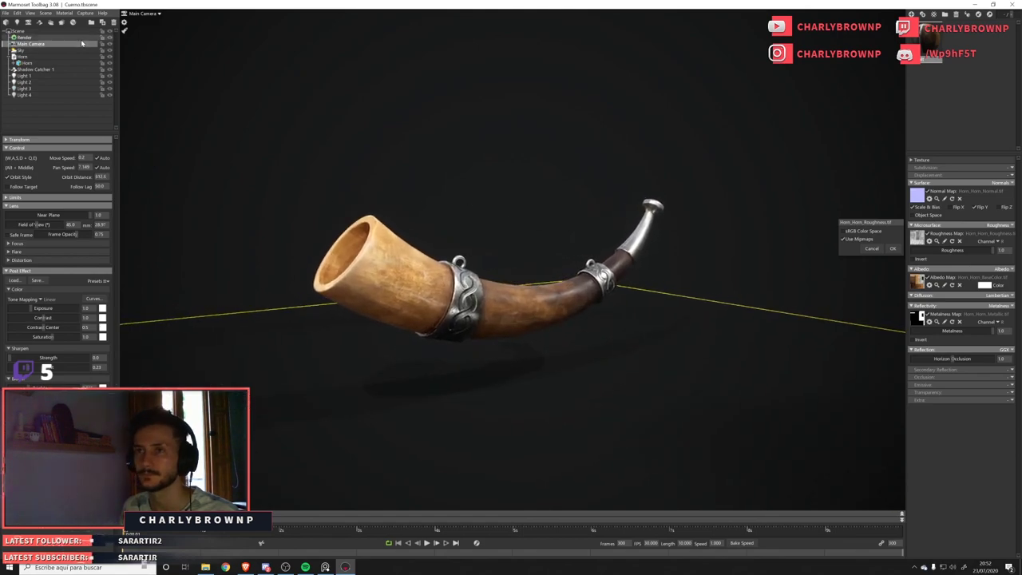
Move Light 3 above the horn near its wide opening and rotate the light to aim at the horn.
{"action": "left_click", "coordinate": [25, 88]}
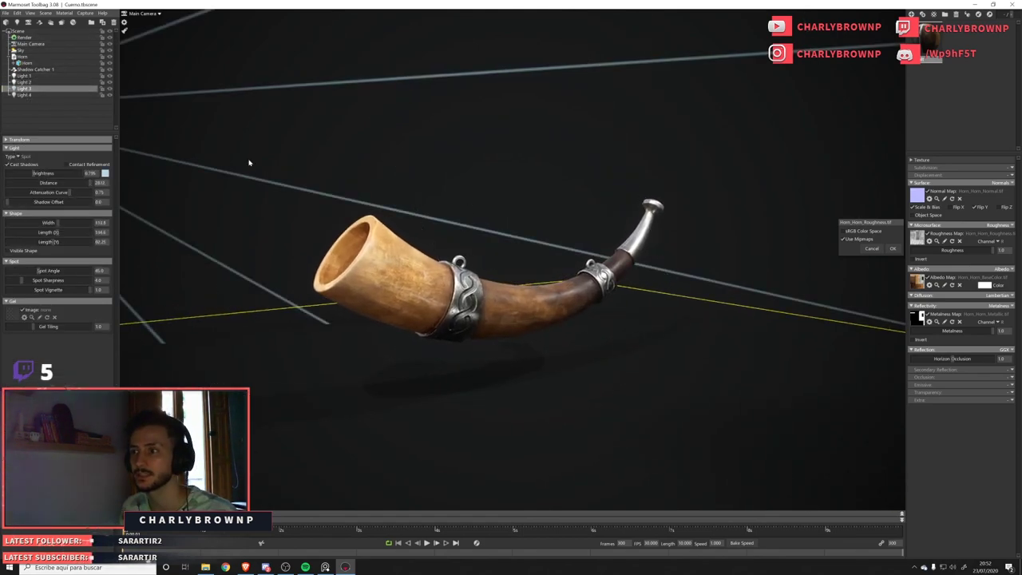
{"action": "scroll", "coordinate": [249, 163], "scroll_direction": "down", "scroll_amount": 5}
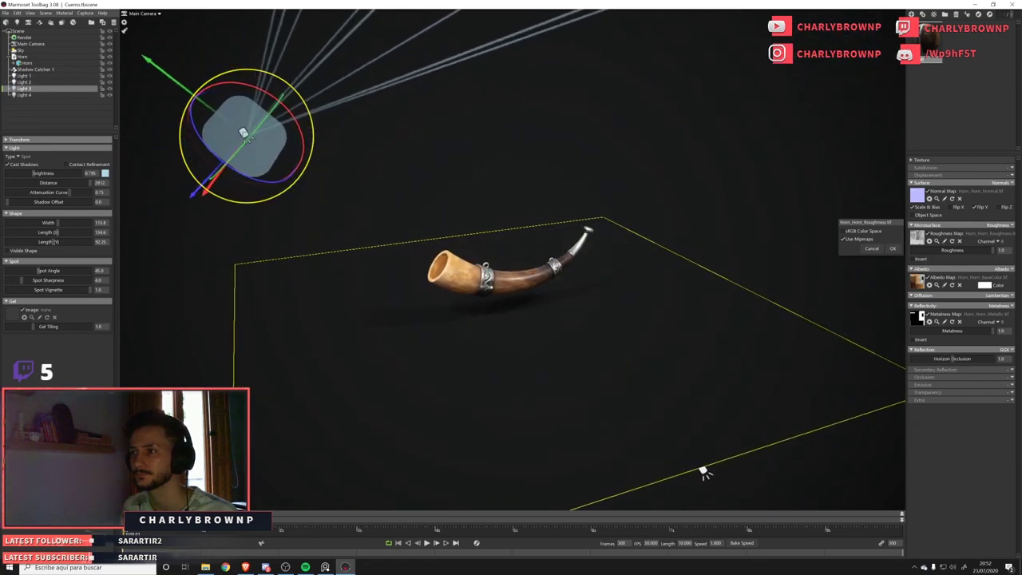
{"action": "left_click_drag", "start_coordinate": [260, 188], "coordinate": [226, 173]}
{"action": "left_click_drag", "start_coordinate": [164, 148], "coordinate": [359, 129]}
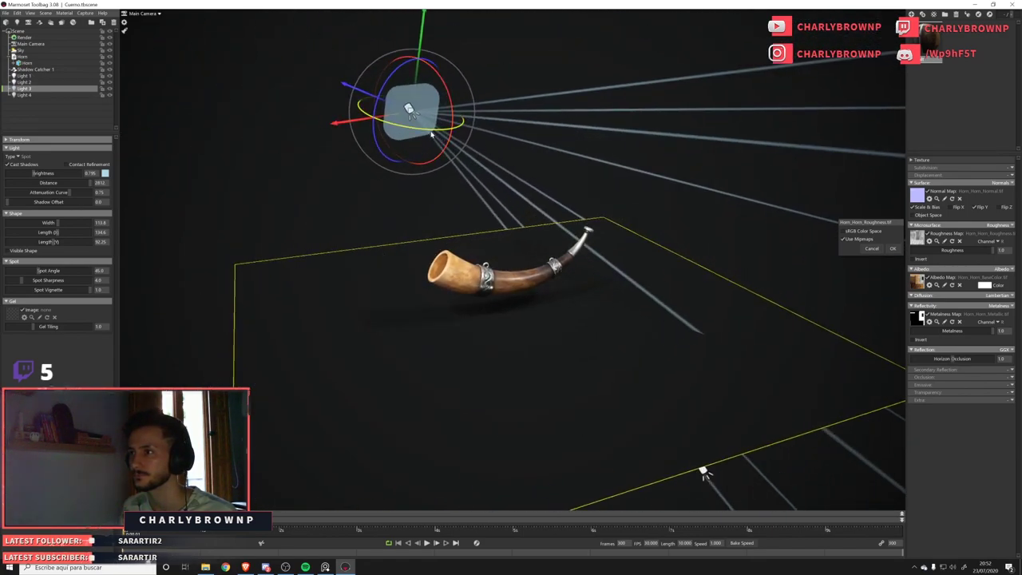
{"action": "left_click_drag", "start_coordinate": [431, 134], "coordinate": [411, 117]}
{"action": "left_click_drag", "start_coordinate": [470, 246], "coordinate": [534, 198]}
{"action": "scroll", "coordinate": [511, 196], "scroll_direction": "up", "scroll_amount": 5}
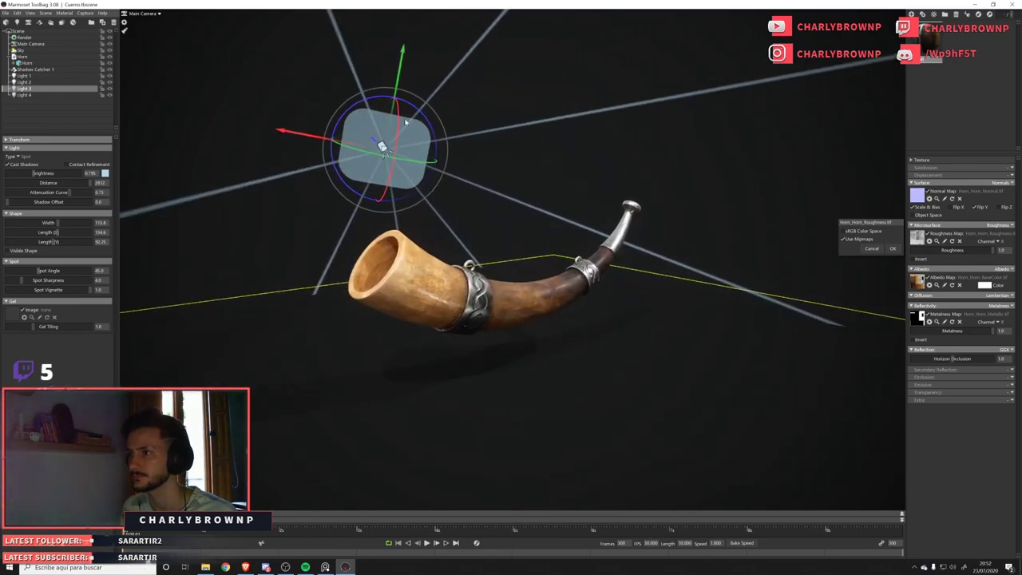
{"action": "left_click_drag", "start_coordinate": [401, 57], "coordinate": [406, 31]}
{"action": "left_click_drag", "start_coordinate": [549, 242], "coordinate": [539, 258]}
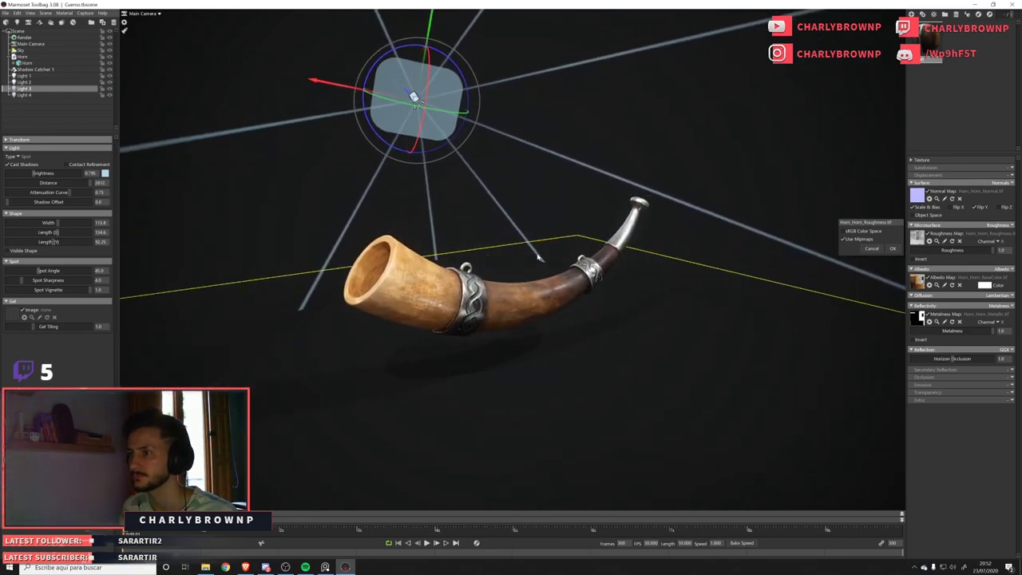
{"action": "left_click_drag", "start_coordinate": [341, 85], "coordinate": [376, 92]}
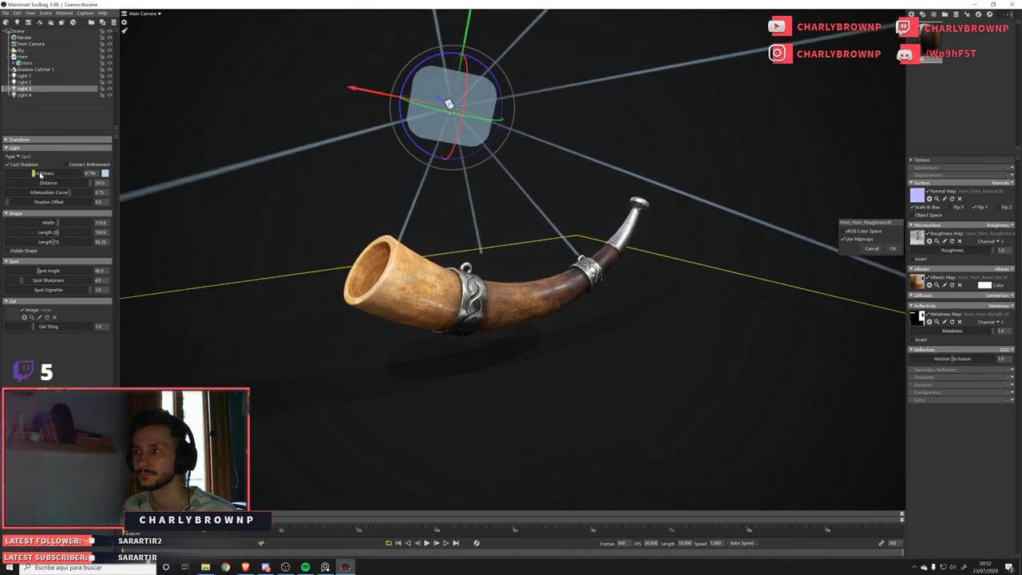
Raise Light 3's brightness to about 7, check the effect on the horn, and clear the selection.
{"action": "left_click_drag", "start_coordinate": [40, 175], "coordinate": [45, 172]}
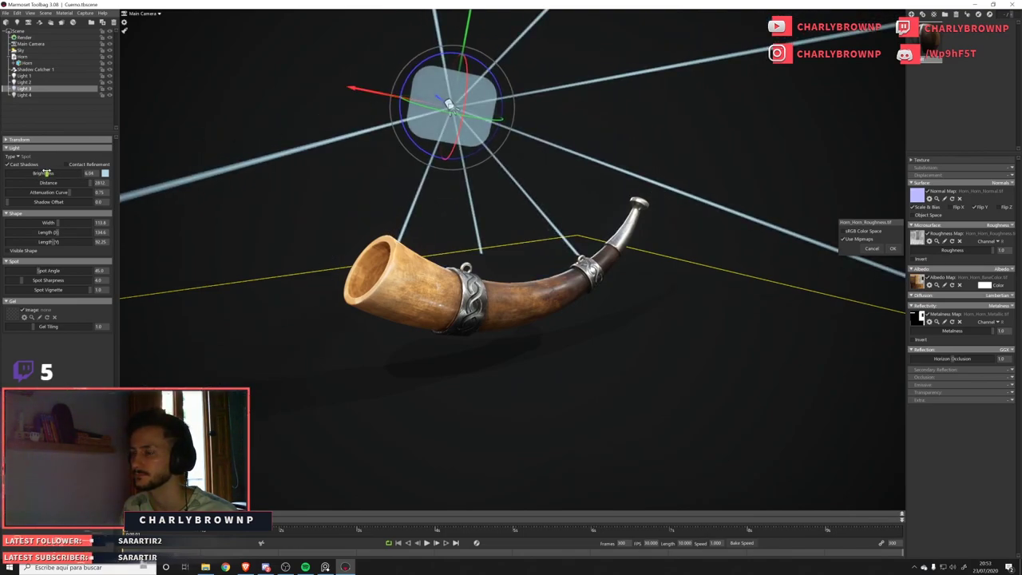
{"action": "left_click_drag", "start_coordinate": [584, 307], "coordinate": [615, 311]}
{"action": "left_click", "coordinate": [764, 288]}
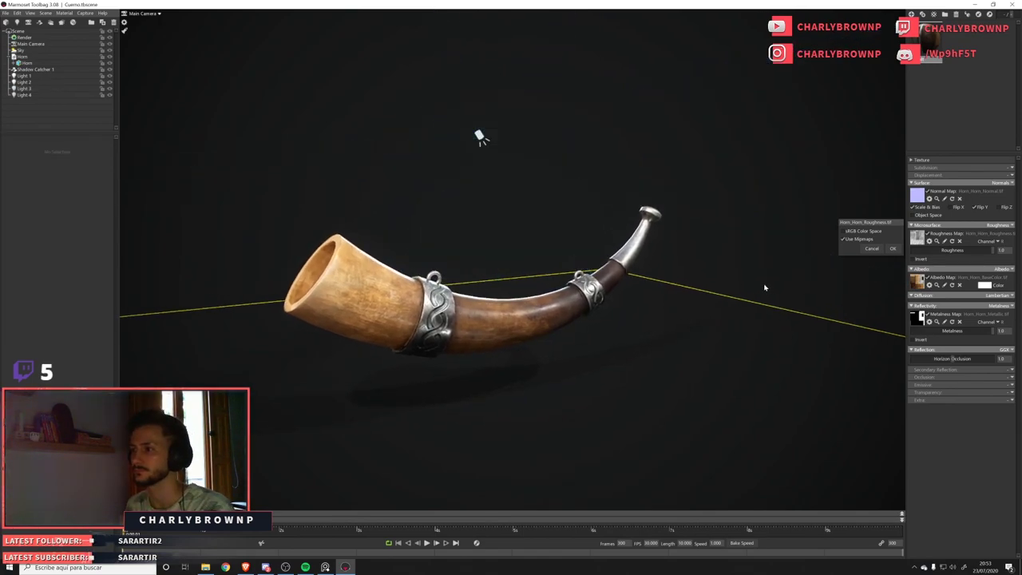
Turn on the Main Camera's safe frame and frame the horn closer inside it.
{"action": "left_click", "coordinate": [32, 75]}
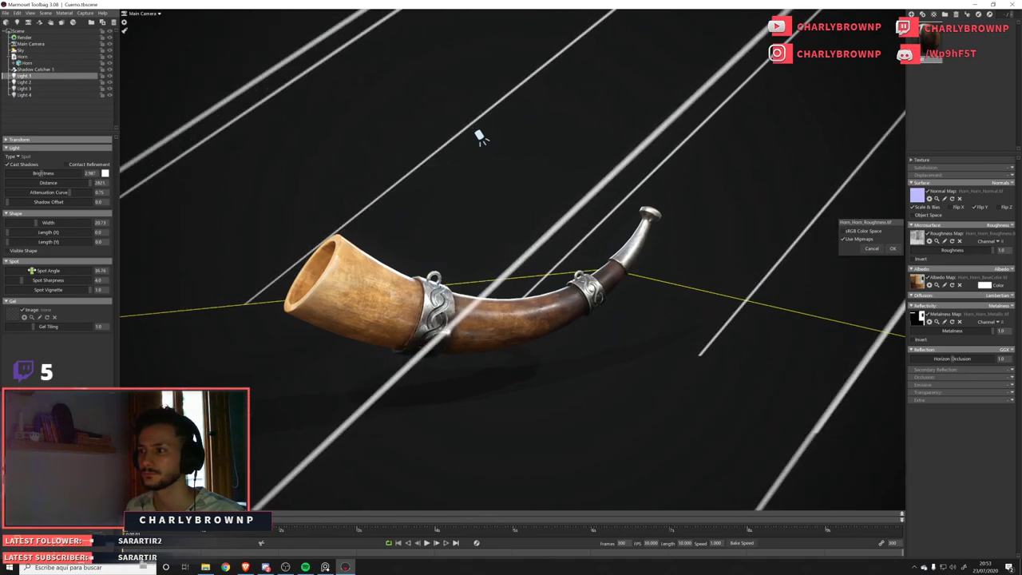
{"action": "left_click", "coordinate": [22, 57]}
{"action": "left_click", "coordinate": [24, 37]}
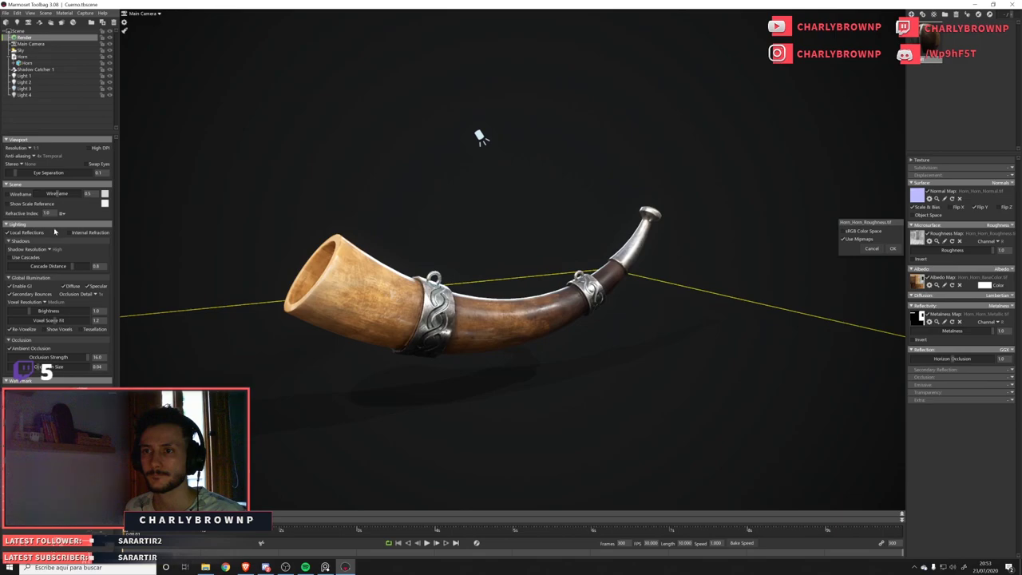
{"action": "left_click", "coordinate": [30, 44]}
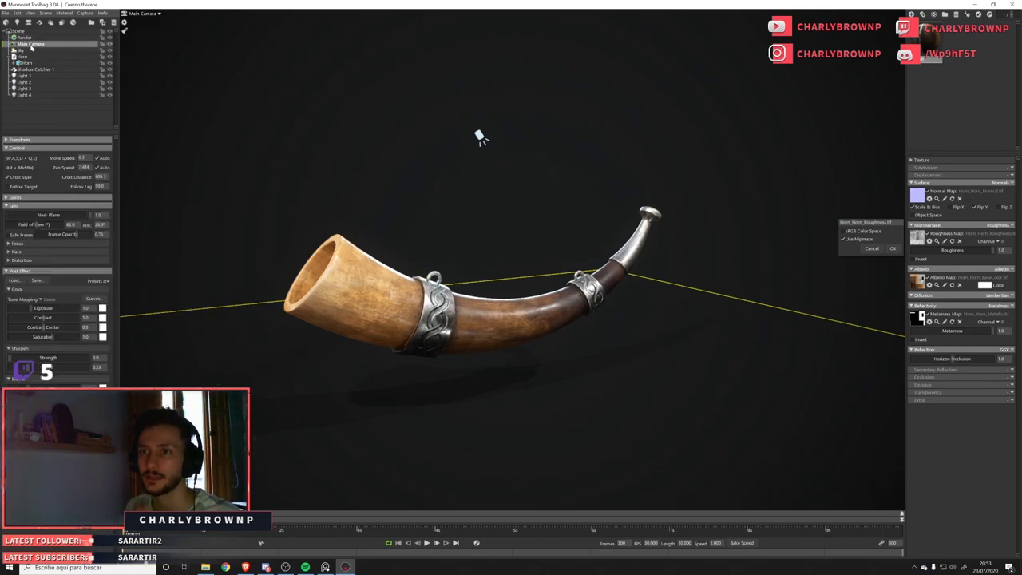
{"action": "left_click", "coordinate": [14, 234]}
{"action": "left_click_drag", "start_coordinate": [628, 335], "coordinate": [615, 333]}
{"action": "right_click_drag", "start_coordinate": [614, 334], "coordinate": [623, 344]}
{"action": "middle_click_drag", "start_coordinate": [623, 344], "coordinate": [618, 342]}
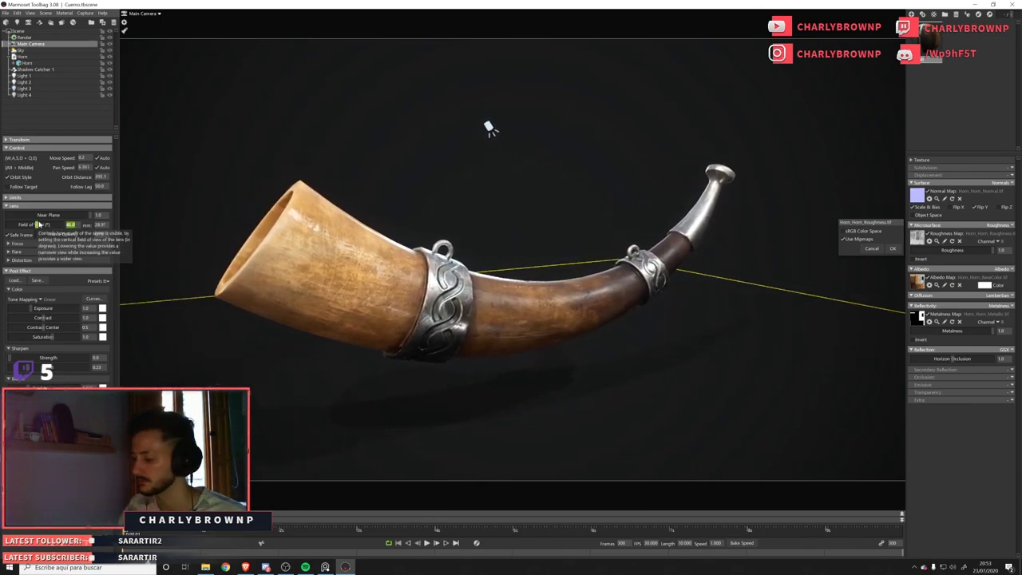
Try a 30-degree field of view on the Main Camera and pull back to judge the horn.
{"action": "type", "text": "30"}
{"action": "key", "text": "Return"}
{"action": "scroll", "coordinate": [420, 292], "scroll_direction": "down", "scroll_amount": 5}
{"action": "scroll", "coordinate": [420, 291], "scroll_direction": "down", "scroll_amount": 2}
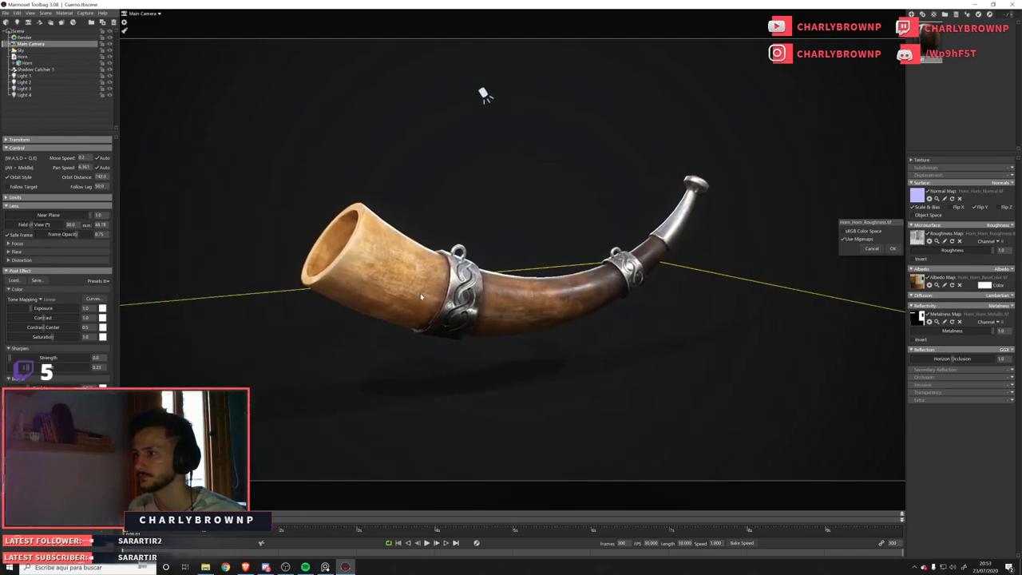
Set the Main Camera's field of view to 40 degrees and reframe the horn within the safe frame.
{"action": "left_click_drag", "start_coordinate": [76, 225], "coordinate": [40, 223]}
{"action": "type", "text": "40"}
{"action": "key", "text": "Return"}
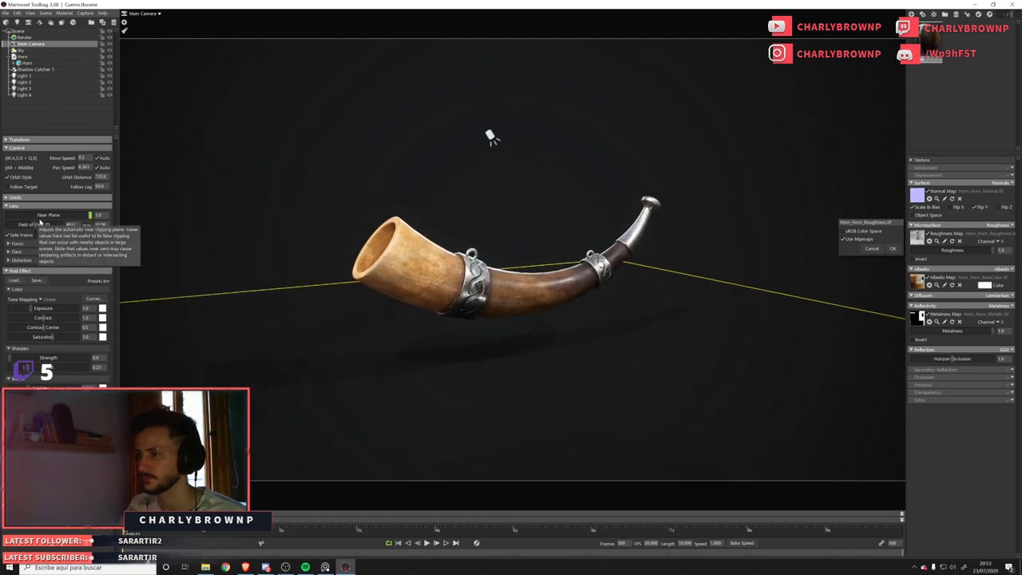
{"action": "scroll", "coordinate": [647, 267], "scroll_direction": "up", "scroll_amount": 5}
{"action": "left_click_drag", "start_coordinate": [628, 296], "coordinate": [529, 317]}
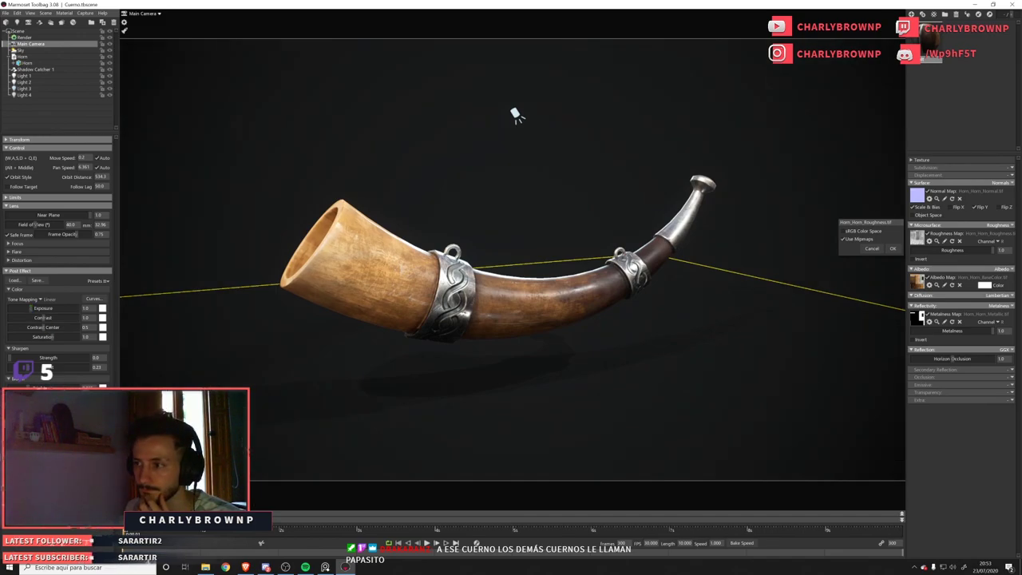
Change the Sky's solid backdrop color to a darker bluish gray.
{"action": "left_click", "coordinate": [21, 51]}
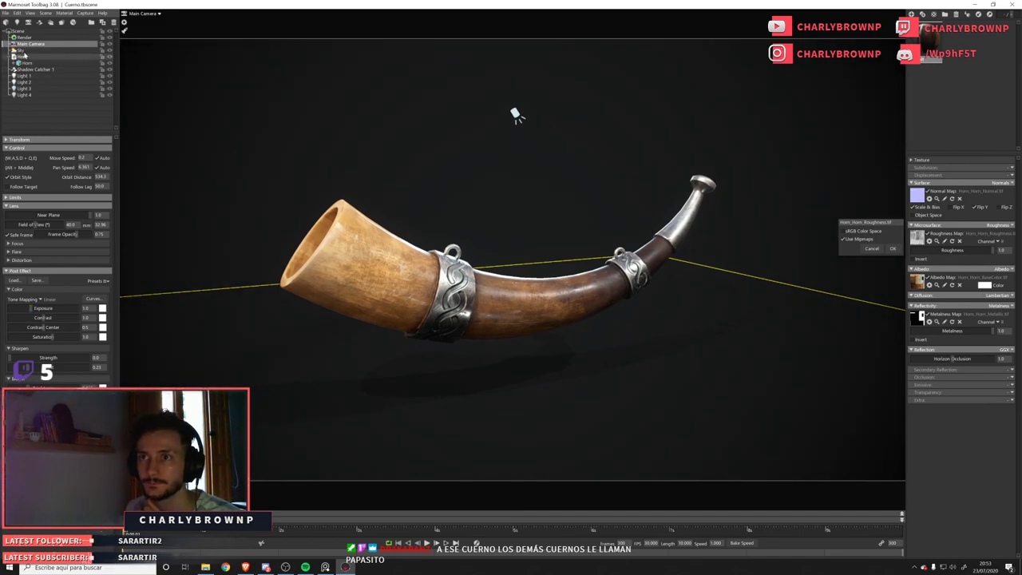
{"action": "left_click", "coordinate": [87, 286]}
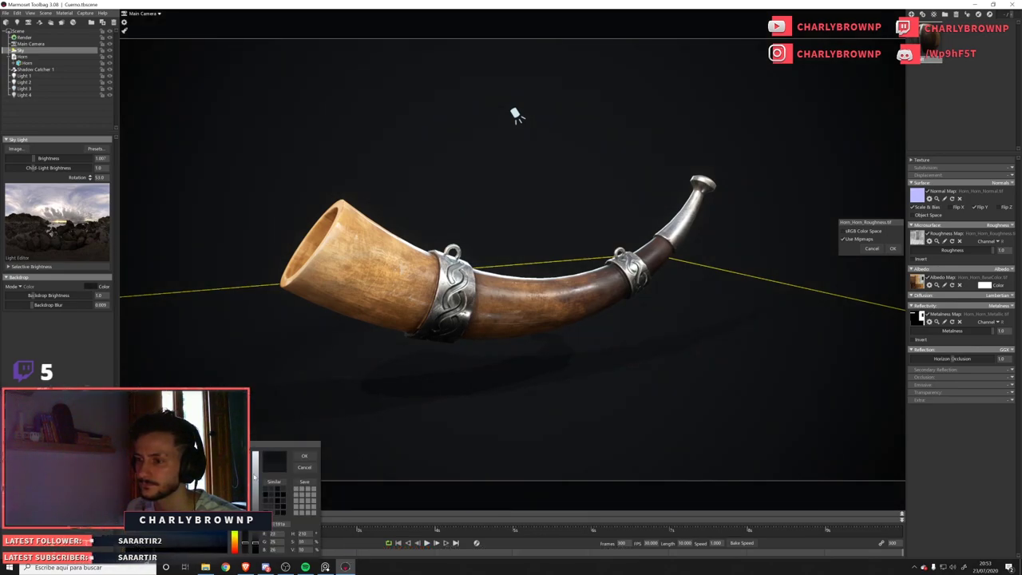
{"action": "left_click", "coordinate": [304, 456]}
{"action": "left_click", "coordinate": [494, 307]}
{"action": "left_click_drag", "start_coordinate": [515, 261], "coordinate": [529, 329]}
{"action": "key", "text": "ctrl+z"}
{"action": "left_click_drag", "start_coordinate": [573, 298], "coordinate": [578, 296], "text": "alt"}
{"action": "left_click", "coordinate": [598, 208]}
Compare the scene with the shadow catcher hidden and shown, leaving it visible, and clear the selection.
{"action": "left_click", "coordinate": [447, 370]}
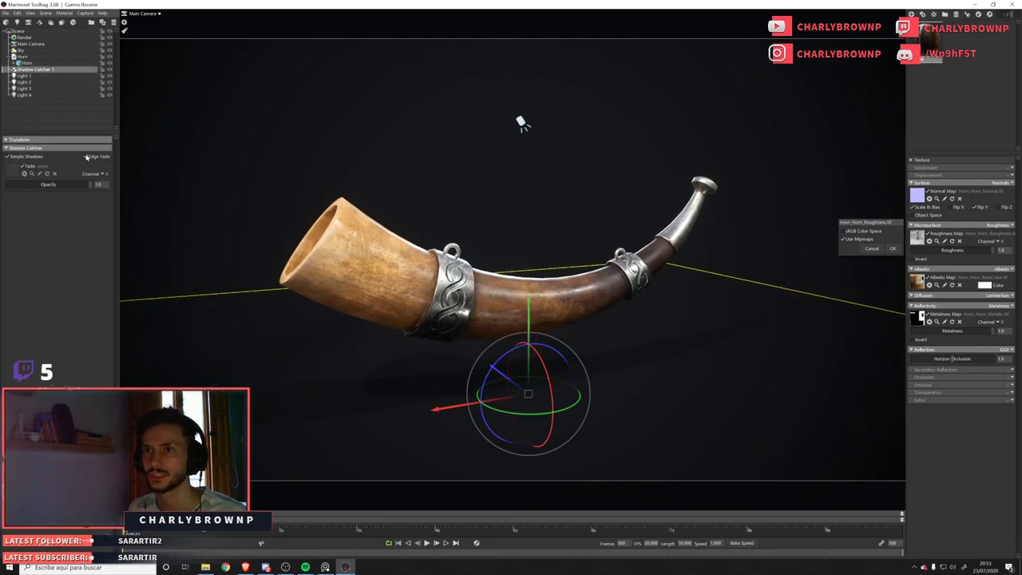
{"action": "left_click", "coordinate": [110, 70]}
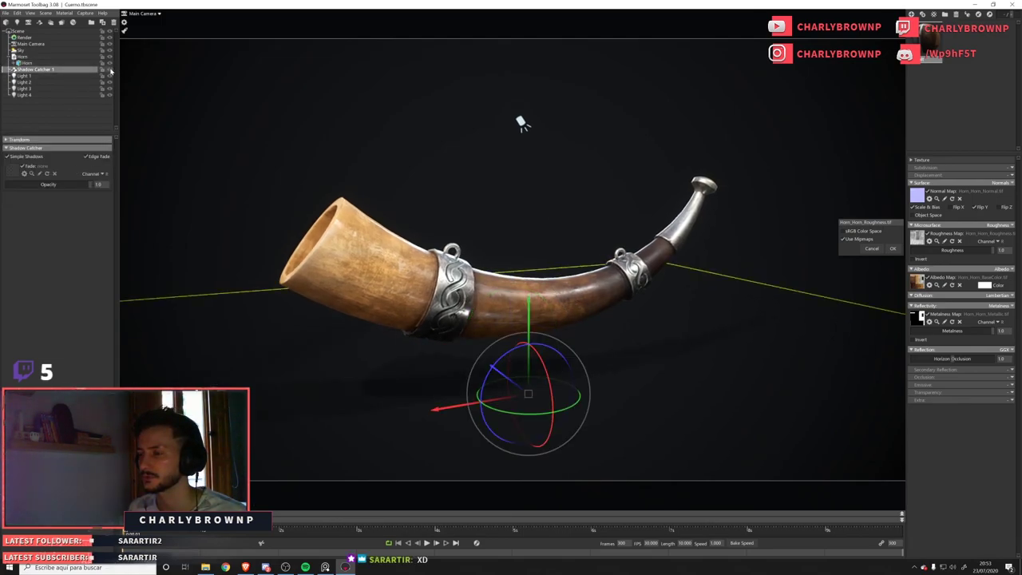
{"action": "left_click_drag", "start_coordinate": [478, 226], "coordinate": [489, 226], "text": "alt"}
{"action": "scroll", "coordinate": [489, 225], "scroll_direction": "up", "scroll_amount": 1}
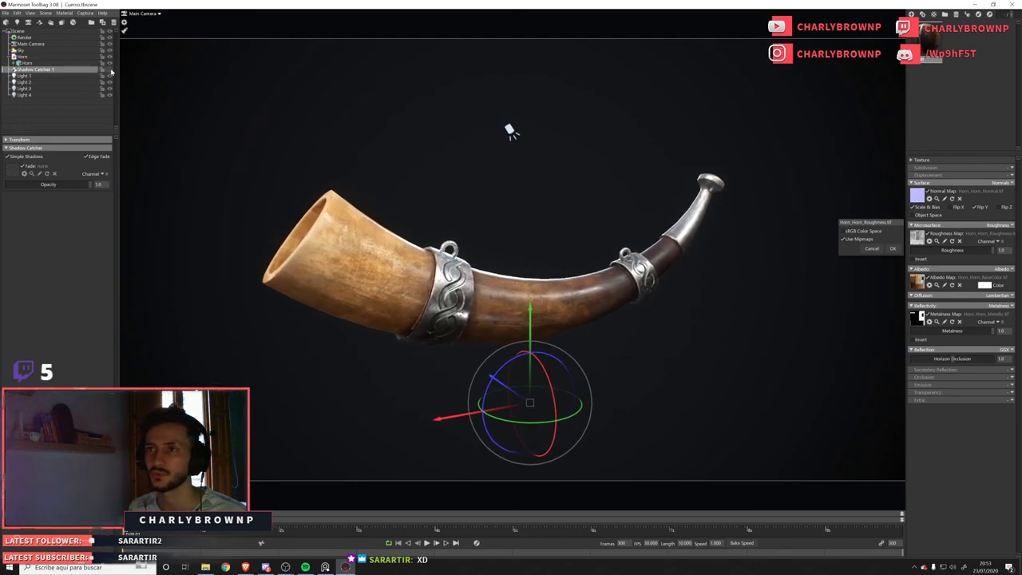
{"action": "left_click", "coordinate": [110, 70]}
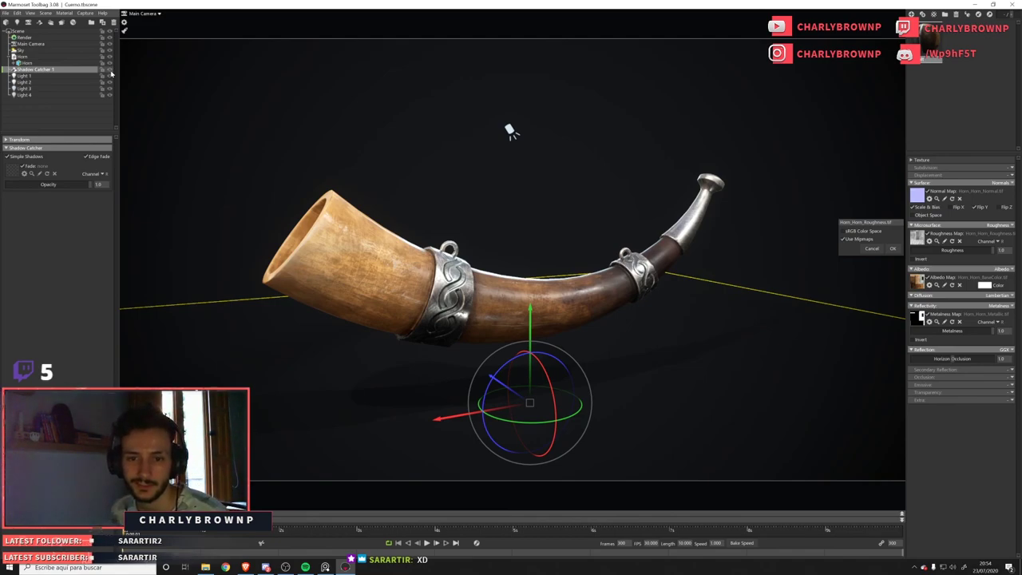
{"action": "mouse_move", "coordinate": [411, 301]}
{"action": "left_mouse_down"}
{"action": "mouse_move", "coordinate": [423, 295]}
{"action": "mouse_move", "coordinate": [411, 294]}
{"action": "left_mouse_up"}
{"action": "left_click", "coordinate": [169, 145]}
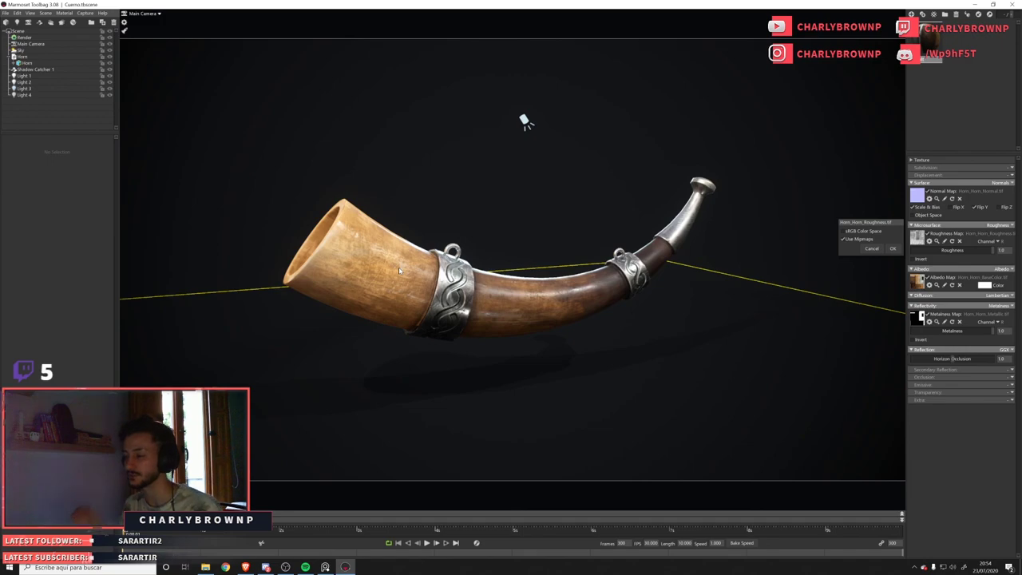
Inspect the horn's topology with the render wireframe overlay, dismissing the desktop notifications before switching the overlay off.
{"action": "left_click", "coordinate": [32, 58]}
{"action": "left_click", "coordinate": [37, 51]}
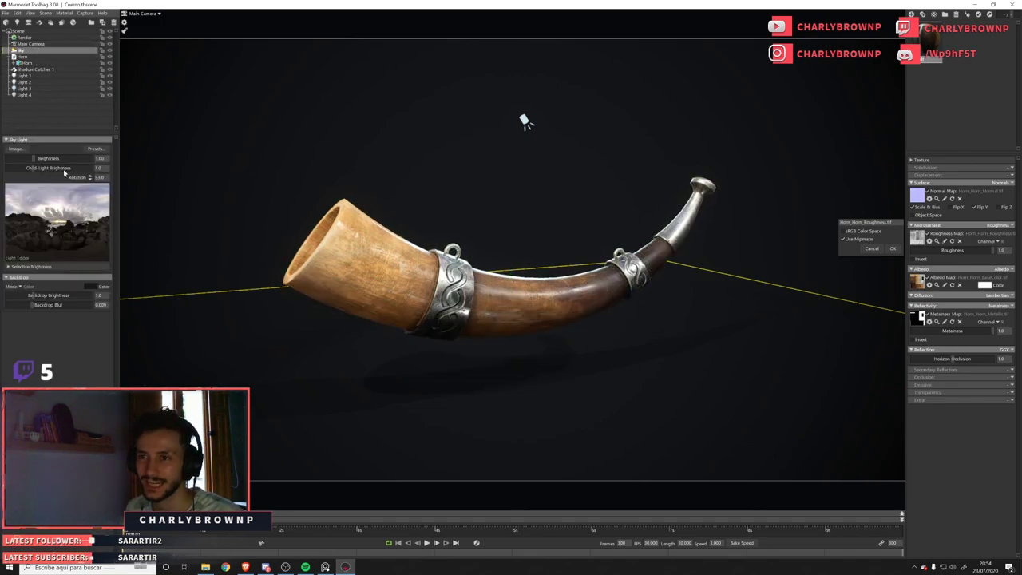
{"action": "left_click", "coordinate": [31, 37]}
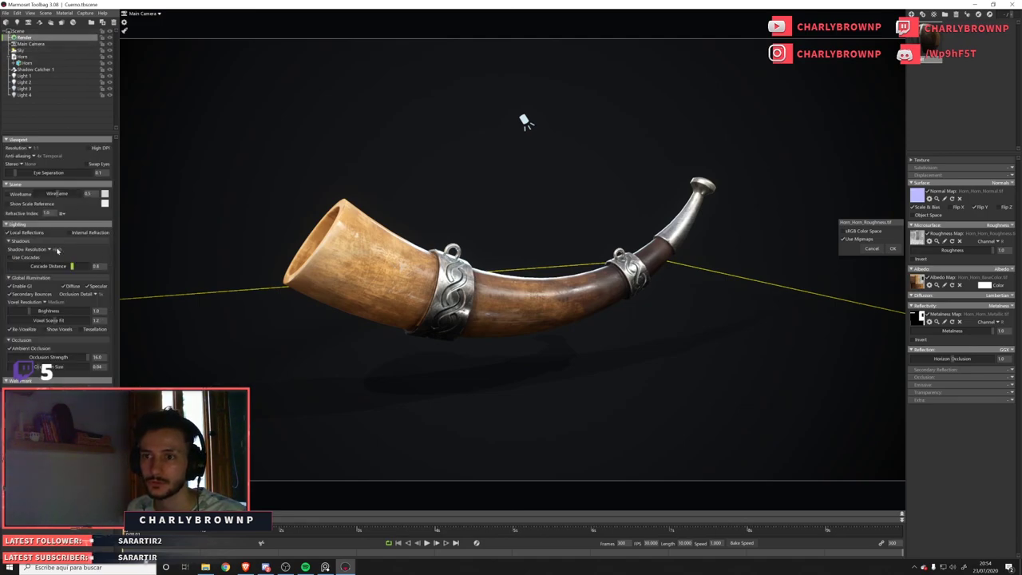
{"action": "left_click", "coordinate": [19, 195]}
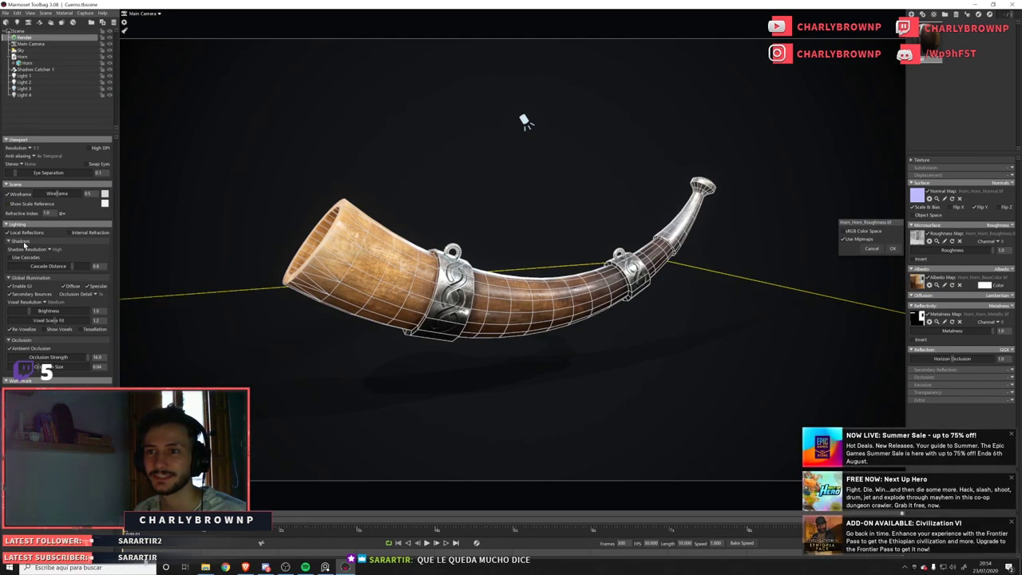
{"action": "left_click", "coordinate": [1011, 435]}
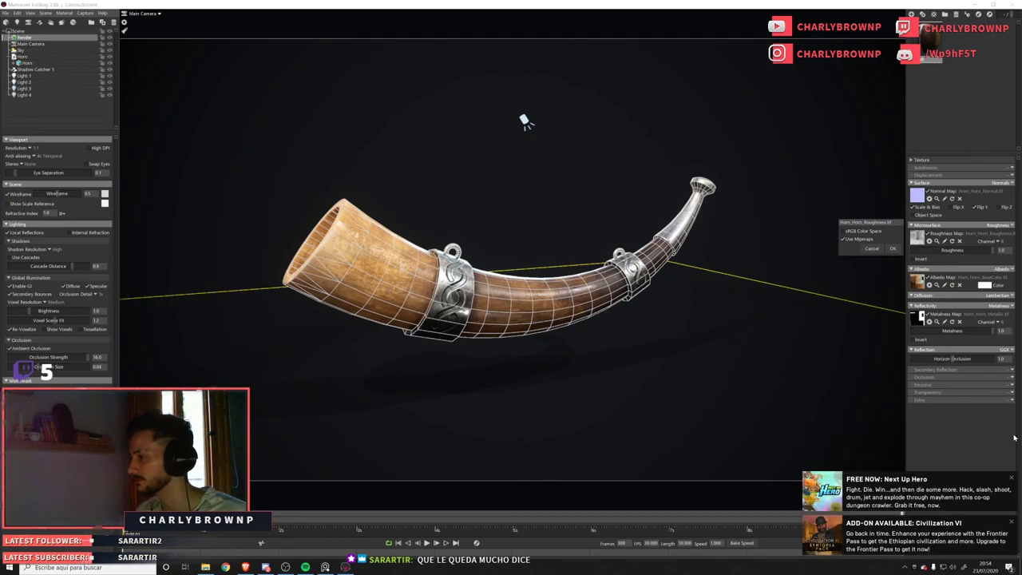
{"action": "left_click", "coordinate": [1011, 478]}
{"action": "left_click", "coordinate": [1013, 524]}
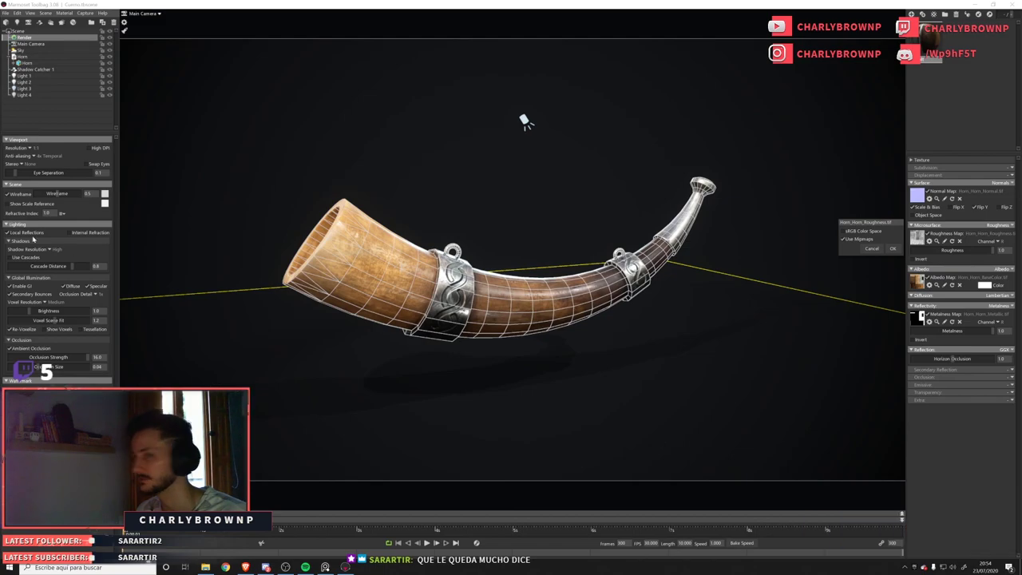
{"action": "left_click", "coordinate": [22, 199]}
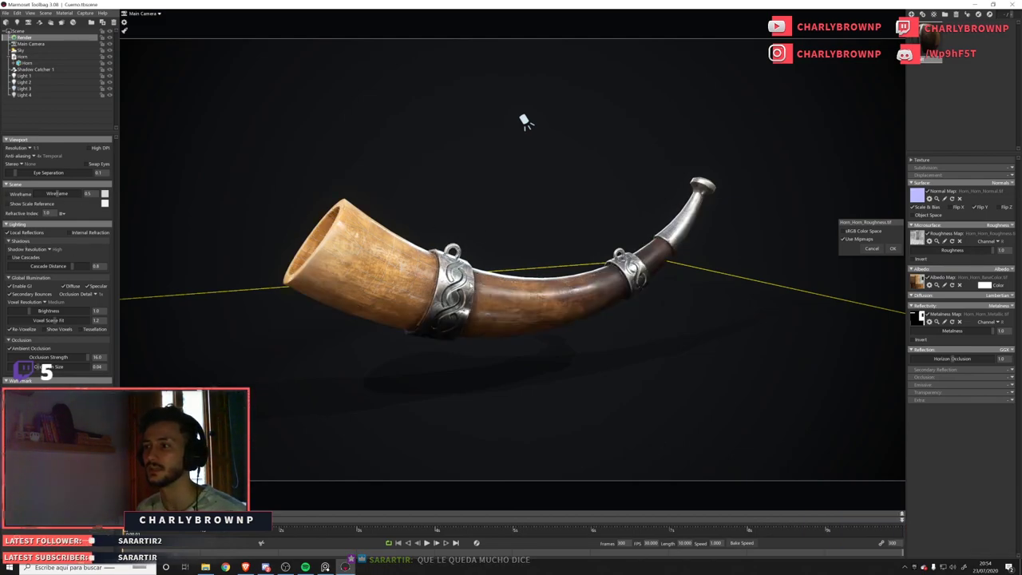
Try other ambient occlusion strengths in the render settings, ending with 100.
{"action": "left_click_drag", "start_coordinate": [463, 295], "coordinate": [456, 295], "text": "alt"}
{"action": "scroll", "coordinate": [456, 296], "scroll_direction": "up", "scroll_amount": 1}
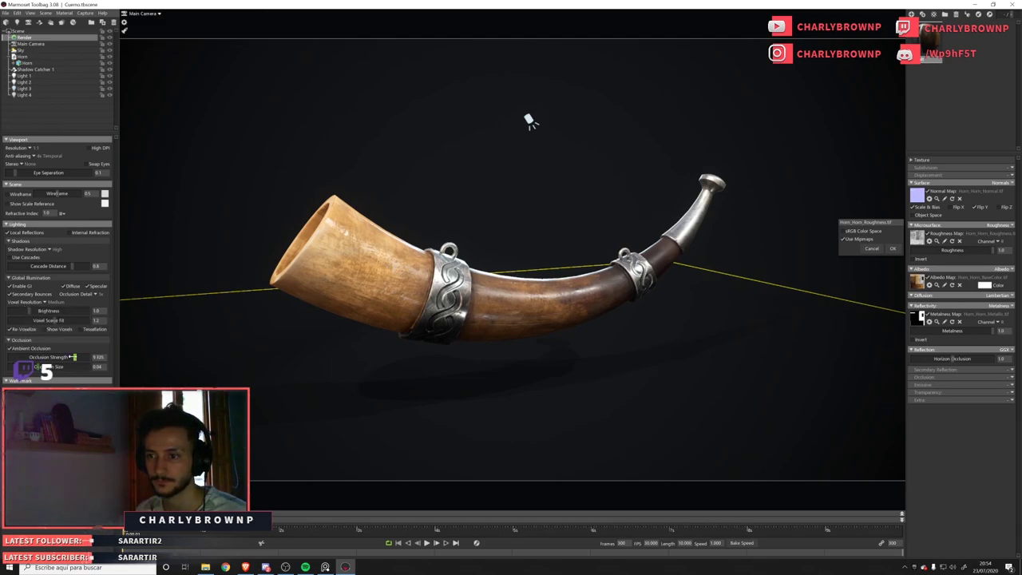
{"action": "left_click_drag", "start_coordinate": [102, 358], "coordinate": [70, 357]}
{"action": "type", "text": "3"}
{"action": "type", "text": "100"}
{"action": "key", "text": "Return"}
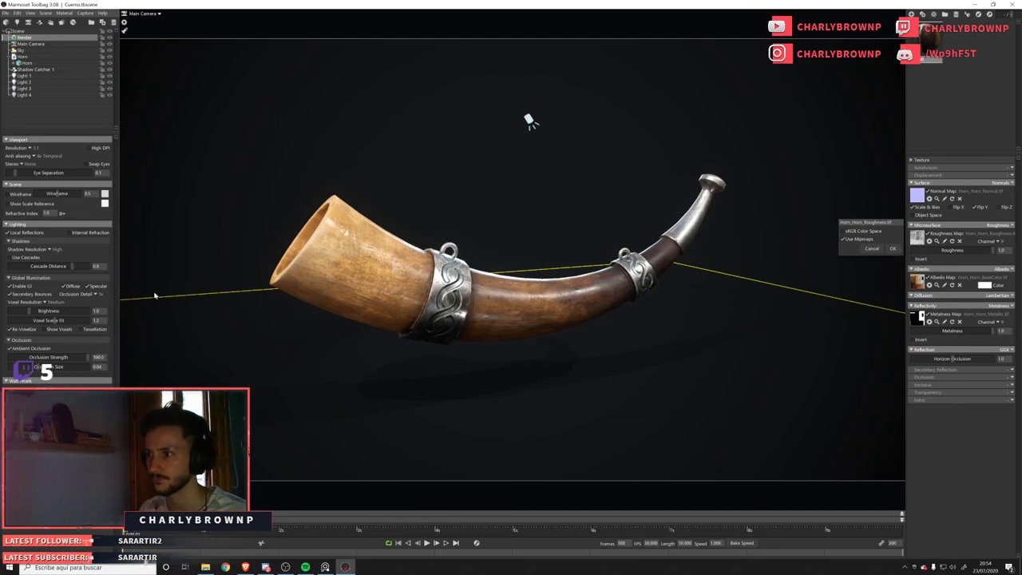
Set the render's ambient occlusion strength to 50.
{"action": "mouse_move", "coordinate": [80, 358]}
{"action": "left_mouse_down"}
{"action": "mouse_move", "coordinate": [91, 358]}
{"action": "mouse_move", "coordinate": [72, 352]}
{"action": "left_mouse_up"}
{"action": "type", "text": "50"}
{"action": "key", "text": "Return"}
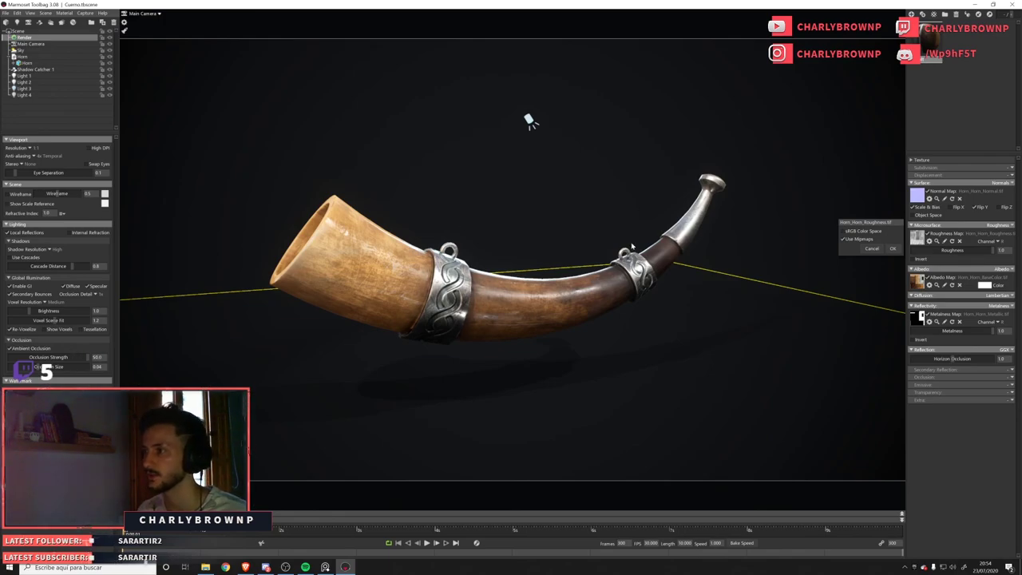
Test the Main Camera's sharpen strength at about 5.8, reduce it to about 0.73, and check the horn up close.
{"action": "left_click", "coordinate": [24, 50]}
{"action": "left_click", "coordinate": [32, 43]}
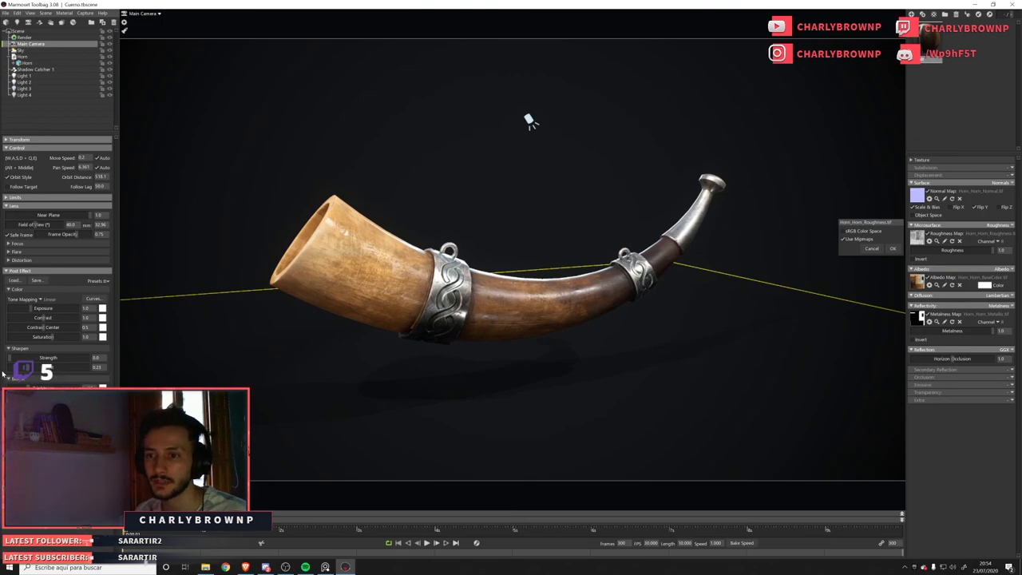
{"action": "left_click_drag", "start_coordinate": [34, 357], "coordinate": [74, 358]}
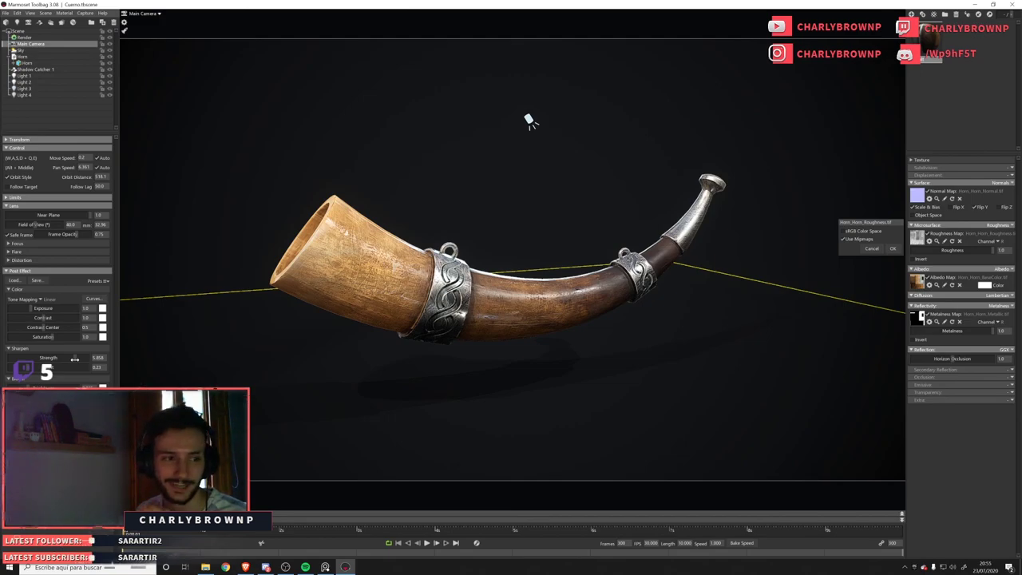
{"action": "left_click_drag", "start_coordinate": [74, 358], "coordinate": [42, 362]}
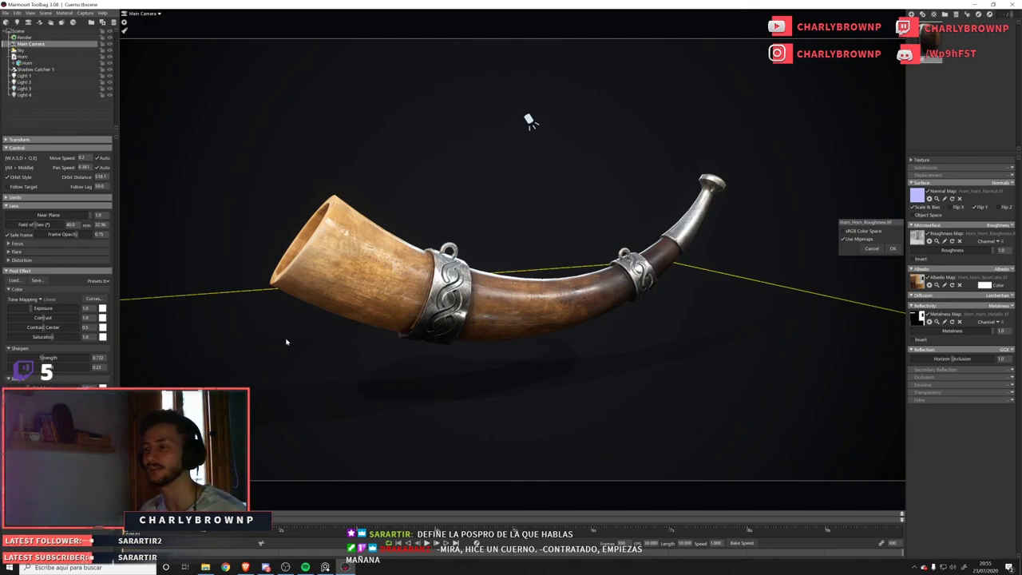
{"action": "mouse_move", "coordinate": [506, 298]}
{"action": "left_mouse_down", "text": "alt"}
{"action": "mouse_move", "coordinate": [493, 297]}
{"action": "mouse_move", "coordinate": [504, 298]}
{"action": "left_mouse_up", "text": "alt"}
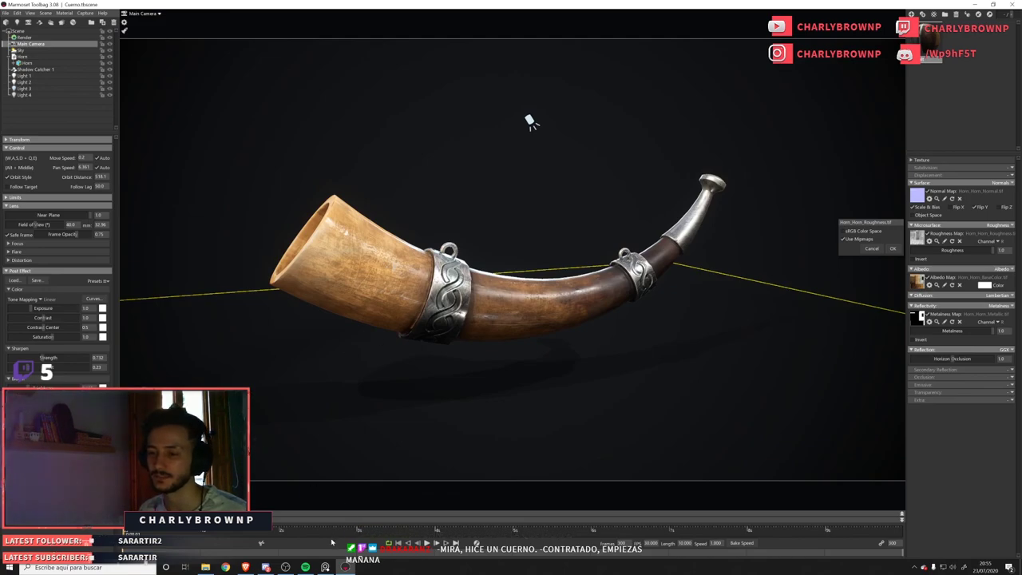
{"action": "scroll", "coordinate": [473, 328], "scroll_direction": "up", "scroll_amount": 2}
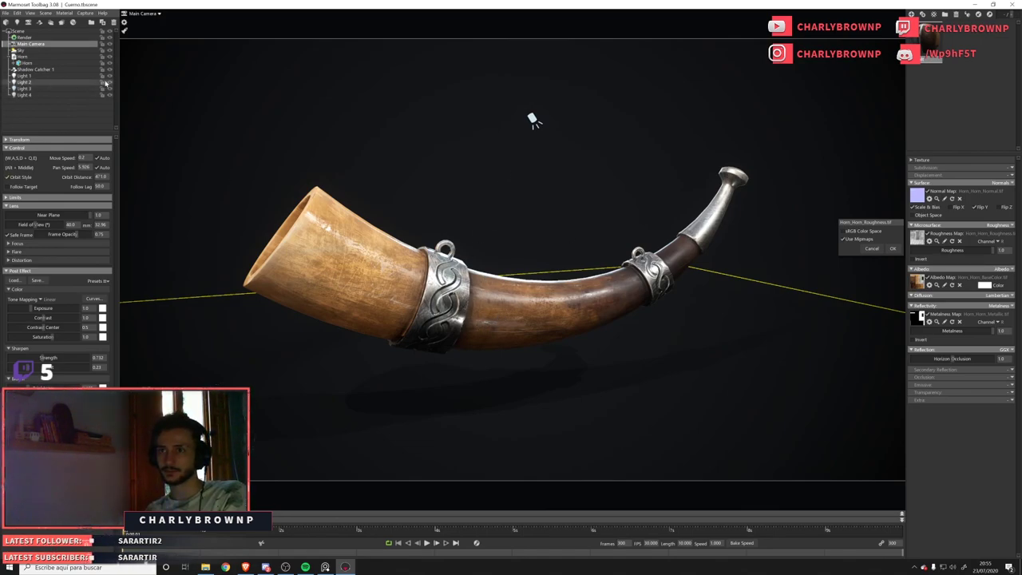
Set Light 3's brightness to about 3 and check the horn's highlights.
{"action": "left_click", "coordinate": [55, 89]}
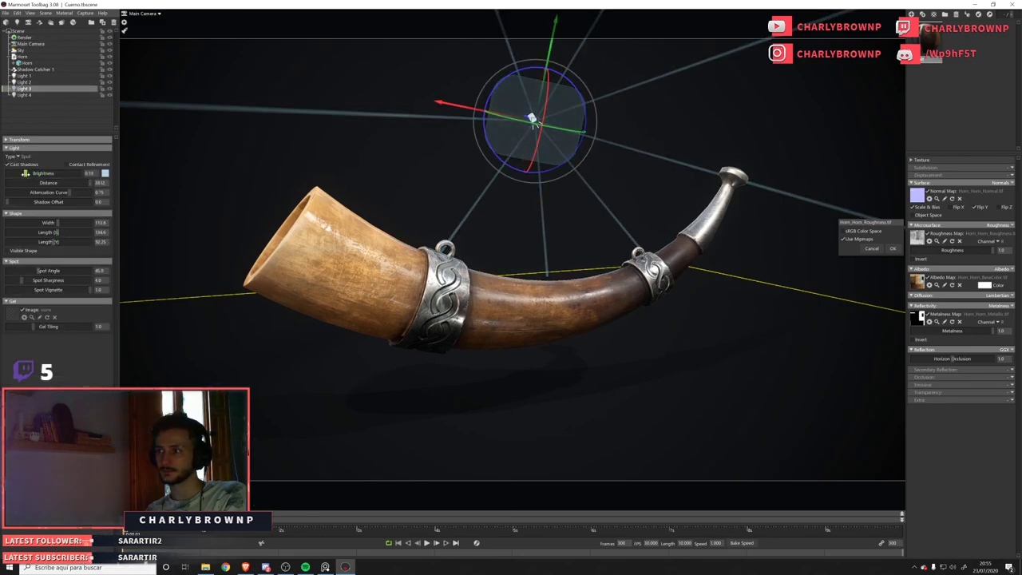
{"action": "mouse_move", "coordinate": [26, 173]}
{"action": "left_mouse_down"}
{"action": "mouse_move", "coordinate": [52, 183]}
{"action": "mouse_move", "coordinate": [40, 173]}
{"action": "left_mouse_up"}
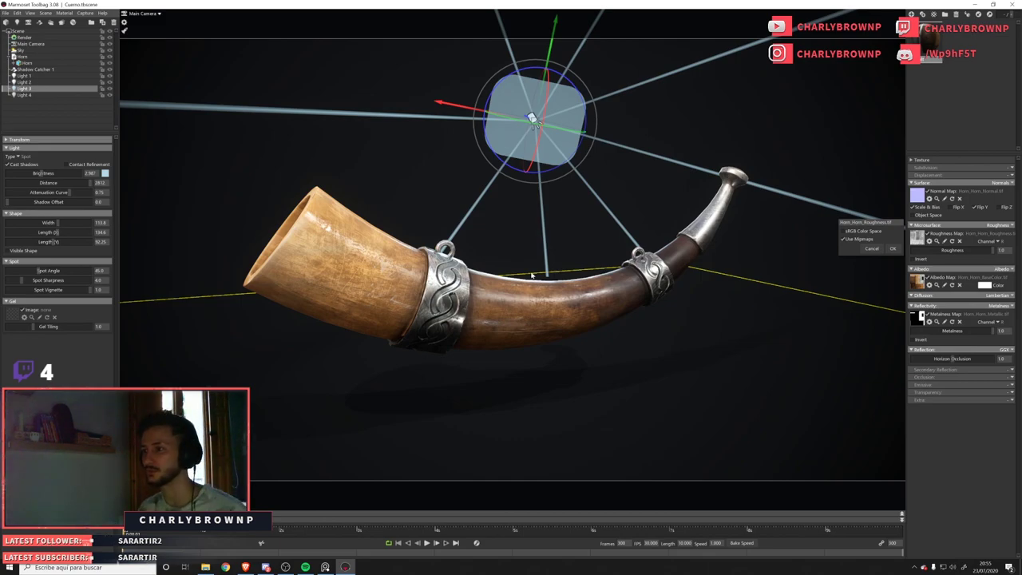
{"action": "left_click_drag", "start_coordinate": [487, 311], "coordinate": [484, 311], "text": "alt"}
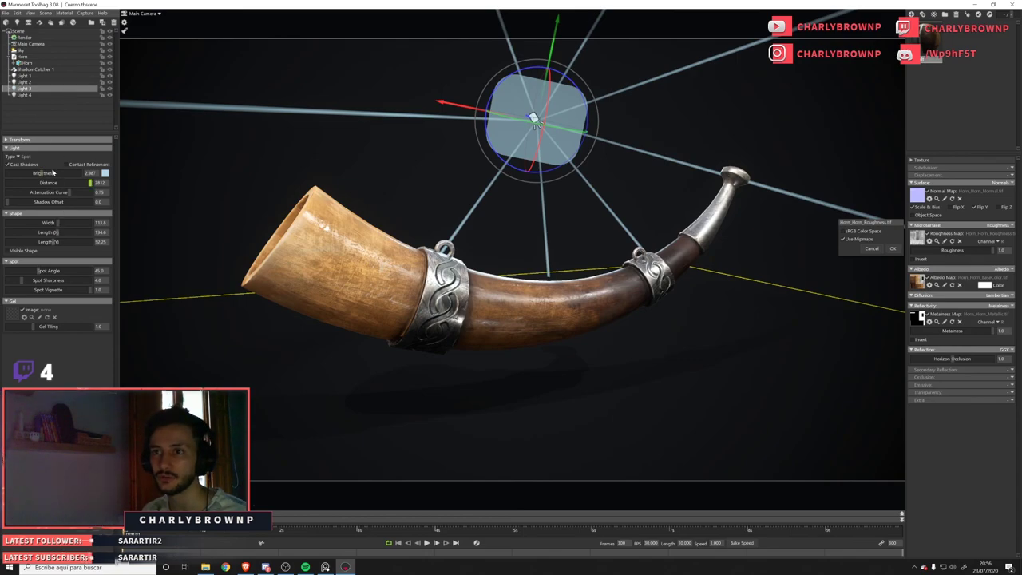
Raise the Main Camera's sharpen strength to about 0.97 and view the whole horn.
{"action": "left_click", "coordinate": [36, 57]}
{"action": "left_click", "coordinate": [28, 50]}
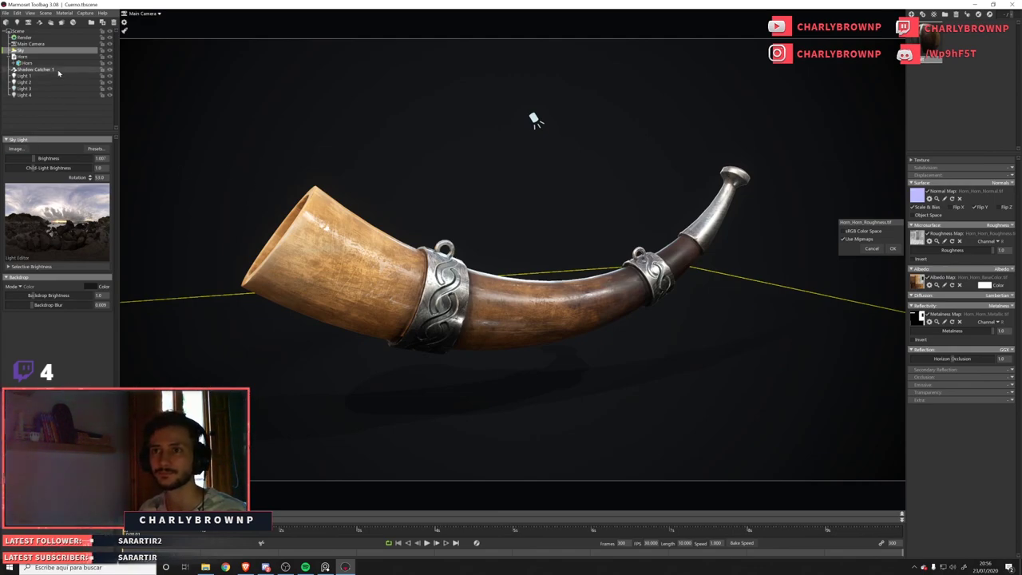
{"action": "left_click", "coordinate": [32, 43]}
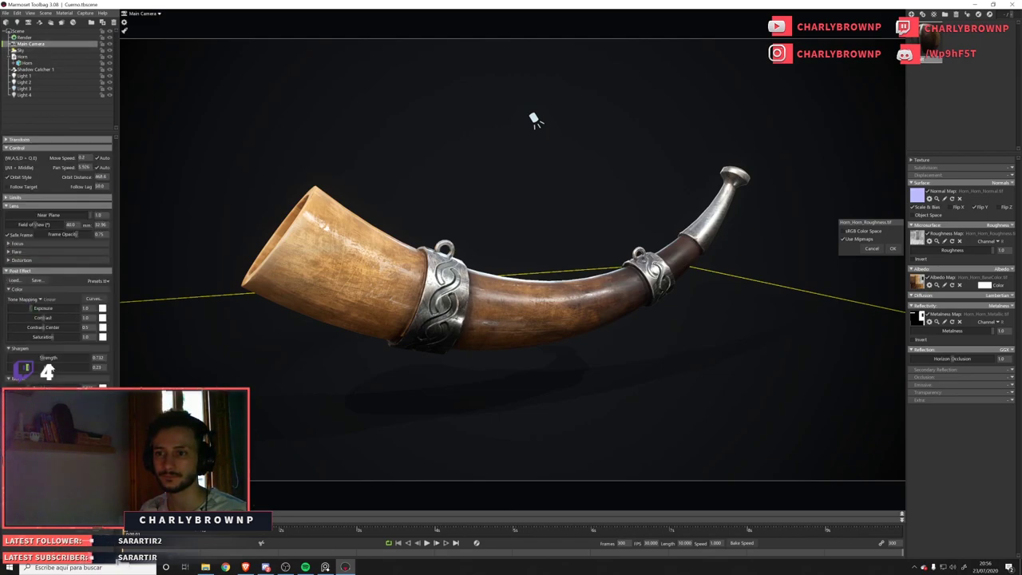
{"action": "left_click", "coordinate": [48, 358]}
{"action": "left_click_drag", "start_coordinate": [48, 358], "coordinate": [46, 358]}
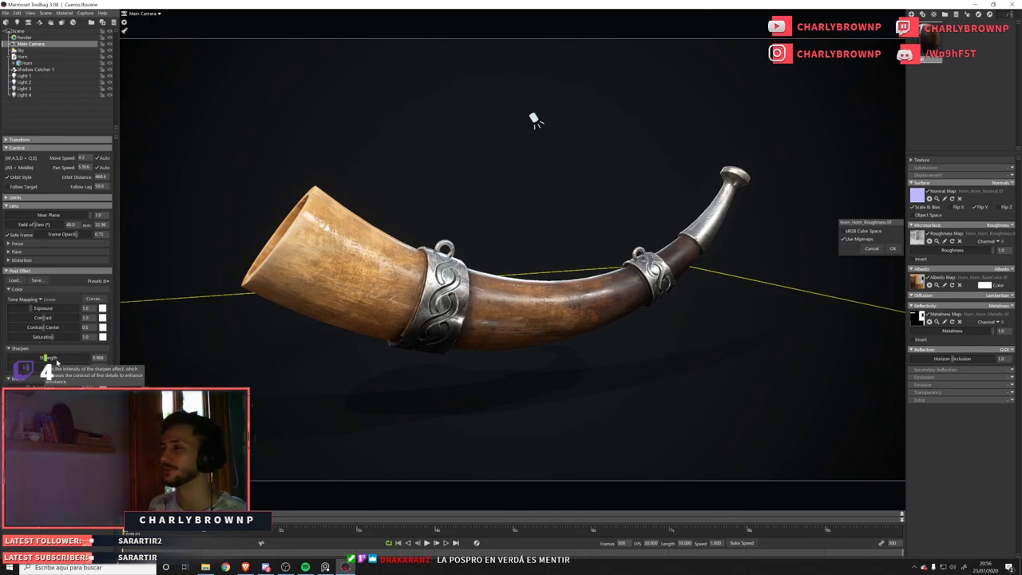
{"action": "scroll", "coordinate": [433, 384], "scroll_direction": "down", "scroll_amount": 2}
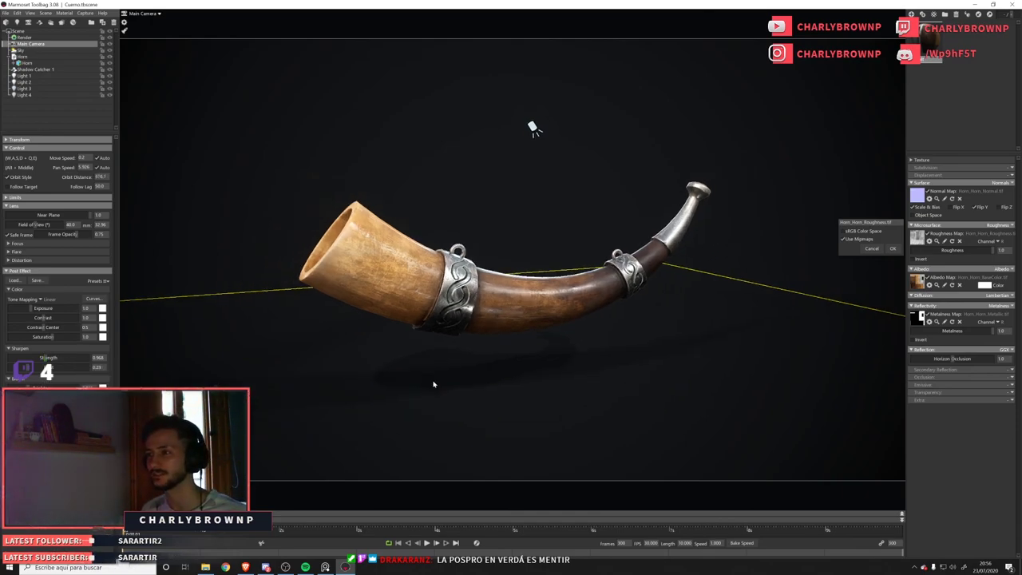
Lower the Main Camera's sharpen strength to just over 0.1 and frame the whole horn closer in the view.
{"action": "scroll", "coordinate": [435, 393], "scroll_direction": "up", "scroll_amount": 1}
{"action": "left_click_drag", "start_coordinate": [435, 393], "coordinate": [458, 387]}
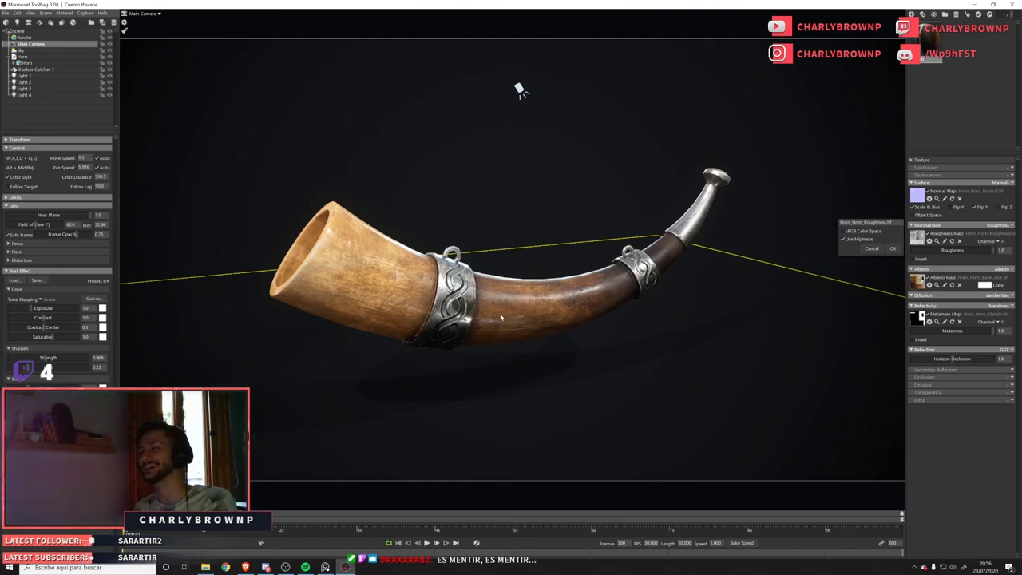
{"action": "mouse_move", "coordinate": [500, 317]}
{"action": "left_mouse_down"}
{"action": "mouse_move", "coordinate": [488, 317]}
{"action": "mouse_move", "coordinate": [505, 322]}
{"action": "left_mouse_up"}
{"action": "scroll", "coordinate": [501, 328], "scroll_direction": "up", "scroll_amount": 2}
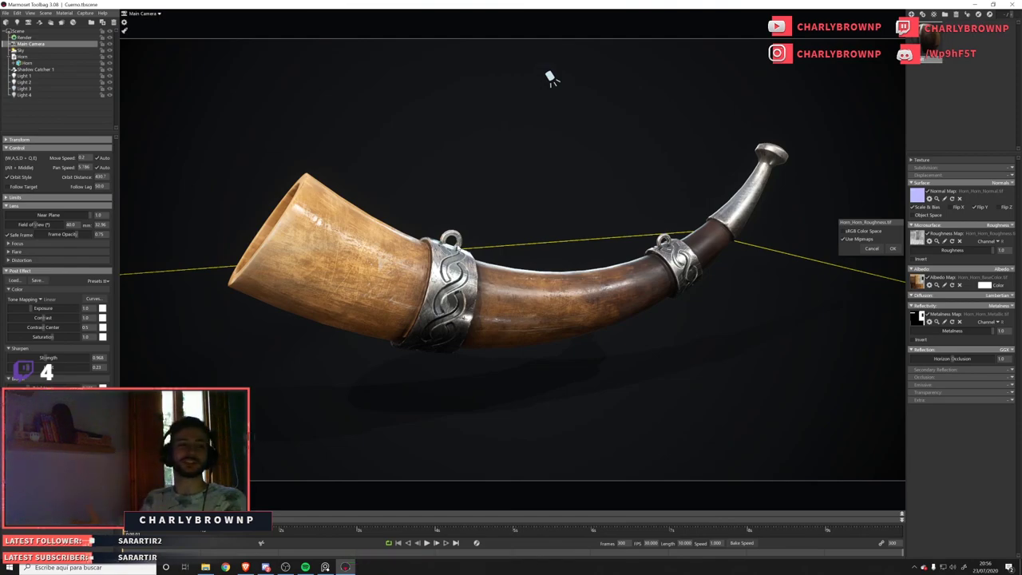
{"action": "left_click_drag", "start_coordinate": [35, 359], "coordinate": [29, 358]}
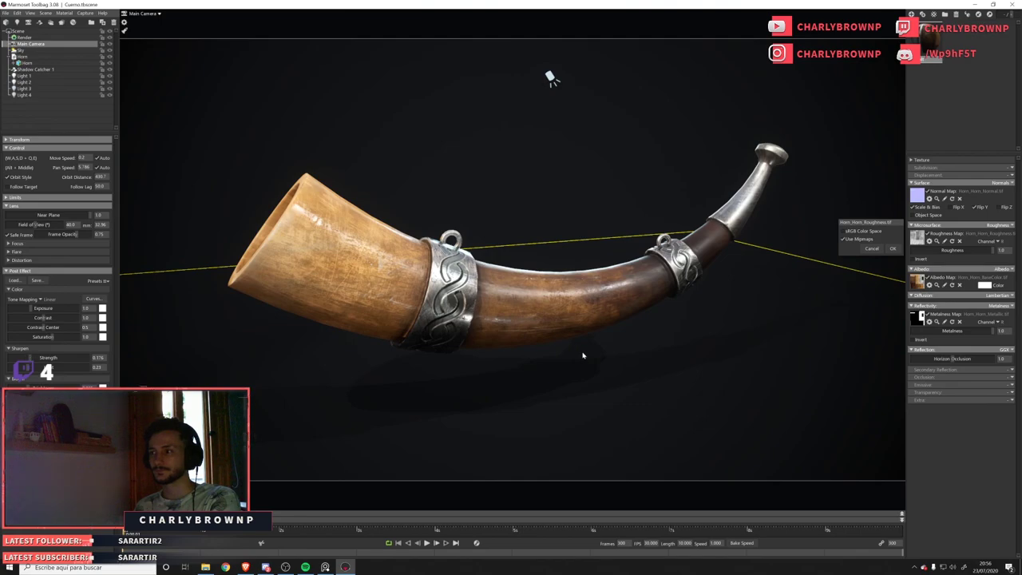
{"action": "scroll", "coordinate": [571, 335], "scroll_direction": "down", "scroll_amount": 3}
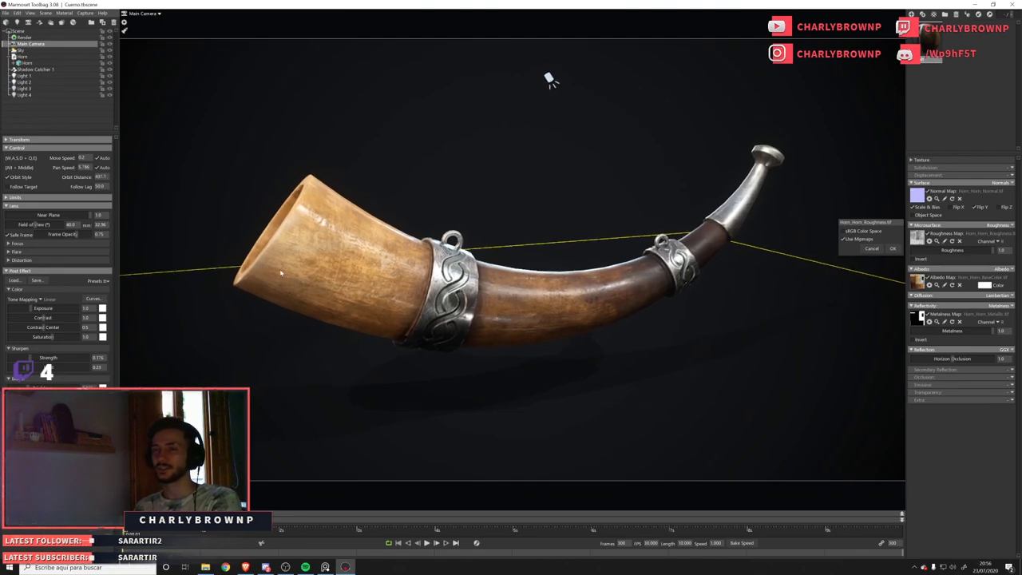
Set the image sampling in the capture settings to 100x.
{"action": "left_click", "coordinate": [27, 38]}
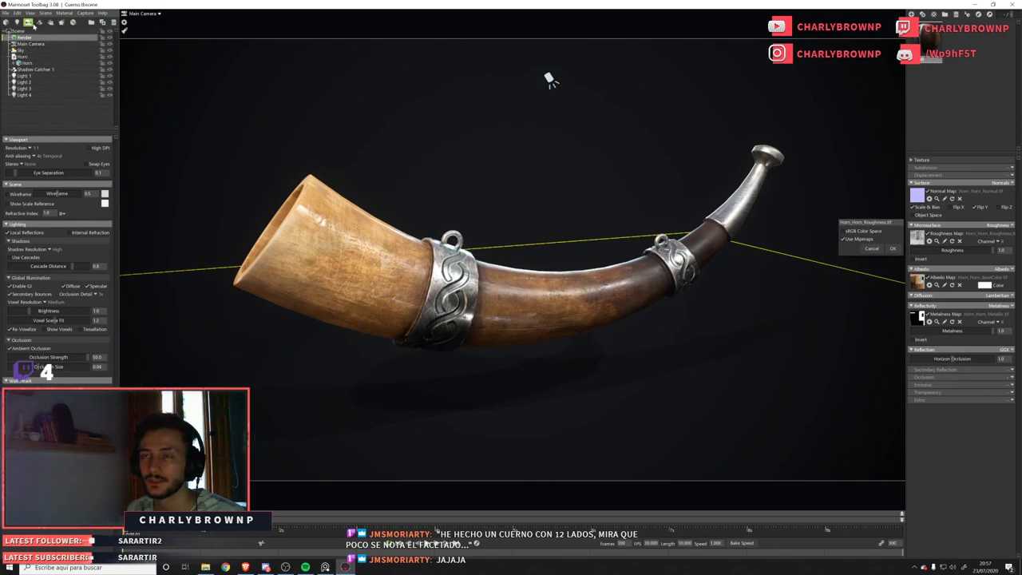
{"action": "left_click", "coordinate": [86, 13]}
{"action": "left_click", "coordinate": [102, 74]}
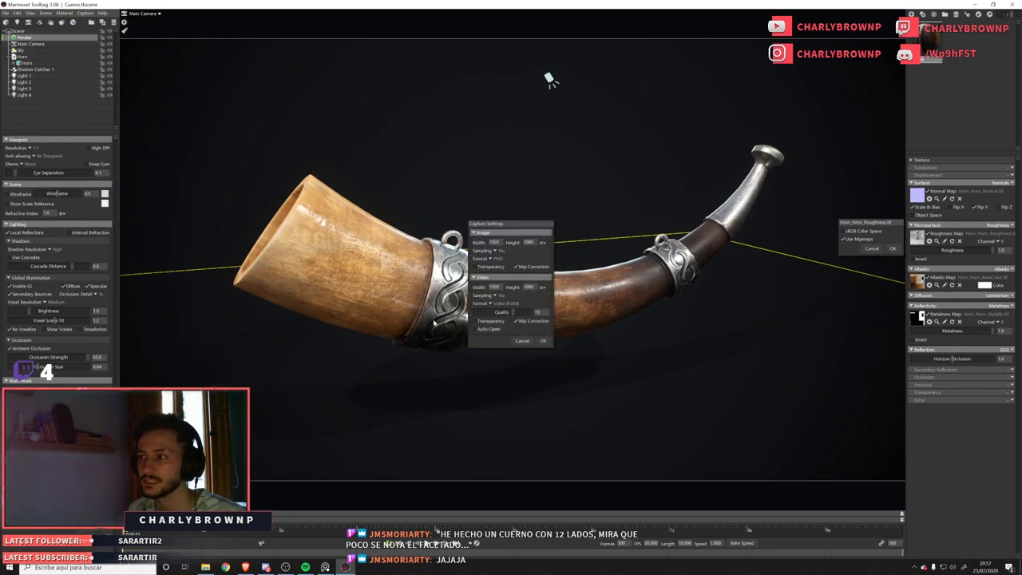
{"action": "left_click", "coordinate": [498, 250]}
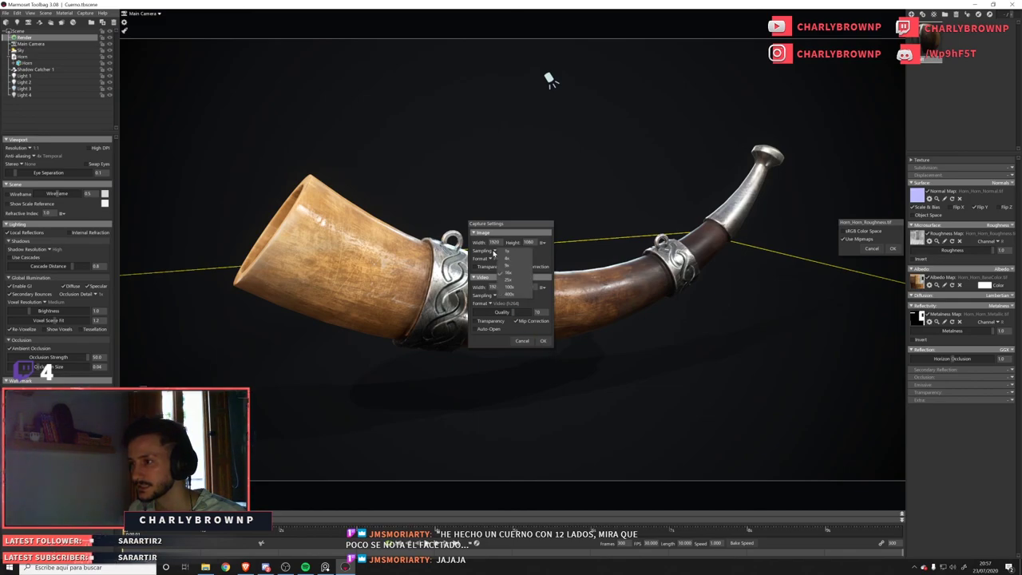
{"action": "left_click", "coordinate": [503, 287]}
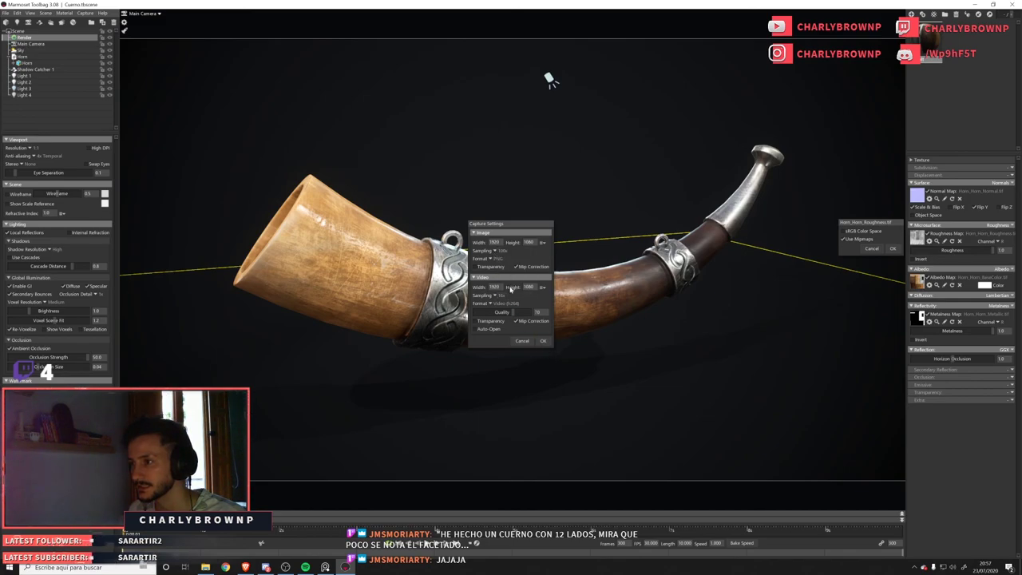
{"action": "left_click", "coordinate": [543, 342]}
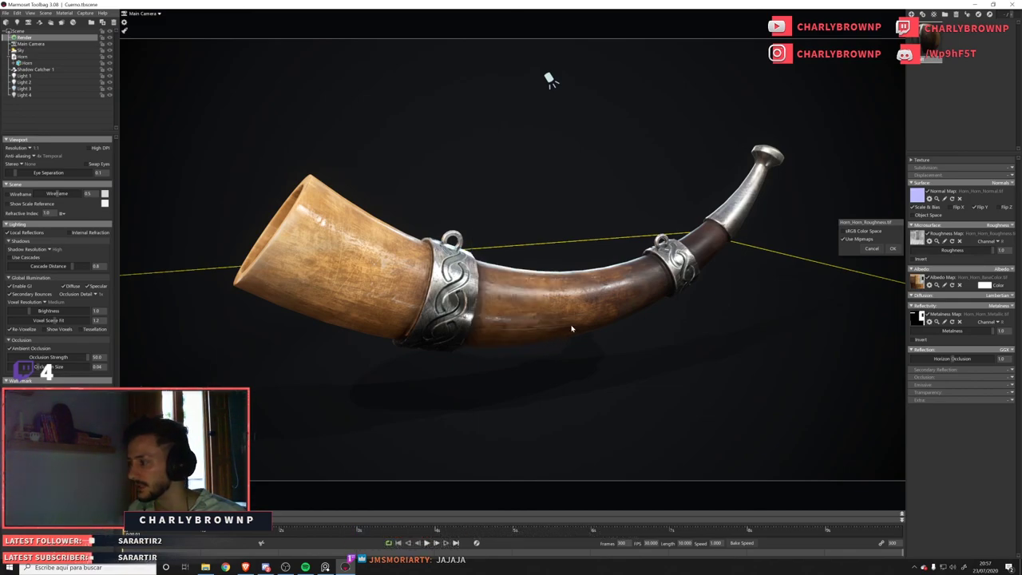
Recheck the capture settings, capture the camera view as an image and inspect screenshot000.png at full window size before closing it.
{"action": "left_click", "coordinate": [87, 13]}
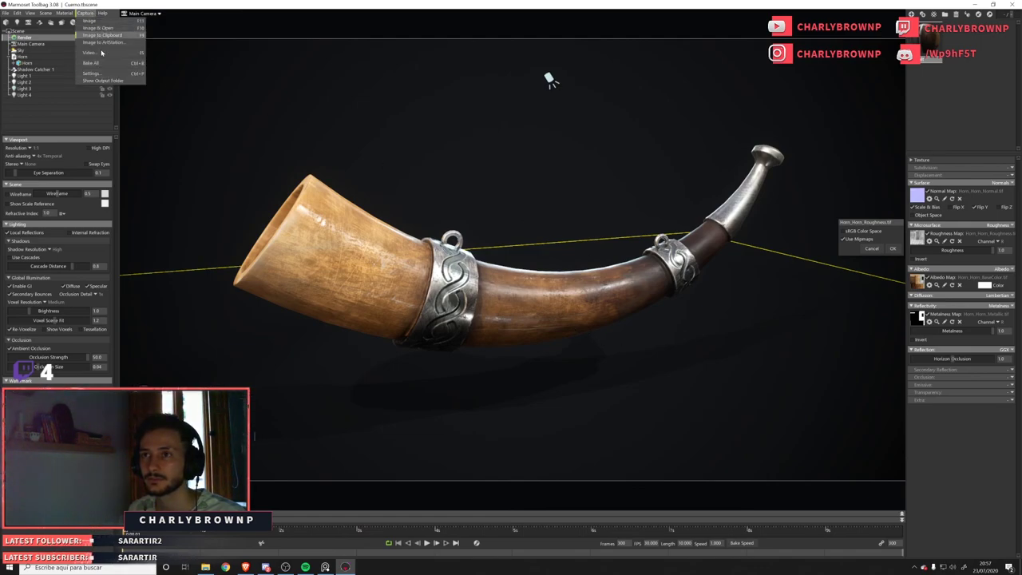
{"action": "left_click", "coordinate": [92, 73]}
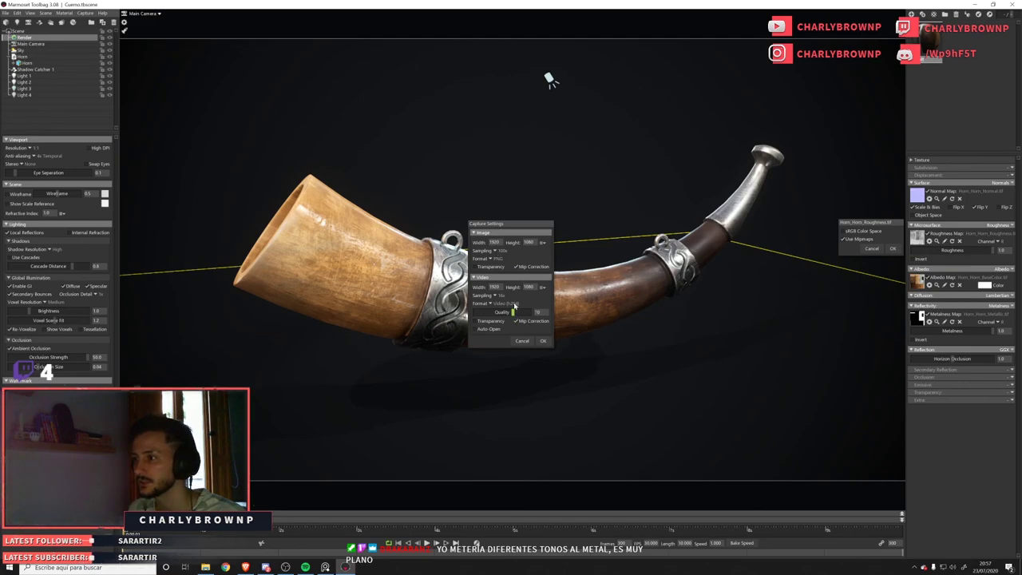
{"action": "left_click", "coordinate": [86, 13]}
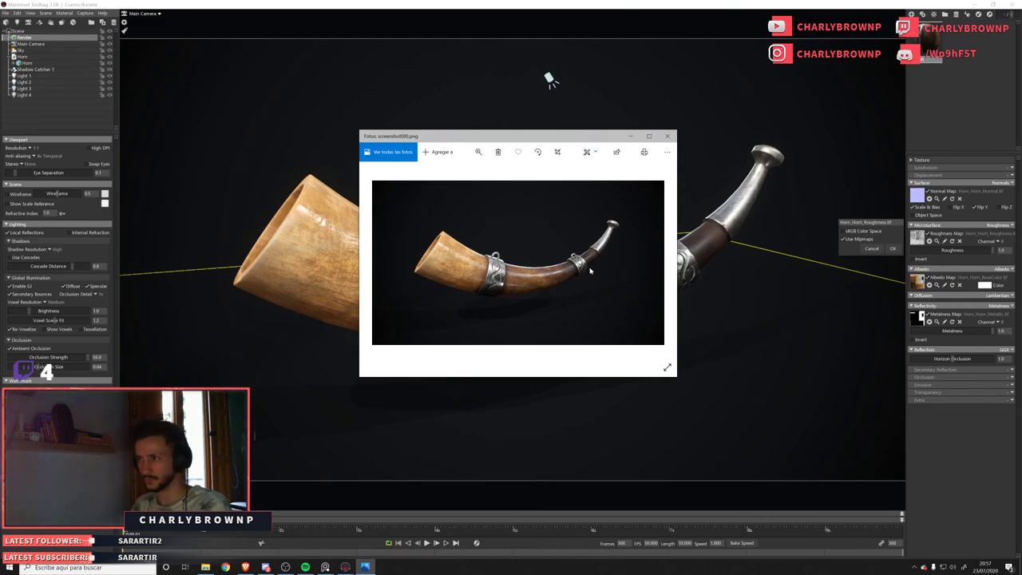
{"action": "double_click", "coordinate": [552, 142]}
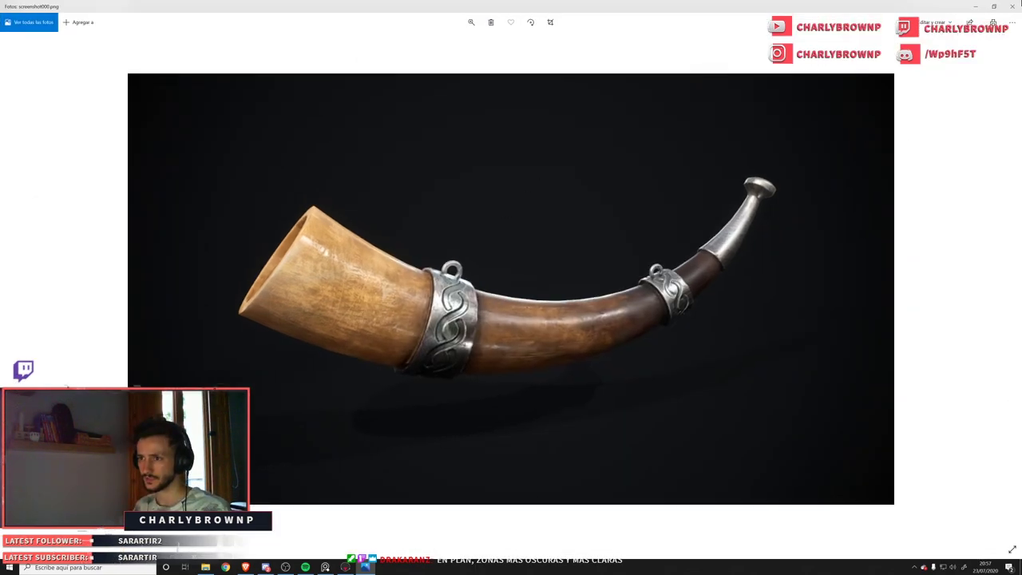
{"action": "left_click", "coordinate": [1013, 6]}
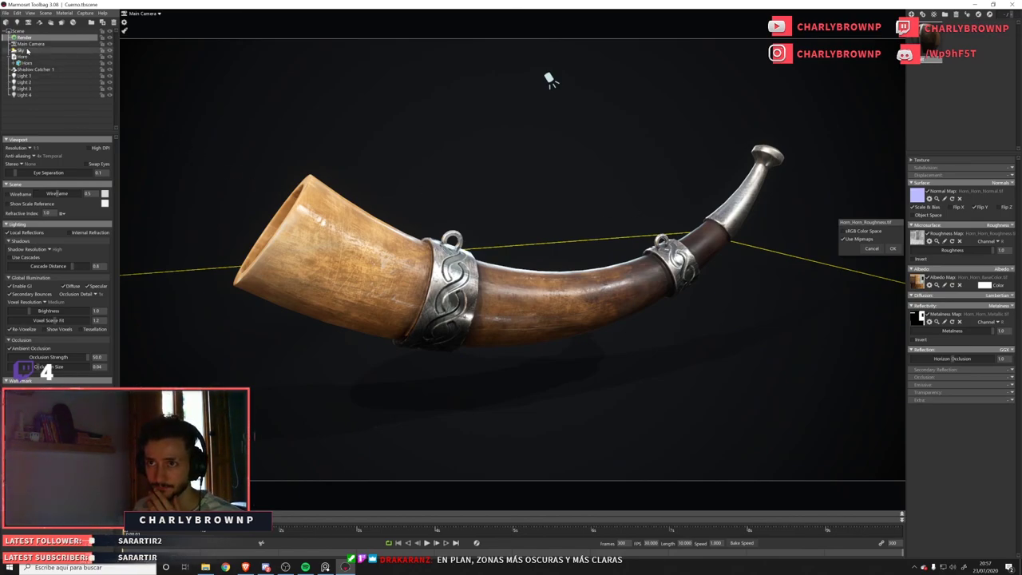
Enable the Main Camera's depth of field with focus distance about 323, far blur about 0.6 and max bokeh size about 1.86.
{"action": "left_click", "coordinate": [30, 44]}
{"action": "left_click", "coordinate": [10, 244]}
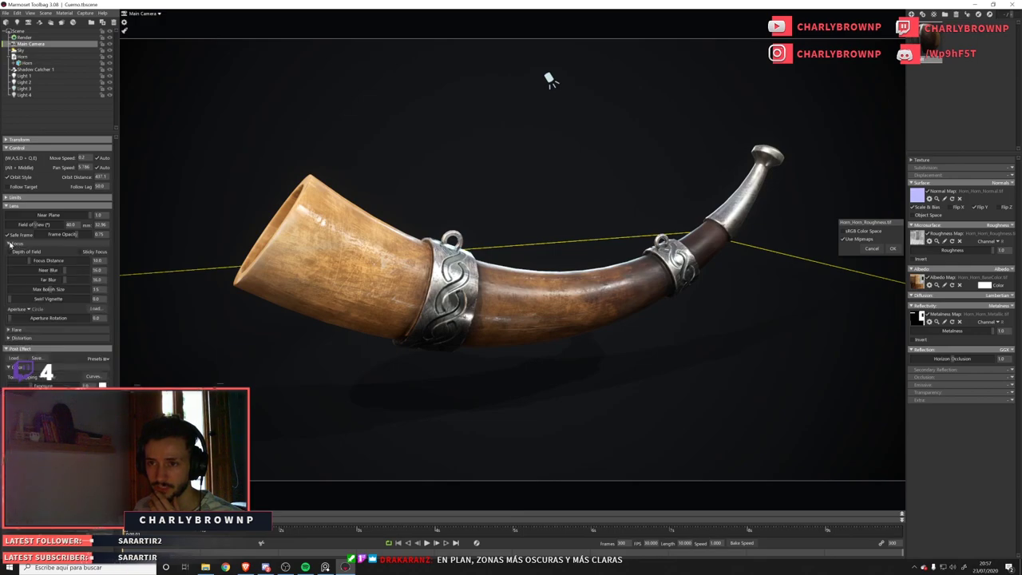
{"action": "left_click", "coordinate": [9, 251]}
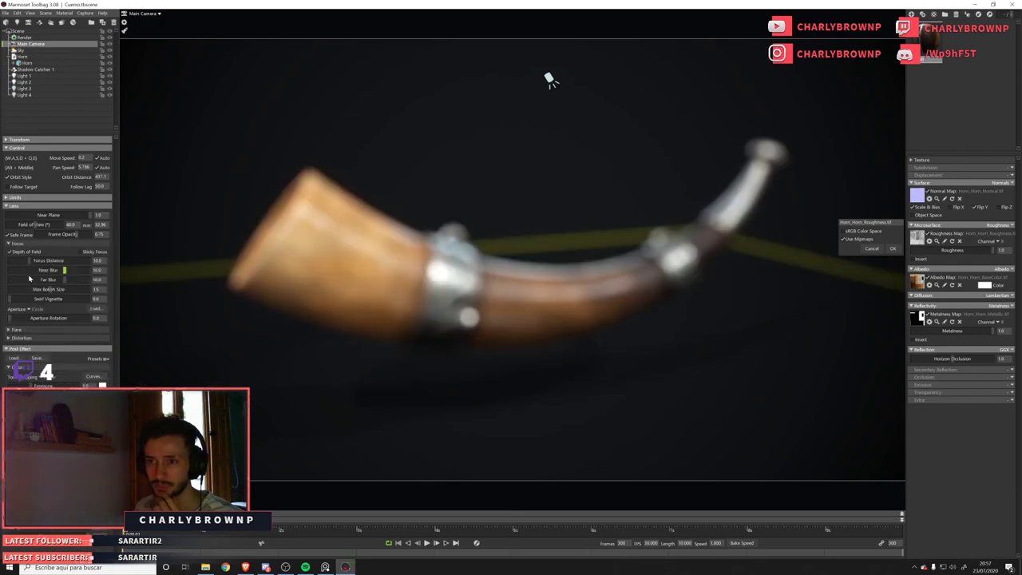
{"action": "left_click_drag", "start_coordinate": [29, 261], "coordinate": [72, 275]}
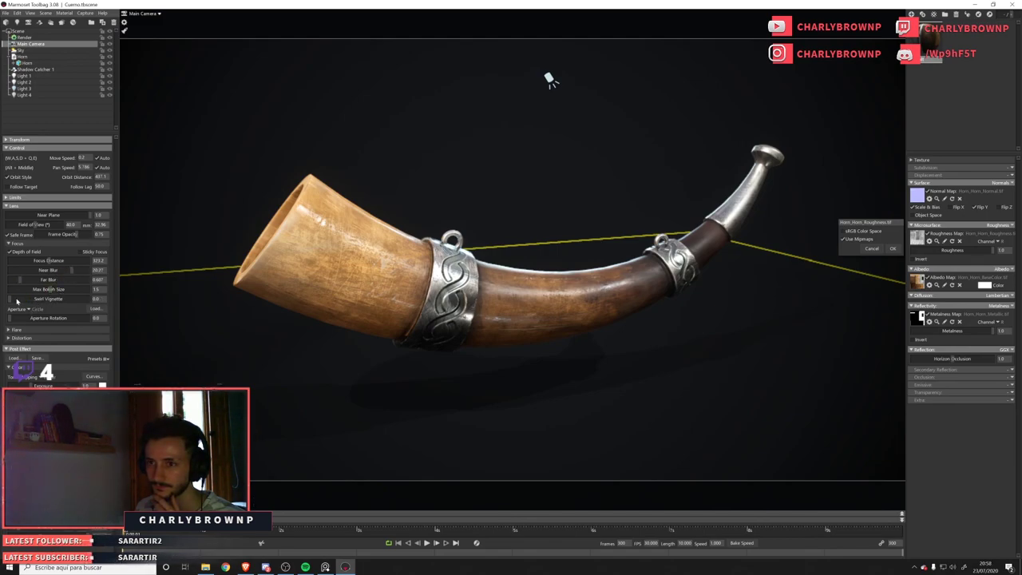
{"action": "left_click_drag", "start_coordinate": [49, 290], "coordinate": [60, 292]}
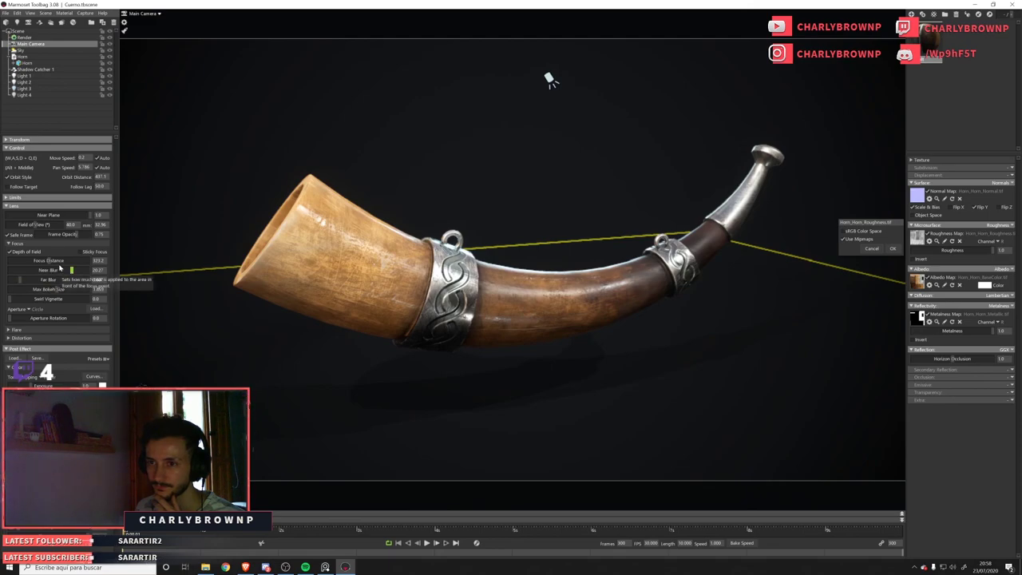
Turn on sticky focus and place the camera's focus point on the horn's large metal band.
{"action": "left_click", "coordinate": [88, 252]}
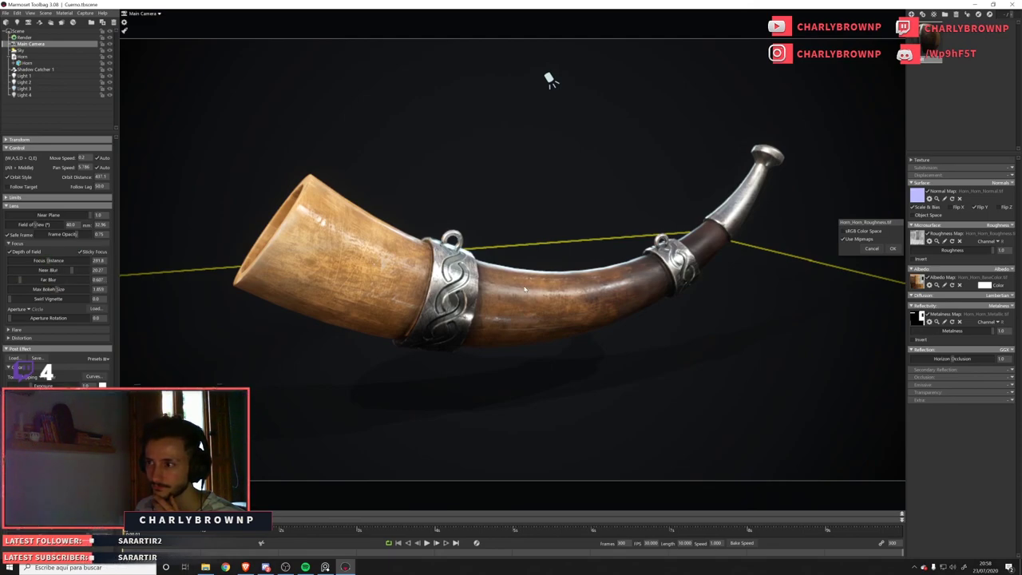
{"action": "left_click", "coordinate": [459, 293]}
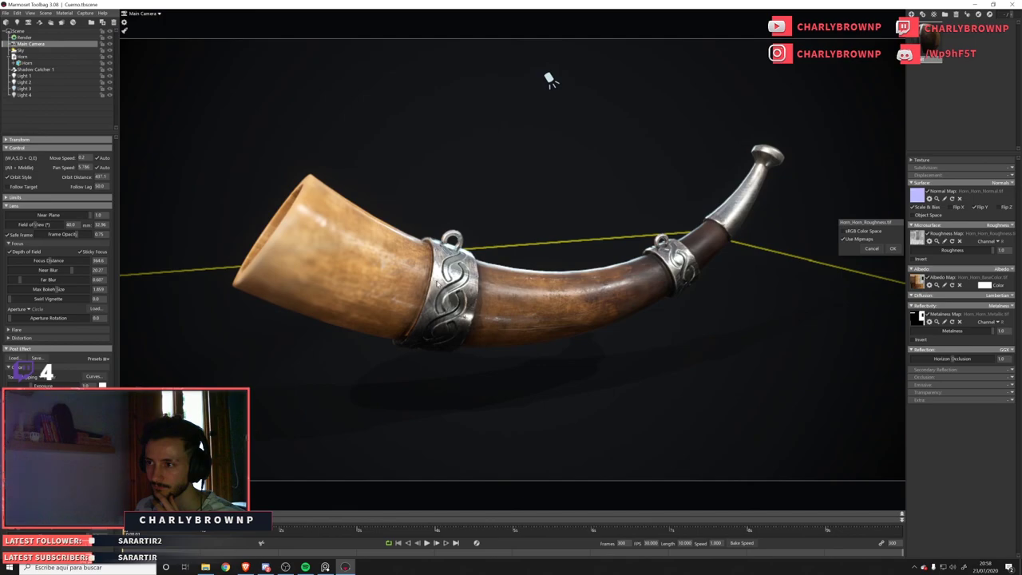
{"action": "left_click", "coordinate": [434, 298]}
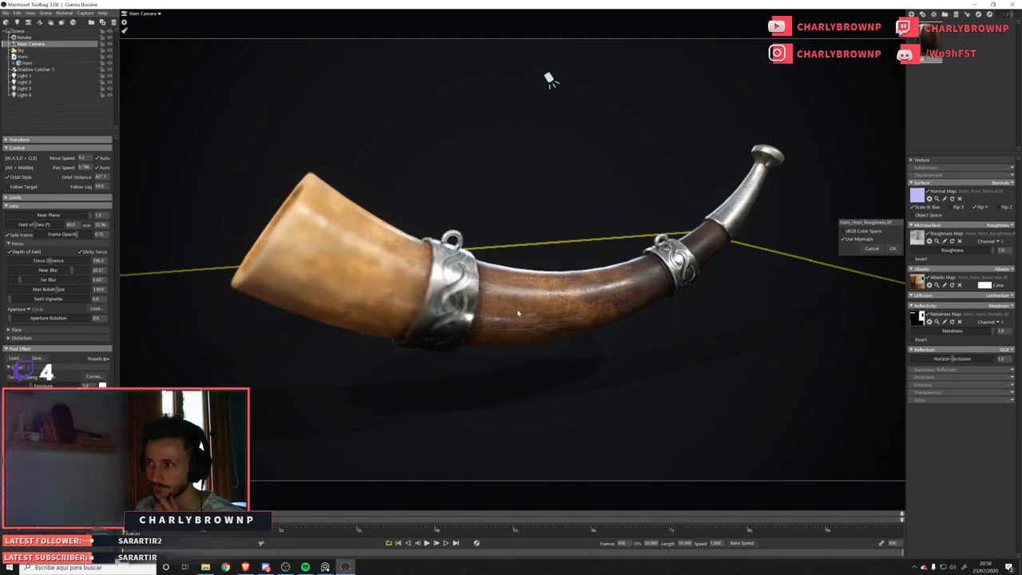
{"action": "middle_click", "coordinate": [453, 282]}
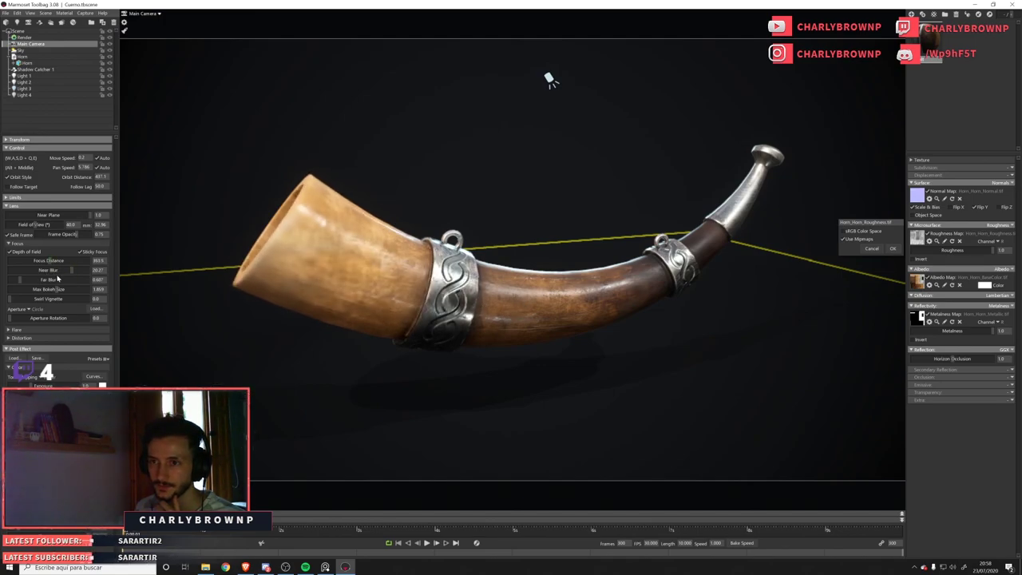
Lower the near blur to about 1.2 and the far blur to about 0.16, comparing the horn with depth of field on and off.
{"action": "left_click_drag", "start_coordinate": [70, 270], "coordinate": [26, 270]}
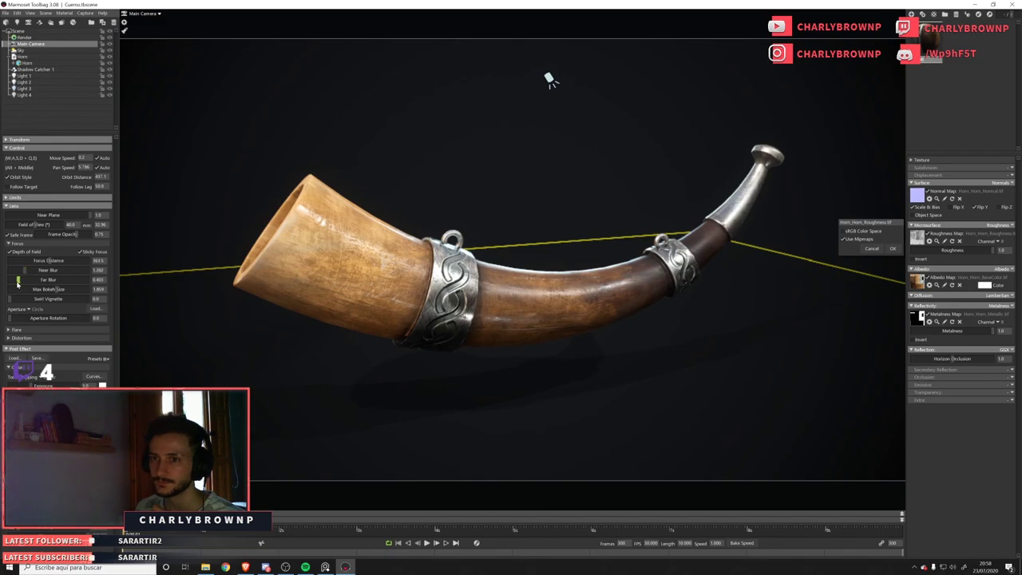
{"action": "left_click_drag", "start_coordinate": [18, 282], "coordinate": [14, 282]}
{"action": "left_click", "coordinate": [10, 254]}
{"action": "left_click", "coordinate": [10, 253]}
{"action": "left_click", "coordinate": [11, 254]}
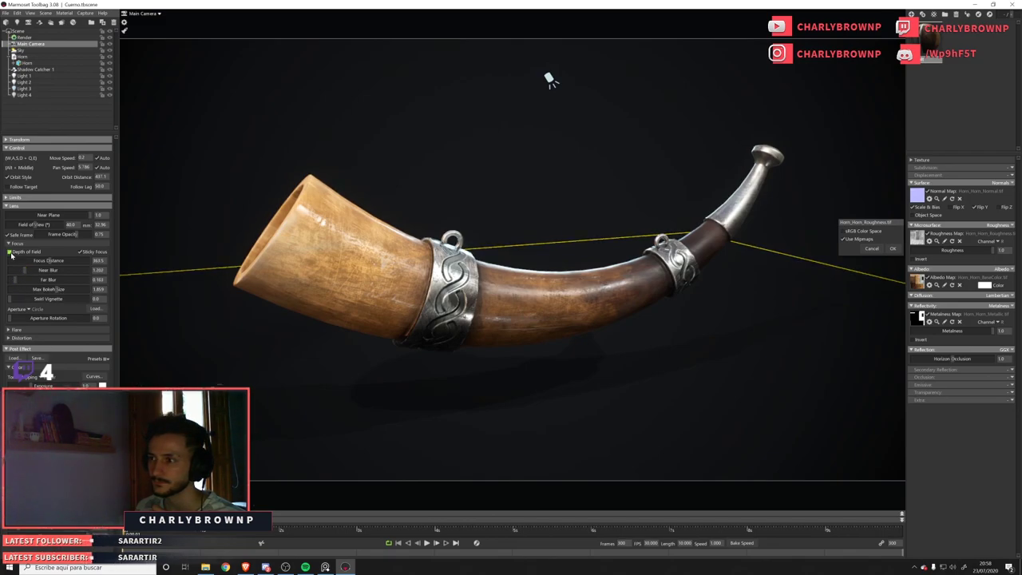
{"action": "left_click", "coordinate": [11, 254]}
{"action": "left_click", "coordinate": [525, 117]}
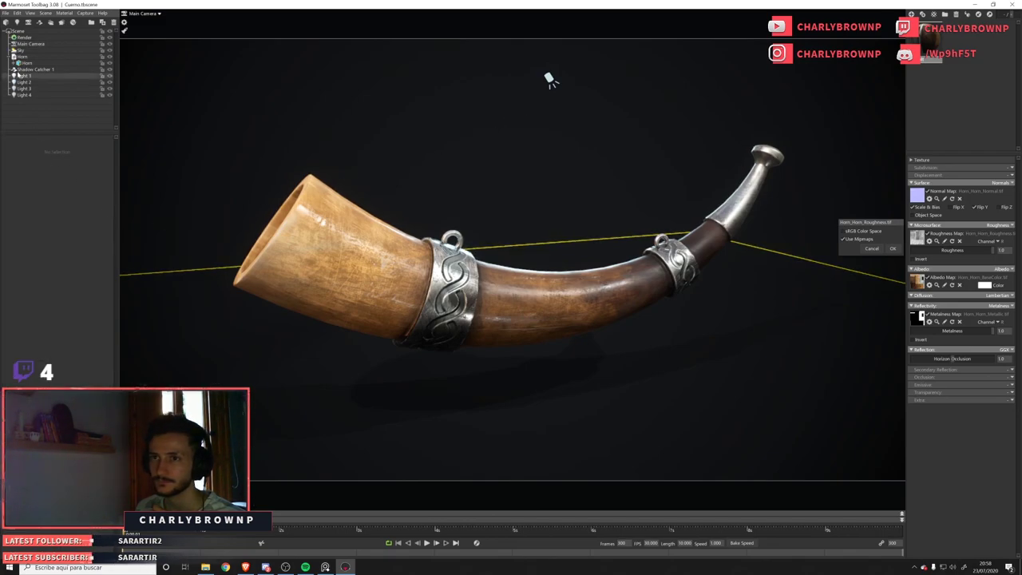
{"action": "left_click", "coordinate": [32, 44]}
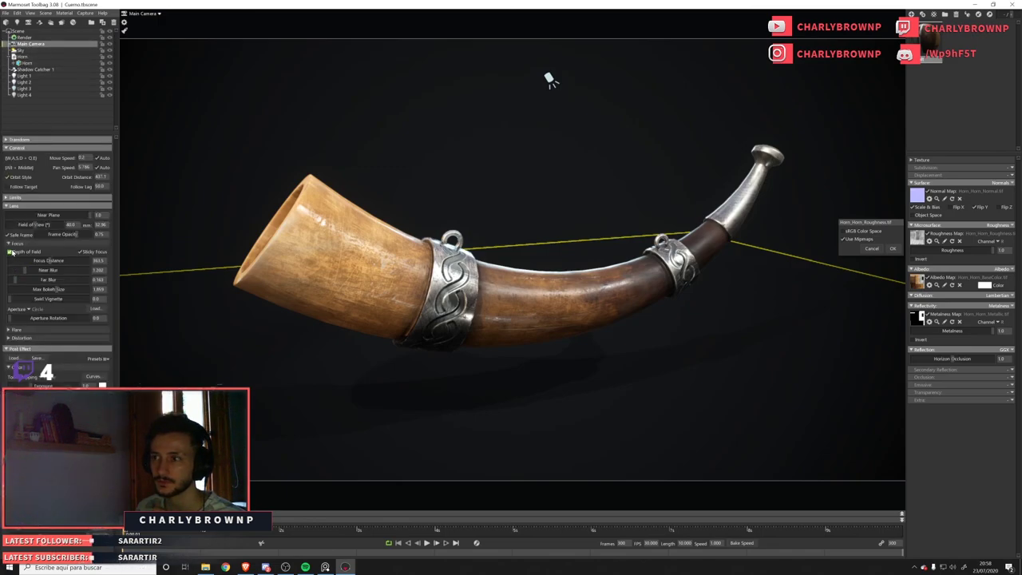
{"action": "left_click", "coordinate": [10, 251]}
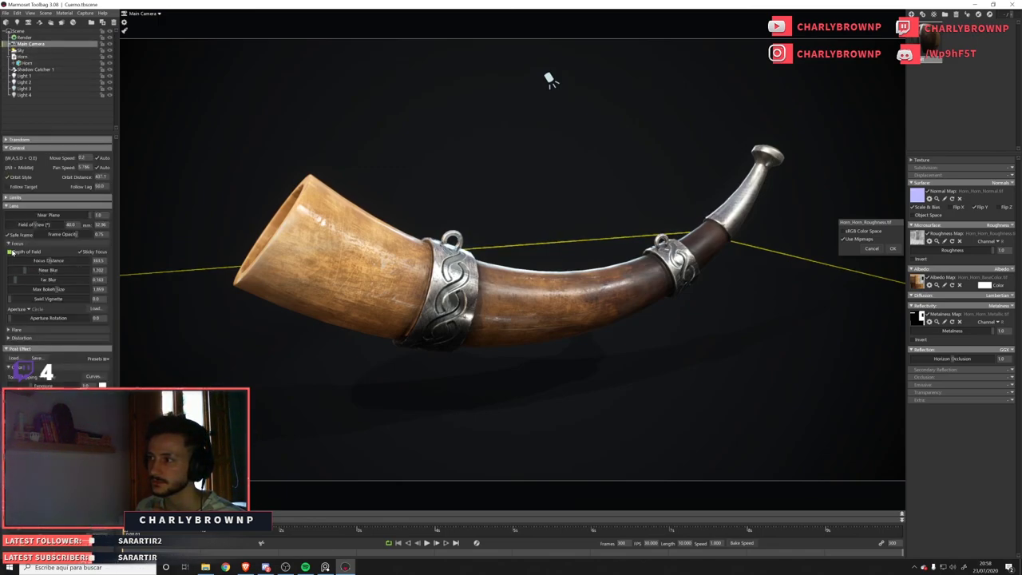
{"action": "left_click", "coordinate": [301, 126]}
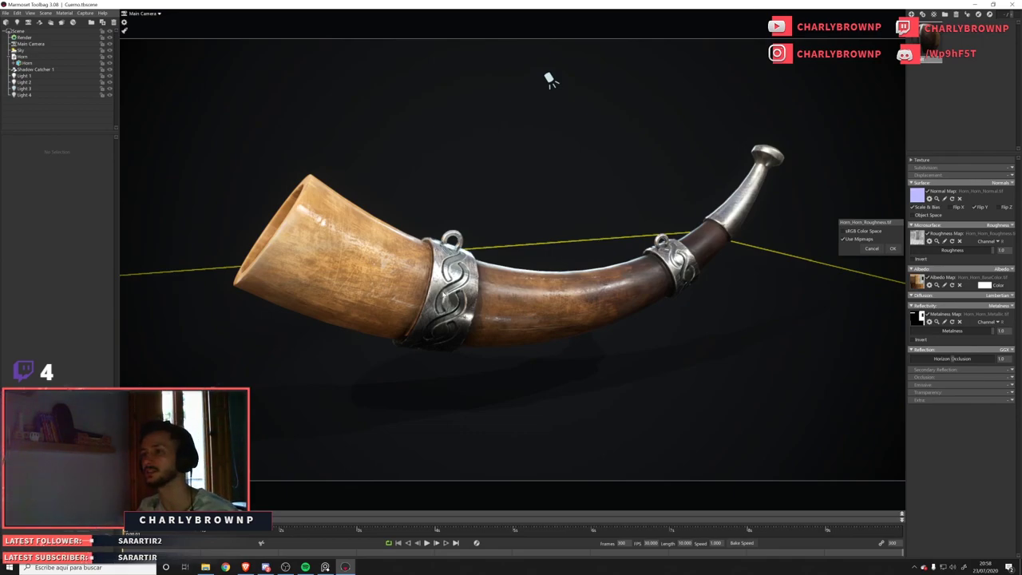
Examine the horn's surface and engraved bands from the mouthpiece end.
{"action": "left_click_drag", "start_coordinate": [445, 296], "coordinate": [500, 206], "text": "alt"}
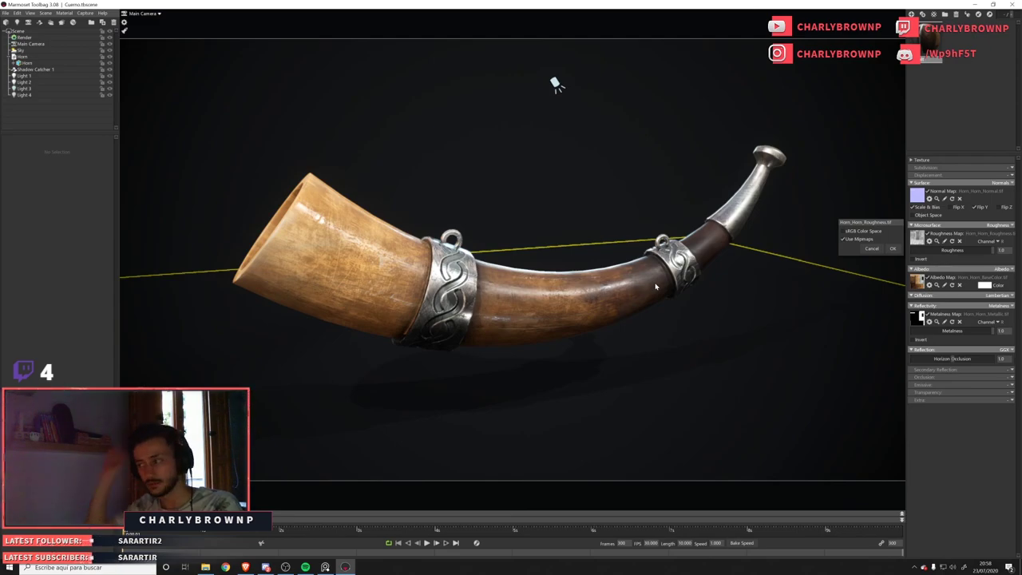
{"action": "left_click", "coordinate": [656, 286]}
{"action": "left_click", "coordinate": [640, 176]}
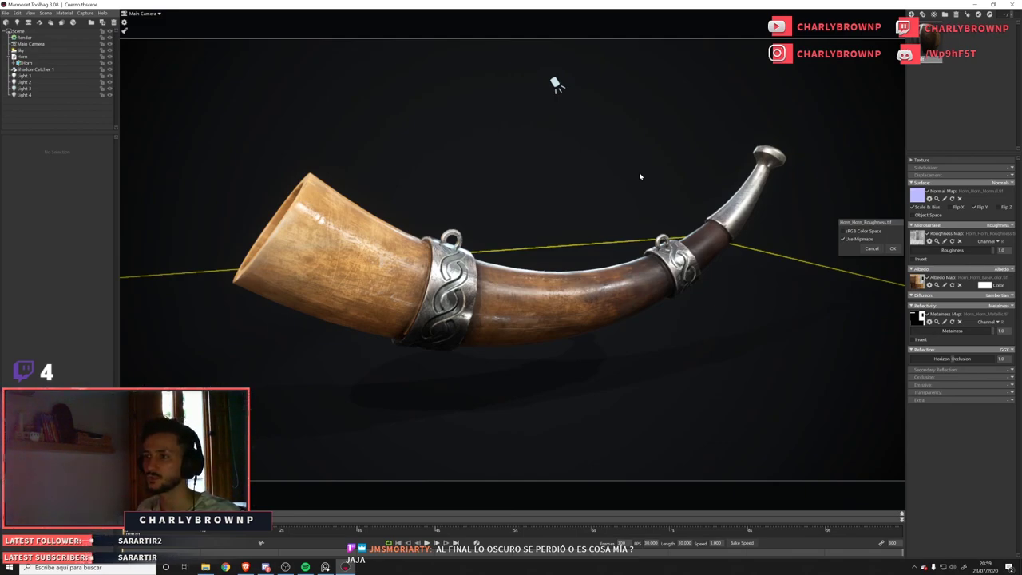
{"action": "left_click_drag", "start_coordinate": [639, 176], "coordinate": [534, 260]}
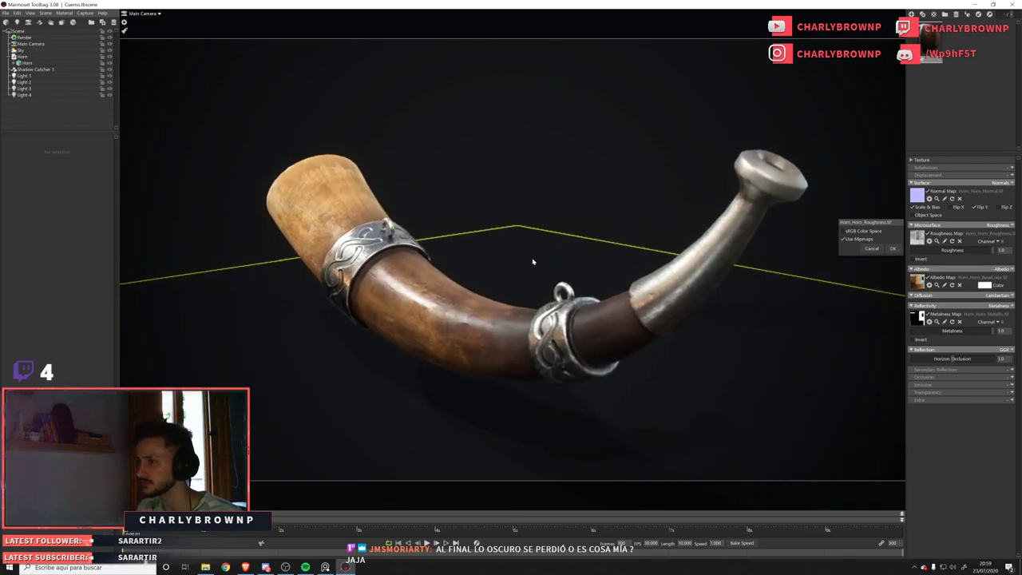
Compare the Main Camera's framing with the safe frame hidden and shown, and inspect the horn's metal bands from the side.
{"action": "left_click", "coordinate": [30, 43]}
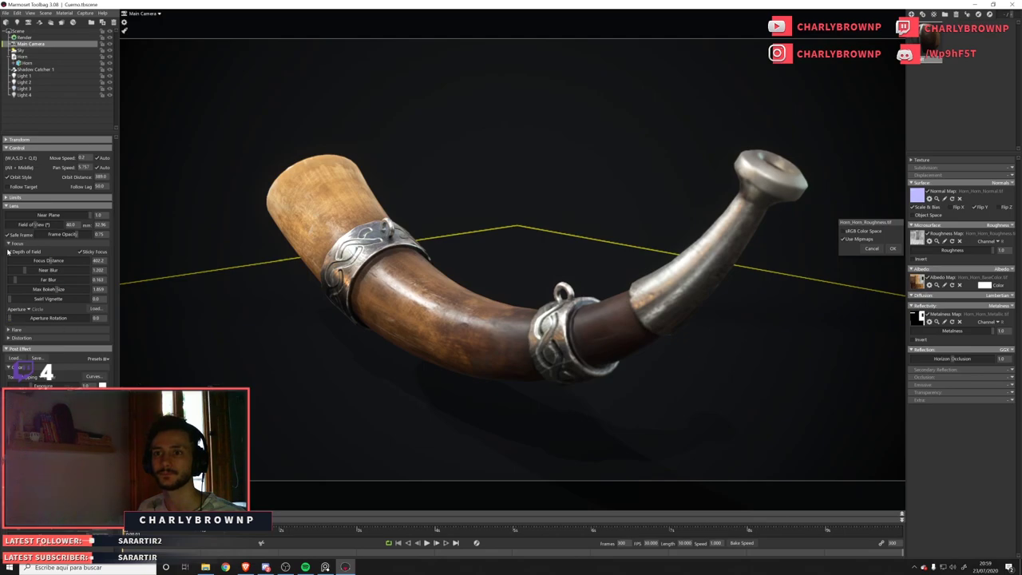
{"action": "left_click", "coordinate": [8, 236]}
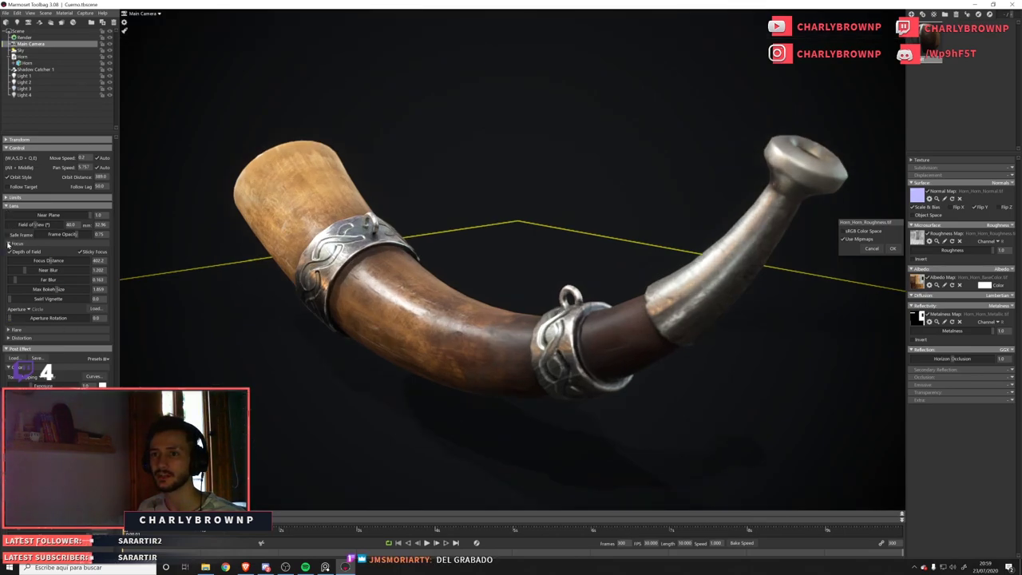
{"action": "left_click", "coordinate": [8, 234]}
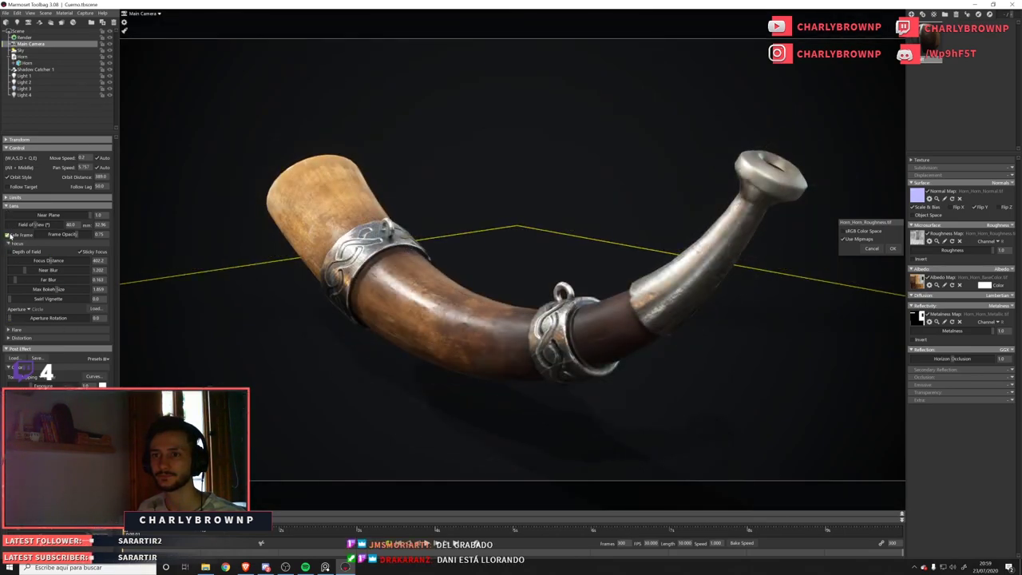
{"action": "left_click", "coordinate": [10, 244]}
{"action": "left_click", "coordinate": [541, 267]}
{"action": "left_click_drag", "start_coordinate": [540, 266], "coordinate": [619, 259], "text": "alt"}
{"action": "left_click_drag", "start_coordinate": [696, 296], "coordinate": [736, 329], "text": "alt"}
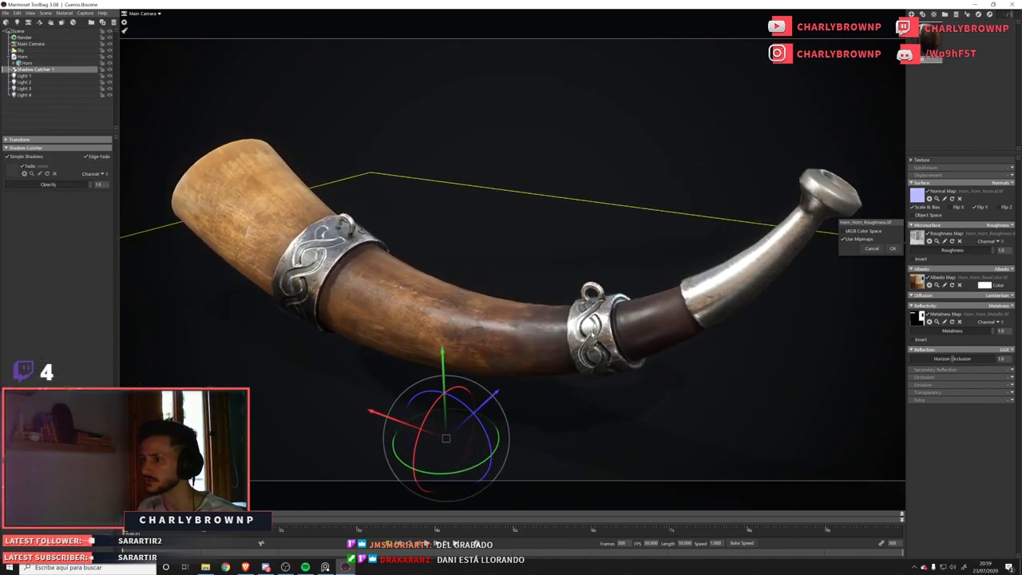
Select the Sky light and rotate it to about 80, viewing the horn from its open end.
{"action": "scroll", "coordinate": [736, 329], "scroll_direction": "down", "scroll_amount": 1}
{"action": "left_click", "coordinate": [32, 50]}
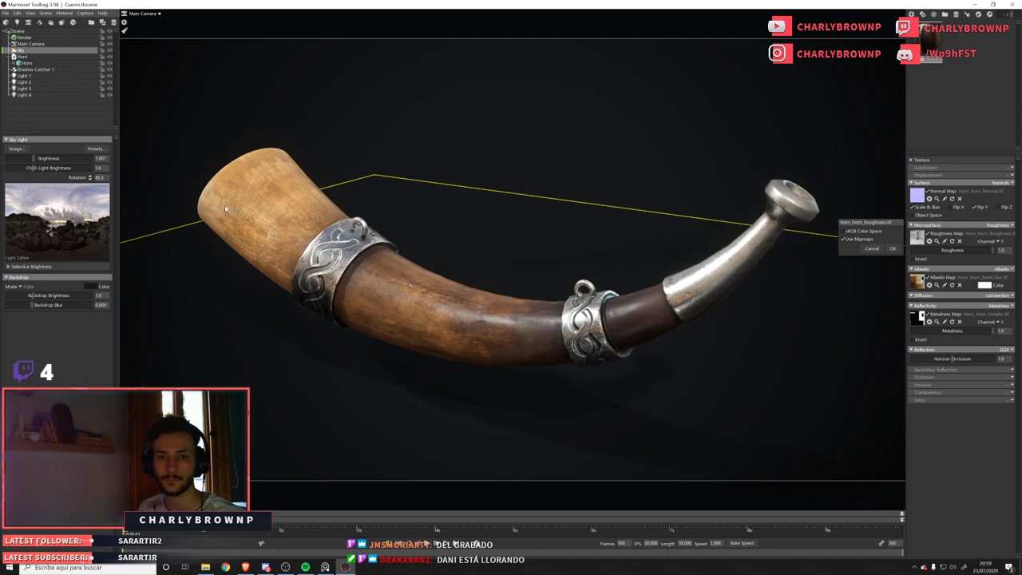
{"action": "left_click_drag", "start_coordinate": [531, 344], "coordinate": [391, 395]}
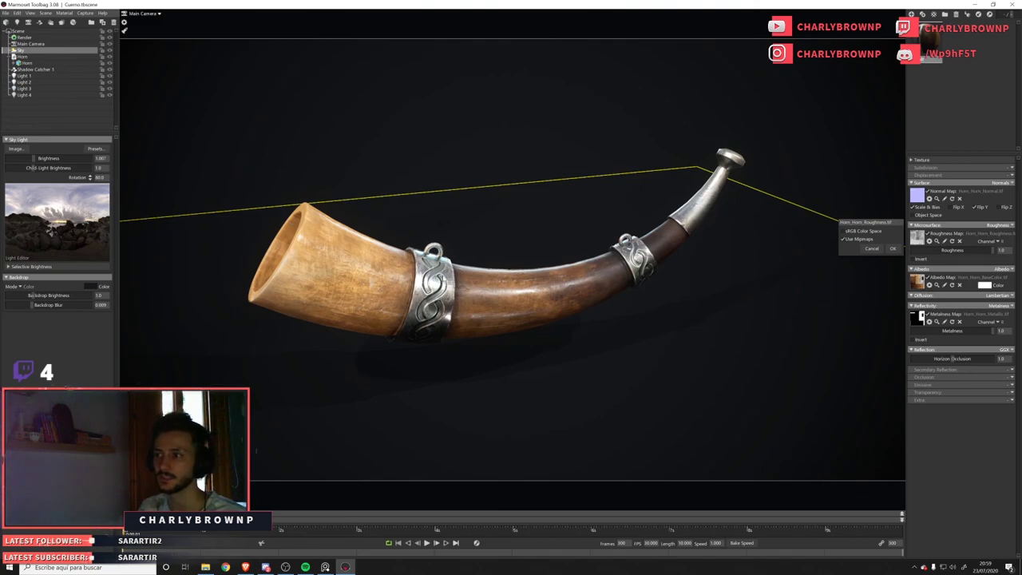
{"action": "left_click_drag", "start_coordinate": [631, 144], "coordinate": [580, 109]}
{"action": "scroll", "coordinate": [580, 108], "scroll_direction": "up", "scroll_amount": 1}
Launch Substance Painter.
{"action": "key", "text": "super+s"}
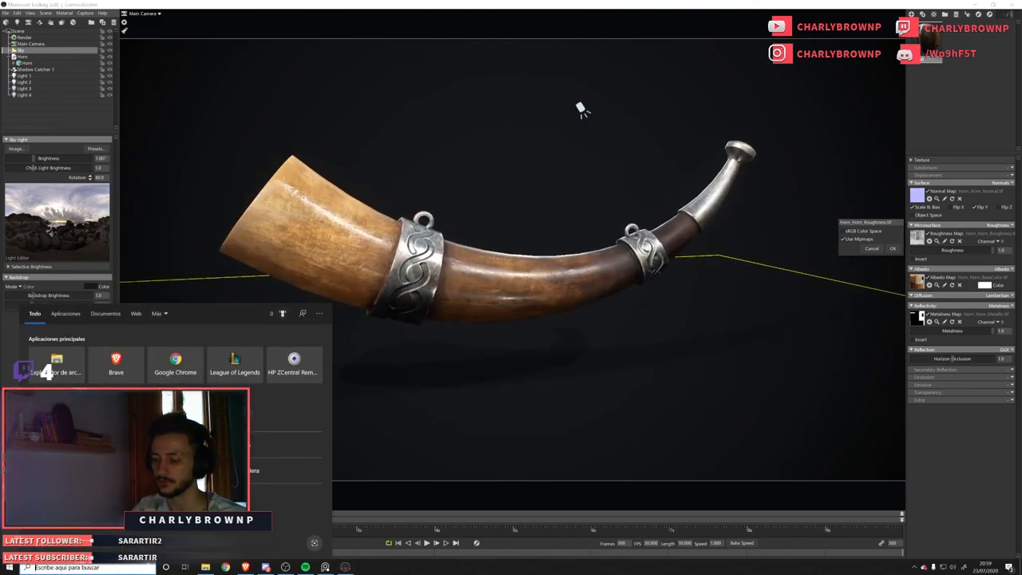
{"action": "type", "text": "paint"}
{"action": "key", "text": "Down"}
{"action": "key", "text": "Return"}
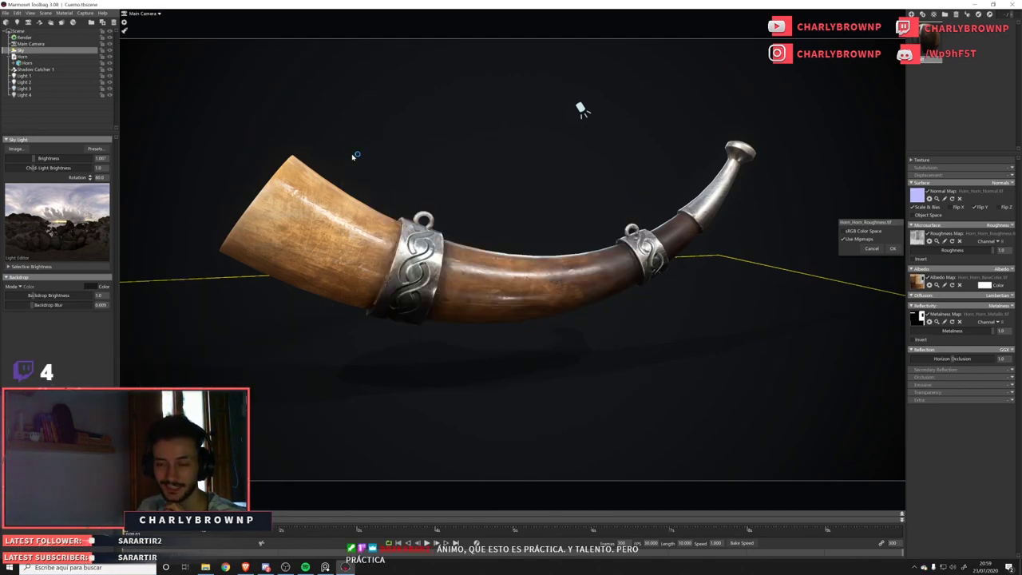
{"action": "left_click_drag", "start_coordinate": [367, 257], "coordinate": [387, 272]}
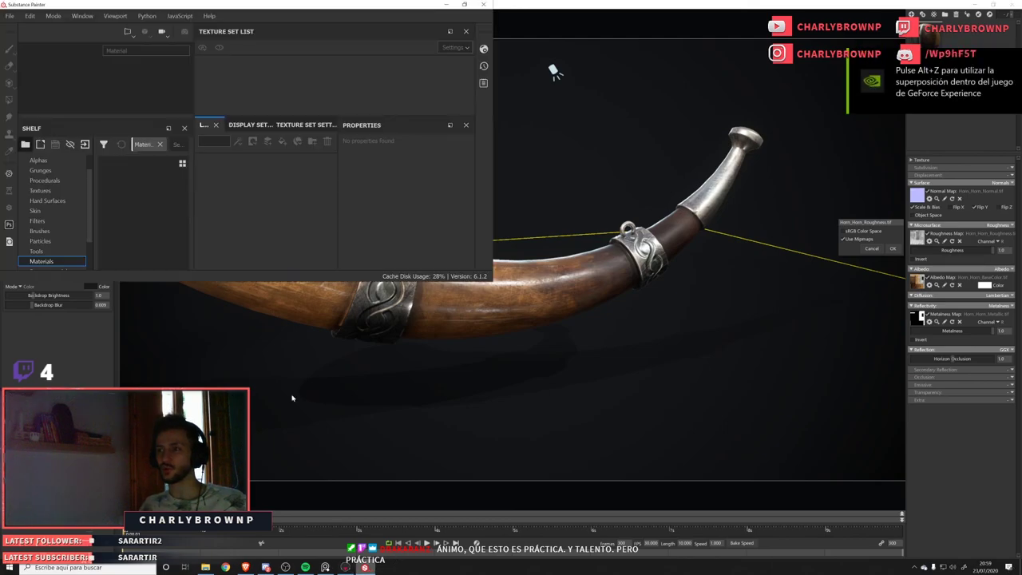
Open the recent project Cuerno.spp in Substance Painter and maximize its window on the main display.
{"action": "left_click", "coordinate": [11, 16]}
{"action": "mouse_move", "coordinate": [32, 54]}
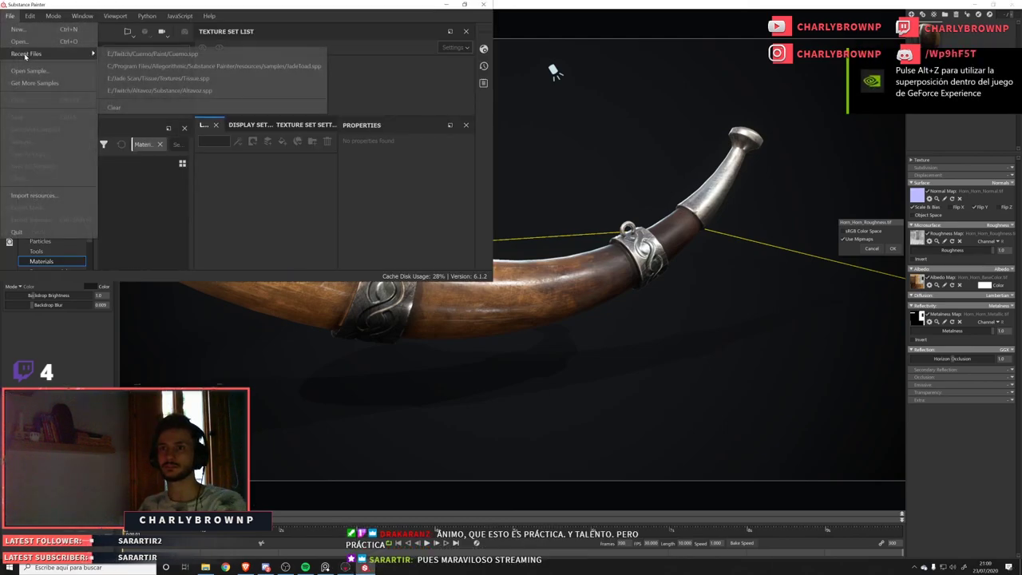
{"action": "left_click", "coordinate": [164, 59]}
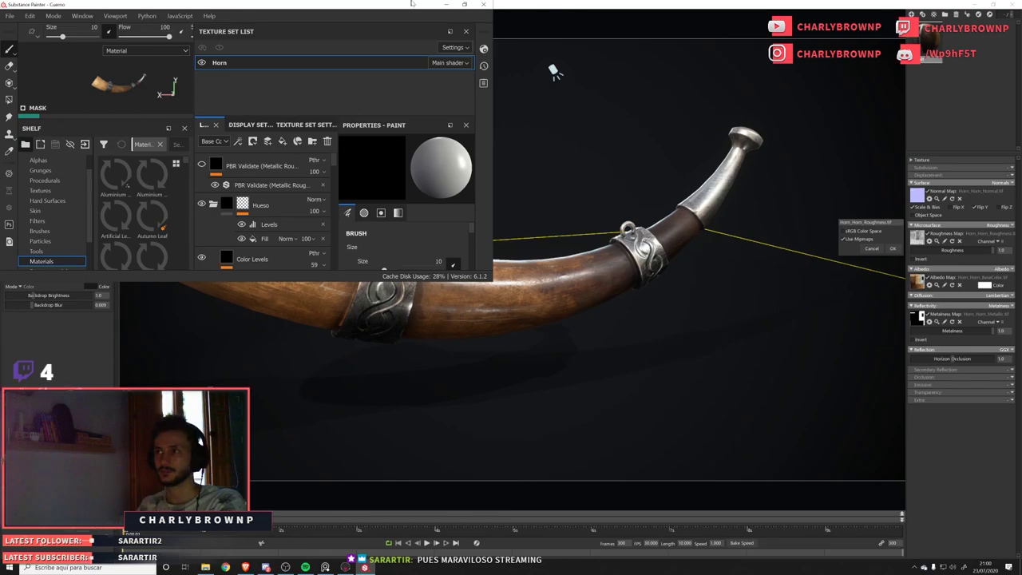
{"action": "left_click", "coordinate": [465, 4]}
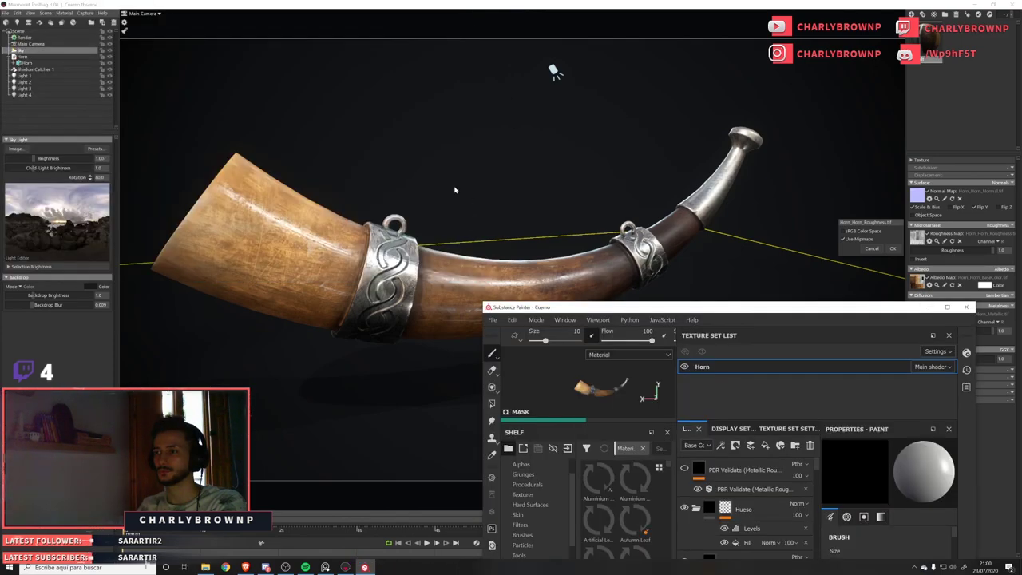
{"action": "double_click", "coordinate": [693, 308]}
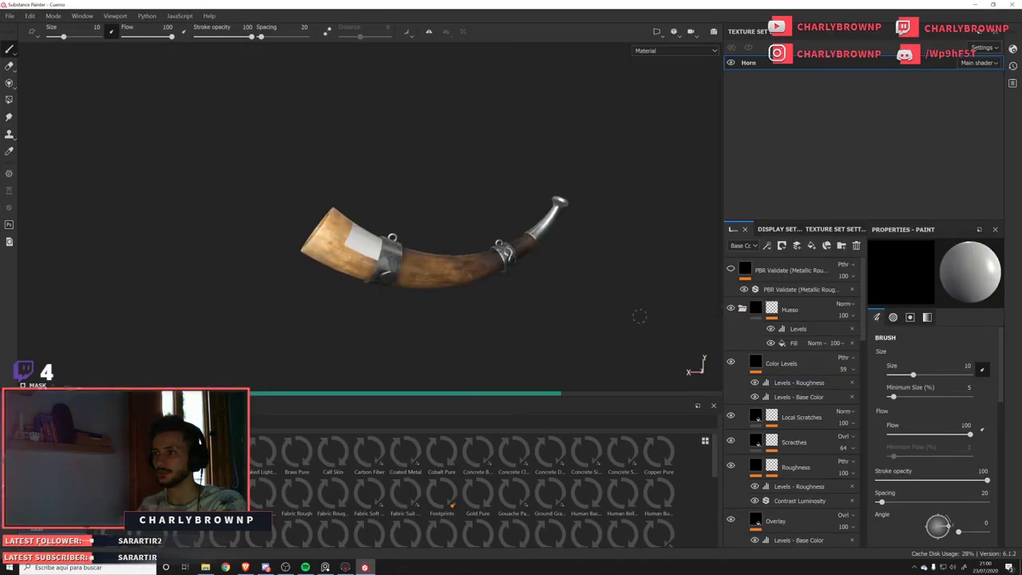
Collapse the Hueso group to reach the layers of the Metal group.
{"action": "left_click_drag", "start_coordinate": [640, 316], "coordinate": [628, 298], "text": "alt"}
{"action": "scroll", "coordinate": [629, 298], "scroll_direction": "up", "scroll_amount": 1}
{"action": "left_click", "coordinate": [788, 364]}
{"action": "scroll", "coordinate": [781, 357], "scroll_direction": "down", "scroll_amount": 2}
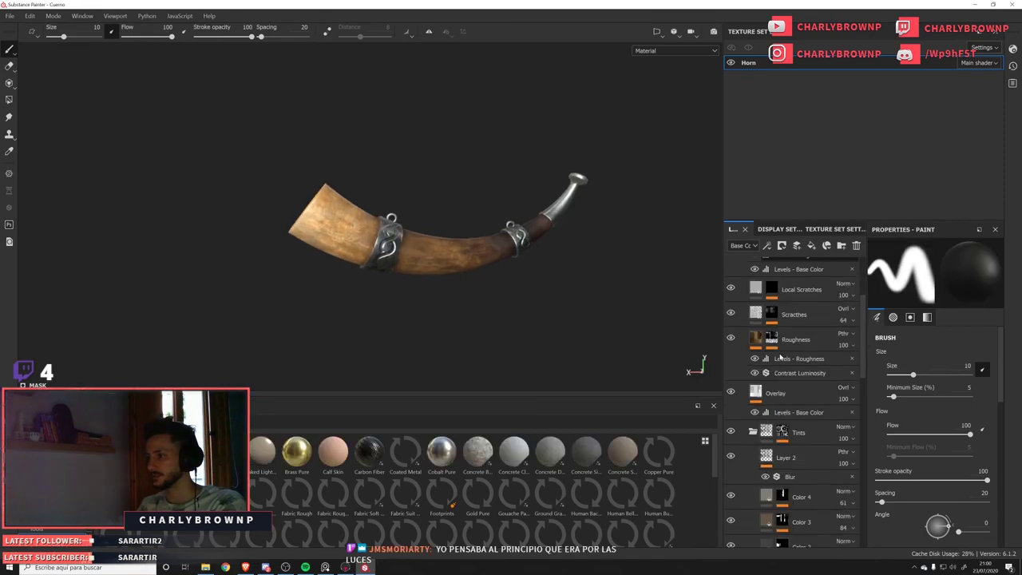
{"action": "scroll", "coordinate": [781, 358], "scroll_direction": "up", "scroll_amount": 5}
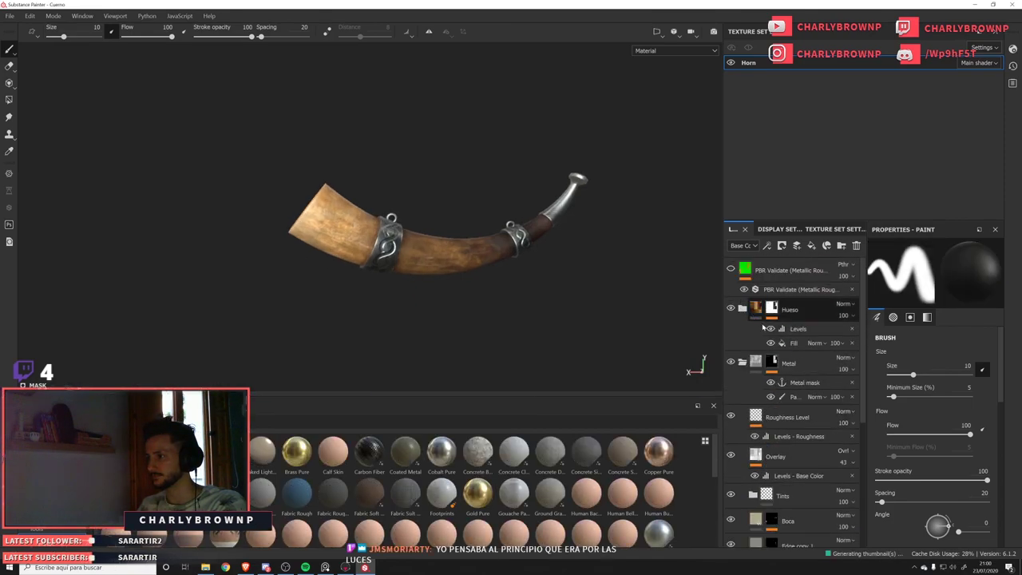
{"action": "scroll", "coordinate": [763, 328], "scroll_direction": "down", "scroll_amount": 2}
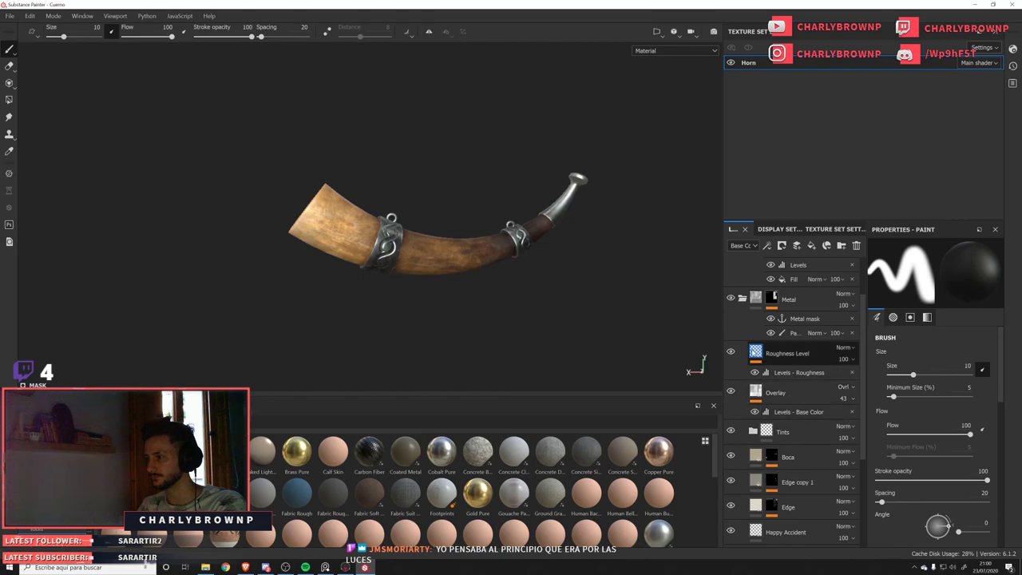
Show only the Base Color channel on the horn and go to the lower layers of the Metal group.
{"action": "key", "text": "c"}
{"action": "key", "text": "c"}
{"action": "key", "text": "c"}
{"action": "key", "text": "c"}
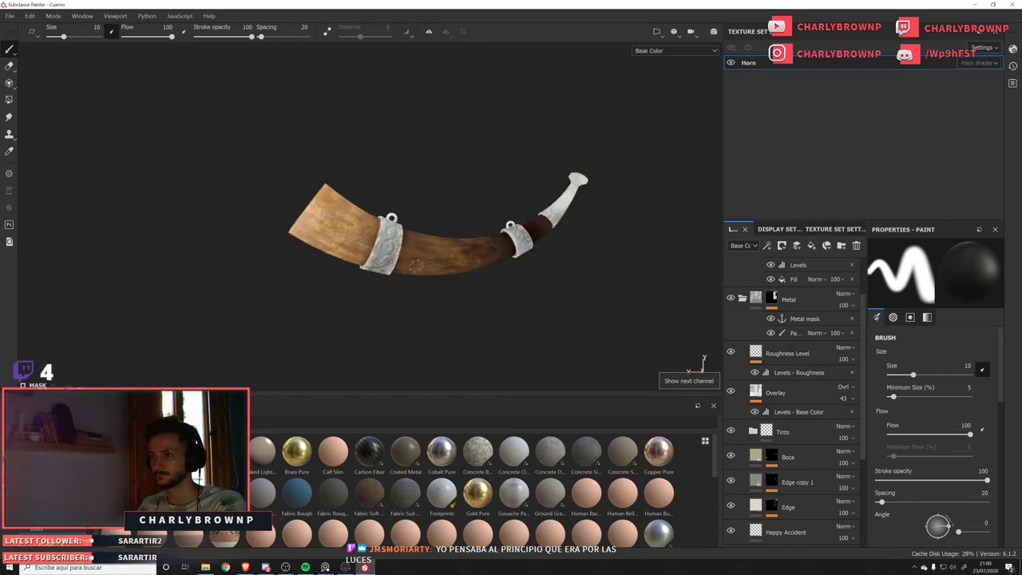
{"action": "scroll", "coordinate": [417, 266], "scroll_direction": "up", "scroll_amount": 3}
{"action": "scroll", "coordinate": [798, 423], "scroll_direction": "down", "scroll_amount": 5}
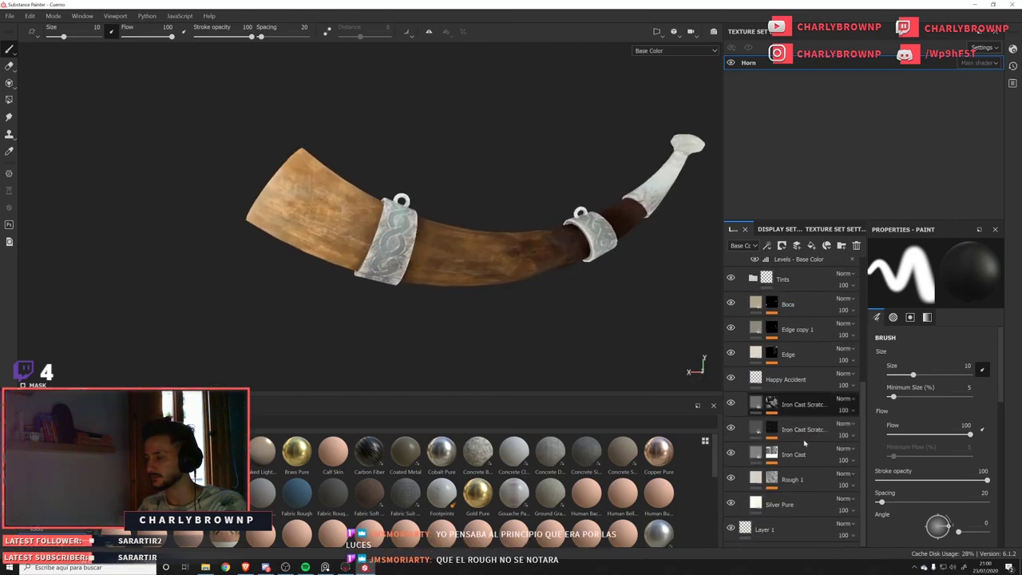
Compare the metal's base color with the upper Iron Cast Scratches layer and the Tints group hidden and shown.
{"action": "left_click", "coordinate": [730, 404]}
{"action": "left_click", "coordinate": [731, 404]}
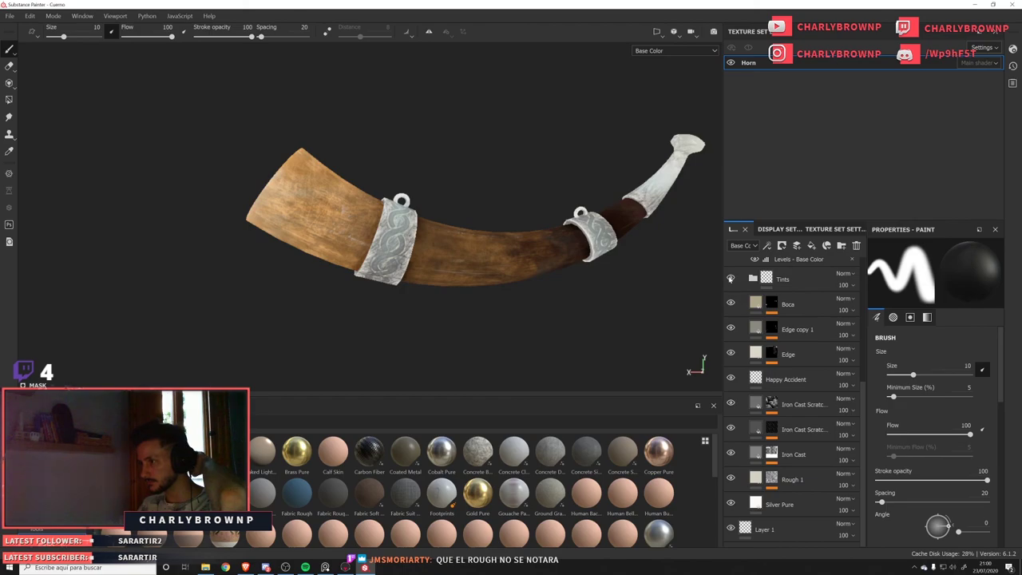
{"action": "left_click", "coordinate": [730, 278]}
{"action": "left_click", "coordinate": [730, 278]}
{"action": "left_click", "coordinate": [731, 279]}
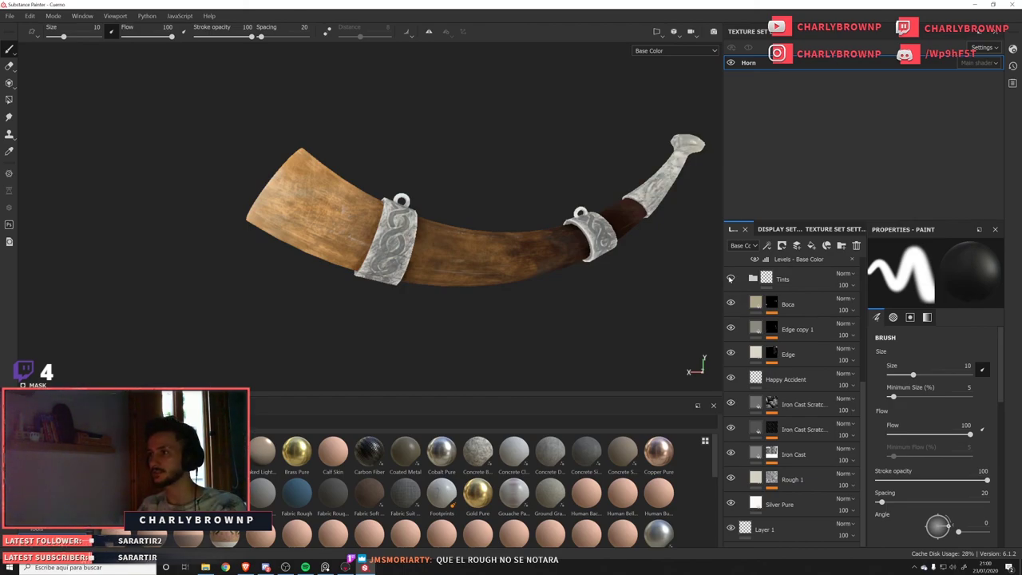
{"action": "left_click", "coordinate": [730, 279]}
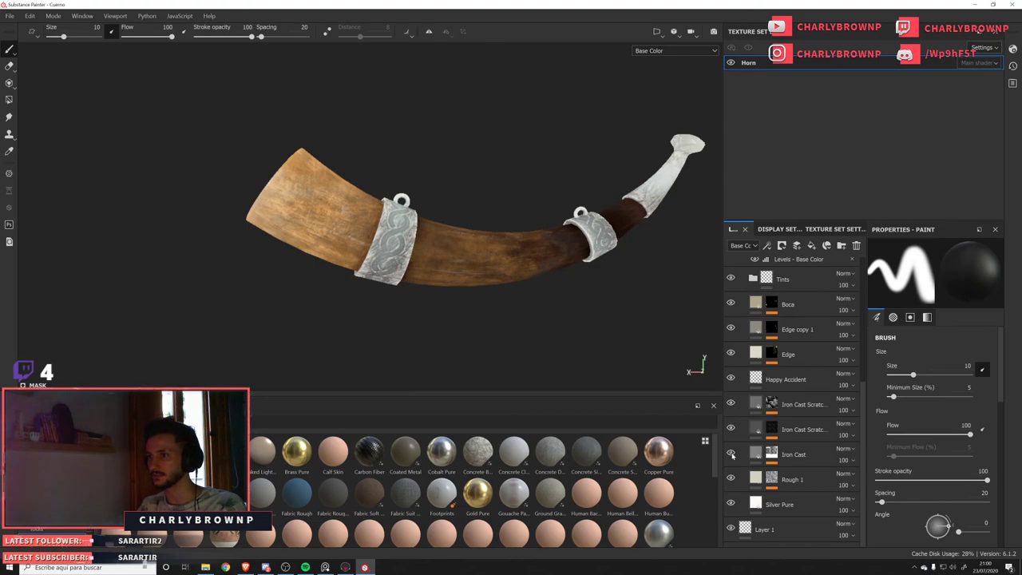
Move the Iron Cast layer above the Tints group and compare the metal with that layer hidden and shown.
{"action": "left_click", "coordinate": [793, 456]}
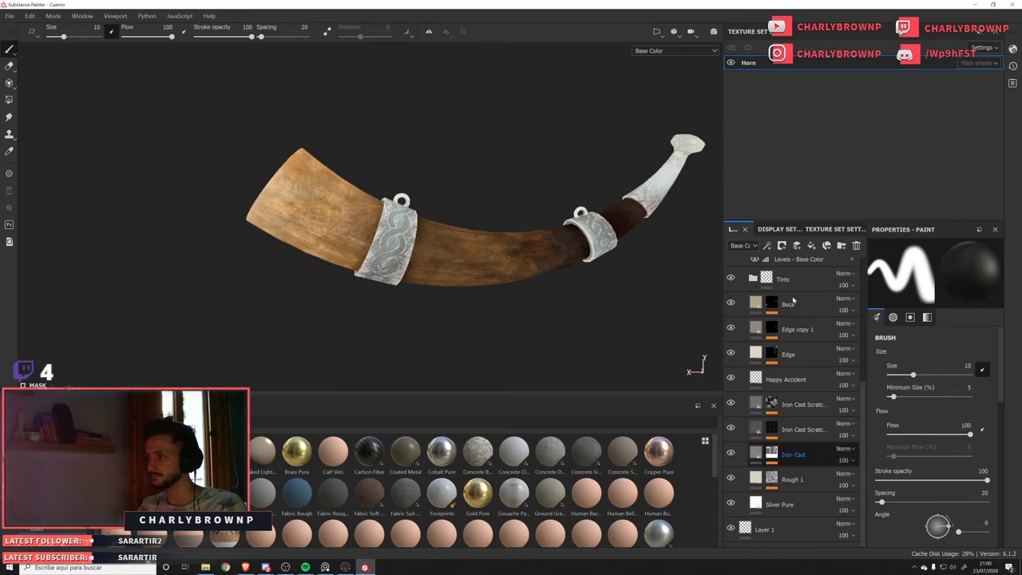
{"action": "left_click_drag", "start_coordinate": [789, 275], "coordinate": [796, 275]}
{"action": "left_click_drag", "start_coordinate": [806, 358], "coordinate": [793, 269]}
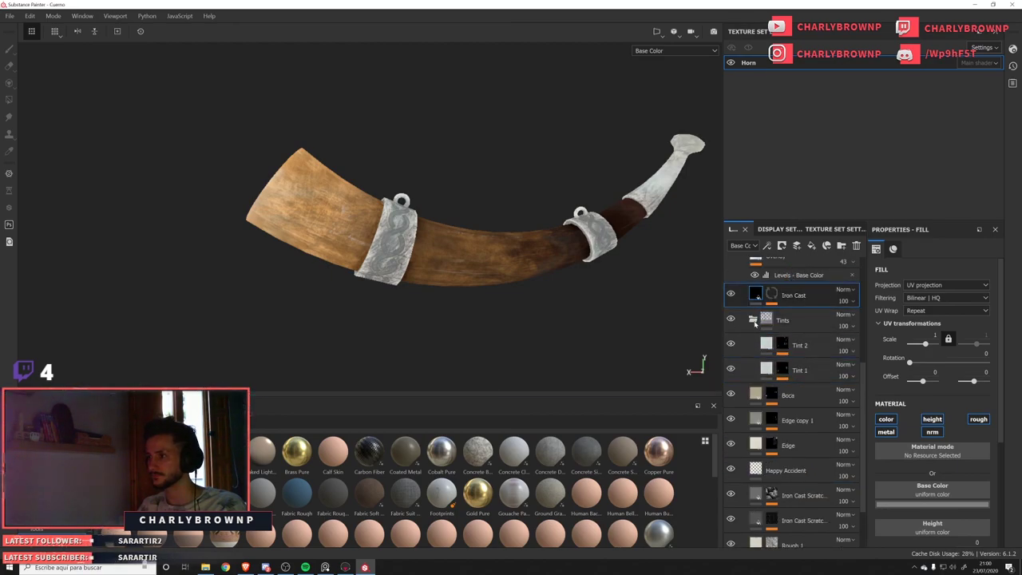
{"action": "left_click", "coordinate": [753, 319]}
{"action": "left_click", "coordinate": [733, 296]}
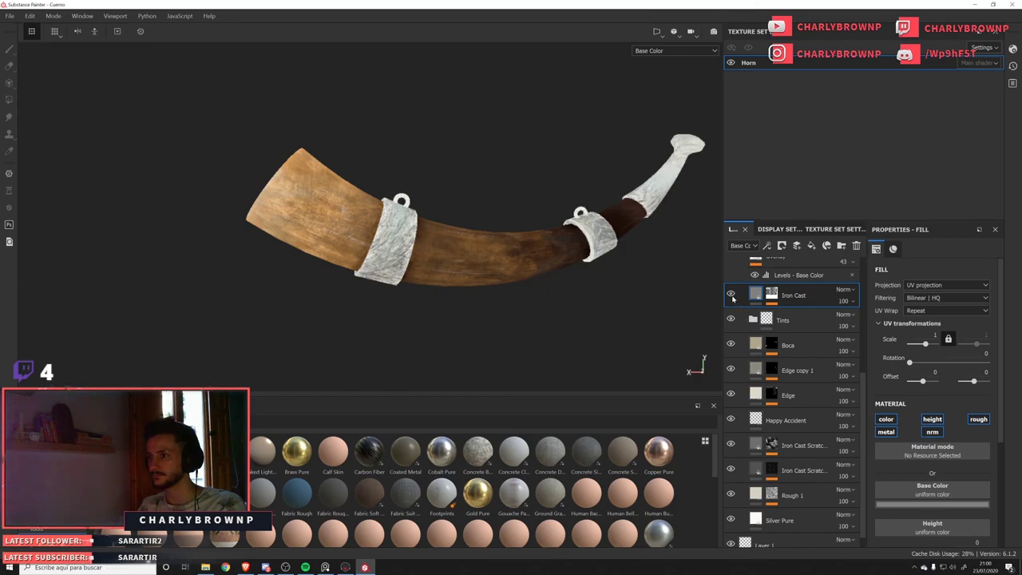
{"action": "left_click", "coordinate": [733, 296]}
{"action": "scroll", "coordinate": [798, 343], "scroll_direction": "up", "scroll_amount": 3}
{"action": "scroll", "coordinate": [809, 391], "scroll_direction": "down", "scroll_amount": 1}
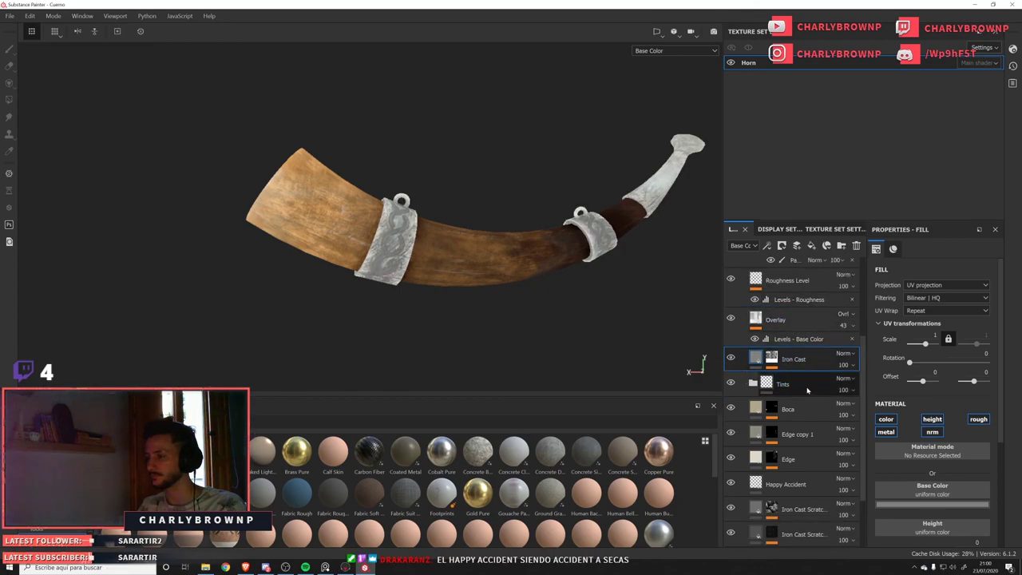
Move the Edge layer above Iron Cast and return to the Material view.
{"action": "left_click_drag", "start_coordinate": [791, 459], "coordinate": [799, 356]}
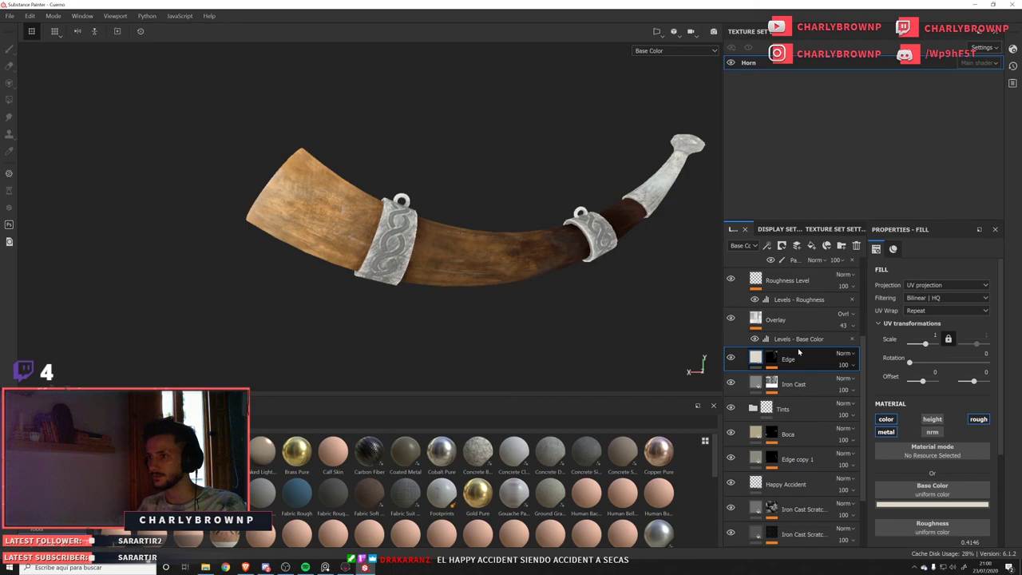
{"action": "key", "text": "m"}
{"action": "left_click_drag", "start_coordinate": [439, 242], "coordinate": [444, 264], "text": "alt"}
Export the horn's textures as 16-bit TIFF with the PBR Metallic Roughness template, and check them in Marmoset Toolbag.
{"action": "key", "text": "ctrl+shift+e"}
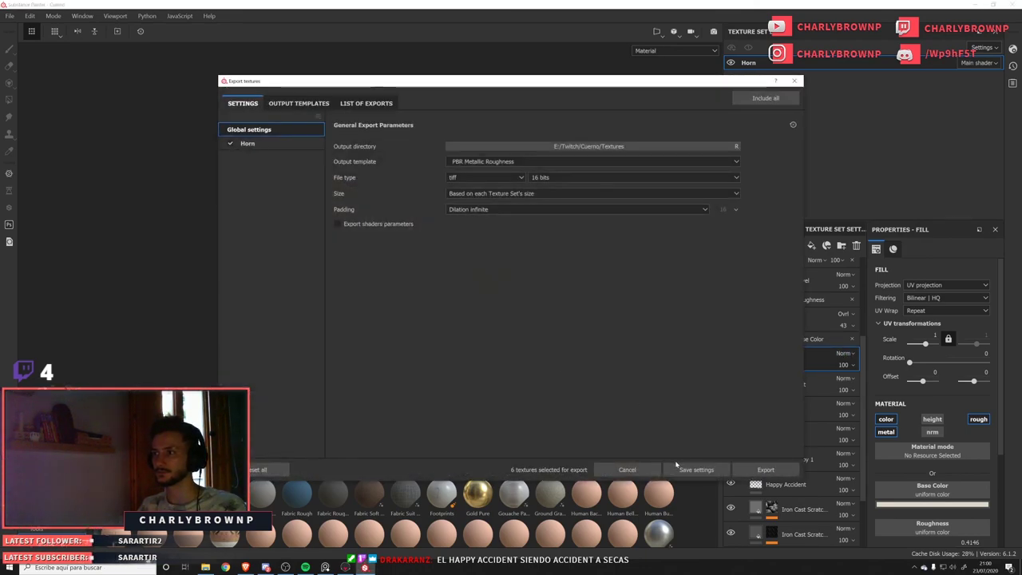
{"action": "left_click", "coordinate": [764, 470]}
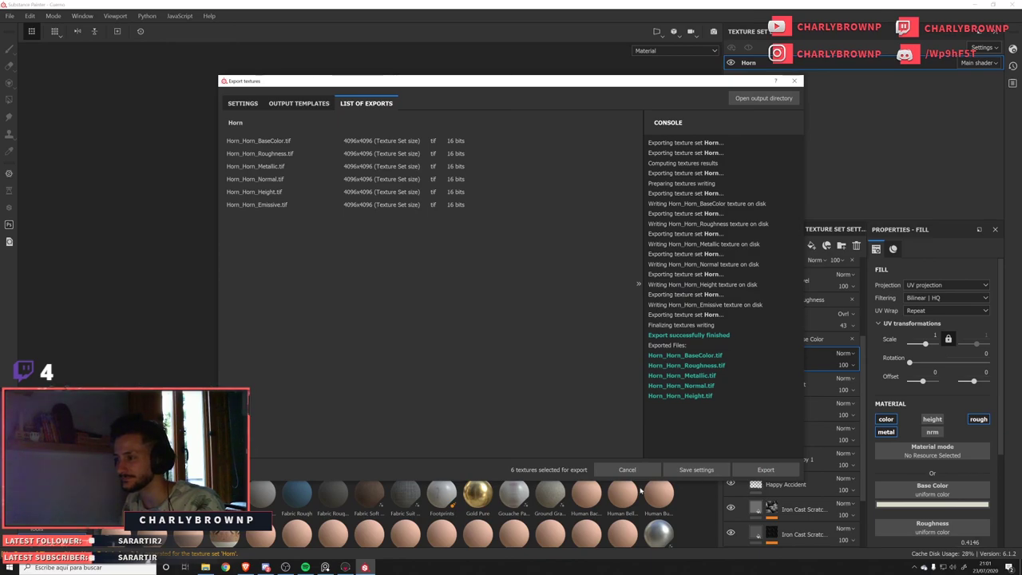
{"action": "left_click", "coordinate": [345, 567]}
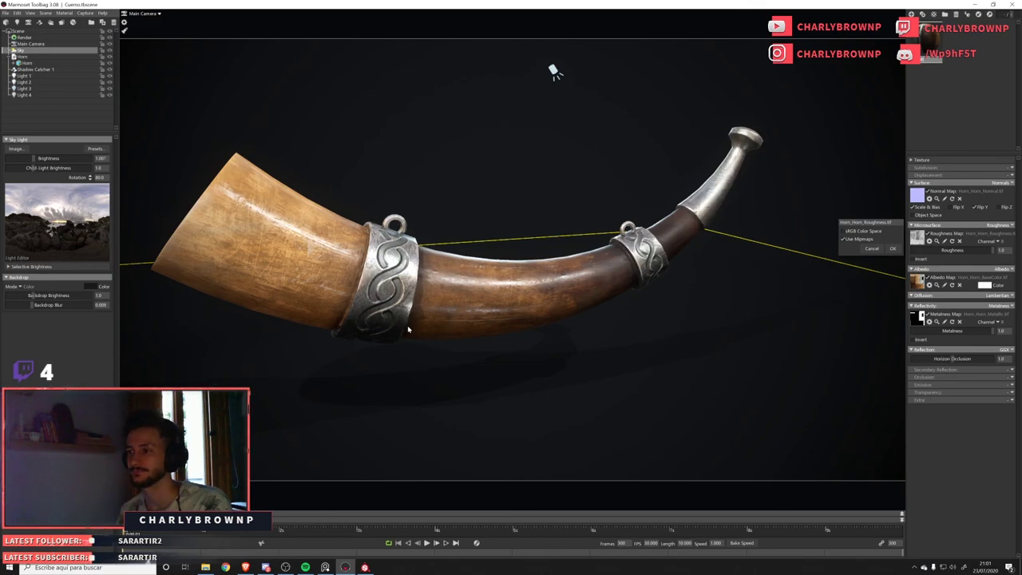
Return to Substance Painter and darken the Iron Cast layer's base color to a neutral grey with value 0.085.
{"action": "key", "text": "alt+Tab"}
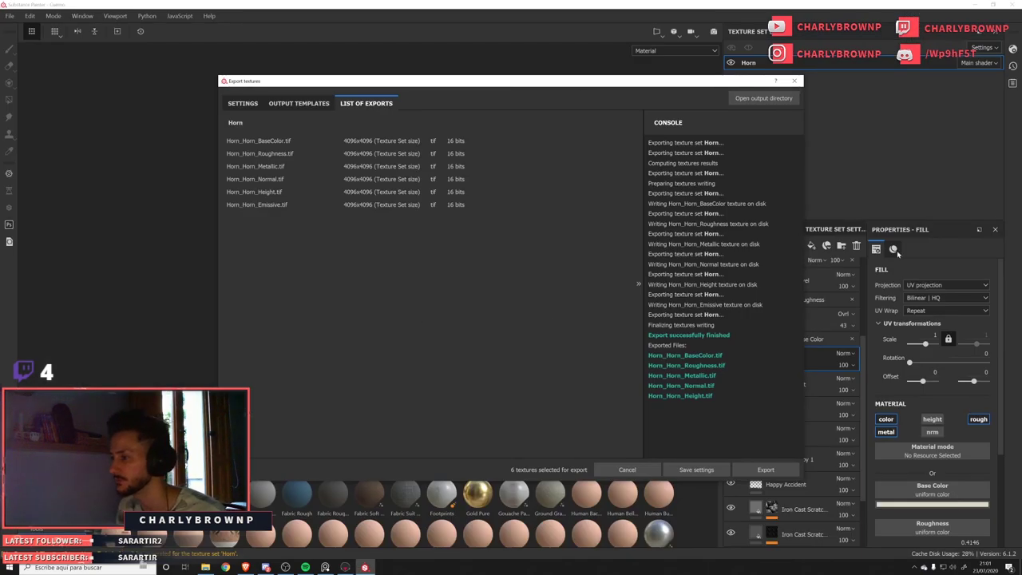
{"action": "left_click", "coordinate": [794, 80]}
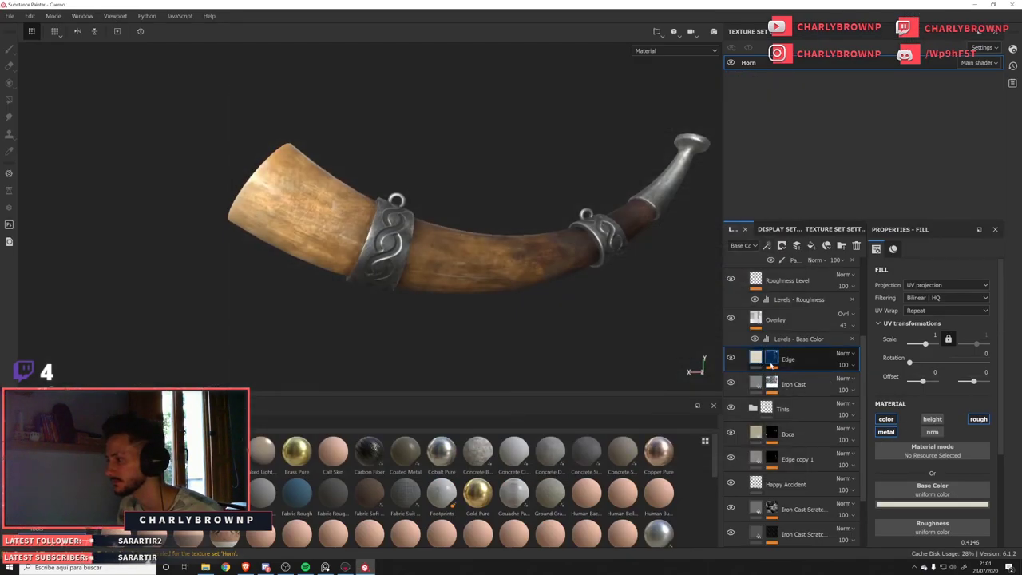
{"action": "left_click", "coordinate": [756, 384]}
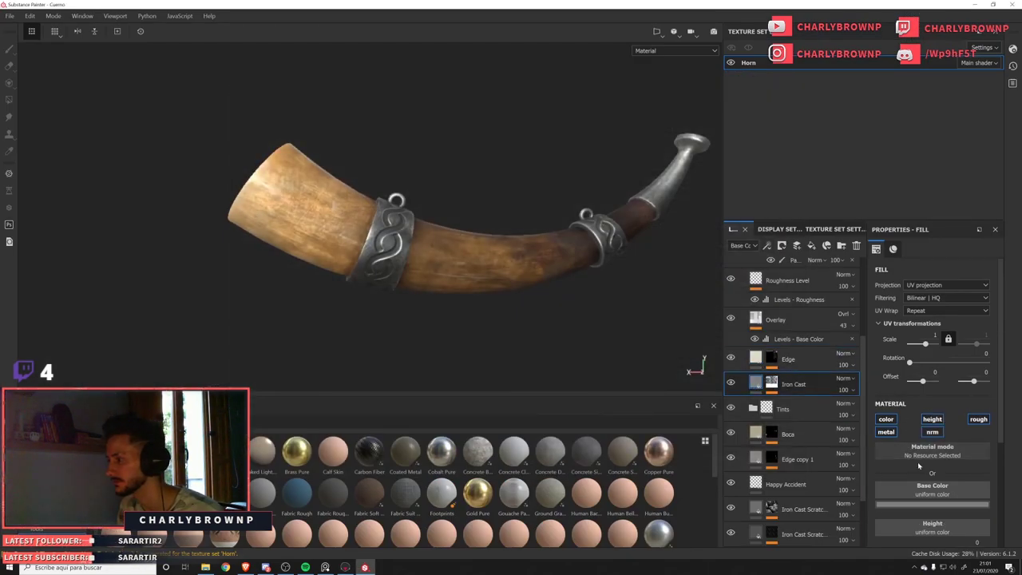
{"action": "left_click", "coordinate": [918, 505]}
{"action": "left_click_drag", "start_coordinate": [877, 444], "coordinate": [877, 450]}
{"action": "left_click_drag", "start_coordinate": [651, 328], "coordinate": [671, 328], "text": "alt"}
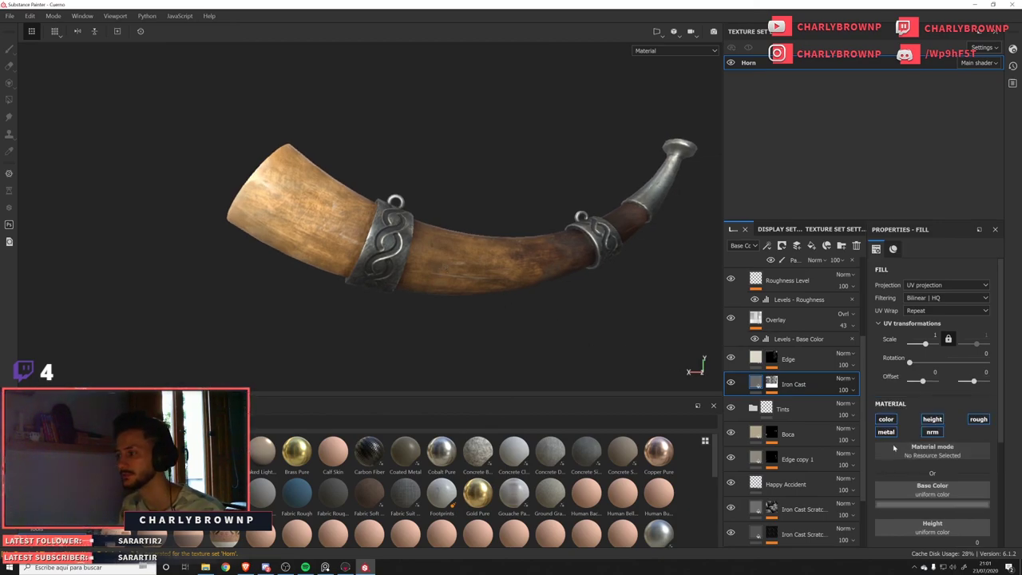
{"action": "left_click", "coordinate": [893, 492]}
{"action": "left_click", "coordinate": [876, 451]}
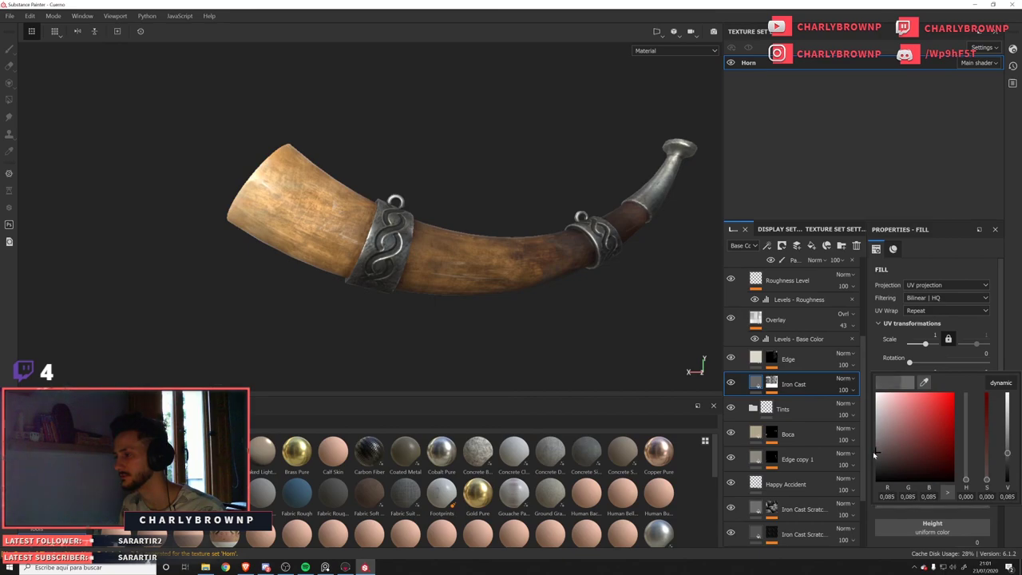
{"action": "left_click_drag", "start_coordinate": [422, 258], "coordinate": [413, 260], "text": "alt"}
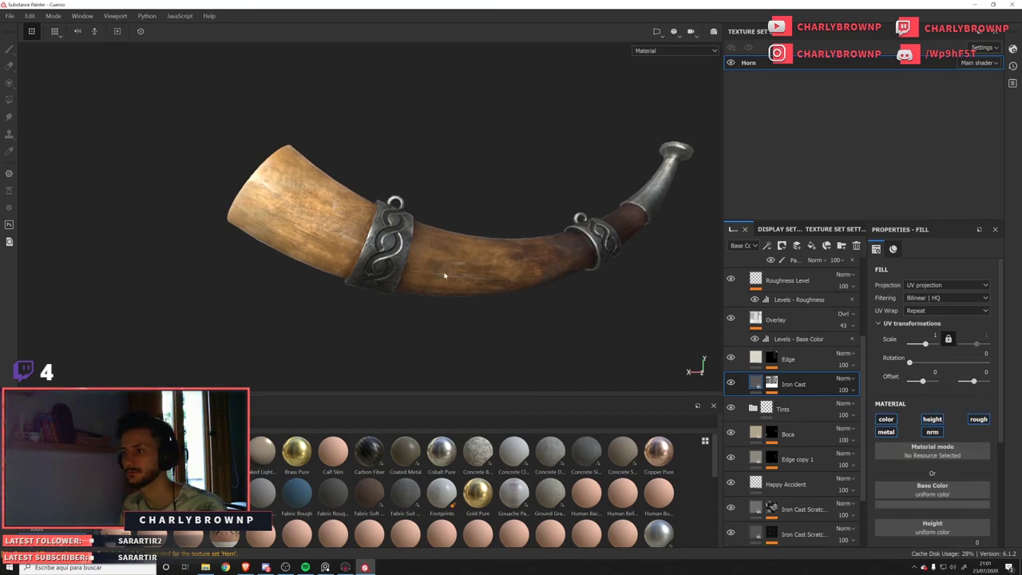
Export the horn's updated textures again and switch back to Marmoset Toolbag.
{"action": "key", "text": "ctrl+shift+e"}
{"action": "left_click", "coordinate": [696, 469]}
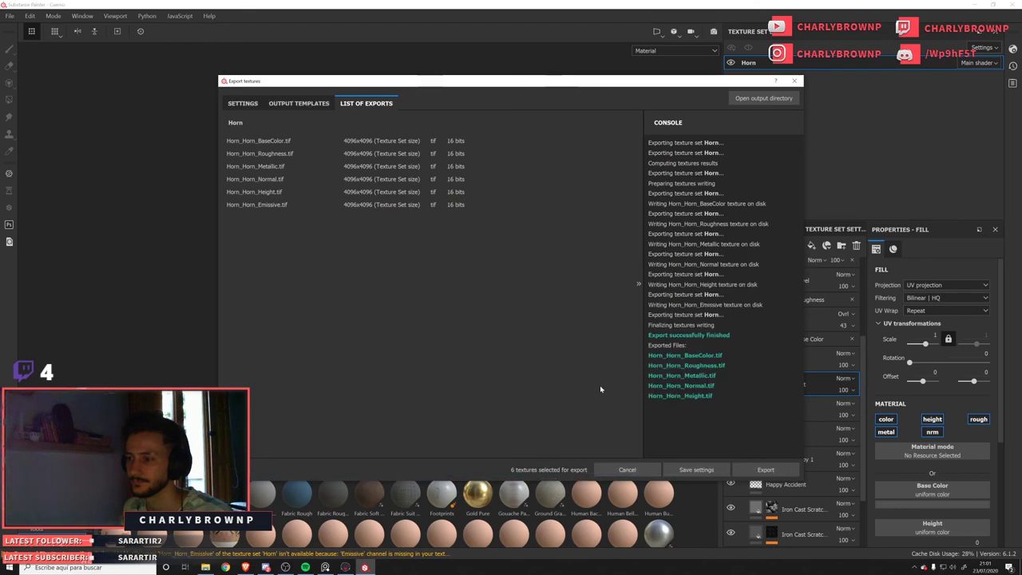
{"action": "left_click", "coordinate": [345, 567]}
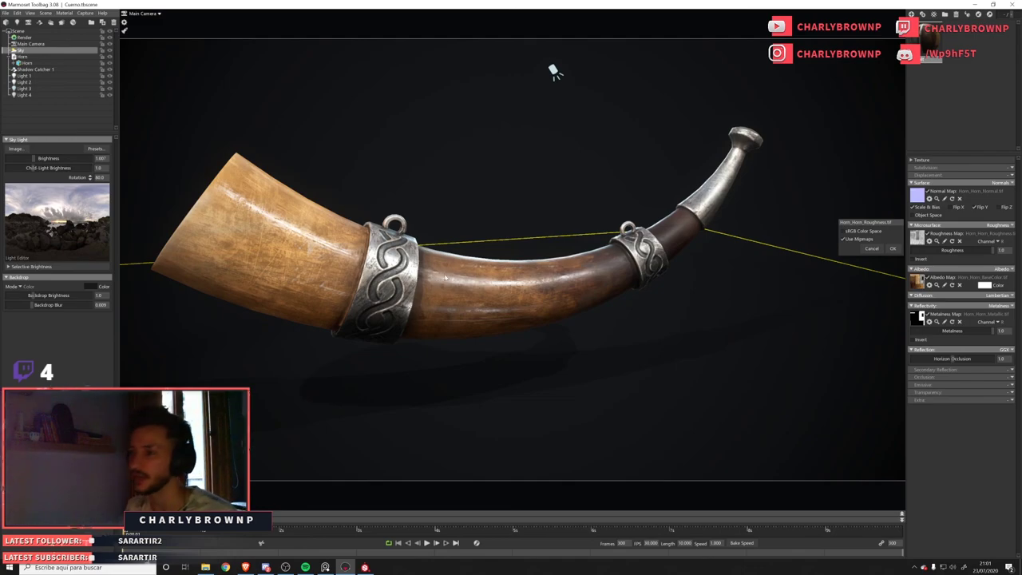
Reframe the horn to show its open end and capture an image of the scene.
{"action": "left_click_drag", "start_coordinate": [435, 282], "coordinate": [467, 298]}
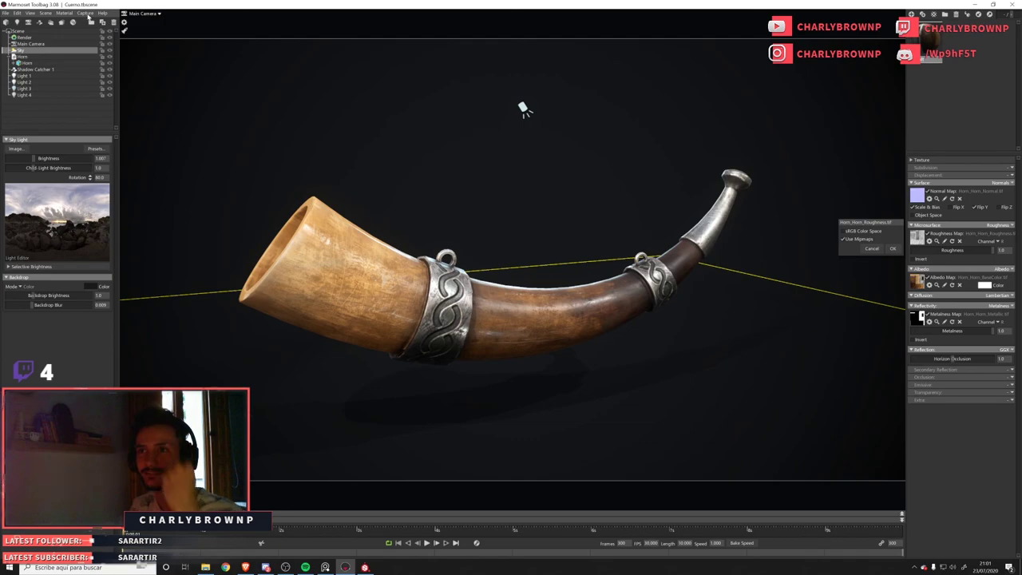
{"action": "left_click", "coordinate": [88, 14]}
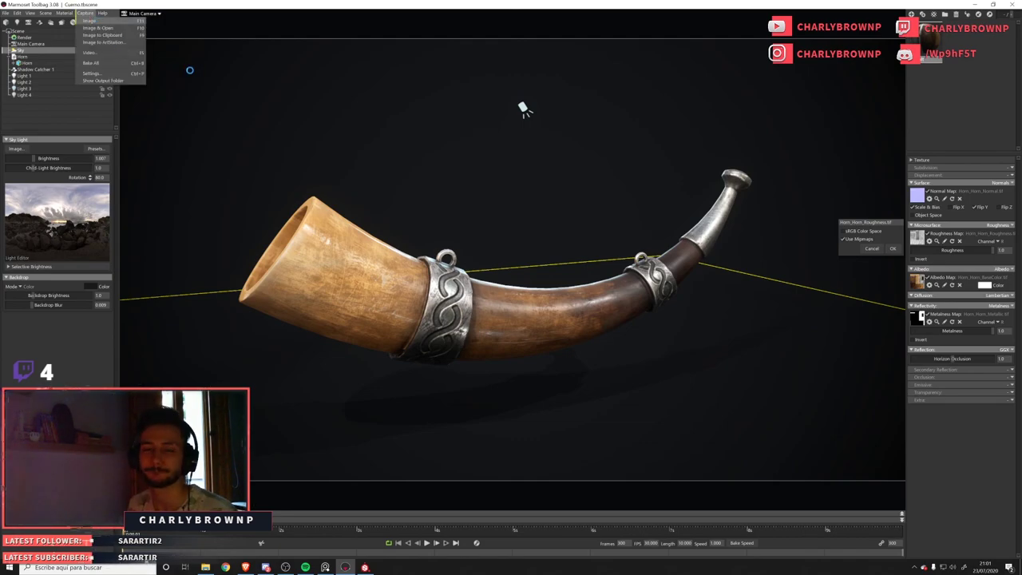